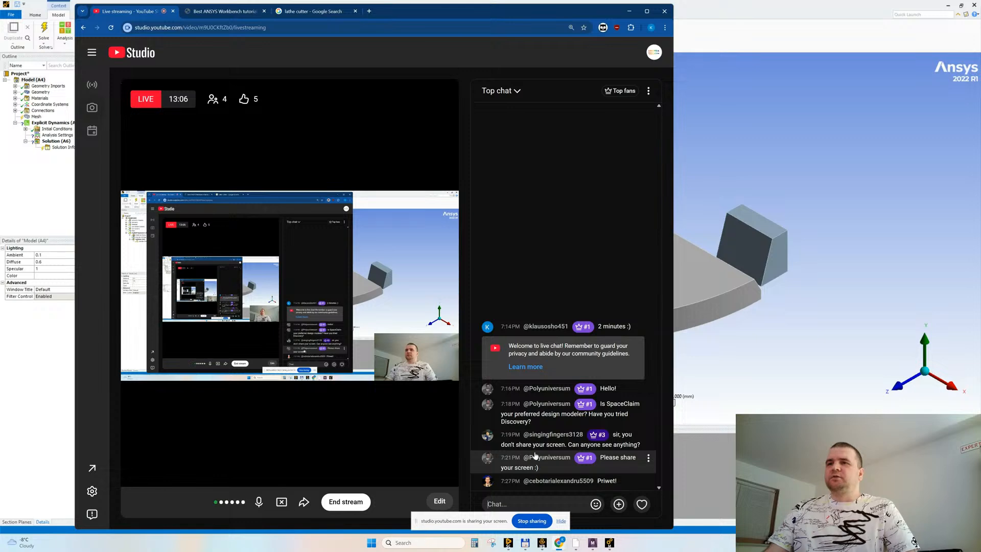
Step: Look over the open 308 downmilling project and switch to the Workbench window of the 2026 machining turning and milling project
{"action": "left_click", "coordinate": [509, 503]}
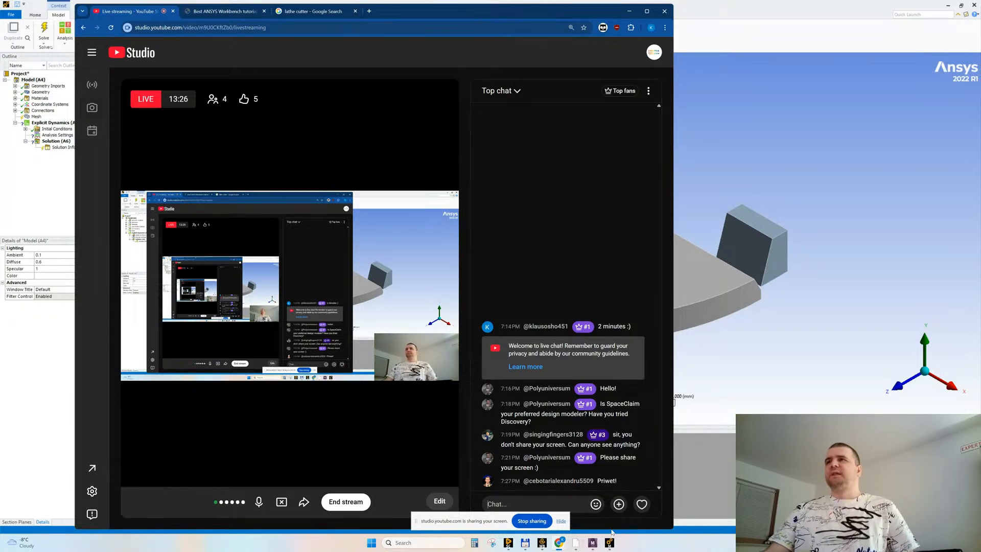
{"action": "mouse_move", "coordinate": [575, 545]}
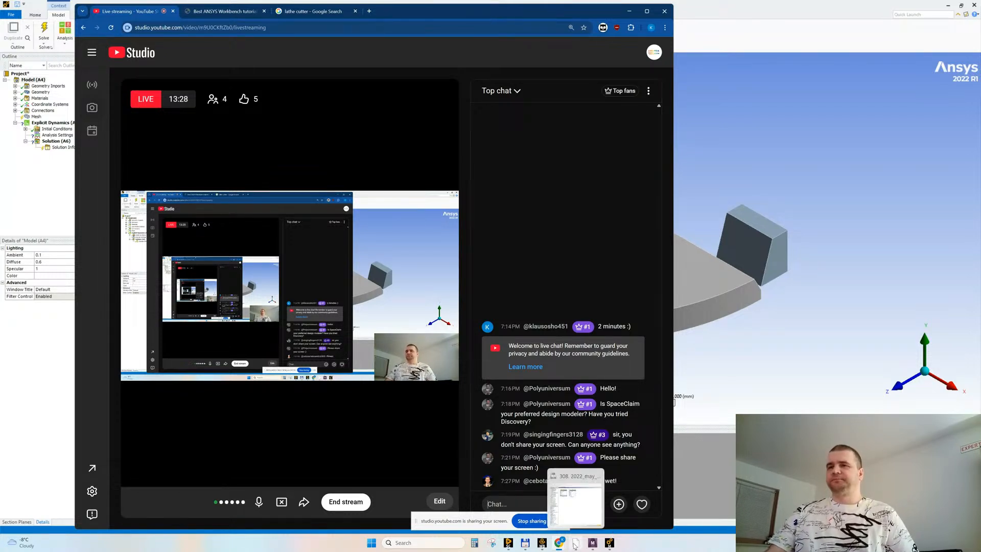
{"action": "left_click", "coordinate": [581, 518]}
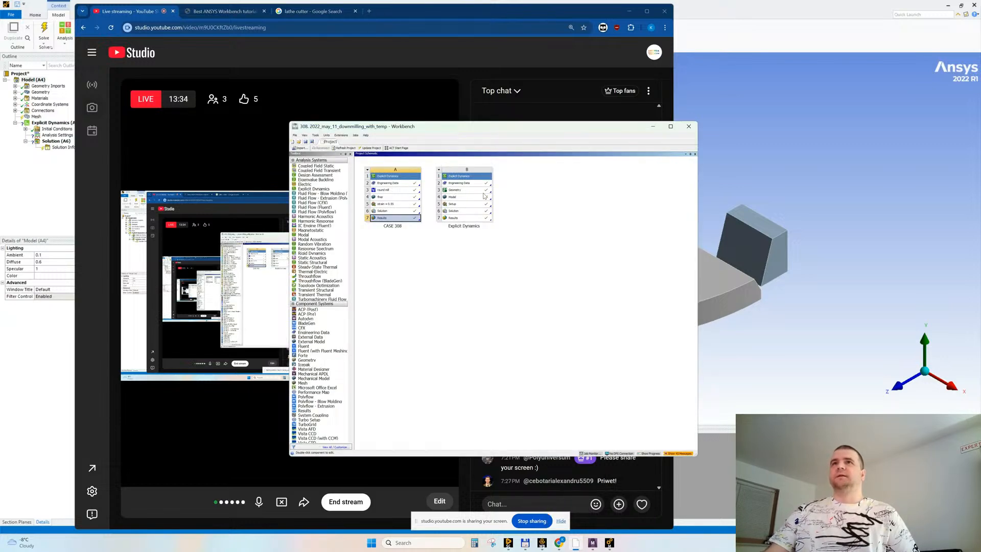
{"action": "left_click", "coordinate": [653, 126]}
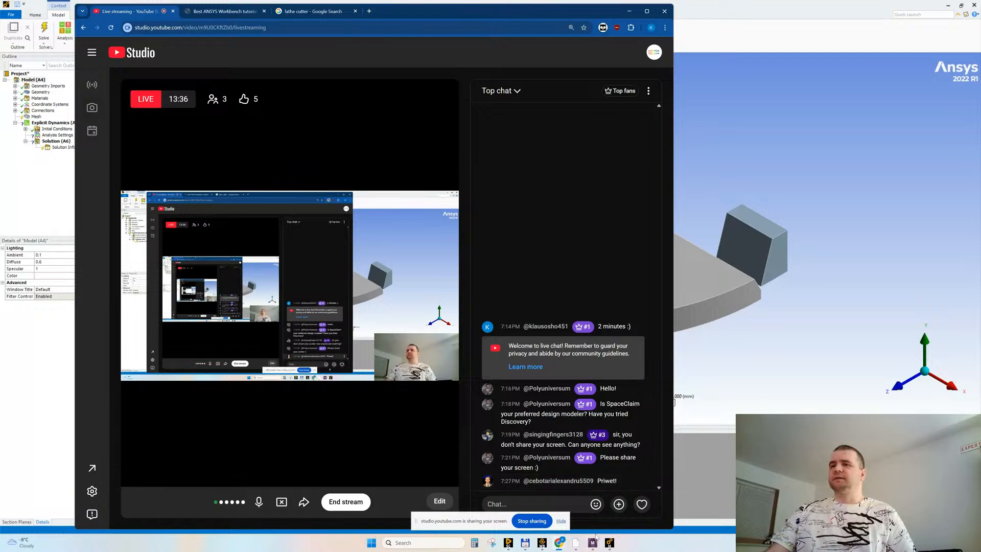
{"action": "mouse_move", "coordinate": [592, 541]}
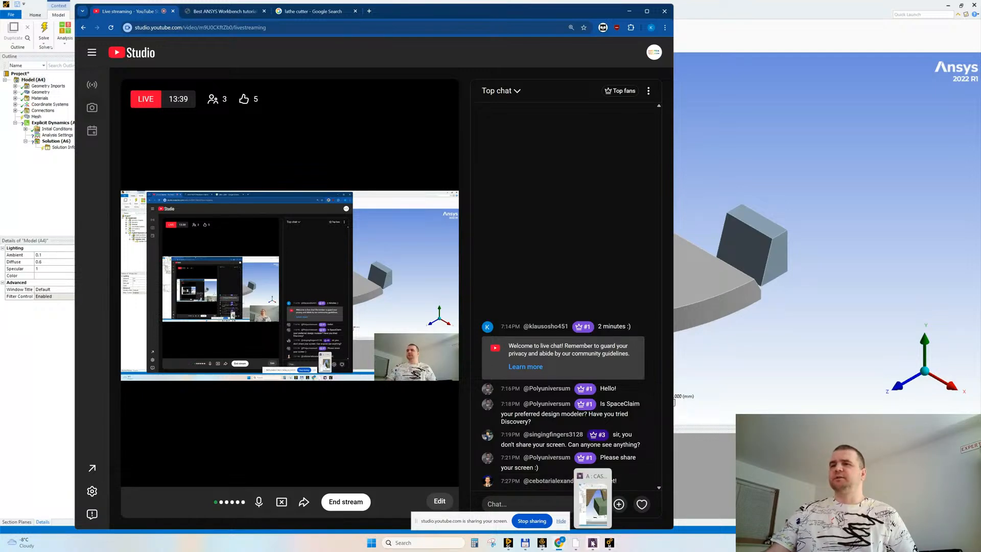
{"action": "left_click", "coordinate": [542, 542]}
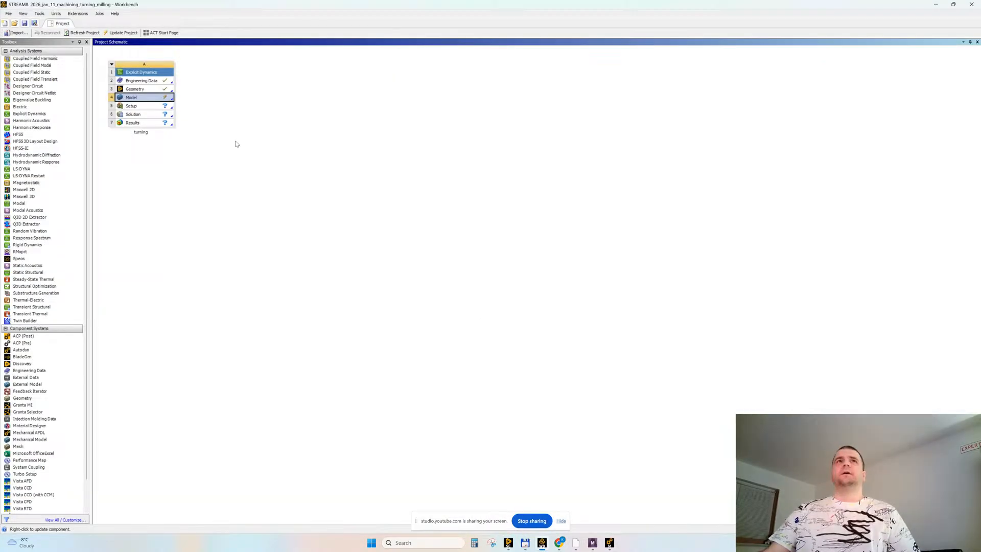
{"action": "left_click", "coordinate": [112, 65]}
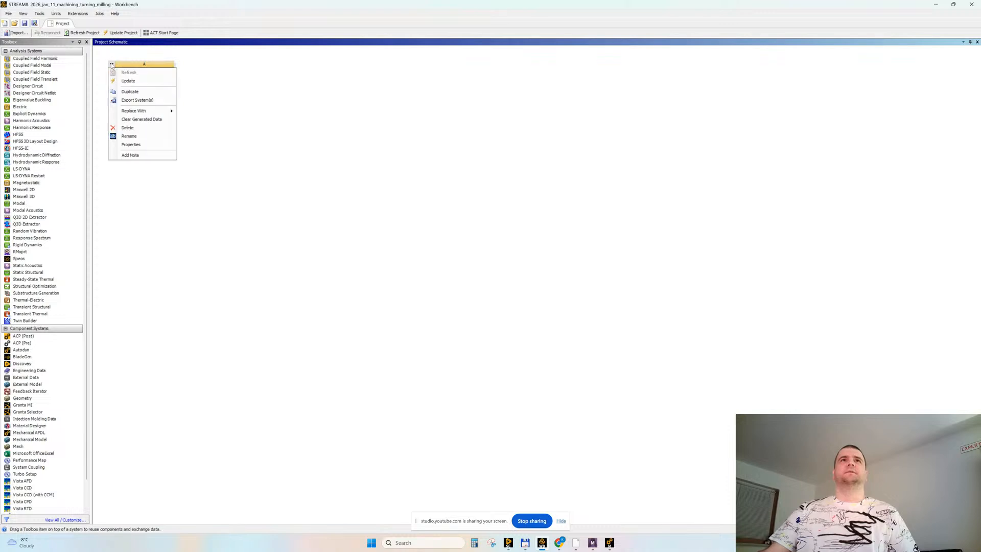
{"action": "left_click", "coordinate": [343, 126]}
{"action": "mouse_move", "coordinate": [561, 543]}
{"action": "left_click", "coordinate": [515, 503]}
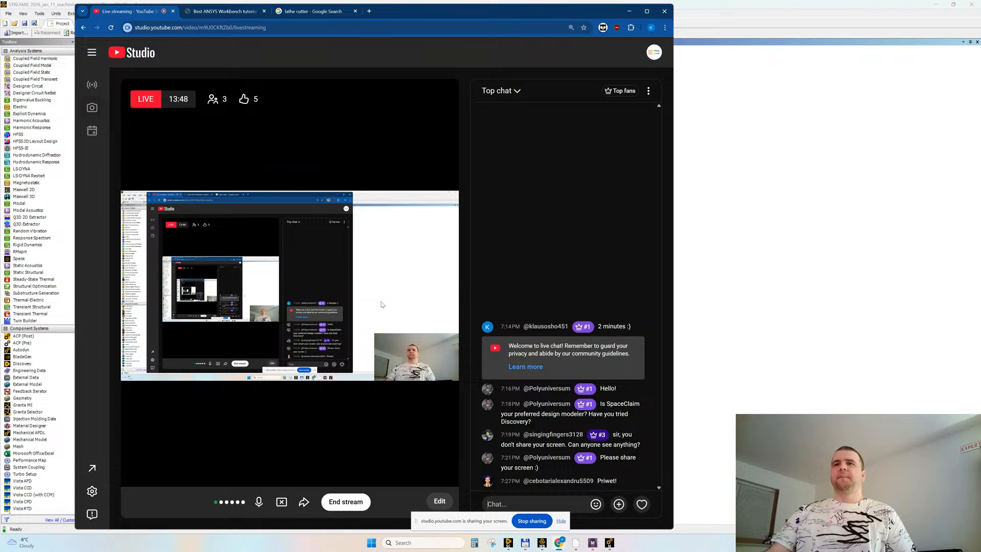
{"action": "left_click_drag", "start_coordinate": [670, 344], "coordinate": [689, 344]}
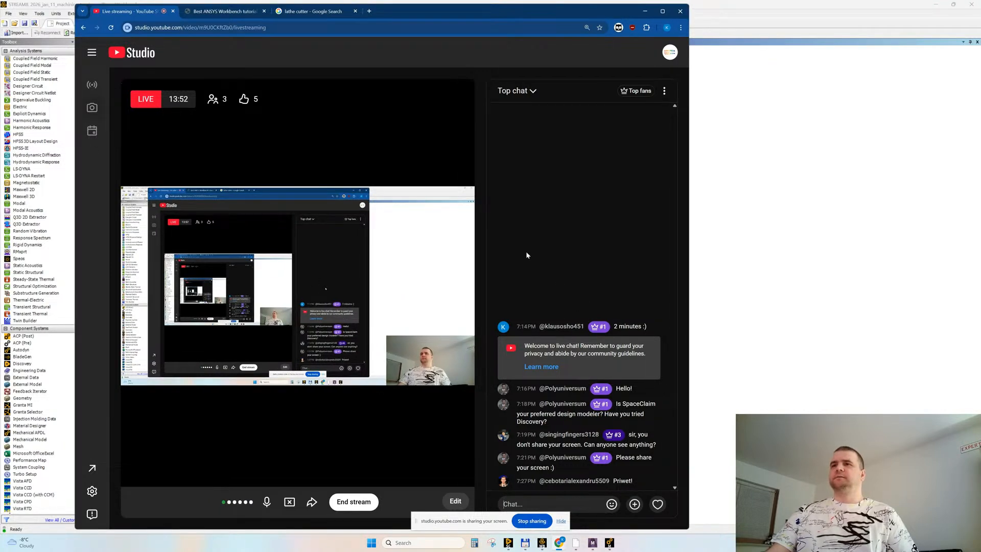
{"action": "left_click", "coordinate": [644, 10]}
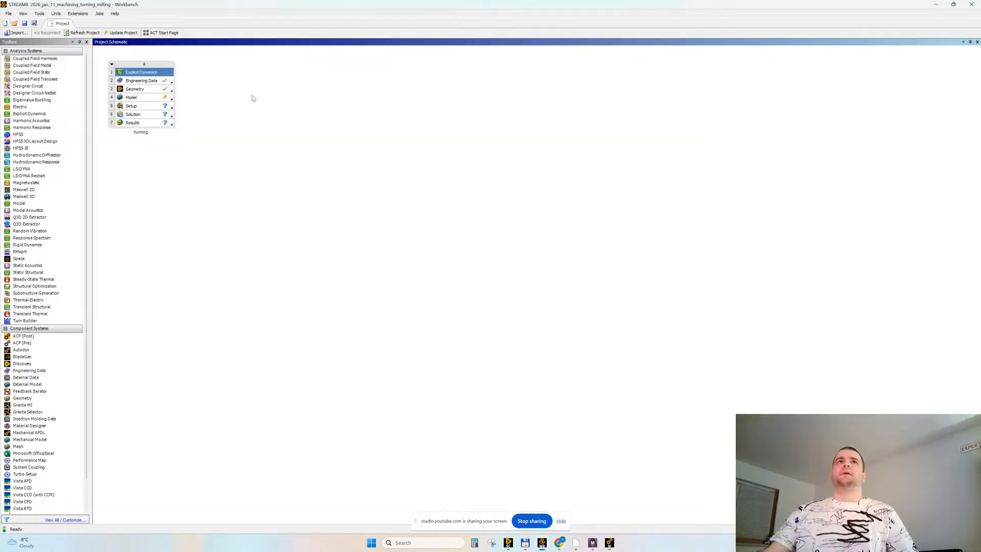
Step: Delete the existing Explicit Dynamics system named turning from the project schematic
{"action": "left_click", "coordinate": [111, 64]}
{"action": "left_click", "coordinate": [128, 128]}
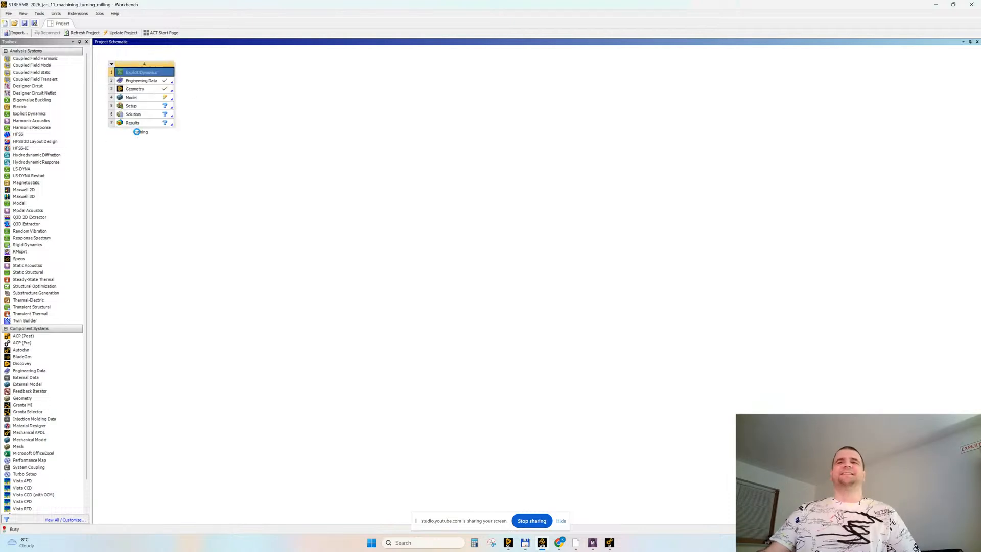
{"action": "left_click", "coordinate": [501, 283]}
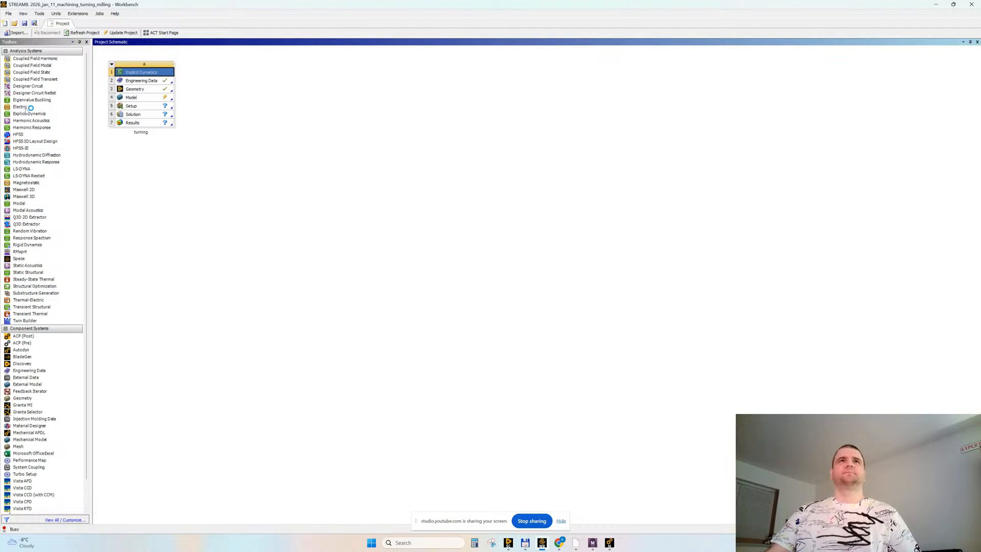
Step: Switch to Chrome, return to the turning lathe search results and open the article on lathe machine operations and cutting tools
{"action": "left_click", "coordinate": [559, 542]}
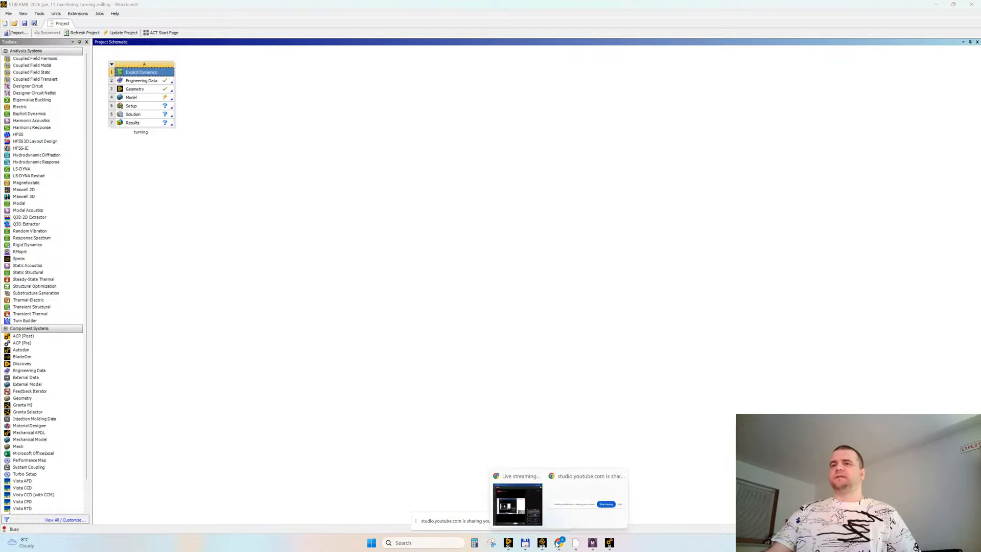
{"action": "left_click", "coordinate": [511, 503]}
{"action": "left_click", "coordinate": [307, 10]}
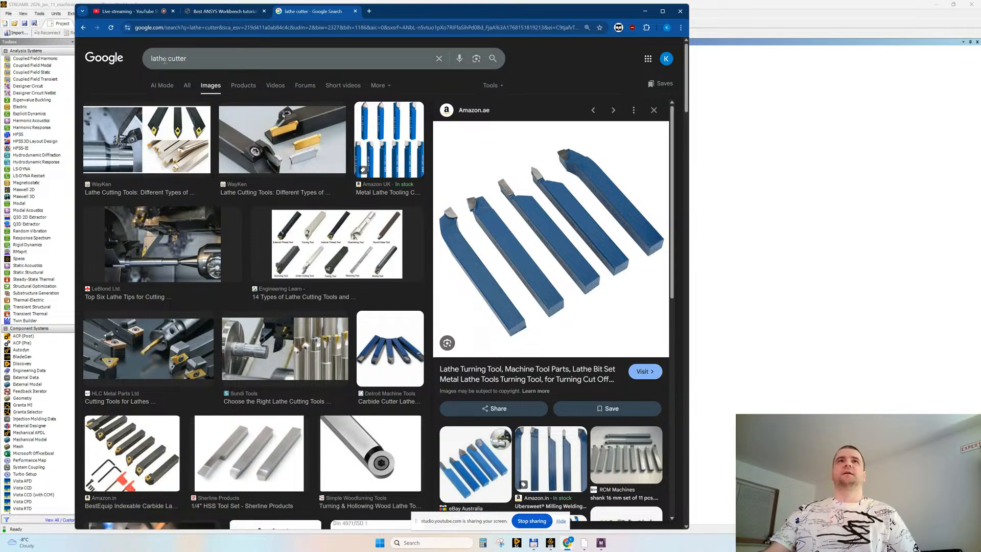
{"action": "left_click", "coordinate": [84, 29]}
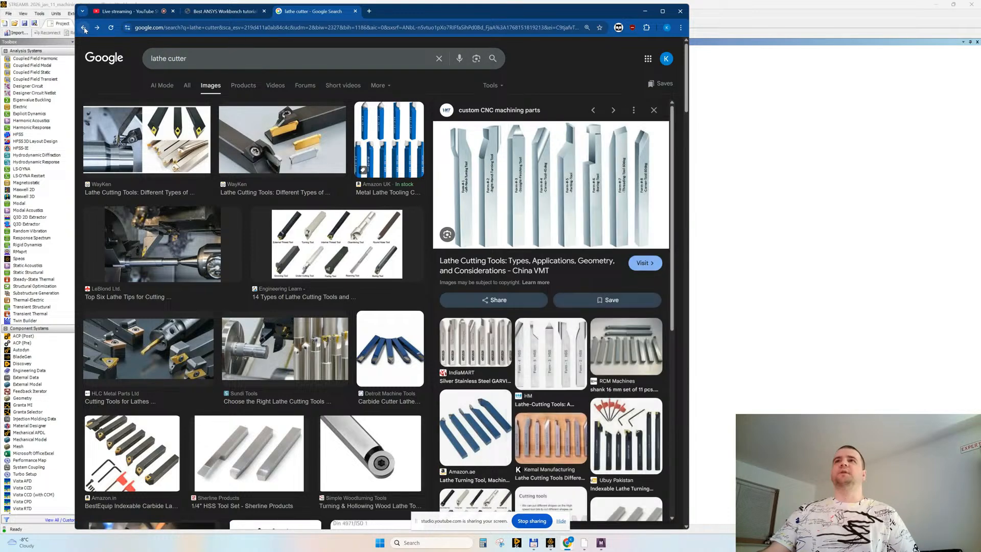
{"action": "left_click", "coordinate": [84, 28]}
{"action": "left_click", "coordinate": [83, 28]}
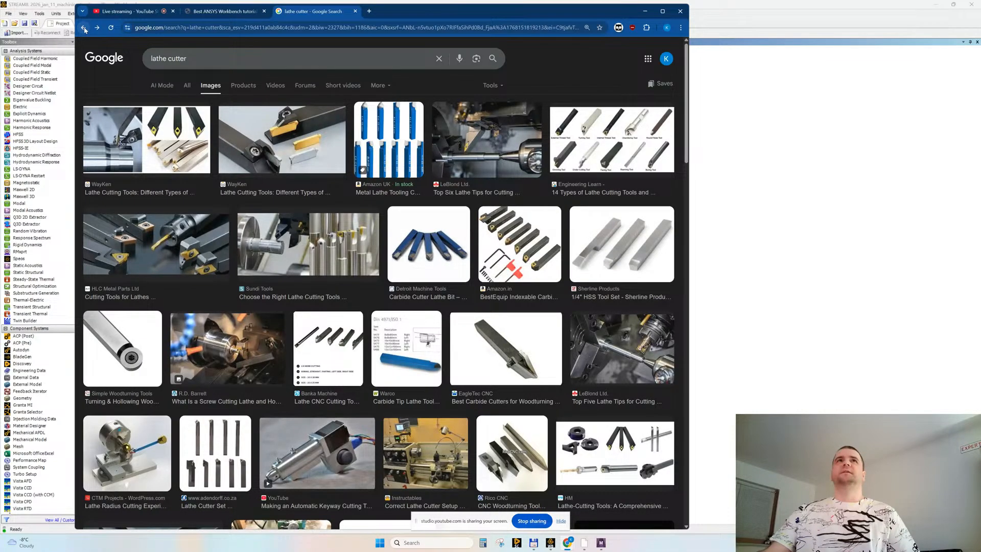
{"action": "left_click", "coordinate": [83, 28]}
{"action": "left_click", "coordinate": [513, 185]}
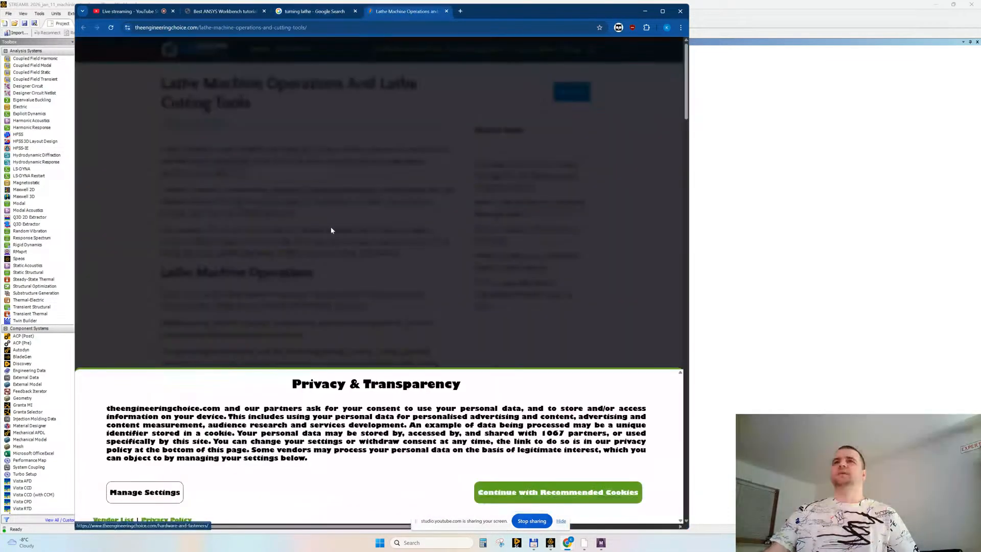
Step: Accept the recommended cookies and examine the article's overview of the types of lathe operation
{"action": "scroll", "coordinate": [330, 226], "scroll_direction": "down", "scroll_amount": 1}
{"action": "left_click", "coordinate": [497, 495]}
{"action": "scroll", "coordinate": [412, 272], "scroll_direction": "down", "scroll_amount": 8}
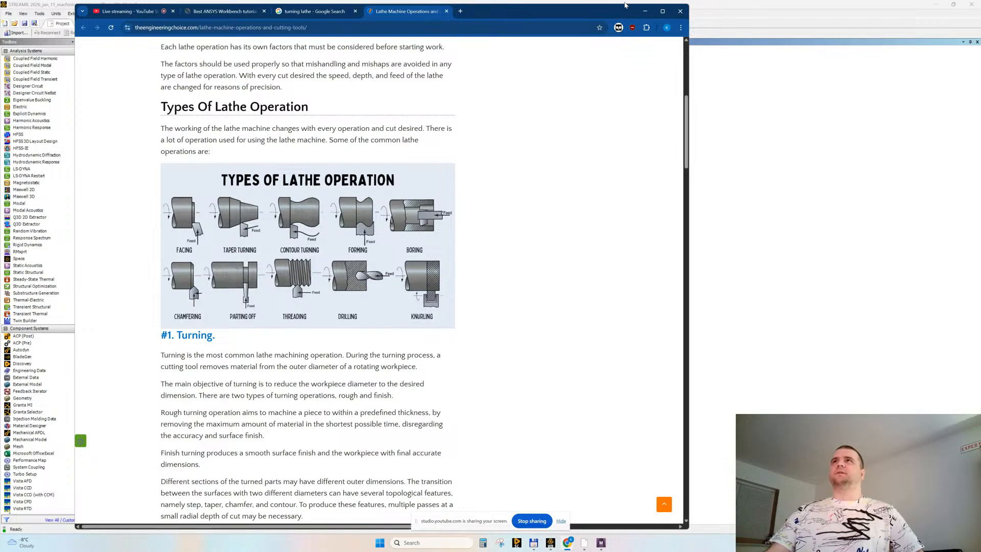
{"action": "left_click", "coordinate": [645, 11]}
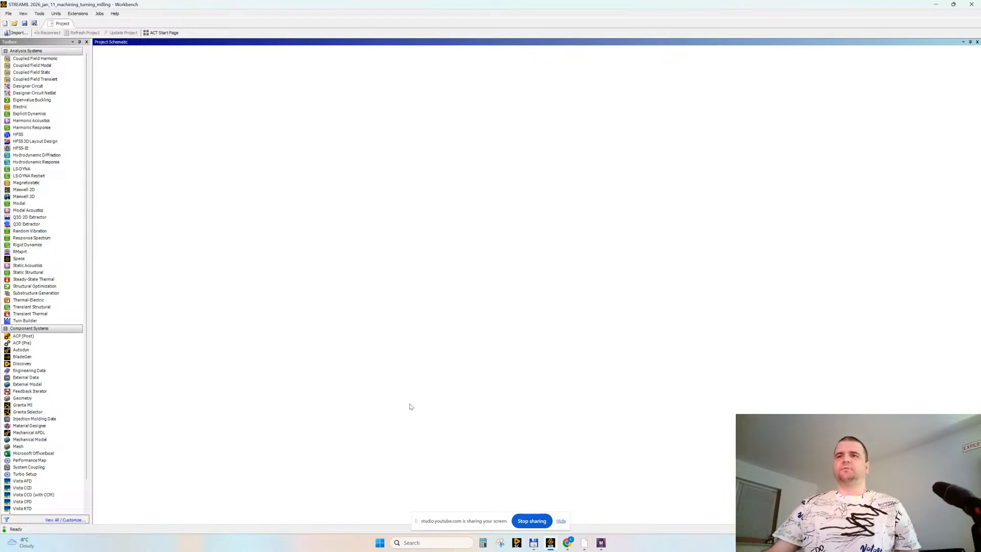
Step: Check the live stream's chat in Chrome and return to the Workbench project
{"action": "mouse_move", "coordinate": [566, 544]}
{"action": "left_click", "coordinate": [531, 492]}
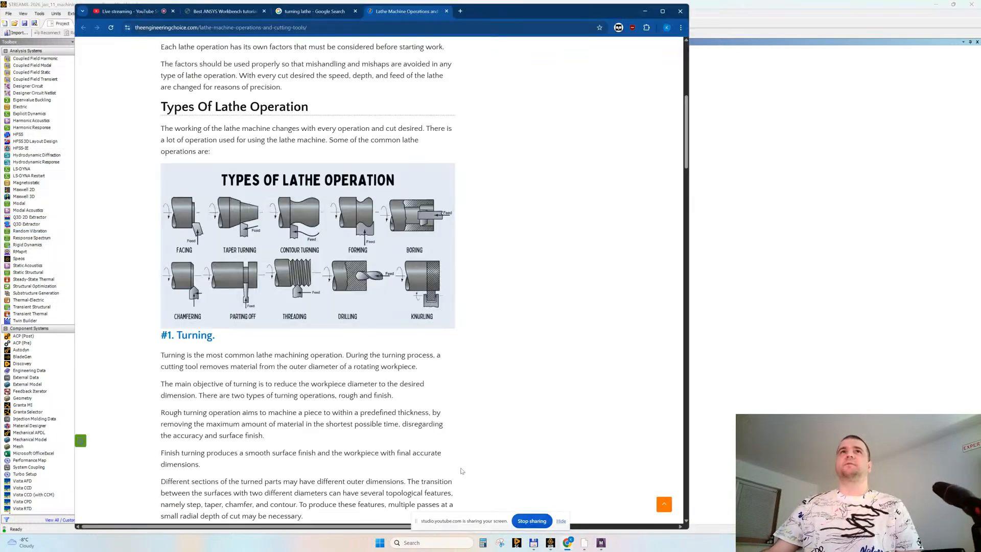
{"action": "left_click", "coordinate": [126, 12]}
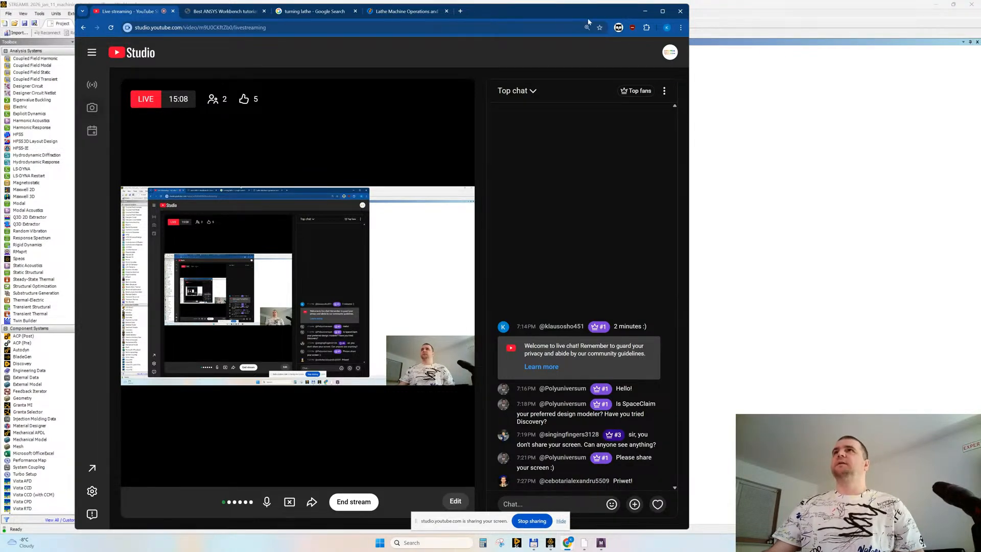
{"action": "left_click", "coordinate": [643, 11]}
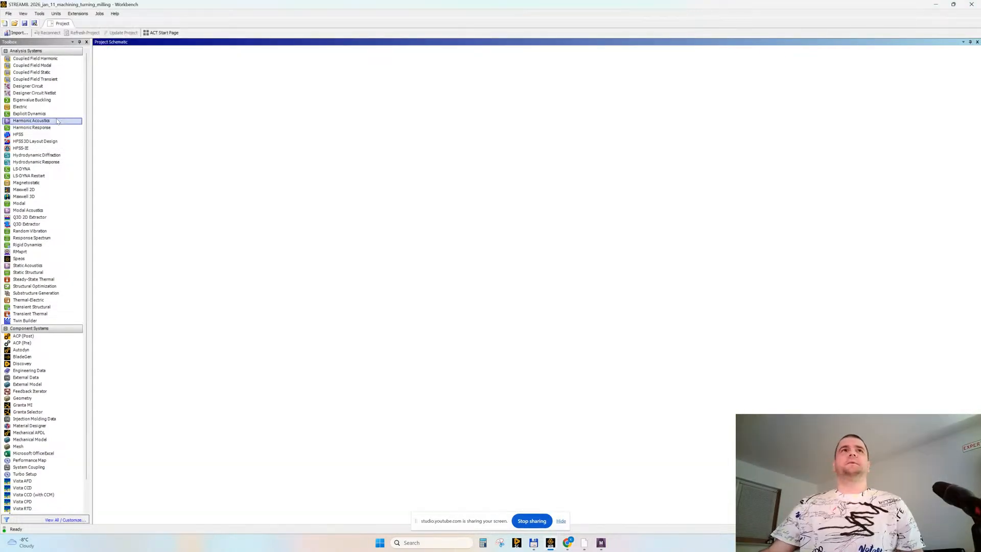
Step: Add a new Explicit Dynamics system to the empty project schematic and open its geometry in SpaceClaim
{"action": "left_click_drag", "start_coordinate": [29, 113], "coordinate": [126, 101]}
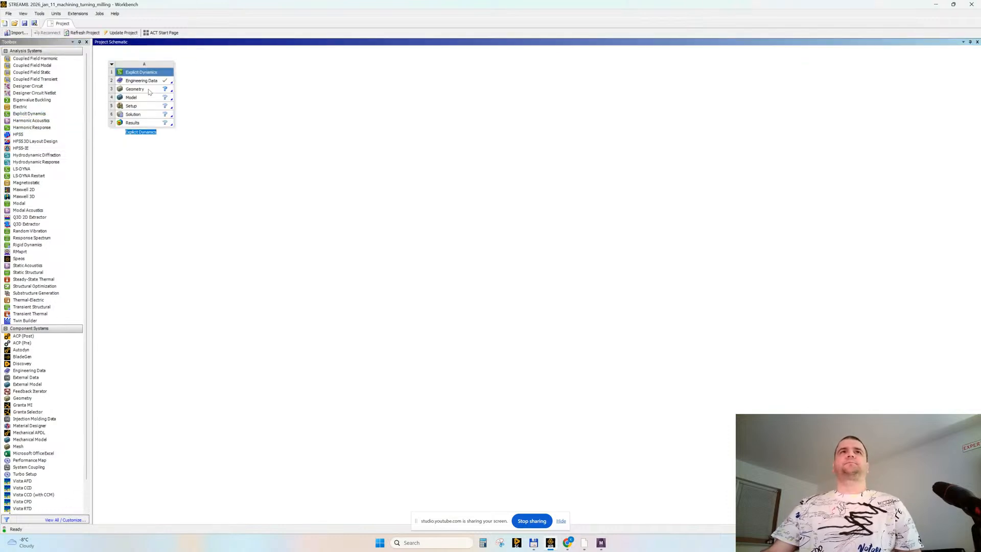
{"action": "double_click", "coordinate": [149, 91]}
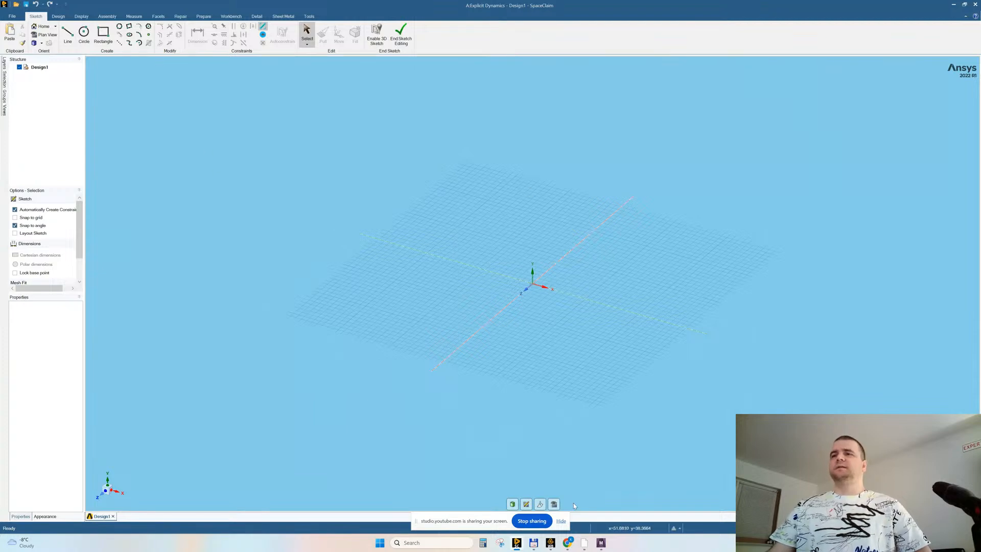
Step: Sketch two concentric circles centred on the origin in plan view, with diameters of 50 mm and 25 mm
{"action": "left_click", "coordinate": [555, 504]}
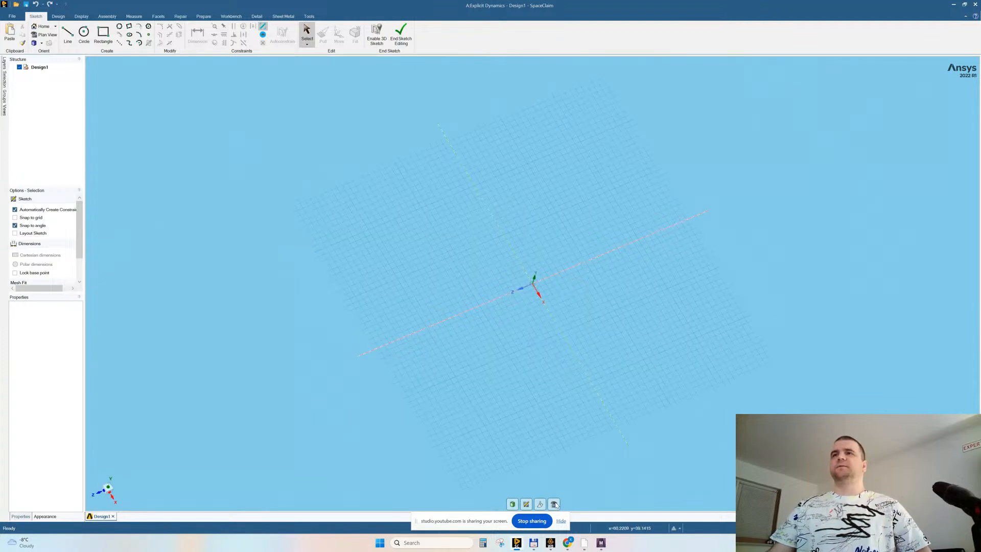
{"action": "key", "text": "c"}
{"action": "left_click", "coordinate": [532, 283]}
{"action": "type", "text": "50"}
{"action": "key", "text": "Return"}
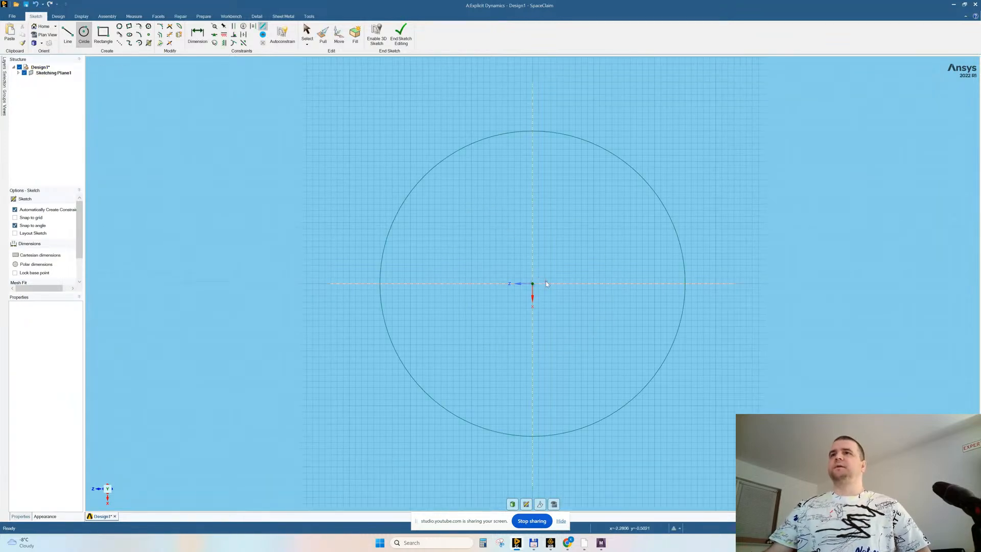
{"action": "left_click", "coordinate": [532, 284]}
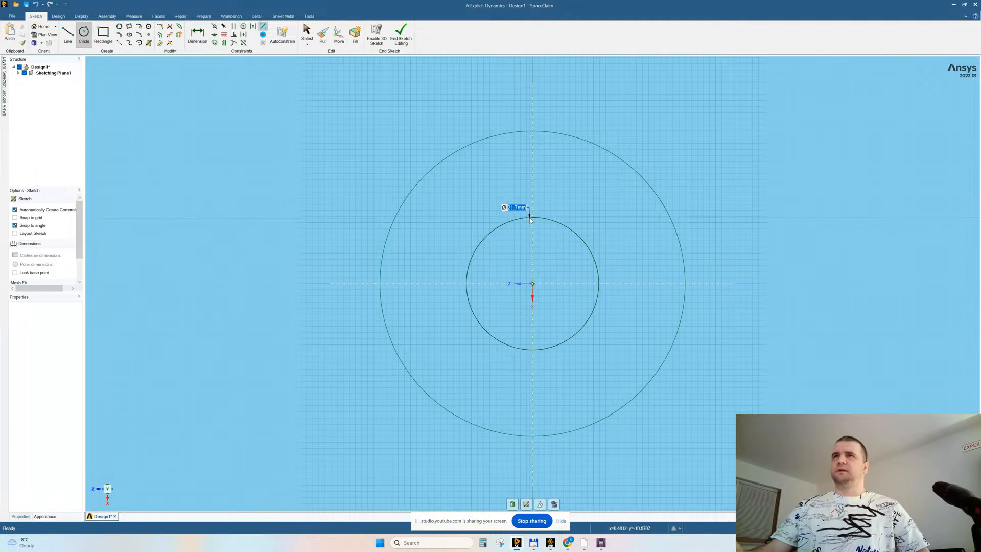
{"action": "type", "text": "25"}
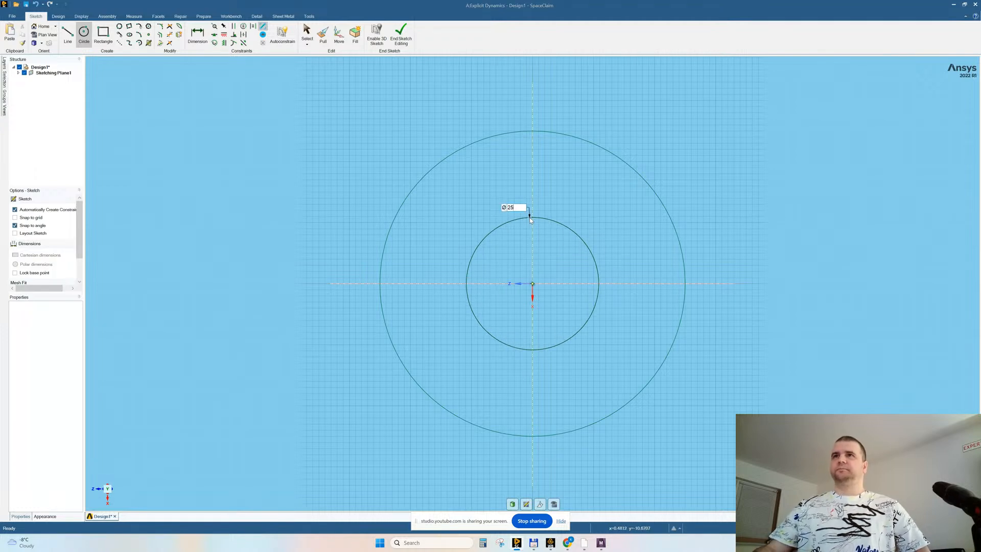
{"action": "key", "text": "Return"}
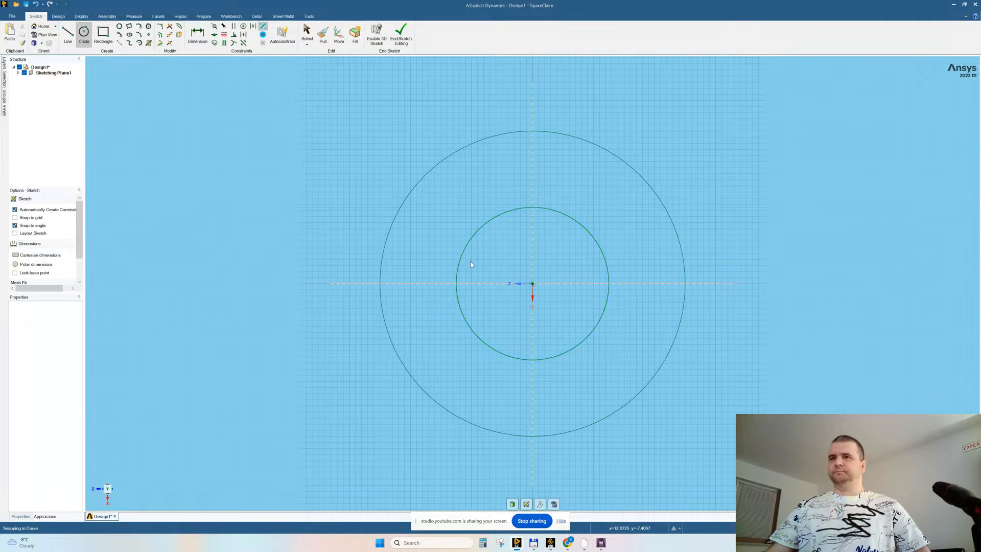
Step: Sketch a vertical line from the outer circle to the centre, continuing with a line about 34 mm long at 110° past the outer circle
{"action": "left_click", "coordinate": [67, 35]}
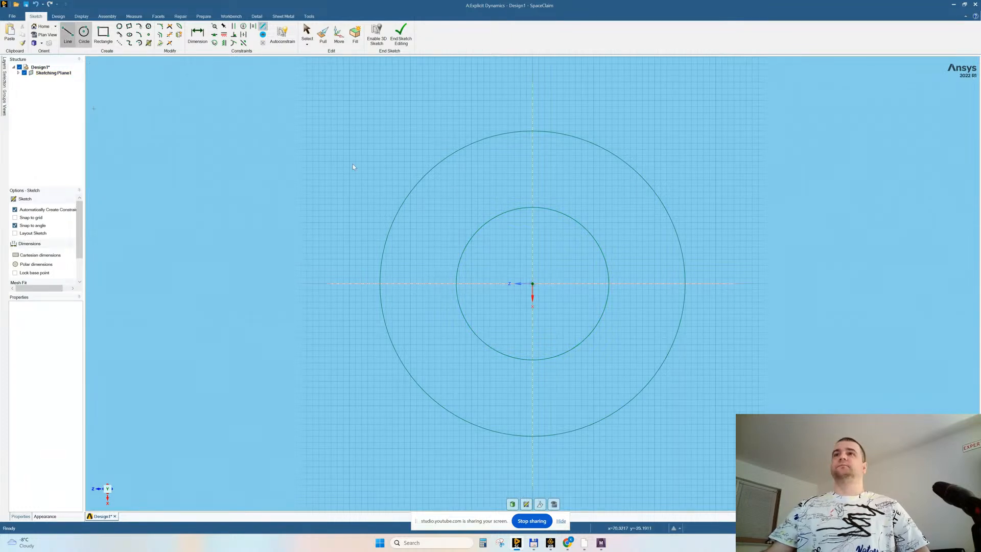
{"action": "left_click", "coordinate": [531, 431]}
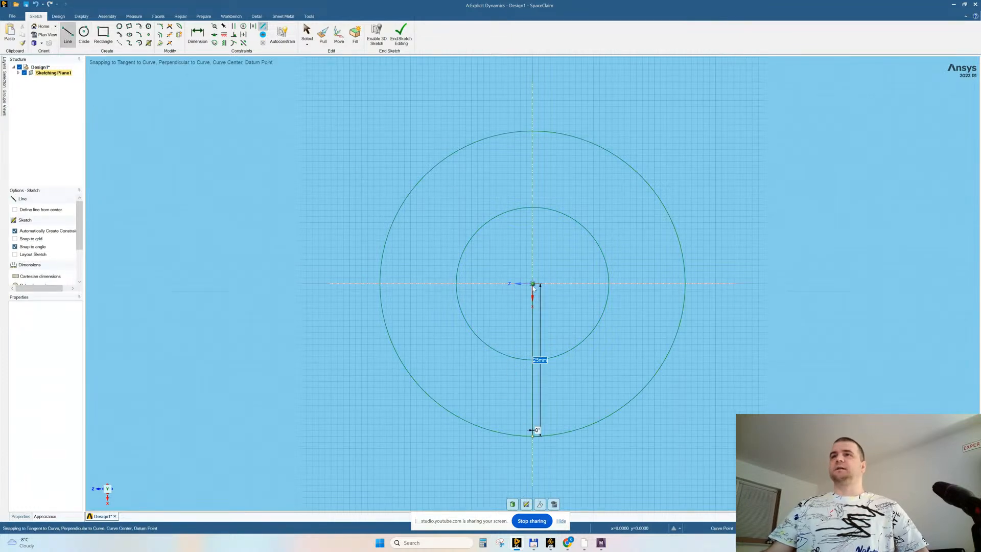
{"action": "left_click", "coordinate": [532, 284]}
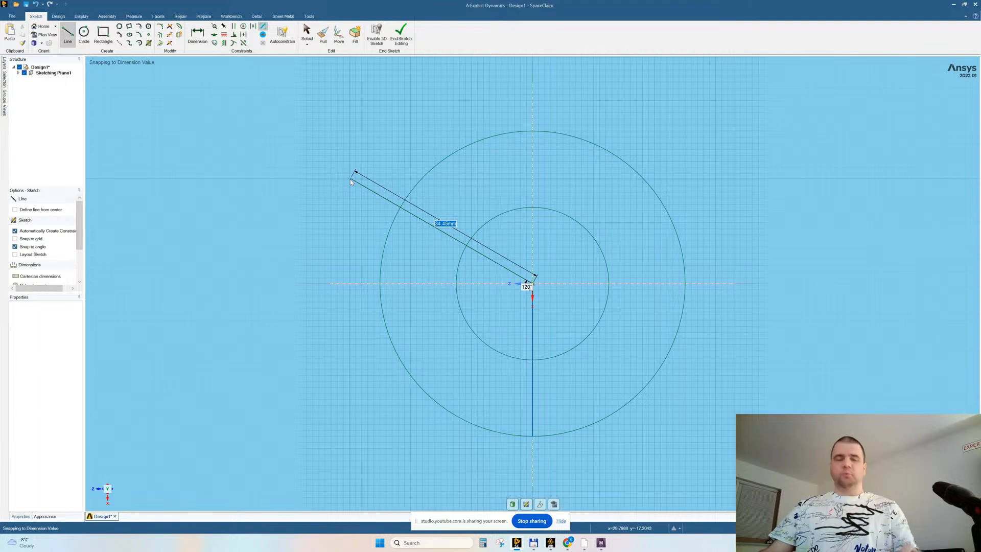
{"action": "key", "text": "Tab"}
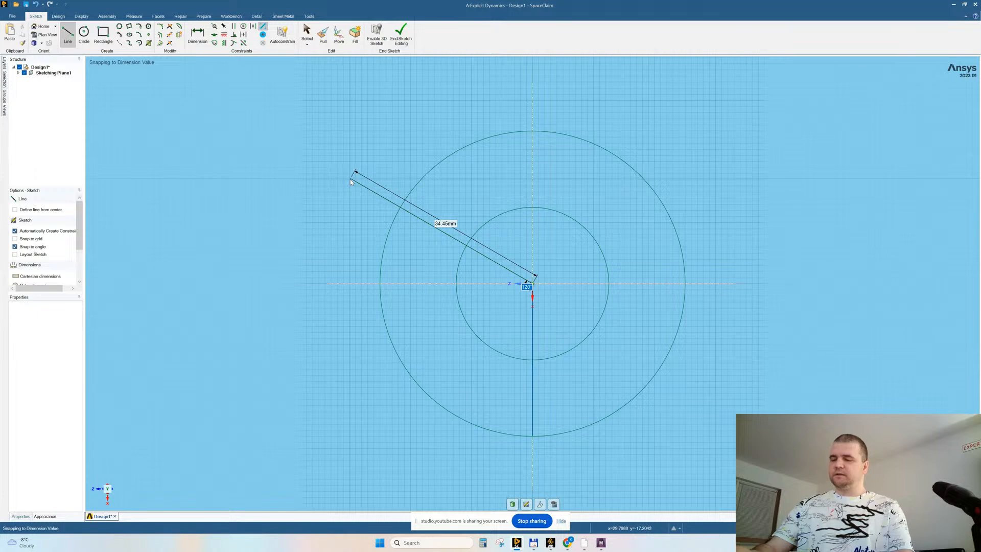
{"action": "type", "text": "1"}
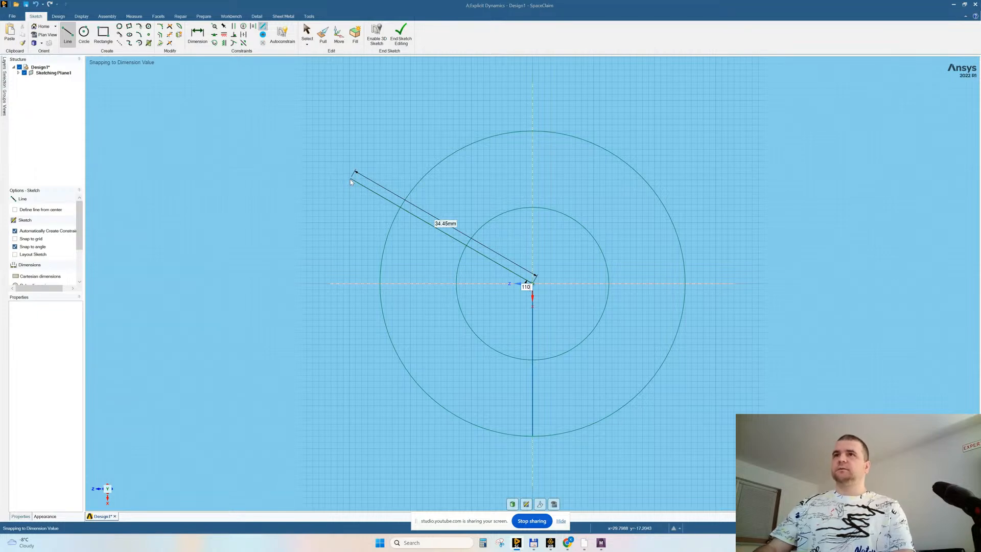
{"action": "type", "text": "60"}
{"action": "key", "text": "Return"}
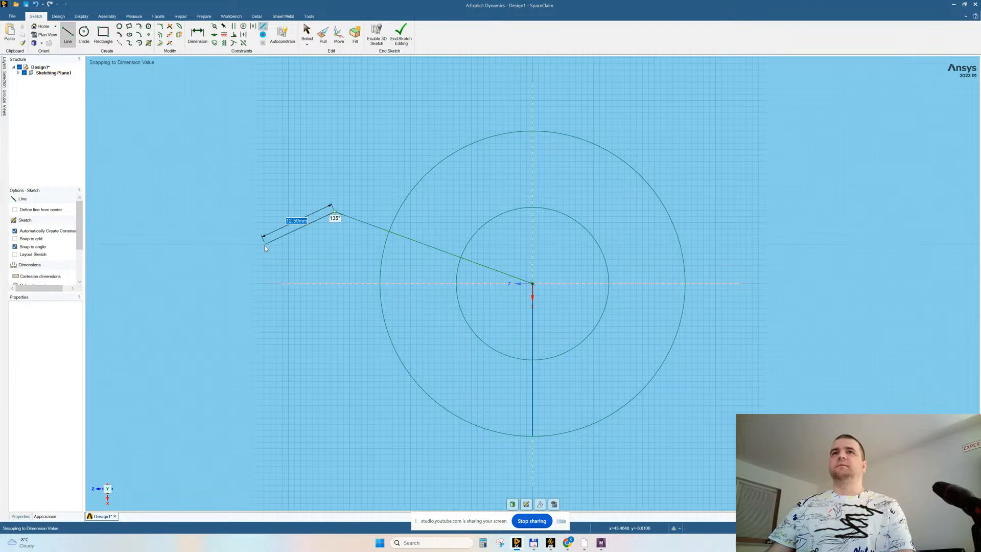
Step: Trim the two circles and the radial lines down to a closed ring-sector profile between the inner and outer arcs
{"action": "key", "text": "Escape"}
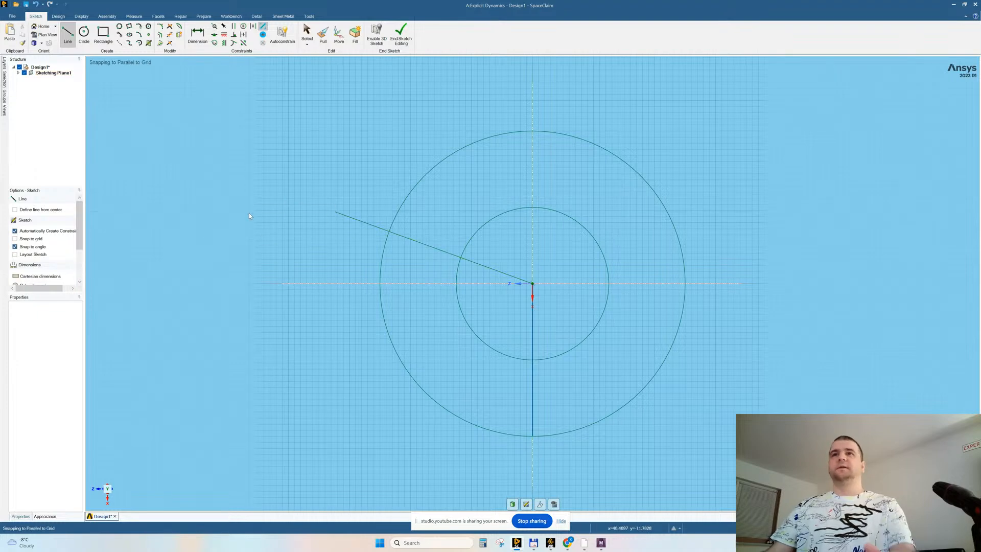
{"action": "left_click", "coordinate": [169, 35]}
{"action": "mouse_move", "coordinate": [773, 354]}
{"action": "left_mouse_down"}
{"action": "mouse_move", "coordinate": [675, 280]}
{"action": "mouse_move", "coordinate": [582, 153]}
{"action": "left_mouse_up"}
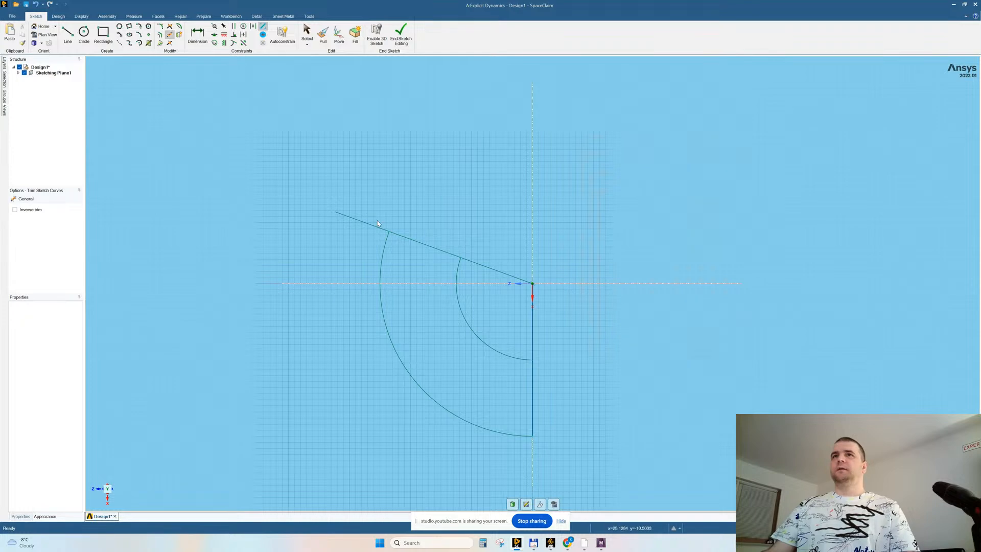
{"action": "left_click", "coordinate": [360, 220]}
{"action": "left_click", "coordinate": [532, 327]}
{"action": "left_click", "coordinate": [497, 270]}
Step: Switch to 3D and pull the ring-sector face into a solid with a thickness of 3.5 mm
{"action": "left_click", "coordinate": [554, 505]}
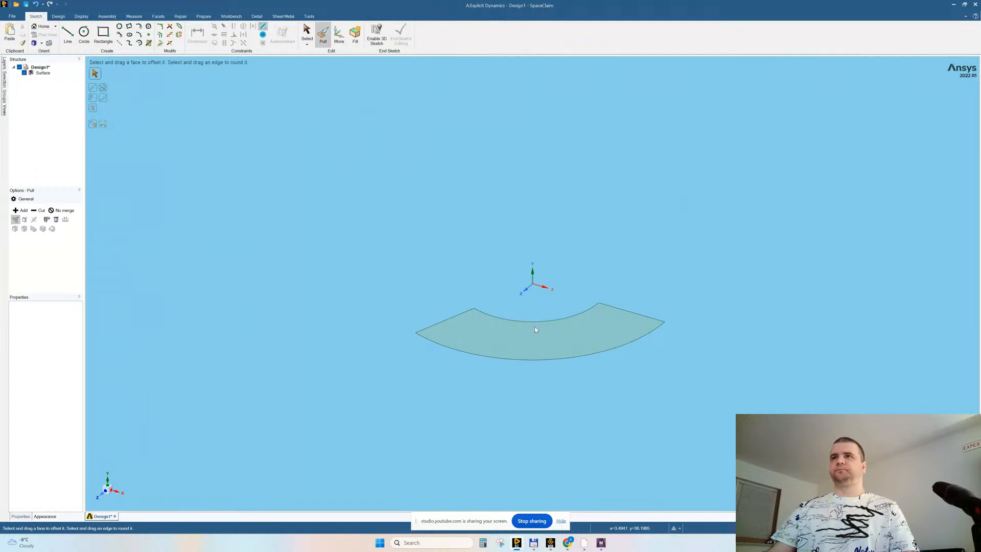
{"action": "left_click", "coordinate": [533, 327]}
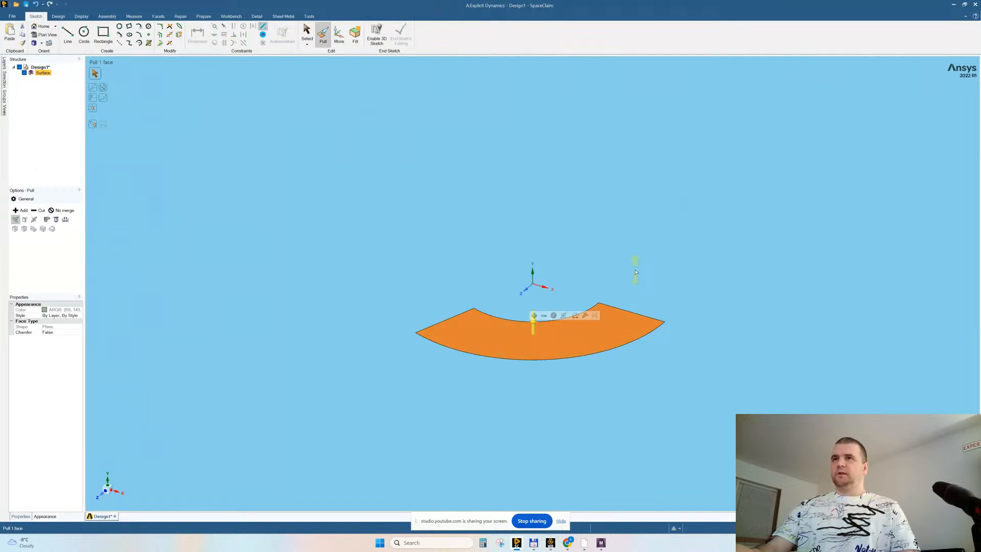
{"action": "type", "text": "5"}
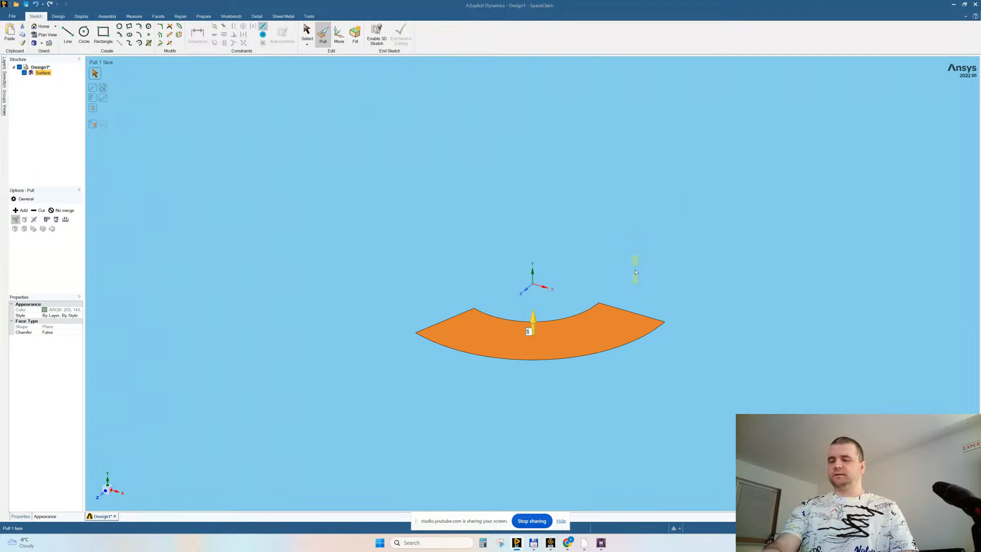
{"action": "left_click_drag", "start_coordinate": [533, 327], "coordinate": [534, 313]}
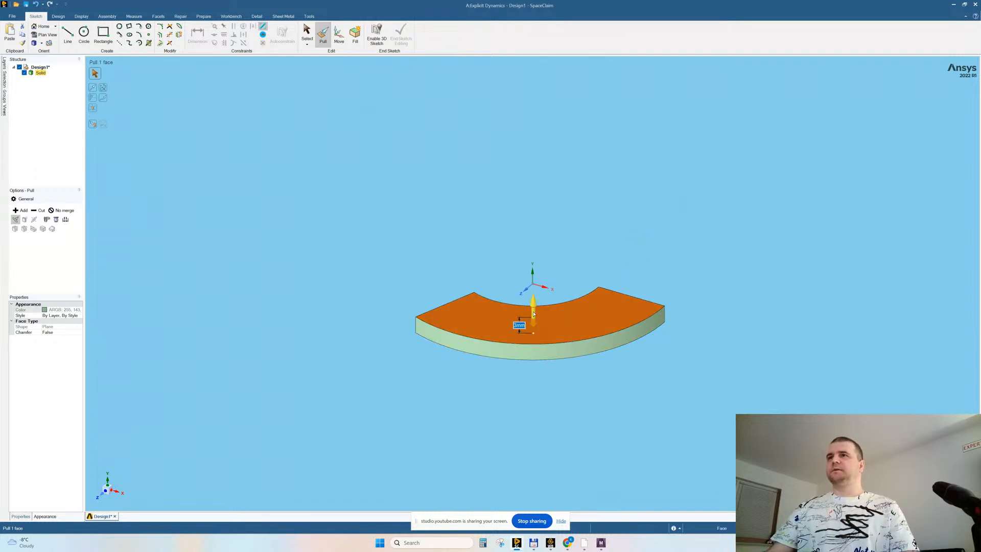
{"action": "middle_click_drag", "start_coordinate": [674, 248], "coordinate": [649, 308]}
{"action": "type", "text": "3.5"}
{"action": "key", "text": "Return"}
{"action": "left_click", "coordinate": [642, 241]}
Step: Start a sketch on the vertical YZ plane through the origin's Y axis and face it in plan view with Y up
{"action": "middle_click_drag", "start_coordinate": [630, 256], "coordinate": [615, 273]}
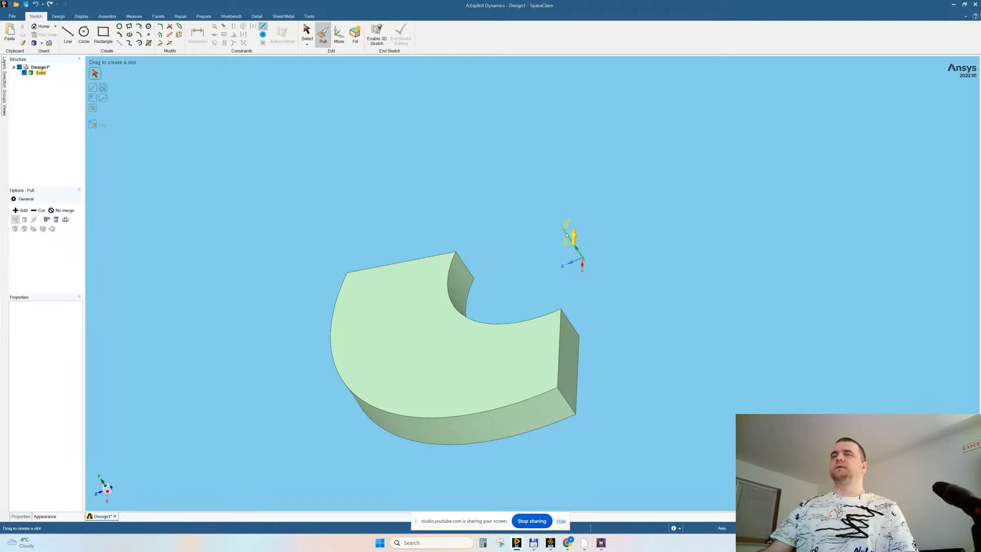
{"action": "left_click", "coordinate": [571, 239]}
{"action": "left_click", "coordinate": [59, 17]}
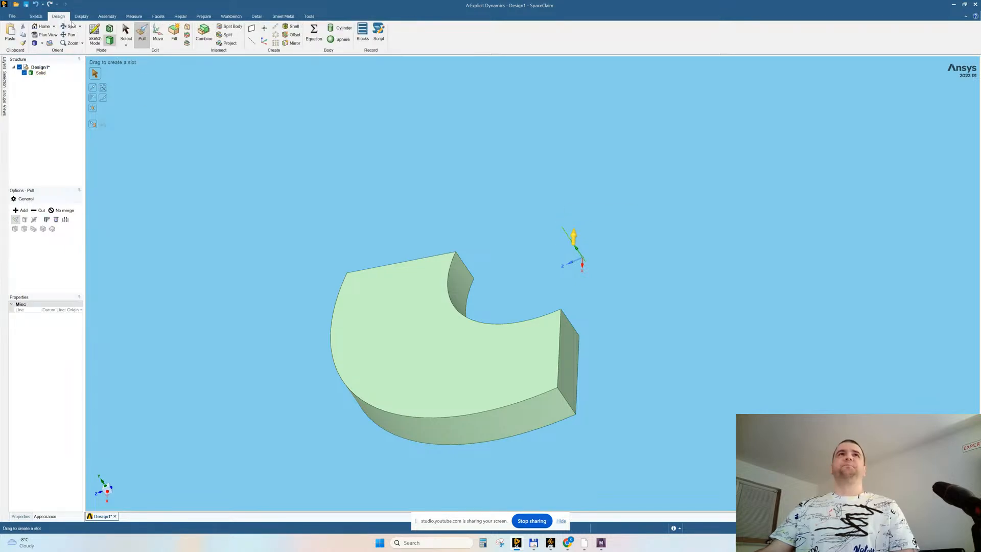
{"action": "left_click", "coordinate": [95, 34]}
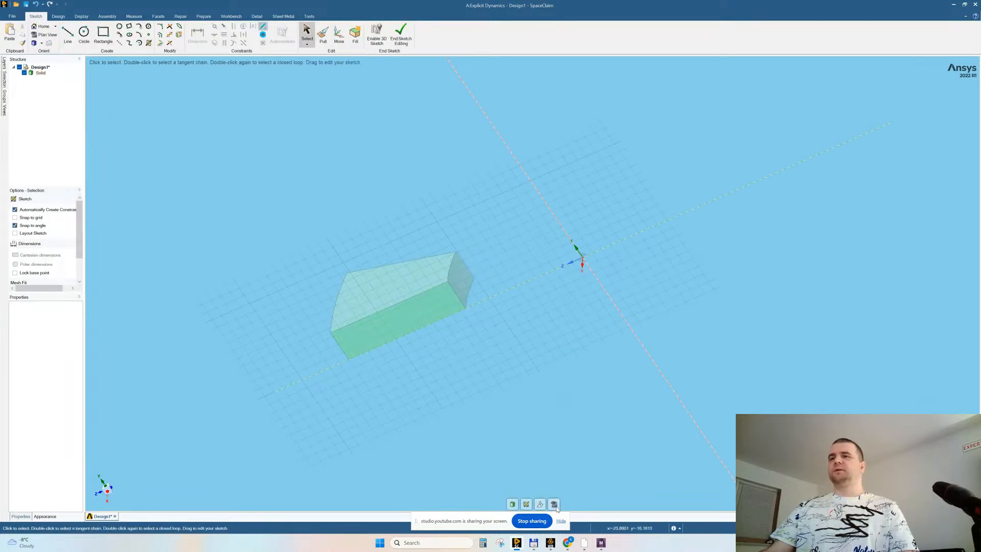
{"action": "left_click", "coordinate": [554, 505]}
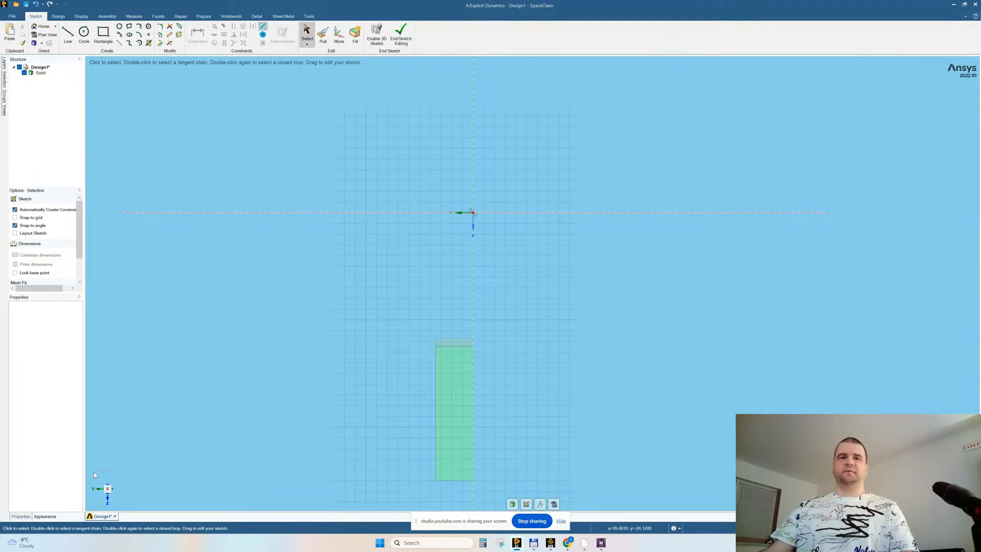
{"action": "left_click_drag", "start_coordinate": [101, 473], "coordinate": [125, 484]}
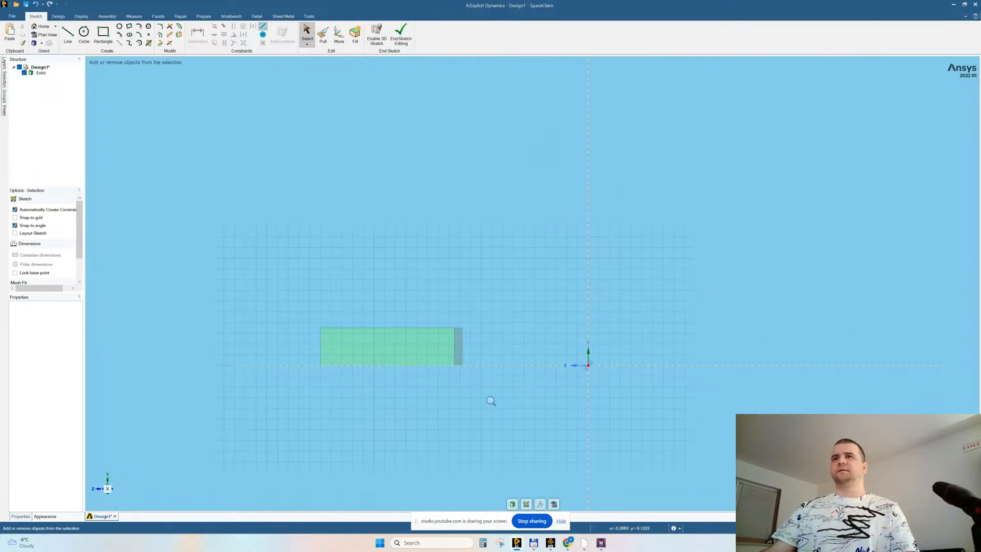
{"action": "scroll", "coordinate": [490, 400], "scroll_direction": "up", "scroll_amount": 3}
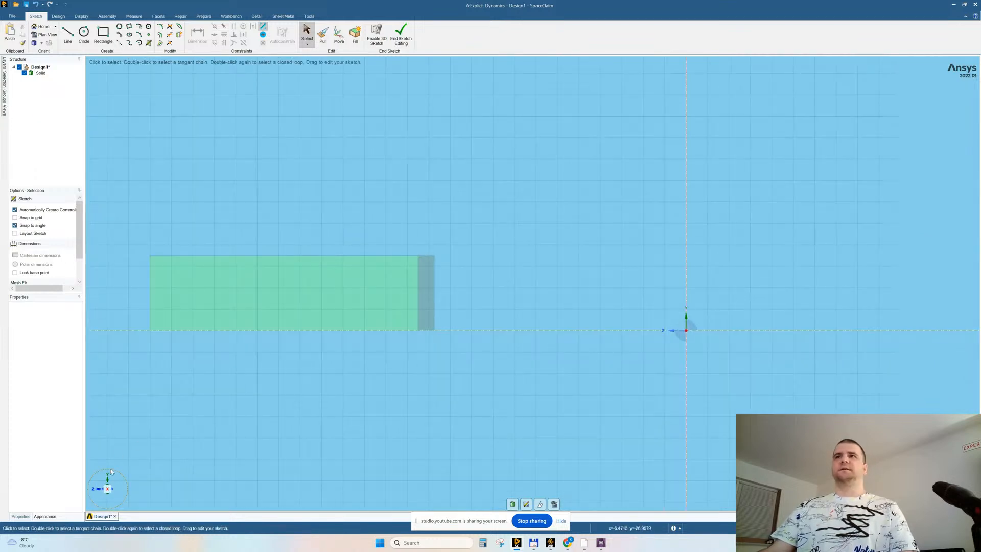
Step: Sketch a tapered tool profile over the workpiece's upper edge, with a vertical side, a base about 3 mm wide, a slanted side and a horizontal top
{"action": "left_click", "coordinate": [68, 35]}
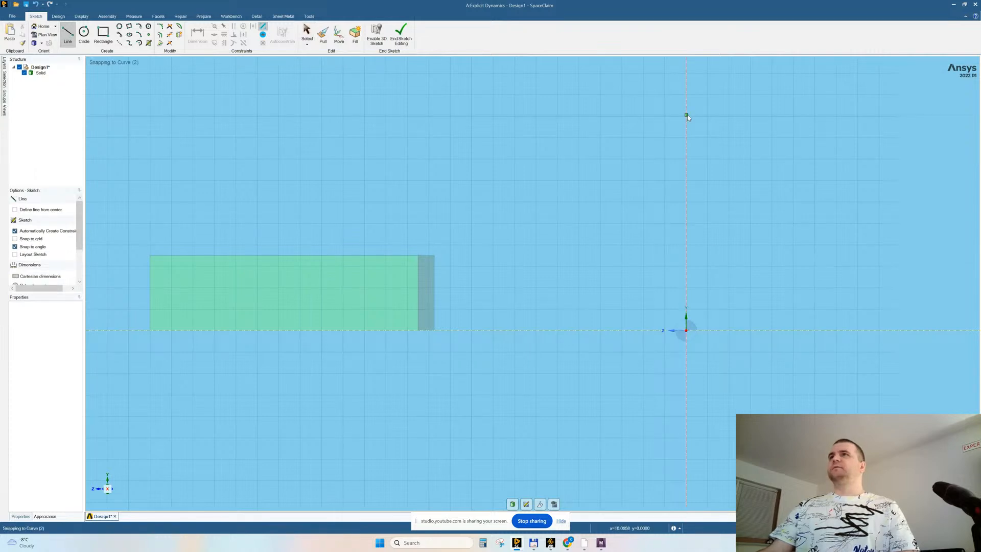
{"action": "left_click", "coordinate": [471, 154]}
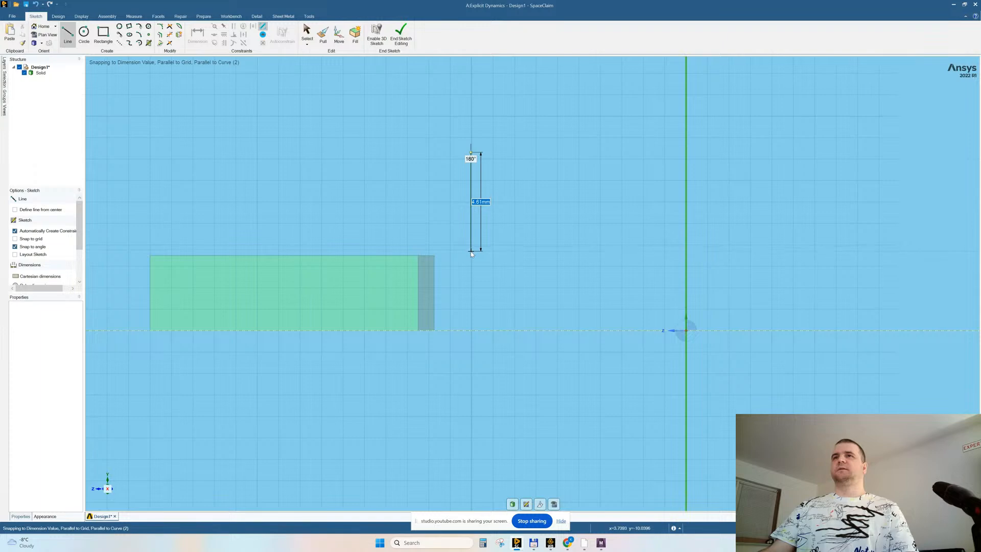
{"action": "left_click", "coordinate": [471, 266]}
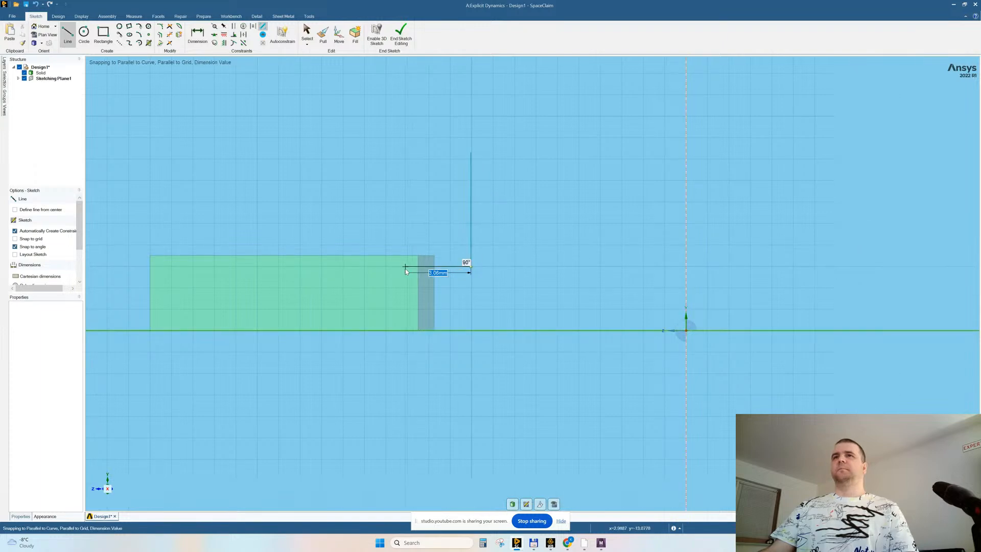
{"action": "left_click", "coordinate": [403, 266]}
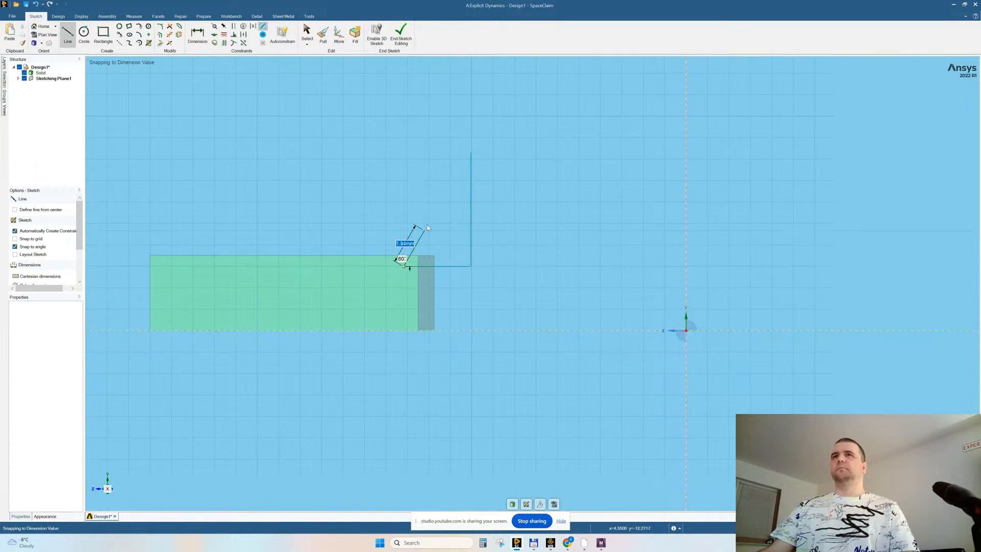
{"action": "left_click", "coordinate": [436, 178]}
{"action": "left_click", "coordinate": [497, 178]}
{"action": "key", "text": "Escape"}
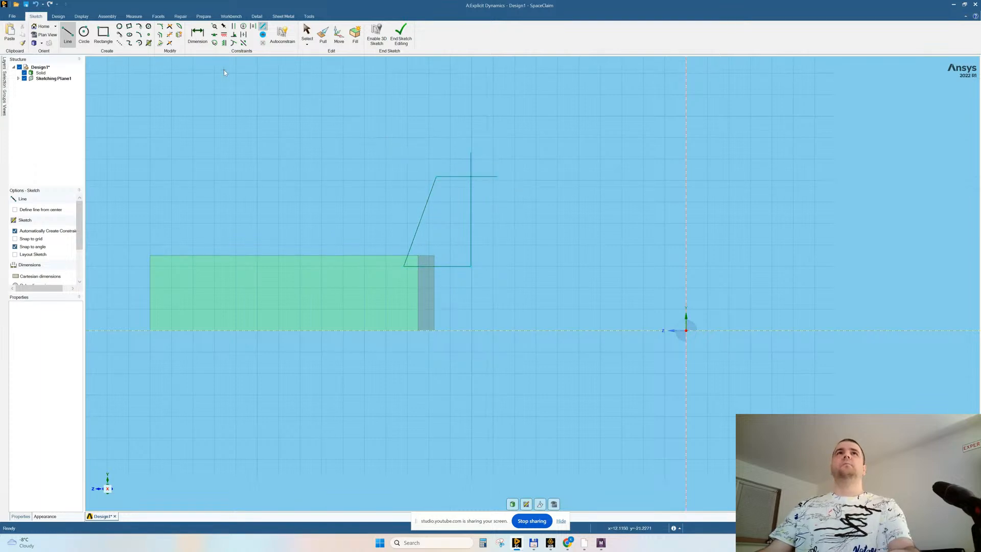
Step: Trim the overhanging line ends at the tool profile's upper corner and turn the closed profile into a surface
{"action": "left_click", "coordinate": [169, 34]}
{"action": "left_click", "coordinate": [484, 176]}
{"action": "left_click", "coordinate": [471, 167]}
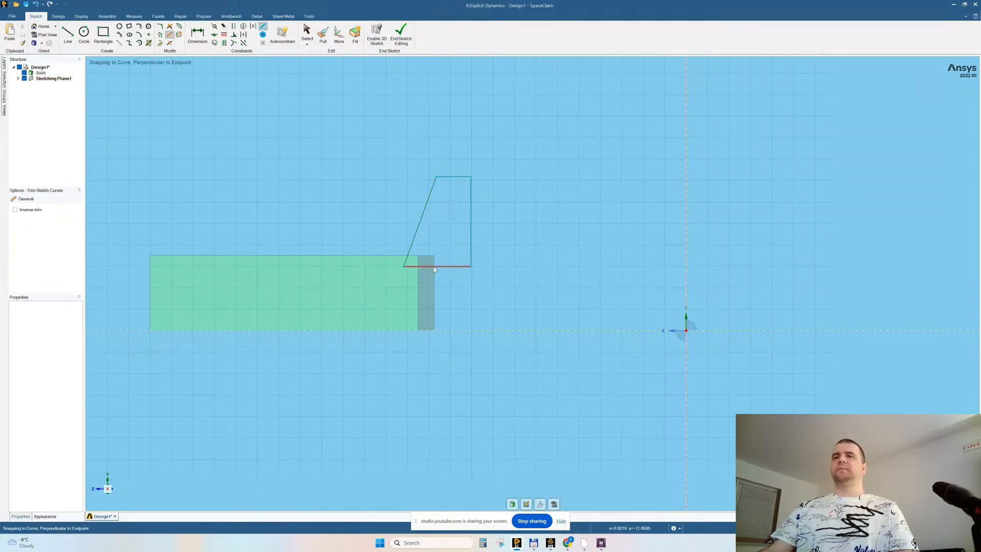
{"action": "left_click", "coordinate": [512, 504]}
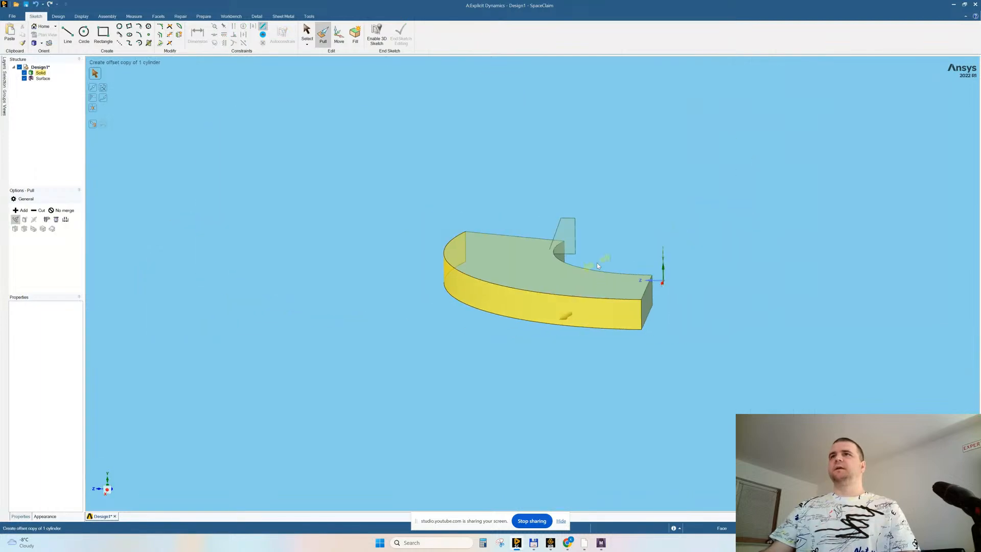
Step: Move the tool profile surface to the workpiece's straight end near the outer edge, shifting it about 20.6 mm along X
{"action": "left_click", "coordinate": [563, 236]}
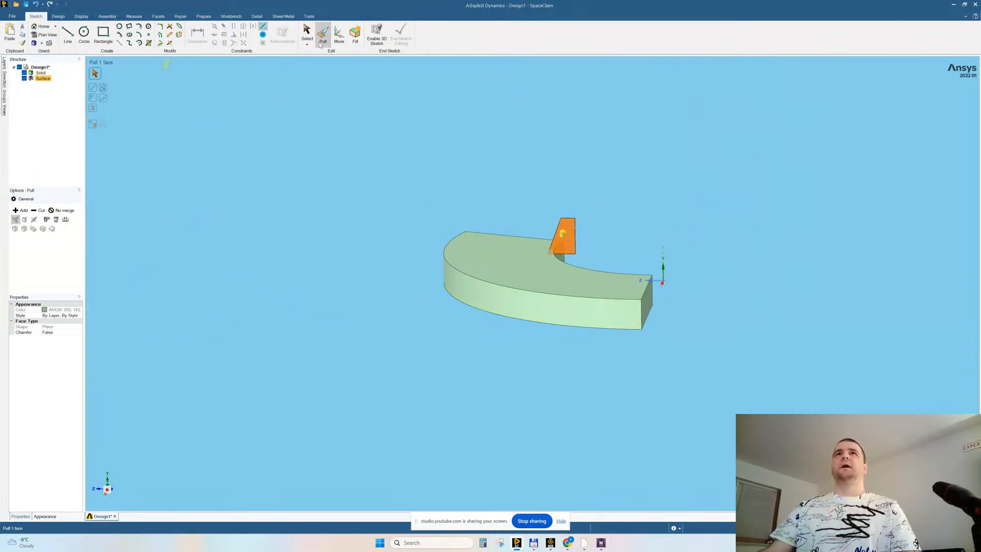
{"action": "left_click", "coordinate": [339, 35]}
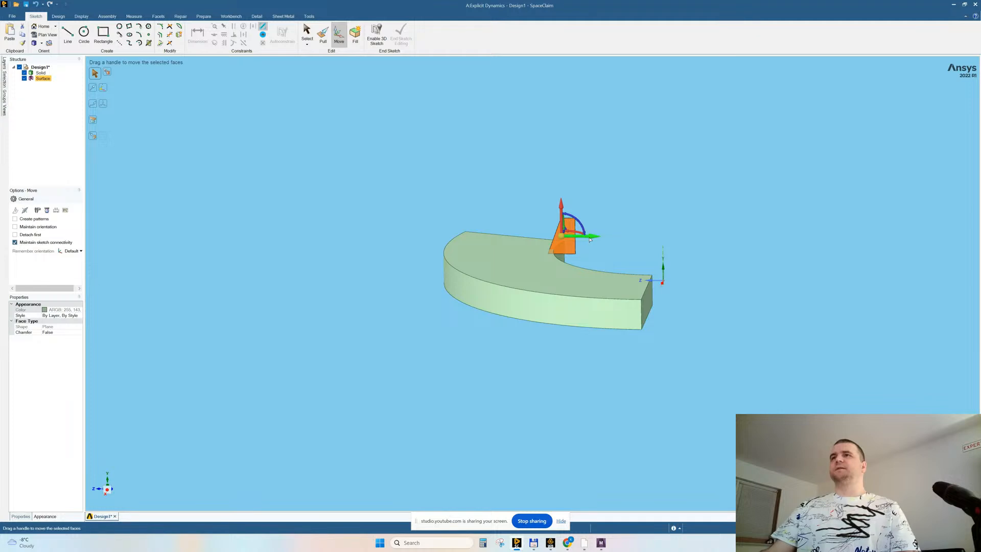
{"action": "left_click_drag", "start_coordinate": [598, 239], "coordinate": [695, 239]}
{"action": "middle_click_drag", "start_coordinate": [694, 239], "coordinate": [662, 307]}
{"action": "left_click_drag", "start_coordinate": [653, 148], "coordinate": [654, 286]}
{"action": "middle_click_drag", "start_coordinate": [654, 286], "coordinate": [673, 323]}
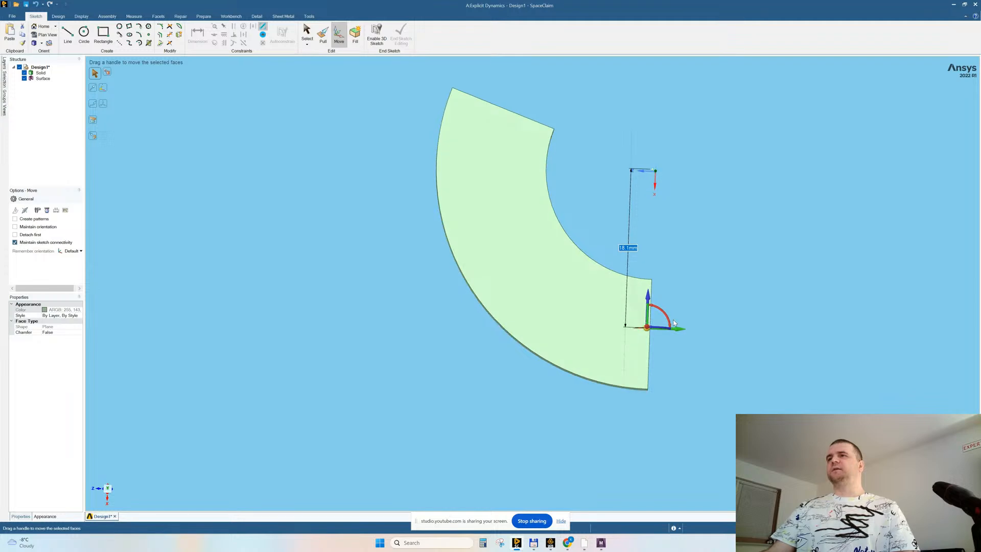
{"action": "left_click_drag", "start_coordinate": [648, 301], "coordinate": [649, 322]}
{"action": "middle_click_drag", "start_coordinate": [705, 396], "coordinate": [709, 348]}
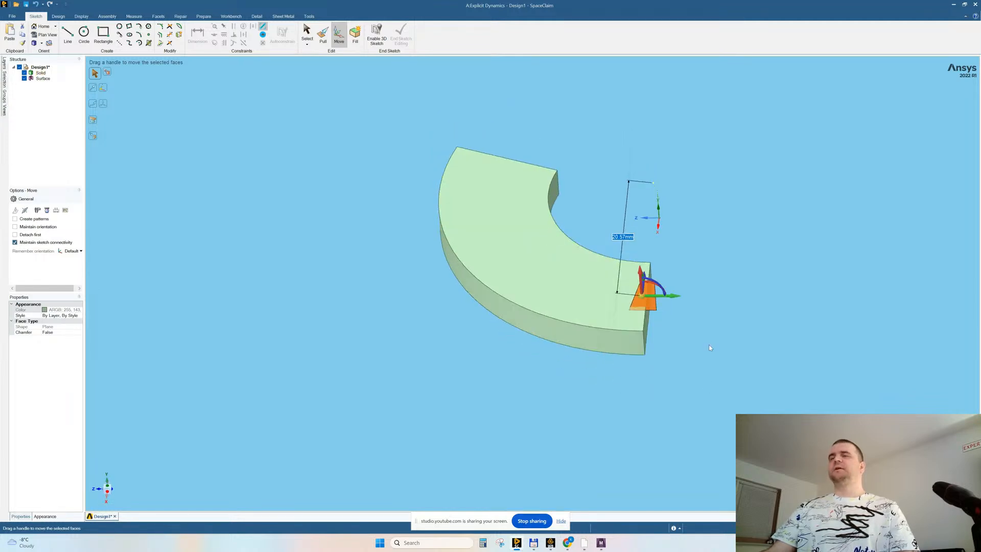
Step: Pull the tool profile 5 mm toward the workpiece's outer edge with No merge, keeping it a separate solid
{"action": "left_click", "coordinate": [58, 16]}
{"action": "left_click", "coordinate": [142, 34]}
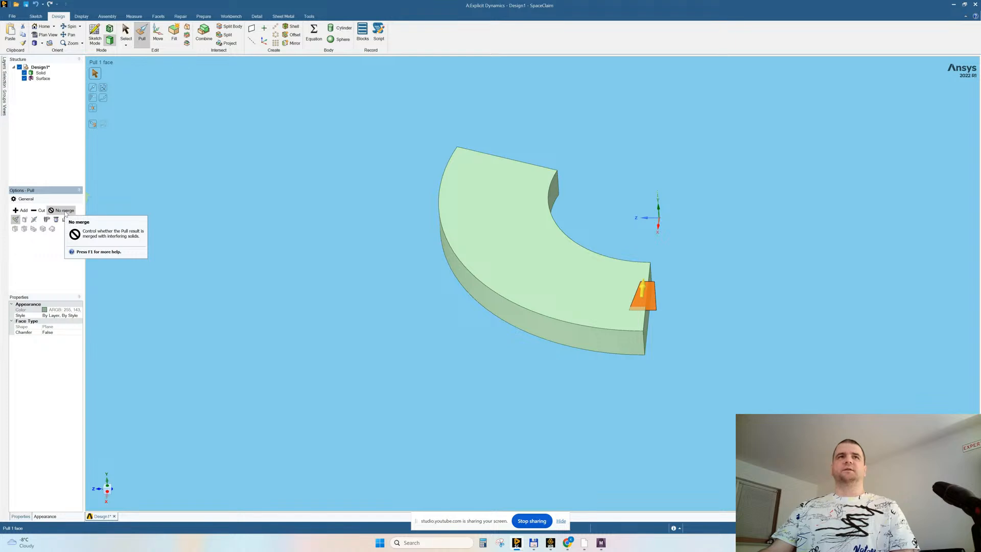
{"action": "middle_click_drag", "start_coordinate": [724, 258], "coordinate": [699, 295]}
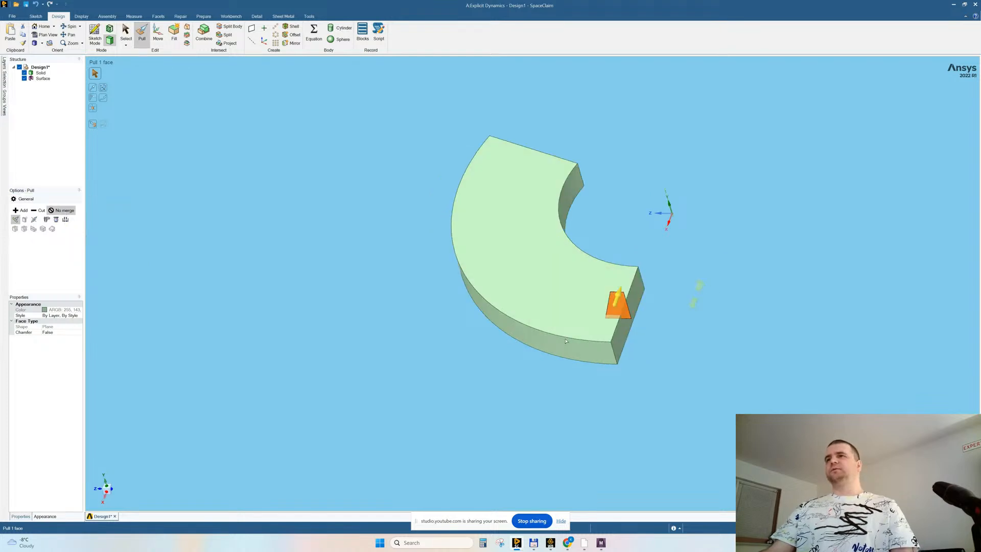
{"action": "scroll", "coordinate": [655, 304], "scroll_direction": "up", "scroll_amount": 4}
{"action": "scroll", "coordinate": [668, 339], "scroll_direction": "down", "scroll_amount": 2}
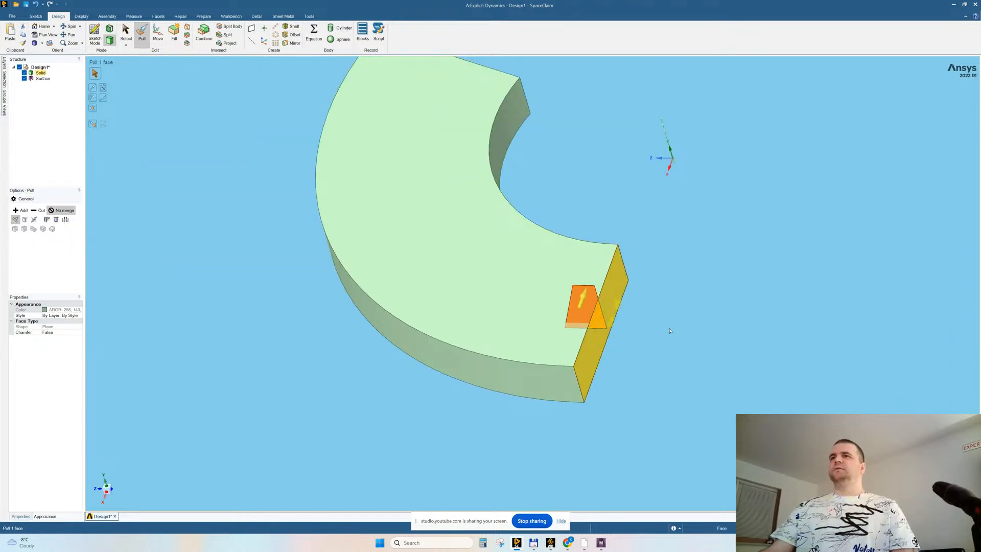
{"action": "left_click_drag", "start_coordinate": [662, 344], "coordinate": [638, 392]}
{"action": "middle_click_drag", "start_coordinate": [637, 392], "coordinate": [740, 316]}
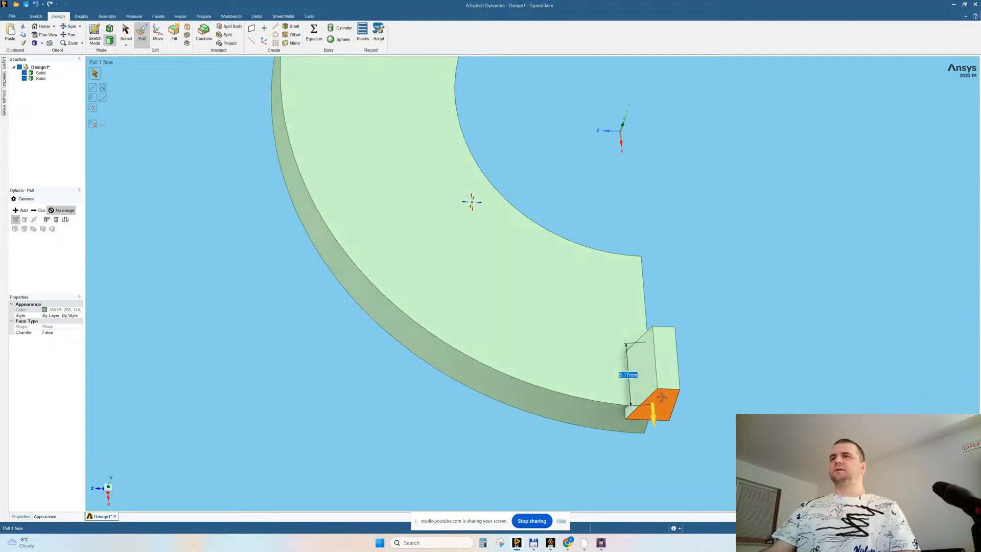
{"action": "type", "text": "5"}
{"action": "key", "text": "Return"}
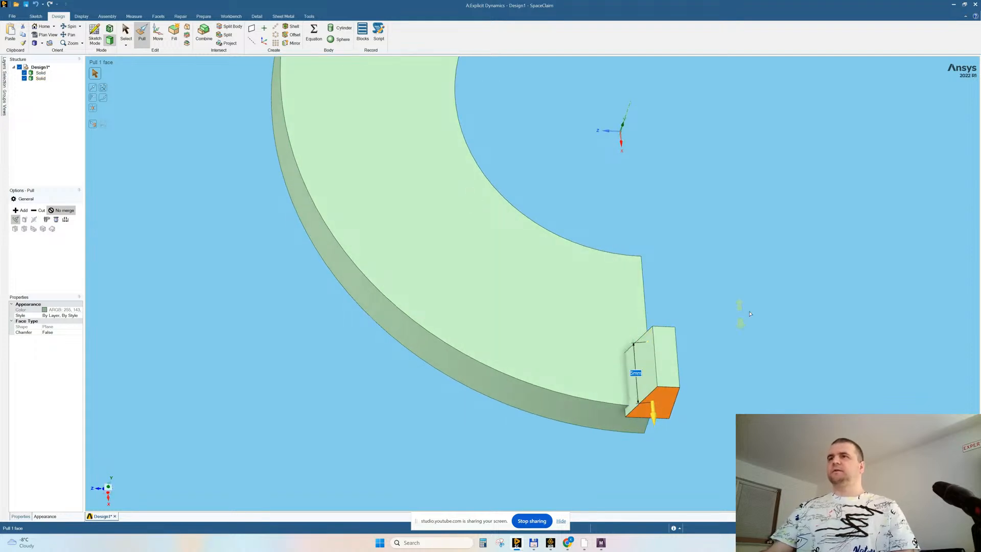
{"action": "middle_click_drag", "start_coordinate": [768, 368], "coordinate": [741, 331]}
{"action": "key", "text": "Escape"}
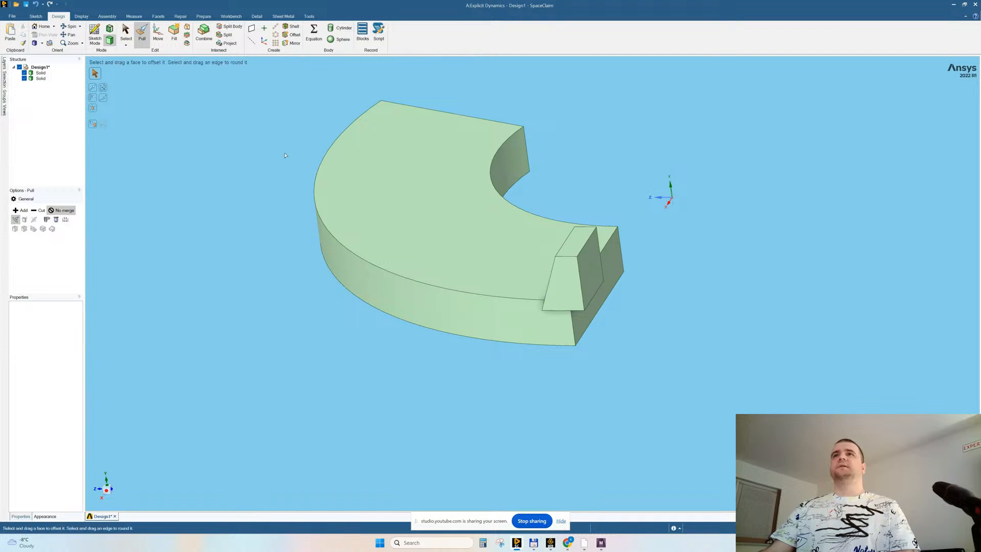
Step: Move the whole tool solid 2 mm along Z away from the workpiece's end face and shift it slightly outward along X
{"action": "left_click", "coordinate": [581, 264]}
{"action": "triple_click", "coordinate": [581, 264]}
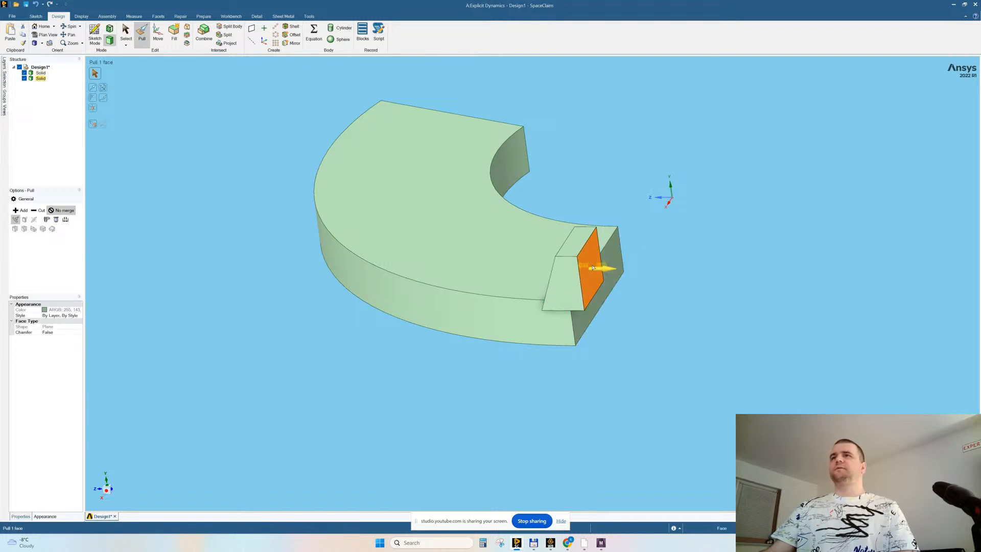
{"action": "left_click", "coordinate": [157, 33]}
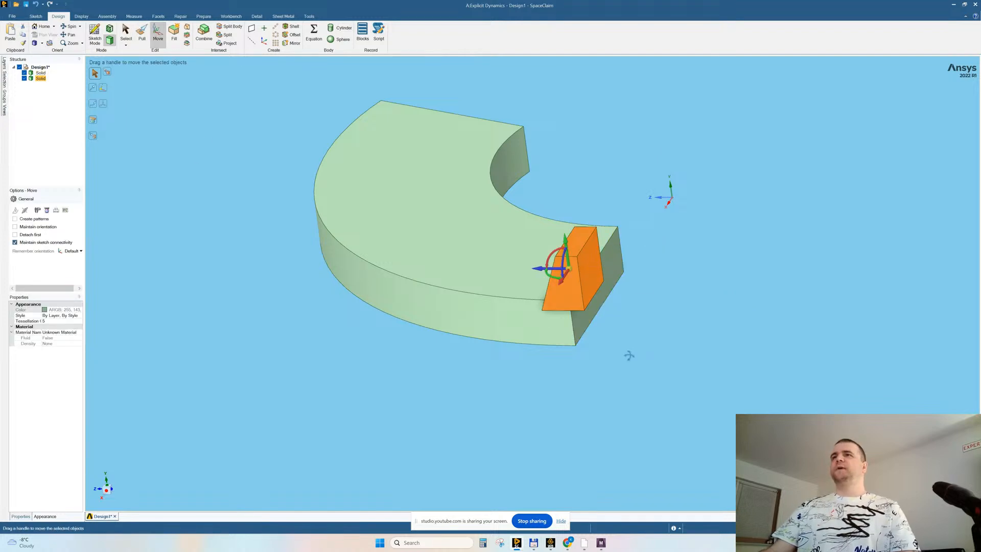
{"action": "middle_click_drag", "start_coordinate": [628, 355], "coordinate": [638, 358]}
{"action": "left_click_drag", "start_coordinate": [606, 315], "coordinate": [632, 319]}
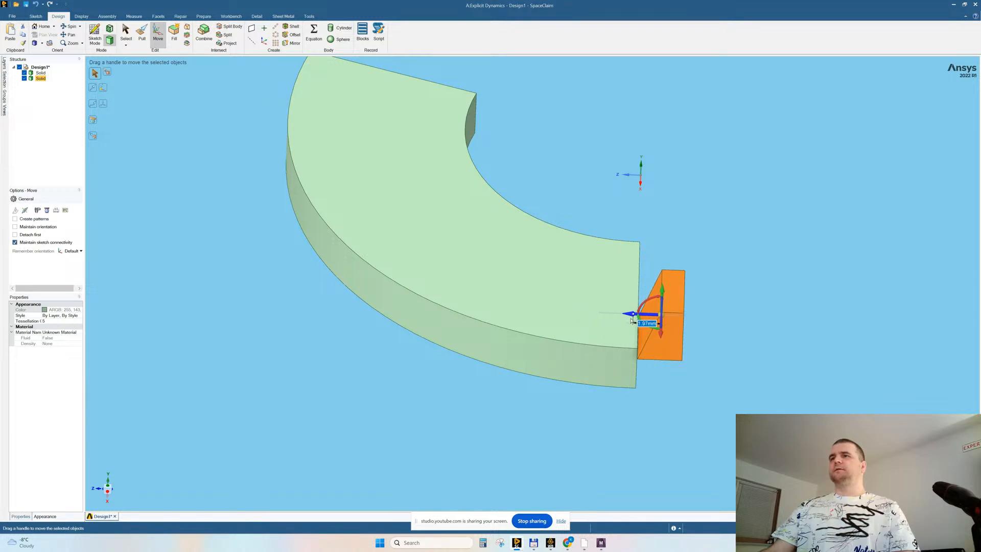
{"action": "type", "text": "2"}
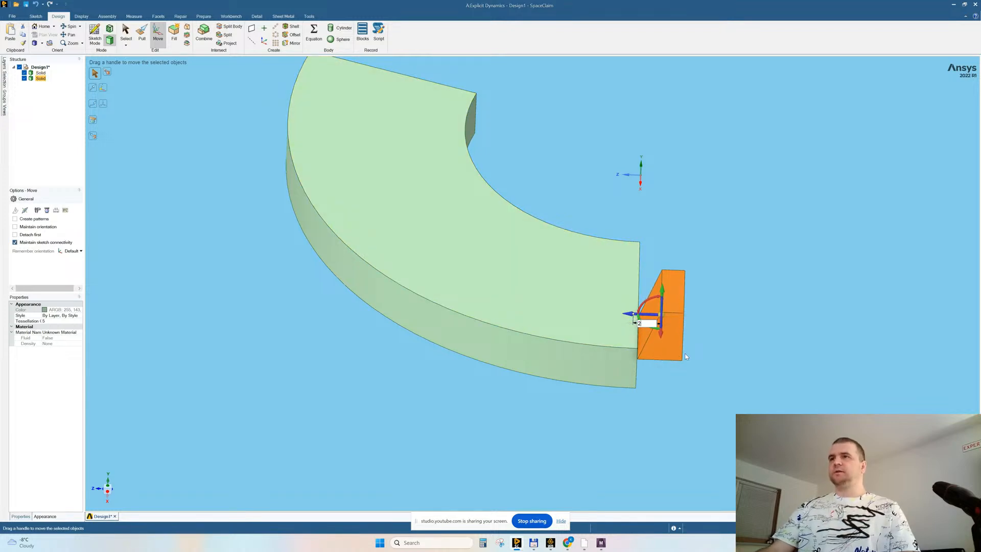
{"action": "key", "text": "Return"}
{"action": "middle_click_drag", "start_coordinate": [716, 339], "coordinate": [713, 383]}
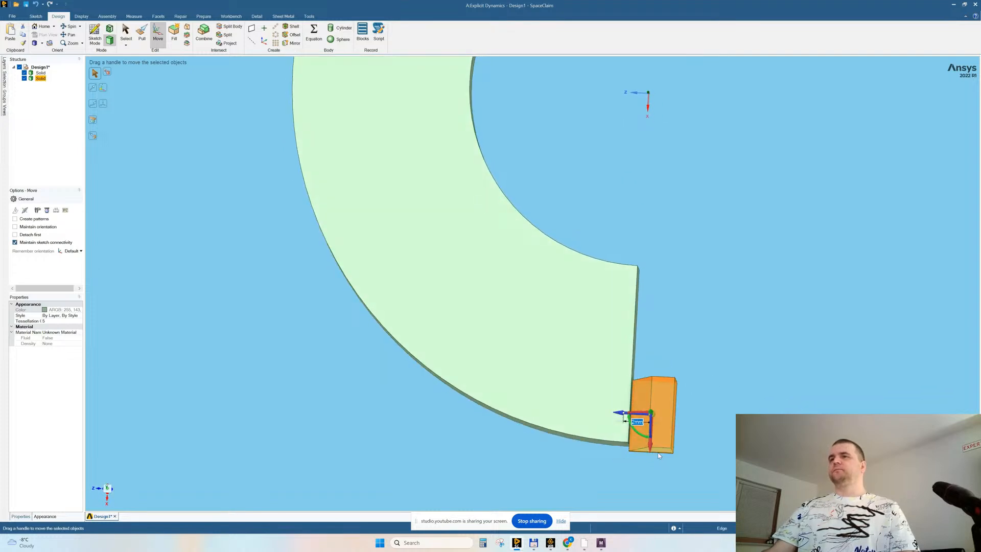
{"action": "left_click_drag", "start_coordinate": [650, 446], "coordinate": [650, 450]}
{"action": "left_click", "coordinate": [666, 320]}
Step: Pull the workpiece's inner curved face to a radius of 14 mm
{"action": "middle_click_drag", "start_coordinate": [665, 320], "coordinate": [649, 334]}
{"action": "left_click", "coordinate": [532, 219]}
{"action": "left_click", "coordinate": [139, 32]}
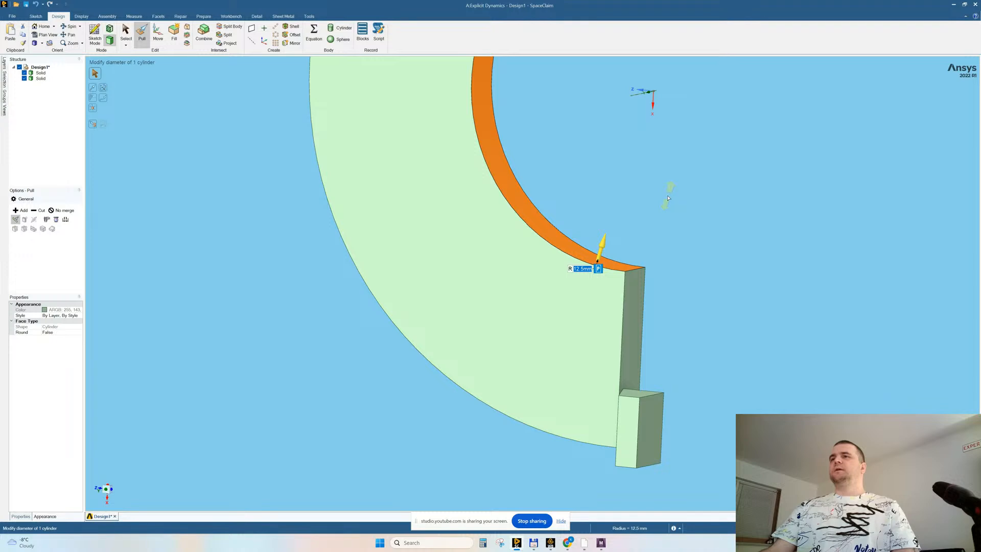
{"action": "left_click_drag", "start_coordinate": [668, 198], "coordinate": [649, 240]}
{"action": "type", "text": "15"}
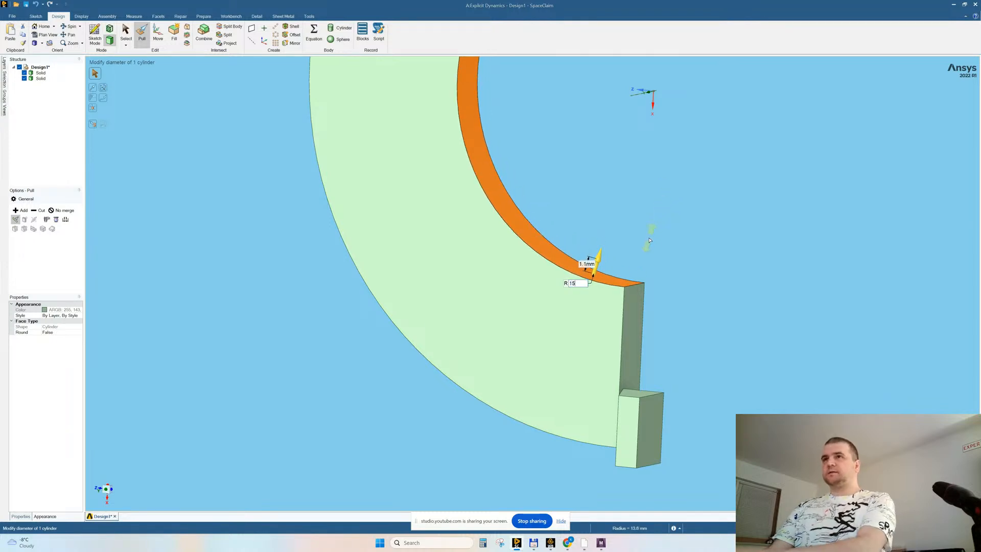
{"action": "key", "text": "Return"}
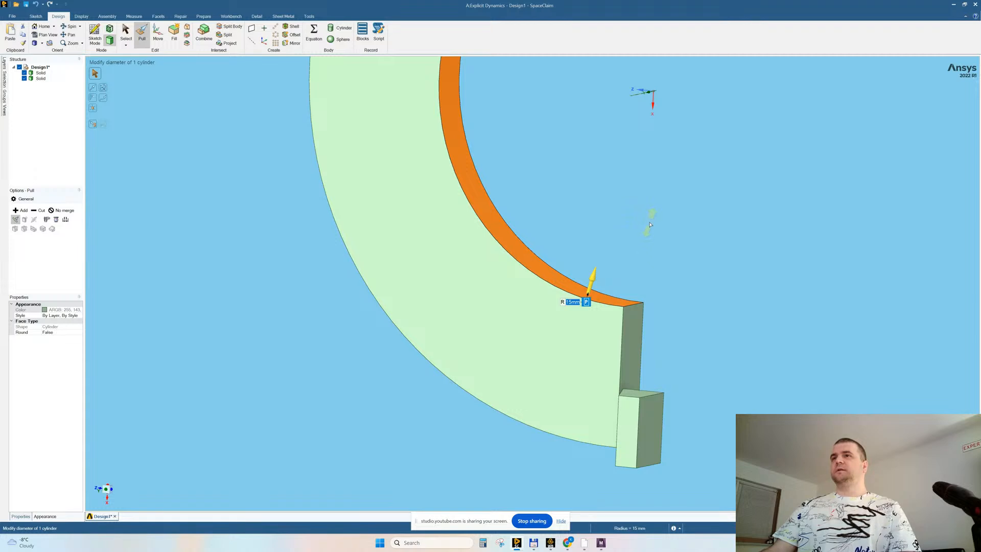
{"action": "key", "text": "BackSpace"}
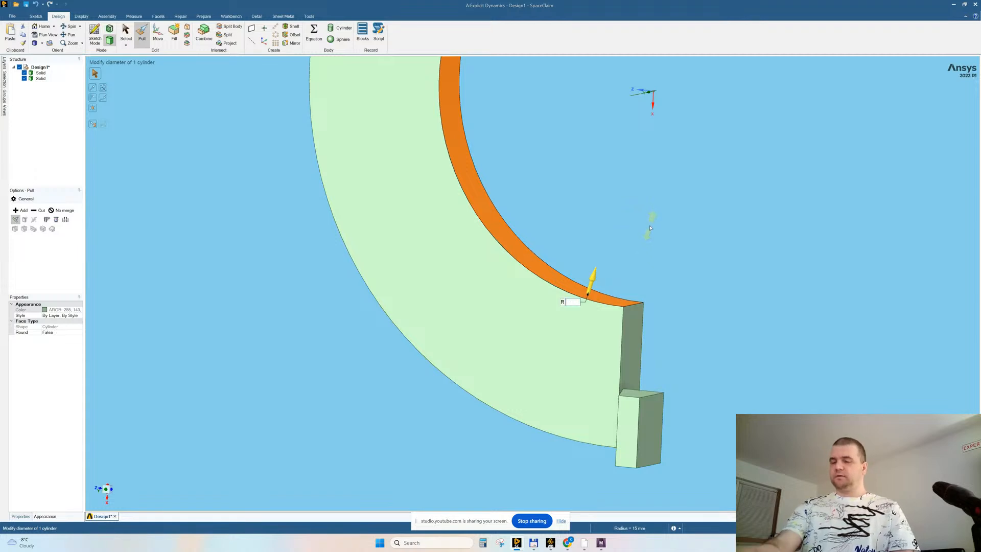
{"action": "type", "text": "14"}
{"action": "key", "text": "Return"}
Step: Move the whole tool solid about 0.04 mm along Z toward the workpiece's end face
{"action": "middle_click_drag", "start_coordinate": [690, 322], "coordinate": [742, 283]}
{"action": "scroll", "coordinate": [749, 340], "scroll_direction": "up", "scroll_amount": 4}
{"action": "middle_click_drag", "start_coordinate": [692, 382], "coordinate": [692, 331]}
{"action": "scroll", "coordinate": [640, 261], "scroll_direction": "up", "scroll_amount": 1}
{"action": "scroll", "coordinate": [640, 261], "scroll_direction": "up", "scroll_amount": 5}
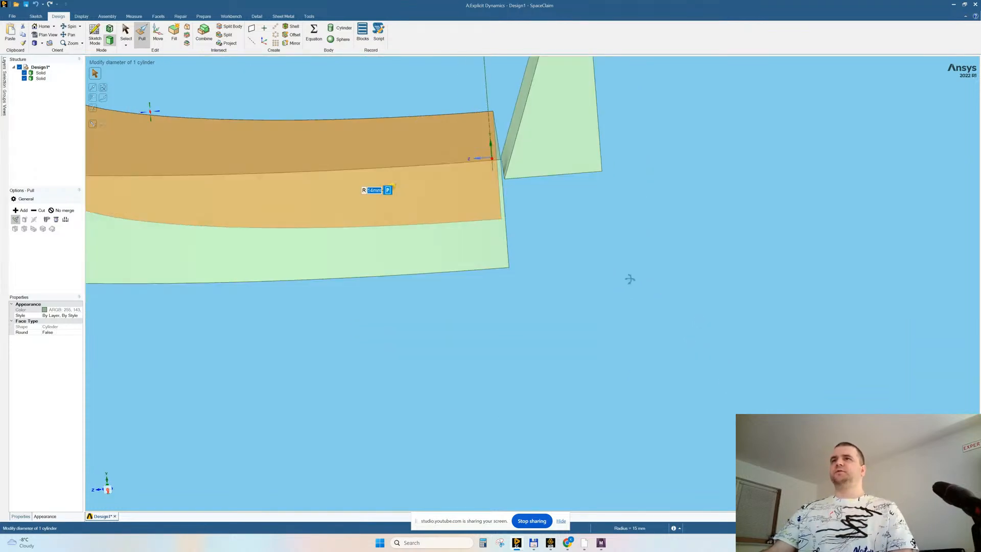
{"action": "scroll", "coordinate": [609, 260], "scroll_direction": "up", "scroll_amount": 6}
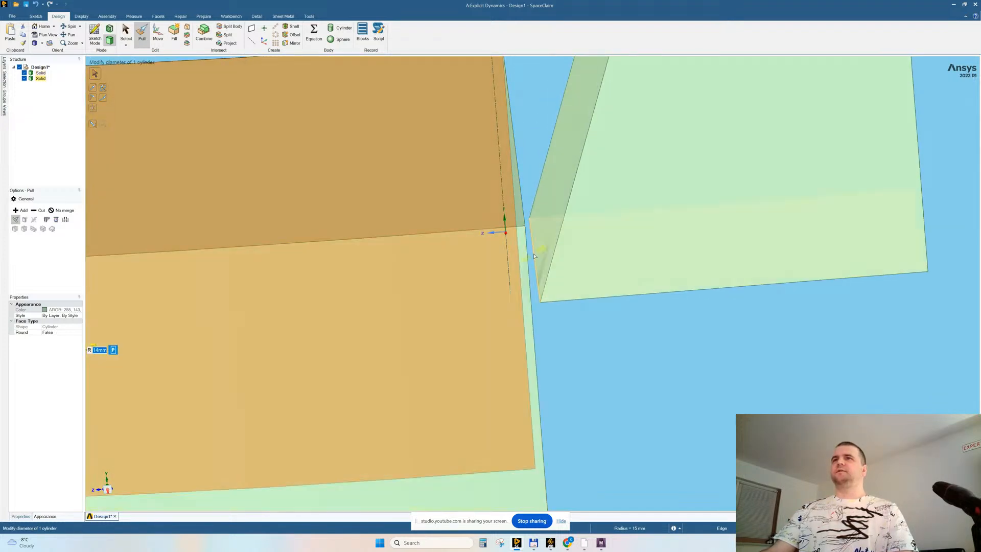
{"action": "triple_click", "coordinate": [657, 271]}
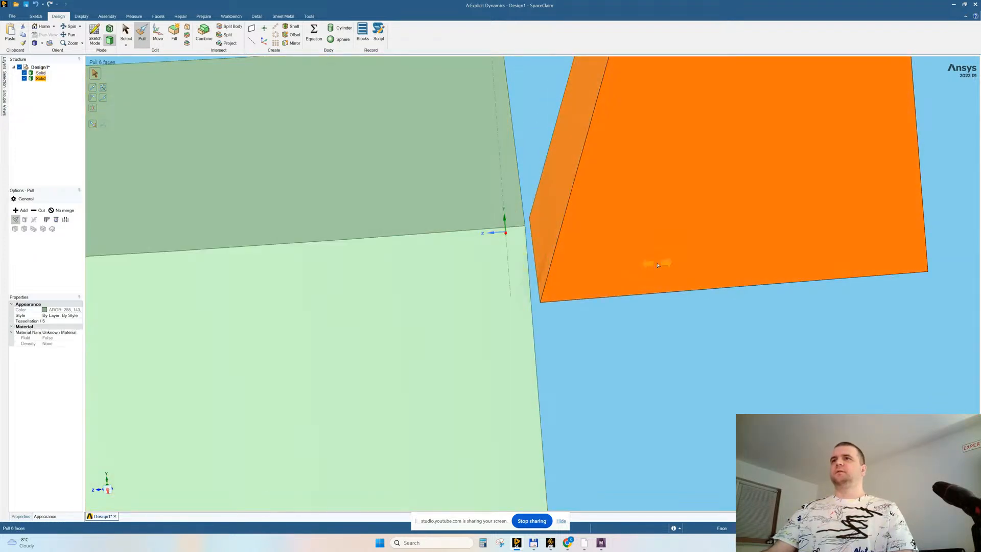
{"action": "left_click", "coordinate": [158, 34]}
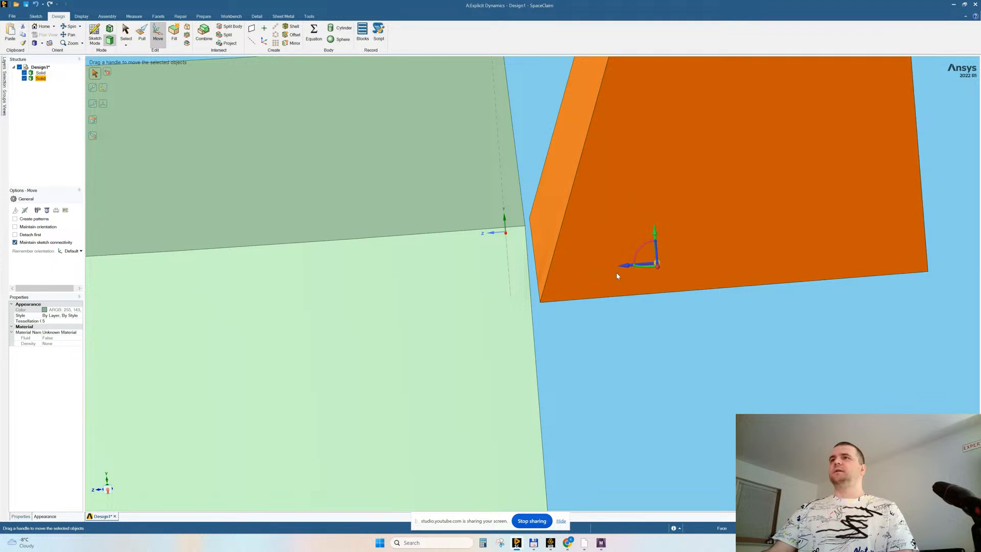
{"action": "middle_click_drag", "start_coordinate": [600, 299], "coordinate": [599, 299]}
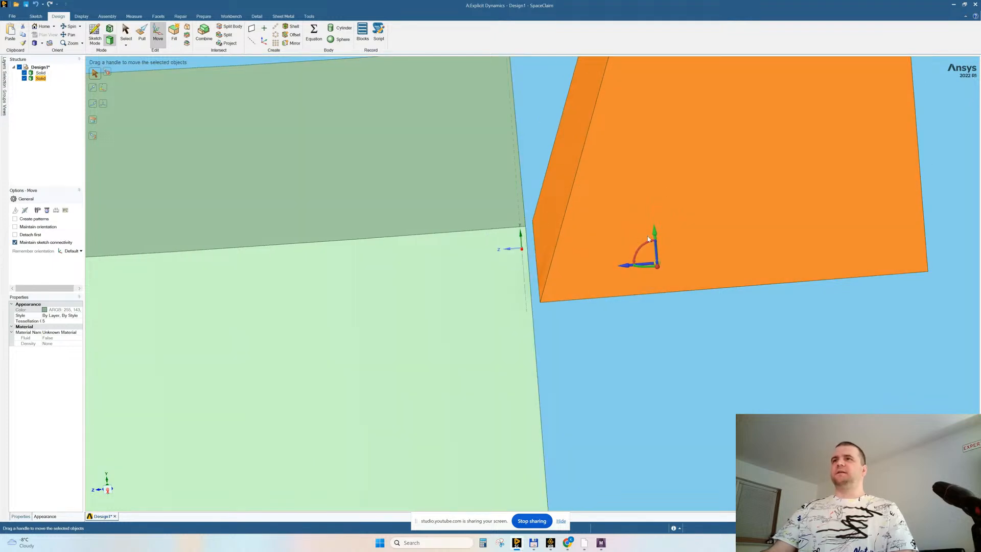
{"action": "left_click_drag", "start_coordinate": [628, 266], "coordinate": [622, 266]}
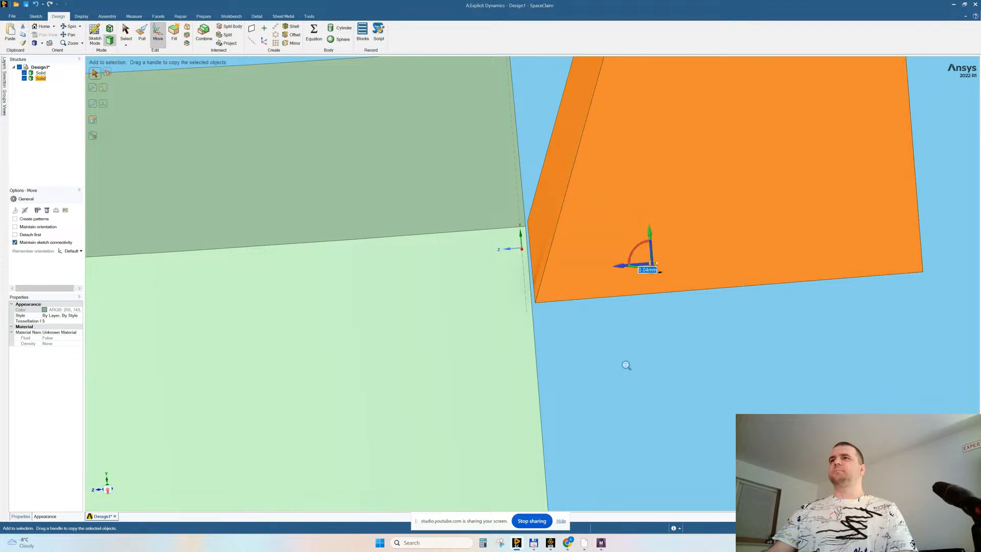
Step: Examine the clearance between the tool's cutting edge and the workpiece's end face, with the tool deselected
{"action": "scroll", "coordinate": [627, 365], "scroll_direction": "down", "scroll_amount": 2}
{"action": "scroll", "coordinate": [661, 369], "scroll_direction": "down", "scroll_amount": 3}
{"action": "middle_click_drag", "start_coordinate": [661, 358], "coordinate": [637, 347]}
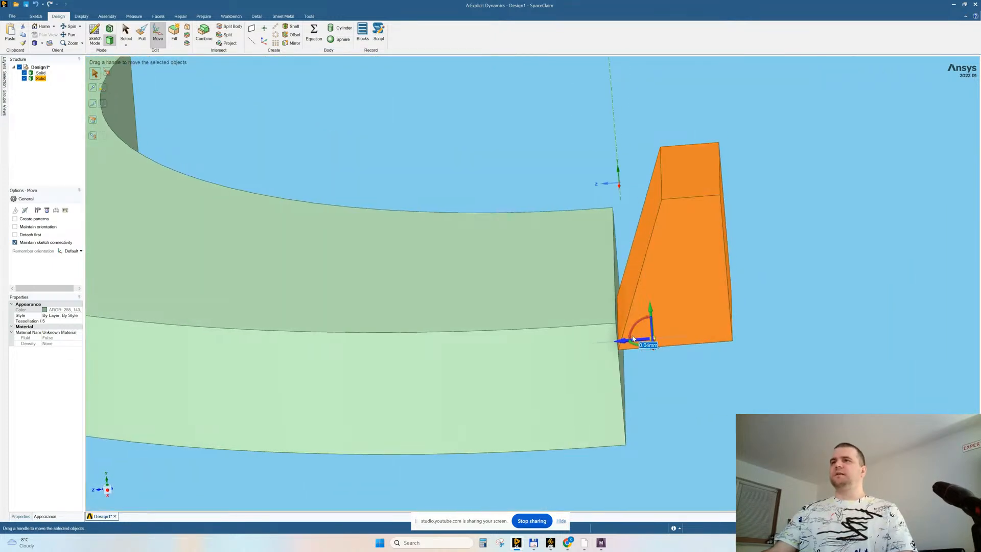
{"action": "scroll", "coordinate": [621, 343], "scroll_direction": "up", "scroll_amount": 5, "text": "ctrl"}
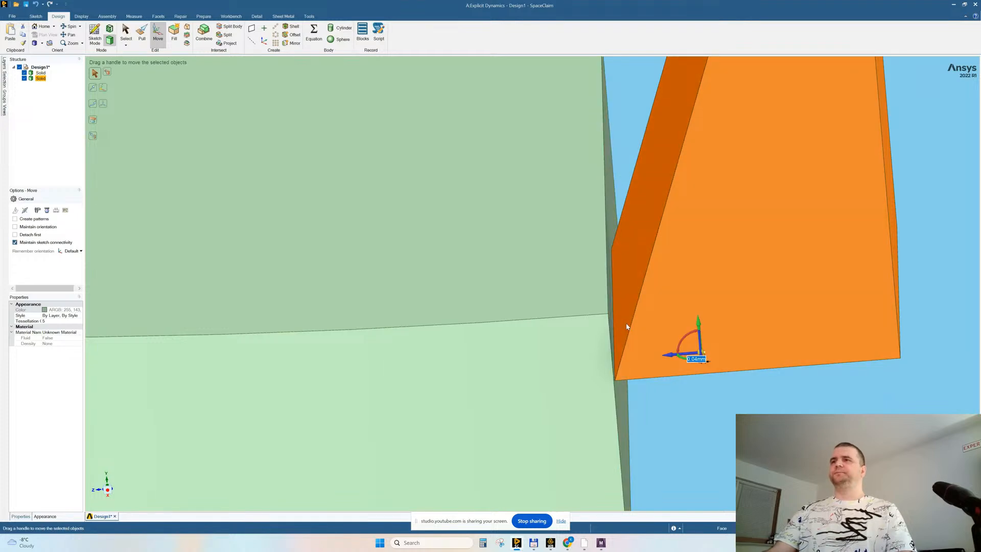
{"action": "left_click", "coordinate": [704, 447]}
{"action": "middle_click_drag", "start_coordinate": [670, 358], "coordinate": [660, 346]}
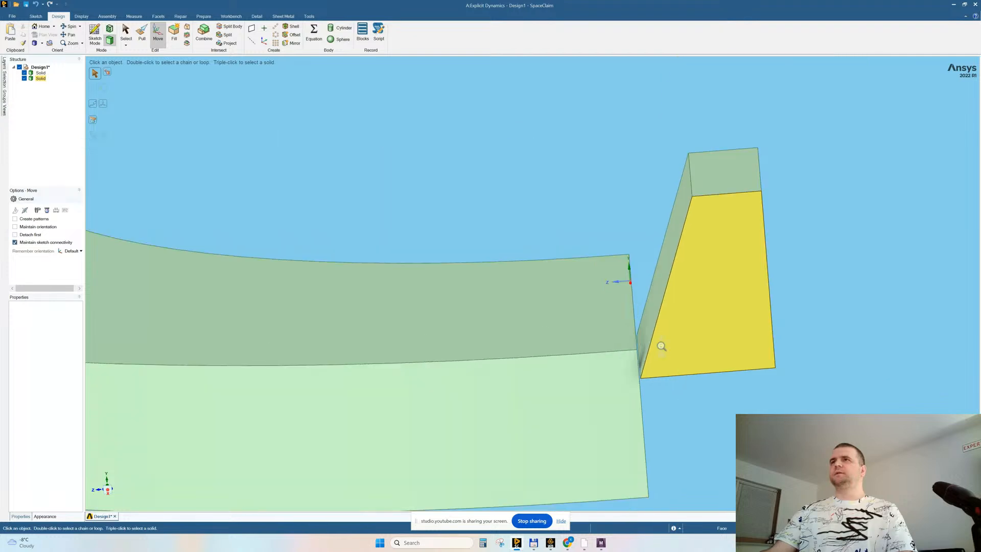
{"action": "middle_click_drag", "start_coordinate": [743, 353], "coordinate": [705, 379], "text": "shift"}
Step: Cancel saving the design as a separate file and save the project in Workbench instead
{"action": "left_click", "coordinate": [26, 4]}
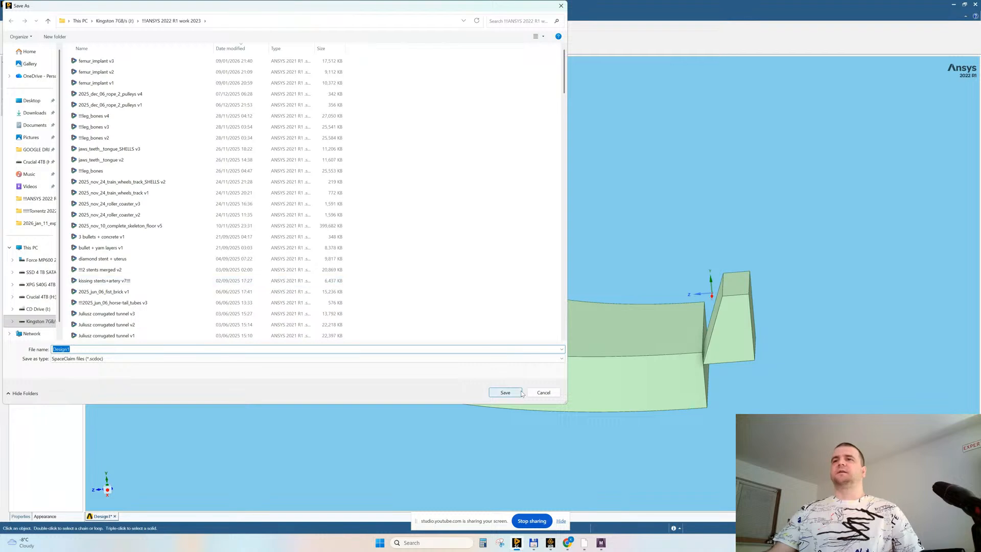
{"action": "left_click", "coordinate": [542, 393]}
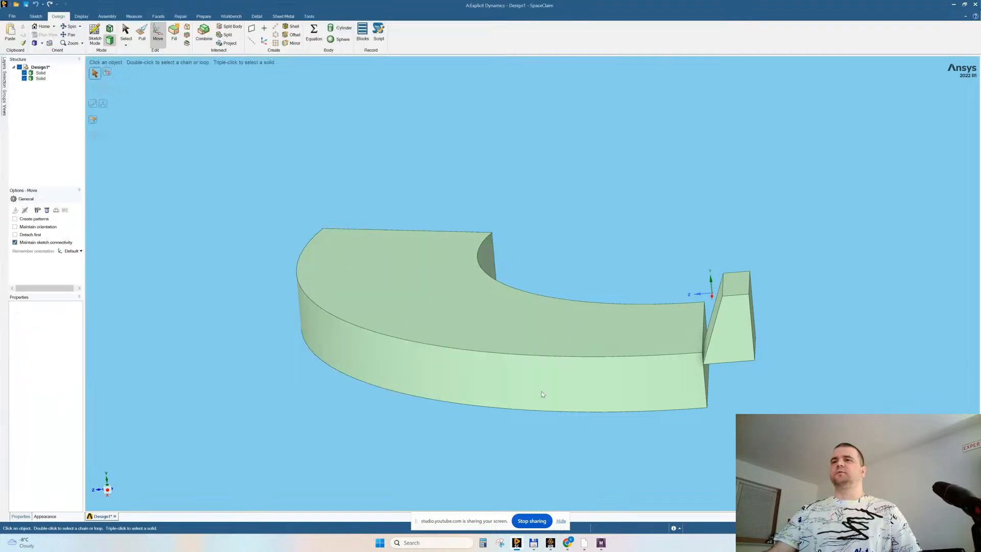
{"action": "left_click", "coordinate": [550, 542]}
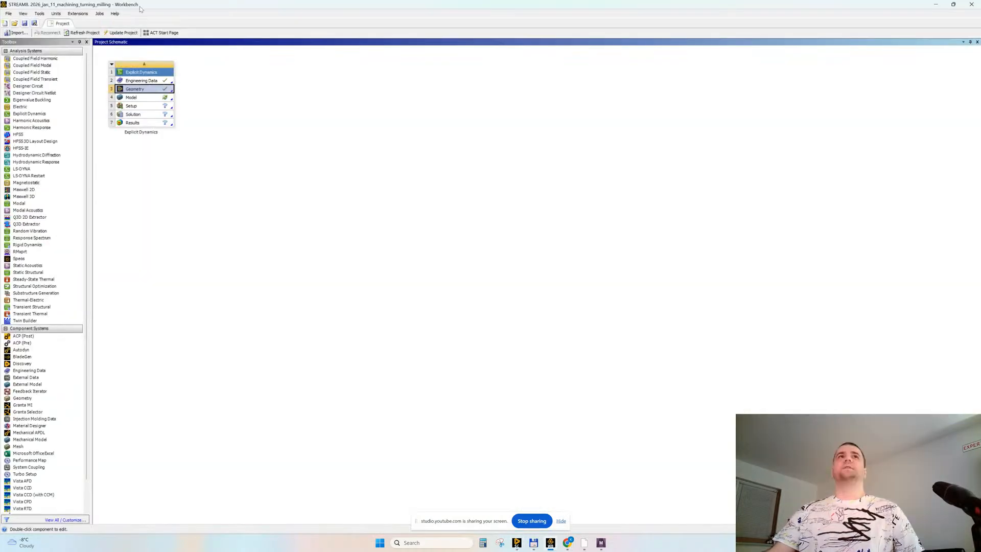
{"action": "left_click", "coordinate": [25, 24]}
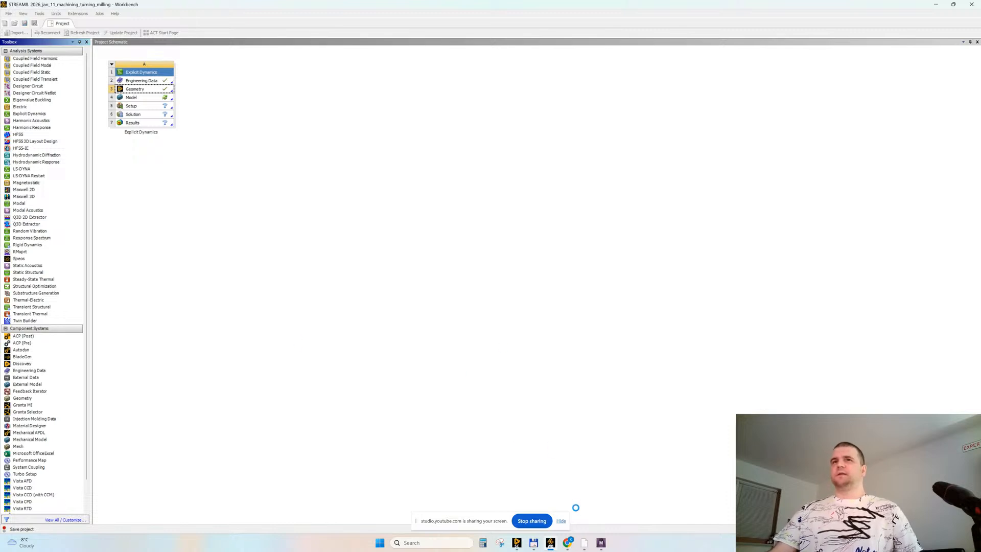
{"action": "left_click", "coordinate": [517, 544]}
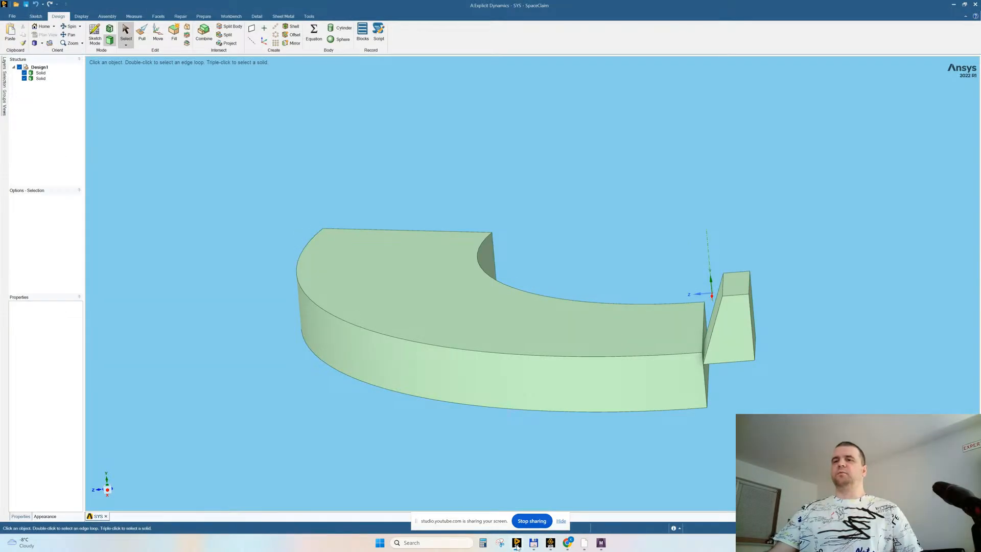
{"action": "left_click", "coordinate": [517, 544]}
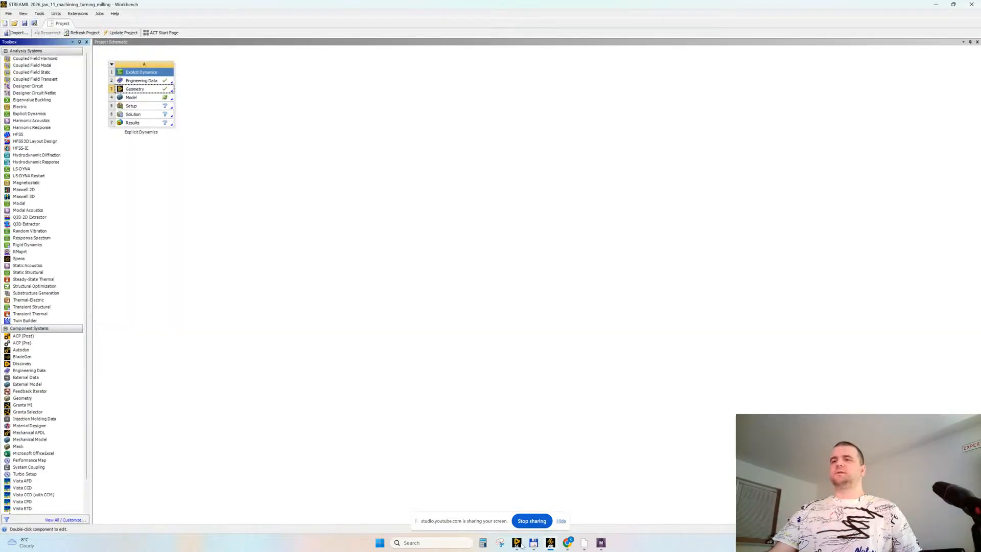
Step: Open the Engineering Data and add AL 1100-O from the Explicit Materials library
{"action": "left_click", "coordinate": [140, 100]}
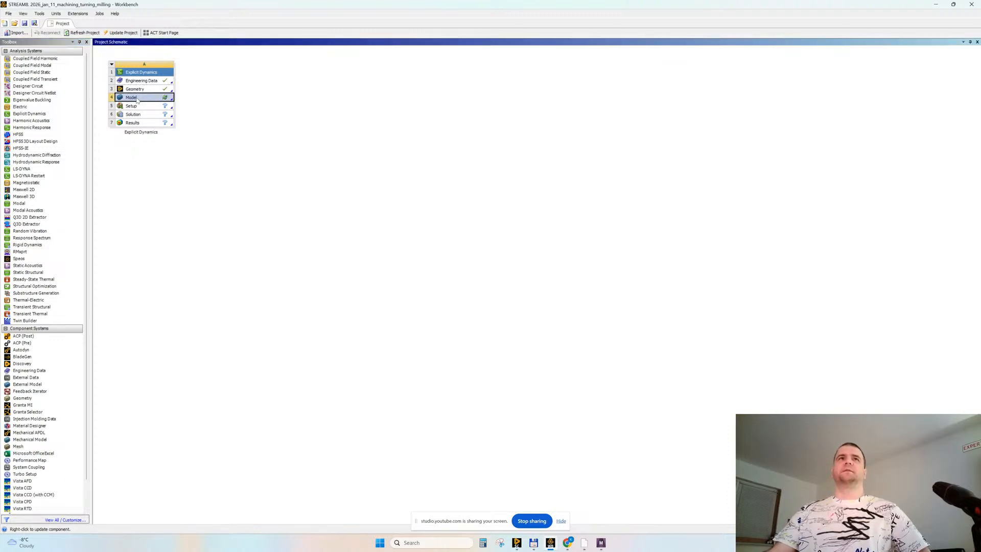
{"action": "double_click", "coordinate": [140, 81]}
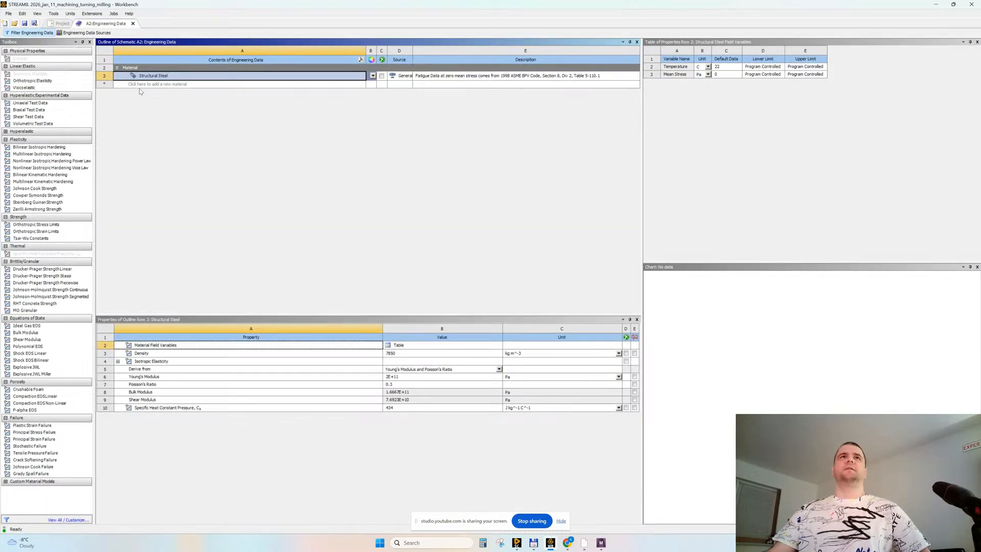
{"action": "left_click", "coordinate": [79, 32]}
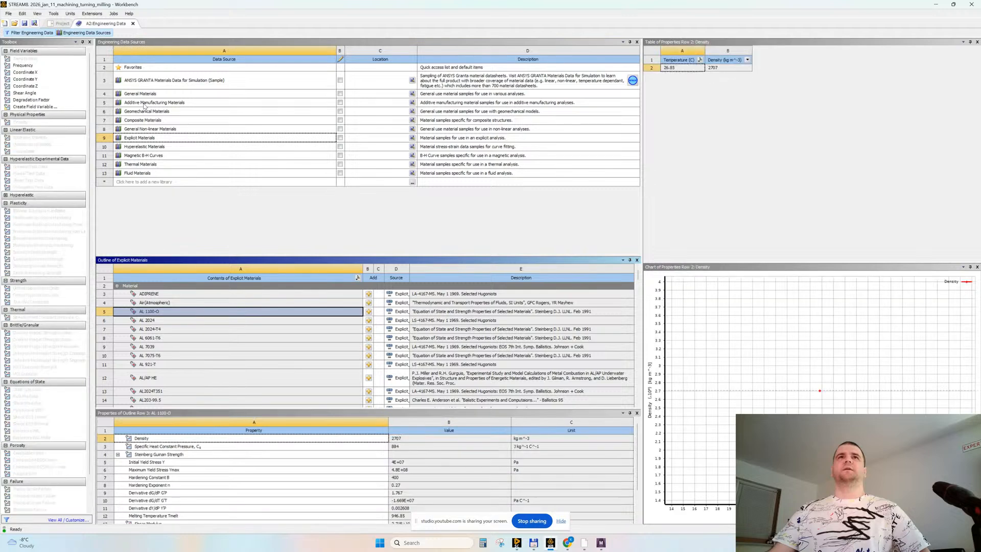
{"action": "left_click", "coordinate": [153, 140]}
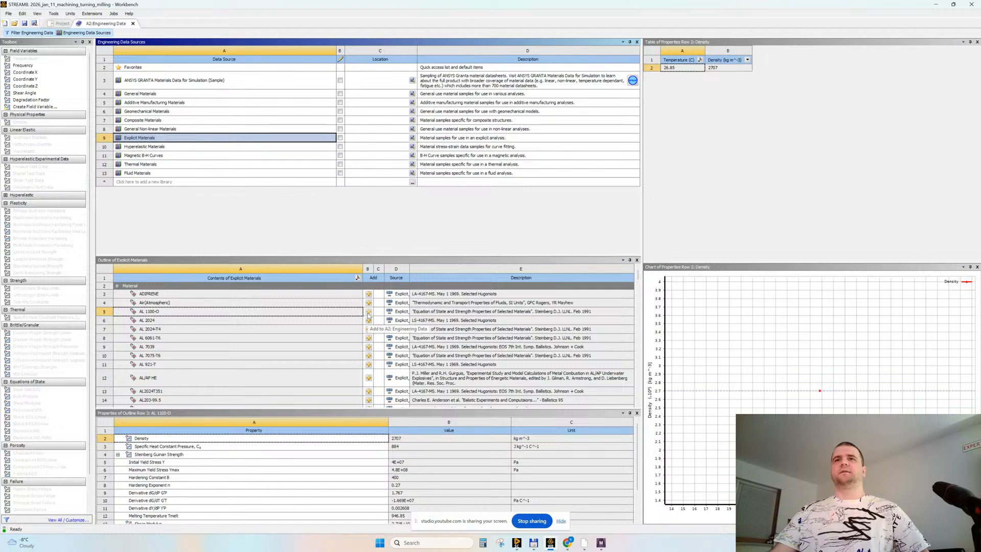
{"action": "left_click", "coordinate": [368, 312]}
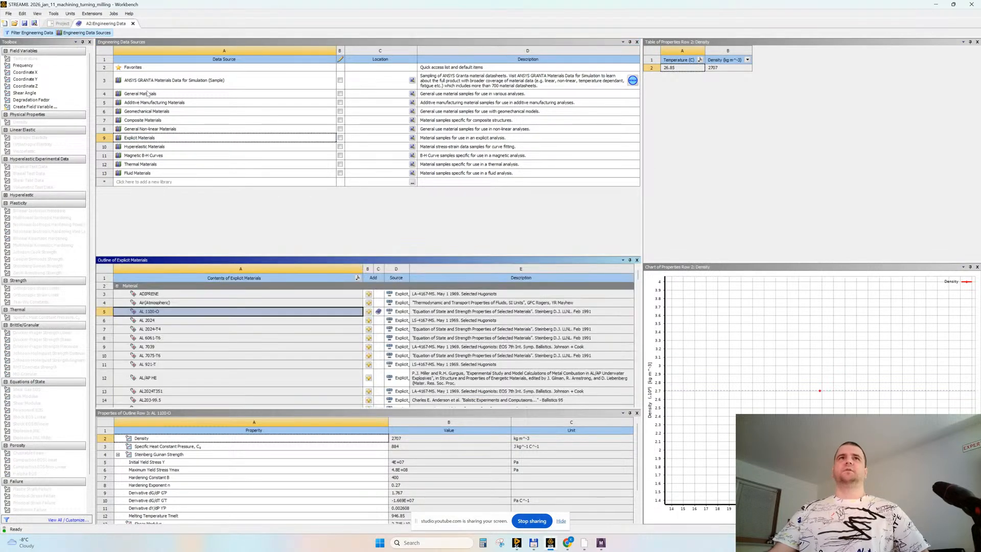
Step: Look through the General Materials and General Non-linear Materials libraries for other candidates and return to Explicit Materials
{"action": "left_click", "coordinate": [146, 94]}
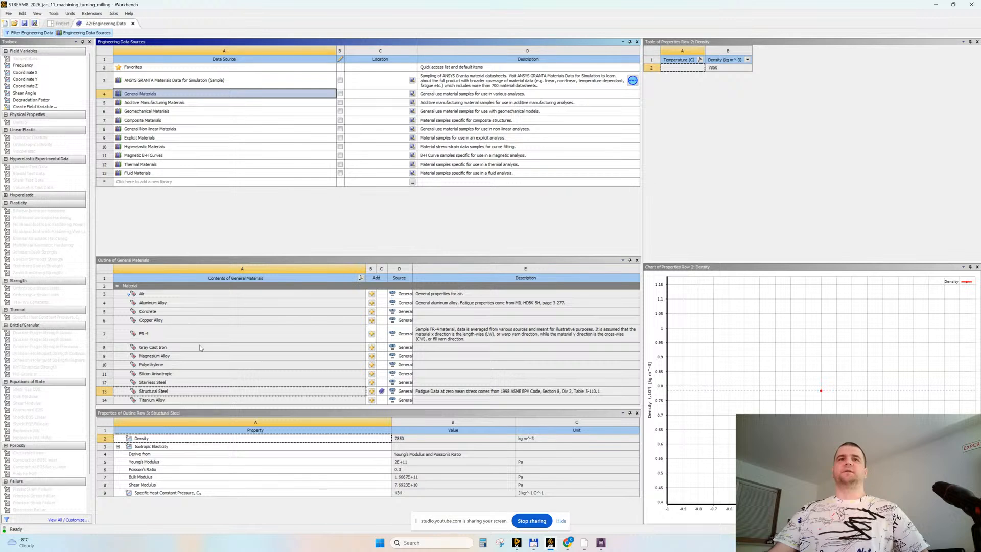
{"action": "left_click", "coordinate": [197, 337]}
{"action": "left_click", "coordinate": [203, 365]}
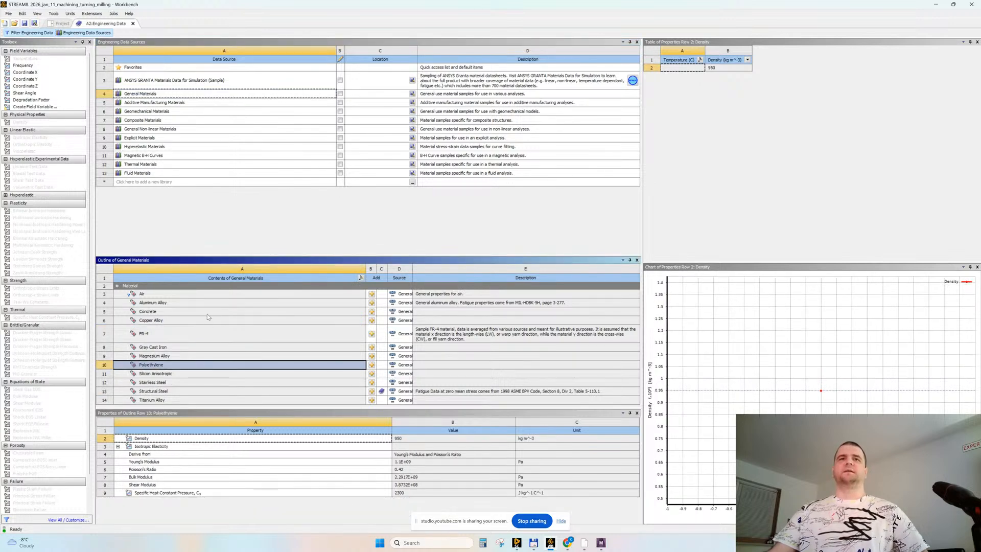
{"action": "left_click", "coordinate": [205, 373]}
{"action": "left_click", "coordinate": [206, 390]}
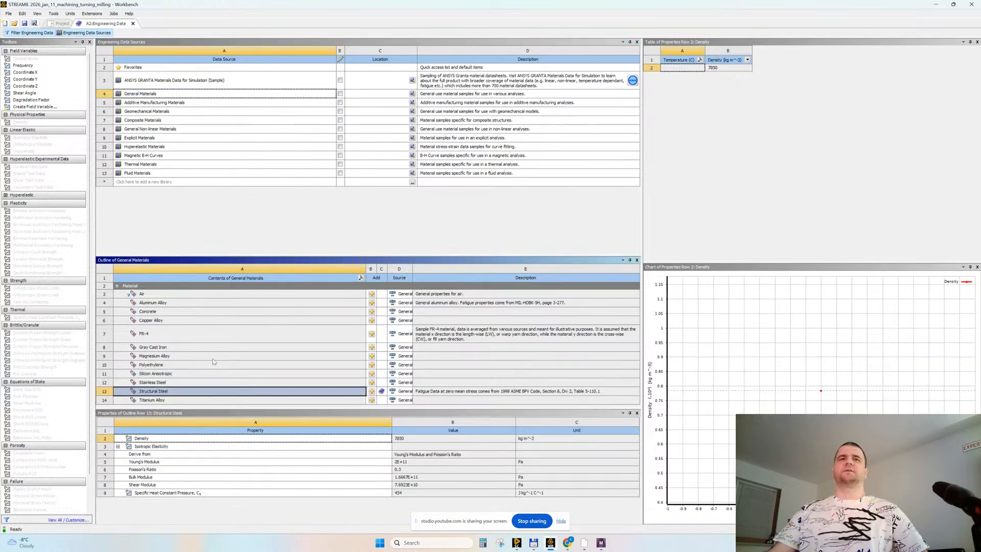
{"action": "left_click", "coordinate": [201, 339]}
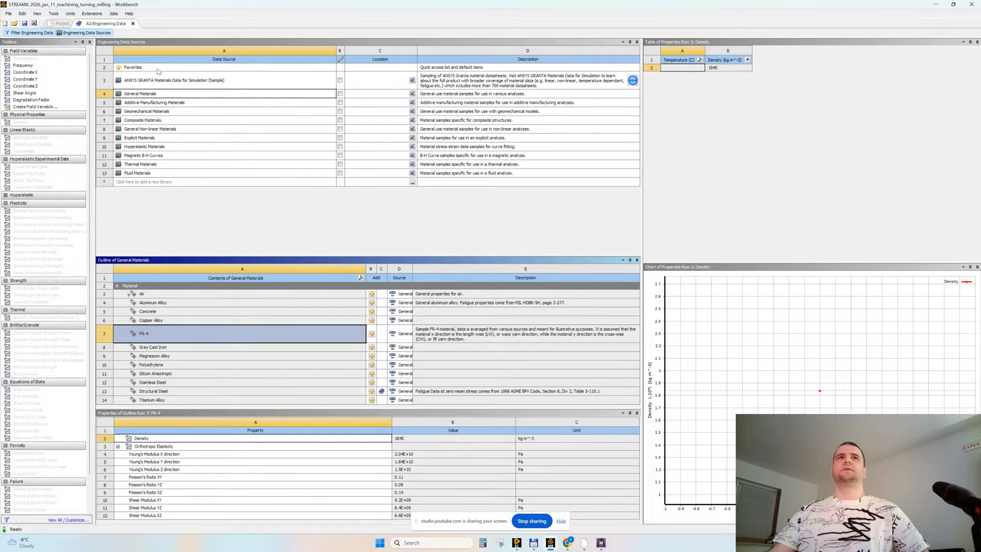
{"action": "left_click", "coordinate": [142, 130]}
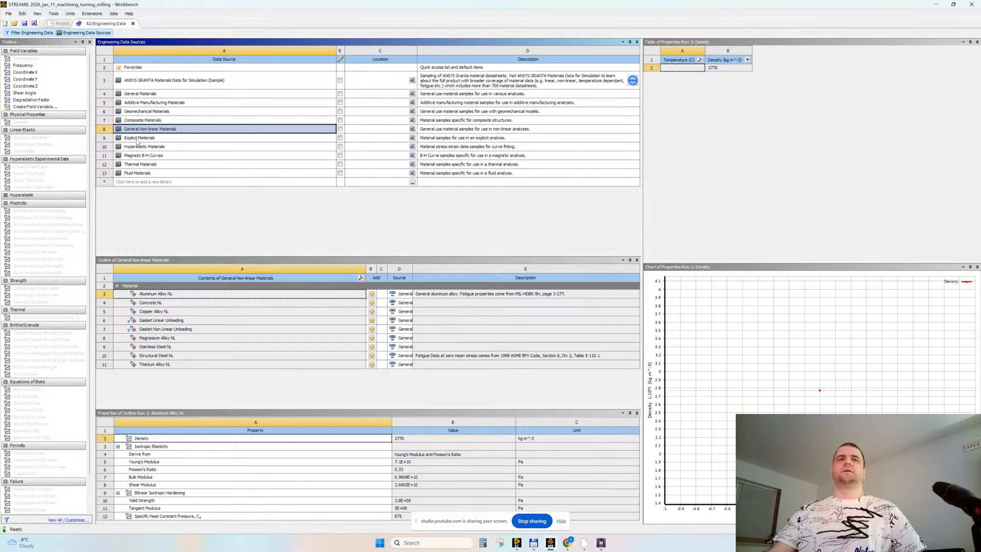
{"action": "left_click", "coordinate": [137, 138]}
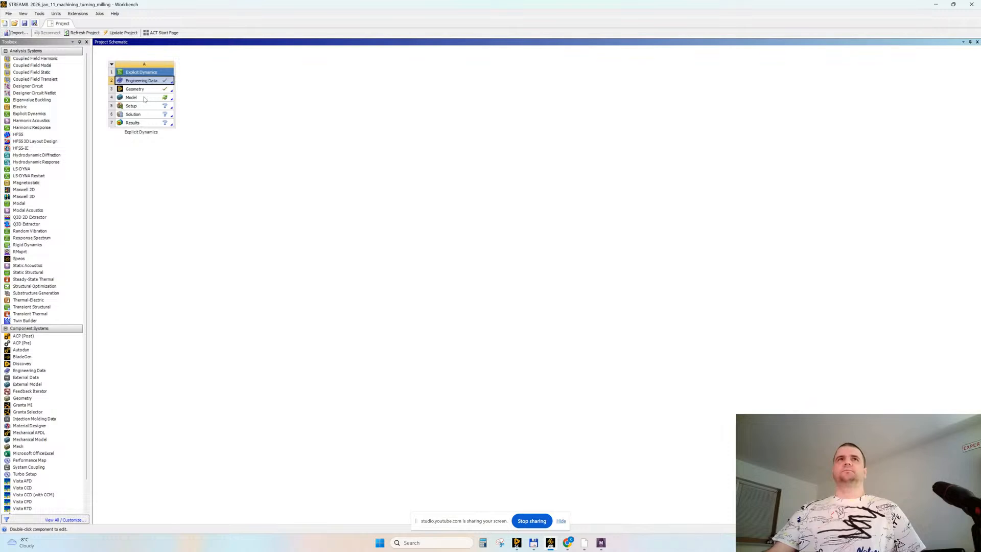
Step: Open the Explicit Dynamics model in Mechanical, checking the YouTube Studio live chat while the geometry loads
{"action": "double_click", "coordinate": [144, 99]}
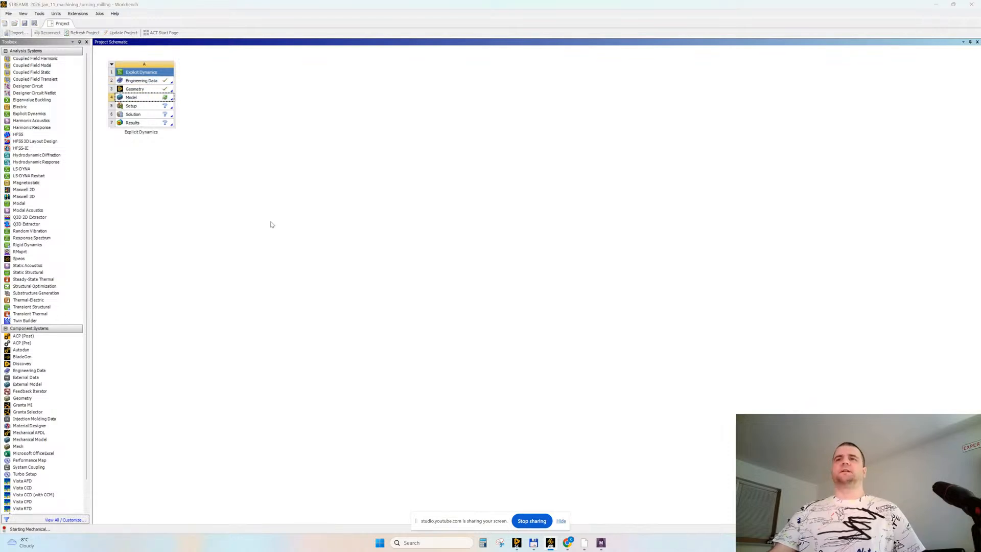
{"action": "mouse_move", "coordinate": [564, 545]}
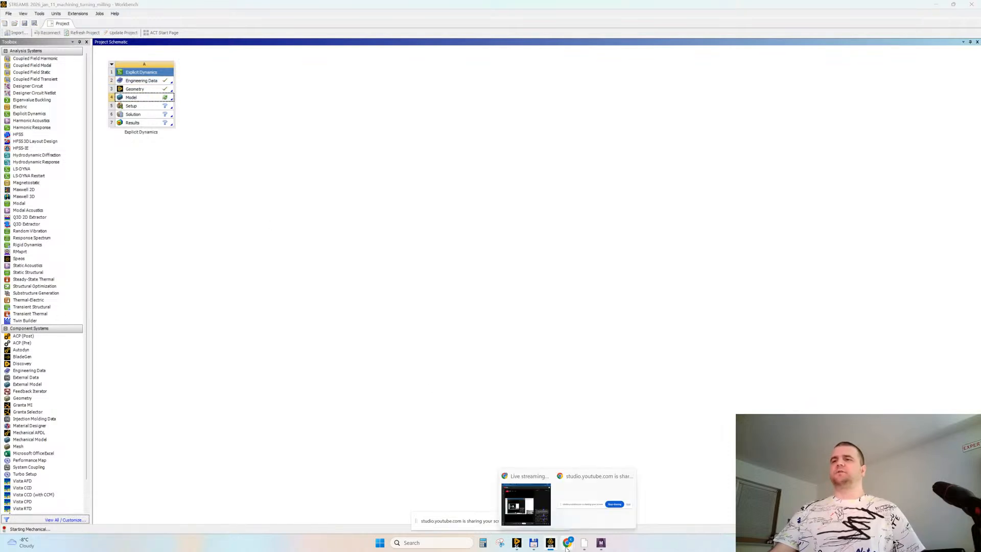
{"action": "left_click", "coordinate": [524, 500]}
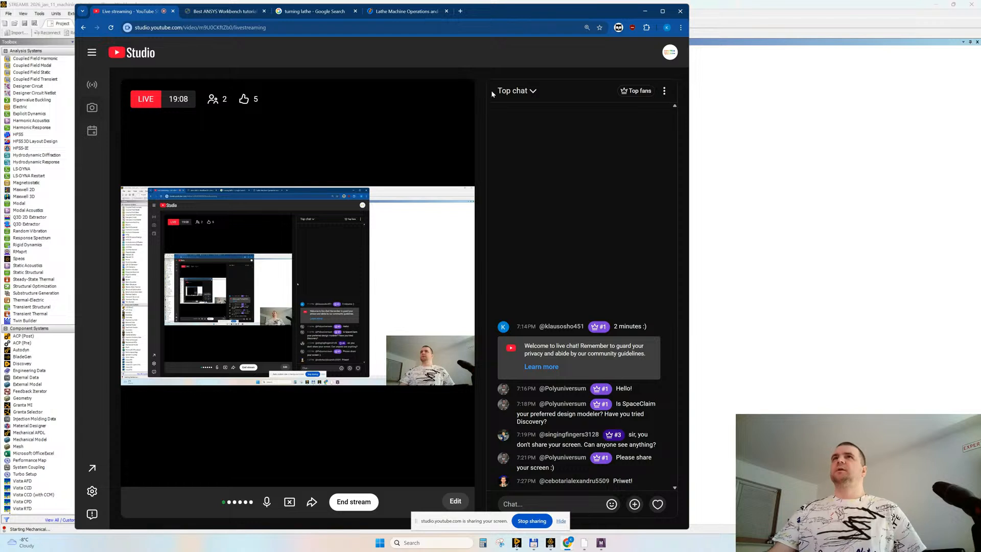
{"action": "mouse_move", "coordinate": [486, 12]}
{"action": "left_mouse_down"}
{"action": "mouse_move", "coordinate": [454, 9]}
{"action": "mouse_move", "coordinate": [474, 9]}
{"action": "left_mouse_up"}
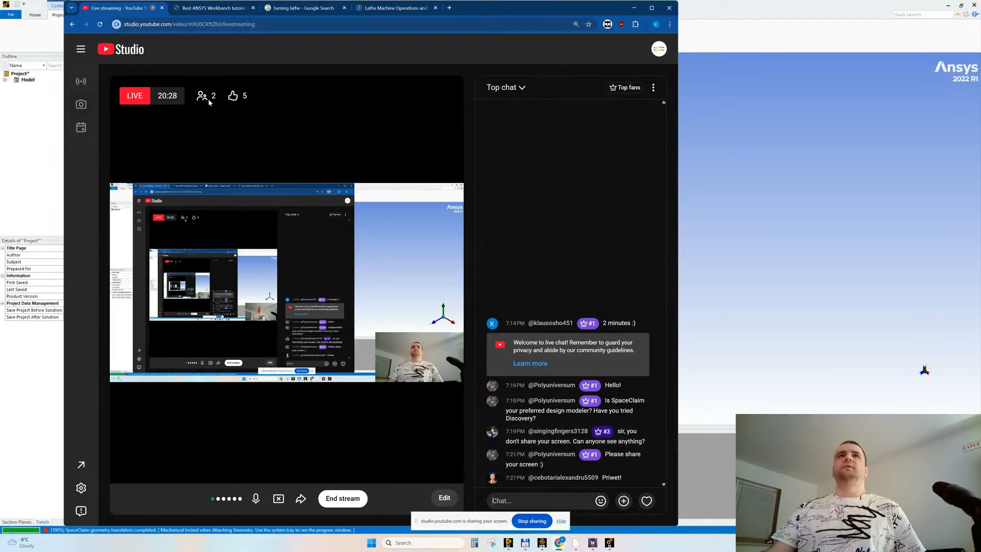
{"action": "left_click", "coordinate": [634, 8]}
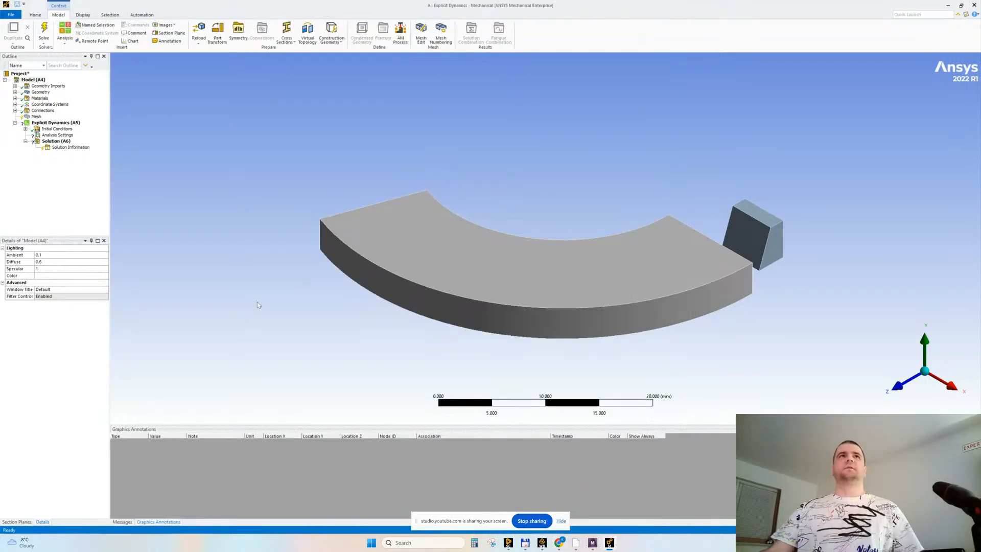
Step: Switch to SpaceClaim and chamfer the workpiece's upper end edge beside the tool with a setback of about 0.91 mm
{"action": "middle_click_drag", "start_coordinate": [607, 241], "coordinate": [517, 230]}
{"action": "scroll", "coordinate": [689, 260], "scroll_direction": "up", "scroll_amount": 2}
{"action": "middle_click_drag", "start_coordinate": [755, 282], "coordinate": [659, 226], "text": "ctrl"}
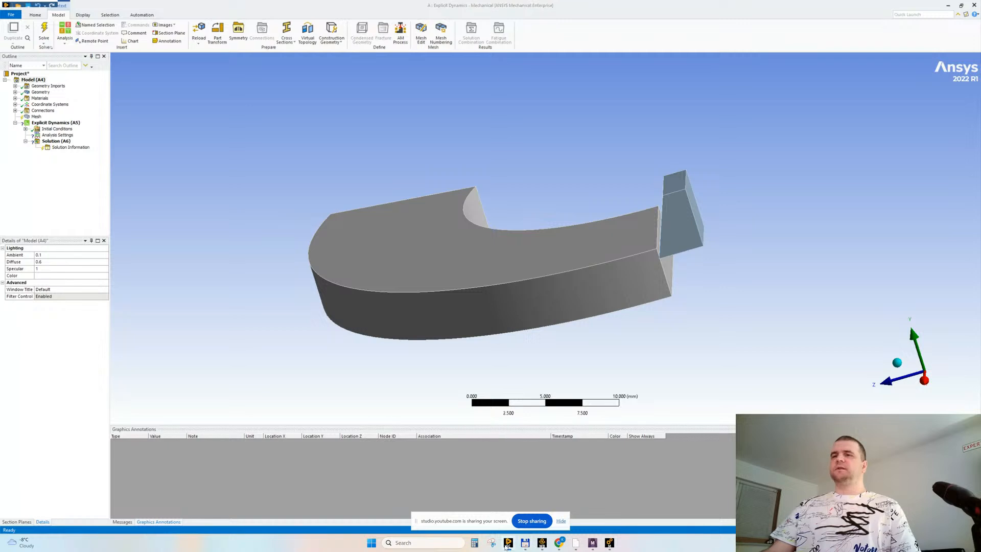
{"action": "left_click", "coordinate": [508, 543]}
{"action": "left_click", "coordinate": [704, 342]}
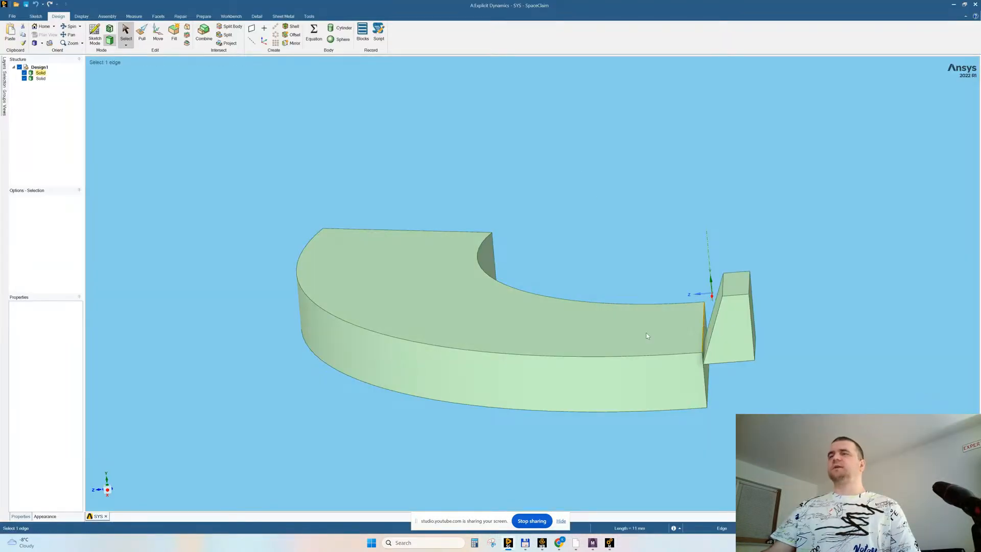
{"action": "left_click", "coordinate": [140, 33]}
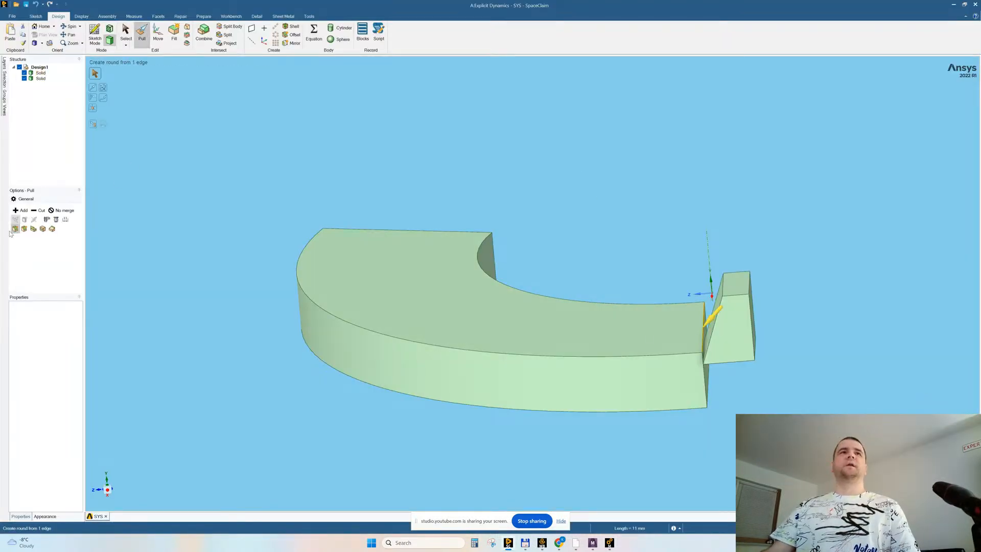
{"action": "left_click", "coordinate": [24, 229]}
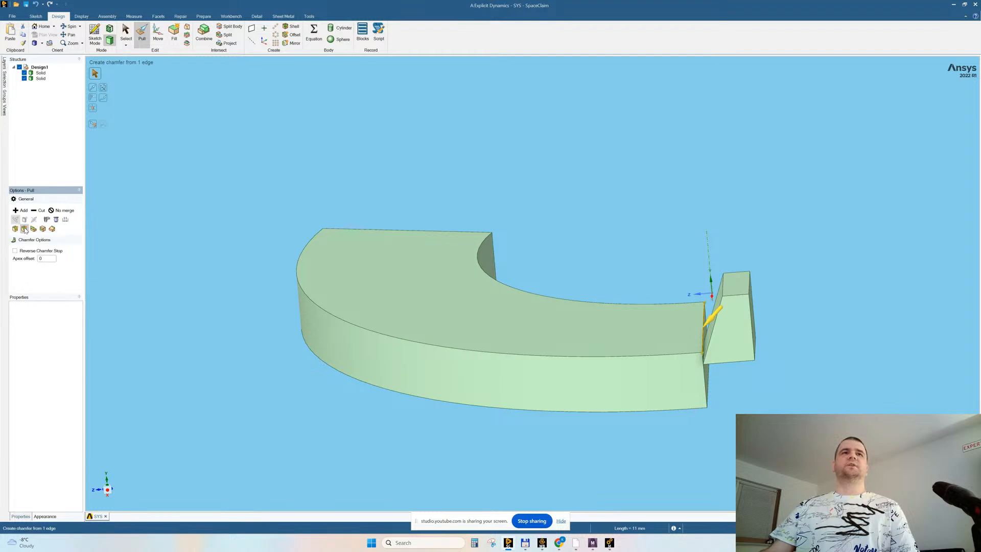
{"action": "middle_click_drag", "start_coordinate": [565, 213], "coordinate": [655, 217]}
{"action": "left_click_drag", "start_coordinate": [659, 222], "coordinate": [626, 250]}
Step: Adjust the chamfer's setbacks separately to about 1.16 mm down the end face and about 0.65 mm along the top face
{"action": "left_click", "coordinate": [765, 345]}
{"action": "middle_click_drag", "start_coordinate": [764, 332], "coordinate": [753, 319]}
{"action": "scroll", "coordinate": [679, 271], "scroll_direction": "up", "scroll_amount": 5}
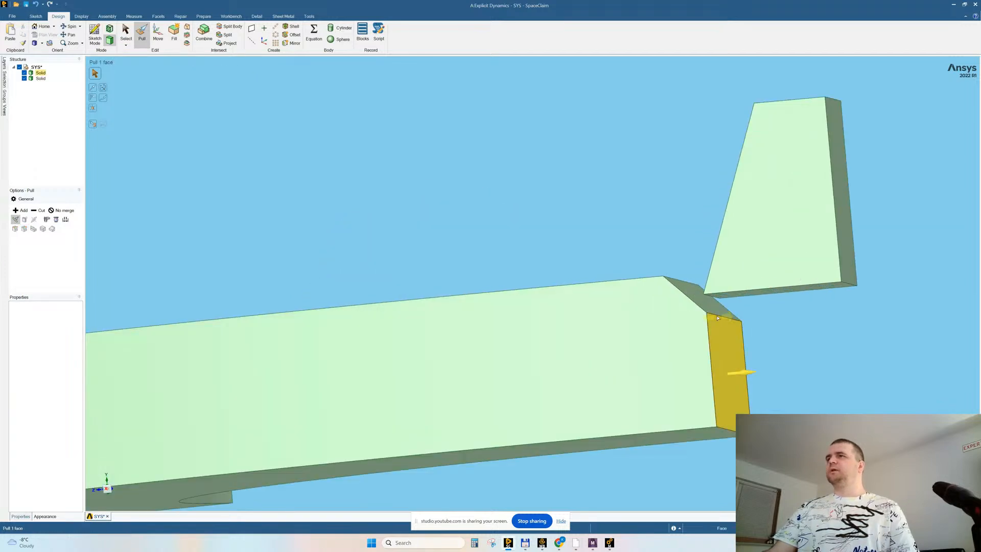
{"action": "left_click", "coordinate": [714, 314]}
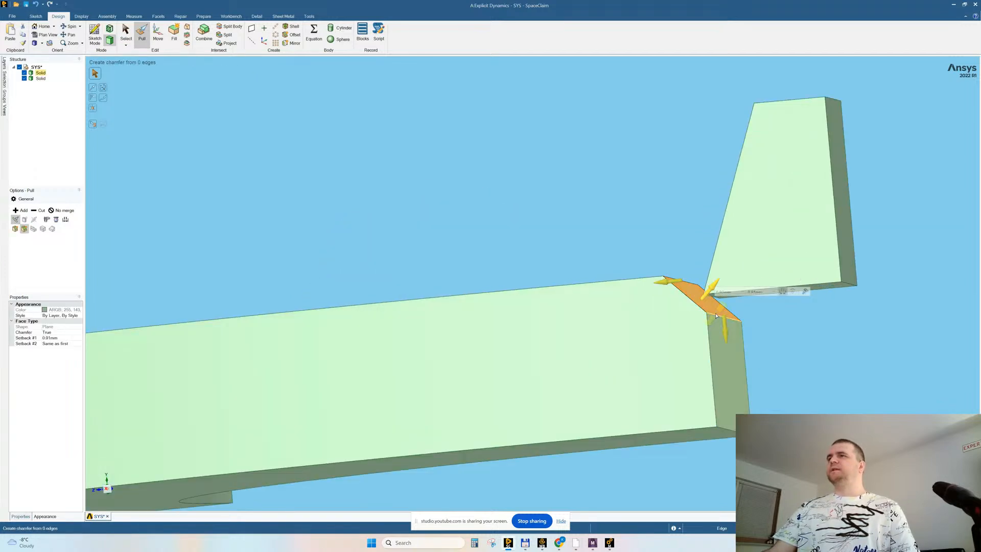
{"action": "key", "text": "Escape"}
{"action": "key", "text": "Escape"}
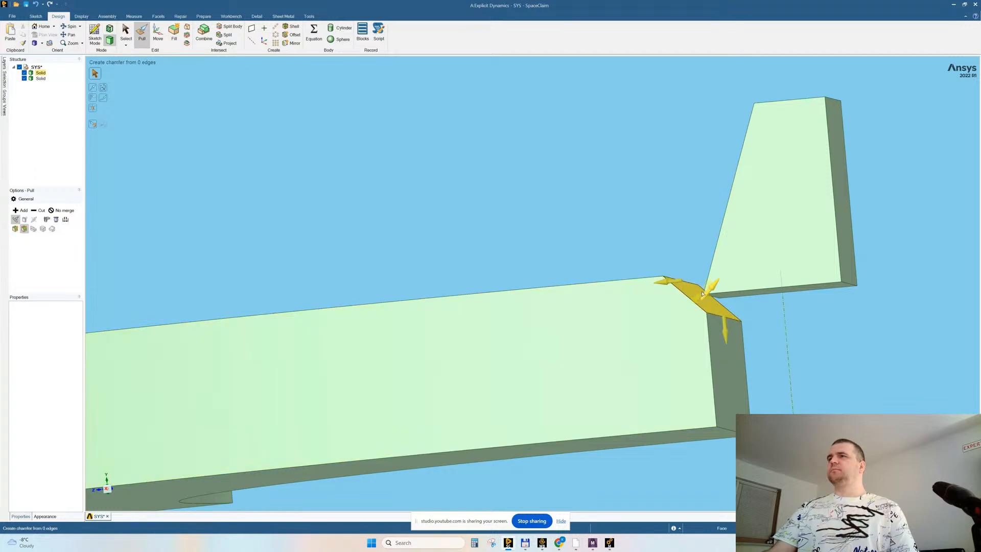
{"action": "left_click", "coordinate": [723, 312]}
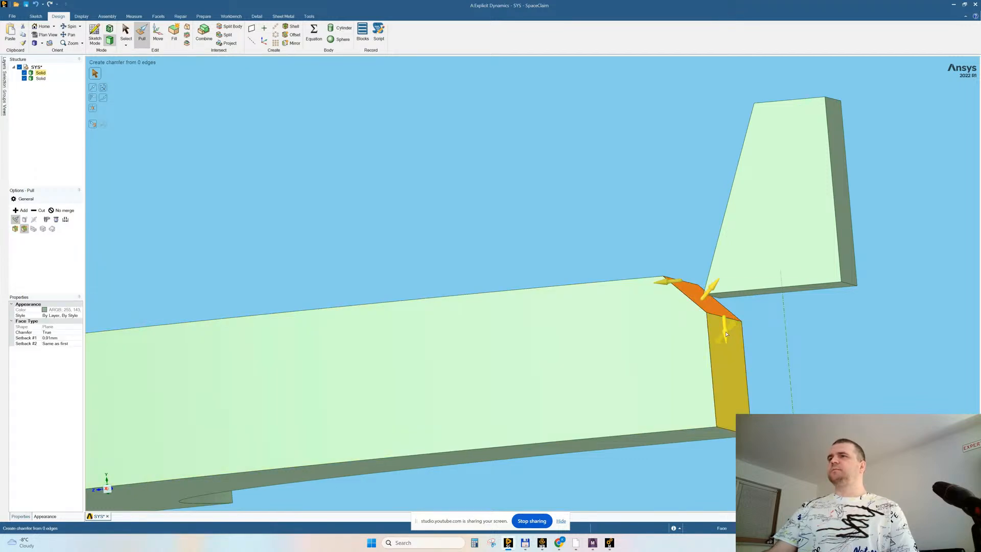
{"action": "middle_click_drag", "start_coordinate": [726, 334], "coordinate": [764, 334]}
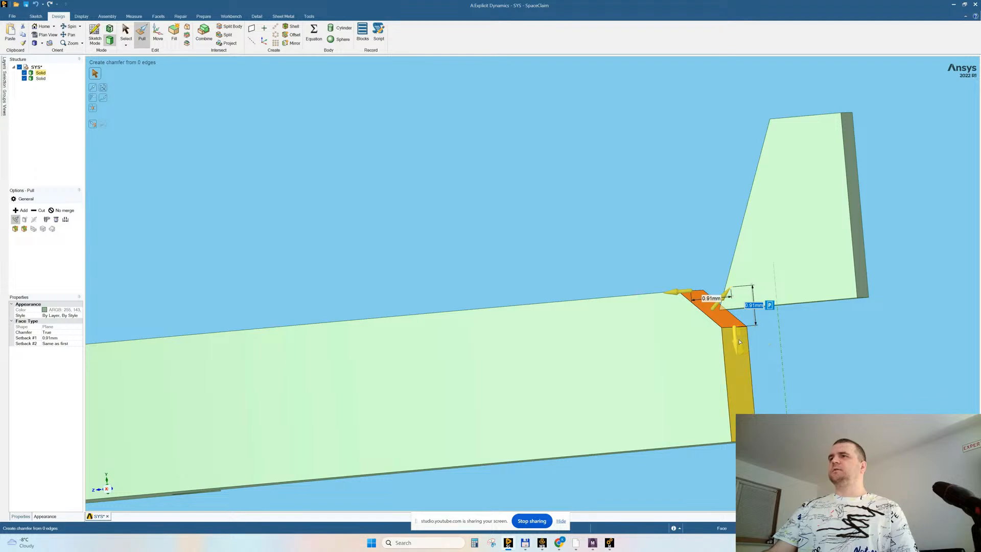
{"action": "left_click_drag", "start_coordinate": [735, 342], "coordinate": [736, 354]}
{"action": "middle_click_drag", "start_coordinate": [651, 258], "coordinate": [708, 284]}
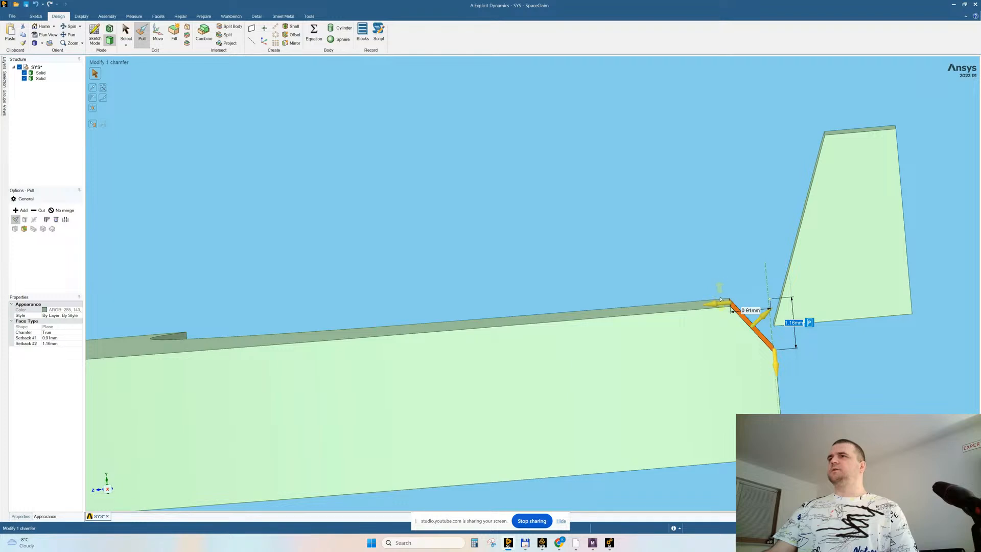
{"action": "mouse_move", "coordinate": [715, 305]}
{"action": "left_mouse_down"}
{"action": "mouse_move", "coordinate": [726, 305]}
{"action": "mouse_move", "coordinate": [717, 305]}
{"action": "left_mouse_up"}
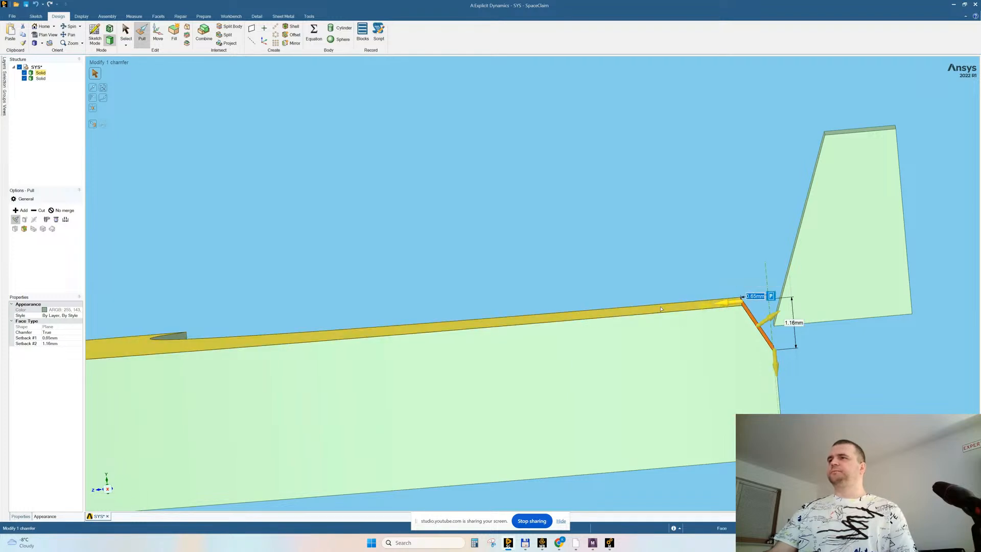
Step: Thin the workpiece by moving its bottom face upward and its top face downward by about 0.27 mm
{"action": "middle_click_drag", "start_coordinate": [678, 434], "coordinate": [643, 409]}
{"action": "left_click", "coordinate": [649, 483]}
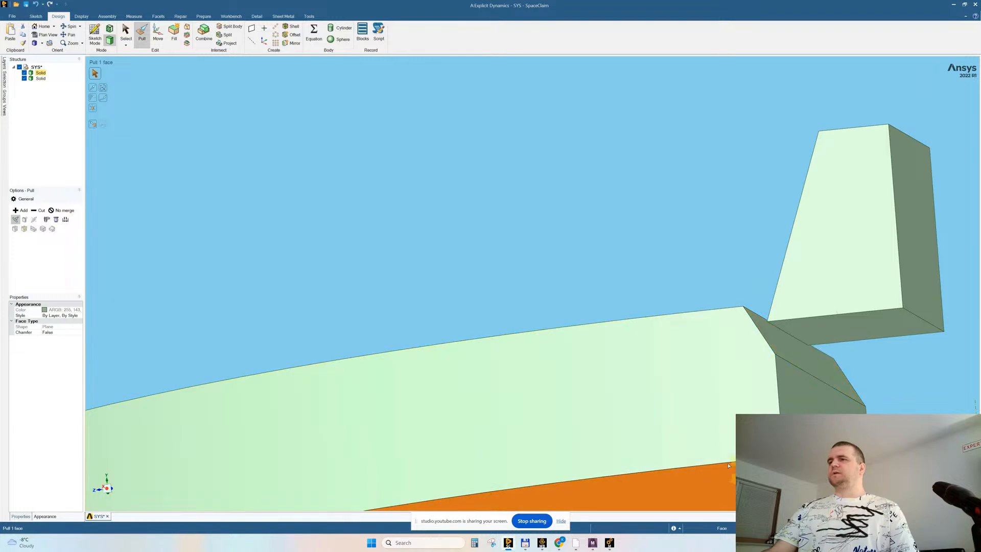
{"action": "left_click", "coordinate": [158, 34]}
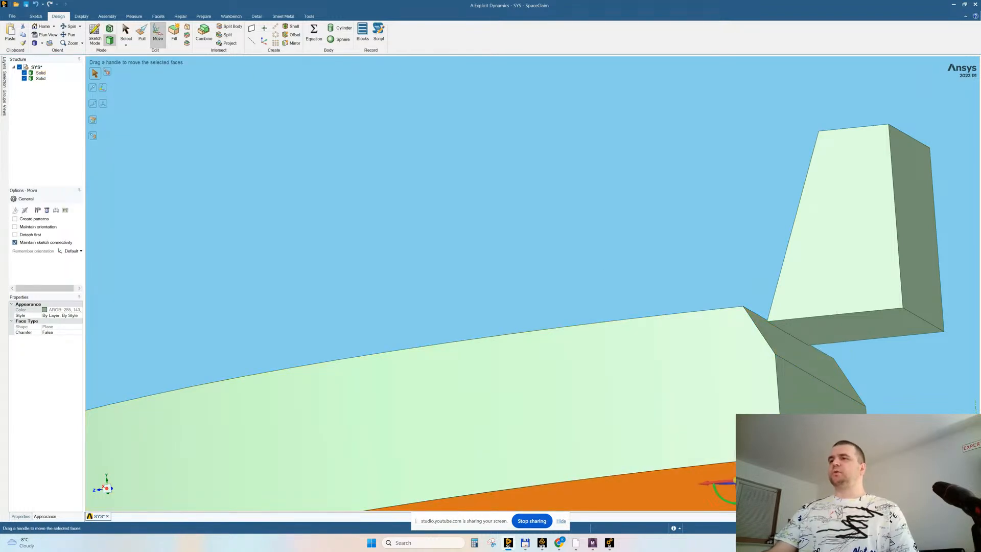
{"action": "left_click_drag", "start_coordinate": [733, 507], "coordinate": [734, 440]}
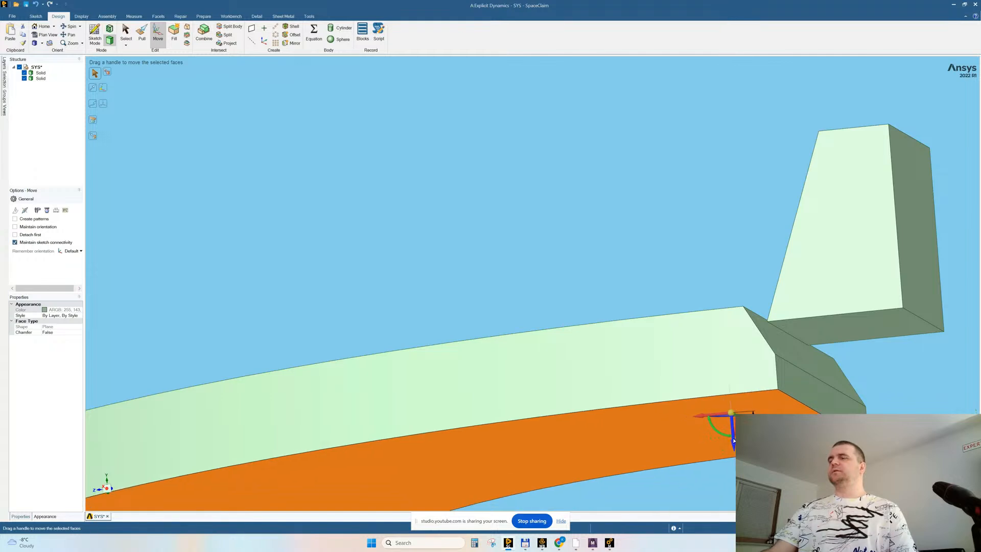
{"action": "middle_click_drag", "start_coordinate": [604, 281], "coordinate": [621, 261]}
{"action": "middle_click_drag", "start_coordinate": [517, 404], "coordinate": [520, 227]}
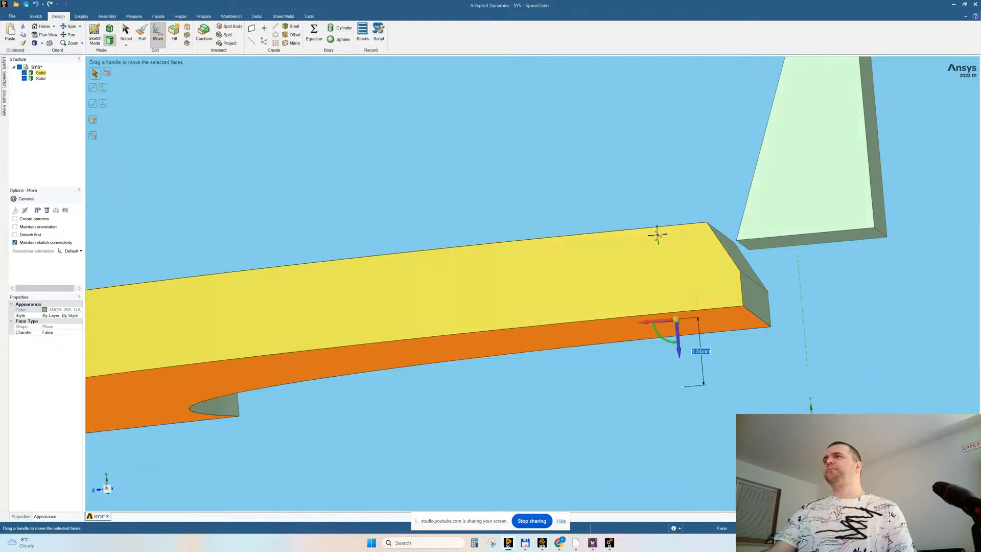
{"action": "middle_click_drag", "start_coordinate": [657, 234], "coordinate": [644, 207]}
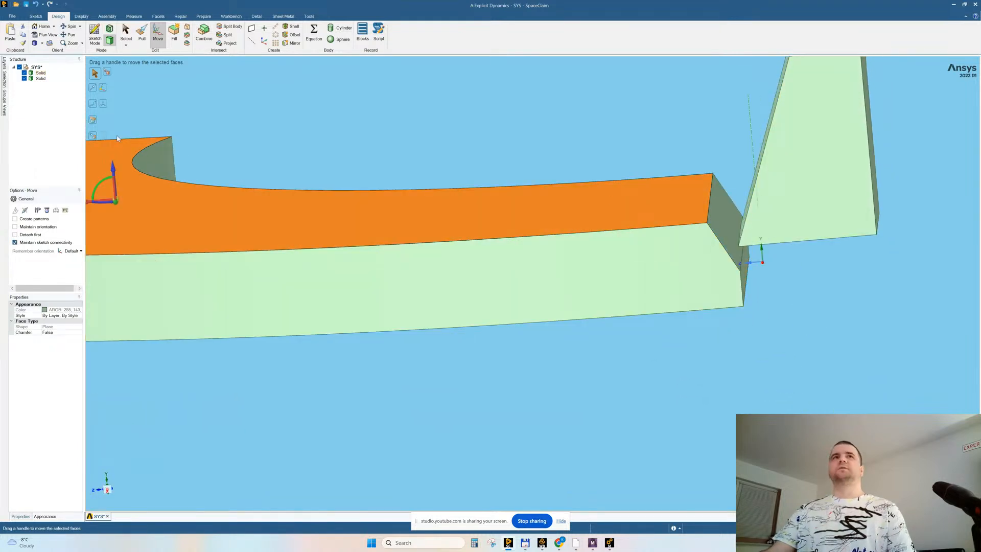
{"action": "left_click_drag", "start_coordinate": [114, 170], "coordinate": [117, 183]}
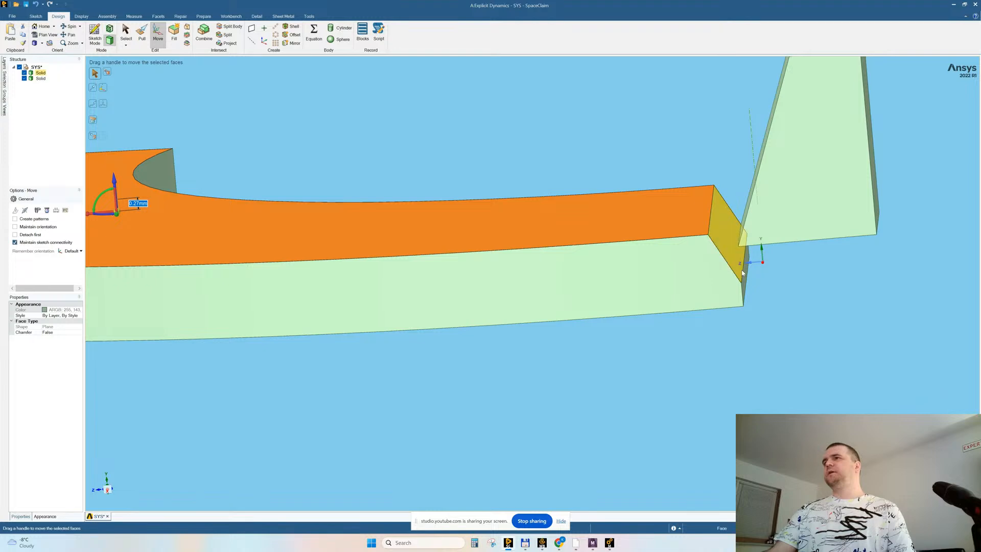
Step: Move the chamfer's lower edge up by about 0.26 mm, reducing its vertical setback to about 0.9 mm
{"action": "left_click", "coordinate": [744, 274]}
{"action": "middle_click_drag", "start_coordinate": [745, 276], "coordinate": [779, 267]}
{"action": "left_click_drag", "start_coordinate": [720, 224], "coordinate": [720, 213]}
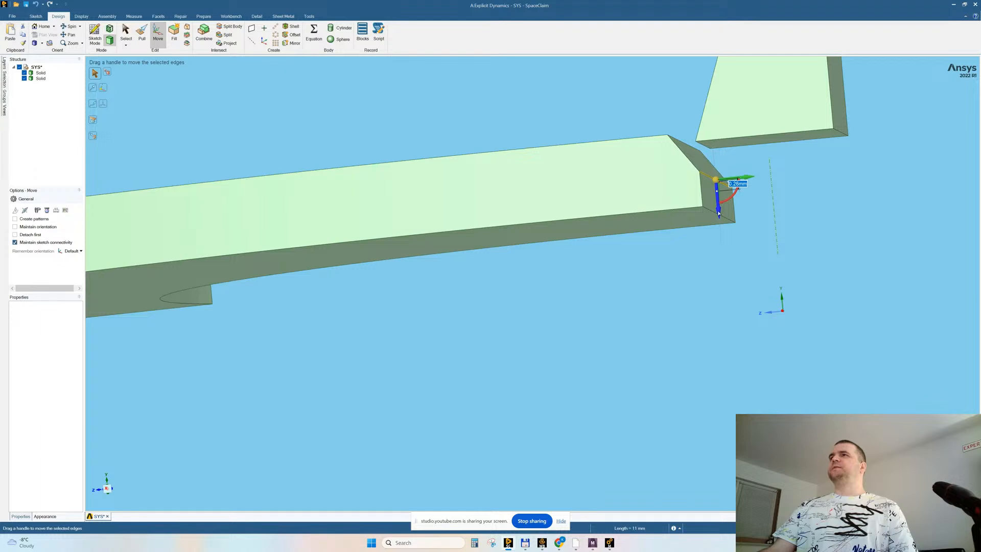
{"action": "middle_click_drag", "start_coordinate": [700, 234], "coordinate": [707, 243]}
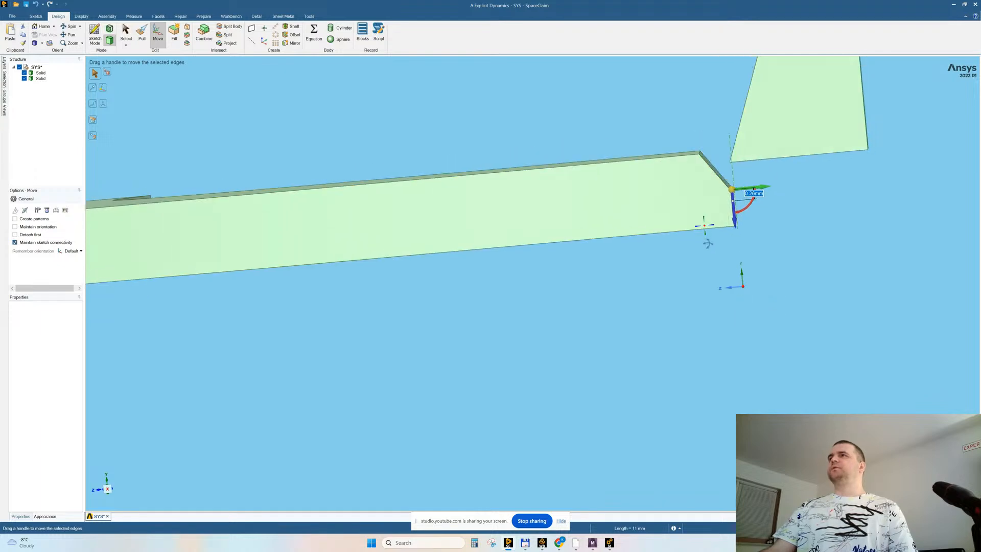
{"action": "middle_click_drag", "start_coordinate": [706, 142], "coordinate": [713, 208]}
{"action": "left_click", "coordinate": [706, 170]}
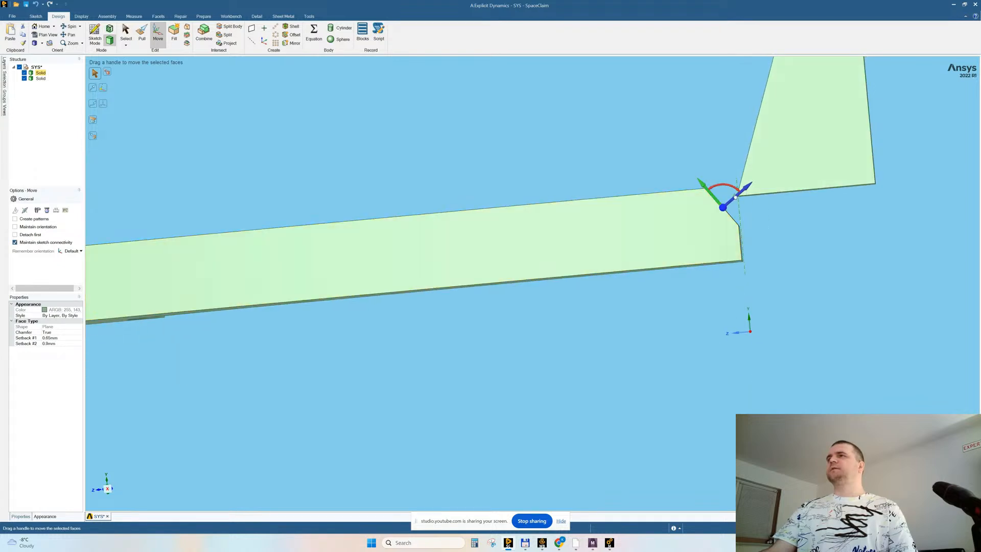
Step: Move the tool body about 0.31 mm toward the workpiece and about 0.24 mm down so its tip meets the chamfer
{"action": "left_click", "coordinate": [783, 159]}
{"action": "double_click", "coordinate": [783, 159]}
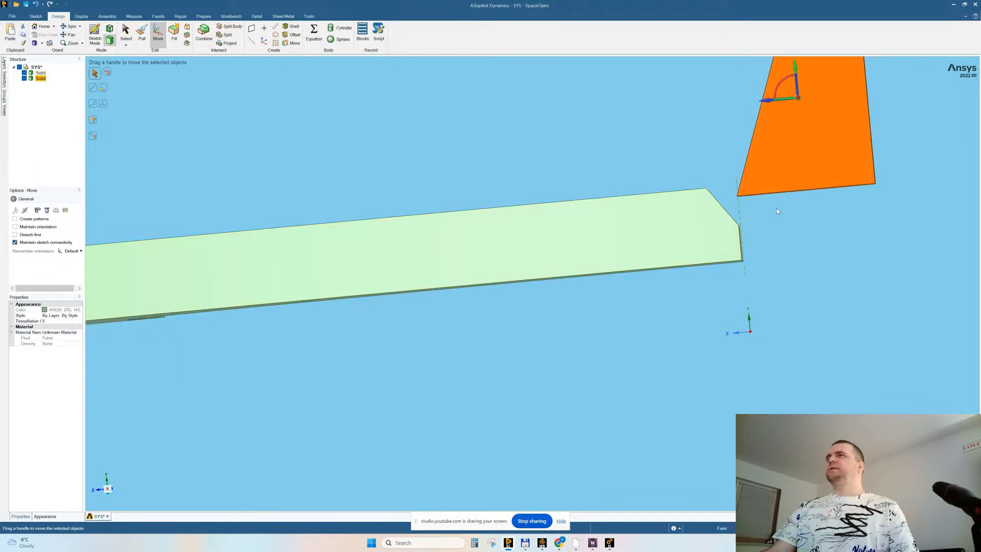
{"action": "middle_click_drag", "start_coordinate": [792, 207], "coordinate": [724, 265], "text": "shift"}
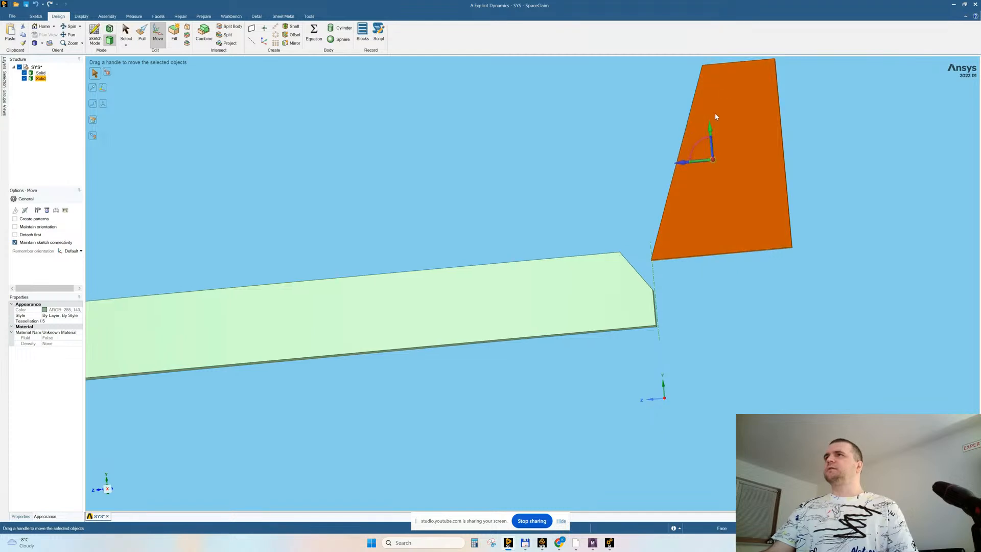
{"action": "left_click_drag", "start_coordinate": [682, 159], "coordinate": [670, 166]}
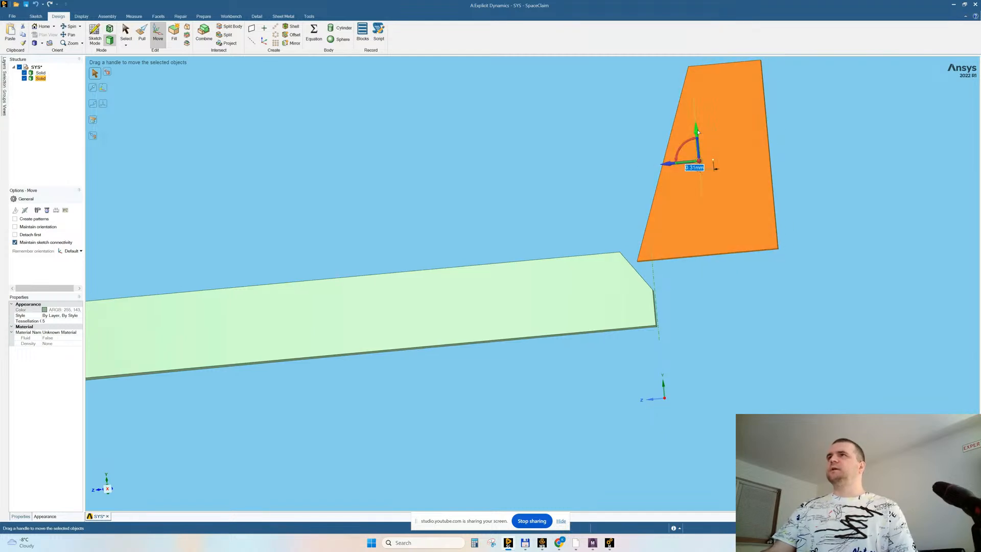
{"action": "left_click_drag", "start_coordinate": [696, 132], "coordinate": [700, 143]}
{"action": "middle_click_drag", "start_coordinate": [690, 233], "coordinate": [691, 234]}
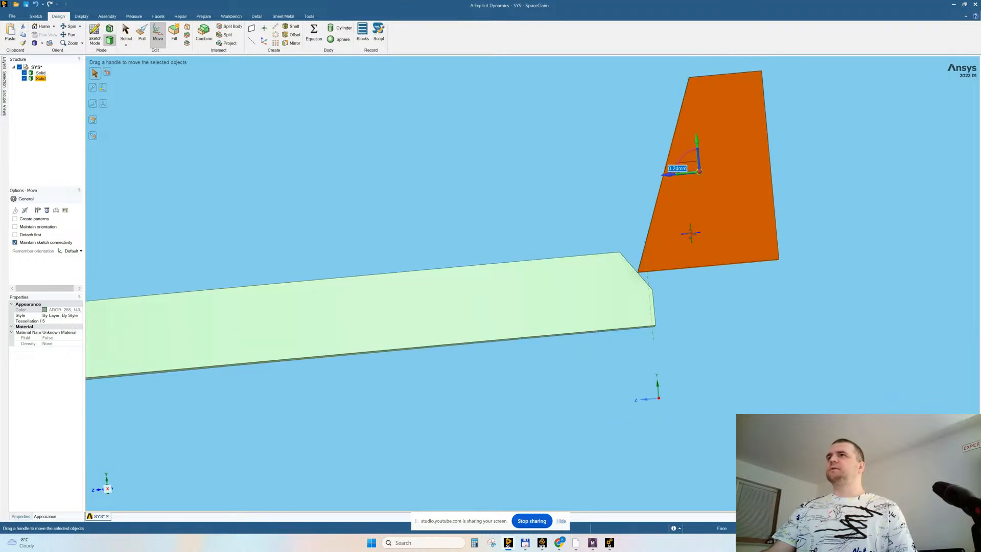
{"action": "scroll", "coordinate": [718, 250], "scroll_direction": "down", "scroll_amount": 1}
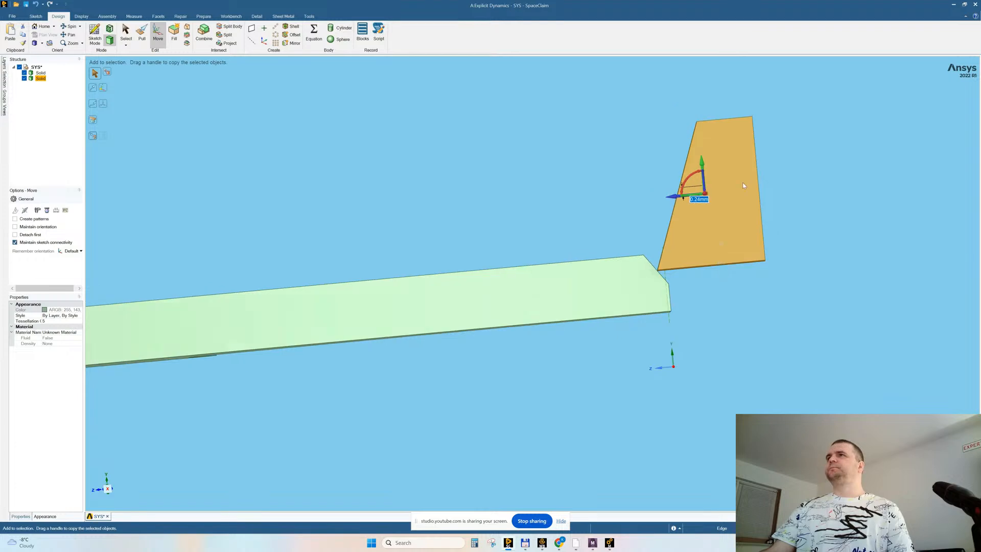
Step: Narrow the tool by moving its rear face inward, toward the cutting side
{"action": "middle_click_drag", "start_coordinate": [838, 154], "coordinate": [812, 140]}
{"action": "left_click", "coordinate": [717, 179]}
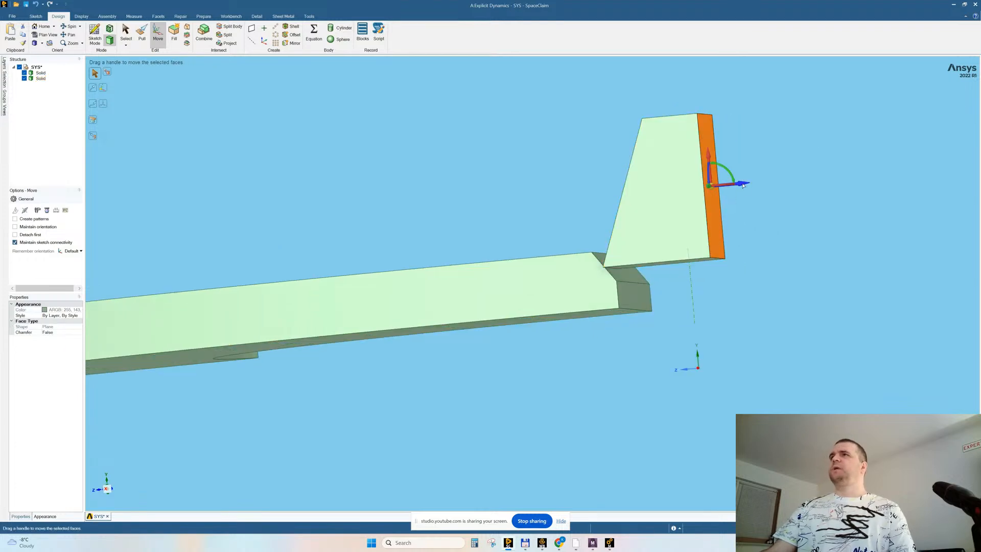
{"action": "left_click_drag", "start_coordinate": [737, 185], "coordinate": [708, 187]}
{"action": "middle_click_drag", "start_coordinate": [755, 260], "coordinate": [719, 289]}
{"action": "left_click", "coordinate": [778, 273]}
{"action": "scroll", "coordinate": [727, 263], "scroll_direction": "up", "scroll_amount": 3}
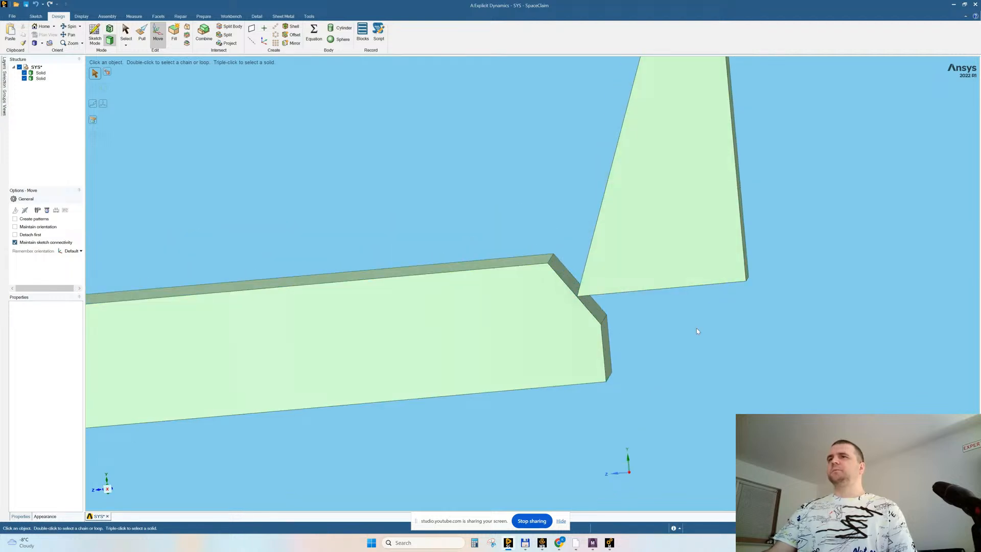
{"action": "scroll", "coordinate": [704, 313], "scroll_direction": "down", "scroll_amount": 5}
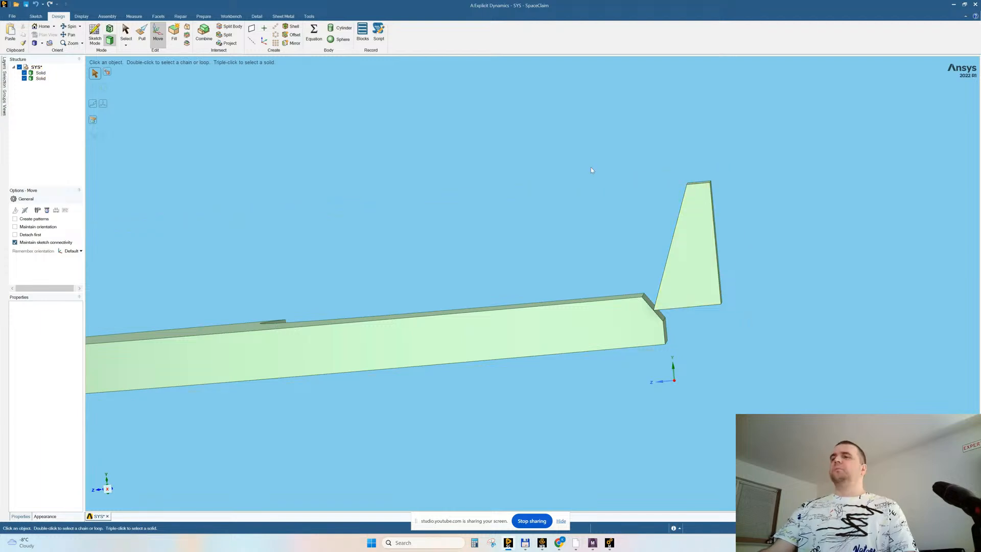
Step: Switch to Workbench and save the project with the edited geometry
{"action": "mouse_move", "coordinate": [543, 544]}
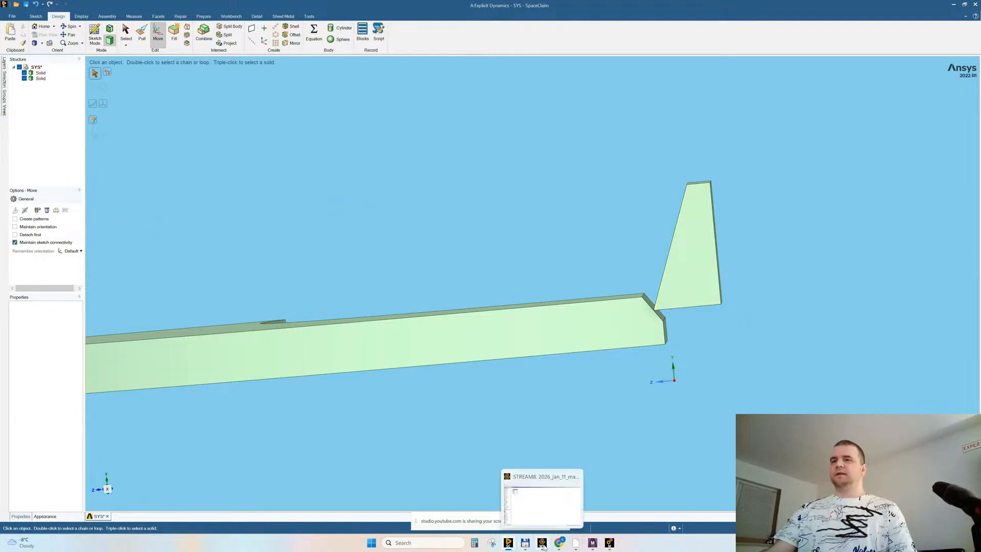
{"action": "left_click", "coordinate": [541, 492]}
{"action": "left_click", "coordinate": [23, 24]}
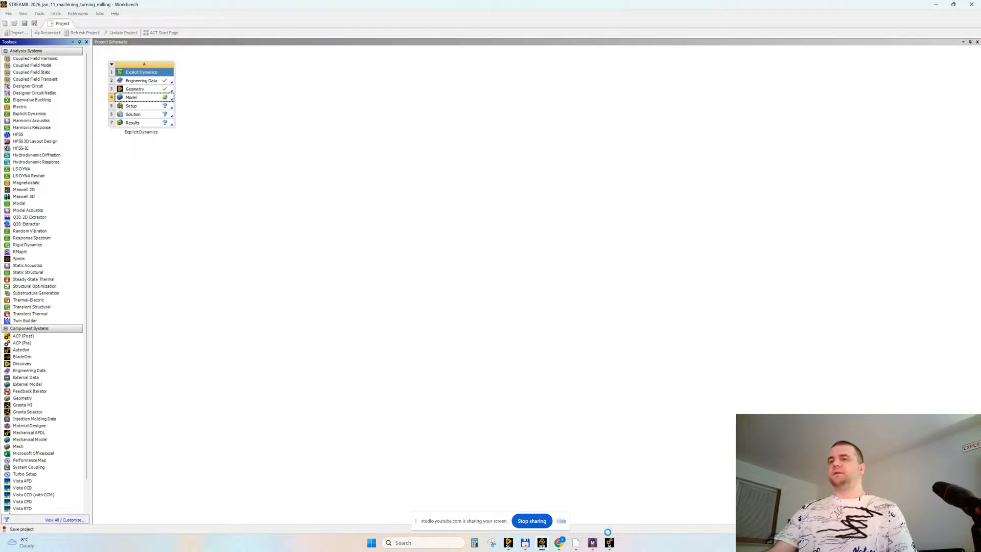
Step: Return to Mechanical, update the geometry from its source, and inspect the tool's contact with the chamfered workpiece
{"action": "mouse_move", "coordinate": [609, 543]}
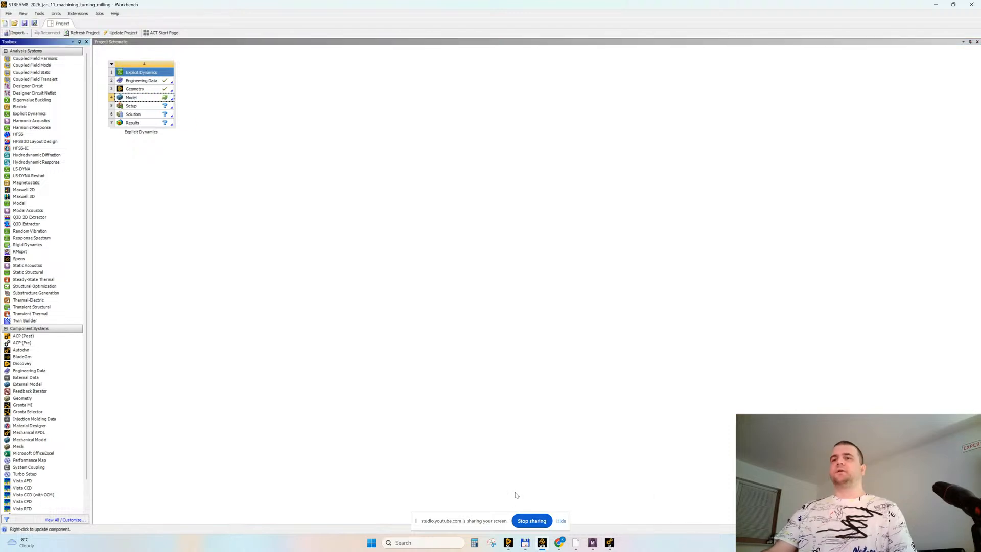
{"action": "left_click", "coordinate": [610, 543]}
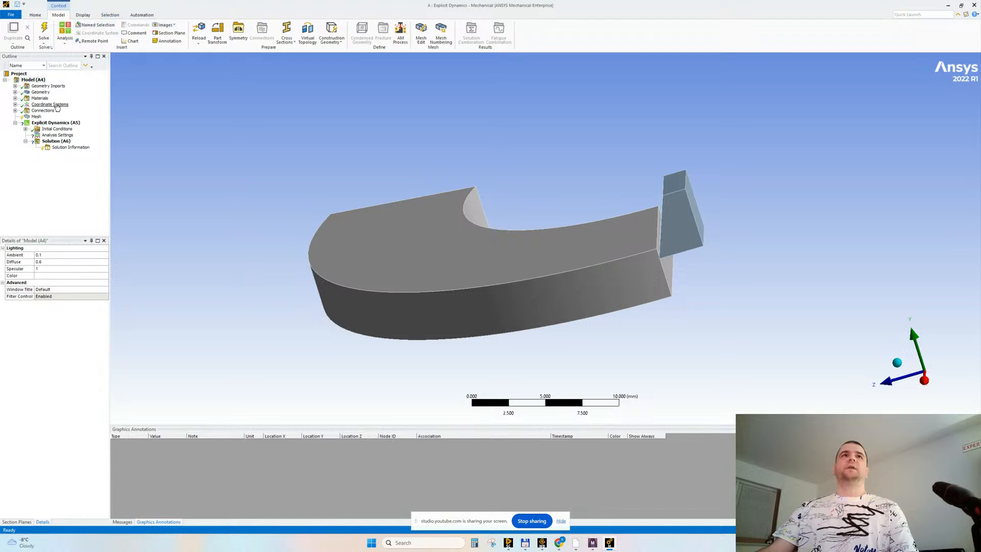
{"action": "right_click", "coordinate": [44, 93]}
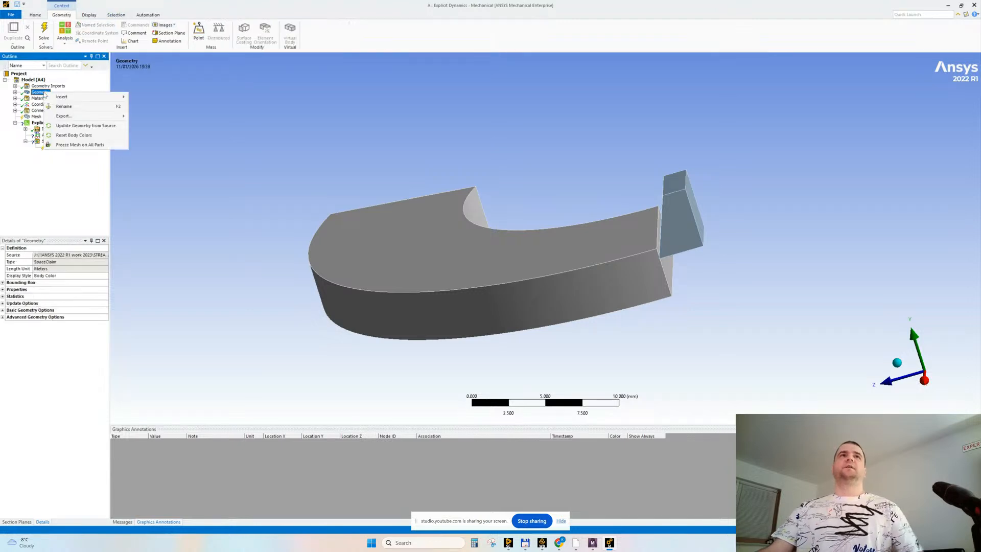
{"action": "left_click", "coordinate": [86, 126]}
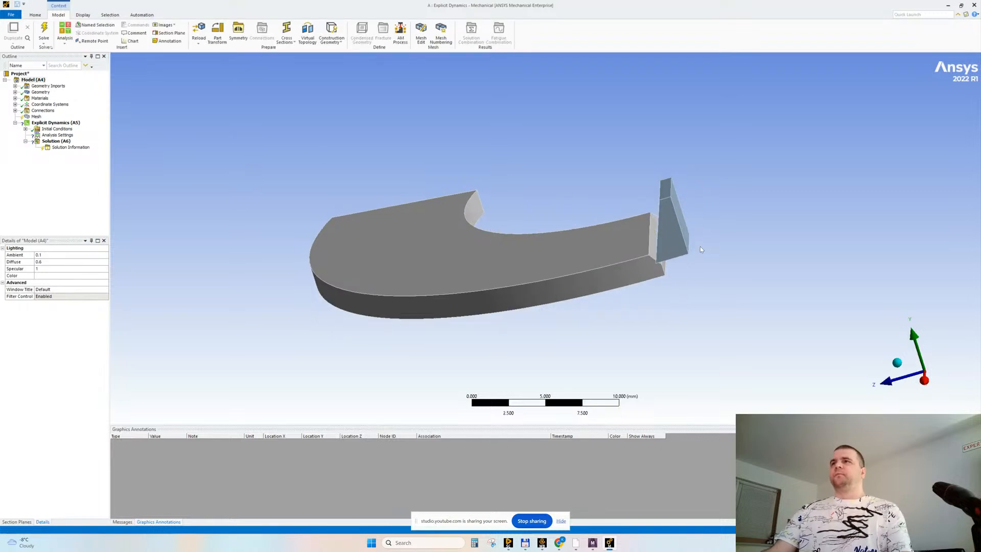
{"action": "scroll", "coordinate": [663, 291], "scroll_direction": "up", "scroll_amount": 3}
{"action": "mouse_move", "coordinate": [703, 244]}
{"action": "middle_mouse_down"}
{"action": "mouse_move", "coordinate": [712, 222]}
{"action": "mouse_move", "coordinate": [697, 242]}
{"action": "middle_mouse_up"}
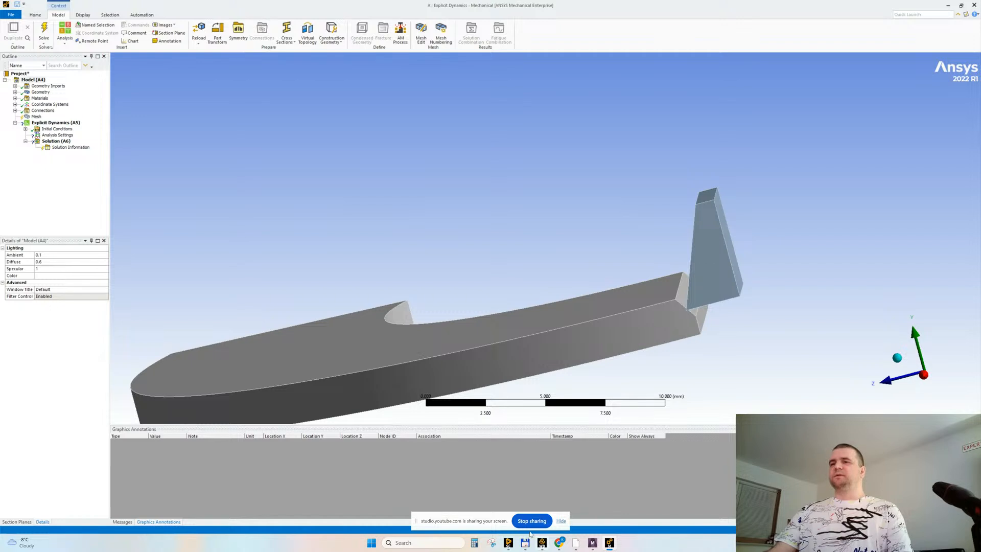
Step: Rename the workpiece body as piece and the tool body as tool in the geometry tree
{"action": "mouse_move", "coordinate": [509, 545]}
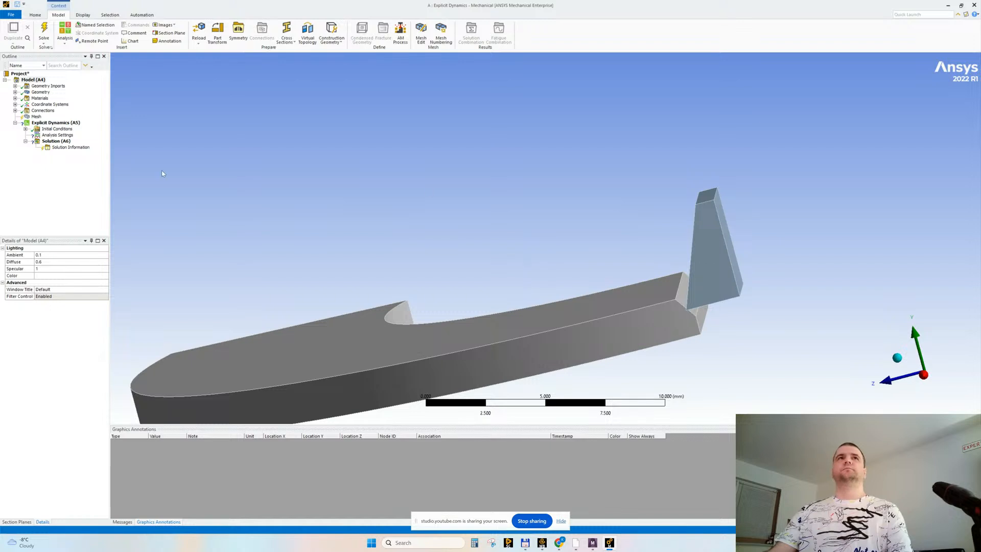
{"action": "left_click", "coordinate": [15, 92]}
{"action": "left_click", "coordinate": [50, 98]}
{"action": "left_click", "coordinate": [51, 98]}
{"action": "left_click", "coordinate": [47, 98]}
{"action": "key", "text": "Down"}
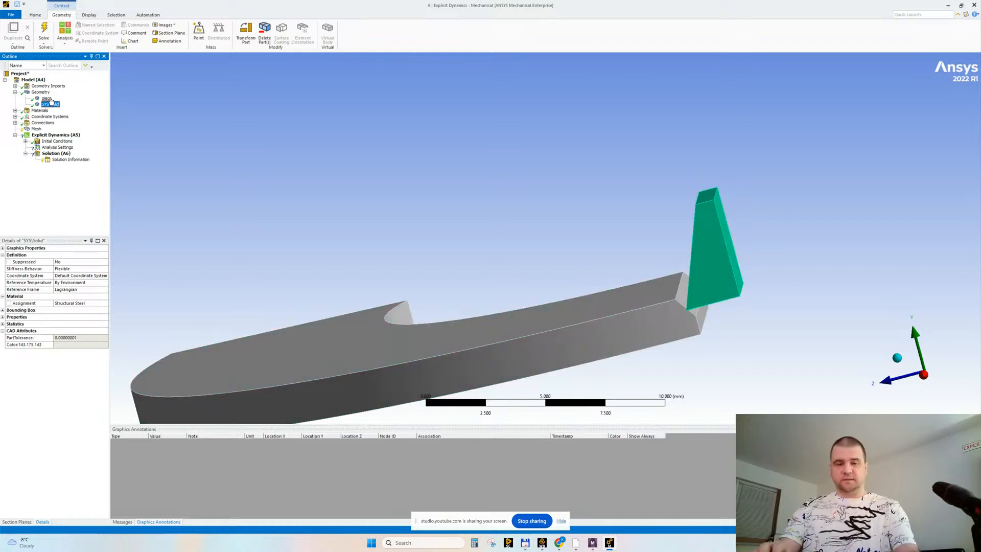
{"action": "key", "text": "Return"}
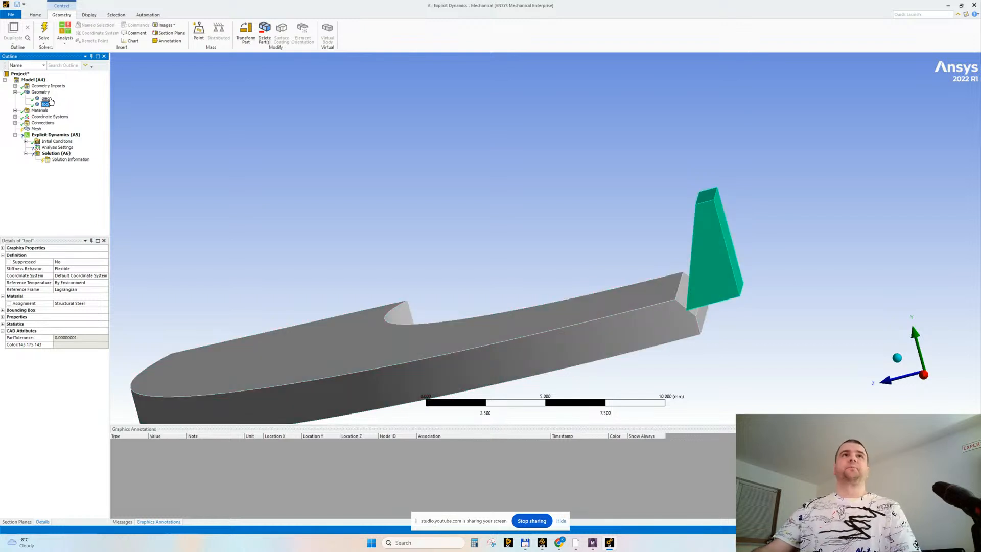
Step: Assign the AL 1100-O material to the piece body
{"action": "left_click", "coordinate": [47, 98]}
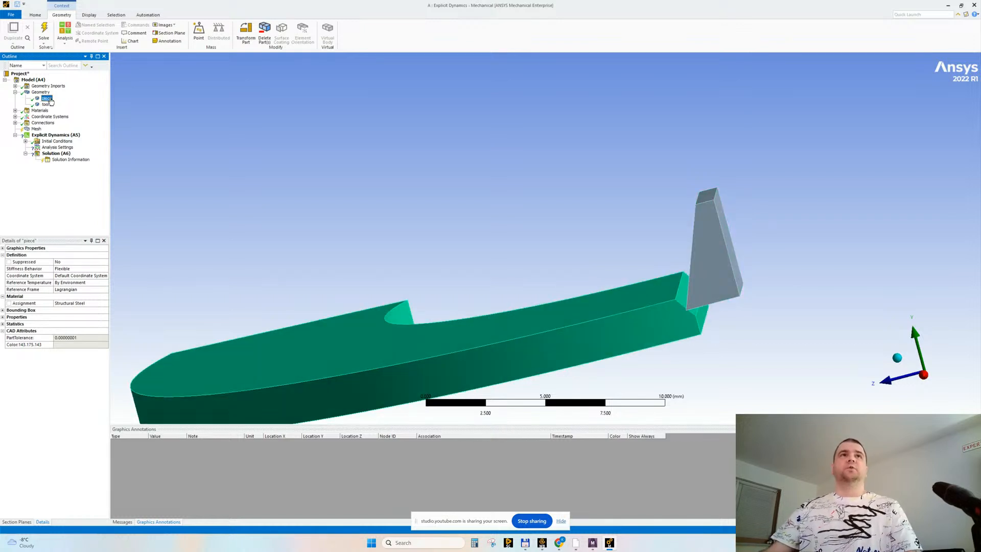
{"action": "left_click", "coordinate": [110, 306]}
{"action": "left_click", "coordinate": [134, 217]}
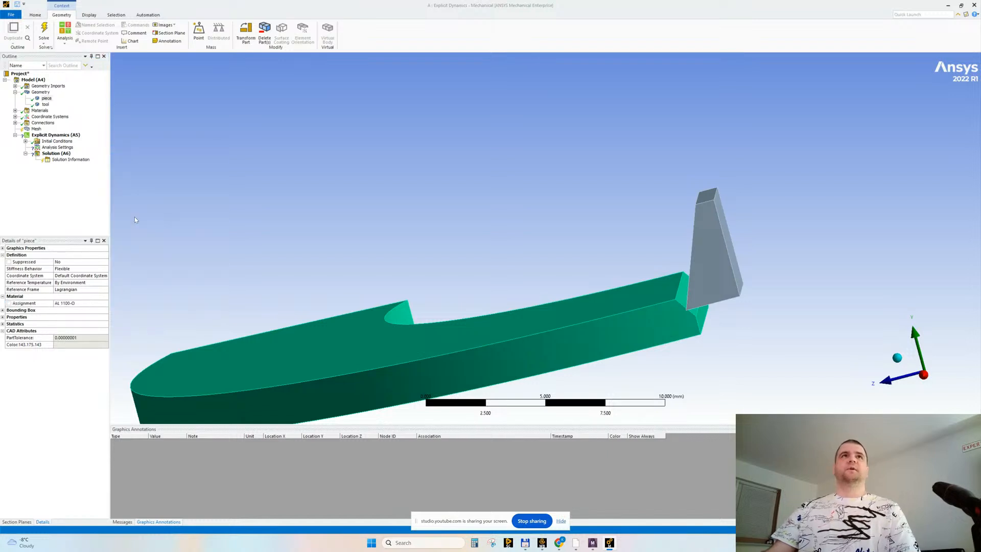
Step: Set the tool body's stiffness behavior to Rigid and dismiss the script error
{"action": "left_click", "coordinate": [46, 104]}
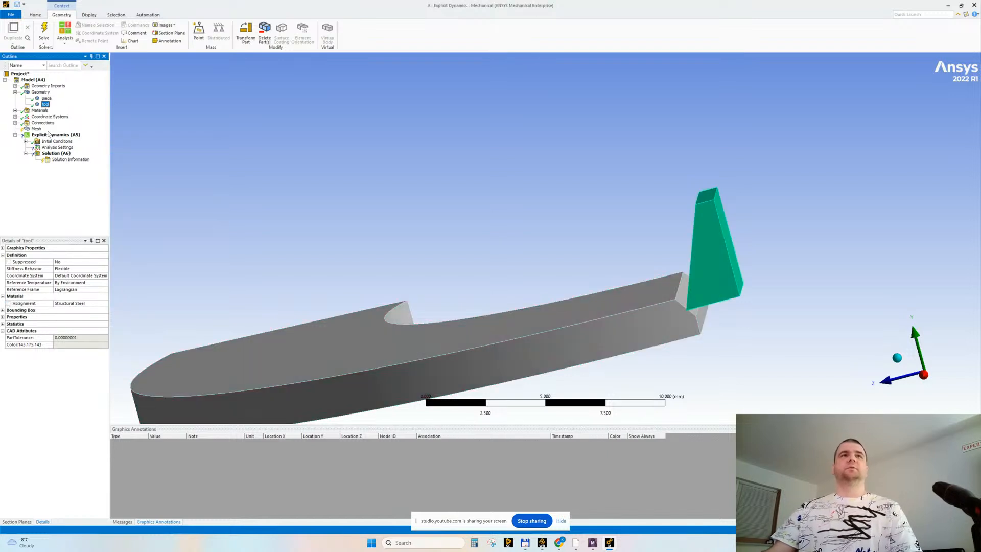
{"action": "left_click", "coordinate": [106, 272]}
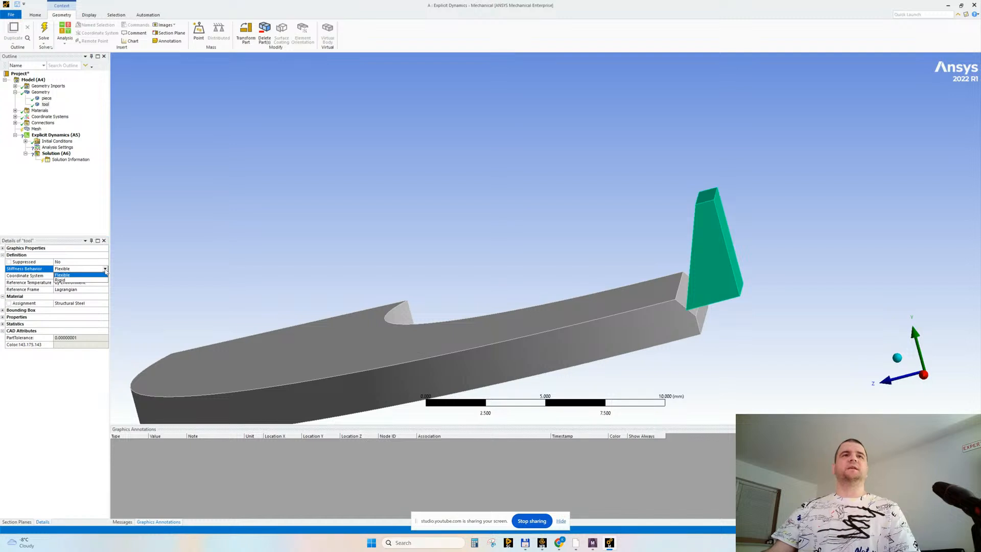
{"action": "left_click", "coordinate": [67, 280]}
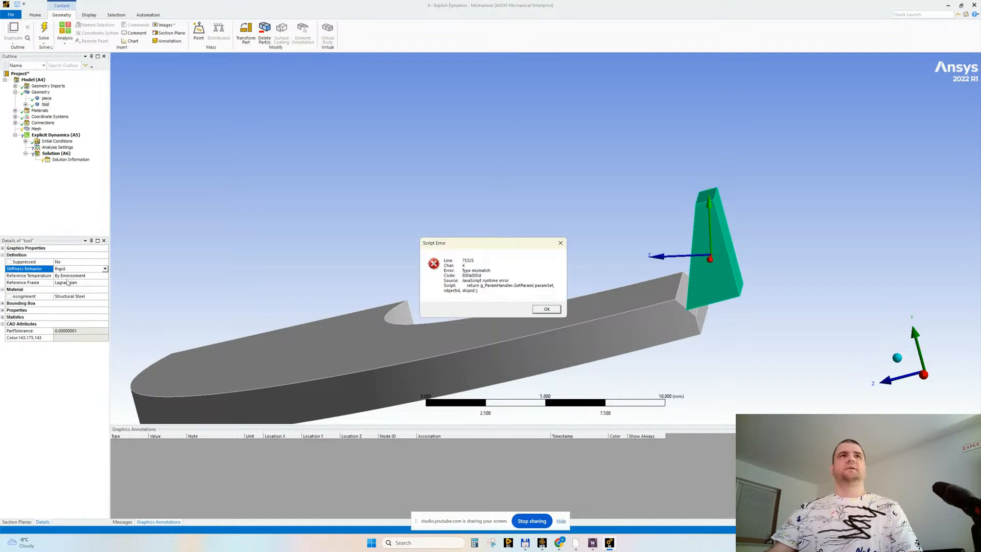
{"action": "left_click", "coordinate": [544, 310]}
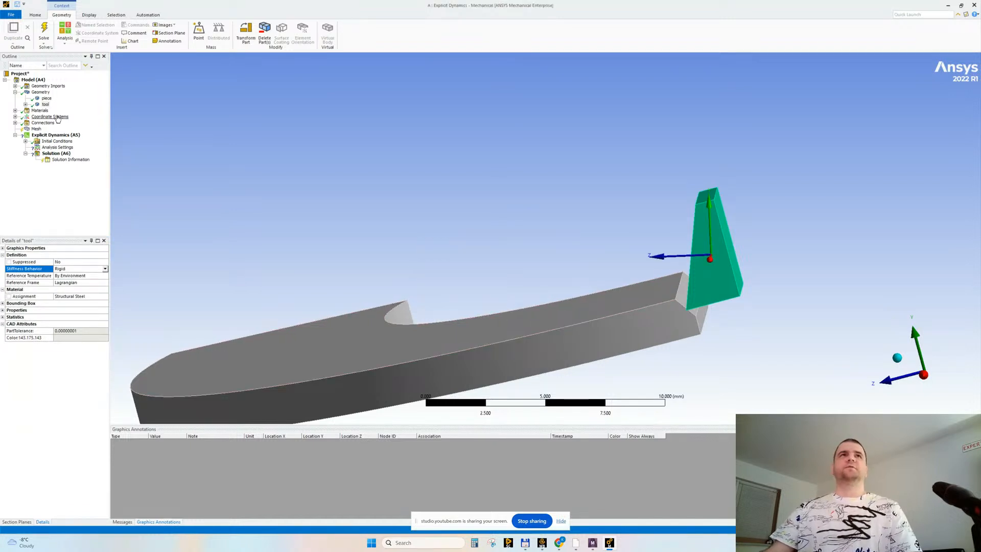
Step: Add a coordinate system with its origin defined by the workpiece's curved outer face
{"action": "left_click", "coordinate": [15, 86]}
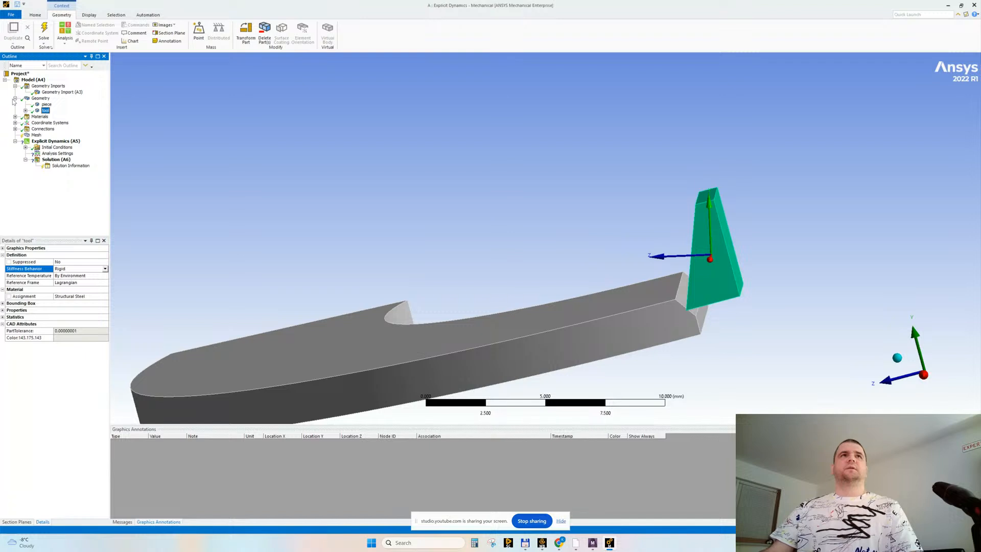
{"action": "left_click", "coordinate": [15, 86]}
{"action": "left_click", "coordinate": [15, 92]}
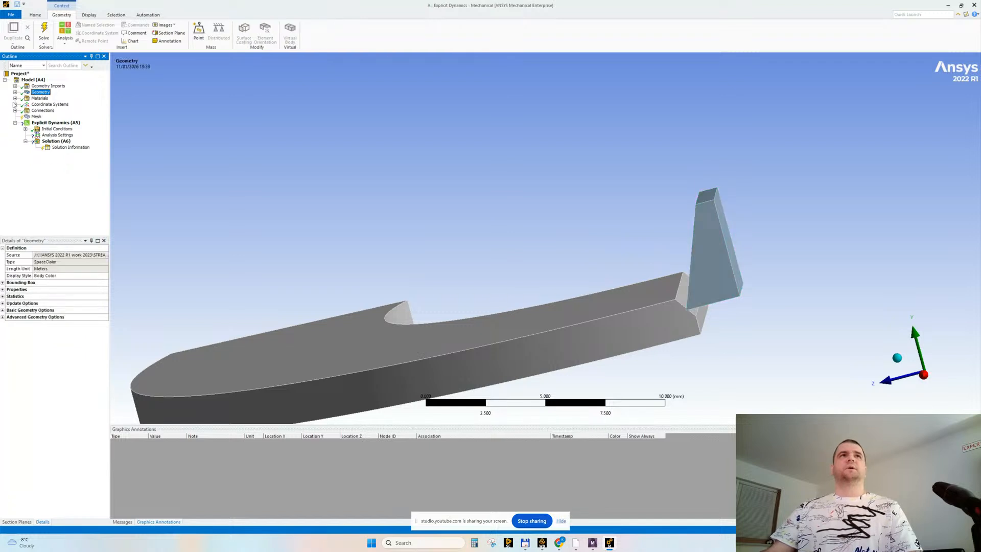
{"action": "left_click", "coordinate": [14, 104]}
{"action": "scroll", "coordinate": [464, 173], "scroll_direction": "up", "scroll_amount": 3}
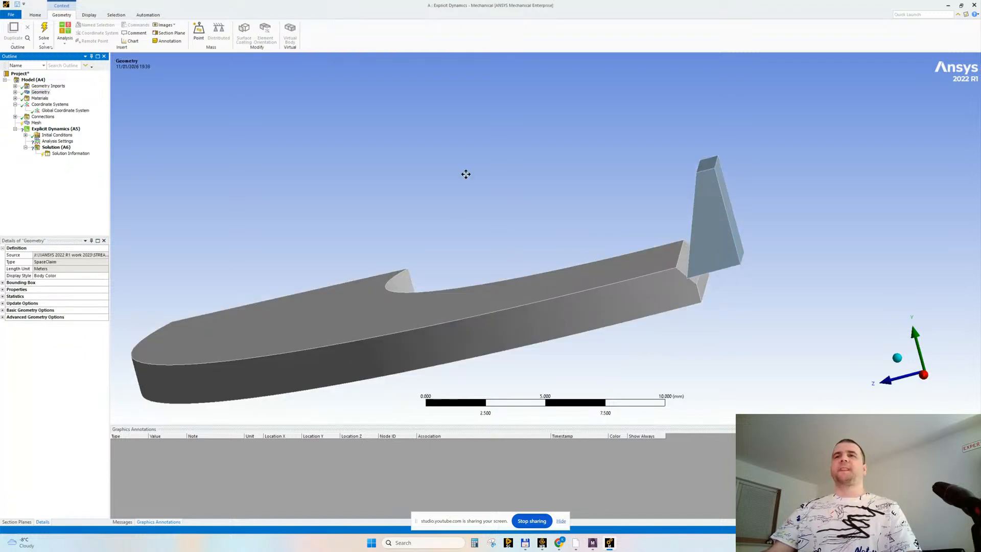
{"action": "scroll", "coordinate": [501, 215], "scroll_direction": "down", "scroll_amount": 5}
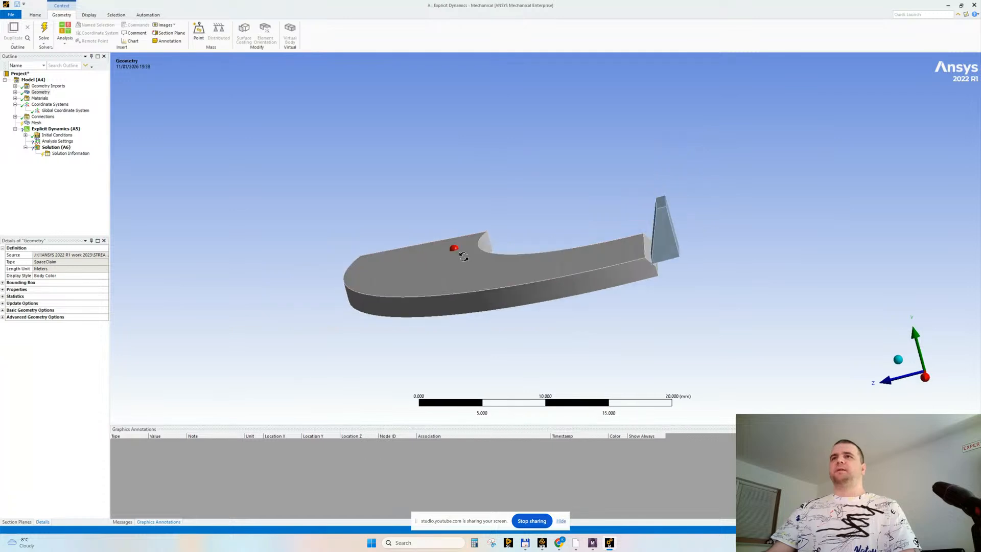
{"action": "left_click", "coordinate": [422, 292]}
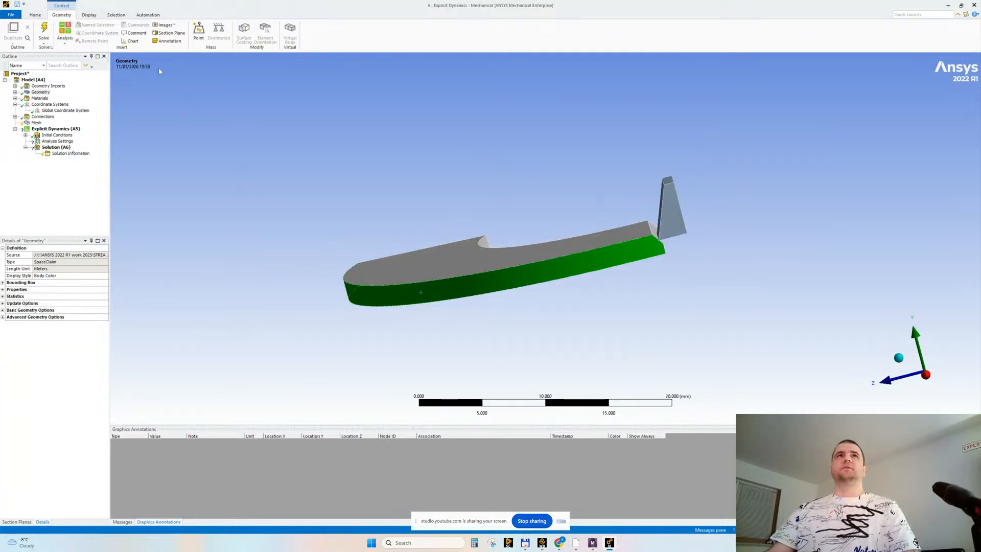
{"action": "left_click", "coordinate": [49, 105]}
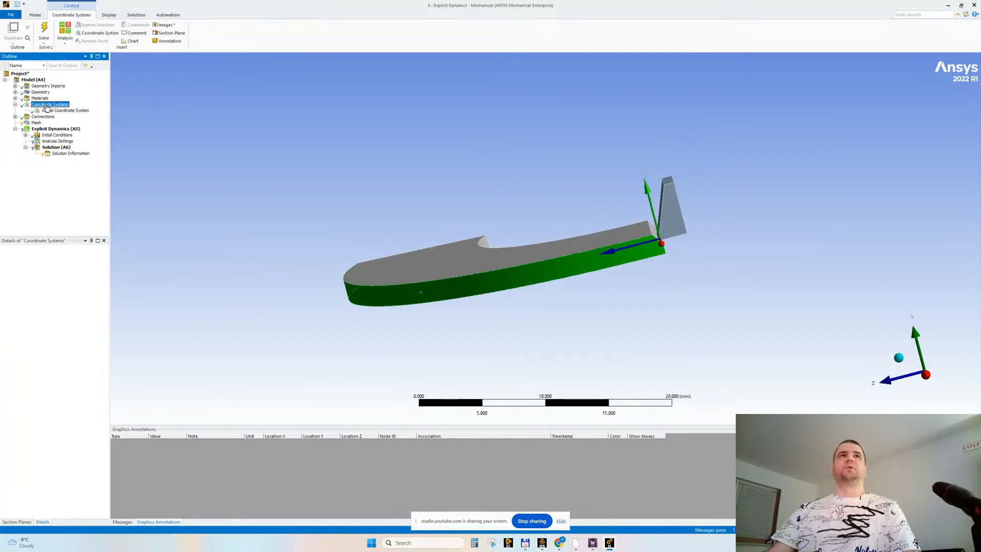
{"action": "left_click", "coordinate": [97, 33]}
{"action": "middle_click_drag", "start_coordinate": [325, 212], "coordinate": [404, 208]}
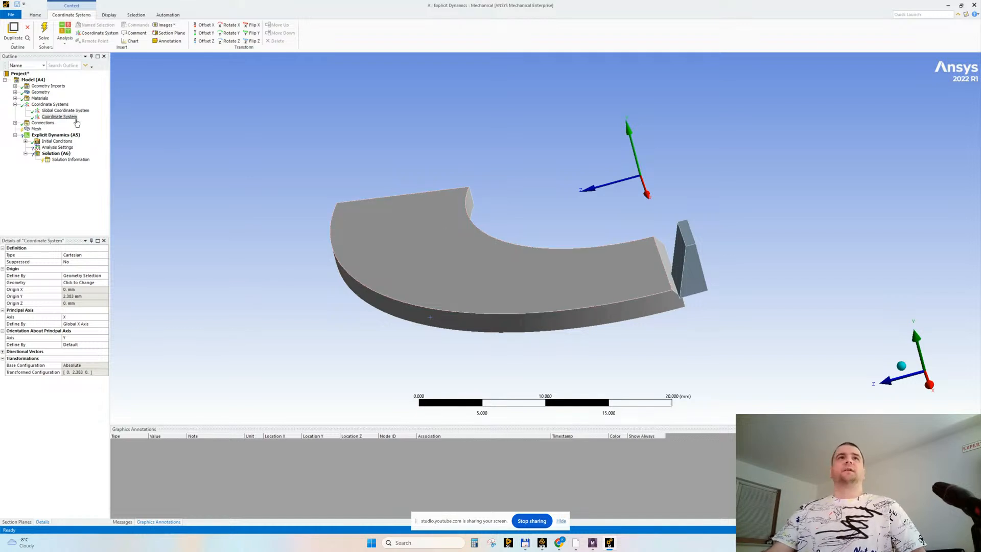
Step: Set the new coordinate system's type to Cylindrical
{"action": "left_click", "coordinate": [81, 255]}
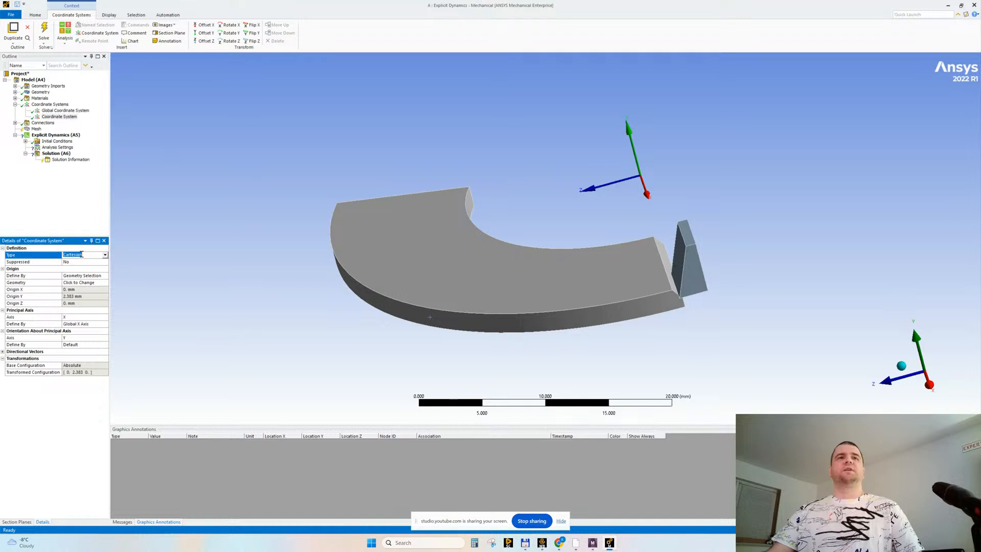
{"action": "left_click", "coordinate": [105, 255]}
{"action": "left_click", "coordinate": [91, 268]}
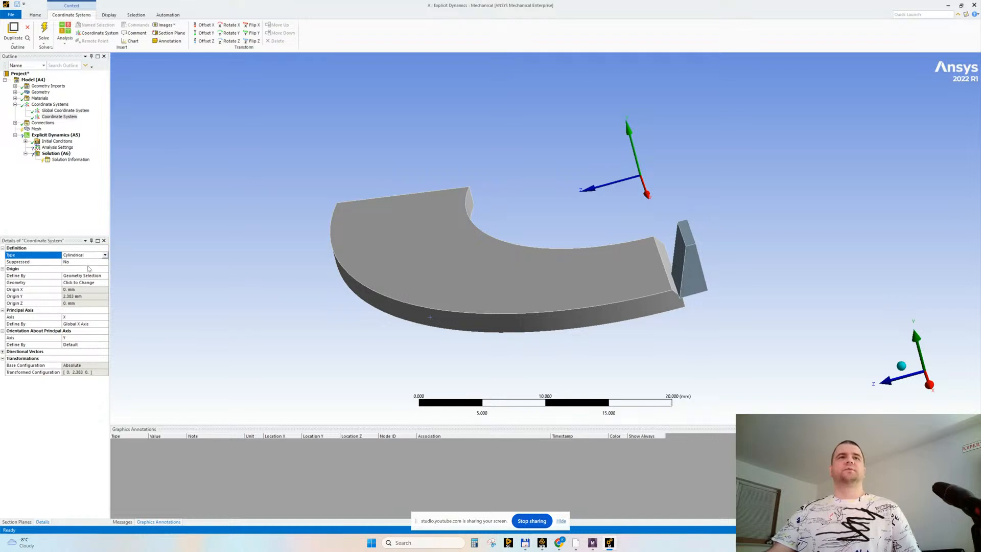
Step: Switch to Chrome, look up Cartesian in the hallo.ro dictionary with its pronunciation, and return to Mechanical
{"action": "mouse_move", "coordinate": [559, 542]}
{"action": "left_click", "coordinate": [515, 503]}
{"action": "left_click", "coordinate": [449, 7]}
{"action": "type", "text": "hallk"}
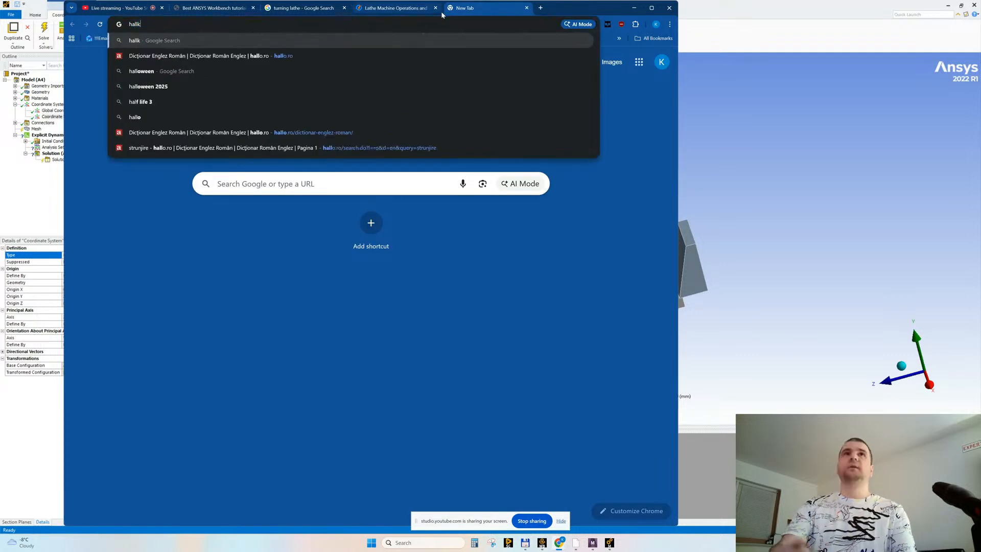
{"action": "key", "text": "Down"}
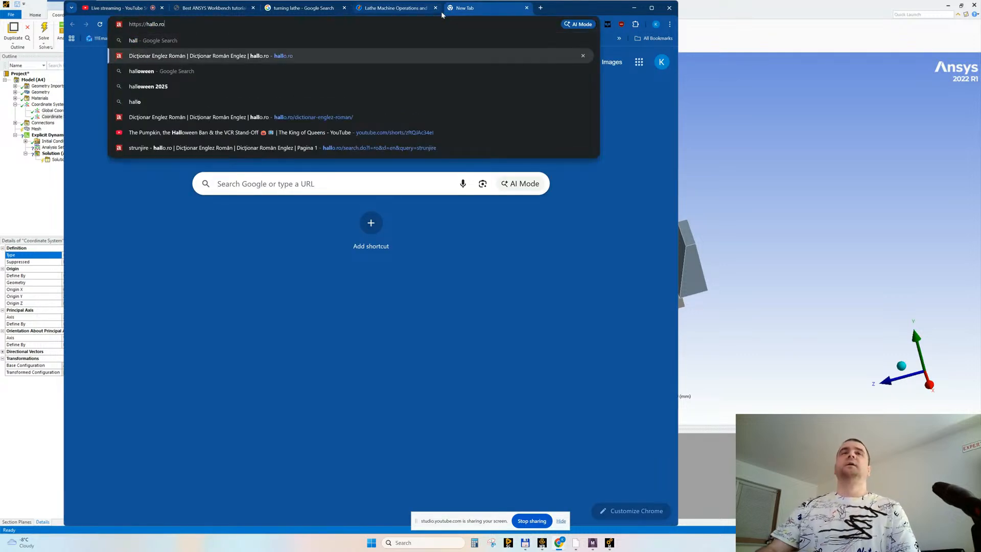
{"action": "key", "text": "Return"}
{"action": "type", "text": "cartesia"}
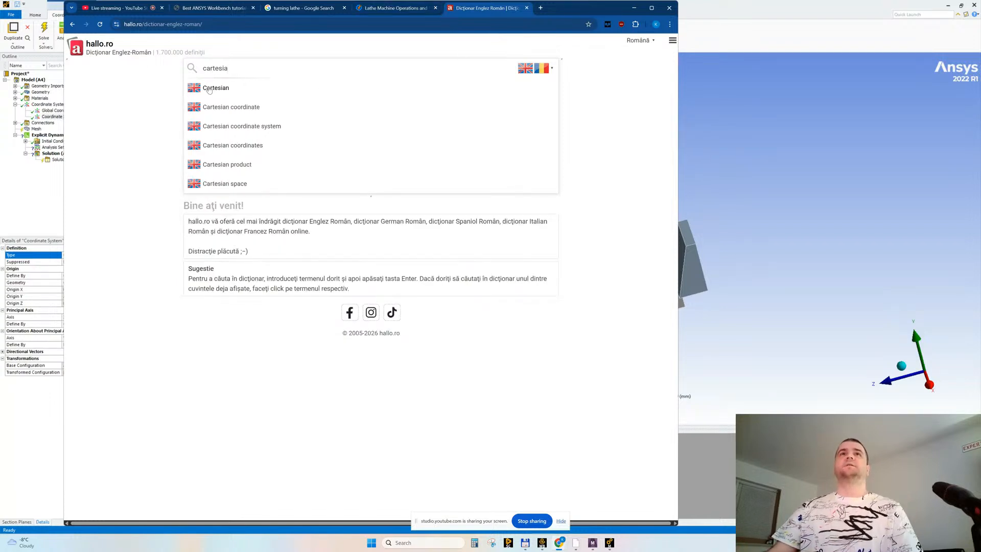
{"action": "left_click", "coordinate": [209, 88]}
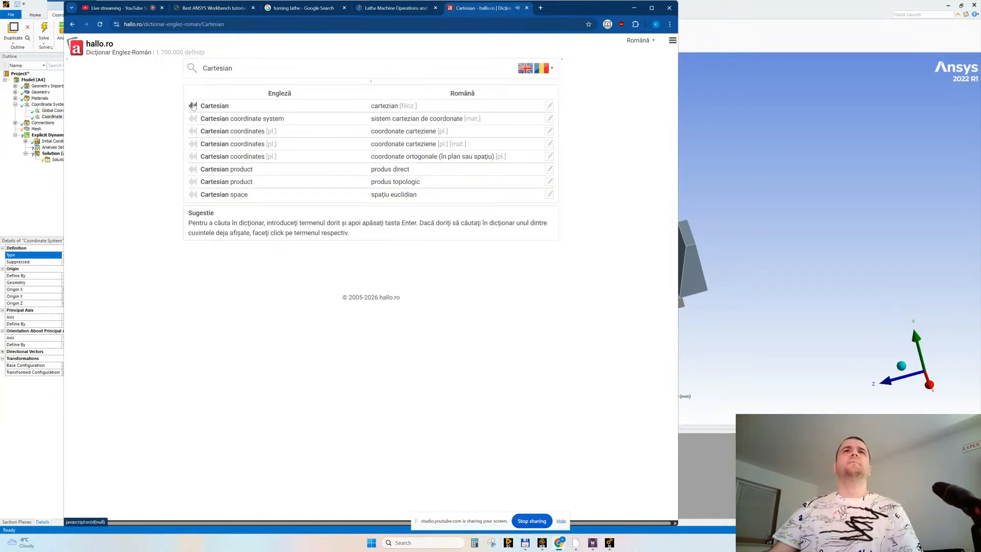
{"action": "left_click", "coordinate": [113, 8]}
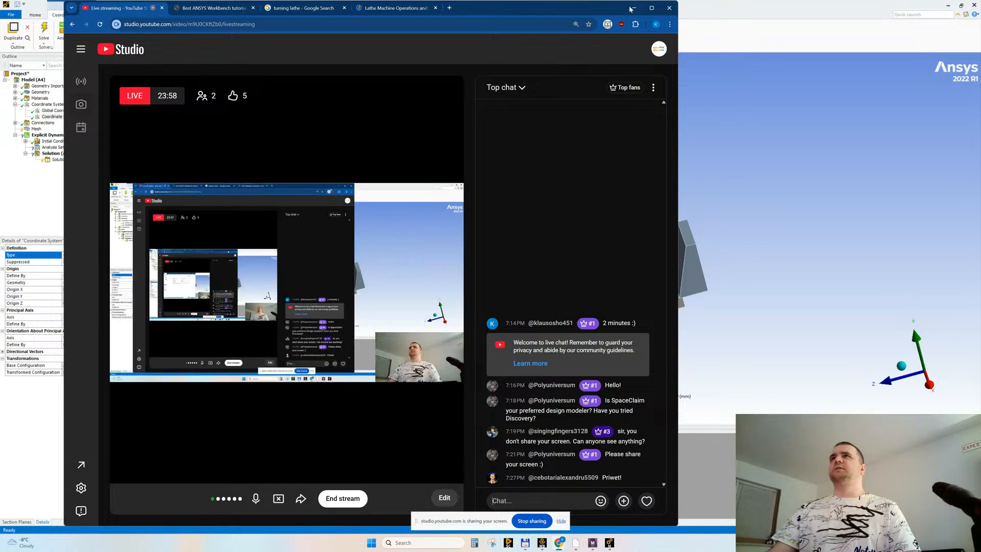
{"action": "left_click", "coordinate": [633, 8]}
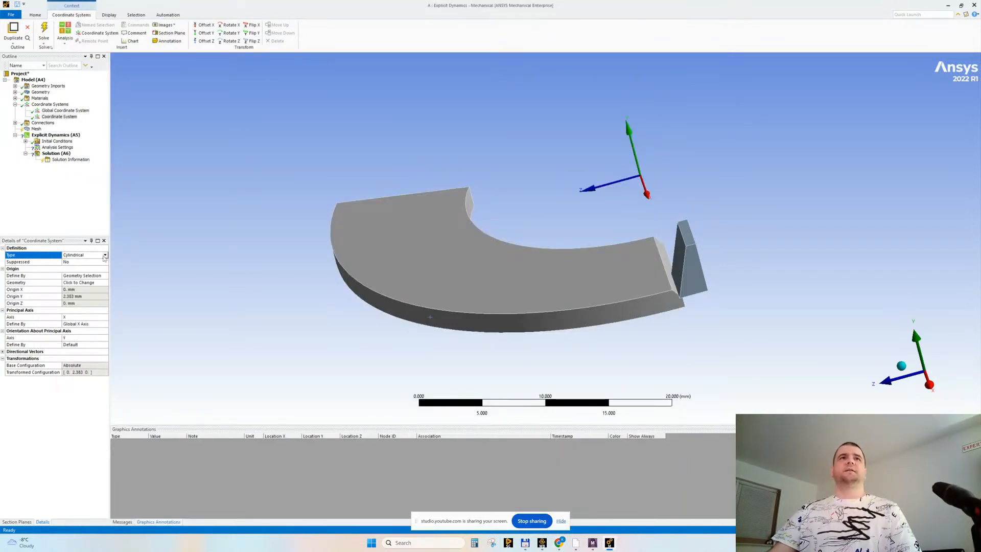
Step: Set the body interaction's type to Frictional with a friction coefficient of 0.2
{"action": "left_click", "coordinate": [15, 123]}
{"action": "left_click", "coordinate": [25, 129]}
{"action": "left_click", "coordinate": [59, 135]}
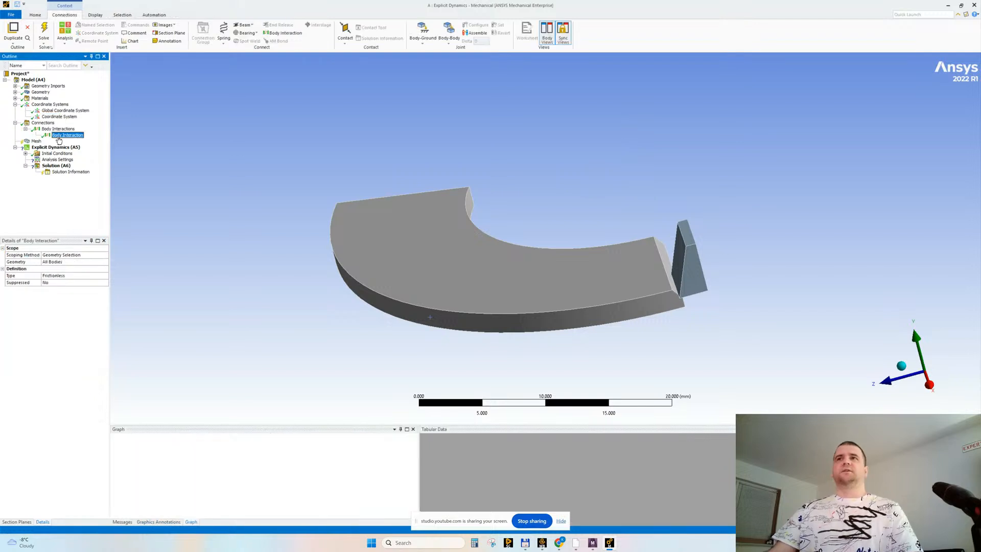
{"action": "left_click", "coordinate": [105, 276]}
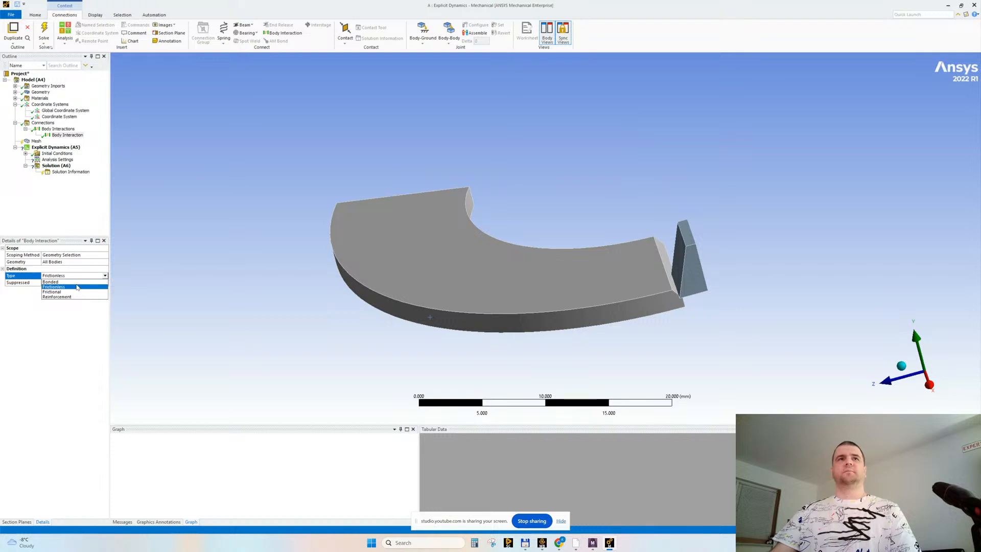
{"action": "left_click", "coordinate": [51, 292]}
{"action": "left_click", "coordinate": [65, 282]}
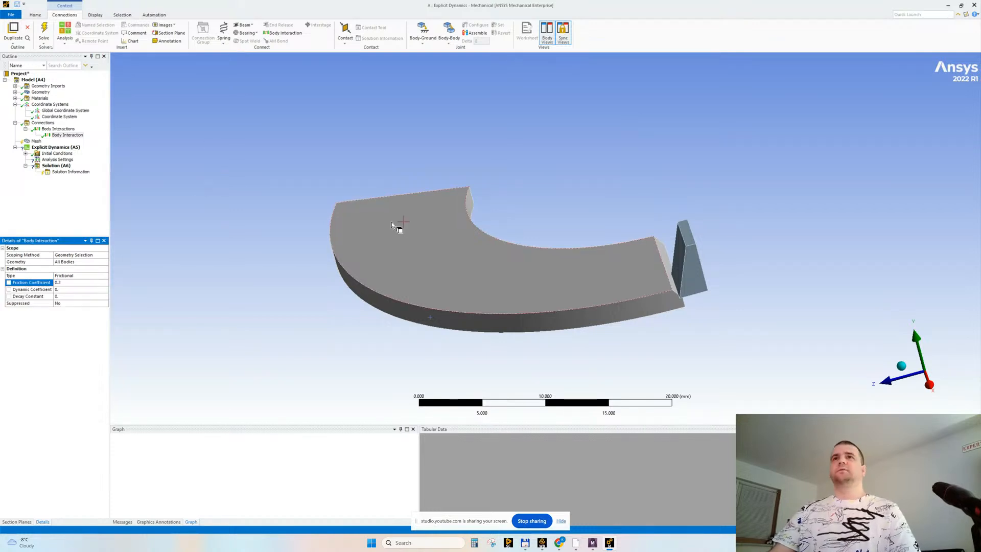
{"action": "middle_click_drag", "start_coordinate": [427, 222], "coordinate": [377, 210], "text": "ctrl"}
Step: Switch to Chrome and search the web for "aluminum steel friction coefficient" in a new tab
{"action": "mouse_move", "coordinate": [557, 548]}
{"action": "left_click", "coordinate": [517, 503]}
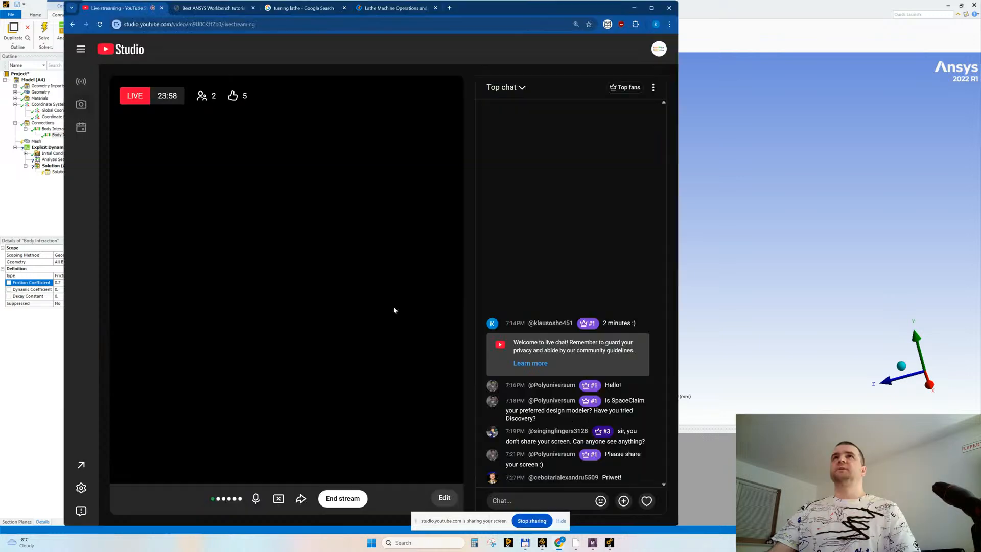
{"action": "key", "text": "ctrl+t"}
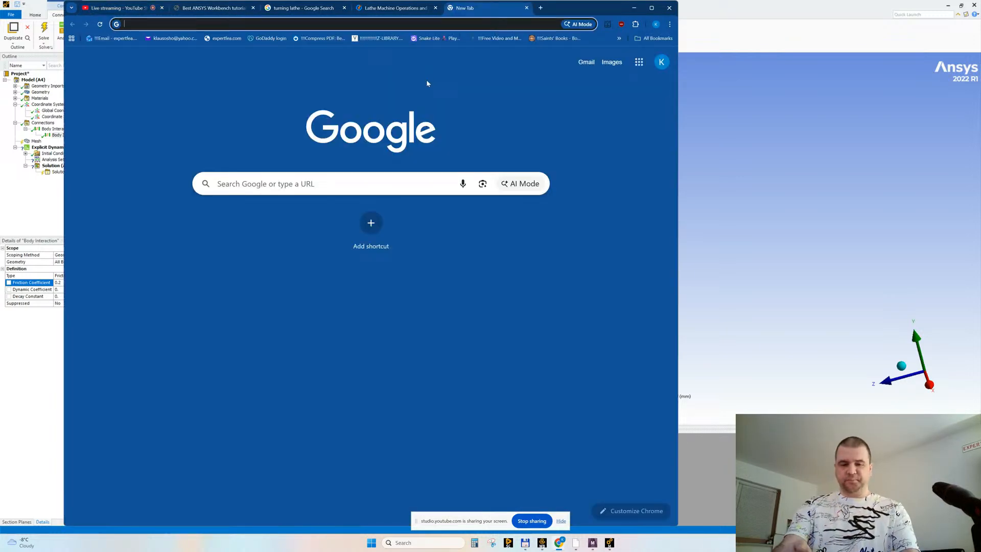
{"action": "type", "text": "alu"}
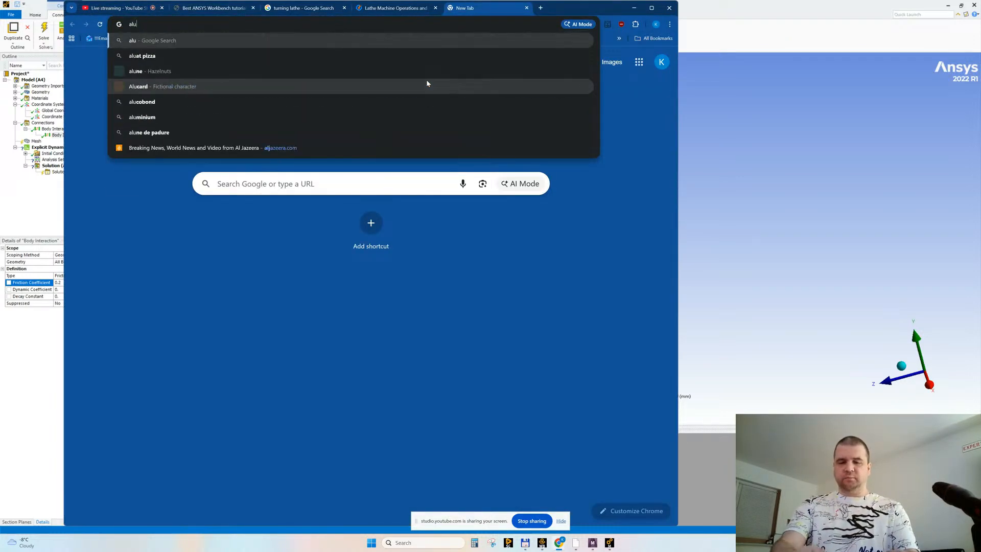
{"action": "type", "text": "minum steel"}
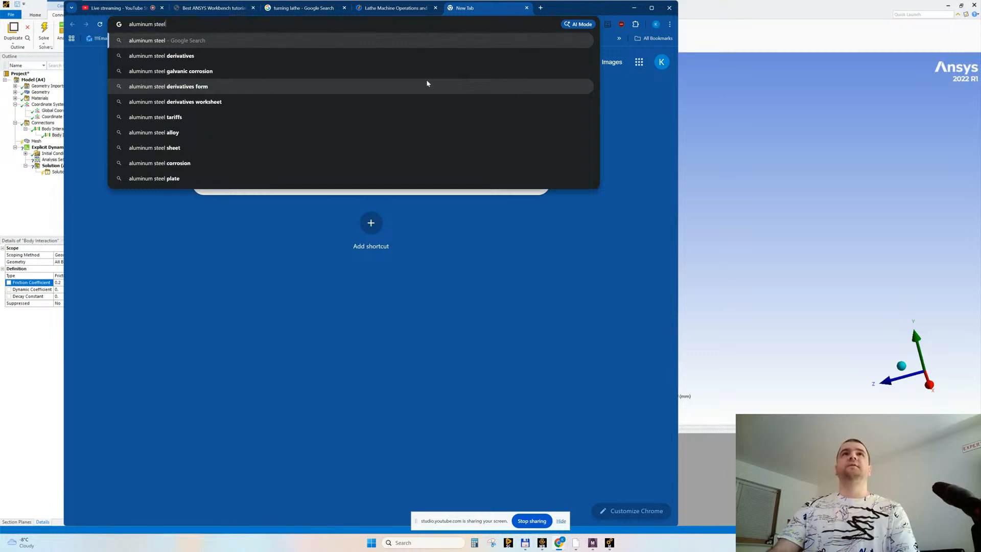
{"action": "type", "text": " fric"}
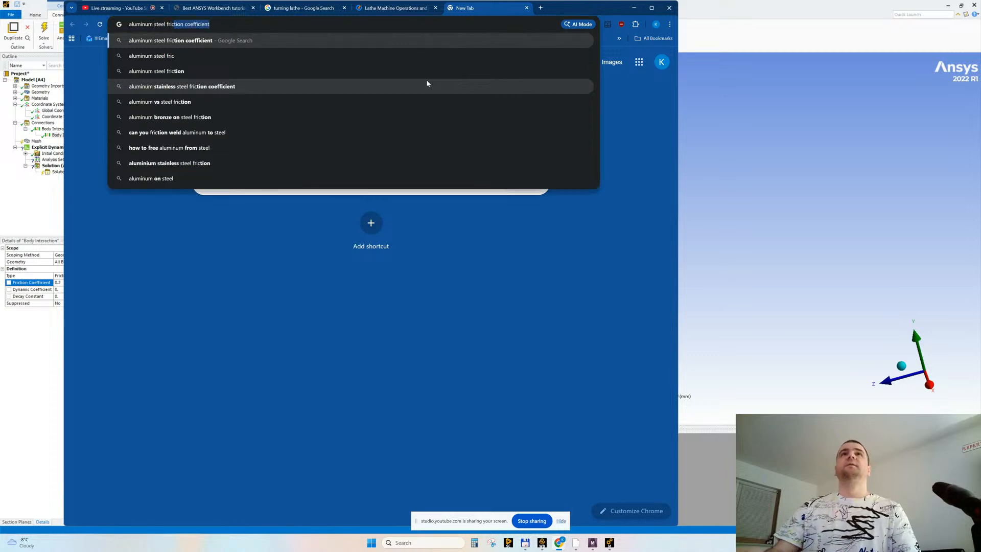
{"action": "key", "text": "Return"}
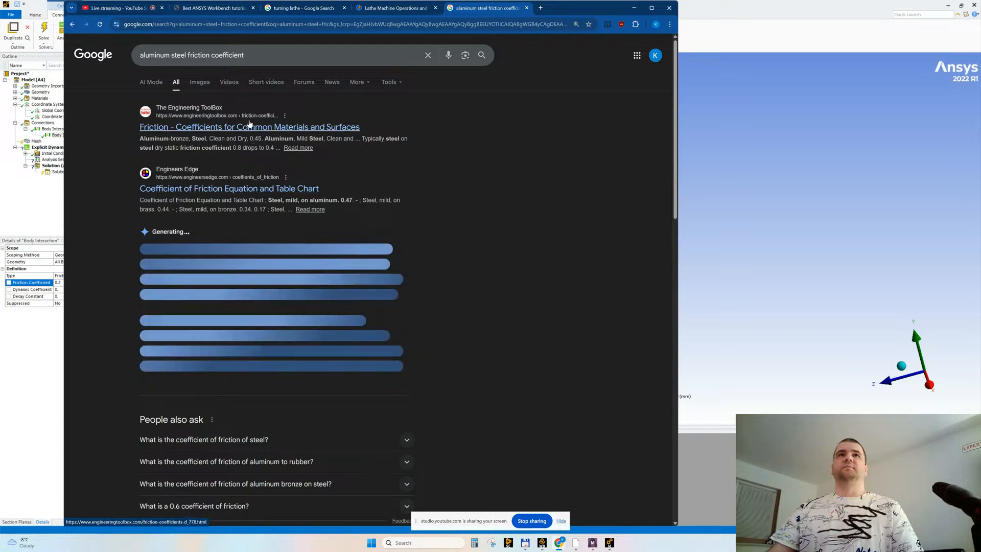
Step: Look through the Engineering ToolBox friction coefficient table for material pairs involving steel, and return to the search results
{"action": "left_click", "coordinate": [220, 131]}
{"action": "scroll", "coordinate": [194, 176], "scroll_direction": "down", "scroll_amount": 20}
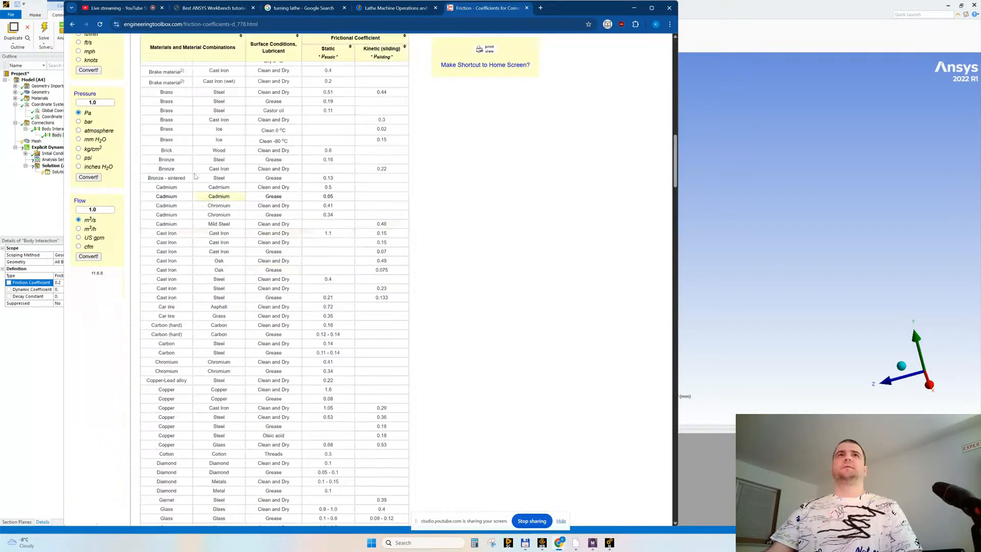
{"action": "scroll", "coordinate": [178, 332], "scroll_direction": "down", "scroll_amount": 6}
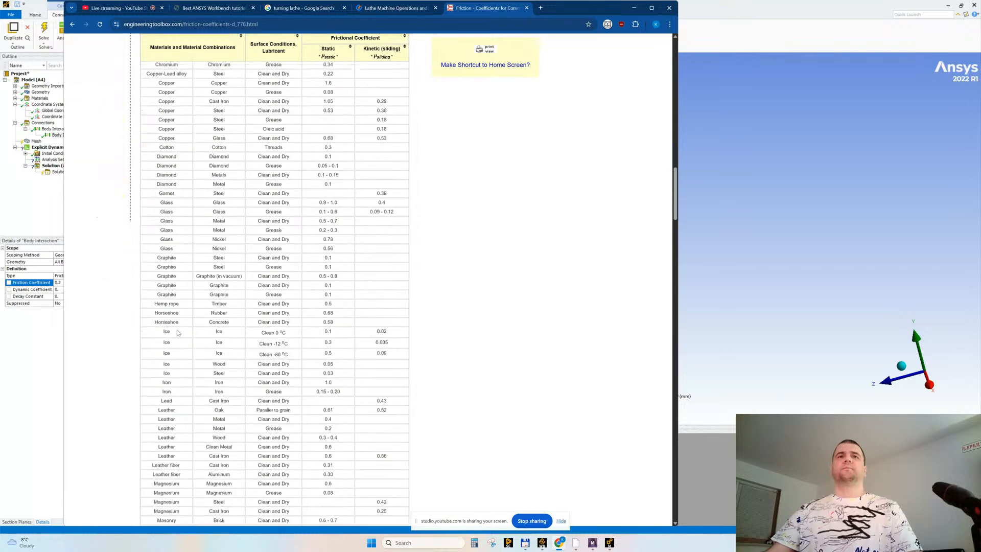
{"action": "scroll", "coordinate": [177, 332], "scroll_direction": "down", "scroll_amount": 15}
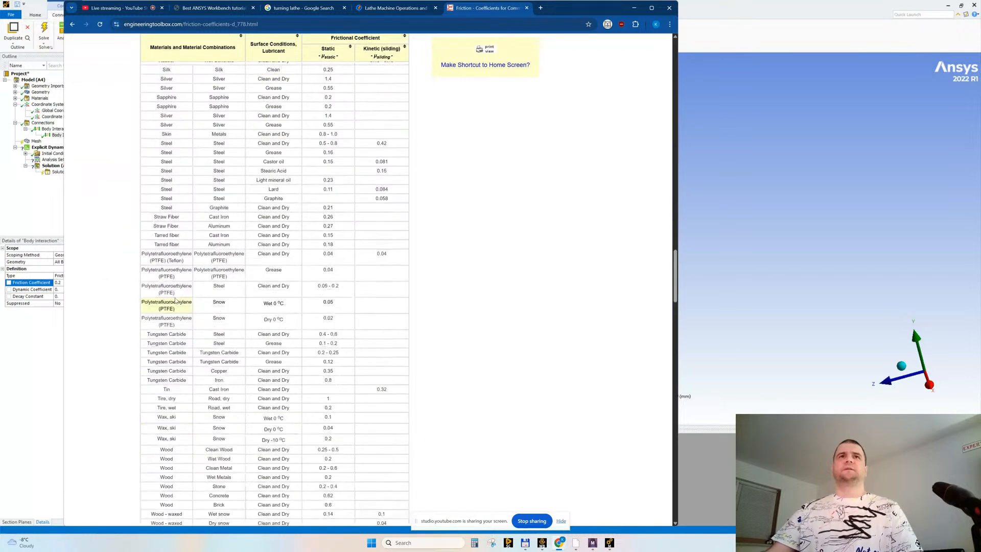
{"action": "scroll", "coordinate": [158, 174], "scroll_direction": "up", "scroll_amount": 2}
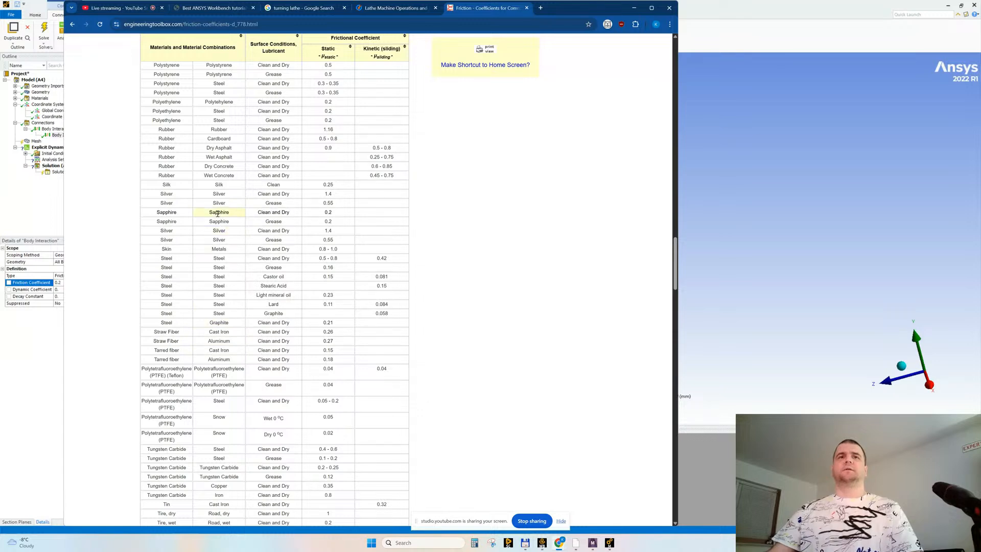
{"action": "left_click", "coordinate": [72, 24]}
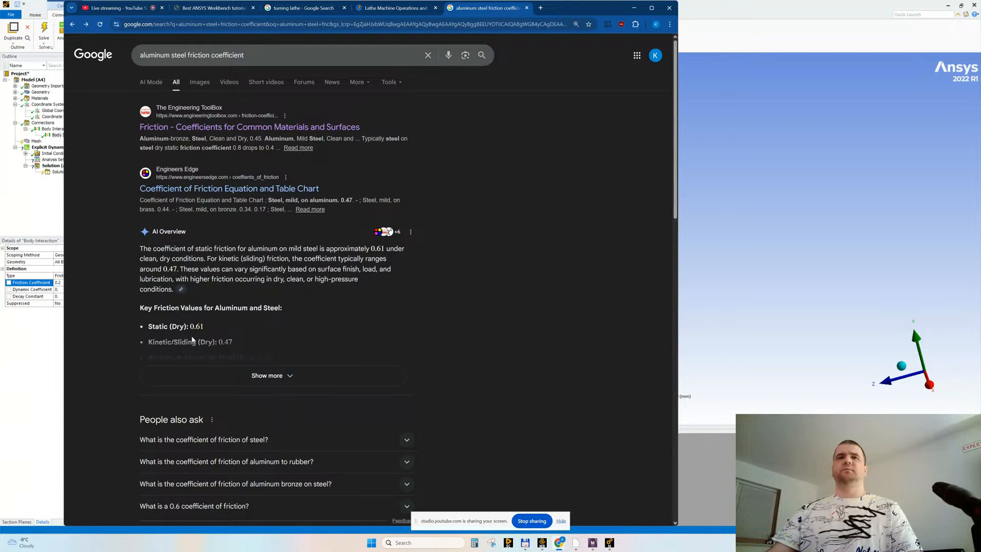
Step: Return to Mechanical and set the body interaction's friction coefficient to 0.6
{"action": "left_click", "coordinate": [770, 4]}
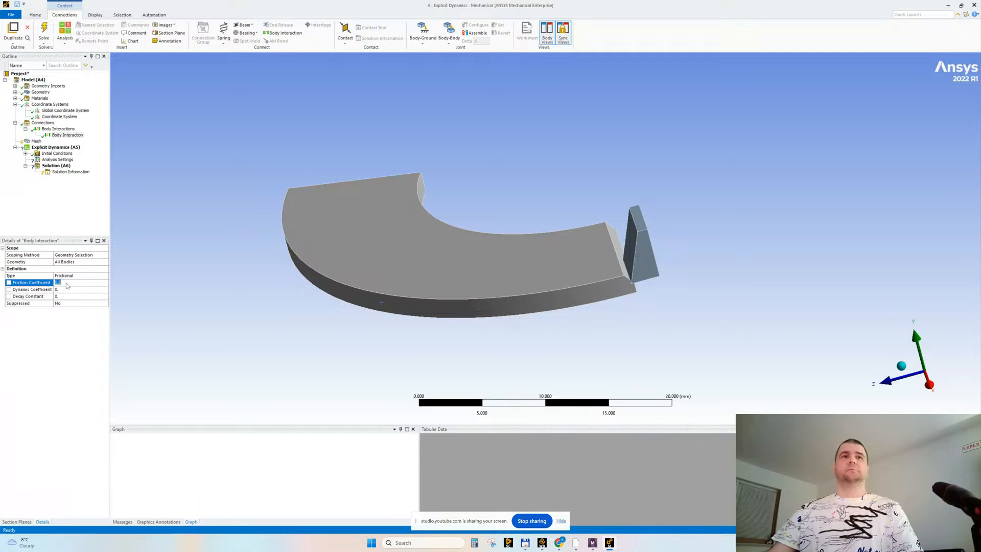
{"action": "type", "text": "0.6"}
{"action": "key", "text": "Return"}
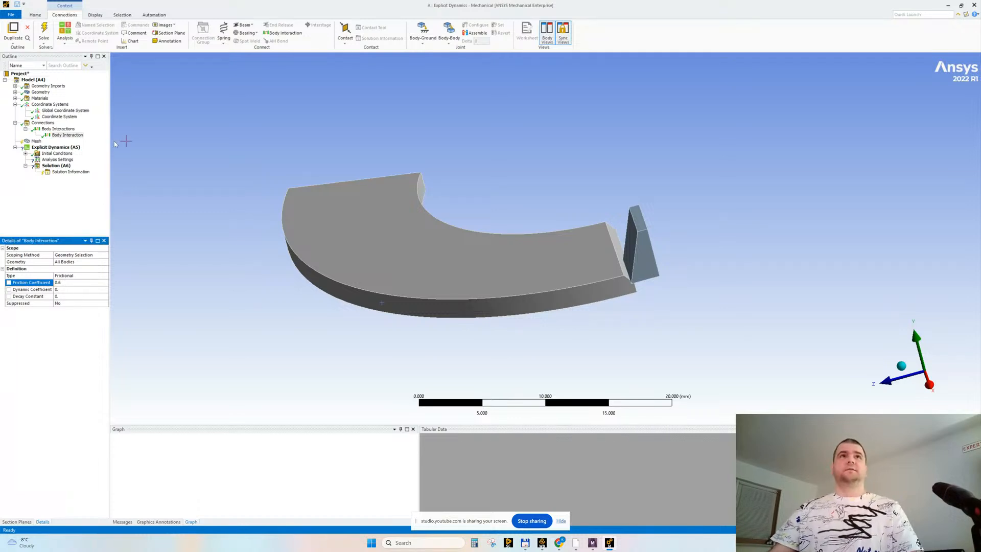
Step: Generate the mesh for both bodies with the default element size
{"action": "left_click", "coordinate": [35, 141]}
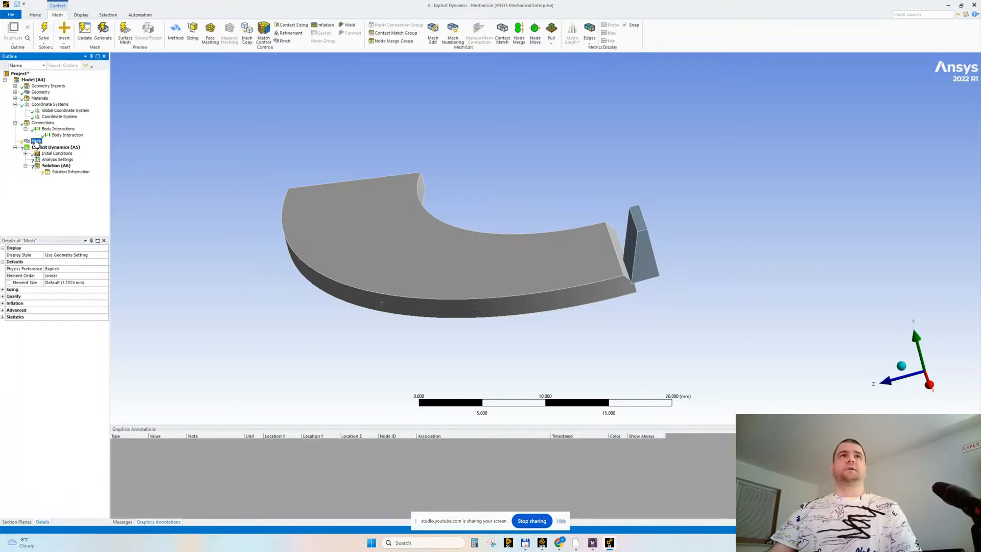
{"action": "right_click", "coordinate": [36, 142]}
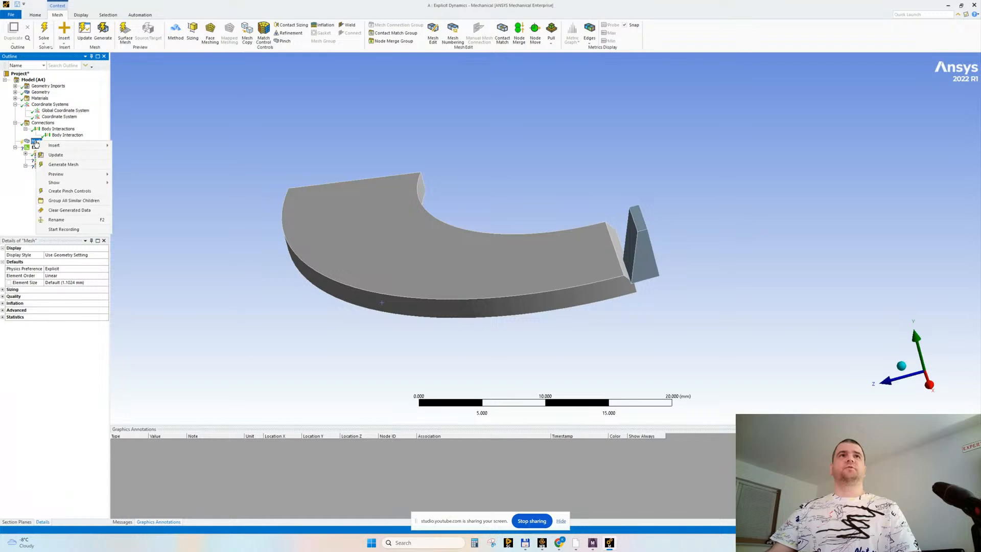
{"action": "left_click", "coordinate": [75, 168]}
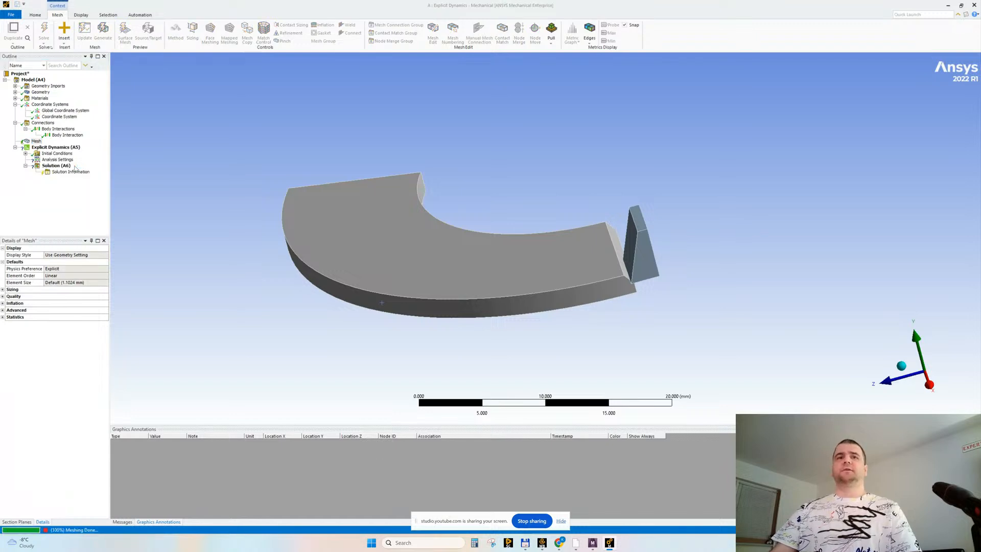
Step: Examine the default mesh on the workpiece and the tool, up close where the tool tip meets the workpiece's end
{"action": "middle_click_drag", "start_coordinate": [225, 252], "coordinate": [259, 234]}
{"action": "scroll", "coordinate": [385, 262], "scroll_direction": "up", "scroll_amount": 3}
{"action": "middle_click_drag", "start_coordinate": [384, 262], "coordinate": [345, 256]}
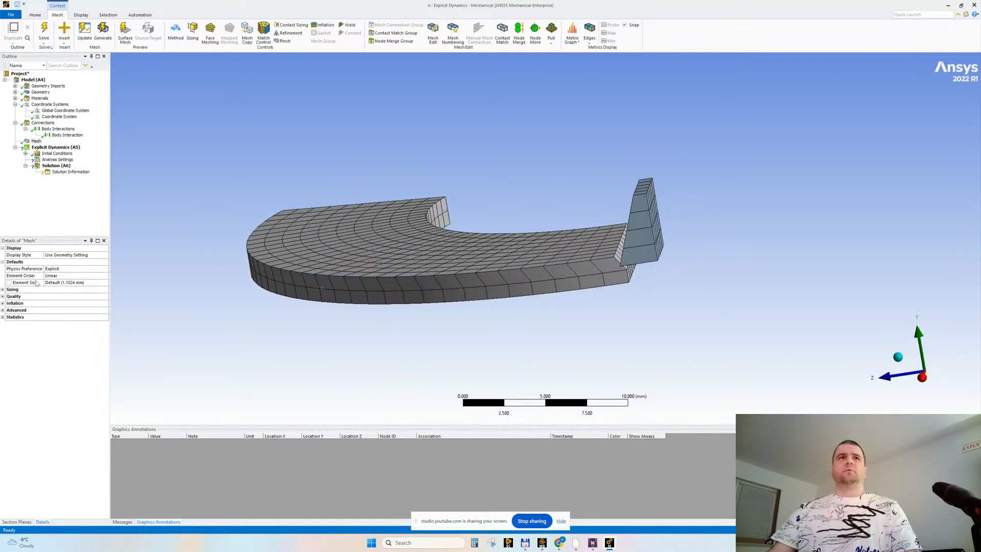
{"action": "middle_click_drag", "start_coordinate": [388, 165], "coordinate": [116, 255]}
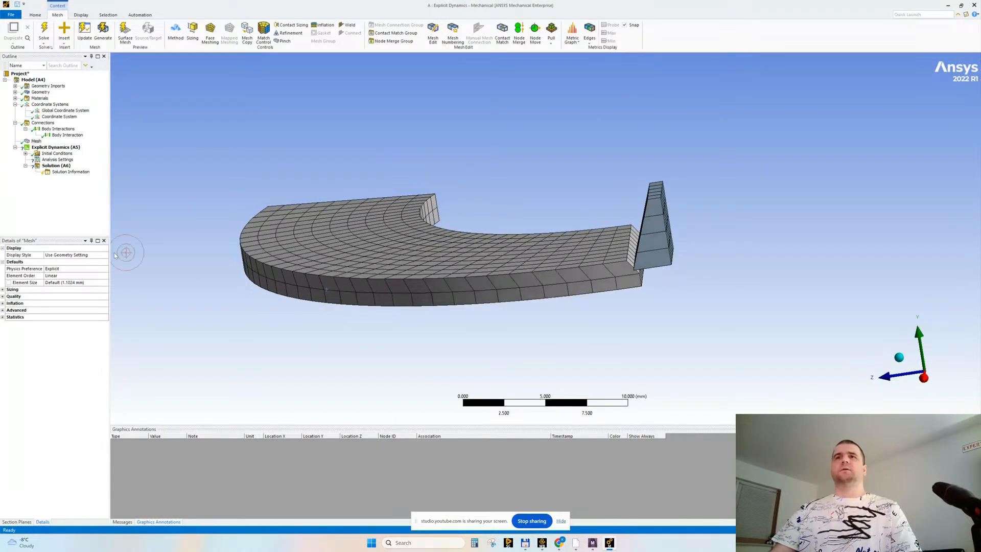
{"action": "scroll", "coordinate": [503, 289], "scroll_direction": "up", "scroll_amount": 2}
{"action": "middle_click_drag", "start_coordinate": [674, 281], "coordinate": [583, 279], "text": "ctrl"}
{"action": "scroll", "coordinate": [553, 325], "scroll_direction": "up", "scroll_amount": 3}
{"action": "middle_click_drag", "start_coordinate": [547, 350], "coordinate": [492, 279], "text": "ctrl"}
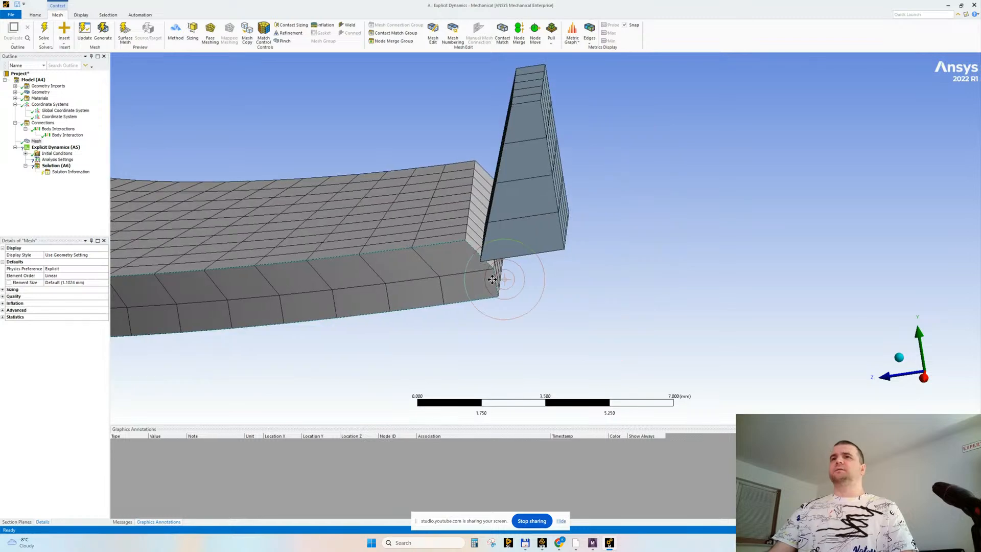
{"action": "scroll", "coordinate": [498, 301], "scroll_direction": "up", "scroll_amount": 1}
{"action": "scroll", "coordinate": [489, 307], "scroll_direction": "up", "scroll_amount": 1}
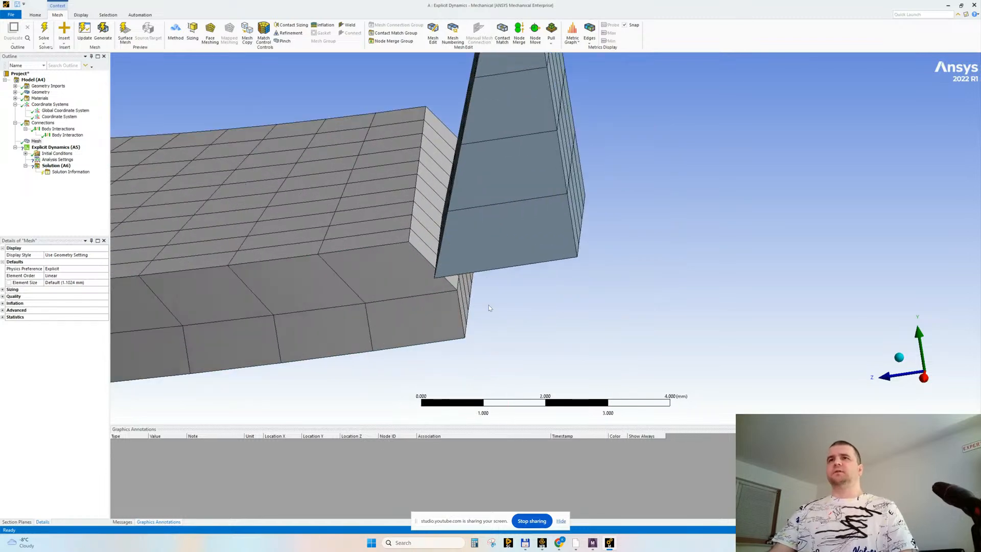
{"action": "scroll", "coordinate": [452, 331], "scroll_direction": "up", "scroll_amount": 1}
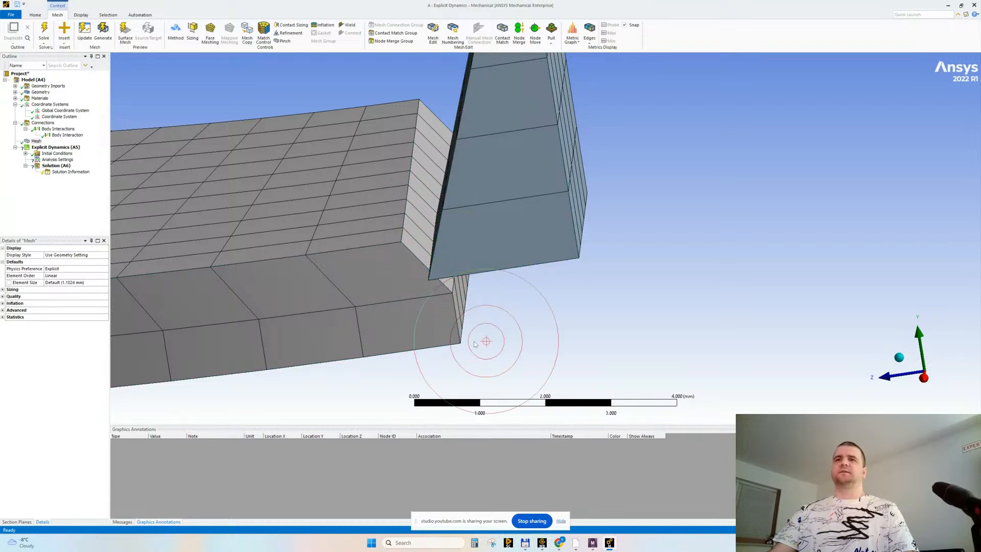
{"action": "scroll", "coordinate": [473, 344], "scroll_direction": "up", "scroll_amount": 3}
{"action": "scroll", "coordinate": [577, 286], "scroll_direction": "down", "scroll_amount": 3}
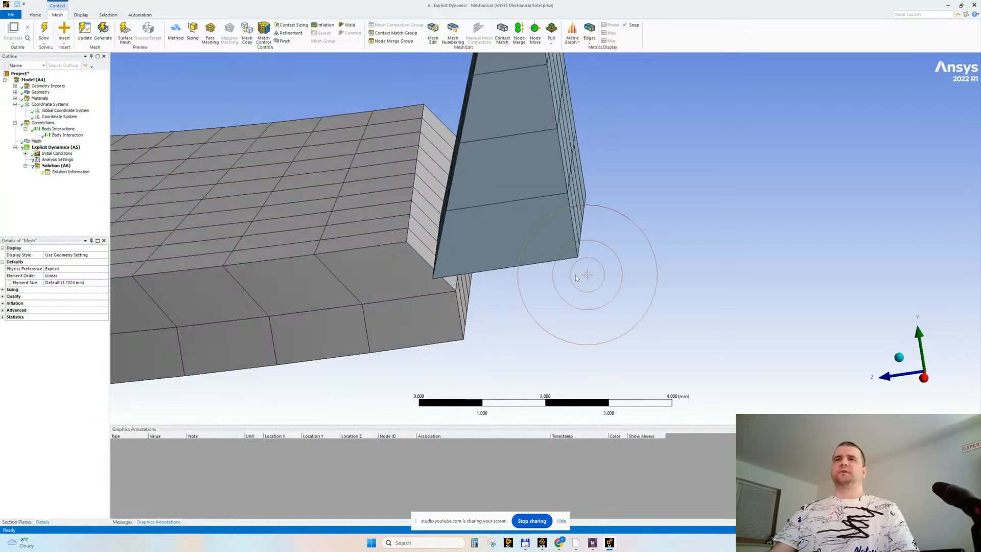
{"action": "scroll", "coordinate": [574, 280], "scroll_direction": "down", "scroll_amount": 3}
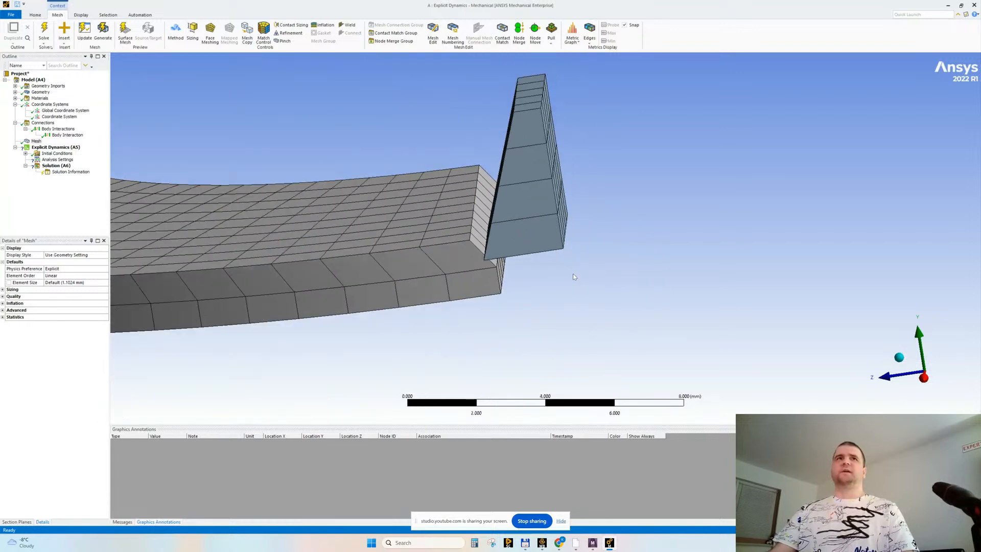
Step: Set the mesh element size to 0.5 mm and regenerate the mesh
{"action": "left_click", "coordinate": [72, 282]}
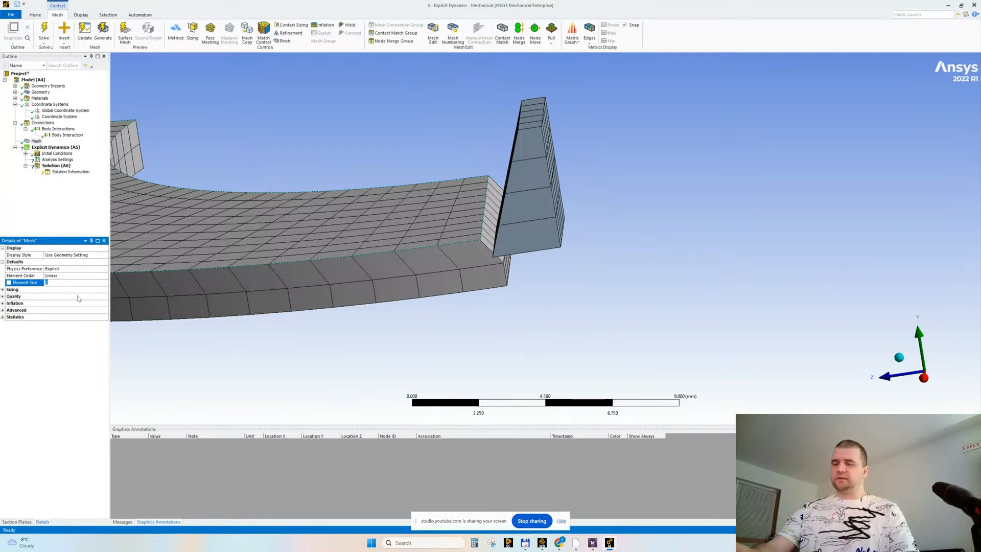
{"action": "key", "text": "Return"}
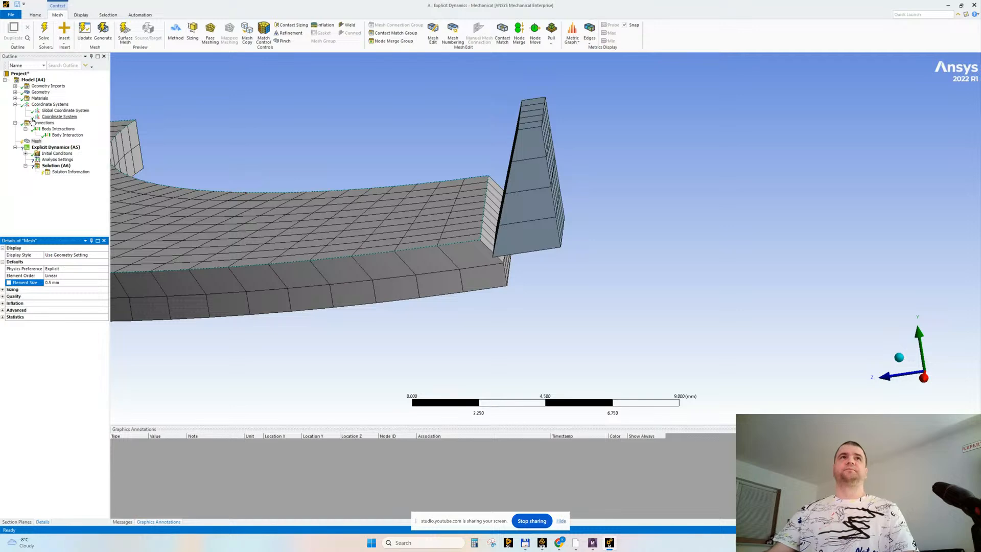
{"action": "right_click", "coordinate": [36, 142]}
{"action": "left_click", "coordinate": [66, 164]}
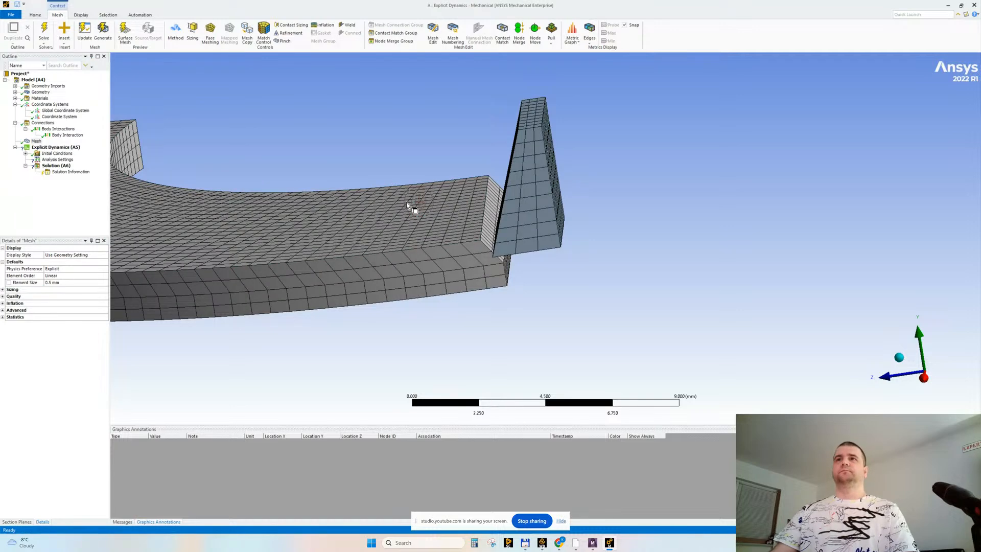
Step: Examine the 0.5 mm mesh around the tool tip and the workpiece's chamfered edge
{"action": "mouse_move", "coordinate": [434, 202]}
{"action": "middle_mouse_down"}
{"action": "mouse_move", "coordinate": [445, 204]}
{"action": "mouse_move", "coordinate": [440, 191]}
{"action": "mouse_move", "coordinate": [426, 189]}
{"action": "middle_mouse_up"}
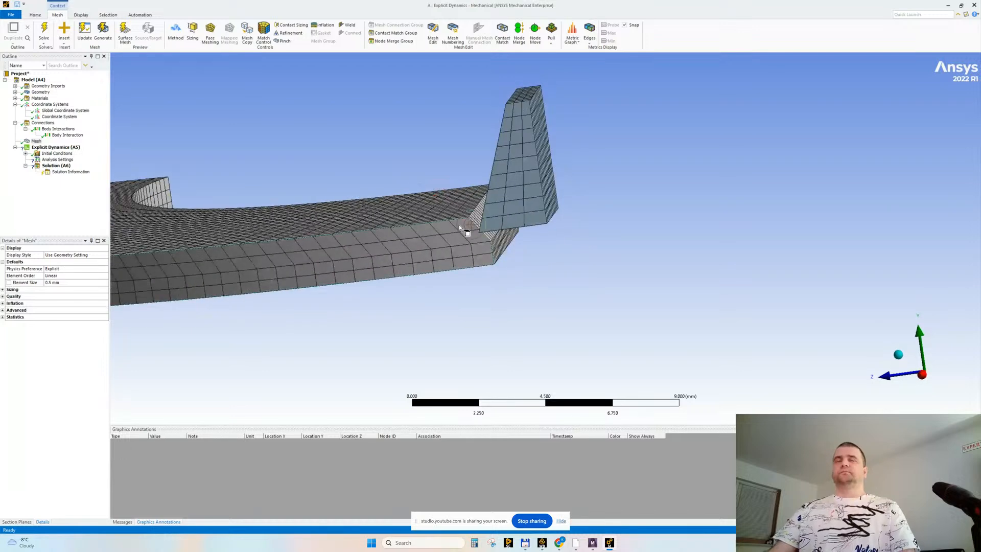
{"action": "scroll", "coordinate": [455, 225], "scroll_direction": "up", "scroll_amount": 3}
{"action": "middle_click_drag", "start_coordinate": [397, 246], "coordinate": [461, 262], "text": "ctrl"}
{"action": "scroll", "coordinate": [492, 256], "scroll_direction": "up", "scroll_amount": 2}
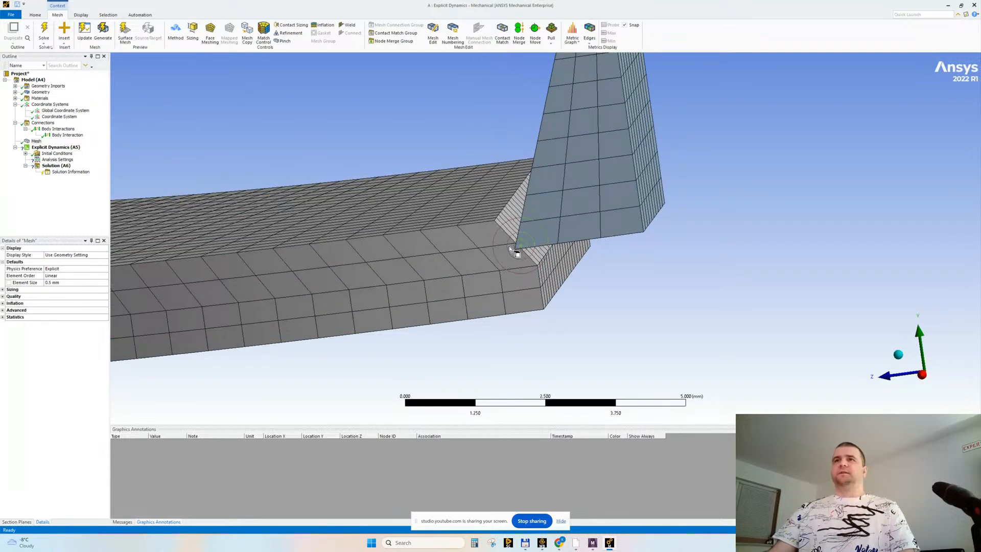
{"action": "mouse_move", "coordinate": [503, 235]}
{"action": "middle_mouse_down"}
{"action": "mouse_move", "coordinate": [526, 236]}
{"action": "mouse_move", "coordinate": [503, 238]}
{"action": "middle_mouse_up"}
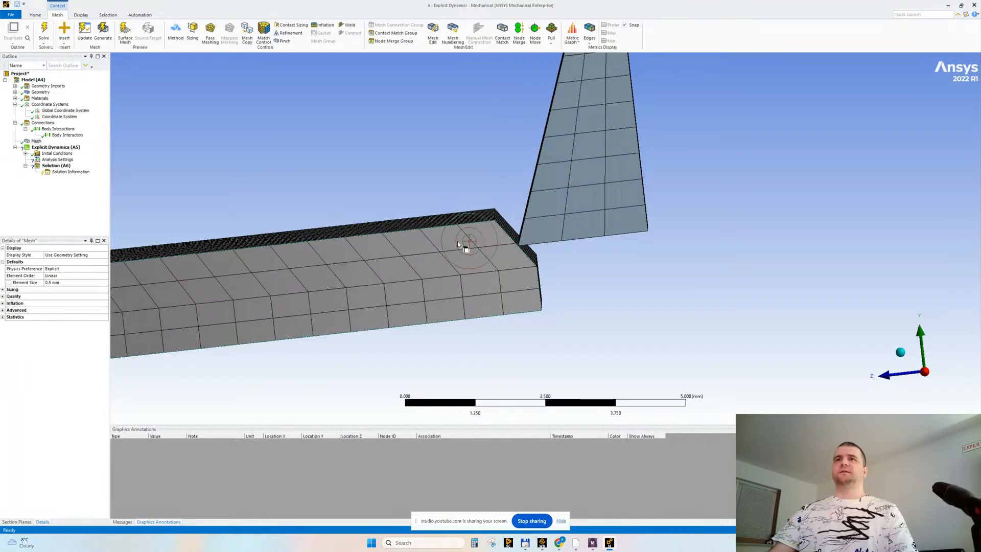
{"action": "scroll", "coordinate": [475, 240], "scroll_direction": "down", "scroll_amount": 5}
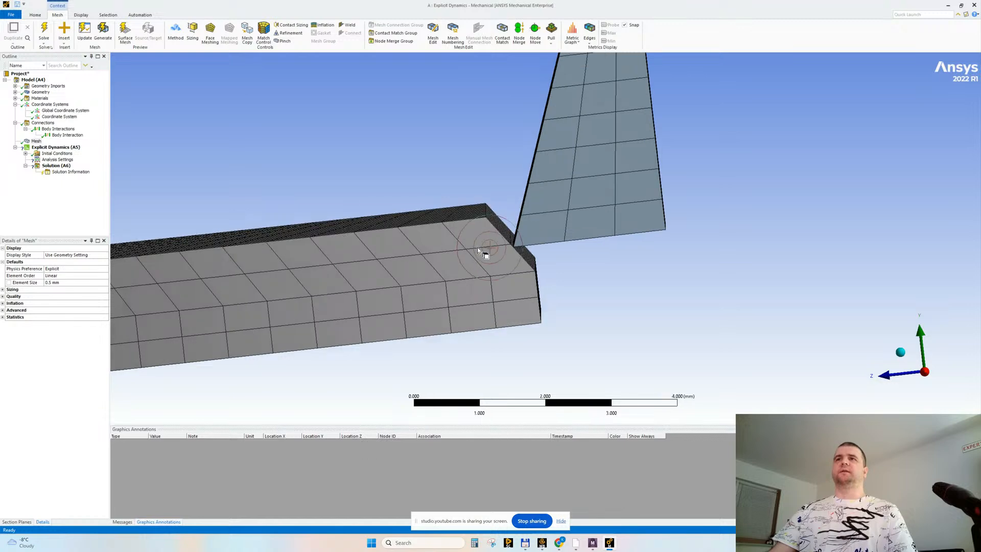
{"action": "middle_click_drag", "start_coordinate": [624, 229], "coordinate": [729, 204]}
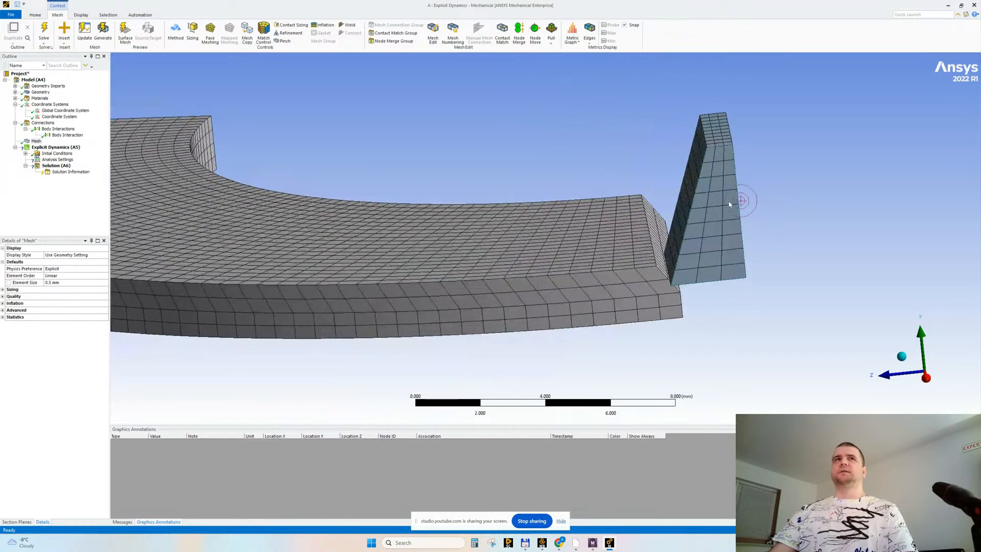
Step: Refine the mesh element size to 0.4 mm and regenerate the mesh
{"action": "left_click", "coordinate": [65, 282]}
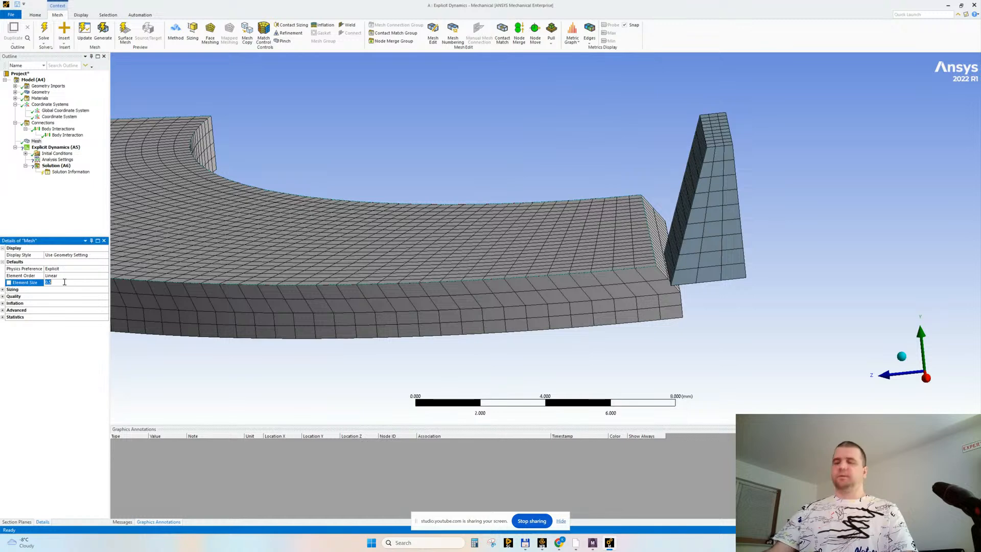
{"action": "right_click", "coordinate": [35, 141]}
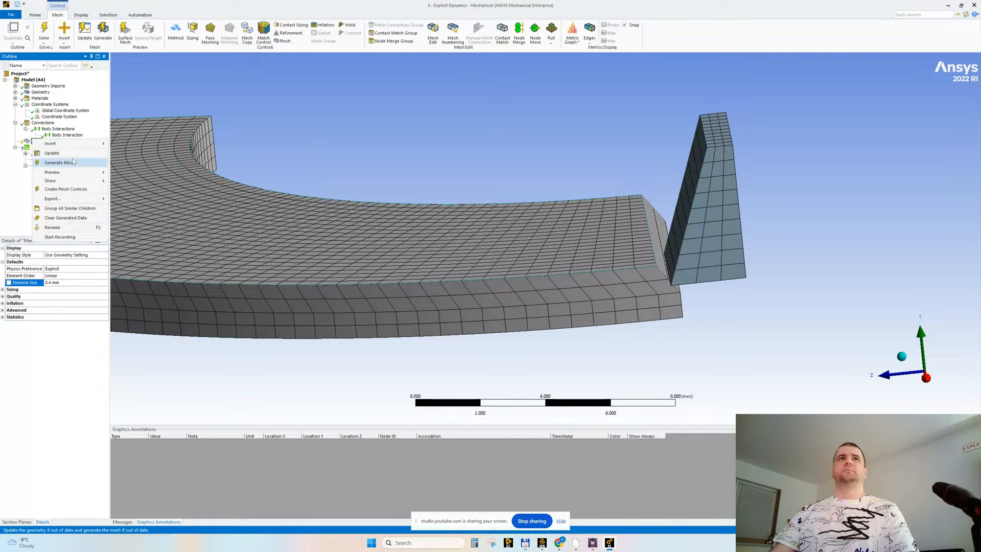
{"action": "left_click", "coordinate": [59, 163]}
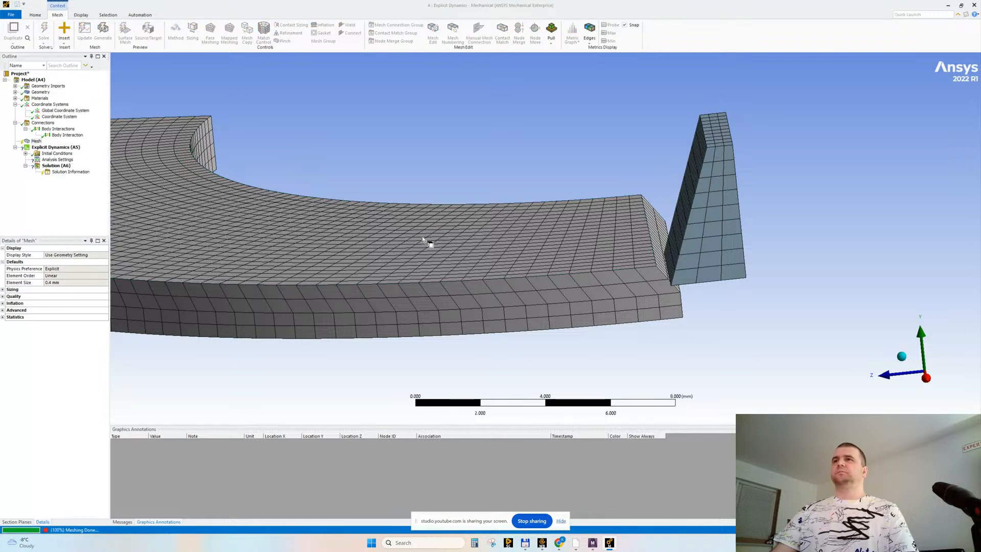
Step: Examine the 0.4 mm mesh at the tool tip and the chamfered edge, and show the mesh's node and element statistics
{"action": "middle_click_drag", "start_coordinate": [598, 249], "coordinate": [546, 237], "text": "ctrl"}
{"action": "scroll", "coordinate": [531, 259], "scroll_direction": "up", "scroll_amount": 4}
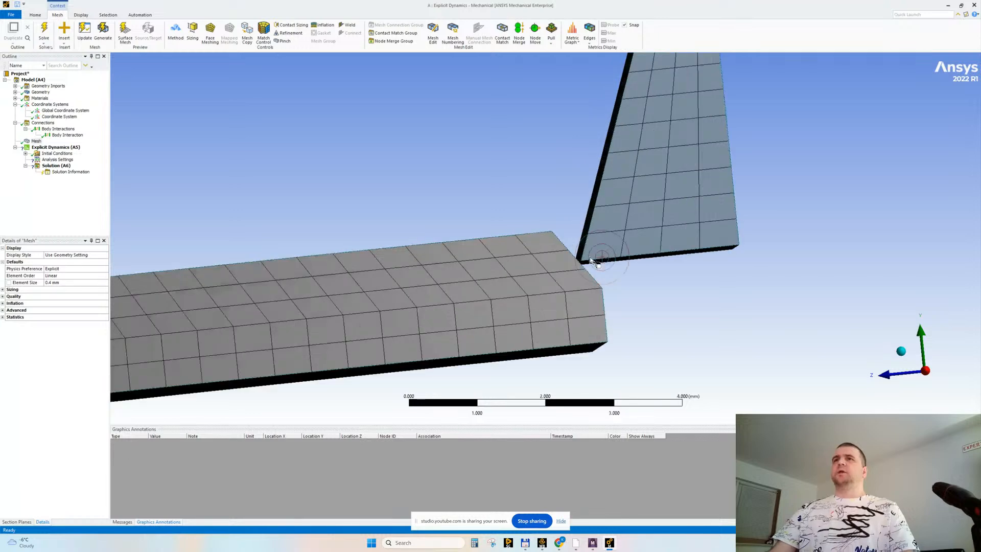
{"action": "scroll", "coordinate": [591, 260], "scroll_direction": "up", "scroll_amount": 3}
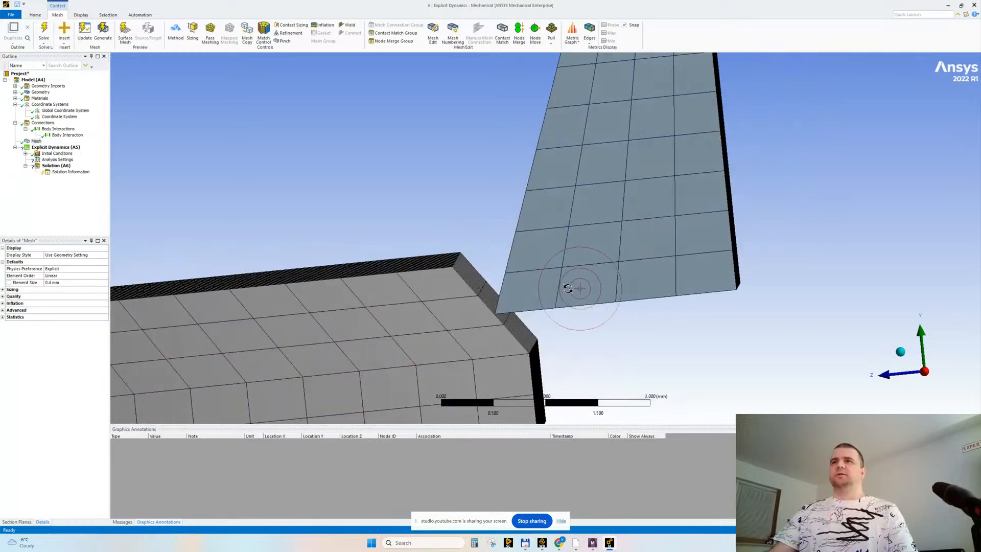
{"action": "middle_click", "coordinate": [515, 313]}
{"action": "middle_click_drag", "start_coordinate": [515, 312], "coordinate": [521, 318]}
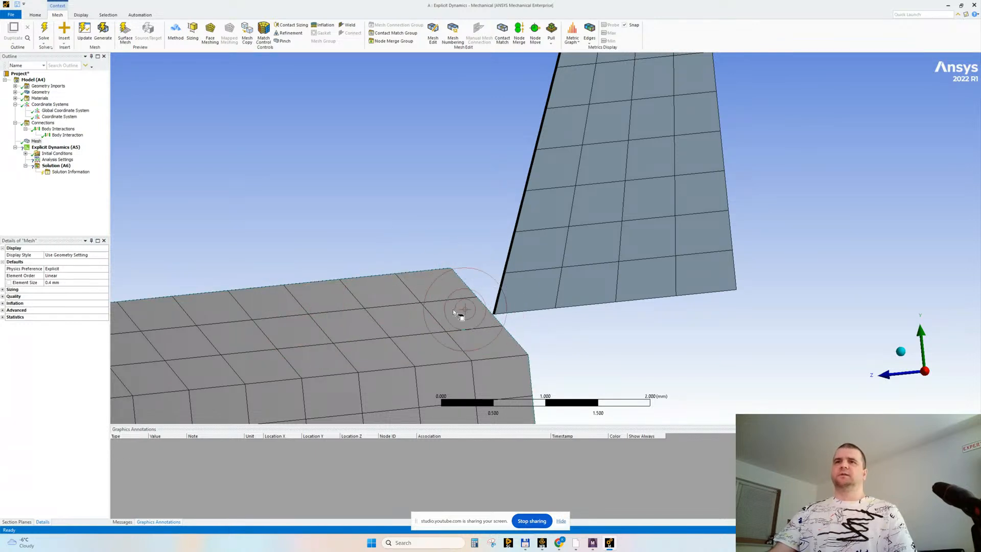
{"action": "scroll", "coordinate": [467, 305], "scroll_direction": "down", "scroll_amount": 2}
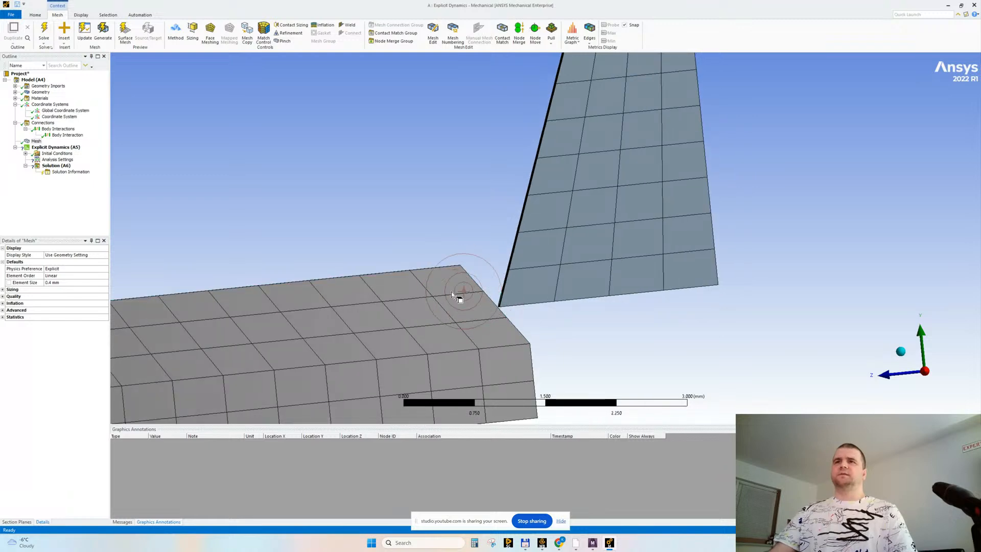
{"action": "mouse_move", "coordinate": [597, 293]}
{"action": "middle_mouse_down", "text": "ctrl"}
{"action": "mouse_move", "coordinate": [703, 240]}
{"action": "mouse_move", "coordinate": [652, 278]}
{"action": "mouse_move", "coordinate": [607, 280]}
{"action": "middle_mouse_up", "text": "ctrl"}
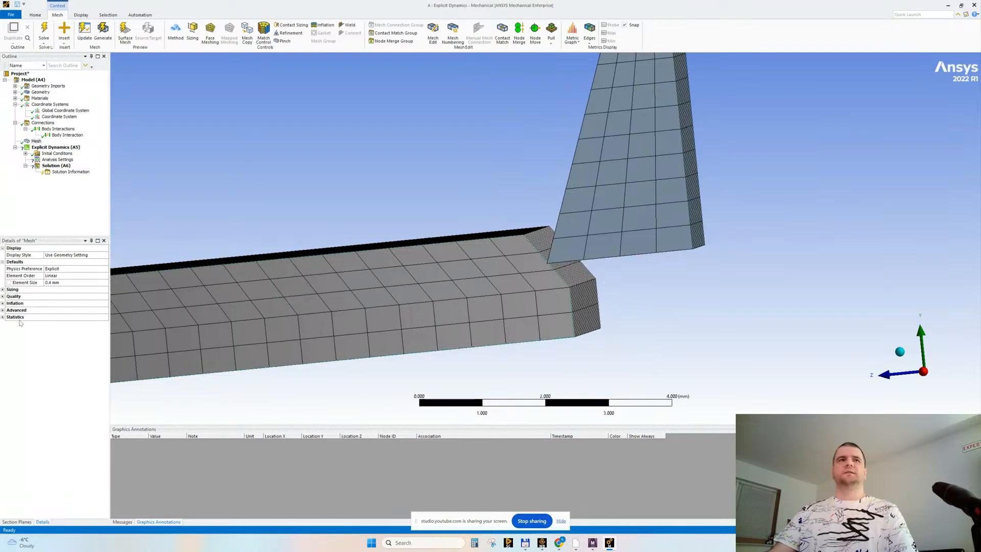
{"action": "left_click", "coordinate": [3, 316]}
{"action": "middle_click_drag", "start_coordinate": [395, 259], "coordinate": [509, 242], "text": "ctrl"}
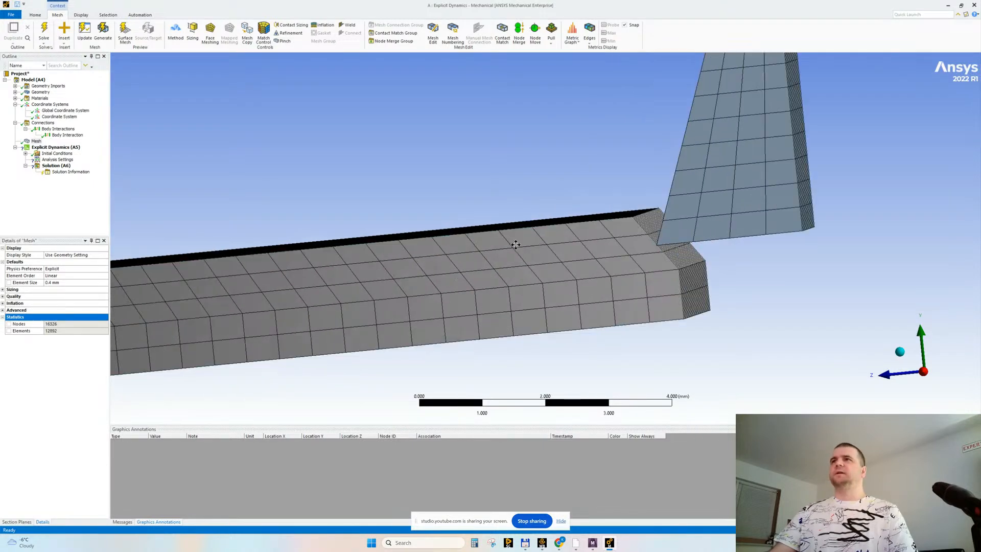
{"action": "scroll", "coordinate": [545, 245], "scroll_direction": "down", "scroll_amount": 3}
{"action": "mouse_move", "coordinate": [601, 265]}
{"action": "middle_mouse_down"}
{"action": "mouse_move", "coordinate": [596, 271]}
{"action": "mouse_move", "coordinate": [593, 263]}
{"action": "middle_mouse_up"}
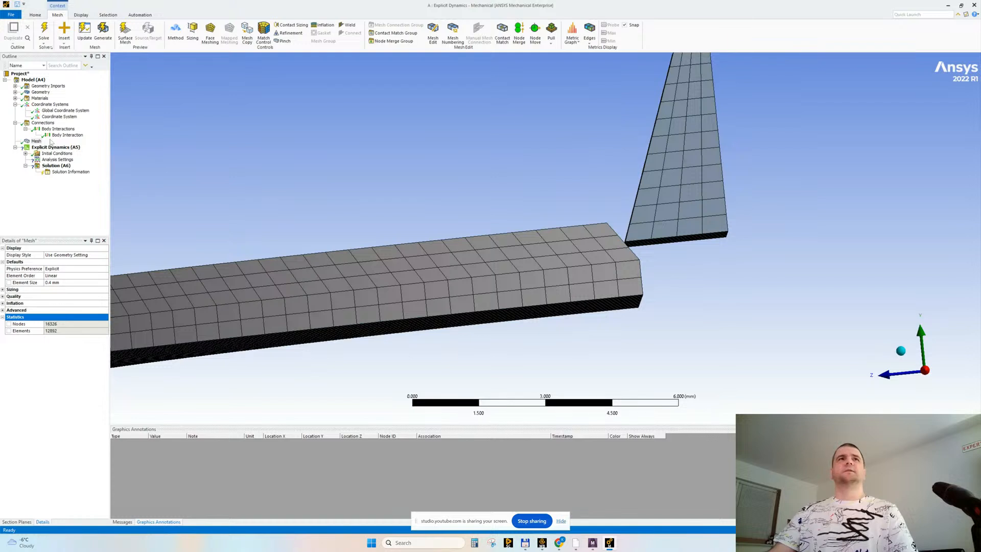
Step: Refine the mesh element size to 0.3 mm and regenerate the mesh
{"action": "left_click", "coordinate": [51, 282]}
{"action": "type", "text": "0.3"}
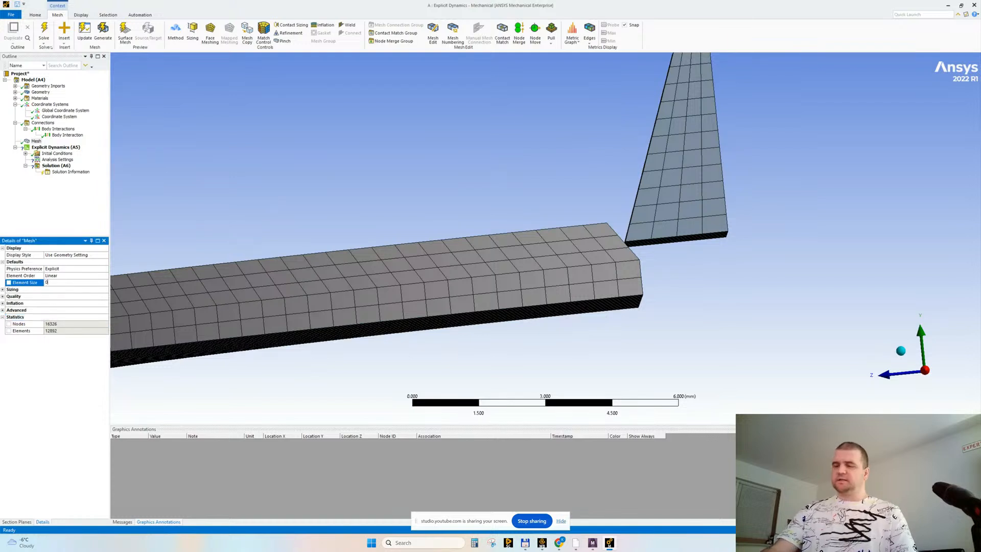
{"action": "key", "text": "Return"}
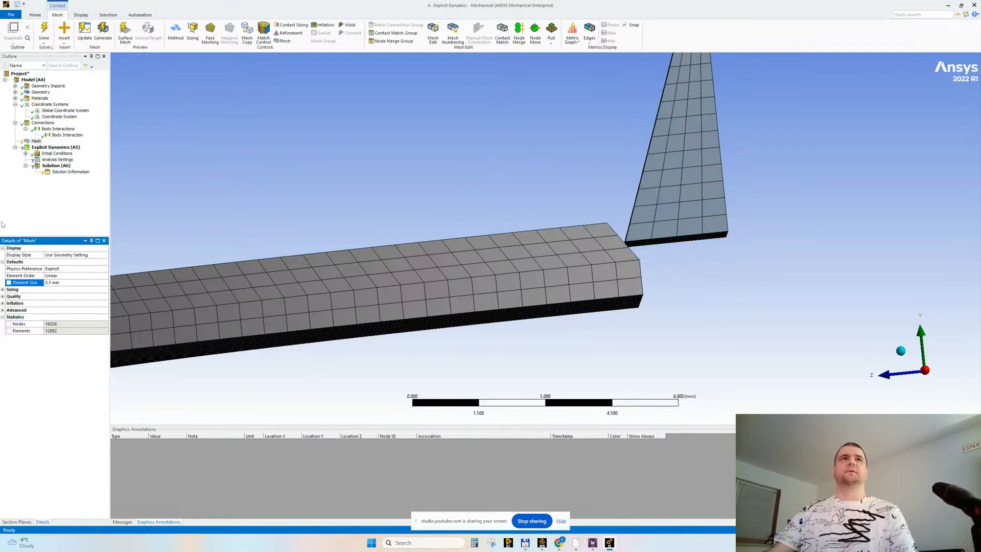
{"action": "right_click", "coordinate": [36, 141]}
{"action": "left_click", "coordinate": [59, 165]}
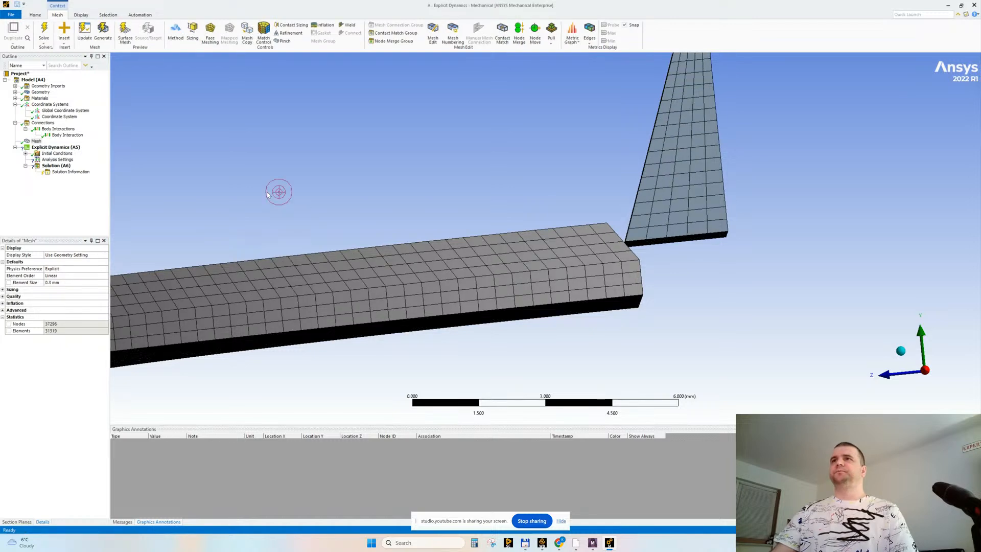
Step: Examine the 0.3 mm mesh where the tool tip meets the workpiece's chamfered edge
{"action": "left_click_drag", "start_coordinate": [465, 204], "coordinate": [466, 204]}
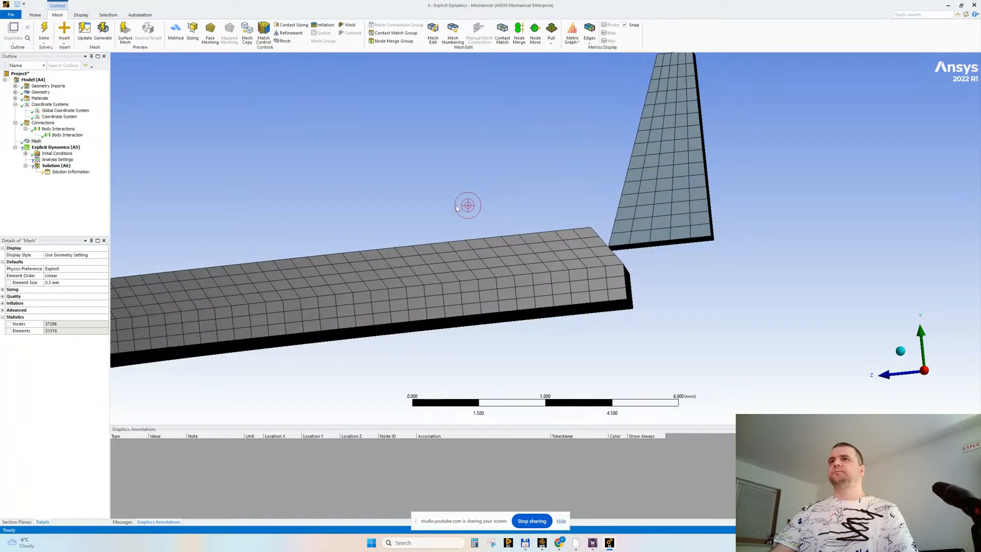
{"action": "left_click_drag", "start_coordinate": [527, 234], "coordinate": [542, 231]}
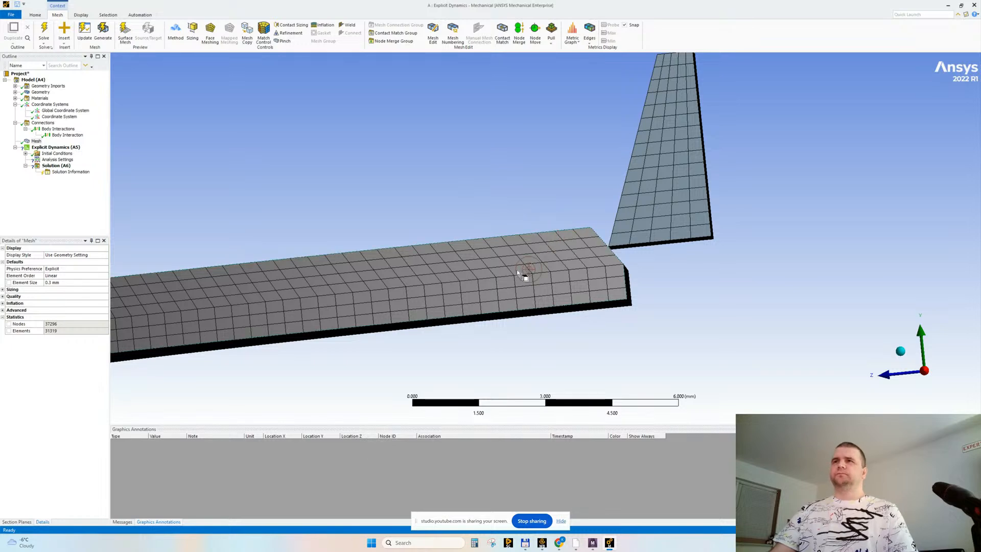
{"action": "scroll", "coordinate": [559, 244], "scroll_direction": "up", "scroll_amount": 3}
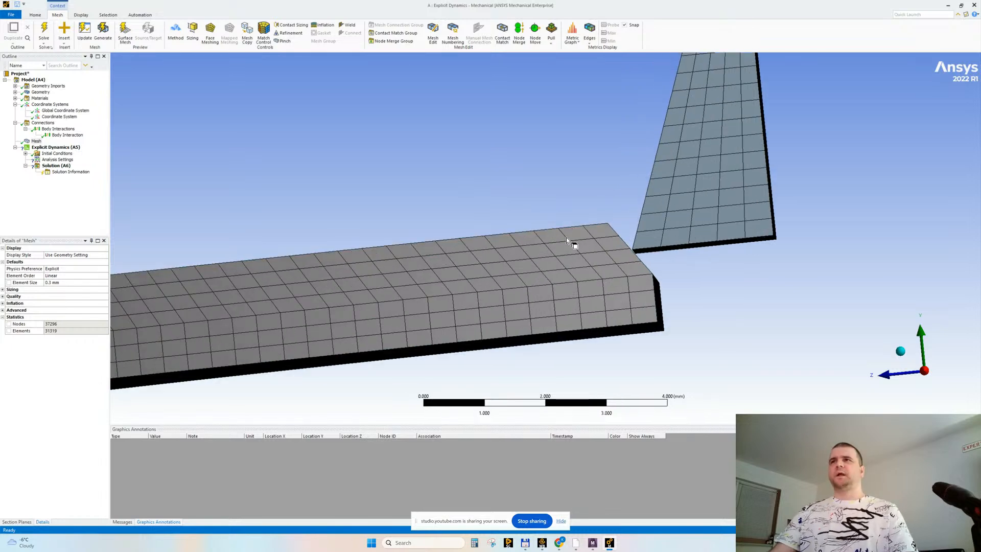
{"action": "scroll", "coordinate": [601, 271], "scroll_direction": "up", "scroll_amount": 2}
{"action": "middle_click_drag", "start_coordinate": [602, 278], "coordinate": [580, 275]}
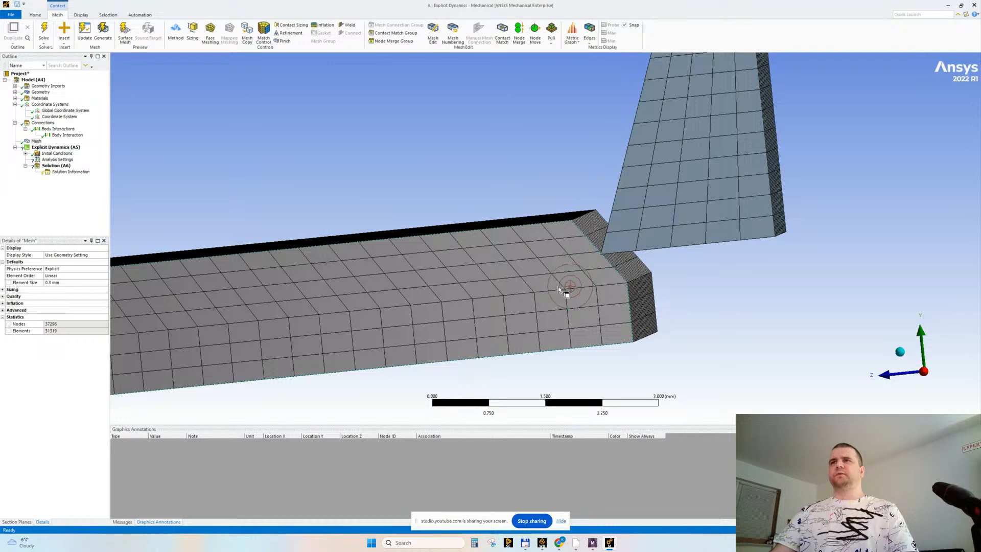
{"action": "left_click_drag", "start_coordinate": [594, 277], "coordinate": [598, 275]}
{"action": "mouse_move", "coordinate": [610, 309]}
{"action": "middle_mouse_down", "text": "ctrl"}
{"action": "mouse_move", "coordinate": [594, 318]}
{"action": "mouse_move", "coordinate": [586, 294]}
{"action": "mouse_move", "coordinate": [630, 378]}
{"action": "middle_mouse_up", "text": "ctrl"}
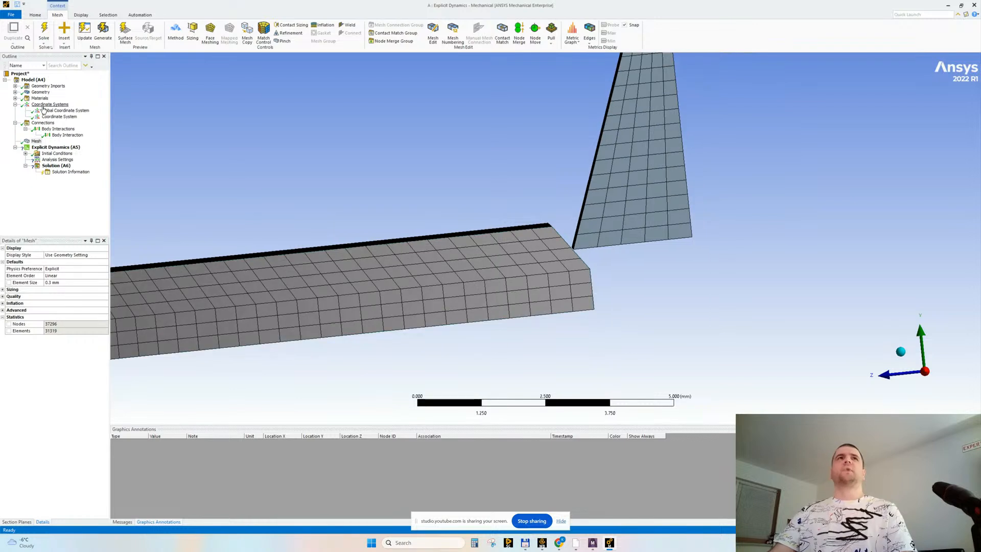
Step: Add a part transform to the model and scope it to the wedge-shaped tool body
{"action": "left_click", "coordinate": [33, 80]}
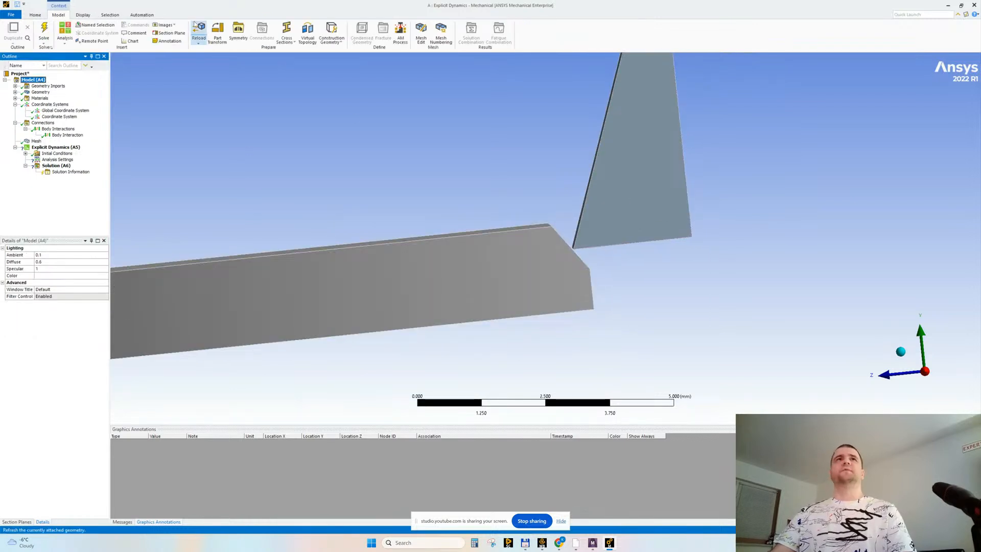
{"action": "left_click", "coordinate": [217, 33]}
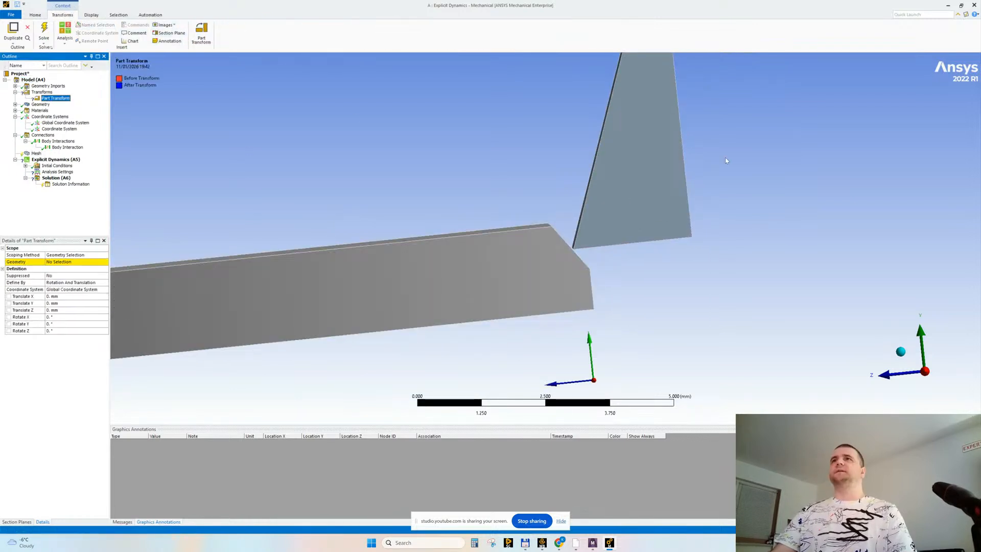
{"action": "left_click", "coordinate": [633, 192]}
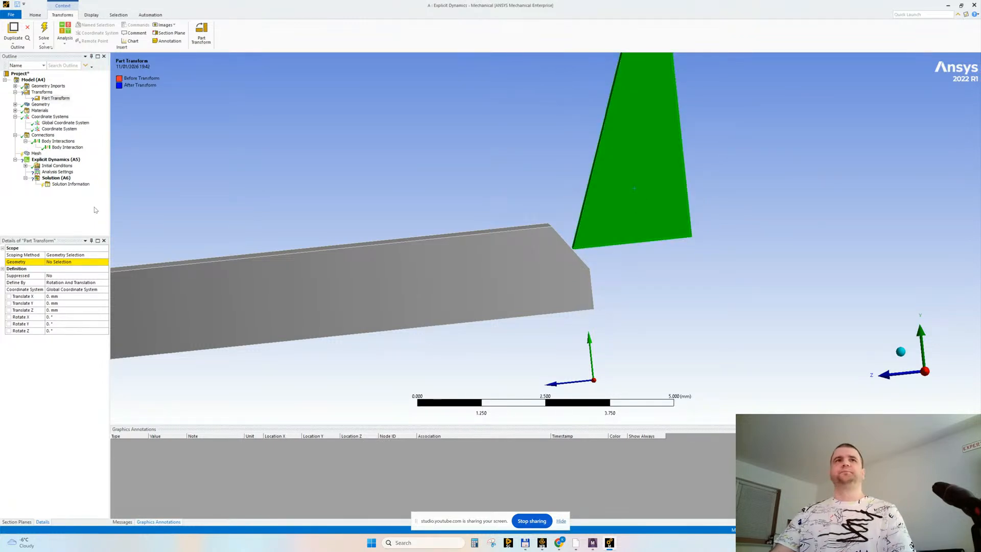
{"action": "left_click", "coordinate": [65, 262]}
{"action": "left_click", "coordinate": [65, 262]}
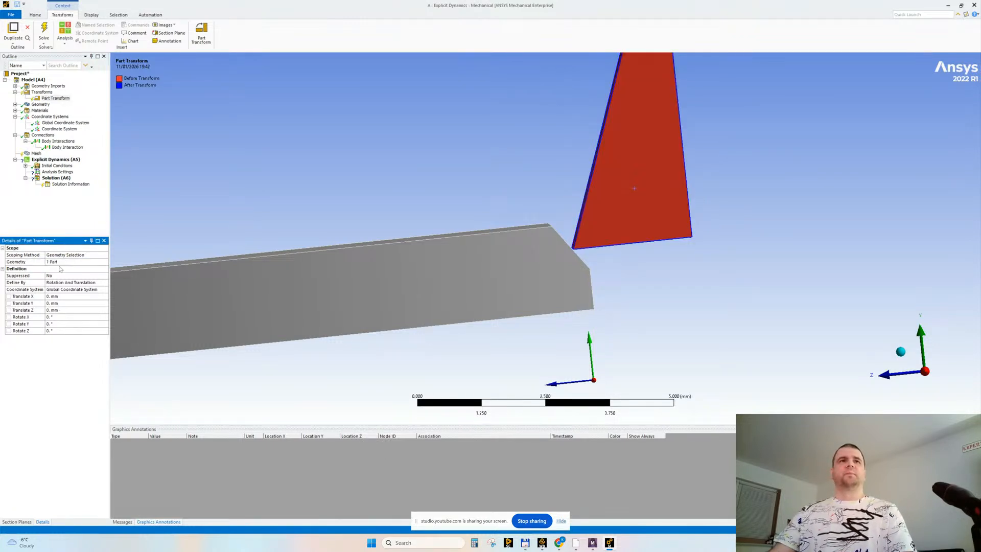
Step: Try Y translations of -0.3 mm and -0.2 mm for the tool in the part transform
{"action": "left_click", "coordinate": [67, 303]}
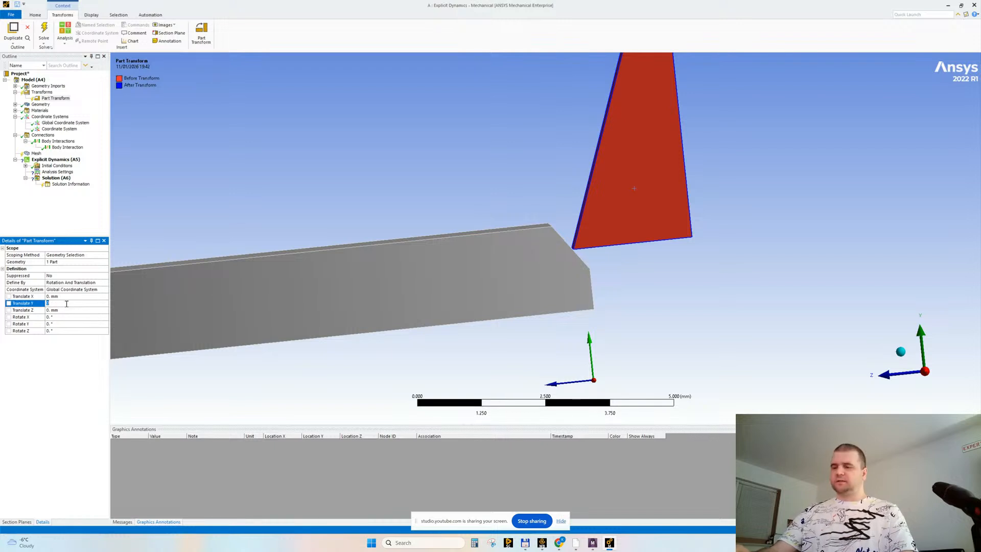
{"action": "type", "text": "-0.3"}
{"action": "key", "text": "Return"}
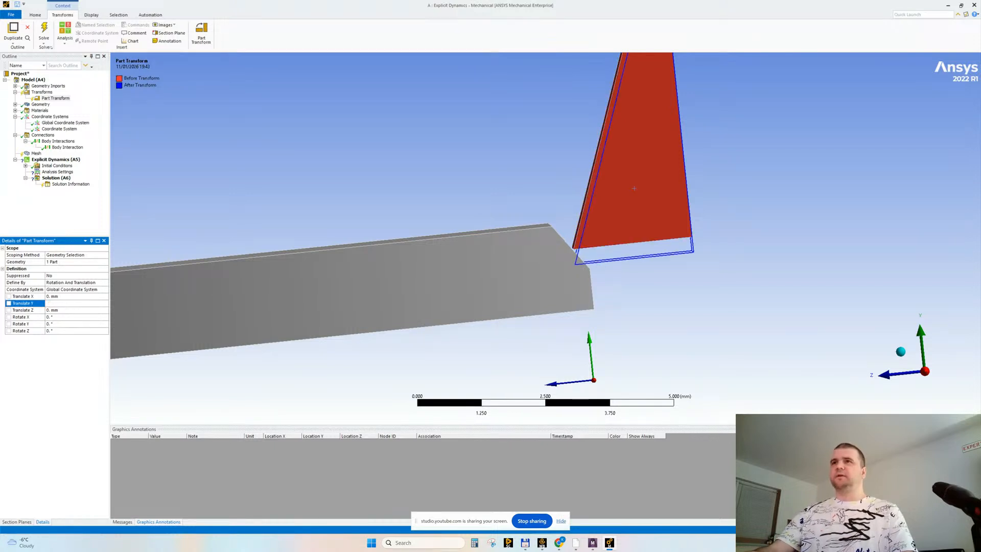
{"action": "left_click", "coordinate": [62, 304]}
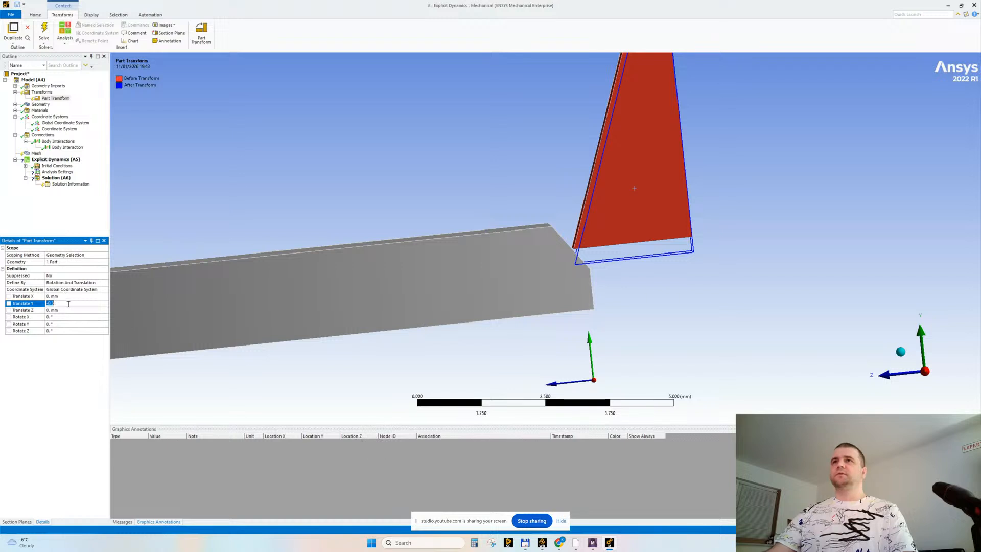
{"action": "key", "text": "Return"}
{"action": "left_click", "coordinate": [167, 182]}
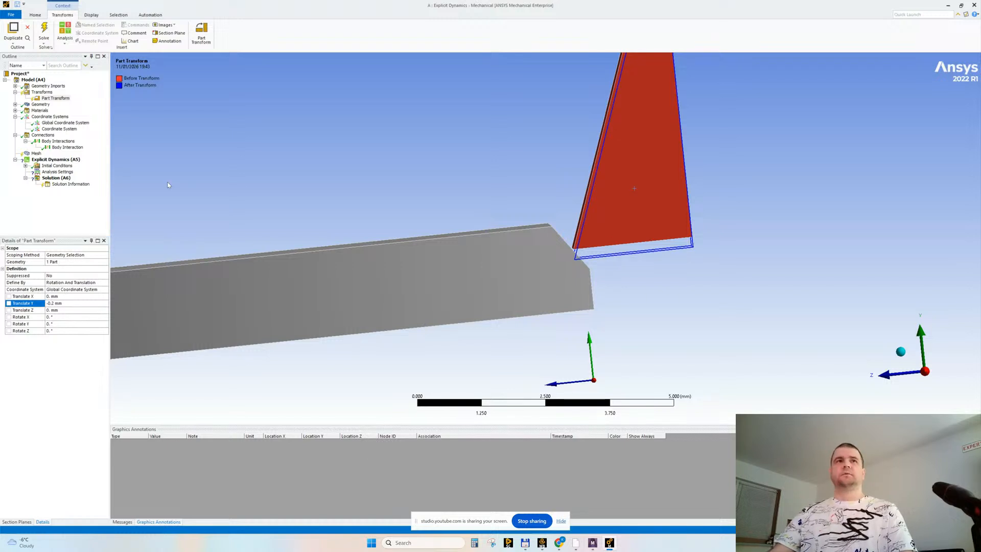
Step: Set the tool's Y translation to -0.1 mm and check the previewed tip position against the workpiece chamfer
{"action": "left_click", "coordinate": [73, 303]}
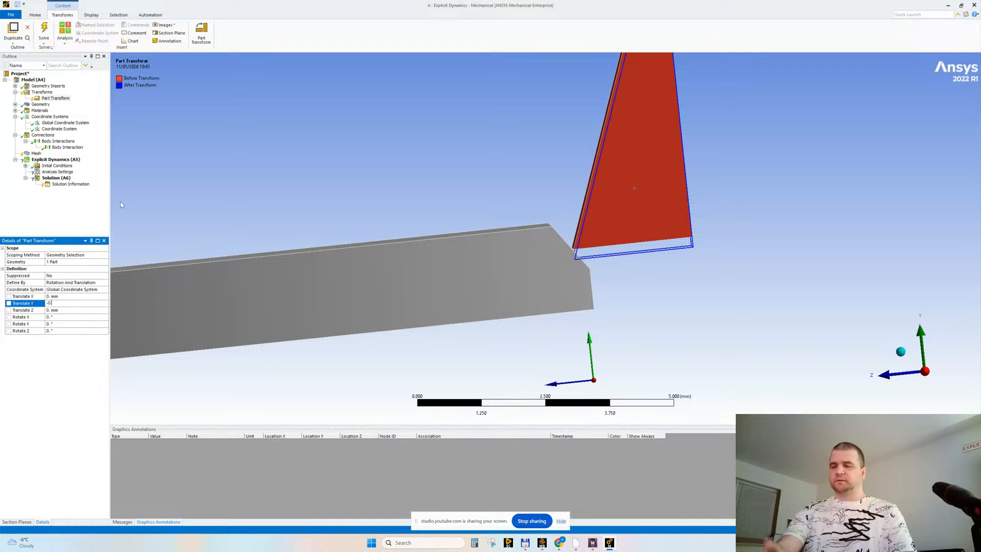
{"action": "type", "text": "1"}
{"action": "key", "text": "Return"}
{"action": "middle_click_drag", "start_coordinate": [403, 254], "coordinate": [406, 260]}
{"action": "scroll", "coordinate": [575, 234], "scroll_direction": "up", "scroll_amount": 2}
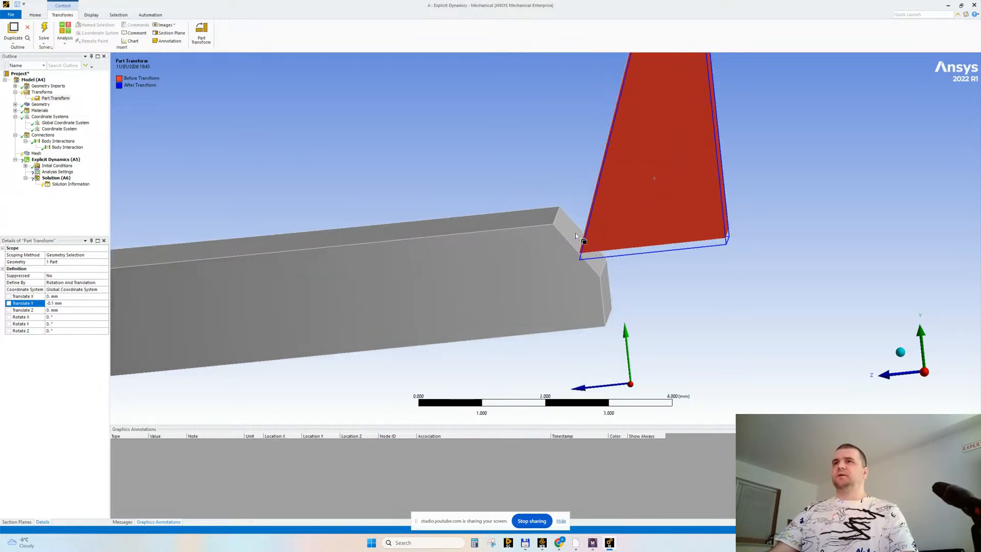
{"action": "middle_click_drag", "start_coordinate": [576, 235], "coordinate": [577, 228]}
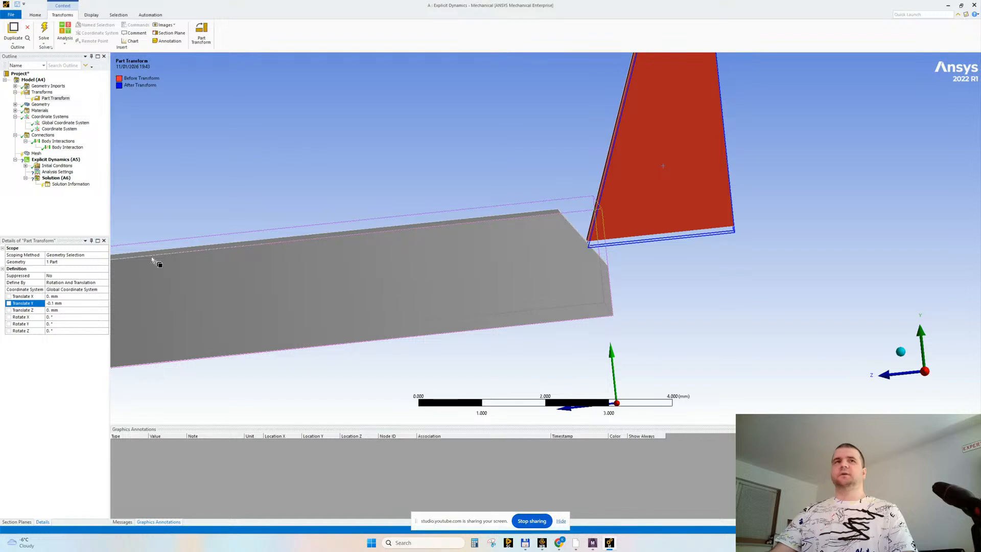
Step: Set the tool's Z translation to -0.07 mm and apply the part transform
{"action": "left_click", "coordinate": [62, 310]}
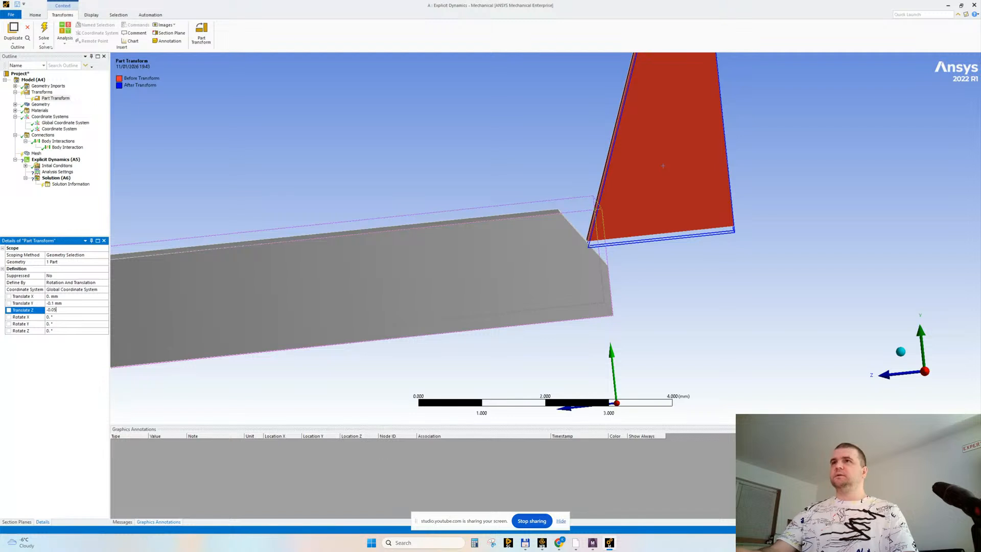
{"action": "key", "text": "Return"}
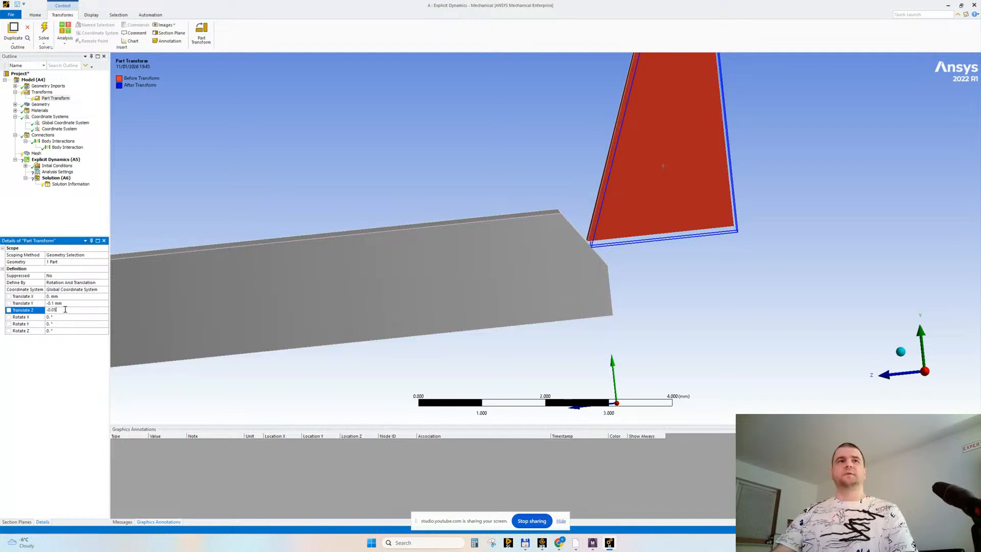
{"action": "key", "text": "Return"}
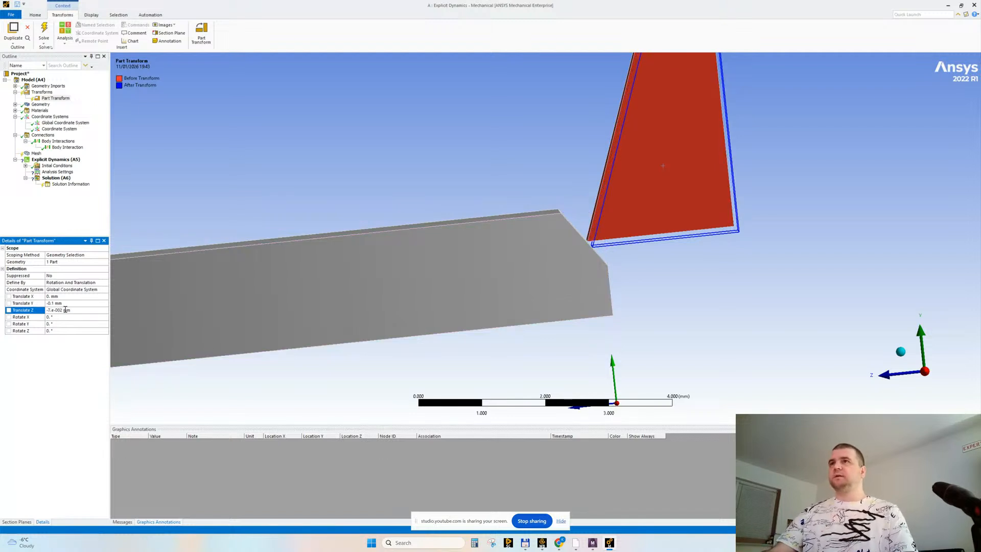
{"action": "right_click", "coordinate": [52, 100]}
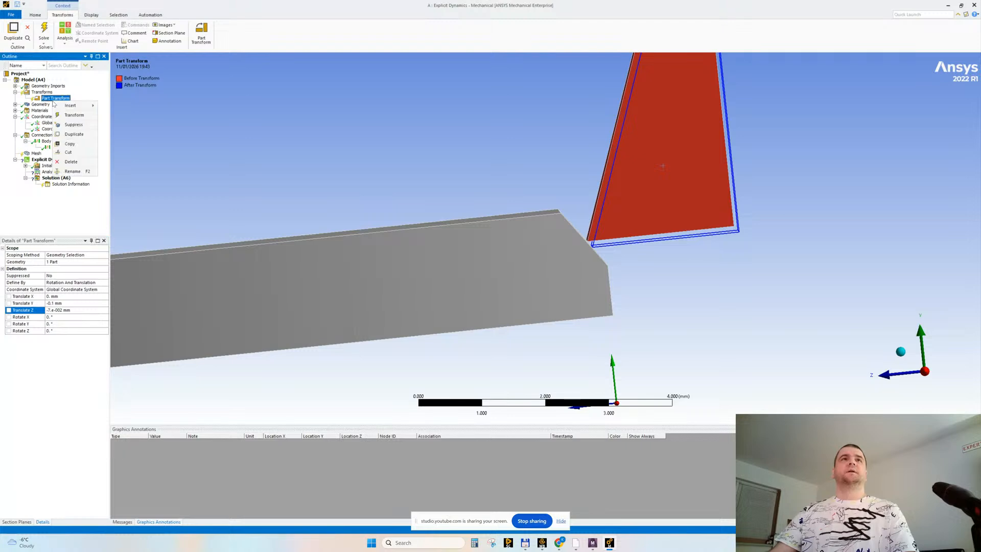
{"action": "left_click", "coordinate": [62, 119]}
Step: Examine the mesh of the repositioned tool and the curved workpiece from several angles, focusing on their contact area
{"action": "left_click", "coordinate": [35, 153]}
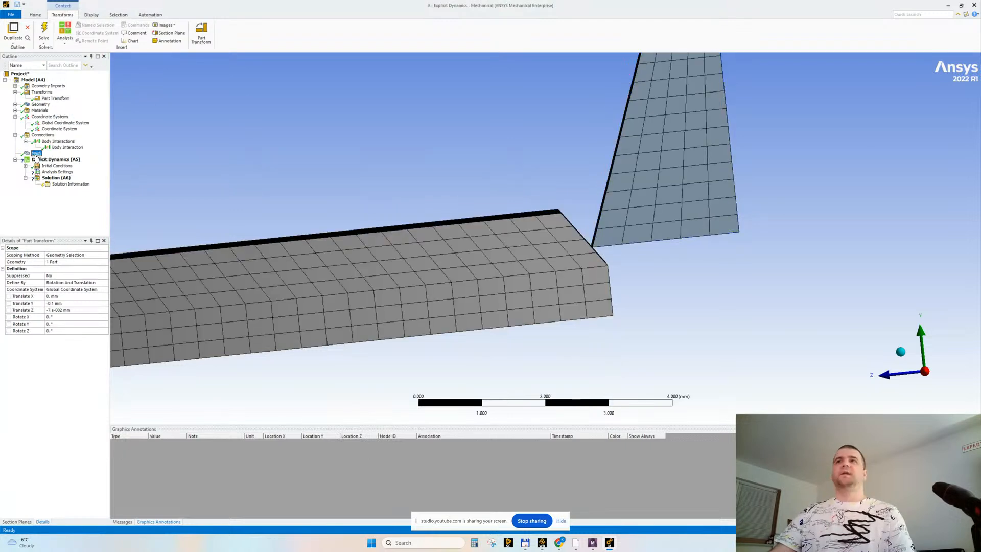
{"action": "middle_click_drag", "start_coordinate": [575, 245], "coordinate": [383, 77], "text": "ctrl"}
{"action": "middle_click_drag", "start_coordinate": [531, 254], "coordinate": [492, 173], "text": "shift"}
{"action": "middle_click_drag", "start_coordinate": [663, 255], "coordinate": [663, 368], "text": "ctrl"}
{"action": "middle_click_drag", "start_coordinate": [503, 202], "coordinate": [514, 233]}
{"action": "middle_click_drag", "start_coordinate": [631, 264], "coordinate": [698, 276]}
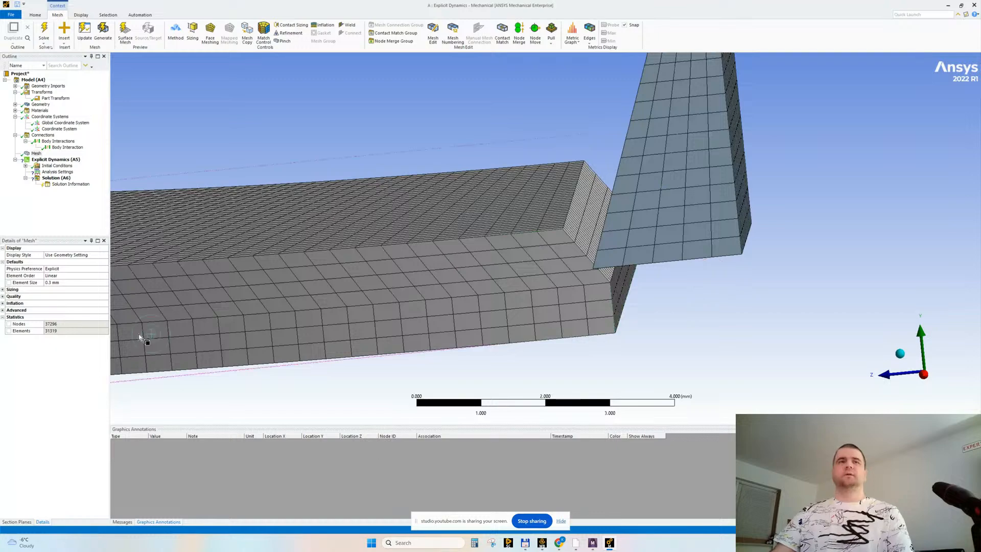
{"action": "middle_click_drag", "start_coordinate": [642, 318], "coordinate": [680, 415], "text": "shift"}
{"action": "middle_click_drag", "start_coordinate": [556, 335], "coordinate": [556, 307], "text": "shift"}
{"action": "middle_click_drag", "start_coordinate": [477, 212], "coordinate": [486, 243]}
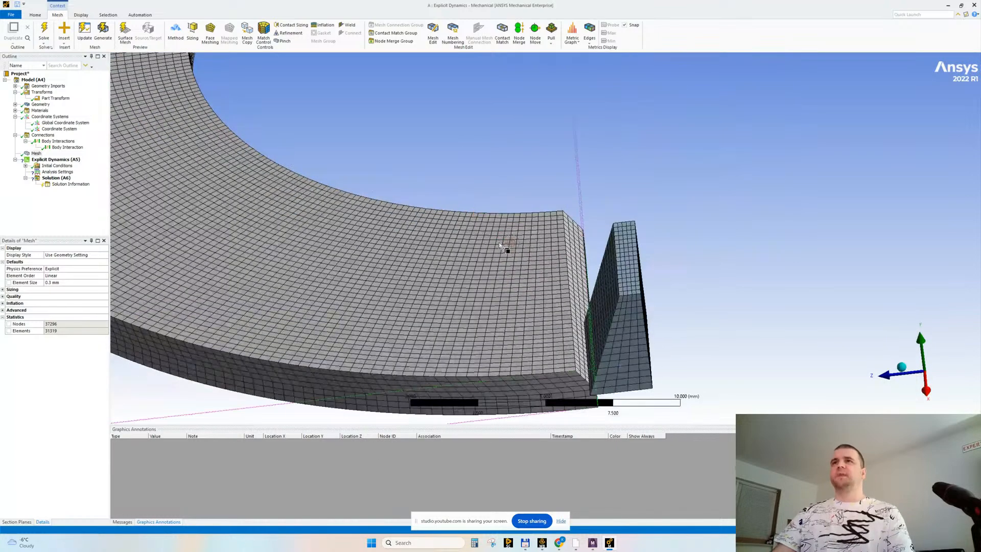
{"action": "middle_click_drag", "start_coordinate": [552, 266], "coordinate": [463, 337], "text": "shift"}
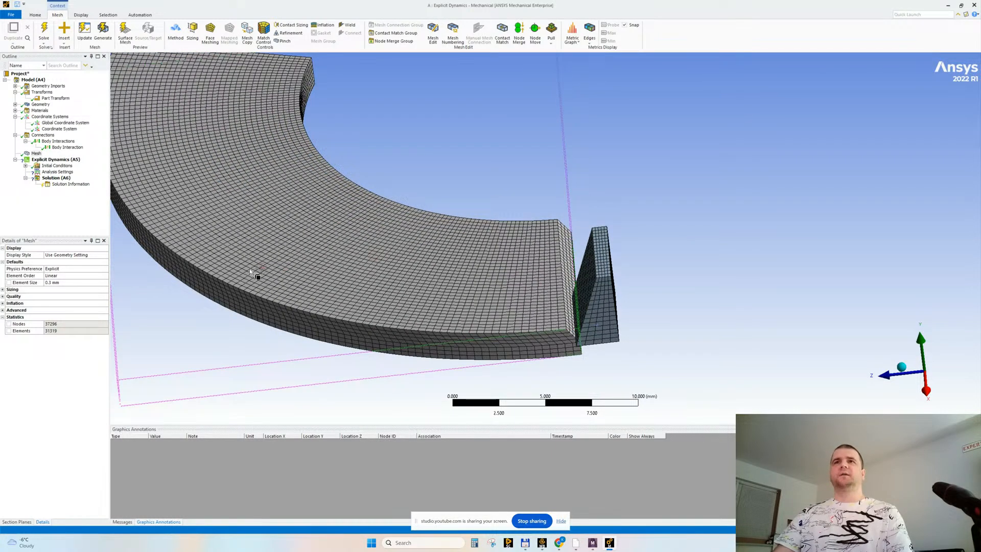
{"action": "scroll", "coordinate": [514, 254], "scroll_direction": "up", "scroll_amount": 2}
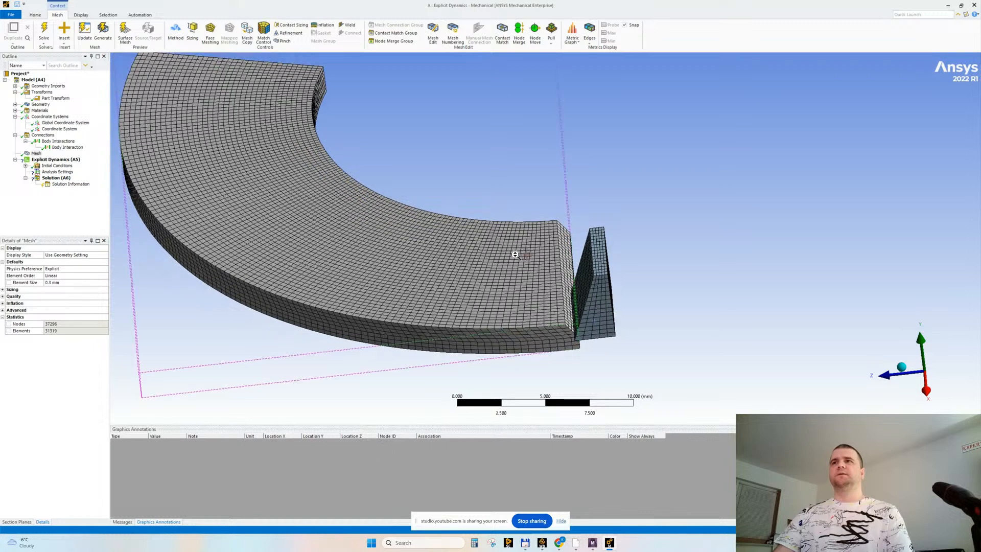
{"action": "scroll", "coordinate": [515, 254], "scroll_direction": "up", "scroll_amount": 2}
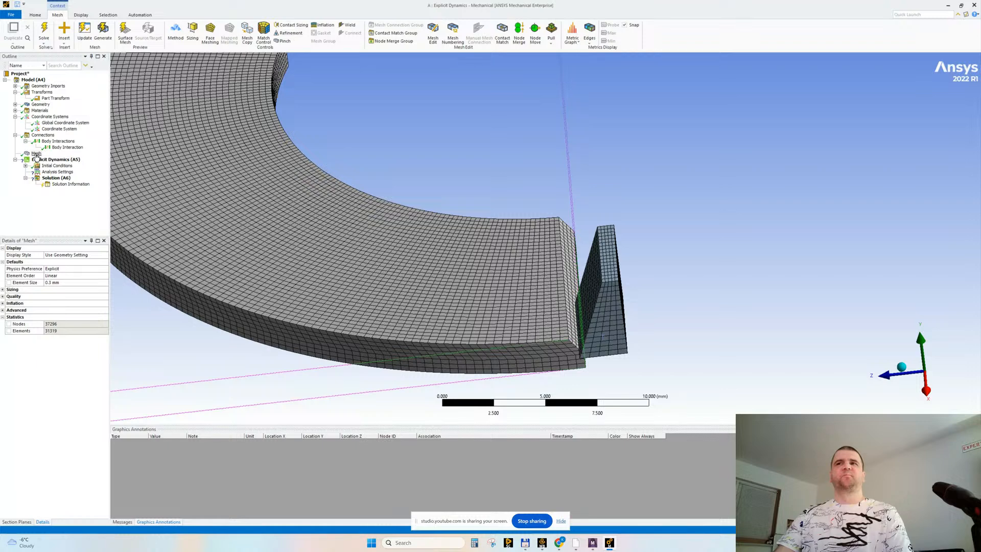
{"action": "scroll", "coordinate": [495, 260], "scroll_direction": "up", "scroll_amount": 3}
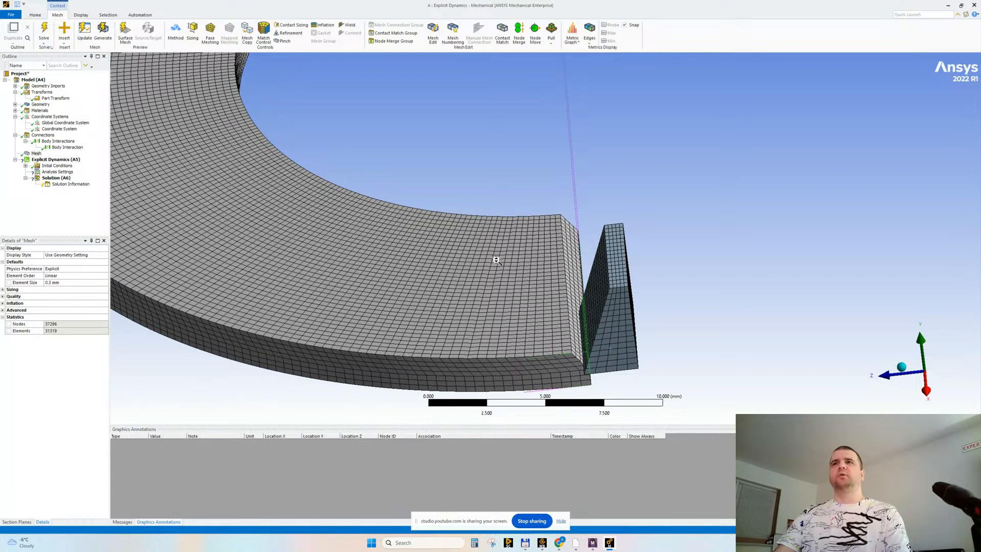
{"action": "scroll", "coordinate": [496, 260], "scroll_direction": "down", "scroll_amount": 1}
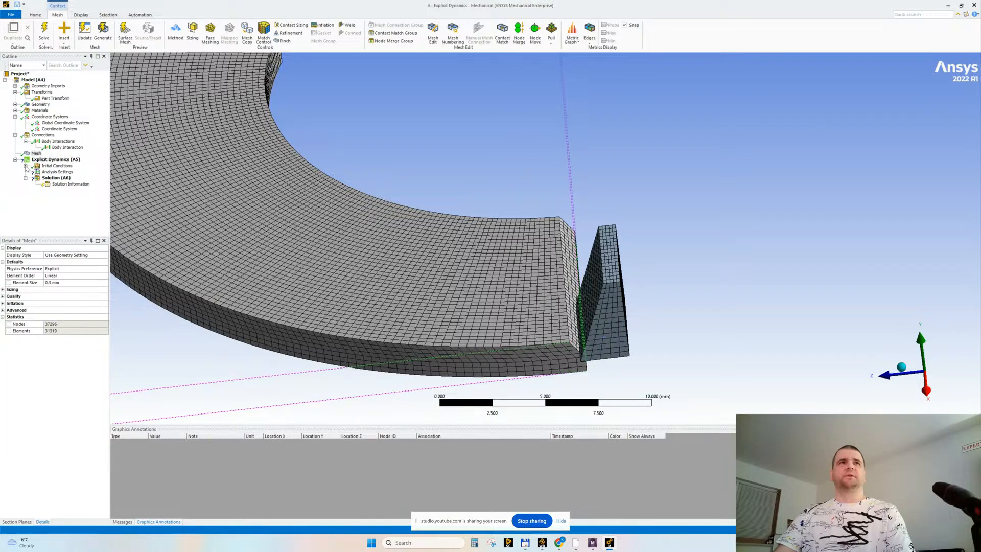
Step: Add a fixed support to the tool body in the Explicit Dynamics analysis
{"action": "left_click", "coordinate": [25, 166]}
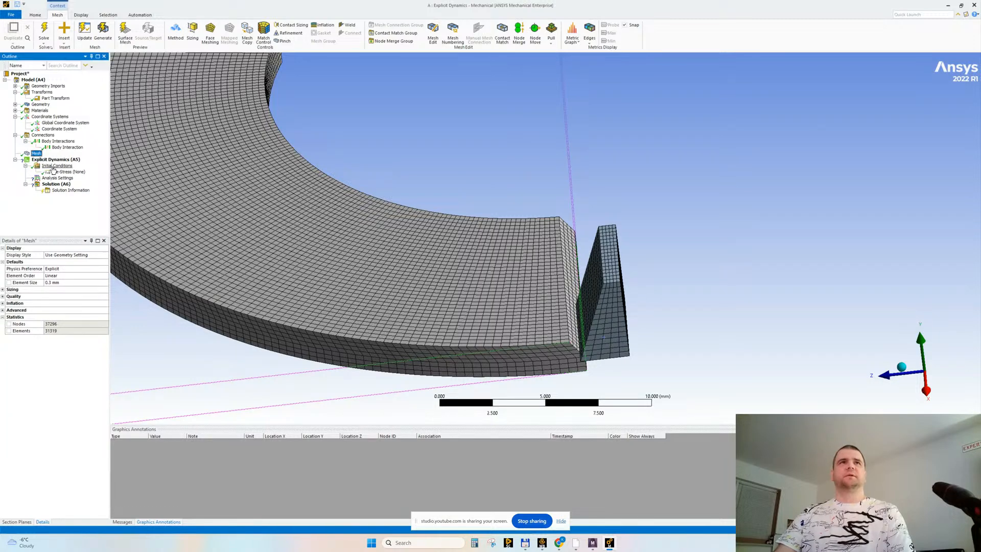
{"action": "left_click", "coordinate": [25, 166]}
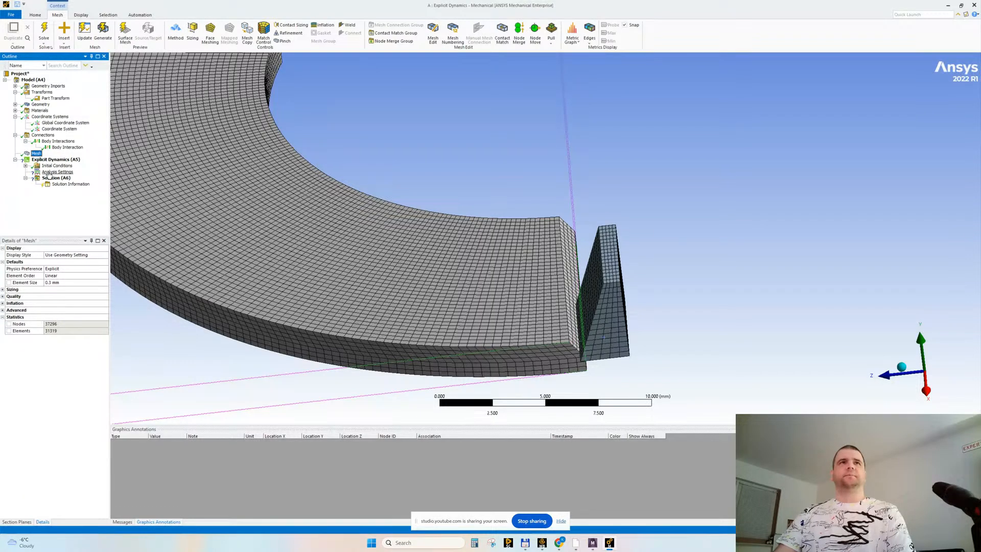
{"action": "left_click", "coordinate": [51, 159]}
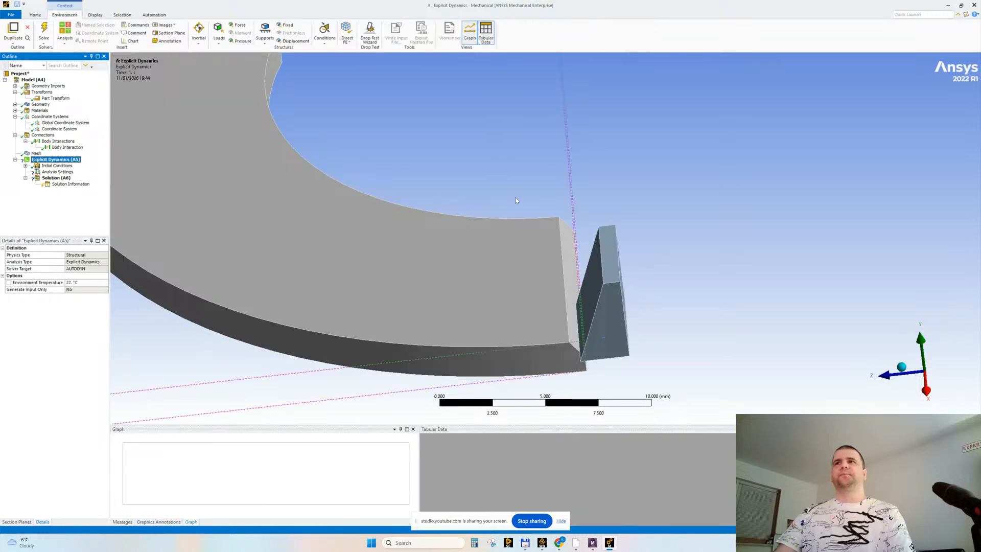
{"action": "scroll", "coordinate": [511, 195], "scroll_direction": "down", "scroll_amount": 2}
{"action": "mouse_move", "coordinate": [511, 194]}
{"action": "middle_mouse_down"}
{"action": "mouse_move", "coordinate": [689, 263]}
{"action": "mouse_move", "coordinate": [493, 189]}
{"action": "middle_mouse_up"}
{"action": "left_click", "coordinate": [475, 160]}
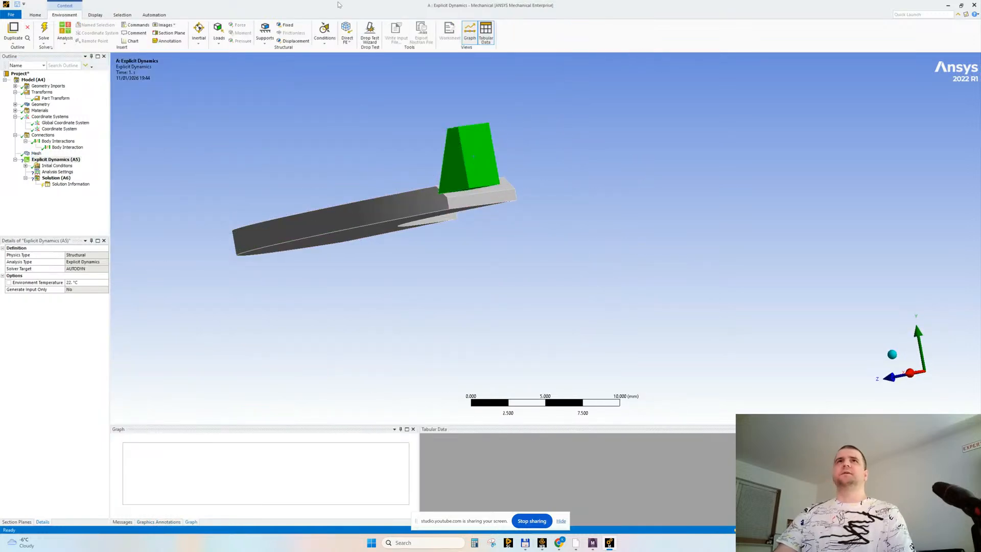
{"action": "left_click", "coordinate": [285, 25]}
Step: Add a displacement on the workpiece's large flat underside face and reference it to the user-defined Coordinate System
{"action": "mouse_move", "coordinate": [390, 186]}
{"action": "middle_mouse_down"}
{"action": "mouse_move", "coordinate": [363, 183]}
{"action": "mouse_move", "coordinate": [404, 201]}
{"action": "middle_mouse_up"}
{"action": "middle_click_drag", "start_coordinate": [613, 275], "coordinate": [464, 201]}
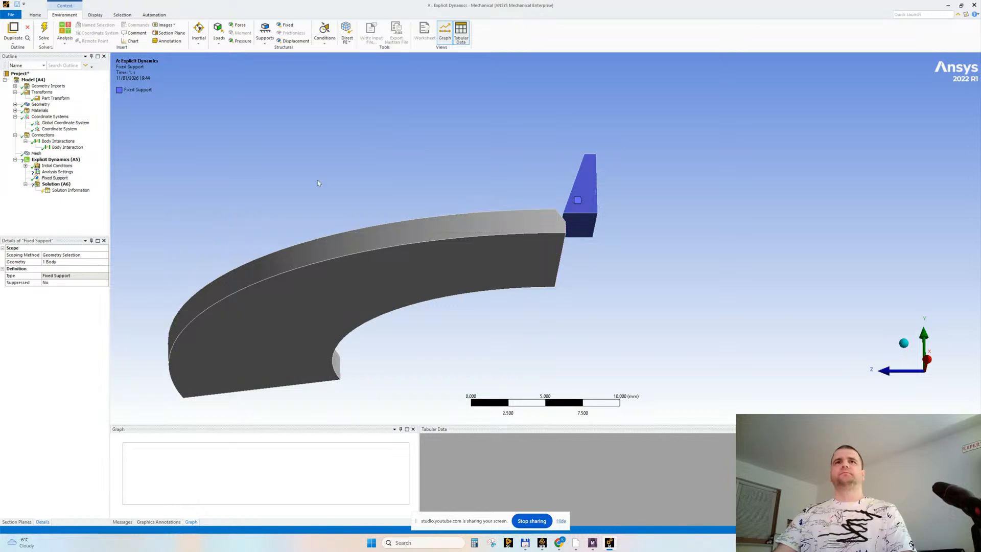
{"action": "left_click", "coordinate": [296, 40]}
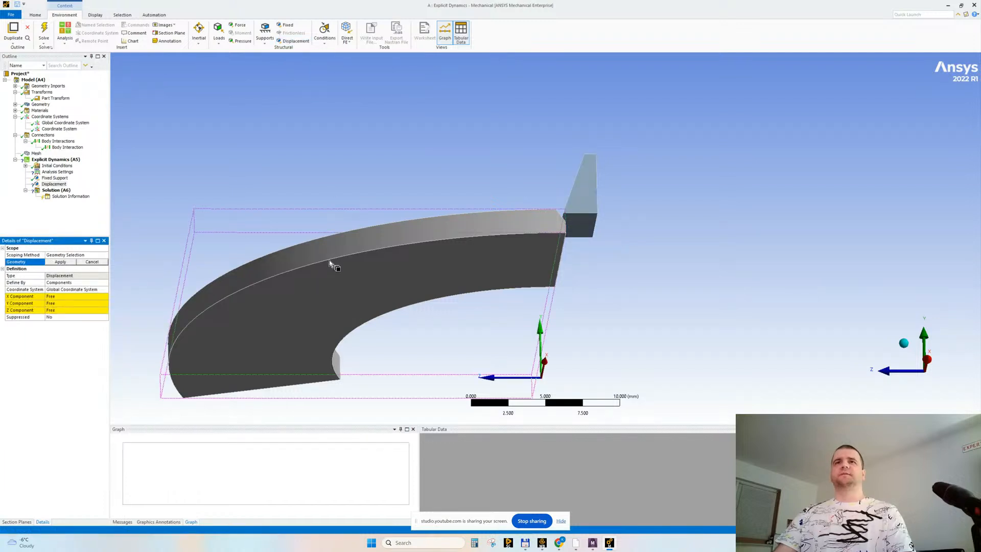
{"action": "left_click", "coordinate": [313, 304]}
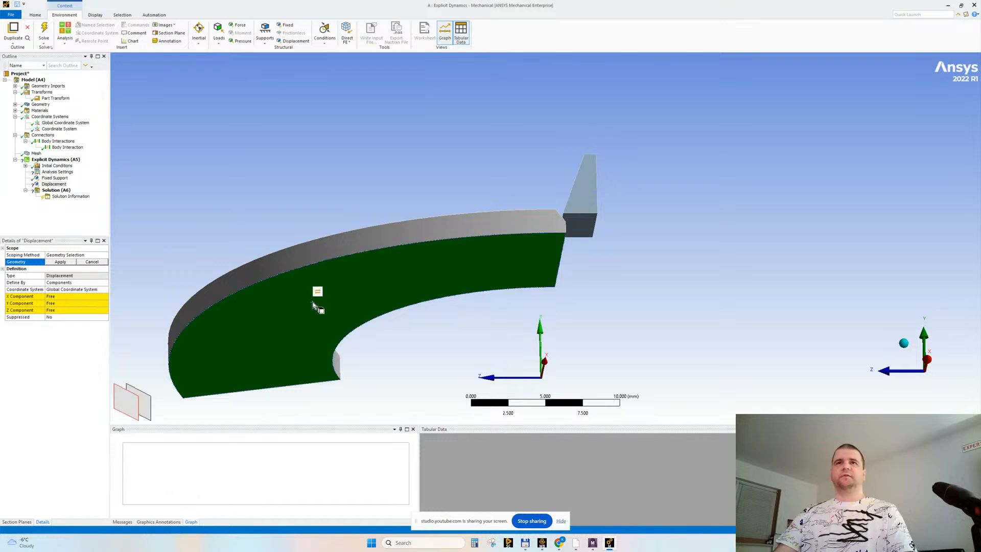
{"action": "left_click", "coordinate": [66, 263]}
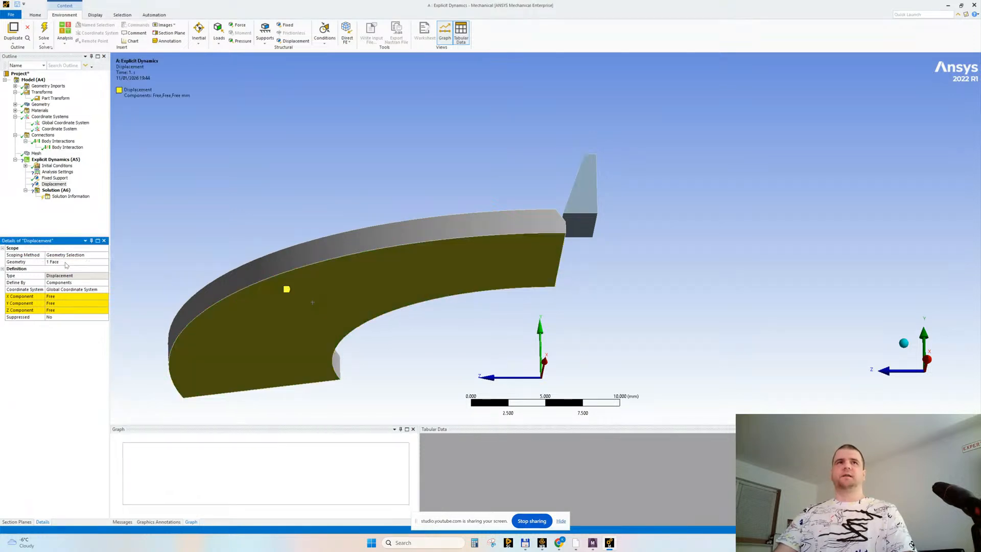
{"action": "left_click", "coordinate": [102, 290]}
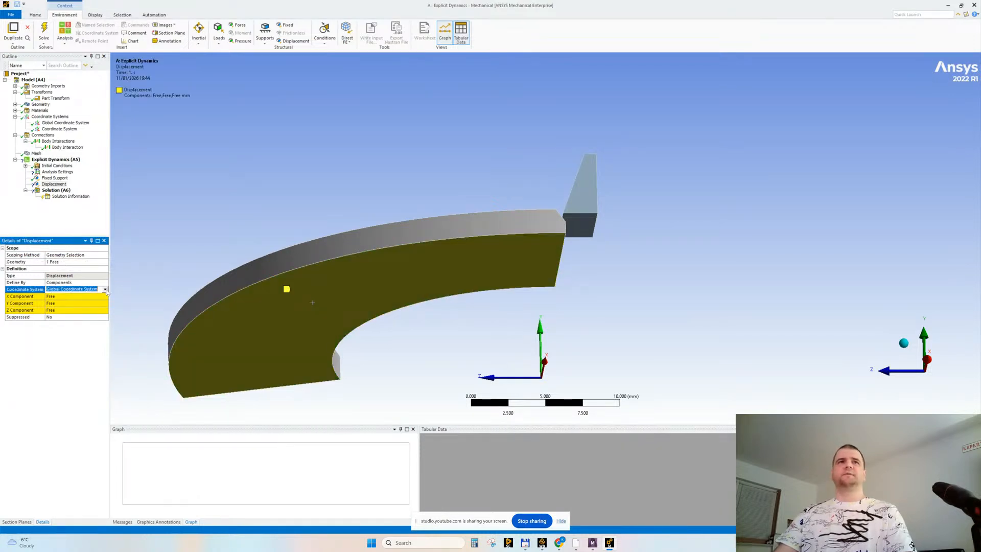
{"action": "left_click", "coordinate": [105, 290]}
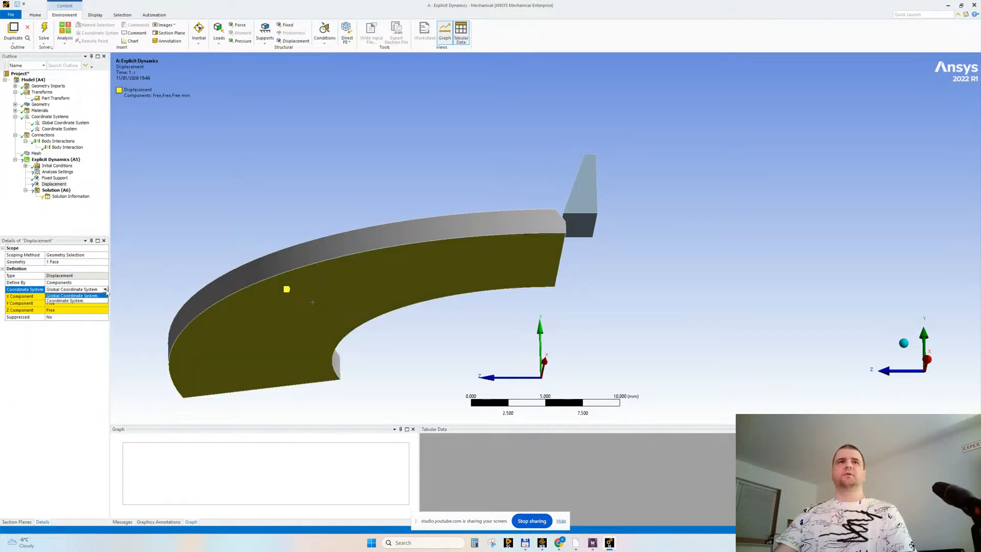
{"action": "left_click", "coordinate": [58, 302]}
Step: Set the cylindrical coordinate system's principal axis to Z, defined by the Global Y Axis
{"action": "middle_click_drag", "start_coordinate": [378, 276], "coordinate": [457, 189]}
{"action": "middle_click_drag", "start_coordinate": [284, 215], "coordinate": [462, 200]}
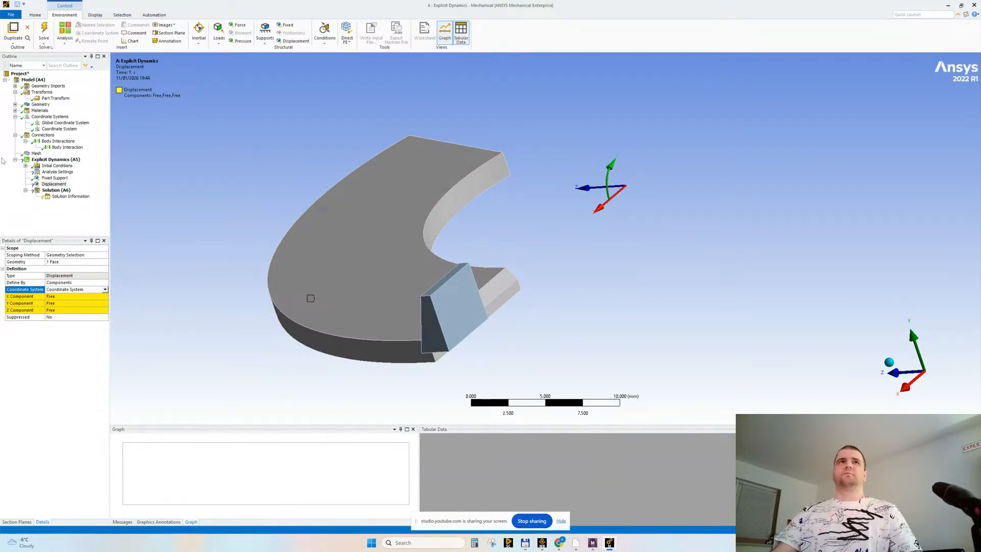
{"action": "left_click", "coordinate": [56, 129]}
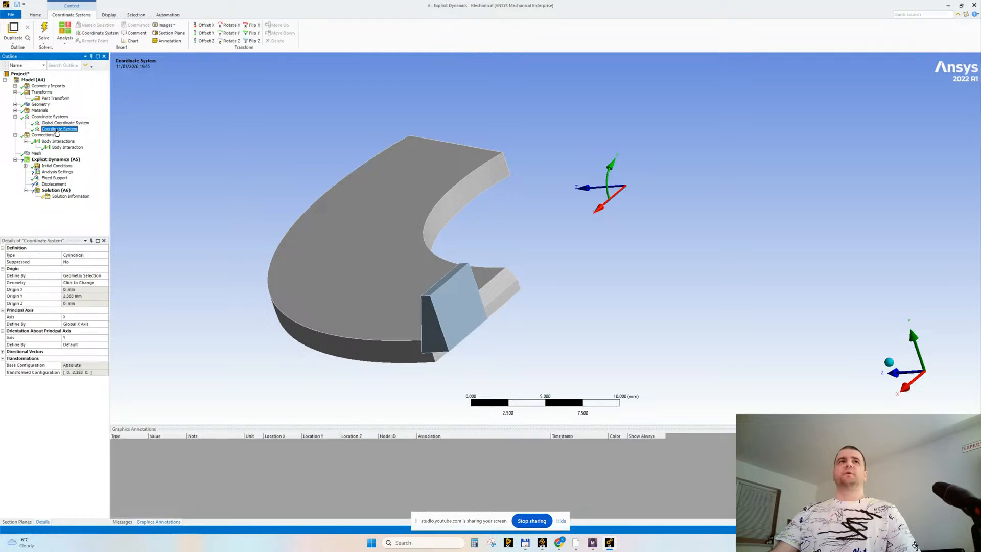
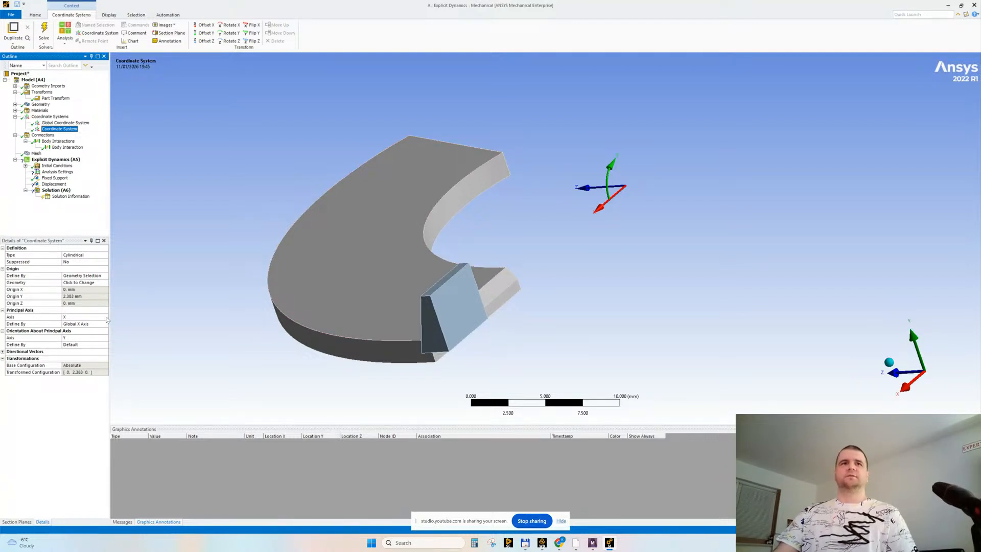
{"action": "left_click", "coordinate": [107, 317]}
{"action": "left_click", "coordinate": [106, 317]}
{"action": "left_click", "coordinate": [87, 332]}
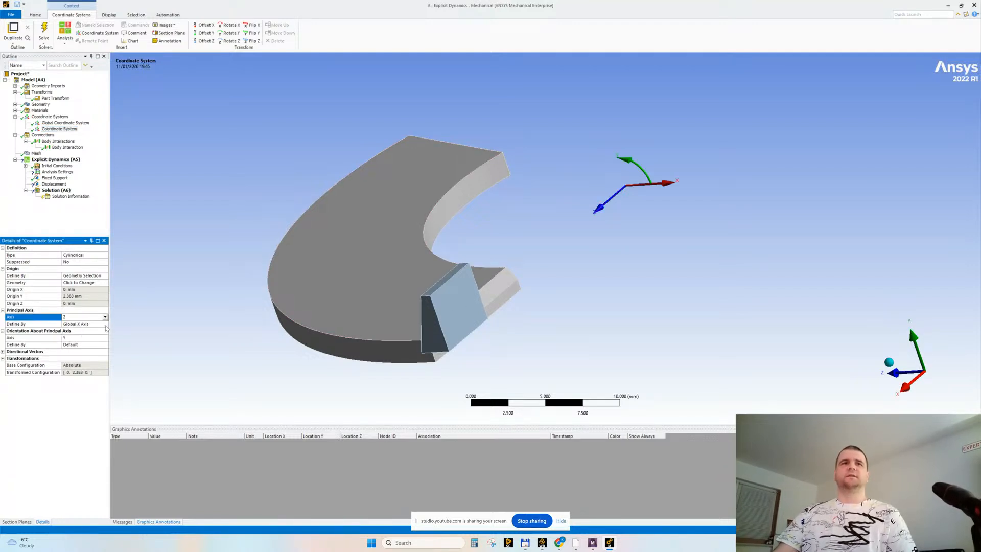
{"action": "left_click", "coordinate": [105, 324]}
{"action": "left_click", "coordinate": [105, 324]}
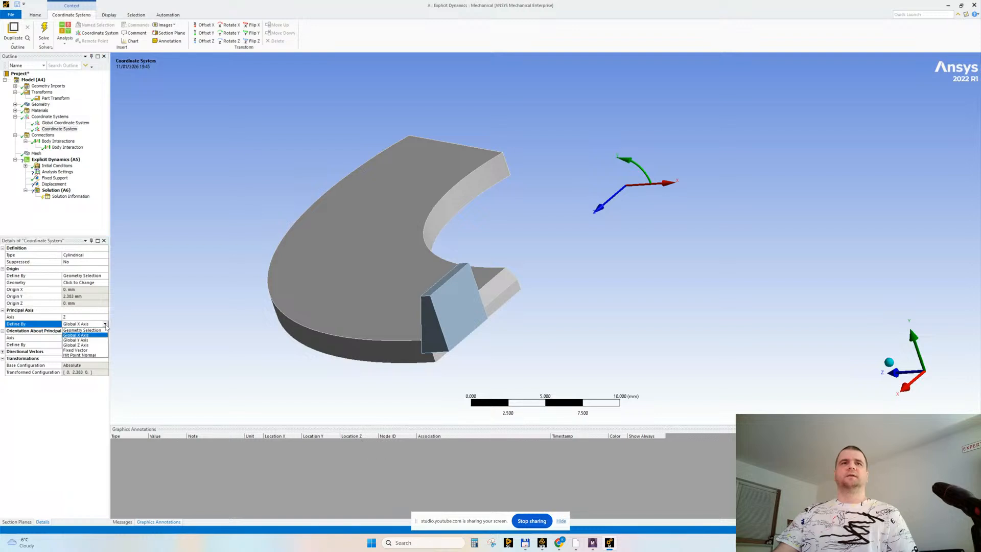
{"action": "left_click", "coordinate": [88, 341]}
{"action": "middle_click_drag", "start_coordinate": [510, 232], "coordinate": [654, 179]}
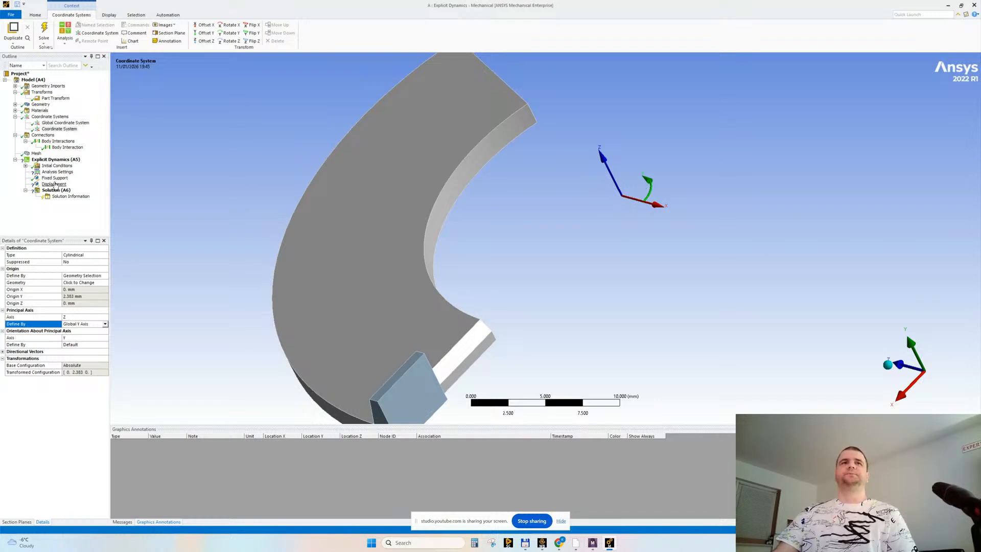
Step: Set the displacement's Z component to 0 mm and switch its Y component to tabular data
{"action": "left_click", "coordinate": [54, 184]}
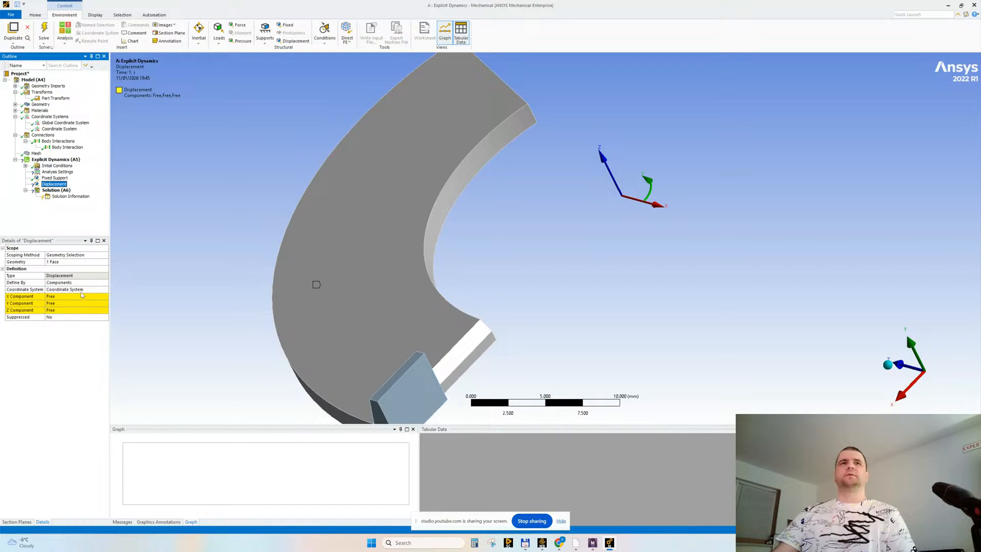
{"action": "middle_click_drag", "start_coordinate": [411, 225], "coordinate": [506, 207]}
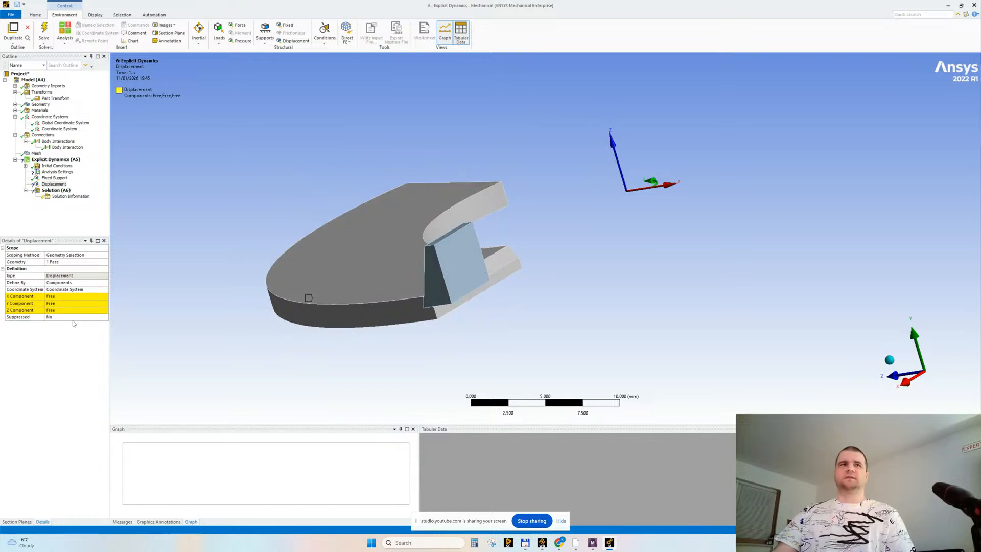
{"action": "left_click", "coordinate": [58, 310]}
{"action": "type", "text": "0"}
{"action": "key", "text": "Return"}
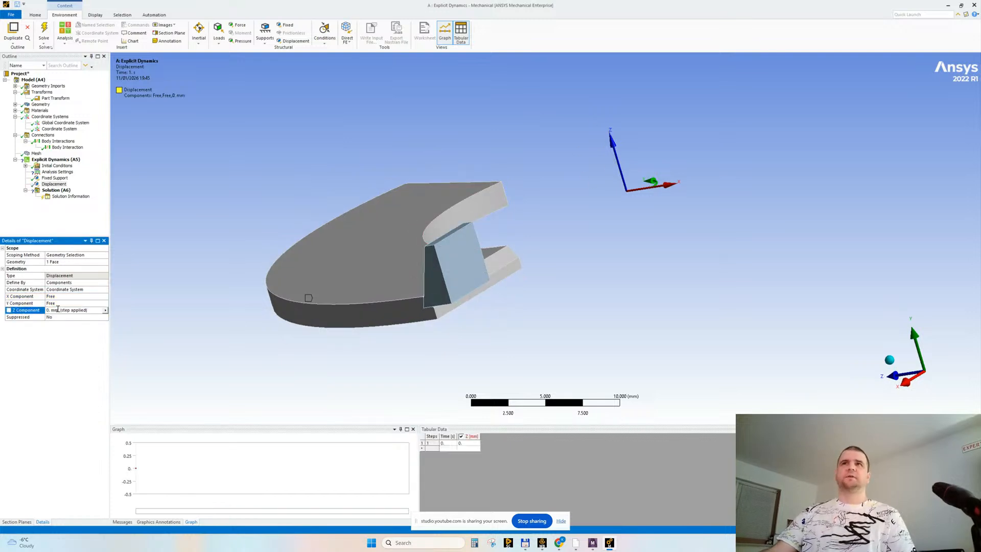
{"action": "left_click", "coordinate": [105, 302]}
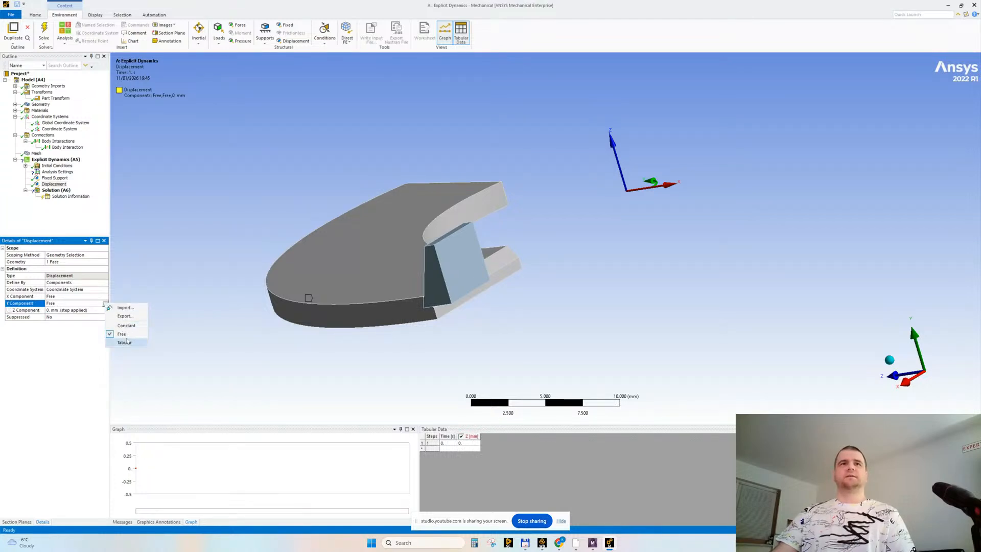
{"action": "left_click", "coordinate": [125, 342]}
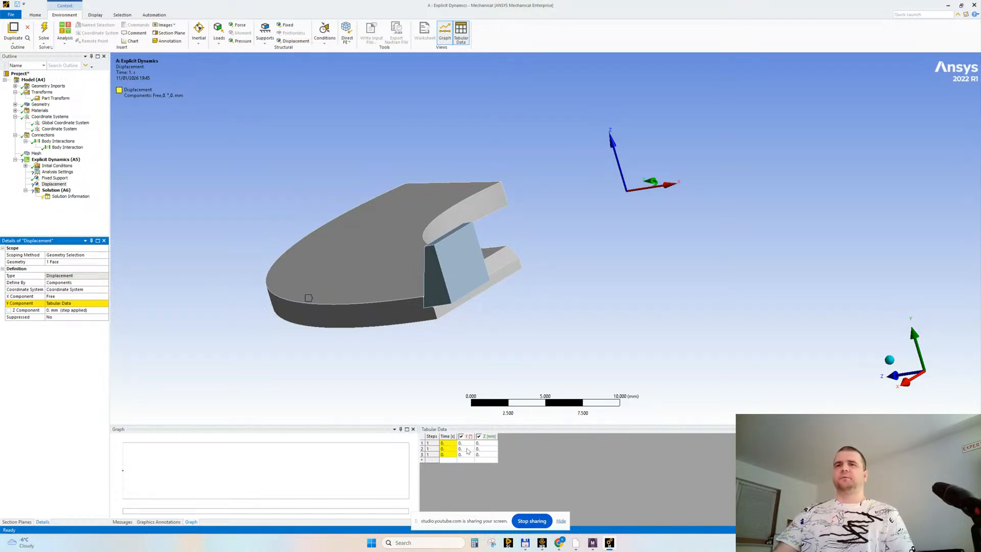
Step: Set the end time to 0.001 s in the analysis settings
{"action": "left_click", "coordinate": [57, 172]}
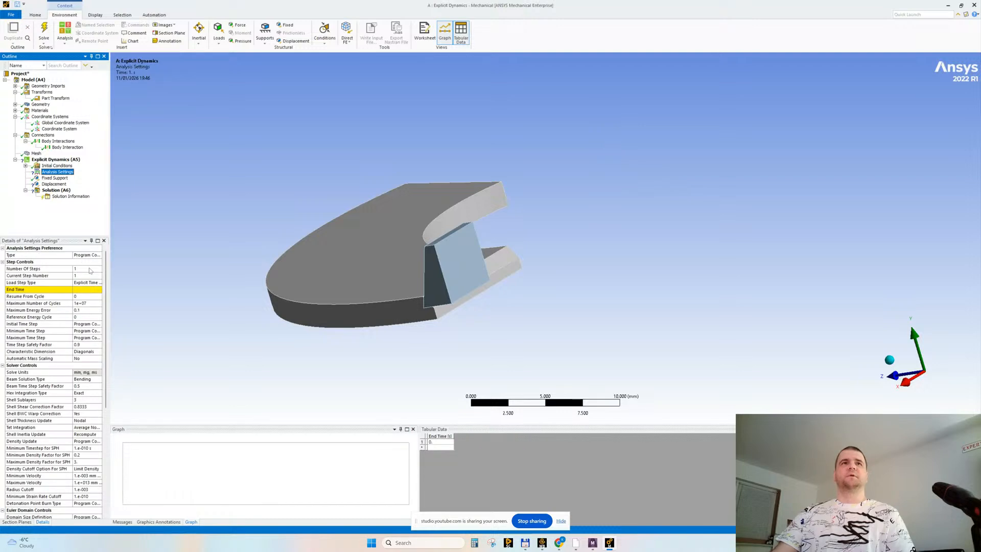
{"action": "left_click", "coordinate": [83, 289]}
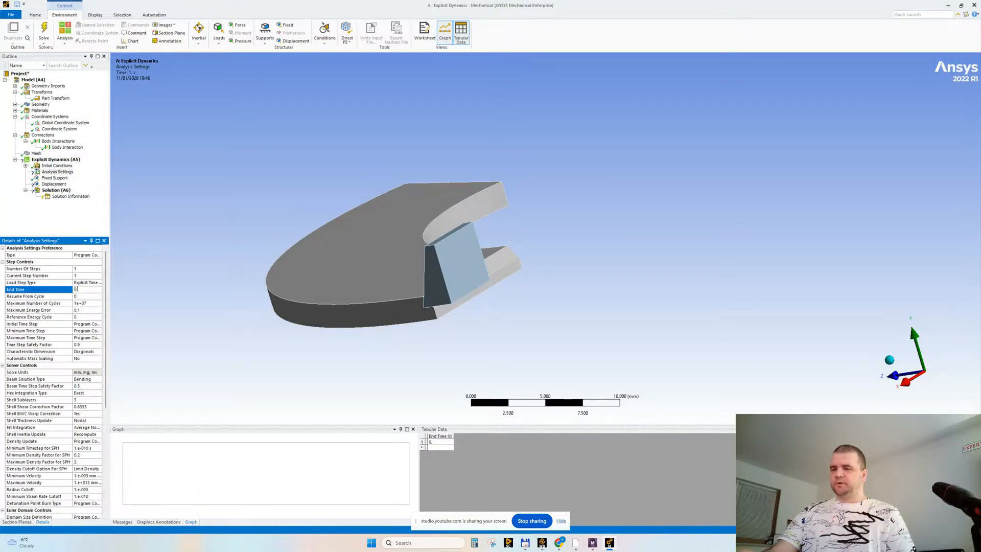
{"action": "key", "text": "Return"}
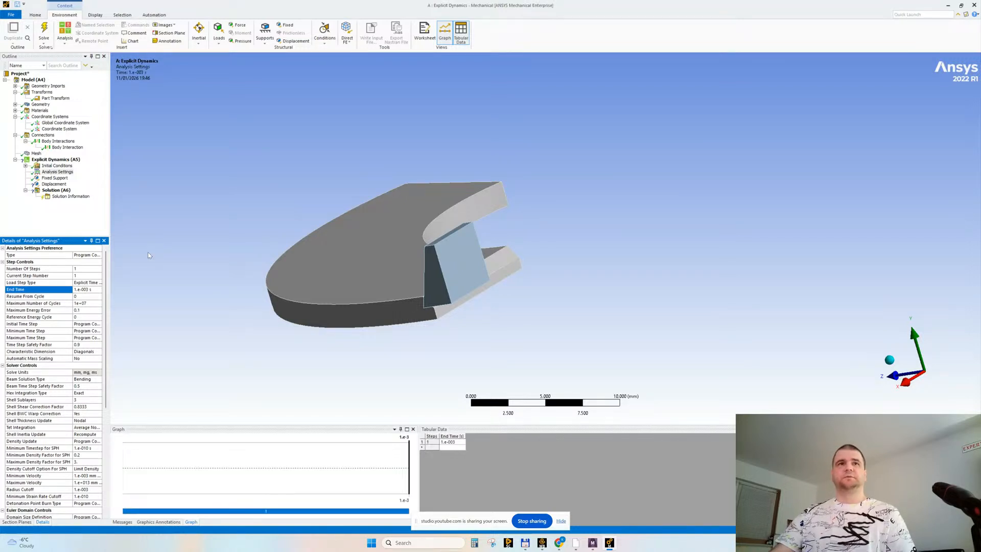
Step: Collapse the solver and Euler domain controls, and set Retain Inertia of Eroded Material to No in the erosion controls
{"action": "left_click_drag", "start_coordinate": [110, 349], "coordinate": [128, 349]}
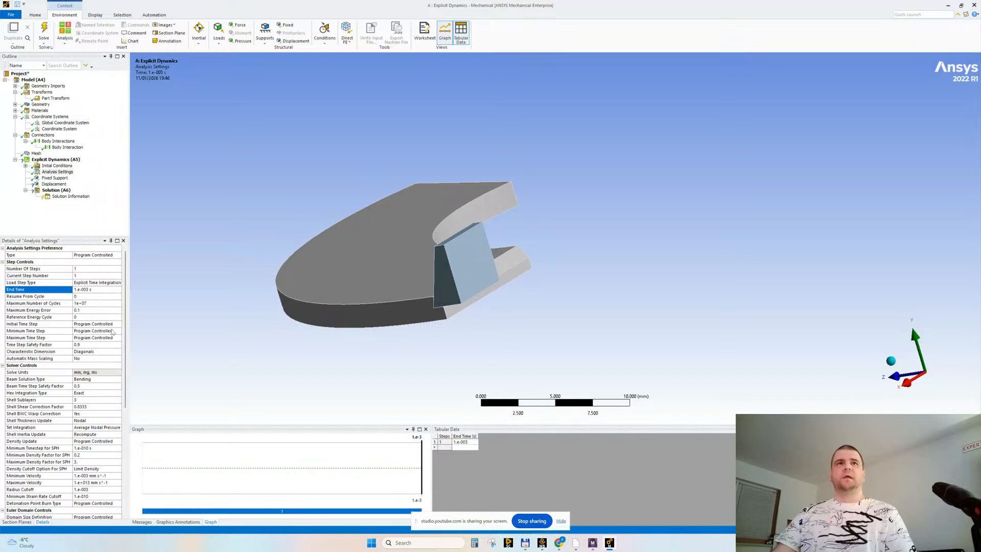
{"action": "left_click", "coordinate": [2, 366]}
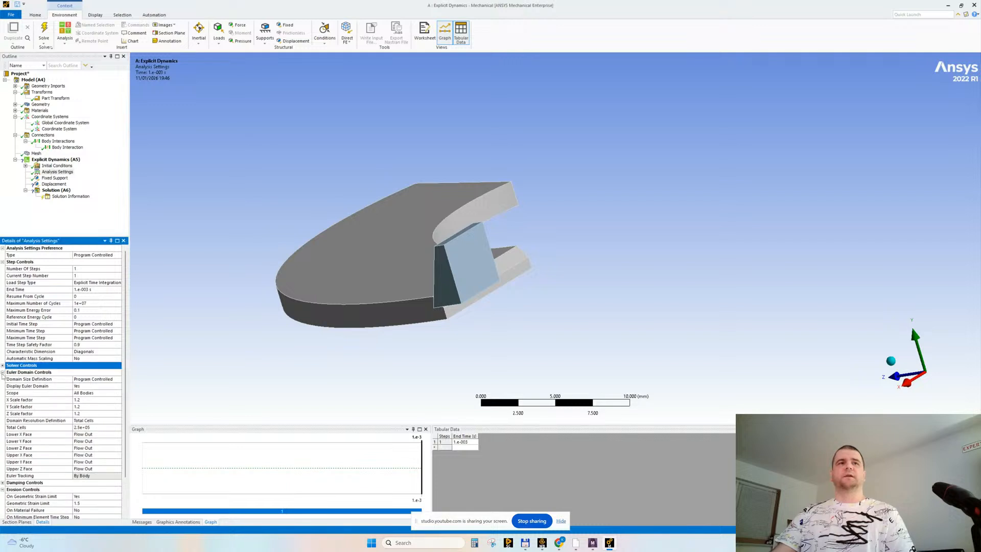
{"action": "left_click", "coordinate": [3, 373]}
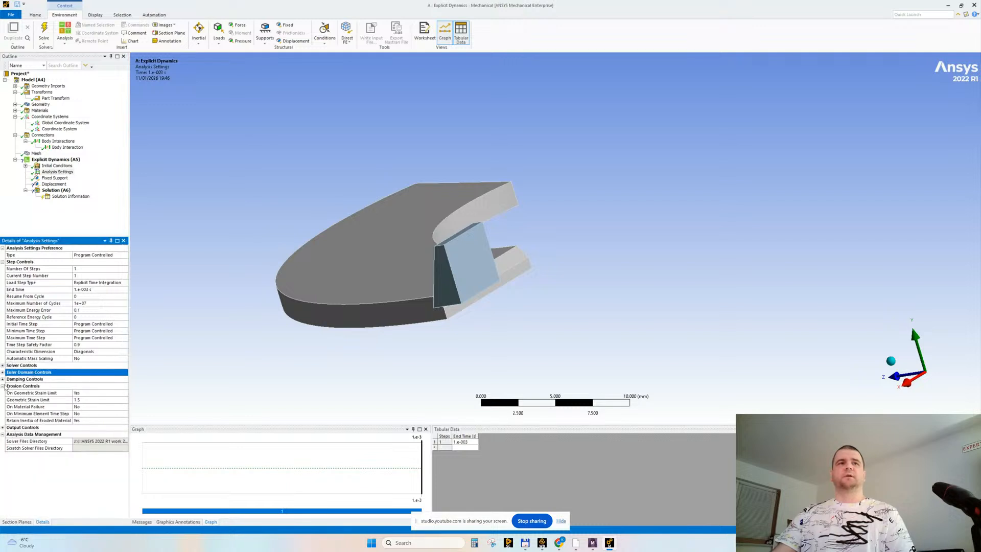
{"action": "double_click", "coordinate": [86, 420]}
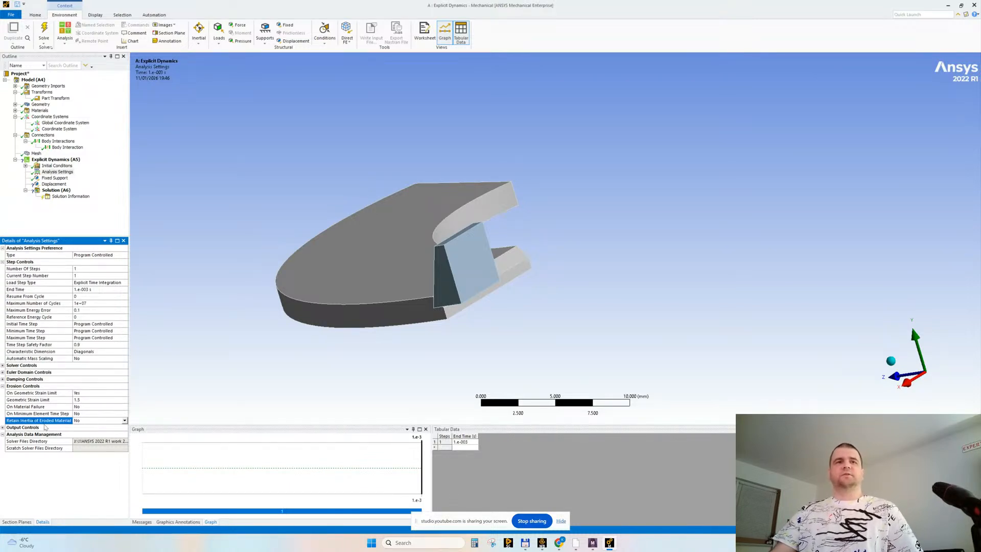
Step: Set the result number of points to 100 in the output controls
{"action": "left_click", "coordinate": [4, 428]}
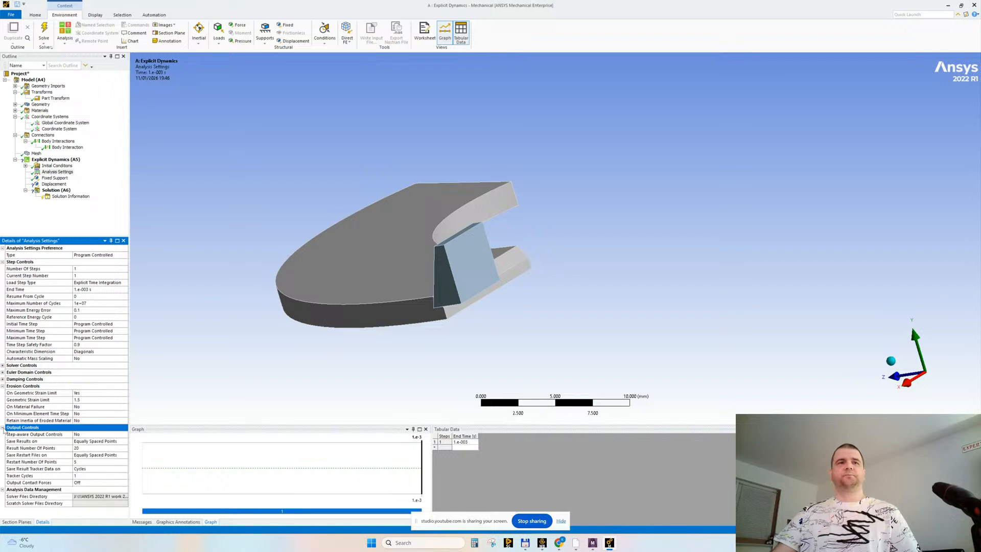
{"action": "left_click", "coordinate": [89, 448]}
{"action": "type", "text": "10"}
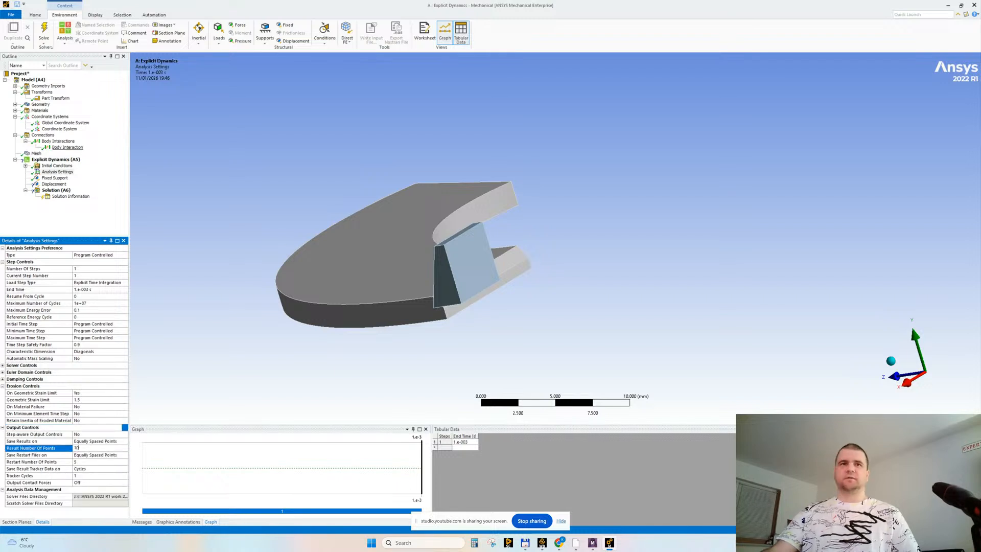
{"action": "key", "text": "Return"}
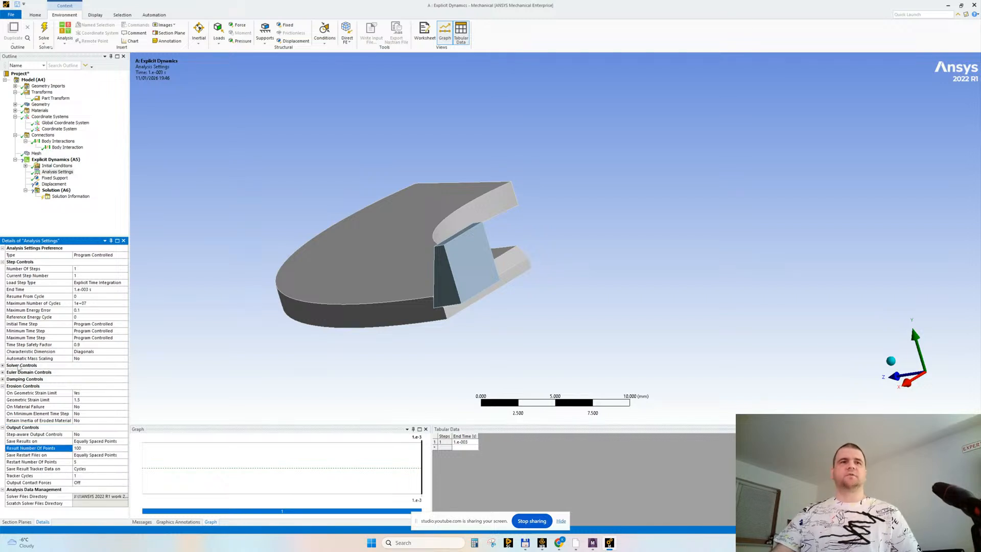
{"action": "left_click", "coordinate": [3, 428]}
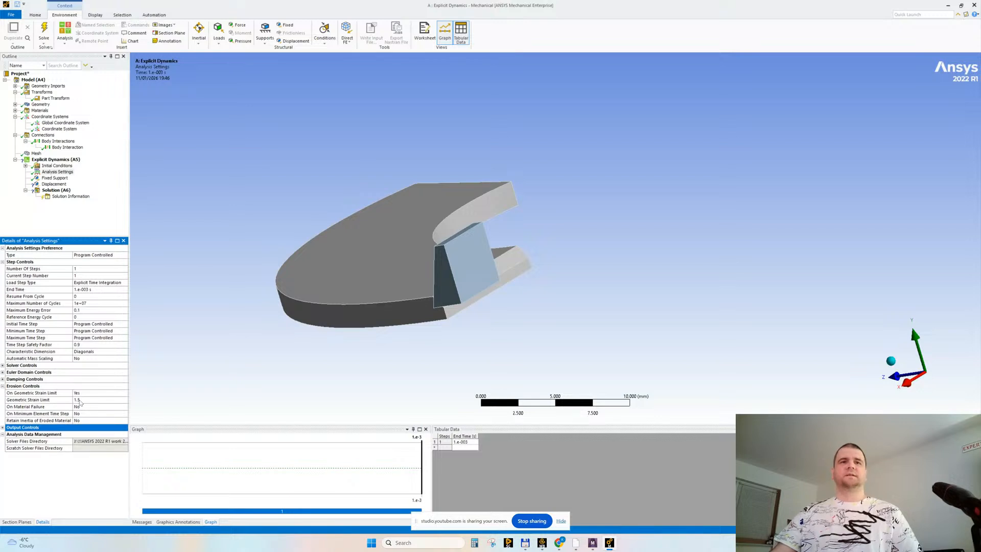
Step: Check the geometric strain limit in the erosion controls of the analysis settings
{"action": "left_click", "coordinate": [85, 400]}
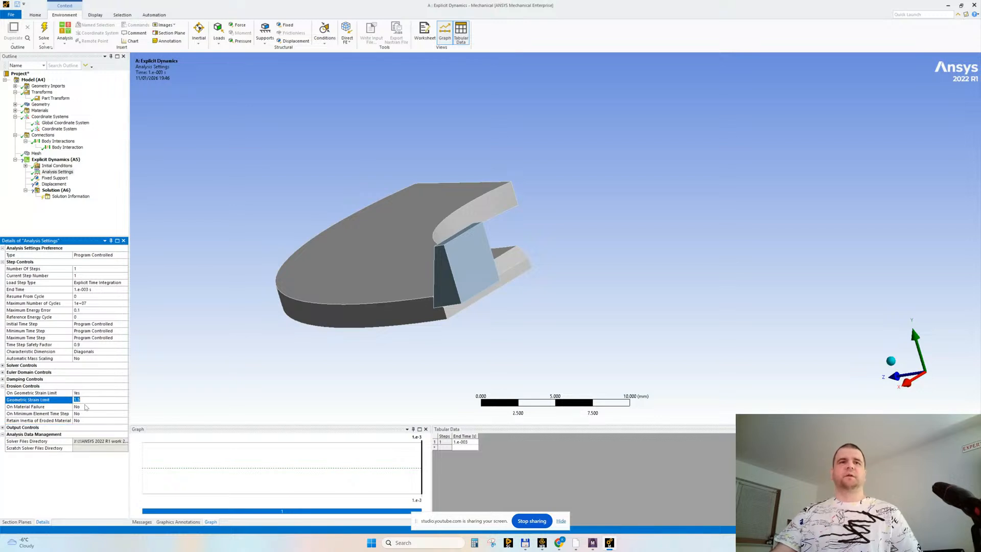
{"action": "left_click", "coordinate": [73, 473]}
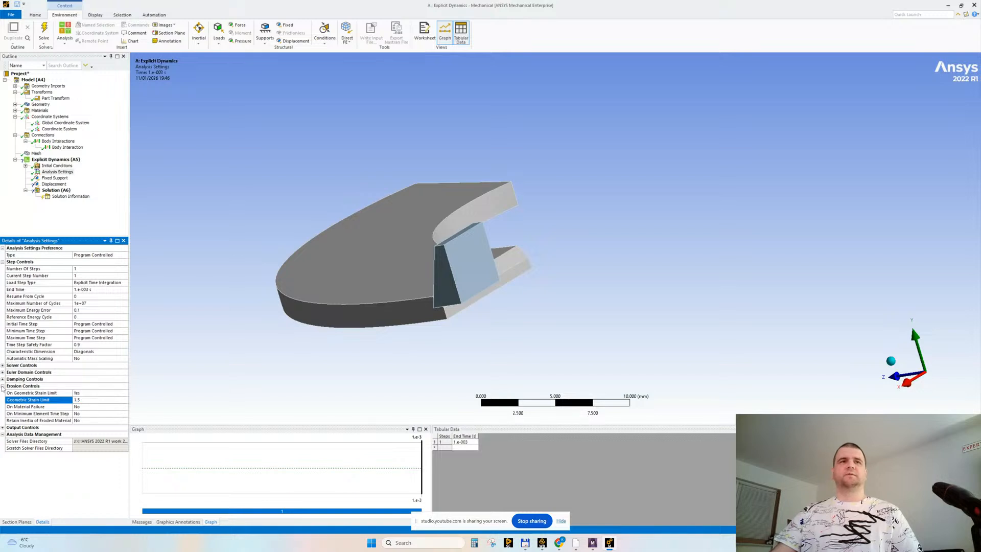
{"action": "left_click", "coordinate": [2, 387]}
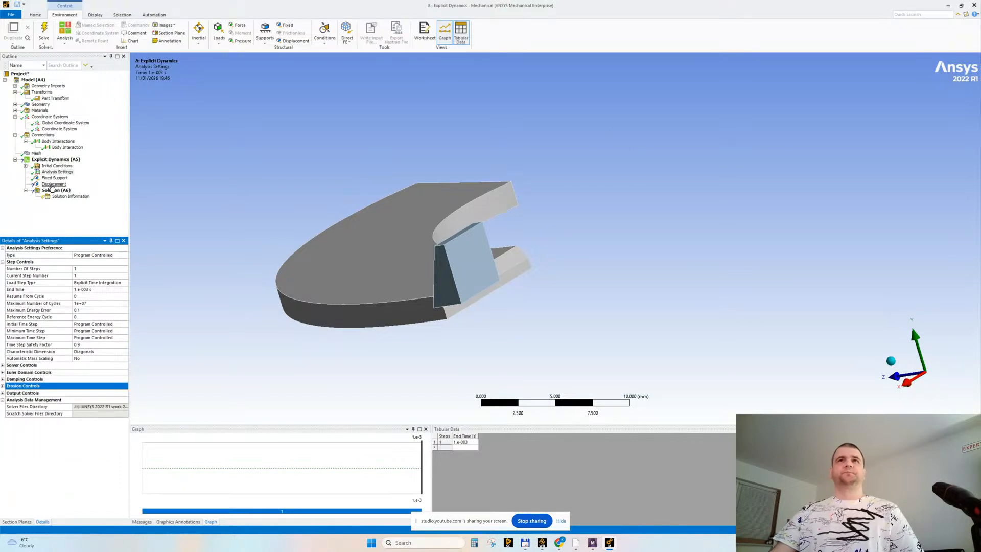
Step: Delete the two extra intermediate rows, rows 2 and 3, from the displacement's tabular data
{"action": "left_click", "coordinate": [53, 184]}
{"action": "middle_click_drag", "start_coordinate": [296, 247], "coordinate": [273, 244]}
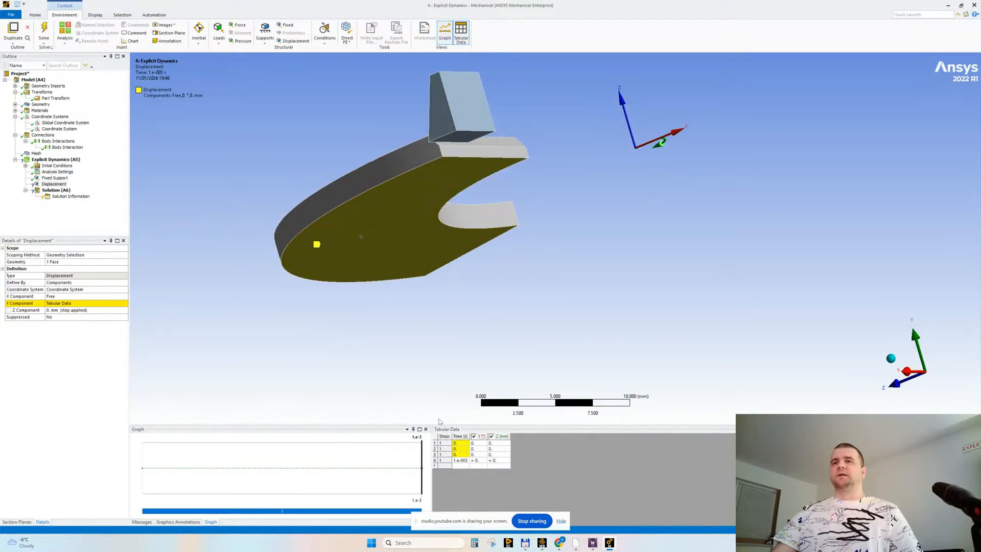
{"action": "left_click_drag", "start_coordinate": [442, 449], "coordinate": [443, 455]}
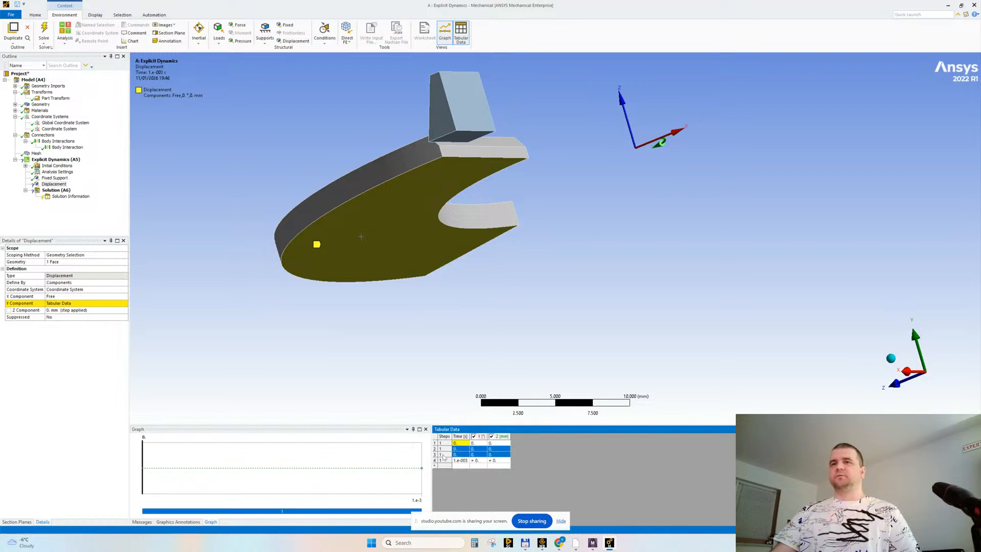
{"action": "right_click", "coordinate": [443, 456]}
{"action": "left_click", "coordinate": [449, 486]}
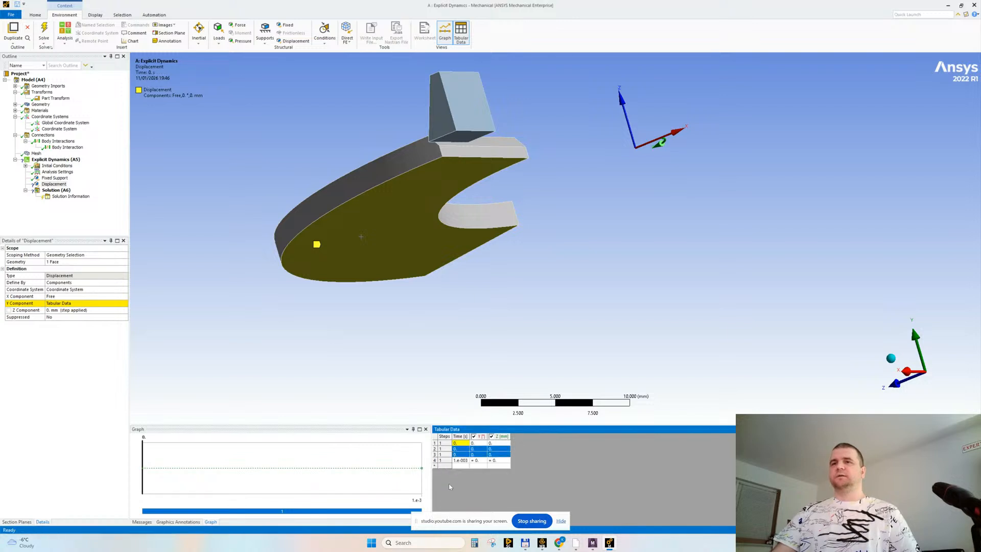
Step: Set the displacement's Y component to 100° at 0.001 s and check the rotation direction on the model
{"action": "middle_click_drag", "start_coordinate": [479, 326], "coordinate": [672, 138]}
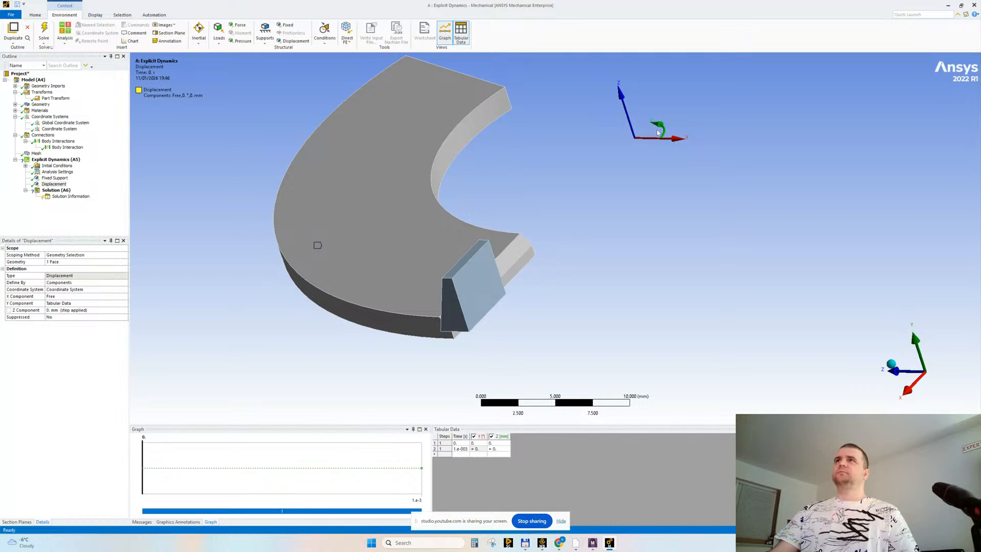
{"action": "left_click", "coordinate": [477, 448]}
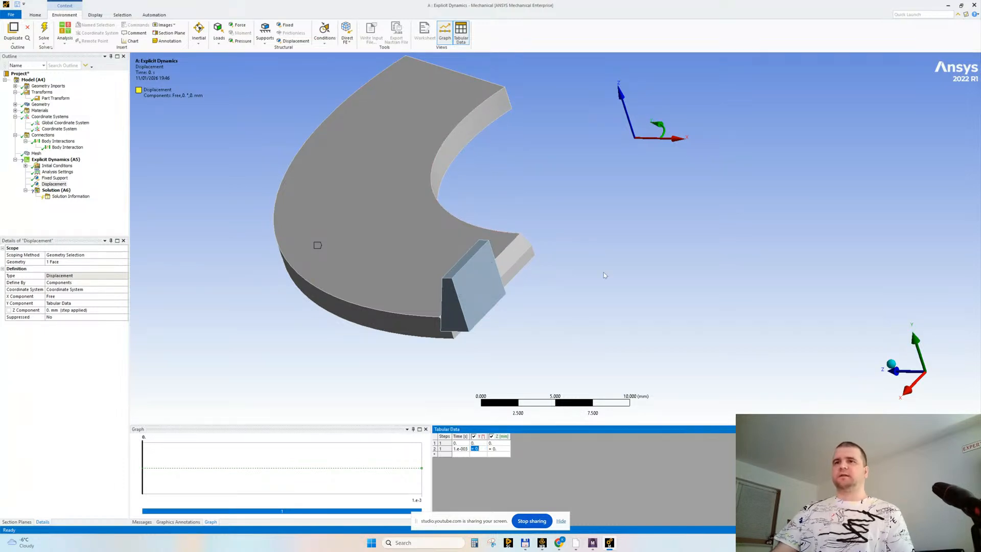
{"action": "type", "text": "1"}
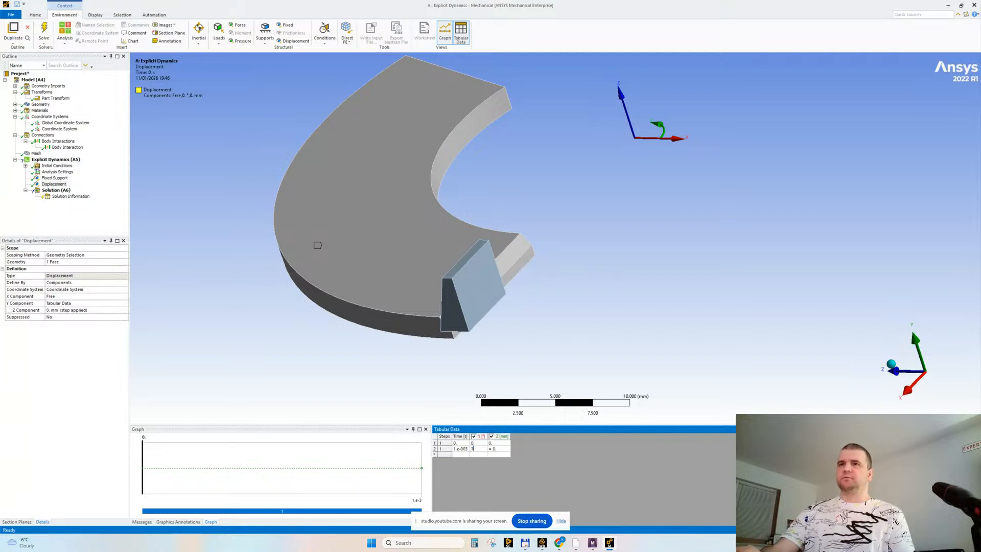
{"action": "type", "text": "00"}
{"action": "key", "text": "Tab"}
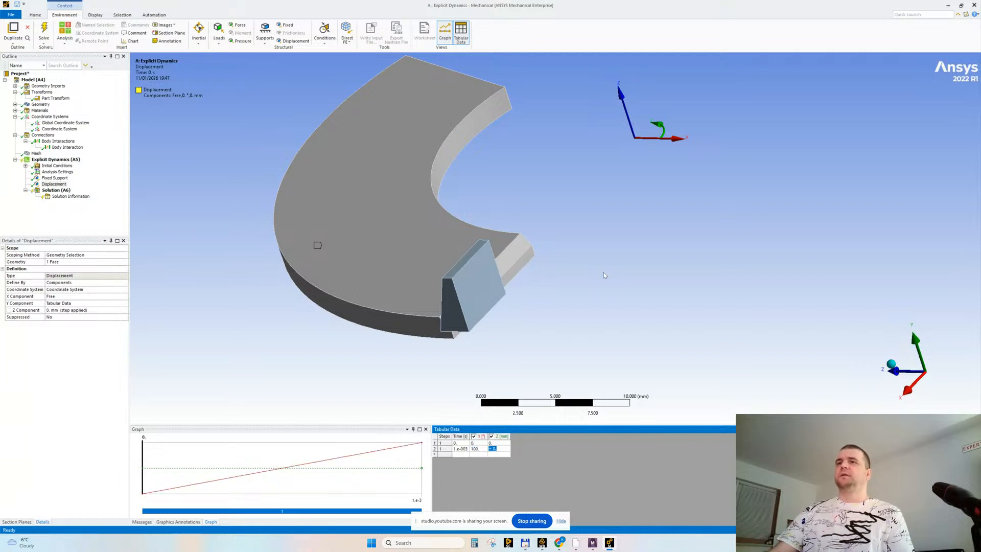
{"action": "middle_click_drag", "start_coordinate": [538, 269], "coordinate": [563, 248]}
{"action": "left_click", "coordinate": [447, 449]}
{"action": "middle_click_drag", "start_coordinate": [462, 296], "coordinate": [397, 255]}
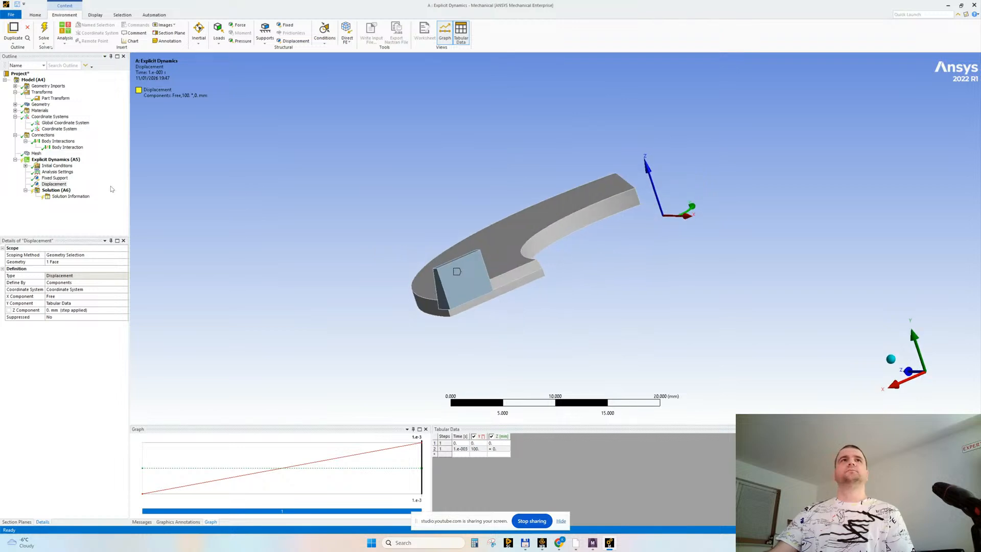
{"action": "middle_click_drag", "start_coordinate": [323, 233], "coordinate": [396, 238]}
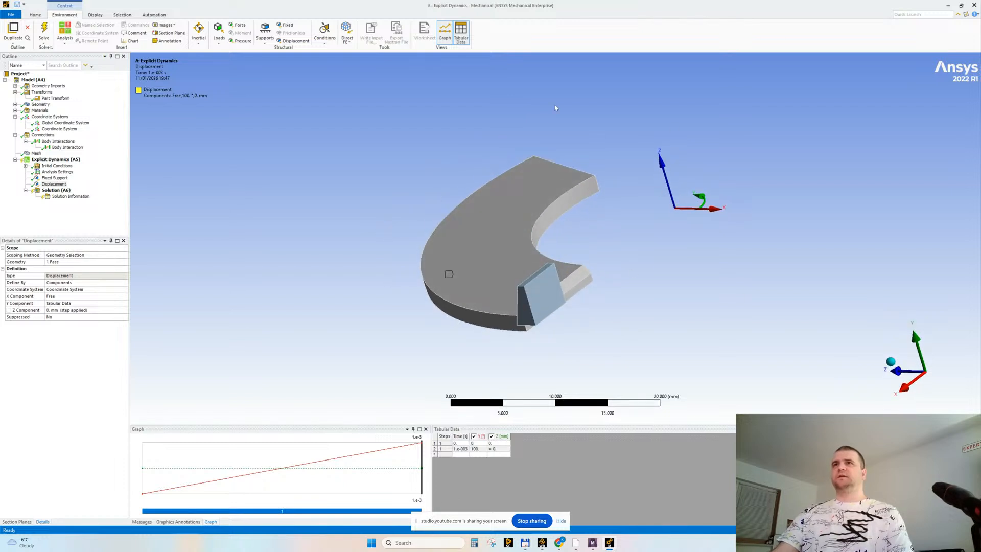
{"action": "mouse_move", "coordinate": [474, 203]}
{"action": "middle_mouse_down"}
{"action": "mouse_move", "coordinate": [515, 193]}
{"action": "mouse_move", "coordinate": [480, 204]}
{"action": "middle_mouse_up"}
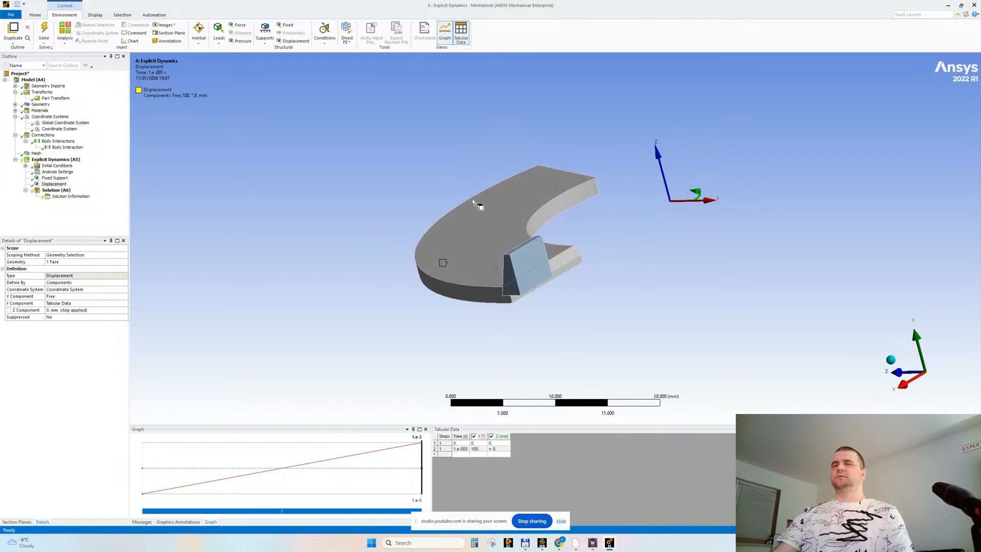
Step: Add deformation, stress and strain plot trackers under the solution information
{"action": "left_click", "coordinate": [70, 196]}
{"action": "left_click", "coordinate": [234, 41]}
{"action": "left_click", "coordinate": [252, 49]}
{"action": "left_click", "coordinate": [234, 41]}
{"action": "left_click", "coordinate": [245, 59]}
{"action": "left_click", "coordinate": [231, 32]}
{"action": "left_click", "coordinate": [245, 68]}
Step: Switch the total deformation, equivalent stress and equivalent elastic strain trackers to automatic mode
{"action": "left_click", "coordinate": [70, 203], "text": "shift"}
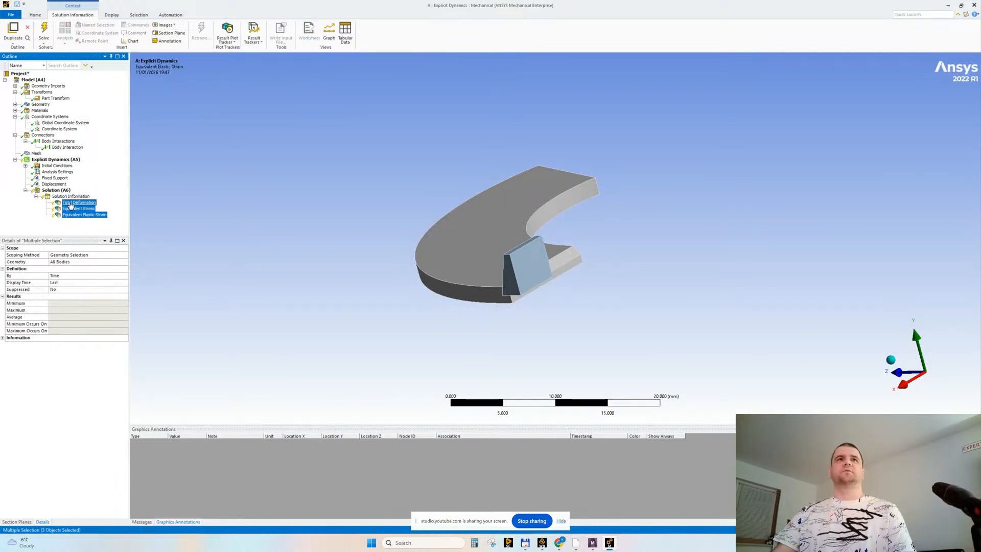
{"action": "right_click", "coordinate": [70, 205]}
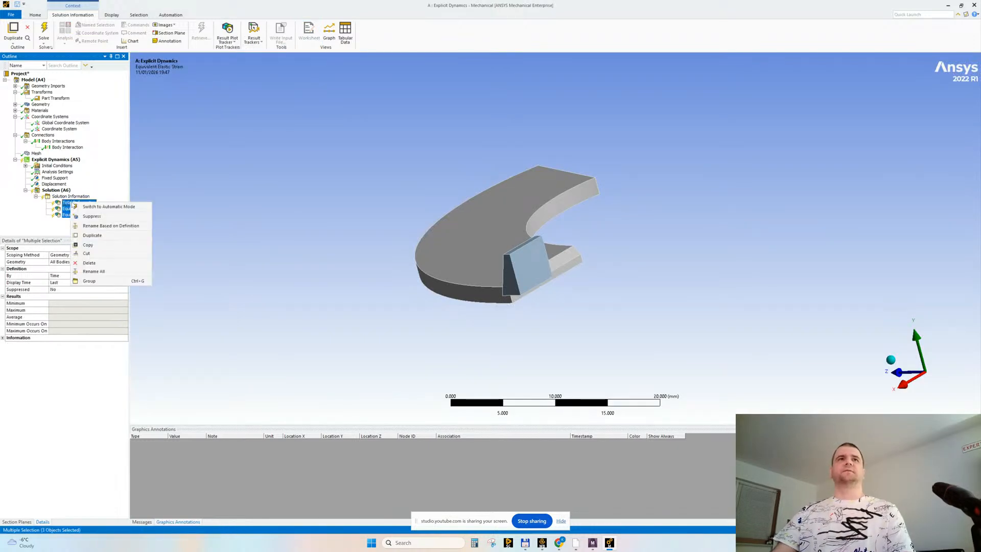
{"action": "left_click", "coordinate": [109, 207]}
{"action": "left_click", "coordinate": [70, 196]}
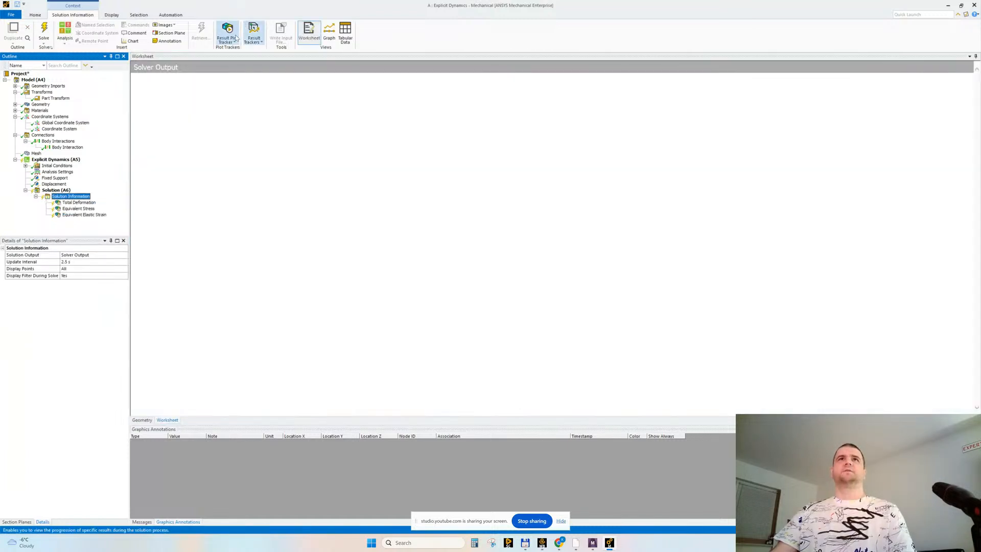
{"action": "left_click", "coordinate": [237, 38]}
{"action": "left_click", "coordinate": [238, 51]}
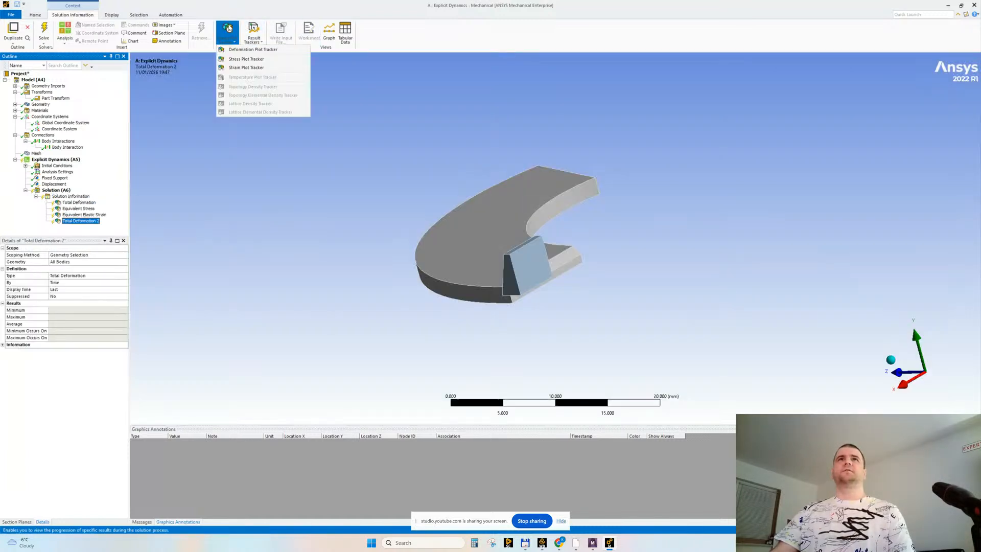
{"action": "right_click", "coordinate": [82, 221]}
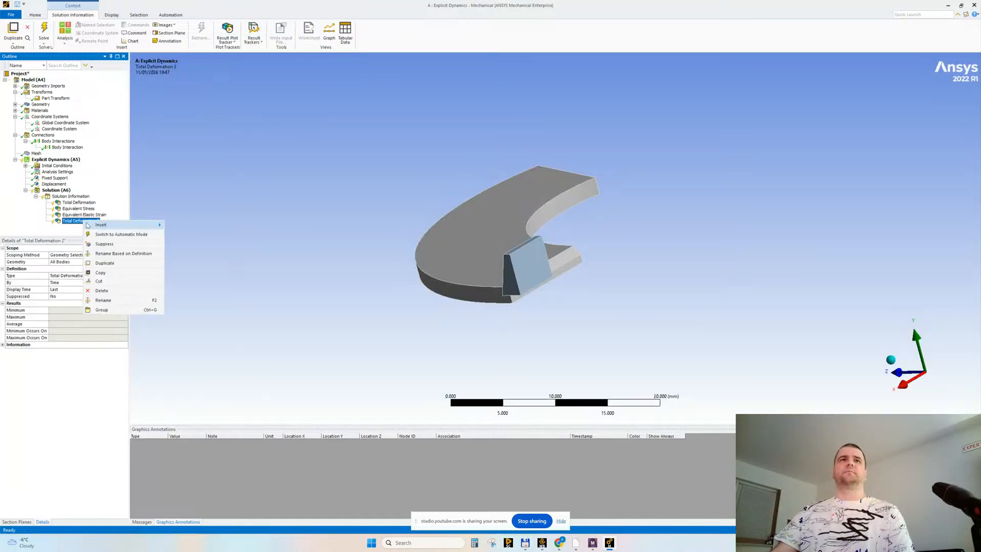
{"action": "left_click", "coordinate": [101, 290]}
{"action": "left_click", "coordinate": [493, 300]}
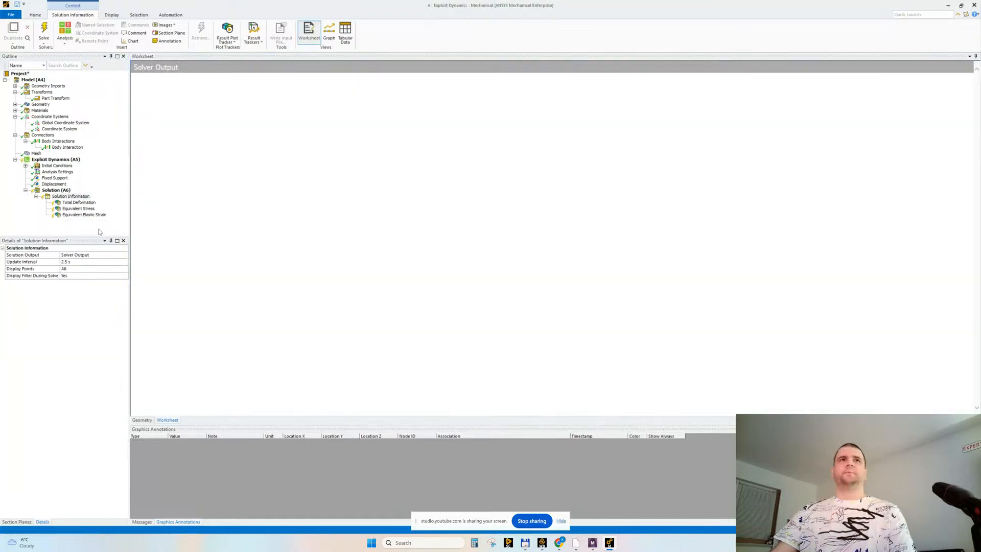
Step: Add Total Deformation, Total Velocity, Equivalent Elastic Strain and Equivalent Stress results to the solution
{"action": "left_click", "coordinate": [56, 190]}
{"action": "left_click", "coordinate": [272, 33]}
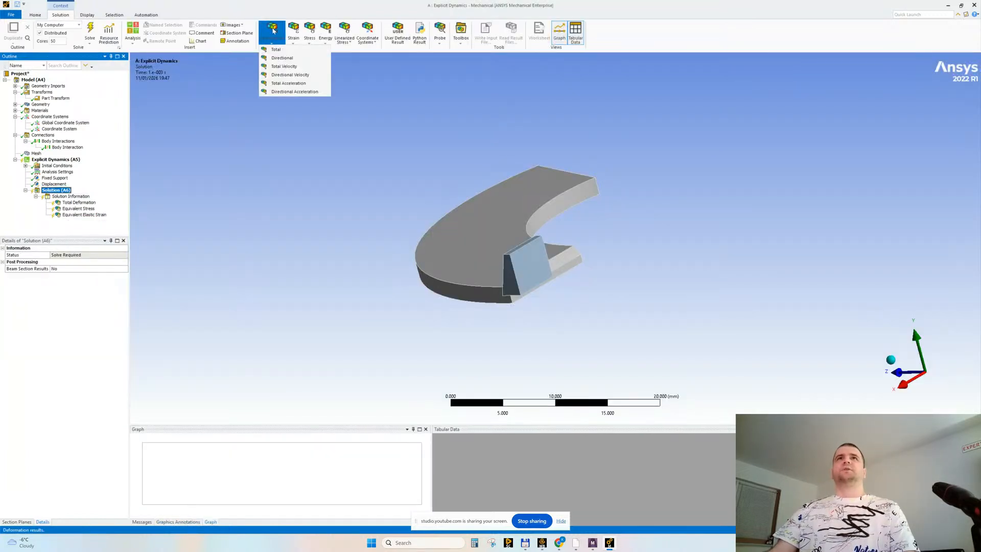
{"action": "left_click", "coordinate": [274, 50]}
{"action": "left_click", "coordinate": [272, 33]}
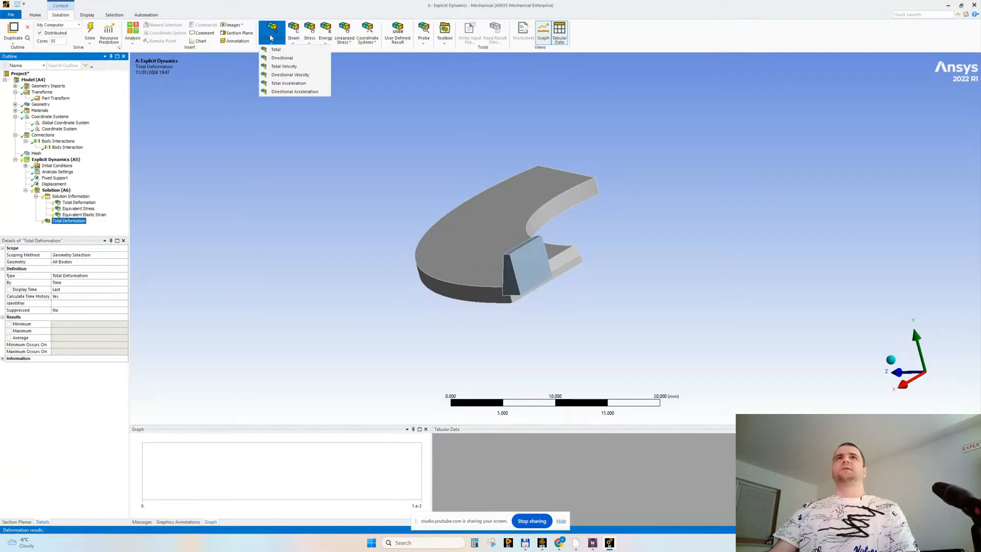
{"action": "left_click", "coordinate": [284, 67]}
{"action": "left_click", "coordinate": [293, 33]}
{"action": "left_click", "coordinate": [307, 49]}
{"action": "left_click", "coordinate": [310, 32]}
{"action": "left_click", "coordinate": [313, 49]}
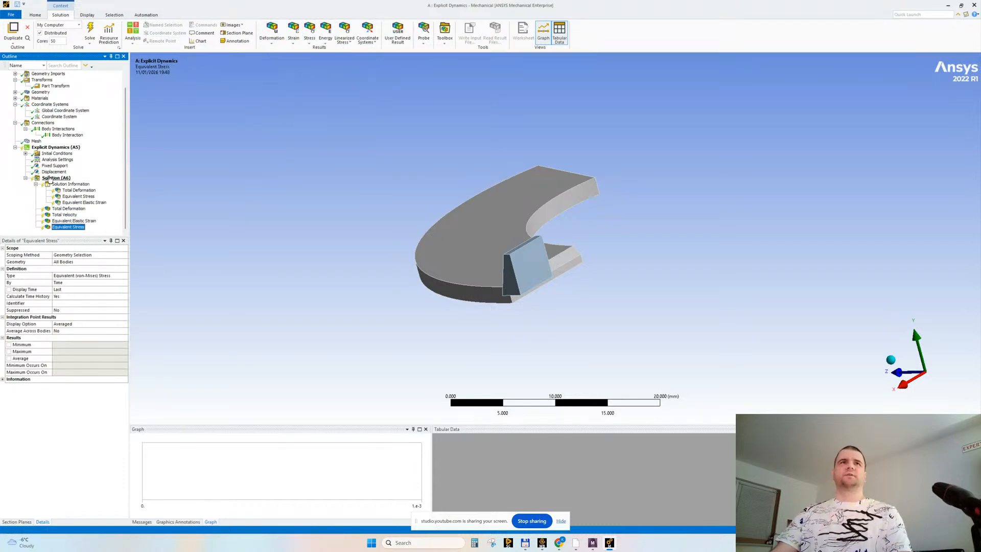
Step: Collapse the transforms, coordinate systems and connections groups in the model outline
{"action": "scroll", "coordinate": [21, 104], "scroll_direction": "up", "scroll_amount": 1}
{"action": "left_click", "coordinate": [15, 92]}
{"action": "left_click", "coordinate": [14, 110]}
{"action": "left_click", "coordinate": [14, 117]}
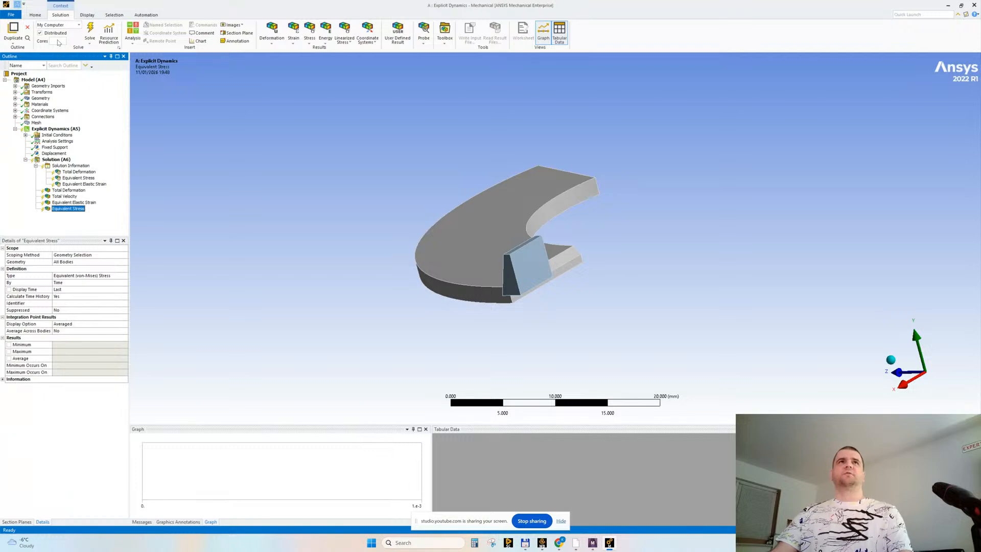
Step: Set the solver to use 8 cores, then start the solve and view its solver output
{"action": "left_click", "coordinate": [58, 41]}
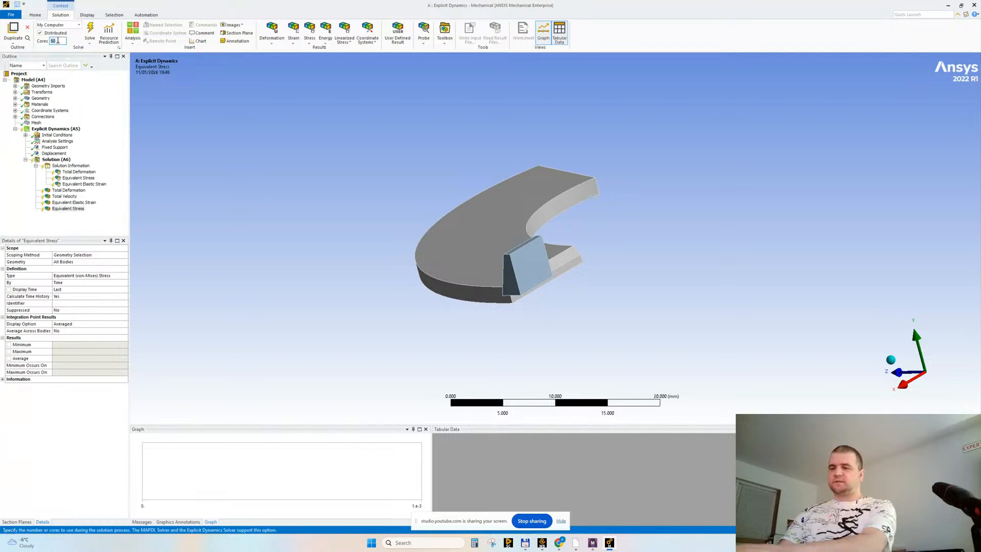
{"action": "type", "text": "8"}
{"action": "left_click", "coordinate": [90, 29]}
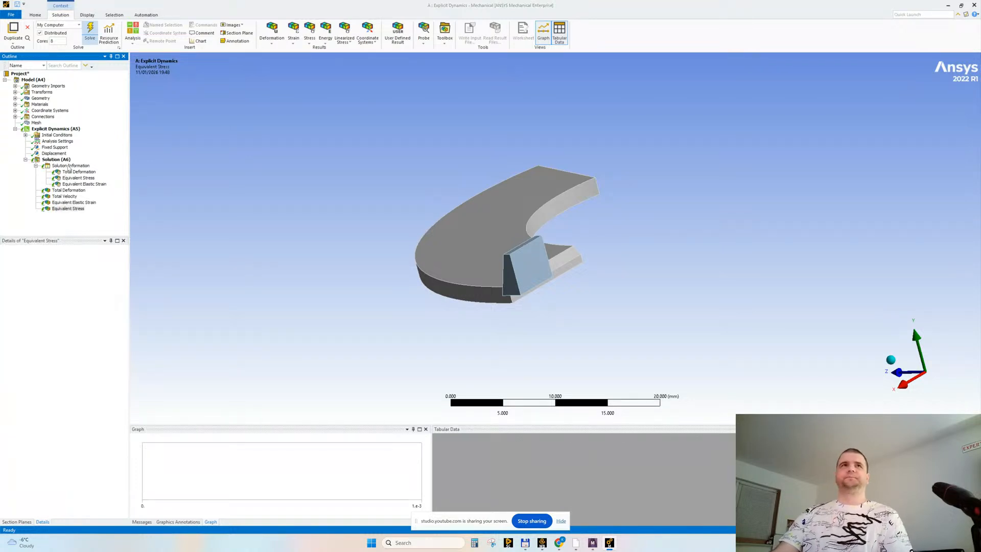
{"action": "left_click", "coordinate": [69, 165]}
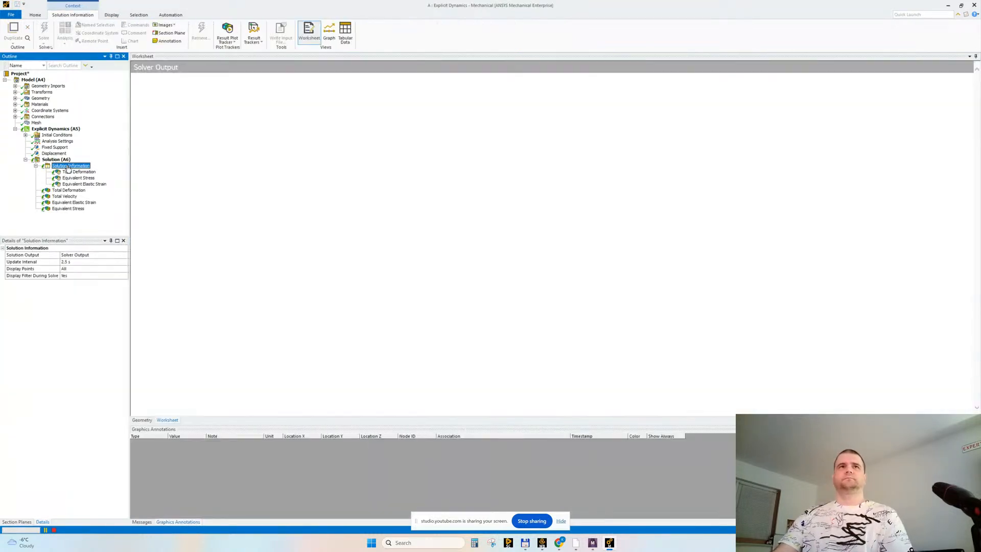
{"action": "left_click_drag", "start_coordinate": [129, 204], "coordinate": [117, 204]}
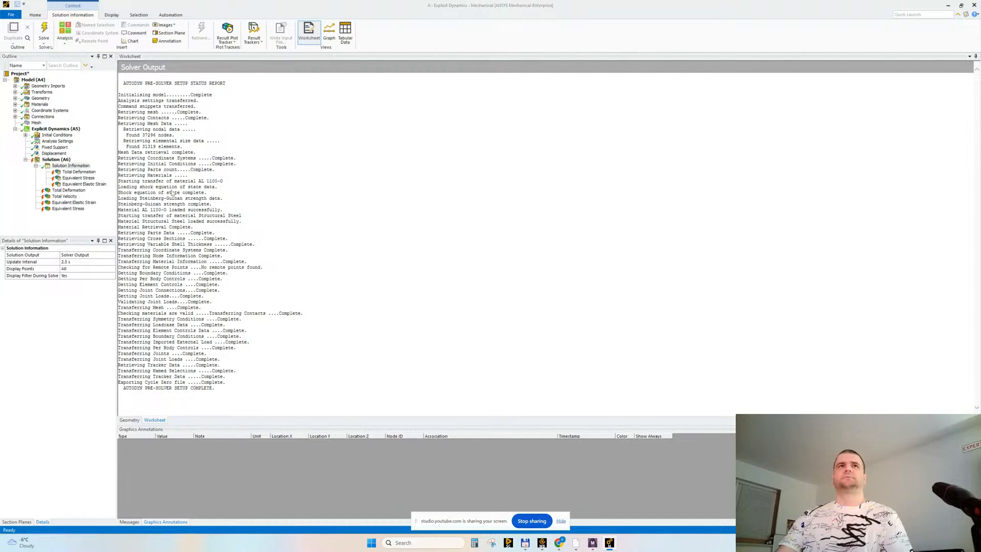
Step: Clear the solution's generated data and restart the solve
{"action": "right_click", "coordinate": [49, 159]}
{"action": "left_click", "coordinate": [82, 182]}
{"action": "left_click", "coordinate": [514, 298]}
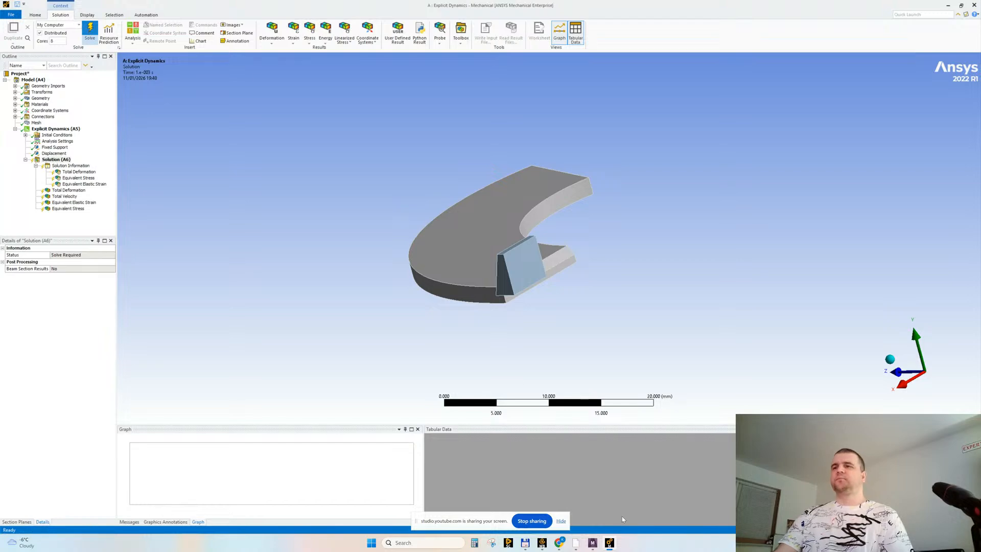
Step: Switch to the browser's YouTube Studio livestream page, widen the window and read the latest chat question
{"action": "left_click", "coordinate": [515, 487]}
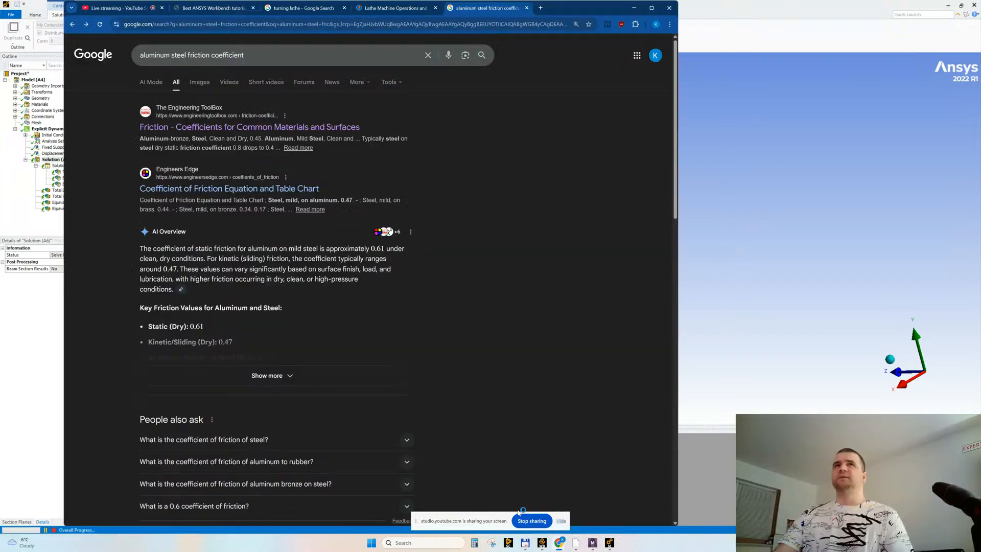
{"action": "left_click", "coordinate": [140, 7]}
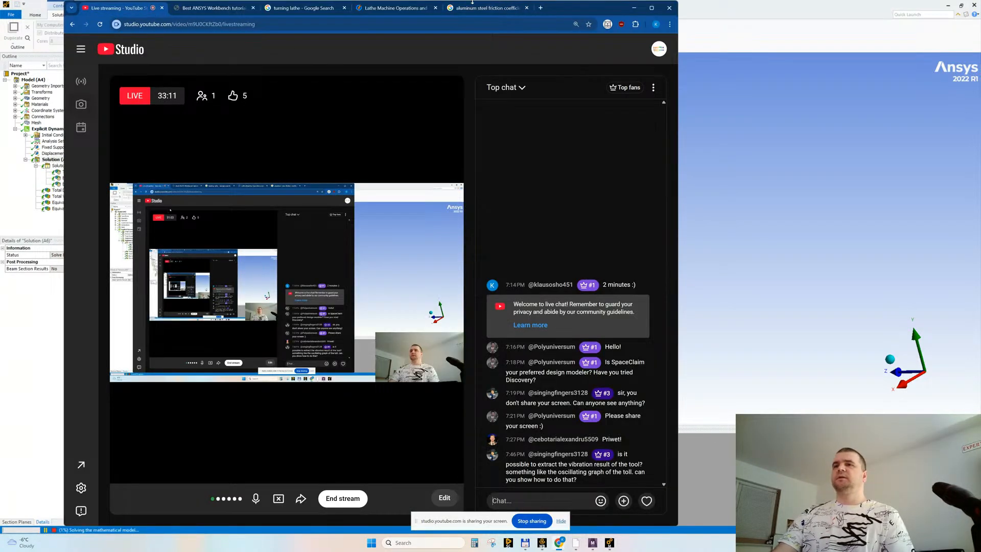
{"action": "left_click_drag", "start_coordinate": [473, 3], "coordinate": [438, 4]}
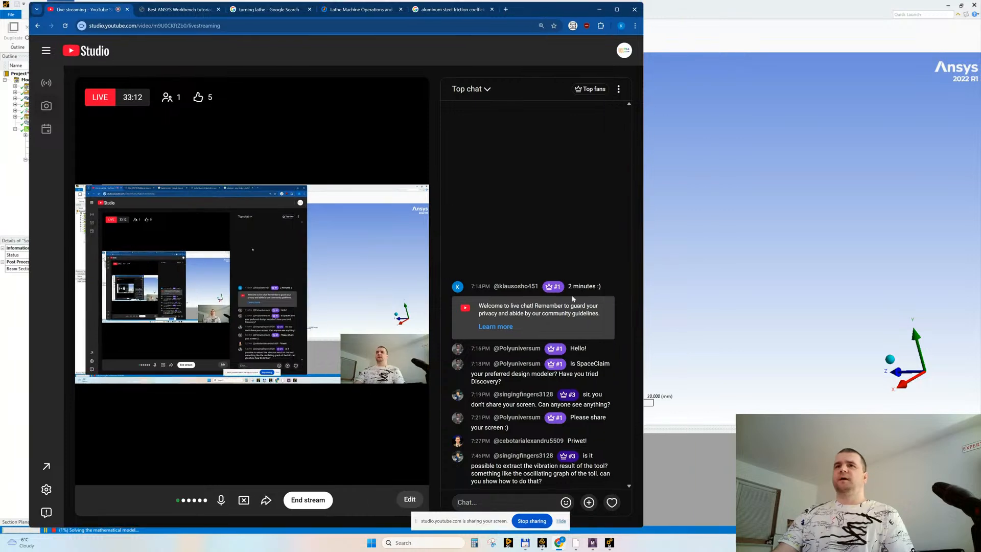
{"action": "left_click_drag", "start_coordinate": [643, 342], "coordinate": [710, 343]}
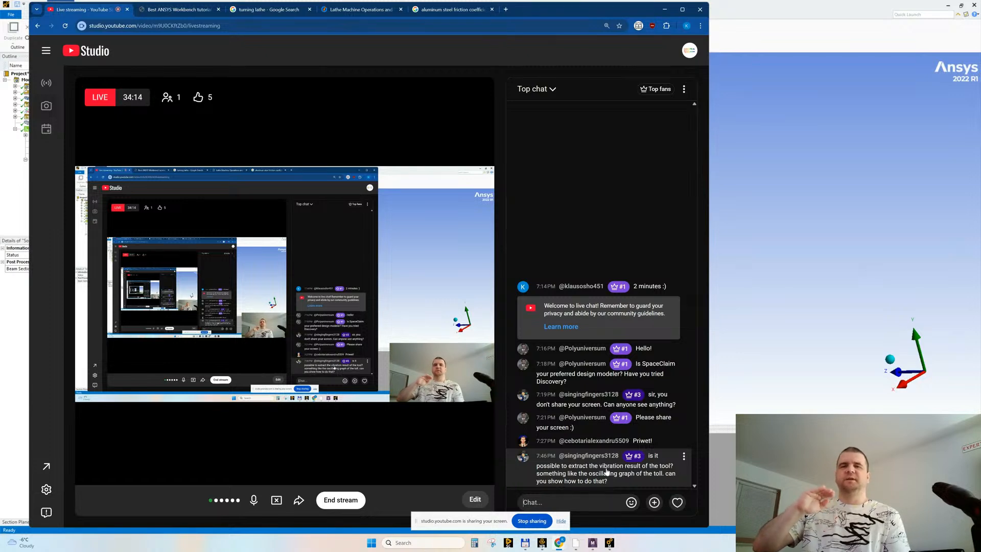
{"action": "left_click", "coordinate": [663, 11]}
Step: Clear all results and restart points from the solution, and solve the explicit dynamics analysis again
{"action": "right_click", "coordinate": [55, 159]}
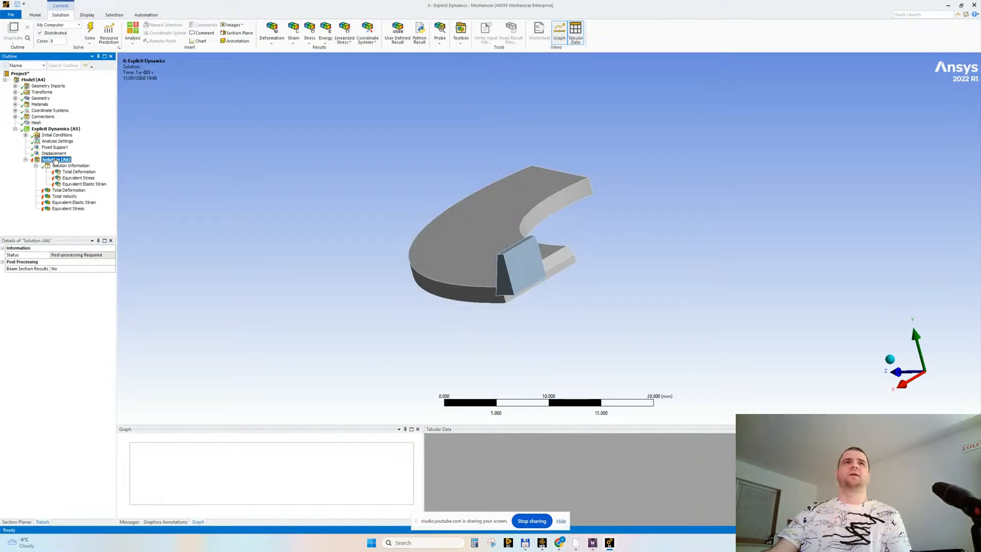
{"action": "left_click", "coordinate": [88, 181]}
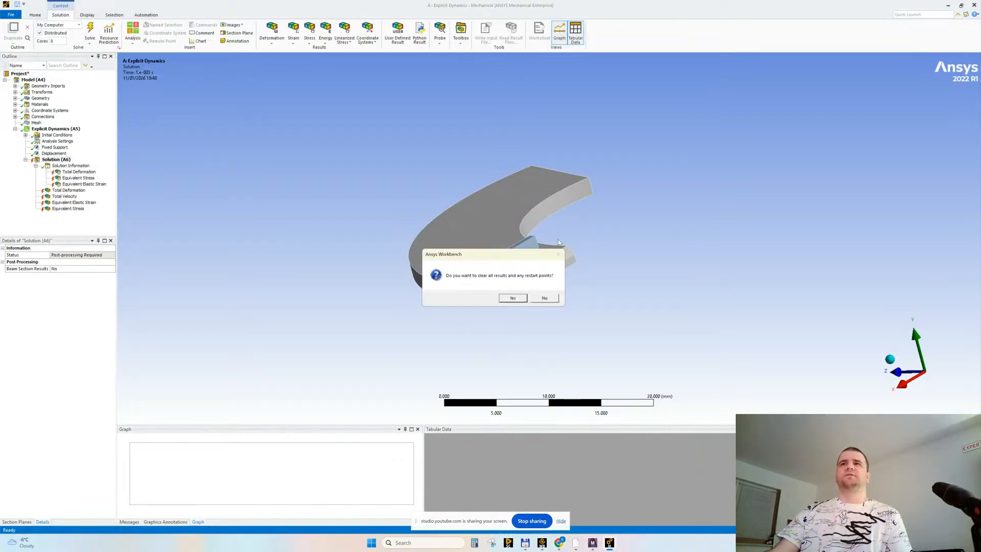
{"action": "left_click", "coordinate": [512, 298]}
{"action": "left_click", "coordinate": [91, 29]}
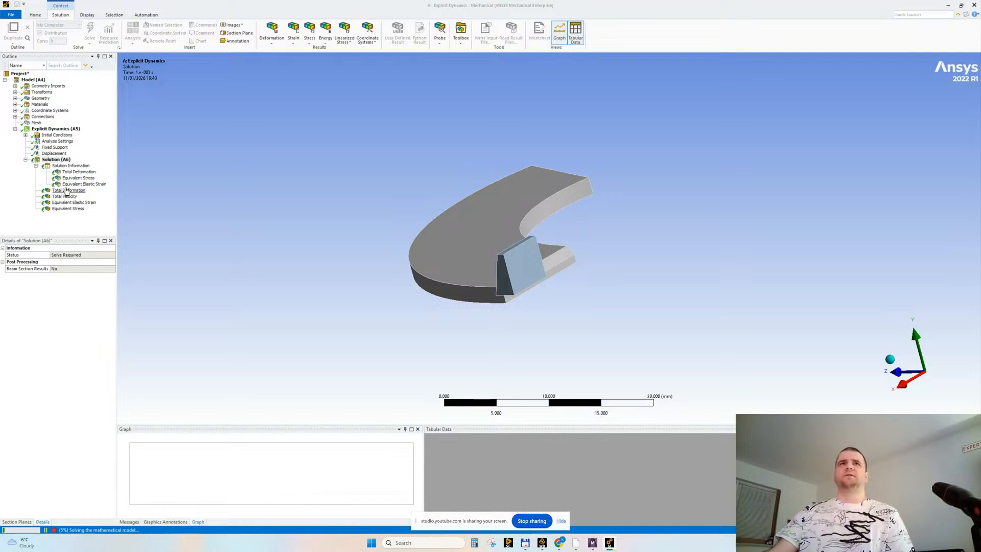
Step: Check the Total Deformation result and the solution's available deformation result types during the solve, then view the solver output
{"action": "left_click", "coordinate": [67, 191]}
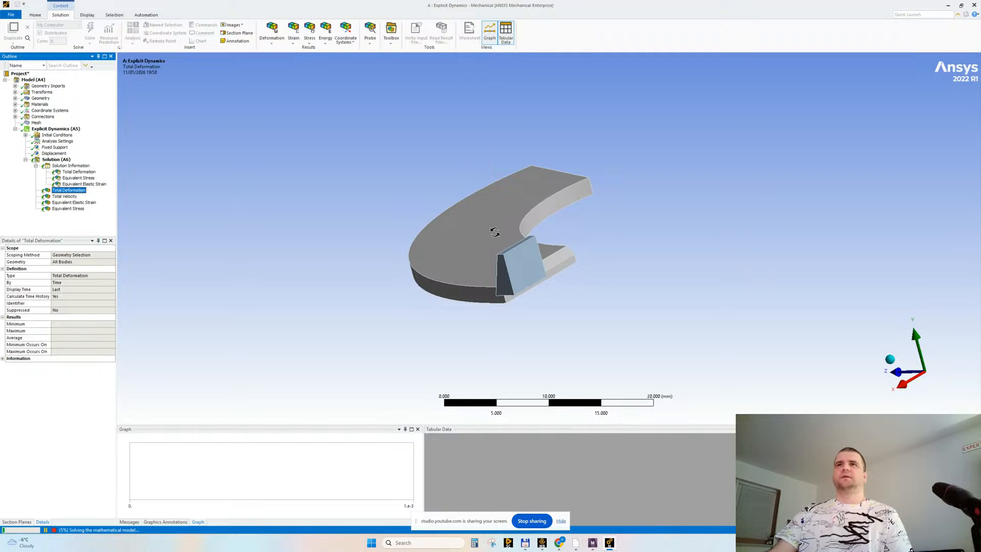
{"action": "scroll", "coordinate": [498, 245], "scroll_direction": "up", "scroll_amount": 1}
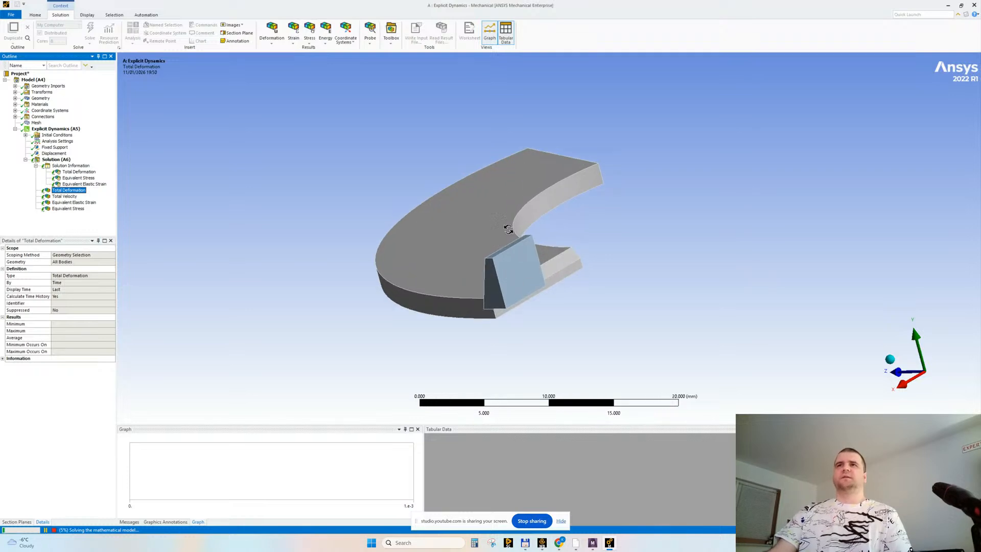
{"action": "left_click", "coordinate": [56, 160]}
{"action": "left_click", "coordinate": [271, 31]}
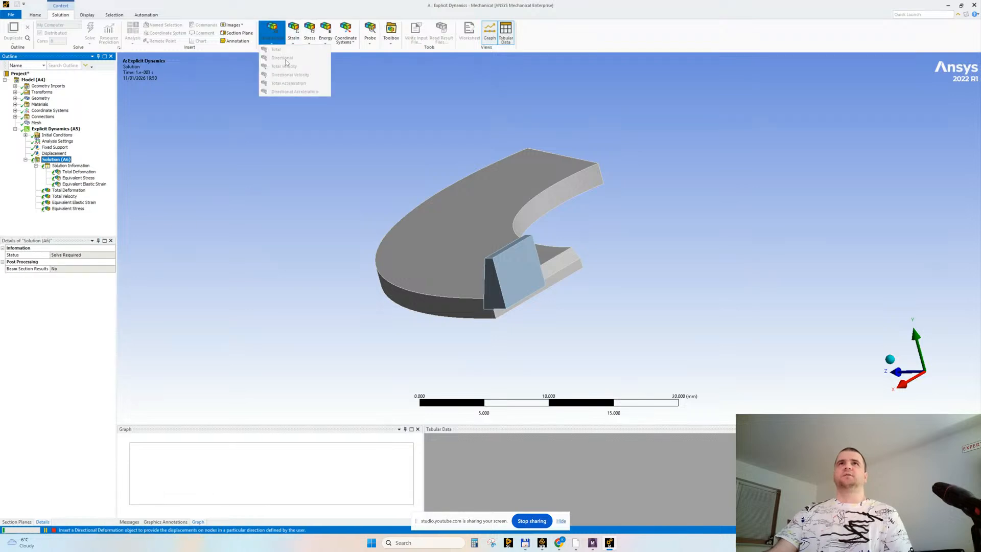
{"action": "left_click", "coordinate": [567, 31]}
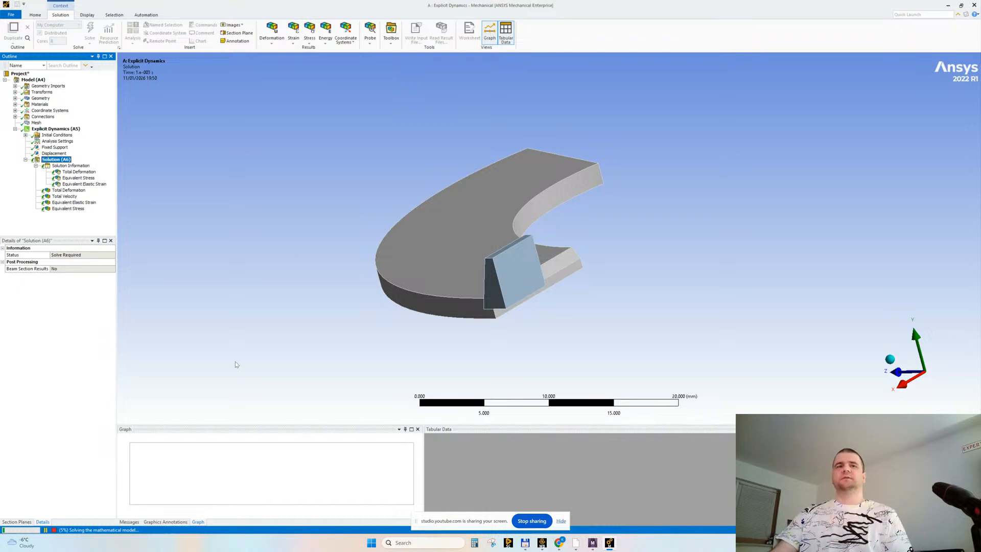
{"action": "left_click", "coordinate": [71, 166]}
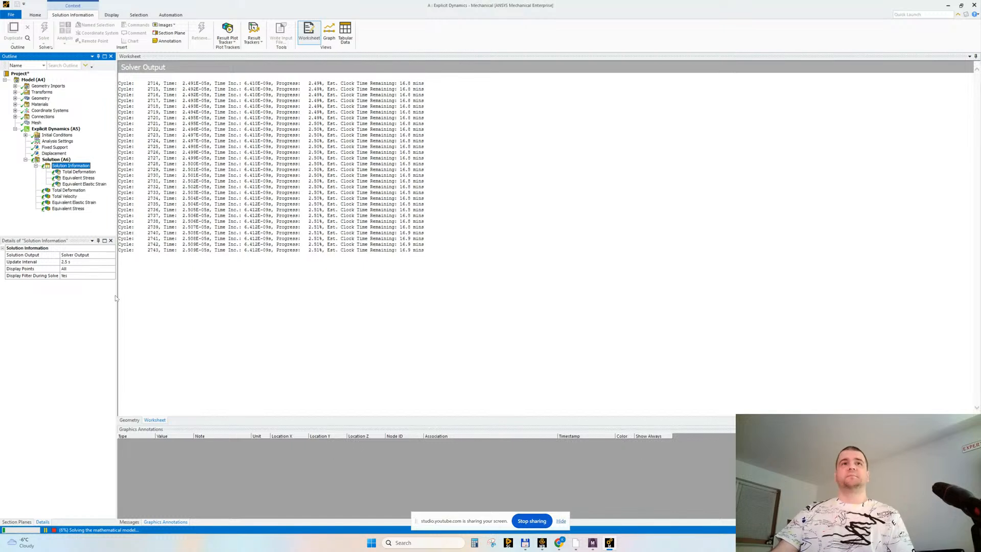
{"action": "left_click_drag", "start_coordinate": [117, 301], "coordinate": [112, 299]}
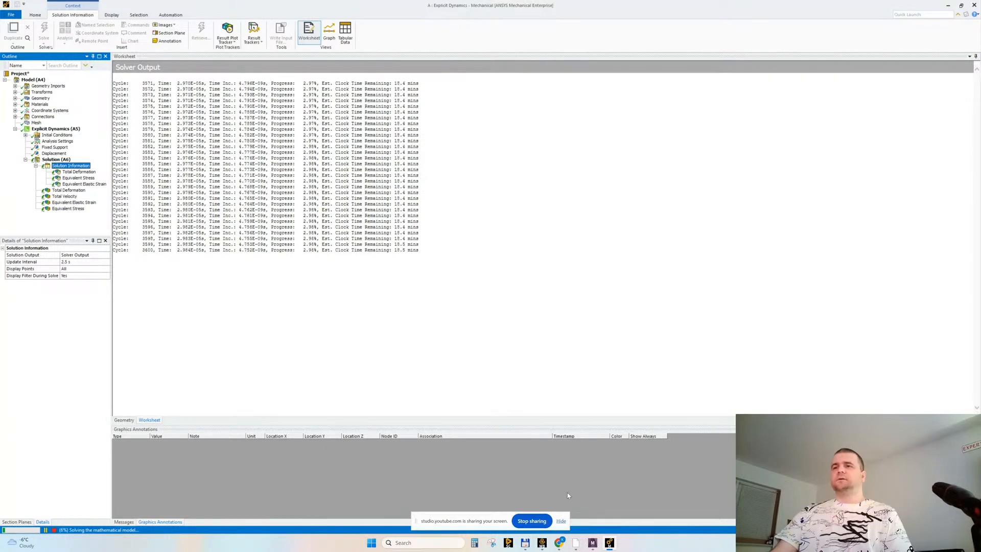
Step: Switch to the browser, open YouTube in a new tab and search for "ansys machining"
{"action": "mouse_move", "coordinate": [559, 542]}
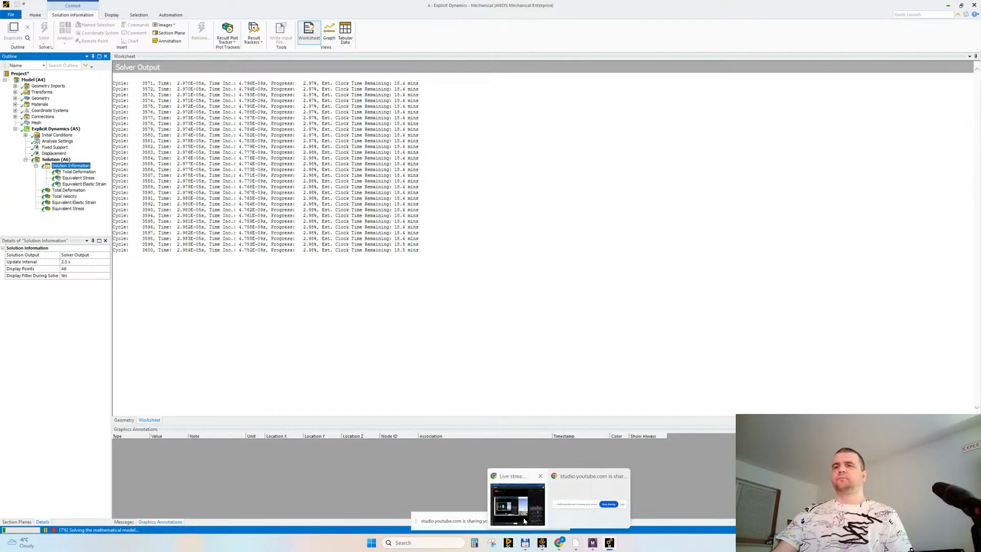
{"action": "left_click", "coordinate": [515, 506]}
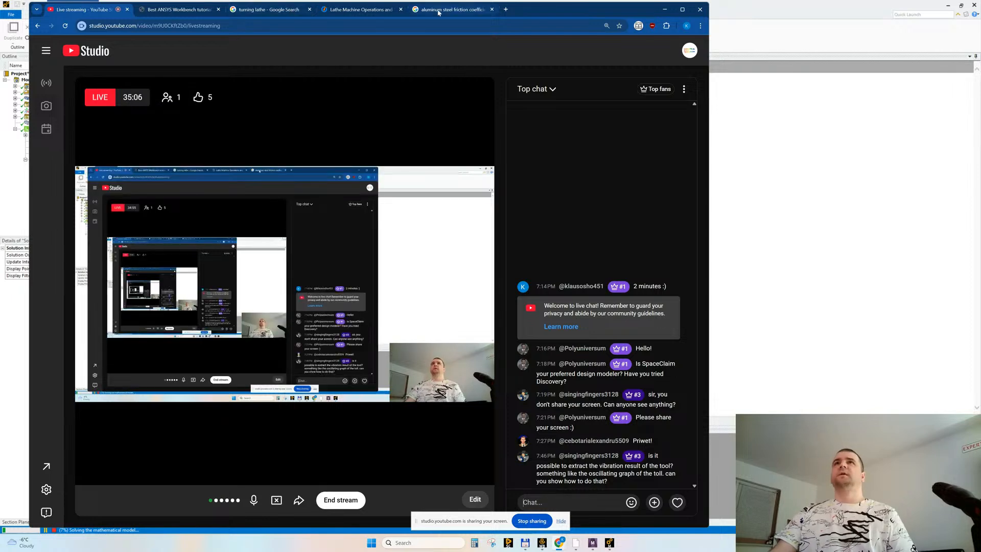
{"action": "left_click", "coordinate": [252, 10]}
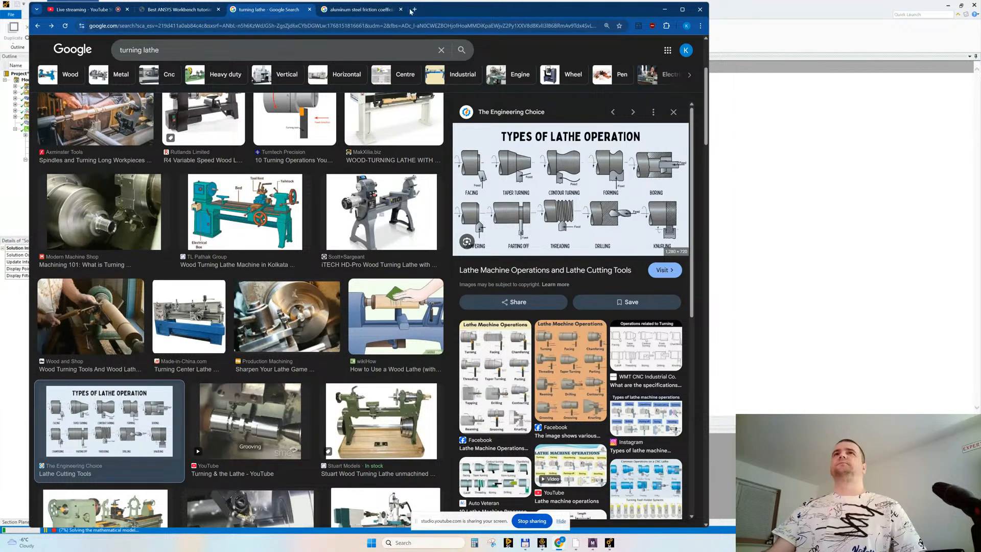
{"action": "key", "text": "ctrl+t"}
{"action": "type", "text": "yout"}
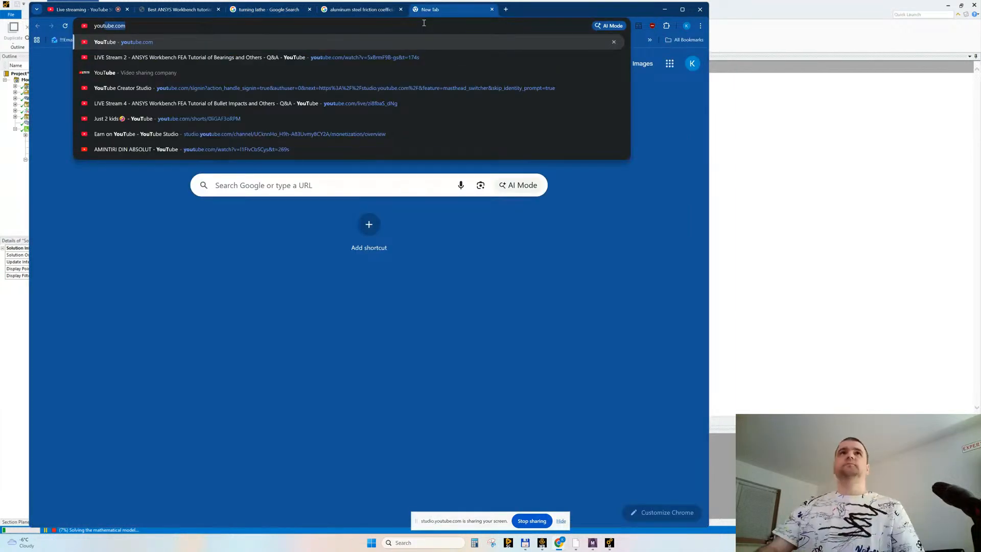
{"action": "key", "text": "Return"}
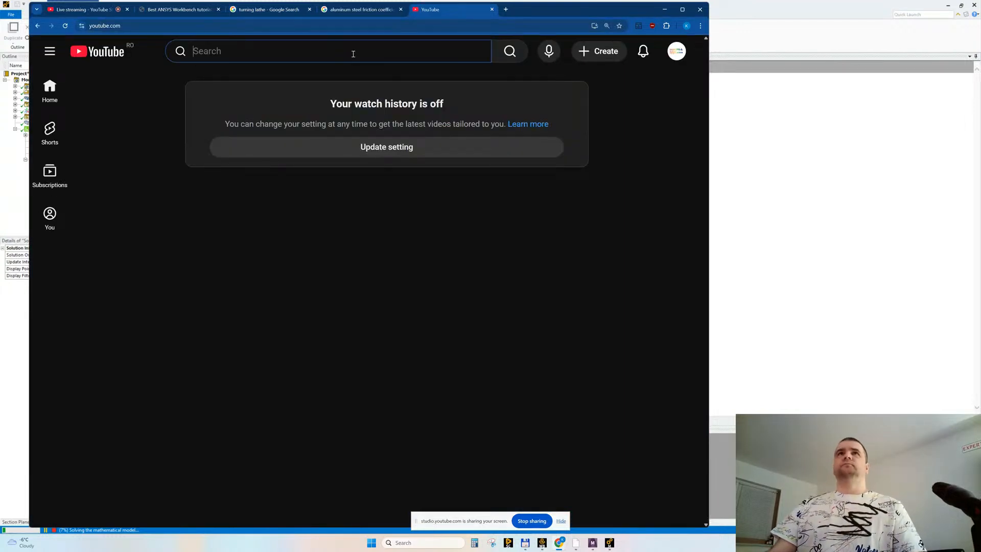
{"action": "type", "text": "ansys"}
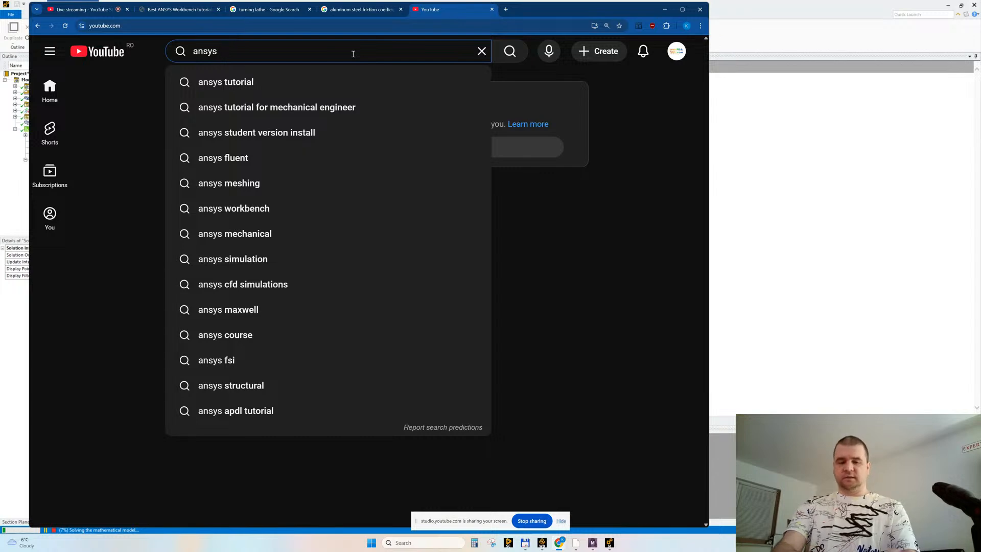
{"action": "type", "text": " machining"}
{"action": "key", "text": "Return"}
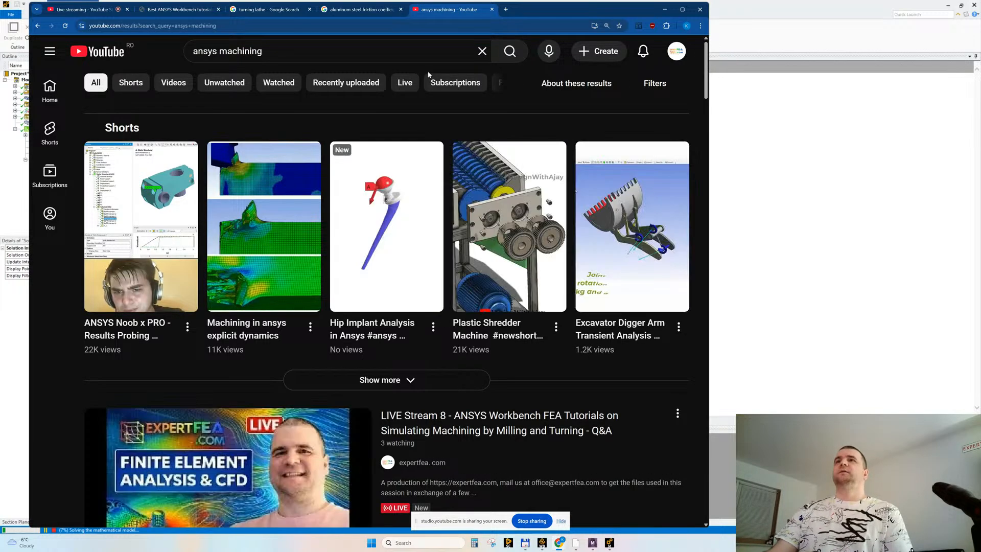
Step: Minimize the Ansys windows behind the browser and maximize the browser window
{"action": "left_click", "coordinate": [948, 7]}
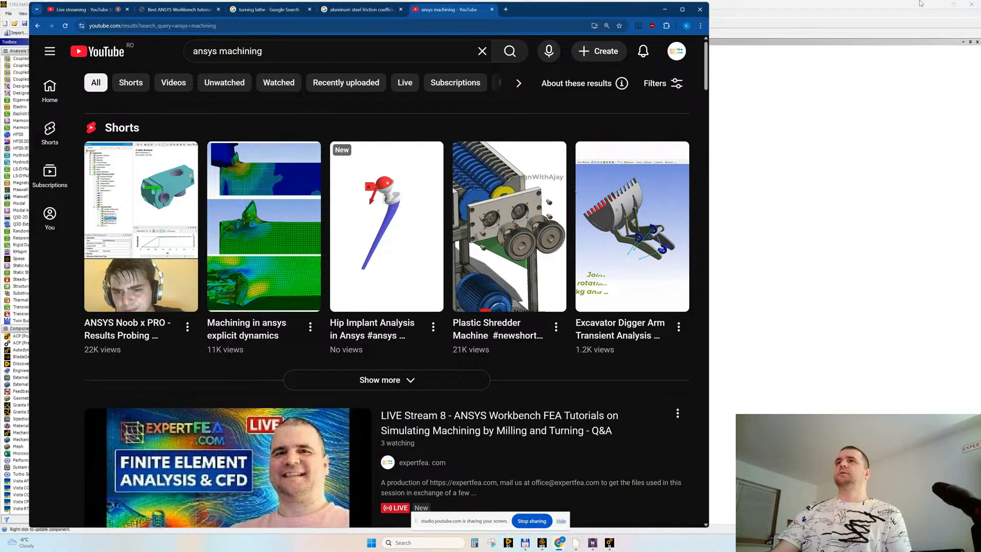
{"action": "left_click", "coordinate": [936, 5]}
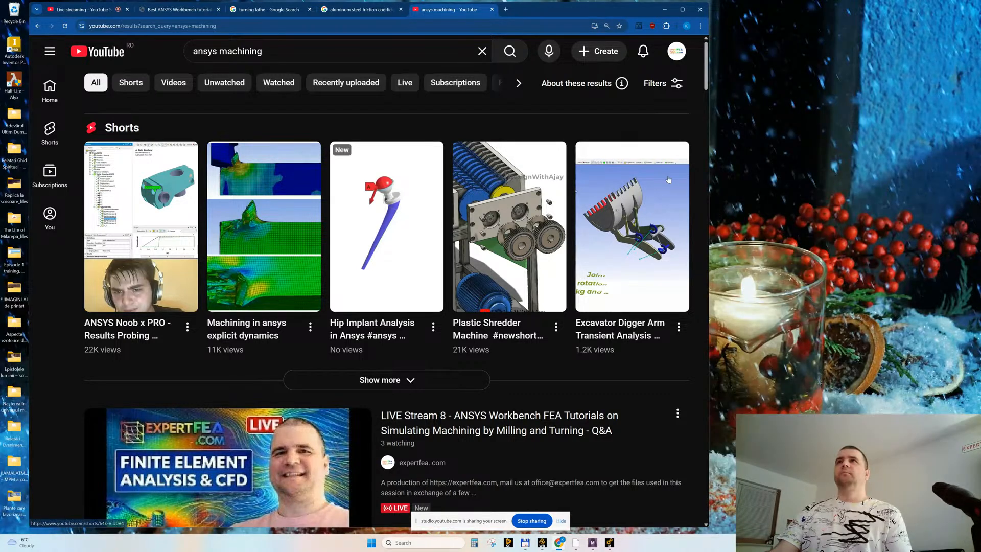
{"action": "left_click", "coordinate": [682, 10]}
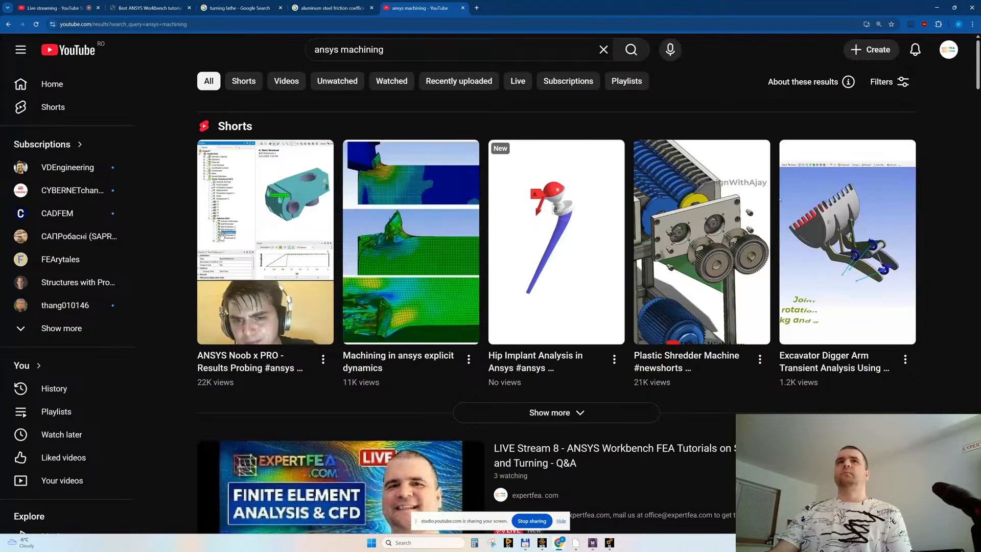
Step: Look through the search results and open the Ansys Workbench circumferential turning beginner tutorial in a background tab
{"action": "mouse_move", "coordinate": [517, 229]}
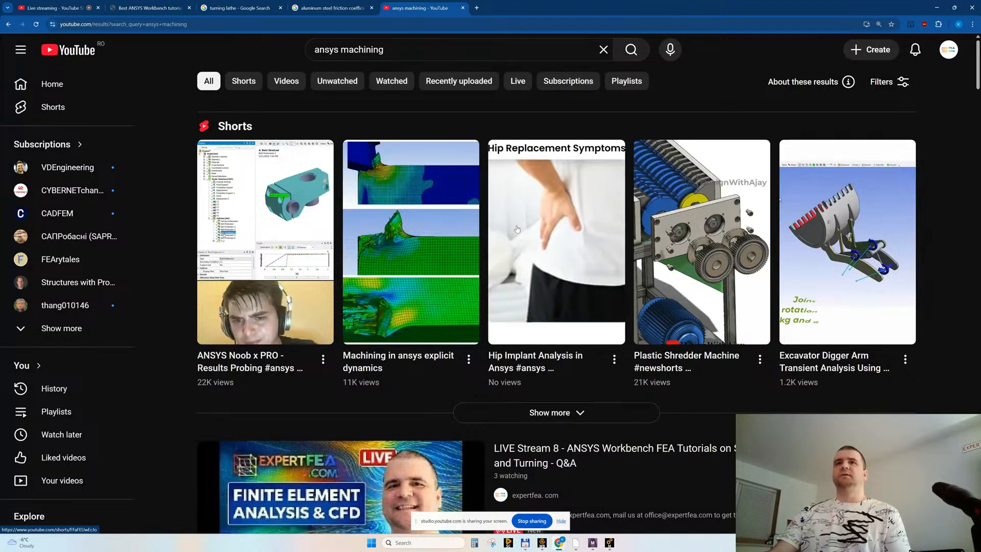
{"action": "mouse_move", "coordinate": [379, 251]}
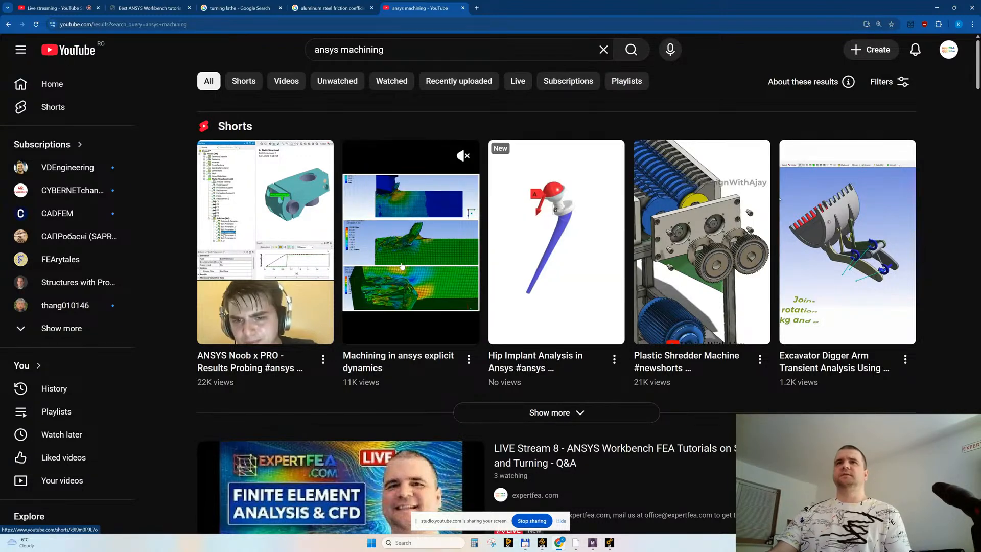
{"action": "scroll", "coordinate": [402, 265], "scroll_direction": "down", "scroll_amount": 3}
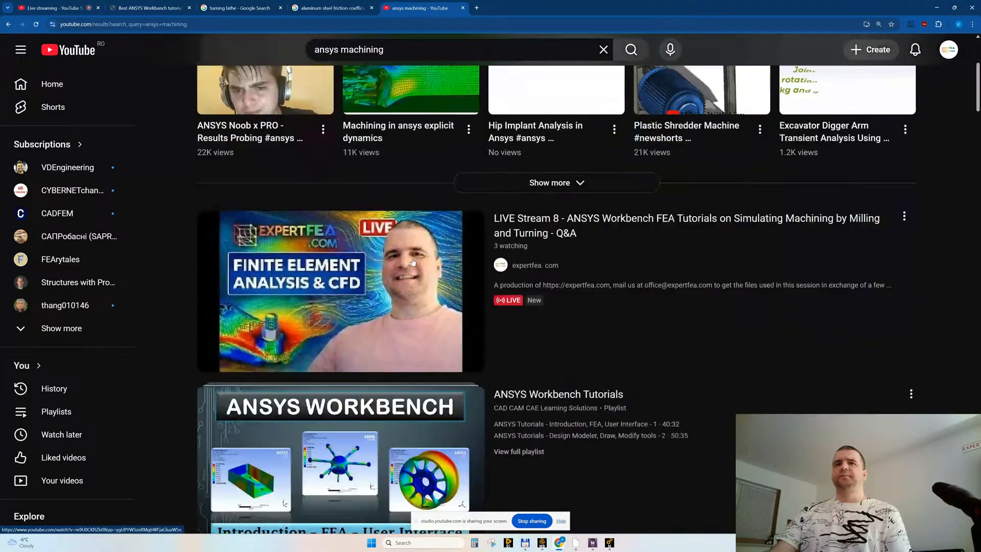
{"action": "scroll", "coordinate": [412, 262], "scroll_direction": "down", "scroll_amount": 3}
{"action": "scroll", "coordinate": [642, 260], "scroll_direction": "down", "scroll_amount": 5}
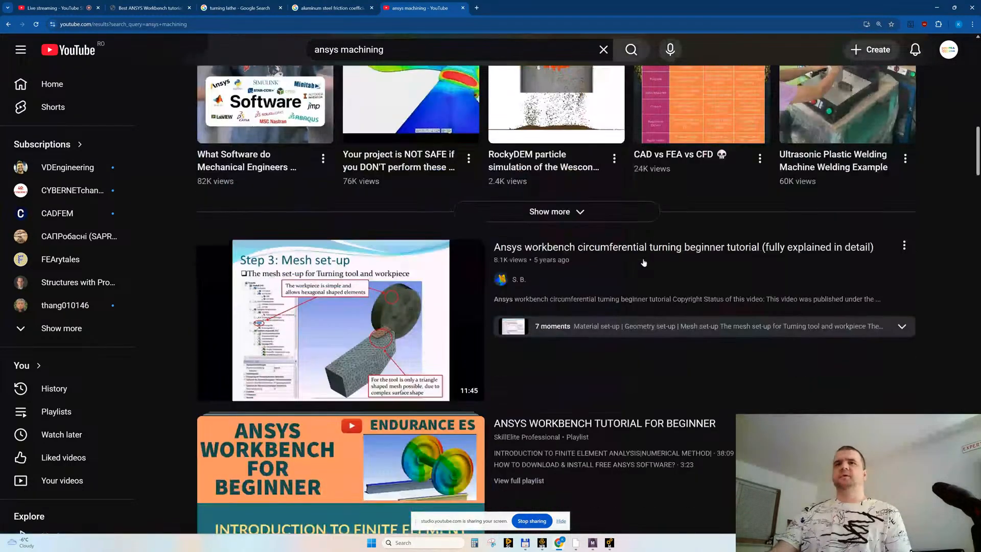
{"action": "scroll", "coordinate": [644, 262], "scroll_direction": "down", "scroll_amount": 1}
{"action": "middle_click", "coordinate": [660, 310]}
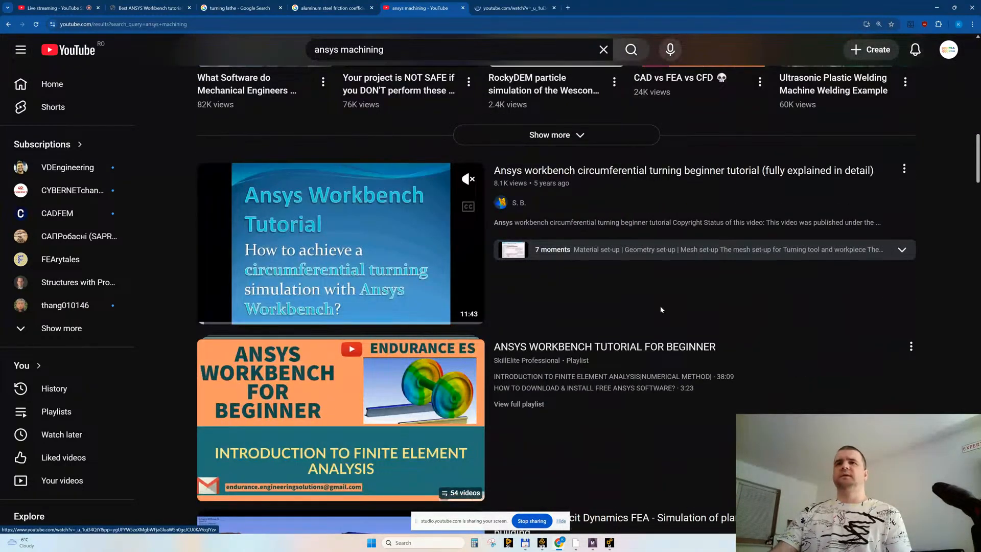
Step: Examine the remaining search results for milling, turning and drilling simulations, including the Ansys Workbench machining tutorials playlist preview
{"action": "scroll", "coordinate": [659, 337], "scroll_direction": "down", "scroll_amount": 7}
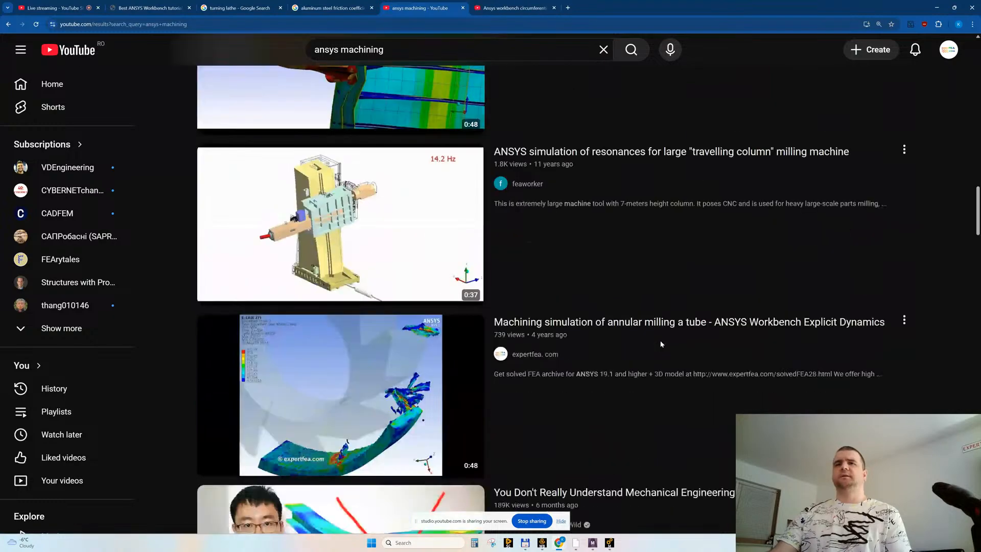
{"action": "scroll", "coordinate": [661, 344], "scroll_direction": "down", "scroll_amount": 2}
{"action": "scroll", "coordinate": [661, 344], "scroll_direction": "down", "scroll_amount": 3}
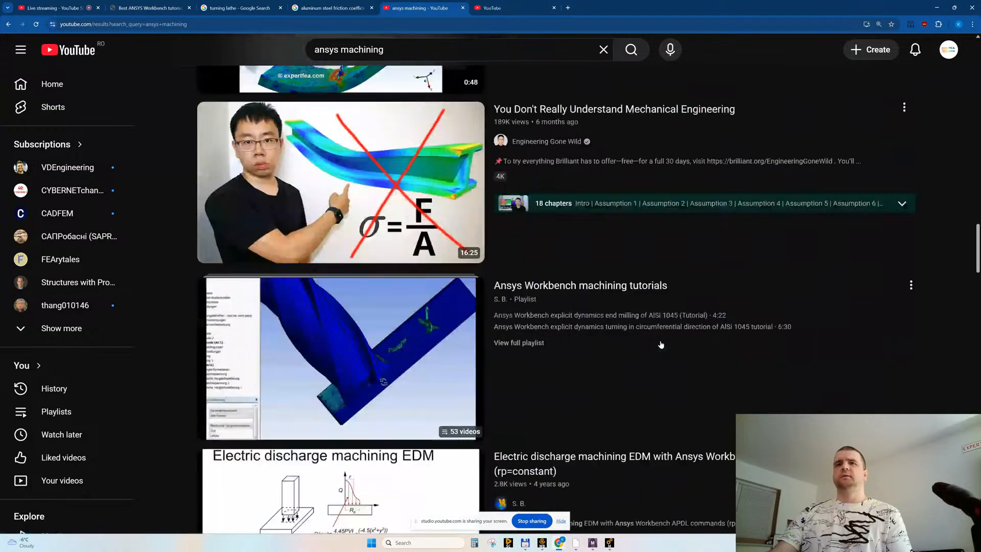
{"action": "scroll", "coordinate": [661, 344], "scroll_direction": "down", "scroll_amount": 2}
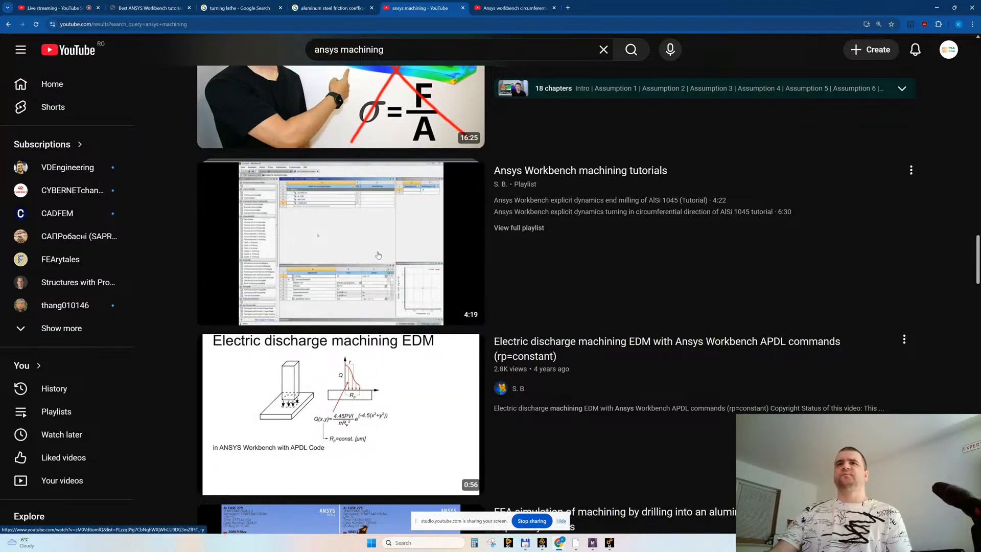
{"action": "scroll", "coordinate": [378, 255], "scroll_direction": "down", "scroll_amount": 1}
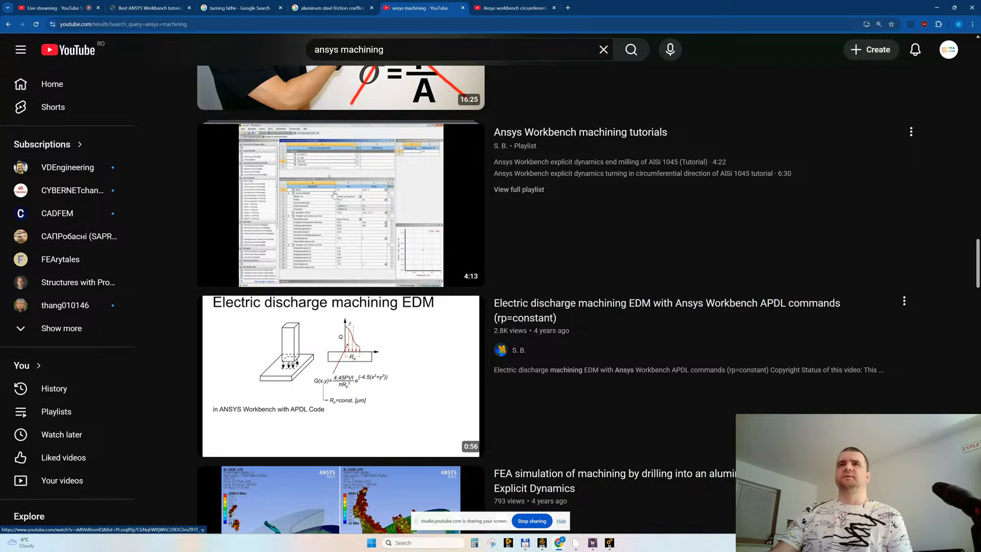
{"action": "scroll", "coordinate": [334, 194], "scroll_direction": "down", "scroll_amount": 1}
{"action": "scroll", "coordinate": [337, 189], "scroll_direction": "down", "scroll_amount": 2}
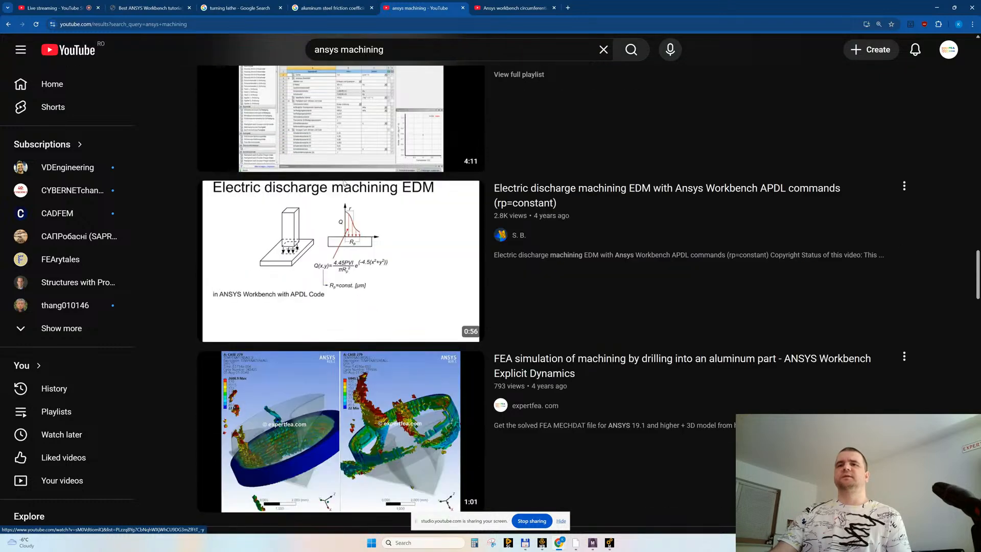
{"action": "scroll", "coordinate": [344, 183], "scroll_direction": "down", "scroll_amount": 2}
{"action": "scroll", "coordinate": [299, 169], "scroll_direction": "up", "scroll_amount": 5}
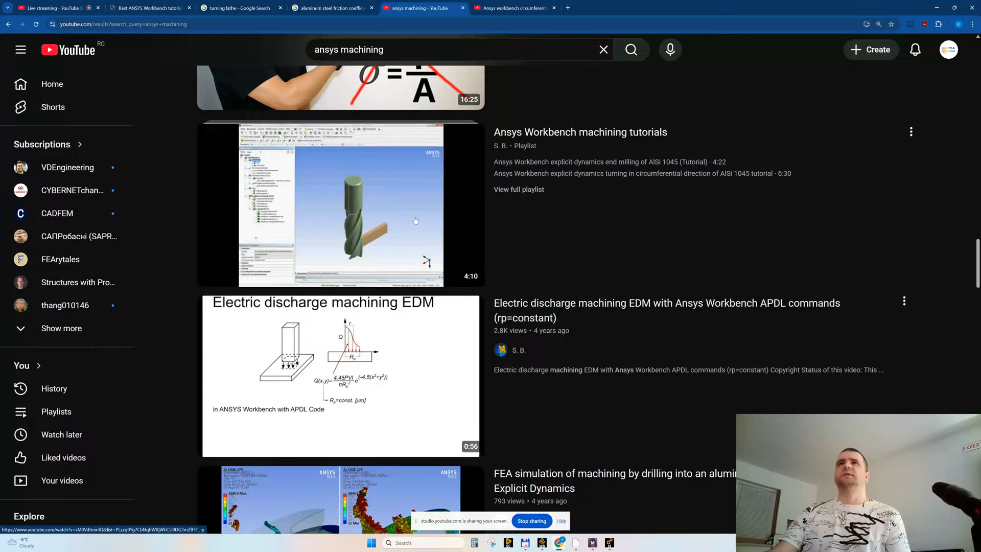
Step: Show the circumferential turning tutorial in theater mode with annotations turned off and the sound muted
{"action": "left_click", "coordinate": [504, 8]}
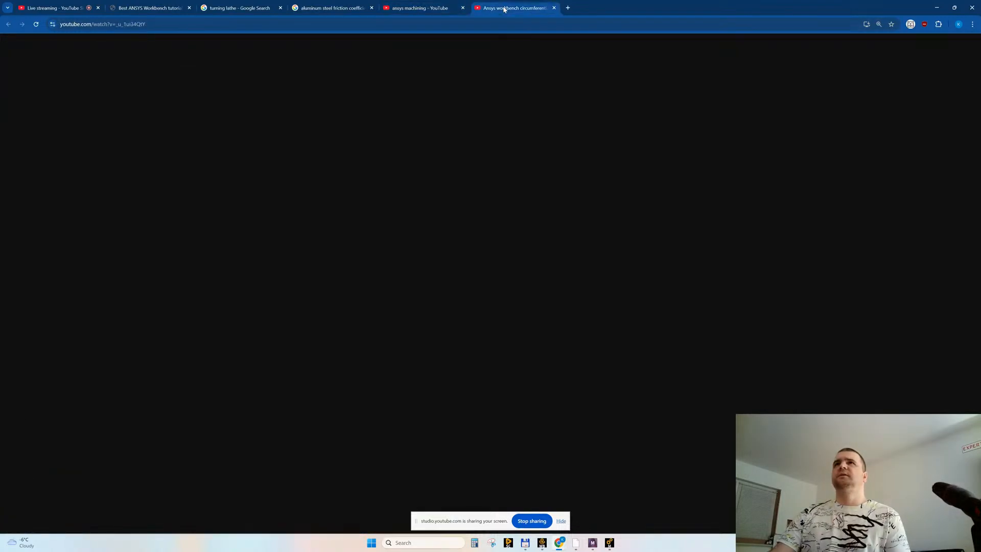
{"action": "left_click", "coordinate": [647, 459]}
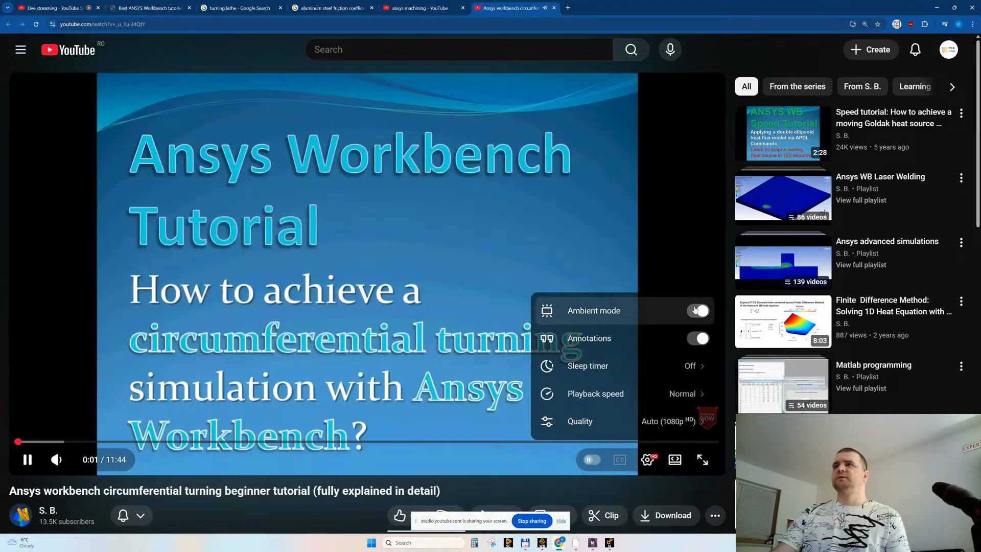
{"action": "left_click", "coordinate": [696, 338]}
{"action": "left_click", "coordinate": [469, 393]}
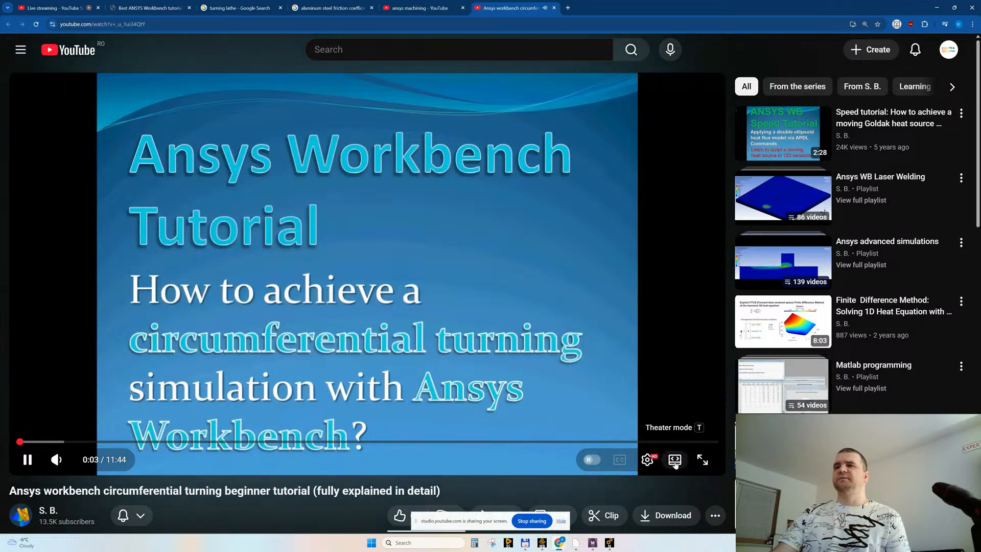
{"action": "key", "text": "t"}
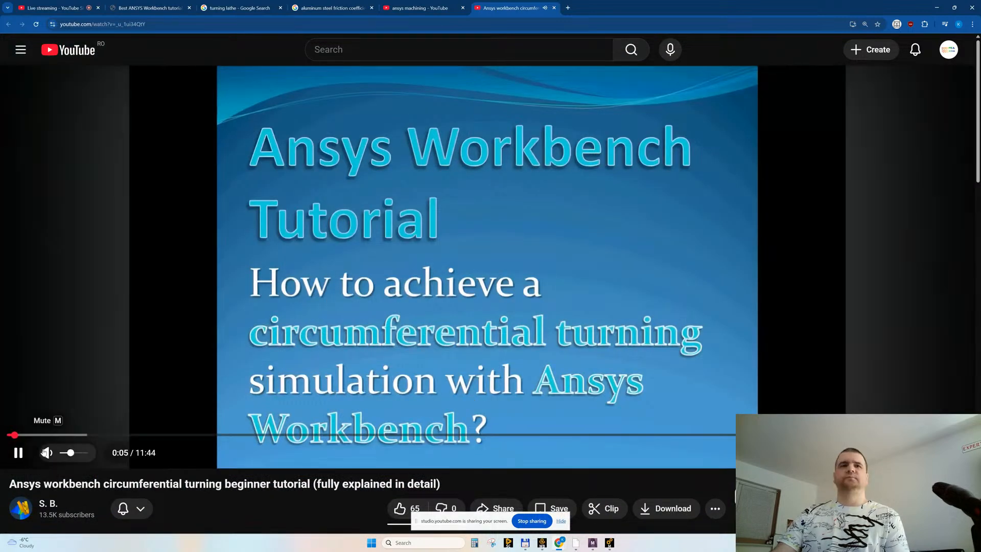
{"action": "left_click", "coordinate": [47, 453]}
Step: Skip through the tutorial video to its tool material set-up at about 0:52 and its analysis settings at about 6:12
{"action": "left_click", "coordinate": [78, 435]}
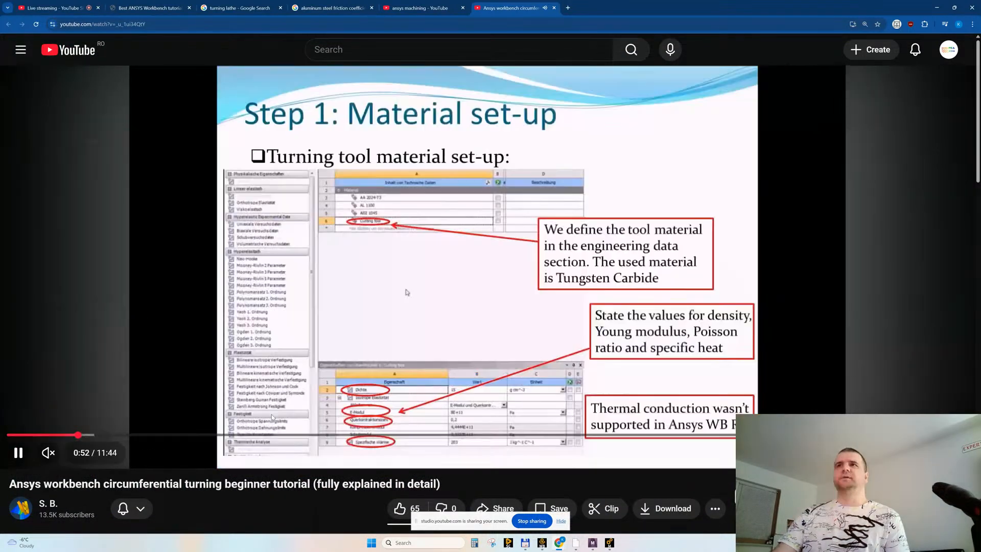
{"action": "left_click", "coordinate": [343, 320]}
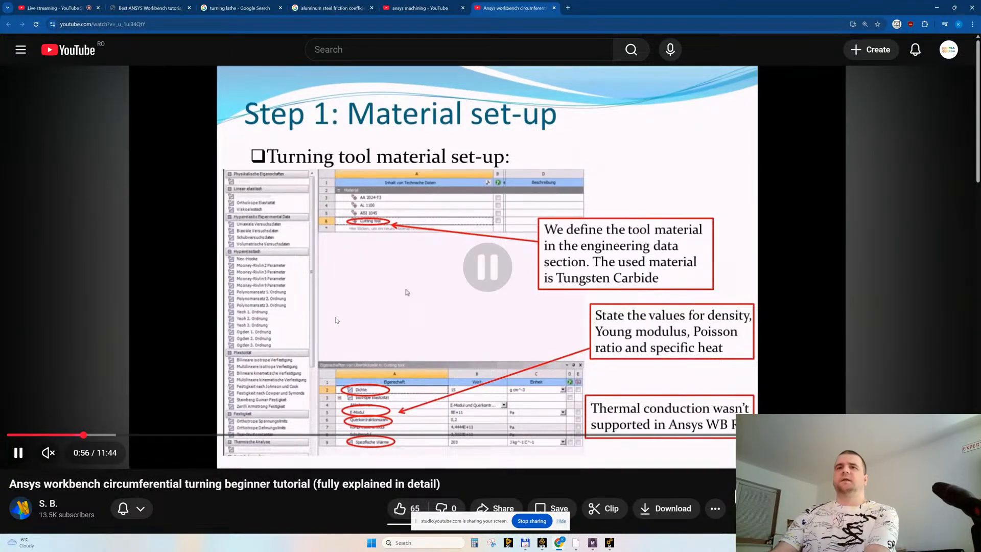
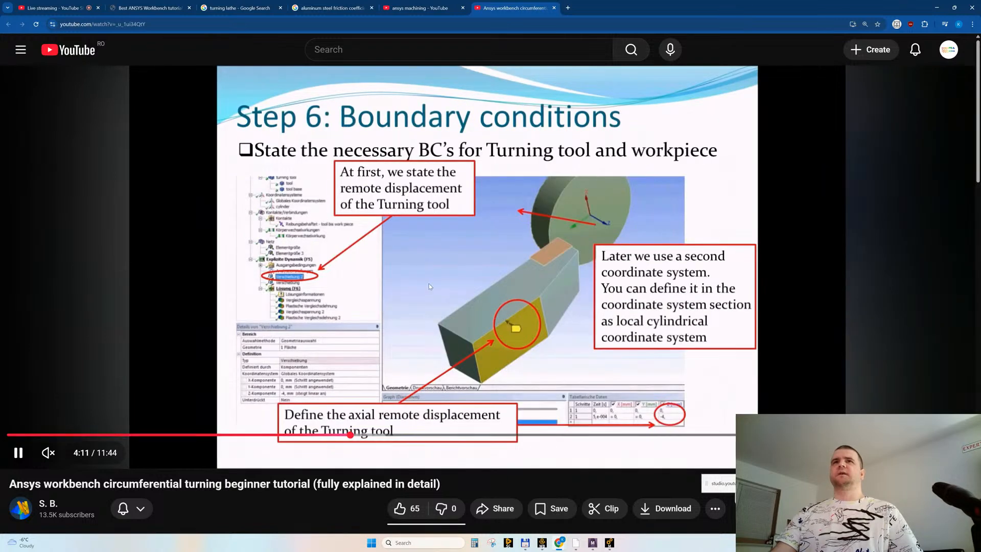
{"action": "left_click", "coordinate": [515, 434]}
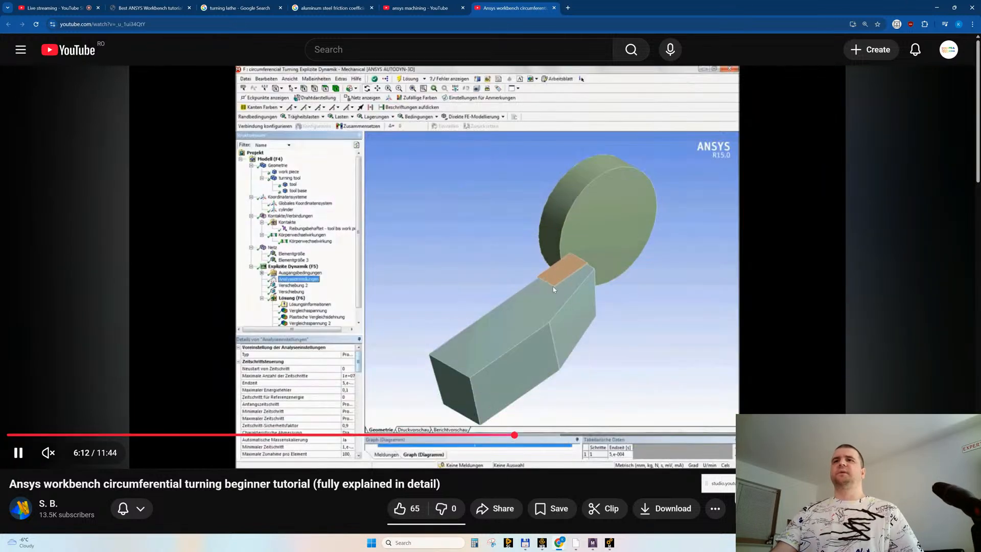
Step: Skip through the turning tutorial past its displacement set-up at about 6:37, review its equivalent stress results, and close its tab
{"action": "left_click", "coordinate": [498, 351]}
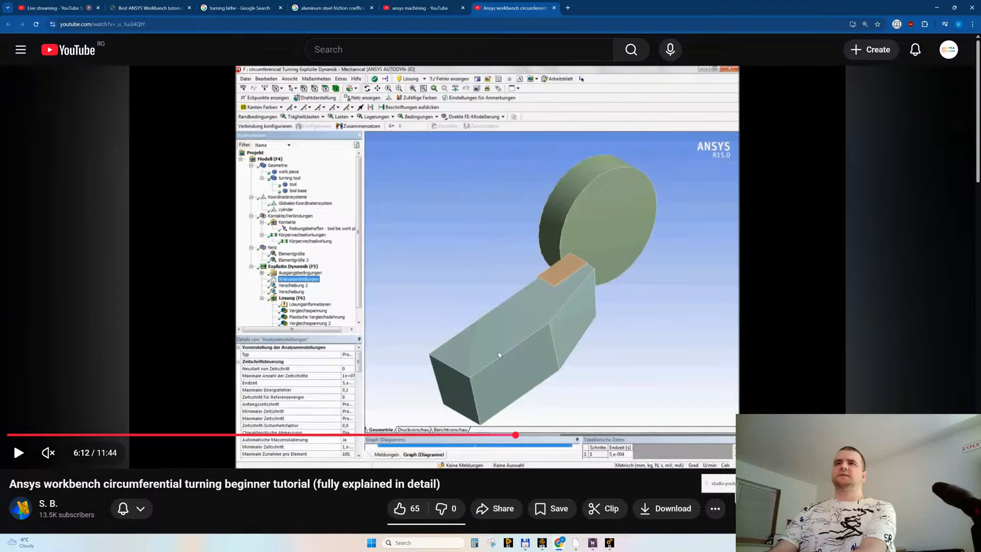
{"action": "key", "text": "Right"}
{"action": "key", "text": "Right"}
{"action": "key", "text": "Right"}
{"action": "key", "text": "Right"}
{"action": "key", "text": "Right"}
{"action": "key", "text": "Right"}
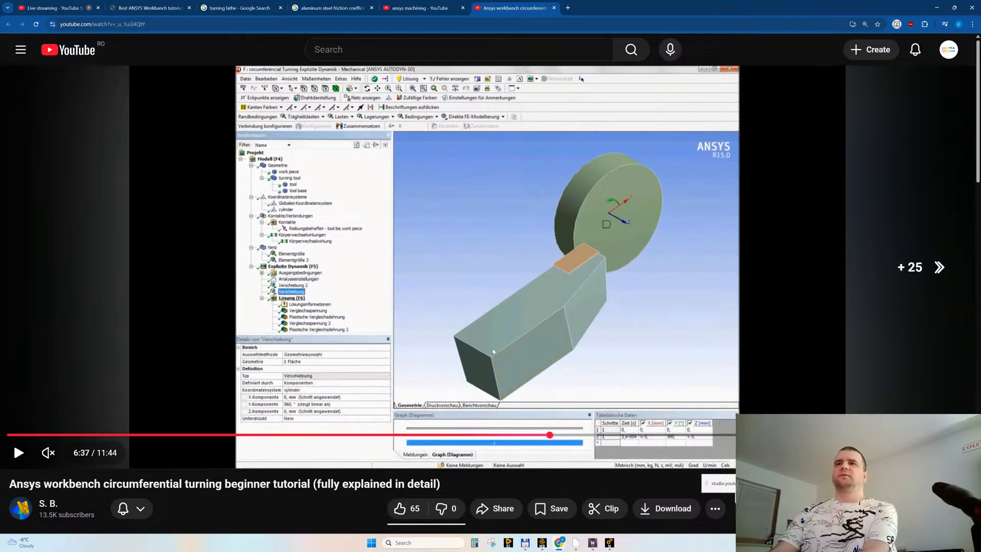
{"action": "key", "text": "Right"}
{"action": "key", "text": "Right"}
{"action": "key", "text": "Left"}
{"action": "left_click", "coordinate": [492, 345]}
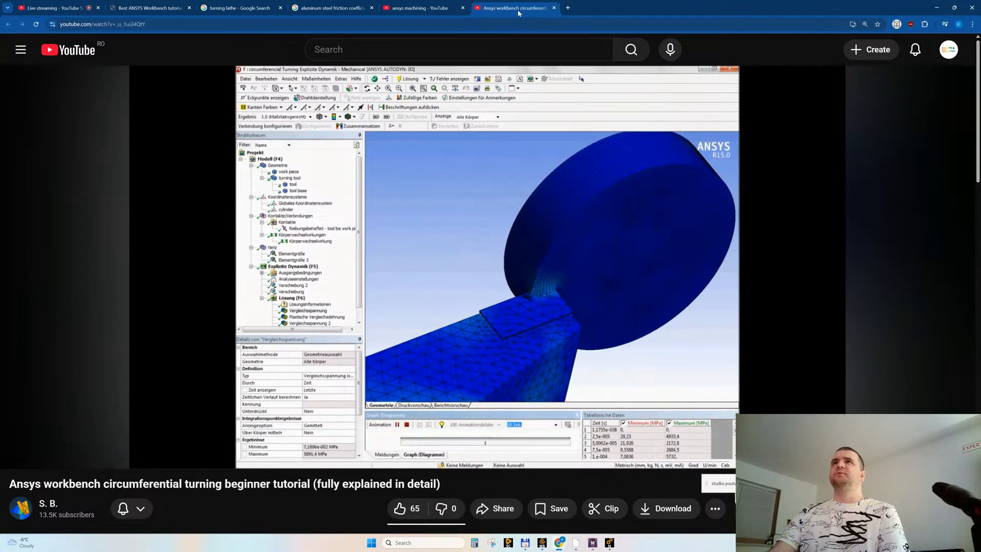
{"action": "left_click", "coordinate": [554, 8]}
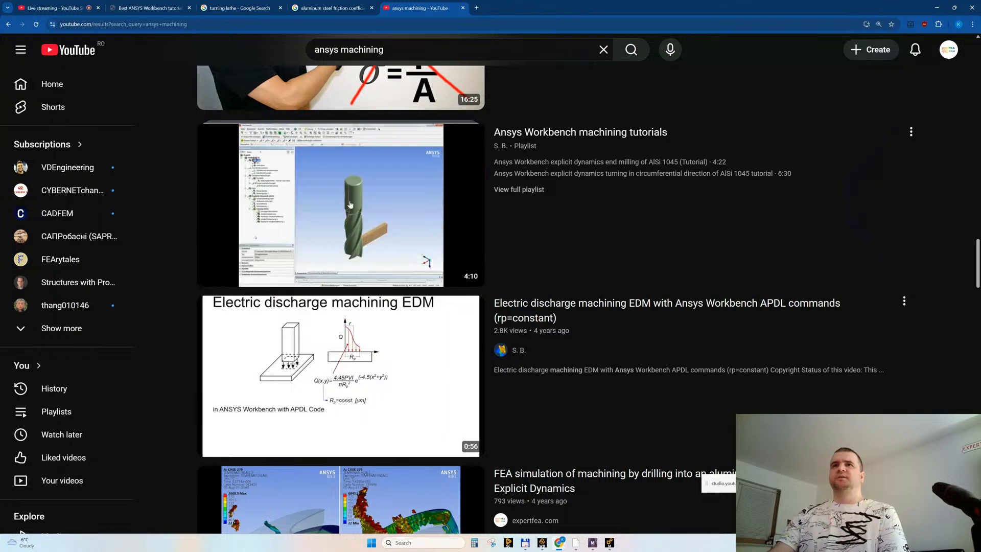
Step: Look through further machining search results and check the planar machining simulation video in a separate tab before closing it
{"action": "scroll", "coordinate": [751, 352], "scroll_direction": "down", "scroll_amount": 8}
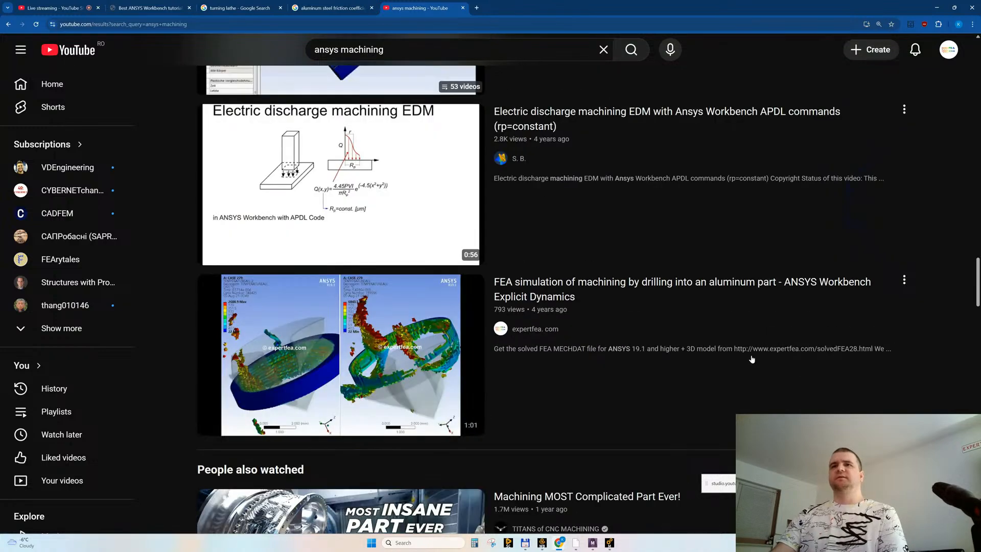
{"action": "scroll", "coordinate": [707, 360], "scroll_direction": "down", "scroll_amount": 10}
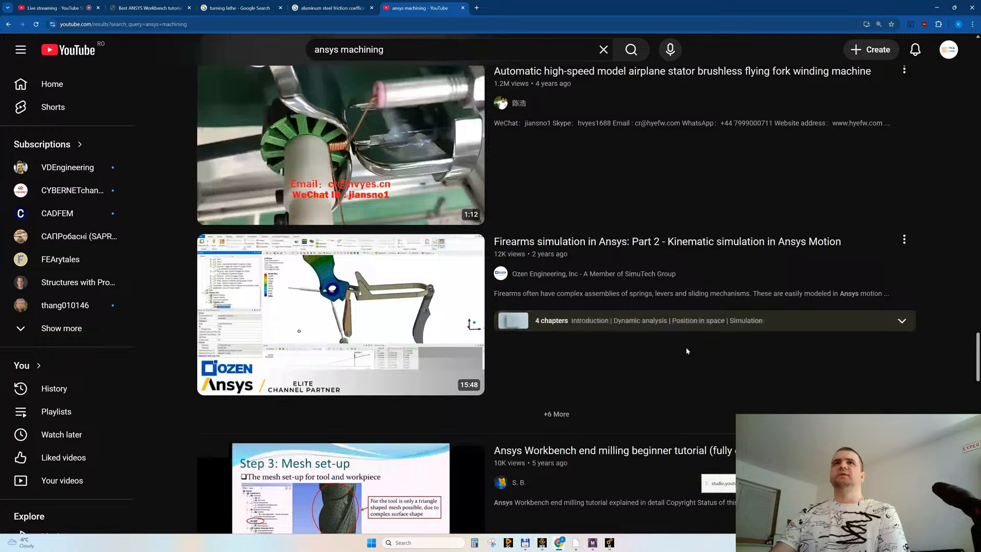
{"action": "scroll", "coordinate": [428, 287], "scroll_direction": "down", "scroll_amount": 3}
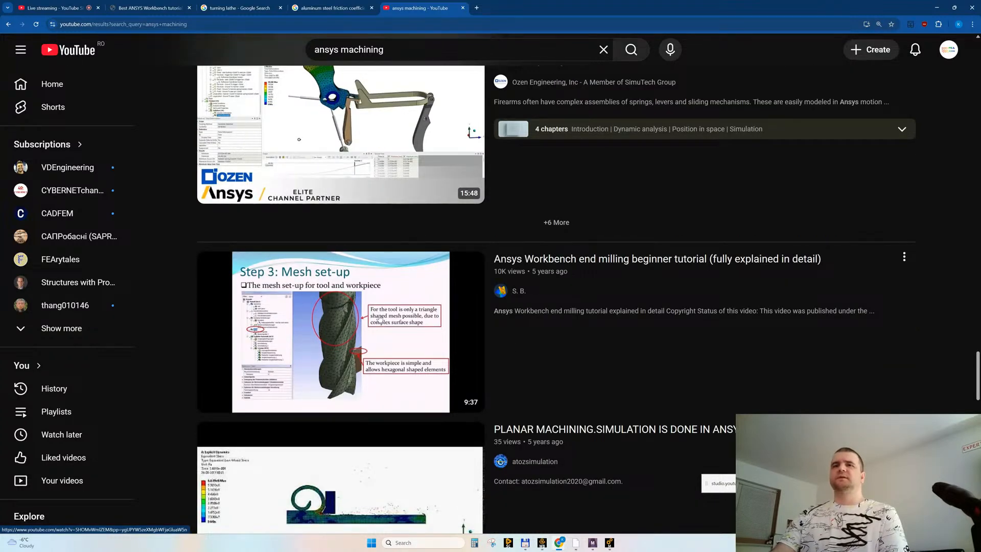
{"action": "scroll", "coordinate": [380, 319], "scroll_direction": "down", "scroll_amount": 2}
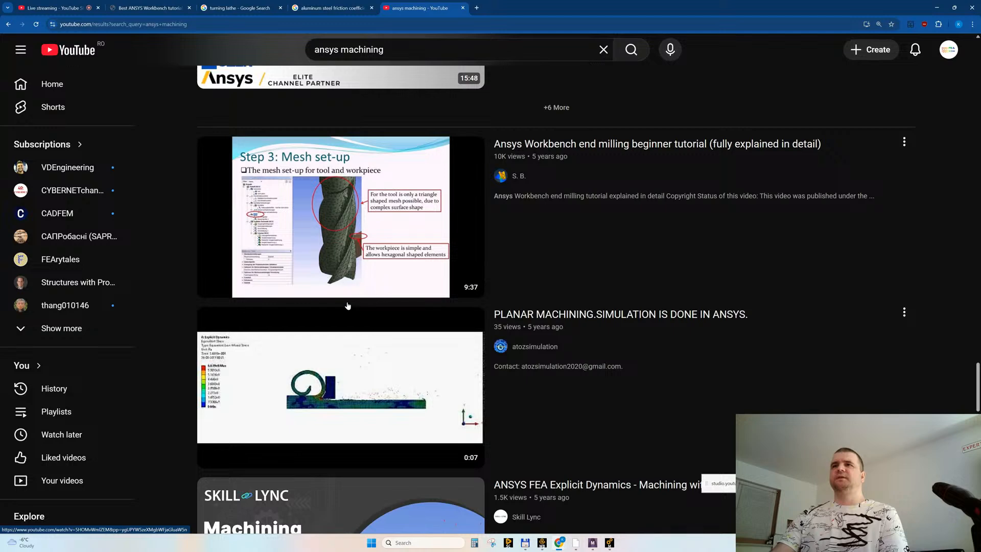
{"action": "scroll", "coordinate": [347, 305], "scroll_direction": "down", "scroll_amount": 1}
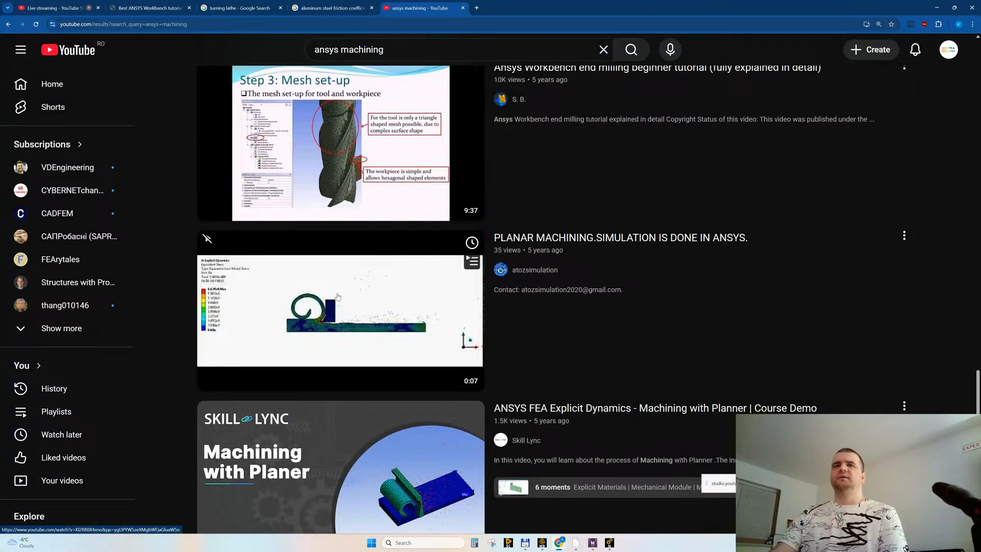
{"action": "scroll", "coordinate": [337, 296], "scroll_direction": "down", "scroll_amount": 1}
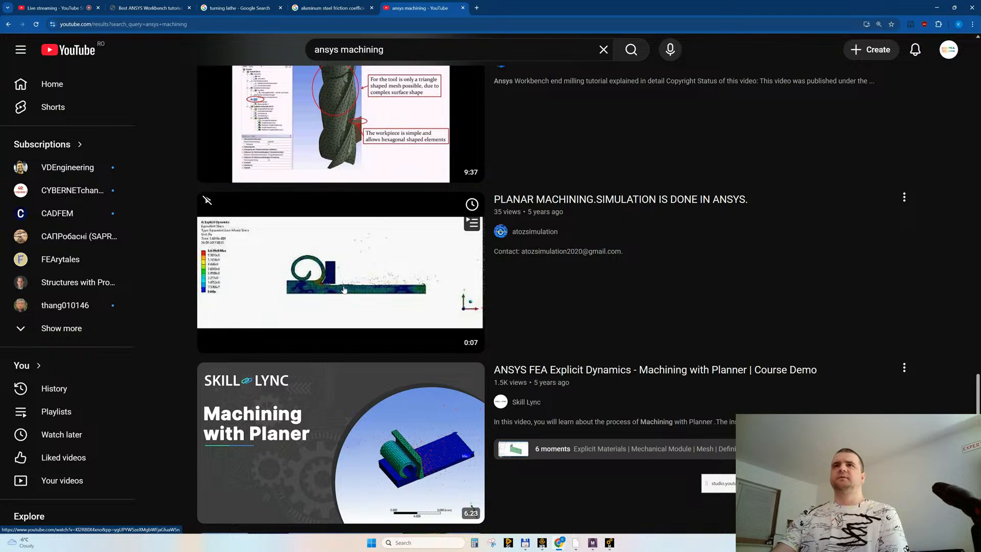
{"action": "key", "text": "ctrl+Tab"}
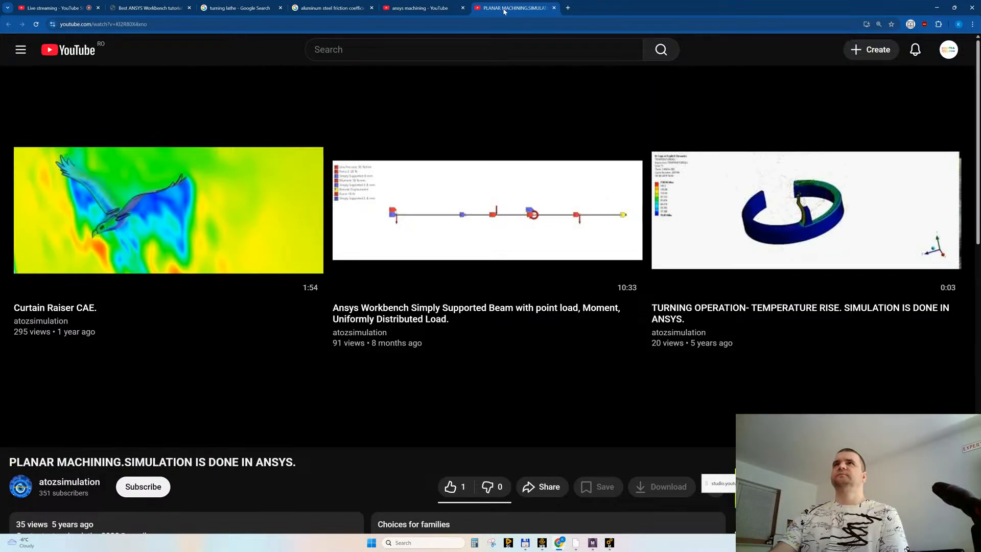
{"action": "middle_click", "coordinate": [503, 11]}
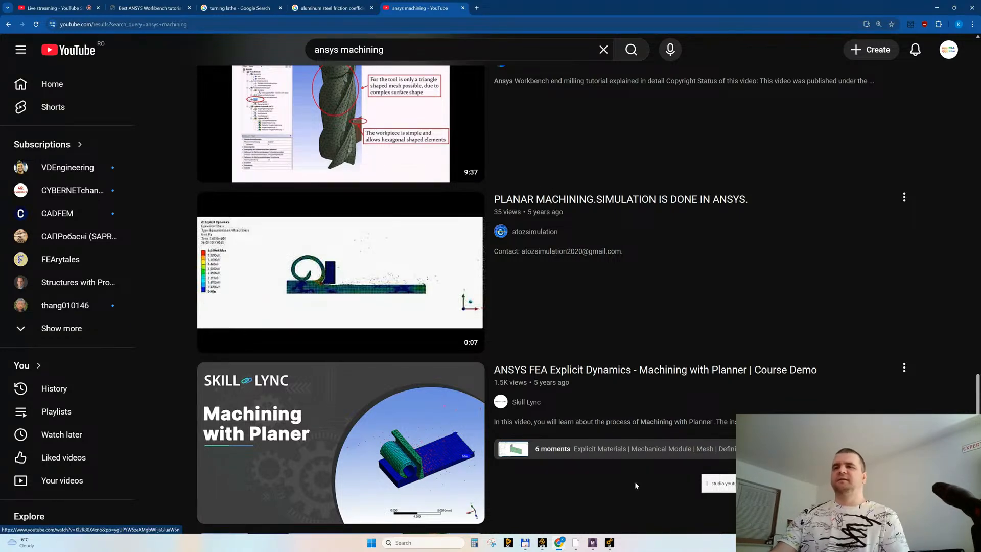
Step: Switch back to Ansys Mechanical and display the Total Deformation tracker under Solution Information
{"action": "left_click", "coordinate": [605, 510]}
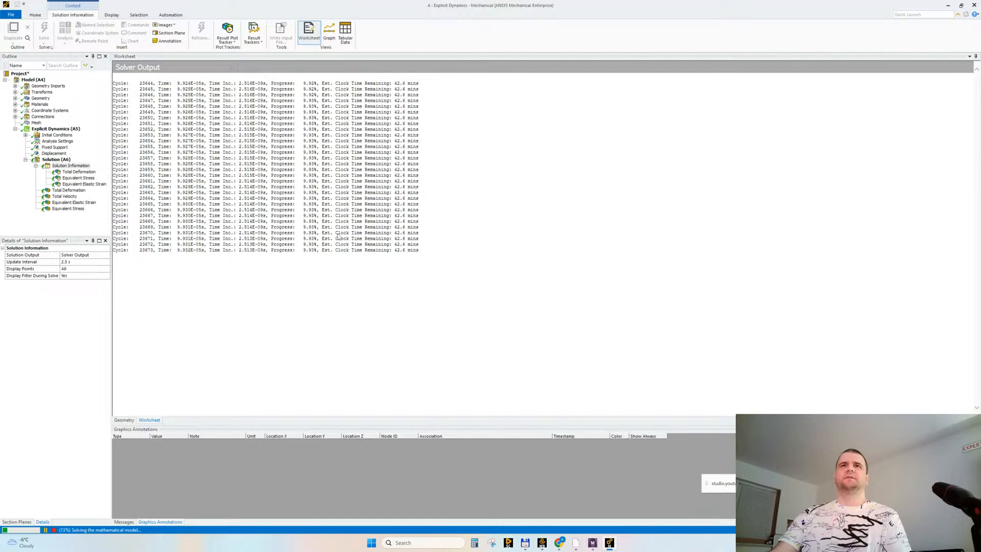
{"action": "left_click", "coordinate": [76, 172]}
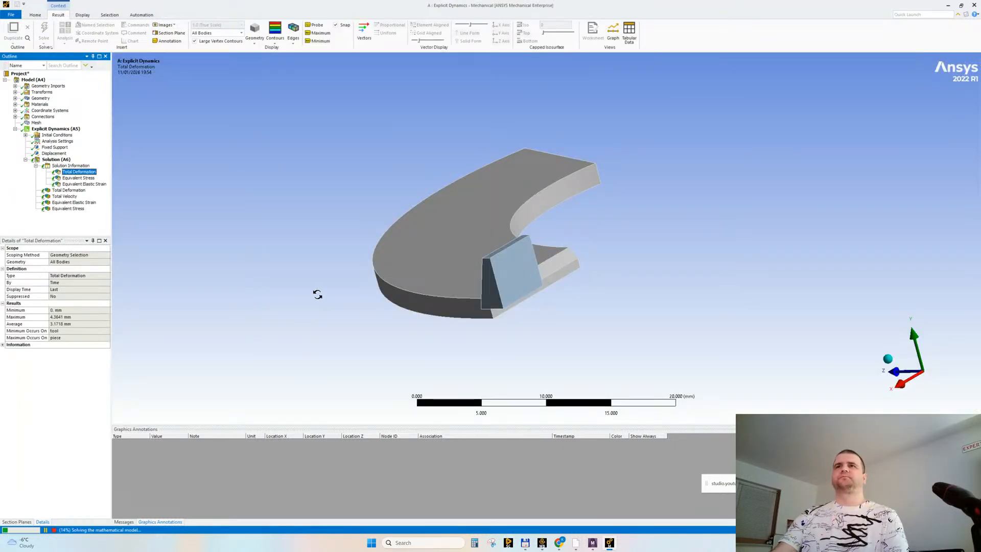
Step: Examine the tracked total deformation result around the tool, with the mesh lines hidden on the bodies
{"action": "mouse_move", "coordinate": [340, 302]}
{"action": "left_mouse_down"}
{"action": "mouse_move", "coordinate": [422, 293]}
{"action": "mouse_move", "coordinate": [405, 311]}
{"action": "mouse_move", "coordinate": [386, 306]}
{"action": "left_mouse_up"}
{"action": "scroll", "coordinate": [504, 313], "scroll_direction": "up", "scroll_amount": 2}
{"action": "mouse_move", "coordinate": [538, 324]}
{"action": "middle_mouse_down", "text": "ctrl"}
{"action": "mouse_move", "coordinate": [536, 290]}
{"action": "mouse_move", "coordinate": [587, 290]}
{"action": "mouse_move", "coordinate": [572, 293]}
{"action": "middle_mouse_up", "text": "ctrl"}
{"action": "scroll", "coordinate": [576, 295], "scroll_direction": "up", "scroll_amount": 2}
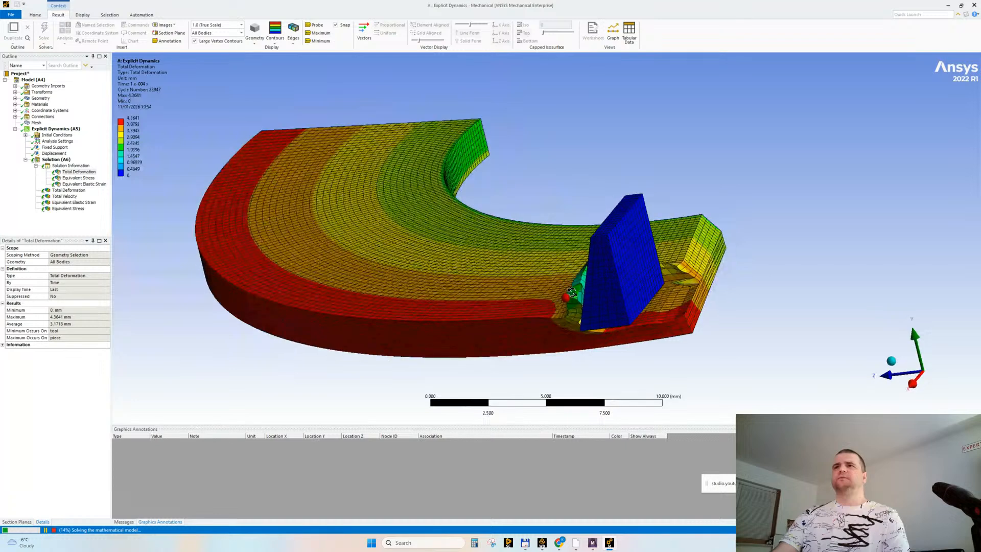
{"action": "left_click", "coordinate": [293, 32]}
{"action": "left_click", "coordinate": [309, 50]}
{"action": "mouse_move", "coordinate": [513, 256]}
{"action": "middle_mouse_down"}
{"action": "mouse_move", "coordinate": [521, 259]}
{"action": "mouse_move", "coordinate": [403, 245]}
{"action": "middle_mouse_up"}
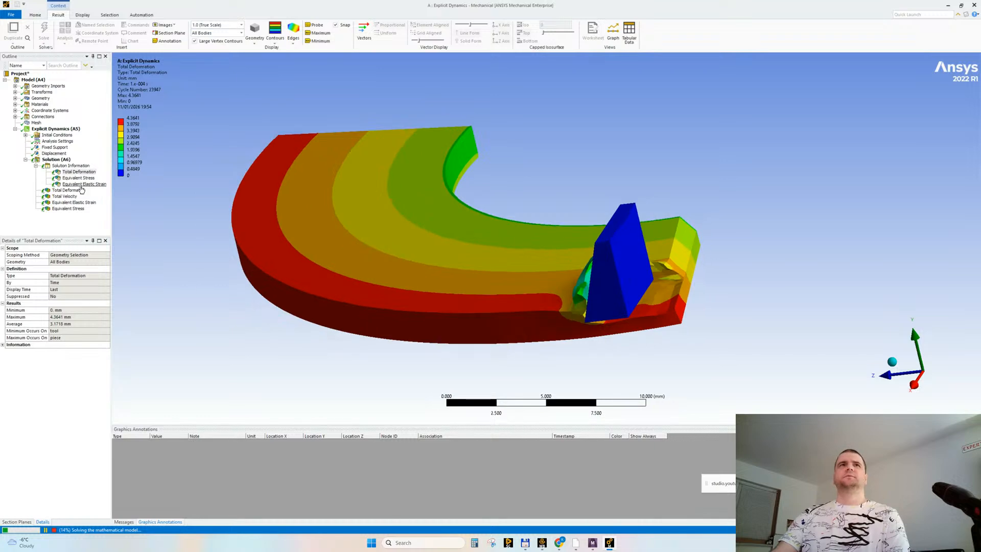
Step: Examine the tracked equivalent stress result and check the solver output
{"action": "left_click", "coordinate": [78, 177]}
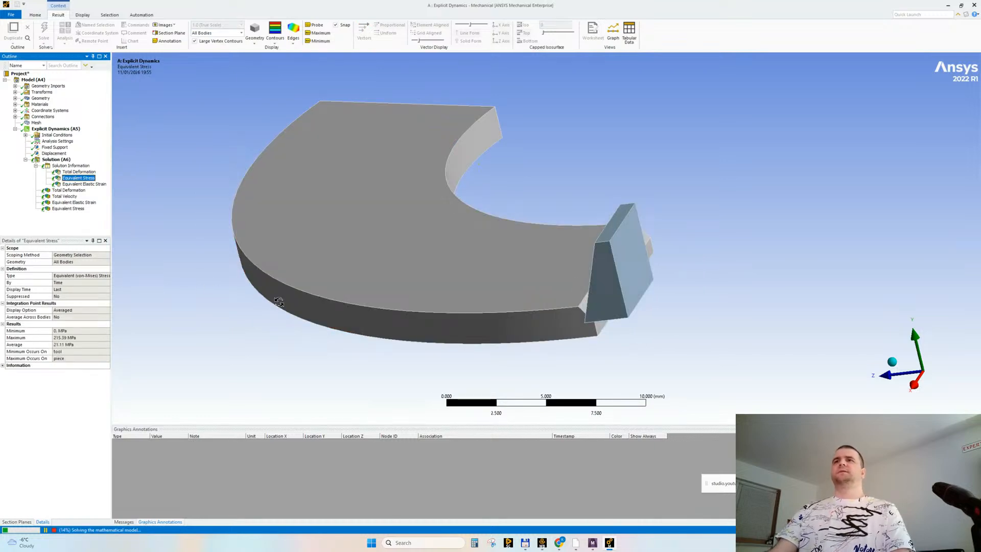
{"action": "mouse_move", "coordinate": [443, 307]}
{"action": "middle_mouse_down"}
{"action": "mouse_move", "coordinate": [480, 324]}
{"action": "mouse_move", "coordinate": [449, 306]}
{"action": "middle_mouse_up"}
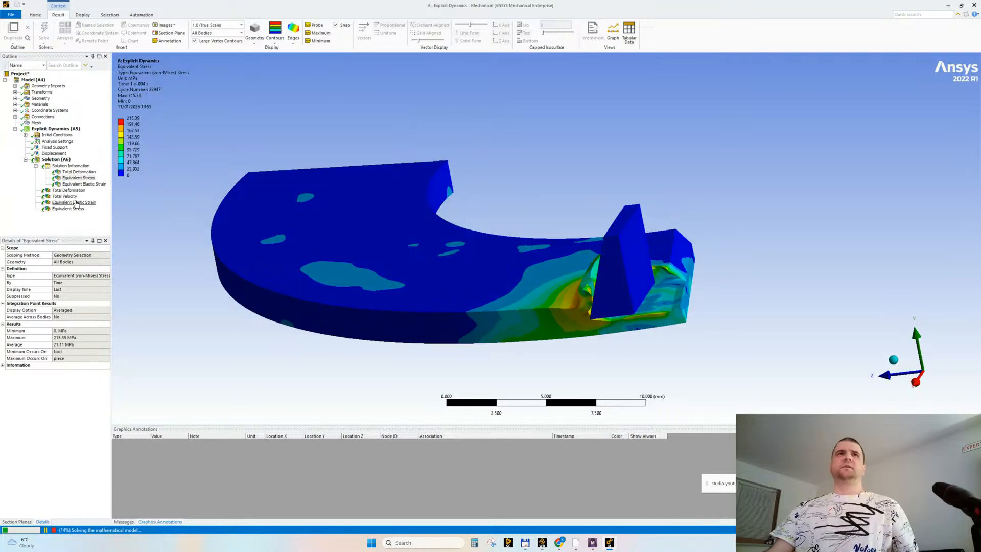
{"action": "left_click", "coordinate": [72, 166]}
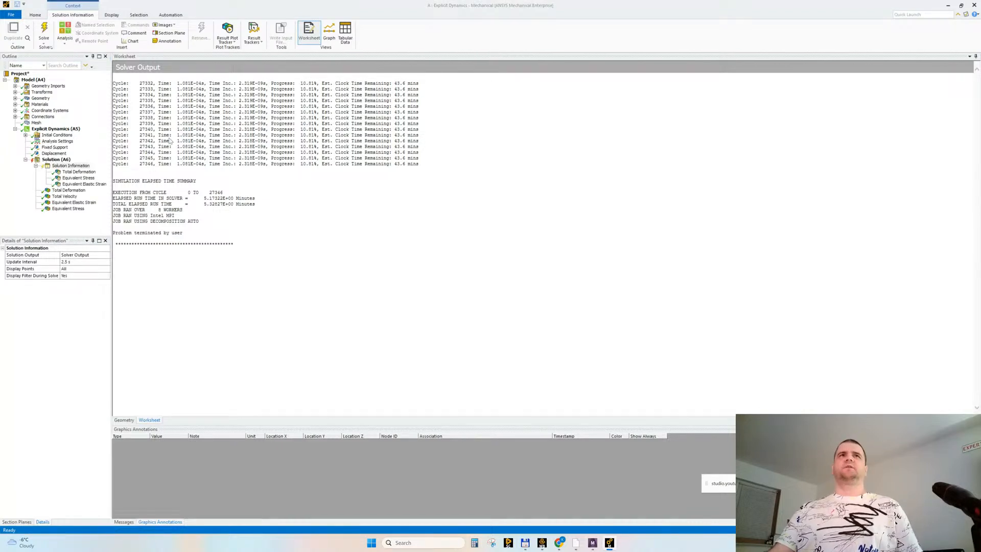
Step: Play the animation of the main total deformation result and watch the chip form at the tool
{"action": "left_click", "coordinate": [68, 190]}
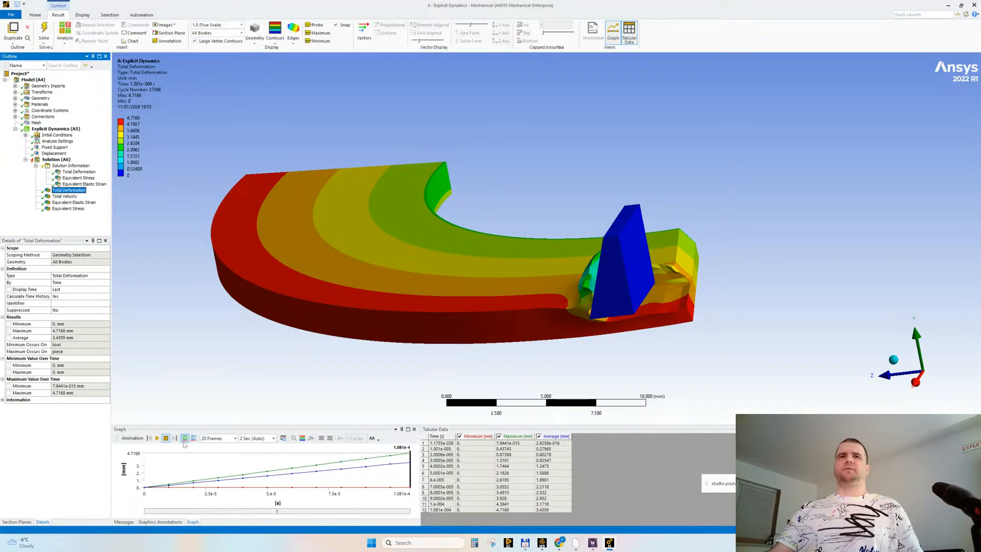
{"action": "left_click", "coordinate": [158, 438]}
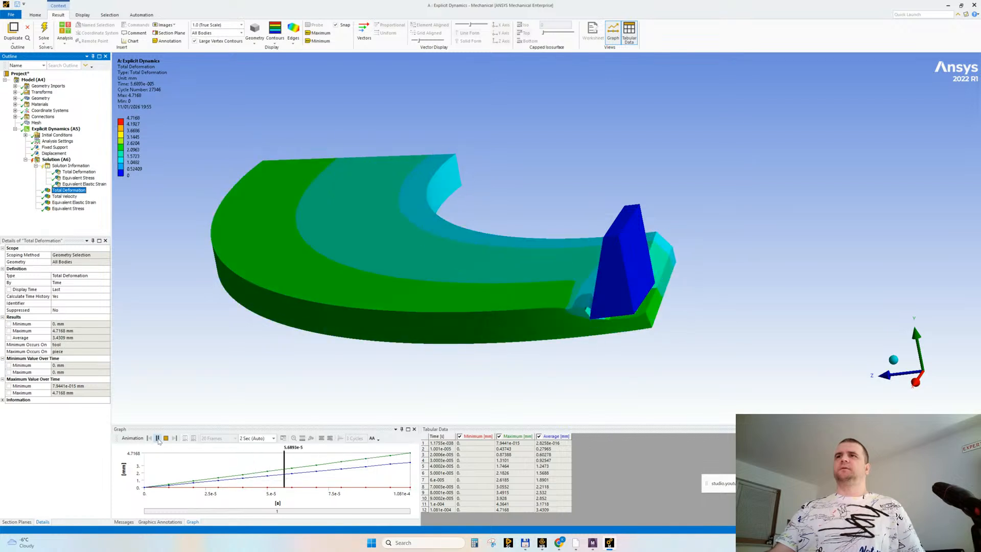
{"action": "scroll", "coordinate": [685, 310], "scroll_direction": "up", "scroll_amount": 2}
{"action": "middle_click_drag", "start_coordinate": [685, 310], "coordinate": [587, 298]}
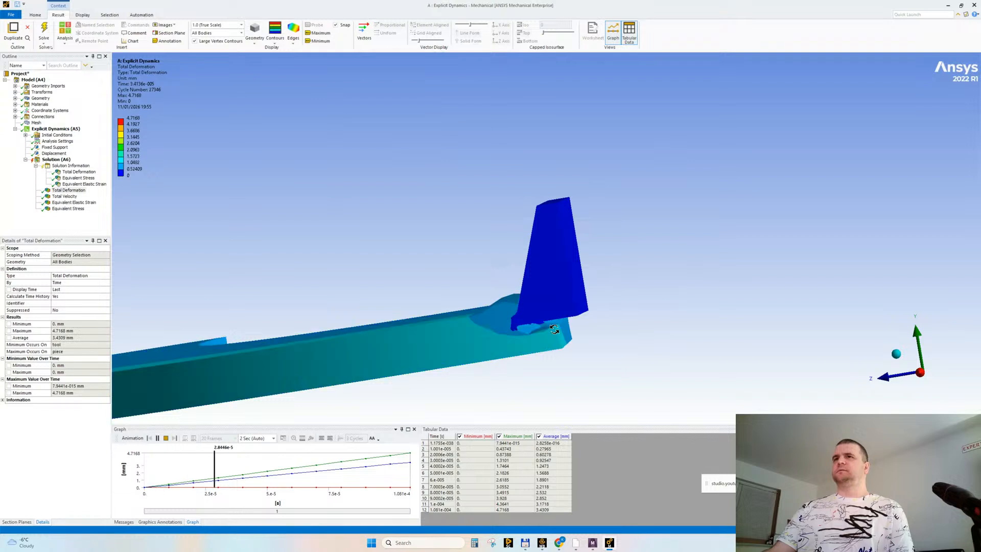
{"action": "scroll", "coordinate": [554, 328], "scroll_direction": "up", "scroll_amount": 2}
{"action": "middle_click_drag", "start_coordinate": [554, 328], "coordinate": [579, 284], "text": "ctrl"}
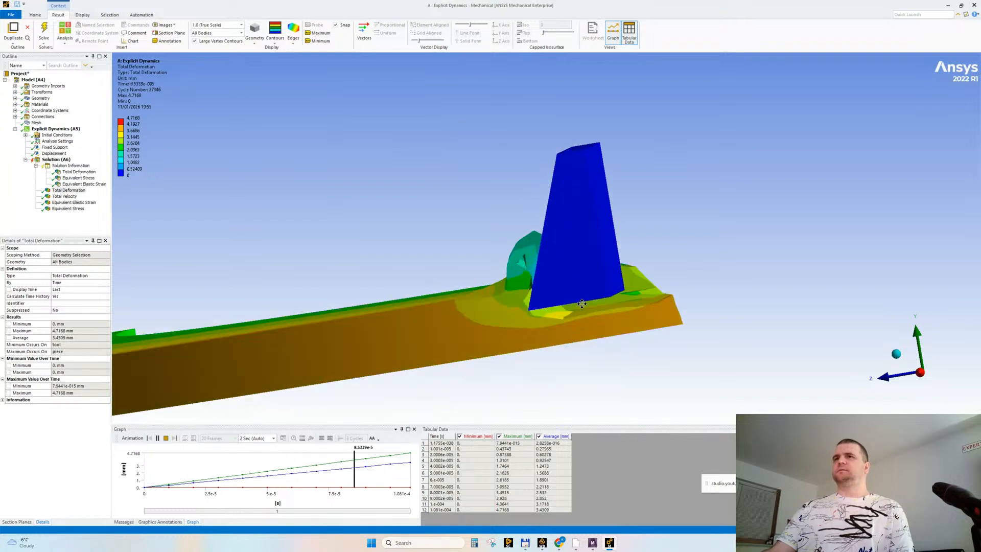
Step: Display the element mesh on the total deformation result and replay its animation, stopping it at the end
{"action": "left_click", "coordinate": [293, 38]}
{"action": "left_click", "coordinate": [309, 75]}
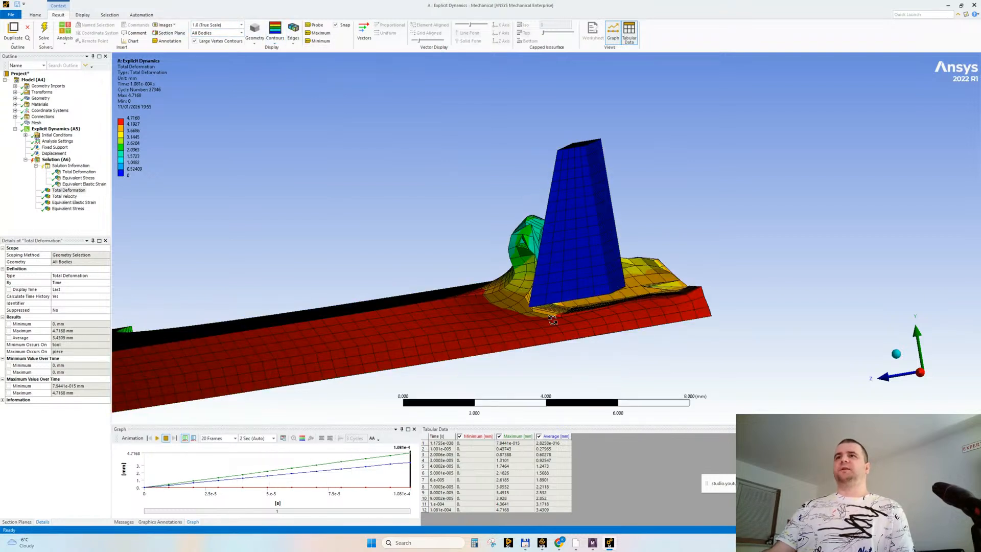
{"action": "scroll", "coordinate": [553, 319], "scroll_direction": "up", "scroll_amount": 2}
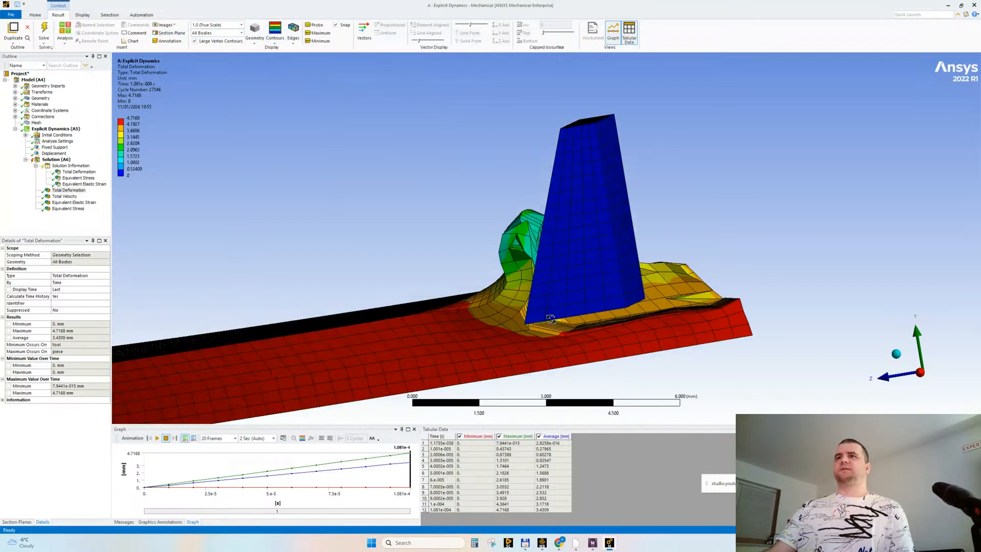
{"action": "left_click", "coordinate": [157, 437]}
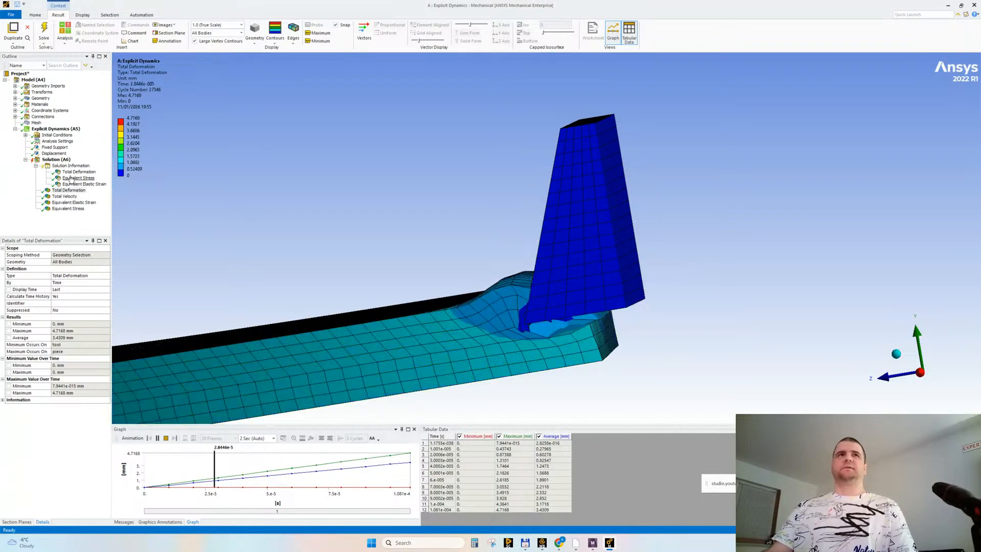
{"action": "left_click", "coordinate": [166, 438]}
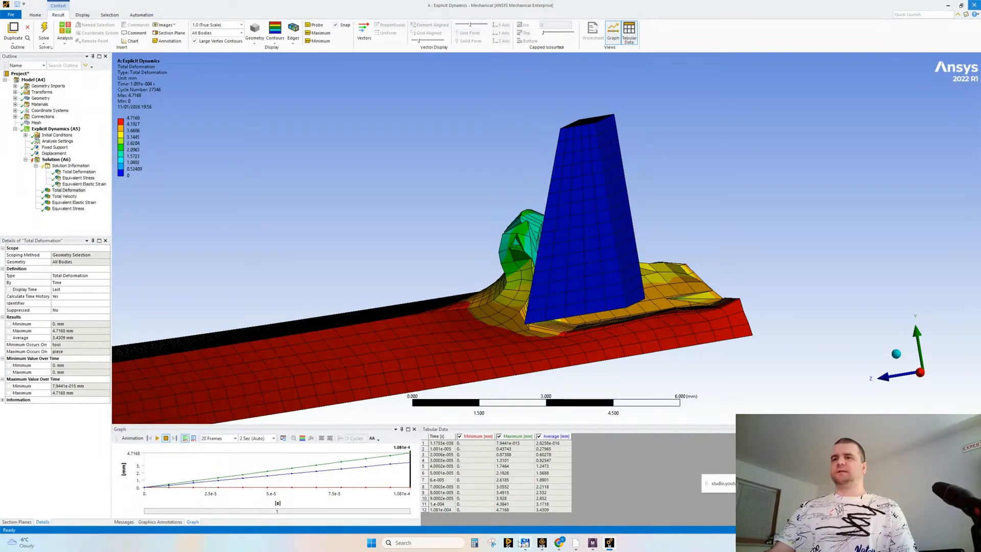
Step: Switch to Workbench and rename the Explicit Dynamics system to "turning"
{"action": "mouse_move", "coordinate": [609, 543]}
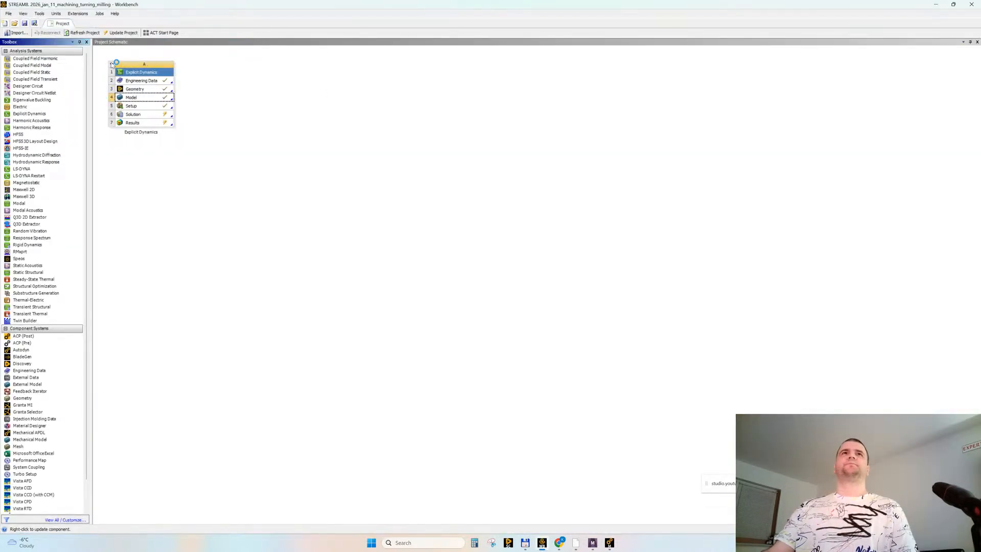
{"action": "left_click", "coordinate": [112, 64]}
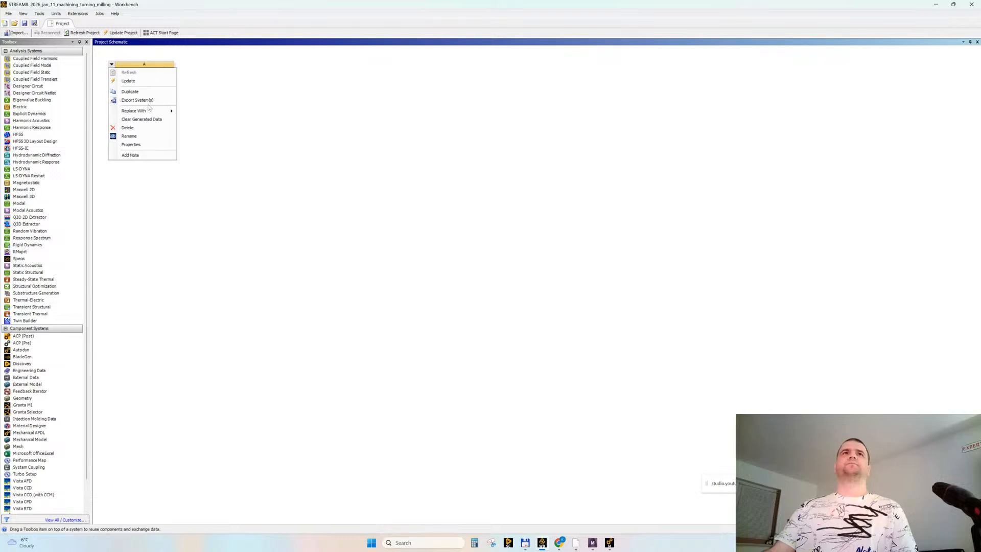
{"action": "left_click", "coordinate": [142, 137]}
{"action": "type", "text": "turning"}
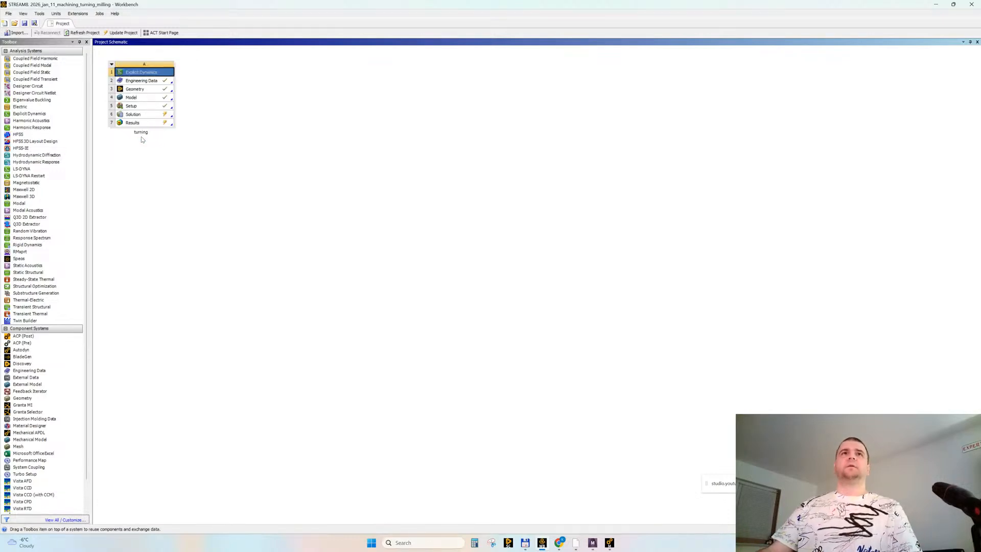
Step: Duplicate the turning system in the project schematic
{"action": "left_click", "coordinate": [111, 65]}
{"action": "left_click", "coordinate": [156, 91]}
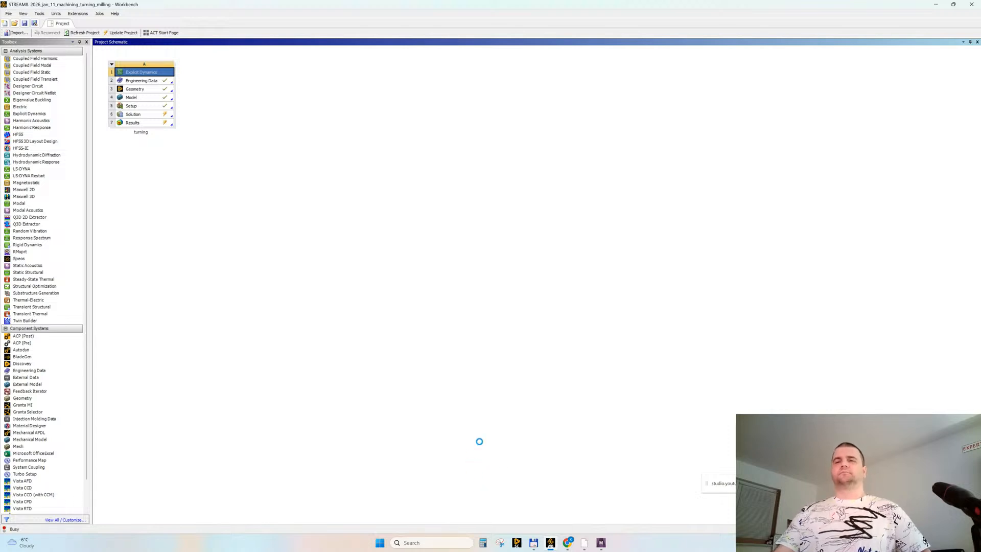
{"action": "left_click_drag", "start_coordinate": [134, 169], "coordinate": [219, 87]}
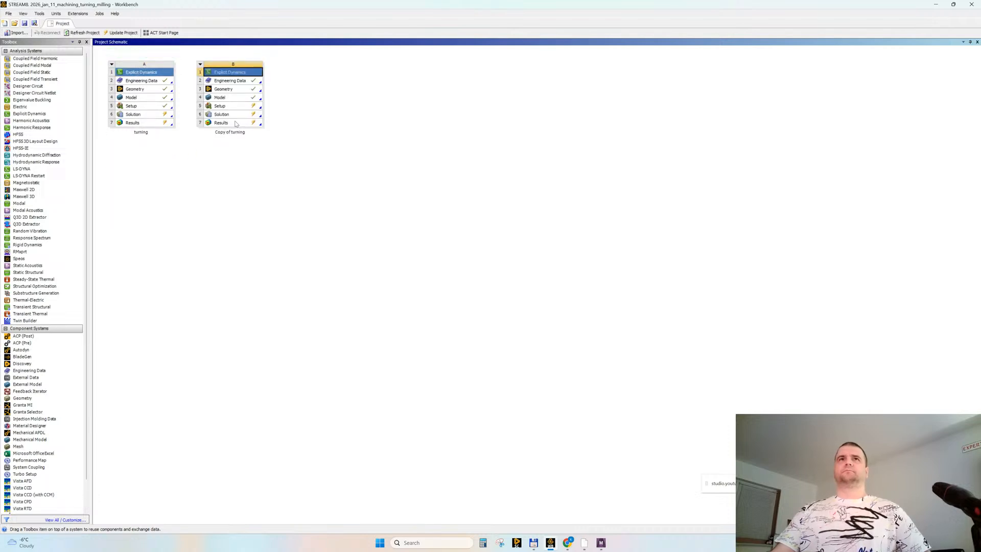
Step: Open the results of the duplicated turning system in Mechanical
{"action": "double_click", "coordinate": [236, 124]}
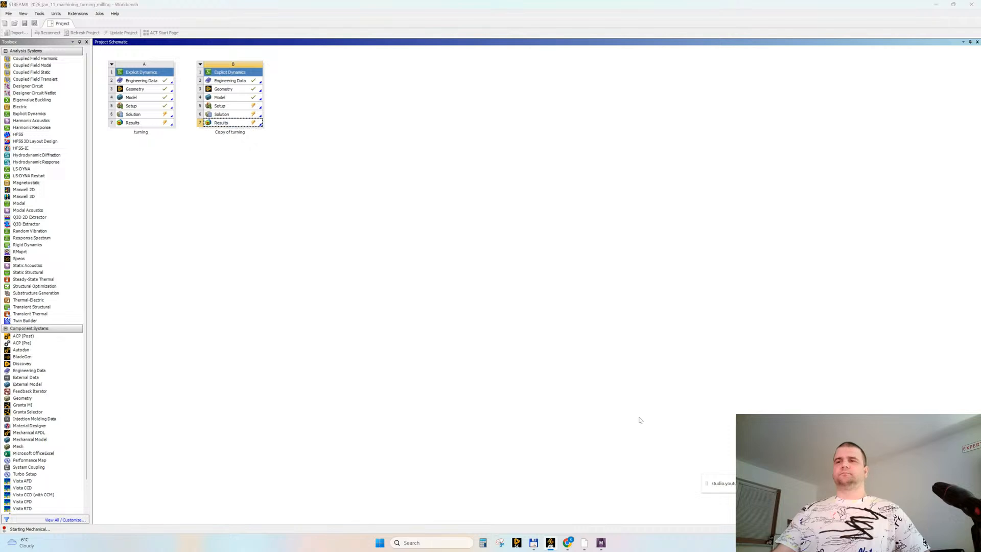
{"action": "mouse_move", "coordinate": [567, 544]}
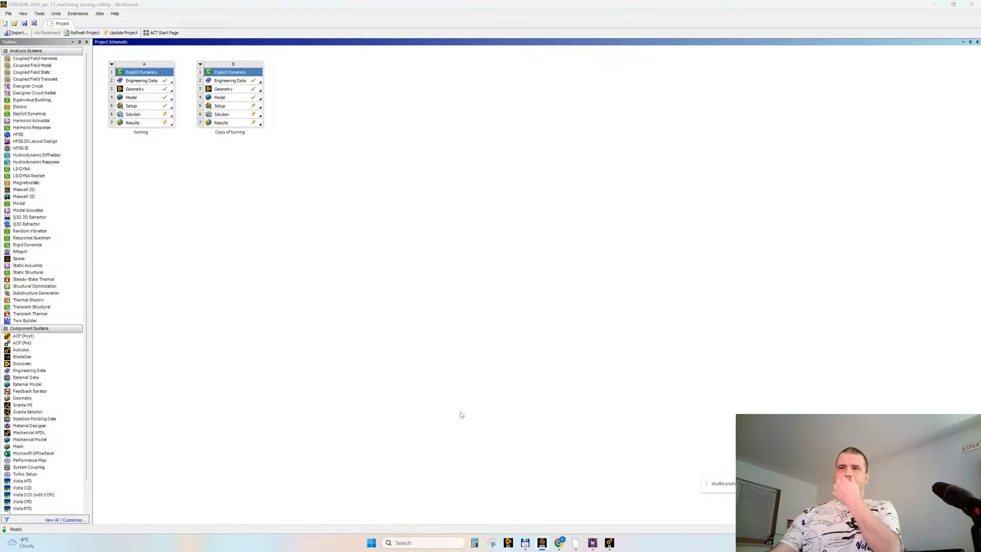
{"action": "mouse_move", "coordinate": [558, 546]}
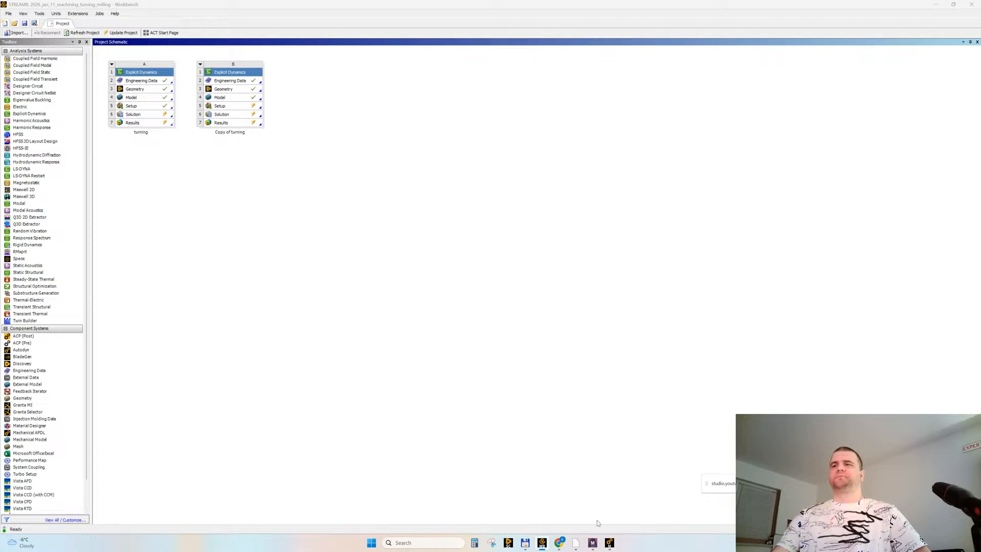
{"action": "left_click", "coordinate": [608, 545]}
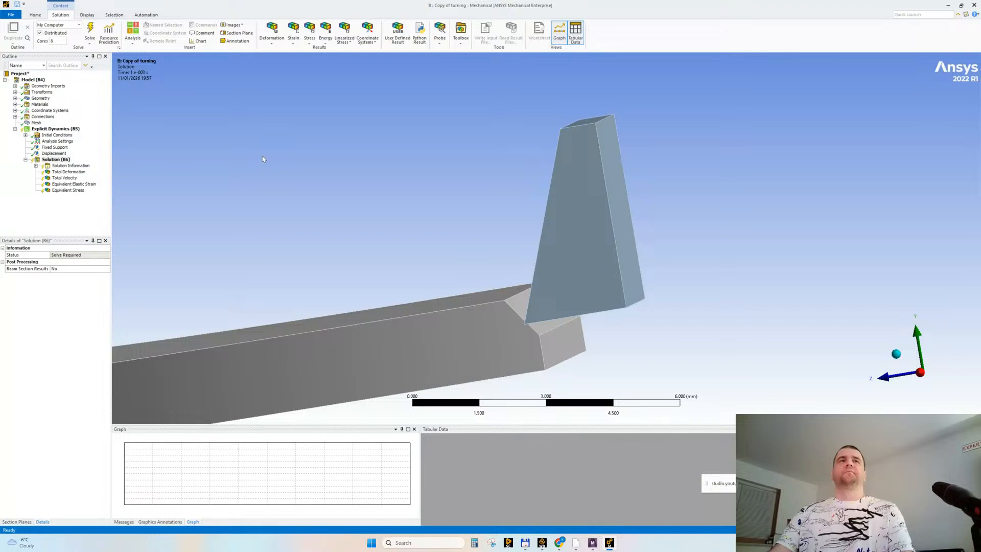
Step: Enable Automatic Mass Scaling in the duplicate's Analysis Settings and dismiss the script error
{"action": "scroll", "coordinate": [262, 157], "scroll_direction": "down", "scroll_amount": 3}
{"action": "middle_click_drag", "start_coordinate": [270, 157], "coordinate": [449, 166], "text": "ctrl"}
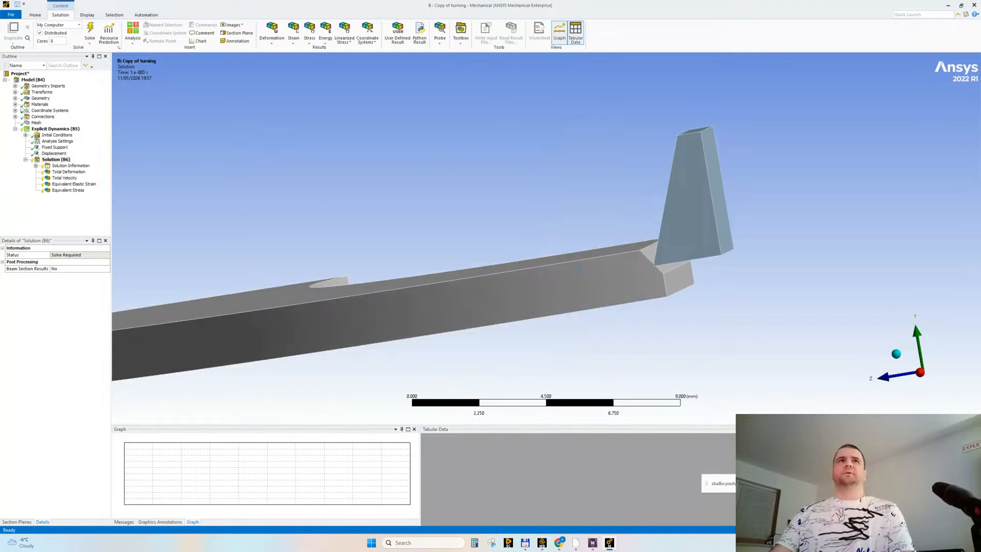
{"action": "left_click", "coordinate": [36, 123]}
{"action": "left_click", "coordinate": [57, 141]}
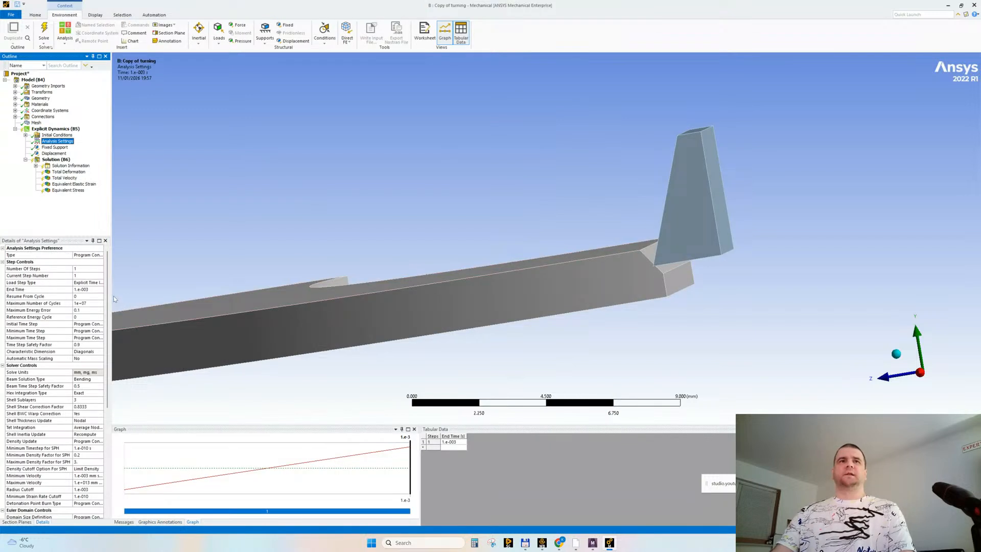
{"action": "left_click_drag", "start_coordinate": [110, 296], "coordinate": [125, 313]}
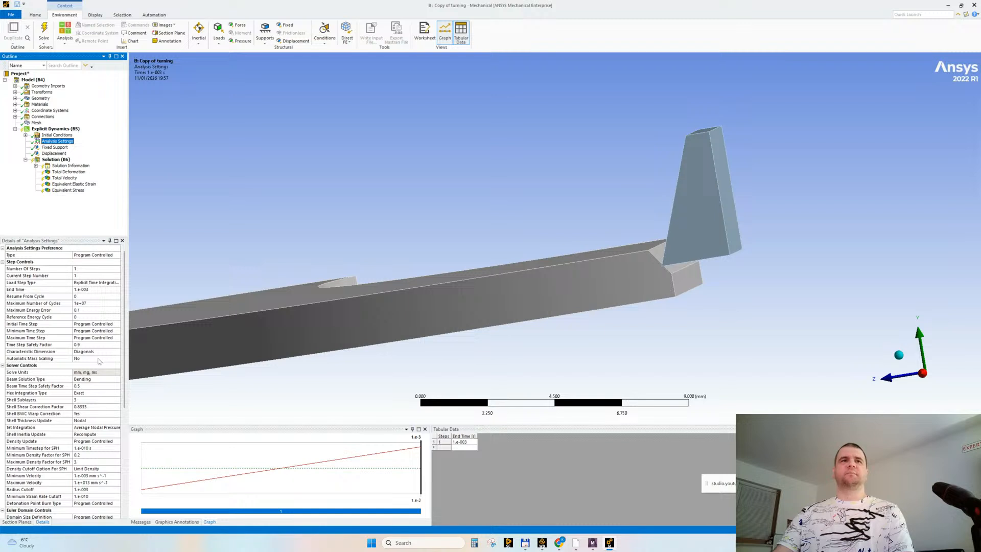
{"action": "double_click", "coordinate": [98, 358]}
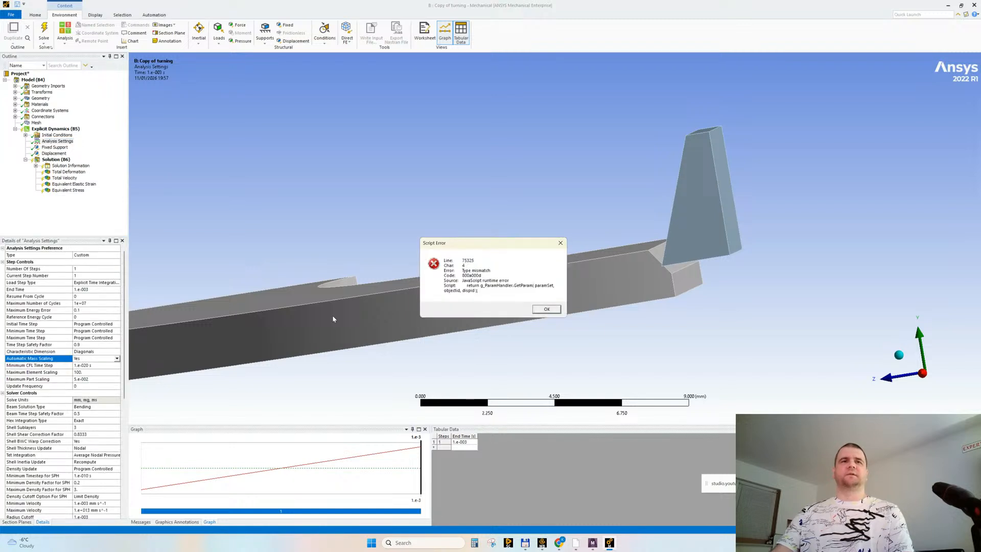
{"action": "key", "text": "Return"}
Step: Collapse the solver, Euler domain and erosion control groups and set the Minimum CFL Time Step to 1e-7 s
{"action": "left_click", "coordinate": [3, 393]}
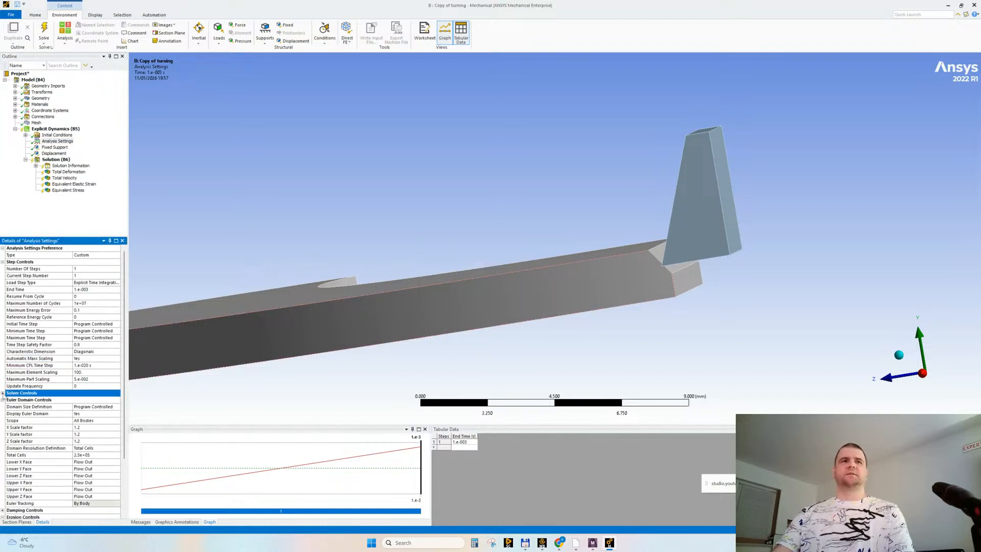
{"action": "left_click", "coordinate": [3, 399]}
{"action": "left_click", "coordinate": [3, 413]}
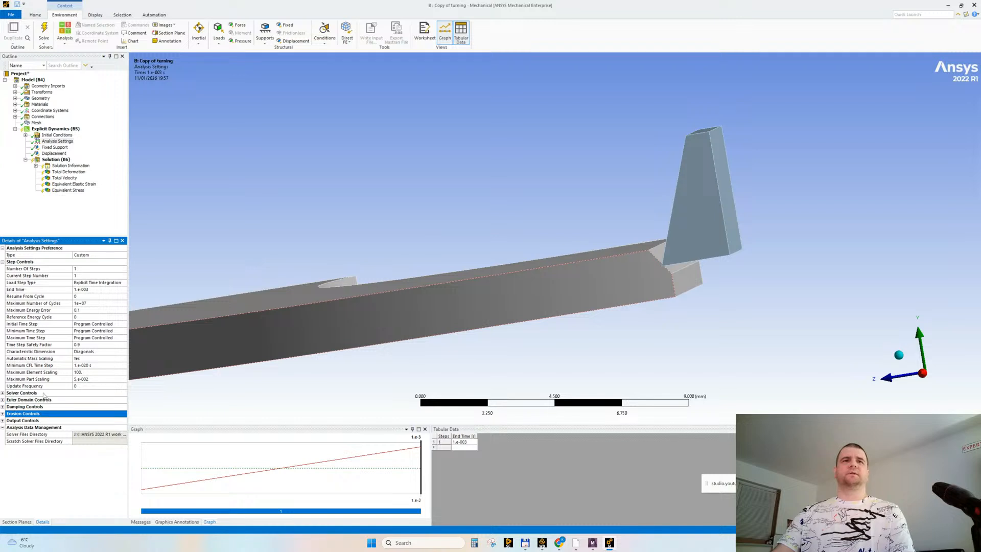
{"action": "left_click", "coordinate": [99, 365]}
{"action": "type", "text": "1E-20"}
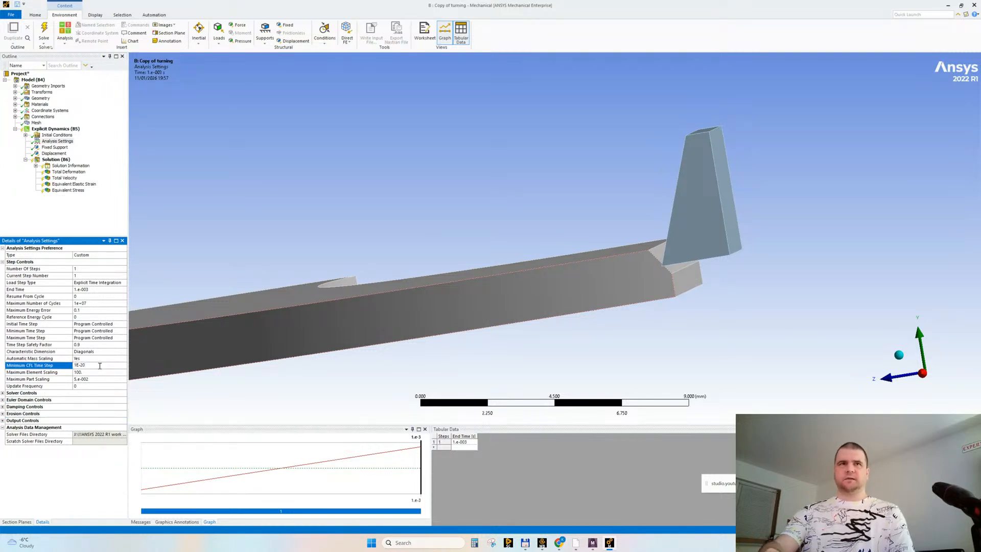
{"action": "key", "text": "BackSpace"}
{"action": "type", "text": "7"}
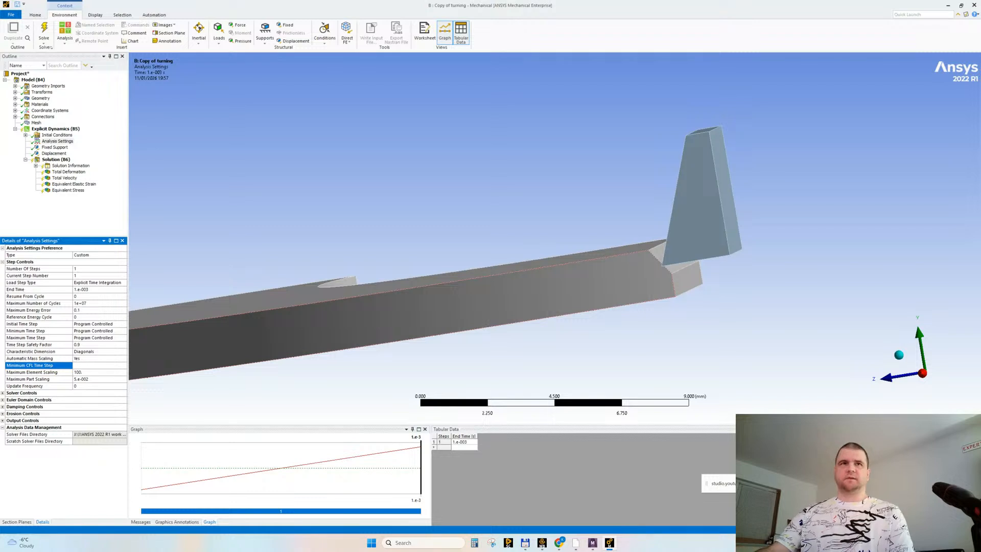
{"action": "key", "text": "Return"}
Step: Set the Maximum Part Scaling to 1 in the mass scaling settings
{"action": "left_click", "coordinate": [87, 380]}
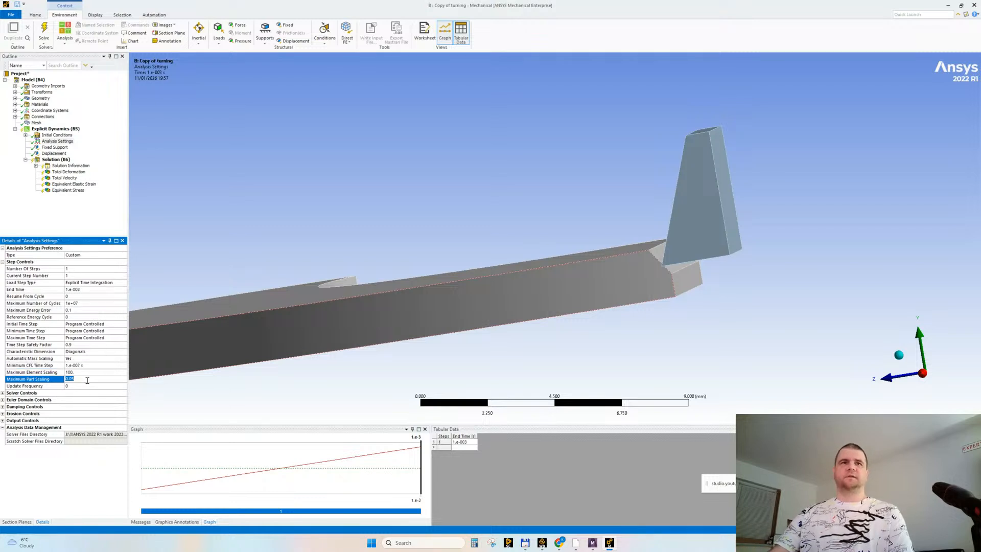
{"action": "type", "text": "1"}
{"action": "key", "text": "Return"}
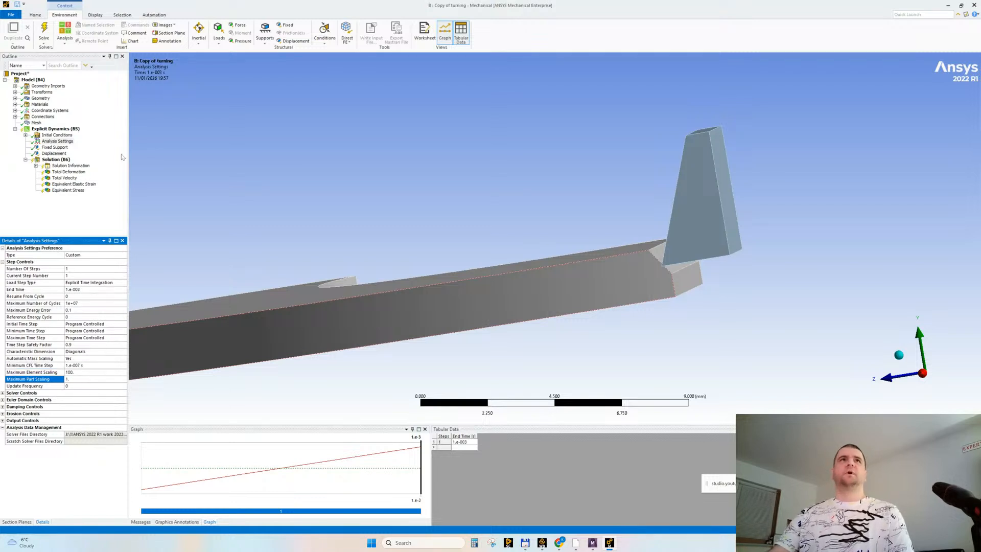
{"action": "left_click", "coordinate": [83, 366]}
{"action": "left_click", "coordinate": [82, 379]}
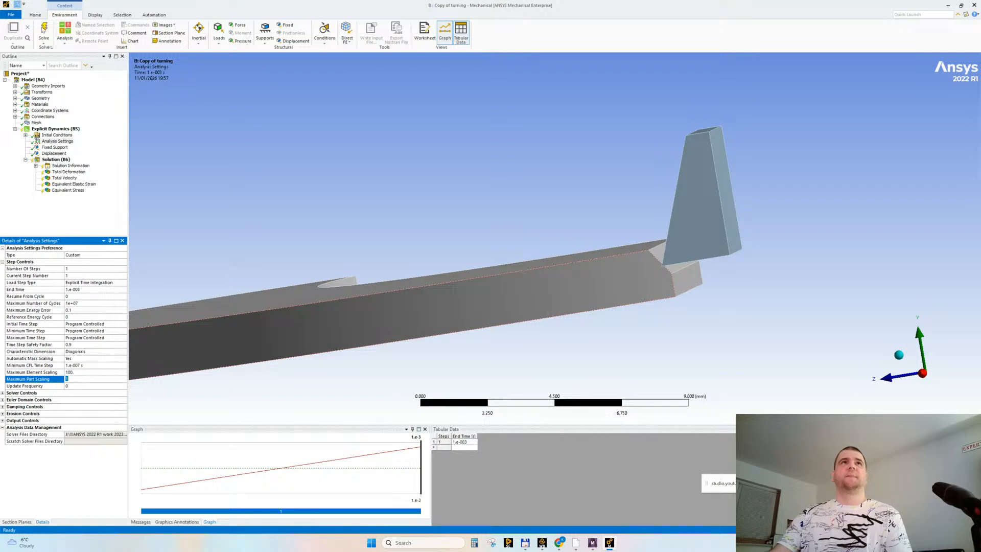
Step: Save the project and solve the duplicated explicit dynamics analysis
{"action": "left_click", "coordinate": [43, 29]}
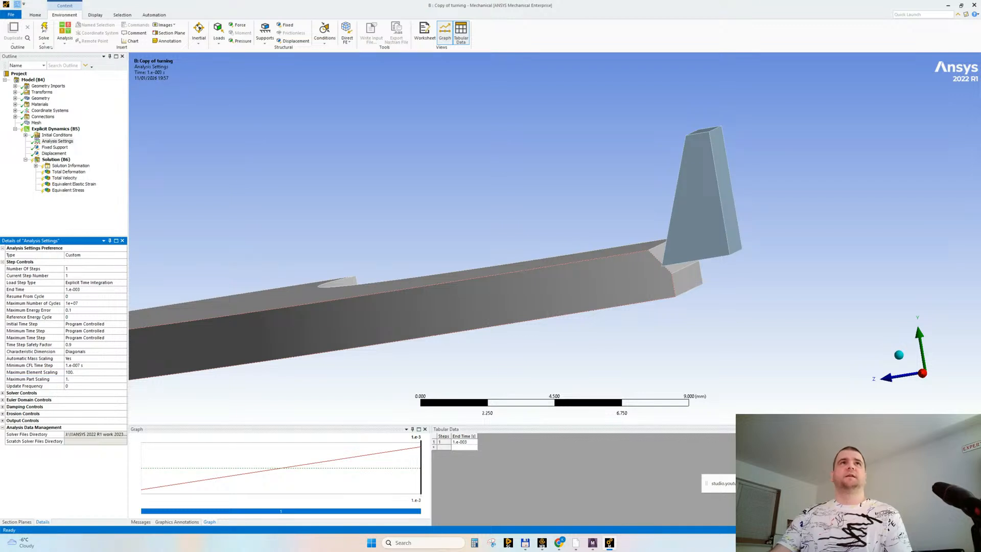
{"action": "left_click", "coordinate": [44, 29]}
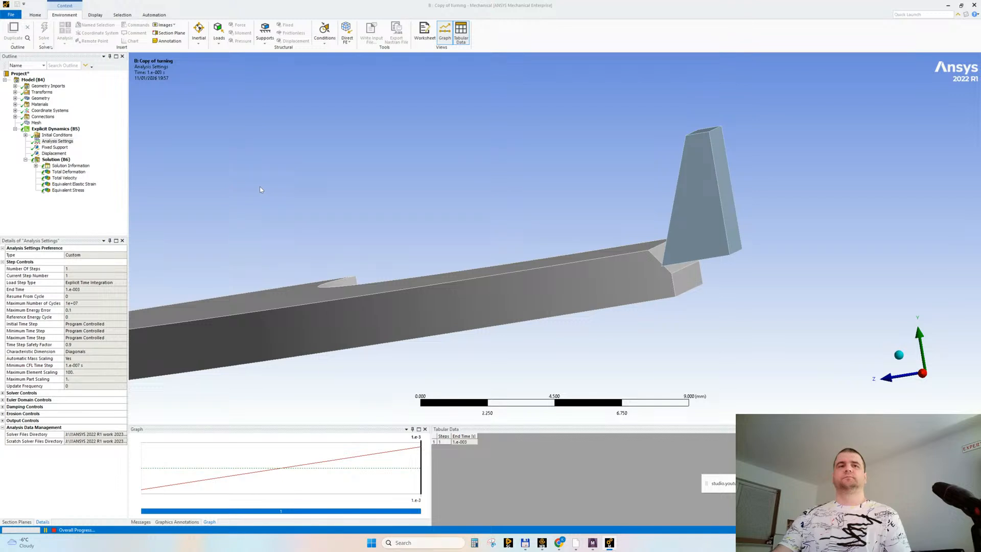
Step: Check the solver output, then end the Ansys.Solvers.AUTODYN and Ansys.Solvers.AUTODYN.Worker processes in Task Manager
{"action": "left_click", "coordinate": [72, 166]}
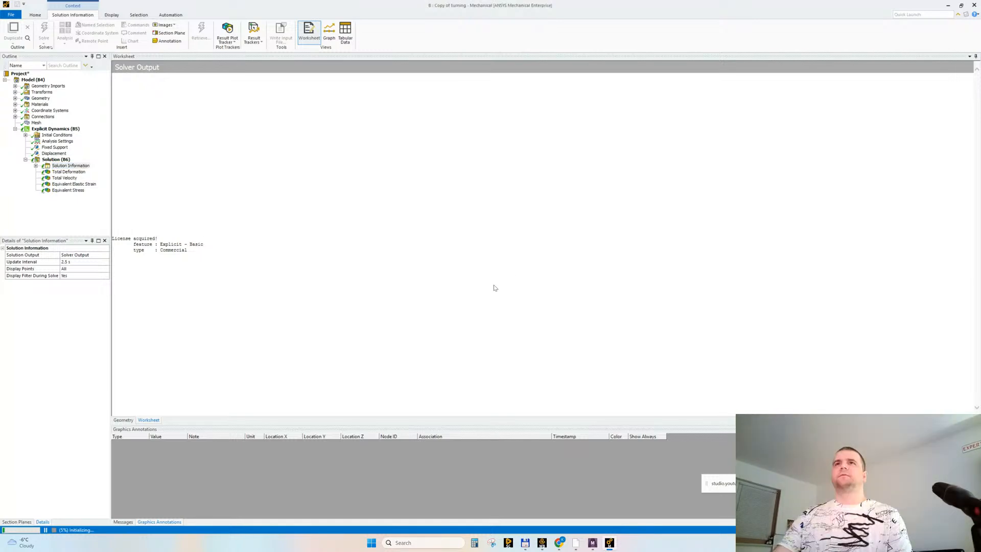
{"action": "key", "text": "ctrl+shift+Escape"}
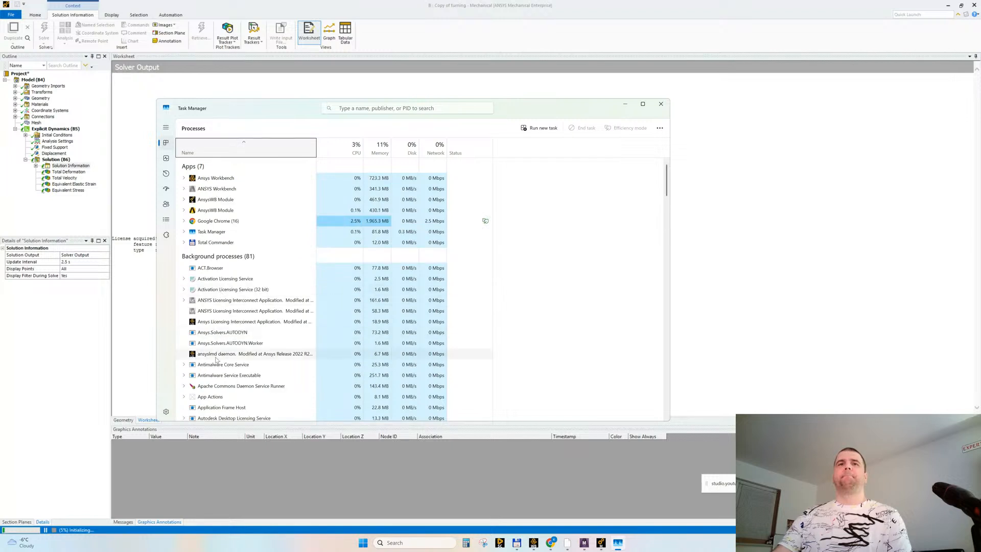
{"action": "left_click", "coordinate": [218, 333]}
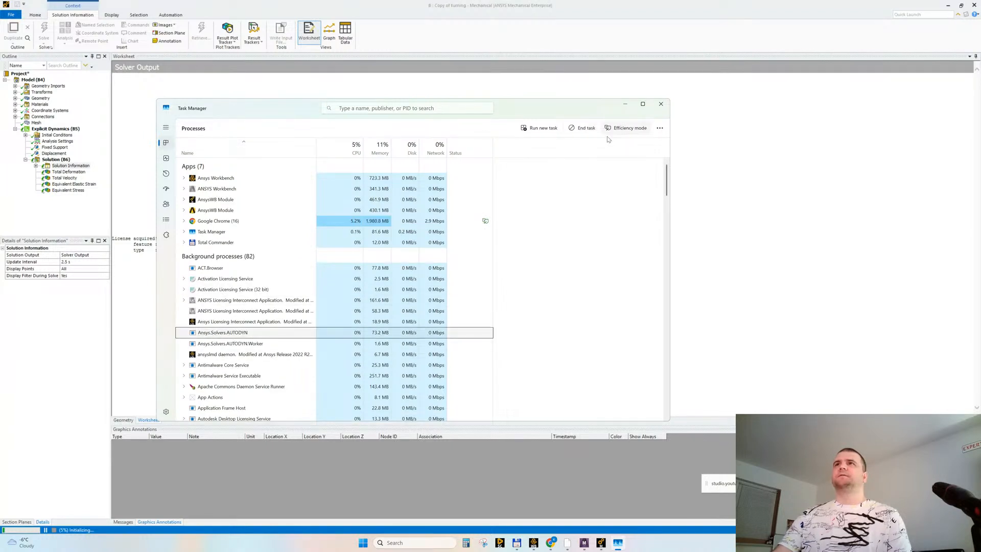
{"action": "left_click", "coordinate": [586, 128]}
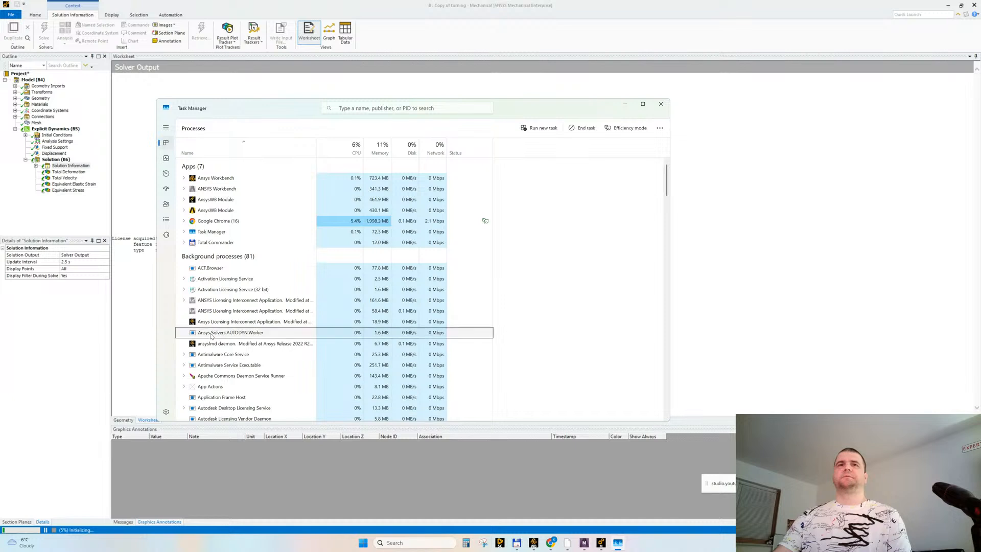
{"action": "left_click", "coordinate": [583, 129]}
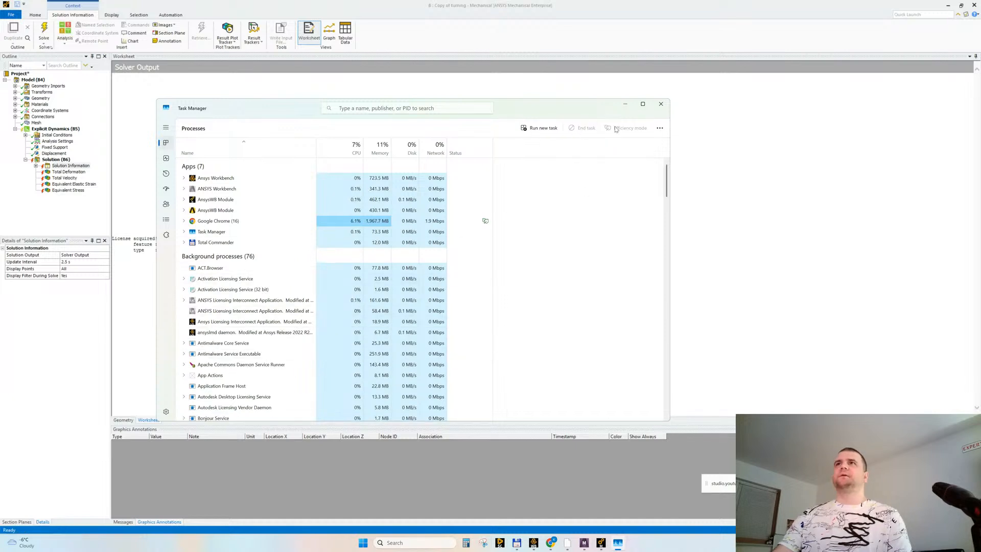
{"action": "left_click", "coordinate": [660, 104]}
Step: Clear the generated data of the duplicate's solution, solve it again and show the solver output
{"action": "right_click", "coordinate": [51, 159]}
{"action": "left_click", "coordinate": [76, 194]}
{"action": "left_click", "coordinate": [504, 297]}
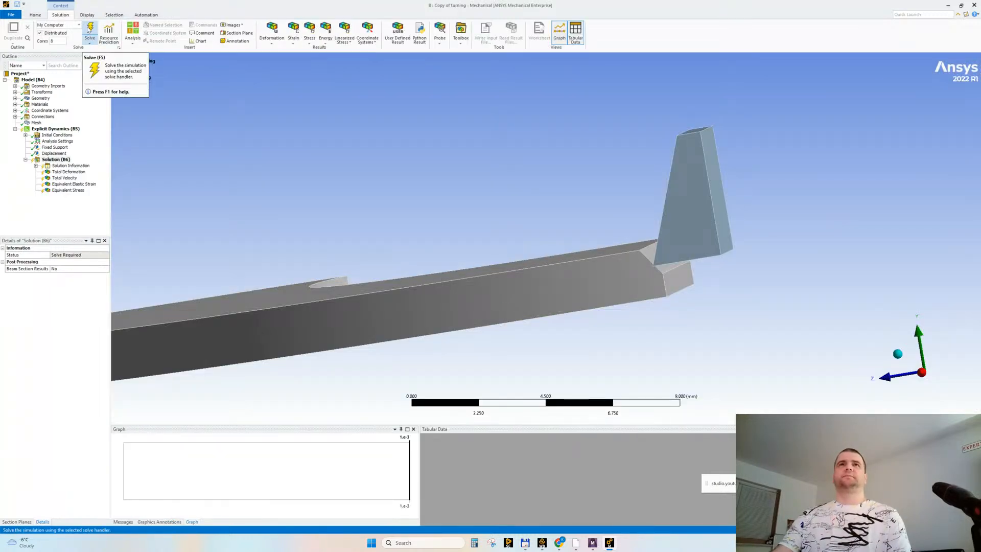
{"action": "left_click", "coordinate": [89, 29]}
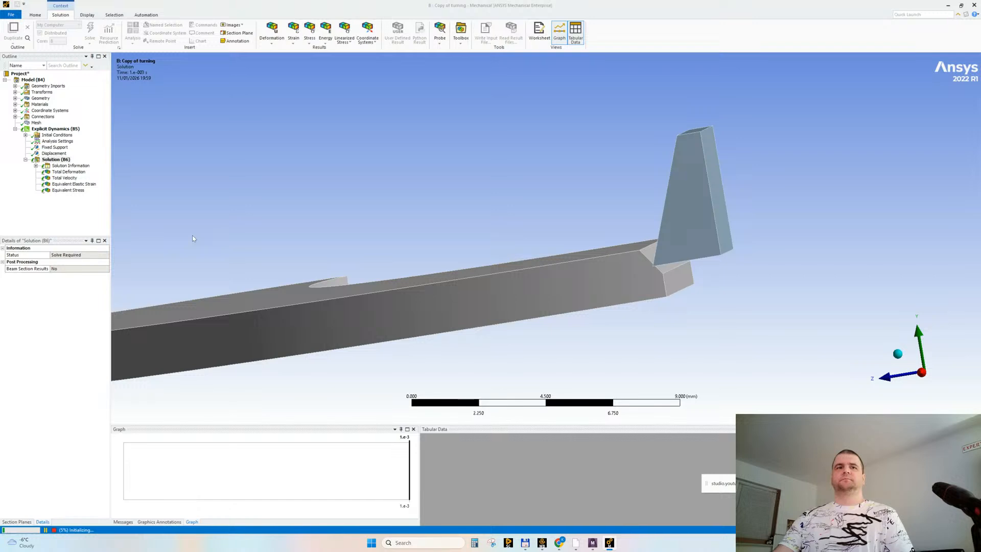
{"action": "left_click", "coordinate": [66, 166]}
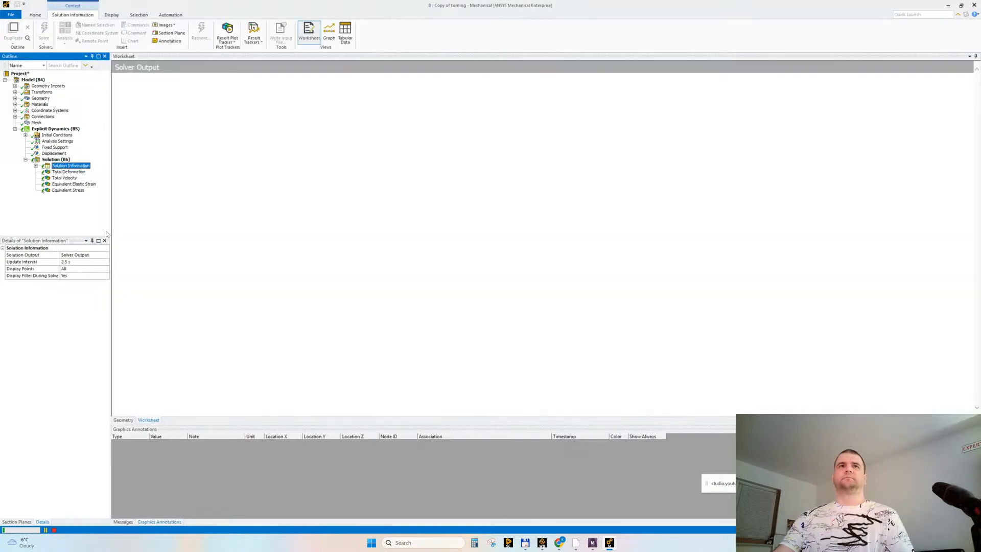
{"action": "left_click_drag", "start_coordinate": [110, 221], "coordinate": [103, 220]}
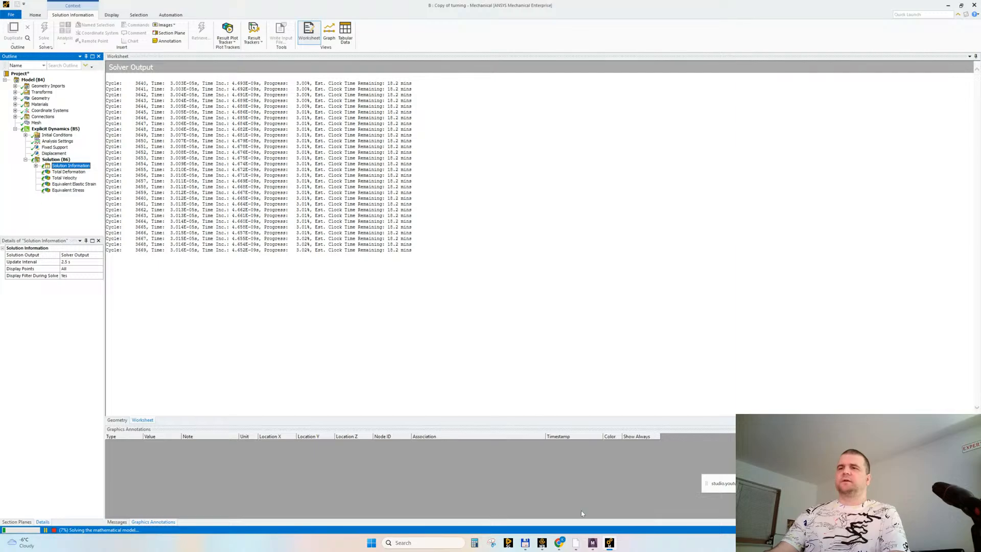
Step: Switch to Chrome and watch the CAE Specialist milling video "Cutting Tool Analysis" from the ansys machining results
{"action": "mouse_move", "coordinate": [558, 542]}
{"action": "left_click", "coordinate": [524, 506]}
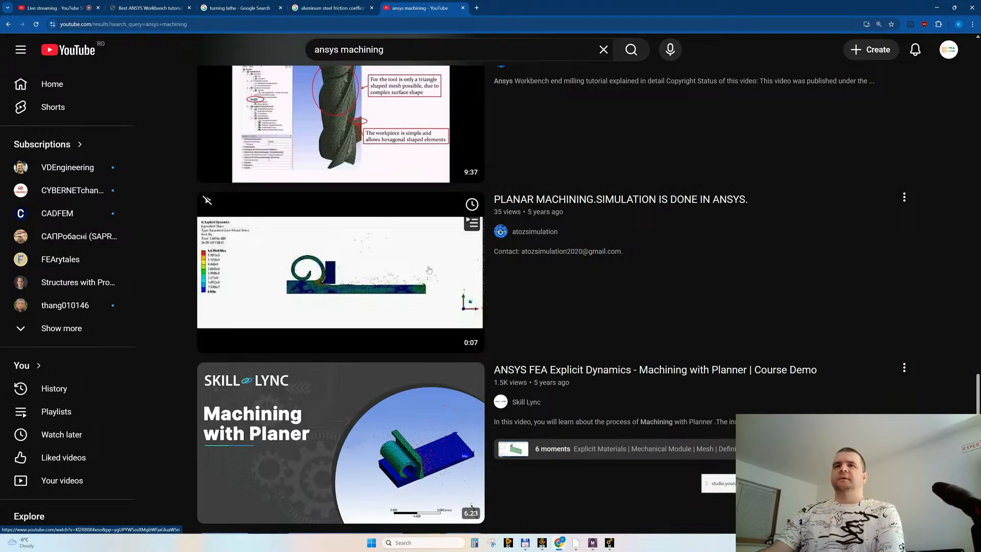
{"action": "scroll", "coordinate": [362, 253], "scroll_direction": "down", "scroll_amount": 5}
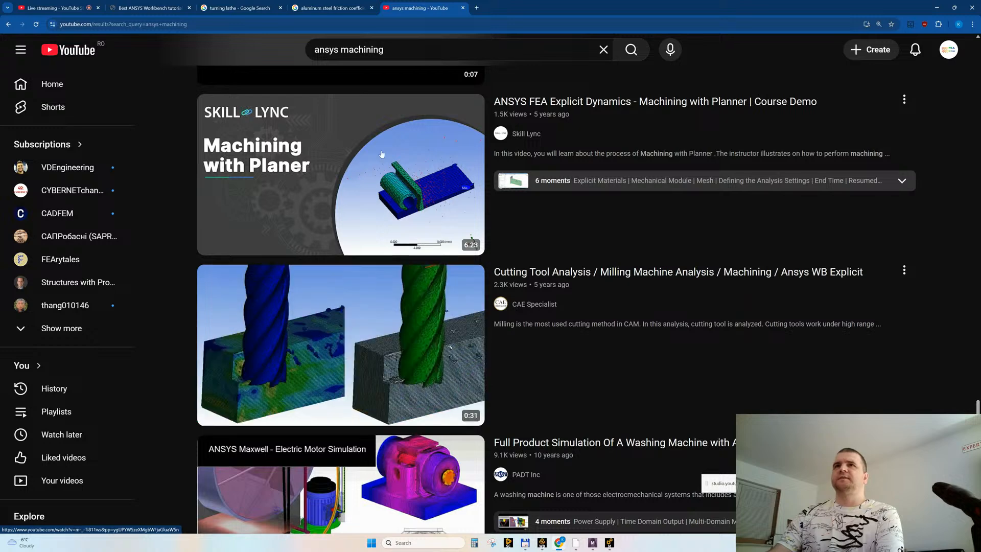
{"action": "scroll", "coordinate": [545, 372], "scroll_direction": "down", "scroll_amount": 1}
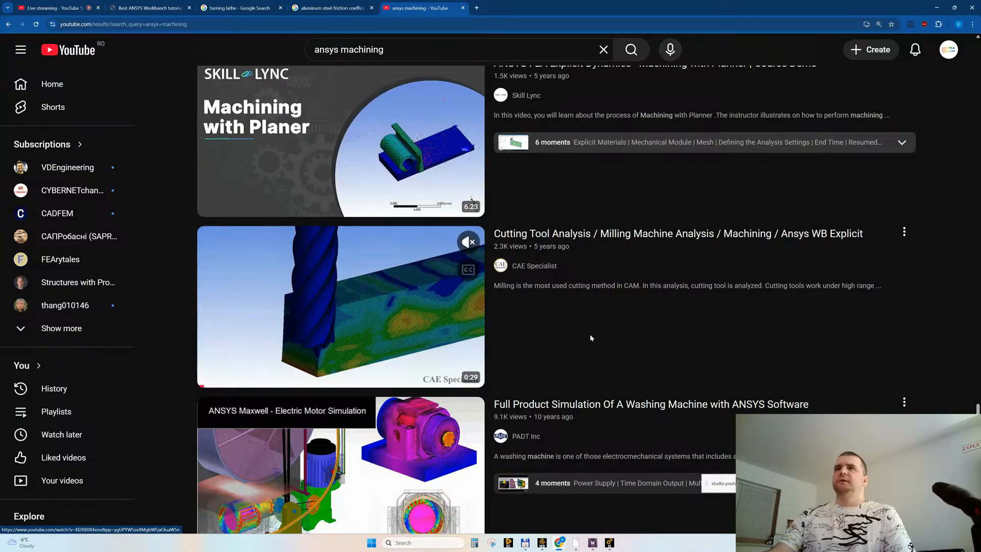
{"action": "middle_click", "coordinate": [311, 306]}
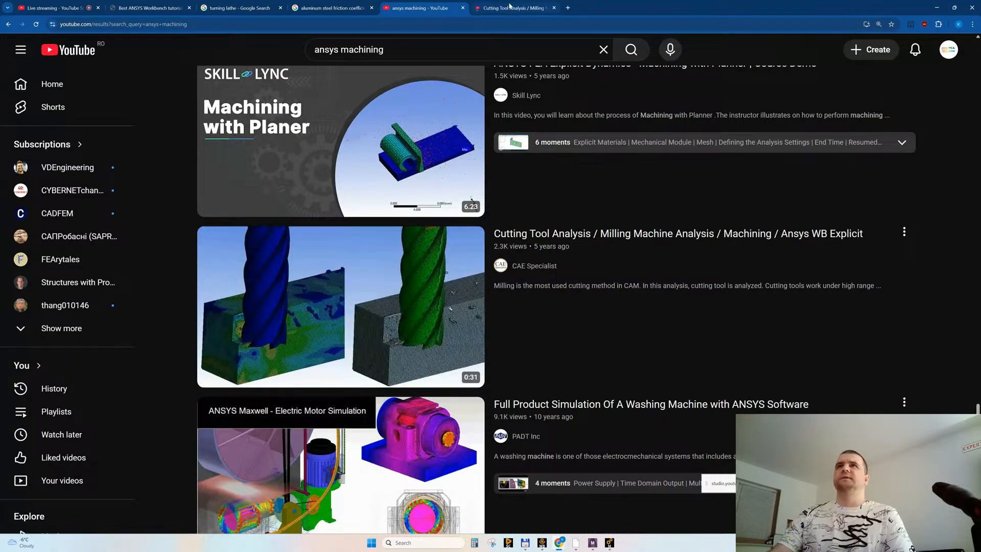
{"action": "left_click", "coordinate": [513, 7]}
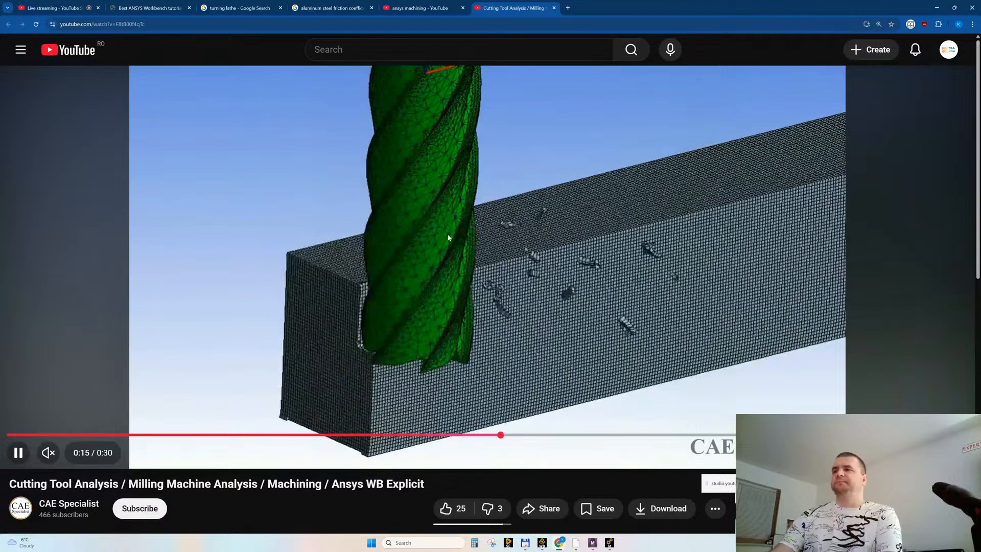
{"action": "scroll", "coordinate": [422, 210], "scroll_direction": "down", "scroll_amount": 3}
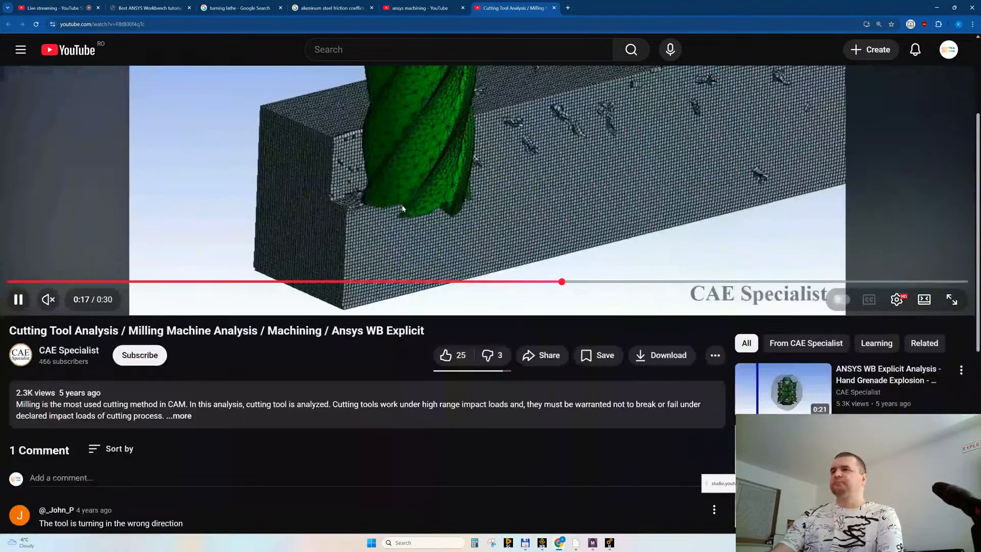
{"action": "scroll", "coordinate": [398, 206], "scroll_direction": "up", "scroll_amount": 3}
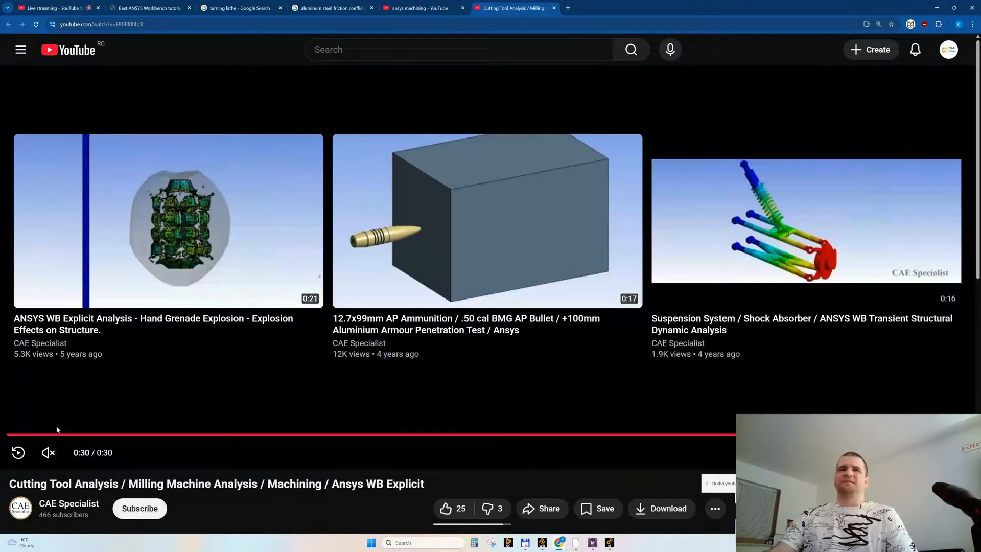
{"action": "left_click", "coordinate": [17, 452]}
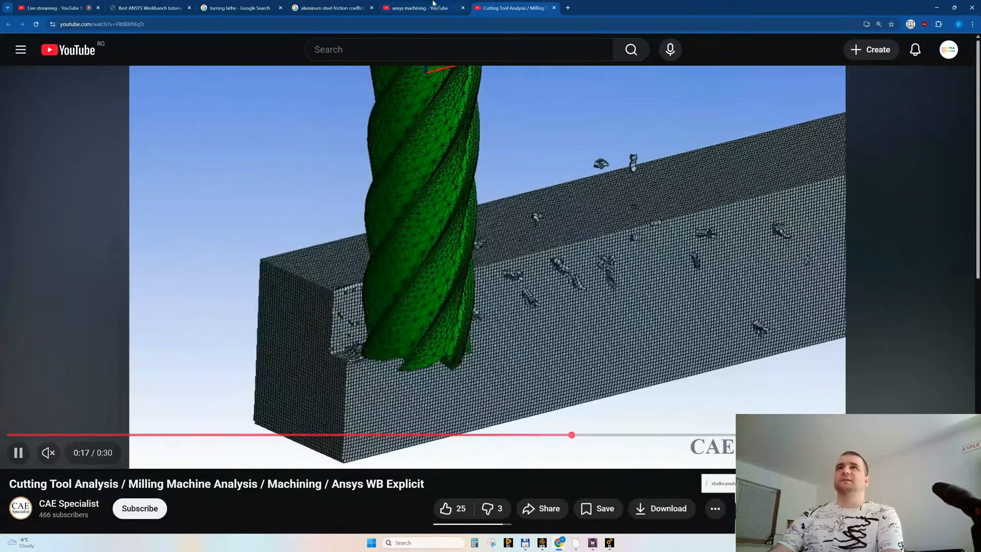
{"action": "key", "text": "ctrl+w"}
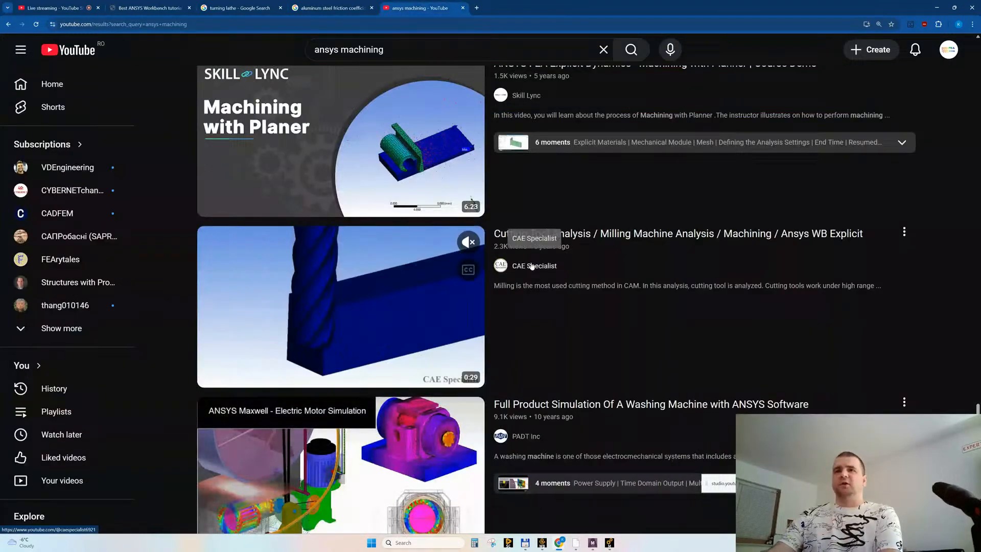
Step: Browse further ansys machining results and view the expertfea.com videos on turning with a lathe and beveling a pipe
{"action": "scroll", "coordinate": [531, 265], "scroll_direction": "down", "scroll_amount": 4}
{"action": "scroll", "coordinate": [531, 266], "scroll_direction": "down", "scroll_amount": 4}
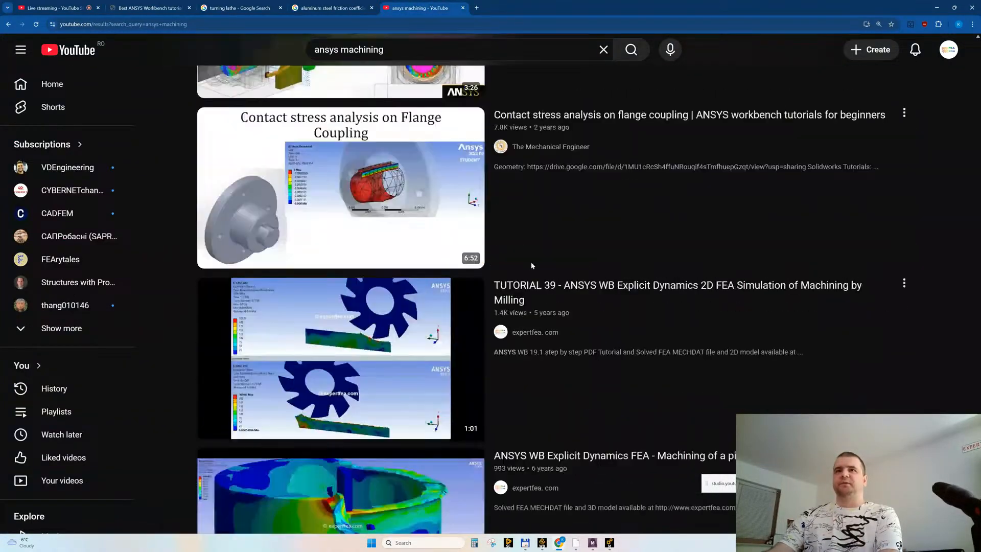
{"action": "scroll", "coordinate": [531, 265], "scroll_direction": "down", "scroll_amount": 2}
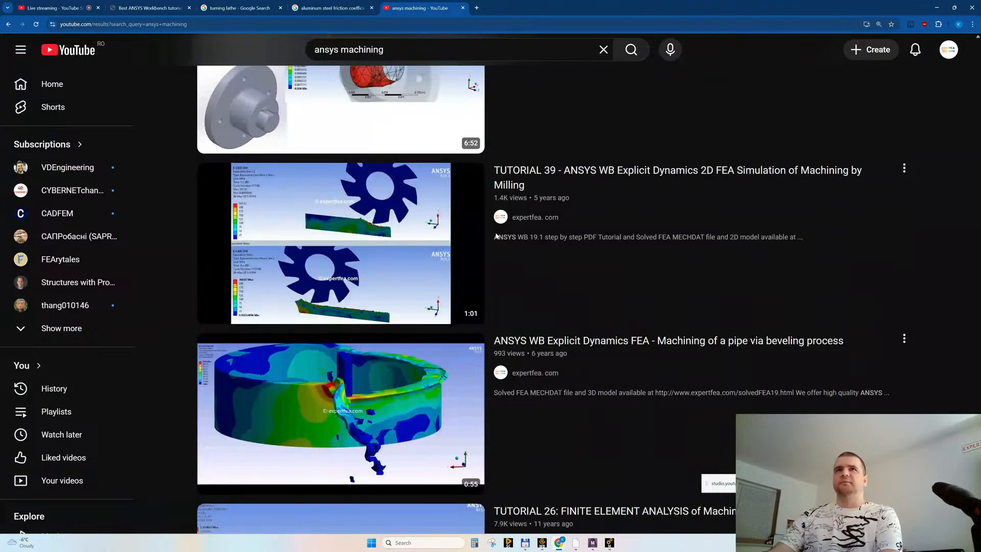
{"action": "mouse_move", "coordinate": [344, 215]}
{"action": "scroll", "coordinate": [345, 214], "scroll_direction": "down", "scroll_amount": 1}
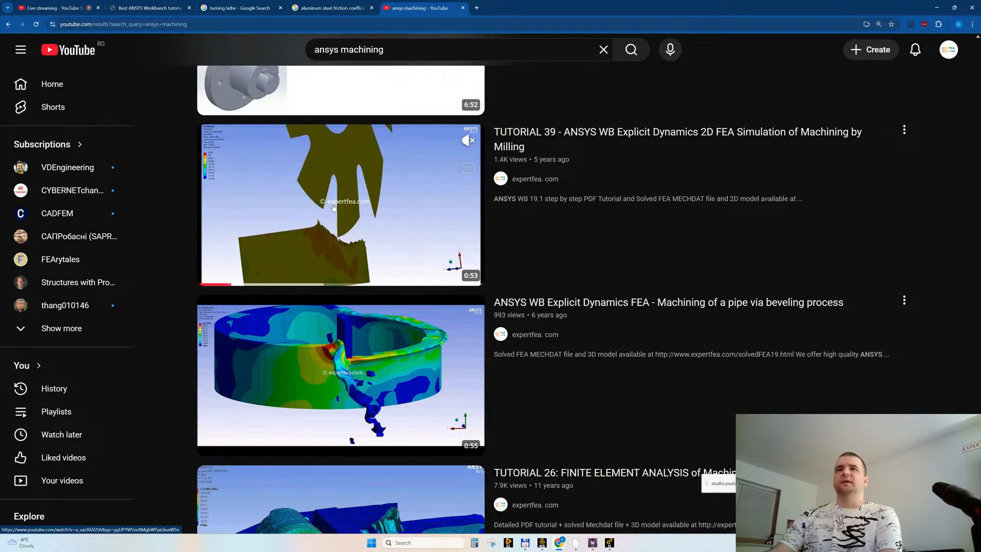
{"action": "scroll", "coordinate": [324, 227], "scroll_direction": "down", "scroll_amount": 2}
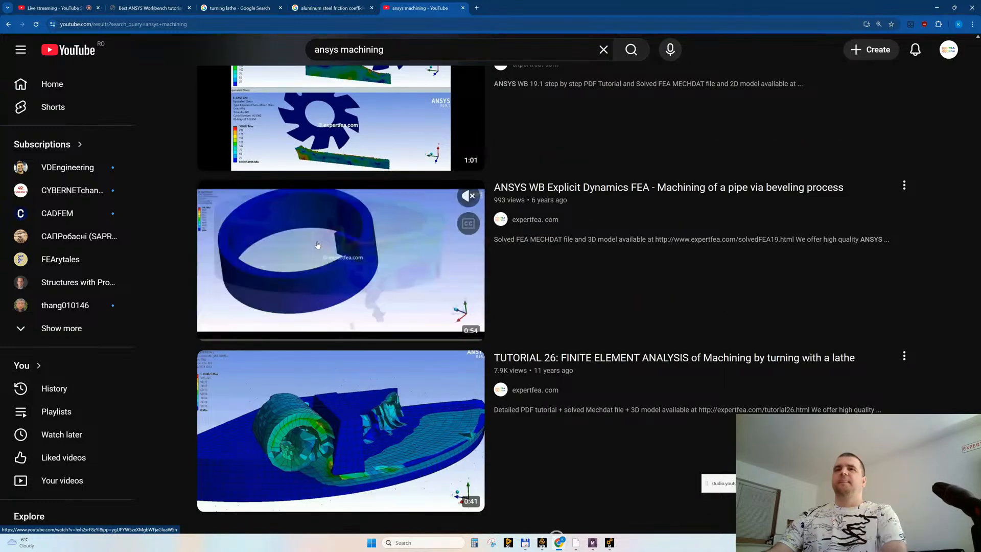
{"action": "middle_click", "coordinate": [317, 245]}
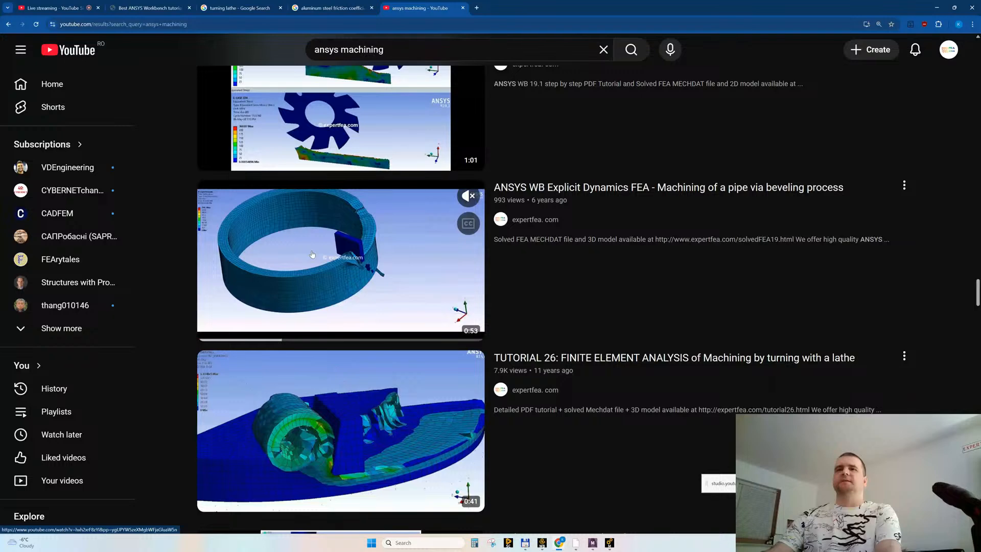
{"action": "middle_click", "coordinate": [336, 435]}
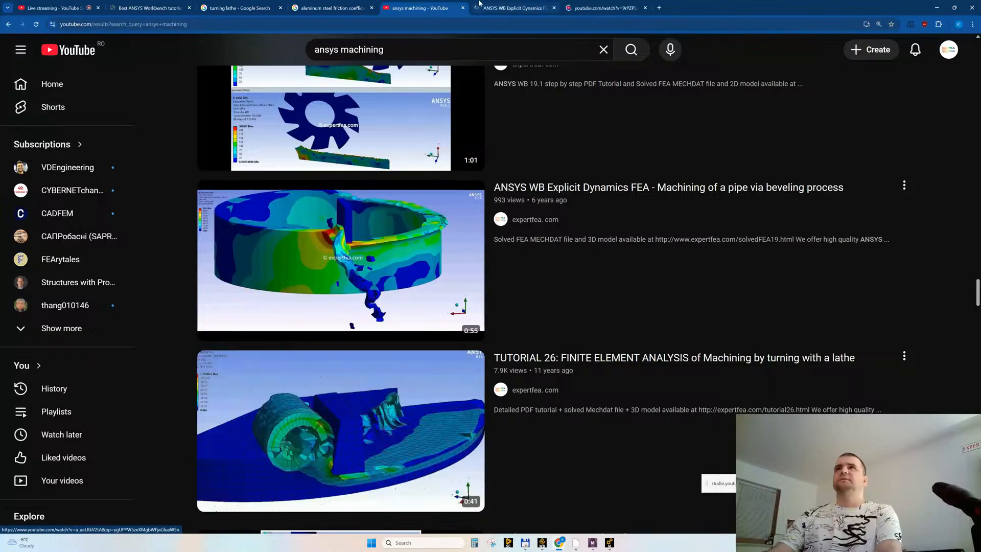
{"action": "left_click", "coordinate": [610, 10]}
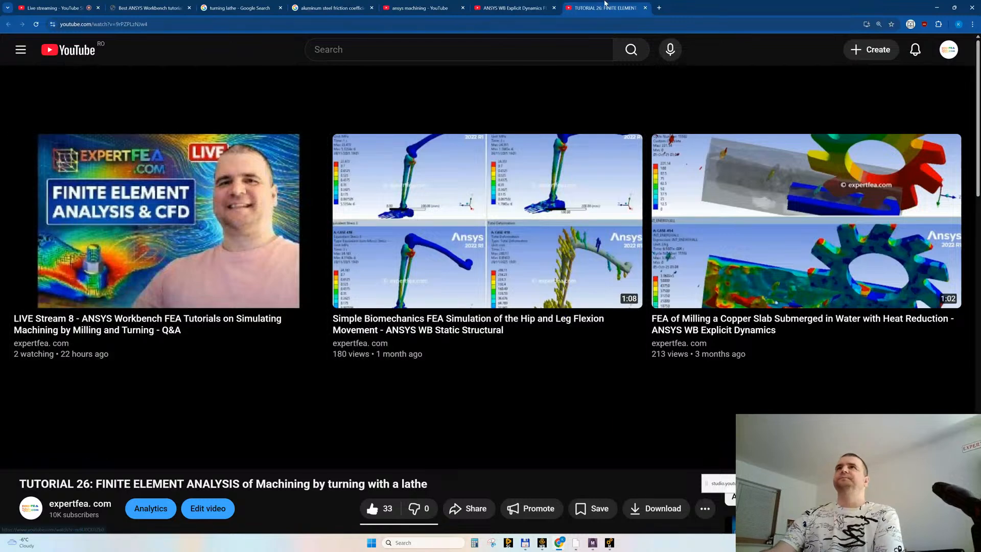
{"action": "middle_click", "coordinate": [603, 6]}
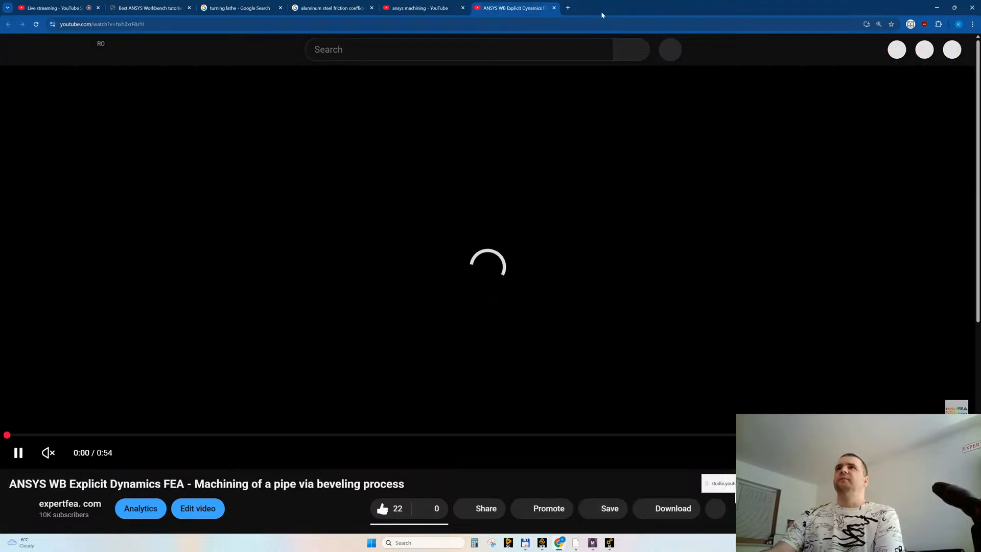
{"action": "left_click", "coordinate": [378, 278]}
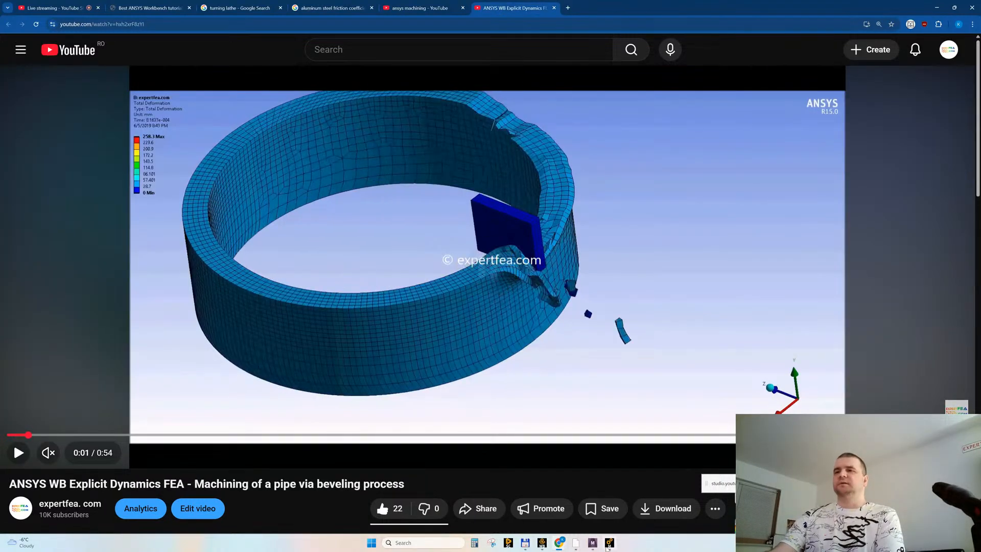
Step: Switch back to Ansys Mechanical, interrupt the running solve and clear the solution's generated data
{"action": "left_click", "coordinate": [608, 545]}
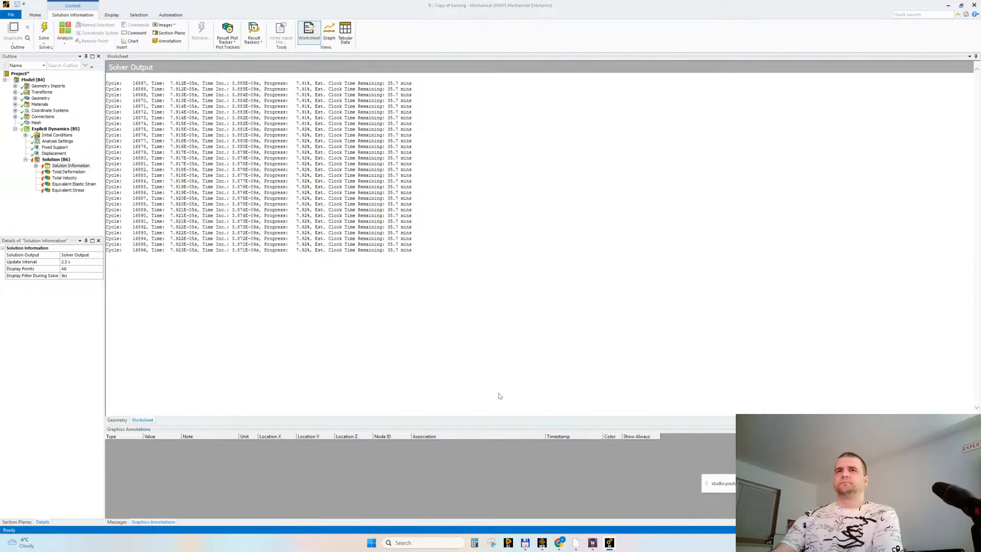
{"action": "right_click", "coordinate": [51, 162]}
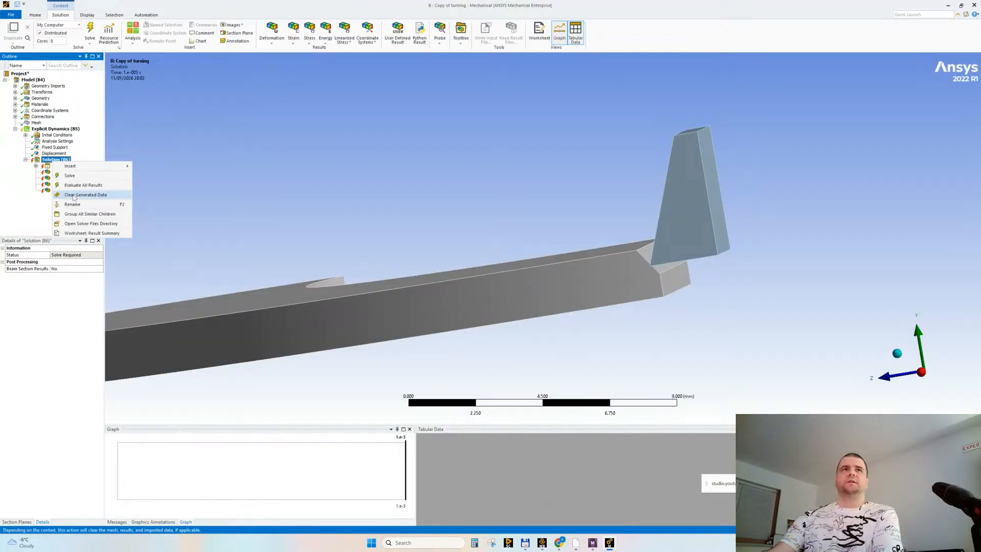
{"action": "left_click", "coordinate": [73, 194]}
{"action": "left_click", "coordinate": [513, 298]}
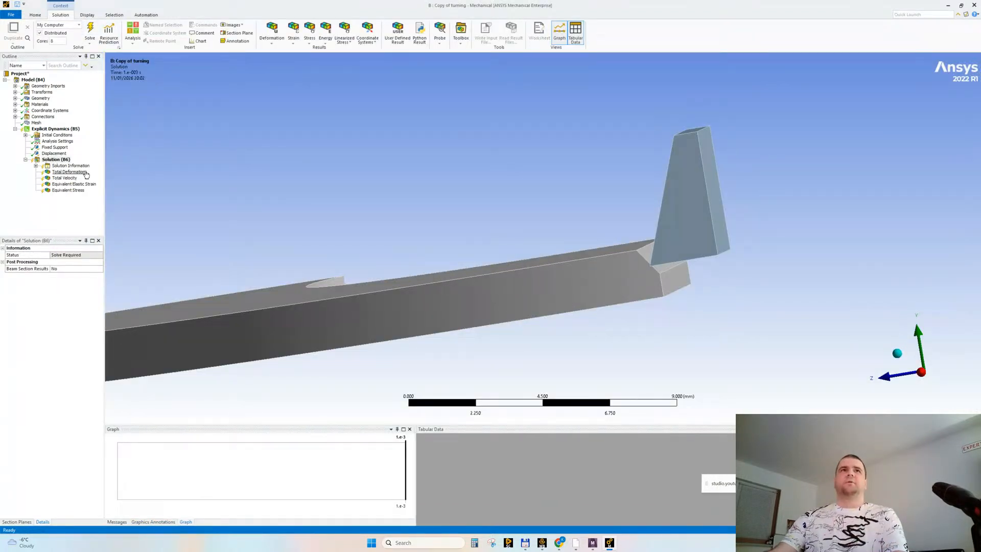
Step: Set the Minimum CFL Time Step to 1e-6 s in Analysis Settings and solve the duplicate again
{"action": "left_click", "coordinate": [57, 141]}
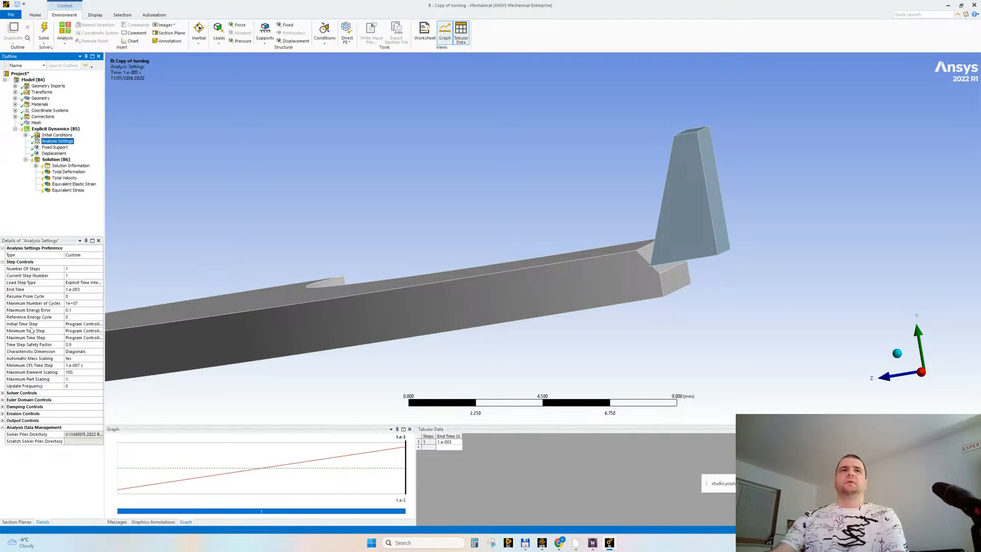
{"action": "left_click", "coordinate": [76, 365]}
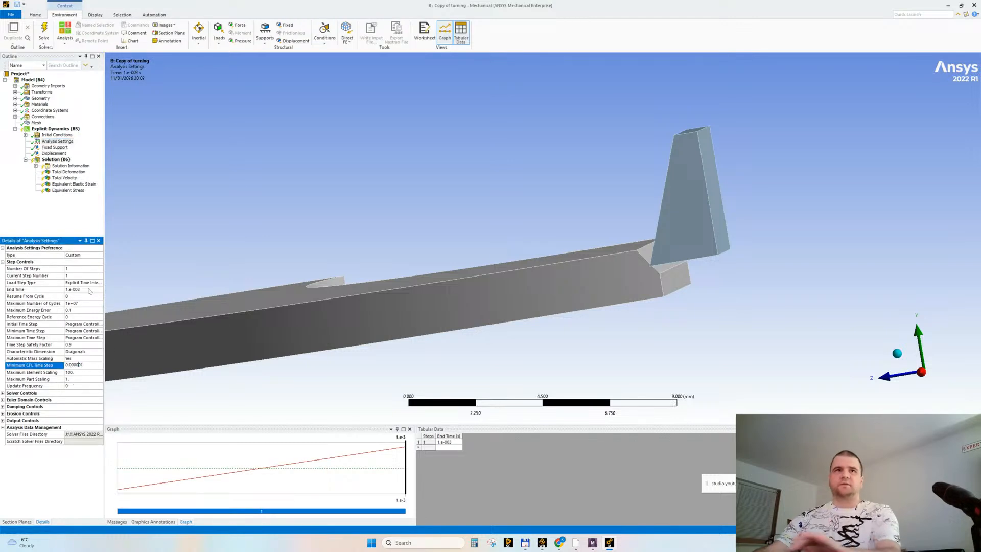
{"action": "left_click", "coordinate": [43, 30]}
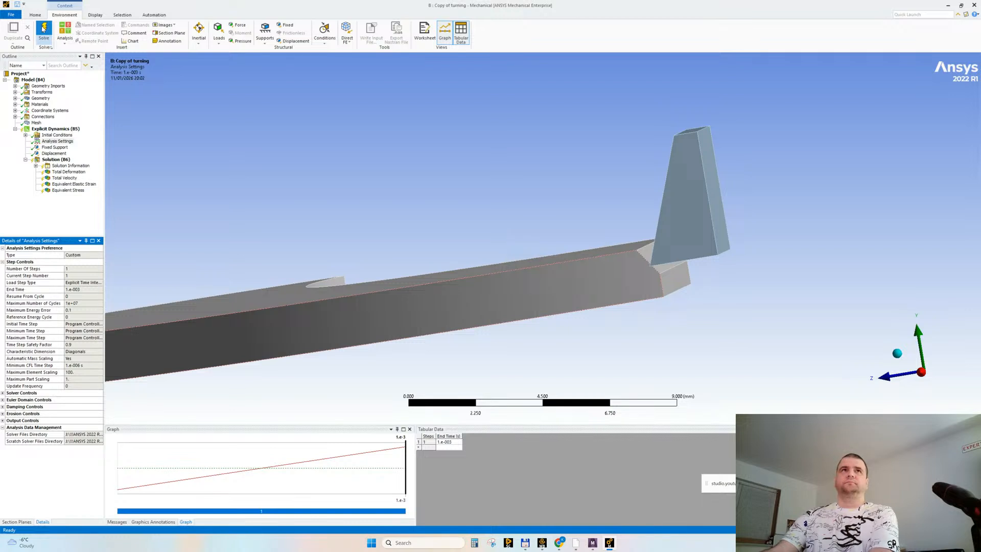
Step: Monitor the solver output of the running solve and examine the material and stiffness settings of the piece and tool bodies
{"action": "left_click", "coordinate": [66, 165]}
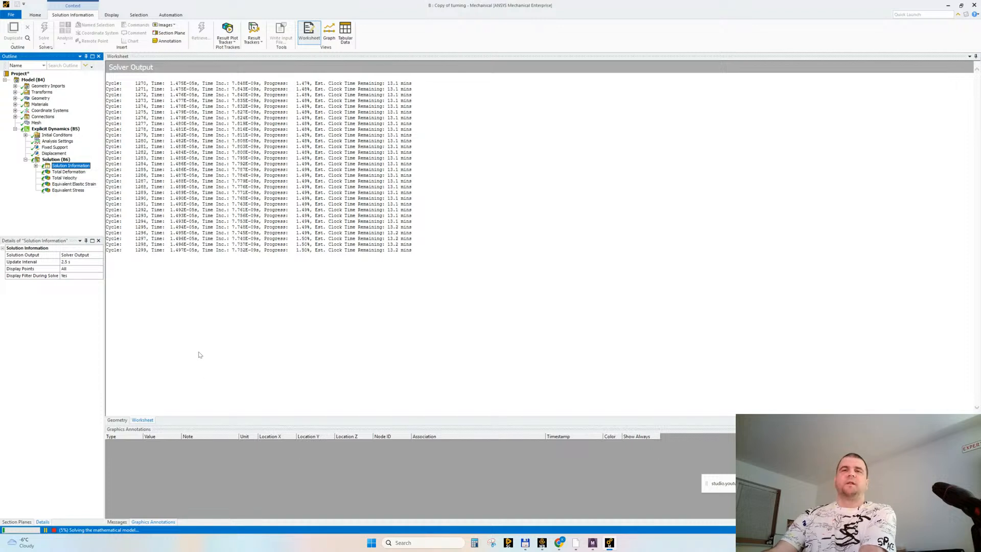
{"action": "left_click", "coordinate": [15, 98]}
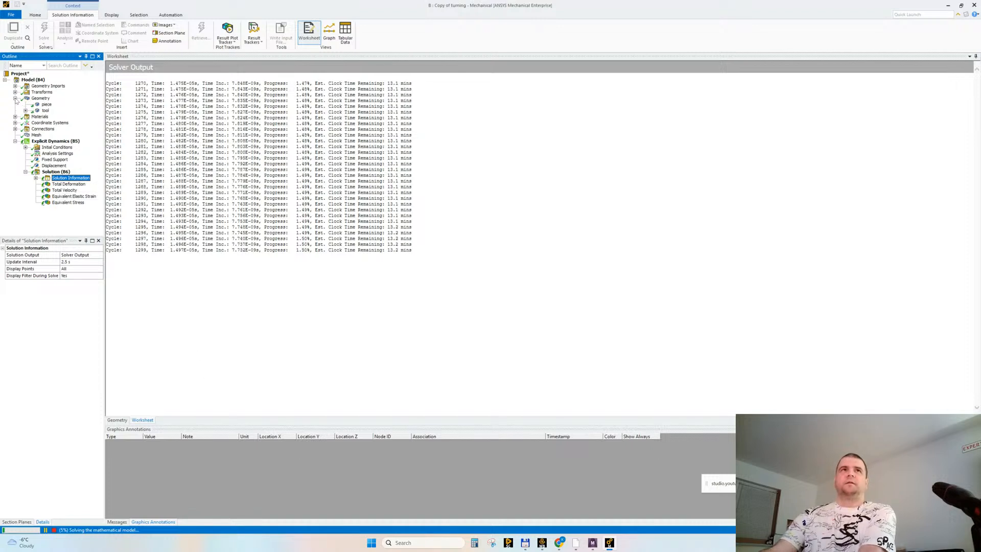
{"action": "left_click", "coordinate": [47, 105]}
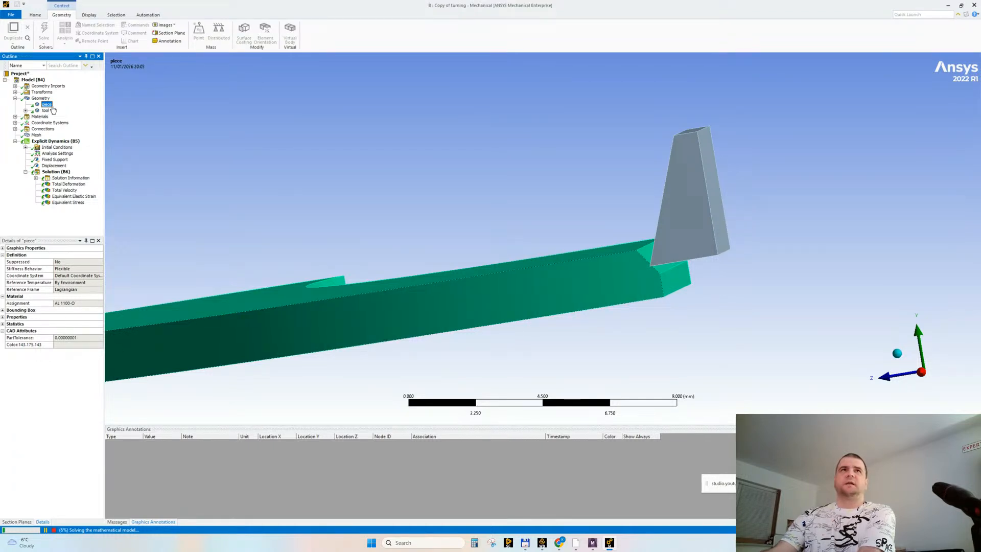
{"action": "left_click", "coordinate": [51, 110]}
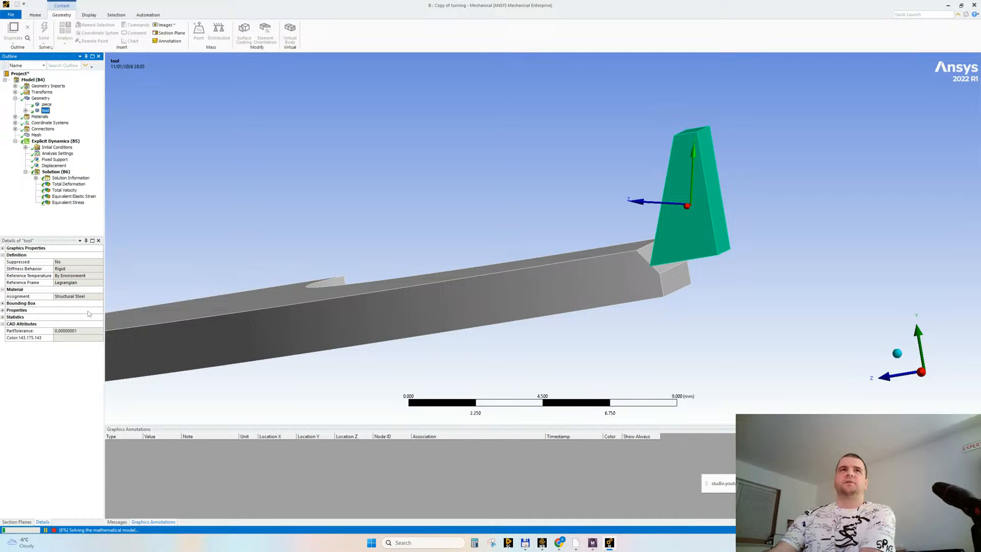
{"action": "left_click", "coordinate": [71, 178]}
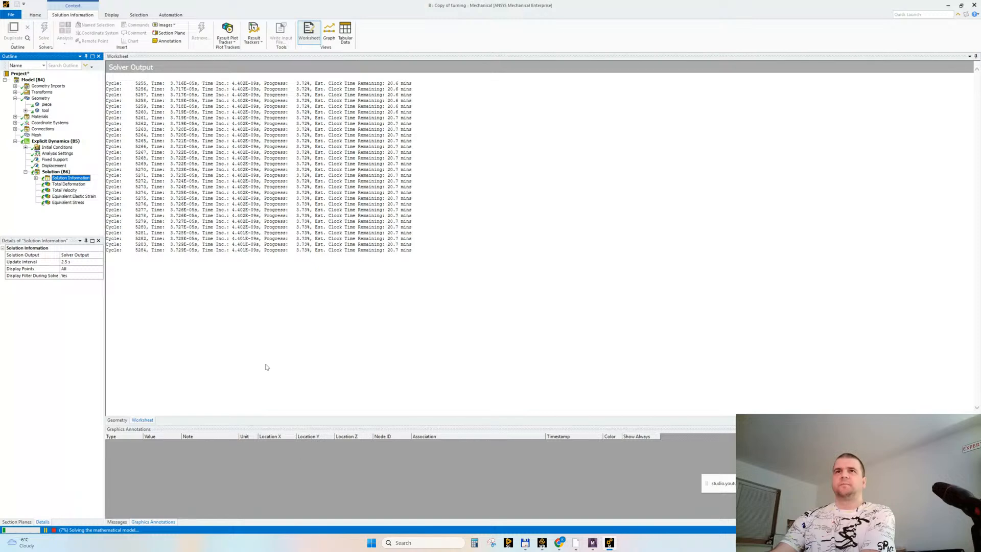
Step: Switch to Chrome and watch the expertfea.com video on machining a pipe via beveling
{"action": "mouse_move", "coordinate": [559, 543]}
{"action": "left_click", "coordinate": [516, 497]}
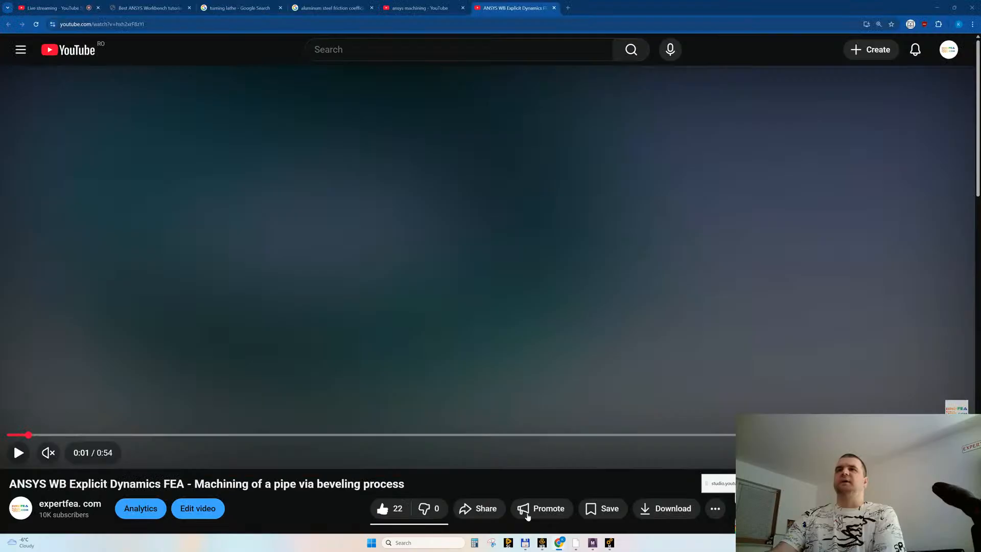
{"action": "left_click", "coordinate": [414, 315]}
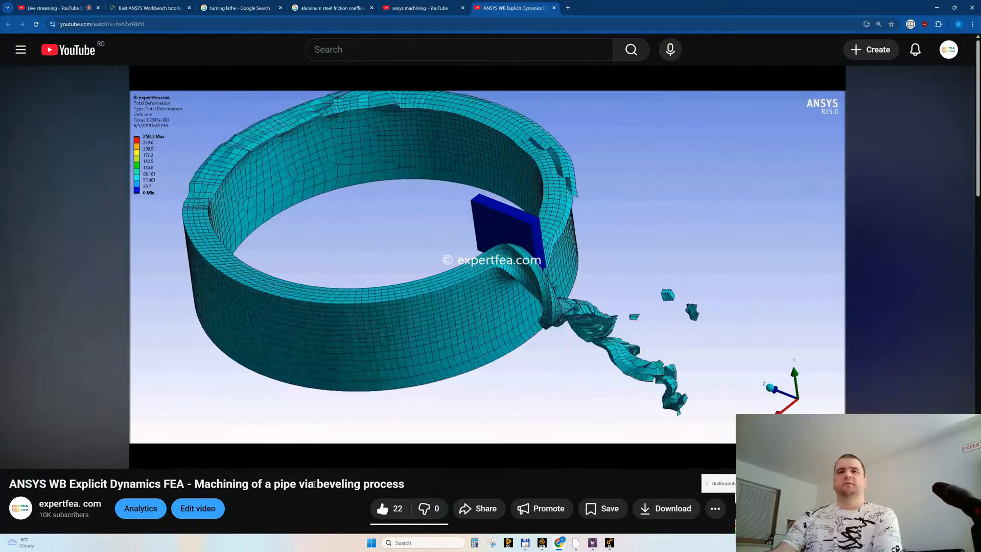
{"action": "left_click_drag", "start_coordinate": [317, 484], "coordinate": [364, 484]}
{"action": "left_click", "coordinate": [364, 483]}
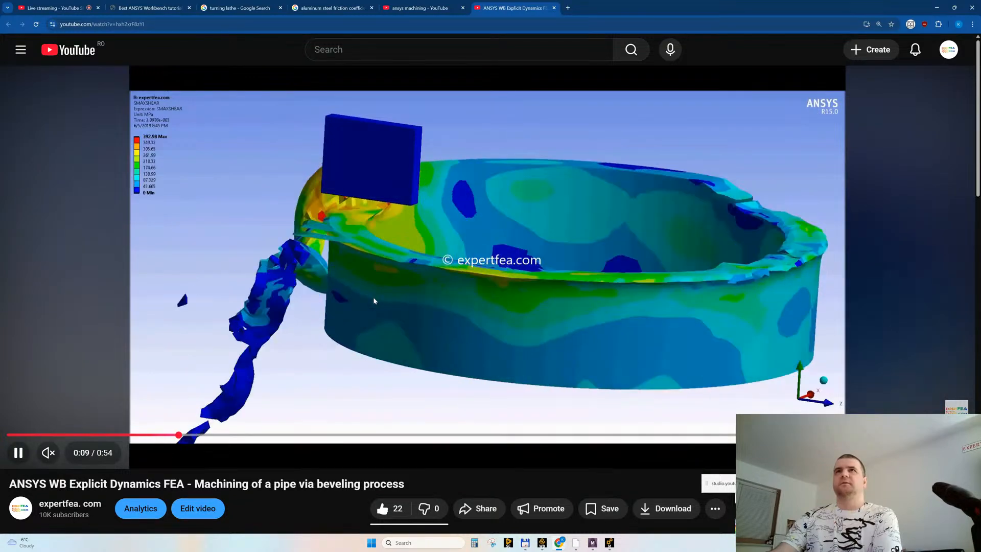
Step: Examine the lathe operation diagrams in the turning lathe image results, then return to the pipe beveling video and pause it
{"action": "left_click", "coordinate": [231, 8]}
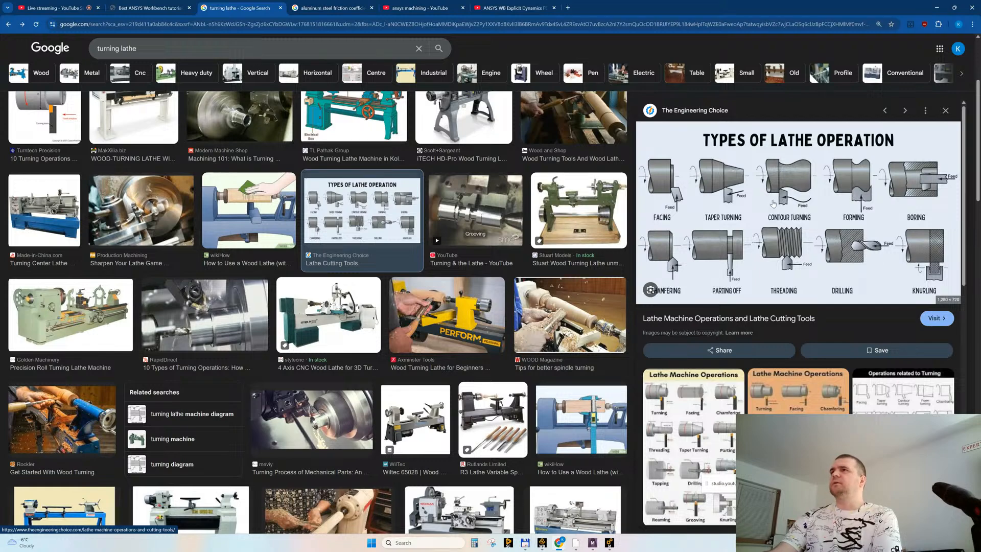
{"action": "left_click", "coordinate": [699, 476]}
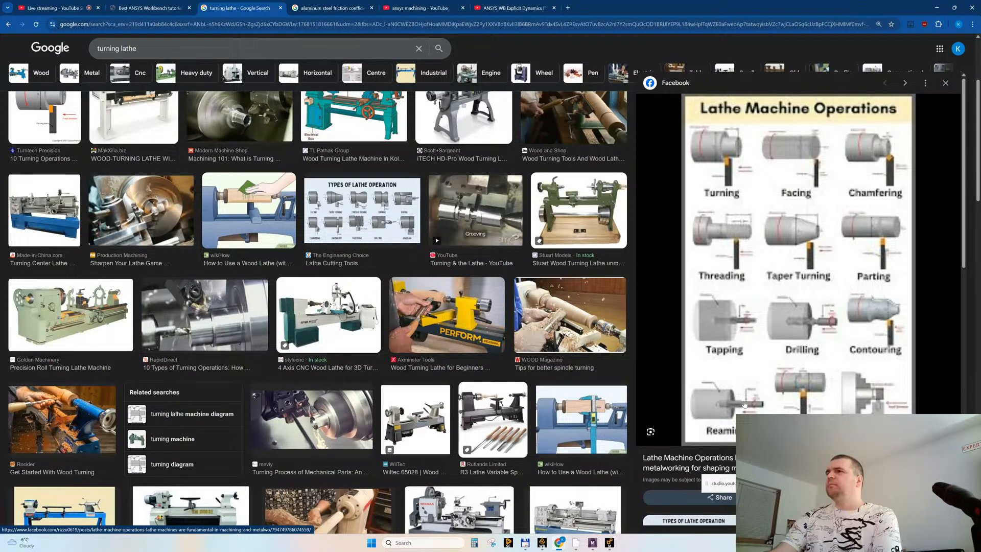
{"action": "scroll", "coordinate": [808, 226], "scroll_direction": "down", "scroll_amount": 2}
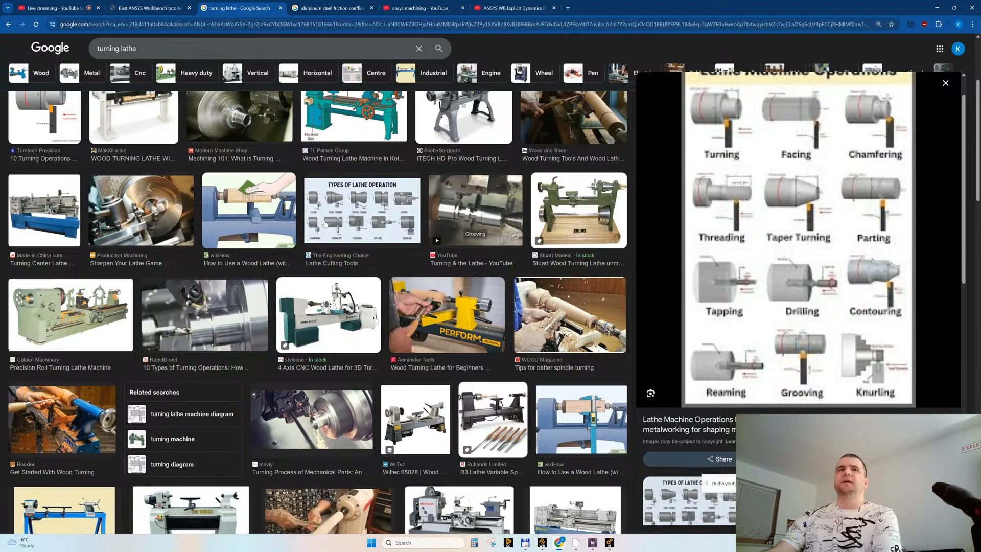
{"action": "left_click", "coordinate": [339, 209]}
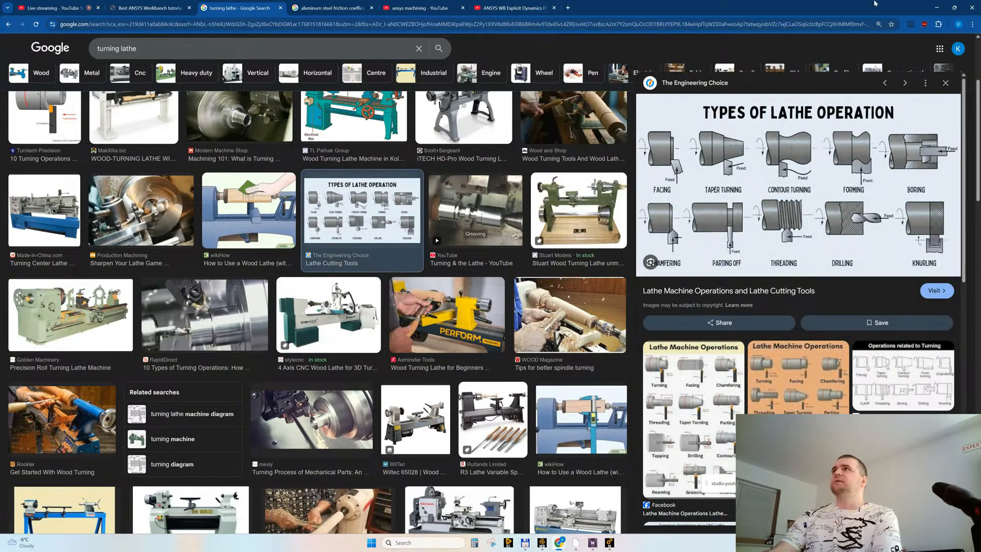
{"action": "left_click", "coordinate": [511, 7]}
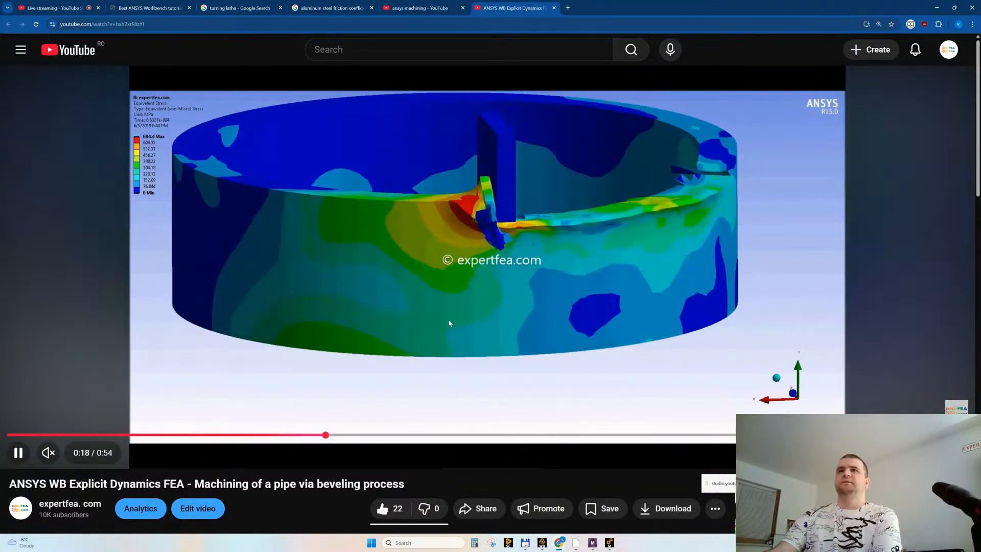
{"action": "left_click", "coordinate": [413, 277]}
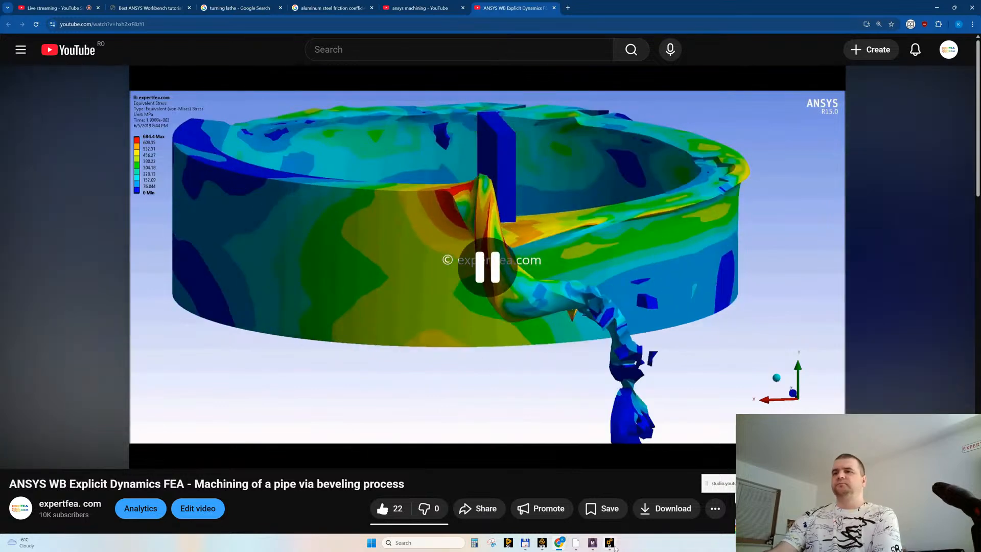
Step: Interrupt the solve in Mechanical and open the Copy of turning system's geometry in SpaceClaim from the Workbench project
{"action": "left_click", "coordinate": [610, 543]}
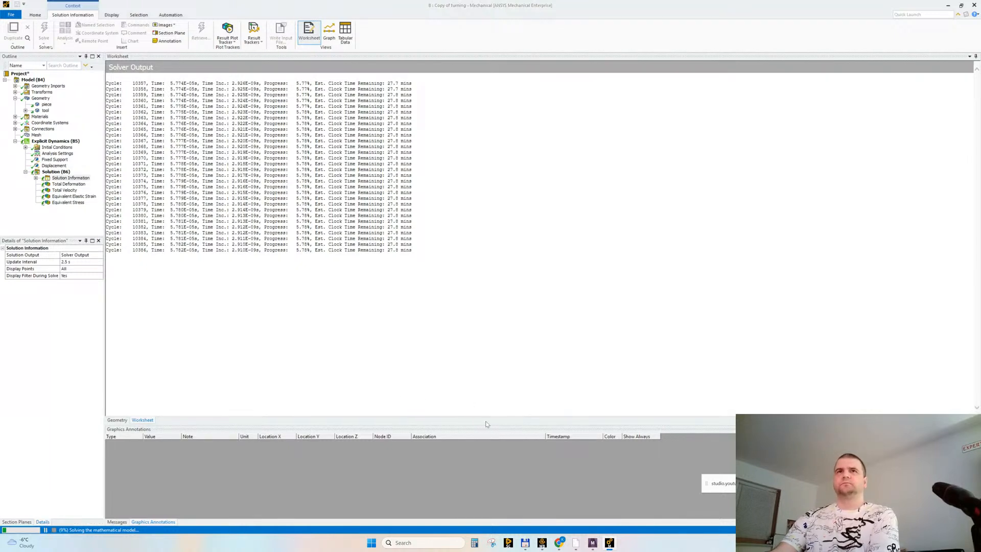
{"action": "mouse_move", "coordinate": [542, 542]}
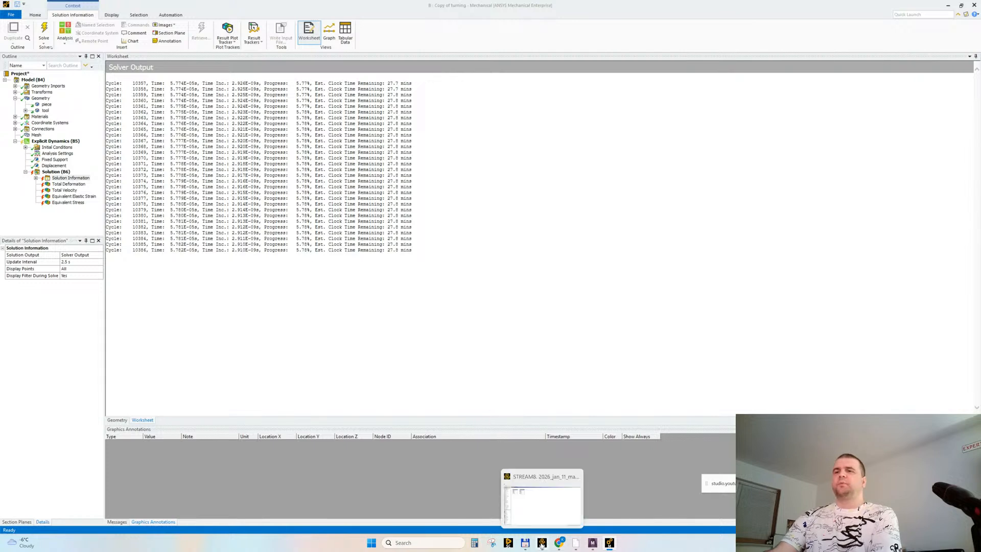
{"action": "left_click", "coordinate": [538, 499]}
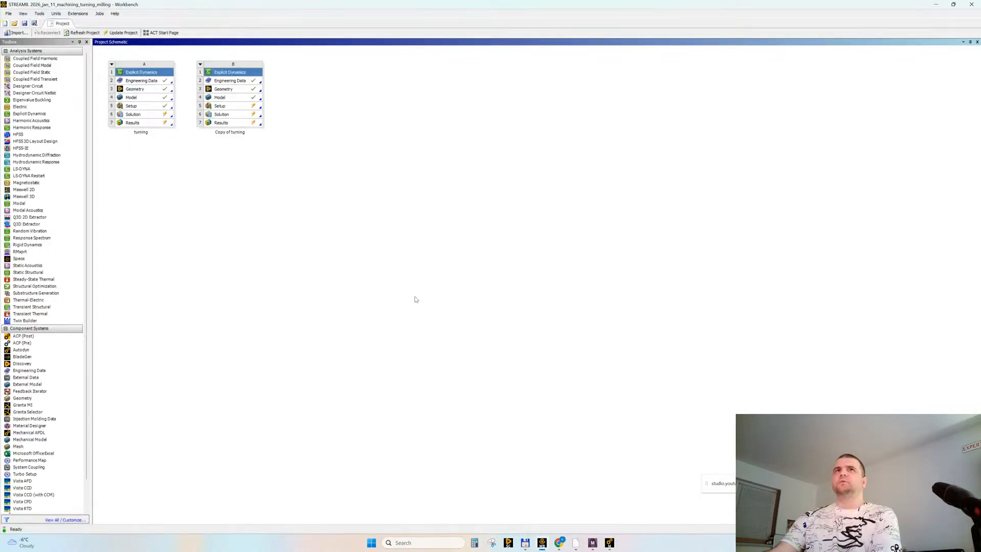
{"action": "double_click", "coordinate": [220, 91]}
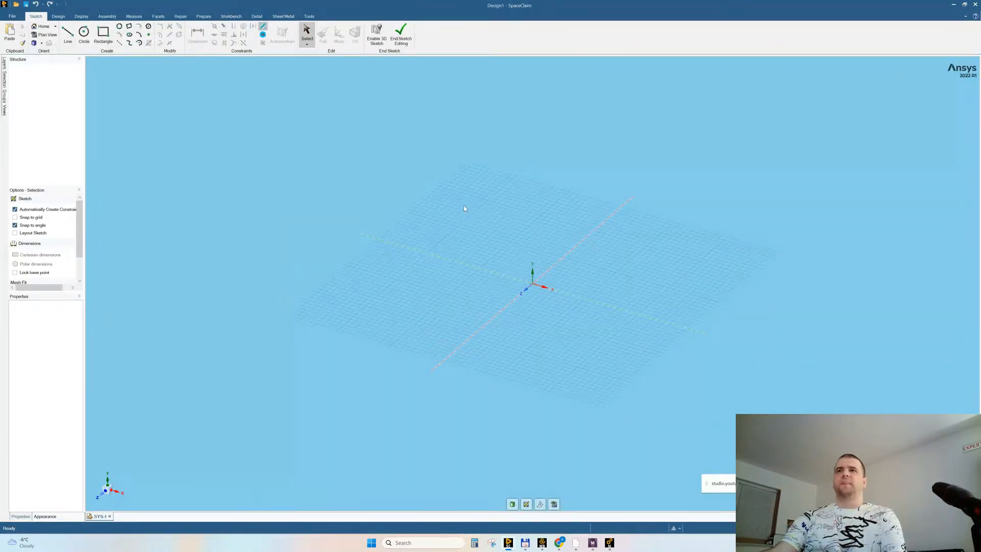
Step: Use Pull to set the workpiece's inner cylindrical face to a 17 mm radius
{"action": "middle_click_drag", "start_coordinate": [571, 197], "coordinate": [503, 263]}
{"action": "left_click", "coordinate": [502, 264]}
{"action": "left_click", "coordinate": [322, 34]}
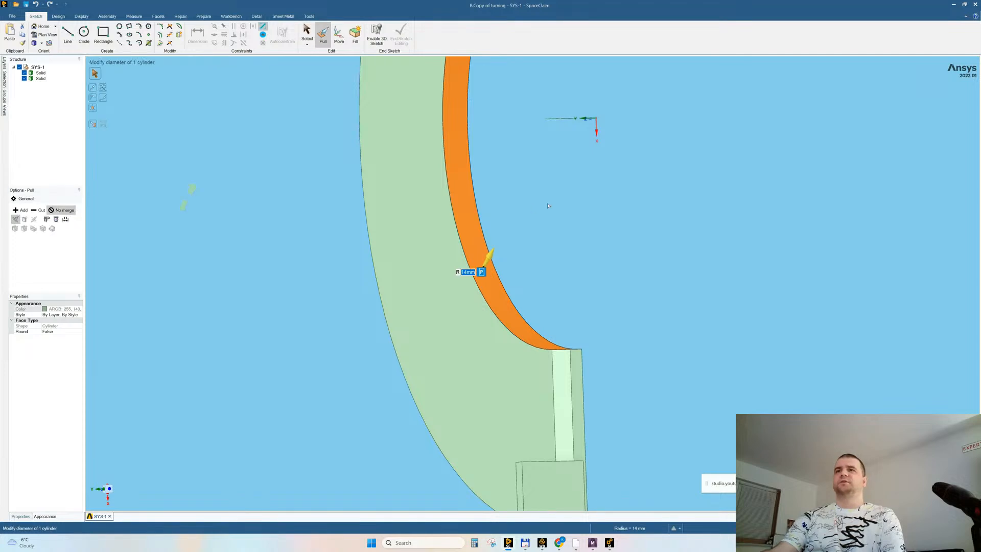
{"action": "middle_click_drag", "start_coordinate": [192, 190], "coordinate": [582, 191]}
{"action": "left_click_drag", "start_coordinate": [569, 203], "coordinate": [461, 314]}
{"action": "type", "text": "17"}
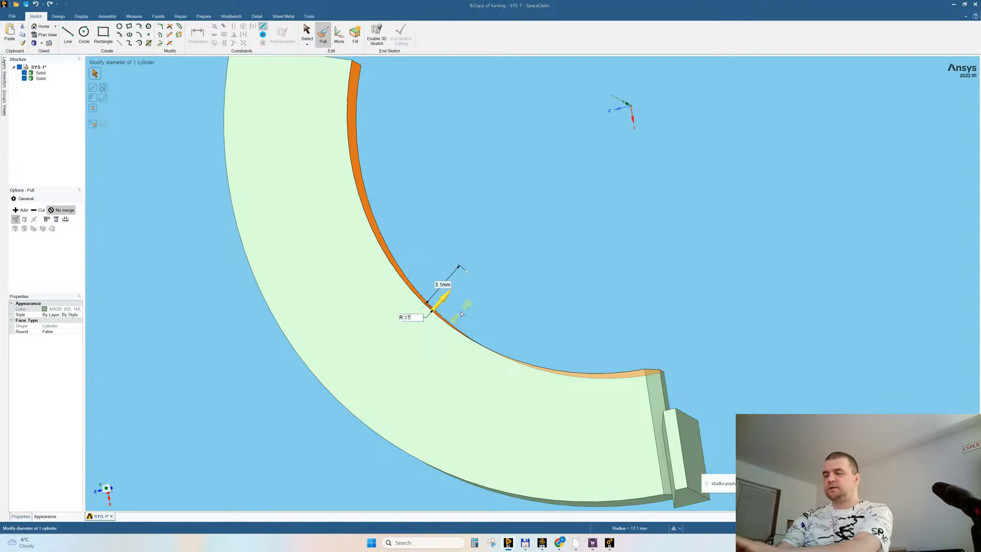
{"action": "key", "text": "Return"}
Step: Pull the workpiece's outer cylindrical face inward to a 24 mm radius
{"action": "middle_click_drag", "start_coordinate": [578, 264], "coordinate": [576, 248]}
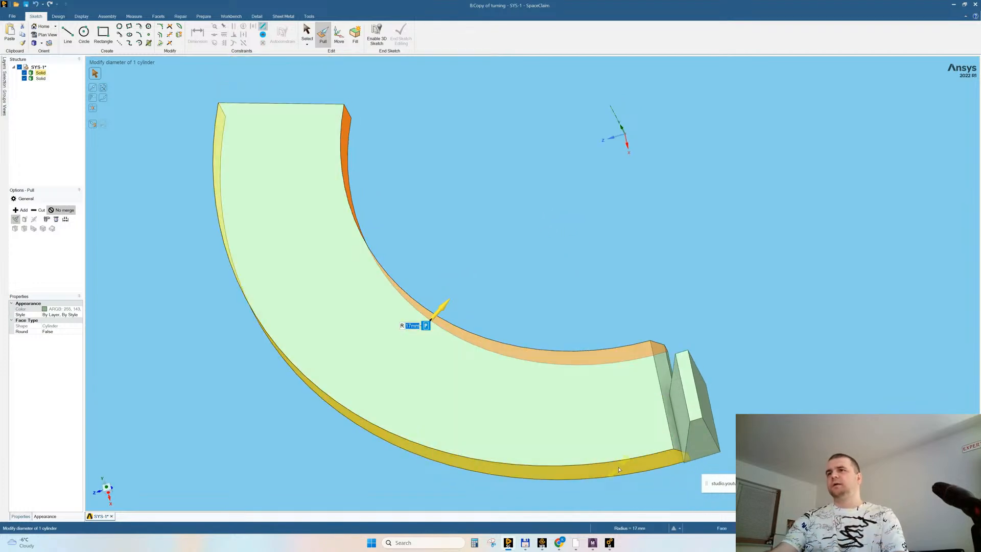
{"action": "left_click", "coordinate": [618, 469]}
{"action": "left_click_drag", "start_coordinate": [576, 301], "coordinate": [568, 259]}
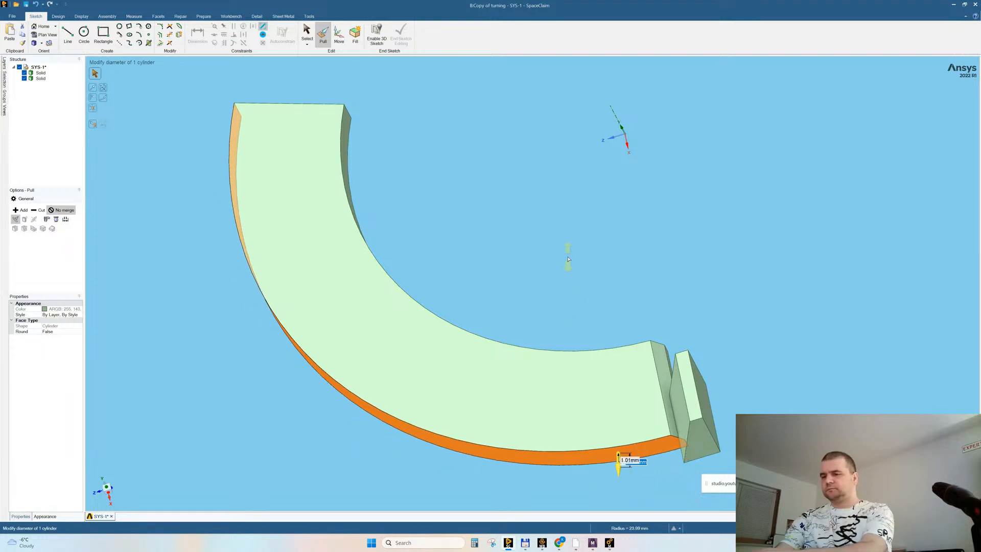
{"action": "type", "text": "24"}
{"action": "key", "text": "Return"}
Step: Shorten the tool by pulling its outer trapezoidal end face inward by 1 mm
{"action": "middle_click_drag", "start_coordinate": [572, 286], "coordinate": [593, 307]}
{"action": "middle_click_drag", "start_coordinate": [707, 389], "coordinate": [632, 277], "text": "shift"}
{"action": "left_click", "coordinate": [620, 384]}
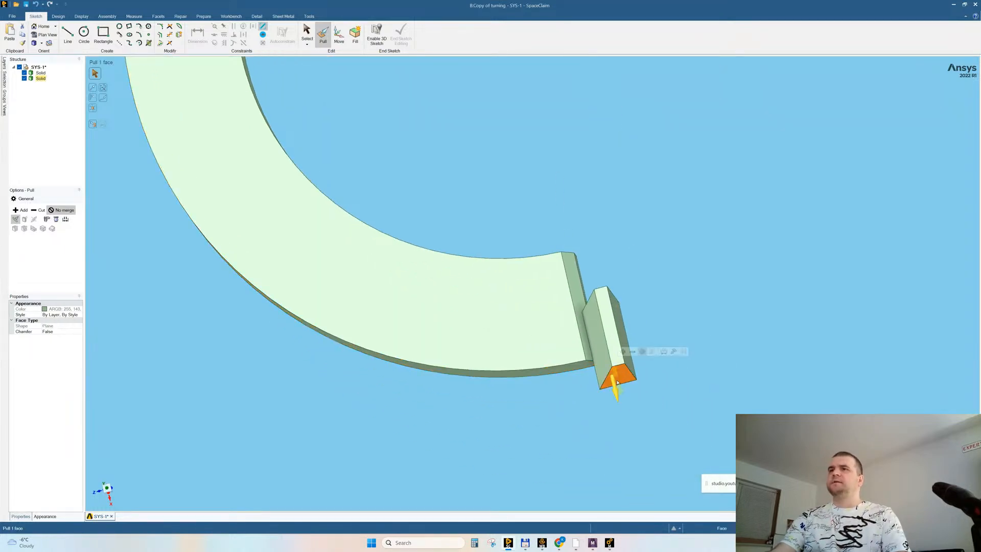
{"action": "left_click_drag", "start_coordinate": [615, 391], "coordinate": [605, 372]}
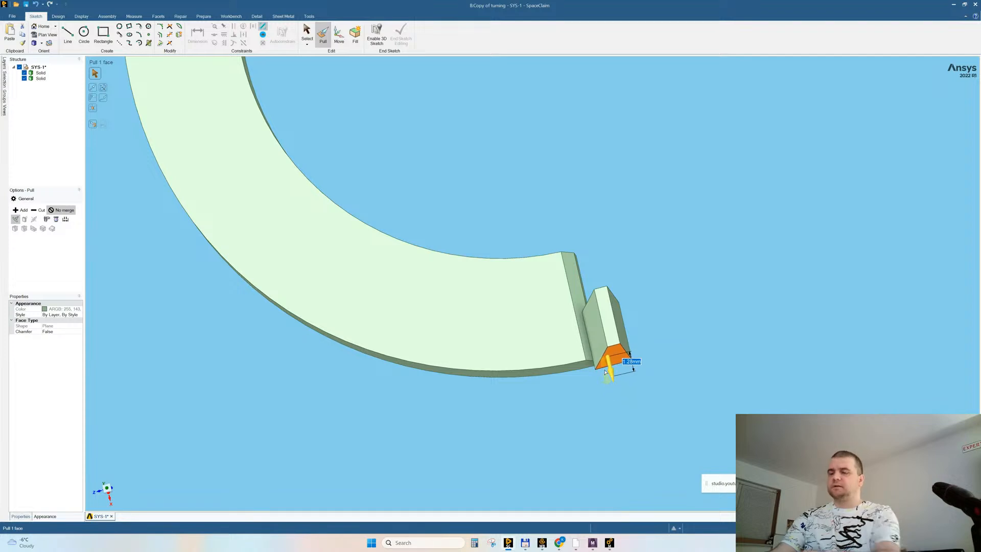
{"action": "type", "text": "1"}
{"action": "key", "text": "Return"}
Step: Reduce the tool's height by pulling its narrow top face down 1 mm
{"action": "middle_click_drag", "start_coordinate": [604, 372], "coordinate": [610, 352]}
{"action": "left_click_drag", "start_coordinate": [692, 330], "coordinate": [687, 336]}
{"action": "left_click", "coordinate": [683, 357]}
{"action": "middle_click_drag", "start_coordinate": [646, 377], "coordinate": [674, 383]}
{"action": "middle_click_drag", "start_coordinate": [663, 301], "coordinate": [661, 315]}
{"action": "left_click", "coordinate": [650, 249]}
{"action": "left_click_drag", "start_coordinate": [678, 263], "coordinate": [684, 278]}
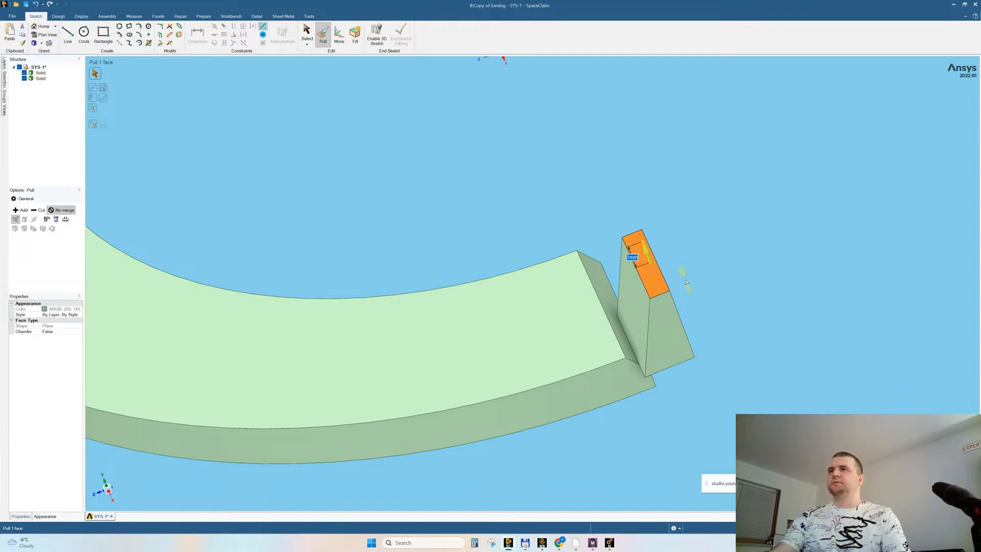
{"action": "left_click", "coordinate": [698, 300]}
{"action": "middle_click_drag", "start_coordinate": [698, 300], "coordinate": [723, 365]}
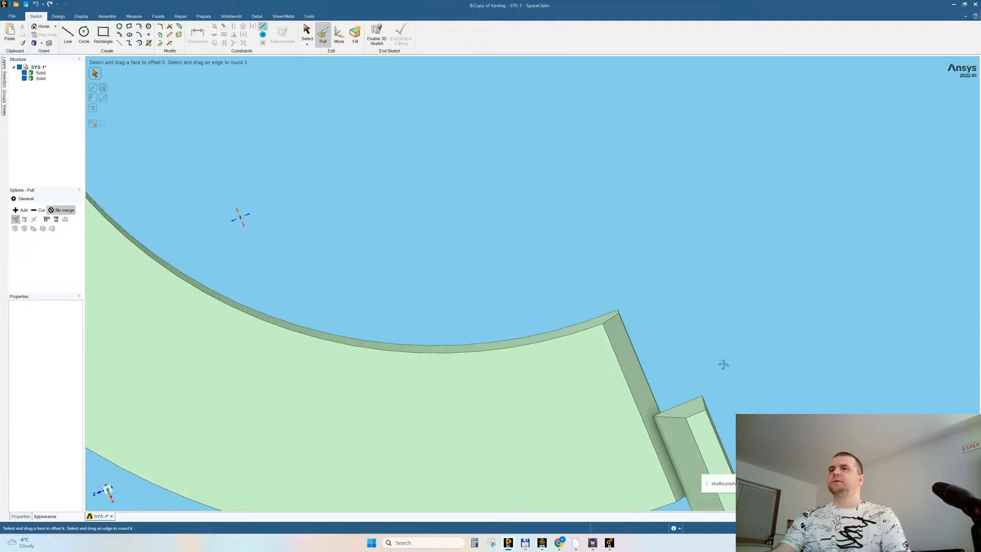
Step: Set the radius of the workpiece's inner cylindrical face to 18 mm
{"action": "left_click", "coordinate": [585, 322]}
{"action": "type", "text": "18"}
{"action": "key", "text": "Return"}
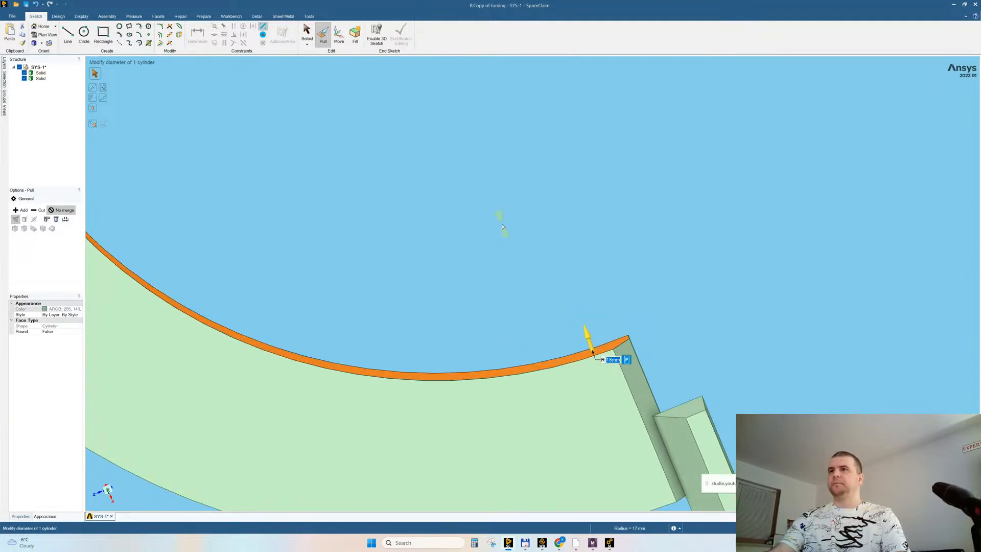
{"action": "left_click", "coordinate": [651, 286]}
{"action": "scroll", "coordinate": [650, 285], "scroll_direction": "down", "scroll_amount": 5}
{"action": "middle_click_drag", "start_coordinate": [648, 310], "coordinate": [647, 250]}
{"action": "middle_click_drag", "start_coordinate": [696, 322], "coordinate": [604, 298]}
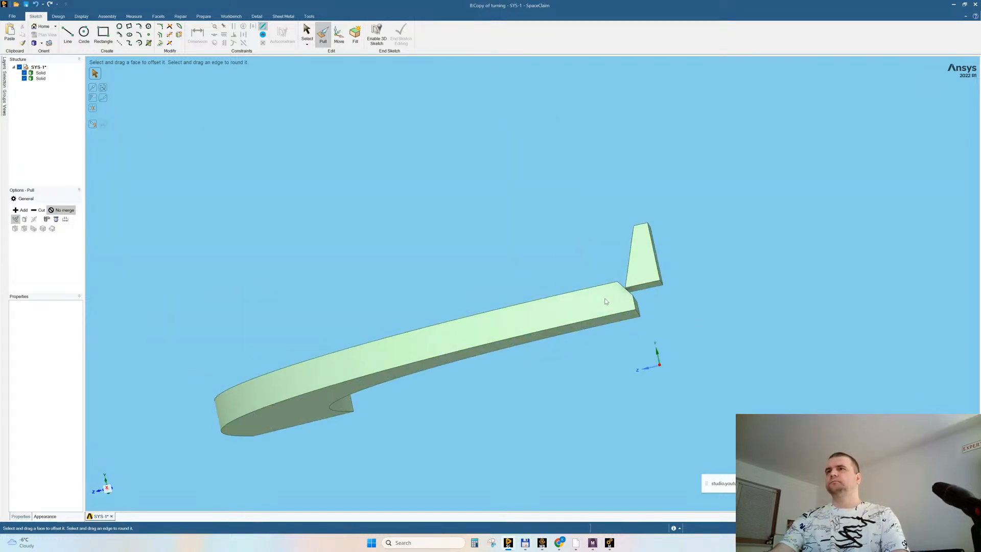
{"action": "left_click", "coordinate": [623, 319]}
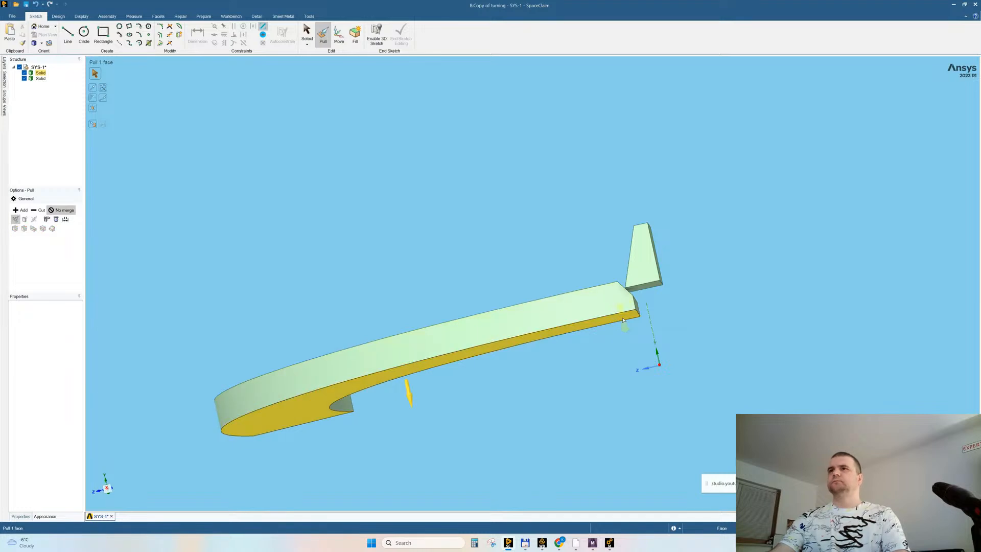
{"action": "left_click", "coordinate": [622, 319]}
{"action": "left_click", "coordinate": [469, 253]}
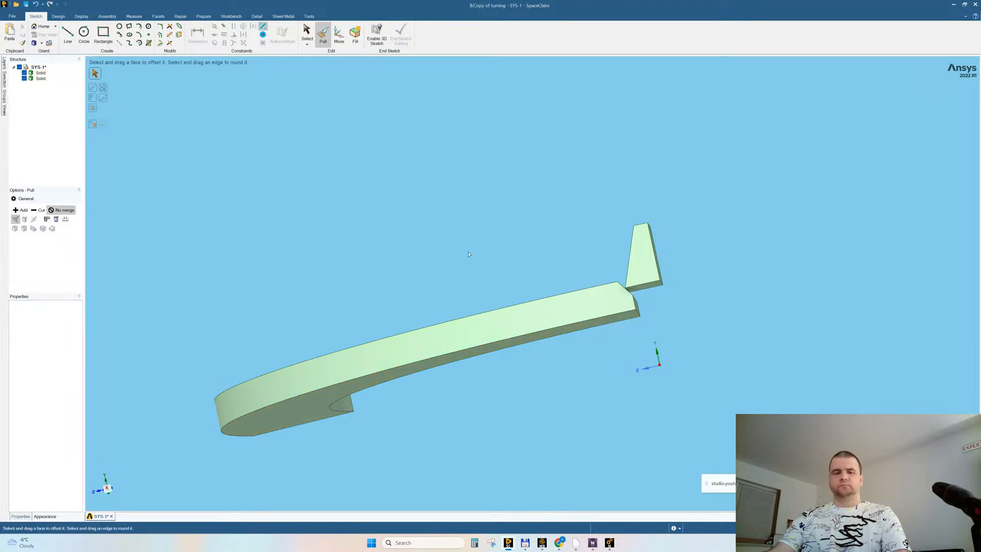
Step: Save the modified geometry, switch to Ansys Mechanical and update the model's geometry from source
{"action": "key", "text": "ctrl+s"}
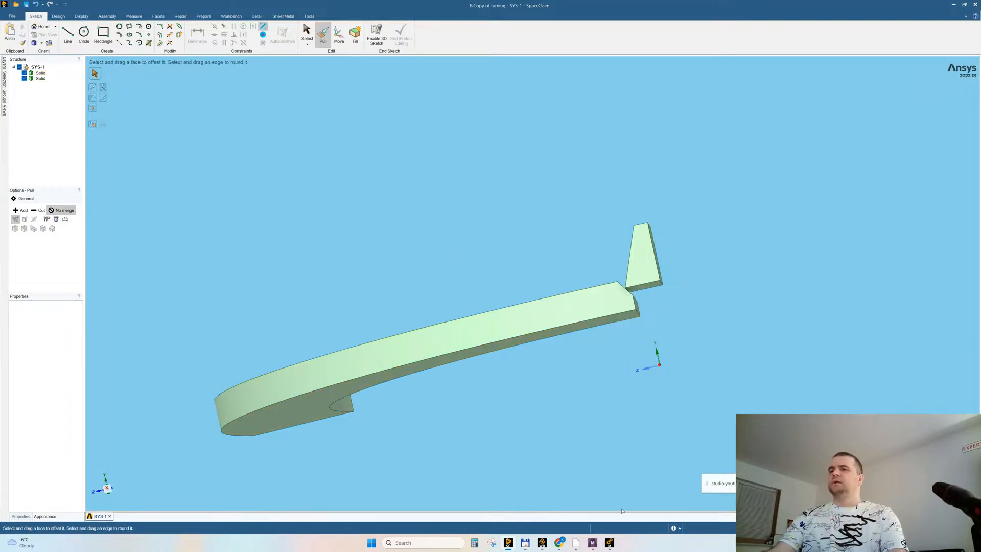
{"action": "left_click", "coordinate": [609, 543]}
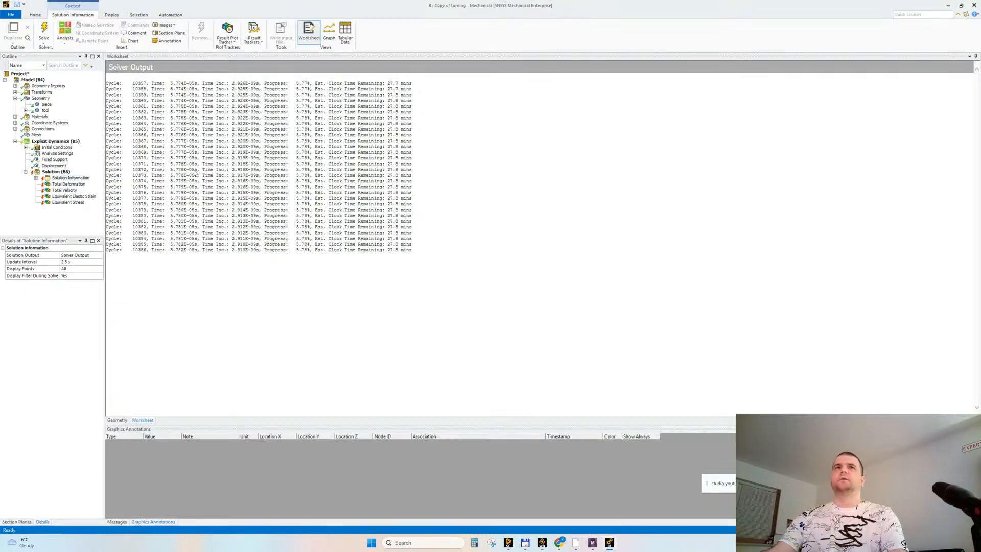
{"action": "right_click", "coordinate": [35, 100]}
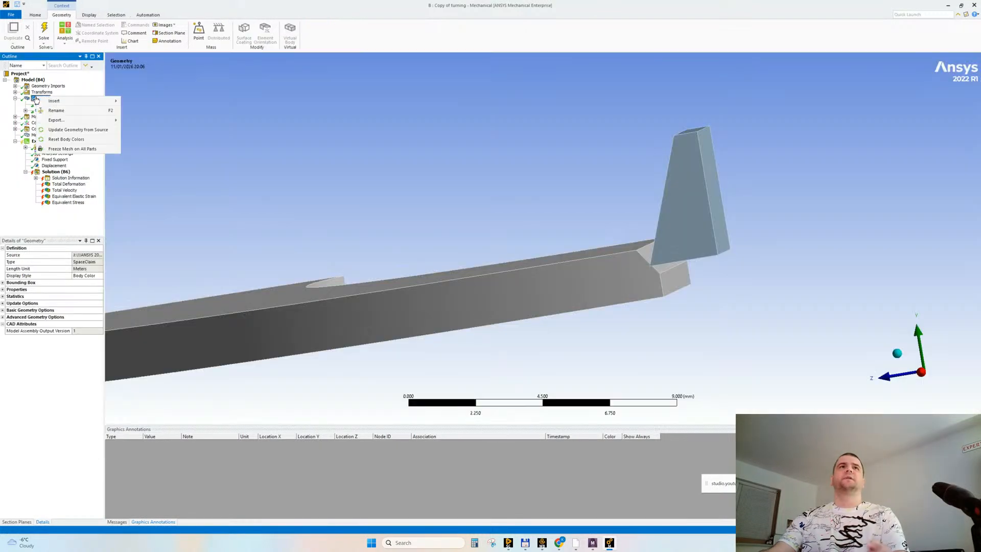
{"action": "left_click", "coordinate": [69, 130]}
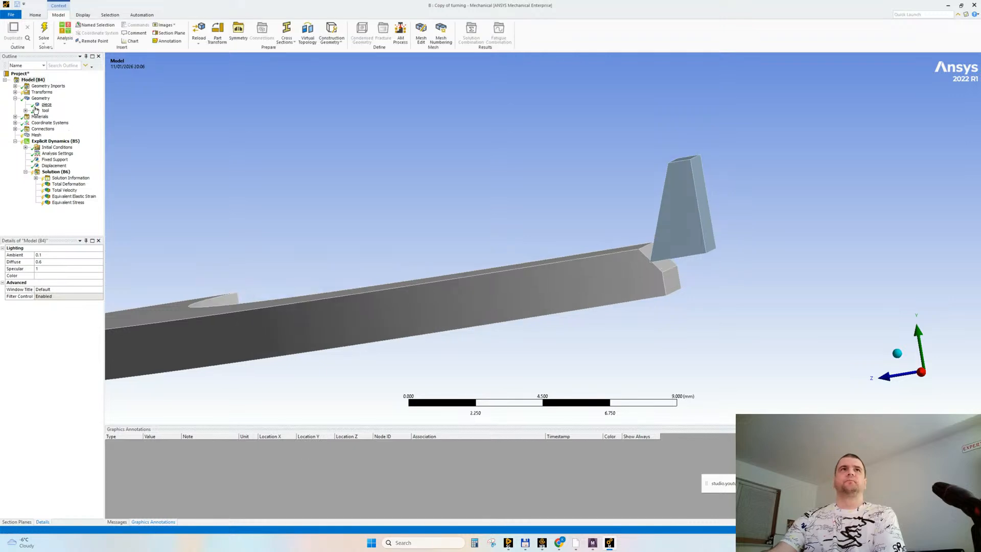
Step: Apply the existing part transform to the updated tool geometry
{"action": "left_click", "coordinate": [16, 92]}
{"action": "left_click", "coordinate": [55, 98]}
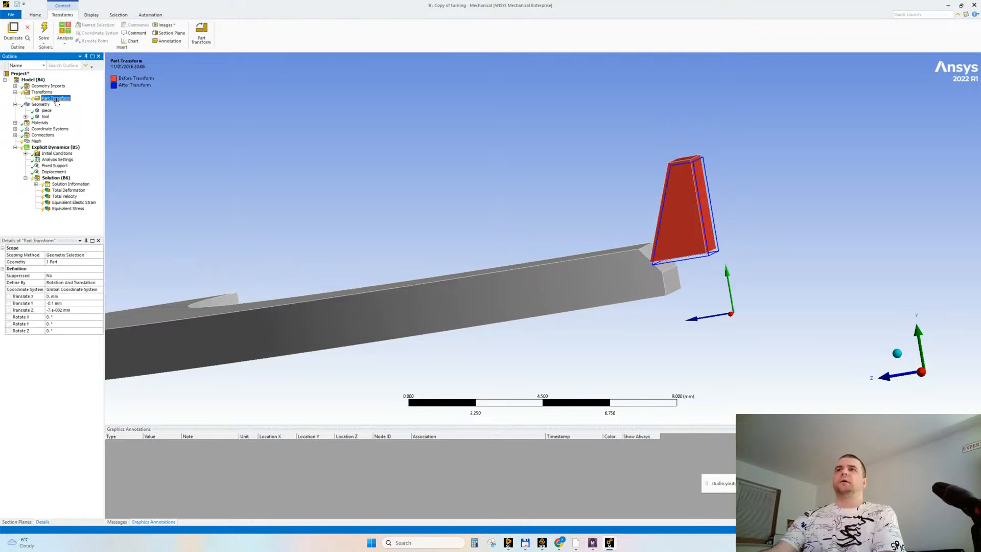
{"action": "middle_click_drag", "start_coordinate": [470, 232], "coordinate": [485, 221]}
{"action": "right_click", "coordinate": [67, 104]}
{"action": "left_click", "coordinate": [90, 108]}
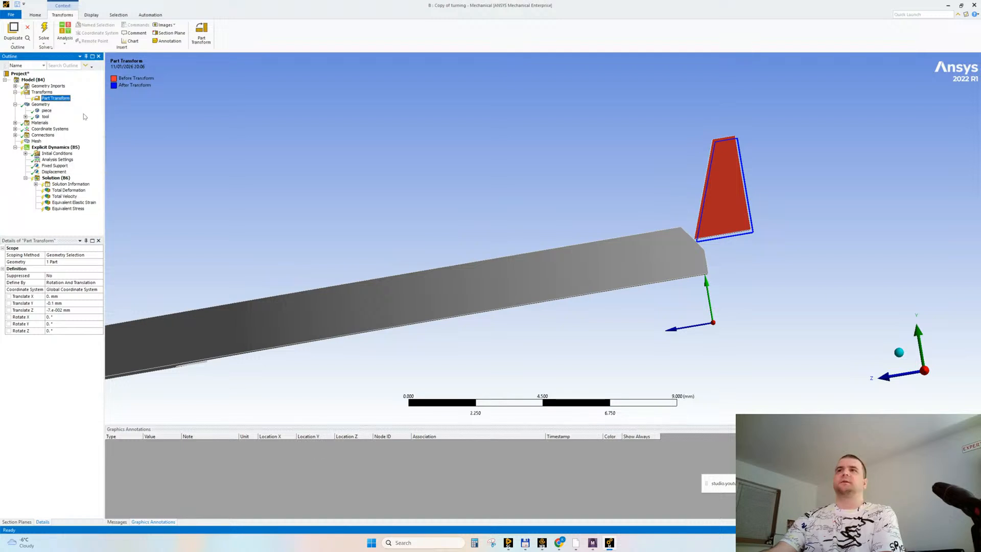
Step: Inspect the gap between the tool tip and the workpiece, and generate the mesh
{"action": "left_click", "coordinate": [36, 141]}
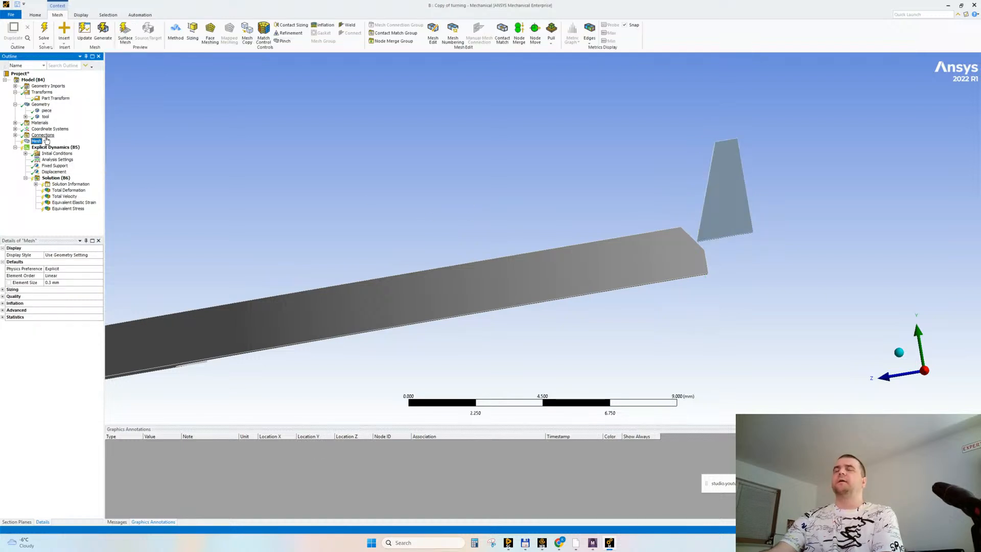
{"action": "middle_click_drag", "start_coordinate": [763, 246], "coordinate": [700, 263], "text": "ctrl"}
{"action": "scroll", "coordinate": [639, 300], "scroll_direction": "up", "scroll_amount": 5}
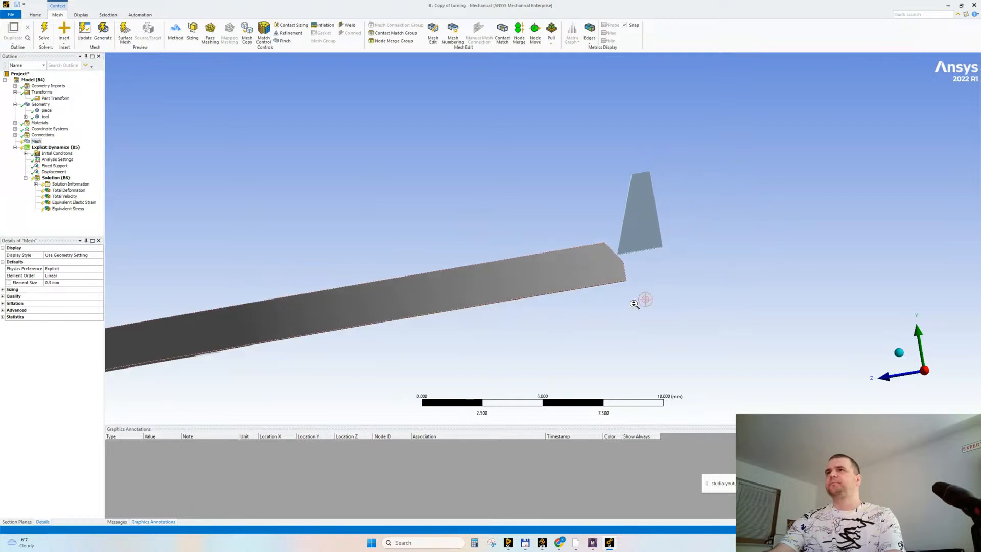
{"action": "middle_click_drag", "start_coordinate": [634, 240], "coordinate": [630, 239]}
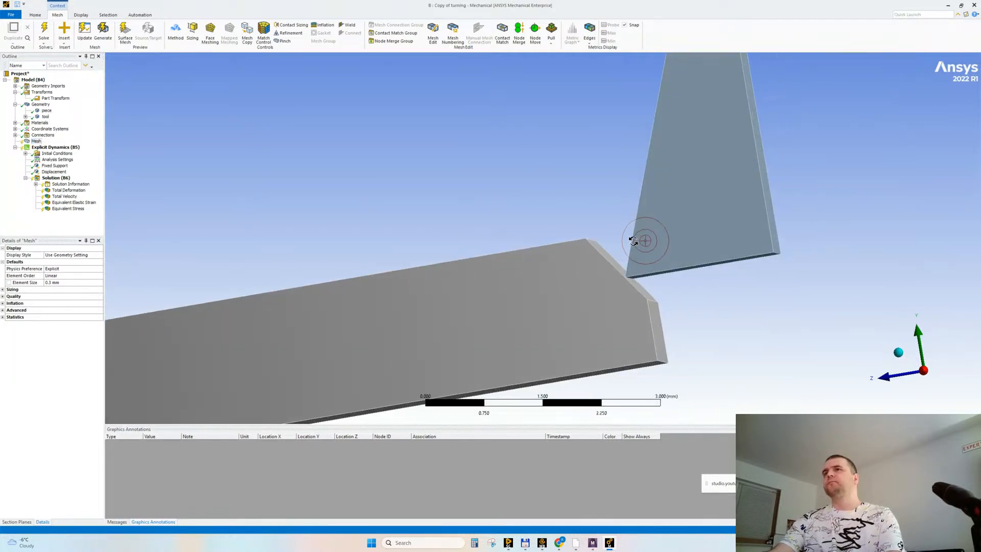
{"action": "left_click", "coordinate": [15, 92]}
{"action": "right_click", "coordinate": [33, 136]}
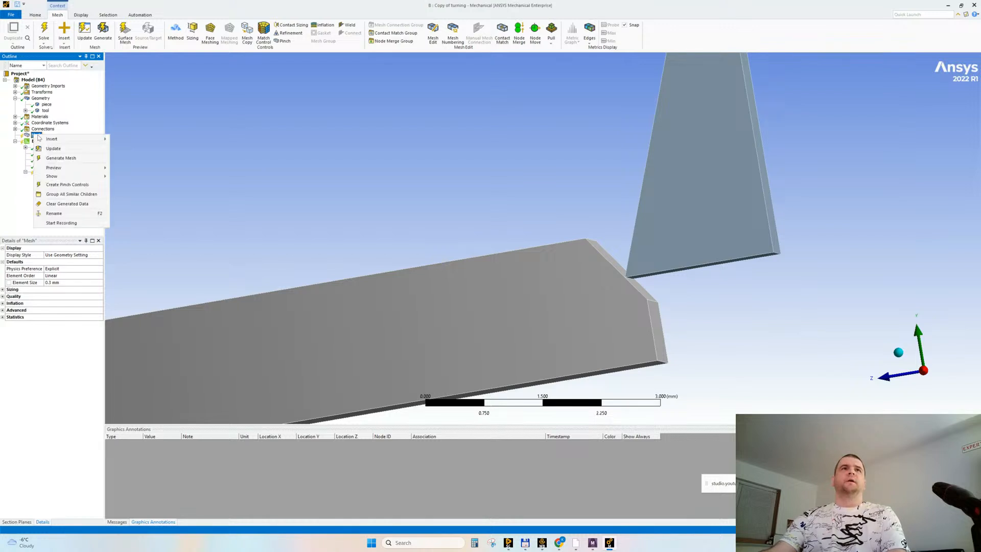
{"action": "left_click", "coordinate": [56, 159]}
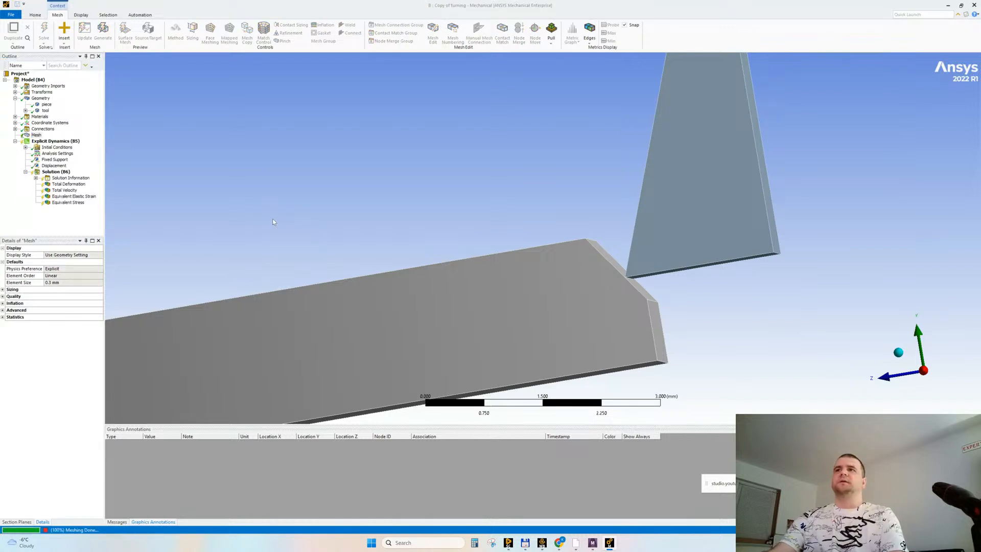
Step: Examine the mesh on the workpiece and tool together with its node and element statistics
{"action": "middle_click_drag", "start_coordinate": [491, 224], "coordinate": [500, 198], "text": "ctrl"}
{"action": "scroll", "coordinate": [533, 278], "scroll_direction": "down", "scroll_amount": 4}
{"action": "mouse_move", "coordinate": [529, 274]}
{"action": "middle_mouse_down"}
{"action": "mouse_move", "coordinate": [540, 286]}
{"action": "mouse_move", "coordinate": [531, 292]}
{"action": "middle_mouse_up"}
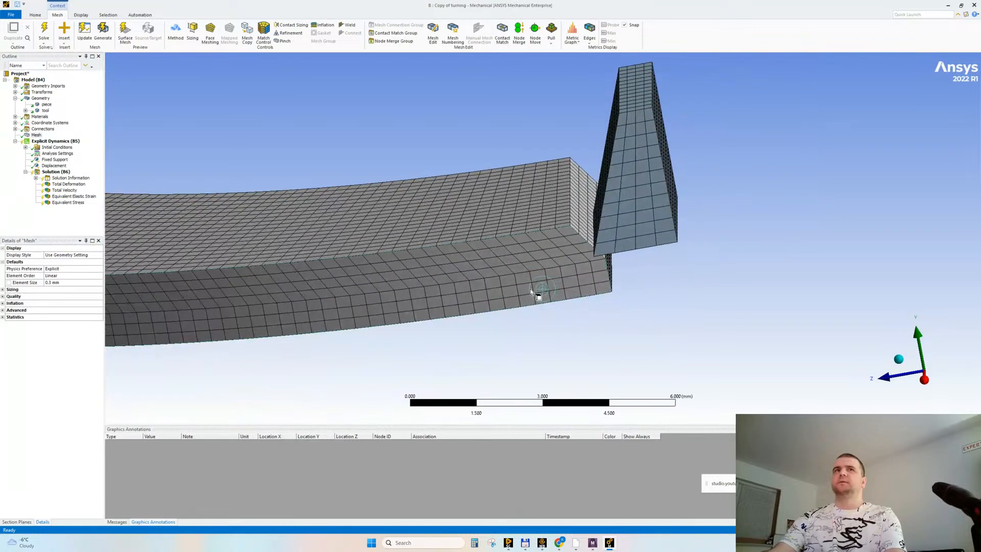
{"action": "left_click", "coordinate": [3, 317]}
{"action": "middle_click_drag", "start_coordinate": [430, 284], "coordinate": [446, 309], "text": "ctrl"}
{"action": "left_click", "coordinate": [56, 323]}
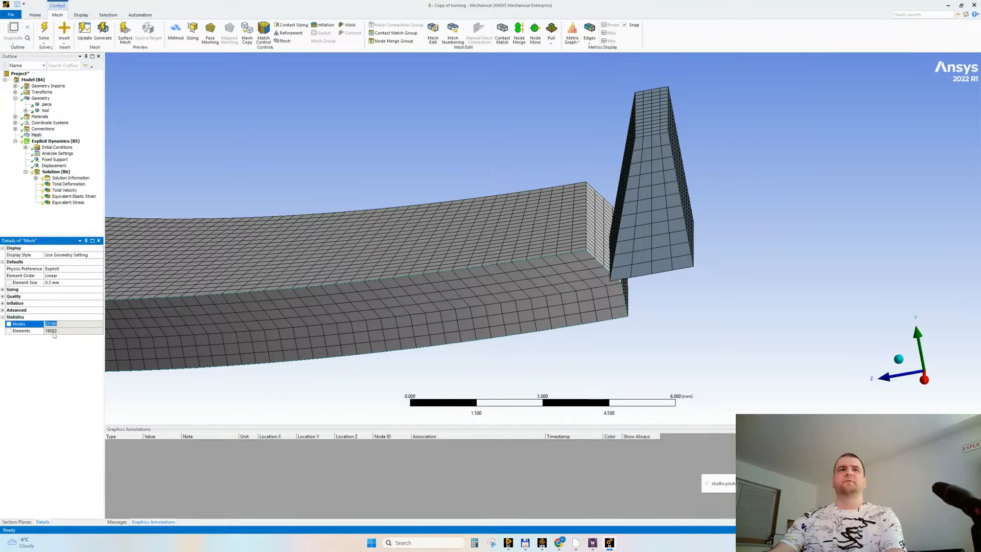
{"action": "mouse_move", "coordinate": [283, 322]}
{"action": "middle_mouse_down"}
{"action": "mouse_move", "coordinate": [437, 305]}
{"action": "mouse_move", "coordinate": [429, 265]}
{"action": "mouse_move", "coordinate": [475, 260]}
{"action": "mouse_move", "coordinate": [469, 238]}
{"action": "mouse_move", "coordinate": [471, 256]}
{"action": "mouse_move", "coordinate": [500, 289]}
{"action": "mouse_move", "coordinate": [498, 309]}
{"action": "middle_mouse_up"}
{"action": "scroll", "coordinate": [519, 240], "scroll_direction": "up", "scroll_amount": 3}
{"action": "scroll", "coordinate": [438, 243], "scroll_direction": "down", "scroll_amount": 6}
Step: Review the frictional body interaction's settings and which body the fixed support is applied to
{"action": "left_click", "coordinate": [16, 99]}
{"action": "left_click", "coordinate": [16, 117]}
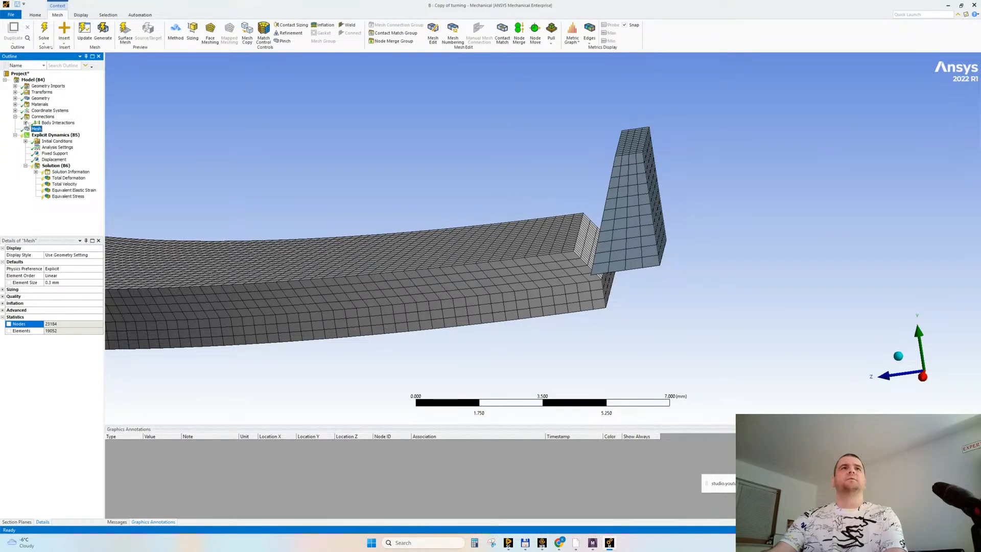
{"action": "left_click", "coordinate": [26, 123]}
{"action": "left_click", "coordinate": [67, 128]}
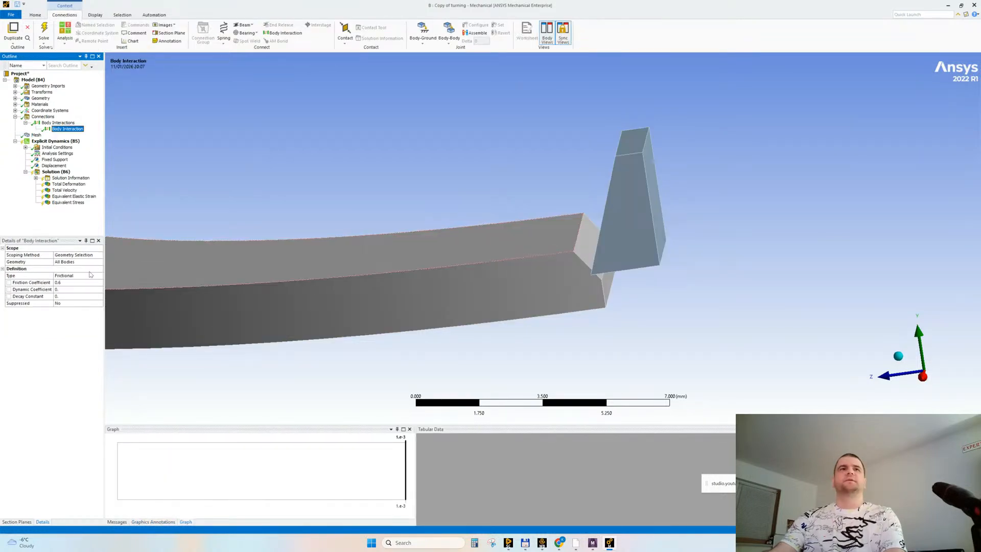
{"action": "left_click", "coordinate": [15, 116]}
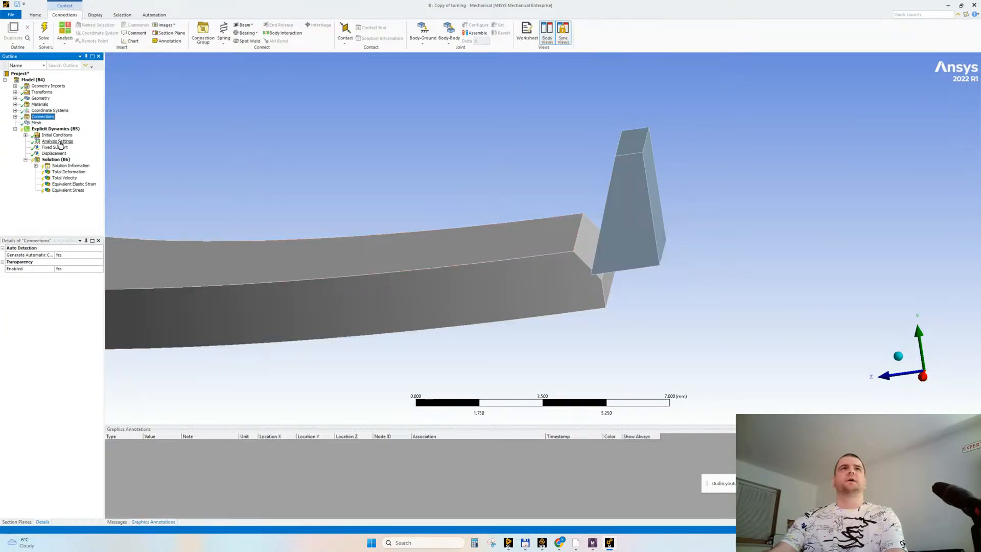
{"action": "left_click", "coordinate": [54, 147]}
{"action": "middle_click_drag", "start_coordinate": [360, 214], "coordinate": [363, 175]}
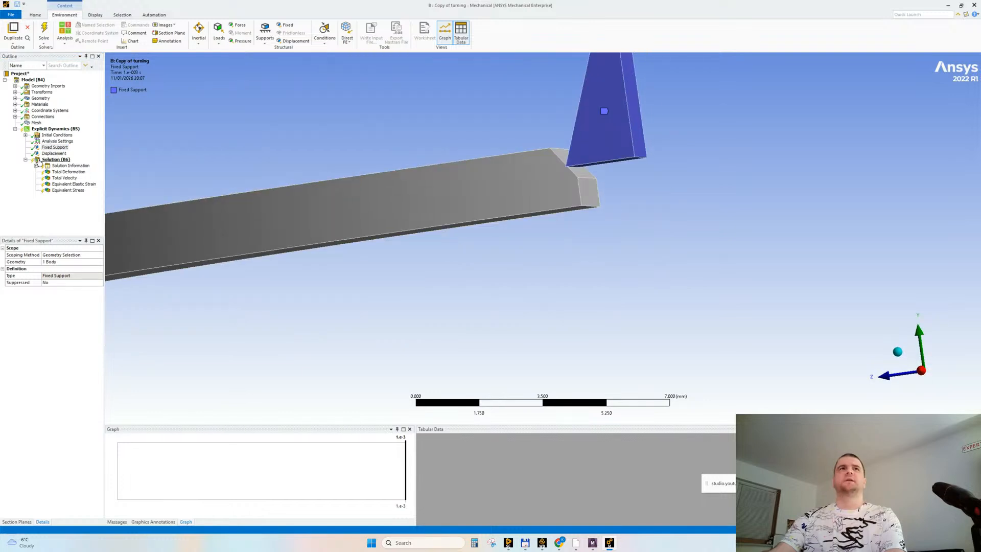
Step: Scope the displacement to the workpiece's inner cylindrical face
{"action": "left_click", "coordinate": [54, 153]}
{"action": "middle_click_drag", "start_coordinate": [424, 181], "coordinate": [230, 238]}
{"action": "middle_click_drag", "start_coordinate": [662, 117], "coordinate": [566, 209], "text": "shift"}
{"action": "left_click", "coordinate": [470, 131]}
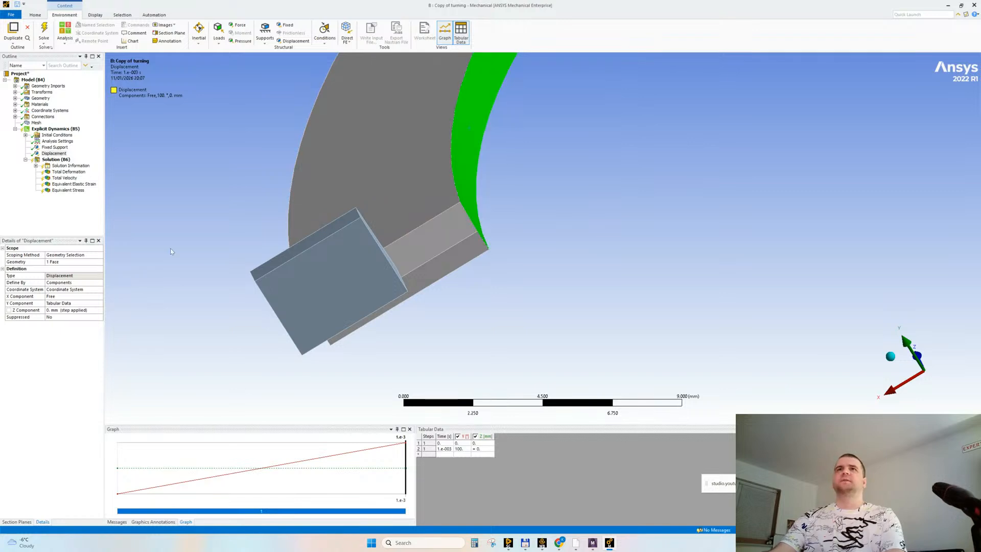
{"action": "left_click", "coordinate": [54, 262]}
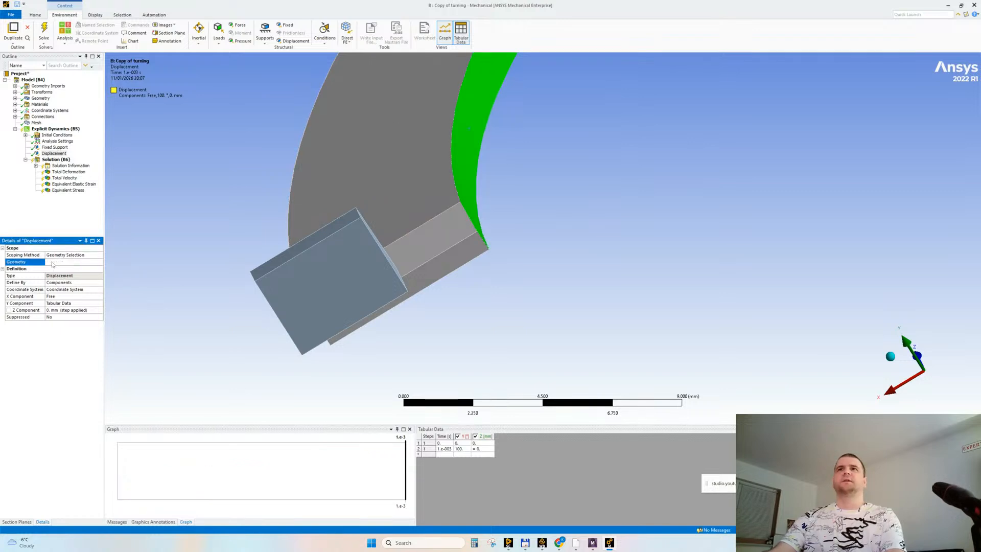
{"action": "left_click", "coordinate": [58, 262]}
{"action": "middle_click_drag", "start_coordinate": [363, 223], "coordinate": [604, 214]}
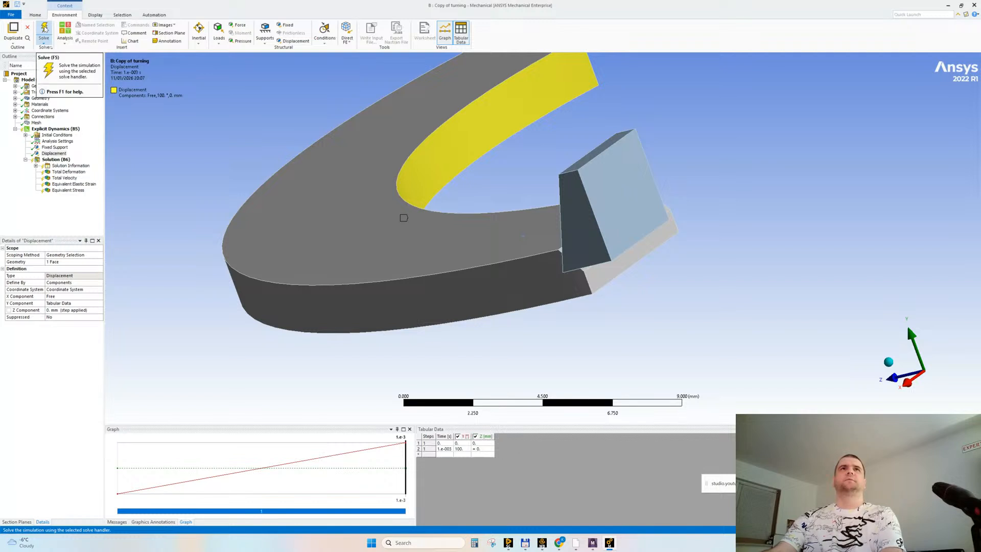
Step: Solve the simulation and display the live solver output
{"action": "left_click", "coordinate": [44, 28]}
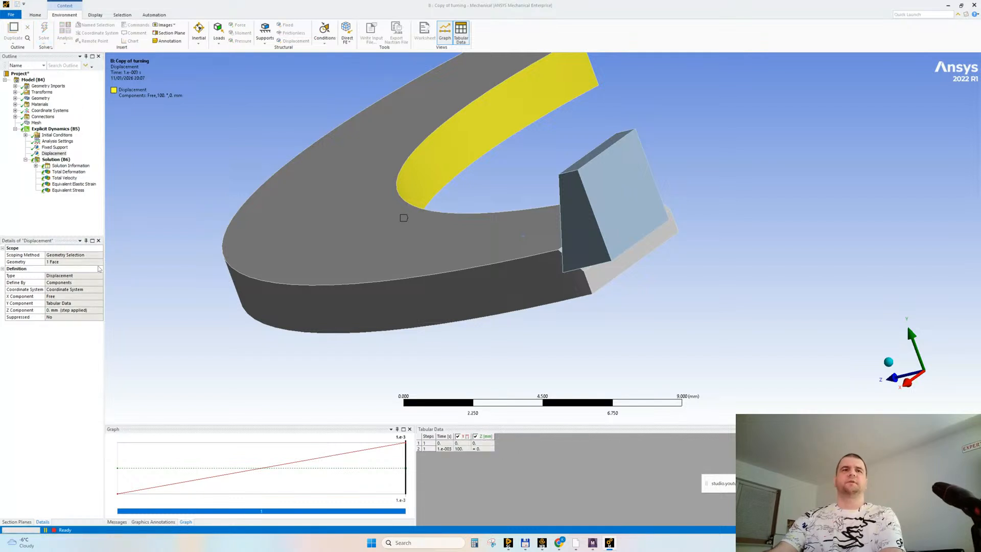
{"action": "left_click", "coordinate": [82, 166]}
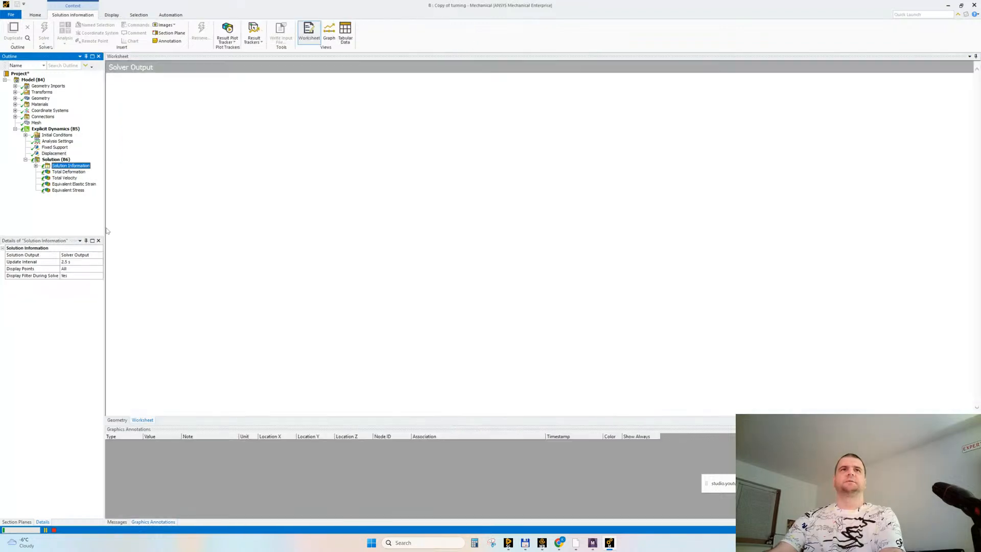
{"action": "left_click_drag", "start_coordinate": [104, 226], "coordinate": [101, 224]}
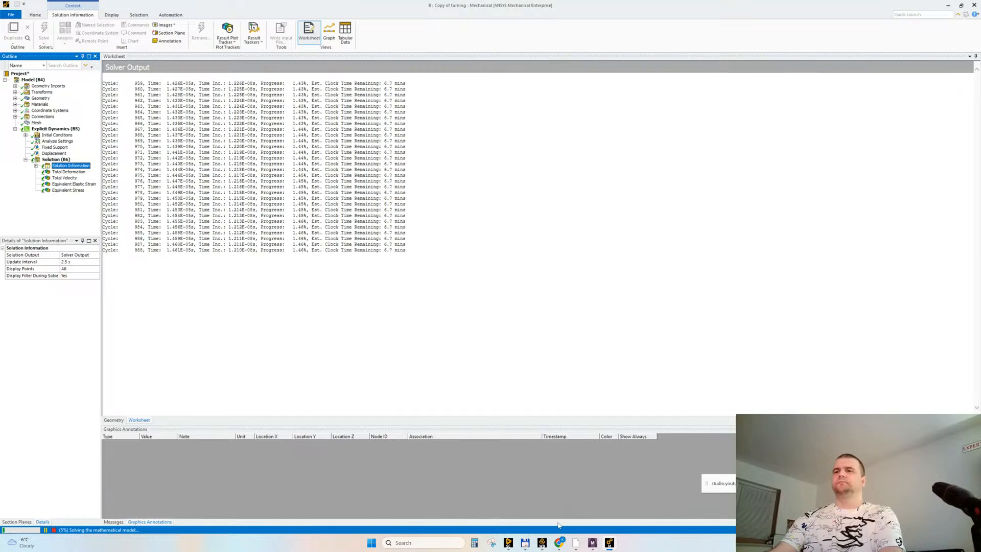
Step: Switch to the browser, watch several parts of the YouTube video on machining a pipe via beveling, and close it
{"action": "mouse_move", "coordinate": [558, 542]}
{"action": "left_click", "coordinate": [516, 508]}
{"action": "left_click", "coordinate": [353, 323]}
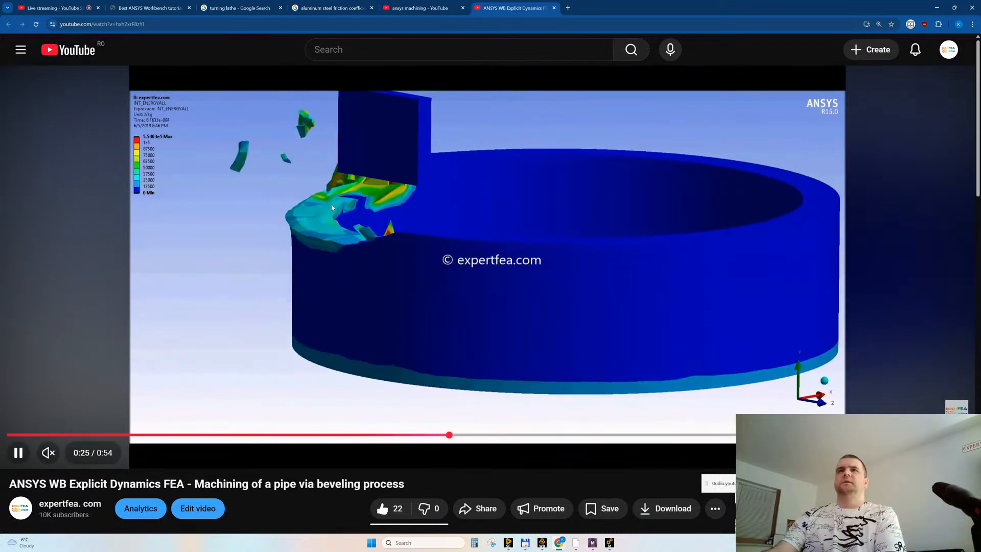
{"action": "left_click_drag", "start_coordinate": [128, 435], "coordinate": [128, 438]}
{"action": "left_click", "coordinate": [463, 434]}
{"action": "left_click_drag", "start_coordinate": [536, 434], "coordinate": [638, 435]}
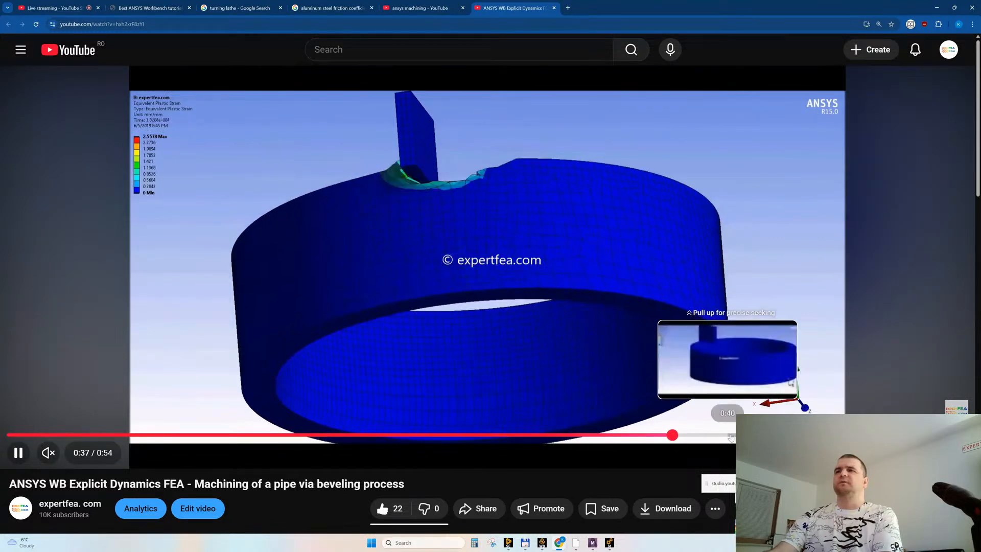
{"action": "left_click", "coordinate": [438, 292]}
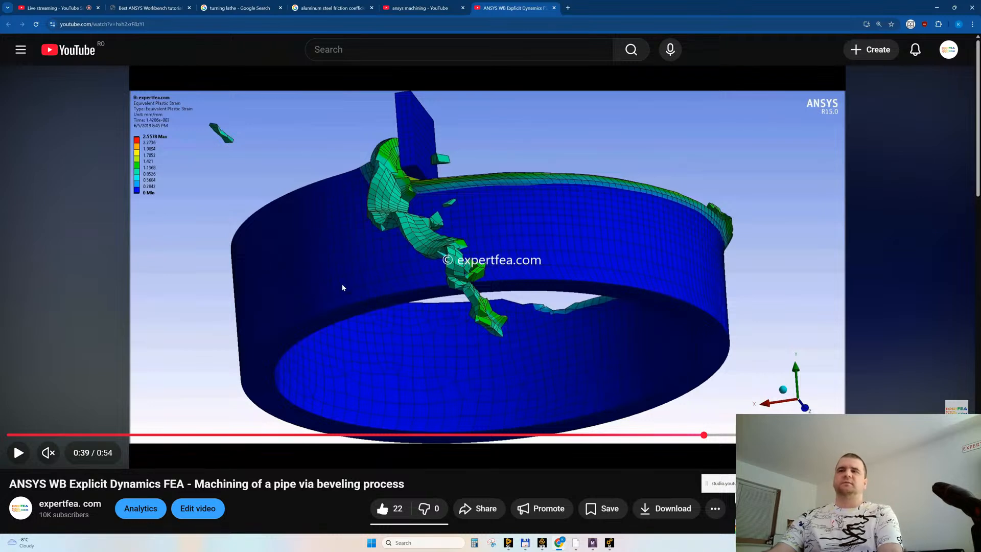
{"action": "left_click", "coordinate": [369, 249]}
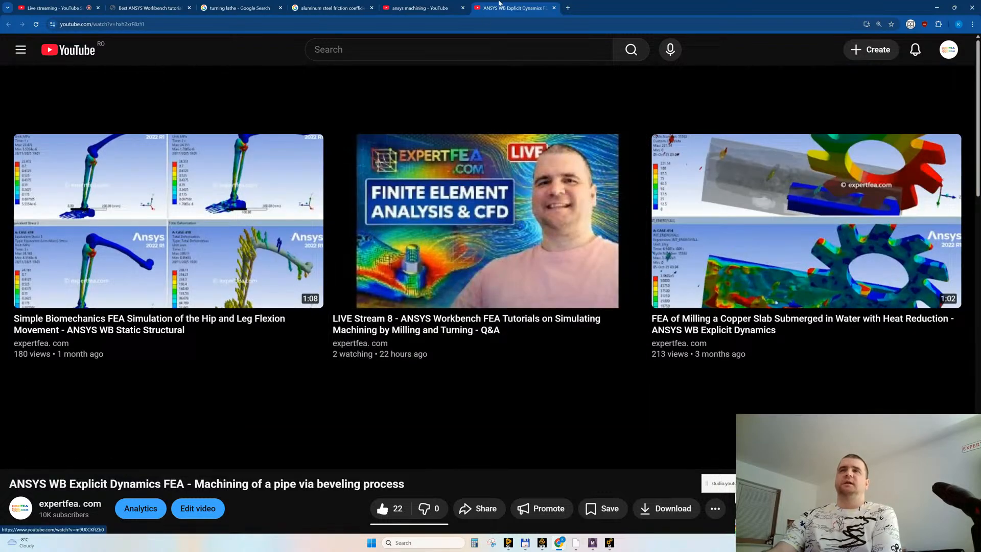
{"action": "middle_click", "coordinate": [499, 11]}
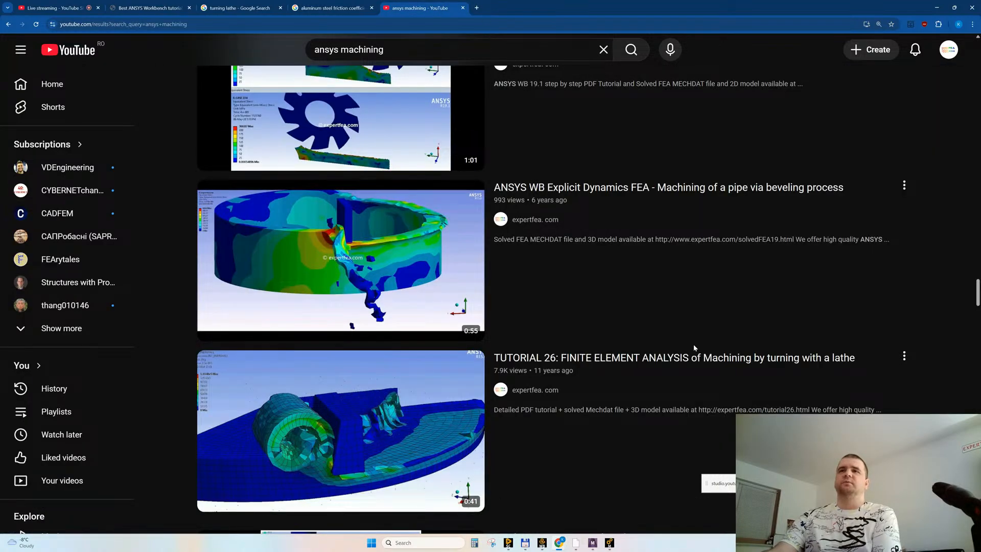
Step: Browse the "ansys machining" search results for turning and milling simulation videos
{"action": "scroll", "coordinate": [693, 347], "scroll_direction": "down", "scroll_amount": 3}
{"action": "mouse_move", "coordinate": [792, 301]}
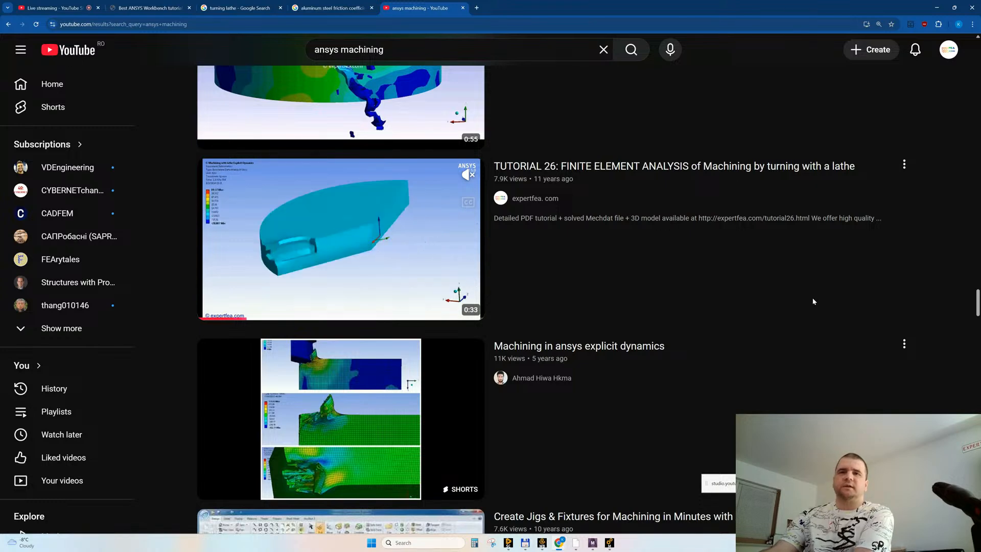
{"action": "scroll", "coordinate": [809, 289], "scroll_direction": "down", "scroll_amount": 3}
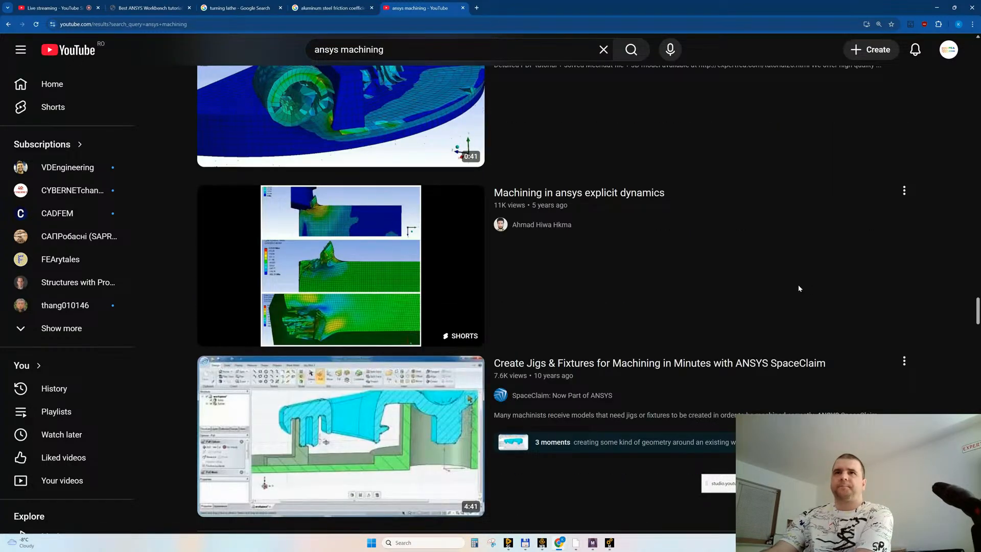
{"action": "mouse_move", "coordinate": [274, 282]}
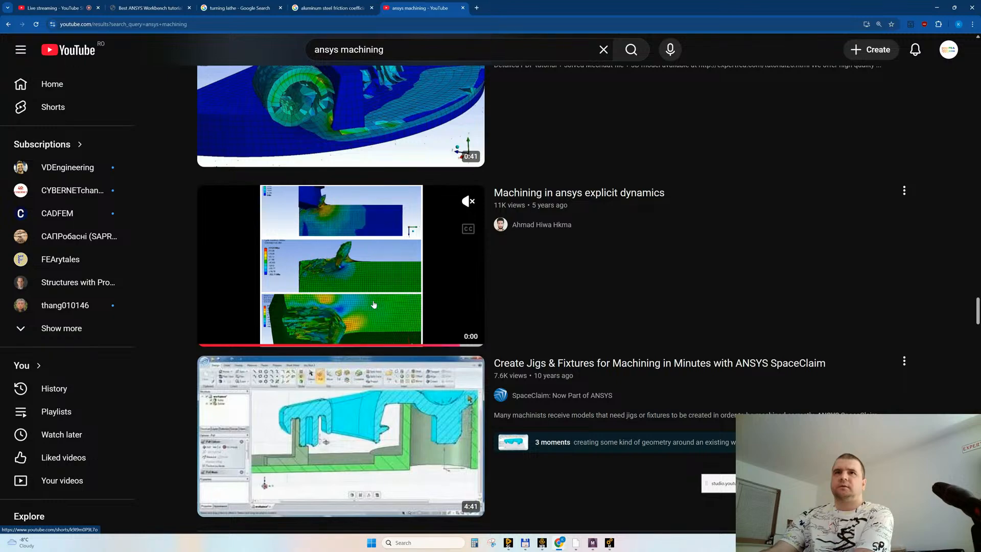
{"action": "scroll", "coordinate": [345, 295], "scroll_direction": "down", "scroll_amount": 4}
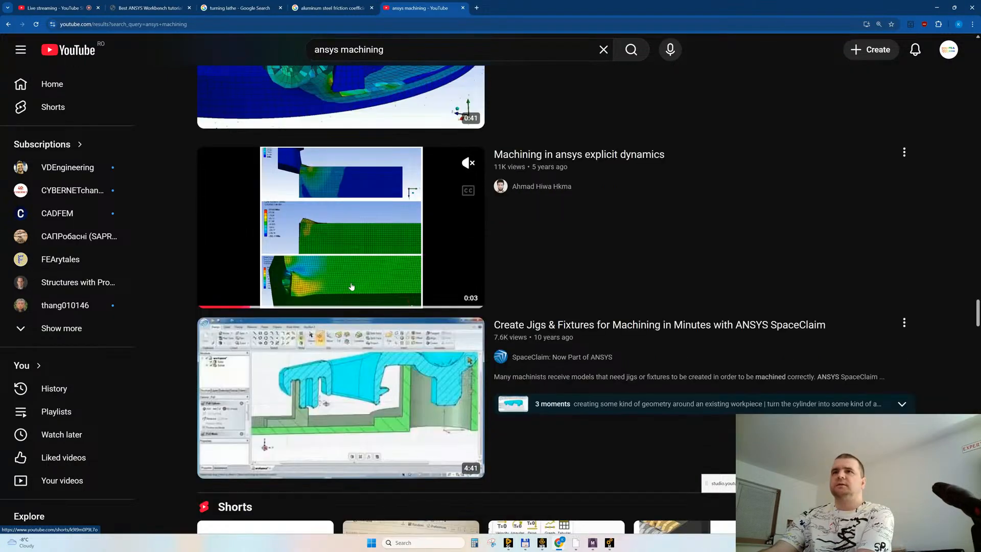
{"action": "scroll", "coordinate": [750, 296], "scroll_direction": "down", "scroll_amount": 9}
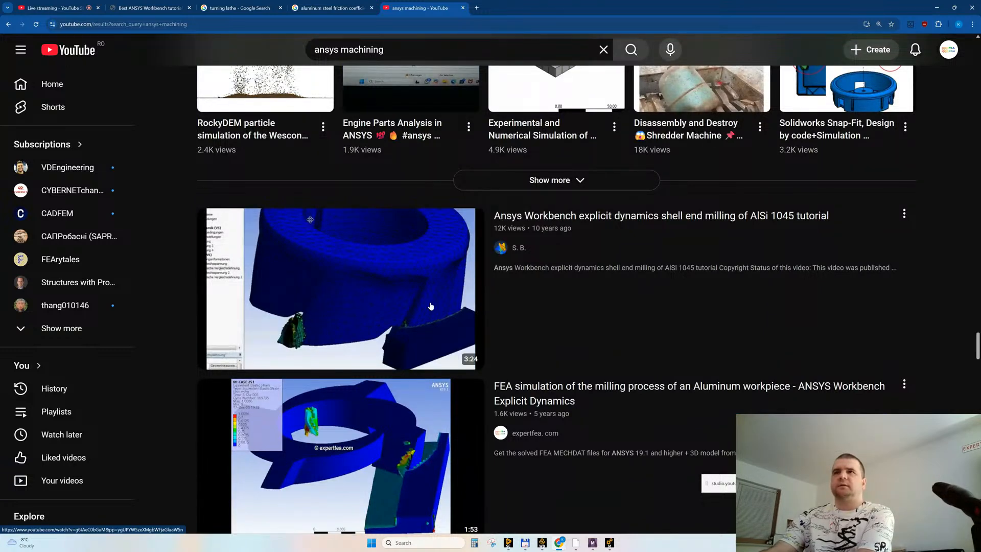
{"action": "scroll", "coordinate": [407, 280], "scroll_direction": "down", "scroll_amount": 4}
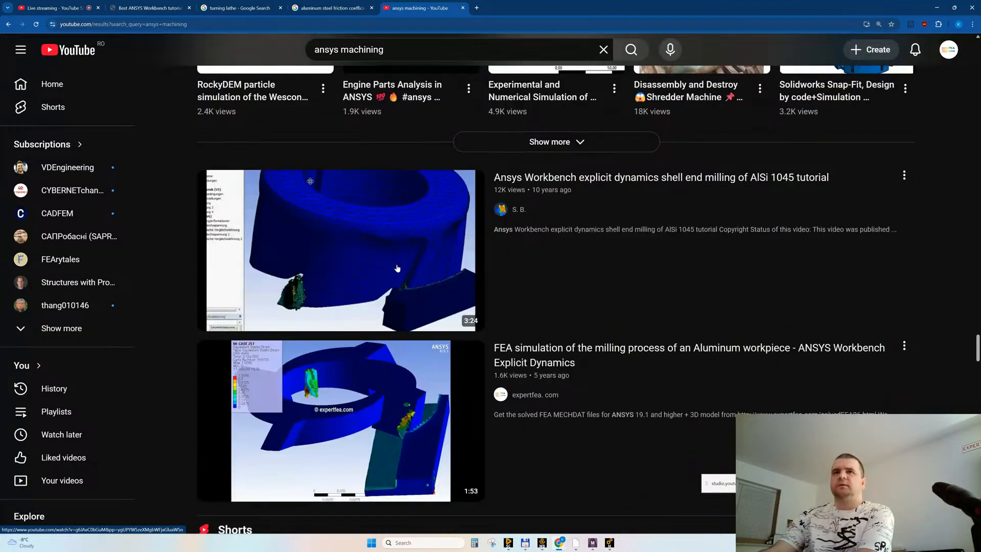
{"action": "scroll", "coordinate": [376, 252], "scroll_direction": "up", "scroll_amount": 2}
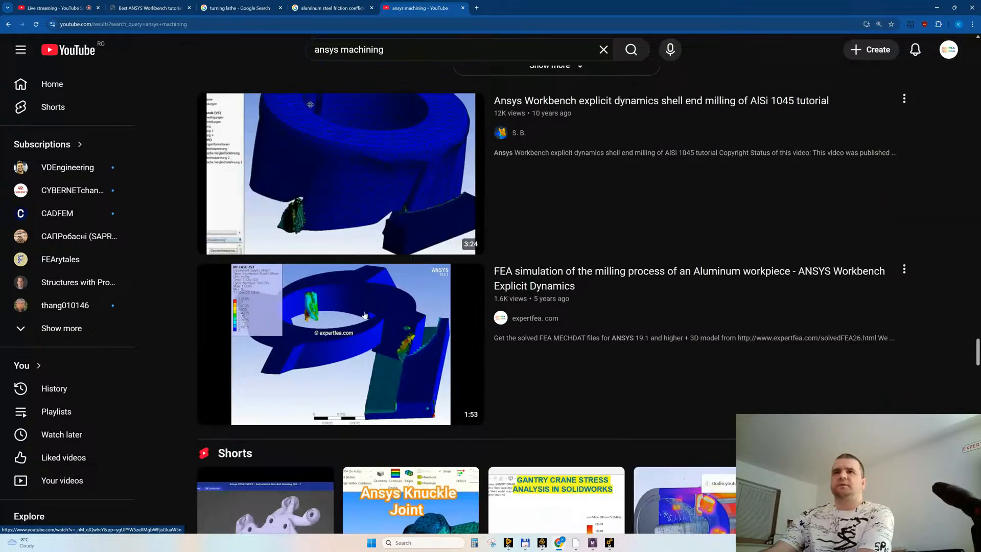
Step: Open the video "FEA simulation of the milling process of an Aluminum workpiece" in a new tab and view it
{"action": "mouse_move", "coordinate": [330, 337]}
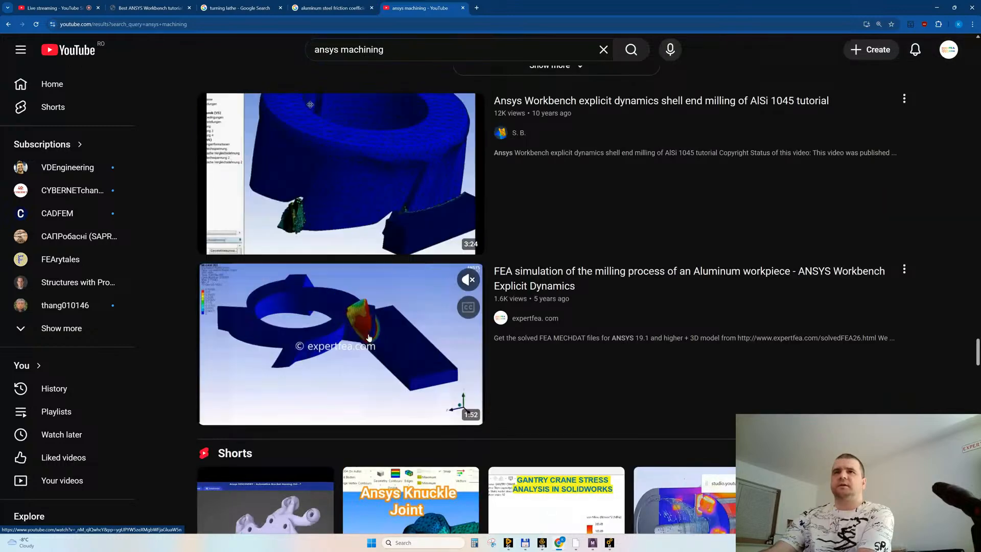
{"action": "middle_click", "coordinate": [331, 337]}
{"action": "left_click", "coordinate": [508, 9]}
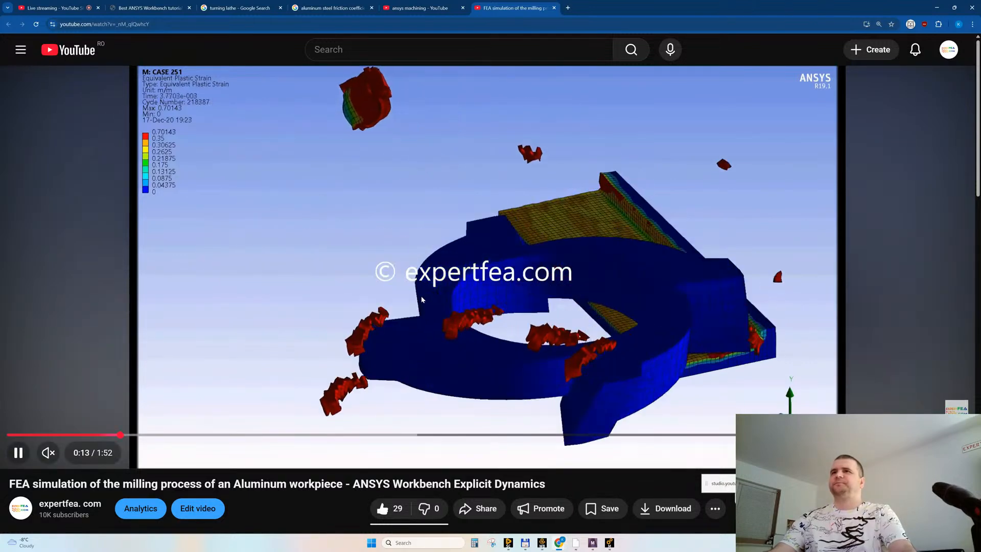
Step: Switch to Mechanical to check the solver progress, and return to the milling video in the browser
{"action": "left_click", "coordinate": [609, 543]}
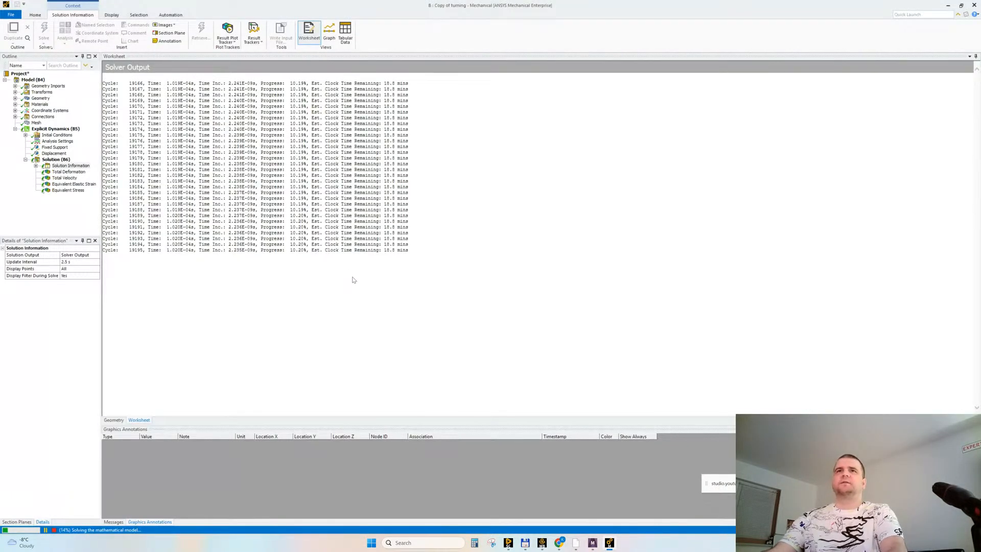
{"action": "mouse_move", "coordinate": [560, 543]}
{"action": "left_click", "coordinate": [508, 503]}
{"action": "left_click", "coordinate": [426, 275]}
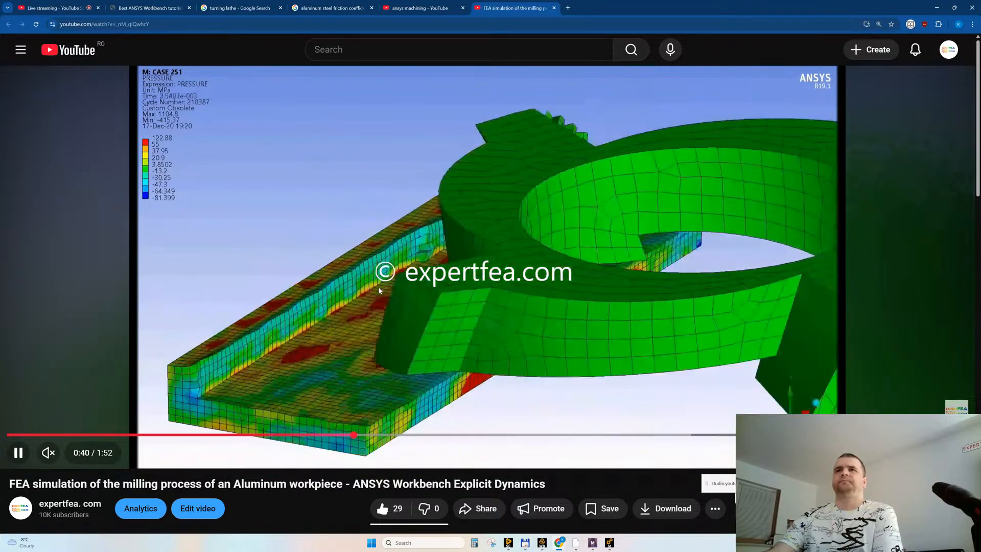
Step: Pause and resume the aluminum milling simulation video, and view its early, middle and final parts
{"action": "left_click", "coordinate": [415, 280]}
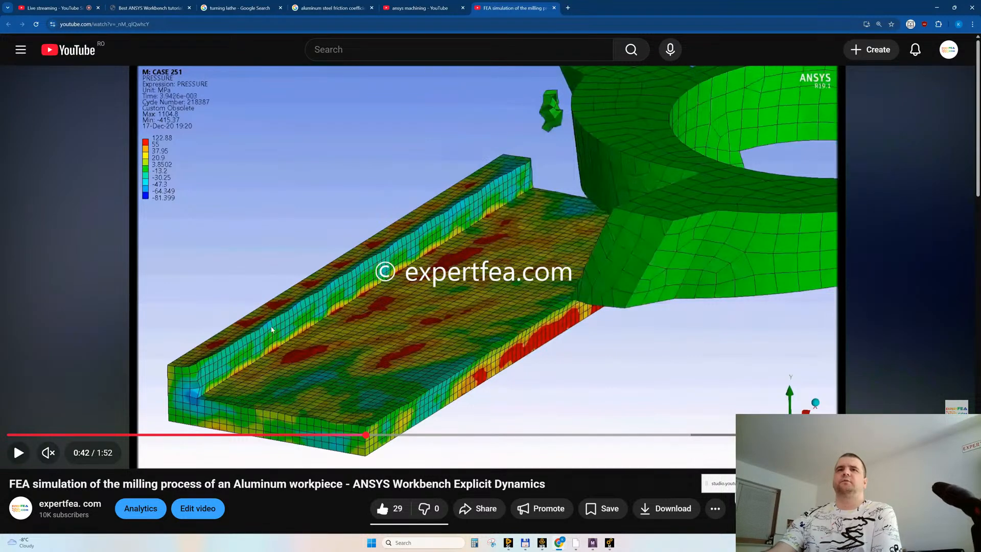
{"action": "left_click", "coordinate": [357, 334]}
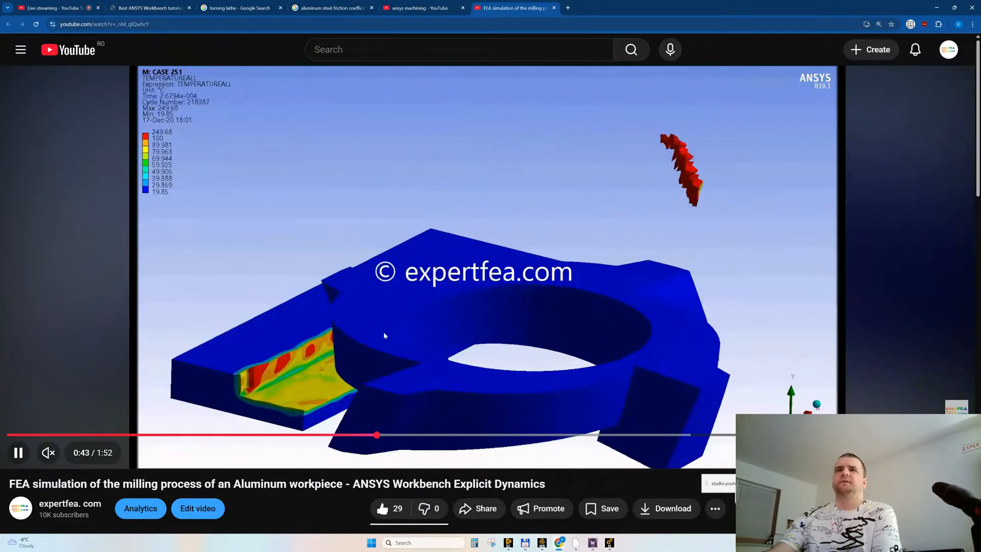
{"action": "left_click", "coordinate": [148, 434]}
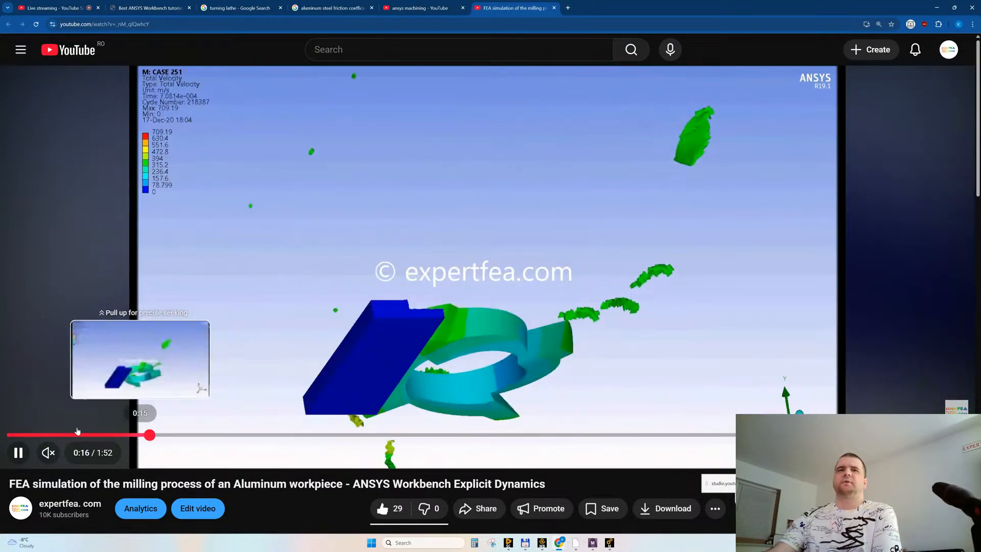
{"action": "left_click", "coordinate": [61, 434]}
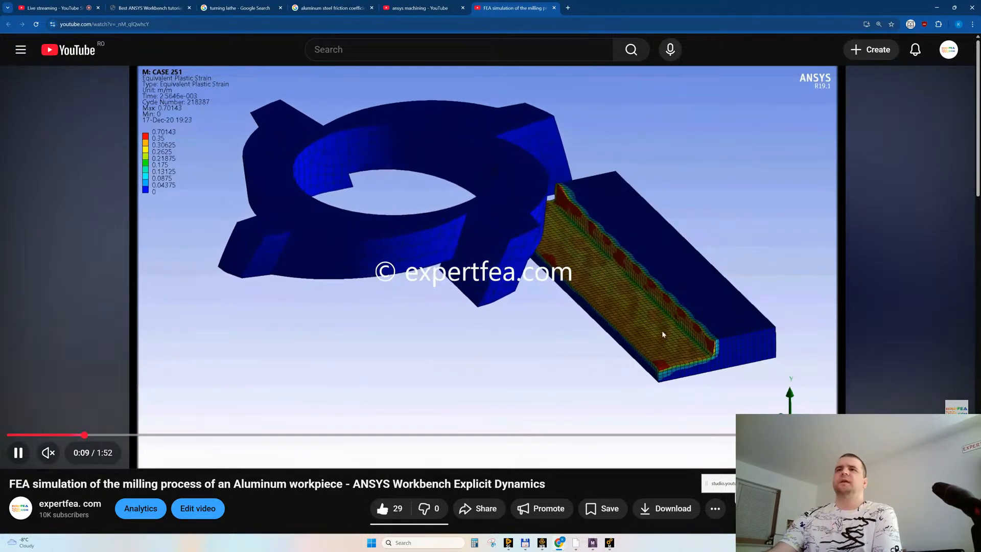
{"action": "left_click", "coordinate": [782, 434]}
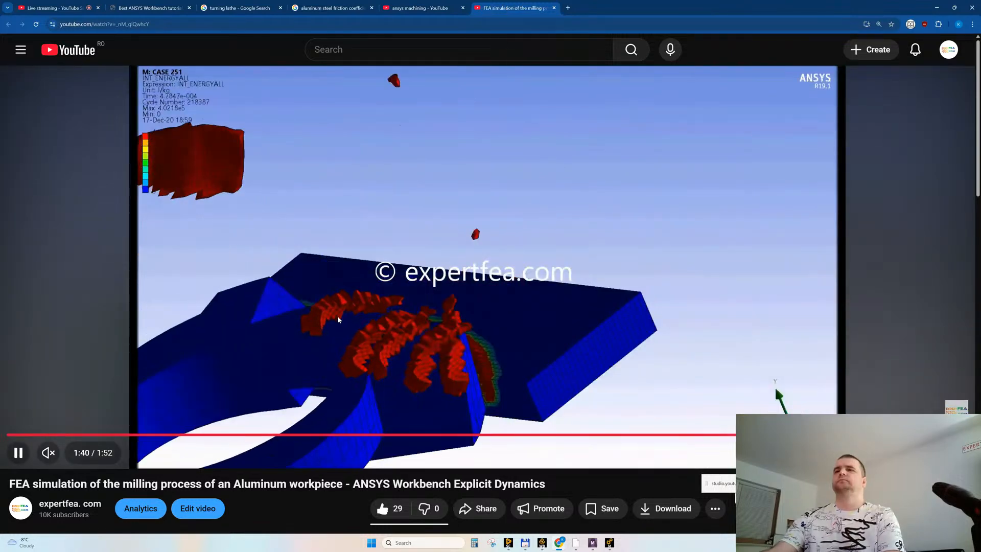
Step: Check the live stream's chat in a smaller browser window, return to the milling video in the maximized window and close it
{"action": "left_click", "coordinate": [38, 9]}
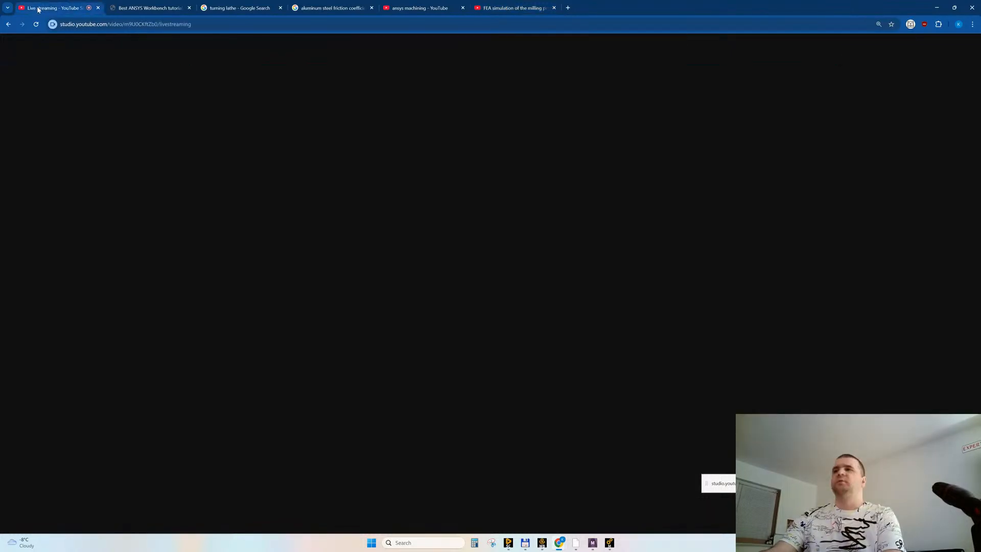
{"action": "left_click", "coordinate": [954, 8]}
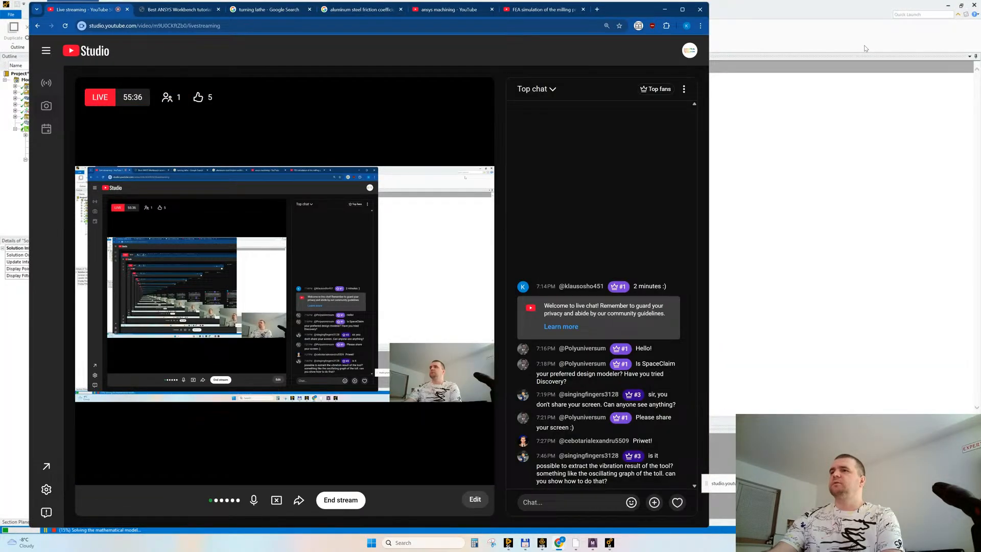
{"action": "left_click", "coordinate": [534, 9]}
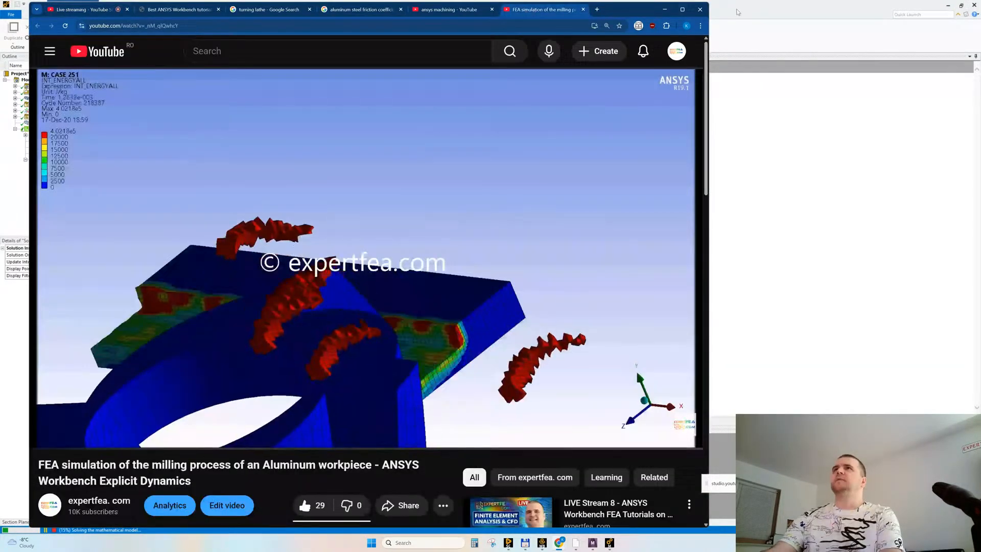
{"action": "left_click", "coordinate": [682, 10]}
{"action": "key", "text": "ctrl+w"}
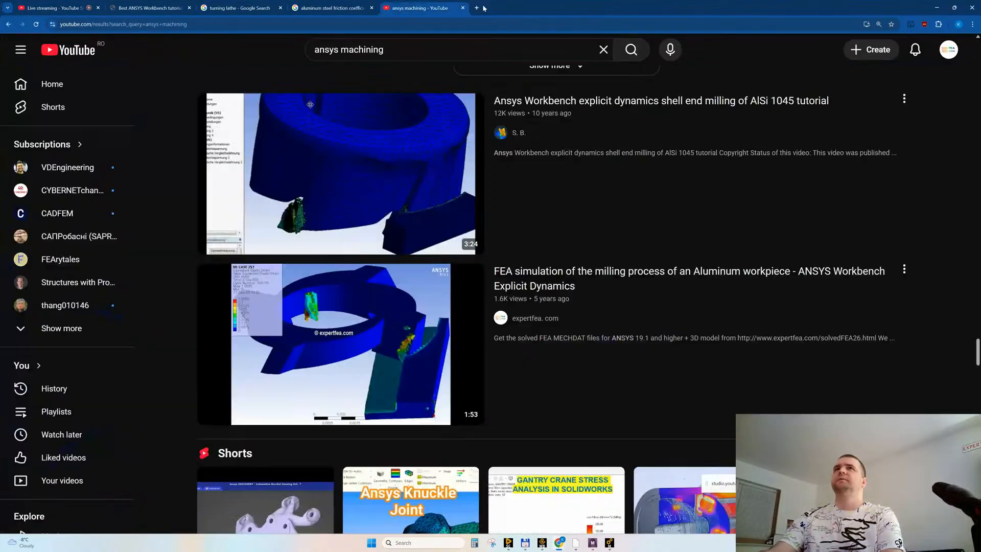
Step: Find "Machining simulation of milling a metal part (trial)" in the "ansys machining" results and preview different parts of it
{"action": "scroll", "coordinate": [473, 312], "scroll_direction": "down", "scroll_amount": 9}
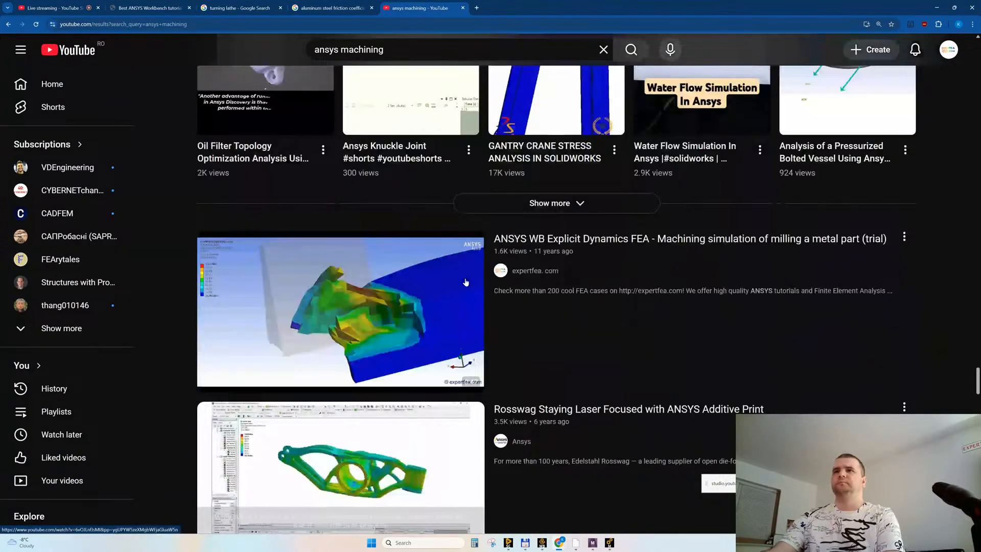
{"action": "mouse_move", "coordinate": [424, 344]}
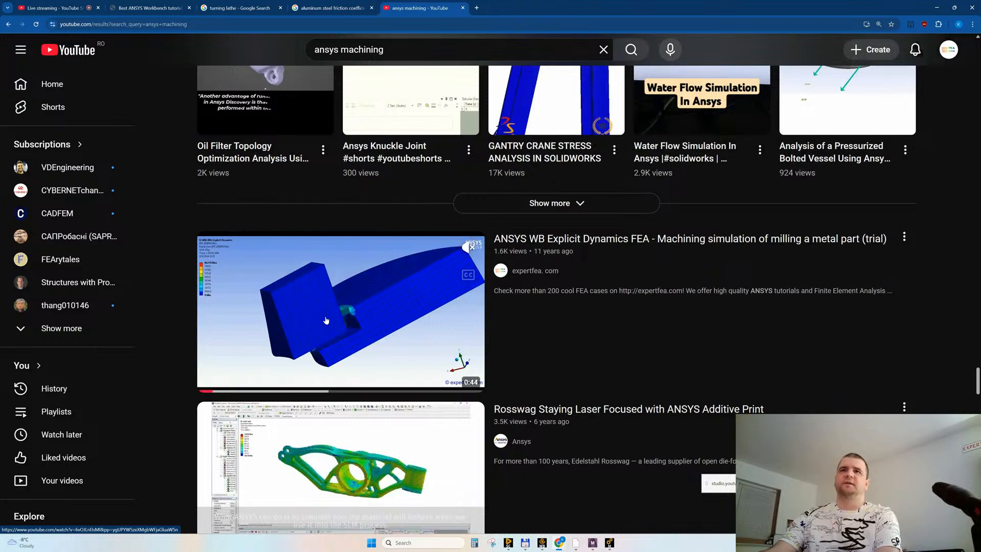
{"action": "left_click", "coordinate": [270, 388]}
{"action": "left_click", "coordinate": [367, 388]}
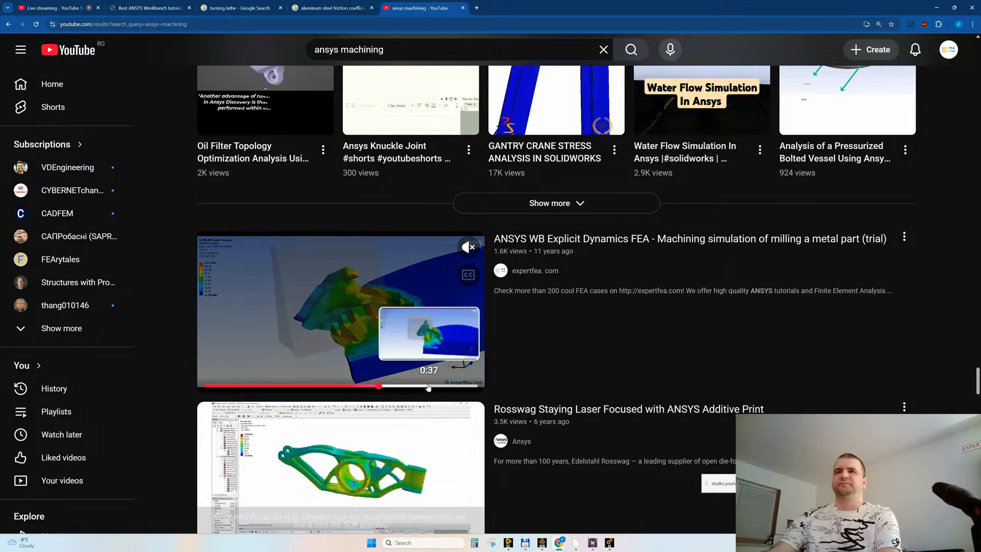
Step: Find the result "Simulation of machining by milling (trial)" and preview several successive parts of it
{"action": "scroll", "coordinate": [415, 307], "scroll_direction": "down", "scroll_amount": 2}
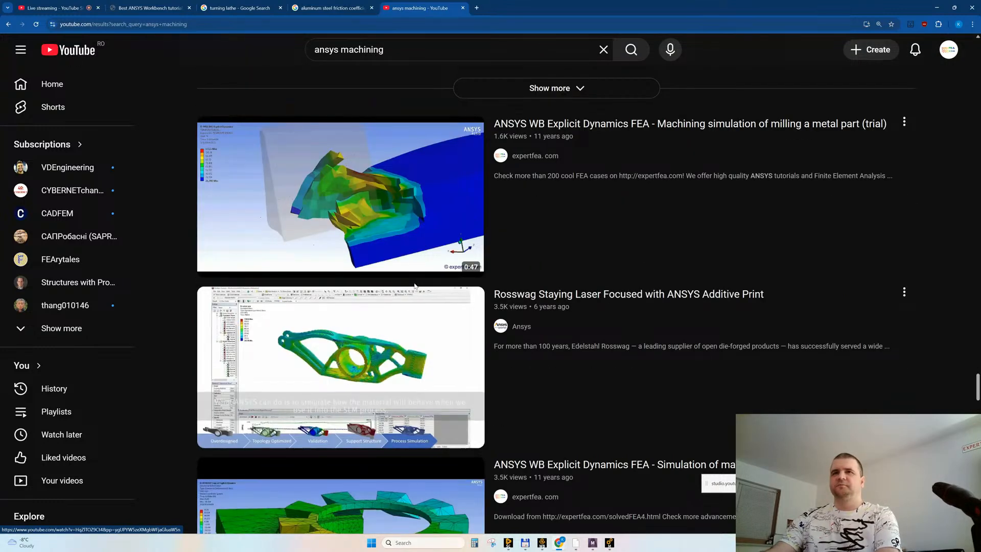
{"action": "scroll", "coordinate": [366, 271], "scroll_direction": "down", "scroll_amount": 1}
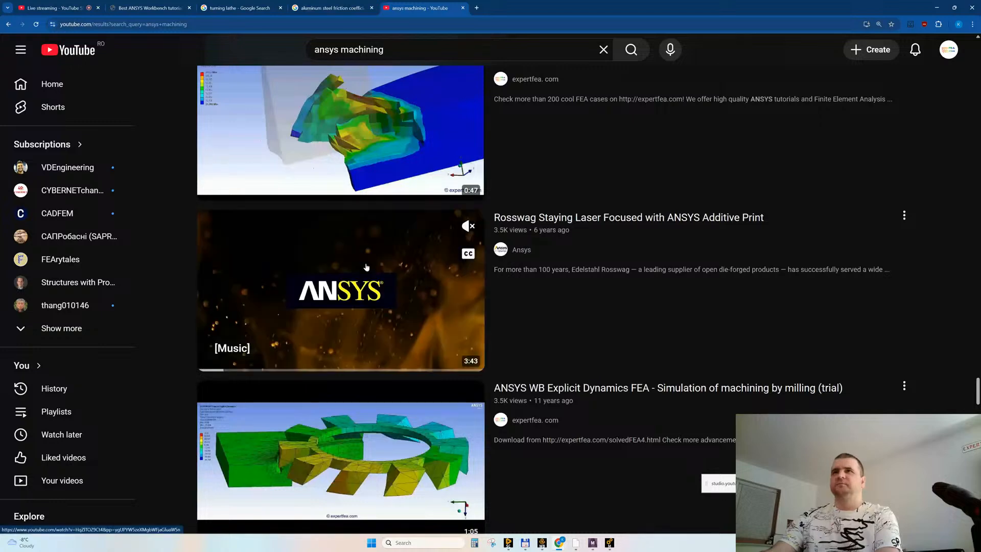
{"action": "scroll", "coordinate": [363, 238], "scroll_direction": "down", "scroll_amount": 3}
{"action": "mouse_move", "coordinate": [337, 303]}
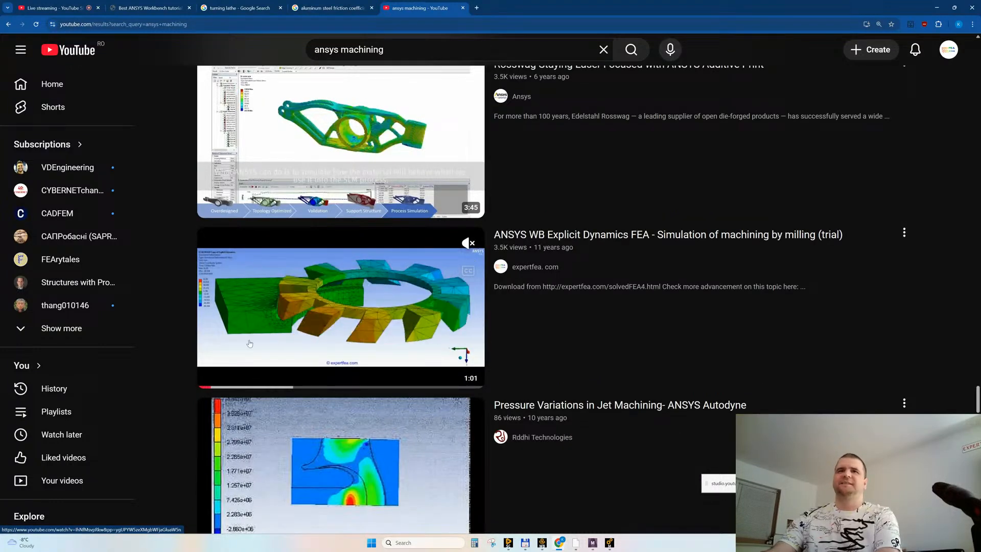
{"action": "left_click", "coordinate": [278, 387]}
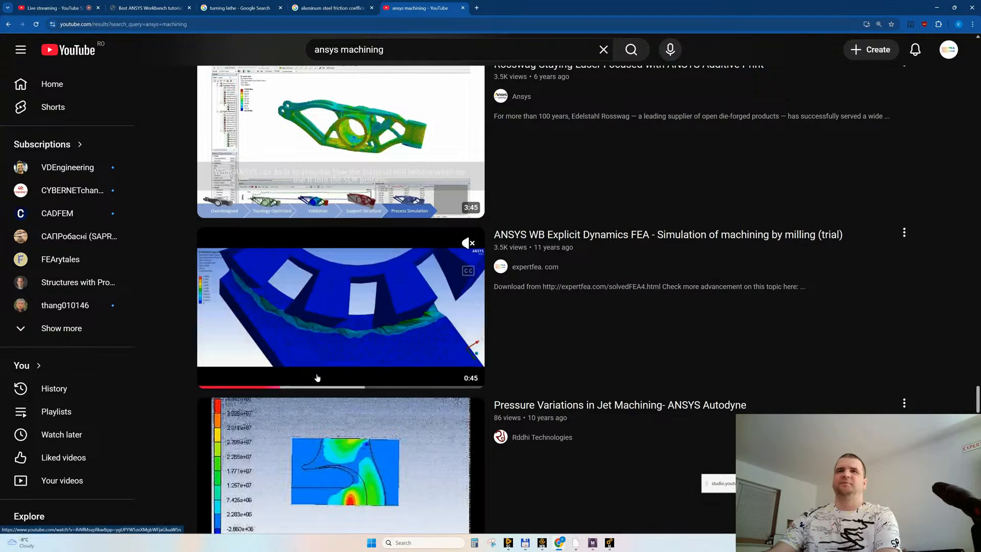
{"action": "left_click", "coordinate": [351, 382]}
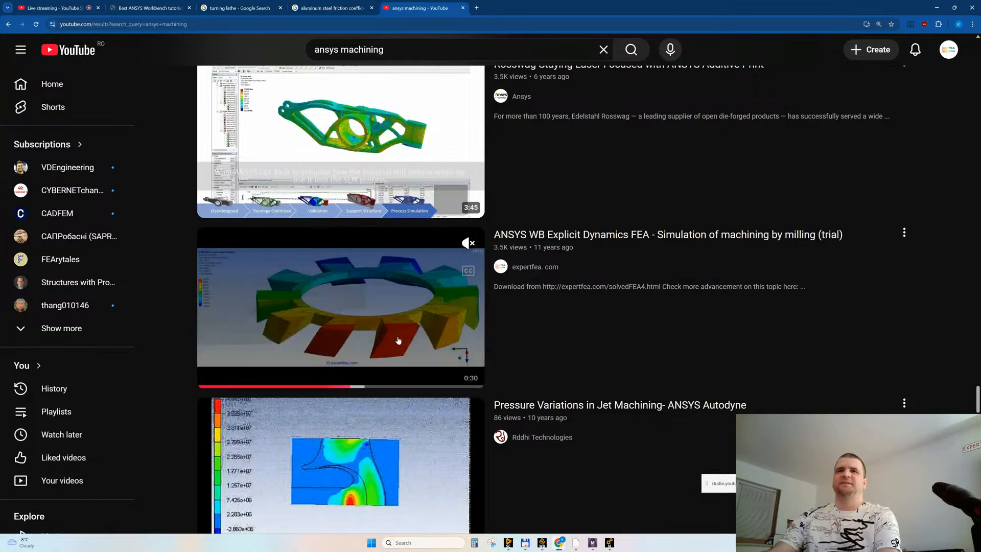
{"action": "left_click", "coordinate": [419, 383]}
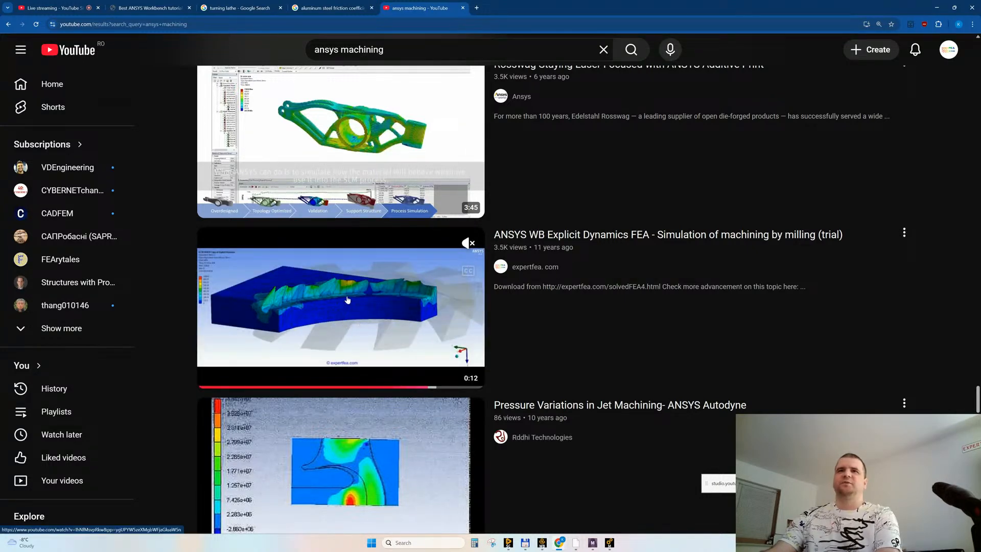
Step: Browse further down the results and open "Machining Using Ansys Work Bench -Part 2" in a new tab
{"action": "scroll", "coordinate": [346, 316], "scroll_direction": "down", "scroll_amount": 5}
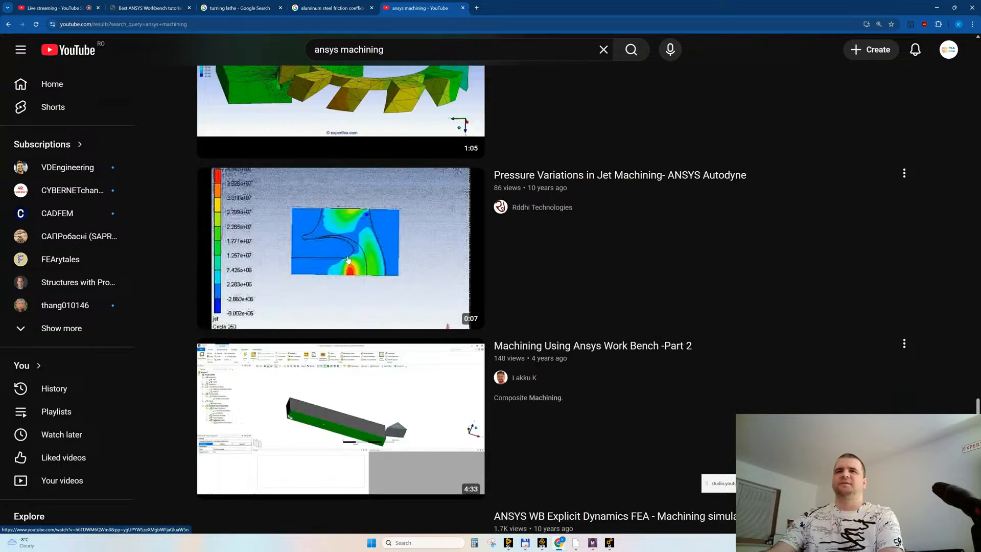
{"action": "scroll", "coordinate": [348, 259], "scroll_direction": "down", "scroll_amount": 2}
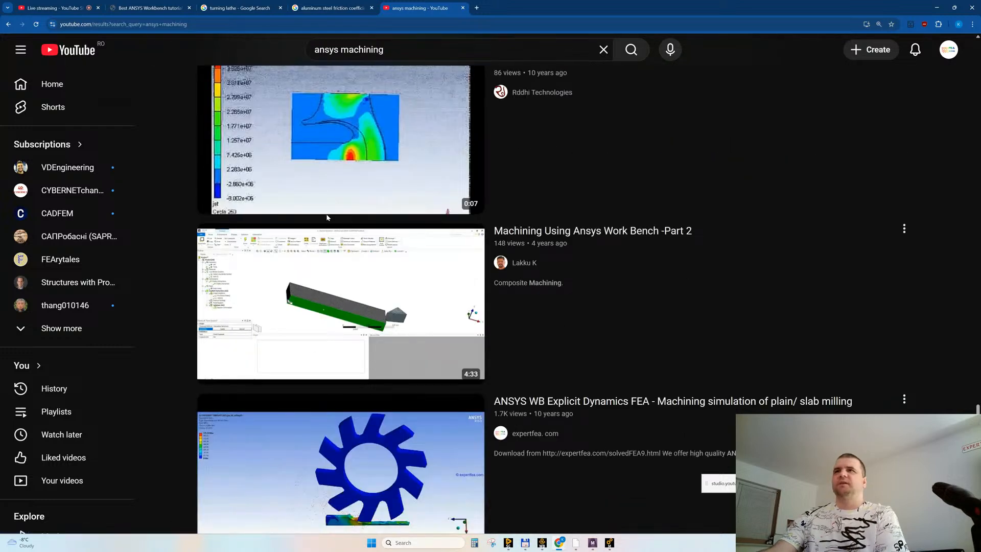
{"action": "mouse_move", "coordinate": [302, 295]}
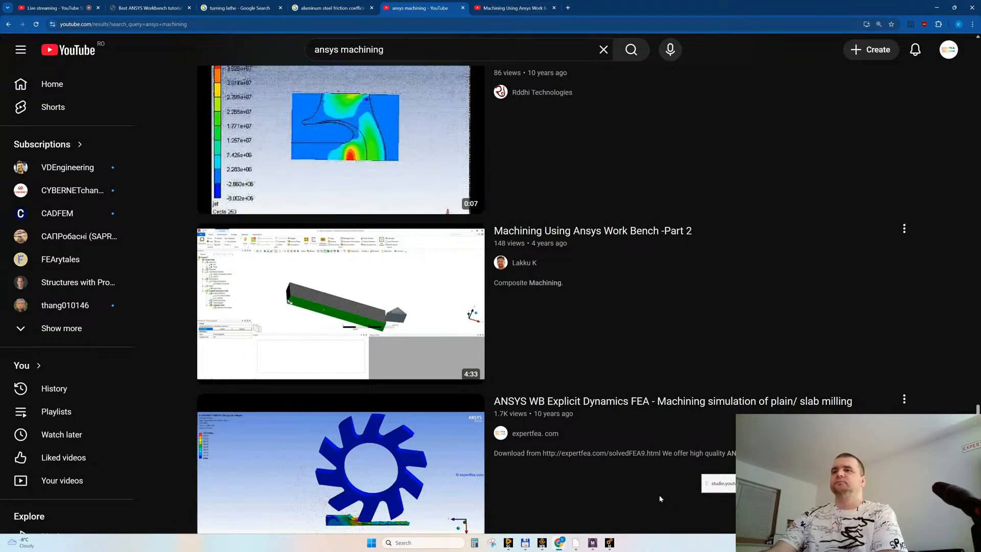
Step: Switch to Mechanical, display the Total Deformation tracker under Solution Information and examine the workpiece's deformation around the tool
{"action": "left_click", "coordinate": [608, 541]}
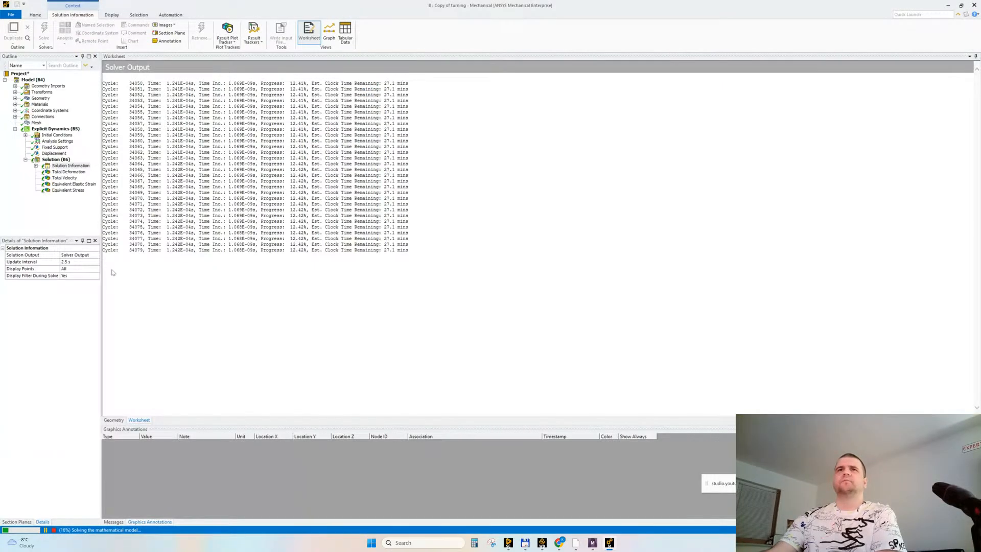
{"action": "left_click", "coordinate": [36, 166]}
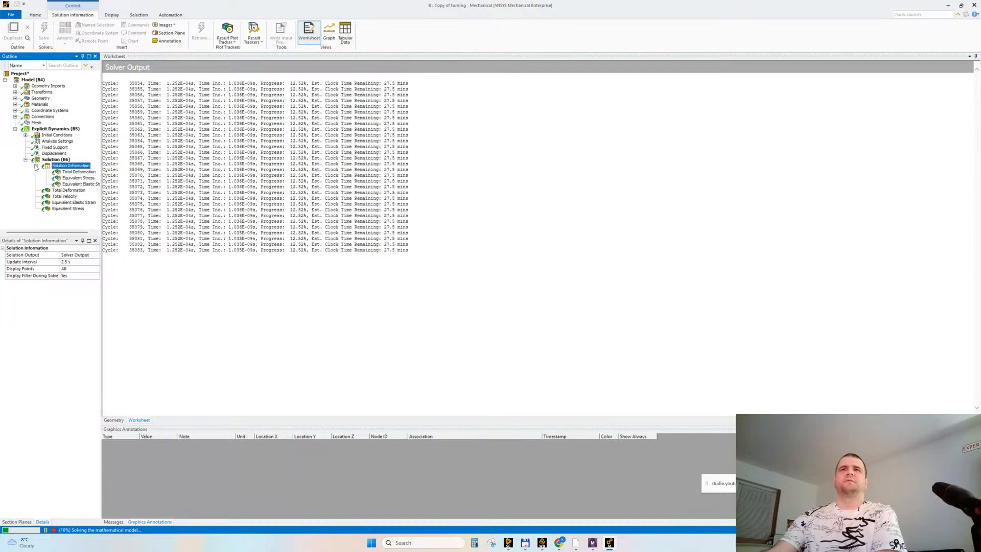
{"action": "left_click", "coordinate": [79, 172]}
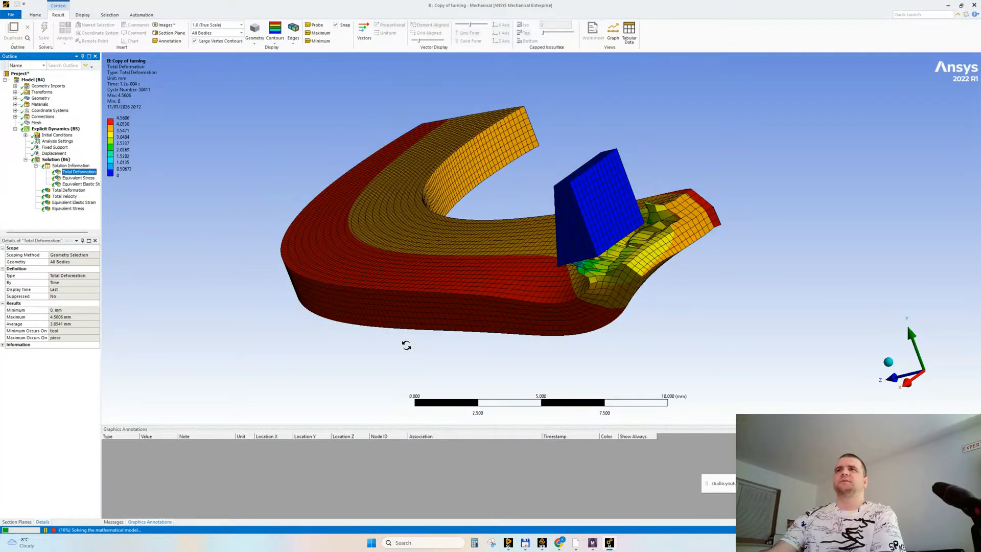
{"action": "left_click_drag", "start_coordinate": [406, 345], "coordinate": [427, 300]}
{"action": "middle_click_drag", "start_coordinate": [427, 300], "coordinate": [341, 292]}
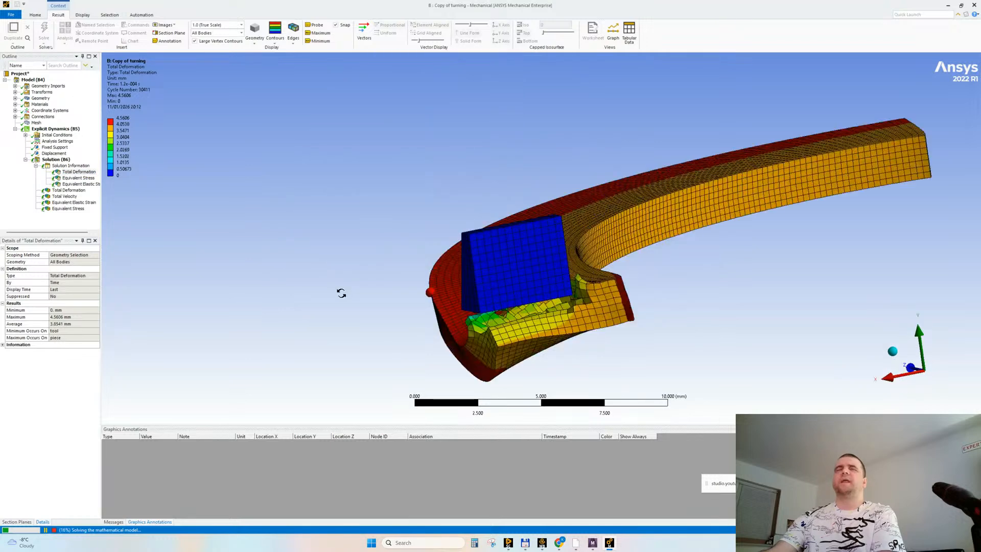
Step: Compare the Displacement condition's scoped face with the workpiece's shape in the Total Deformation tracker
{"action": "left_click", "coordinate": [53, 153]}
{"action": "mouse_move", "coordinate": [336, 250]}
{"action": "middle_mouse_down"}
{"action": "mouse_move", "coordinate": [343, 262]}
{"action": "mouse_move", "coordinate": [262, 247]}
{"action": "middle_mouse_up"}
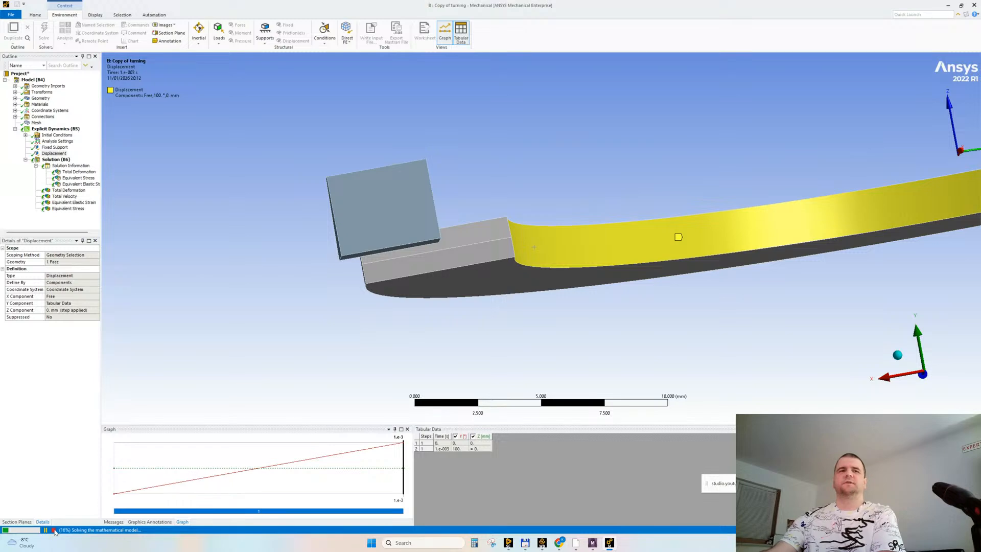
{"action": "left_click", "coordinate": [71, 173]}
{"action": "mouse_move", "coordinate": [388, 209]}
{"action": "middle_mouse_down"}
{"action": "mouse_move", "coordinate": [393, 248]}
{"action": "mouse_move", "coordinate": [403, 219]}
{"action": "middle_mouse_up"}
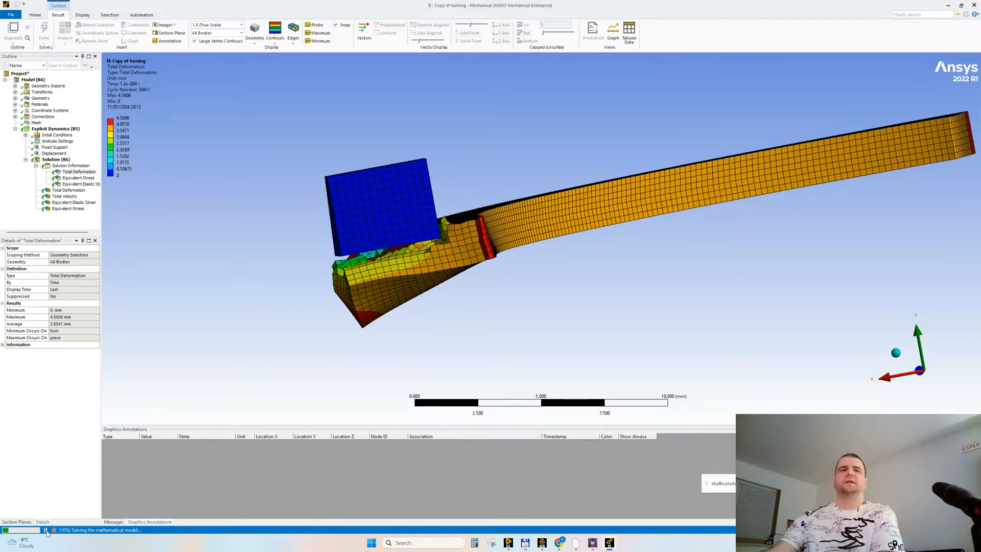
Step: Display the Analysis Settings and stop the running Explicit Dynamics solve
{"action": "left_click", "coordinate": [58, 142]}
{"action": "left_click", "coordinate": [593, 220]}
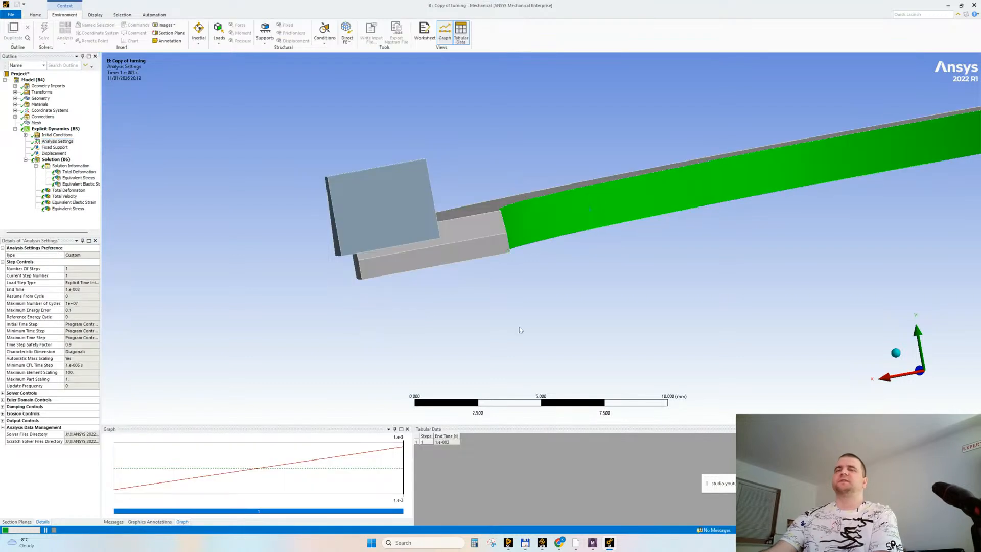
{"action": "mouse_move", "coordinate": [284, 263]}
{"action": "middle_mouse_down"}
{"action": "mouse_move", "coordinate": [289, 227]}
{"action": "mouse_move", "coordinate": [286, 260]}
{"action": "middle_mouse_up"}
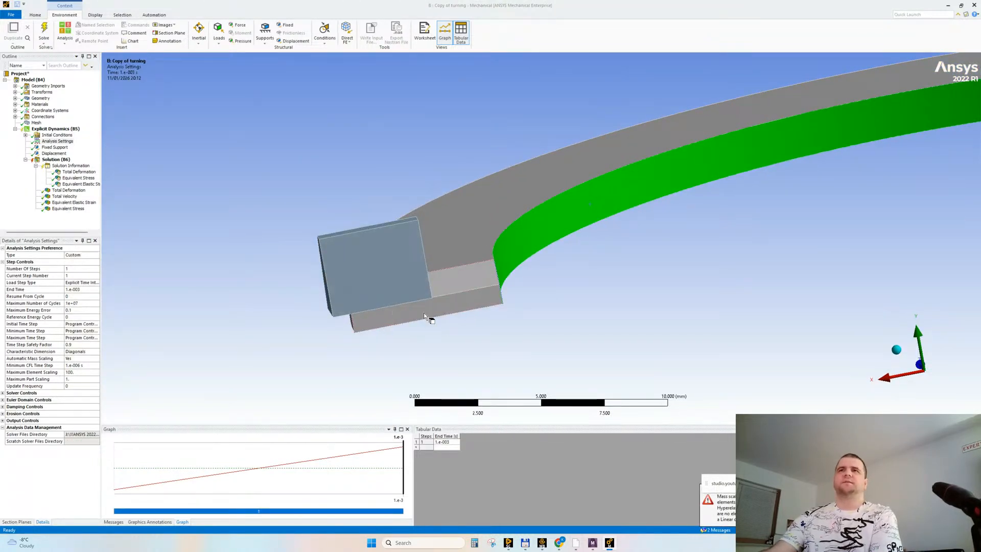
Step: Add the workpiece's flat underside to the Displacement scope, alongside the inner curved face
{"action": "left_click", "coordinate": [54, 153]}
{"action": "middle_click_drag", "start_coordinate": [256, 213], "coordinate": [263, 214]}
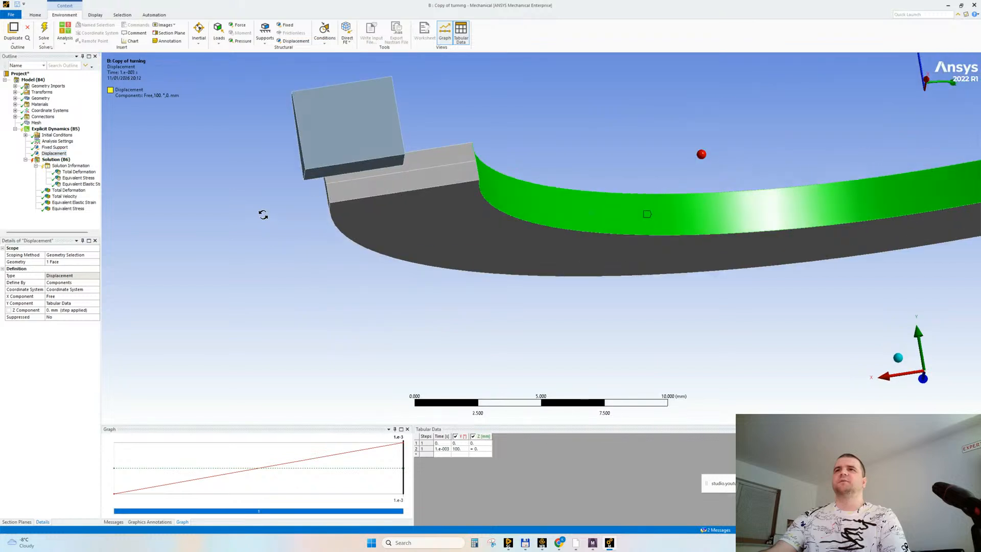
{"action": "left_click", "coordinate": [59, 262]}
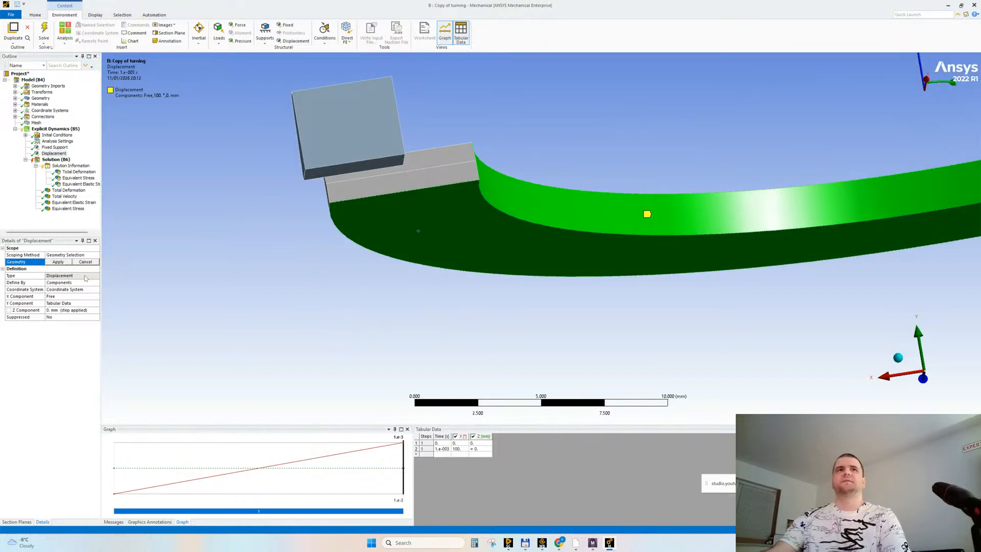
{"action": "left_click", "coordinate": [60, 264]}
{"action": "middle_click_drag", "start_coordinate": [385, 250], "coordinate": [432, 278]}
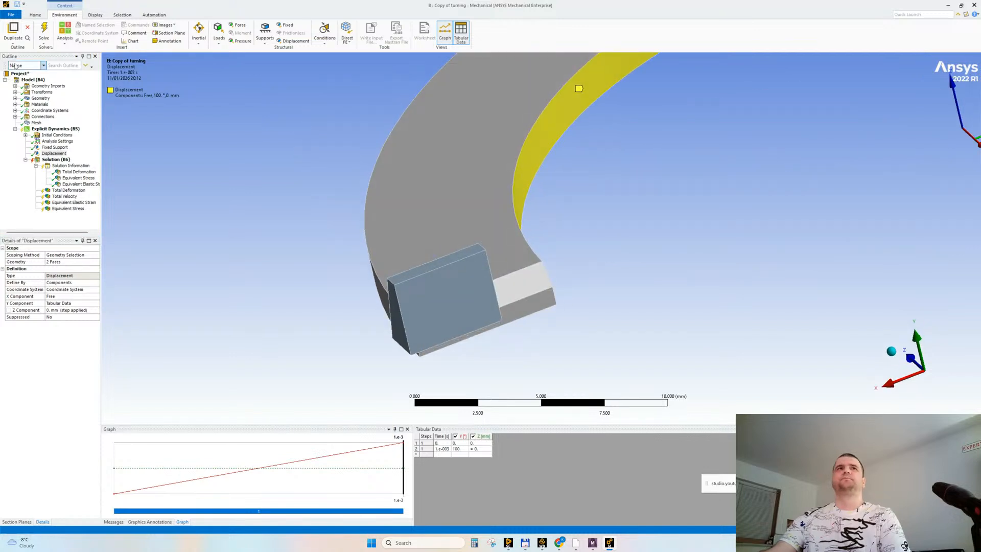
Step: Clear all generated data and restart points from the Solution, and solve the model again
{"action": "left_click", "coordinate": [54, 159]}
{"action": "right_click", "coordinate": [54, 159]}
{"action": "left_click", "coordinate": [82, 193]}
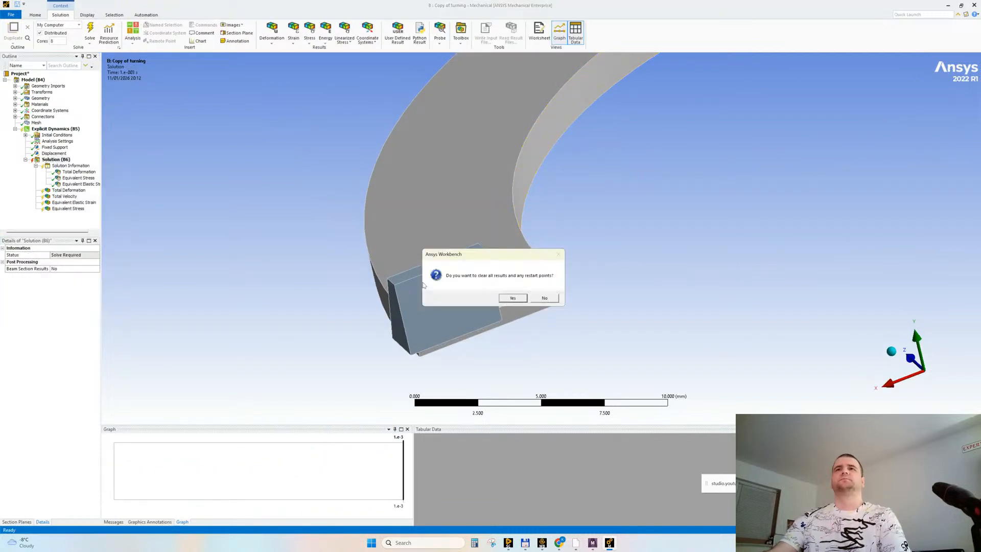
{"action": "left_click", "coordinate": [513, 298]}
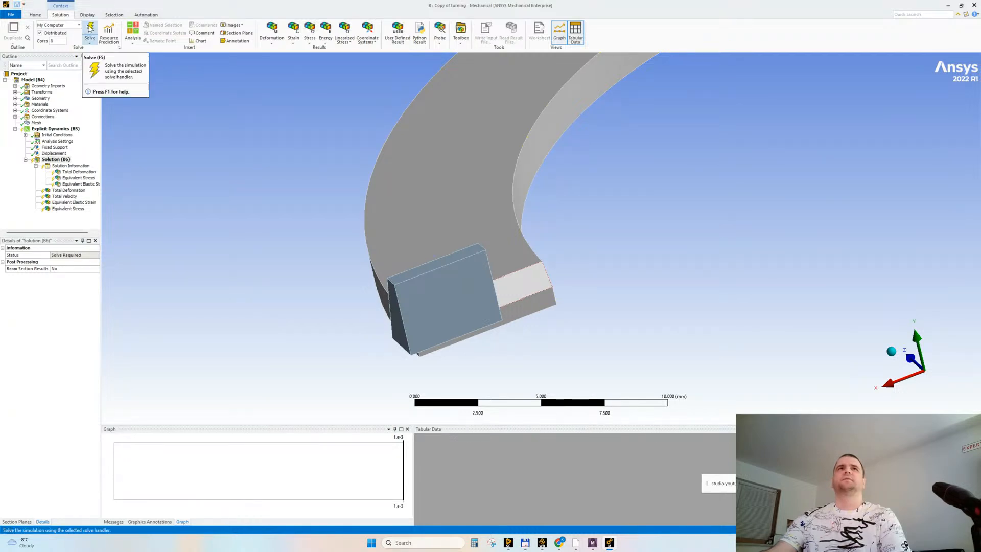
{"action": "left_click", "coordinate": [90, 29]}
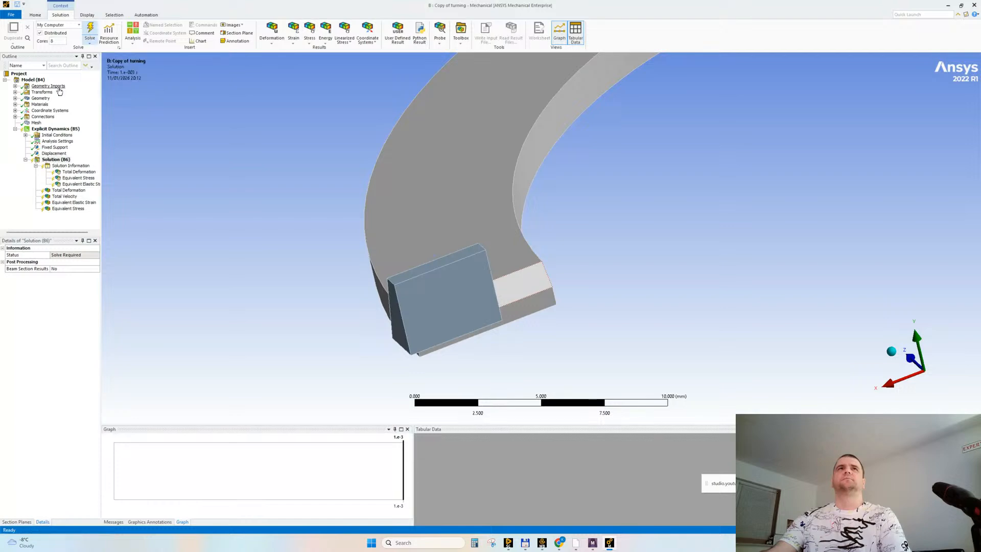
Step: Examine the mesh through the workpiece's thickness at its cut end, close to the cutting tool
{"action": "left_click", "coordinate": [35, 123]}
{"action": "middle_click_drag", "start_coordinate": [358, 225], "coordinate": [624, 169]}
{"action": "scroll", "coordinate": [470, 218], "scroll_direction": "down", "scroll_amount": 2}
{"action": "scroll", "coordinate": [470, 219], "scroll_direction": "up", "scroll_amount": 2}
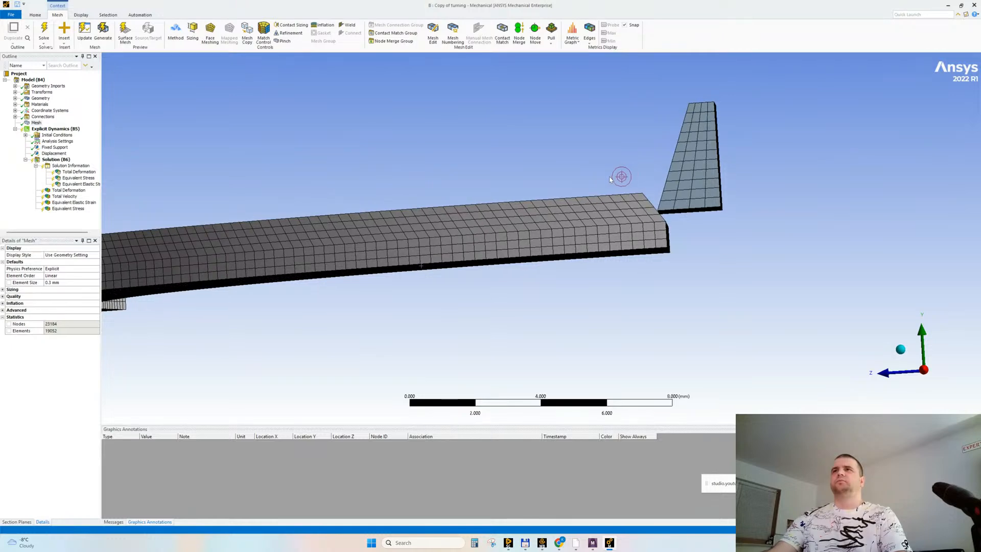
{"action": "scroll", "coordinate": [633, 256], "scroll_direction": "down", "scroll_amount": 2}
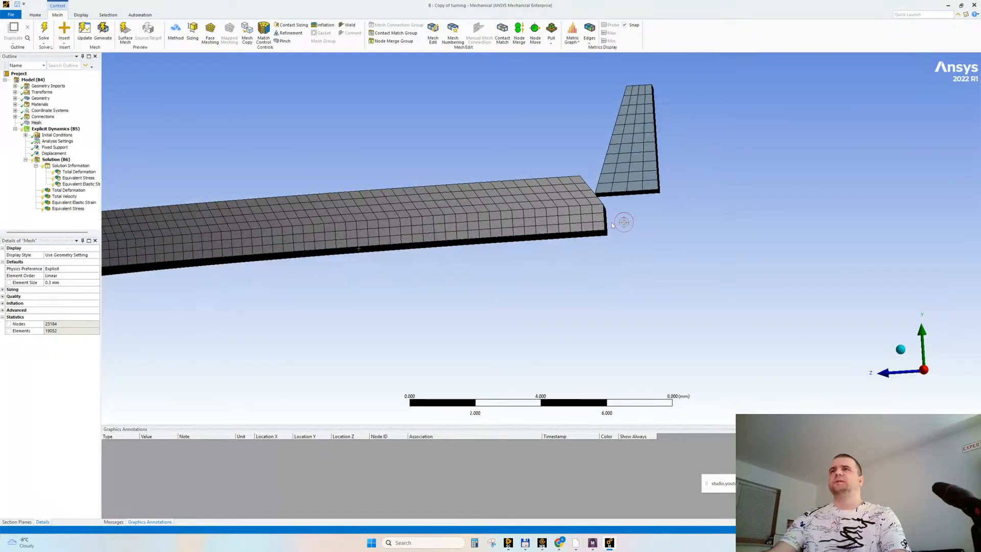
{"action": "middle_click_drag", "start_coordinate": [633, 256], "coordinate": [462, 94], "text": "shift"}
{"action": "mouse_move", "coordinate": [623, 217]}
{"action": "middle_mouse_down"}
{"action": "mouse_move", "coordinate": [603, 223]}
{"action": "mouse_move", "coordinate": [615, 217]}
{"action": "middle_mouse_up"}
{"action": "left_click", "coordinate": [670, 197]}
{"action": "middle_click_drag", "start_coordinate": [676, 230], "coordinate": [576, 224], "text": "shift"}
{"action": "left_click", "coordinate": [576, 223]}
{"action": "left_click", "coordinate": [554, 344]}
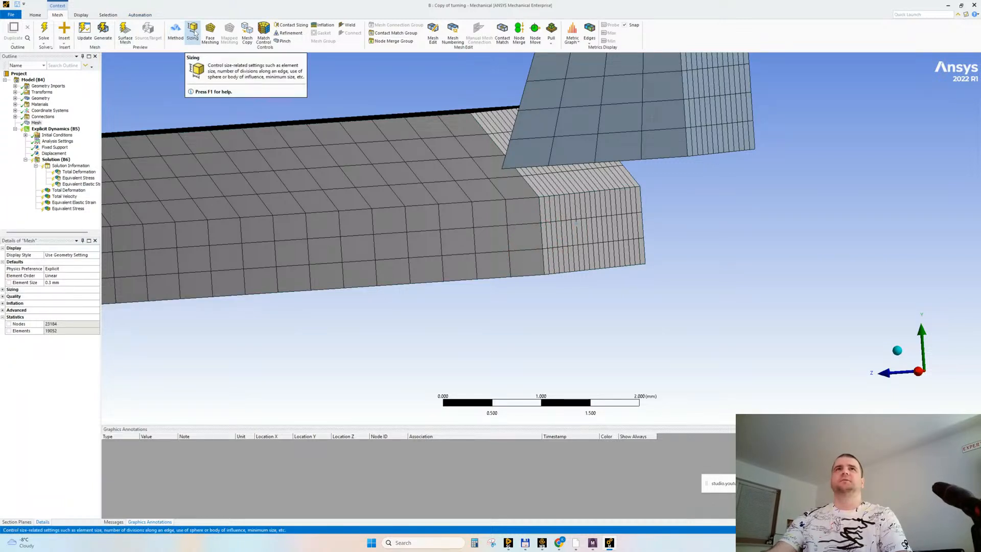
Step: Add a mesh sizing control scoped to the two short vertical edges at the workpiece's cut end
{"action": "left_click", "coordinate": [193, 31]}
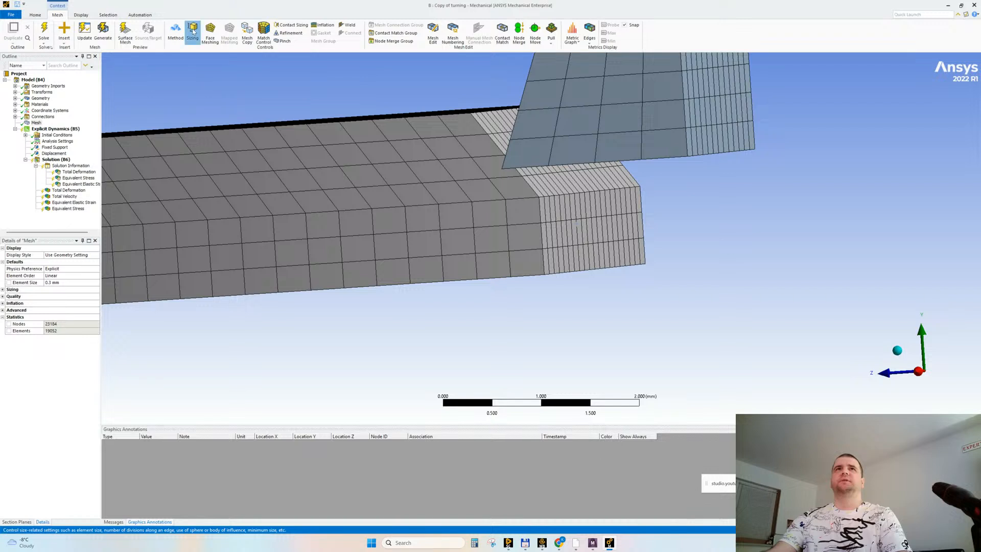
{"action": "left_click", "coordinate": [540, 221]}
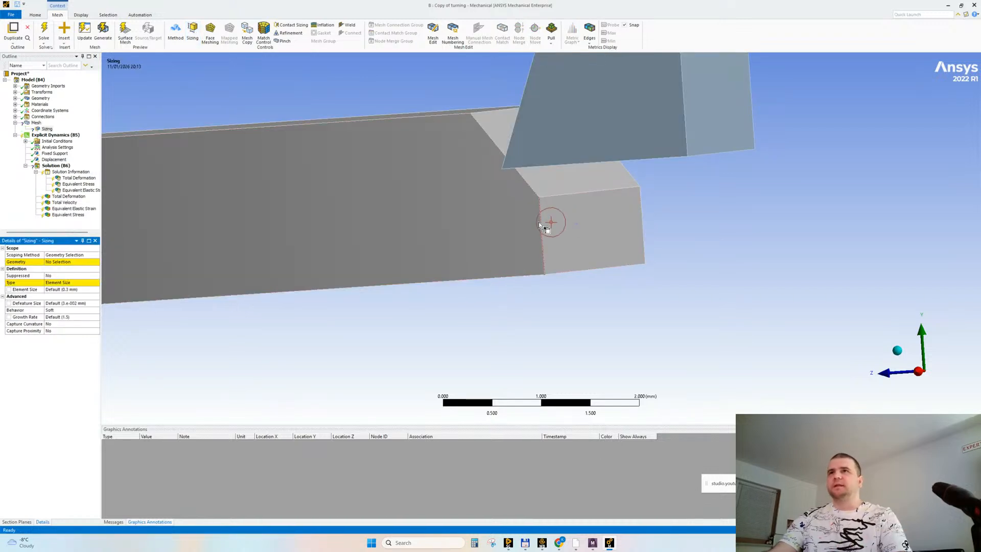
{"action": "middle_click_drag", "start_coordinate": [642, 225], "coordinate": [749, 233]}
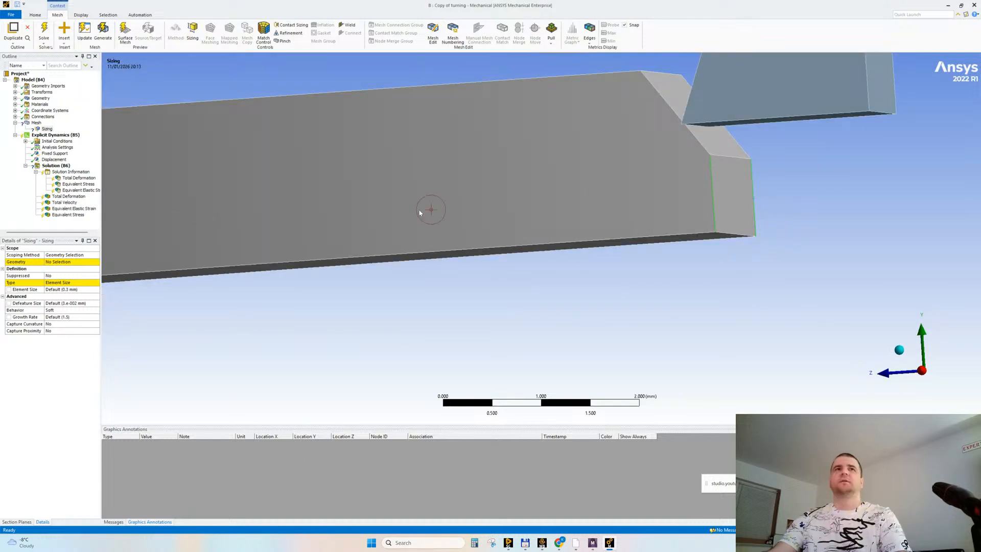
{"action": "left_click", "coordinate": [58, 262]}
{"action": "left_click", "coordinate": [57, 262]}
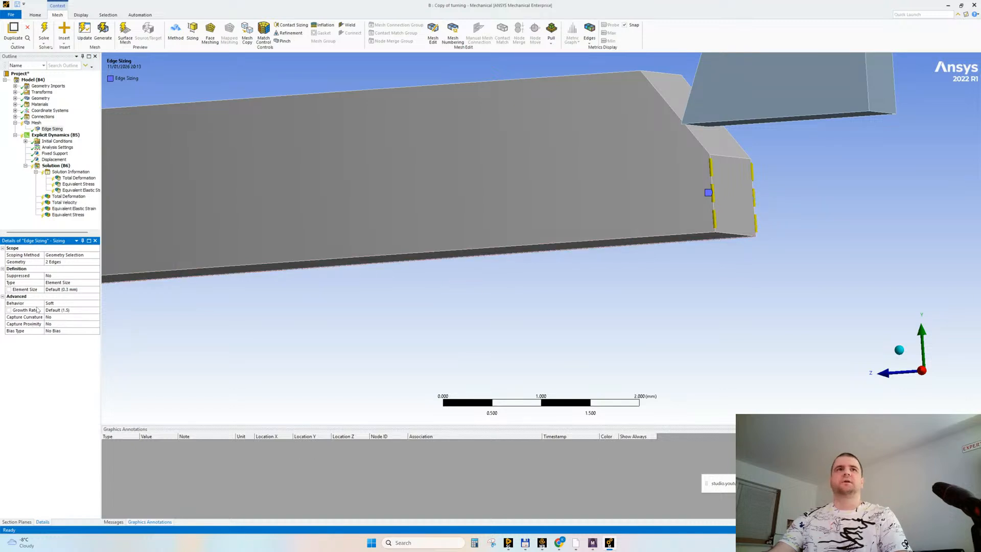
Step: Define the edge sizing by Number of Divisions with 1 division, and generate the mesh
{"action": "double_click", "coordinate": [64, 283]}
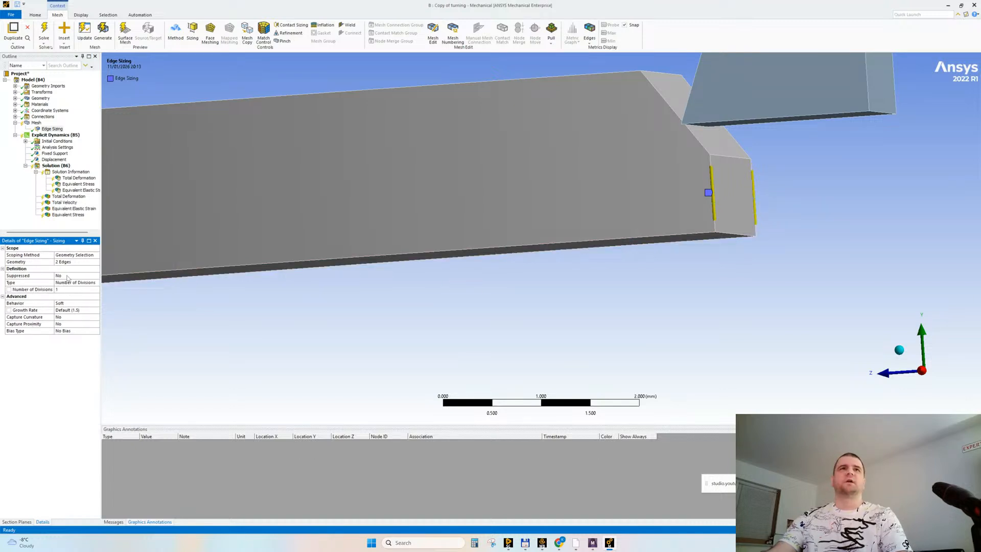
{"action": "right_click", "coordinate": [34, 122]}
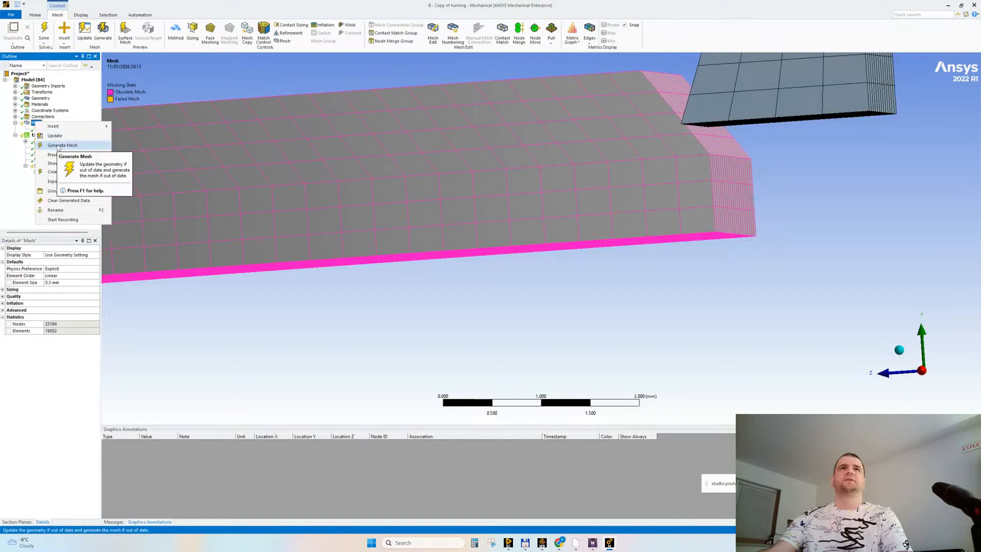
{"action": "left_click", "coordinate": [58, 146]}
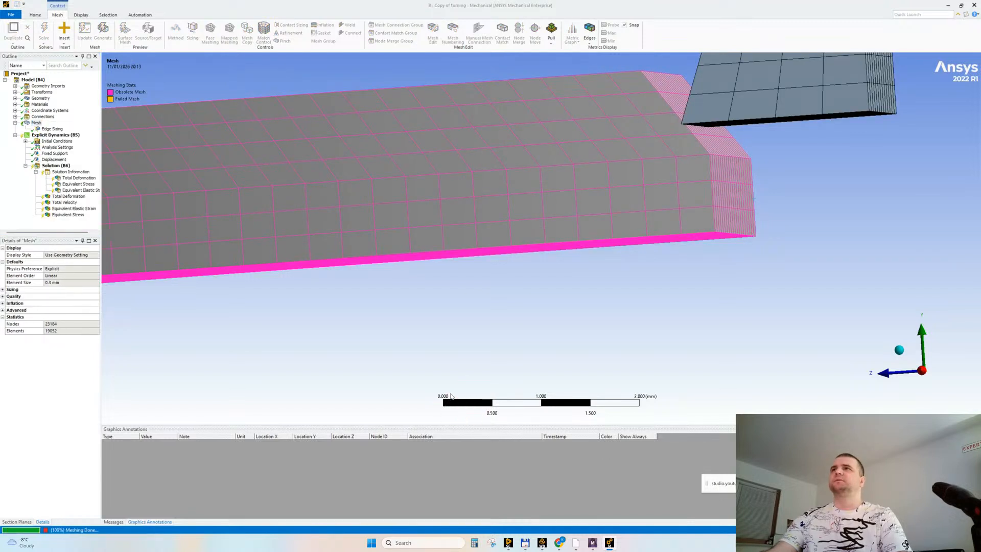
{"action": "left_click", "coordinate": [451, 396]}
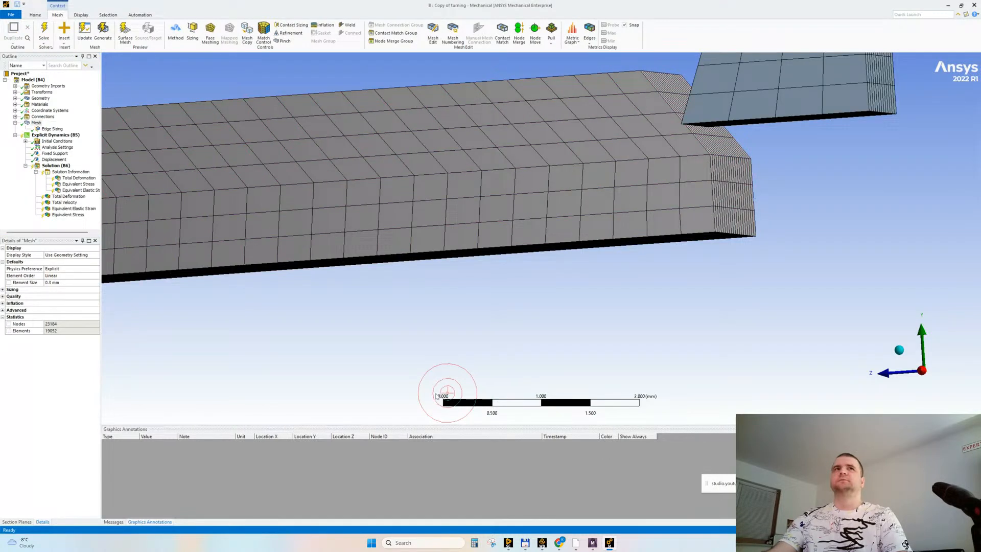
Step: Set the edge sizing's behavior to Hard and regenerate the mesh
{"action": "left_click", "coordinate": [53, 129]}
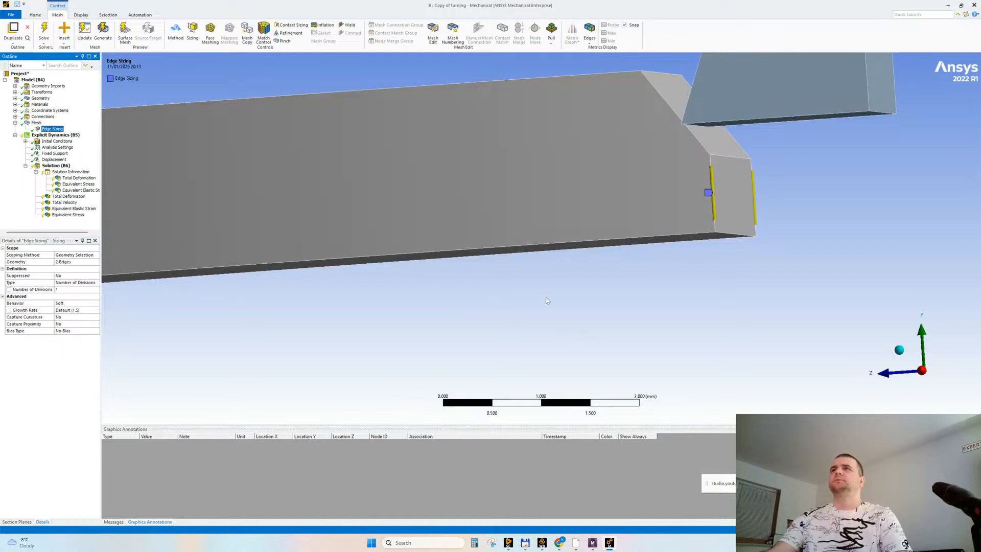
{"action": "left_click", "coordinate": [34, 123]}
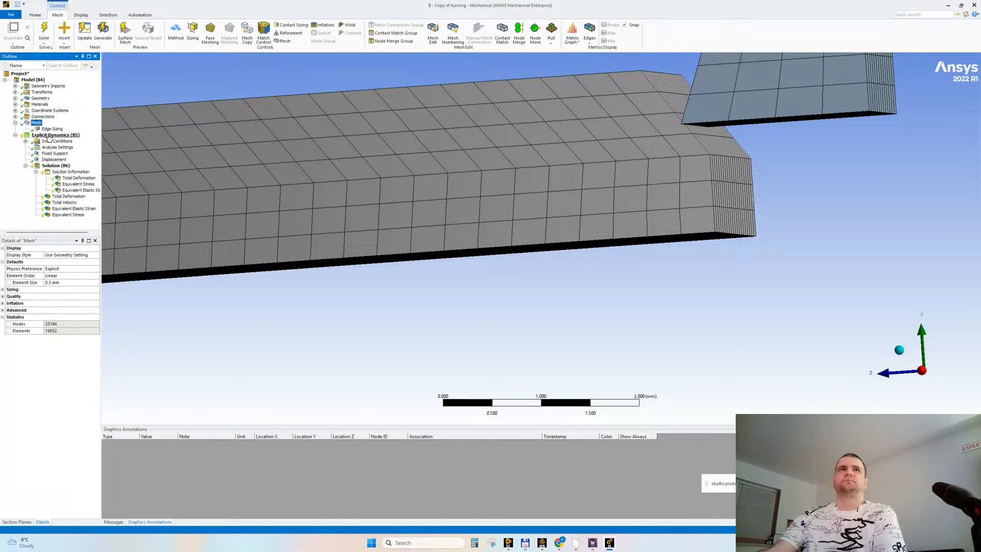
{"action": "left_click", "coordinate": [50, 129]}
{"action": "scroll", "coordinate": [613, 295], "scroll_direction": "down", "scroll_amount": 5}
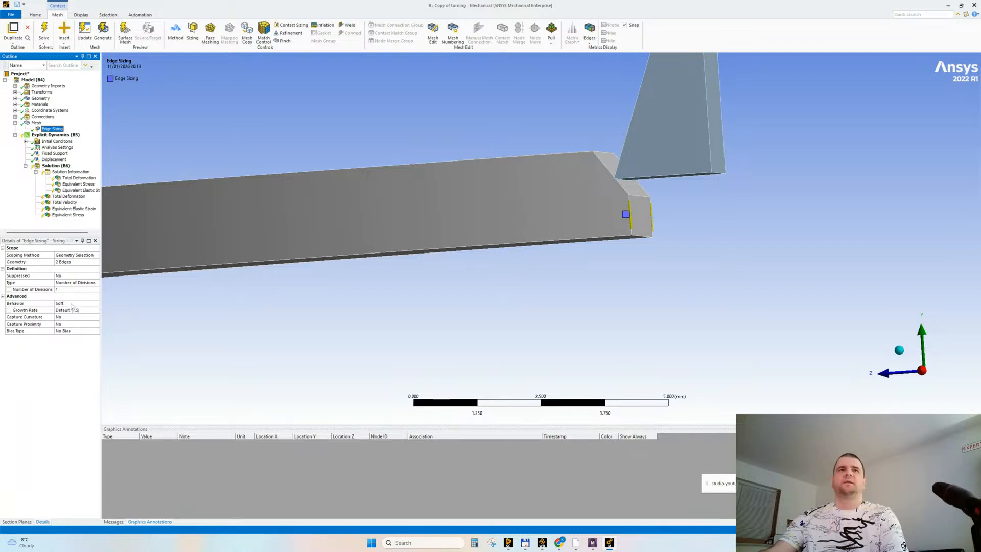
{"action": "double_click", "coordinate": [71, 303]}
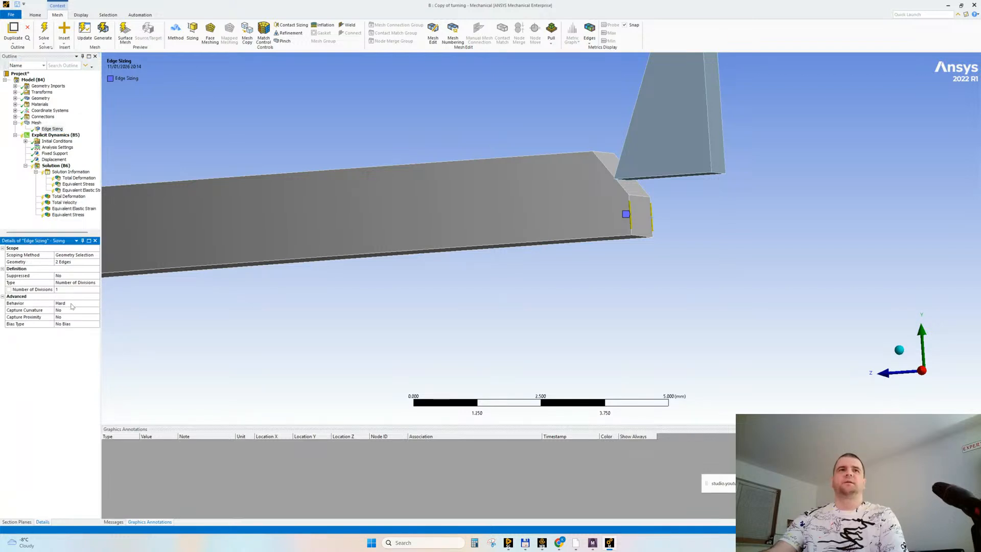
{"action": "right_click", "coordinate": [36, 123]}
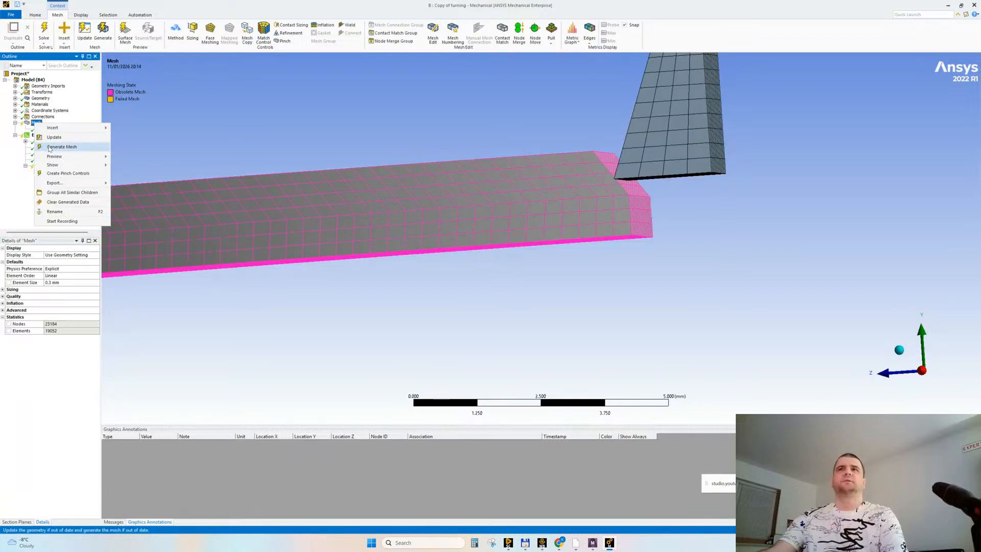
{"action": "left_click", "coordinate": [48, 148]}
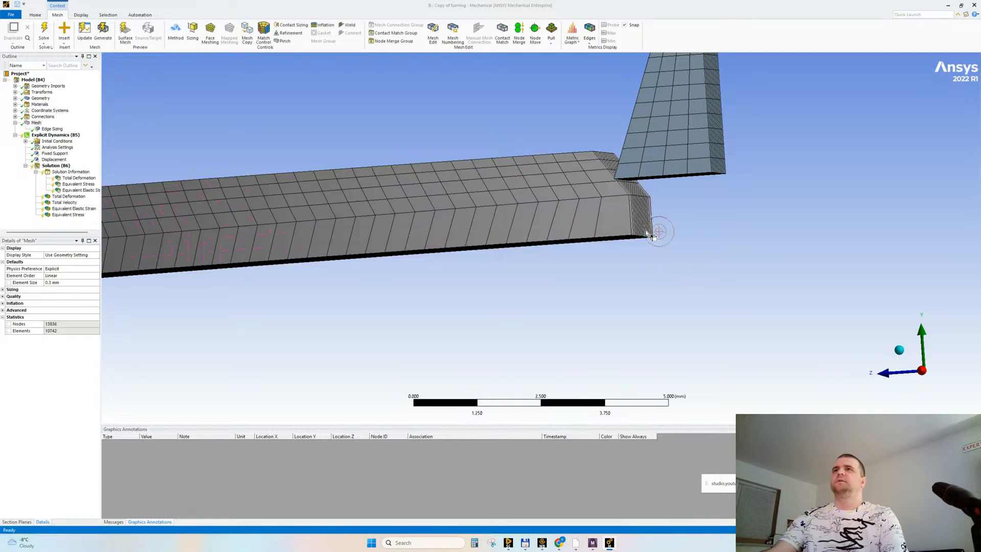
Step: Examine the regenerated mesh along the workpiece ring and around the tool contact, along with its node and element statistics
{"action": "scroll", "coordinate": [590, 262], "scroll_direction": "down", "scroll_amount": 2}
{"action": "scroll", "coordinate": [594, 260], "scroll_direction": "up", "scroll_amount": 3}
{"action": "middle_click_drag", "start_coordinate": [663, 270], "coordinate": [519, 286], "text": "ctrl"}
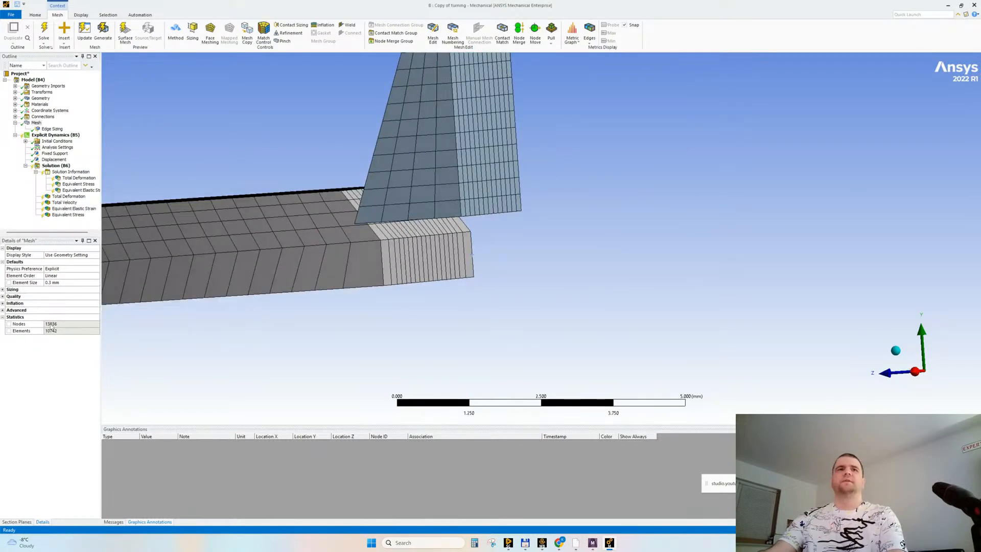
{"action": "middle_click_drag", "start_coordinate": [214, 326], "coordinate": [585, 246]}
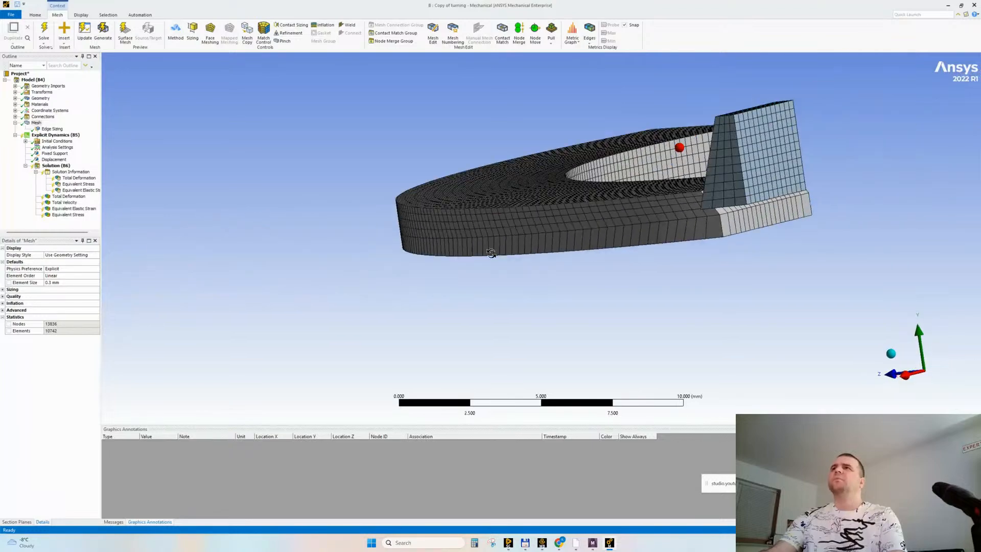
{"action": "scroll", "coordinate": [651, 253], "scroll_direction": "down", "scroll_amount": 1}
{"action": "scroll", "coordinate": [643, 189], "scroll_direction": "up", "scroll_amount": 7}
{"action": "middle_click_drag", "start_coordinate": [600, 203], "coordinate": [515, 231]}
{"action": "scroll", "coordinate": [514, 232], "scroll_direction": "up", "scroll_amount": 6}
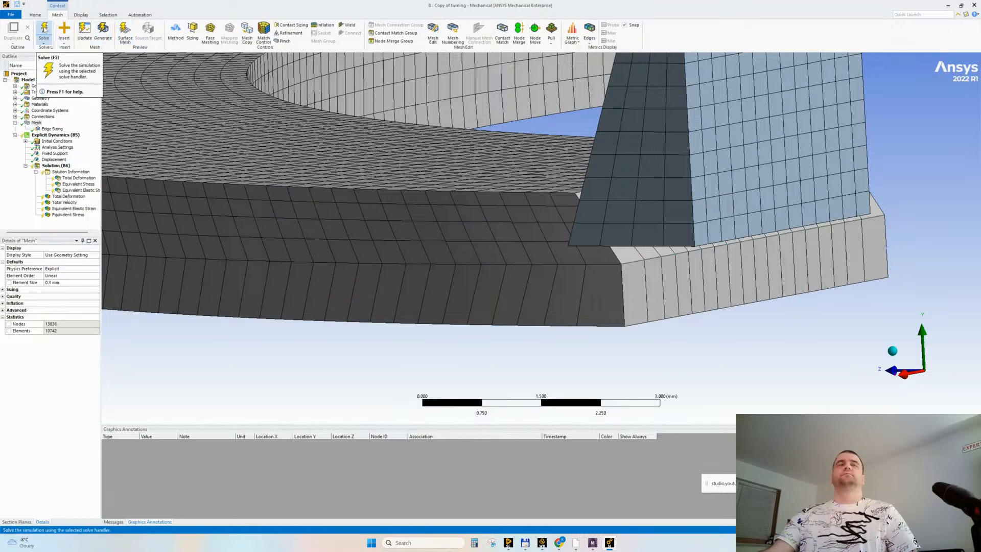
Step: Solve the remeshed model, clearing the Solution's results and restart points before starting the run again
{"action": "left_click", "coordinate": [44, 29]}
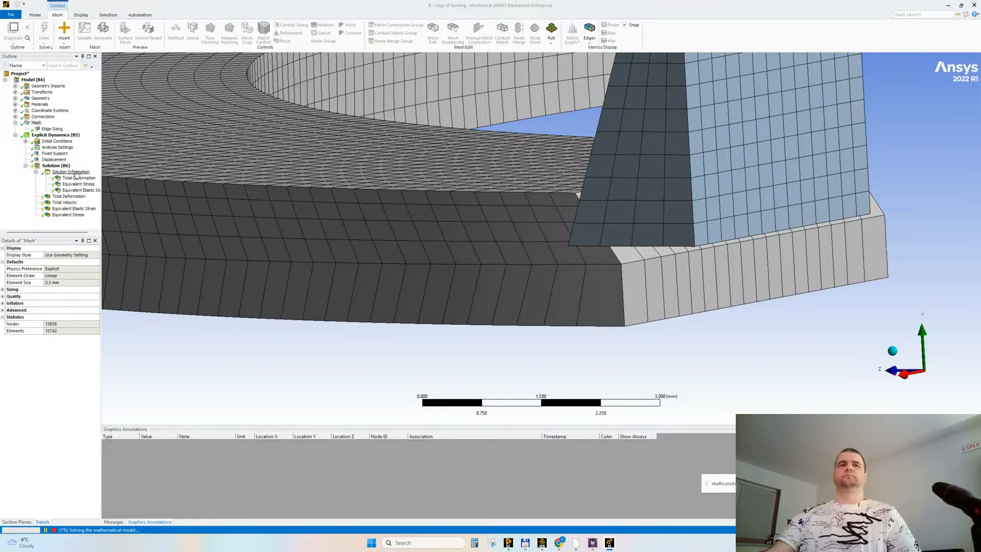
{"action": "left_click", "coordinate": [55, 166]}
{"action": "right_click", "coordinate": [51, 166]}
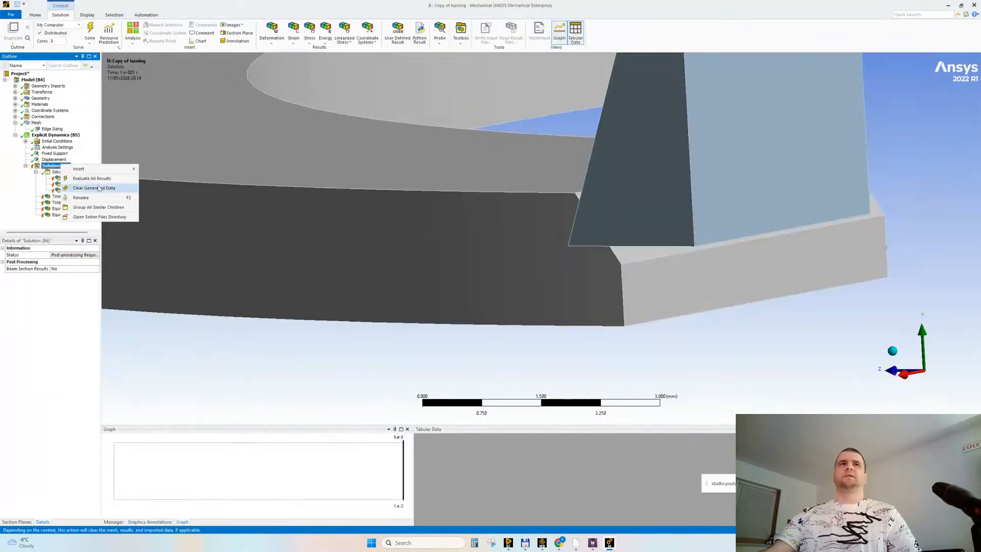
{"action": "left_click", "coordinate": [97, 188]}
{"action": "left_click", "coordinate": [514, 300]}
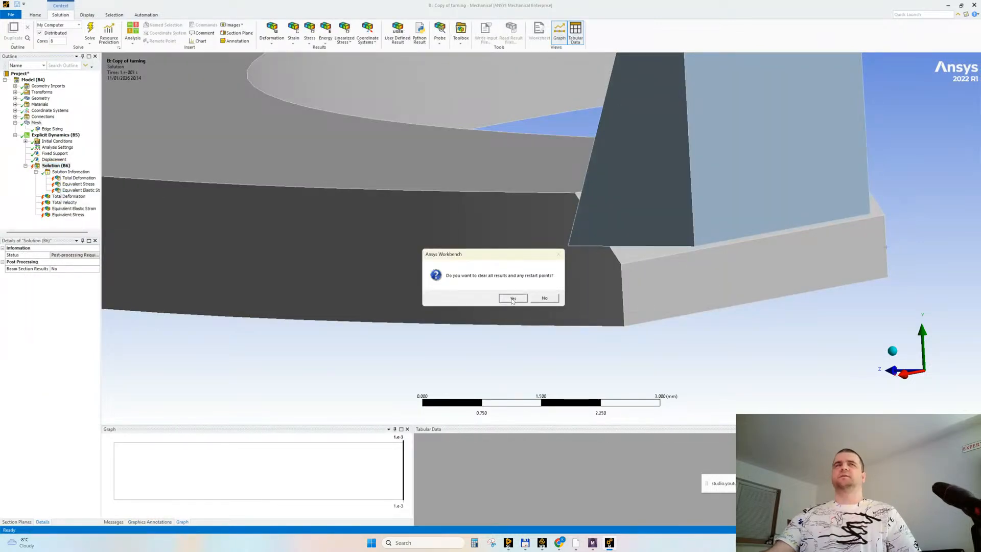
{"action": "left_click", "coordinate": [90, 31]}
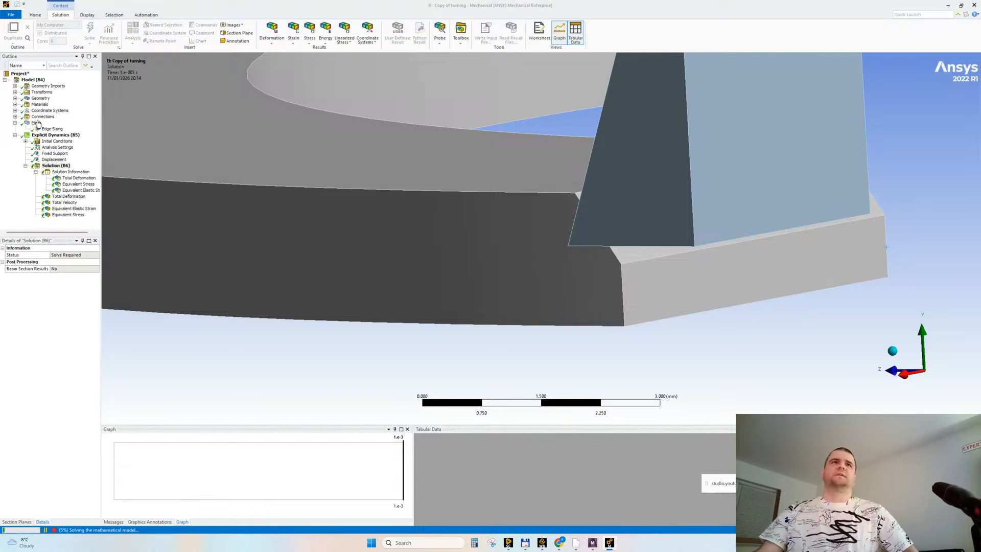
{"action": "left_click", "coordinate": [56, 149]}
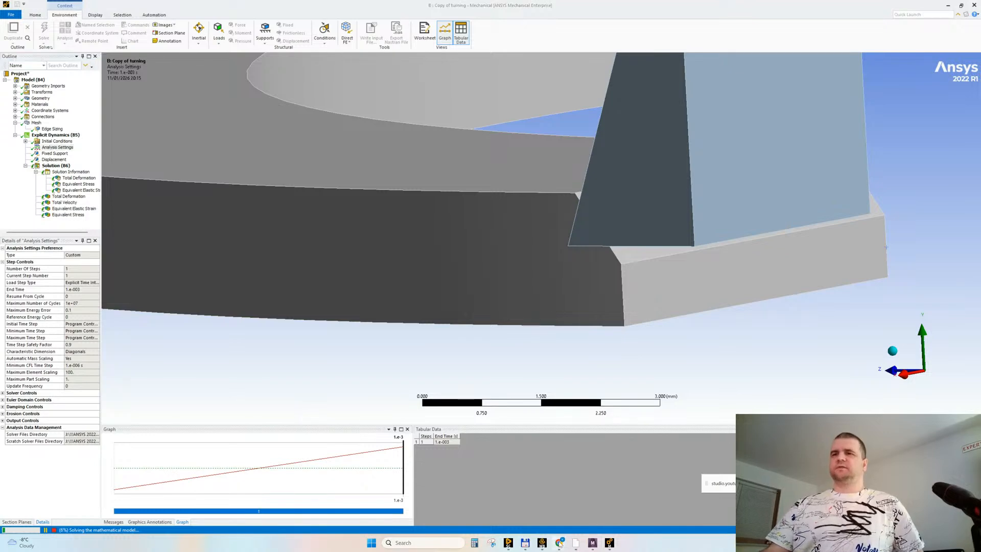
Step: Switch to the Chrome tab with the turning lathe images and search for "turning parameters calculator" instead
{"action": "left_click", "coordinate": [522, 506]}
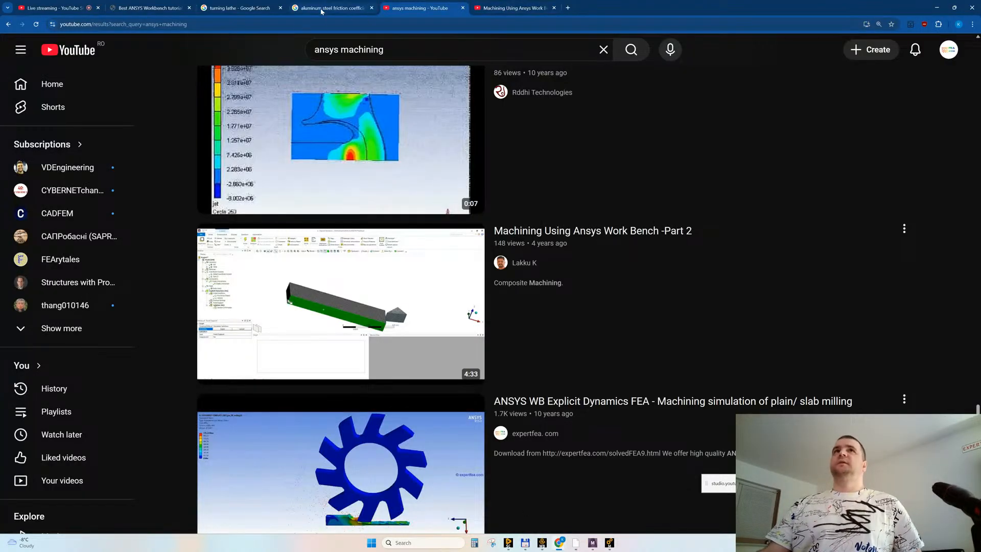
{"action": "left_click", "coordinate": [240, 8]}
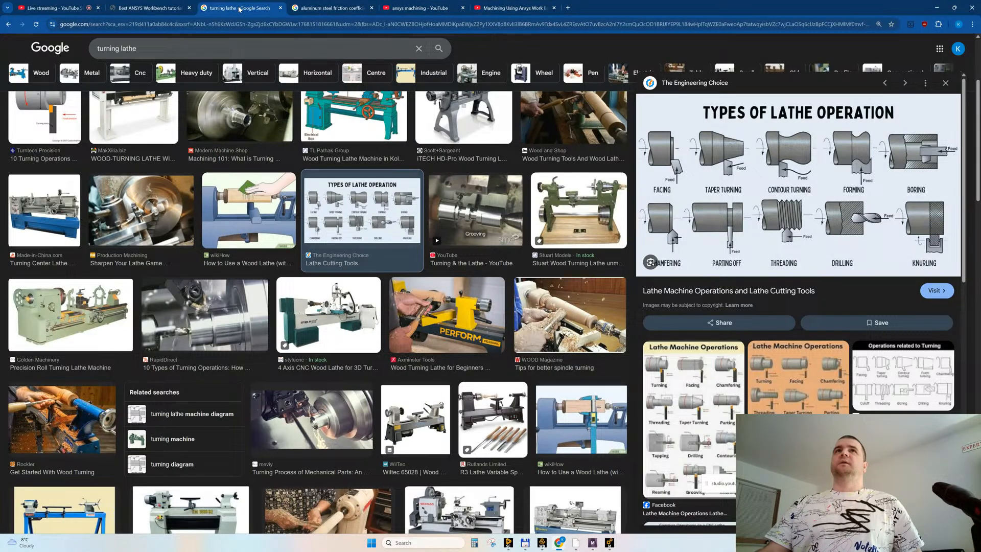
{"action": "double_click", "coordinate": [229, 48]}
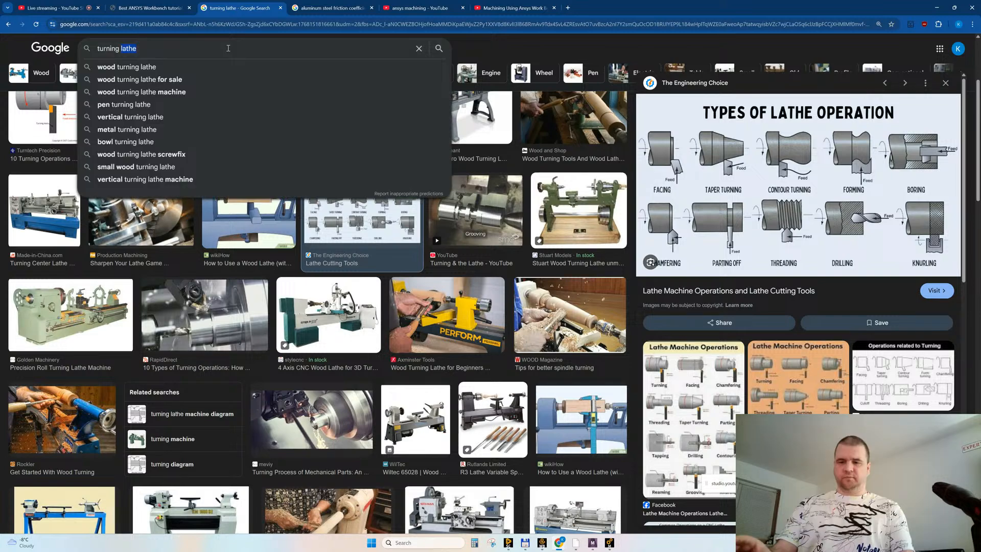
{"action": "type", "text": "partameters"}
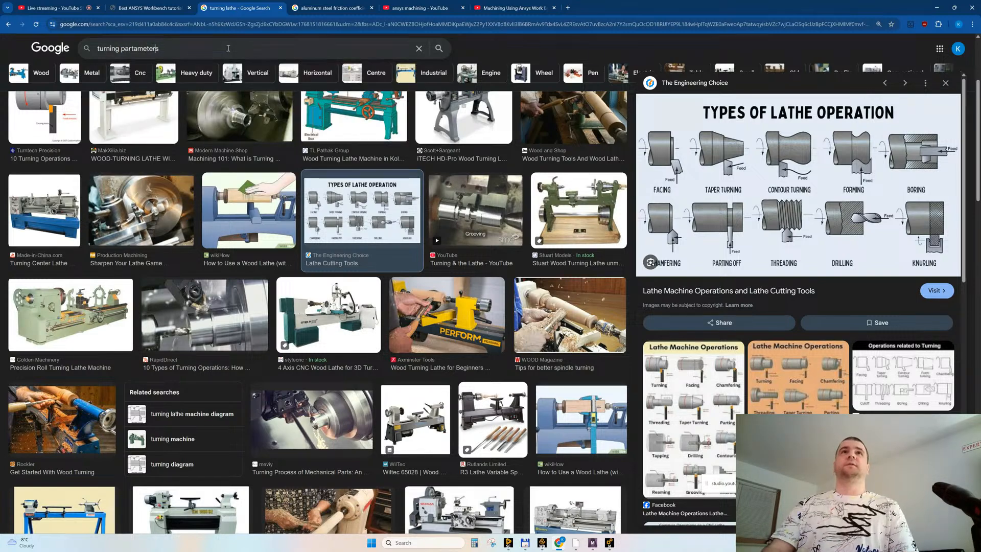
{"action": "key", "text": "BackSpace"}
{"action": "key", "text": "Left"}
{"action": "key", "text": "Left"}
{"action": "key", "text": "Left"}
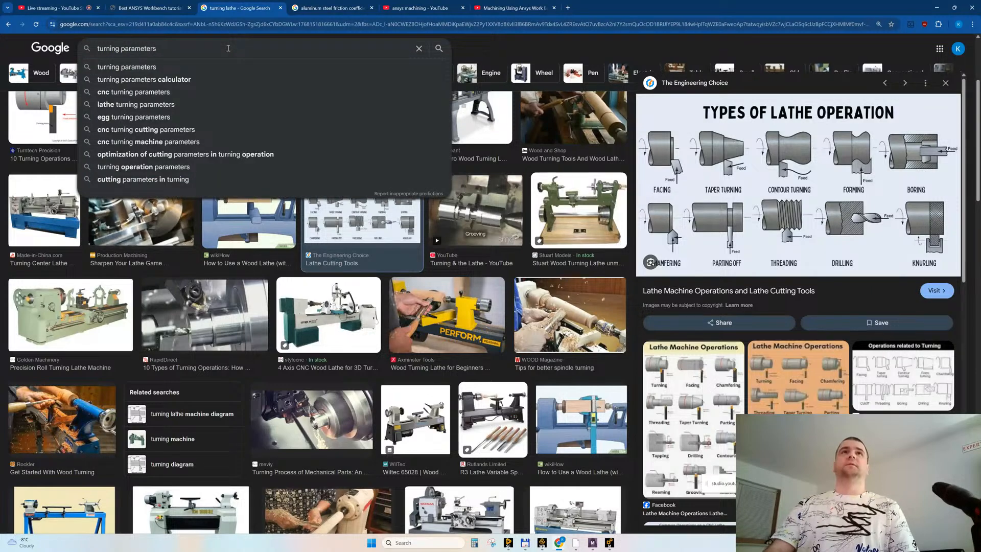
{"action": "key", "text": "Down"}
{"action": "key", "text": "Down"}
{"action": "key", "text": "Return"}
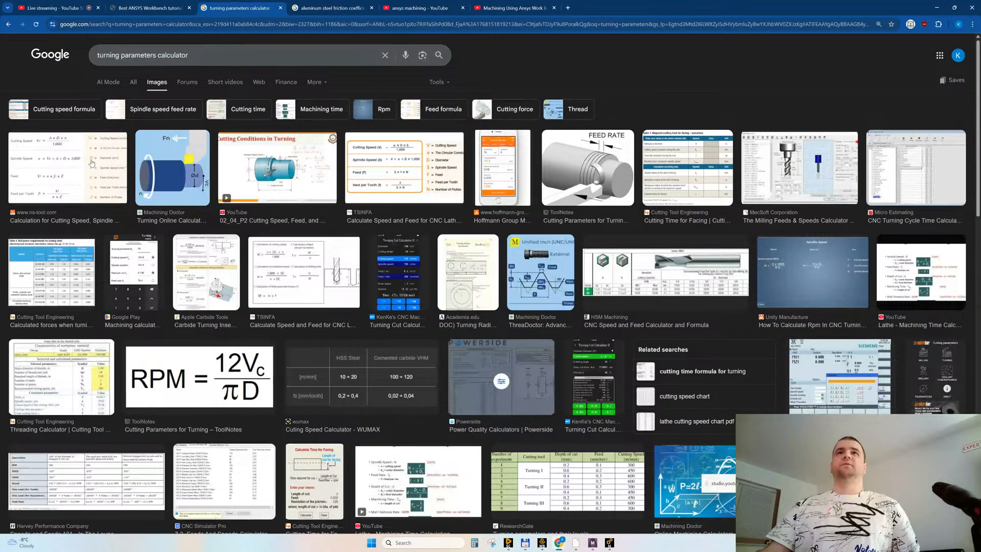
Step: Review the turning cutting conditions, feed rate and cutting speed formula images, and return to Mechanical
{"action": "left_click", "coordinate": [286, 164]}
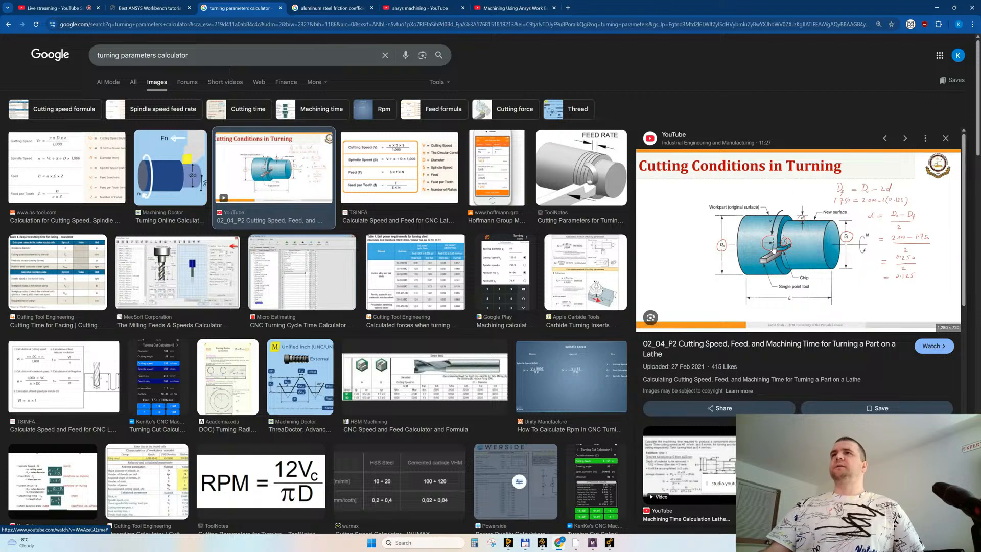
{"action": "left_click", "coordinate": [586, 169]}
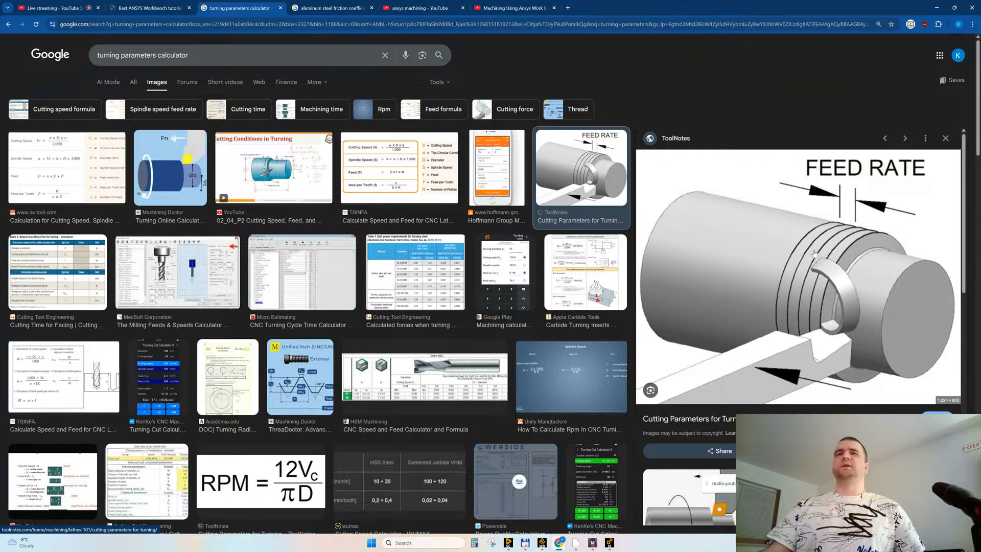
{"action": "left_click", "coordinate": [63, 167]}
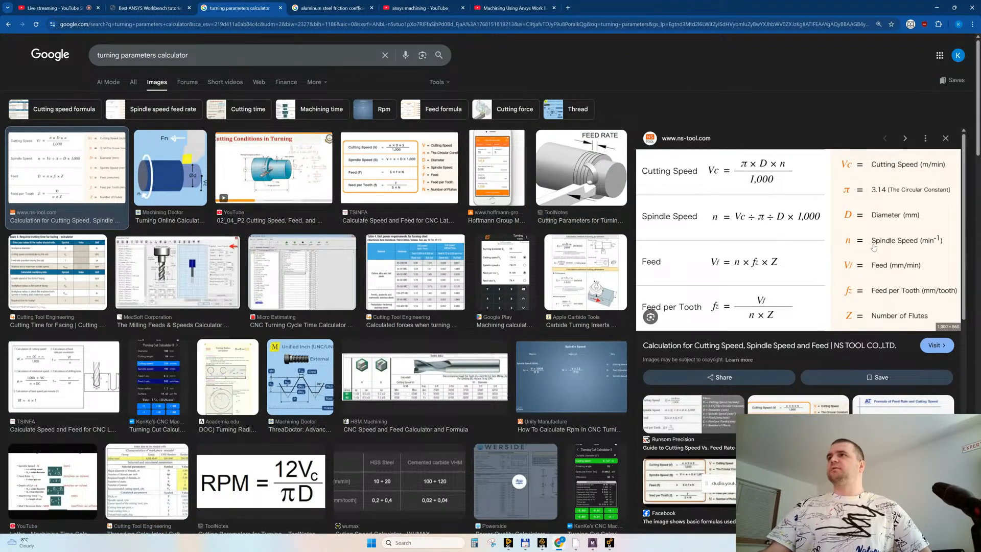
{"action": "left_click", "coordinate": [609, 545]}
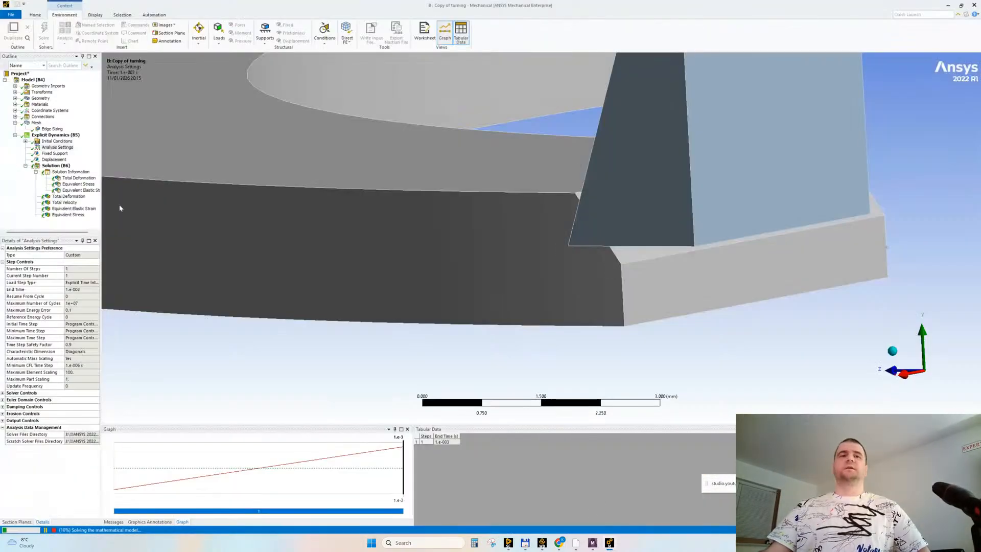
Step: Display the running analysis's solver output in Solution Information and widen the Outline pane slightly
{"action": "left_click", "coordinate": [72, 173]}
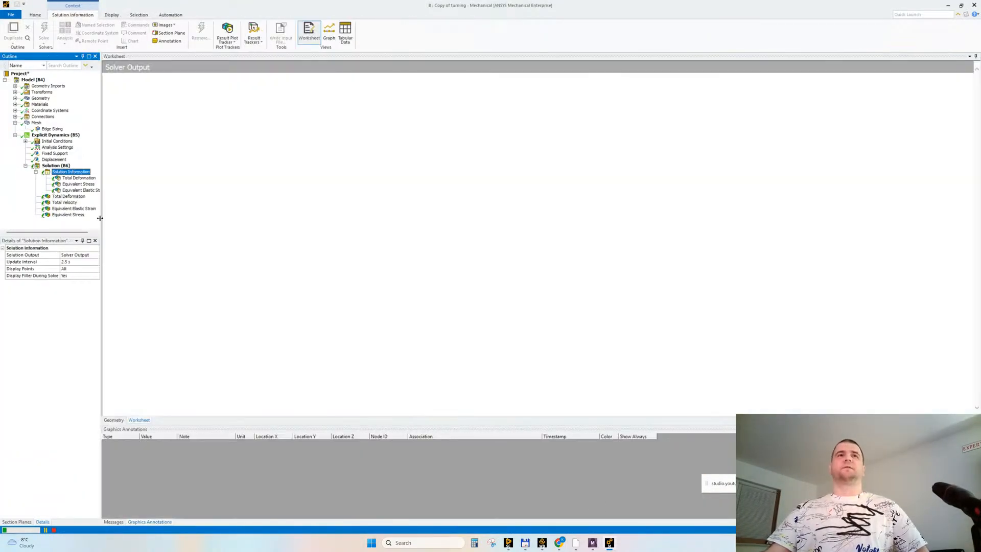
{"action": "left_click_drag", "start_coordinate": [100, 220], "coordinate": [107, 215]}
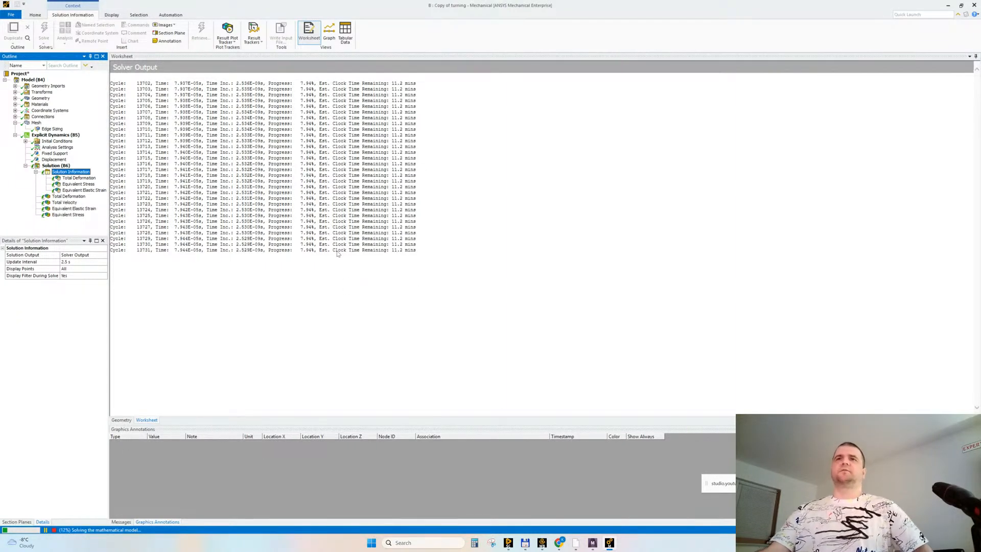
{"action": "left_click_drag", "start_coordinate": [107, 329], "coordinate": [111, 325]}
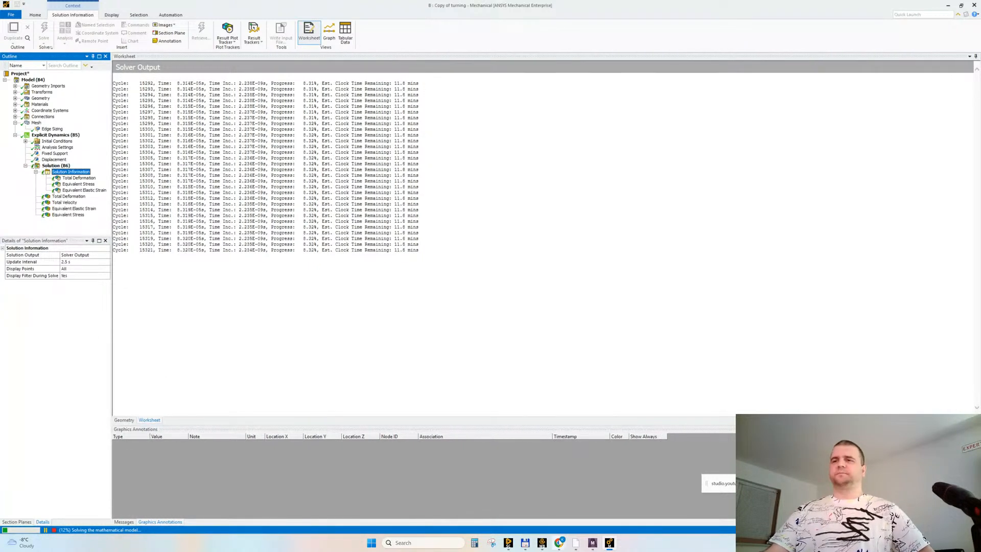
Step: Switch to Chrome, open the "Machining Using Ansys Work Bench -Part 2" video and find the section on the tool coordinate system
{"action": "left_click", "coordinate": [562, 539]}
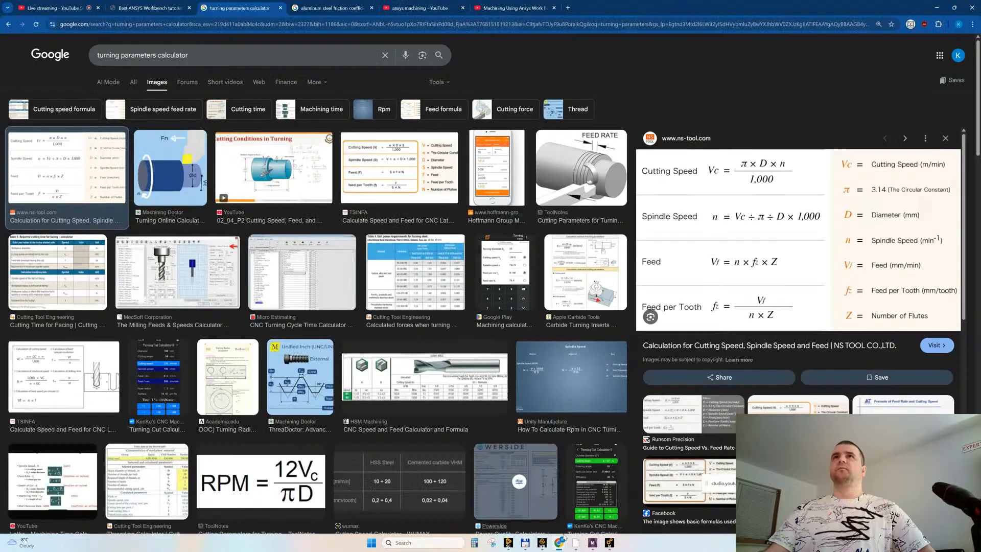
{"action": "left_click", "coordinate": [512, 8]}
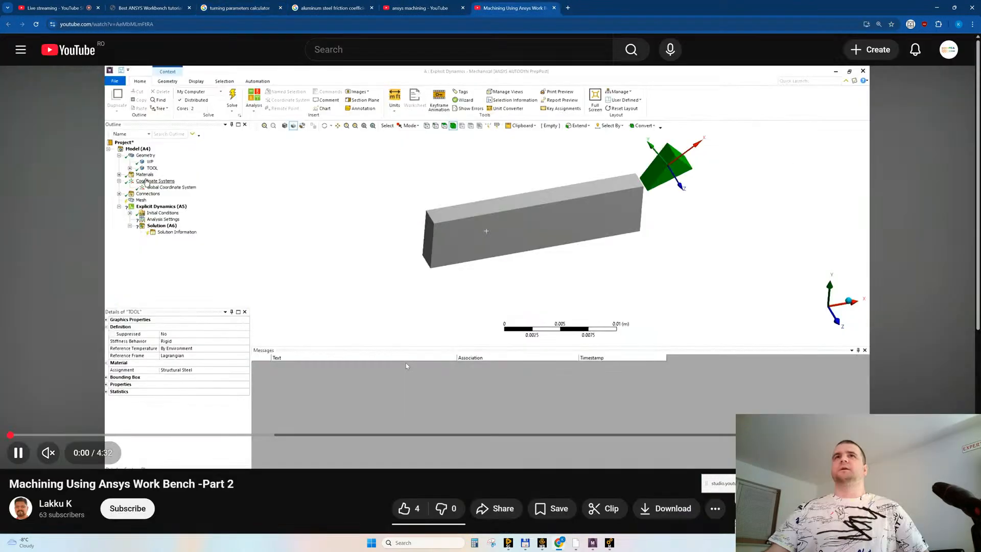
{"action": "left_click", "coordinate": [83, 435]}
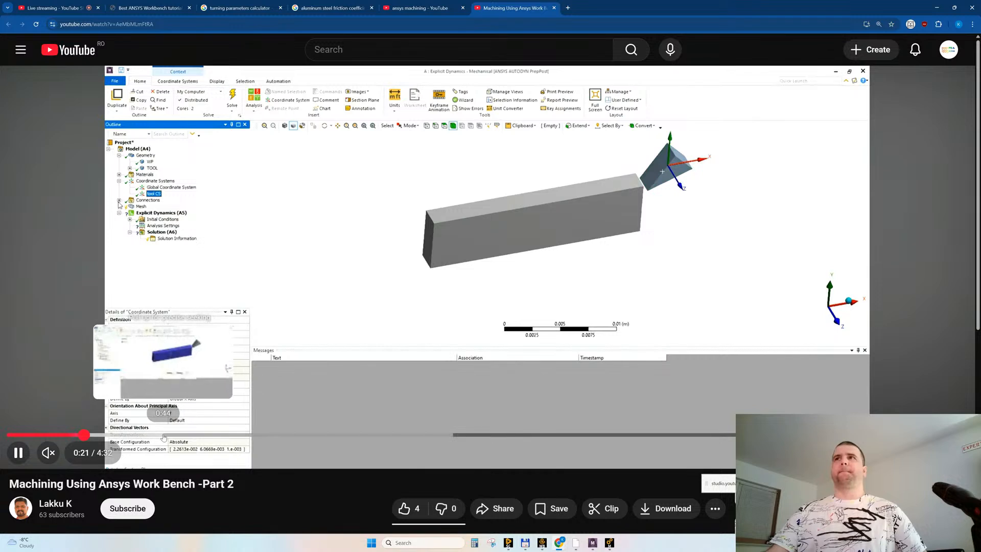
{"action": "left_click", "coordinate": [174, 434]}
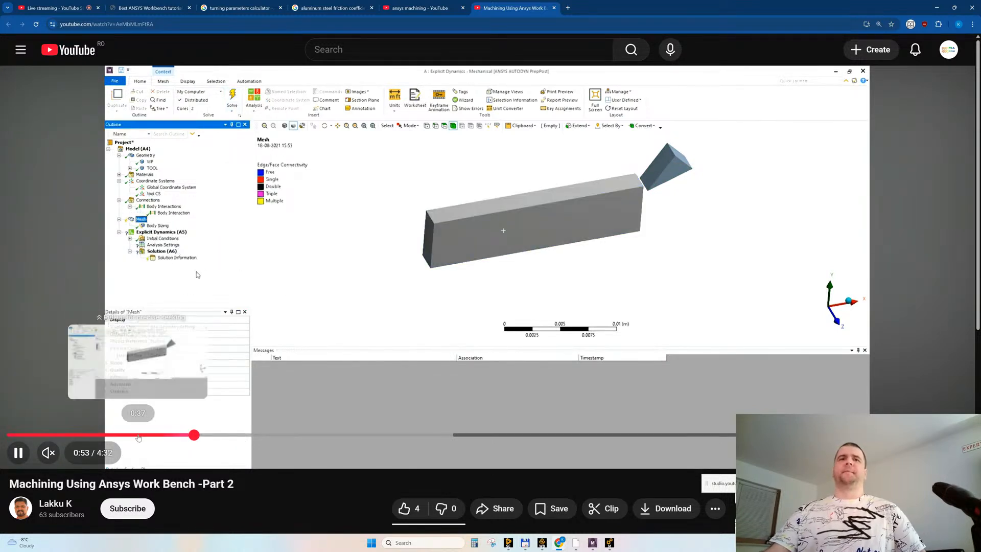
{"action": "left_click", "coordinate": [138, 434]}
{"action": "left_click_drag", "start_coordinate": [137, 435], "coordinate": [71, 436]}
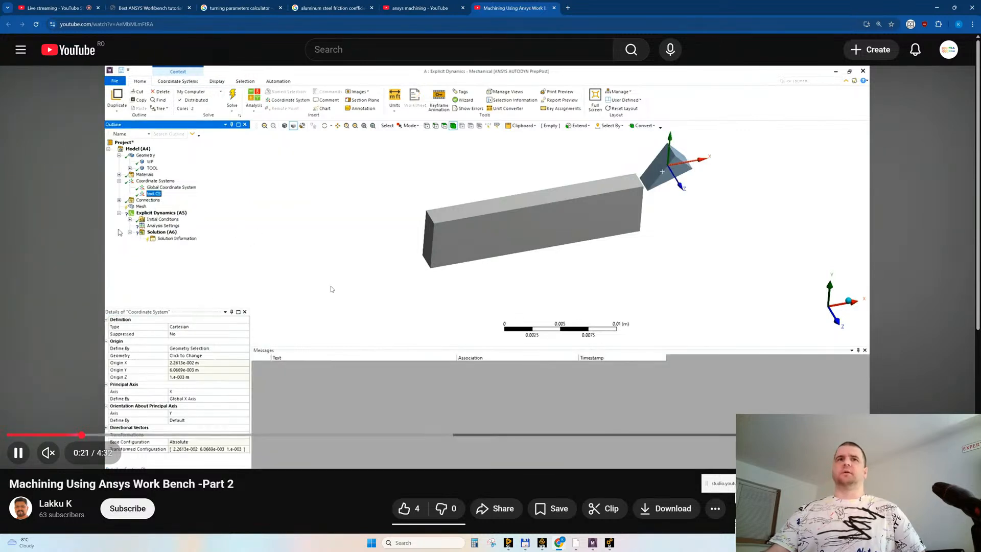
Step: Review the video's body interaction, body sizing and mesh generation sections
{"action": "left_click", "coordinate": [192, 350]}
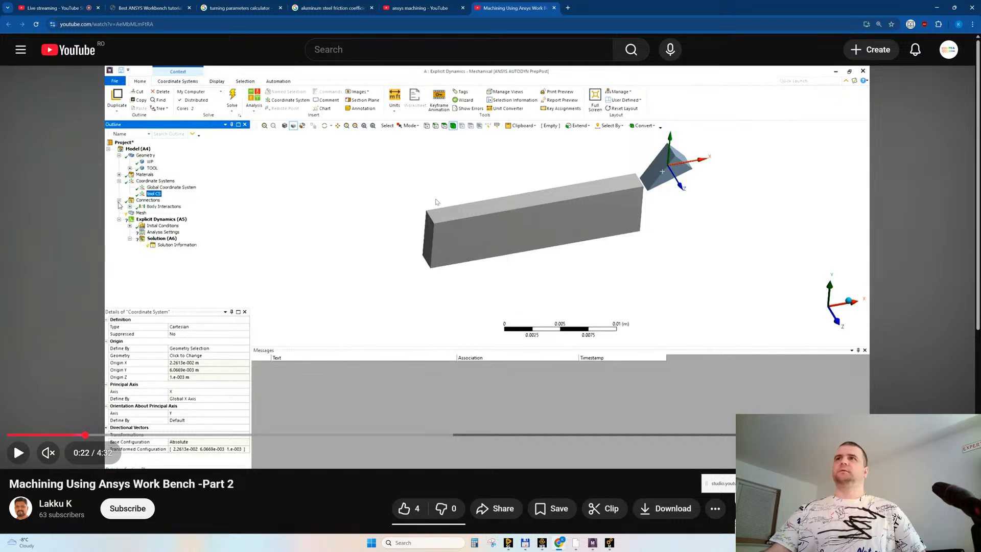
{"action": "left_click", "coordinate": [329, 278]}
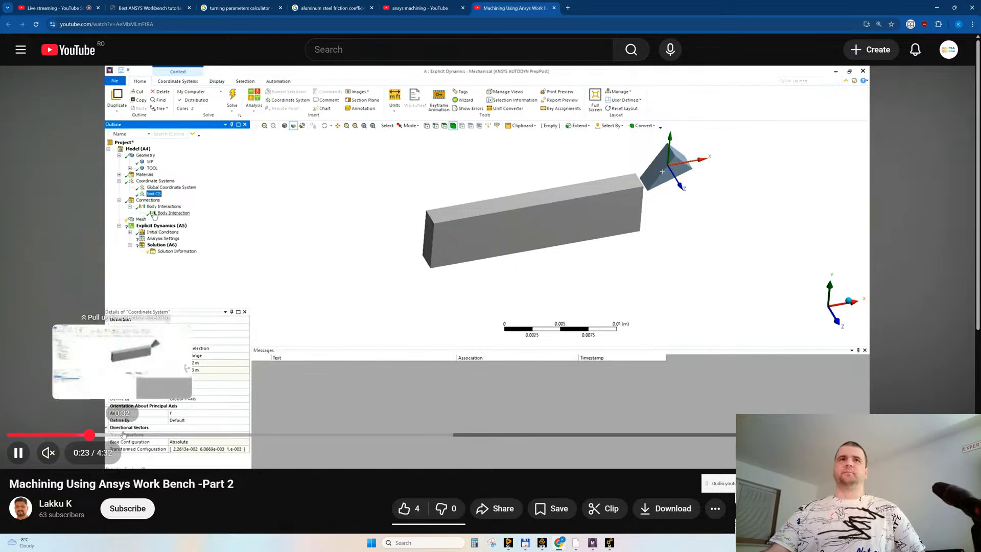
{"action": "left_click", "coordinate": [122, 435]}
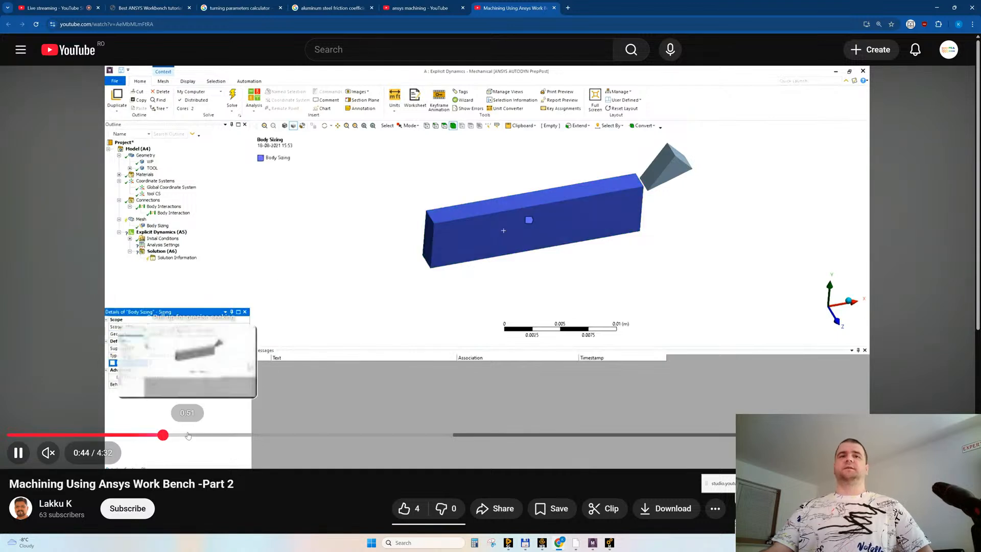
{"action": "left_click", "coordinate": [189, 434]}
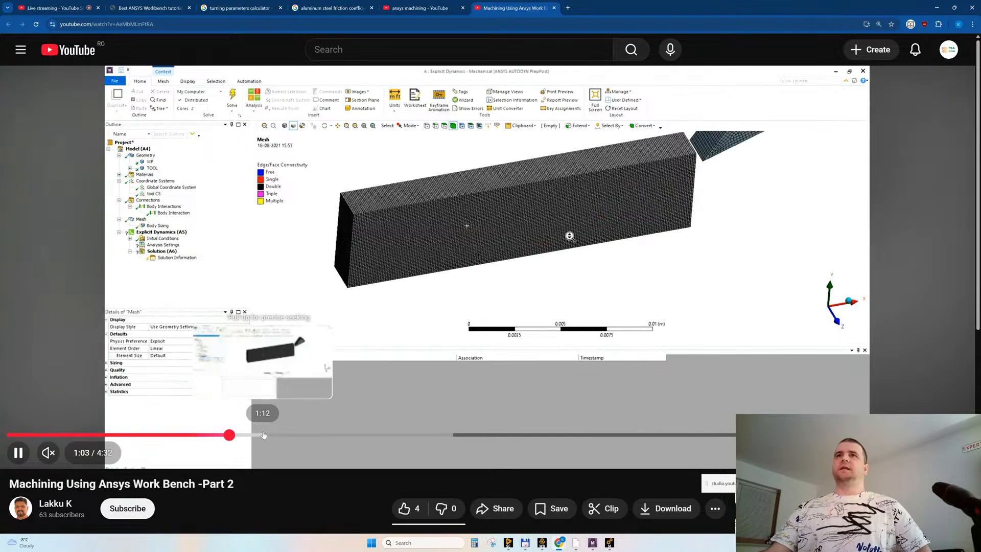
Step: Skip the video ahead to the tool's Velocity definition and review its component inputs, pausing on them
{"action": "left_click", "coordinate": [320, 435]}
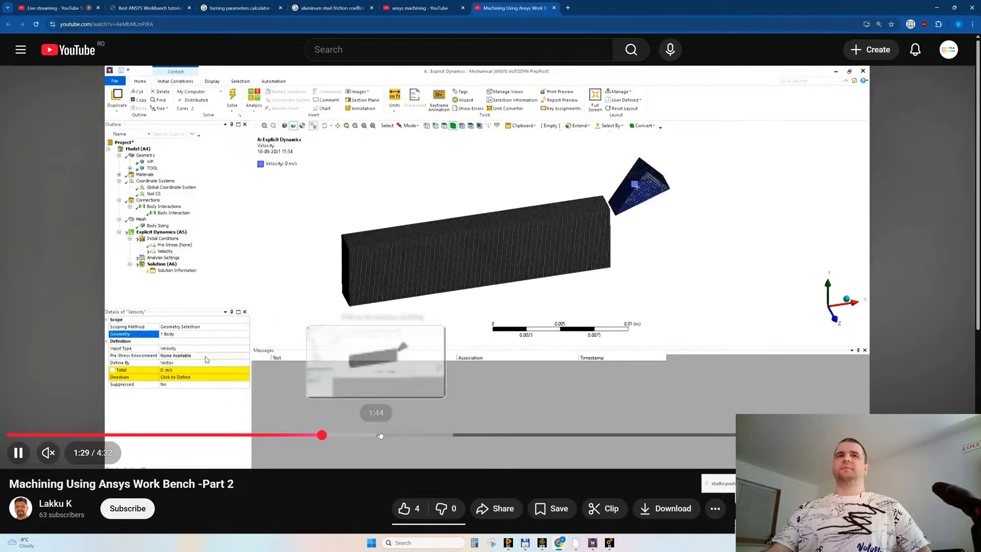
{"action": "left_click", "coordinate": [293, 307]}
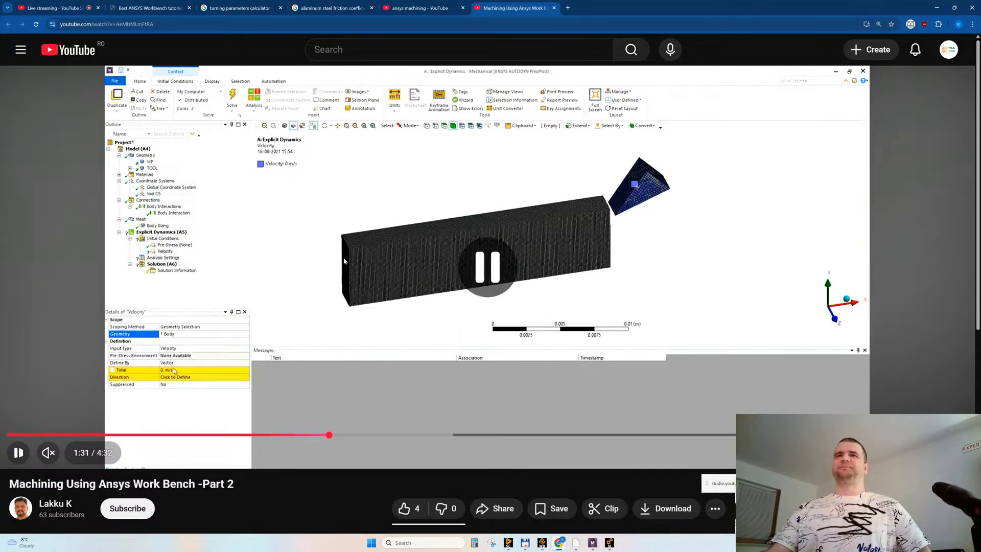
{"action": "left_click", "coordinate": [415, 394]}
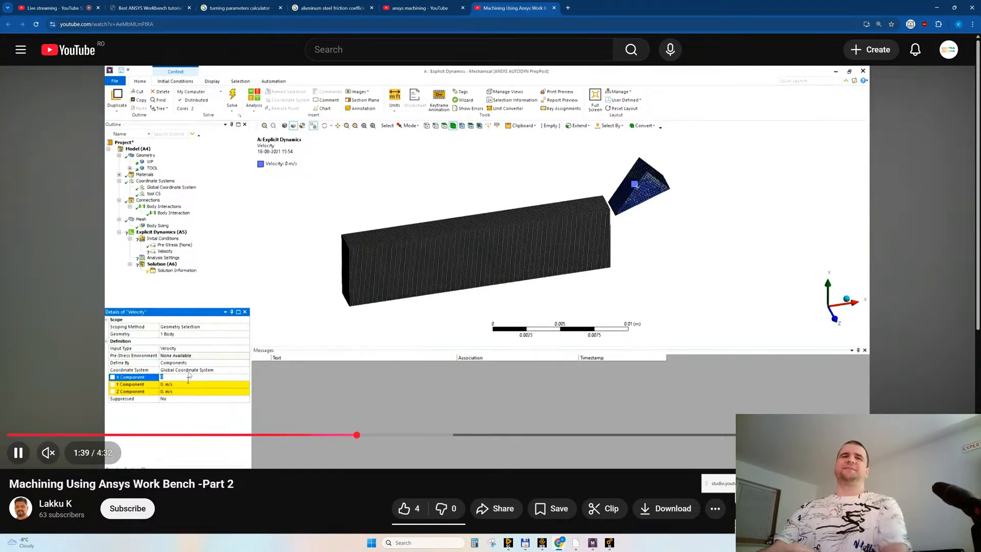
{"action": "key", "text": "space"}
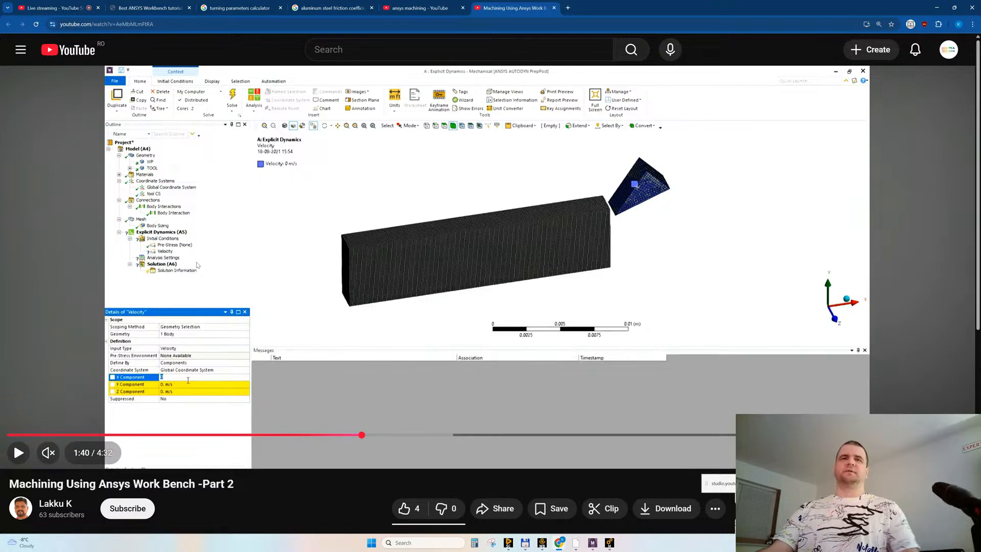
{"action": "key", "text": "space"}
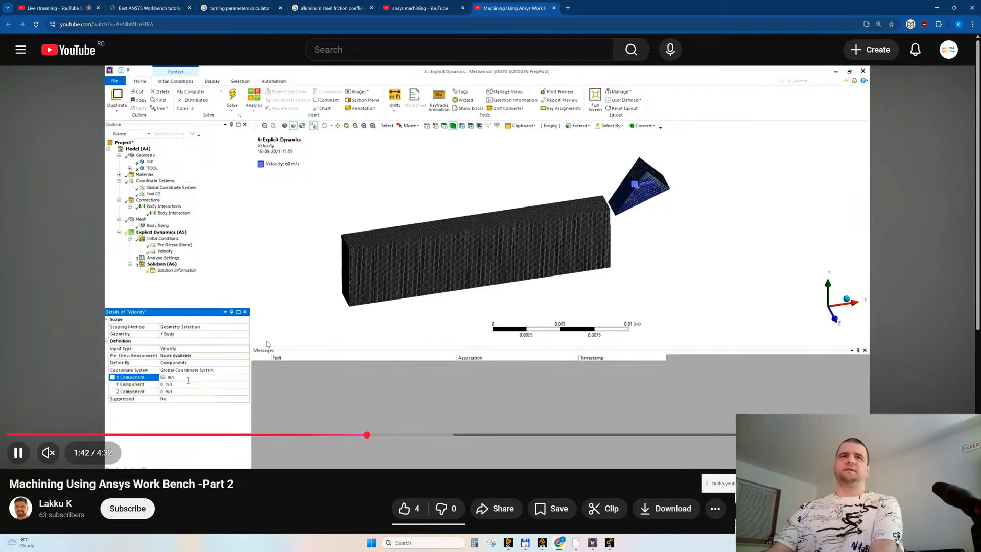
{"action": "left_click", "coordinate": [258, 305]}
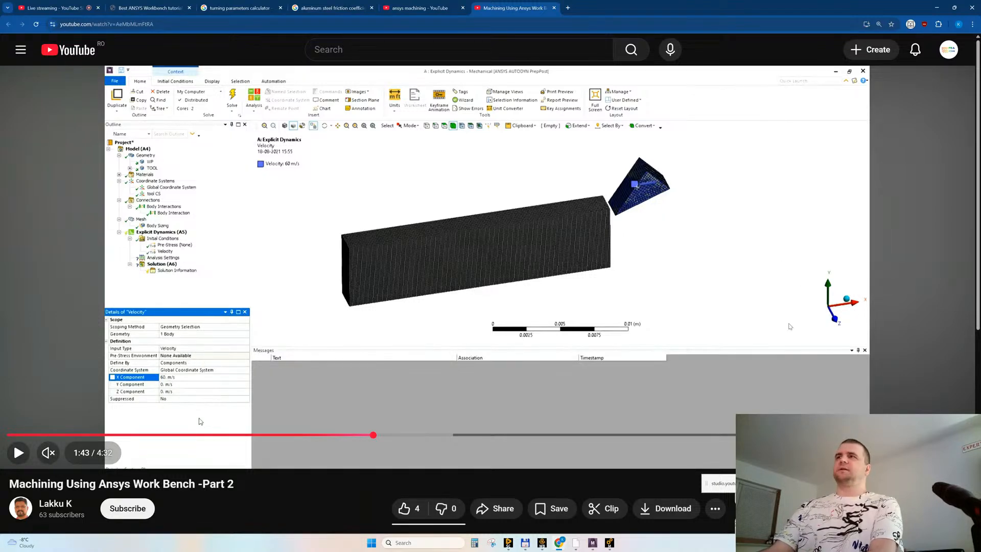
Step: Review the video's Fixed Support and tool Displacement setup, pausing at the displacement's coordinate system and Y component
{"action": "left_click", "coordinate": [546, 245]}
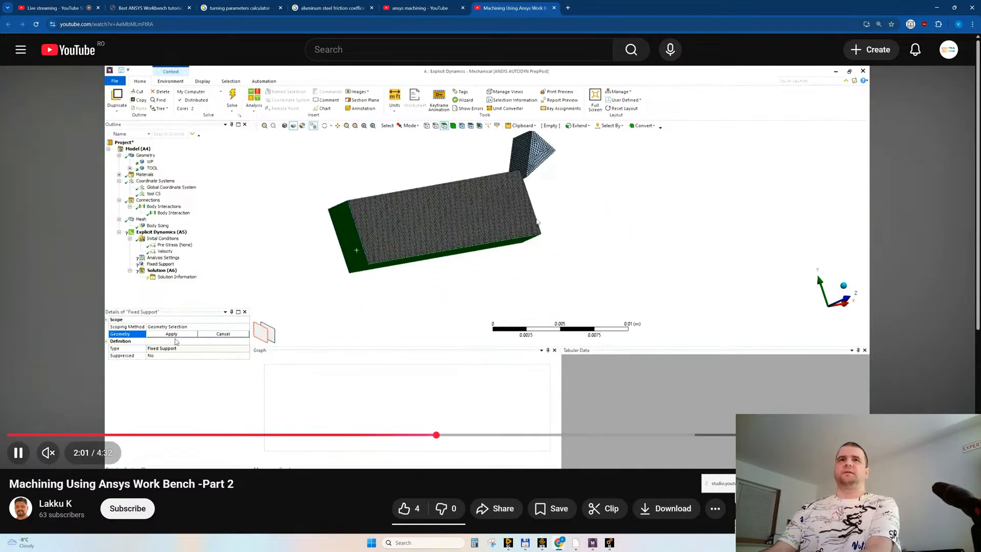
{"action": "key", "text": "Right"}
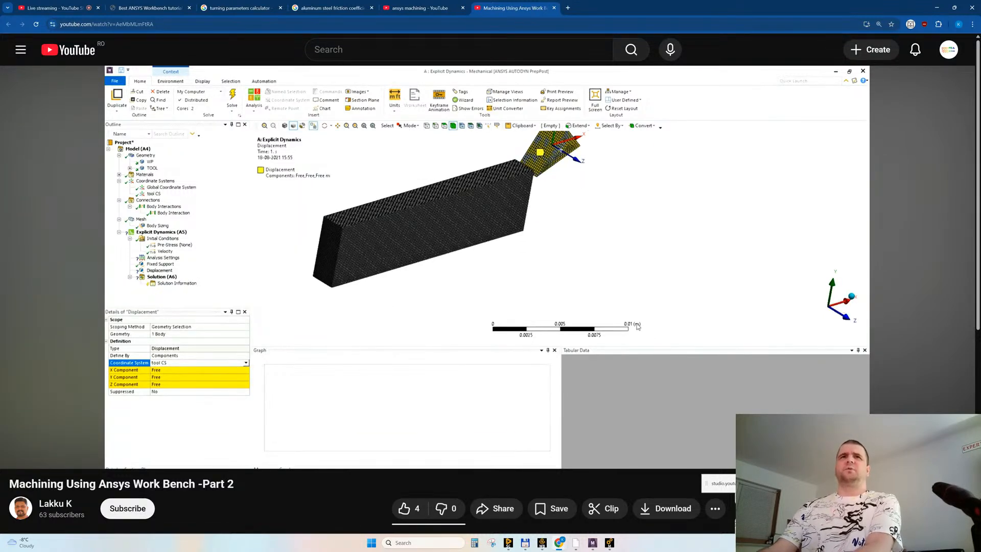
{"action": "left_click", "coordinate": [516, 303]}
{"action": "left_click", "coordinate": [430, 240]}
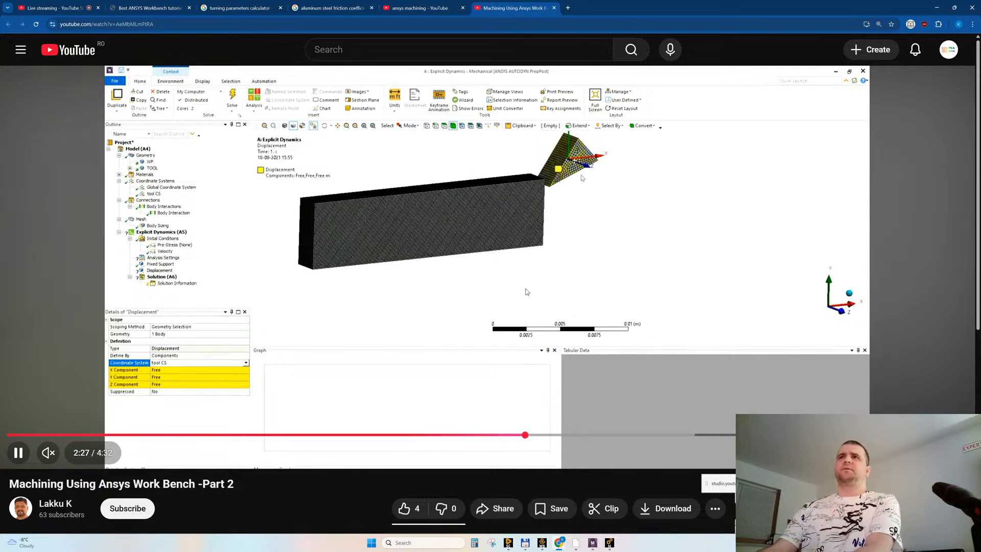
{"action": "left_click", "coordinate": [511, 218]}
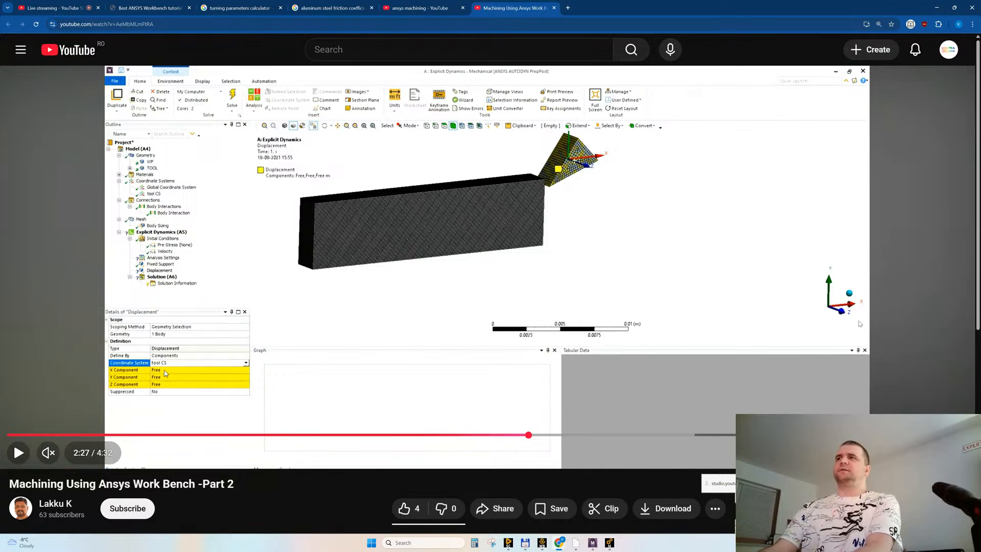
{"action": "left_click", "coordinate": [349, 287]}
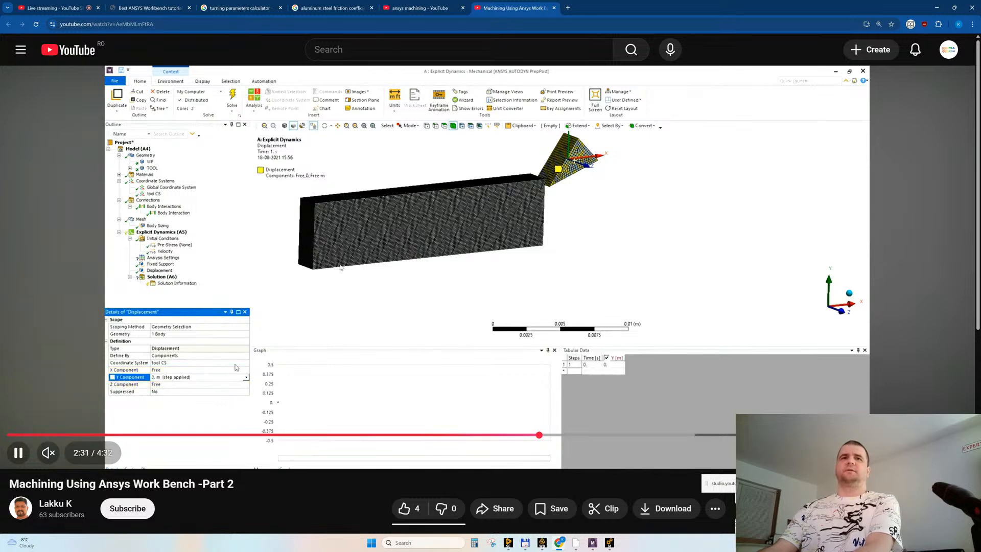
{"action": "left_click", "coordinate": [356, 281]}
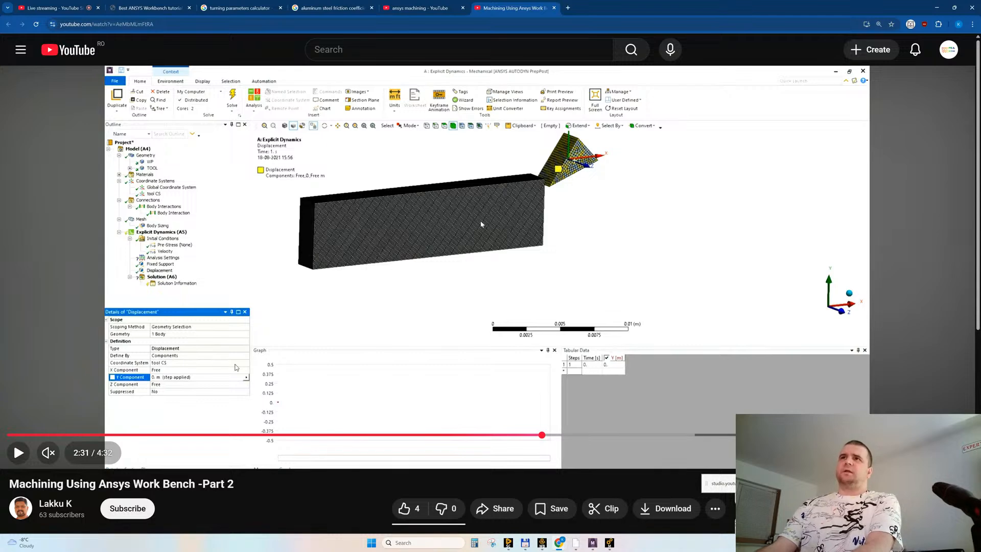
Step: Play the video through to the Analysis Settings' Erosion Controls, pause it and return to Mechanical
{"action": "left_click", "coordinate": [465, 205]}
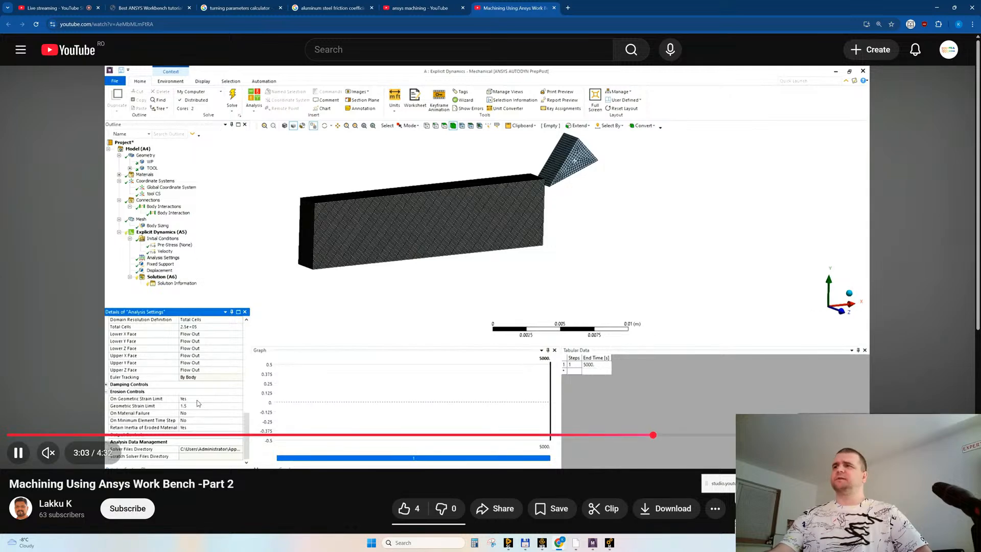
{"action": "left_click", "coordinate": [366, 339]}
{"action": "left_click", "coordinate": [610, 544]}
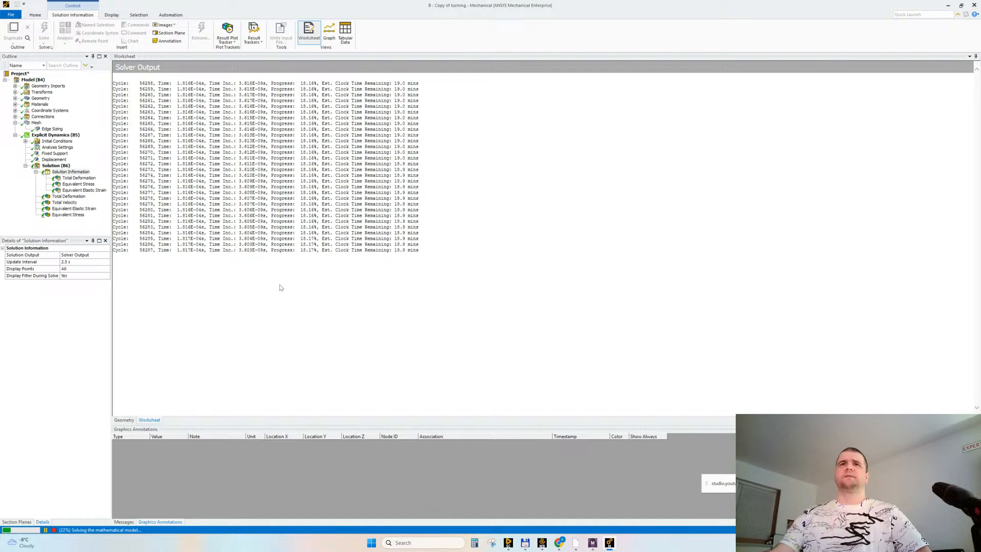
Step: Examine the Total Deformation tracker under Solution Information around the tool, the chip and the workpiece ring from several angles
{"action": "left_click", "coordinate": [77, 178]}
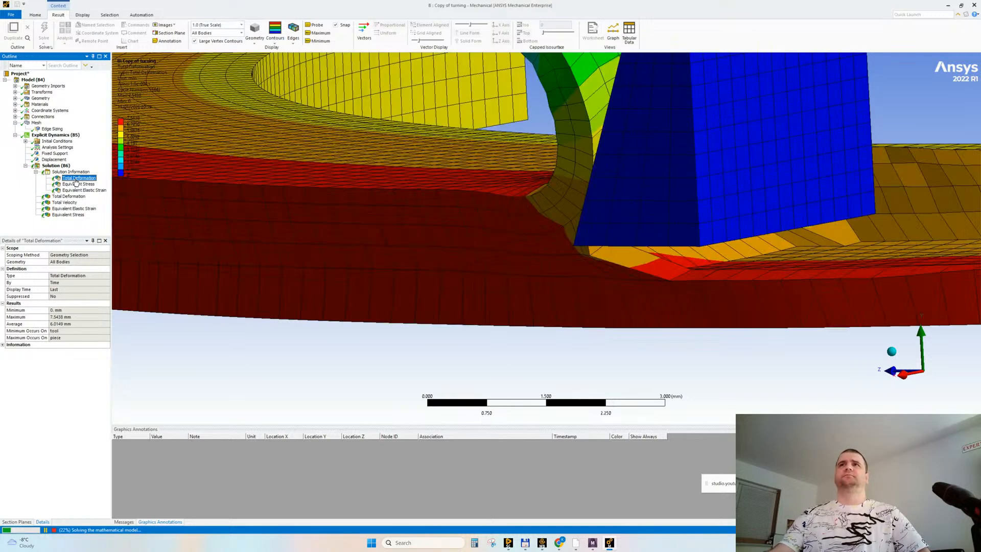
{"action": "scroll", "coordinate": [303, 264], "scroll_direction": "down", "scroll_amount": 4}
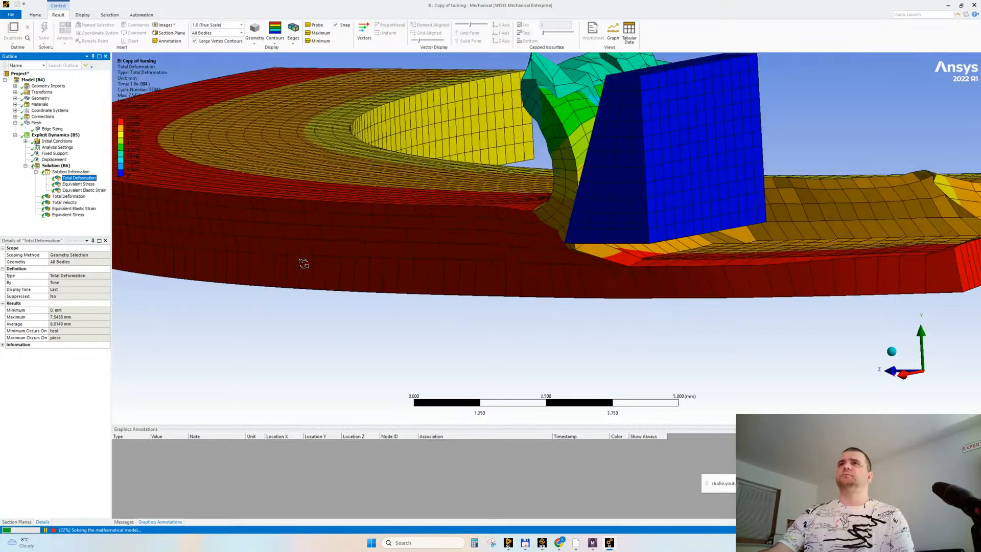
{"action": "left_click_drag", "start_coordinate": [304, 263], "coordinate": [506, 227]}
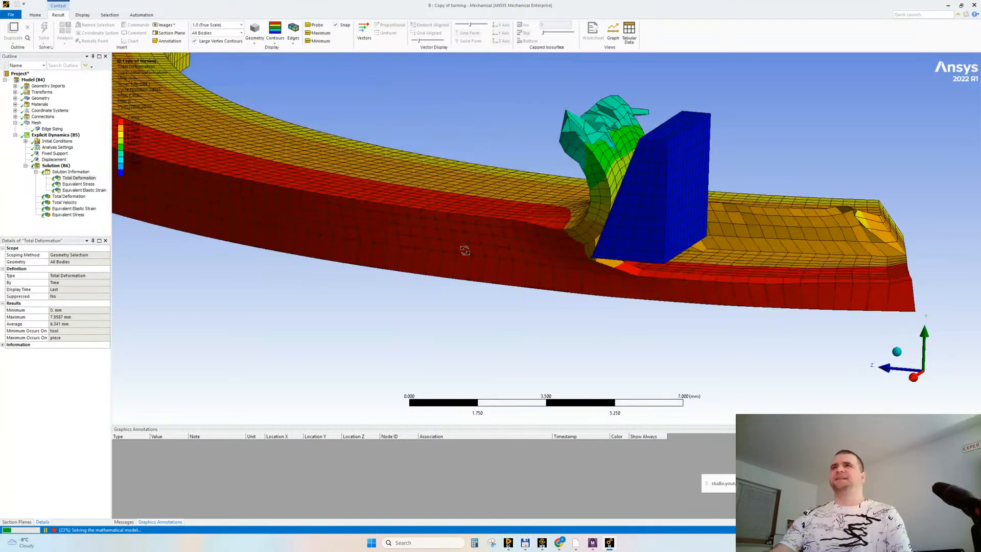
{"action": "scroll", "coordinate": [412, 276], "scroll_direction": "down", "scroll_amount": 1}
{"action": "left_click_drag", "start_coordinate": [415, 284], "coordinate": [444, 282]}
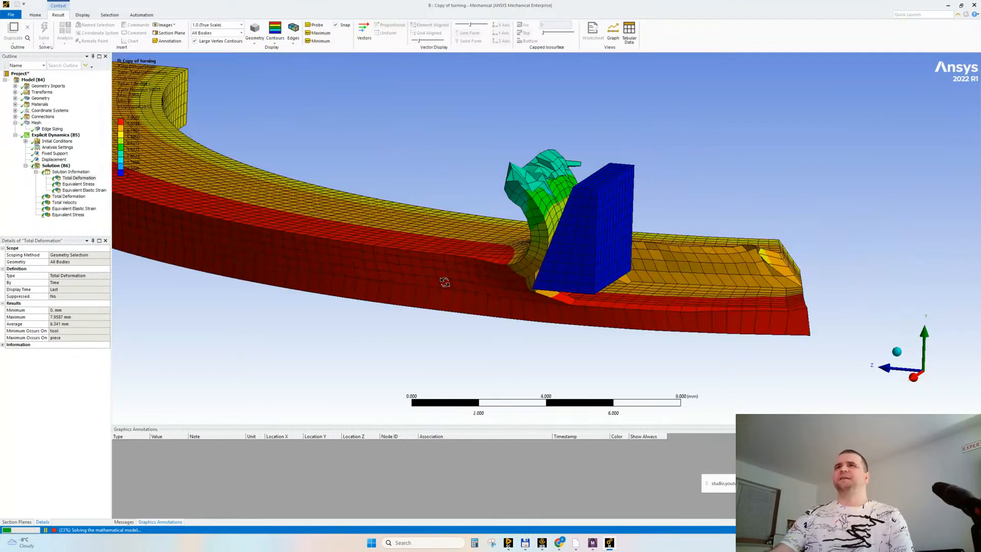
{"action": "left_click_drag", "start_coordinate": [520, 239], "coordinate": [247, 199]}
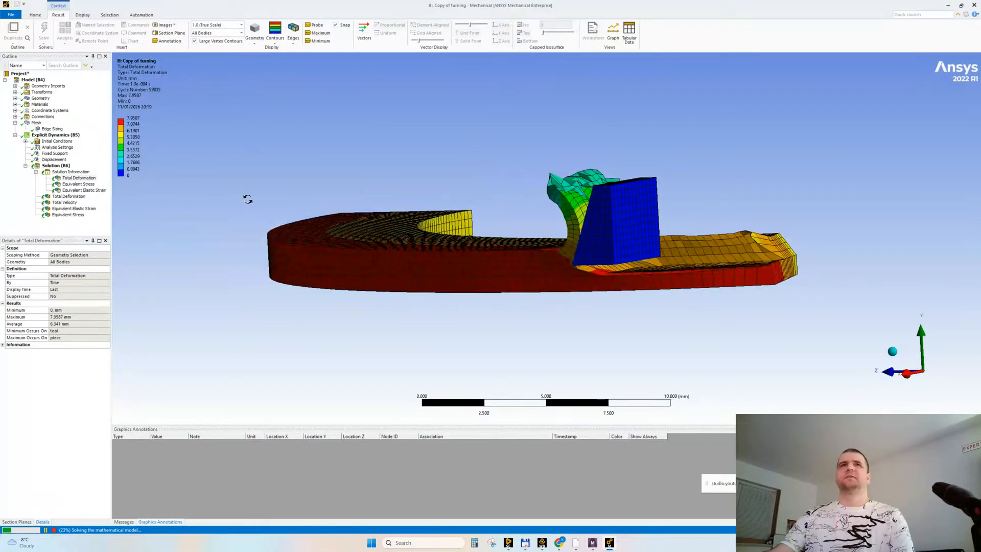
Step: Check the run's progress in the Solution Information solver output
{"action": "left_click", "coordinate": [70, 172]}
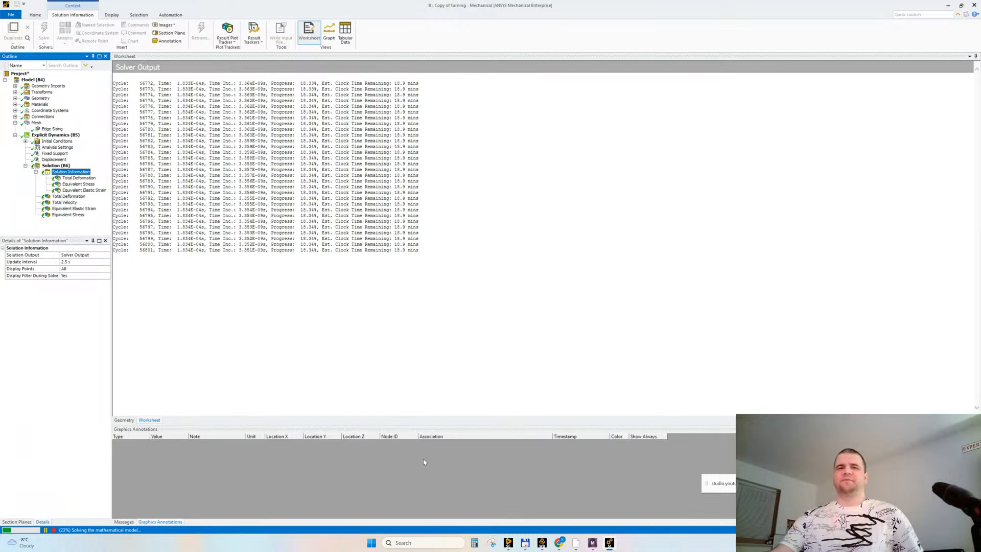
{"action": "mouse_move", "coordinate": [560, 545]}
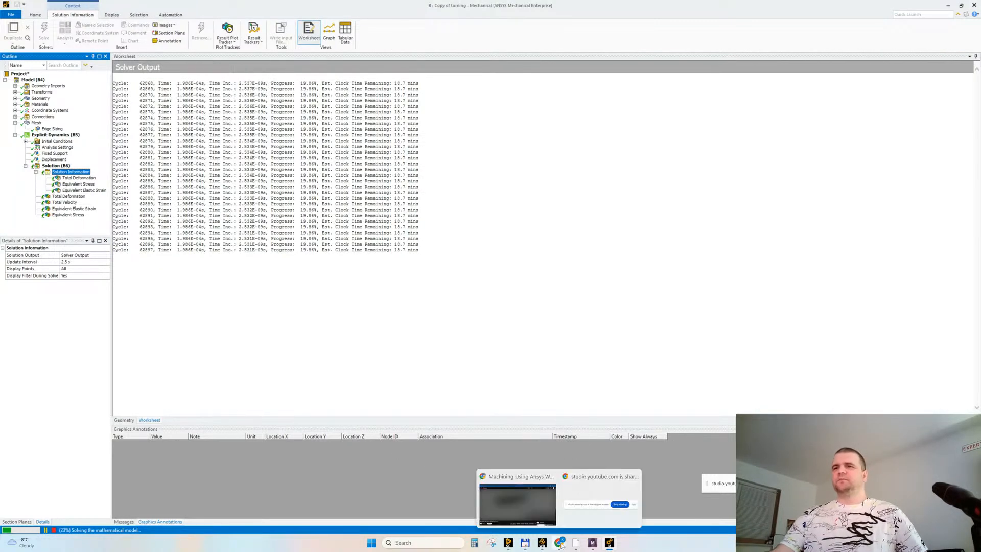
{"action": "left_click", "coordinate": [417, 447]}
Step: Show the Equivalent Stress tracker under Solution Information with the mesh edges hidden, and view the whole workpiece and tool
{"action": "left_click", "coordinate": [78, 184]}
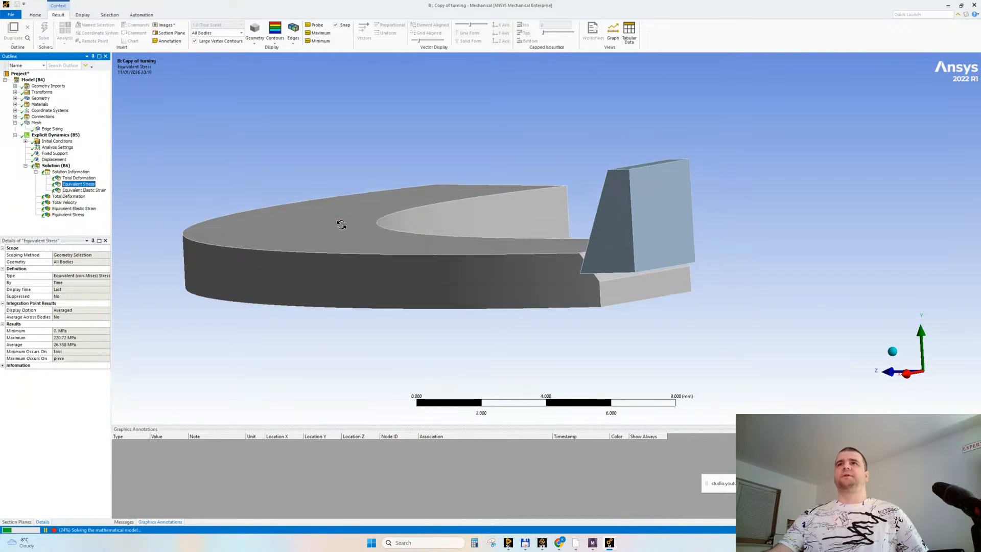
{"action": "left_click", "coordinate": [293, 32]}
{"action": "left_click", "coordinate": [303, 78]}
{"action": "scroll", "coordinate": [513, 226], "scroll_direction": "down", "scroll_amount": 2}
{"action": "mouse_move", "coordinate": [586, 182]}
{"action": "middle_mouse_down"}
{"action": "mouse_move", "coordinate": [588, 255]}
{"action": "mouse_move", "coordinate": [577, 233]}
{"action": "mouse_move", "coordinate": [588, 186]}
{"action": "middle_mouse_up"}
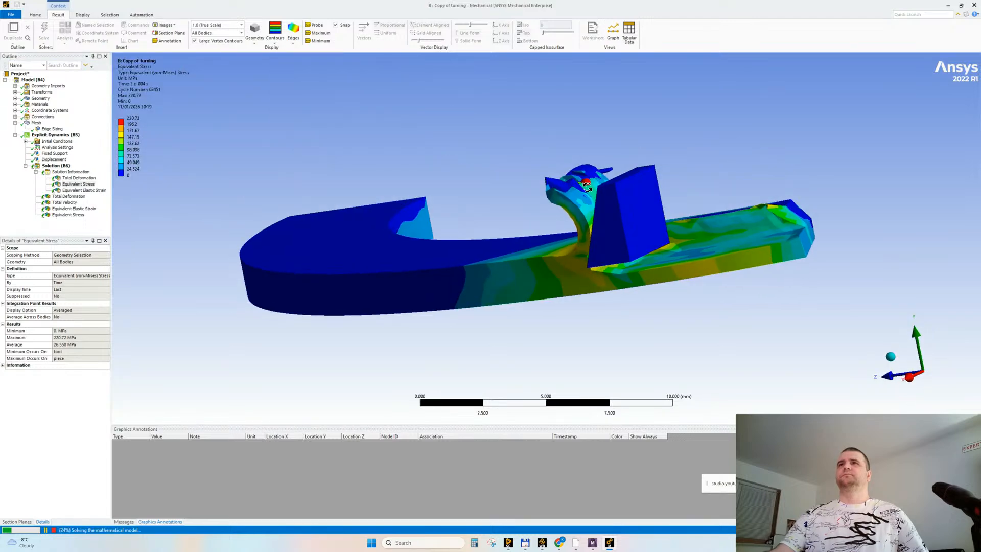
Step: Switch to the machining video in Chrome and play it full screen to the end, skipping ahead 10 seconds past the output controls
{"action": "mouse_move", "coordinate": [558, 543]}
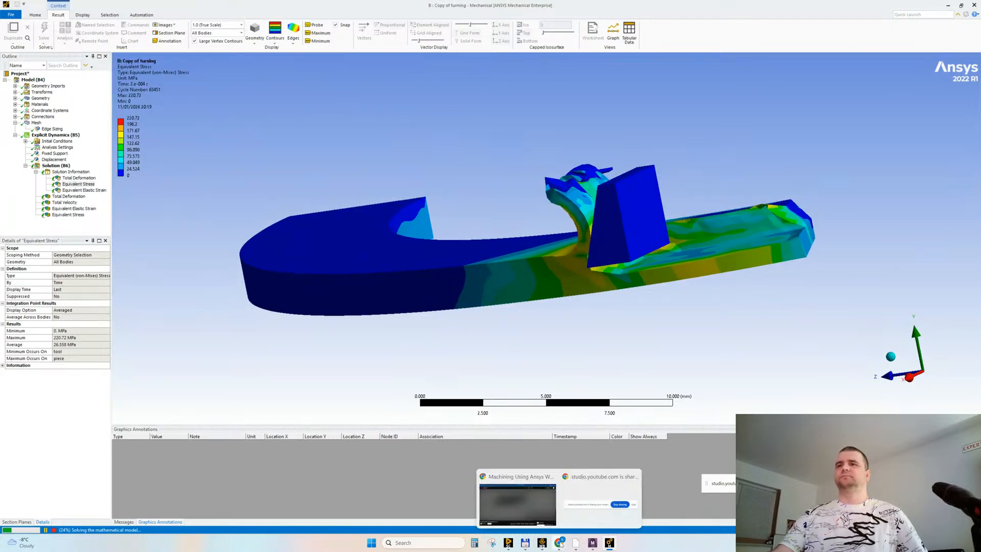
{"action": "left_click", "coordinate": [511, 498]}
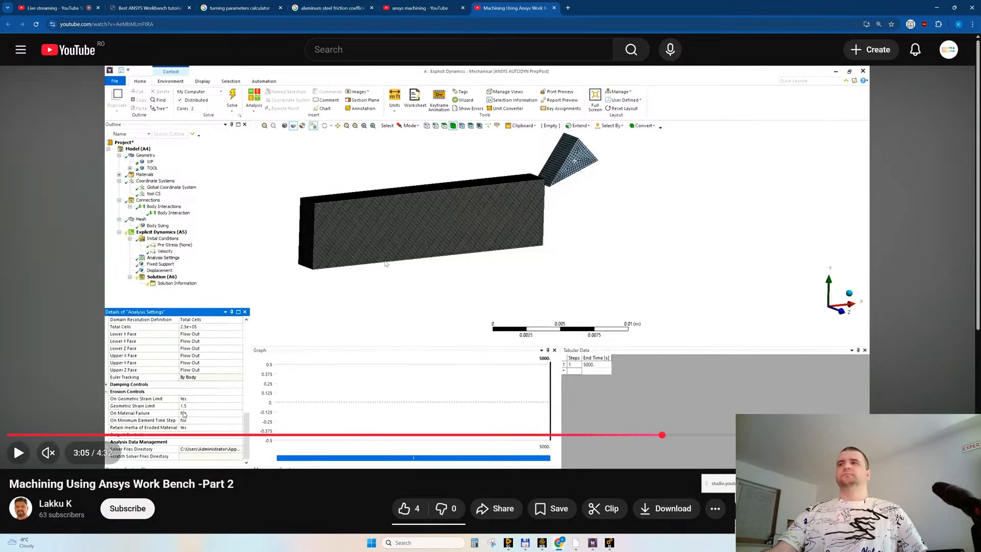
{"action": "left_click", "coordinate": [959, 452]}
{"action": "left_click", "coordinate": [417, 283]}
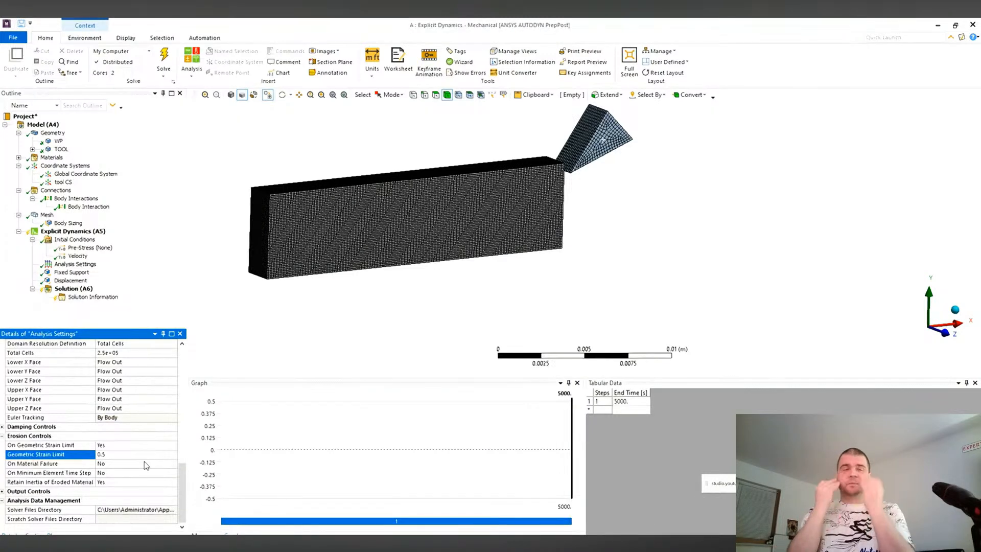
{"action": "mouse_move", "coordinate": [390, 221]}
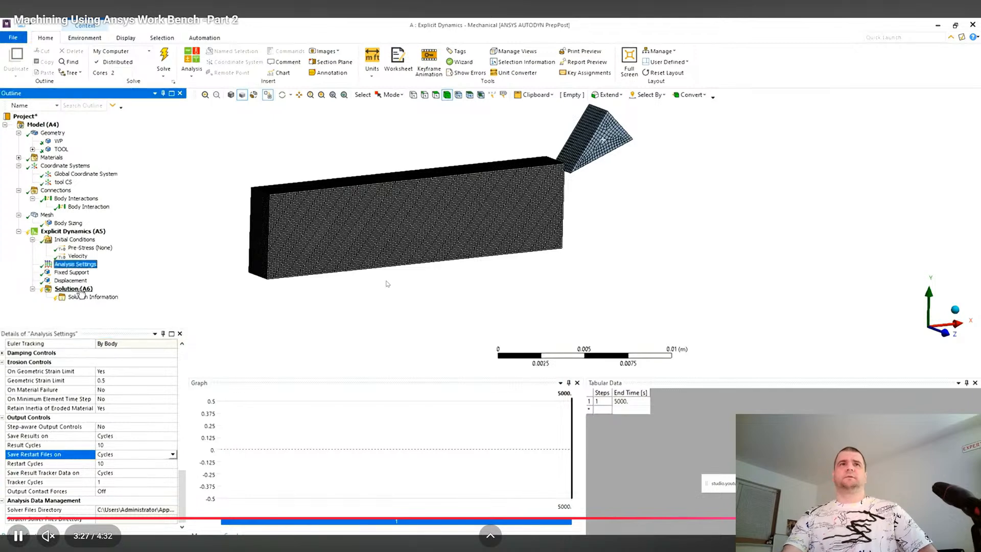
{"action": "key", "text": "l"}
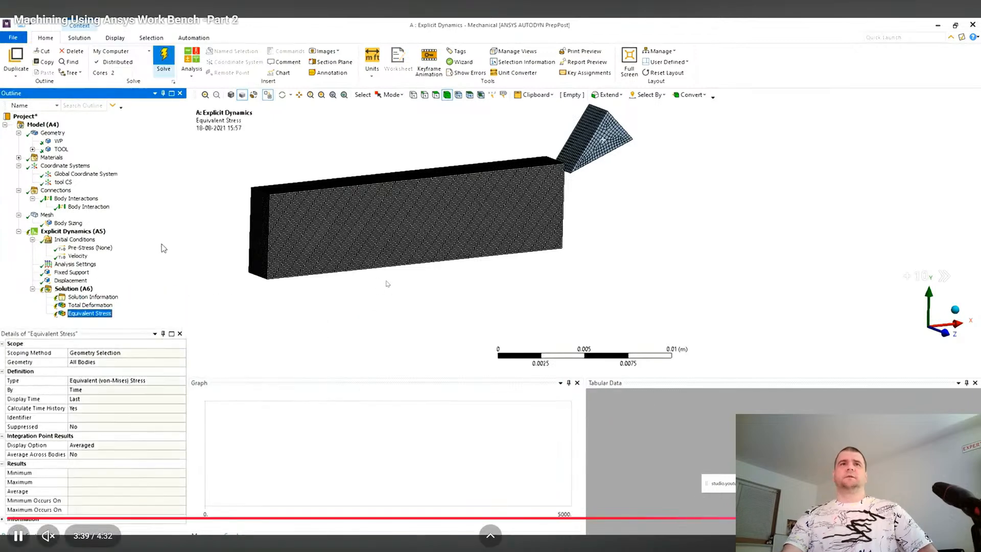
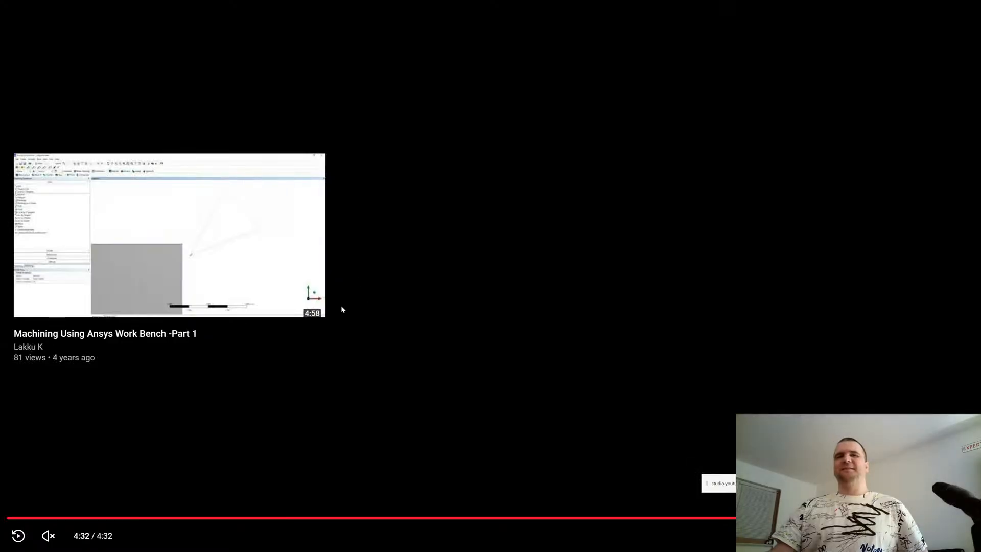
Step: Replay the video's last seconds, pause, step back to the Solver Output at 4:16 and leave full screen
{"action": "left_click", "coordinate": [961, 518]}
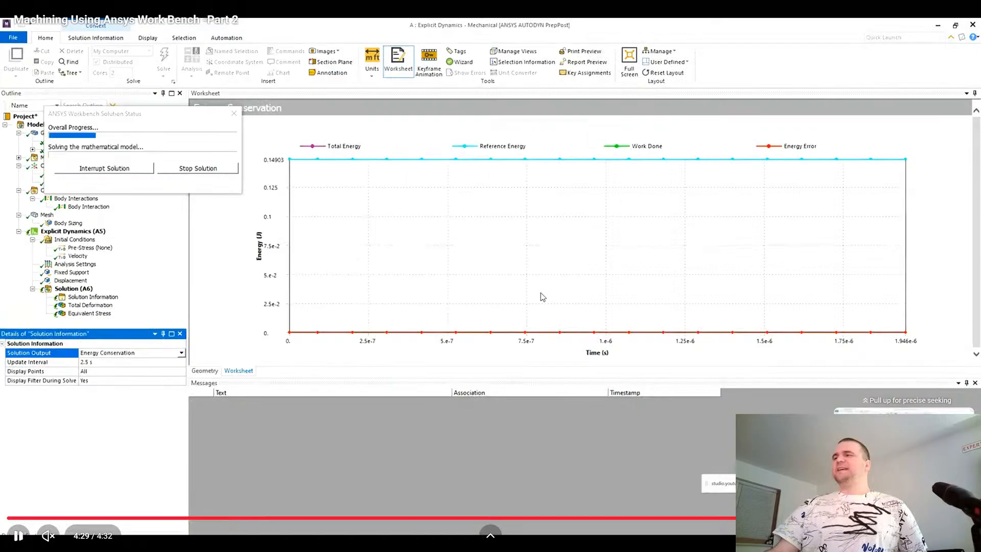
{"action": "key", "text": "k"}
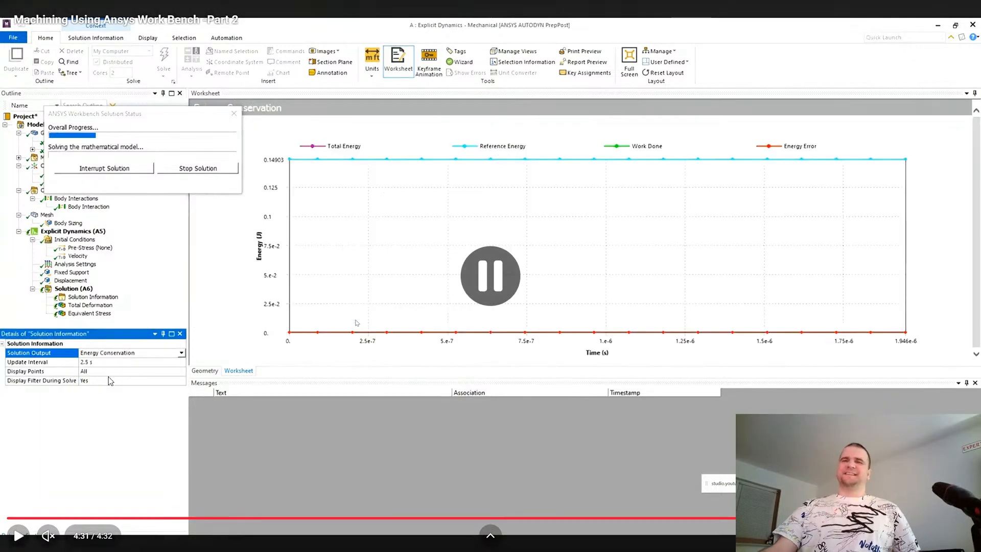
{"action": "left_click", "coordinate": [946, 518]}
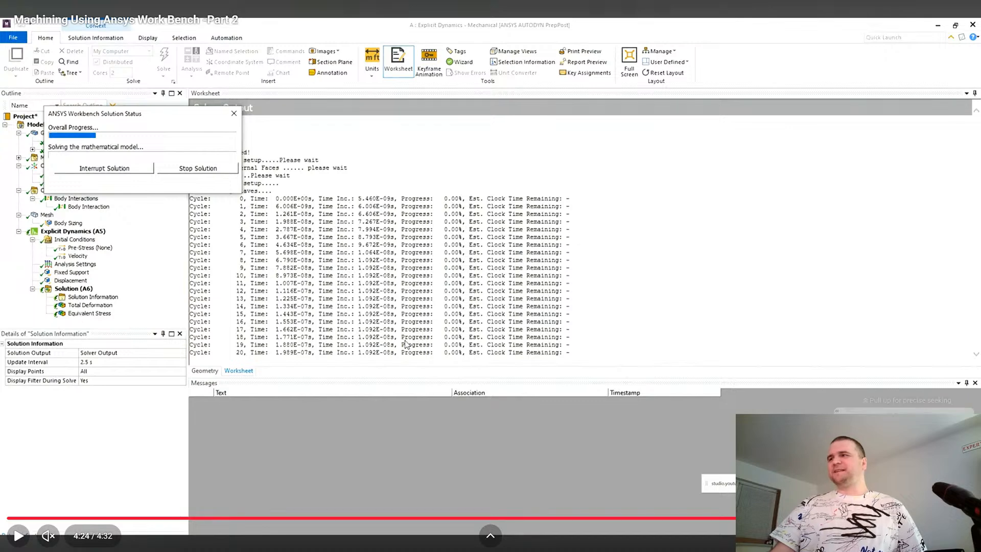
{"action": "left_click", "coordinate": [916, 517]}
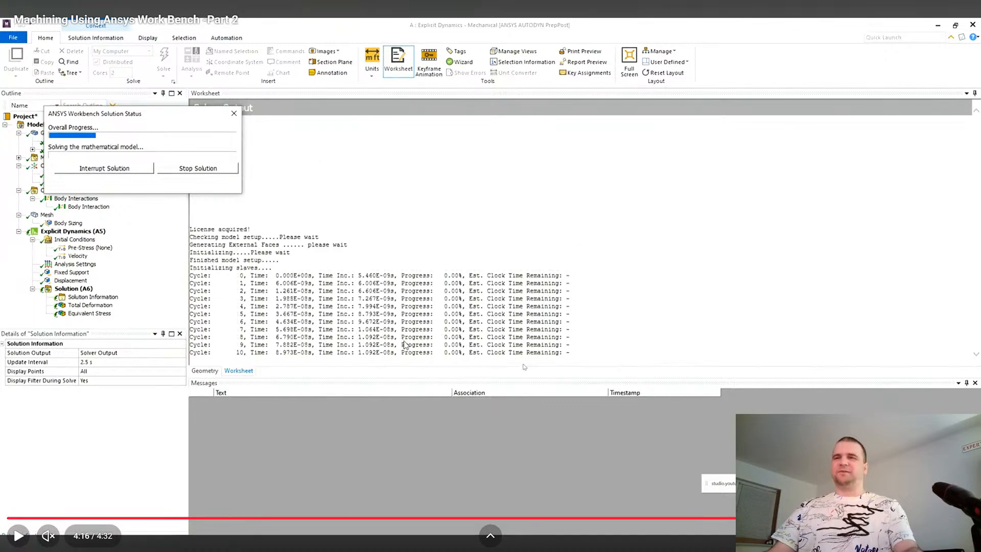
{"action": "key", "text": "Escape"}
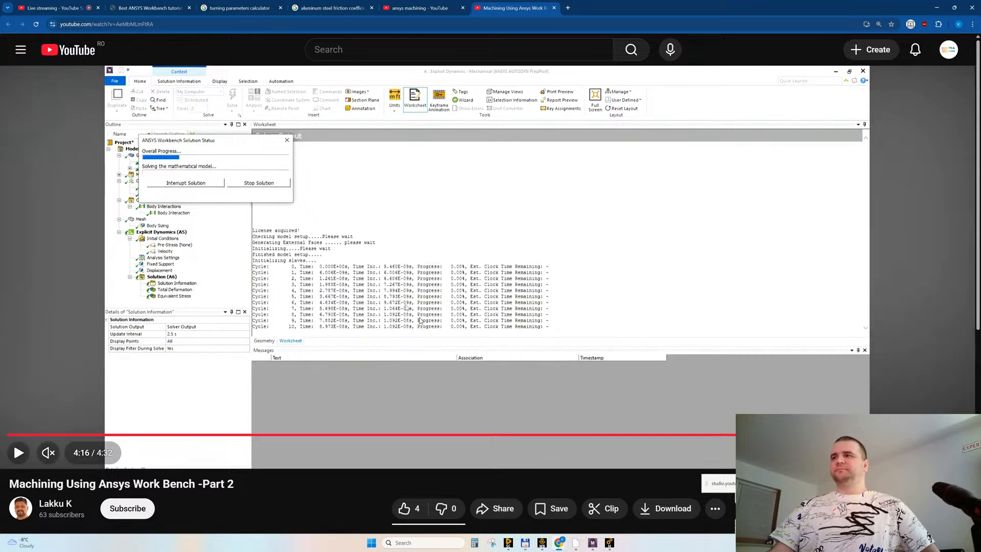
Step: Open the channel page of the video's author, and close that tab to return to the ansys machining search results
{"action": "scroll", "coordinate": [393, 274], "scroll_direction": "down", "scroll_amount": 2}
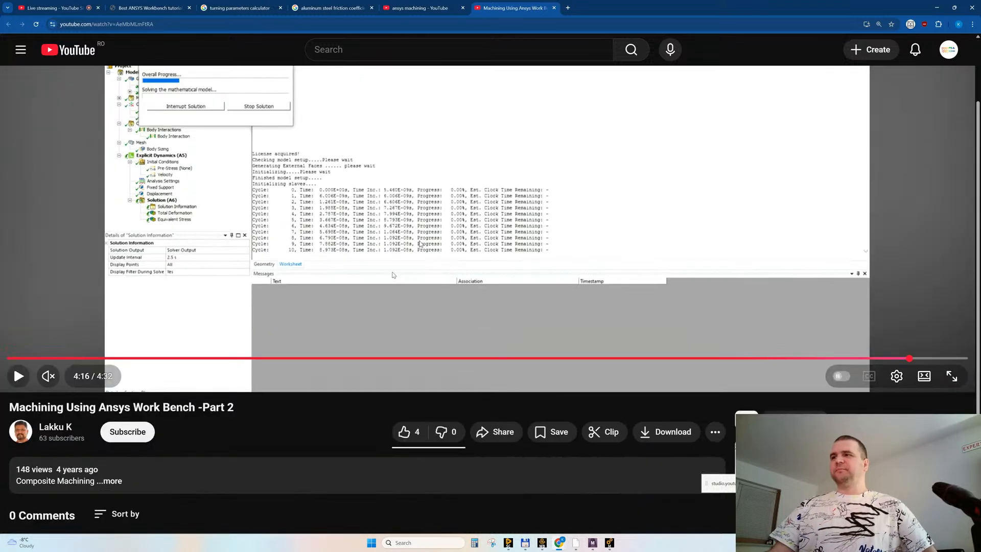
{"action": "scroll", "coordinate": [393, 274], "scroll_direction": "down", "scroll_amount": 1}
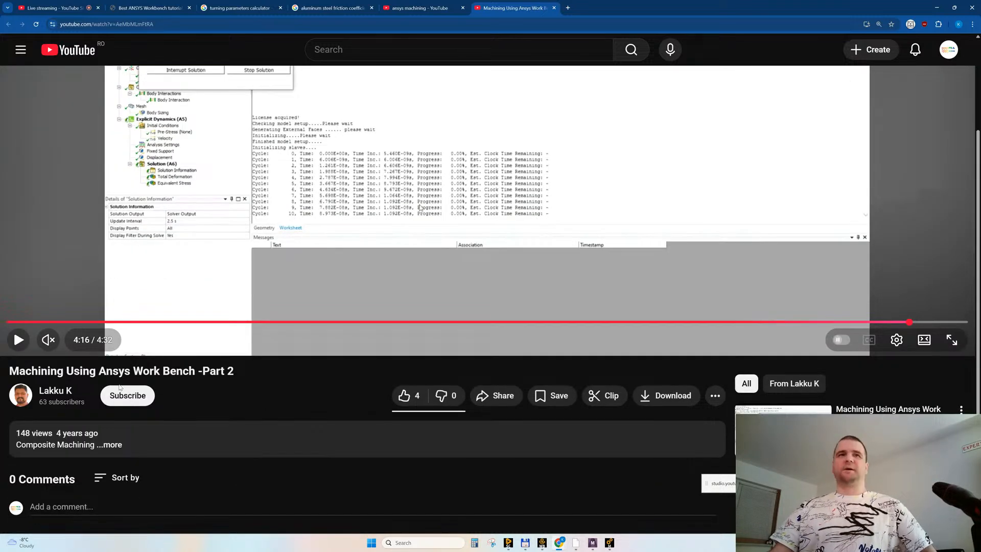
{"action": "left_click", "coordinate": [54, 390]}
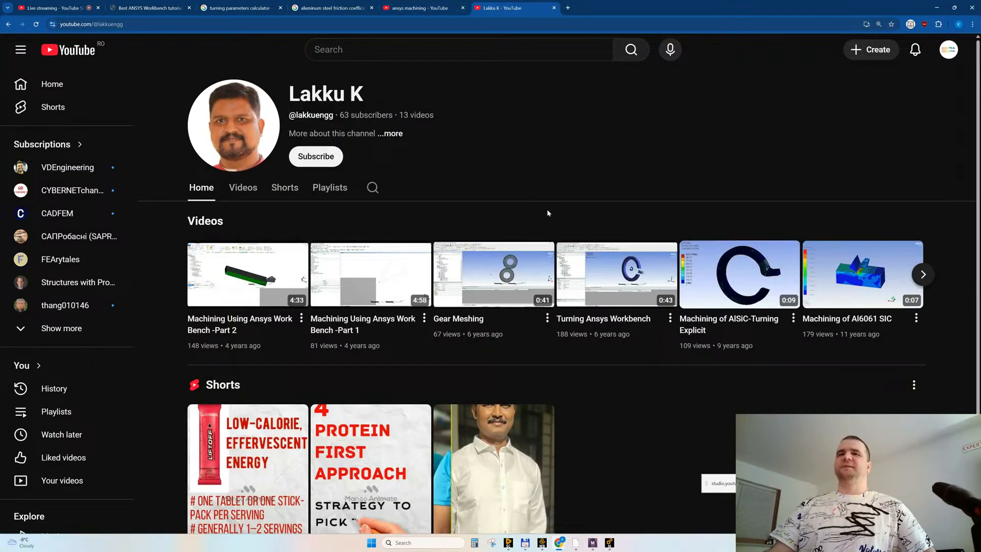
{"action": "middle_click", "coordinate": [522, 6]}
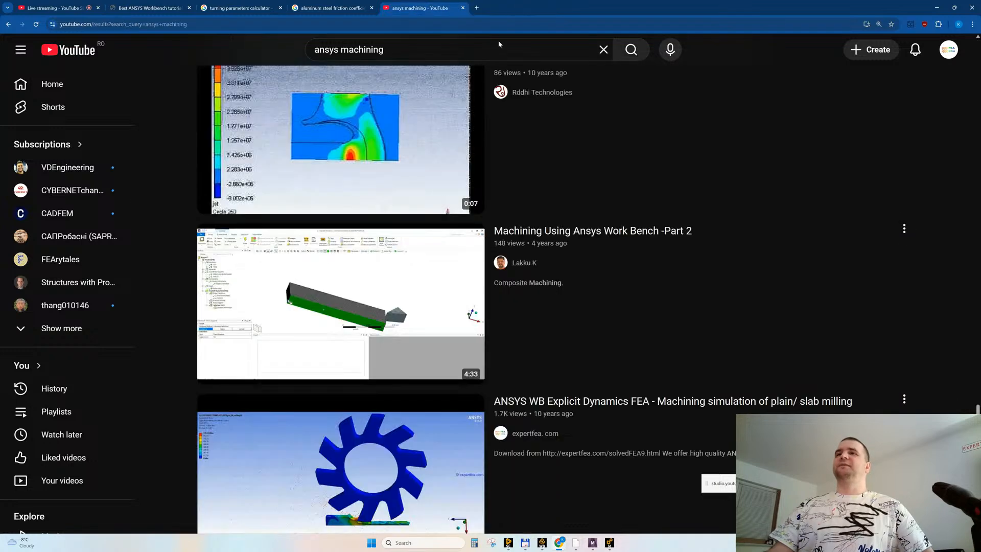
Step: Browse the search results and open the ANSYS WB Explicit Dynamics plain/slab milling simulation video in a new tab
{"action": "scroll", "coordinate": [681, 267], "scroll_direction": "down", "scroll_amount": 5}
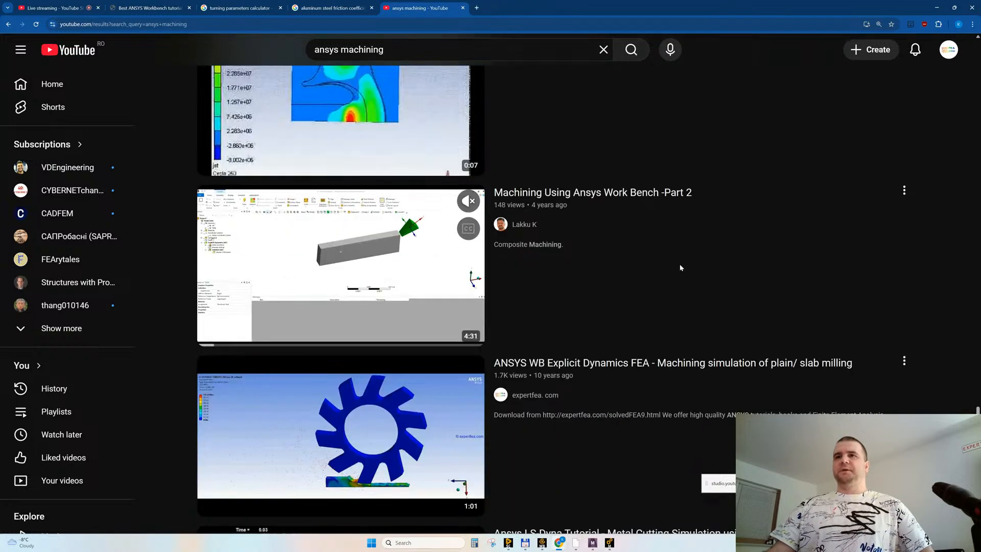
{"action": "scroll", "coordinate": [680, 267], "scroll_direction": "up", "scroll_amount": 4}
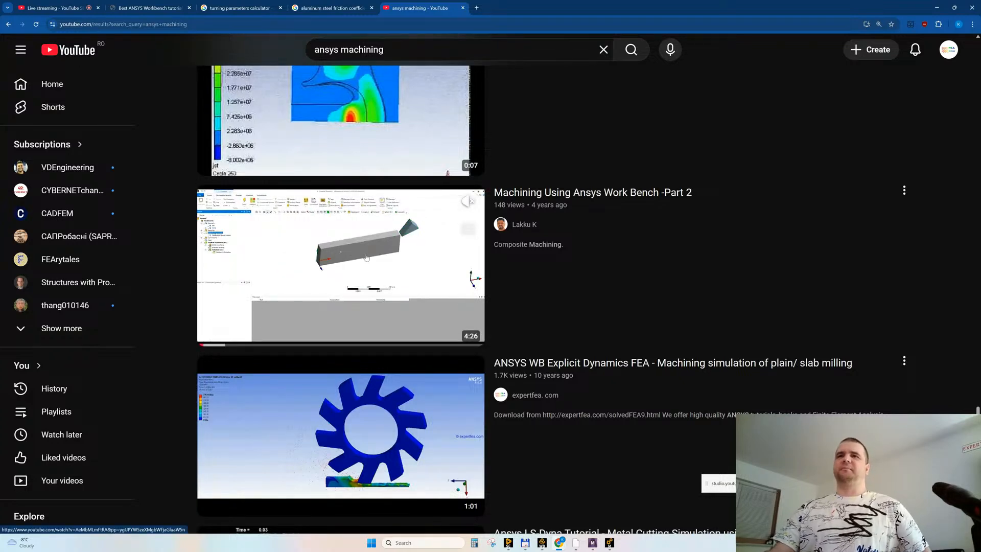
{"action": "scroll", "coordinate": [366, 257], "scroll_direction": "down", "scroll_amount": 2}
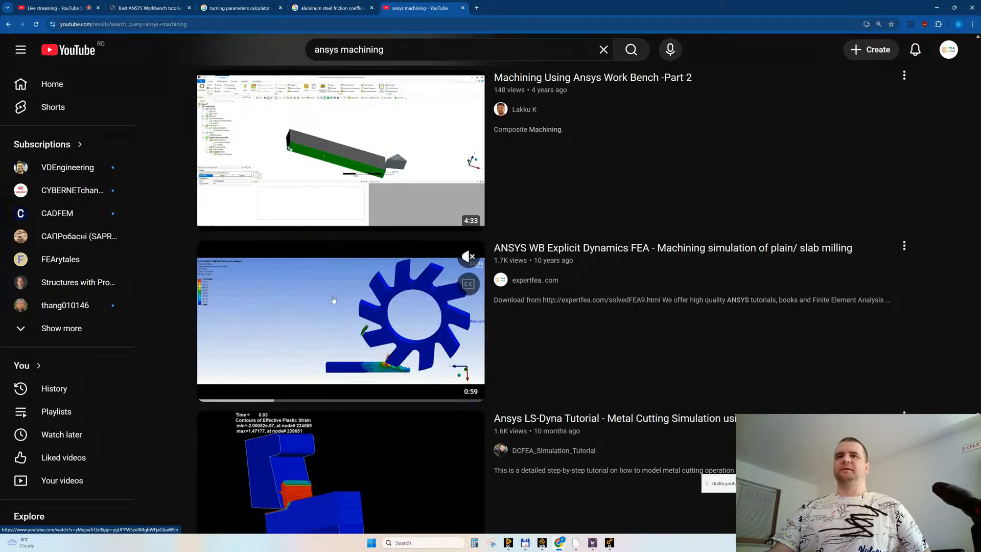
{"action": "middle_click", "coordinate": [333, 300]}
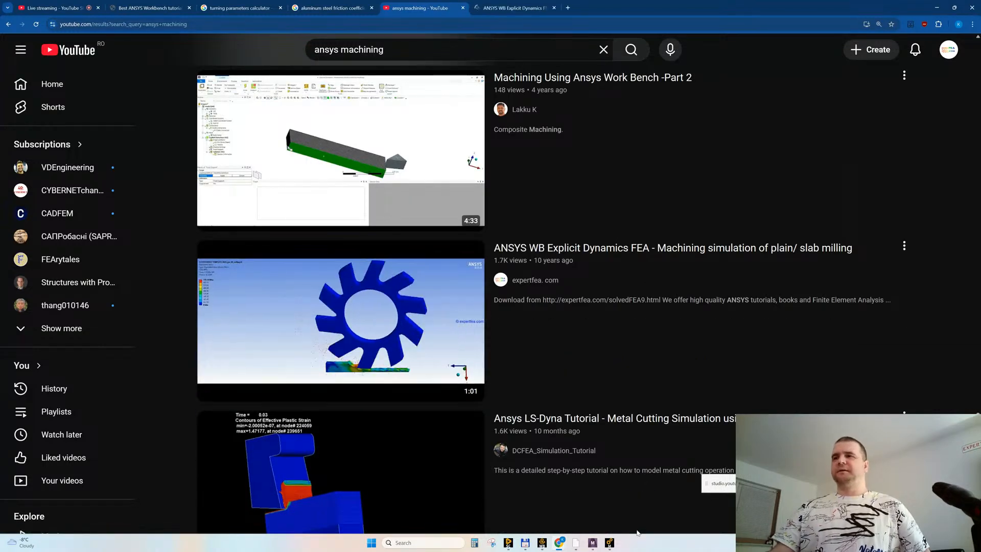
Step: Return to Mechanical, check the Solver Output and examine the Total Deformation tracker around the tool, chip and workpiece
{"action": "left_click", "coordinate": [608, 542]}
{"action": "left_click", "coordinate": [70, 172]}
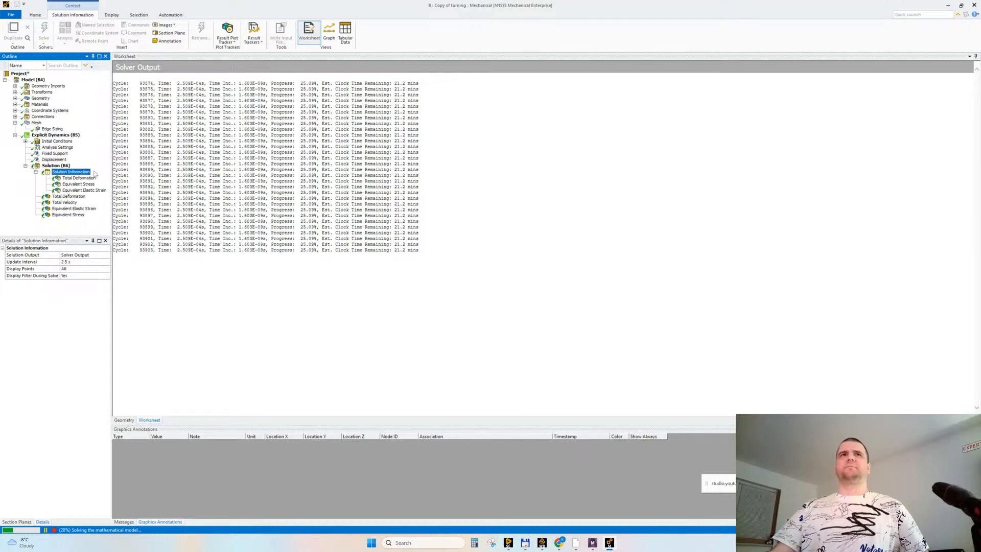
{"action": "left_click", "coordinate": [78, 179]}
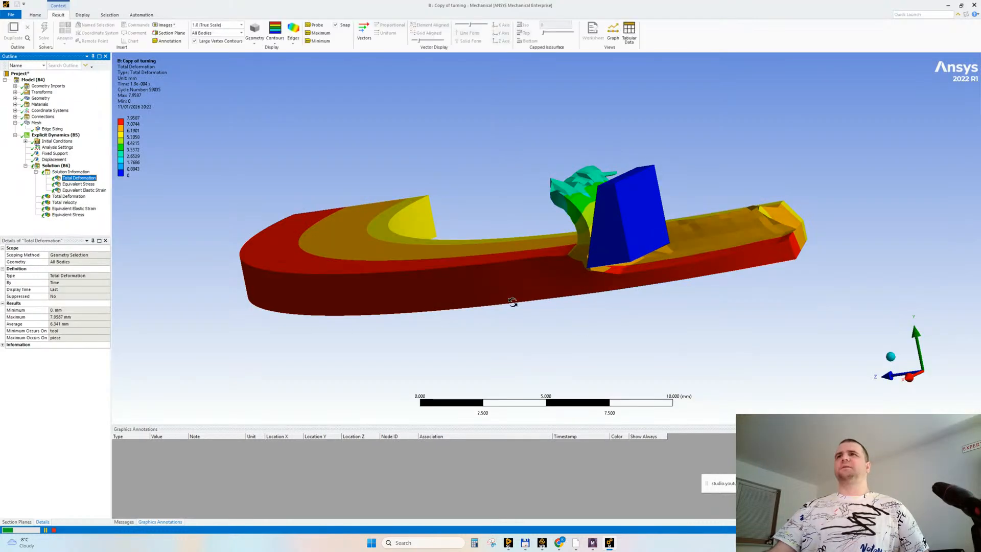
{"action": "scroll", "coordinate": [577, 329], "scroll_direction": "down", "scroll_amount": 2}
{"action": "middle_click_drag", "start_coordinate": [519, 278], "coordinate": [440, 258]}
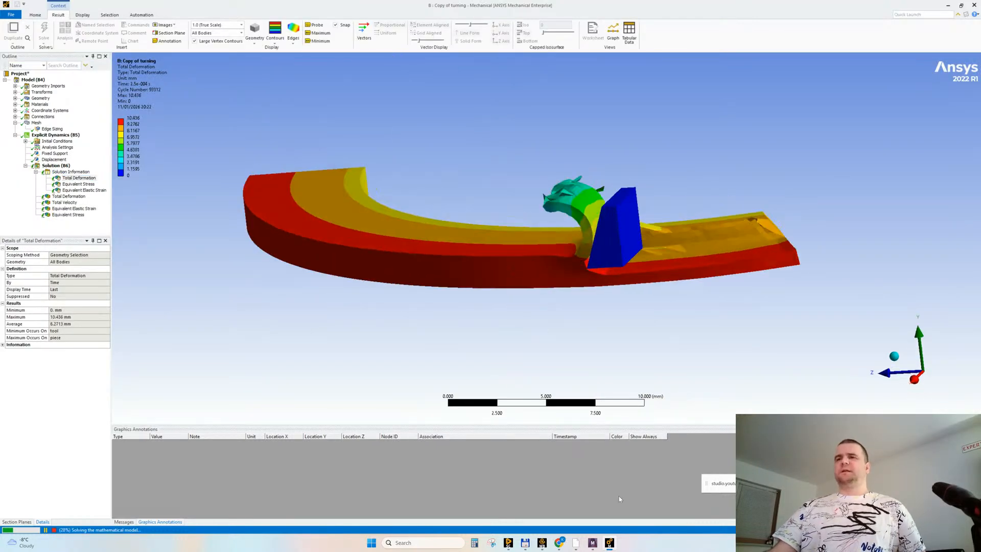
{"action": "mouse_move", "coordinate": [557, 545]}
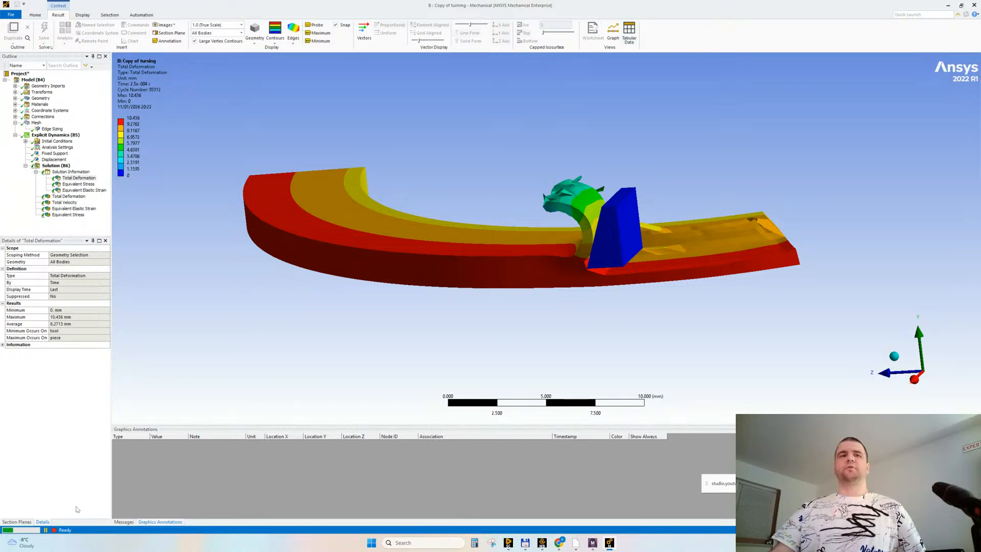
Step: Stop the running solve and set the End Time in Analysis Settings to 0.0005 s
{"action": "left_click", "coordinate": [54, 530]}
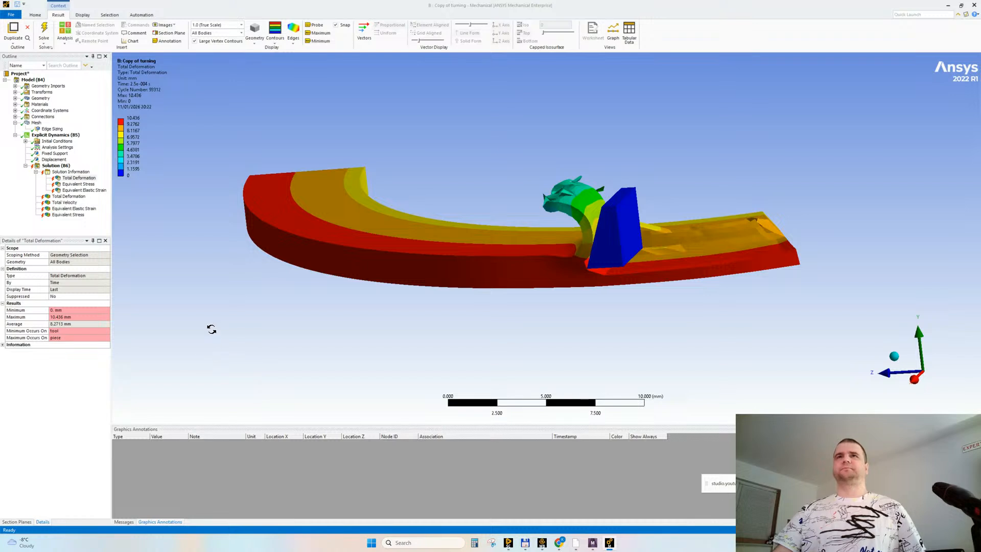
{"action": "left_click", "coordinate": [58, 147]}
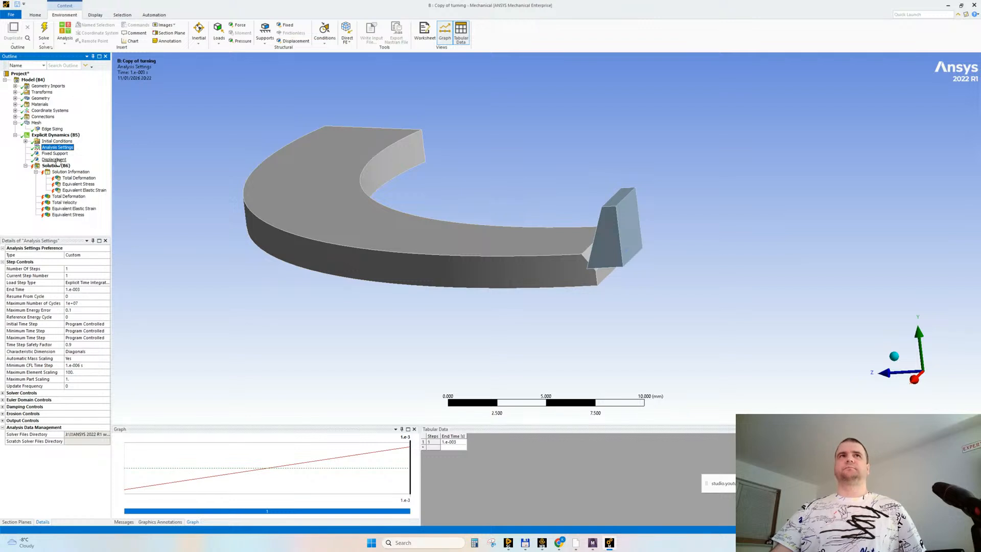
{"action": "left_click", "coordinate": [81, 289]}
{"action": "type", "text": "0.00"}
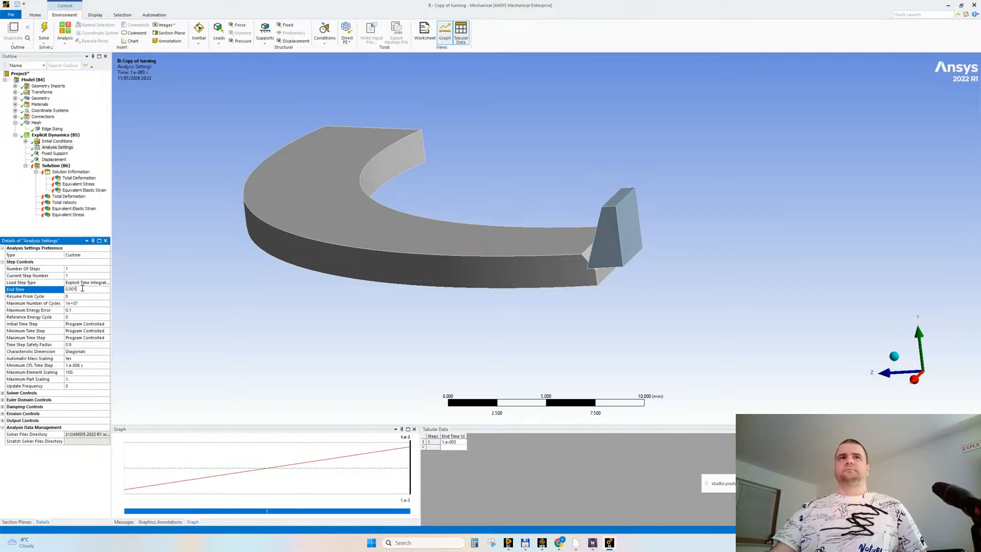
{"action": "type", "text": "05"}
{"action": "key", "text": "Return"}
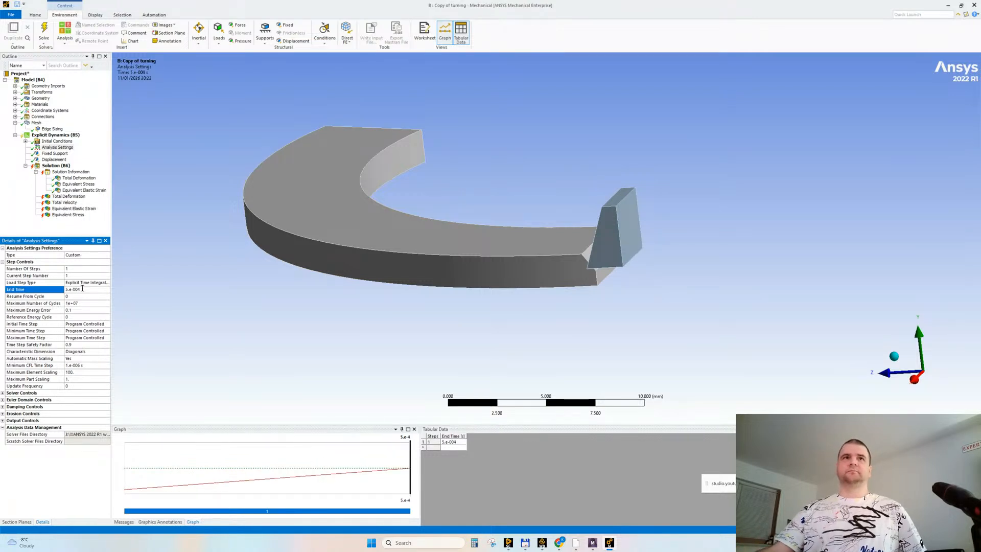
Step: Review the tabular rotation of the Displacement load at the end time and inspect the workpiece and tool from other angles
{"action": "left_click", "coordinate": [49, 161]}
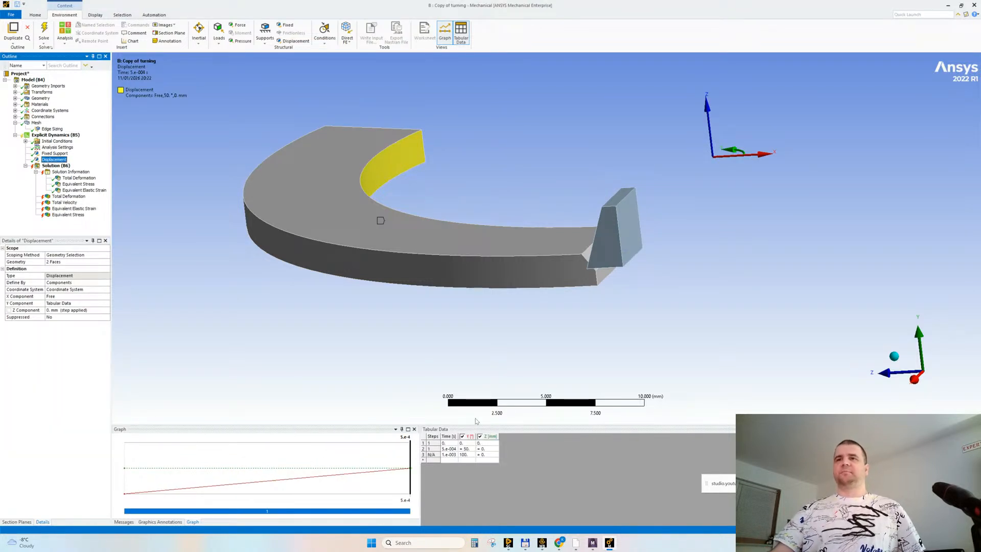
{"action": "left_click", "coordinate": [469, 449]}
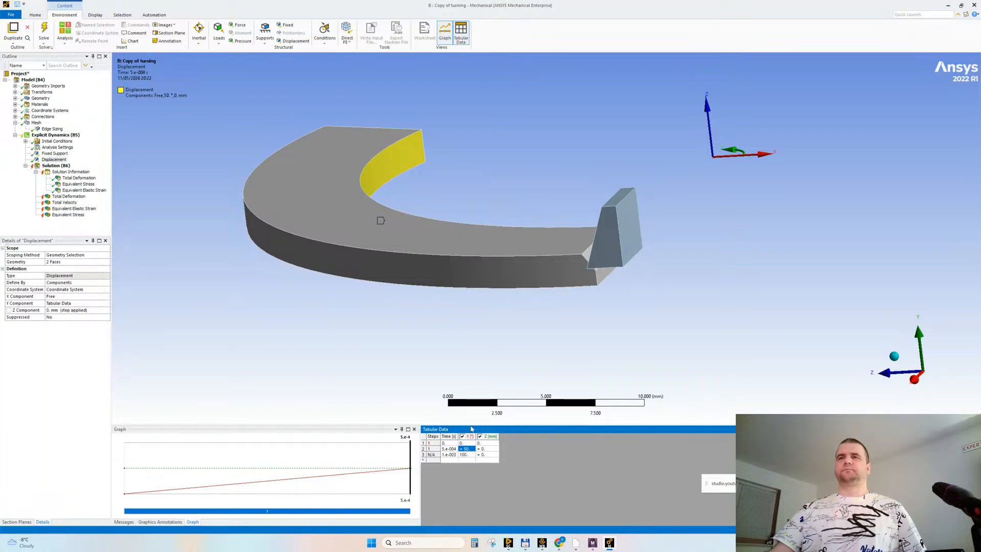
{"action": "middle_click_drag", "start_coordinate": [474, 317], "coordinate": [516, 355]}
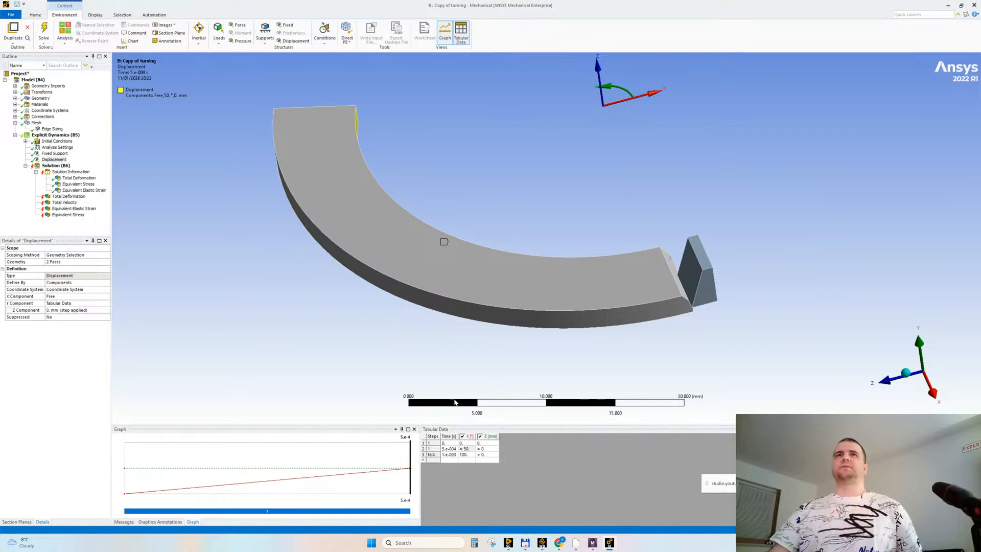
{"action": "middle_click_drag", "start_coordinate": [457, 247], "coordinate": [475, 245]}
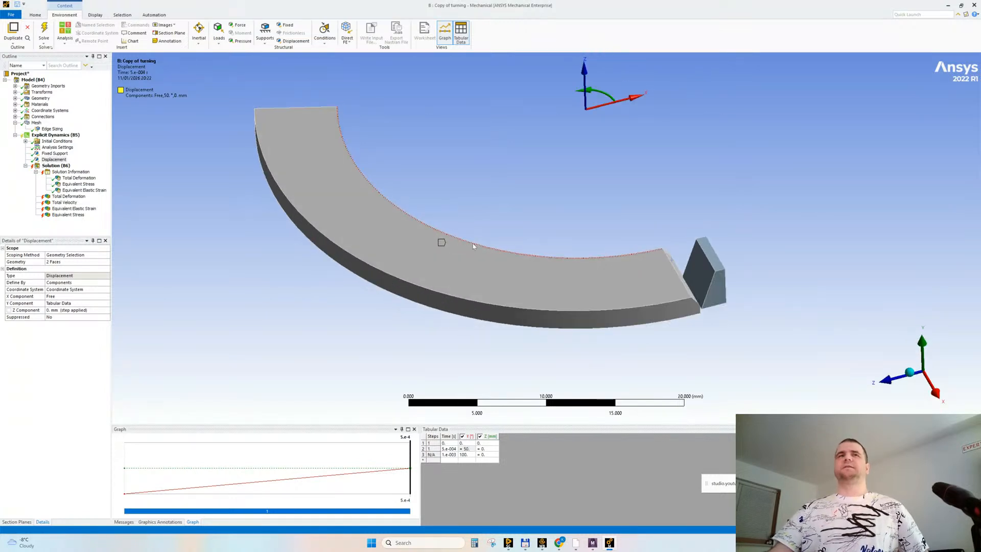
Step: Clear the generated data of the Solution, including restart points, and solve the analysis again
{"action": "left_click", "coordinate": [55, 166]}
{"action": "right_click", "coordinate": [55, 166]}
{"action": "left_click", "coordinate": [81, 201]}
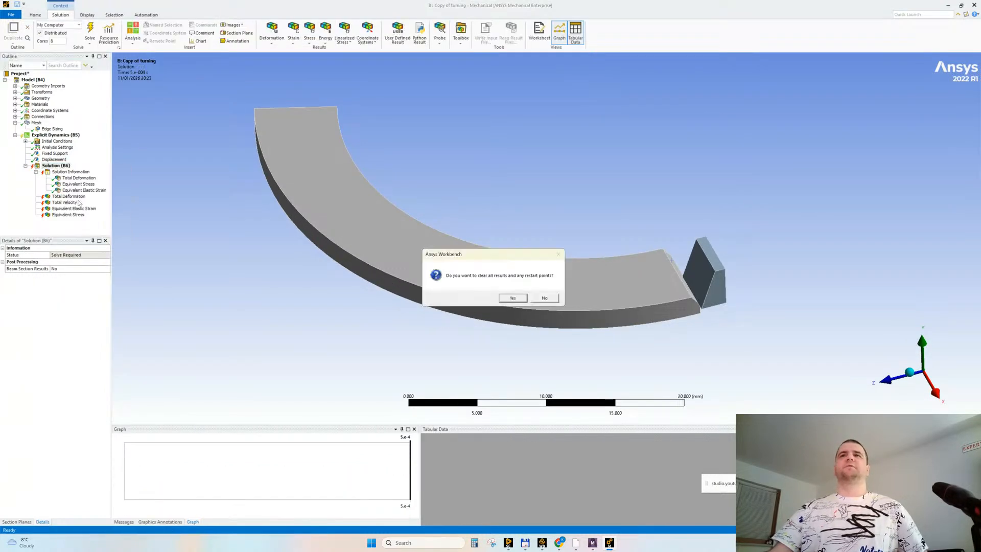
{"action": "left_click", "coordinate": [512, 298]}
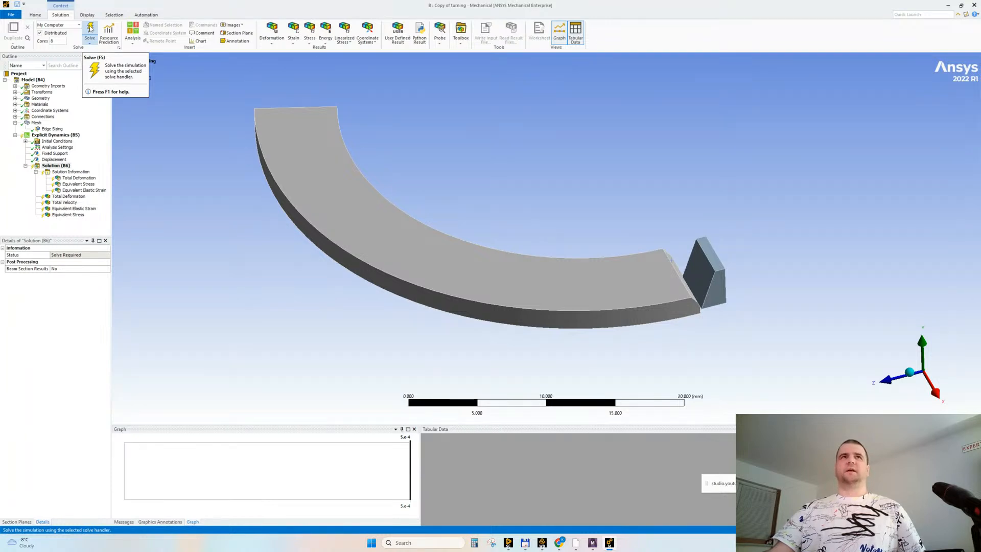
{"action": "left_click", "coordinate": [90, 28]}
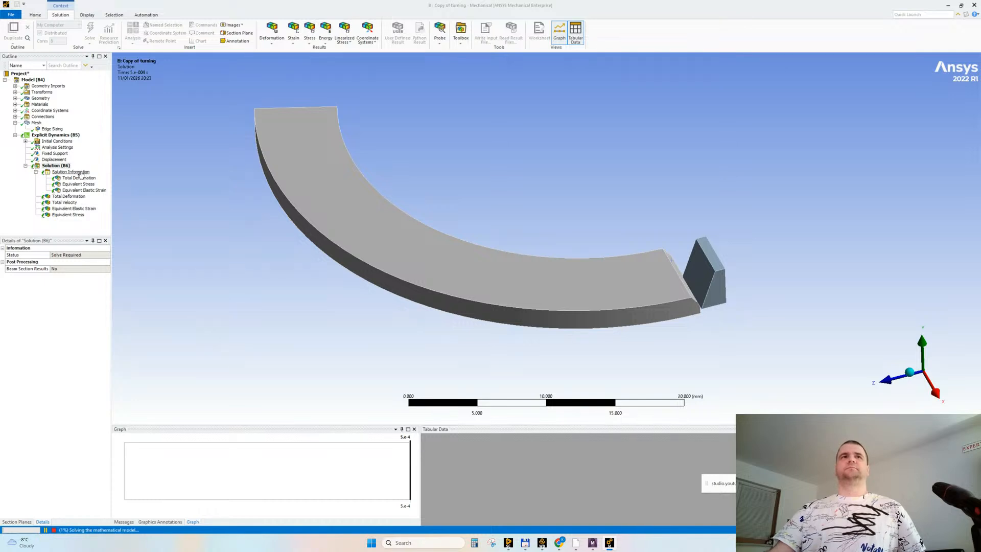
Step: Stop the running solve, clear the Solution's generated data with its restart points, and start the solve again
{"action": "right_click", "coordinate": [50, 167]}
{"action": "left_click", "coordinate": [83, 191]}
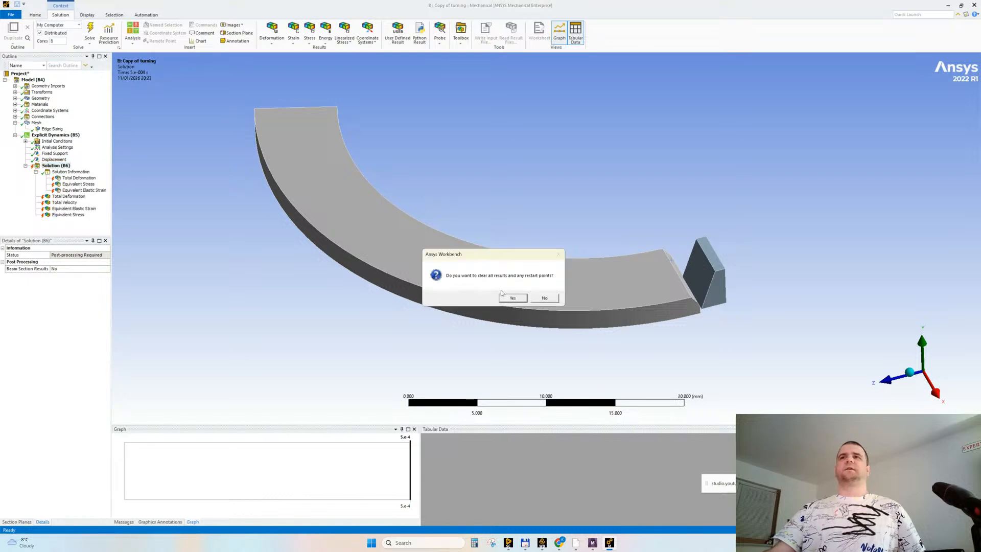
{"action": "left_click", "coordinate": [512, 299]}
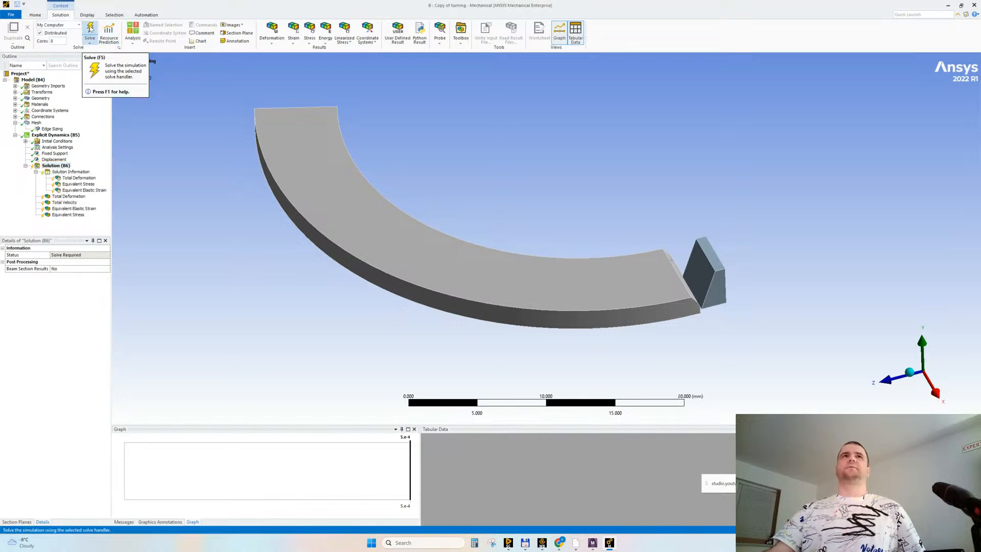
{"action": "left_click", "coordinate": [90, 28]}
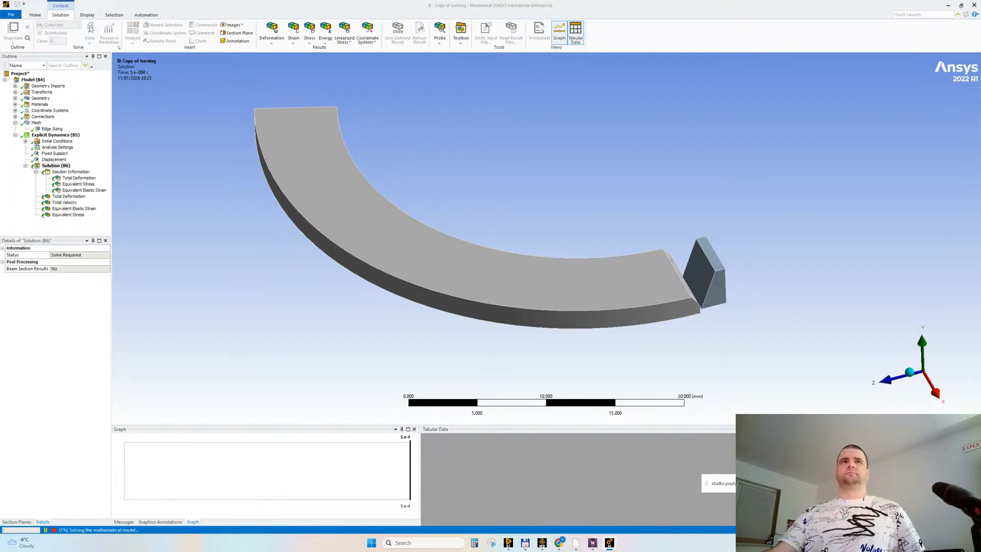
Step: Clear the Solution's results and restart points once more, re-solve the turning analysis, and check the Solver Output under Solution Information
{"action": "right_click", "coordinate": [60, 167]}
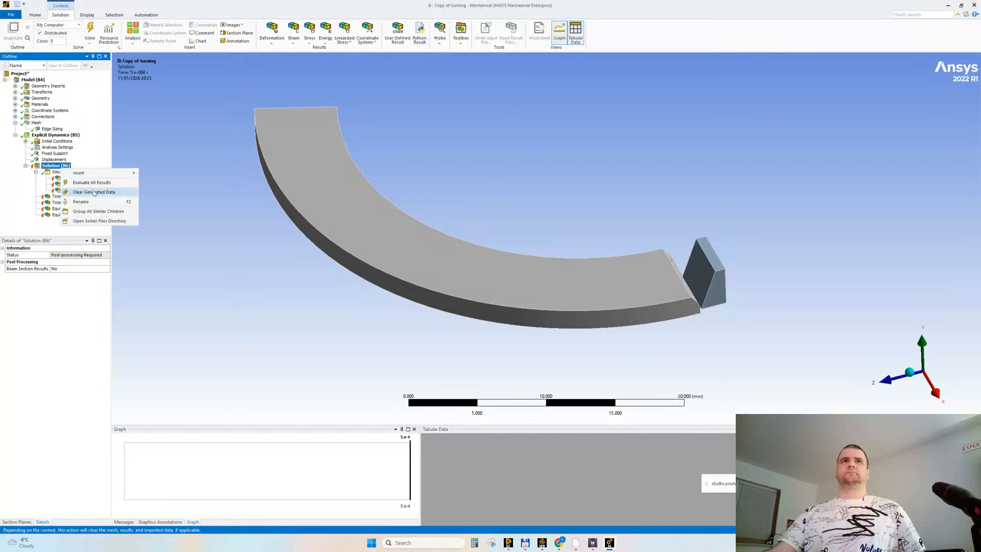
{"action": "left_click", "coordinate": [86, 191]}
{"action": "left_click", "coordinate": [512, 297]}
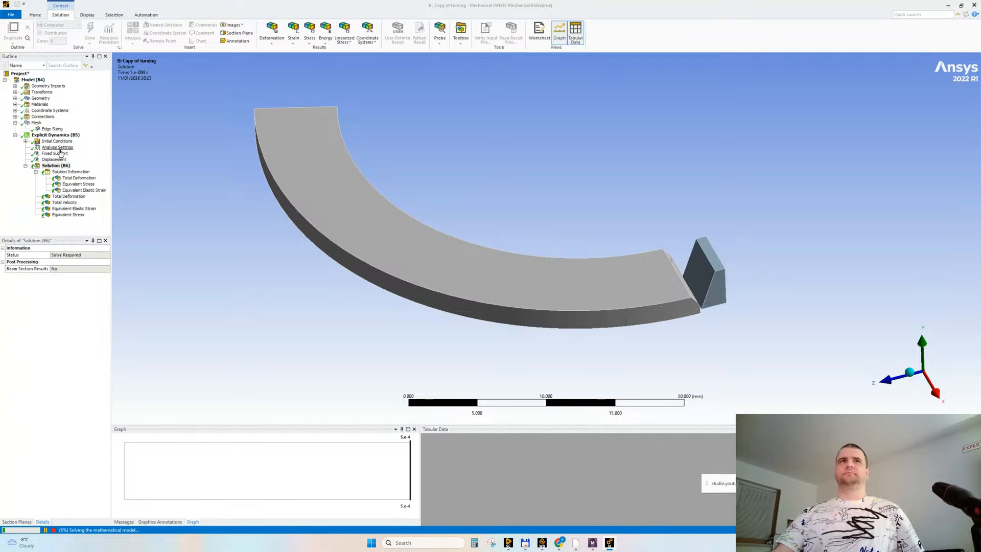
{"action": "left_click", "coordinate": [71, 172]}
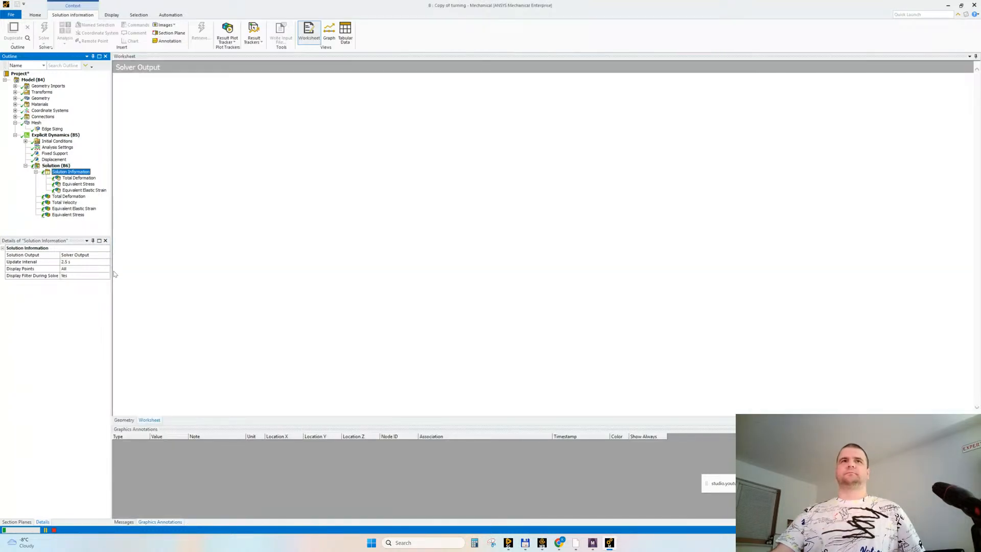
{"action": "left_click_drag", "start_coordinate": [111, 273], "coordinate": [109, 272]}
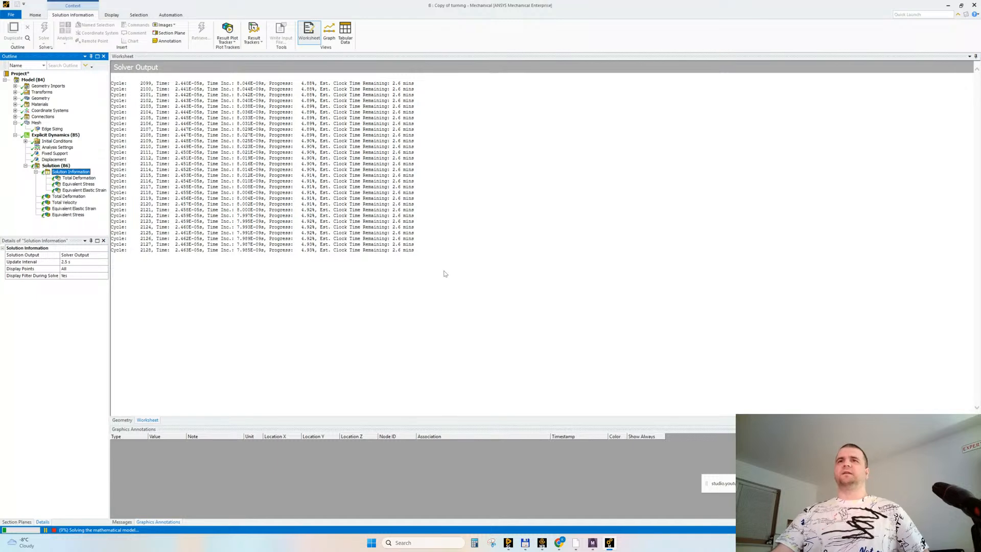
Step: Switch to the browser, skim the plain/slab milling simulation video through its successive result animations, and close it
{"action": "mouse_move", "coordinate": [558, 541]}
{"action": "left_click", "coordinate": [517, 503]}
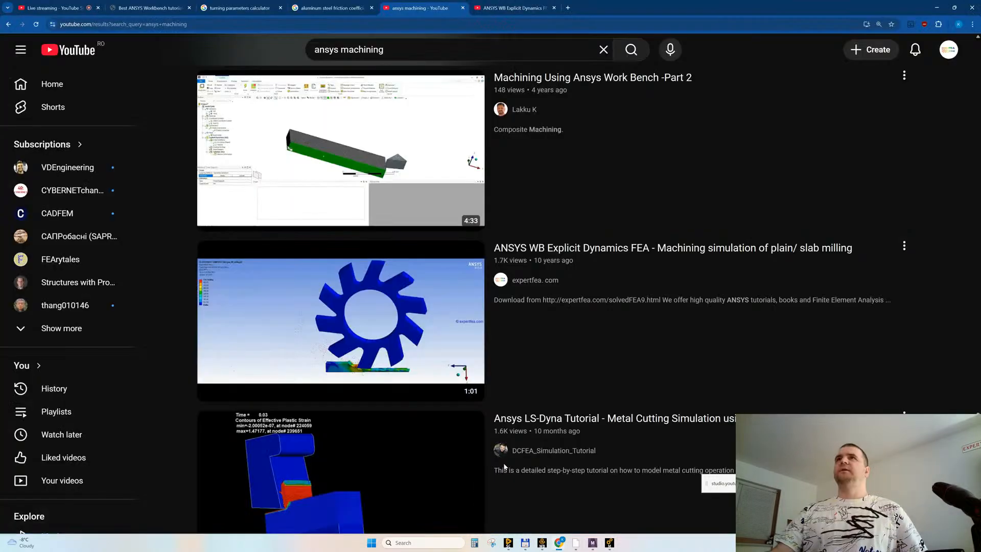
{"action": "left_click", "coordinate": [494, 9]}
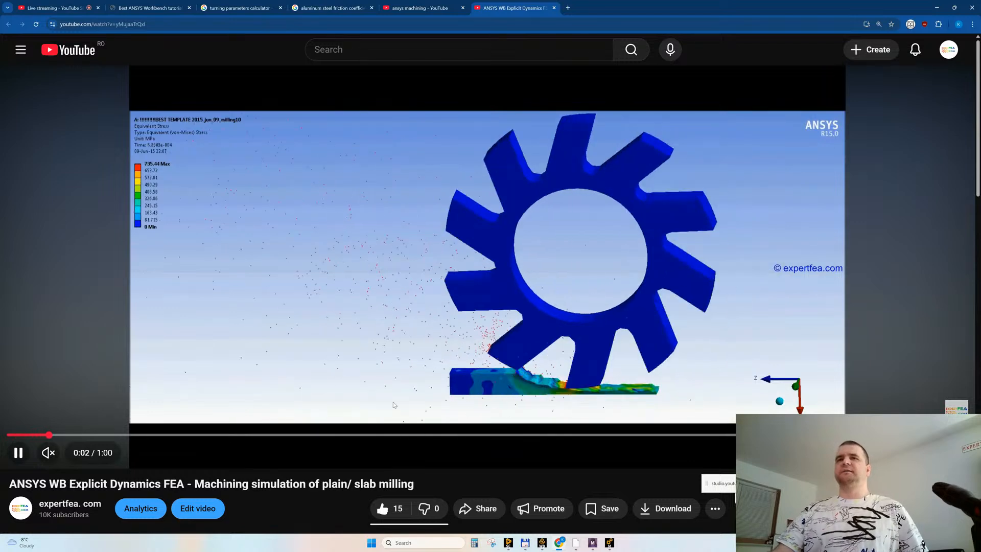
{"action": "scroll", "coordinate": [265, 378], "scroll_direction": "down", "scroll_amount": 2}
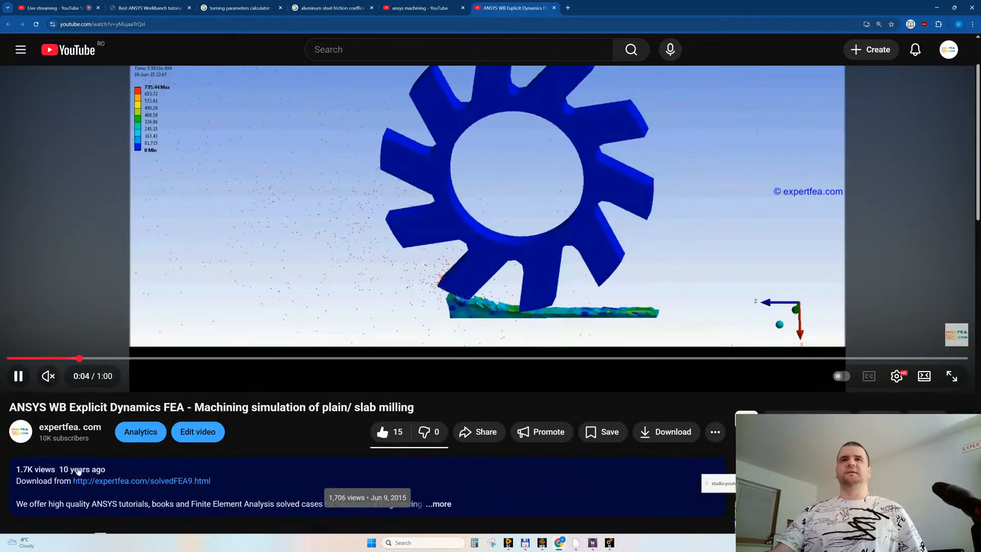
{"action": "scroll", "coordinate": [76, 468], "scroll_direction": "up", "scroll_amount": 2}
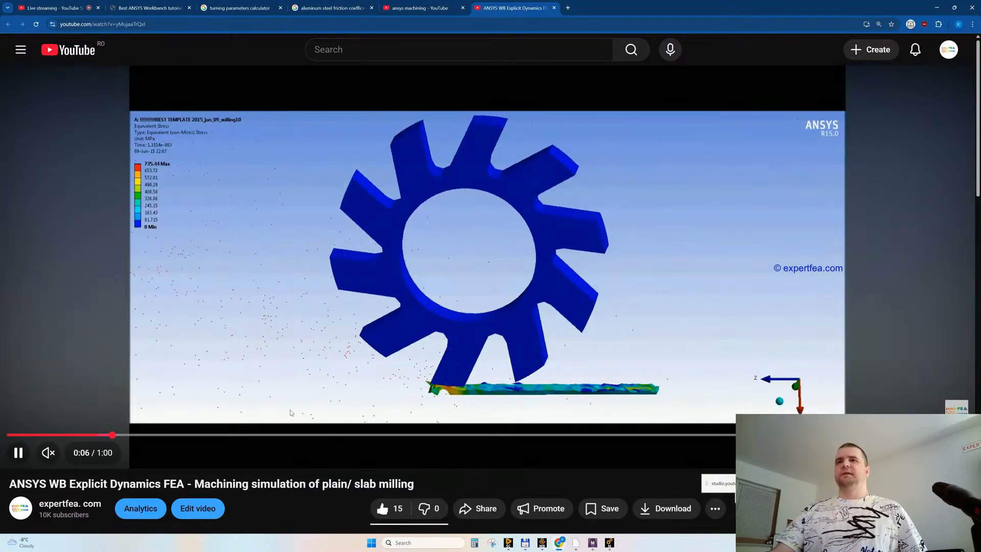
{"action": "left_click", "coordinate": [273, 434]}
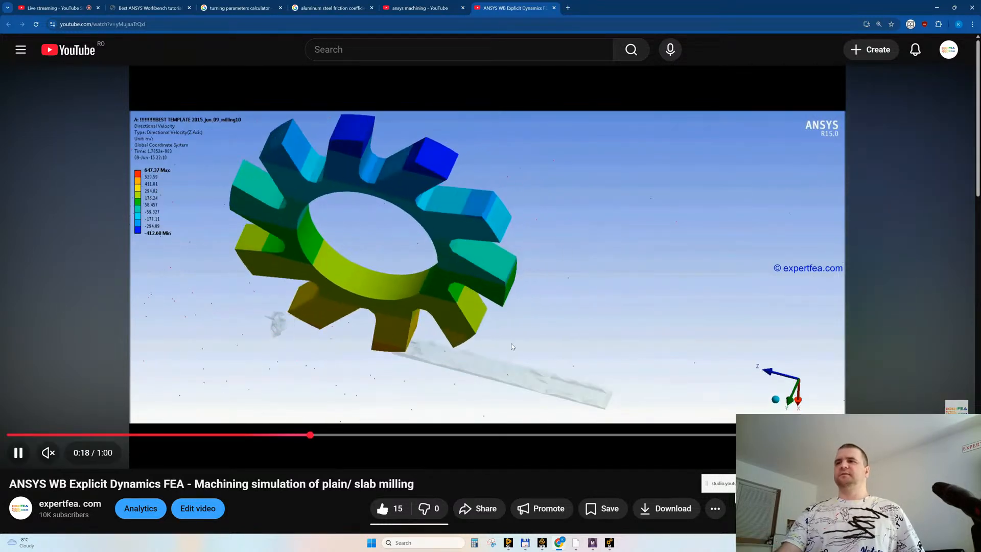
{"action": "key", "text": "Right"}
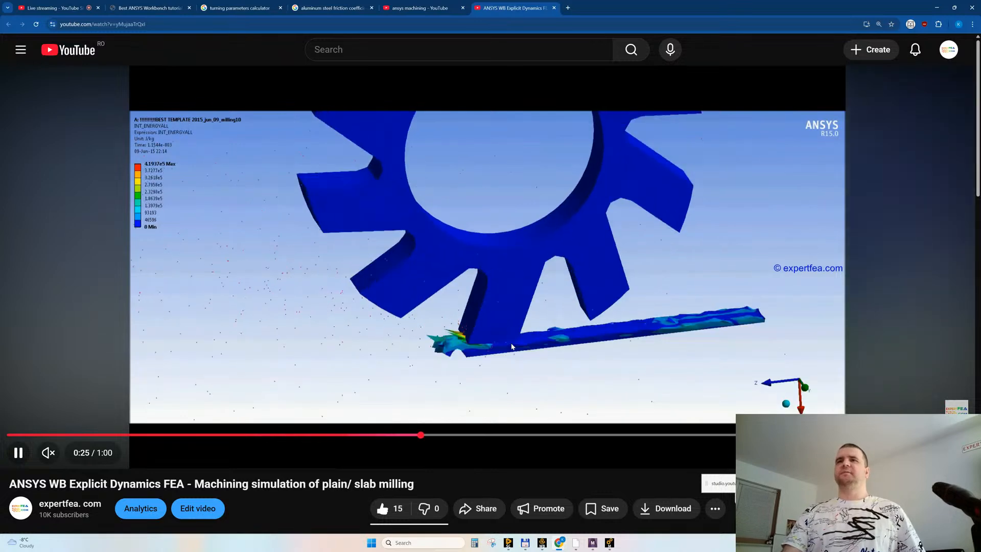
{"action": "key", "text": "Right"}
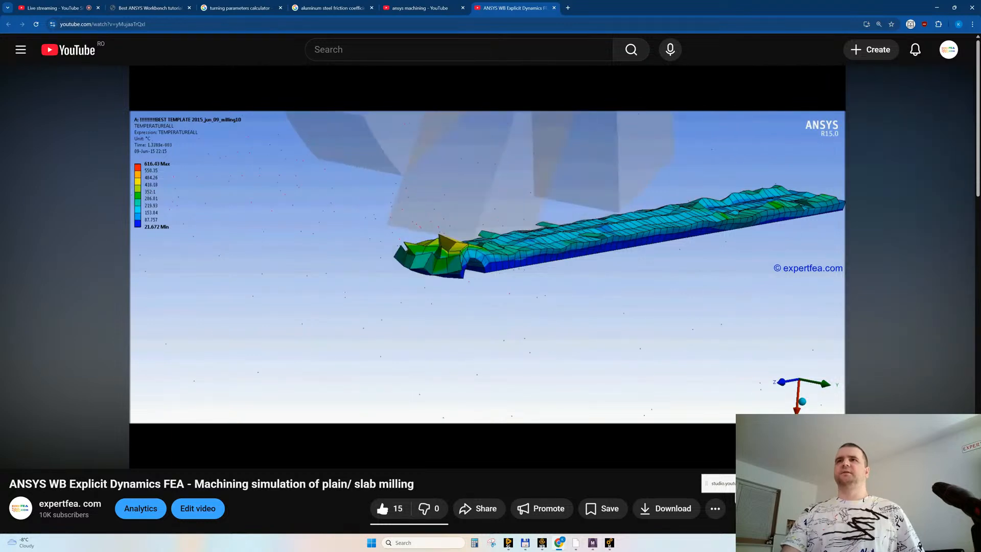
{"action": "key", "text": "Right"}
{"action": "key", "text": "Right"}
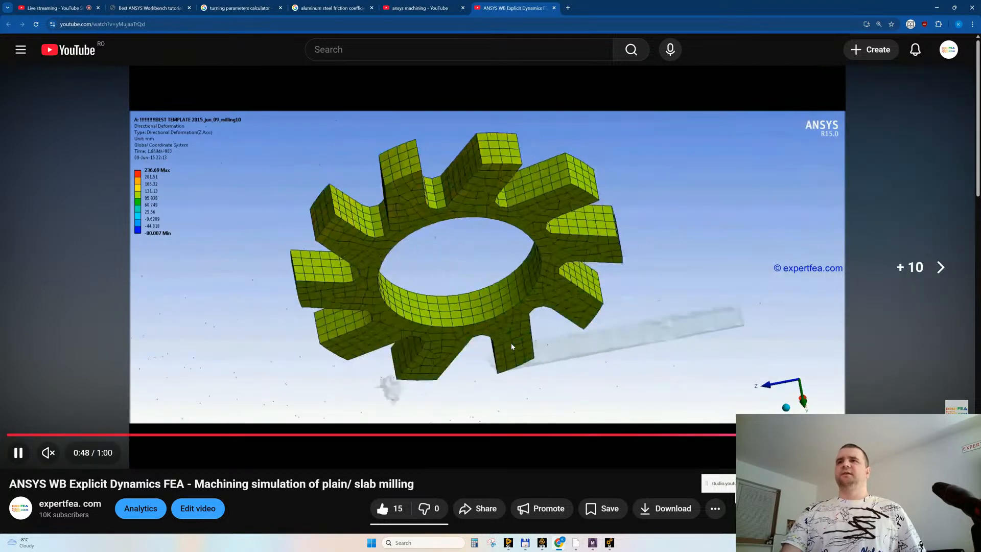
{"action": "key", "text": "Right"}
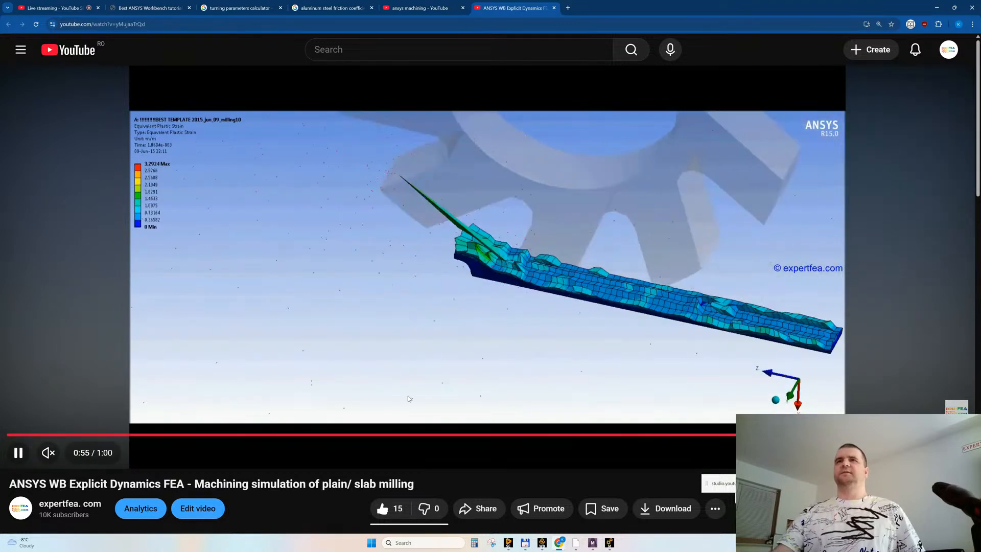
{"action": "middle_click", "coordinate": [501, 7]}
Step: Find the LS-Dyna metal cutting tutorial using SPG among the search results, open it separately, pause it and skip ahead to the plastic strain animation
{"action": "scroll", "coordinate": [341, 221], "scroll_direction": "down", "scroll_amount": 5}
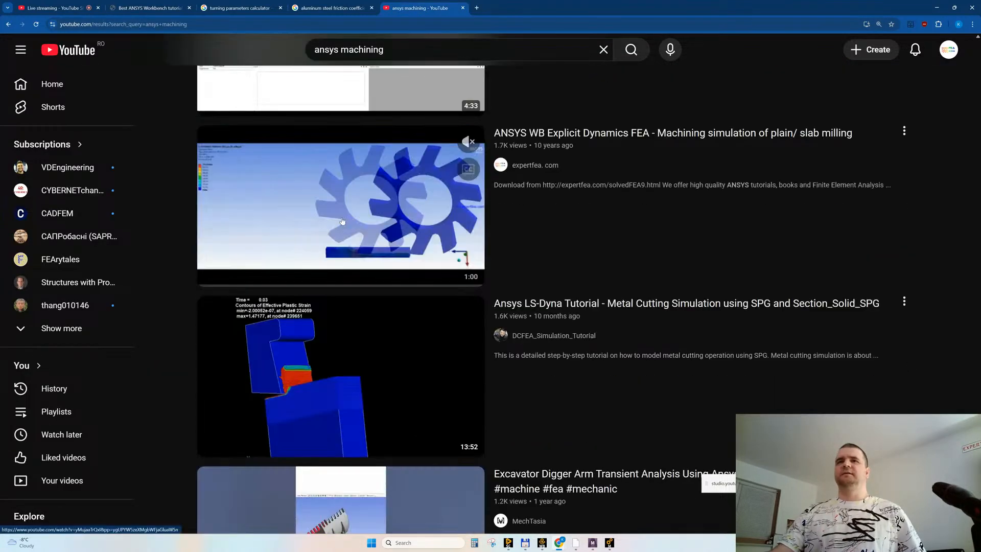
{"action": "mouse_move", "coordinate": [295, 248]}
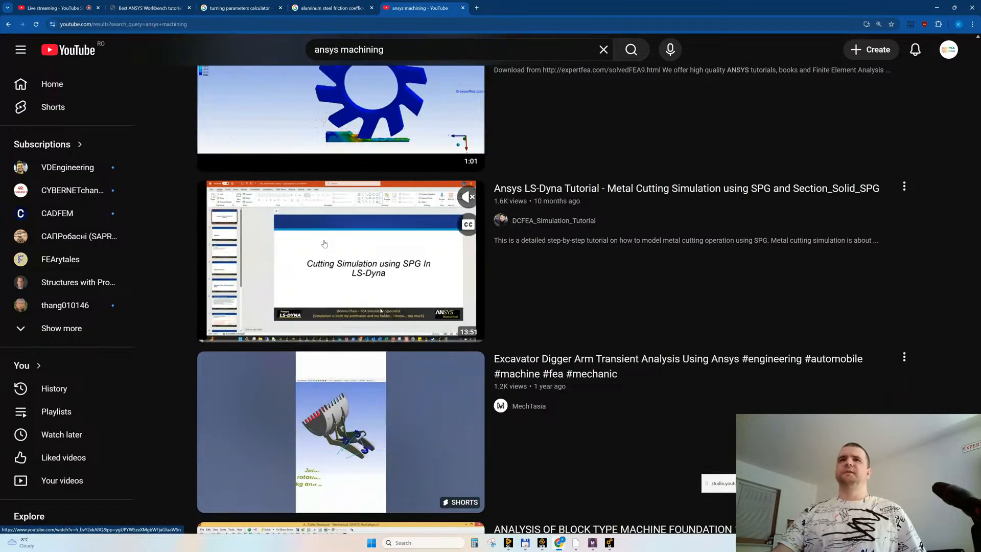
{"action": "middle_click", "coordinate": [378, 274]}
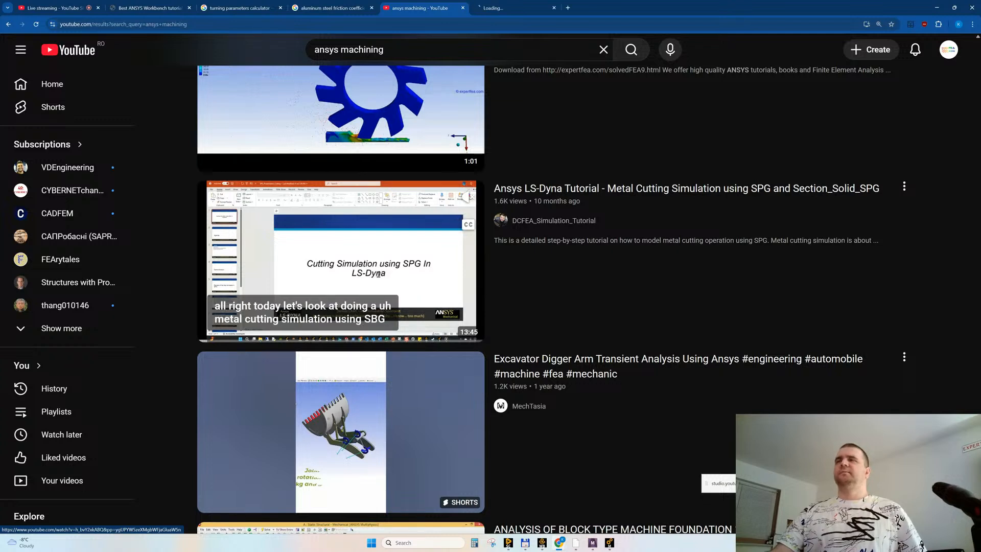
{"action": "left_click", "coordinate": [513, 7]}
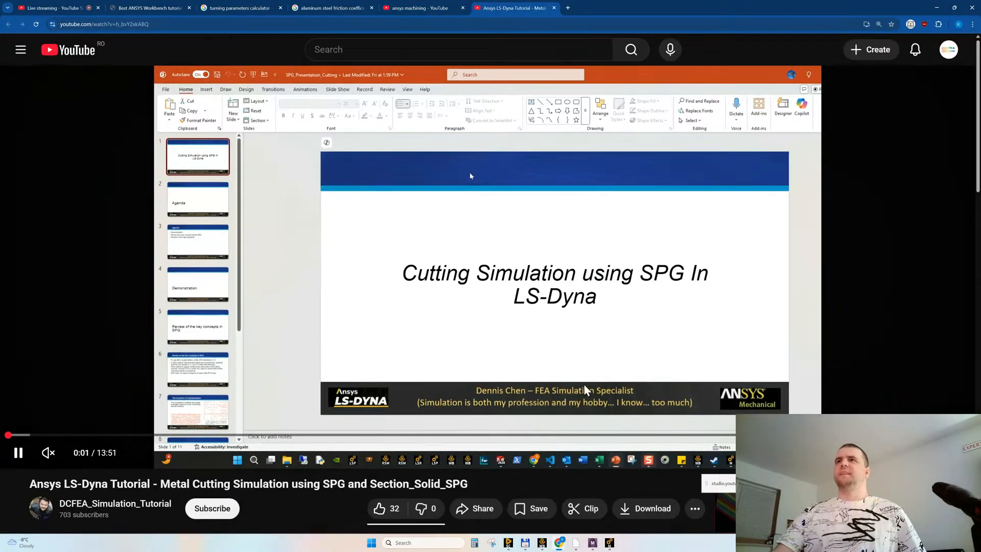
{"action": "left_click", "coordinate": [585, 381]}
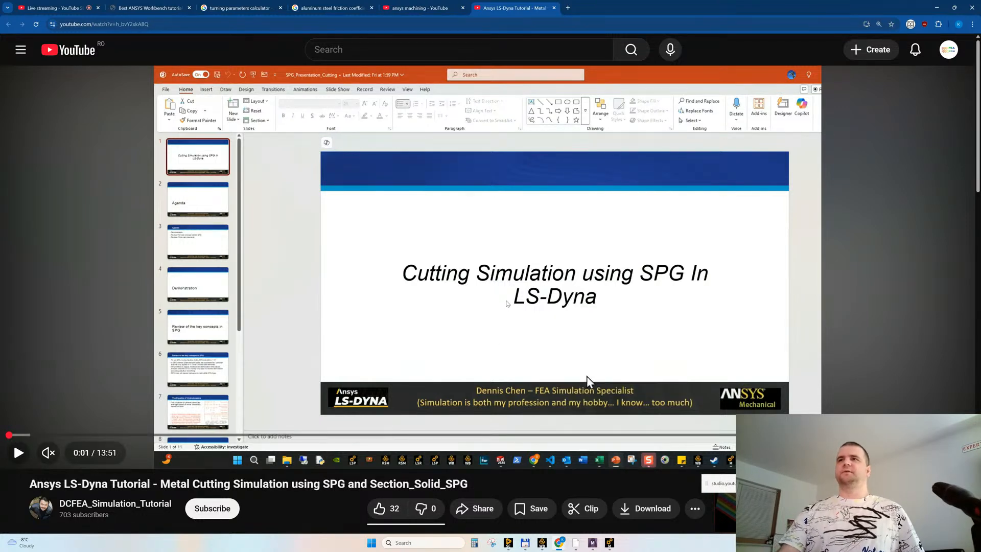
{"action": "key", "text": "Right"}
{"action": "key", "text": "Right"}
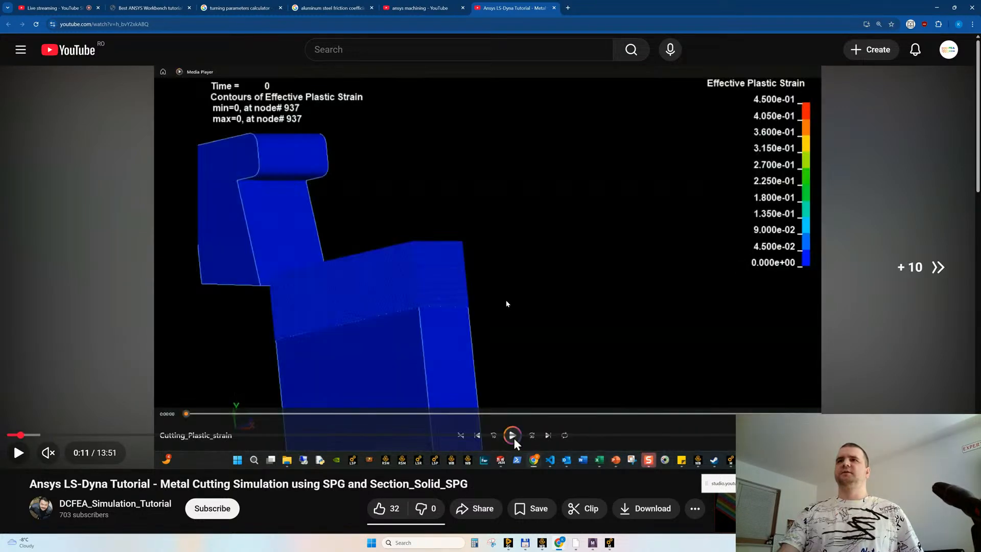
{"action": "key", "text": "Right"}
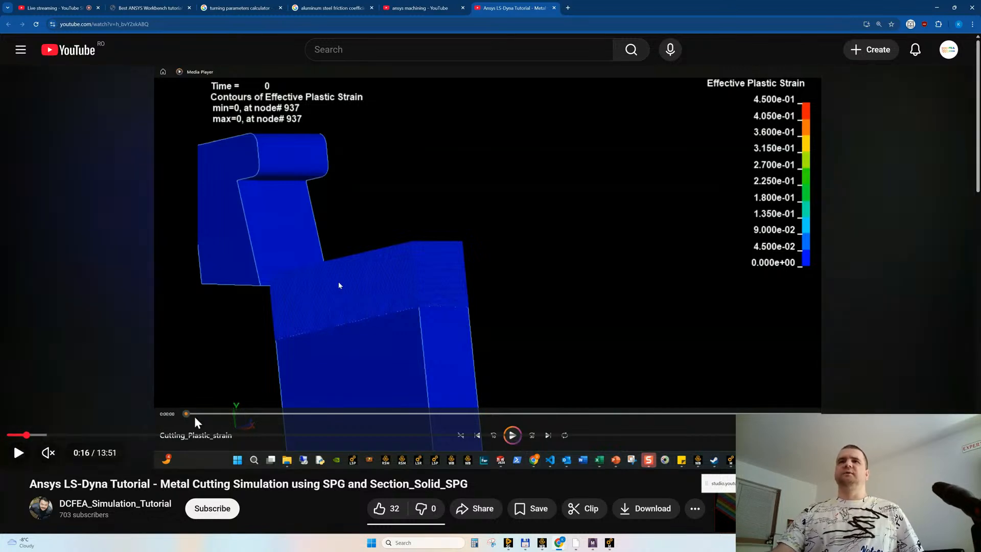
Step: Search YouTube for "expertfea sph" and browse the SPH simulation videos listed
{"action": "left_click", "coordinate": [414, 7]}
{"action": "left_click", "coordinate": [399, 49]}
{"action": "left_click_drag", "start_coordinate": [385, 49], "coordinate": [309, 48]}
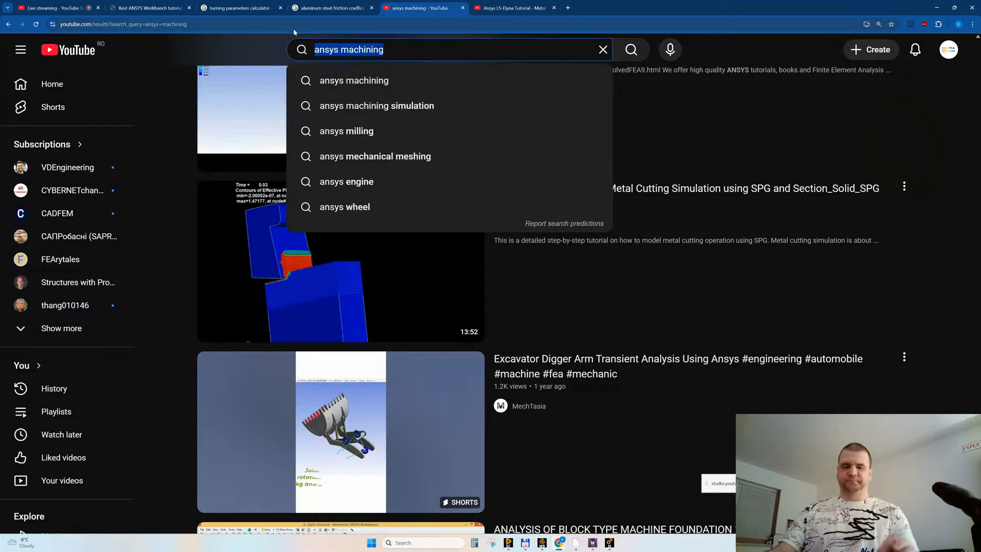
{"action": "type", "text": "expertfea sph"}
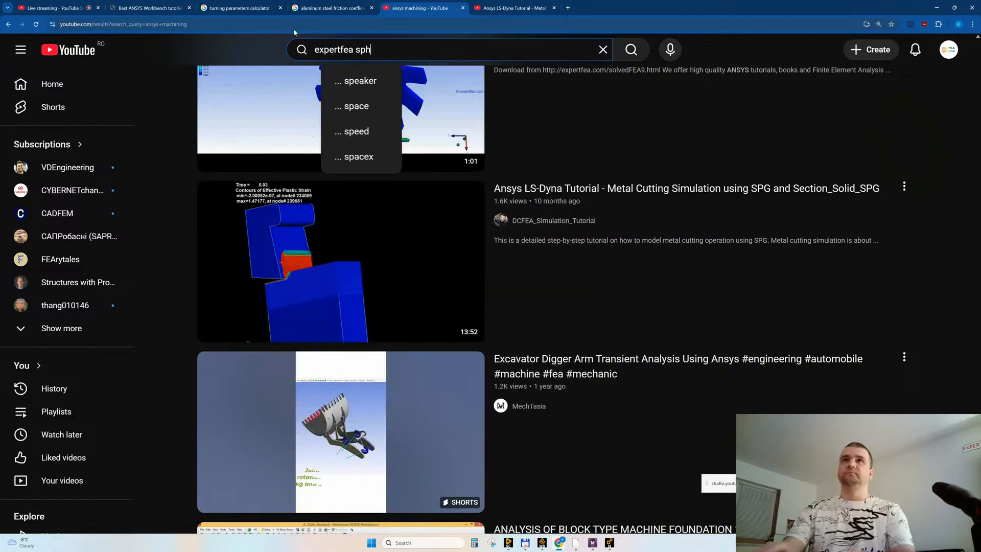
{"action": "key", "text": "Return"}
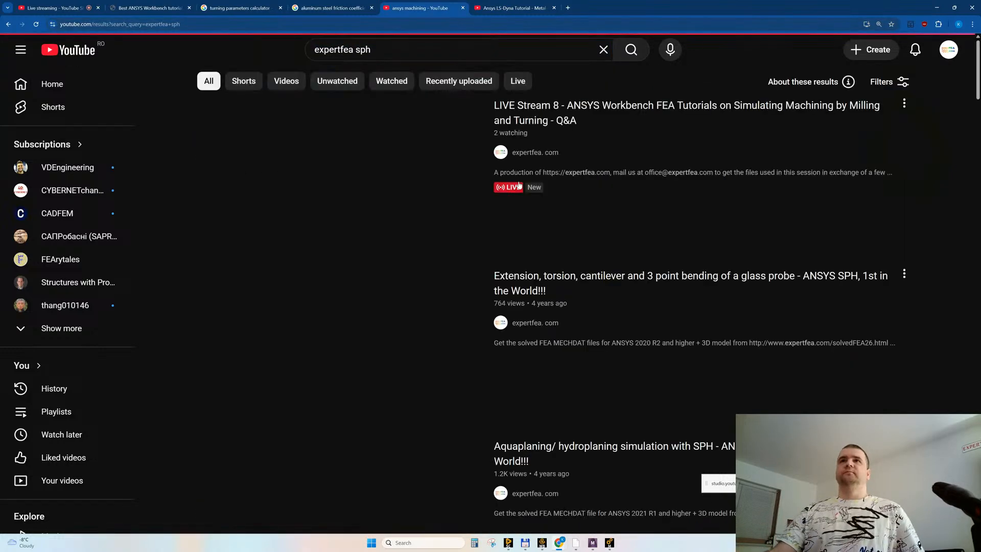
{"action": "scroll", "coordinate": [420, 287], "scroll_direction": "down", "scroll_amount": 3}
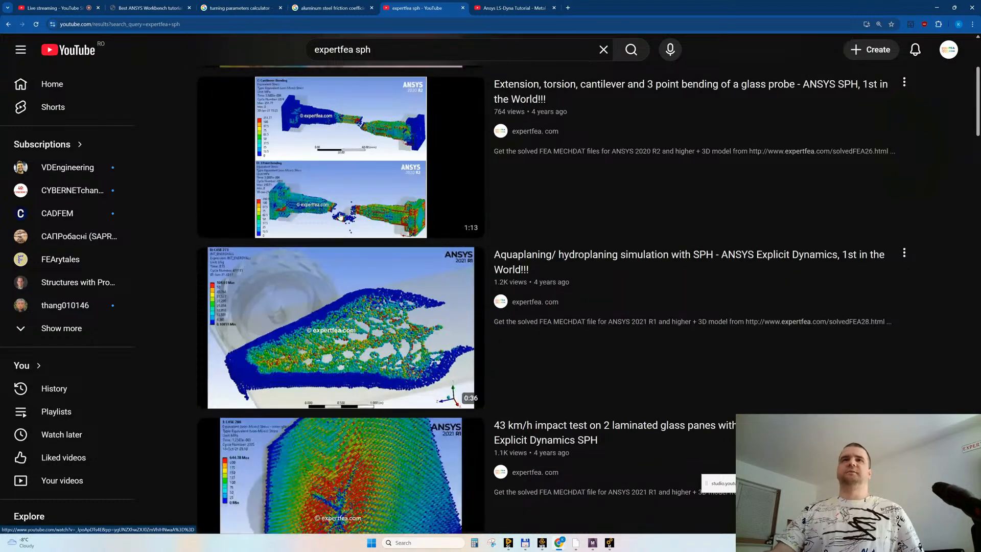
{"action": "scroll", "coordinate": [348, 336], "scroll_direction": "down", "scroll_amount": 7}
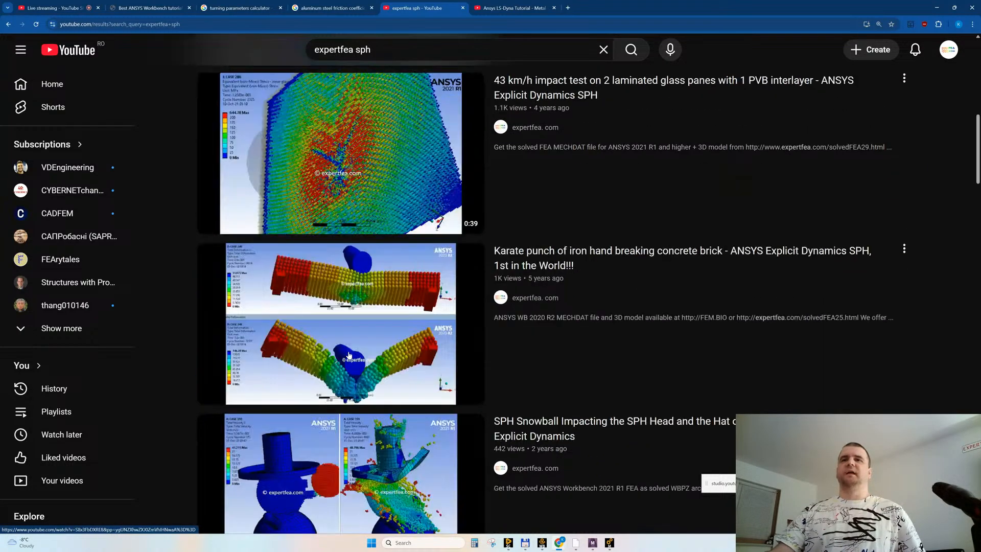
{"action": "scroll", "coordinate": [349, 355], "scroll_direction": "down", "scroll_amount": 7}
Step: Return to the LS-Dyna metal cutting tutorial, review its cutting animations and keyword snippet setup, check its description, and pause it
{"action": "key", "text": "ctrl+Tab"}
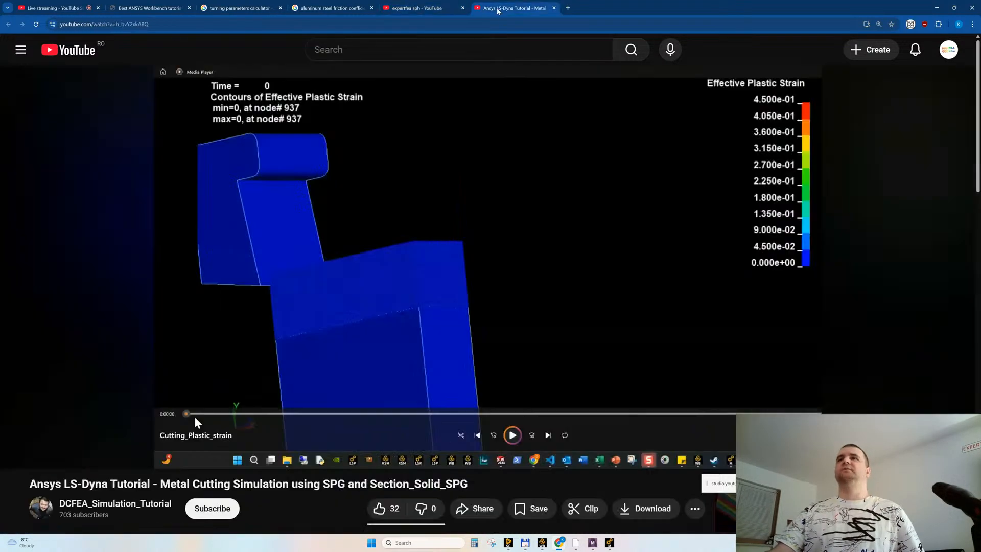
{"action": "key", "text": "space"}
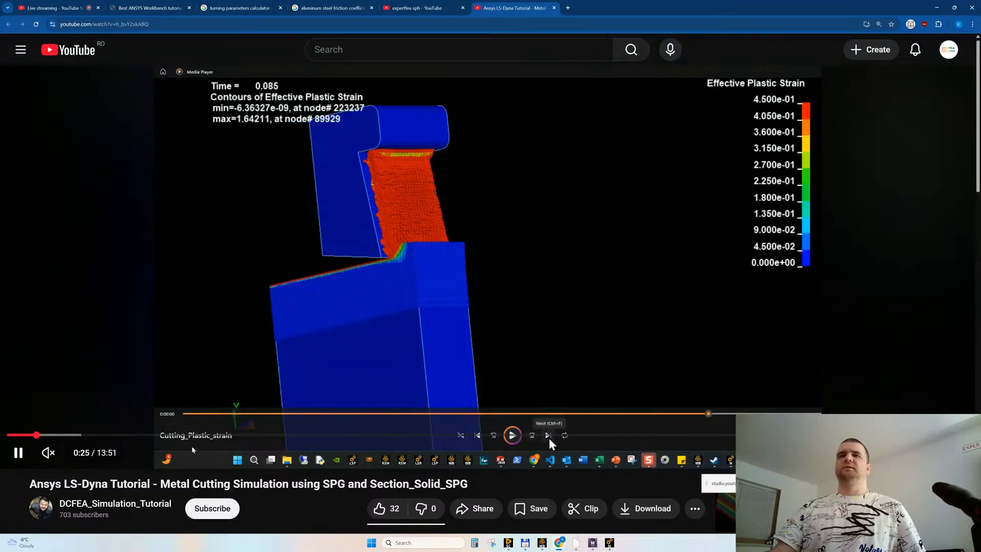
{"action": "left_click", "coordinate": [84, 435]}
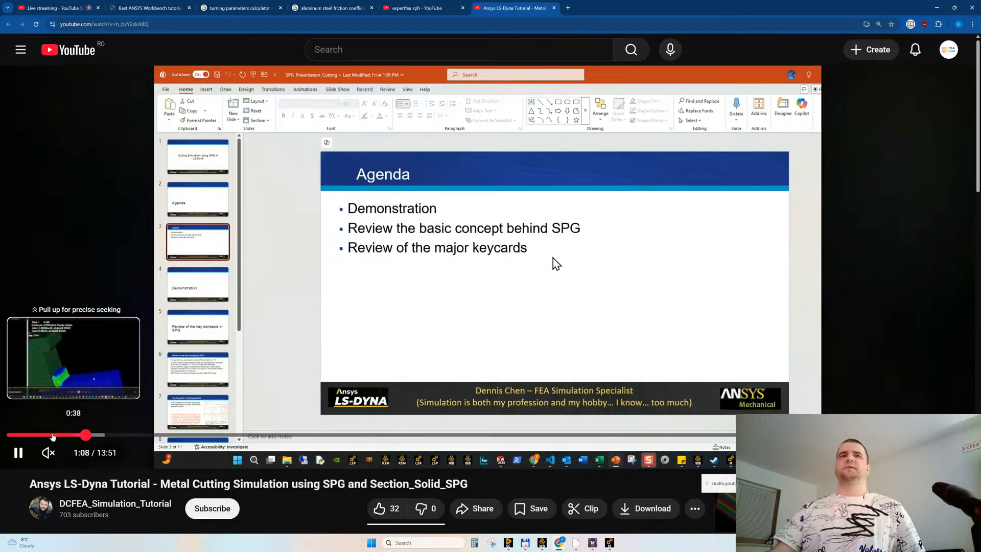
{"action": "left_click", "coordinate": [52, 436]}
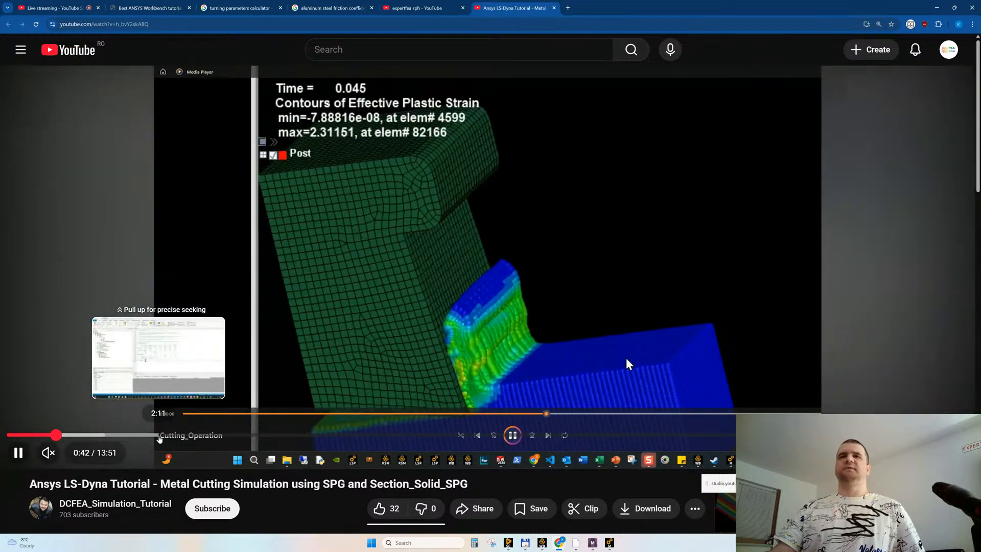
{"action": "left_click", "coordinate": [186, 436]}
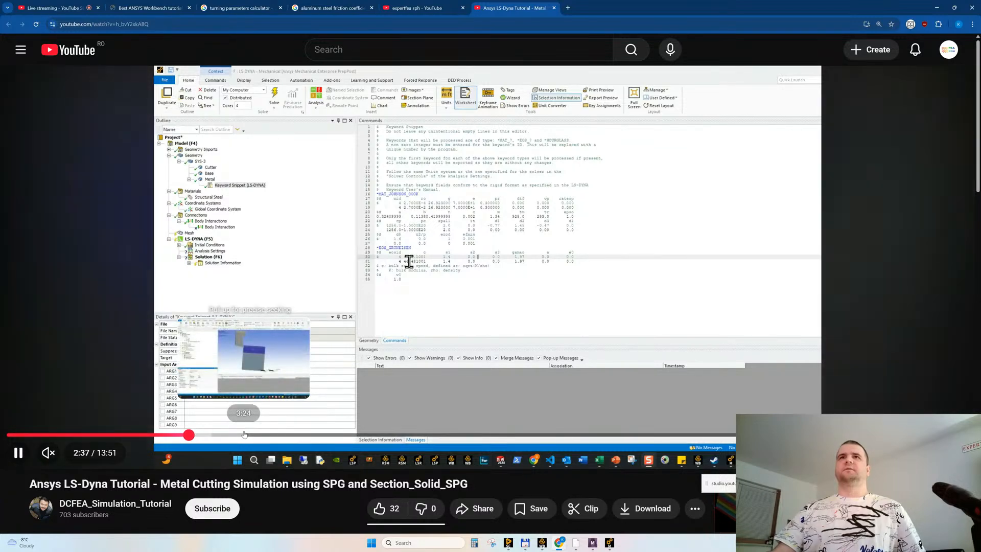
{"action": "scroll", "coordinate": [330, 300], "scroll_direction": "down", "scroll_amount": 4}
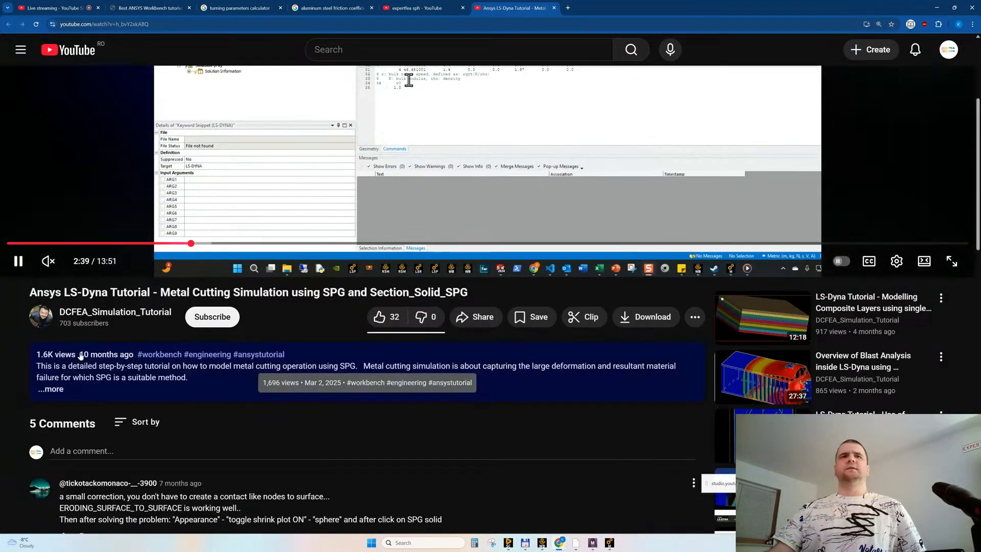
{"action": "scroll", "coordinate": [83, 356], "scroll_direction": "up", "scroll_amount": 4}
{"action": "left_click", "coordinate": [186, 205]}
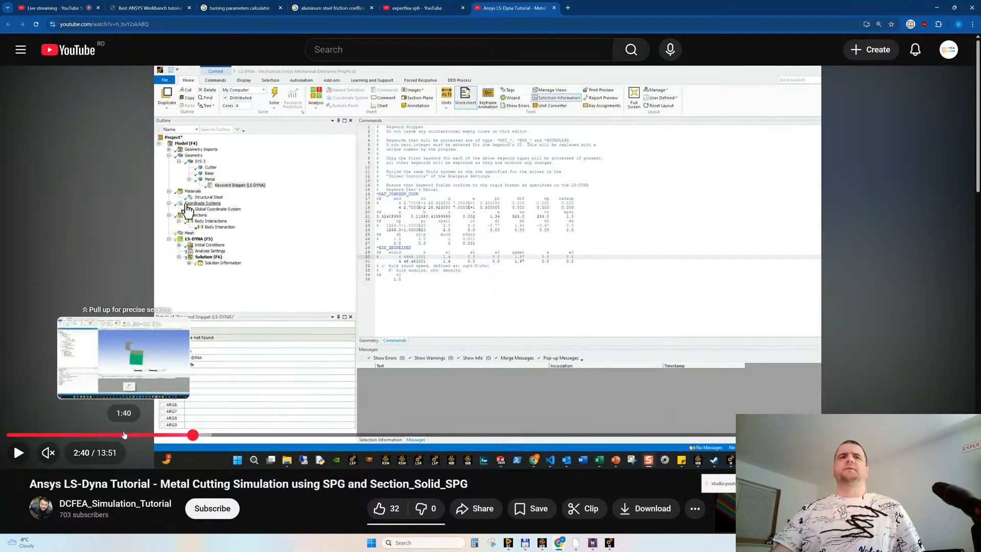
Step: Rewind the LS-Dyna metal cutting tutorial to its agenda and skim forward through the body naming to the keyword snippet insertion
{"action": "left_click", "coordinate": [108, 433]}
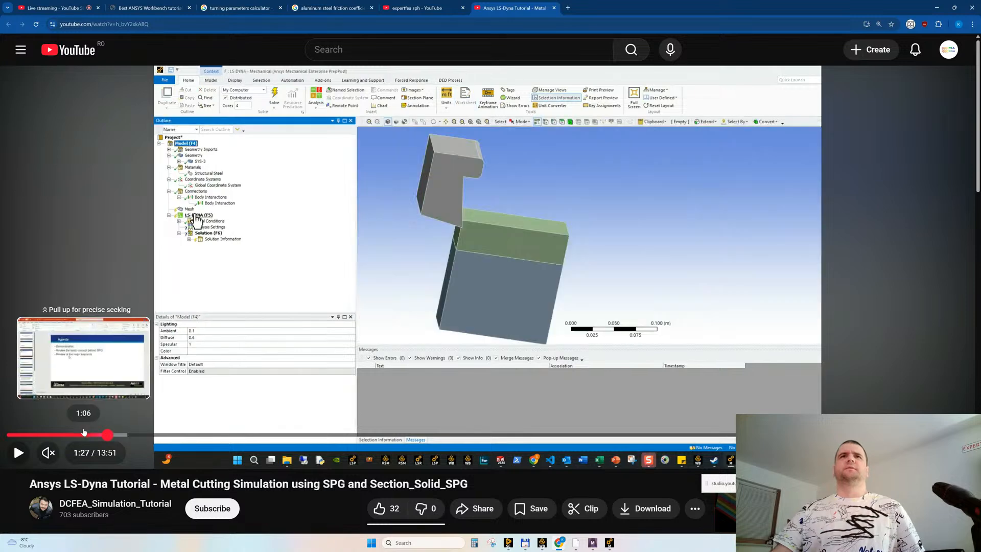
{"action": "left_click", "coordinate": [83, 434]}
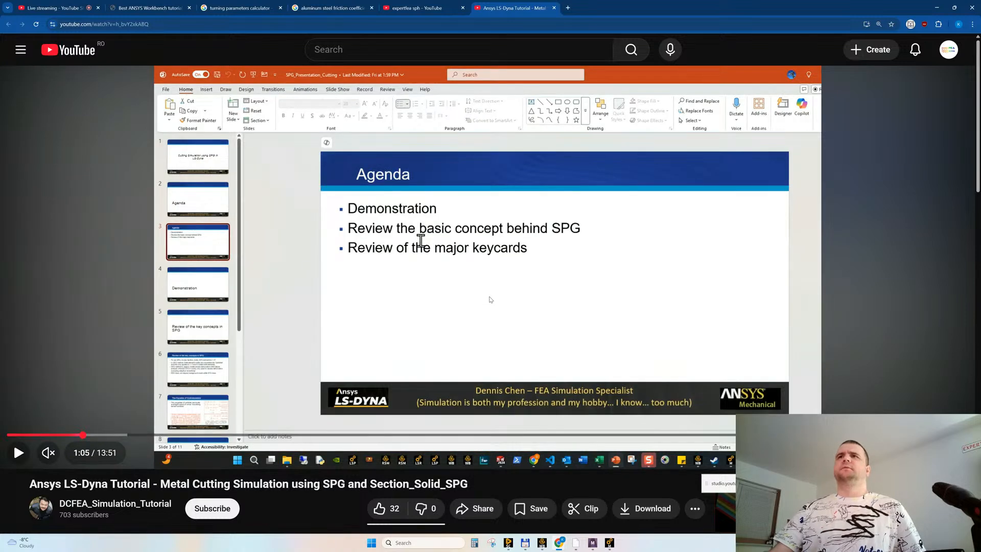
{"action": "key", "text": "Right"}
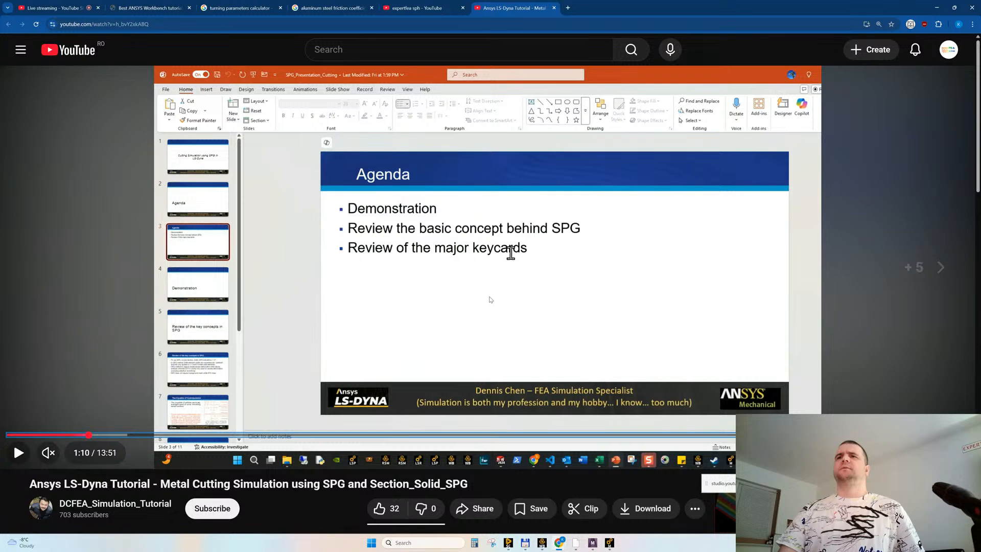
{"action": "key", "text": "Right"}
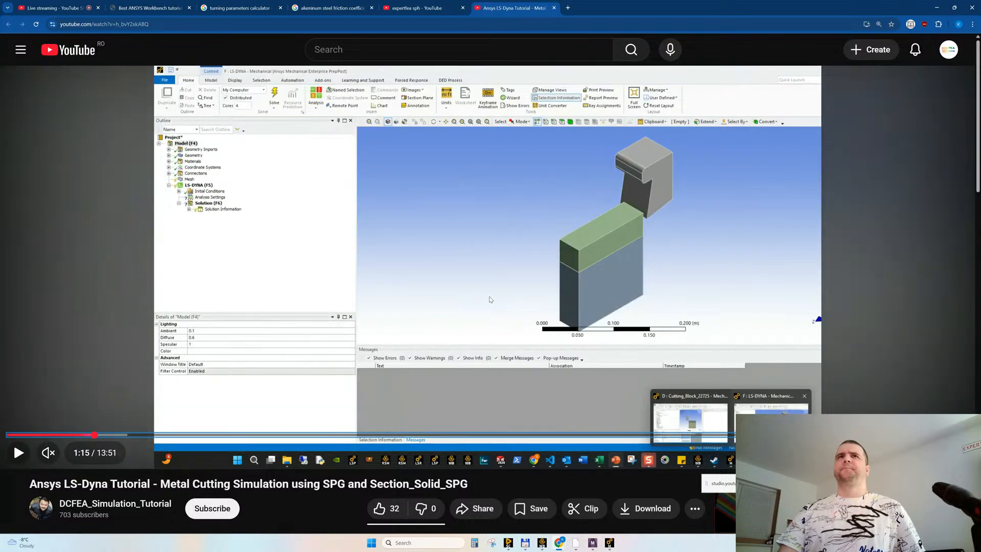
{"action": "key", "text": "Right"}
{"action": "key", "text": "Right"}
{"action": "key", "text": "Right"}
{"action": "key", "text": "Right"}
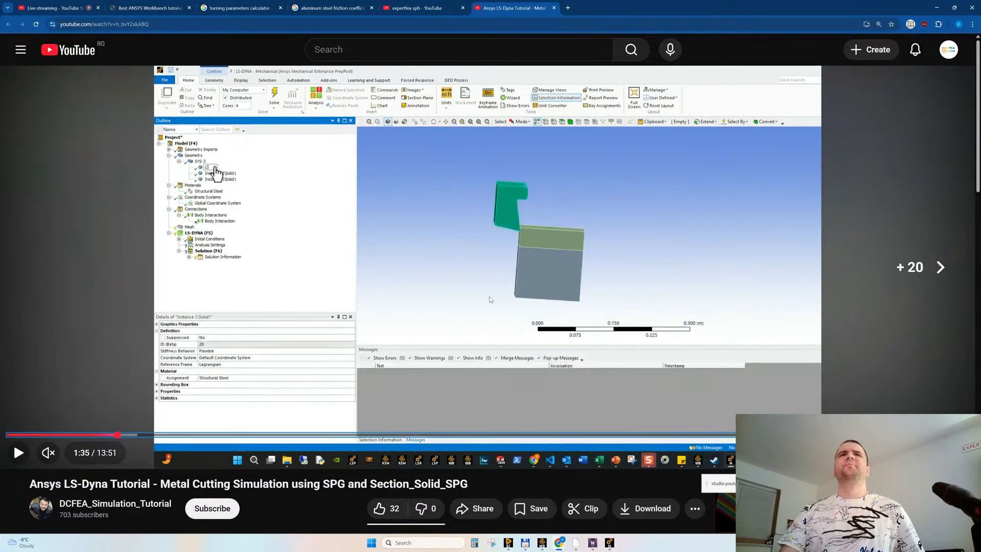
{"action": "key", "text": "Right"}
{"action": "key", "text": "Right"}
{"action": "key", "text": "Right"}
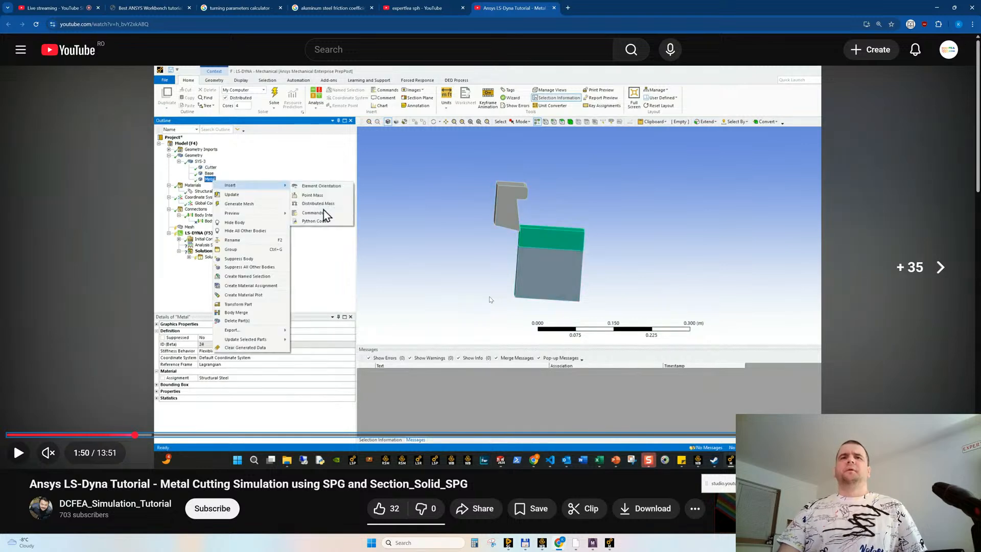
{"action": "key", "text": "space"}
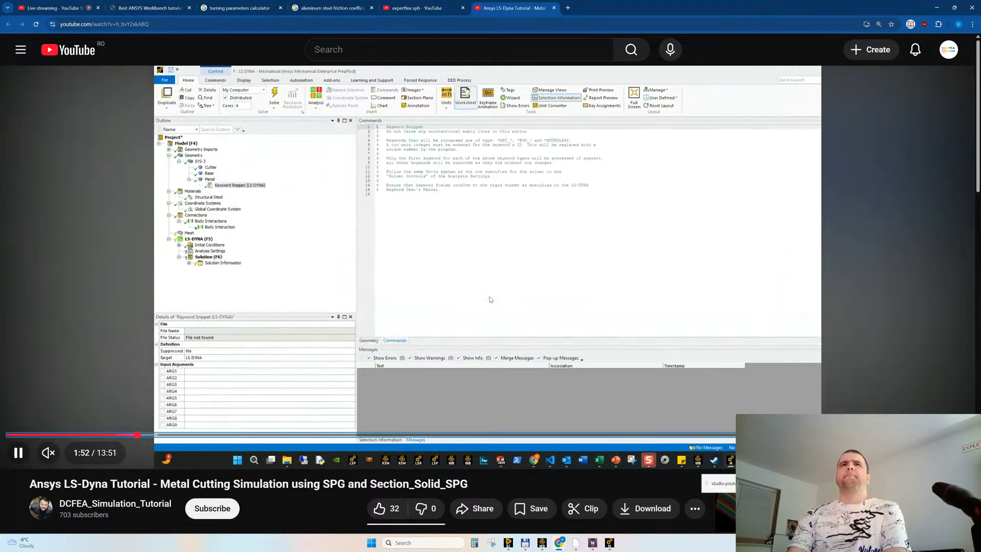
Step: Skip back and forth around the Metal body's keyword snippet and pause on the filled-in MAT_JOHNSON_COOK and EOS_GRUNEISEN cards
{"action": "key", "text": "Right"}
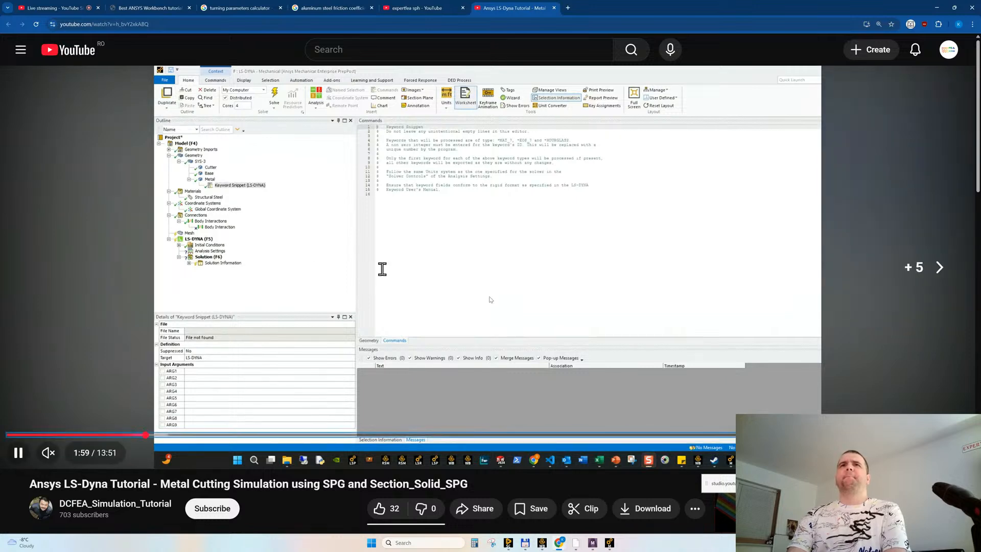
{"action": "key", "text": "Left"}
{"action": "key", "text": "Right"}
{"action": "key", "text": "Right"}
{"action": "key", "text": "Left"}
{"action": "key", "text": "Left"}
{"action": "key", "text": "Right"}
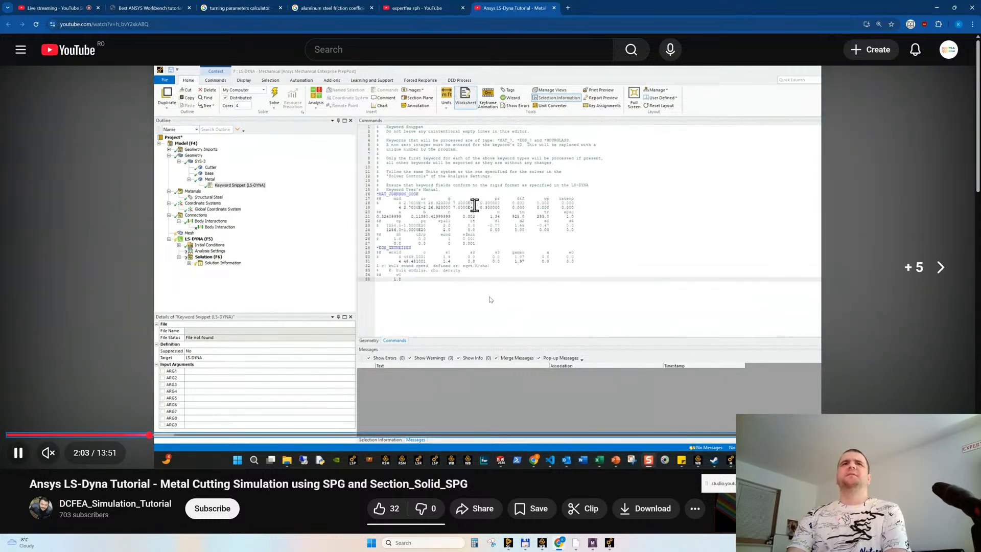
{"action": "key", "text": "space"}
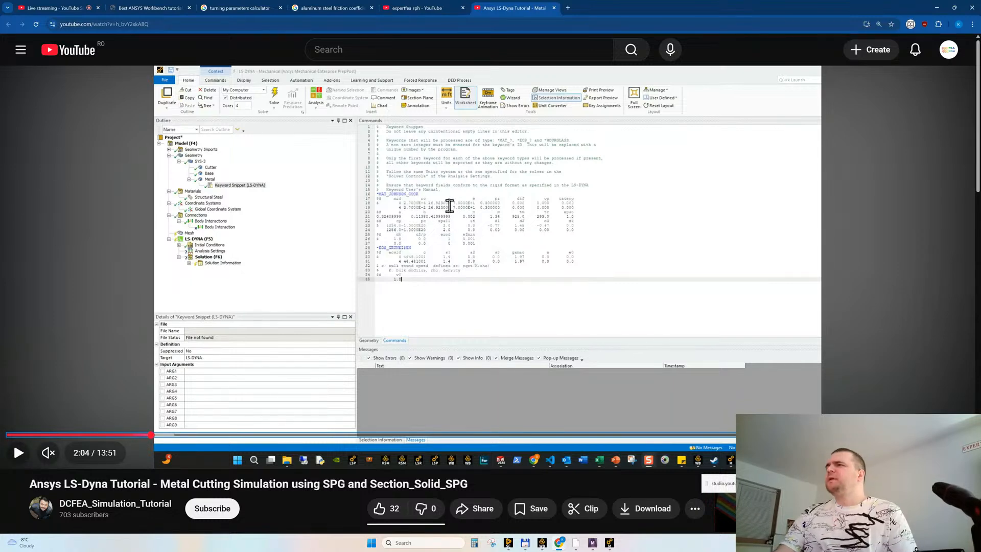
Step: Check the video's quality options, then turn on the auto-generated English captions and show the video full screen
{"action": "left_click", "coordinate": [904, 452]}
{"action": "left_click", "coordinate": [918, 414]}
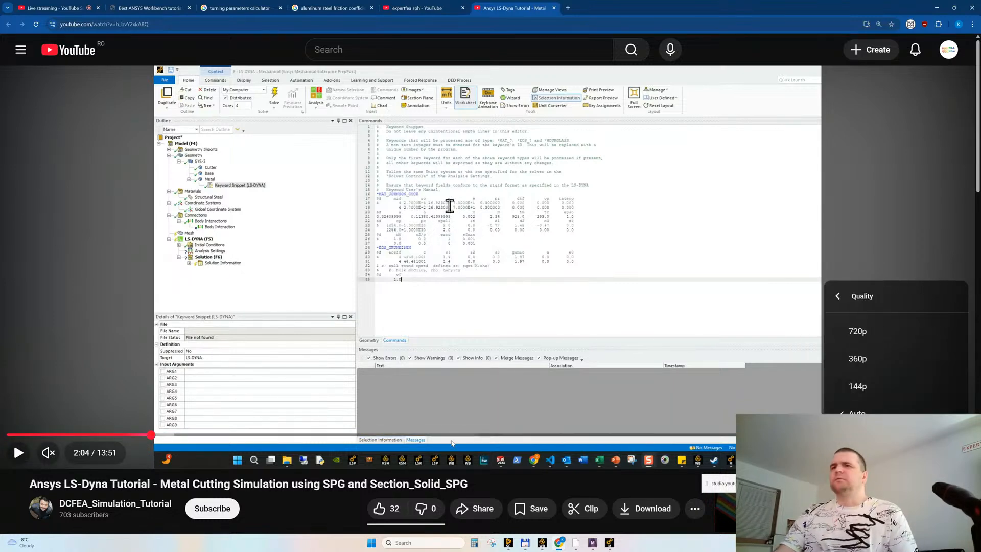
{"action": "left_click", "coordinate": [452, 442]}
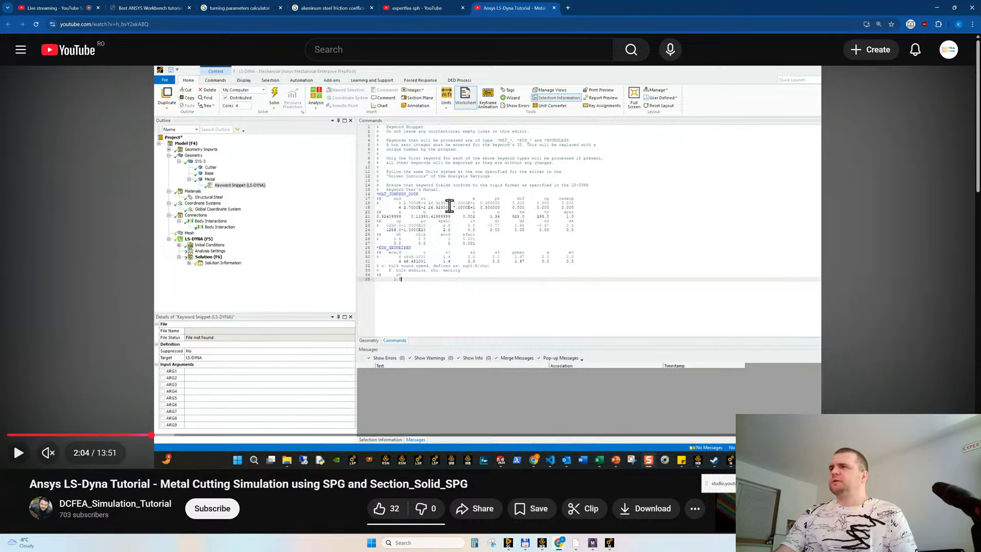
{"action": "left_click", "coordinate": [880, 452]}
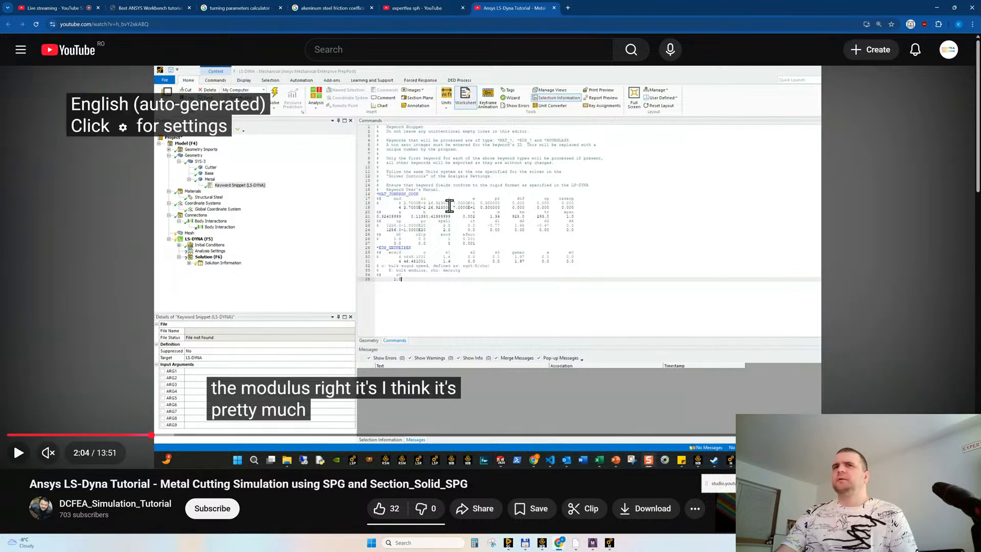
{"action": "left_click", "coordinate": [958, 452]}
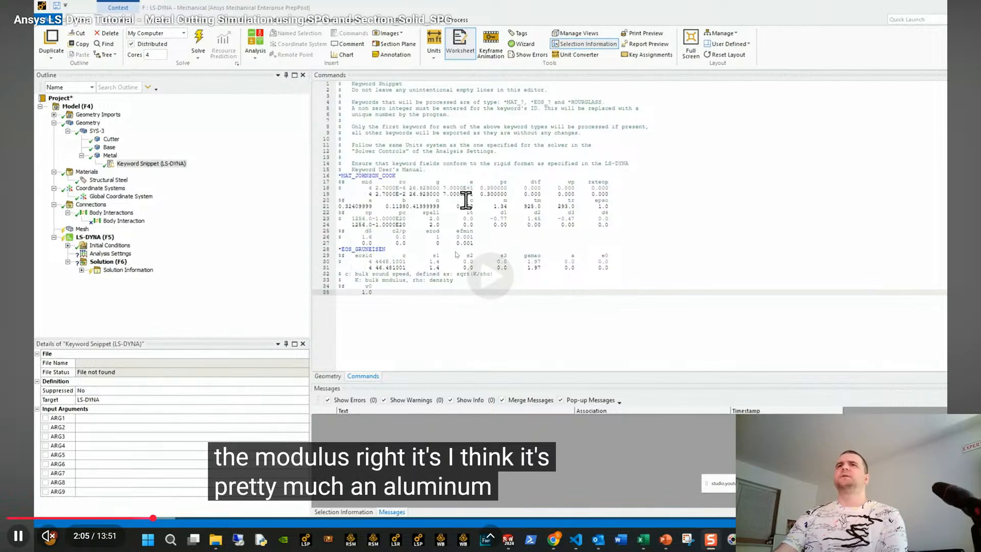
Step: Play the keyword snippet explanation in short stretches, pausing to read the captions and the material and equation-of-state values
{"action": "left_click", "coordinate": [441, 216]}
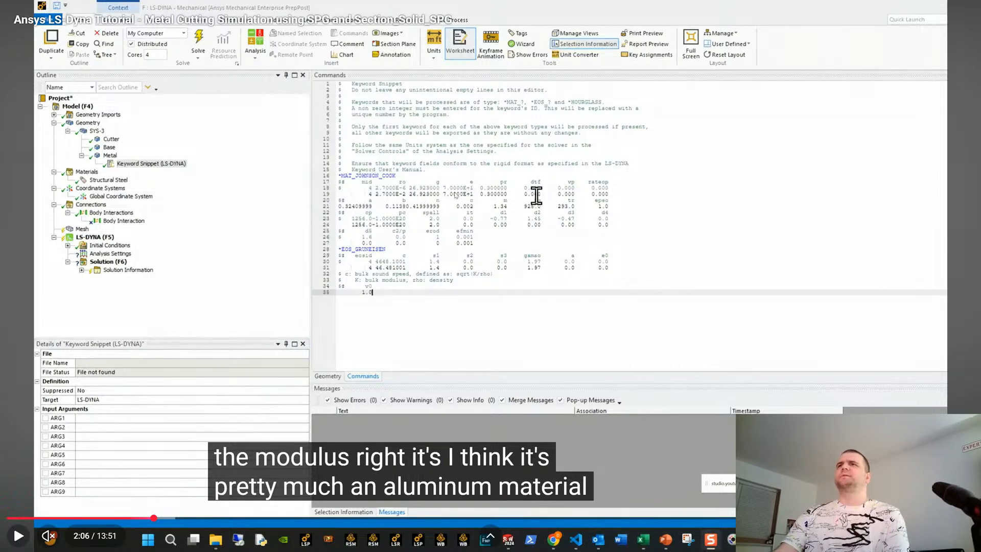
{"action": "left_click", "coordinate": [483, 264]}
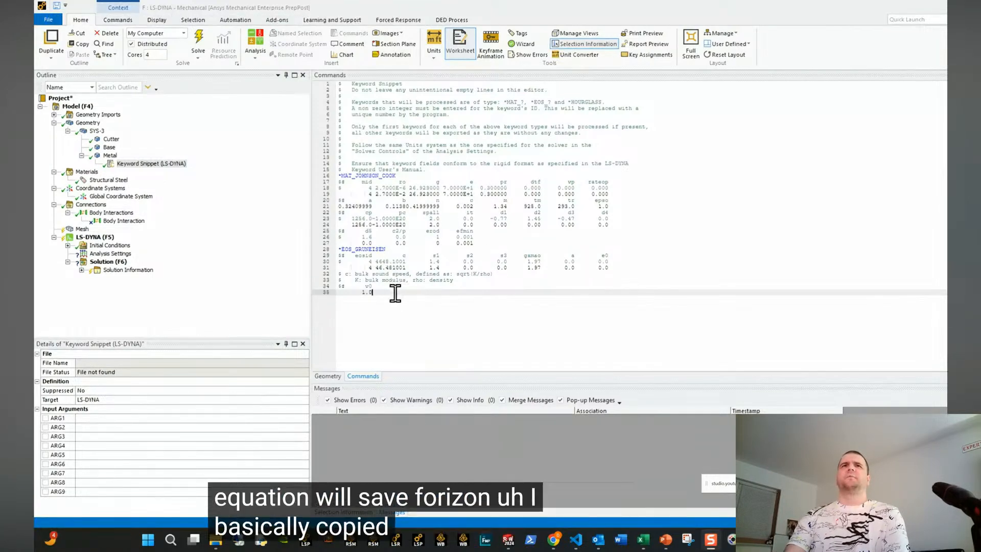
{"action": "left_click", "coordinate": [483, 264]}
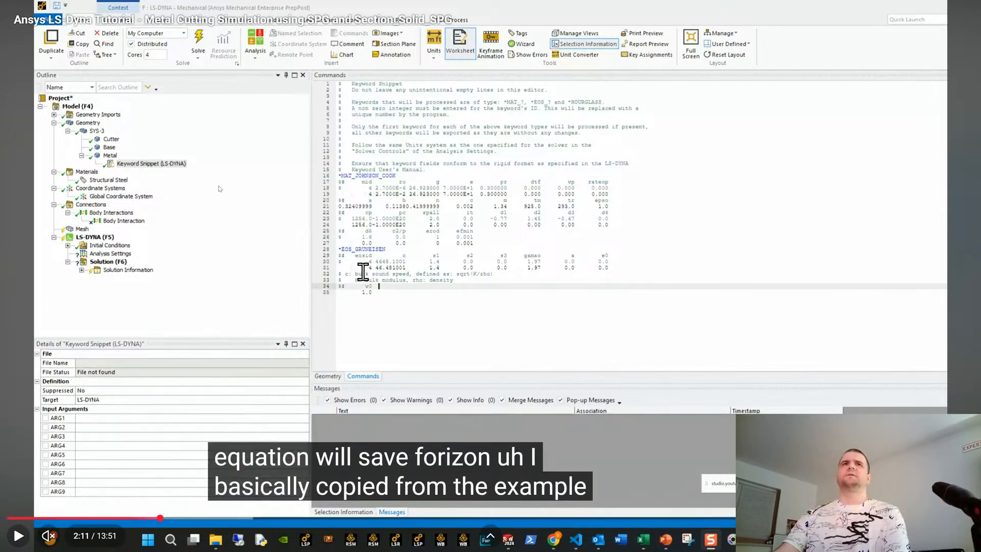
{"action": "left_click", "coordinate": [431, 298]}
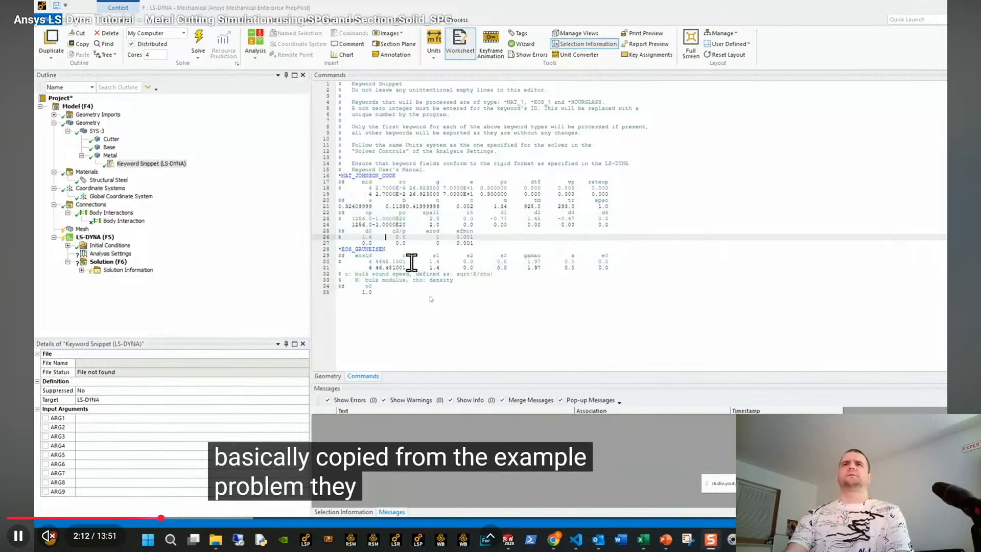
{"action": "left_click", "coordinate": [430, 298]}
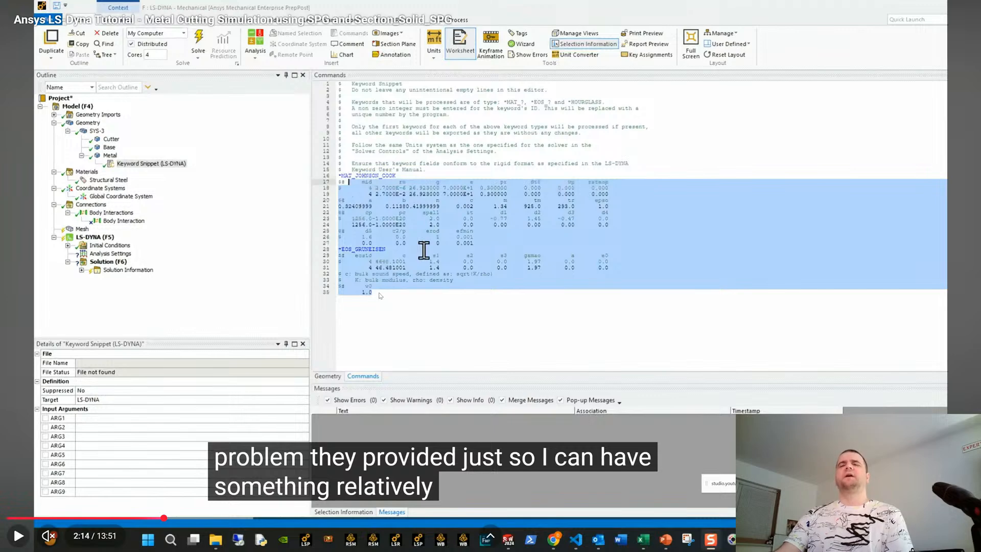
Step: Skim the tutorial's meshing section, examining the element size, body sizing, edge sizing and generated mesh of the metal and cutter
{"action": "left_click", "coordinate": [186, 518]}
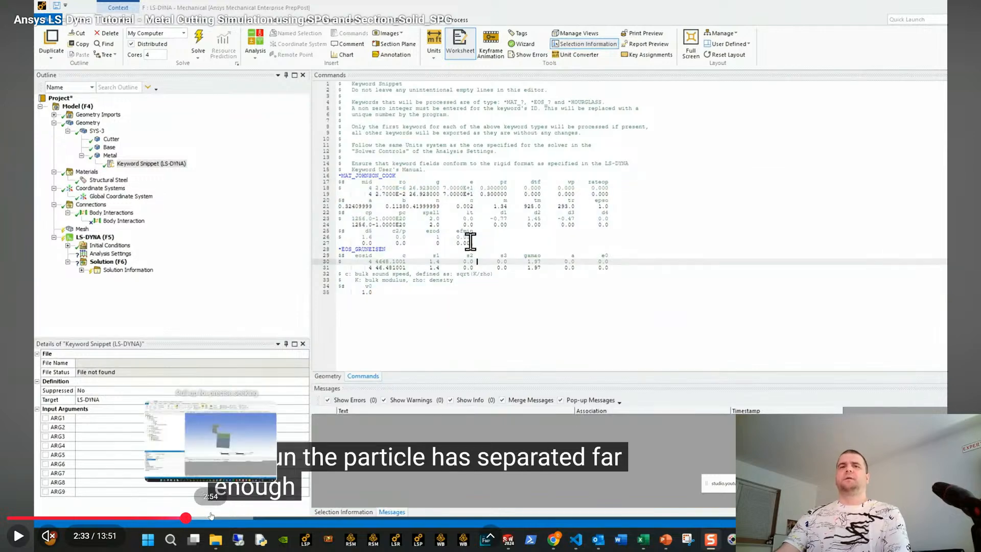
{"action": "left_click", "coordinate": [211, 516]}
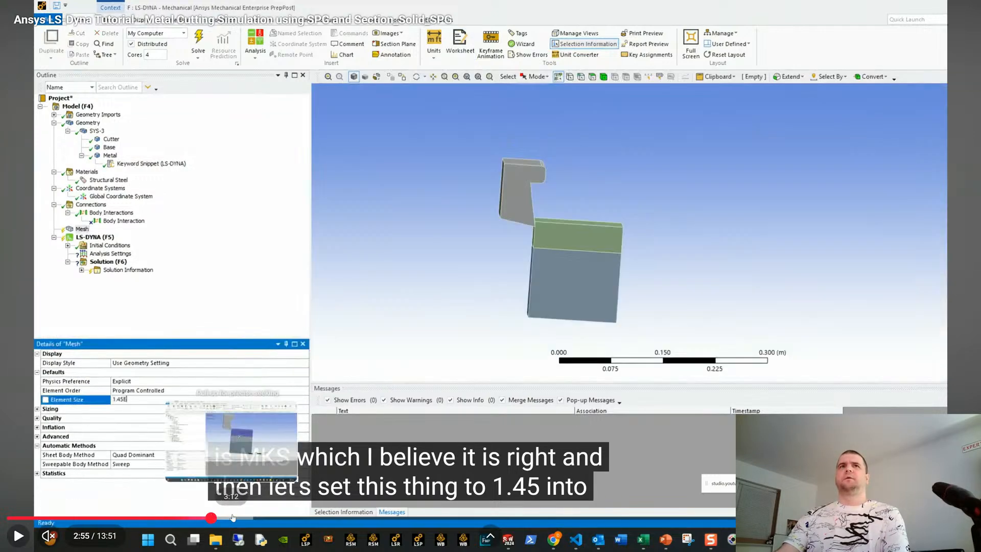
{"action": "left_click", "coordinate": [235, 517]}
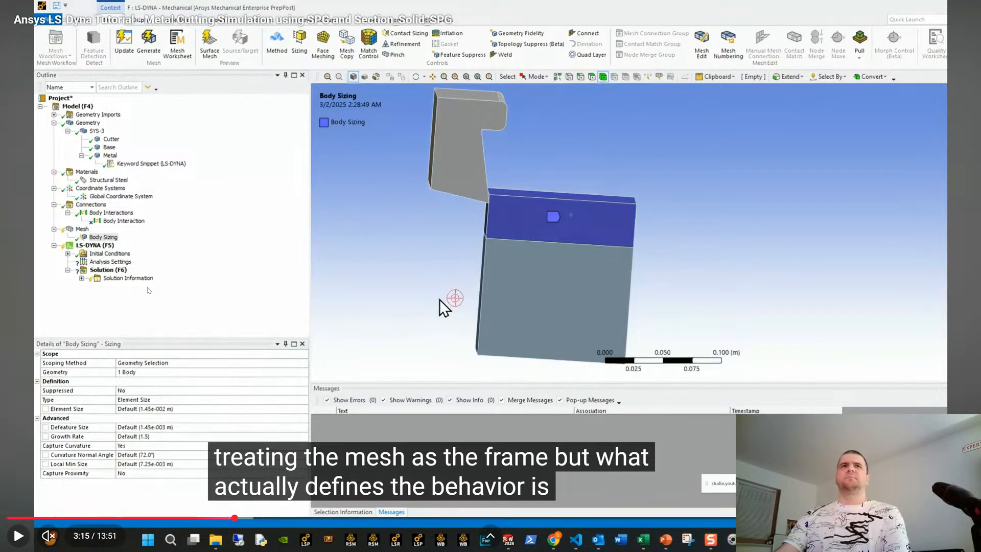
{"action": "left_click", "coordinate": [253, 517]}
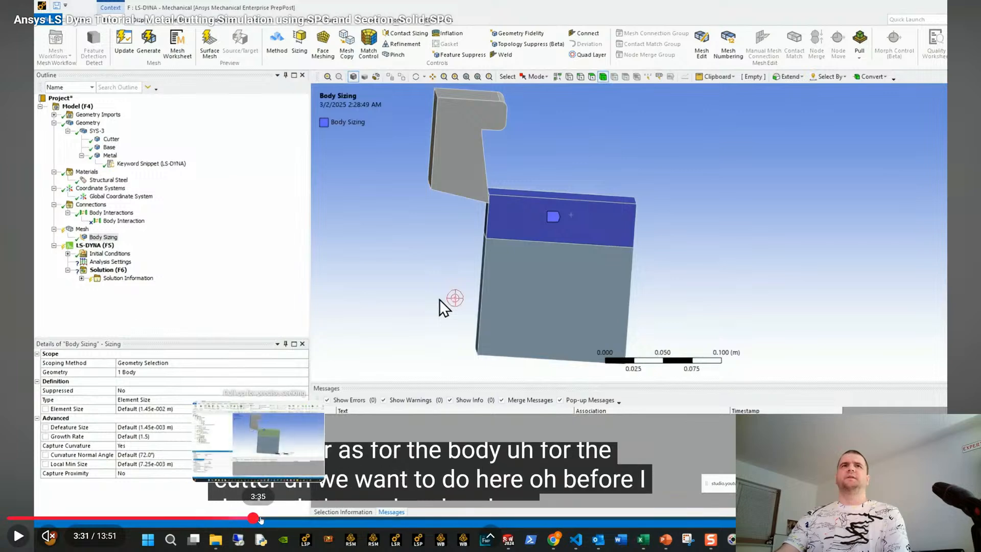
{"action": "left_click", "coordinate": [273, 517]}
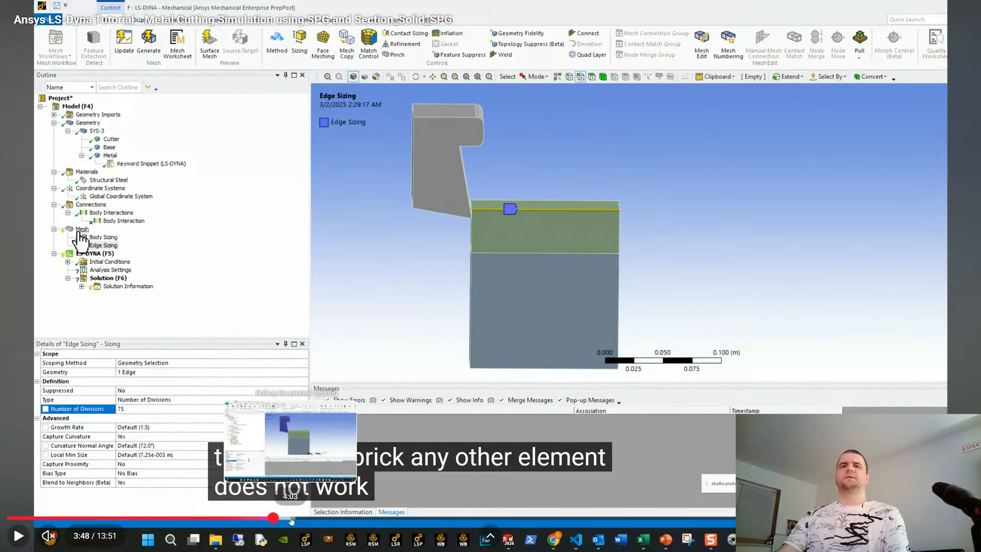
{"action": "left_click", "coordinate": [290, 517]}
{"action": "left_click", "coordinate": [311, 517]}
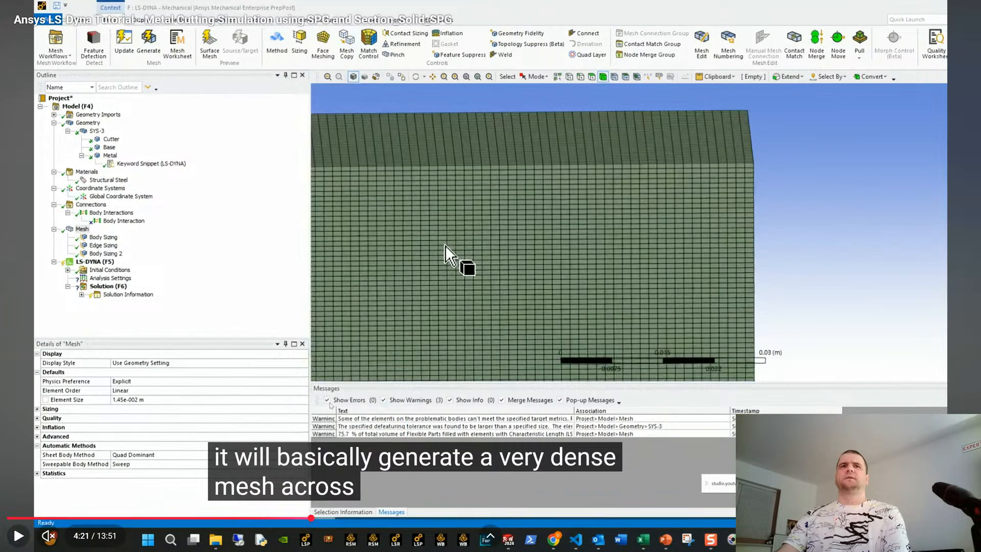
{"action": "left_click", "coordinate": [330, 517]}
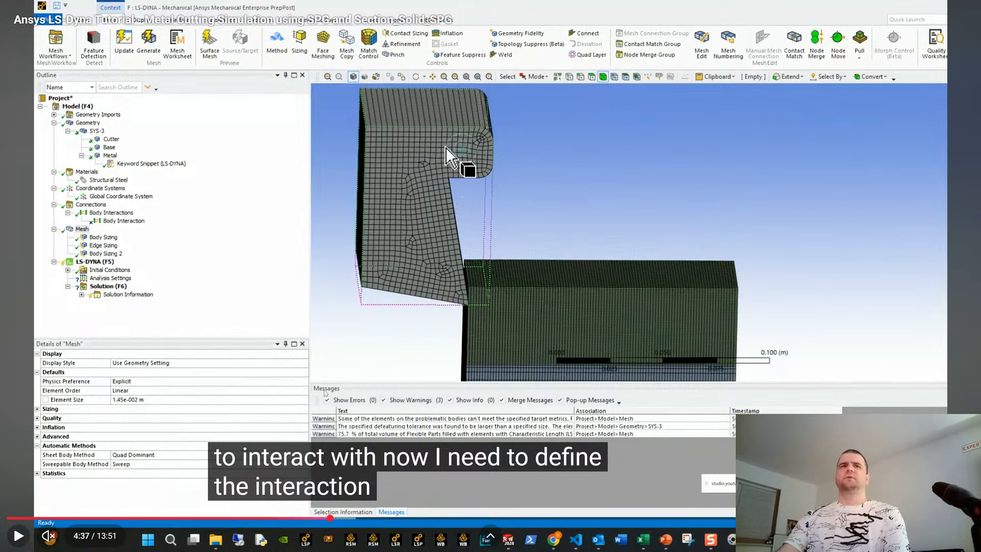
Step: Review how the tutorial creates the body and node named selections and the metal-nodes-to-cutter contact, pausing on the contact definition
{"action": "left_click", "coordinate": [350, 518]}
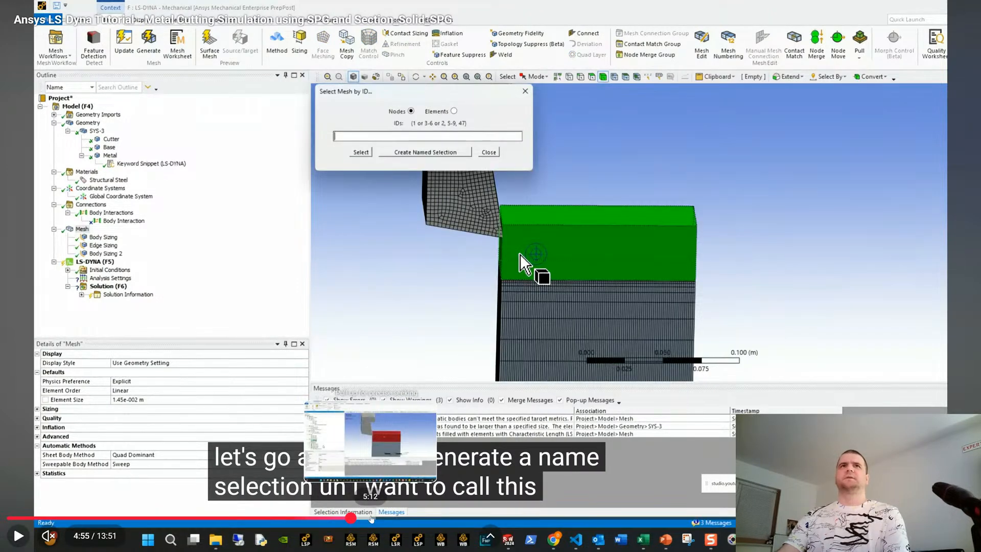
{"action": "left_click", "coordinate": [372, 518]}
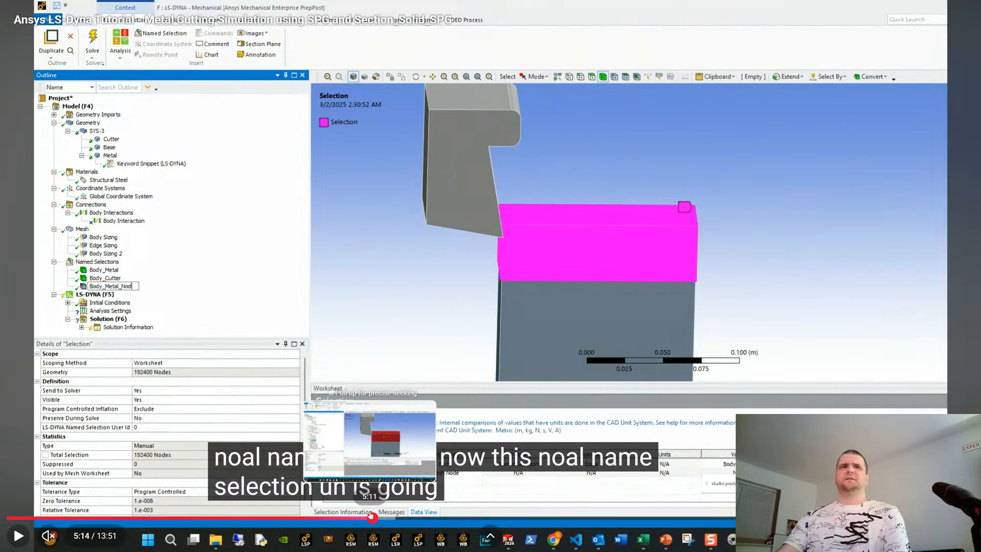
{"action": "left_click", "coordinate": [391, 518]}
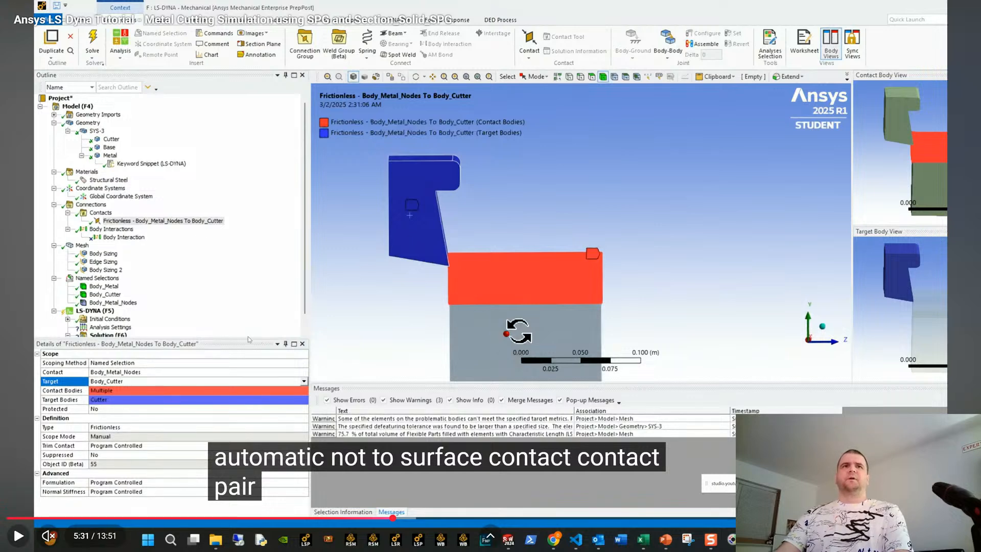
{"action": "left_click", "coordinate": [284, 336]}
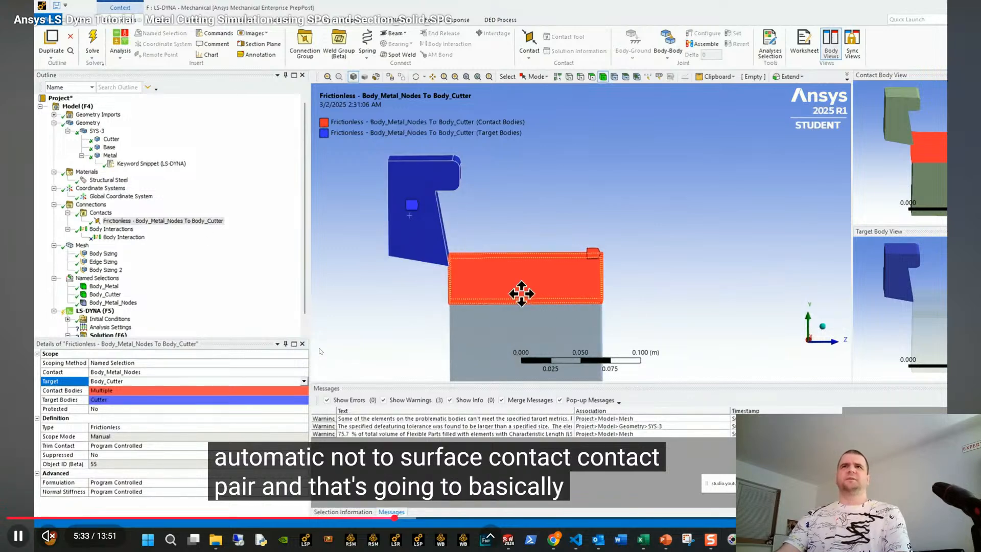
{"action": "left_click", "coordinate": [185, 305]}
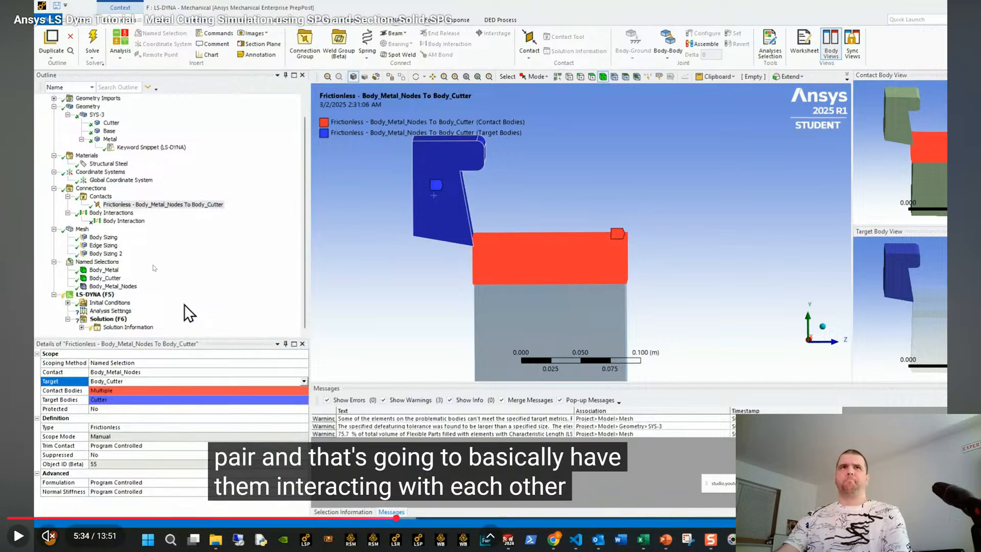
Step: Continue the tutorial through its analysis settings, pausing on the solver controls, and turn off the captions while it plays on
{"action": "left_click", "coordinate": [166, 266]}
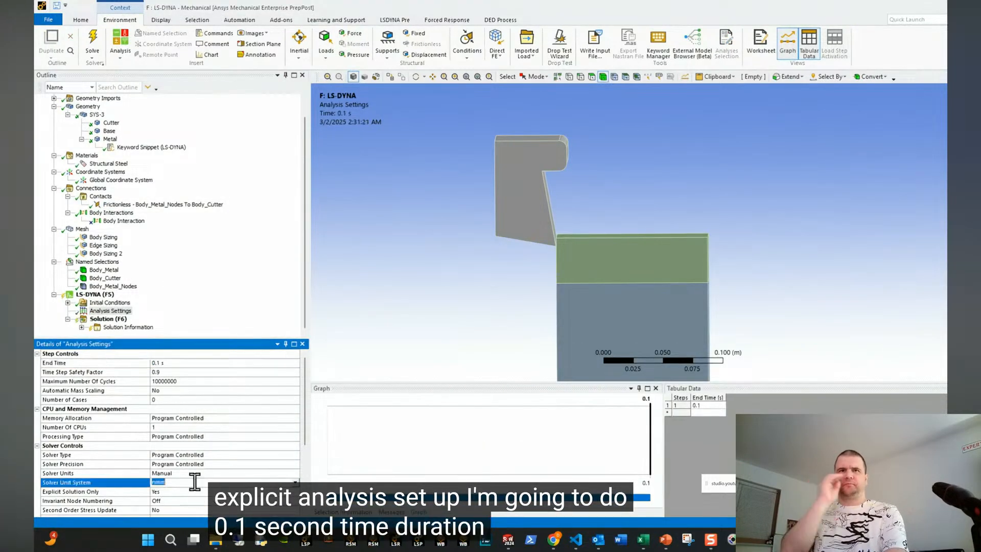
{"action": "left_click", "coordinate": [166, 285]}
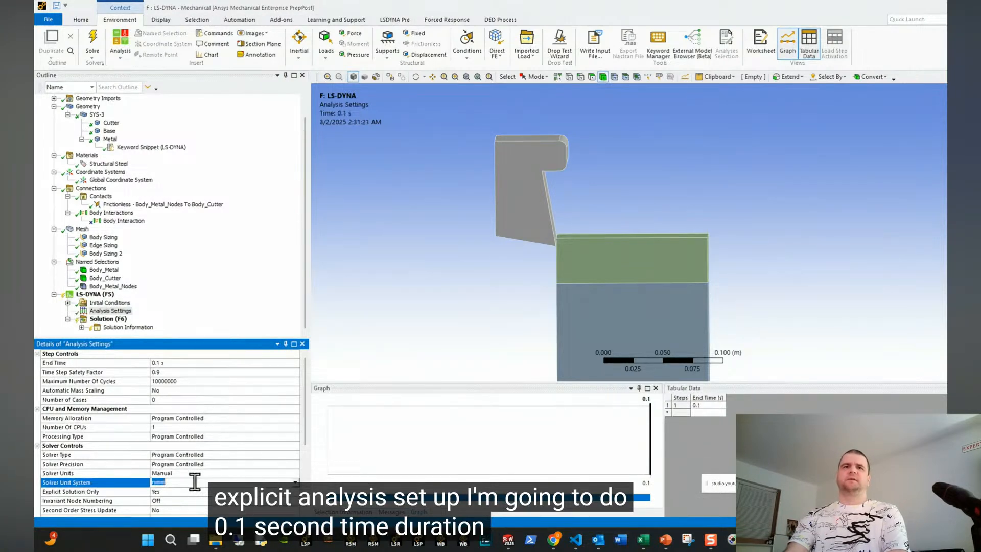
{"action": "left_click", "coordinate": [166, 285]}
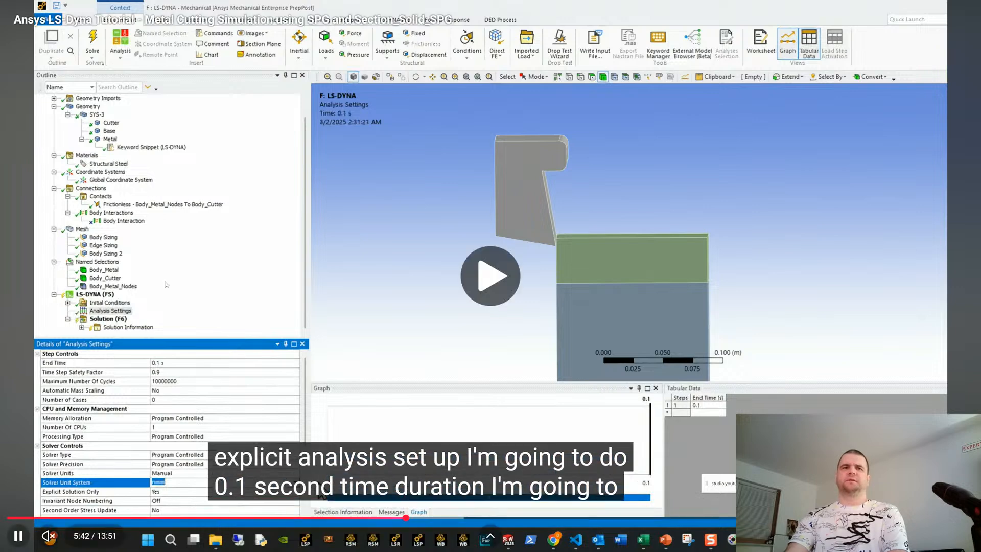
{"action": "key", "text": "c"}
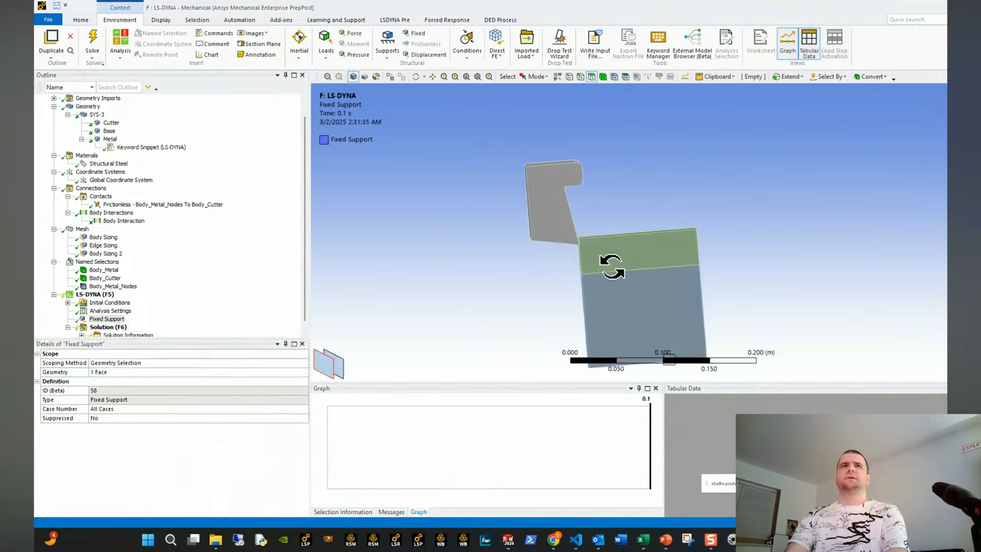
Step: Study the tutorial's fixed support in a paused view, and skip forward through the creation of the cutter's velocity
{"action": "left_click", "coordinate": [165, 284]}
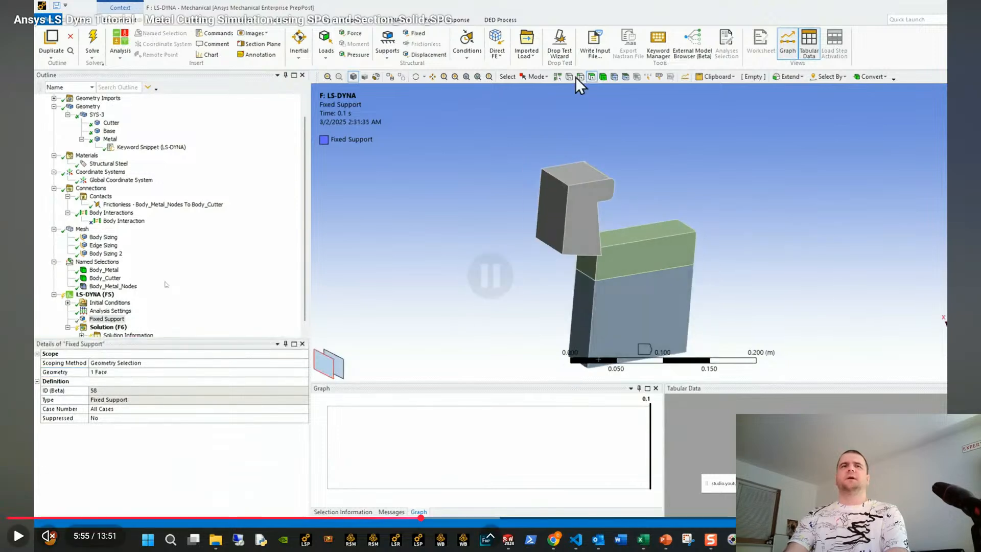
{"action": "left_click", "coordinate": [165, 285]}
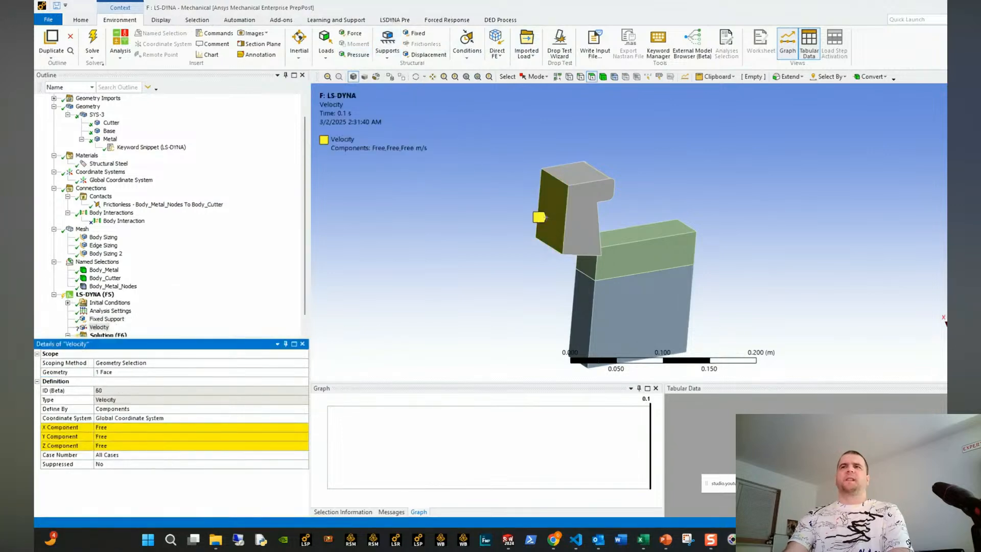
{"action": "key", "text": "Right"}
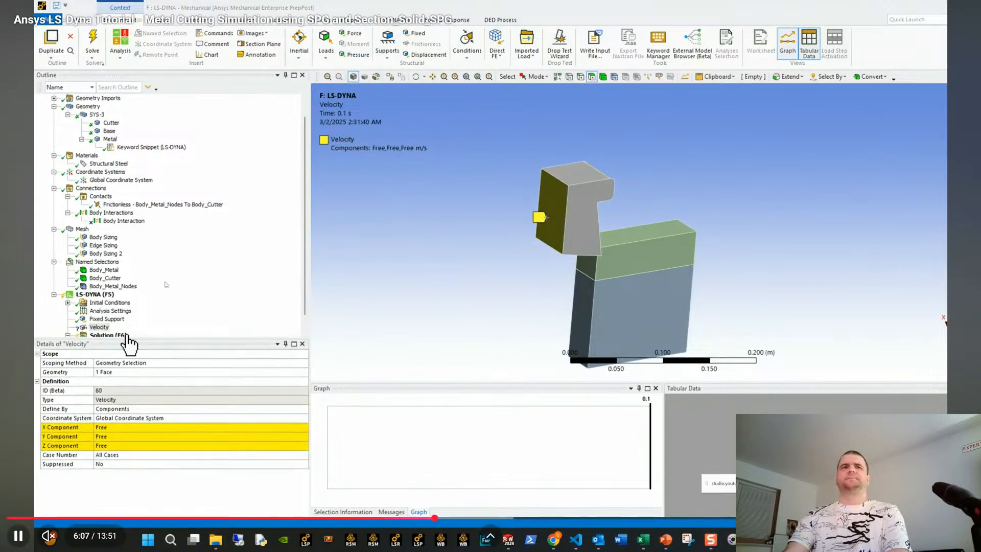
{"action": "key", "text": "Right"}
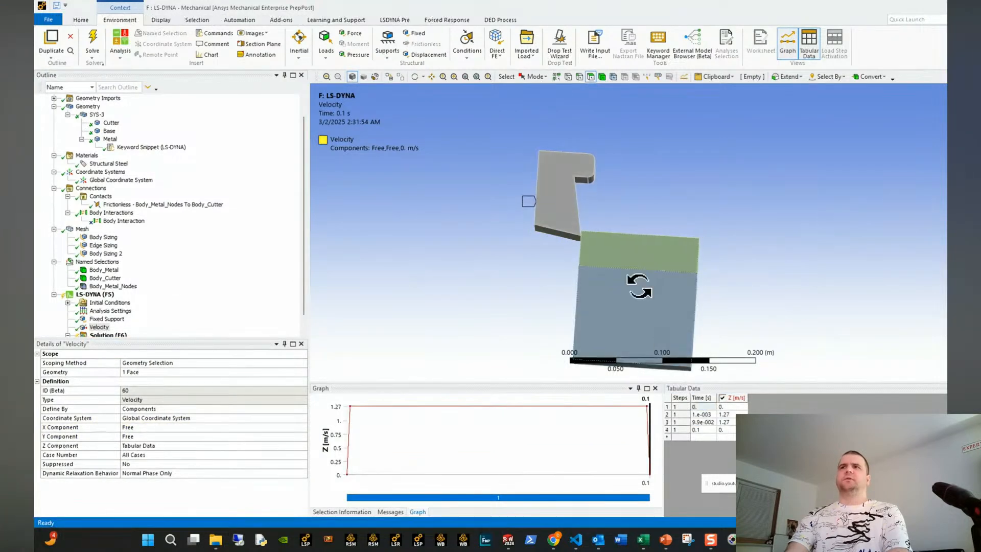
Step: Pause on the cutter's tabular Z velocity, and skip ahead to the Section Solid SPG definition on the metal body
{"action": "left_click", "coordinate": [704, 257]}
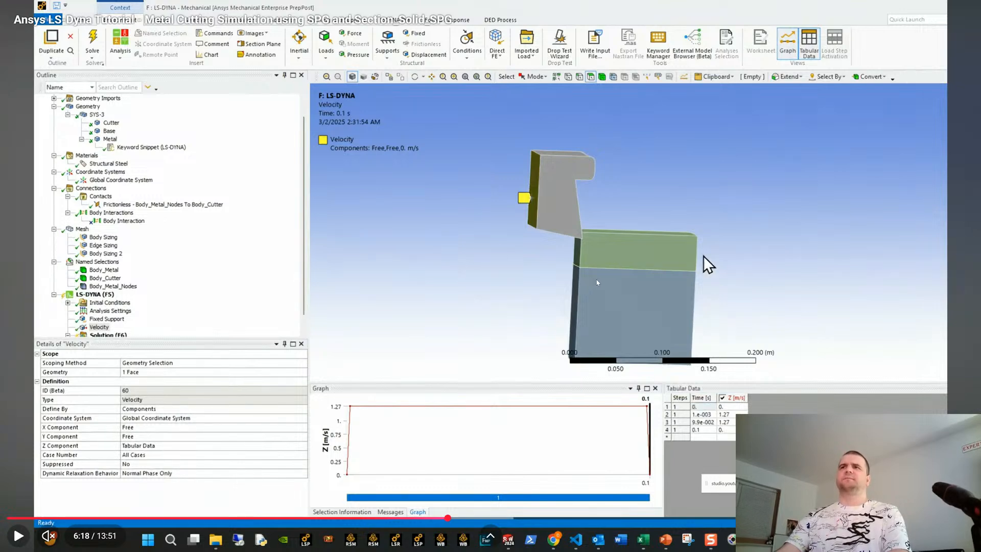
{"action": "left_click", "coordinate": [704, 257]}
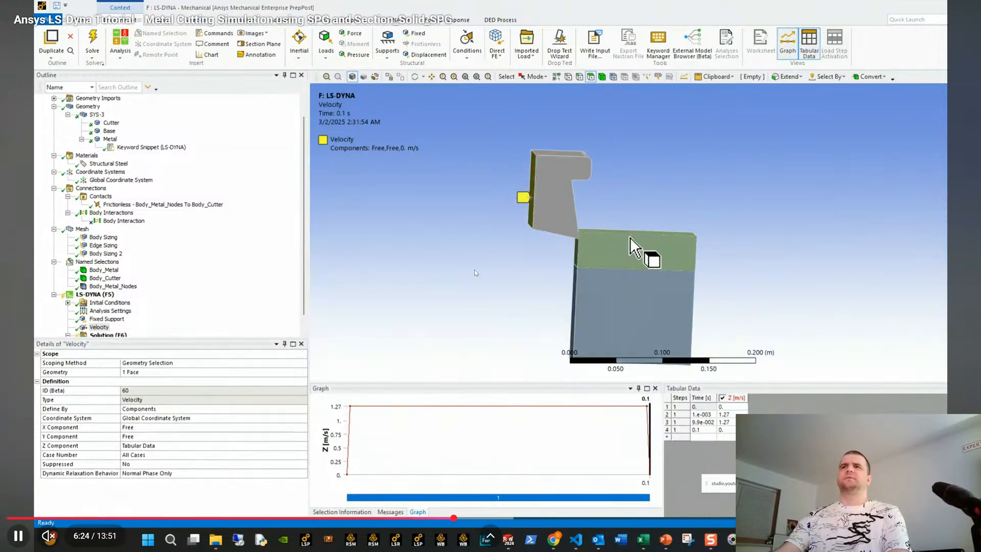
{"action": "key", "text": "l"}
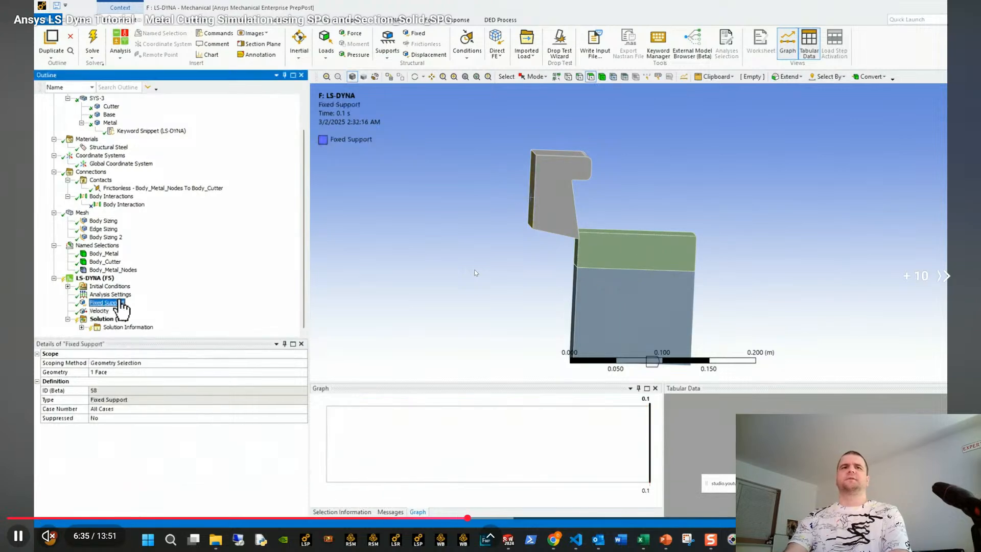
{"action": "key", "text": "Right"}
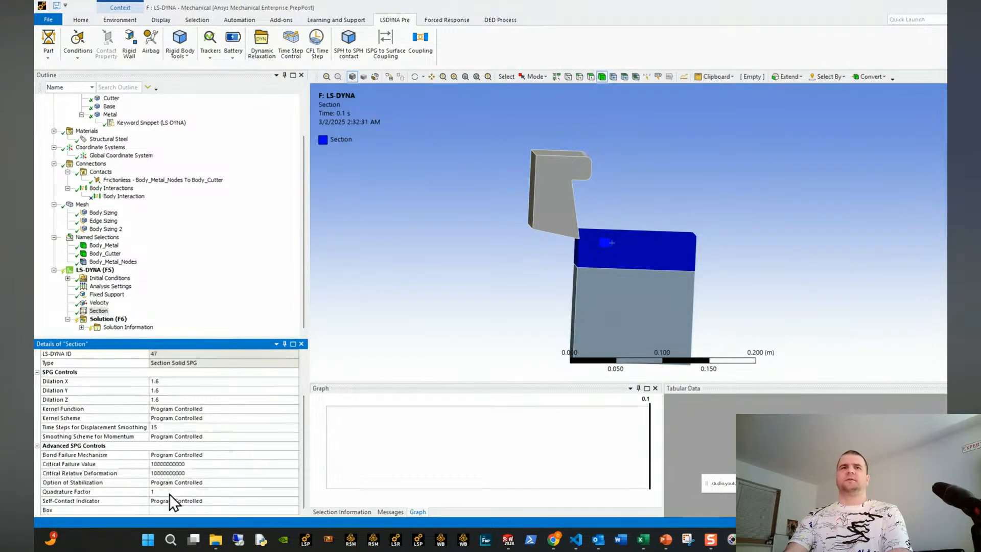
Step: Watch the tutorial's SPG section setup in short stretches, pausing at the dilation values and the critical failure value
{"action": "left_click", "coordinate": [475, 273]}
{"action": "left_click", "coordinate": [475, 273]}
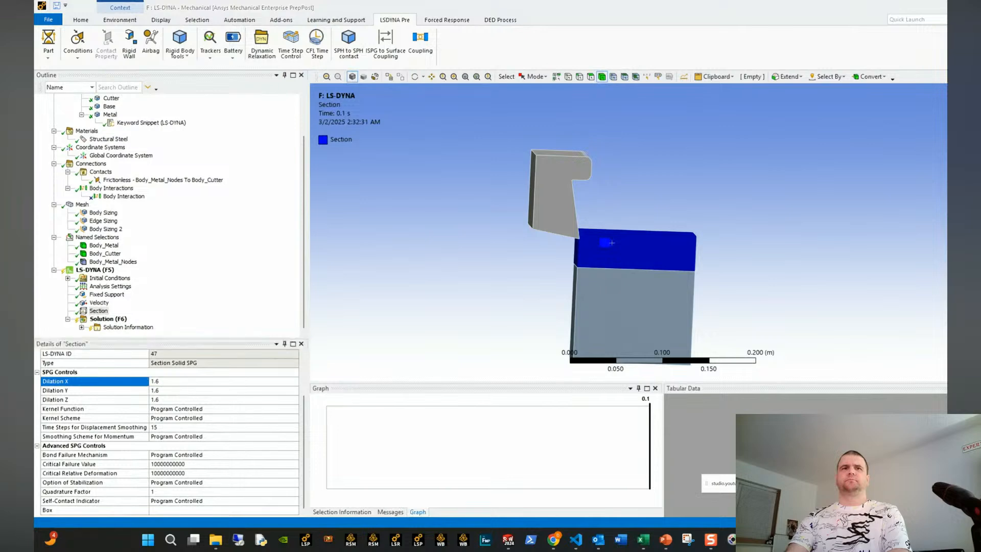
{"action": "key", "text": "Right"}
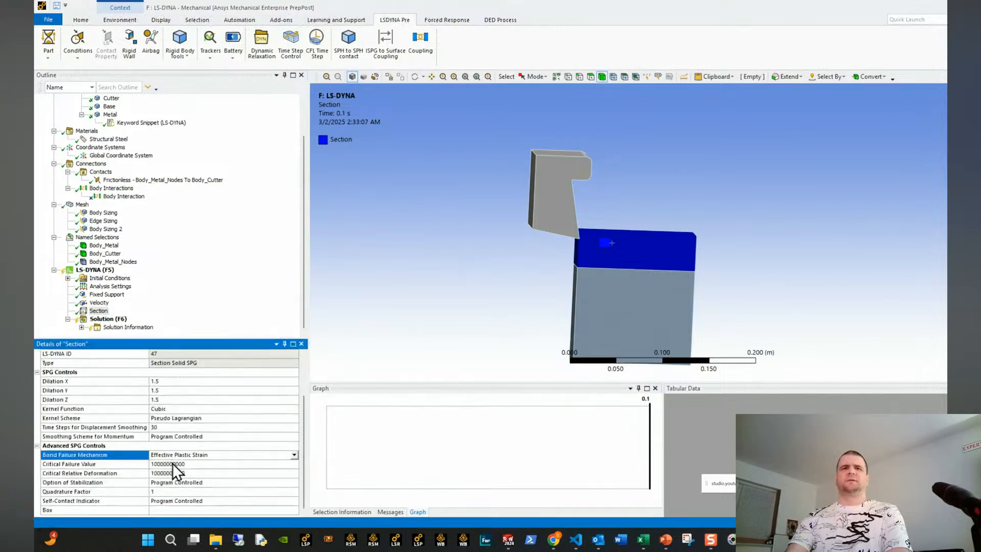
{"action": "left_click", "coordinate": [475, 273]}
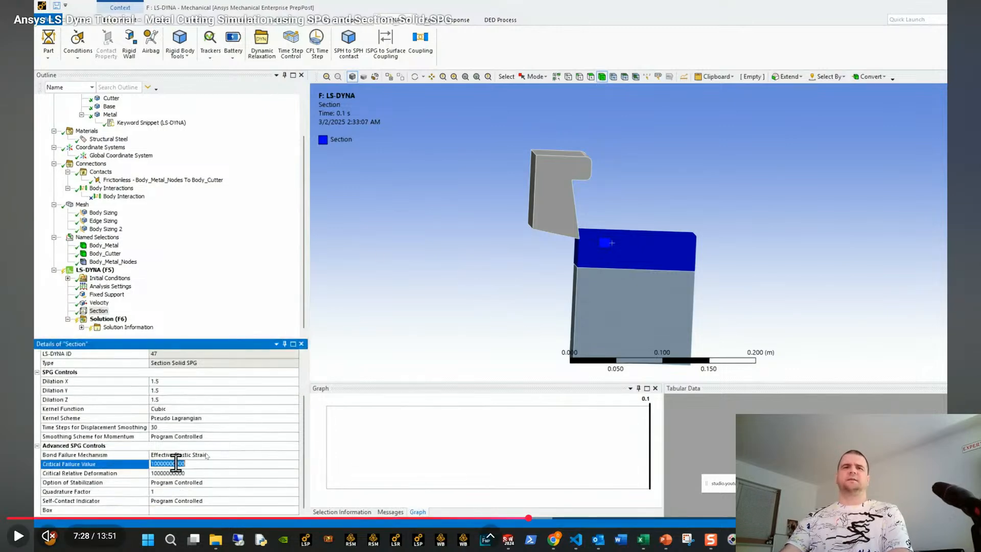
{"action": "left_click", "coordinate": [215, 423]}
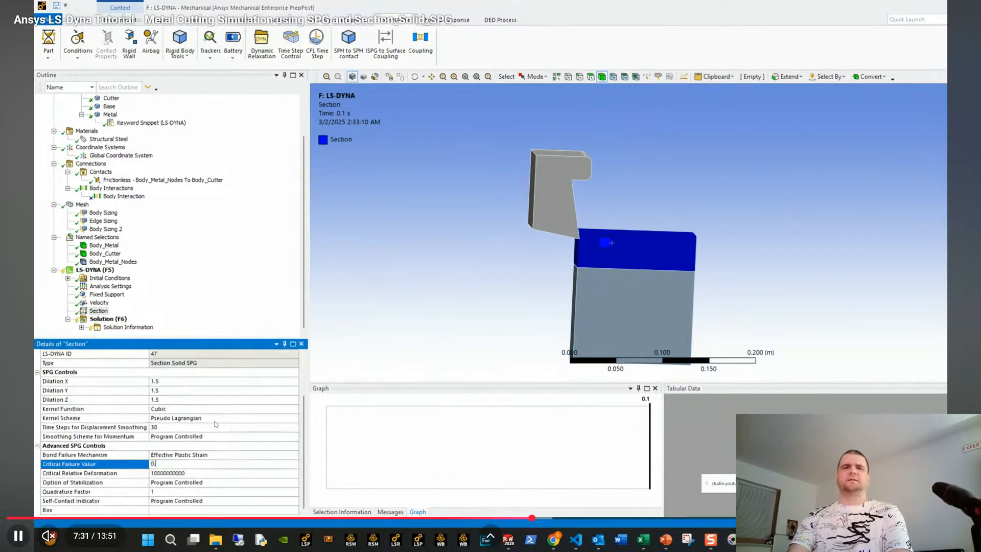
{"action": "left_click", "coordinate": [215, 424]}
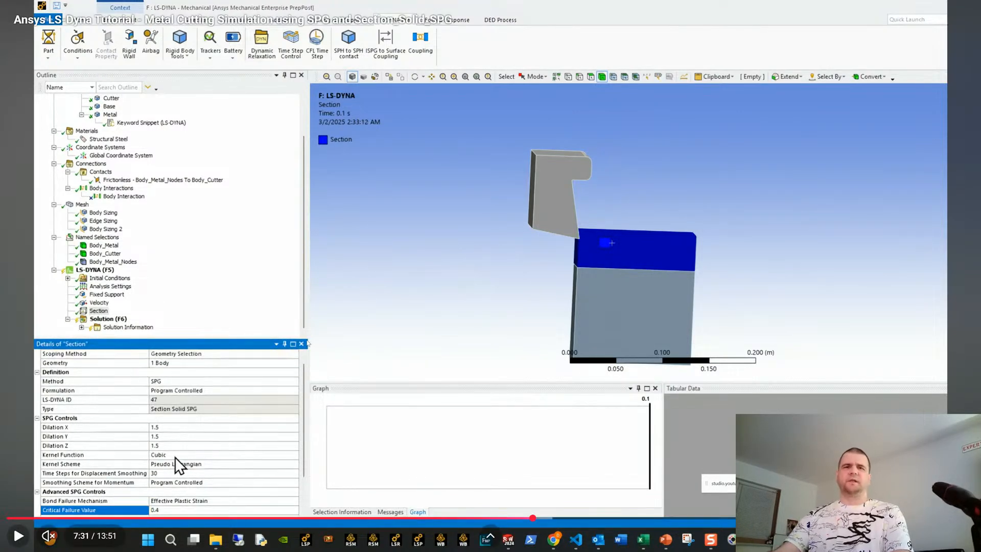
Step: Switch to Ansys Mechanical and examine the geometric strain limit in the erosion controls of the turning model's analysis settings
{"action": "key", "text": "Escape"}
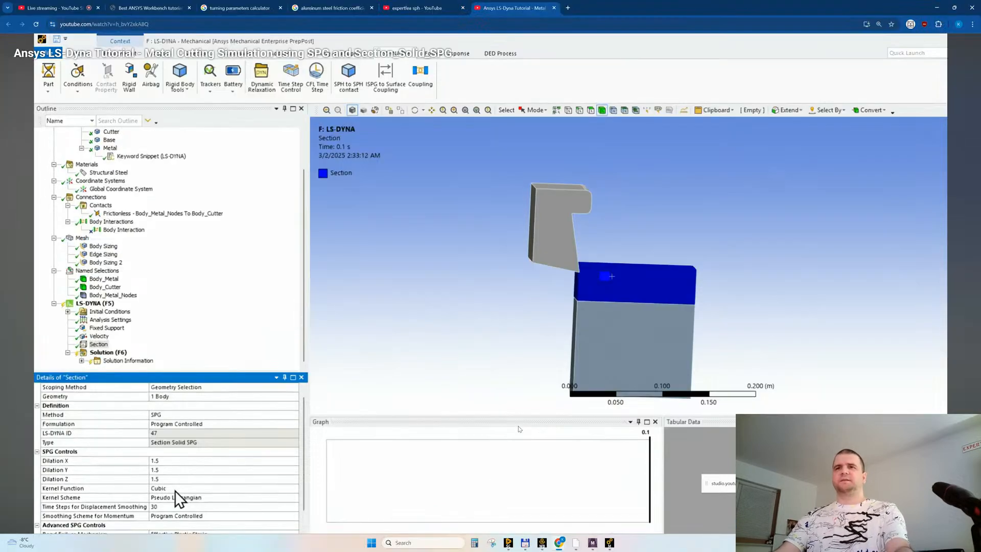
{"action": "key", "text": "alt+Tab"}
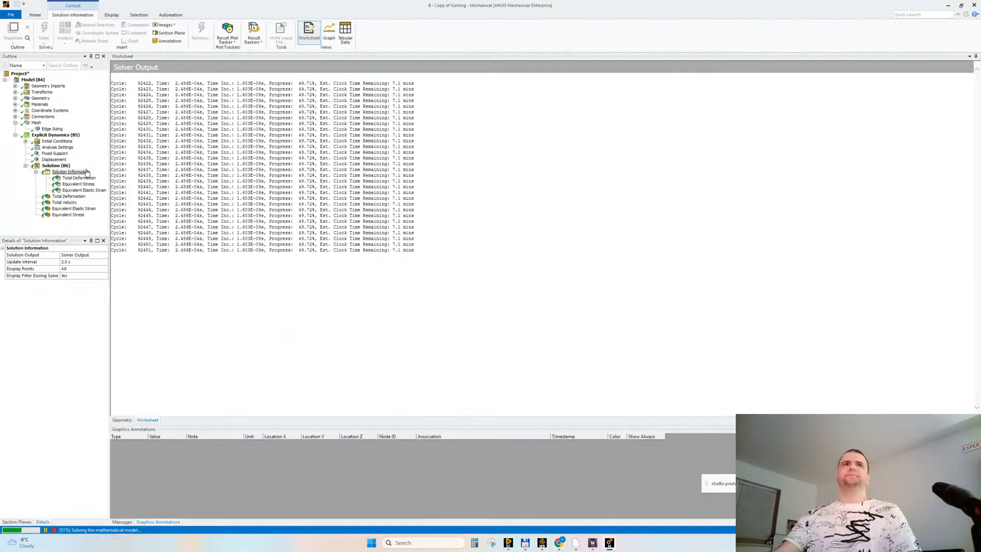
{"action": "left_click", "coordinate": [57, 147]}
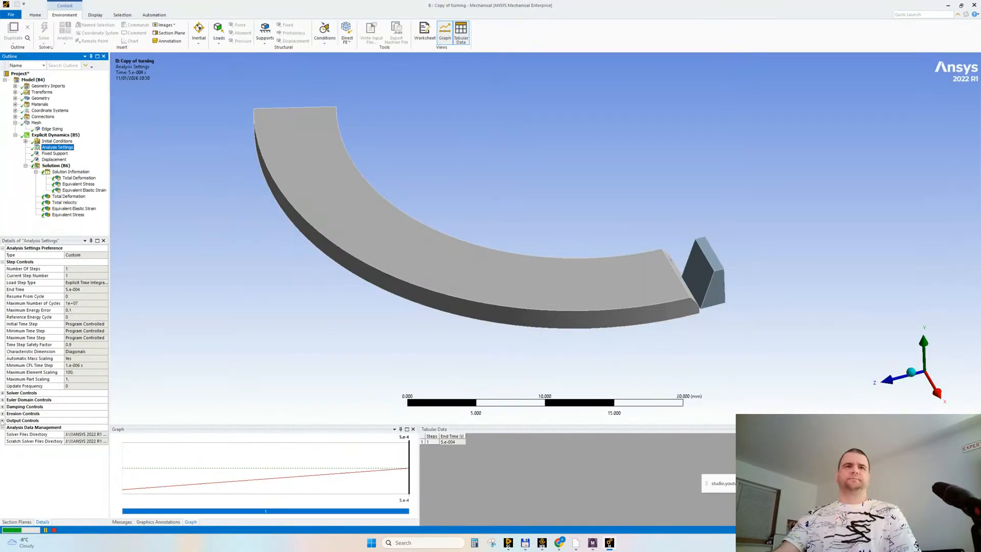
{"action": "left_click", "coordinate": [3, 420]}
{"action": "left_click", "coordinate": [3, 420]}
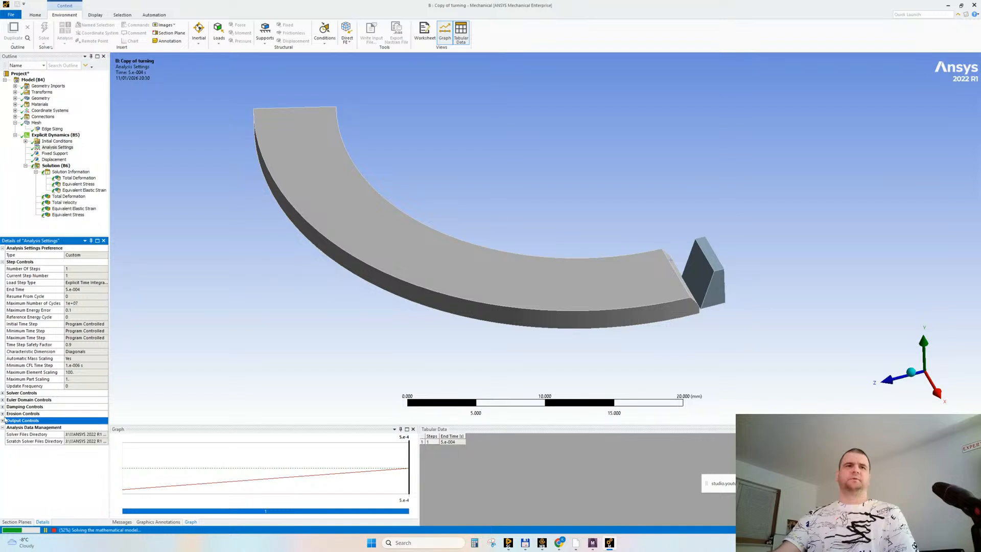
{"action": "left_click", "coordinate": [3, 414]}
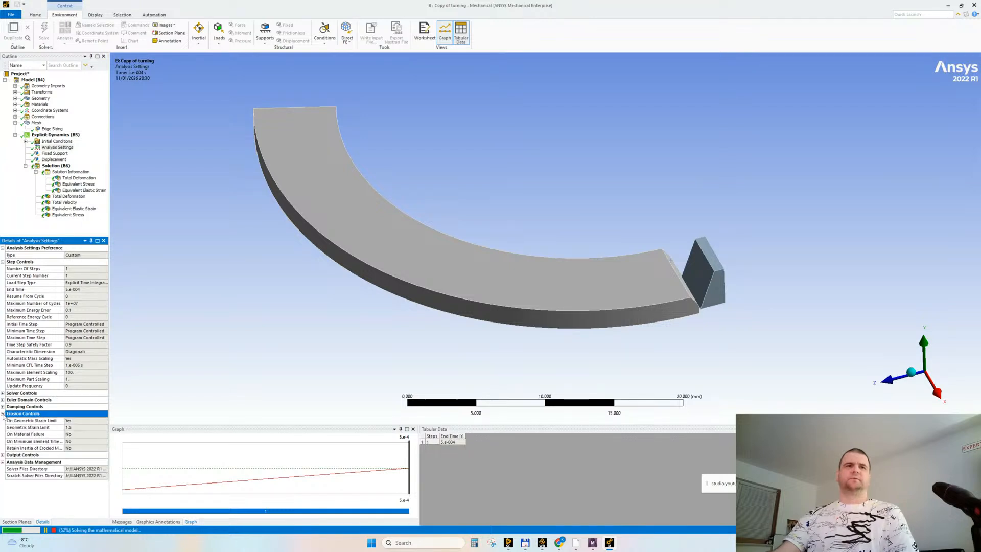
{"action": "left_click", "coordinate": [73, 427]}
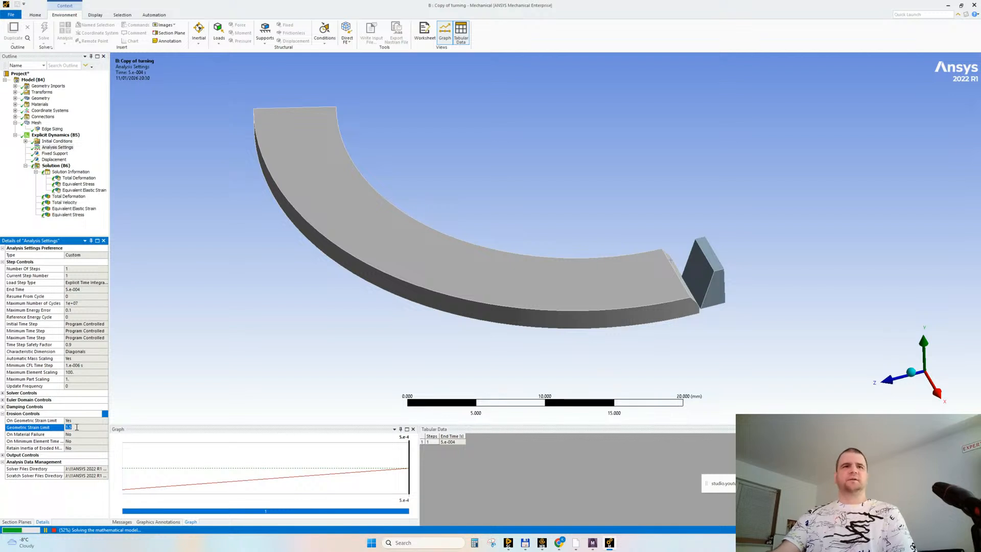
{"action": "left_click", "coordinate": [79, 433]}
{"action": "left_click", "coordinate": [79, 427]}
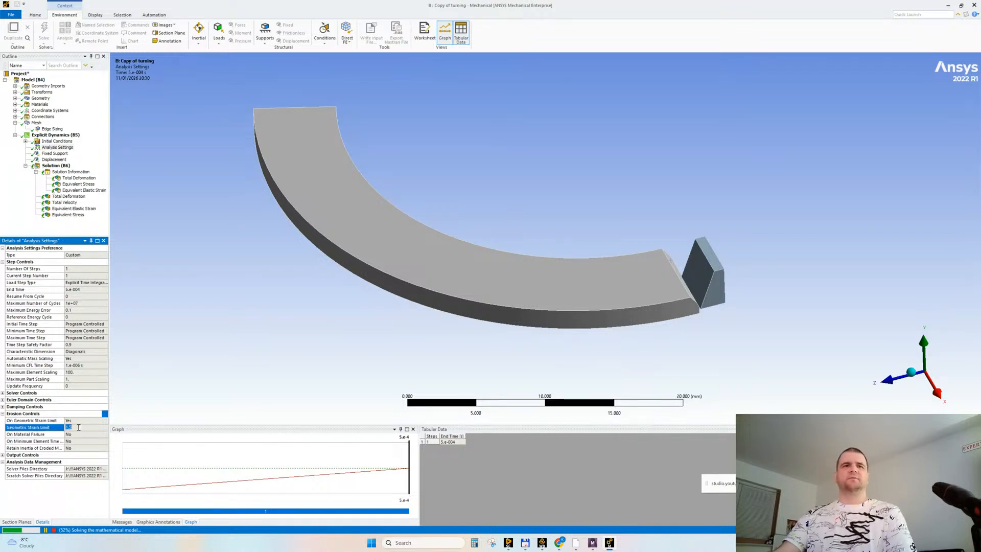
Step: Examine the running solution's Total Deformation tracker around the tool and chip from several angles, and return to the solver output
{"action": "left_click", "coordinate": [559, 543]}
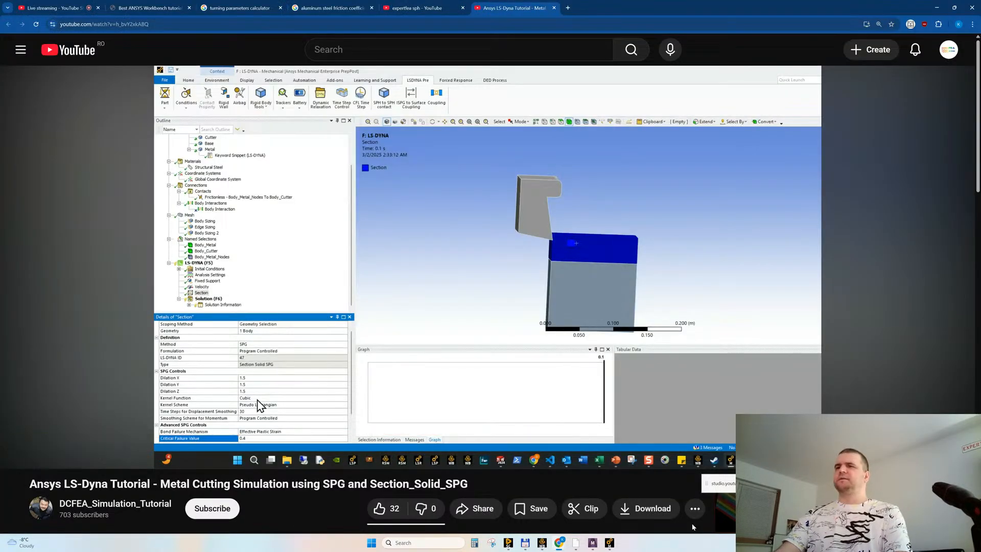
{"action": "left_click", "coordinate": [609, 542]}
{"action": "left_click", "coordinate": [84, 172]}
{"action": "left_click", "coordinate": [78, 178]}
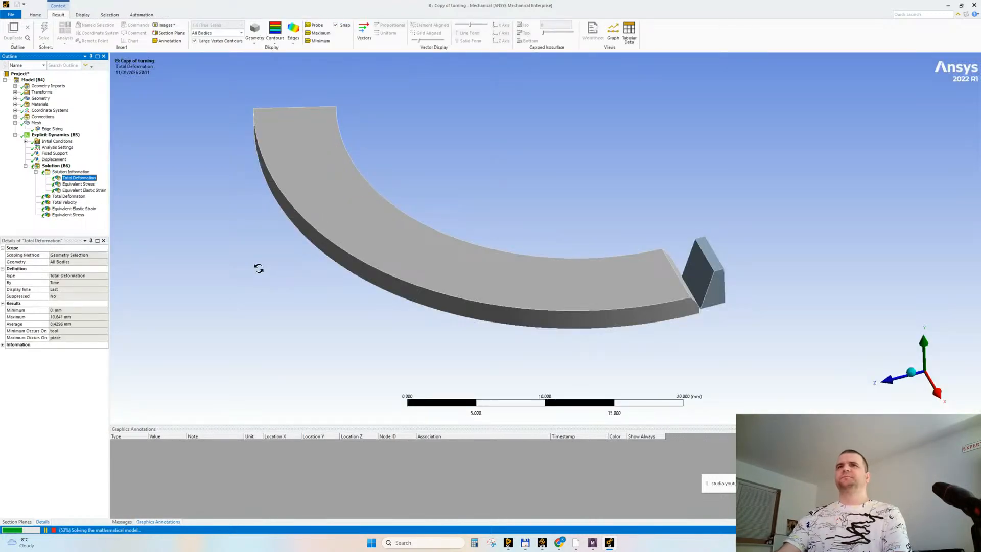
{"action": "left_click_drag", "start_coordinate": [507, 215], "coordinate": [467, 209]}
{"action": "scroll", "coordinate": [538, 292], "scroll_direction": "up", "scroll_amount": 3}
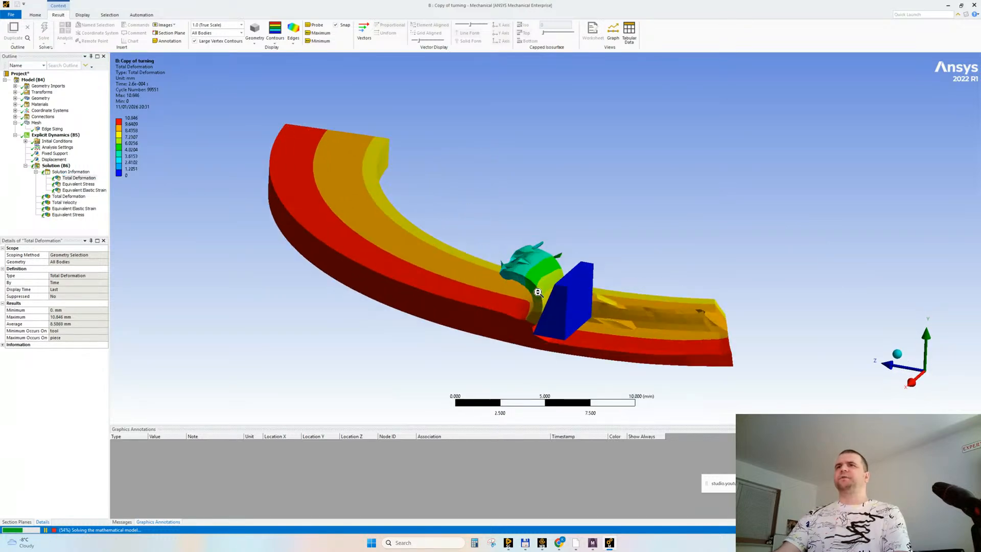
{"action": "scroll", "coordinate": [537, 292], "scroll_direction": "down", "scroll_amount": 1}
{"action": "scroll", "coordinate": [538, 292], "scroll_direction": "down", "scroll_amount": 2}
{"action": "left_click_drag", "start_coordinate": [534, 299], "coordinate": [500, 317]}
{"action": "middle_click_drag", "start_coordinate": [500, 317], "coordinate": [477, 291]}
{"action": "scroll", "coordinate": [449, 270], "scroll_direction": "up", "scroll_amount": 2}
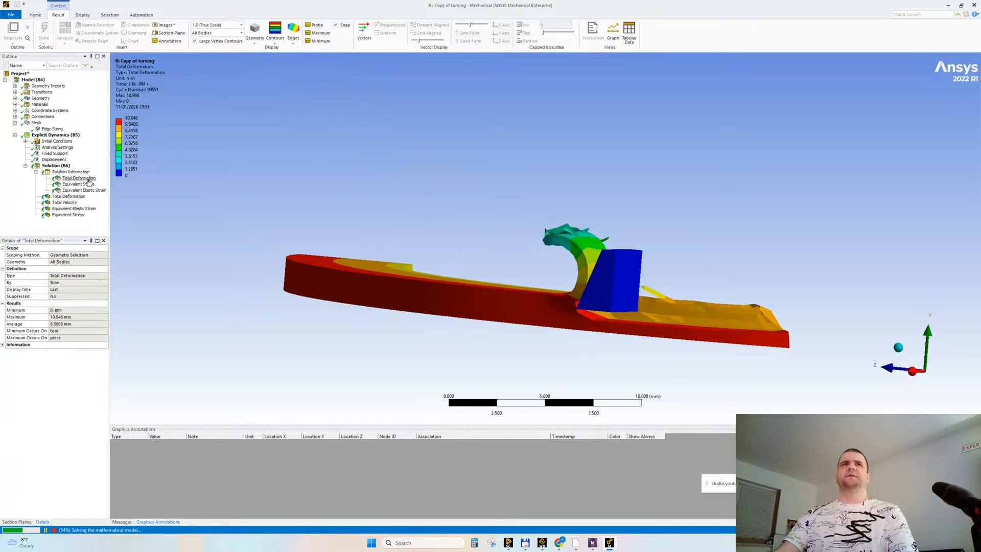
{"action": "left_click", "coordinate": [71, 172]}
Step: Switch to the YouTube tutorial in full screen and examine how the SPG section's Option of Stabilization is set
{"action": "mouse_move", "coordinate": [562, 544]}
{"action": "left_click", "coordinate": [520, 498]}
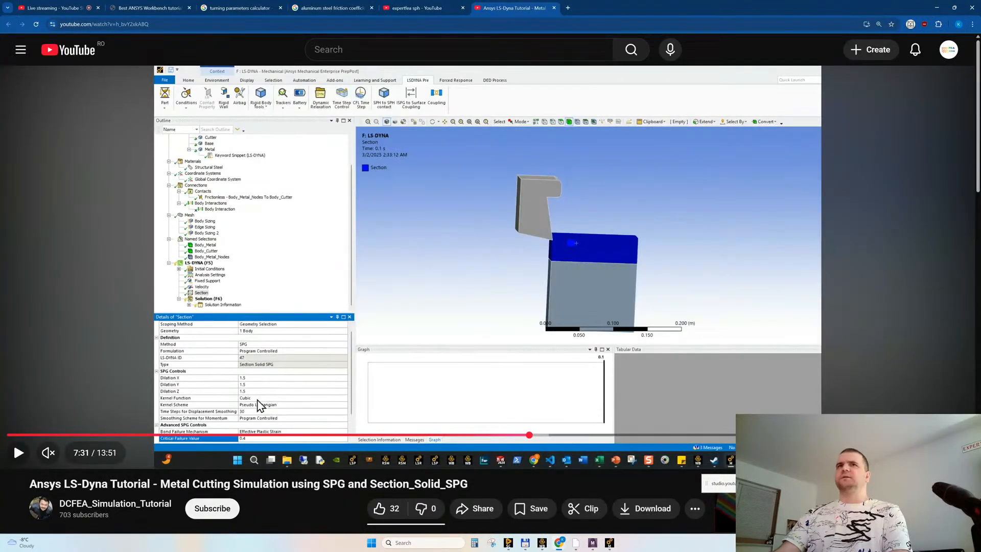
{"action": "left_click", "coordinate": [959, 452]}
{"action": "left_click", "coordinate": [175, 457]}
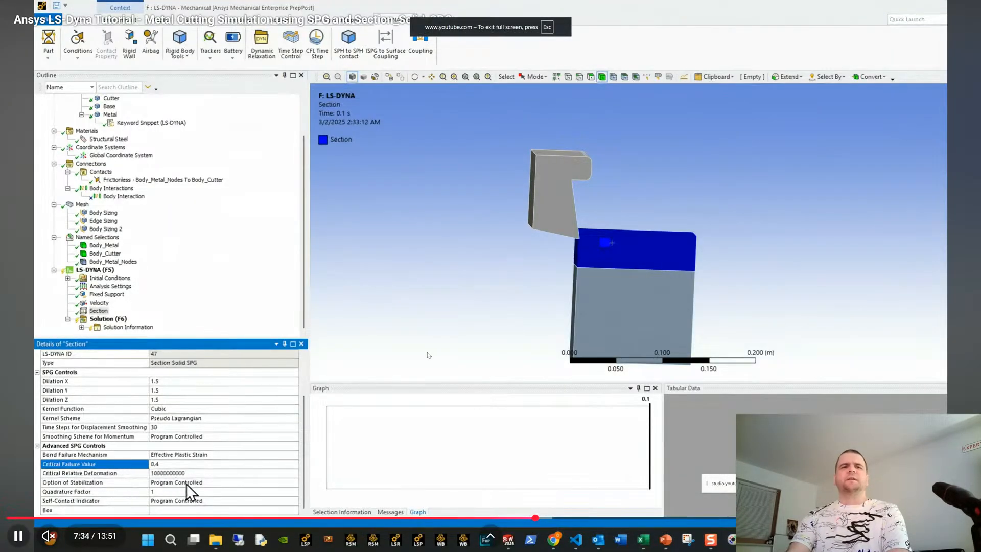
{"action": "left_click", "coordinate": [112, 485]}
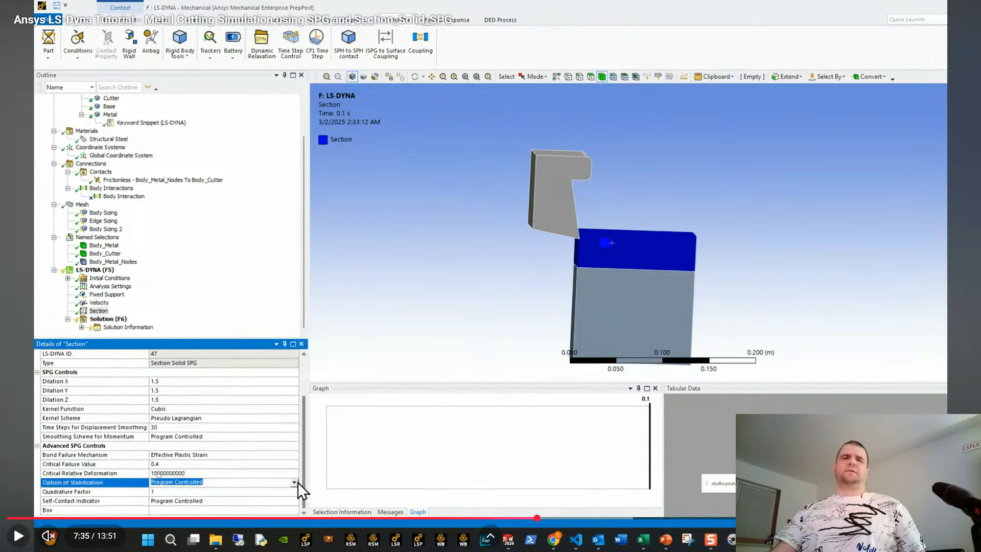
{"action": "left_click", "coordinate": [193, 428]}
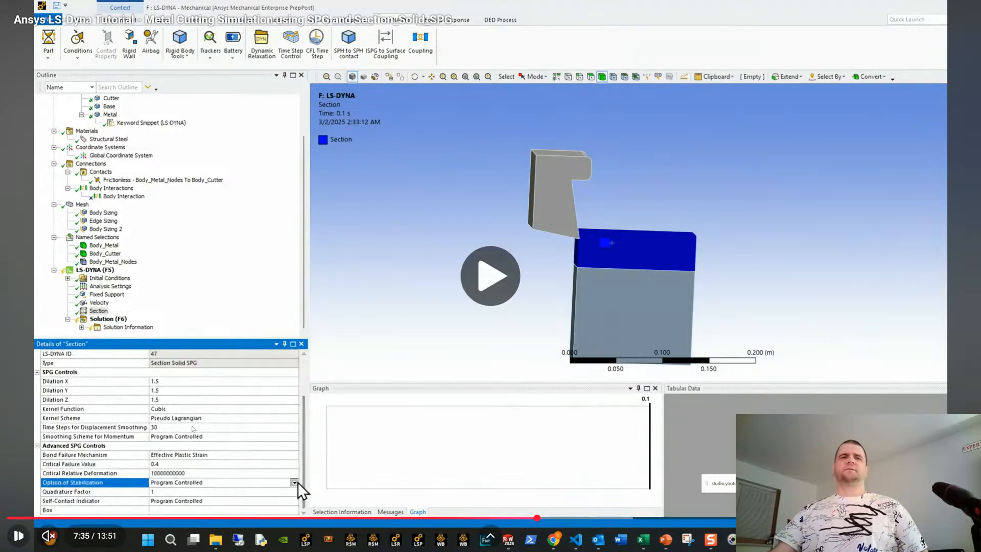
{"action": "left_click", "coordinate": [214, 461]}
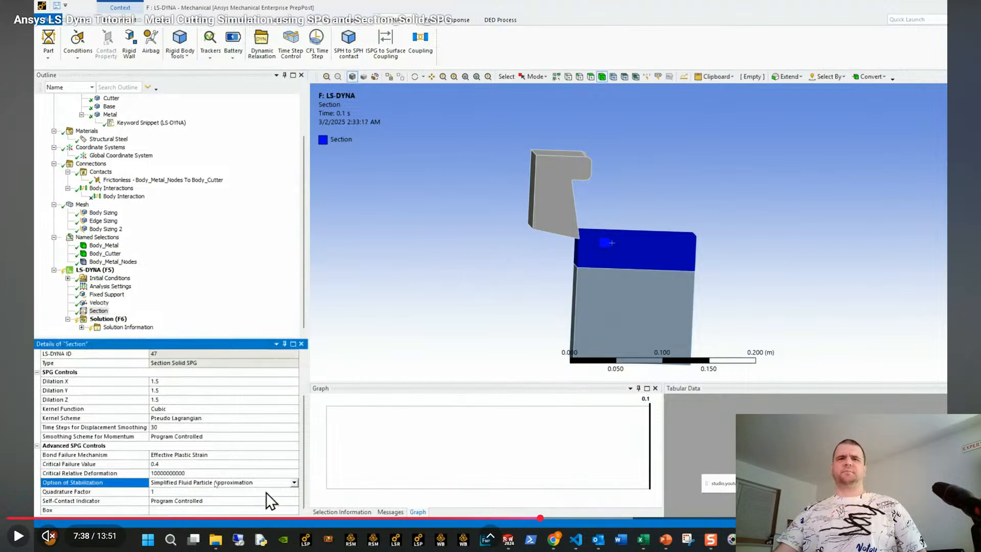
{"action": "left_click", "coordinate": [265, 492]}
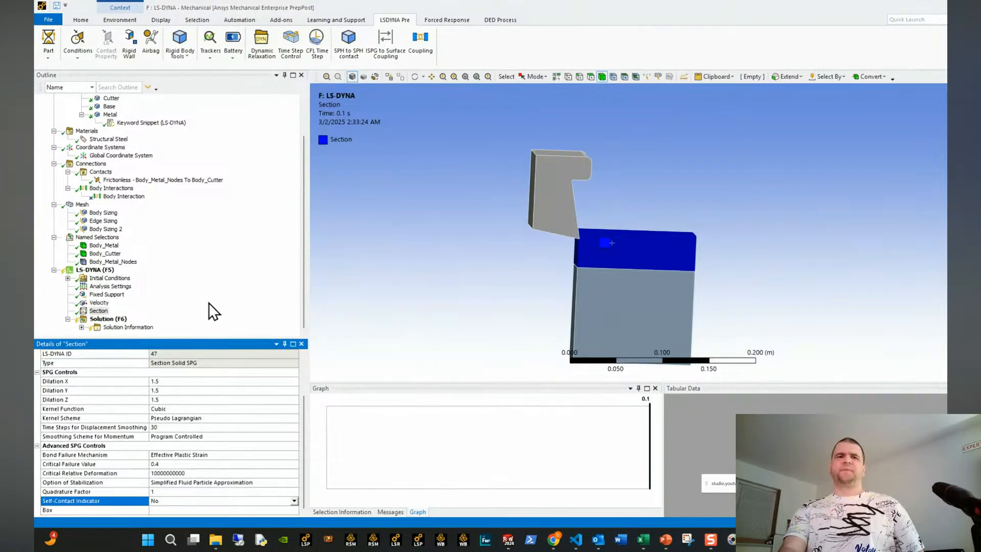
Step: Skip the tutorial ahead from the section's self-contact setting to the part on analysis settings, keeping it in full screen
{"action": "left_click", "coordinate": [216, 324]}
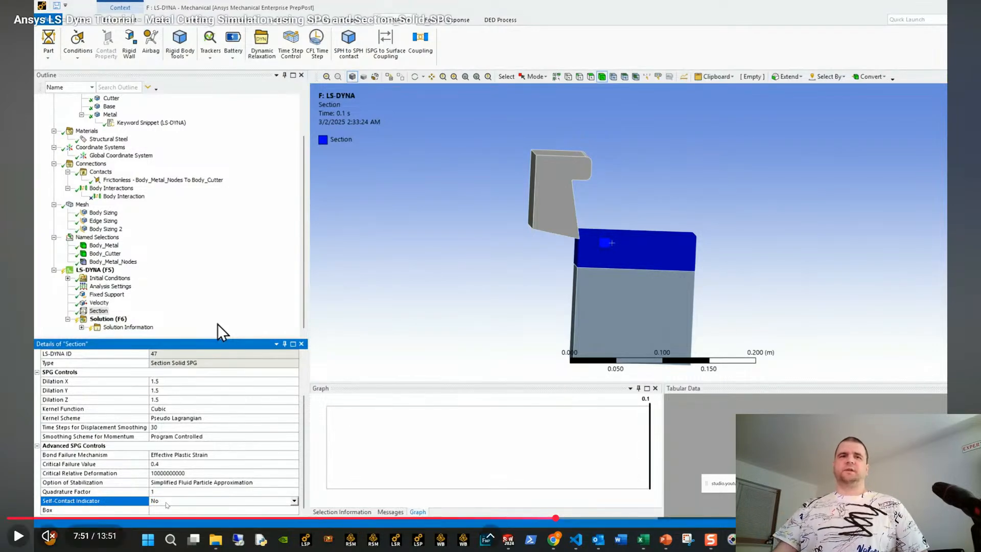
{"action": "key", "text": "Right"}
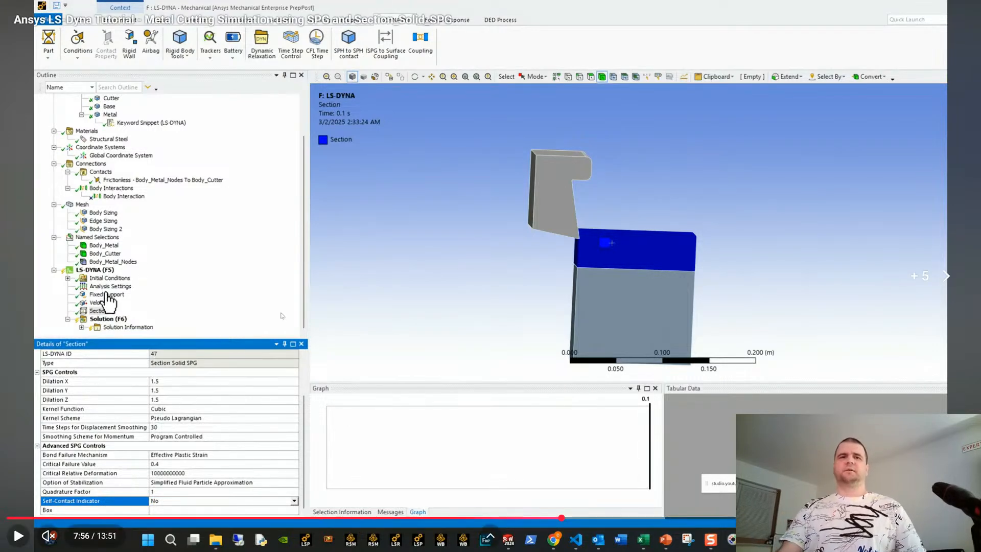
{"action": "key", "text": "Right"}
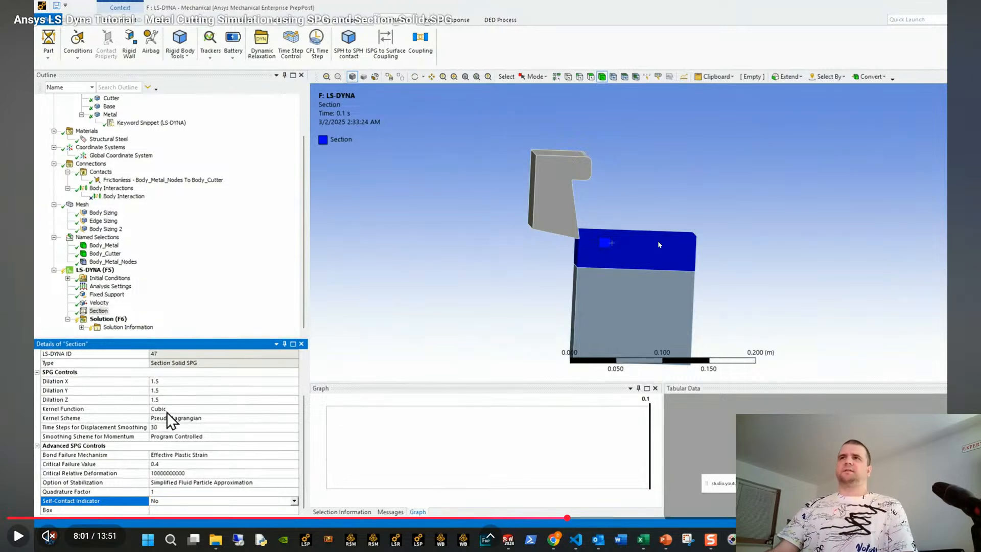
{"action": "key", "text": "Escape"}
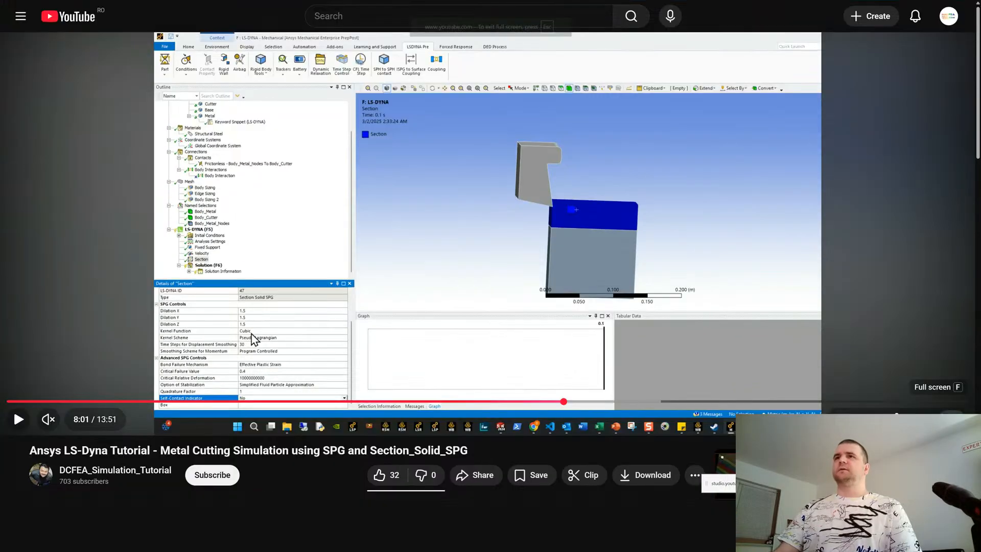
{"action": "key", "text": "f"}
{"action": "key", "text": "Right"}
{"action": "key", "text": "Right"}
{"action": "key", "text": "Right"}
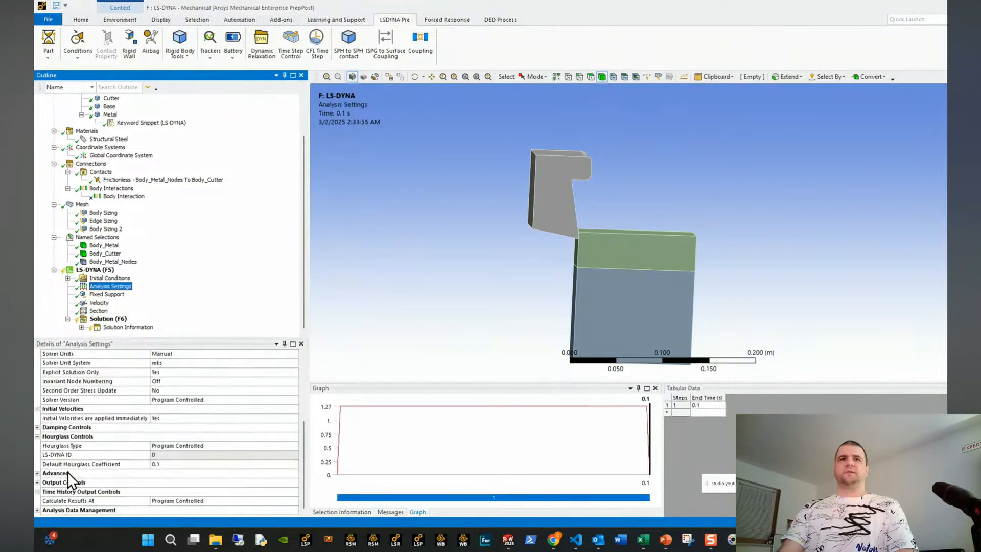
Step: Play and pause the tutorial to examine the hourglass controls and the Default Solver Controls Cards option in the analysis settings
{"action": "key", "text": "space"}
{"action": "key", "text": "space"}
{"action": "key", "text": "space"}
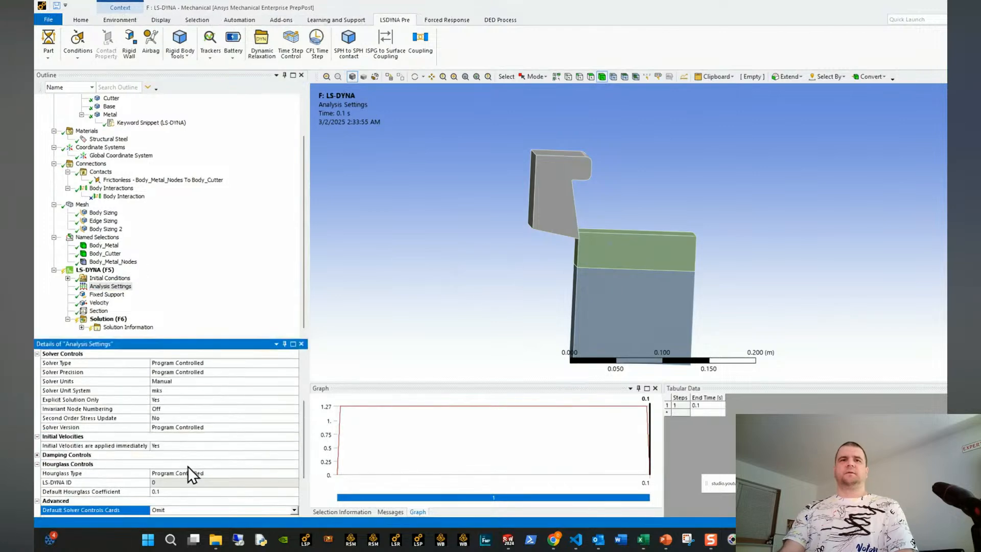
{"action": "left_click", "coordinate": [442, 276]}
{"action": "left_click", "coordinate": [442, 277]}
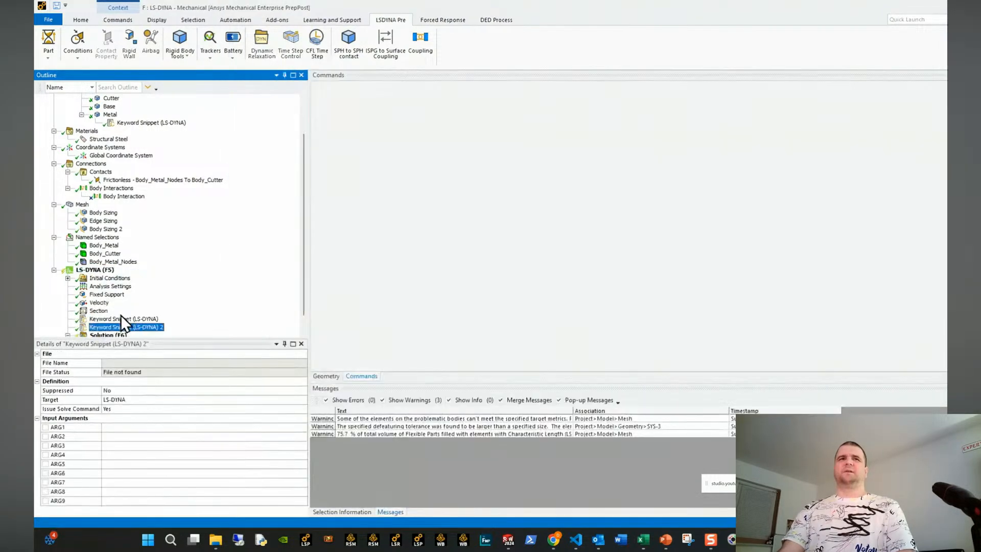
Step: Watch how the tutorial renames the two keyword snippets as Default_Control and Default_Database and opens the keyword files
{"action": "left_click", "coordinate": [121, 317]}
{"action": "key", "text": "F2"}
{"action": "type", "text": "Default_Control"}
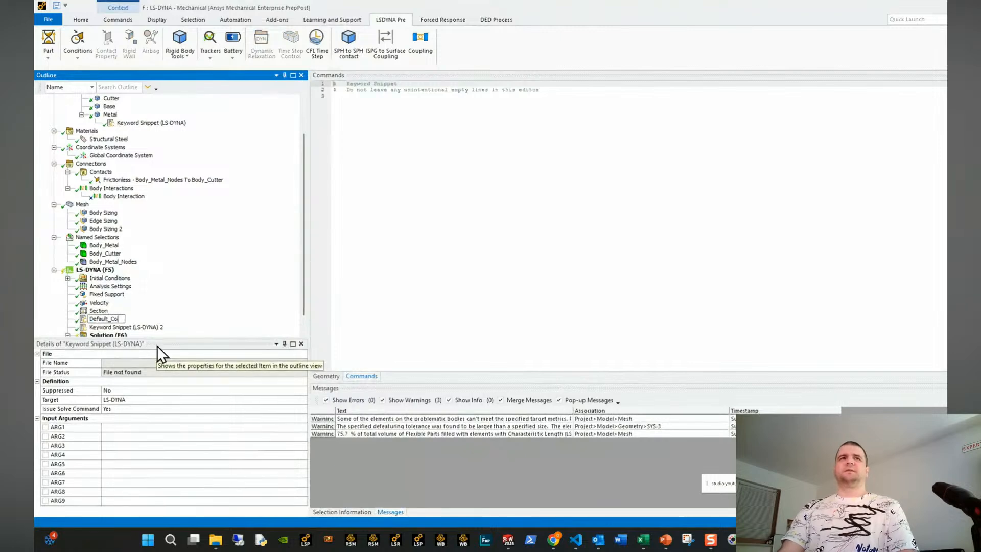
{"action": "key", "text": "Return"}
{"action": "left_click", "coordinate": [153, 327]}
{"action": "key", "text": "F2"}
{"action": "type", "text": "Default_D"}
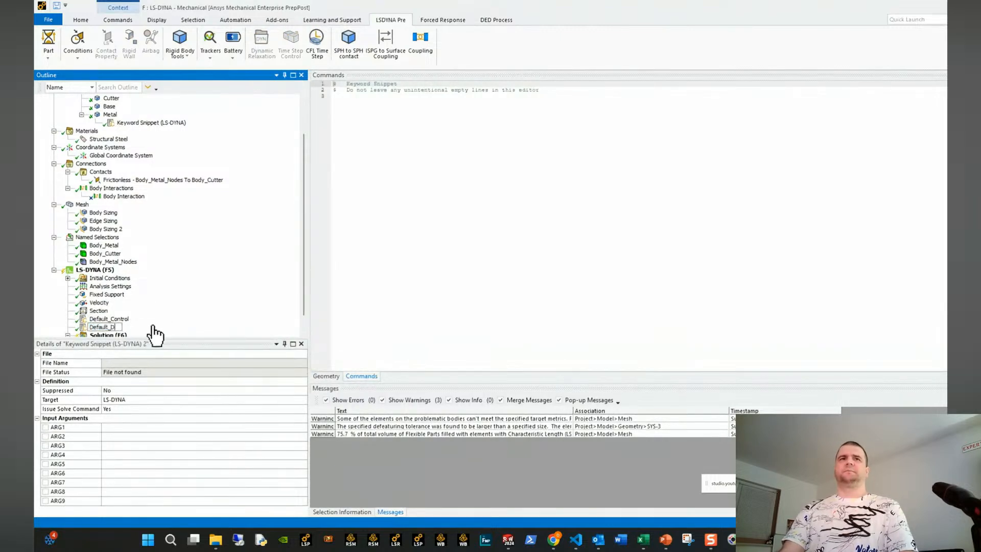
{"action": "type", "text": "atabase"}
{"action": "key", "text": "Return"}
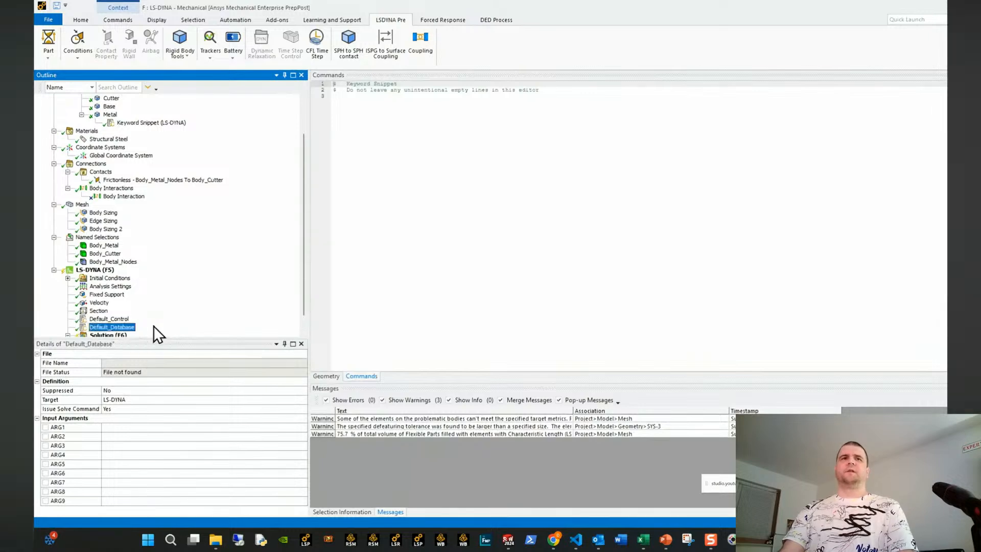
{"action": "left_click", "coordinate": [575, 540]}
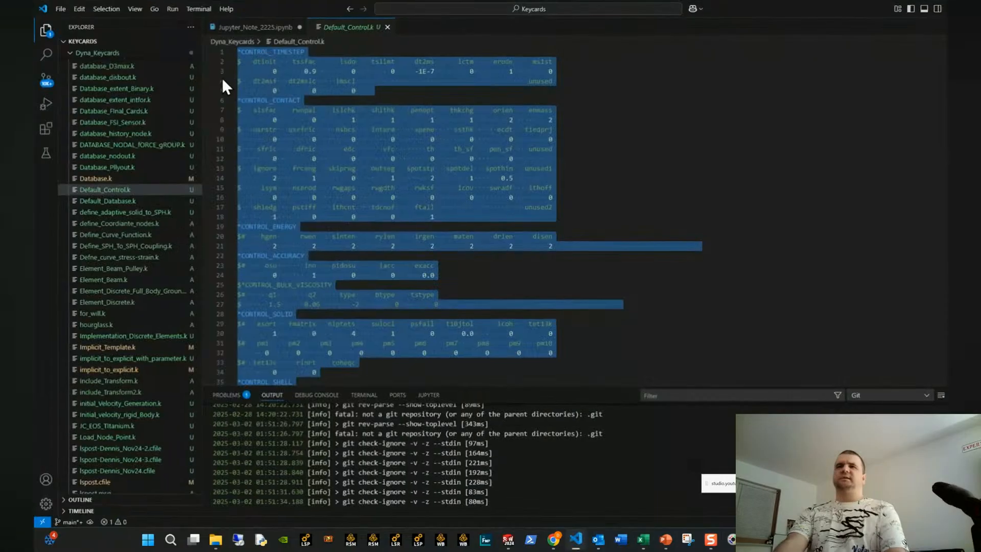
Step: Pause the tutorial at the Default_Control.k keyword file, leave full screen and switch back to Ansys Mechanical's solver output
{"action": "left_click", "coordinate": [441, 275]}
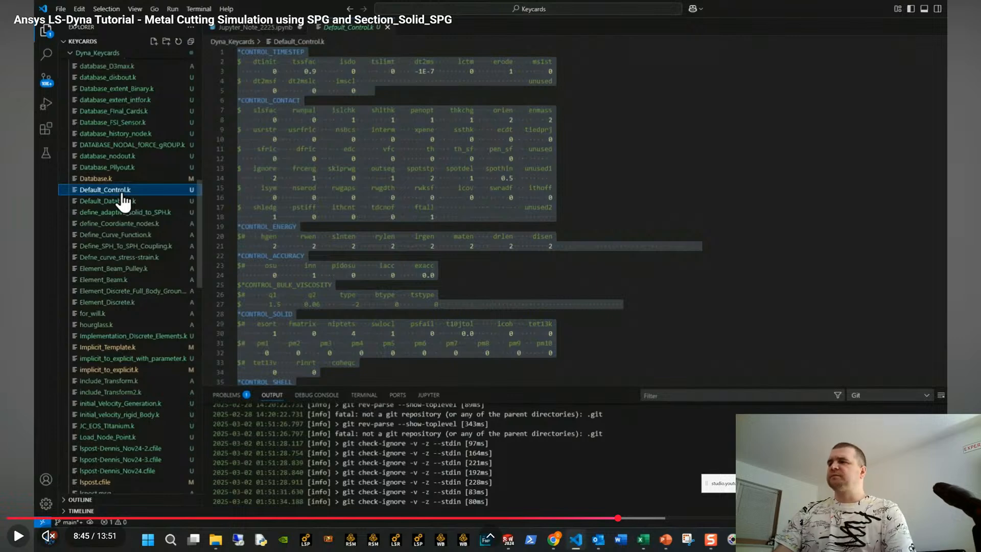
{"action": "key", "text": "Escape"}
{"action": "left_click", "coordinate": [610, 544]}
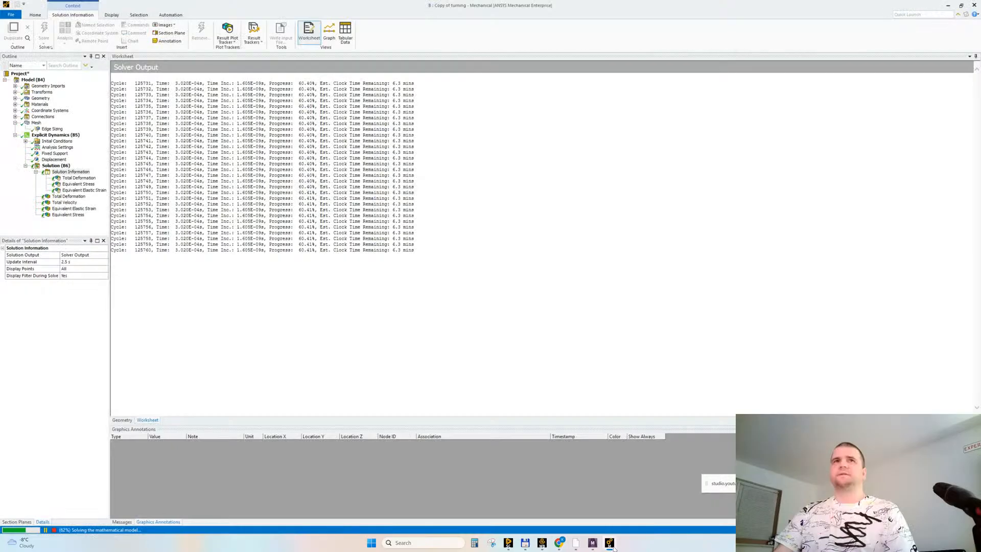
Step: Check the Time Step Safety Factor in the explicit dynamics analysis settings and switch back to the YouTube tutorial in Chrome
{"action": "left_click", "coordinate": [57, 147]}
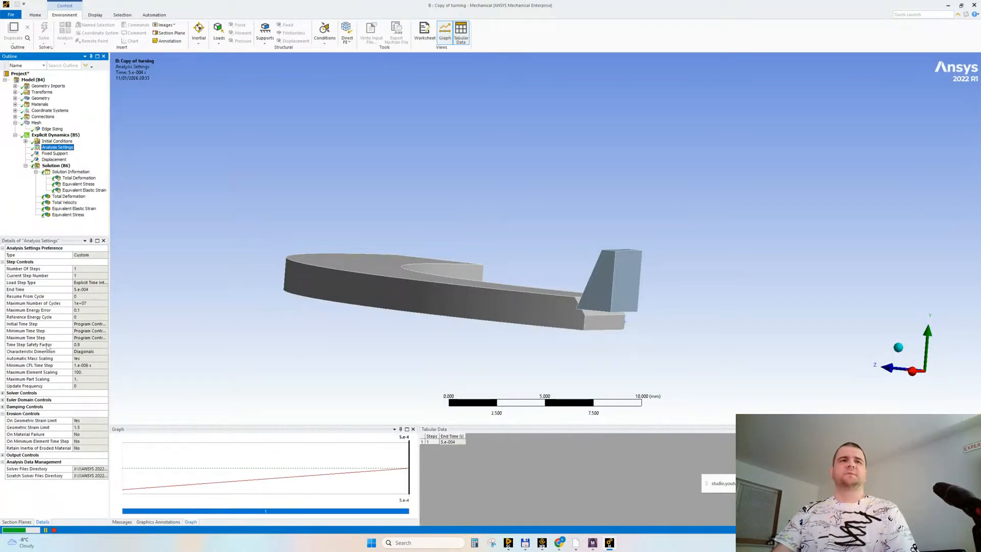
{"action": "left_click", "coordinate": [48, 345]}
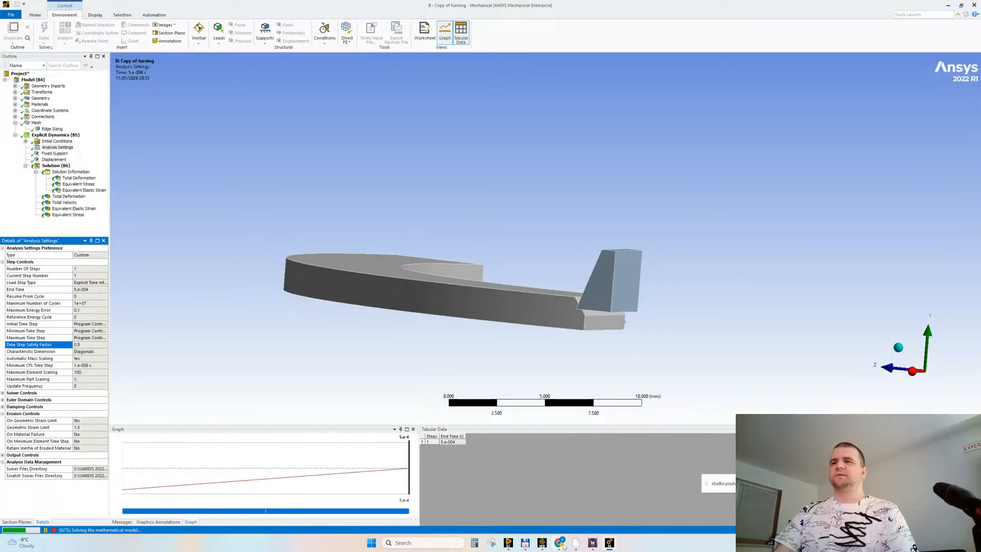
{"action": "mouse_move", "coordinate": [562, 544]}
{"action": "left_click", "coordinate": [521, 506]}
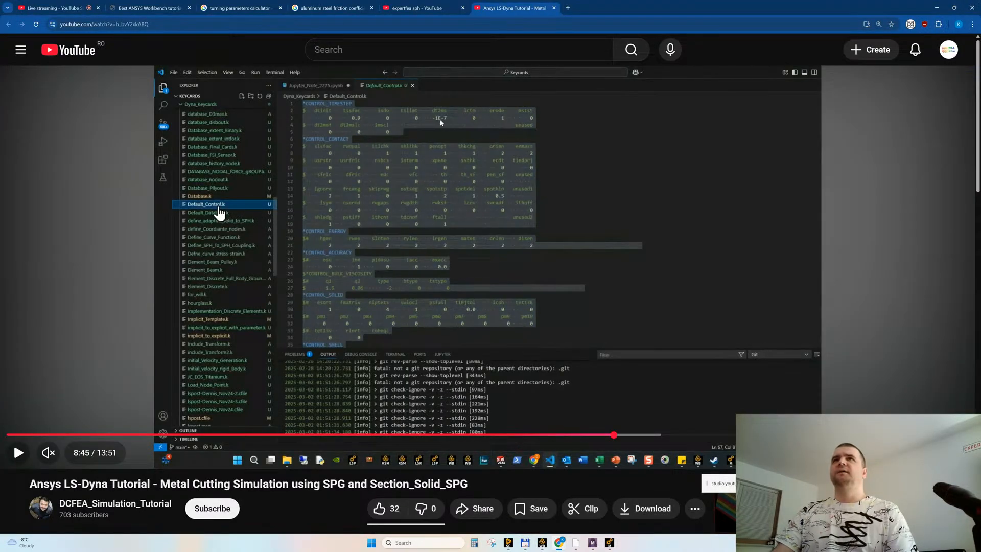
Step: Resume the tutorial in full screen and skip ahead from the keyword files to the Default_Database snippet
{"action": "left_click", "coordinate": [959, 453]}
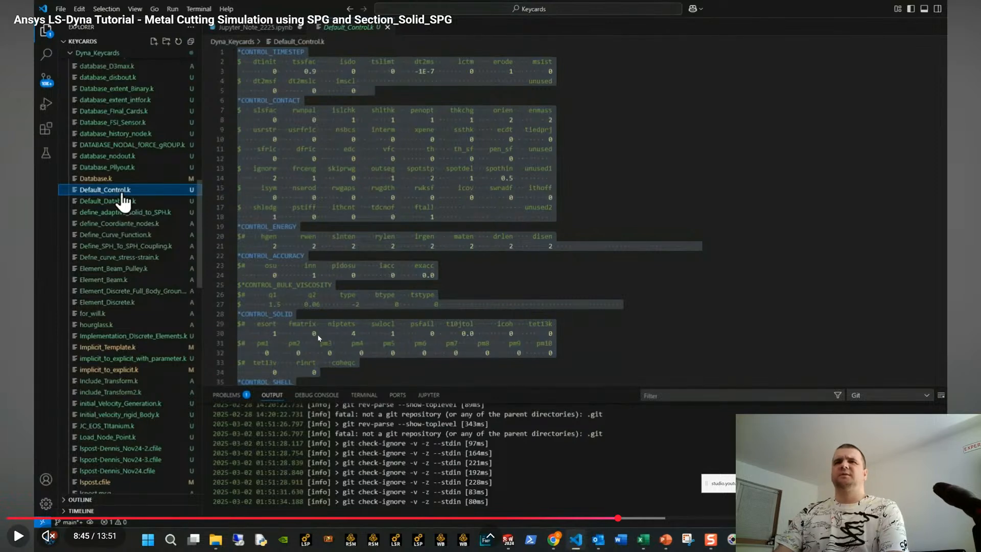
{"action": "left_click", "coordinate": [368, 310]}
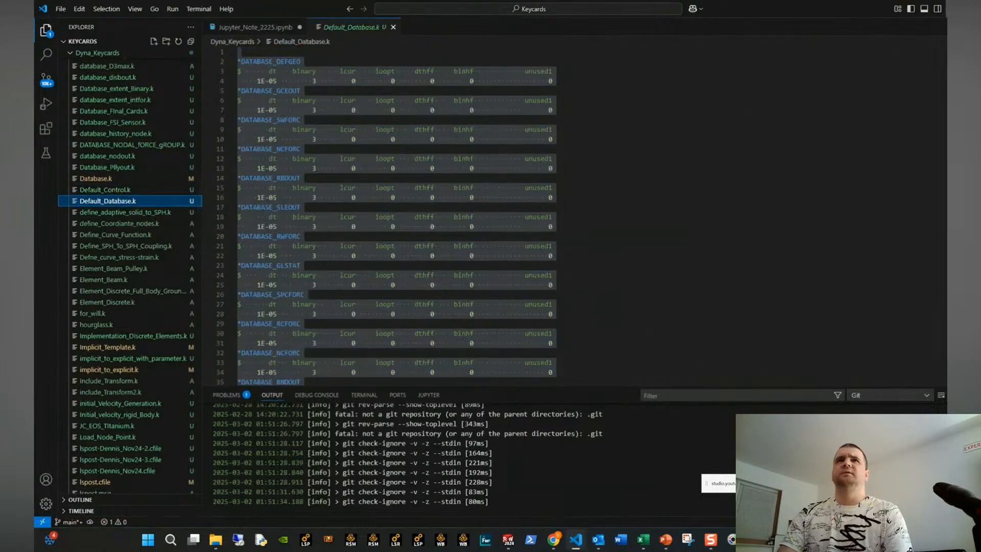
{"action": "key", "text": "Right"}
{"action": "key", "text": "Right"}
{"action": "key", "text": "Right"}
{"action": "key", "text": "Right"}
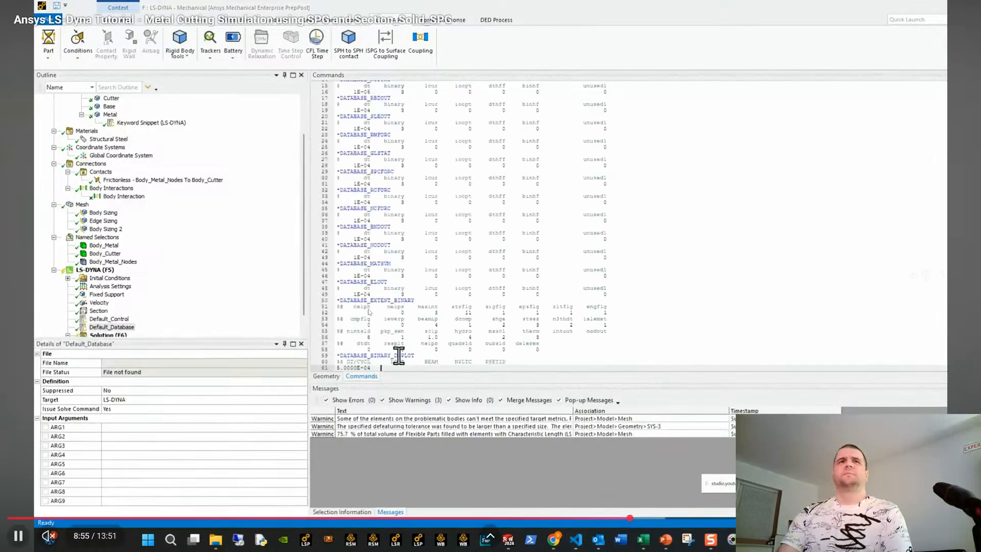
Step: Skip through the tutorial's model review, examining the metal body, the frictionless contact with the cutter and the analysis settings
{"action": "key", "text": "Right"}
{"action": "key", "text": "Right"}
{"action": "key", "text": "Right"}
{"action": "key", "text": "Right"}
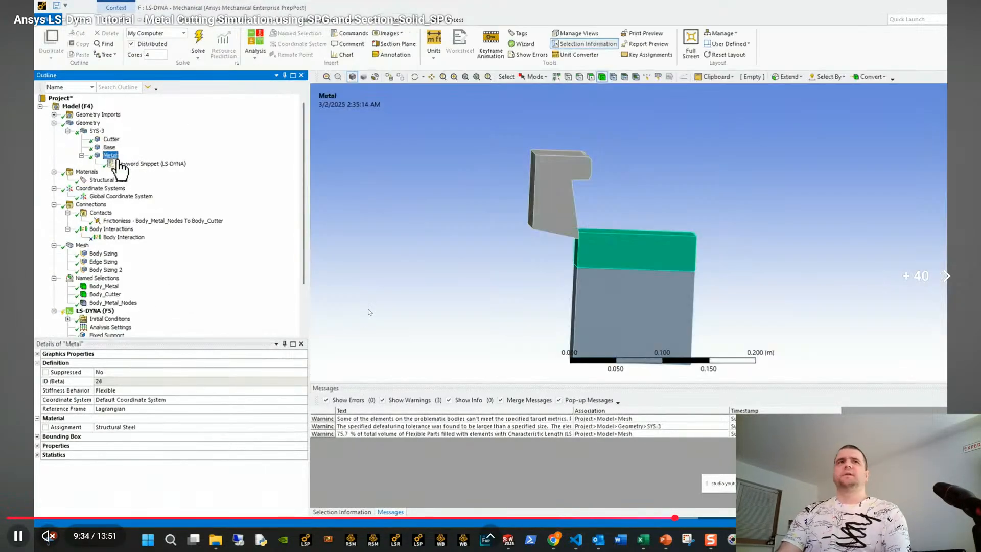
{"action": "key", "text": "Right"}
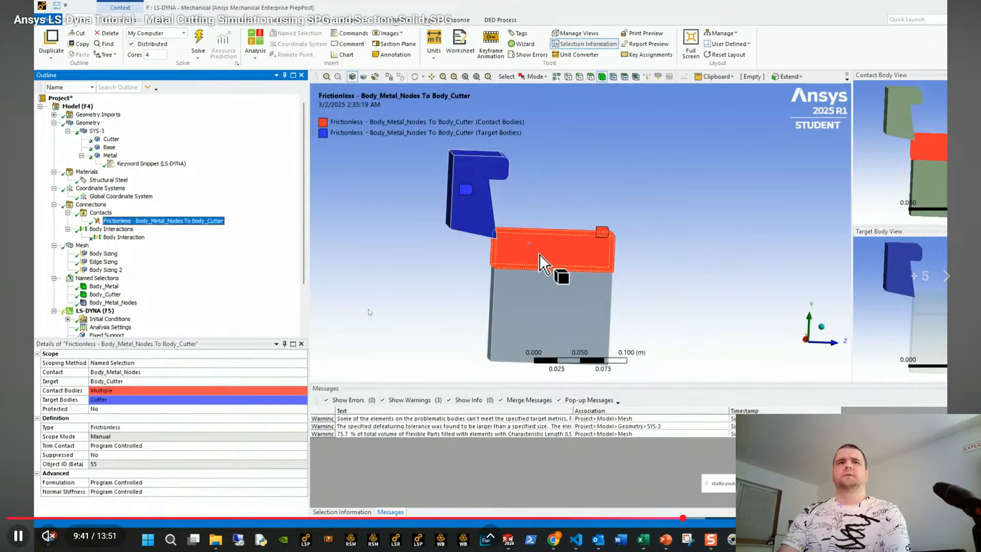
{"action": "key", "text": "Right"}
{"action": "key", "text": "Right"}
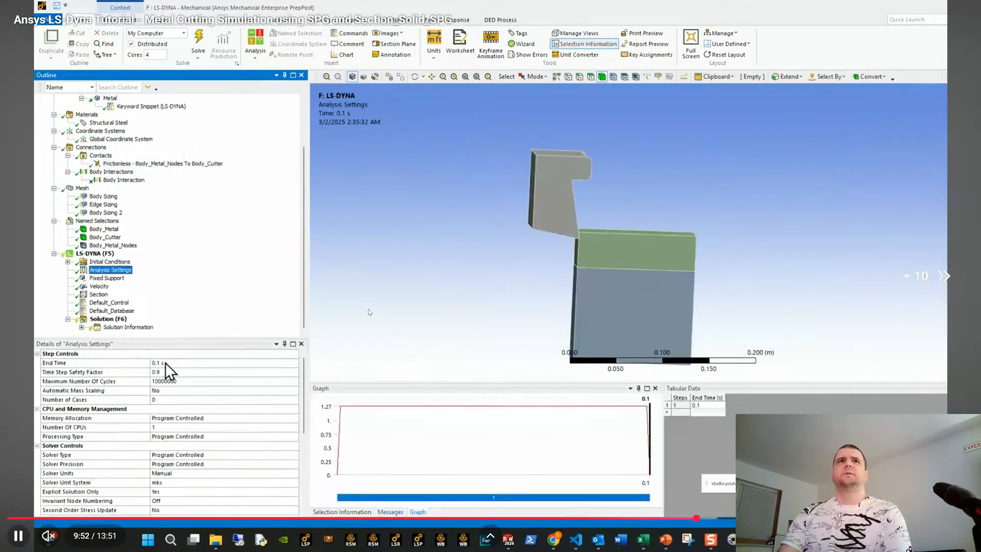
{"action": "key", "text": "Right"}
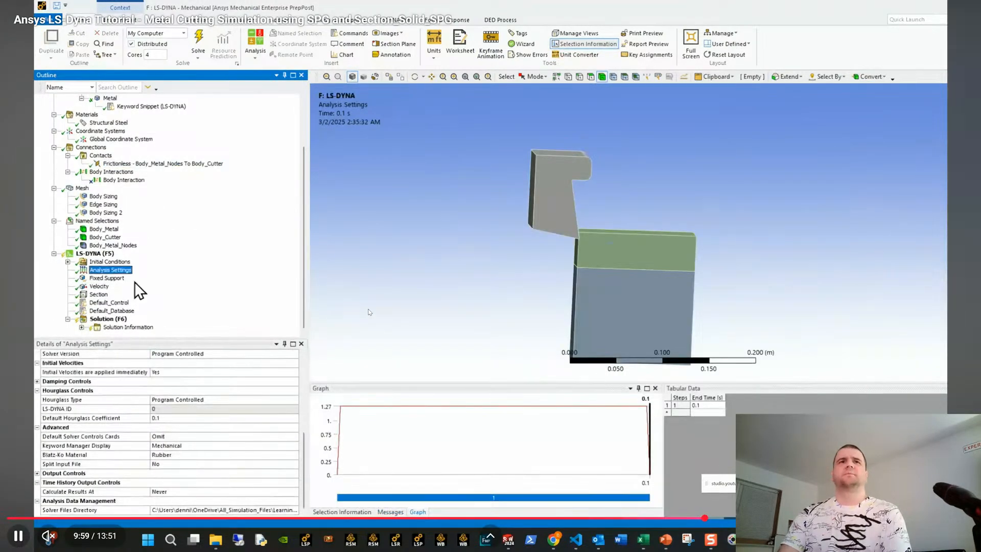
Step: Skip ahead to the tutorial's result animations and view the effective plastic strain and Cutting_1 videos
{"action": "key", "text": "Right"}
{"action": "key", "text": "Right"}
{"action": "key", "text": "Right"}
{"action": "key", "text": "Right"}
{"action": "key", "text": "Right"}
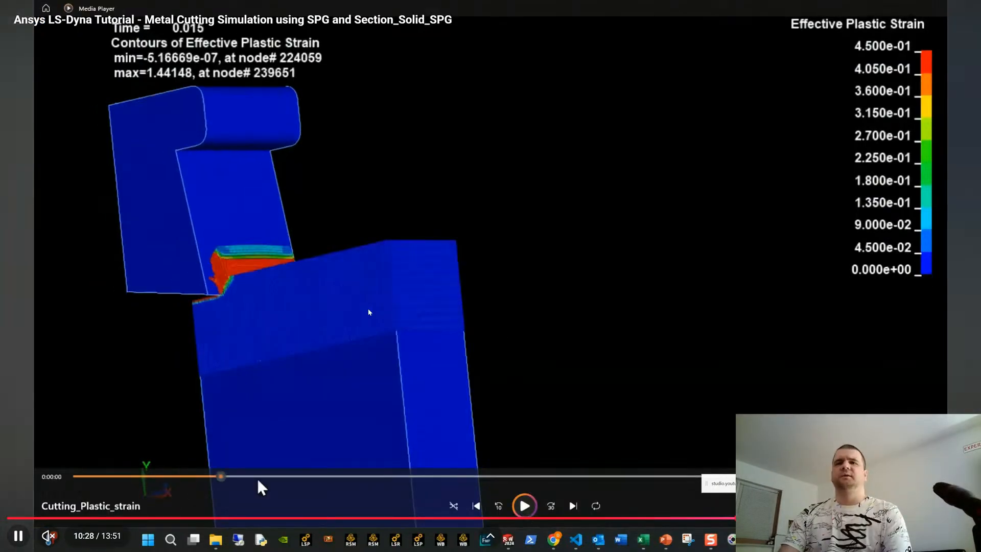
{"action": "key", "text": "Right"}
{"action": "key", "text": "Right"}
{"action": "key", "text": "Right"}
{"action": "key", "text": "Right"}
{"action": "key", "text": "Right"}
{"action": "key", "text": "Right"}
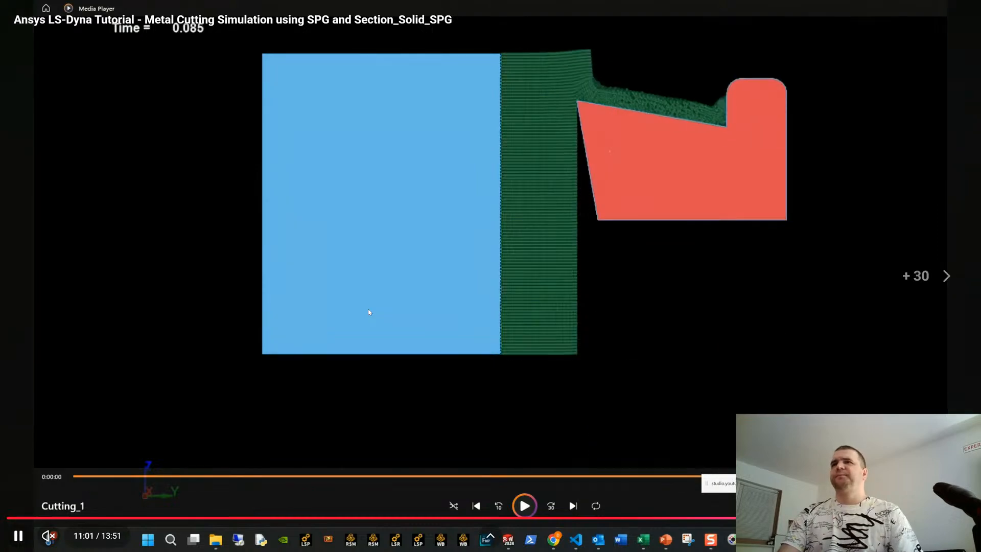
Step: Pause and resume the cutting animation, skip ahead to the slide reviewing key SPG concepts and pause there
{"action": "key", "text": "space"}
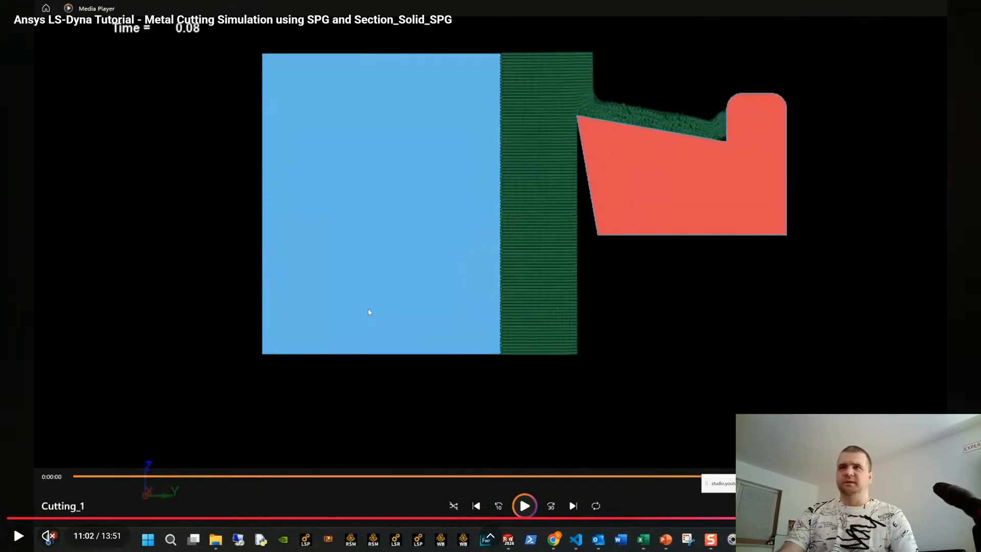
{"action": "key", "text": "space"}
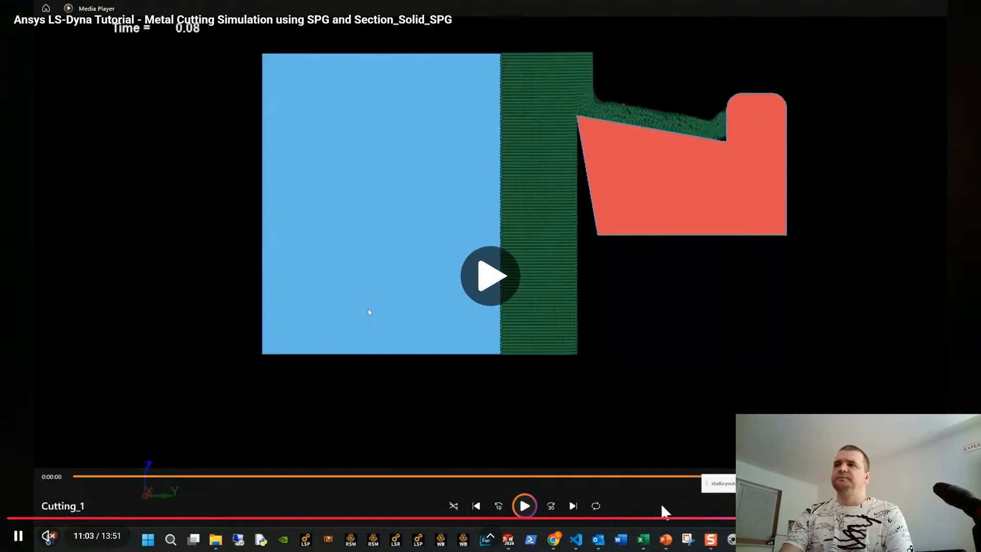
{"action": "key", "text": "Right"}
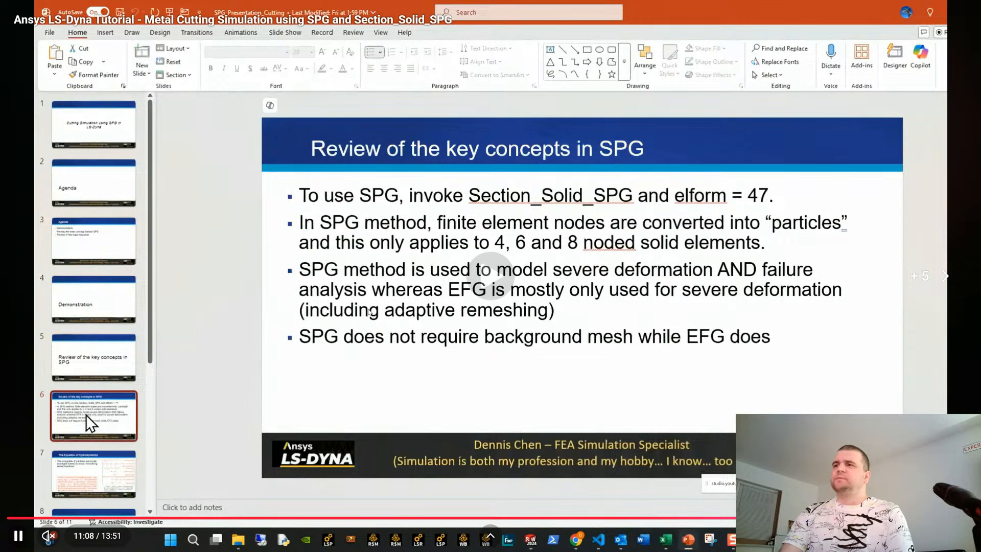
{"action": "key", "text": "space"}
{"action": "key", "text": "space"}
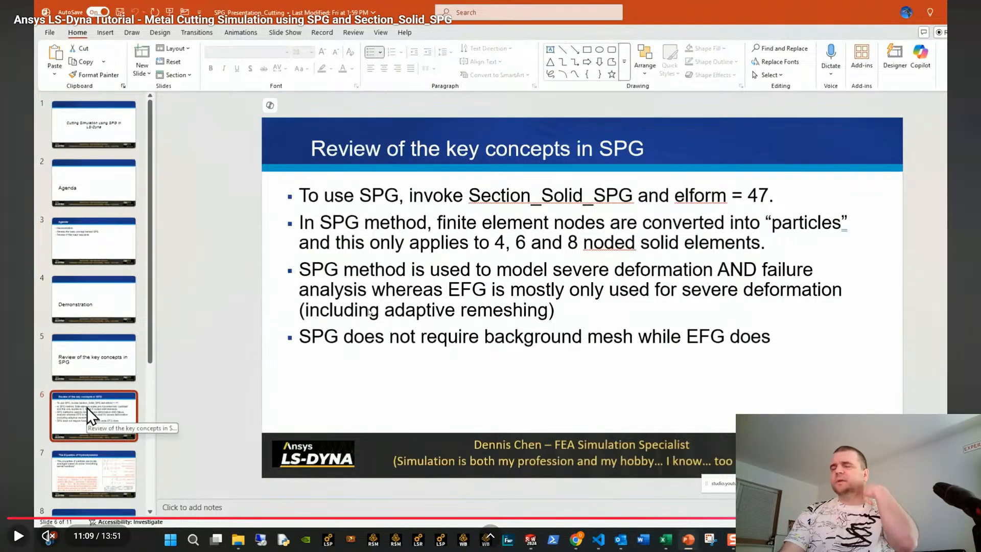
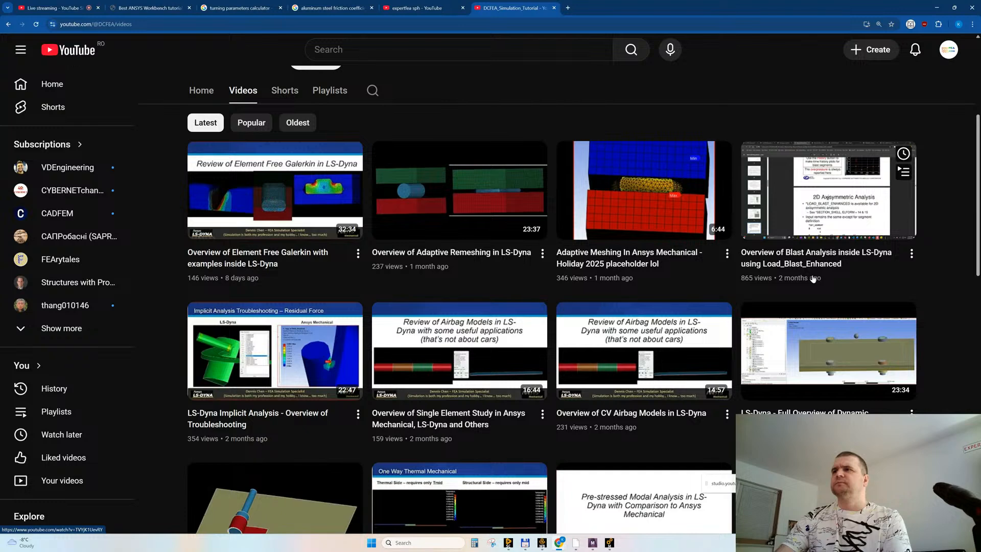
Step: Browse the DCFEA_Simulation_Tutorial channel's video list for other LS-Dyna tutorials, including the joints overview series
{"action": "scroll", "coordinate": [812, 278], "scroll_direction": "up", "scroll_amount": 2}
{"action": "scroll", "coordinate": [823, 302], "scroll_direction": "down", "scroll_amount": 3}
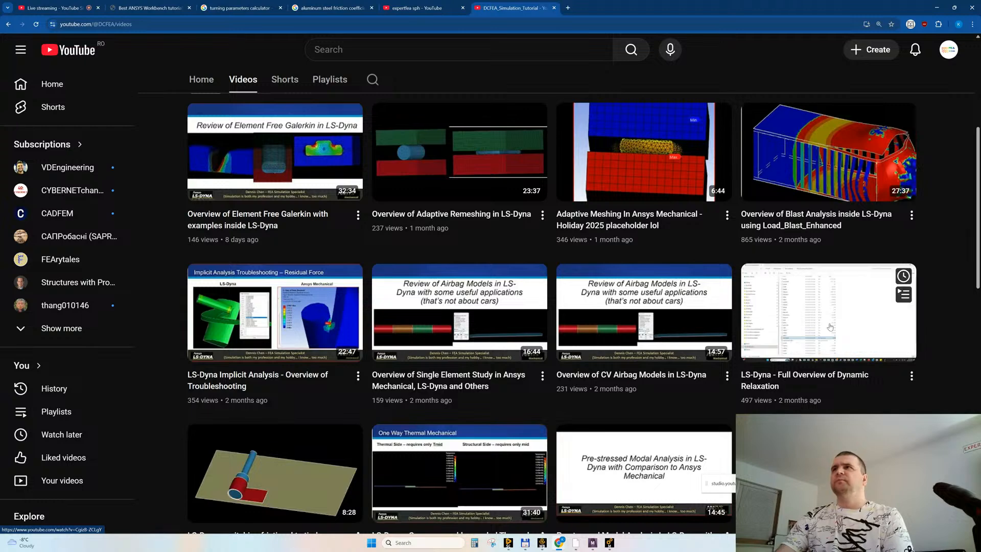
{"action": "scroll", "coordinate": [829, 326], "scroll_direction": "up", "scroll_amount": 5}
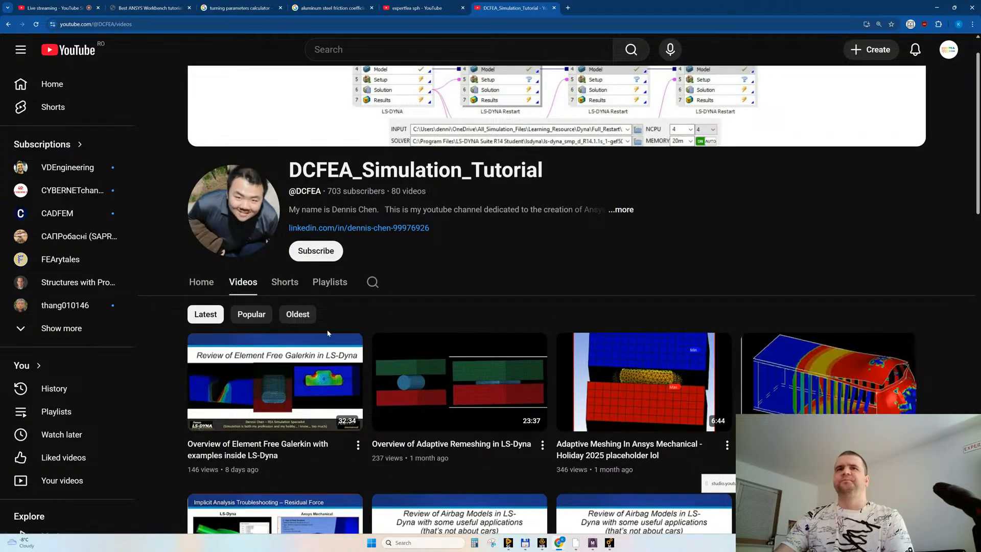
{"action": "scroll", "coordinate": [328, 332], "scroll_direction": "down", "scroll_amount": 4}
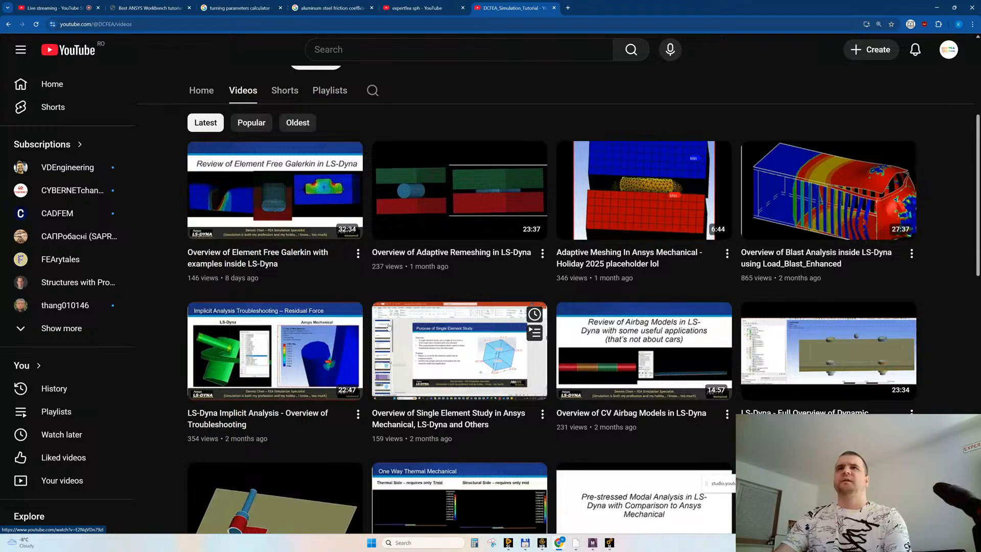
{"action": "scroll", "coordinate": [389, 326], "scroll_direction": "down", "scroll_amount": 4}
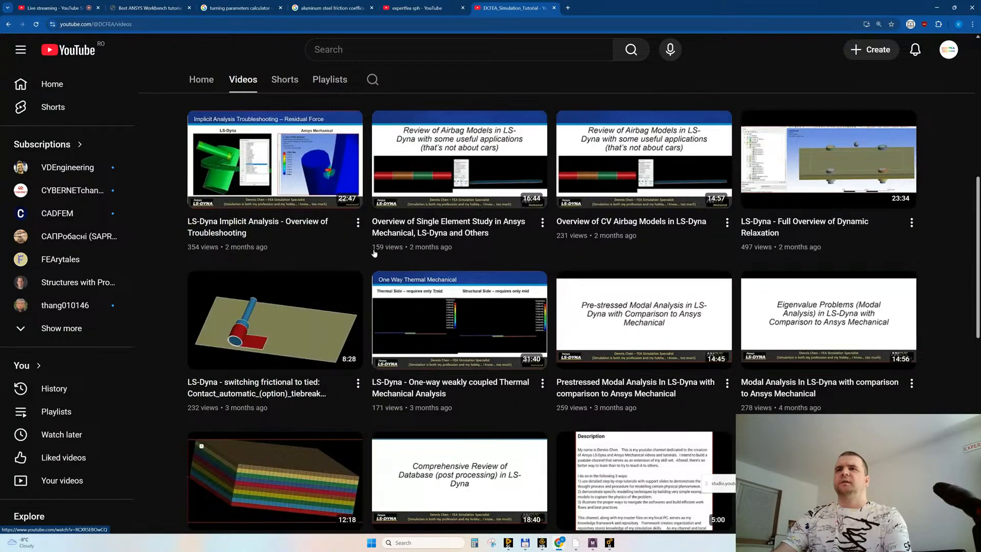
{"action": "scroll", "coordinate": [373, 252], "scroll_direction": "down", "scroll_amount": 6}
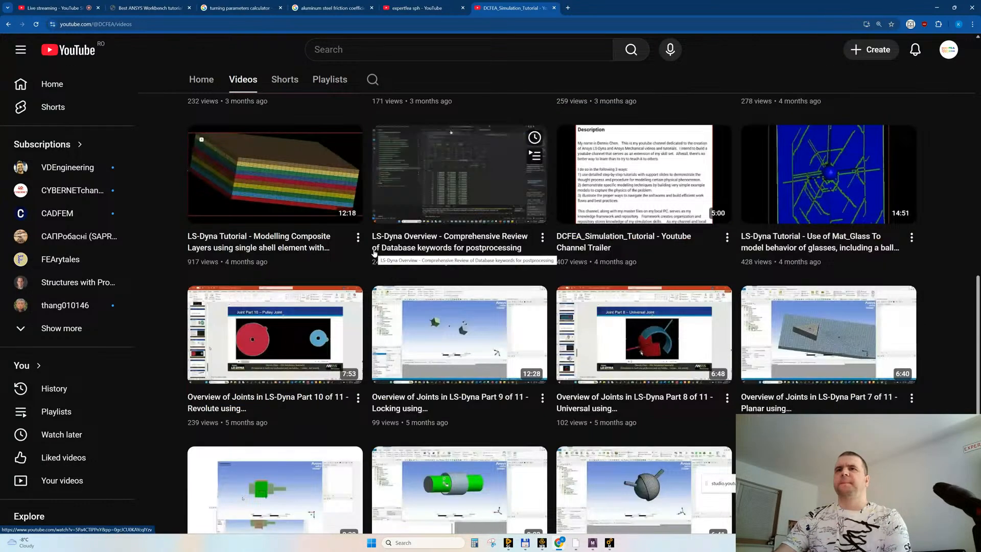
{"action": "scroll", "coordinate": [374, 252], "scroll_direction": "down", "scroll_amount": 3}
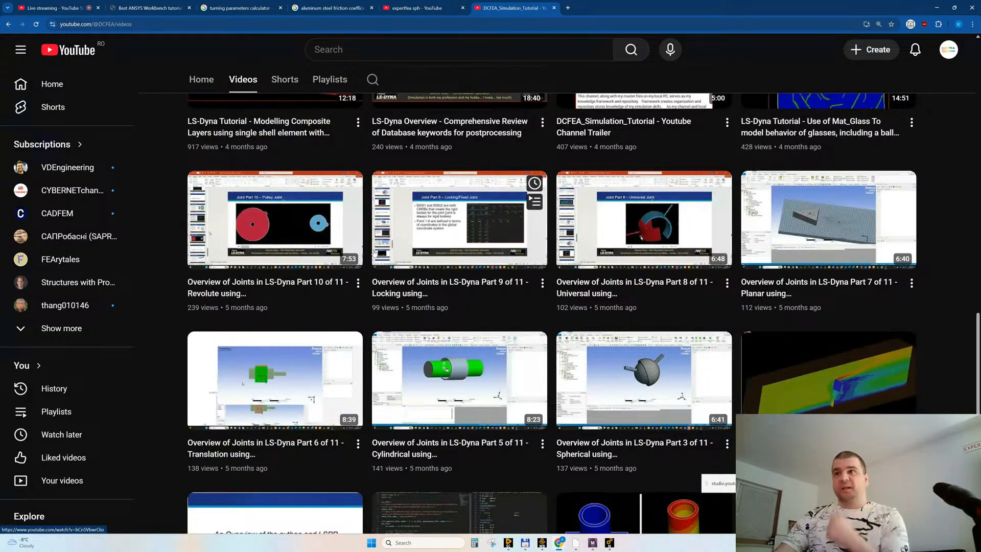
{"action": "scroll", "coordinate": [374, 252], "scroll_direction": "down", "scroll_amount": 3}
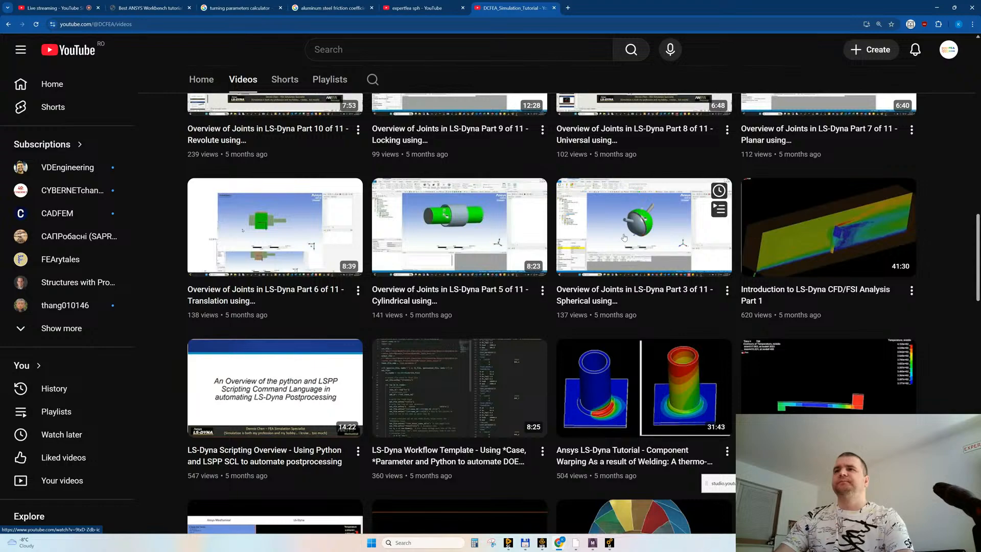
{"action": "scroll", "coordinate": [613, 233], "scroll_direction": "down", "scroll_amount": 1}
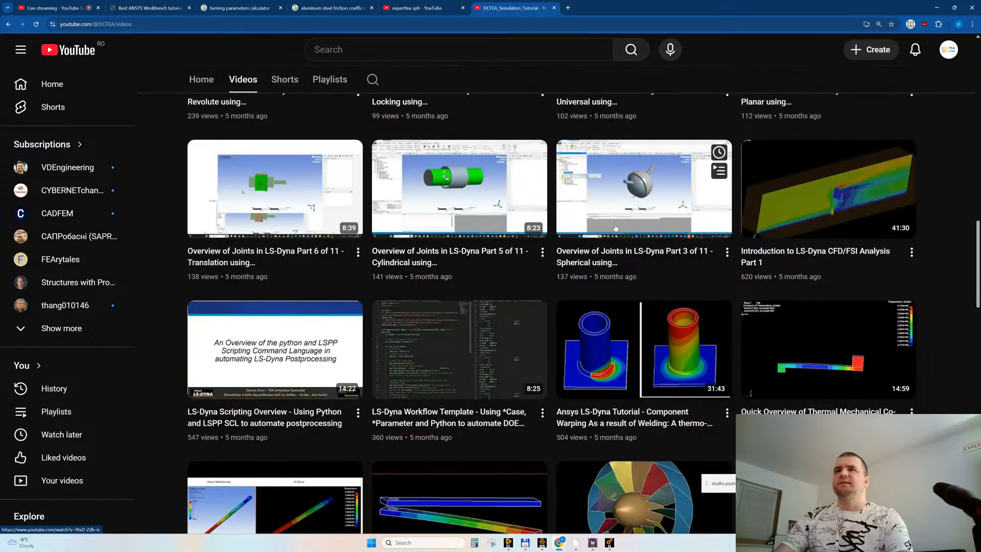
{"action": "scroll", "coordinate": [617, 191], "scroll_direction": "down", "scroll_amount": 3}
{"action": "scroll", "coordinate": [632, 407], "scroll_direction": "up", "scroll_amount": 7}
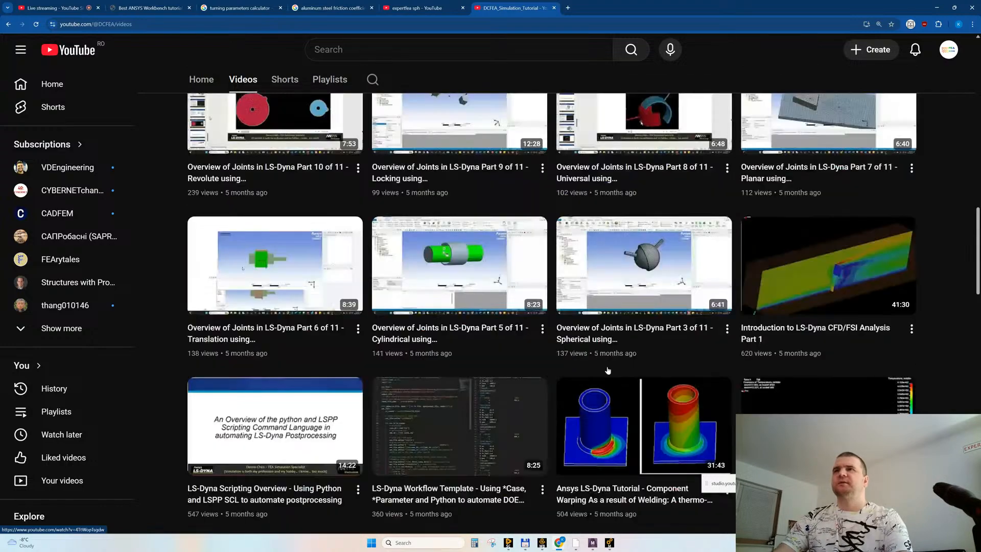
{"action": "scroll", "coordinate": [631, 407], "scroll_direction": "down", "scroll_amount": 7}
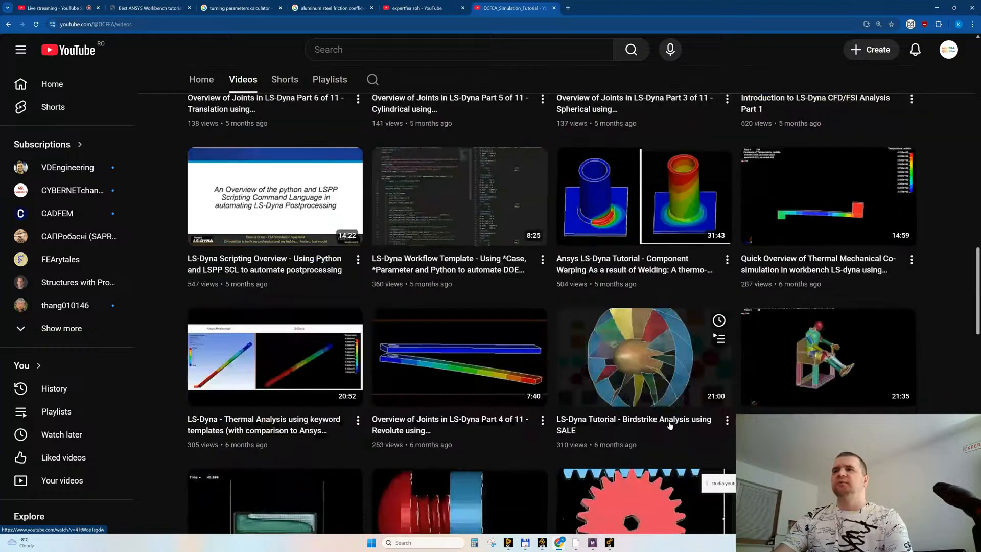
{"action": "scroll", "coordinate": [626, 383], "scroll_direction": "up", "scroll_amount": 7}
{"action": "scroll", "coordinate": [627, 384], "scroll_direction": "up", "scroll_amount": 2}
{"action": "scroll", "coordinate": [627, 384], "scroll_direction": "down", "scroll_amount": 4}
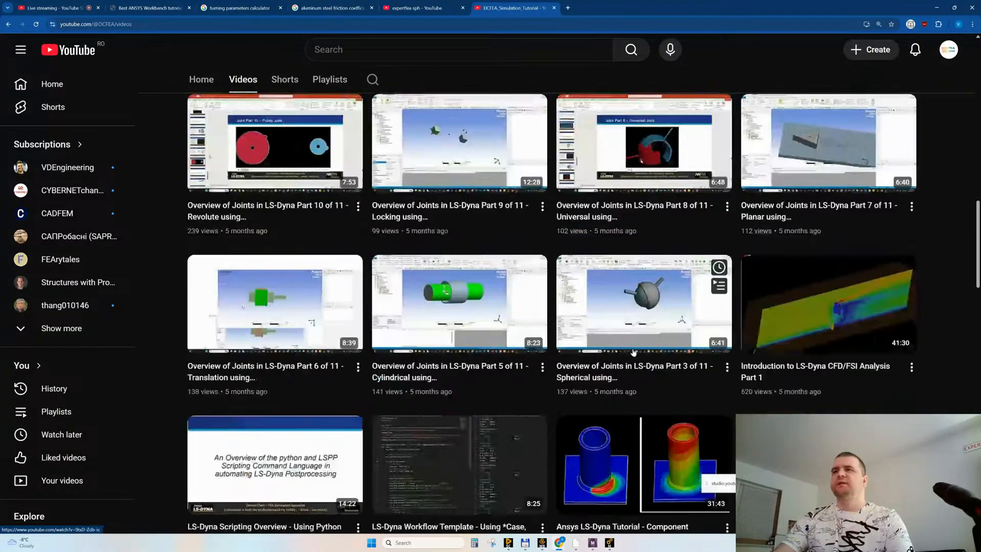
Step: Open the LS-Dyna joints Part 3 of 11 spherical joint video in a new tab and jump to the ball model demonstration
{"action": "middle_click", "coordinate": [633, 351]}
{"action": "left_click", "coordinate": [608, 9]}
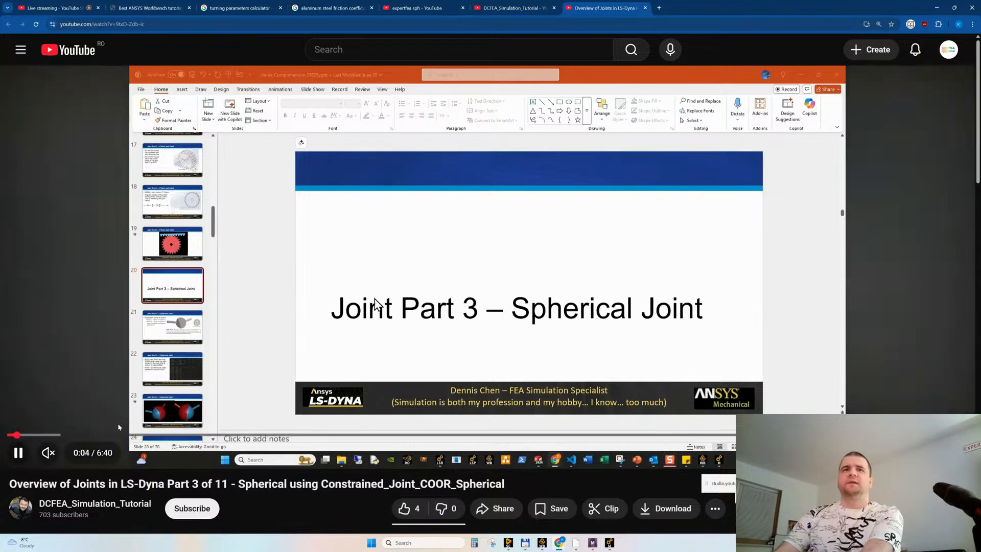
{"action": "left_click", "coordinate": [199, 434]}
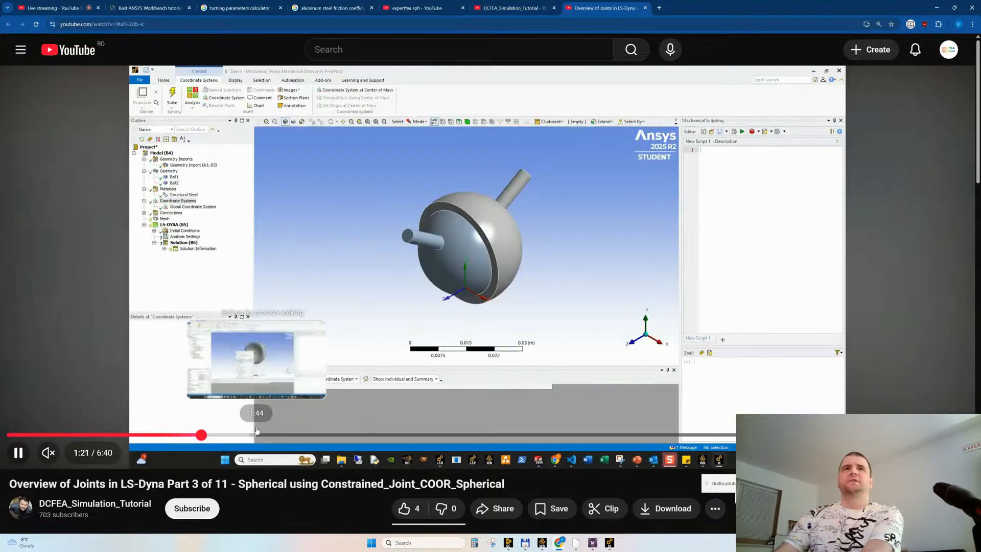
Step: Skip ahead through the spherical joint video to examine how its coordinate systems and mesh are set up
{"action": "key", "text": "Right"}
{"action": "key", "text": "Right"}
{"action": "key", "text": "Right"}
{"action": "key", "text": "Right"}
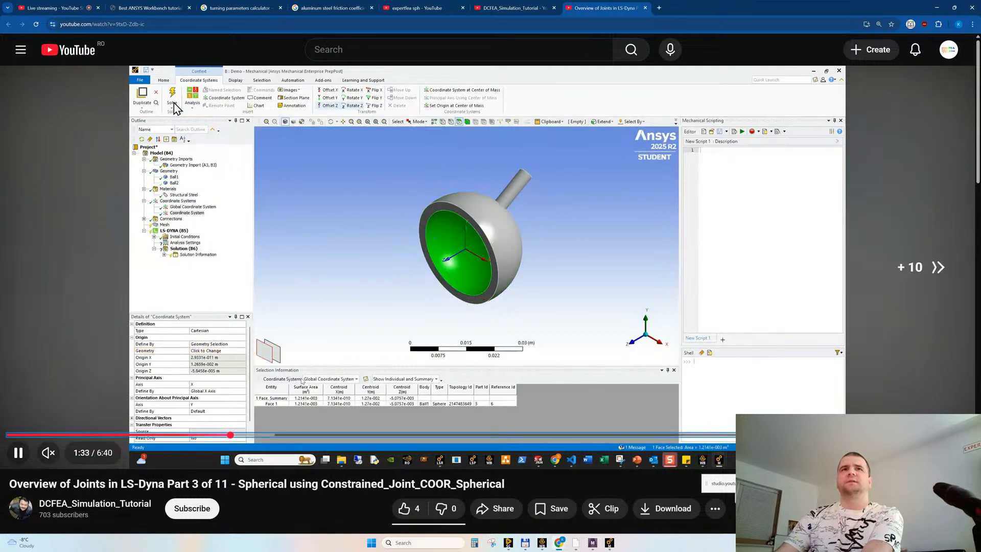
{"action": "key", "text": "Right"}
{"action": "key", "text": "Right"}
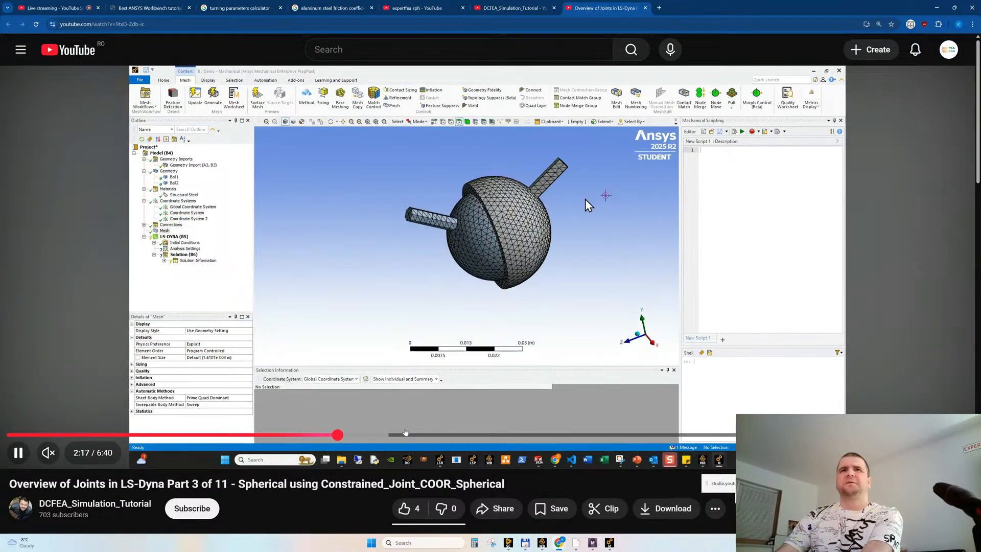
Step: Skip through the spherical joint video's named selections, keyword snippet and fixed support setup, and pause at the remote displacement rotations
{"action": "left_click", "coordinate": [417, 434]}
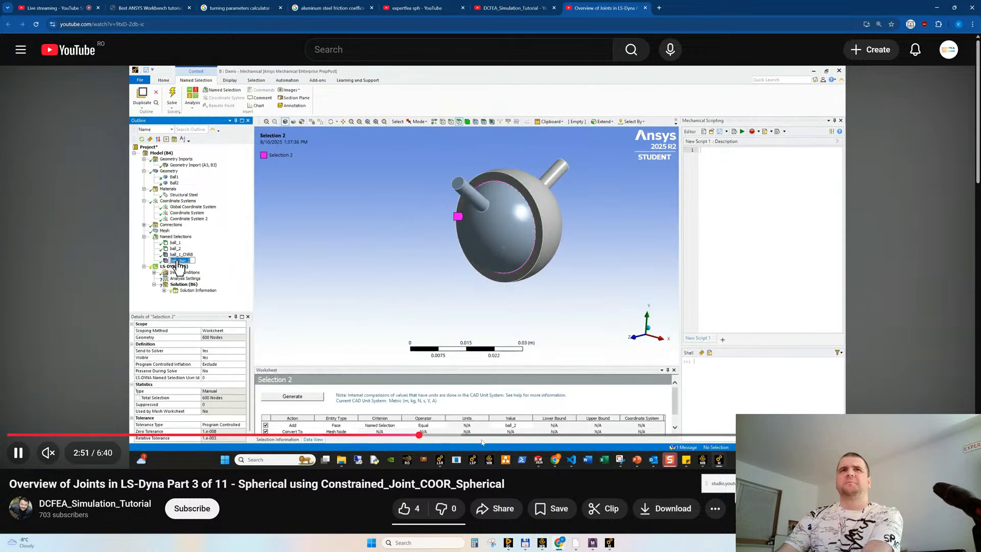
{"action": "left_click", "coordinate": [477, 434]}
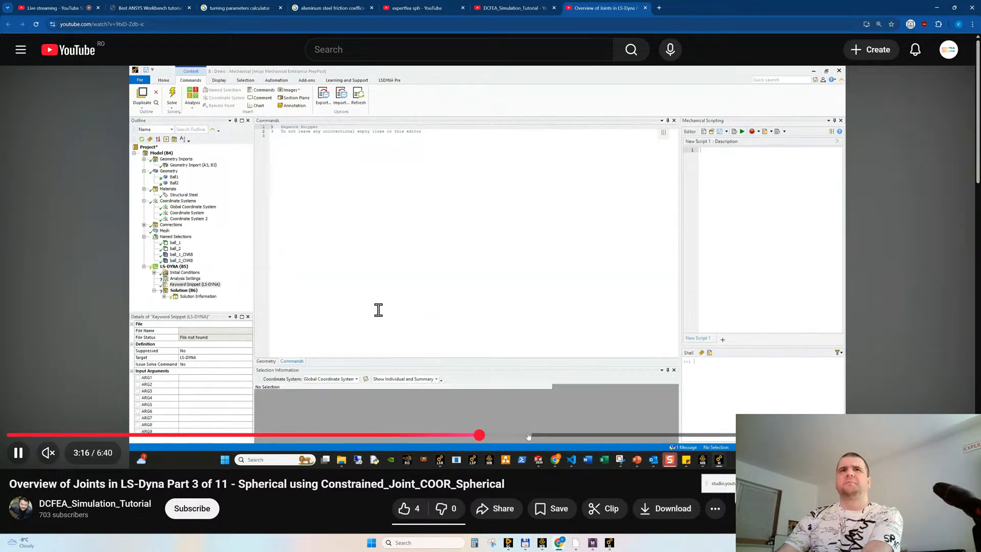
{"action": "left_click", "coordinate": [528, 434]}
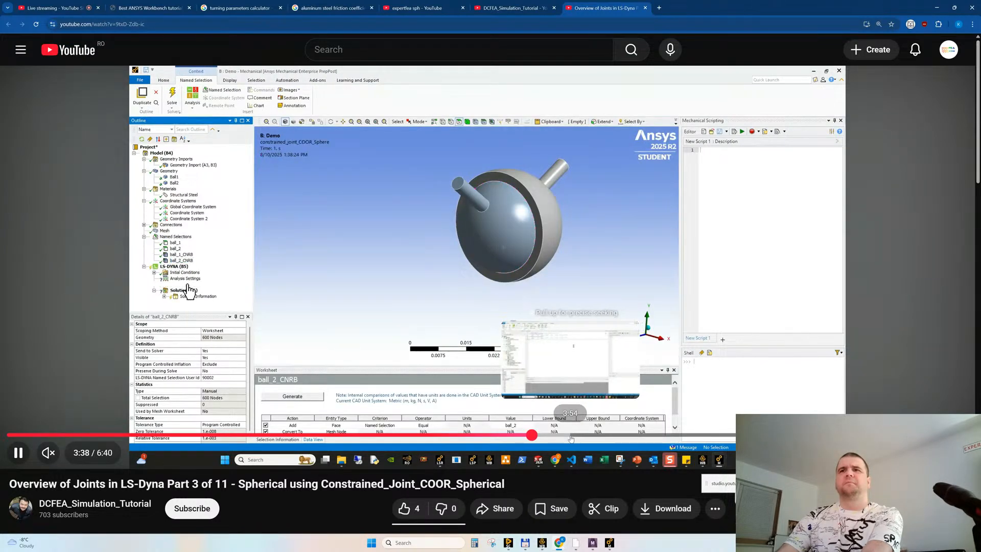
{"action": "left_click", "coordinate": [577, 435]}
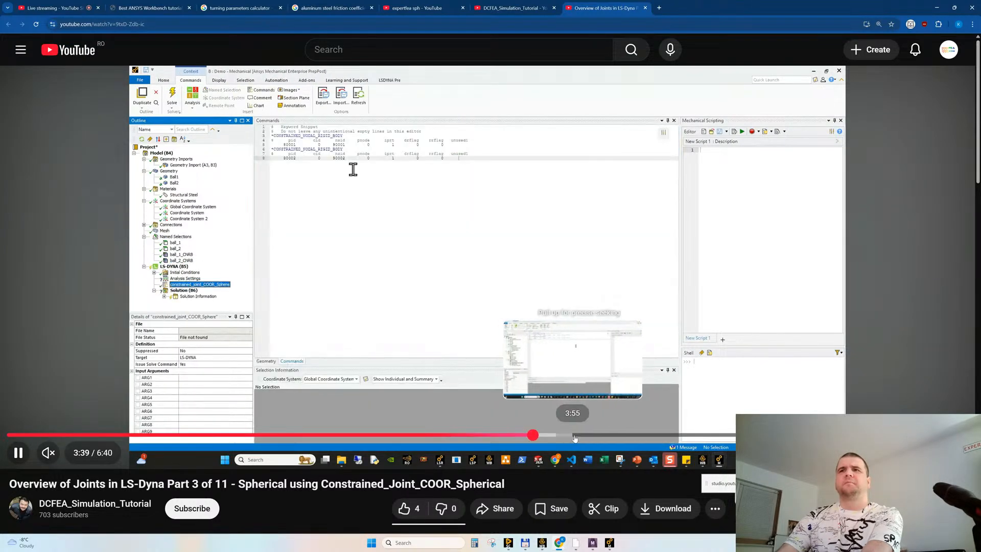
{"action": "left_click", "coordinate": [624, 434]}
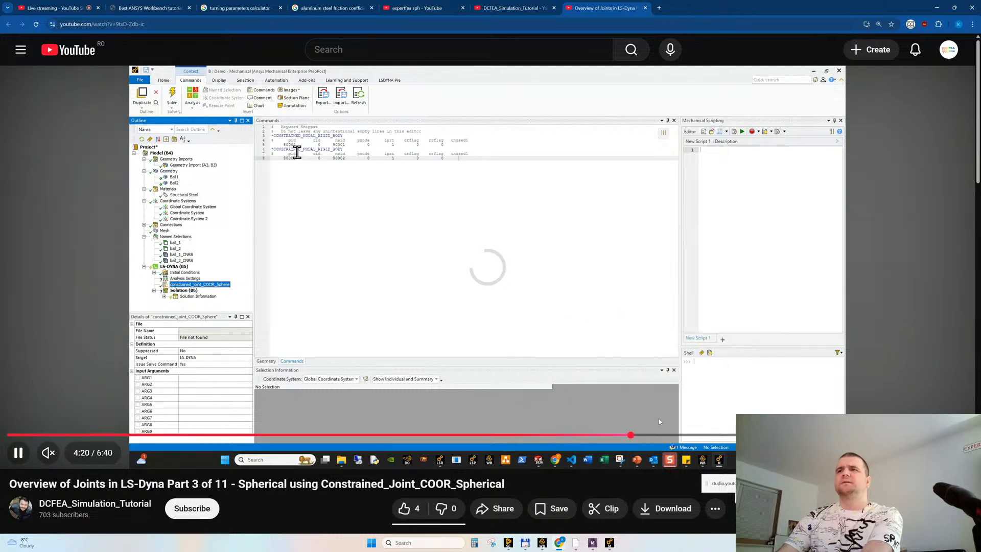
{"action": "left_click", "coordinate": [673, 435]}
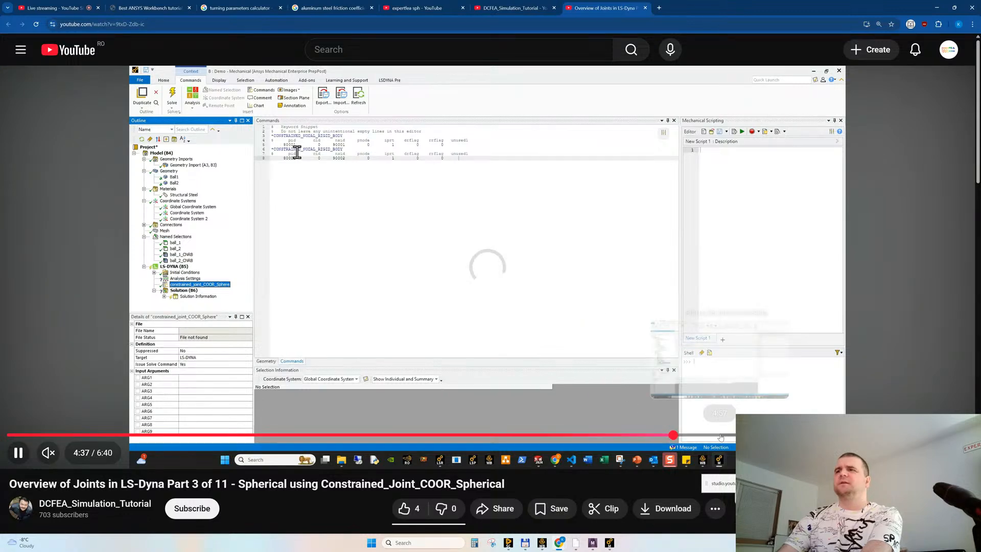
{"action": "left_click", "coordinate": [720, 435]}
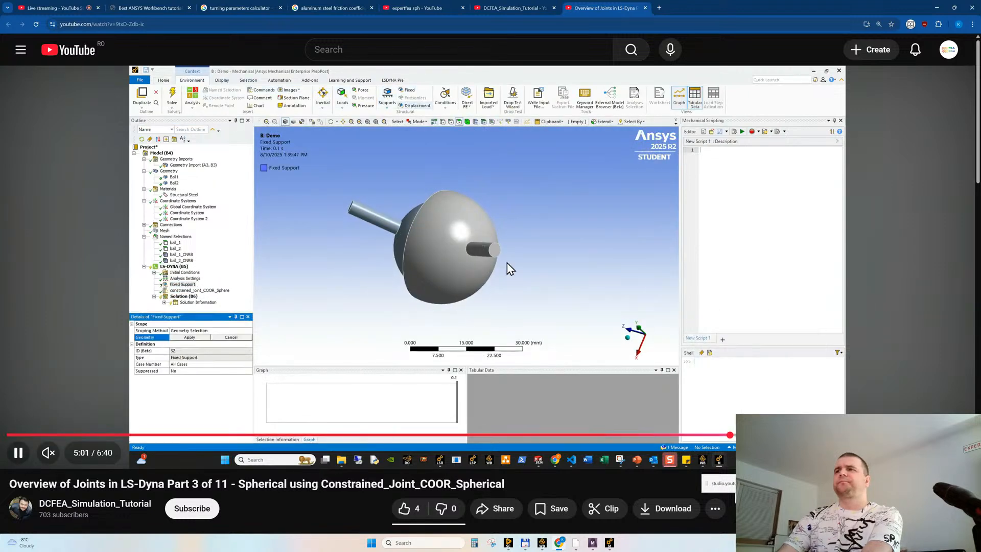
{"action": "left_click", "coordinate": [796, 435]}
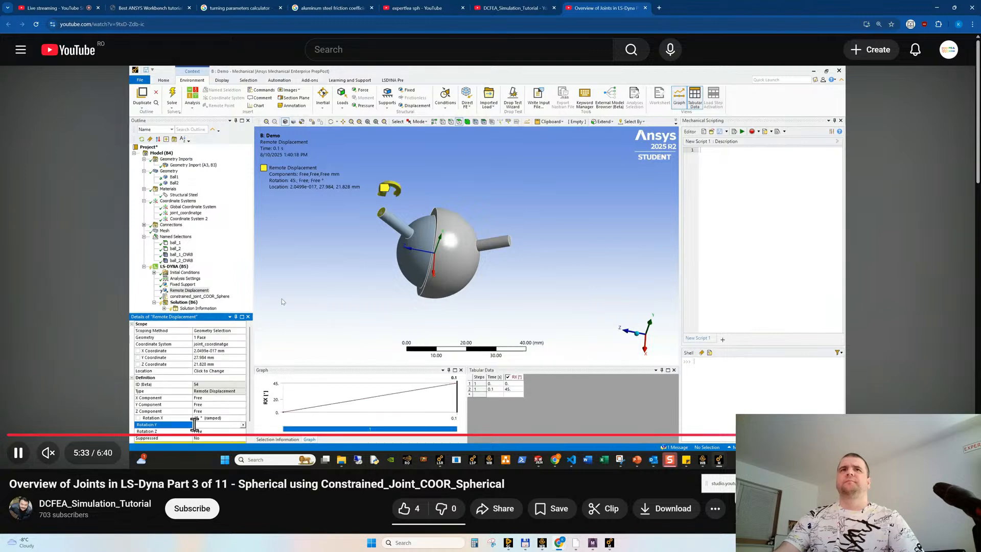
{"action": "key", "text": "space"}
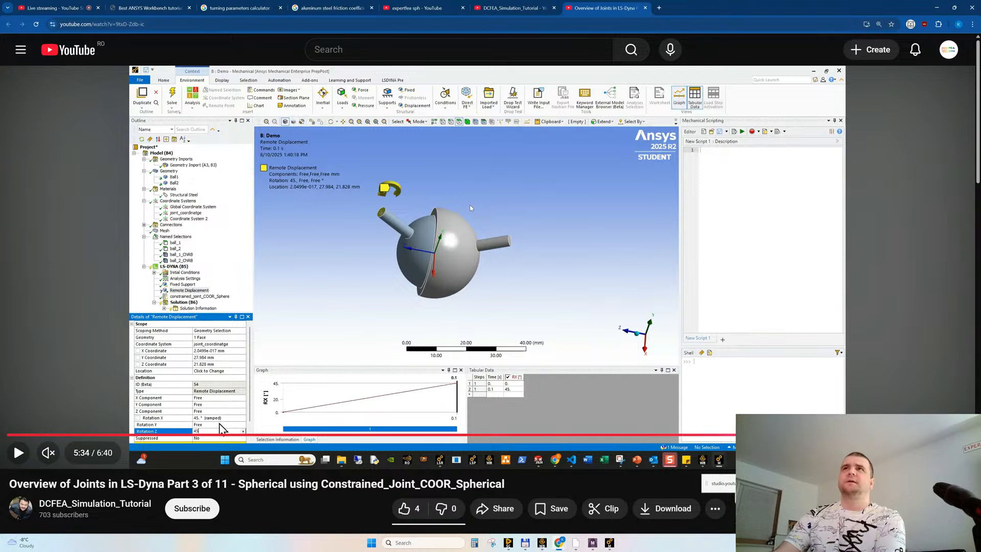
Step: Open expertfea.com's LS-DYNA FEA Files page in a new tab and browse through its example cases
{"action": "left_click", "coordinate": [660, 9]}
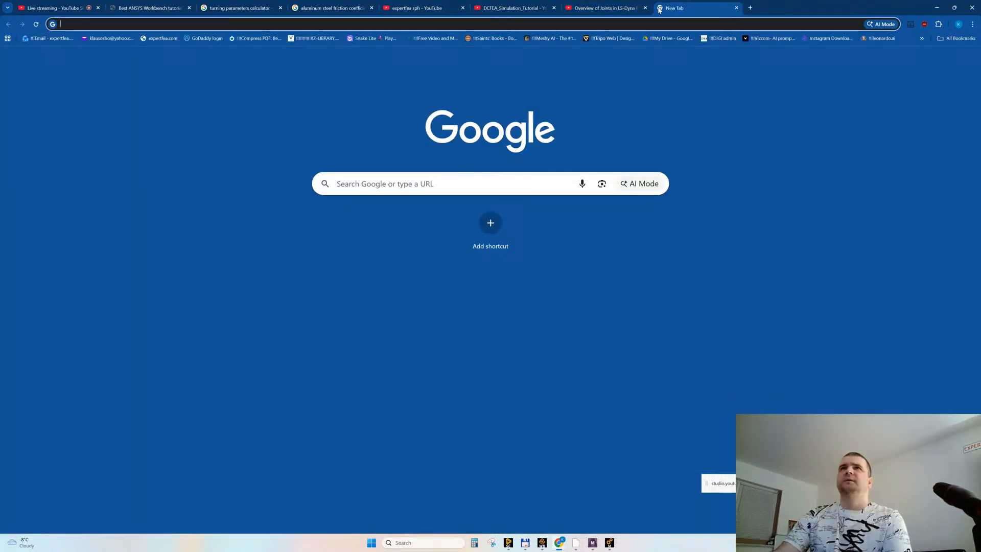
{"action": "left_click", "coordinate": [166, 41]}
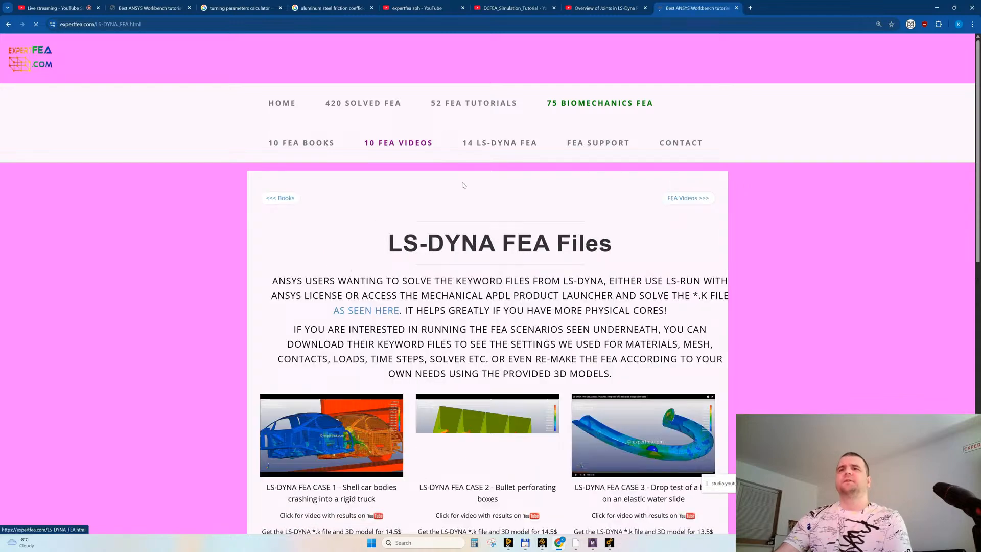
{"action": "scroll", "coordinate": [461, 199], "scroll_direction": "down", "scroll_amount": 3}
{"action": "scroll", "coordinate": [367, 284], "scroll_direction": "down", "scroll_amount": 2}
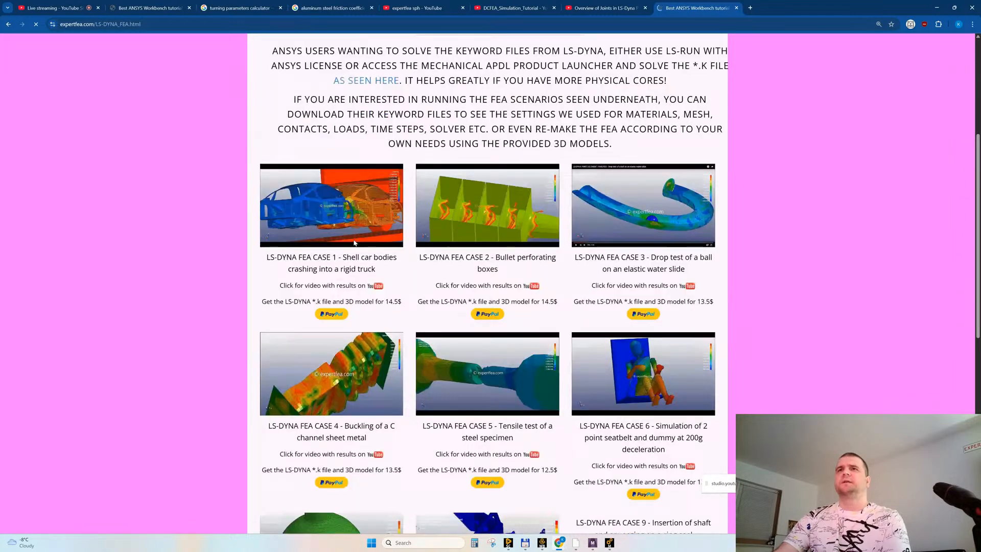
{"action": "scroll", "coordinate": [394, 281], "scroll_direction": "down", "scroll_amount": 2}
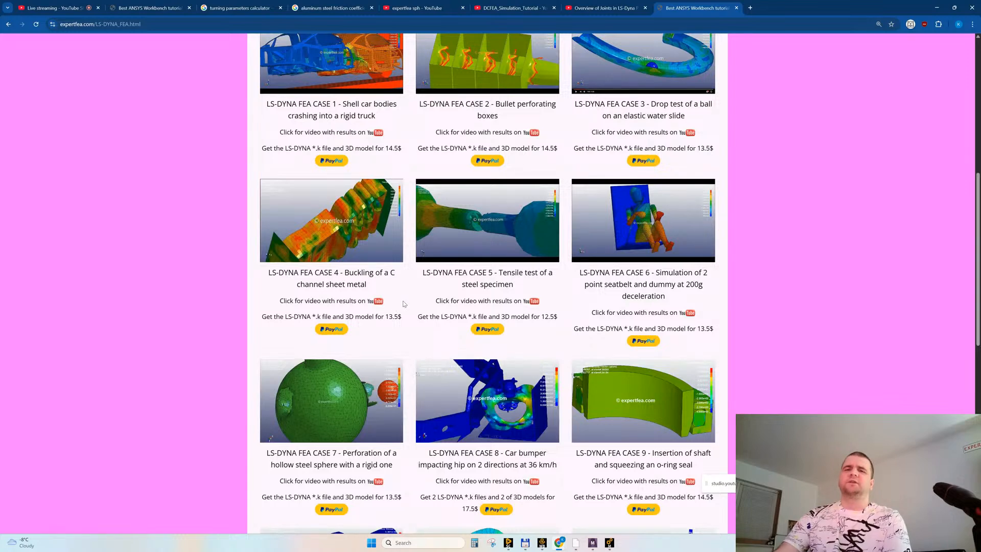
{"action": "scroll", "coordinate": [317, 247], "scroll_direction": "up", "scroll_amount": 3}
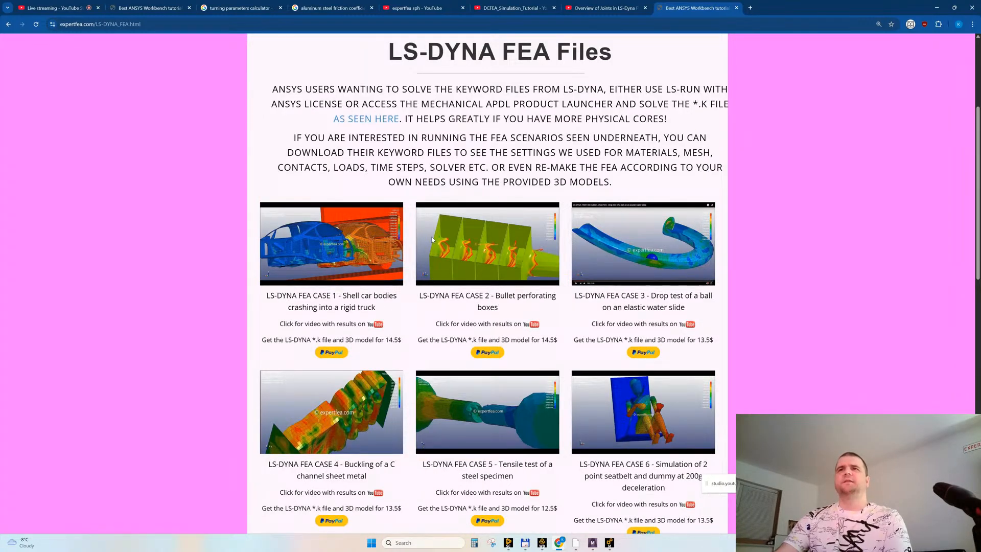
{"action": "scroll", "coordinate": [362, 402], "scroll_direction": "down", "scroll_amount": 3}
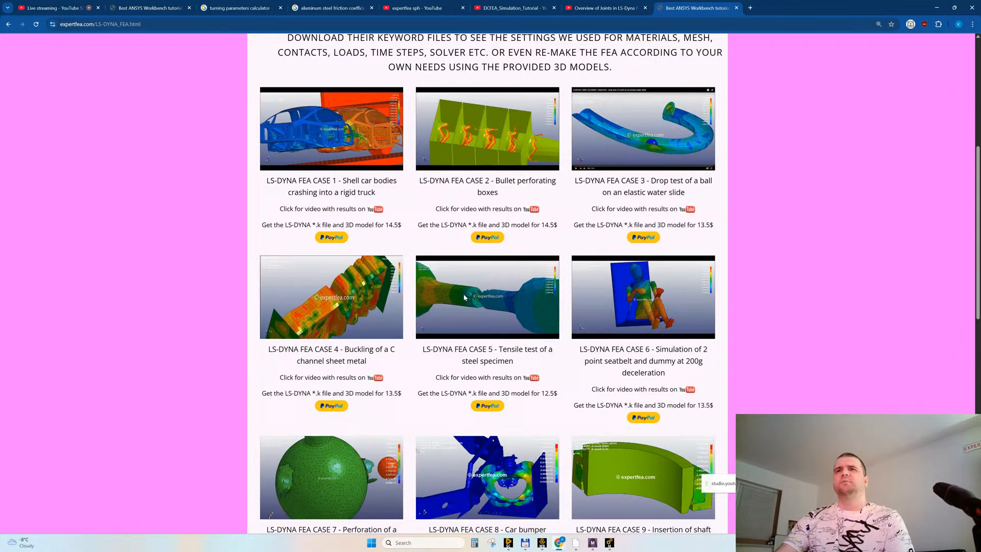
{"action": "scroll", "coordinate": [465, 297], "scroll_direction": "down", "scroll_amount": 2}
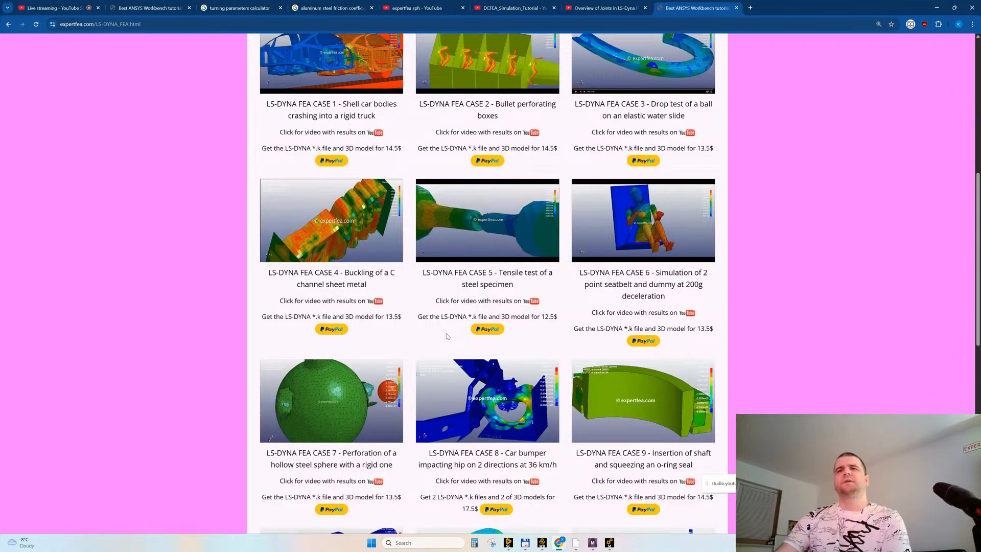
{"action": "scroll", "coordinate": [446, 335], "scroll_direction": "down", "scroll_amount": 3}
{"action": "scroll", "coordinate": [446, 336], "scroll_direction": "down", "scroll_amount": 4}
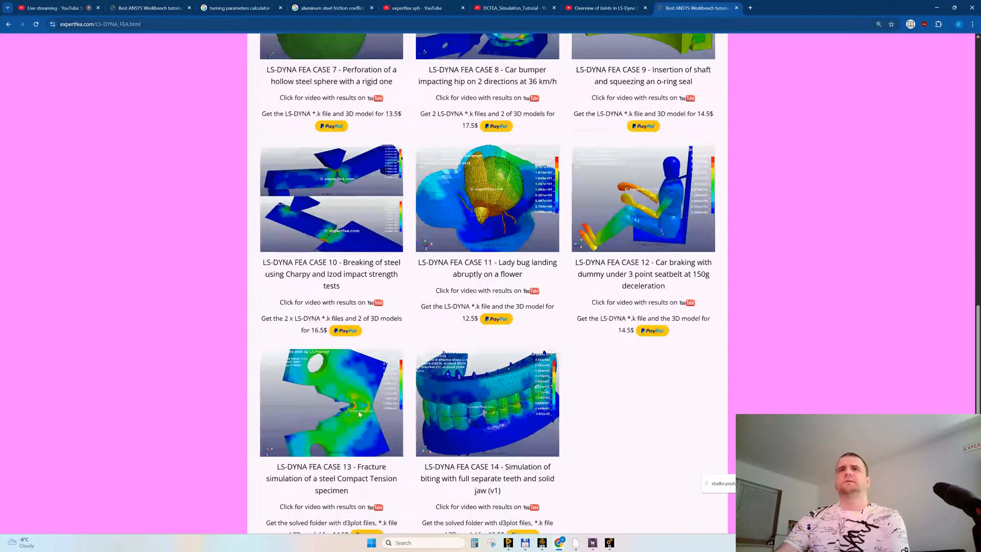
{"action": "scroll", "coordinate": [456, 308], "scroll_direction": "up", "scroll_amount": 10}
{"action": "scroll", "coordinate": [456, 308], "scroll_direction": "up", "scroll_amount": 3}
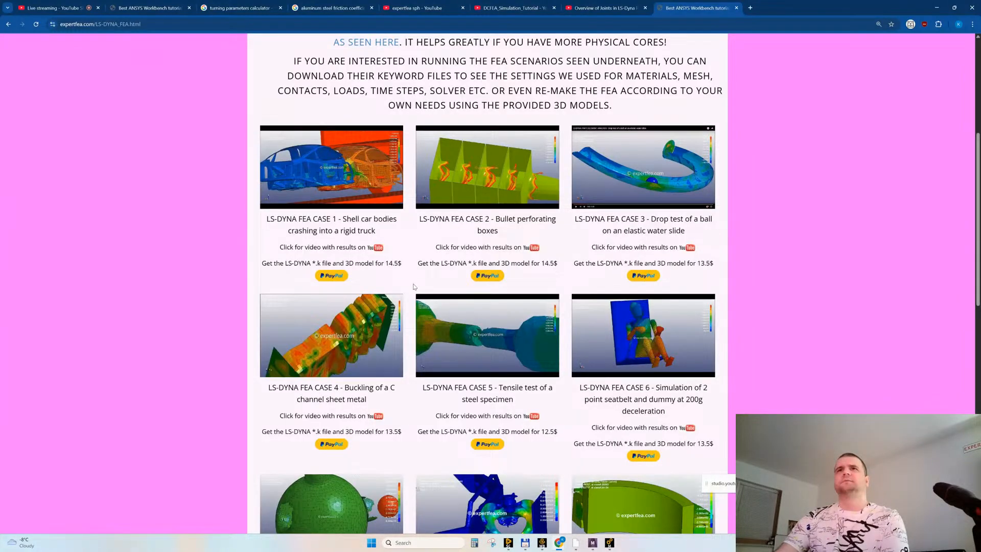
Step: View the LS-DYNA Case 1 car crash video, then close it together with the LS-DYNA files, spherical joint and DCFEA channel tabs
{"action": "left_click", "coordinate": [378, 248]}
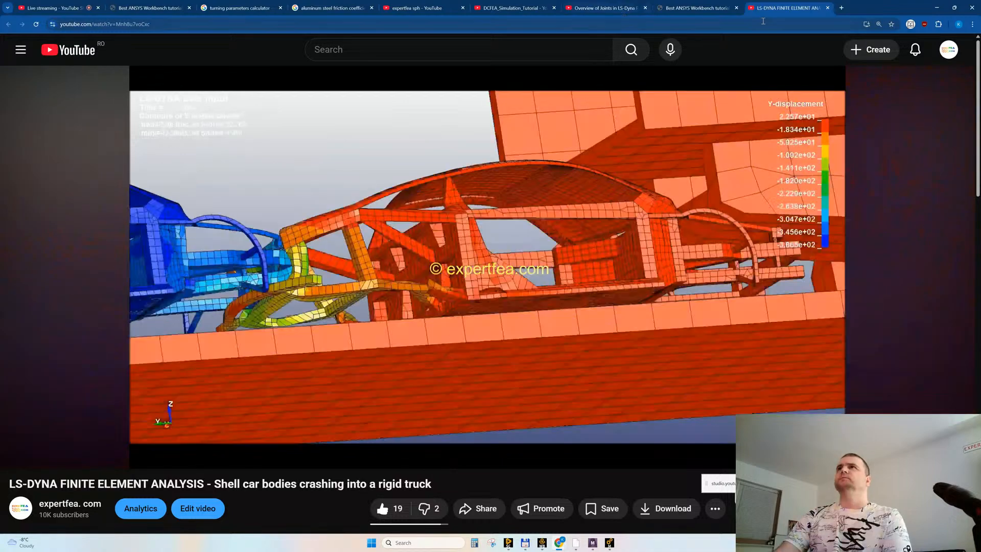
{"action": "middle_click", "coordinate": [771, 11]}
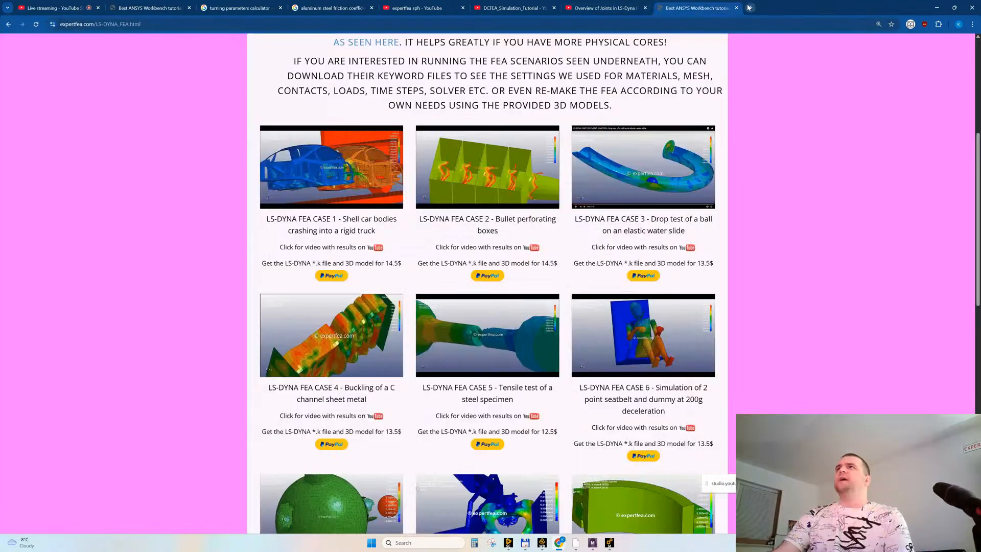
{"action": "middle_click", "coordinate": [711, 9]}
{"action": "middle_click", "coordinate": [591, 11]}
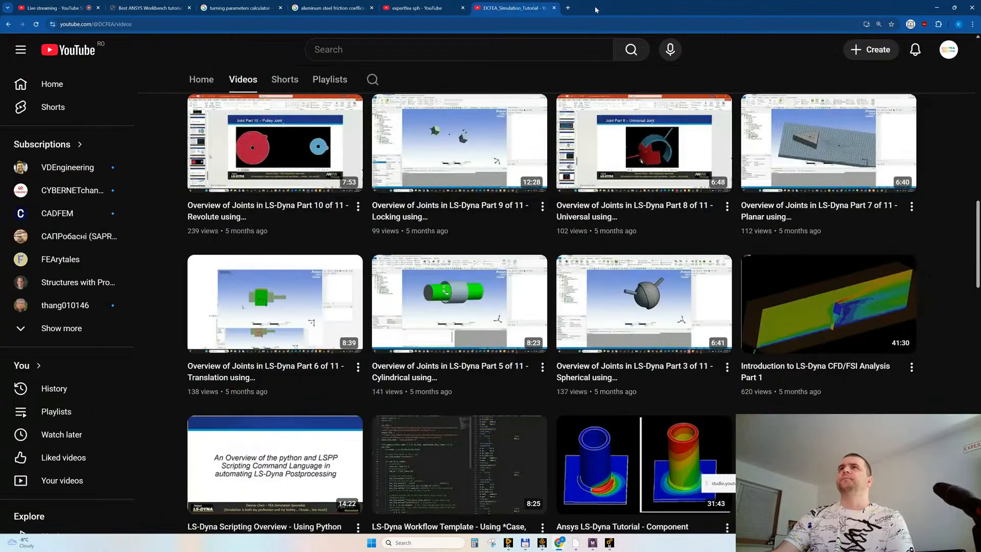
{"action": "middle_click", "coordinate": [513, 8]}
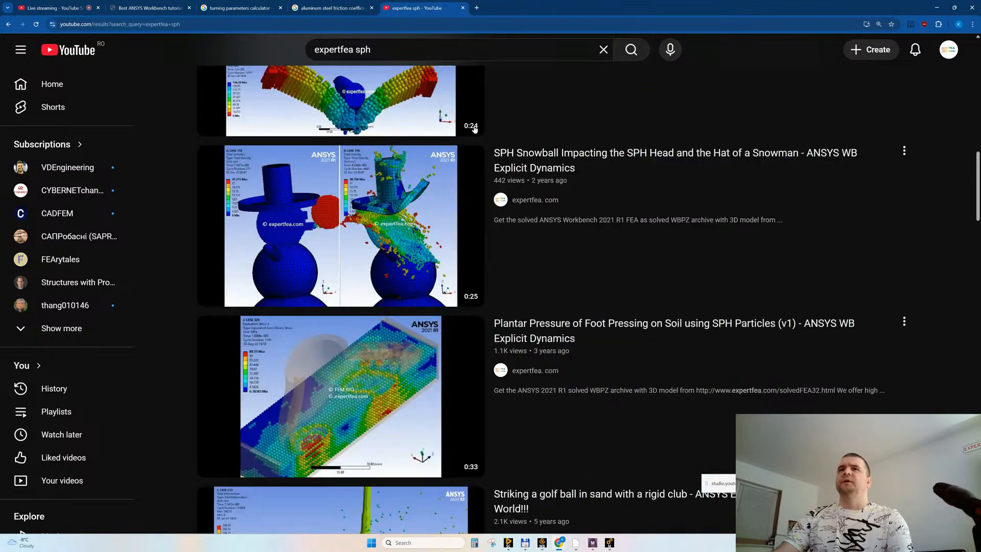
Step: Check the turning simulation's solver output in Ansys Mechanical, then return to the YouTube Studio live chat in a reduced browser window
{"action": "left_click", "coordinate": [609, 543]}
{"action": "left_click", "coordinate": [87, 172]}
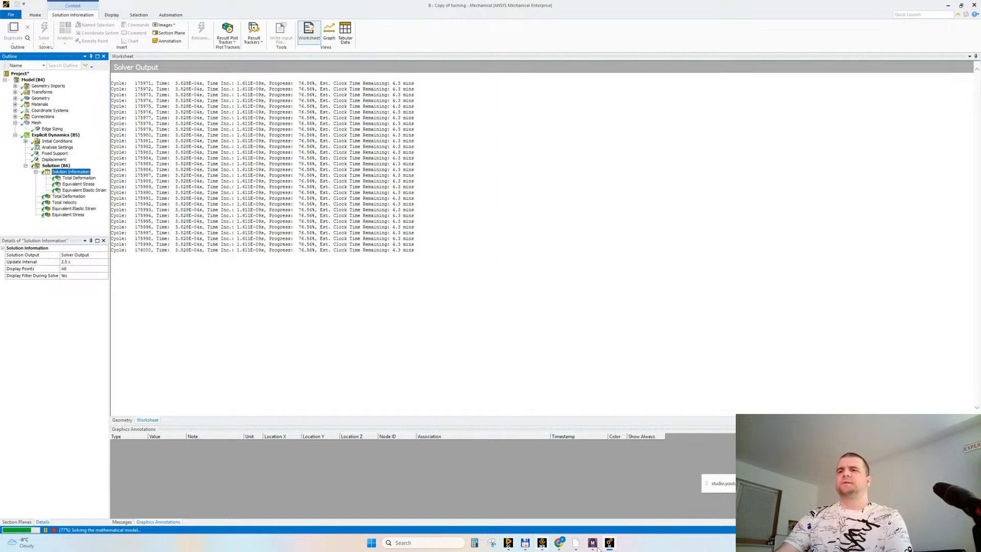
{"action": "left_click", "coordinate": [501, 508]}
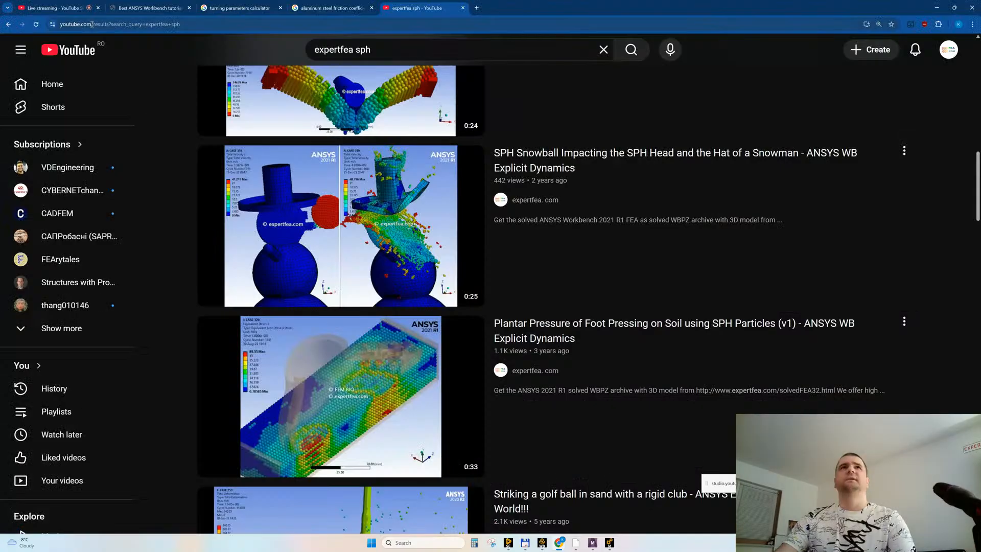
{"action": "left_click", "coordinate": [51, 8]}
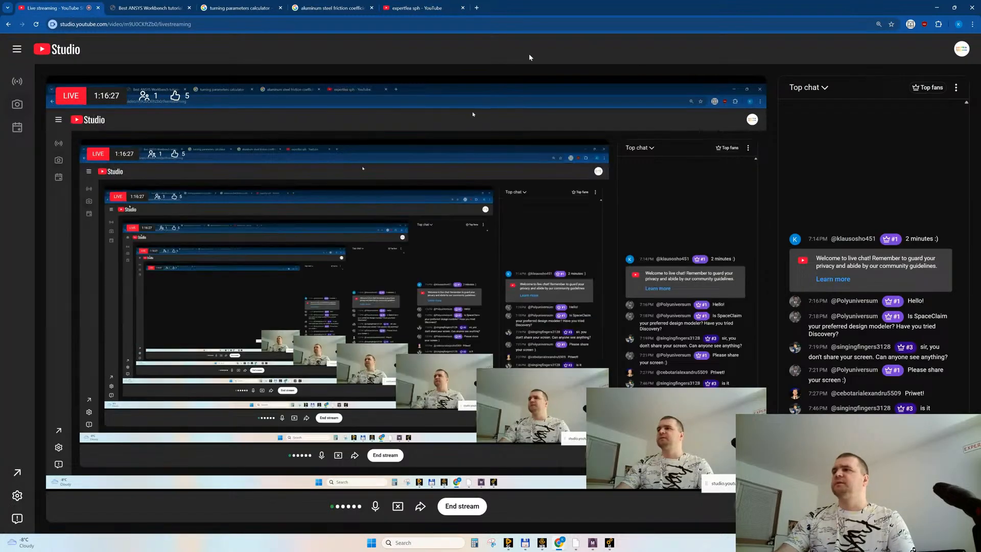
{"action": "left_click", "coordinate": [953, 8]}
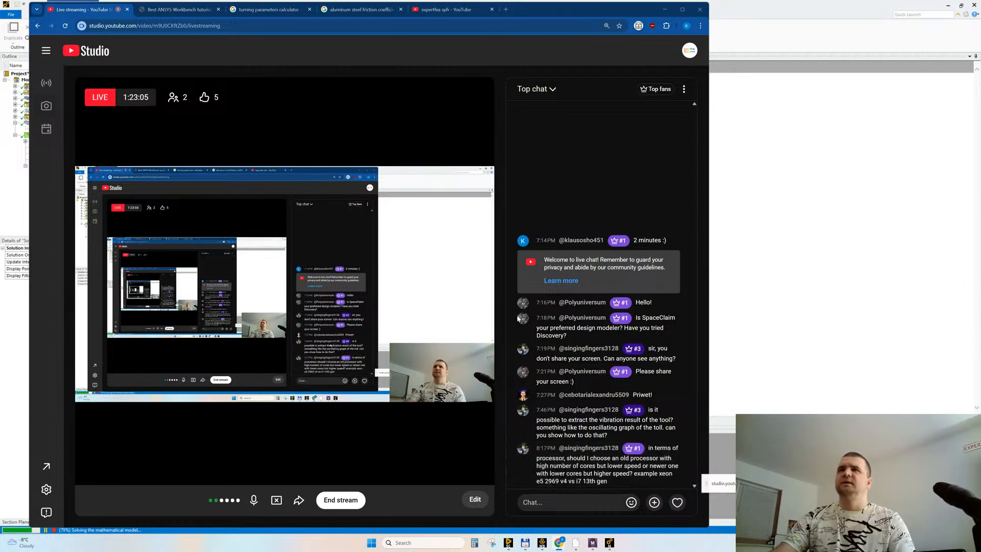
Step: Examine the per-core CPU load and processor specifications in Task Manager, and minimise the Mechanical window behind it
{"action": "key", "text": "ctrl+shift+Escape"}
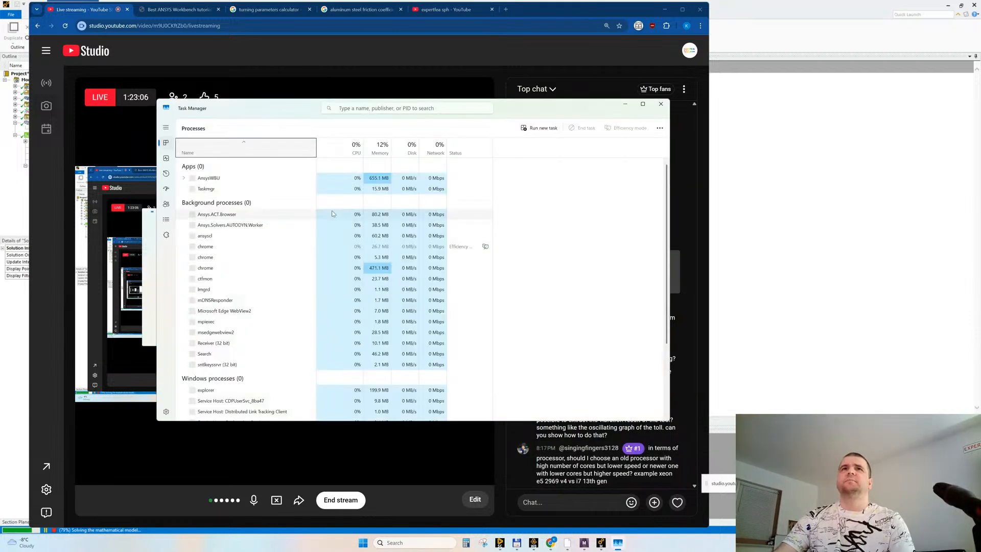
{"action": "left_click", "coordinate": [166, 158]}
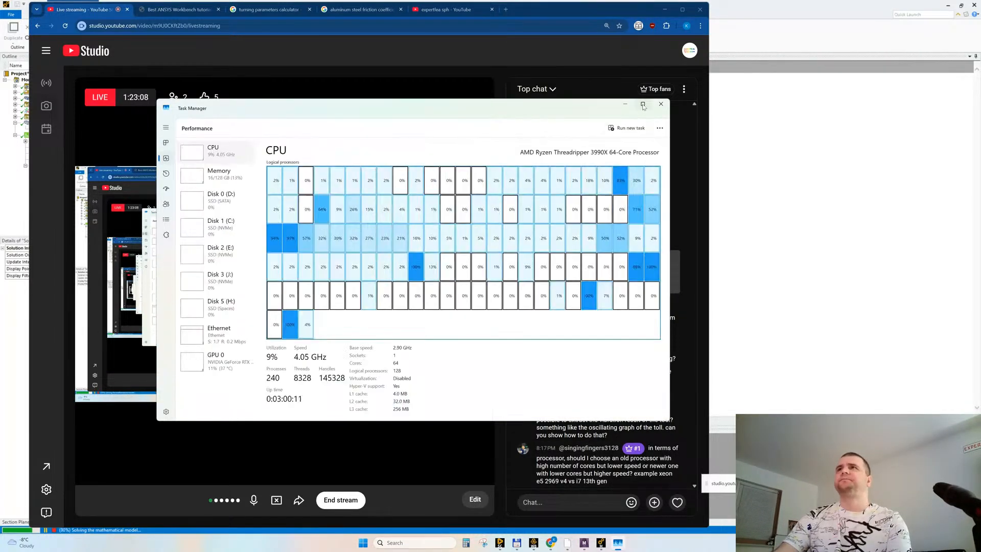
{"action": "mouse_move", "coordinate": [643, 105]}
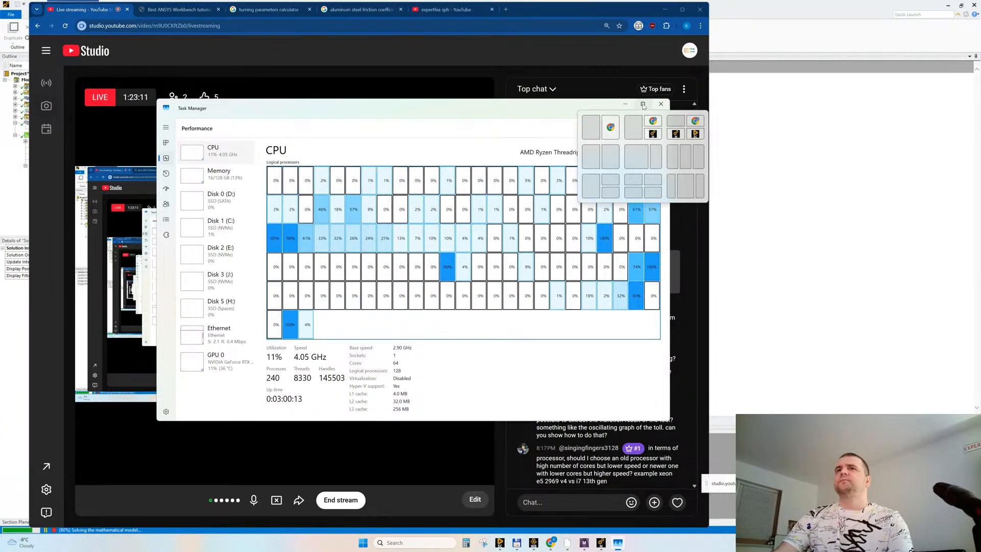
{"action": "left_click", "coordinate": [947, 5]}
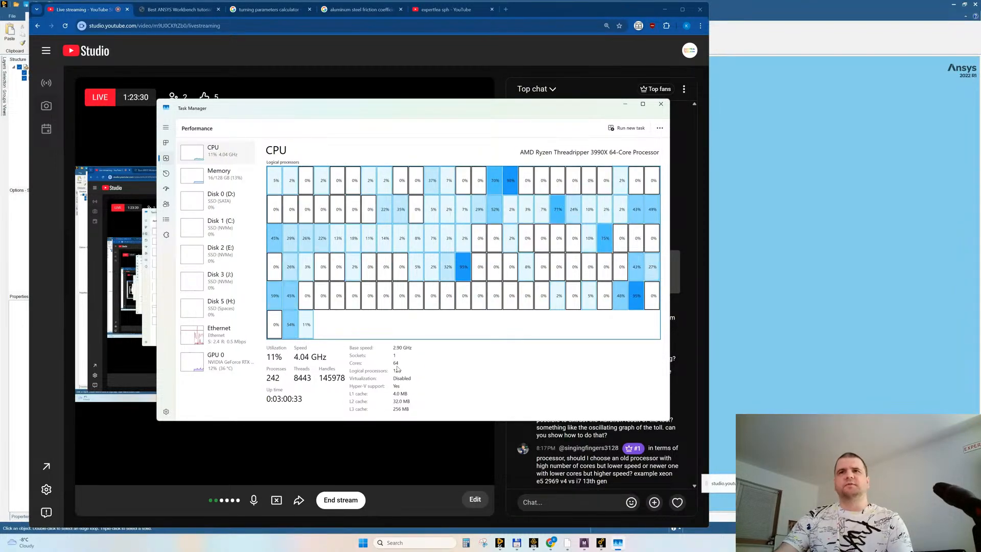
Step: Return to the live chat's processor question and search Google in a new tab for "xeon e5 2969 v4"
{"action": "left_click", "coordinate": [576, 478]}
{"action": "left_click", "coordinate": [684, 447]}
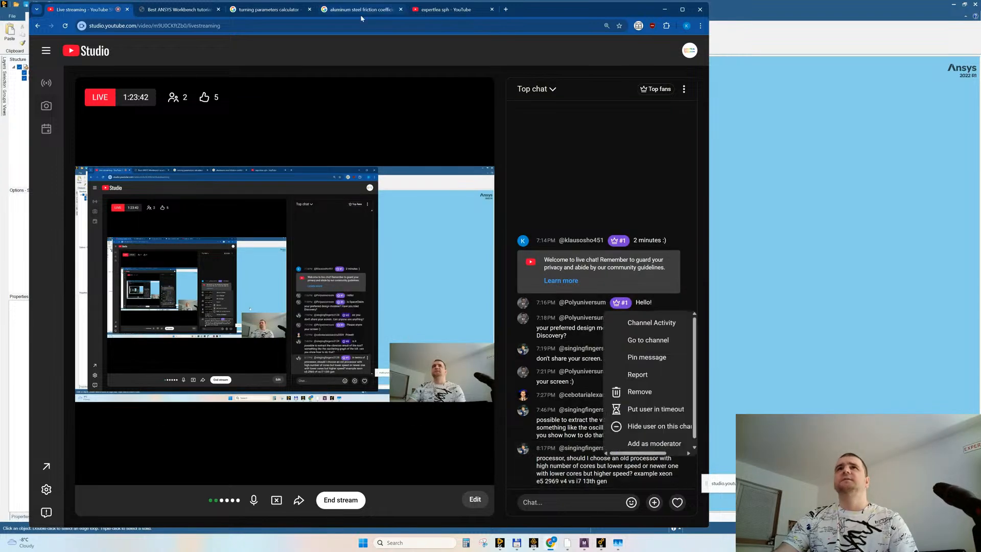
{"action": "left_click", "coordinate": [506, 10]}
{"action": "type", "text": "e5"}
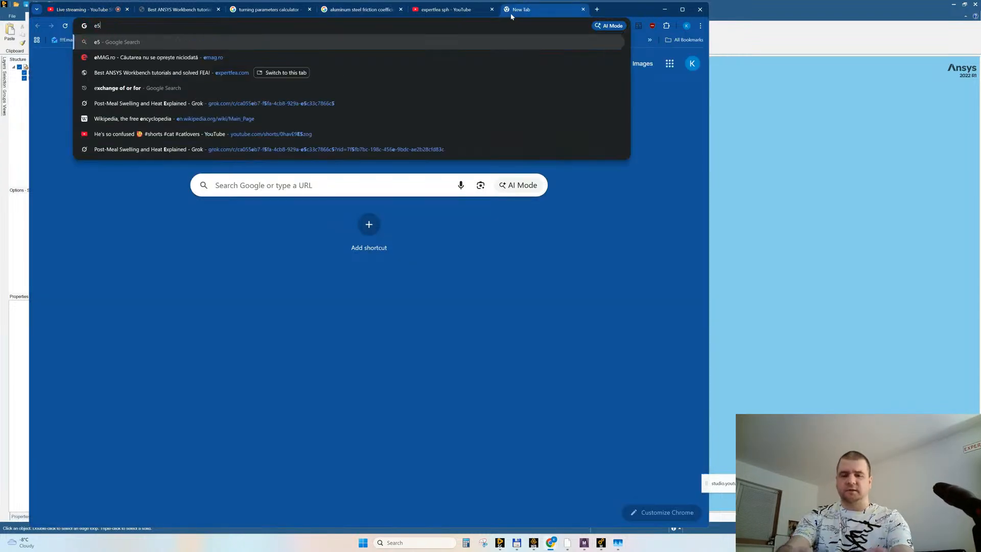
{"action": "type", "text": " 2969"}
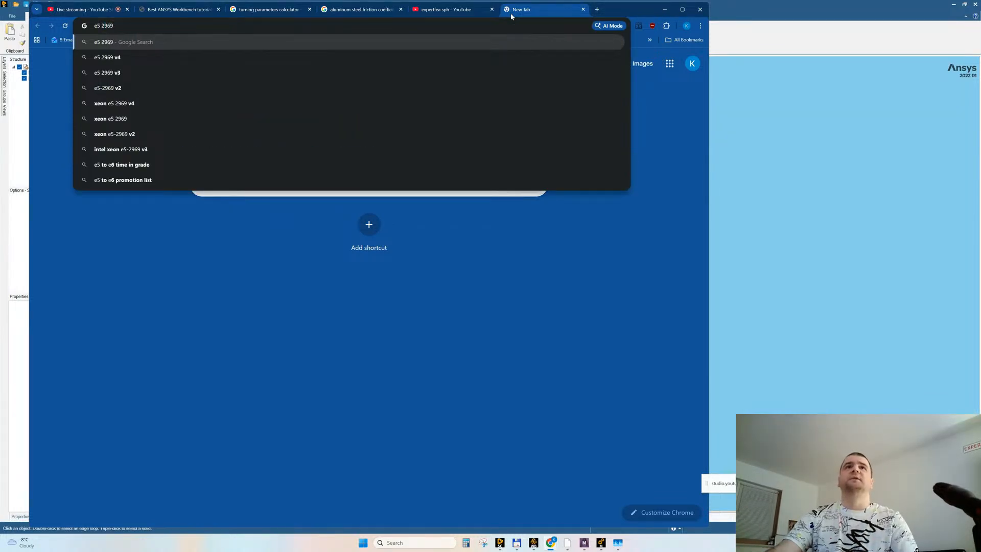
{"action": "key", "text": "Down"}
{"action": "key", "text": "Down"}
{"action": "key", "text": "Down"}
{"action": "key", "text": "Down"}
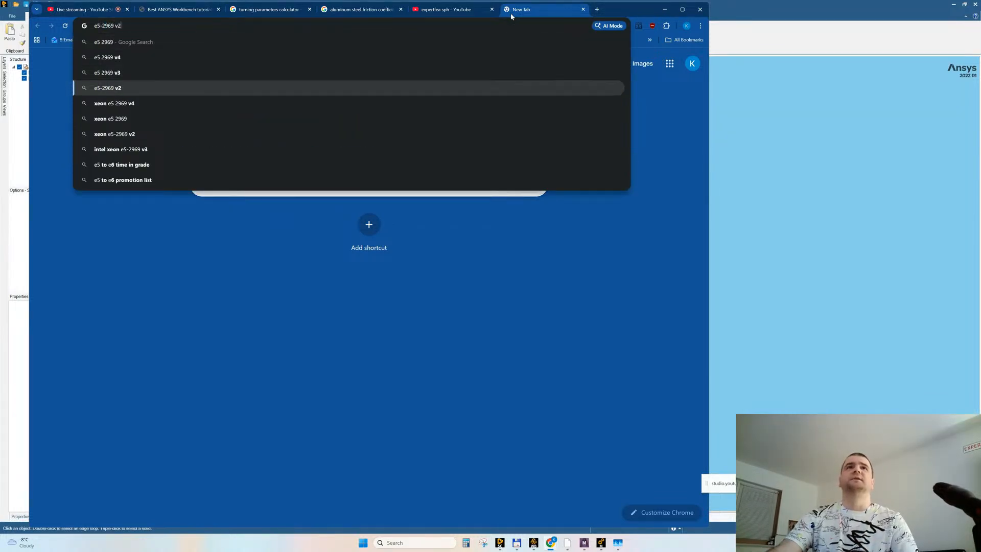
{"action": "key", "text": "Return"}
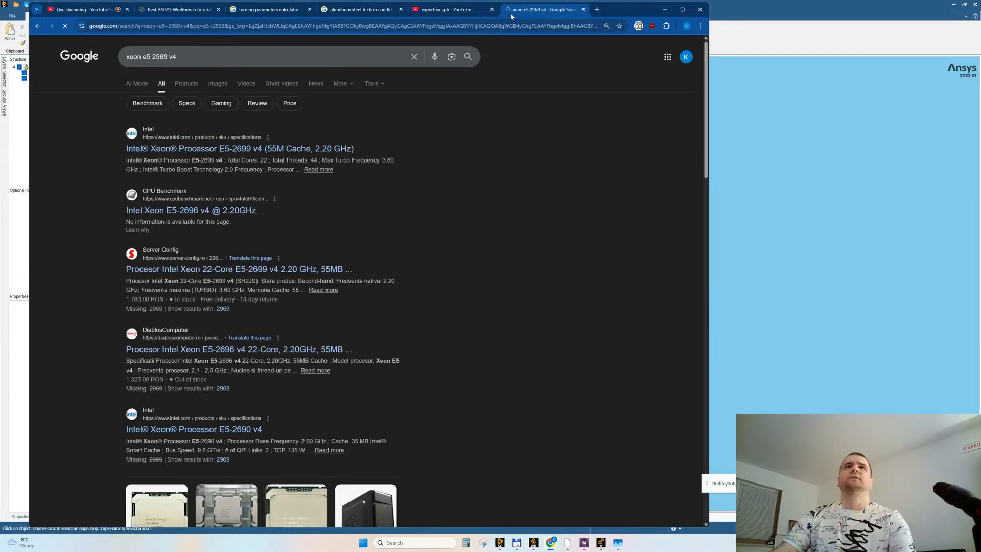
Step: Open Intel's specification page for the Xeon E5-2699 v4 and examine its total cores, base frequency and memory specifications
{"action": "left_click", "coordinate": [184, 150]}
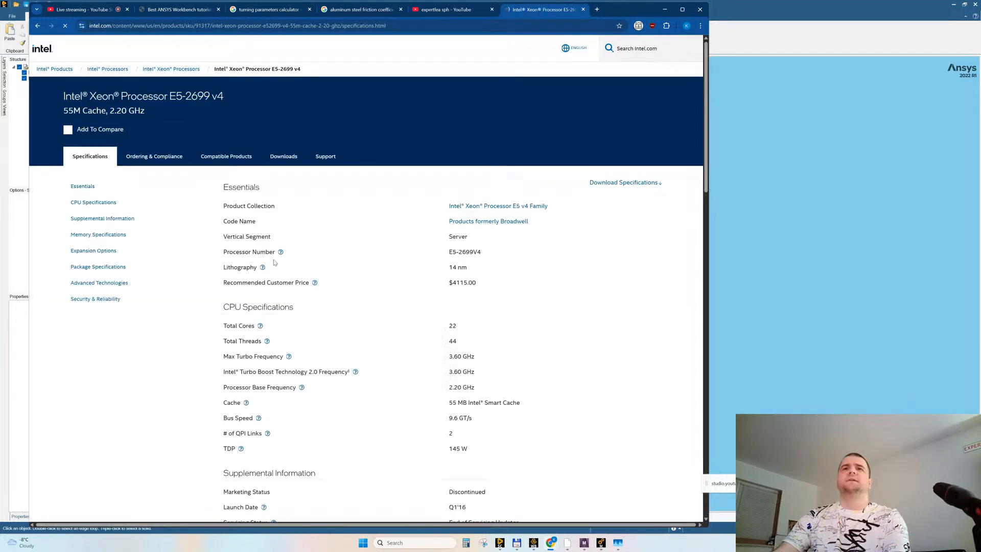
{"action": "scroll", "coordinate": [466, 298], "scroll_direction": "down", "scroll_amount": 1}
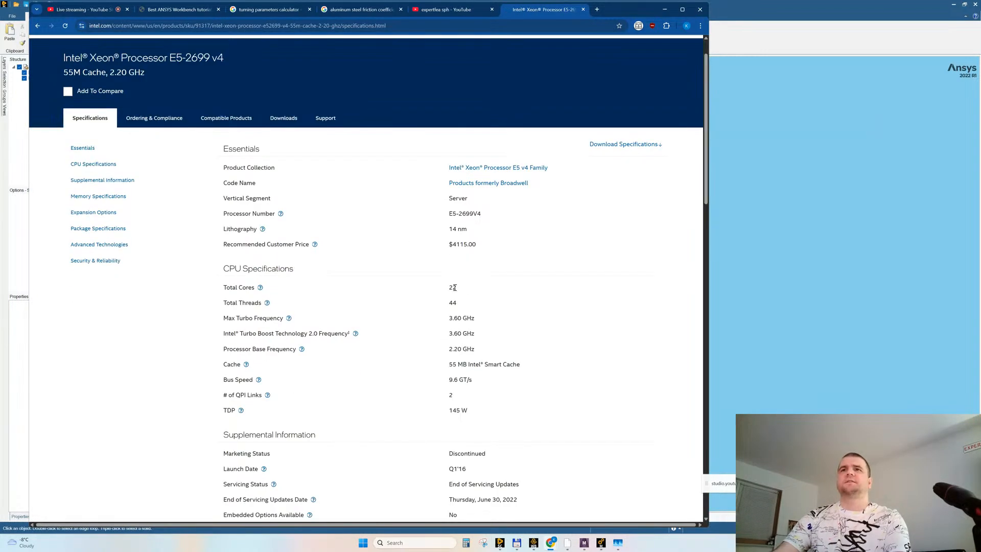
{"action": "double_click", "coordinate": [453, 287]}
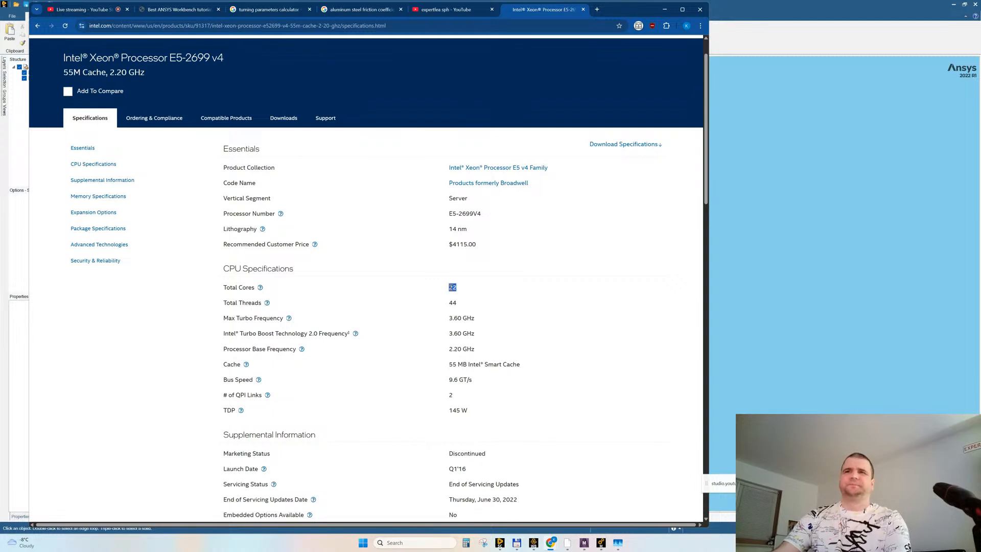
{"action": "left_click_drag", "start_coordinate": [462, 349], "coordinate": [448, 349]}
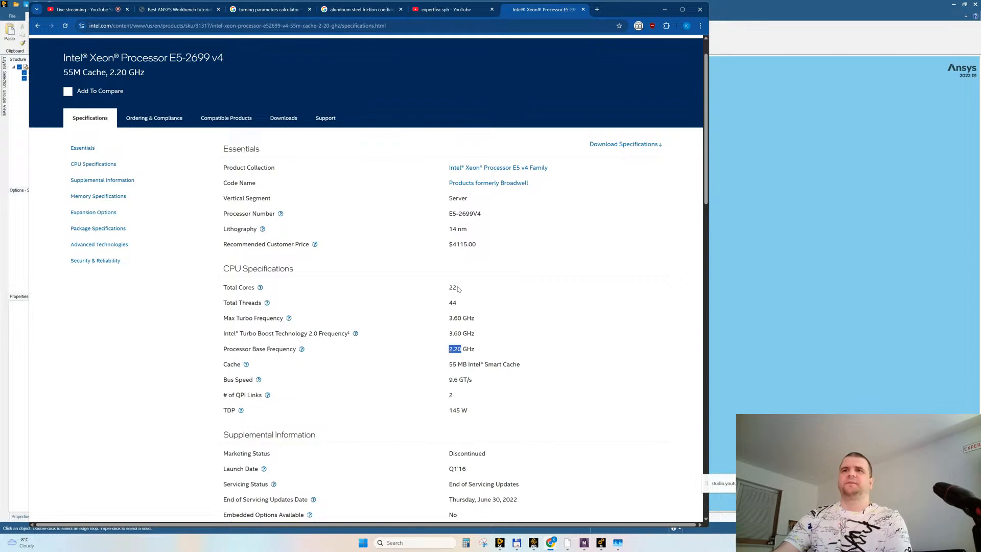
{"action": "left_click_drag", "start_coordinate": [458, 289], "coordinate": [447, 289]}
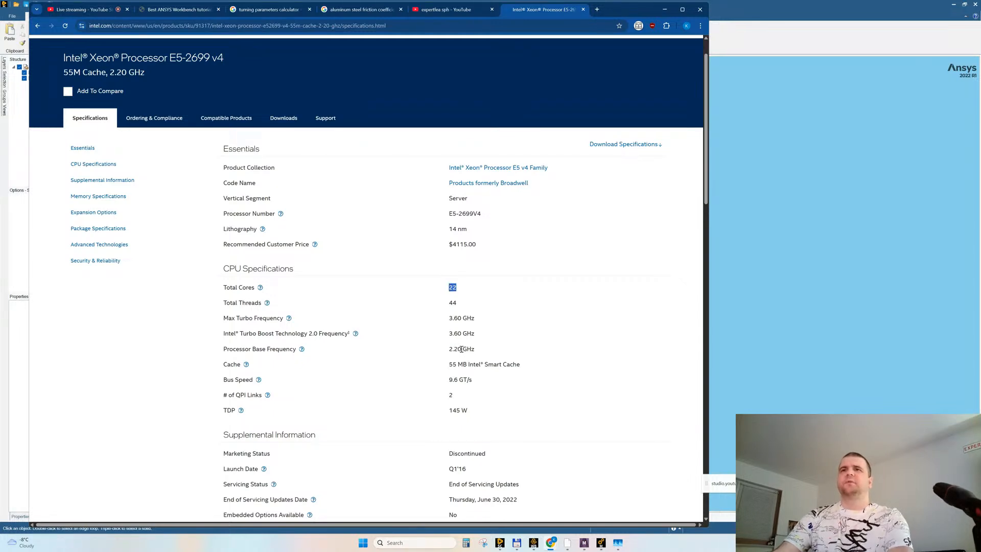
{"action": "left_click_drag", "start_coordinate": [461, 348], "coordinate": [450, 348]}
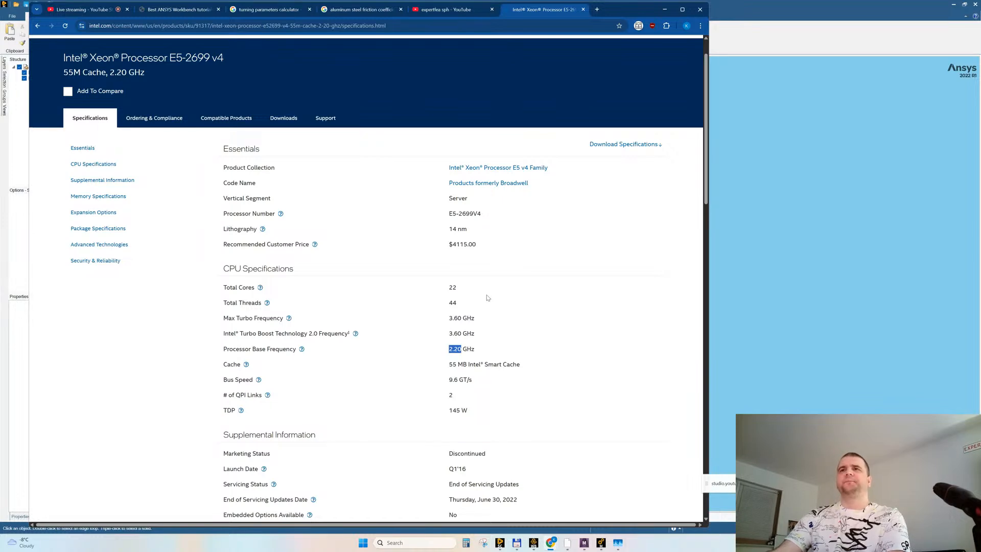
{"action": "scroll", "coordinate": [487, 297], "scroll_direction": "down", "scroll_amount": 5}
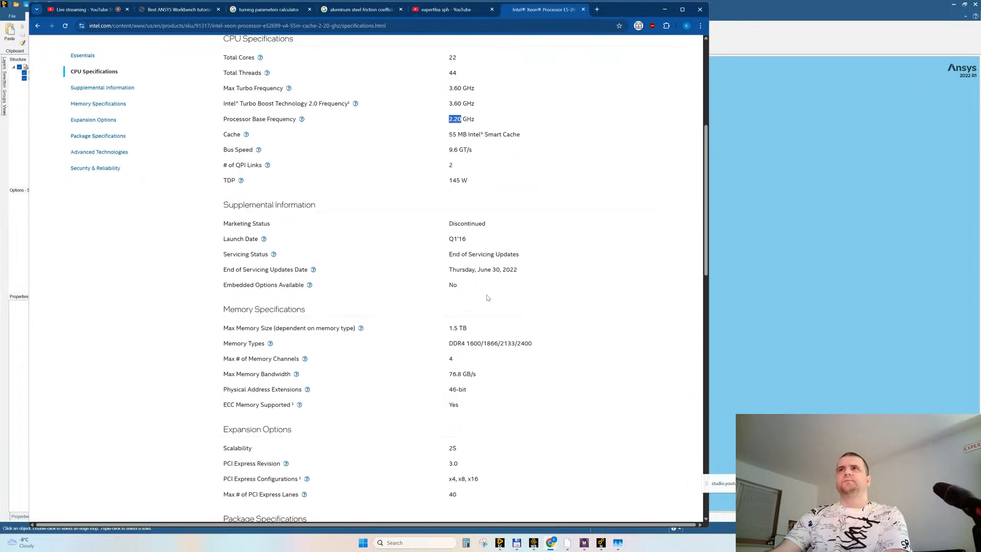
{"action": "scroll", "coordinate": [486, 297], "scroll_direction": "up", "scroll_amount": 6}
Step: Search Google in a new tab for "threadripper 3970x", check the core count, and view the processor's Amazon page
{"action": "left_click", "coordinate": [597, 10]}
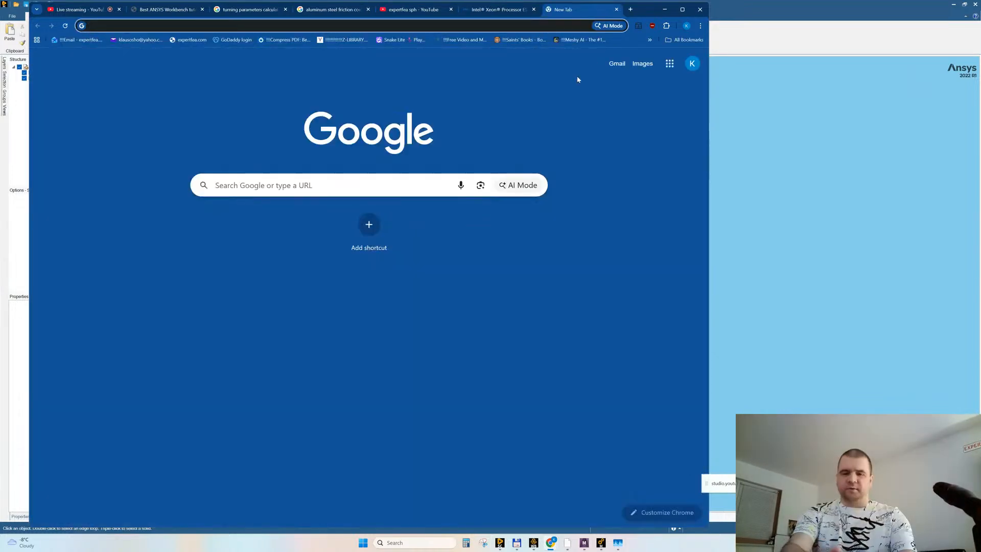
{"action": "type", "text": "hread"}
{"action": "key", "text": "Home"}
{"action": "type", "text": "t"}
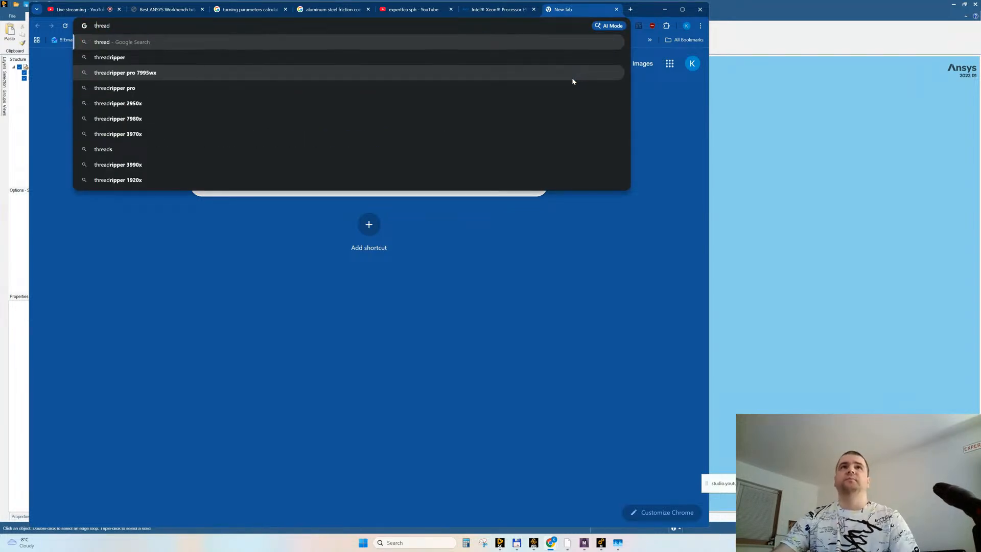
{"action": "left_click", "coordinate": [133, 134]}
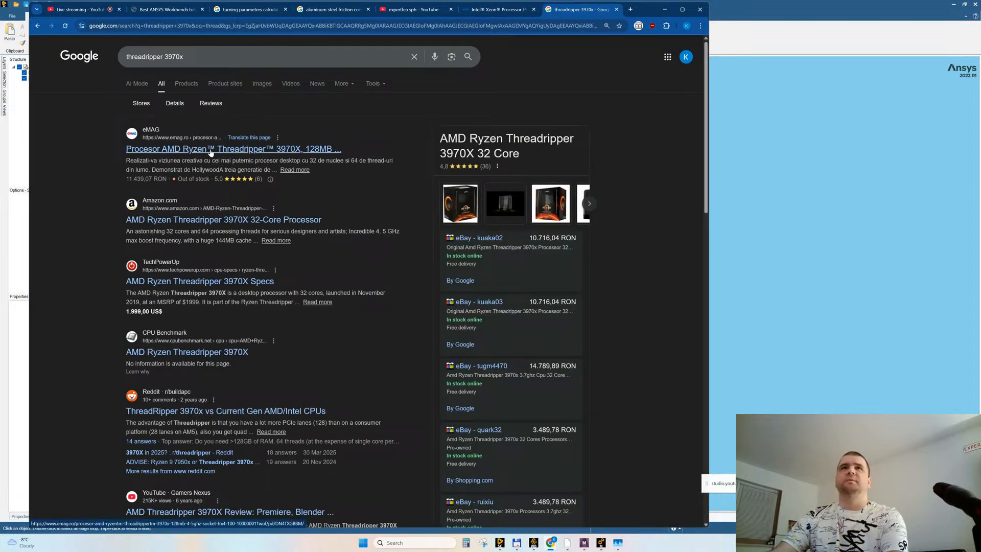
{"action": "left_click_drag", "start_coordinate": [310, 162], "coordinate": [340, 161]}
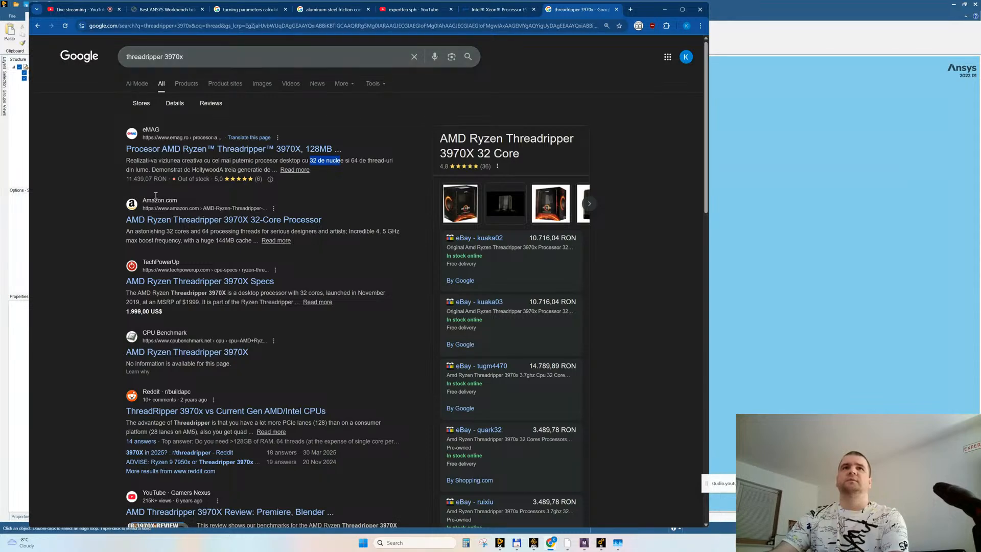
{"action": "left_click", "coordinate": [251, 220]}
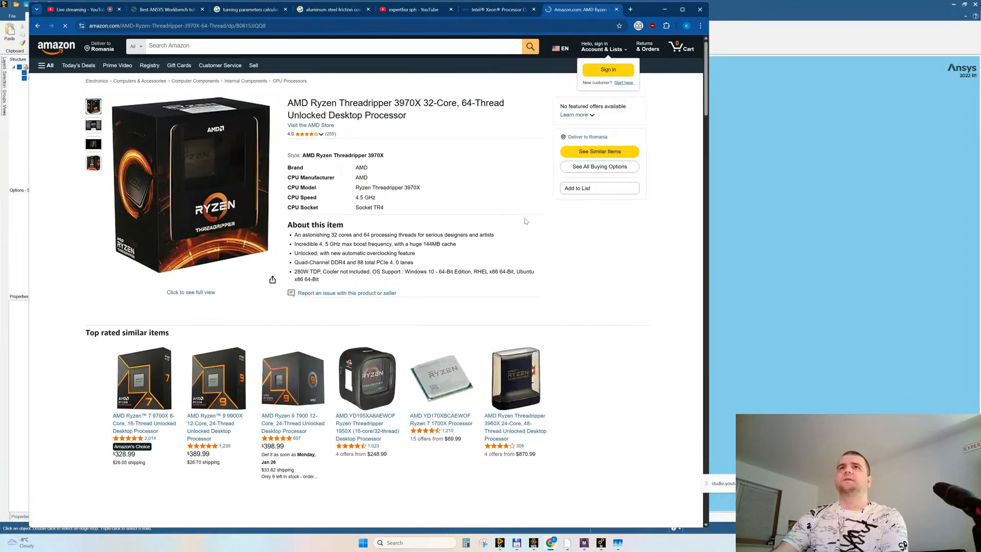
Step: Return to the search results, refine the query to "threadripper 3970x price in usd", and examine the eBay listing for the processor
{"action": "left_click", "coordinate": [38, 25]}
{"action": "left_click", "coordinate": [214, 55]}
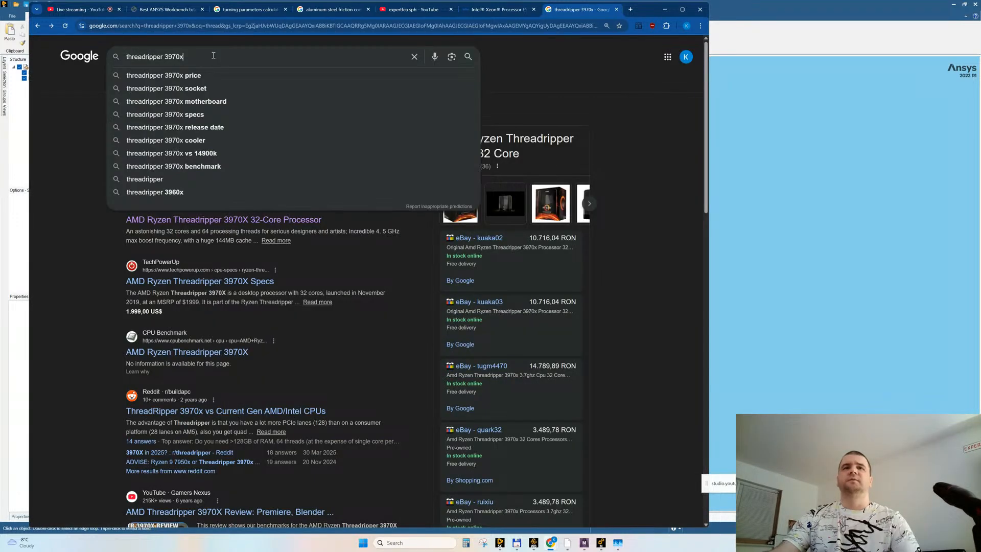
{"action": "key", "text": "Down"}
{"action": "key", "text": "Return"}
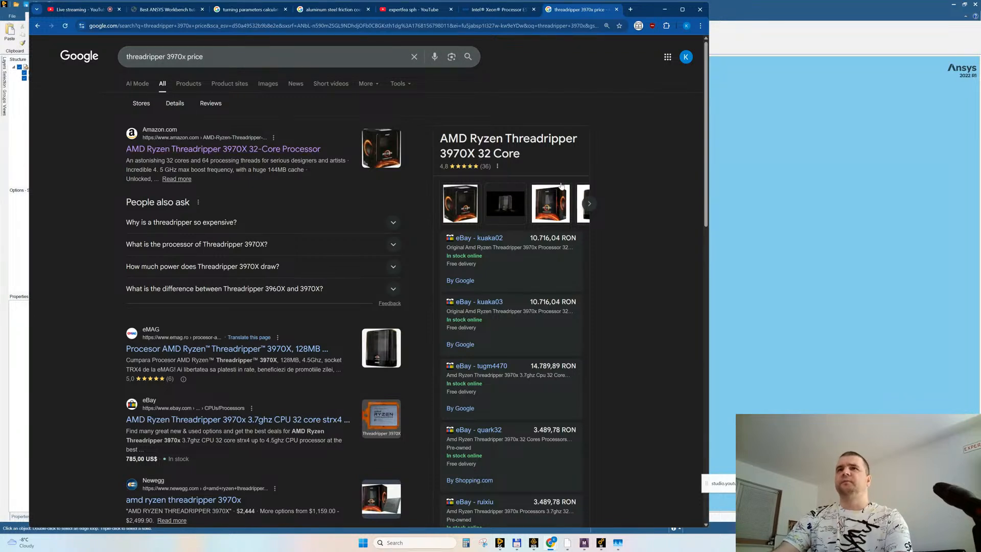
{"action": "left_click", "coordinate": [223, 55]}
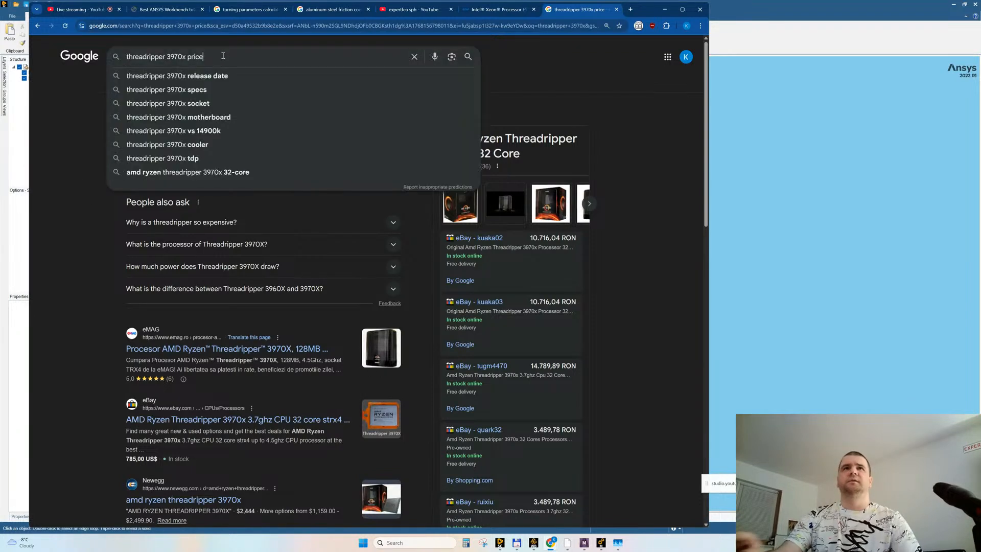
{"action": "type", "text": "in usd"}
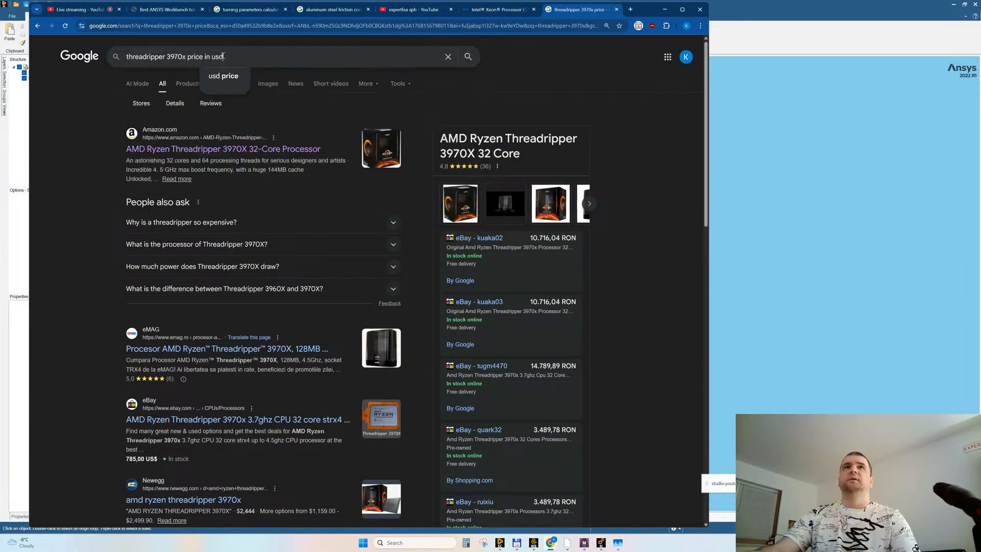
{"action": "key", "text": "Return"}
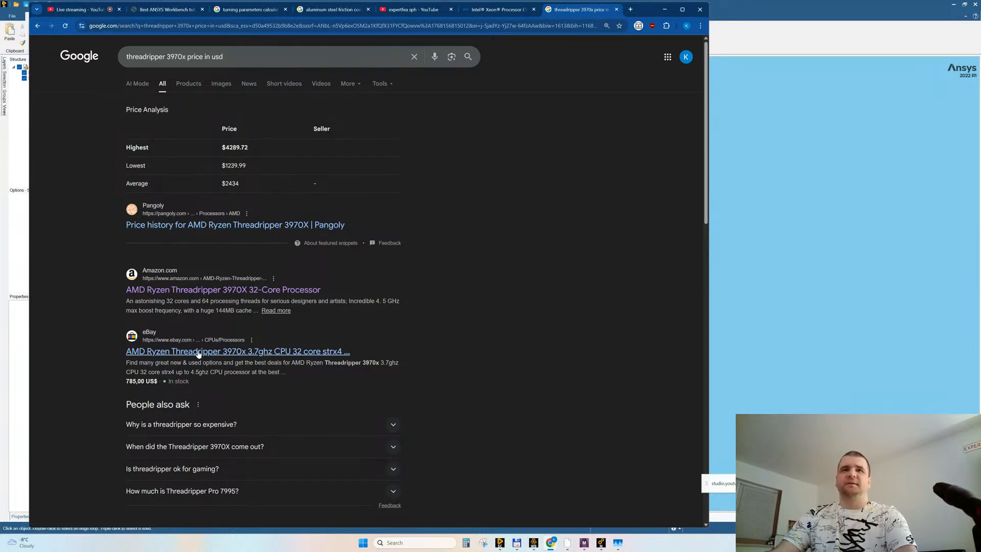
{"action": "left_click", "coordinate": [154, 355]}
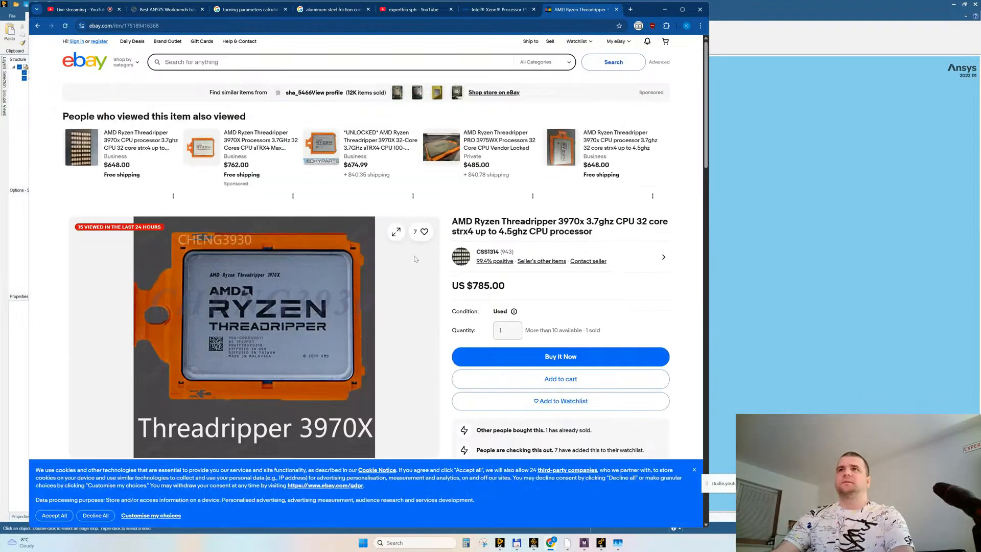
{"action": "scroll", "coordinate": [415, 258], "scroll_direction": "down", "scroll_amount": 1}
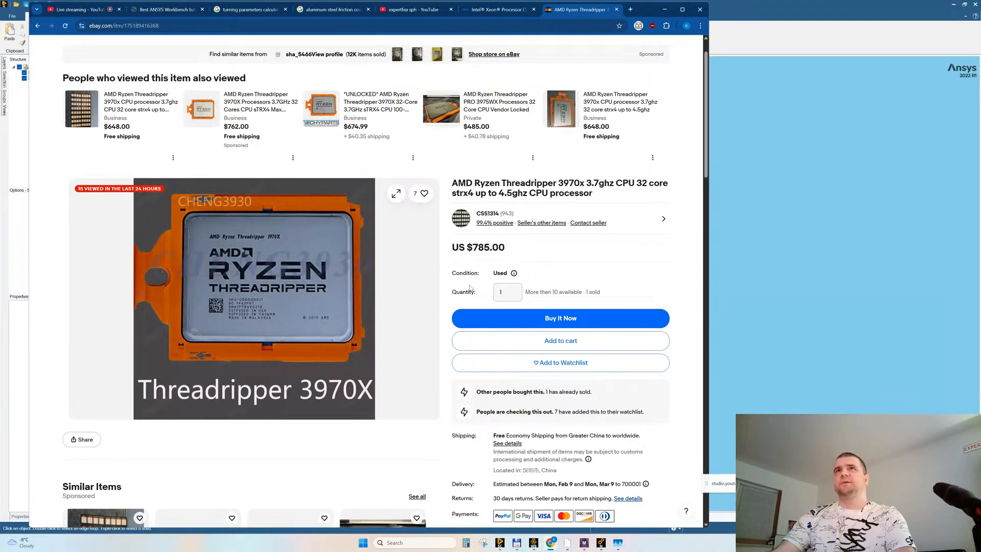
Step: Reread the processor question in the YouTube Studio live chat, then open ark.intel.com in a new tab
{"action": "left_click", "coordinate": [74, 11]}
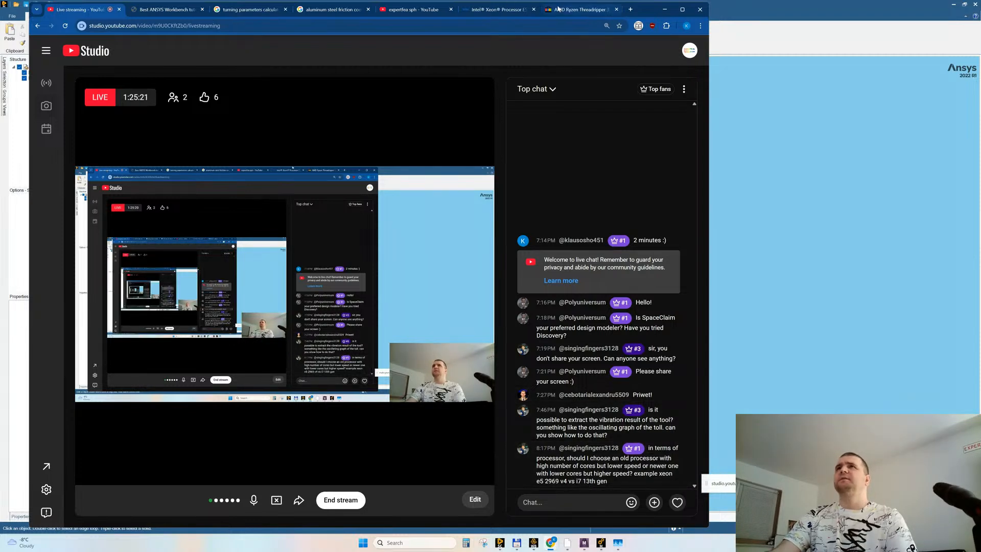
{"action": "left_click", "coordinate": [631, 9]}
{"action": "type", "text": "ark"}
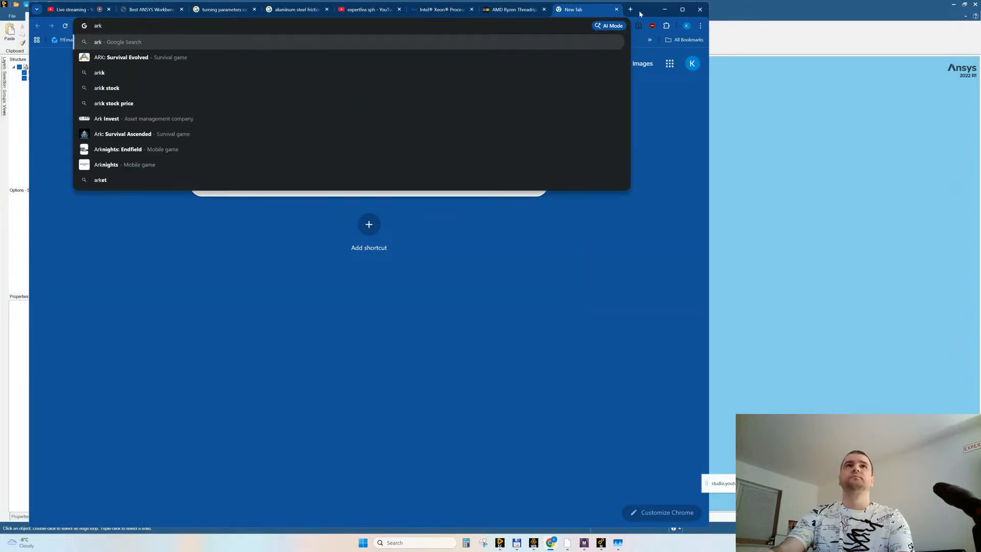
{"action": "type", "text": ".intel.c"}
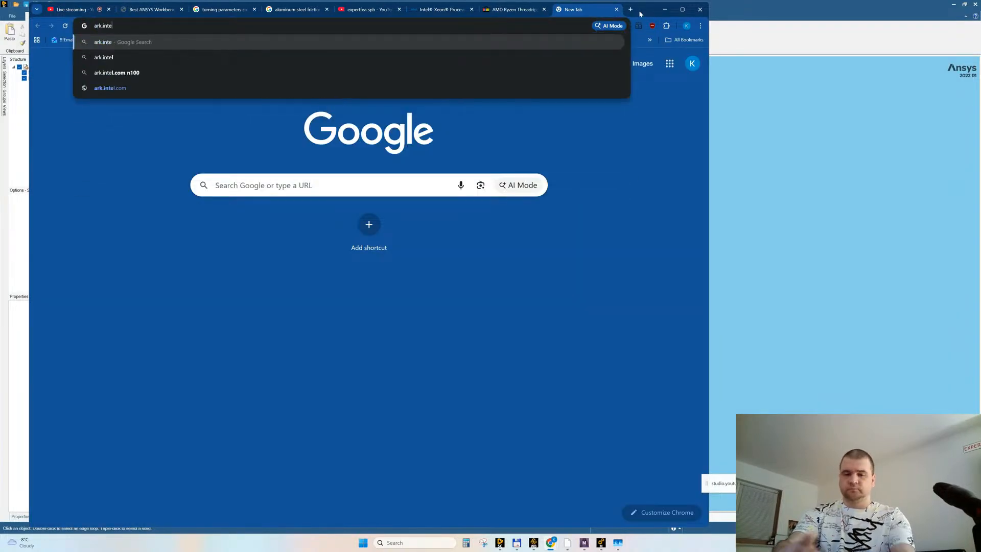
{"action": "type", "text": "om"}
{"action": "key", "text": "Return"}
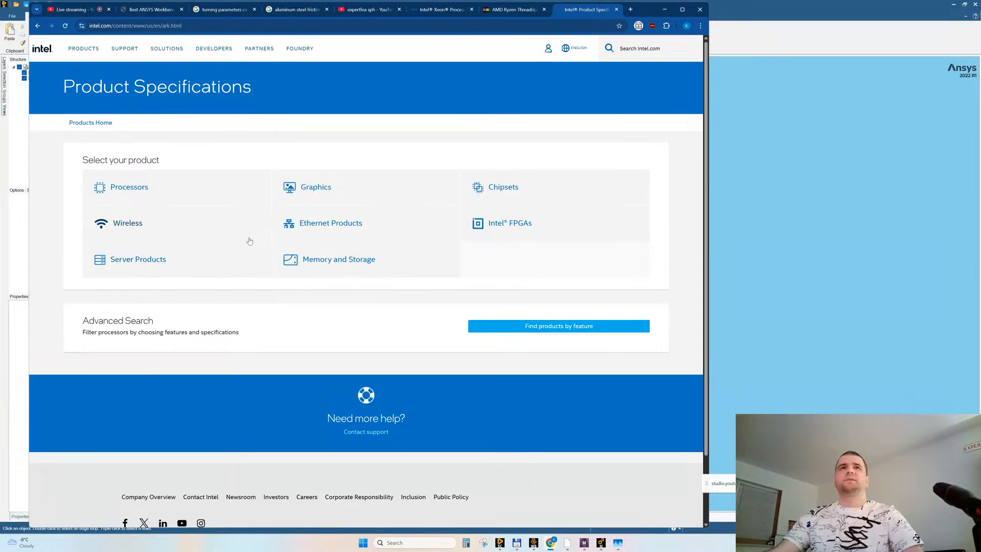
Step: Open the list of Intel Core Ultra Series 3 processors and examine their core counts and maximum turbo frequencies
{"action": "left_click", "coordinate": [134, 191]}
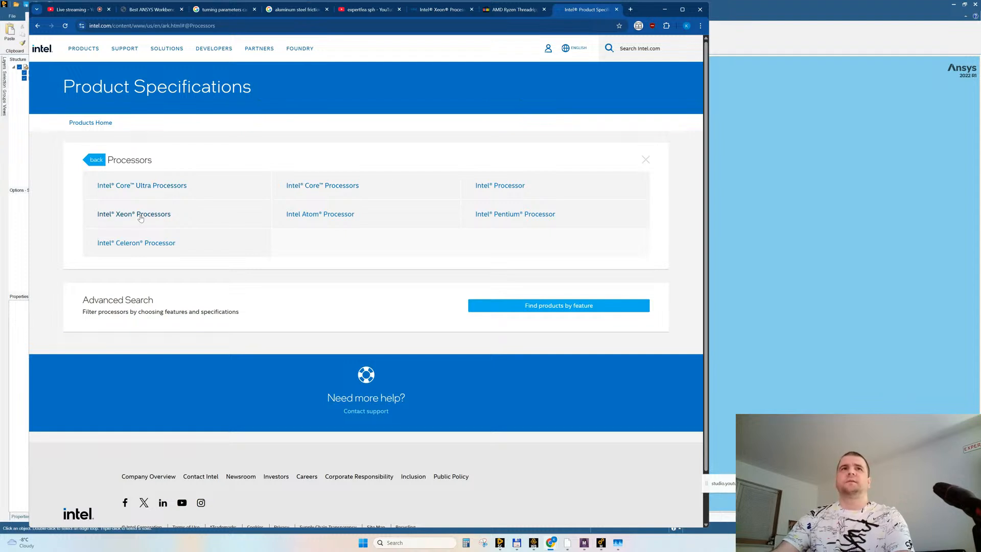
{"action": "left_click", "coordinate": [157, 187]}
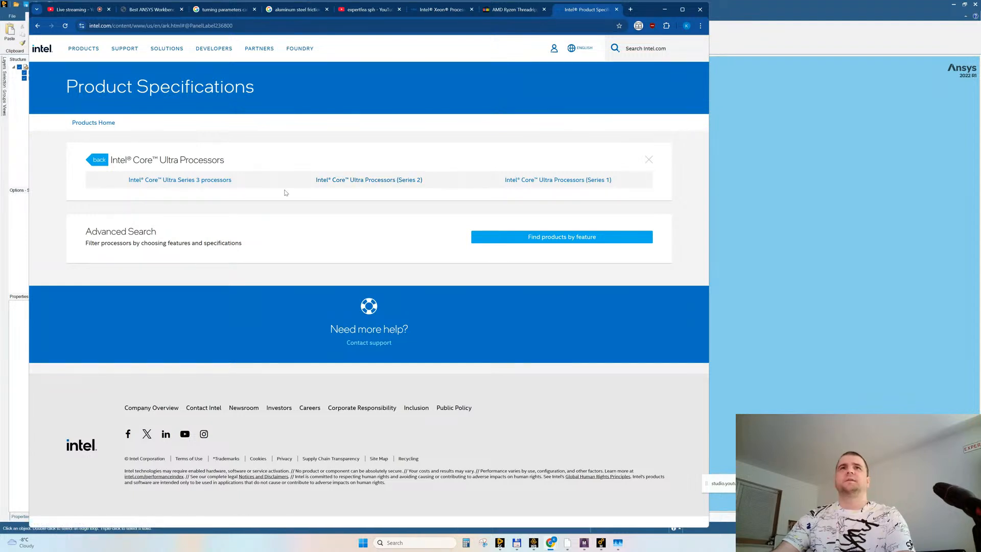
{"action": "left_click", "coordinate": [186, 181]}
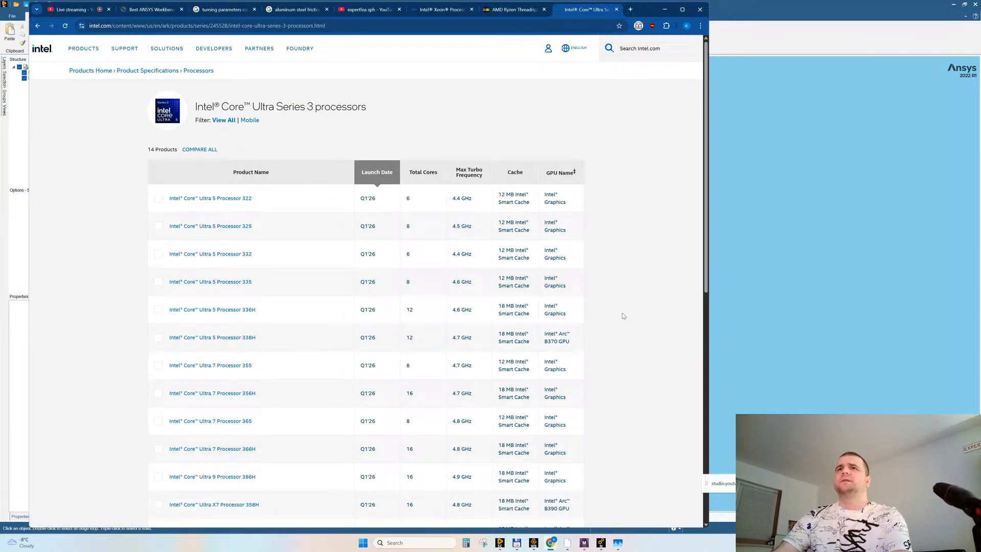
{"action": "scroll", "coordinate": [439, 303], "scroll_direction": "down", "scroll_amount": 1}
{"action": "scroll", "coordinate": [440, 303], "scroll_direction": "down", "scroll_amount": 4}
{"action": "scroll", "coordinate": [416, 376], "scroll_direction": "up", "scroll_amount": 2}
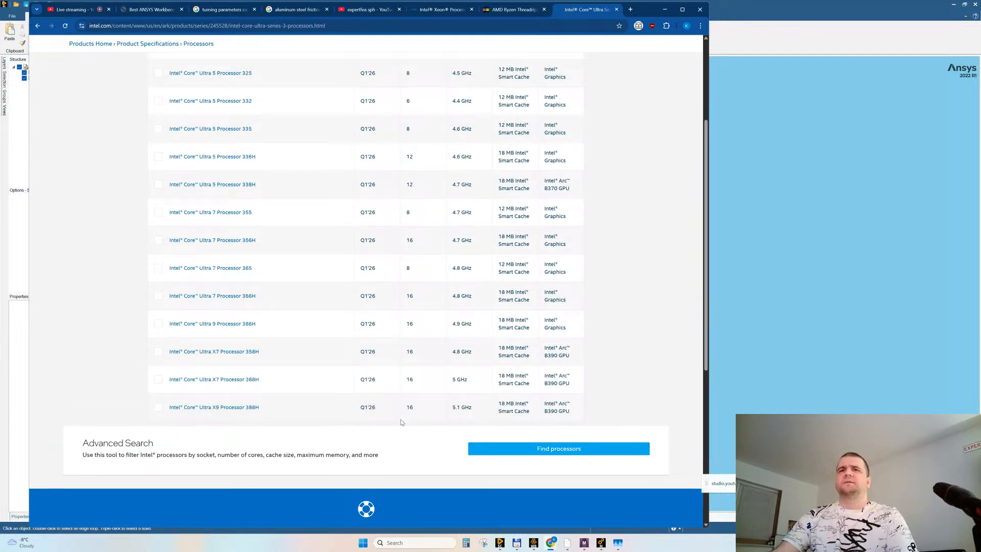
{"action": "scroll", "coordinate": [401, 422], "scroll_direction": "up", "scroll_amount": 4}
{"action": "scroll", "coordinate": [397, 405], "scroll_direction": "down", "scroll_amount": 3}
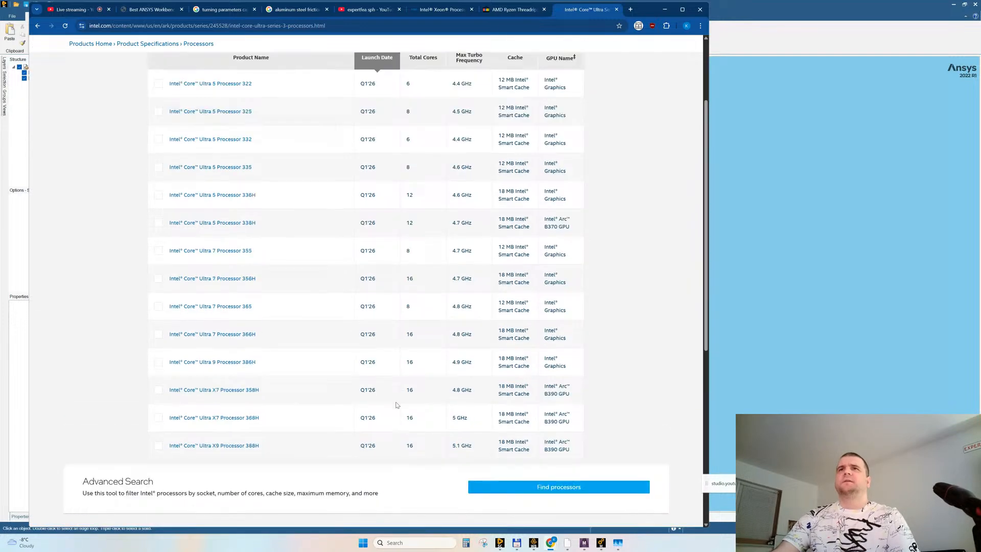
{"action": "scroll", "coordinate": [413, 414], "scroll_direction": "down", "scroll_amount": 1}
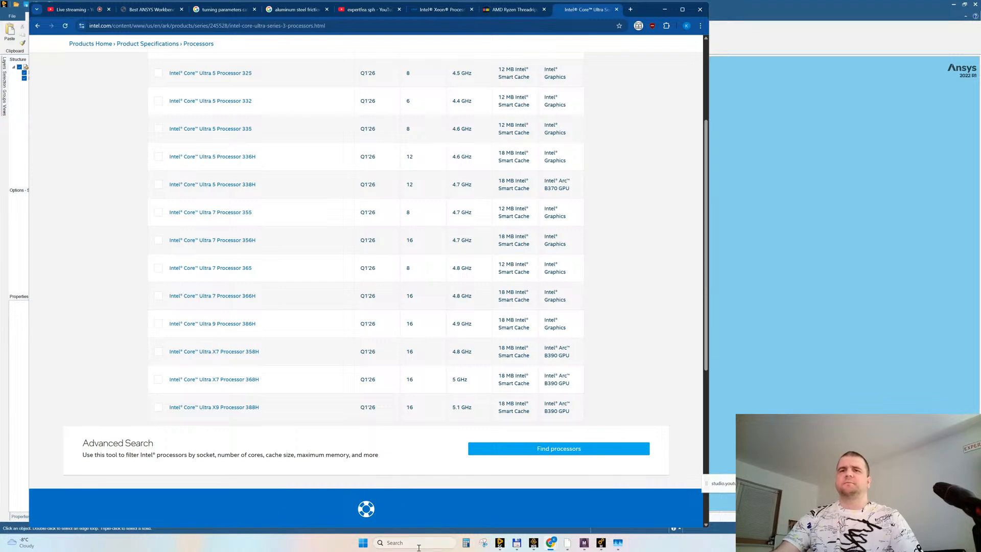
Step: Open Calculator beside the browser and capture a Snipping Tool snip covering the Core Ultra X9 388H row's specifications and the page below
{"action": "left_click", "coordinate": [464, 542]}
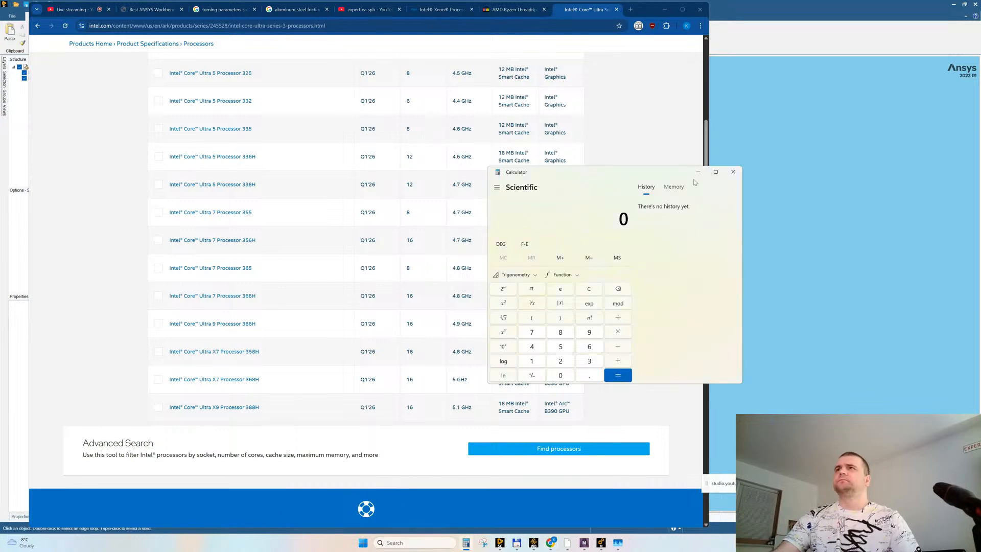
{"action": "left_click_drag", "start_coordinate": [648, 174], "coordinate": [777, 164]}
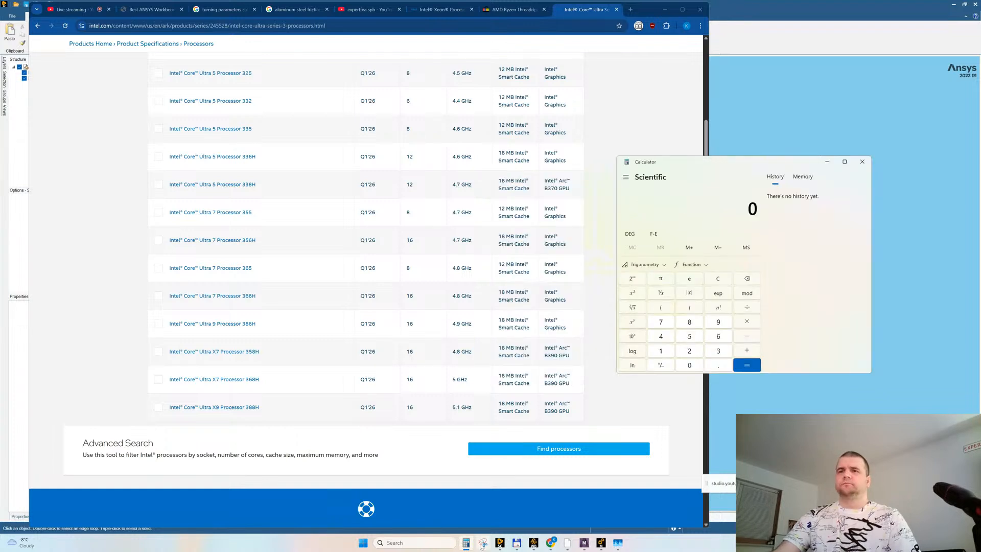
{"action": "left_click", "coordinate": [482, 543]}
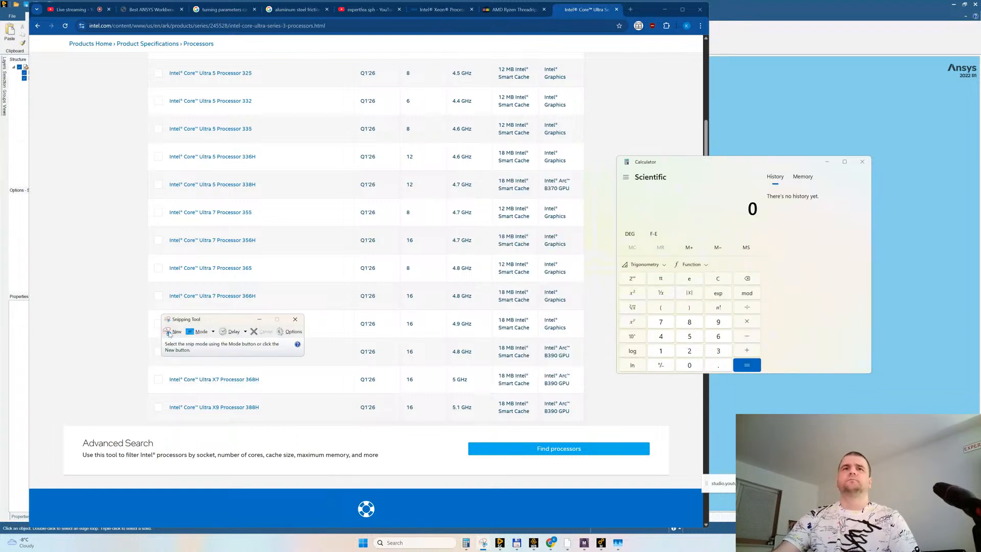
{"action": "left_click", "coordinate": [169, 332]}
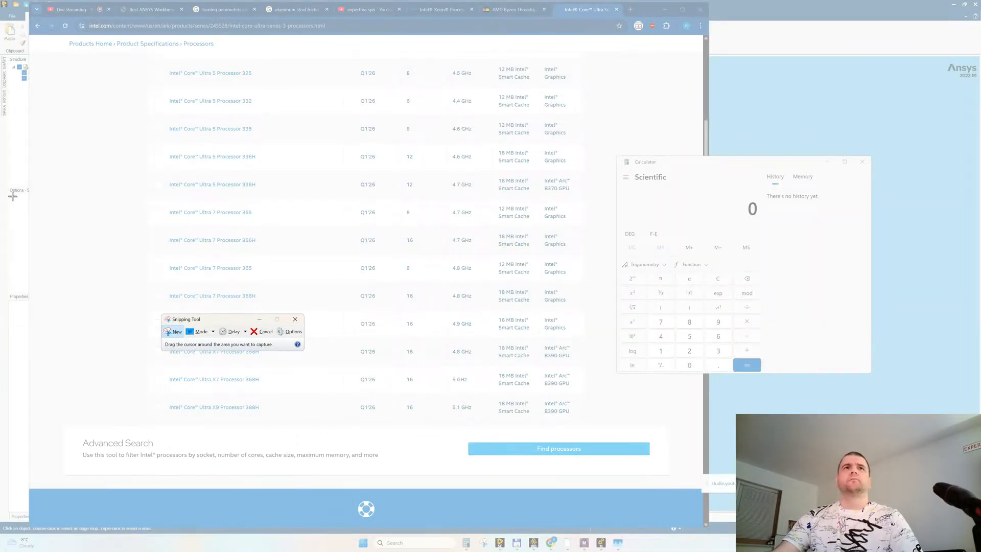
{"action": "left_click_drag", "start_coordinate": [315, 390], "coordinate": [636, 522]}
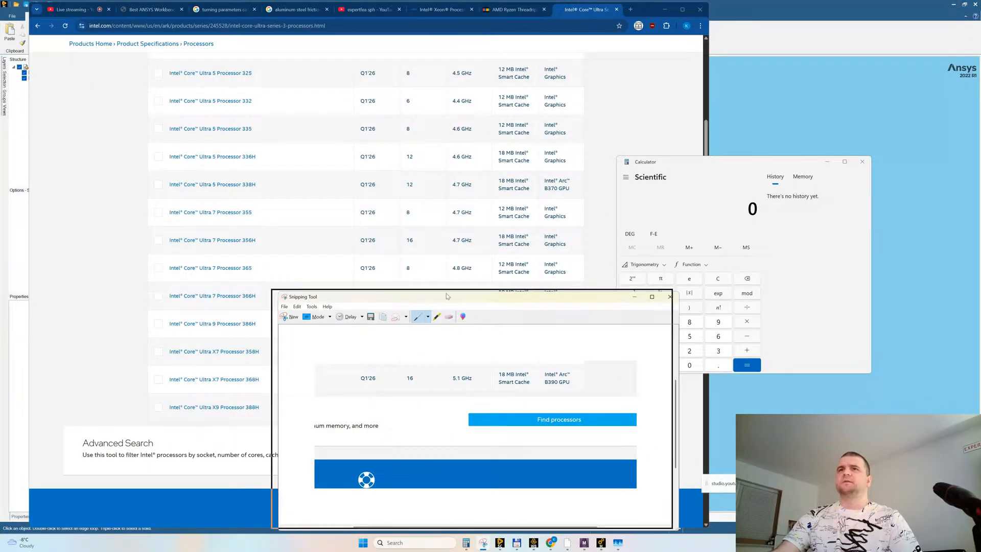
{"action": "left_click_drag", "start_coordinate": [447, 296], "coordinate": [292, 206]}
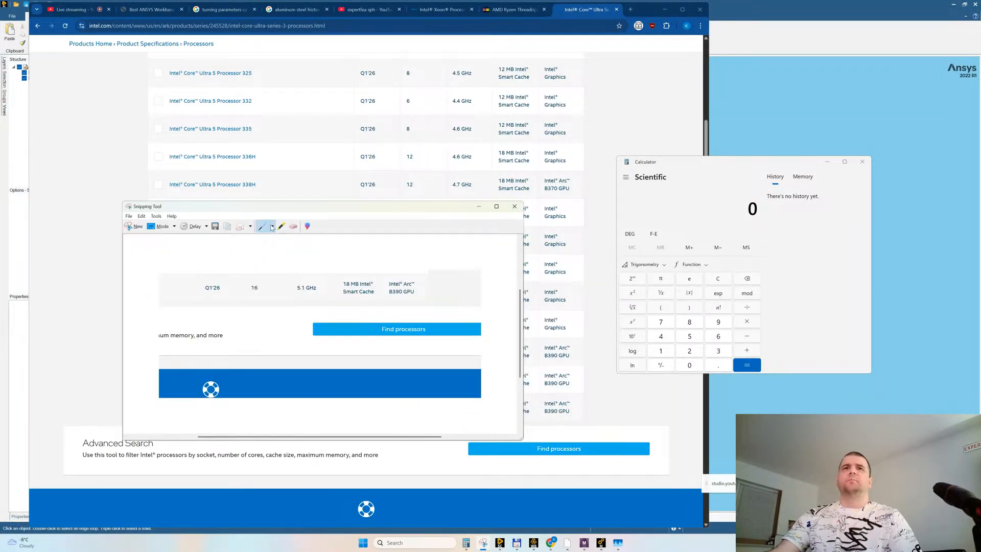
Step: Compute 16*5 in Calculator and handwrite "16 x 5 = 80" with the pen above the processor row in the snip
{"action": "left_click", "coordinate": [273, 227]}
{"action": "left_click", "coordinate": [271, 256]}
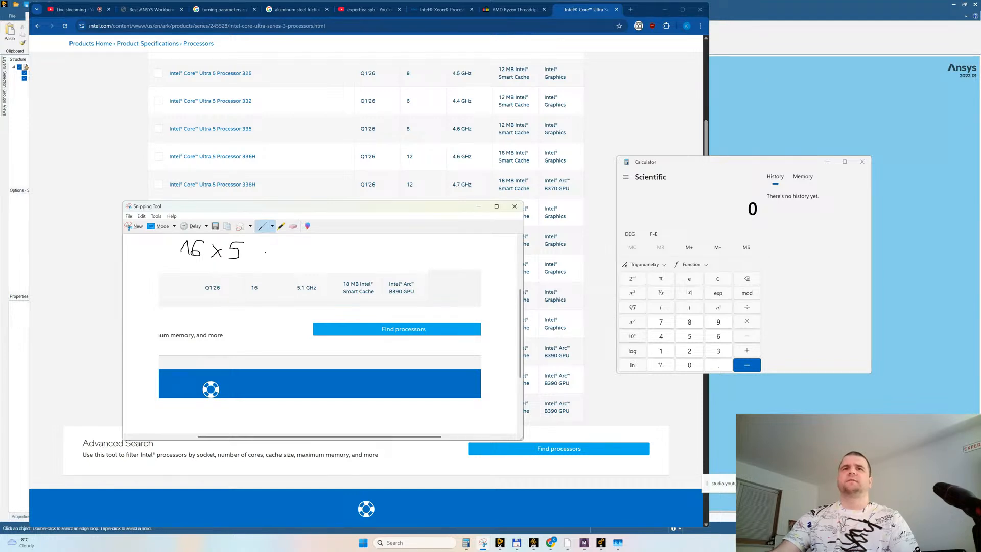
{"action": "left_click_drag", "start_coordinate": [254, 248], "coordinate": [273, 246]}
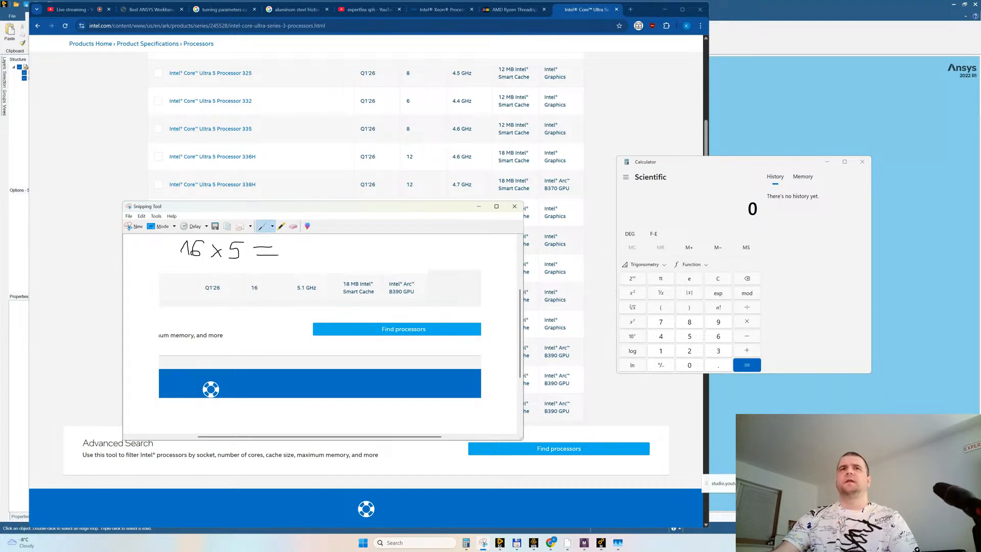
{"action": "left_click_drag", "start_coordinate": [712, 165], "coordinate": [675, 164]}
{"action": "type", "text": "16*5"}
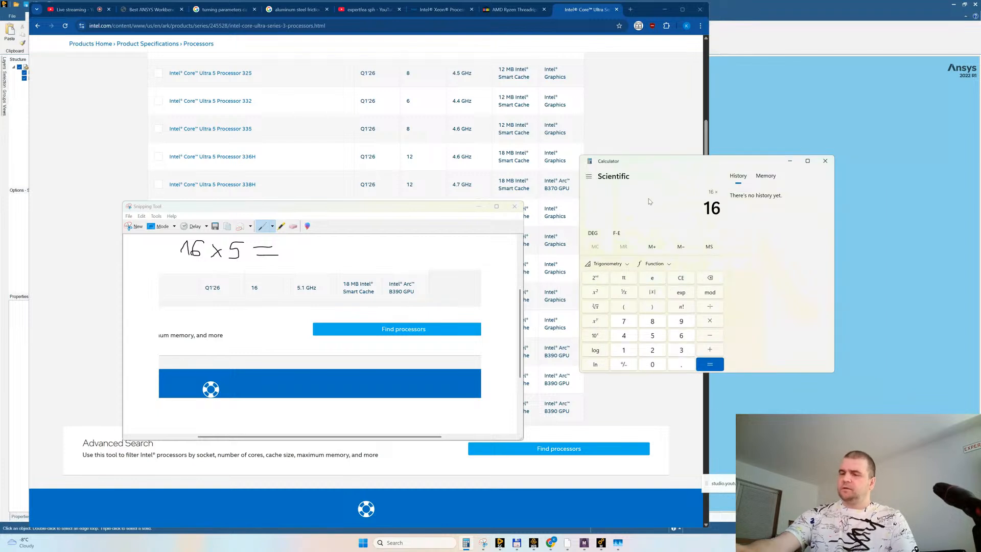
{"action": "key", "text": "Return"}
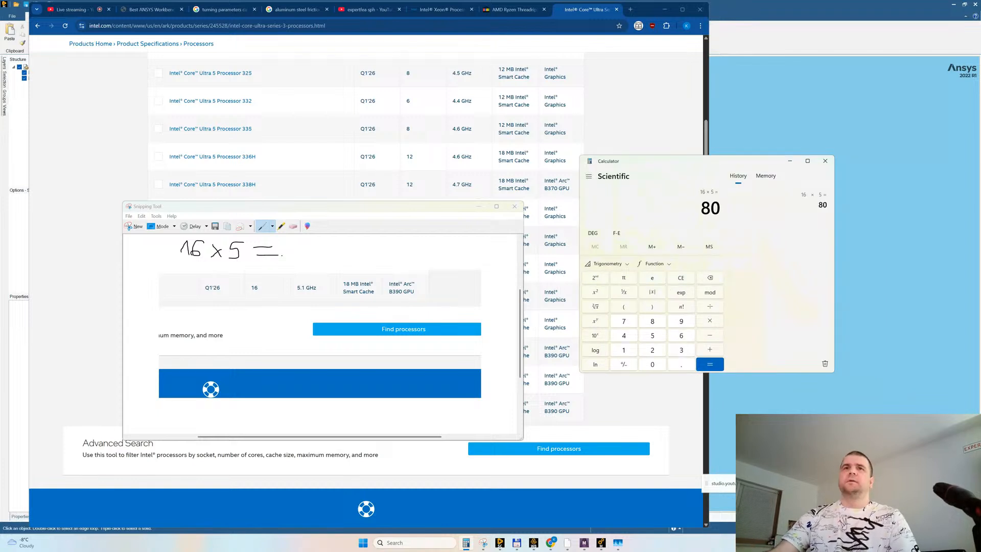
{"action": "left_click", "coordinate": [287, 254]}
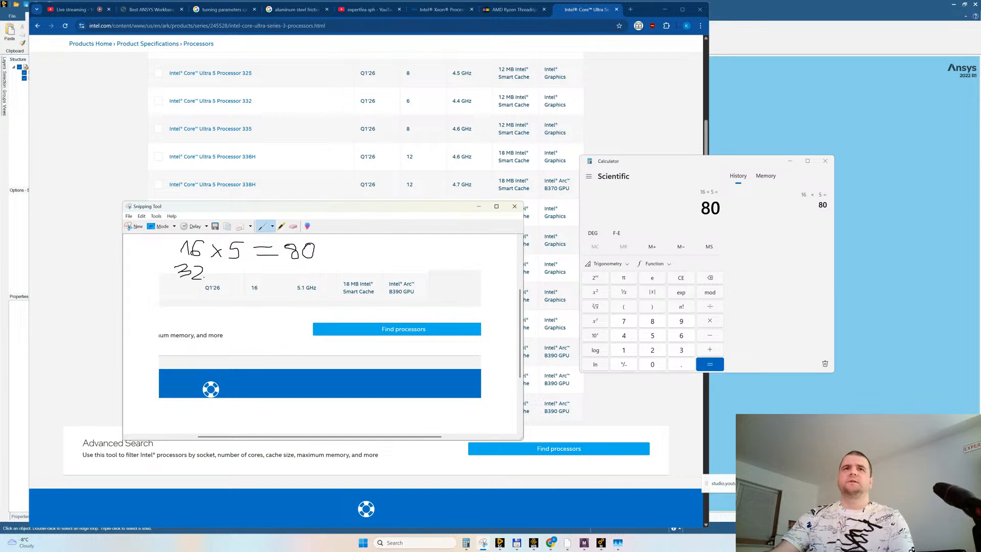
Step: Check the Threadripper 3970X listing on eBay for core count and clock speed, and look through the similar offers
{"action": "left_click", "coordinate": [512, 9]}
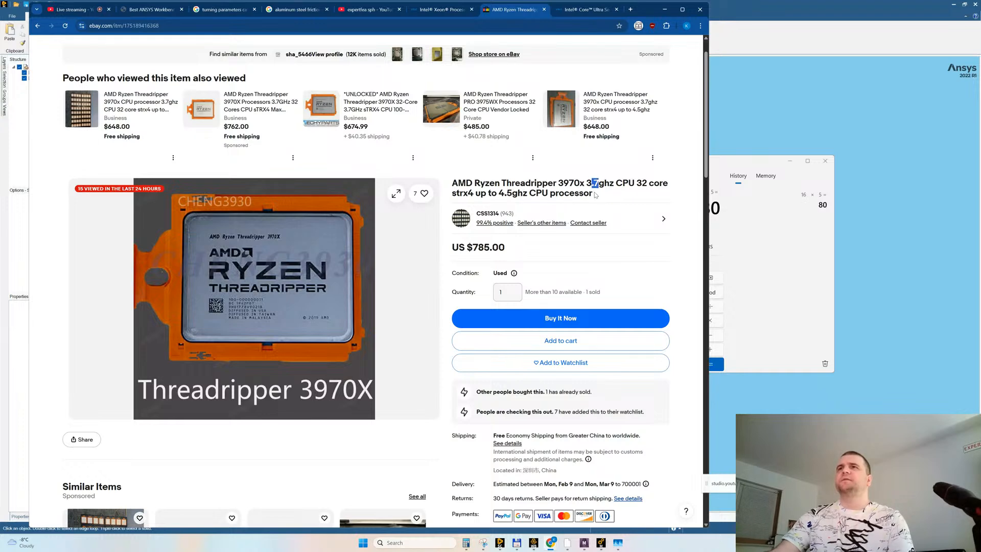
{"action": "scroll", "coordinate": [180, 422], "scroll_direction": "down", "scroll_amount": 5}
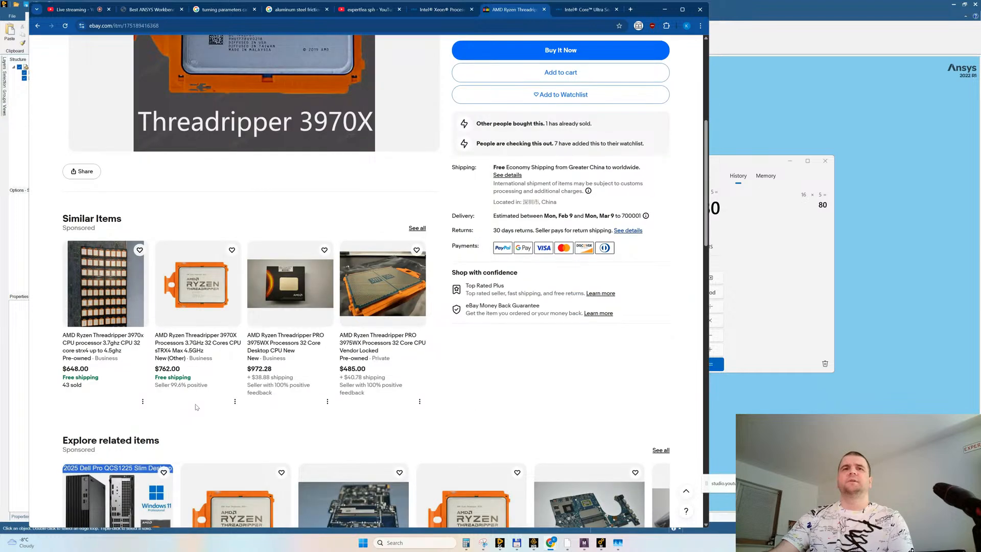
{"action": "scroll", "coordinate": [197, 406], "scroll_direction": "down", "scroll_amount": 15}
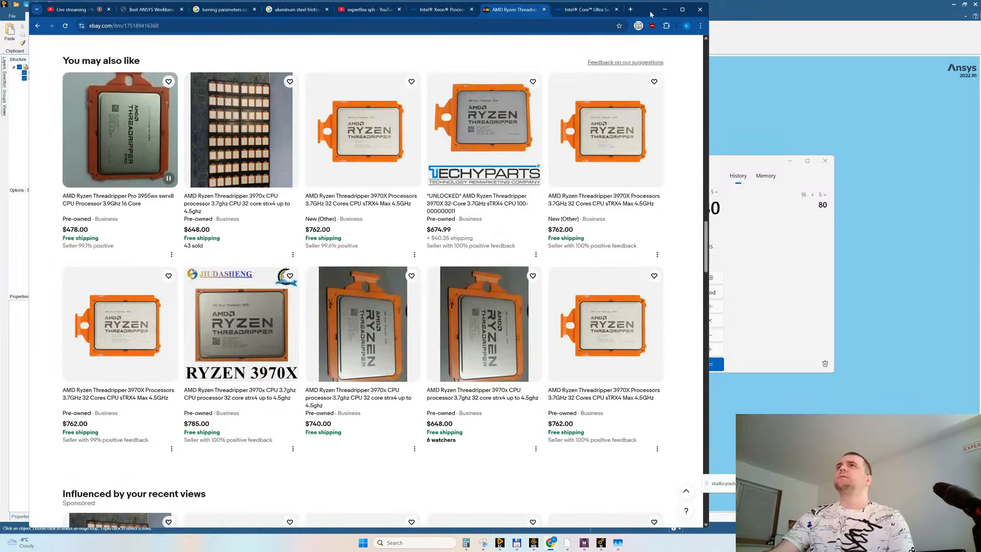
{"action": "left_click", "coordinate": [663, 10]}
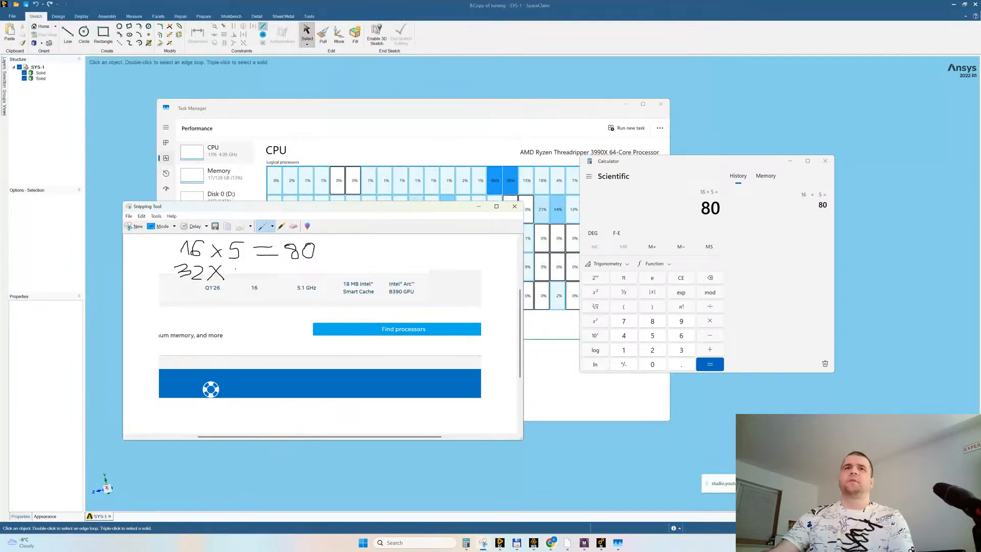
Step: Compute 32*3.7 in Calculator, handwrite the calculation with its result 118.4 on the snip, and circle the 32
{"action": "mouse_move", "coordinate": [232, 268]}
{"action": "left_mouse_down"}
{"action": "mouse_move", "coordinate": [243, 283]}
{"action": "mouse_move", "coordinate": [284, 277]}
{"action": "left_mouse_up"}
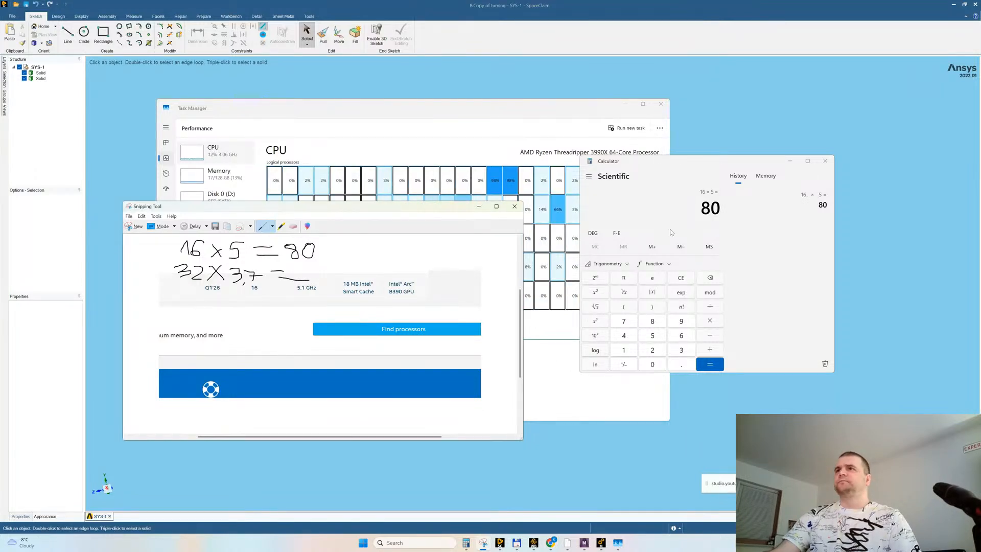
{"action": "left_click", "coordinate": [681, 278]}
{"action": "type", "text": "32*"}
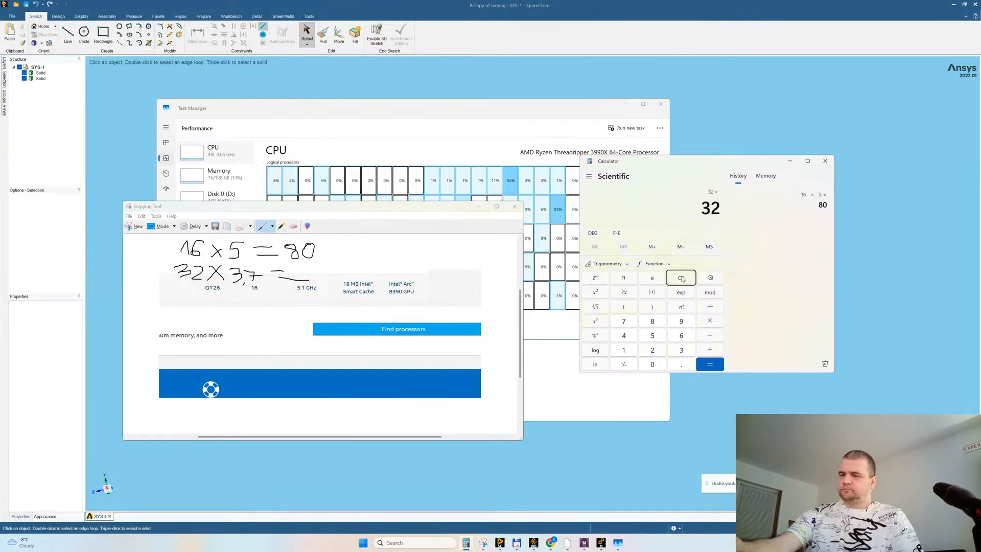
{"action": "type", "text": "3.7"}
{"action": "key", "text": "Return"}
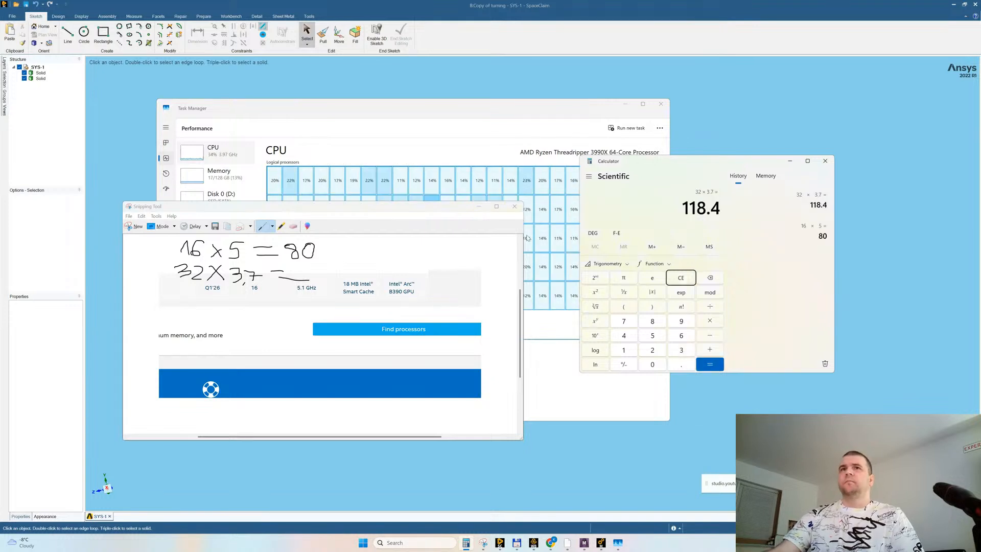
{"action": "left_click", "coordinate": [315, 275]}
{"action": "mouse_move", "coordinate": [315, 275]}
{"action": "left_mouse_down"}
{"action": "mouse_move", "coordinate": [322, 262]}
{"action": "mouse_move", "coordinate": [325, 276]}
{"action": "mouse_move", "coordinate": [356, 277]}
{"action": "mouse_move", "coordinate": [351, 265]}
{"action": "mouse_move", "coordinate": [364, 273]}
{"action": "left_mouse_up"}
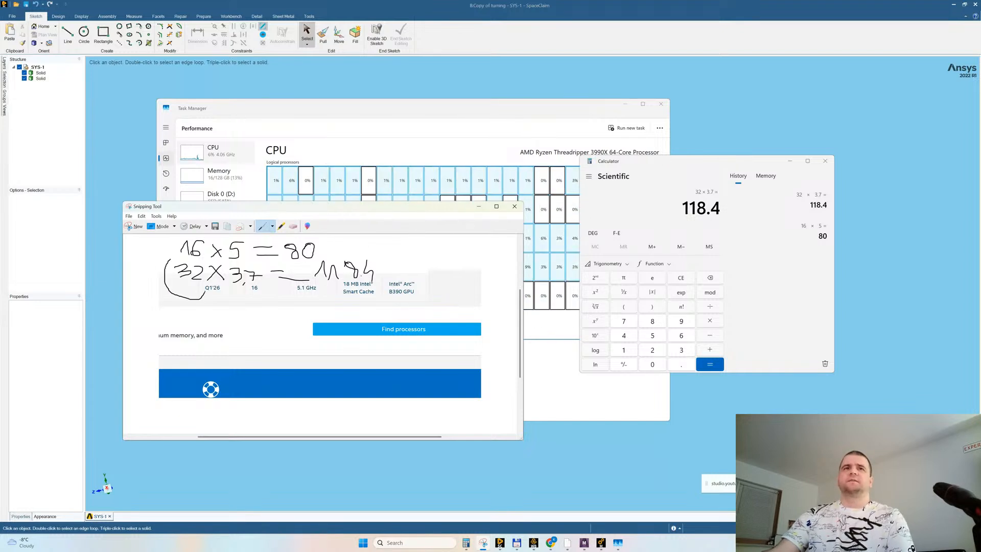
{"action": "left_click_drag", "start_coordinate": [204, 293], "coordinate": [207, 265]}
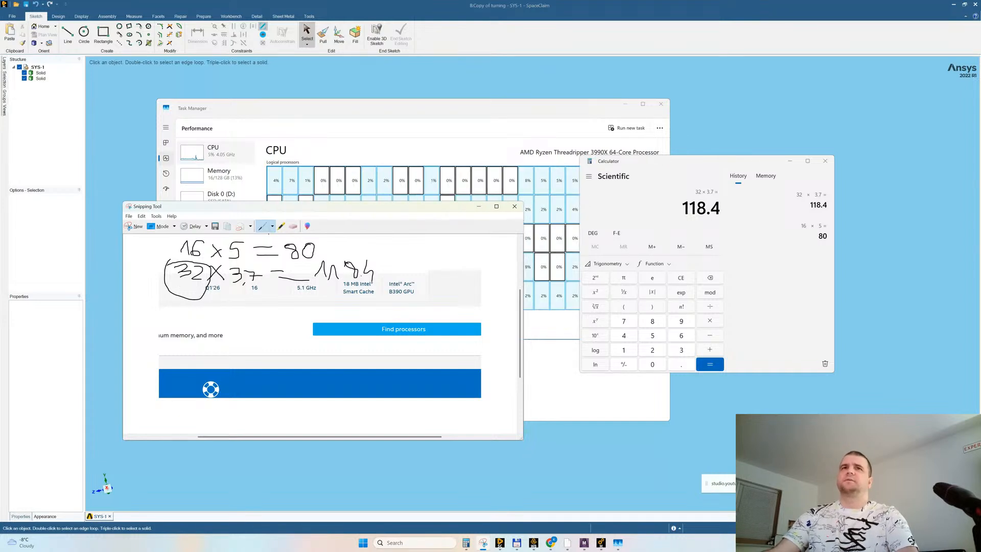
Step: Close Task Manager, Snipping Tool and Calculator to leave only the SpaceClaim model in view
{"action": "left_click", "coordinate": [540, 117]}
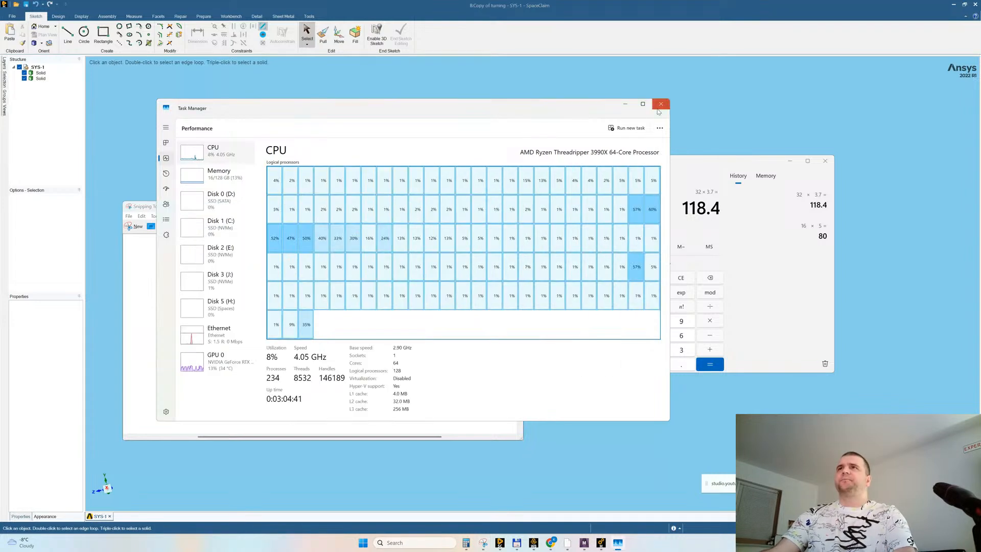
{"action": "left_click", "coordinate": [660, 104]}
{"action": "left_click", "coordinate": [515, 207]}
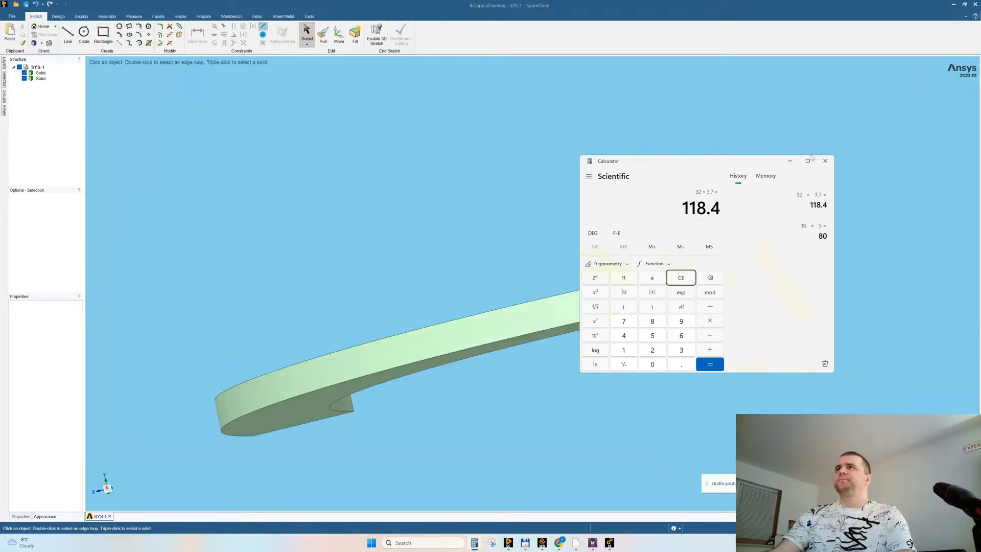
{"action": "left_click", "coordinate": [825, 161]}
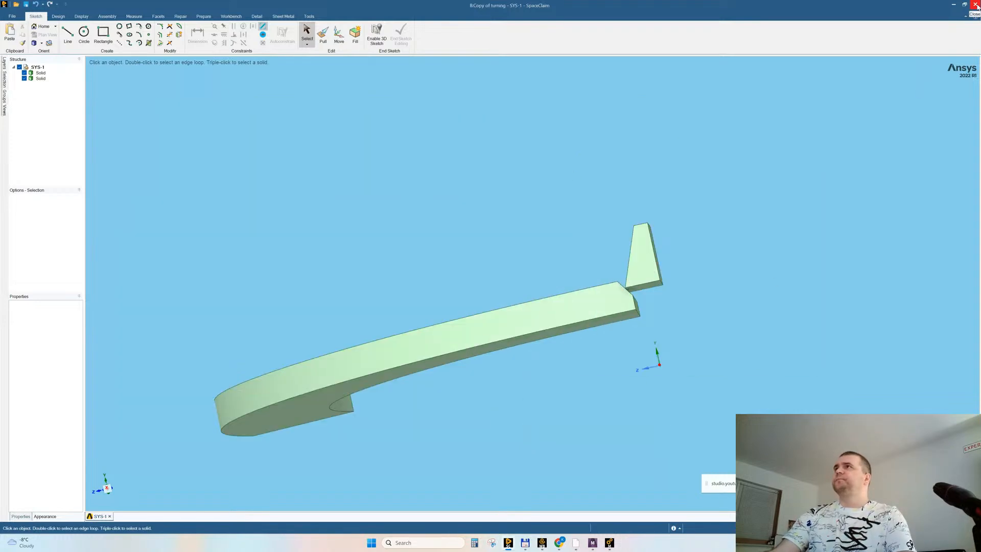
Step: Close the browser's Core Ultra, Threadripper and Xeon research pages and check the YouTube Studio live chat
{"action": "mouse_move", "coordinate": [559, 543]}
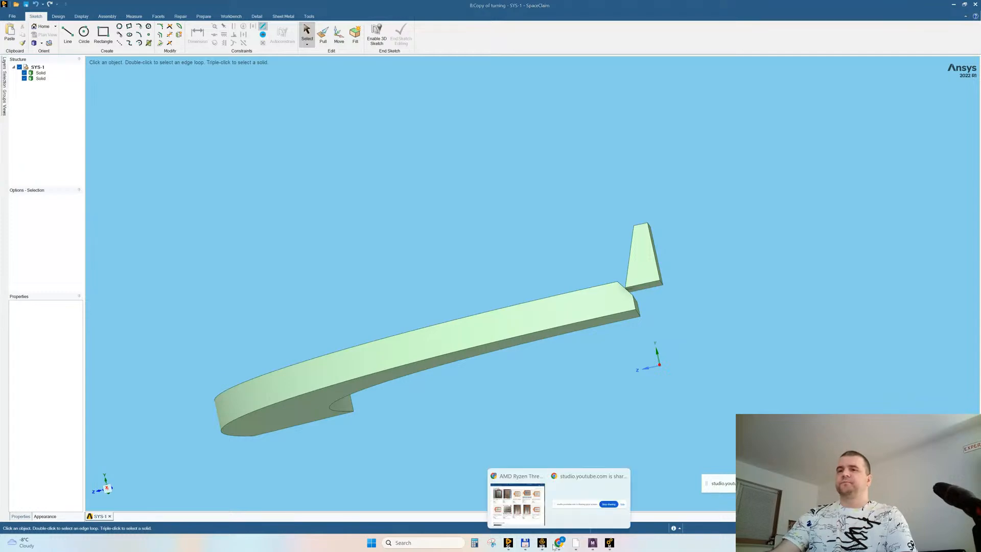
{"action": "left_click", "coordinate": [512, 510]}
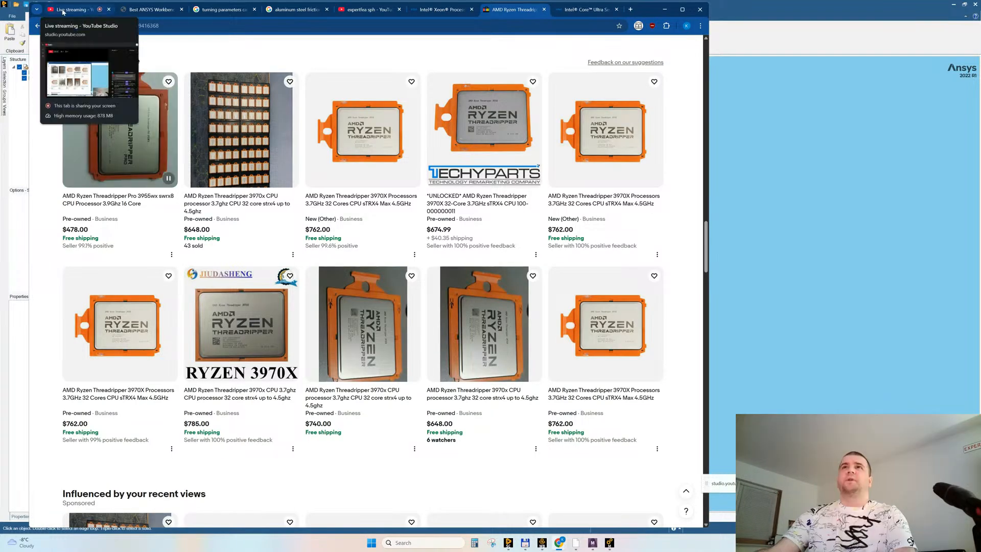
{"action": "middle_click", "coordinate": [575, 11]}
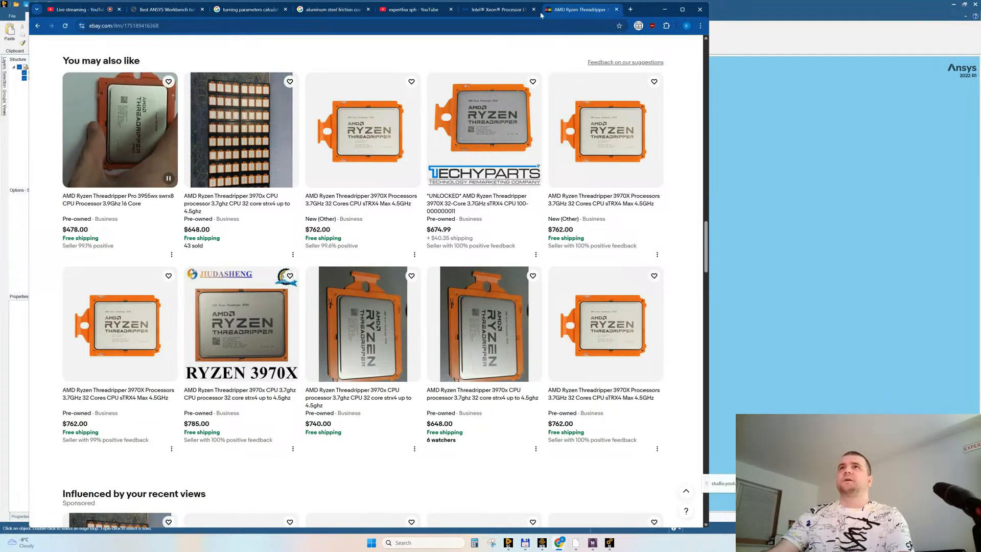
{"action": "middle_click", "coordinate": [569, 11]}
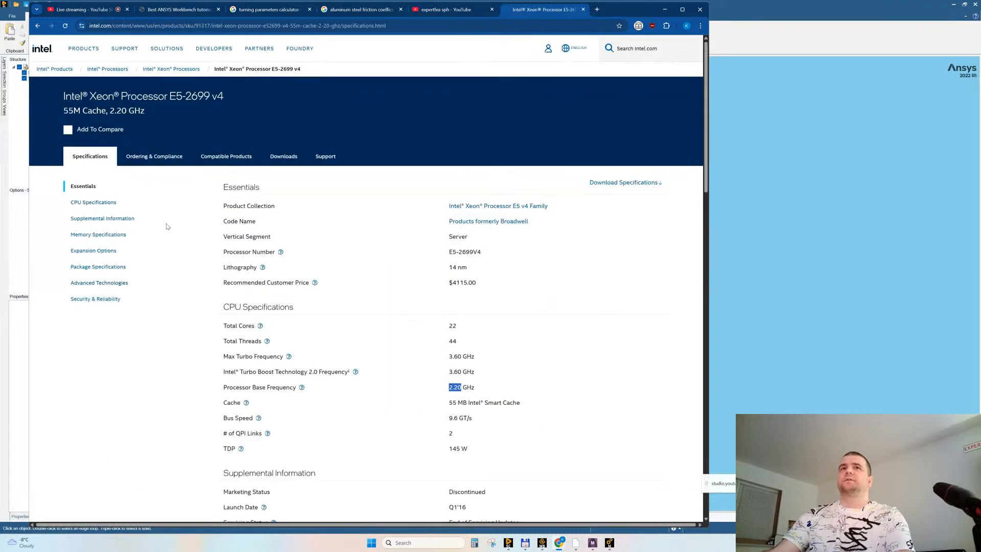
{"action": "left_click", "coordinate": [36, 25]}
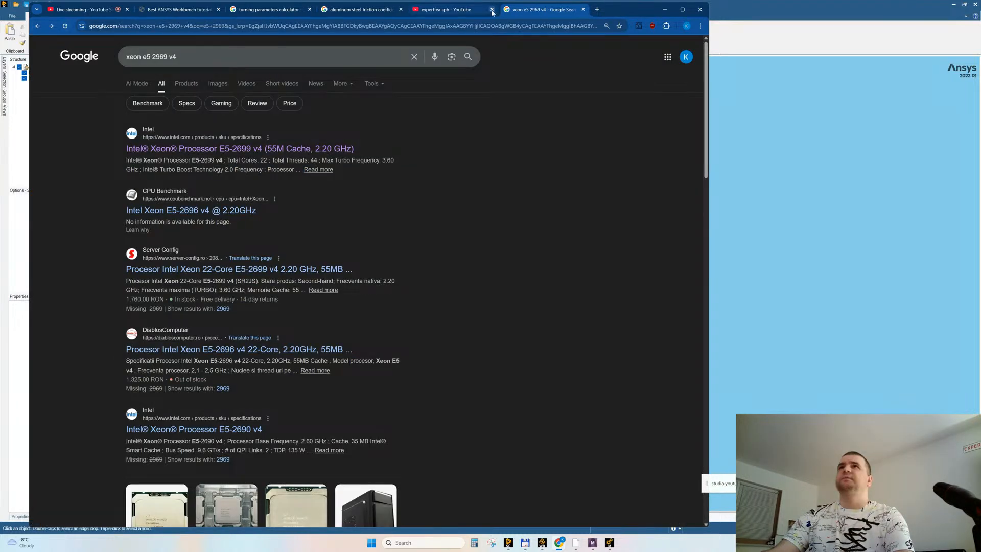
{"action": "key", "text": "ctrl+w"}
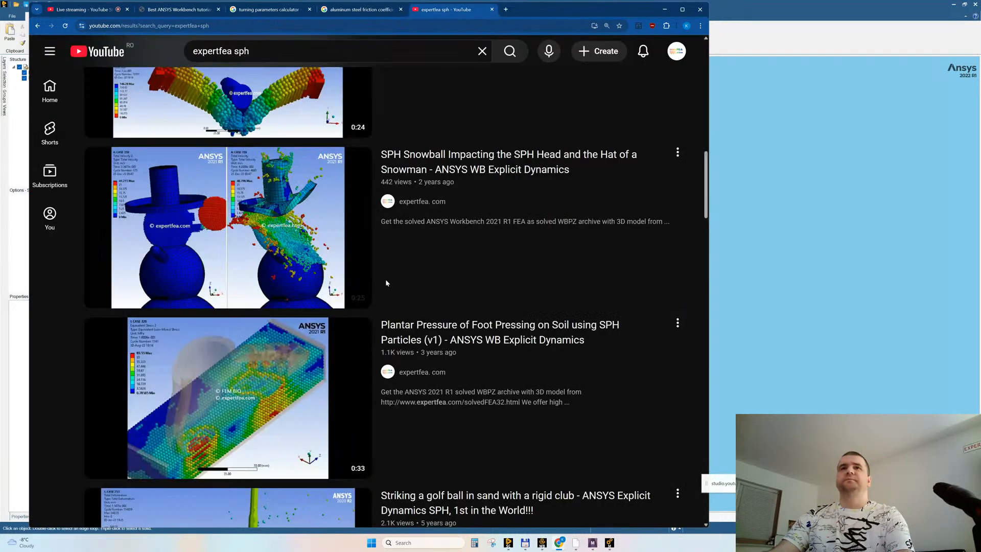
{"action": "left_click", "coordinate": [66, 14]}
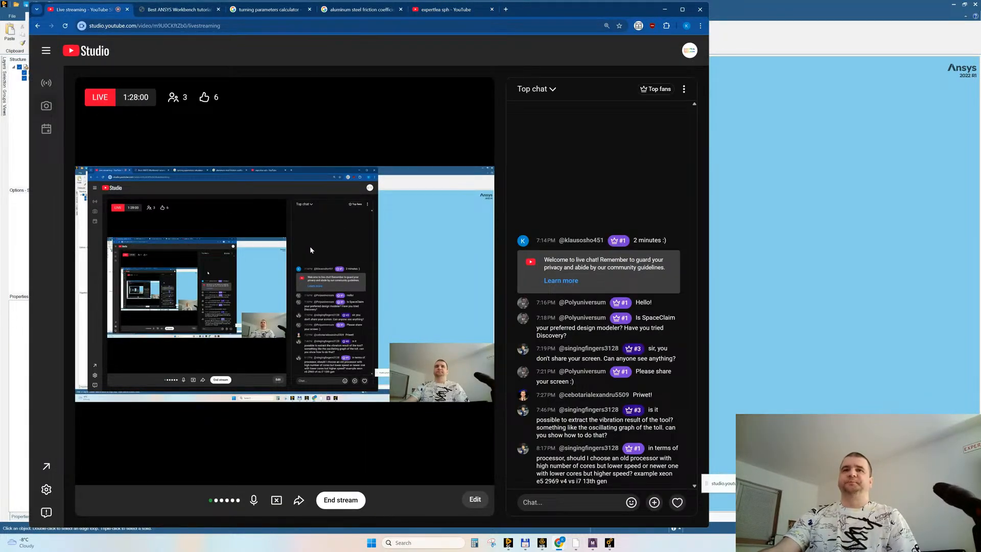
{"action": "left_click", "coordinate": [663, 9]}
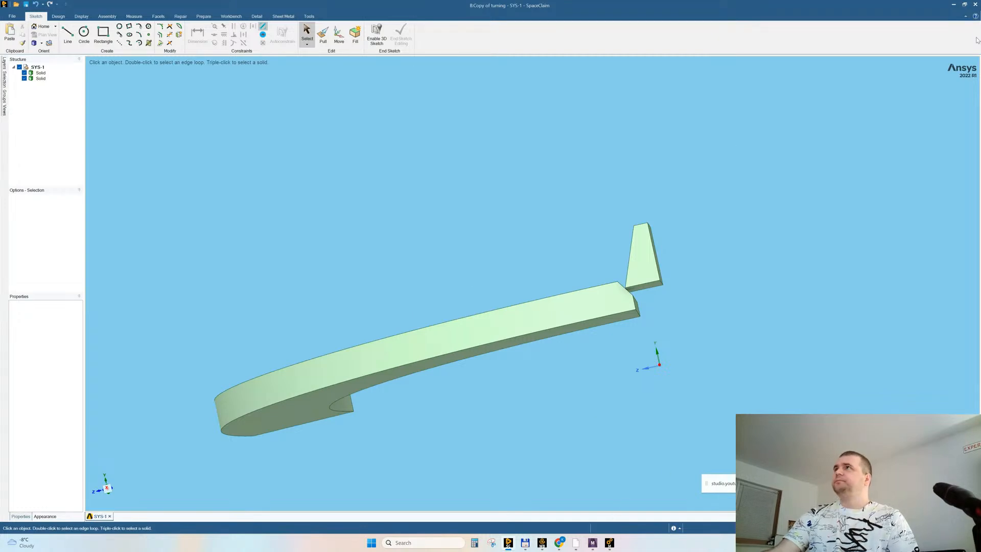
Step: Switch to Ansys Mechanical, view the animated Total Deformation result of the solved turning model, and stop the animation
{"action": "left_click", "coordinate": [609, 542]}
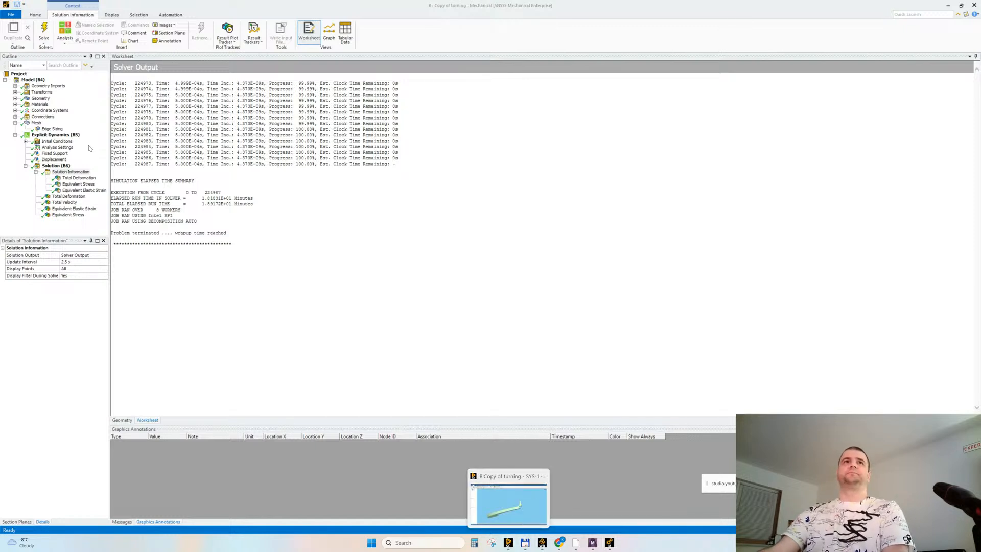
{"action": "left_click", "coordinate": [71, 197]}
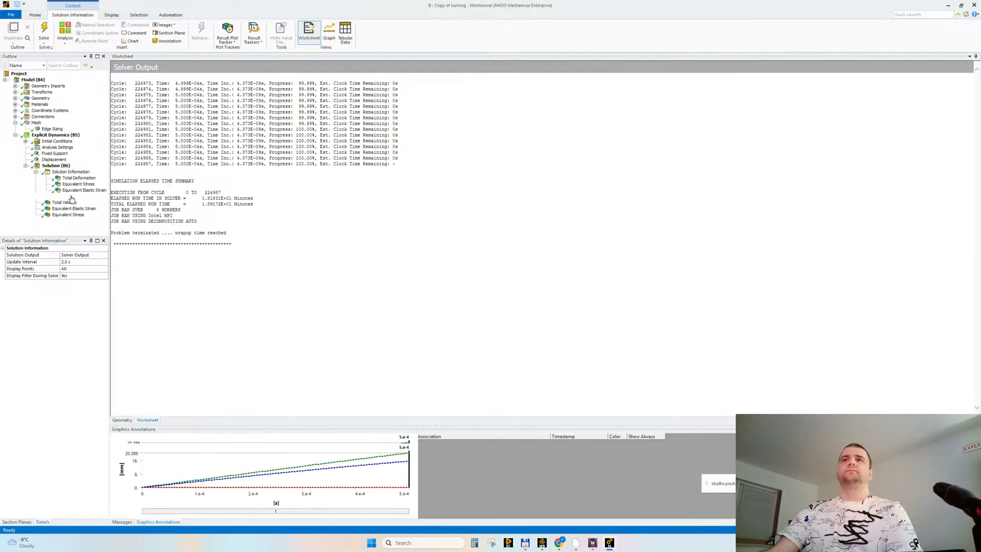
{"action": "middle_click_drag", "start_coordinate": [605, 243], "coordinate": [420, 330]}
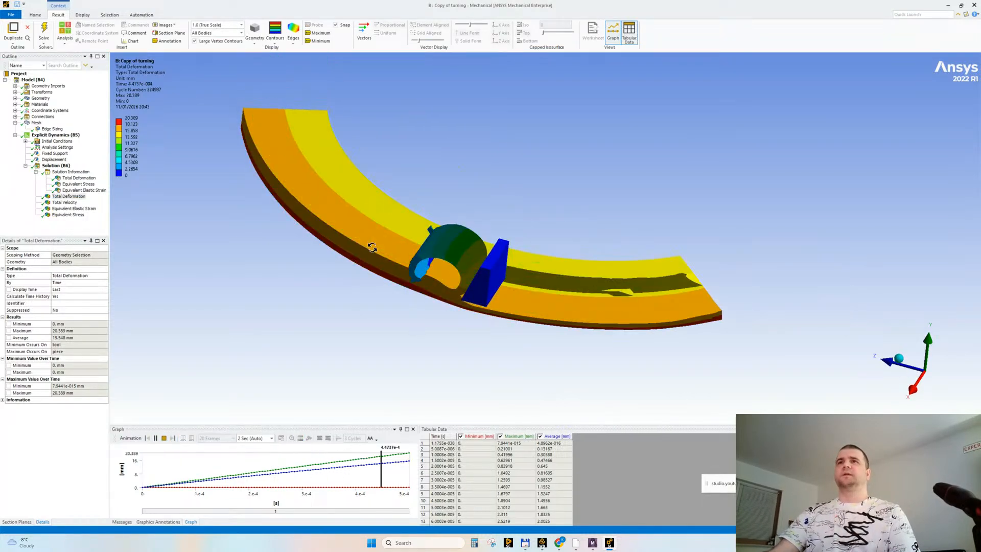
{"action": "middle_click_drag", "start_coordinate": [372, 247], "coordinate": [468, 229]}
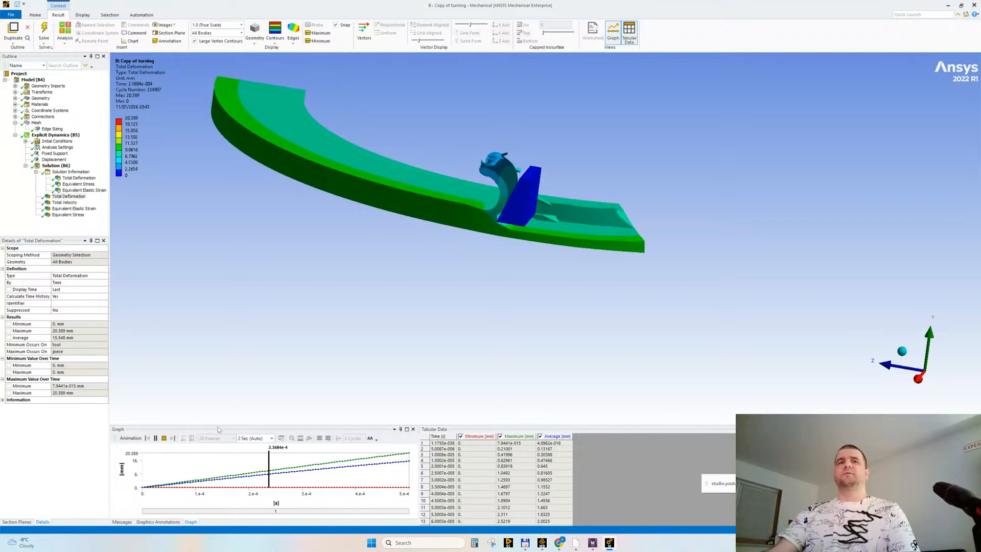
{"action": "left_click", "coordinate": [164, 438]}
Step: Examine the curled chip and the cutting tool closely from several angles in the Total Deformation result
{"action": "middle_click_drag", "start_coordinate": [477, 278], "coordinate": [497, 260]}
{"action": "middle_click_drag", "start_coordinate": [492, 149], "coordinate": [332, 89], "text": "ctrl"}
{"action": "middle_click_drag", "start_coordinate": [431, 249], "coordinate": [409, 227]}
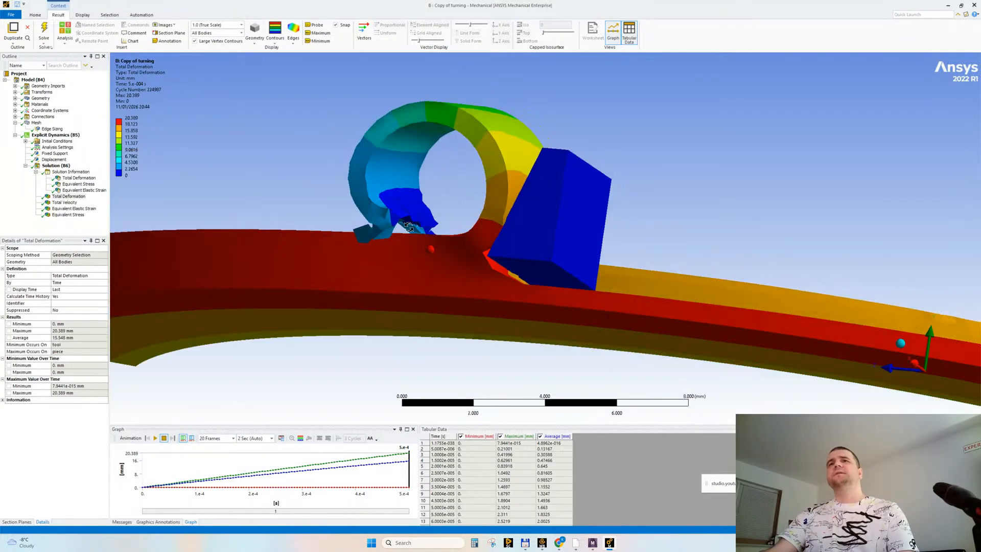
{"action": "scroll", "coordinate": [459, 209], "scroll_direction": "down", "scroll_amount": 2}
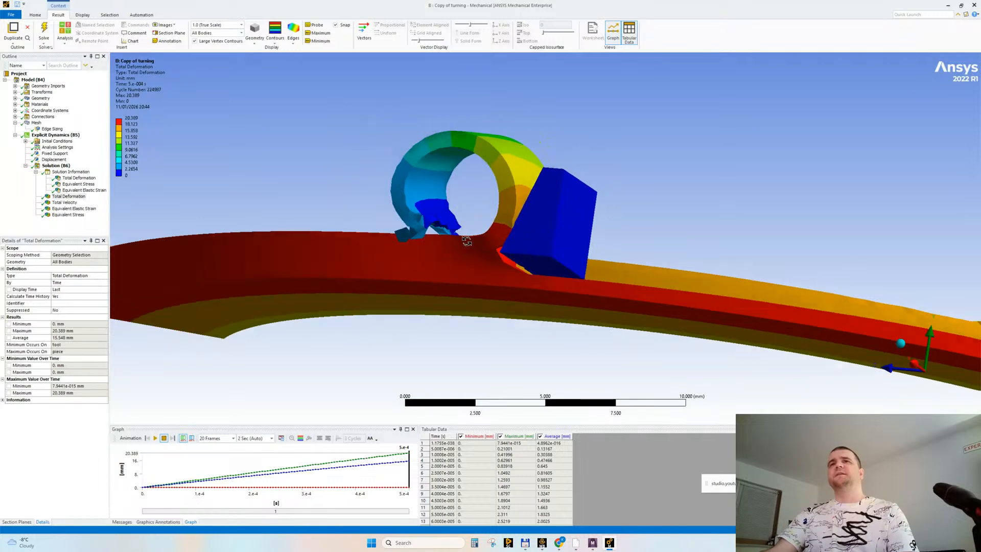
{"action": "middle_click_drag", "start_coordinate": [466, 241], "coordinate": [460, 238]}
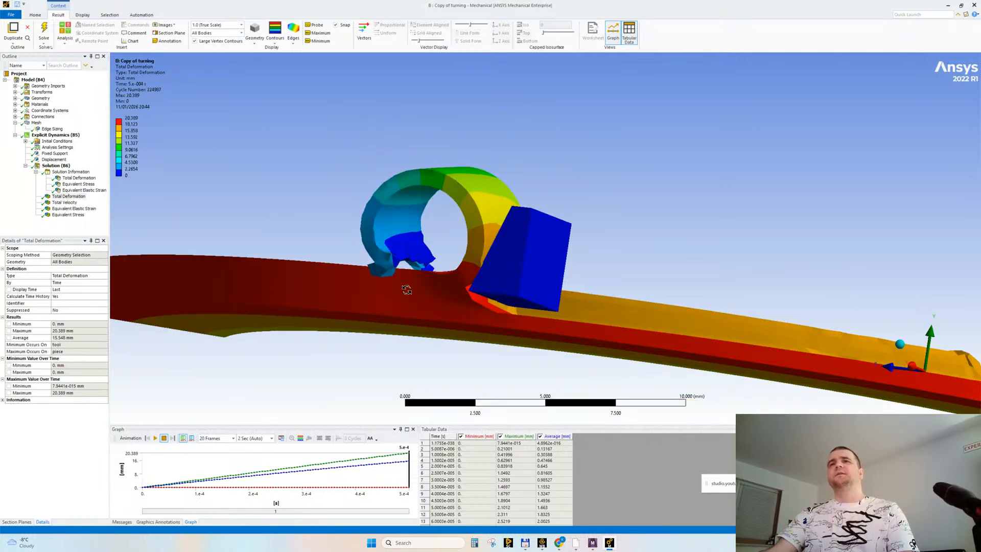
{"action": "middle_click_drag", "start_coordinate": [406, 290], "coordinate": [417, 267]}
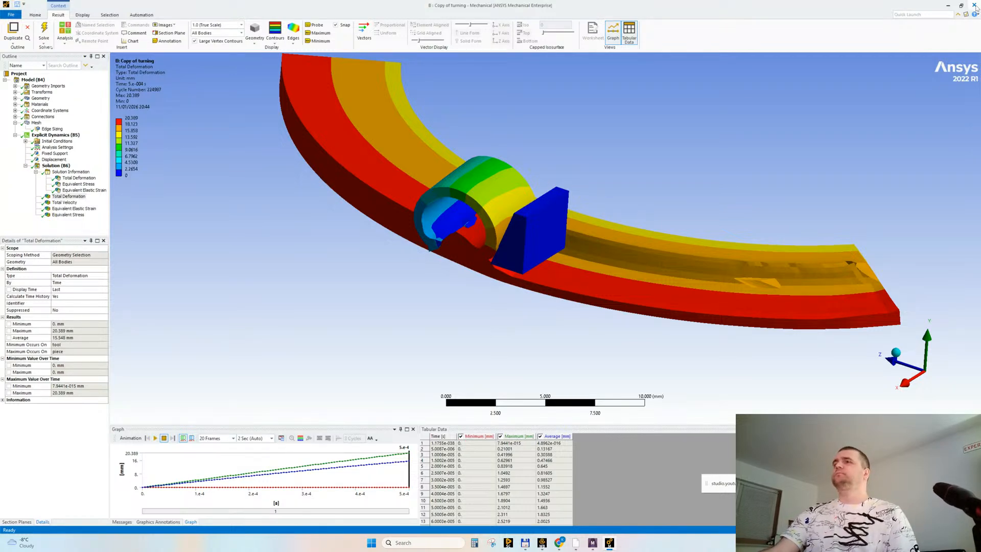
Step: Switch back to the YouTube Studio live stream page and check the chat for new questions
{"action": "mouse_move", "coordinate": [559, 545]}
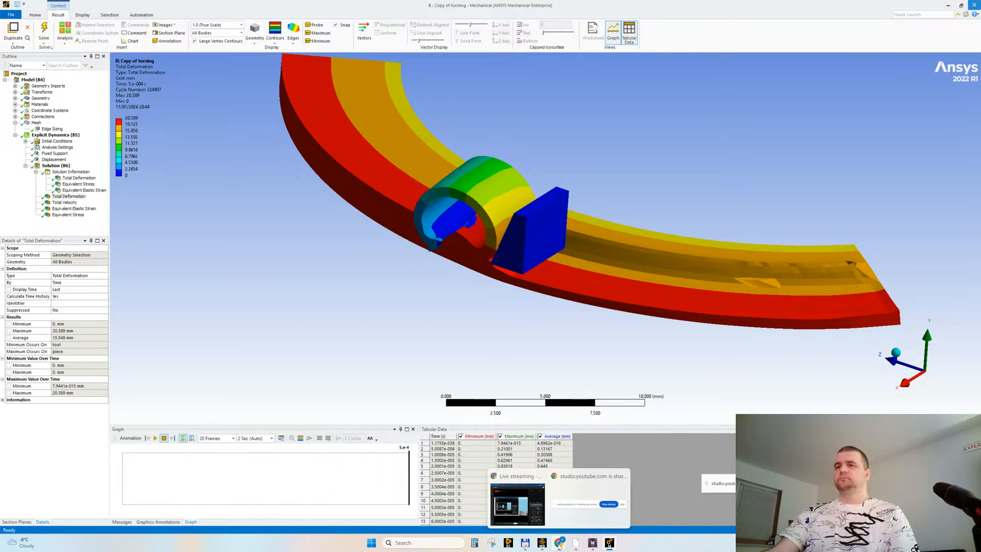
{"action": "left_click", "coordinate": [517, 504]}
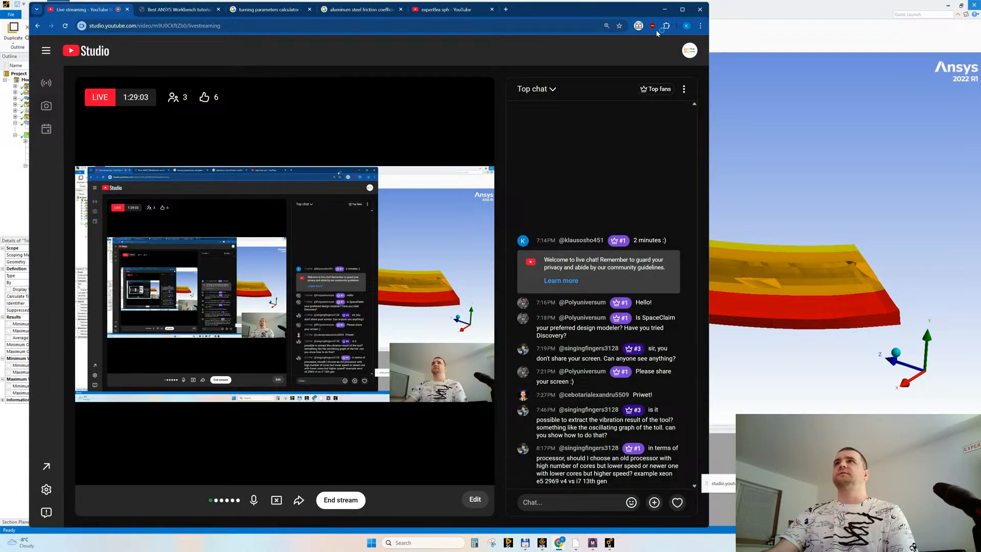
Step: Search for the GrabCAD community in a new browser tab and open the GrabCAD login page
{"action": "left_click", "coordinate": [505, 9]}
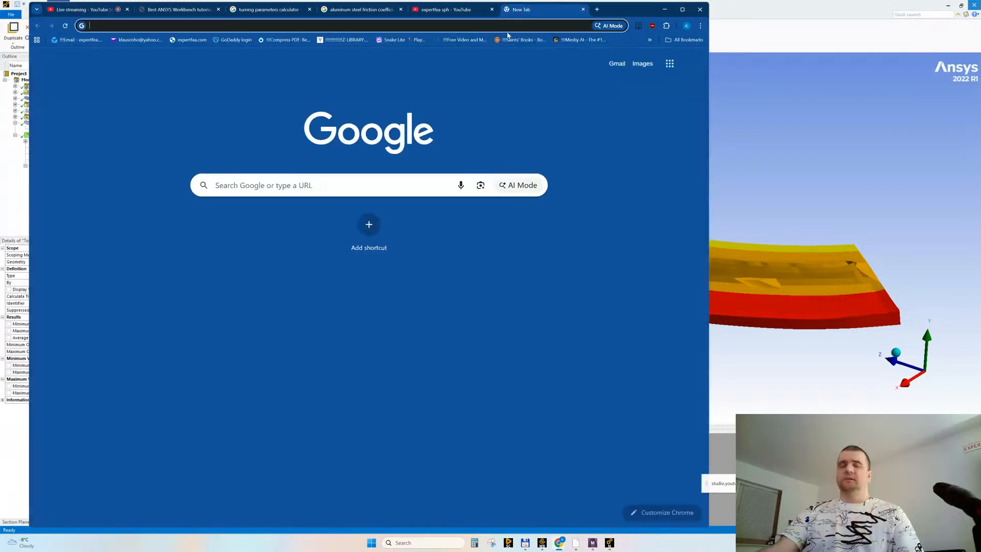
{"action": "type", "text": "grbcad"}
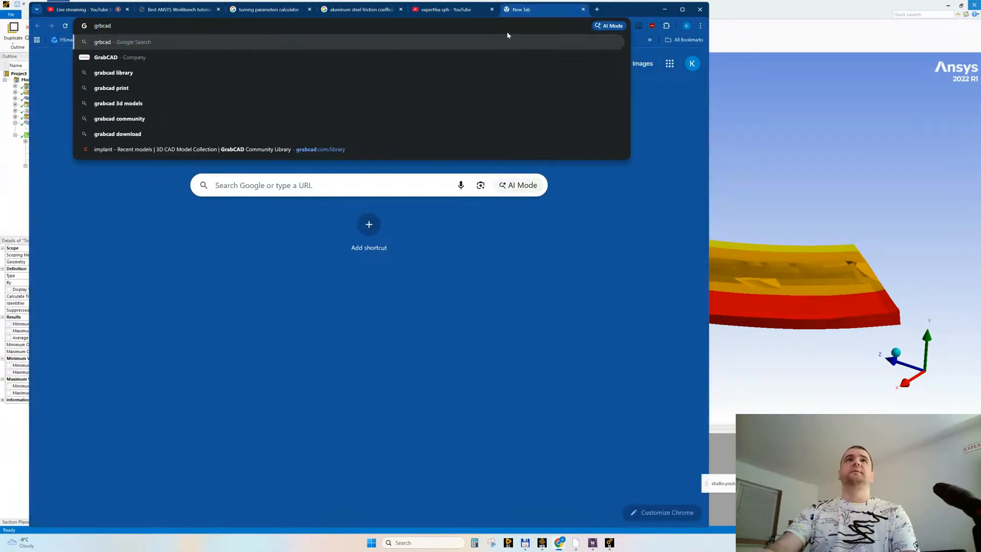
{"action": "key", "text": "Down"}
{"action": "key", "text": "Down"}
{"action": "key", "text": "Down"}
{"action": "key", "text": "Down"}
{"action": "key", "text": "Down"}
{"action": "key", "text": "Down"}
{"action": "key", "text": "Down"}
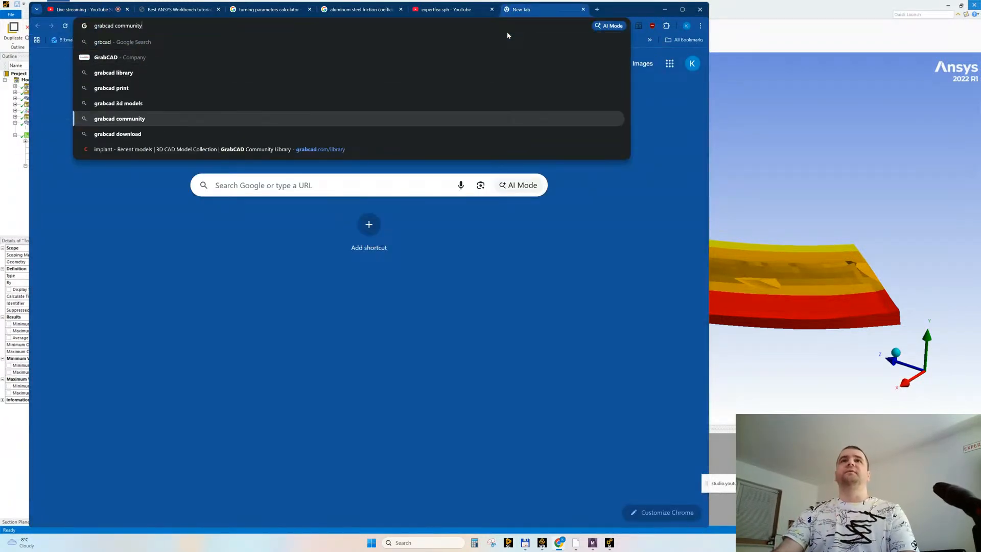
{"action": "key", "text": "Return"}
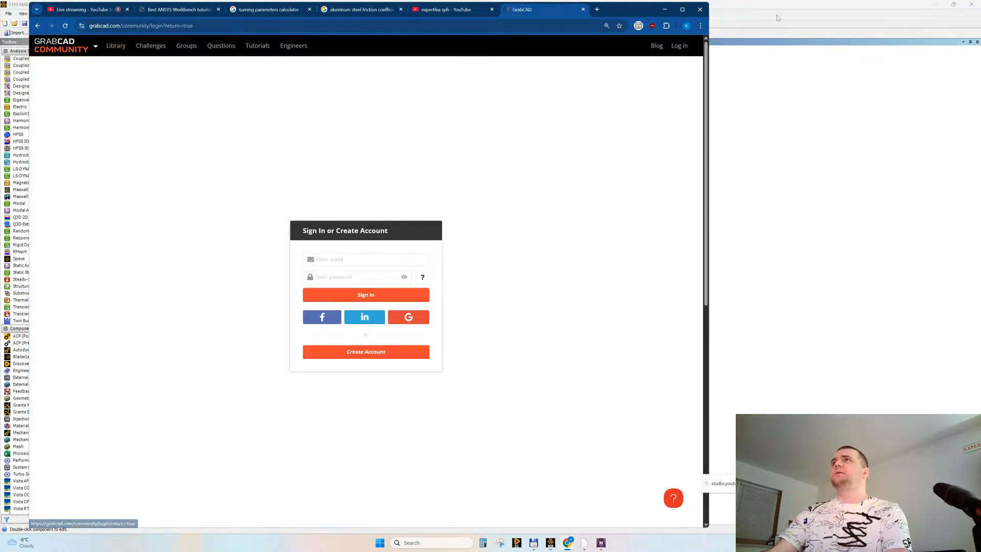
Step: Switch to Ansys Workbench, delete the original turning Explicit Dynamics system, and duplicate the Copy of turning system
{"action": "left_click", "coordinate": [777, 15]}
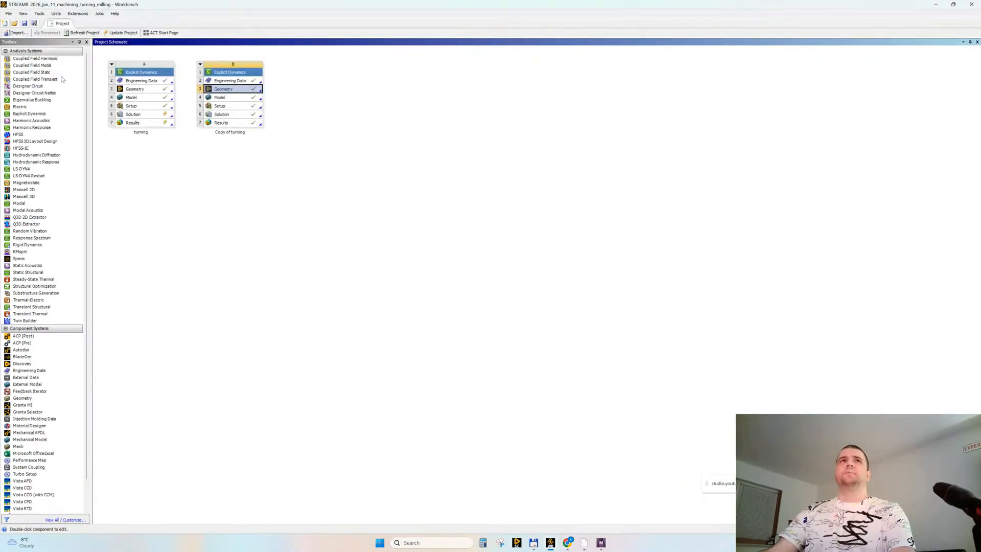
{"action": "left_click", "coordinate": [112, 64]}
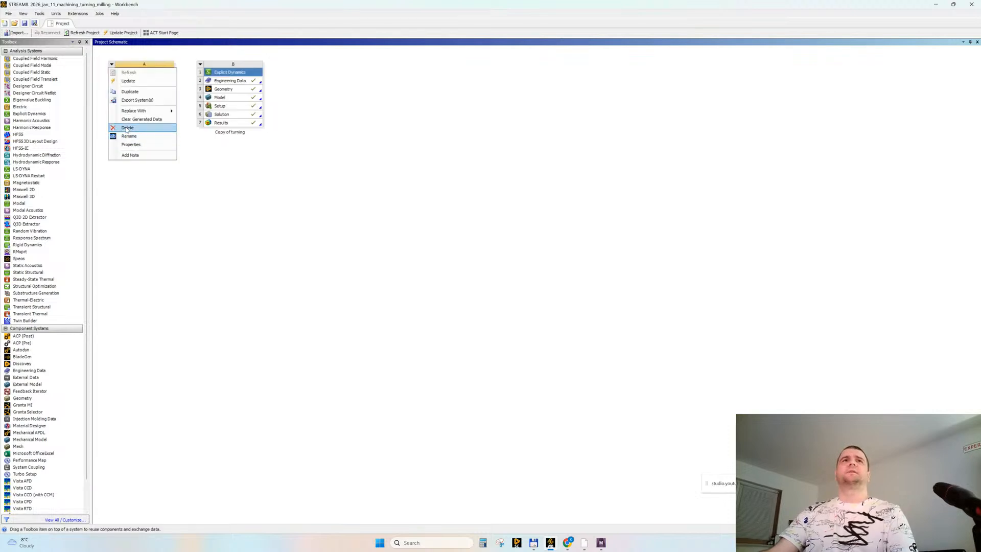
{"action": "left_click", "coordinate": [125, 127]}
{"action": "left_click", "coordinate": [499, 285]}
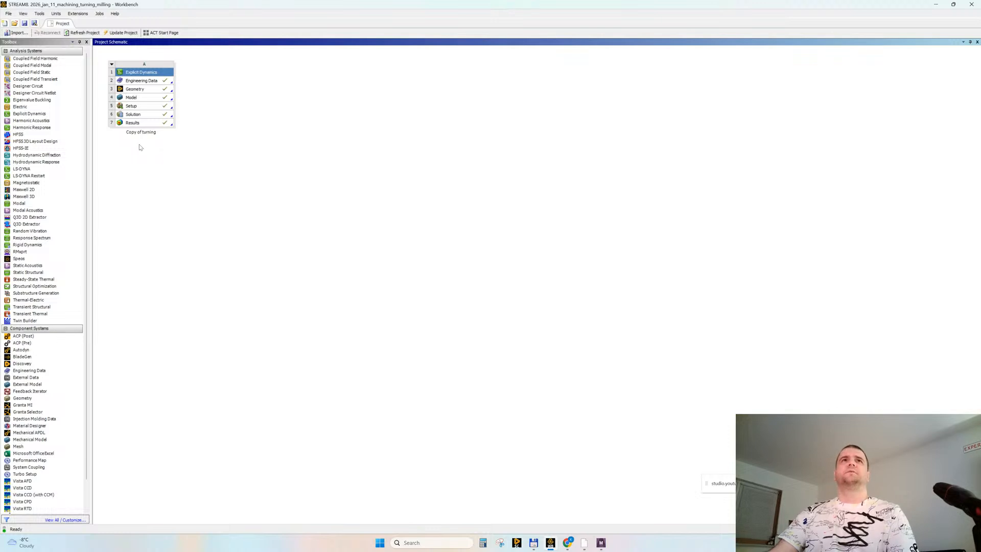
{"action": "left_click", "coordinate": [112, 65]}
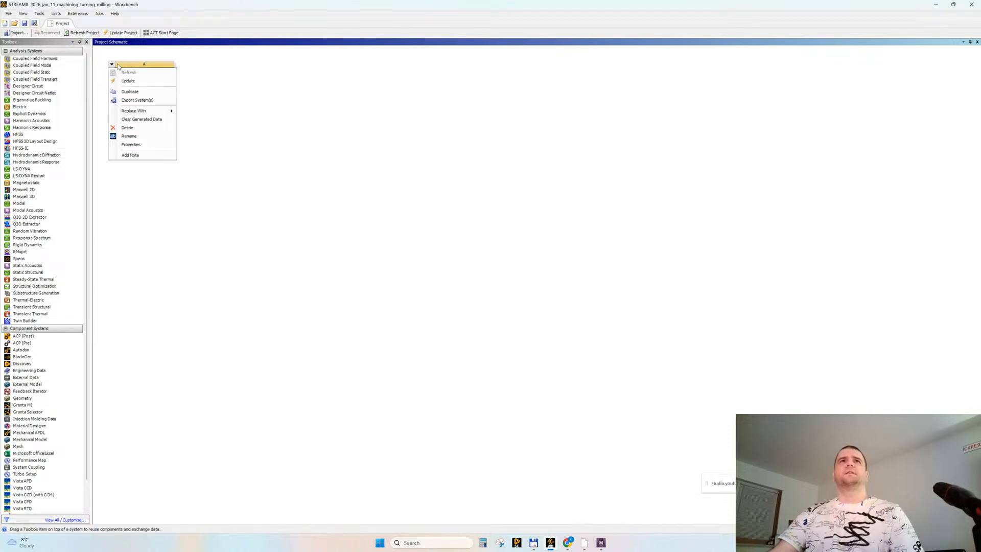
{"action": "left_click", "coordinate": [145, 93]}
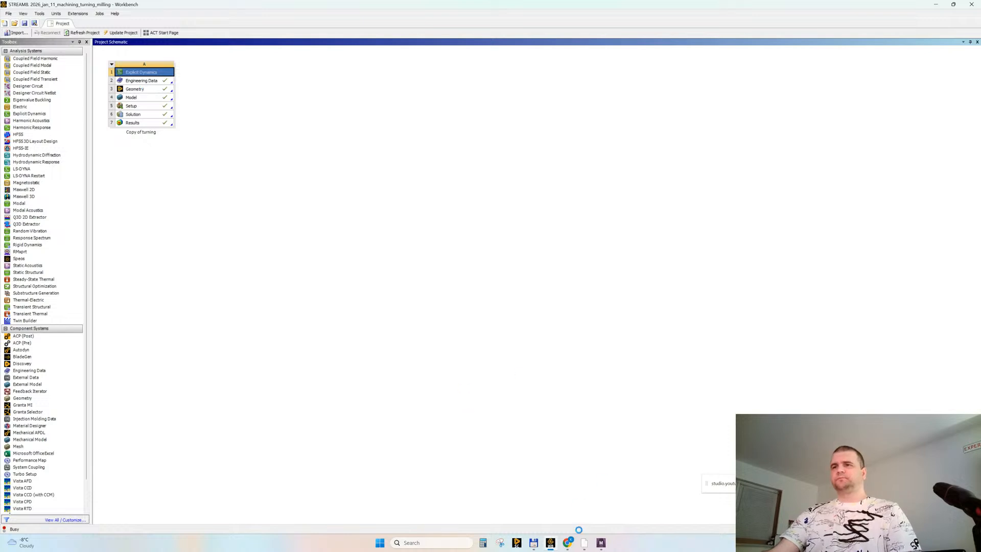
Step: Switch back to the browser and sign in to GrabCAD with the saved account credentials
{"action": "mouse_move", "coordinate": [567, 542]}
{"action": "left_click", "coordinate": [531, 510]}
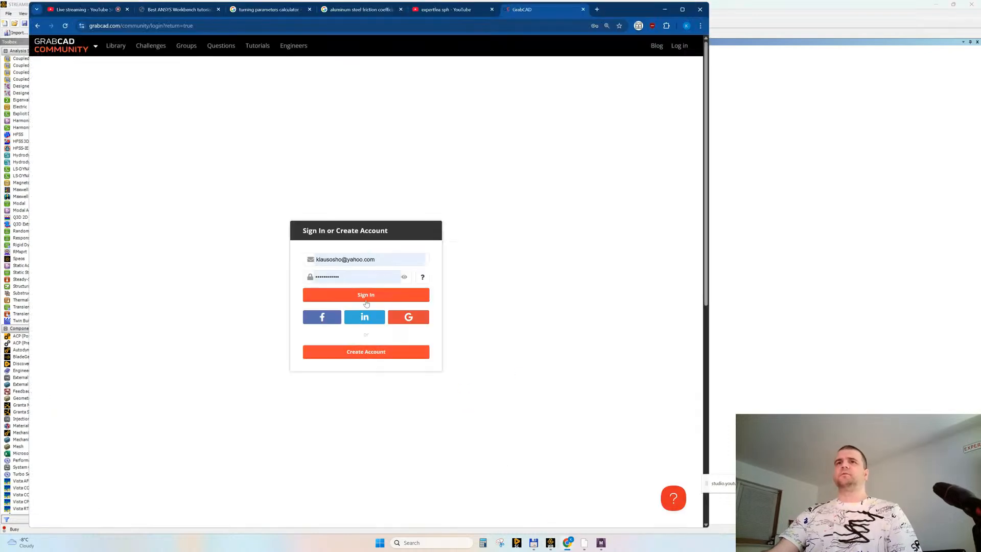
{"action": "left_click", "coordinate": [365, 295]}
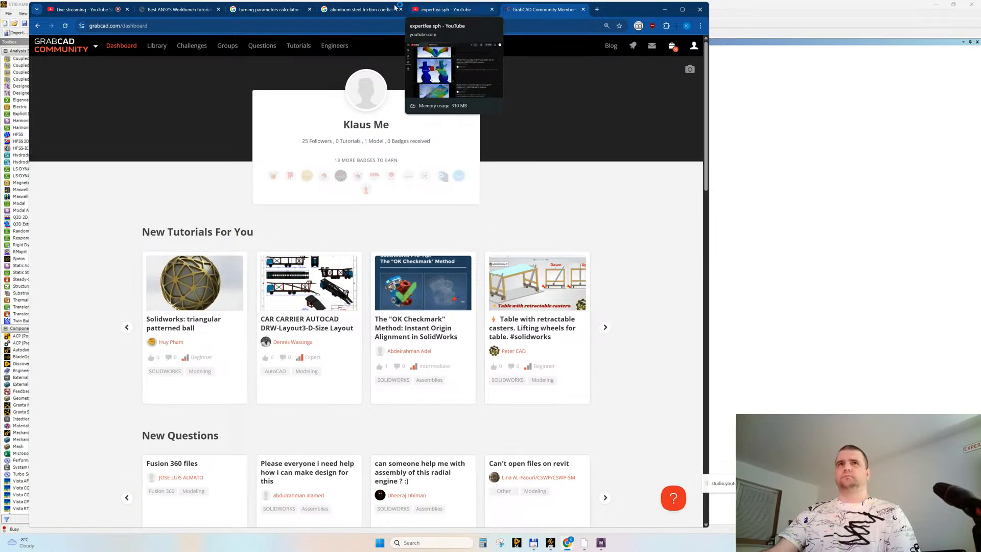
Step: Open the GrabCAD Library in a maximized browser window and search its models for "mill"
{"action": "left_click", "coordinate": [156, 46]}
{"action": "left_click", "coordinate": [683, 10]}
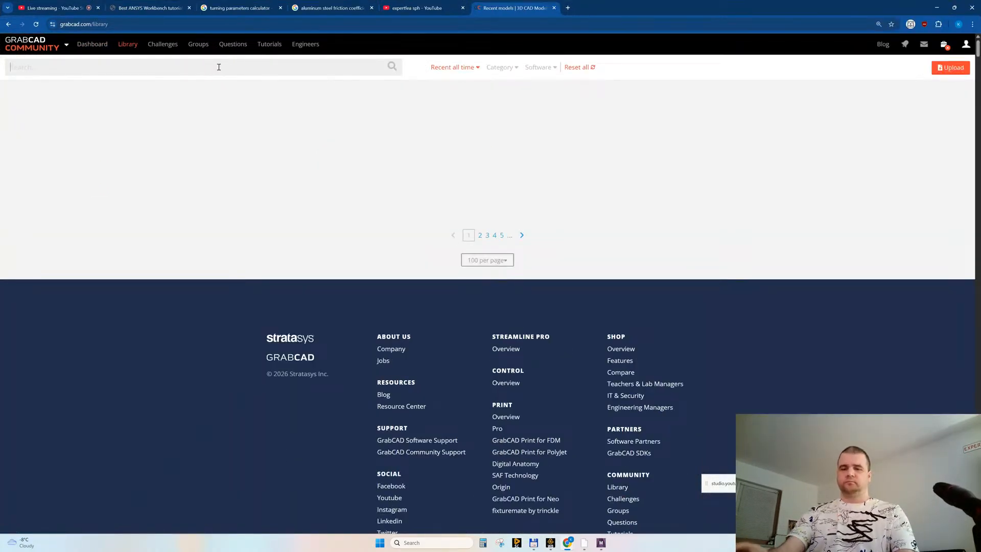
{"action": "left_click", "coordinate": [218, 67]}
{"action": "type", "text": "mill"}
{"action": "key", "text": "Return"}
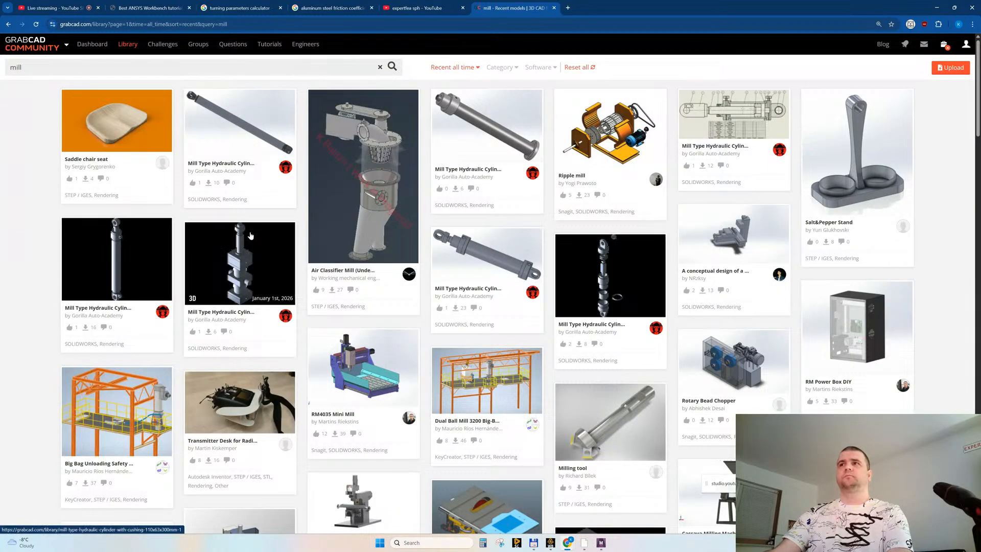
Step: Switch to the YouTube search page and search for "expertfea milling"
{"action": "left_click", "coordinate": [423, 6]}
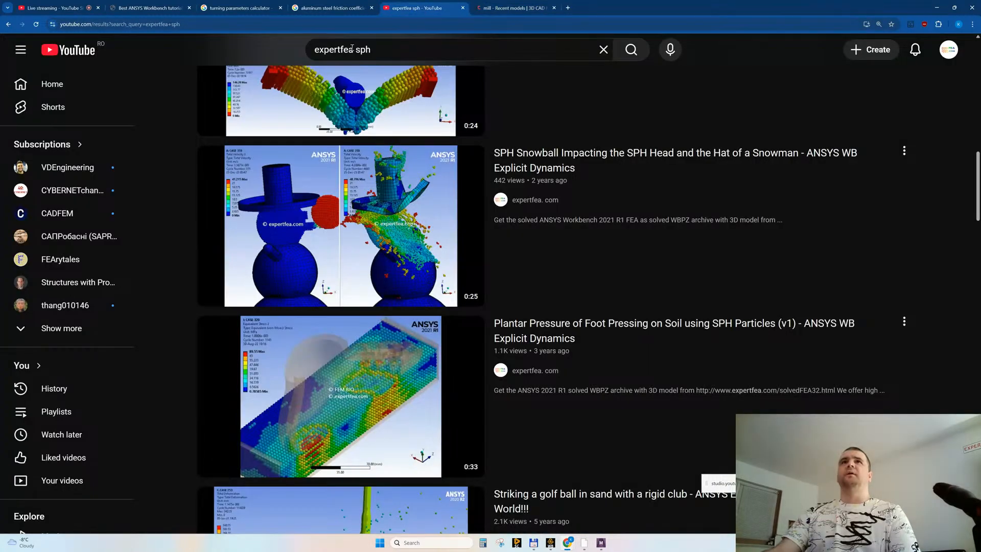
{"action": "left_click_drag", "start_coordinate": [357, 49], "coordinate": [405, 49]}
{"action": "type", "text": "mill"}
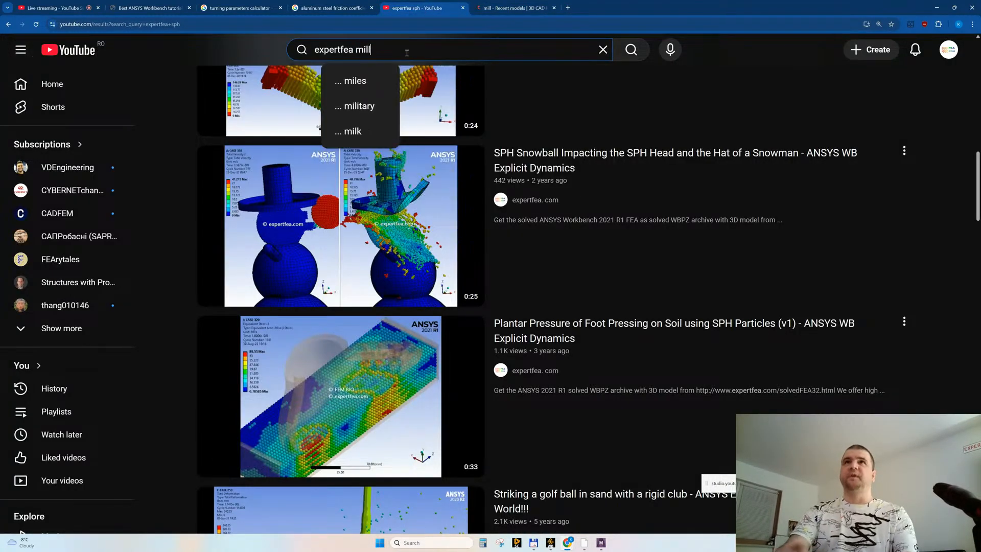
{"action": "type", "text": "ing"}
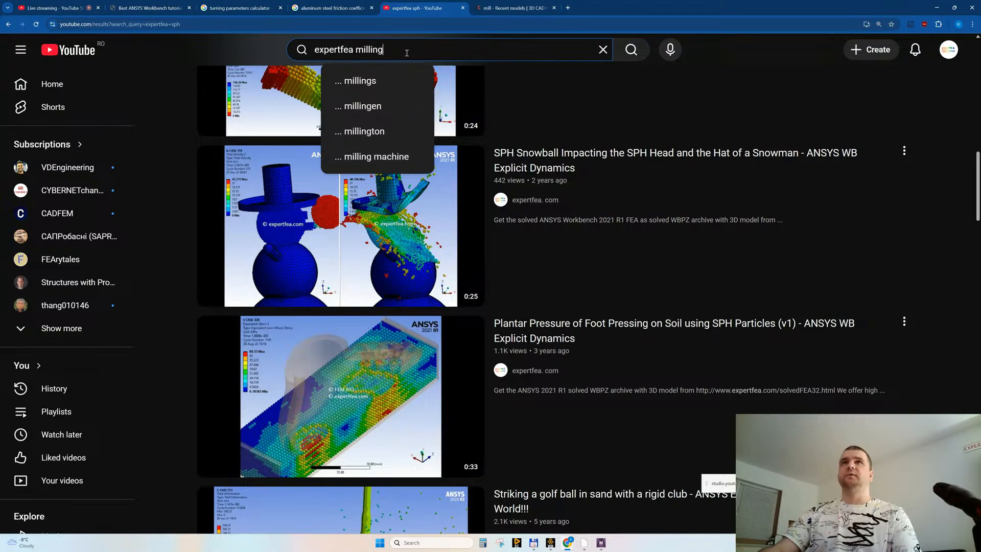
{"action": "key", "text": "Return"}
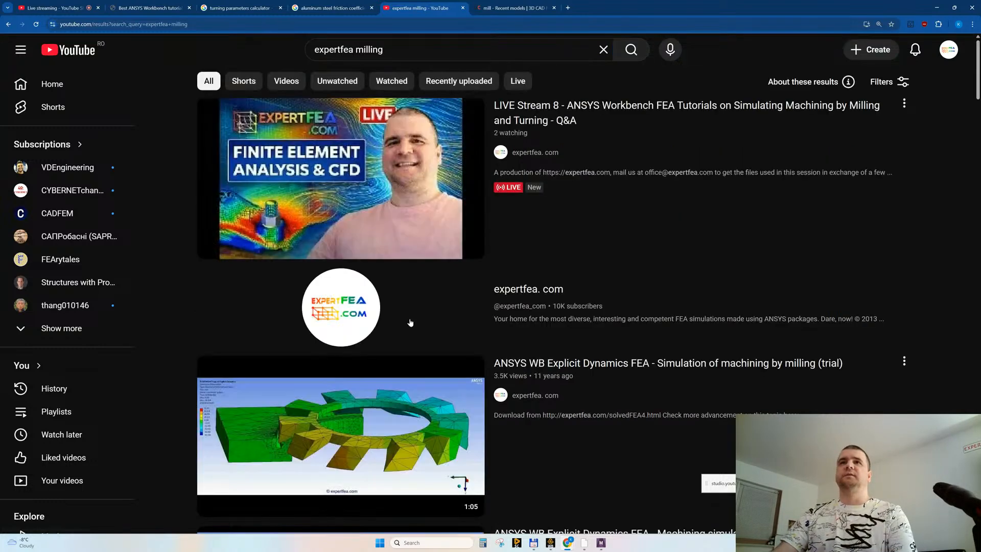
Step: Look through the milling video results and view the Third Wave AdvantEdge aluminum turning simulation in a new browser tab
{"action": "scroll", "coordinate": [409, 309], "scroll_direction": "down", "scroll_amount": 6}
{"action": "scroll", "coordinate": [409, 310], "scroll_direction": "down", "scroll_amount": 18}
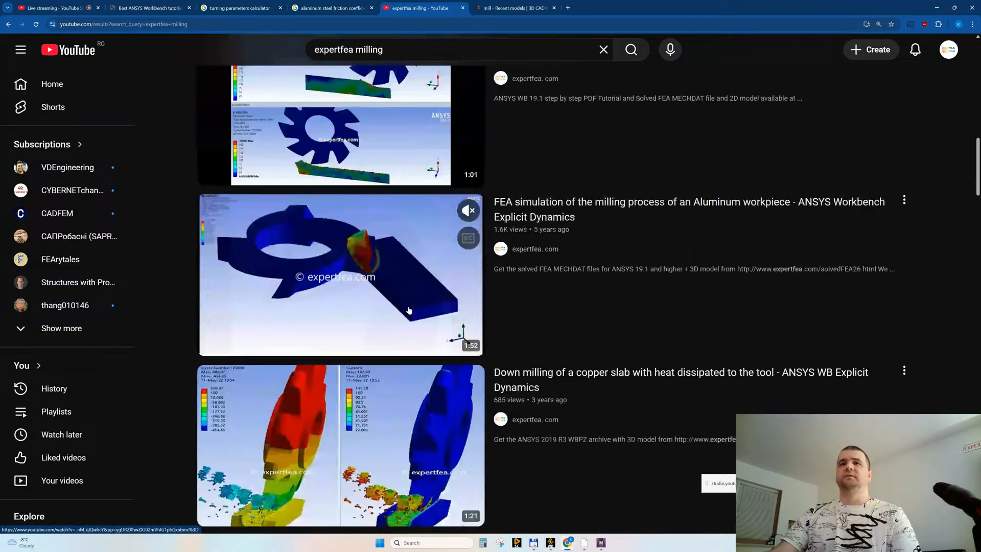
{"action": "scroll", "coordinate": [320, 331], "scroll_direction": "down", "scroll_amount": 5}
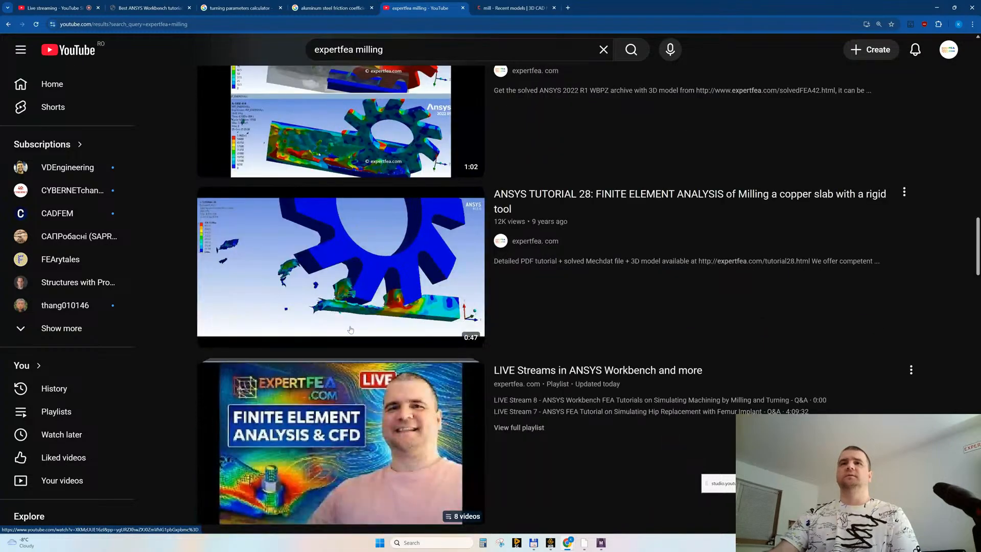
{"action": "scroll", "coordinate": [327, 327], "scroll_direction": "up", "scroll_amount": 5}
{"action": "scroll", "coordinate": [348, 319], "scroll_direction": "down", "scroll_amount": 7}
{"action": "scroll", "coordinate": [349, 319], "scroll_direction": "down", "scroll_amount": 20}
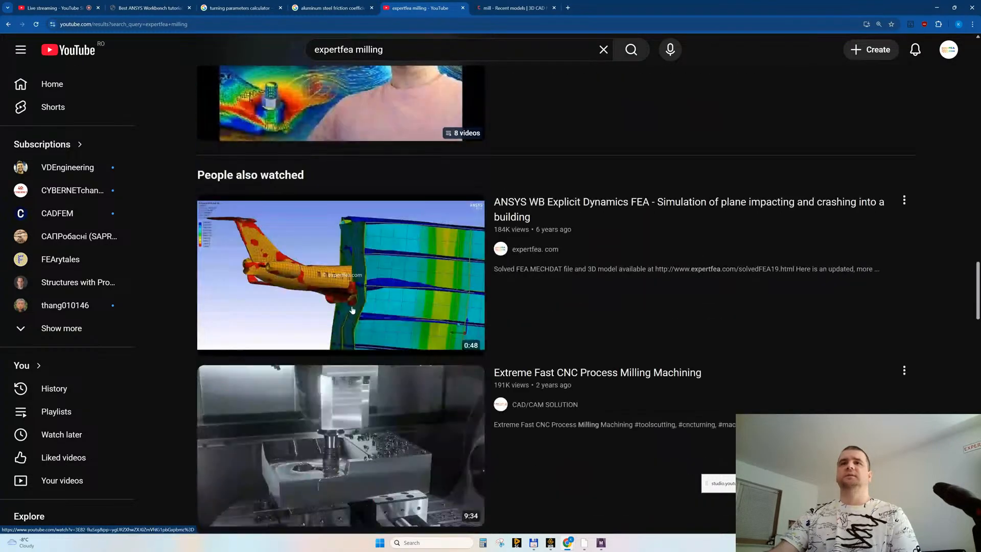
{"action": "scroll", "coordinate": [351, 298], "scroll_direction": "down", "scroll_amount": 16}
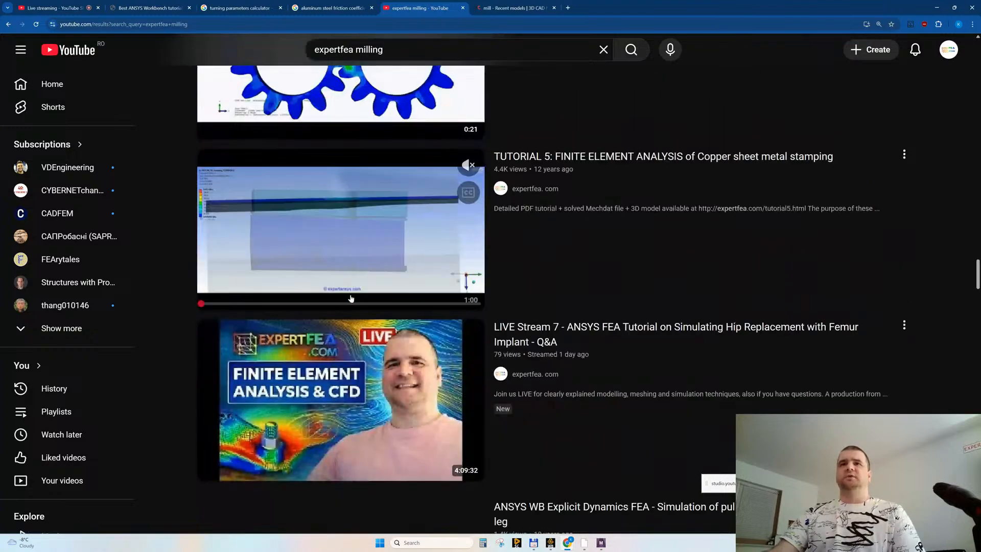
{"action": "scroll", "coordinate": [351, 297], "scroll_direction": "down", "scroll_amount": 13}
{"action": "scroll", "coordinate": [351, 298], "scroll_direction": "down", "scroll_amount": 15}
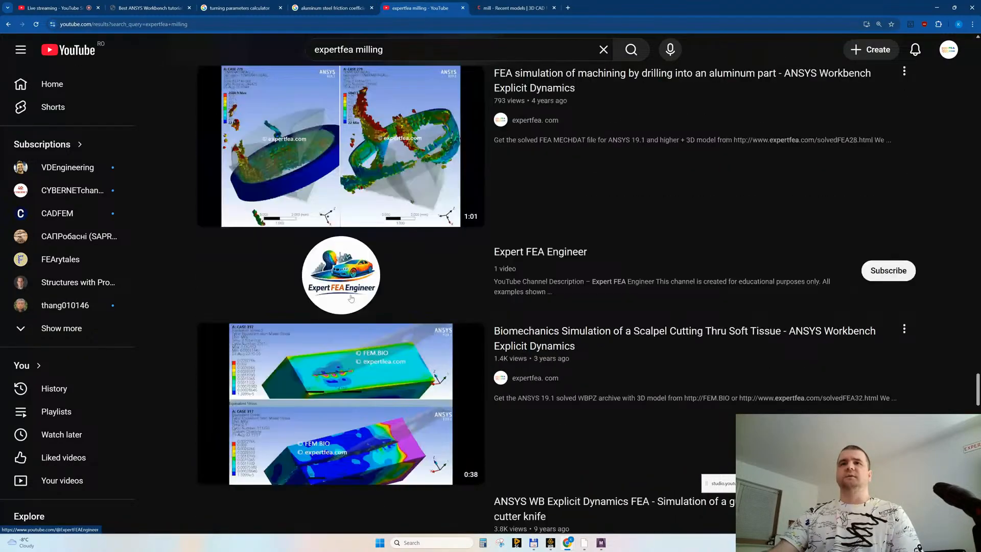
{"action": "scroll", "coordinate": [351, 298], "scroll_direction": "down", "scroll_amount": 20}
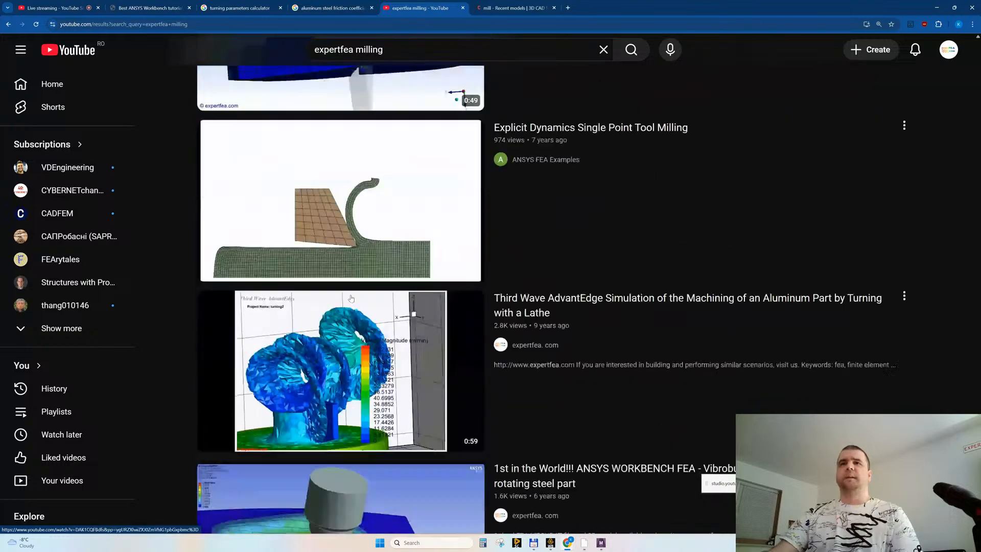
{"action": "scroll", "coordinate": [351, 298], "scroll_direction": "down", "scroll_amount": 3}
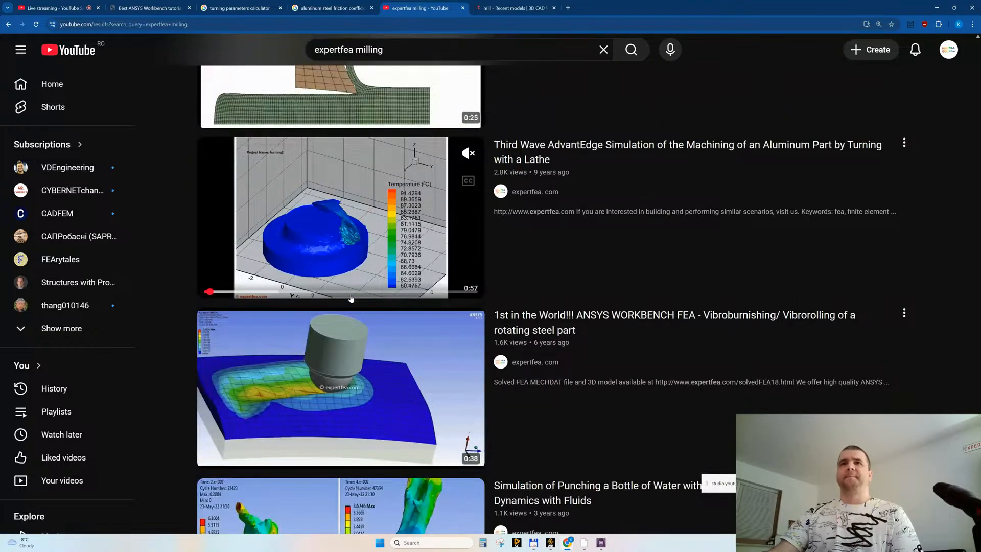
{"action": "middle_click", "coordinate": [316, 224]}
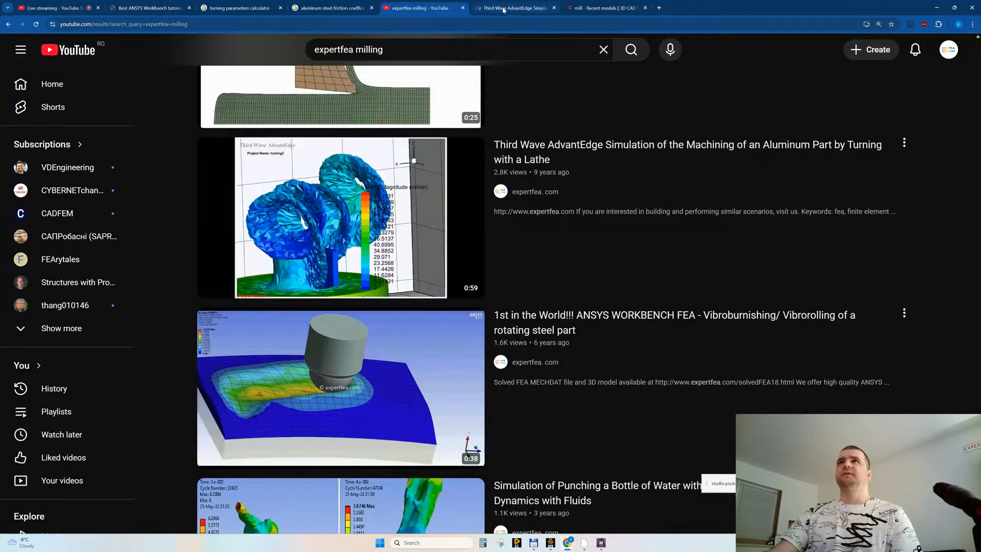
{"action": "left_click", "coordinate": [503, 9]}
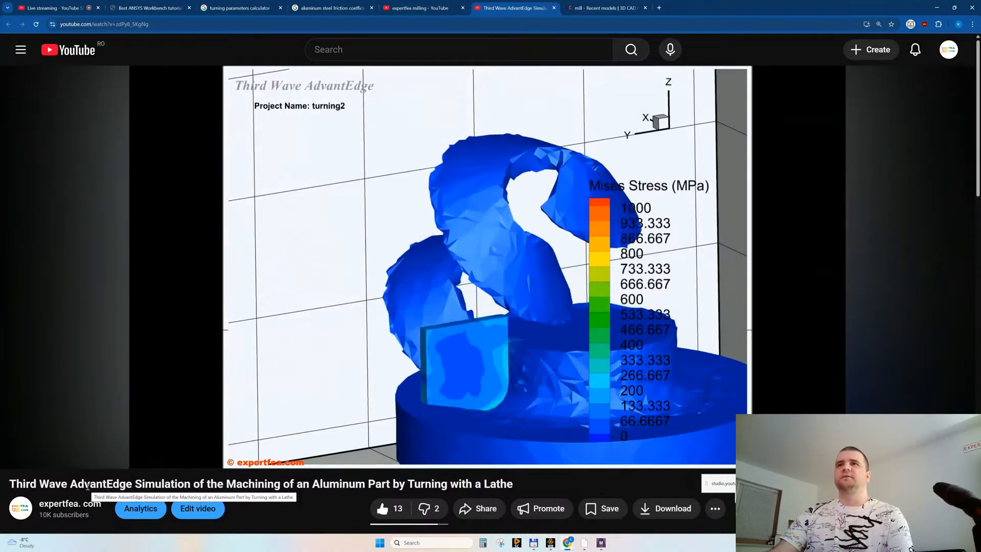
Step: Copy "Third Wave AdvantEdge" from the video title and search YouTube for it
{"action": "left_click_drag", "start_coordinate": [132, 484], "coordinate": [10, 484]}
{"action": "key", "text": "ctrl+c"}
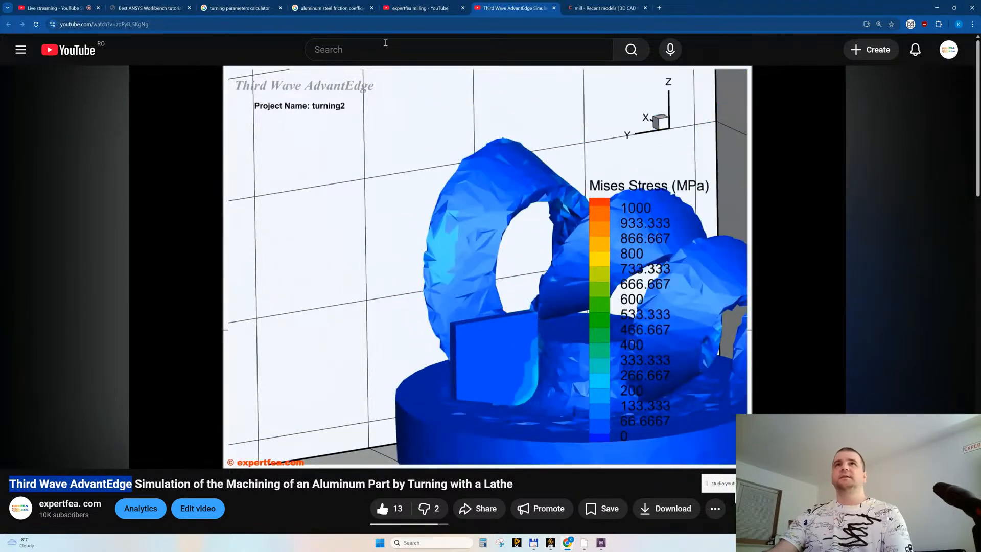
{"action": "left_click", "coordinate": [385, 43]}
{"action": "key", "text": "ctrl+v"}
{"action": "key", "text": "Return"}
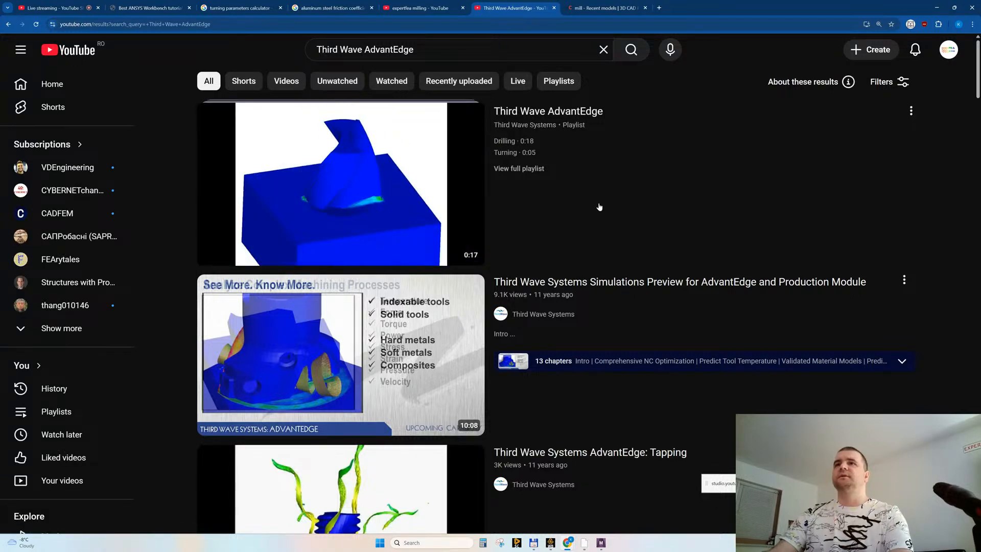
Step: Find the AdvantEdge Simulation video by Third Wave Systems in the results and watch its milling animation
{"action": "scroll", "coordinate": [599, 206], "scroll_direction": "down", "scroll_amount": 5}
{"action": "scroll", "coordinate": [599, 207], "scroll_direction": "down", "scroll_amount": 3}
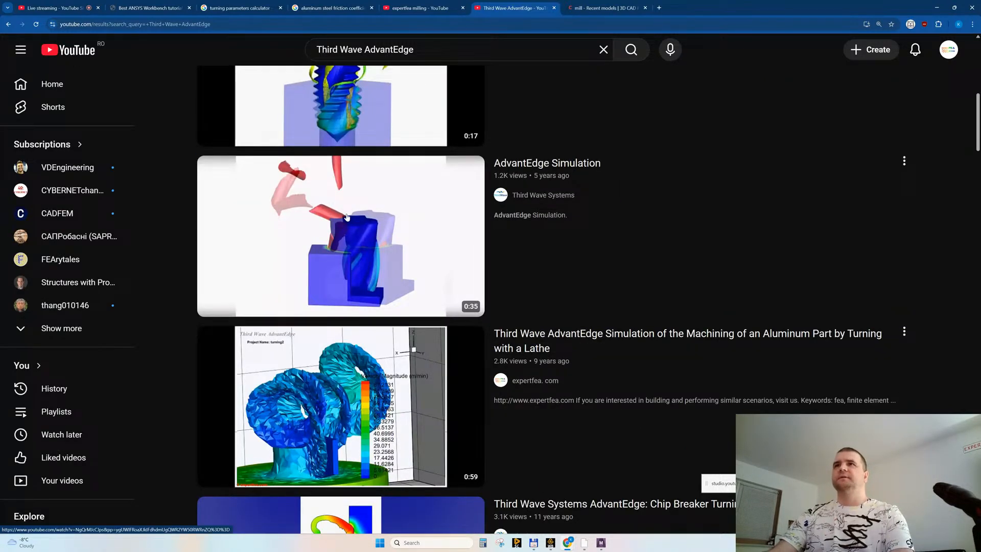
{"action": "left_click", "coordinate": [360, 215]}
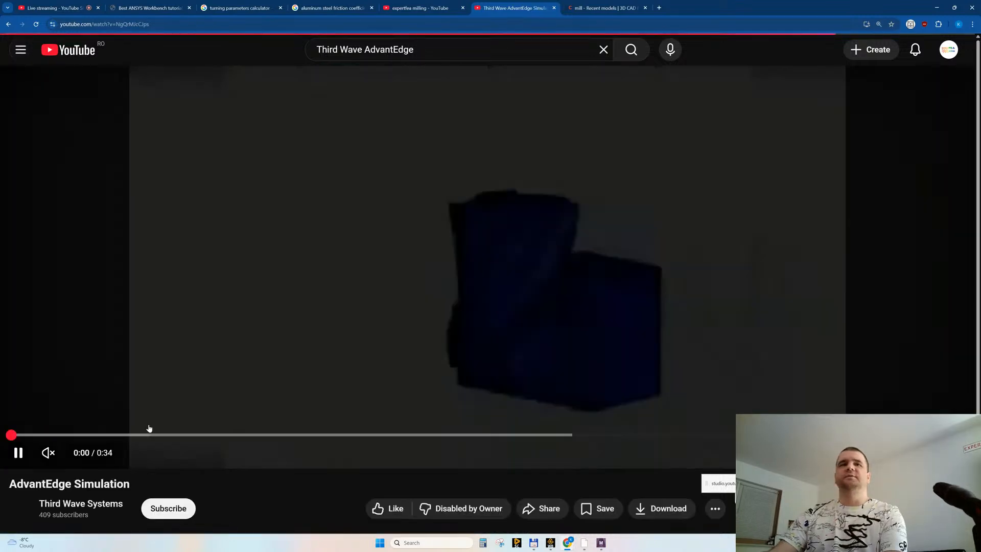
{"action": "scroll", "coordinate": [464, 239], "scroll_direction": "up", "scroll_amount": 3}
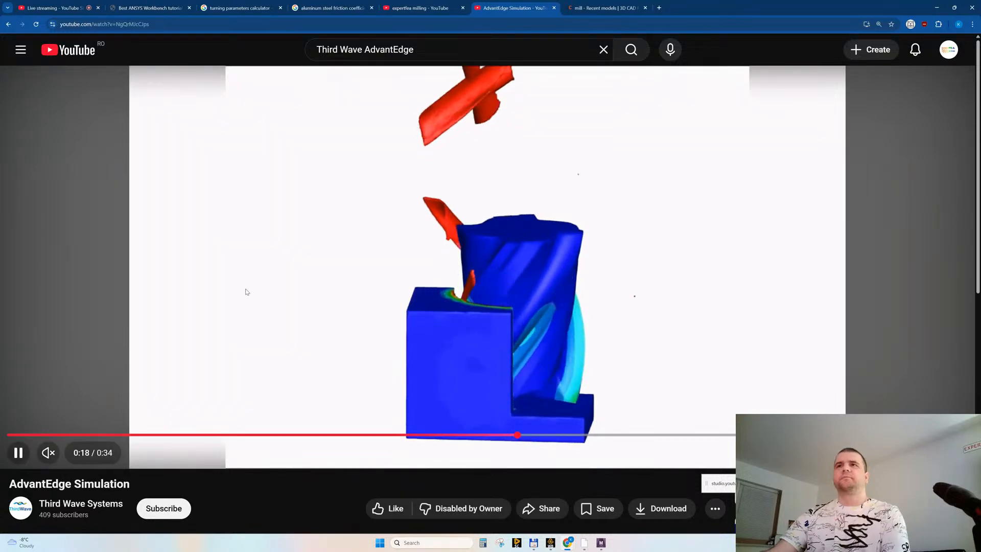
{"action": "scroll", "coordinate": [221, 278], "scroll_direction": "down", "scroll_amount": 2}
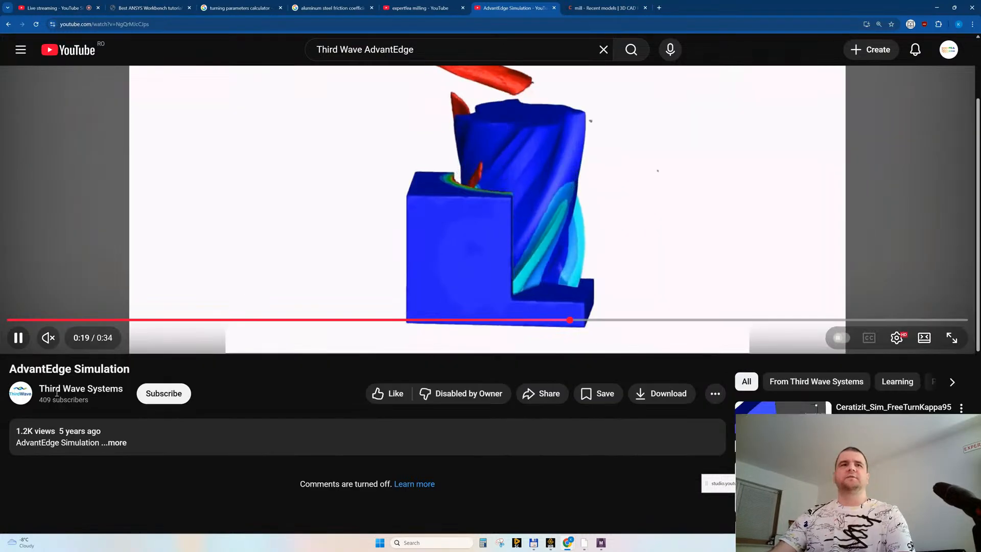
Step: Open the Third Wave Systems channel and look through its list of videos
{"action": "left_click", "coordinate": [76, 389]}
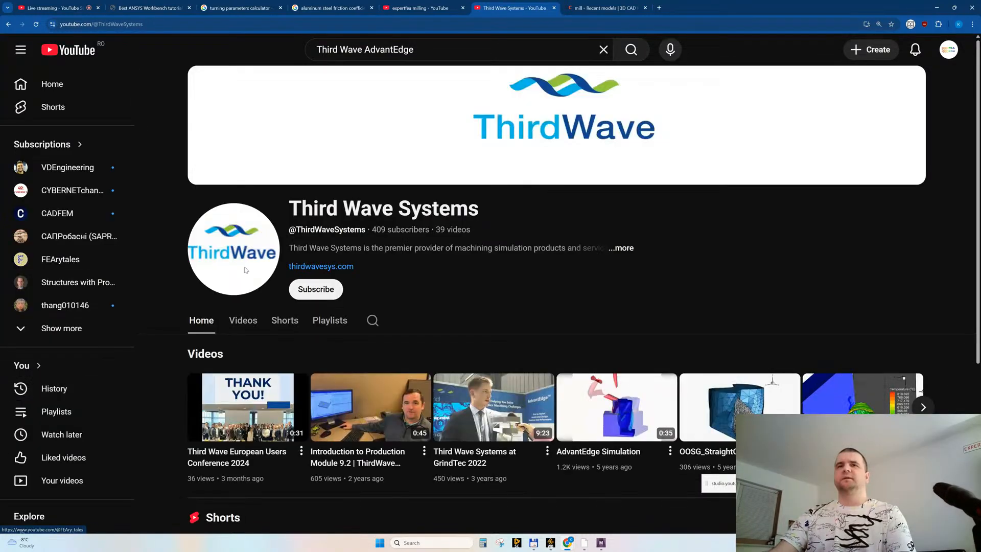
{"action": "left_click", "coordinate": [238, 321]}
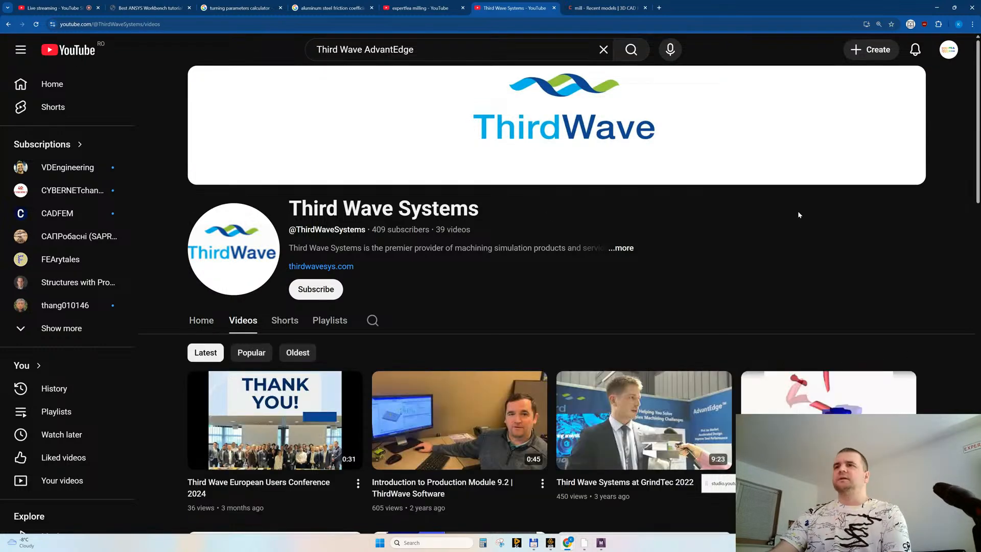
{"action": "scroll", "coordinate": [812, 264], "scroll_direction": "down", "scroll_amount": 3}
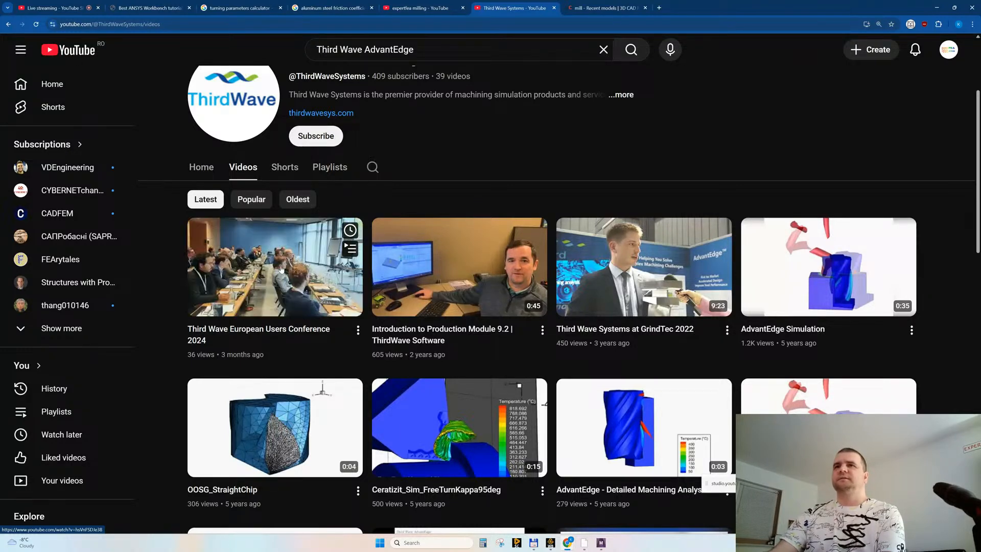
Step: Look over the latest Third Wave Systems videos and open Introduction to Production Module 9.2
{"action": "scroll", "coordinate": [272, 272], "scroll_direction": "down", "scroll_amount": 2}
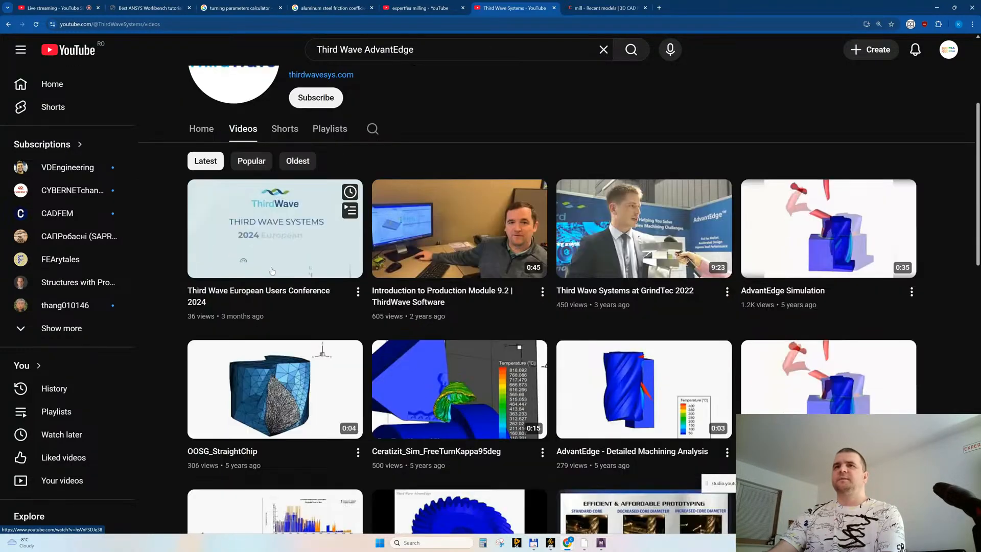
{"action": "scroll", "coordinate": [272, 271], "scroll_direction": "up", "scroll_amount": 3}
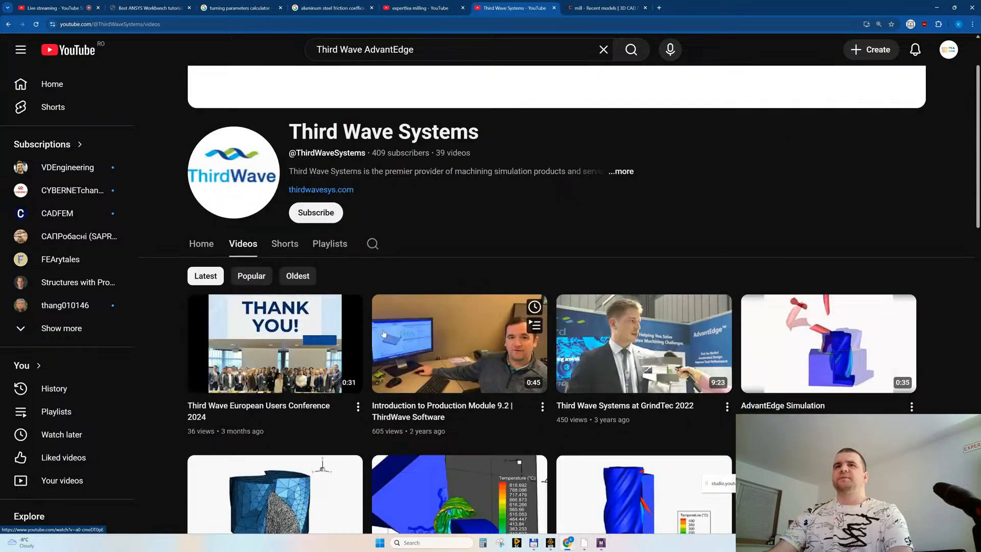
{"action": "mouse_move", "coordinate": [264, 311]}
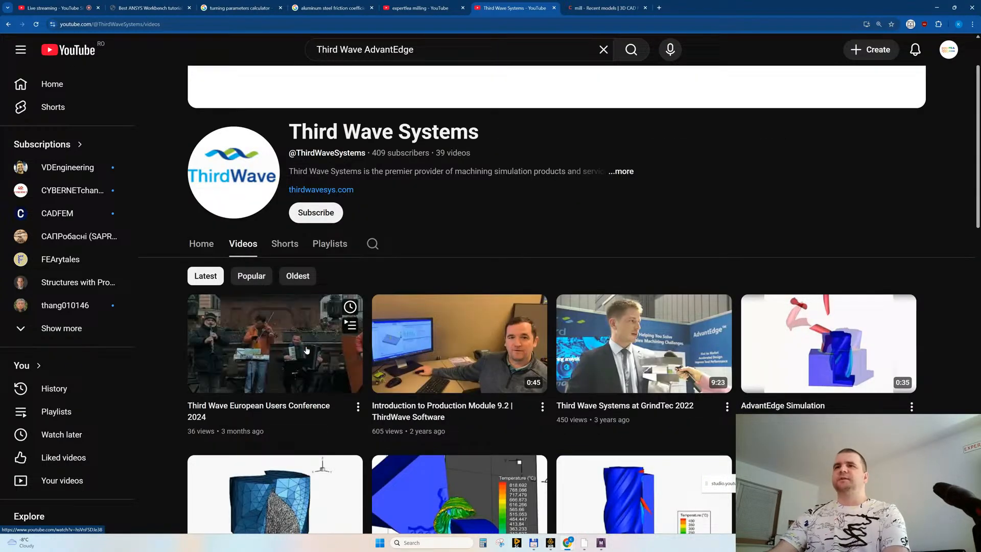
{"action": "scroll", "coordinate": [264, 311], "scroll_direction": "down", "scroll_amount": 1}
{"action": "mouse_move", "coordinate": [477, 314]}
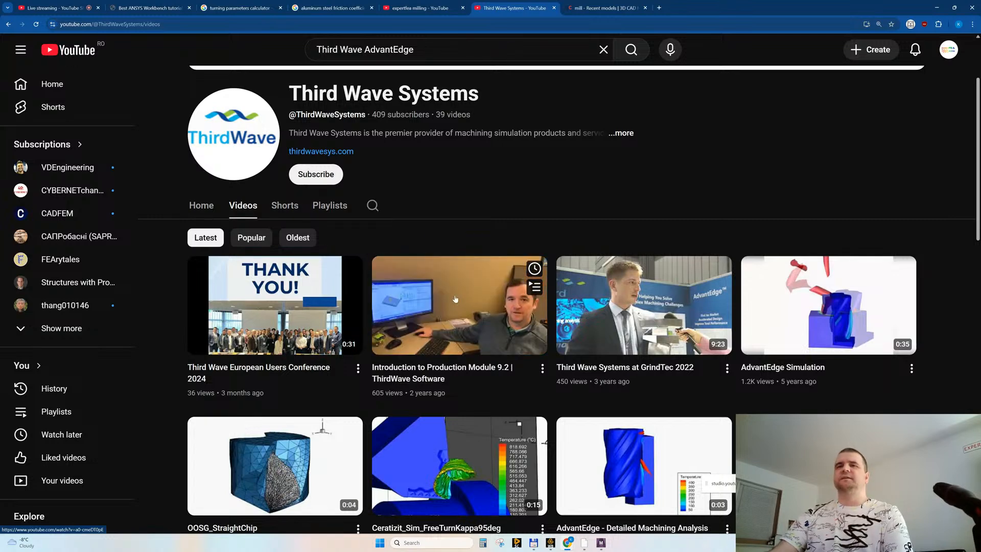
{"action": "left_click", "coordinate": [455, 298]}
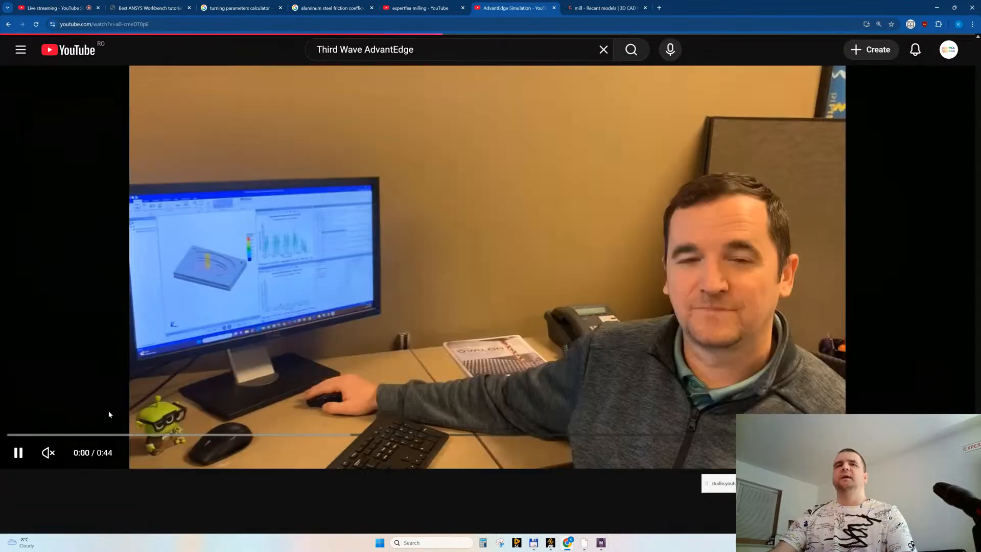
Step: Skim through the Production Module 9.2 video to its machining simulation footage, pause it and close its tab
{"action": "left_click", "coordinate": [250, 435]}
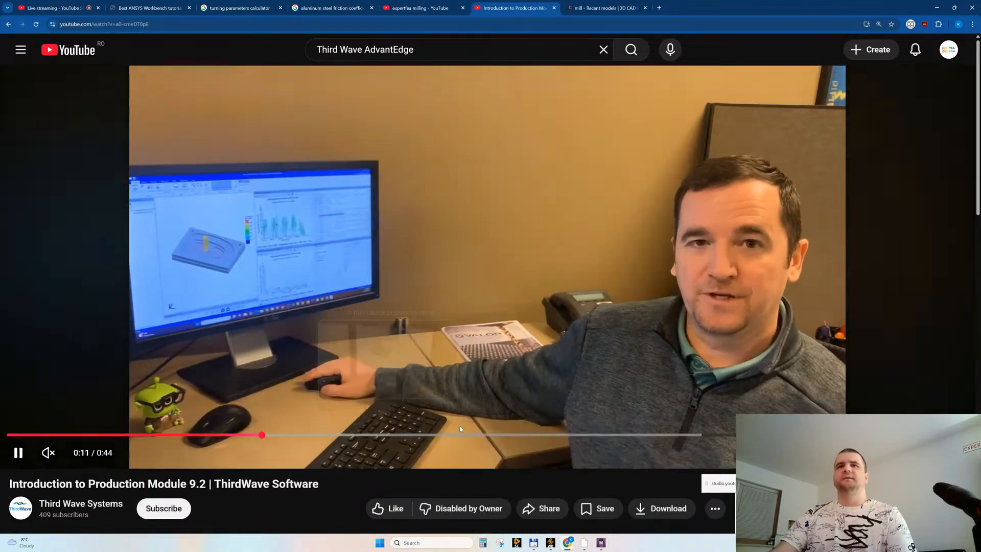
{"action": "left_click", "coordinate": [485, 435]}
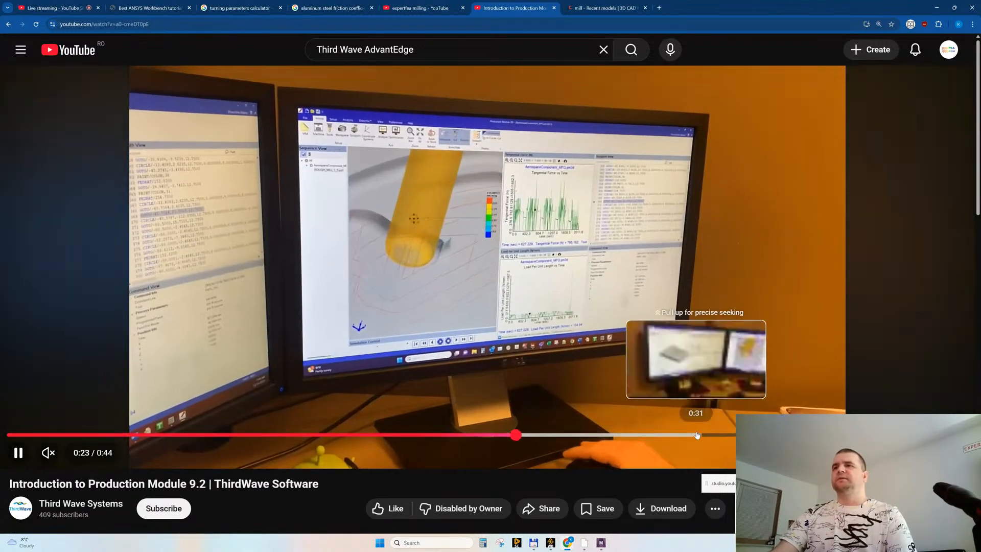
{"action": "left_click", "coordinate": [703, 435]}
{"action": "left_click", "coordinate": [816, 435]}
{"action": "left_click", "coordinate": [285, 210]}
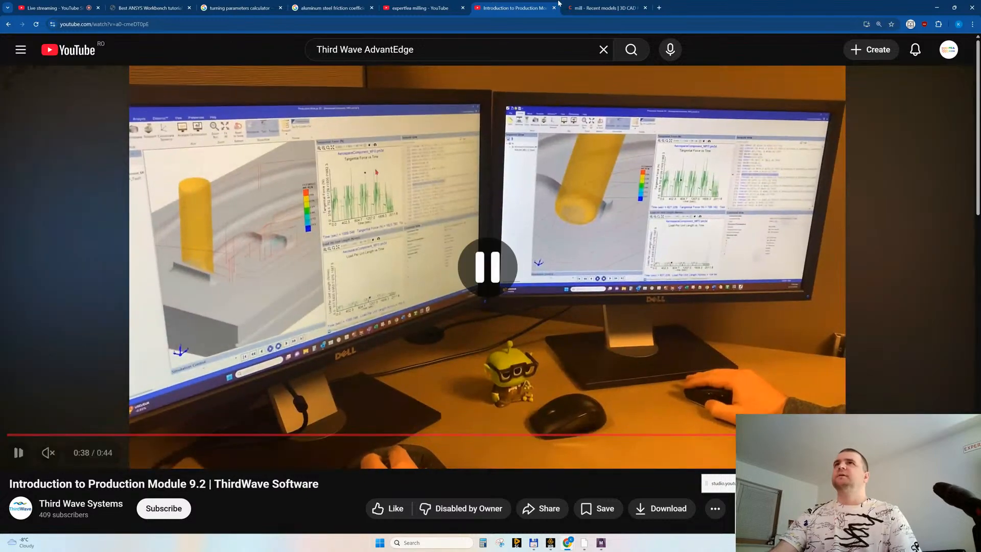
{"action": "middle_click", "coordinate": [503, 9]}
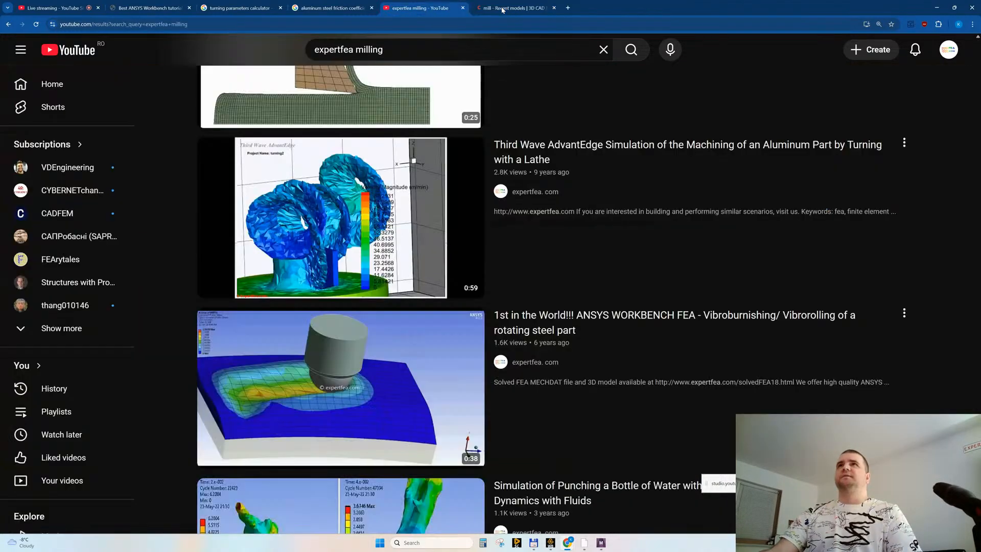
Step: Switch to Ansys Mechanical, widen its window to view the meshed mill and workpiece, and minimize it
{"action": "left_click", "coordinate": [600, 546]}
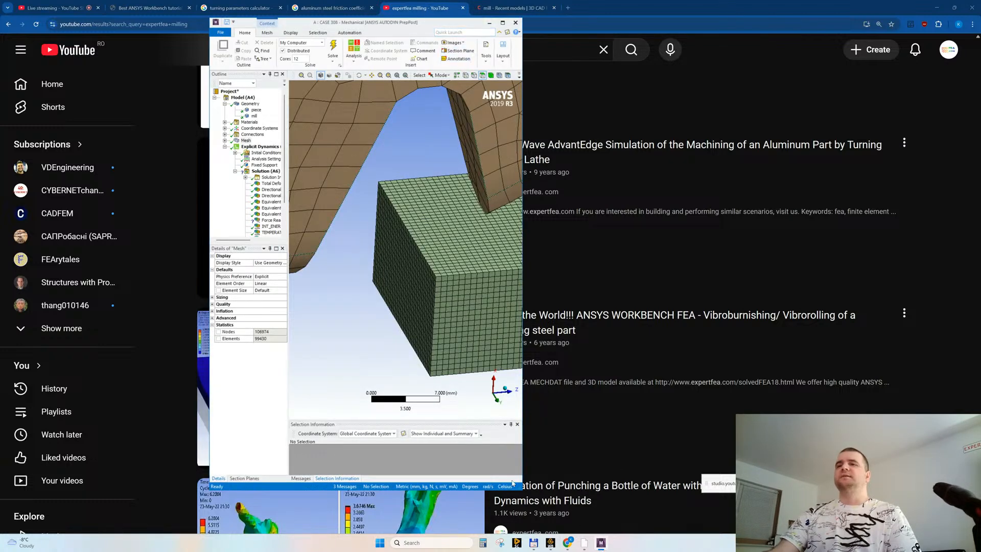
{"action": "left_click_drag", "start_coordinate": [518, 488], "coordinate": [678, 494]}
{"action": "scroll", "coordinate": [473, 308], "scroll_direction": "down", "scroll_amount": 5}
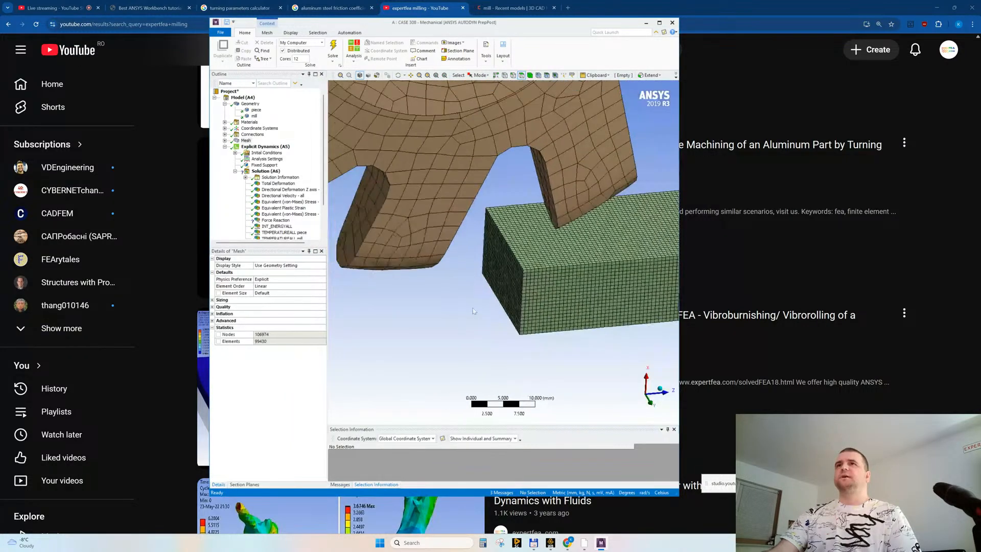
{"action": "left_click", "coordinate": [646, 23]}
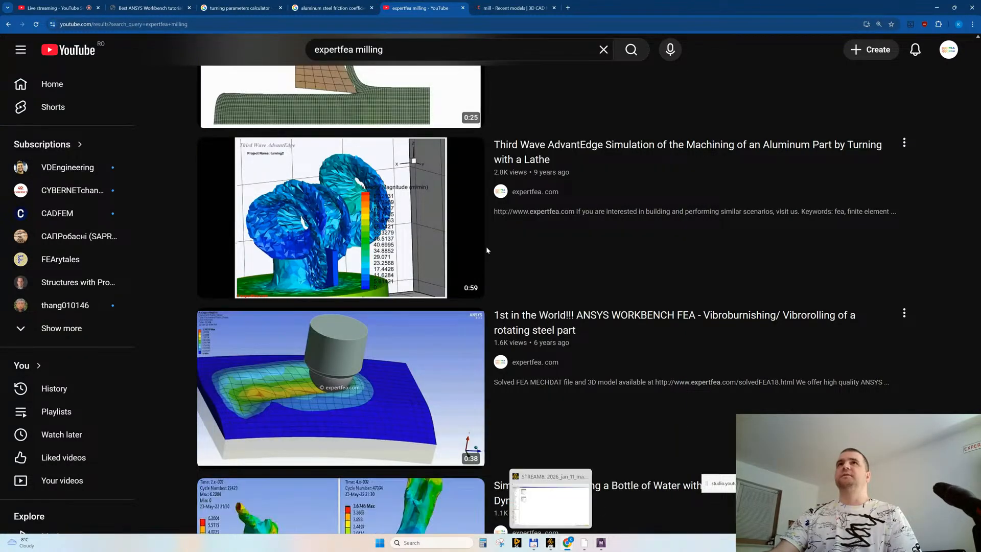
Step: Glance at the GrabCAD mill results and look further through the expertfea milling videos on YouTube
{"action": "left_click", "coordinate": [514, 9]}
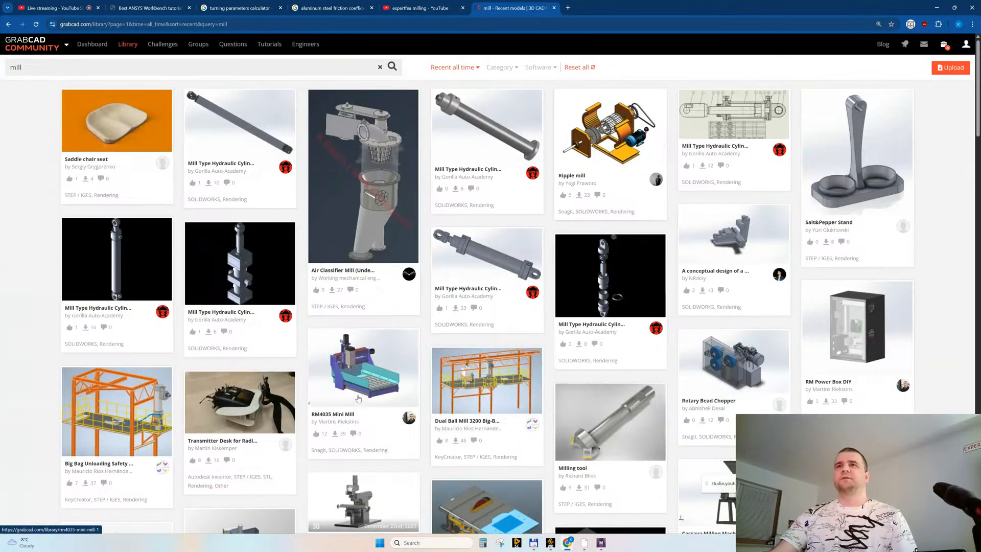
{"action": "scroll", "coordinate": [341, 360], "scroll_direction": "down", "scroll_amount": 3}
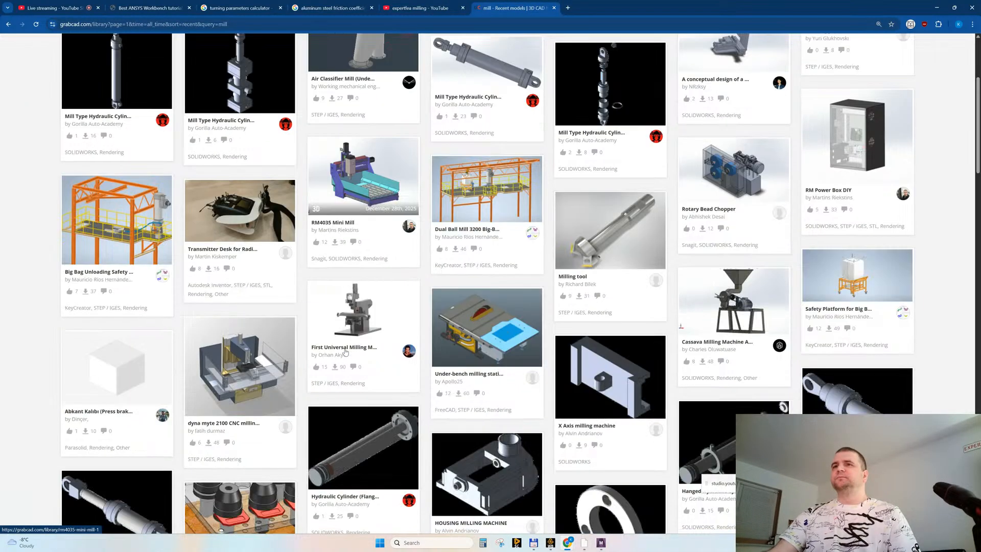
{"action": "left_click", "coordinate": [411, 8]}
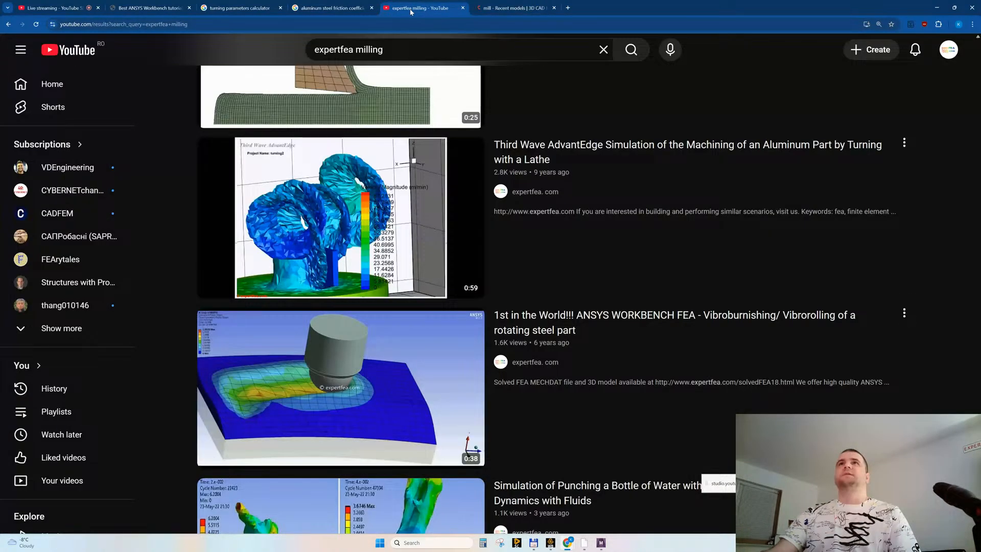
{"action": "scroll", "coordinate": [409, 281], "scroll_direction": "down", "scroll_amount": 15}
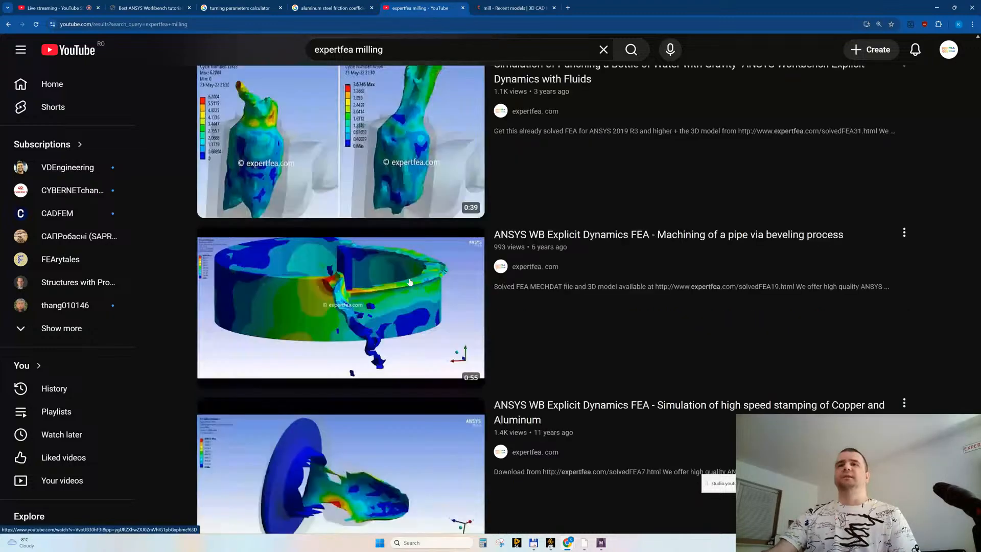
{"action": "scroll", "coordinate": [410, 282], "scroll_direction": "down", "scroll_amount": 18}
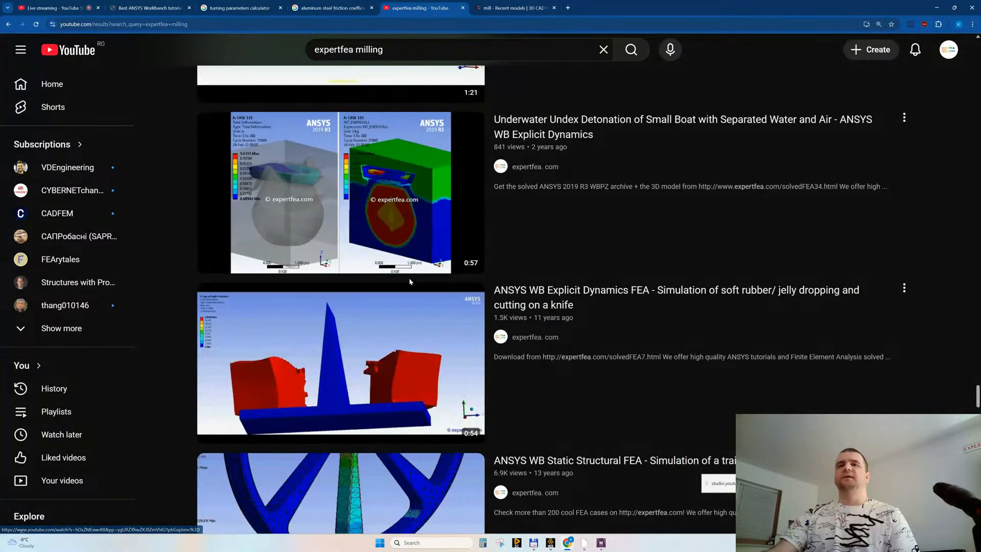
{"action": "scroll", "coordinate": [410, 282], "scroll_direction": "down", "scroll_amount": 10}
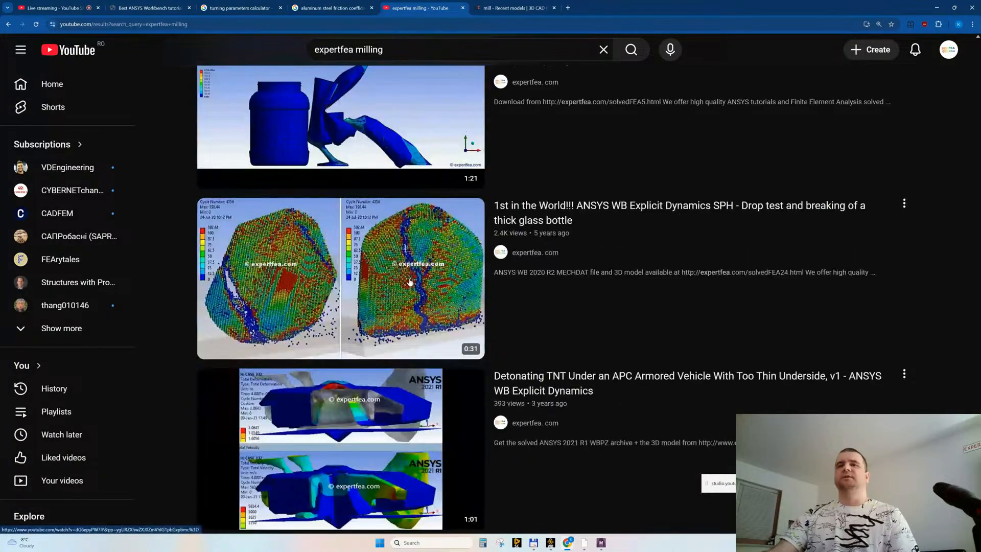
Step: Search YouTube for "expertfea mill" and look through the results for milling simulations
{"action": "left_click_drag", "start_coordinate": [976, 424], "coordinate": [934, 25]}
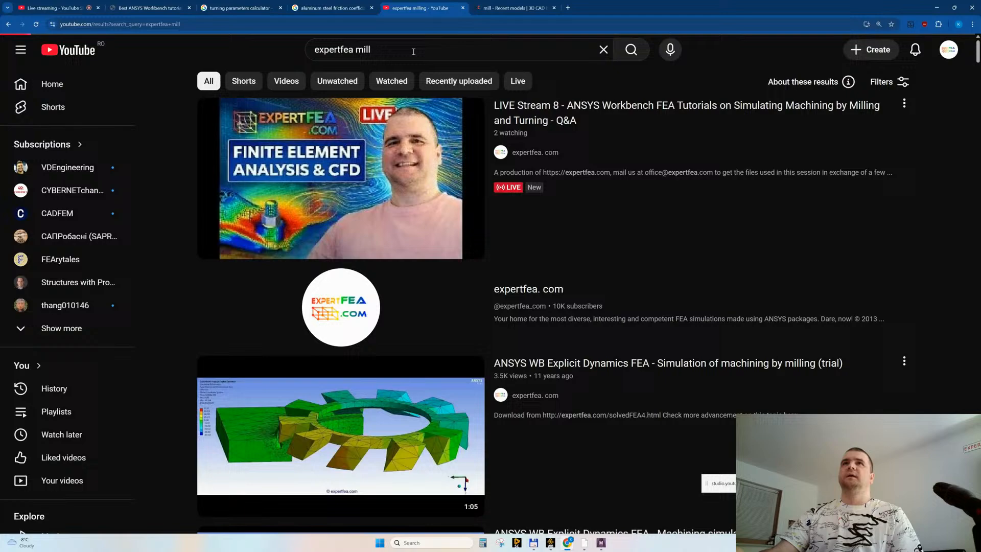
{"action": "scroll", "coordinate": [413, 352], "scroll_direction": "down", "scroll_amount": 12}
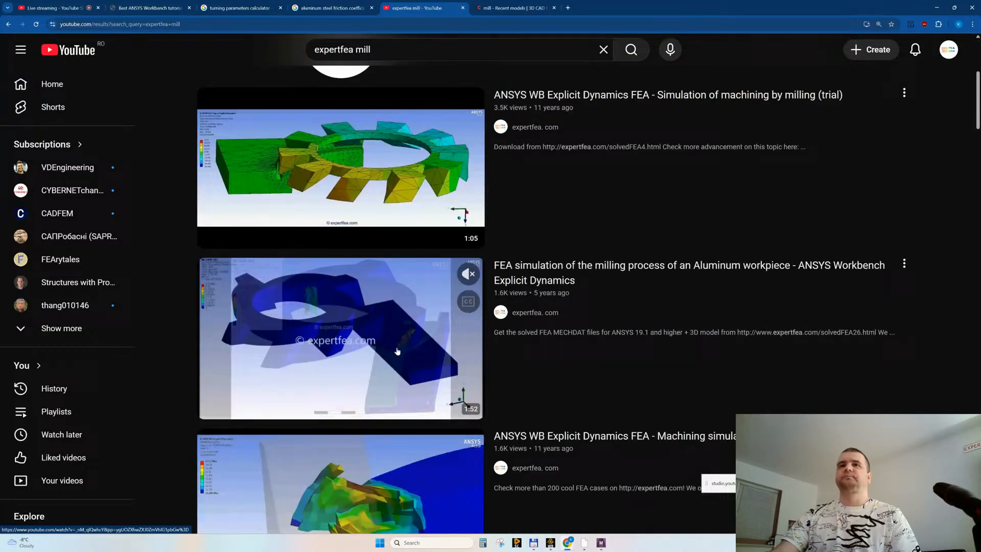
{"action": "scroll", "coordinate": [422, 344], "scroll_direction": "down", "scroll_amount": 15}
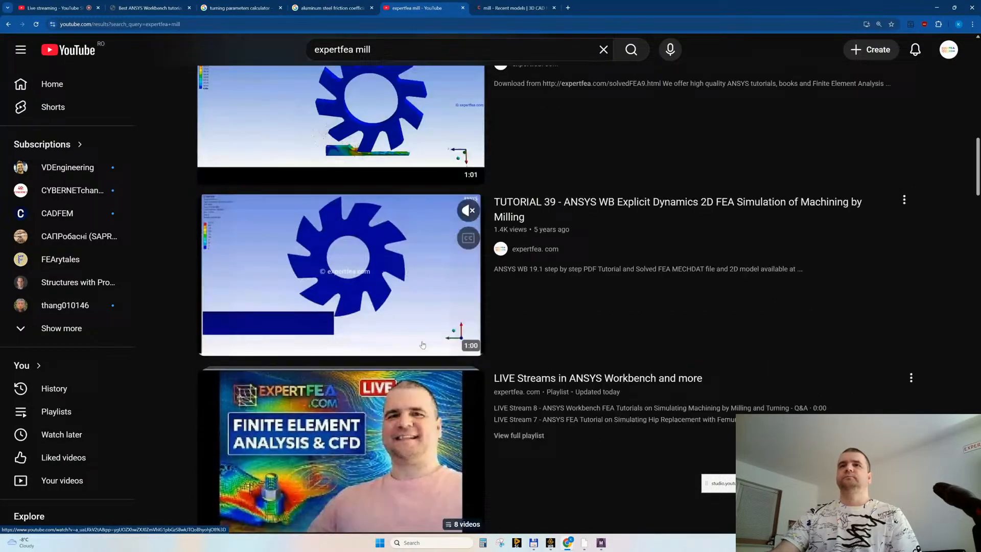
{"action": "scroll", "coordinate": [422, 345], "scroll_direction": "down", "scroll_amount": 18}
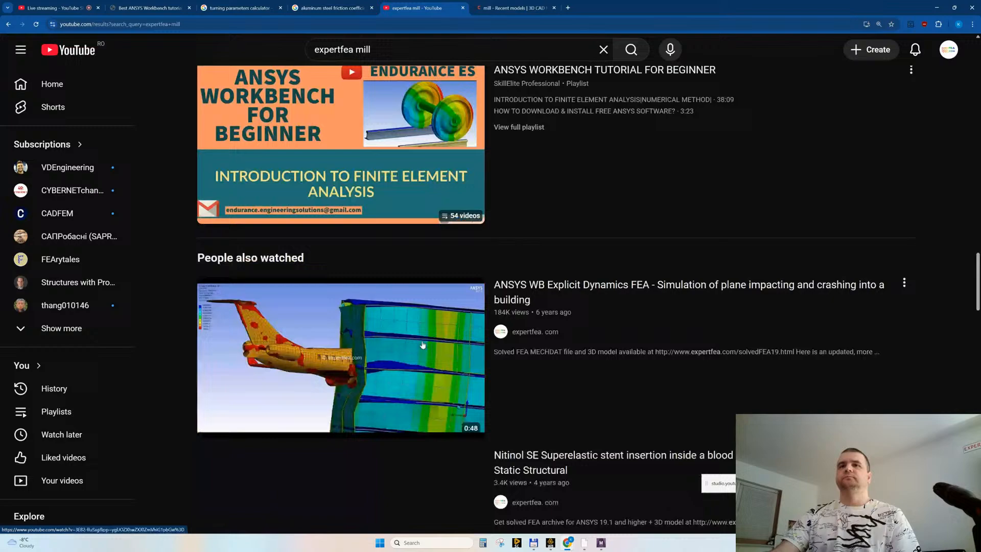
{"action": "scroll", "coordinate": [422, 345], "scroll_direction": "down", "scroll_amount": 14}
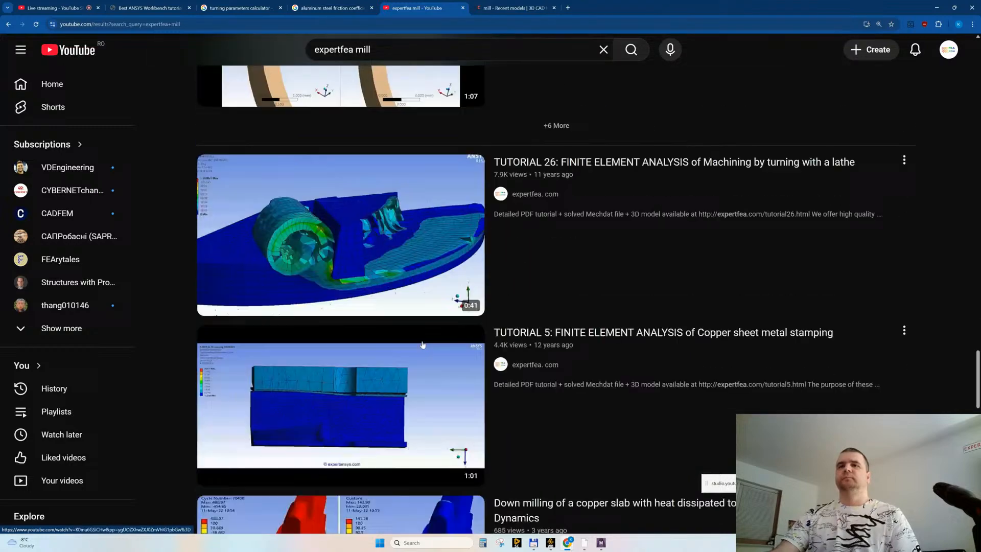
{"action": "scroll", "coordinate": [422, 345], "scroll_direction": "down", "scroll_amount": 5}
{"action": "scroll", "coordinate": [422, 345], "scroll_direction": "up", "scroll_amount": 4}
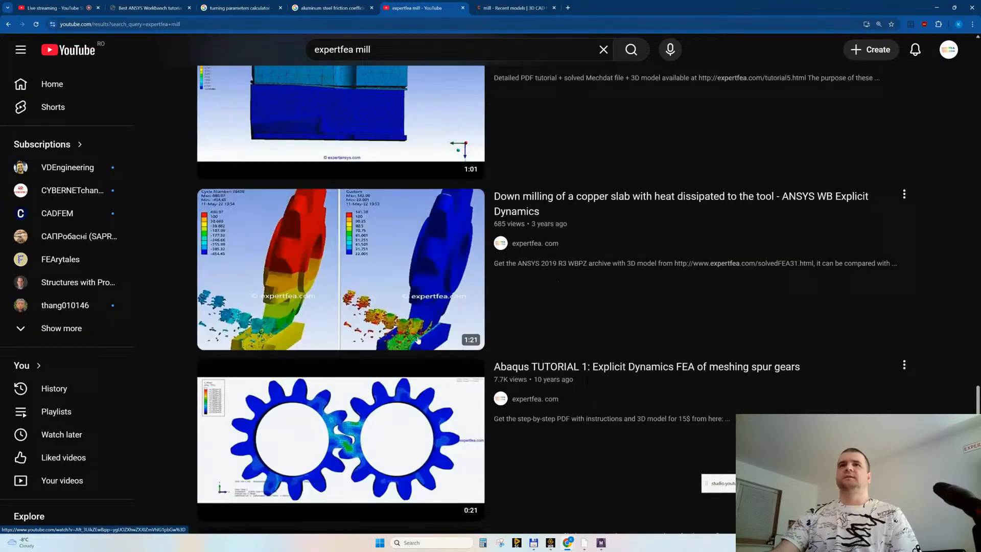
Step: Open the video on down milling of a copper slab, watch it in theater mode and pause it
{"action": "left_click", "coordinate": [422, 343]}
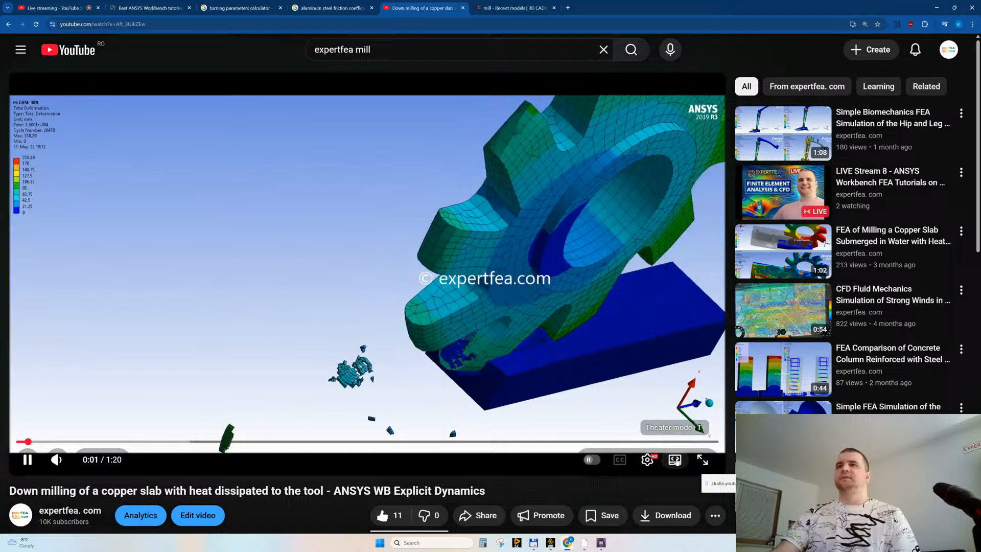
{"action": "left_click", "coordinate": [675, 459]}
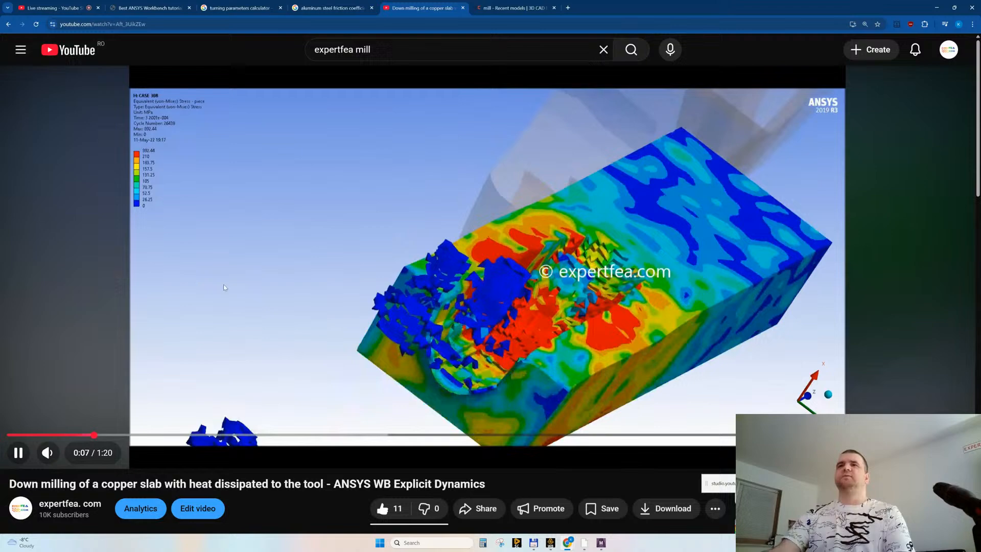
{"action": "left_click", "coordinate": [299, 235]}
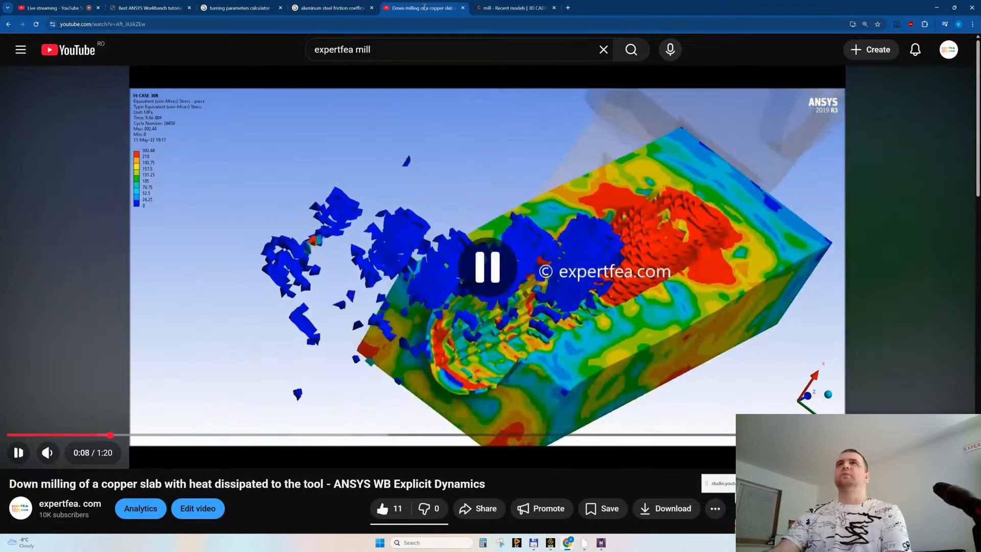
Step: Return to GrabCAD and look through the rest of the first page of mill models for a suitable cutter
{"action": "left_click", "coordinate": [510, 9]}
{"action": "scroll", "coordinate": [408, 389], "scroll_direction": "down", "scroll_amount": 3}
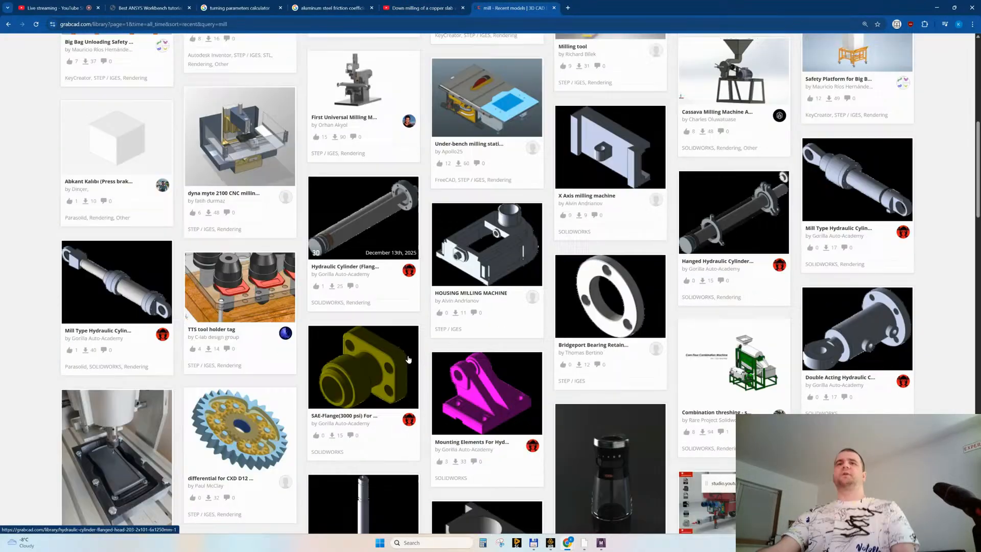
{"action": "scroll", "coordinate": [385, 304], "scroll_direction": "down", "scroll_amount": 5}
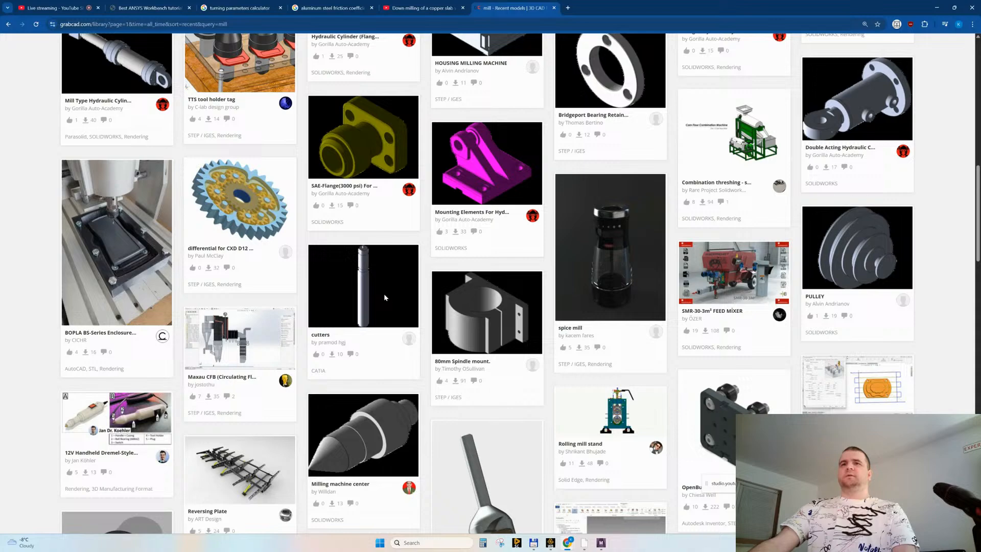
{"action": "scroll", "coordinate": [384, 297], "scroll_direction": "down", "scroll_amount": 5}
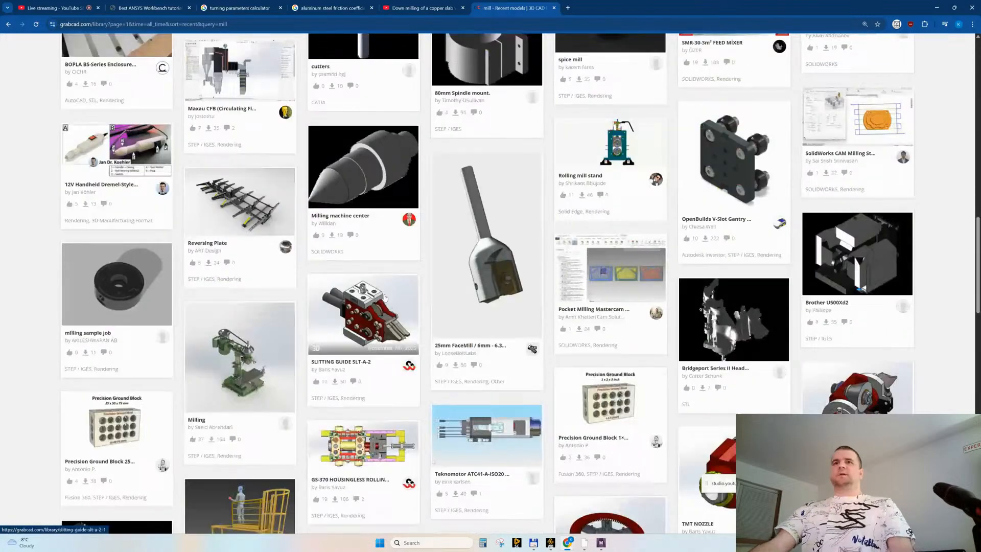
{"action": "scroll", "coordinate": [384, 297], "scroll_direction": "down", "scroll_amount": 9}
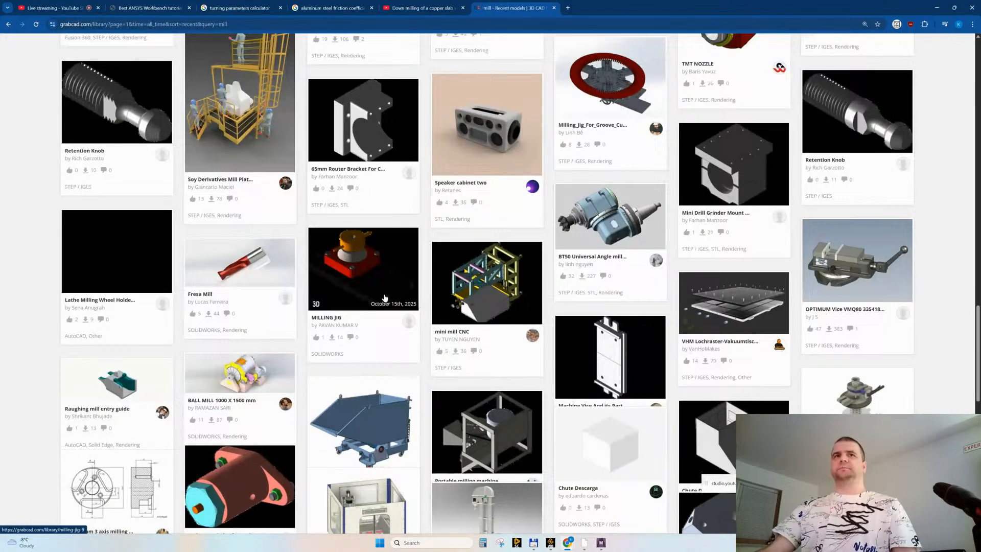
{"action": "scroll", "coordinate": [384, 298], "scroll_direction": "down", "scroll_amount": 5}
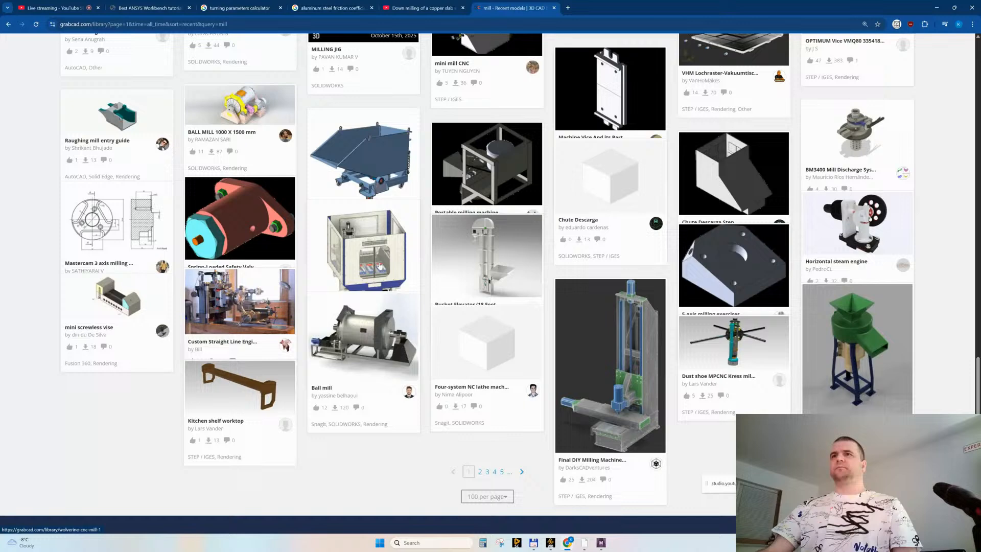
Step: Look through page 2 of the GrabCAD mill results for a suitable milling cutter model
{"action": "left_click", "coordinate": [479, 472]}
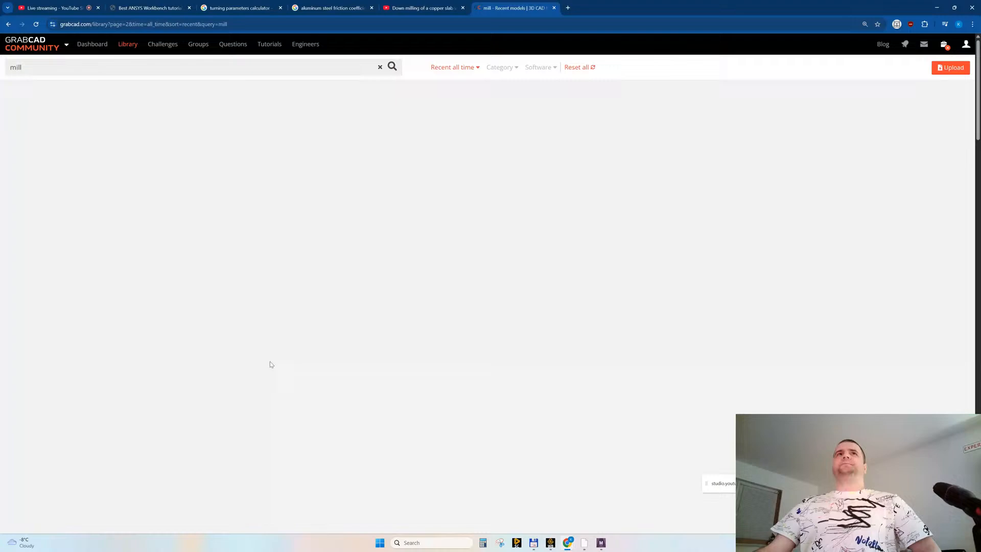
{"action": "scroll", "coordinate": [440, 346], "scroll_direction": "down", "scroll_amount": 15}
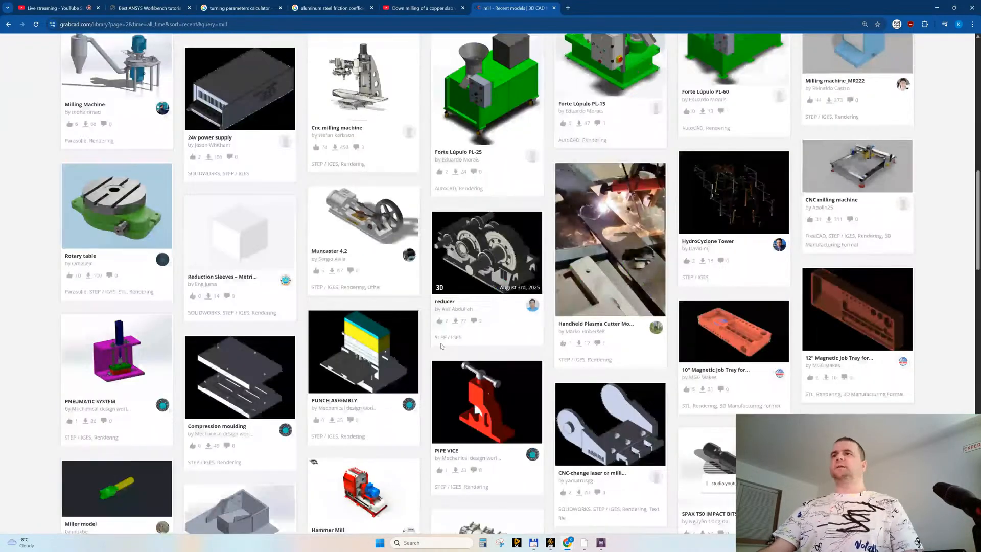
{"action": "scroll", "coordinate": [440, 342], "scroll_direction": "down", "scroll_amount": 6}
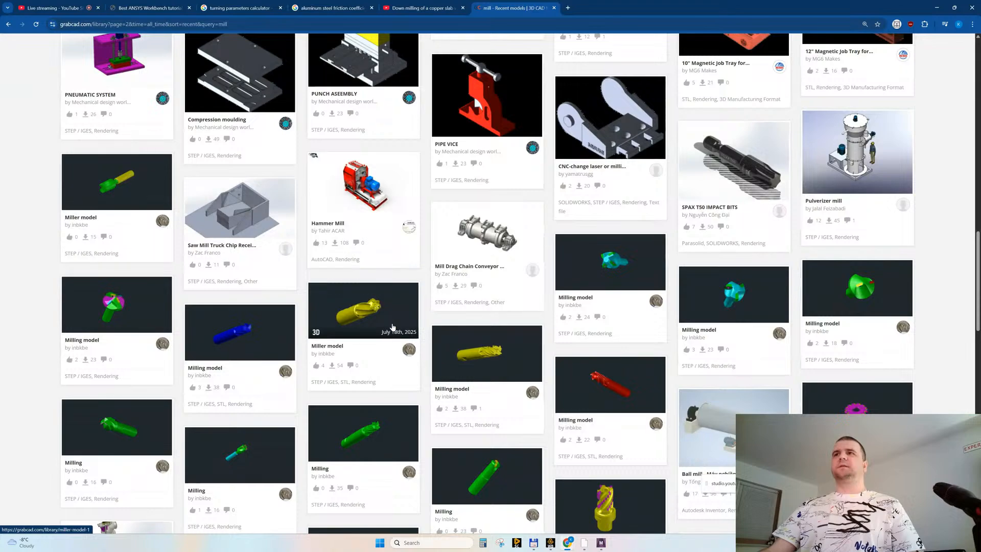
{"action": "scroll", "coordinate": [382, 318], "scroll_direction": "down", "scroll_amount": 5}
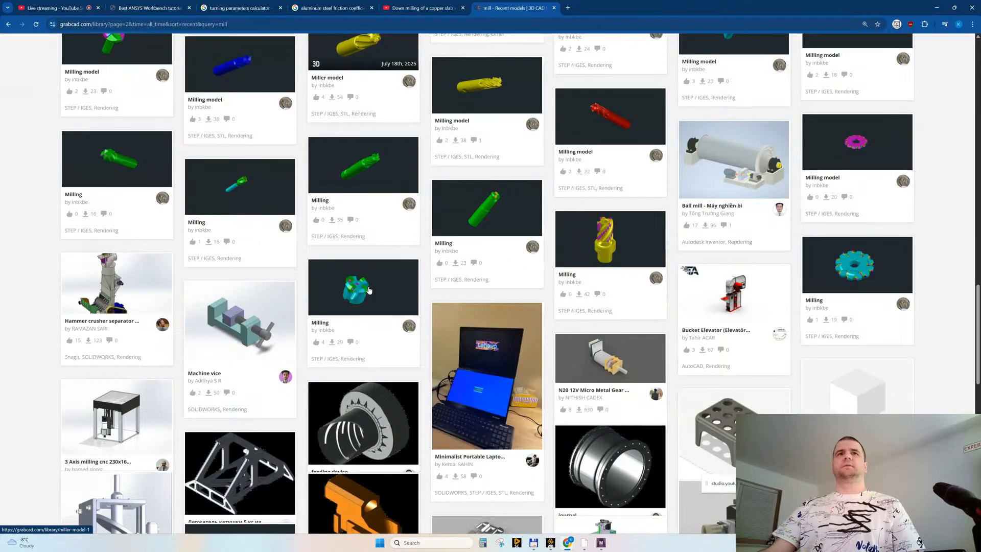
{"action": "scroll", "coordinate": [368, 290], "scroll_direction": "down", "scroll_amount": 6}
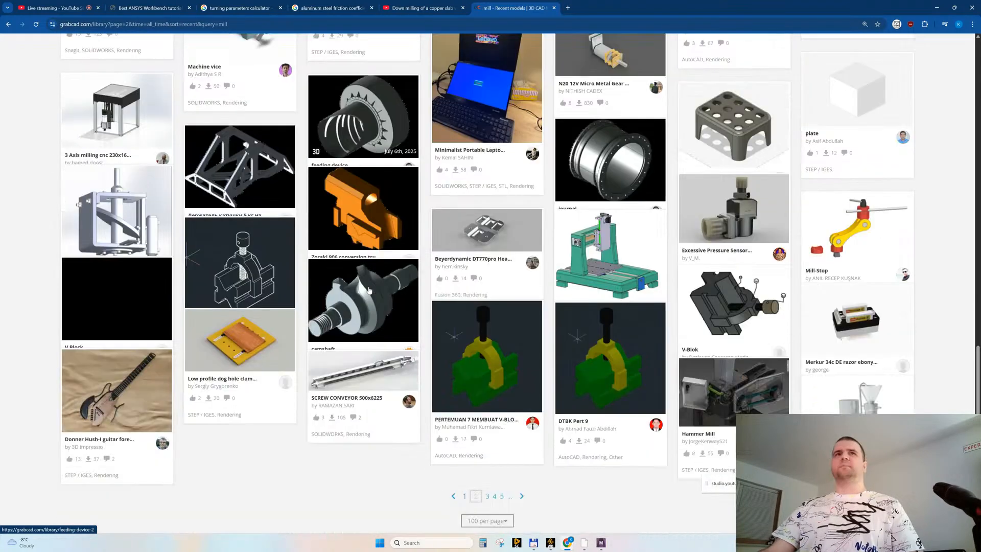
{"action": "scroll", "coordinate": [368, 291], "scroll_direction": "down", "scroll_amount": 4}
Step: Look through page 3 of the mill results for a usable milling cutter
{"action": "left_click", "coordinate": [486, 302]}
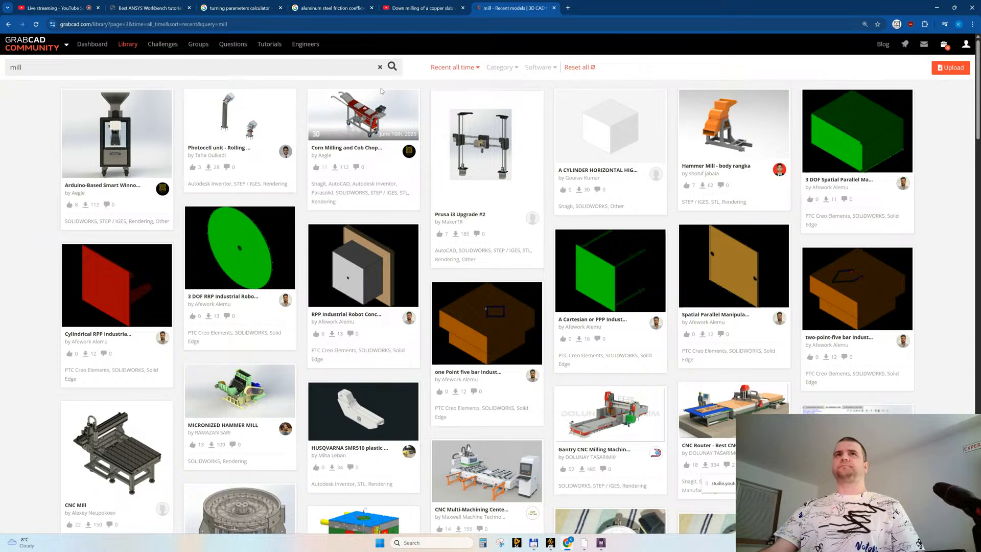
{"action": "scroll", "coordinate": [489, 178], "scroll_direction": "down", "scroll_amount": 5}
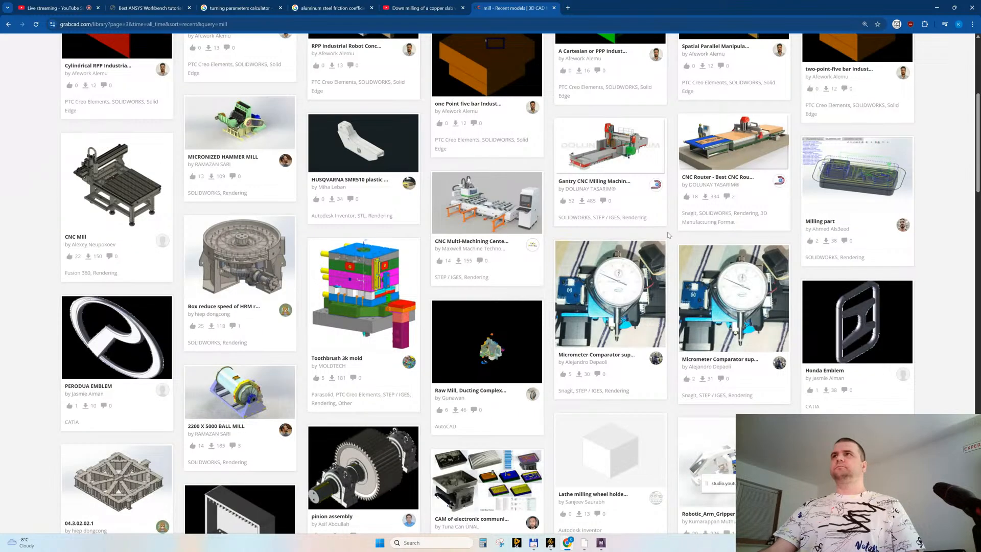
{"action": "scroll", "coordinate": [668, 235], "scroll_direction": "down", "scroll_amount": 10}
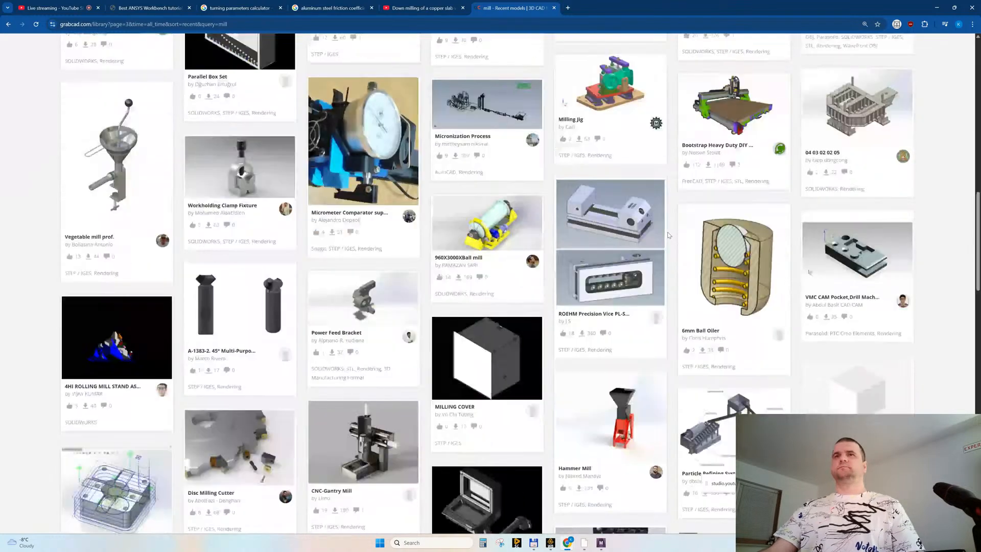
{"action": "scroll", "coordinate": [668, 235], "scroll_direction": "down", "scroll_amount": 5}
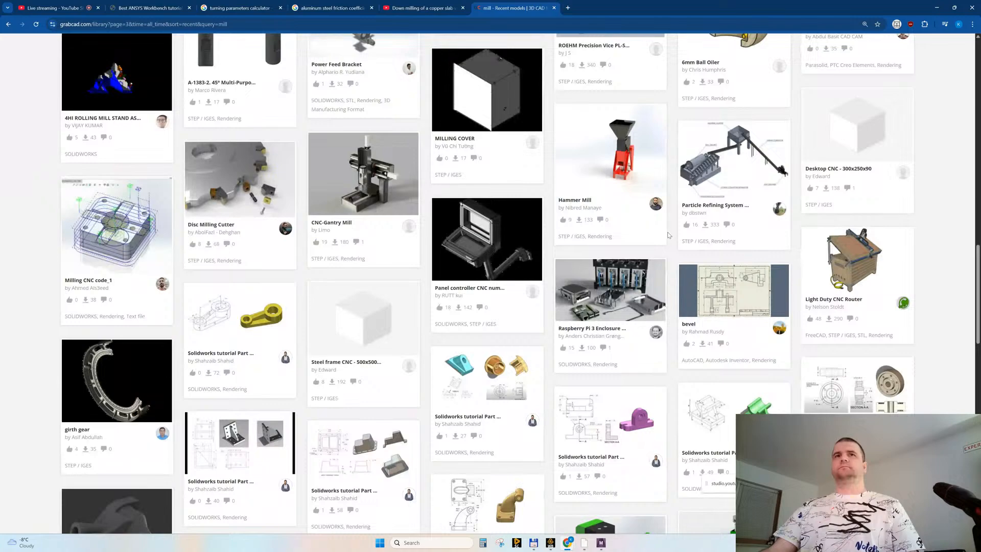
{"action": "scroll", "coordinate": [668, 235], "scroll_direction": "down", "scroll_amount": 4}
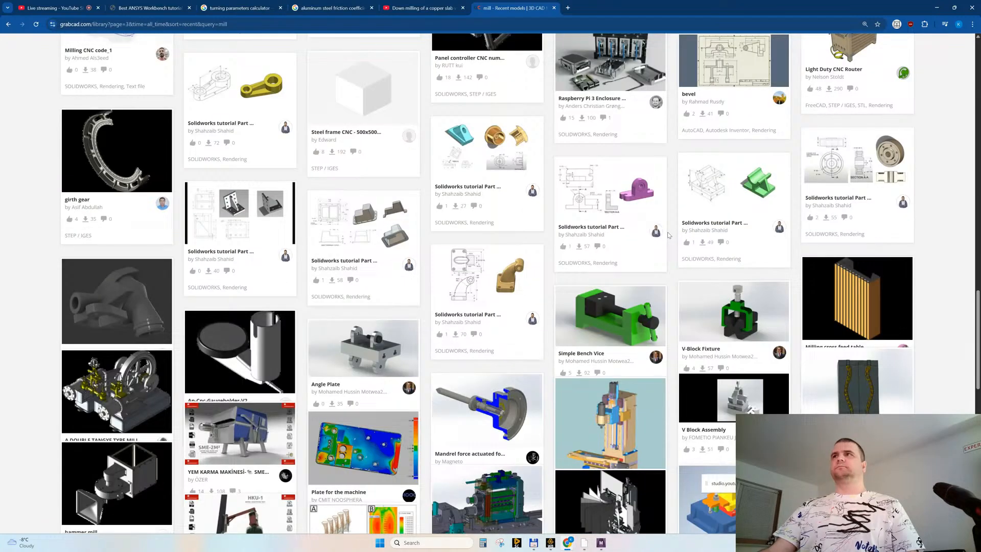
{"action": "scroll", "coordinate": [668, 234], "scroll_direction": "down", "scroll_amount": 2}
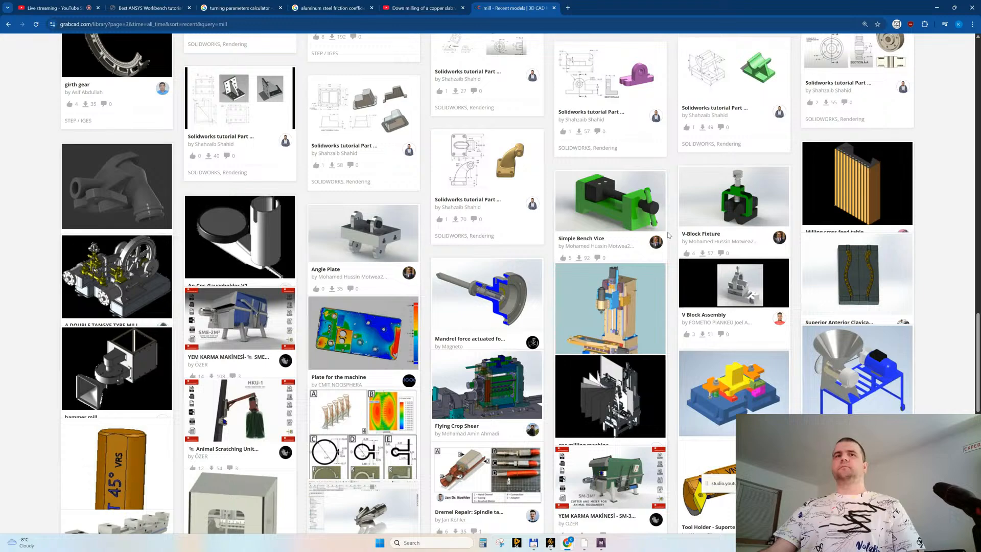
{"action": "scroll", "coordinate": [668, 235], "scroll_direction": "down", "scroll_amount": 3}
{"action": "scroll", "coordinate": [668, 235], "scroll_direction": "down", "scroll_amount": 1}
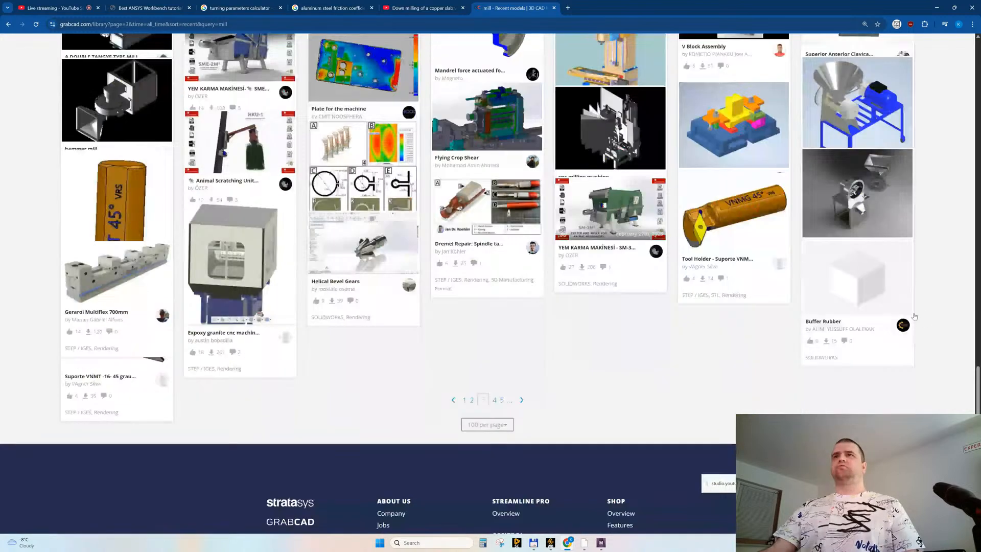
{"action": "scroll", "coordinate": [960, 244], "scroll_direction": "up", "scroll_amount": 8}
{"action": "left_click_drag", "start_coordinate": [960, 244], "coordinate": [970, 446]}
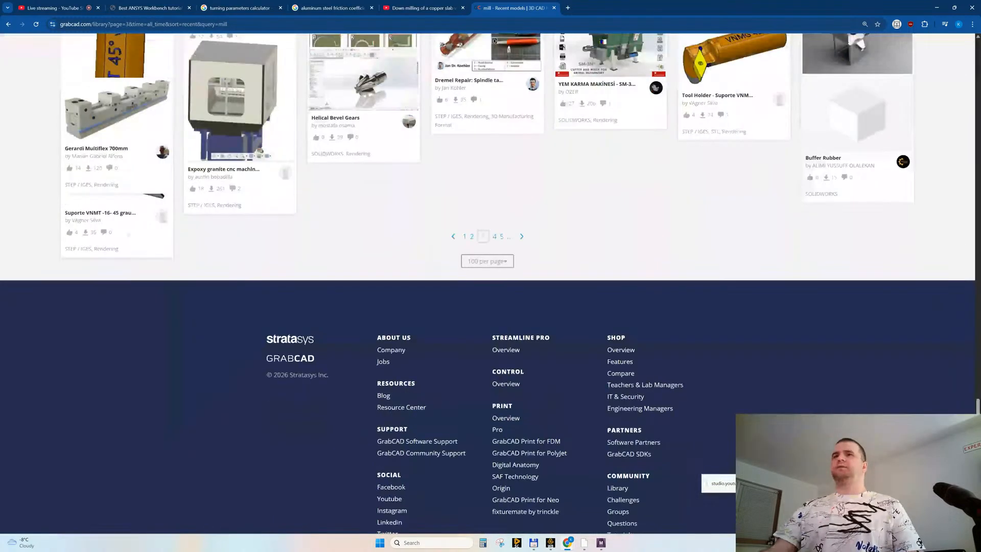
Step: On page 4 of the mill results, open the Side Milling Cutter model in a separate tab and look through the remaining models
{"action": "left_click", "coordinate": [494, 236]}
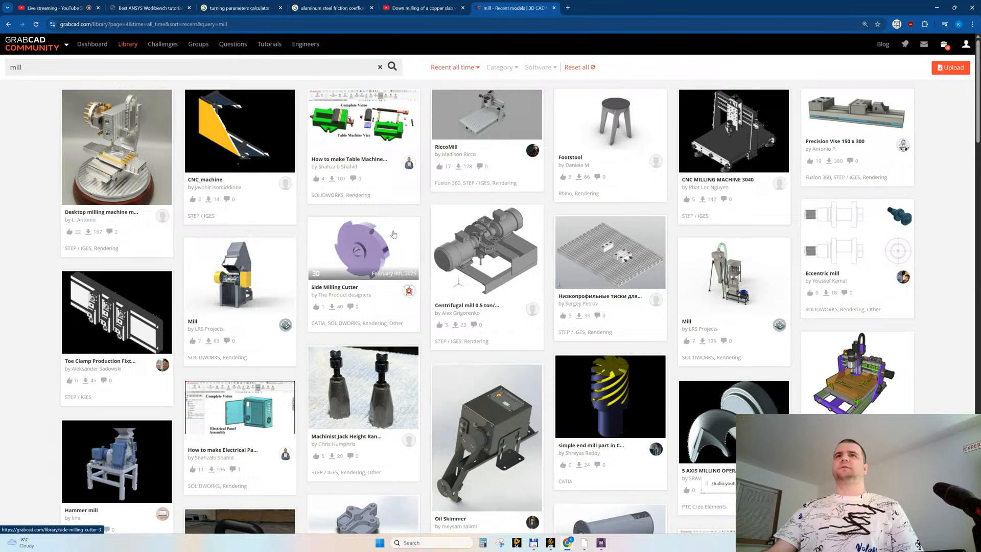
{"action": "middle_click", "coordinate": [353, 233]}
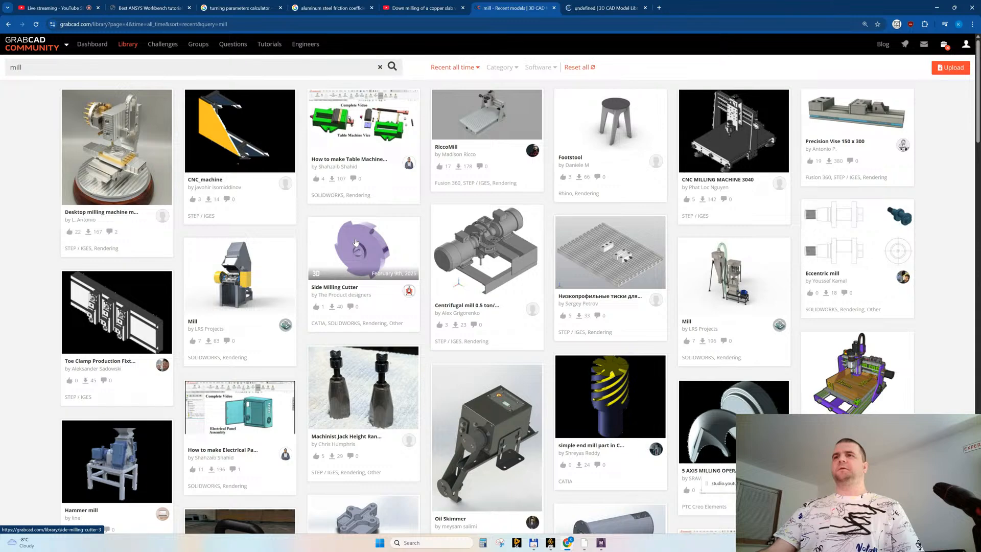
{"action": "scroll", "coordinate": [355, 238], "scroll_direction": "down", "scroll_amount": 4}
{"action": "scroll", "coordinate": [356, 241], "scroll_direction": "down", "scroll_amount": 8}
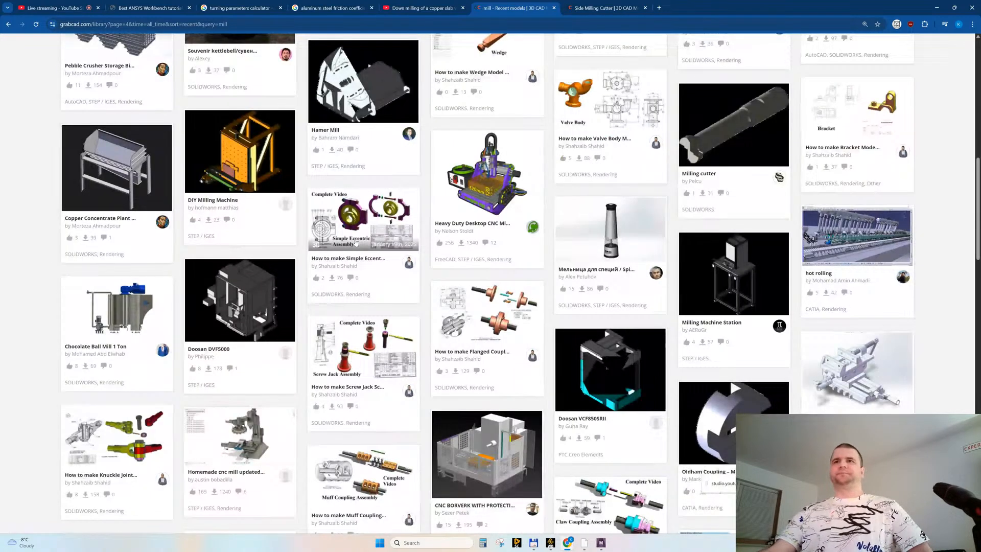
{"action": "scroll", "coordinate": [356, 241], "scroll_direction": "down", "scroll_amount": 3}
{"action": "scroll", "coordinate": [356, 241], "scroll_direction": "down", "scroll_amount": 2}
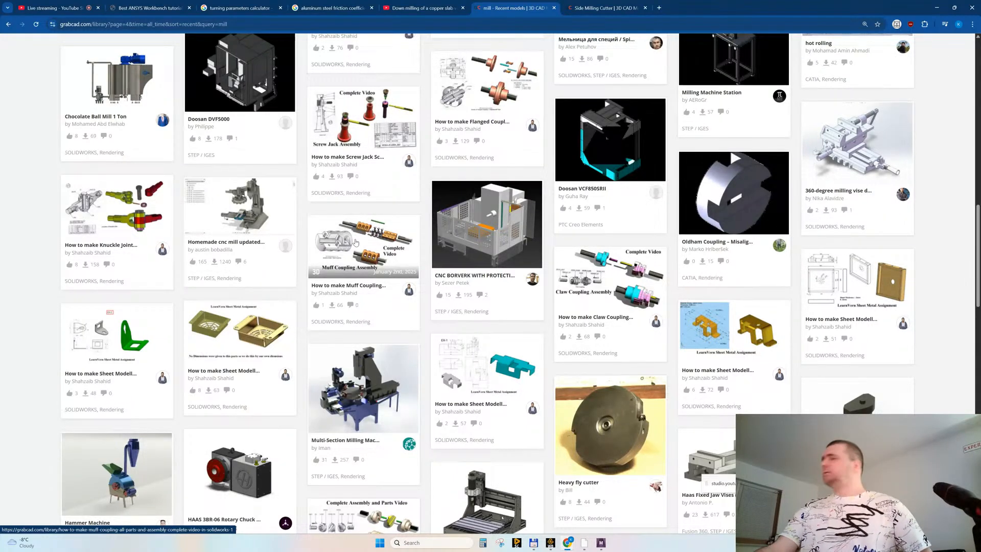
{"action": "scroll", "coordinate": [356, 242], "scroll_direction": "down", "scroll_amount": 5}
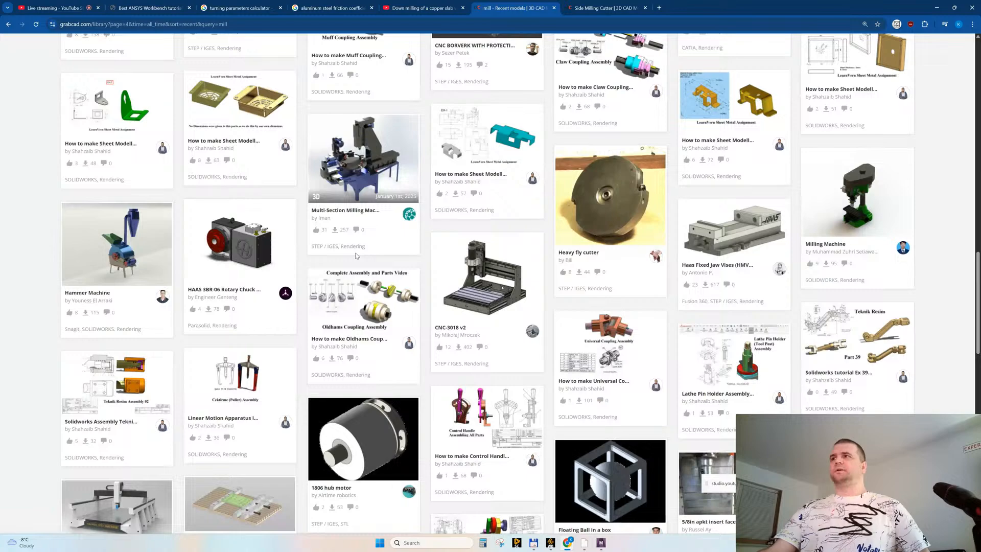
{"action": "scroll", "coordinate": [356, 255], "scroll_direction": "down", "scroll_amount": 5}
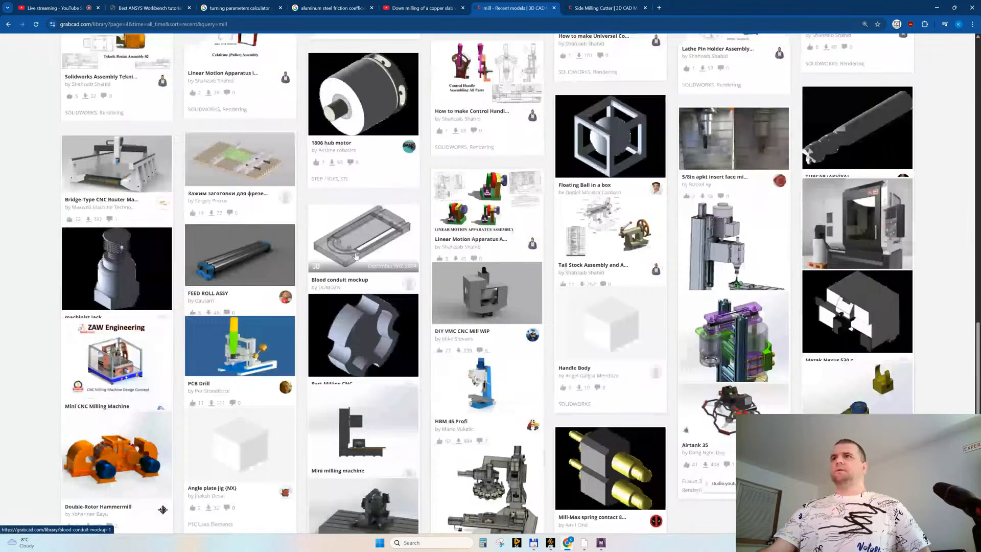
{"action": "scroll", "coordinate": [356, 255], "scroll_direction": "down", "scroll_amount": 4}
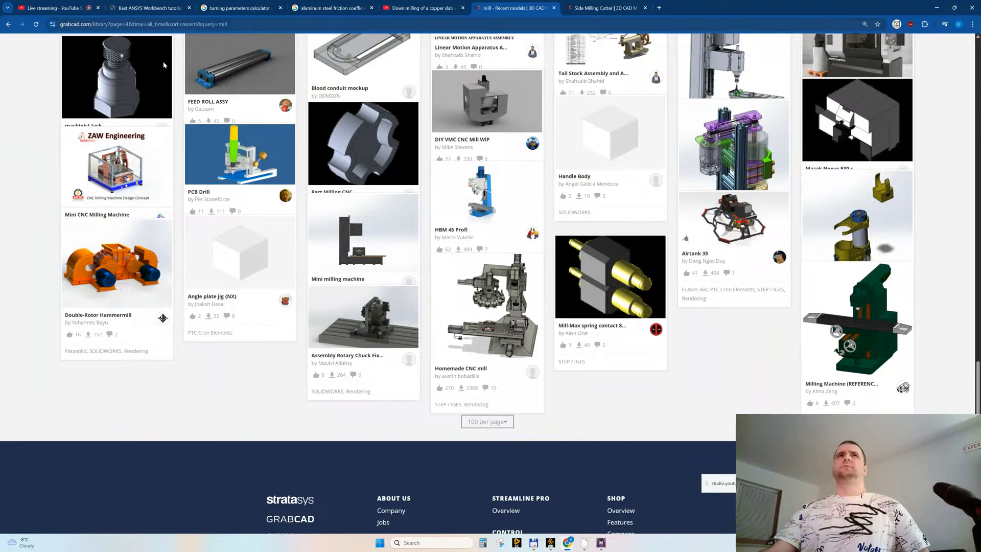
Step: Change the search query in the GrabCAD results address from mill to milling and load it
{"action": "left_click", "coordinate": [282, 24]}
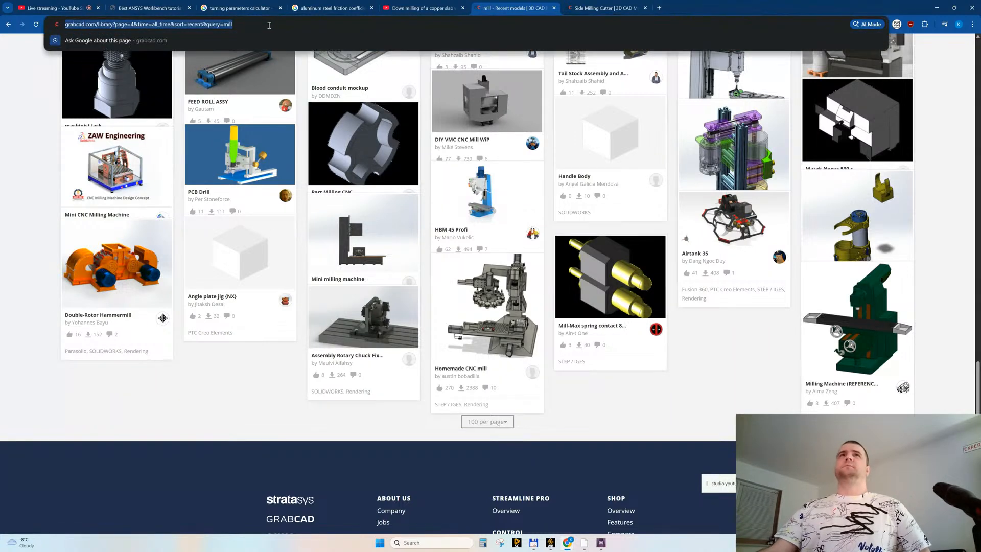
{"action": "left_click", "coordinate": [269, 25]}
{"action": "type", "text": "ing"}
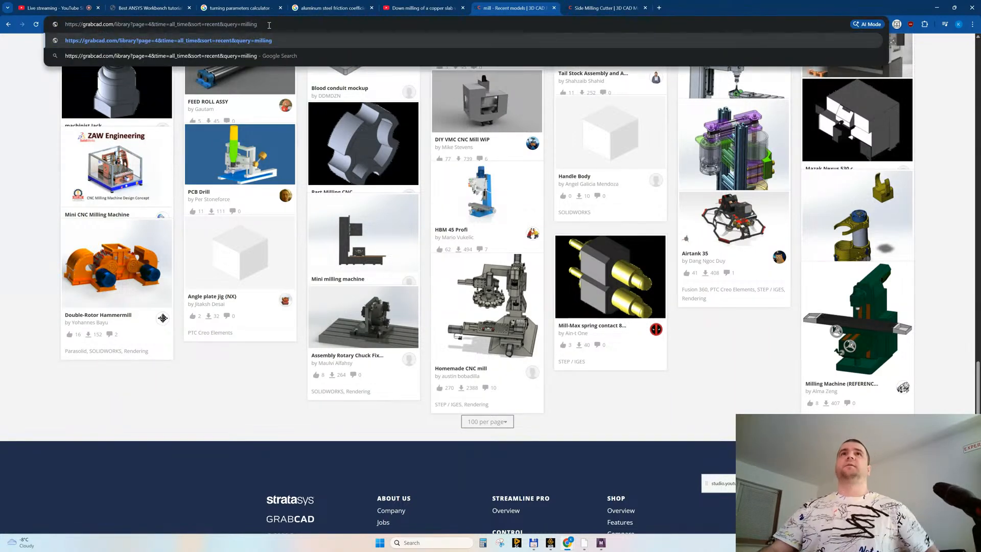
{"action": "key", "text": "Return"}
Step: Switch to the Side Milling Cutter page and examine its description, preview images and available file formats
{"action": "left_click", "coordinate": [590, 7]}
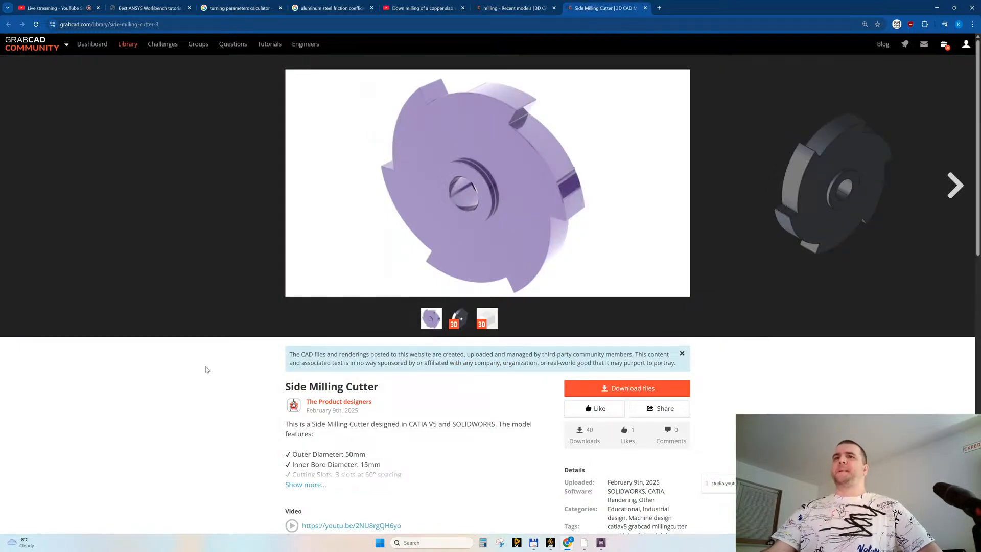
{"action": "scroll", "coordinate": [207, 370], "scroll_direction": "down", "scroll_amount": 3}
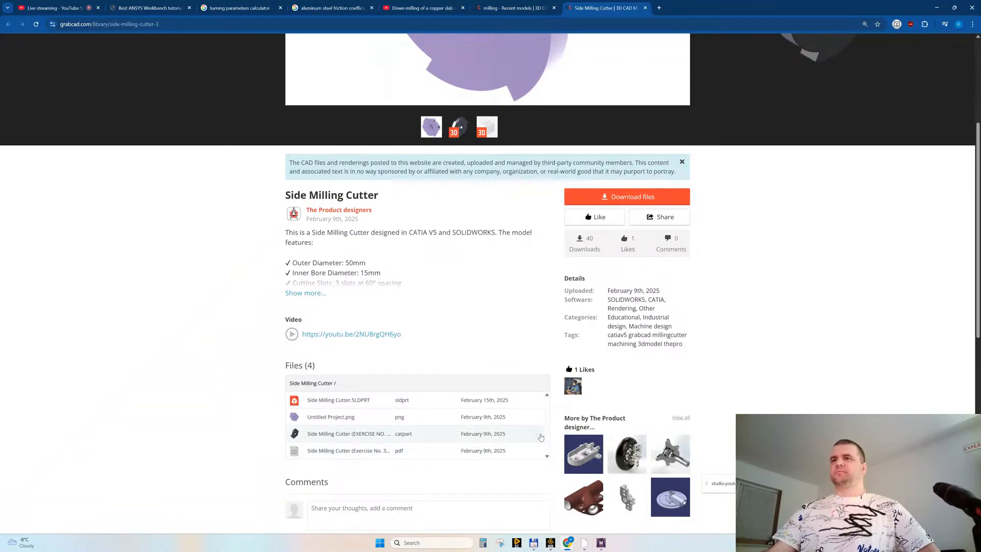
{"action": "scroll", "coordinate": [541, 436], "scroll_direction": "up", "scroll_amount": 3}
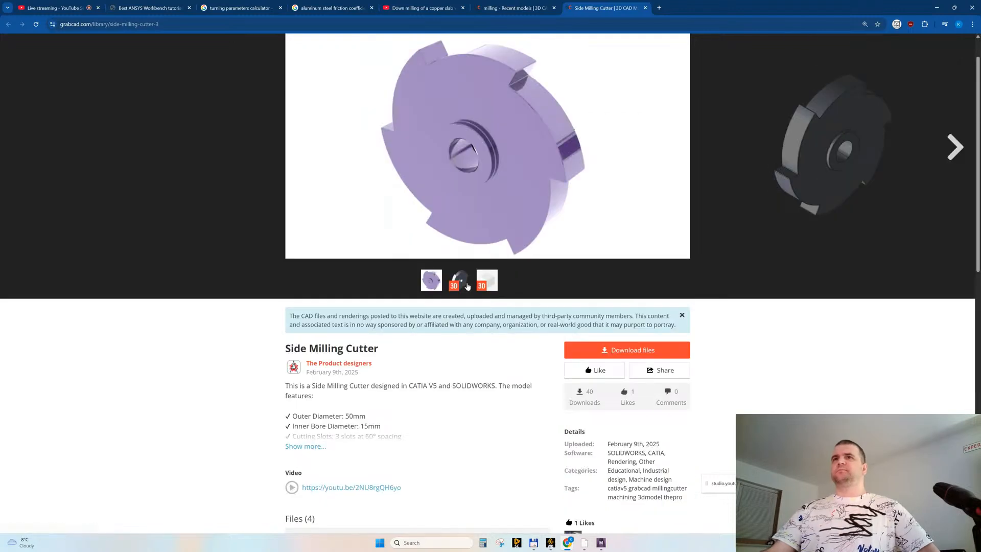
{"action": "left_click", "coordinate": [459, 280]}
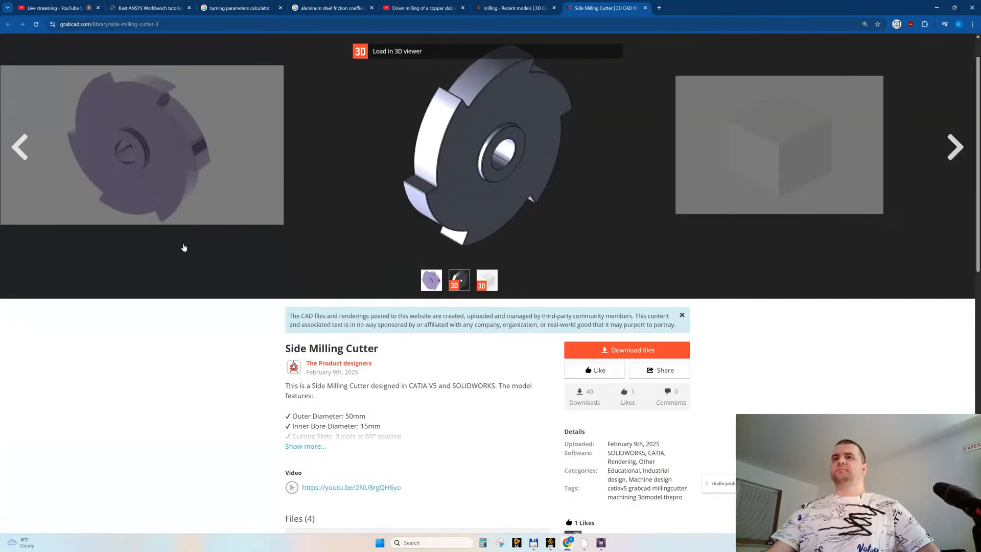
{"action": "scroll", "coordinate": [187, 297], "scroll_direction": "down", "scroll_amount": 3}
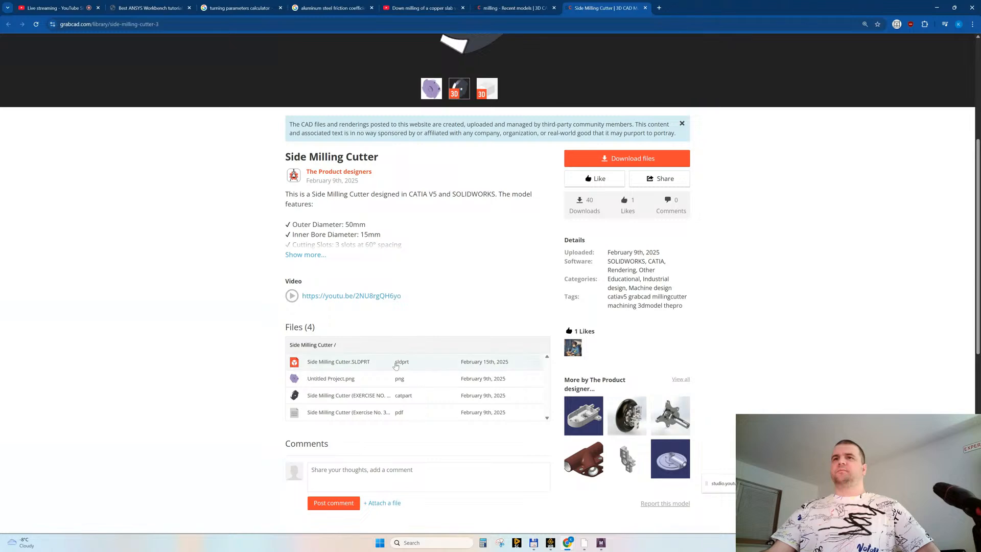
{"action": "scroll", "coordinate": [452, 175], "scroll_direction": "up", "scroll_amount": 4}
Step: Load the Side Milling Cutter CATPart in the 3D viewer and inspect its teeth and bore from different angles
{"action": "left_click", "coordinate": [408, 89]}
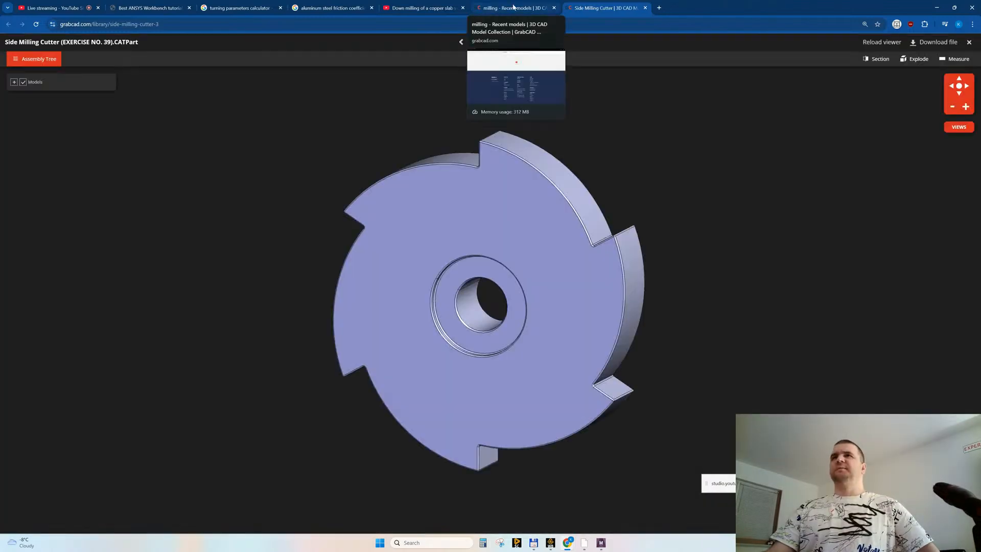
{"action": "left_click_drag", "start_coordinate": [485, 236], "coordinate": [508, 251]}
{"action": "scroll", "coordinate": [477, 135], "scroll_direction": "up", "scroll_amount": 5}
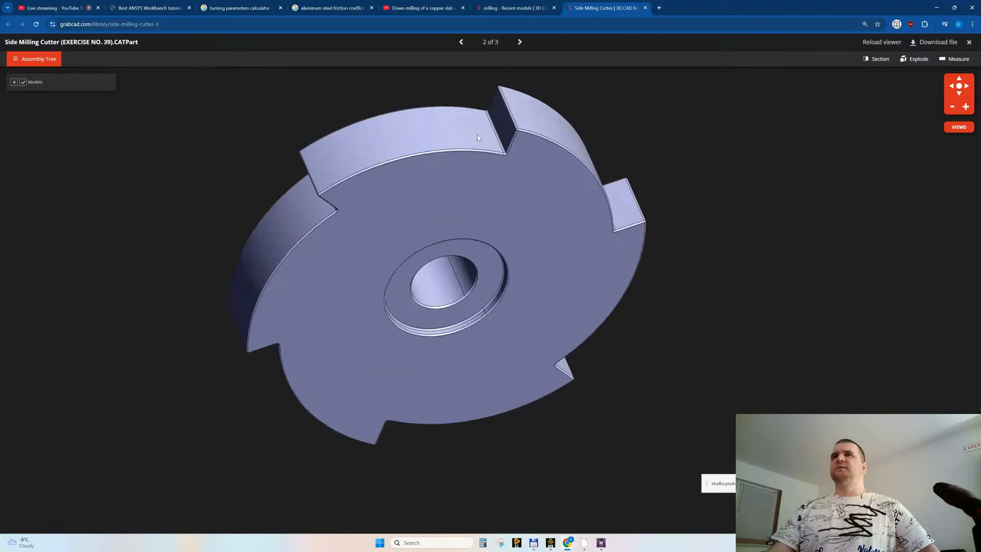
{"action": "scroll", "coordinate": [508, 181], "scroll_direction": "down", "scroll_amount": 8}
{"action": "scroll", "coordinate": [494, 180], "scroll_direction": "up", "scroll_amount": 4}
{"action": "mouse_move", "coordinate": [494, 181]}
{"action": "left_mouse_down"}
{"action": "mouse_move", "coordinate": [560, 176]}
{"action": "mouse_move", "coordinate": [488, 164]}
{"action": "left_mouse_up"}
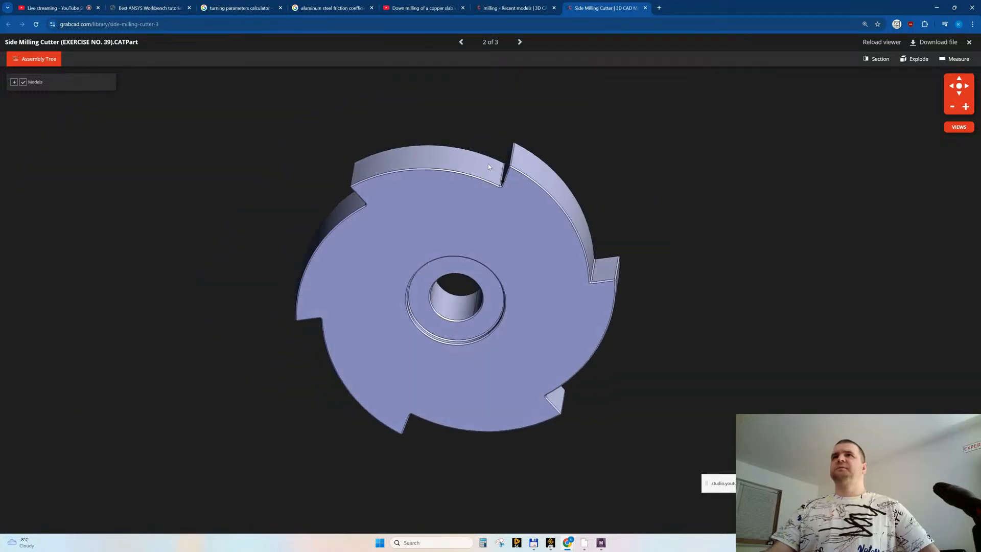
Step: Download the Side Milling Cutter CATPart from the 3D viewer and like the model on its page
{"action": "left_click", "coordinate": [939, 43]}
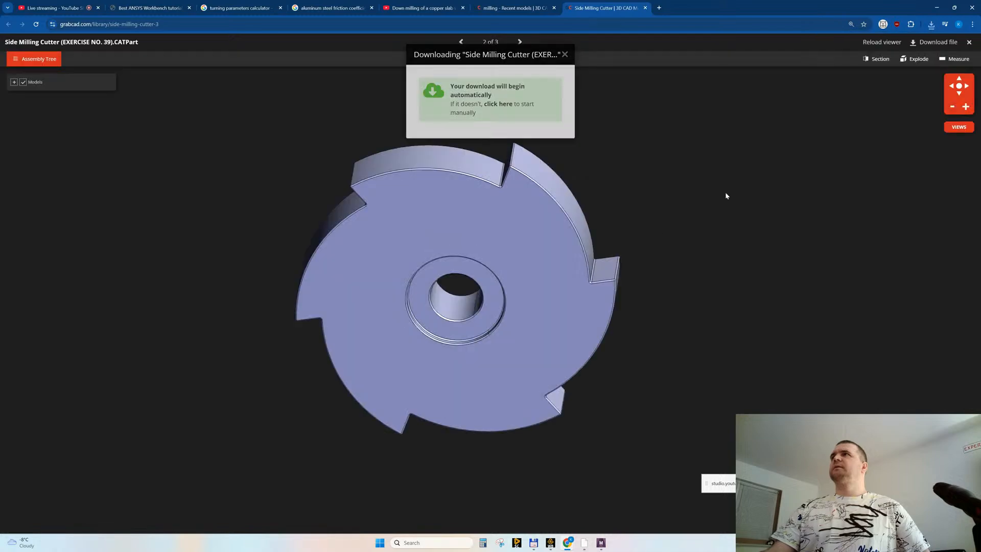
{"action": "left_click", "coordinate": [968, 42]}
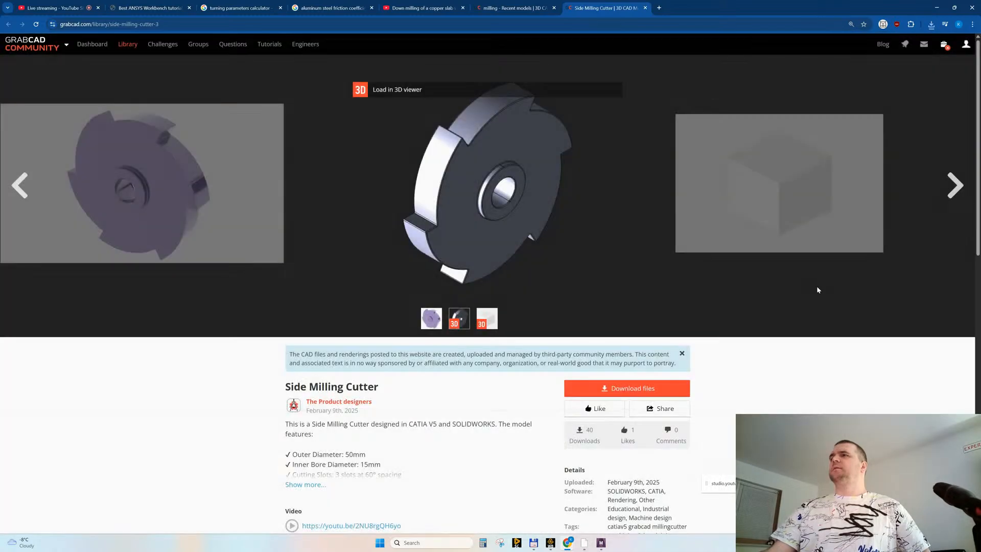
{"action": "left_click", "coordinate": [593, 408]}
Step: Download the Side Milling Cutter CATPart again from the model's file list
{"action": "scroll", "coordinate": [194, 389], "scroll_direction": "down", "scroll_amount": 3}
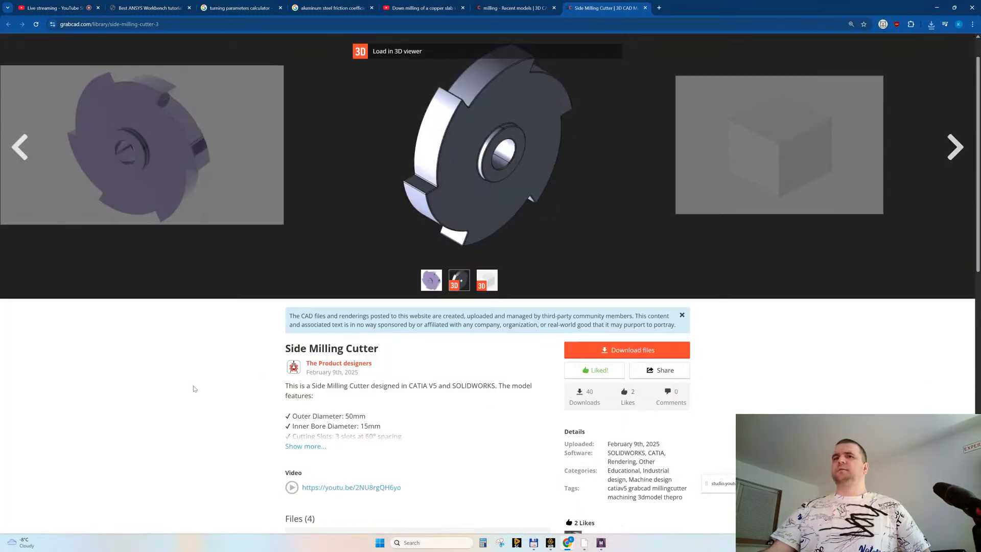
{"action": "scroll", "coordinate": [195, 389], "scroll_direction": "down", "scroll_amount": 1}
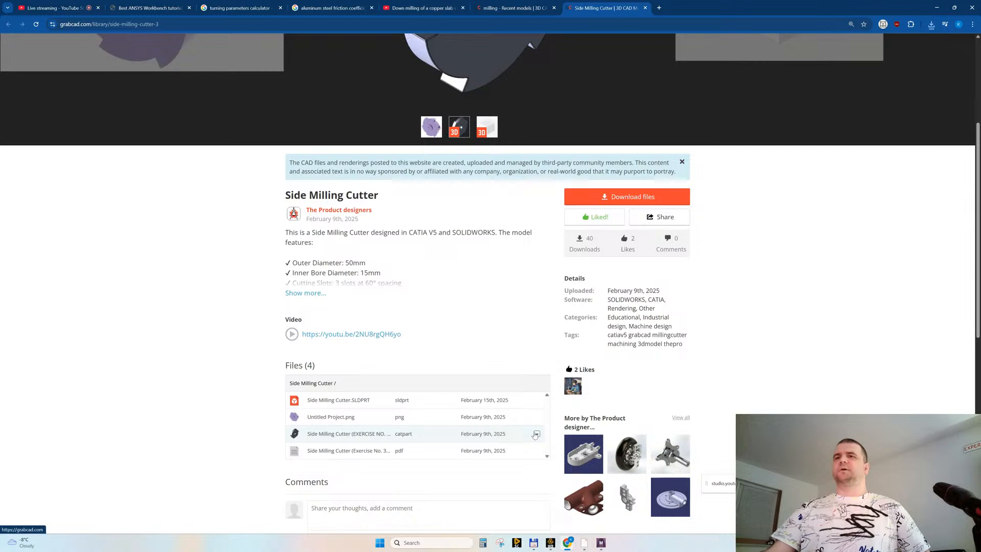
{"action": "left_click", "coordinate": [535, 434]}
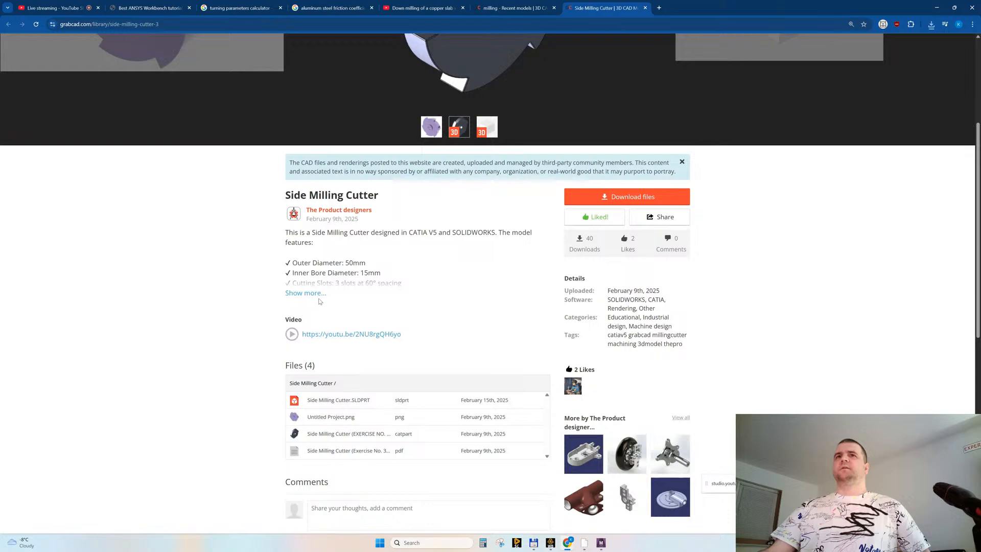
Step: Expand the Side Milling Cutter's full description to read its dimensions, and close the model's page
{"action": "left_click", "coordinate": [306, 294]}
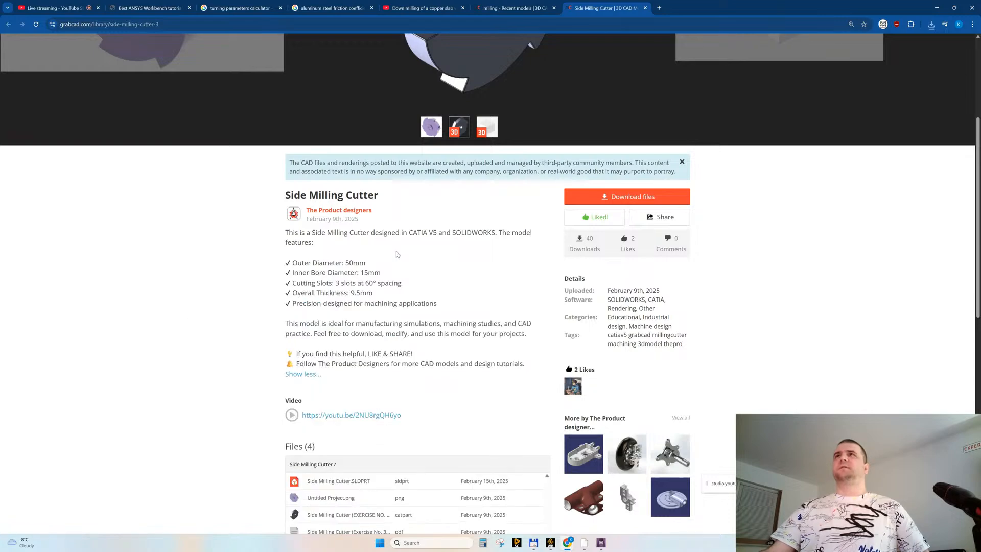
{"action": "middle_click", "coordinate": [612, 9]}
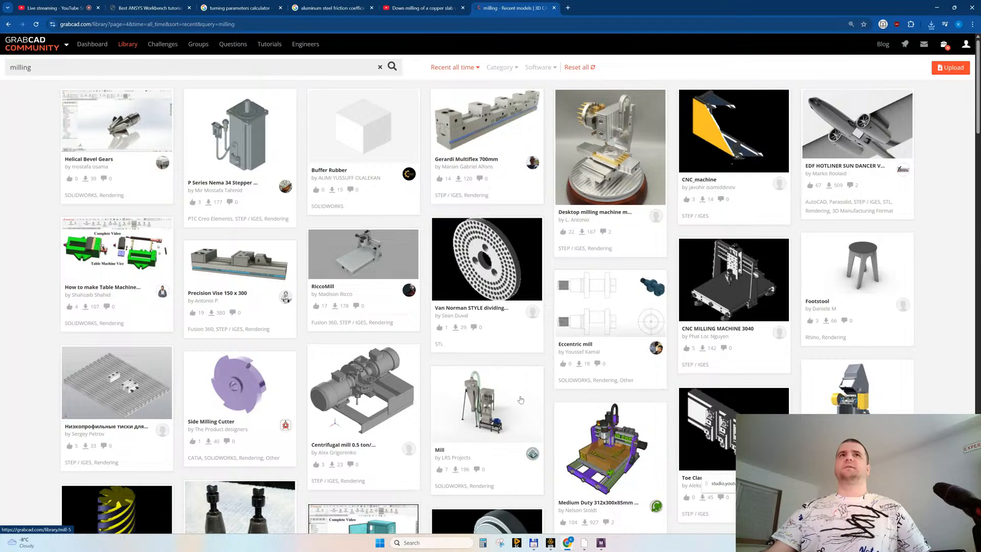
Step: Look through page 4 of the recent milling models for a suitable cutter and go to page 1 of the results
{"action": "scroll", "coordinate": [520, 399], "scroll_direction": "down", "scroll_amount": 11}
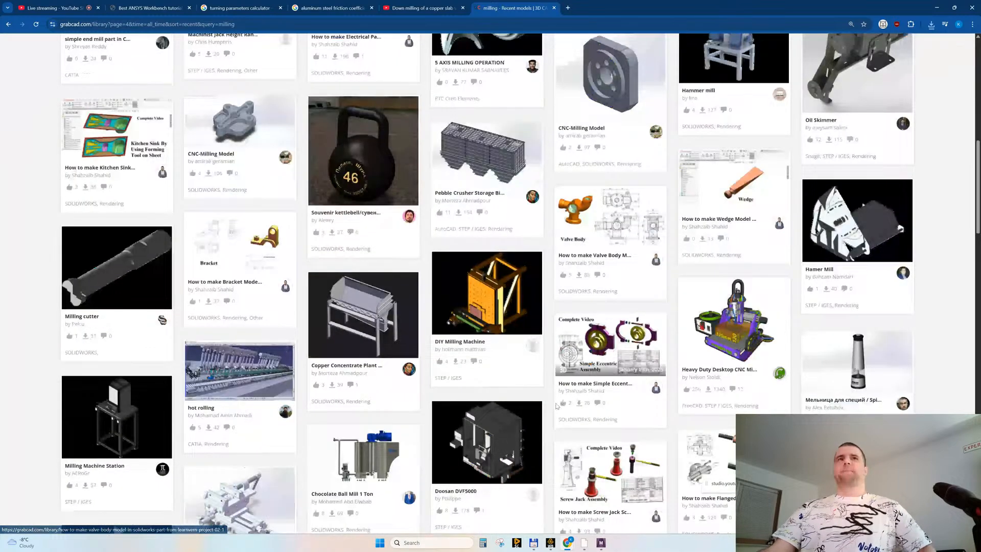
{"action": "scroll", "coordinate": [557, 405], "scroll_direction": "down", "scroll_amount": 7}
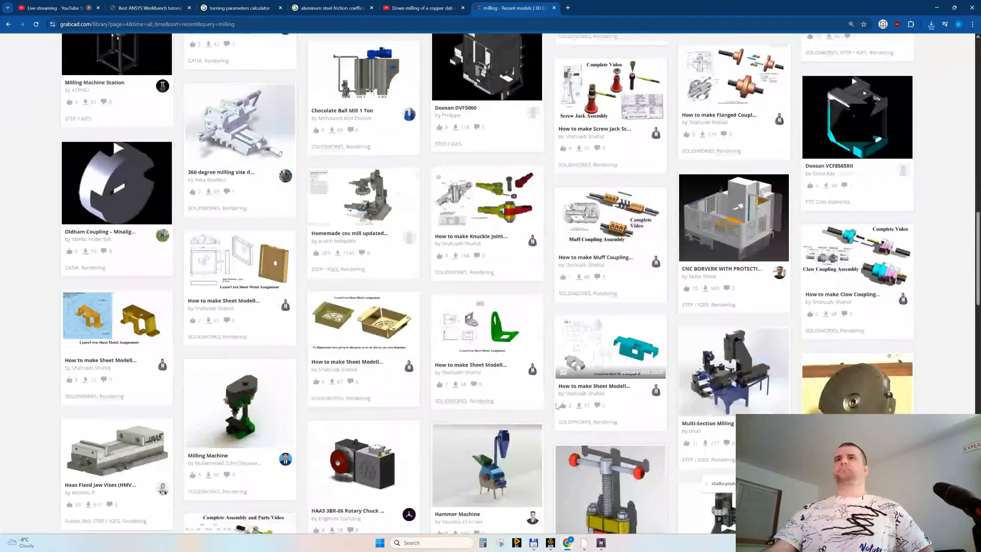
{"action": "scroll", "coordinate": [557, 405], "scroll_direction": "down", "scroll_amount": 8}
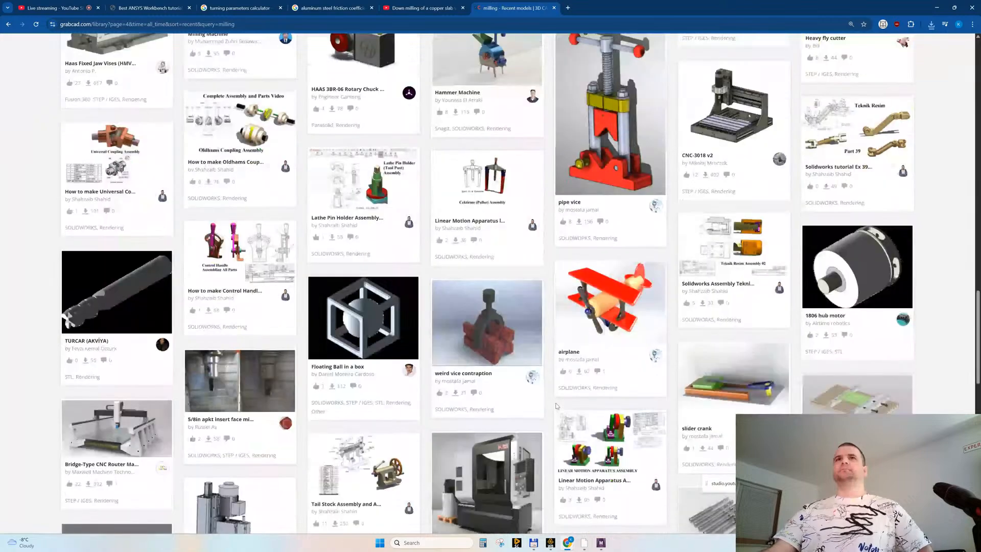
{"action": "scroll", "coordinate": [556, 405], "scroll_direction": "down", "scroll_amount": 4}
{"action": "scroll", "coordinate": [581, 409], "scroll_direction": "down", "scroll_amount": 3}
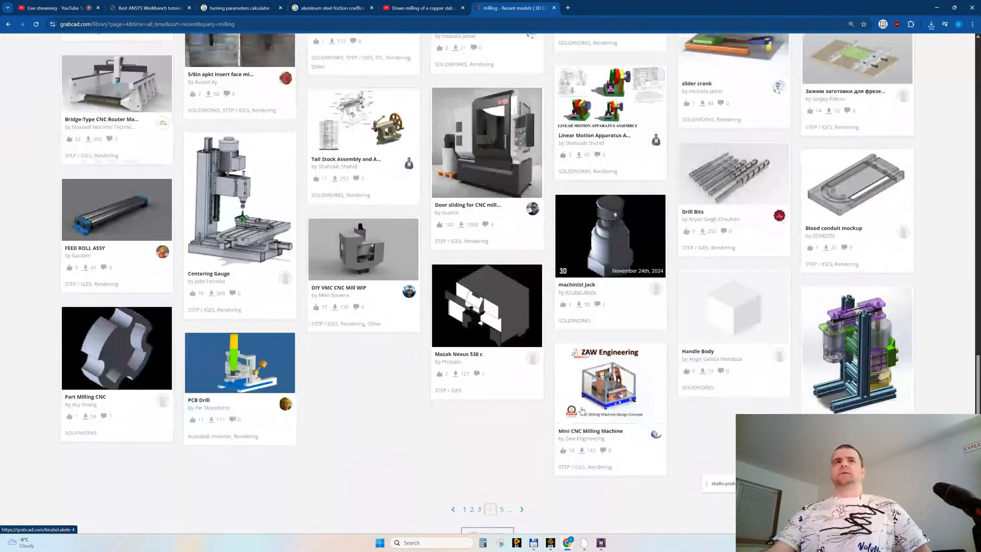
{"action": "scroll", "coordinate": [581, 410], "scroll_direction": "down", "scroll_amount": 3}
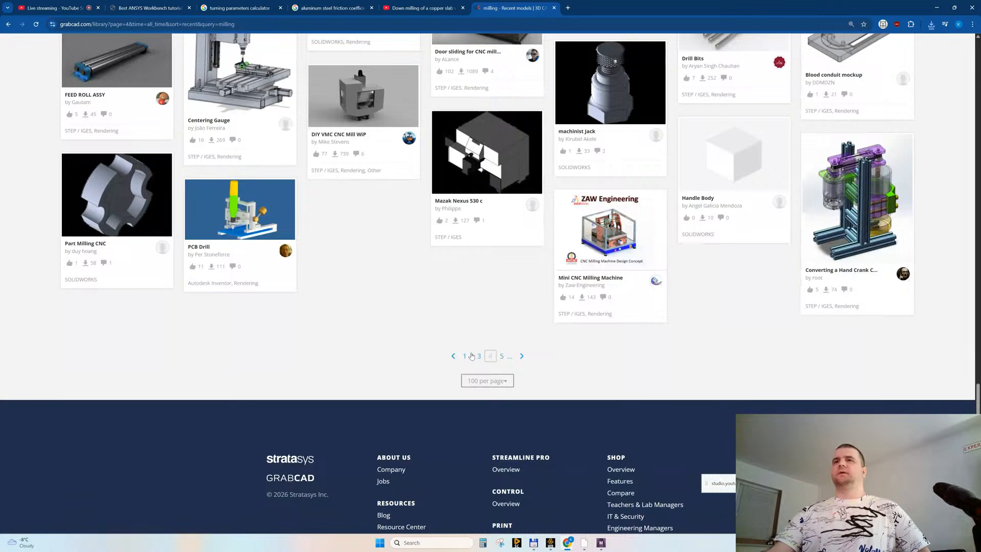
{"action": "left_click", "coordinate": [466, 356]}
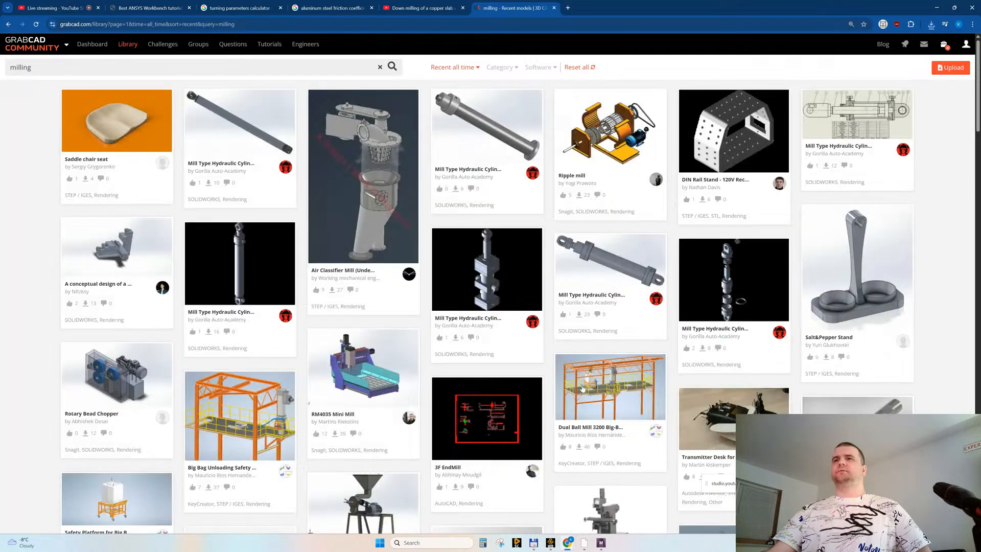
Step: Switch to Ansys Workbench, place the duplicated Explicit Dynamics system beside the turning system and rename it milling
{"action": "left_click", "coordinate": [603, 544]}
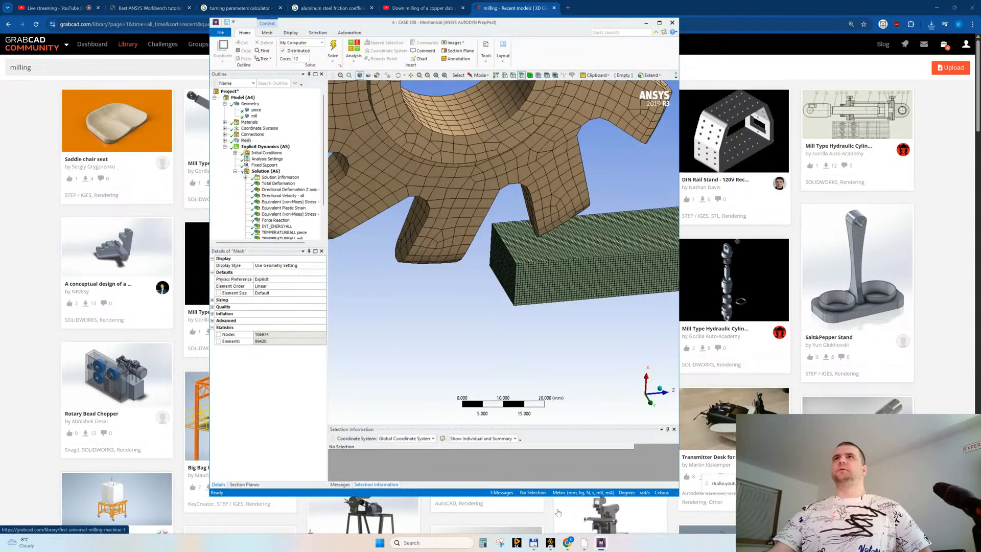
{"action": "left_click", "coordinate": [645, 23]}
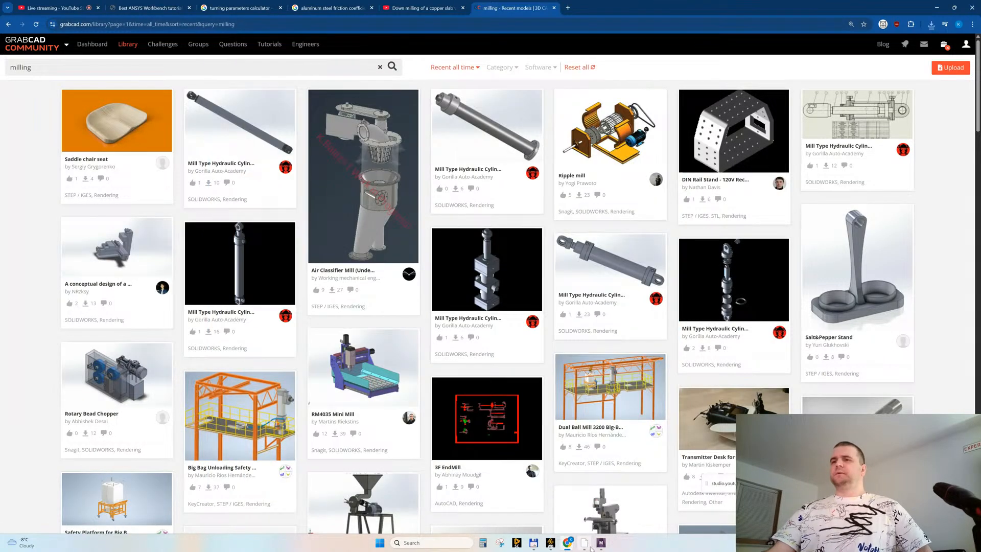
{"action": "left_click", "coordinate": [551, 544]}
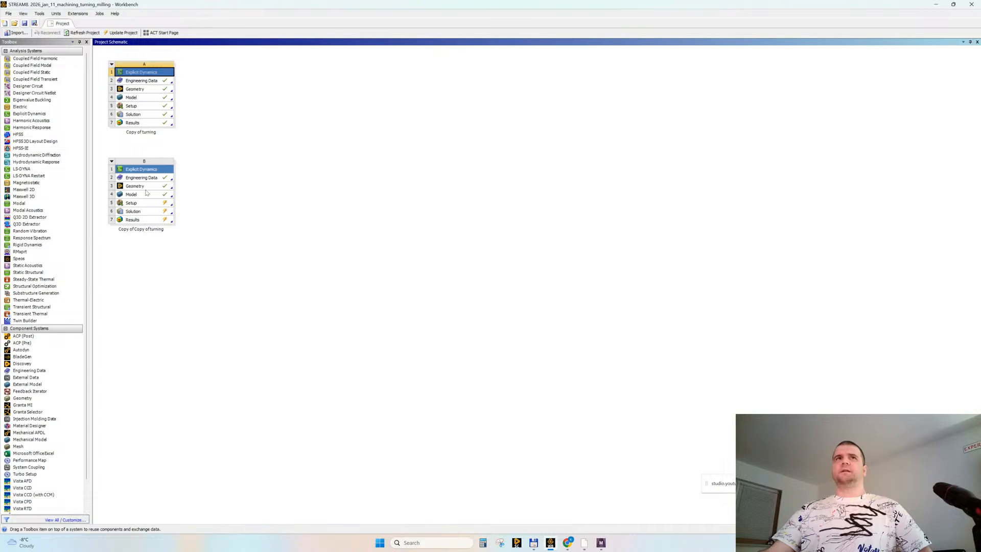
{"action": "left_click_drag", "start_coordinate": [142, 170], "coordinate": [236, 106]}
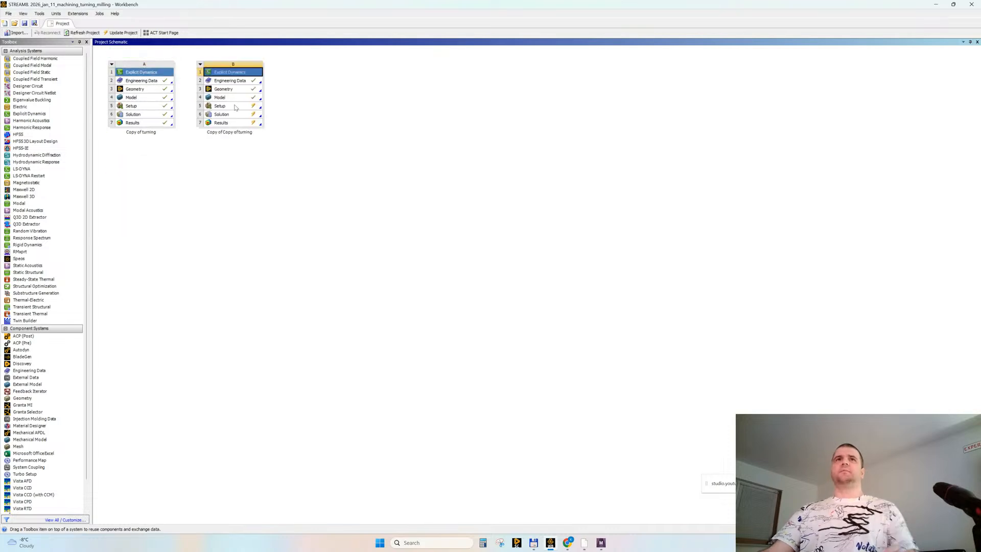
{"action": "left_click", "coordinate": [200, 65]}
{"action": "left_click", "coordinate": [219, 141]}
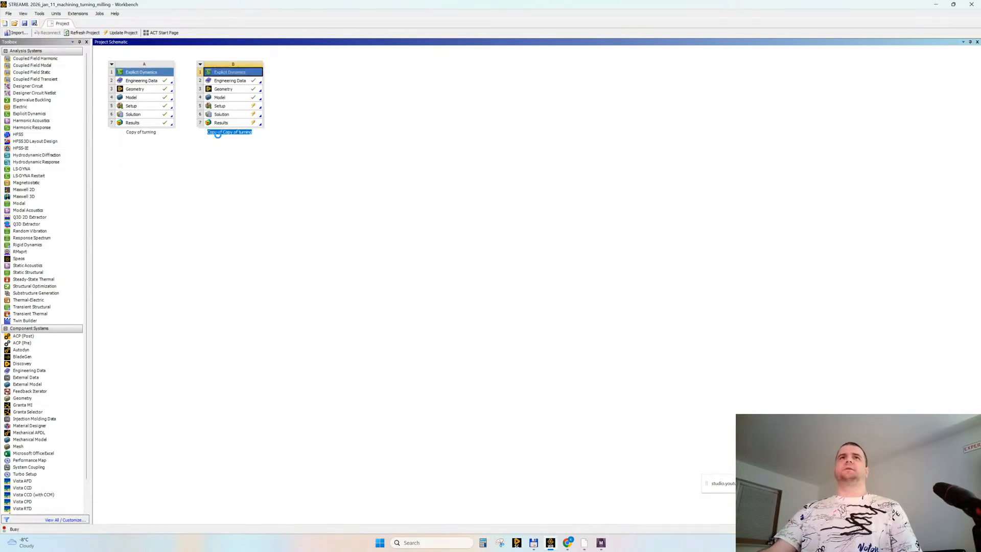
{"action": "type", "text": "millinng"}
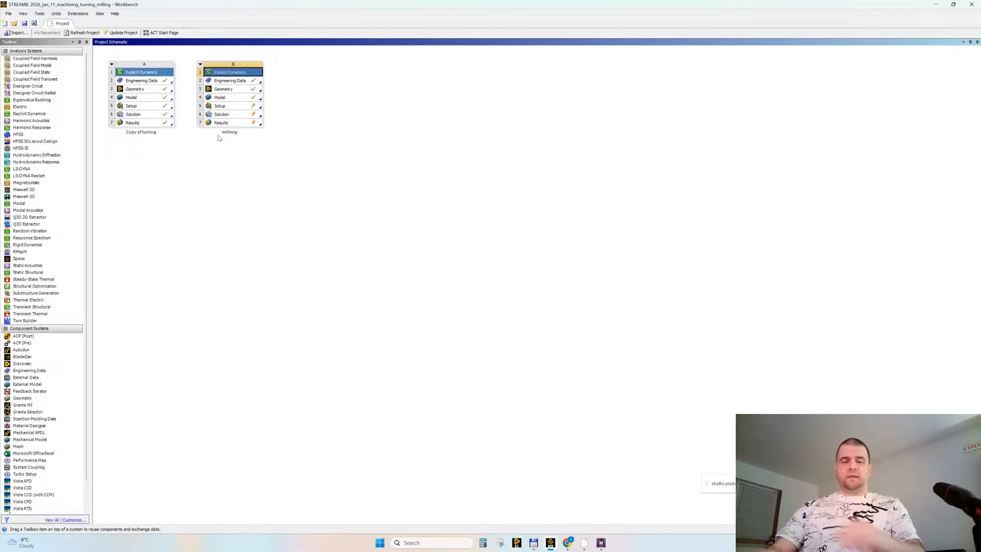
{"action": "key", "text": "F2"}
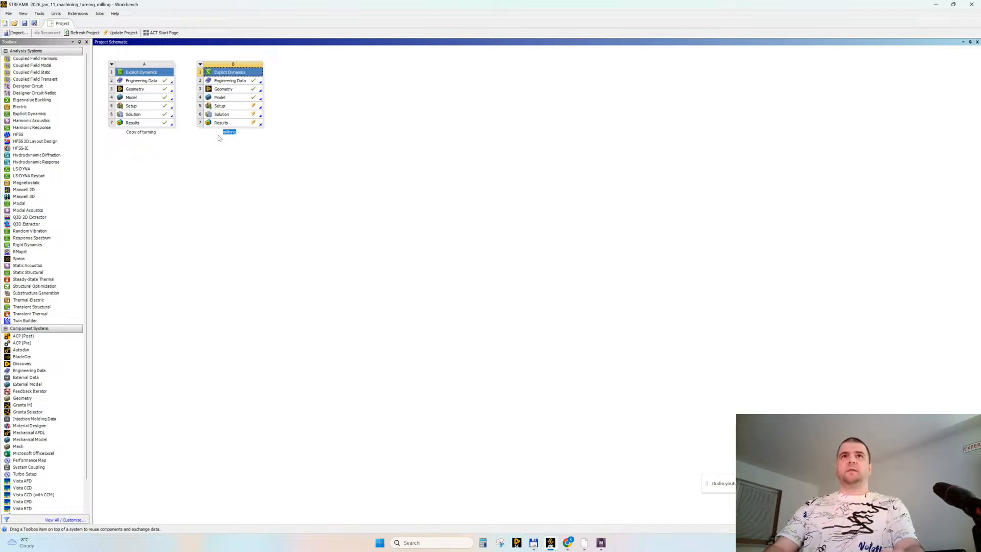
{"action": "key", "text": "Right"}
{"action": "key", "text": "Return"}
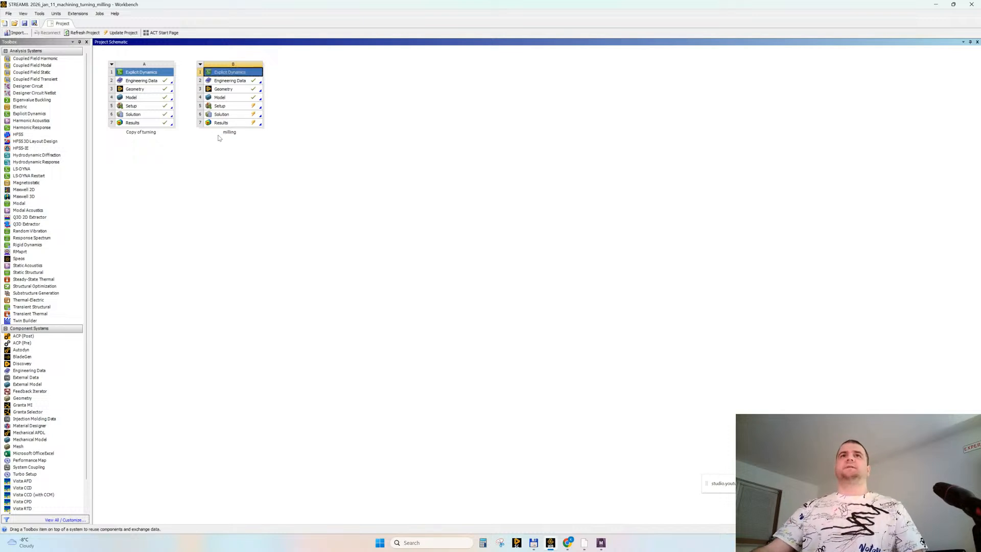
Step: Open the milling system's geometry in SpaceClaim and return to the GrabCAD milling results in the browser meanwhile
{"action": "double_click", "coordinate": [235, 89]}
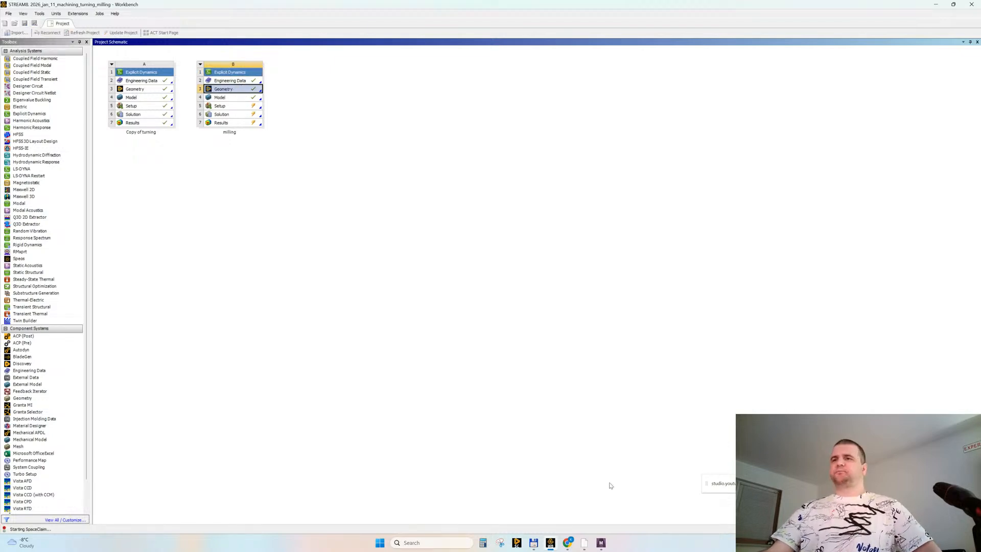
{"action": "mouse_move", "coordinate": [568, 542]}
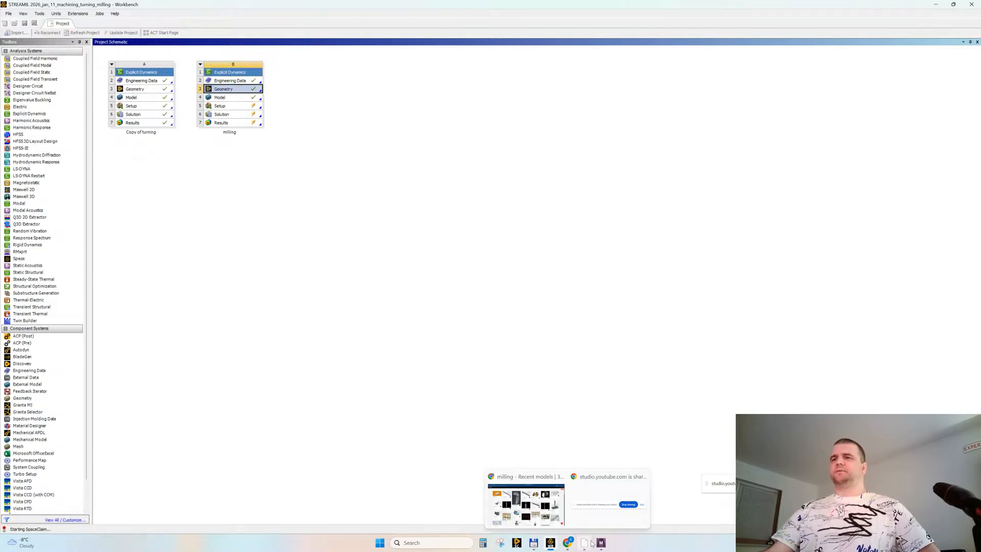
{"action": "left_click", "coordinate": [546, 509]}
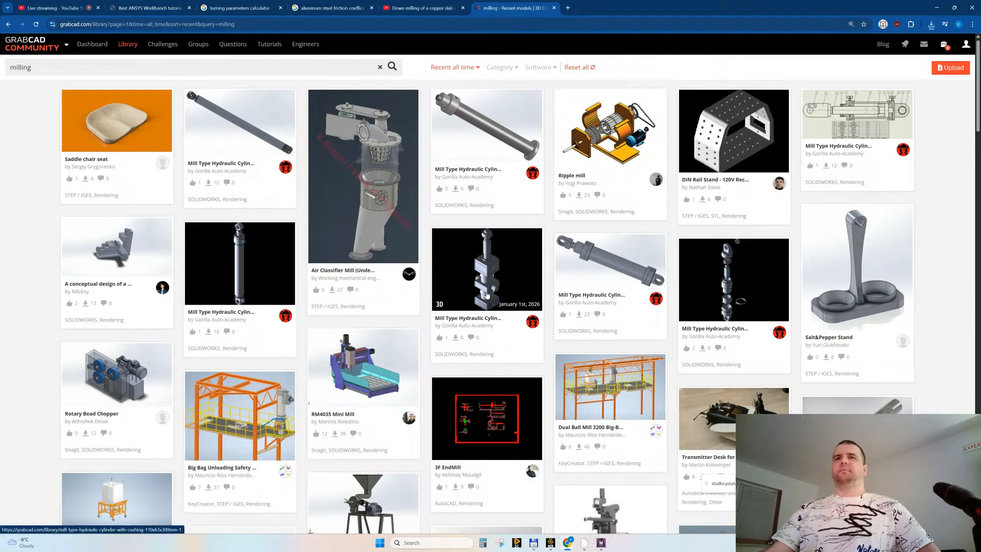
Step: Look through page 1 of the recent milling models for a suitable cutter and go to page 5
{"action": "scroll", "coordinate": [491, 293], "scroll_direction": "down", "scroll_amount": 3}
{"action": "scroll", "coordinate": [486, 295], "scroll_direction": "down", "scroll_amount": 5}
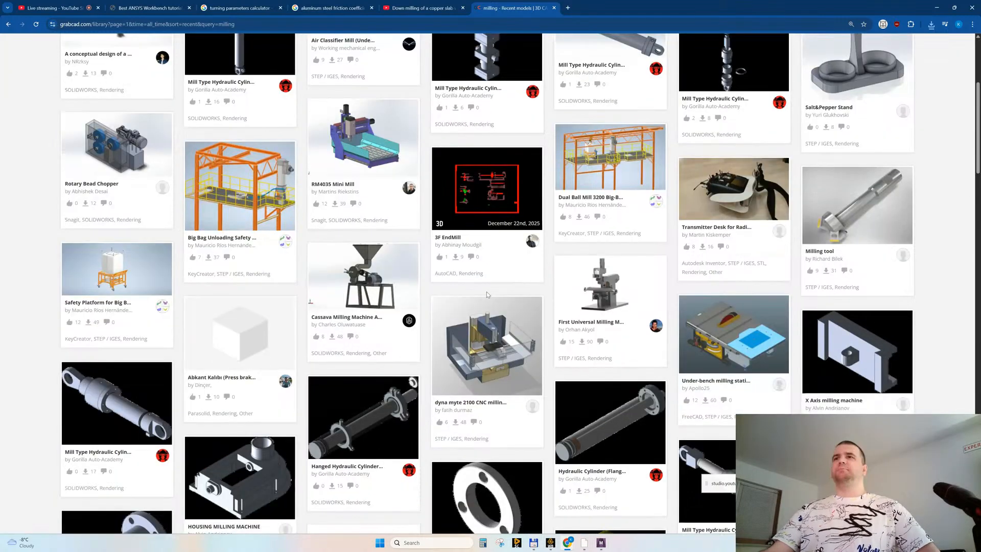
{"action": "scroll", "coordinate": [487, 295], "scroll_direction": "down", "scroll_amount": 1}
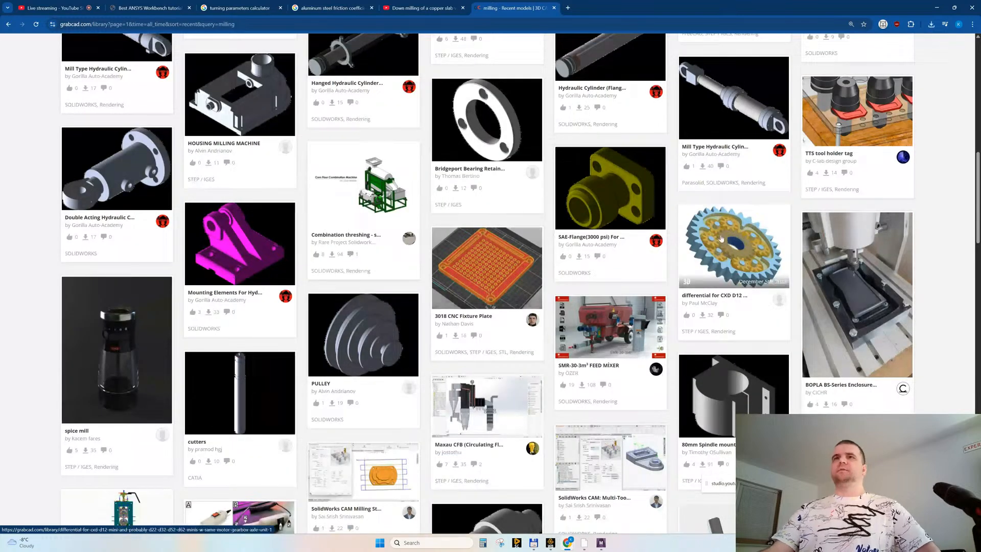
{"action": "scroll", "coordinate": [720, 239], "scroll_direction": "down", "scroll_amount": 2}
{"action": "scroll", "coordinate": [721, 239], "scroll_direction": "down", "scroll_amount": 5}
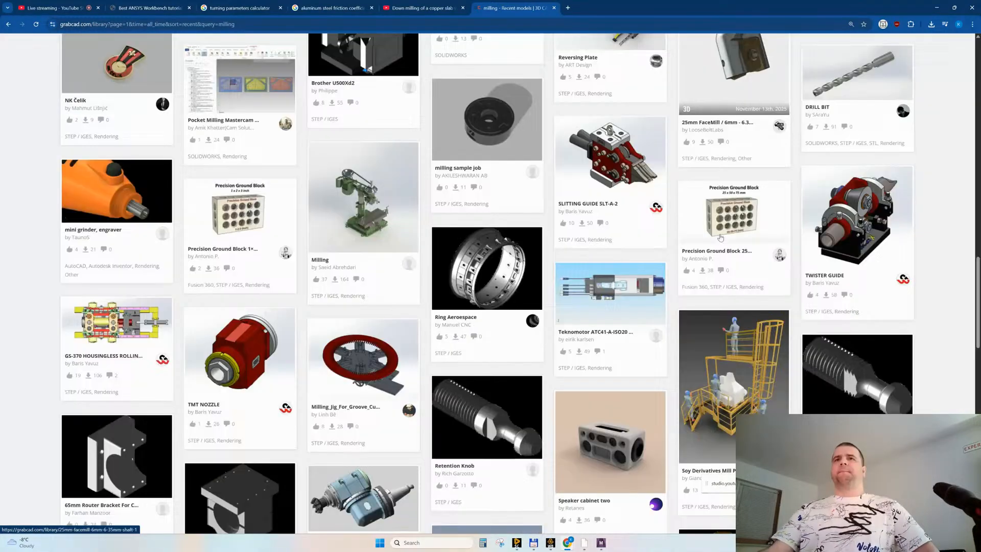
{"action": "scroll", "coordinate": [721, 238], "scroll_direction": "down", "scroll_amount": 3}
{"action": "scroll", "coordinate": [685, 293], "scroll_direction": "down", "scroll_amount": 3}
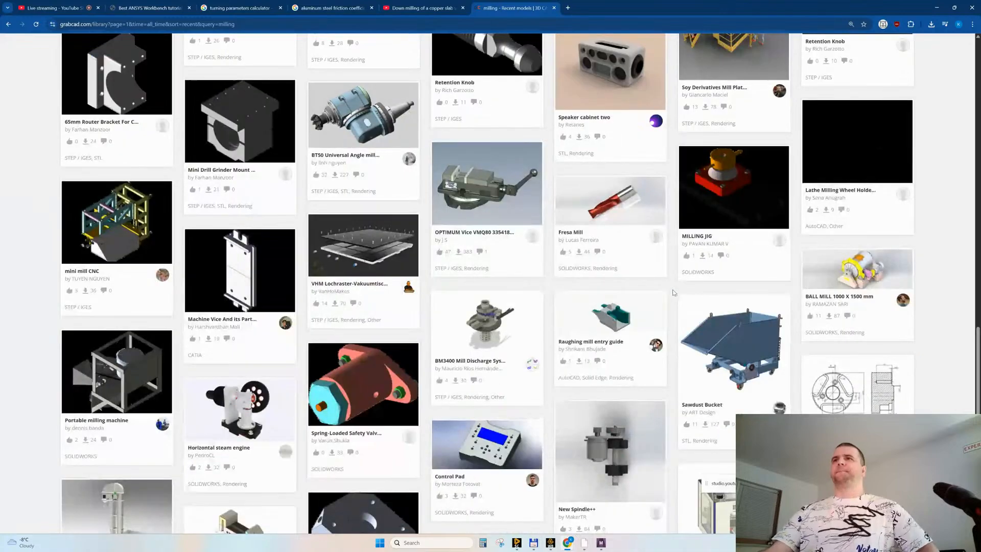
{"action": "scroll", "coordinate": [673, 292], "scroll_direction": "down", "scroll_amount": 4}
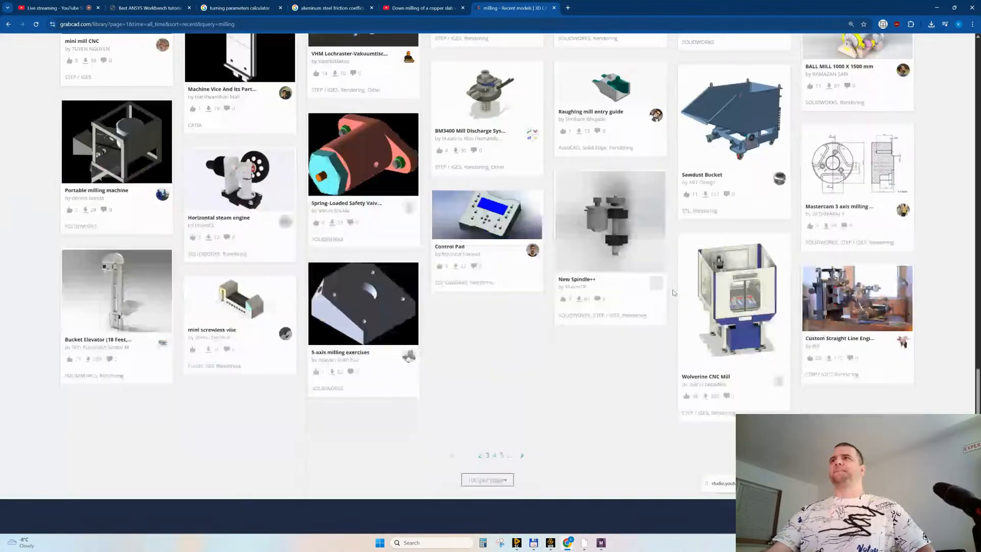
{"action": "left_click", "coordinate": [502, 456]}
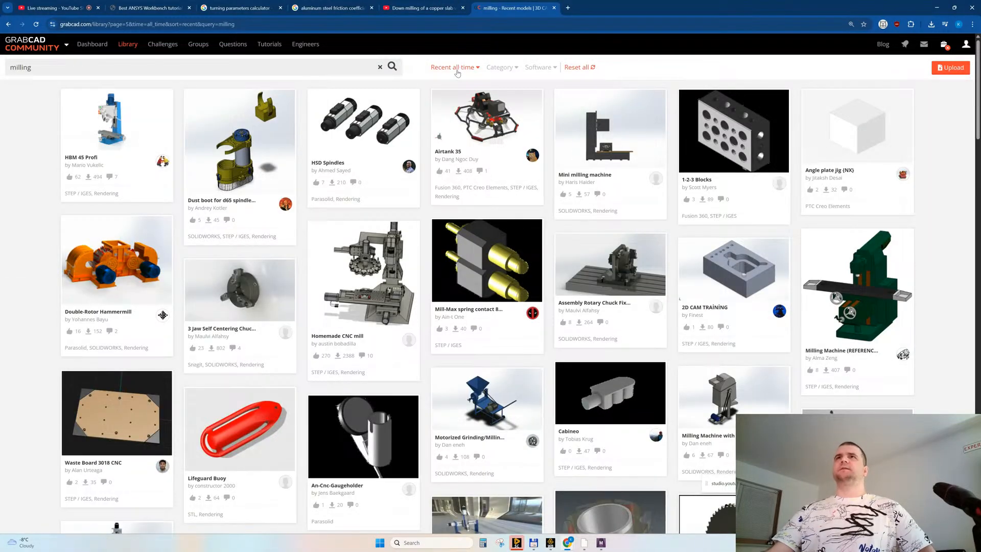
Step: Sort the milling models by Popular and look through the first page of results for a milling cutter
{"action": "left_click", "coordinate": [457, 73]}
{"action": "left_click", "coordinate": [454, 96]}
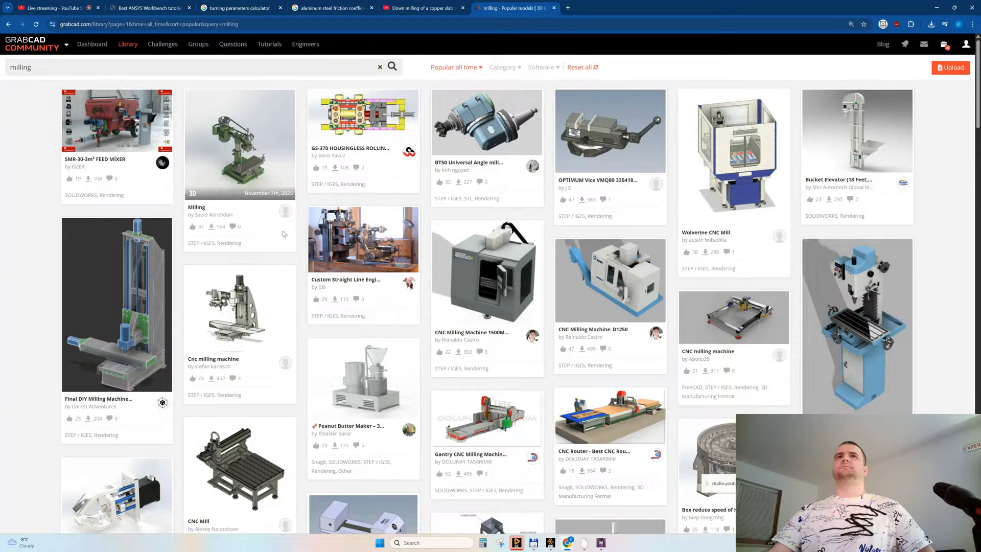
{"action": "scroll", "coordinate": [284, 233], "scroll_direction": "down", "scroll_amount": 5}
{"action": "scroll", "coordinate": [241, 351], "scroll_direction": "down", "scroll_amount": 12}
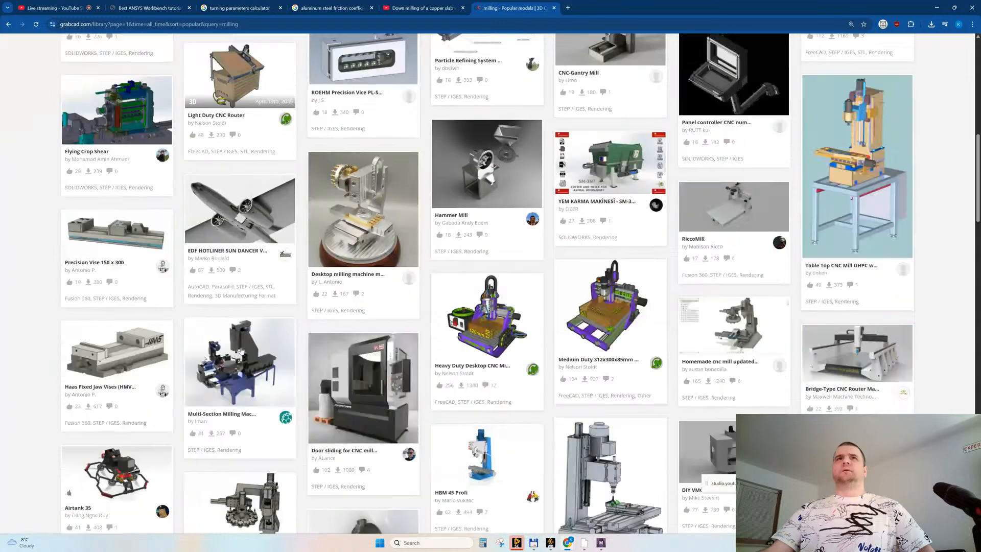
{"action": "scroll", "coordinate": [241, 350], "scroll_direction": "down", "scroll_amount": 10}
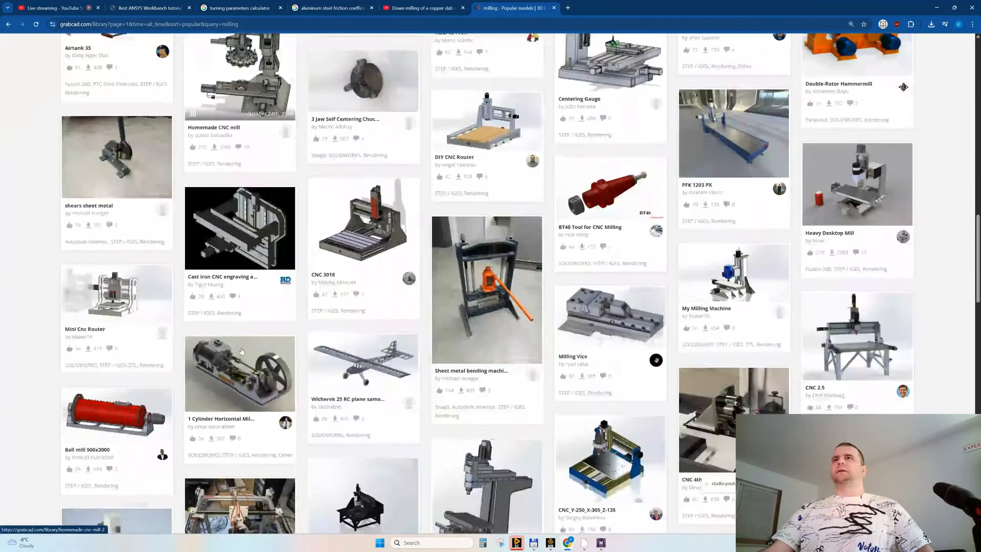
{"action": "scroll", "coordinate": [242, 351], "scroll_direction": "down", "scroll_amount": 10}
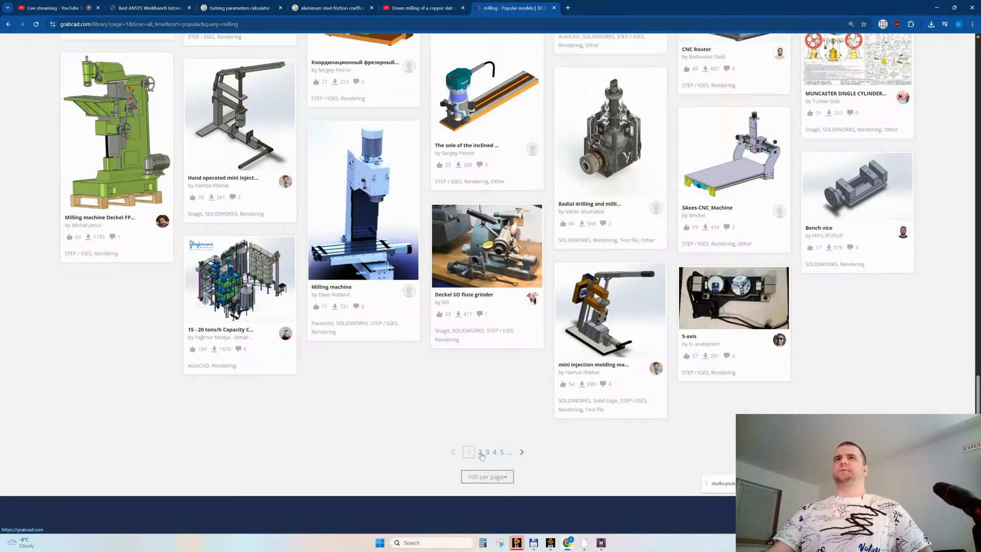
Step: Look through page 2 of the popular milling models for a suitable cutter
{"action": "left_click", "coordinate": [481, 452]}
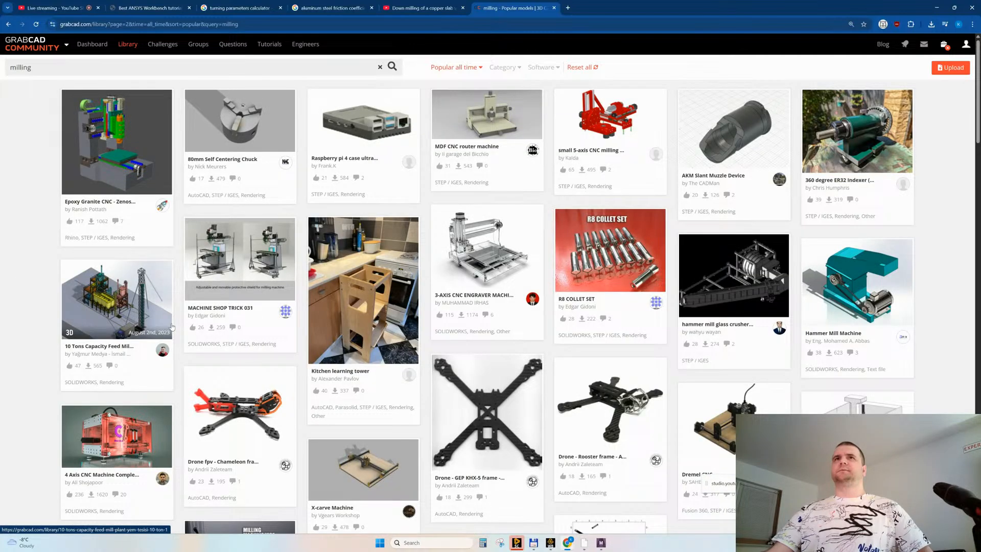
{"action": "scroll", "coordinate": [331, 270], "scroll_direction": "down", "scroll_amount": 2}
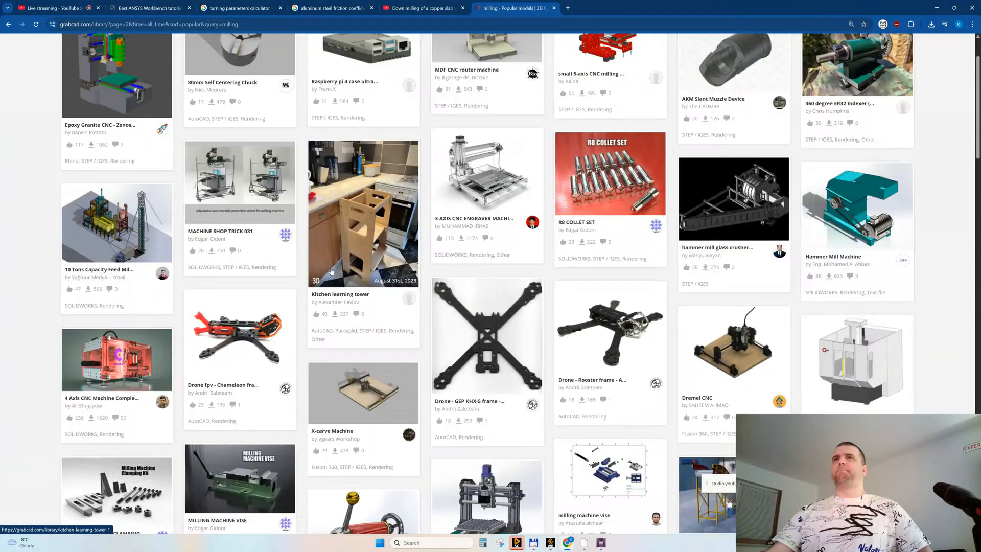
{"action": "scroll", "coordinate": [331, 271], "scroll_direction": "down", "scroll_amount": 8}
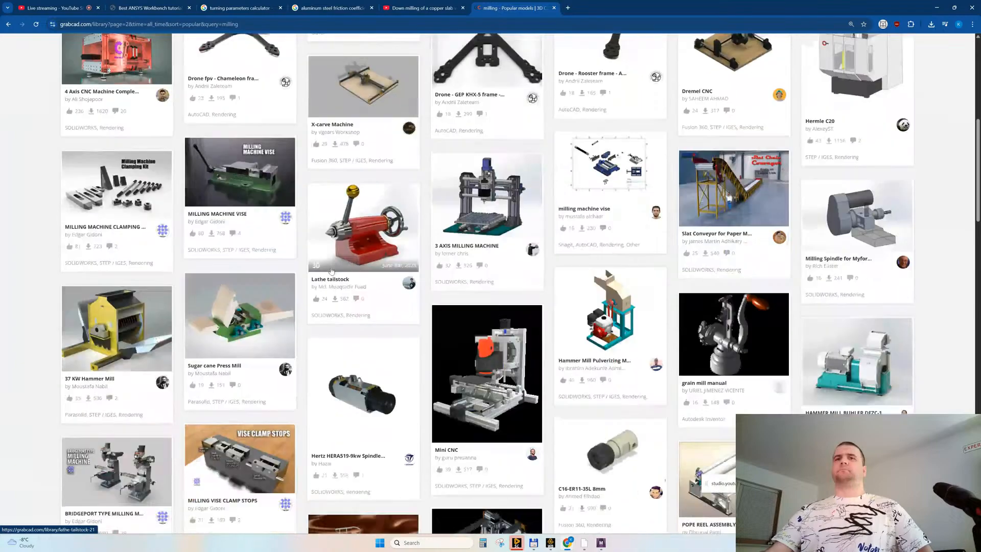
{"action": "scroll", "coordinate": [331, 270], "scroll_direction": "down", "scroll_amount": 7}
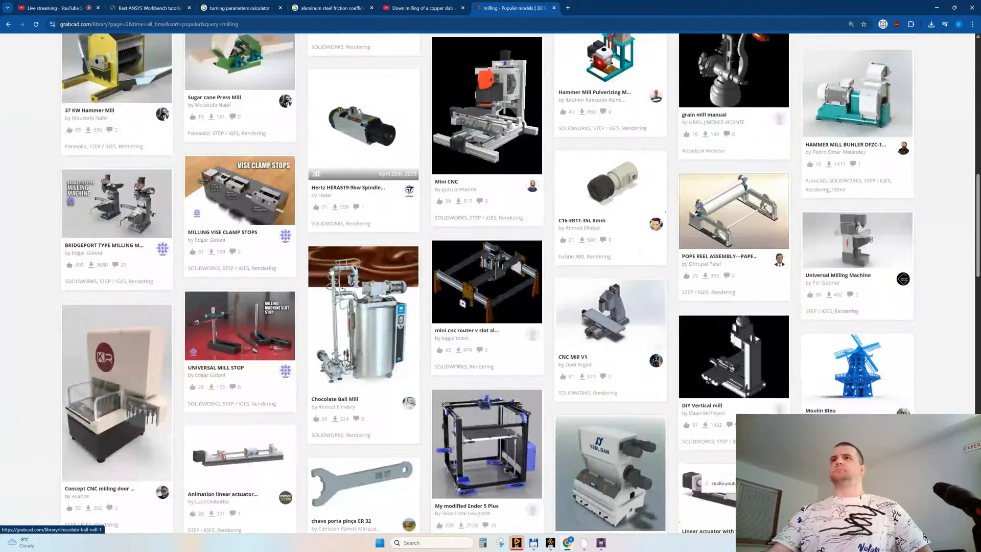
{"action": "scroll", "coordinate": [331, 270], "scroll_direction": "down", "scroll_amount": 6}
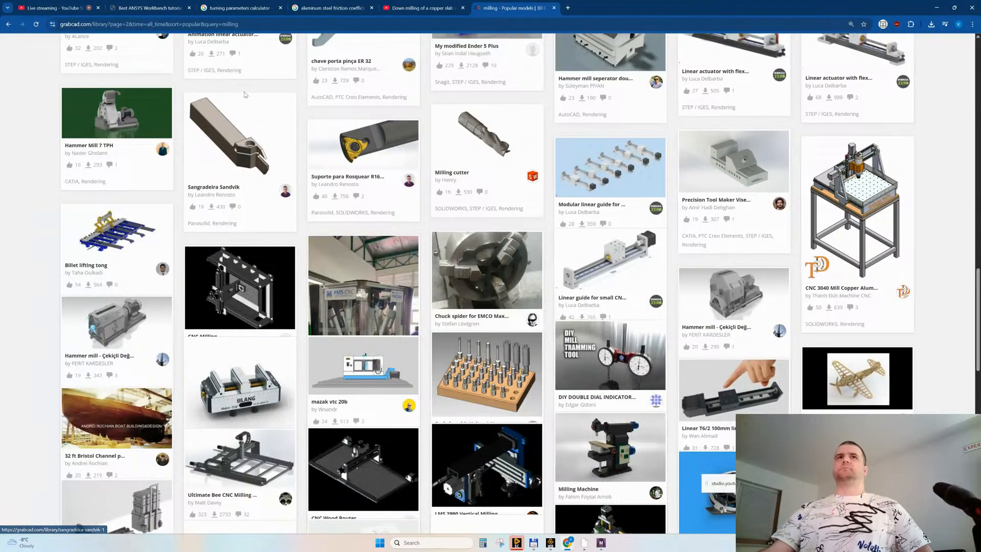
{"action": "scroll", "coordinate": [322, 198], "scroll_direction": "down", "scroll_amount": 3}
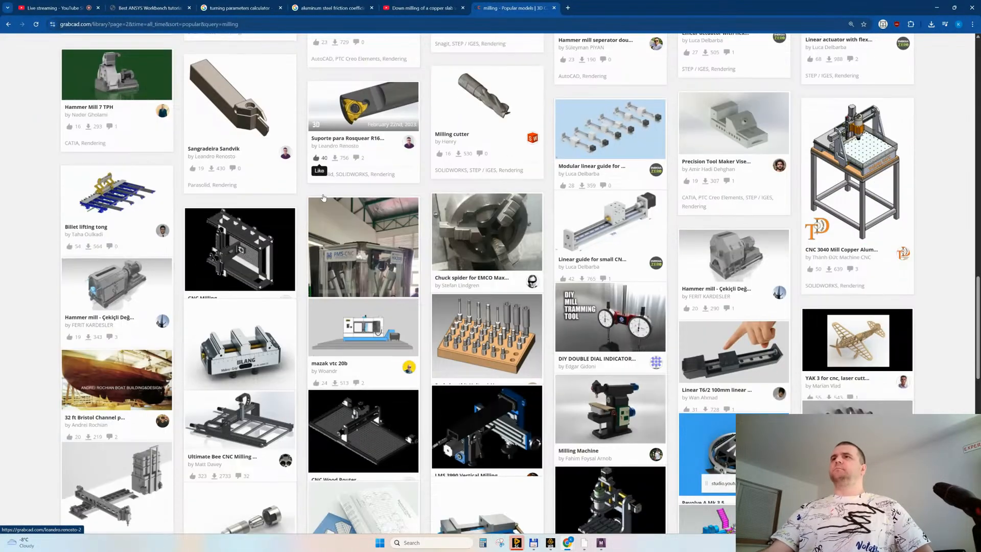
{"action": "scroll", "coordinate": [323, 198], "scroll_direction": "down", "scroll_amount": 5}
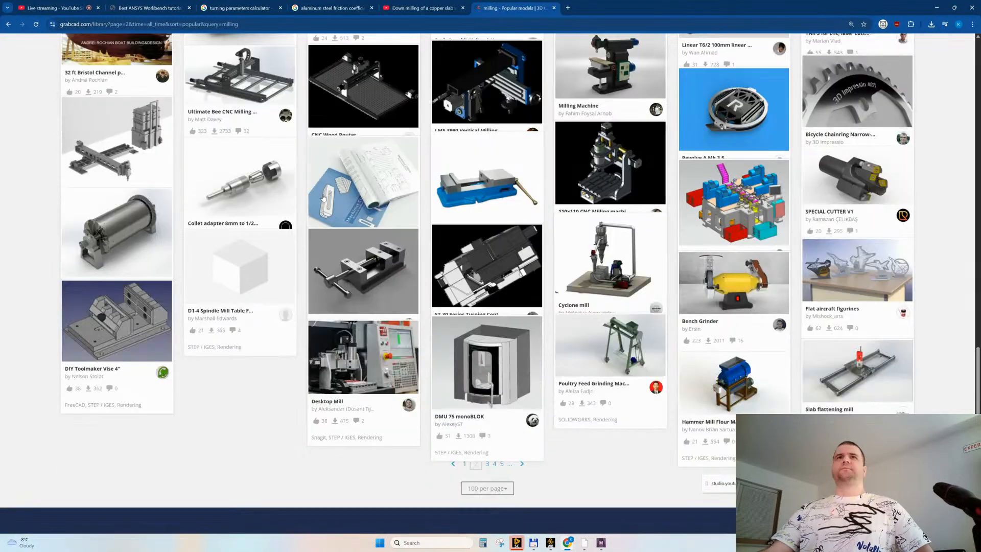
{"action": "scroll", "coordinate": [323, 198], "scroll_direction": "down", "scroll_amount": 2}
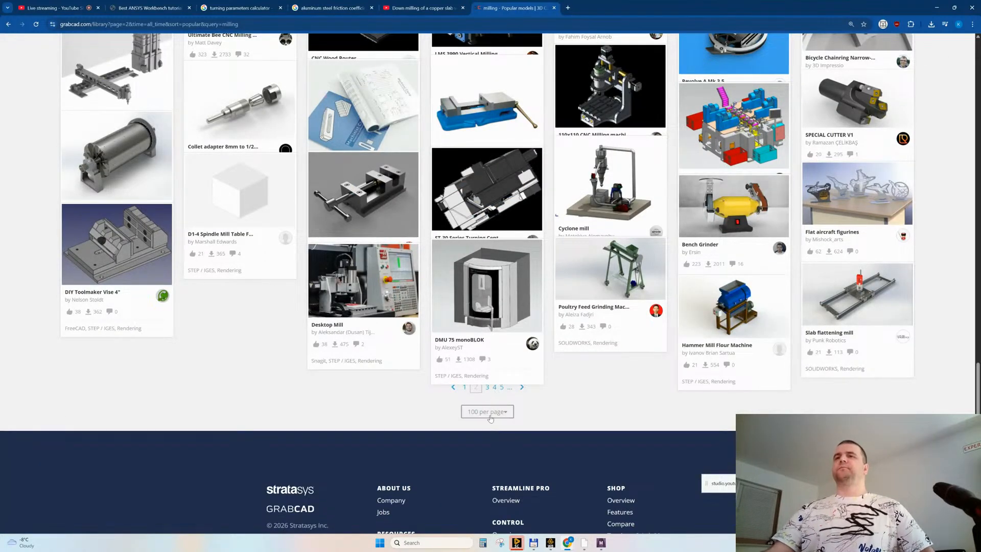
Step: Go to page 3 of the popular milling results by editing the page number in the address, and look through its models for a cutter
{"action": "left_click", "coordinate": [135, 25]}
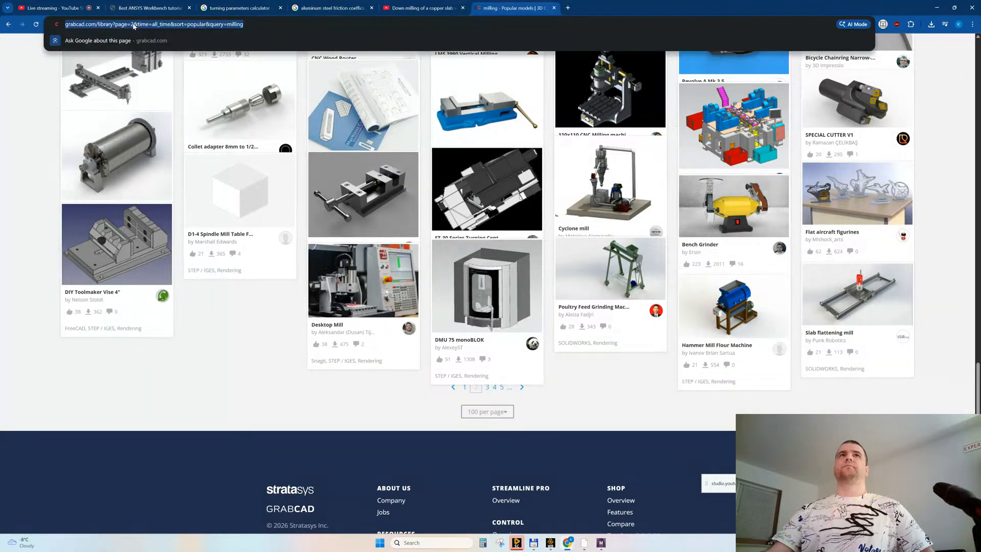
{"action": "left_click", "coordinate": [133, 27]}
{"action": "key", "text": "BackSpace"}
{"action": "type", "text": "3"}
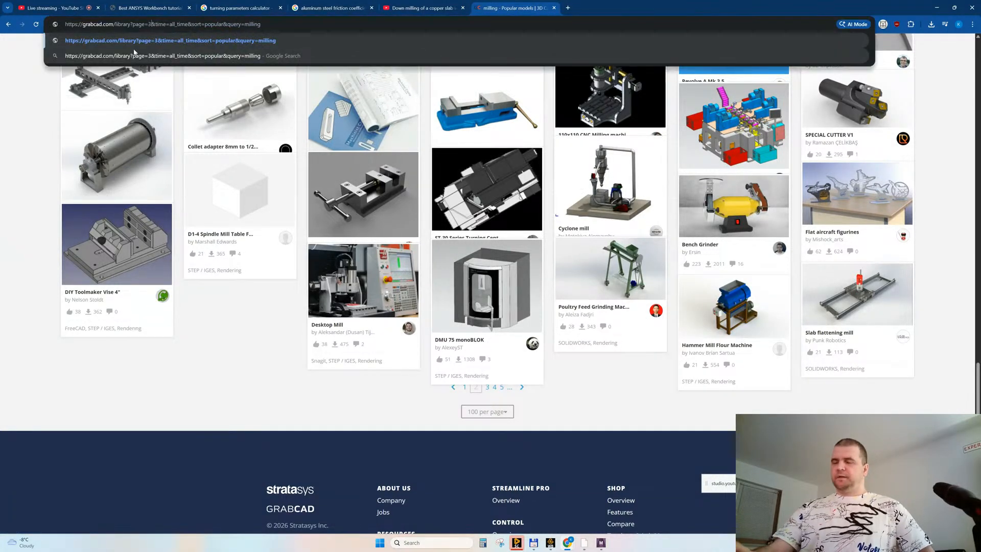
{"action": "key", "text": "Return"}
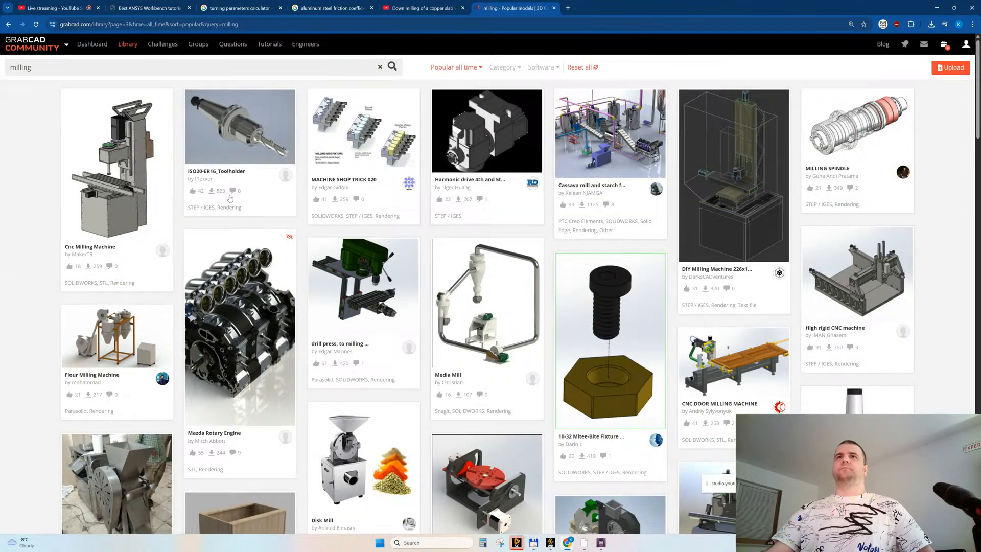
{"action": "scroll", "coordinate": [219, 215], "scroll_direction": "down", "scroll_amount": 10}
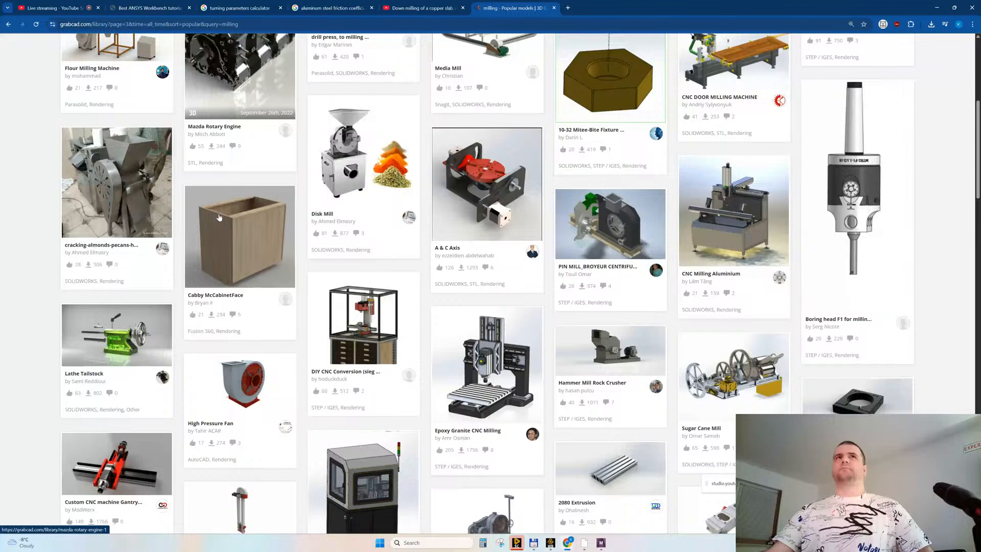
{"action": "scroll", "coordinate": [219, 216], "scroll_direction": "down", "scroll_amount": 5}
{"action": "scroll", "coordinate": [219, 216], "scroll_direction": "down", "scroll_amount": 3}
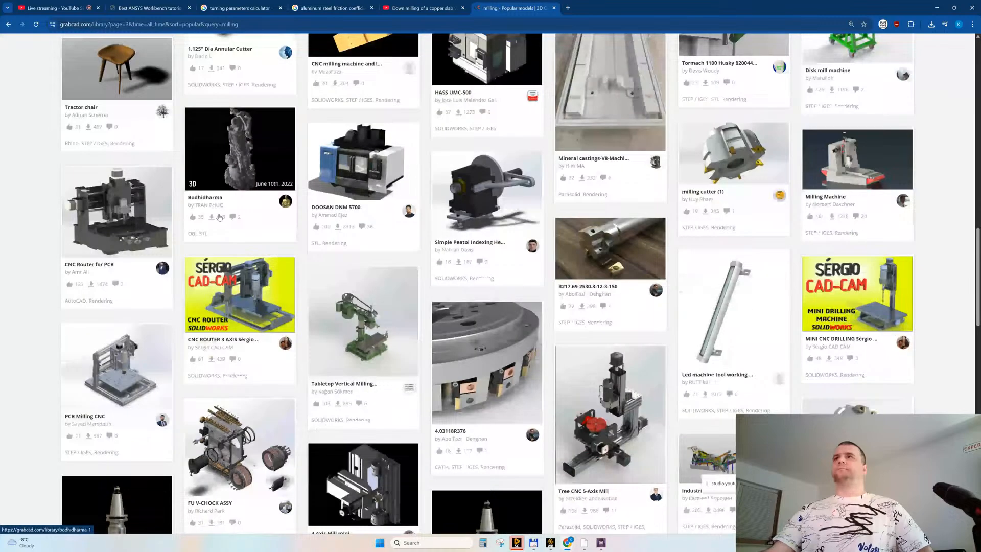
{"action": "scroll", "coordinate": [219, 216], "scroll_direction": "down", "scroll_amount": 15}
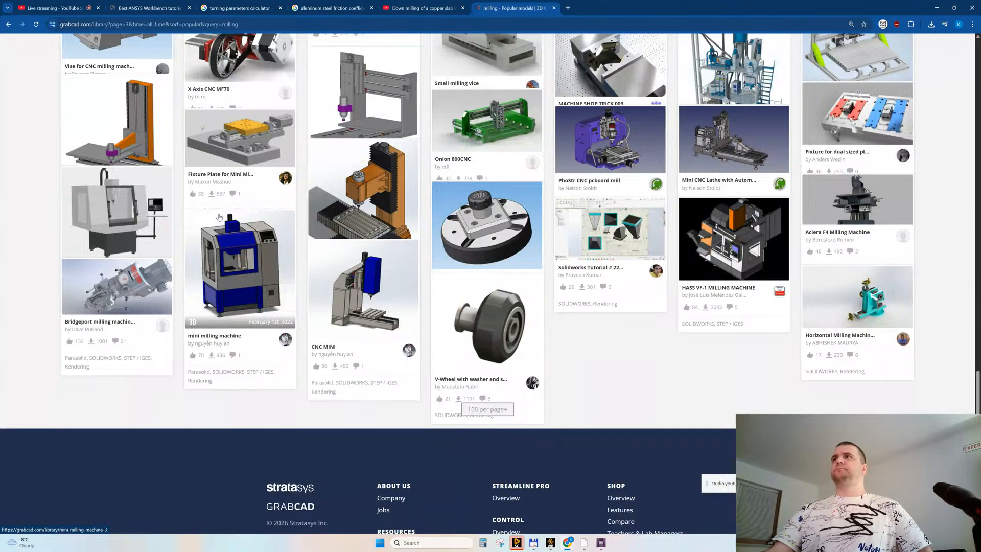
Step: Minimize the browser and Workbench windows to reach the desktop and launch Inspire 2025 from the Windows search
{"action": "left_click", "coordinate": [936, 8]}
{"action": "left_click", "coordinate": [953, 5]}
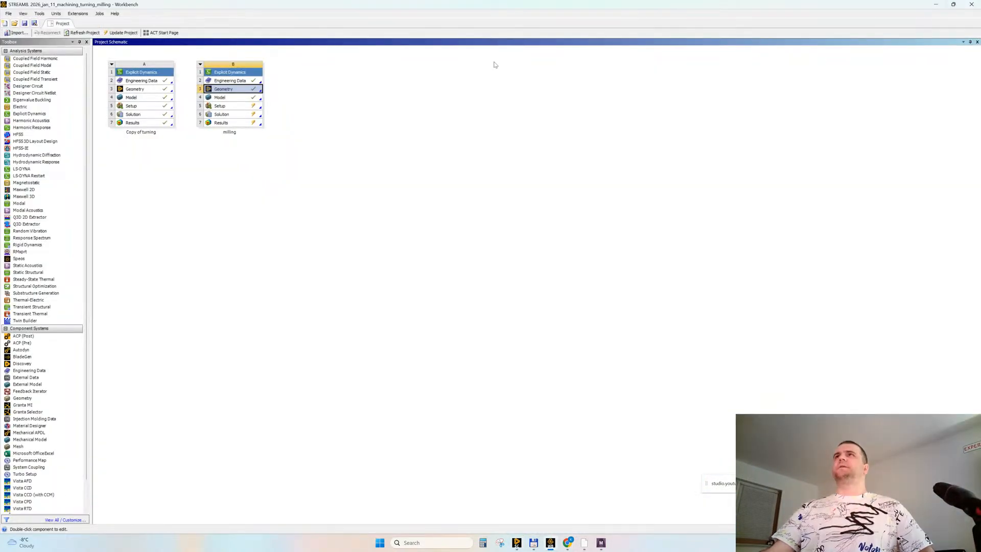
{"action": "left_click", "coordinate": [935, 6]}
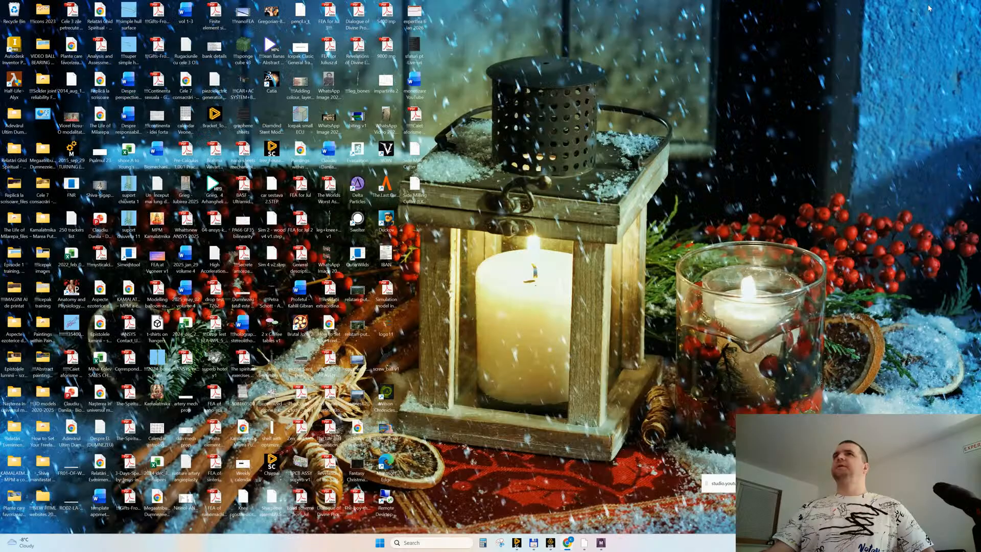
{"action": "left_click", "coordinate": [429, 187]}
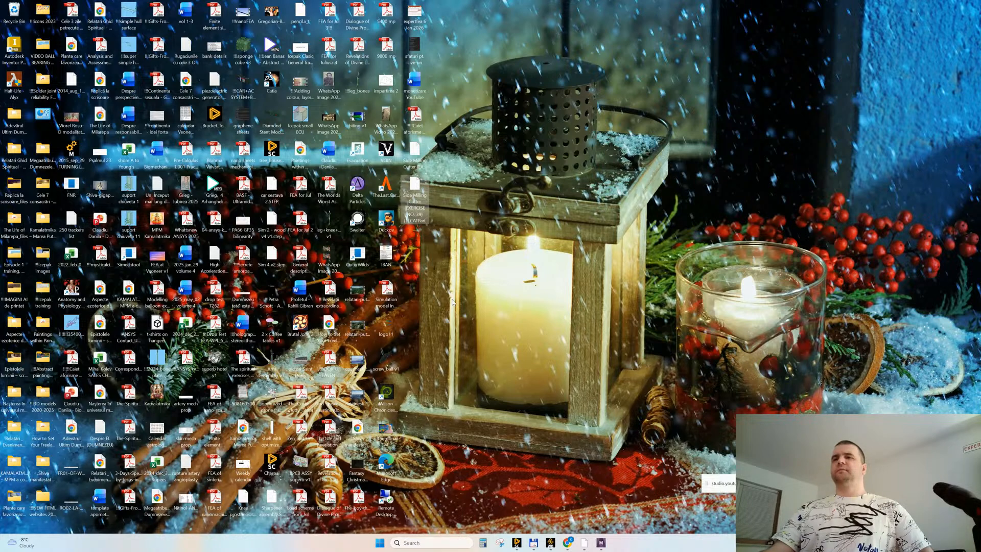
{"action": "left_click", "coordinate": [431, 542]}
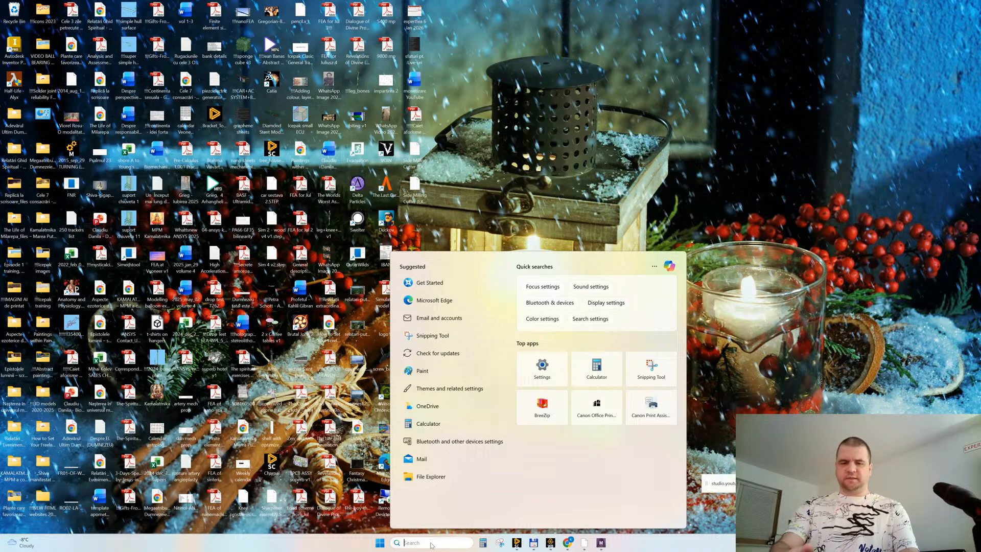
{"action": "type", "text": "altai"}
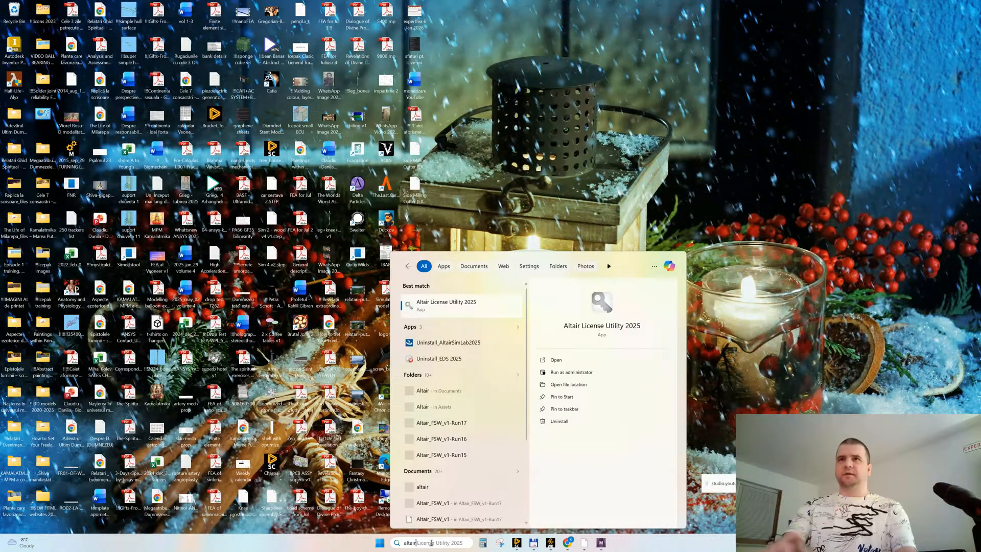
{"action": "type", "text": "r"}
{"action": "key", "text": "BackSpace"}
{"action": "key", "text": "BackSpace"}
{"action": "key", "text": "BackSpace"}
{"action": "key", "text": "BackSpace"}
{"action": "key", "text": "BackSpace"}
{"action": "key", "text": "BackSpace"}
{"action": "type", "text": "inspire"}
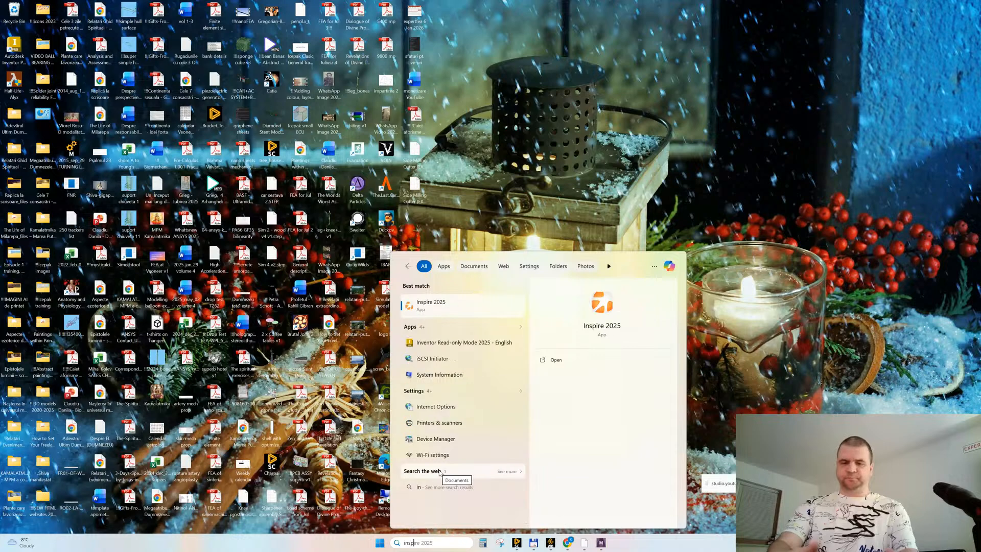
{"action": "left_click", "coordinate": [444, 309]}
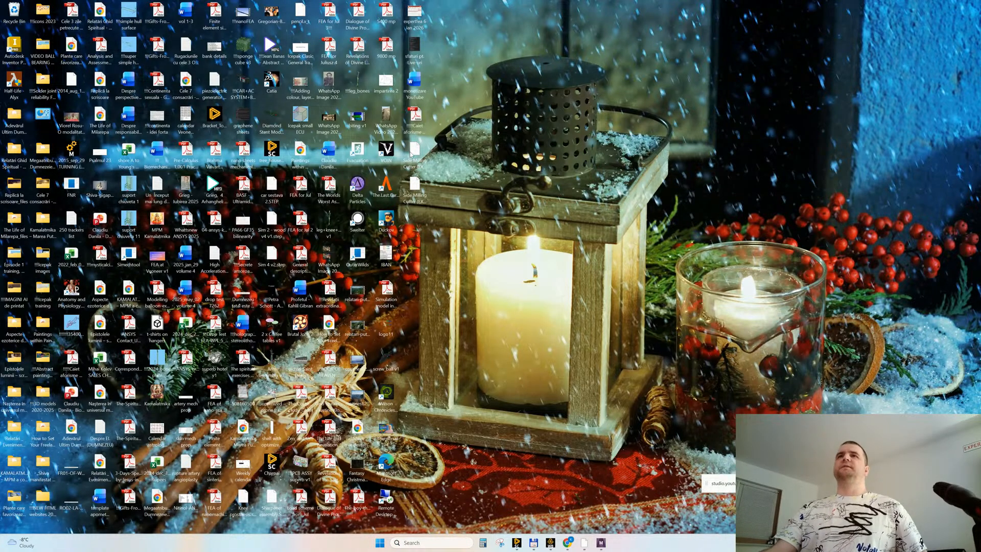
Step: Return to the GrabCAD results in the browser, go to page 4 and open the DISK MILLING CUTTER model in a new tab
{"action": "mouse_move", "coordinate": [567, 542]}
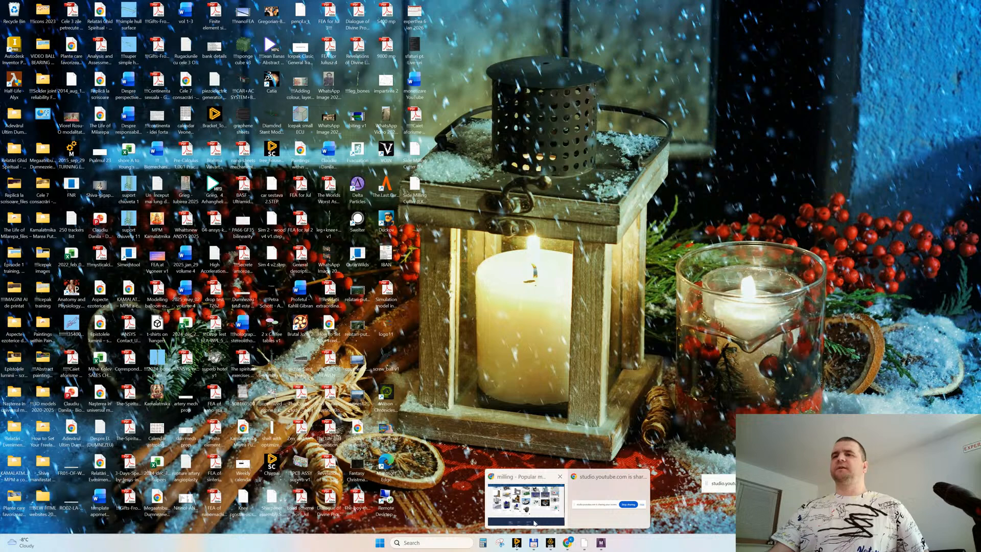
{"action": "left_click", "coordinate": [526, 497]}
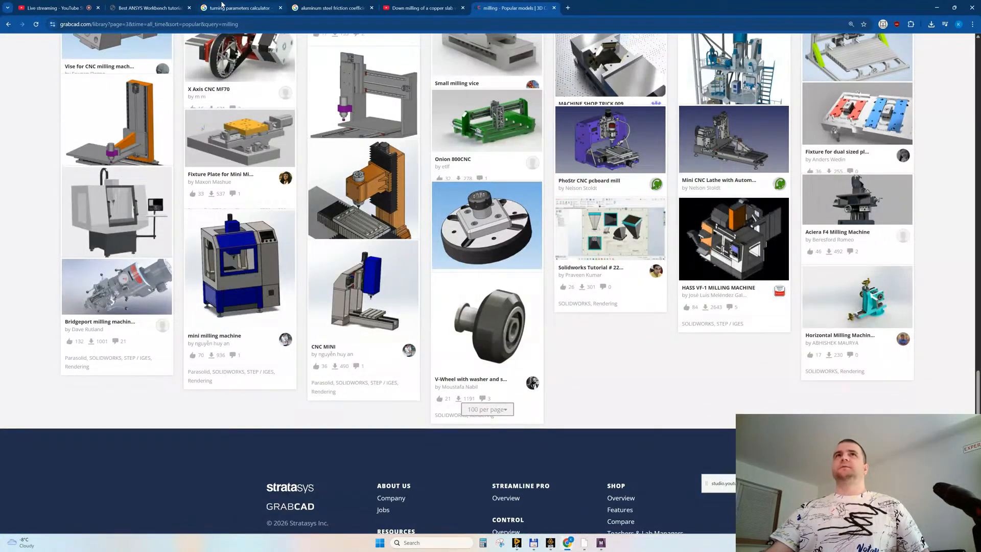
{"action": "left_click", "coordinate": [128, 29]}
{"action": "left_click", "coordinate": [129, 25]}
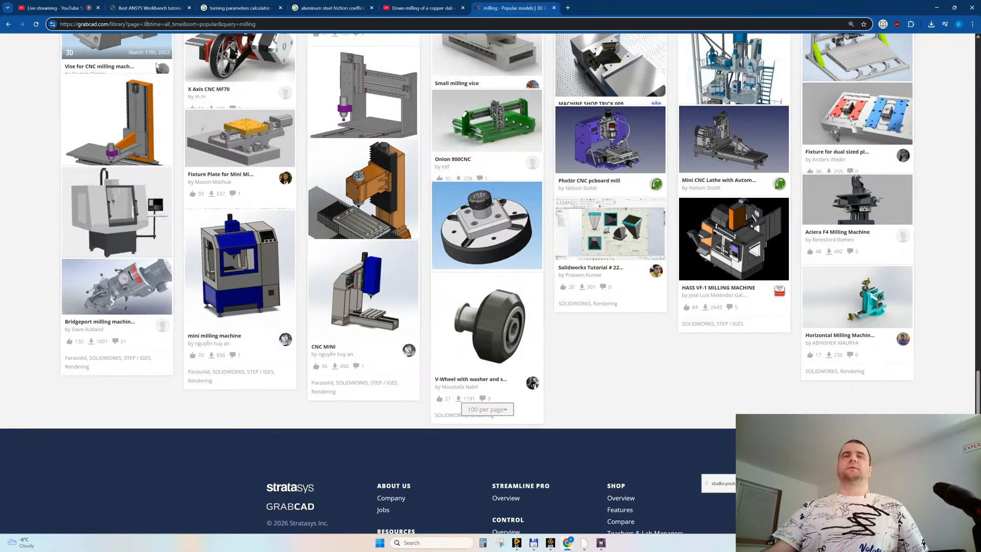
{"action": "key", "text": "BackSpace"}
{"action": "type", "text": "4"}
{"action": "key", "text": "Return"}
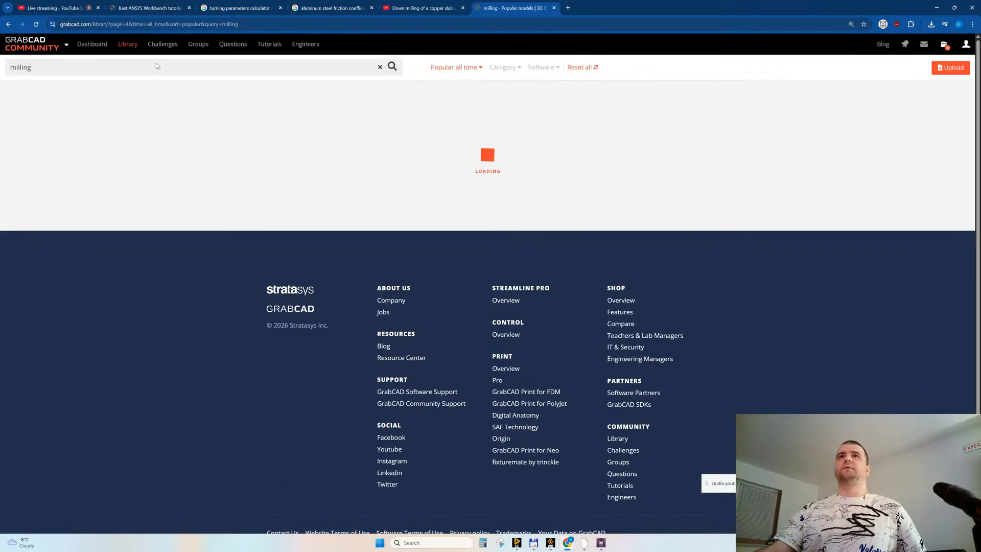
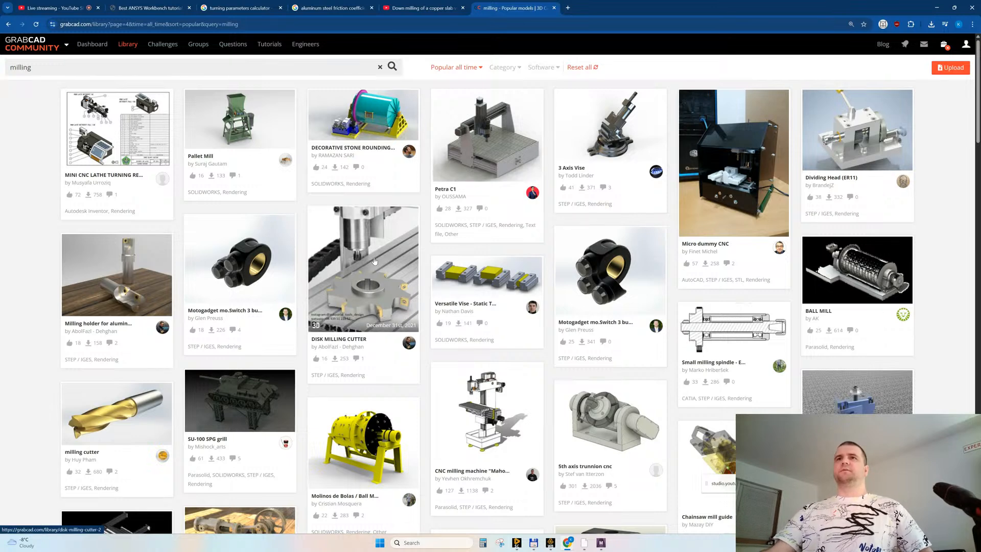
{"action": "scroll", "coordinate": [374, 261], "scroll_direction": "down", "scroll_amount": 1}
{"action": "scroll", "coordinate": [375, 261], "scroll_direction": "down", "scroll_amount": 1}
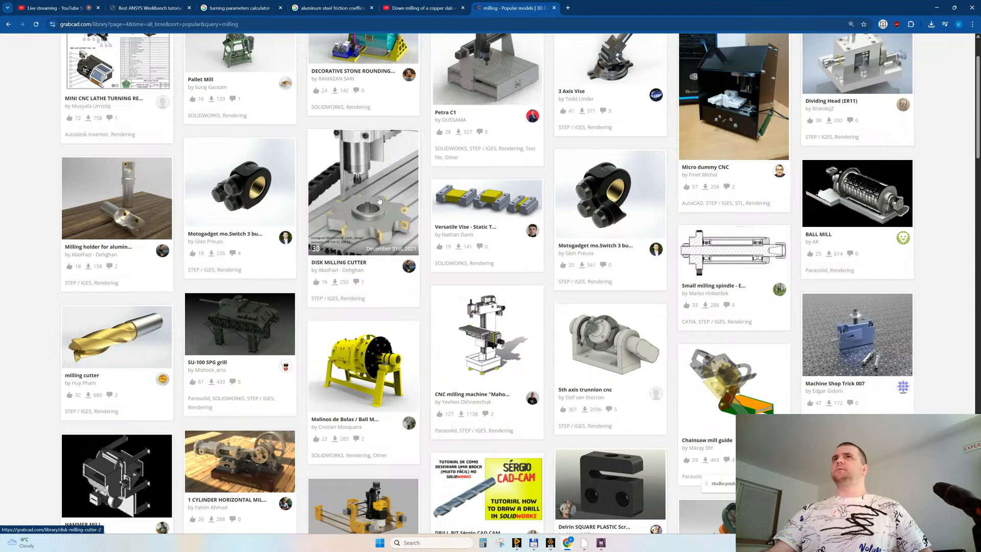
{"action": "middle_click", "coordinate": [379, 200]}
Step: Look through the rest of page 4 for further milling cutters and load page 5 of the results
{"action": "scroll", "coordinate": [379, 199], "scroll_direction": "down", "scroll_amount": 5}
{"action": "scroll", "coordinate": [372, 225], "scroll_direction": "down", "scroll_amount": 6}
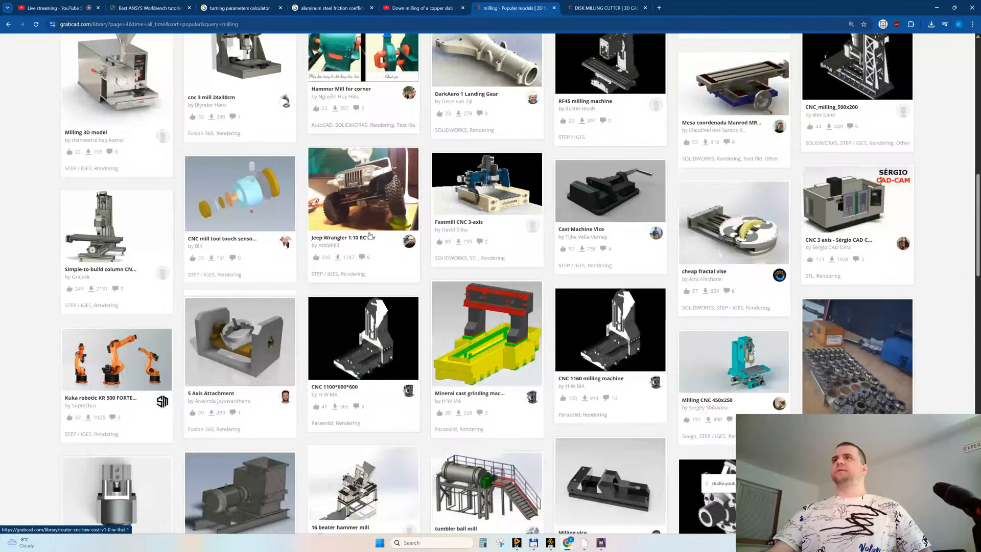
{"action": "scroll", "coordinate": [370, 234], "scroll_direction": "down", "scroll_amount": 6}
{"action": "scroll", "coordinate": [369, 234], "scroll_direction": "down", "scroll_amount": 10}
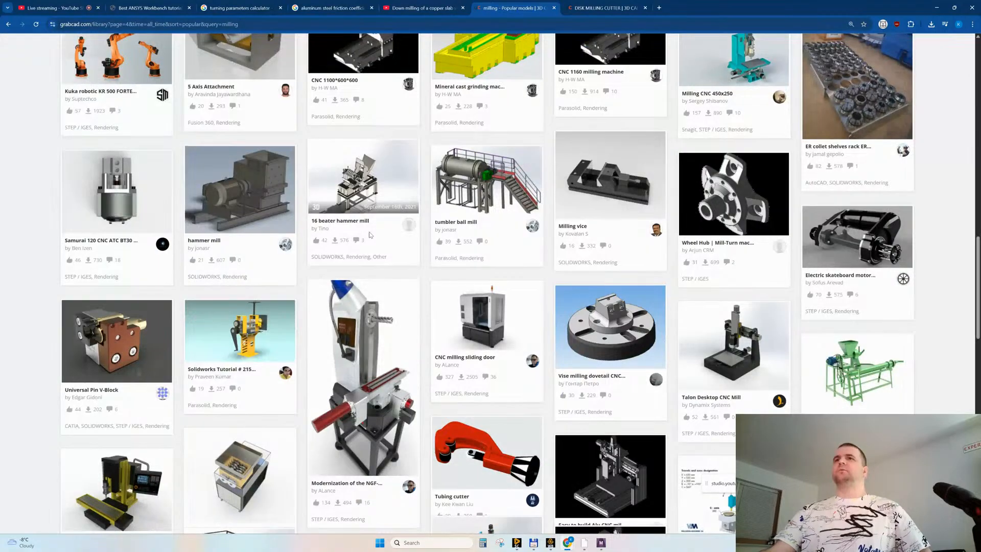
{"action": "scroll", "coordinate": [370, 235], "scroll_direction": "down", "scroll_amount": 5}
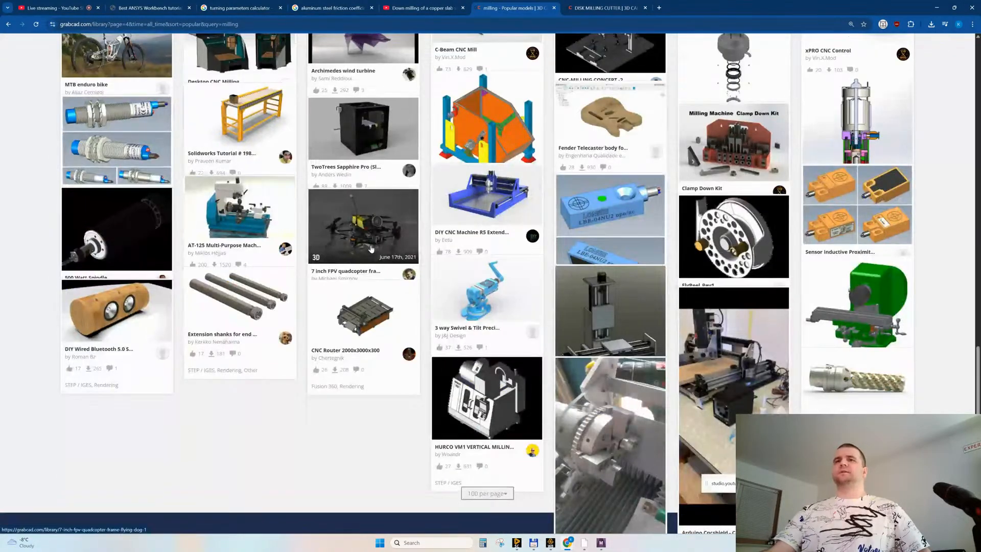
{"action": "scroll", "coordinate": [369, 235], "scroll_direction": "down", "scroll_amount": 3}
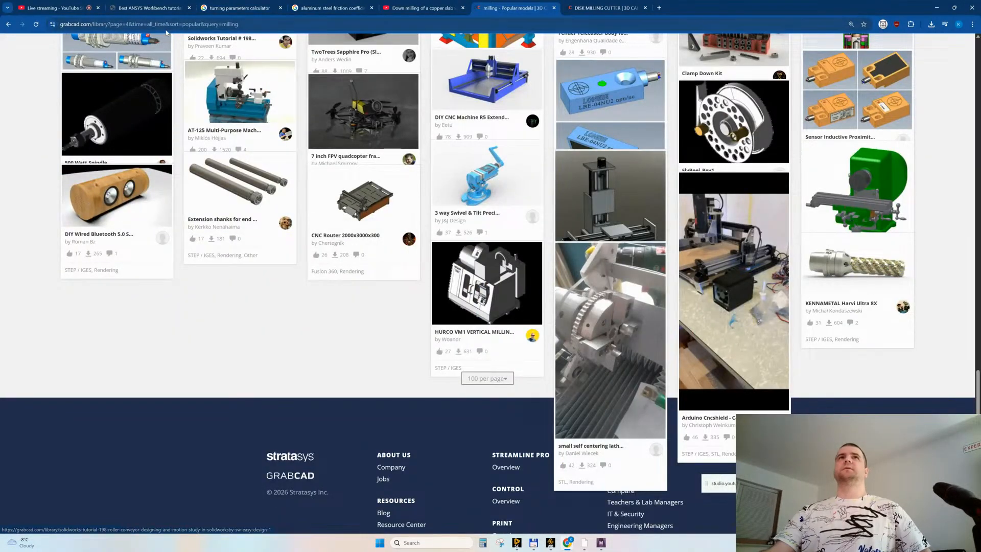
{"action": "left_click", "coordinate": [149, 24]}
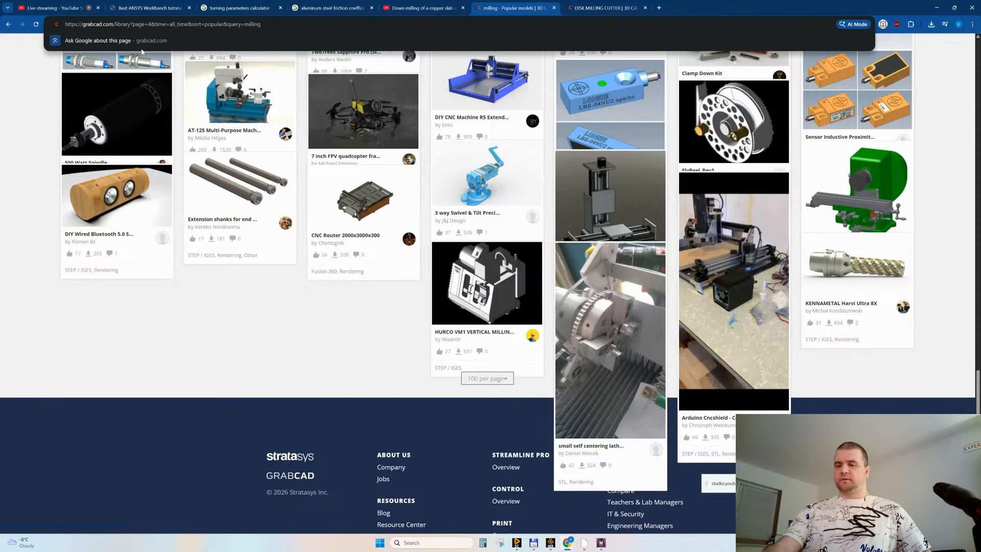
{"action": "key", "text": "Delete"}
{"action": "type", "text": "5"}
{"action": "key", "text": "Return"}
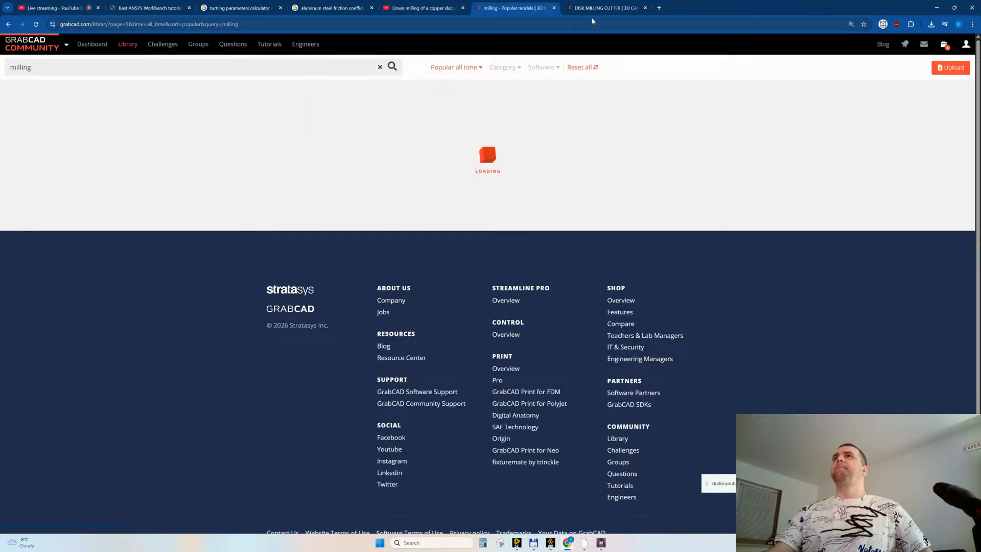
Step: Switch to the DISK MILLING CUTTER model page and download its IGES file 4.91008L014.igs
{"action": "left_click", "coordinate": [600, 8]}
{"action": "scroll", "coordinate": [143, 439], "scroll_direction": "down", "scroll_amount": 6}
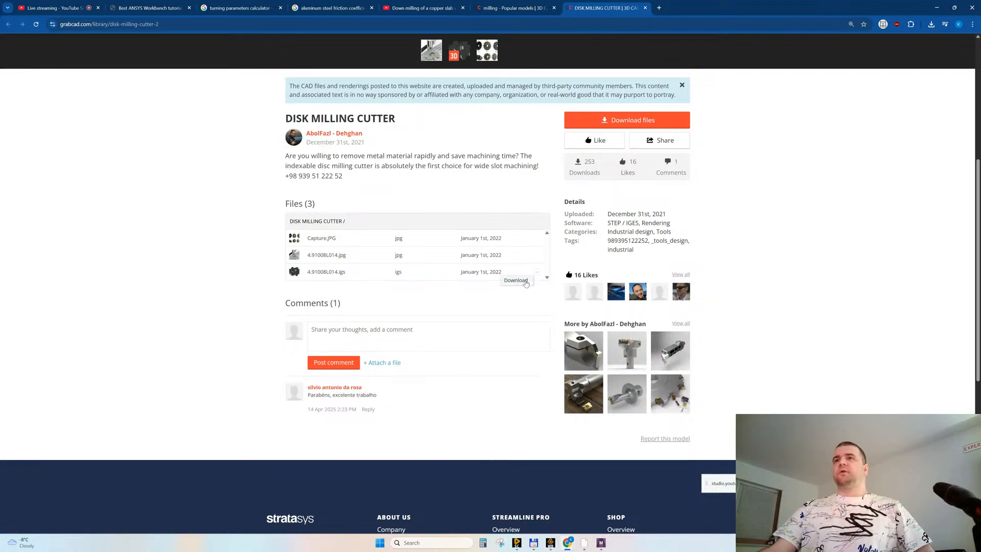
{"action": "left_click", "coordinate": [526, 282]}
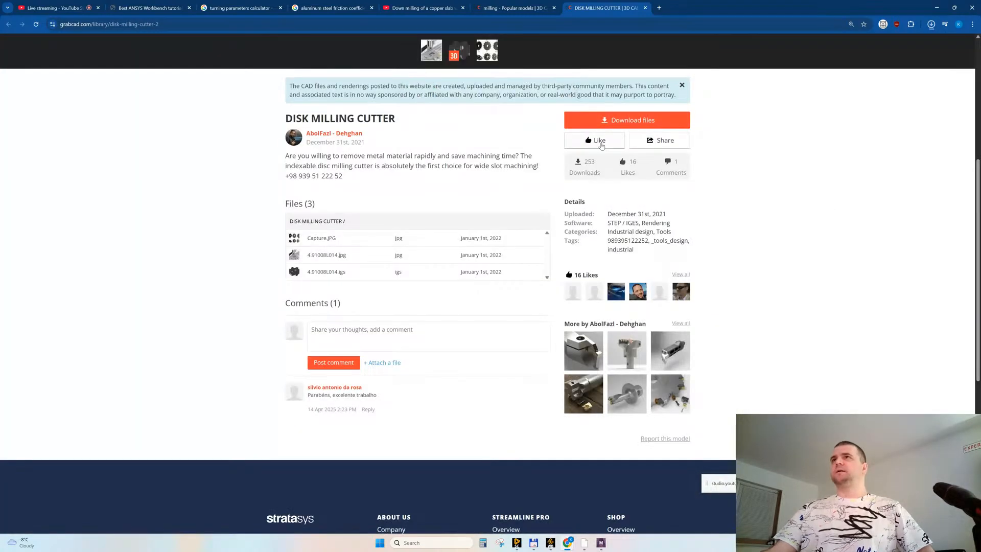
Step: Like the DISK MILLING CUTTER model, and browse its author's other models to open the 4.96124-210-S. cutter
{"action": "left_click", "coordinate": [599, 141]}
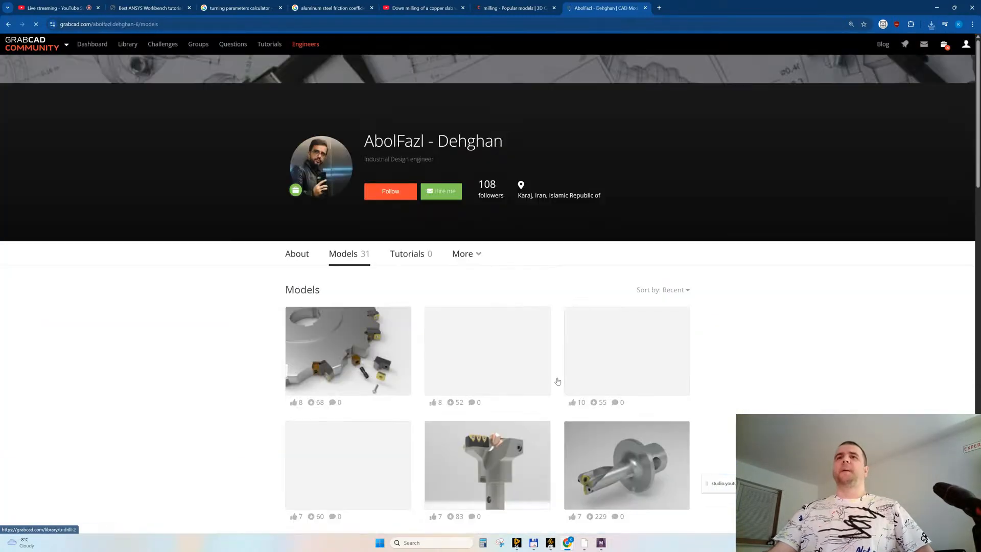
{"action": "scroll", "coordinate": [193, 266], "scroll_direction": "down", "scroll_amount": 3}
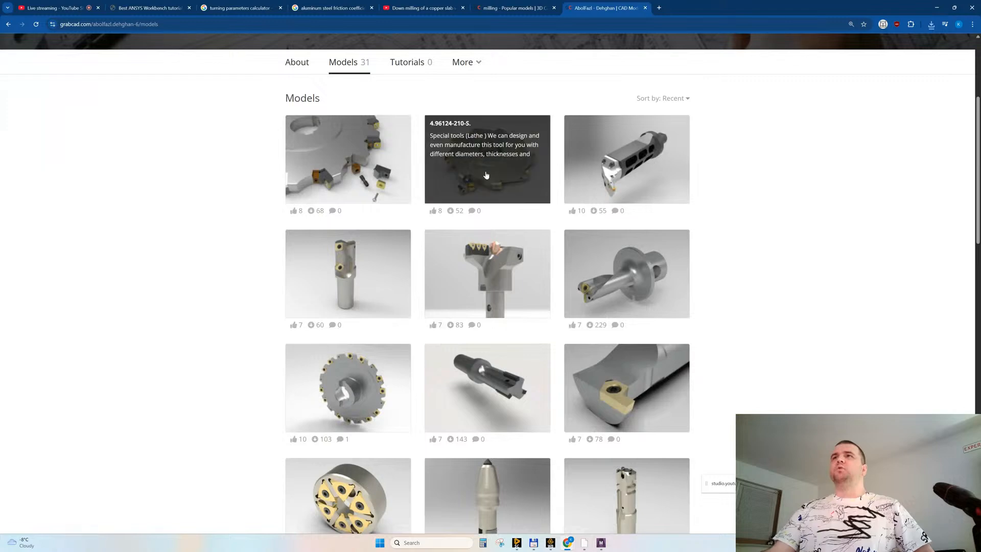
{"action": "scroll", "coordinate": [483, 170], "scroll_direction": "down", "scroll_amount": 3}
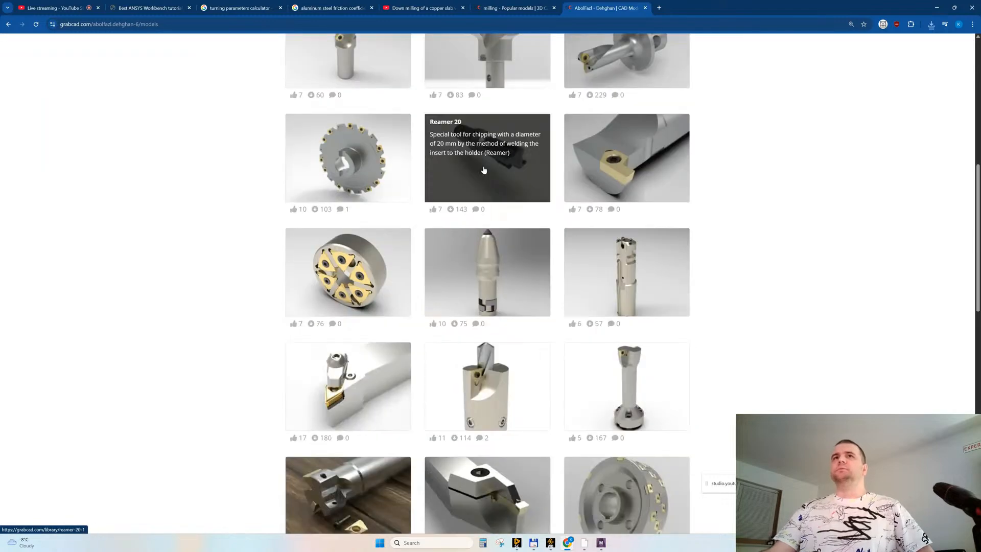
{"action": "scroll", "coordinate": [484, 171], "scroll_direction": "down", "scroll_amount": 4}
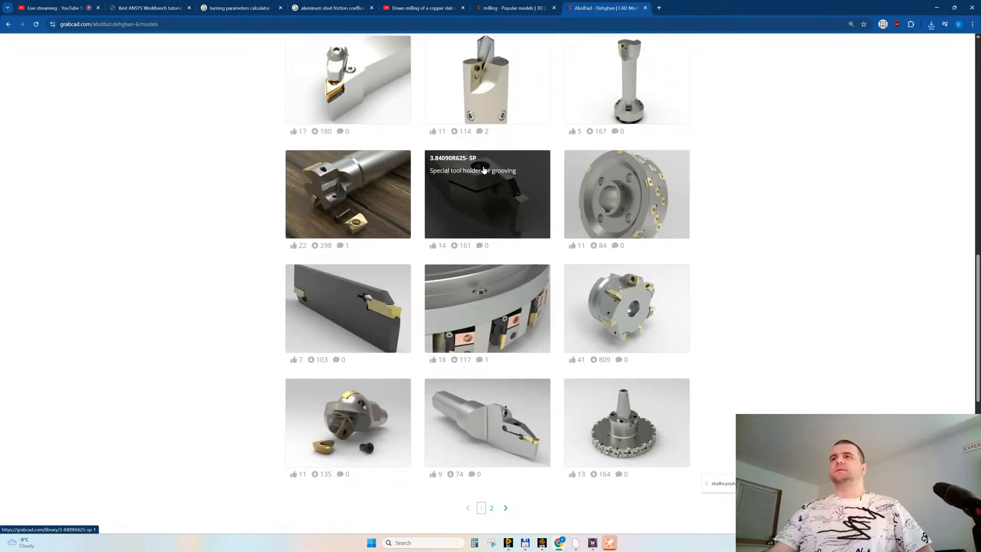
{"action": "scroll", "coordinate": [483, 170], "scroll_direction": "up", "scroll_amount": 7}
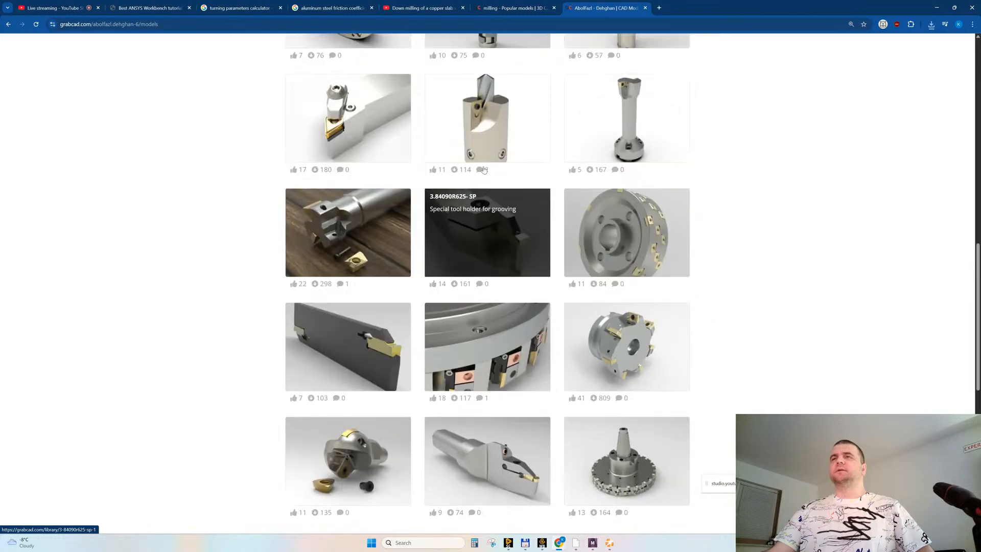
{"action": "left_click", "coordinate": [487, 154]}
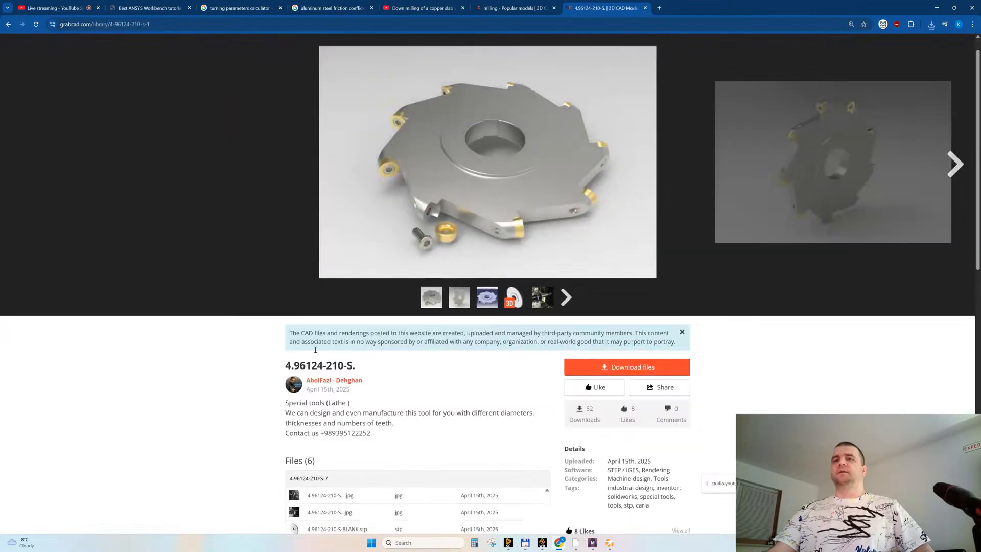
Step: Download the STEP file 4.96124-210-S-BLANK.stp and like the model before closing its page
{"action": "scroll", "coordinate": [562, 337], "scroll_direction": "down", "scroll_amount": 4}
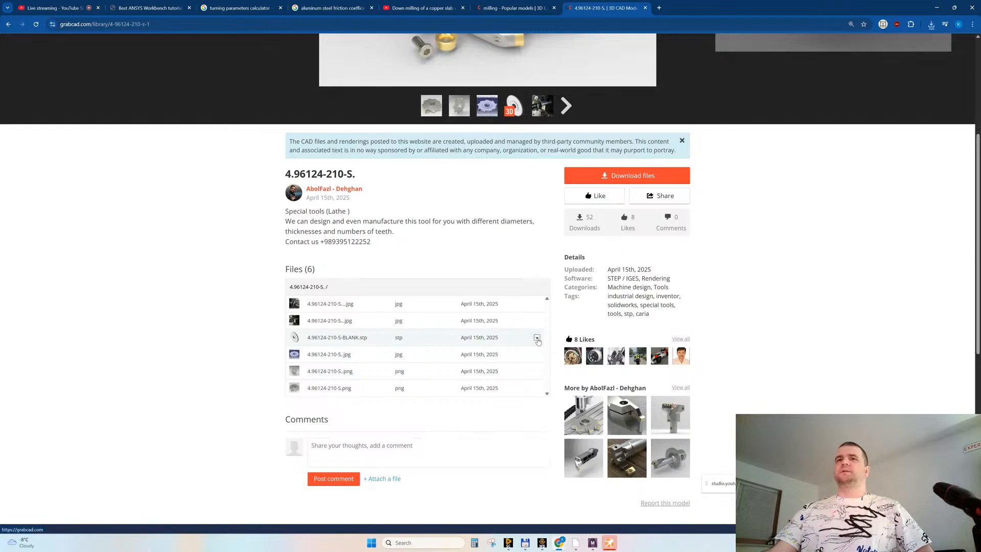
{"action": "left_click", "coordinate": [536, 339]}
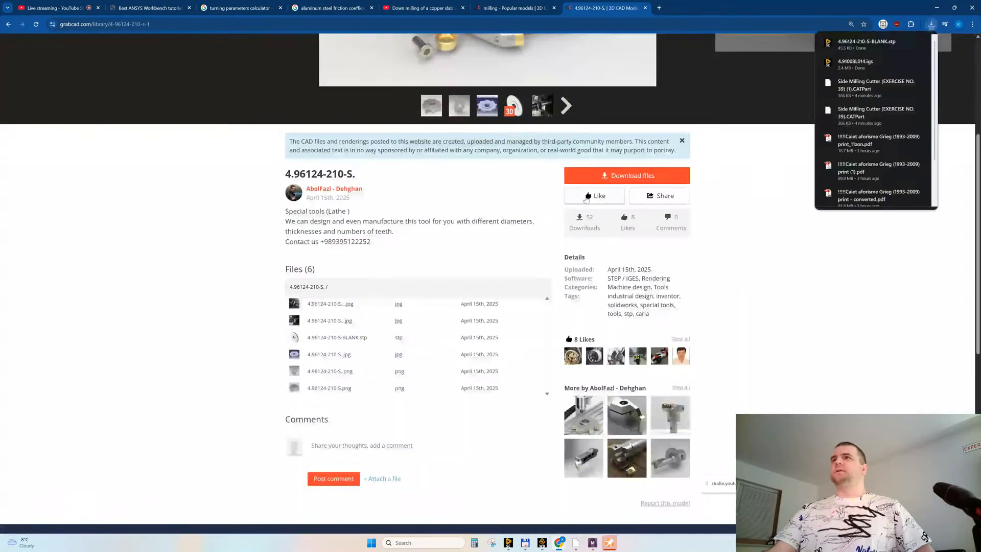
{"action": "left_click", "coordinate": [586, 197]}
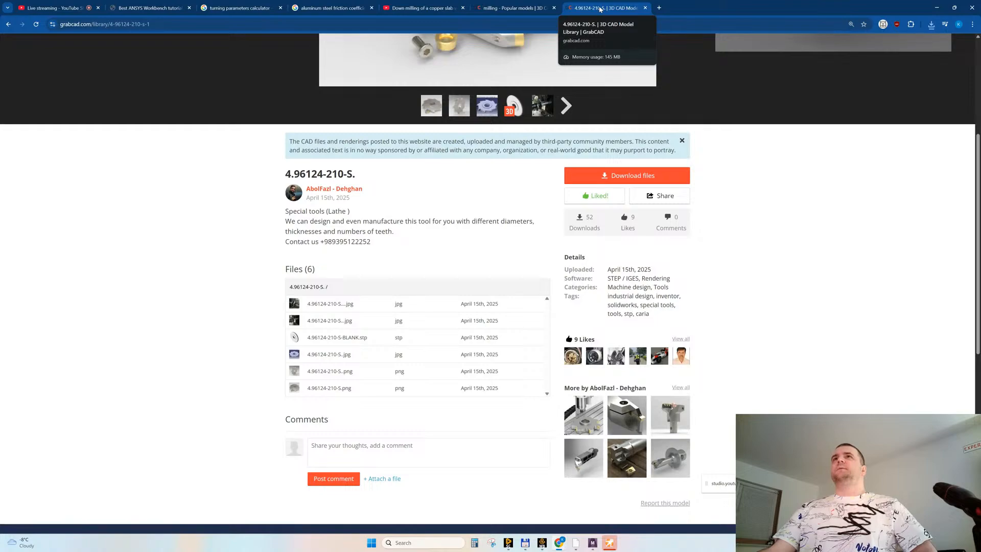
{"action": "middle_click", "coordinate": [601, 9]}
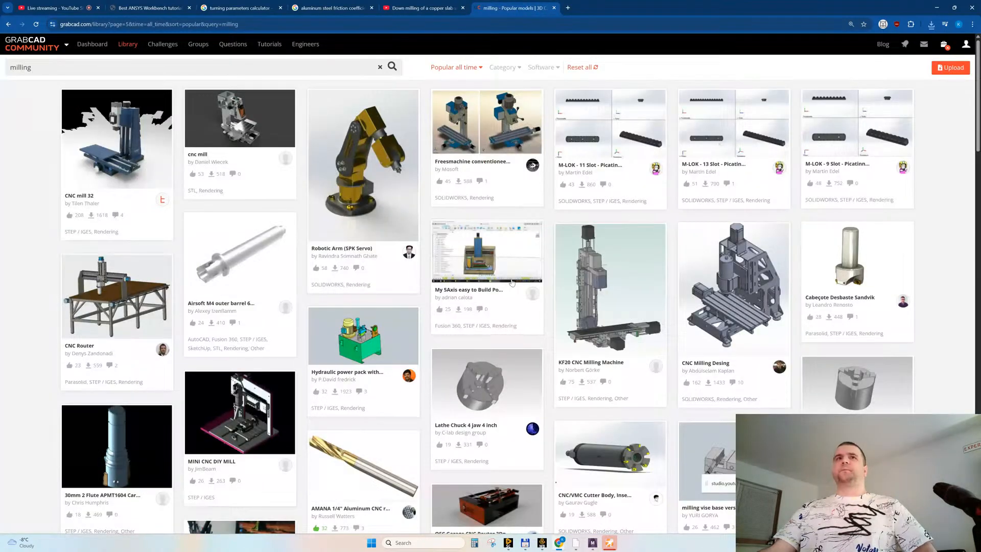
Step: Look through page 5 of the milling results for further cutters and close the results page
{"action": "scroll", "coordinate": [516, 280], "scroll_direction": "down", "scroll_amount": 15}
{"action": "scroll", "coordinate": [516, 280], "scroll_direction": "down", "scroll_amount": 20}
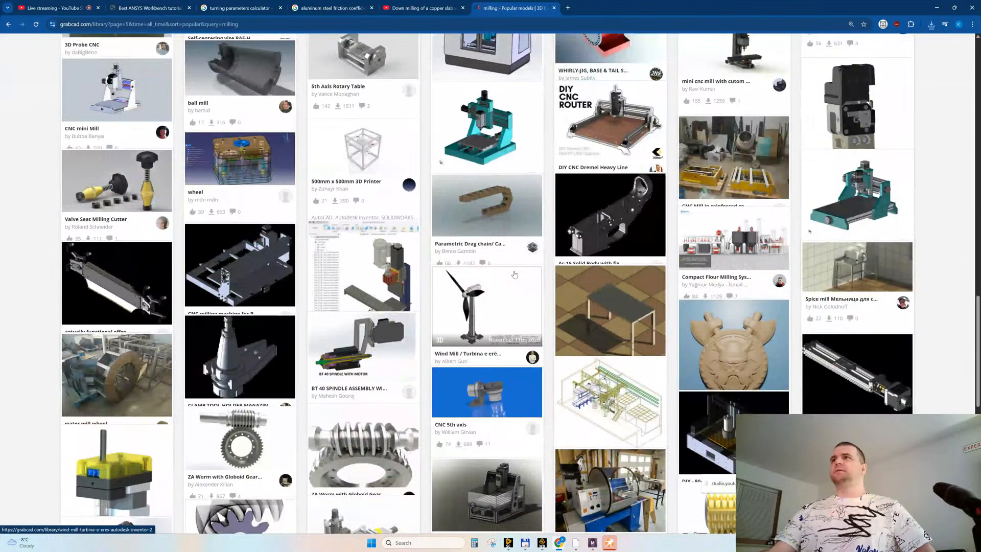
{"action": "scroll", "coordinate": [516, 270], "scroll_direction": "down", "scroll_amount": 4}
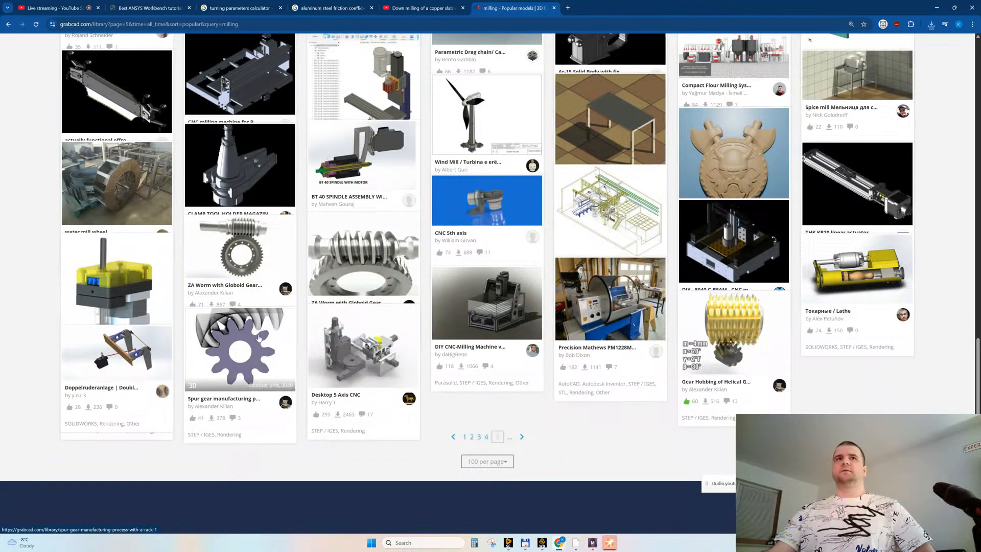
{"action": "key", "text": "ctrl+w"}
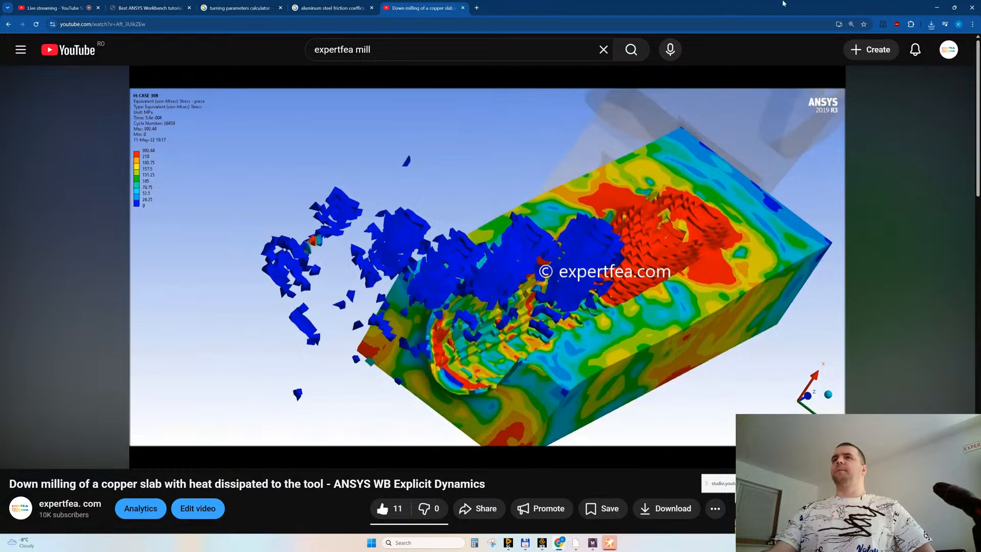
Step: Switch to Inspire 2025 and open the desktop file Side Milling Cutter (EXERCISE NO. 39) (1).CATPart
{"action": "left_click", "coordinate": [611, 543]}
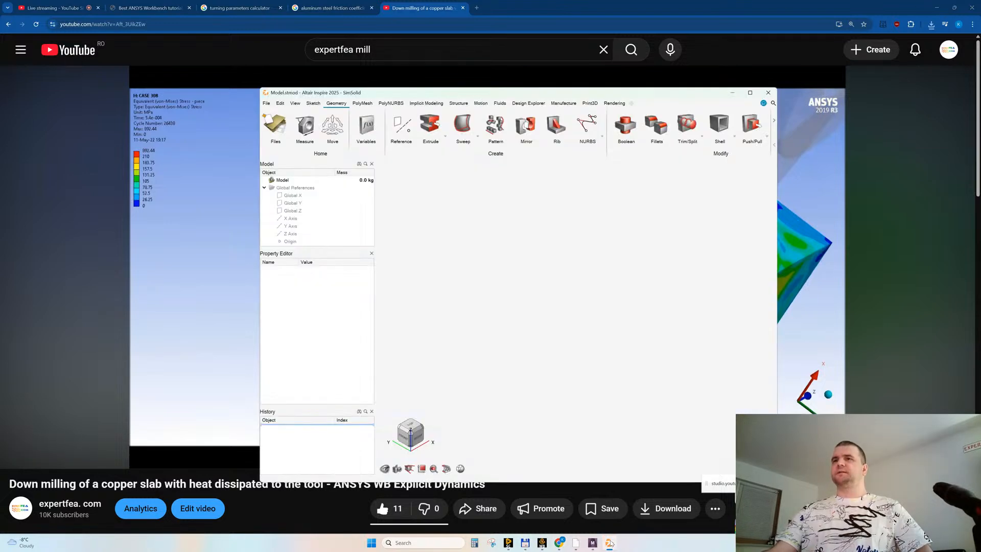
{"action": "left_click", "coordinate": [267, 105]}
{"action": "left_click", "coordinate": [286, 135]}
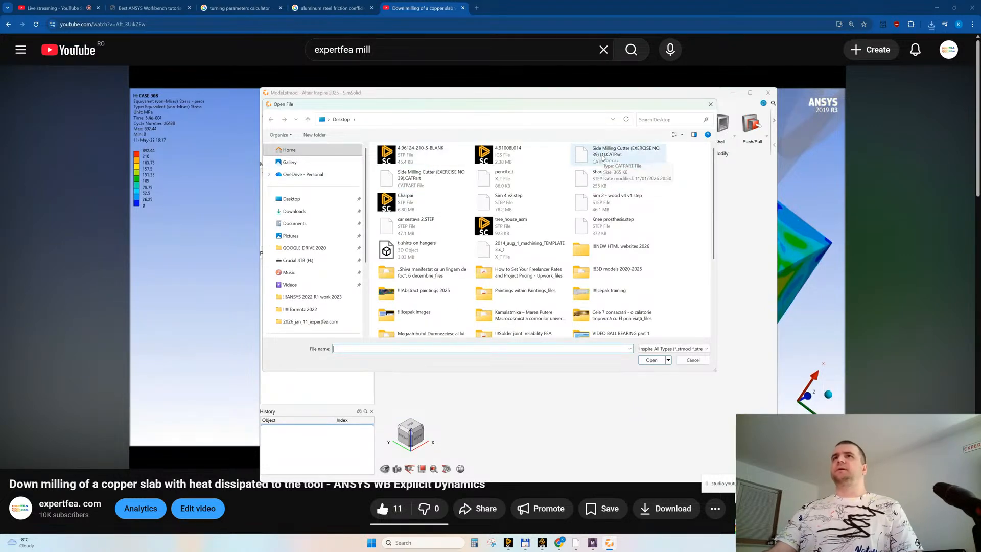
{"action": "left_click", "coordinate": [603, 158]}
{"action": "left_click", "coordinate": [651, 360]}
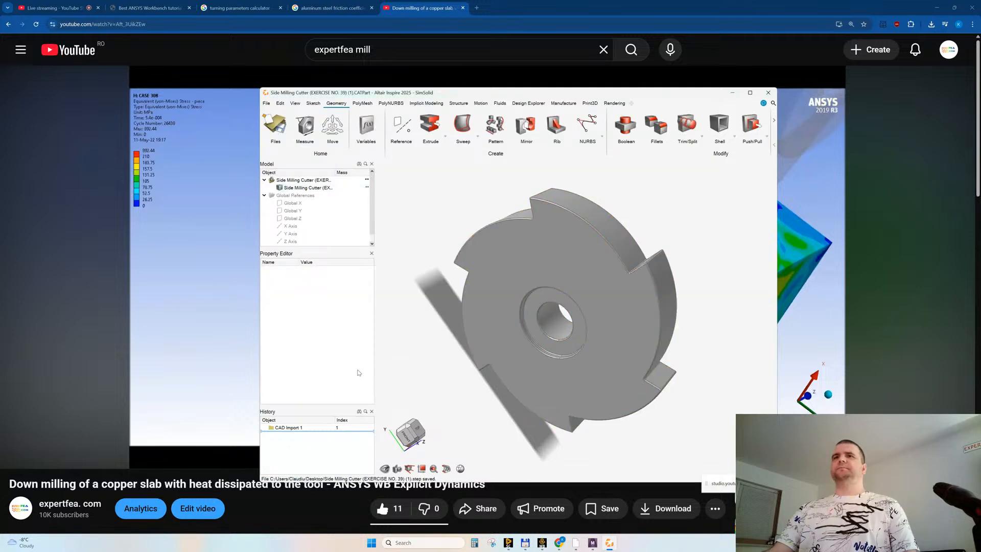
Step: Close the SimSolid window, switch to SpaceClaim in a reduced window, and minimize the browser to reveal the desktop
{"action": "left_click", "coordinate": [768, 95]}
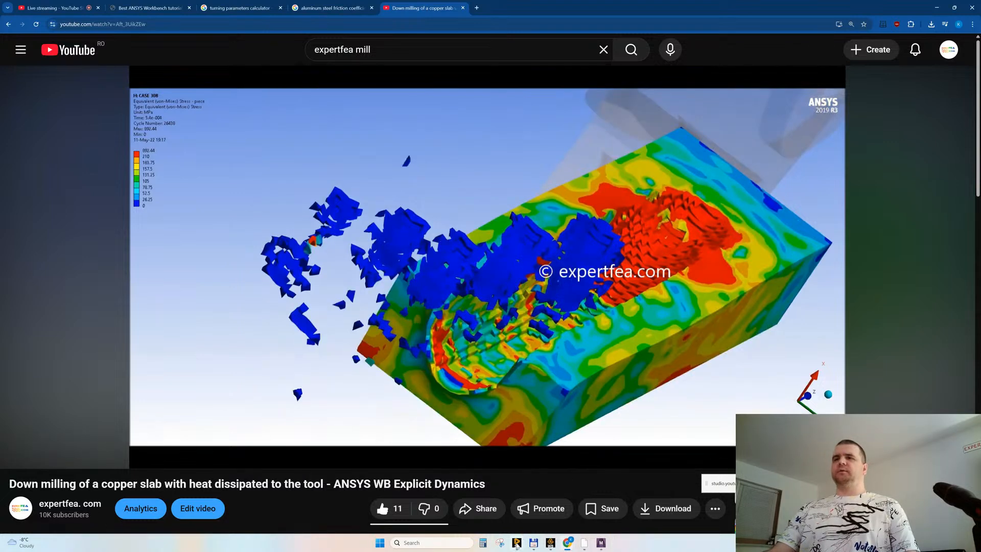
{"action": "left_click", "coordinate": [517, 543]}
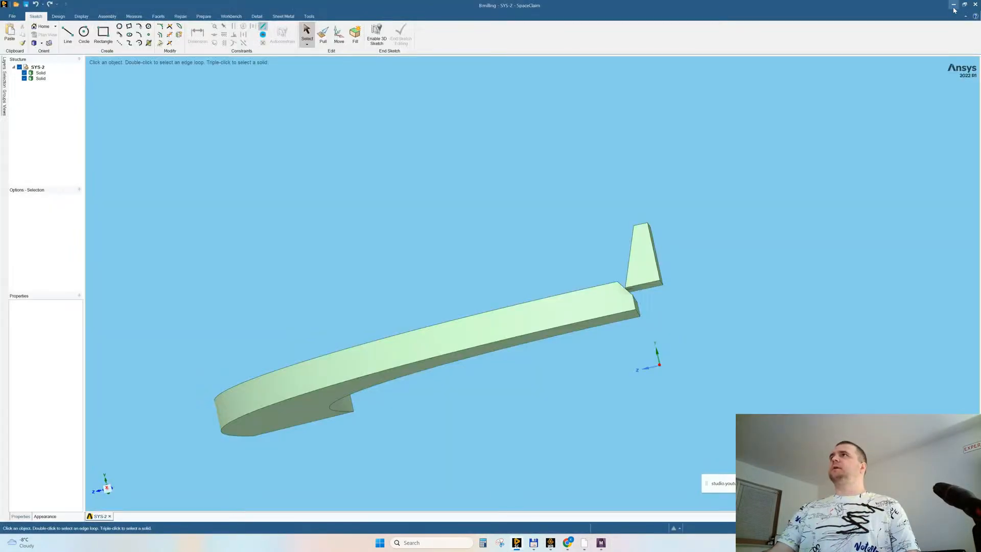
{"action": "left_click", "coordinate": [964, 4]}
{"action": "left_click", "coordinate": [938, 8]}
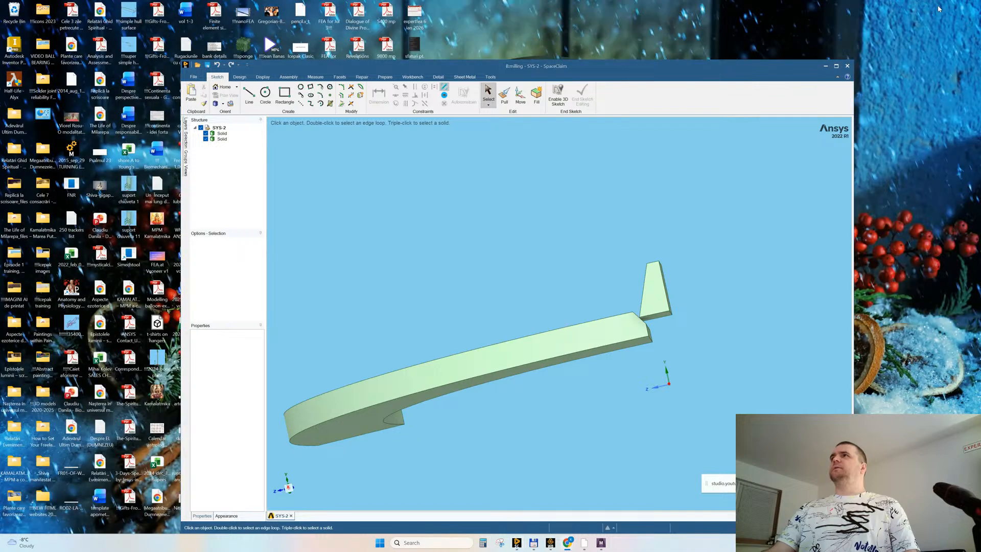
Step: Insert the desktop file Side Milling Cutter (EXERCISE NO. 39) (1) into the SYS-2 design, with the window moved aside for access
{"action": "left_click_drag", "start_coordinate": [297, 70], "coordinate": [626, 43]}
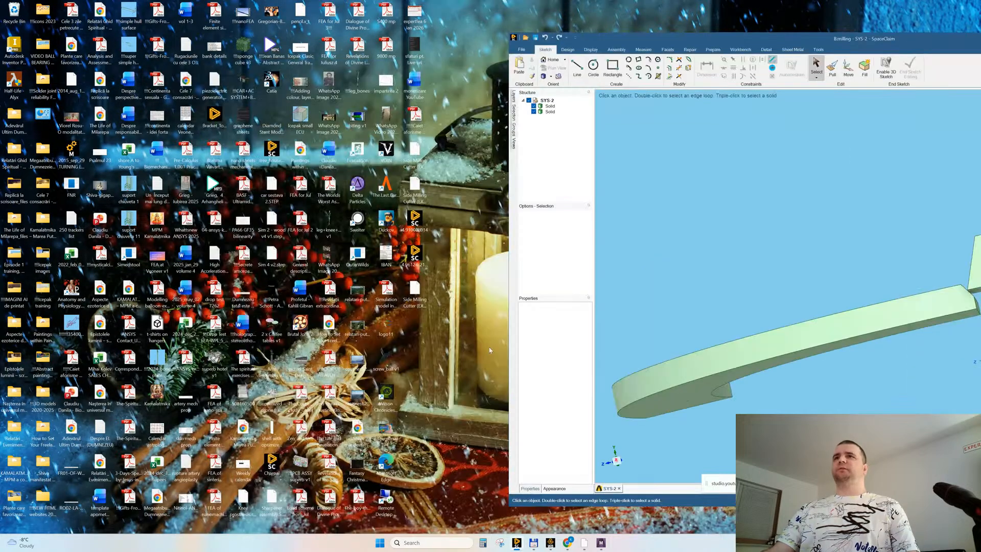
{"action": "left_click_drag", "start_coordinate": [414, 289], "coordinate": [657, 254]}
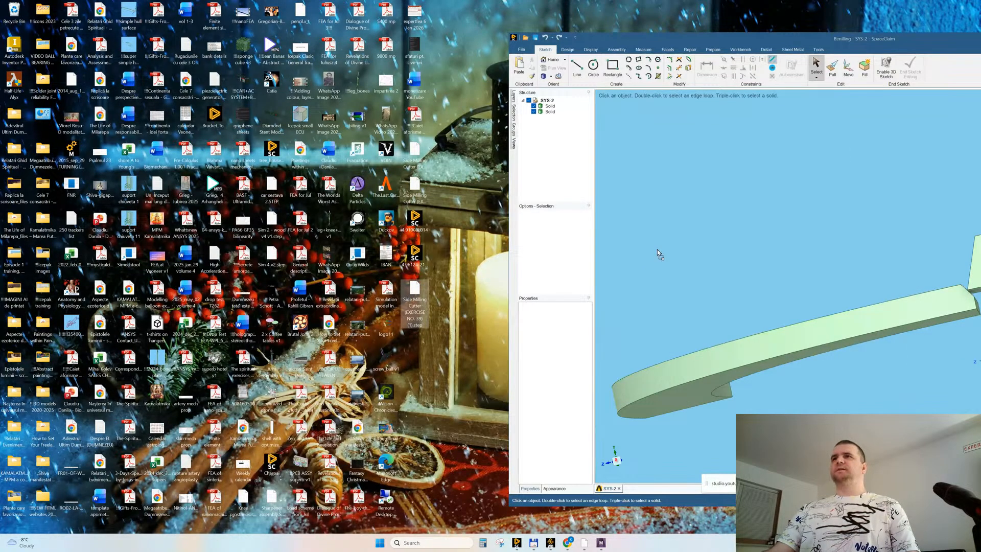
{"action": "left_click_drag", "start_coordinate": [680, 208], "coordinate": [679, 208]}
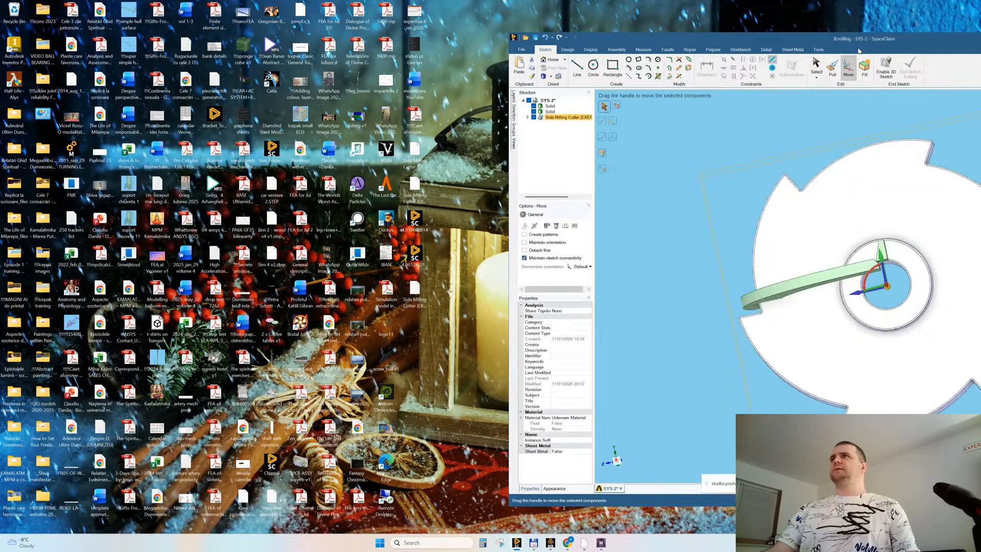
{"action": "left_click_drag", "start_coordinate": [858, 42], "coordinate": [462, 50]}
Step: Examine the imported cutter's teeth and size relative to the existing solids, including in a view along the X axis
{"action": "scroll", "coordinate": [692, 195], "scroll_direction": "up", "scroll_amount": 4}
{"action": "scroll", "coordinate": [690, 197], "scroll_direction": "down", "scroll_amount": 4}
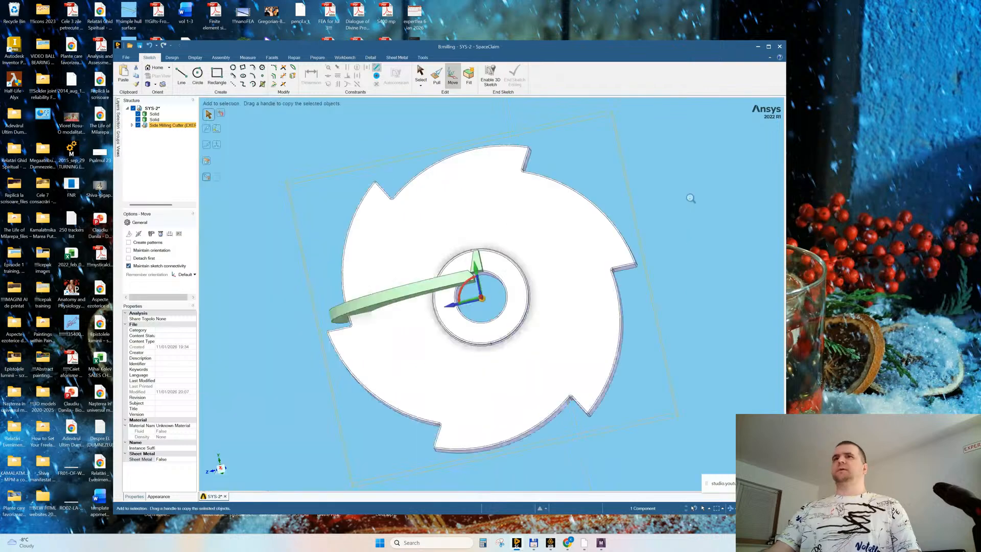
{"action": "scroll", "coordinate": [690, 196], "scroll_direction": "up", "scroll_amount": 2}
{"action": "middle_click_drag", "start_coordinate": [603, 207], "coordinate": [613, 221]}
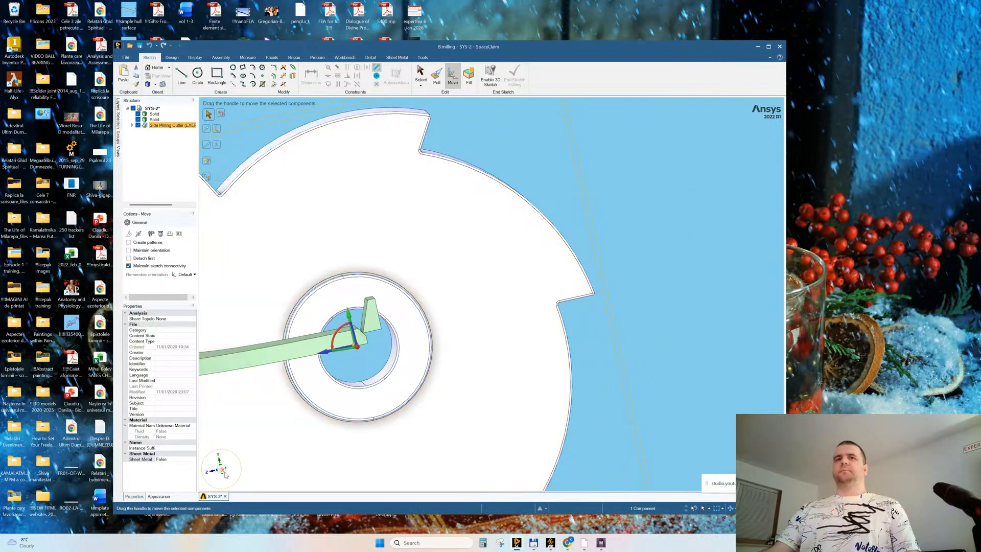
{"action": "left_click", "coordinate": [222, 471]}
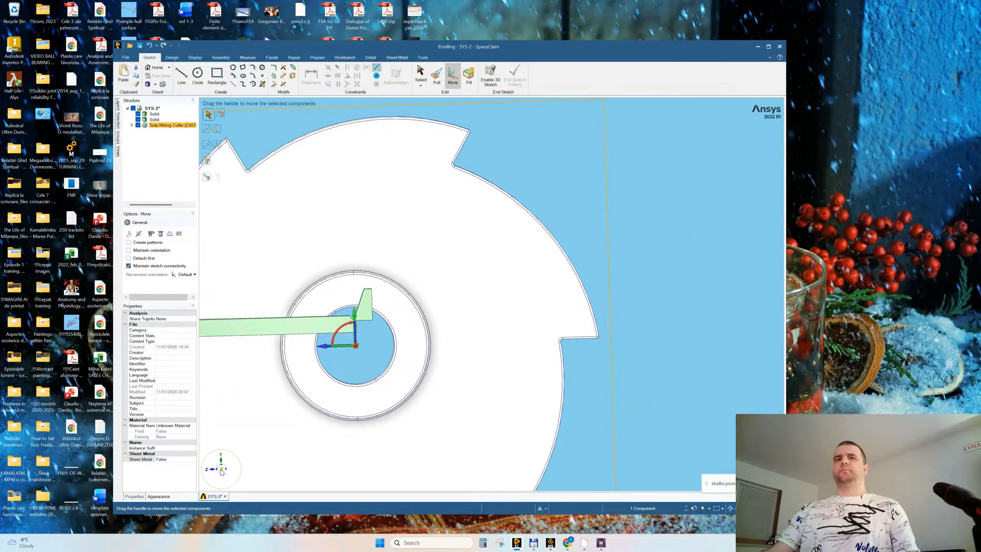
{"action": "scroll", "coordinate": [574, 210], "scroll_direction": "down", "scroll_amount": 2}
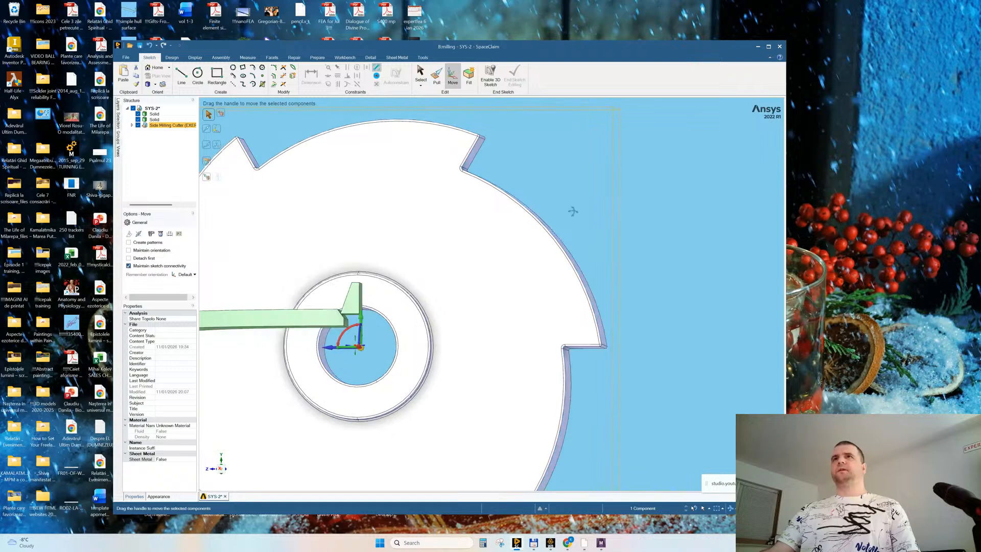
{"action": "scroll", "coordinate": [563, 195], "scroll_direction": "up", "scroll_amount": 2}
{"action": "scroll", "coordinate": [562, 194], "scroll_direction": "down", "scroll_amount": 1}
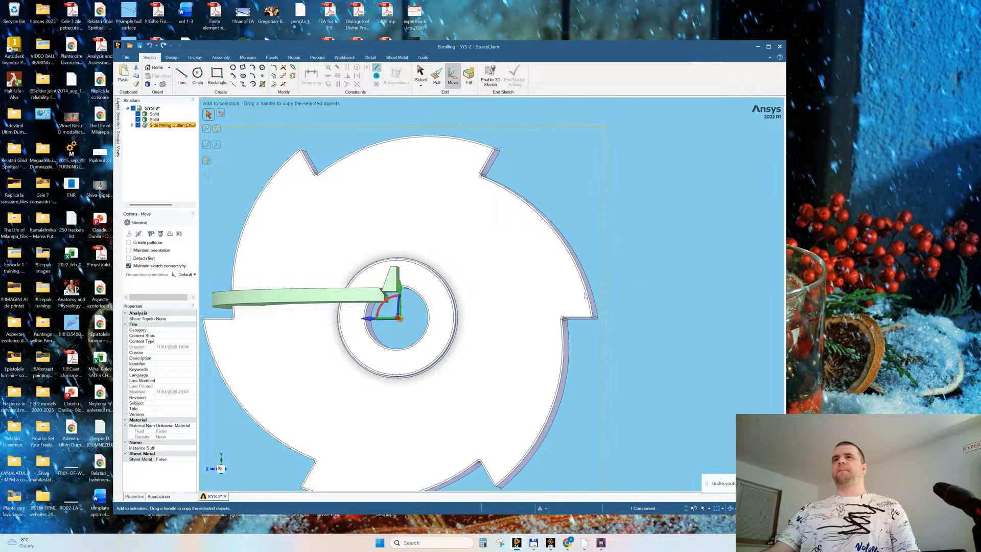
{"action": "scroll", "coordinate": [587, 276], "scroll_direction": "down", "scroll_amount": 3}
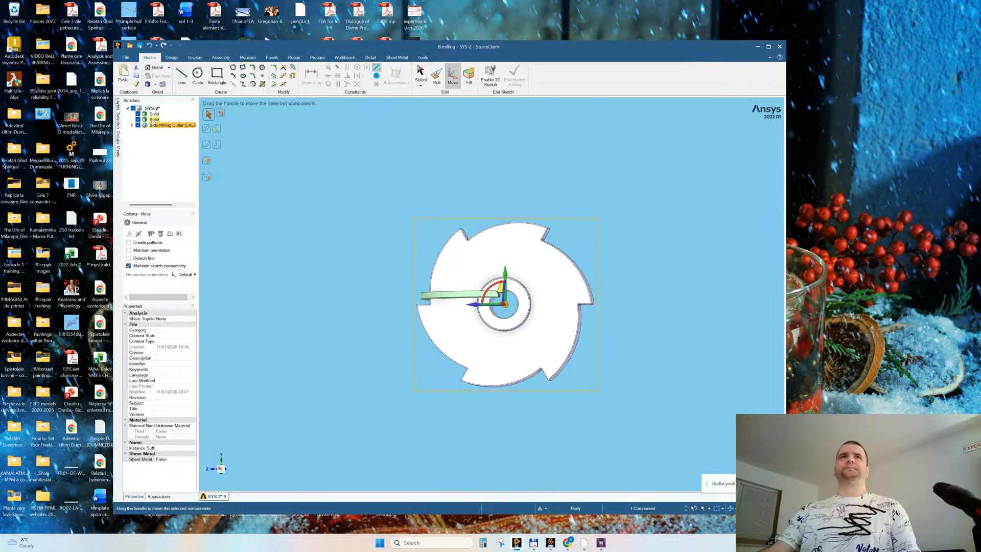
Step: Delete the two old solids from SYS-2, keeping only the imported side milling cutter
{"action": "left_click", "coordinate": [153, 119]}
{"action": "left_click", "coordinate": [153, 114], "text": "ctrl"}
{"action": "key", "text": "Delete"}
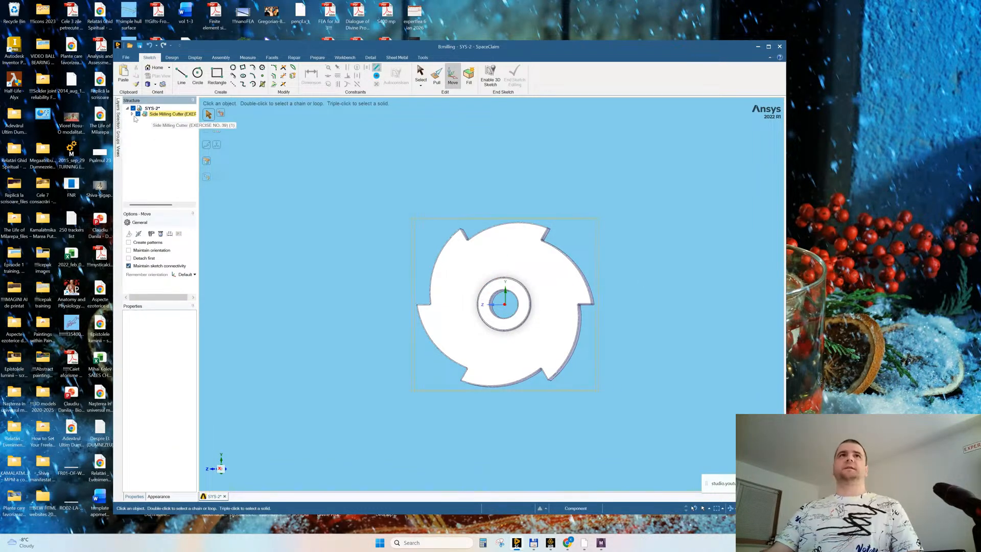
Step: Move the cutter body out of its nested components directly under SYS-2 and delete the empty components
{"action": "left_click", "coordinate": [132, 114]}
{"action": "left_click", "coordinate": [137, 119]}
{"action": "left_click", "coordinate": [142, 124]}
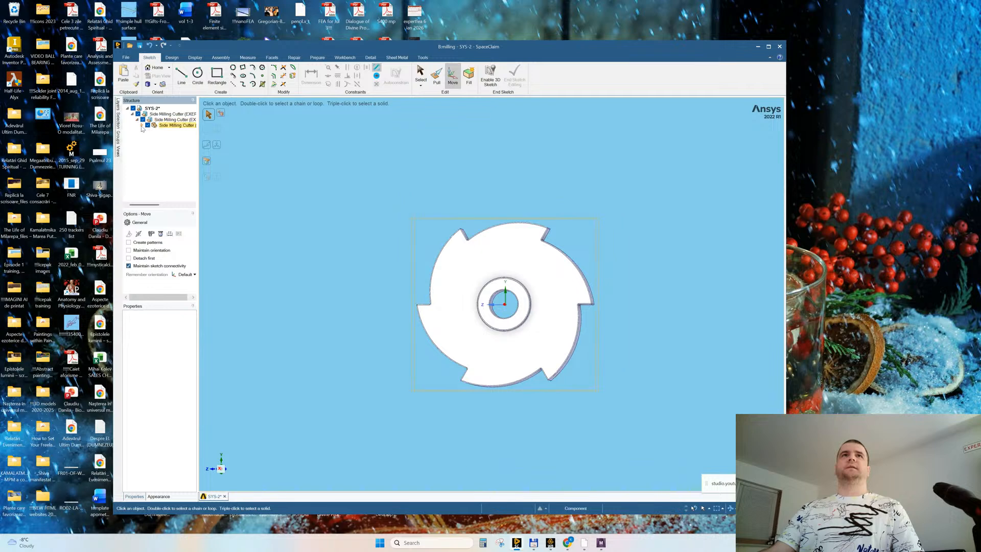
{"action": "left_click_drag", "start_coordinate": [168, 114], "coordinate": [158, 108]}
{"action": "right_click", "coordinate": [152, 109]}
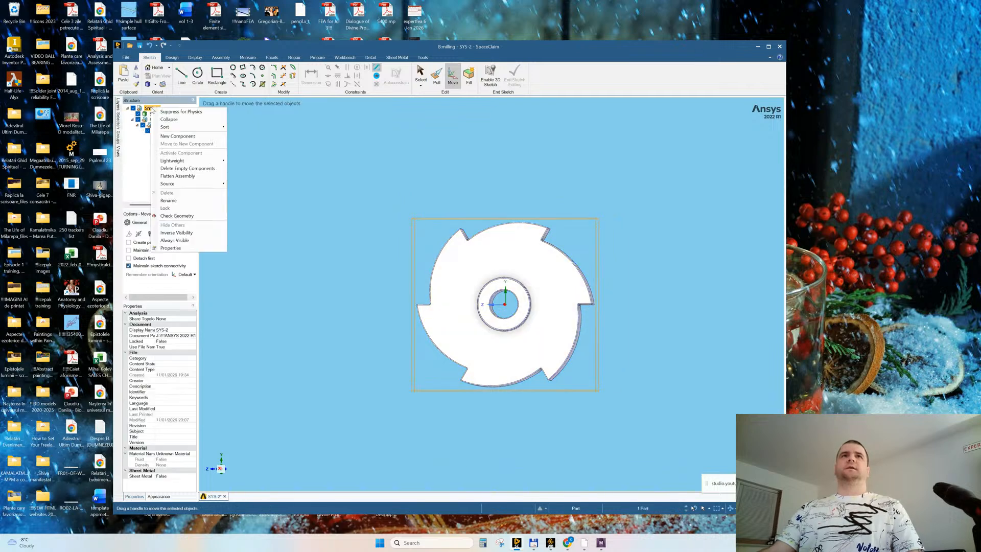
{"action": "left_click", "coordinate": [199, 167]}
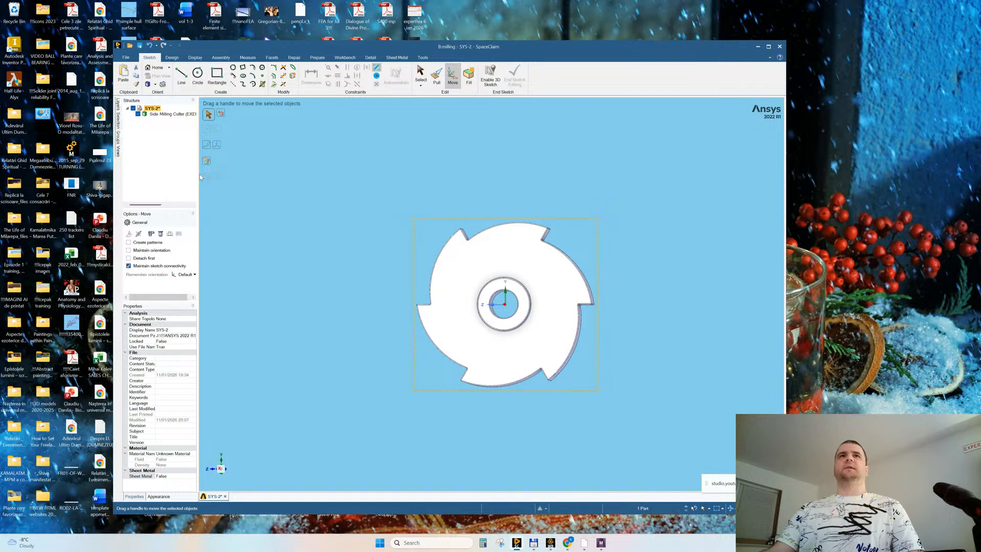
Step: Rename the cutter body as mill
{"action": "left_click_drag", "start_coordinate": [200, 176], "coordinate": [225, 176]}
{"action": "left_click", "coordinate": [167, 115]}
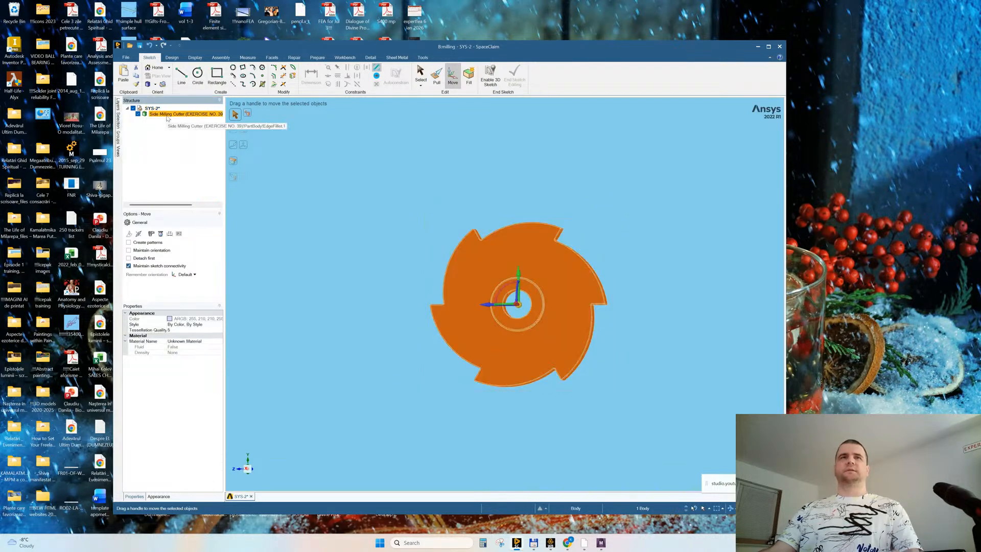
{"action": "left_click", "coordinate": [166, 116]}
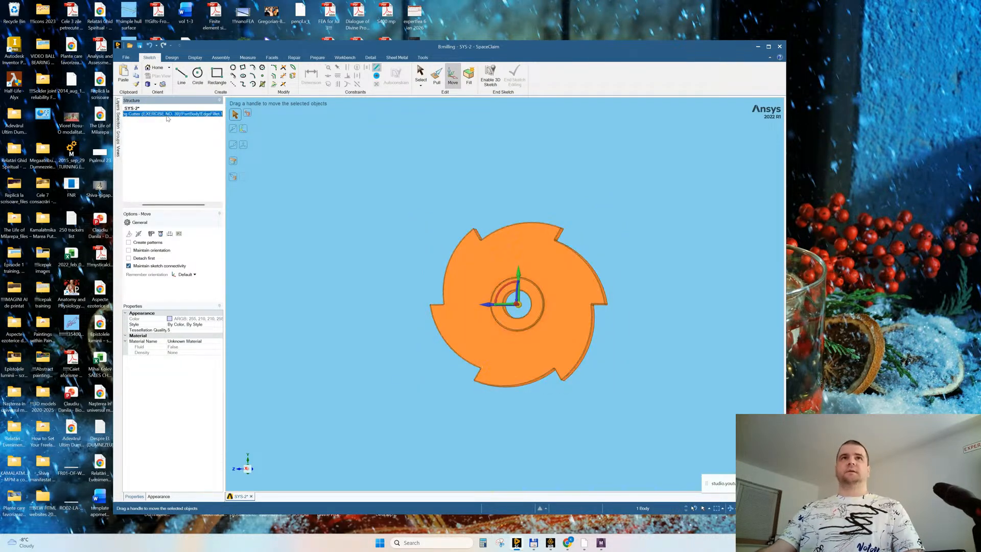
{"action": "type", "text": "milli"}
{"action": "key", "text": "Return"}
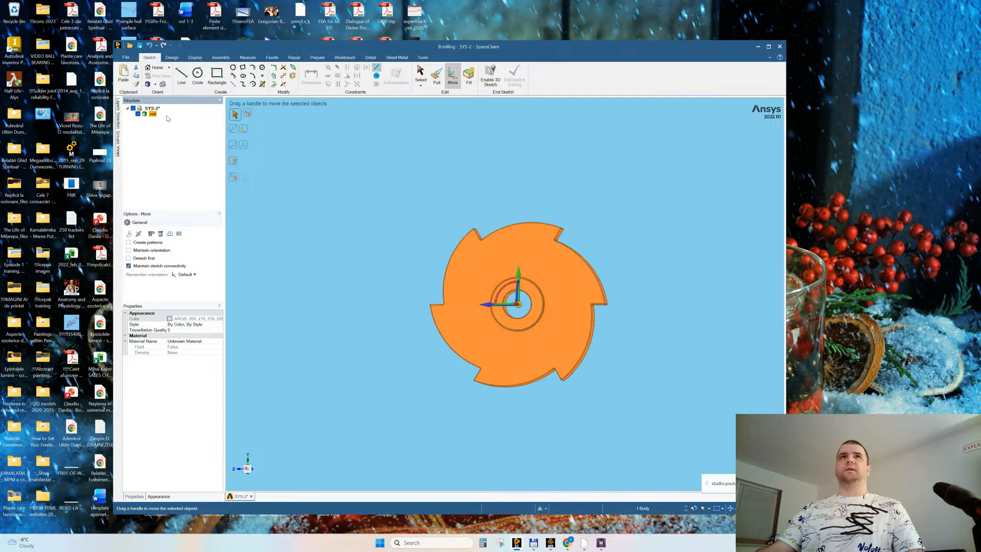
{"action": "middle_click_drag", "start_coordinate": [469, 277], "coordinate": [465, 282]}
{"action": "key", "text": "Escape"}
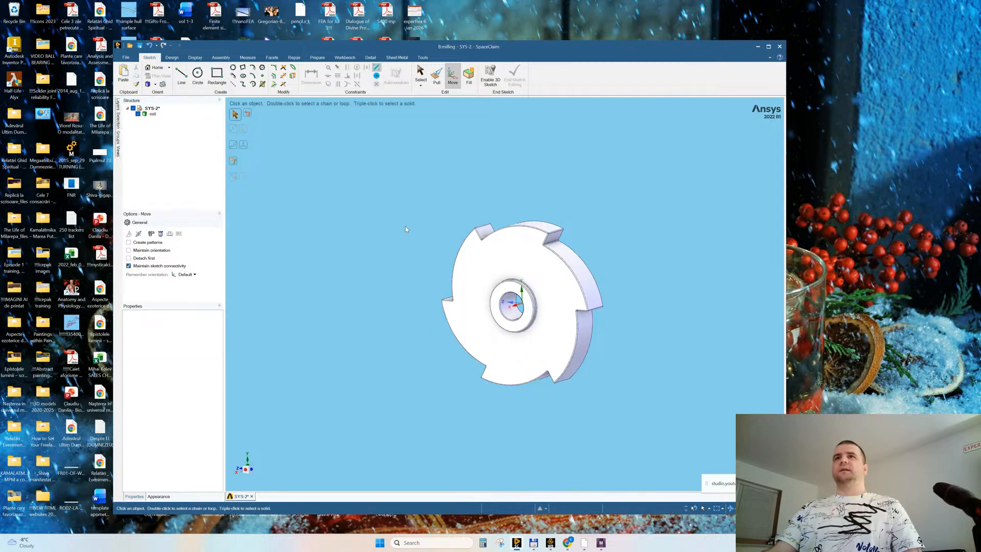
Step: Maximize the window and try to fill all rounds up to 0.2 mm, found from the rounded rim edge of a tooth
{"action": "scroll", "coordinate": [536, 236], "scroll_direction": "up", "scroll_amount": 5}
{"action": "left_click", "coordinate": [515, 356]}
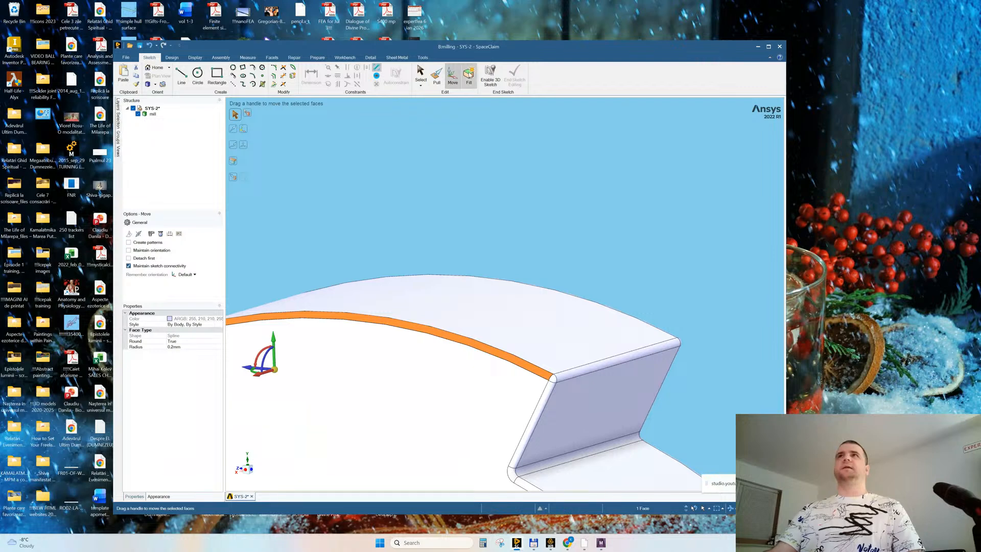
{"action": "left_click", "coordinate": [768, 47]}
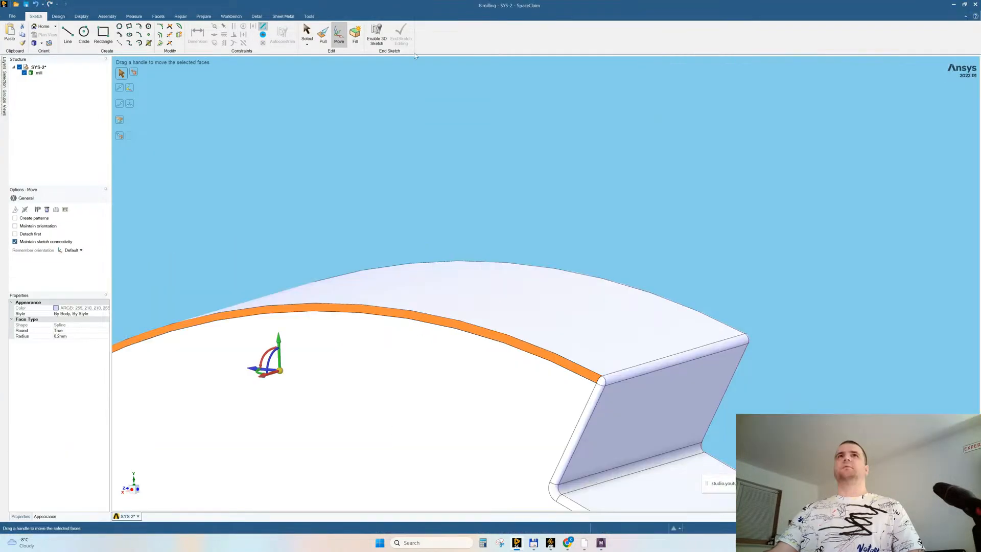
{"action": "left_click", "coordinate": [4, 79]}
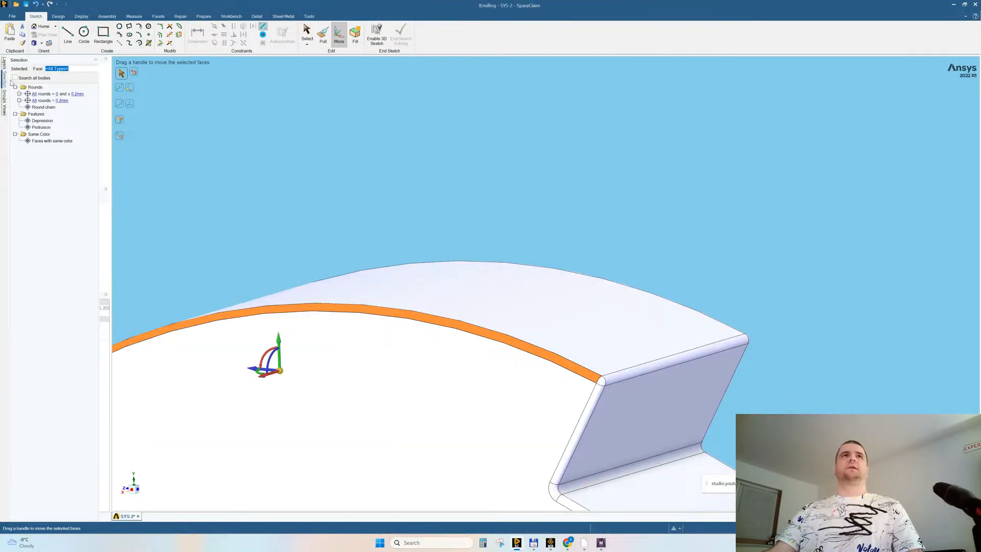
{"action": "left_click", "coordinate": [45, 94]}
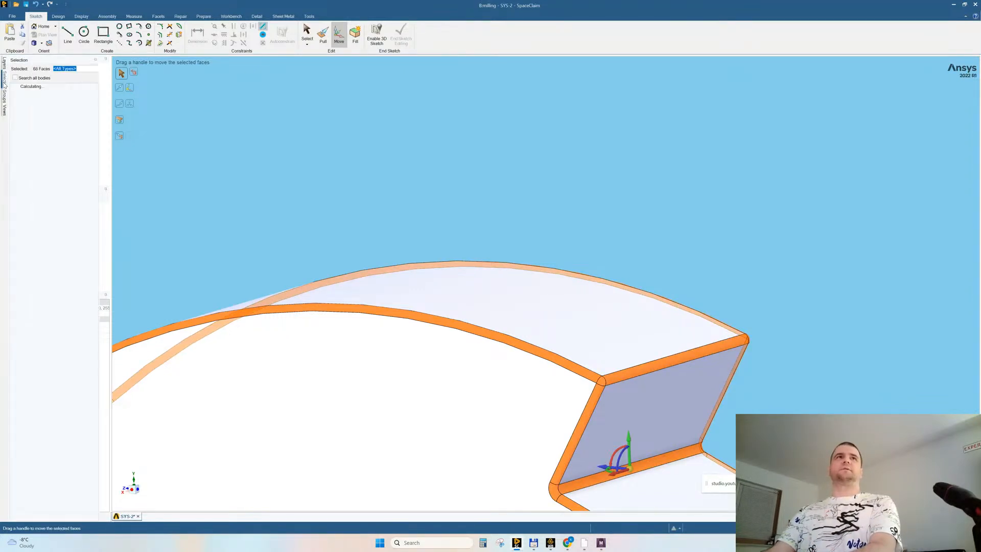
{"action": "mouse_move", "coordinate": [5, 96]}
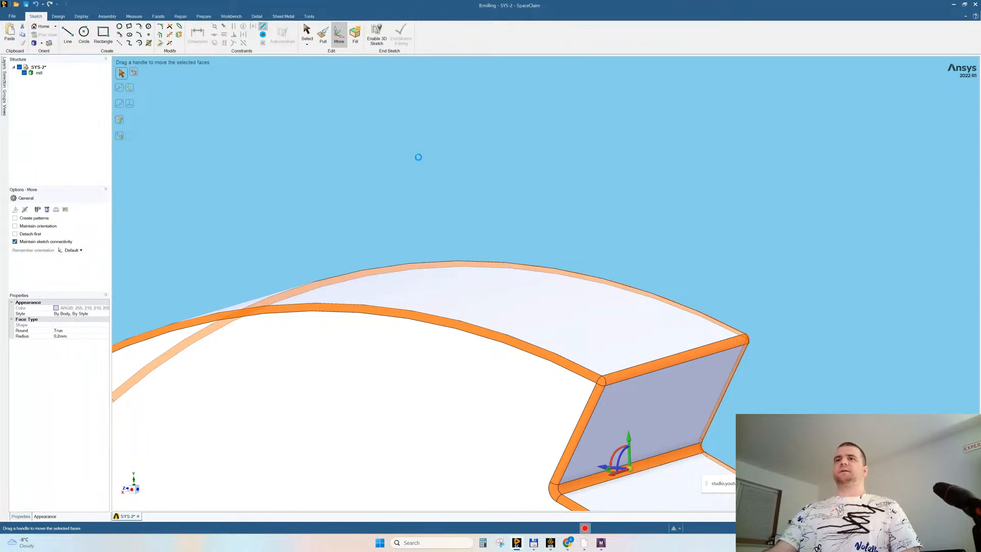
{"action": "scroll", "coordinate": [627, 195], "scroll_direction": "down", "scroll_amount": 5}
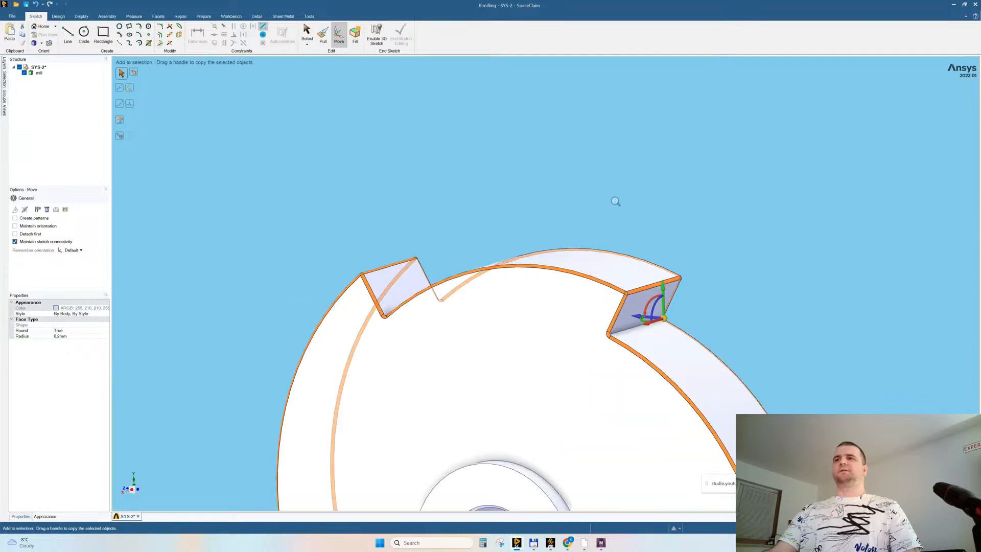
{"action": "middle_click_drag", "start_coordinate": [615, 201], "coordinate": [581, 241]}
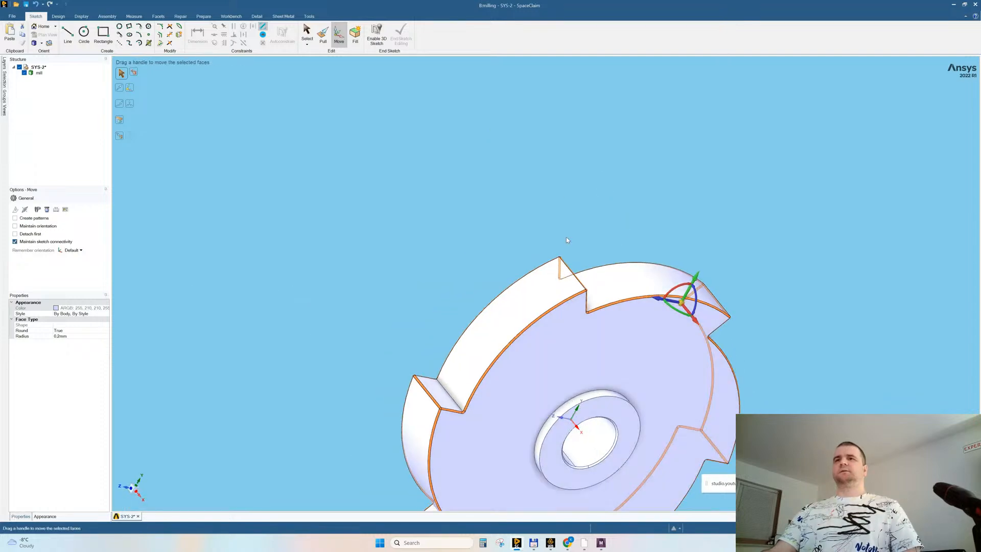
{"action": "key", "text": "Escape"}
Step: Try to fill all rounds up to 0.2 mm, found from a rim round on the cutter's opposite face, and undo the last action
{"action": "scroll", "coordinate": [504, 352], "scroll_direction": "up", "scroll_amount": 4}
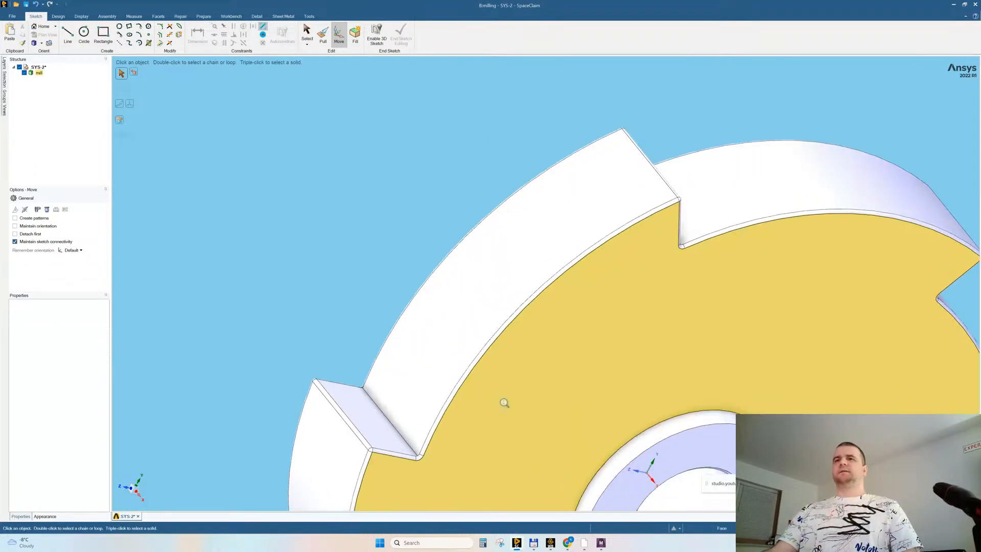
{"action": "left_click", "coordinate": [448, 409]}
{"action": "left_click", "coordinate": [4, 82]}
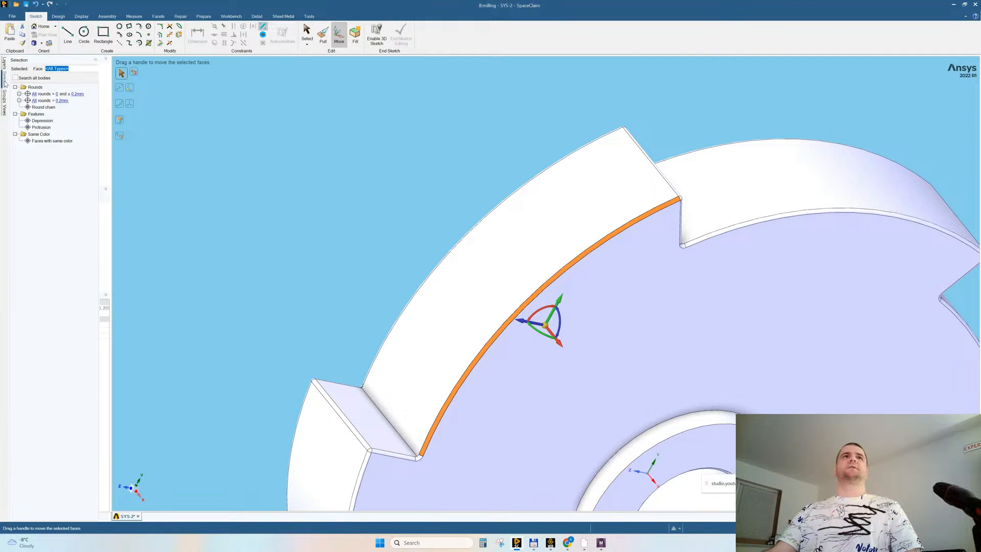
{"action": "left_click", "coordinate": [51, 93]}
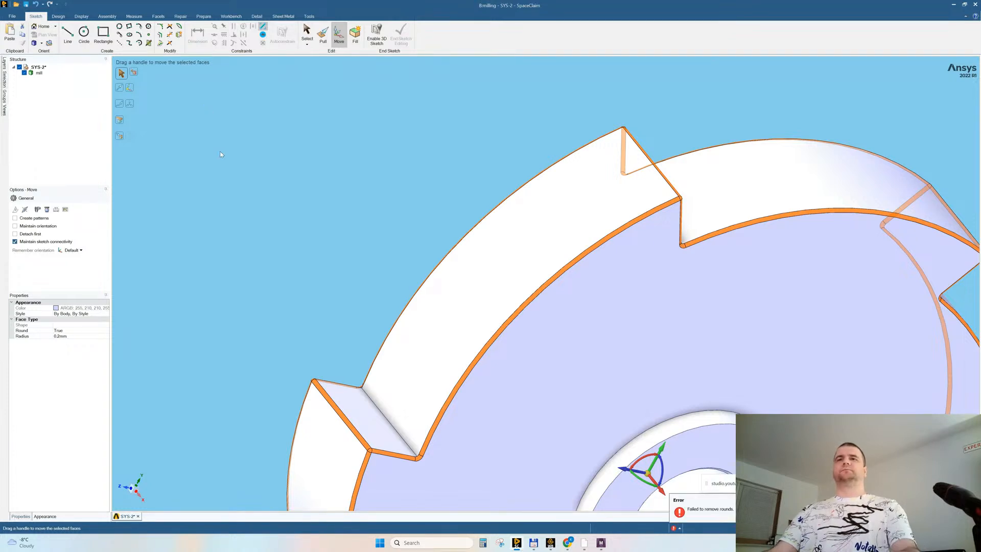
{"action": "left_click", "coordinate": [253, 219]}
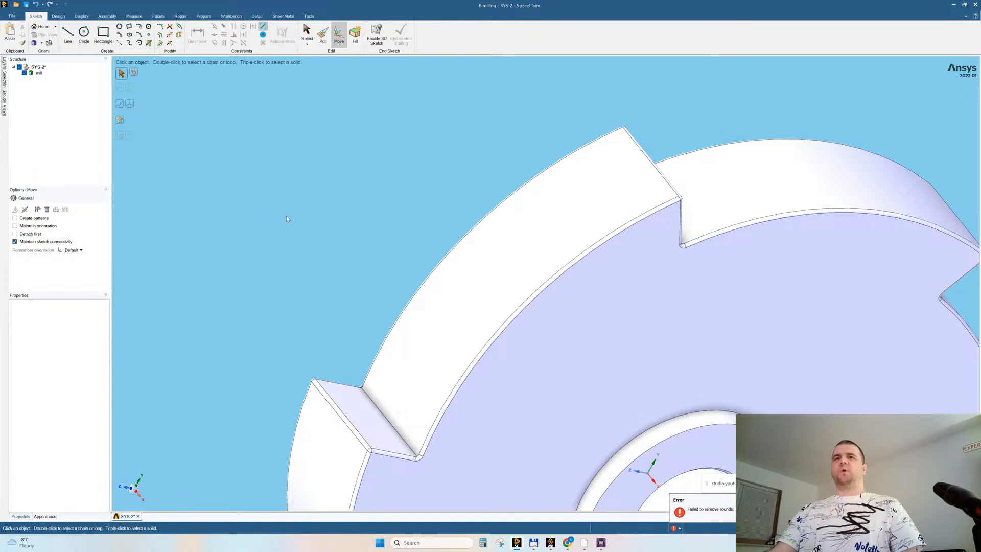
{"action": "key", "text": "ctrl+z"}
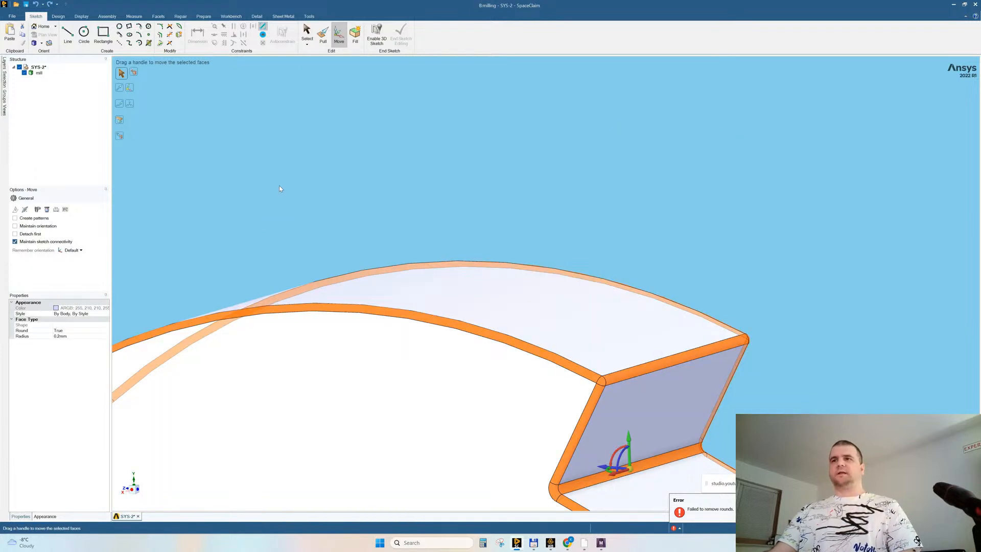
{"action": "left_click", "coordinate": [655, 149]}
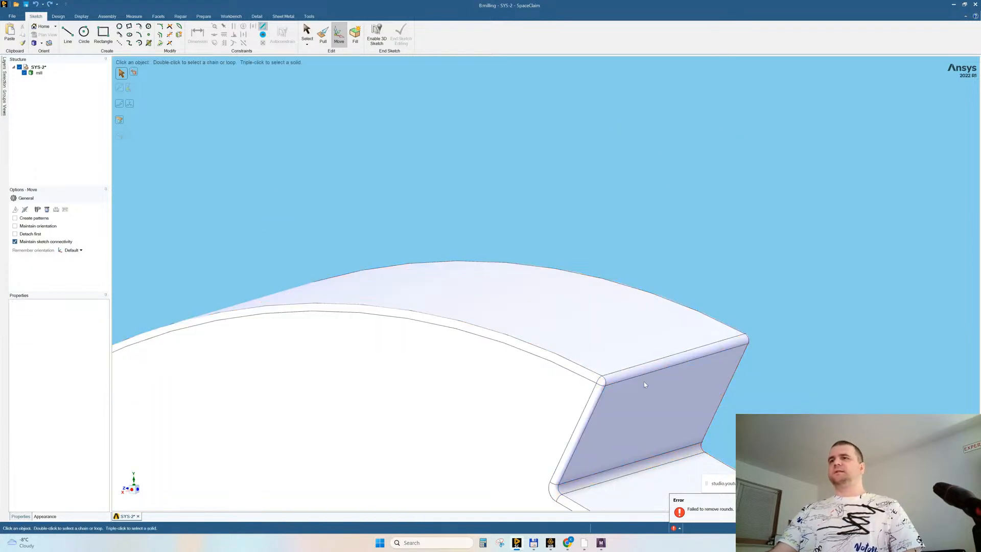
Step: Select all rounds equal to 0.2 mm, found from the round at a tooth's root, check them around the cutter, and clear the selection
{"action": "left_click", "coordinate": [579, 488]}
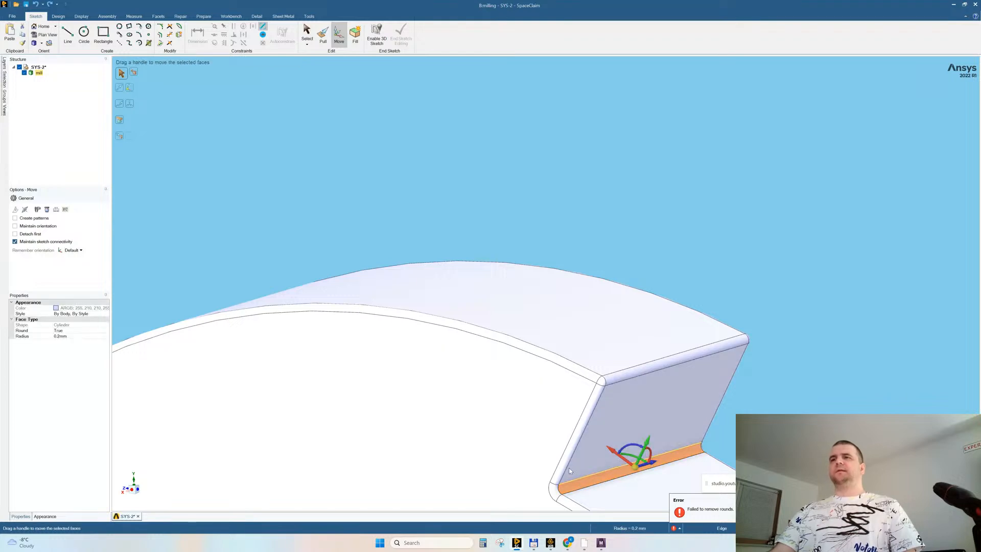
{"action": "left_click", "coordinate": [4, 80]}
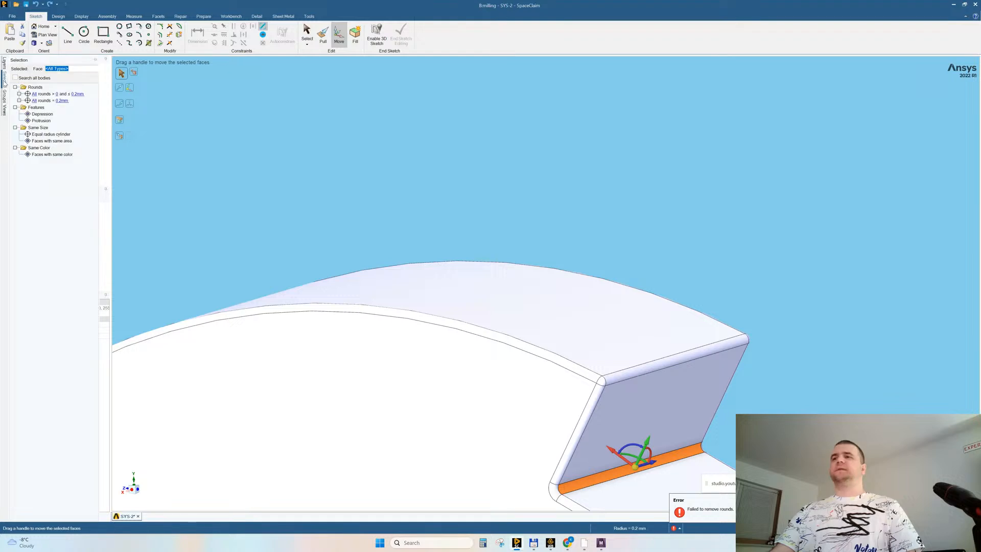
{"action": "left_click", "coordinate": [50, 100]}
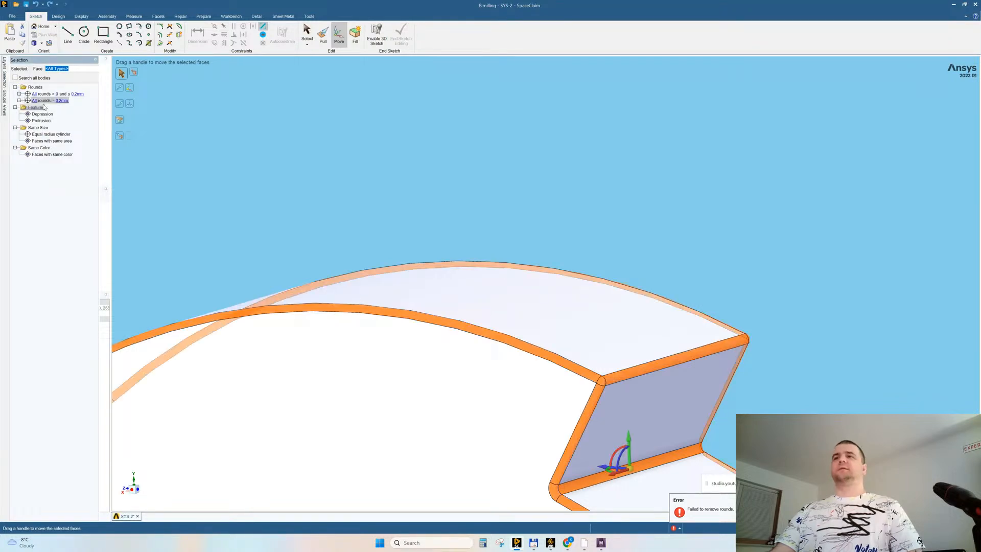
{"action": "middle_click_drag", "start_coordinate": [642, 196], "coordinate": [608, 123], "text": "ctrl"}
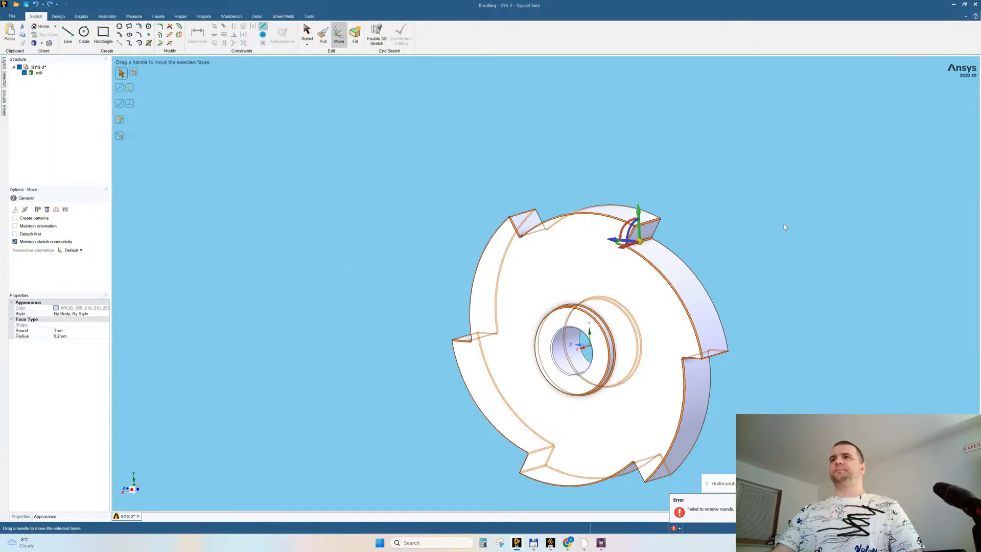
{"action": "middle_click_drag", "start_coordinate": [783, 225], "coordinate": [810, 227]}
{"action": "left_click", "coordinate": [771, 231]}
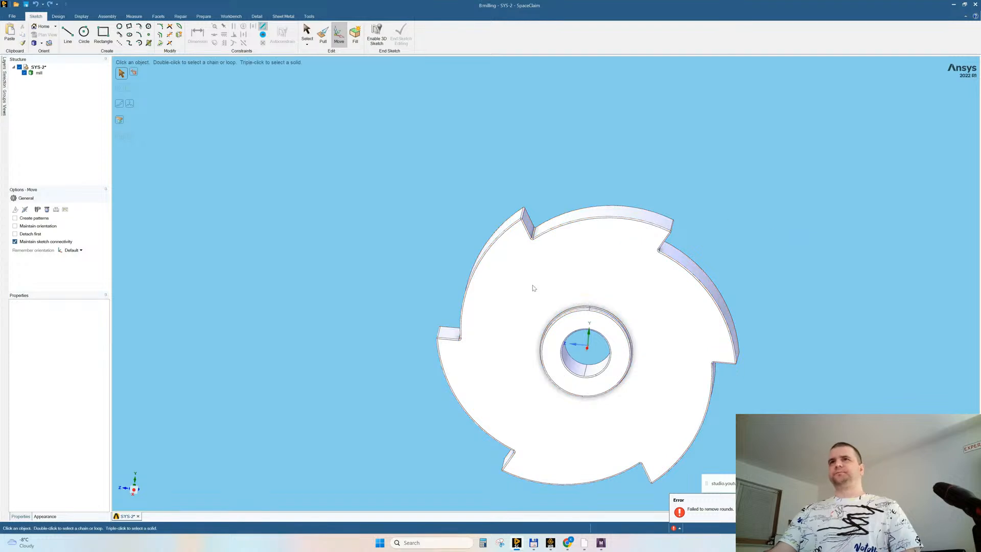
Step: Face the cutter's flat side straight on and select the 0.2 mm rounds at the tooth roots one after another
{"action": "left_click", "coordinate": [134, 490]}
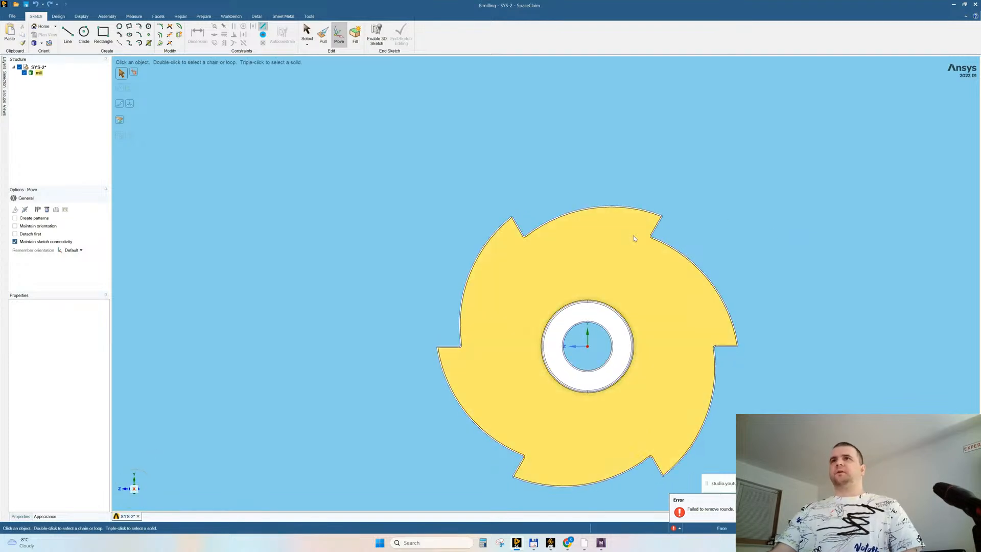
{"action": "left_click", "coordinate": [523, 234]}
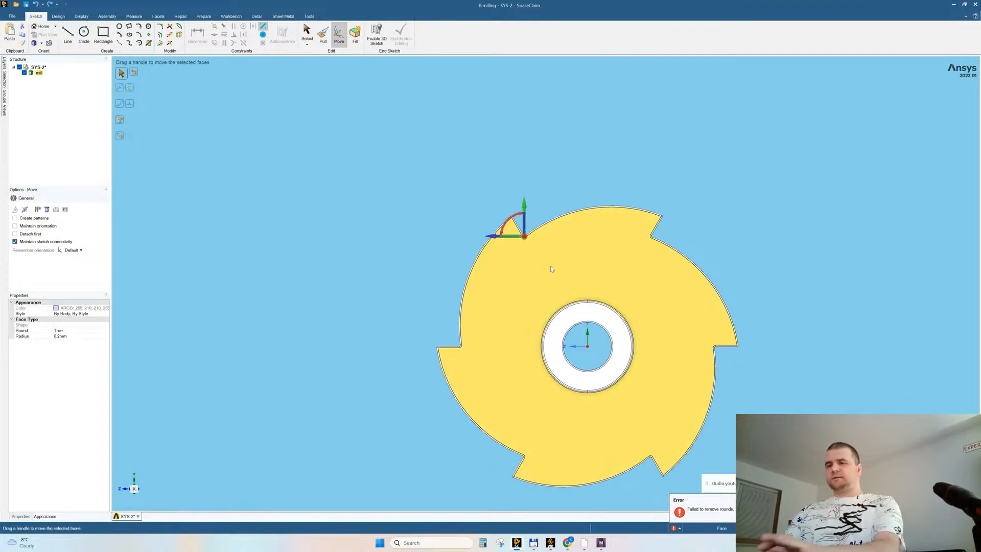
{"action": "left_click", "coordinate": [653, 234]}
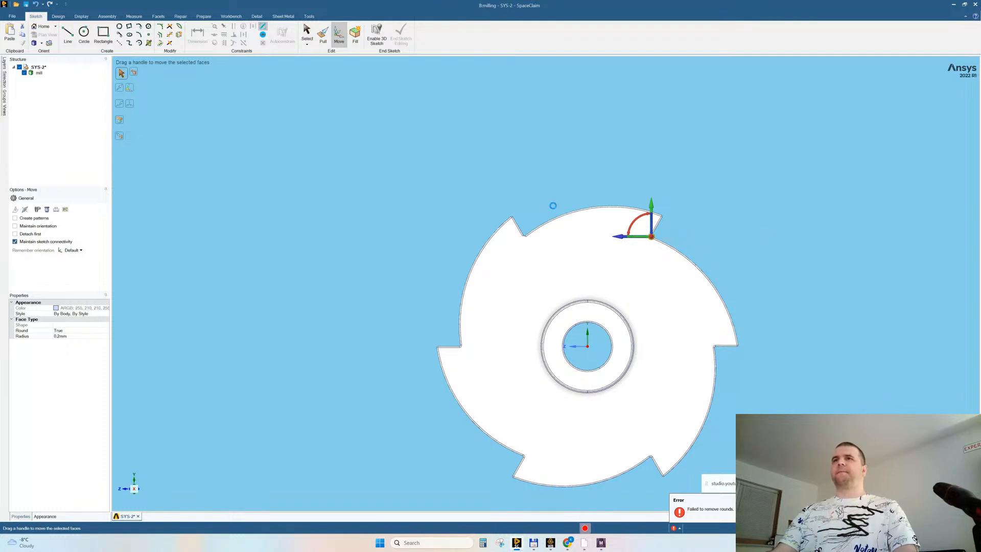
{"action": "left_click", "coordinate": [766, 246]}
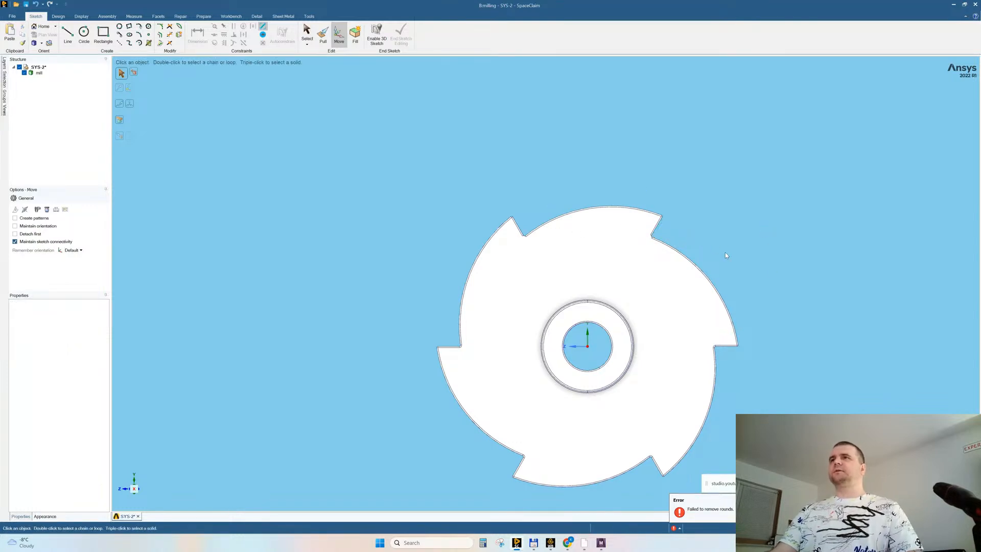
{"action": "left_click", "coordinate": [720, 357]}
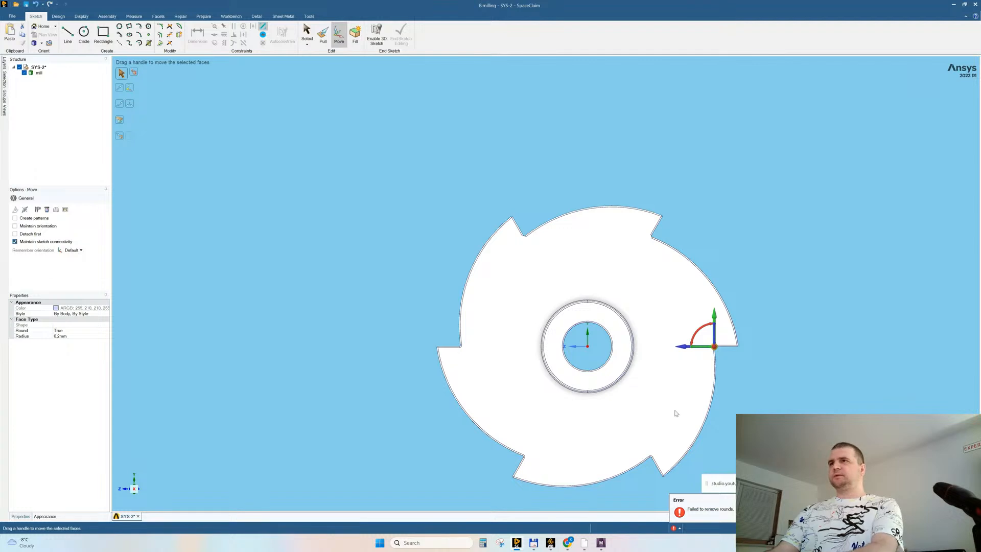
{"action": "left_click", "coordinate": [651, 454]}
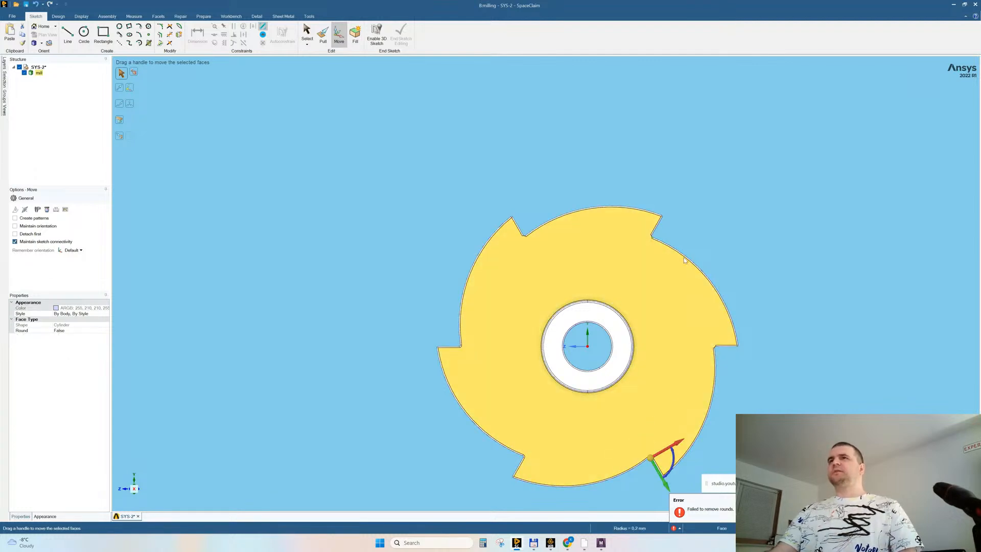
{"action": "mouse_move", "coordinate": [688, 219]}
{"action": "middle_mouse_down", "text": "ctrl"}
{"action": "mouse_move", "coordinate": [700, 240]}
{"action": "mouse_move", "coordinate": [687, 221]}
{"action": "mouse_move", "coordinate": [683, 244]}
{"action": "mouse_move", "coordinate": [687, 226]}
{"action": "middle_mouse_up", "text": "ctrl"}
{"action": "scroll", "coordinate": [746, 308], "scroll_direction": "down", "scroll_amount": 5}
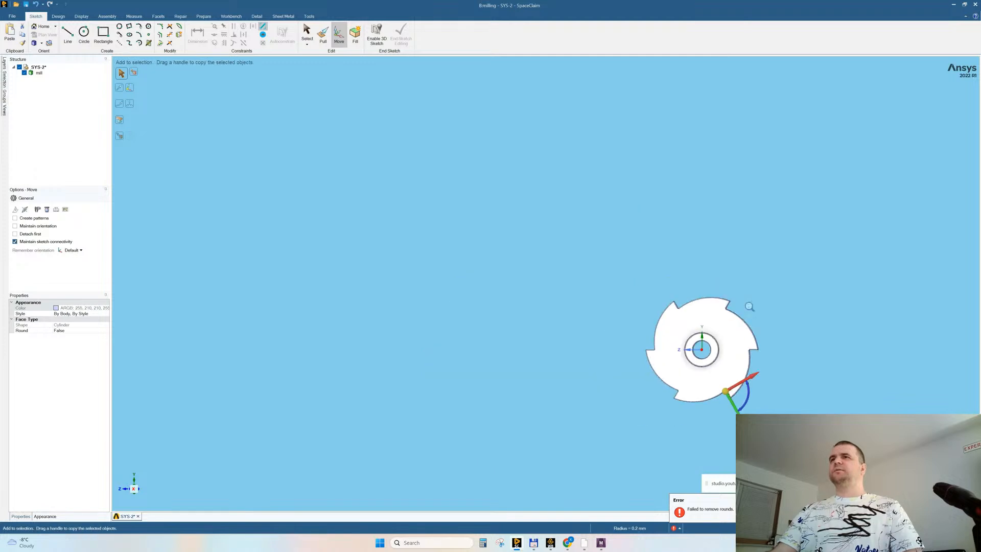
{"action": "scroll", "coordinate": [759, 357], "scroll_direction": "up", "scroll_amount": 5}
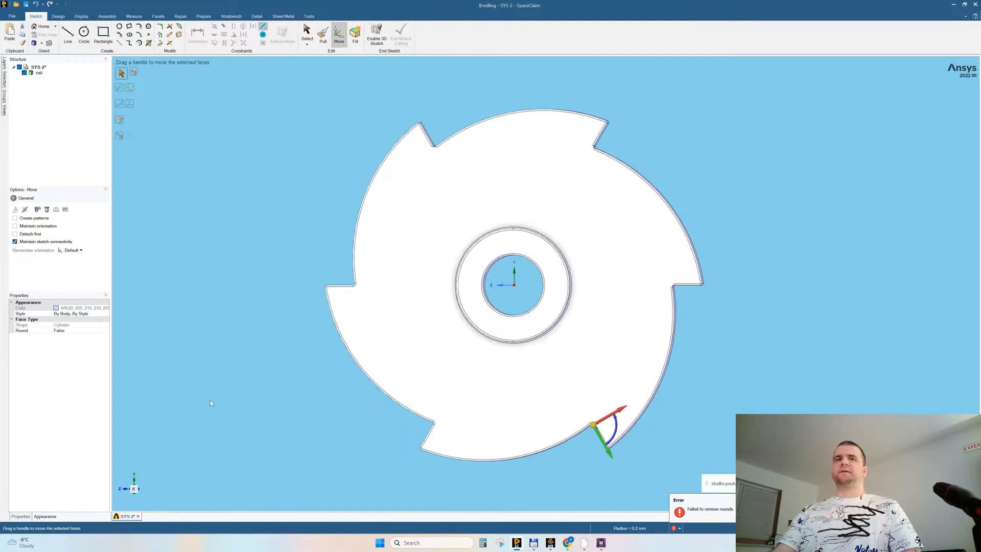
Step: Close the SYS-2 document and start a new empty design
{"action": "left_click", "coordinate": [138, 515]}
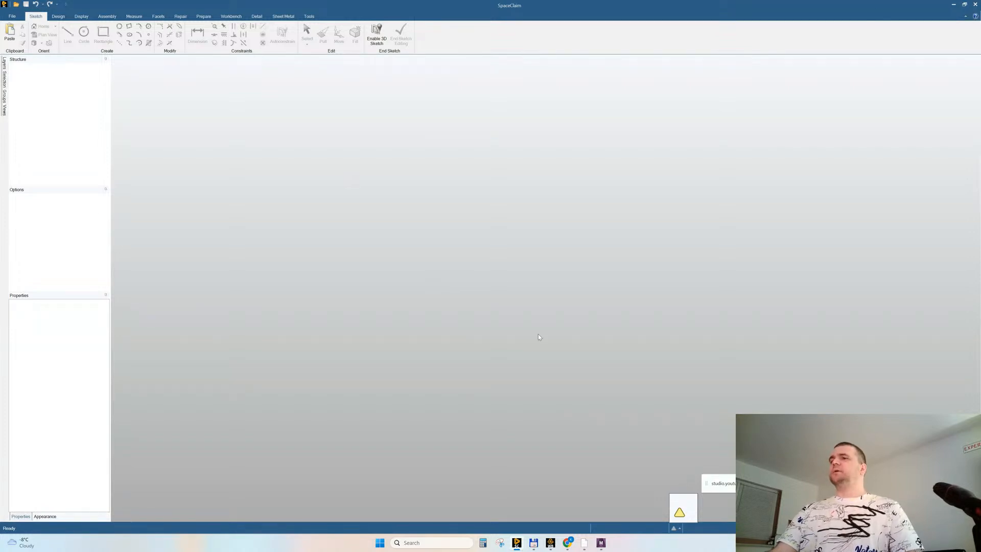
{"action": "left_click", "coordinate": [12, 16]}
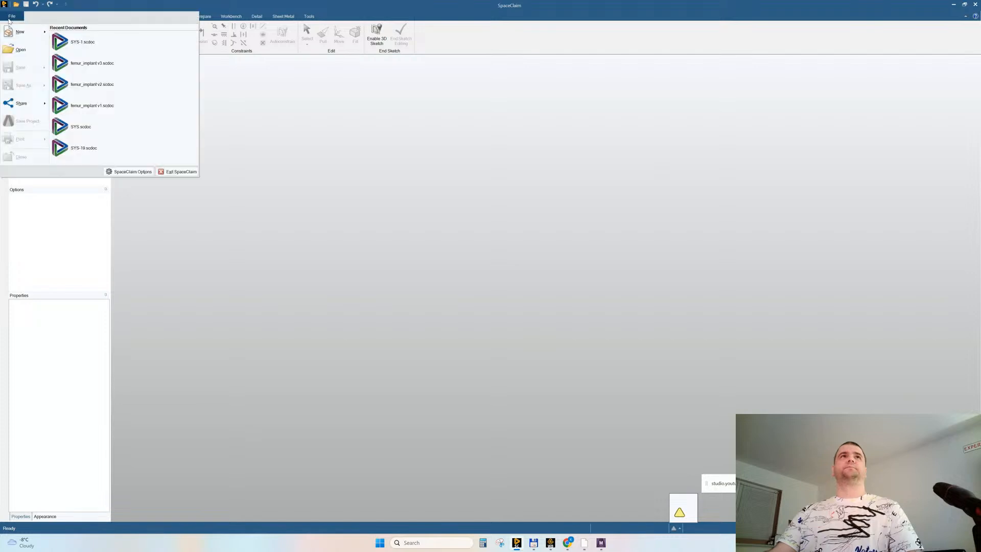
{"action": "mouse_move", "coordinate": [19, 34]}
{"action": "left_click", "coordinate": [79, 42]}
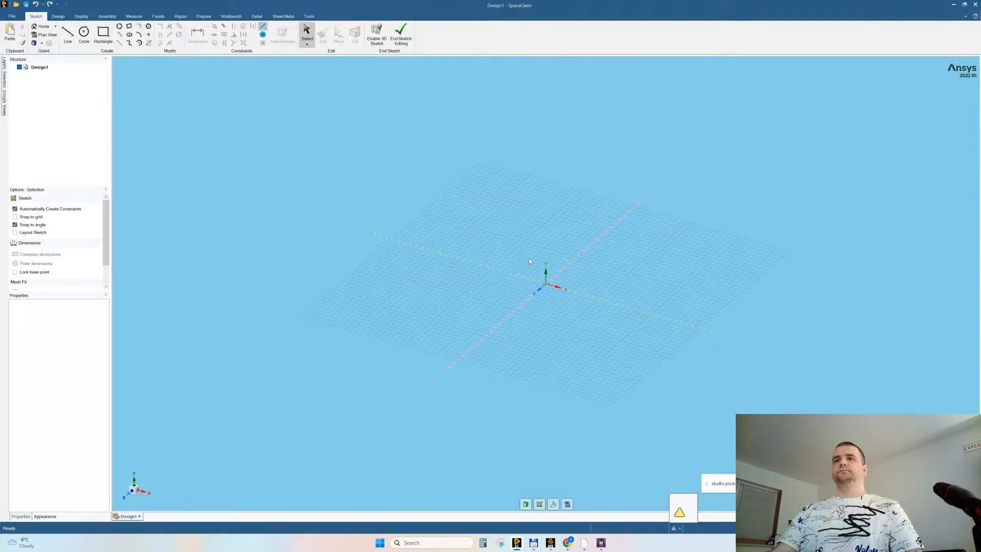
Step: Open the STP file 4.96124-210-S-BLANK from the Desktop, listing all supported file types
{"action": "left_click", "coordinate": [11, 17]}
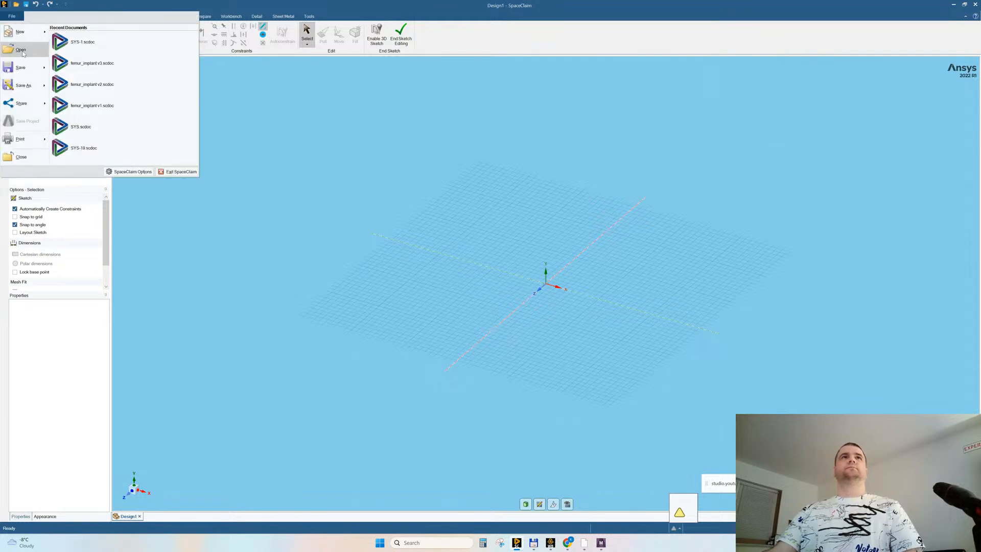
{"action": "left_click", "coordinate": [22, 51]}
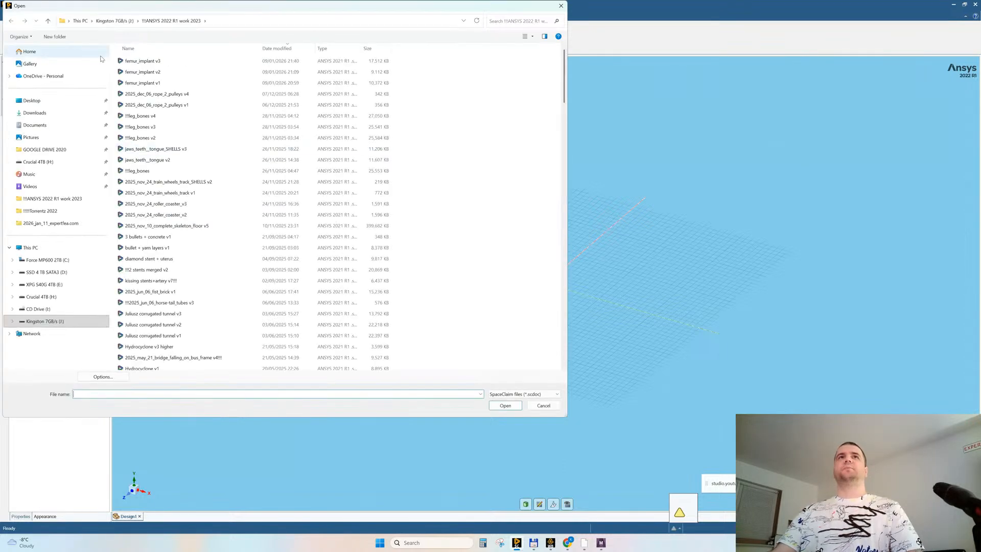
{"action": "left_click", "coordinate": [31, 101]}
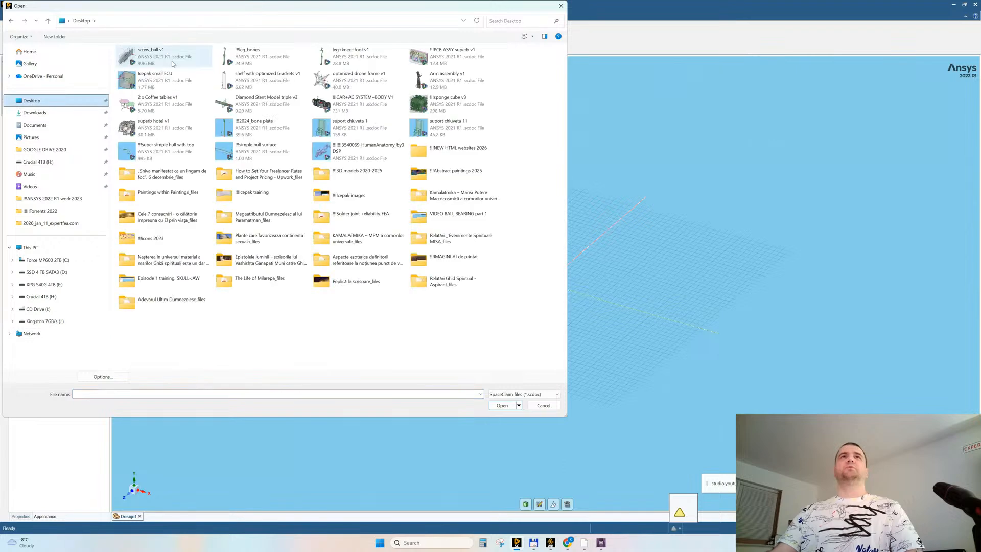
{"action": "left_click", "coordinate": [509, 395]}
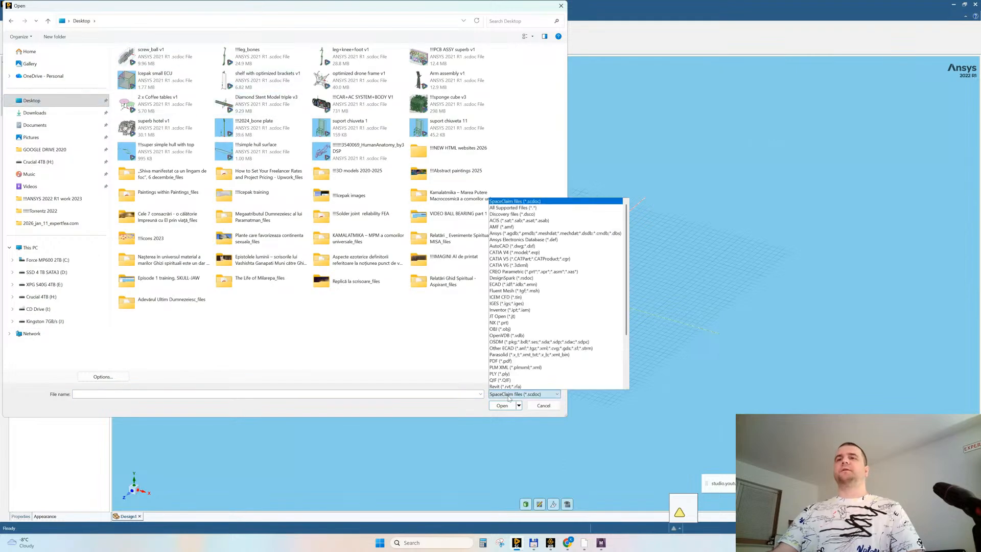
{"action": "left_click", "coordinate": [514, 203]}
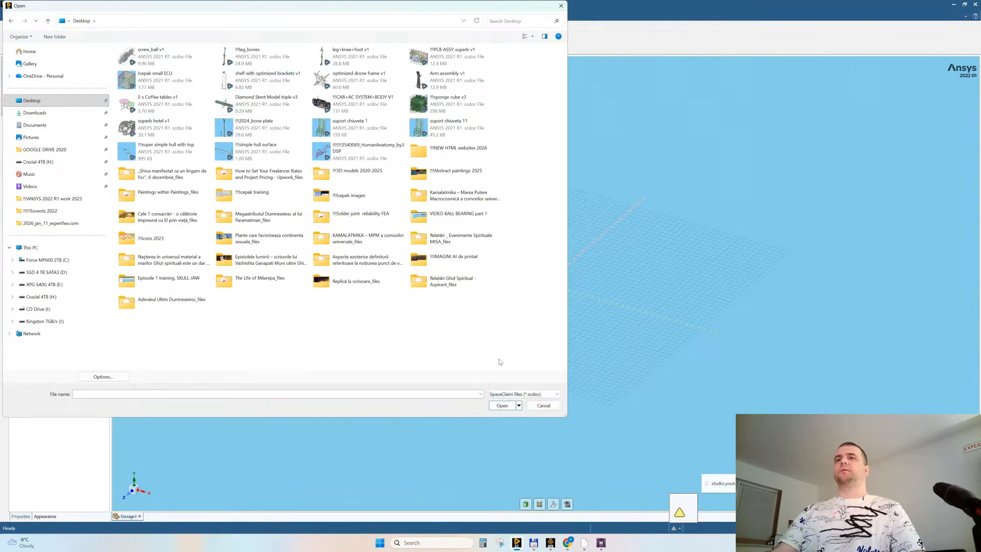
{"action": "left_click", "coordinate": [511, 394]}
{"action": "left_click", "coordinate": [513, 208]}
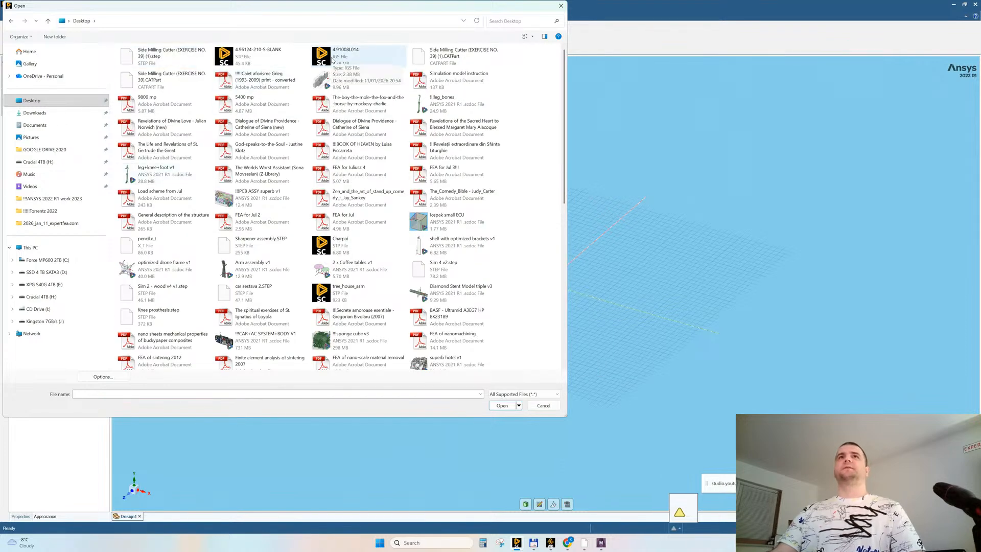
{"action": "left_click", "coordinate": [255, 53]}
{"action": "left_click", "coordinate": [499, 406]}
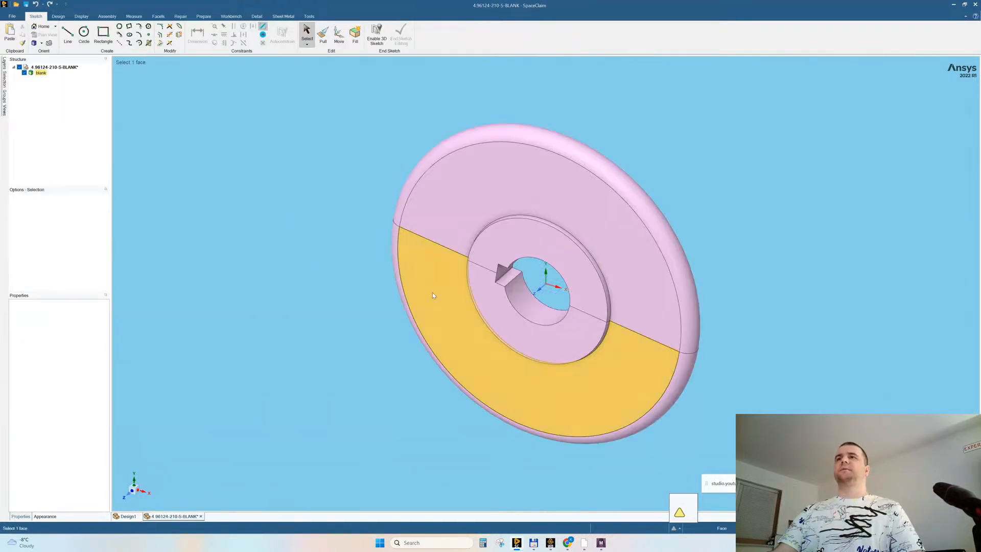
Step: Inspect the blank disc from another angle and close its document without saving
{"action": "middle_click_drag", "start_coordinate": [514, 245], "coordinate": [414, 236]}
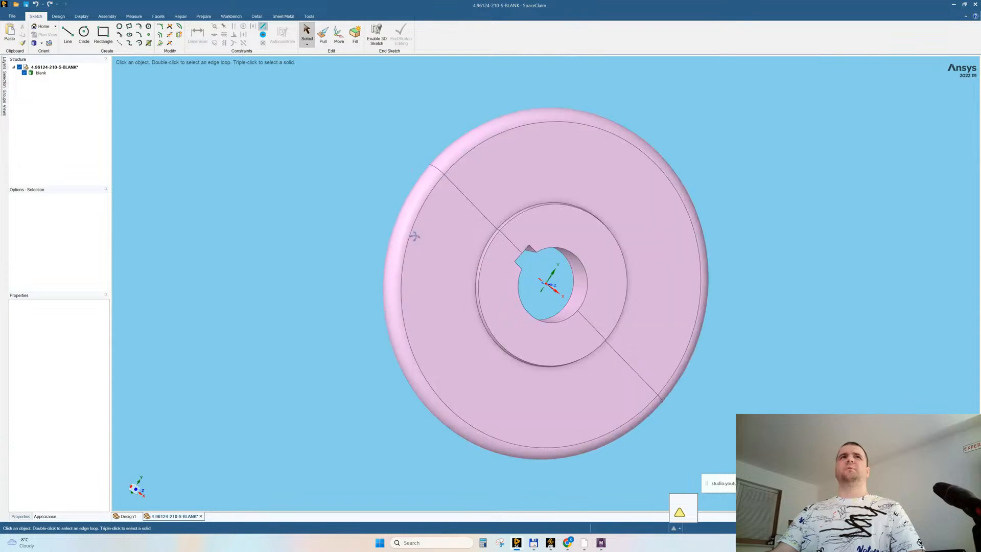
{"action": "left_click", "coordinate": [201, 517]}
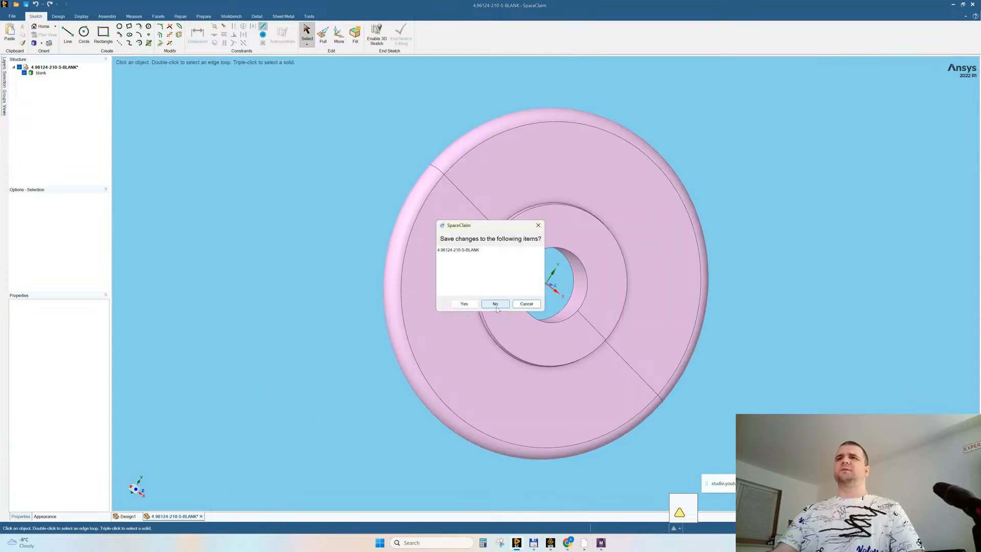
{"action": "left_click", "coordinate": [488, 303]}
Step: Open the IGS file 4.91008L014 from the Desktop
{"action": "mouse_move", "coordinate": [564, 537]}
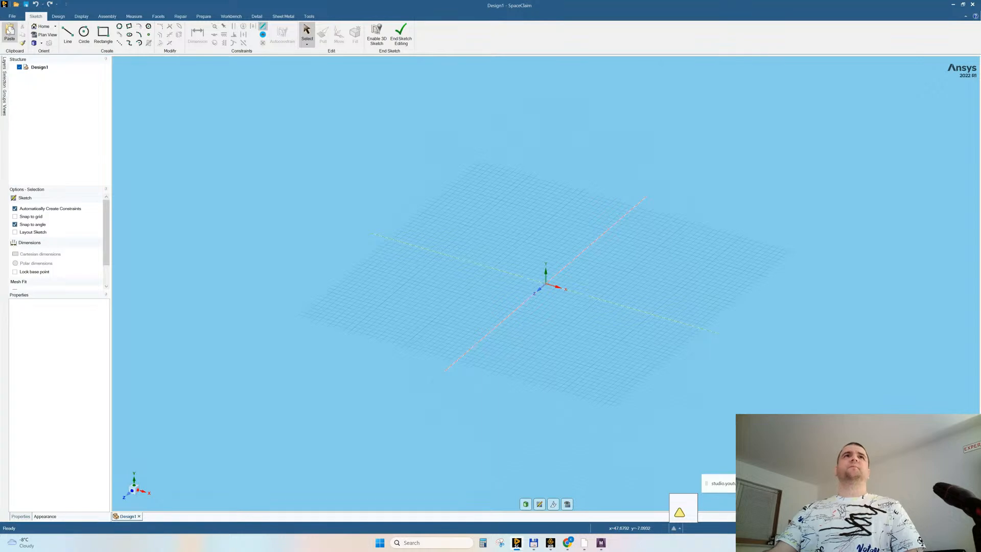
{"action": "left_click", "coordinate": [10, 16]}
{"action": "left_click", "coordinate": [21, 50]}
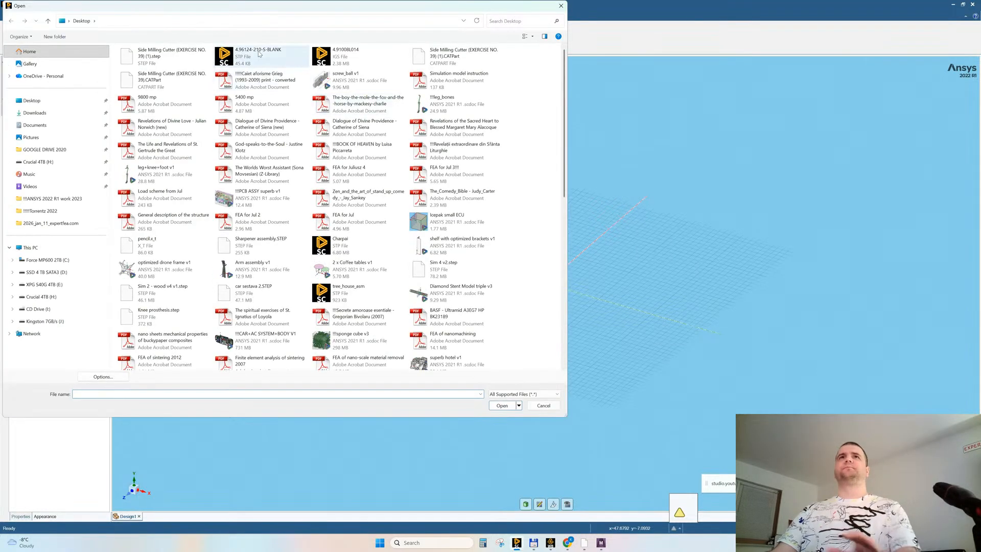
{"action": "left_click", "coordinate": [258, 54]}
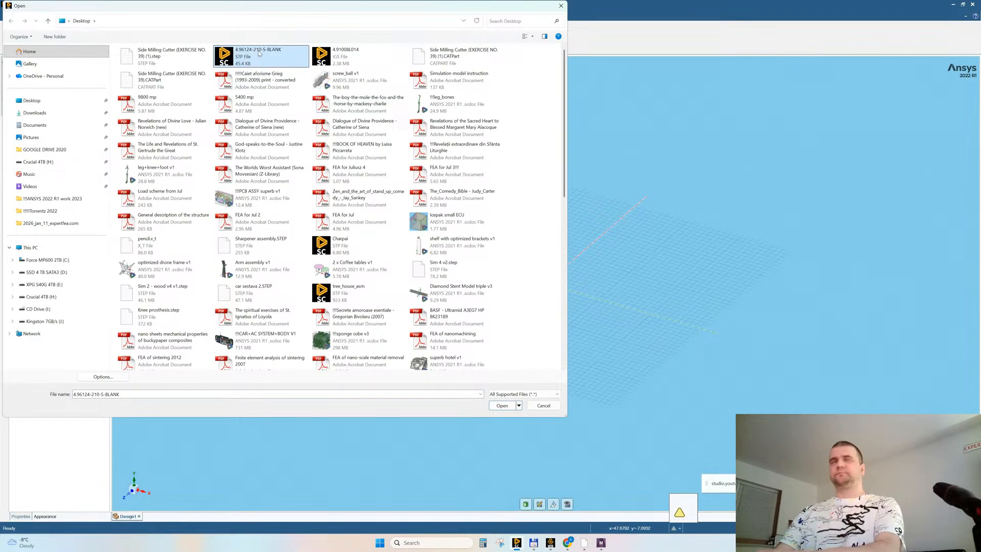
{"action": "double_click", "coordinate": [340, 55]}
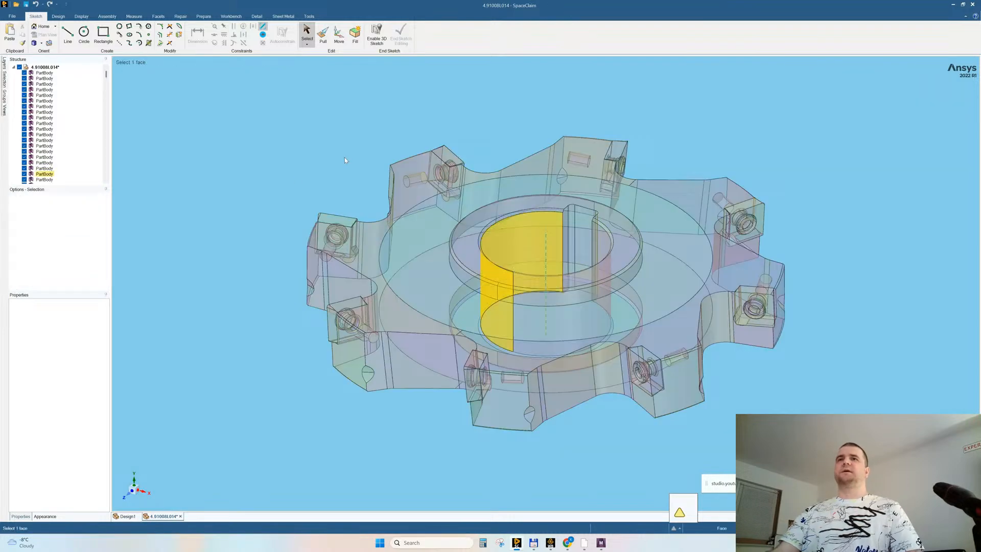
Step: Examine the imported milling cutter's bore, teeth, insert pockets and screws from several angles and close up
{"action": "middle_click_drag", "start_coordinate": [533, 182], "coordinate": [527, 243]}
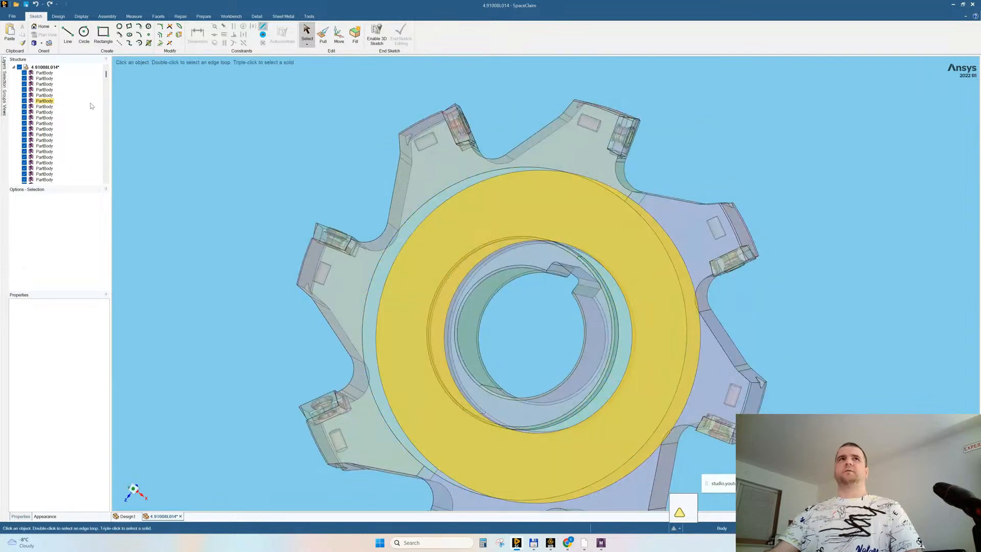
{"action": "middle_click_drag", "start_coordinate": [323, 127], "coordinate": [339, 152]}
{"action": "mouse_move", "coordinate": [475, 138]}
{"action": "middle_mouse_down"}
{"action": "mouse_move", "coordinate": [484, 140]}
{"action": "mouse_move", "coordinate": [434, 144]}
{"action": "mouse_move", "coordinate": [479, 147]}
{"action": "middle_mouse_up"}
{"action": "middle_click_drag", "start_coordinate": [410, 153], "coordinate": [598, 193]}
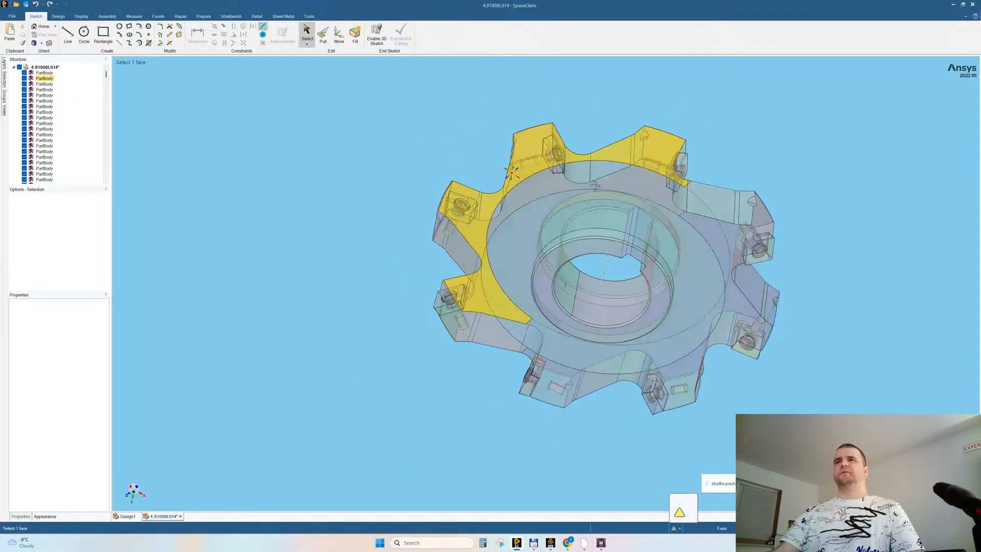
{"action": "scroll", "coordinate": [580, 176], "scroll_direction": "up", "scroll_amount": 4}
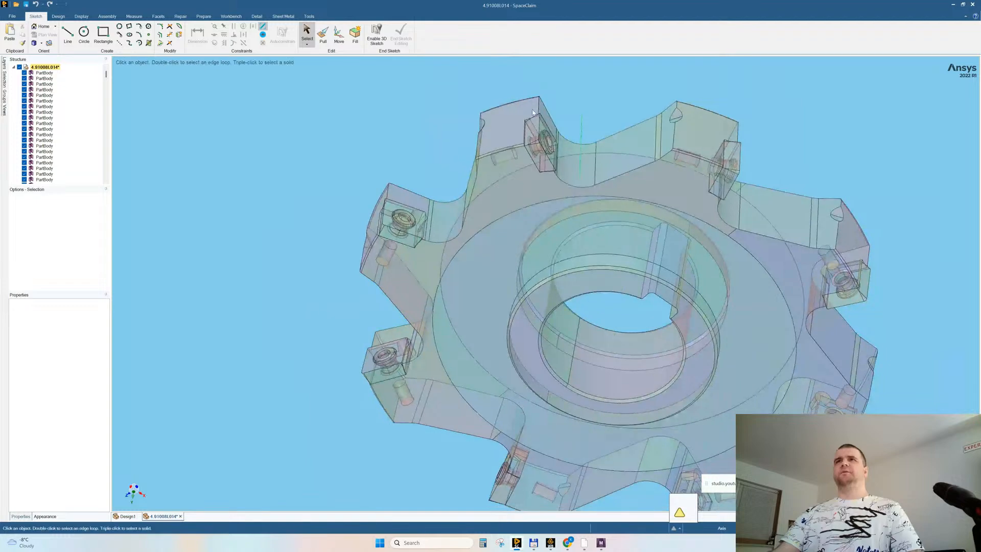
{"action": "scroll", "coordinate": [561, 169], "scroll_direction": "up", "scroll_amount": 6}
{"action": "middle_click_drag", "start_coordinate": [554, 137], "coordinate": [503, 143]}
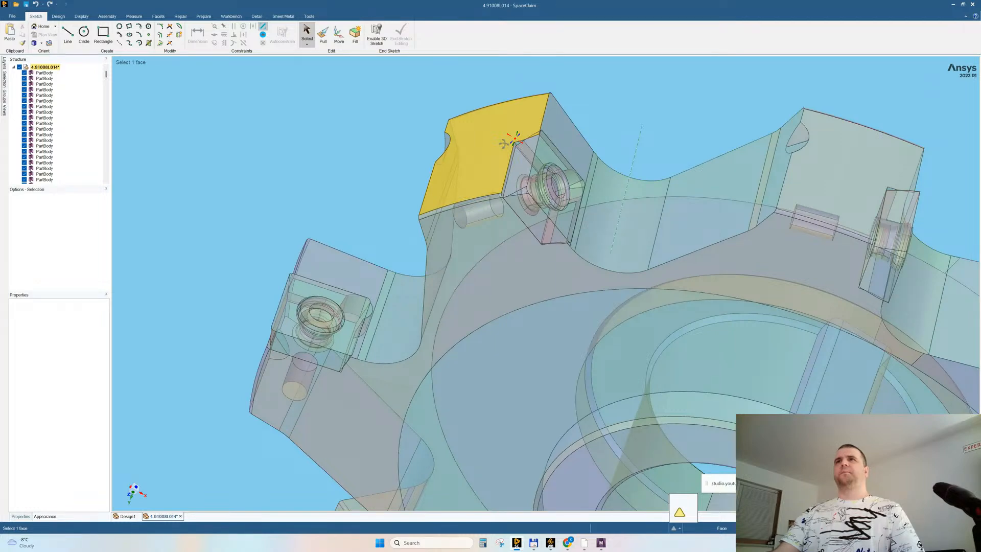
{"action": "middle_click_drag", "start_coordinate": [515, 139], "coordinate": [554, 201]}
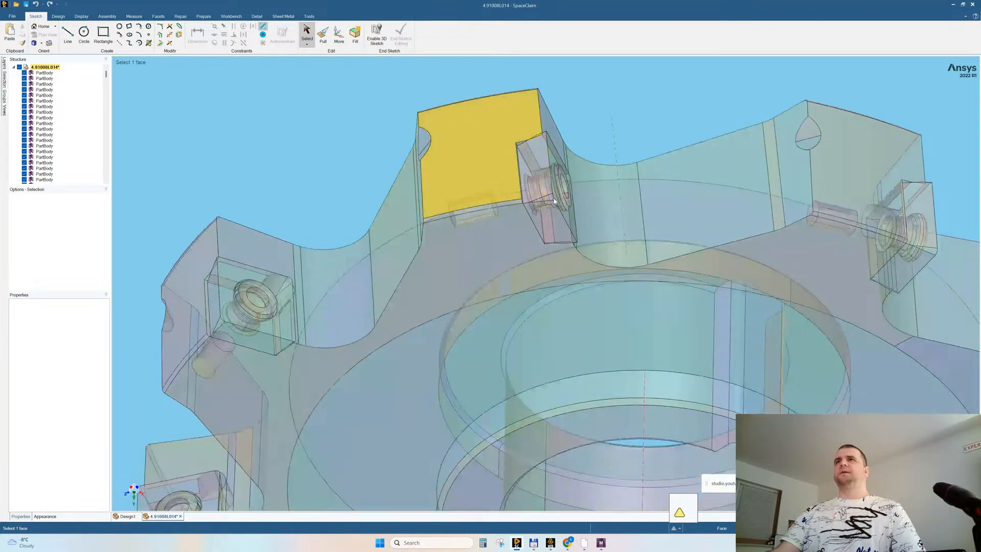
{"action": "left_click_drag", "start_coordinate": [501, 126], "coordinate": [594, 247]}
{"action": "left_click", "coordinate": [591, 117]}
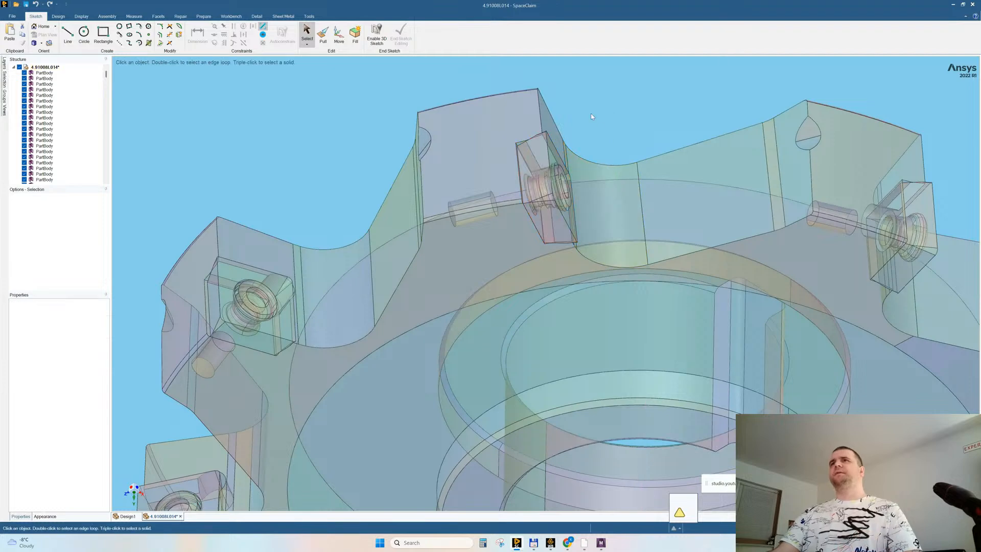
Step: Try deleting the insert and screw from one tooth pocket of the milling cutter, and close the 4.91008L014 document without saving
{"action": "middle_click_drag", "start_coordinate": [592, 116], "coordinate": [486, 231]}
{"action": "left_click_drag", "start_coordinate": [486, 232], "coordinate": [601, 362]}
{"action": "key", "text": "Delete"}
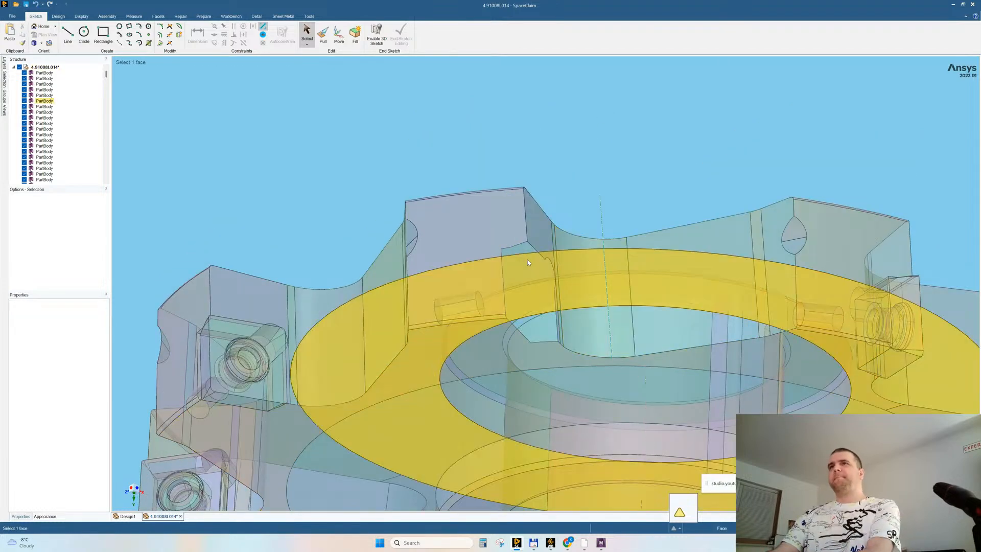
{"action": "middle_click_drag", "start_coordinate": [517, 278], "coordinate": [526, 248]}
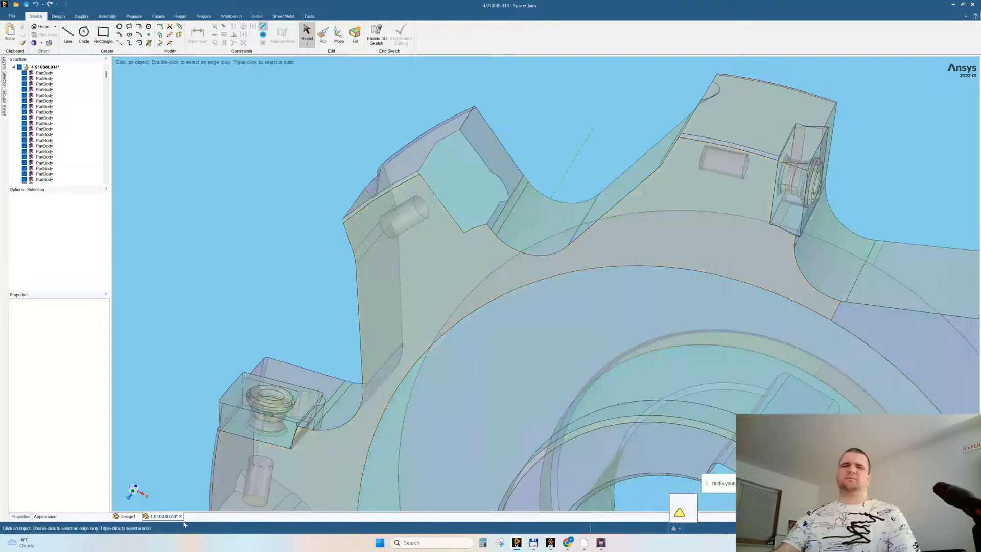
{"action": "left_click", "coordinate": [181, 517]}
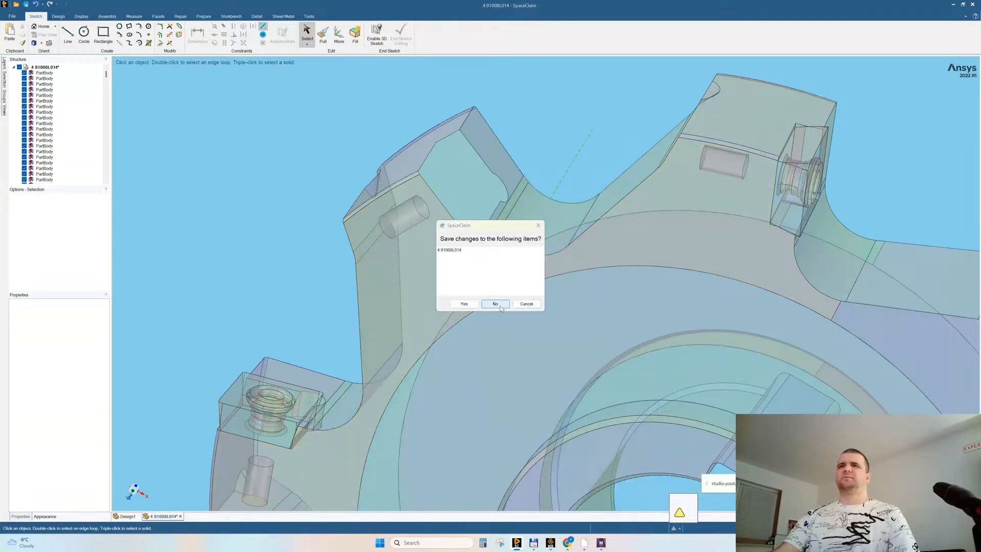
{"action": "left_click", "coordinate": [500, 308]}
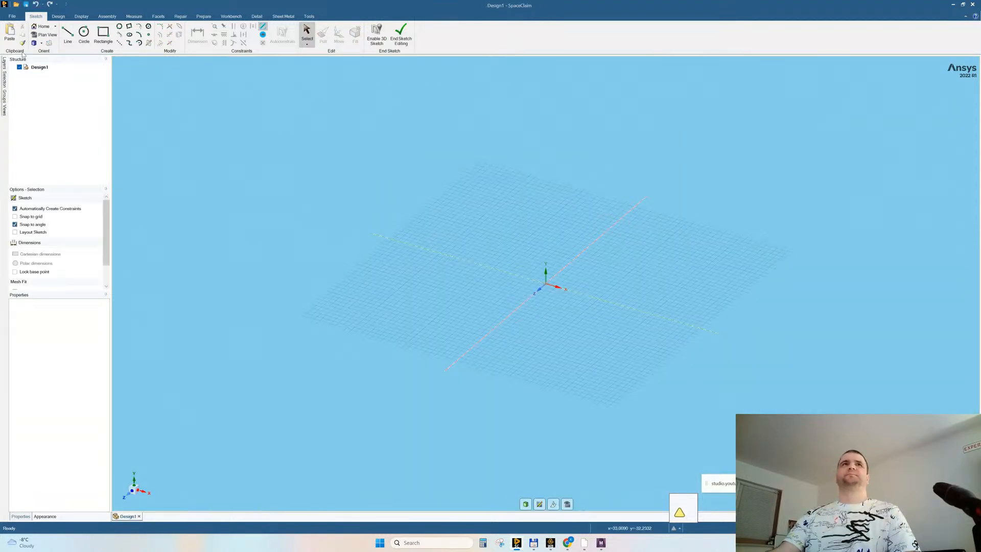
Step: Re-sort the Desktop files, open the X_T file 2014_aug_1_machining_TEMPLATE3 and view its two bodies
{"action": "left_click", "coordinate": [12, 16]}
{"action": "left_click", "coordinate": [13, 40]}
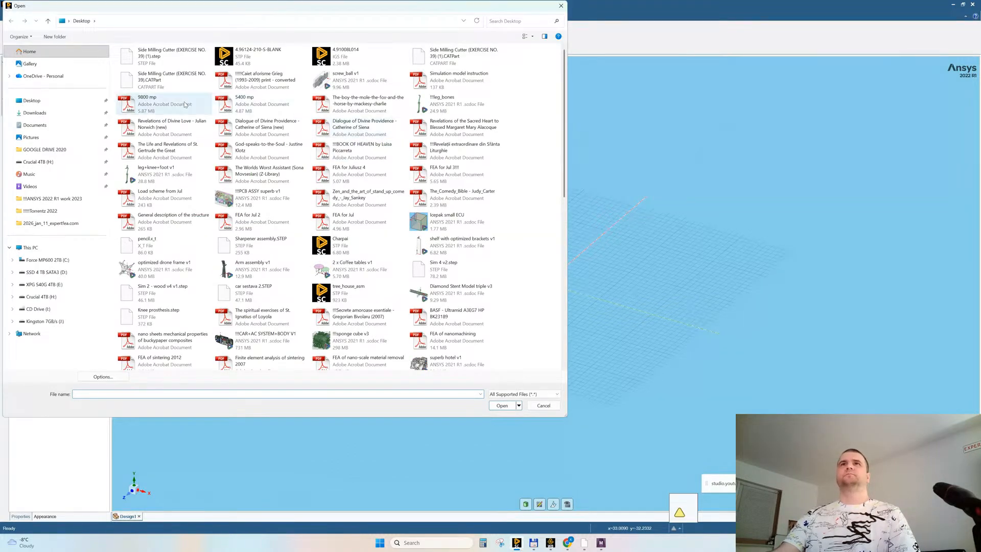
{"action": "right_click", "coordinate": [537, 63]}
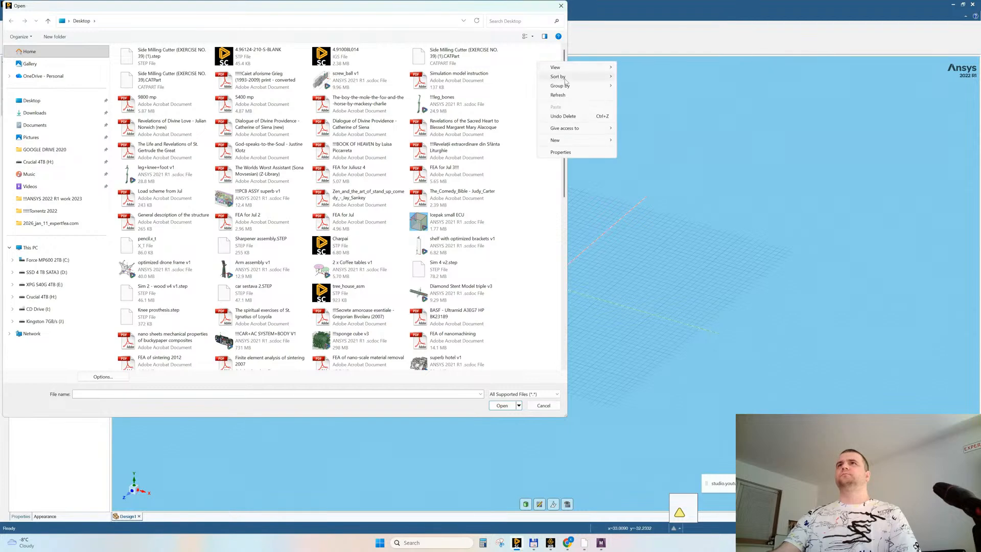
{"action": "mouse_move", "coordinate": [566, 82]}
{"action": "left_click", "coordinate": [646, 87]}
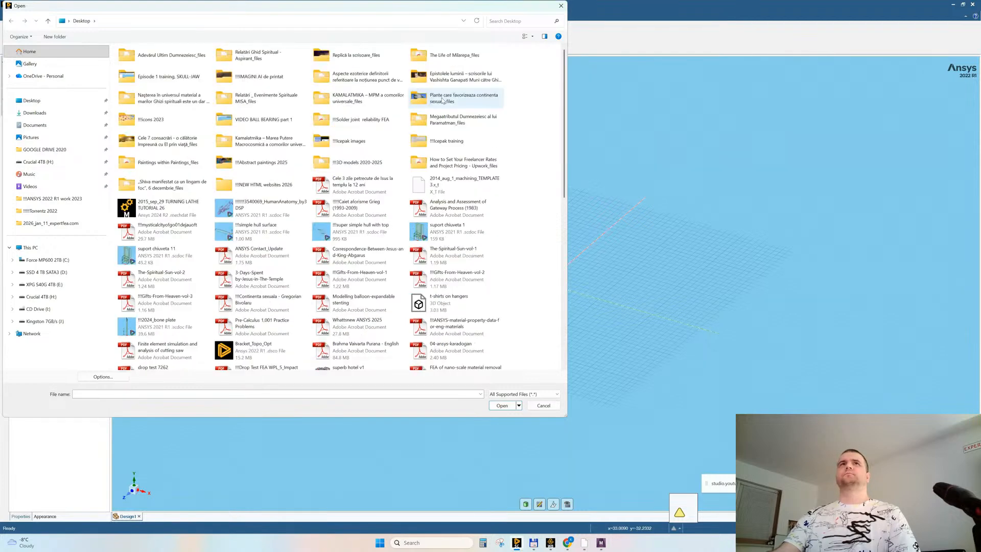
{"action": "scroll", "coordinate": [471, 203], "scroll_direction": "down", "scroll_amount": 5}
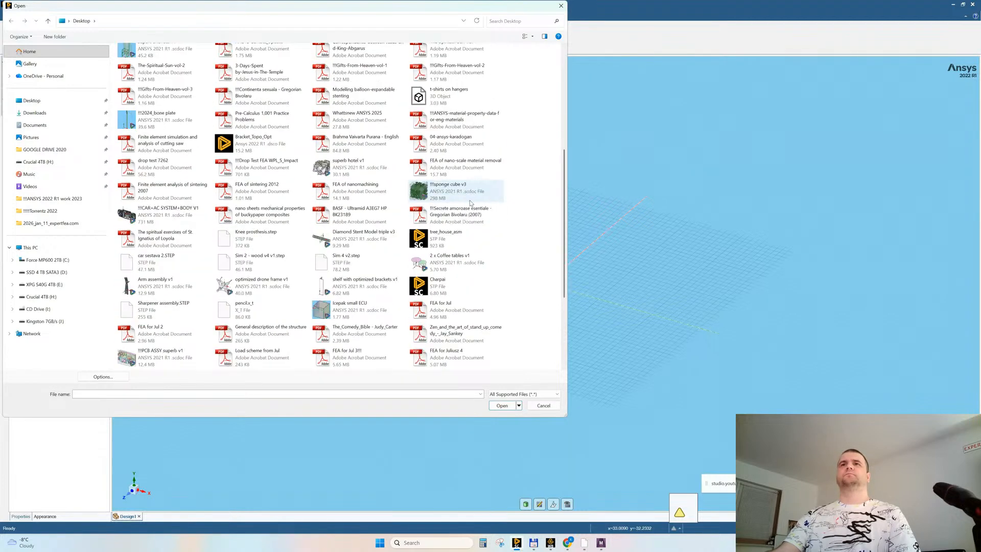
{"action": "scroll", "coordinate": [471, 203], "scroll_direction": "down", "scroll_amount": 3}
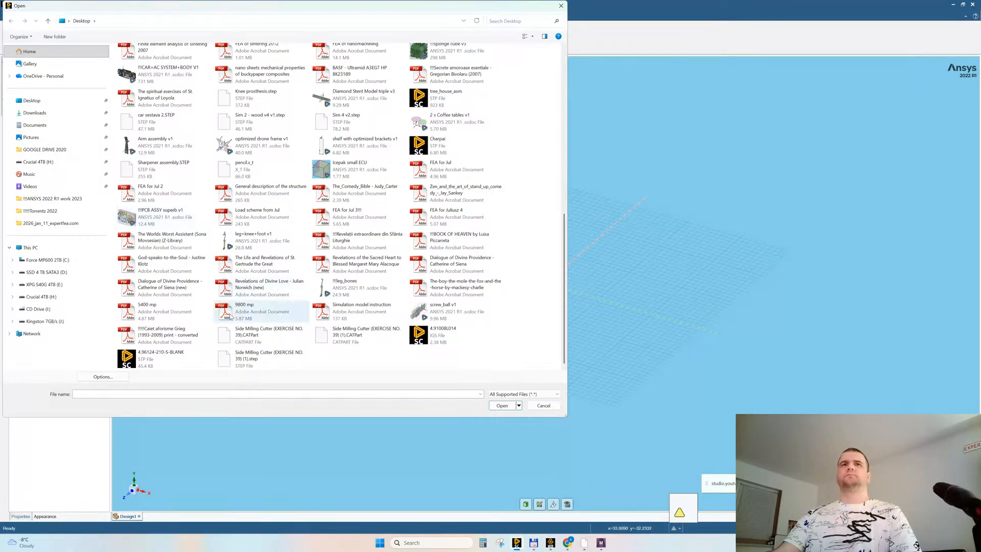
{"action": "scroll", "coordinate": [229, 317], "scroll_direction": "up", "scroll_amount": 4}
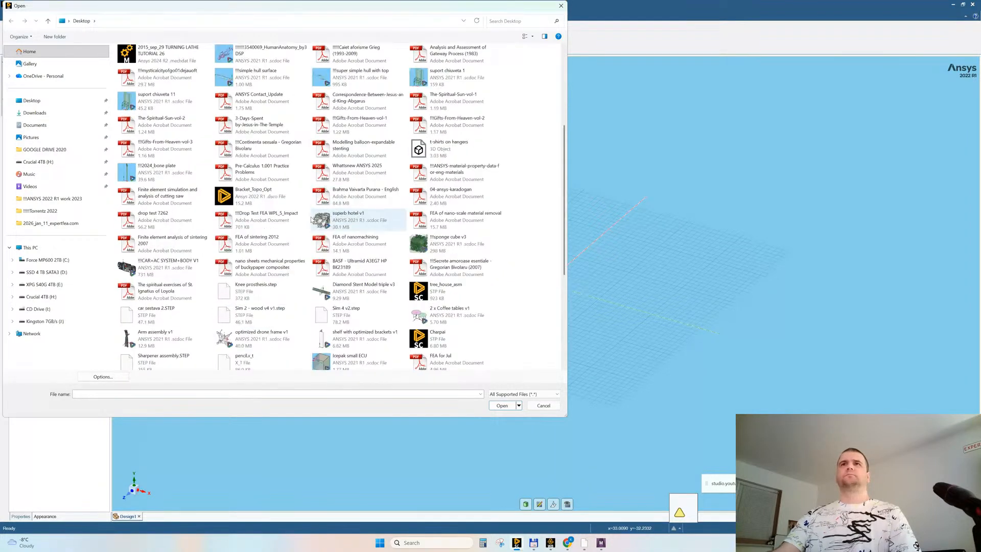
{"action": "scroll", "coordinate": [312, 219], "scroll_direction": "up", "scroll_amount": 2}
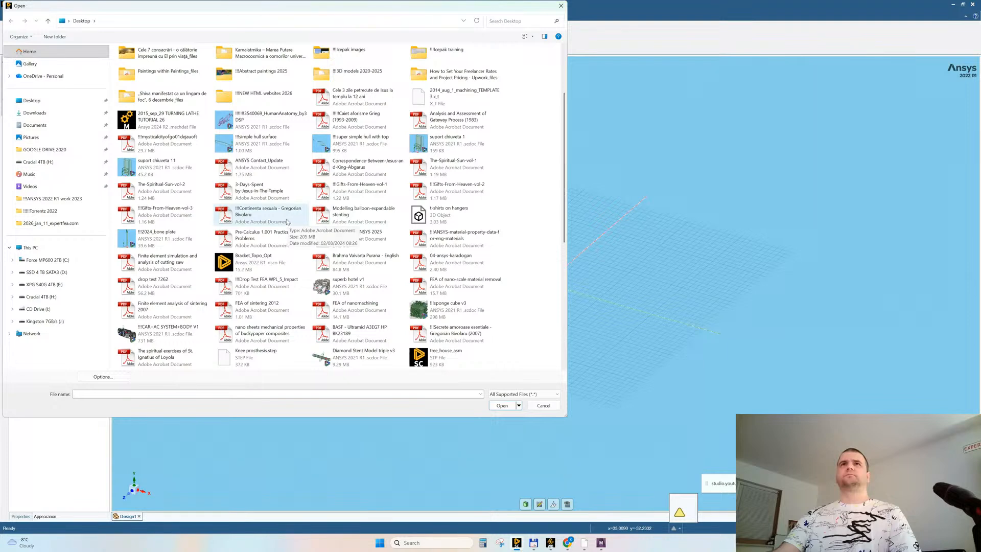
{"action": "double_click", "coordinate": [427, 97]}
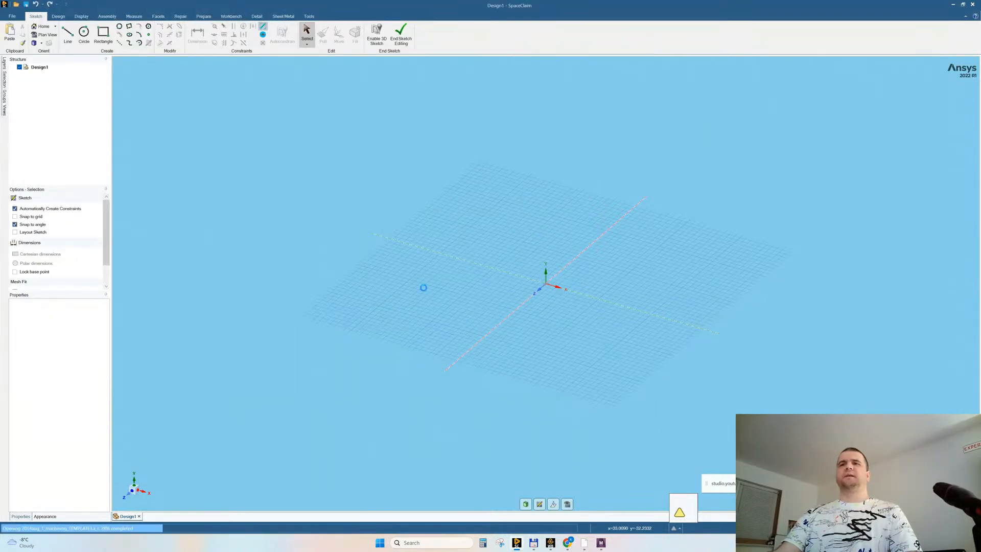
{"action": "middle_click_drag", "start_coordinate": [588, 281], "coordinate": [585, 235]}
{"action": "mouse_move", "coordinate": [230, 517]}
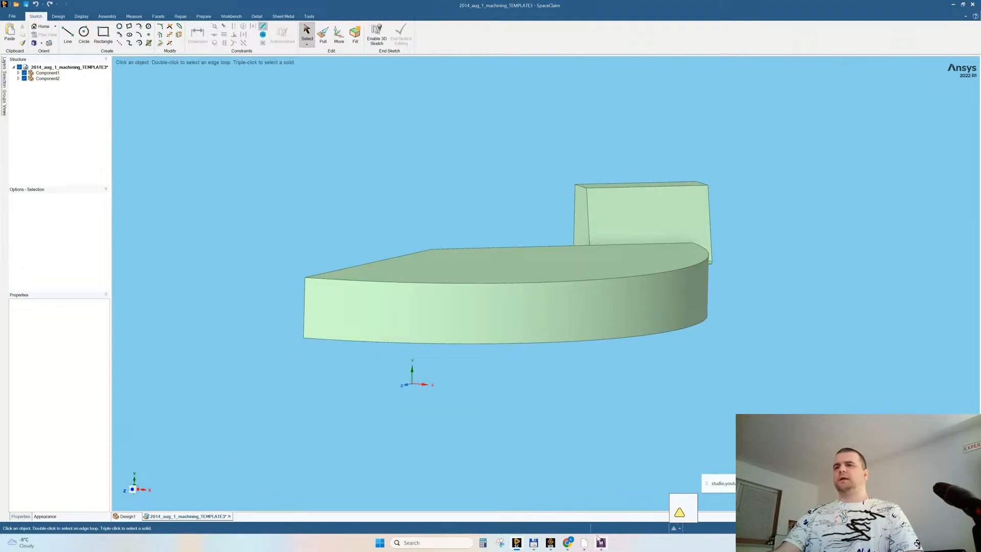
Step: Switch to the 308. 2022_may_11_downmilling_with_temp Workbench project, open the CASE 308 geometry in SpaceClaim and view the cutter and workpiece
{"action": "left_click", "coordinate": [581, 547]}
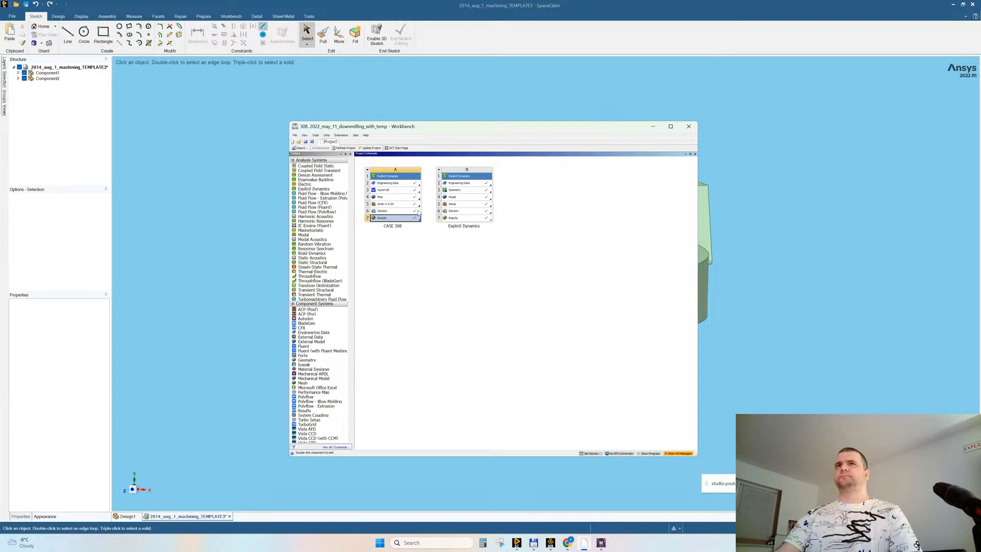
{"action": "double_click", "coordinate": [400, 192]}
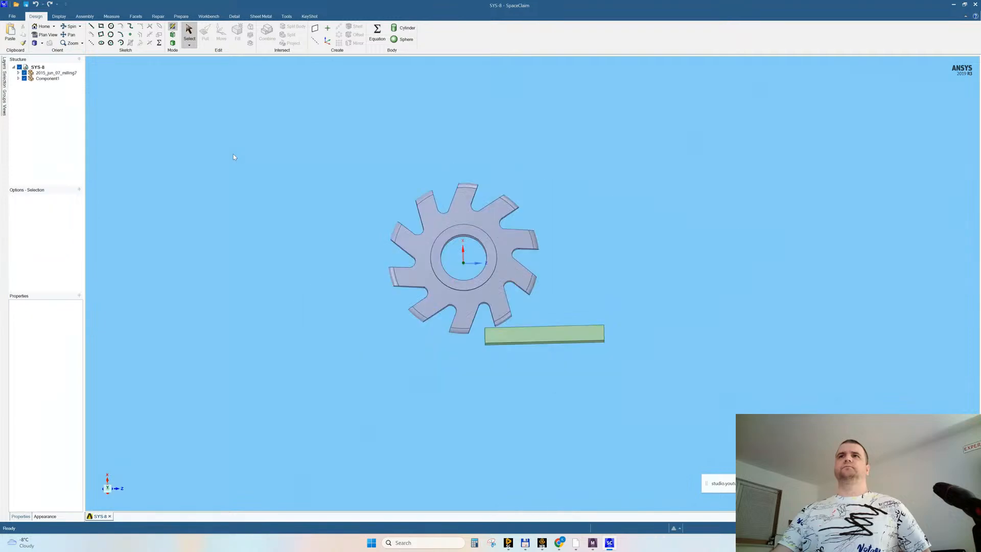
{"action": "middle_click_drag", "start_coordinate": [373, 195], "coordinate": [431, 206]}
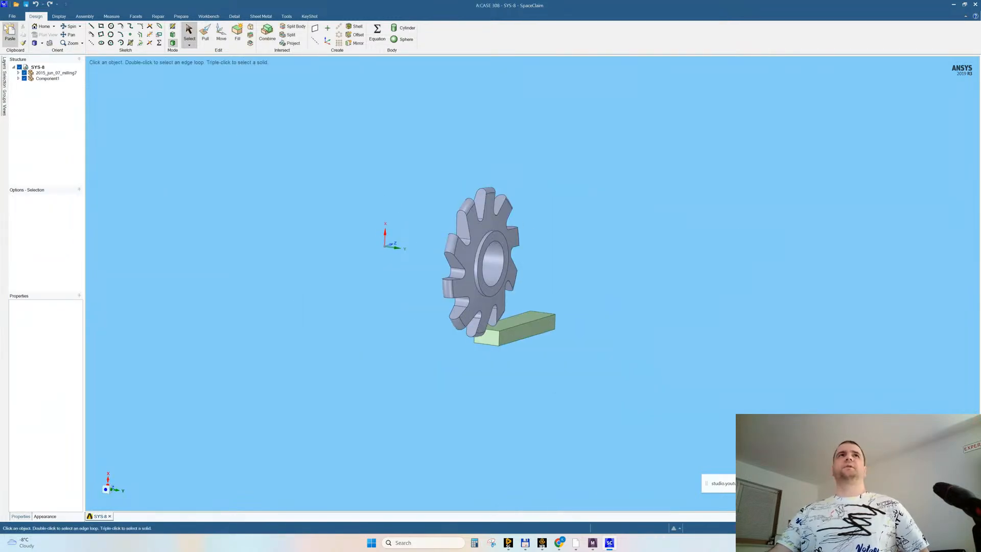
Step: Save a copy of the CASE 308 geometry to the Desktop as a SpaceClaim file named milling
{"action": "left_click", "coordinate": [12, 16]}
{"action": "mouse_move", "coordinate": [26, 86]}
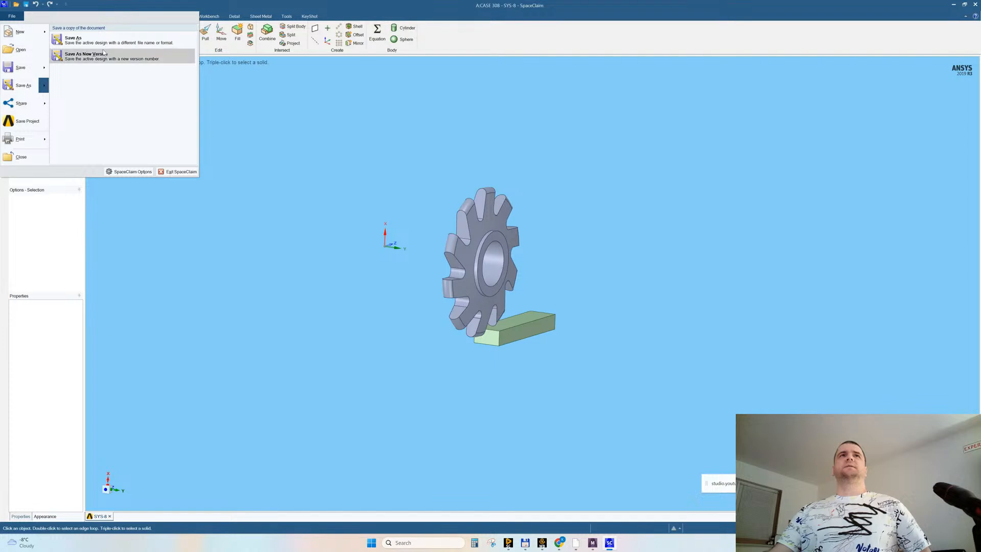
{"action": "left_click", "coordinate": [102, 41]}
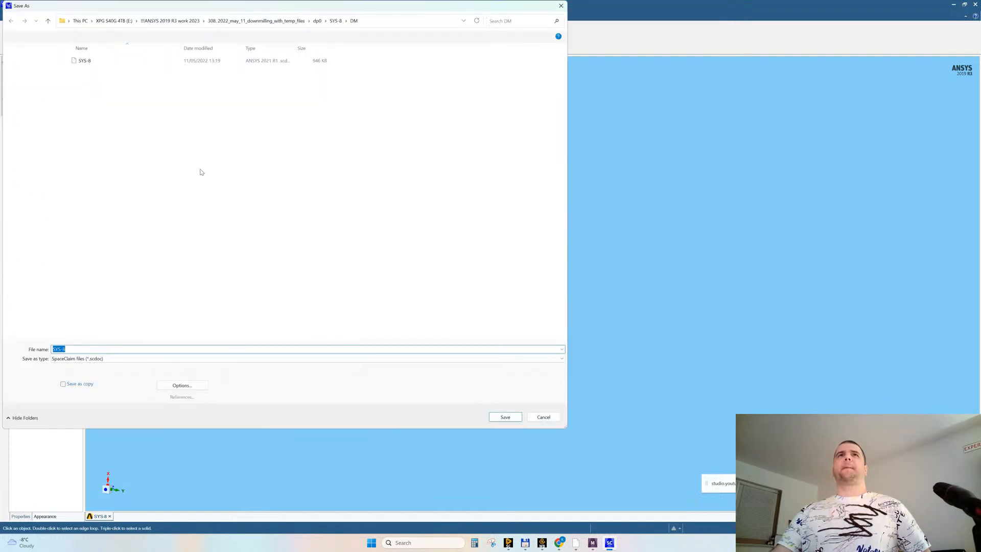
{"action": "left_click", "coordinate": [32, 101]}
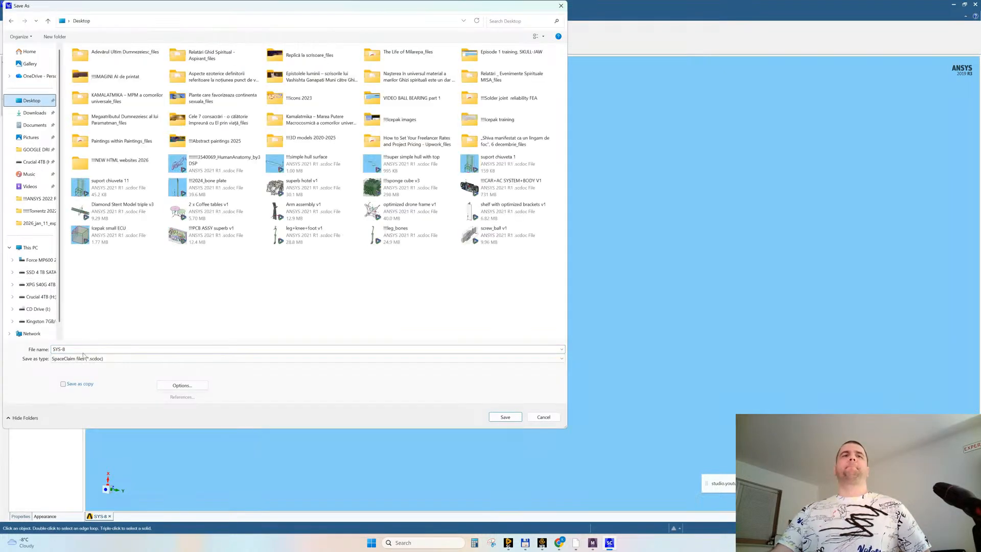
{"action": "type", "text": "milling"}
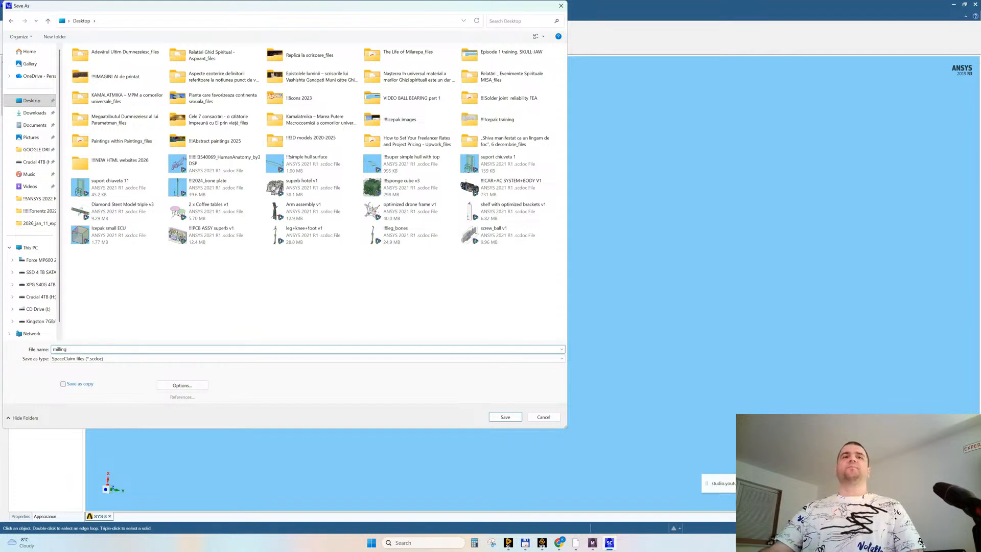
{"action": "key", "text": "Return"}
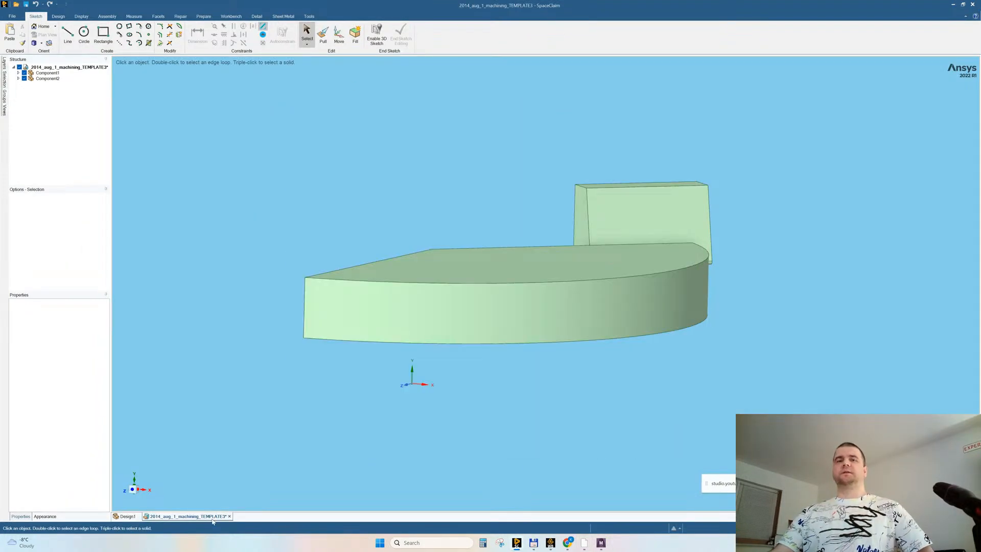
Step: Exit SpaceClaim without saving the machining template and switch to the 2026_jan_11_machining_turning_milling Workbench project
{"action": "left_click", "coordinate": [972, 5]}
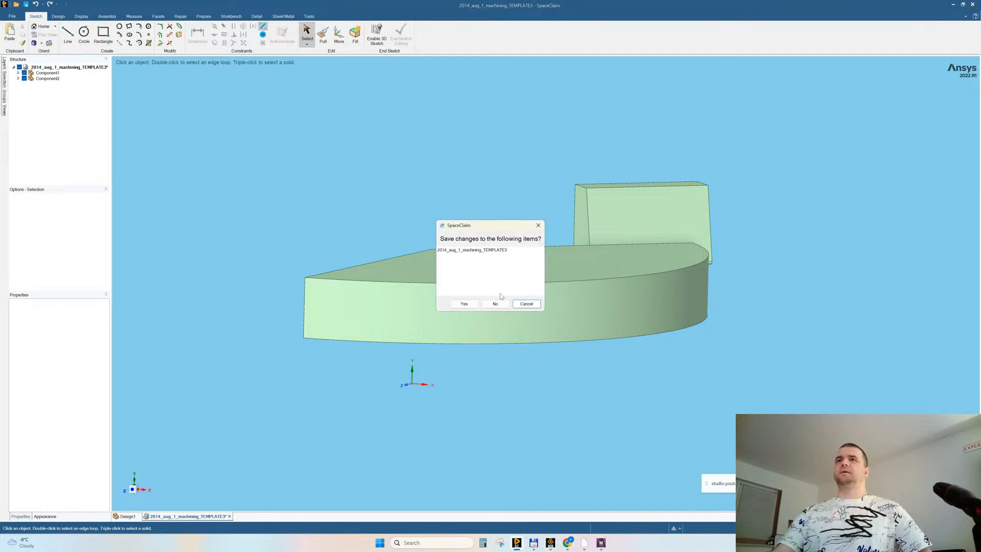
{"action": "key", "text": "Return"}
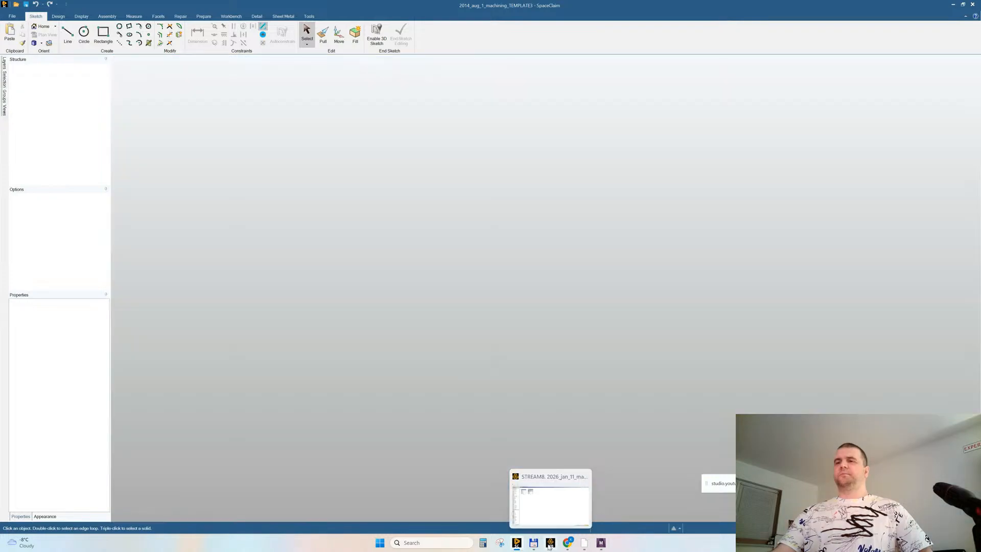
{"action": "left_click", "coordinate": [550, 544]}
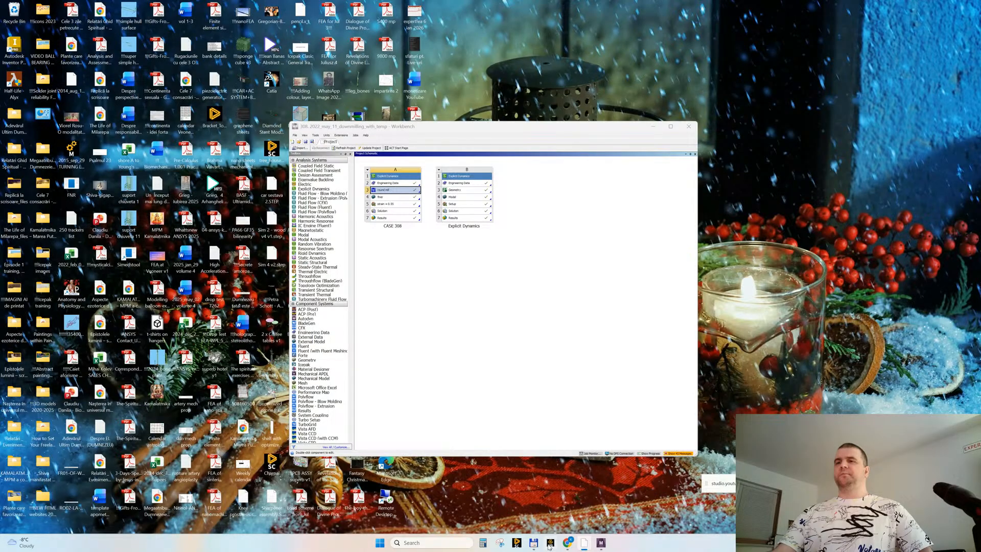
{"action": "left_click", "coordinate": [549, 545]}
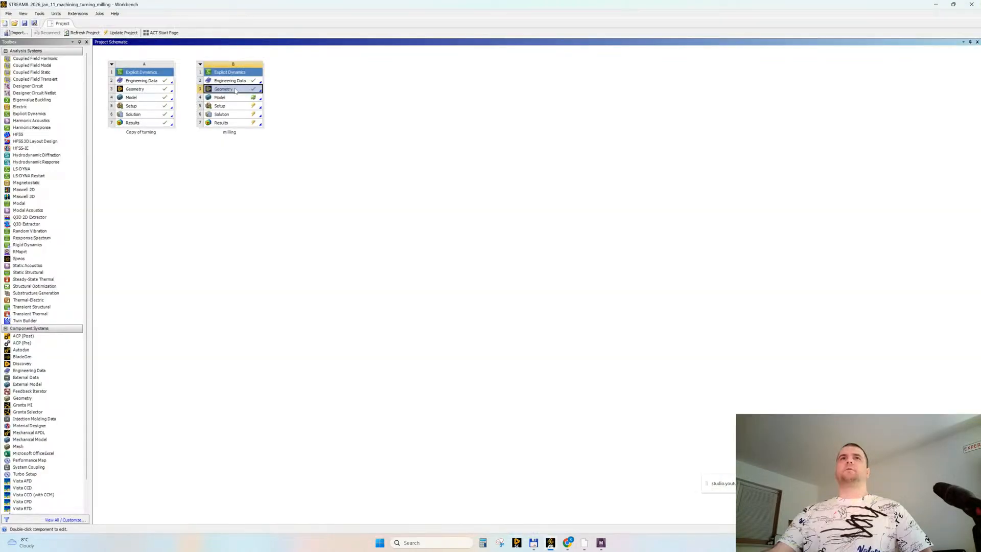
Step: Replace the milling system's geometry with the milling file from the Desktop and open it in SpaceClaim
{"action": "right_click", "coordinate": [236, 91]}
{"action": "mouse_move", "coordinate": [303, 117]}
{"action": "left_click", "coordinate": [352, 119]}
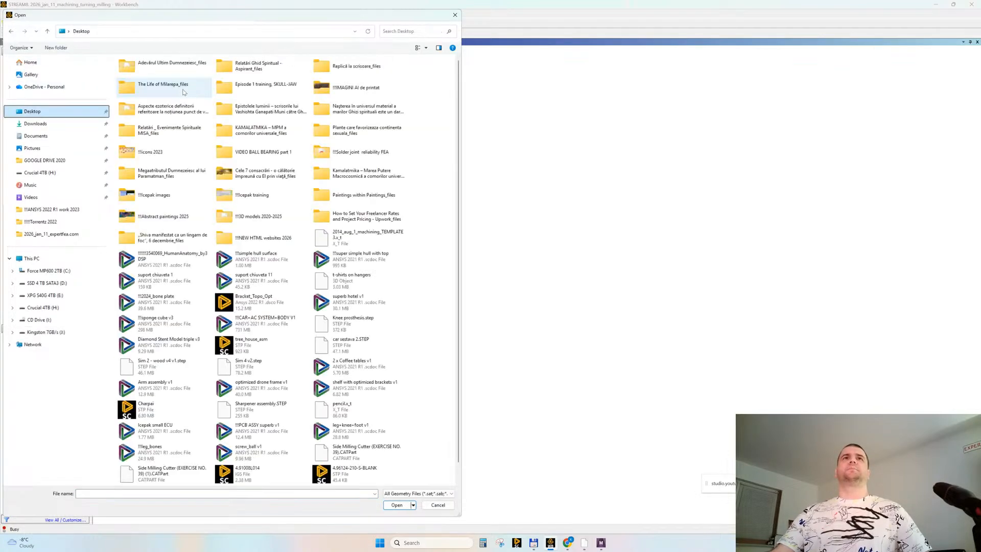
{"action": "right_click", "coordinate": [431, 90]}
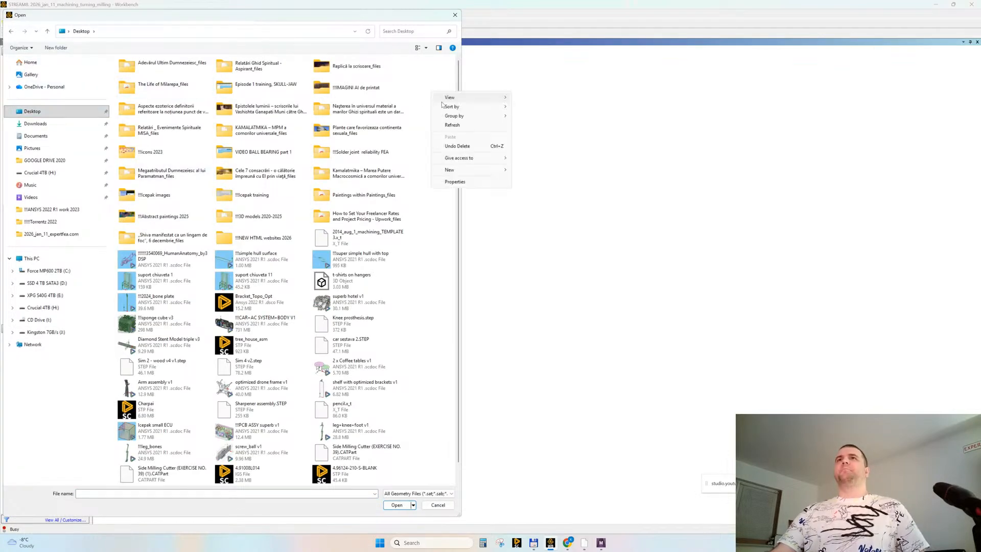
{"action": "mouse_move", "coordinate": [482, 108]}
{"action": "left_click", "coordinate": [536, 115]}
{"action": "double_click", "coordinate": [145, 65]}
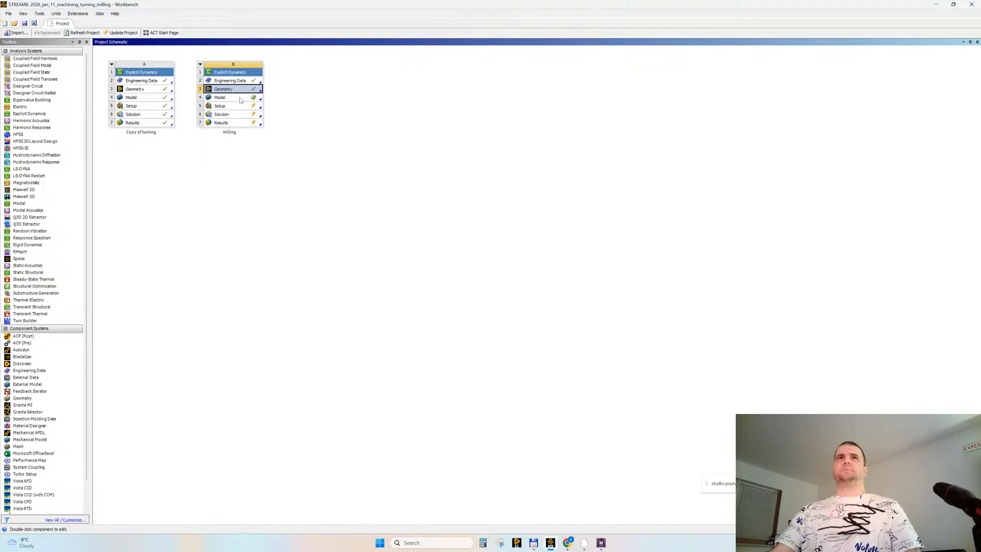
{"action": "double_click", "coordinate": [233, 89]}
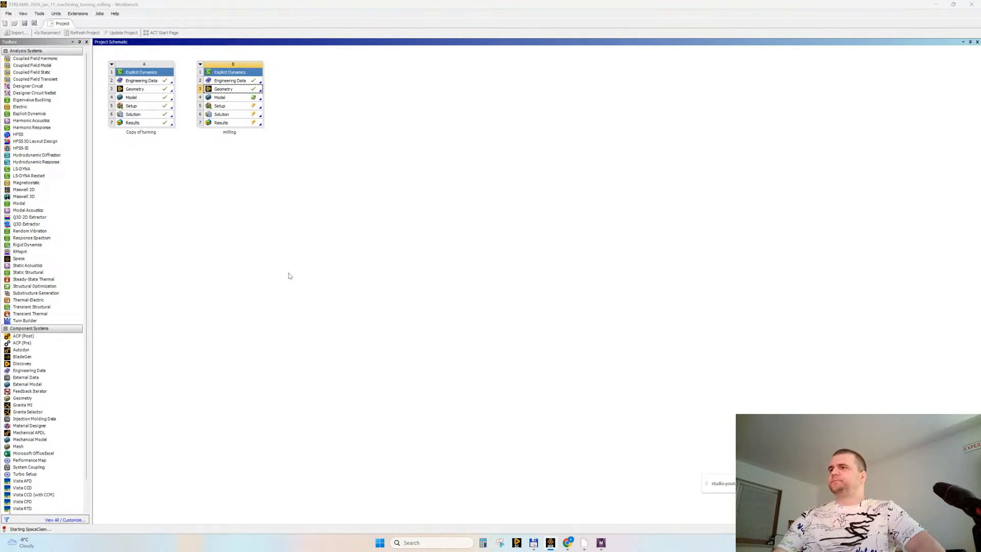
Step: Switch to the browser to check the live stream chat in YouTube Studio, and minimize the browser window
{"action": "mouse_move", "coordinate": [567, 542]}
{"action": "left_click", "coordinate": [556, 522]}
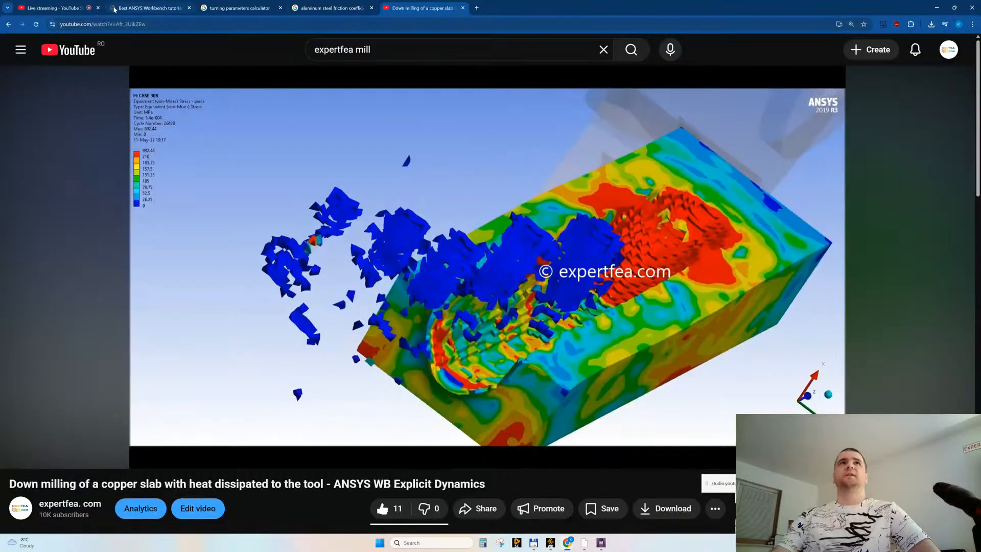
{"action": "left_click", "coordinate": [56, 8]}
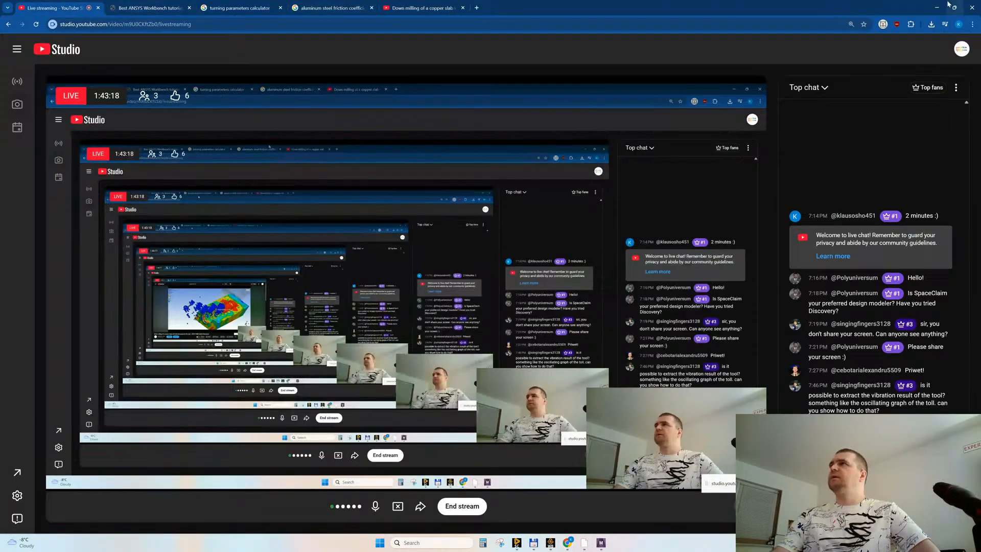
{"action": "left_click", "coordinate": [953, 7]}
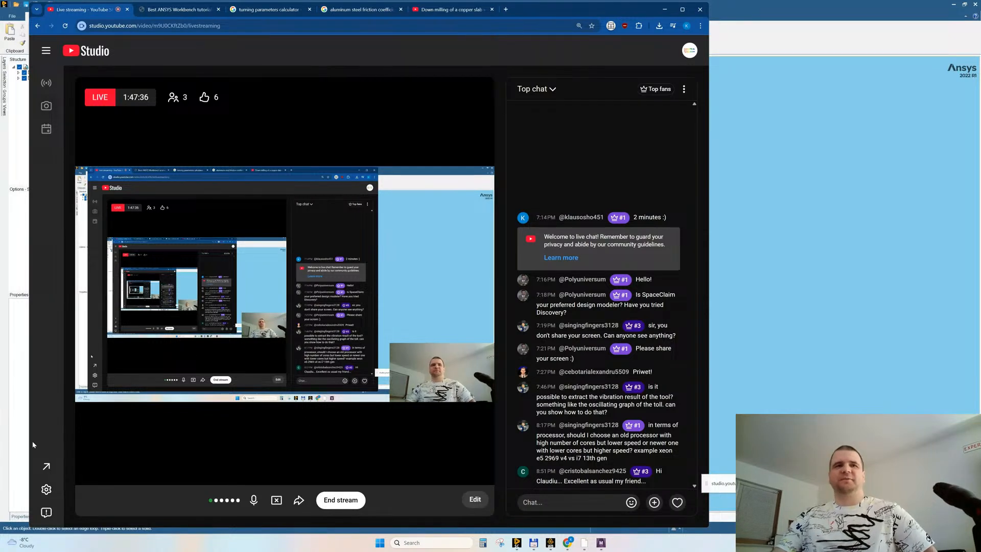
{"action": "left_click_drag", "start_coordinate": [26, 441], "coordinate": [14, 440]}
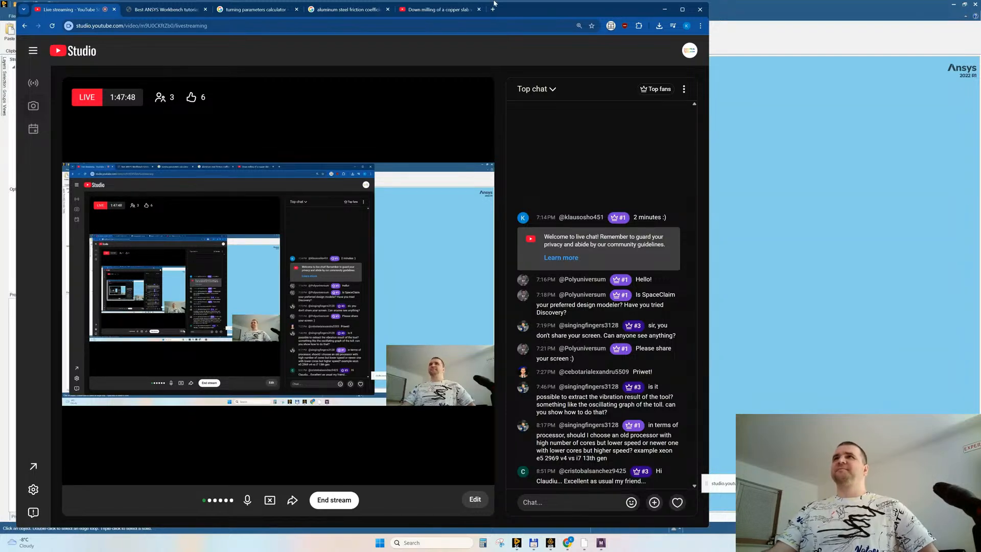
{"action": "left_click", "coordinate": [663, 9]}
Step: Cut away the cutter's hub by pulling its ring-shaped end face through the full thickness with the Cut option
{"action": "middle_click_drag", "start_coordinate": [626, 357], "coordinate": [647, 355]}
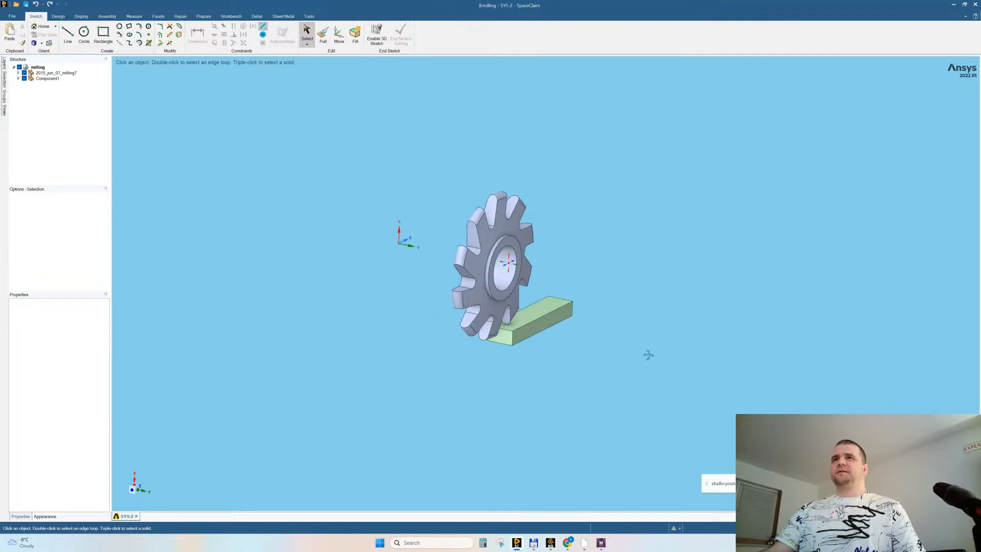
{"action": "scroll", "coordinate": [522, 259], "scroll_direction": "up", "scroll_amount": 6}
{"action": "middle_click_drag", "start_coordinate": [498, 265], "coordinate": [473, 259]}
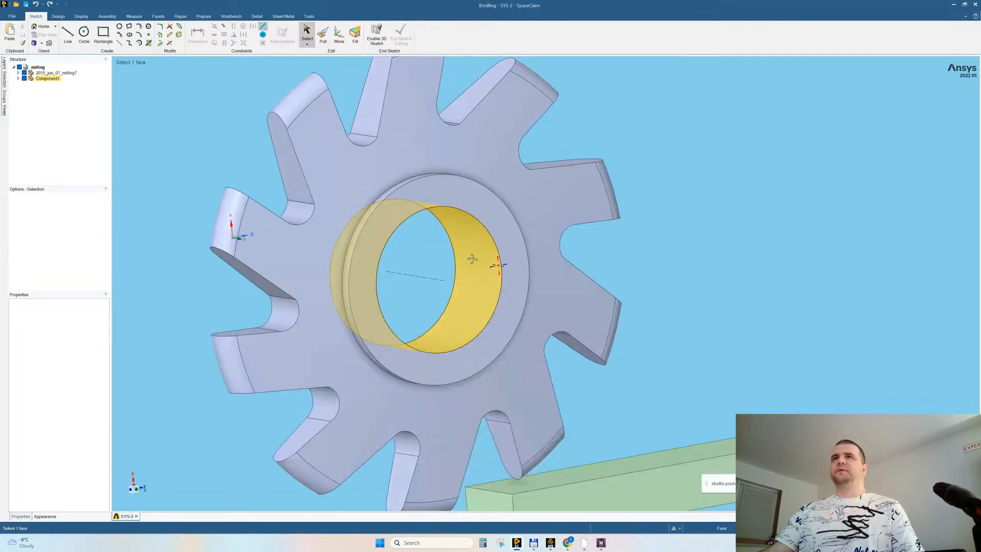
{"action": "left_click", "coordinate": [428, 210]}
{"action": "key", "text": "p"}
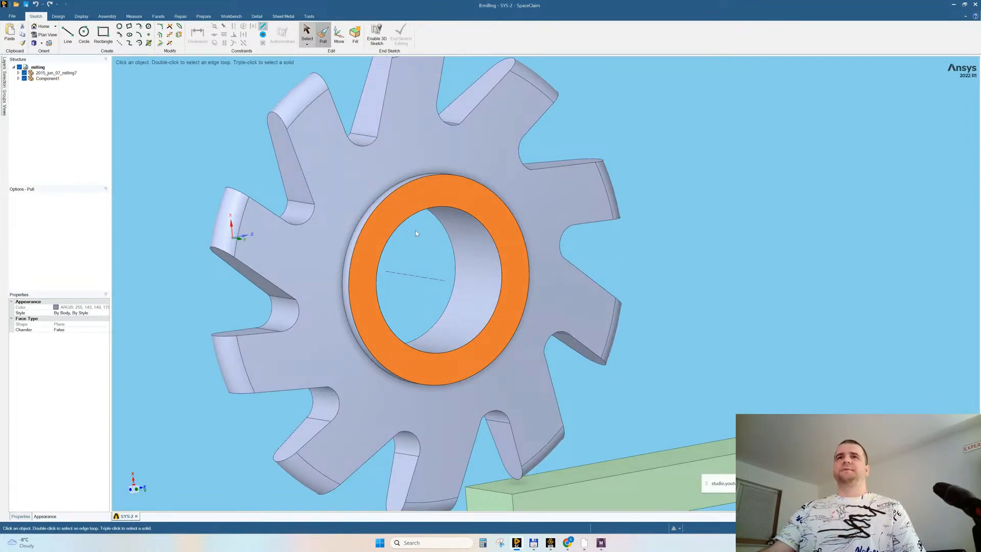
{"action": "mouse_move", "coordinate": [415, 231]}
{"action": "middle_mouse_down"}
{"action": "mouse_move", "coordinate": [431, 230]}
{"action": "mouse_move", "coordinate": [406, 232]}
{"action": "middle_mouse_up"}
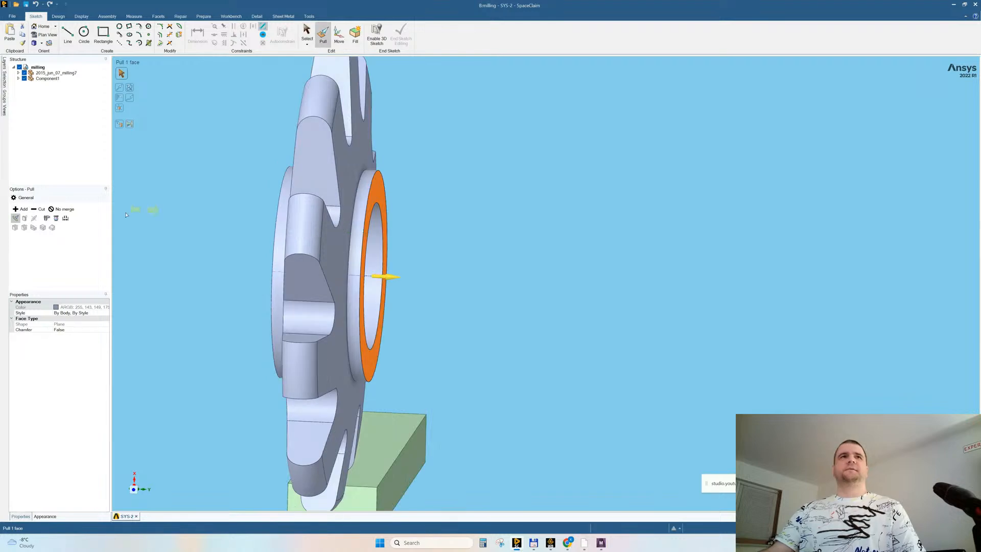
{"action": "left_click", "coordinate": [37, 210]}
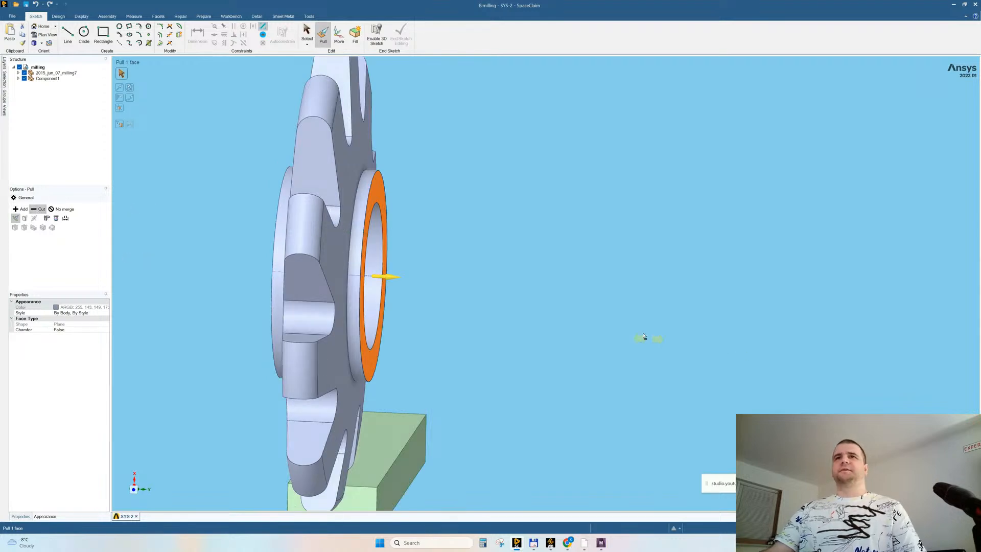
{"action": "scroll", "coordinate": [644, 337], "scroll_direction": "down", "scroll_amount": 2}
{"action": "left_click_drag", "start_coordinate": [545, 331], "coordinate": [516, 329]}
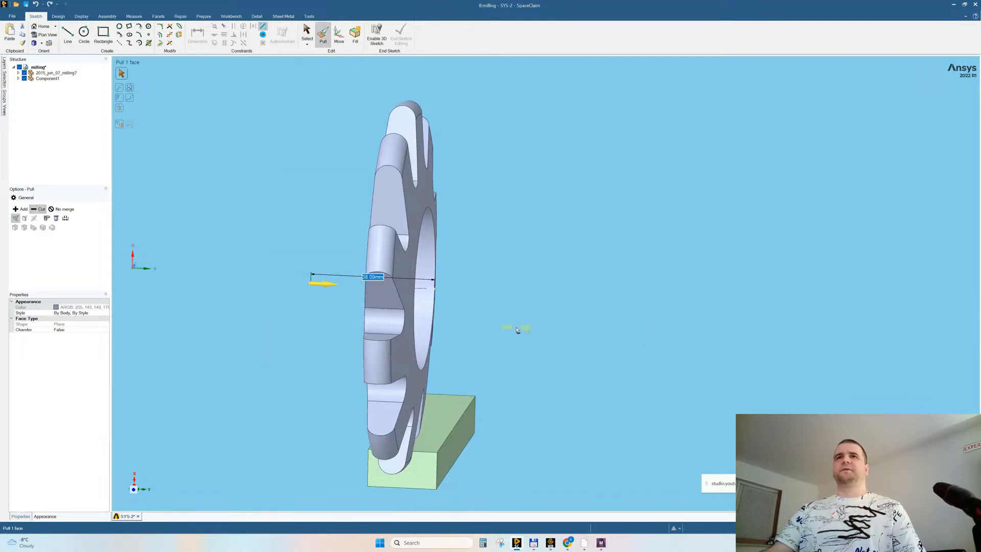
{"action": "left_click", "coordinate": [554, 334]}
{"action": "middle_click_drag", "start_coordinate": [609, 319], "coordinate": [564, 317]}
{"action": "left_click", "coordinate": [417, 295]}
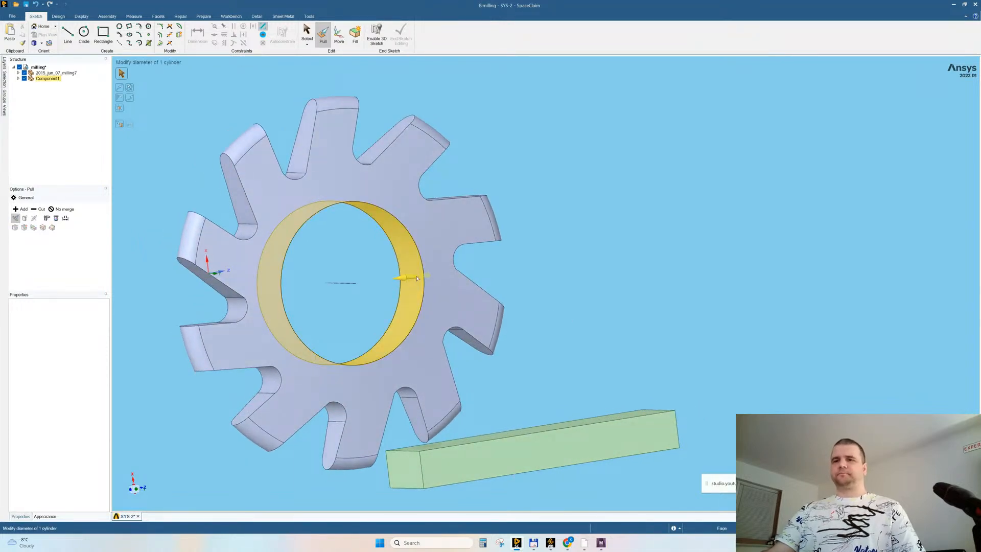
{"action": "left_click", "coordinate": [569, 295]}
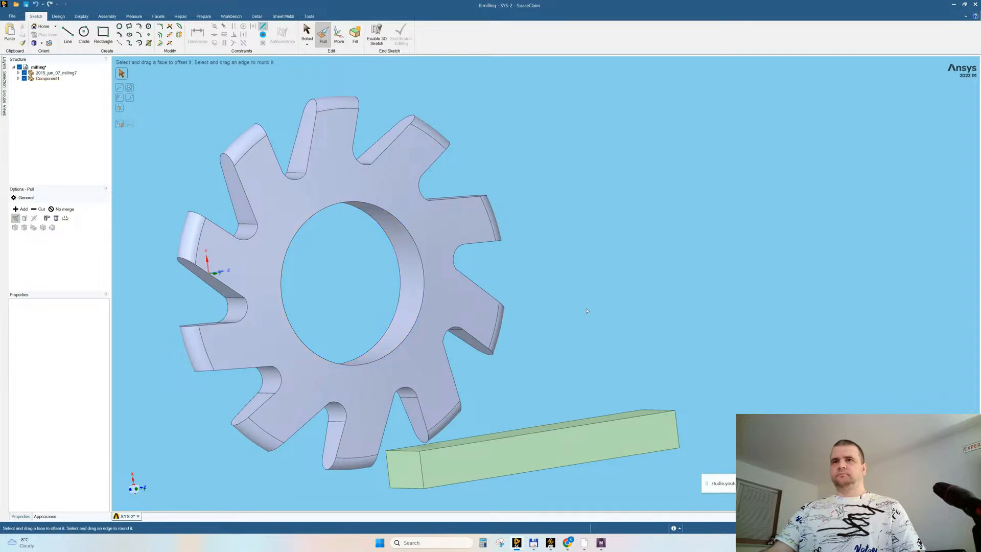
Step: Extrude the two long upper edges of the workpiece 4 mm upward with the Pull tool's Extrude Edge option
{"action": "middle_click_drag", "start_coordinate": [569, 295], "coordinate": [591, 302]}
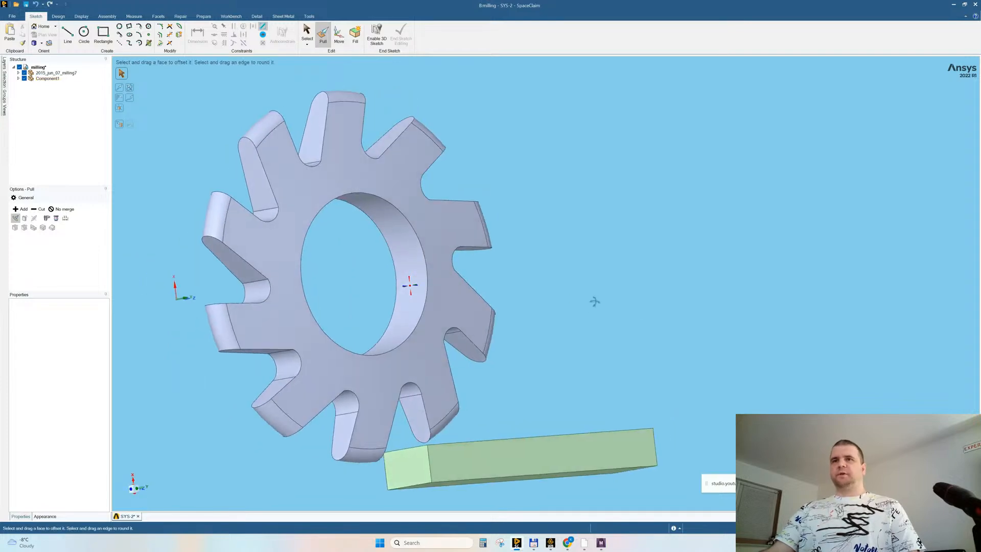
{"action": "scroll", "coordinate": [540, 399], "scroll_direction": "down", "scroll_amount": 2}
{"action": "middle_click_drag", "start_coordinate": [555, 409], "coordinate": [582, 358], "text": "shift"}
{"action": "left_click", "coordinate": [550, 366]}
{"action": "left_click", "coordinate": [537, 365]}
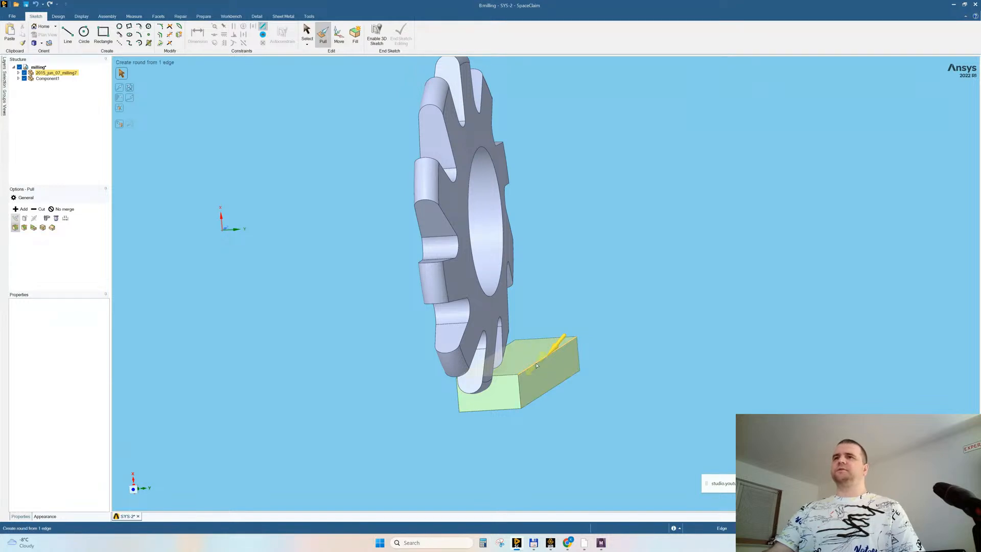
{"action": "middle_click_drag", "start_coordinate": [554, 296], "coordinate": [579, 296]}
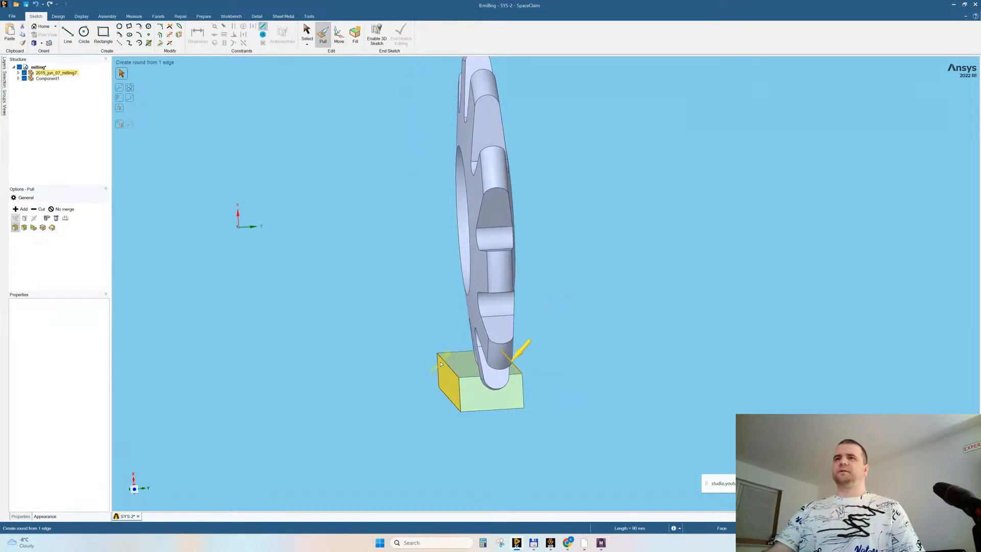
{"action": "left_click", "coordinate": [444, 358], "text": "ctrl"}
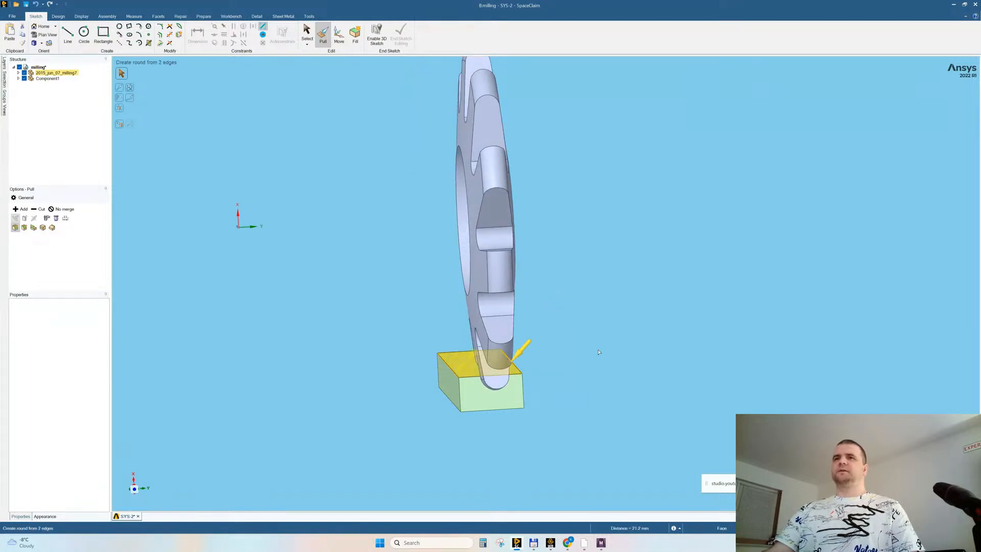
{"action": "left_click", "coordinate": [34, 228]}
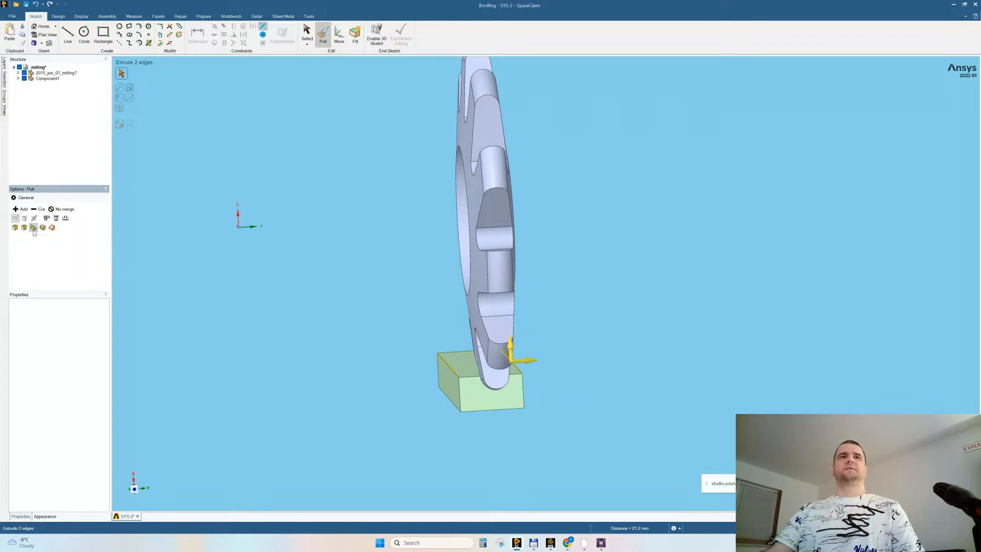
{"action": "middle_click_drag", "start_coordinate": [569, 366], "coordinate": [560, 358]}
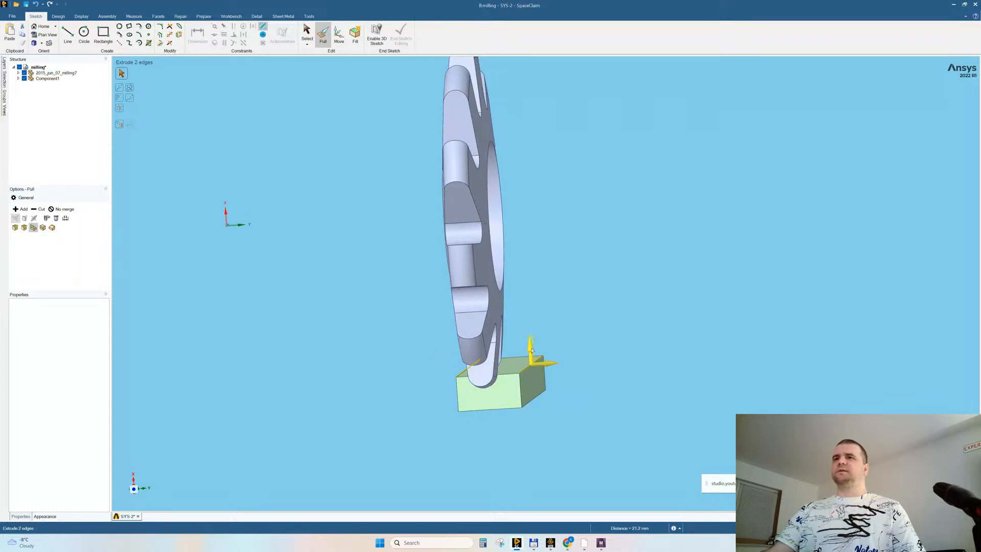
{"action": "left_click_drag", "start_coordinate": [532, 350], "coordinate": [531, 338]}
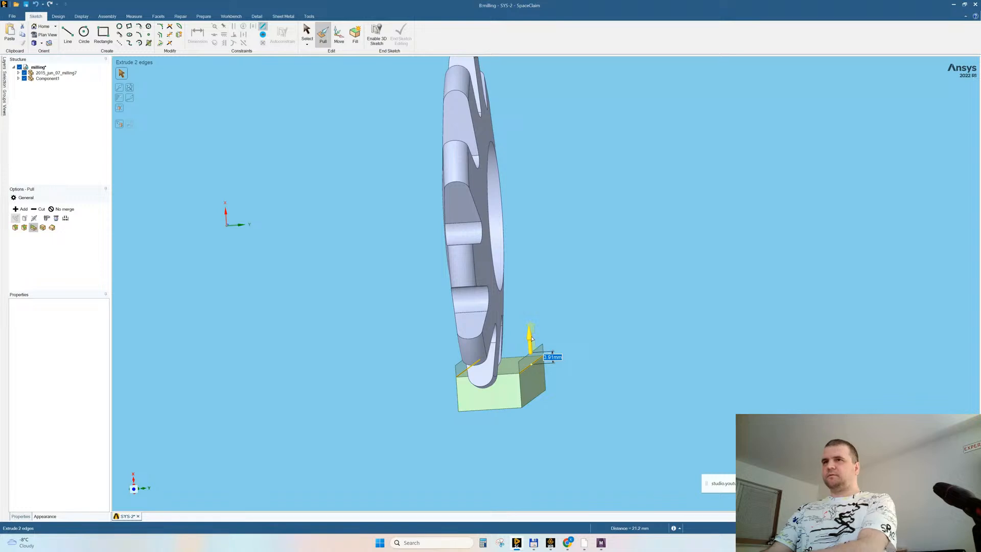
{"action": "type", "text": "4"}
{"action": "key", "text": "Return"}
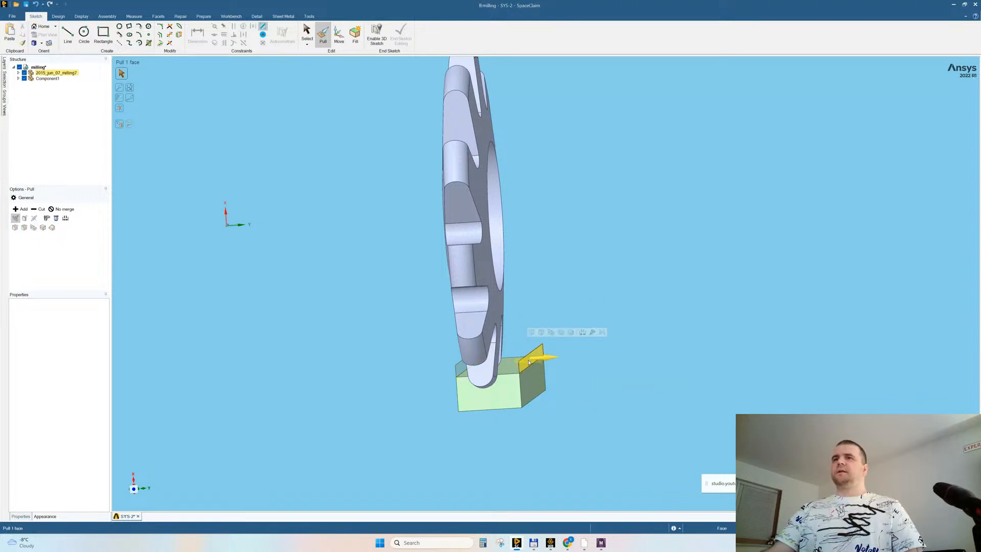
Step: Try to thicken both upright edge strips on the workpiece together in a single pull
{"action": "middle_click_drag", "start_coordinate": [407, 371], "coordinate": [387, 365]}
{"action": "left_click", "coordinate": [435, 357], "text": "ctrl"}
{"action": "left_click", "coordinate": [438, 382], "text": "ctrl"}
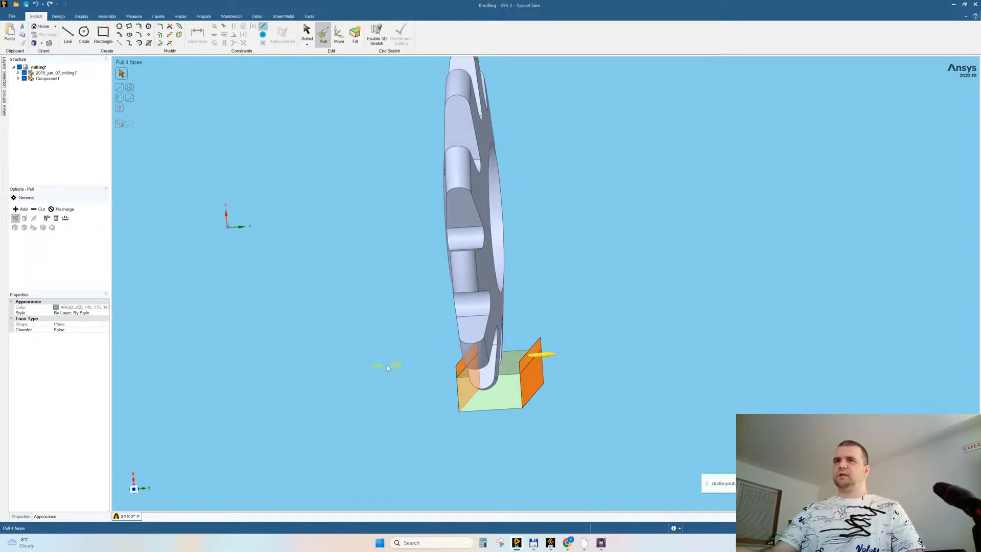
{"action": "left_click_drag", "start_coordinate": [387, 364], "coordinate": [586, 308]}
{"action": "left_click", "coordinate": [586, 308]}
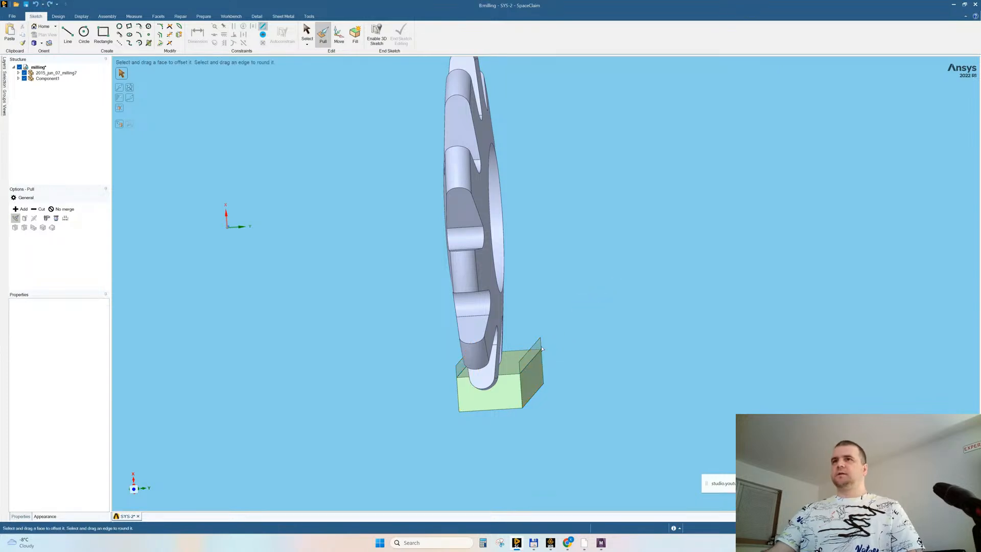
{"action": "left_click", "coordinate": [536, 351]}
{"action": "middle_click_drag", "start_coordinate": [437, 361], "coordinate": [466, 360]}
{"action": "left_click", "coordinate": [456, 358], "text": "ctrl"}
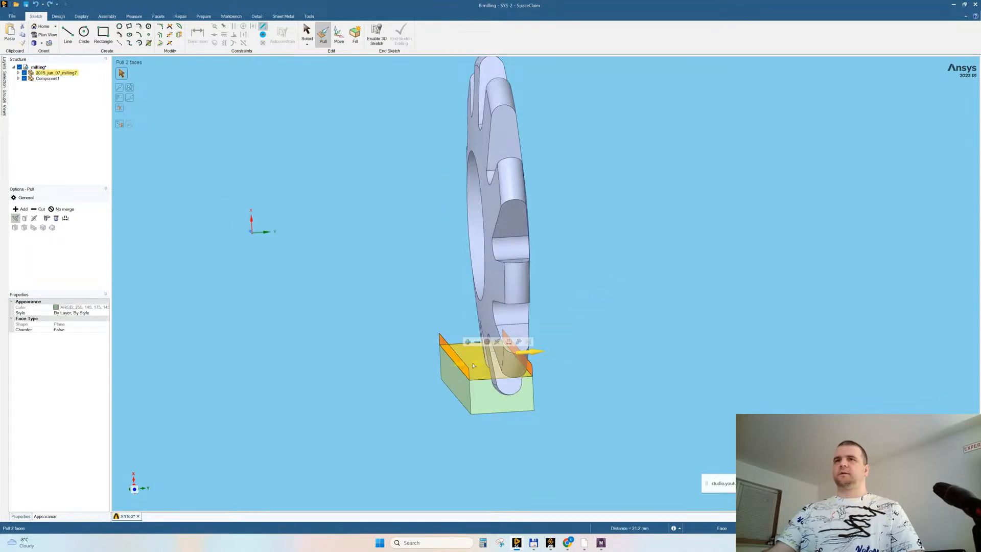
{"action": "left_click_drag", "start_coordinate": [518, 357], "coordinate": [526, 356]}
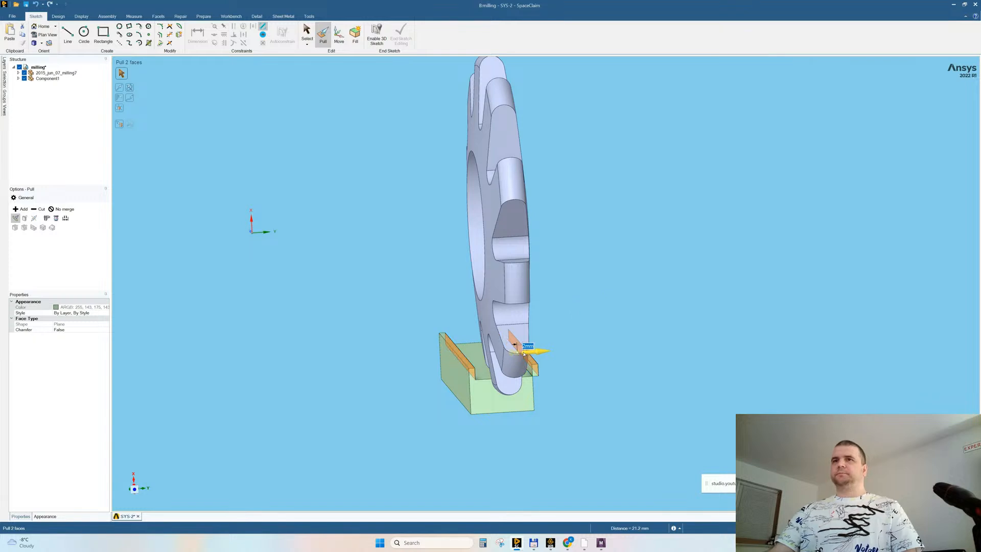
Step: Thicken each upright strip on the workpiece outward by 2 mm, pulling one strip face at a time
{"action": "middle_click_drag", "start_coordinate": [596, 349], "coordinate": [581, 376]}
{"action": "left_click", "coordinate": [536, 366]}
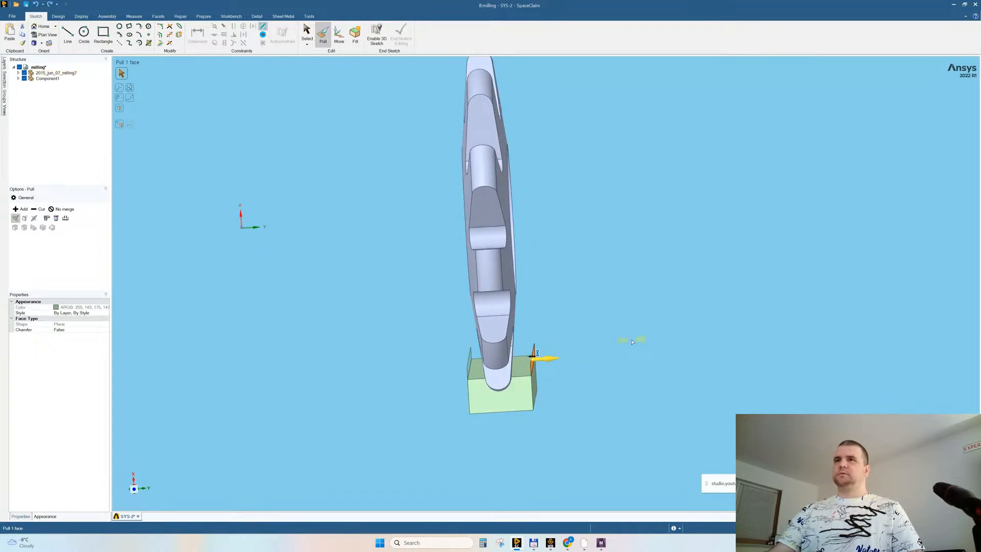
{"action": "middle_click_drag", "start_coordinate": [412, 351], "coordinate": [409, 365]}
{"action": "left_click", "coordinate": [461, 371]}
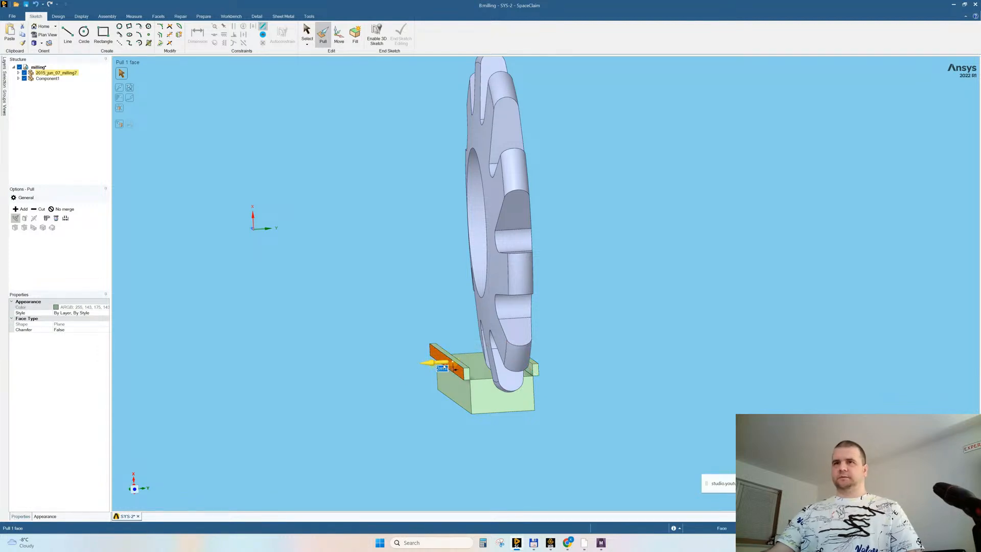
Step: Extend the undersides of both strips down to the workpiece's bottom face to form full-height side walls
{"action": "middle_click_drag", "start_coordinate": [429, 356], "coordinate": [433, 347]}
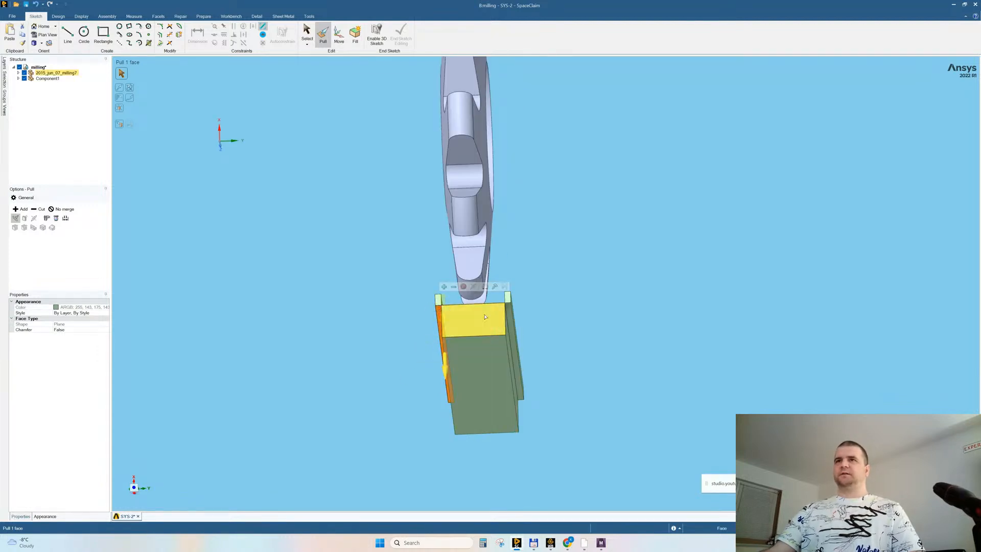
{"action": "left_click", "coordinate": [513, 347], "text": "ctrl"}
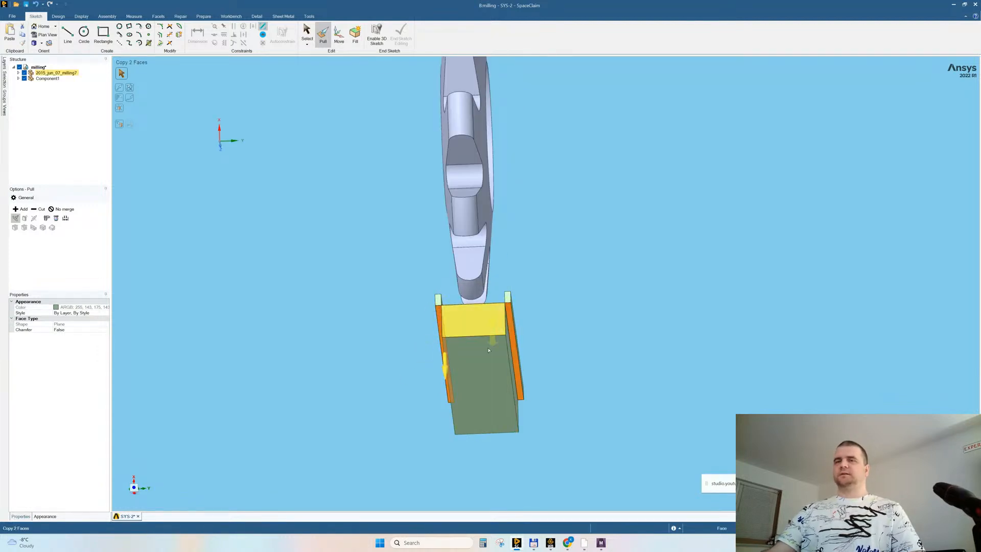
{"action": "left_click", "coordinate": [476, 379]}
Step: Pull both outer side faces of the workpiece outward by 1 mm to thicken the side walls
{"action": "middle_click_drag", "start_coordinate": [582, 291], "coordinate": [555, 320]}
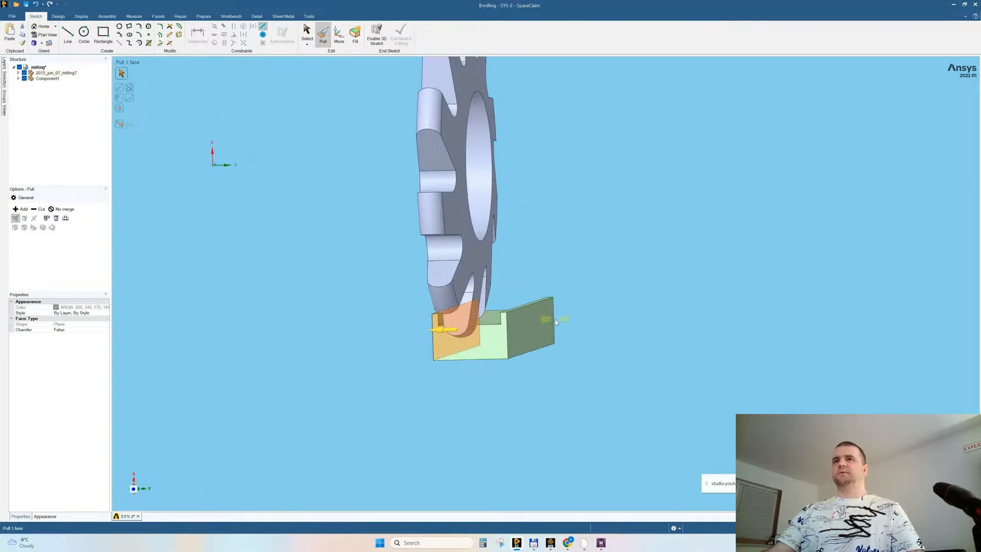
{"action": "left_click", "coordinate": [531, 329], "text": "ctrl"}
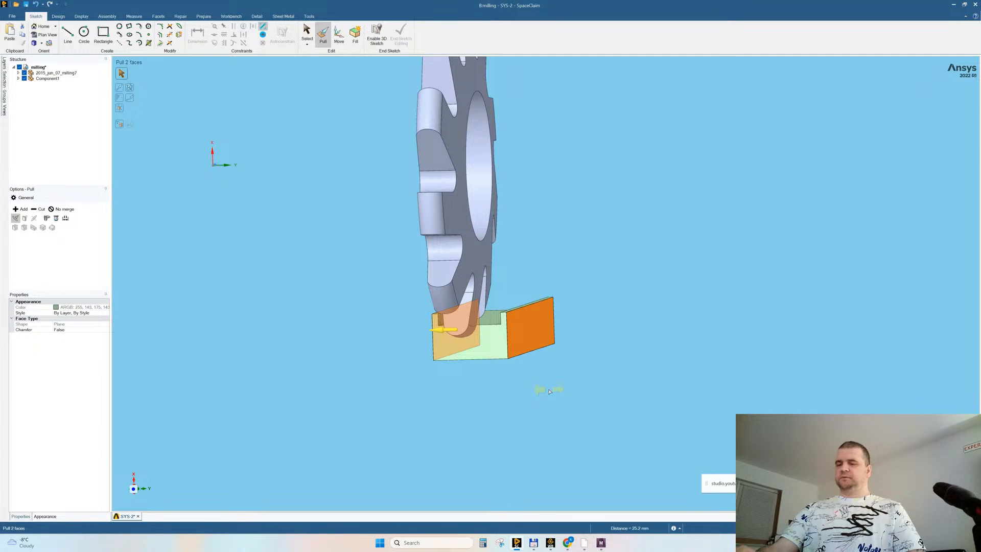
{"action": "left_click_drag", "start_coordinate": [444, 329], "coordinate": [454, 332]}
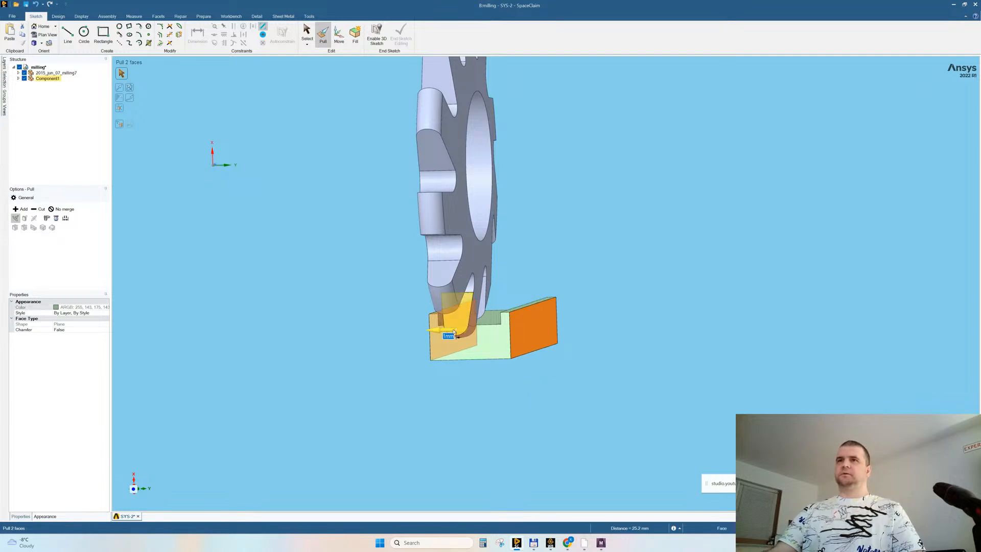
Step: Pull the workpiece's bottom face 2 mm downward and save the geometry
{"action": "middle_click_drag", "start_coordinate": [464, 320], "coordinate": [503, 357]}
{"action": "left_click", "coordinate": [507, 382]}
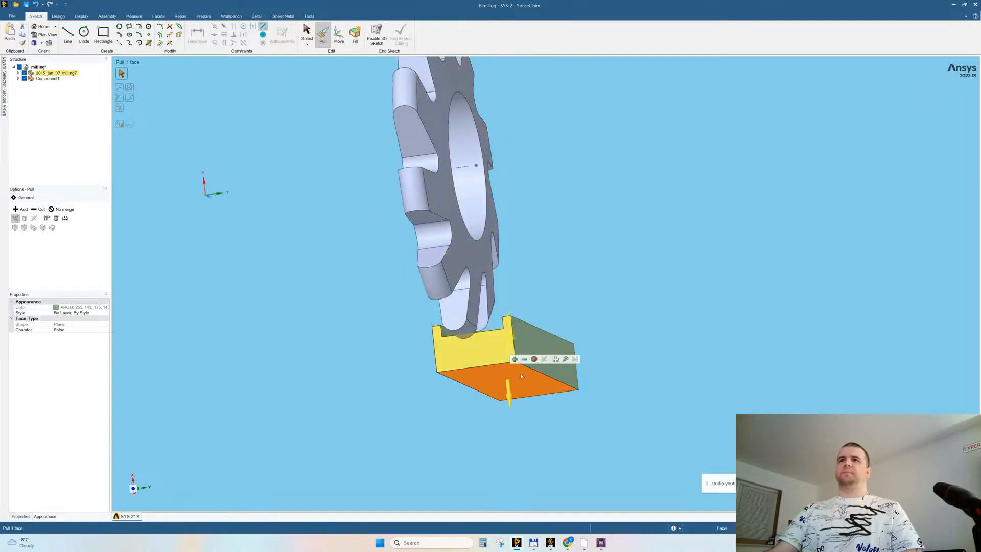
{"action": "left_click_drag", "start_coordinate": [575, 435], "coordinate": [570, 428]}
{"action": "middle_click_drag", "start_coordinate": [570, 428], "coordinate": [573, 432]}
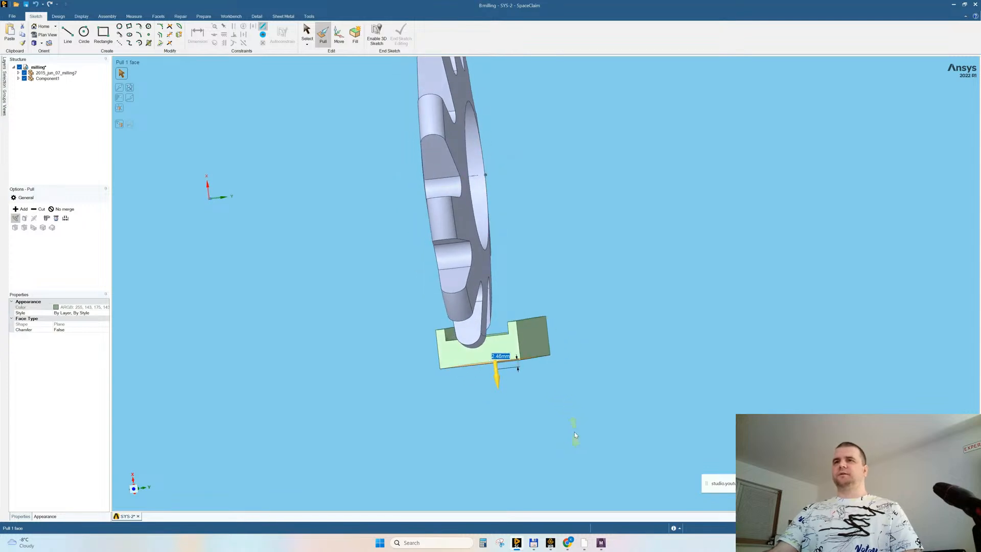
{"action": "type", "text": "2."}
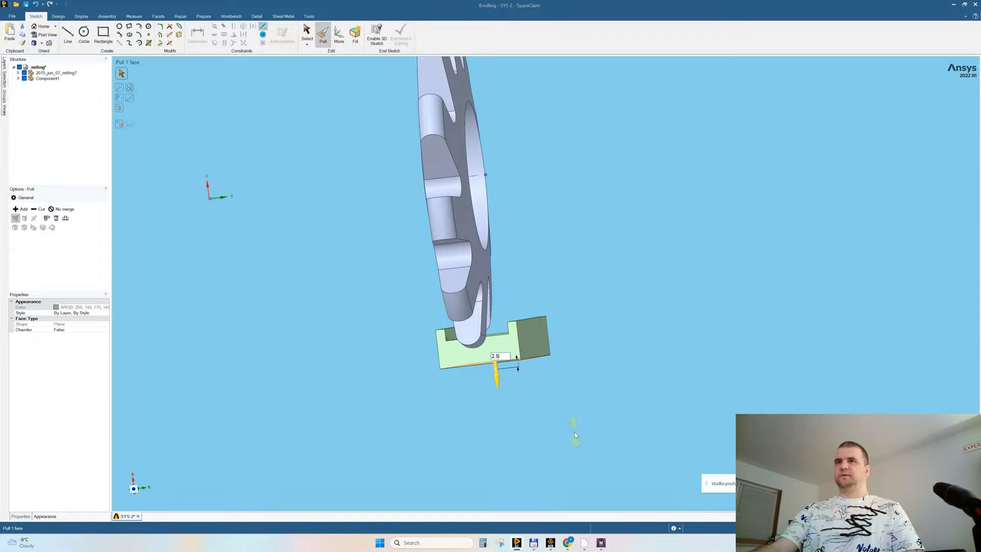
{"action": "type", "text": "5"}
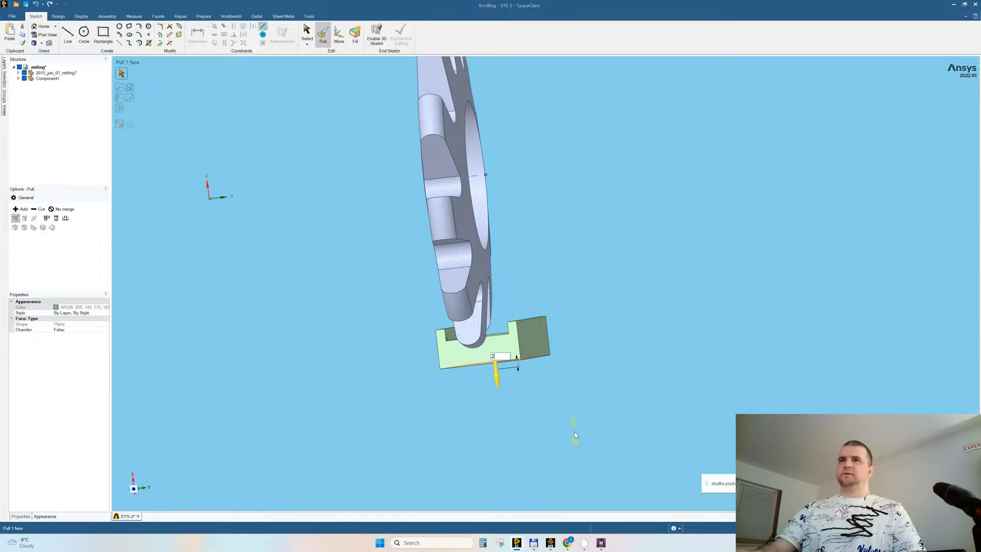
{"action": "key", "text": "Return"}
{"action": "middle_click_drag", "start_coordinate": [652, 364], "coordinate": [591, 211]}
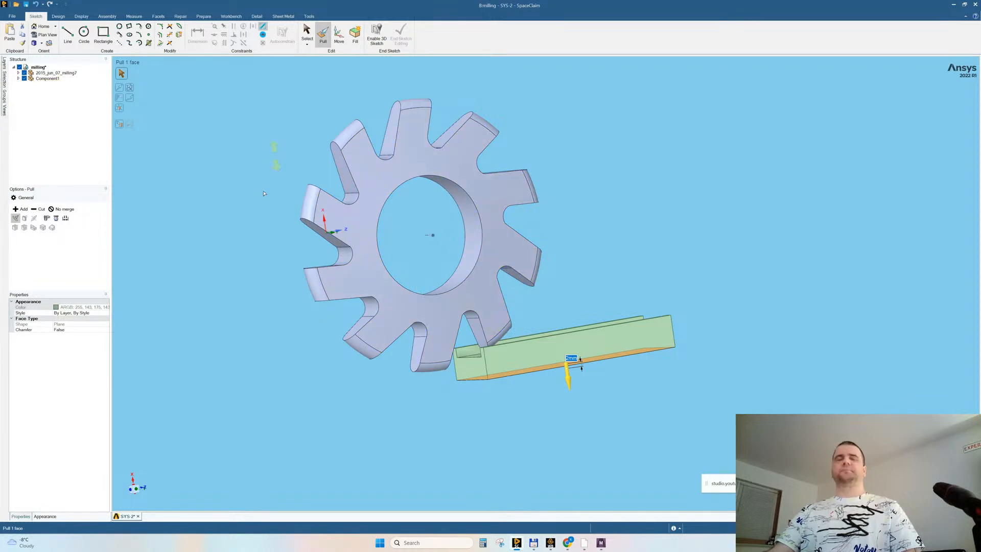
{"action": "key", "text": "ctrl+s"}
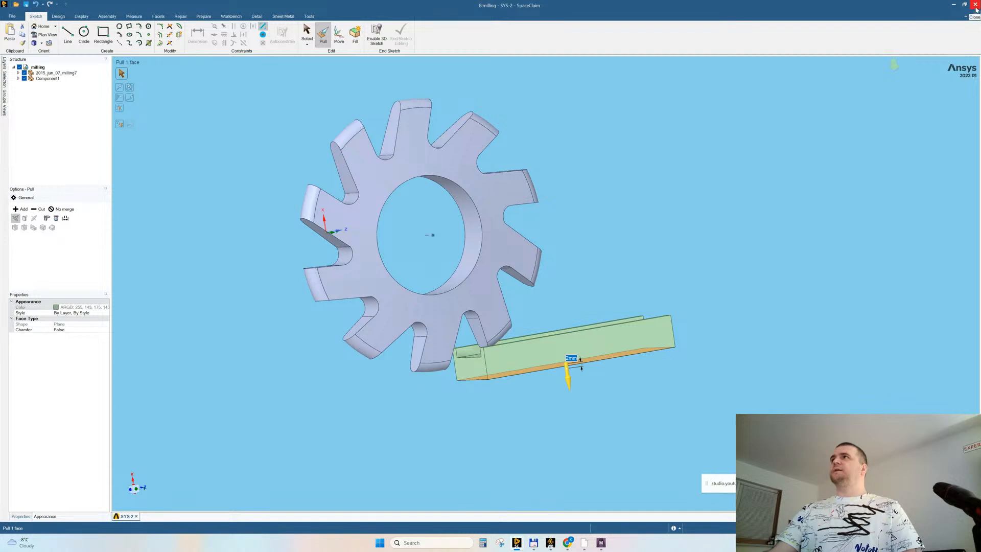
Step: Switch to Workbench and open the Engineering Data of the milling system
{"action": "left_click", "coordinate": [549, 543]}
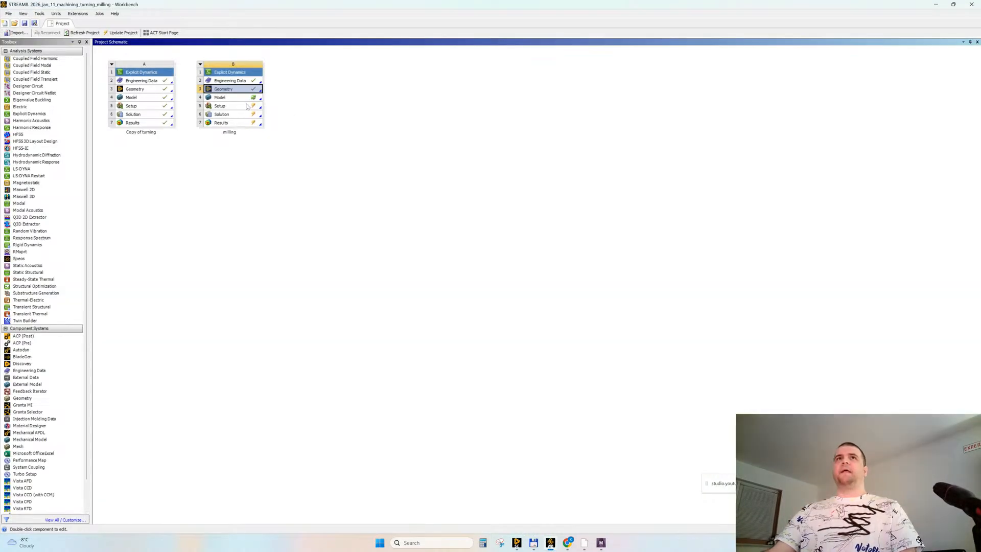
{"action": "double_click", "coordinate": [233, 82]}
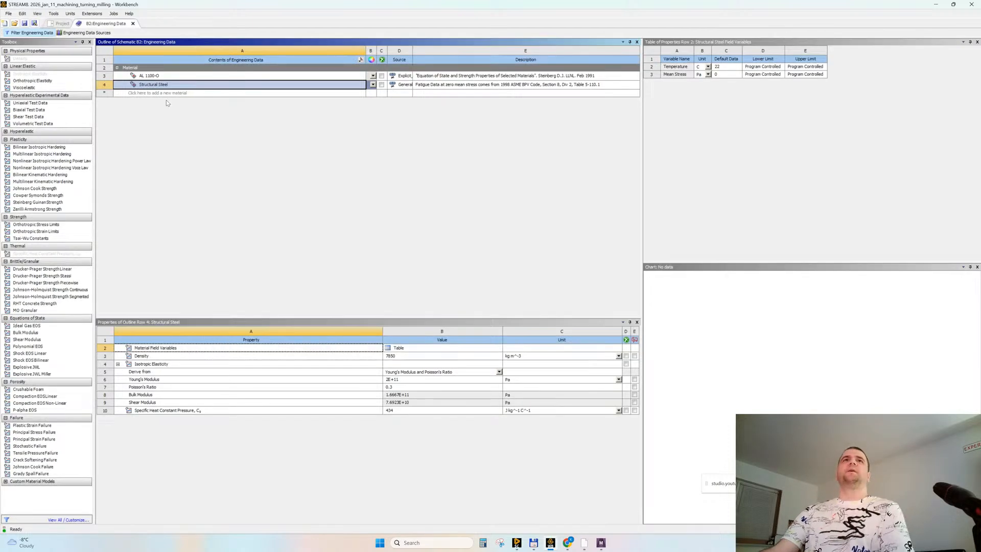
Step: Add Aluminum Alloy NL from the General Non-linear Materials library to the milling system's engineering data
{"action": "left_click", "coordinate": [158, 76]}
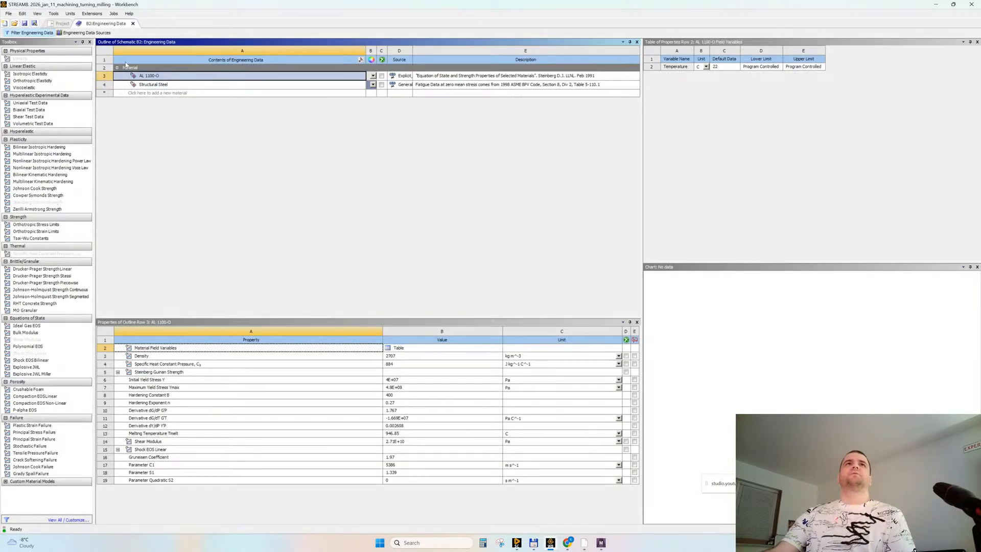
{"action": "left_click", "coordinate": [103, 34]}
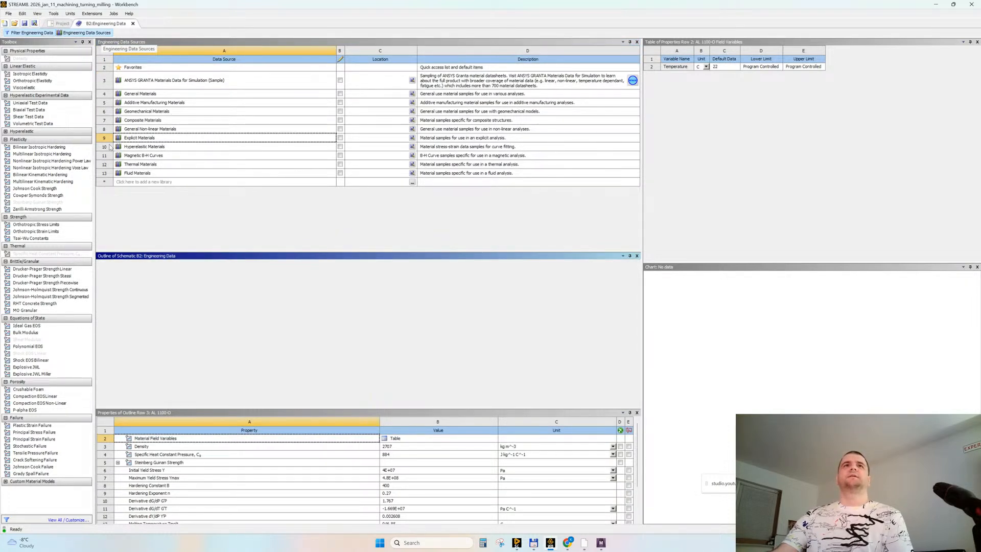
{"action": "left_click", "coordinate": [145, 128]}
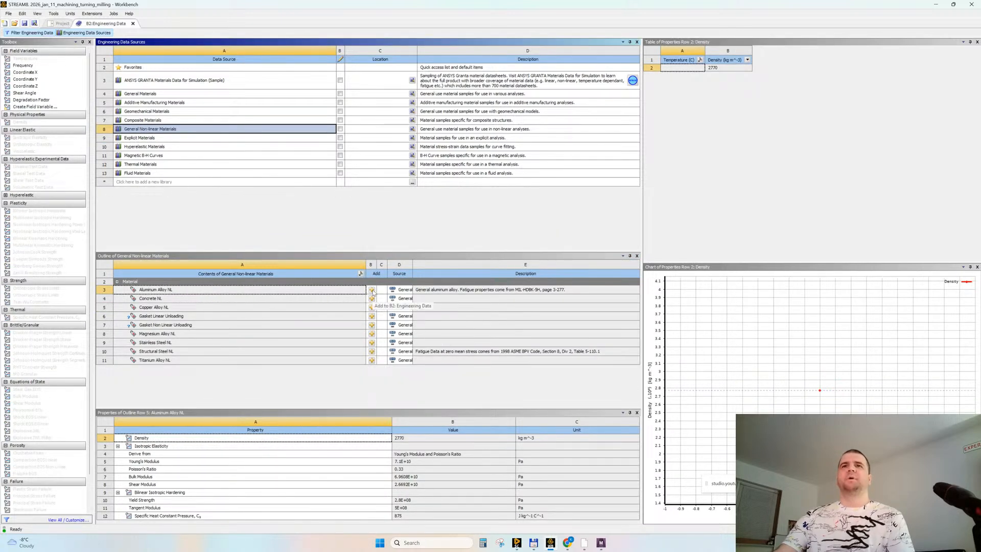
{"action": "left_click", "coordinate": [372, 291]}
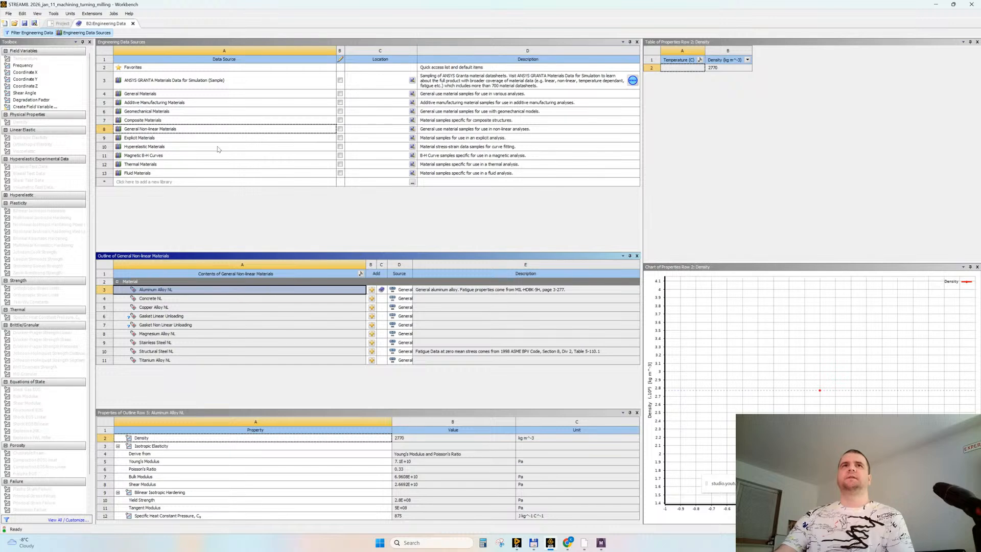
Step: Delete the AL 1100-O material from the milling system's engineering data
{"action": "left_click", "coordinate": [90, 33]}
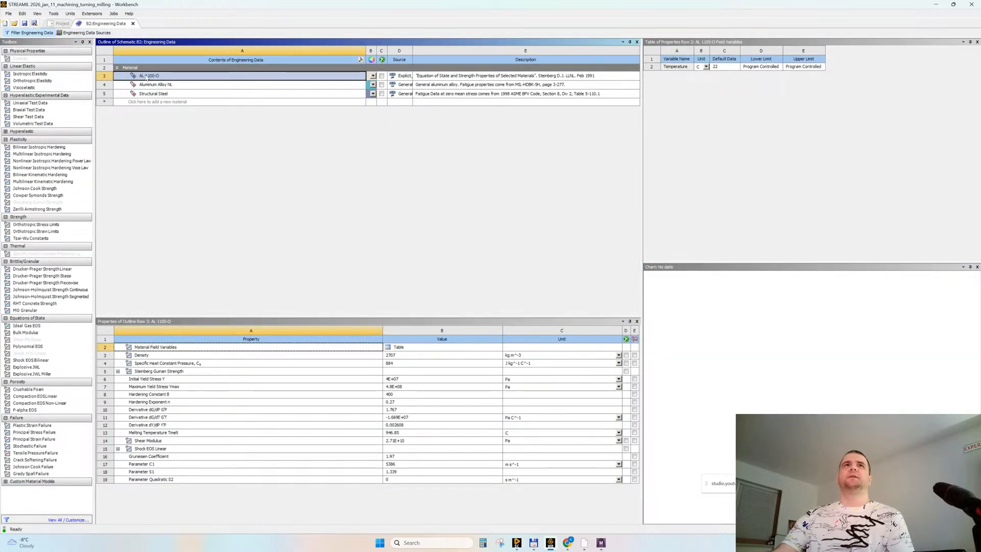
{"action": "right_click", "coordinate": [146, 77]}
{"action": "left_click", "coordinate": [168, 117]}
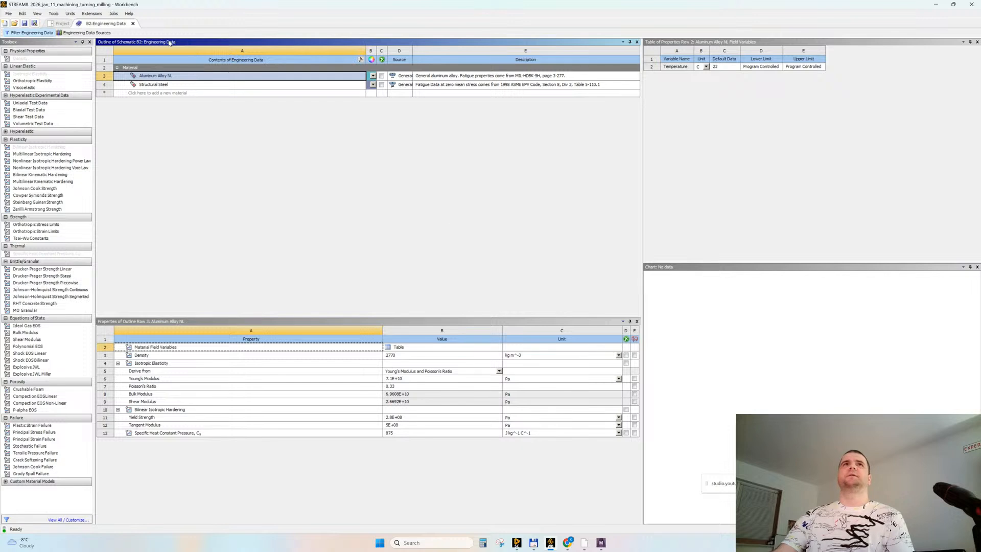
Step: Close the Engineering Data and open the milling system's Model in Mechanical, reading the upstream data
{"action": "left_click", "coordinate": [133, 24]}
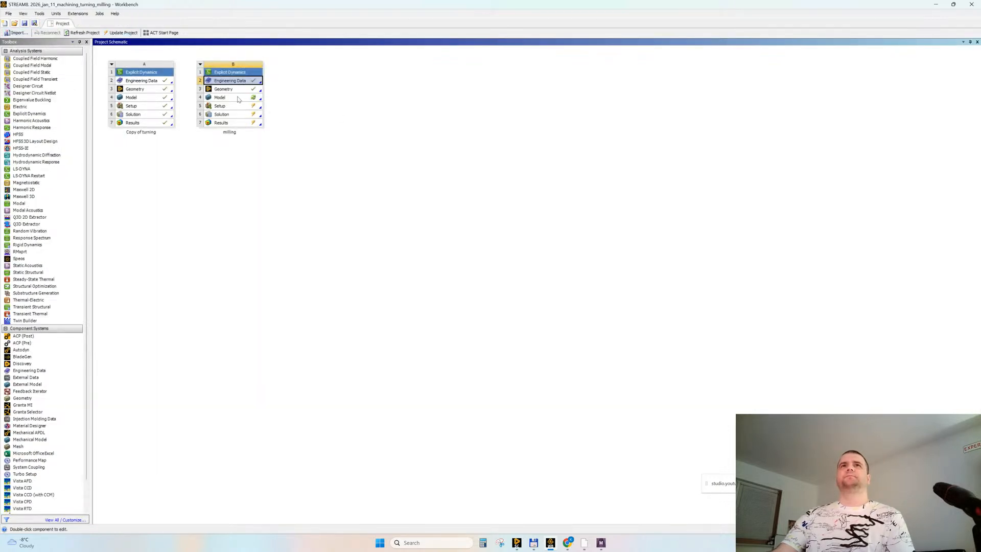
{"action": "double_click", "coordinate": [238, 99]}
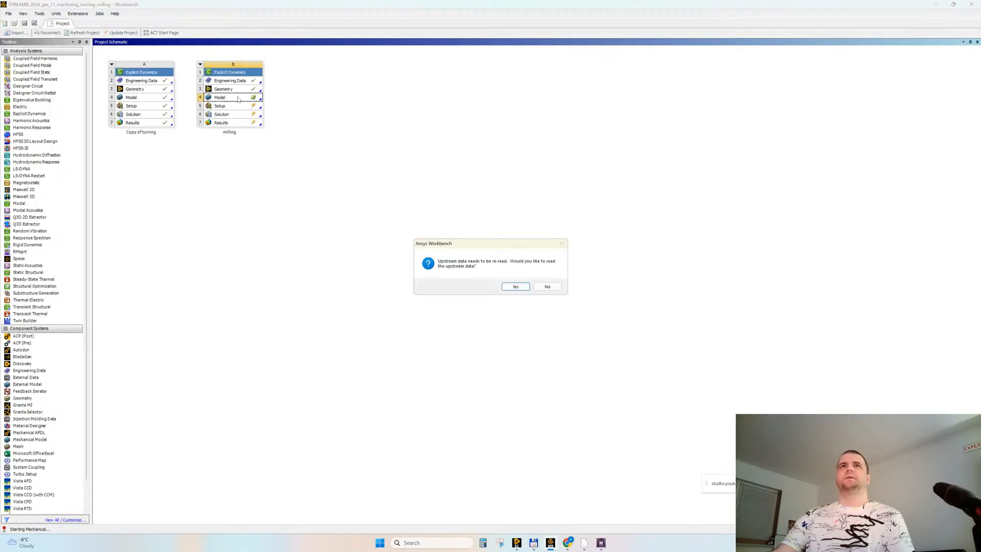
{"action": "left_click", "coordinate": [513, 289]}
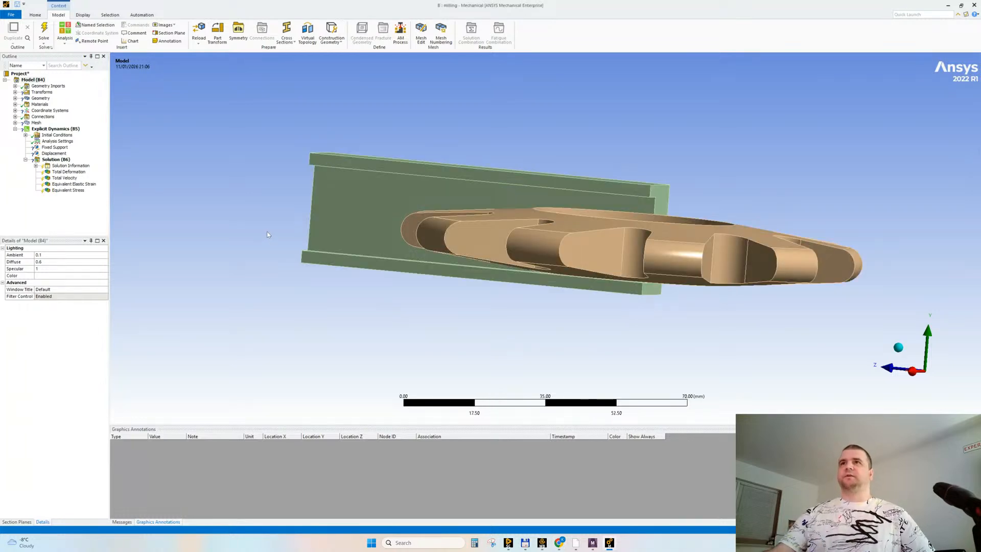
{"action": "mouse_move", "coordinate": [276, 236]}
{"action": "middle_mouse_down"}
{"action": "mouse_move", "coordinate": [541, 248]}
{"action": "mouse_move", "coordinate": [534, 278]}
{"action": "mouse_move", "coordinate": [593, 322]}
{"action": "mouse_move", "coordinate": [579, 281]}
{"action": "mouse_move", "coordinate": [426, 449]}
{"action": "middle_mouse_up"}
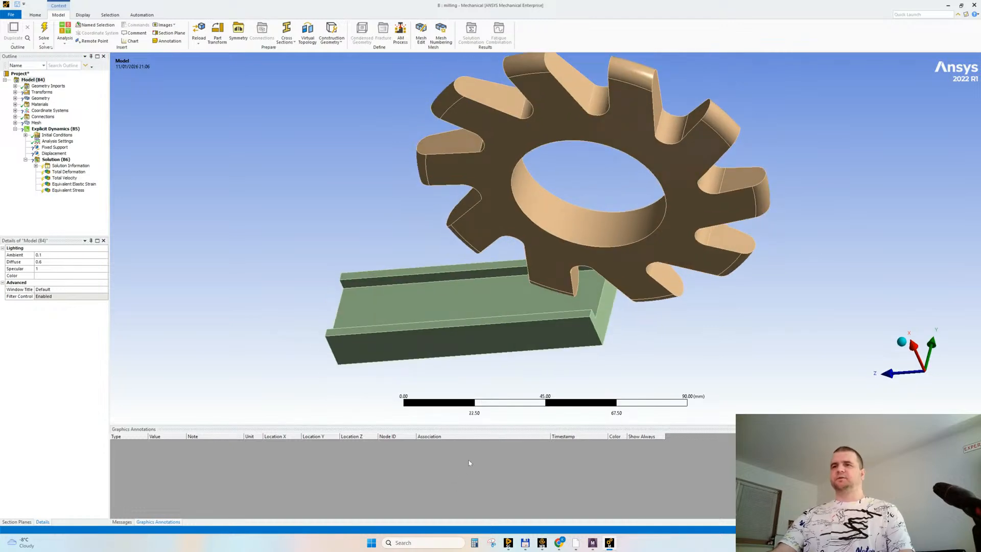
Step: Switch to the milling SpaceClaim window, close it and return to Mechanical
{"action": "mouse_move", "coordinate": [510, 543]}
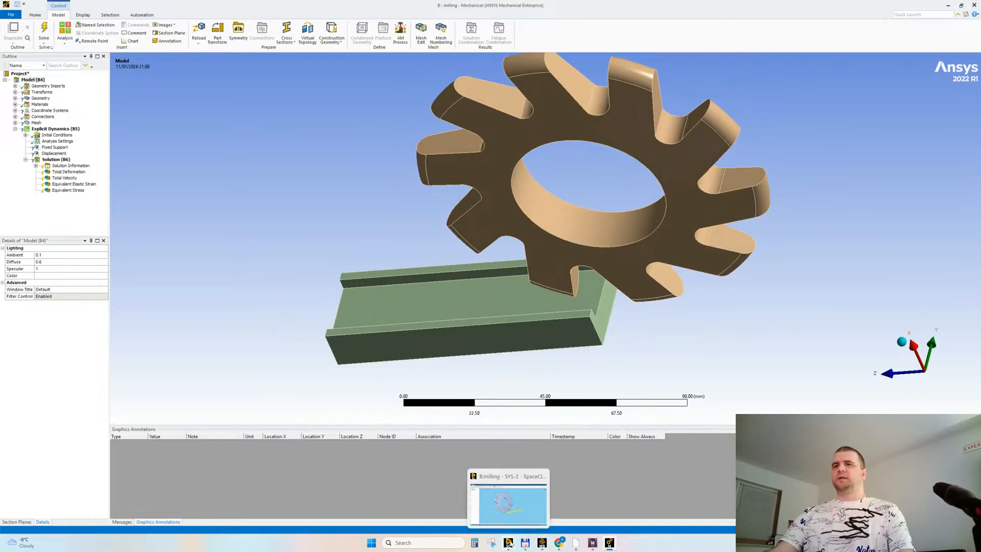
{"action": "left_click", "coordinate": [516, 504]}
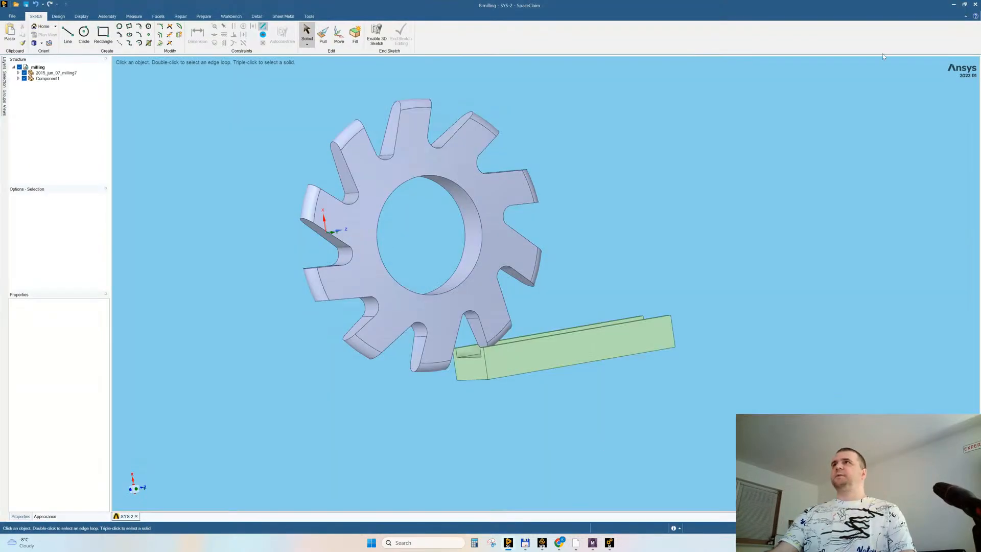
{"action": "left_click", "coordinate": [973, 5]}
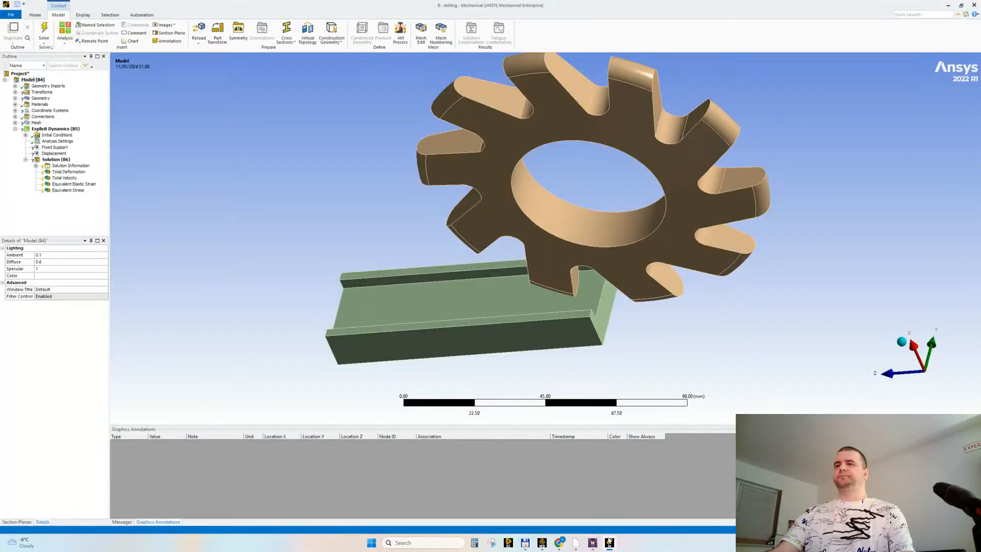
{"action": "left_click", "coordinate": [610, 542]}
{"action": "left_click", "coordinate": [609, 542]}
{"action": "scroll", "coordinate": [335, 188], "scroll_direction": "down", "scroll_amount": 1}
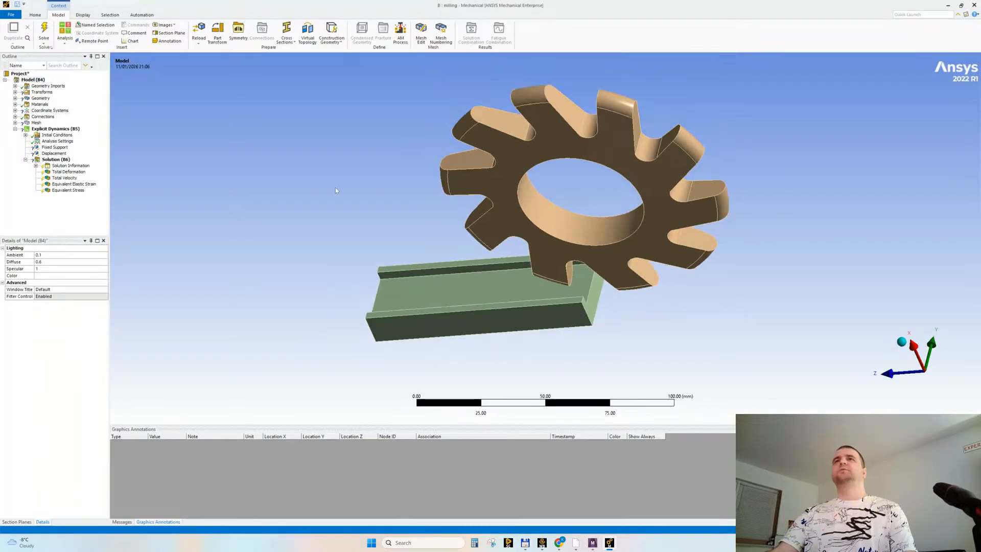
Step: Delete the leftover Part Transform from the milling model's Transforms
{"action": "middle_click_drag", "start_coordinate": [356, 192], "coordinate": [289, 197], "text": "ctrl"}
{"action": "left_click", "coordinate": [14, 92]}
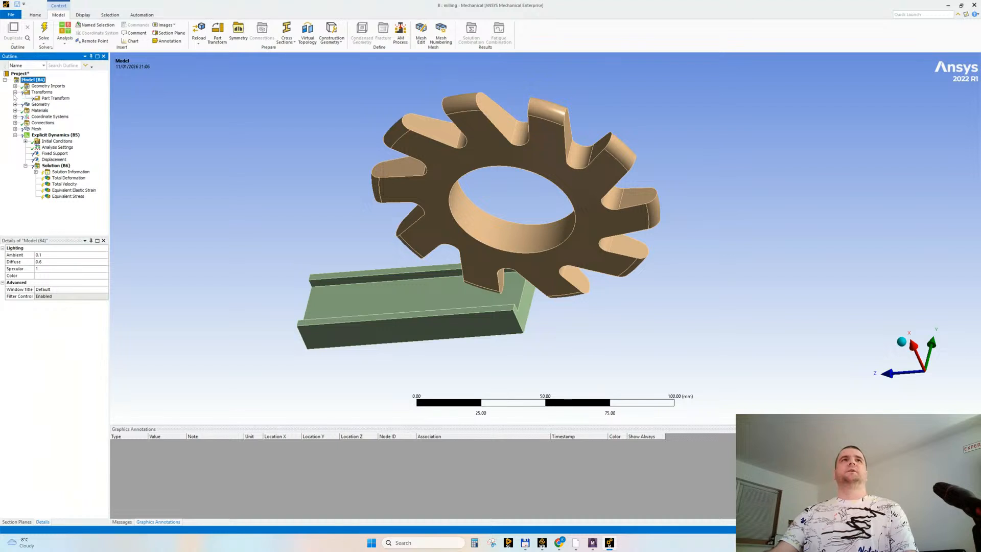
{"action": "middle_click_drag", "start_coordinate": [461, 204], "coordinate": [228, 154]}
{"action": "right_click", "coordinate": [49, 99]}
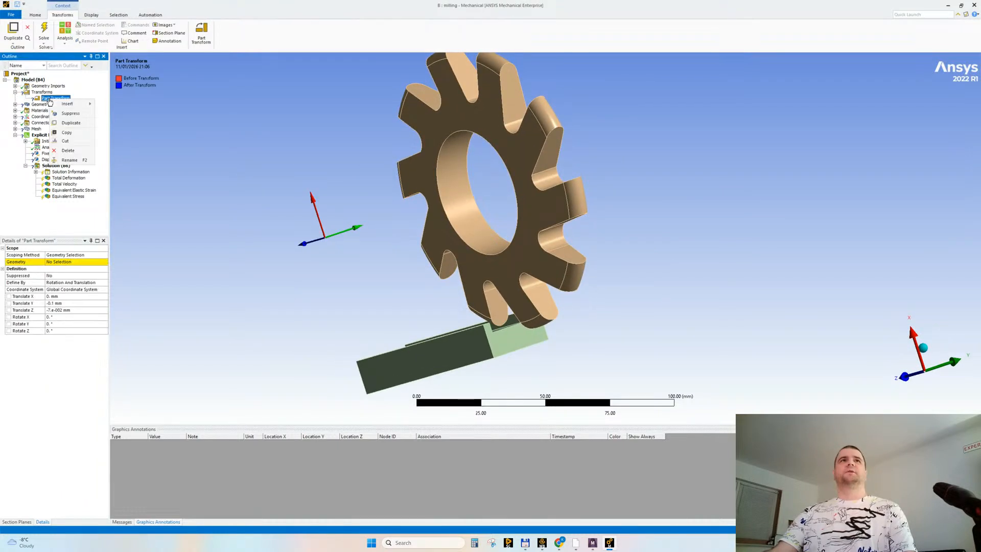
{"action": "left_click", "coordinate": [67, 150]}
{"action": "left_click", "coordinate": [494, 298]}
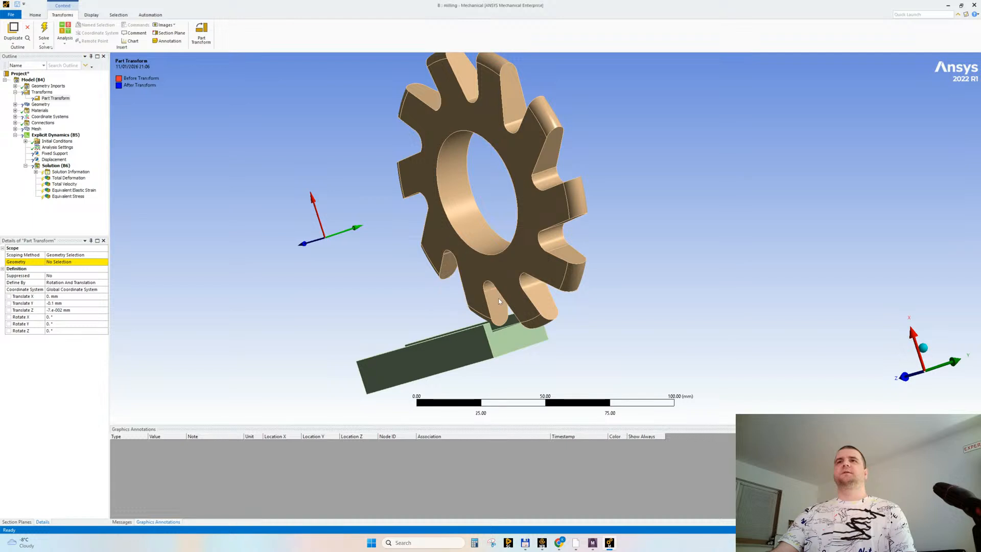
{"action": "right_click", "coordinate": [40, 93]}
{"action": "key", "text": "Escape"}
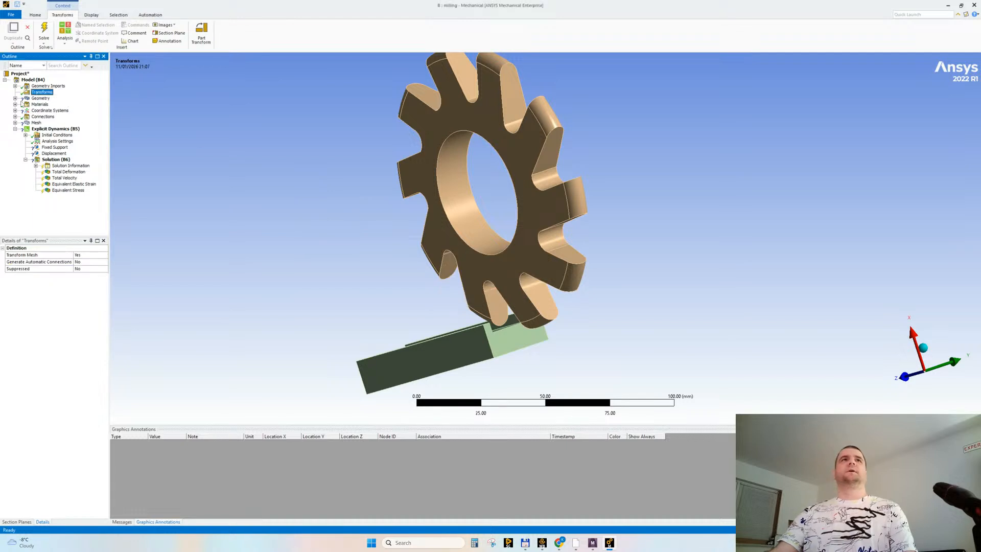
Step: Rename the workpiece body in the Geometry branch as "piece"
{"action": "left_click", "coordinate": [15, 98]}
{"action": "left_click", "coordinate": [56, 105]}
{"action": "type", "text": "piecde"}
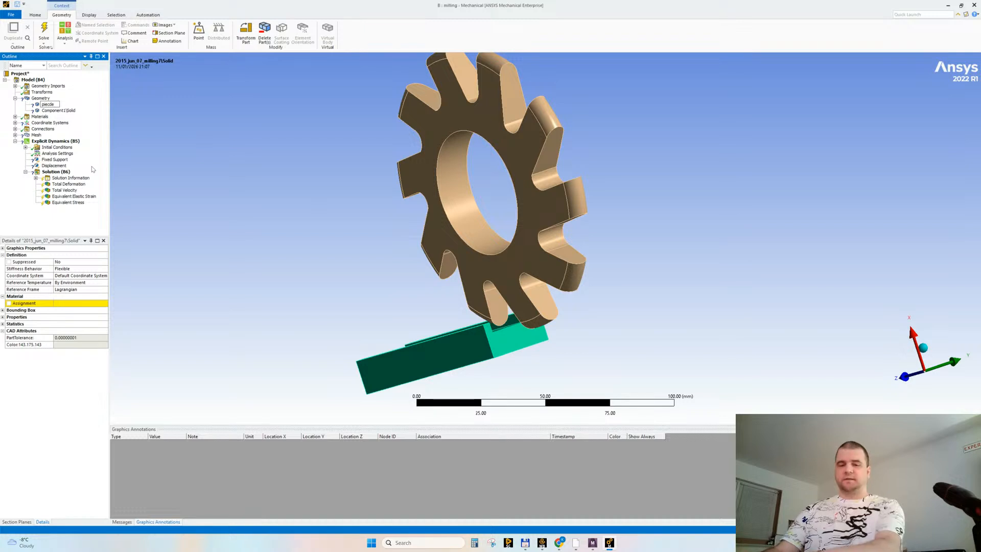
{"action": "key", "text": "BackSpace"}
{"action": "key", "text": "BackSpace"}
{"action": "type", "text": "e"}
{"action": "key", "text": "Return"}
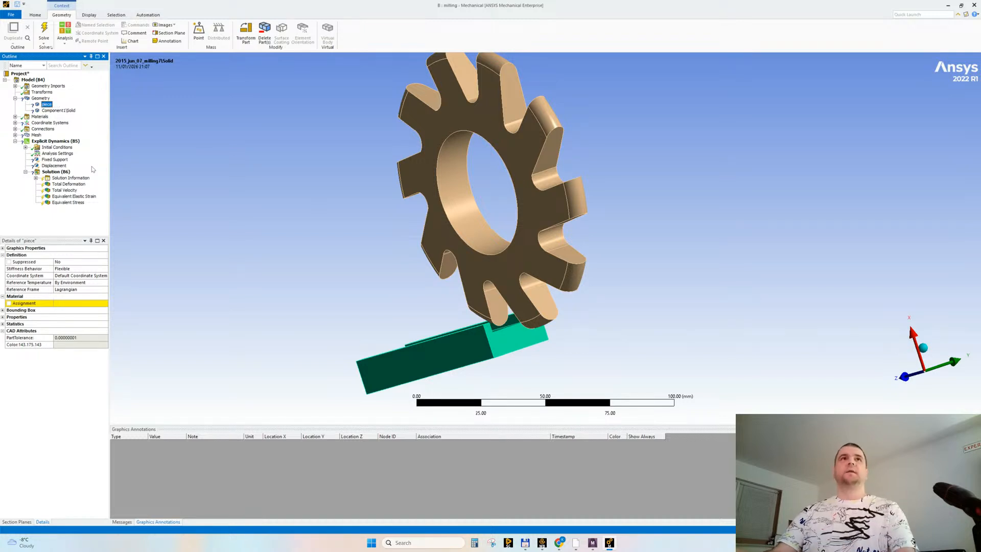
Step: Rename the cutter body in the Geometry branch as "mill"
{"action": "left_click", "coordinate": [60, 110]}
{"action": "left_click", "coordinate": [60, 110]}
{"action": "type", "text": "mil"}
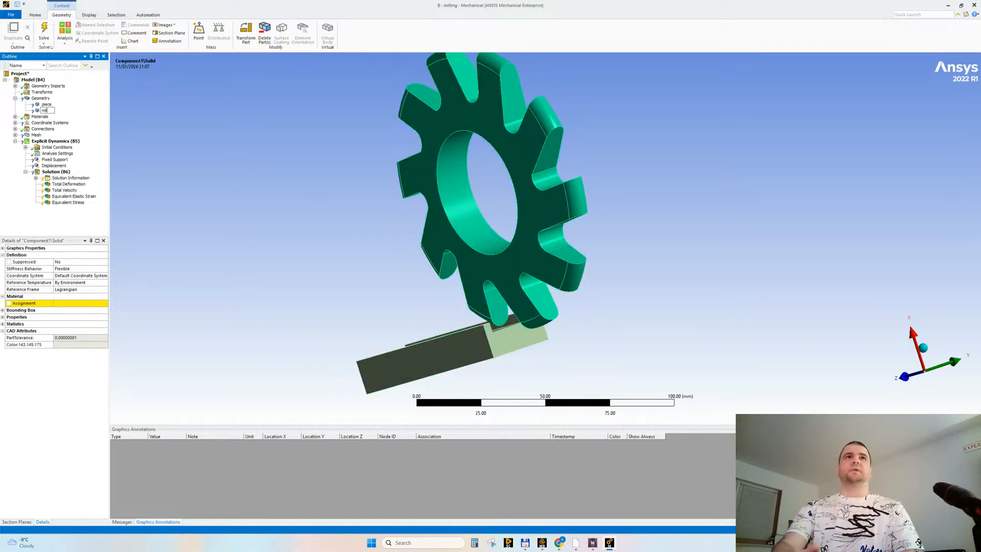
{"action": "type", "text": "l"}
{"action": "key", "text": "Return"}
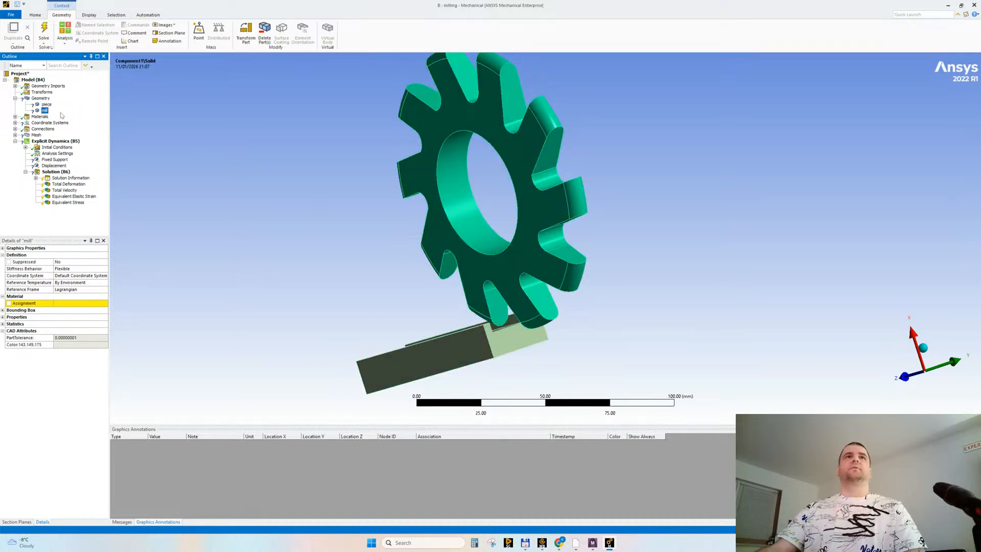
Step: Assign Structural Steel to the mill body and Aluminum Alloy NL to the piece body
{"action": "left_click", "coordinate": [103, 307]}
{"action": "left_click", "coordinate": [102, 306]}
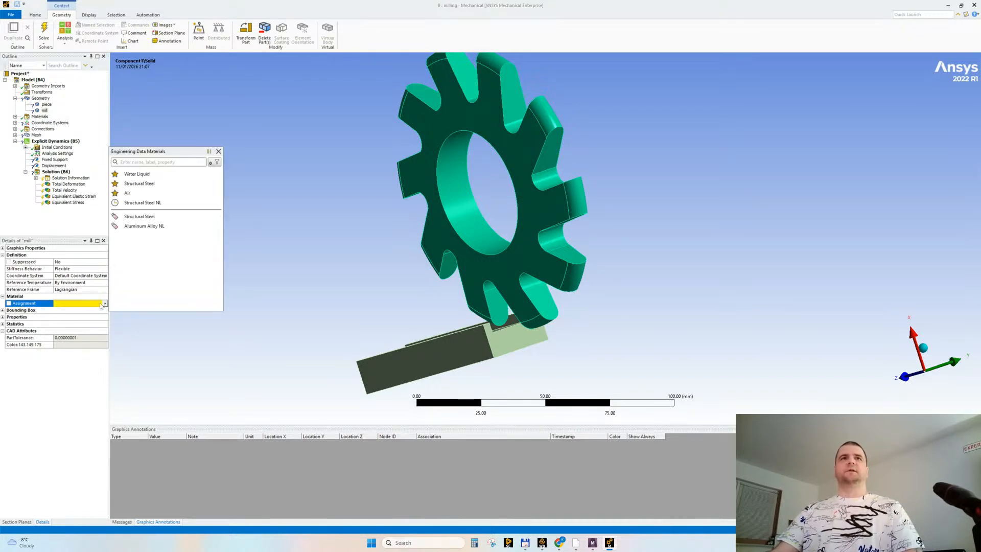
{"action": "left_click", "coordinate": [139, 216]}
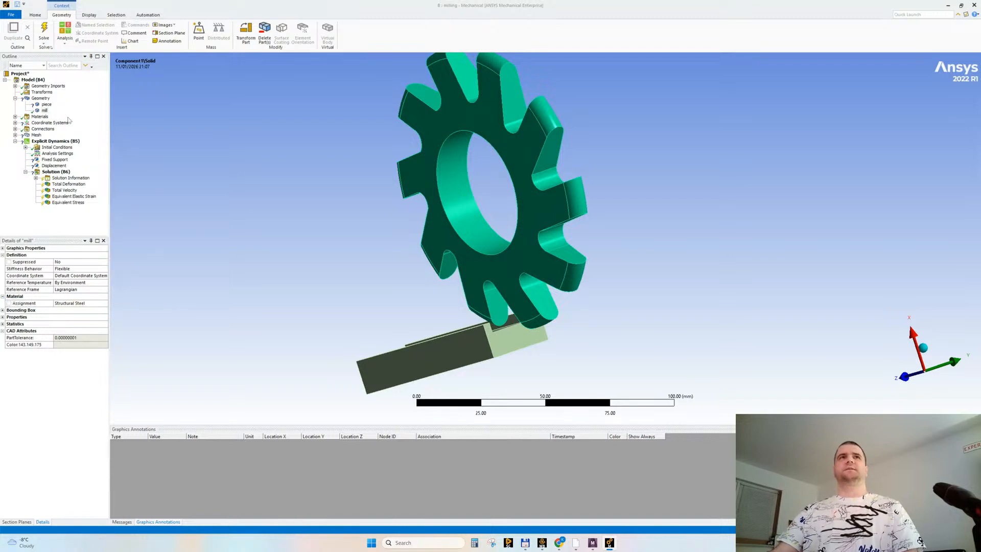
{"action": "left_click", "coordinate": [47, 105]}
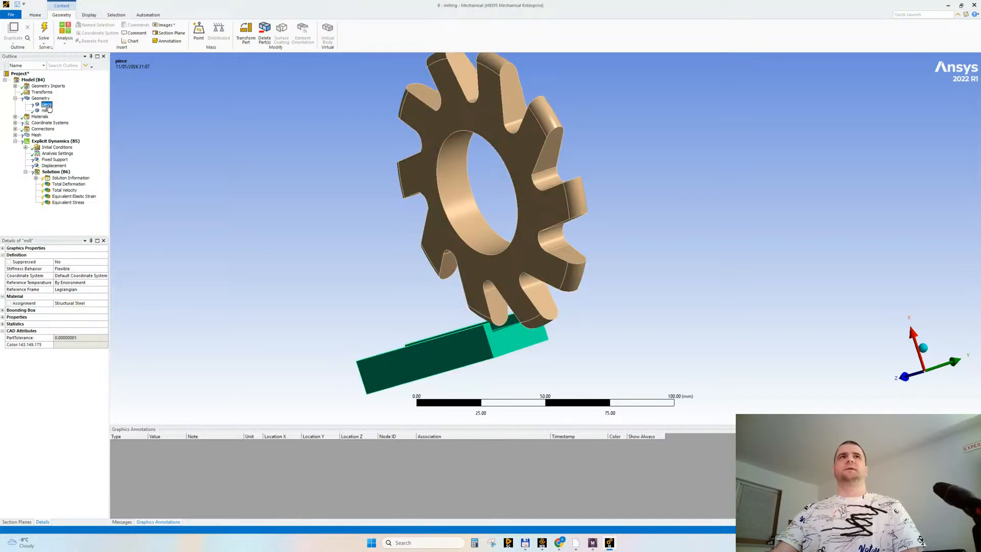
{"action": "left_click", "coordinate": [107, 305]}
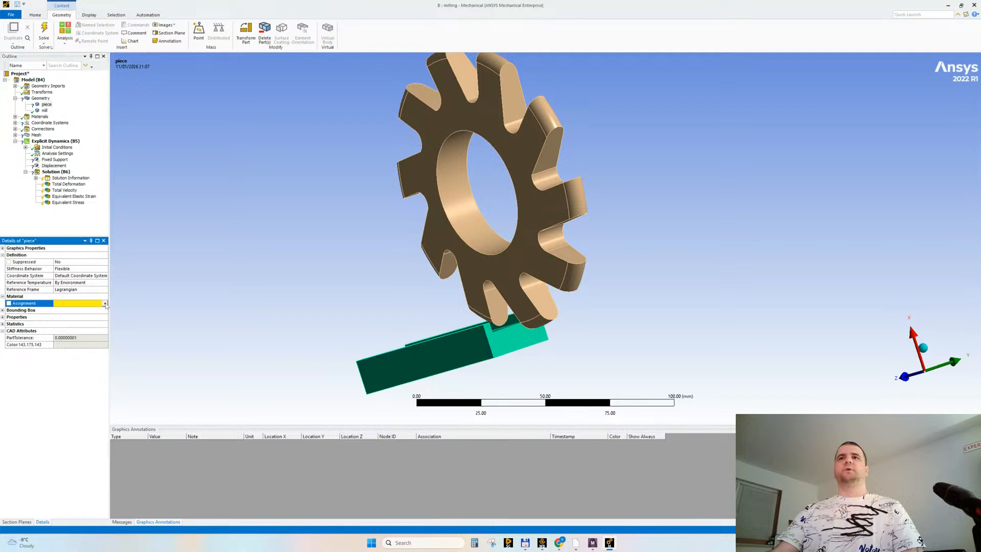
{"action": "left_click", "coordinate": [105, 305]}
{"action": "left_click", "coordinate": [144, 226]}
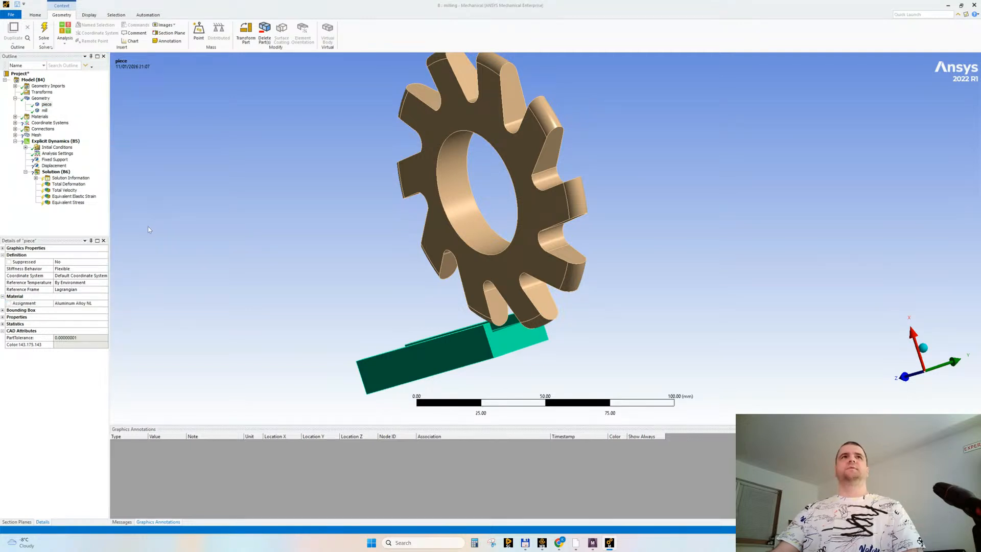
{"action": "left_click", "coordinate": [15, 99]}
Step: Set the cylindrical coordinate system's origin geometry to the inner bore face of the mill
{"action": "left_click", "coordinate": [15, 111]}
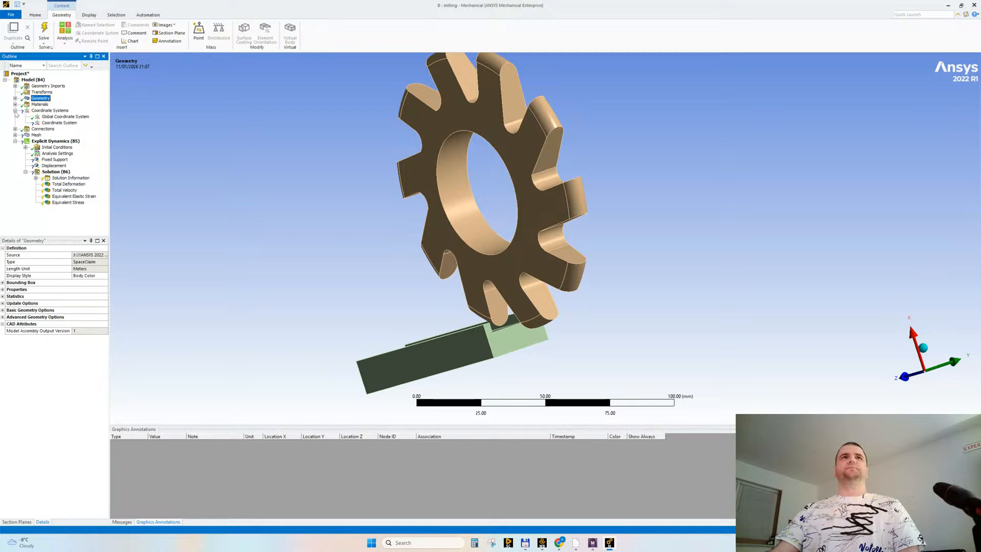
{"action": "left_click", "coordinate": [60, 123]}
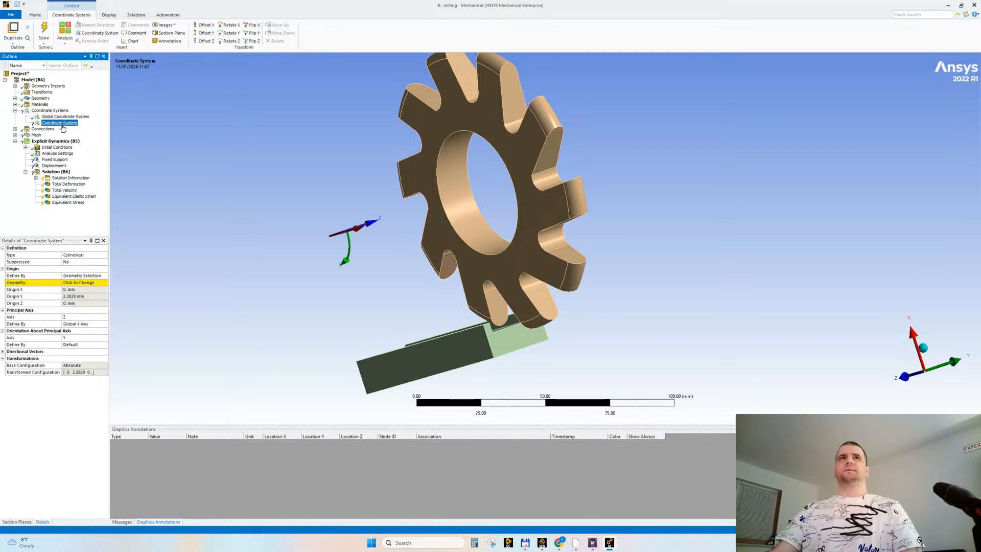
{"action": "mouse_move", "coordinate": [360, 265]}
{"action": "middle_mouse_down"}
{"action": "mouse_move", "coordinate": [428, 269]}
{"action": "mouse_move", "coordinate": [416, 265]}
{"action": "mouse_move", "coordinate": [377, 285]}
{"action": "middle_mouse_up"}
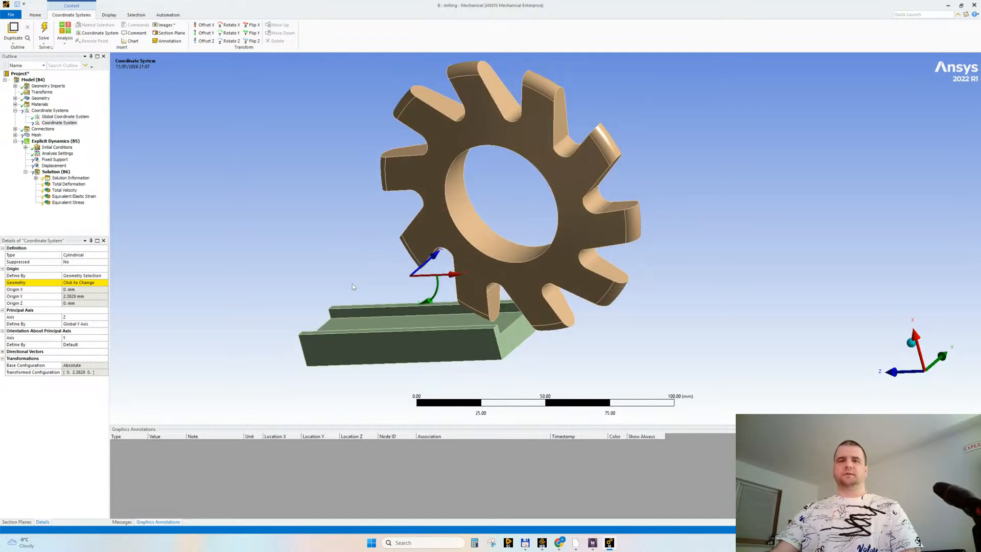
{"action": "left_click", "coordinate": [461, 207]}
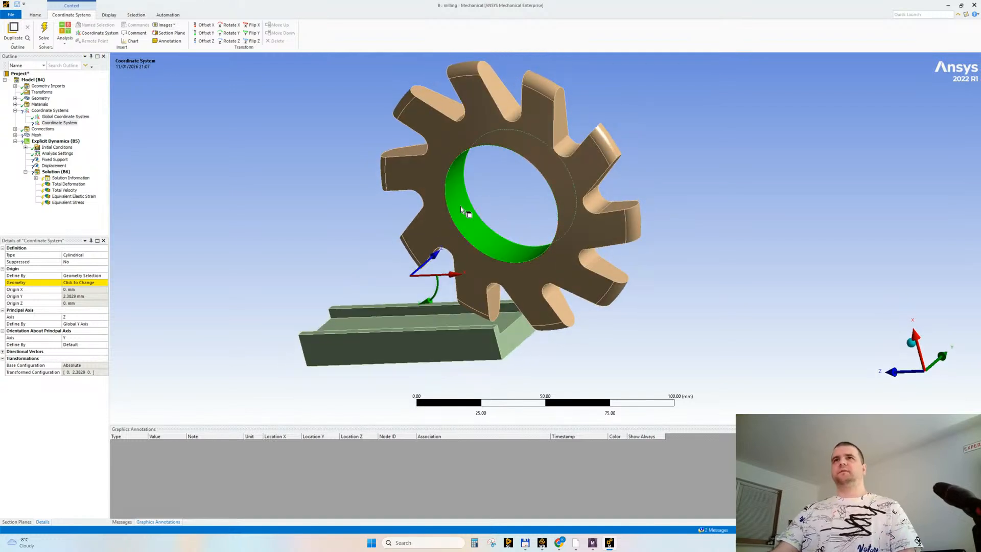
{"action": "left_click", "coordinate": [77, 283]}
{"action": "left_click", "coordinate": [70, 283]}
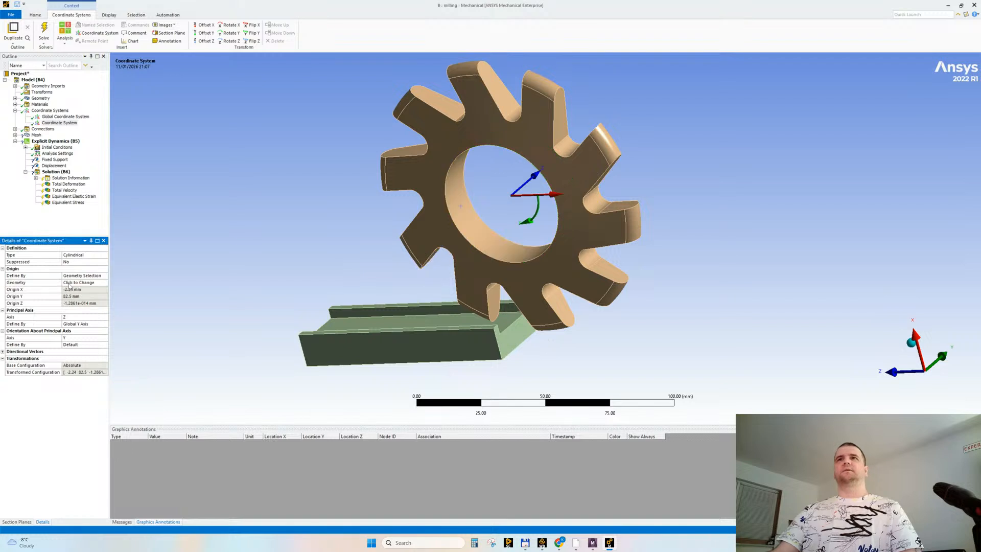
{"action": "mouse_move", "coordinate": [265, 246]}
{"action": "middle_mouse_down"}
{"action": "mouse_move", "coordinate": [381, 232]}
{"action": "mouse_move", "coordinate": [376, 241]}
{"action": "mouse_move", "coordinate": [411, 245]}
{"action": "middle_mouse_up"}
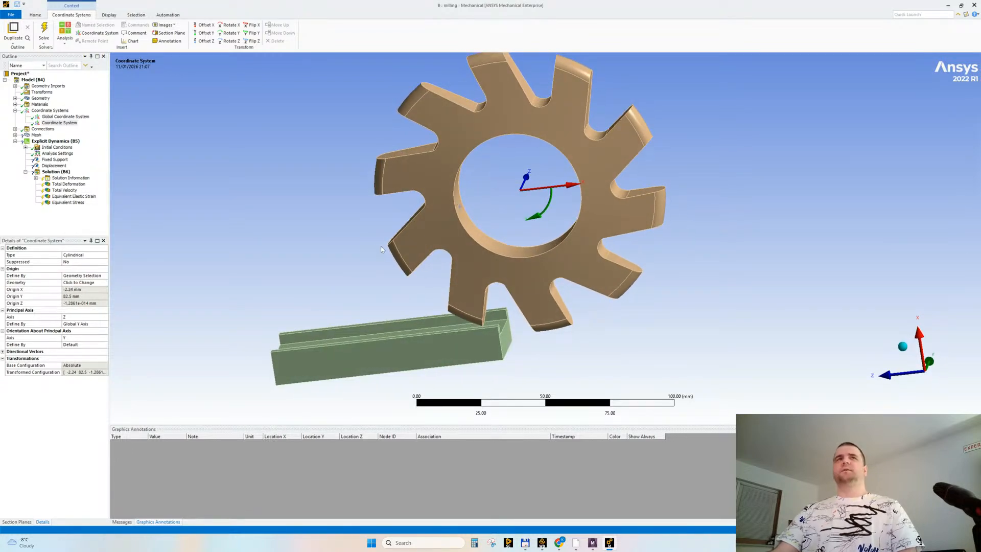
{"action": "left_click", "coordinate": [16, 110]}
Step: Open the Body Interaction under Connections to review its scope and friction settings
{"action": "left_click", "coordinate": [15, 116]}
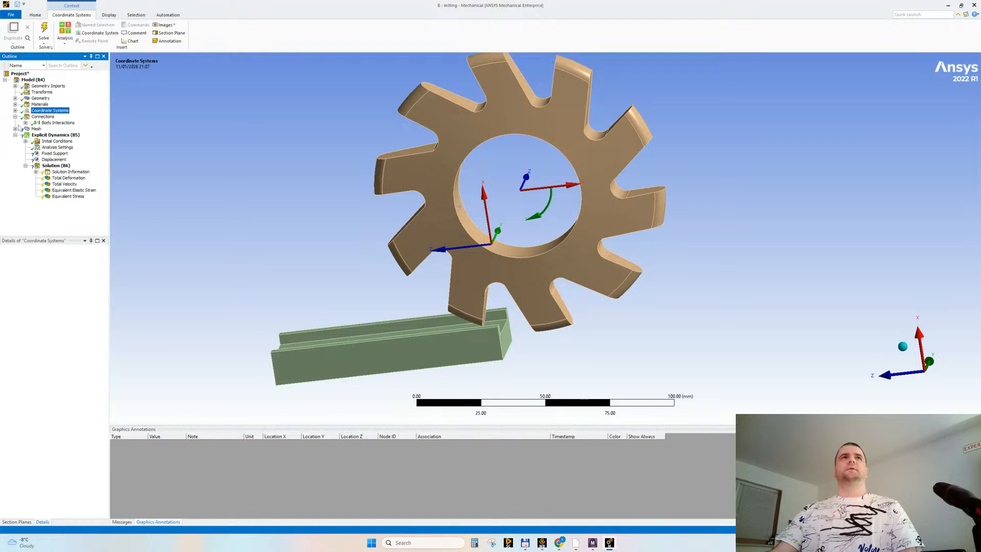
{"action": "left_click", "coordinate": [25, 123]}
{"action": "left_click", "coordinate": [69, 129]}
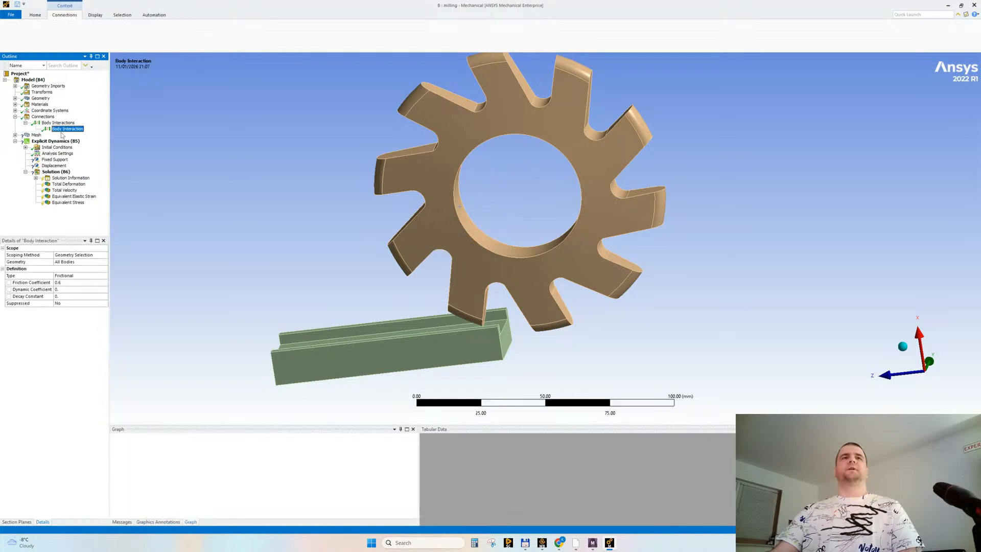
Step: Delete the leftover Edge Sizing control from the Mesh branch
{"action": "left_click", "coordinate": [15, 117]}
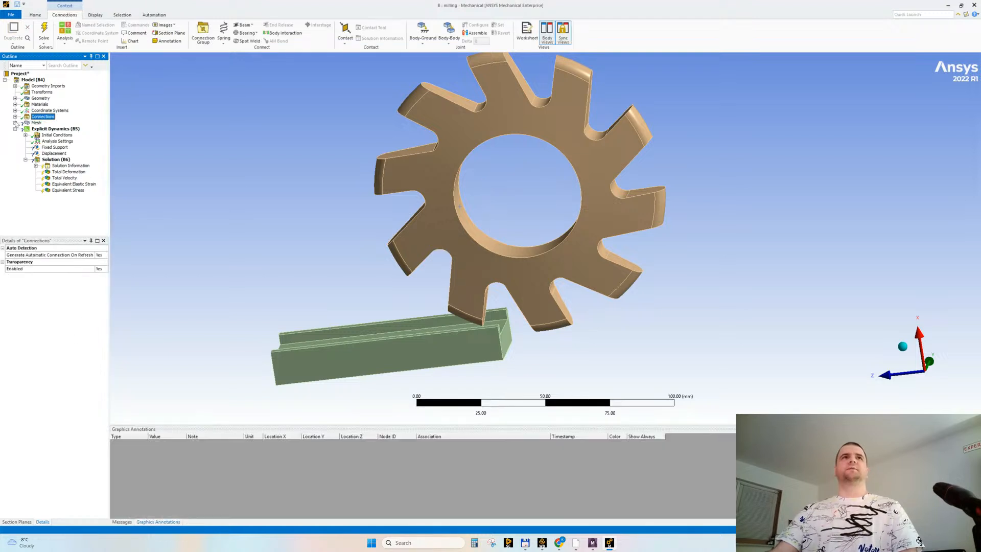
{"action": "left_click", "coordinate": [16, 122]}
{"action": "left_click", "coordinate": [52, 129]}
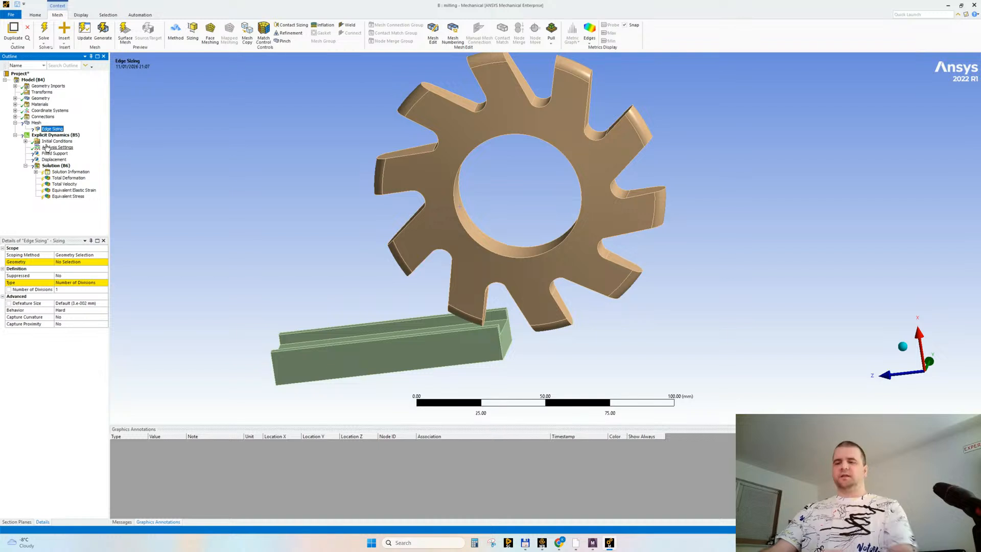
{"action": "key", "text": "Delete"}
{"action": "key", "text": "Return"}
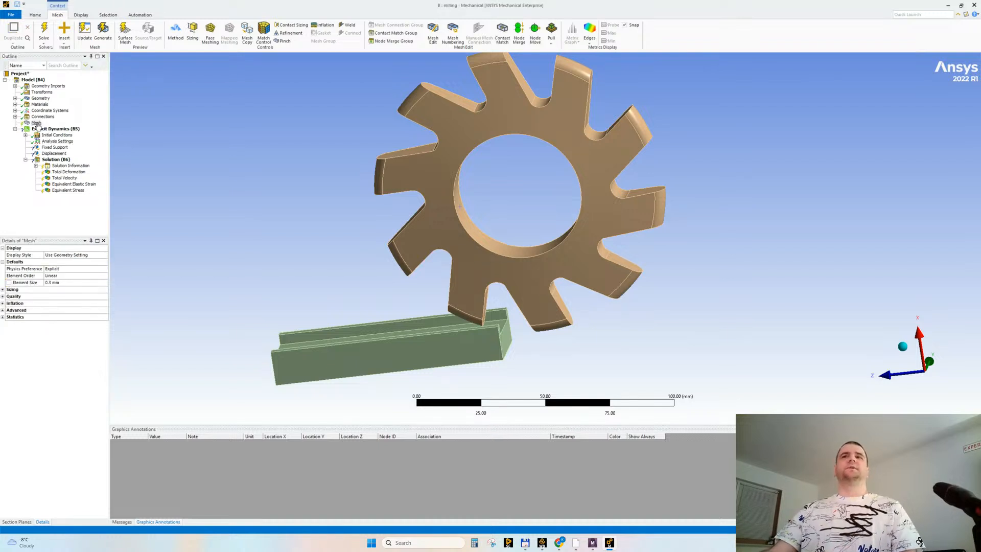
{"action": "right_click", "coordinate": [37, 124]}
{"action": "left_click", "coordinate": [81, 350]}
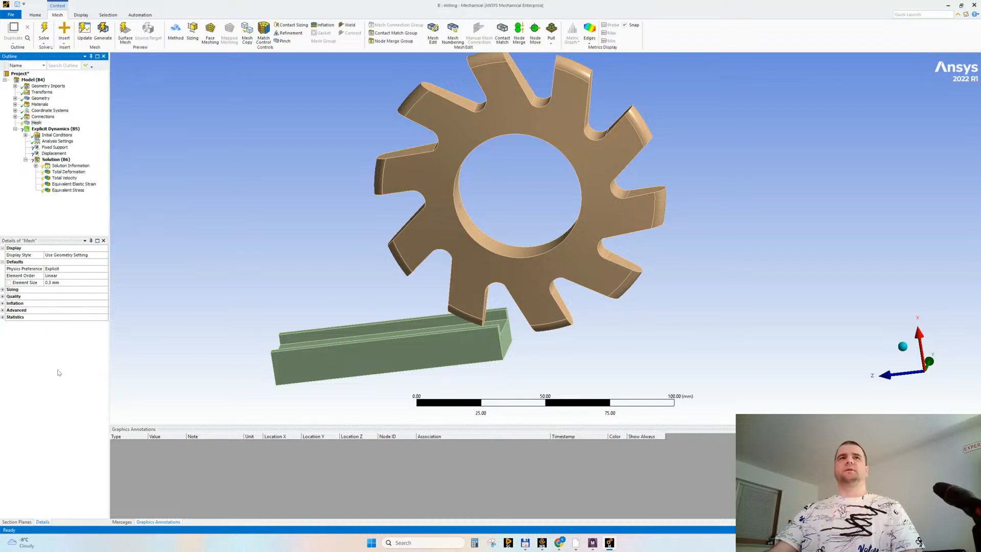
Step: Reset the global mesh element size to its program default by entering 0
{"action": "scroll", "coordinate": [455, 222], "scroll_direction": "down", "scroll_amount": 3}
{"action": "middle_click_drag", "start_coordinate": [480, 217], "coordinate": [500, 259], "text": "ctrl"}
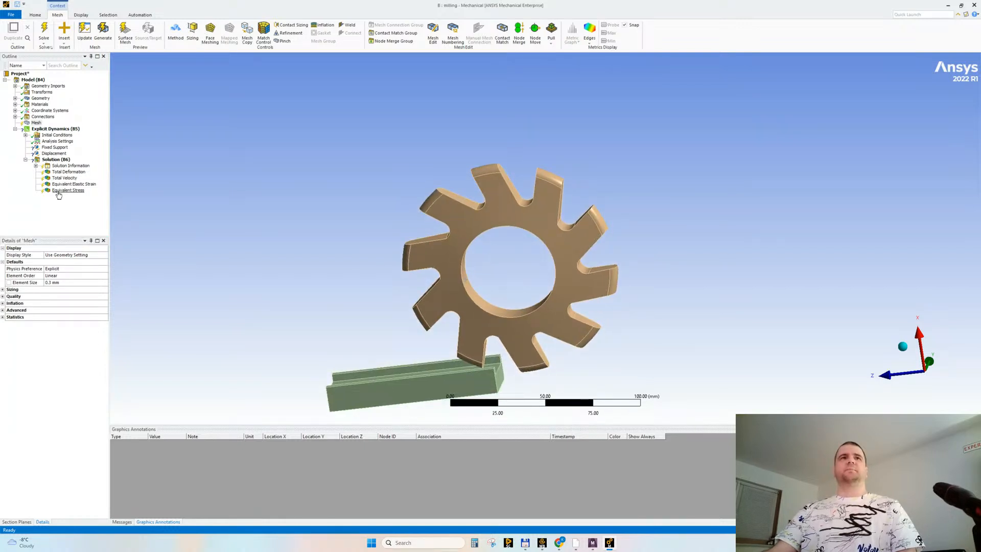
{"action": "left_click", "coordinate": [68, 283]}
{"action": "type", "text": "0"}
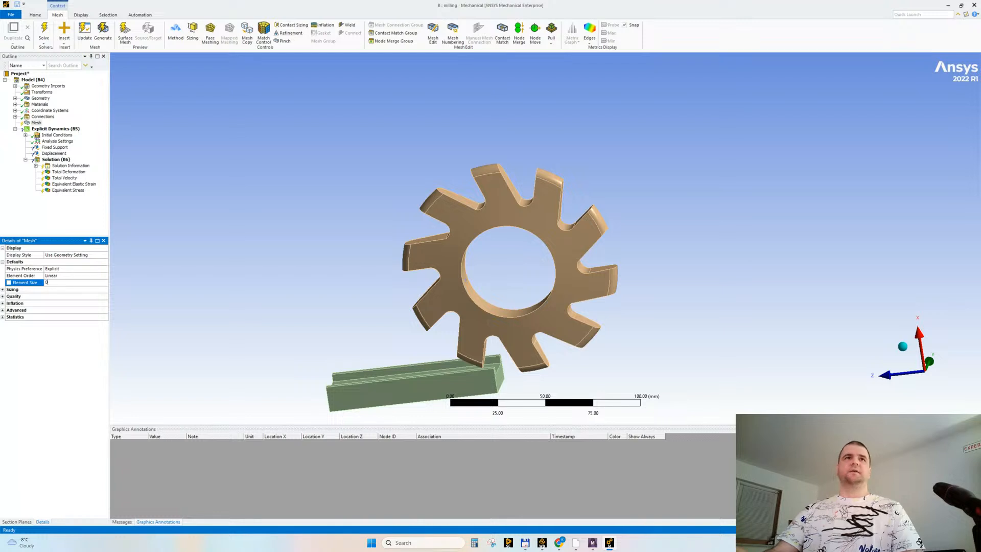
{"action": "key", "text": "Return"}
{"action": "key", "text": "Return"}
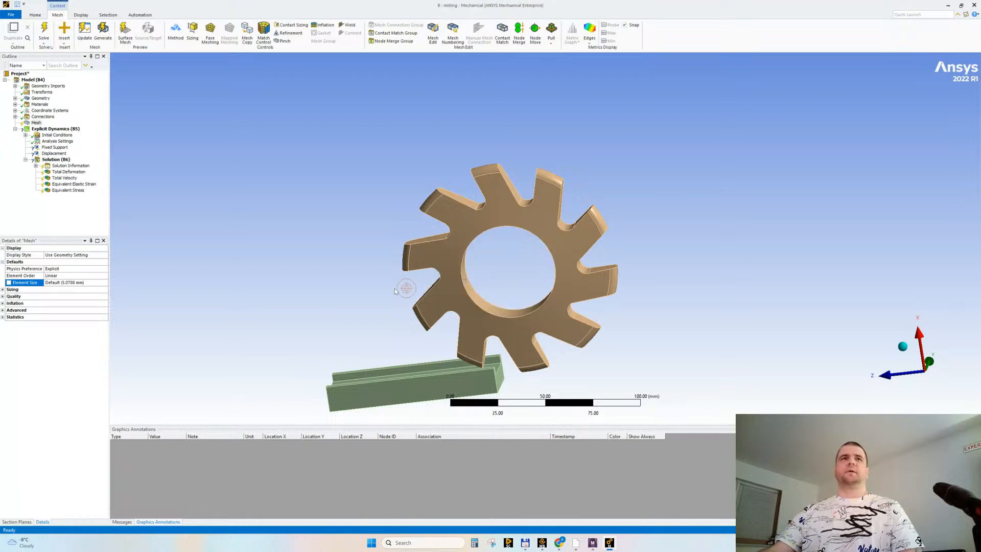
Step: Turn off Capture Curvature and use Low smoothing in the global mesh settings, then generate the mesh
{"action": "left_click", "coordinate": [3, 289]}
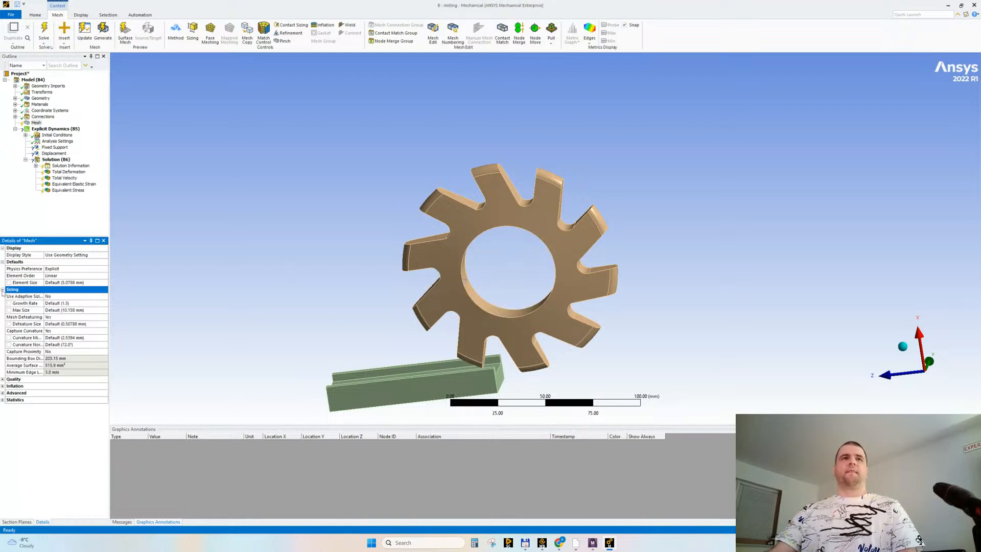
{"action": "double_click", "coordinate": [59, 331]}
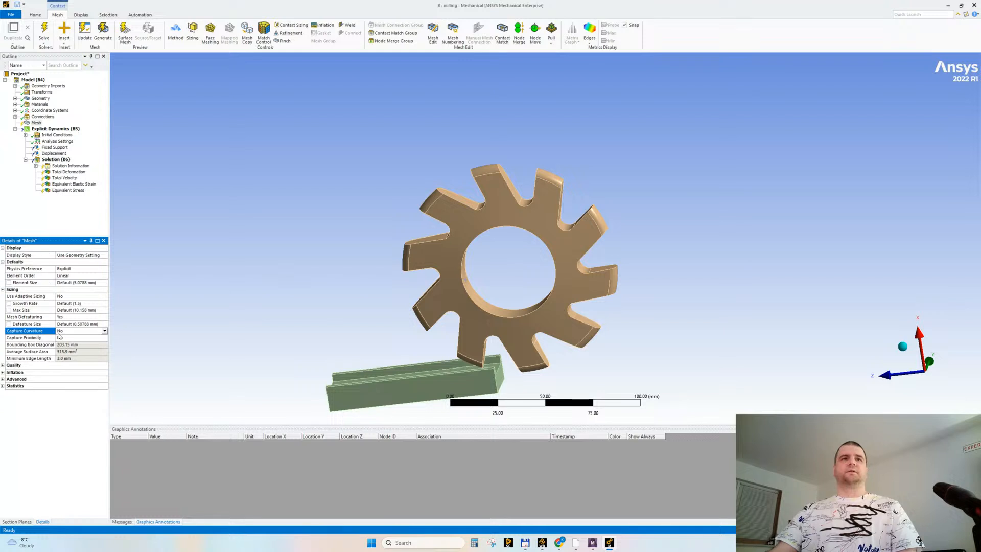
{"action": "left_click", "coordinate": [3, 365]}
{"action": "left_click", "coordinate": [72, 400]}
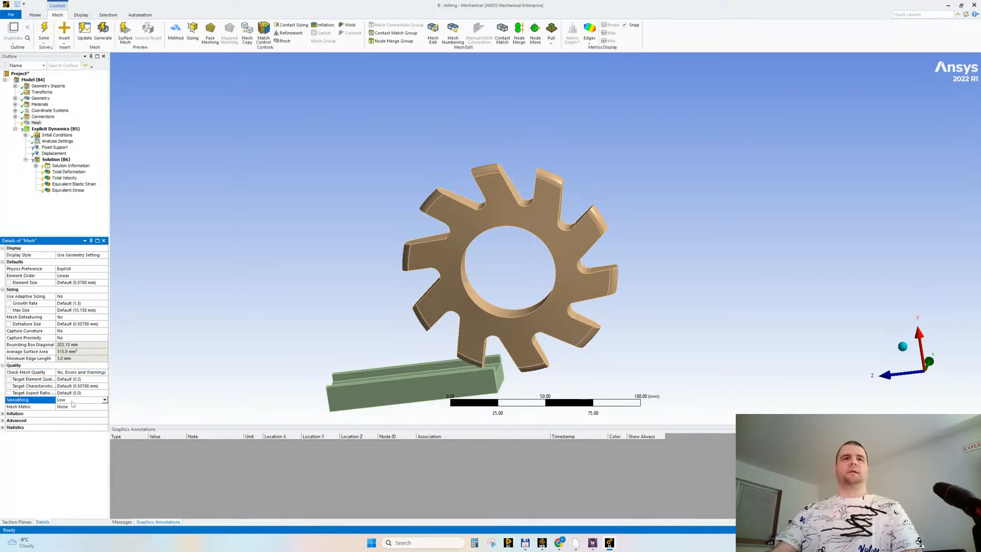
{"action": "right_click", "coordinate": [36, 122]}
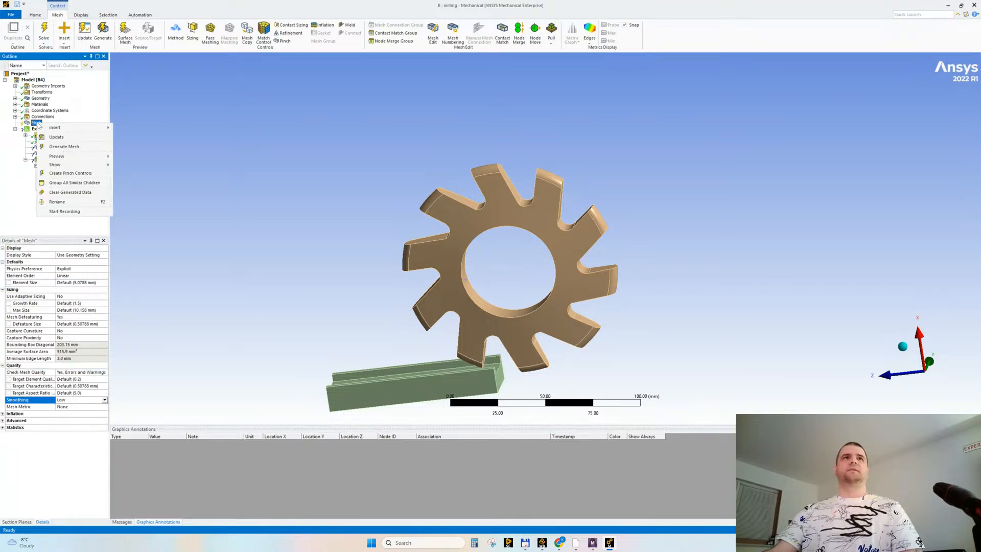
{"action": "left_click", "coordinate": [63, 147]}
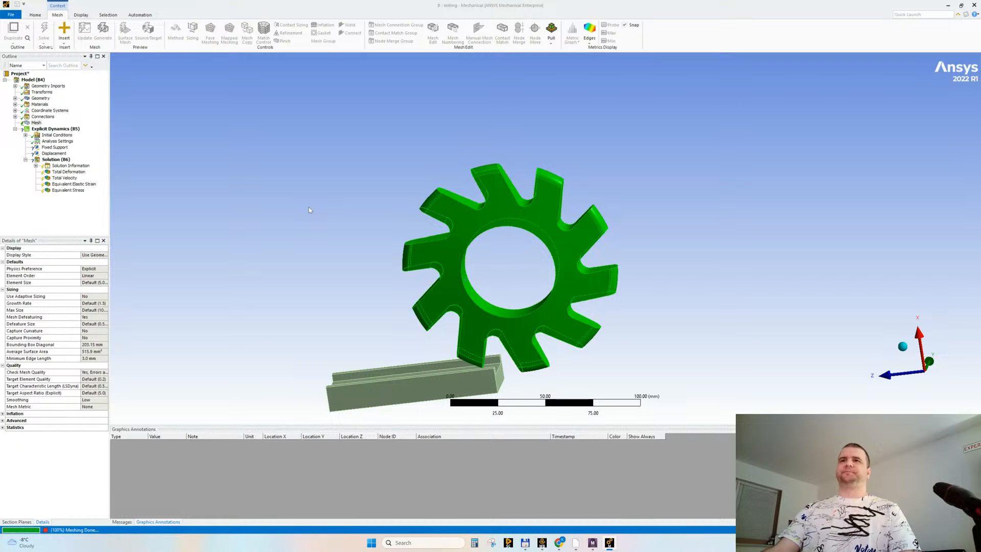
{"action": "middle_click_drag", "start_coordinate": [477, 270], "coordinate": [393, 290], "text": "ctrl"}
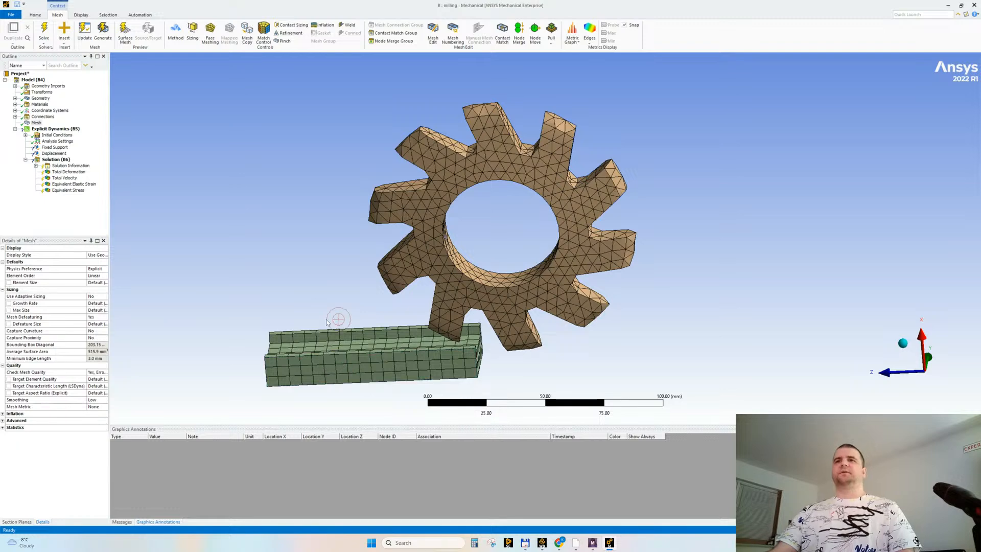
{"action": "middle_click_drag", "start_coordinate": [450, 255], "coordinate": [447, 242]}
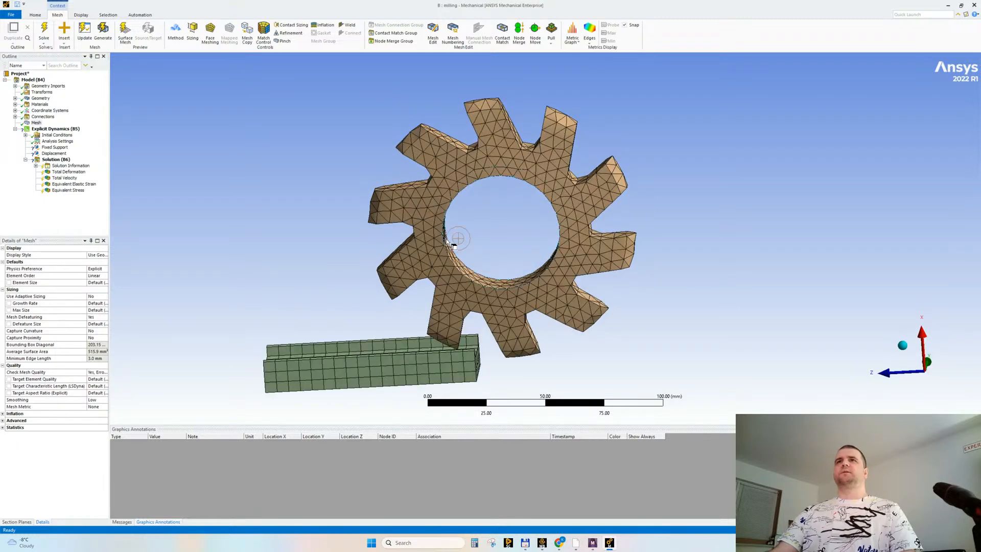
Step: Add a Hex Dominant mesh method to the mill body and regenerate the mesh
{"action": "left_click", "coordinate": [170, 30]}
{"action": "left_click", "coordinate": [447, 176]}
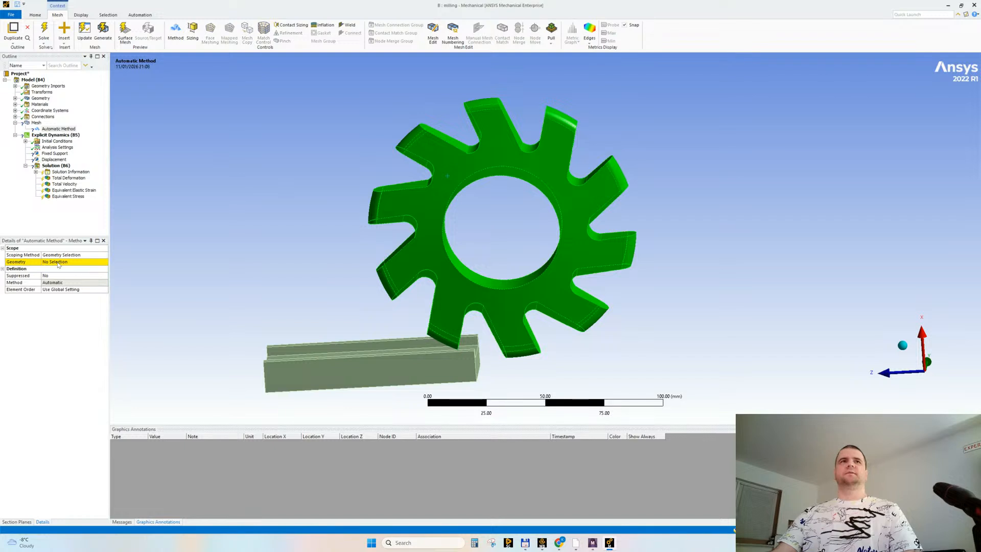
{"action": "left_click", "coordinate": [58, 263]}
{"action": "left_click", "coordinate": [57, 263]}
{"action": "double_click", "coordinate": [60, 282]}
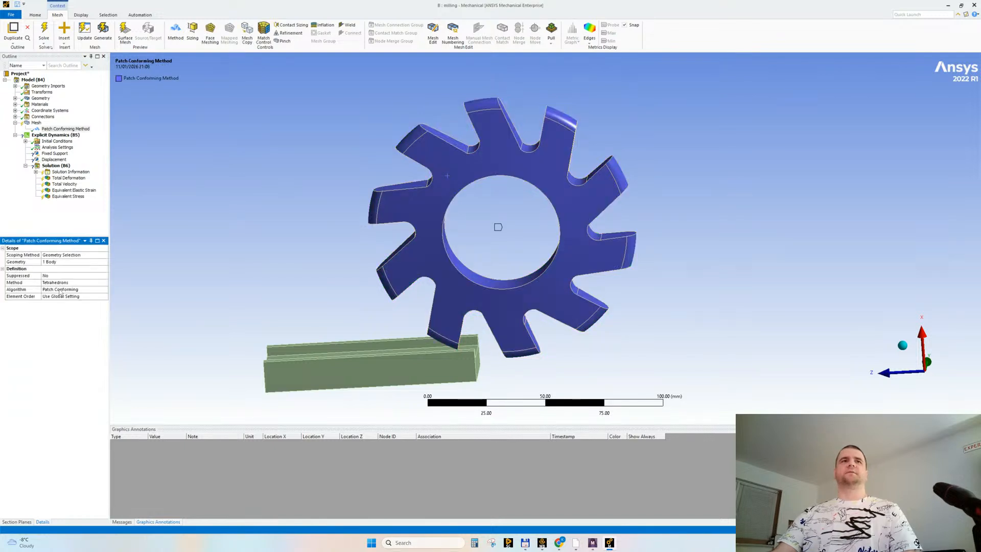
{"action": "double_click", "coordinate": [60, 282]}
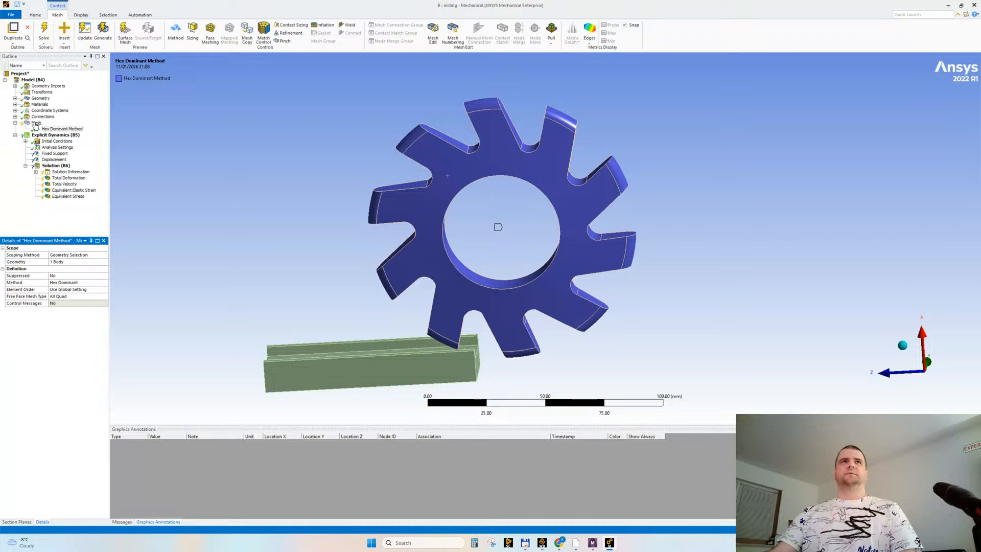
{"action": "right_click", "coordinate": [35, 123]}
{"action": "left_click", "coordinate": [62, 147]}
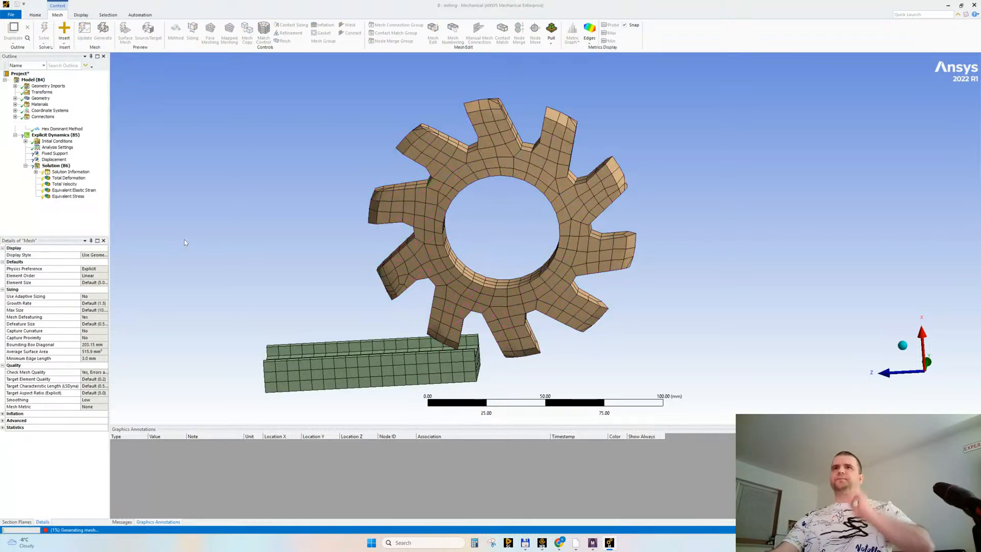
{"action": "middle_click_drag", "start_coordinate": [333, 212], "coordinate": [317, 274]}
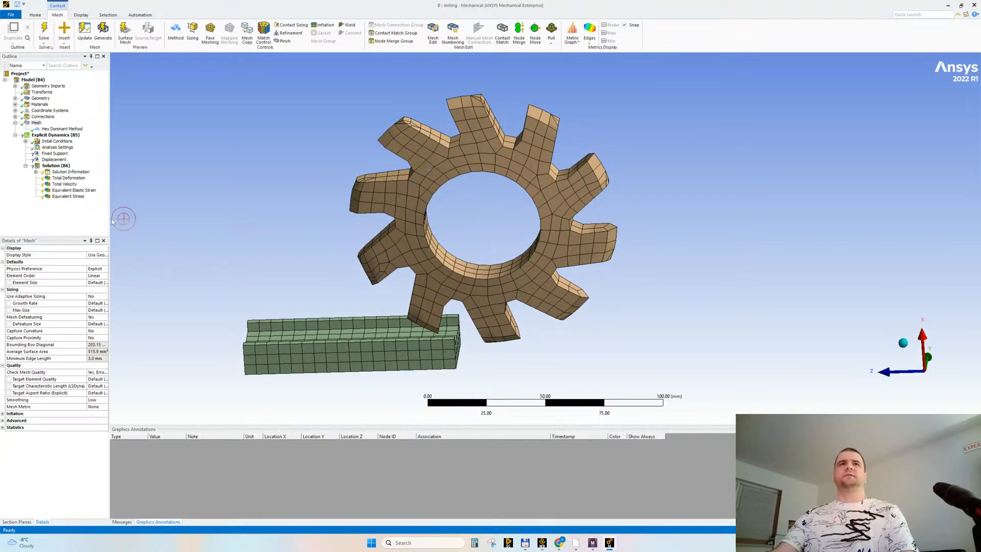
Step: Set the global mesh element size to 4 mm, regenerate the mesh and check its statistics
{"action": "left_click_drag", "start_coordinate": [109, 223], "coordinate": [129, 223]}
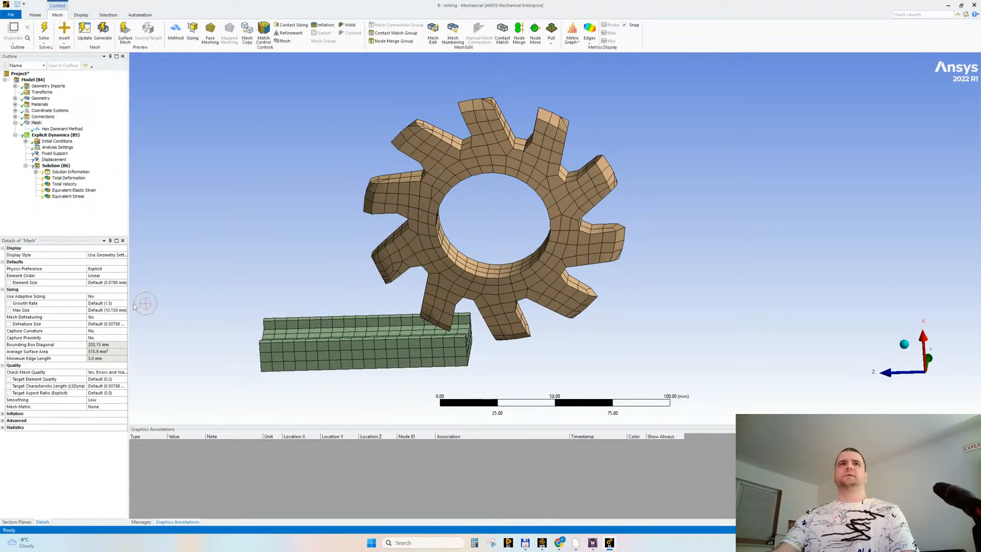
{"action": "left_click", "coordinate": [107, 284]}
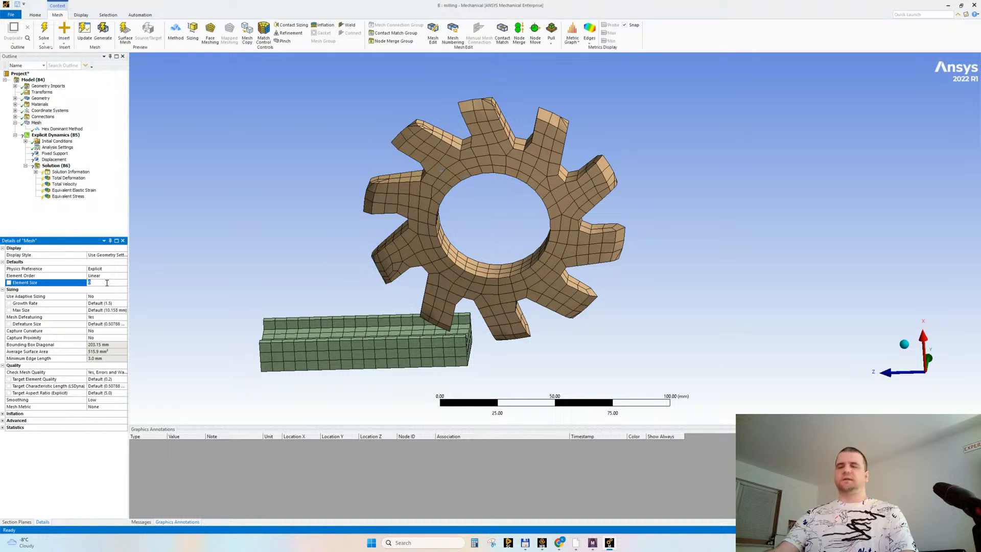
{"action": "type", "text": "4"}
{"action": "key", "text": "Return"}
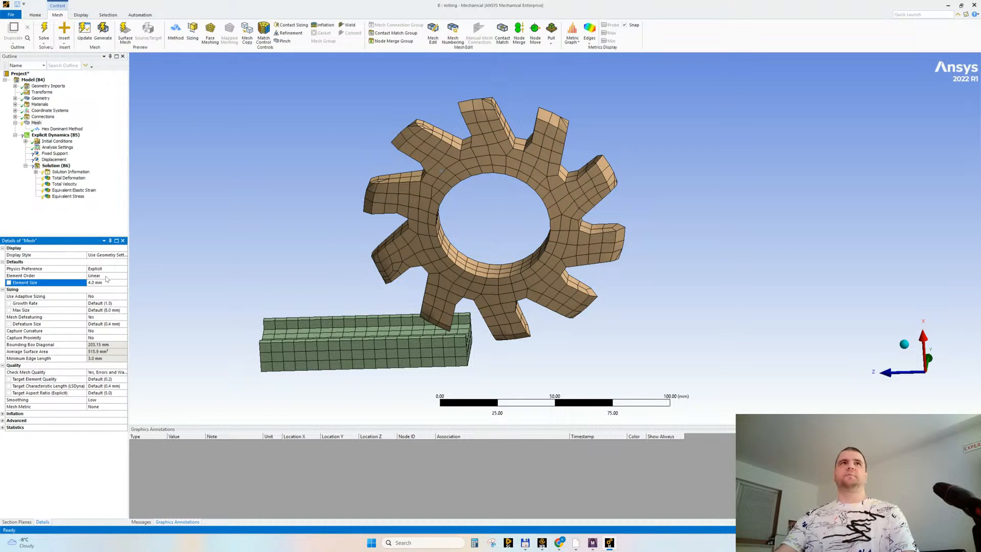
{"action": "right_click", "coordinate": [34, 122]}
{"action": "left_click", "coordinate": [58, 147]}
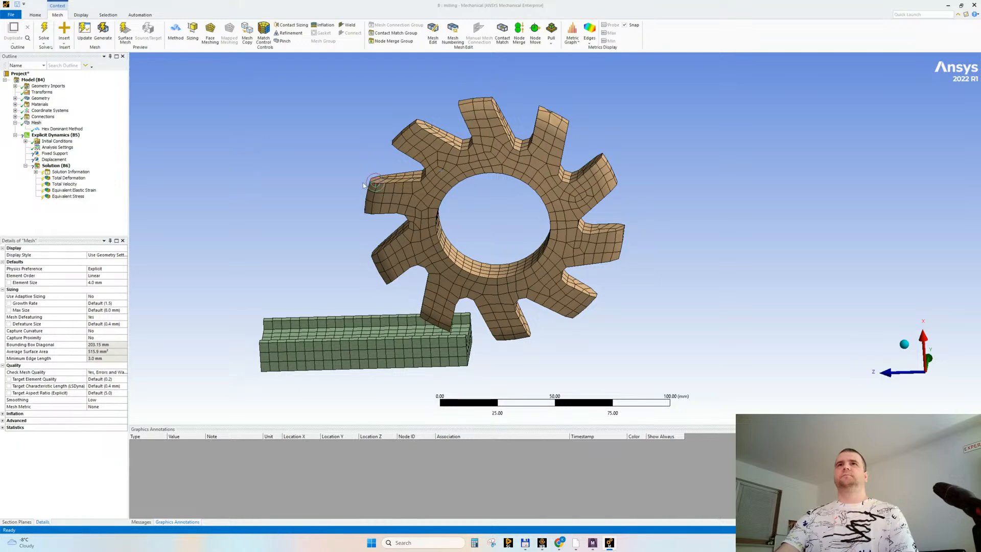
{"action": "mouse_move", "coordinate": [363, 182]}
{"action": "middle_mouse_down"}
{"action": "mouse_move", "coordinate": [368, 229]}
{"action": "mouse_move", "coordinate": [378, 188]}
{"action": "middle_mouse_up"}
{"action": "left_click", "coordinate": [3, 429]}
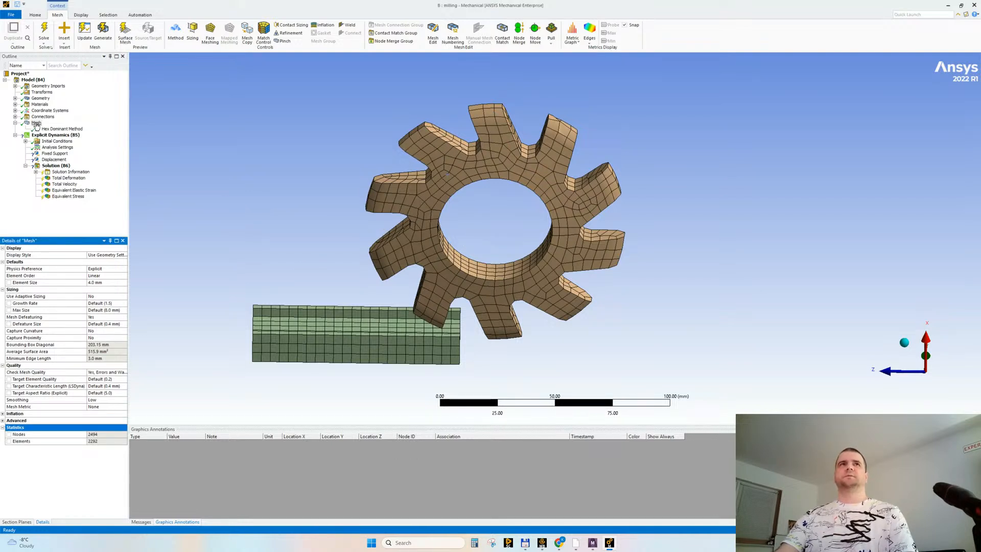
Step: Set the global mesh element size to 3 mm, regenerate the mesh and inspect it
{"action": "left_click", "coordinate": [101, 284]}
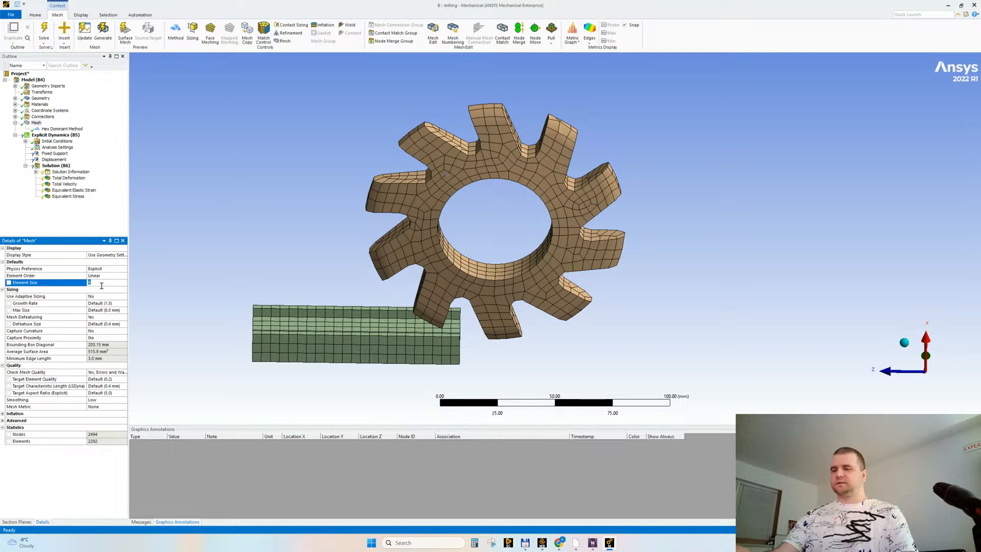
{"action": "key", "text": "Return"}
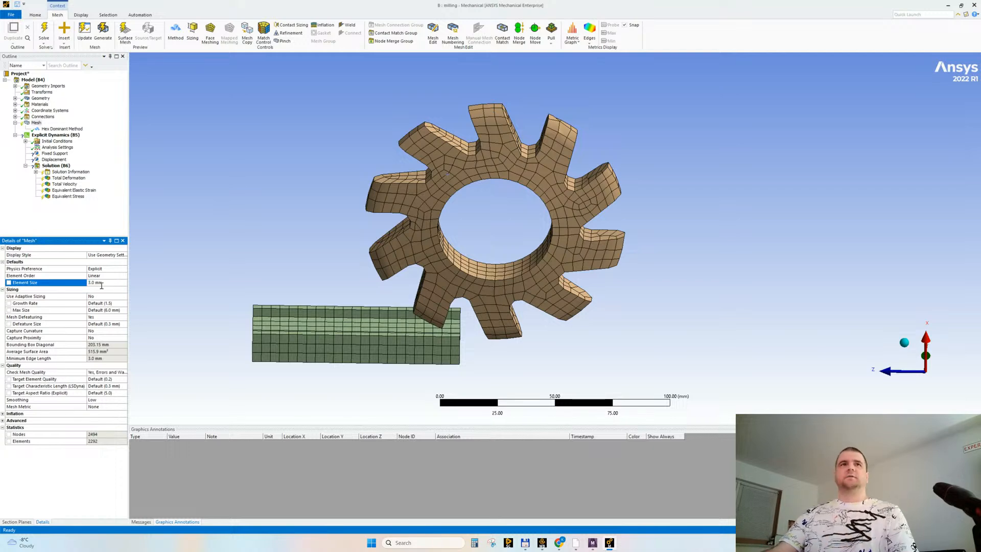
{"action": "right_click", "coordinate": [43, 130]}
{"action": "left_click", "coordinate": [60, 149]}
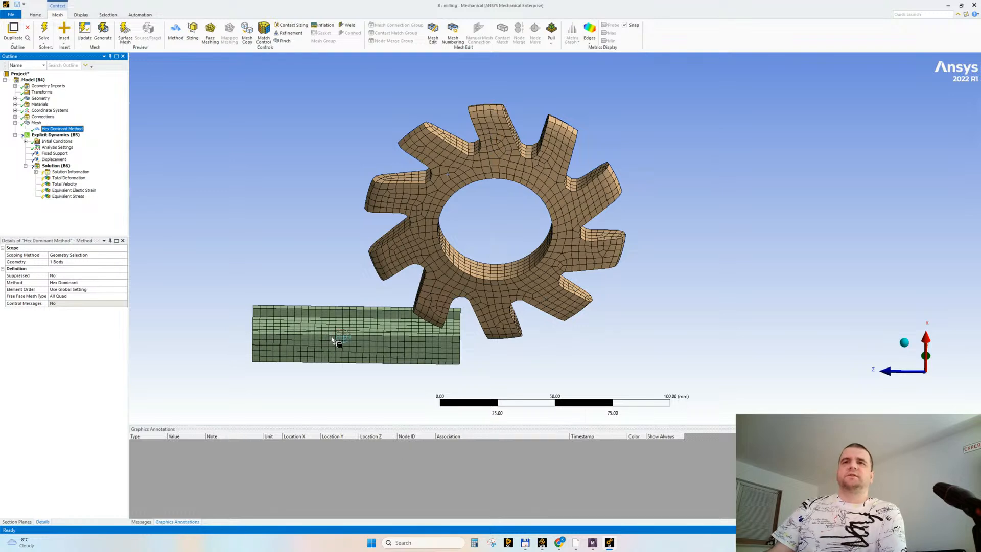
{"action": "middle_click_drag", "start_coordinate": [442, 223], "coordinate": [482, 212]}
{"action": "scroll", "coordinate": [482, 212], "scroll_direction": "up", "scroll_amount": 2}
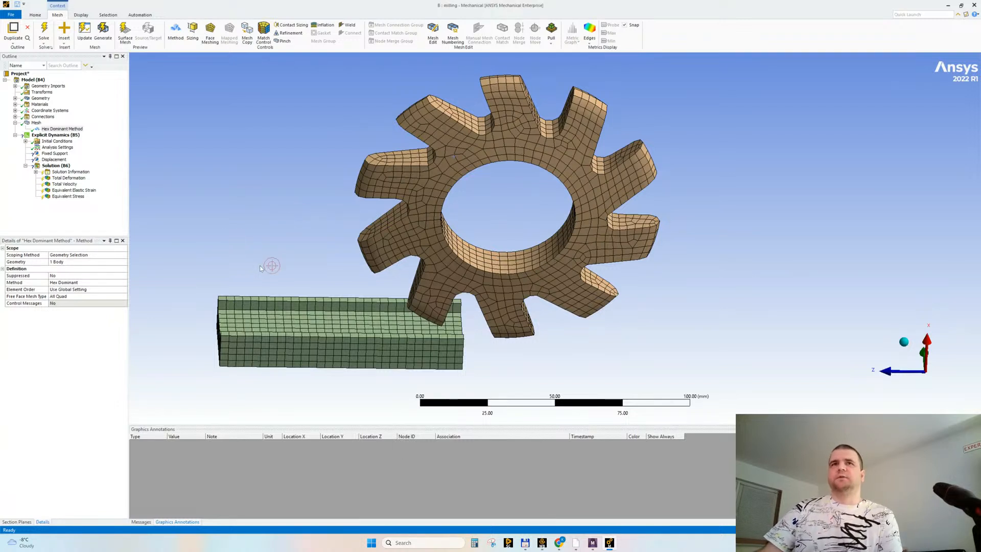
Step: Add a Body Sizing of 1 mm to the piece body and regenerate the mesh
{"action": "left_click", "coordinate": [288, 330]}
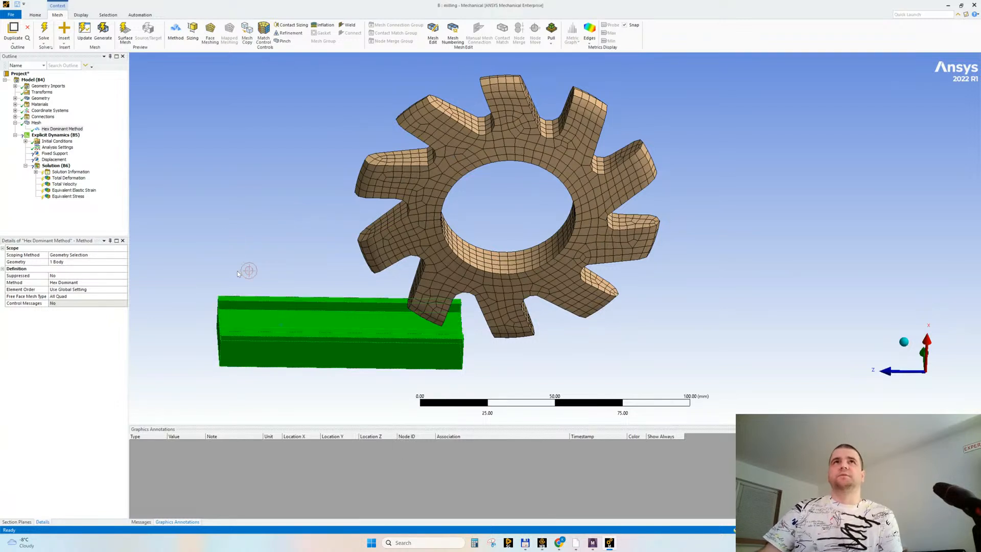
{"action": "left_click", "coordinate": [196, 44]}
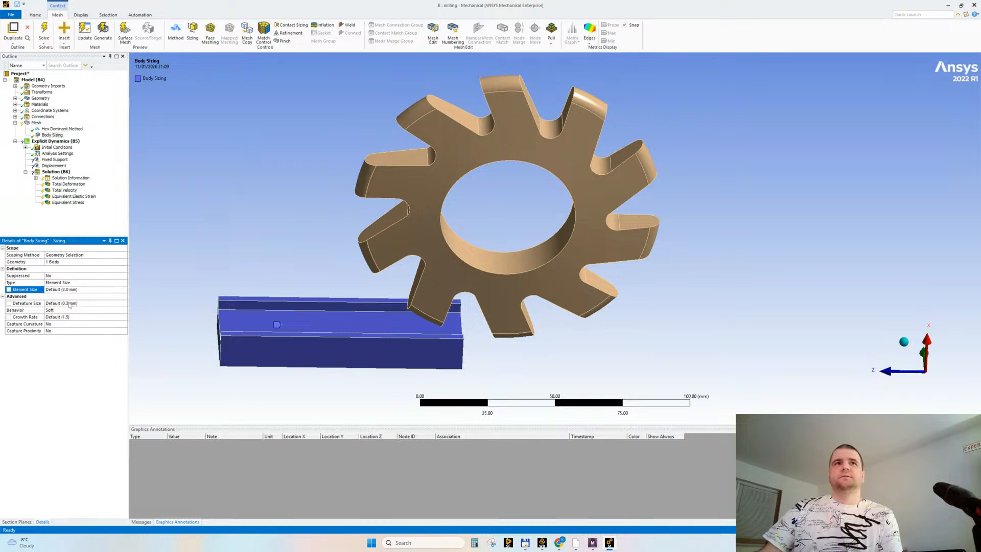
{"action": "left_click", "coordinate": [74, 289]}
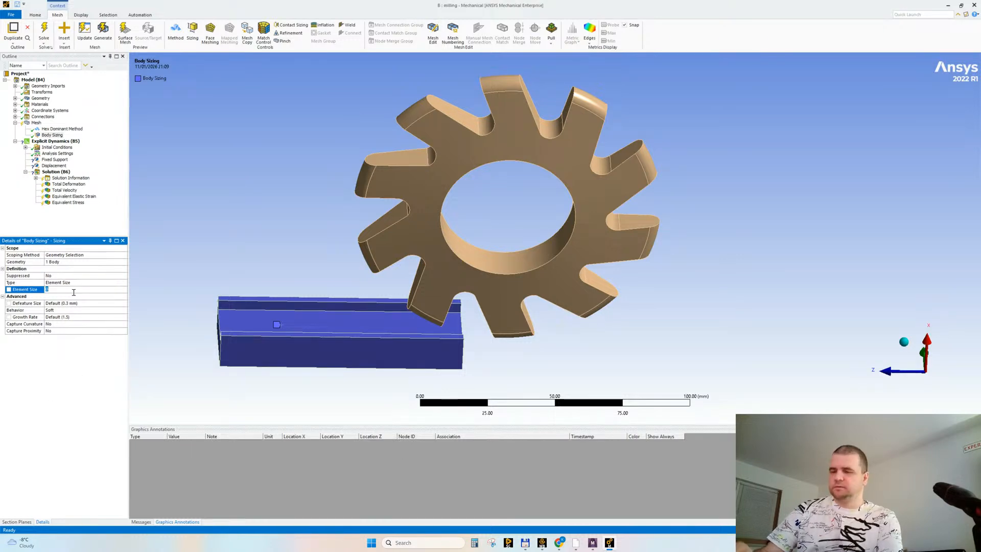
{"action": "right_click", "coordinate": [36, 123]}
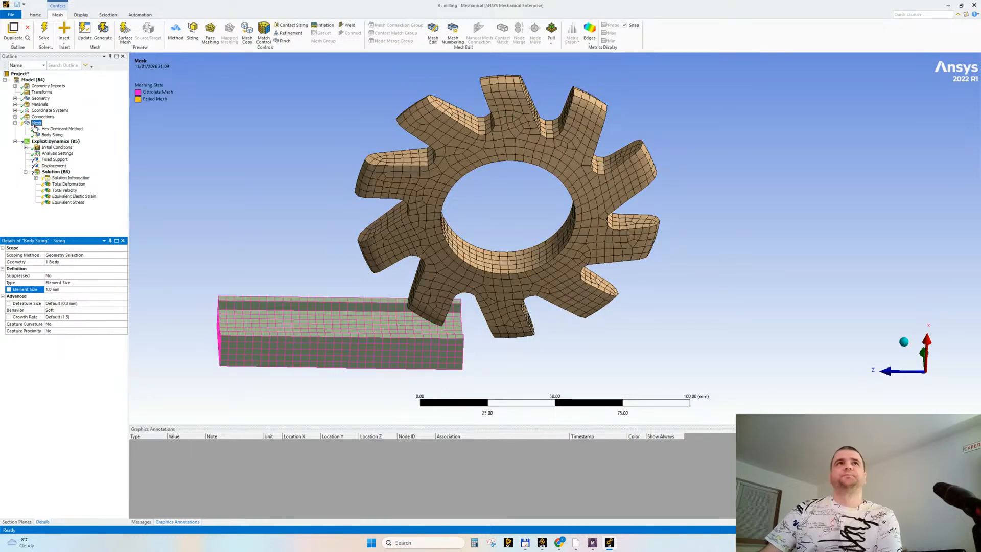
{"action": "left_click", "coordinate": [50, 148]}
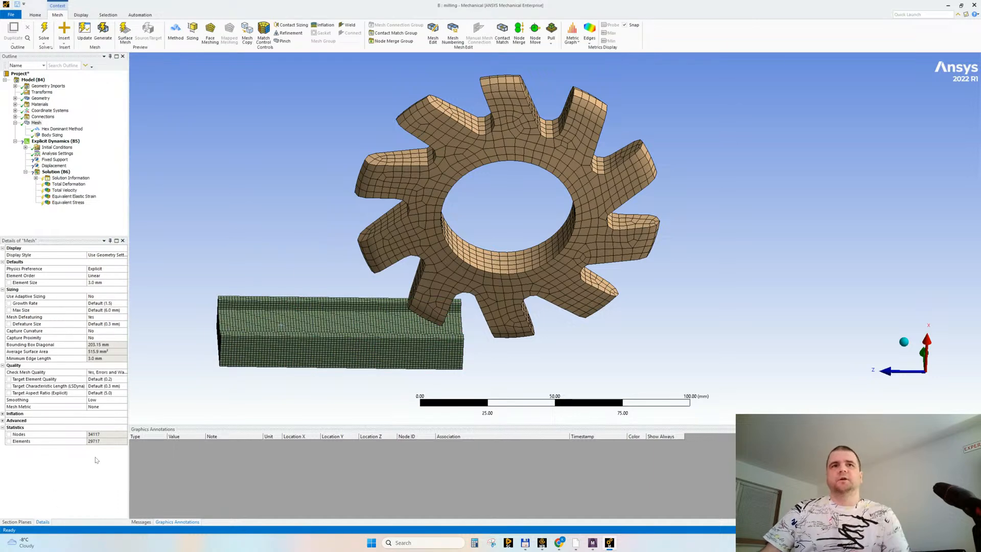
Step: Rename the piece's body sizing and the mill's hex dominant method based on their definitions
{"action": "scroll", "coordinate": [396, 343], "scroll_direction": "up", "scroll_amount": 4}
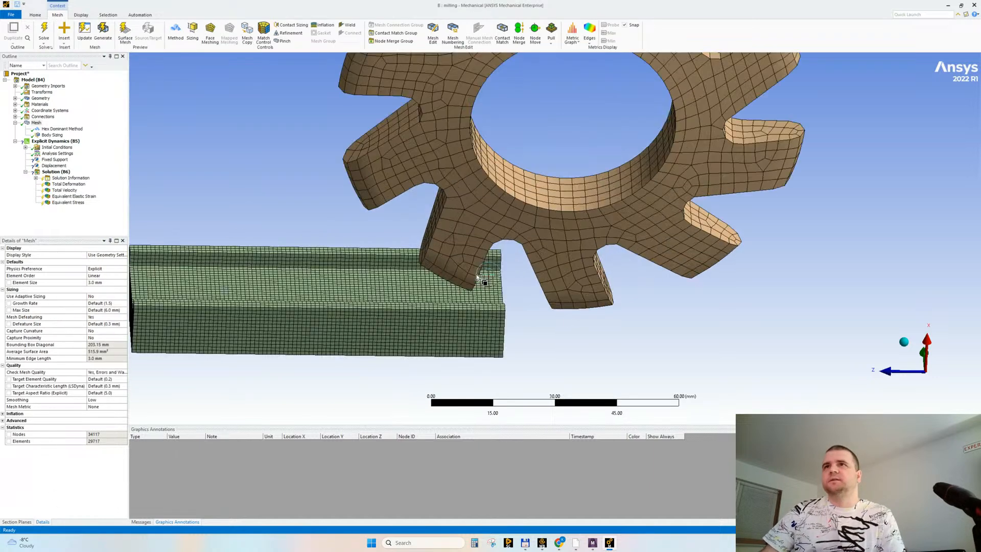
{"action": "middle_click_drag", "start_coordinate": [478, 278], "coordinate": [357, 278]}
{"action": "left_click", "coordinate": [51, 134]}
{"action": "right_click", "coordinate": [53, 135]}
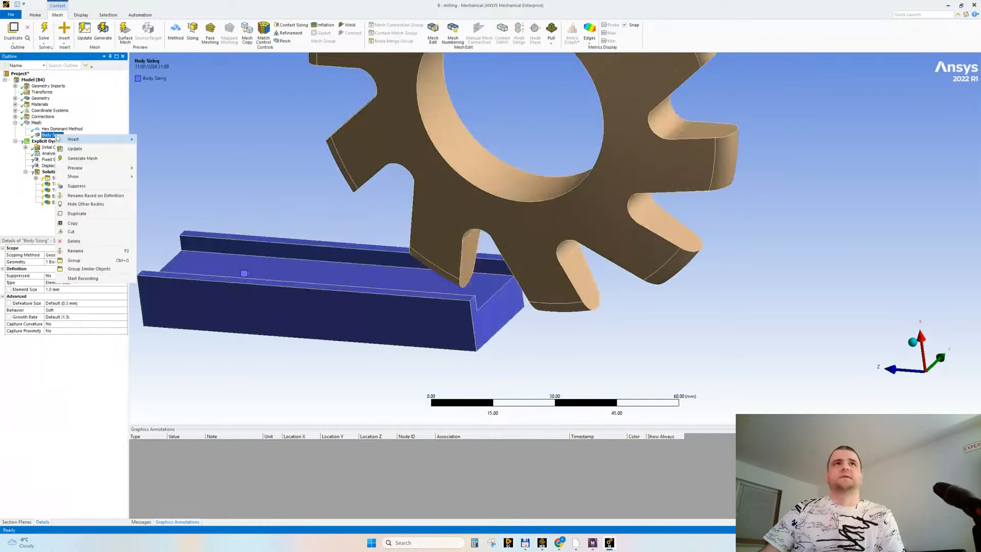
{"action": "left_click", "coordinate": [90, 196]}
{"action": "left_click", "coordinate": [54, 129]}
{"action": "right_click", "coordinate": [54, 128]}
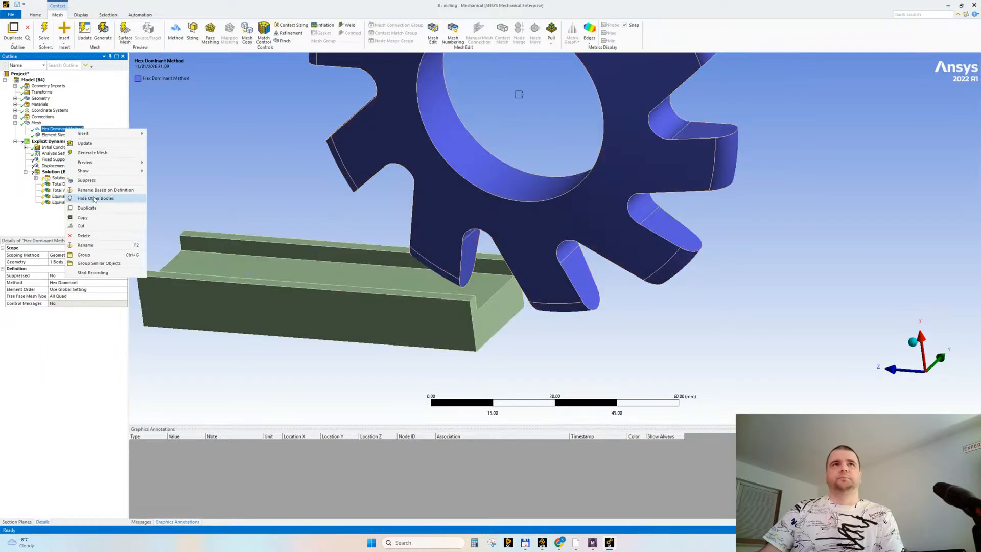
{"action": "left_click", "coordinate": [82, 189]}
Step: Set the piece's element size to 1.5 mm and regenerate the mesh
{"action": "left_click", "coordinate": [60, 135]}
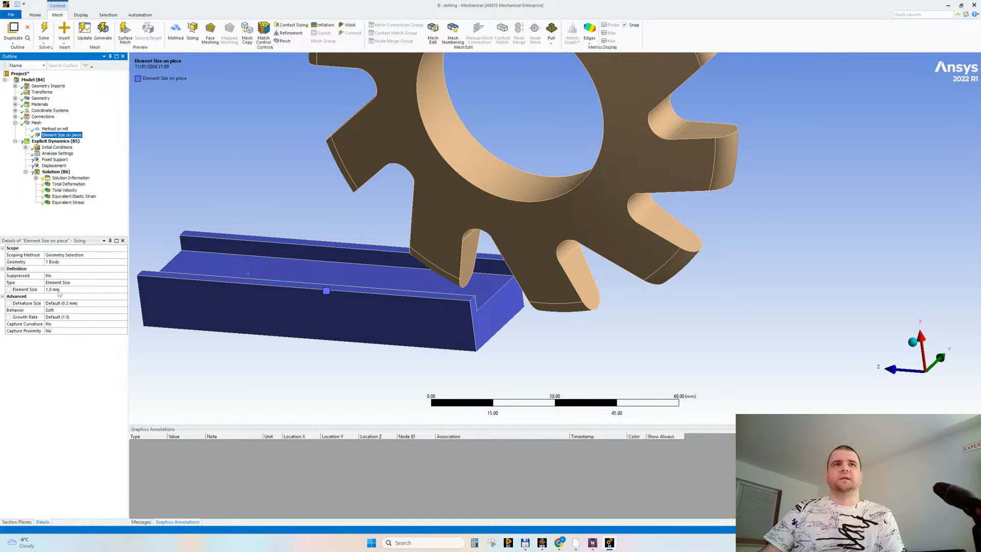
{"action": "left_click", "coordinate": [60, 289]}
{"action": "type", "text": "1.5"}
{"action": "key", "text": "Return"}
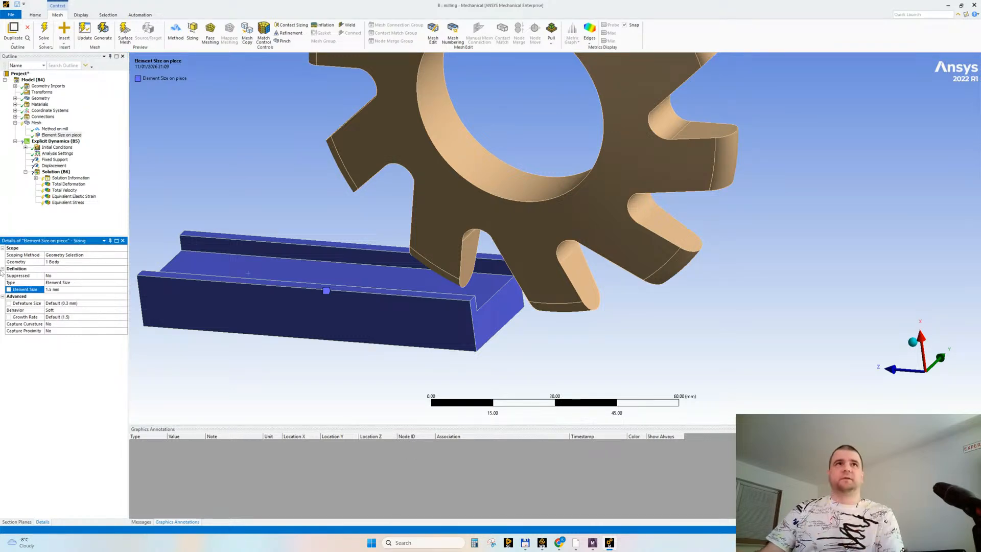
{"action": "left_click", "coordinate": [44, 124]}
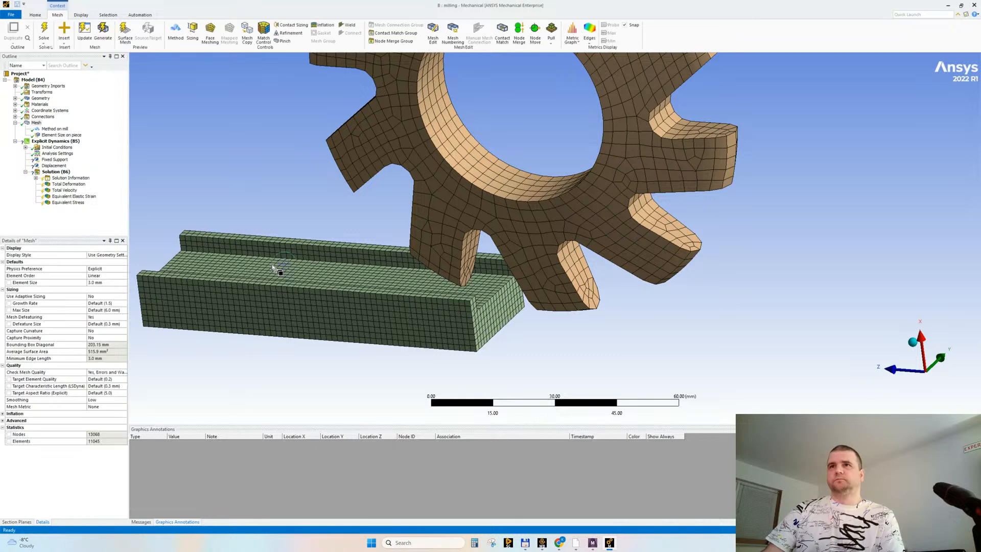
{"action": "left_click", "coordinate": [15, 122]}
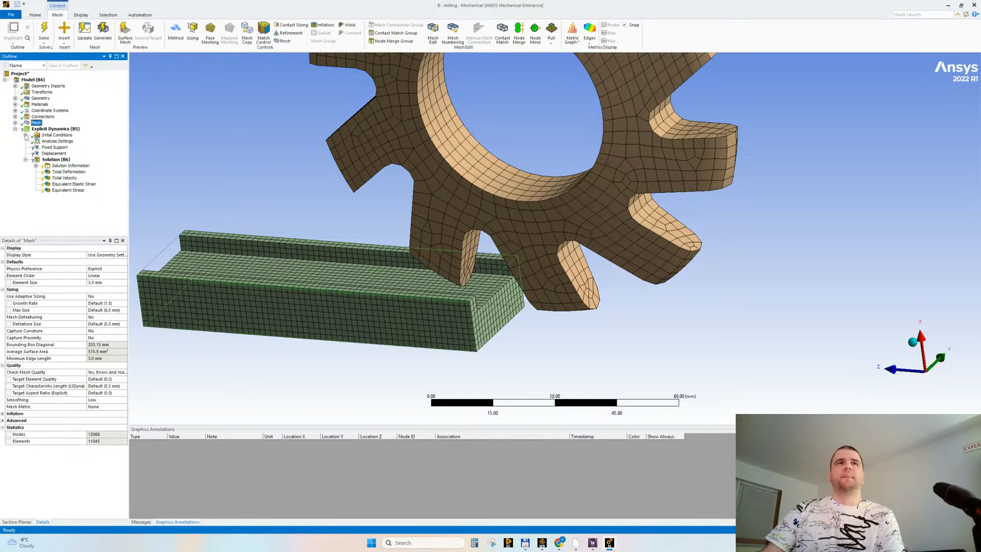
Step: Scope the existing Fixed Support to the bottom face of the piece
{"action": "left_click", "coordinate": [25, 135]}
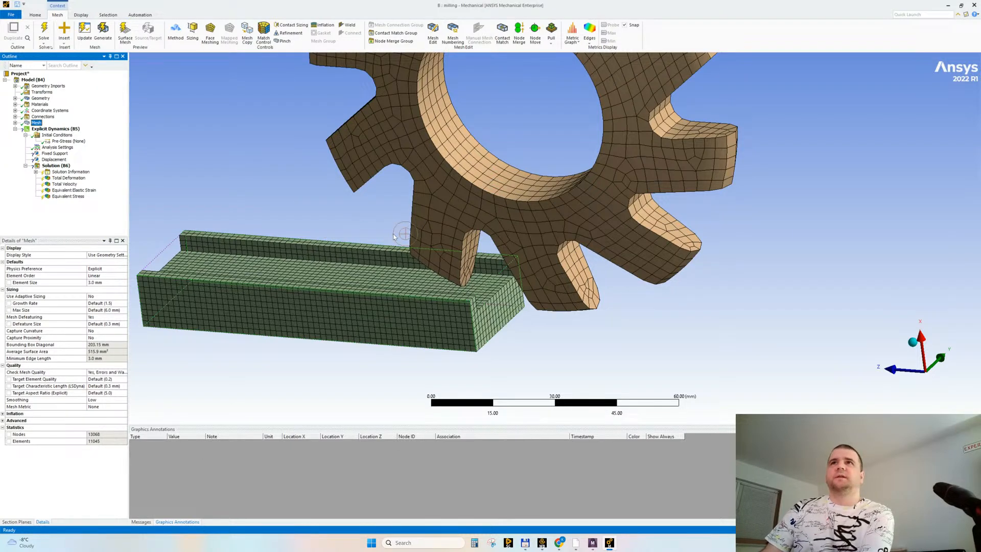
{"action": "scroll", "coordinate": [408, 355], "scroll_direction": "down", "scroll_amount": 2}
{"action": "middle_click_drag", "start_coordinate": [411, 286], "coordinate": [400, 309], "text": "ctrl"}
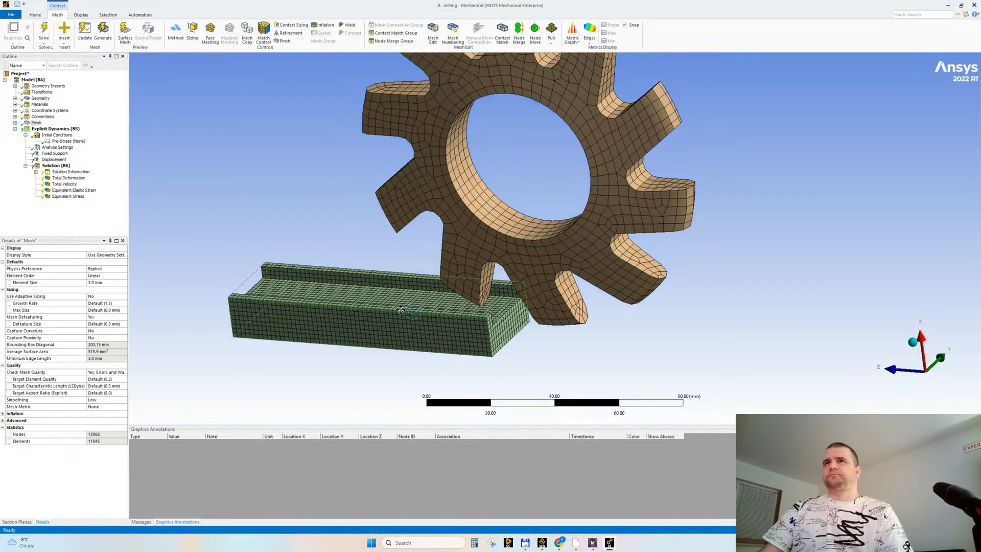
{"action": "left_click", "coordinate": [462, 195]}
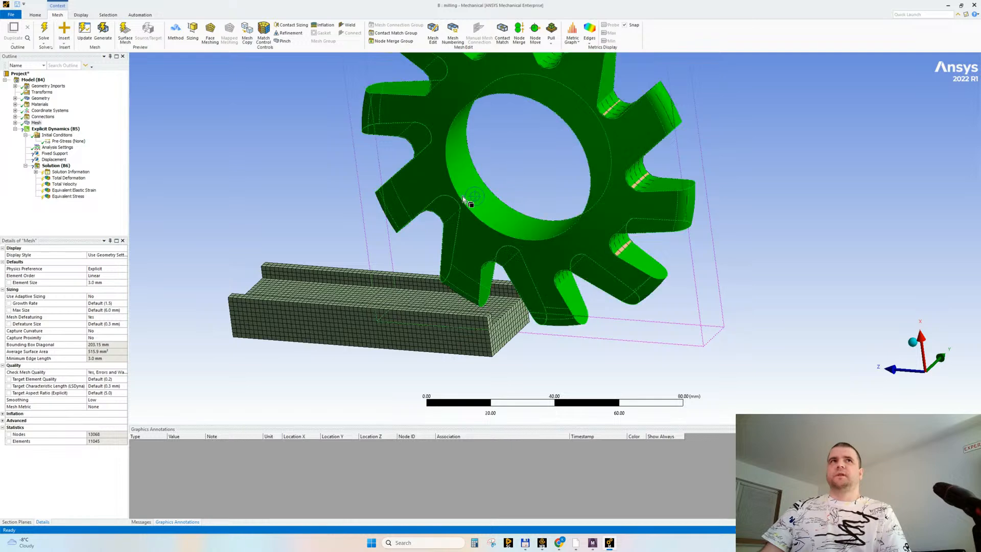
{"action": "left_click", "coordinate": [54, 153]}
{"action": "mouse_move", "coordinate": [235, 246]}
{"action": "middle_mouse_down"}
{"action": "mouse_move", "coordinate": [292, 204]}
{"action": "mouse_move", "coordinate": [284, 206]}
{"action": "middle_mouse_up"}
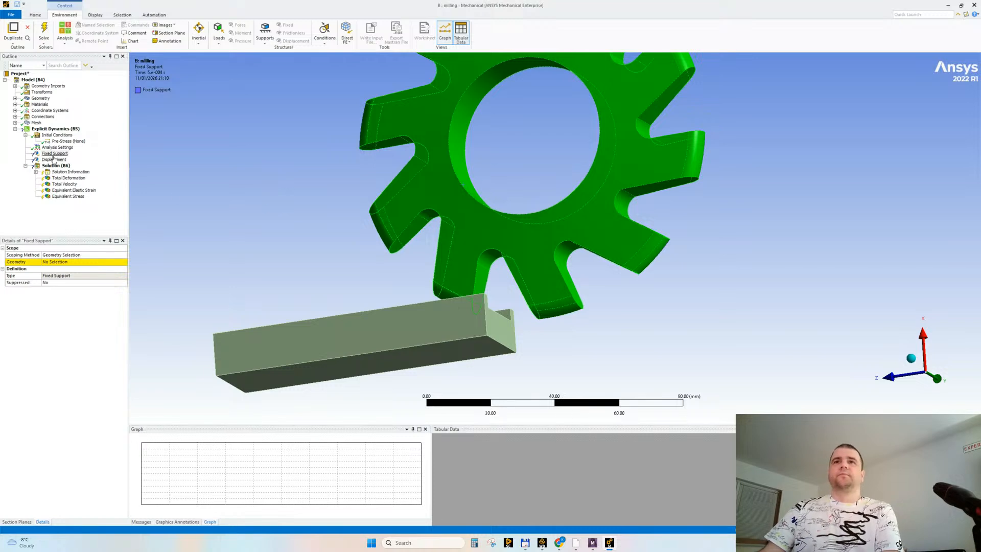
{"action": "left_click", "coordinate": [269, 209]}
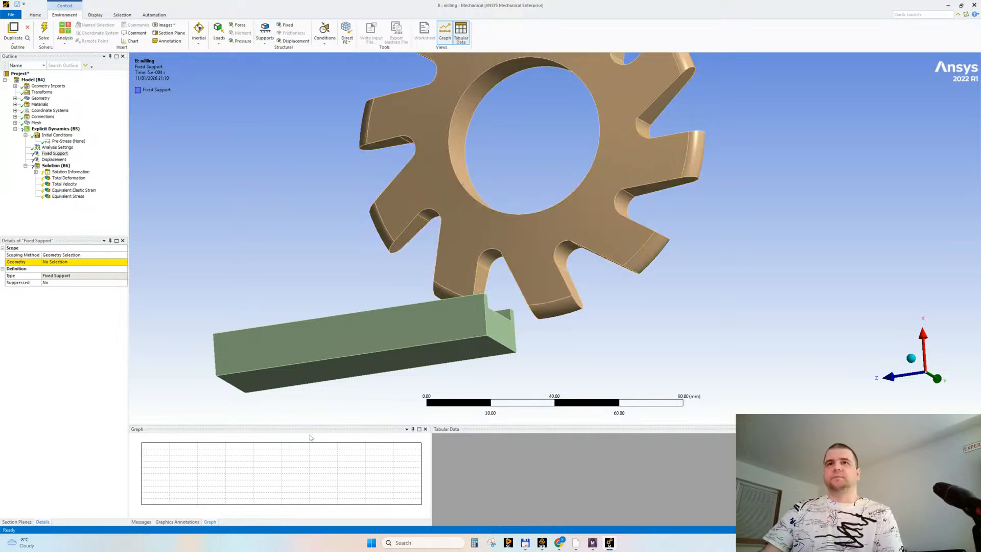
{"action": "left_click", "coordinate": [297, 375]}
{"action": "left_click", "coordinate": [62, 261]}
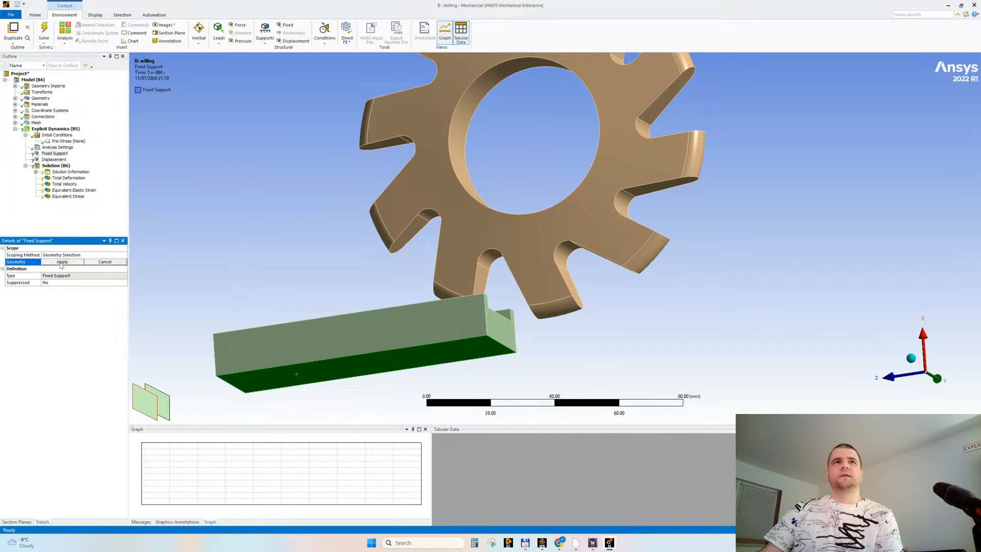
{"action": "left_click", "coordinate": [51, 261]}
{"action": "middle_click_drag", "start_coordinate": [337, 172], "coordinate": [350, 211]}
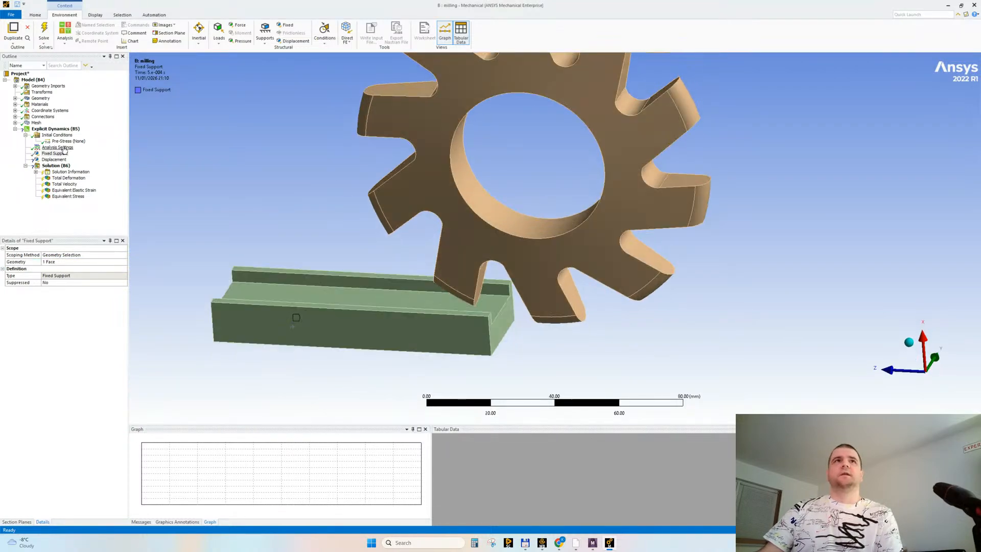
Step: Delete the Displacement condition from the Explicit Dynamics analysis
{"action": "left_click", "coordinate": [53, 159]}
{"action": "key", "text": "Delete"}
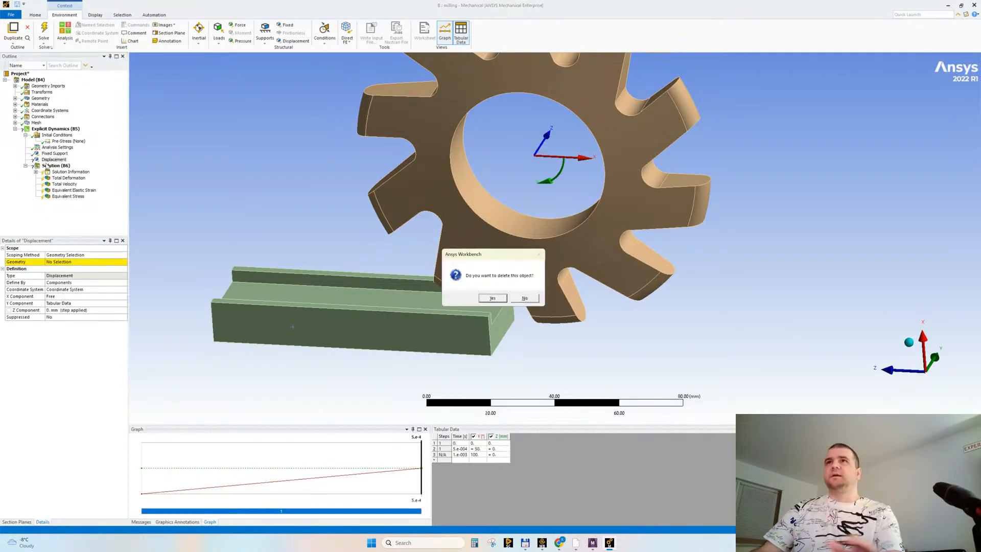
{"action": "key", "text": "Return"}
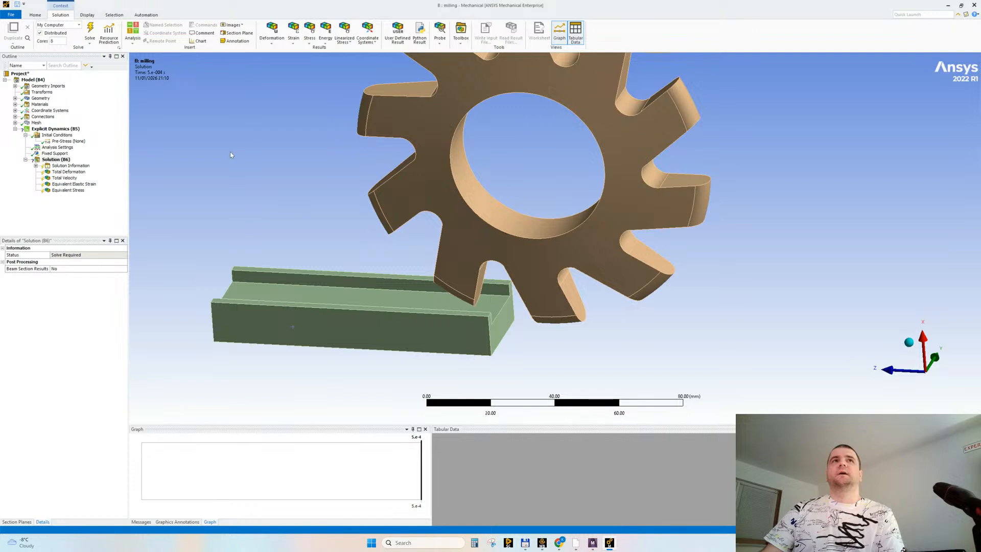
Step: Delete the user-defined coordinate system at the mill's center, keeping only the global one
{"action": "middle_click_drag", "start_coordinate": [326, 194], "coordinate": [300, 212], "text": "ctrl"}
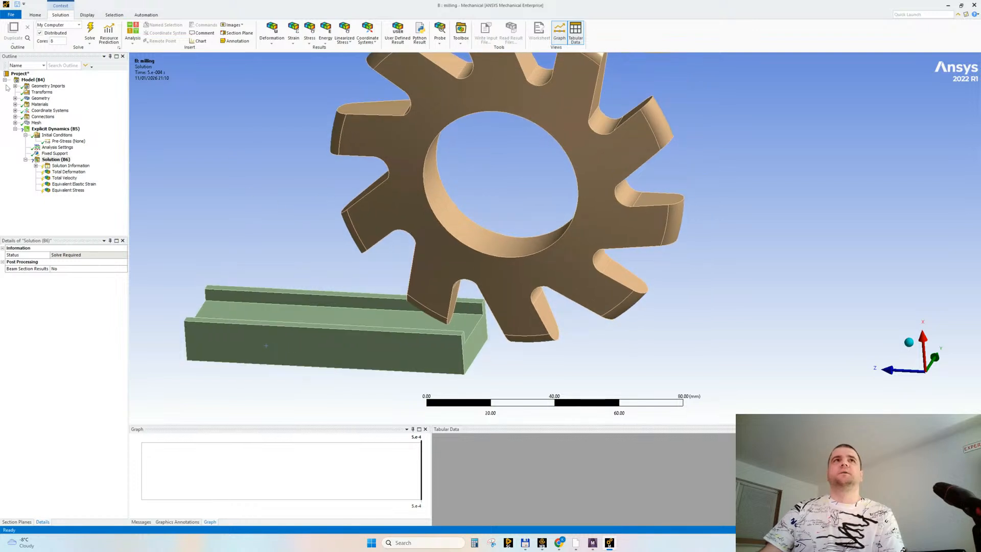
{"action": "left_click", "coordinate": [16, 111]}
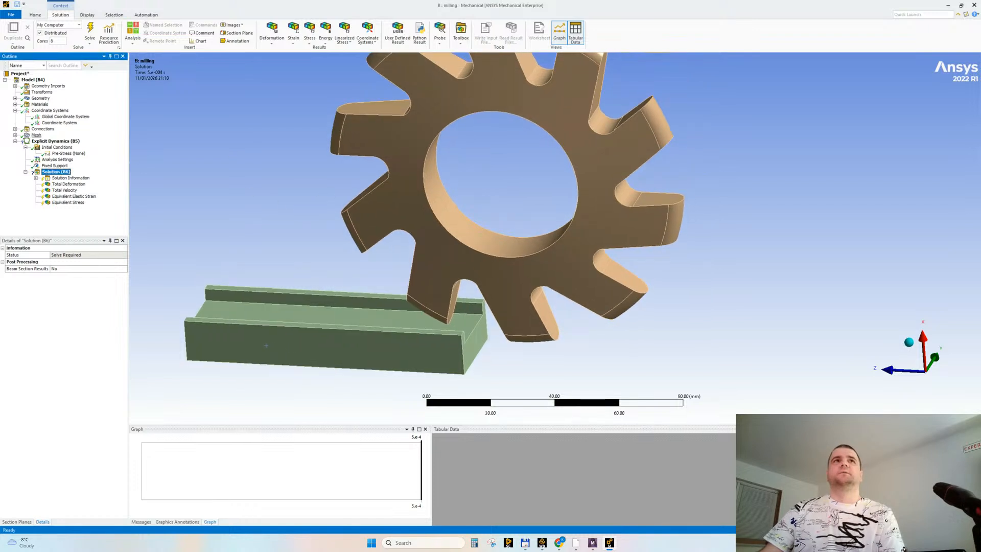
{"action": "left_click", "coordinate": [64, 123]}
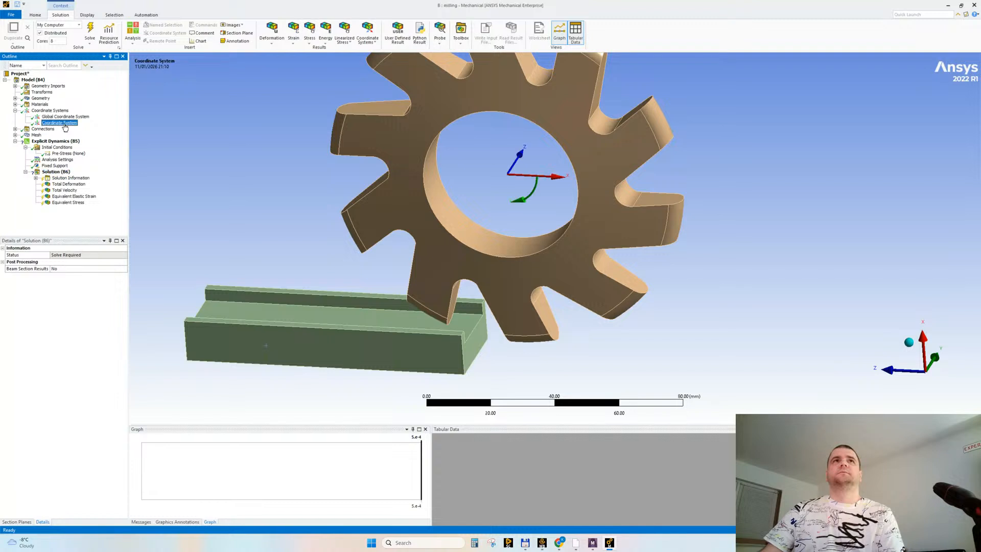
{"action": "right_click", "coordinate": [65, 123]}
{"action": "left_click", "coordinate": [91, 189]}
{"action": "key", "text": "Return"}
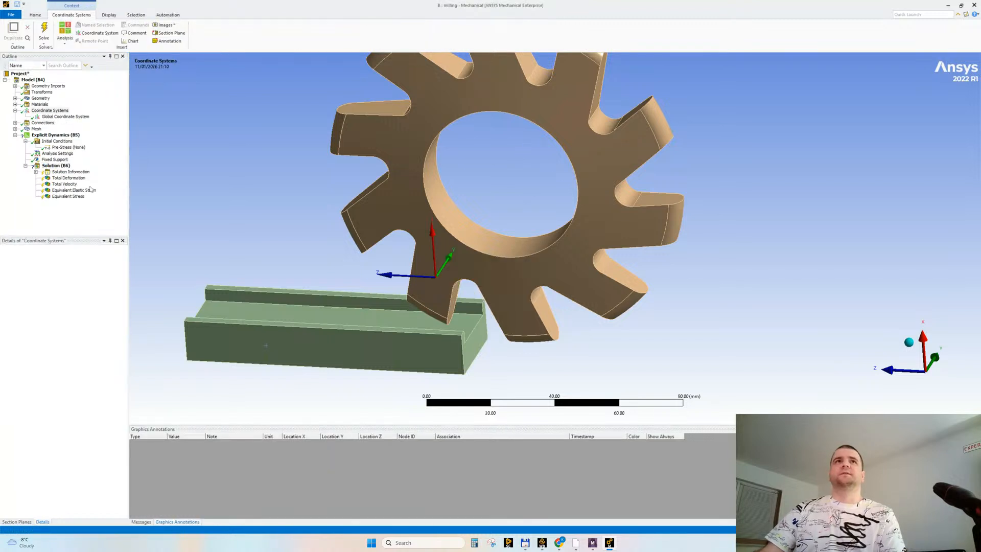
Step: Add an initial Velocity condition to the mill body and define it by components
{"action": "left_click", "coordinate": [56, 141]}
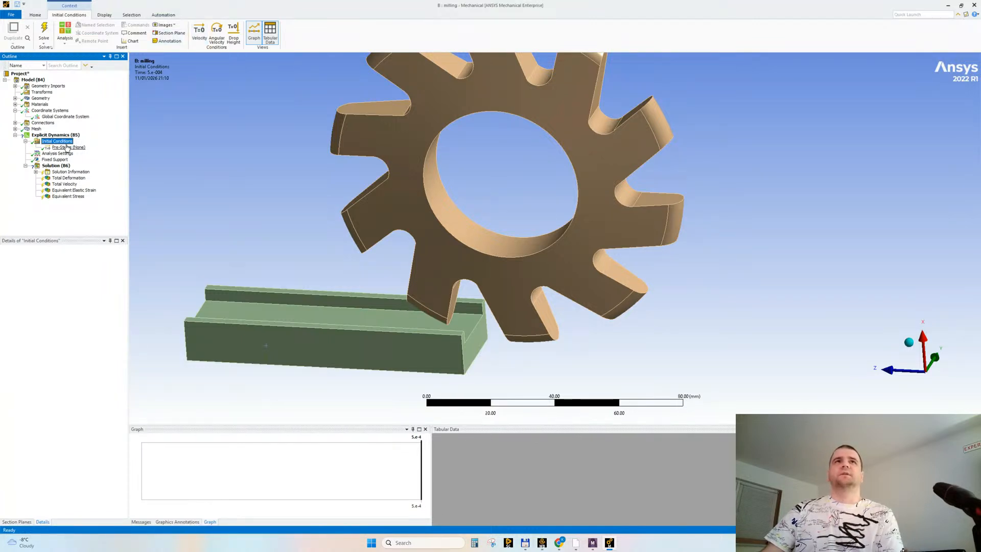
{"action": "left_click", "coordinate": [200, 31]}
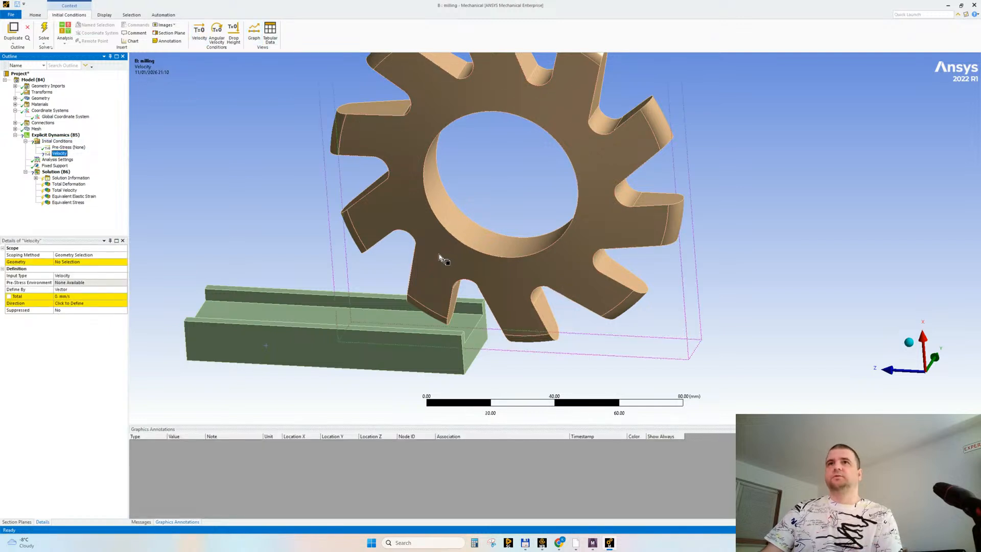
{"action": "left_click", "coordinate": [442, 249]}
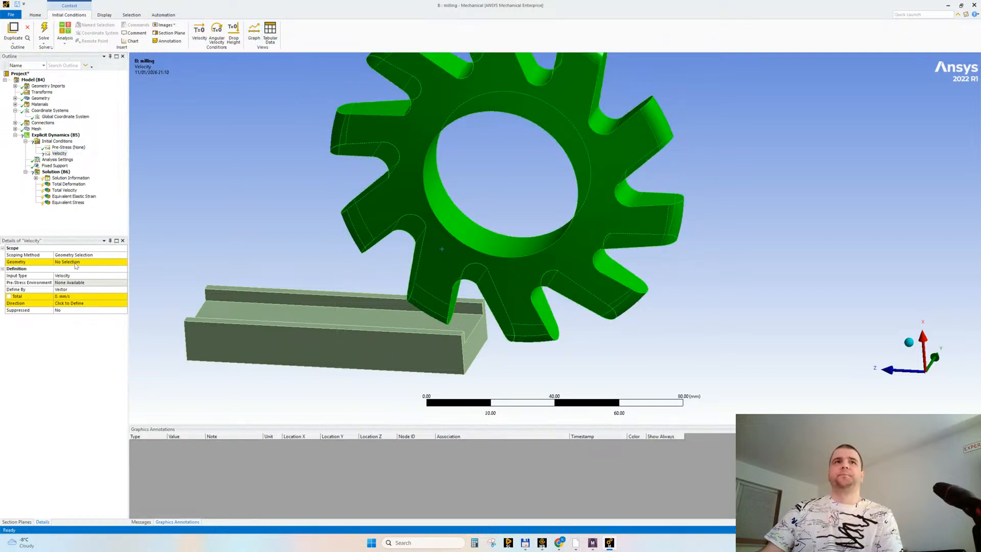
{"action": "left_click", "coordinate": [76, 262]}
{"action": "left_click", "coordinate": [76, 262]}
{"action": "double_click", "coordinate": [77, 289]}
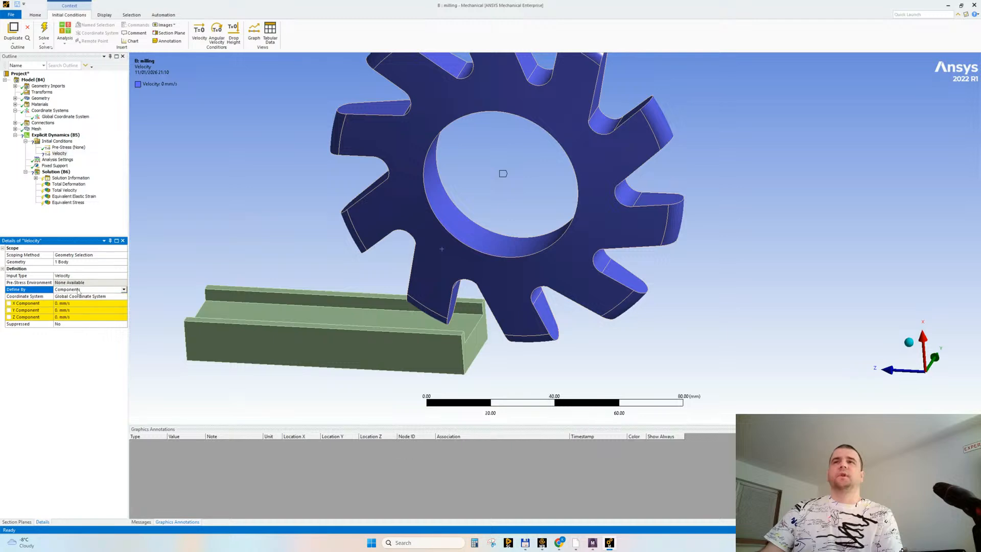
Step: Examine the mill's orientation relative to the piece and the global axes, and check the end time in the analysis settings
{"action": "middle_click_drag", "start_coordinate": [492, 254], "coordinate": [509, 230]}
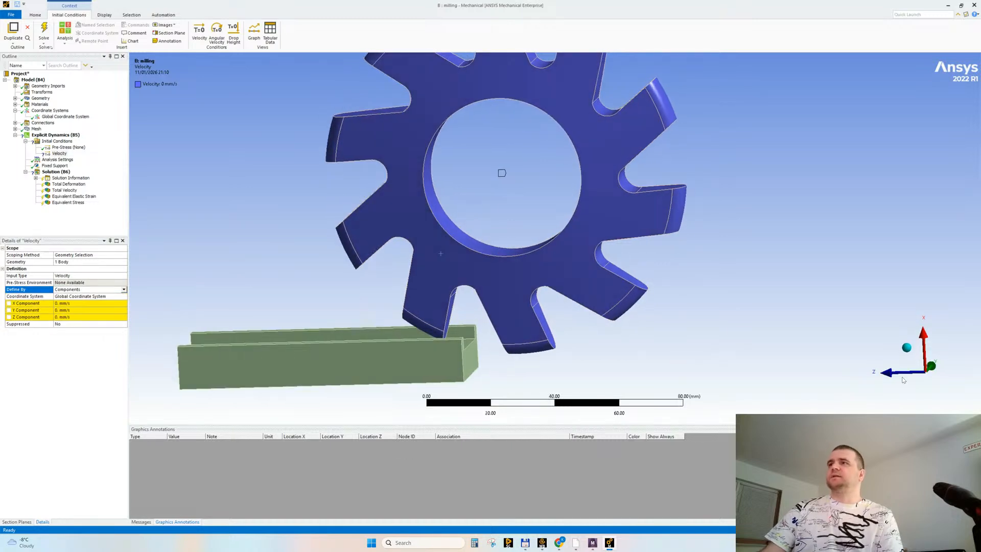
{"action": "middle_click_drag", "start_coordinate": [461, 310], "coordinate": [294, 333]}
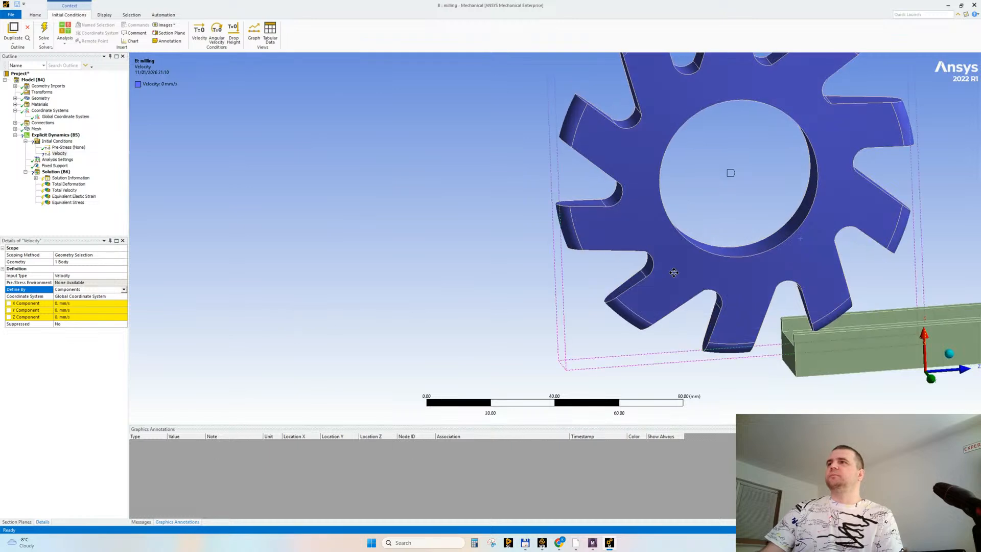
{"action": "middle_click_drag", "start_coordinate": [674, 271], "coordinate": [398, 276], "text": "ctrl"}
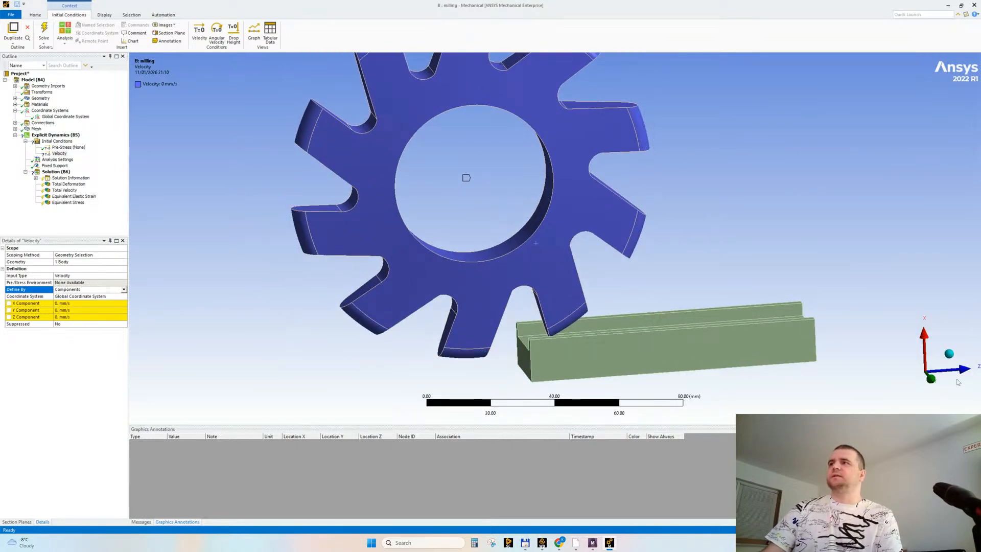
{"action": "middle_click_drag", "start_coordinate": [384, 280], "coordinate": [396, 280]}
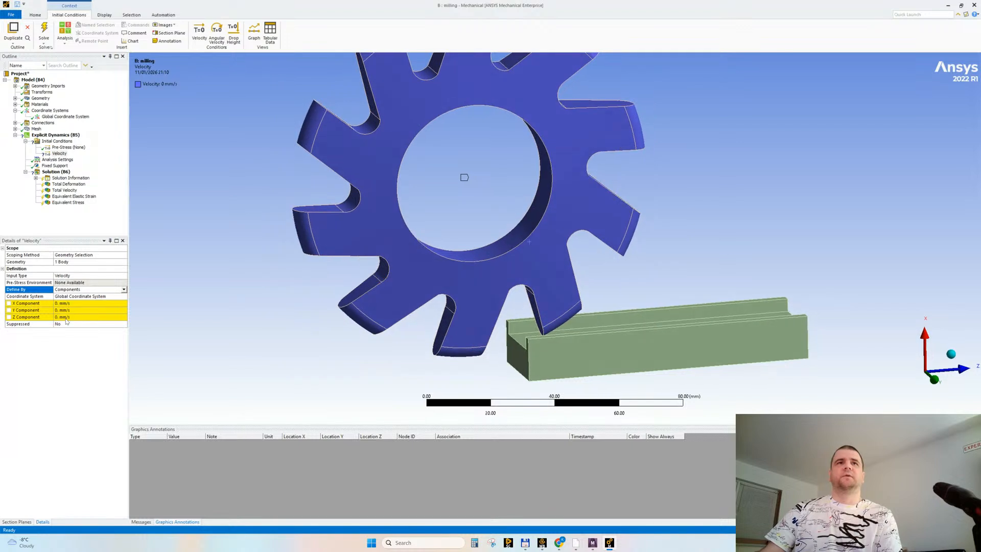
{"action": "left_click", "coordinate": [35, 15]}
{"action": "left_click", "coordinate": [56, 159]}
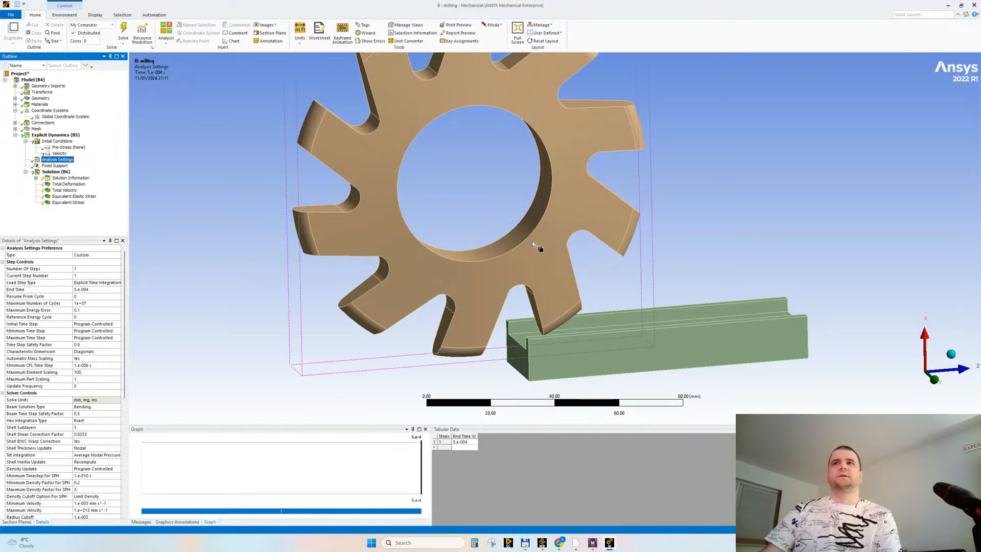
{"action": "scroll", "coordinate": [537, 249], "scroll_direction": "up", "scroll_amount": 2}
{"action": "middle_click_drag", "start_coordinate": [575, 254], "coordinate": [426, 213], "text": "ctrl"}
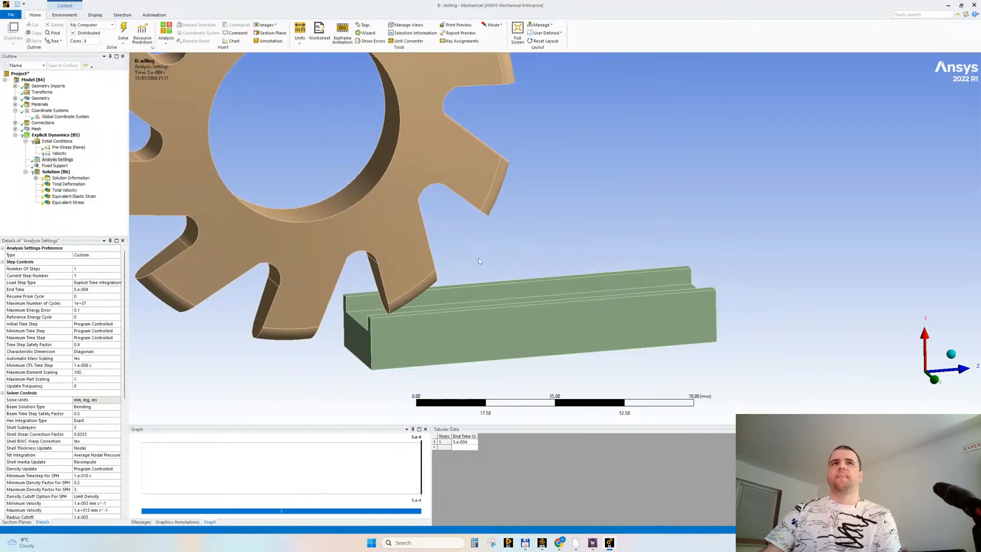
{"action": "scroll", "coordinate": [485, 265], "scroll_direction": "up", "scroll_amount": 2}
{"action": "middle_click_drag", "start_coordinate": [625, 268], "coordinate": [595, 320]}
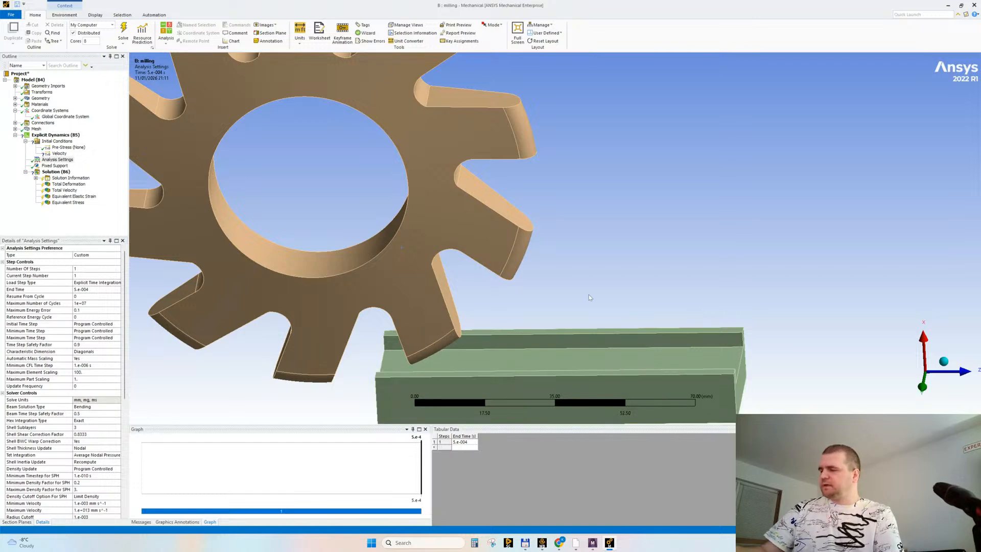
Step: Capture the mill and piece view with Snipping Tool and handwrite "0,0005 s" on the capture
{"action": "left_click", "coordinate": [491, 543]}
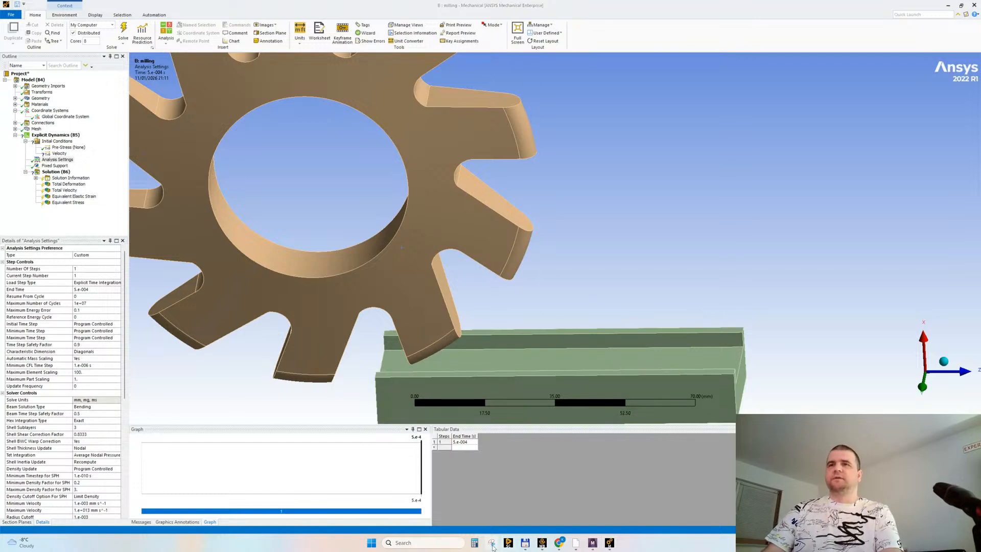
{"action": "left_click", "coordinate": [166, 333]}
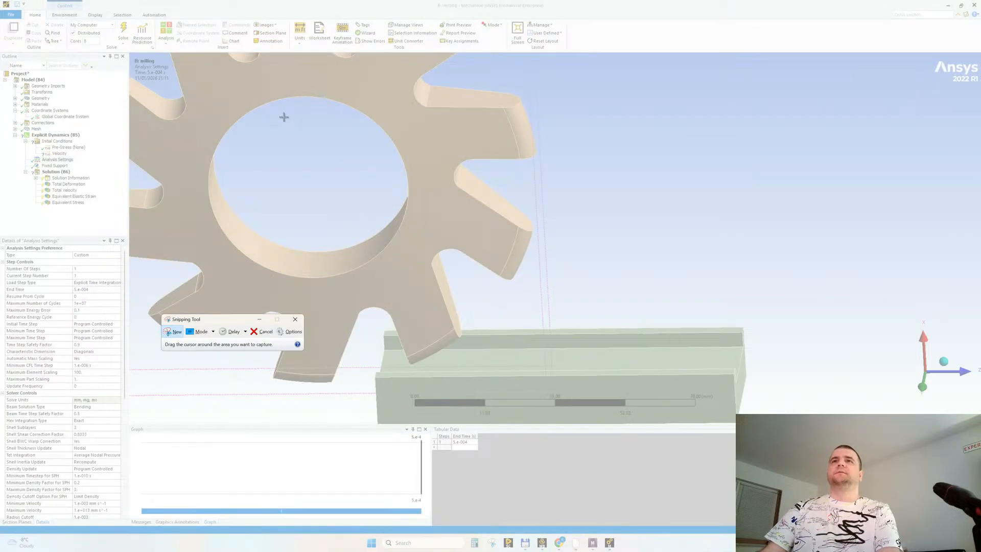
{"action": "left_click_drag", "start_coordinate": [285, 117], "coordinate": [692, 383]}
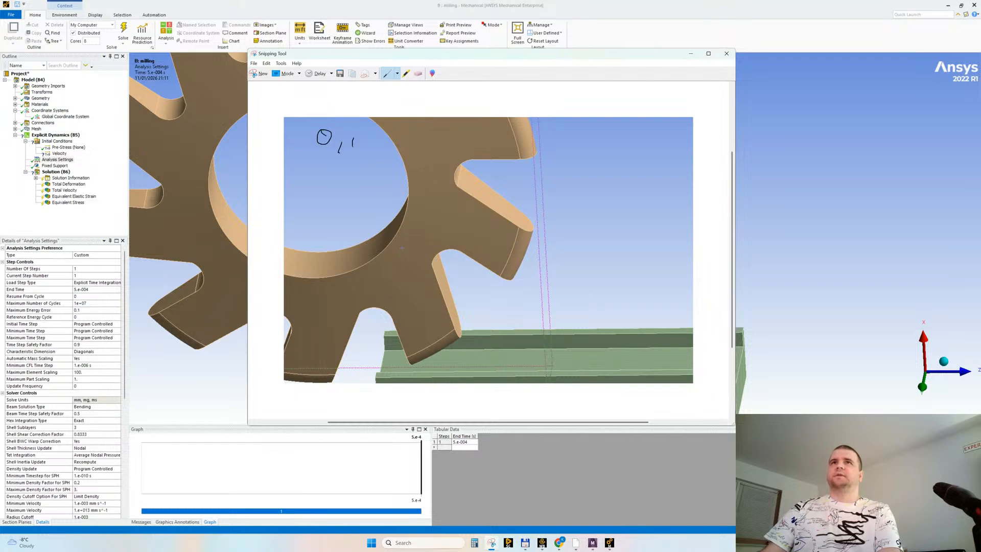
{"action": "left_click_drag", "start_coordinate": [352, 138], "coordinate": [376, 143]}
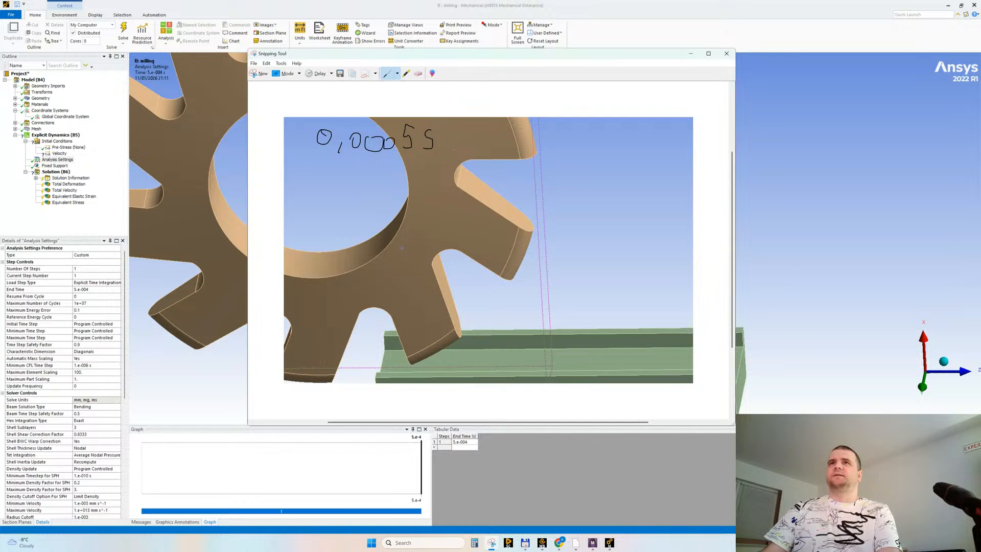
Step: Complete the handwritten proportion on the capture: 0,0005 s corresponds to 60 mm, and 1 s corresponds to X
{"action": "left_click_drag", "start_coordinate": [481, 148], "coordinate": [509, 148]}
{"action": "left_click_drag", "start_coordinate": [522, 147], "coordinate": [543, 148]}
{"action": "left_click_drag", "start_coordinate": [547, 148], "coordinate": [563, 151]}
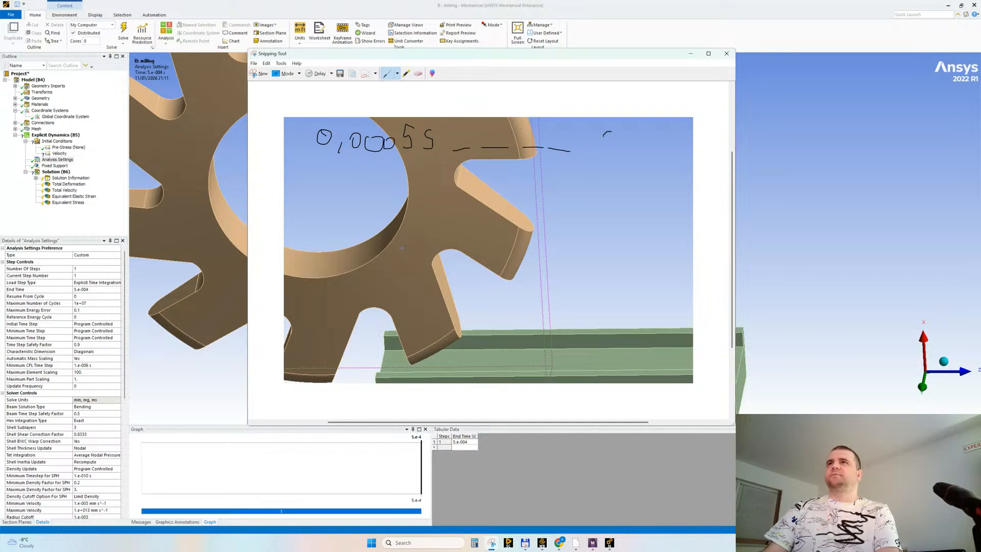
{"action": "mouse_move", "coordinate": [610, 132]}
{"action": "left_mouse_down"}
{"action": "mouse_move", "coordinate": [602, 143]}
{"action": "mouse_move", "coordinate": [638, 144]}
{"action": "mouse_move", "coordinate": [626, 138]}
{"action": "mouse_move", "coordinate": [661, 159]}
{"action": "mouse_move", "coordinate": [687, 158]}
{"action": "left_mouse_up"}
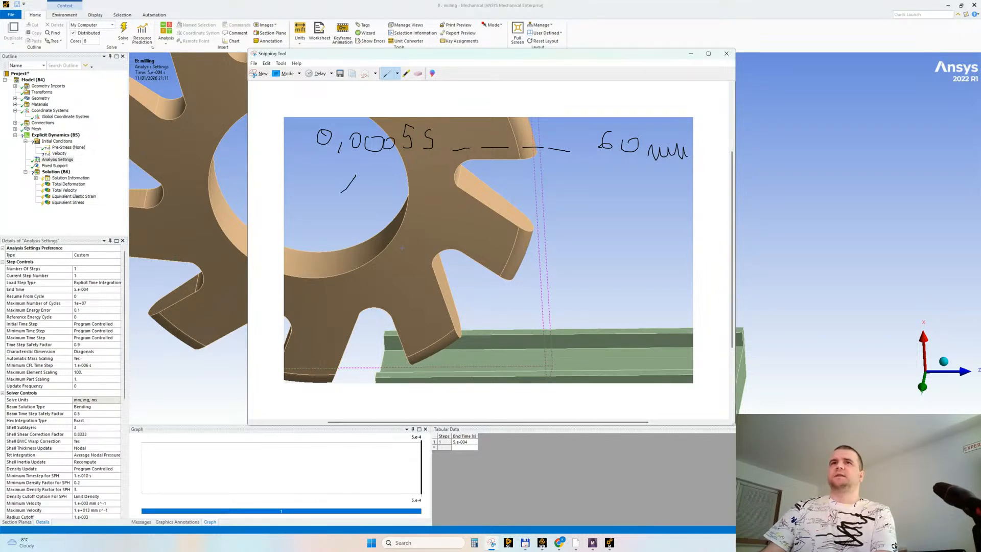
{"action": "left_click_drag", "start_coordinate": [392, 170], "coordinate": [372, 194]}
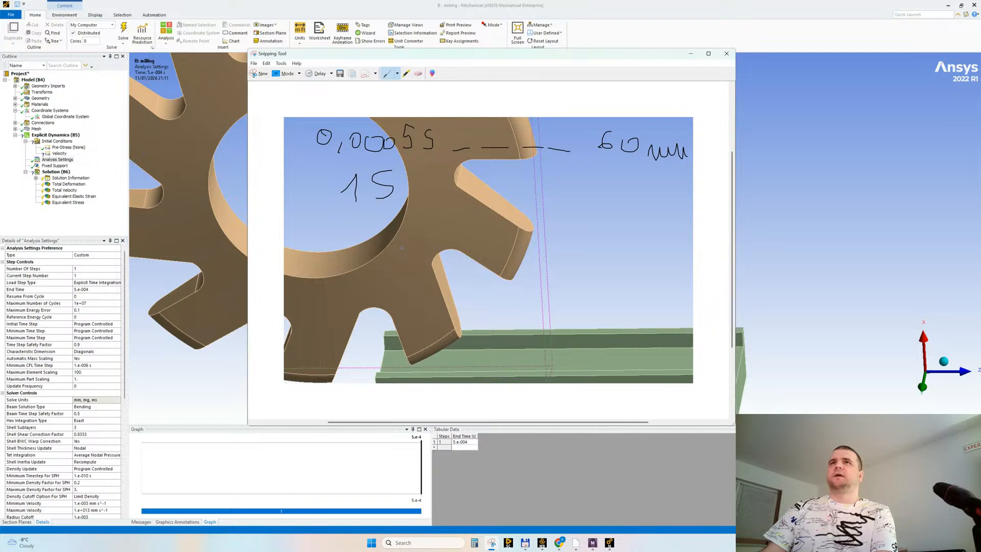
{"action": "left_click_drag", "start_coordinate": [443, 188], "coordinate": [486, 189]}
{"action": "left_click_drag", "start_coordinate": [498, 189], "coordinate": [533, 188]}
{"action": "left_click_drag", "start_coordinate": [537, 188], "coordinate": [560, 188]}
{"action": "mouse_move", "coordinate": [566, 187]}
{"action": "left_mouse_down"}
{"action": "mouse_move", "coordinate": [638, 193]}
{"action": "mouse_move", "coordinate": [616, 211]}
{"action": "left_mouse_up"}
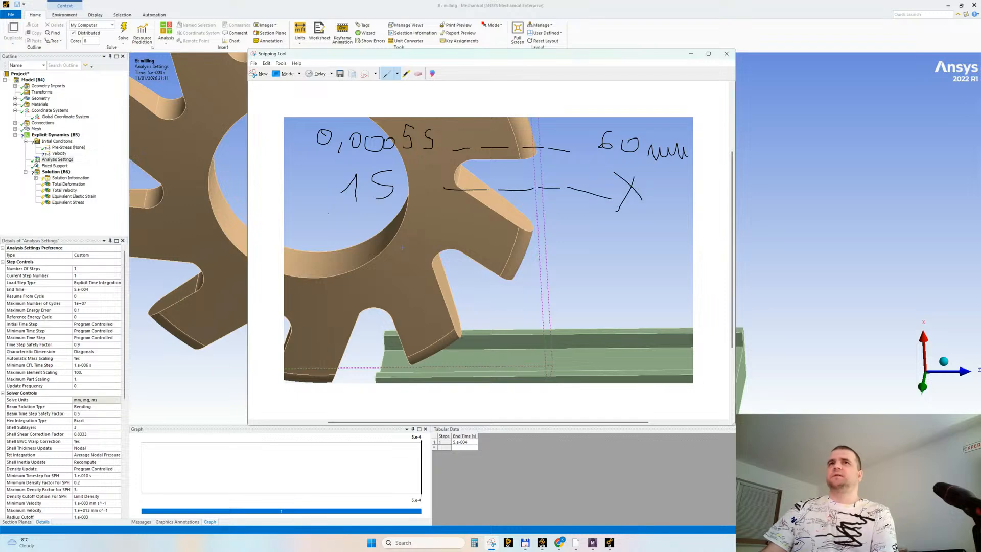
Step: Underline the proportion, handwrite X = 1 s · 60 mm / 0,0005 s below it, and begin a result line with "X ="
{"action": "left_click_drag", "start_coordinate": [311, 215], "coordinate": [666, 226]}
{"action": "left_click_drag", "start_coordinate": [303, 249], "coordinate": [351, 277]}
{"action": "left_click_drag", "start_coordinate": [341, 256], "coordinate": [322, 273]}
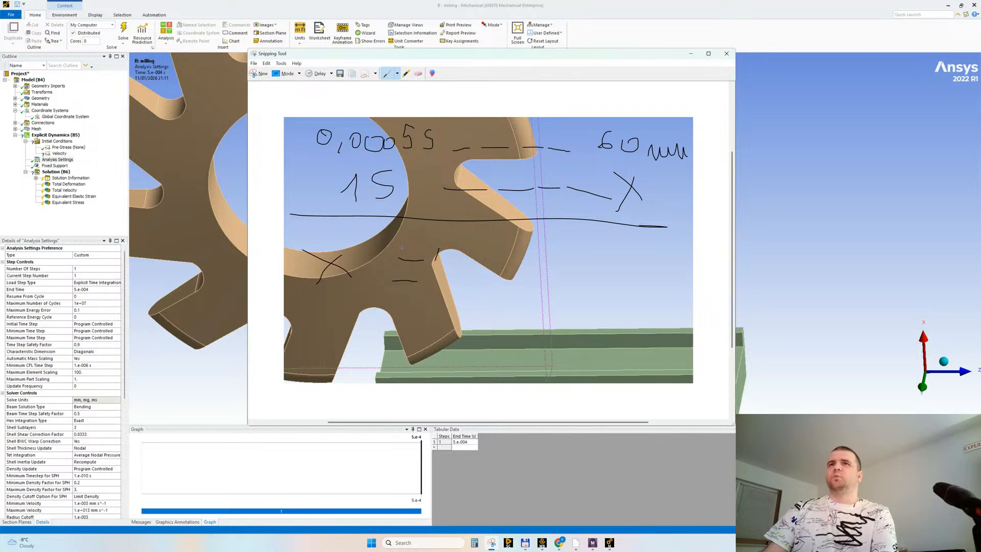
{"action": "left_click_drag", "start_coordinate": [438, 248], "coordinate": [448, 266]}
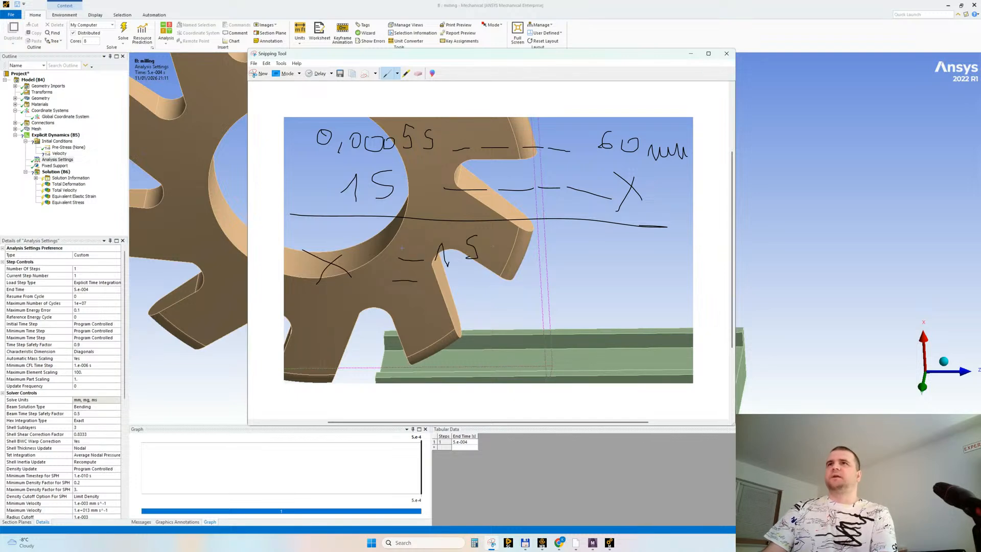
{"action": "mouse_move", "coordinate": [535, 240]}
{"action": "left_mouse_down"}
{"action": "mouse_move", "coordinate": [528, 257]}
{"action": "mouse_move", "coordinate": [617, 250]}
{"action": "mouse_move", "coordinate": [643, 262]}
{"action": "left_mouse_up"}
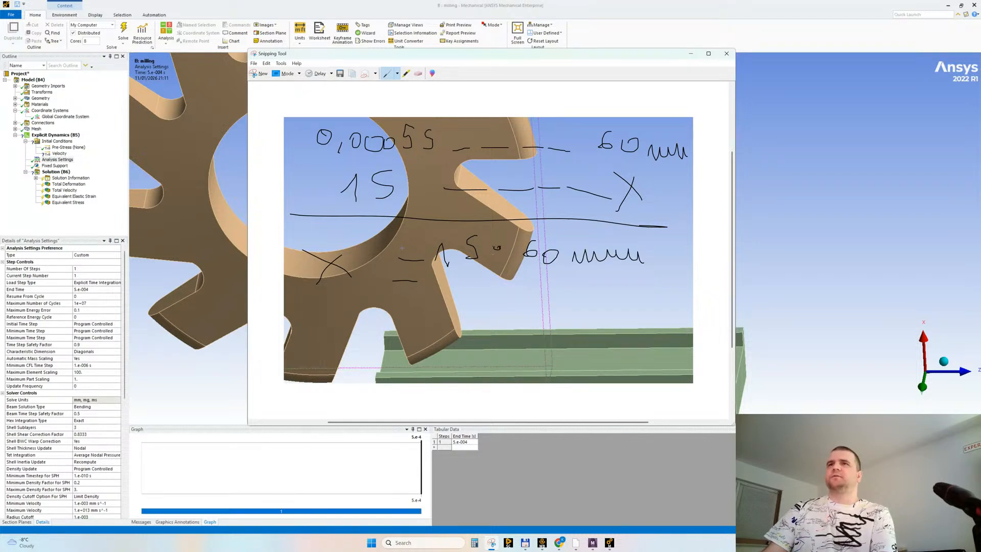
{"action": "left_click_drag", "start_coordinate": [435, 275], "coordinate": [601, 278]}
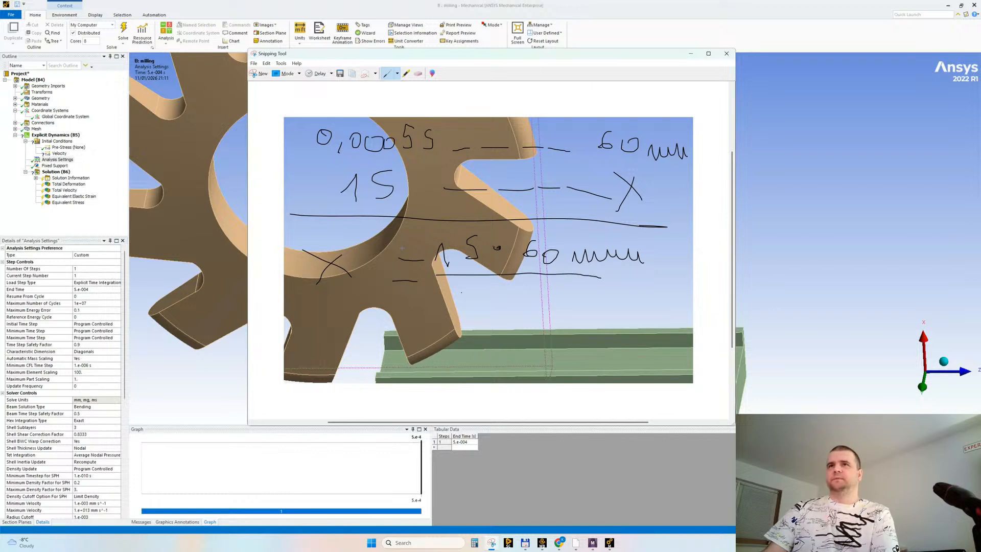
{"action": "left_click_drag", "start_coordinate": [461, 292], "coordinate": [512, 292]}
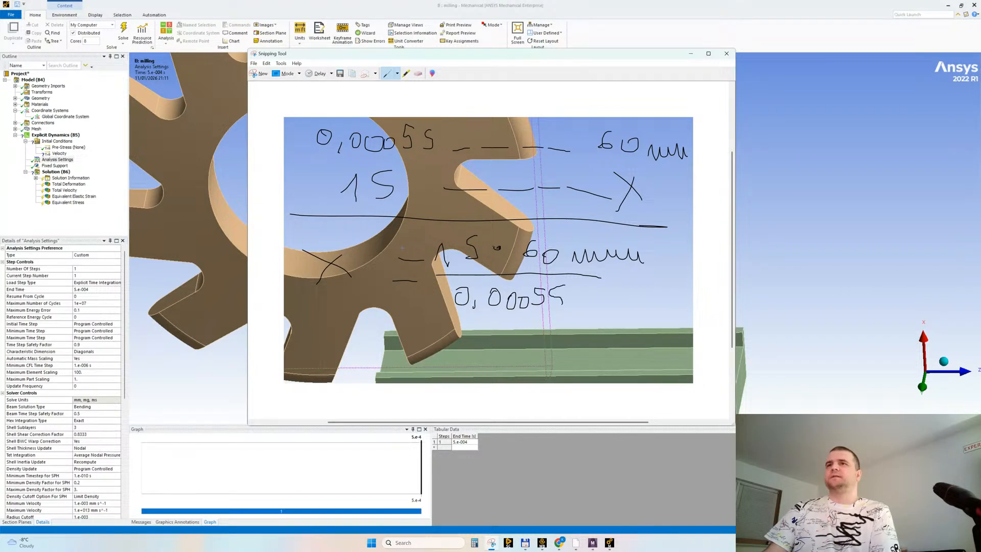
{"action": "mouse_move", "coordinate": [294, 324]}
{"action": "left_mouse_down"}
{"action": "mouse_move", "coordinate": [314, 357]}
{"action": "mouse_move", "coordinate": [286, 349]}
{"action": "left_mouse_up"}
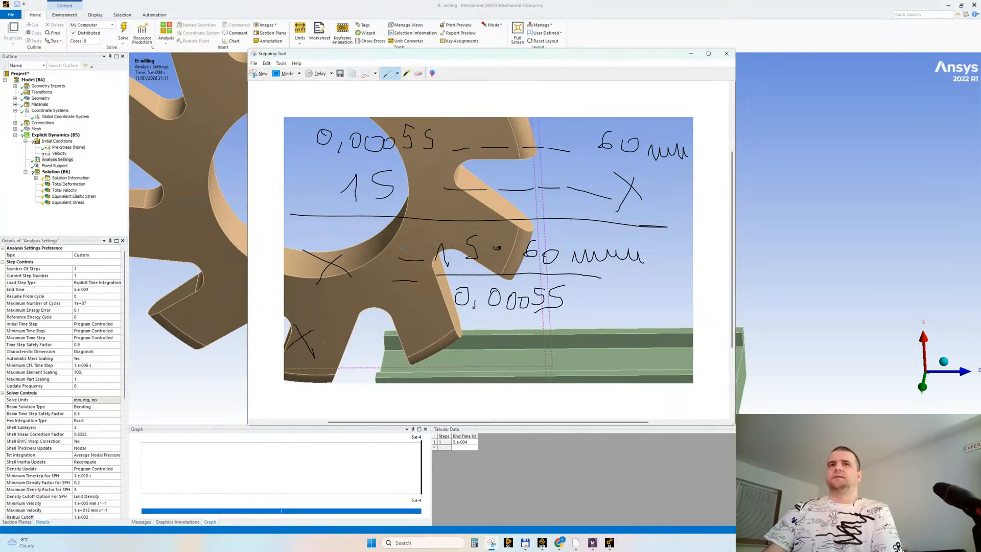
{"action": "left_click_drag", "start_coordinate": [346, 359], "coordinate": [389, 360]}
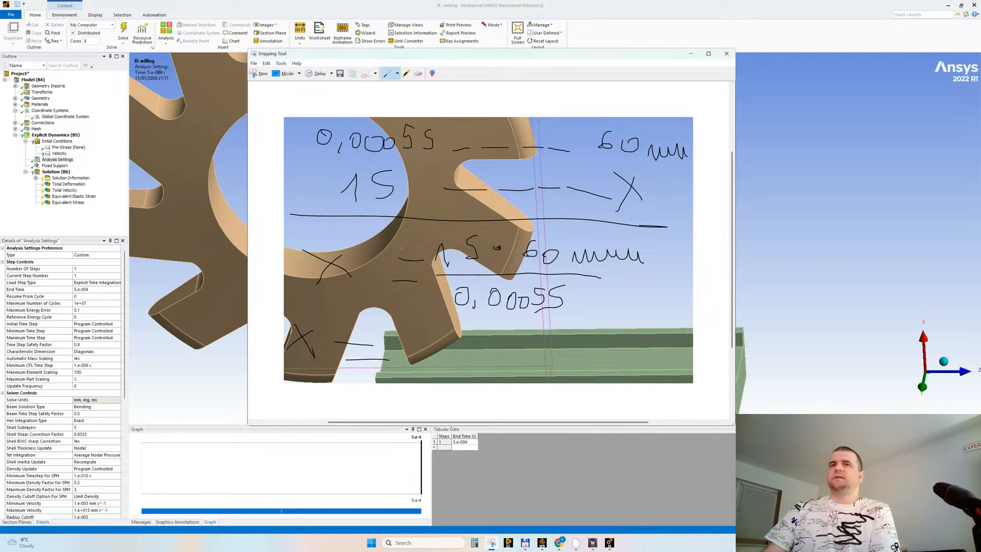
Step: Switch to Calculator and divide 60 by 0.0005, keeping its window clear of the handwritten result line
{"action": "left_click", "coordinate": [474, 543]}
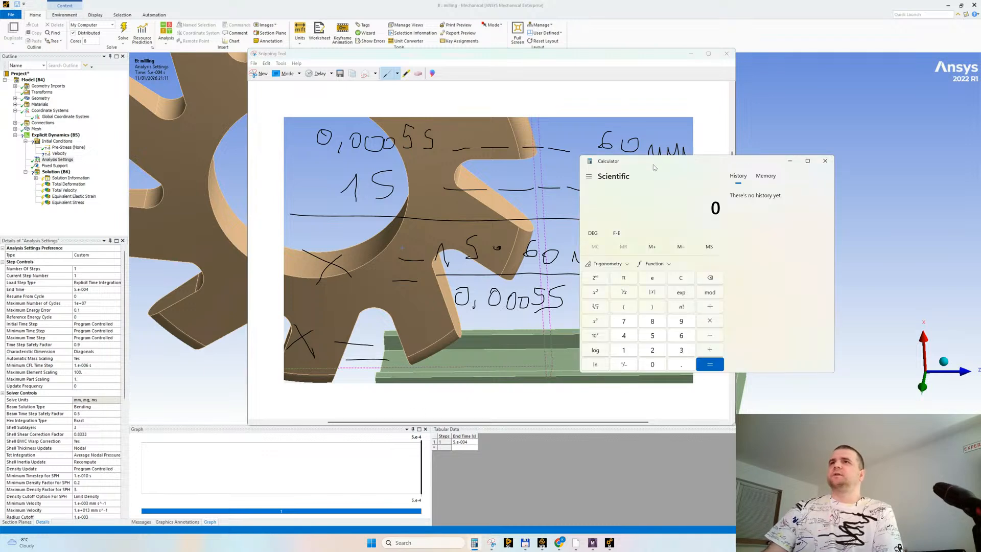
{"action": "left_click_drag", "start_coordinate": [659, 164], "coordinate": [683, 128]}
{"action": "type", "text": "60"}
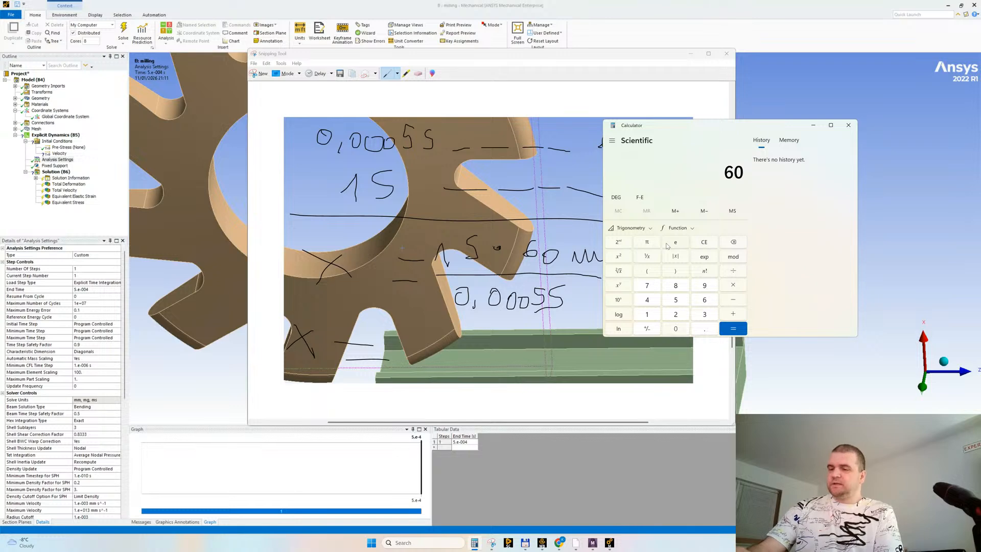
{"action": "type", "text": "0.00"}
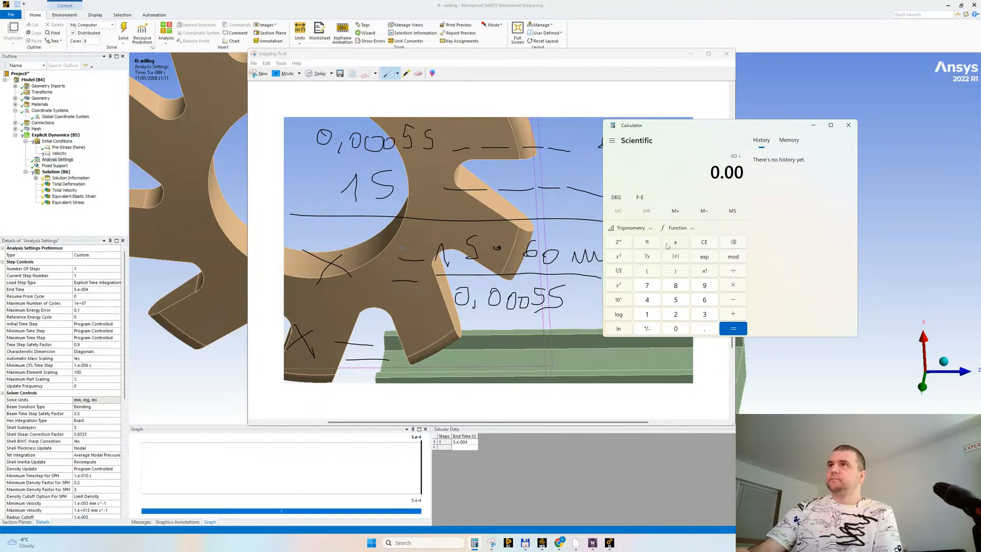
{"action": "type", "text": "05"}
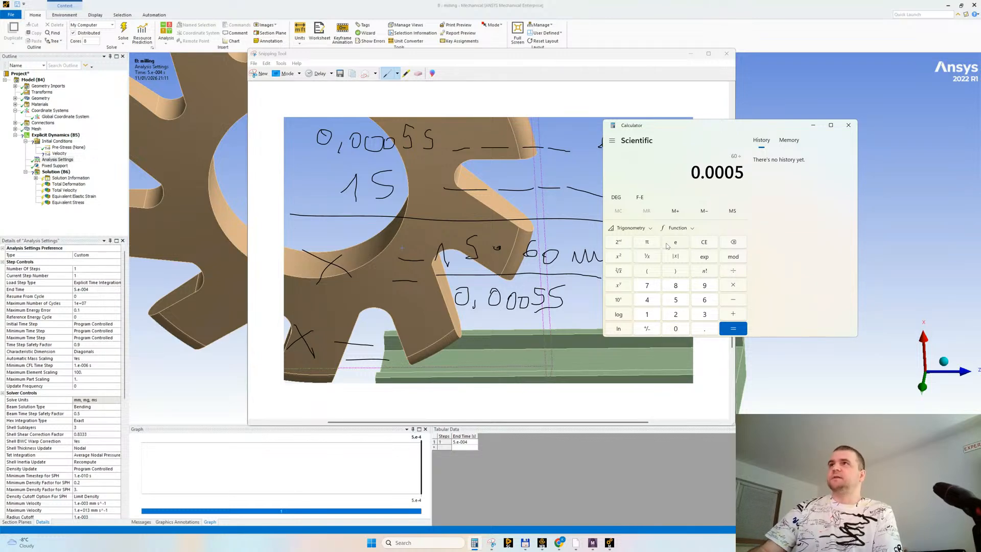
{"action": "key", "text": "Return"}
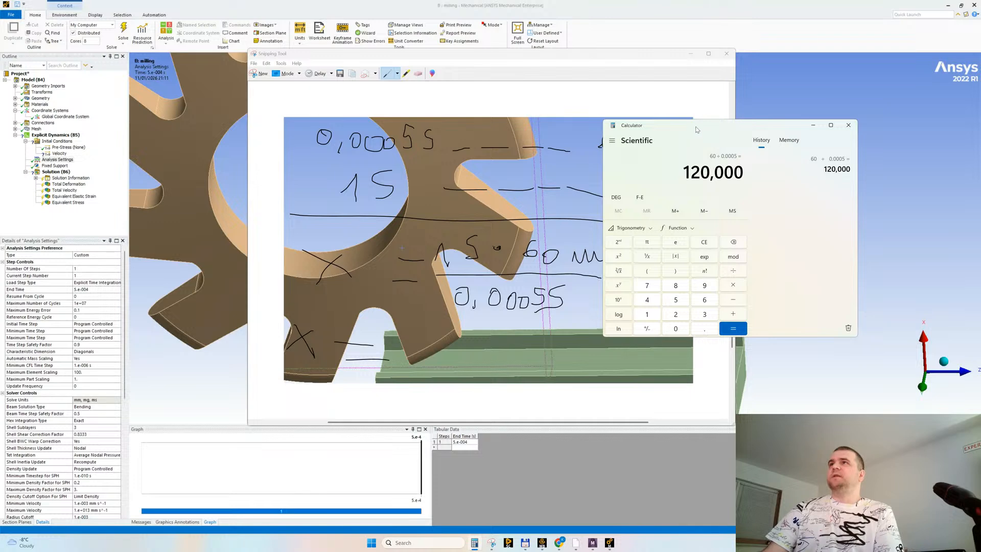
{"action": "left_click_drag", "start_coordinate": [695, 130], "coordinate": [327, 59]}
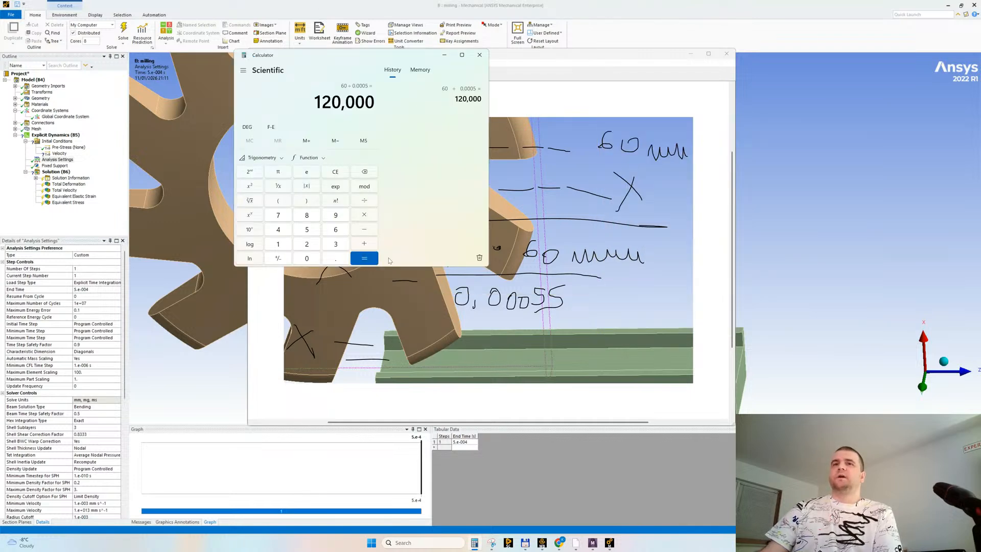
Step: Return to the Snipping Tool capture and handwrite the result 120000 mm/s, marking the mm and s units in the fraction
{"action": "left_click", "coordinate": [396, 340]}
{"action": "mouse_move", "coordinate": [403, 355]}
{"action": "left_mouse_down"}
{"action": "mouse_move", "coordinate": [435, 363]}
{"action": "mouse_move", "coordinate": [442, 350]}
{"action": "mouse_move", "coordinate": [512, 354]}
{"action": "left_mouse_up"}
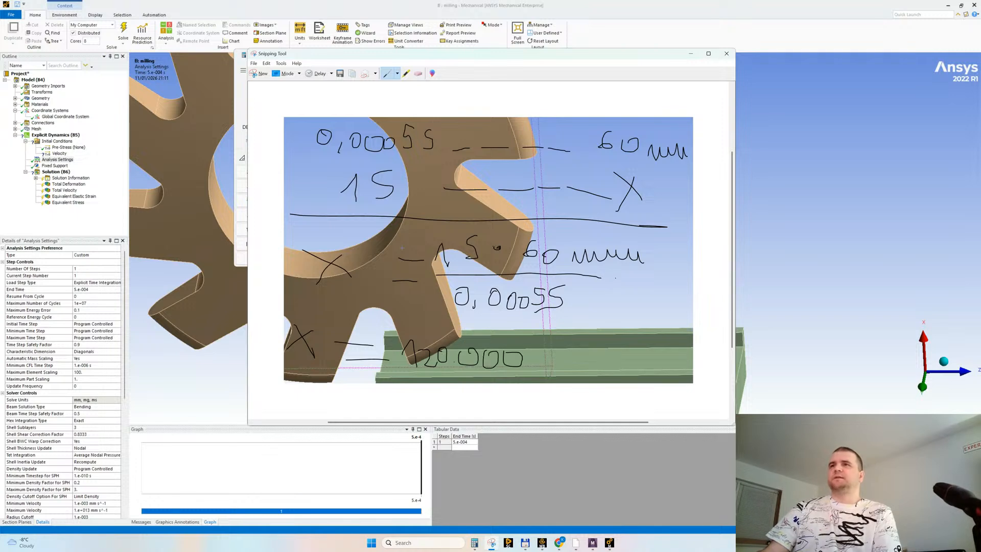
{"action": "left_click_drag", "start_coordinate": [615, 278], "coordinate": [611, 295]}
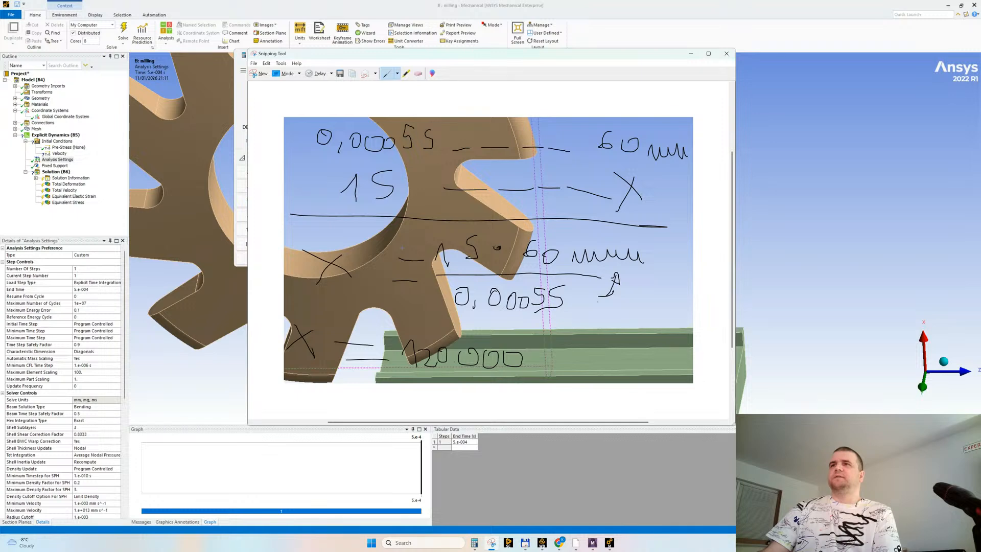
{"action": "mouse_move", "coordinate": [555, 352]}
{"action": "left_mouse_down"}
{"action": "mouse_move", "coordinate": [596, 338]}
{"action": "mouse_move", "coordinate": [596, 357]}
{"action": "mouse_move", "coordinate": [553, 390]}
{"action": "left_mouse_up"}
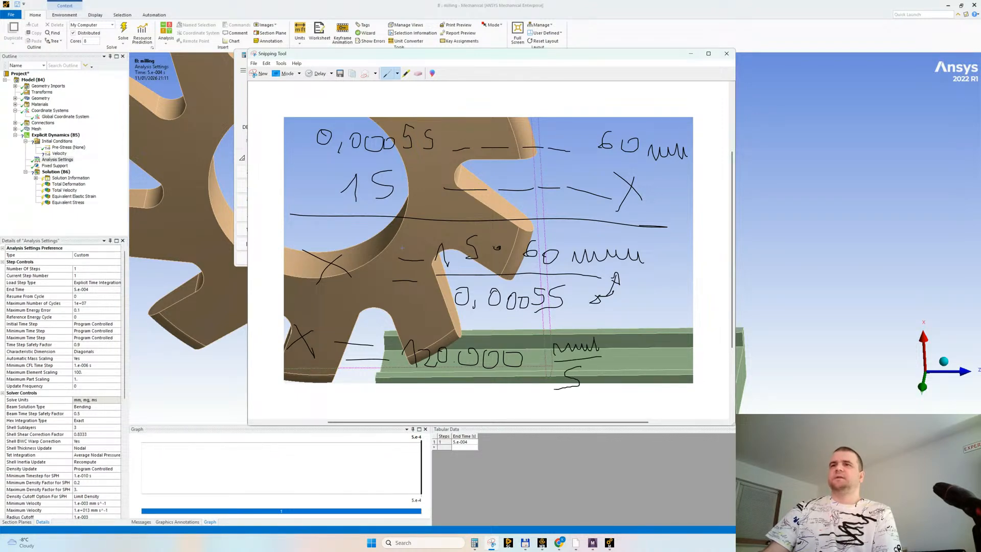
Step: Switch to Ansys Mechanical and set the mill's initial Velocity Z component to 1.2e5 mm/s
{"action": "left_click", "coordinate": [60, 154]}
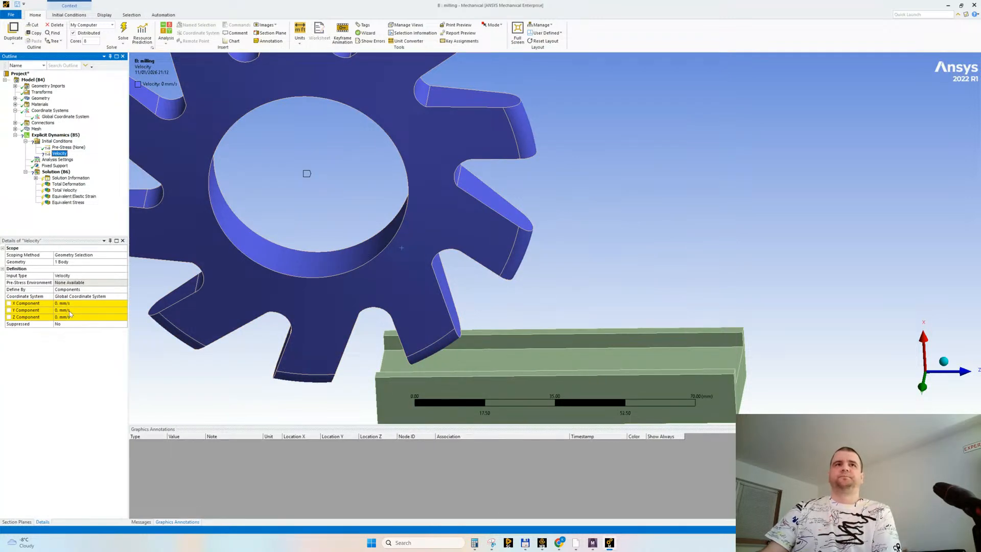
{"action": "left_click", "coordinate": [77, 317]}
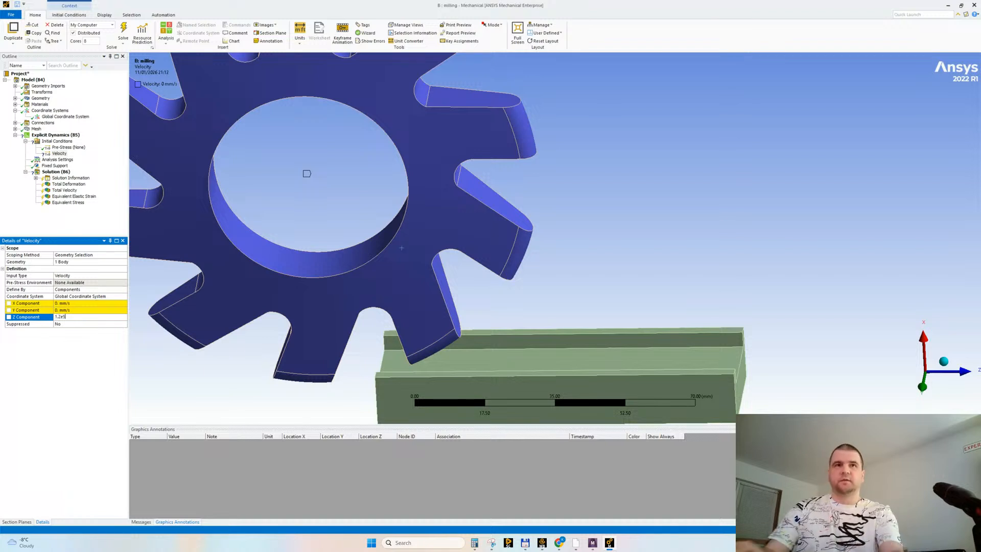
{"action": "type", "text": "1.2e5"}
{"action": "key", "text": "Return"}
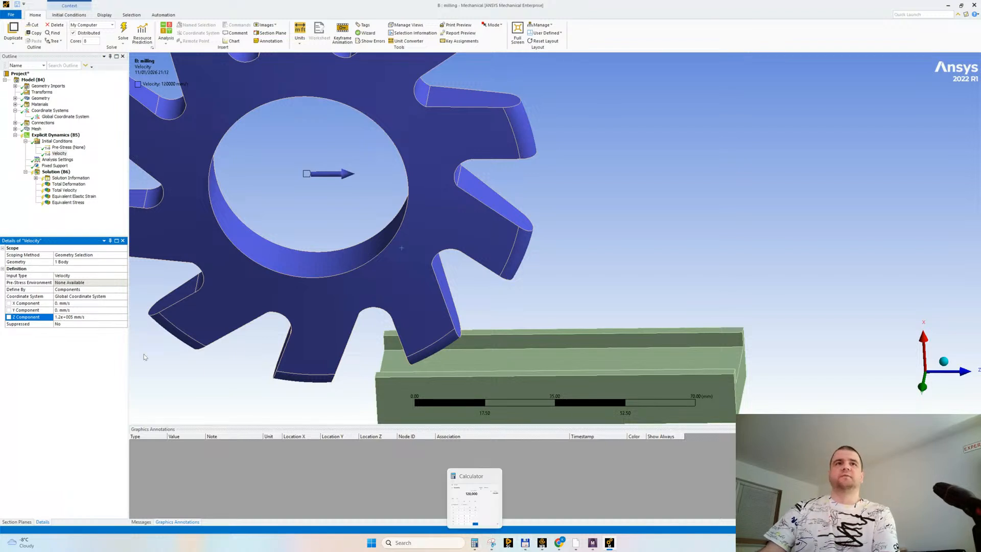
{"action": "left_click", "coordinate": [73, 317]}
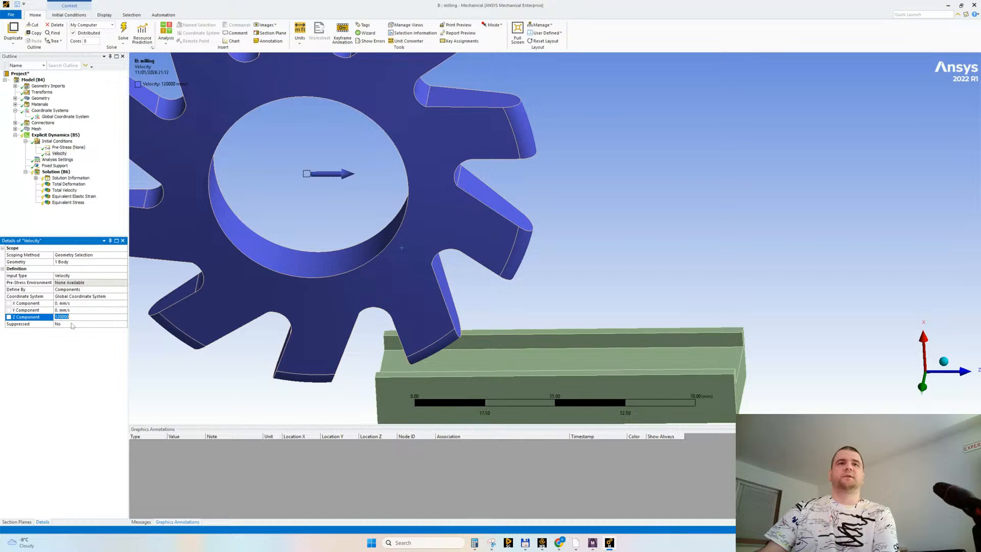
{"action": "key", "text": "Return"}
{"action": "middle_click_drag", "start_coordinate": [296, 276], "coordinate": [522, 276]}
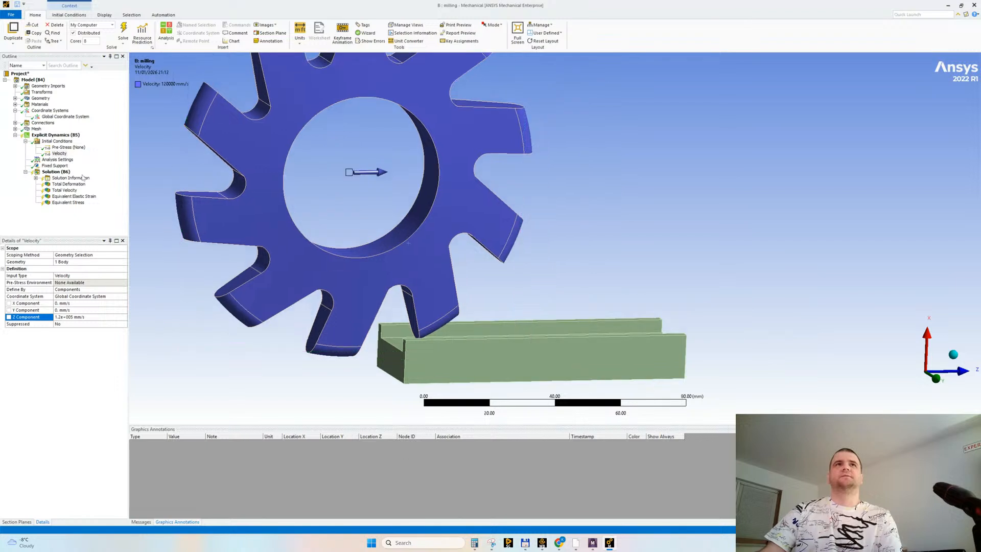
Step: Save the project with the analysis settings open, and review the mill's initial velocity condition in the model
{"action": "left_click", "coordinate": [58, 160]}
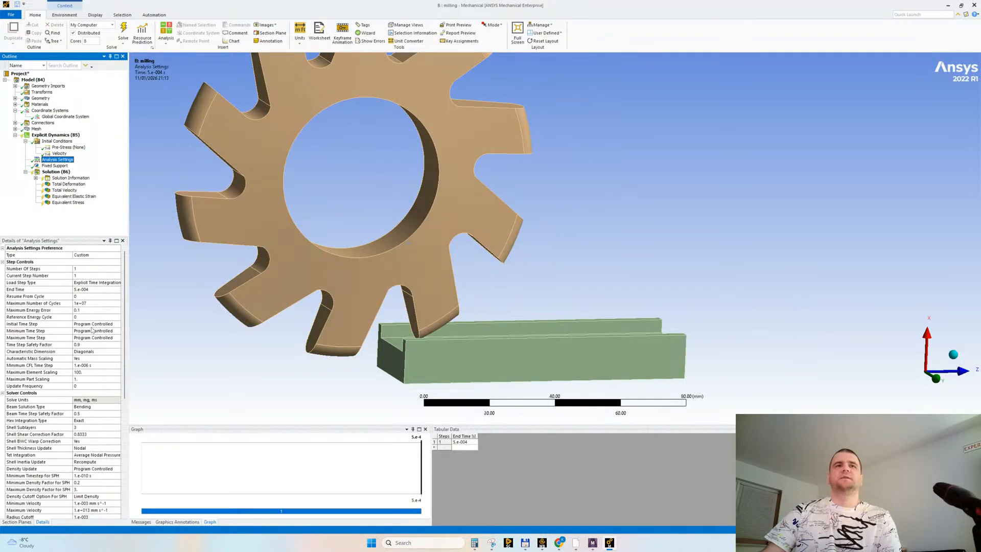
{"action": "left_click", "coordinate": [16, 6]}
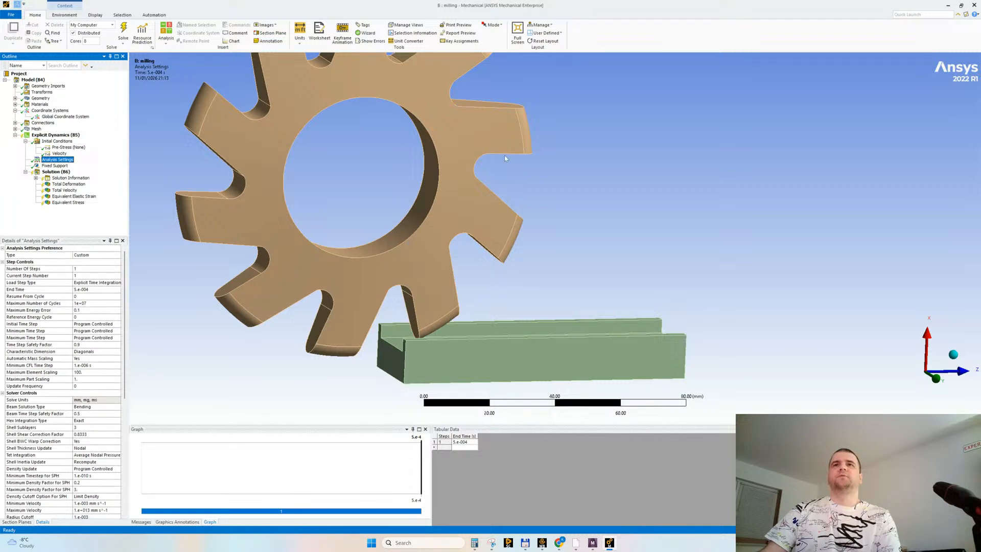
{"action": "left_click", "coordinate": [60, 154]}
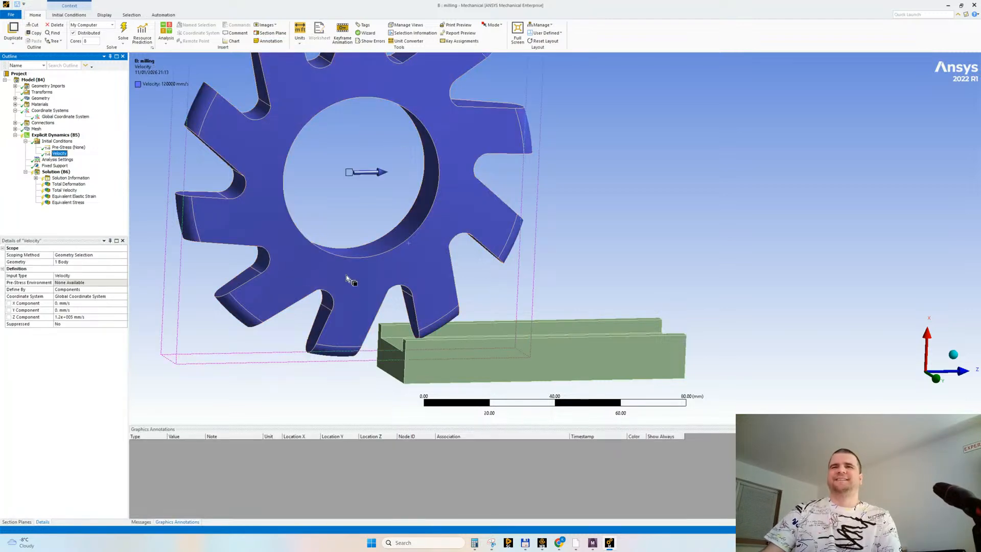
{"action": "middle_click_drag", "start_coordinate": [347, 278], "coordinate": [408, 283], "text": "ctrl"}
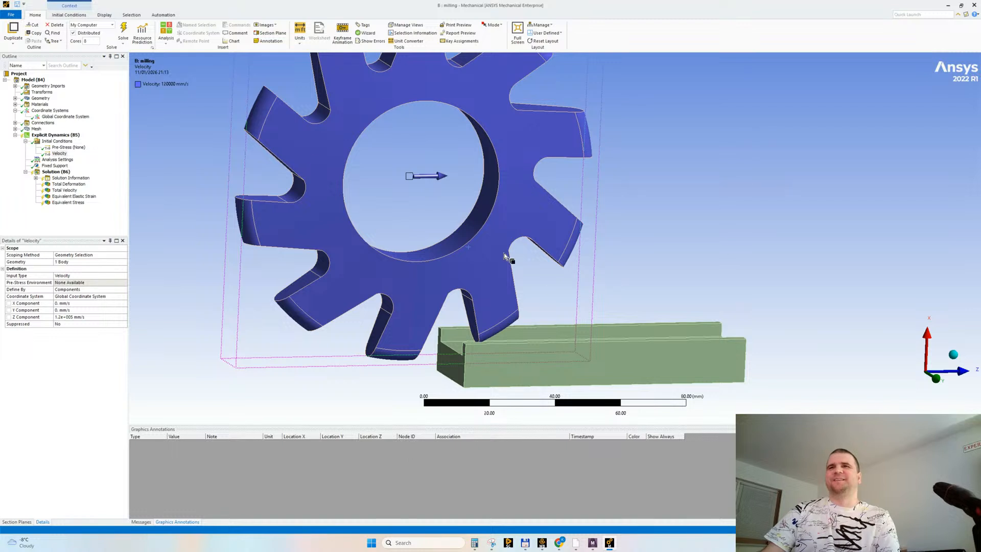
{"action": "middle_click_drag", "start_coordinate": [436, 215], "coordinate": [401, 223], "text": "ctrl"}
Step: Add an Angular Velocity initial condition and scope it to the mill body
{"action": "left_click", "coordinate": [56, 141]}
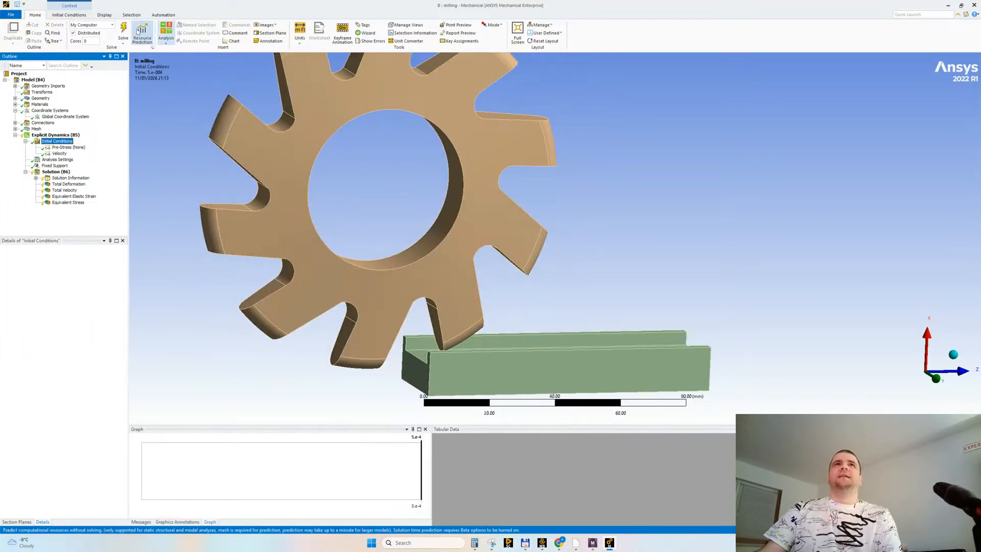
{"action": "left_click", "coordinate": [56, 16]}
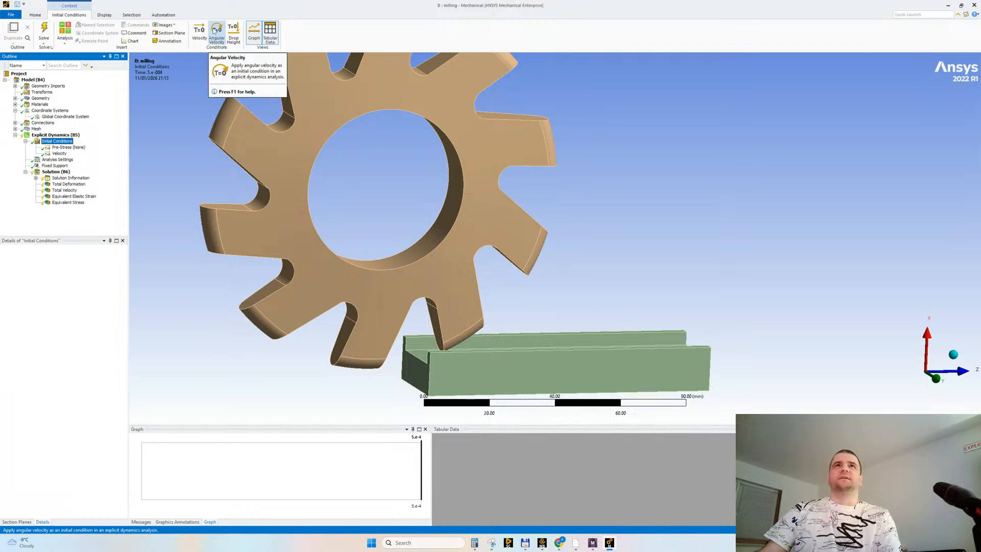
{"action": "left_click", "coordinate": [215, 30]}
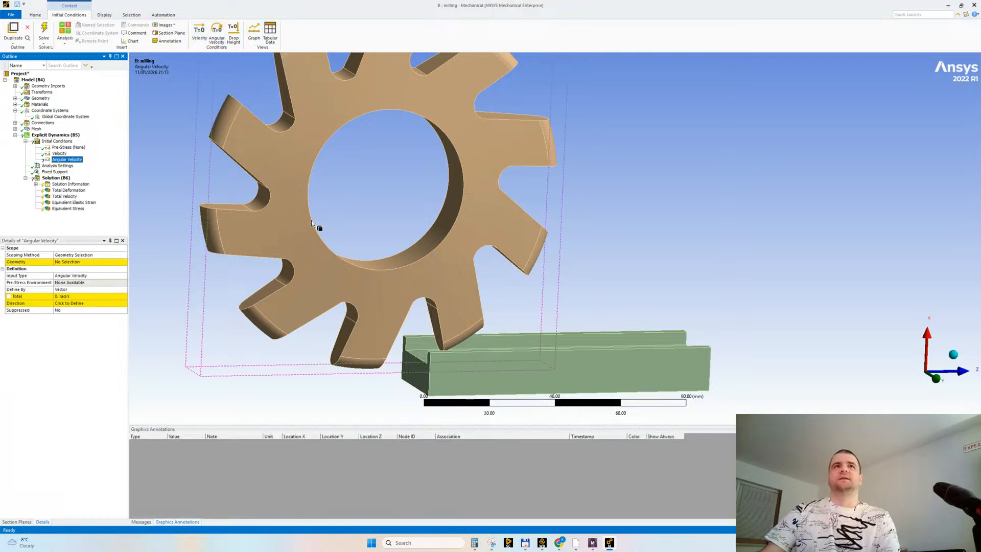
{"action": "middle_click_drag", "start_coordinate": [311, 220], "coordinate": [316, 223]}
{"action": "left_click", "coordinate": [269, 223]}
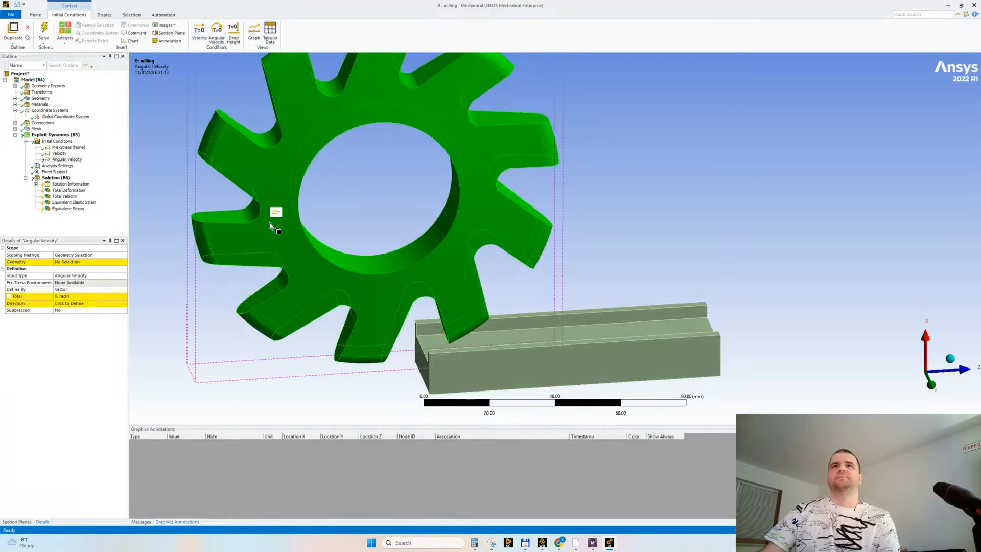
{"action": "left_click", "coordinate": [68, 262]}
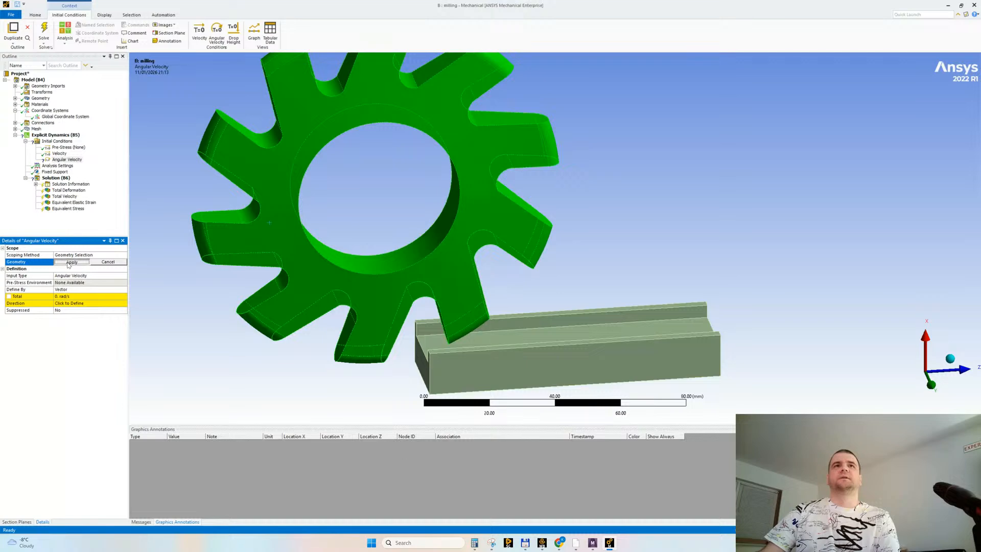
{"action": "left_click", "coordinate": [64, 261]}
{"action": "middle_click_drag", "start_coordinate": [332, 267], "coordinate": [361, 239]}
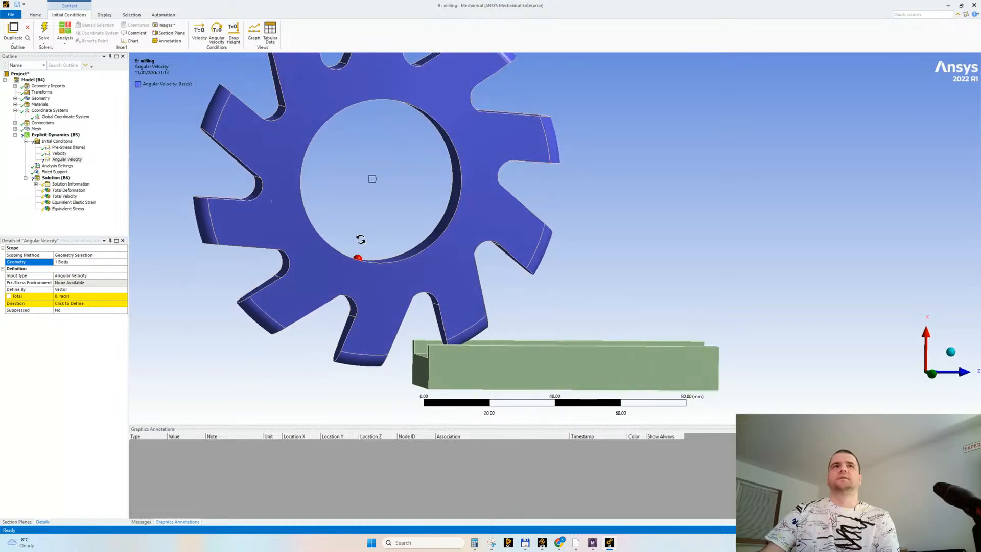
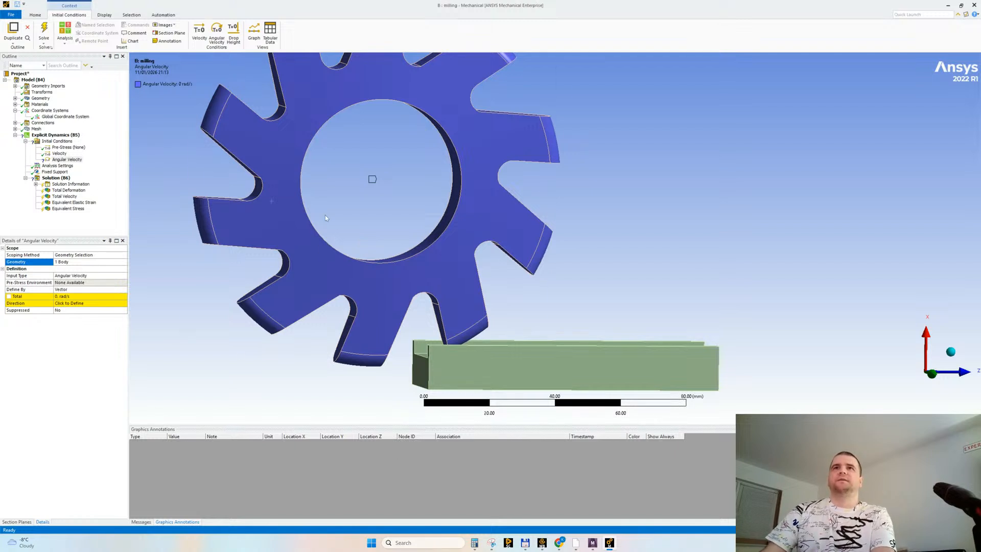
Step: Set the mill's total angular velocity to 1 rad/s and define its direction from the mill's cylindrical bore face
{"action": "middle_click_drag", "start_coordinate": [405, 204], "coordinate": [366, 170]}
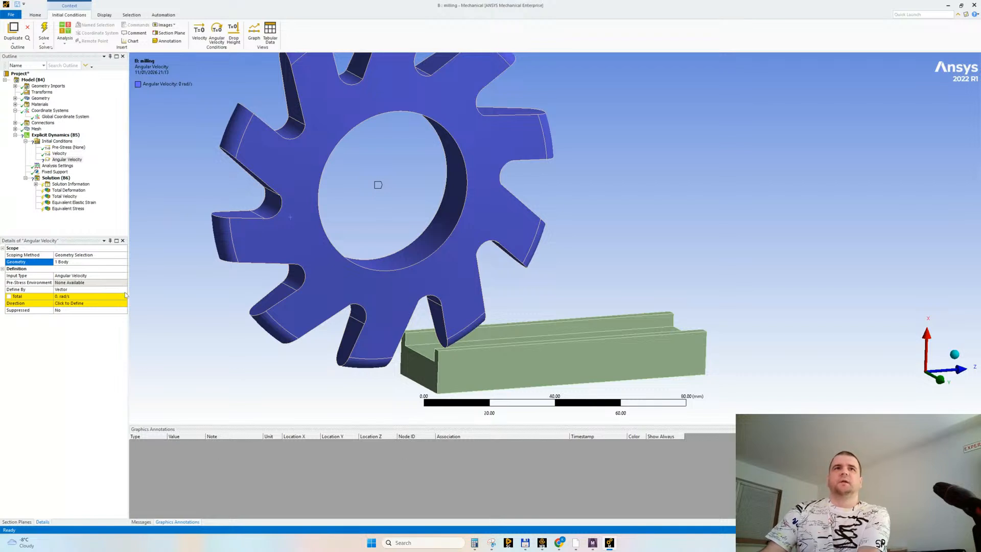
{"action": "left_click", "coordinate": [85, 296]}
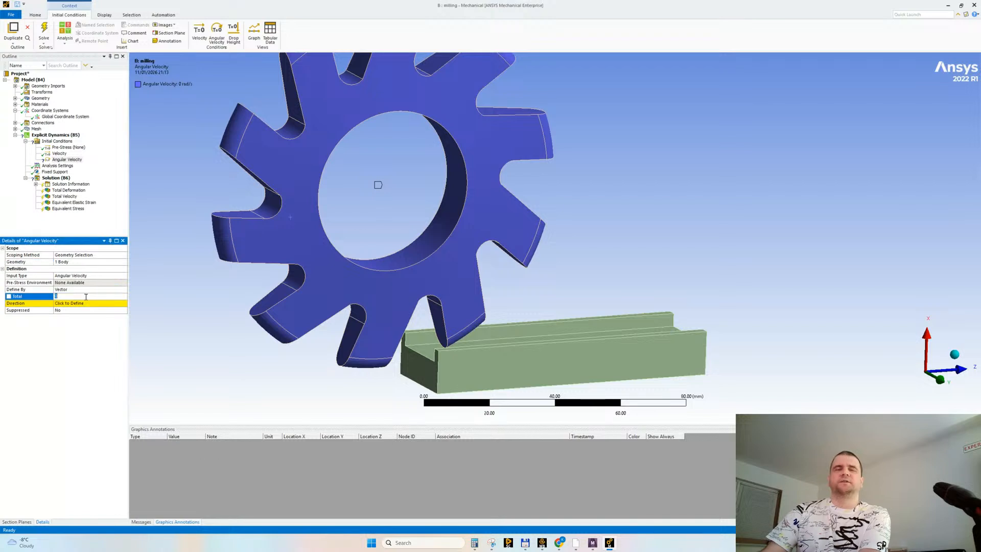
{"action": "key", "text": "Return"}
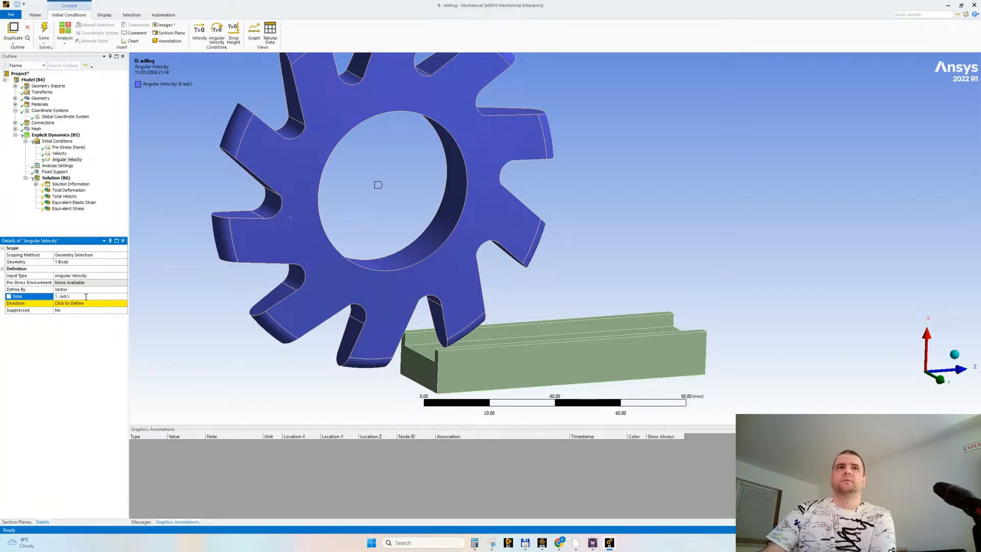
{"action": "left_click", "coordinate": [306, 218]}
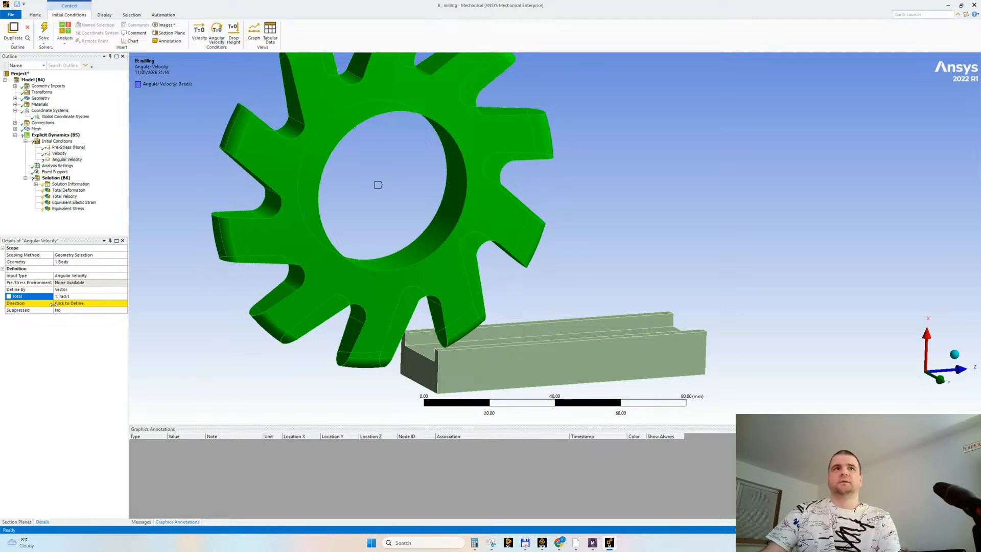
{"action": "left_click", "coordinate": [62, 304]}
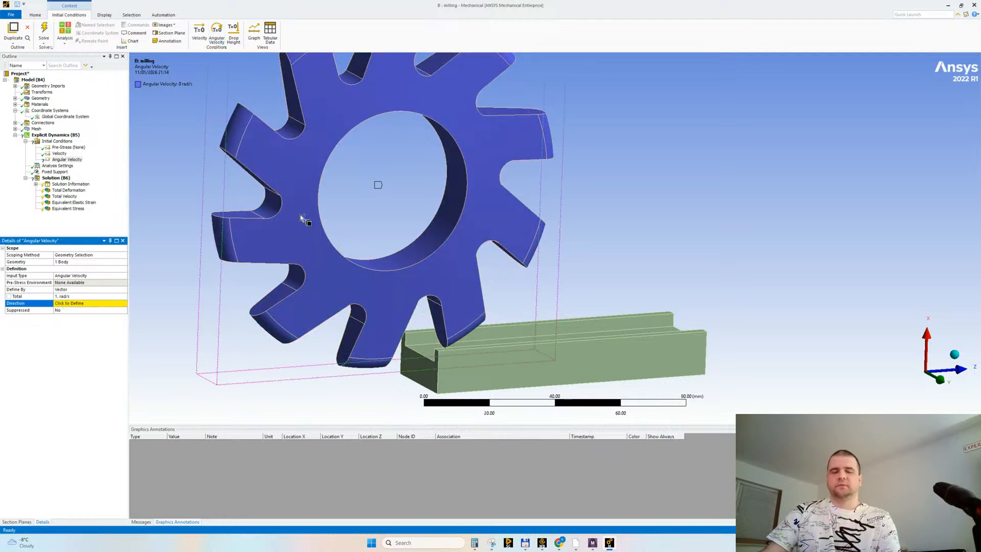
{"action": "left_click", "coordinate": [403, 259]}
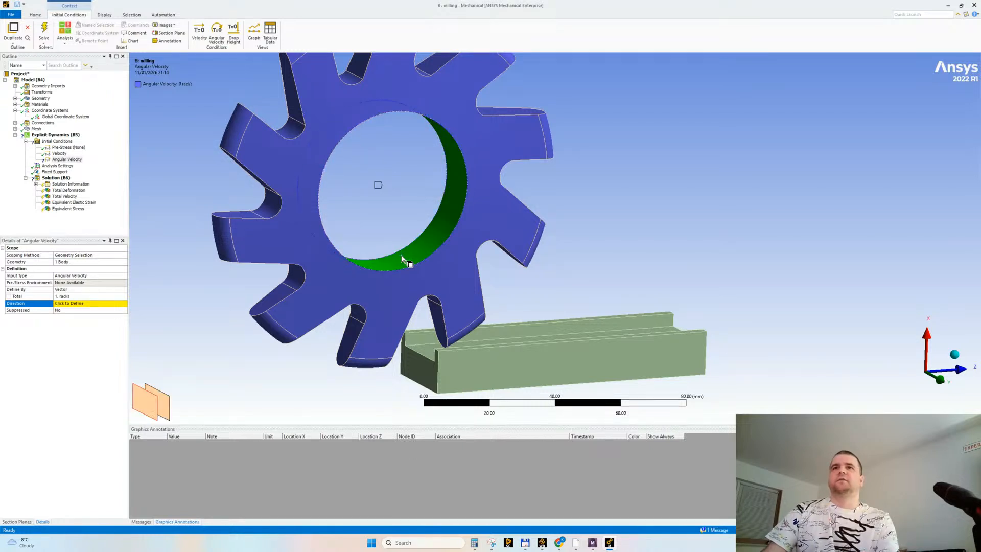
{"action": "left_click", "coordinate": [68, 304]}
{"action": "left_click", "coordinate": [71, 303]}
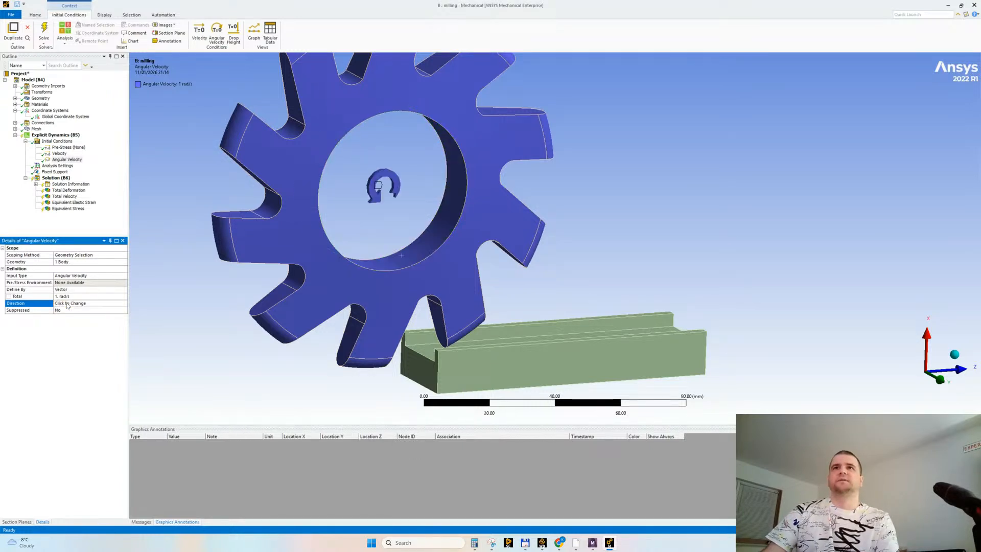
Step: Reverse the angular velocity direction using the mill's bore face, and check the rotation against the workpiece
{"action": "middle_click_drag", "start_coordinate": [404, 225], "coordinate": [356, 218]}
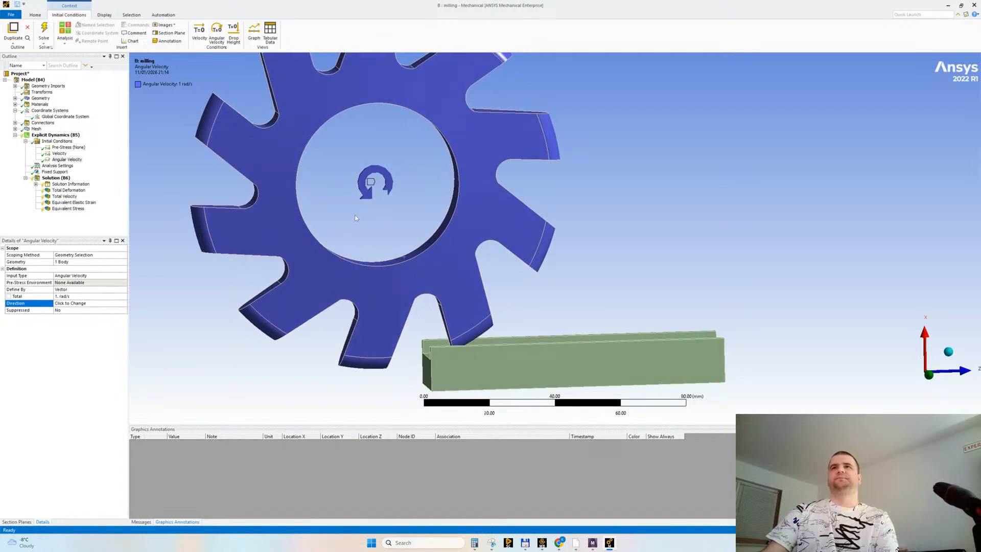
{"action": "left_click", "coordinate": [76, 304]}
{"action": "middle_click_drag", "start_coordinate": [422, 262], "coordinate": [411, 256]}
{"action": "left_click", "coordinate": [412, 255]}
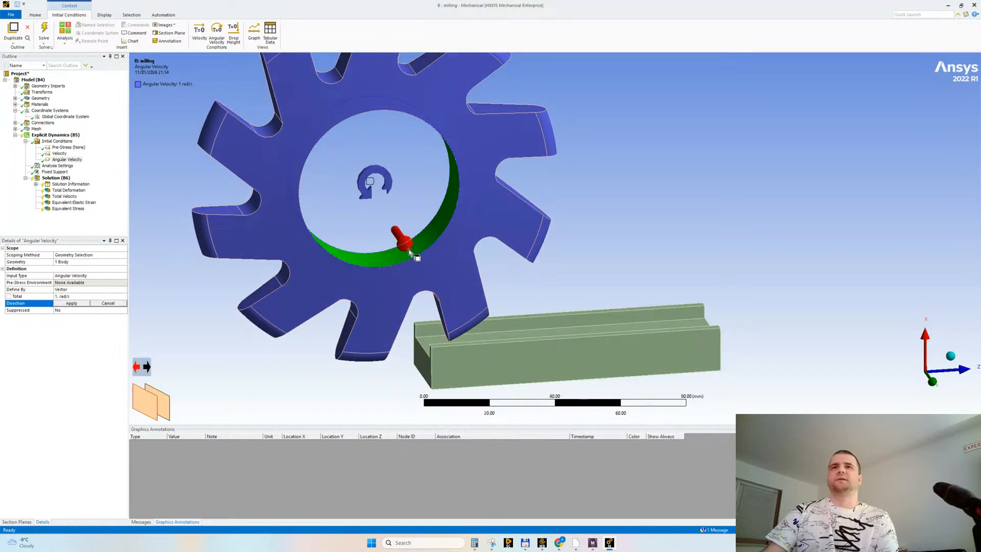
{"action": "left_click", "coordinate": [147, 367]}
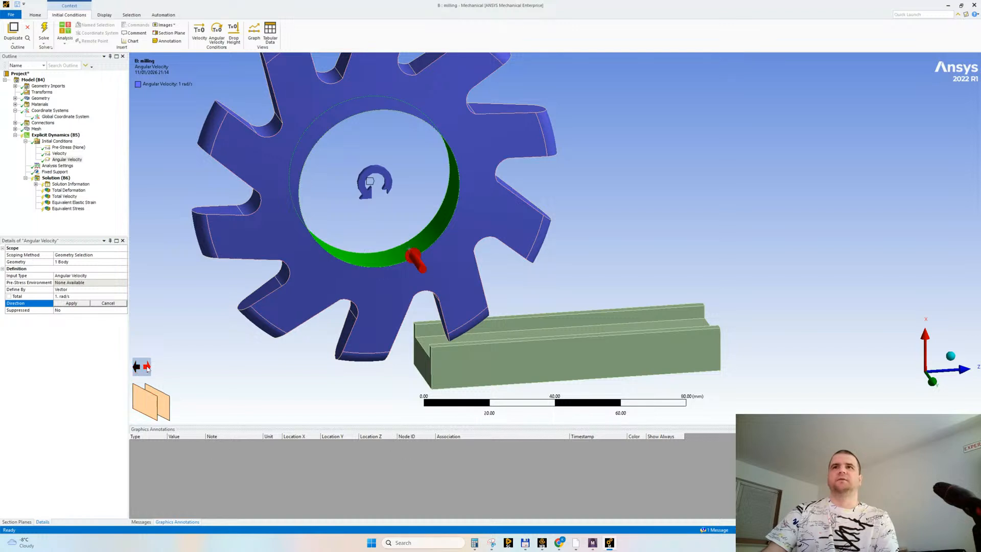
{"action": "left_click", "coordinate": [78, 304]}
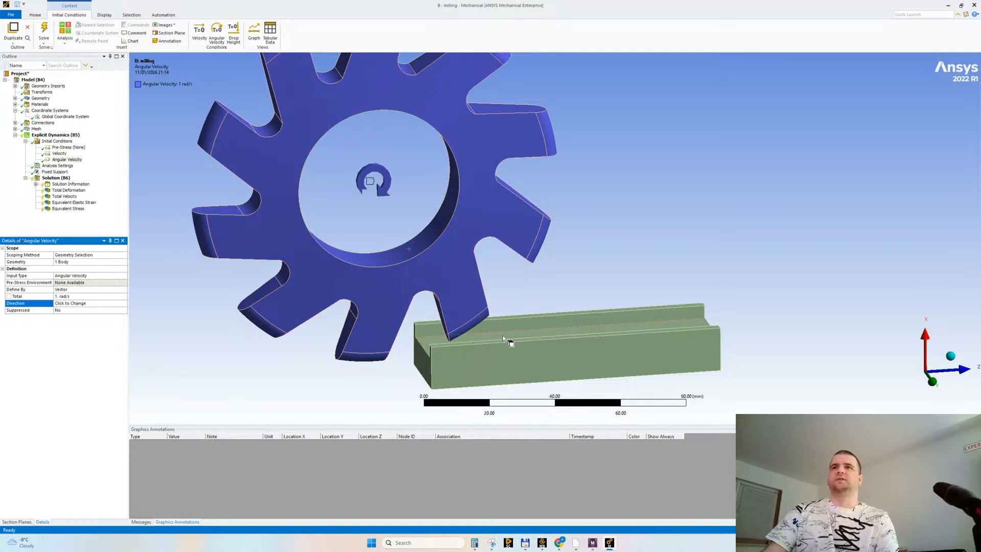
{"action": "middle_click_drag", "start_coordinate": [459, 302], "coordinate": [411, 316]}
{"action": "middle_click_drag", "start_coordinate": [564, 317], "coordinate": [391, 221]}
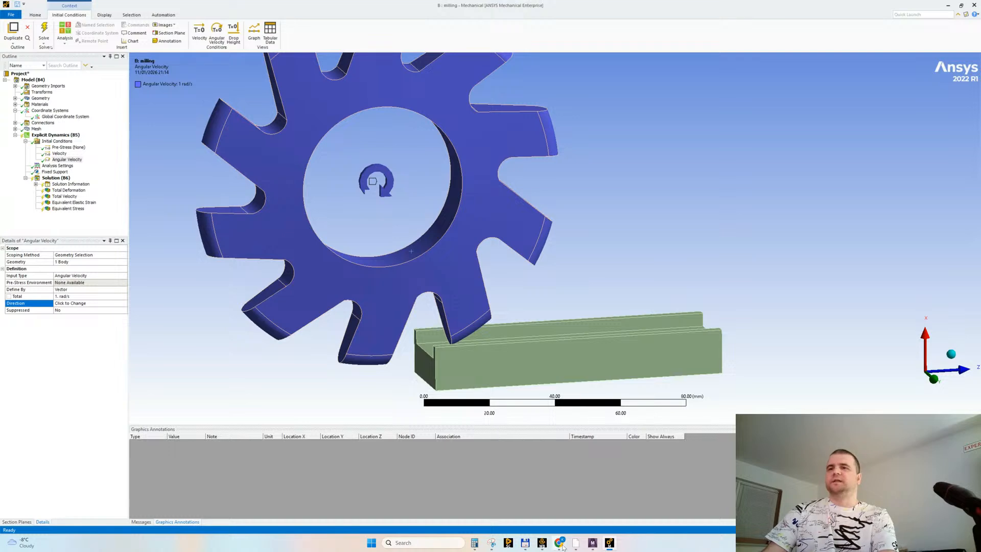
Step: Switch to the Chrome image search on turning parameters and search for "milling parameters calculator" instead
{"action": "left_click", "coordinate": [517, 491]}
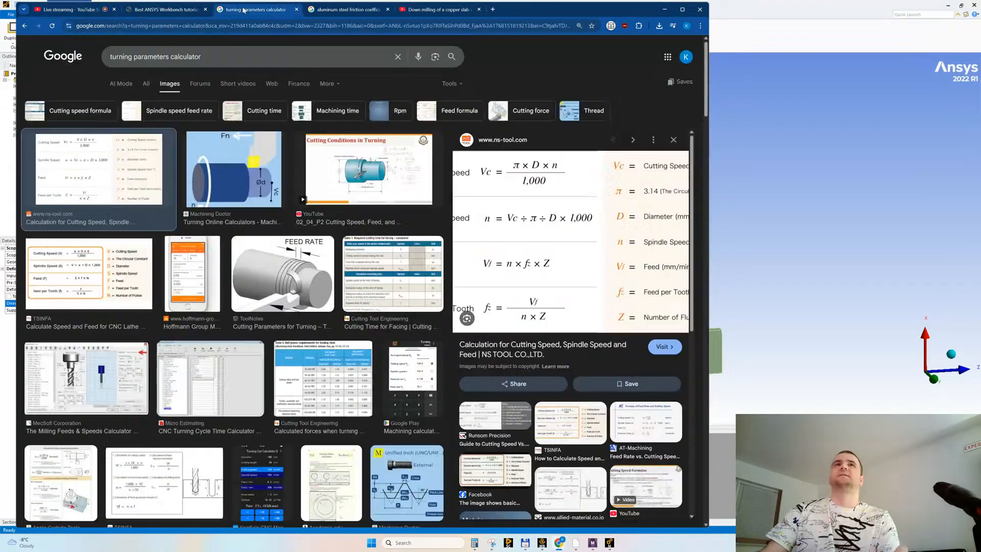
{"action": "left_click", "coordinate": [257, 9]}
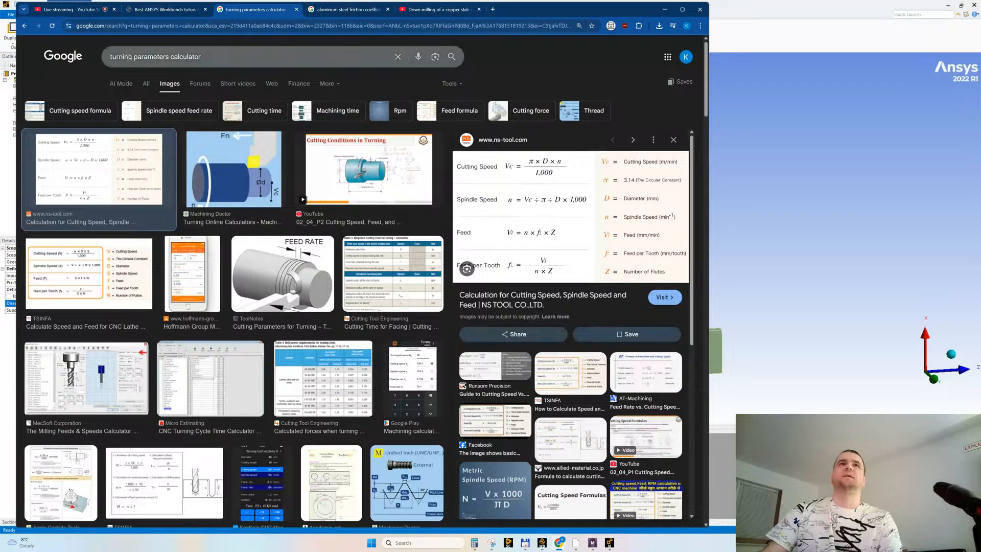
{"action": "double_click", "coordinate": [121, 57]}
{"action": "type", "text": "millin"}
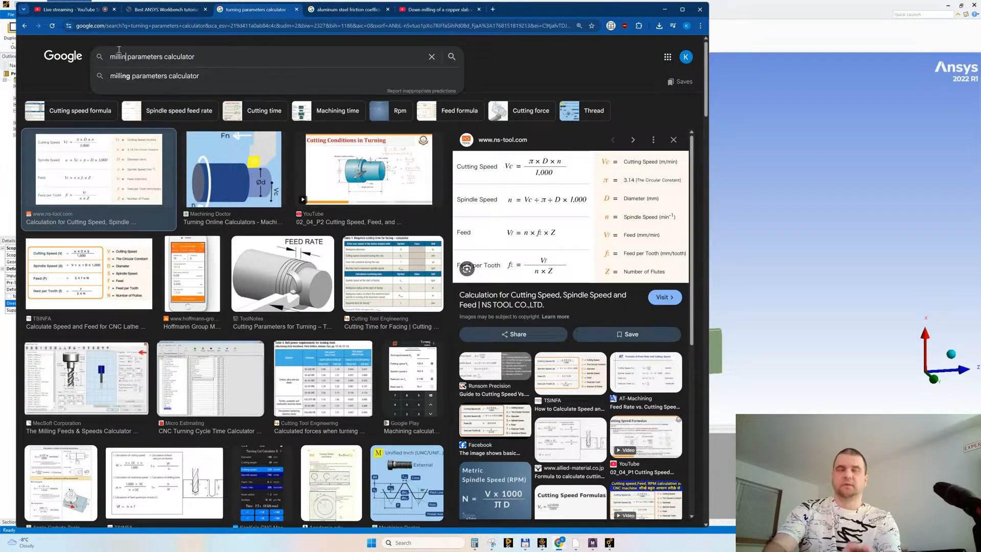
{"action": "type", "text": "g"}
{"action": "key", "text": "Return"}
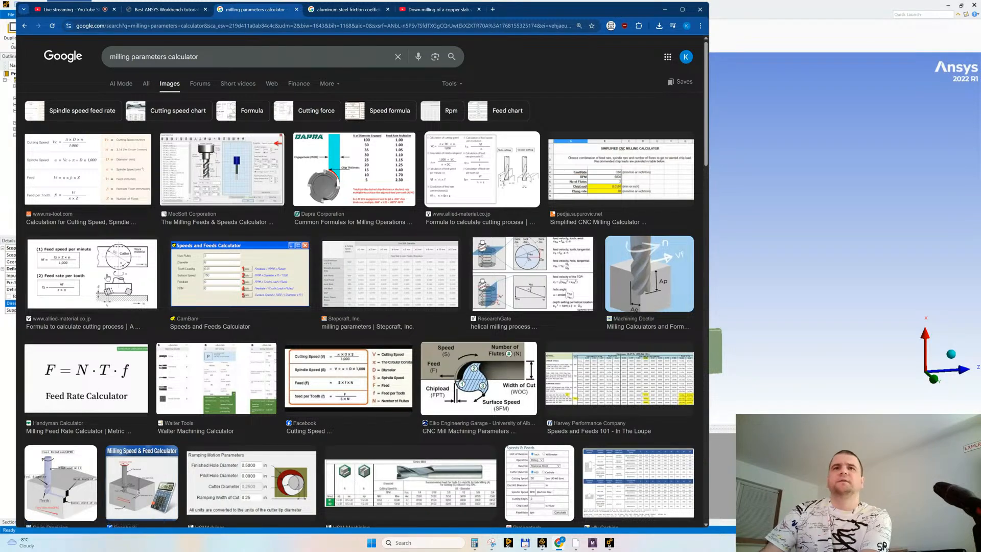
Step: Open Harvey Performance's "Speeds and Feeds 101" article from the image results and examine its speed formulas and chip load tables
{"action": "scroll", "coordinate": [509, 181], "scroll_direction": "down", "scroll_amount": 1}
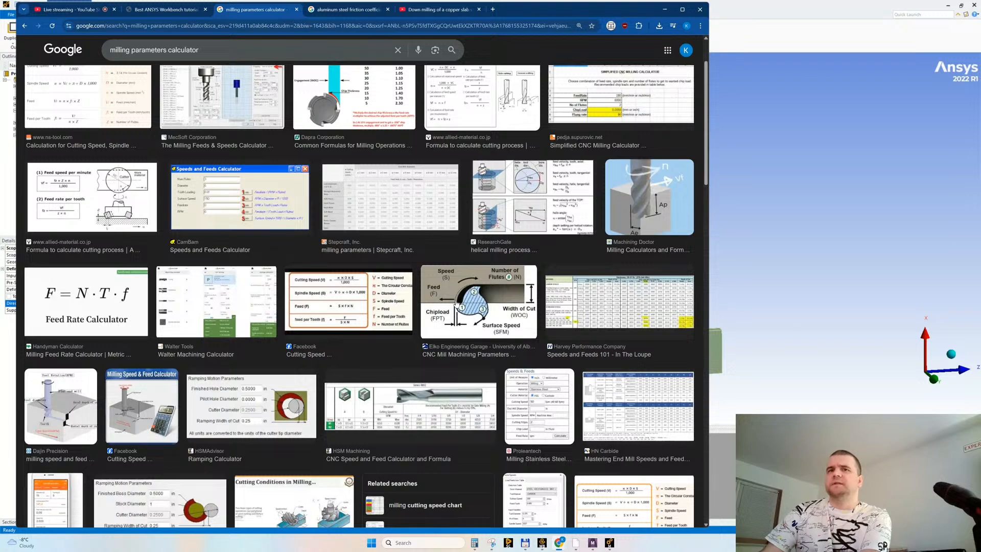
{"action": "scroll", "coordinate": [457, 303], "scroll_direction": "down", "scroll_amount": 1}
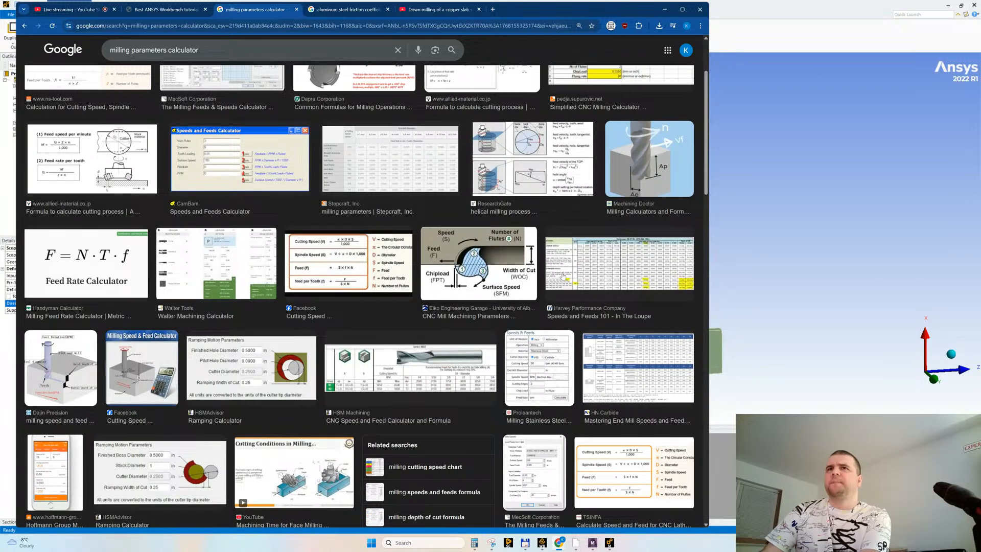
{"action": "left_click", "coordinate": [575, 263]}
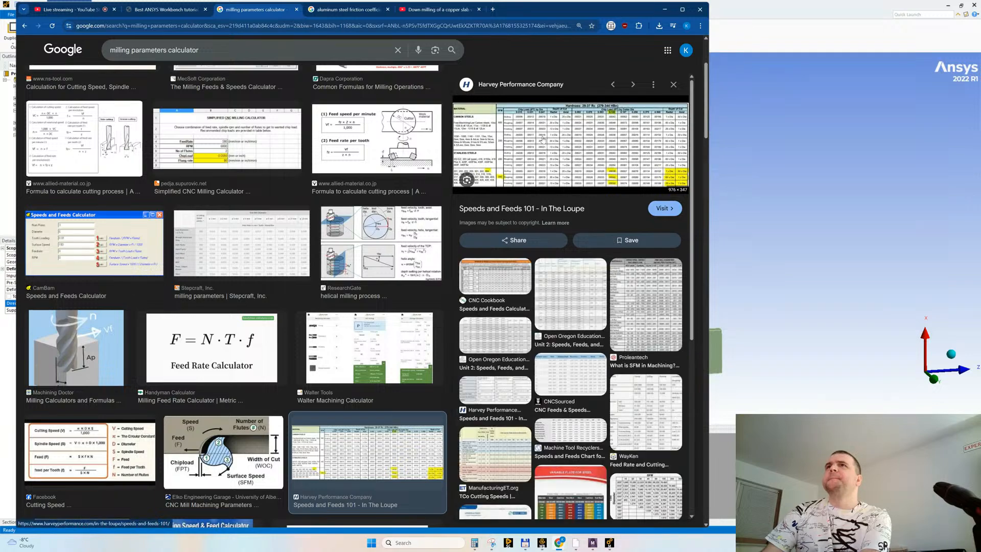
{"action": "left_click", "coordinate": [543, 139]}
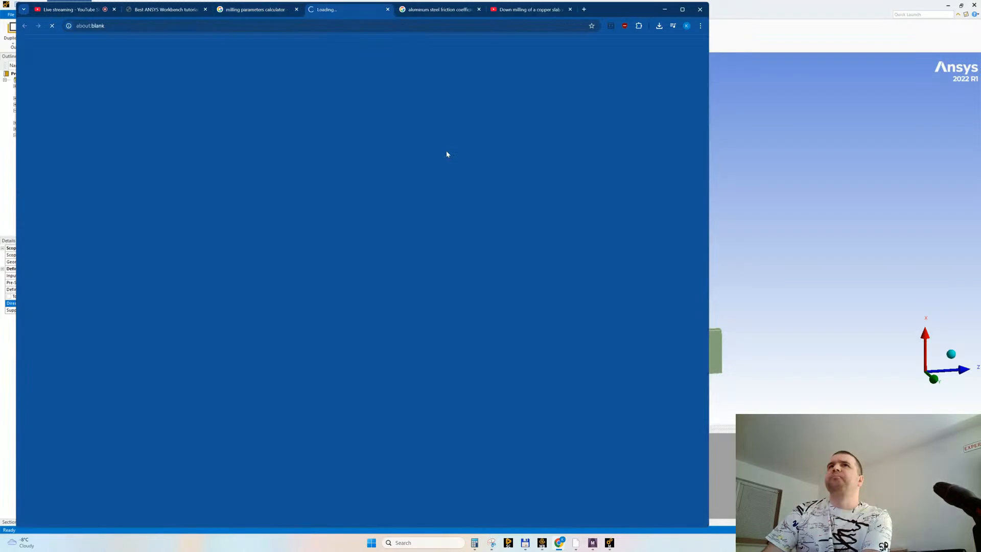
{"action": "scroll", "coordinate": [302, 260], "scroll_direction": "down", "scroll_amount": 9}
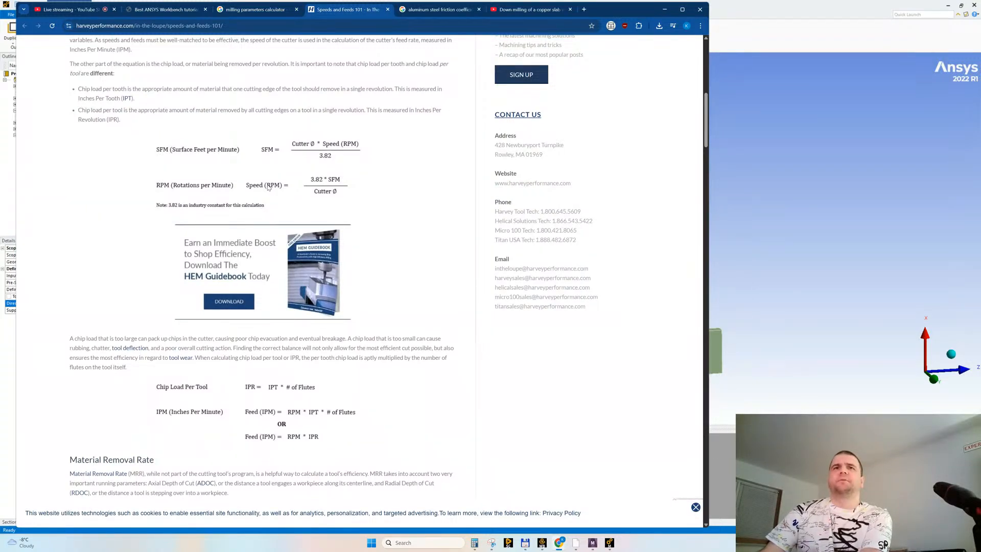
{"action": "scroll", "coordinate": [266, 308], "scroll_direction": "down", "scroll_amount": 14}
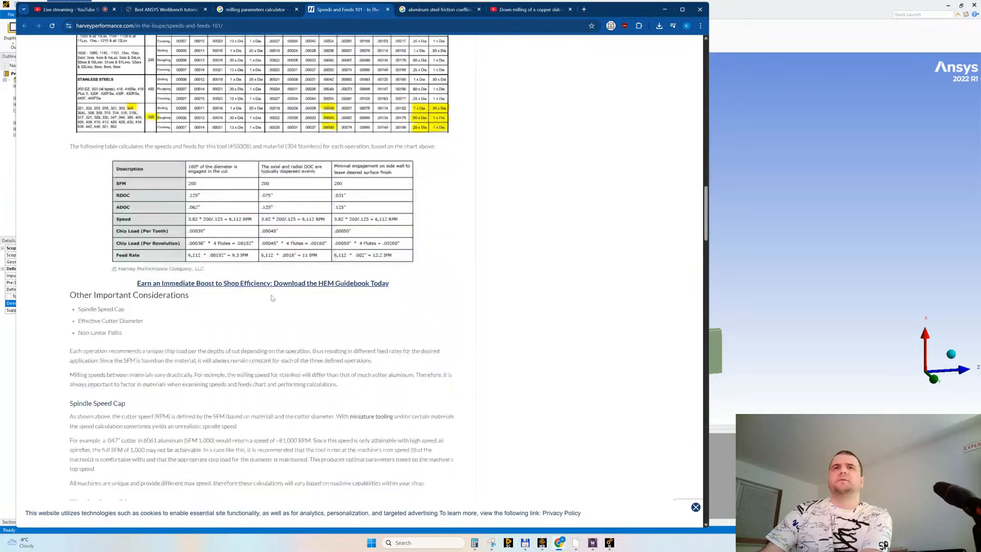
{"action": "scroll", "coordinate": [274, 295], "scroll_direction": "up", "scroll_amount": 4}
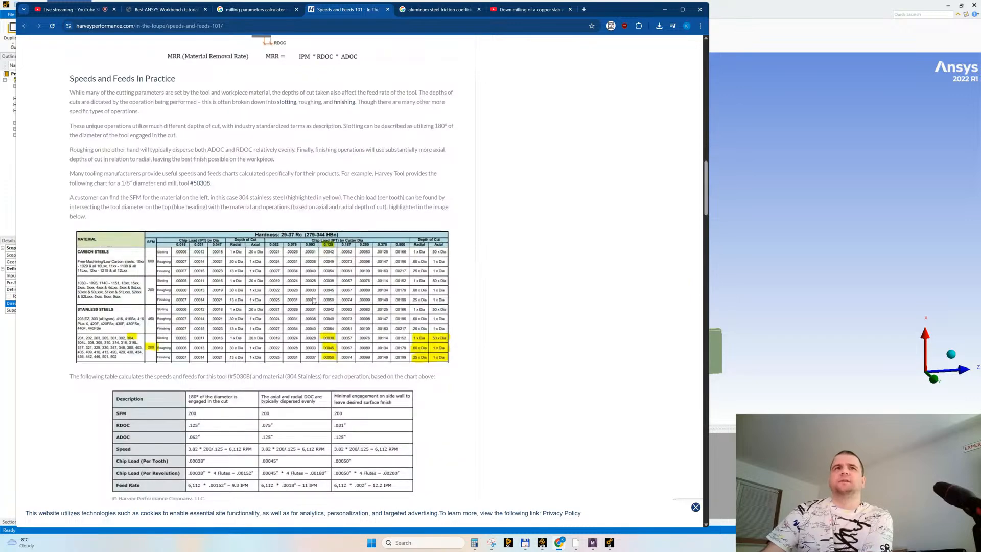
{"action": "scroll", "coordinate": [325, 281], "scroll_direction": "down", "scroll_amount": 3}
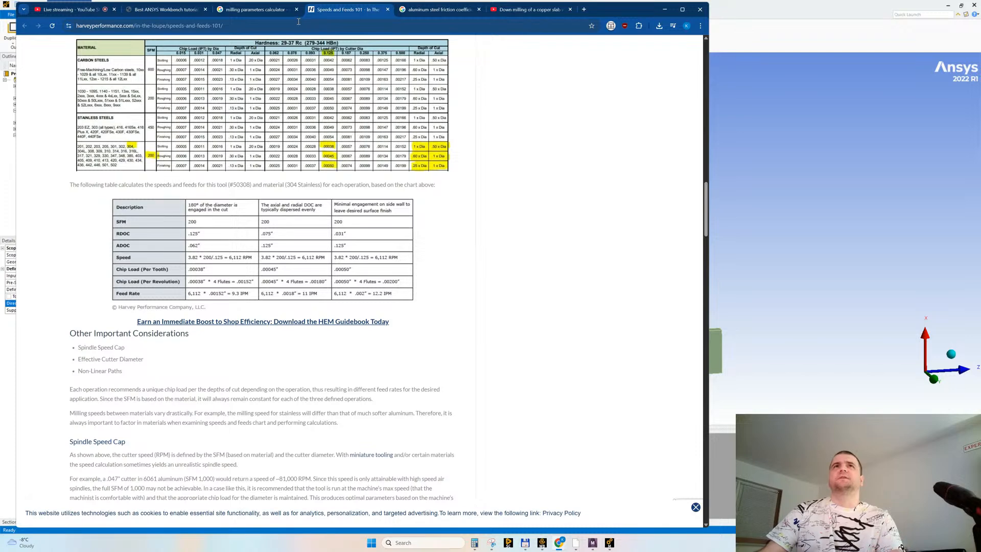
Step: Return to the Google results and search for "average milling rpm"
{"action": "left_click", "coordinate": [258, 10]}
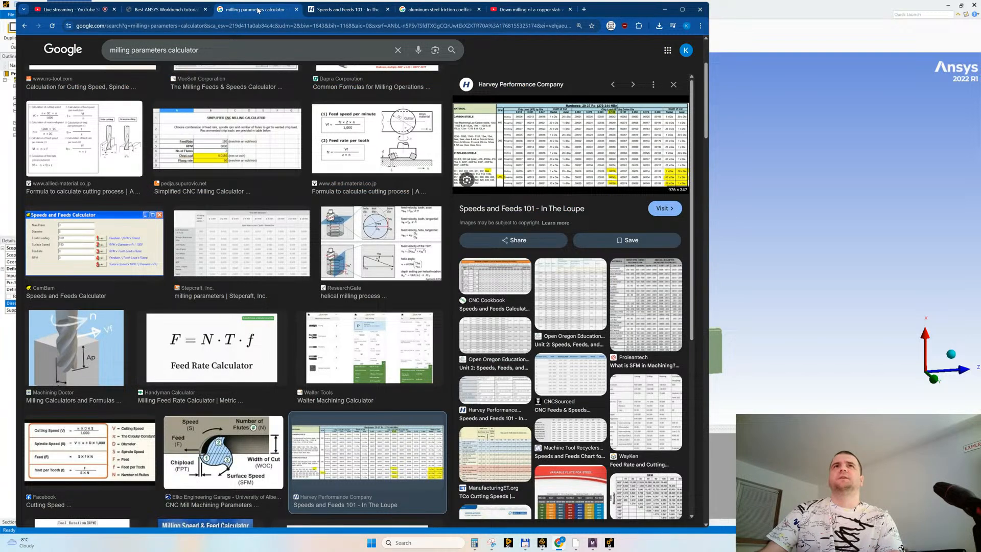
{"action": "left_click_drag", "start_coordinate": [215, 50], "coordinate": [2, 49]}
{"action": "type", "text": "av"}
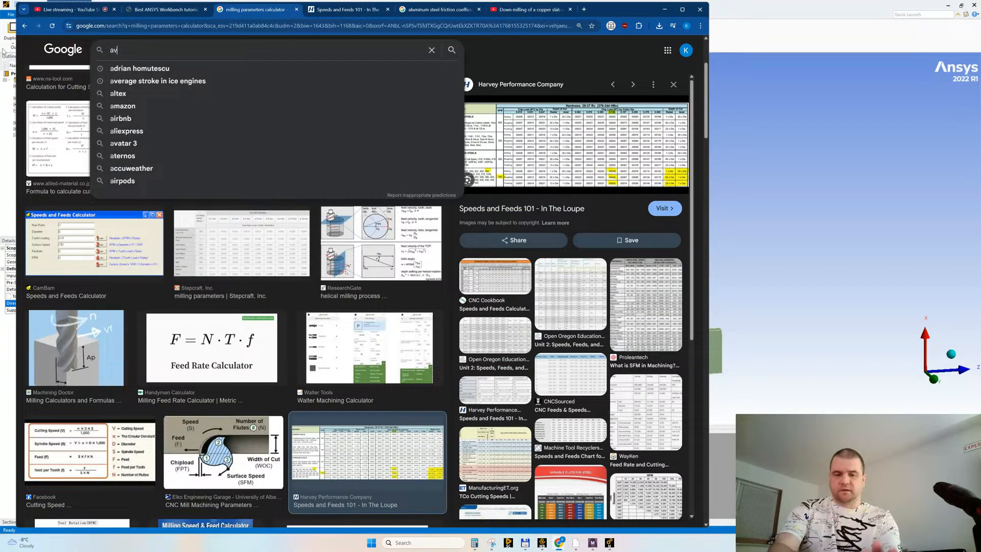
{"action": "type", "text": "erage milling r"}
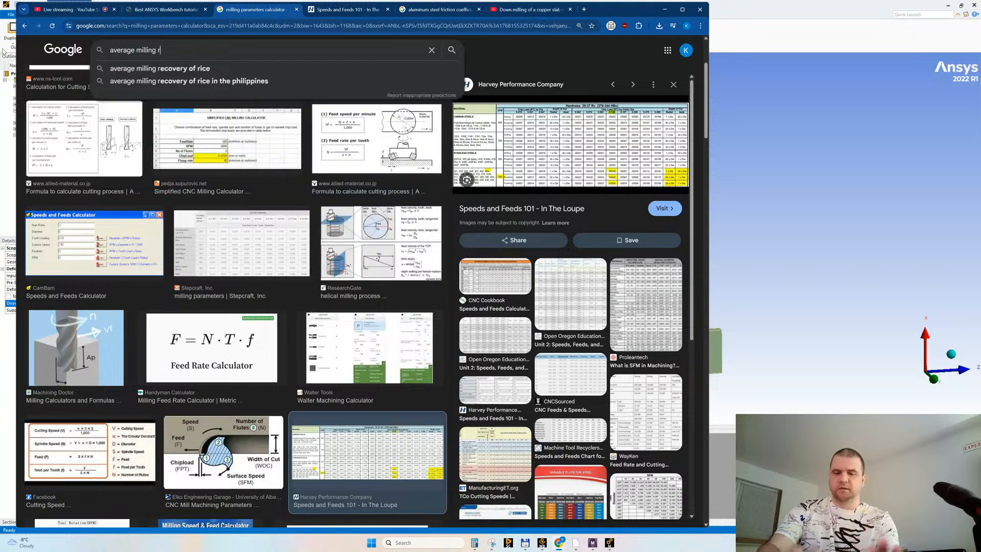
{"action": "type", "text": "pm"}
{"action": "key", "text": "Return"}
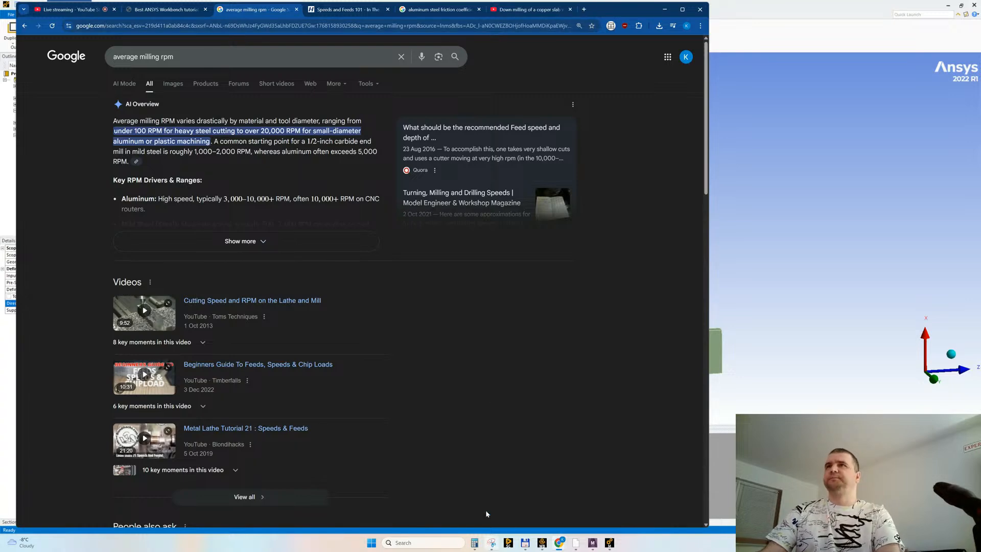
Step: Switch back to Ansys Mechanical, change the rotational velocity unit to RPM and set the mill's total angular velocity to 1000 RPM
{"action": "left_click", "coordinate": [492, 544]}
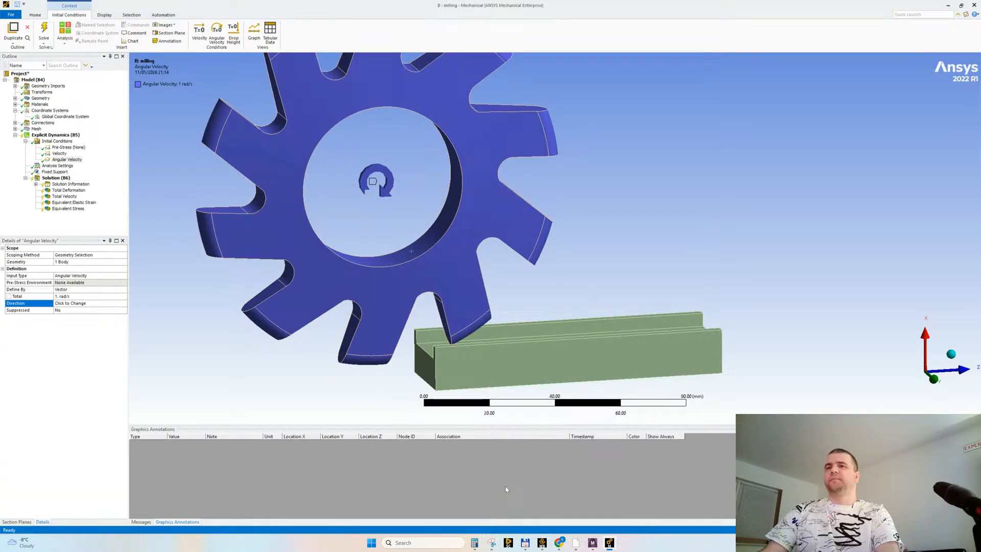
{"action": "left_click", "coordinate": [492, 544]}
{"action": "left_click", "coordinate": [429, 23]}
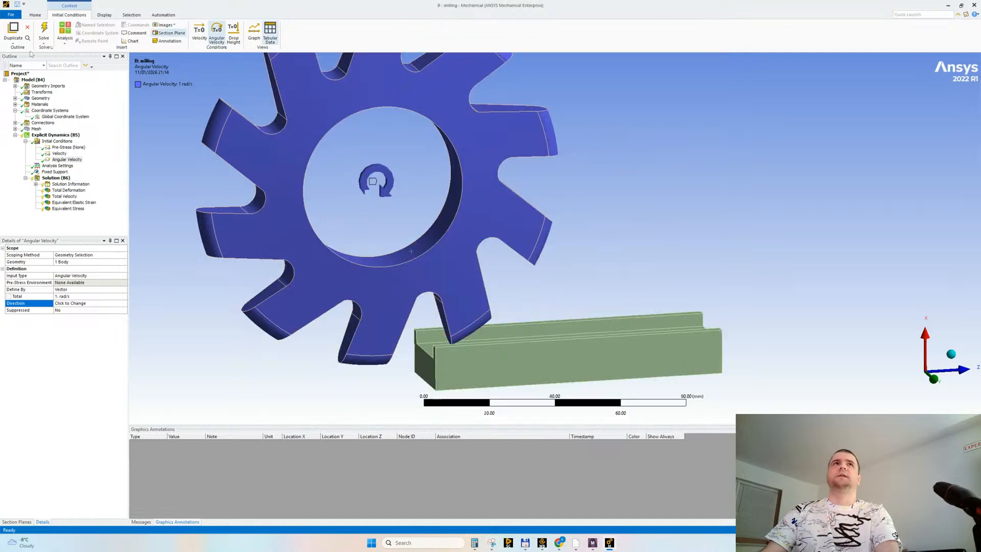
{"action": "left_click", "coordinate": [35, 14]}
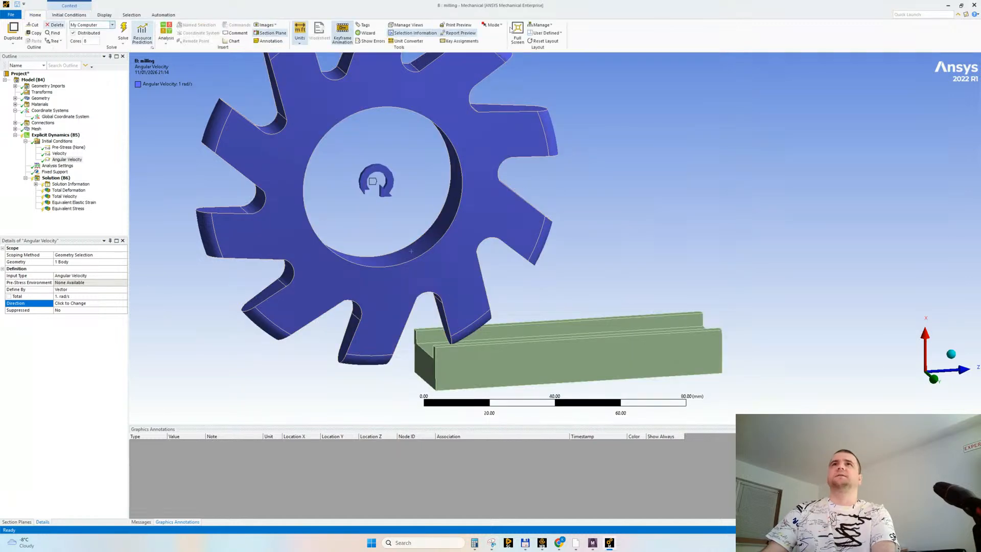
{"action": "left_click", "coordinate": [300, 33]}
{"action": "left_click", "coordinate": [308, 167]}
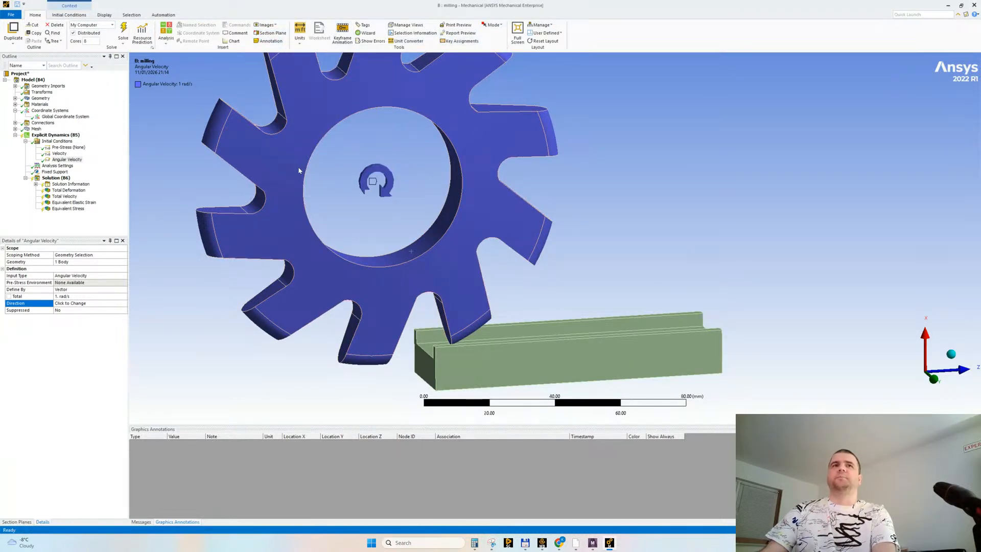
{"action": "left_click", "coordinate": [75, 297]}
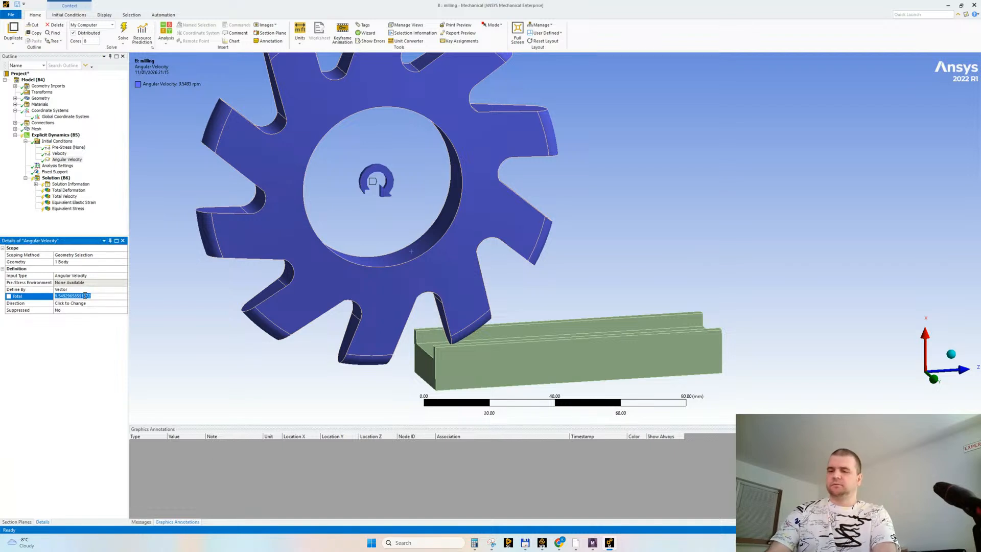
{"action": "type", "text": "1000"}
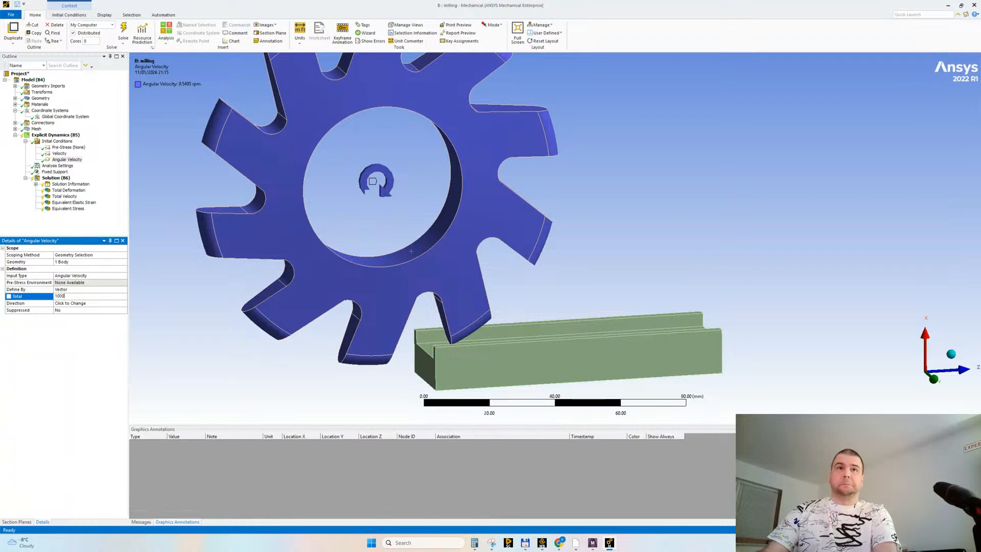
{"action": "key", "text": "Return"}
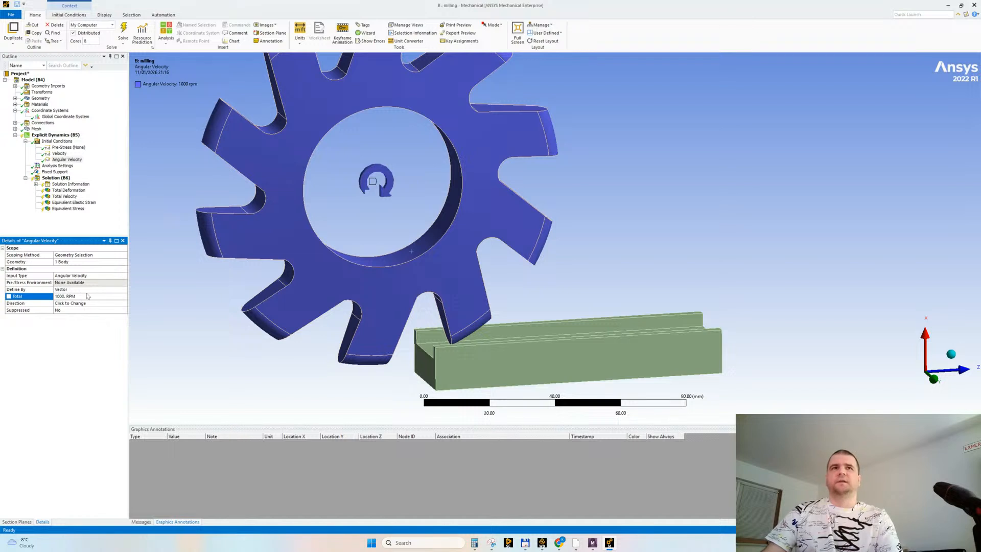
Step: Switch to the Chrome Google results and search for "1000 rpm to rad/s"
{"action": "mouse_move", "coordinate": [559, 544]}
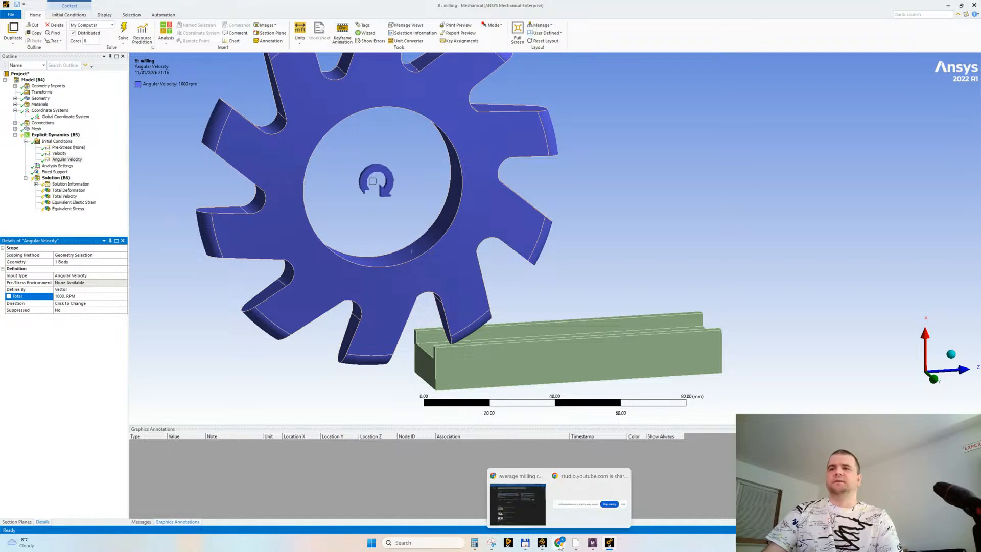
{"action": "left_click", "coordinate": [526, 510]}
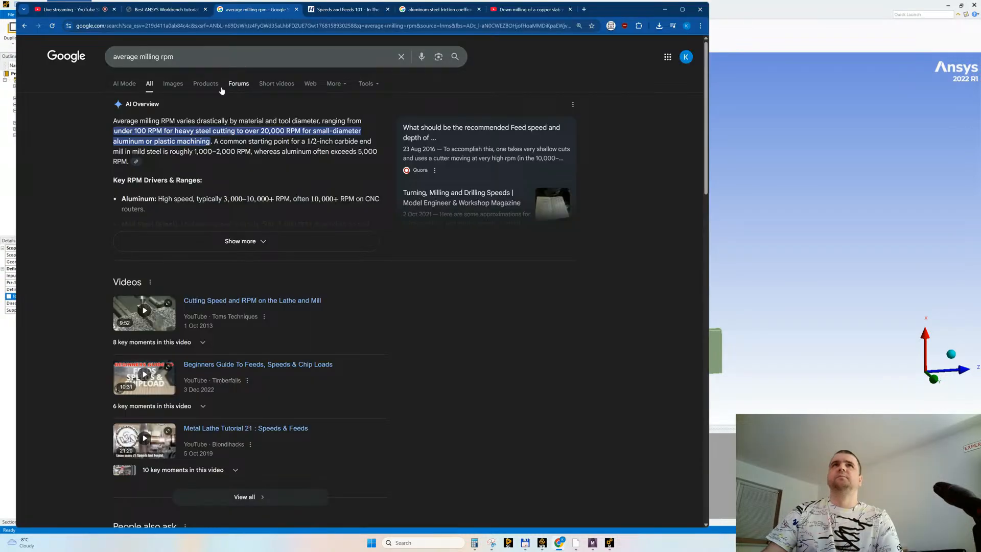
{"action": "left_click_drag", "start_coordinate": [159, 57], "coordinate": [98, 57]}
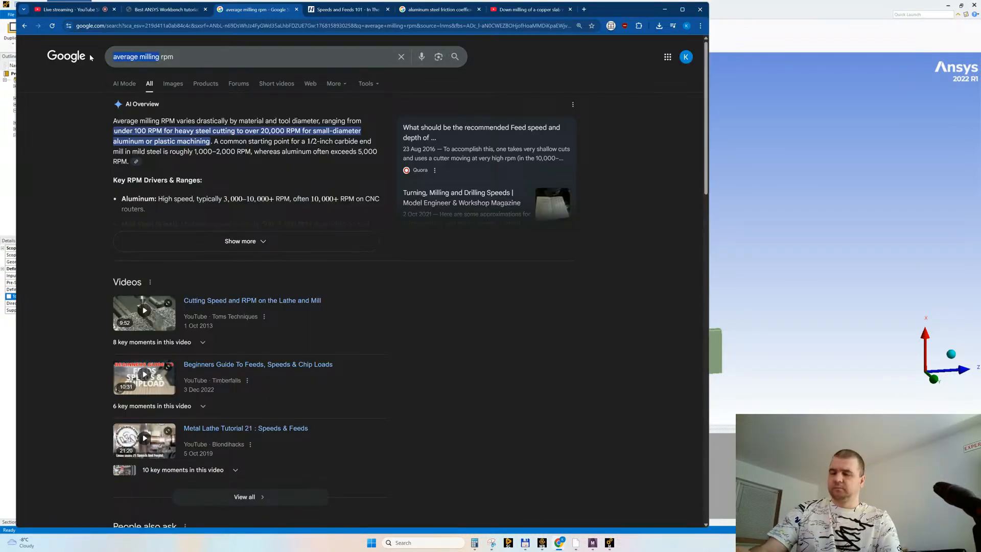
{"action": "type", "text": "1000 rpm"}
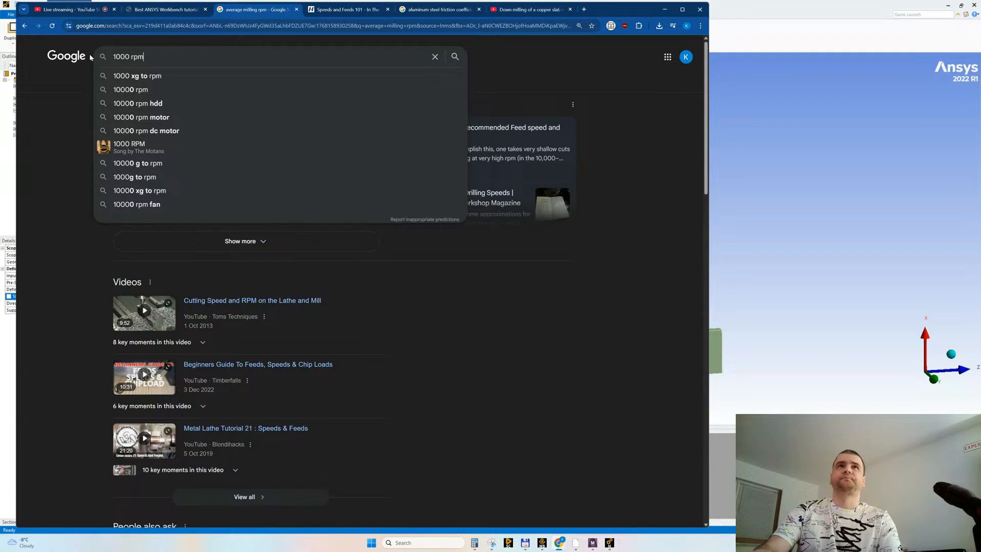
{"action": "type", "text": " to rad/s"}
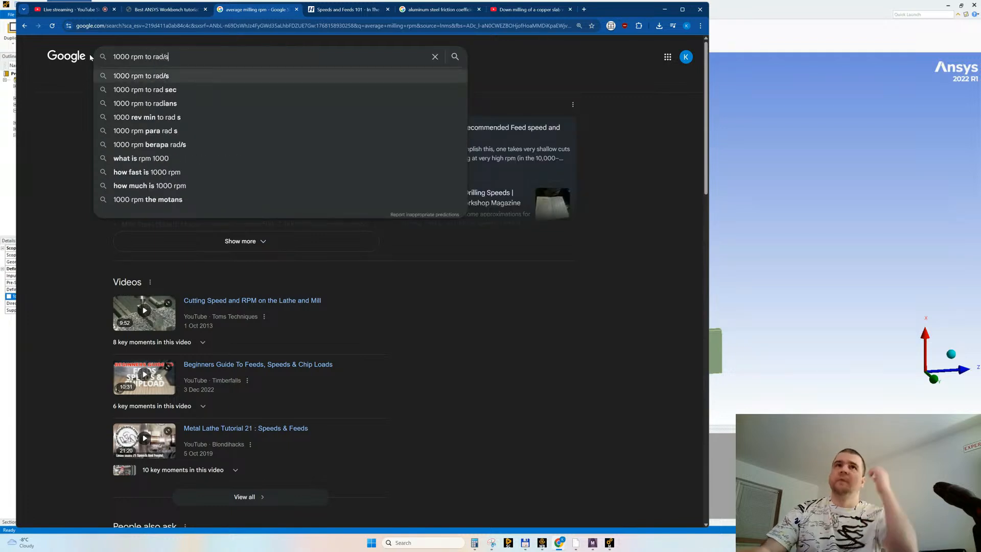
{"action": "key", "text": "Down"}
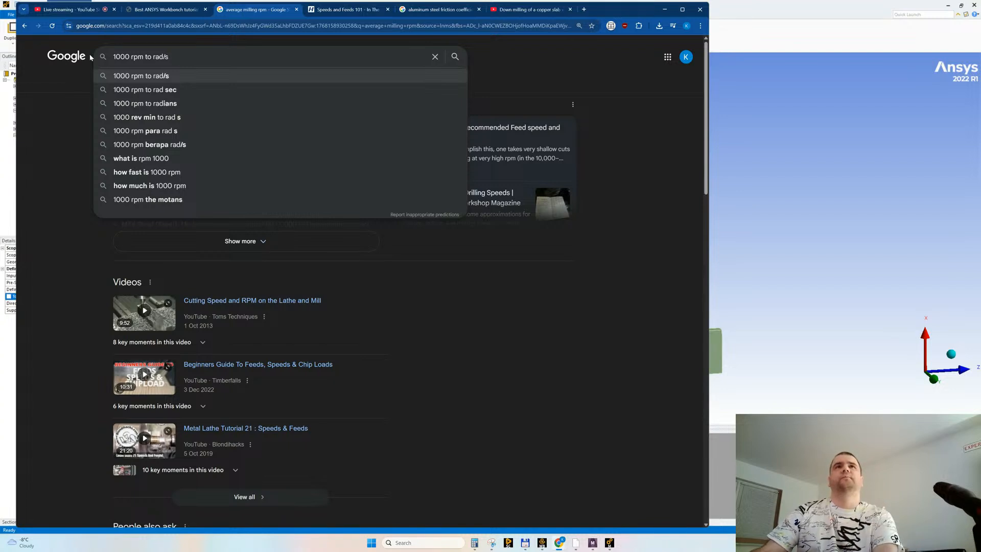
{"action": "key", "text": "Return"}
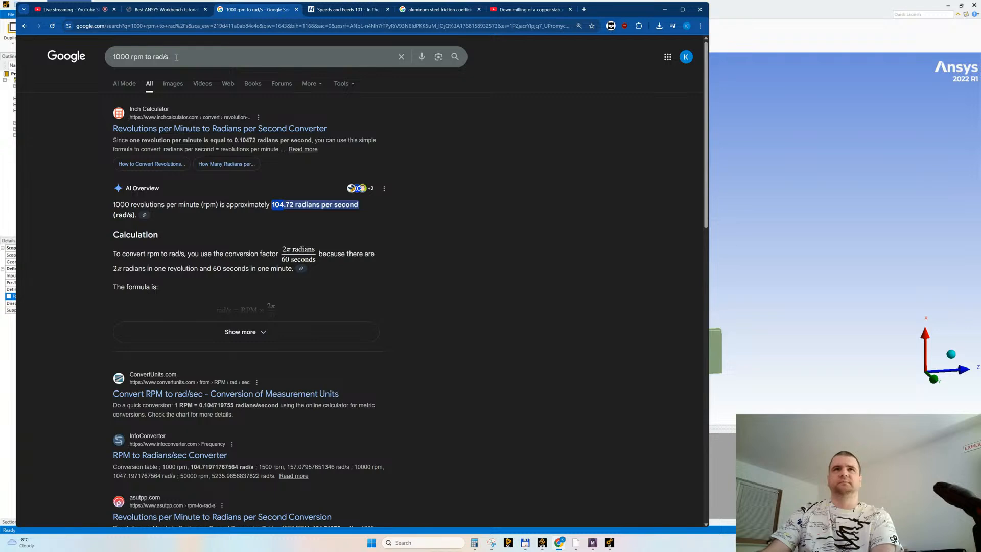
{"action": "left_click_drag", "start_coordinate": [176, 57], "coordinate": [100, 62]}
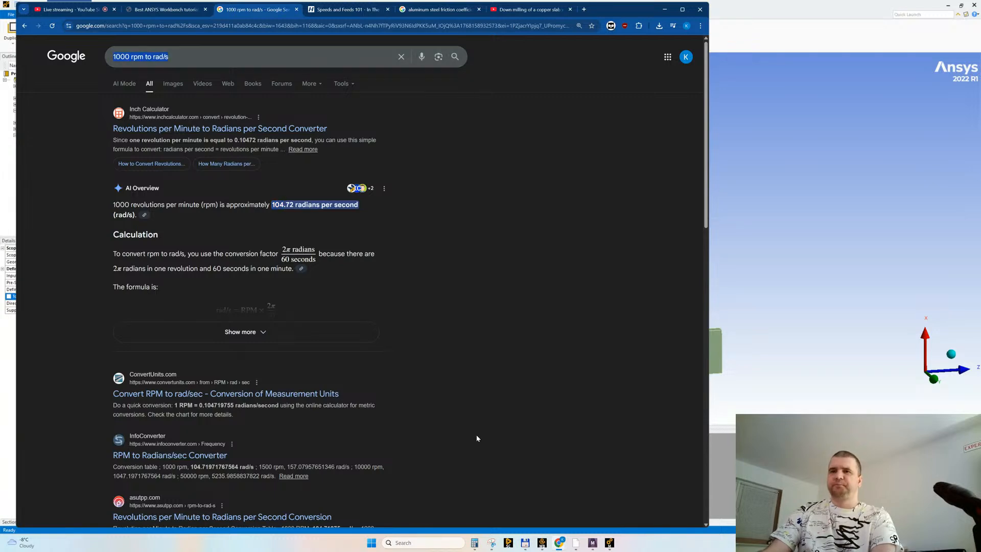
Step: Open Calculator, divide 104 by 6.28 to get revolutions per second, and move its window clear of the search result
{"action": "left_click", "coordinate": [474, 542]}
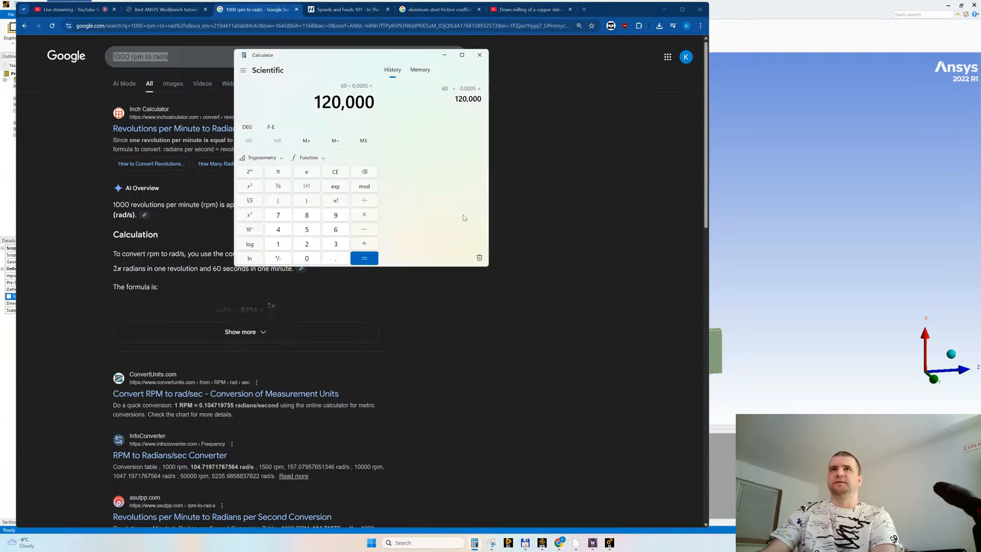
{"action": "left_click", "coordinate": [335, 172]}
{"action": "type", "text": "104"}
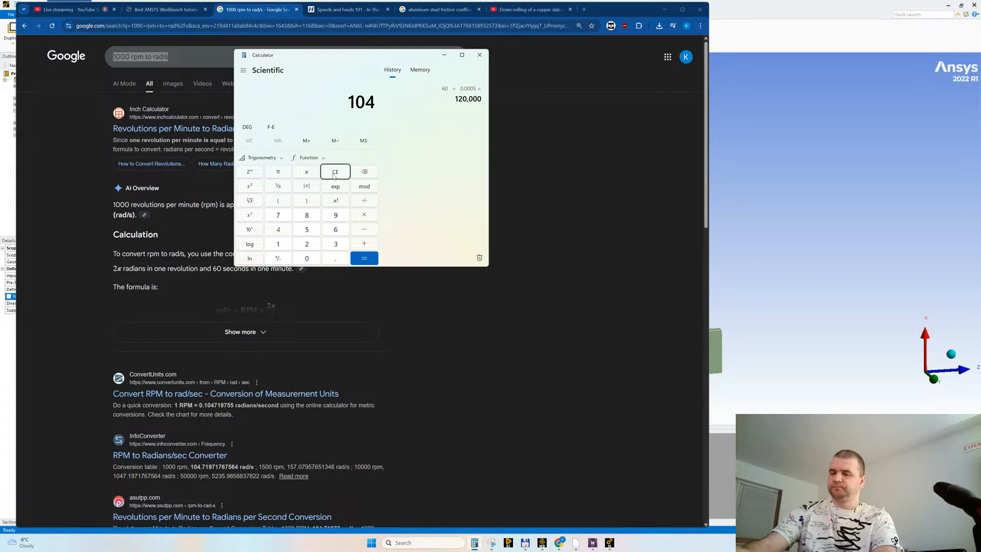
{"action": "type", "text": "/60"}
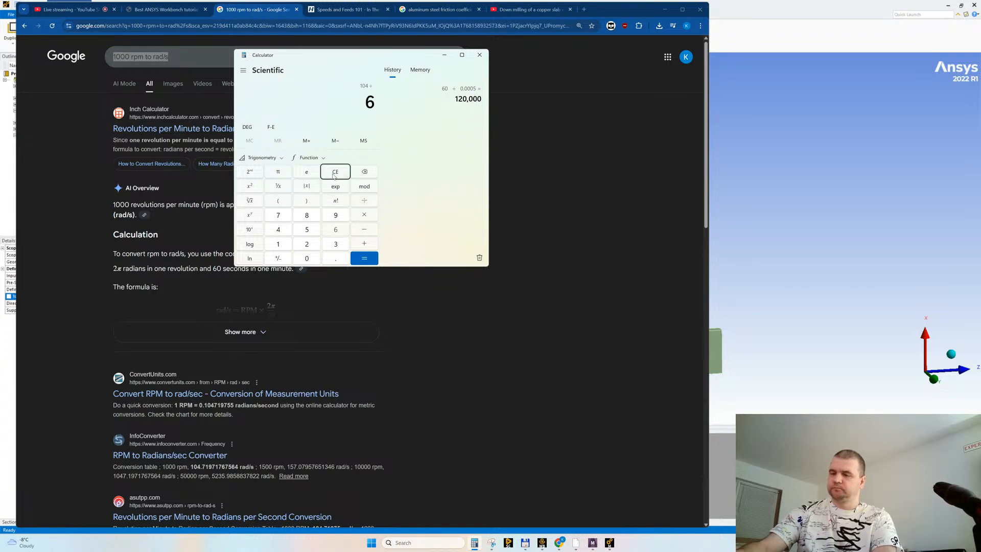
{"action": "key", "text": "BackSpace"}
{"action": "type", "text": ".28"}
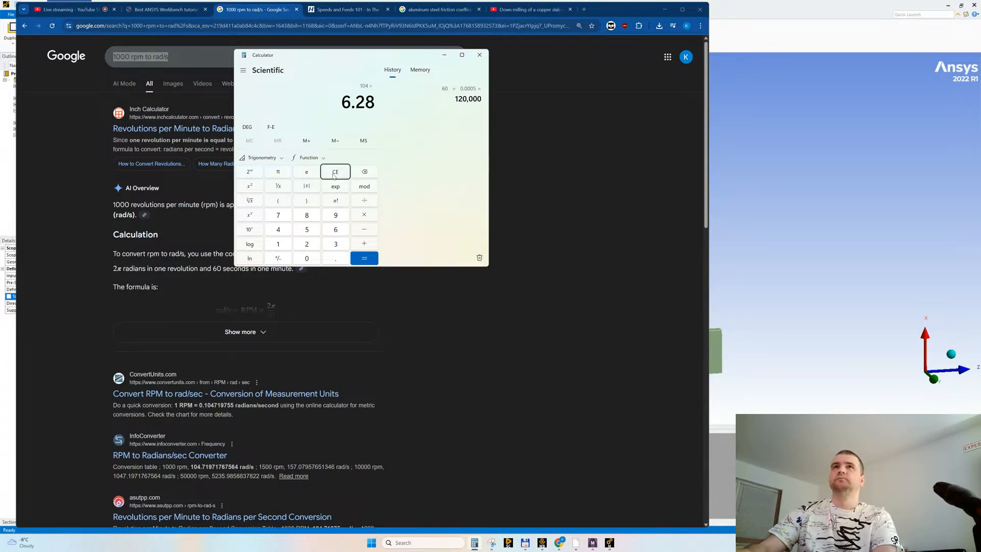
{"action": "key", "text": "Return"}
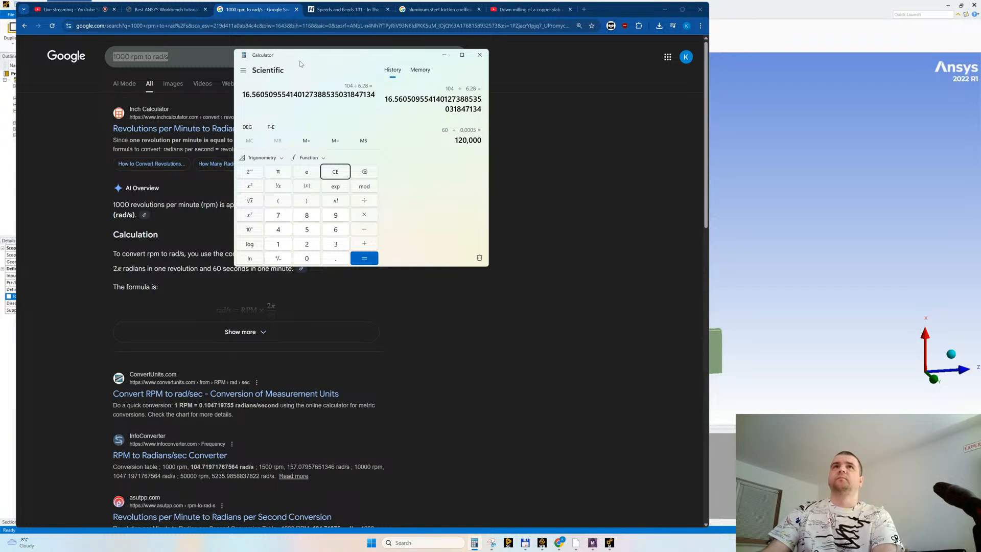
{"action": "left_click_drag", "start_coordinate": [299, 72], "coordinate": [408, 88]}
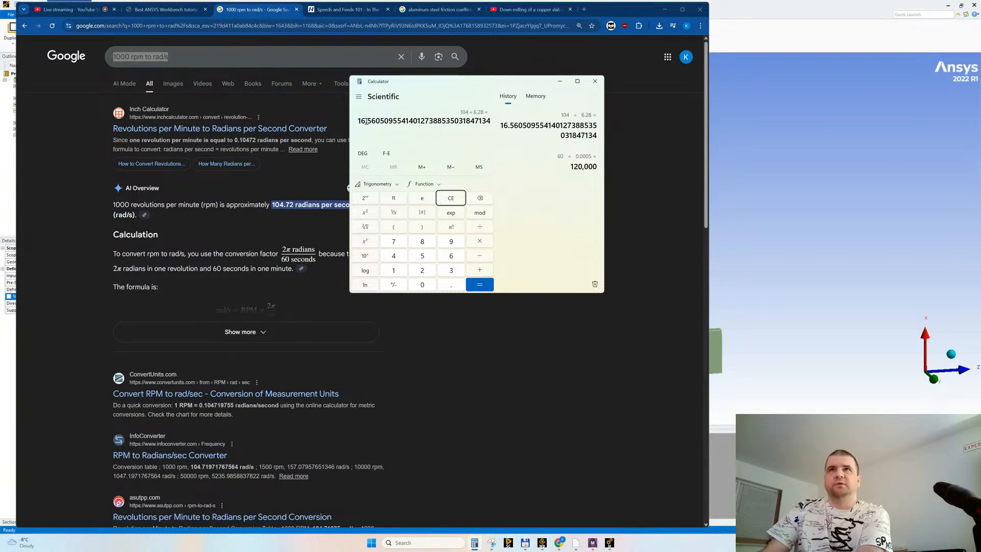
Step: Circle the 0.0005 s time in the Snipping Tool notes, then capture an empty viewport area as a new snip beside Calculator
{"action": "left_click", "coordinate": [492, 542]}
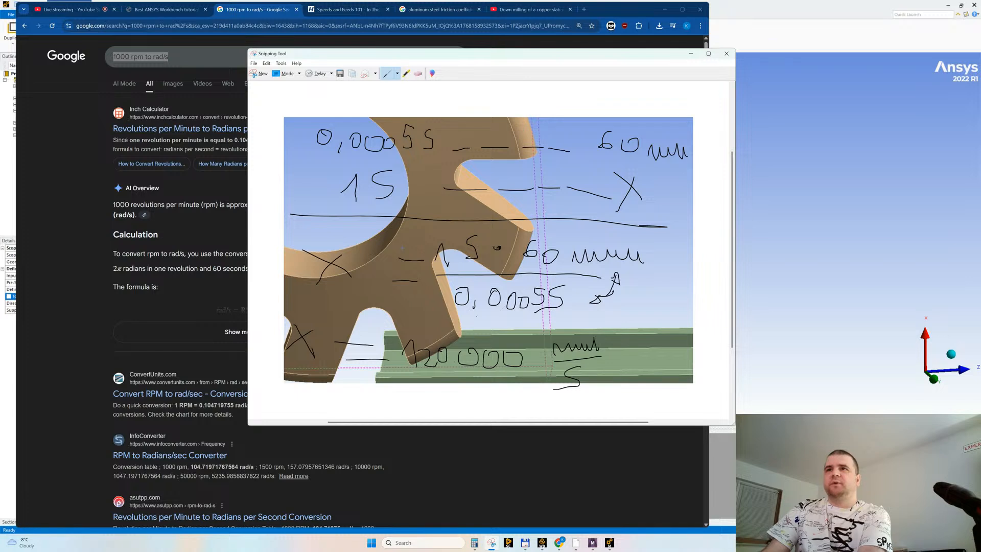
{"action": "mouse_move", "coordinate": [450, 305]}
{"action": "left_mouse_down"}
{"action": "mouse_move", "coordinate": [570, 309]}
{"action": "mouse_move", "coordinate": [449, 282]}
{"action": "mouse_move", "coordinate": [448, 308]}
{"action": "mouse_move", "coordinate": [571, 311]}
{"action": "left_mouse_up"}
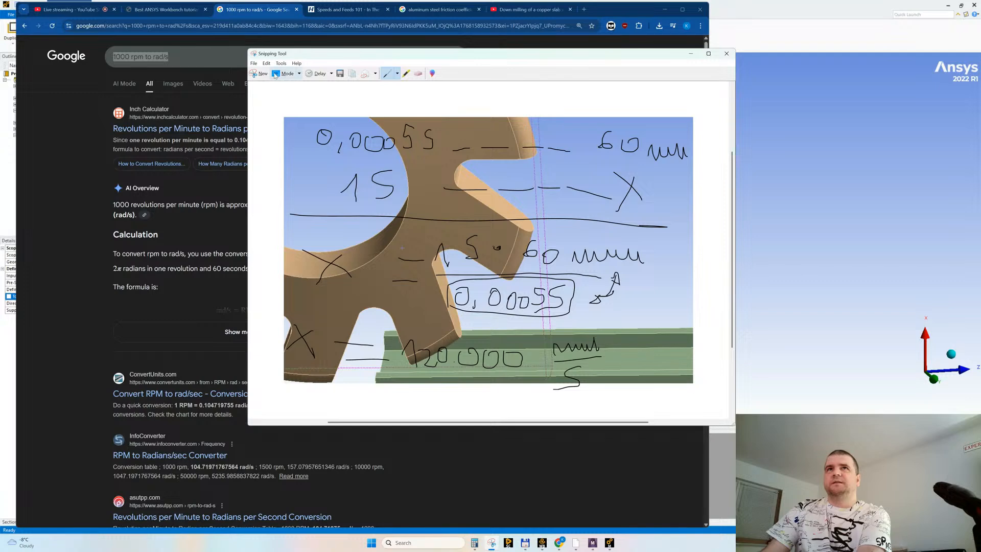
{"action": "left_click", "coordinate": [262, 74]}
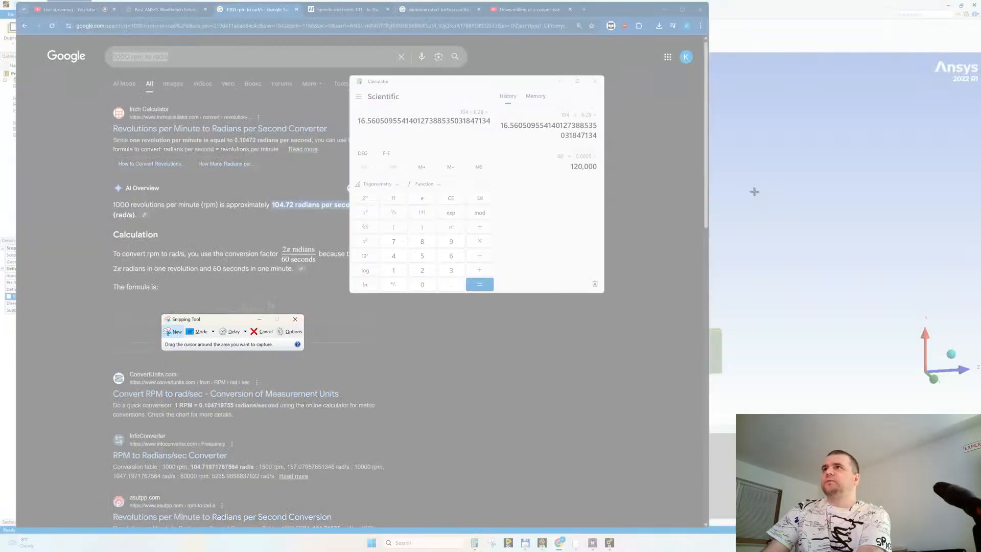
{"action": "left_click_drag", "start_coordinate": [736, 147], "coordinate": [950, 394]}
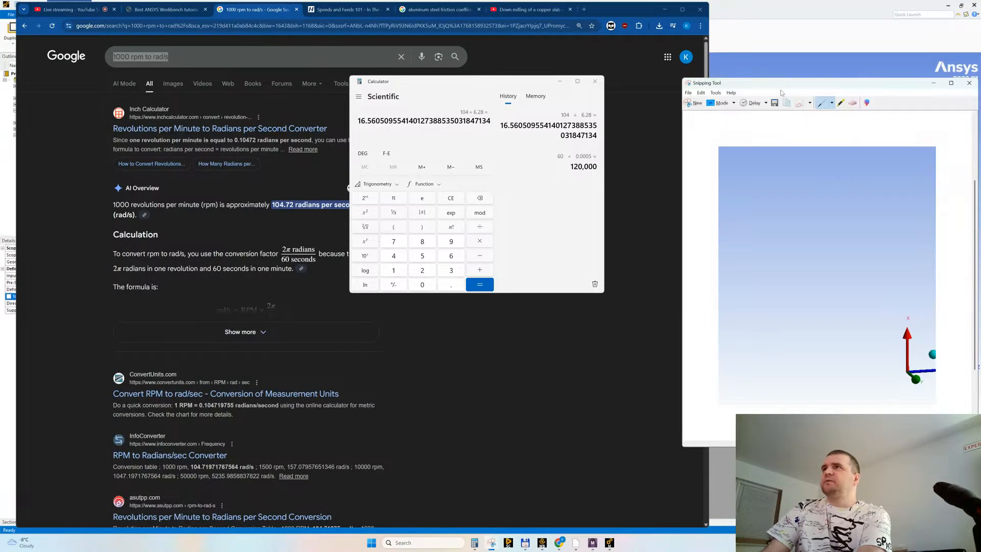
{"action": "left_click_drag", "start_coordinate": [413, 77], "coordinate": [161, 119]}
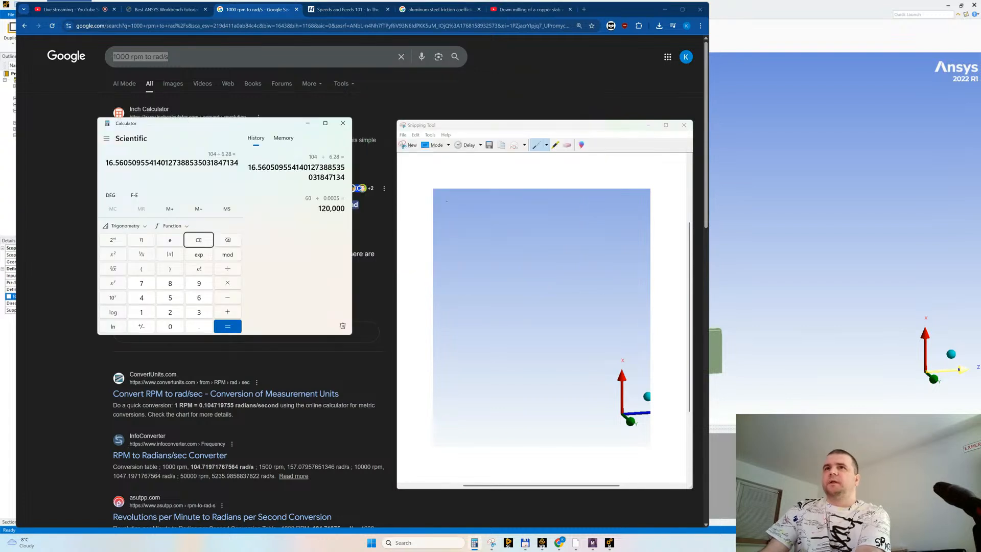
Step: Handwrite the proportion on the new snip, 0.0005 s to X and 1 s to 16, and underline it
{"action": "left_click", "coordinate": [450, 202]}
{"action": "left_click_drag", "start_coordinate": [449, 197], "coordinate": [474, 200]}
{"action": "mouse_move", "coordinate": [486, 199]}
{"action": "left_mouse_down"}
{"action": "mouse_move", "coordinate": [523, 196]}
{"action": "mouse_move", "coordinate": [535, 221]}
{"action": "mouse_move", "coordinate": [635, 211]}
{"action": "left_mouse_up"}
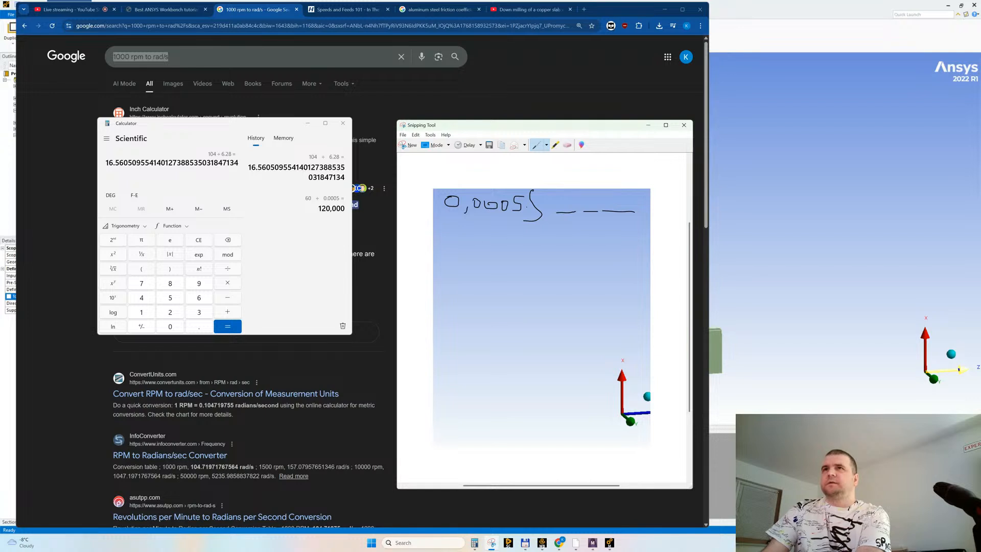
{"action": "left_click_drag", "start_coordinate": [635, 199], "coordinate": [638, 213]}
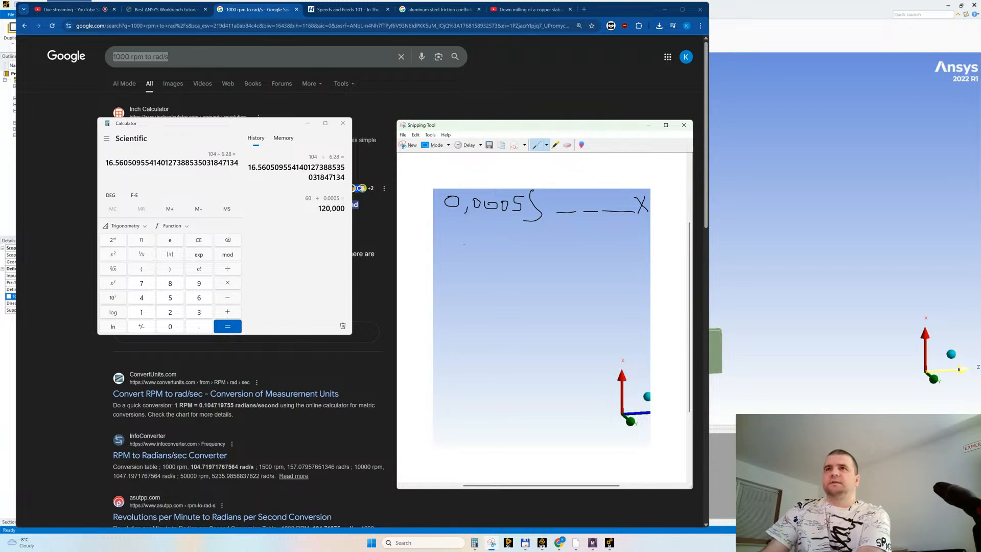
{"action": "mouse_move", "coordinate": [463, 253]}
{"action": "left_mouse_down"}
{"action": "mouse_move", "coordinate": [470, 236]}
{"action": "mouse_move", "coordinate": [474, 254]}
{"action": "mouse_move", "coordinate": [571, 252]}
{"action": "left_mouse_up"}
{"action": "left_click_drag", "start_coordinate": [580, 254], "coordinate": [590, 254]}
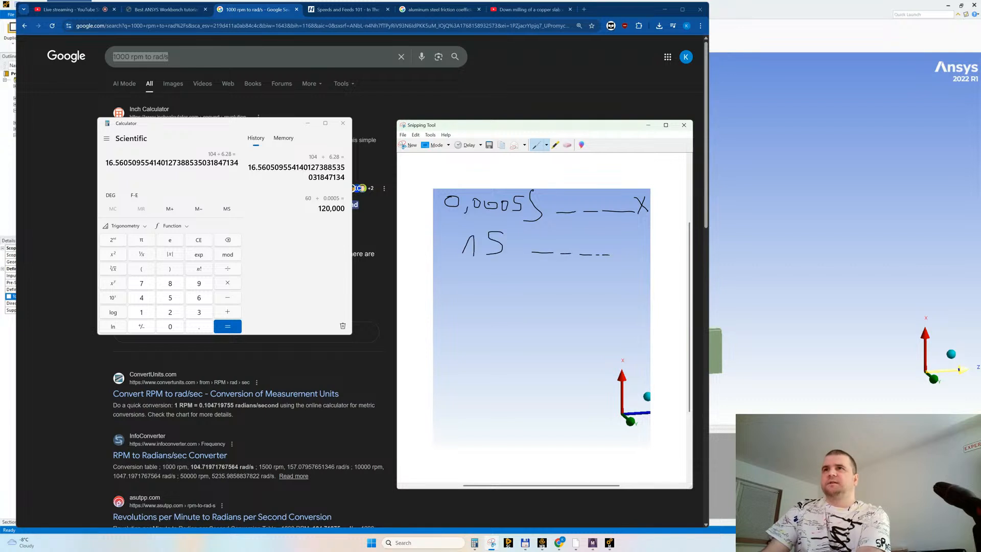
{"action": "mouse_move", "coordinate": [612, 246]}
{"action": "left_mouse_down"}
{"action": "mouse_move", "coordinate": [633, 229]}
{"action": "mouse_move", "coordinate": [620, 254]}
{"action": "mouse_move", "coordinate": [637, 257]}
{"action": "mouse_move", "coordinate": [632, 249]}
{"action": "left_mouse_up"}
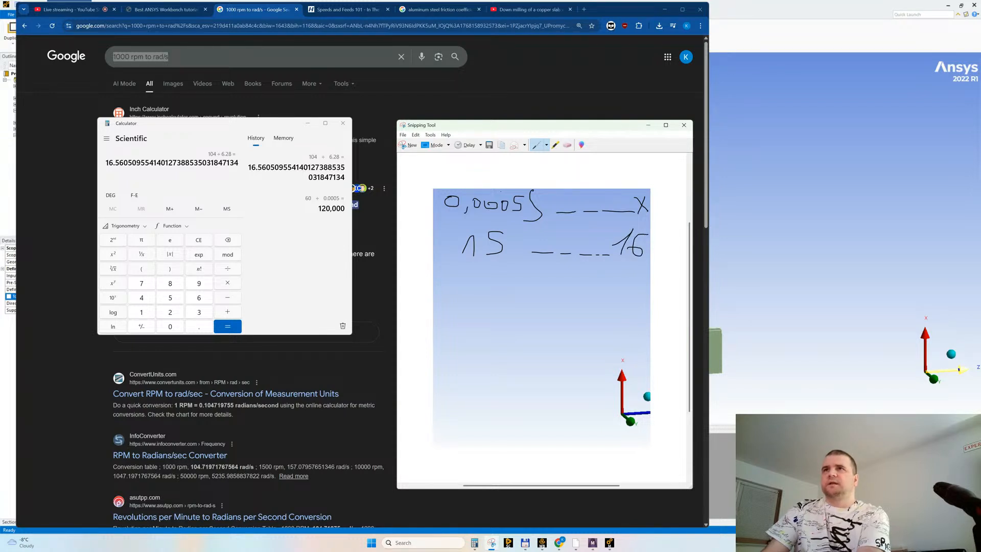
{"action": "left_click_drag", "start_coordinate": [447, 266], "coordinate": [642, 276]}
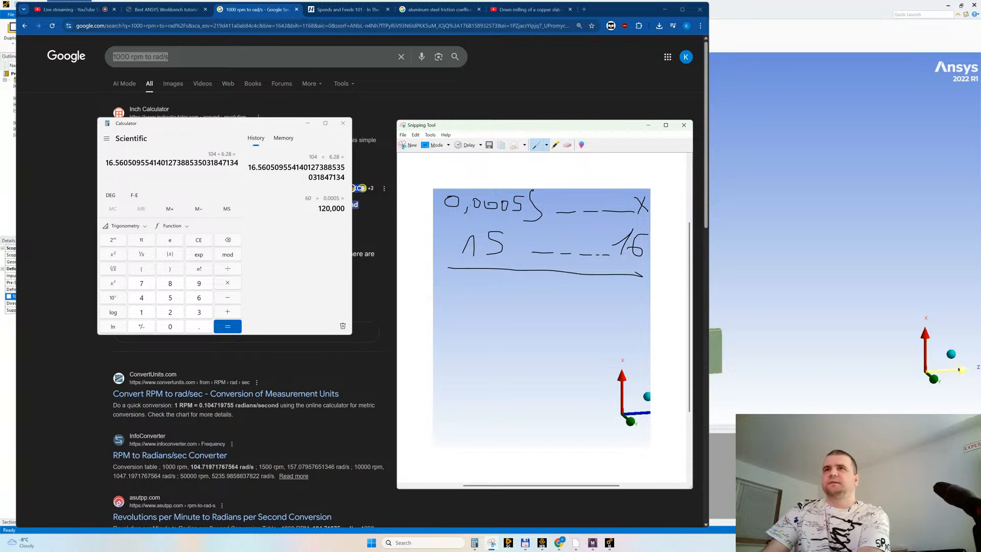
Step: Write the formula x = 16 r · 0.0005 s over 1 s below the proportion and cross out the seconds units
{"action": "mouse_move", "coordinate": [451, 301]}
{"action": "left_mouse_down"}
{"action": "mouse_move", "coordinate": [460, 315]}
{"action": "mouse_move", "coordinate": [451, 315]}
{"action": "mouse_move", "coordinate": [494, 322]}
{"action": "mouse_move", "coordinate": [508, 288]}
{"action": "mouse_move", "coordinate": [508, 305]}
{"action": "mouse_move", "coordinate": [534, 311]}
{"action": "mouse_move", "coordinate": [541, 295]}
{"action": "left_mouse_up"}
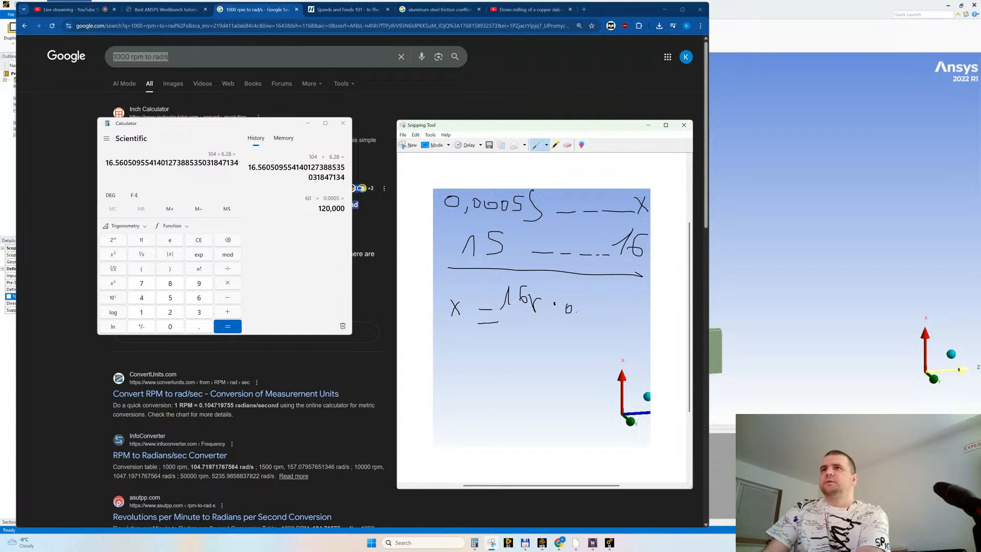
{"action": "mouse_move", "coordinate": [576, 310]}
{"action": "left_mouse_down"}
{"action": "mouse_move", "coordinate": [603, 301]}
{"action": "mouse_move", "coordinate": [629, 310]}
{"action": "left_mouse_up"}
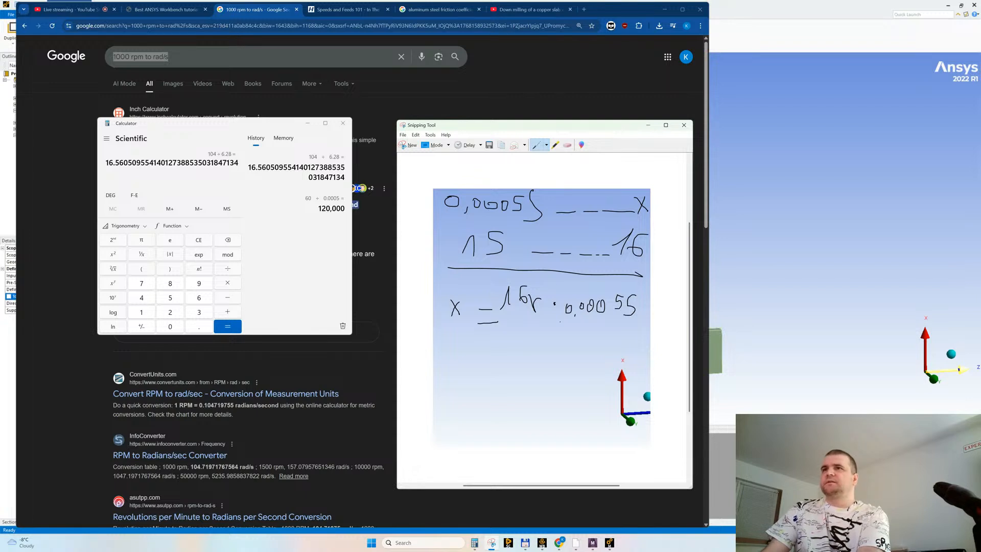
{"action": "left_click_drag", "start_coordinate": [510, 321], "coordinate": [641, 325]}
{"action": "mouse_move", "coordinate": [552, 345]}
{"action": "left_mouse_down"}
{"action": "mouse_move", "coordinate": [587, 347]}
{"action": "mouse_move", "coordinate": [580, 353]}
{"action": "left_mouse_up"}
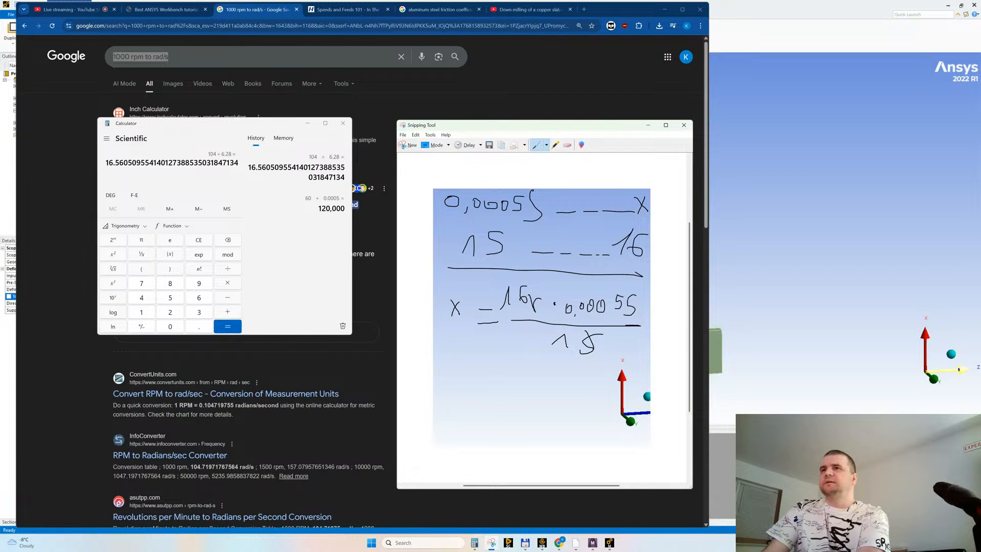
{"action": "left_click_drag", "start_coordinate": [635, 305], "coordinate": [628, 318]}
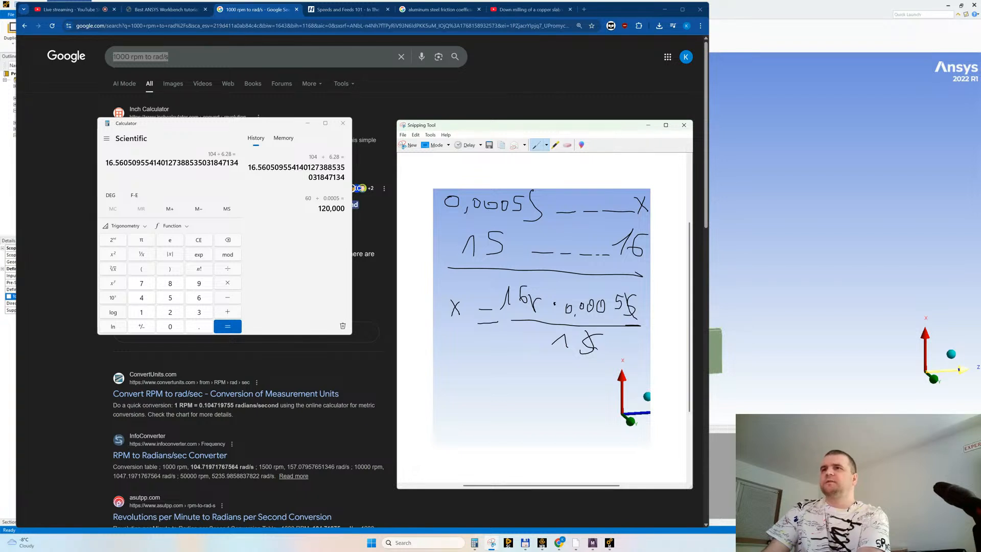
Step: Start a handwritten result line "x =" below the formula and multiply the revolutions per second by 0.0005 in Calculator
{"action": "mouse_move", "coordinate": [435, 369]}
{"action": "left_mouse_down"}
{"action": "mouse_move", "coordinate": [449, 383]}
{"action": "mouse_move", "coordinate": [432, 391]}
{"action": "left_mouse_up"}
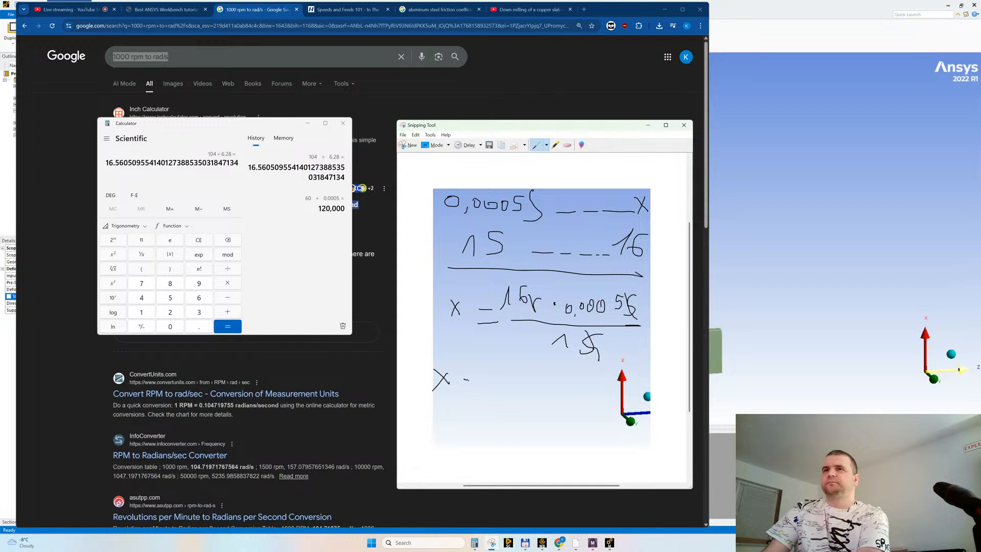
{"action": "left_click_drag", "start_coordinate": [463, 389], "coordinate": [476, 391]}
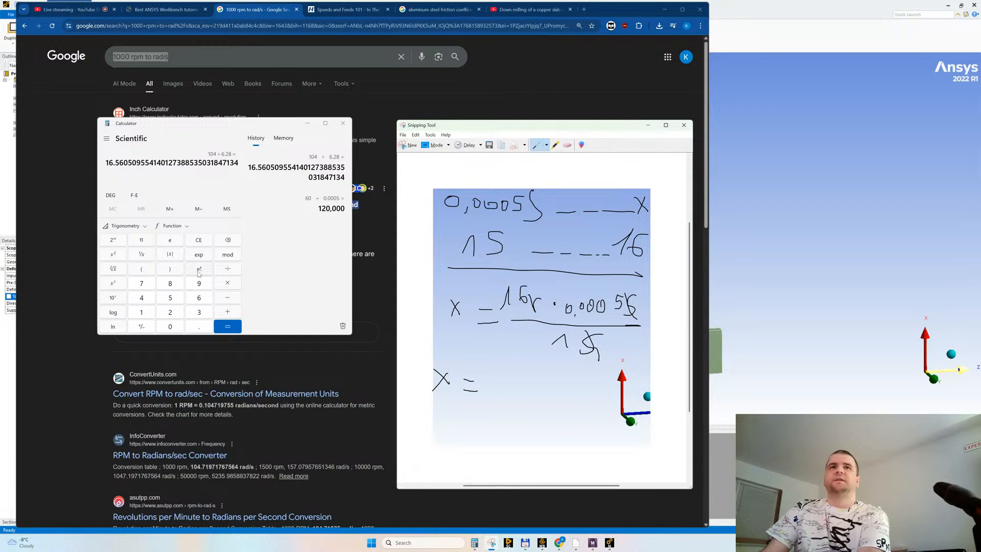
{"action": "left_click", "coordinate": [228, 283]}
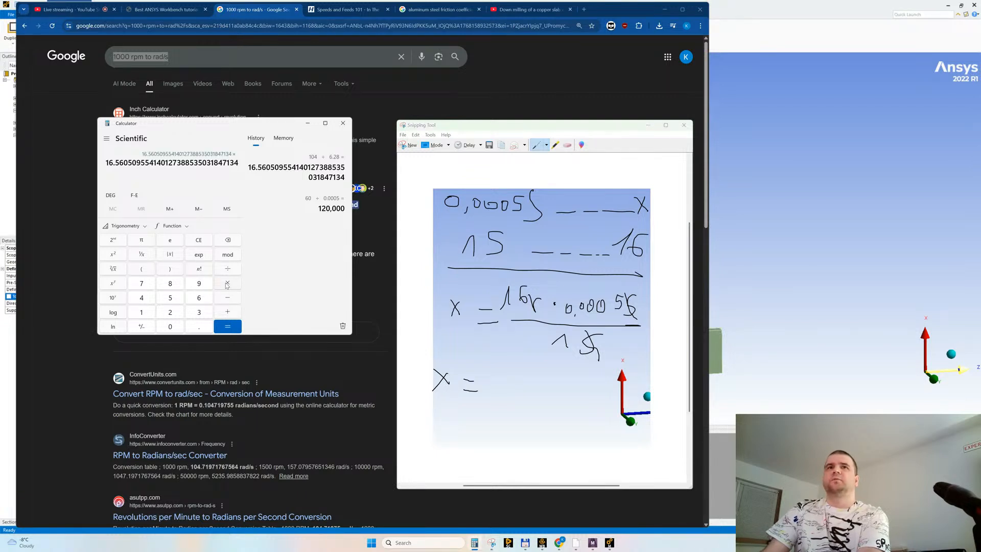
{"action": "type", "text": "0."}
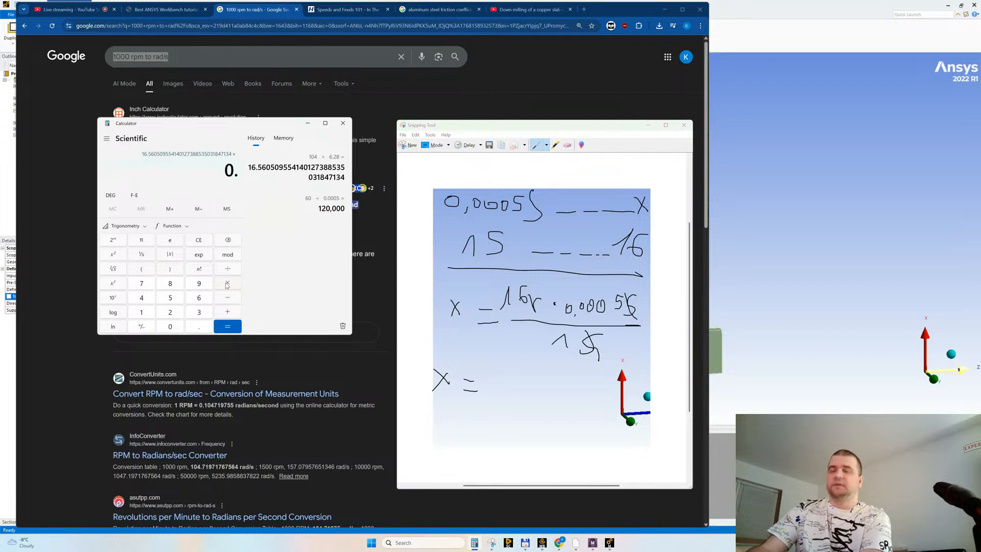
{"action": "type", "text": "0005"}
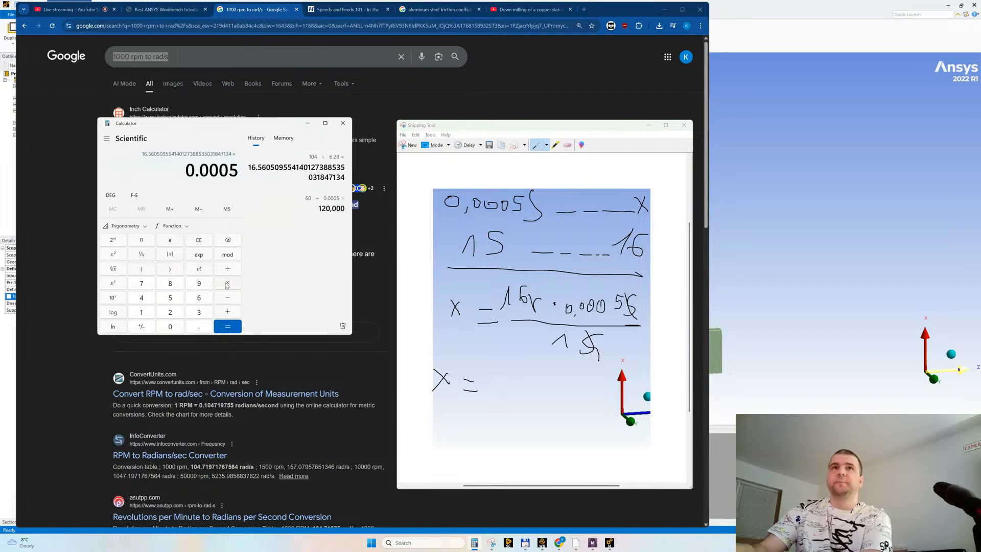
{"action": "key", "text": "Return"}
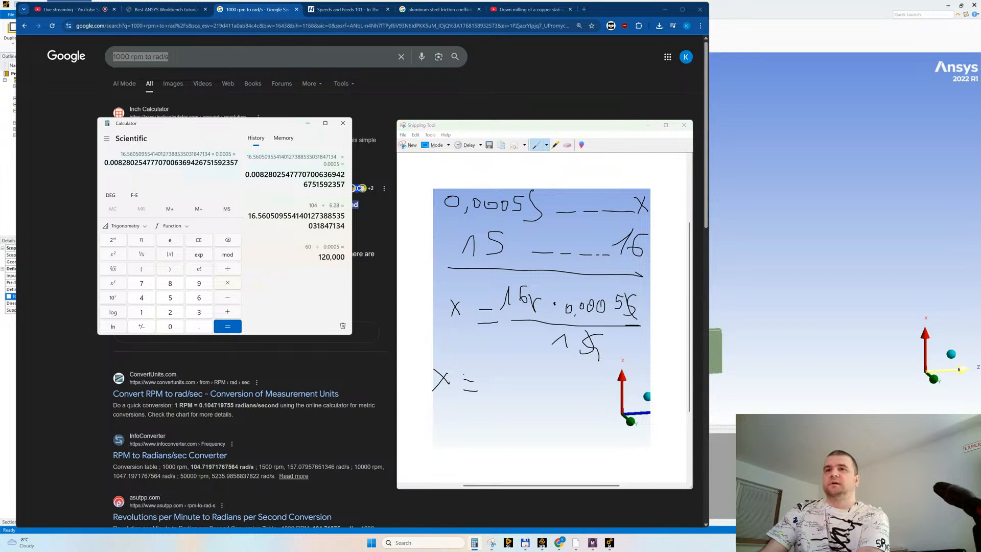
Step: Complete the handwritten result as x ≅ 0,008 rot and underline the leading digits of the number
{"action": "left_click", "coordinate": [464, 375]}
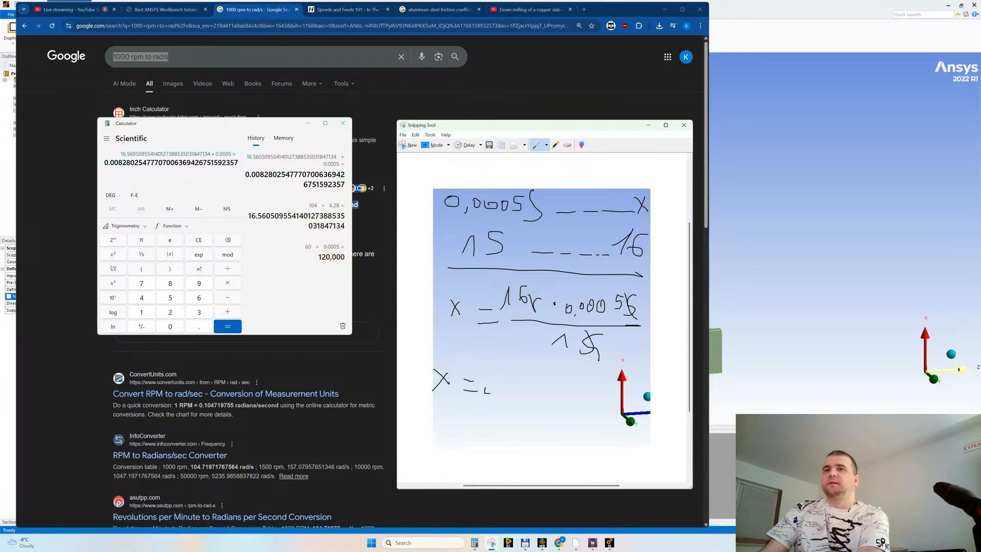
{"action": "mouse_move", "coordinate": [489, 393]}
{"action": "left_mouse_down"}
{"action": "mouse_move", "coordinate": [470, 374]}
{"action": "mouse_move", "coordinate": [523, 401]}
{"action": "mouse_move", "coordinate": [526, 378]}
{"action": "left_mouse_up"}
{"action": "mouse_move", "coordinate": [537, 384]}
{"action": "left_mouse_down"}
{"action": "mouse_move", "coordinate": [541, 403]}
{"action": "mouse_move", "coordinate": [566, 392]}
{"action": "mouse_move", "coordinate": [585, 411]}
{"action": "mouse_move", "coordinate": [585, 396]}
{"action": "left_mouse_up"}
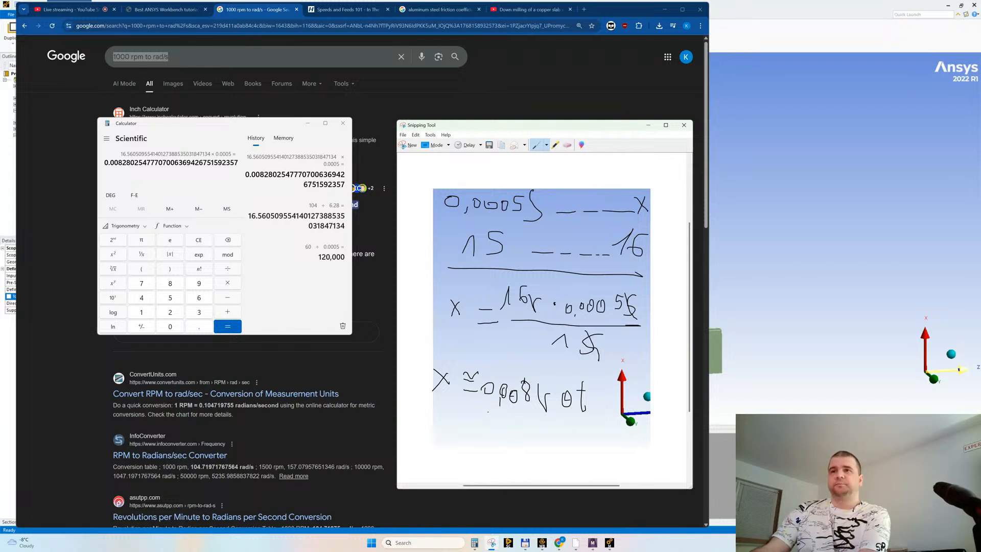
{"action": "mouse_move", "coordinate": [488, 414]}
{"action": "left_mouse_down"}
{"action": "mouse_move", "coordinate": [511, 410]}
{"action": "mouse_move", "coordinate": [493, 411]}
{"action": "left_mouse_up"}
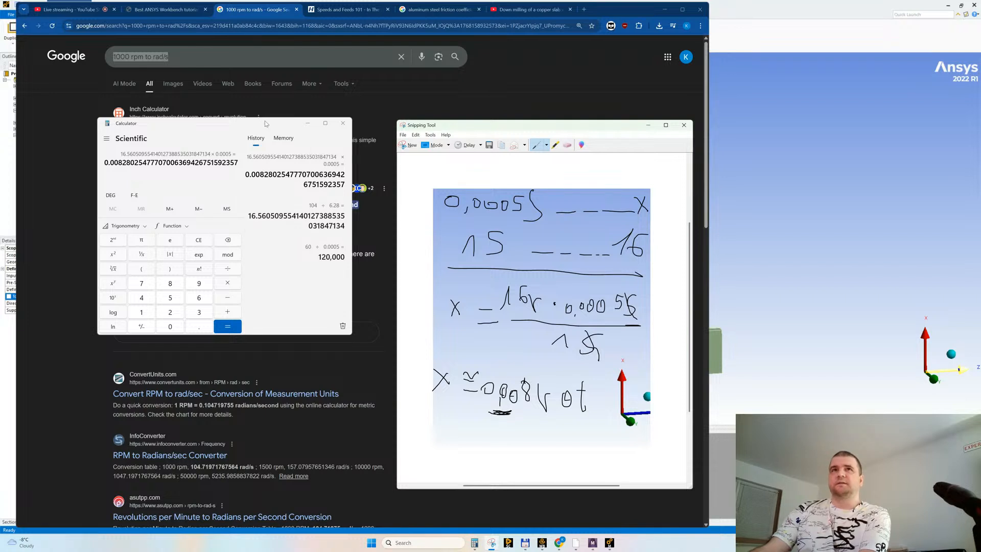
Step: Clear the Calculator entry and move its window just below the 104.72 radians per second search result
{"action": "left_click_drag", "start_coordinate": [264, 123], "coordinate": [237, 138]}
{"action": "left_click", "coordinate": [175, 257]}
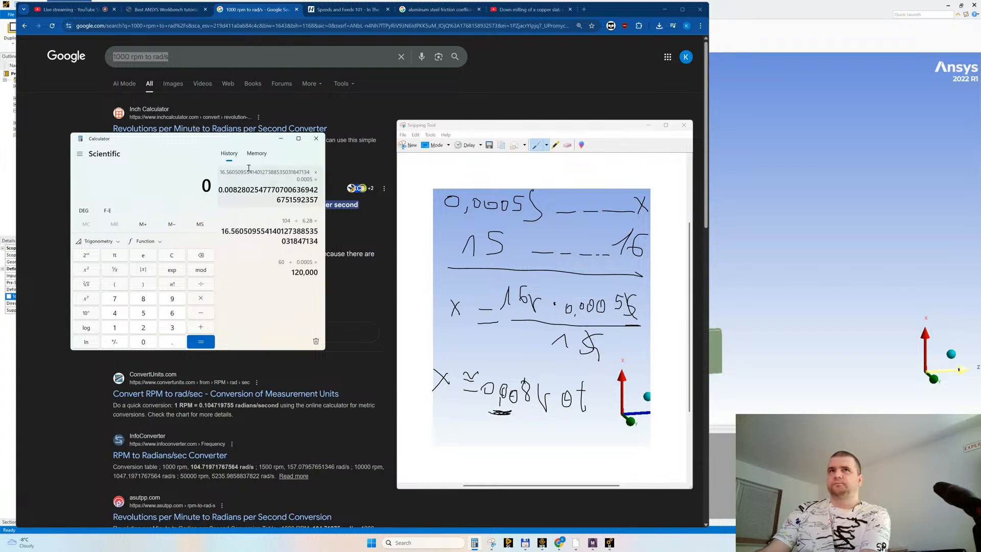
{"action": "left_click_drag", "start_coordinate": [228, 140], "coordinate": [255, 234]}
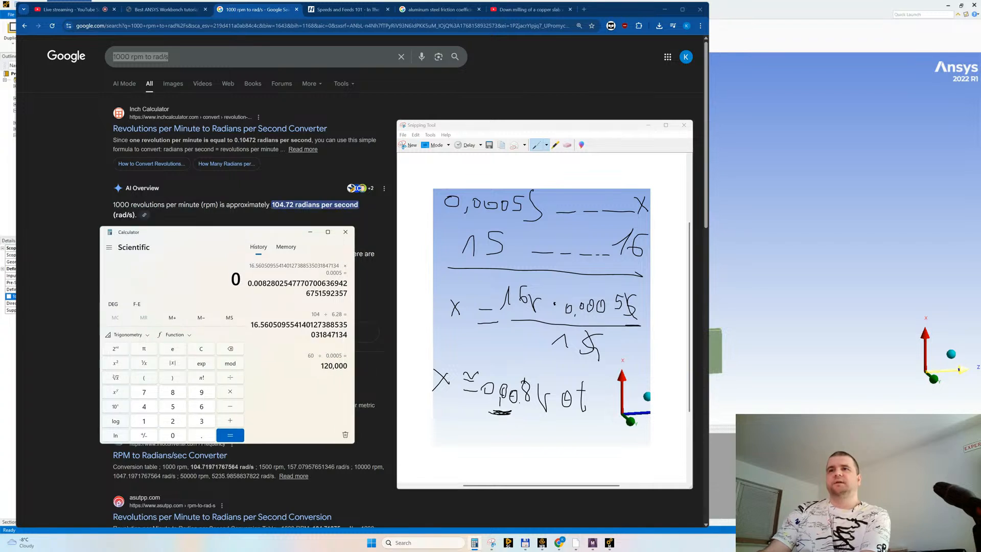
{"action": "left_click_drag", "start_coordinate": [245, 233], "coordinate": [245, 231]}
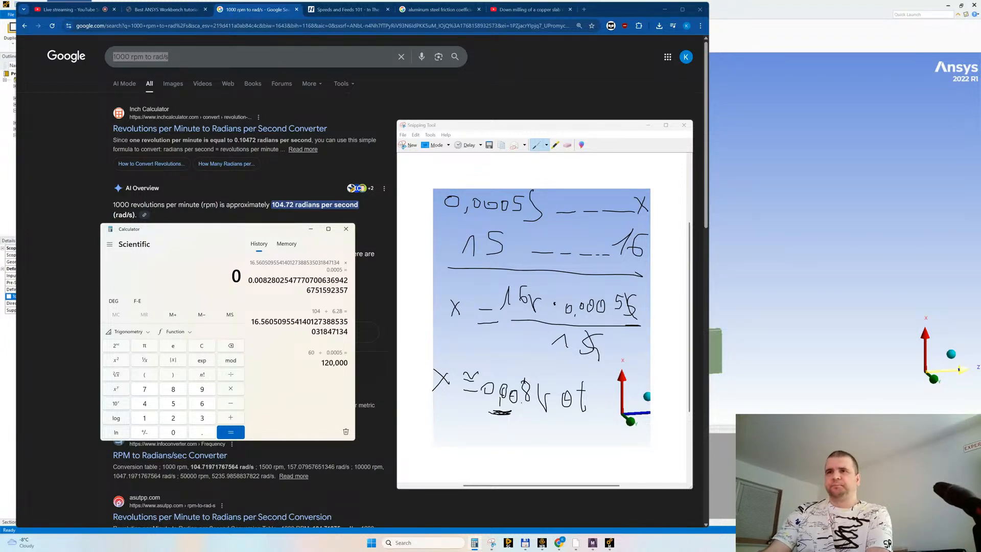
Step: Handwrite 10K at the start of a new line below the result and erase the stray 0 beside it
{"action": "left_click", "coordinate": [458, 428]}
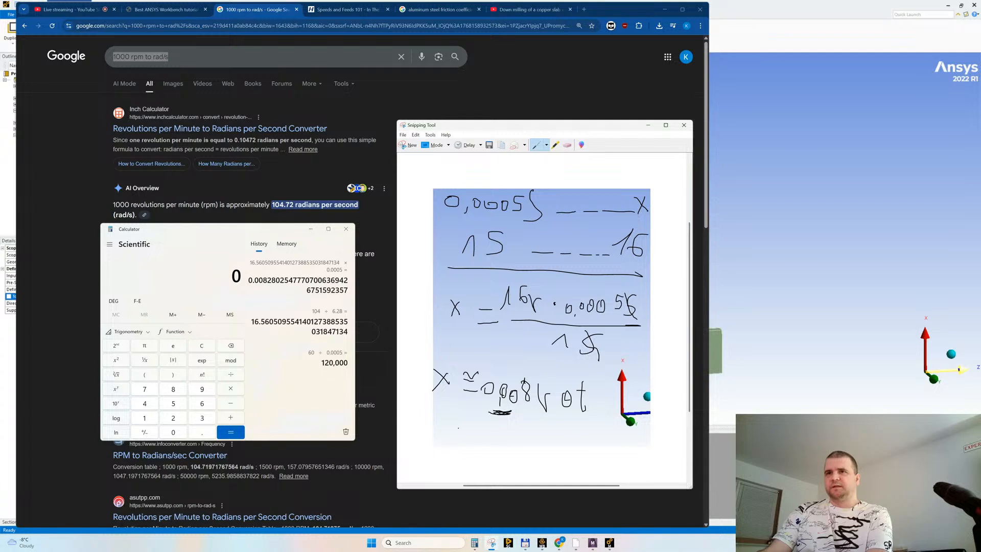
{"action": "left_click_drag", "start_coordinate": [468, 432], "coordinate": [464, 433]}
{"action": "left_click_drag", "start_coordinate": [405, 437], "coordinate": [433, 441]}
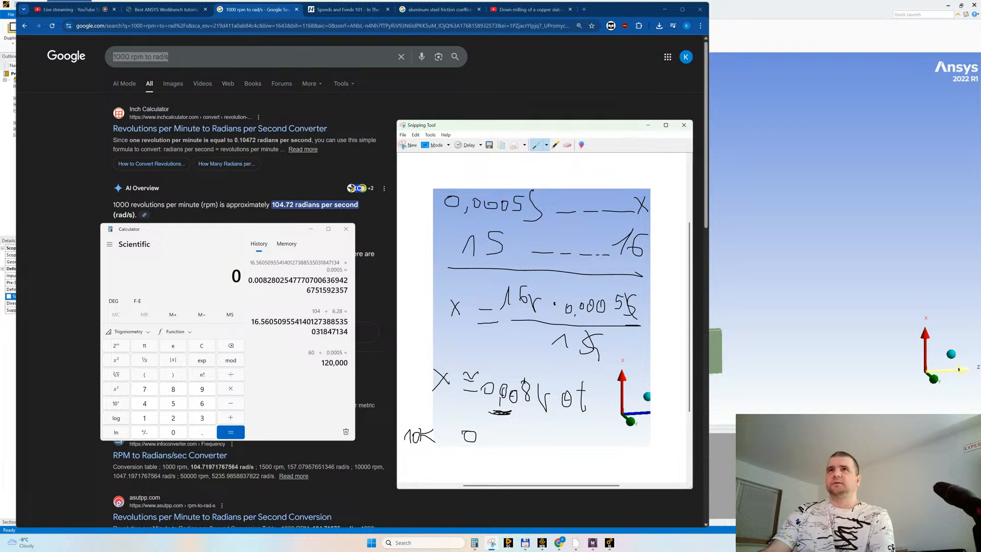
{"action": "left_click", "coordinate": [567, 144]}
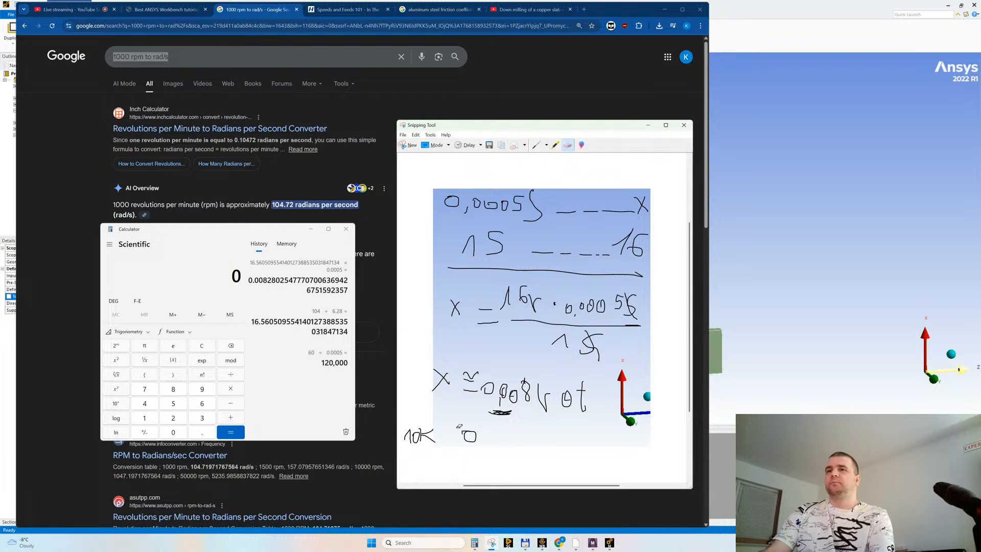
{"action": "left_click", "coordinate": [469, 435]}
Step: Switch to the black pen and complete the 10K line with rpm, dashes and 0,08 rot
{"action": "left_click", "coordinate": [546, 145]}
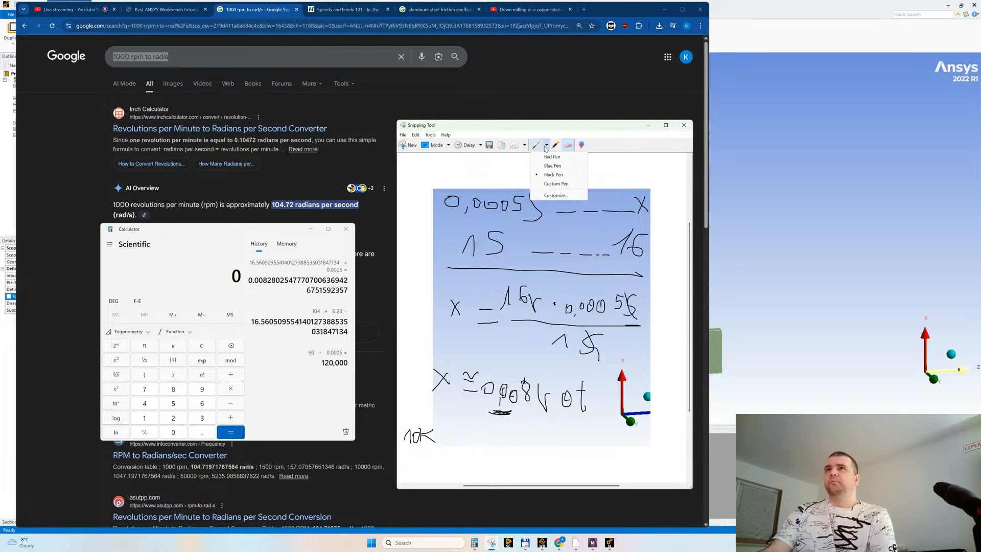
{"action": "left_click", "coordinate": [552, 175]}
{"action": "mouse_move", "coordinate": [451, 434]}
{"action": "left_mouse_down"}
{"action": "mouse_move", "coordinate": [466, 458]}
{"action": "mouse_move", "coordinate": [481, 440]}
{"action": "mouse_move", "coordinate": [531, 441]}
{"action": "left_mouse_up"}
{"action": "left_click", "coordinate": [522, 440]}
{"action": "mouse_move", "coordinate": [534, 443]}
{"action": "left_mouse_down"}
{"action": "mouse_move", "coordinate": [577, 432]}
{"action": "mouse_move", "coordinate": [584, 449]}
{"action": "mouse_move", "coordinate": [610, 439]}
{"action": "mouse_move", "coordinate": [619, 450]}
{"action": "mouse_move", "coordinate": [618, 437]}
{"action": "mouse_move", "coordinate": [655, 453]}
{"action": "mouse_move", "coordinate": [661, 442]}
{"action": "left_mouse_up"}
{"action": "mouse_move", "coordinate": [670, 420]}
{"action": "left_mouse_down"}
{"action": "mouse_move", "coordinate": [667, 442]}
{"action": "mouse_move", "coordinate": [675, 430]}
{"action": "left_mouse_up"}
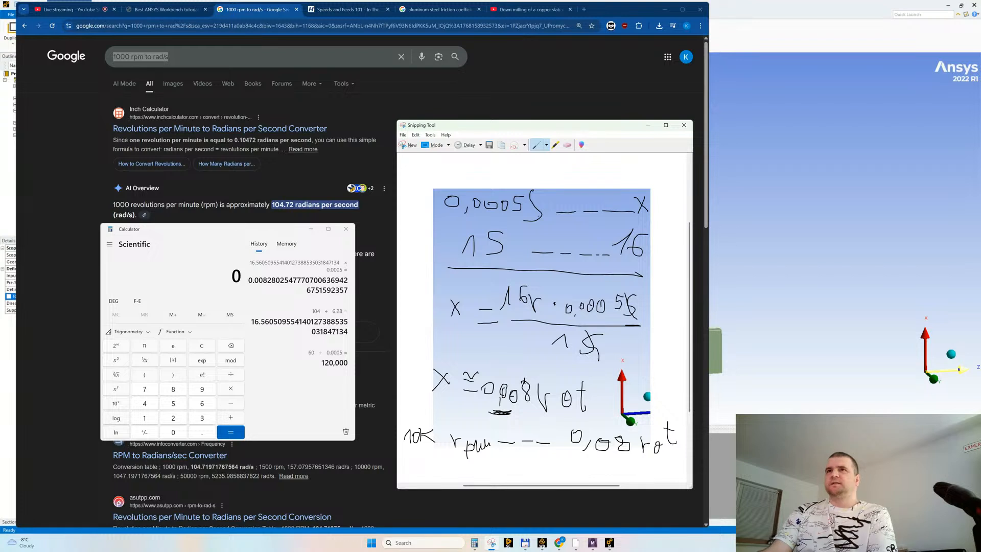
Step: Underline the 0,0005 s entry in the handwritten notes and add the line "100K --- 0,8" beneath the 10K rpm line
{"action": "left_click_drag", "start_coordinate": [434, 223], "coordinate": [543, 232]}
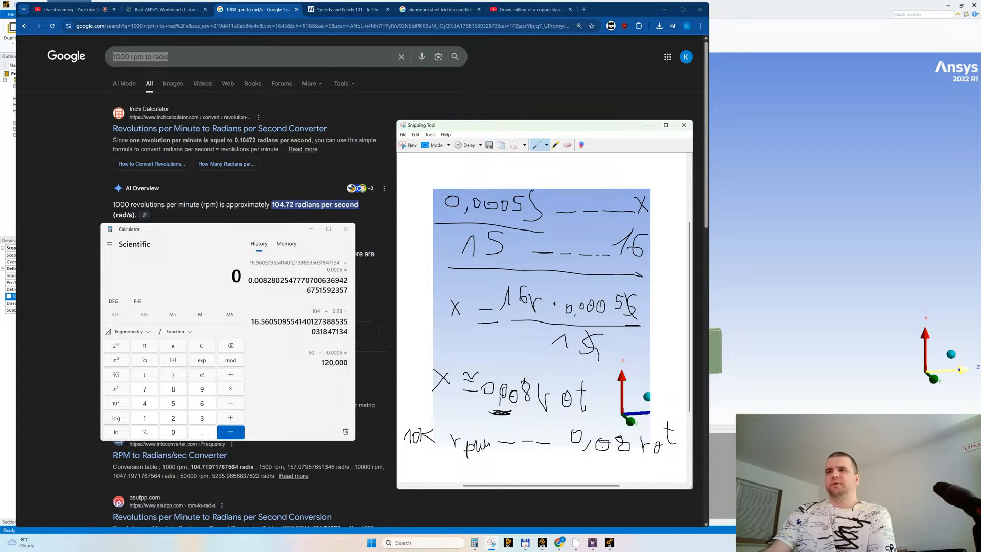
{"action": "mouse_move", "coordinate": [416, 472]}
{"action": "left_mouse_down"}
{"action": "mouse_move", "coordinate": [437, 465]}
{"action": "mouse_move", "coordinate": [480, 475]}
{"action": "left_mouse_up"}
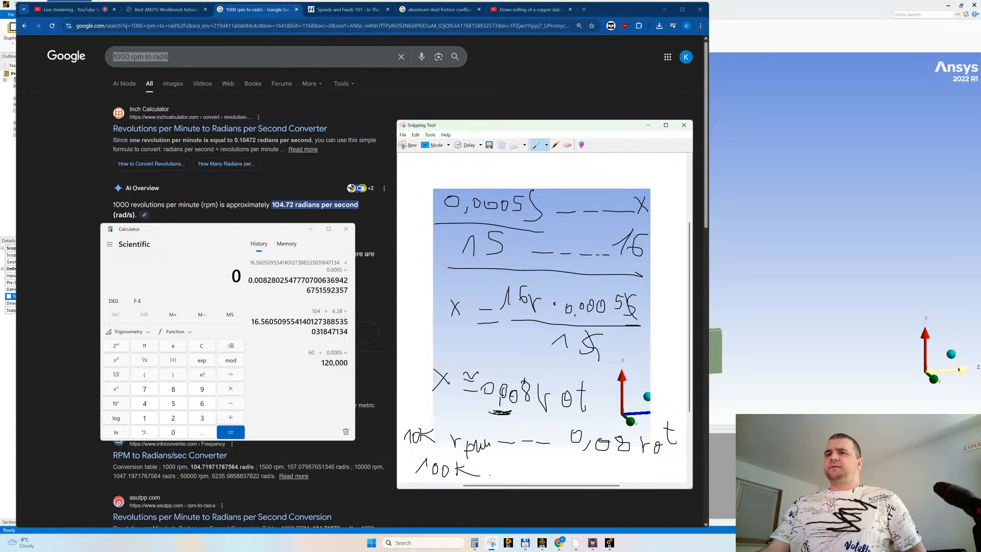
{"action": "mouse_move", "coordinate": [528, 466]}
{"action": "left_mouse_down"}
{"action": "mouse_move", "coordinate": [574, 464]}
{"action": "mouse_move", "coordinate": [593, 480]}
{"action": "mouse_move", "coordinate": [592, 462]}
{"action": "left_mouse_up"}
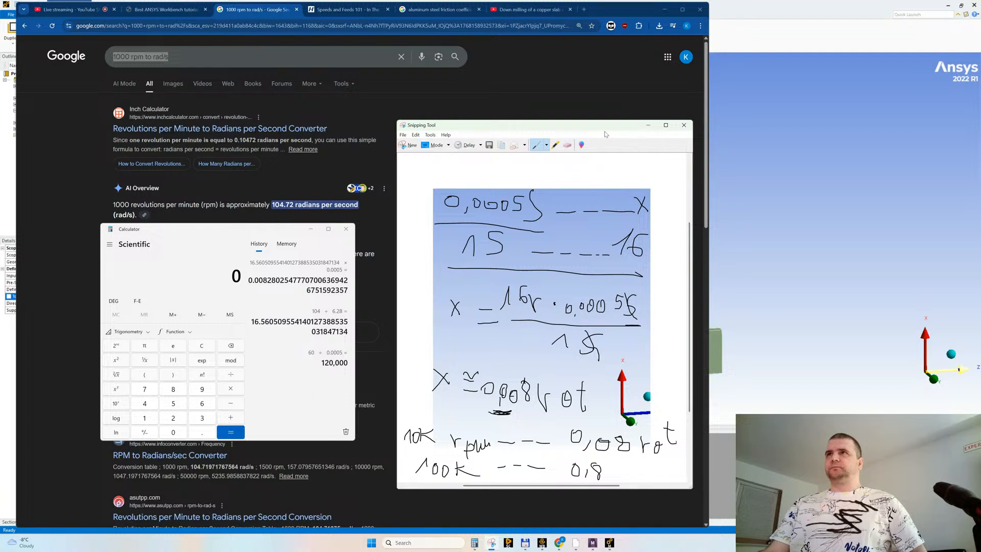
{"action": "left_click_drag", "start_coordinate": [605, 130], "coordinate": [596, 122]}
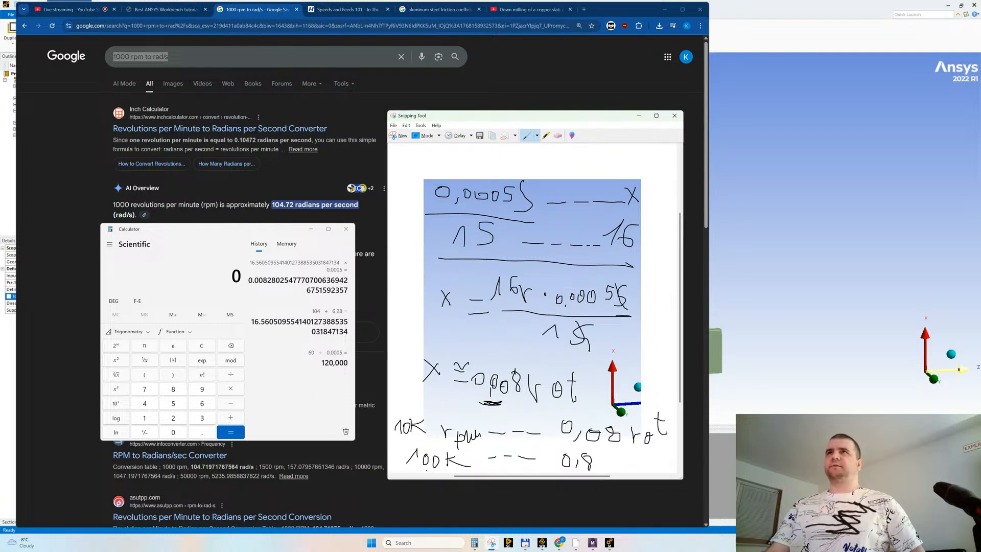
Step: Switch to Ansys Mechanical and set the end time in the analysis settings to 0.001 s
{"action": "left_click", "coordinate": [773, 37]}
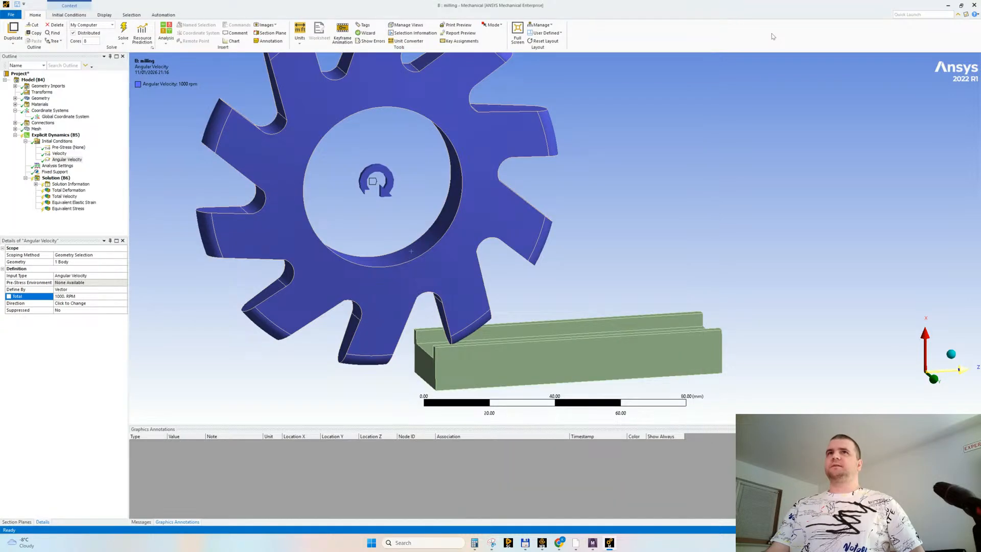
{"action": "left_click", "coordinate": [57, 166]}
{"action": "left_click", "coordinate": [82, 289]}
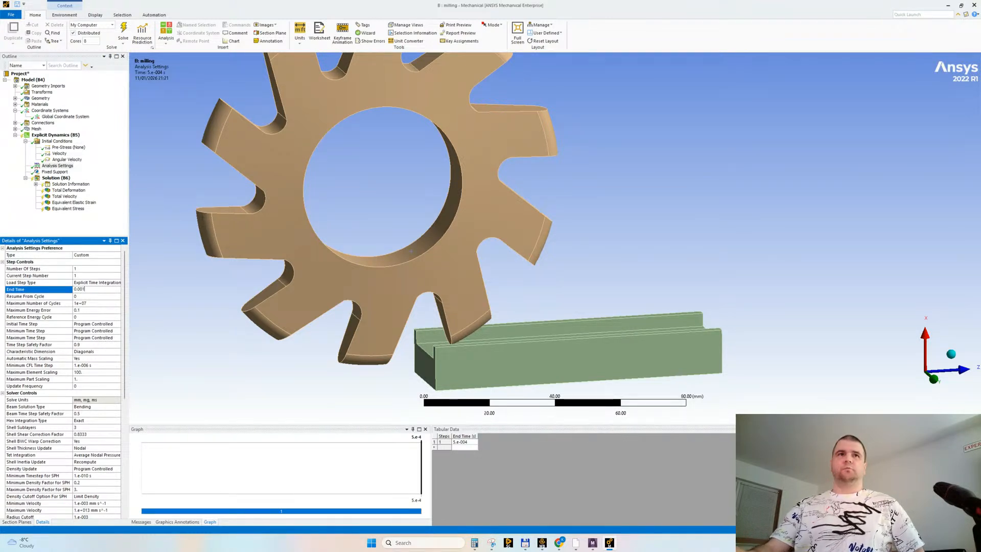
{"action": "type", "text": "1"}
{"action": "key", "text": "Return"}
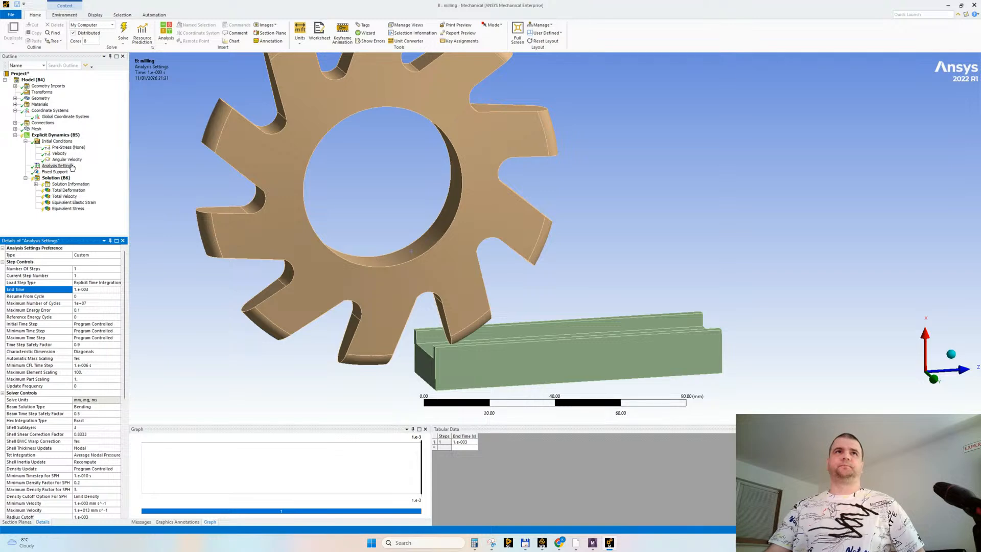
{"action": "left_click", "coordinate": [66, 159]}
{"action": "left_click", "coordinate": [71, 296]}
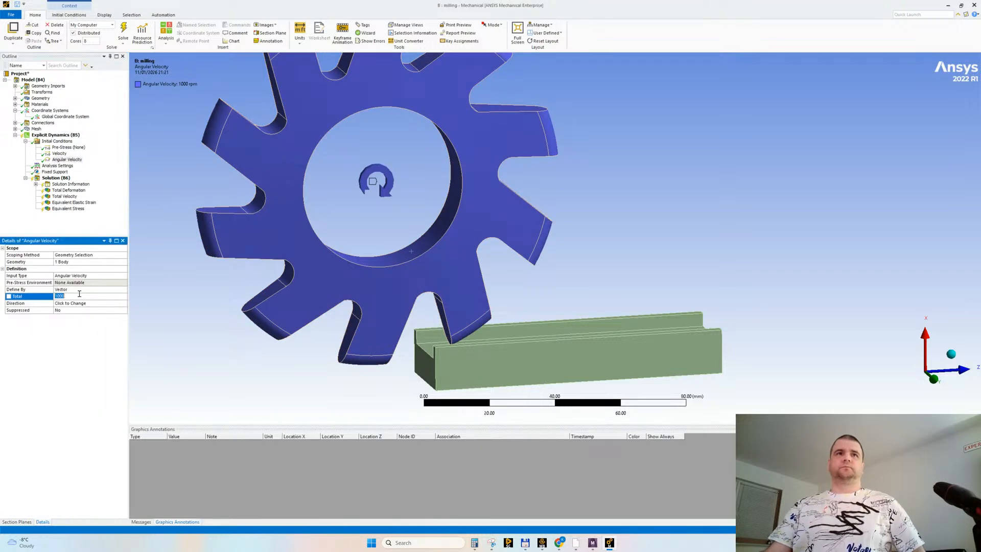
{"action": "left_click", "coordinate": [77, 295]}
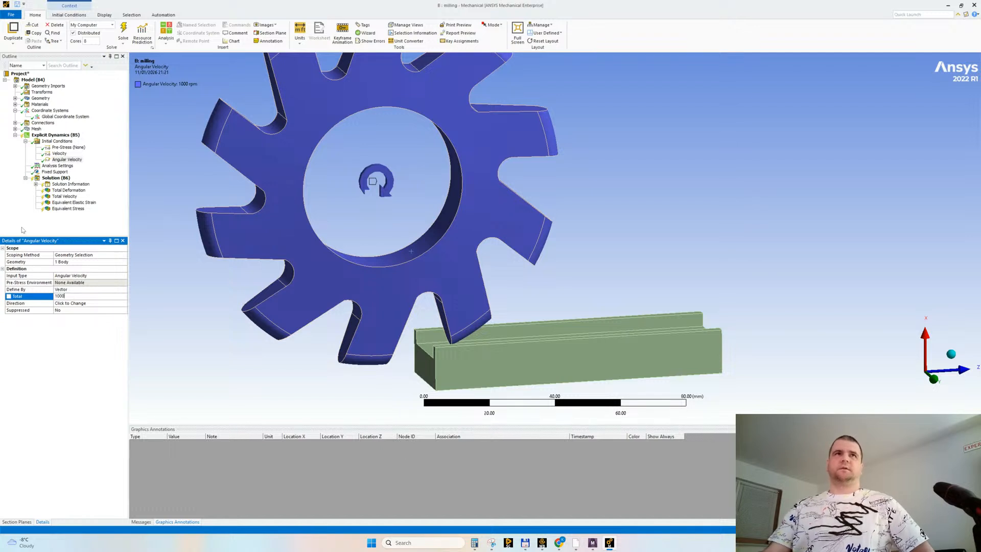
Step: Set the end time of the explicit dynamics analysis to 0.01 s
{"action": "left_click", "coordinate": [73, 166]}
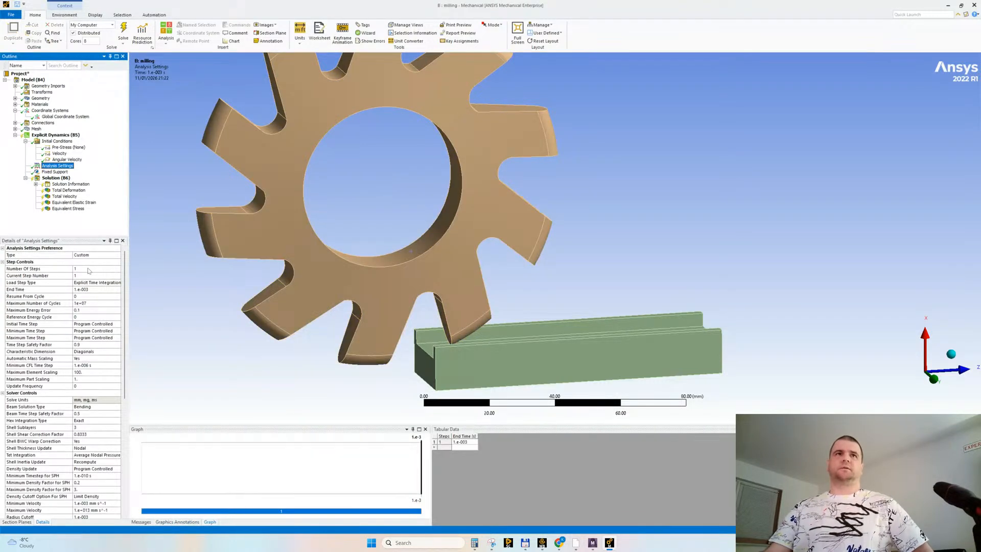
{"action": "left_click", "coordinate": [84, 290]}
{"action": "type", "text": "0.00"}
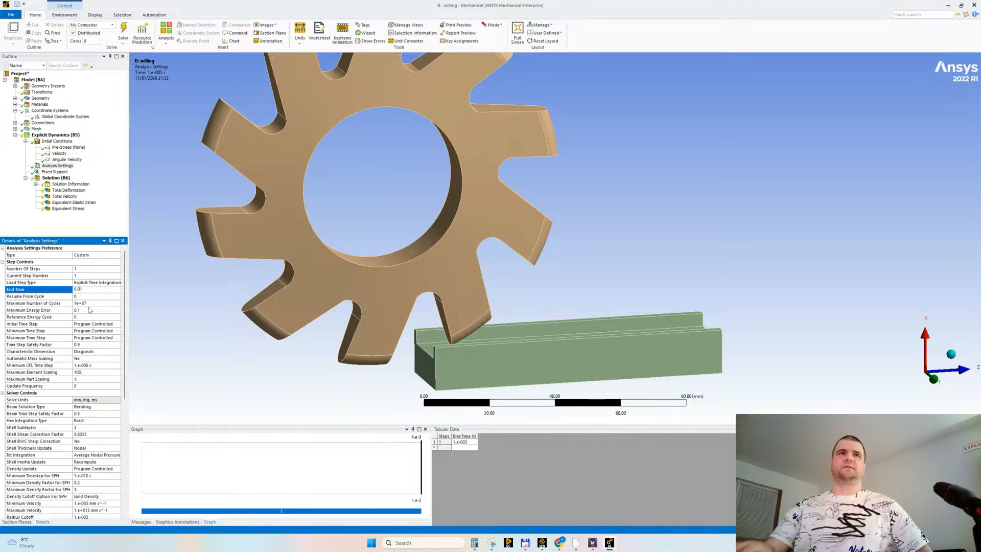
Step: Set the total of the cutter's angular velocity initial condition to 50000 RPM
{"action": "left_click", "coordinate": [69, 159]}
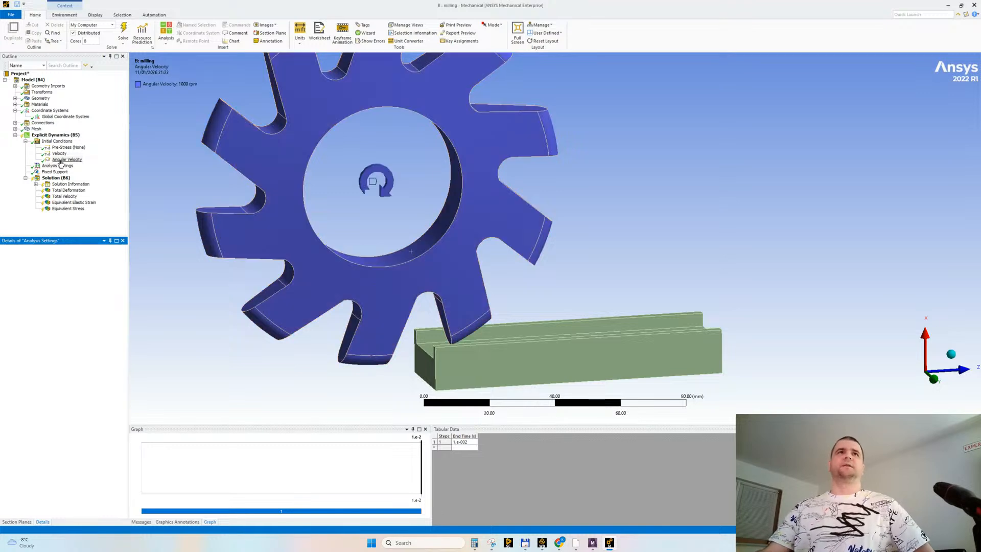
{"action": "left_click", "coordinate": [77, 296]}
{"action": "type", "text": "5"}
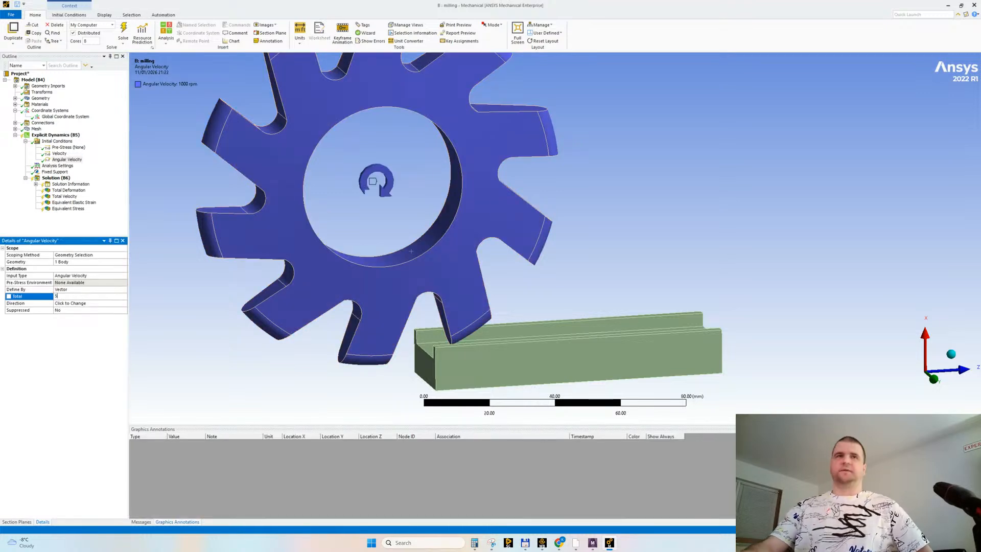
{"action": "type", "text": "0000"}
{"action": "key", "text": "Return"}
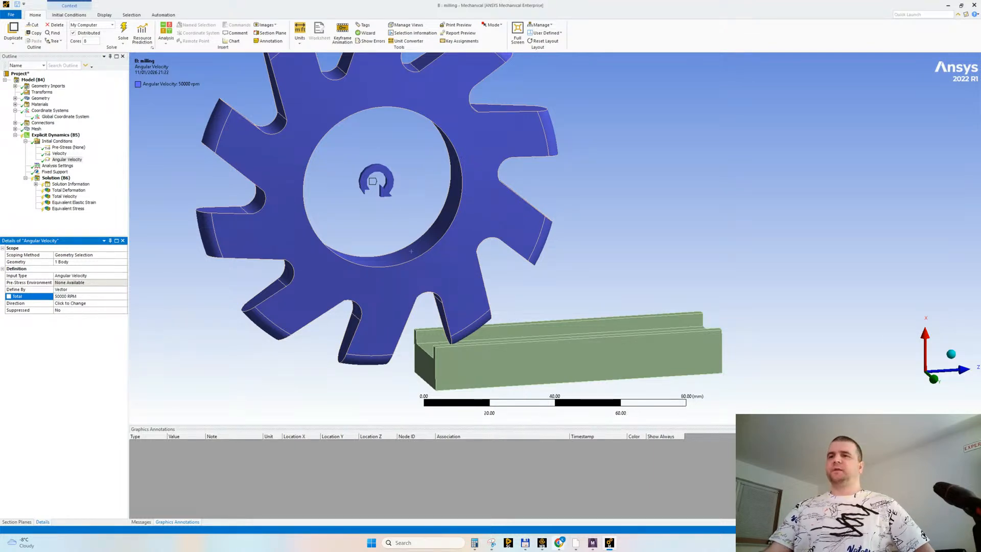
Step: Switch to the browser and search Google for "5000 rpm to rad/s"
{"action": "mouse_move", "coordinate": [558, 542]}
{"action": "left_click", "coordinate": [517, 490]}
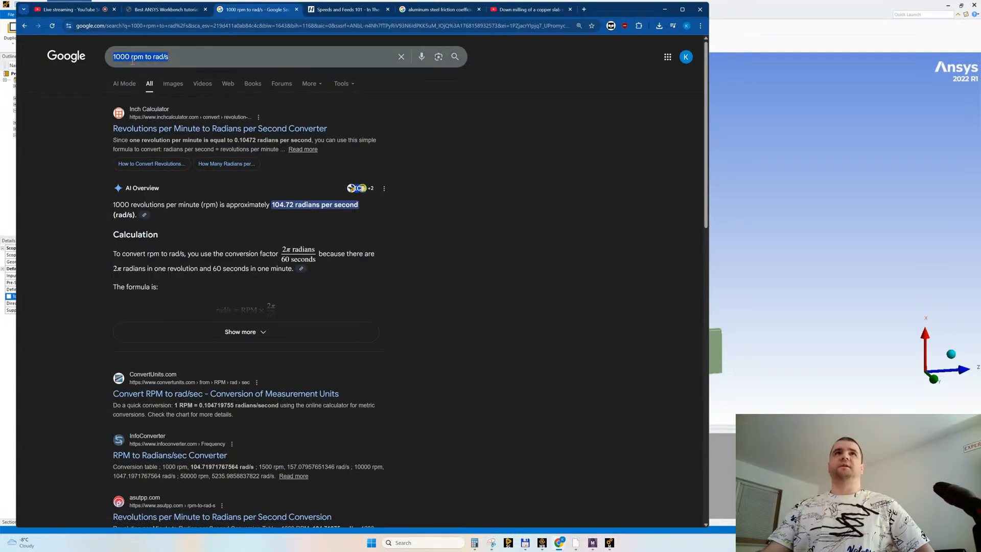
{"action": "left_click", "coordinate": [114, 57]}
{"action": "type", "text": "5"}
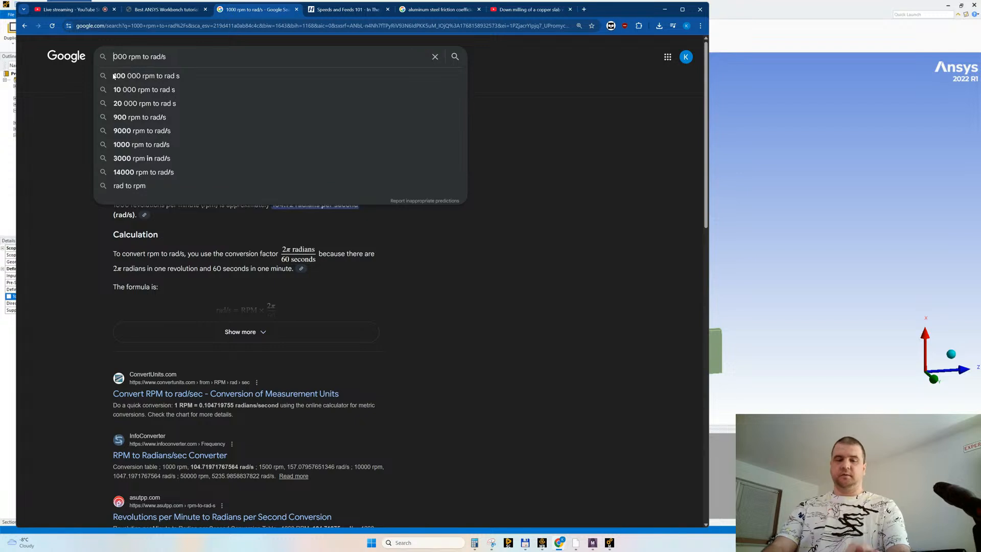
{"action": "key", "text": "Delete"}
{"action": "key", "text": "Return"}
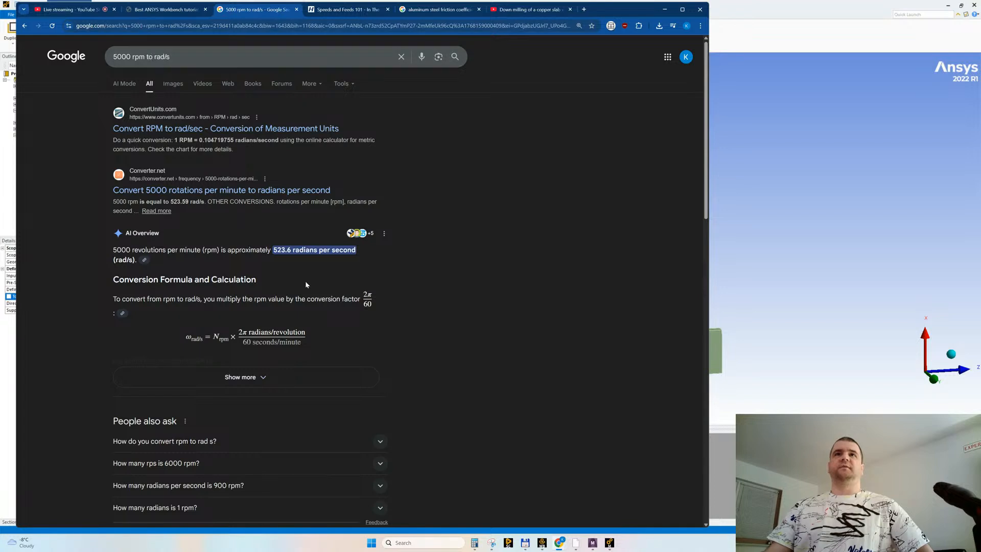
Step: Bring up the Calculator, move it clear of the conversion result and divide 523 by 6.28
{"action": "left_click", "coordinate": [475, 542]}
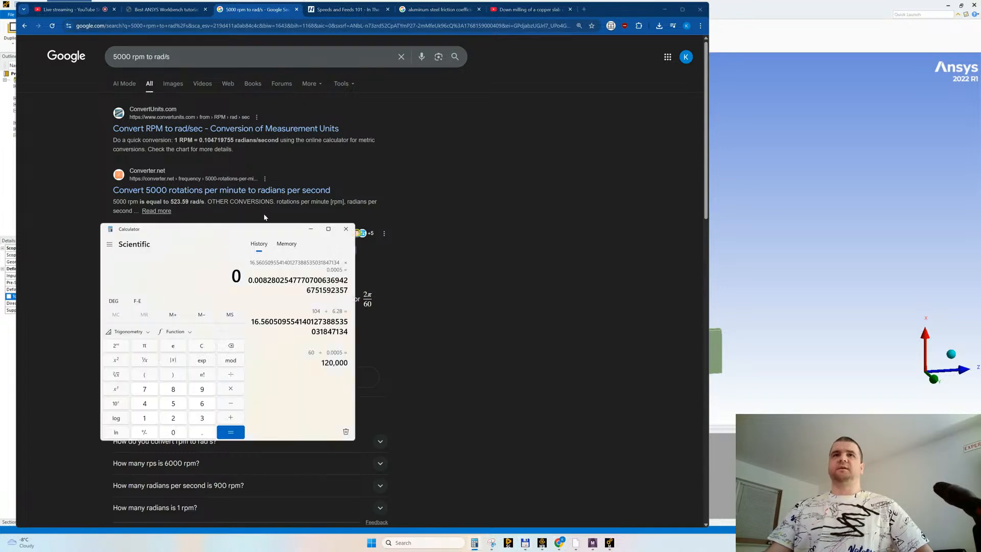
{"action": "left_click_drag", "start_coordinate": [230, 235], "coordinate": [474, 174]}
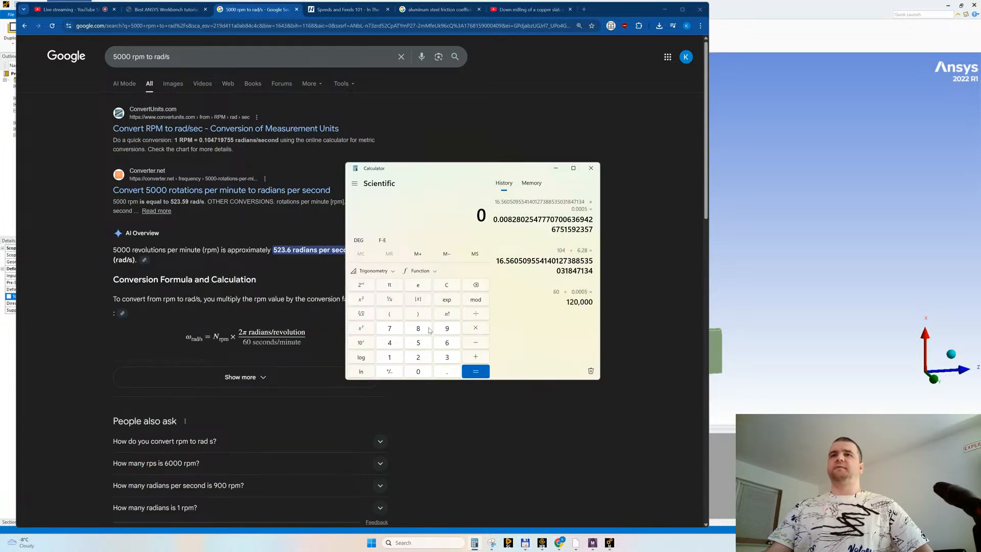
{"action": "left_click", "coordinate": [418, 344]}
{"action": "left_click", "coordinate": [420, 358]}
{"action": "left_click", "coordinate": [447, 358]}
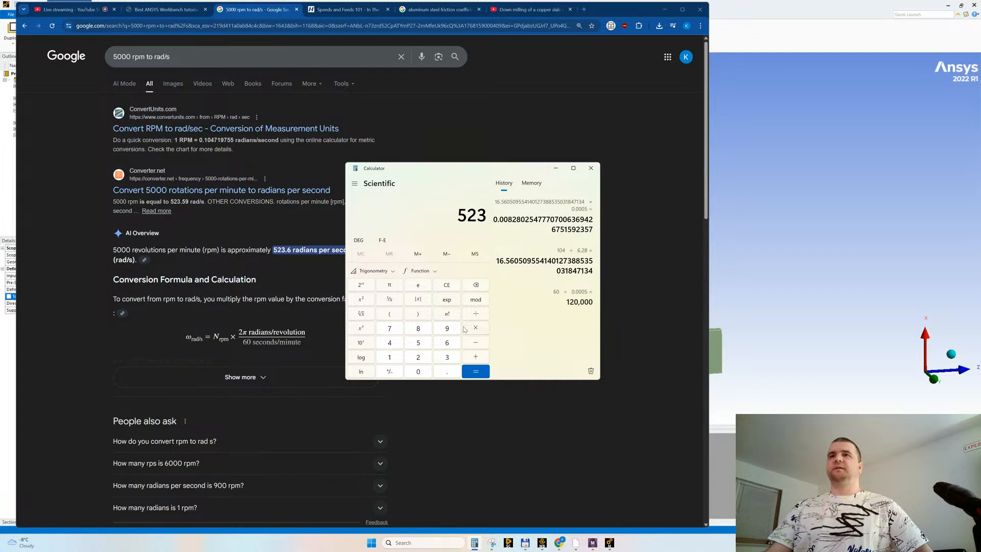
{"action": "left_click", "coordinate": [468, 316]}
{"action": "left_click", "coordinate": [448, 344]}
{"action": "left_click", "coordinate": [445, 373]}
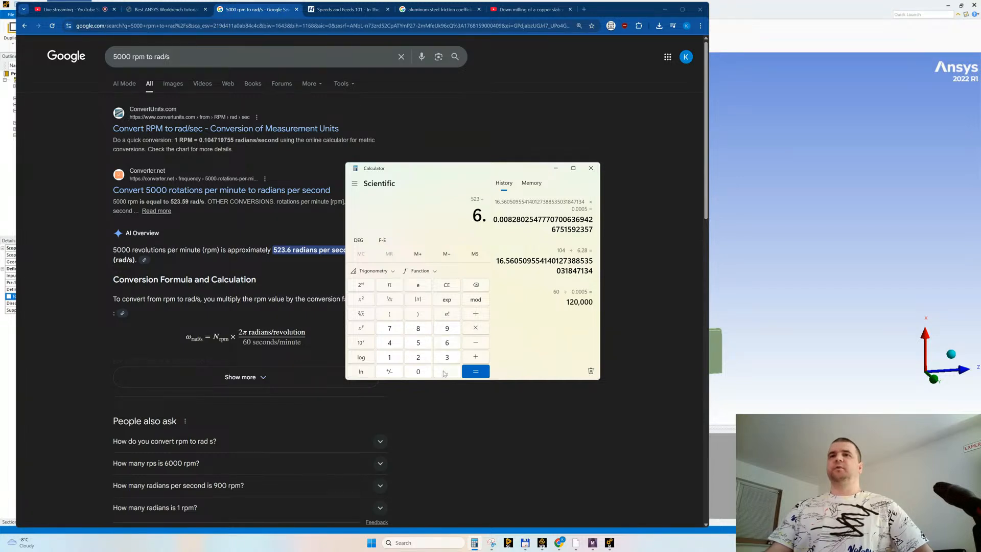
{"action": "left_click", "coordinate": [425, 356]}
{"action": "left_click", "coordinate": [418, 329]}
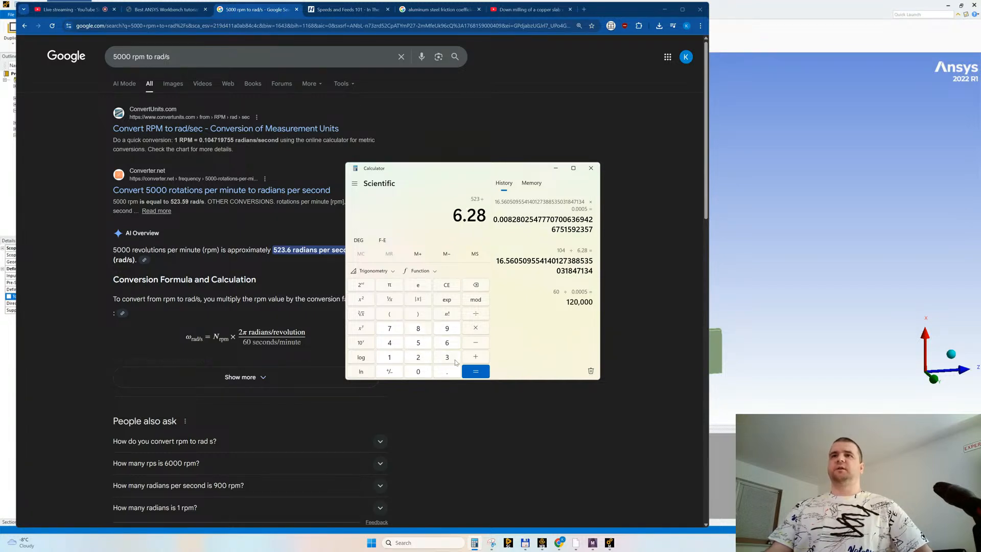
{"action": "left_click", "coordinate": [472, 371]}
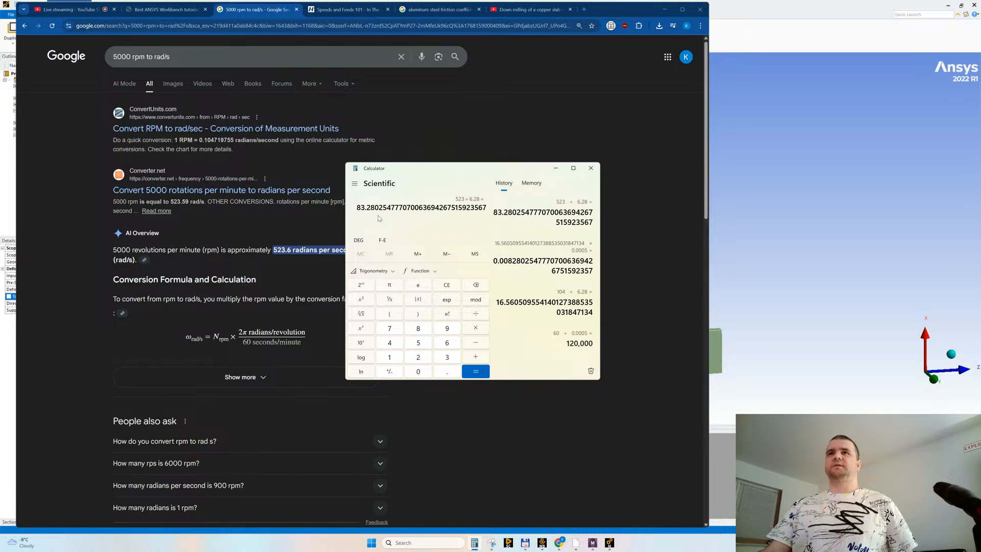
Step: Capture a new snip of the area around the Calculator with Snipping Tool and choose the red pen
{"action": "mouse_move", "coordinate": [492, 542]}
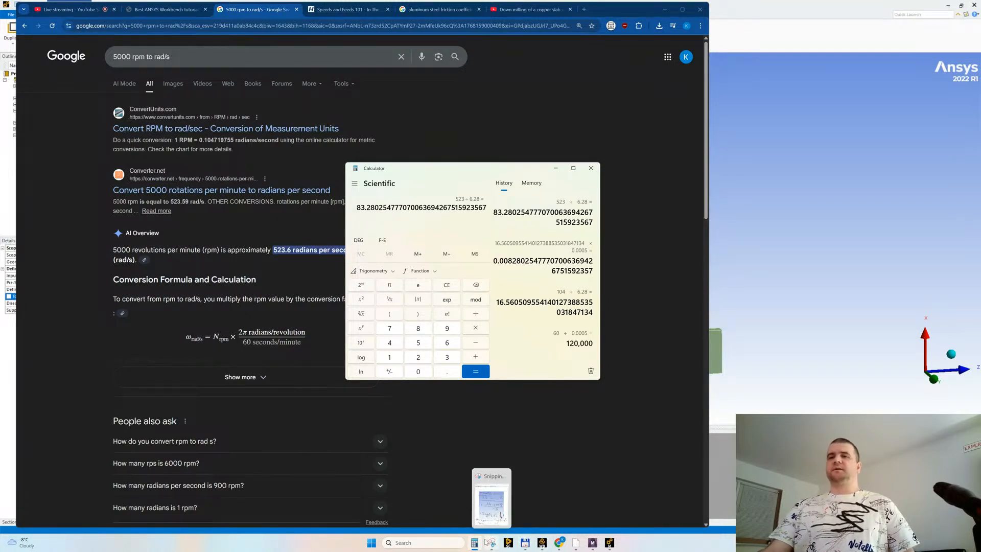
{"action": "left_click", "coordinate": [486, 541]}
{"action": "left_click", "coordinate": [401, 138]}
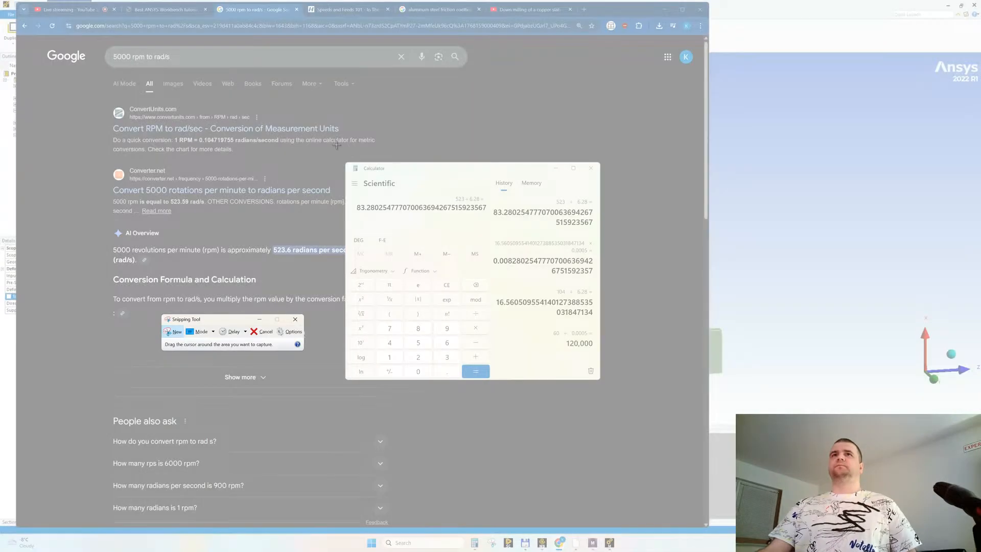
{"action": "left_click_drag", "start_coordinate": [333, 144], "coordinate": [845, 437]}
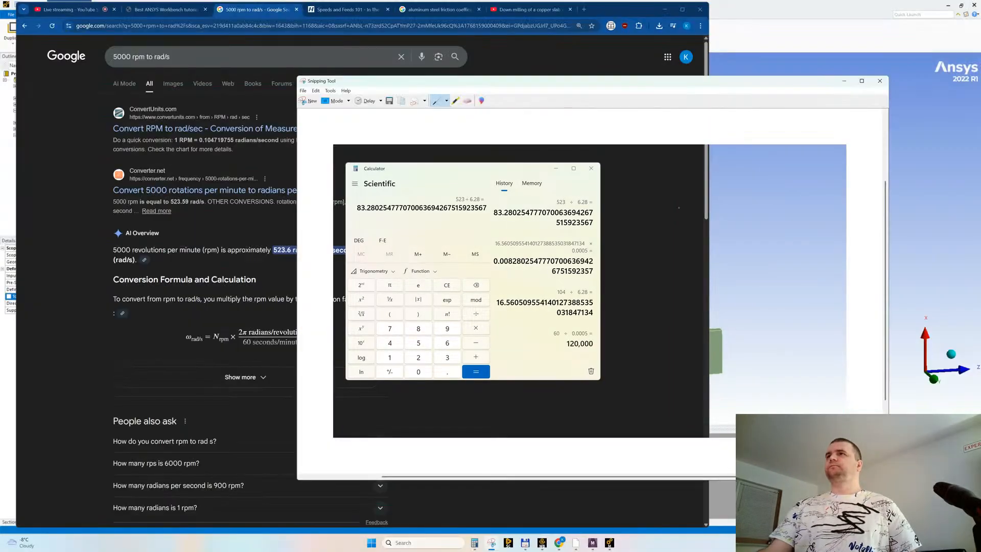
{"action": "left_click", "coordinate": [446, 101]}
{"action": "left_click", "coordinate": [458, 111]}
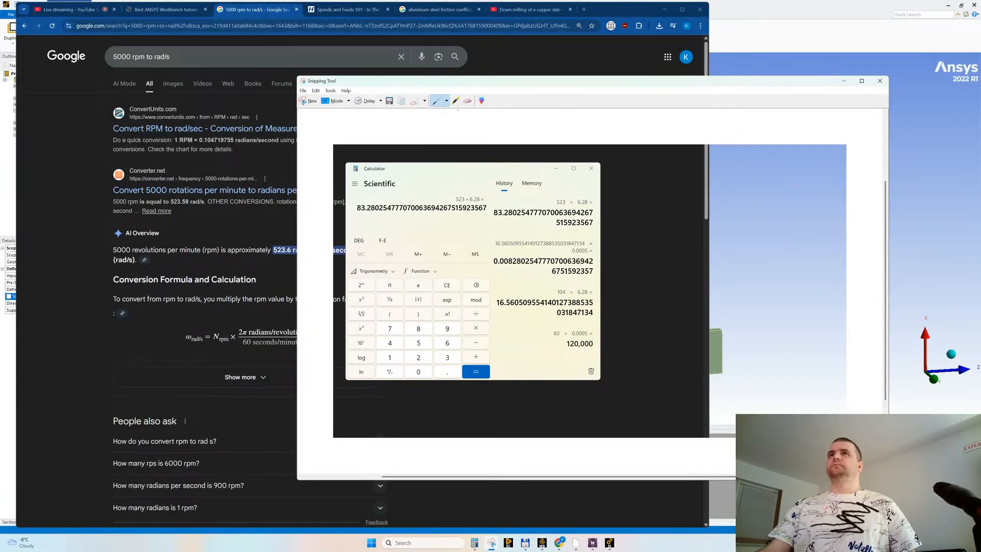
Step: Handwrite the proportion "83 rot --- 1 s" over "X --- 0,01 s" beside the captured Calculator and underline it
{"action": "mouse_move", "coordinate": [623, 167]}
{"action": "left_mouse_down"}
{"action": "mouse_move", "coordinate": [662, 176]}
{"action": "mouse_move", "coordinate": [664, 189]}
{"action": "mouse_move", "coordinate": [690, 178]}
{"action": "mouse_move", "coordinate": [754, 181]}
{"action": "left_mouse_up"}
{"action": "mouse_move", "coordinate": [757, 182]}
{"action": "left_mouse_down"}
{"action": "mouse_move", "coordinate": [851, 192]}
{"action": "mouse_move", "coordinate": [845, 204]}
{"action": "left_mouse_up"}
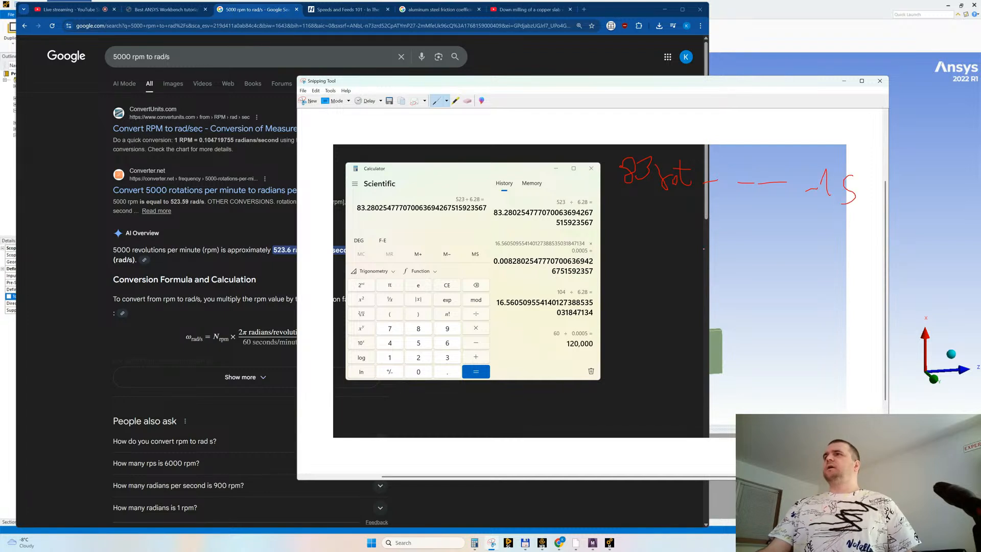
{"action": "mouse_move", "coordinate": [769, 244]}
{"action": "left_mouse_down"}
{"action": "mouse_move", "coordinate": [816, 238]}
{"action": "mouse_move", "coordinate": [828, 261]}
{"action": "mouse_move", "coordinate": [851, 250]}
{"action": "mouse_move", "coordinate": [838, 262]}
{"action": "left_mouse_up"}
{"action": "mouse_move", "coordinate": [619, 227]}
{"action": "left_mouse_down"}
{"action": "mouse_move", "coordinate": [640, 248]}
{"action": "mouse_move", "coordinate": [622, 250]}
{"action": "mouse_move", "coordinate": [848, 277]}
{"action": "left_mouse_up"}
Step: Write the solution "X = 83 · 0,01 = 0,83 rot" below the proportion on the snip
{"action": "mouse_move", "coordinate": [635, 309]}
{"action": "left_mouse_down"}
{"action": "mouse_move", "coordinate": [654, 328]}
{"action": "mouse_move", "coordinate": [639, 328]}
{"action": "mouse_move", "coordinate": [718, 311]}
{"action": "mouse_move", "coordinate": [716, 326]}
{"action": "mouse_move", "coordinate": [750, 327]}
{"action": "mouse_move", "coordinate": [746, 309]}
{"action": "left_mouse_up"}
{"action": "mouse_move", "coordinate": [766, 324]}
{"action": "left_mouse_down"}
{"action": "mouse_move", "coordinate": [761, 336]}
{"action": "mouse_move", "coordinate": [770, 315]}
{"action": "mouse_move", "coordinate": [785, 332]}
{"action": "mouse_move", "coordinate": [833, 326]}
{"action": "mouse_move", "coordinate": [843, 359]}
{"action": "left_mouse_up"}
{"action": "left_click", "coordinate": [813, 335]}
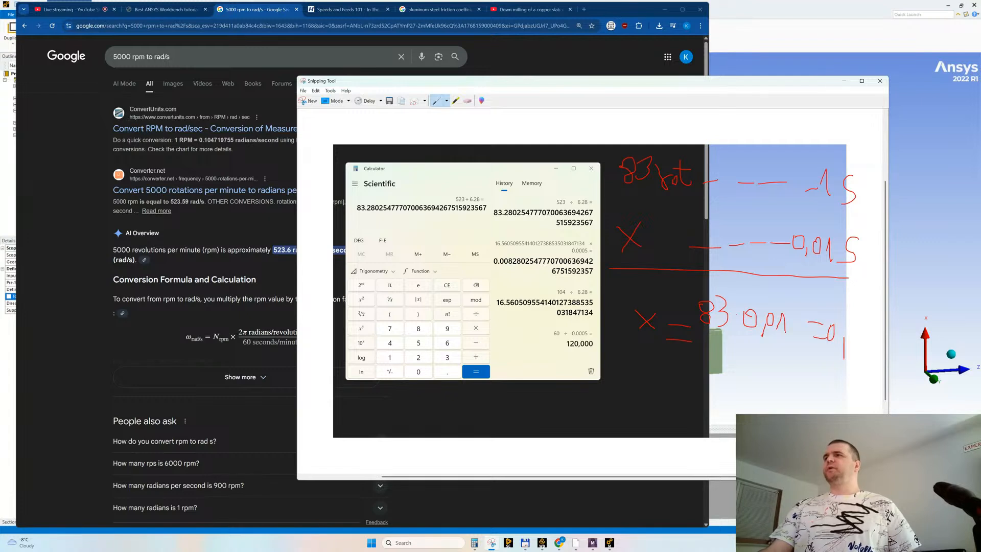
{"action": "mouse_move", "coordinate": [857, 320]}
{"action": "left_mouse_down"}
{"action": "mouse_move", "coordinate": [858, 361]}
{"action": "mouse_move", "coordinate": [816, 380]}
{"action": "mouse_move", "coordinate": [834, 366]}
{"action": "mouse_move", "coordinate": [854, 382]}
{"action": "left_mouse_up"}
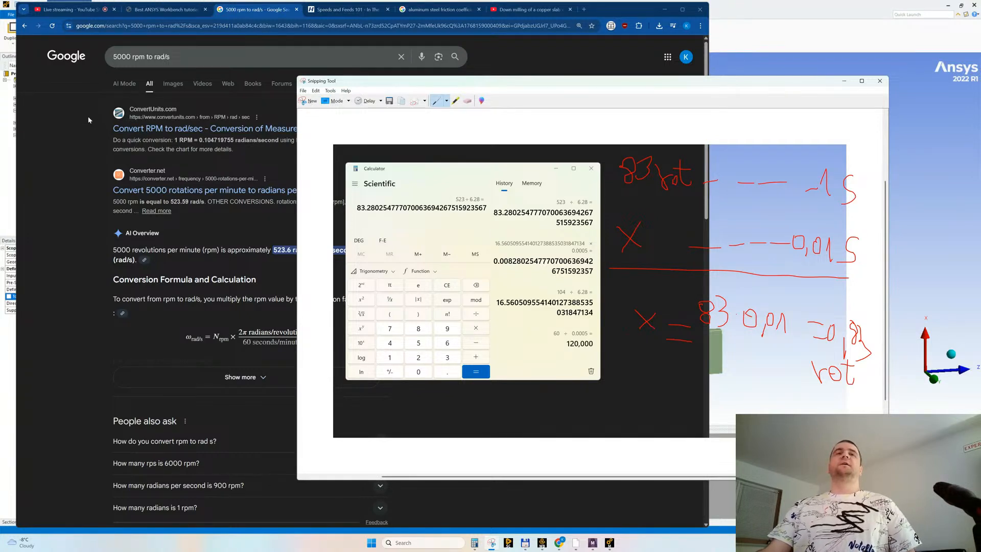
Step: Return to the browser and search Google for "50000 rpm to rad/s"
{"action": "left_click", "coordinate": [70, 140]}
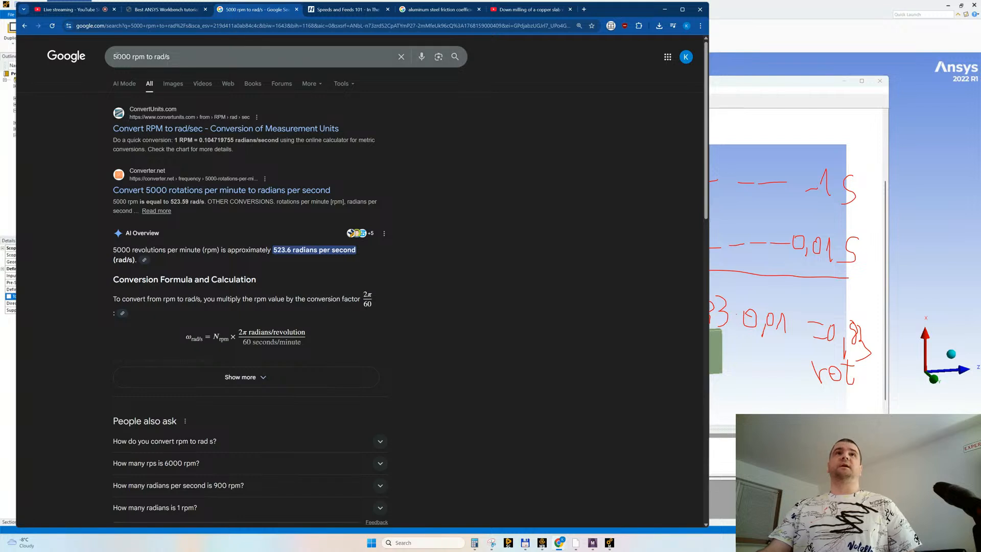
{"action": "left_click", "coordinate": [121, 57]}
{"action": "type", "text": "0"}
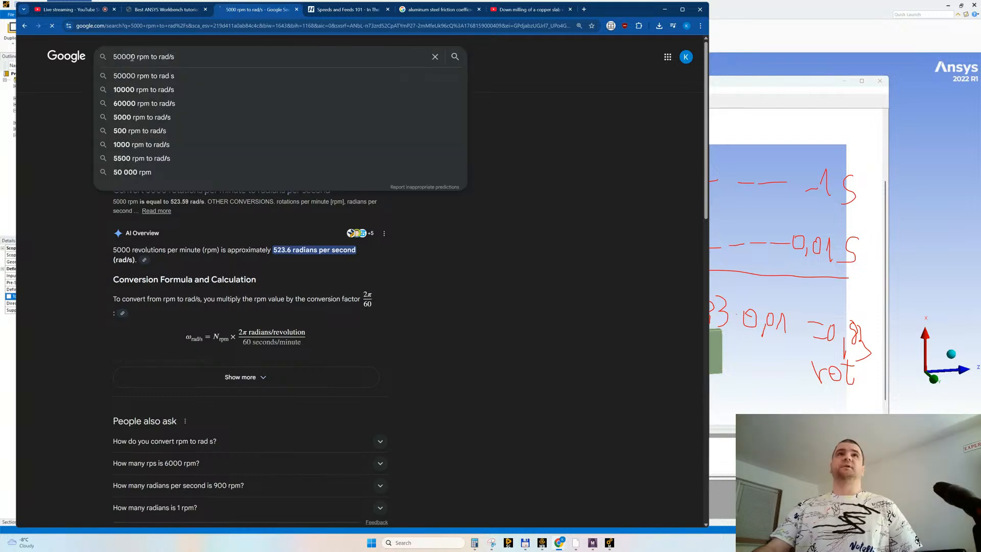
{"action": "key", "text": "Return"}
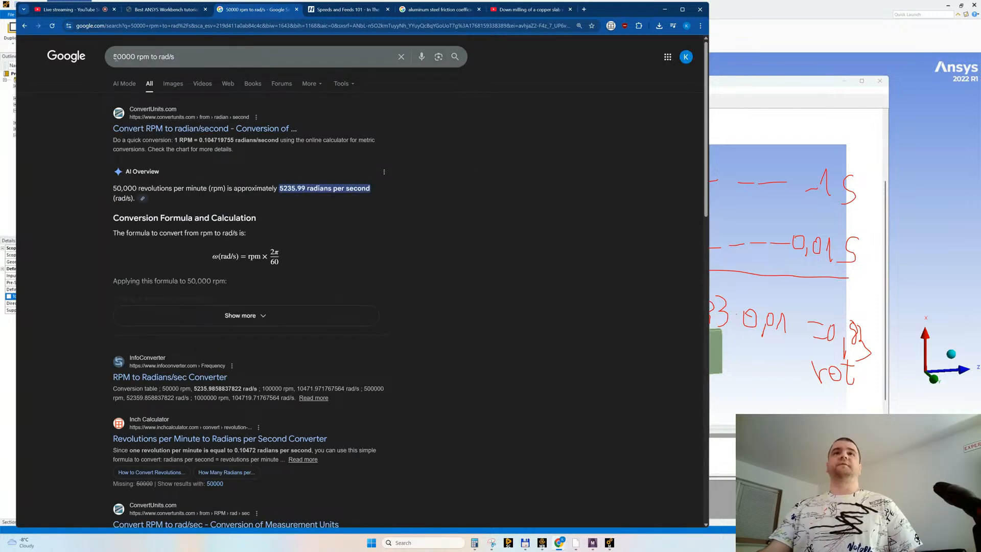
Step: Correct the handwritten solution on the snip to "X = 830 · 0,01 = 8,3 rot", crossing out the 0,83 result
{"action": "left_click", "coordinate": [740, 85]}
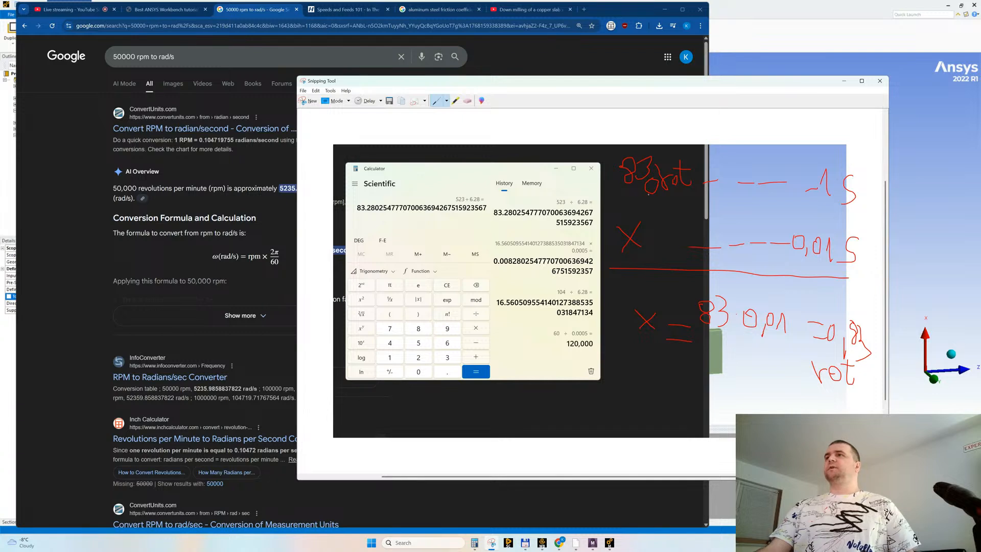
{"action": "left_click_drag", "start_coordinate": [727, 302], "coordinate": [730, 317]}
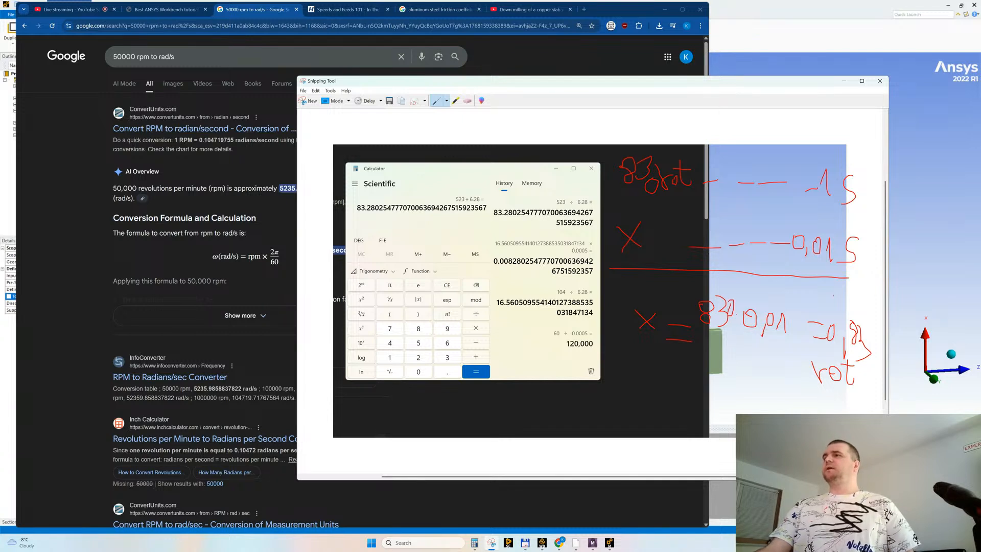
{"action": "mouse_move", "coordinate": [834, 295]}
{"action": "left_mouse_down"}
{"action": "mouse_move", "coordinate": [852, 307]}
{"action": "mouse_move", "coordinate": [838, 299]}
{"action": "left_mouse_up"}
{"action": "left_click_drag", "start_coordinate": [830, 337], "coordinate": [870, 340]}
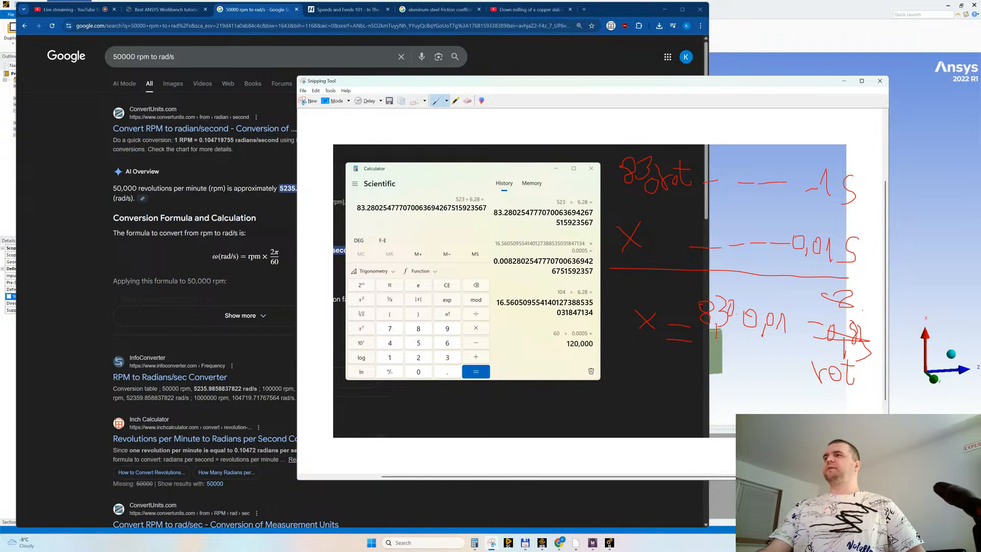
{"action": "left_click_drag", "start_coordinate": [866, 290], "coordinate": [865, 305]}
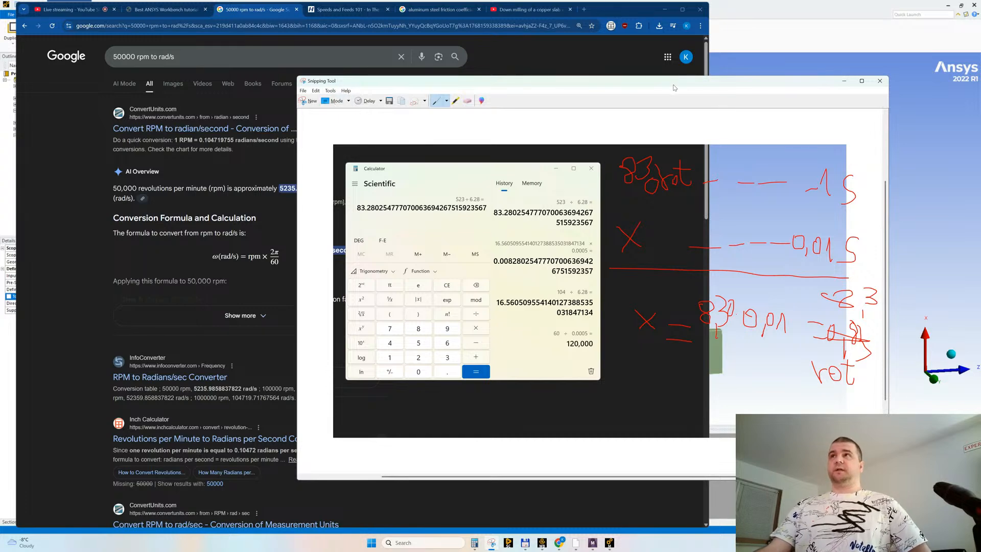
{"action": "left_click_drag", "start_coordinate": [672, 85], "coordinate": [577, 96]}
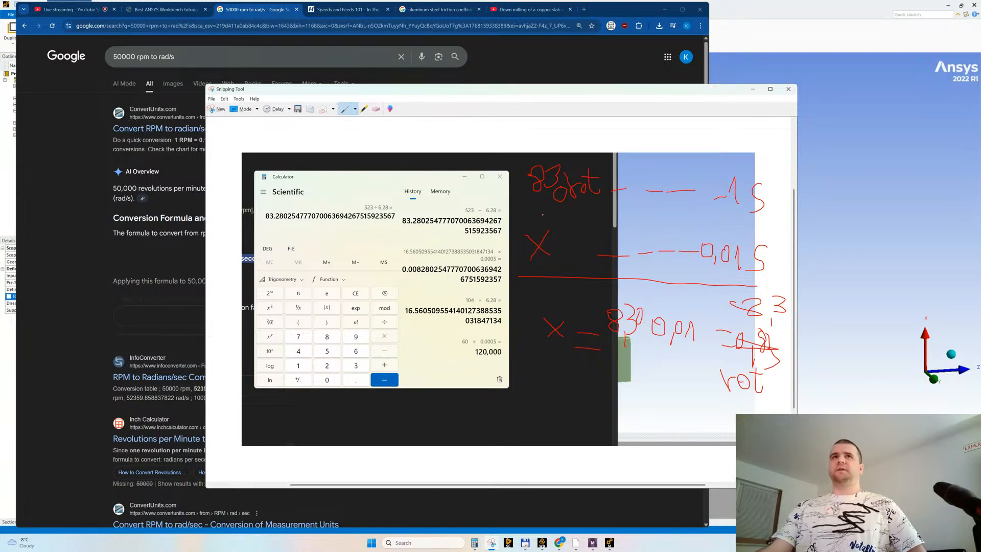
{"action": "left_click_drag", "start_coordinate": [438, 92], "coordinate": [458, 105]}
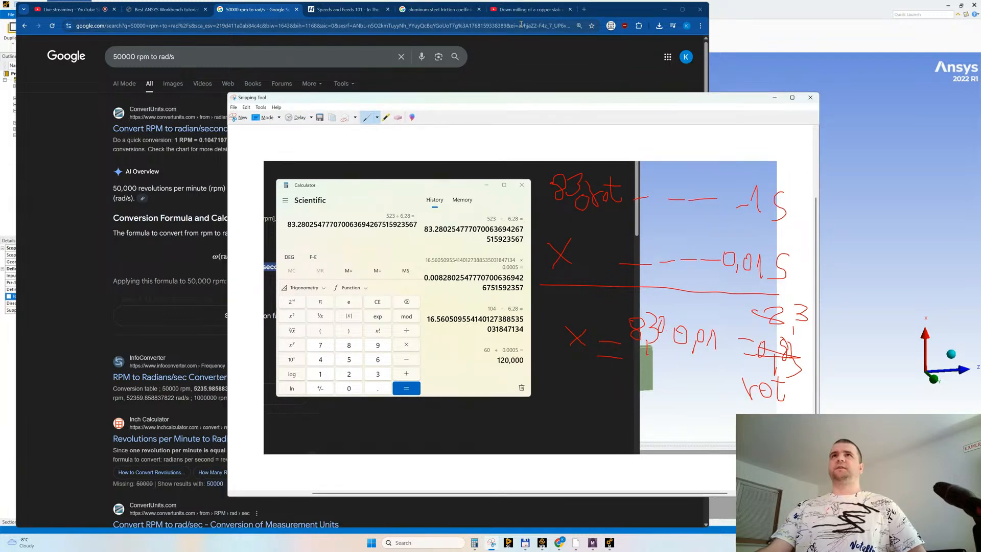
Step: Return to Mechanical and set the cutter's total angular velocity to 25000 RPM
{"action": "left_click", "coordinate": [746, 18]}
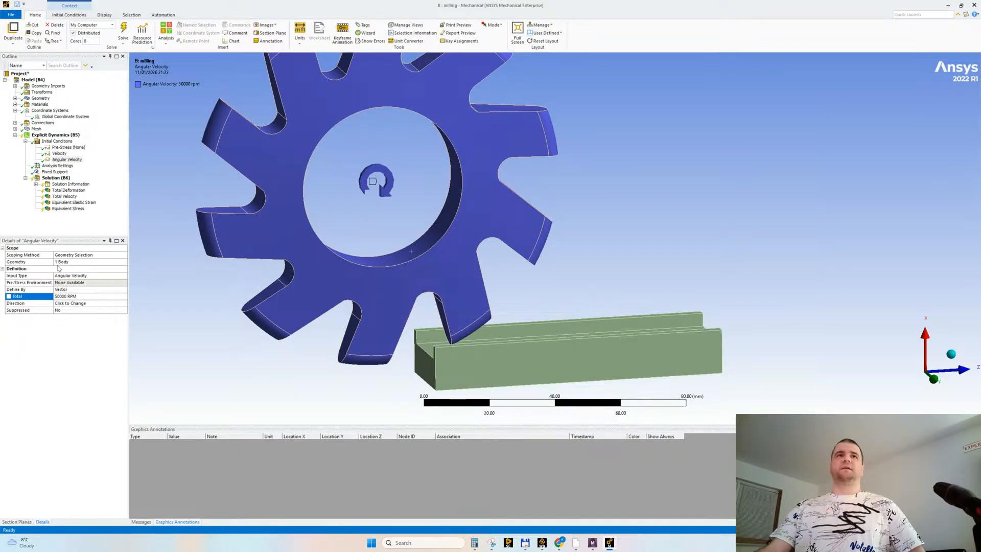
{"action": "left_click", "coordinate": [59, 296]}
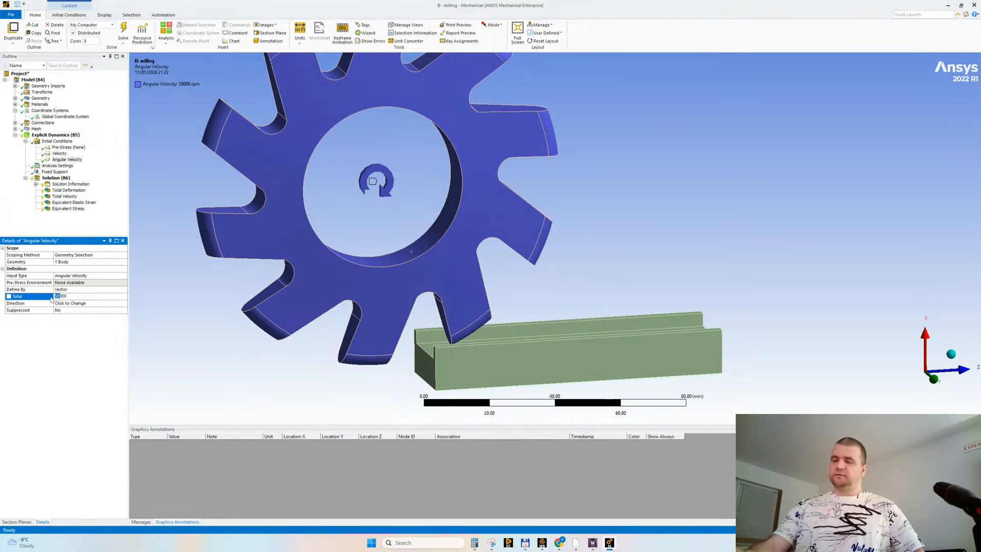
{"action": "type", "text": "25"}
{"action": "key", "text": "Return"}
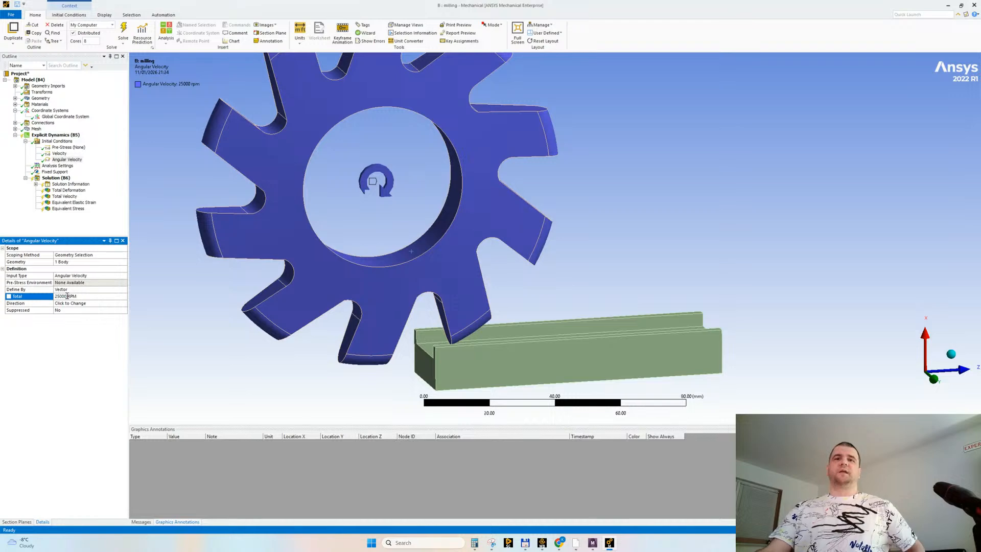
Step: Switch to the browser and review the Speeds and Feeds 101 article's speed tables and its SFM and RPM formulas
{"action": "left_click", "coordinate": [559, 542]}
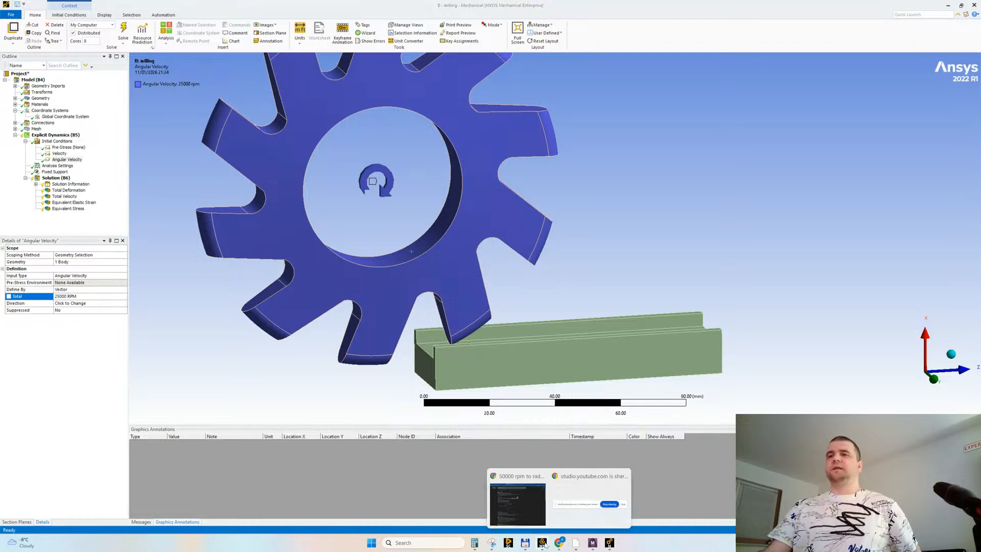
{"action": "left_click", "coordinate": [520, 509]}
{"action": "left_click", "coordinate": [368, 10]}
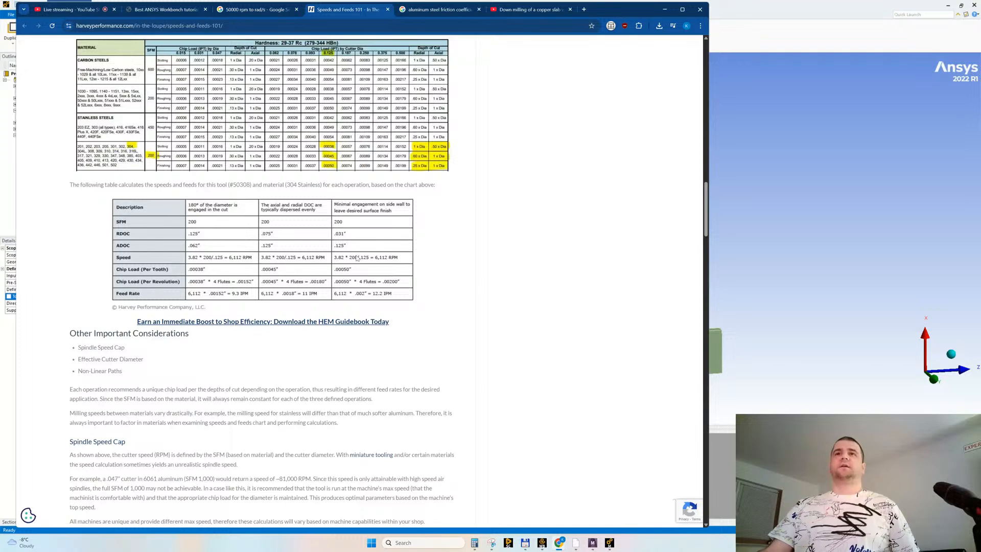
{"action": "scroll", "coordinate": [438, 256], "scroll_direction": "up", "scroll_amount": 5}
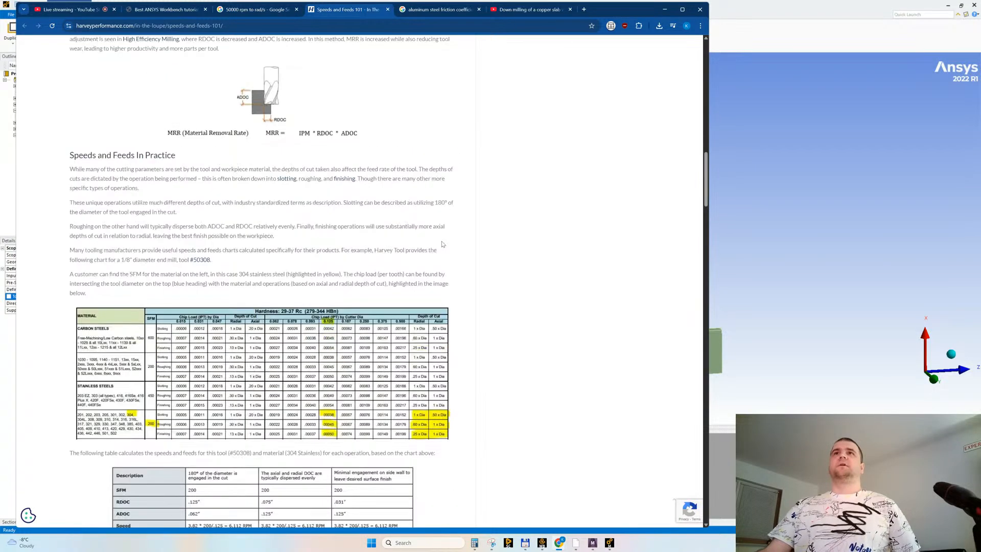
{"action": "scroll", "coordinate": [442, 244], "scroll_direction": "up", "scroll_amount": 20}
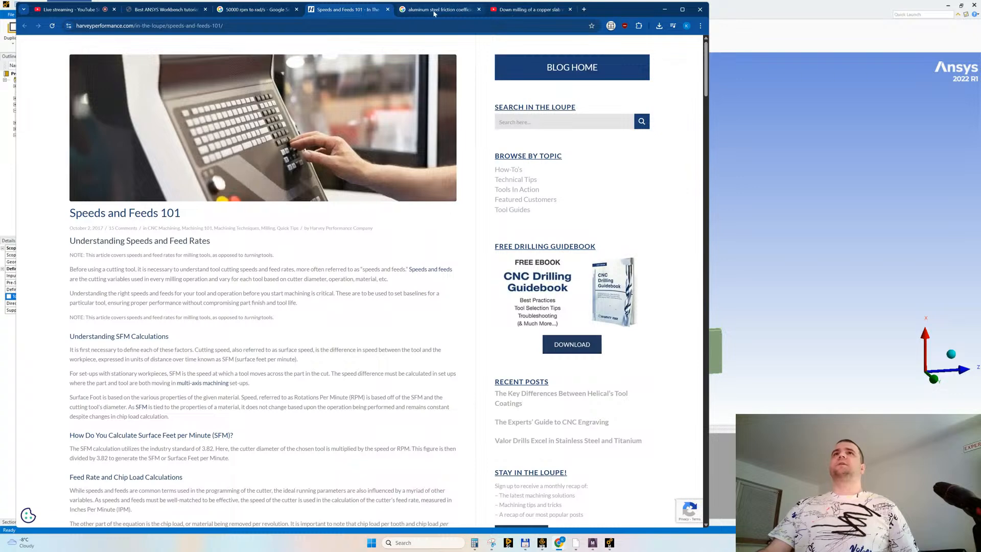
{"action": "scroll", "coordinate": [338, 271], "scroll_direction": "down", "scroll_amount": 5}
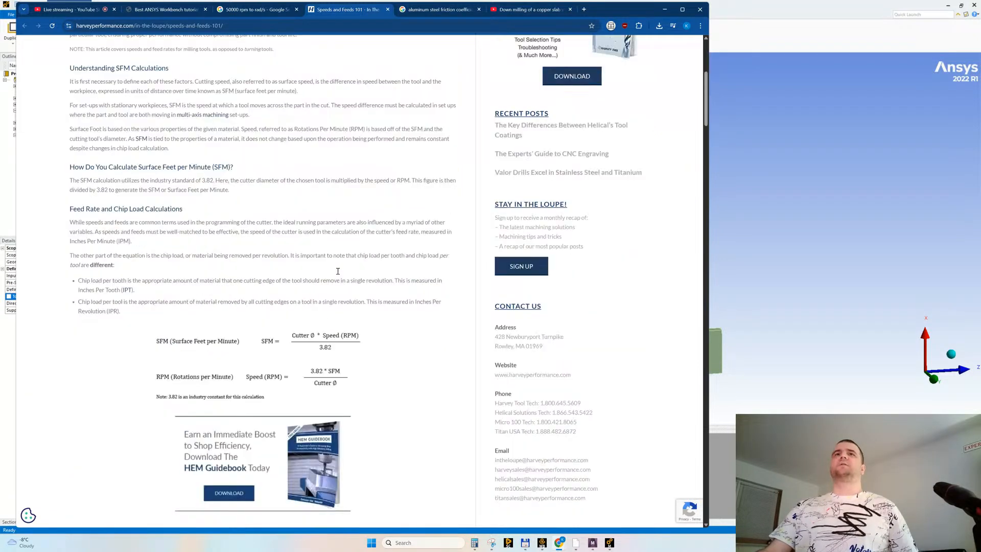
{"action": "scroll", "coordinate": [338, 271], "scroll_direction": "down", "scroll_amount": 6}
{"action": "scroll", "coordinate": [340, 258], "scroll_direction": "up", "scroll_amount": 5}
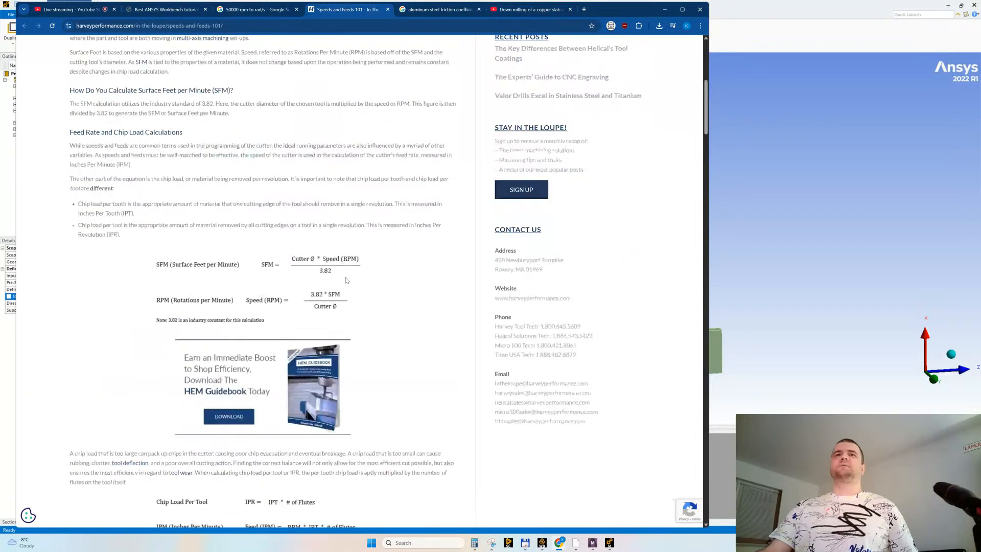
{"action": "left_click", "coordinate": [664, 10]}
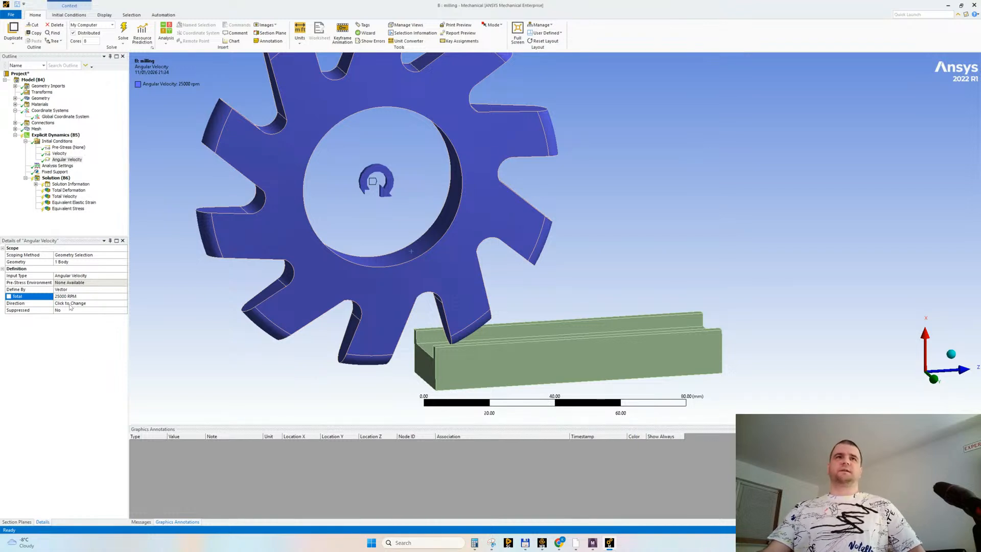
Step: Check the end time in the analysis settings, save the project and try to solve the milling analysis
{"action": "left_click", "coordinate": [61, 166]}
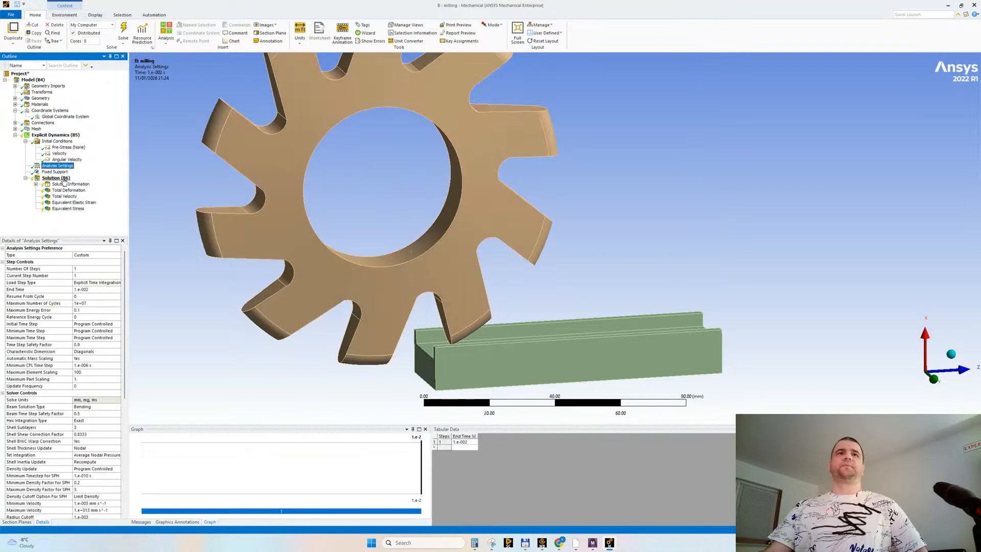
{"action": "left_click", "coordinate": [87, 289]}
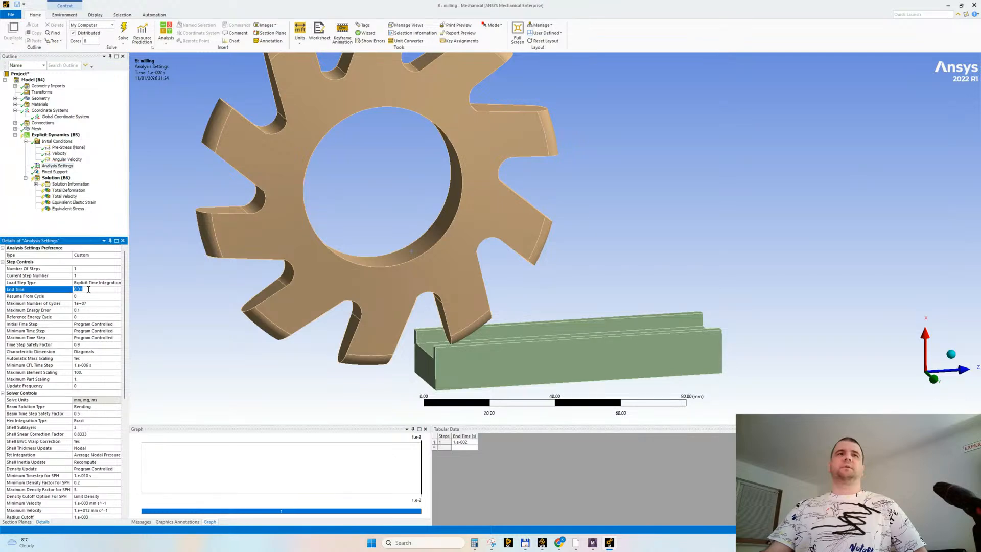
{"action": "left_click", "coordinate": [57, 165]}
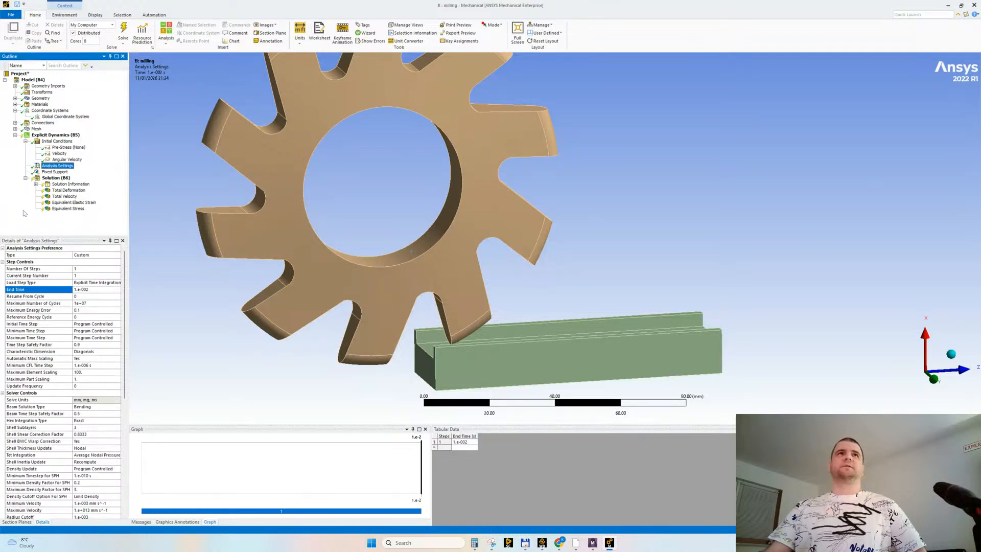
{"action": "left_click", "coordinate": [17, 6]}
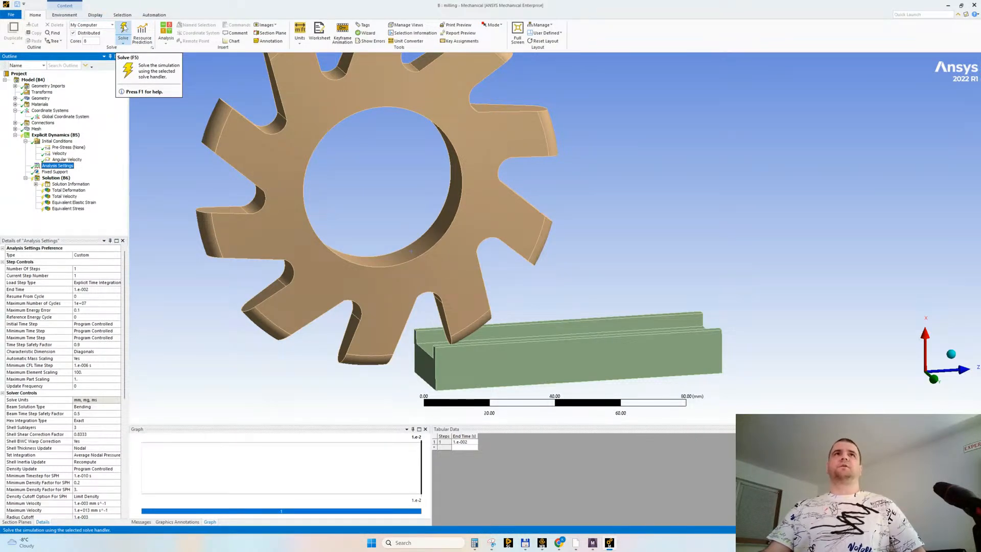
{"action": "left_click", "coordinate": [124, 29]}
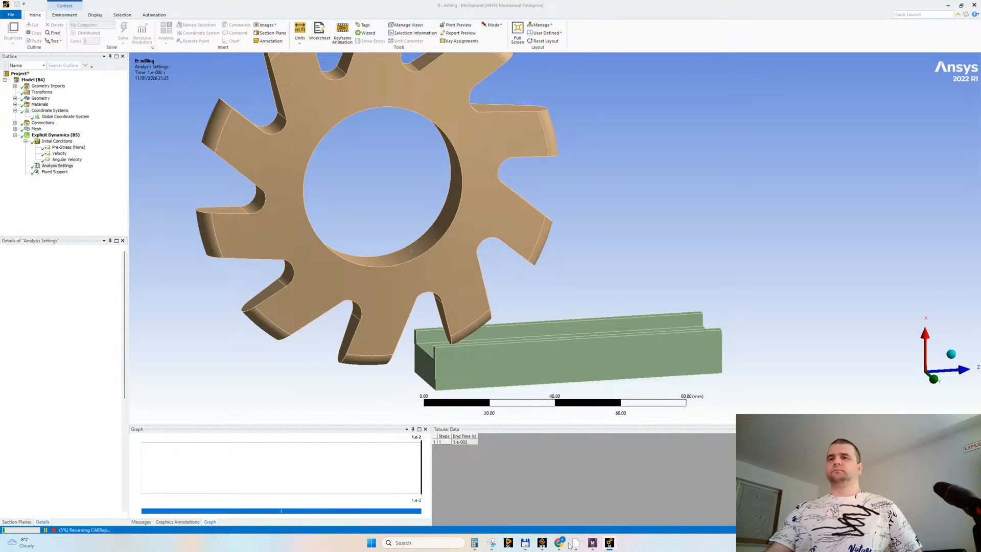
Step: Clear the solution's generated data after checking the solver output and solve the analysis again
{"action": "left_click", "coordinate": [69, 184]}
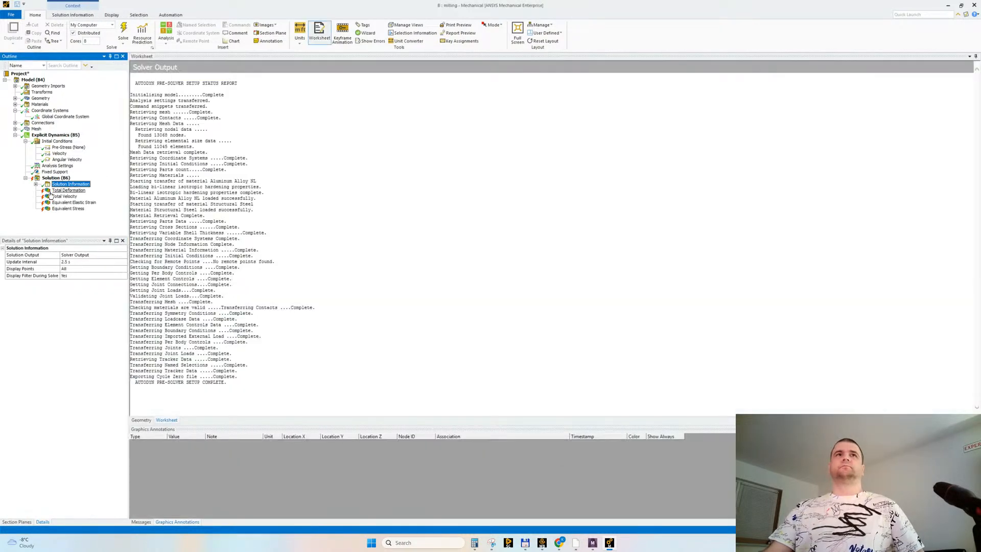
{"action": "right_click", "coordinate": [53, 178]}
{"action": "left_click", "coordinate": [83, 203]}
{"action": "left_click", "coordinate": [513, 296]}
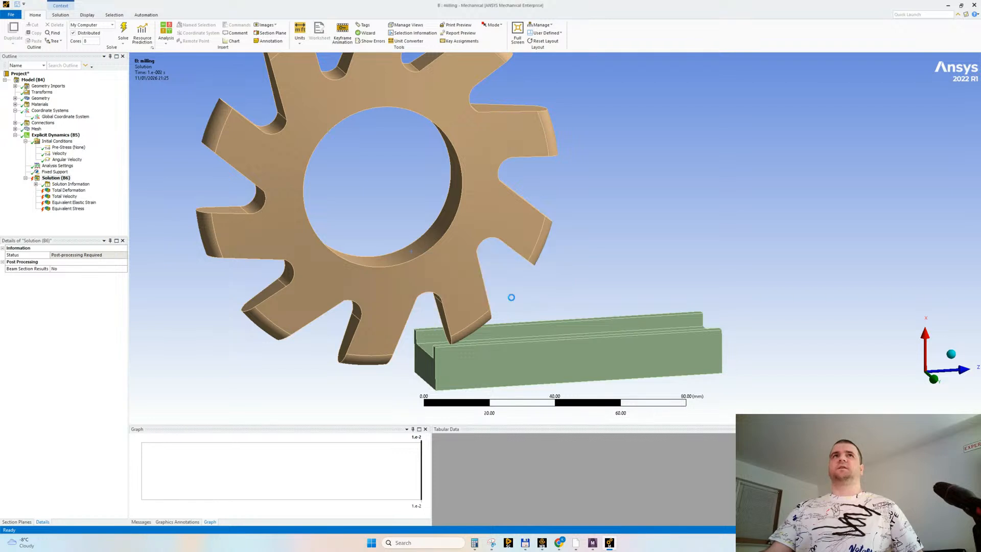
{"action": "left_click", "coordinate": [123, 28]}
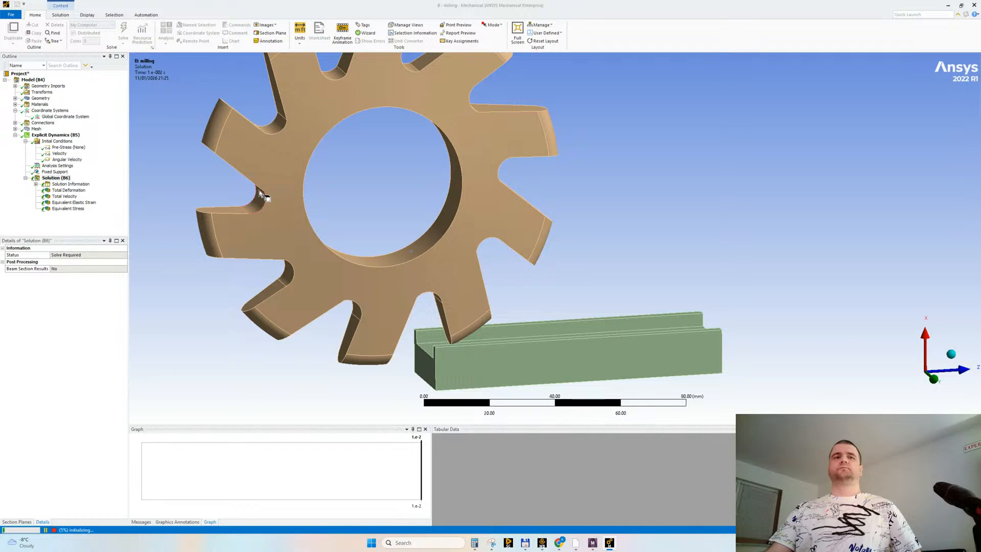
Step: Review the solver output and set Maximum Part Scaling to 50 in the analysis settings
{"action": "left_click", "coordinate": [75, 184]}
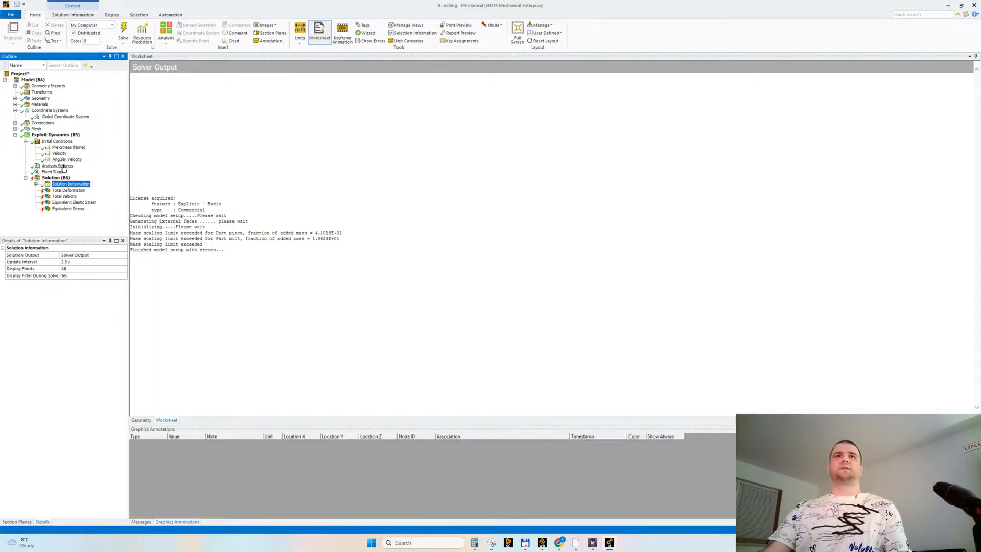
{"action": "left_click", "coordinate": [64, 167]}
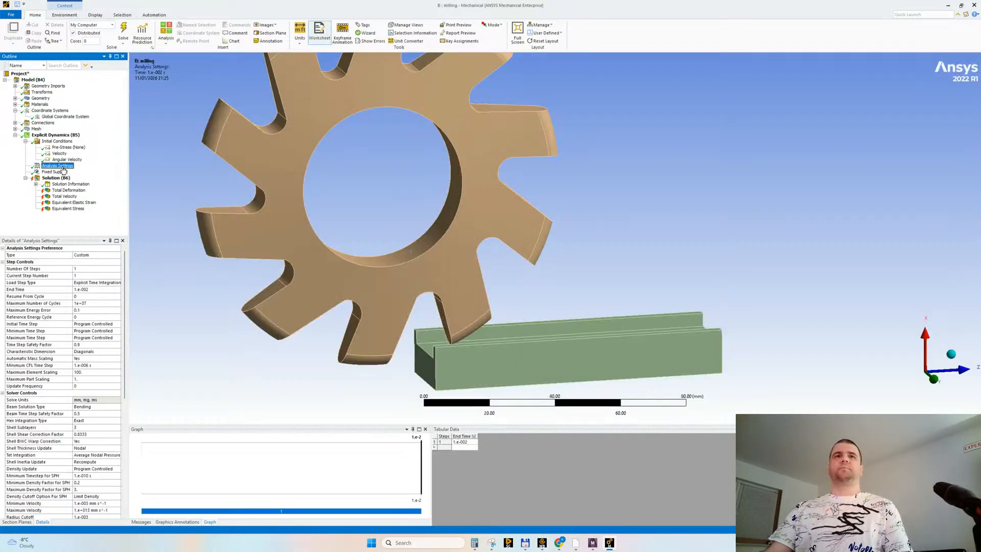
{"action": "left_click", "coordinate": [89, 379]}
{"action": "type", "text": "5"}
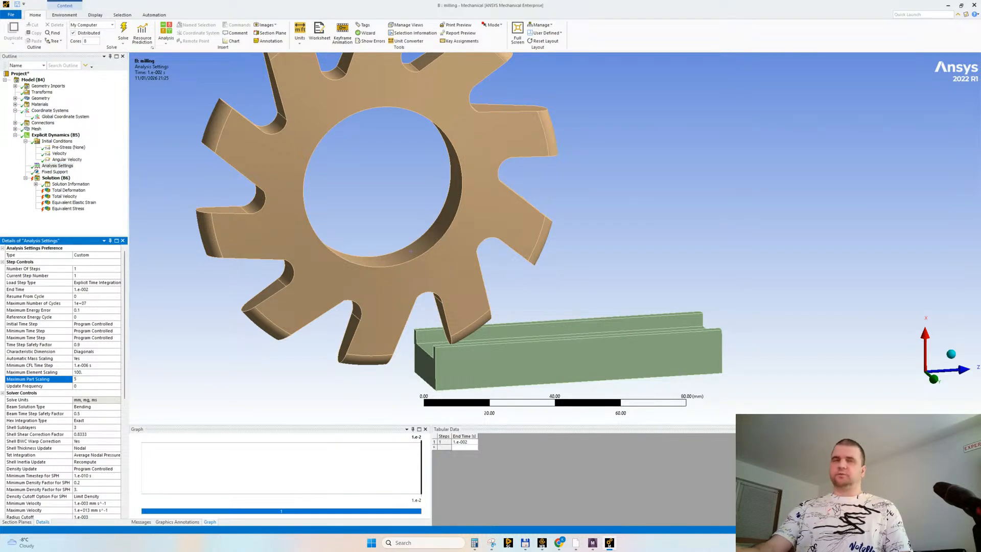
{"action": "type", "text": "0"}
{"action": "key", "text": "Return"}
Step: Clear all results and restart points, save the project and try to solve with the new part scaling
{"action": "right_click", "coordinate": [46, 178]}
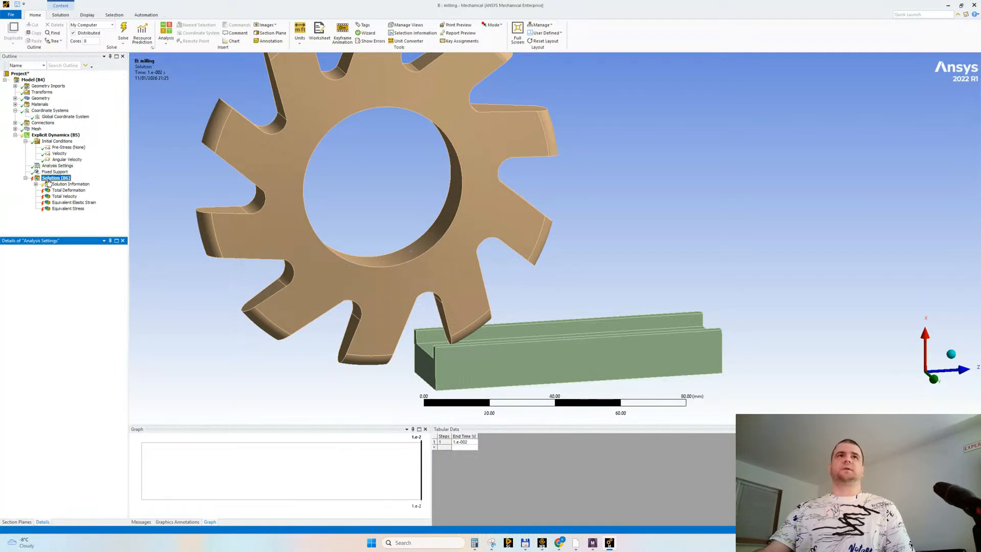
{"action": "left_click", "coordinate": [76, 212]}
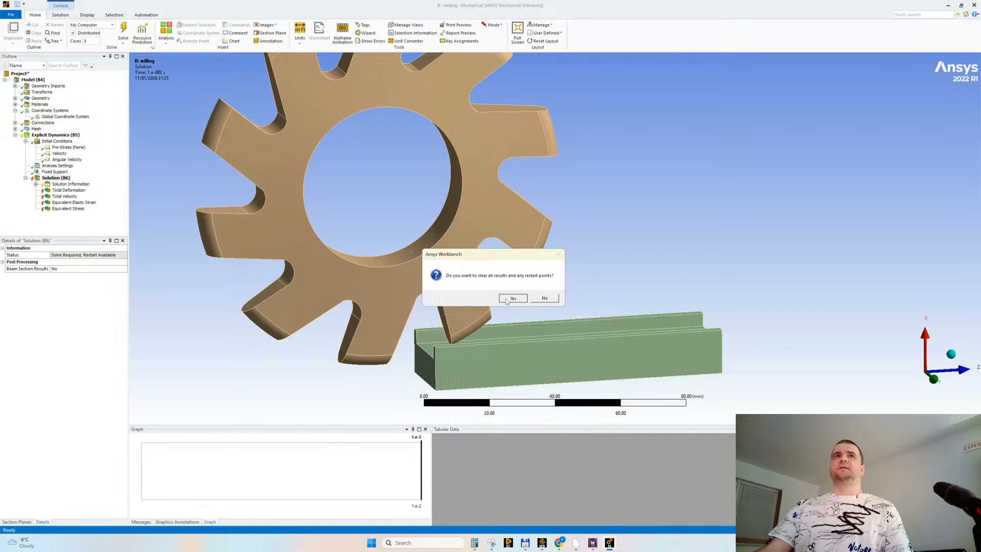
{"action": "left_click", "coordinate": [505, 299]}
{"action": "left_click", "coordinate": [17, 6]}
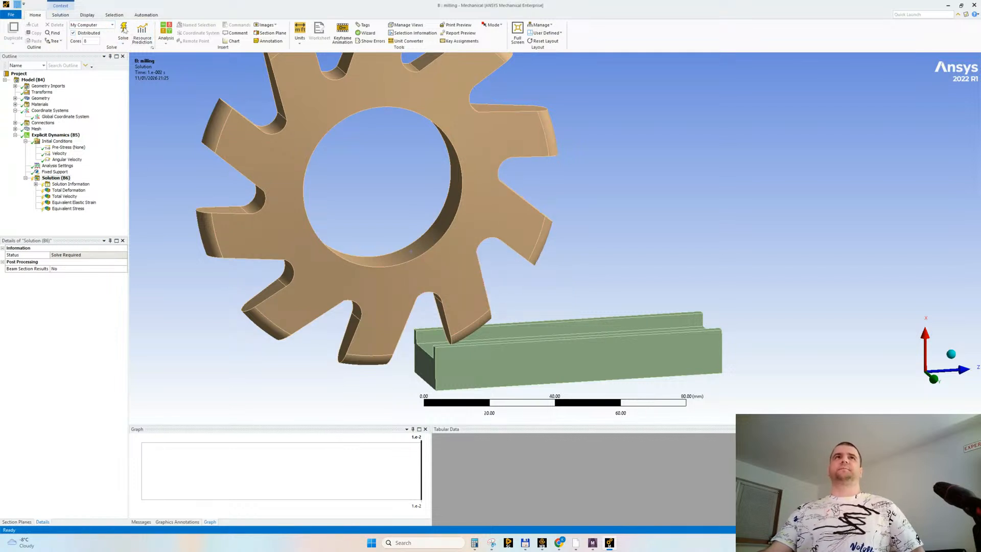
{"action": "left_click", "coordinate": [124, 30]}
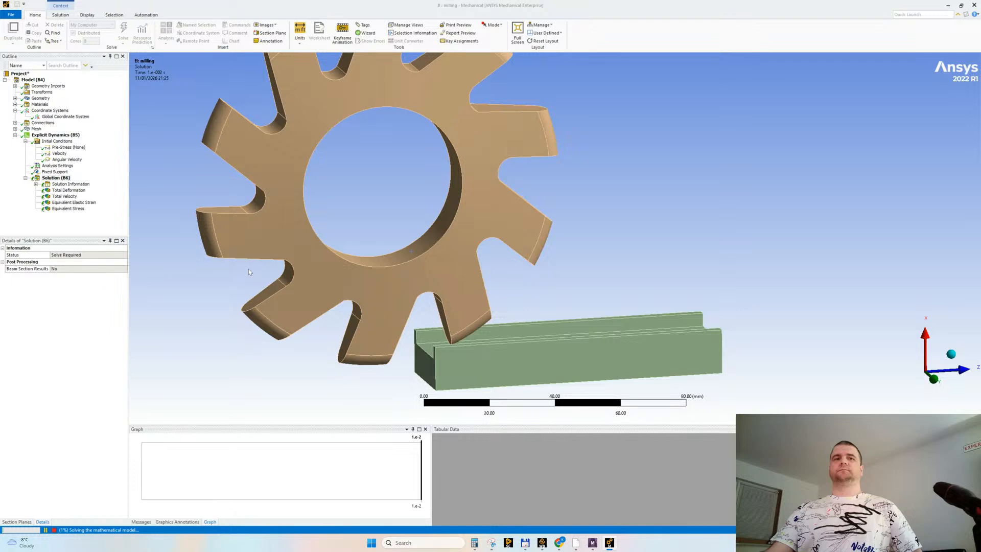
Step: Clear the generated data from the latest solve attempt, then save the project and restart the solve
{"action": "left_click", "coordinate": [67, 183]}
{"action": "right_click", "coordinate": [56, 178]}
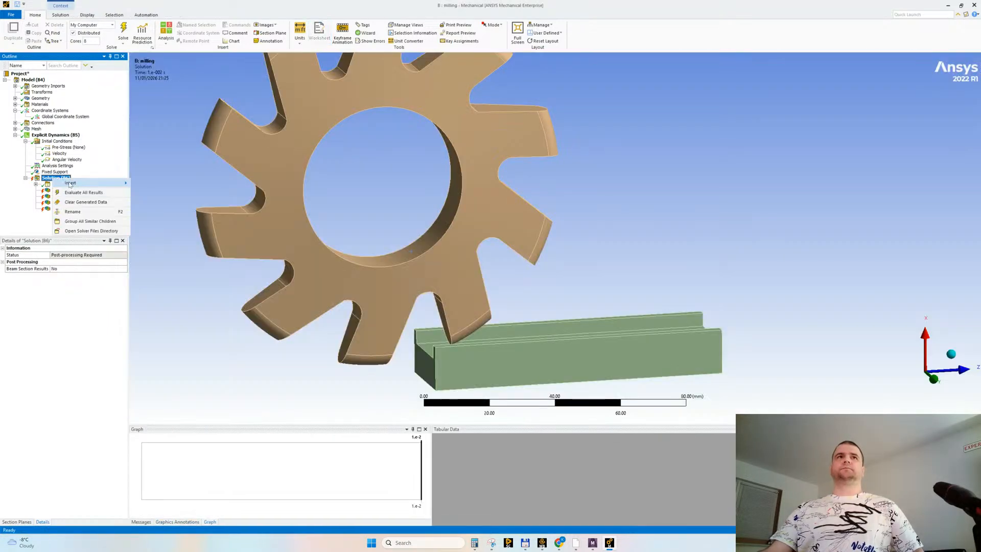
{"action": "left_click", "coordinate": [86, 201]}
{"action": "left_click", "coordinate": [517, 298]}
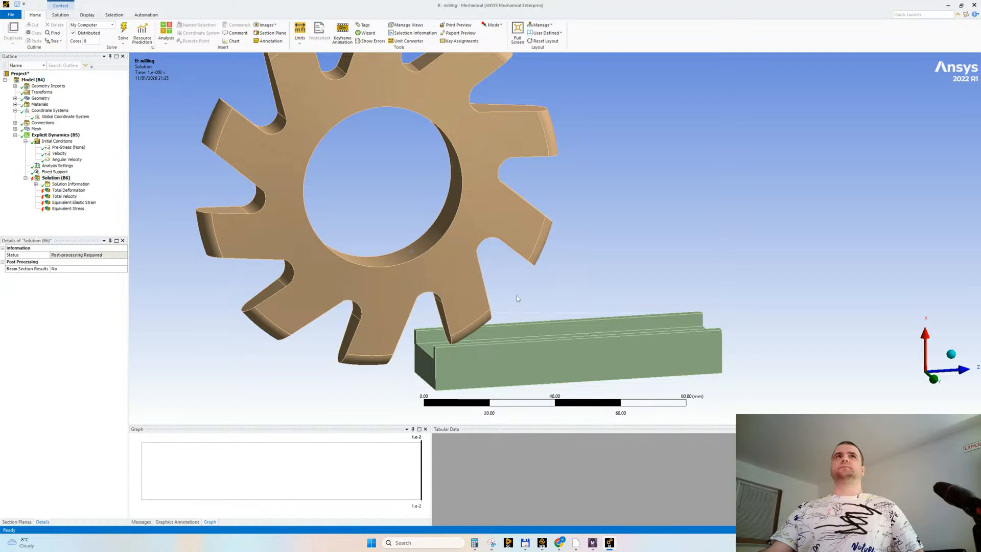
{"action": "left_click", "coordinate": [19, 5]}
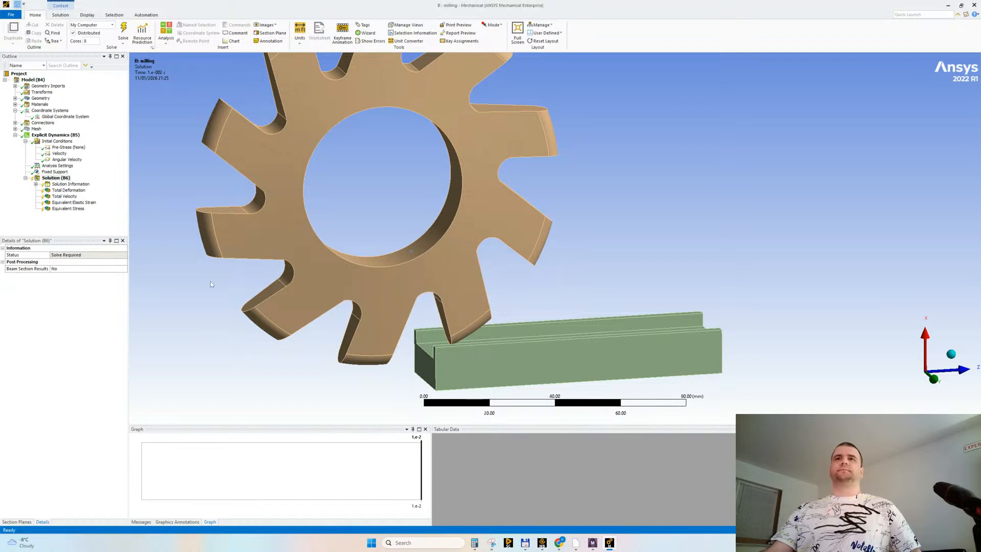
{"action": "left_click", "coordinate": [124, 28]}
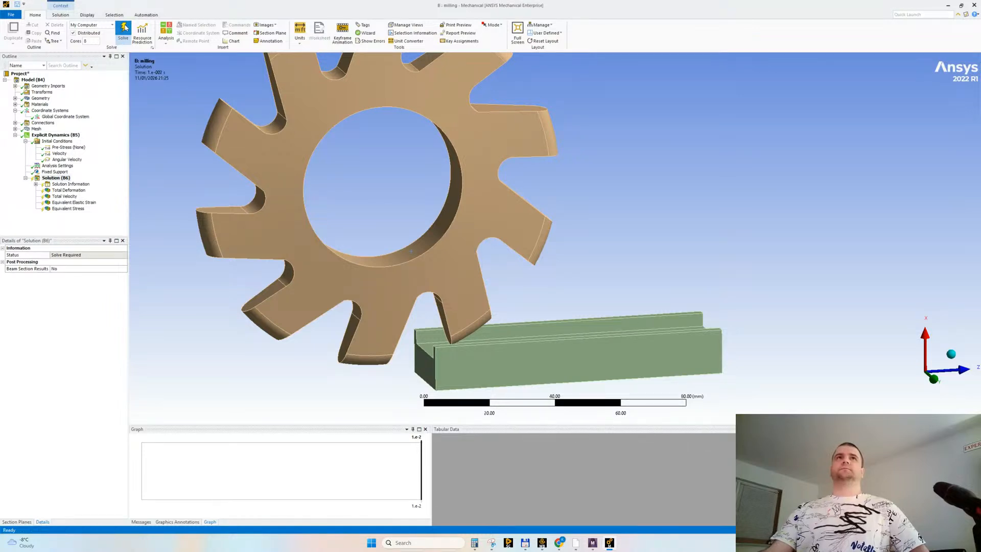
Step: Narrow the outline pane and display the solver output of the running solve
{"action": "left_click_drag", "start_coordinate": [128, 99], "coordinate": [111, 100]}
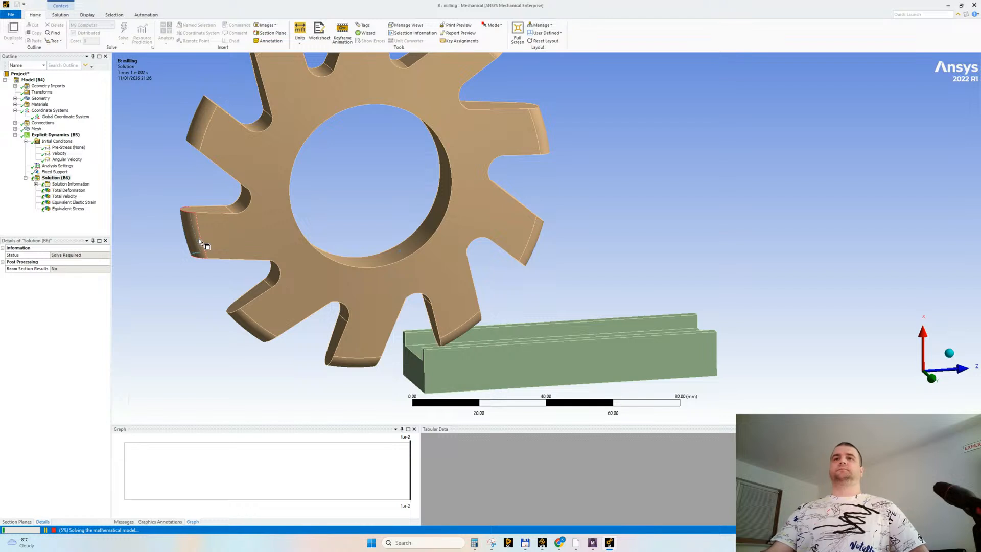
{"action": "left_click", "coordinate": [76, 184]}
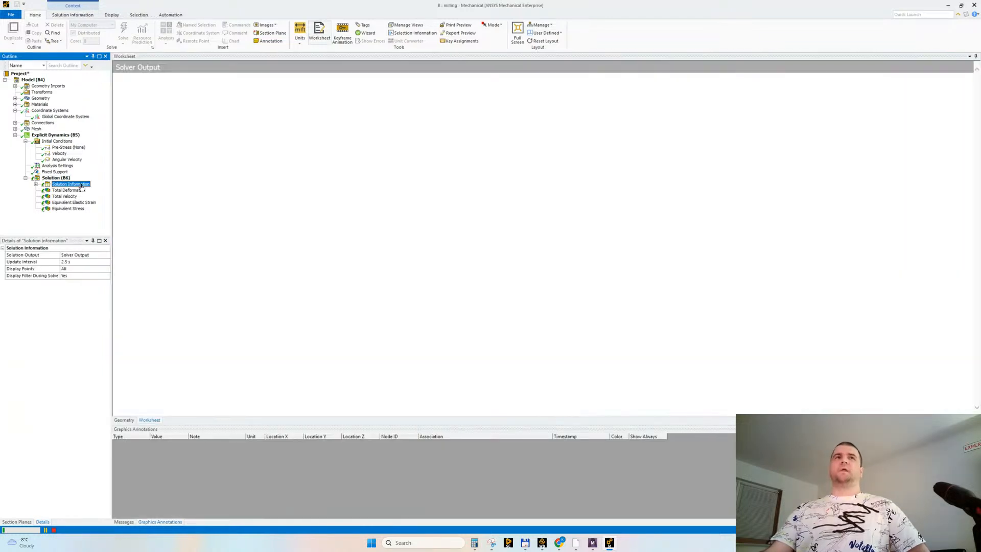
{"action": "left_click", "coordinate": [15, 111]}
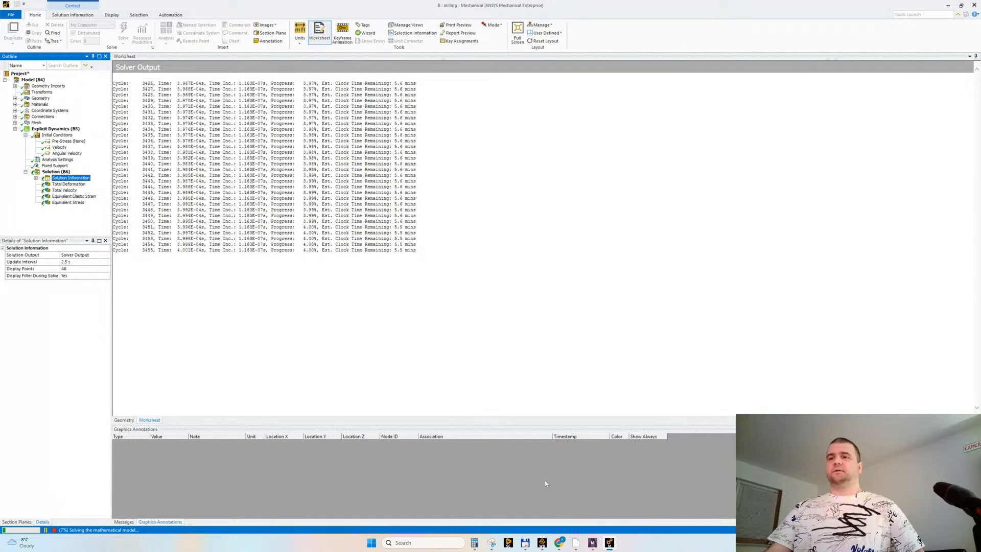
Step: Switch to the YouTube page in the browser and search for "ansys milling"
{"action": "mouse_move", "coordinate": [559, 541]}
{"action": "left_click", "coordinate": [521, 506]}
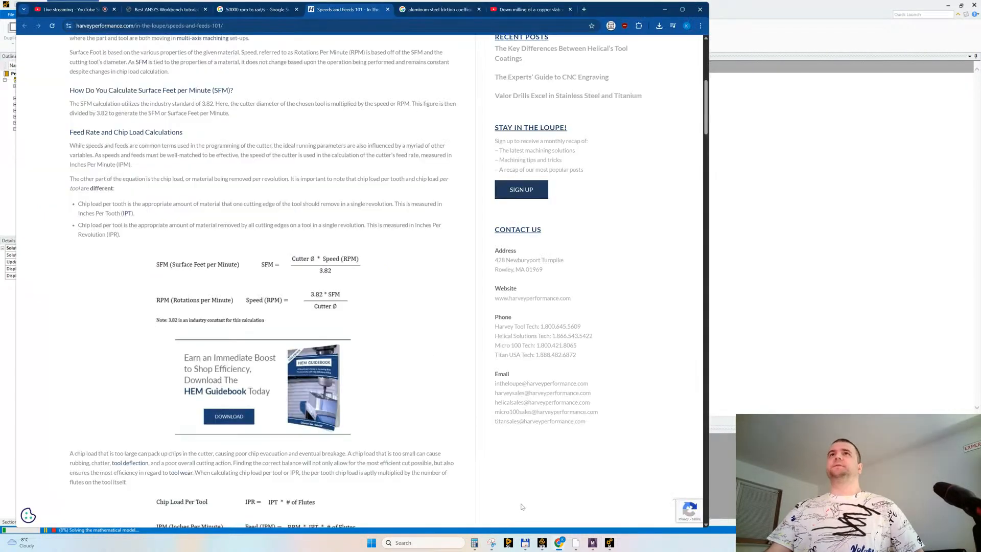
{"action": "left_click", "coordinate": [516, 13]}
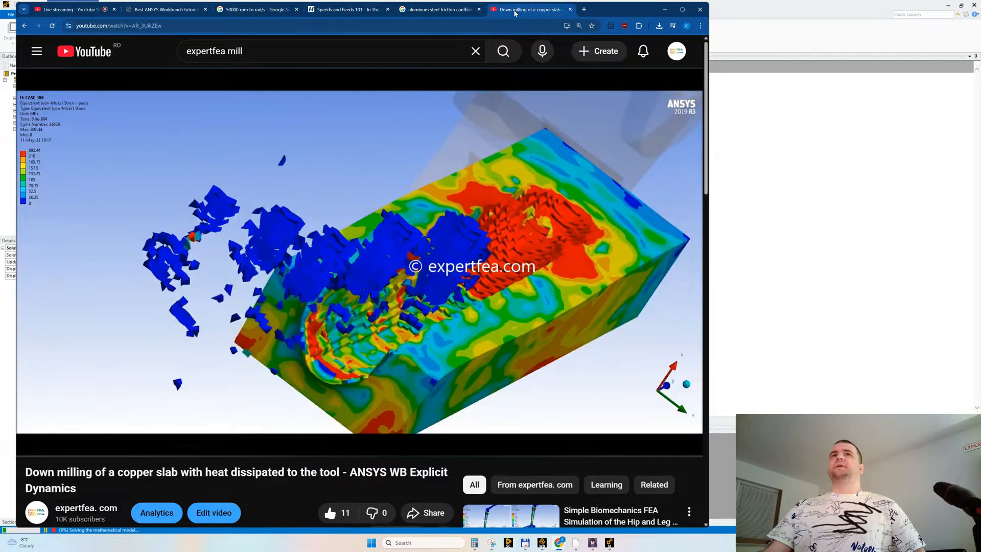
{"action": "left_click", "coordinate": [251, 55]}
{"action": "key", "text": "ctrl+a"}
{"action": "type", "text": "ansys "}
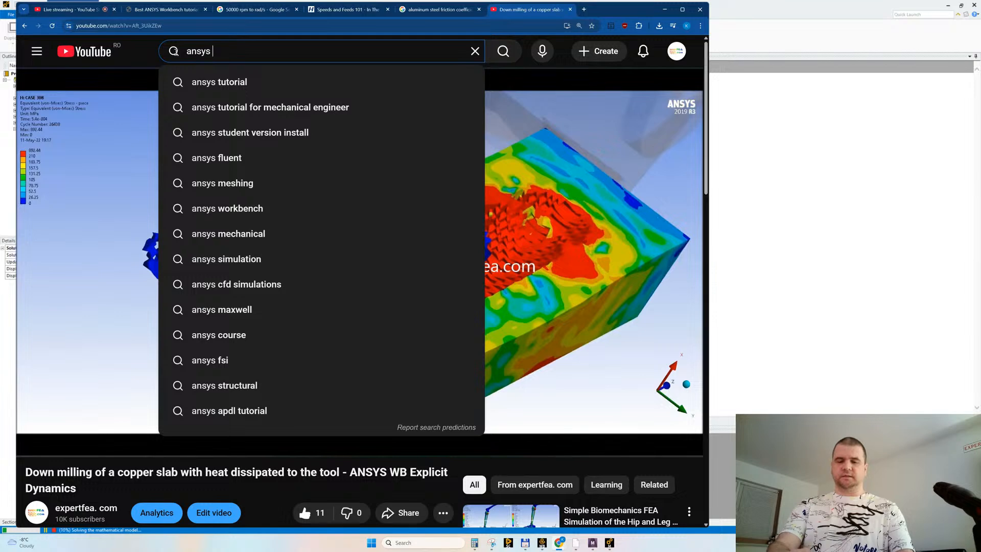
{"action": "type", "text": "milling"}
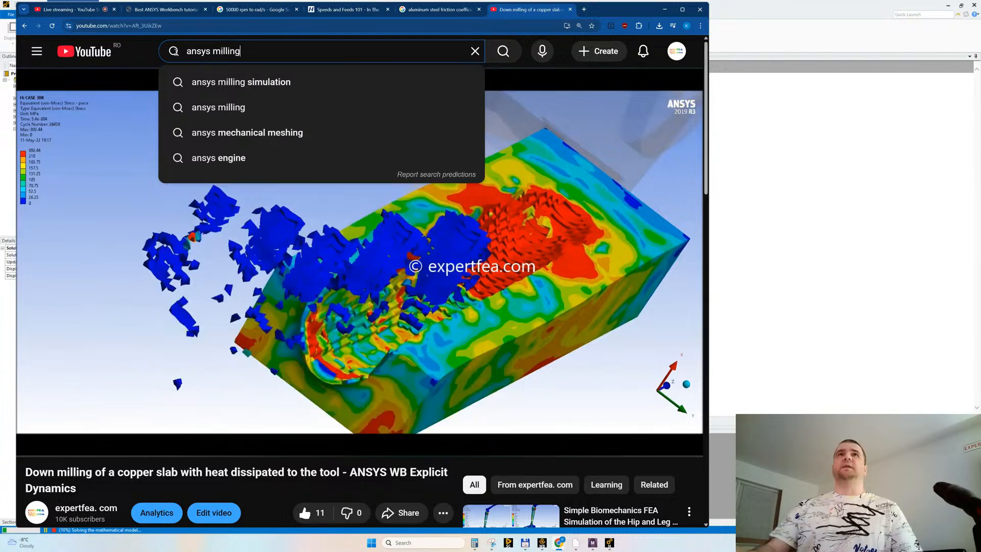
{"action": "key", "text": "Return"}
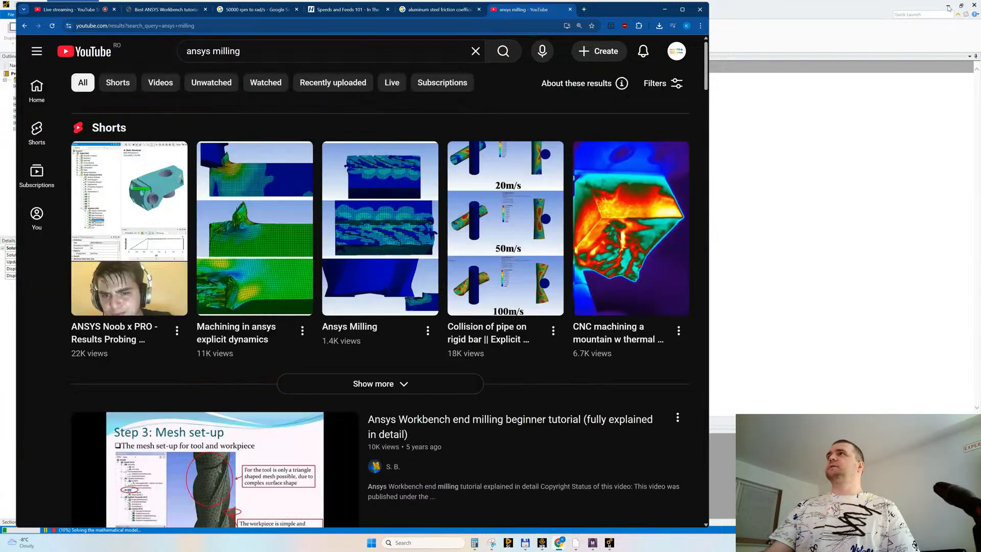
Step: Minimize the windows behind the browser and watch the "Endmill Ansys Workbench" video from the search results in full screen
{"action": "left_click", "coordinate": [947, 6]}
{"action": "left_click", "coordinate": [935, 5]}
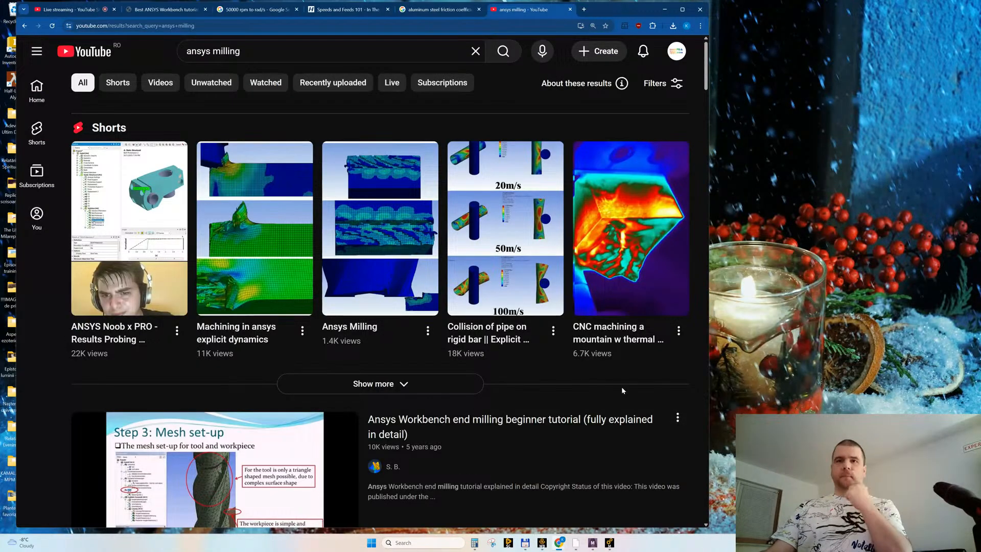
{"action": "scroll", "coordinate": [612, 387], "scroll_direction": "down", "scroll_amount": 3}
{"action": "mouse_move", "coordinate": [411, 287]}
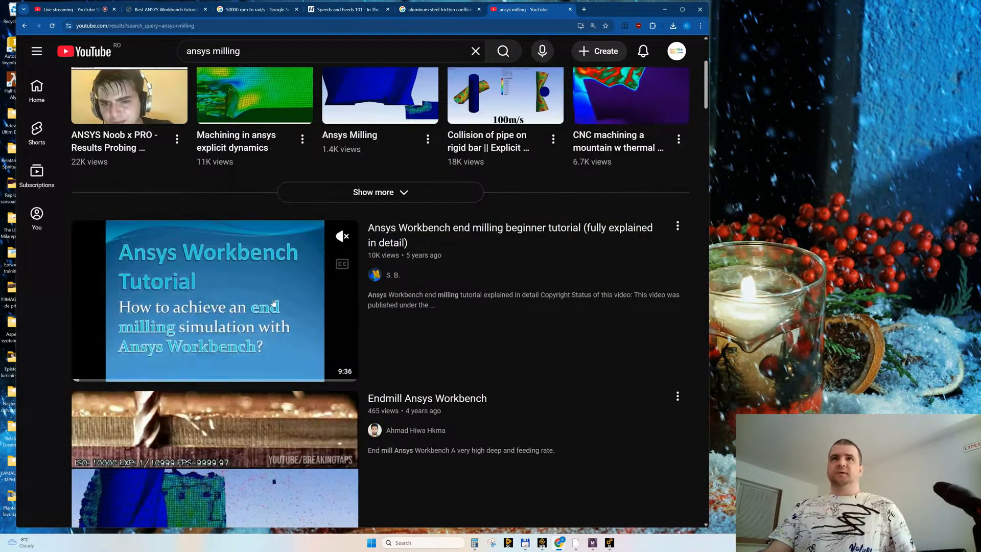
{"action": "scroll", "coordinate": [289, 280], "scroll_direction": "down", "scroll_amount": 1}
{"action": "scroll", "coordinate": [289, 280], "scroll_direction": "down", "scroll_amount": 2}
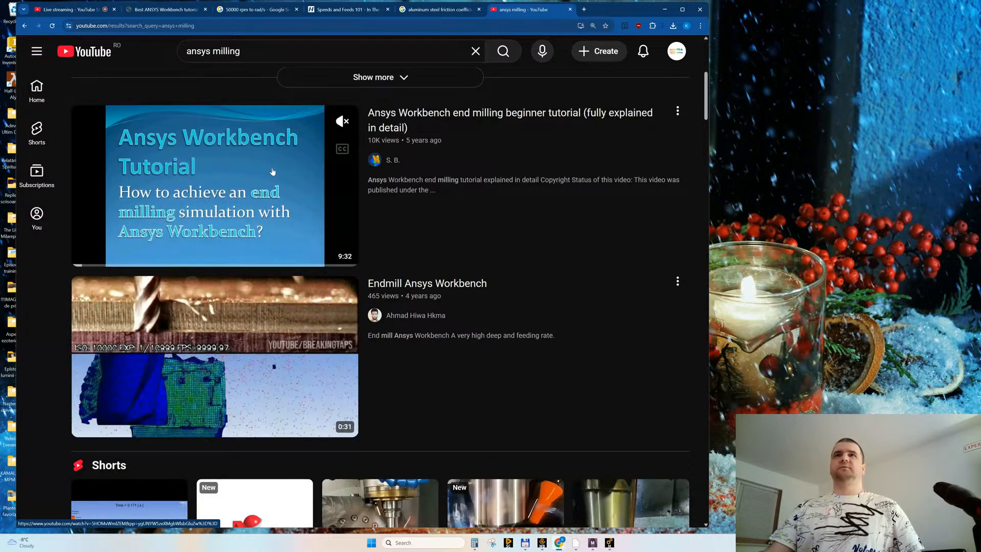
{"action": "scroll", "coordinate": [258, 189], "scroll_direction": "down", "scroll_amount": 1}
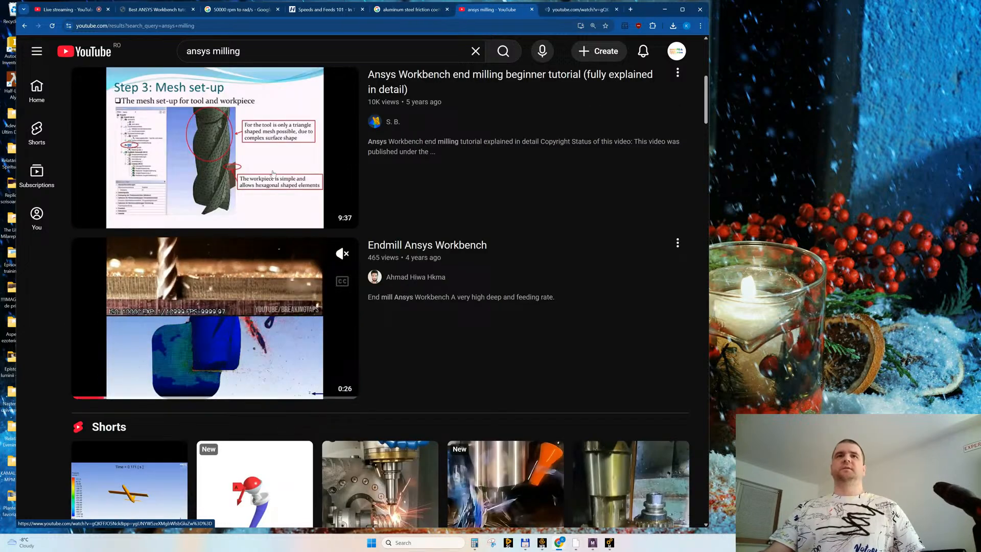
{"action": "middle_click", "coordinate": [266, 354]}
{"action": "left_click", "coordinate": [566, 10]}
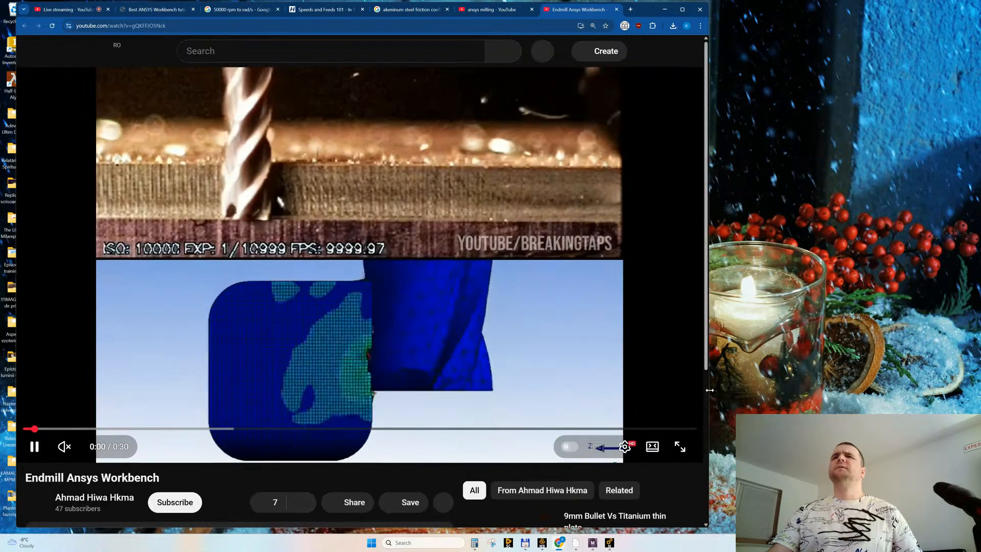
{"action": "left_click", "coordinate": [680, 447]}
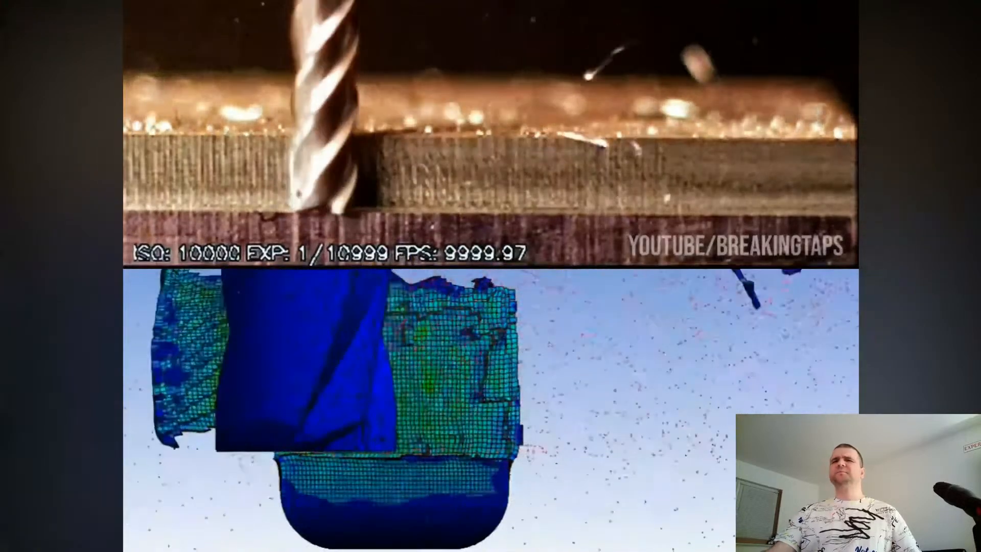
{"action": "mouse_move", "coordinate": [418, 361]}
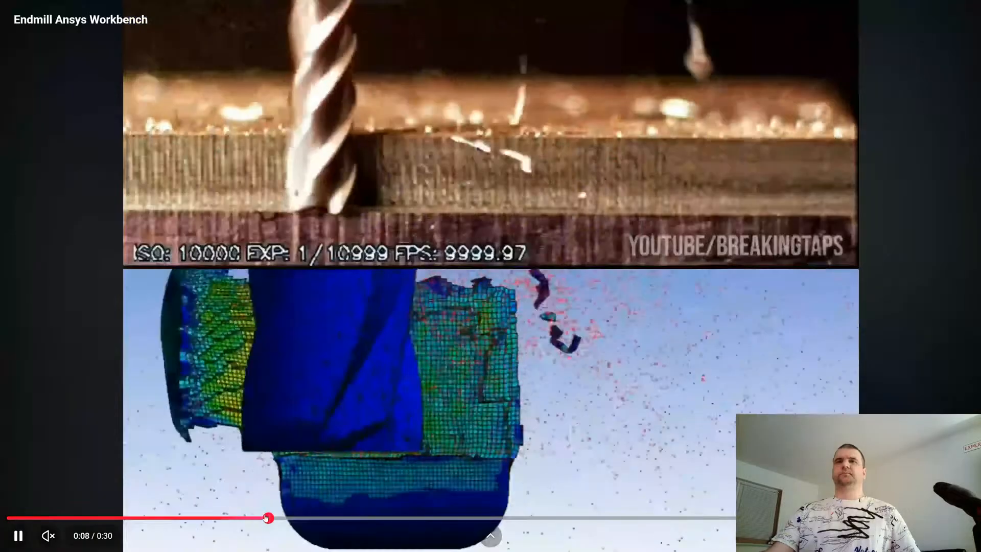
Step: Leave full screen and open the "Ansys Milling" short from the related videos
{"action": "key", "text": "Escape"}
{"action": "scroll", "coordinate": [492, 257], "scroll_direction": "down", "scroll_amount": 5}
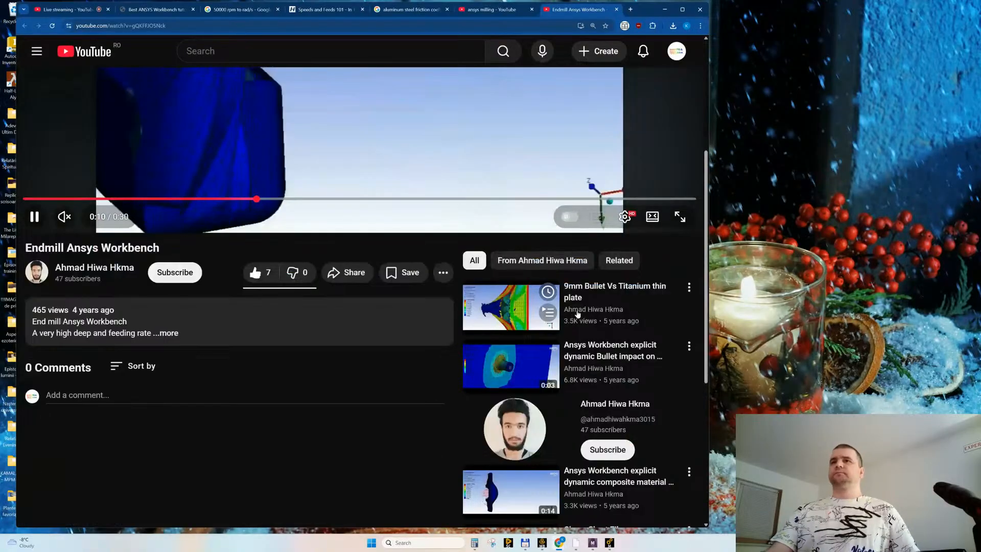
{"action": "scroll", "coordinate": [484, 270], "scroll_direction": "down", "scroll_amount": 4}
{"action": "scroll", "coordinate": [484, 269], "scroll_direction": "down", "scroll_amount": 2}
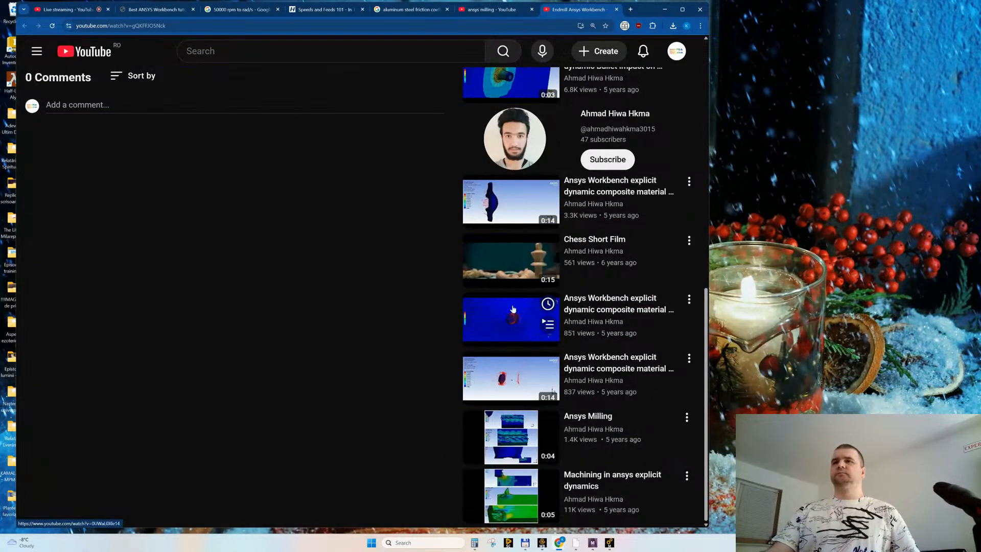
{"action": "left_click", "coordinate": [505, 432]}
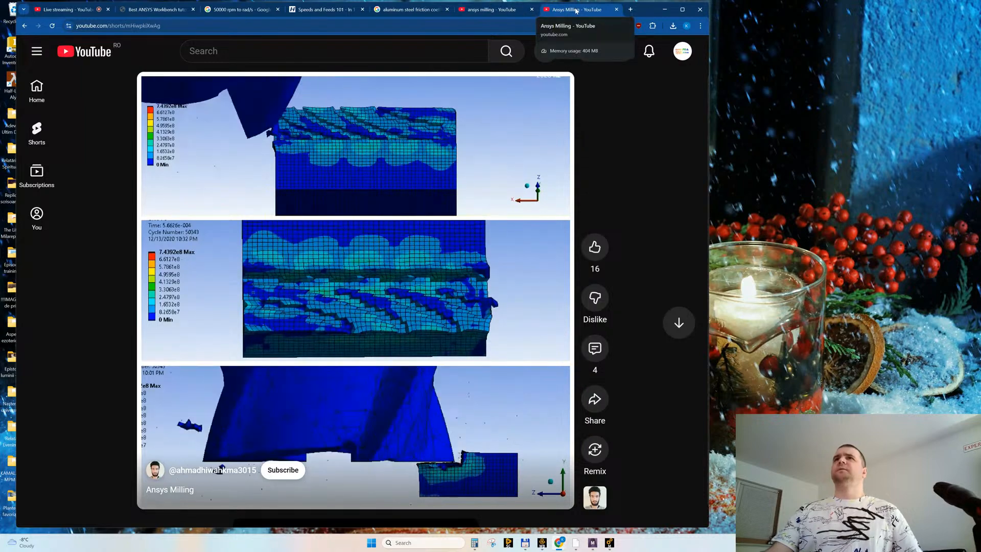
Step: Close the short, switch back to Ansys Mechanical and examine the Total Deformation tracker under Solution Information
{"action": "left_click", "coordinate": [616, 9]}
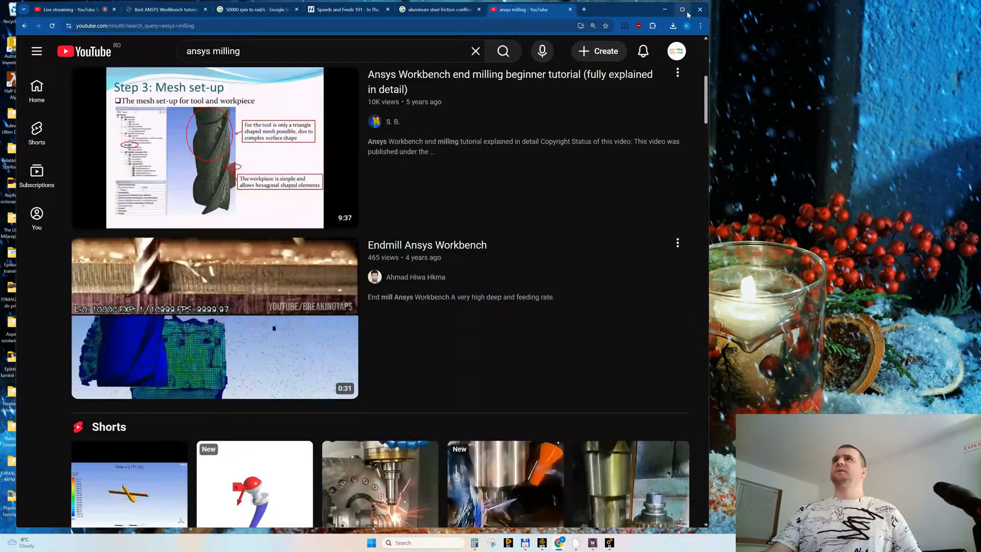
{"action": "left_click", "coordinate": [682, 9]}
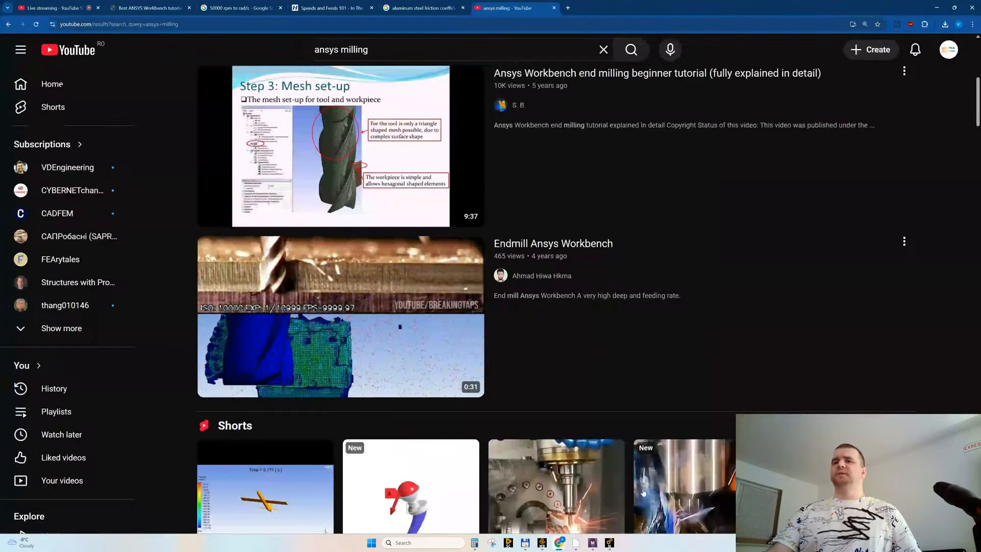
{"action": "left_click", "coordinate": [610, 542]}
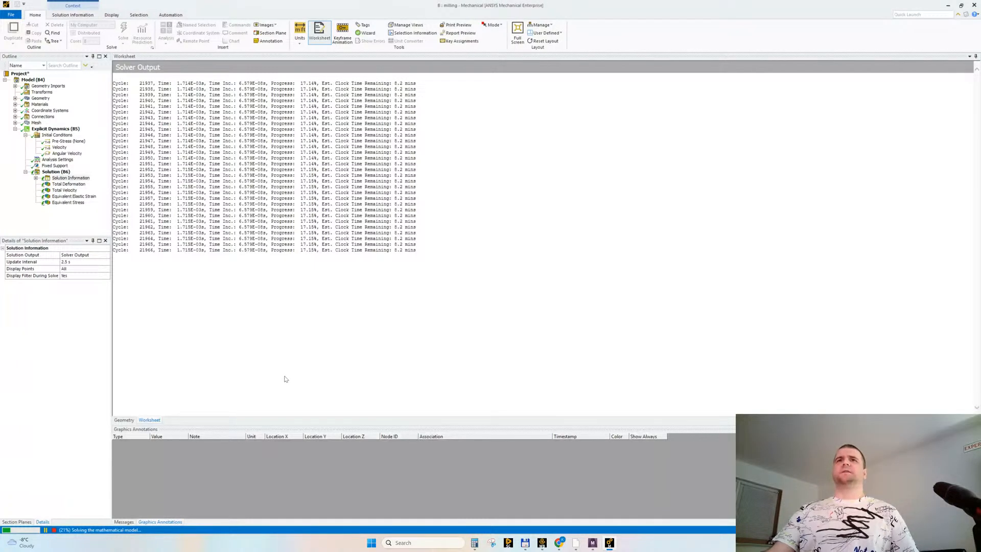
{"action": "left_click", "coordinate": [36, 178]}
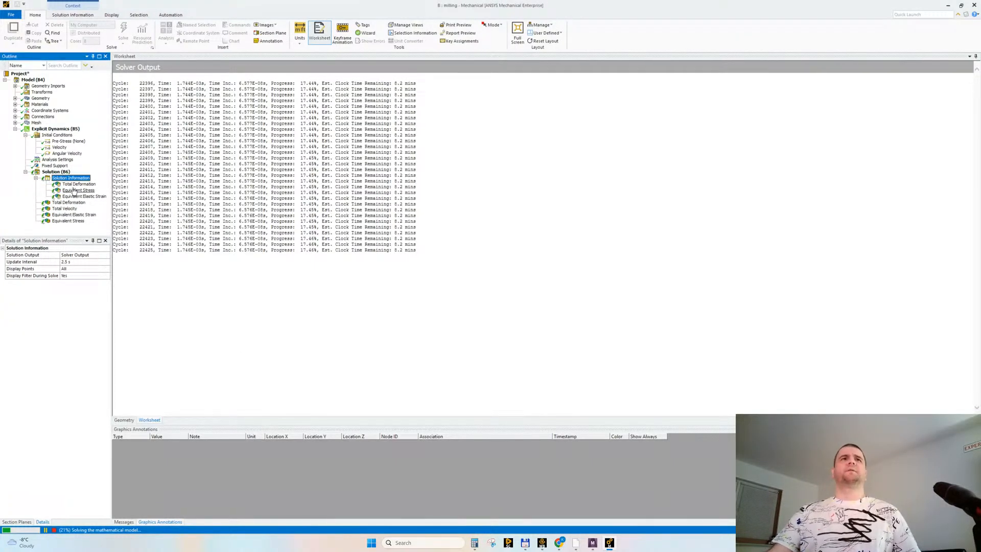
{"action": "left_click", "coordinate": [79, 184]}
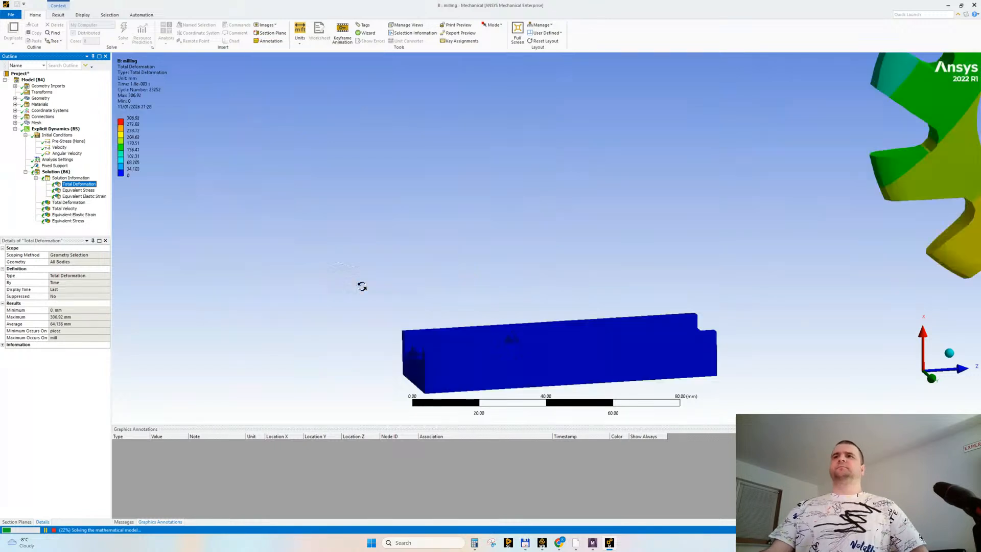
{"action": "scroll", "coordinate": [315, 256], "scroll_direction": "down", "scroll_amount": 3}
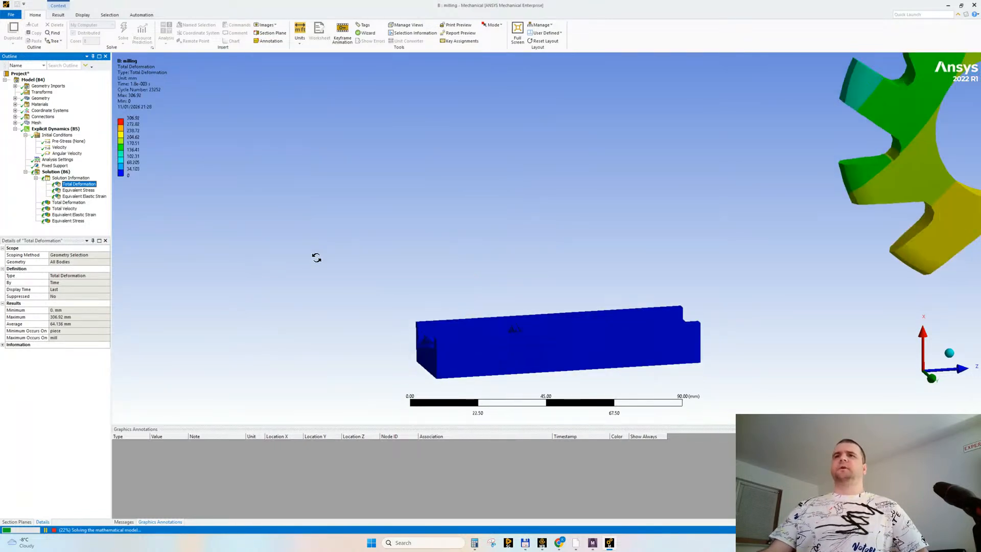
{"action": "mouse_move", "coordinate": [493, 201]}
{"action": "middle_mouse_down"}
{"action": "mouse_move", "coordinate": [499, 250]}
{"action": "mouse_move", "coordinate": [369, 253]}
{"action": "middle_mouse_up"}
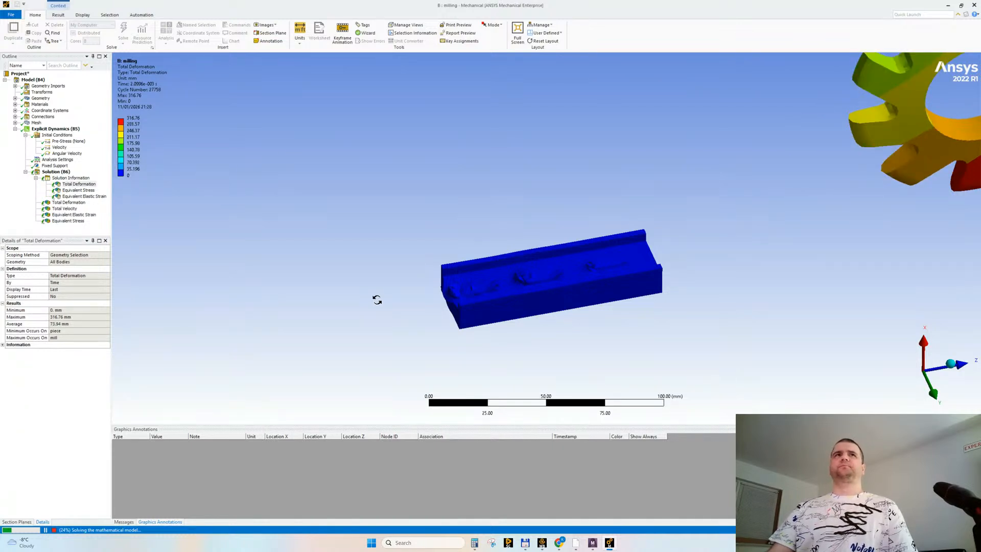
Step: Compare the directions of the cutter's Velocity and Angular Velocity initial conditions, individually and displayed together
{"action": "left_click", "coordinate": [60, 148]}
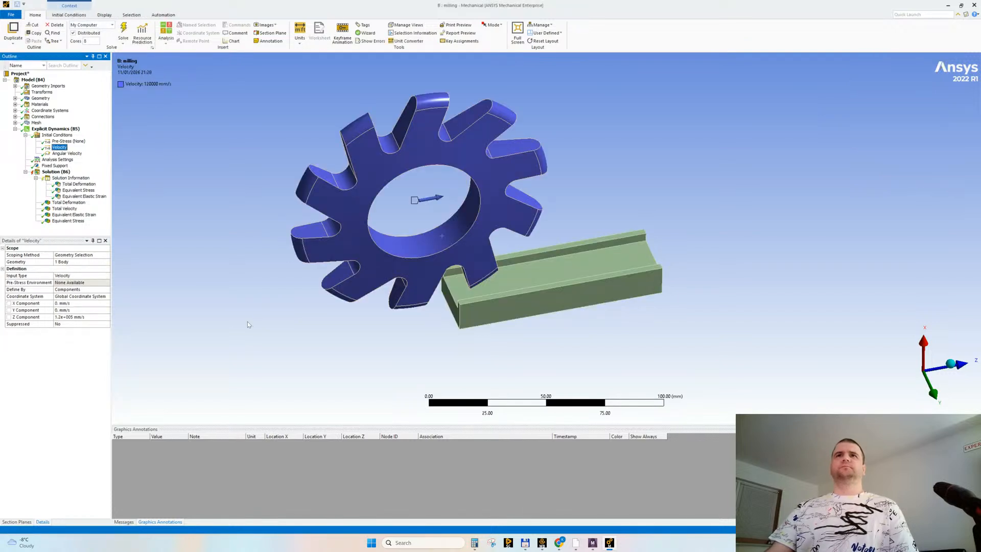
{"action": "middle_click_drag", "start_coordinate": [248, 324], "coordinate": [258, 301]}
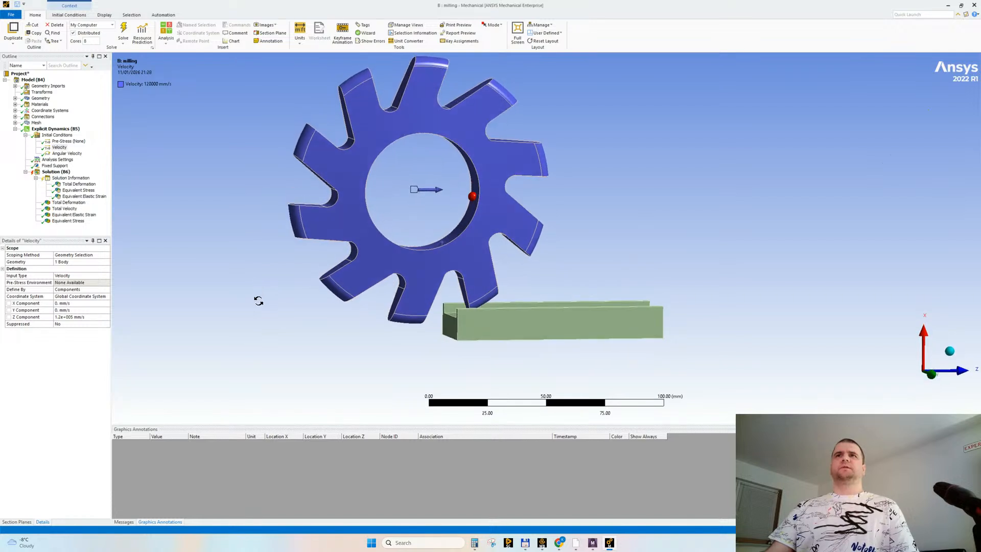
{"action": "scroll", "coordinate": [475, 245], "scroll_direction": "up", "scroll_amount": 3}
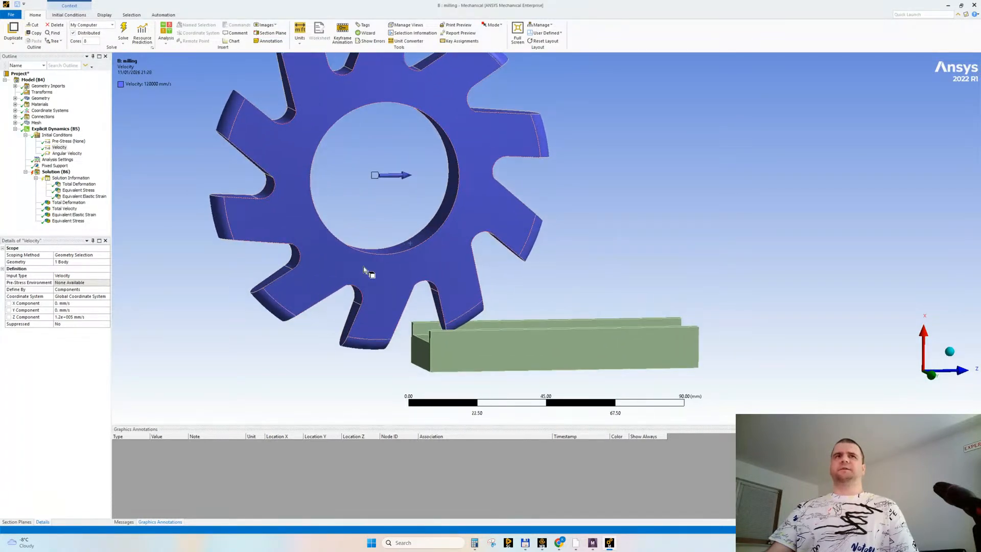
{"action": "middle_click_drag", "start_coordinate": [358, 234], "coordinate": [350, 258], "text": "ctrl"}
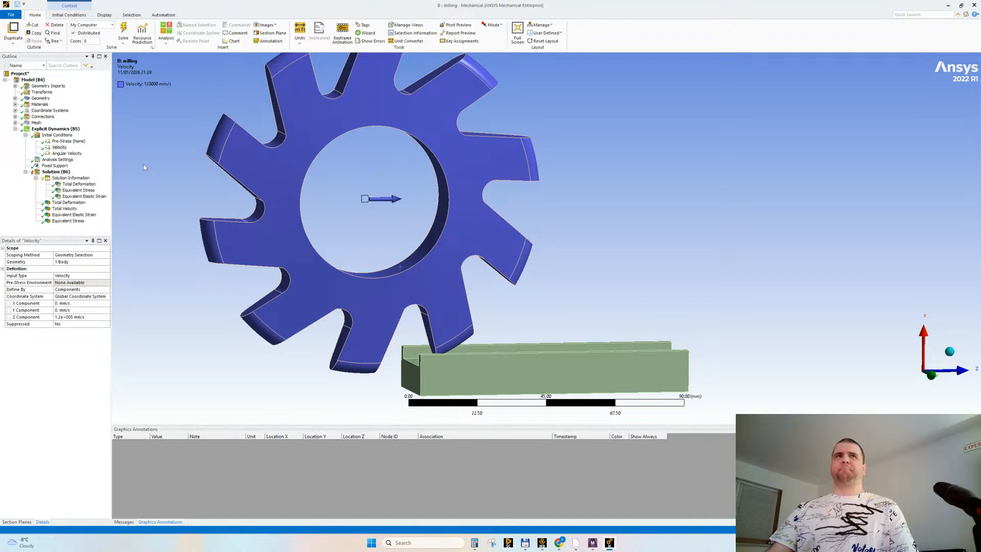
{"action": "left_click", "coordinate": [61, 154]}
{"action": "left_click", "coordinate": [59, 147], "text": "ctrl"}
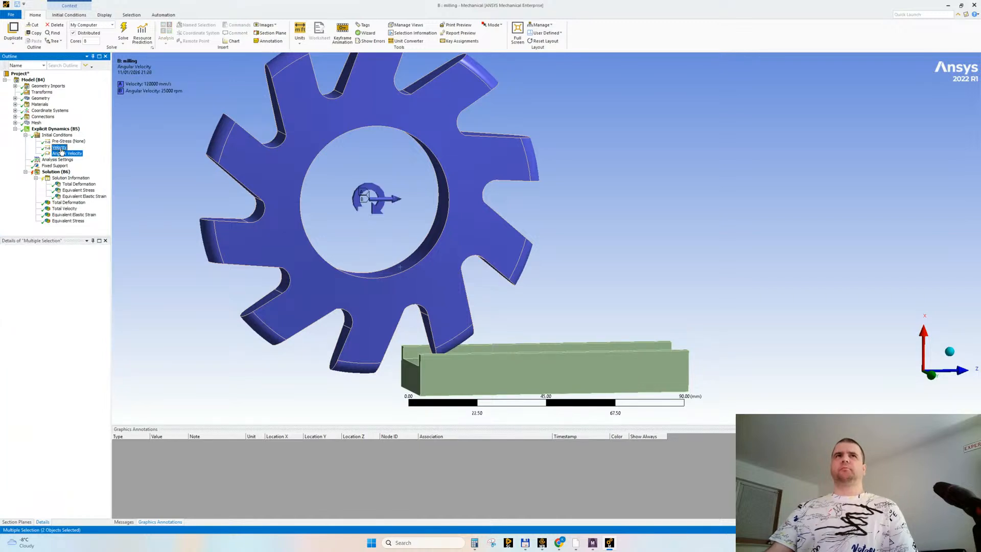
{"action": "middle_click_drag", "start_coordinate": [385, 219], "coordinate": [377, 222]}
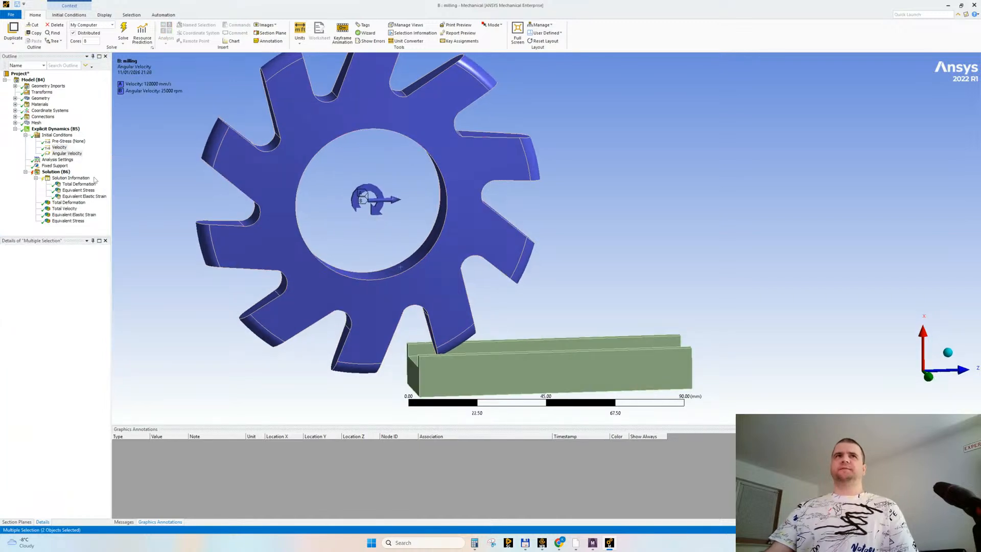
{"action": "left_click", "coordinate": [64, 153]}
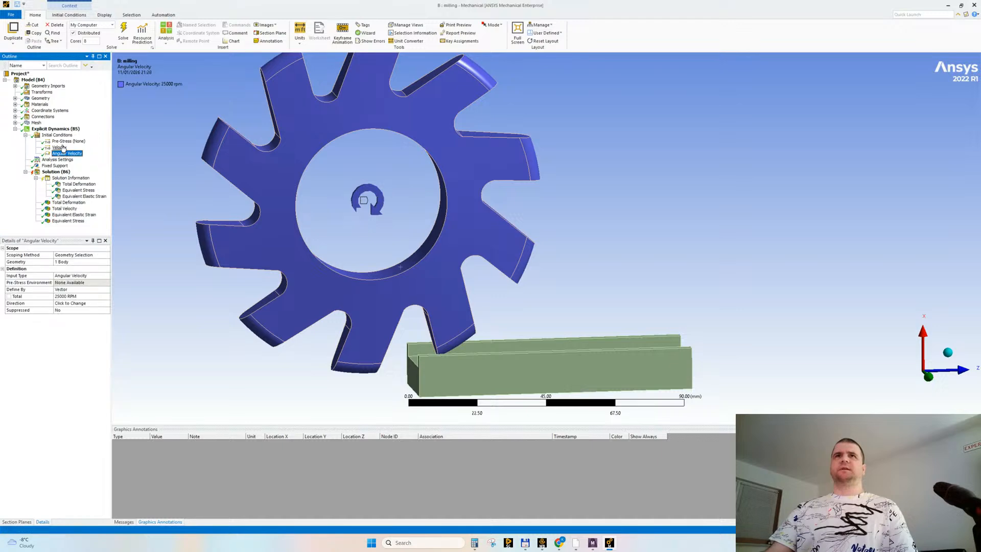
Step: Set the Z component of the cutter's Velocity initial condition to 100000 mm/s
{"action": "left_click", "coordinate": [63, 148]}
{"action": "middle_click_drag", "start_coordinate": [334, 270], "coordinate": [341, 261]}
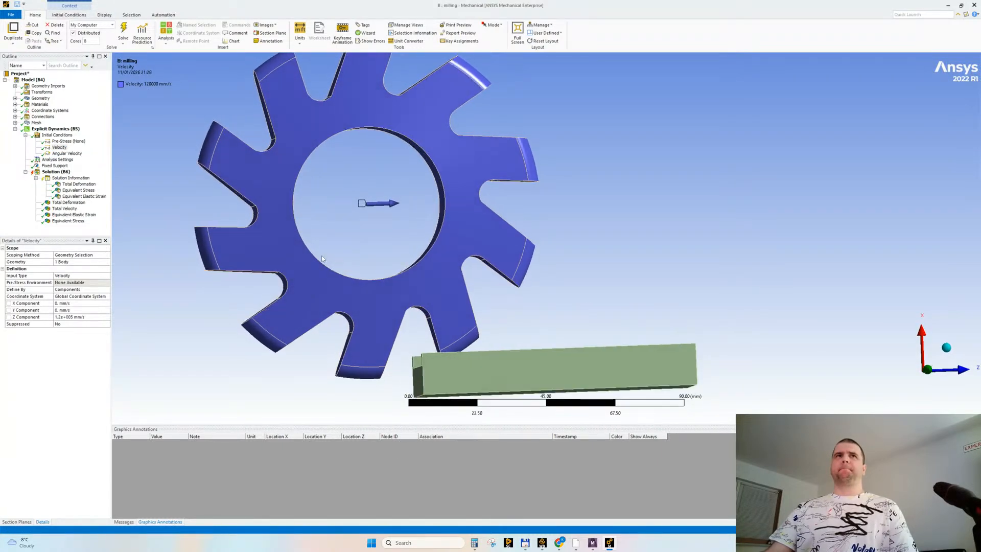
{"action": "left_click", "coordinate": [60, 319]}
{"action": "type", "text": "100000"}
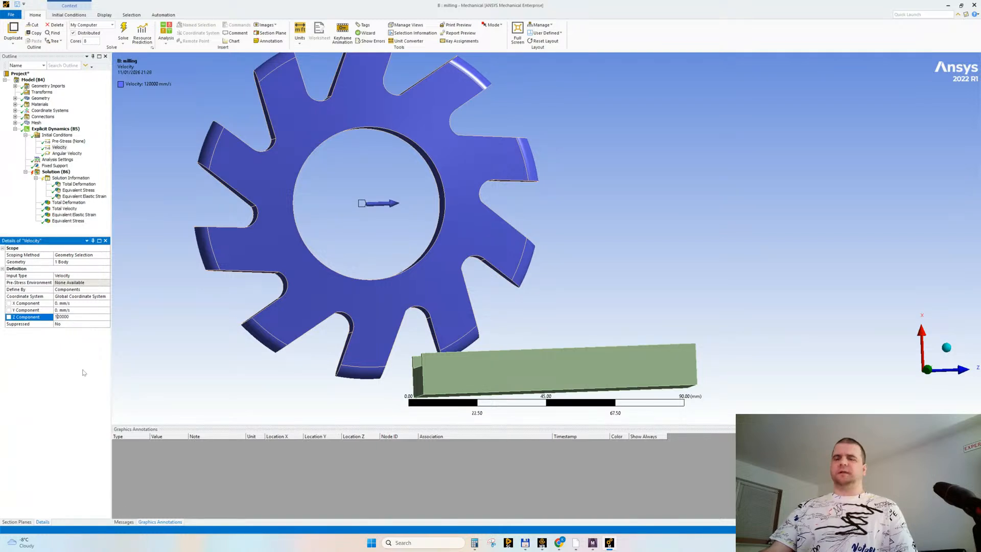
{"action": "key", "text": "Return"}
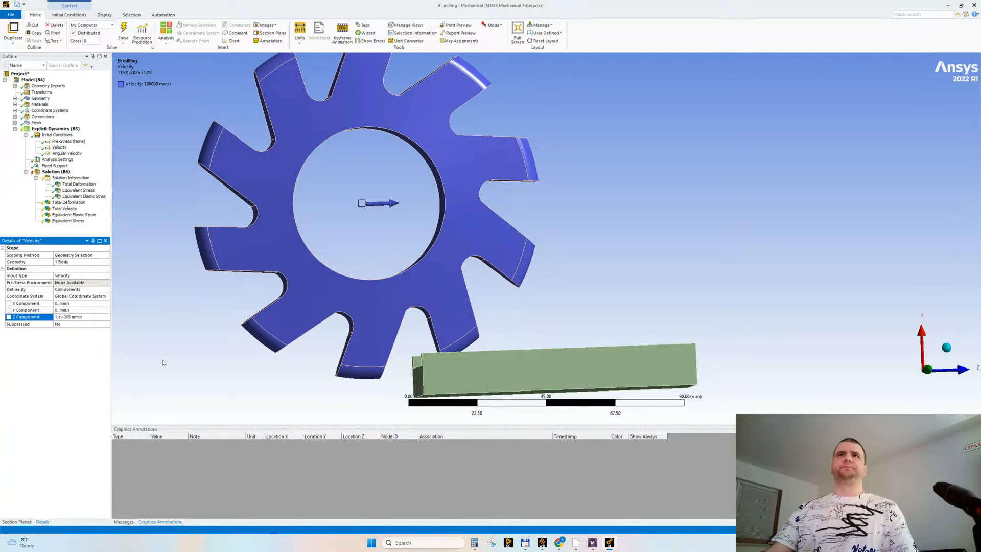
Step: Compare the Angular Velocity and Velocity directions, and set the cutter's Velocity X component to -10000 mm/s
{"action": "left_click", "coordinate": [71, 156]}
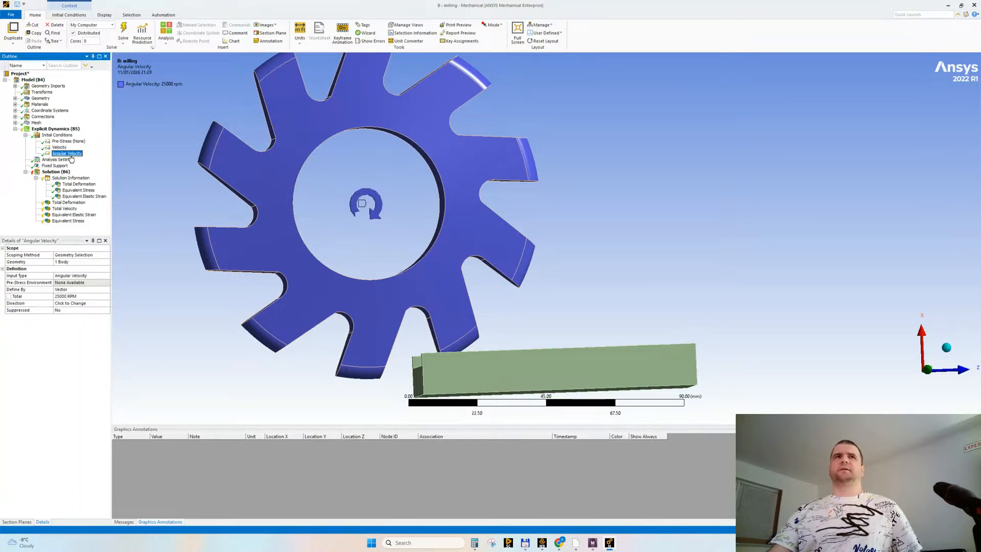
{"action": "left_click", "coordinate": [60, 148]}
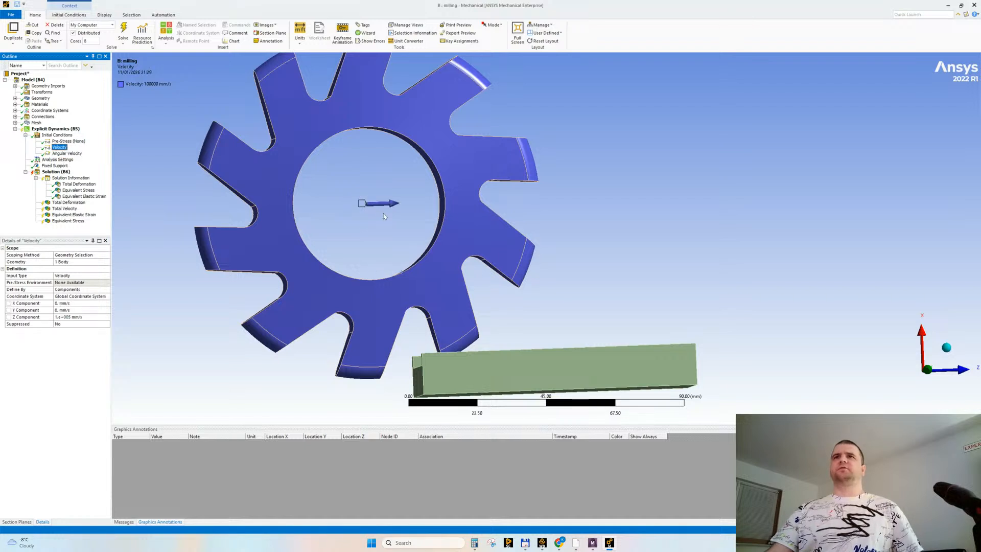
{"action": "mouse_move", "coordinate": [384, 216]}
{"action": "middle_mouse_down"}
{"action": "mouse_move", "coordinate": [375, 225]}
{"action": "mouse_move", "coordinate": [400, 207]}
{"action": "middle_mouse_up"}
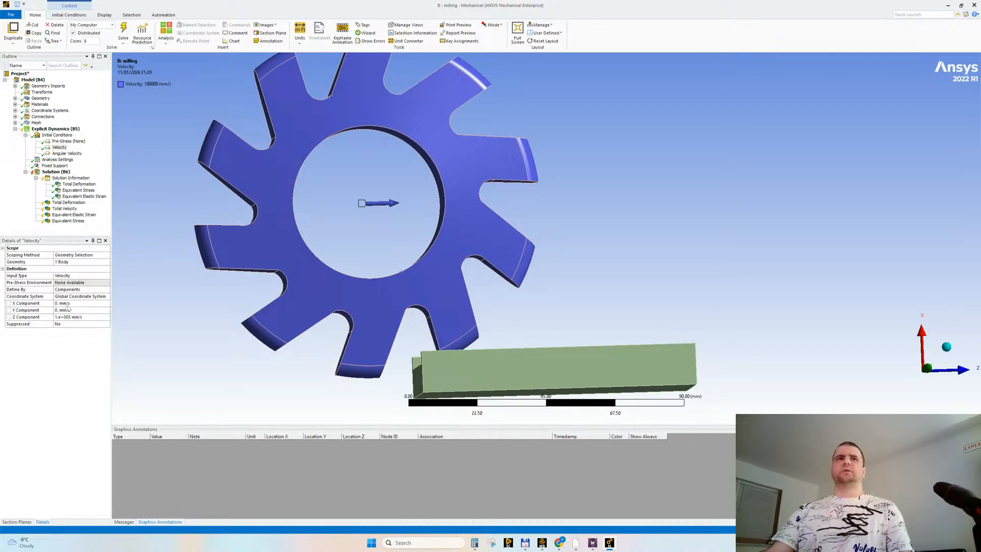
{"action": "left_click", "coordinate": [66, 304]}
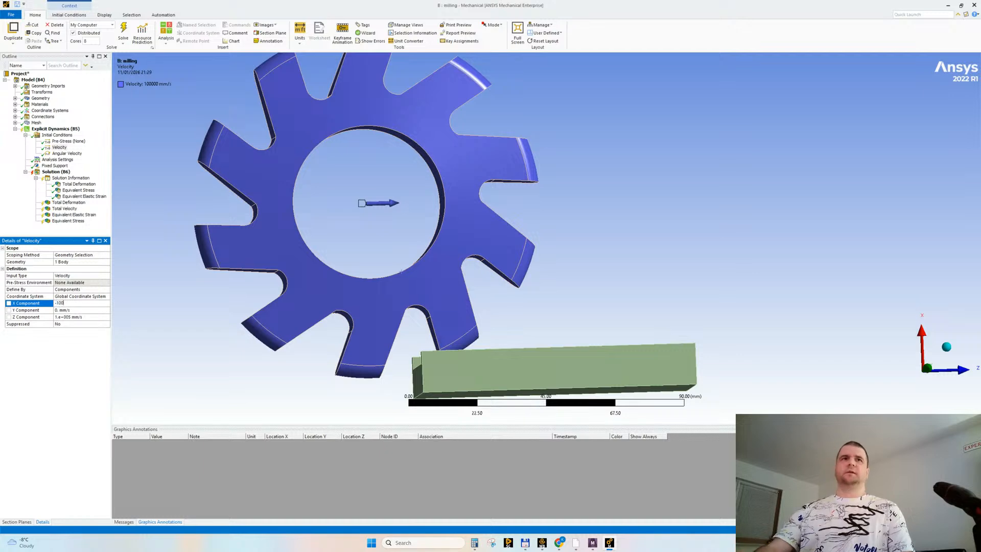
{"action": "type", "text": "-10000"}
{"action": "key", "text": "Return"}
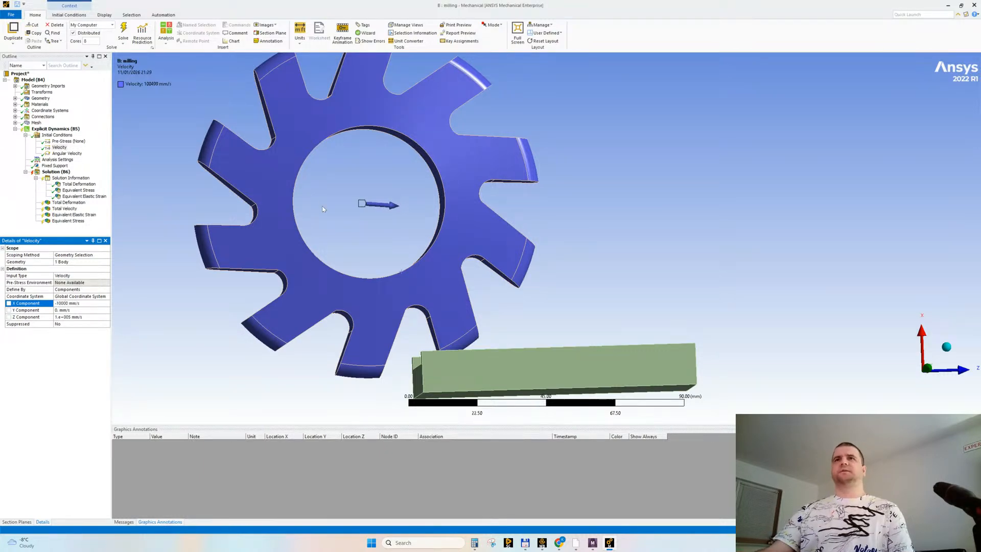
{"action": "mouse_move", "coordinate": [323, 209]}
{"action": "middle_mouse_down"}
{"action": "mouse_move", "coordinate": [335, 225]}
{"action": "mouse_move", "coordinate": [419, 231]}
{"action": "middle_mouse_up"}
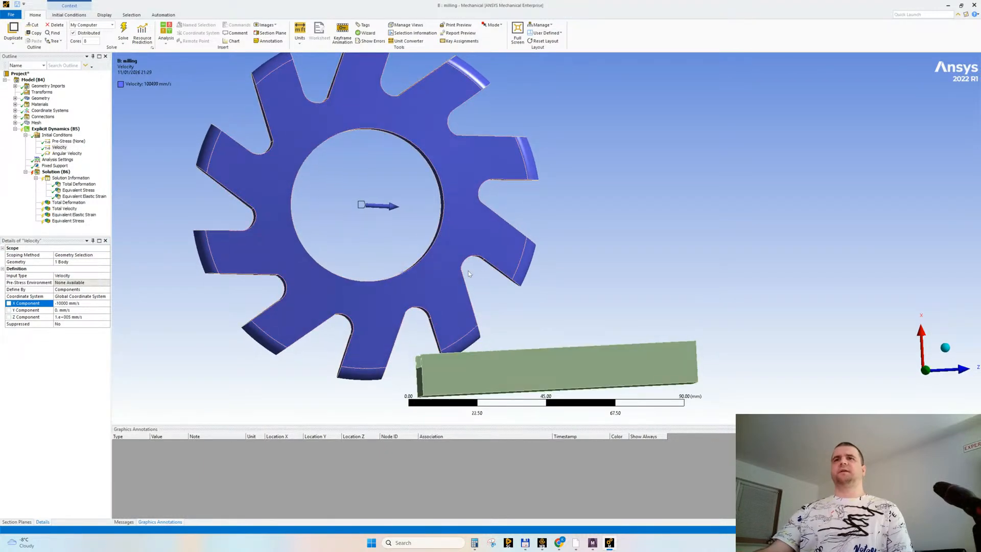
{"action": "middle_click_drag", "start_coordinate": [468, 271], "coordinate": [474, 266]}
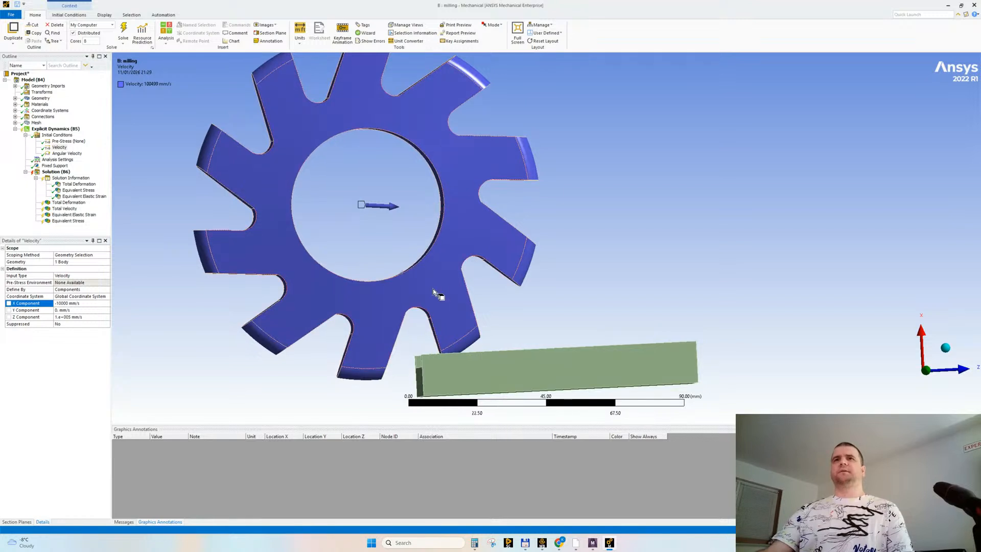
{"action": "middle_click_drag", "start_coordinate": [437, 294], "coordinate": [450, 302]}
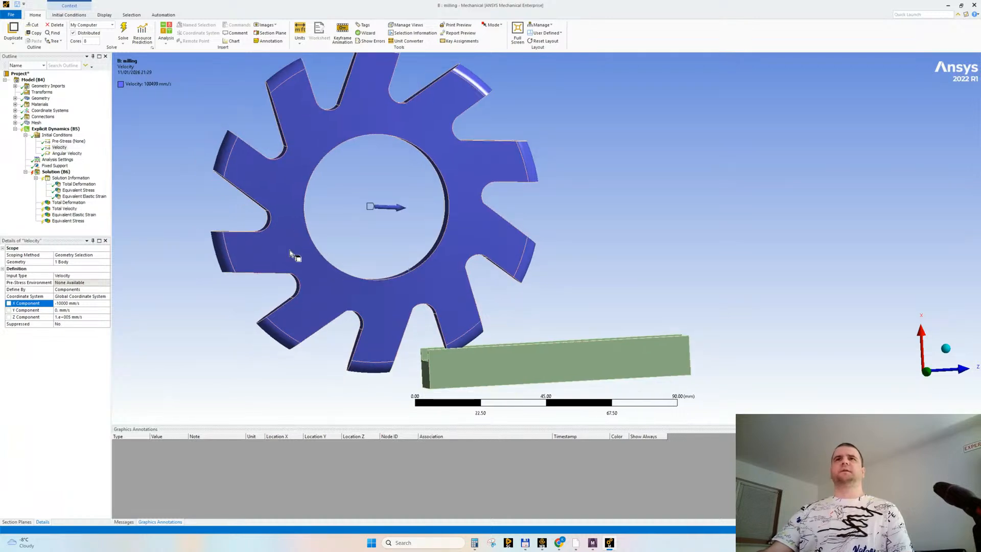
{"action": "scroll", "coordinate": [290, 253], "scroll_direction": "down", "scroll_amount": 1}
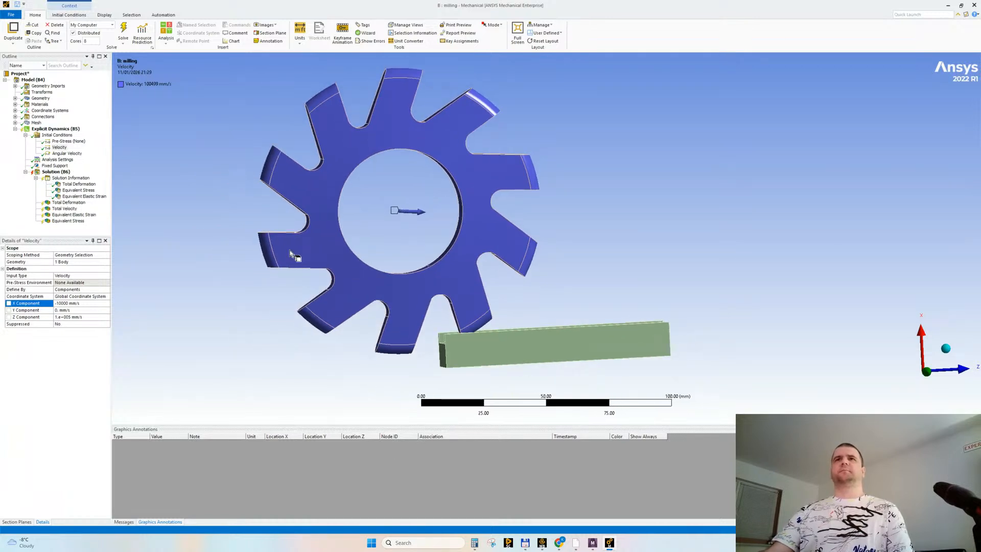
Step: Clear the generated solution data of the milling analysis and save the project
{"action": "right_click", "coordinate": [51, 172]}
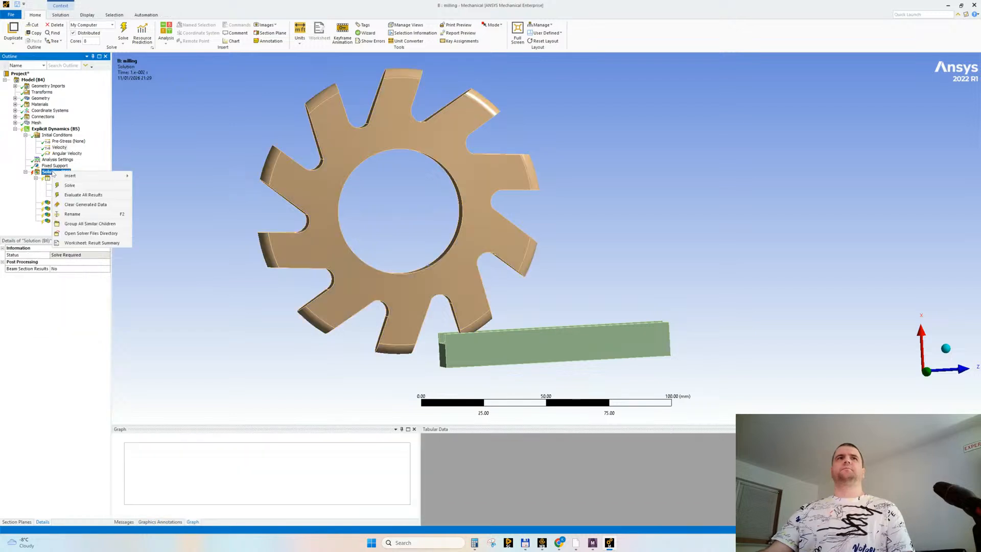
{"action": "left_click", "coordinate": [85, 205]}
{"action": "left_click", "coordinate": [507, 301]}
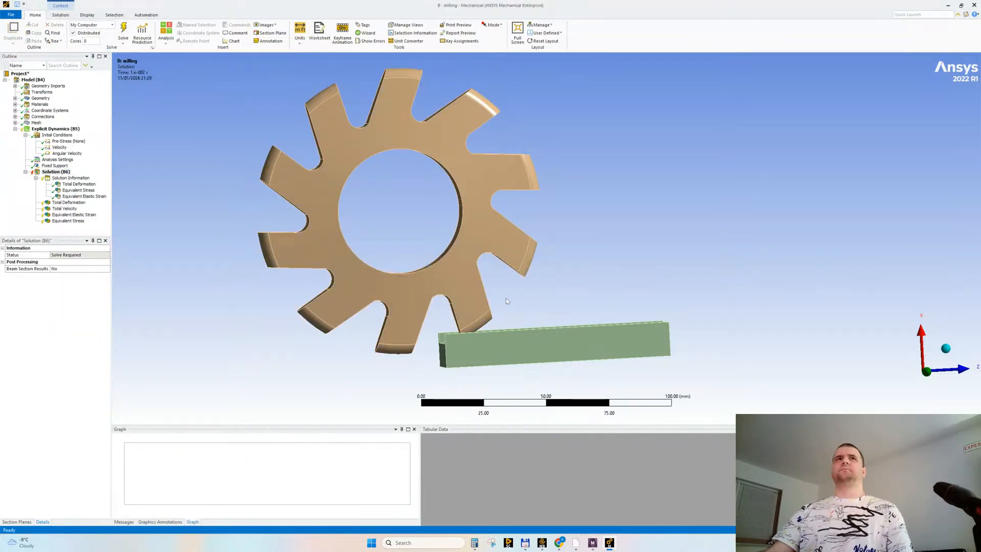
{"action": "left_click", "coordinate": [16, 5]}
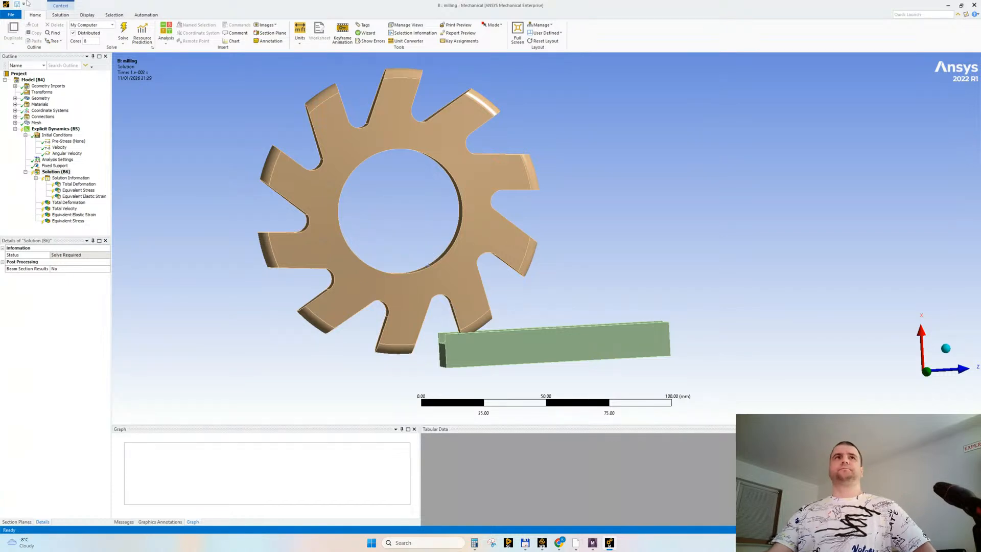
Step: Solve the explicit dynamics model with the Solver Output of Solution Information on display
{"action": "left_click", "coordinate": [73, 178]}
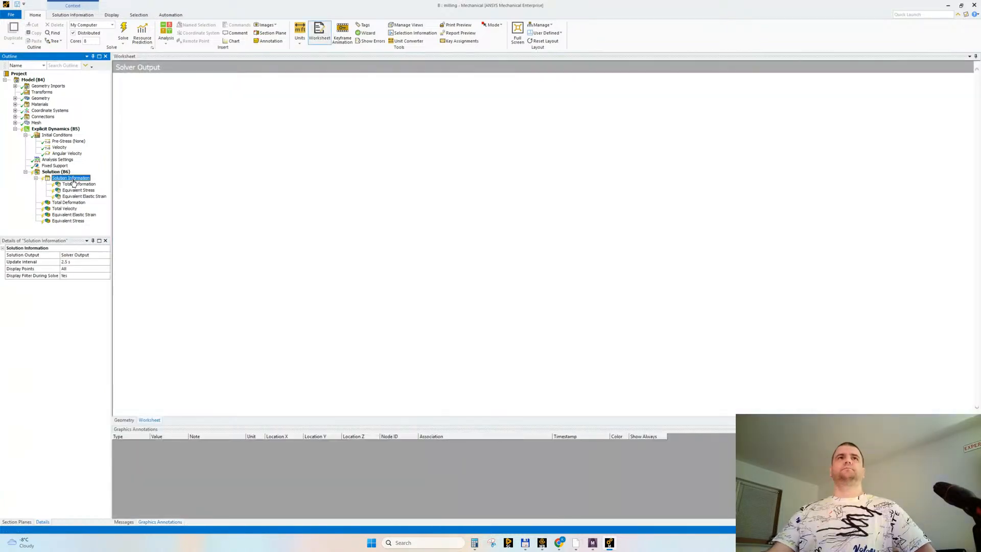
{"action": "left_click_drag", "start_coordinate": [111, 202], "coordinate": [107, 203]}
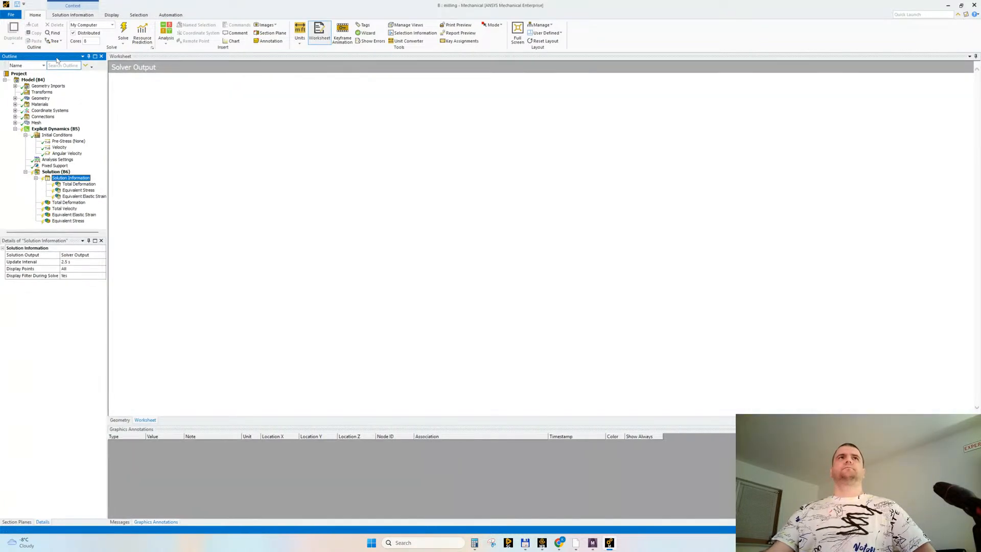
{"action": "left_click", "coordinate": [123, 30]}
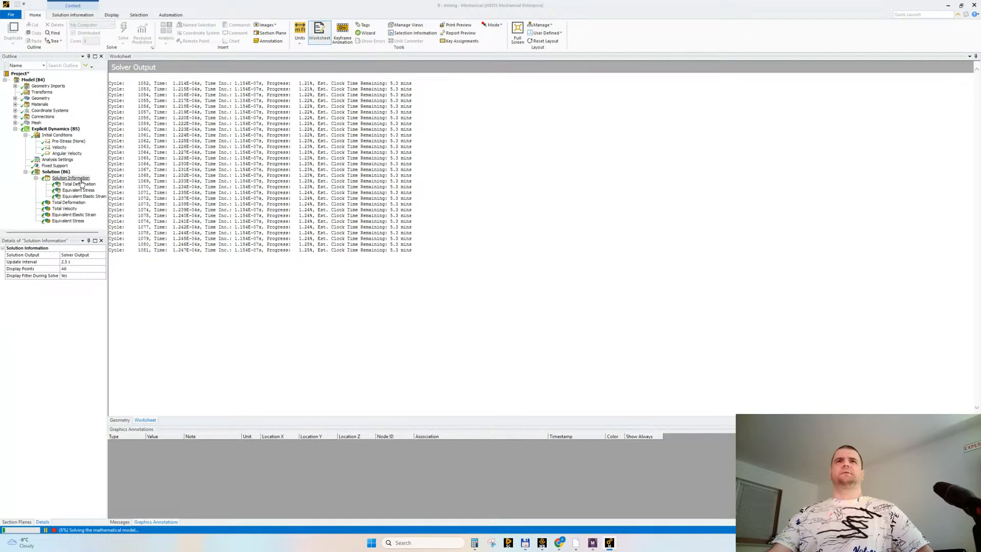
Step: Switch to the YouTube results for "ansys milling" and examine the milling and drilling simulation videos further down, previewing their thumbnails
{"action": "mouse_move", "coordinate": [559, 543]}
{"action": "left_click", "coordinate": [513, 496]}
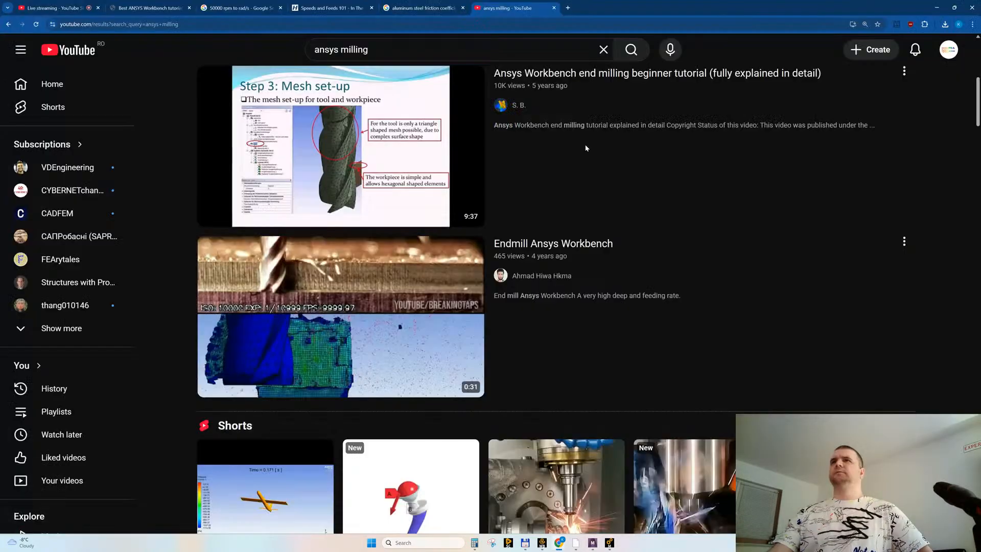
{"action": "scroll", "coordinate": [811, 345], "scroll_direction": "down", "scroll_amount": 5}
{"action": "scroll", "coordinate": [798, 358], "scroll_direction": "down", "scroll_amount": 8}
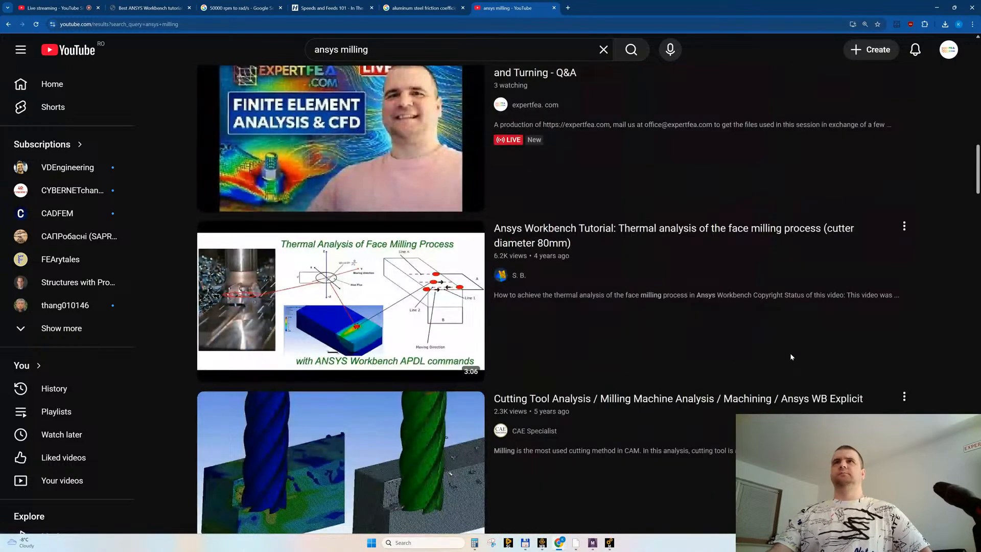
{"action": "scroll", "coordinate": [790, 352], "scroll_direction": "up", "scroll_amount": 1}
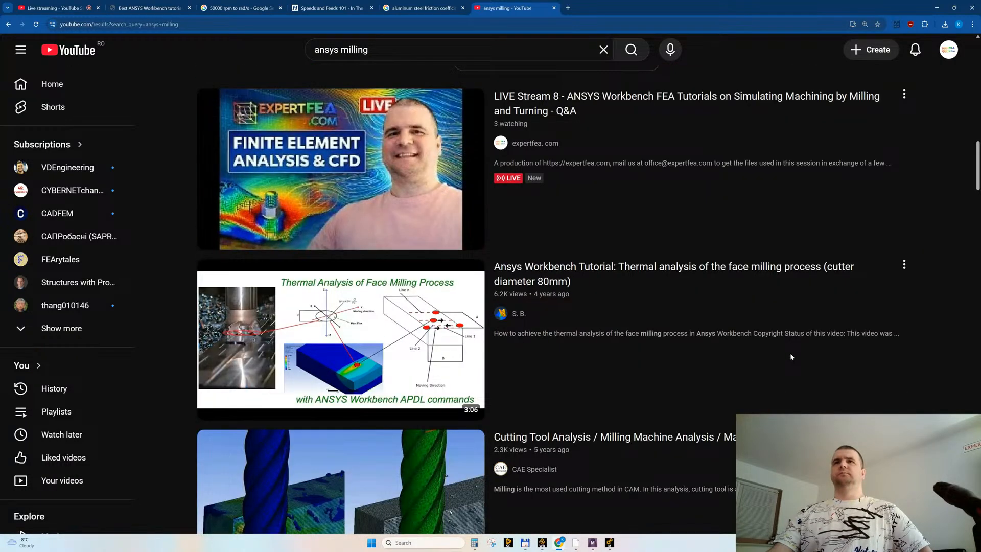
{"action": "scroll", "coordinate": [790, 353], "scroll_direction": "down", "scroll_amount": 3}
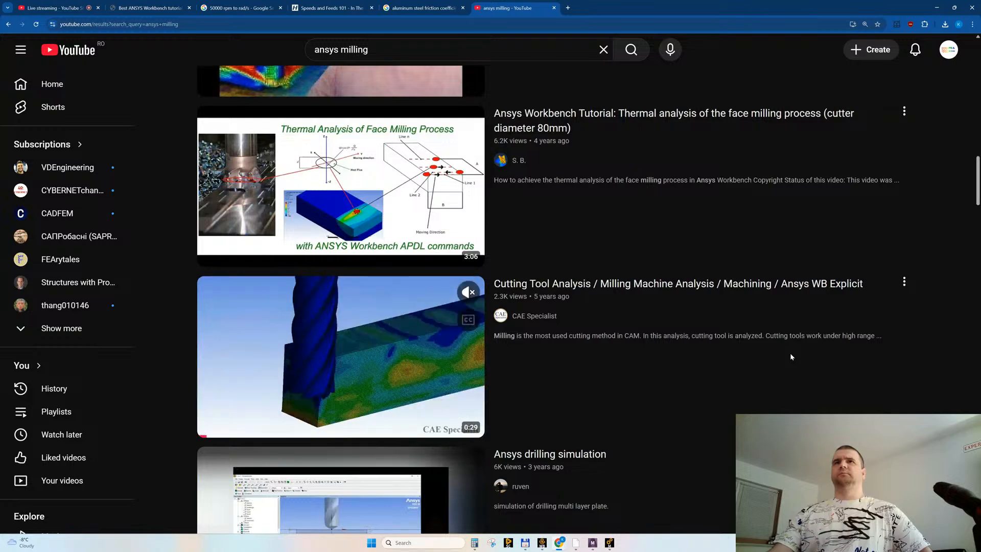
{"action": "mouse_move", "coordinate": [299, 255]}
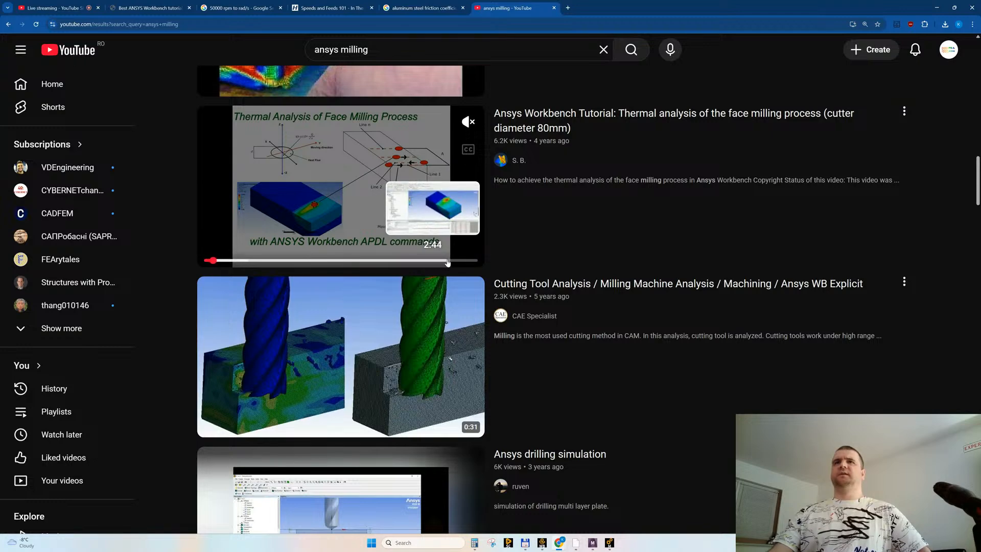
{"action": "mouse_move", "coordinate": [406, 295]}
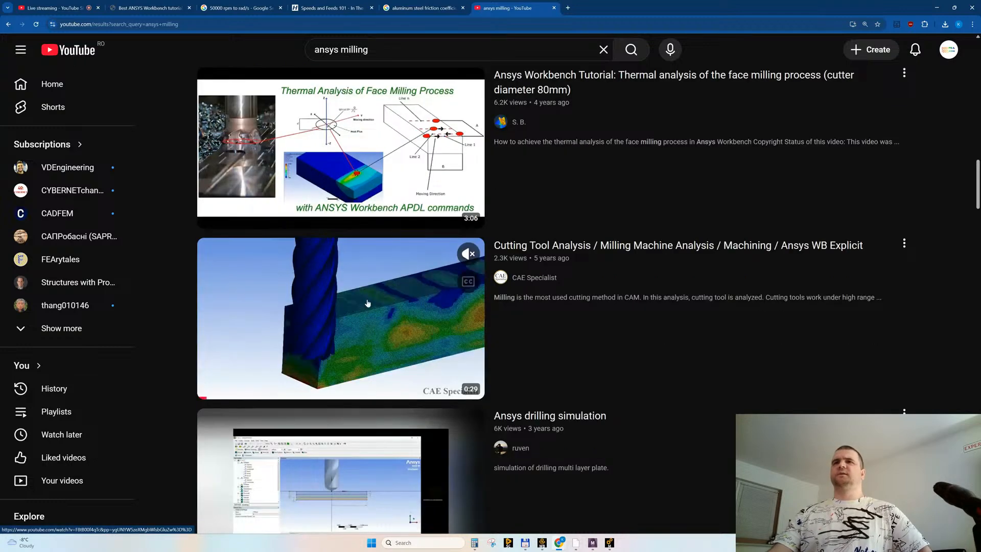
{"action": "scroll", "coordinate": [365, 306], "scroll_direction": "down", "scroll_amount": 2}
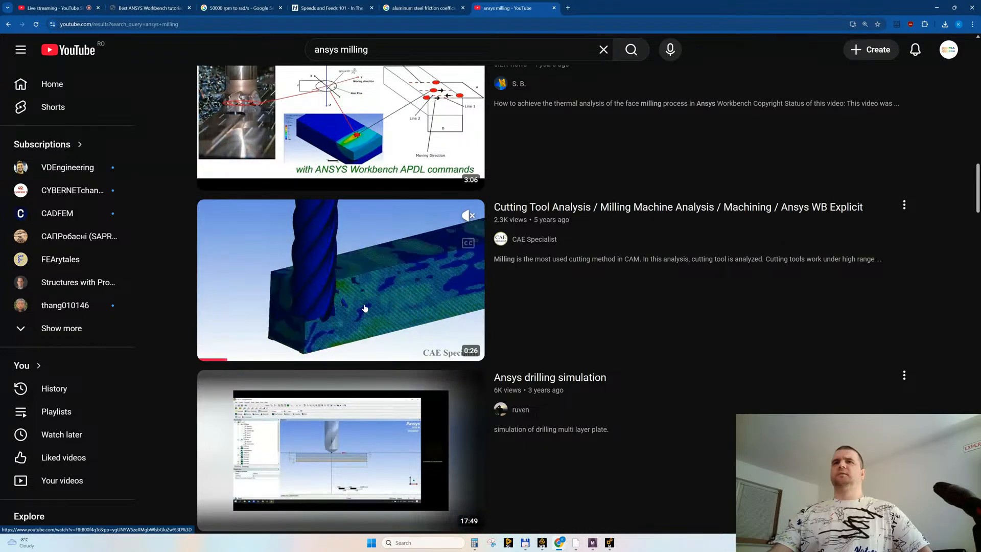
{"action": "scroll", "coordinate": [361, 266], "scroll_direction": "down", "scroll_amount": 5}
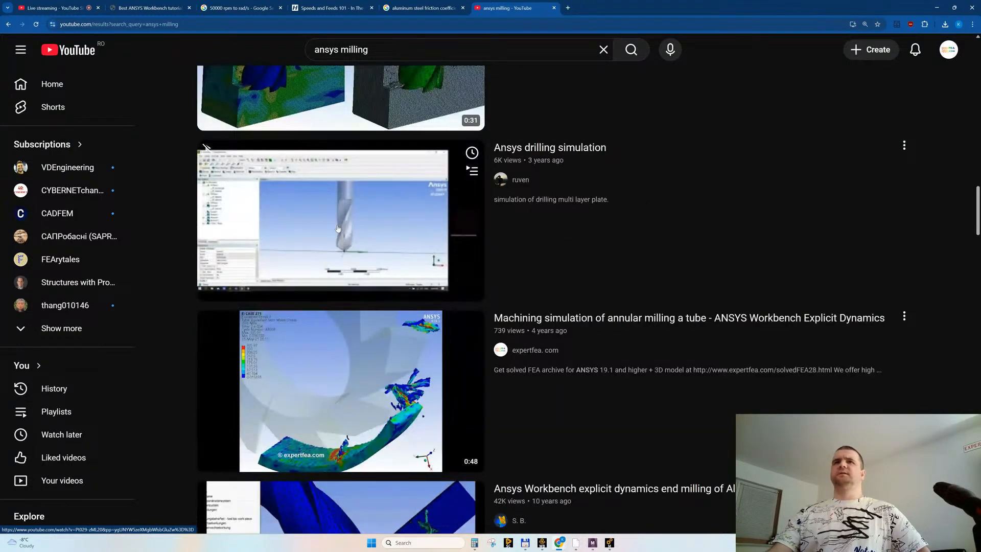
Step: Open the "Ansys drilling simulation" video in a new tab and jump to 14:13
{"action": "middle_click", "coordinate": [311, 210]}
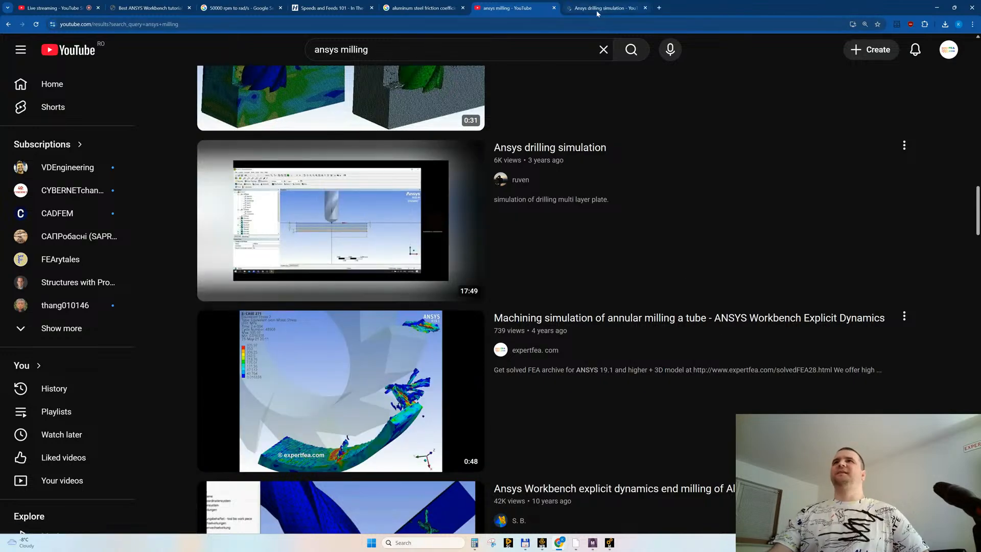
{"action": "left_click", "coordinate": [596, 9]}
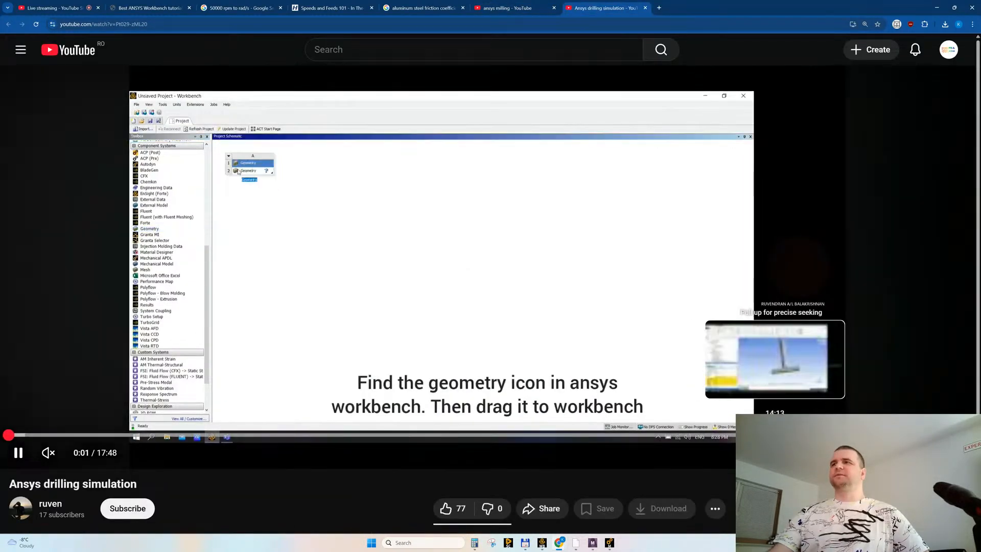
{"action": "left_click", "coordinate": [777, 435]}
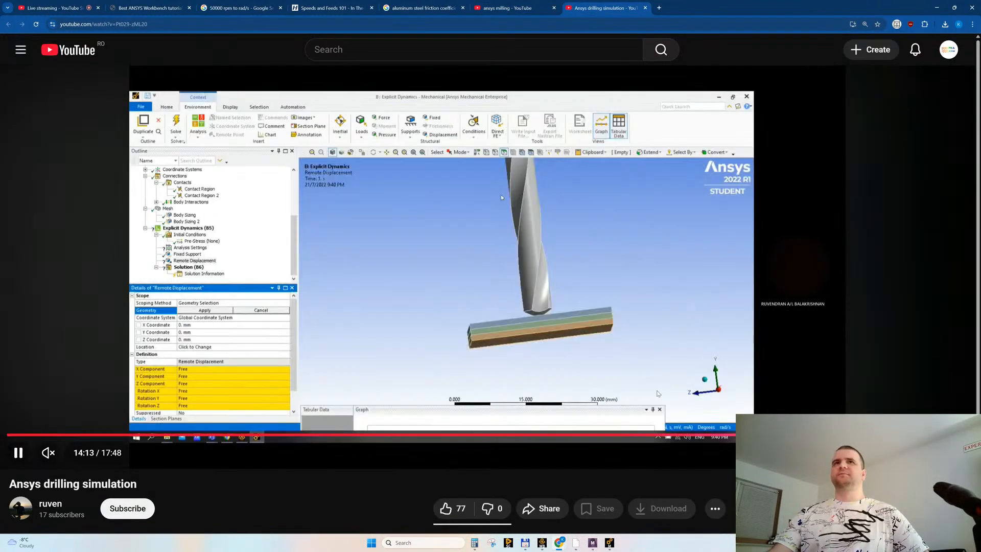
Step: Go back to the drill's geometry modelling in the video and skim ahead through the Revolve and Boolean subtraction
{"action": "left_click", "coordinate": [285, 434]}
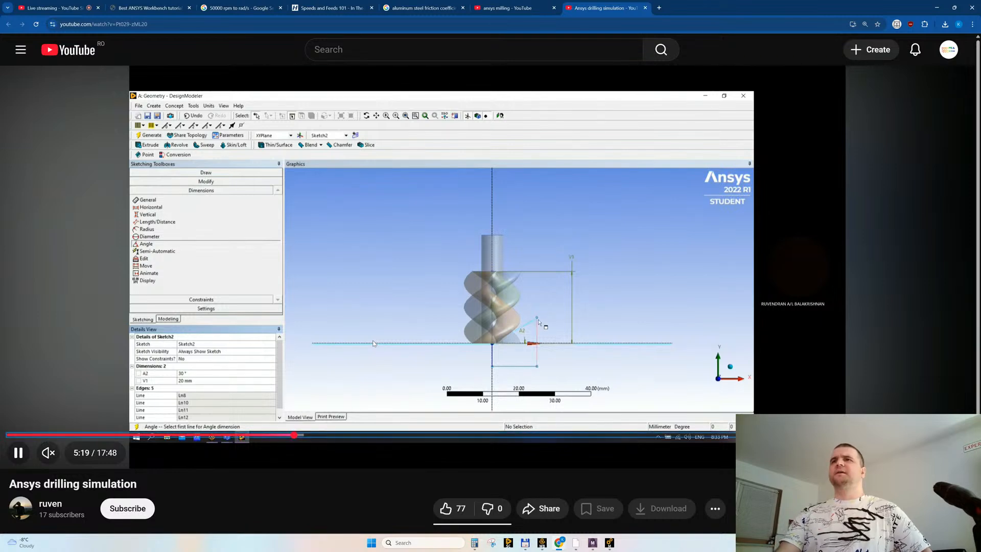
{"action": "key", "text": "Right"}
{"action": "key", "text": "Right"}
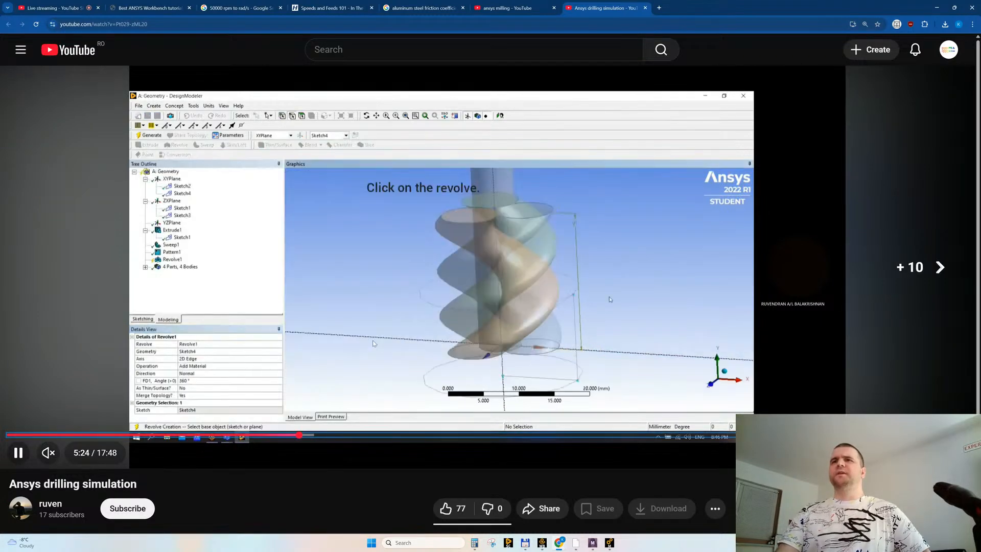
{"action": "key", "text": "Right"}
{"action": "key", "text": "Right"}
{"action": "key", "text": "Right"}
{"action": "key", "text": "Right"}
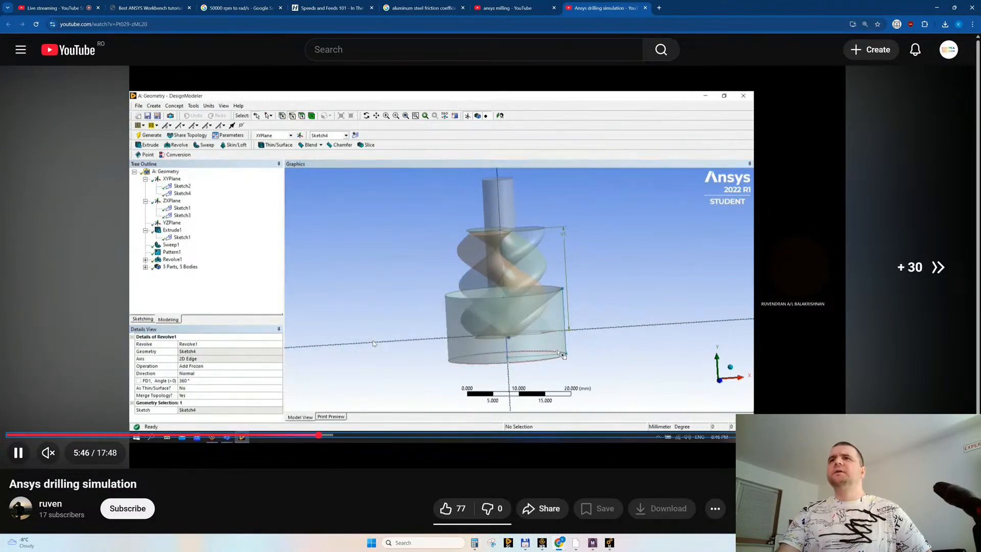
{"action": "key", "text": "Right"}
{"action": "key", "text": "Right"}
{"action": "key", "text": "Right"}
{"action": "key", "text": "Right"}
{"action": "key", "text": "Right"}
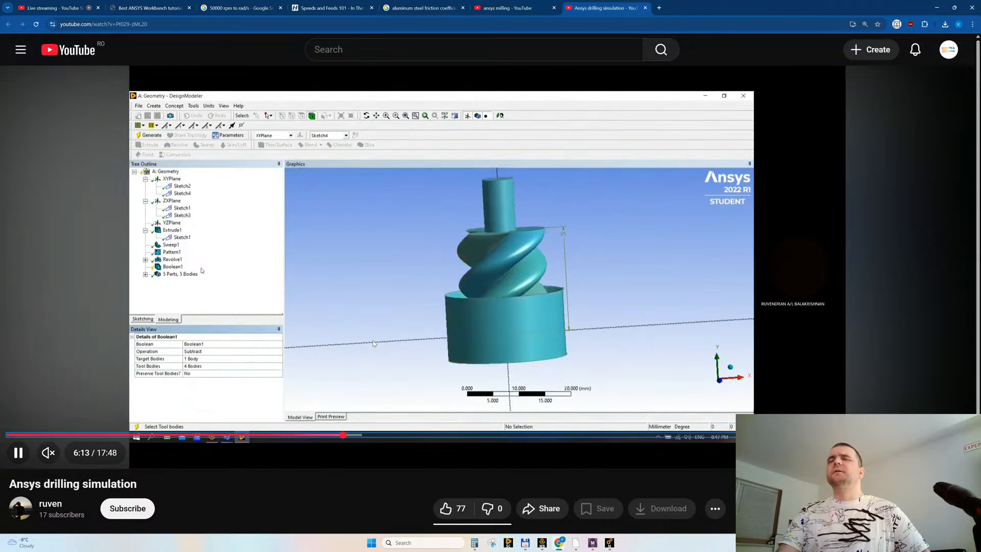
{"action": "key", "text": "Right"}
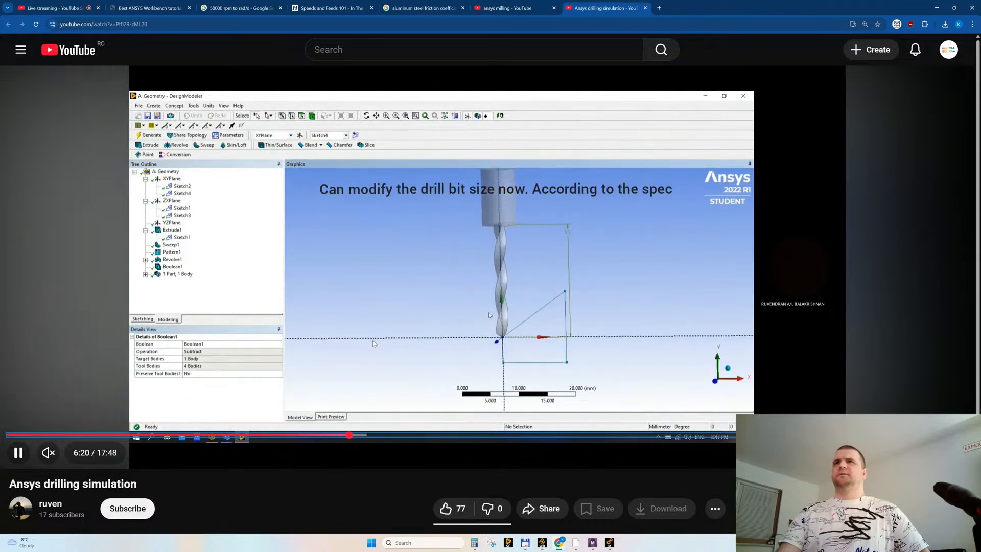
Step: Replay the part showing the finished drill bit and skim ahead to the resizing of its sketch dimensions
{"action": "key", "text": "Left"}
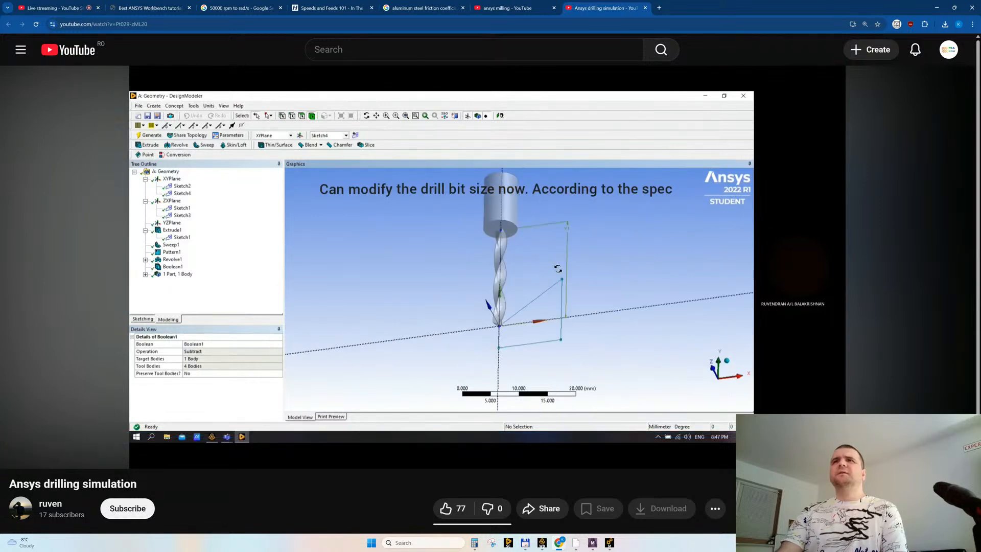
{"action": "key", "text": "Left"}
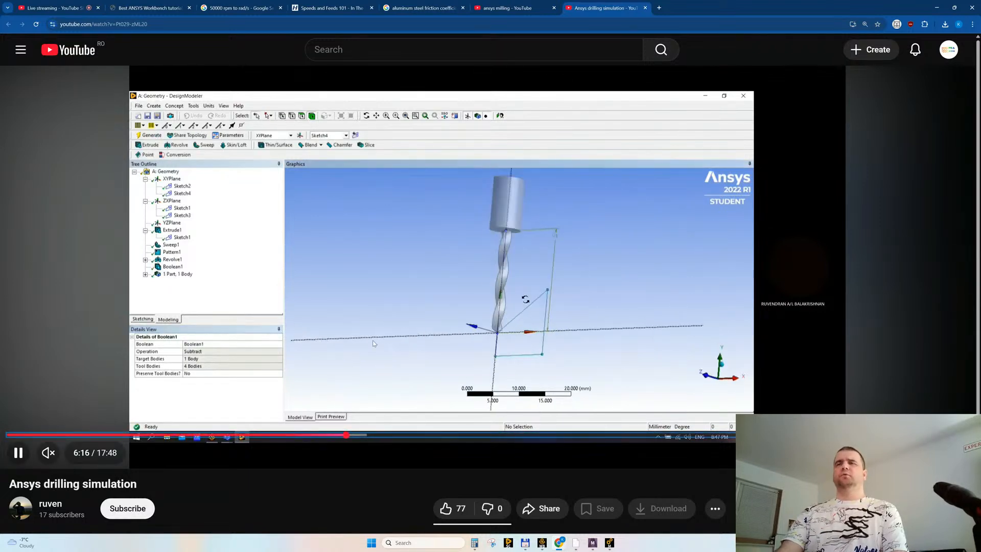
{"action": "key", "text": "Right"}
{"action": "key", "text": "Right"}
{"action": "key", "text": "Right"}
{"action": "key", "text": "Right"}
{"action": "key", "text": "Right"}
{"action": "key", "text": "Right"}
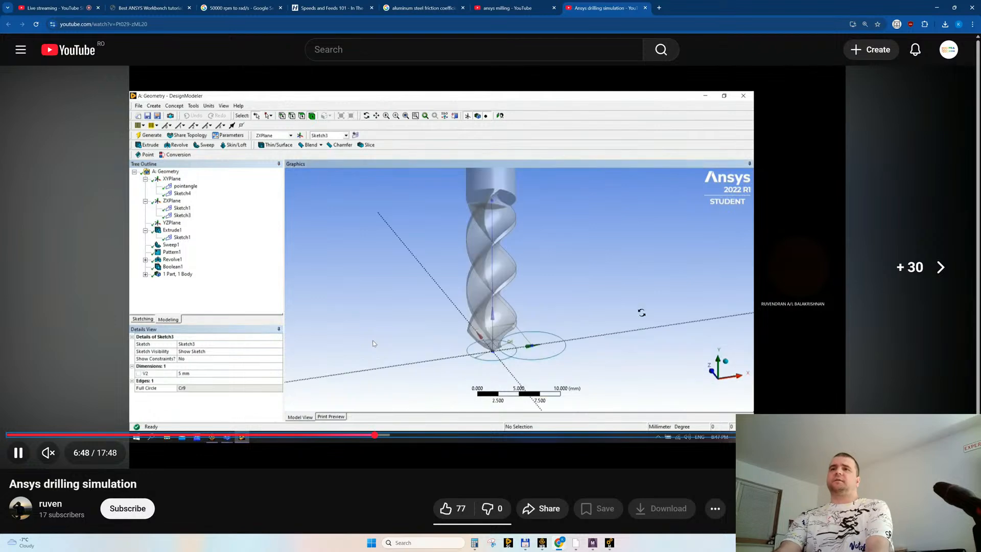
{"action": "key", "text": "Right"}
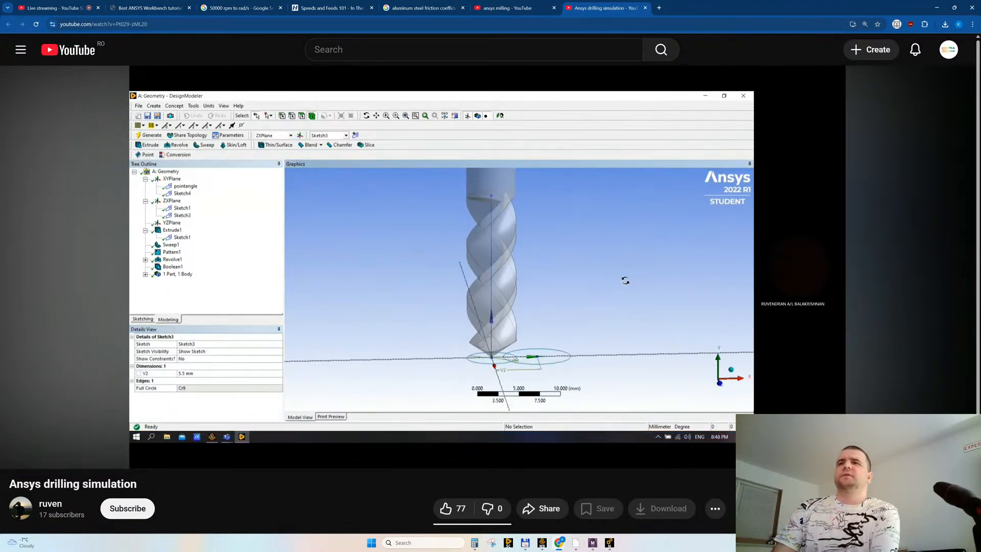
Step: Skim ahead in the drilling video through the sweep's pitch setting to the diagram of helix geometric features
{"action": "key", "text": "Right"}
{"action": "key", "text": "Right"}
{"action": "key", "text": "Right"}
{"action": "key", "text": "Right"}
{"action": "key", "text": "Right"}
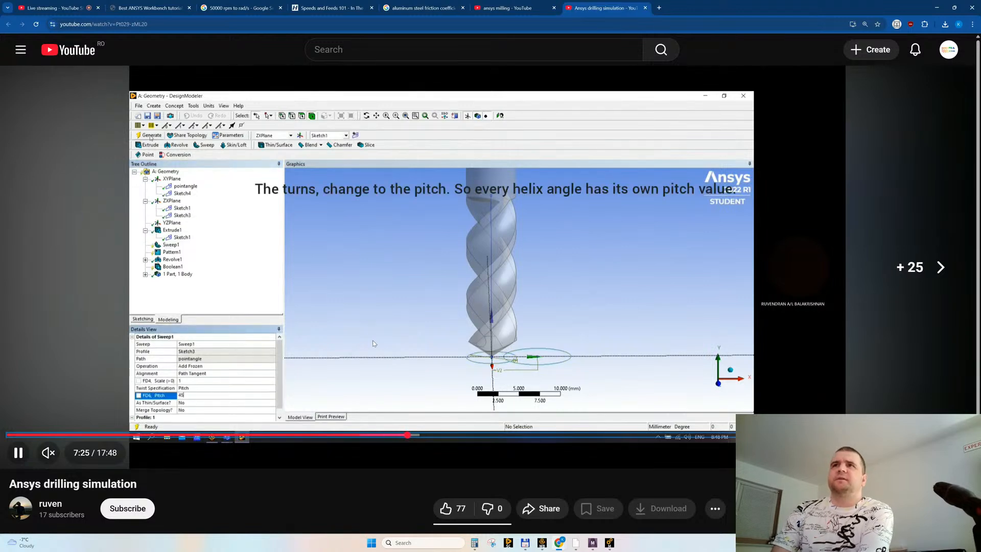
{"action": "key", "text": "Right"}
{"action": "key", "text": "Right"}
{"action": "key", "text": "Right"}
{"action": "key", "text": "Left"}
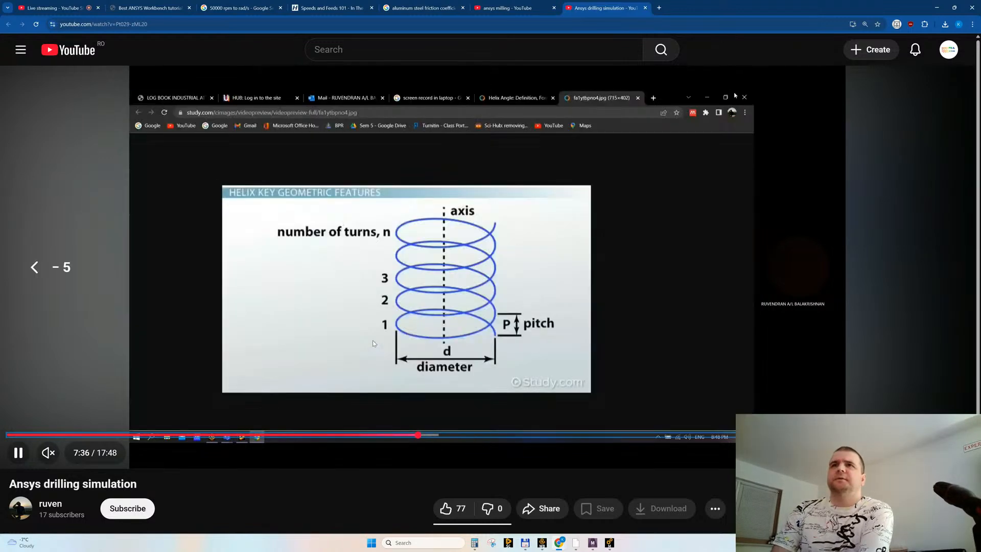
Step: Skim past the remaining drill bit geometry and jump to the video's Engineering Data section at about 9:56
{"action": "key", "text": "Right"}
{"action": "key", "text": "Right"}
{"action": "key", "text": "Right"}
{"action": "key", "text": "Right"}
{"action": "key", "text": "Right"}
{"action": "key", "text": "Right"}
{"action": "key", "text": "Right"}
{"action": "key", "text": "Right"}
{"action": "key", "text": "Right"}
{"action": "key", "text": "Right"}
{"action": "key", "text": "Right"}
{"action": "key", "text": "Right"}
{"action": "key", "text": "Right"}
{"action": "key", "text": "Right"}
{"action": "key", "text": "Right"}
{"action": "key", "text": "Right"}
{"action": "key", "text": "Right"}
{"action": "key", "text": "Right"}
{"action": "key", "text": "Right"}
{"action": "key", "text": "Right"}
{"action": "key", "text": "Right"}
{"action": "key", "text": "Right"}
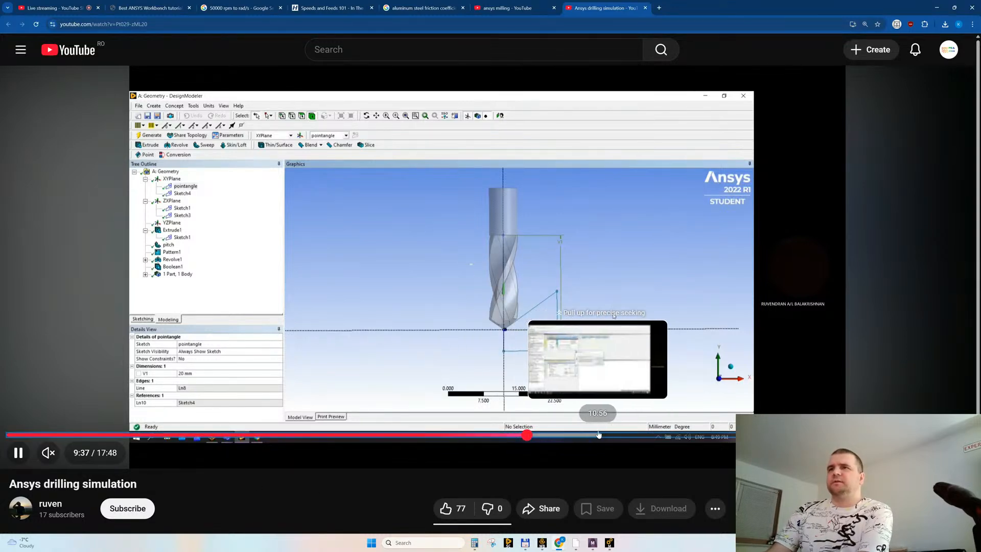
{"action": "left_click", "coordinate": [540, 435]}
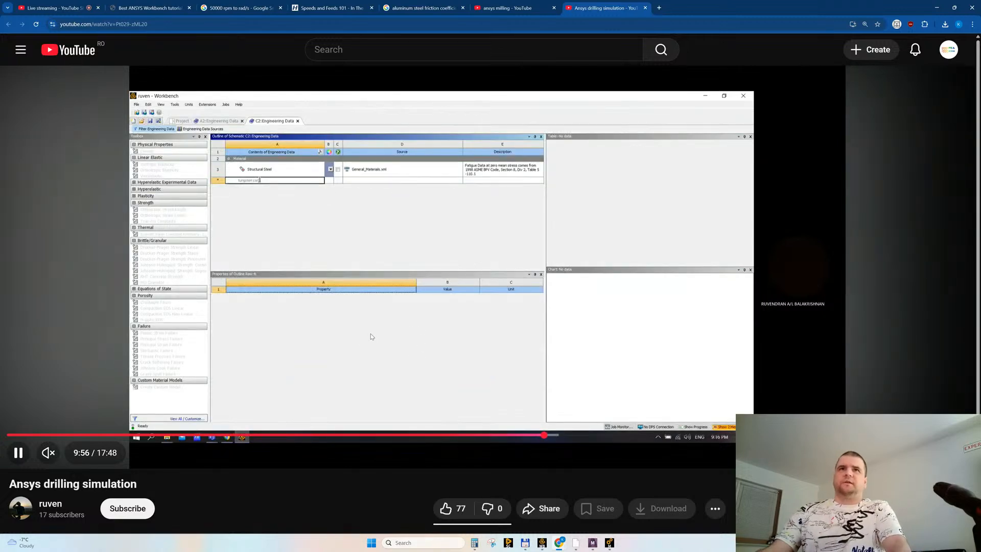
Step: Skim through the tungsten carbide property definition and go back to about 10:17 in the video
{"action": "key", "text": "Right"}
{"action": "key", "text": "Right"}
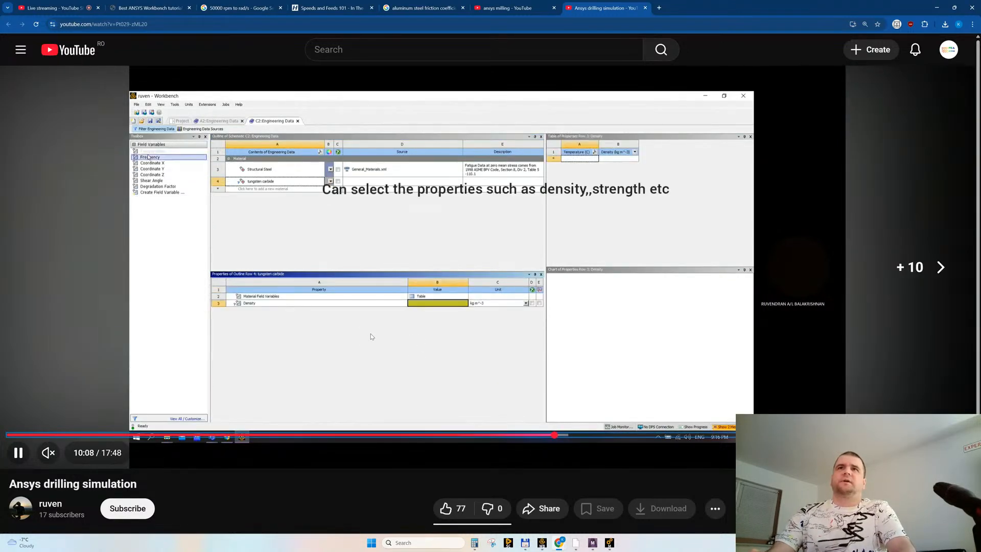
{"action": "key", "text": "Right"}
{"action": "key", "text": "Right"}
{"action": "key", "text": "Right"}
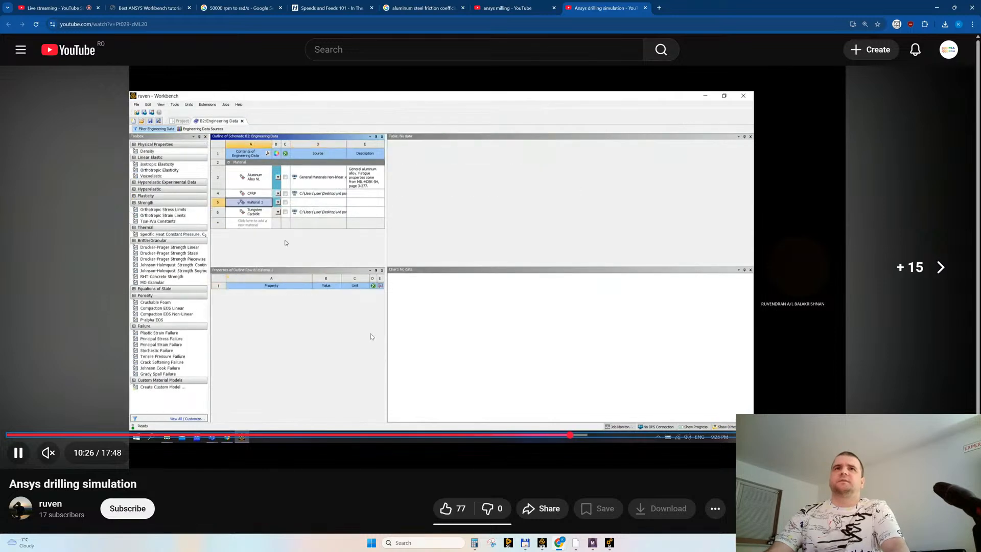
{"action": "key", "text": "Left"}
{"action": "key", "text": "Left"}
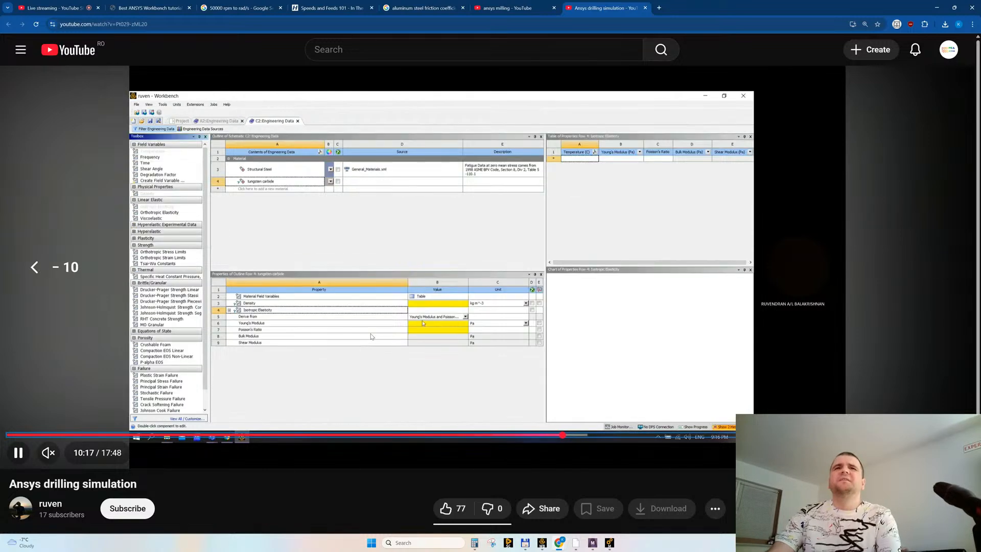
Step: Pause and replay the "After material assignment" part to examine the aluminum alloy, CFRP and tungsten carbide properties
{"action": "key", "text": "space"}
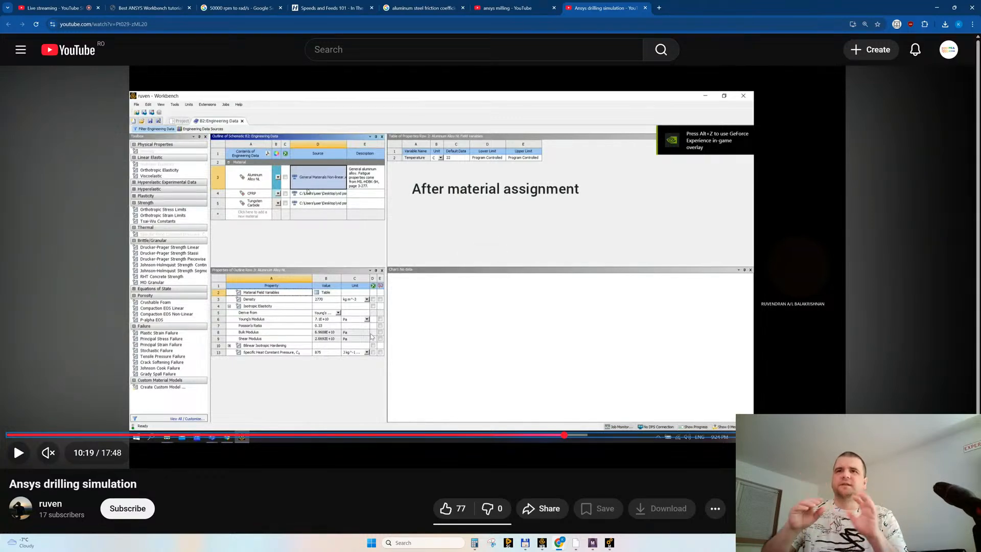
{"action": "key", "text": "Left"}
{"action": "key", "text": "space"}
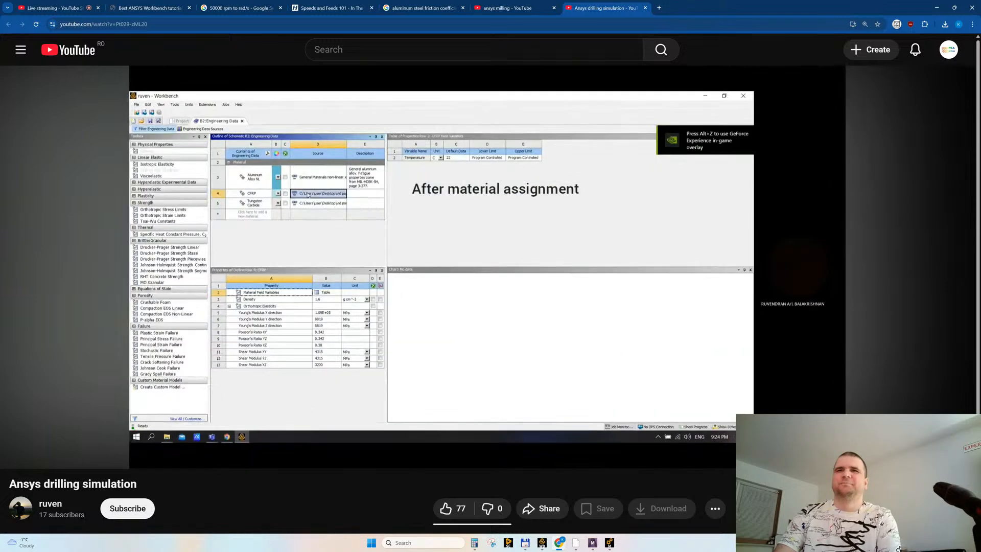
{"action": "key", "text": "space"}
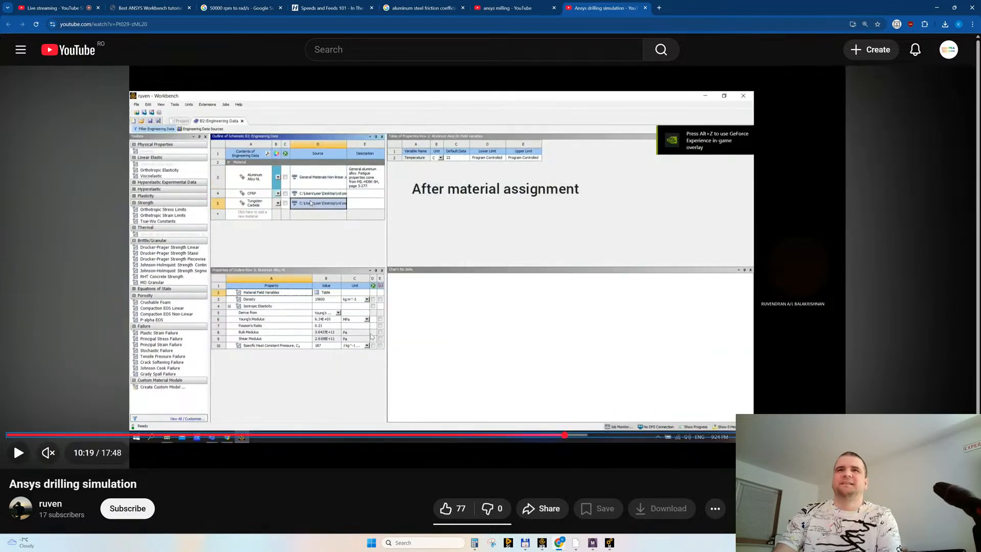
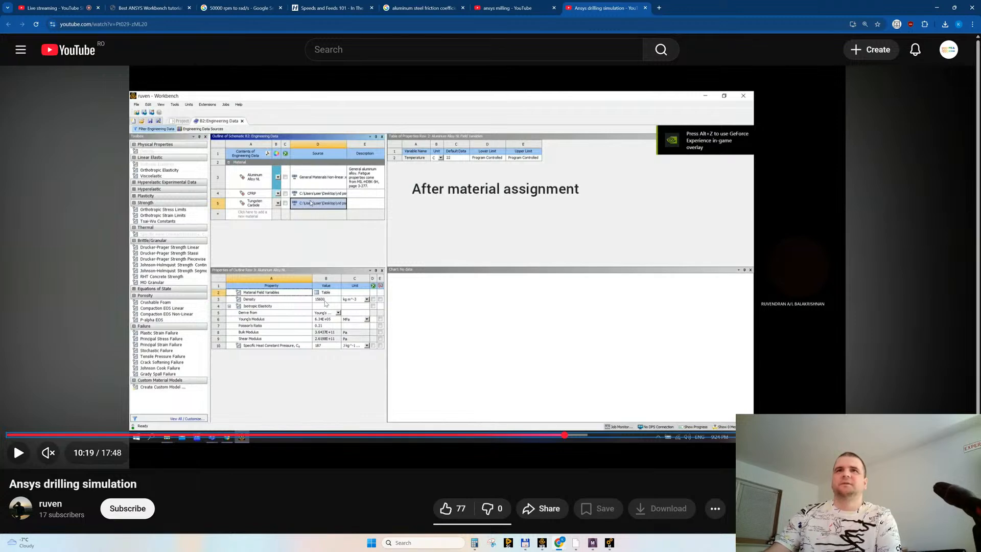
{"action": "left_click", "coordinate": [331, 314]}
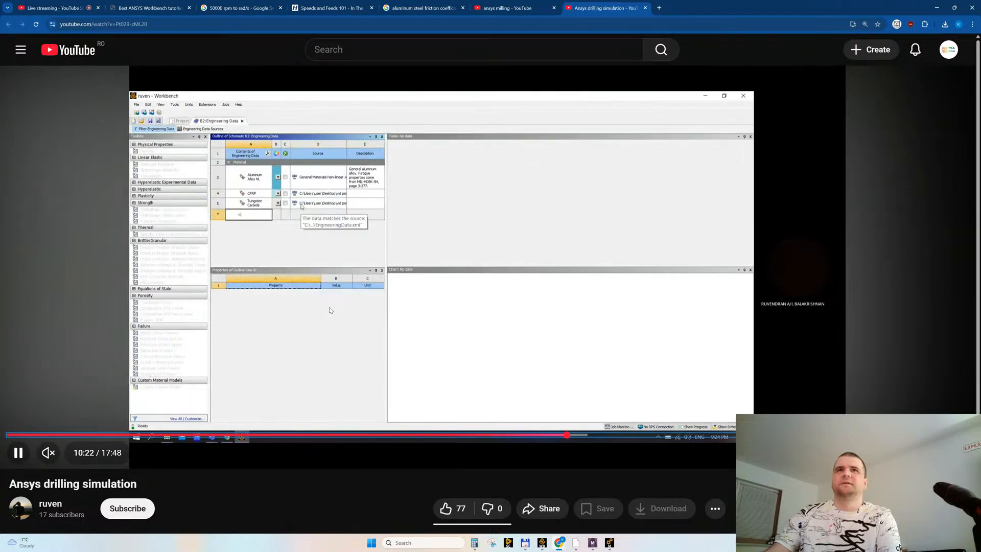
{"action": "left_click", "coordinate": [330, 312]}
{"action": "key", "text": "space"}
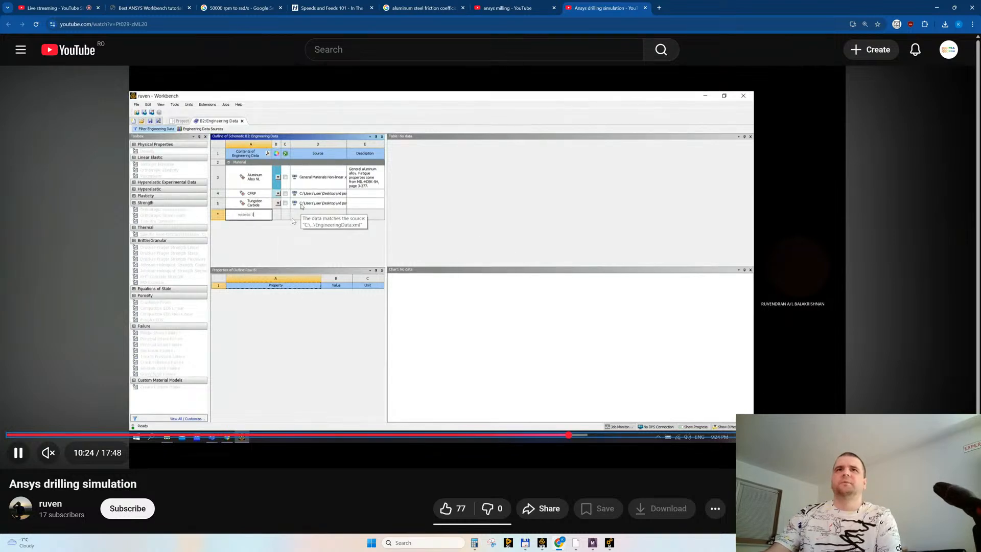
Step: Skim ahead through the new material's definition to the opening of the Explicit Dynamics model from the project schematic
{"action": "key", "text": "Right"}
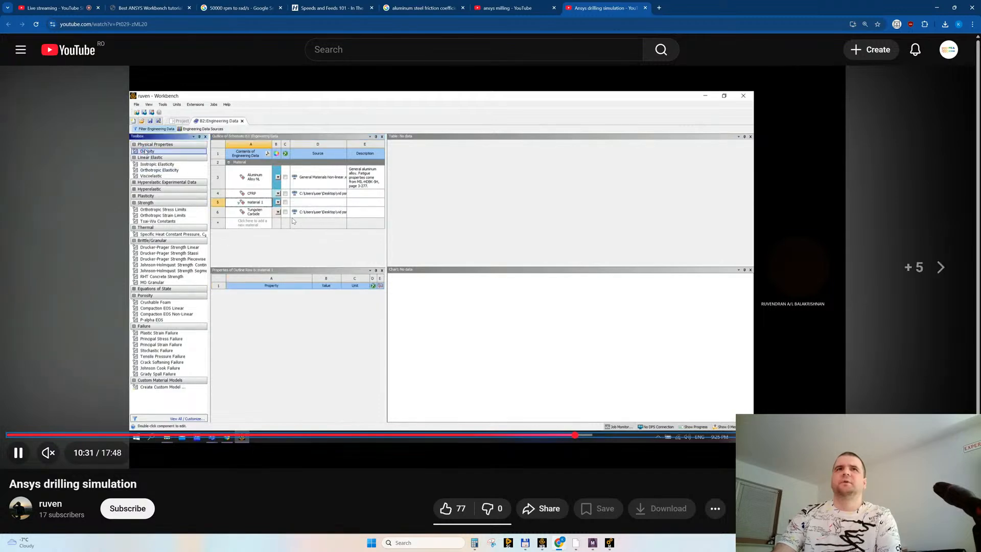
{"action": "key", "text": "Right"}
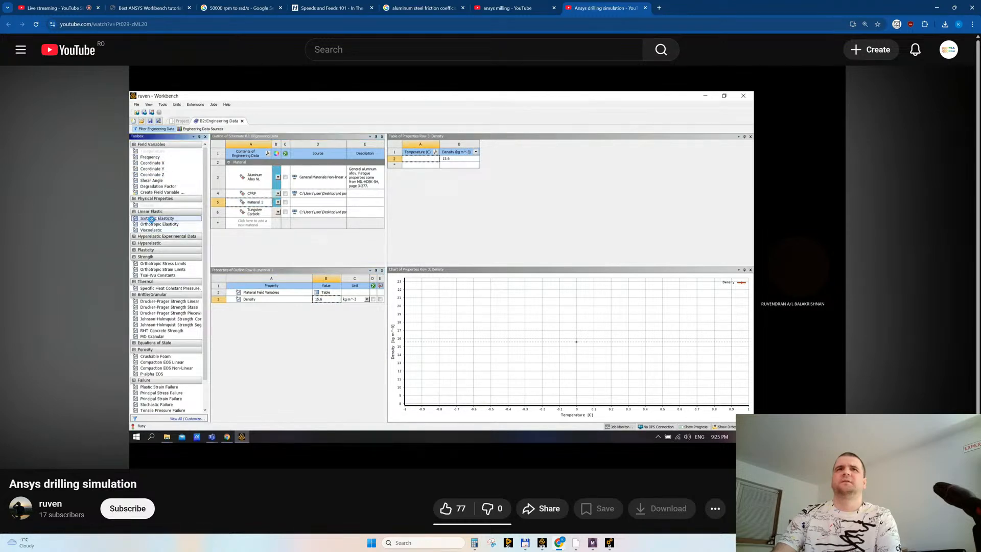
{"action": "key", "text": "Right"}
{"action": "key", "text": "Right"}
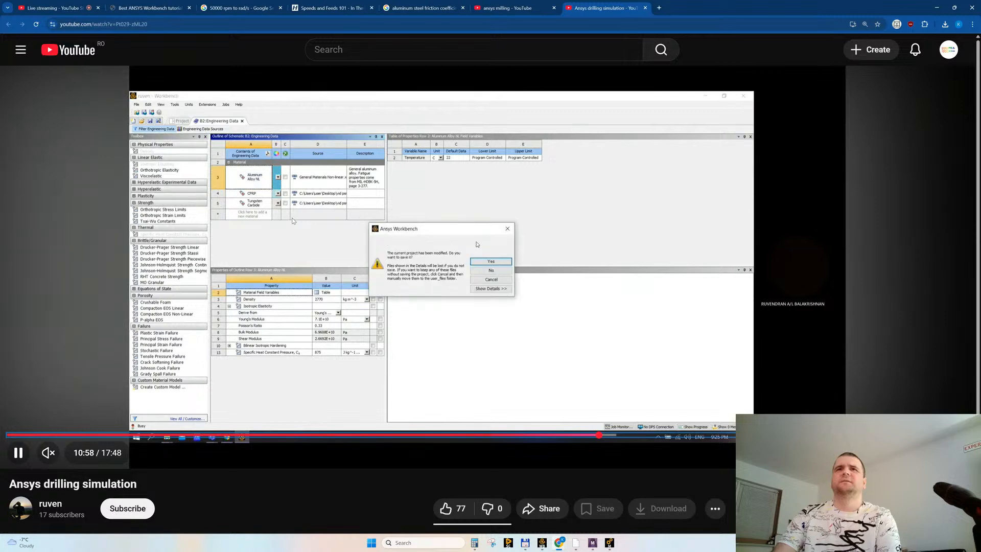
{"action": "key", "text": "Right"}
{"action": "key", "text": "Right"}
{"action": "key", "text": "Right"}
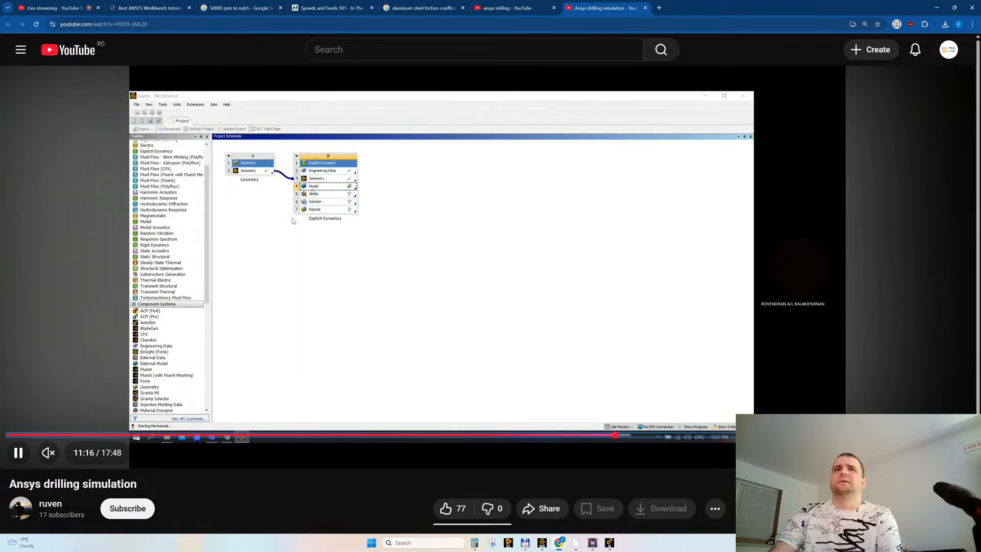
{"action": "key", "text": "Right"}
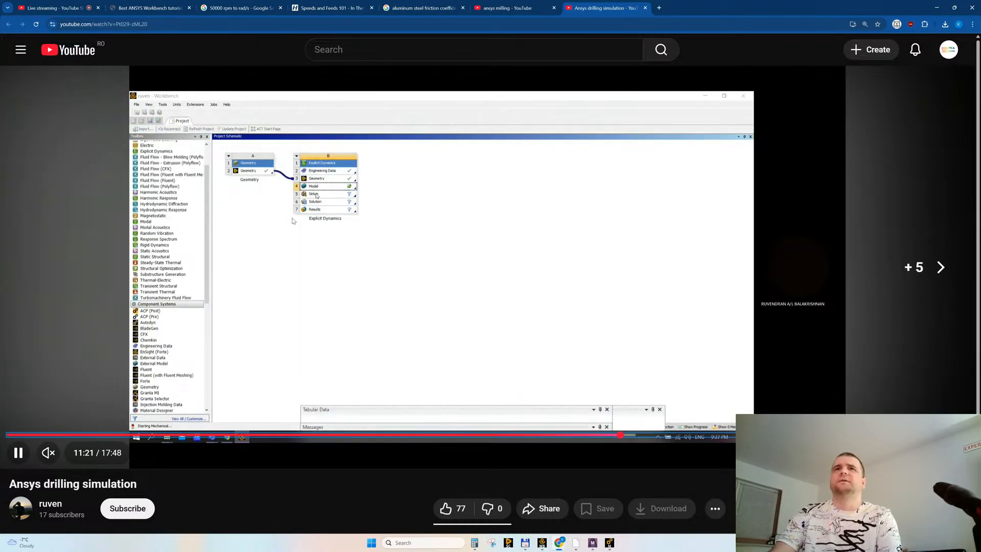
Step: Skim ahead to the drill bit's material setup in Mechanical and pause the video after Tungsten Carbide is assigned
{"action": "key", "text": "Right"}
{"action": "key", "text": "Right"}
{"action": "key", "text": "Right"}
{"action": "key", "text": "Right"}
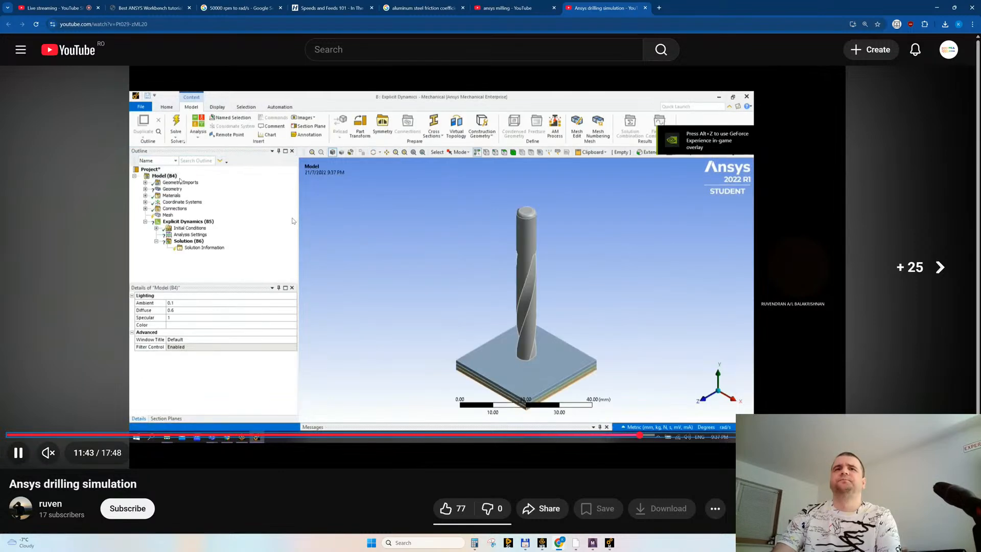
{"action": "key", "text": "Right"}
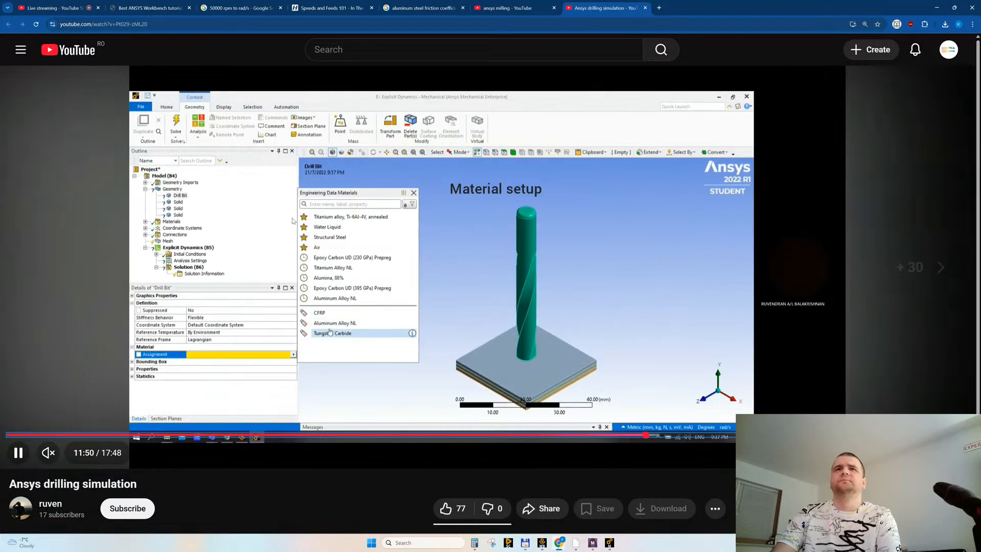
{"action": "key", "text": "space"}
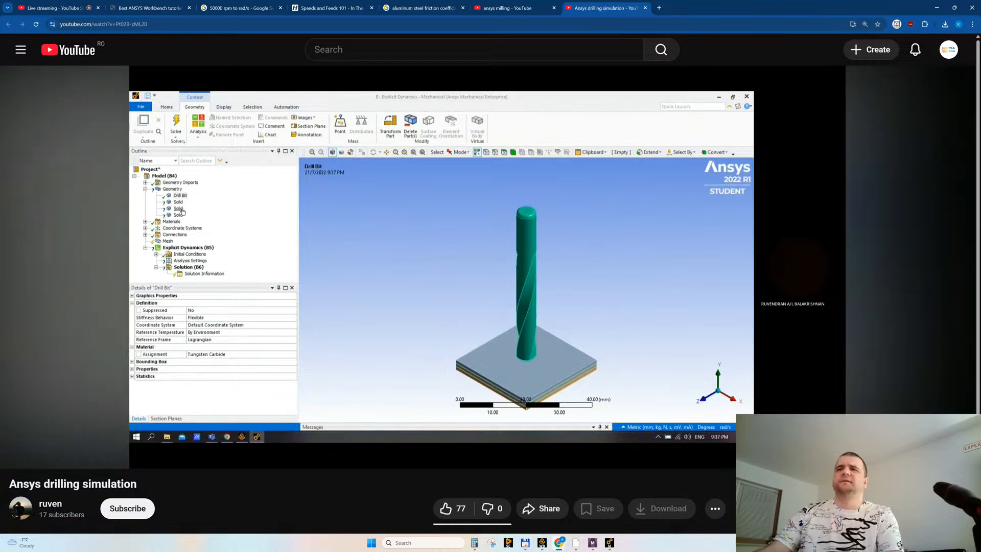
Step: Switch to the milling model in Mechanical and examine the live Total Deformation result of the cutter and workpiece
{"action": "mouse_move", "coordinate": [609, 542]}
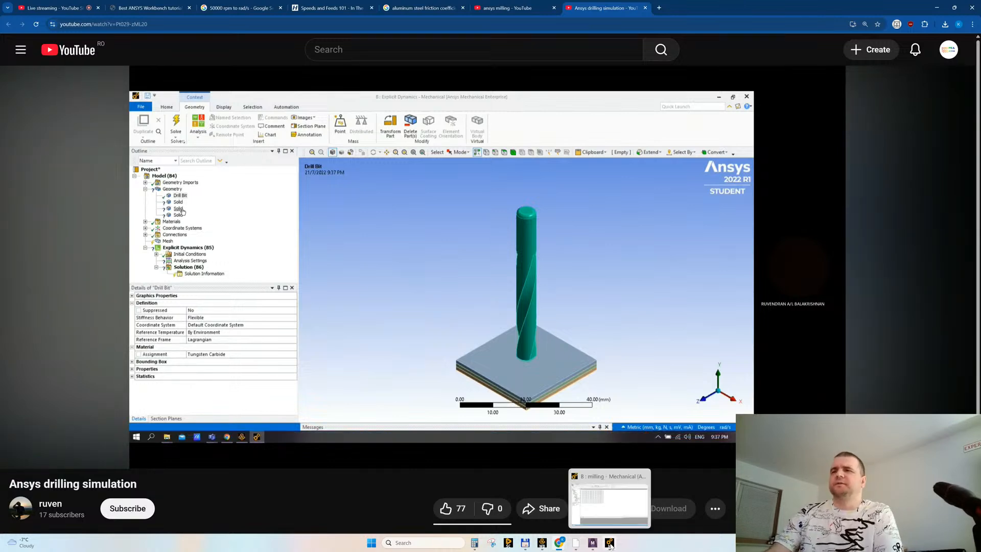
{"action": "left_click", "coordinate": [606, 510]}
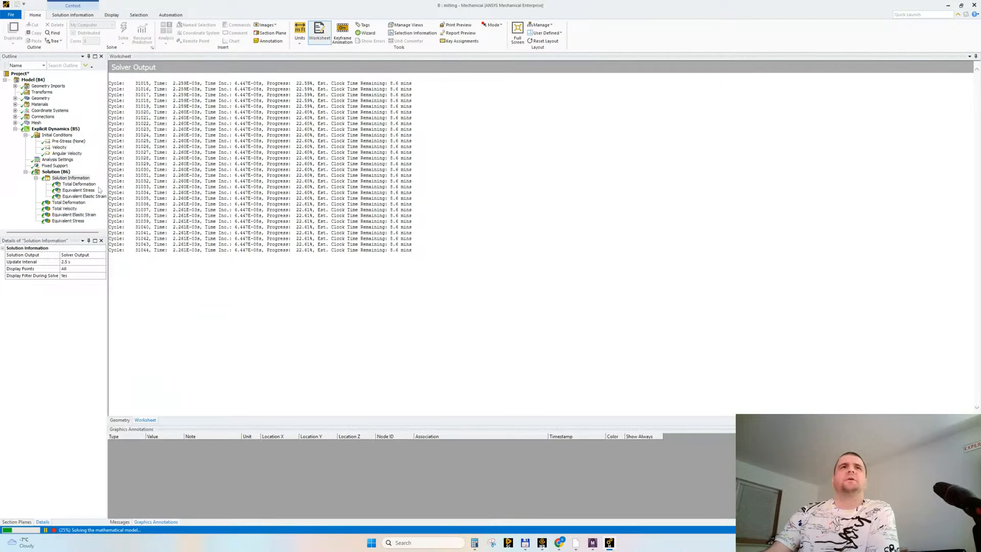
{"action": "left_click", "coordinate": [79, 185]}
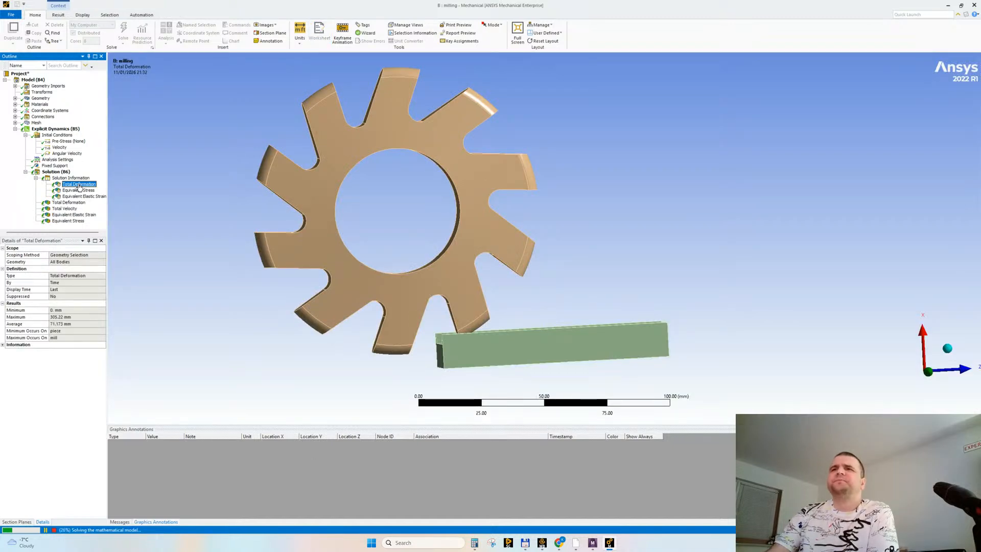
{"action": "scroll", "coordinate": [296, 202], "scroll_direction": "down", "scroll_amount": 2}
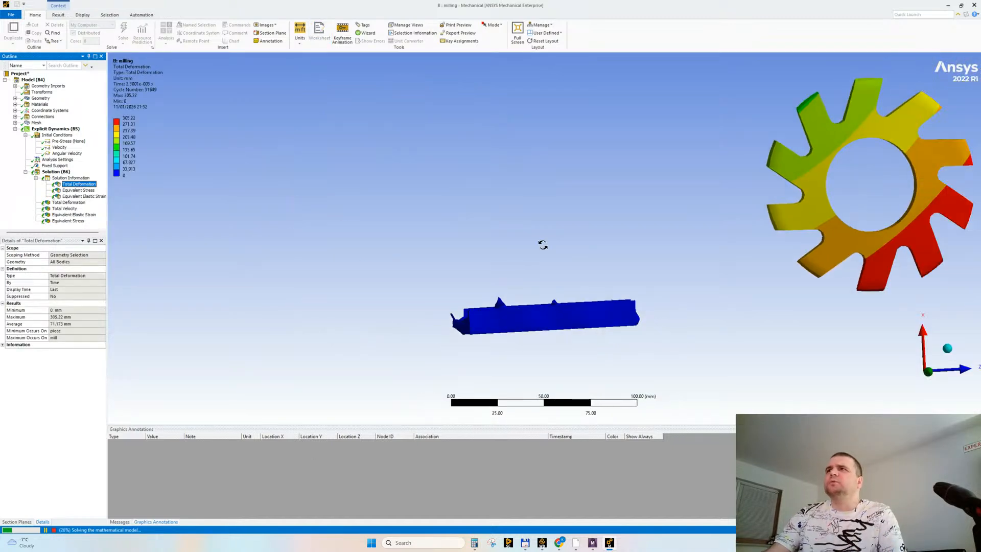
{"action": "middle_click_drag", "start_coordinate": [542, 245], "coordinate": [508, 278]}
{"action": "scroll", "coordinate": [305, 280], "scroll_direction": "up", "scroll_amount": 3}
{"action": "middle_click_drag", "start_coordinate": [324, 314], "coordinate": [494, 261], "text": "ctrl"}
{"action": "scroll", "coordinate": [394, 310], "scroll_direction": "up", "scroll_amount": 3}
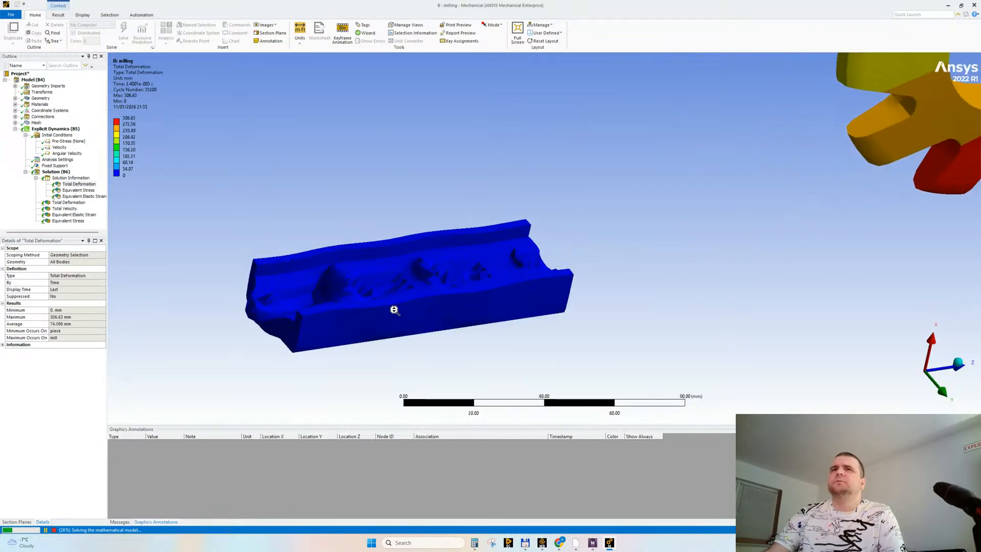
{"action": "scroll", "coordinate": [394, 309], "scroll_direction": "down", "scroll_amount": 4}
{"action": "middle_click_drag", "start_coordinate": [523, 302], "coordinate": [386, 296]}
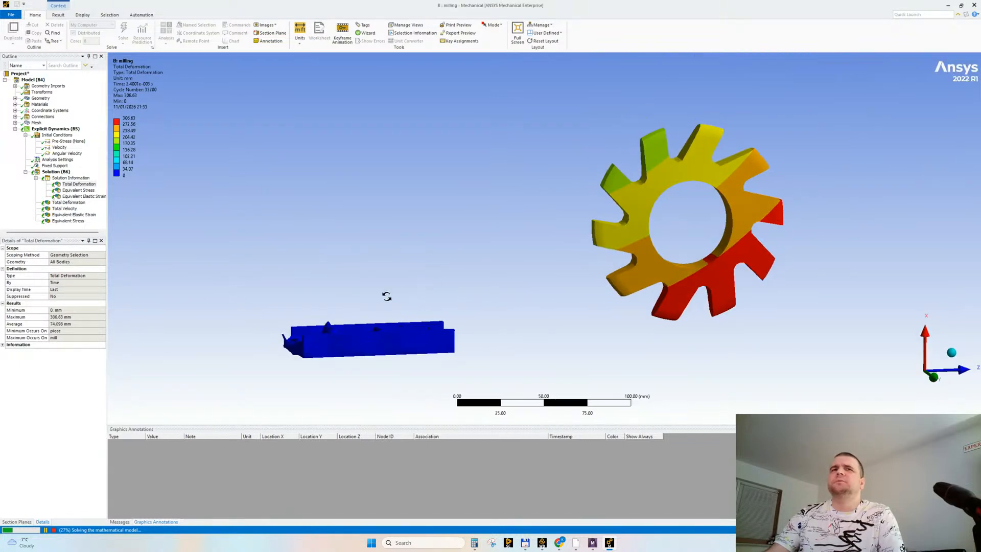
Step: Stop the running solve and set the Z component of the cutter's initial velocity to 20000 mm/s
{"action": "left_click", "coordinate": [54, 530]}
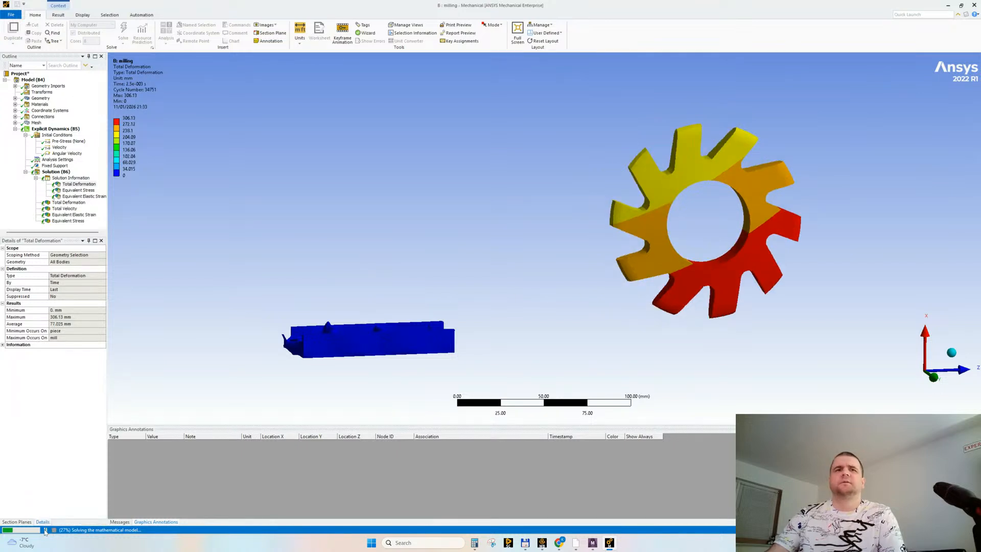
{"action": "left_click", "coordinate": [59, 148]}
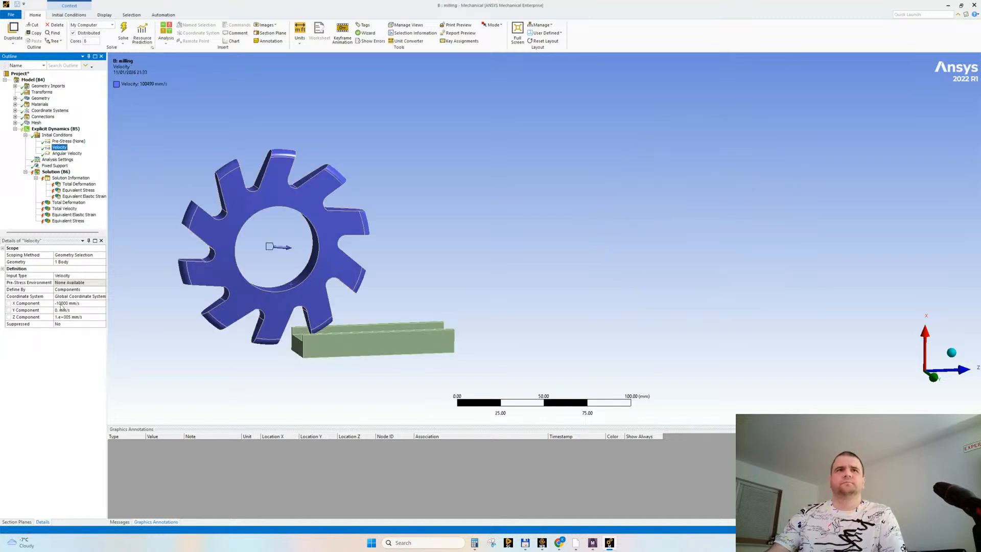
{"action": "left_click", "coordinate": [60, 303]}
{"action": "left_click", "coordinate": [57, 303]}
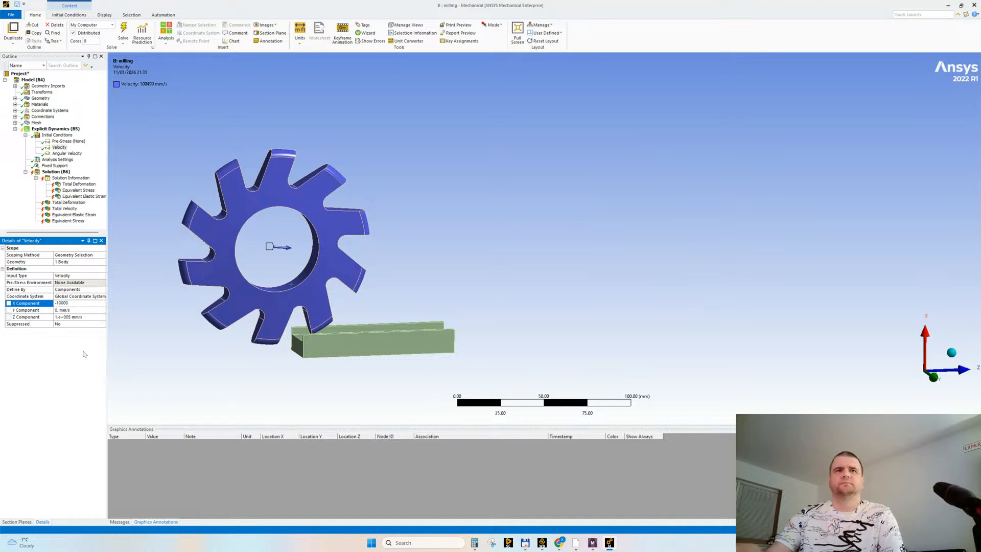
{"action": "left_click", "coordinate": [61, 317]}
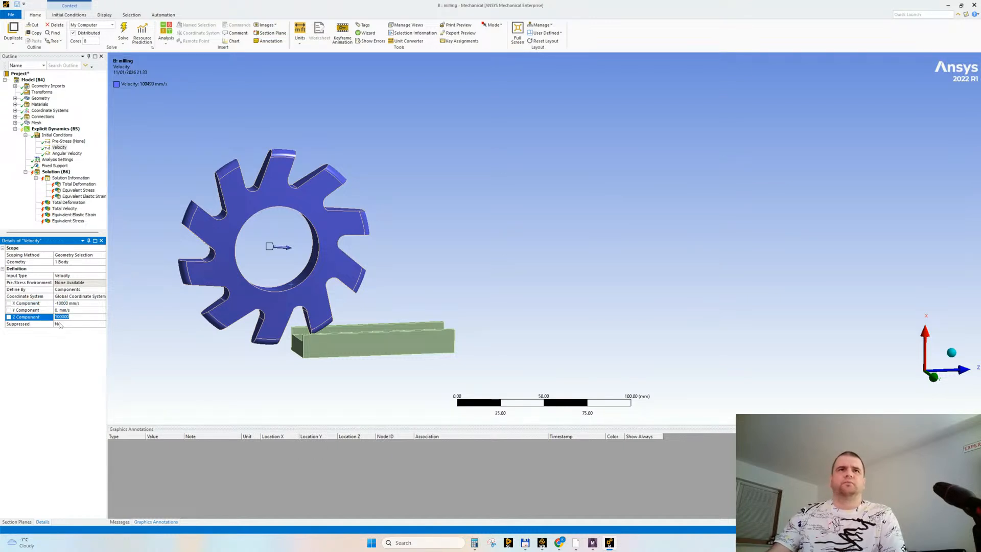
{"action": "left_click", "coordinate": [60, 317]}
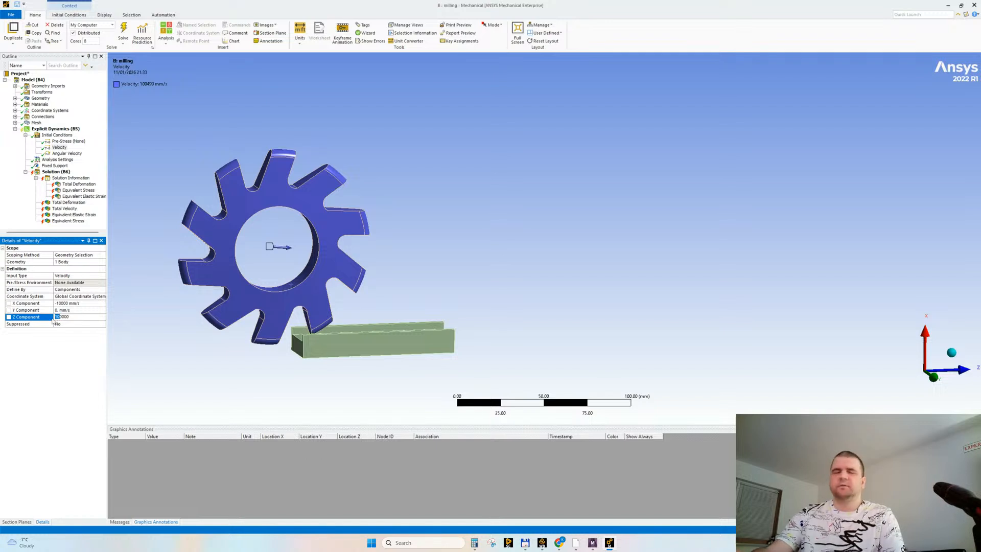
{"action": "type", "text": "2"}
{"action": "key", "text": "Return"}
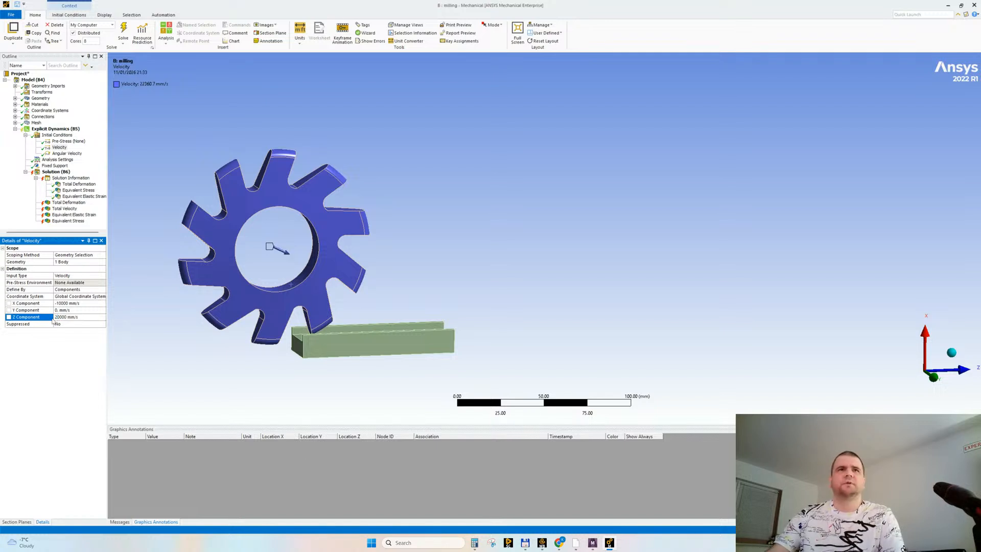
Step: Set the X component of the cutter's initial velocity to -1000 mm/s and check the direction arrow on the model
{"action": "left_click", "coordinate": [61, 303]}
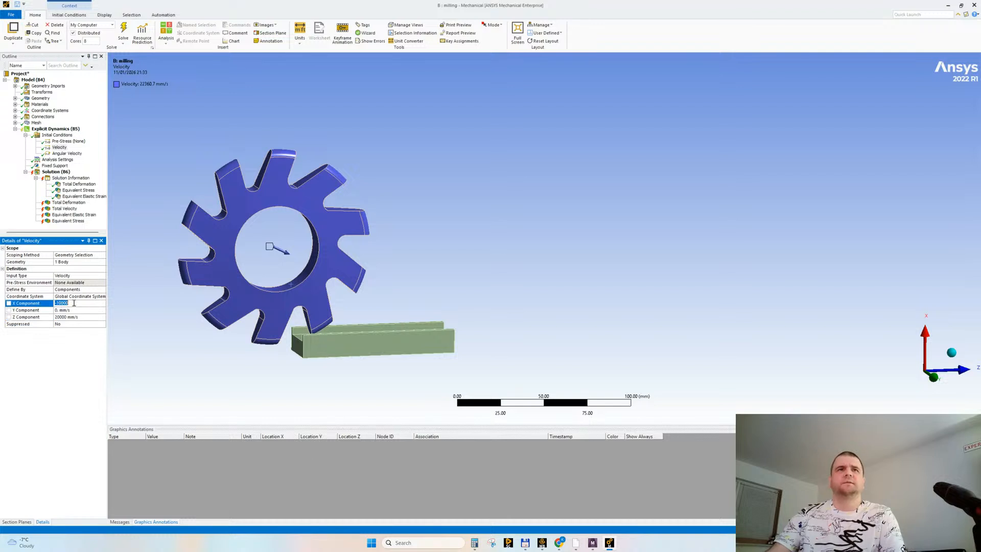
{"action": "left_click", "coordinate": [75, 303]}
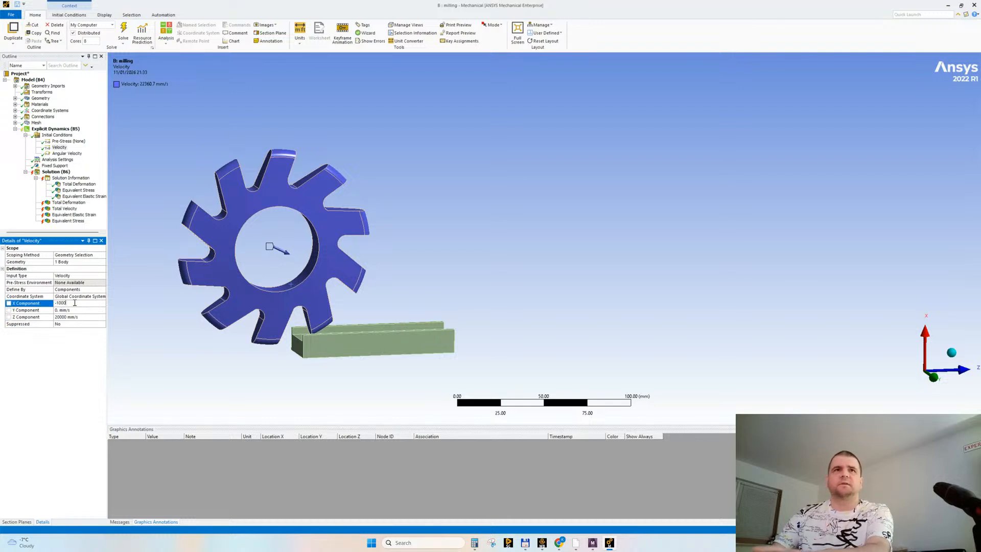
{"action": "key", "text": "Return"}
{"action": "middle_click_drag", "start_coordinate": [229, 295], "coordinate": [209, 284]}
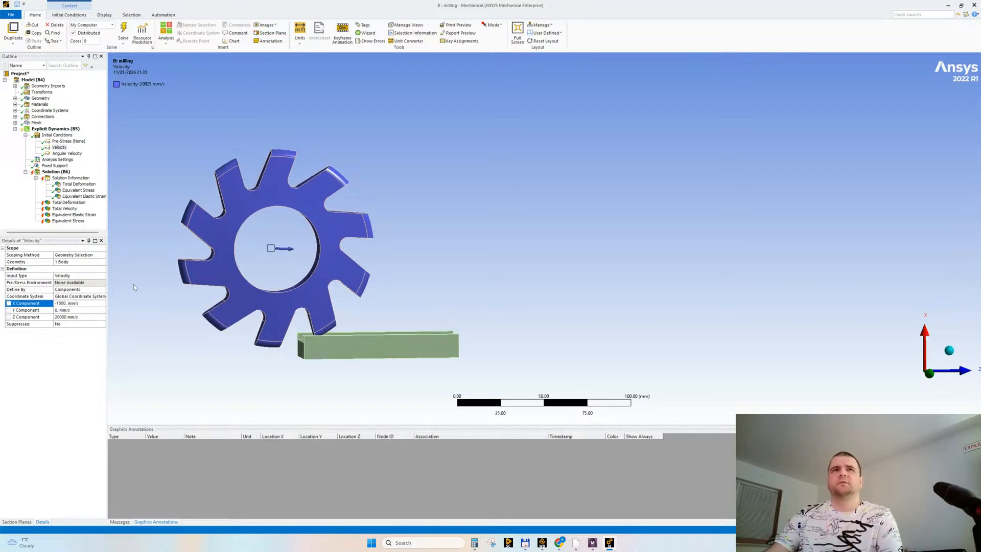
Step: Set the X component of the cutter's initial velocity to -2000 mm/s and check its direction arrow
{"action": "left_click", "coordinate": [59, 304]}
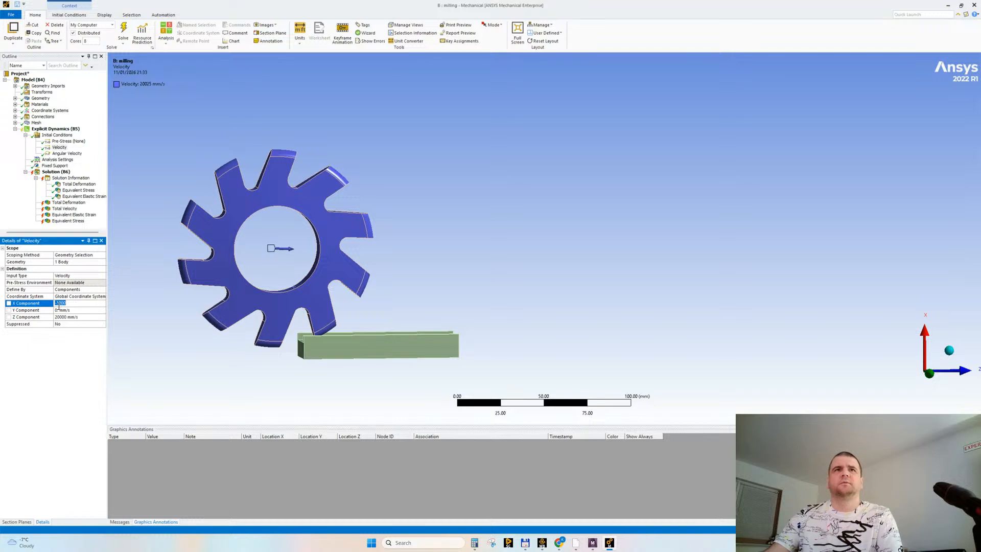
{"action": "key", "text": "BackSpace"}
{"action": "type", "text": "2"}
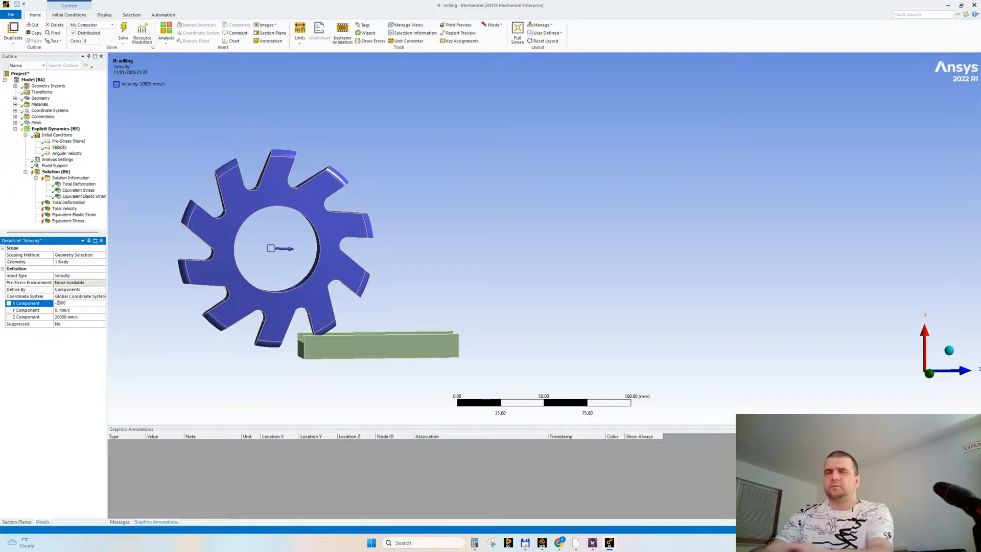
{"action": "key", "text": "Return"}
{"action": "mouse_move", "coordinate": [228, 237]}
{"action": "middle_mouse_down"}
{"action": "mouse_move", "coordinate": [238, 242]}
{"action": "mouse_move", "coordinate": [228, 250]}
{"action": "middle_mouse_up"}
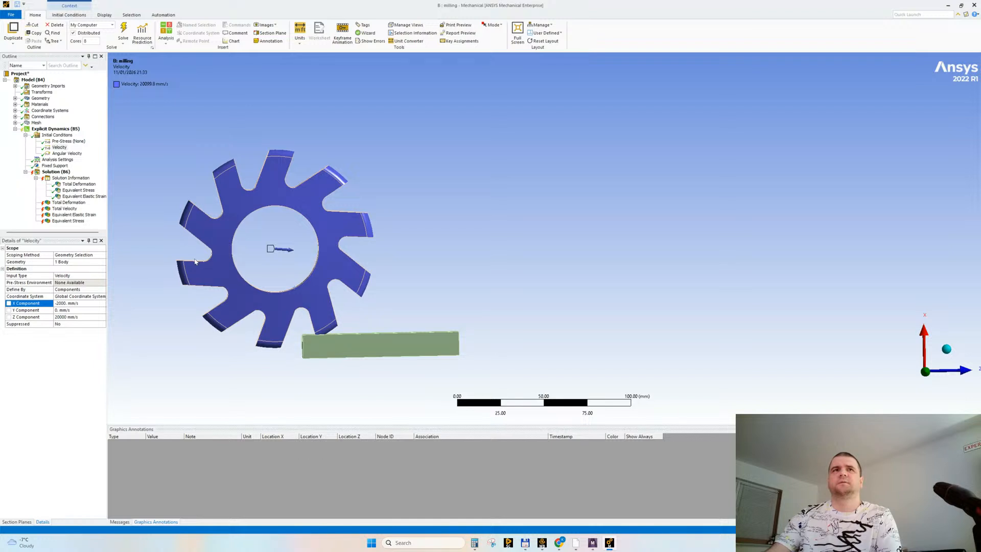
Step: Set the total of the cutter's initial angular velocity to 15000 RPM
{"action": "left_click", "coordinate": [67, 154]}
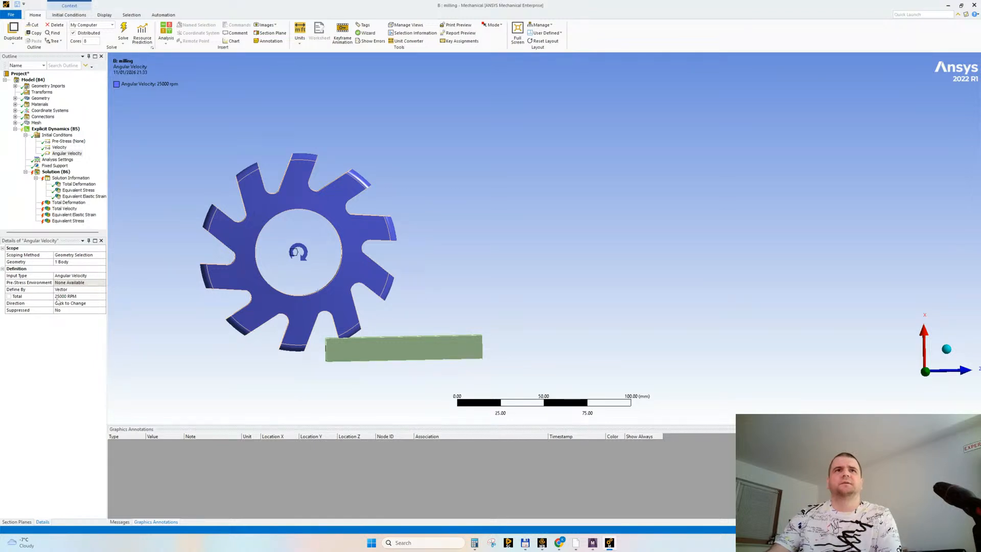
{"action": "left_click", "coordinate": [58, 295]}
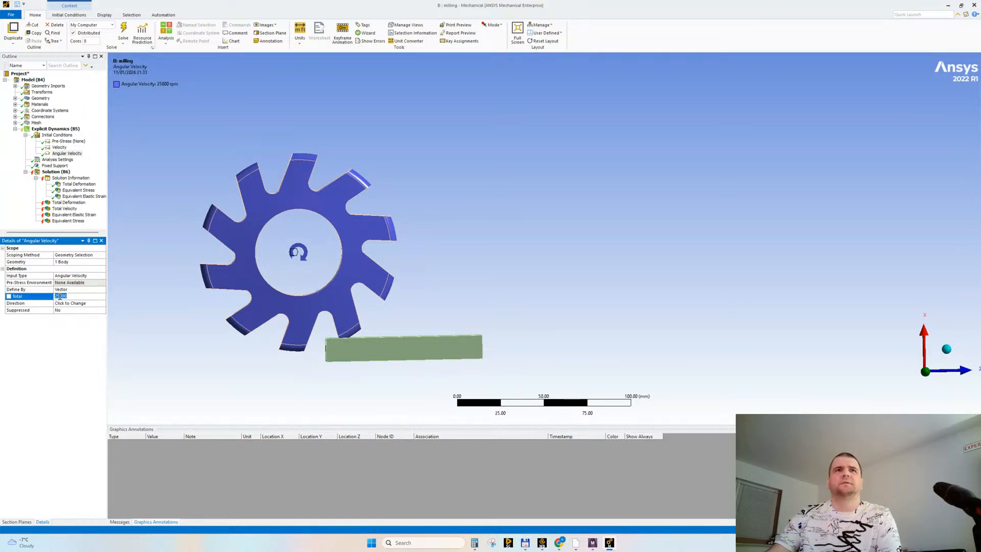
{"action": "left_click", "coordinate": [60, 296]}
{"action": "key", "text": "BackSpace"}
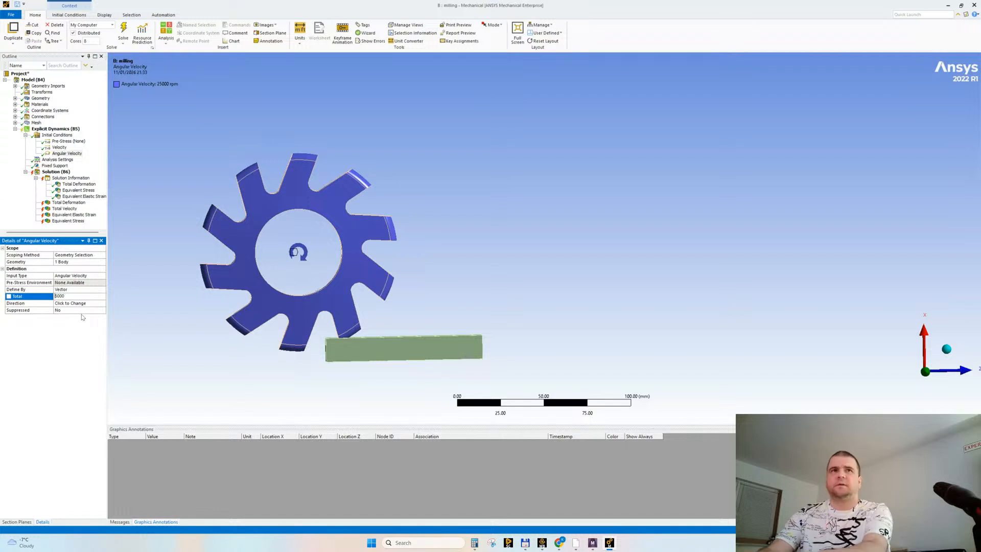
{"action": "type", "text": "1"}
{"action": "key", "text": "Return"}
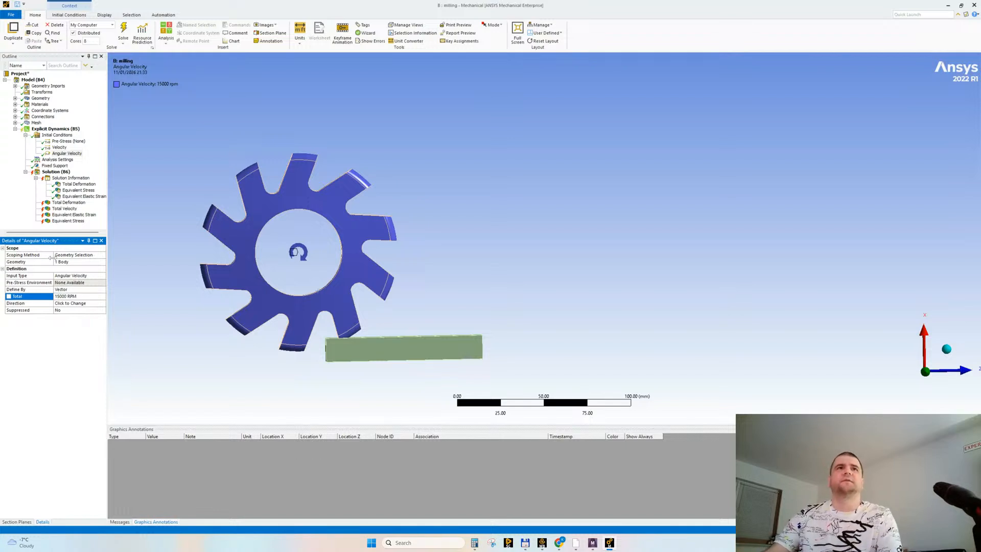
Step: Set the total of the cutter's initial angular velocity to 10000 RPM
{"action": "left_click", "coordinate": [60, 296]}
{"action": "key", "text": "BackSpace"}
{"action": "type", "text": "0000"}
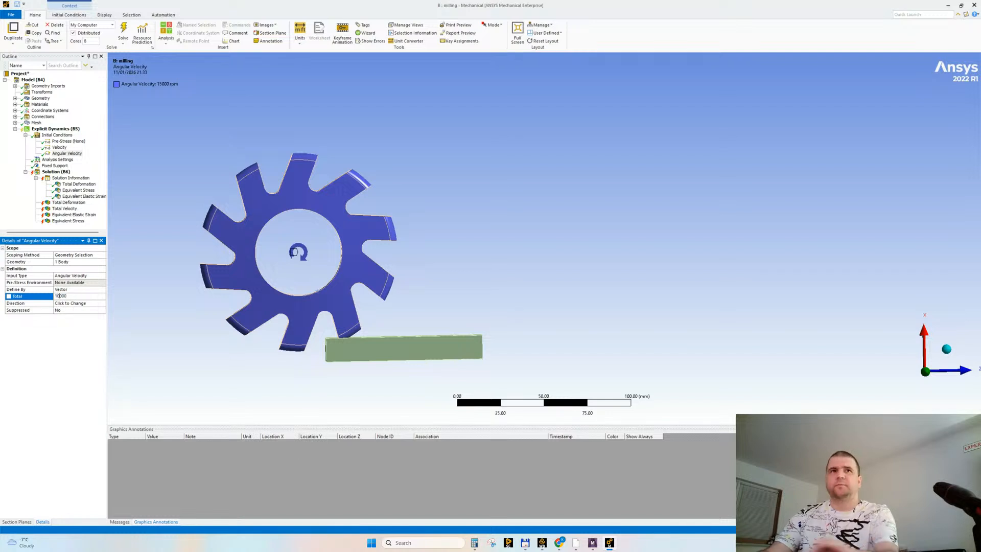
{"action": "key", "text": "Return"}
Step: Clear the solution's generated data and try to solve the milling analysis with the changed velocities
{"action": "right_click", "coordinate": [53, 176]}
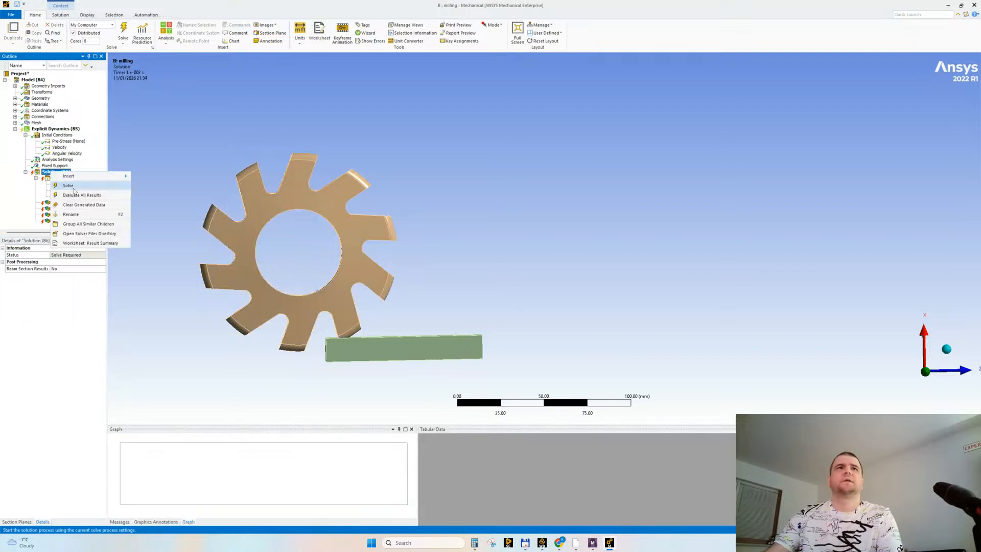
{"action": "left_click", "coordinate": [77, 205]}
{"action": "left_click", "coordinate": [513, 299]}
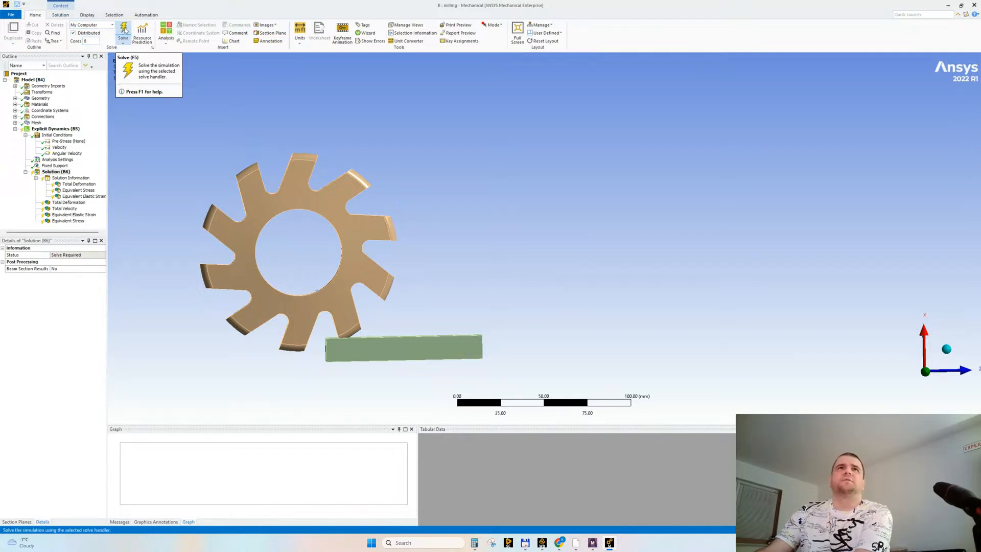
{"action": "left_click", "coordinate": [124, 30]}
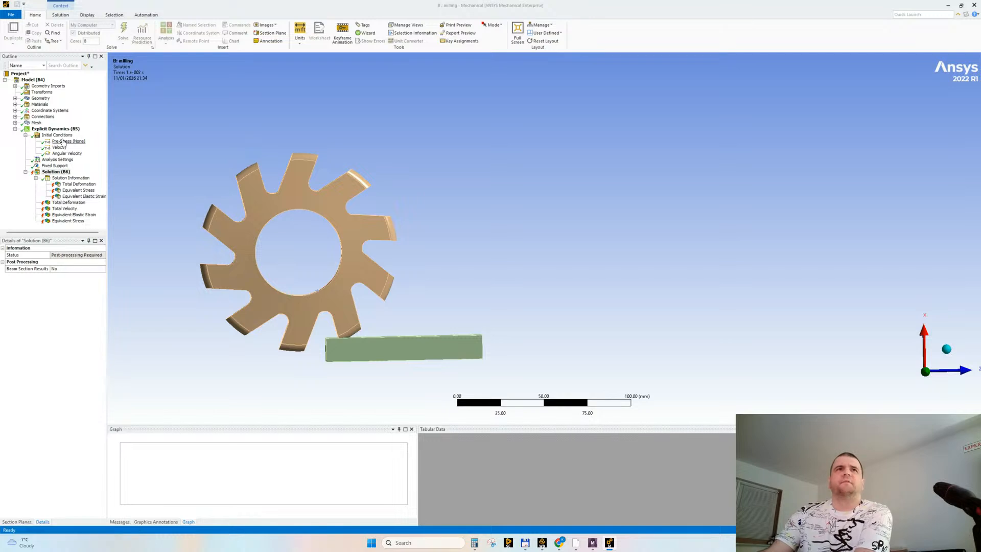
Step: Clear the solution's results and restart points again and retry the milling solve
{"action": "left_click", "coordinate": [56, 178]}
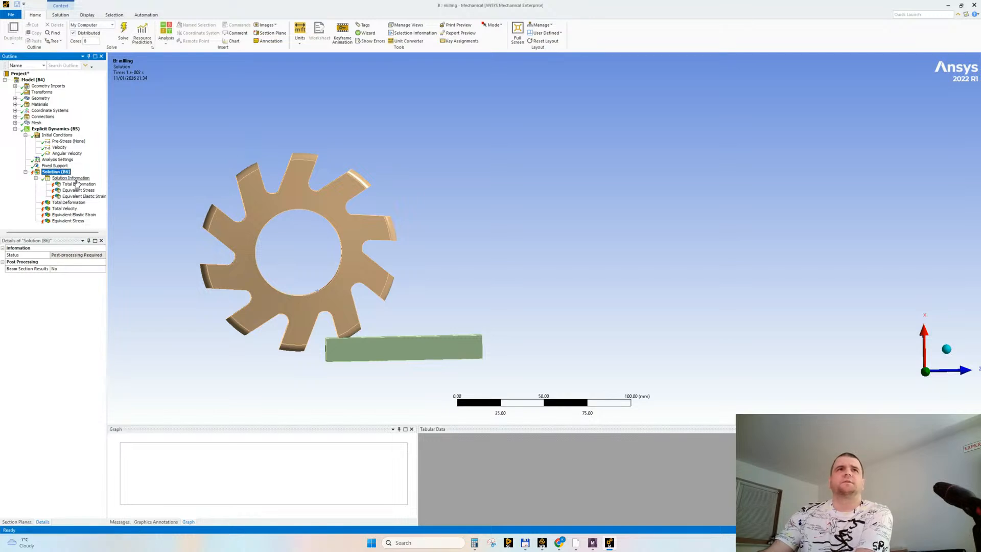
{"action": "left_click", "coordinate": [56, 171]}
{"action": "right_click", "coordinate": [56, 172]}
{"action": "left_click", "coordinate": [82, 198]}
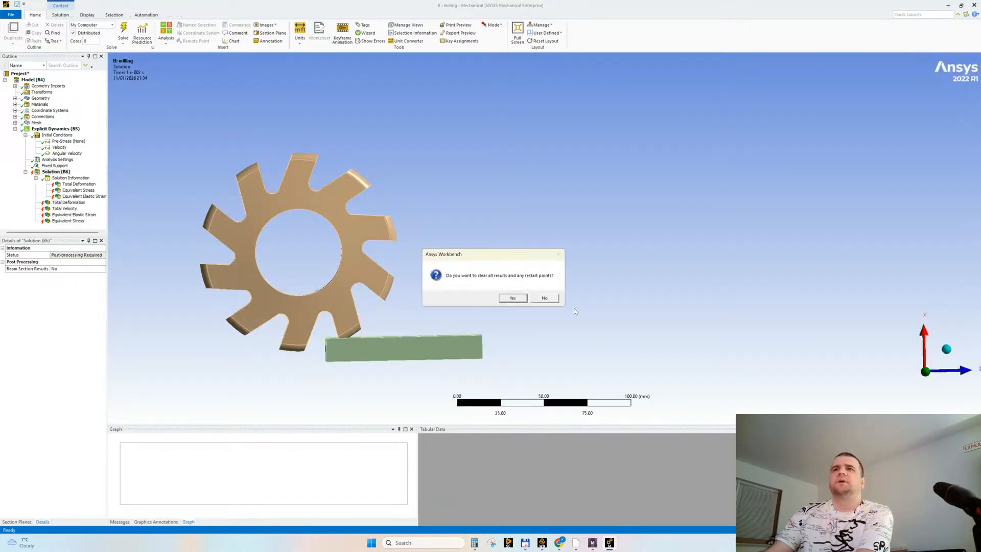
{"action": "left_click", "coordinate": [510, 301]}
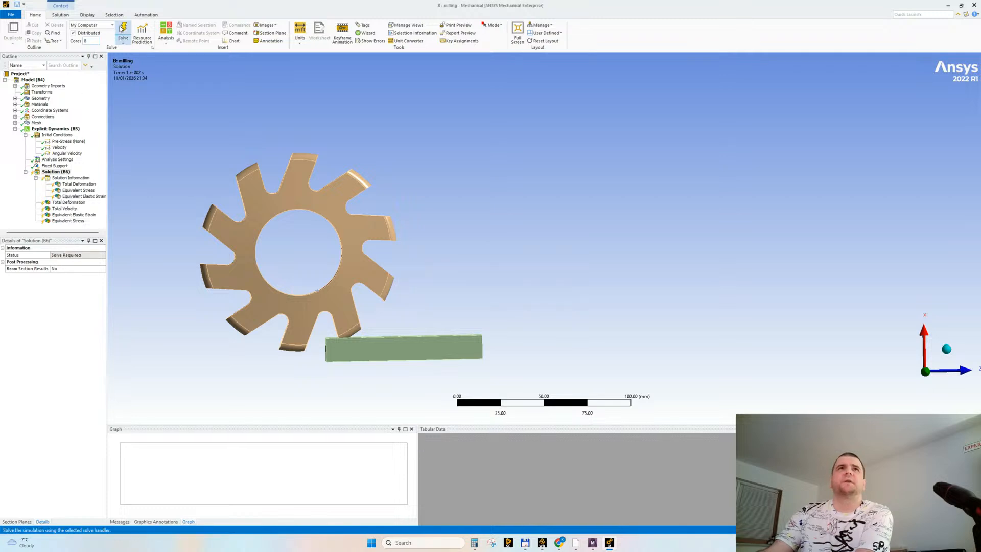
{"action": "key", "text": "F5"}
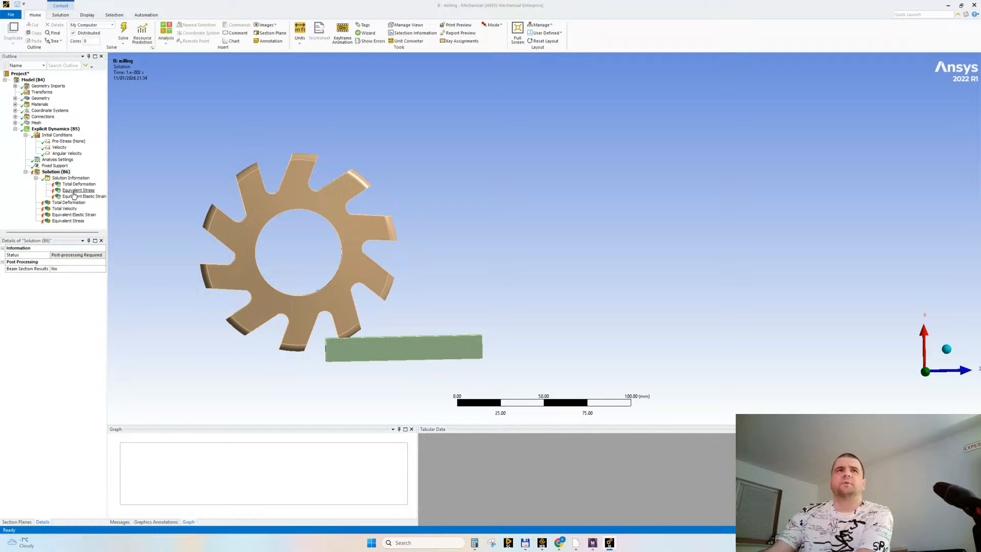
Step: Clear the generated data once more and retry the solve with Solution Information displayed
{"action": "right_click", "coordinate": [57, 175]}
{"action": "left_click", "coordinate": [77, 196]}
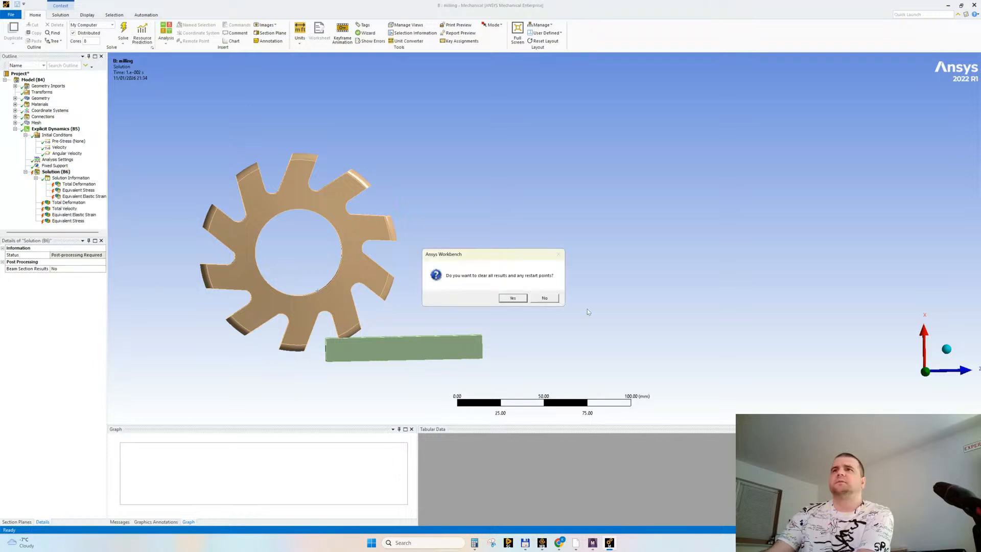
{"action": "left_click", "coordinate": [511, 296]}
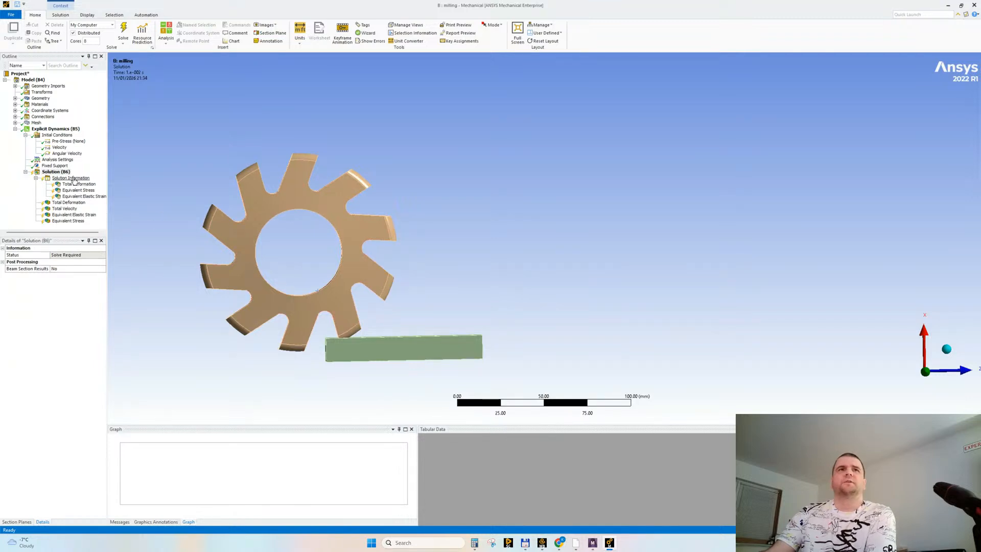
{"action": "left_click", "coordinate": [74, 178]}
{"action": "left_click", "coordinate": [123, 32]}
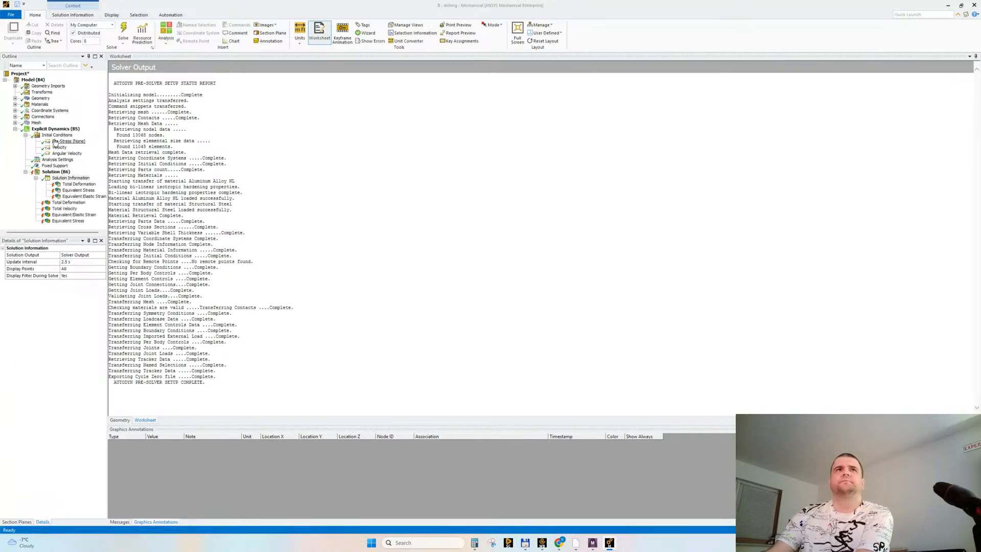
Step: Clear all results and restart points from the solution and run the milling solve anew
{"action": "right_click", "coordinate": [52, 172]}
{"action": "left_click", "coordinate": [80, 194]}
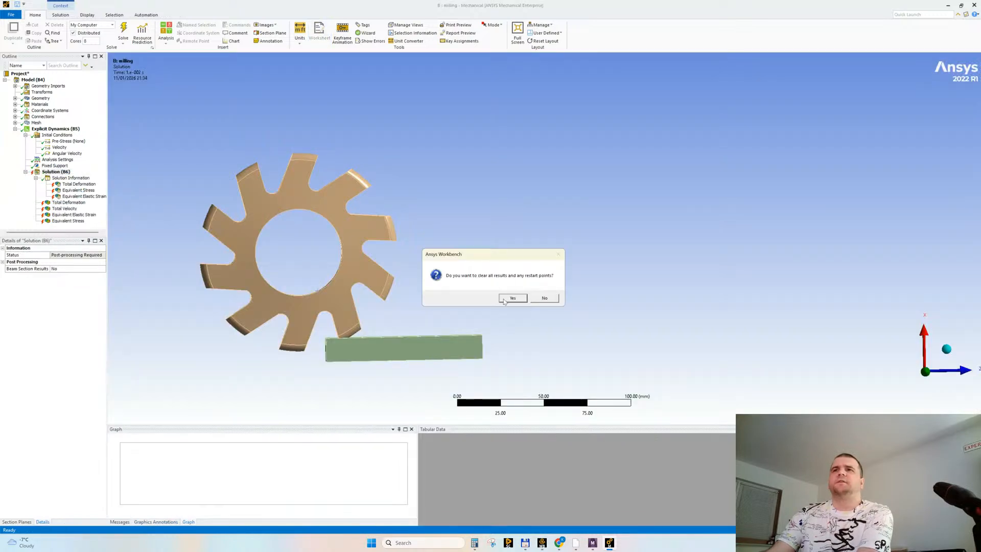
{"action": "left_click", "coordinate": [505, 299]}
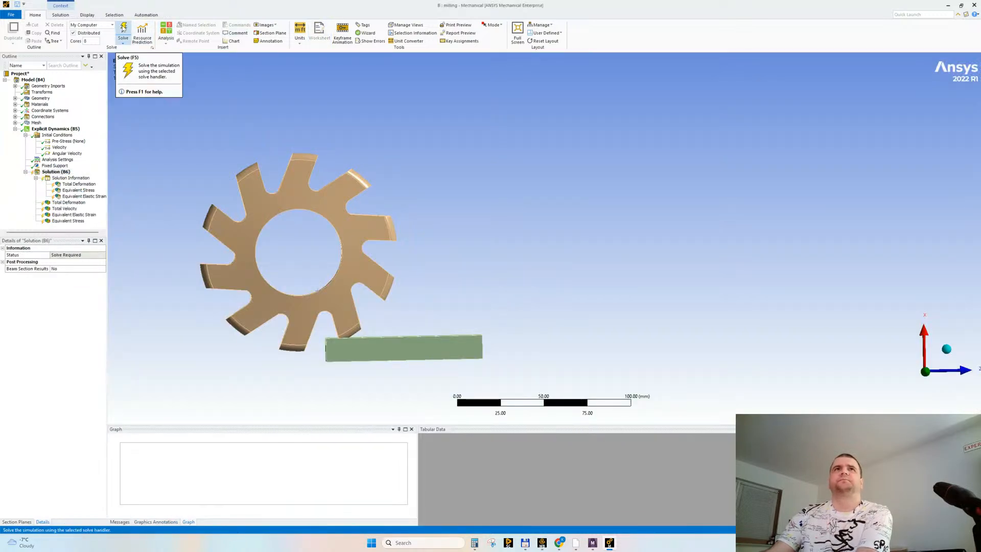
{"action": "left_click", "coordinate": [123, 29]}
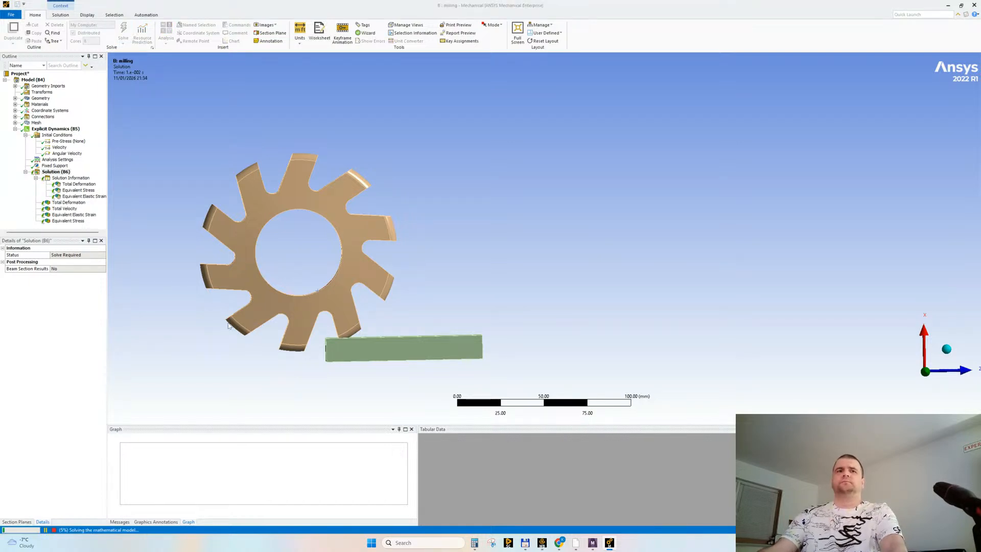
Step: Display the solver output in Solution Information to check the running solve's progress
{"action": "left_click", "coordinate": [77, 178]}
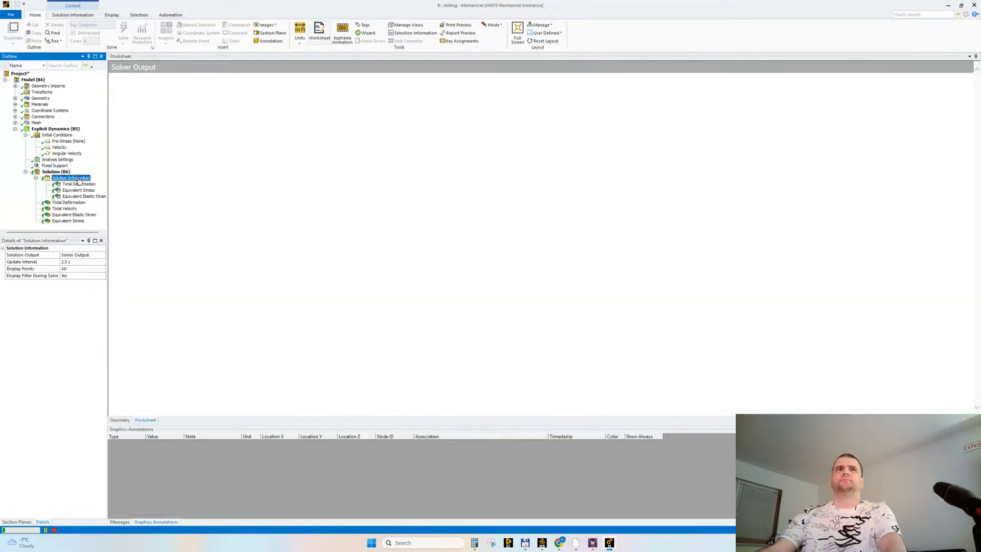
{"action": "left_click", "coordinate": [60, 160]}
{"action": "left_click", "coordinate": [72, 178]}
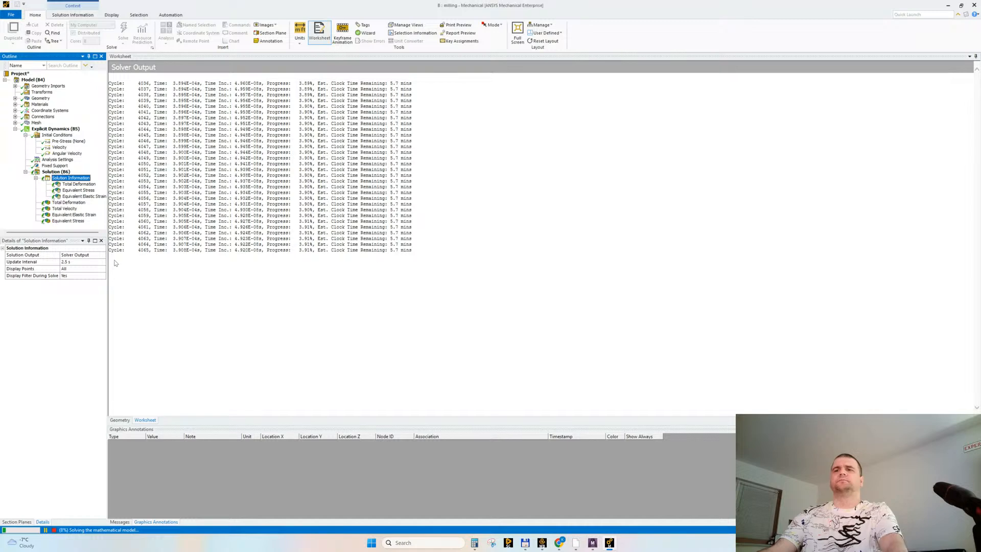
Step: Switch to the Ansys drilling simulation video in the browser and skim ahead past the material assignments to the contact region settings
{"action": "left_click", "coordinate": [558, 543]}
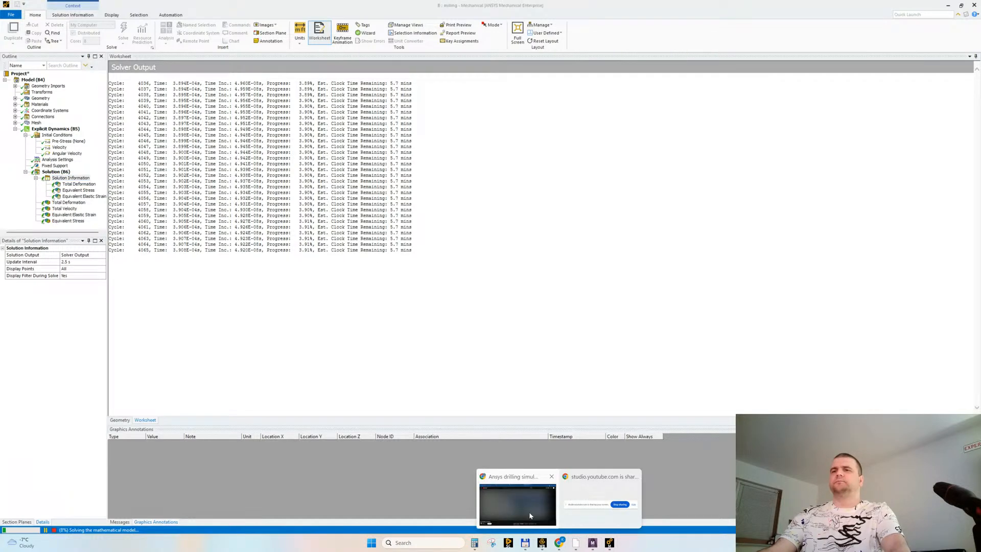
{"action": "left_click", "coordinate": [518, 505]}
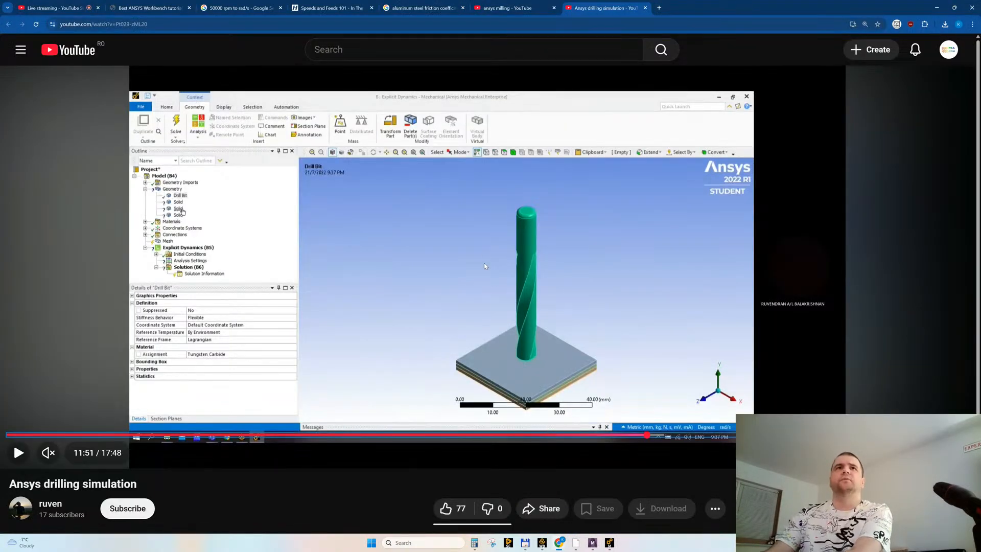
{"action": "key", "text": "Right"}
{"action": "key", "text": "Right"}
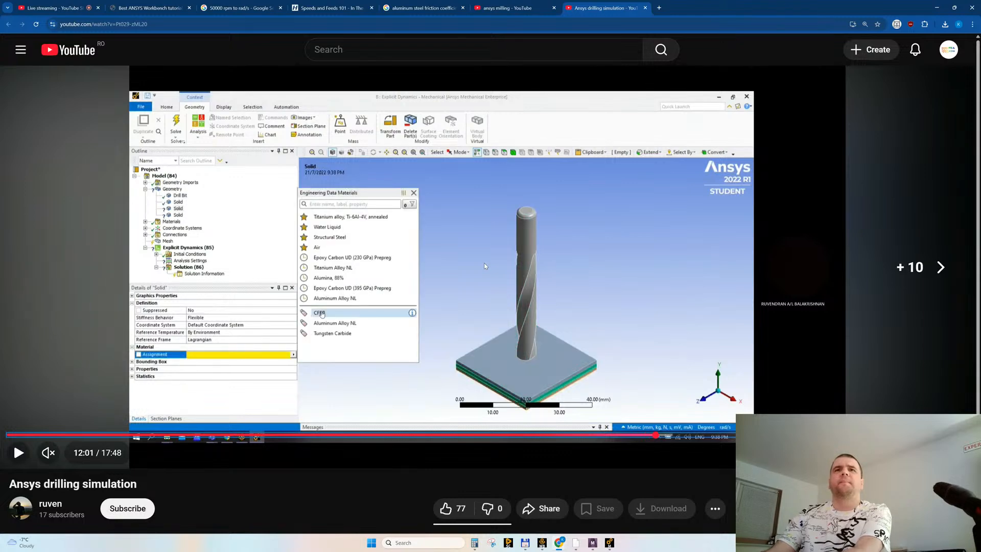
{"action": "key", "text": "Right"}
{"action": "key", "text": "Right"}
{"action": "key", "text": "Left"}
{"action": "key", "text": "Right"}
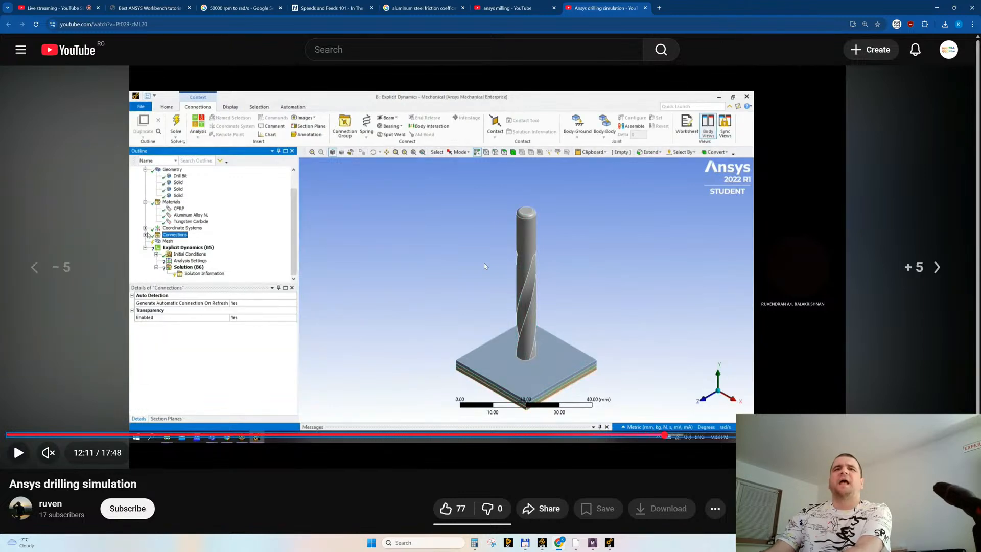
{"action": "key", "text": "Right"}
{"action": "key", "text": "Right"}
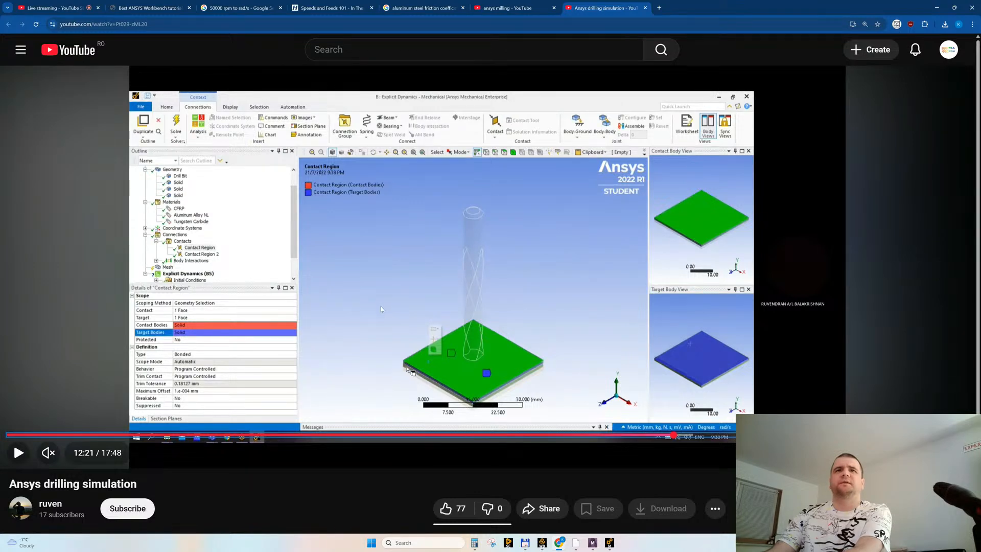
Step: Play the video's contact region section and rewind it to the part where the contacts under Connections are introduced
{"action": "key", "text": "space"}
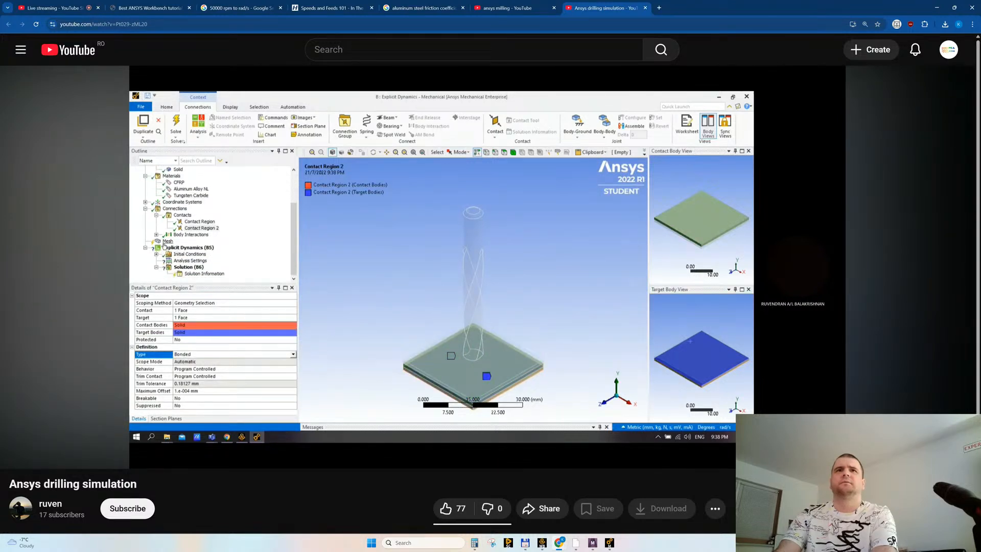
{"action": "key", "text": "Left"}
{"action": "key", "text": "Left"}
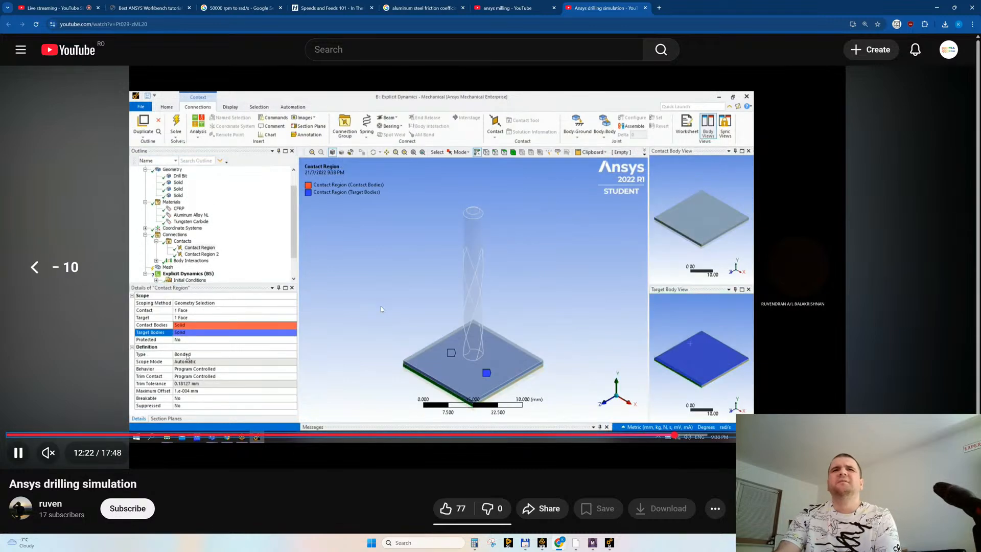
{"action": "key", "text": "Left"}
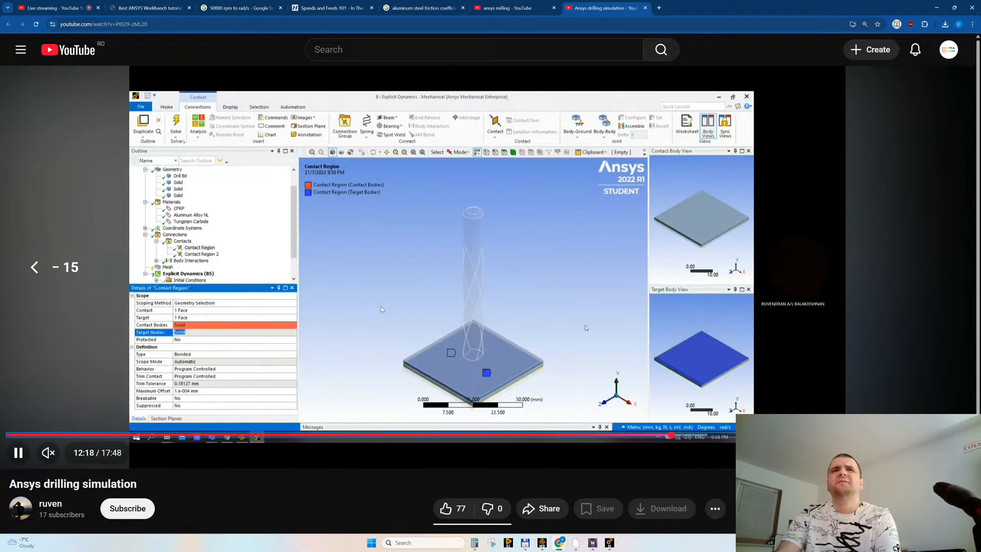
{"action": "key", "text": "Left"}
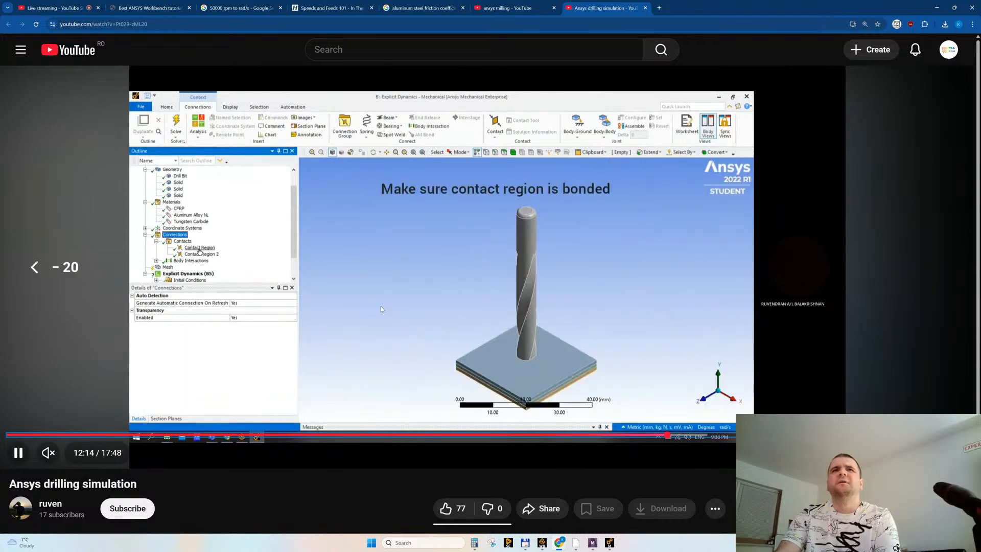
Step: Skip the drilling video ahead past the bonded contact regions and pause at the mesh generation advice
{"action": "key", "text": "Right"}
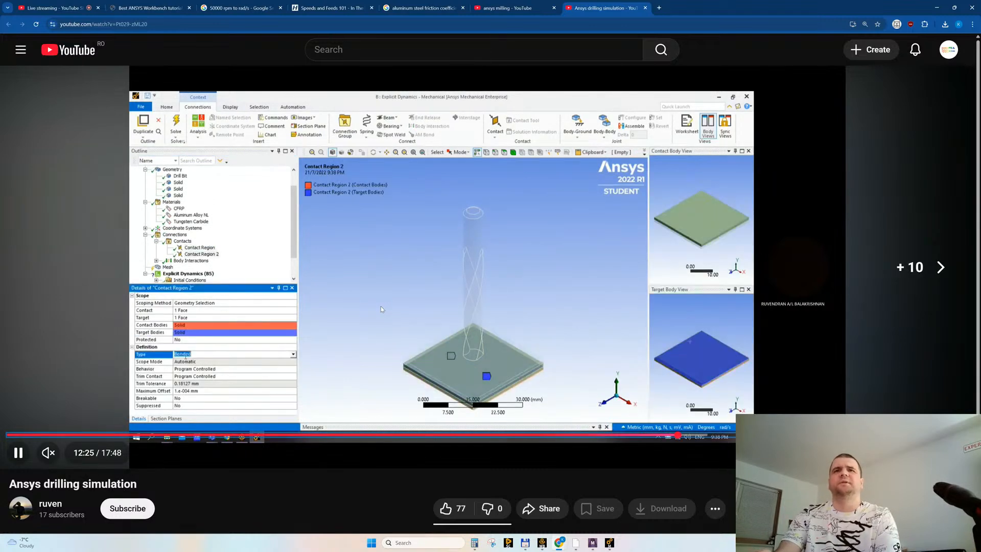
{"action": "key", "text": "Right"}
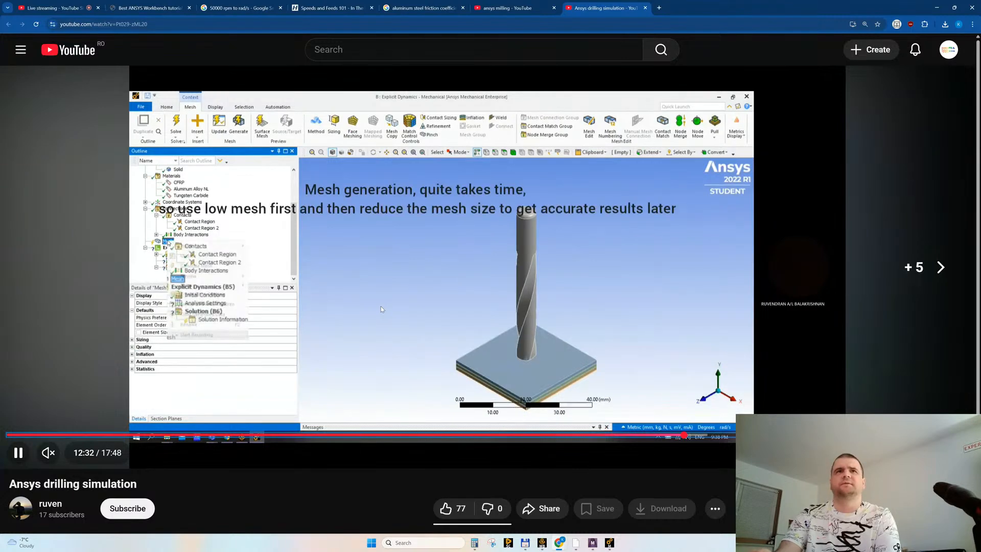
{"action": "key", "text": "space"}
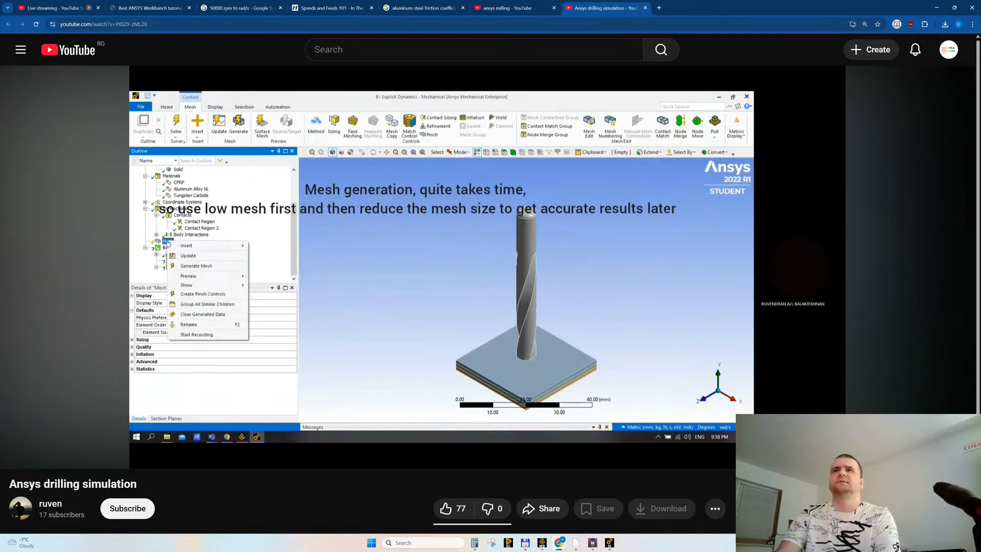
Step: Skip through the video's body sizing setup and pause to examine the generated mesh on the drill bit and plates
{"action": "left_click", "coordinate": [438, 309]}
{"action": "key", "text": "Right"}
{"action": "key", "text": "Right"}
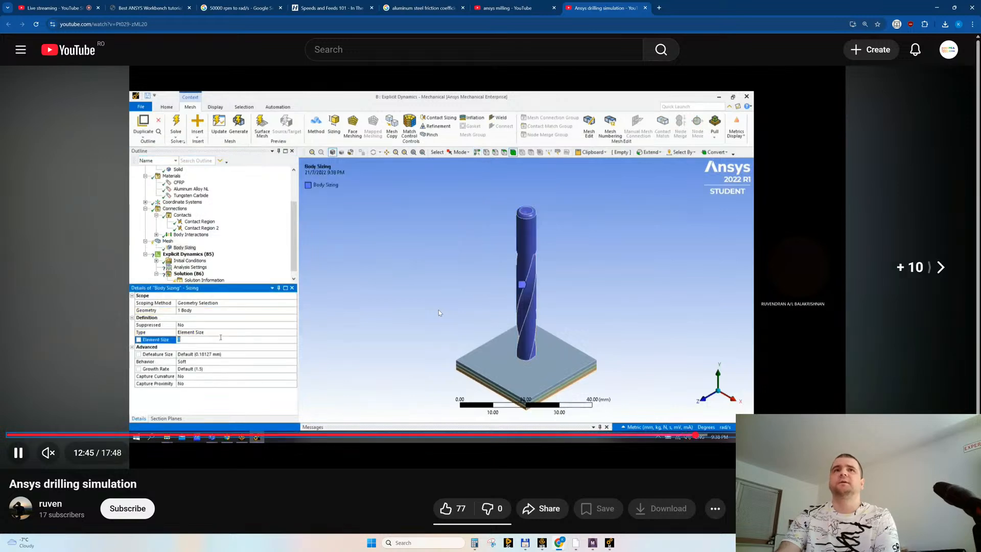
{"action": "key", "text": "Right"}
{"action": "key", "text": "Right"}
{"action": "key", "text": "Right"}
{"action": "key", "text": "Right"}
{"action": "key", "text": "Right"}
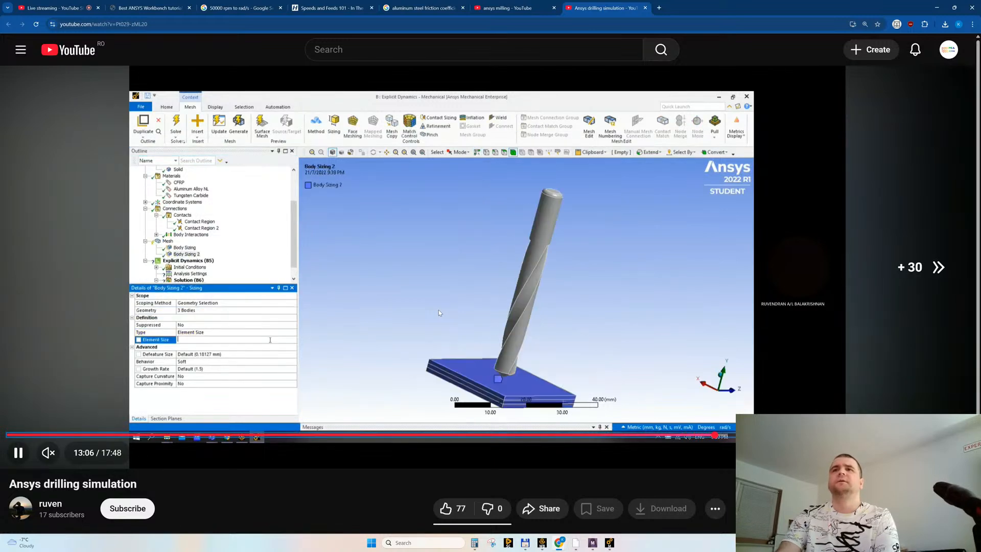
{"action": "key", "text": "Right"}
{"action": "left_click", "coordinate": [438, 310]}
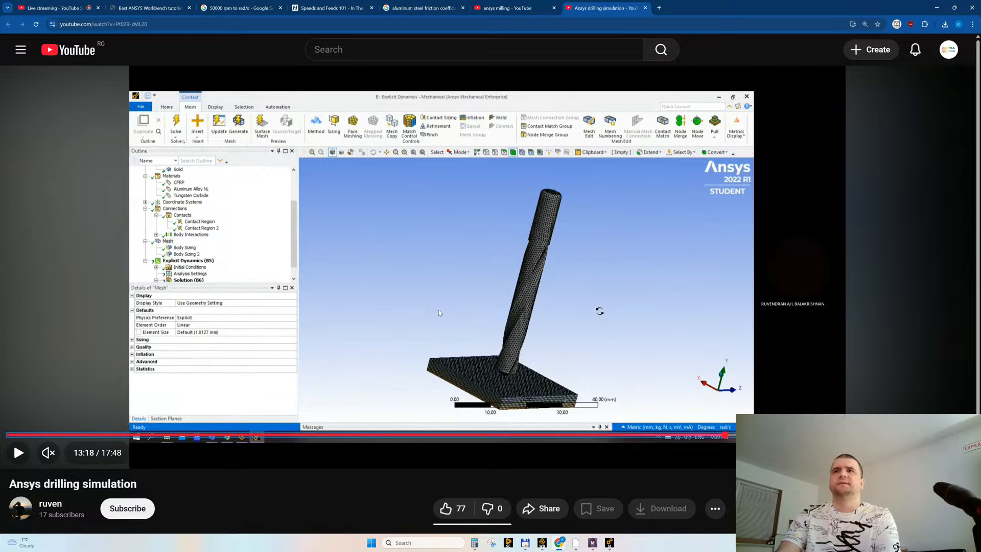
{"action": "left_click", "coordinate": [438, 310]}
{"action": "left_click", "coordinate": [438, 310]}
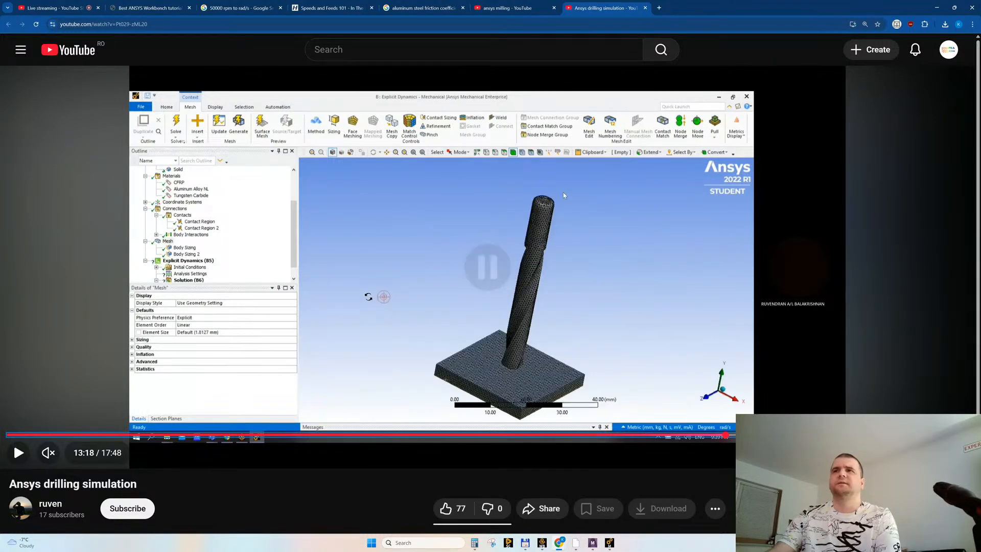
{"action": "left_click", "coordinate": [485, 379]}
Step: Skip ahead from the mesh through the initial conditions and fixed support to the remote displacement setup
{"action": "key", "text": "Right"}
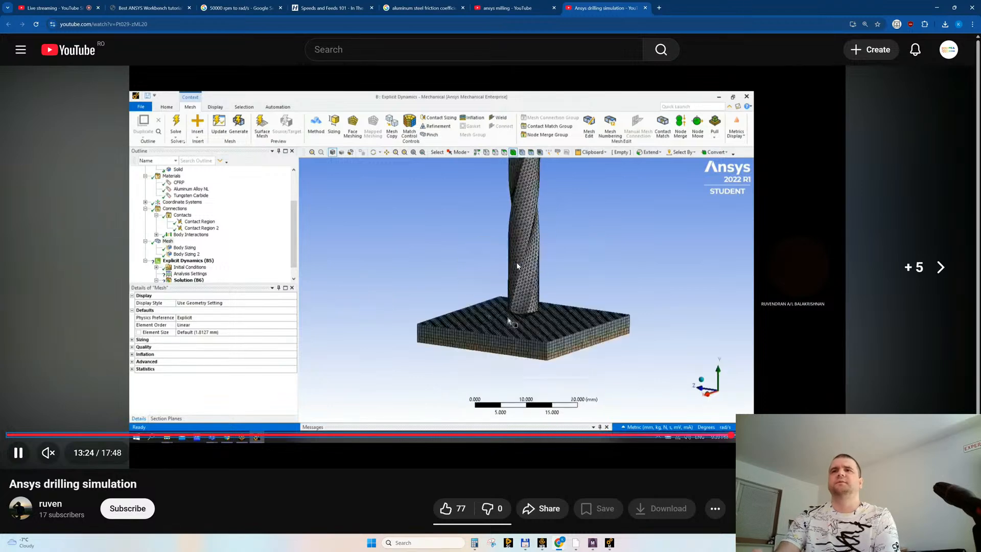
{"action": "key", "text": "Right"}
{"action": "key", "text": "Right"}
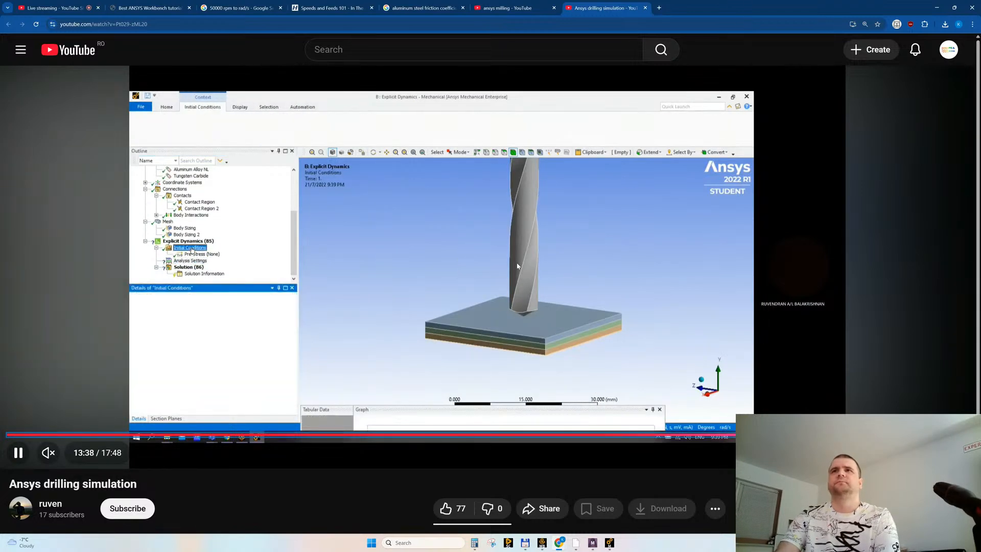
{"action": "key", "text": "Right"}
{"action": "key", "text": "Right"}
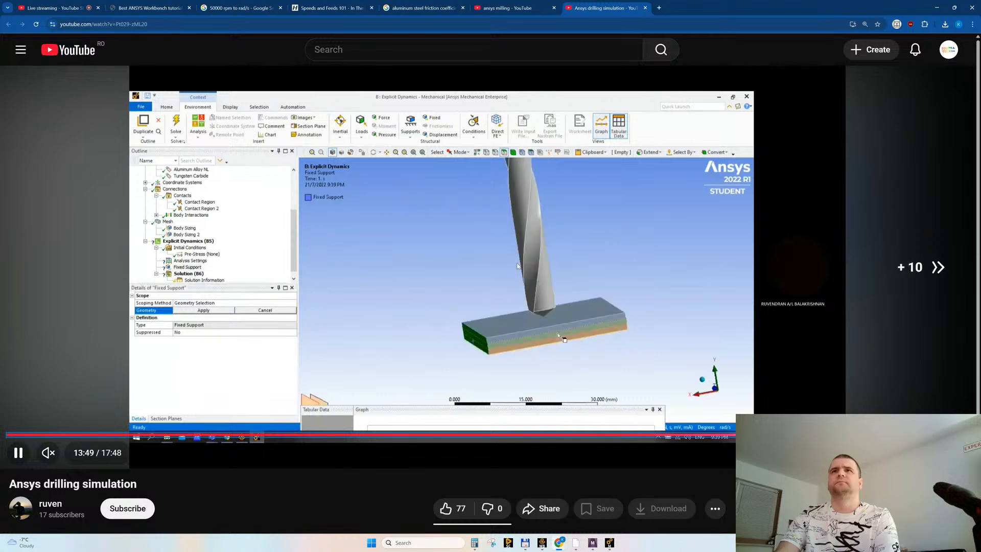
{"action": "key", "text": "Right"}
{"action": "key", "text": "Right"}
{"action": "key", "text": "Right"}
{"action": "key", "text": "Right"}
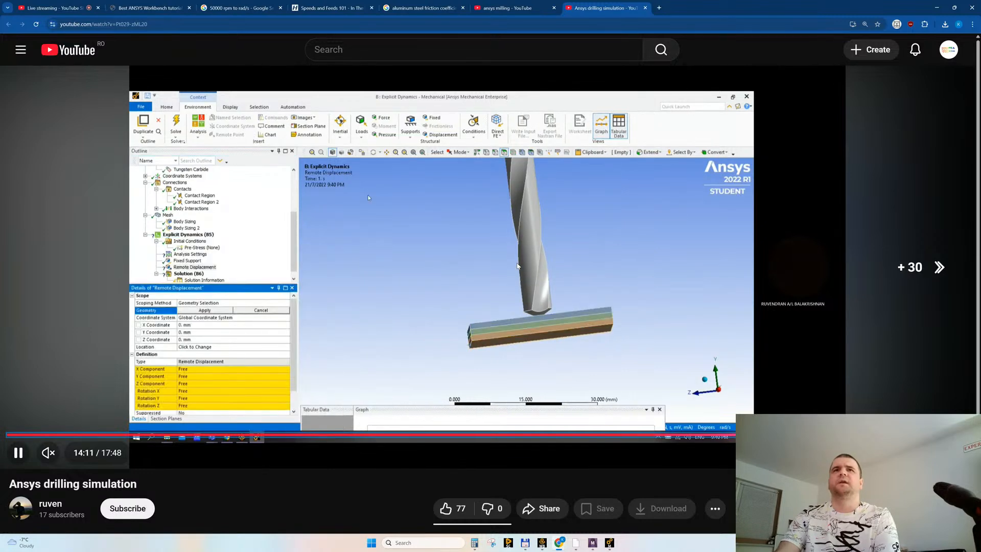
{"action": "key", "text": "Right"}
{"action": "key", "text": "Right"}
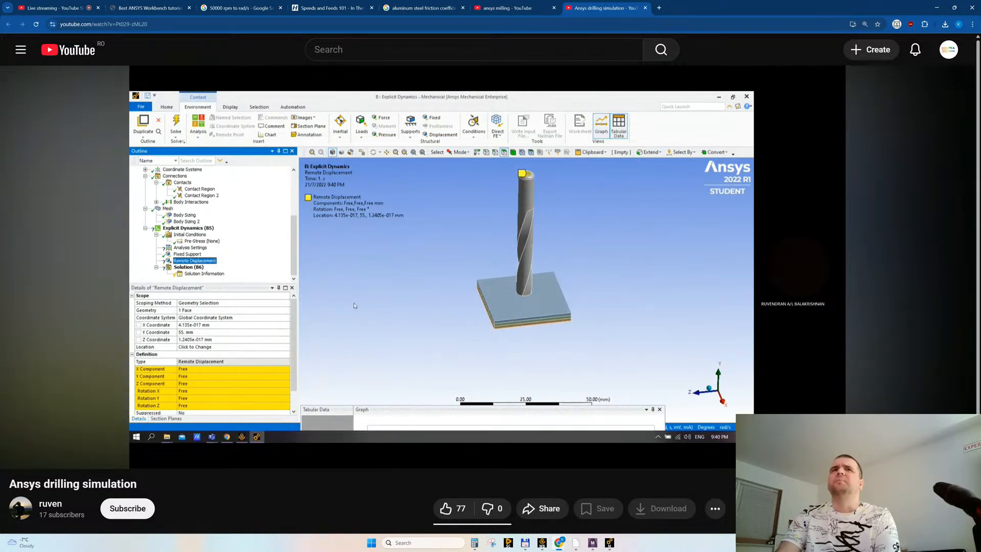
Step: Rewind the video from the remote displacement setup to before the mesh body sizing section
{"action": "key", "text": "Left"}
{"action": "key", "text": "Left"}
{"action": "key", "text": "Left"}
{"action": "key", "text": "Left"}
{"action": "key", "text": "Left"}
{"action": "key", "text": "Left"}
{"action": "key", "text": "Left"}
{"action": "key", "text": "Left"}
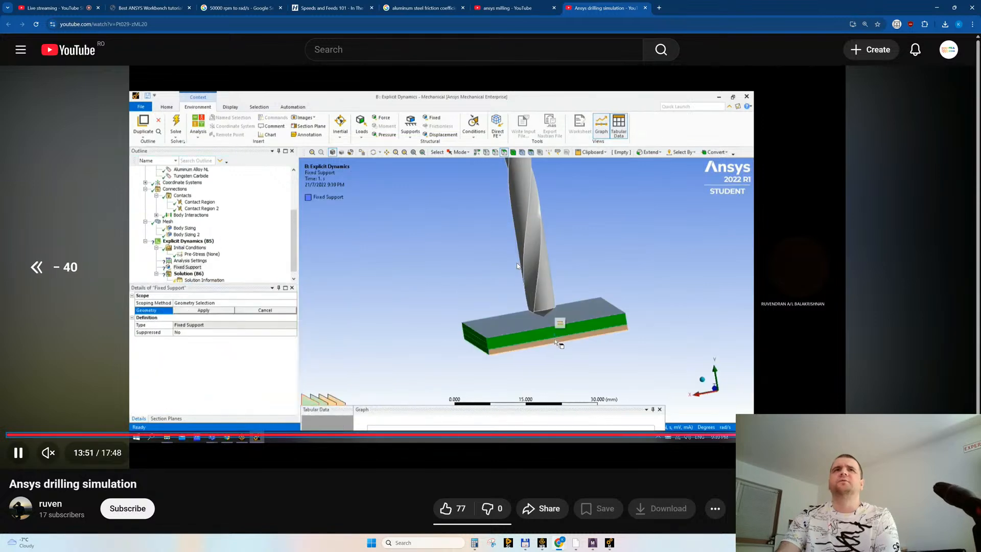
{"action": "key", "text": "Left"}
{"action": "key", "text": "Left"}
{"action": "key", "text": "Left"}
{"action": "key", "text": "Left"}
{"action": "key", "text": "Left"}
{"action": "key", "text": "Left"}
{"action": "key", "text": "Left"}
{"action": "key", "text": "Left"}
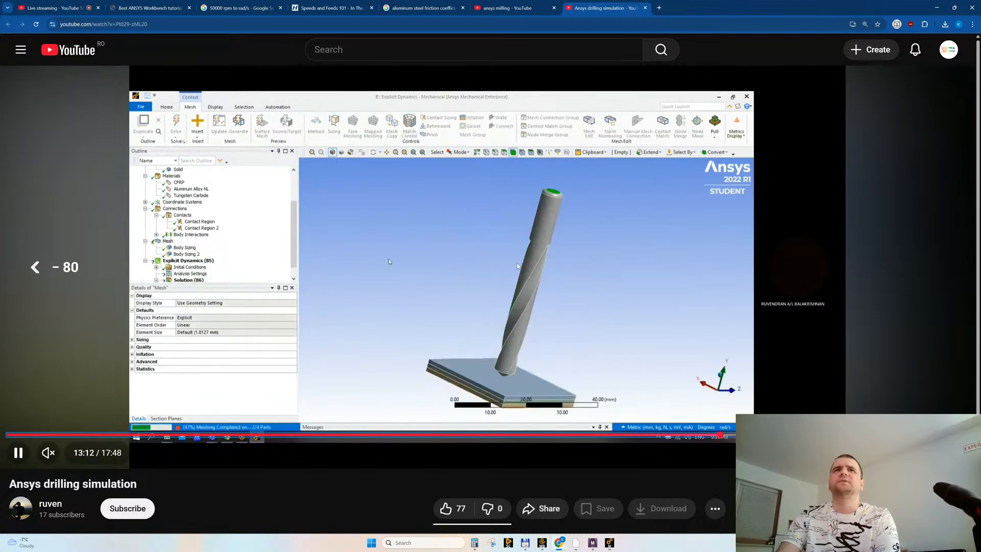
{"action": "key", "text": "Left"}
{"action": "key", "text": "Left"}
{"action": "key", "text": "Left"}
{"action": "key", "text": "Left"}
{"action": "key", "text": "Left"}
{"action": "key", "text": "Left"}
{"action": "key", "text": "Left"}
{"action": "key", "text": "Left"}
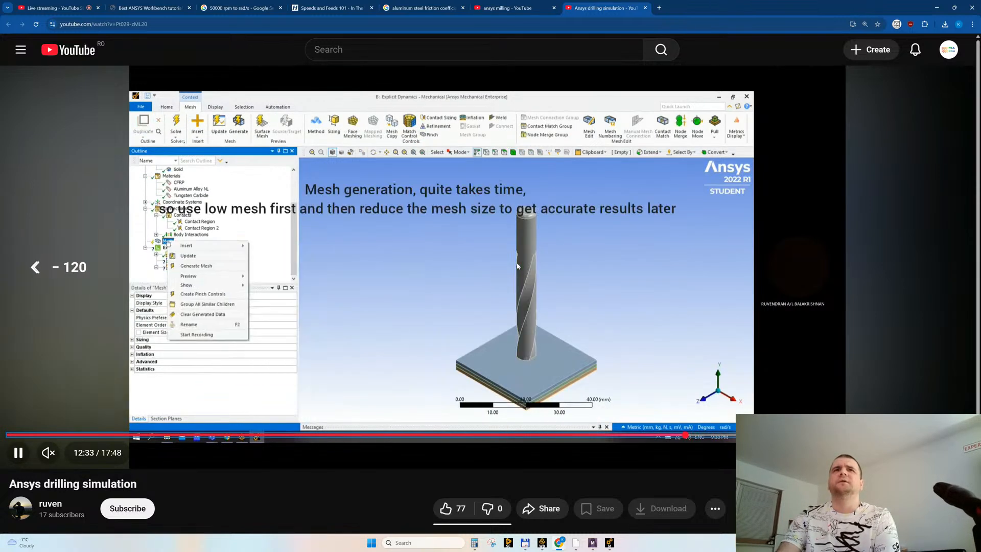
{"action": "key", "text": "Left"}
{"action": "key", "text": "Left"}
{"action": "key", "text": "Left"}
{"action": "key", "text": "Left"}
Step: Skim forward again through the body sizing settings to the faces selected for the fixed support
{"action": "key", "text": "Right"}
{"action": "key", "text": "Right"}
{"action": "key", "text": "Right"}
{"action": "key", "text": "Right"}
{"action": "key", "text": "Right"}
{"action": "key", "text": "Right"}
{"action": "key", "text": "Right"}
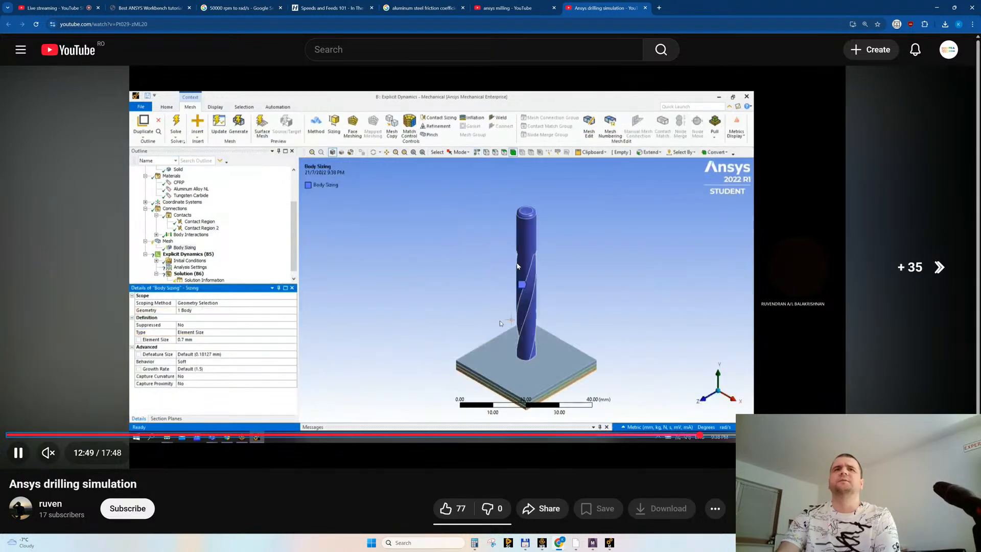
{"action": "key", "text": "Right"}
{"action": "key", "text": "Right"}
{"action": "key", "text": "Right"}
{"action": "key", "text": "Right"}
{"action": "key", "text": "Right"}
{"action": "key", "text": "Right"}
{"action": "key", "text": "Right"}
{"action": "key", "text": "Right"}
{"action": "key", "text": "Right"}
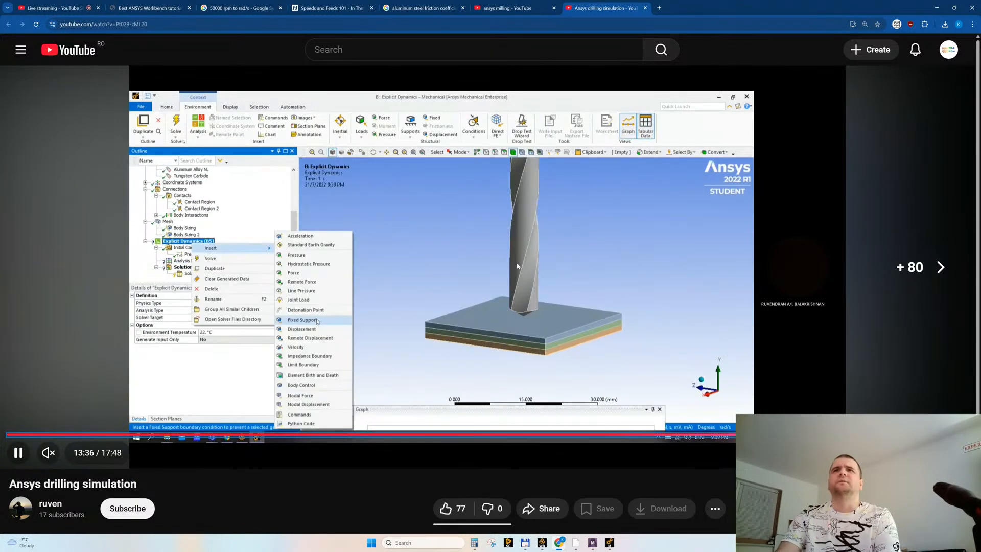
{"action": "key", "text": "Right"}
{"action": "key", "text": "Right"}
{"action": "key", "text": "Right"}
{"action": "key", "text": "Right"}
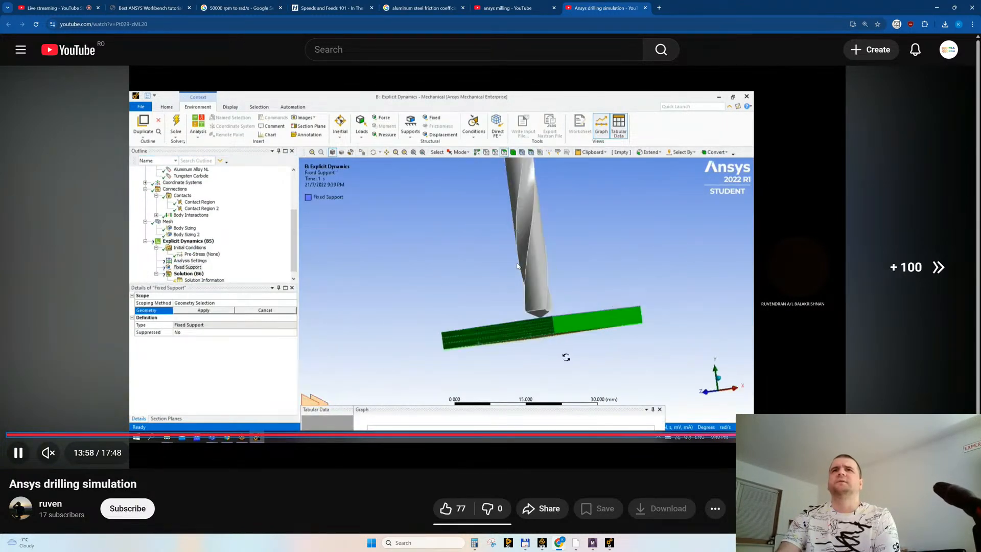
Step: Skip past the feed and spindle note to where the remote displacement is scoped to the drill bit's faces
{"action": "key", "text": "Right"}
{"action": "key", "text": "Right"}
{"action": "key", "text": "Right"}
{"action": "key", "text": "Right"}
{"action": "key", "text": "Right"}
{"action": "key", "text": "Right"}
{"action": "key", "text": "Right"}
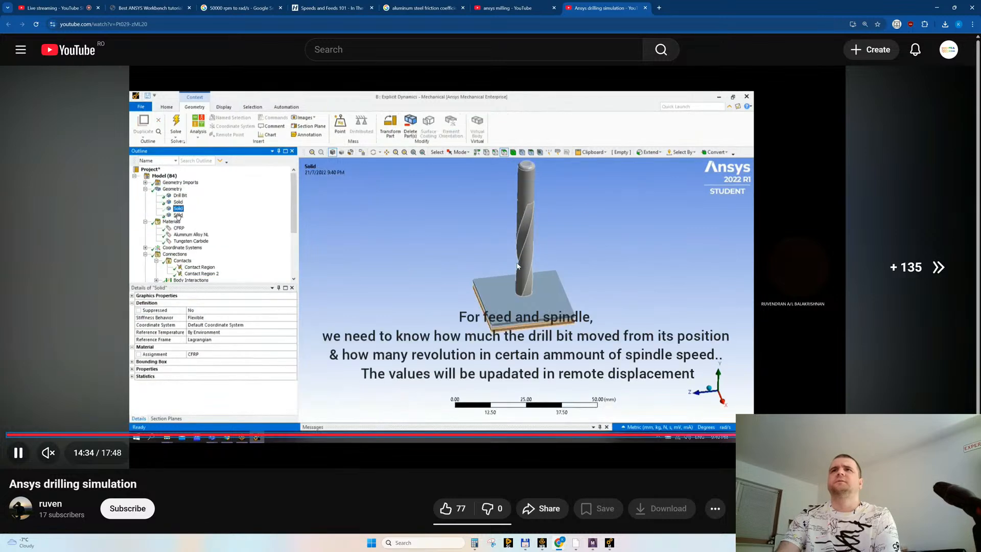
{"action": "key", "text": "Right"}
{"action": "key", "text": "Right"}
{"action": "key", "text": "Right"}
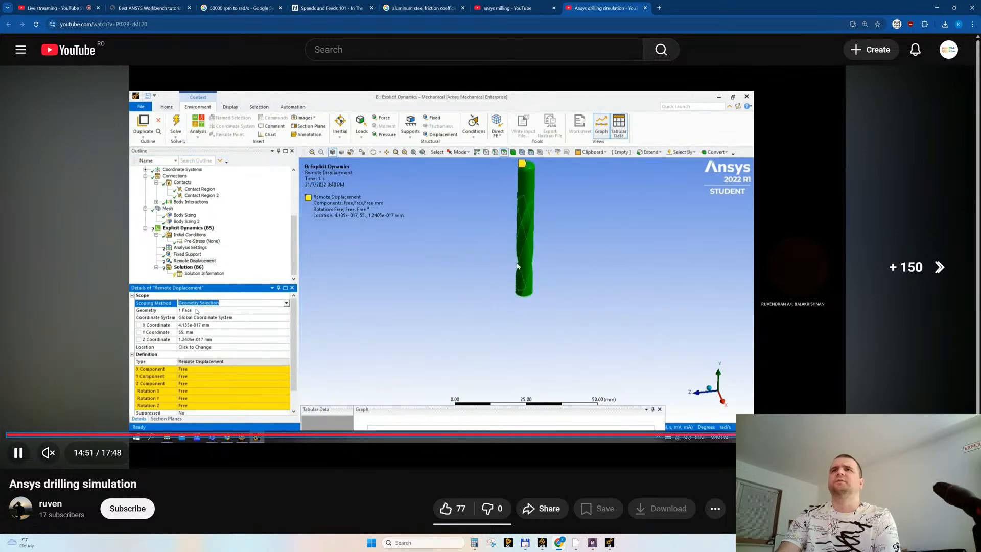
{"action": "key", "text": "Right"}
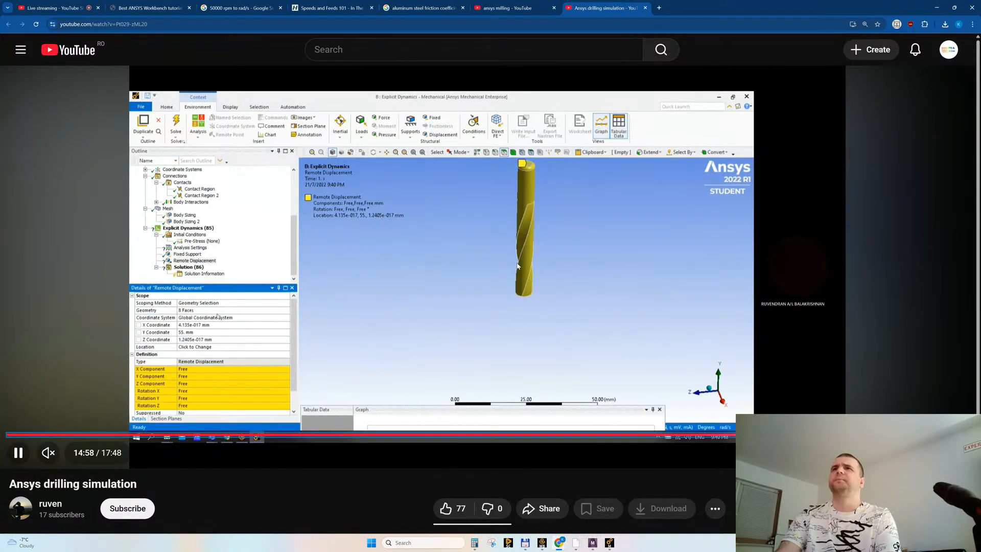
{"action": "key", "text": "Right"}
Step: Review the video's remote displacement components and pause where the drill's Y rotation is entered
{"action": "key", "text": "Left"}
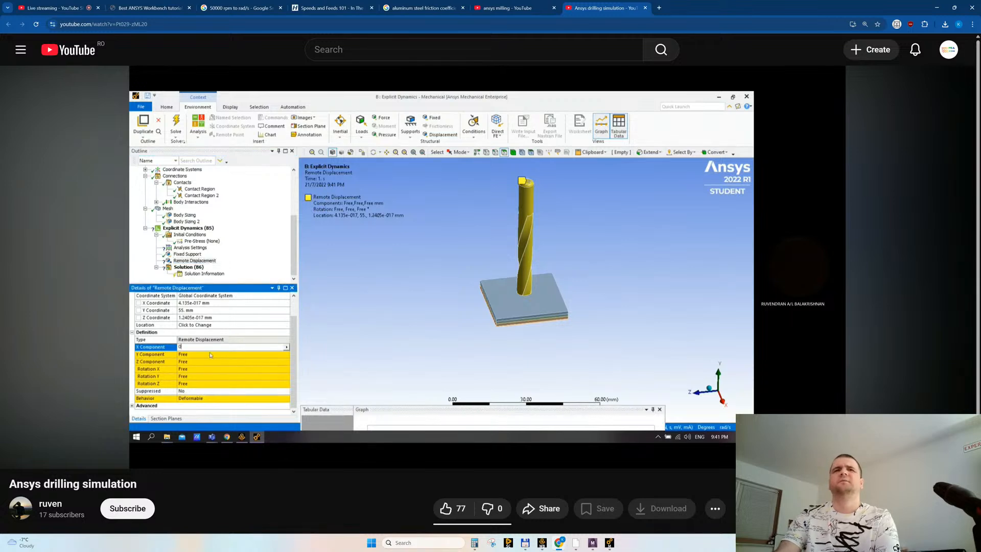
{"action": "key", "text": "Right"}
{"action": "key", "text": "Right"}
{"action": "key", "text": "Right"}
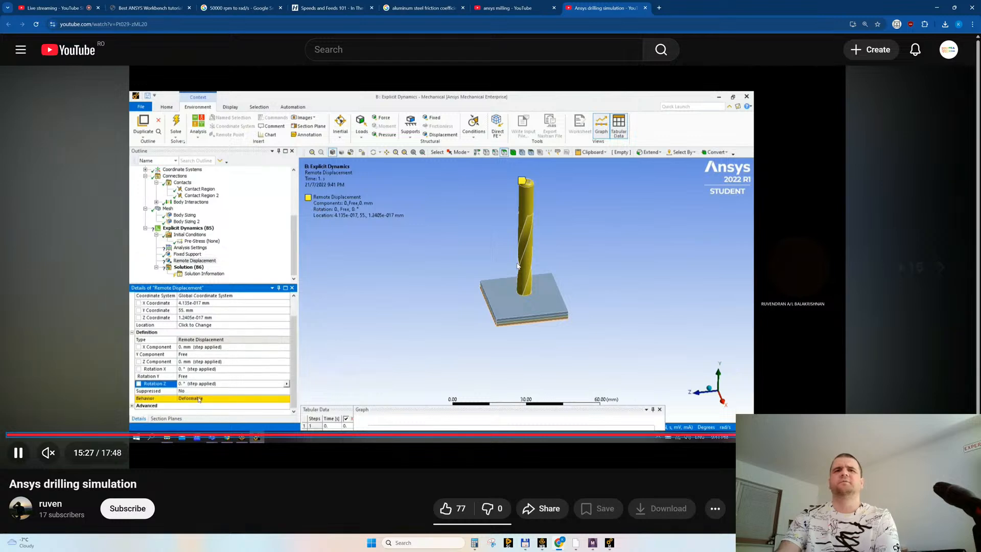
{"action": "key", "text": "Right"}
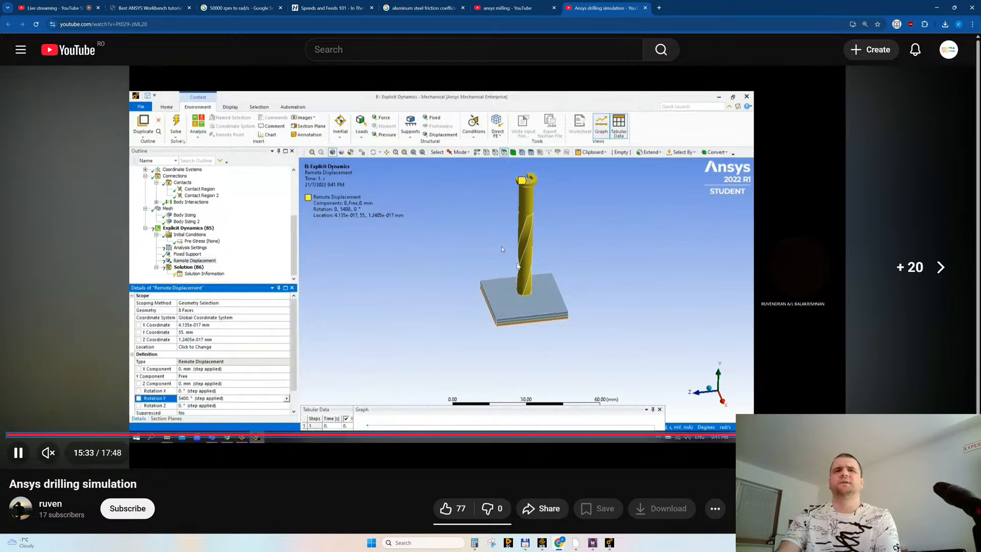
{"action": "left_click", "coordinate": [497, 229]}
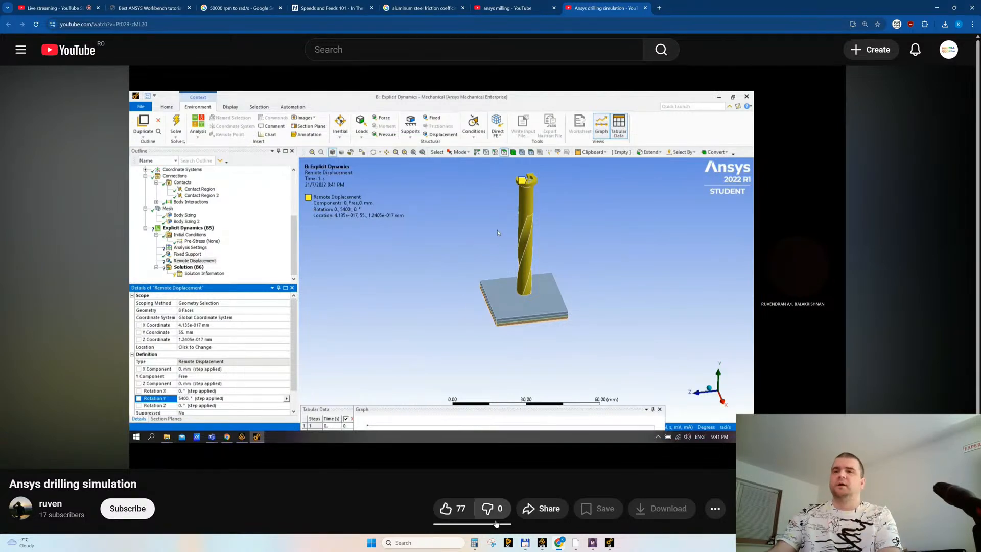
Step: Divide the video's 5400° rotation by 360 in Calculator to get the number of revolutions, and close it
{"action": "left_click", "coordinate": [474, 542]}
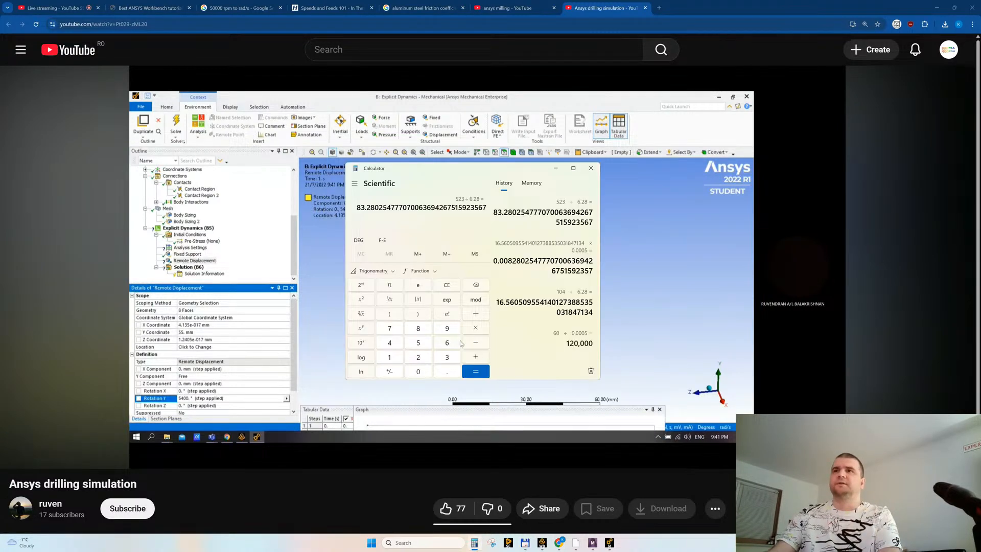
{"action": "left_click", "coordinate": [448, 286]}
{"action": "type", "text": "5400/360"}
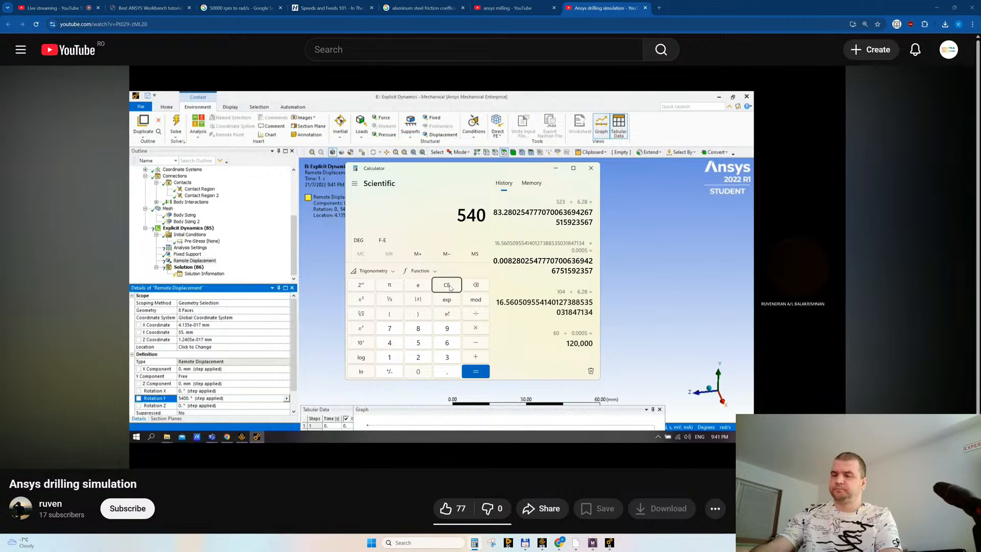
{"action": "key", "text": "Return"}
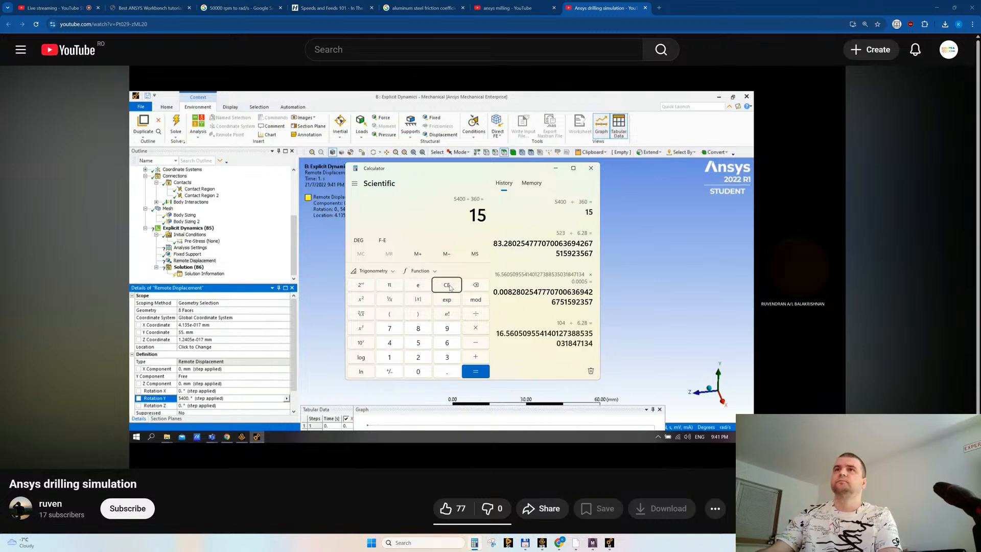
{"action": "left_click", "coordinate": [590, 169]}
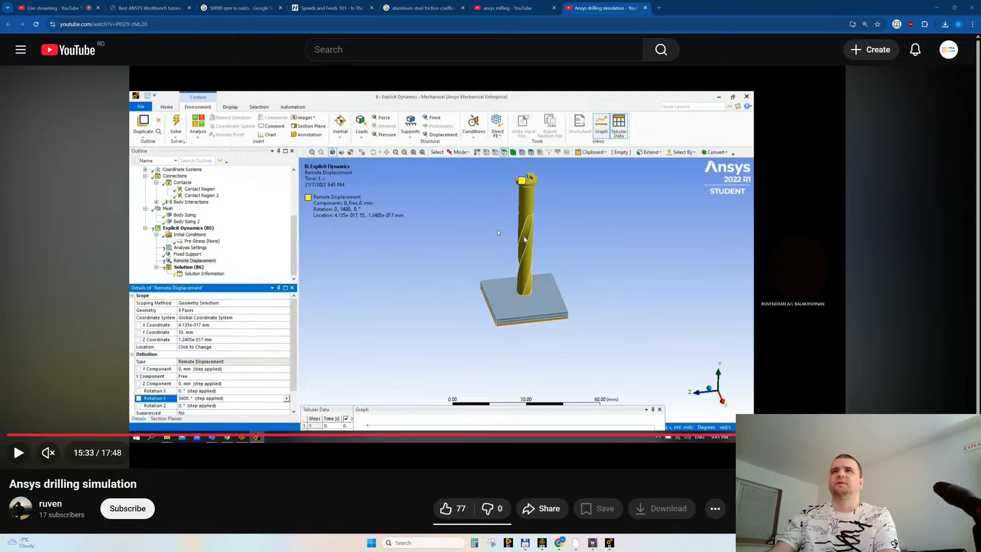
Step: Resume the drilling video and skip ahead to the remote displacement's Y Component value, pausing there to read it
{"action": "key", "text": "super+s"}
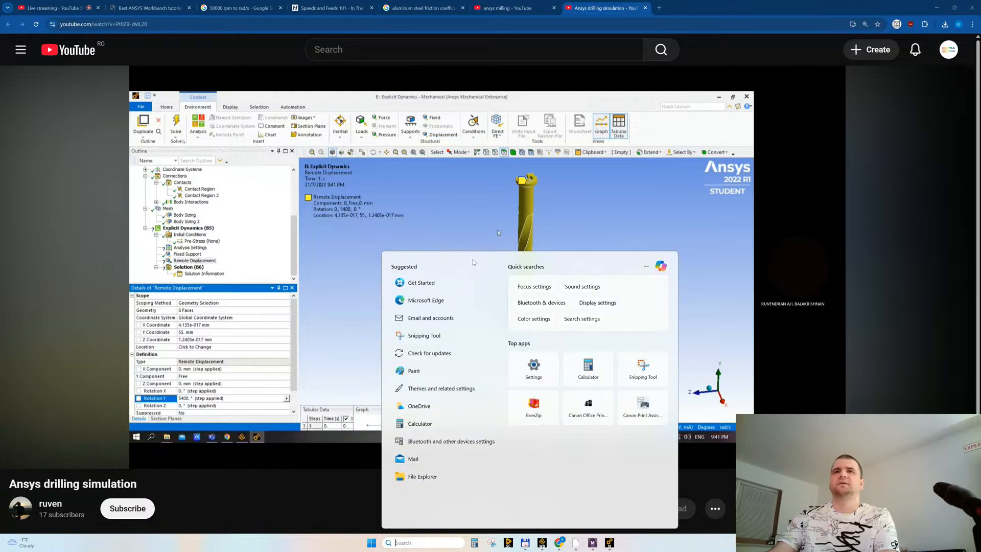
{"action": "left_click", "coordinate": [448, 220]}
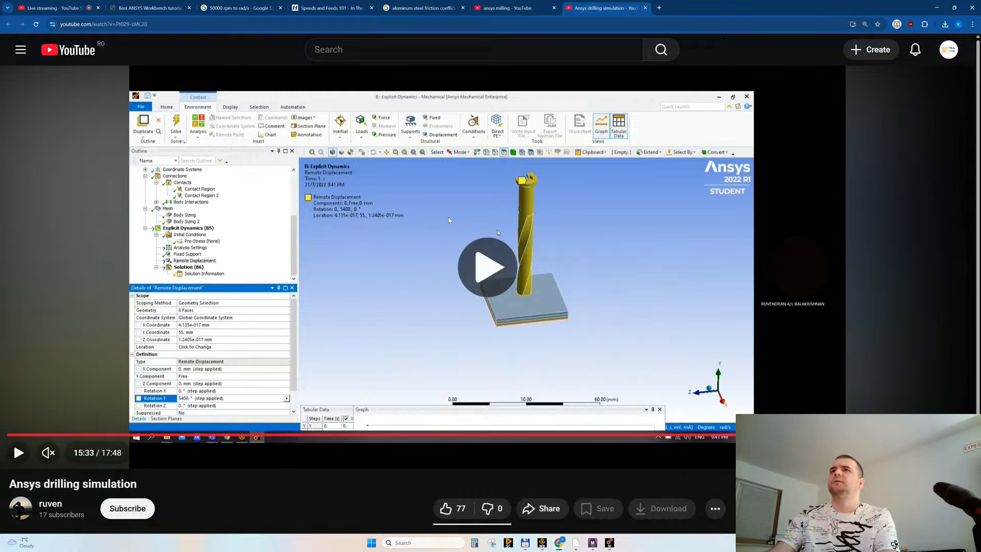
{"action": "left_click", "coordinate": [458, 289]}
{"action": "left_click", "coordinate": [458, 290]}
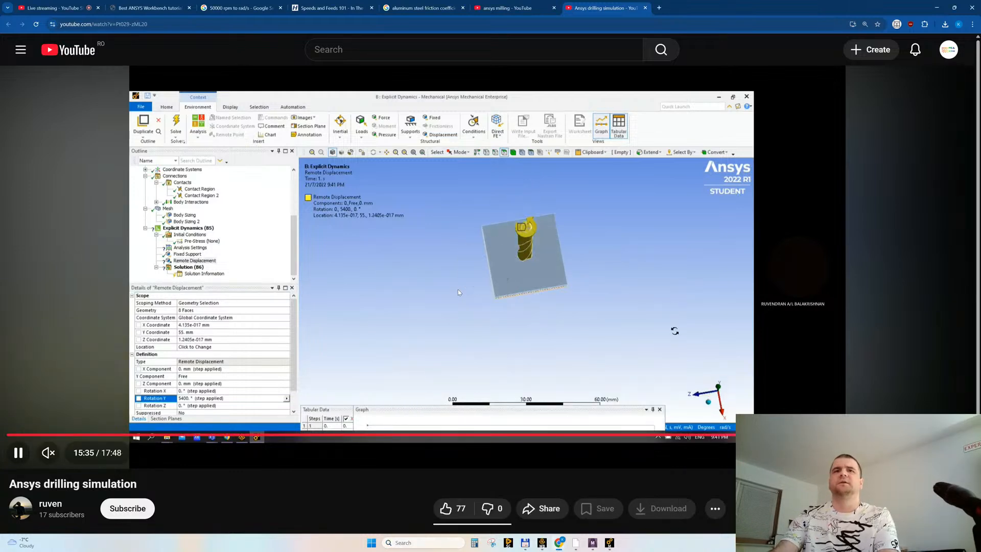
{"action": "key", "text": "Right"}
{"action": "key", "text": "Right"}
{"action": "key", "text": "Right"}
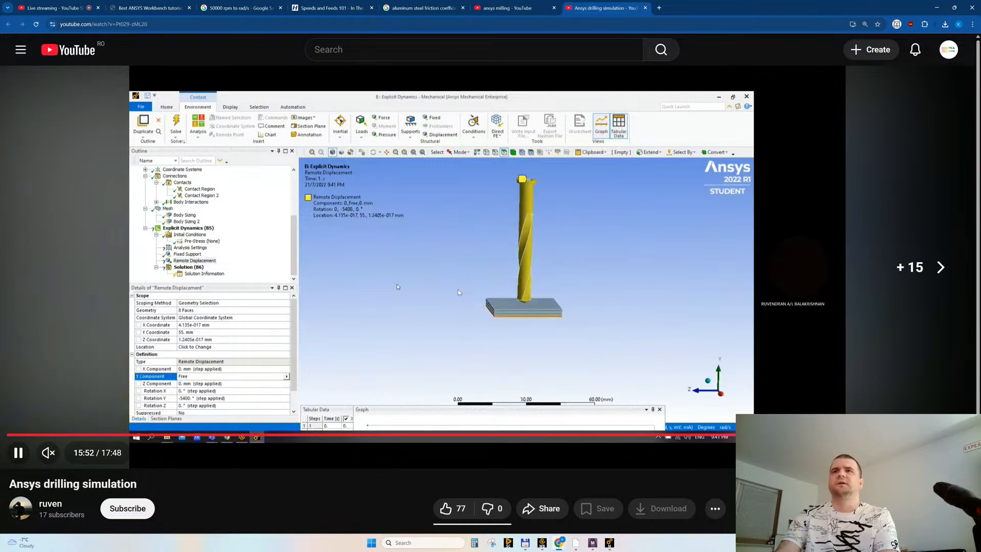
{"action": "key", "text": "Right"}
{"action": "key", "text": "Right"}
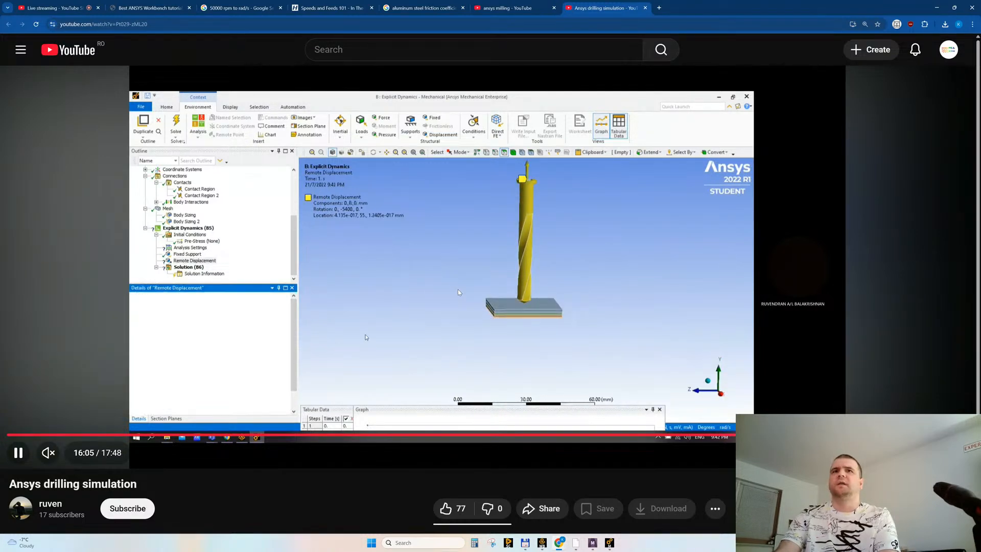
{"action": "left_click", "coordinate": [458, 292]}
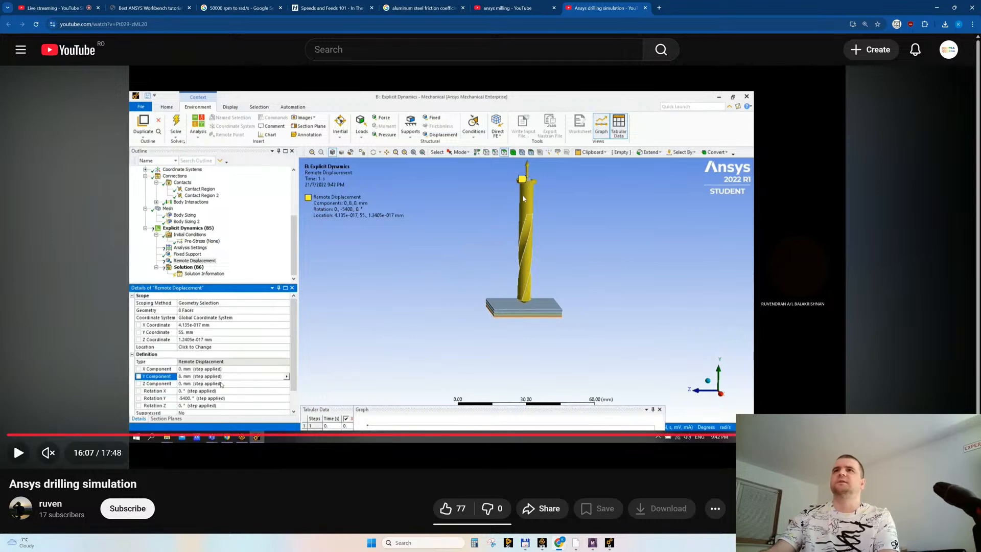
Step: Resume the drilling video, skip ahead to the drill bit's Stiffness Behavior setting, and pause there to read it
{"action": "key", "text": "space"}
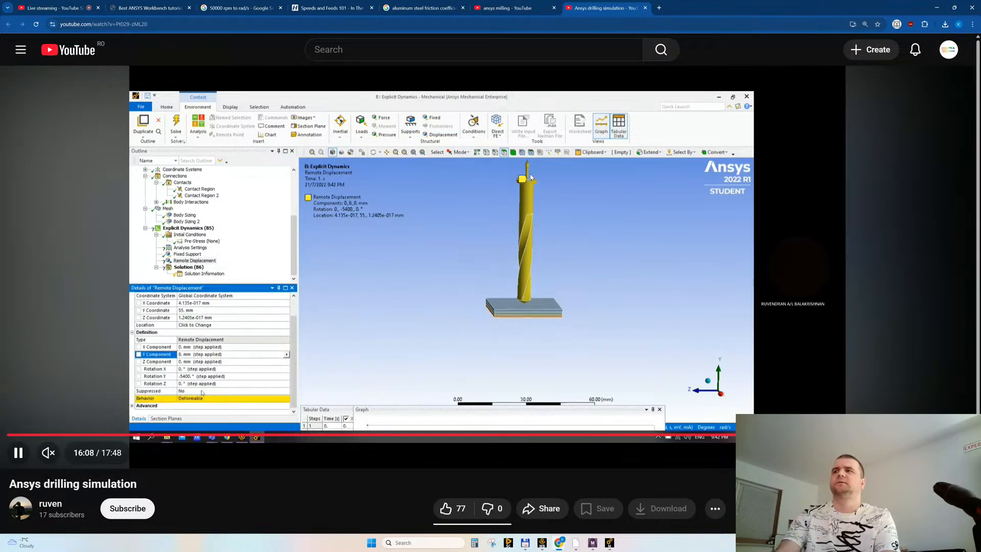
{"action": "key", "text": "Right"}
{"action": "key", "text": "Right"}
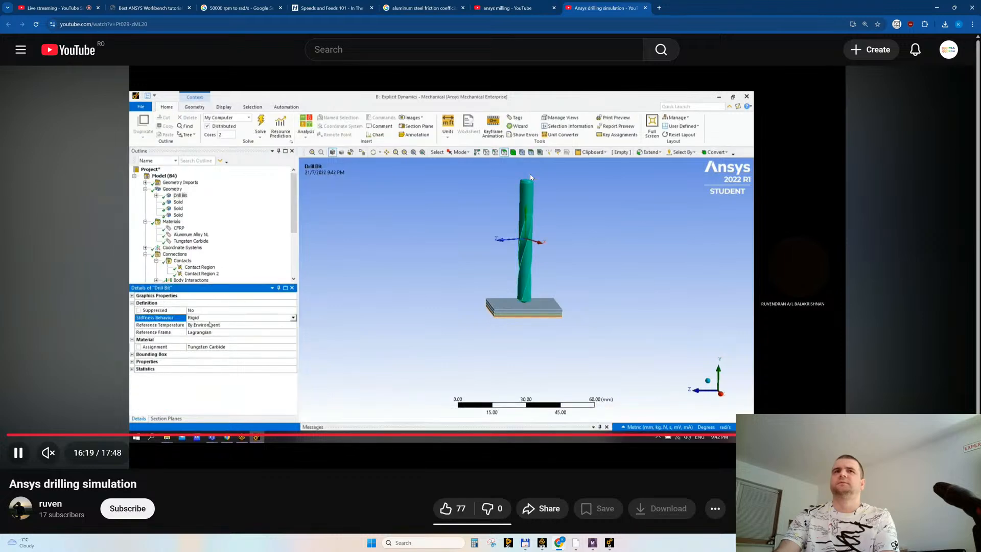
{"action": "key", "text": "Right"}
{"action": "key", "text": "space"}
{"action": "key", "text": "Left"}
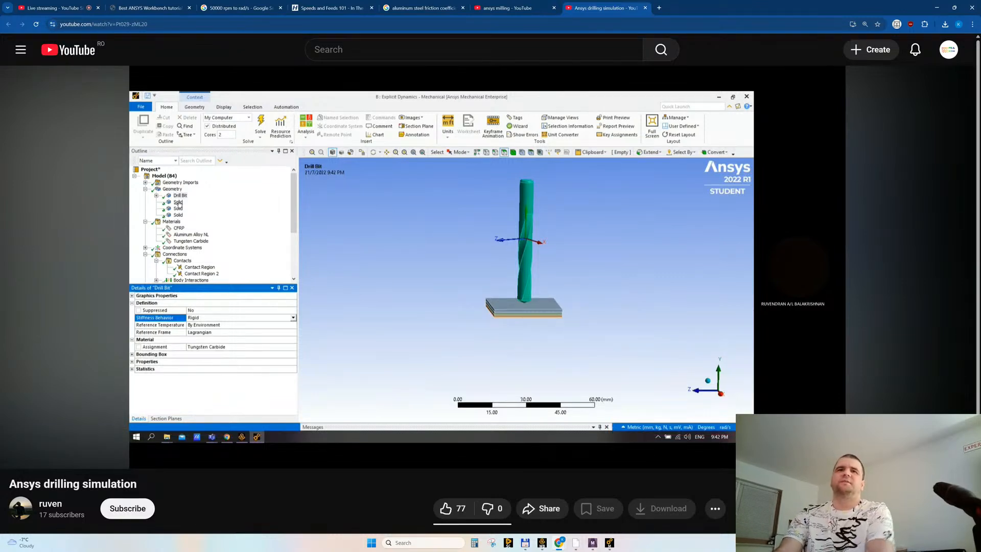
Step: Skip ahead through the video's solution setup and the erosion controls in its analysis settings
{"action": "key", "text": "space"}
{"action": "key", "text": "Right"}
{"action": "key", "text": "Right"}
{"action": "key", "text": "Right"}
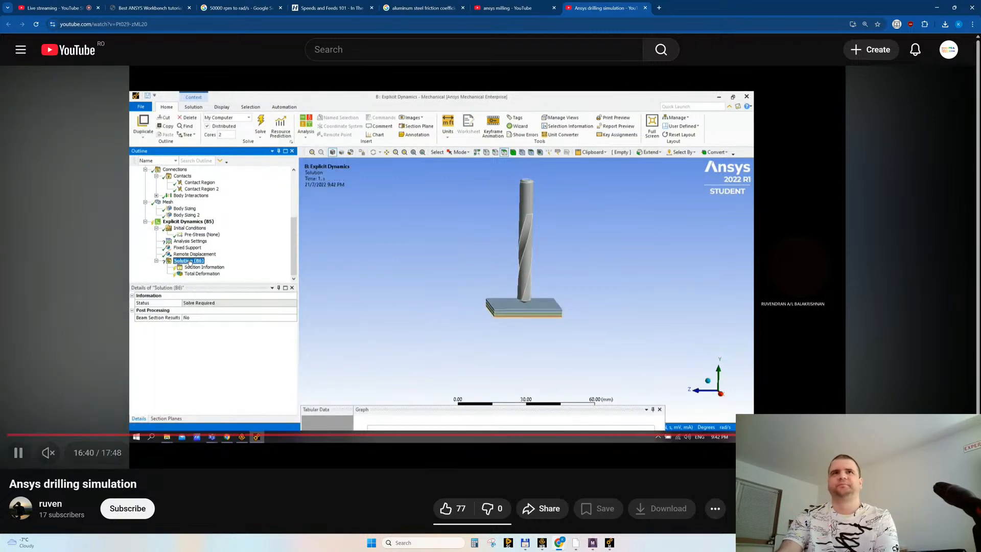
{"action": "key", "text": "Right"}
{"action": "key", "text": "Right"}
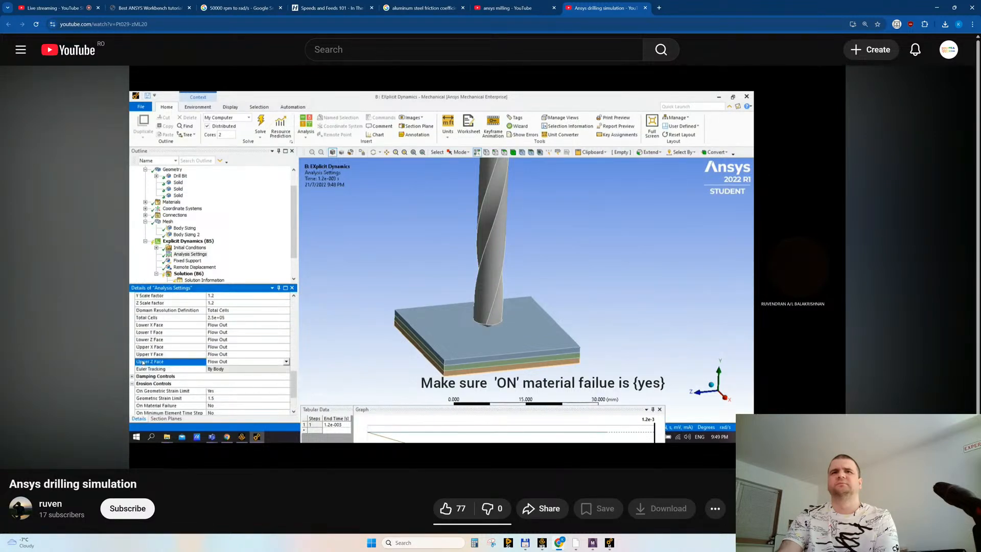
{"action": "key", "text": "Right"}
{"action": "key", "text": "Right"}
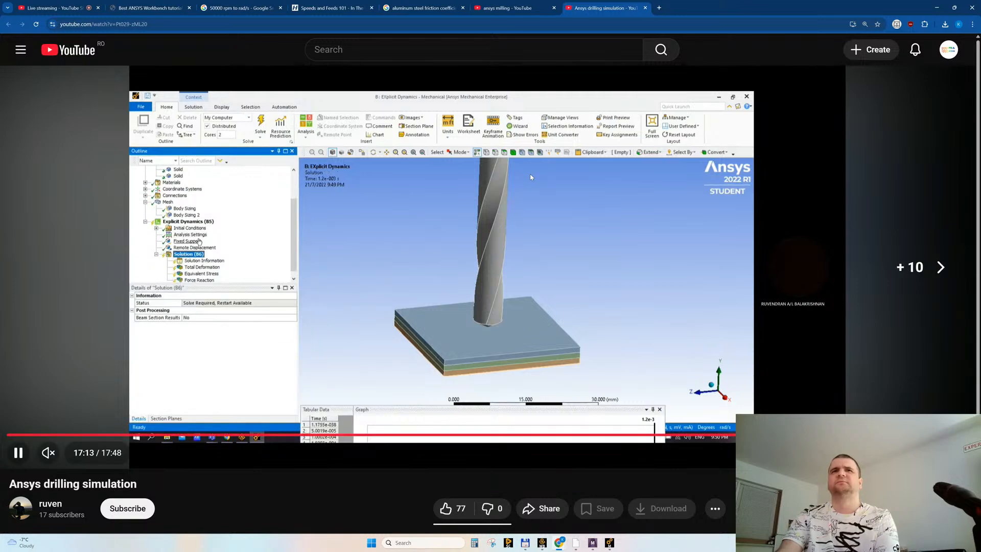
Step: Skip to the end of the drilling video and review its solver output, equivalent stress and total deformation results
{"action": "key", "text": "Right"}
{"action": "key", "text": "Right"}
{"action": "key", "text": "Right"}
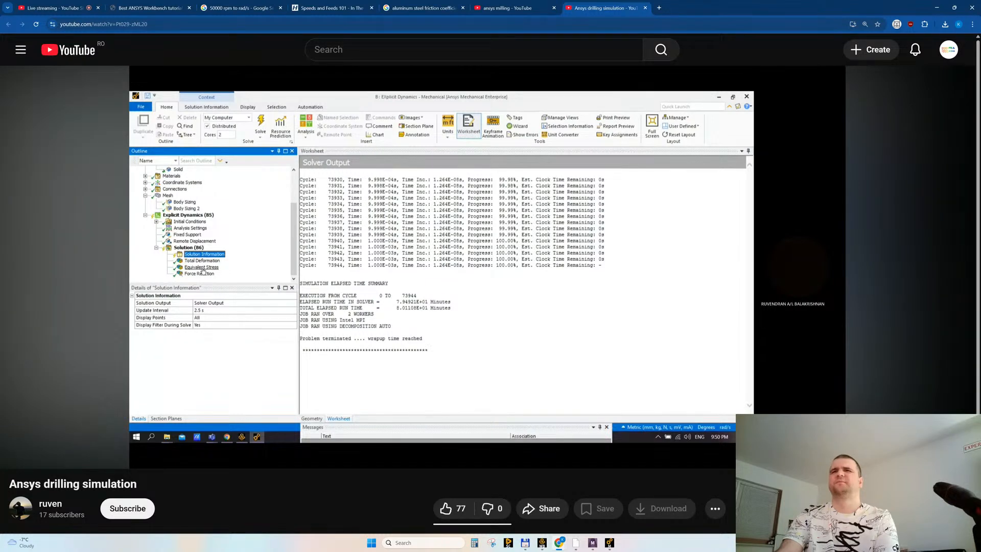
{"action": "left_click", "coordinate": [530, 177]}
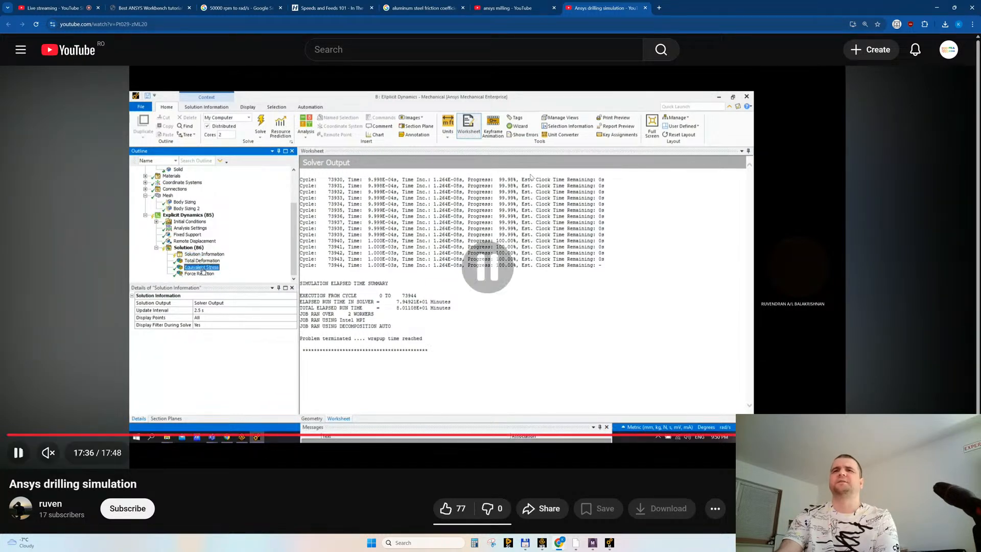
{"action": "left_click", "coordinate": [530, 176]}
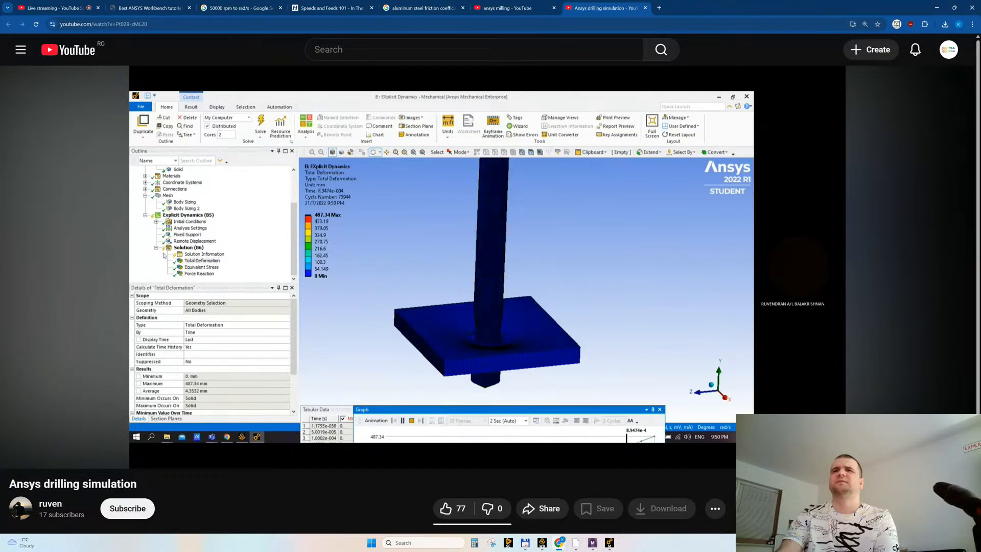
{"action": "key", "text": "Left"}
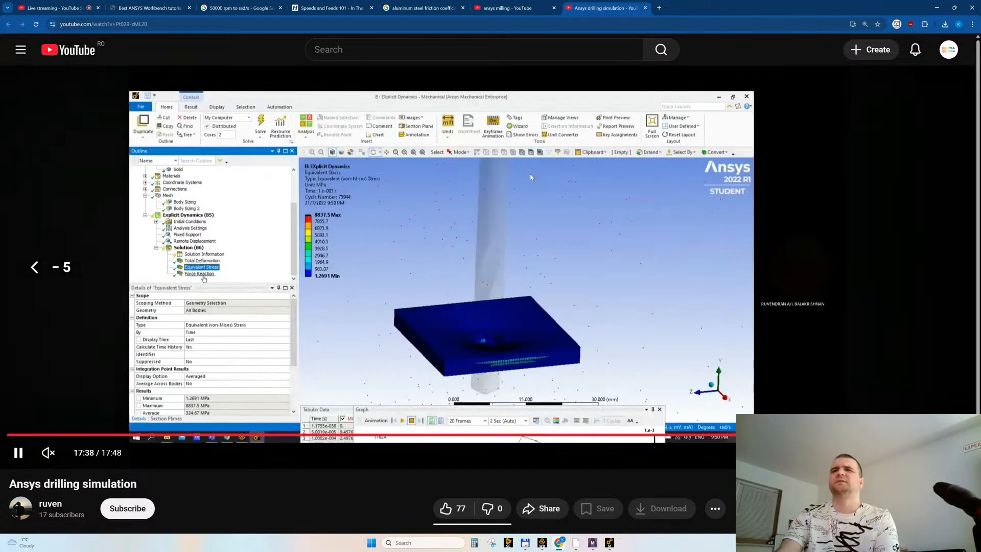
{"action": "key", "text": "Left"}
{"action": "key", "text": "Right"}
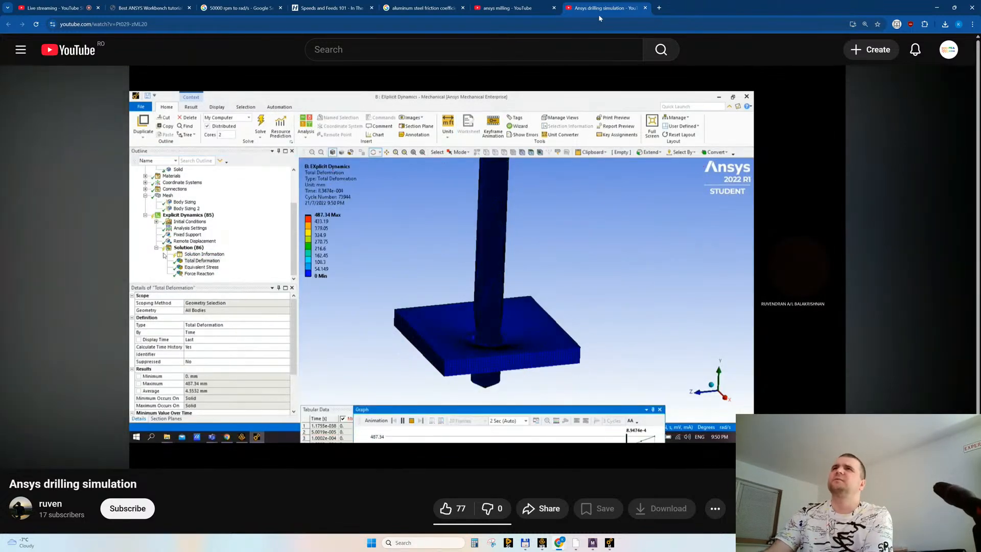
Step: Close the drilling video, switch back to Ansys Mechanical, and examine the milling solve's live Total Deformation around the cutter and workpiece
{"action": "left_click", "coordinate": [645, 8]}
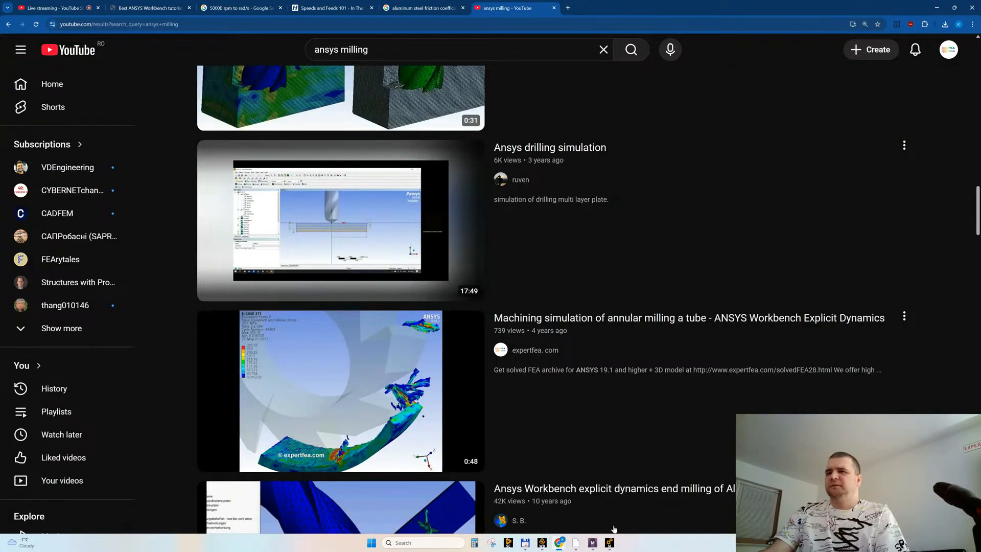
{"action": "left_click", "coordinate": [609, 543]}
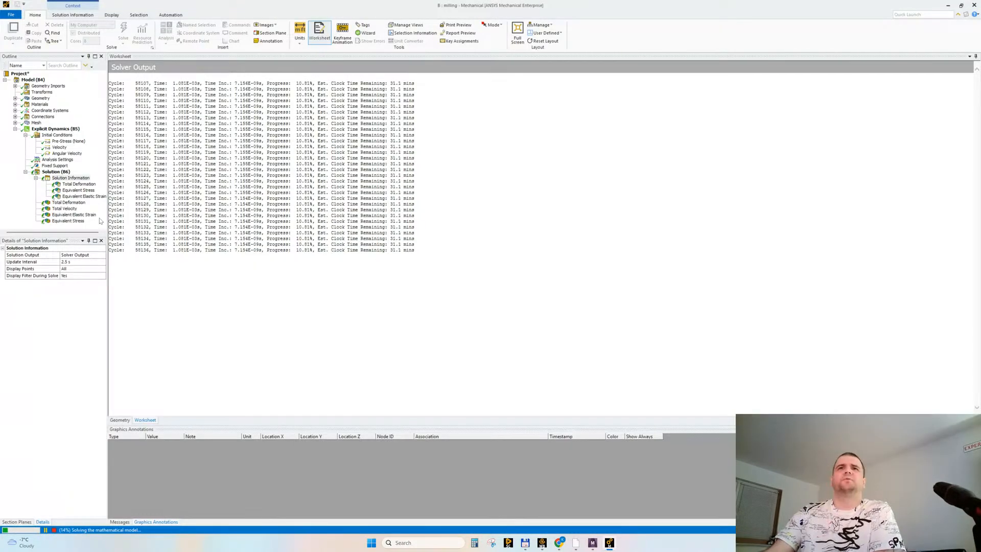
{"action": "left_click", "coordinate": [75, 183]}
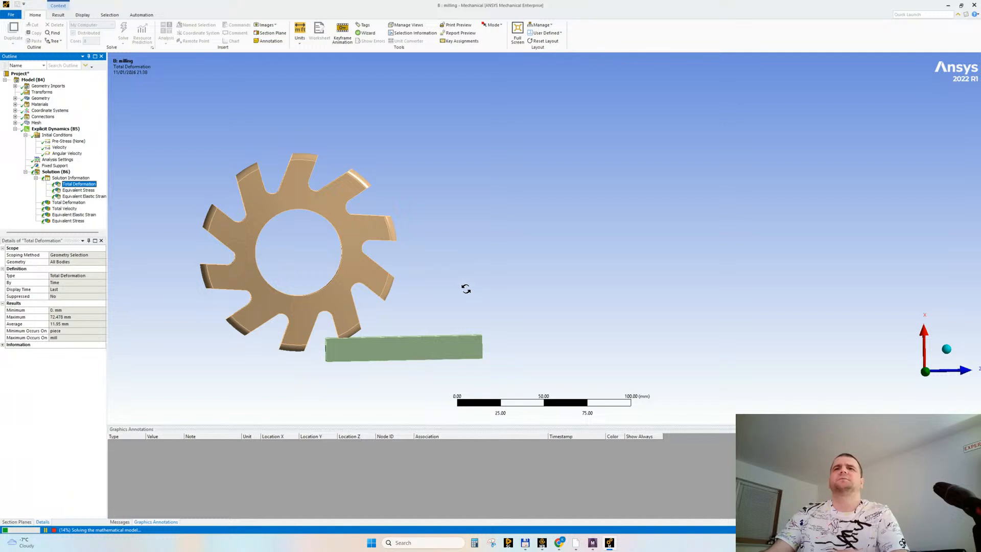
{"action": "mouse_move", "coordinate": [463, 287]}
{"action": "left_mouse_down"}
{"action": "mouse_move", "coordinate": [460, 317]}
{"action": "mouse_move", "coordinate": [514, 322]}
{"action": "mouse_move", "coordinate": [407, 329]}
{"action": "mouse_move", "coordinate": [558, 300]}
{"action": "mouse_move", "coordinate": [358, 339]}
{"action": "mouse_move", "coordinate": [424, 311]}
{"action": "mouse_move", "coordinate": [433, 292]}
{"action": "mouse_move", "coordinate": [453, 293]}
{"action": "left_mouse_up"}
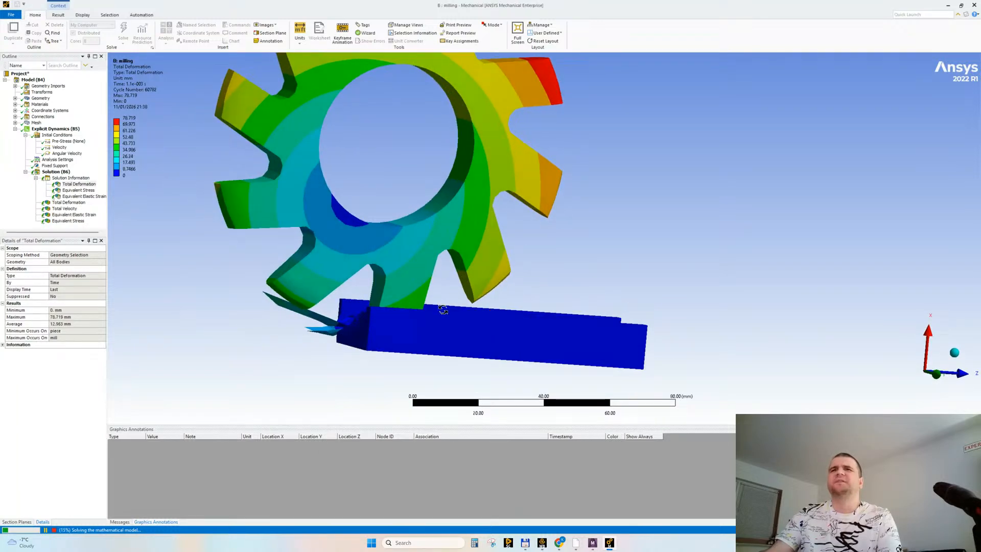
{"action": "scroll", "coordinate": [442, 312], "scroll_direction": "up", "scroll_amount": 2}
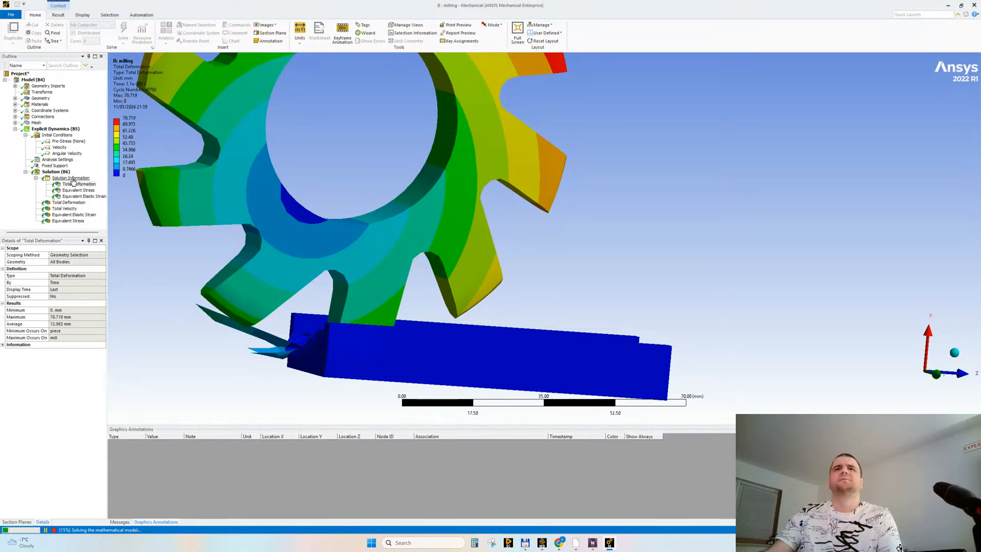
{"action": "left_click_drag", "start_coordinate": [324, 300], "coordinate": [607, 337]}
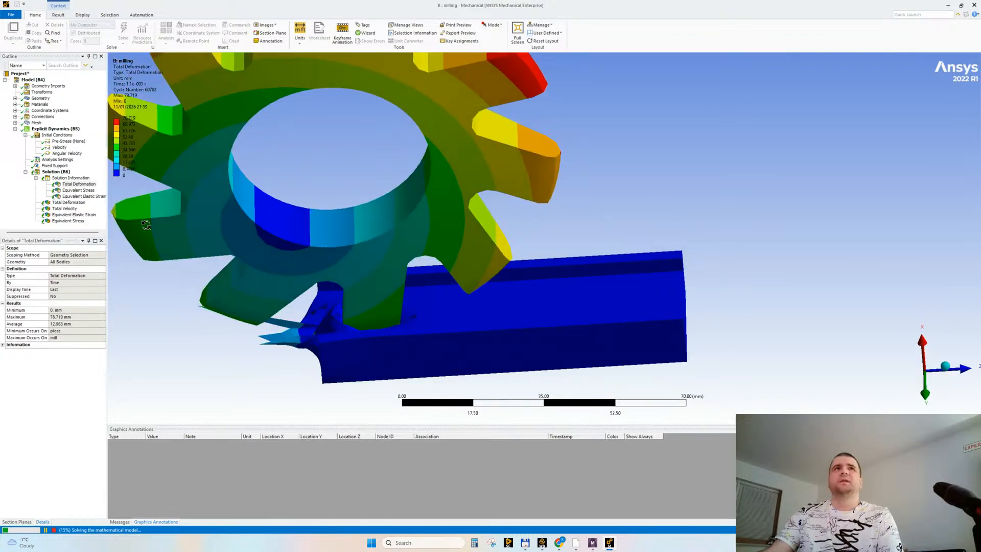
Step: Show the mesh from above and cut it with a section plane lengthwise through the middle of the cutter and workpiece
{"action": "left_click", "coordinate": [38, 124]}
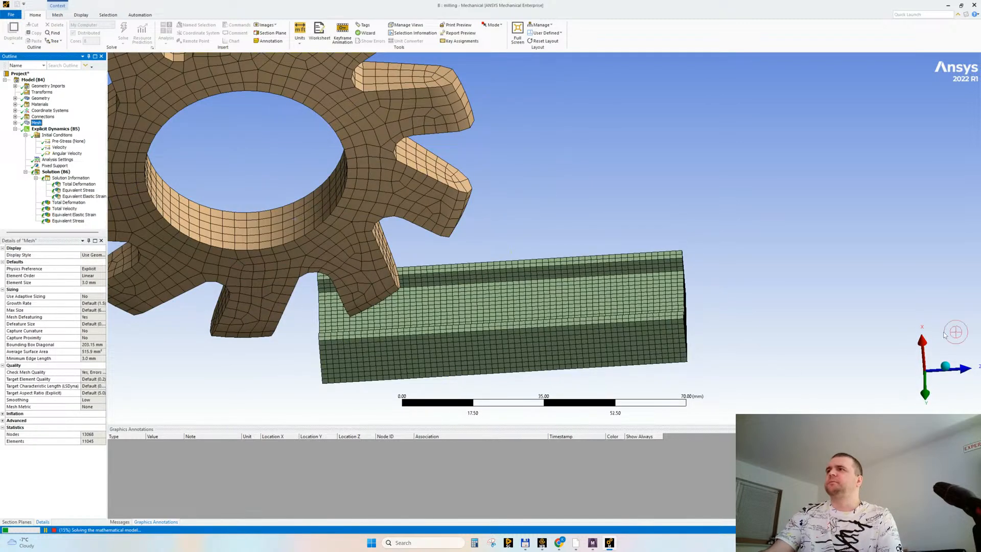
{"action": "left_click_drag", "start_coordinate": [794, 357], "coordinate": [821, 349]}
{"action": "scroll", "coordinate": [688, 352], "scroll_direction": "down", "scroll_amount": 3}
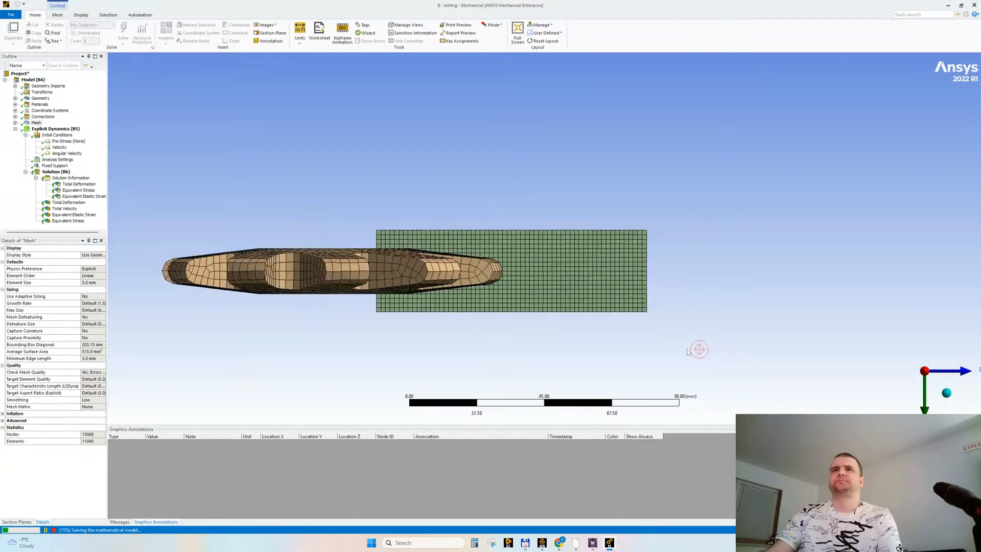
{"action": "left_click", "coordinate": [17, 522]}
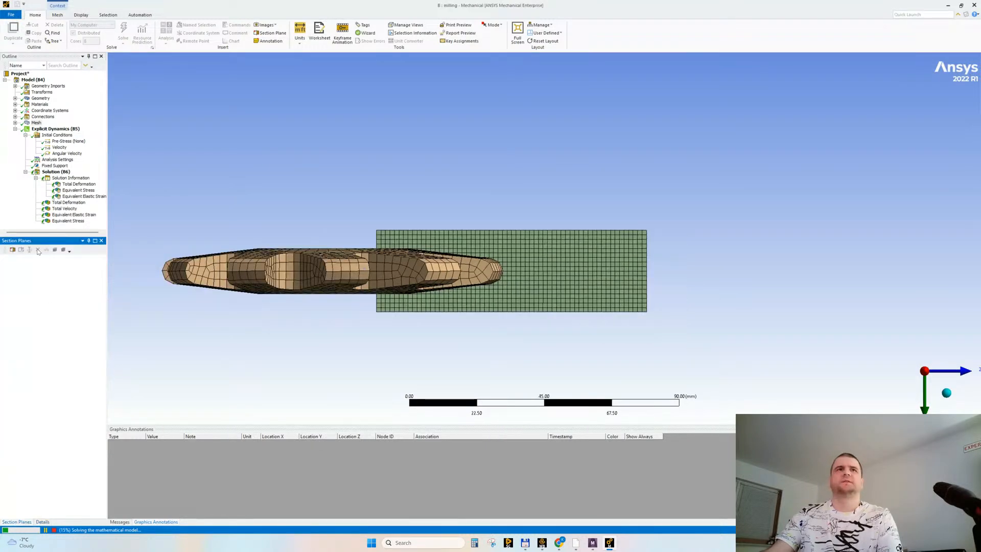
{"action": "left_click", "coordinate": [13, 250]}
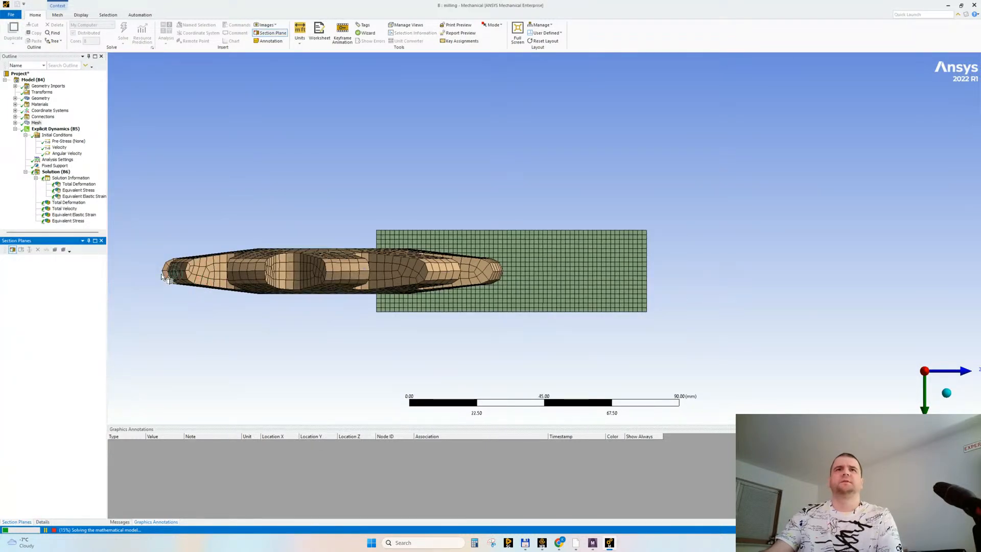
{"action": "left_click_drag", "start_coordinate": [164, 272], "coordinate": [803, 272]}
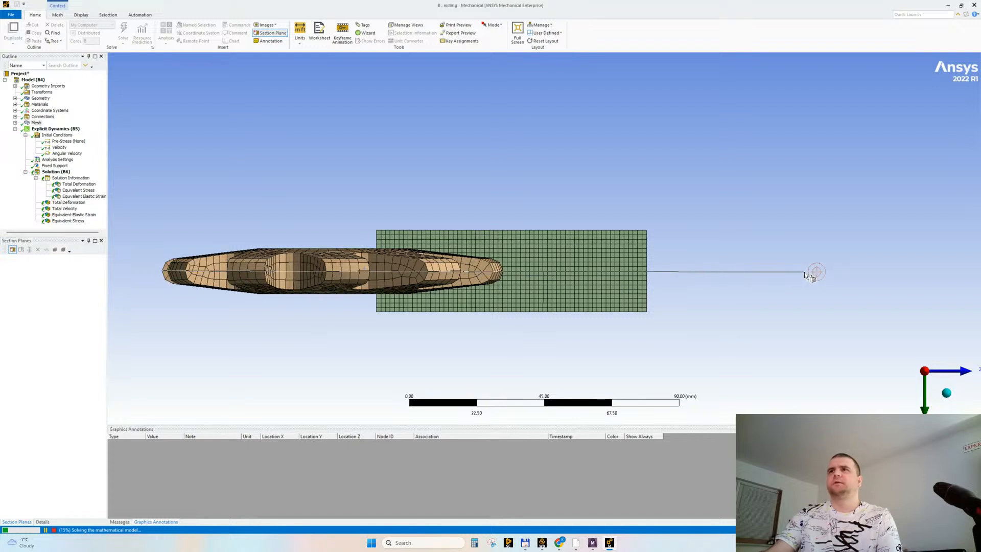
{"action": "left_click_drag", "start_coordinate": [806, 275], "coordinate": [802, 274]}
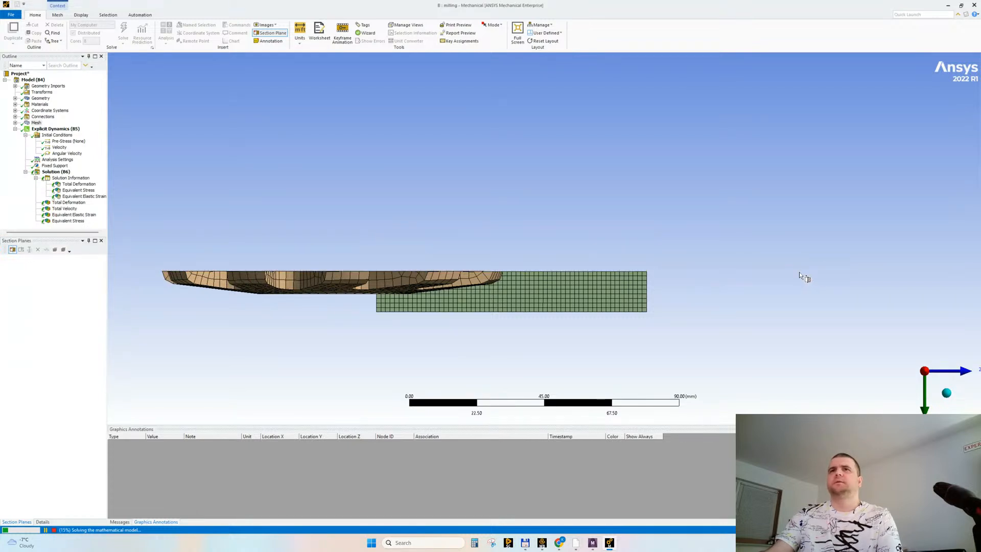
Step: Flip the section plane to keep the opposite half of the model, and finish editing the plane
{"action": "left_click", "coordinate": [29, 259]}
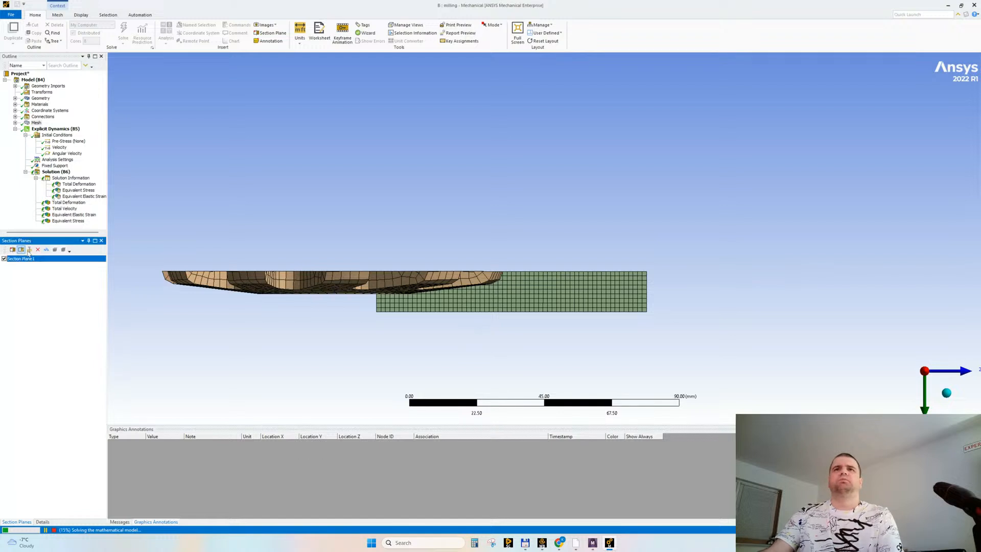
{"action": "left_click", "coordinate": [483, 249]}
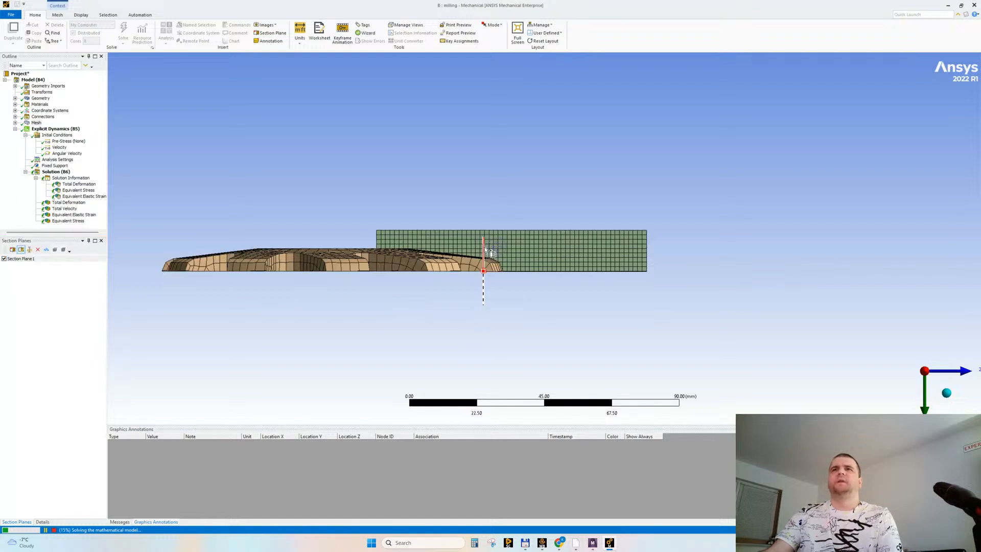
{"action": "left_click", "coordinate": [21, 249]}
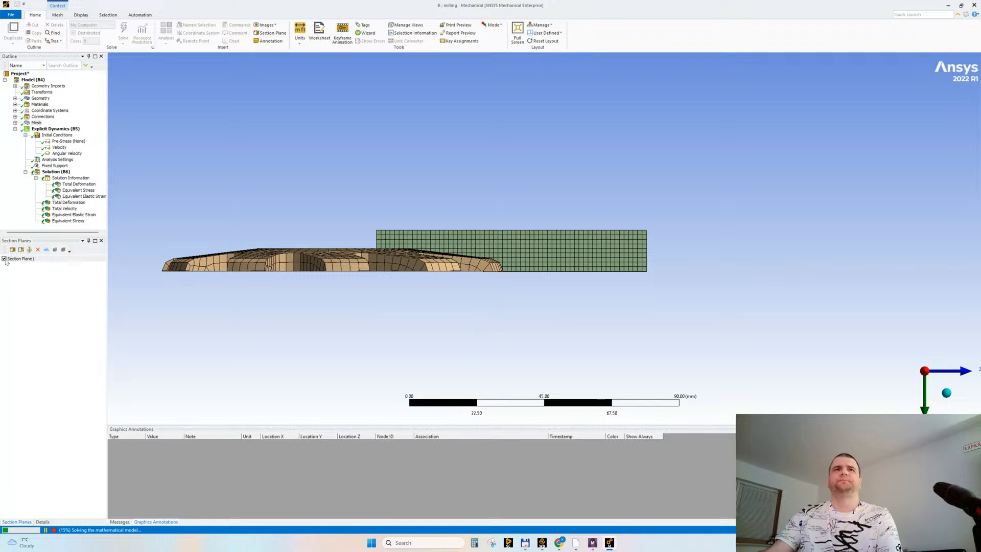
Step: Examine the live Total Deformation on the sectioned model, close up where the cutter teeth meet the end of the workpiece
{"action": "middle_click_drag", "start_coordinate": [362, 317], "coordinate": [439, 233]}
{"action": "left_click", "coordinate": [79, 184]}
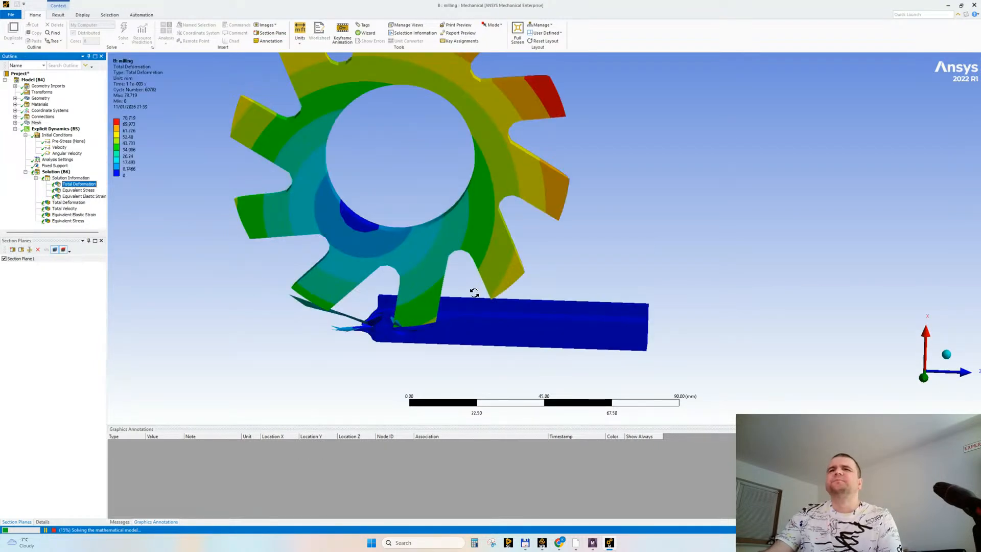
{"action": "scroll", "coordinate": [464, 286], "scroll_direction": "up", "scroll_amount": 2}
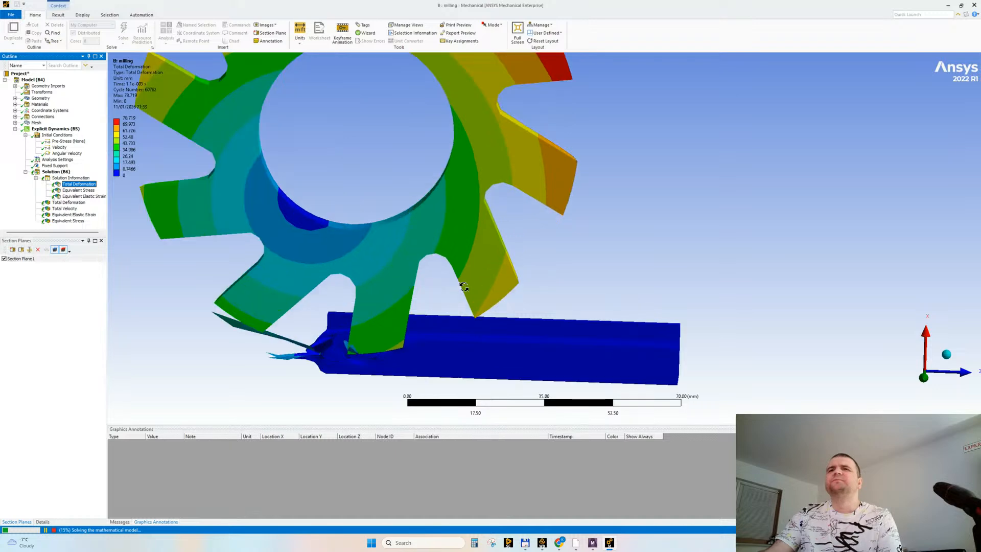
{"action": "middle_click_drag", "start_coordinate": [468, 303], "coordinate": [591, 245], "text": "ctrl"}
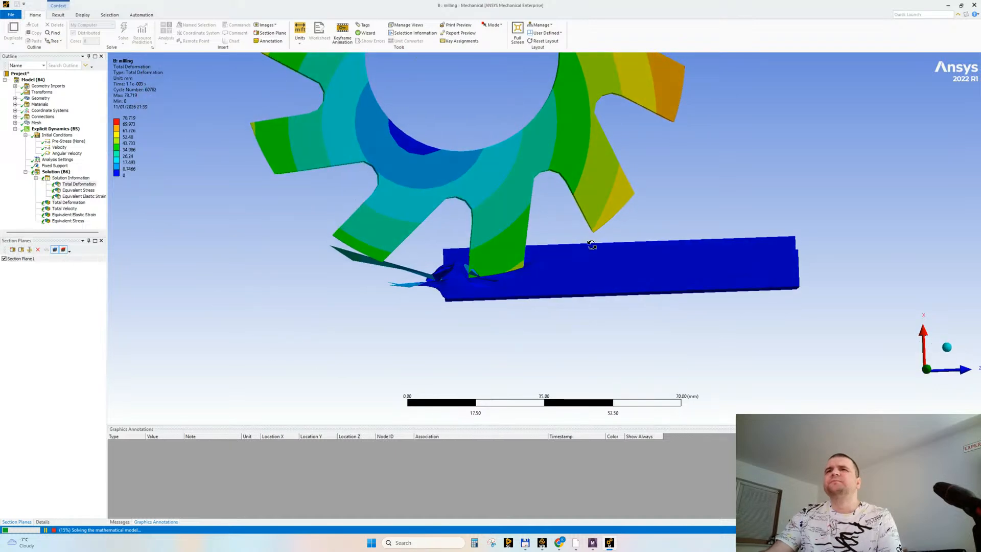
{"action": "scroll", "coordinate": [574, 267], "scroll_direction": "up", "scroll_amount": 4}
{"action": "mouse_move", "coordinate": [575, 283]}
{"action": "middle_mouse_down"}
{"action": "mouse_move", "coordinate": [556, 286]}
{"action": "mouse_move", "coordinate": [549, 306]}
{"action": "mouse_move", "coordinate": [587, 281]}
{"action": "middle_mouse_up"}
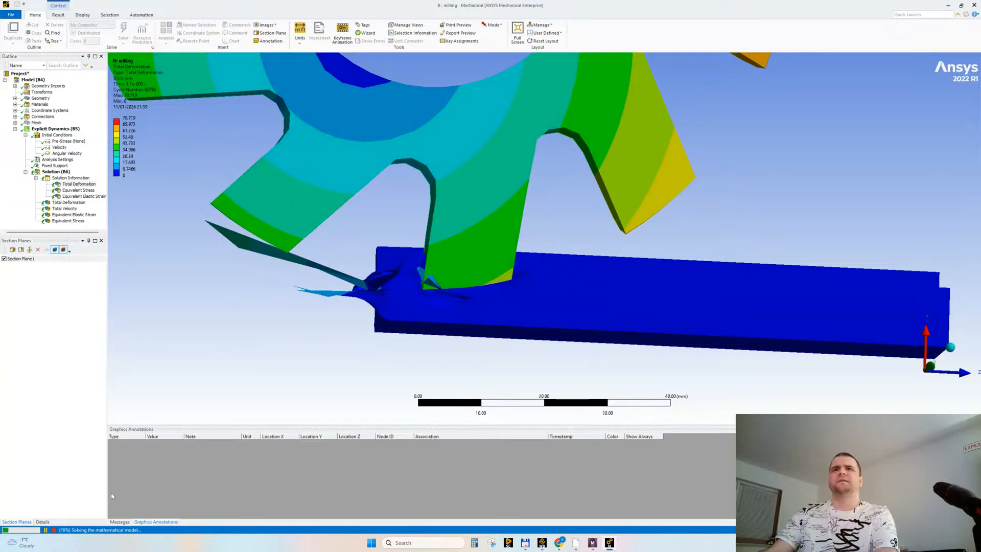
{"action": "scroll", "coordinate": [407, 309], "scroll_direction": "up", "scroll_amount": 2}
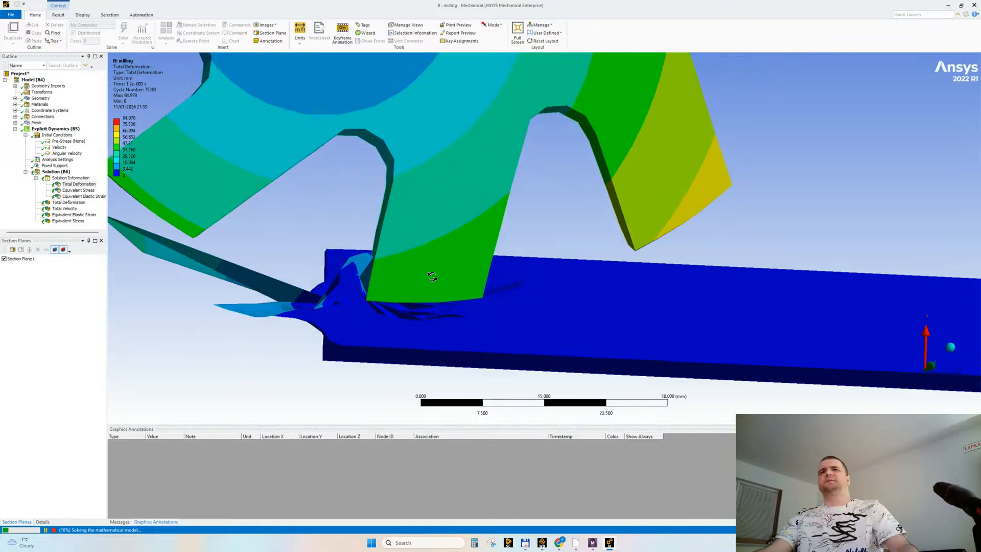
{"action": "middle_click_drag", "start_coordinate": [432, 276], "coordinate": [367, 276]}
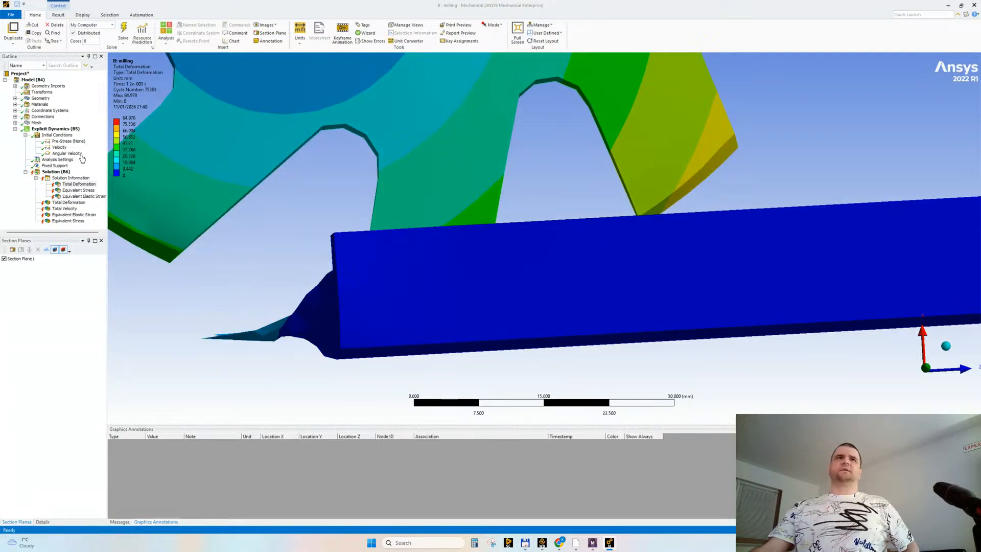
Step: Clear the generated data of the milling solution and confirm the deletion
{"action": "left_click", "coordinate": [65, 160]}
{"action": "middle_click_drag", "start_coordinate": [345, 277], "coordinate": [353, 327]}
{"action": "right_click", "coordinate": [43, 172]}
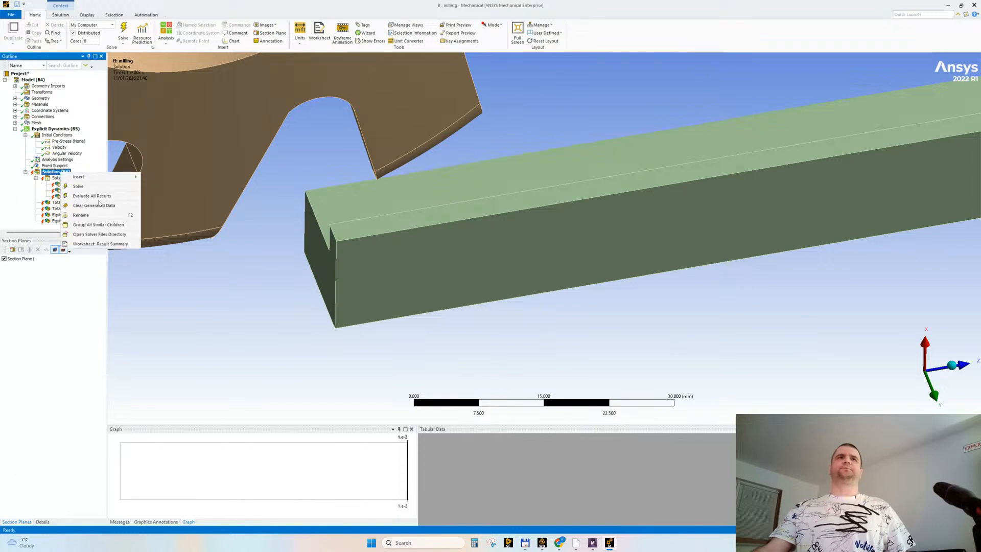
{"action": "left_click", "coordinate": [99, 205]}
{"action": "left_click", "coordinate": [509, 298]}
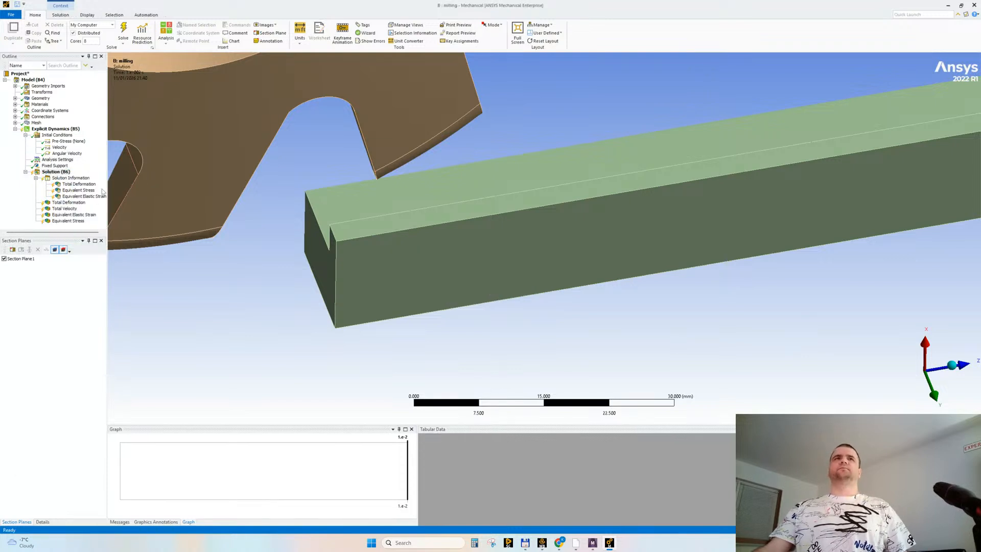
{"action": "scroll", "coordinate": [164, 190], "scroll_direction": "down", "scroll_amount": 2}
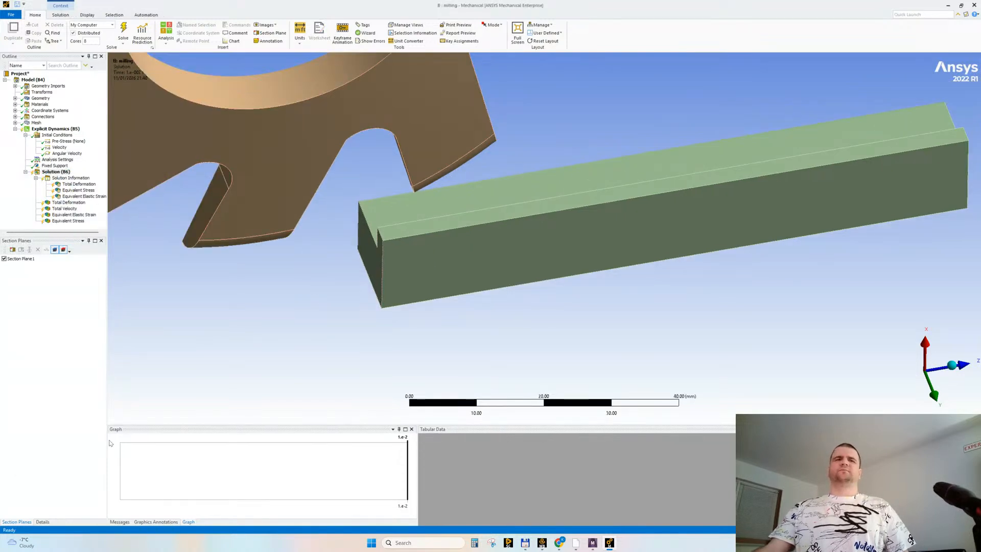
Step: Turn off Section Plane 1 and view the whole cutter where it meets the end of the workpiece
{"action": "left_click", "coordinate": [44, 521]}
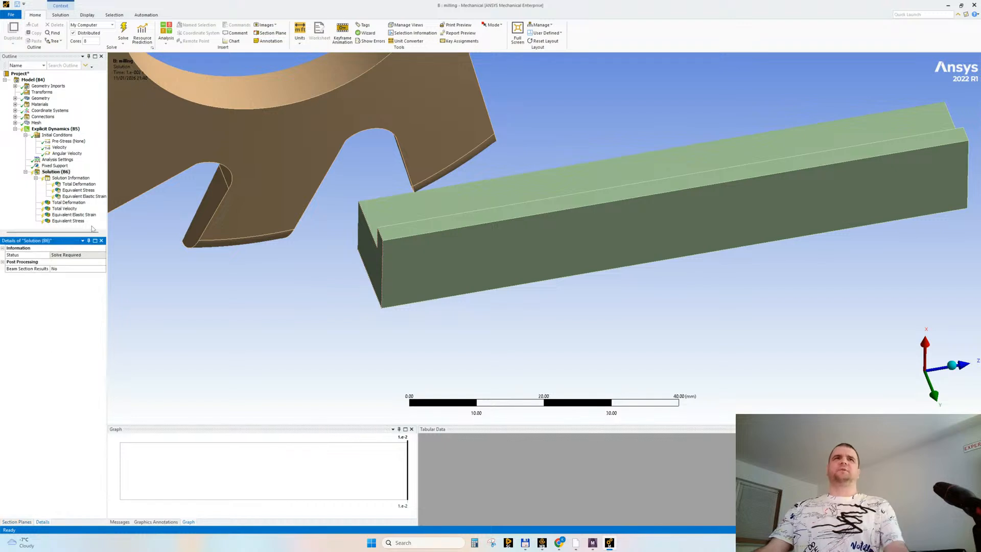
{"action": "left_click", "coordinate": [17, 521]}
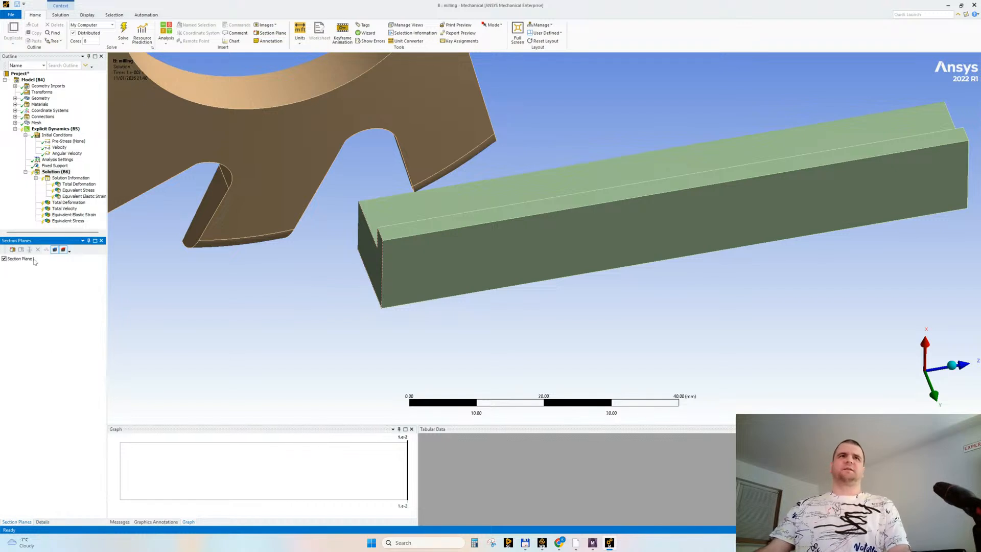
{"action": "left_click", "coordinate": [4, 258]}
{"action": "middle_click_drag", "start_coordinate": [408, 190], "coordinate": [421, 156]}
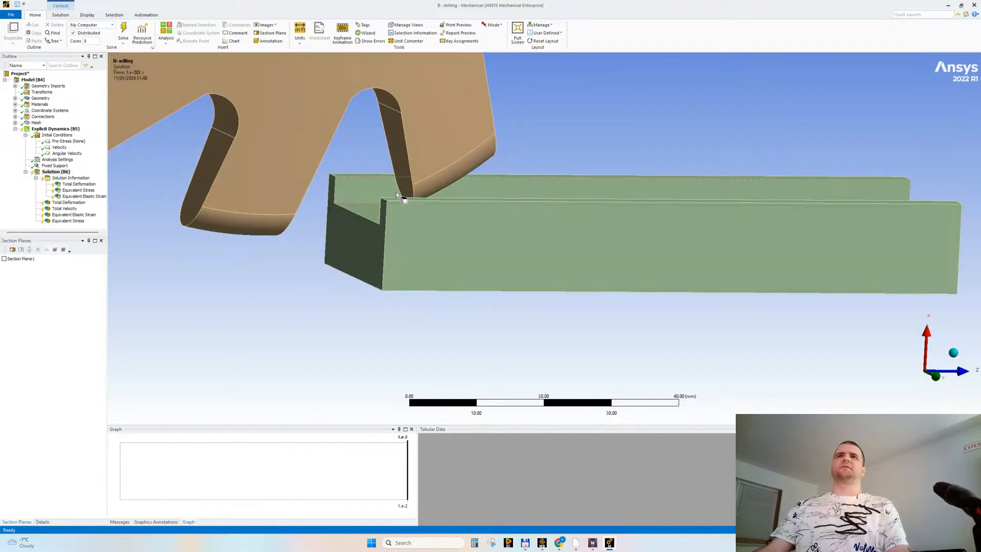
{"action": "scroll", "coordinate": [408, 202], "scroll_direction": "up", "scroll_amount": 2}
{"action": "middle_click_drag", "start_coordinate": [411, 206], "coordinate": [489, 214], "text": "ctrl"}
Step: Set the Geometric Strain Limit to 0.75 in the Erosion Controls of the analysis settings
{"action": "left_click", "coordinate": [57, 159]}
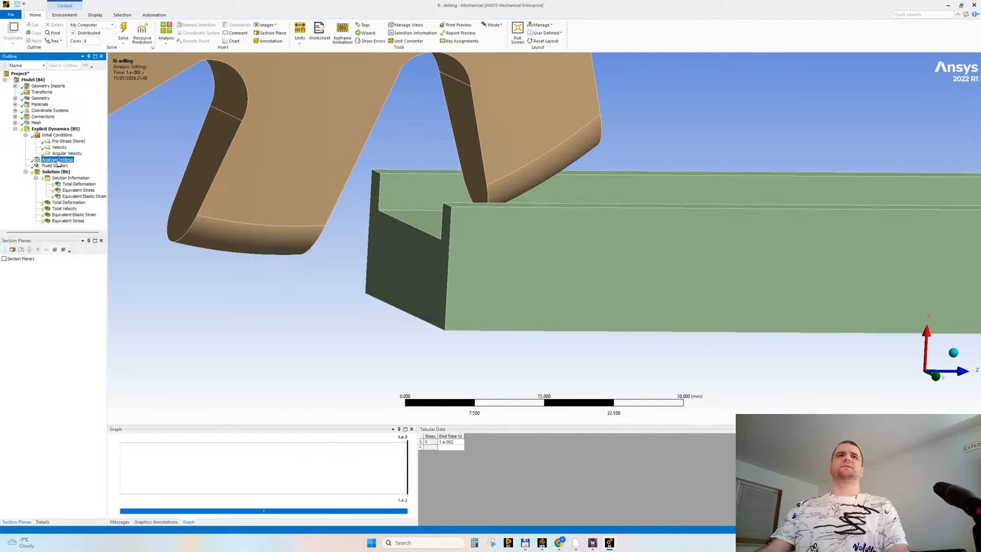
{"action": "left_click", "coordinate": [43, 521]}
{"action": "scroll", "coordinate": [92, 437], "scroll_direction": "down", "scroll_amount": 5}
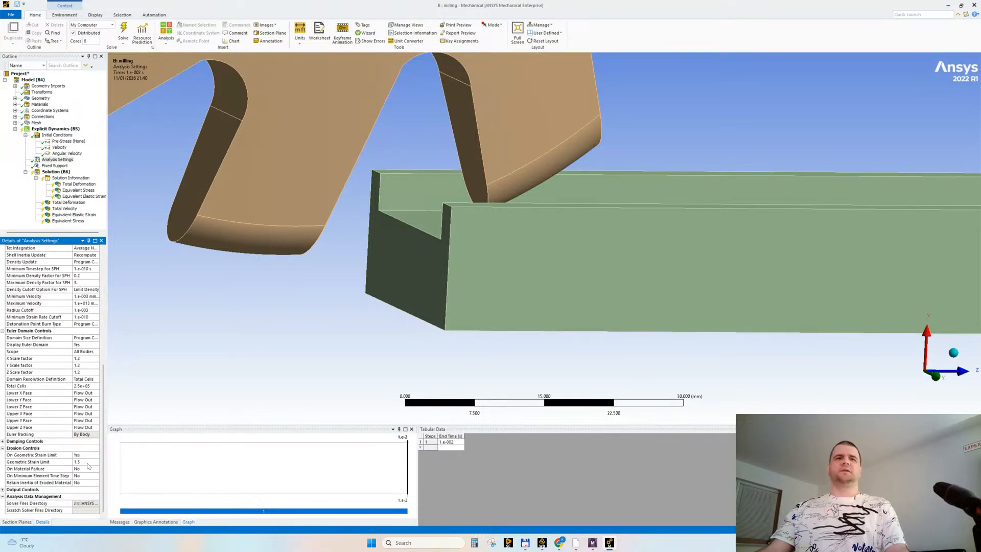
{"action": "left_click", "coordinate": [88, 462]}
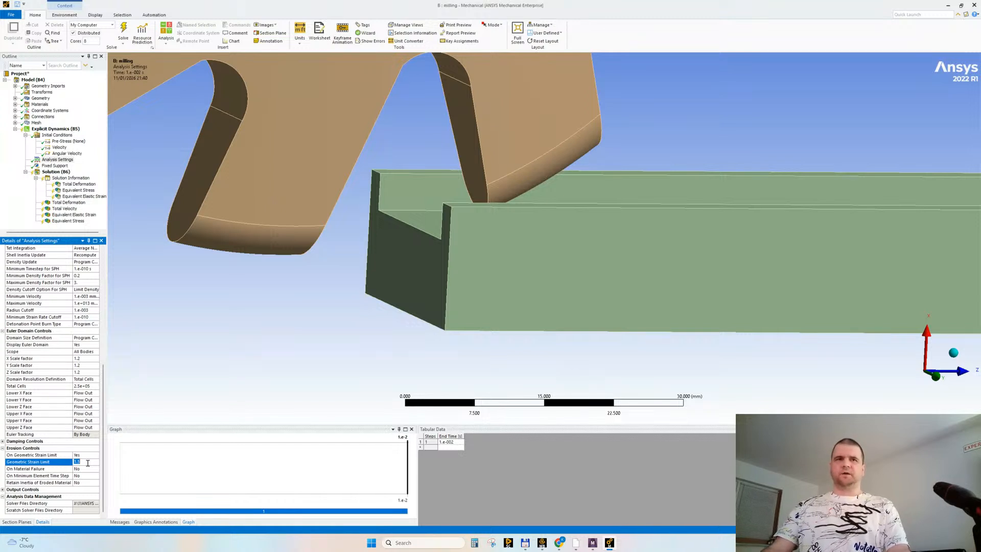
{"action": "key", "text": "Return"}
Step: Check the mesh of both bodies, set the analysis End Time to 0.005 s, and save the project
{"action": "scroll", "coordinate": [93, 408], "scroll_direction": "up", "scroll_amount": 2}
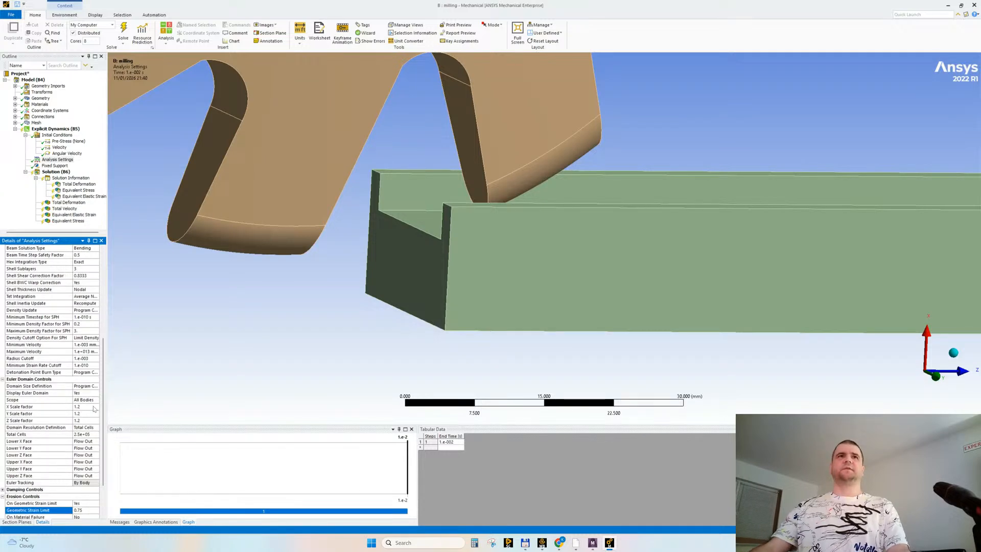
{"action": "left_click", "coordinate": [36, 122]}
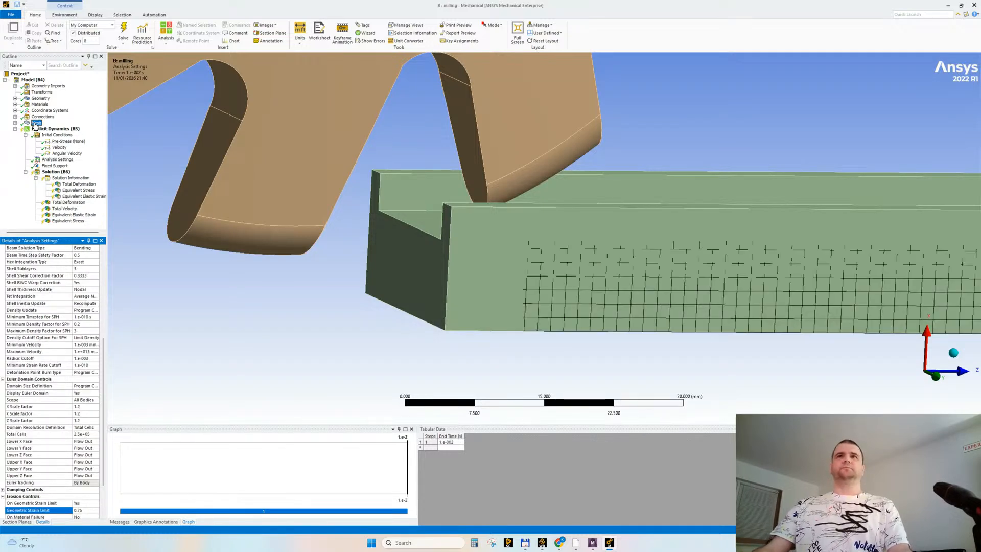
{"action": "scroll", "coordinate": [305, 236], "scroll_direction": "down", "scroll_amount": 2}
{"action": "scroll", "coordinate": [304, 235], "scroll_direction": "down", "scroll_amount": 2}
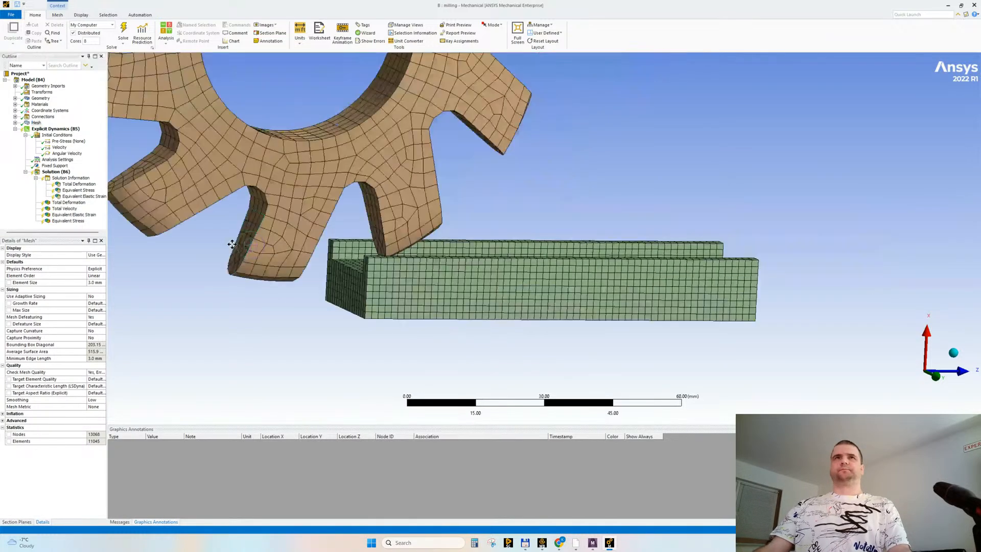
{"action": "left_click", "coordinate": [57, 160]}
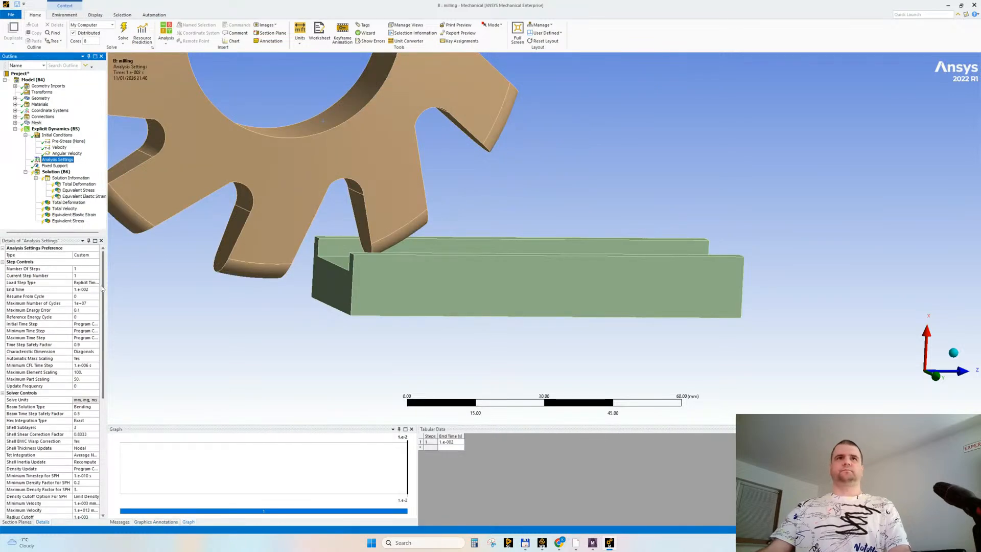
{"action": "left_click", "coordinate": [94, 290]}
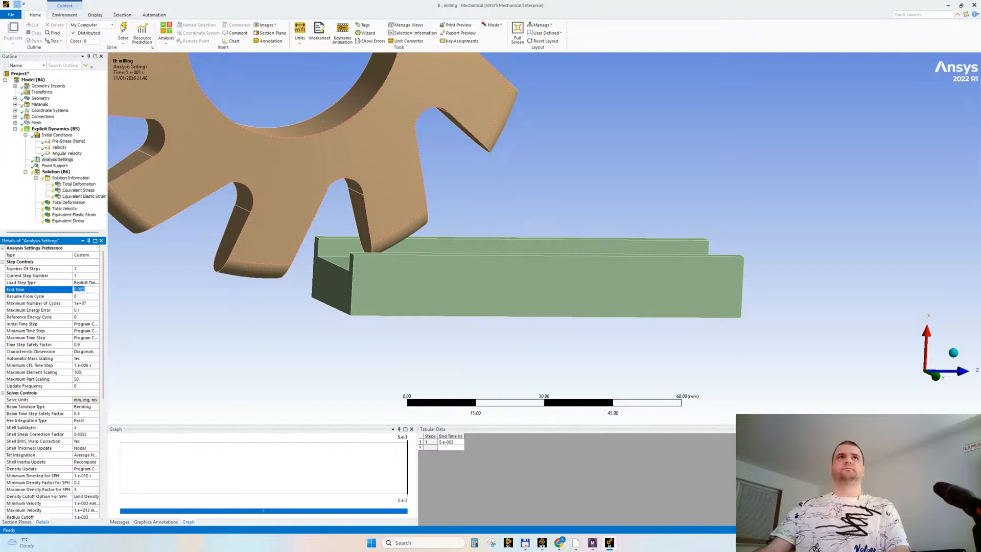
{"action": "left_click", "coordinate": [18, 4]}
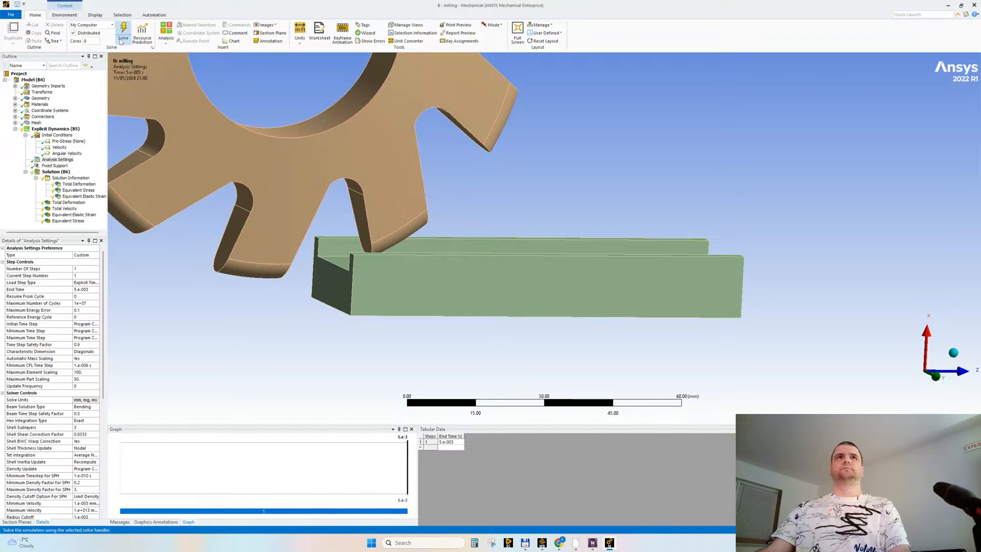
Step: Show the mesh of the cutter and workpiece once more and solve the milling simulation
{"action": "left_click", "coordinate": [37, 122]}
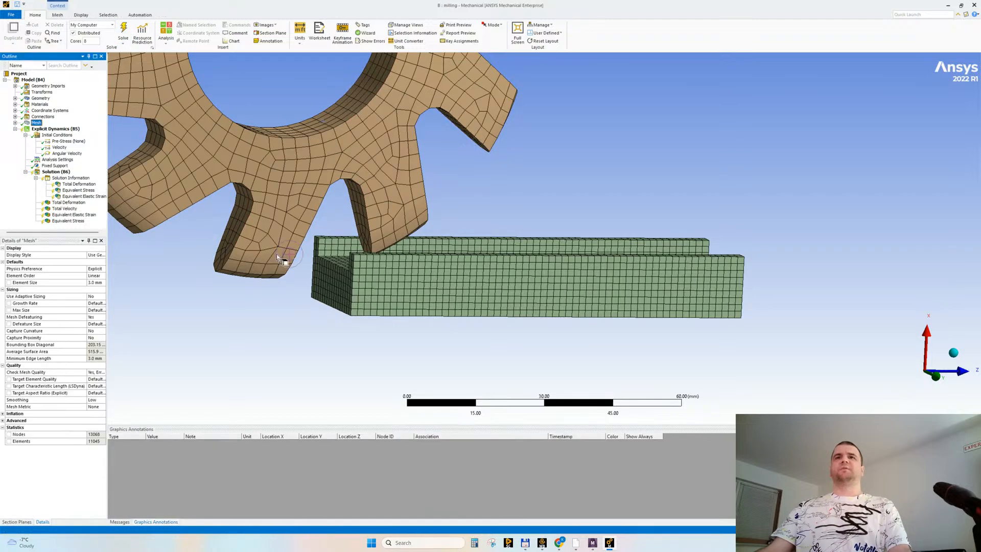
{"action": "middle_click_drag", "start_coordinate": [254, 244], "coordinate": [164, 72]}
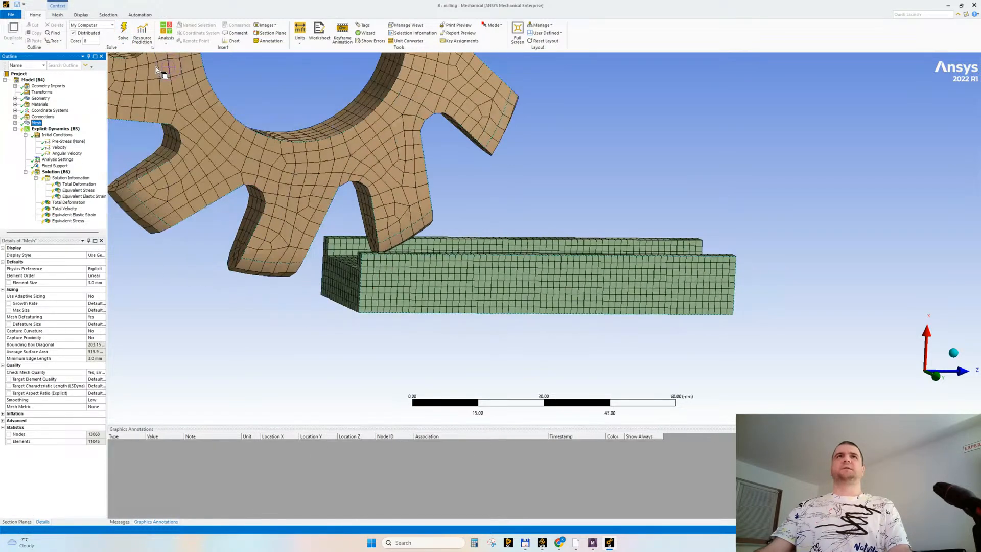
{"action": "left_click", "coordinate": [122, 29]}
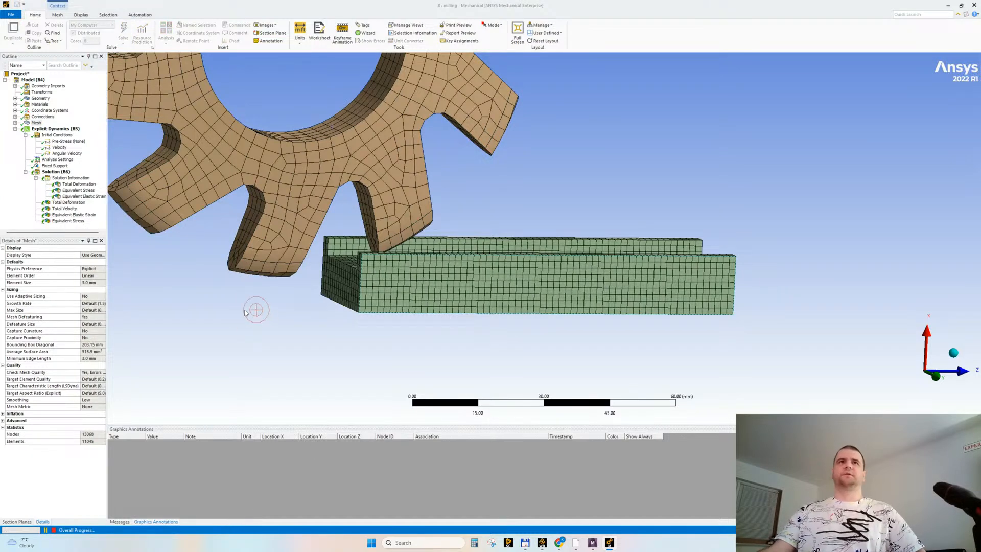
Step: Collapse the Step, Solver and Euler Domain Controls to review the erosion settings, and open the Solver Output of the running solution
{"action": "left_click", "coordinate": [57, 160]}
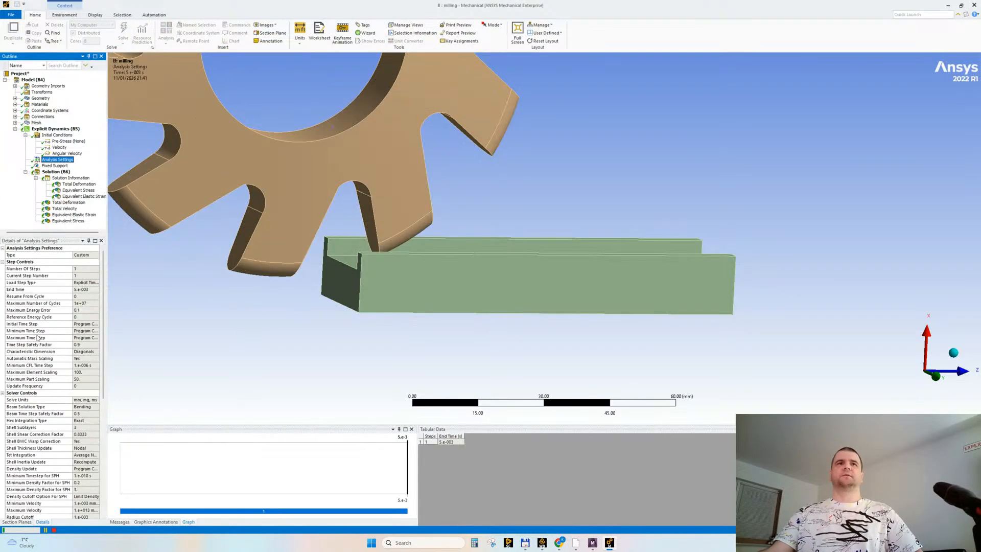
{"action": "left_click", "coordinate": [3, 262]}
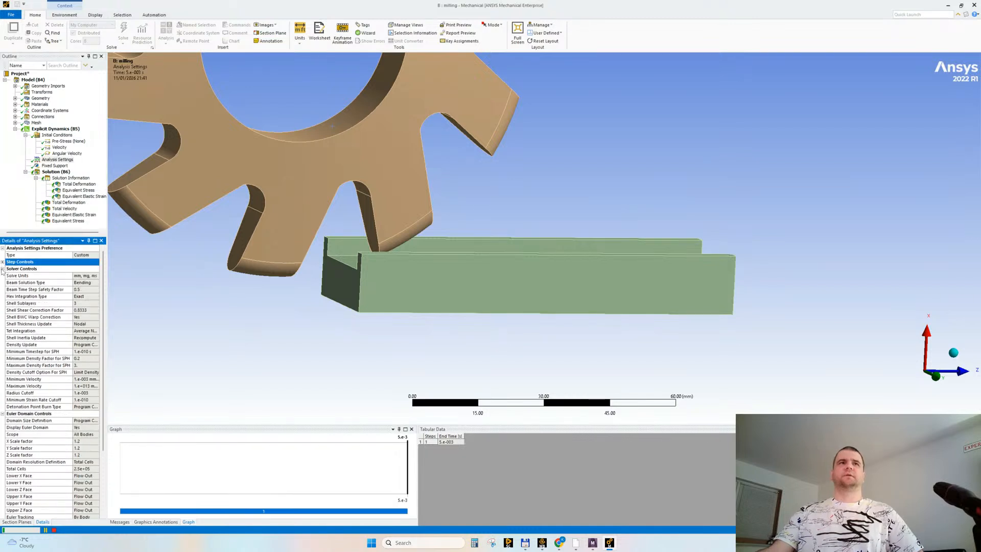
{"action": "left_click", "coordinate": [3, 268]}
{"action": "left_click", "coordinate": [3, 275]}
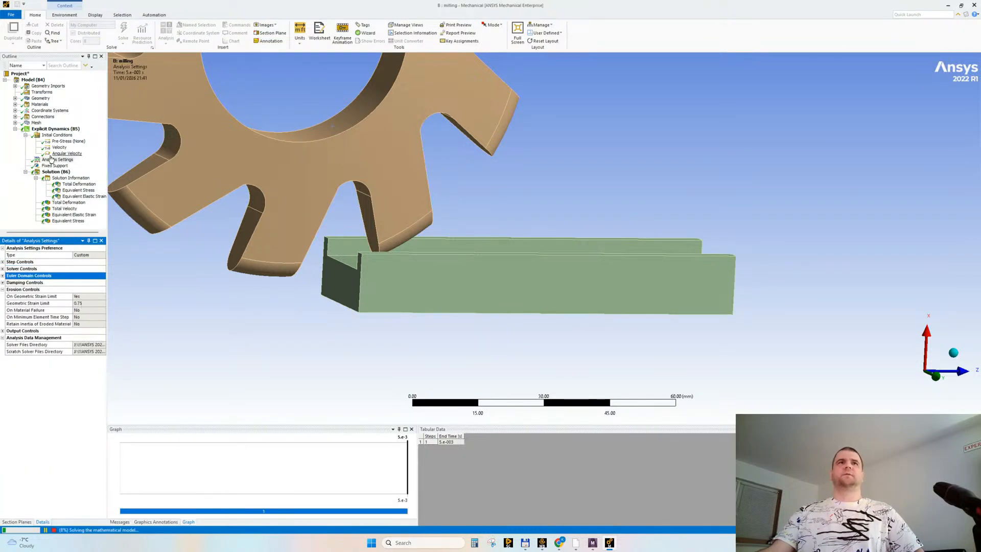
{"action": "left_click", "coordinate": [85, 178]}
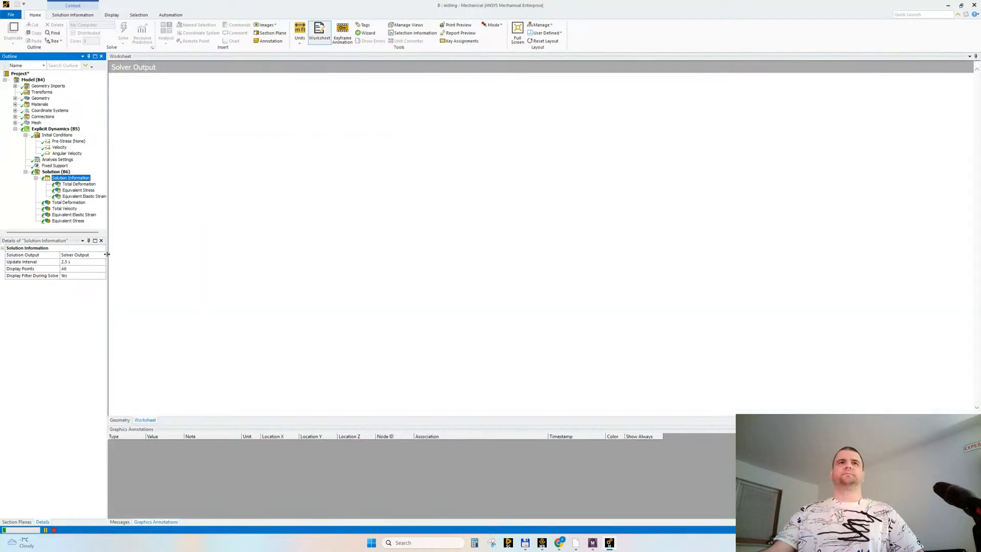
{"action": "left_click_drag", "start_coordinate": [106, 254], "coordinate": [110, 255]}
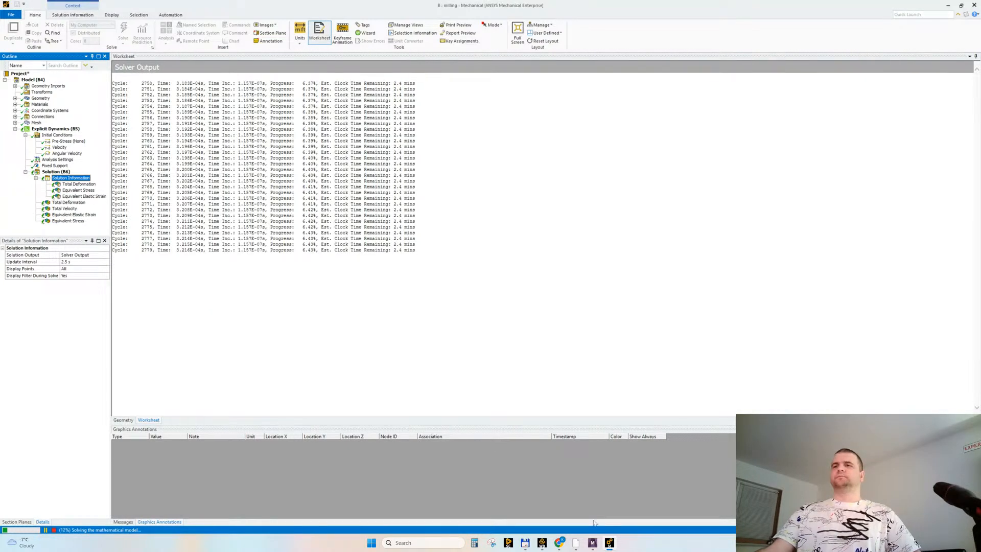
Step: Switch to Chrome, browse the "ansys milling" results, and open the video on shell end milling of AlSi 1045 3 in a new tab
{"action": "mouse_move", "coordinate": [558, 542]}
{"action": "left_click", "coordinate": [514, 499]}
{"action": "scroll", "coordinate": [521, 338], "scroll_direction": "down", "scroll_amount": 1}
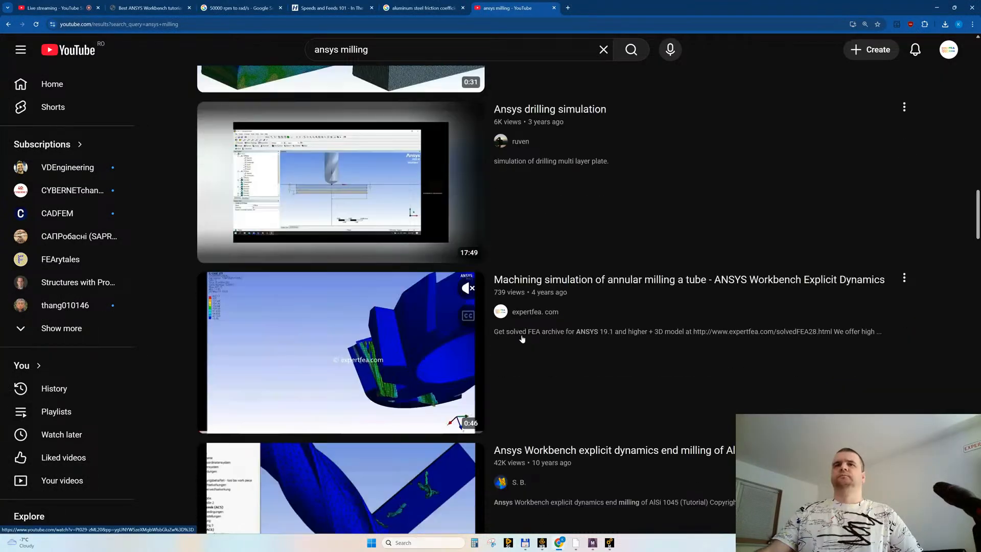
{"action": "scroll", "coordinate": [521, 337], "scroll_direction": "down", "scroll_amount": 5}
{"action": "scroll", "coordinate": [379, 248], "scroll_direction": "down", "scroll_amount": 4}
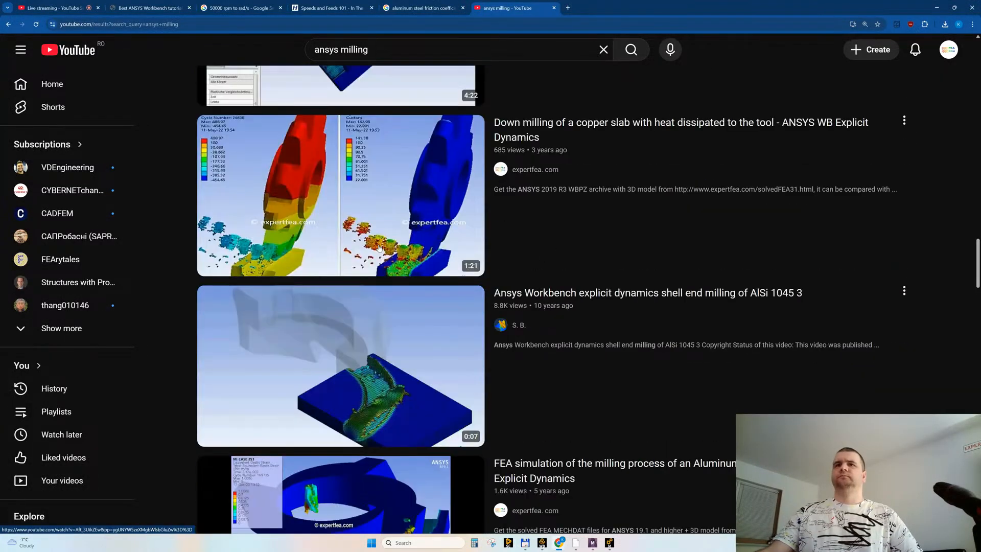
{"action": "scroll", "coordinate": [379, 248], "scroll_direction": "down", "scroll_amount": 3}
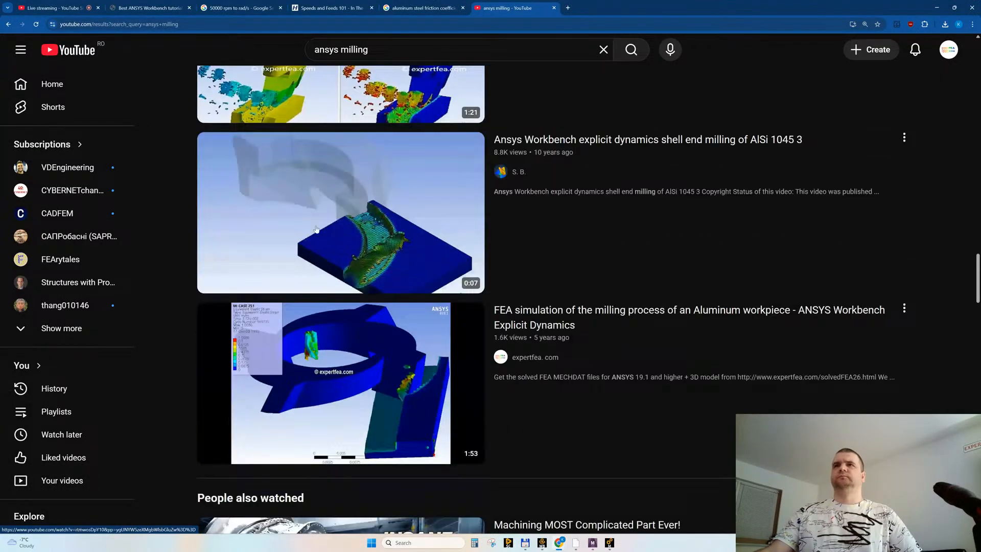
{"action": "middle_click", "coordinate": [342, 220]}
{"action": "key", "text": "ctrl+Tab"}
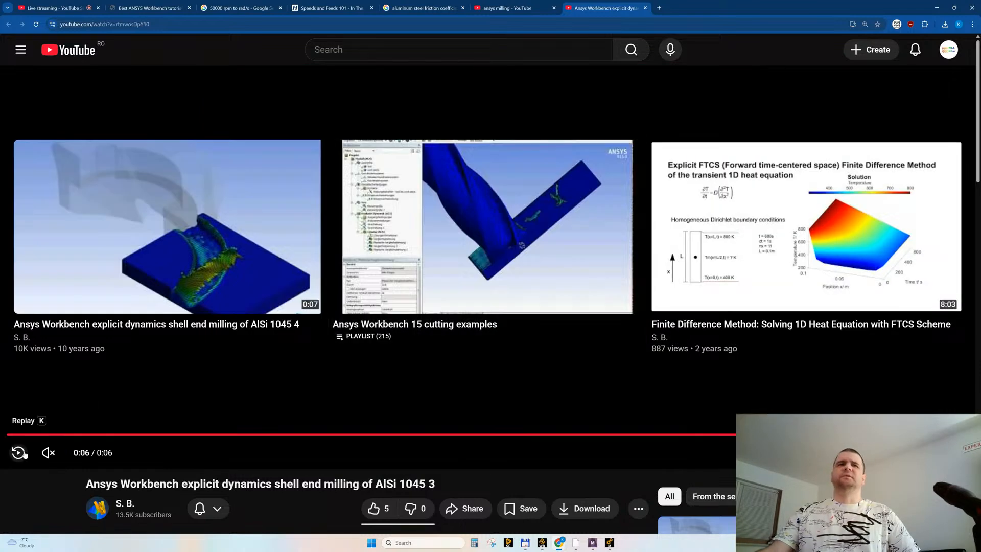
Step: Replay the shell end milling video twice and close its tab
{"action": "left_click", "coordinate": [18, 452]}
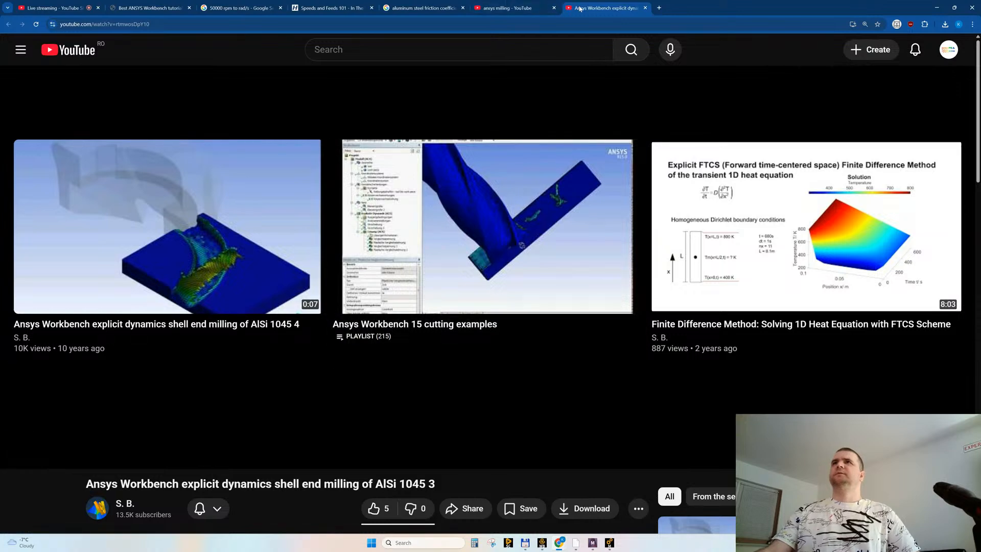
{"action": "left_click", "coordinate": [19, 452]}
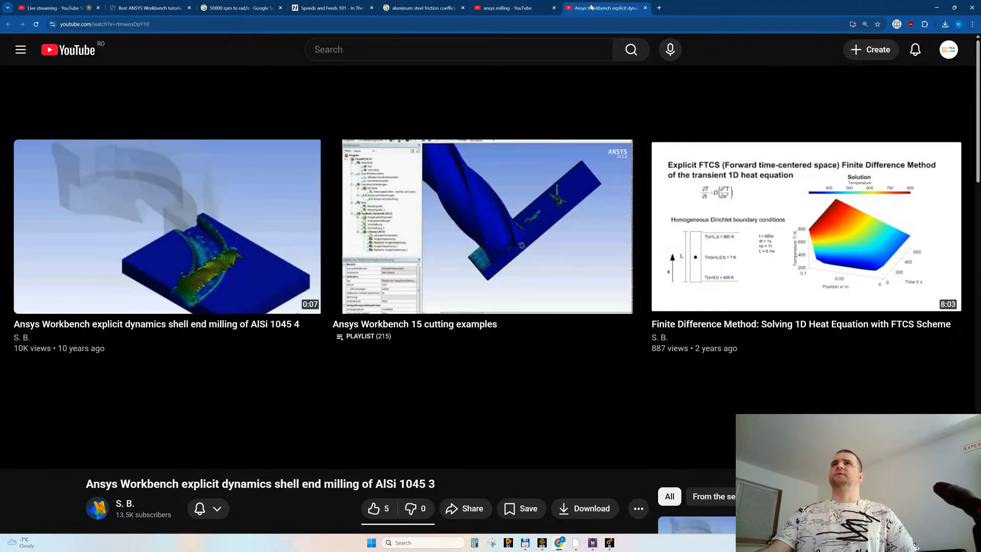
{"action": "middle_click", "coordinate": [591, 6]}
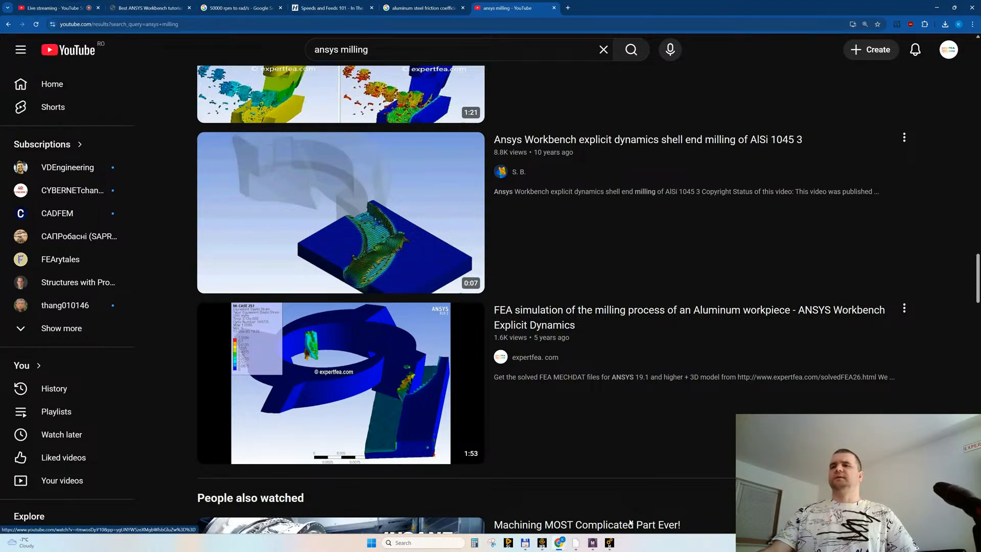
Step: Check the live stream's chat and viewer figures in YouTube Studio
{"action": "left_click", "coordinate": [51, 8]}
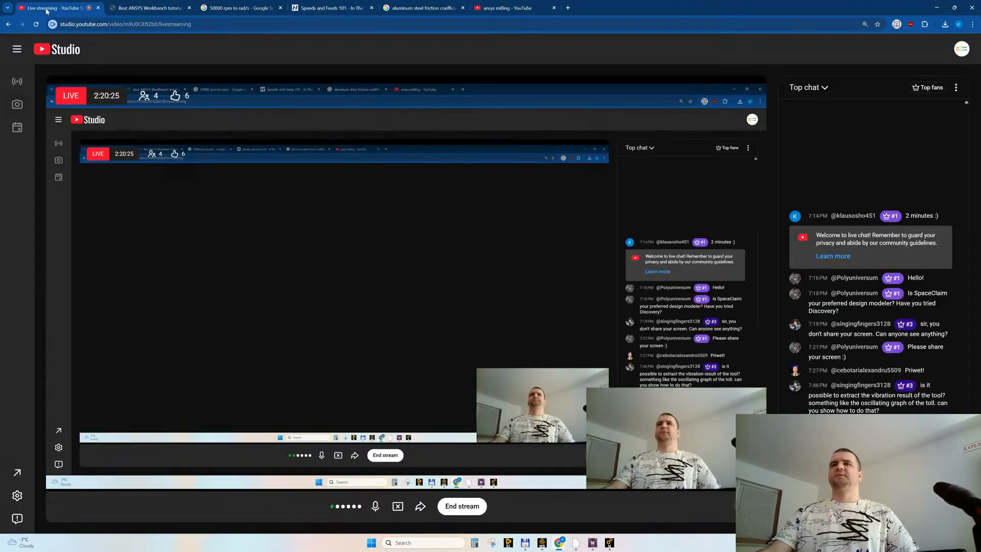
{"action": "left_click", "coordinate": [954, 8]}
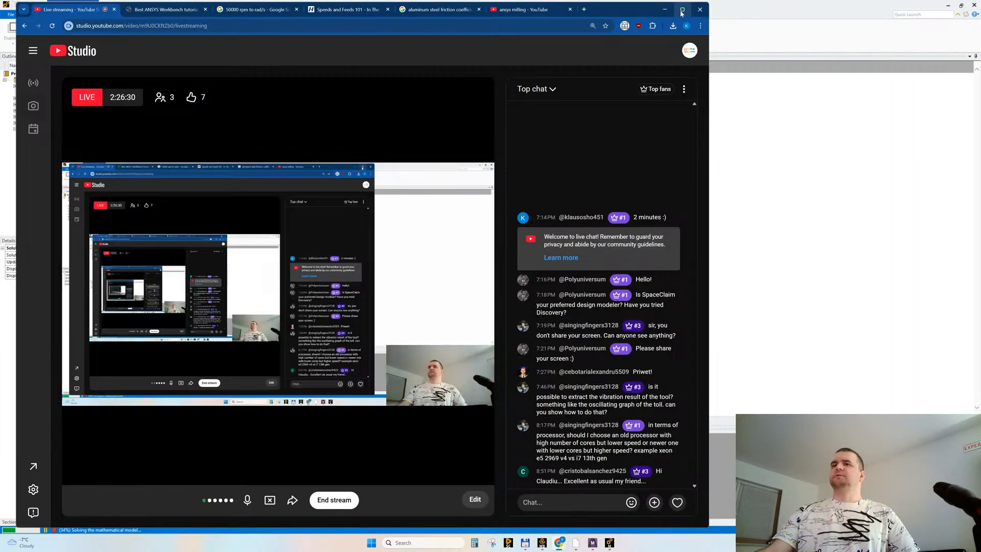
{"action": "mouse_move", "coordinate": [681, 11]}
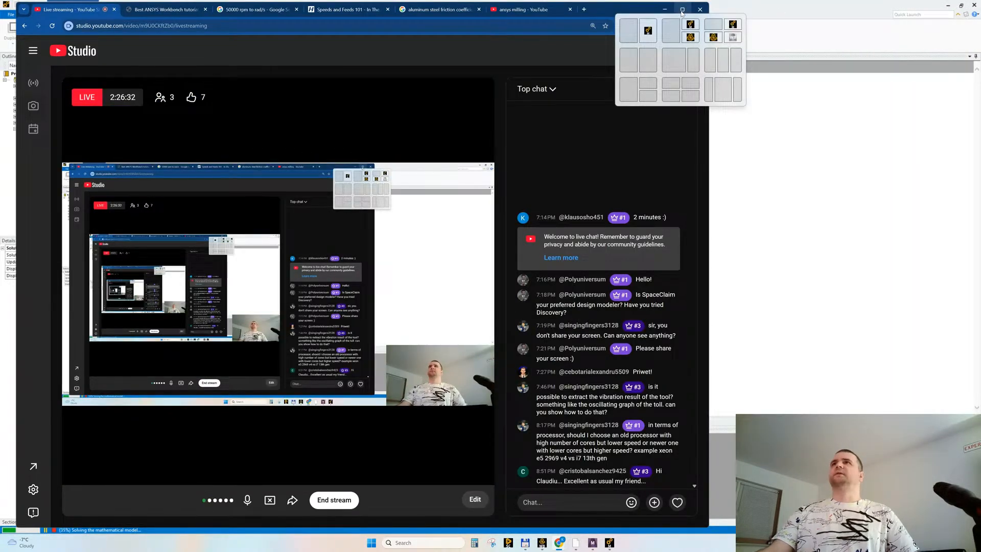
{"action": "left_click", "coordinate": [681, 9]}
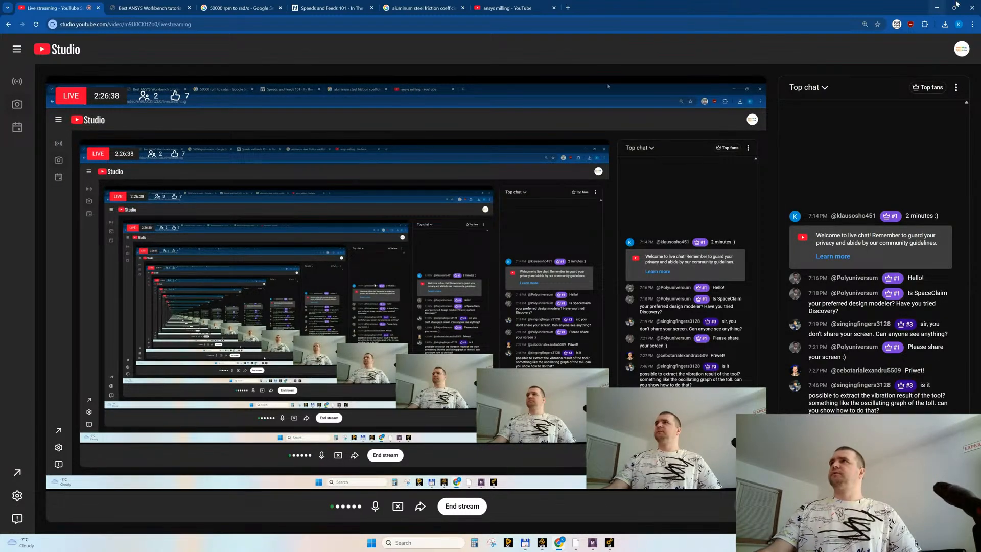
{"action": "left_click", "coordinate": [954, 8]}
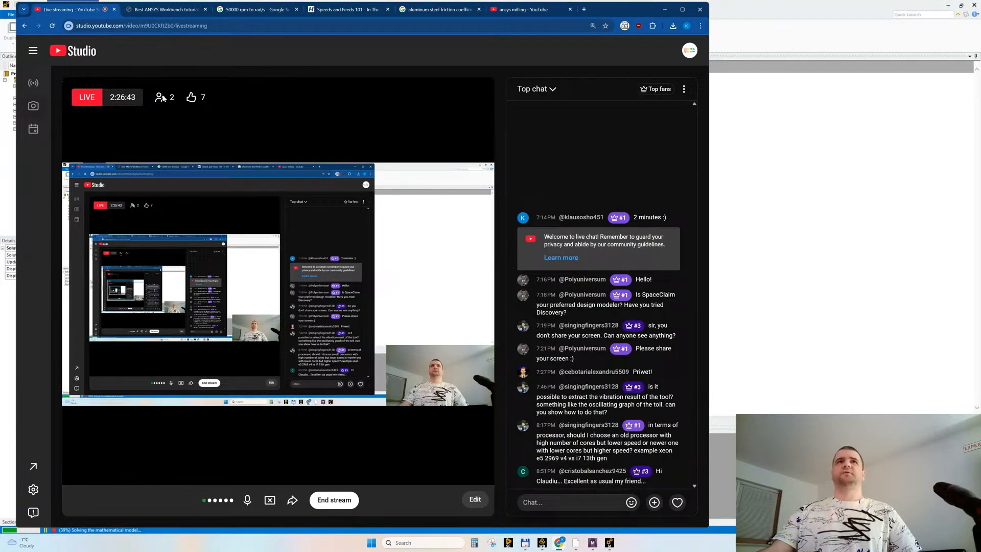
Step: Return to Ansys Mechanical and examine the live Total Deformation from several angles around the cutter and the milled groove
{"action": "left_click", "coordinate": [776, 31]}
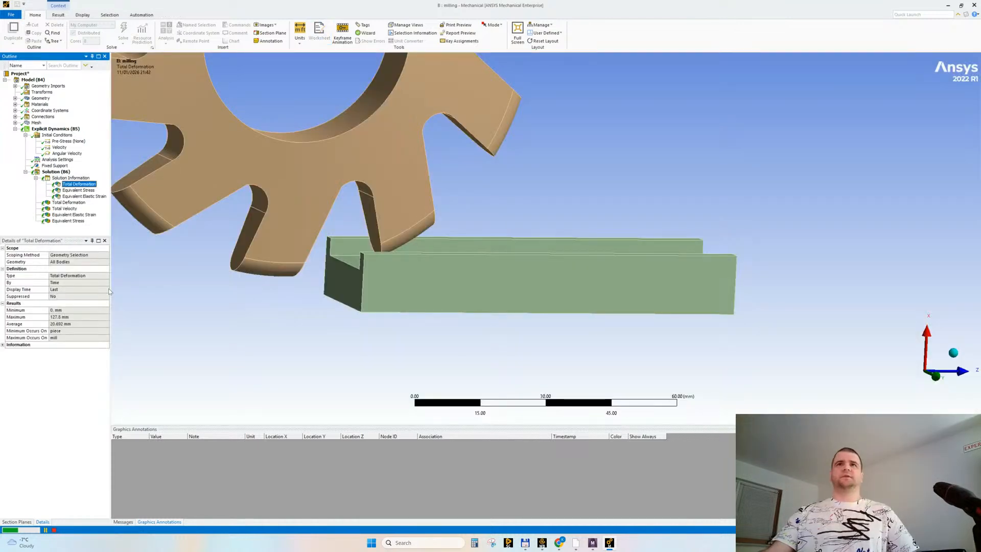
{"action": "middle_click_drag", "start_coordinate": [255, 267], "coordinate": [325, 316]}
{"action": "middle_click_drag", "start_coordinate": [430, 311], "coordinate": [510, 344]}
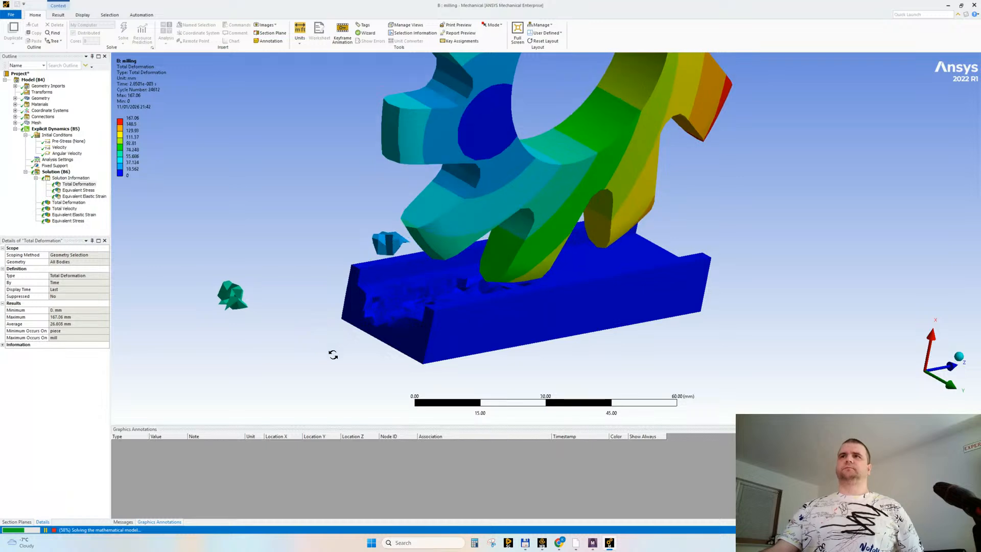
{"action": "middle_click_drag", "start_coordinate": [333, 355], "coordinate": [265, 350]}
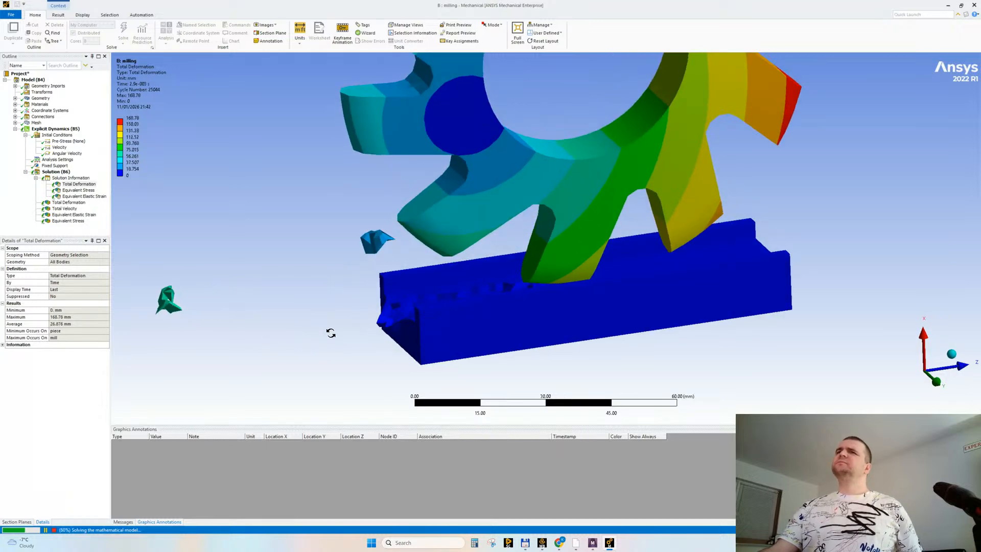
Step: Check the solver output and examine the updated live Total Deformation around the cutter and the milled groove
{"action": "middle_click_drag", "start_coordinate": [330, 341], "coordinate": [342, 353]}
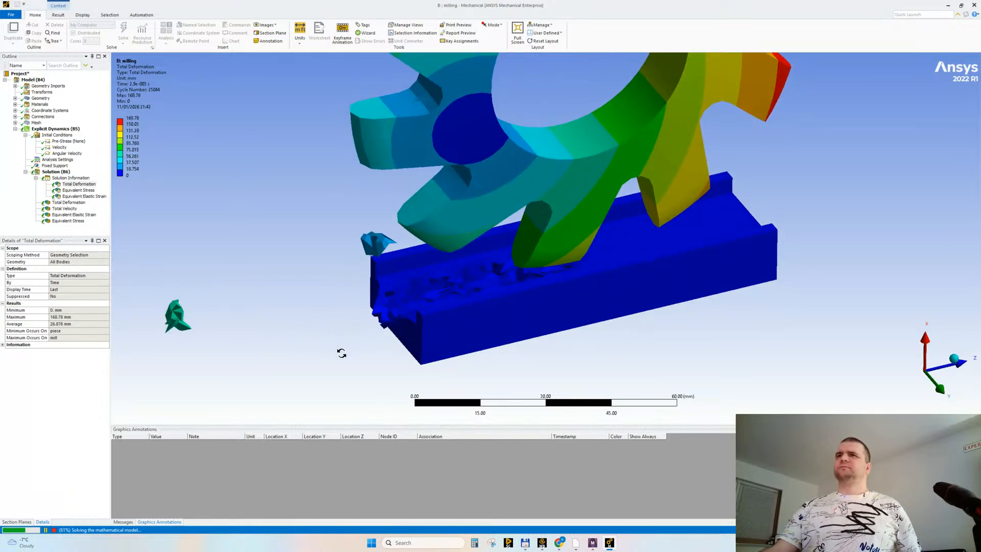
{"action": "left_click", "coordinate": [82, 178]}
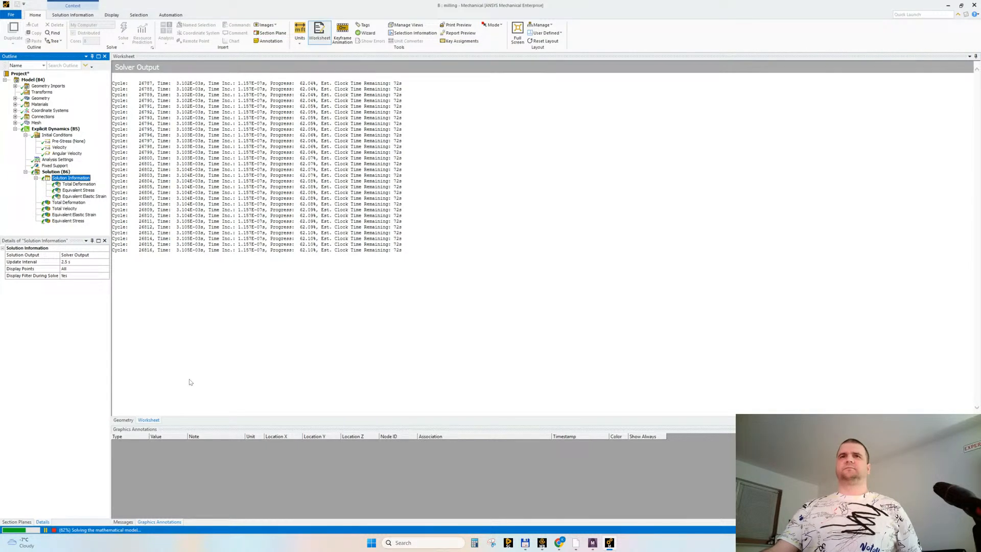
{"action": "left_click", "coordinate": [78, 184]}
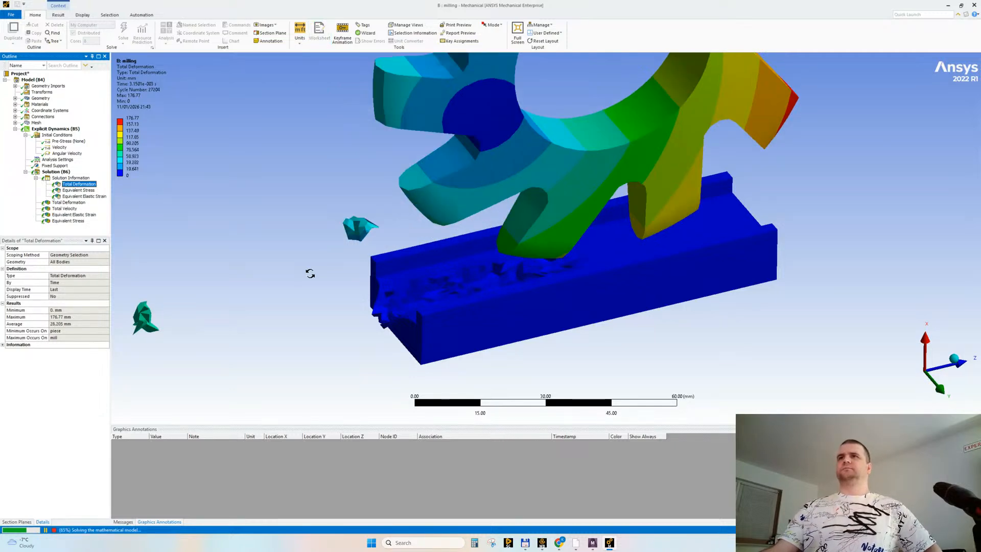
{"action": "left_click_drag", "start_coordinate": [310, 274], "coordinate": [432, 300]}
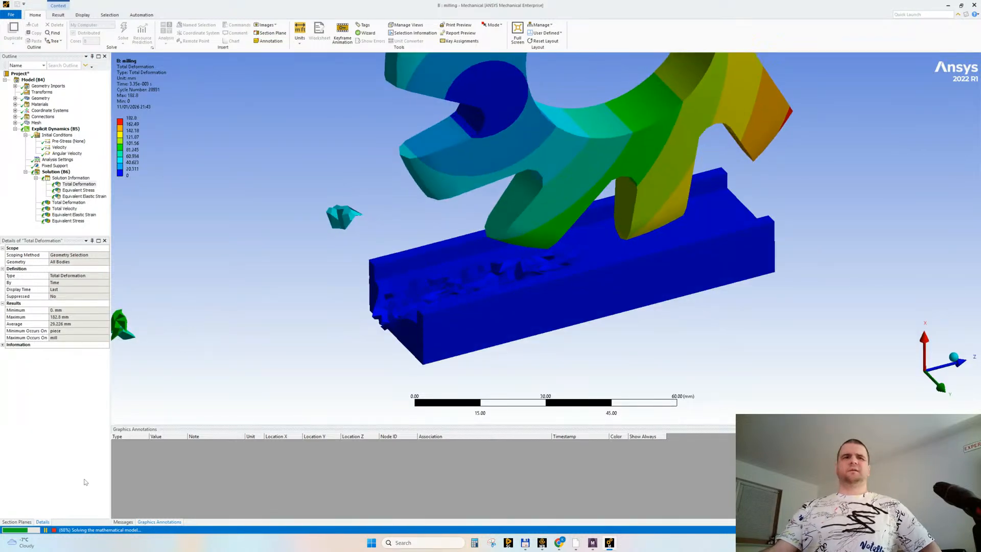
Step: Cut the live Total Deformation view with Section Plane 1 and inspect the sectioned cutter and groove from both sides
{"action": "left_click", "coordinate": [17, 521]}
{"action": "left_click", "coordinate": [4, 258]}
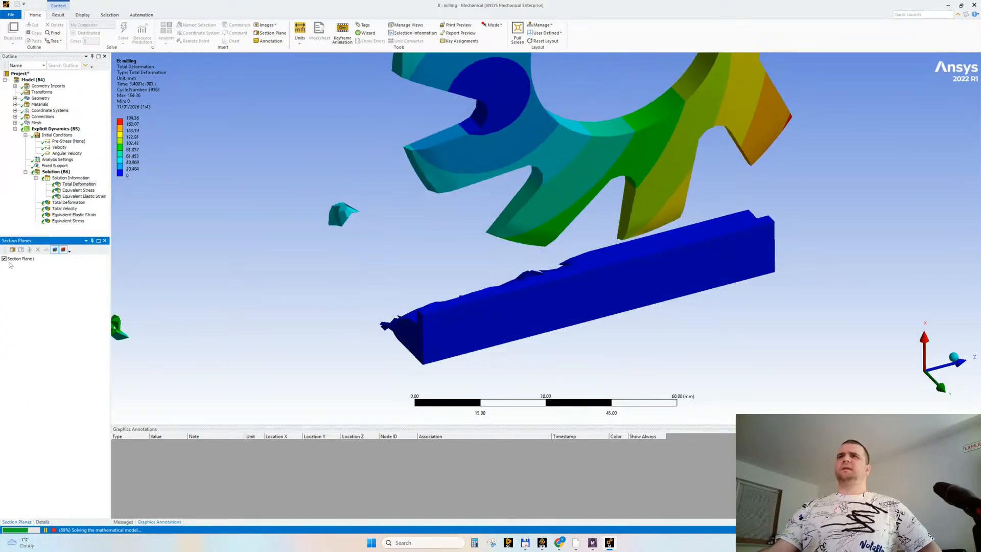
{"action": "left_click_drag", "start_coordinate": [449, 304], "coordinate": [263, 283]}
{"action": "left_click", "coordinate": [16, 258]}
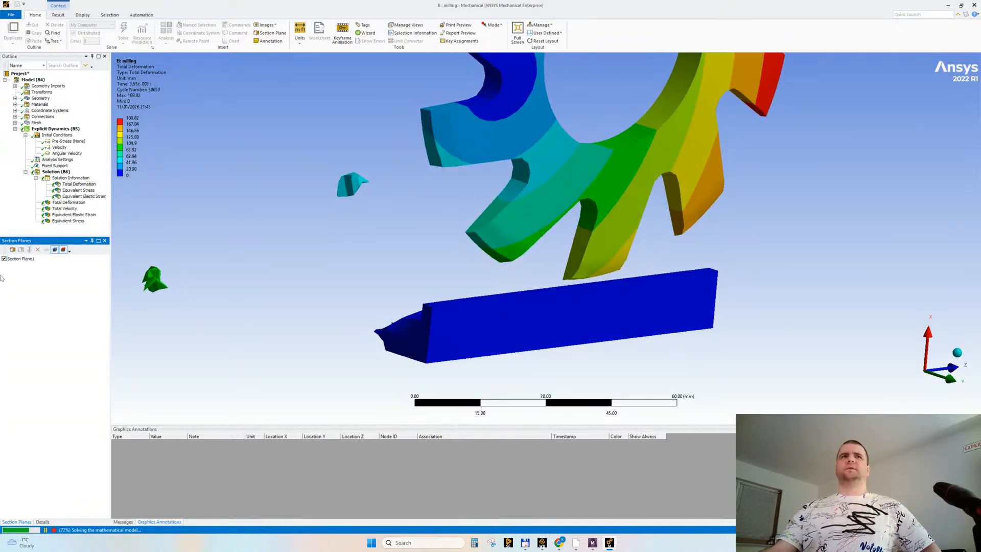
{"action": "left_click_drag", "start_coordinate": [357, 273], "coordinate": [329, 308]}
{"action": "middle_click_drag", "start_coordinate": [330, 308], "coordinate": [709, 191], "text": "ctrl"}
{"action": "scroll", "coordinate": [558, 245], "scroll_direction": "up", "scroll_amount": 4}
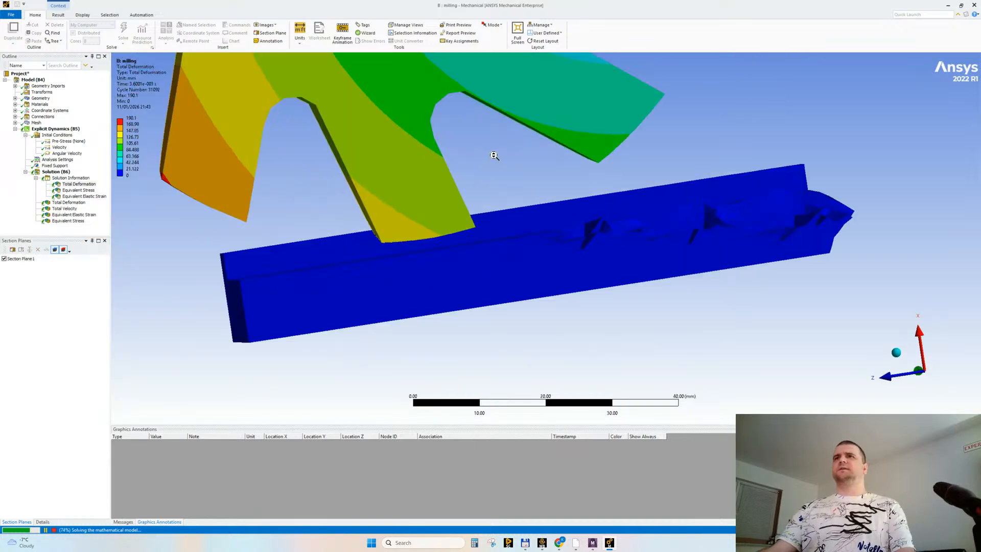
{"action": "middle_click_drag", "start_coordinate": [509, 226], "coordinate": [517, 266], "text": "ctrl"}
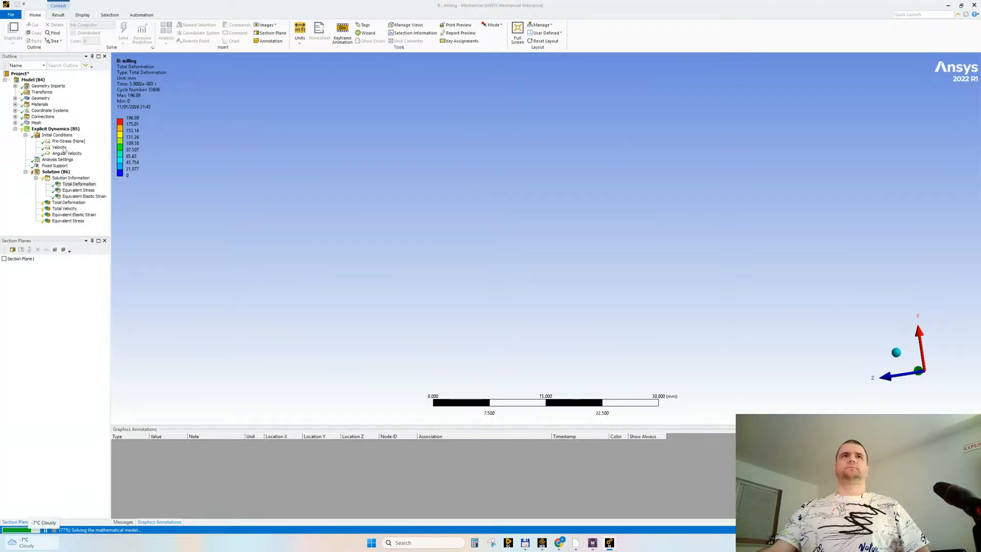
Step: Open the details of the initial Velocity condition, with the cutter and its direction arrow in view
{"action": "left_click", "coordinate": [60, 147]}
{"action": "scroll", "coordinate": [550, 220], "scroll_direction": "down", "scroll_amount": 4}
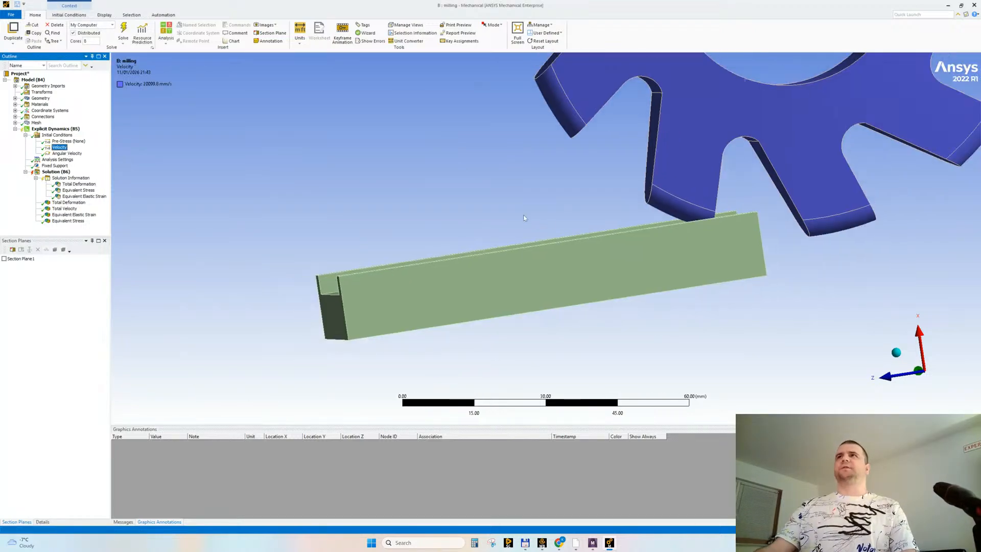
{"action": "middle_click_drag", "start_coordinate": [541, 179], "coordinate": [399, 230], "text": "ctrl"}
{"action": "middle_click_drag", "start_coordinate": [546, 230], "coordinate": [513, 233]}
{"action": "scroll", "coordinate": [467, 165], "scroll_direction": "up", "scroll_amount": 2}
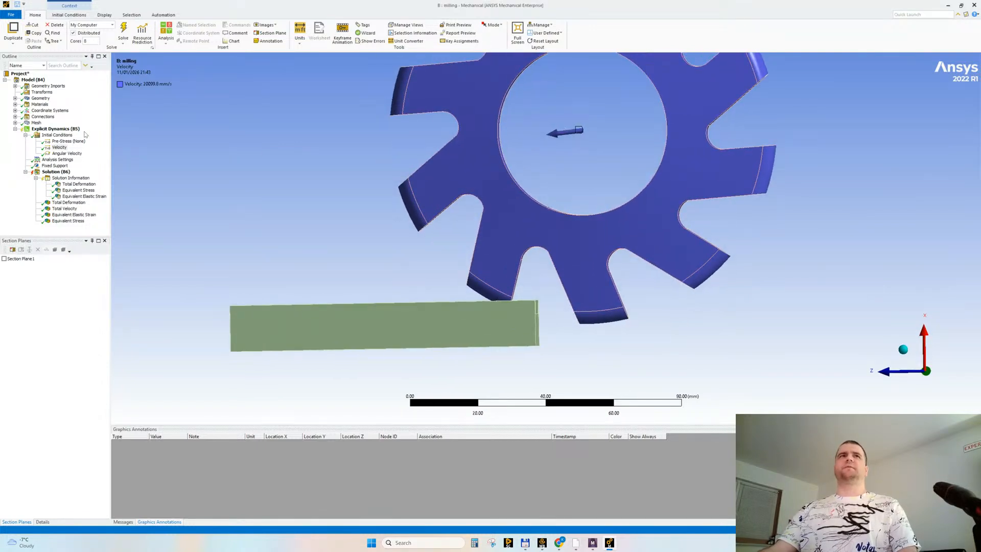
{"action": "left_click", "coordinate": [43, 521]}
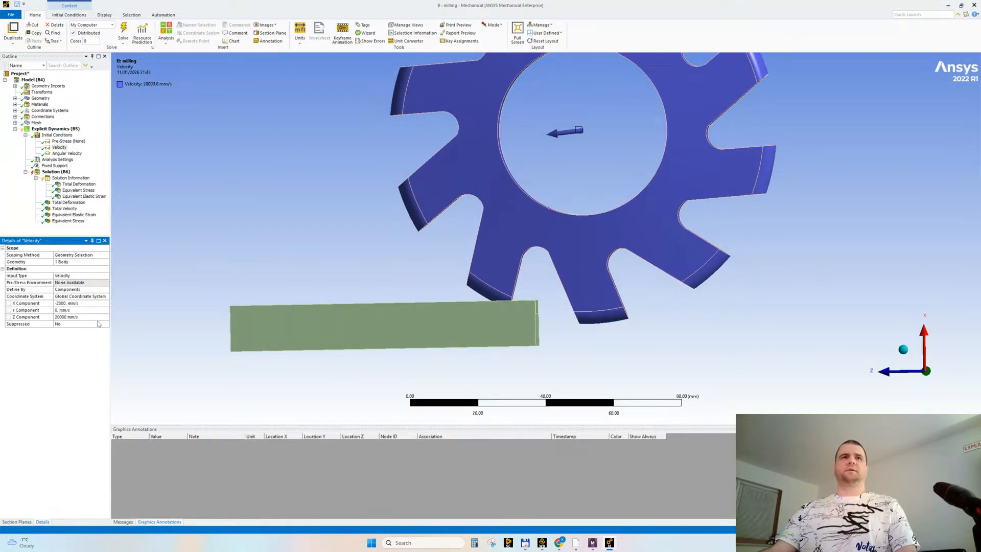
Step: Try a Z component of 30000 mm/s for the cutter's initial velocity, and set it back to 20000 mm/s
{"action": "left_click", "coordinate": [60, 316]}
{"action": "left_click", "coordinate": [56, 317]}
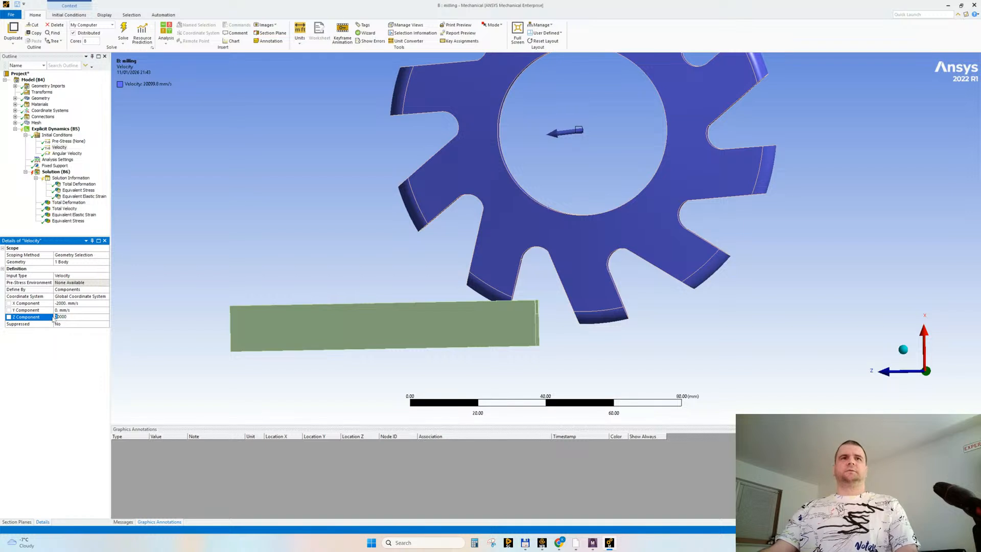
{"action": "key", "text": "Delete"}
{"action": "type", "text": "3"}
{"action": "key", "text": "Return"}
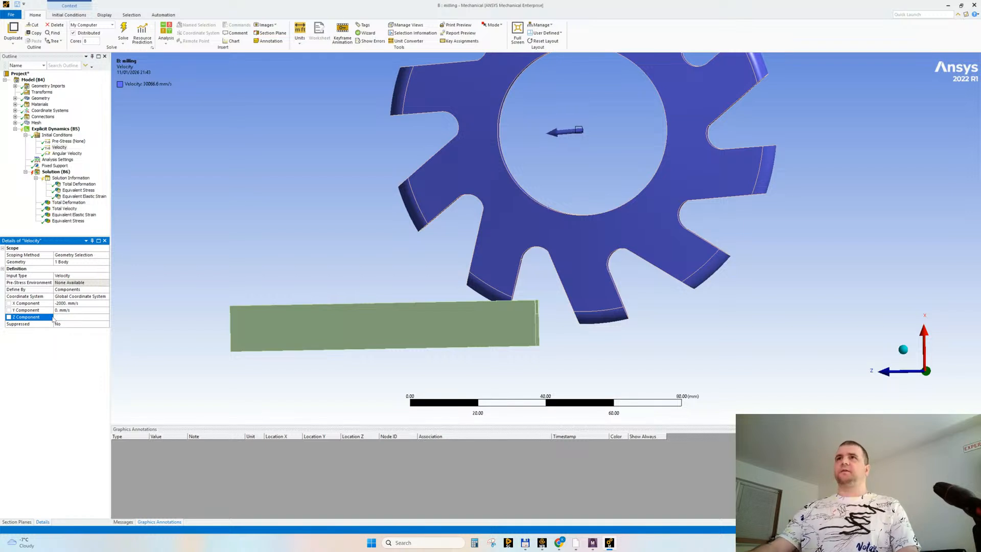
{"action": "left_click", "coordinate": [56, 317]}
{"action": "left_click", "coordinate": [58, 317]}
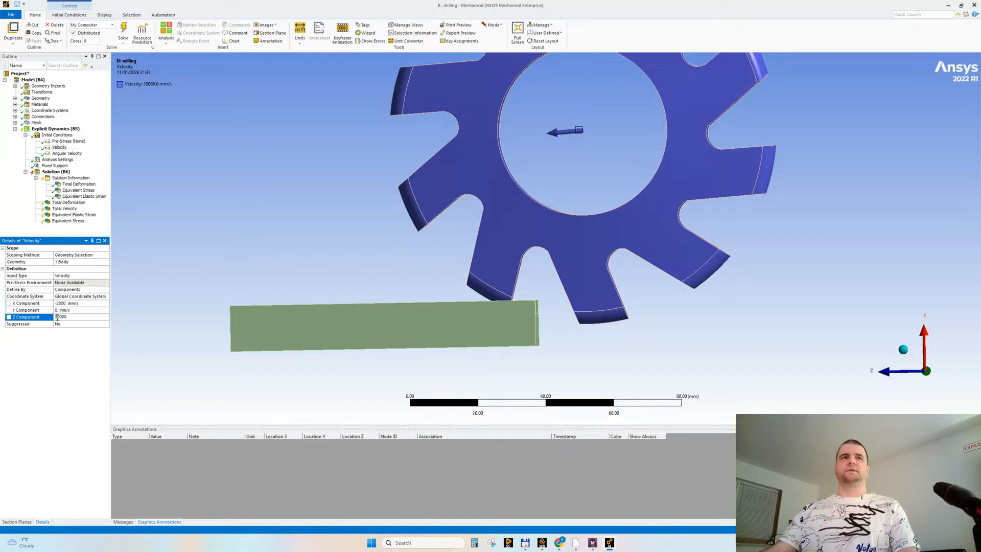
{"action": "type", "text": "2"}
{"action": "key", "text": "Return"}
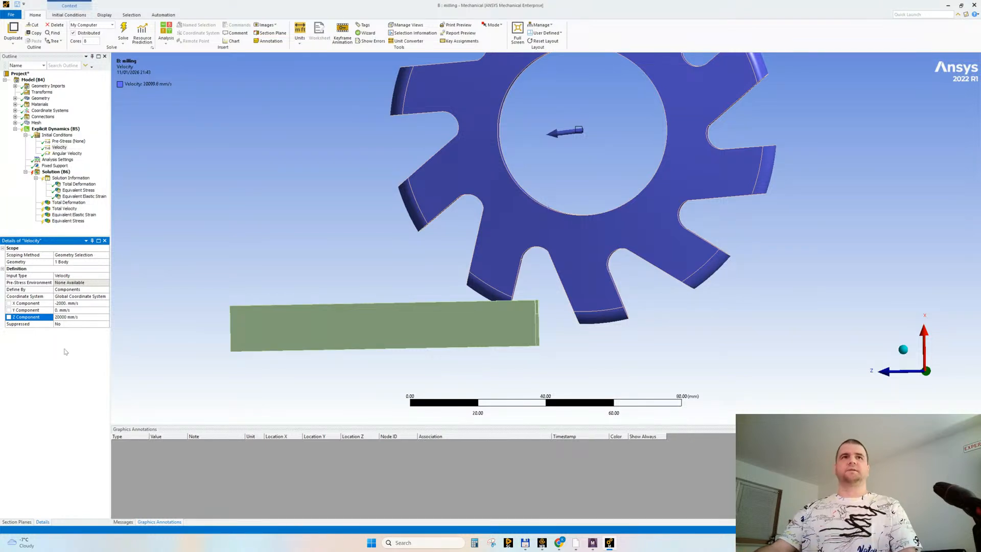
Step: Set the X component of the cutter's initial velocity to -4000 mm/s
{"action": "left_click", "coordinate": [60, 304]}
{"action": "left_click", "coordinate": [59, 304]}
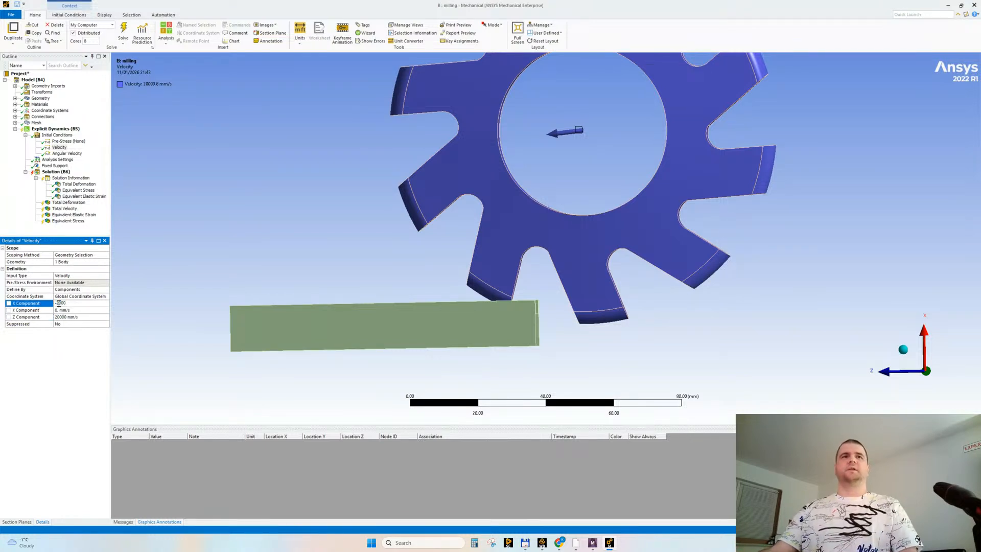
{"action": "key", "text": "BackSpace"}
{"action": "key", "text": "BackSpace"}
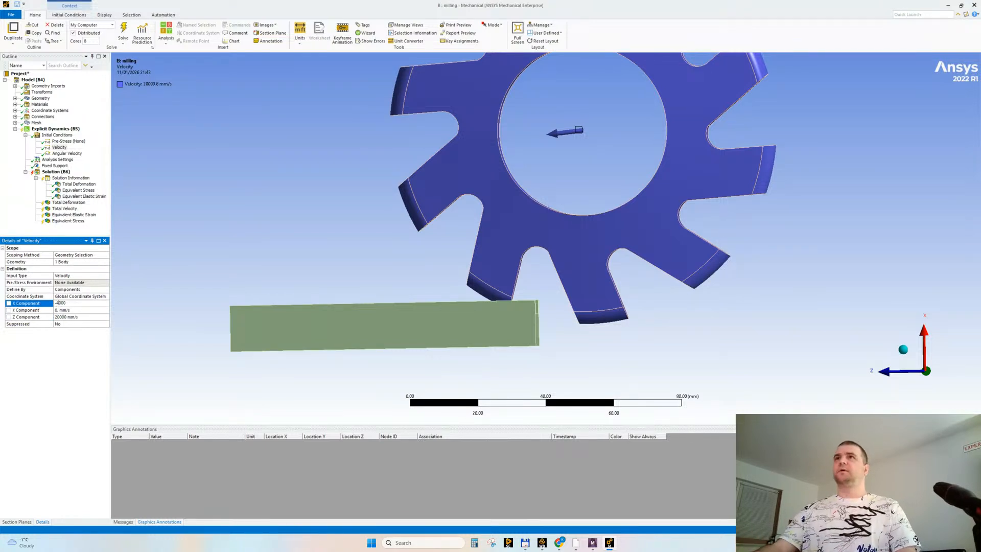
{"action": "type", "text": "-4"}
{"action": "key", "text": "Return"}
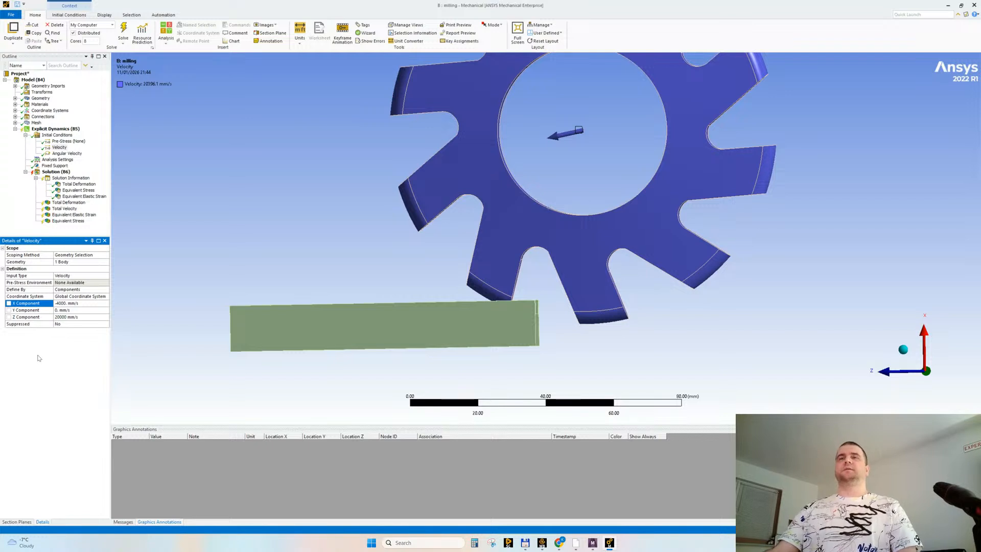
Step: Set the total of the cutter's initial Angular Velocity to 14000 RPM
{"action": "left_click", "coordinate": [71, 154]}
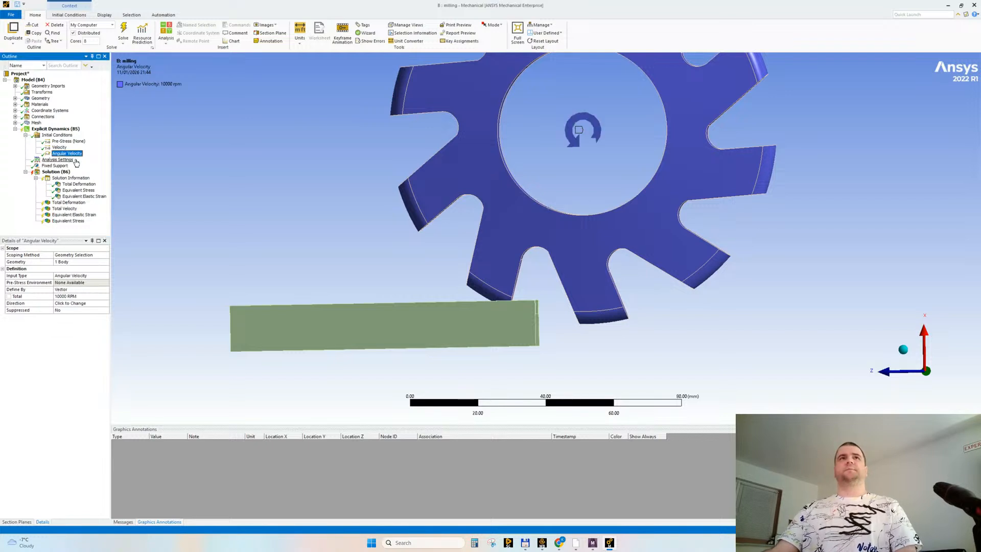
{"action": "left_click", "coordinate": [57, 296]}
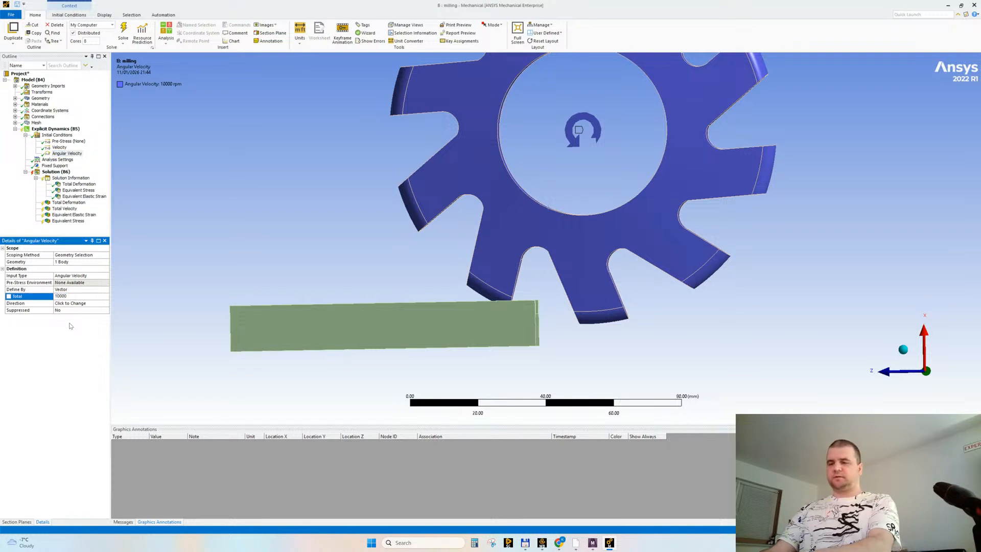
{"action": "key", "text": "Return"}
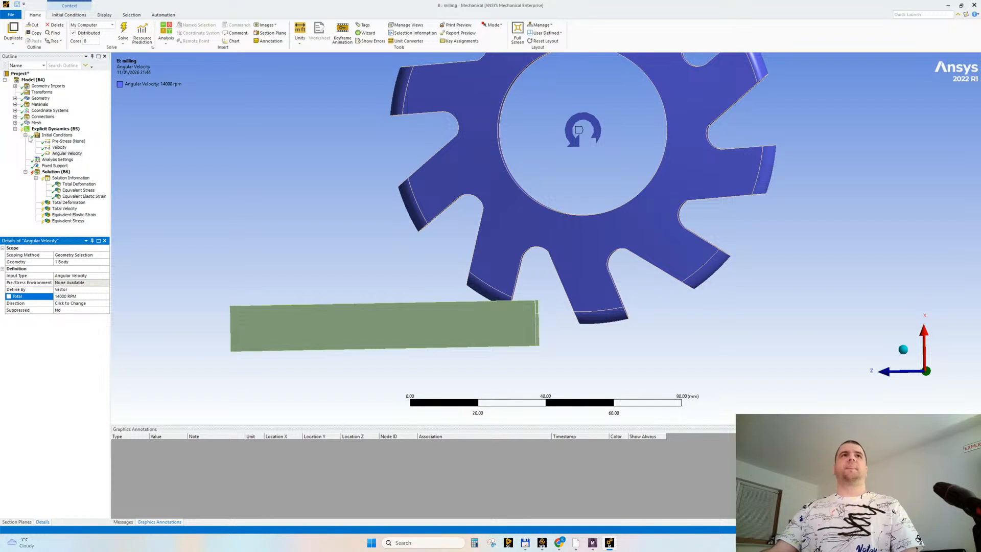
Step: Set the element size on the workpiece to 1.2 mm and regenerate the mesh
{"action": "left_click", "coordinate": [15, 123]}
{"action": "left_click", "coordinate": [61, 135]}
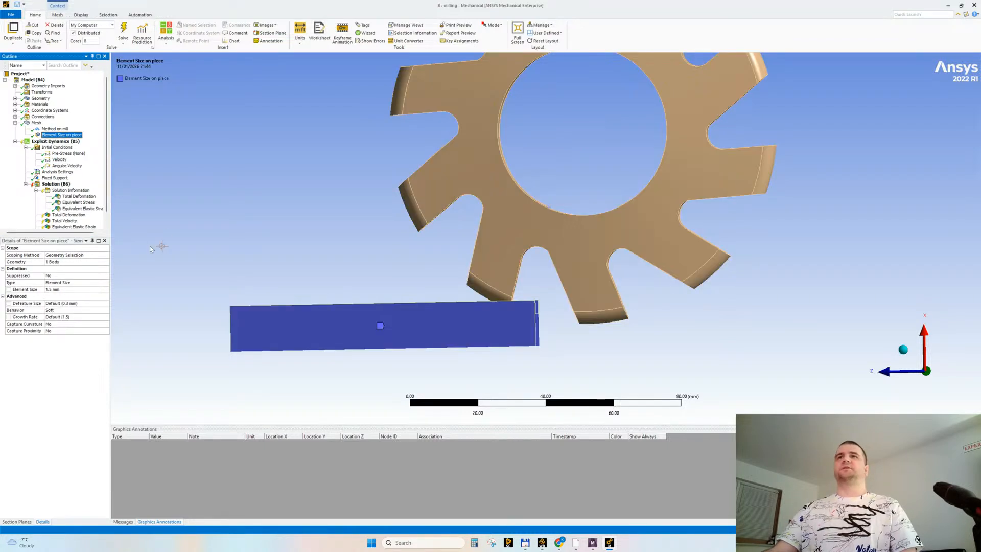
{"action": "left_click", "coordinate": [66, 289]}
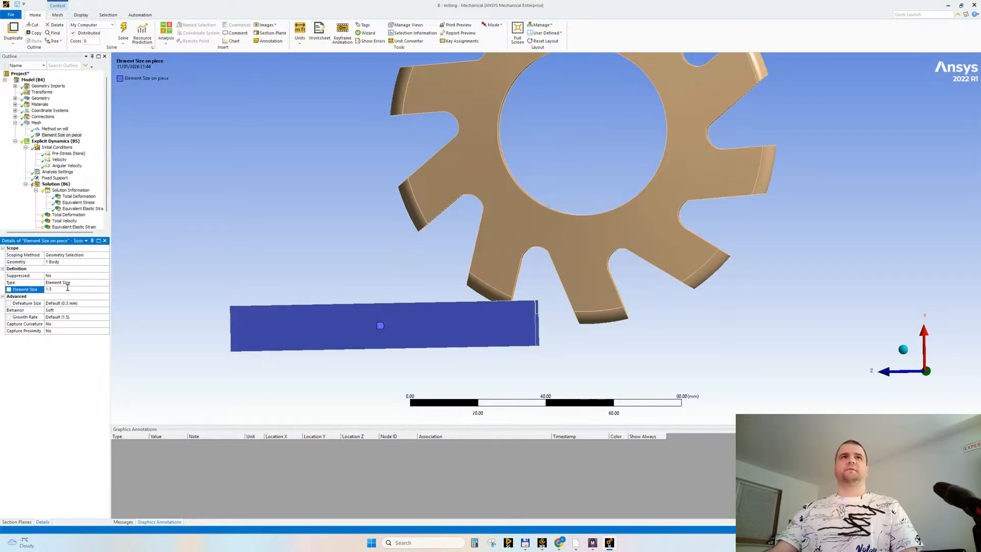
{"action": "key", "text": "Return"}
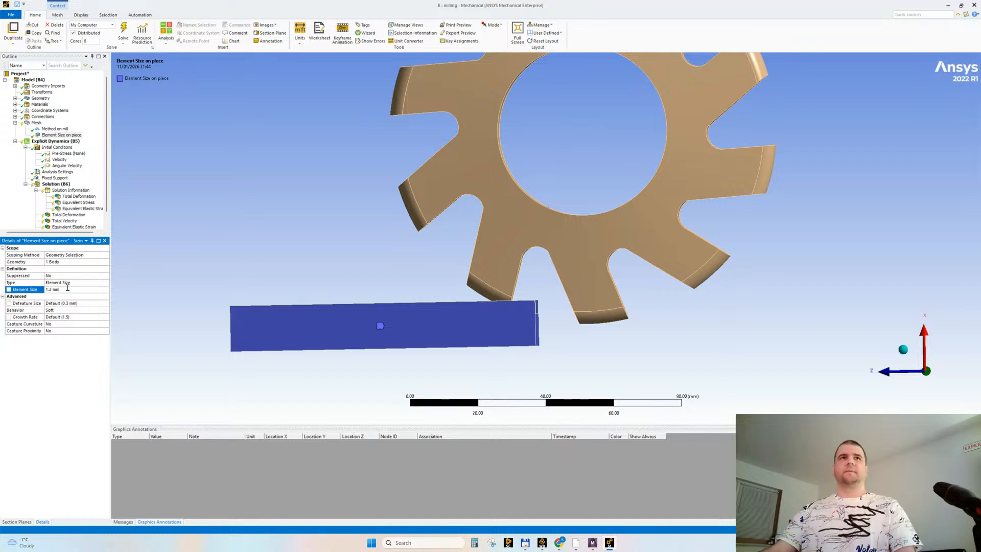
{"action": "left_click", "coordinate": [34, 123]}
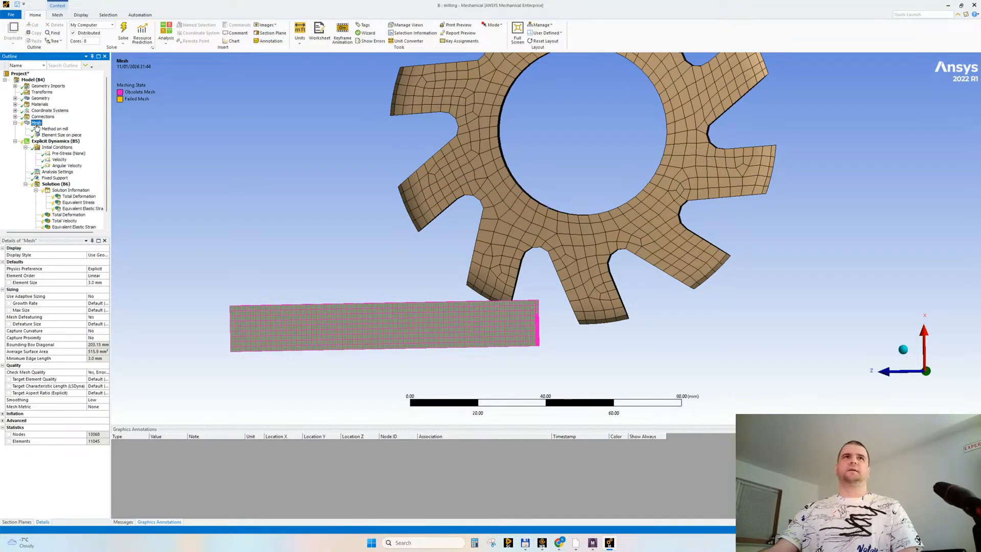
{"action": "right_click", "coordinate": [36, 123]}
{"action": "left_click", "coordinate": [49, 148]}
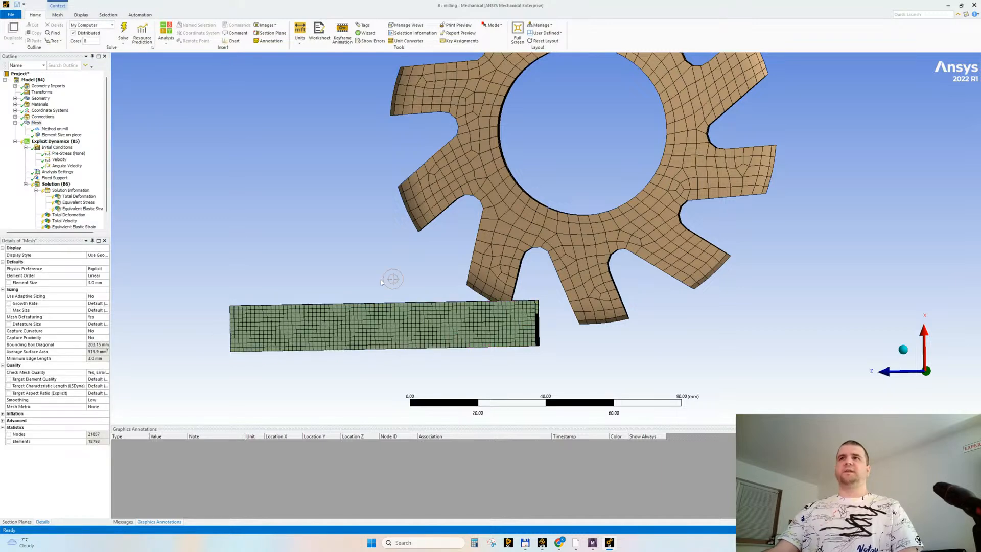
{"action": "middle_click_drag", "start_coordinate": [388, 280], "coordinate": [352, 299]}
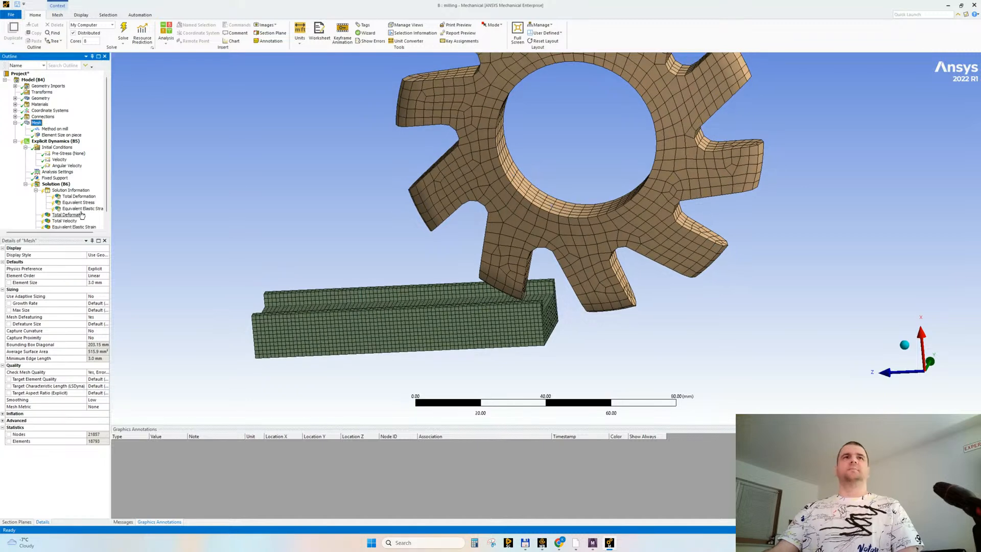
Step: Set the global mesh element size to 2.5 mm and regenerate the mesh, checking the refined cutter
{"action": "left_click", "coordinate": [95, 282]}
{"action": "type", "text": "2.5"}
{"action": "key", "text": "Return"}
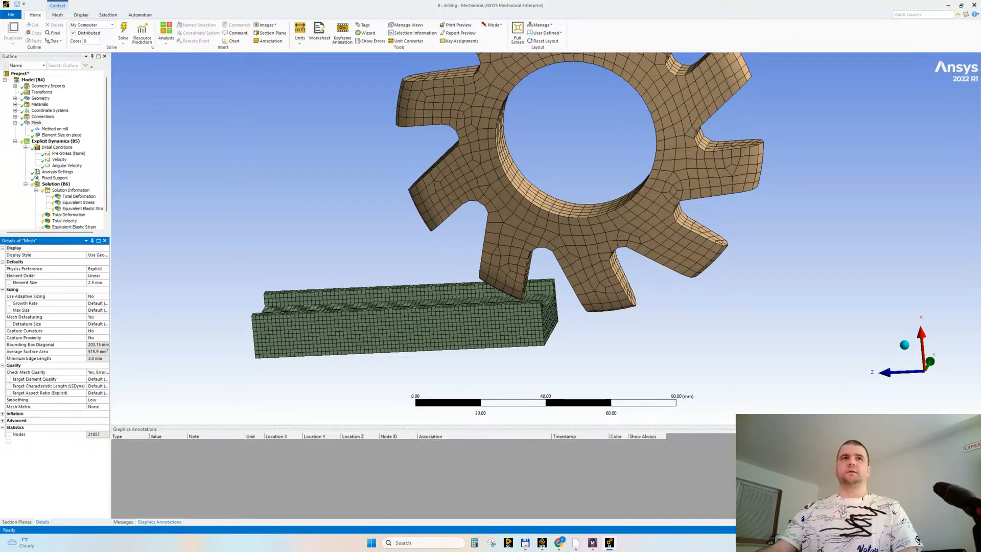
{"action": "right_click", "coordinate": [34, 125]}
{"action": "left_click", "coordinate": [56, 146]}
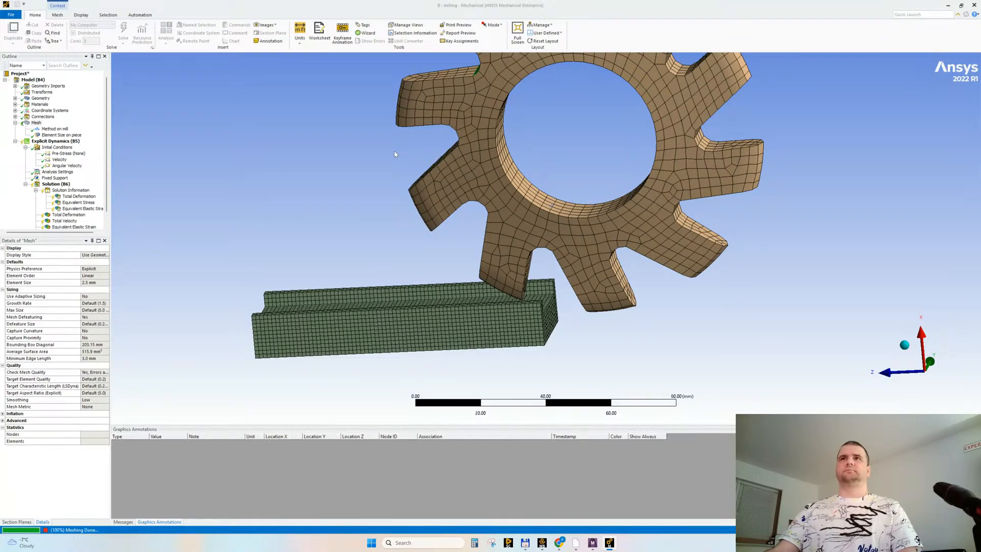
{"action": "middle_click_drag", "start_coordinate": [387, 145], "coordinate": [417, 187]}
{"action": "scroll", "coordinate": [421, 243], "scroll_direction": "up", "scroll_amount": 2}
{"action": "scroll", "coordinate": [421, 243], "scroll_direction": "down", "scroll_amount": 3}
Step: Clear all results and restart points from the solution and re-solve the updated milling model
{"action": "left_click", "coordinate": [16, 123]}
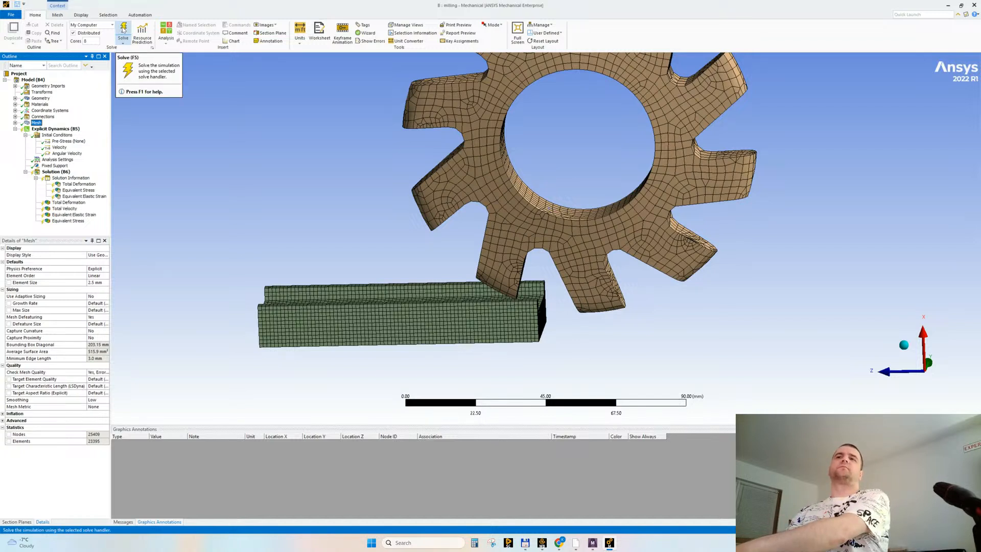
{"action": "left_click", "coordinate": [123, 30]}
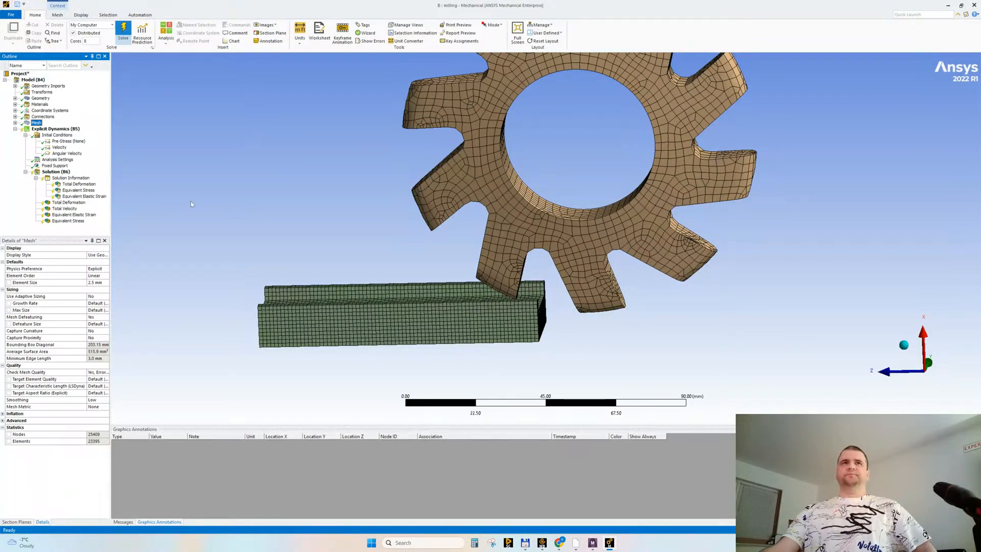
{"action": "left_click_drag", "start_coordinate": [110, 214], "coordinate": [129, 214]}
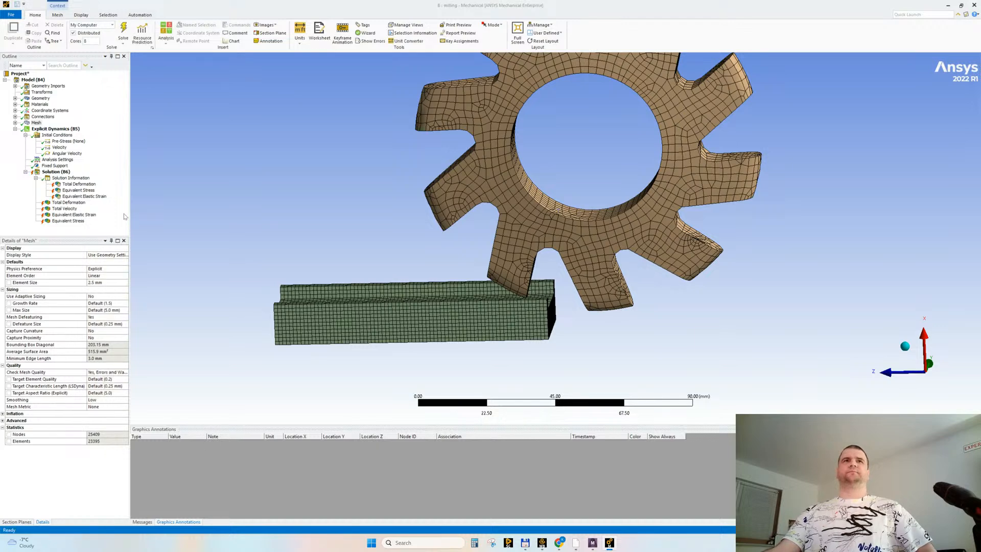
{"action": "left_click", "coordinate": [47, 172]}
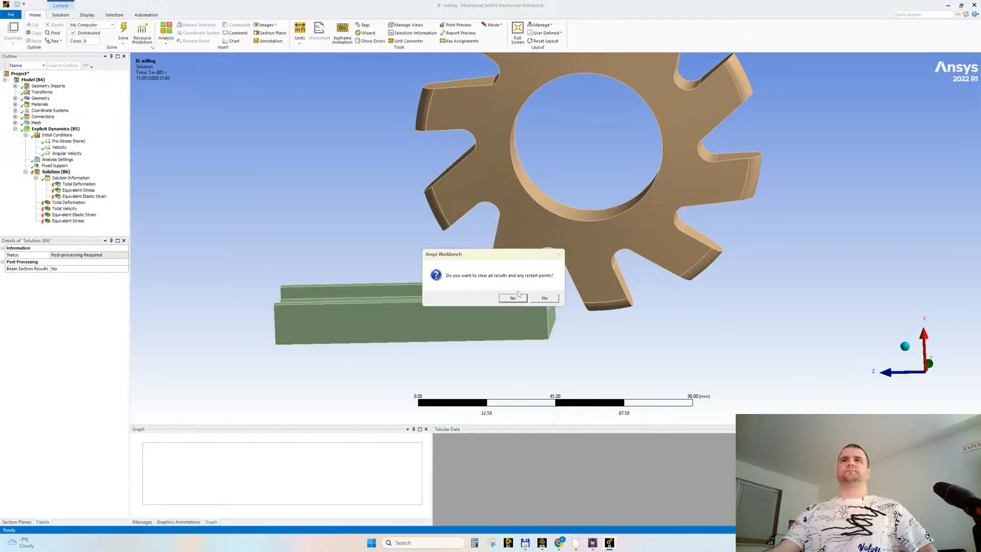
{"action": "left_click", "coordinate": [510, 298]}
{"action": "left_click", "coordinate": [123, 29]}
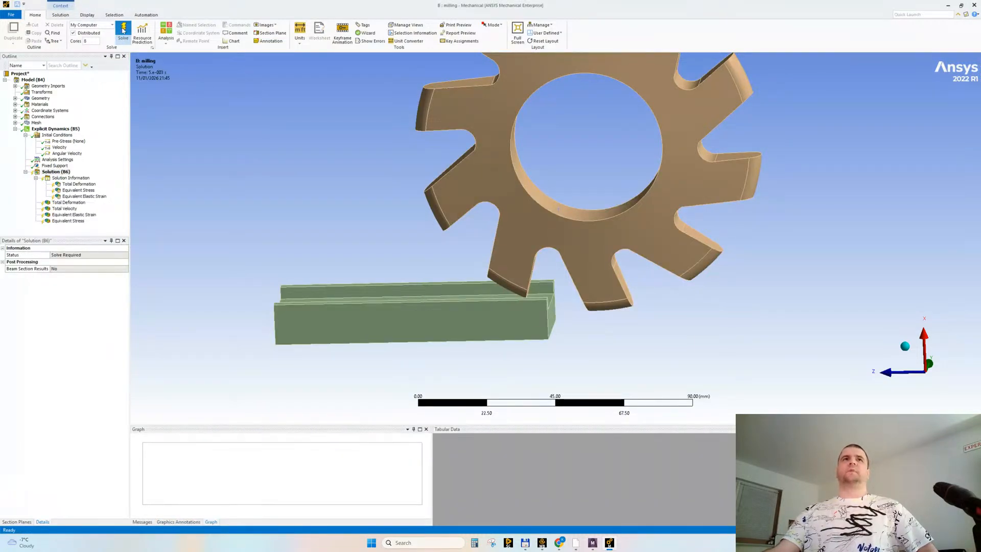
{"action": "left_click", "coordinate": [25, 135]}
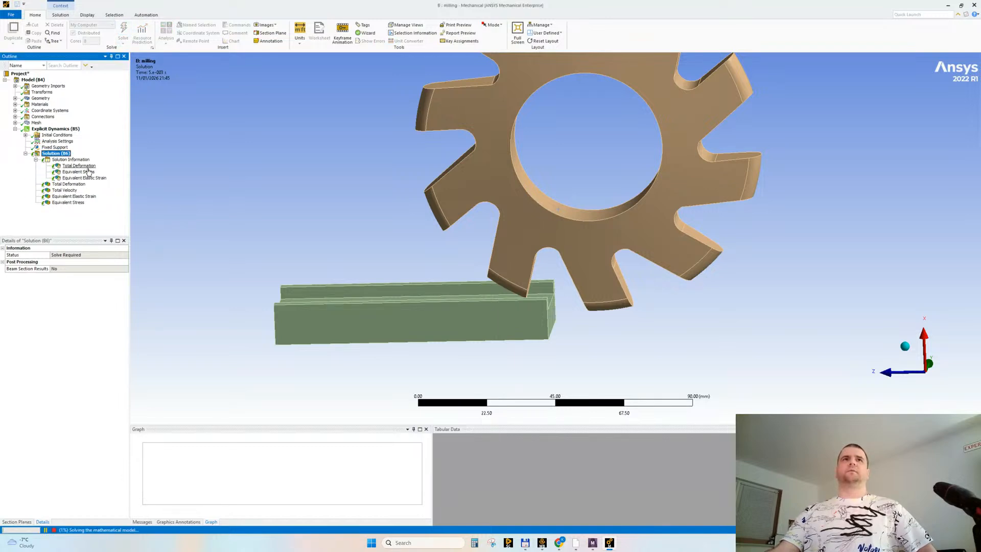
Step: Clear the generated data of the Solution, including all results and restart points, and try to solve the milling model again
{"action": "right_click", "coordinate": [51, 153]}
{"action": "left_click", "coordinate": [75, 177]}
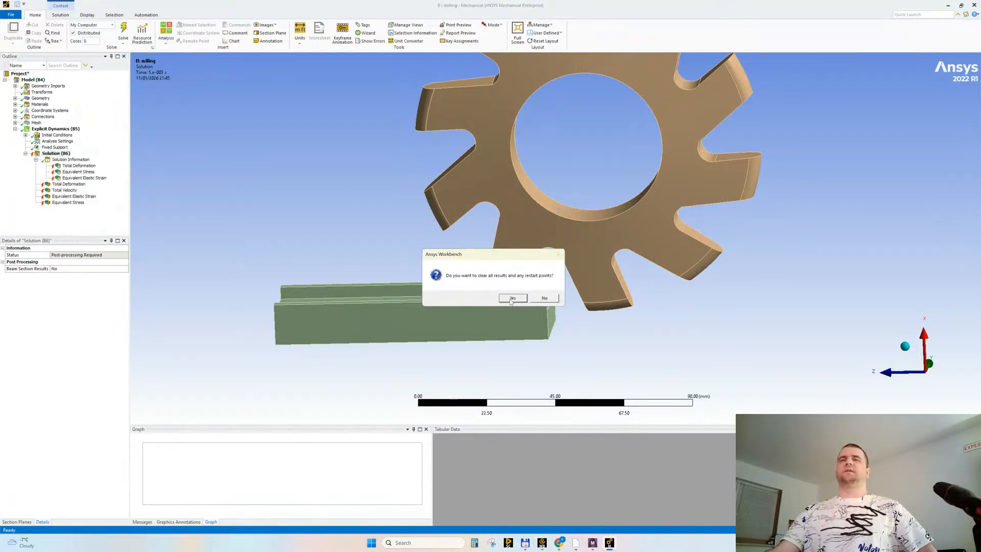
{"action": "left_click", "coordinate": [545, 297]}
{"action": "left_click", "coordinate": [71, 159]}
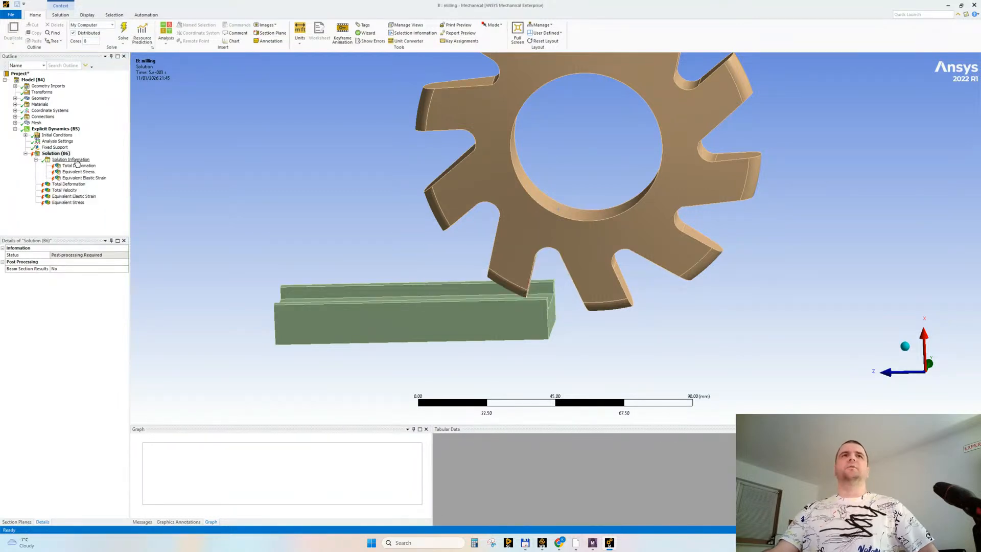
{"action": "right_click", "coordinate": [51, 153]}
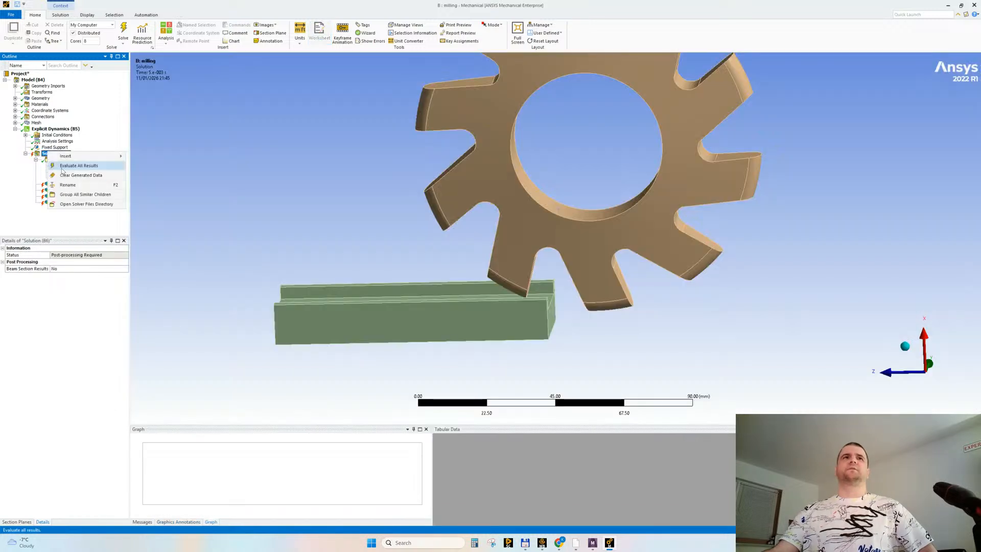
{"action": "left_click", "coordinate": [75, 177]}
{"action": "left_click", "coordinate": [511, 297]}
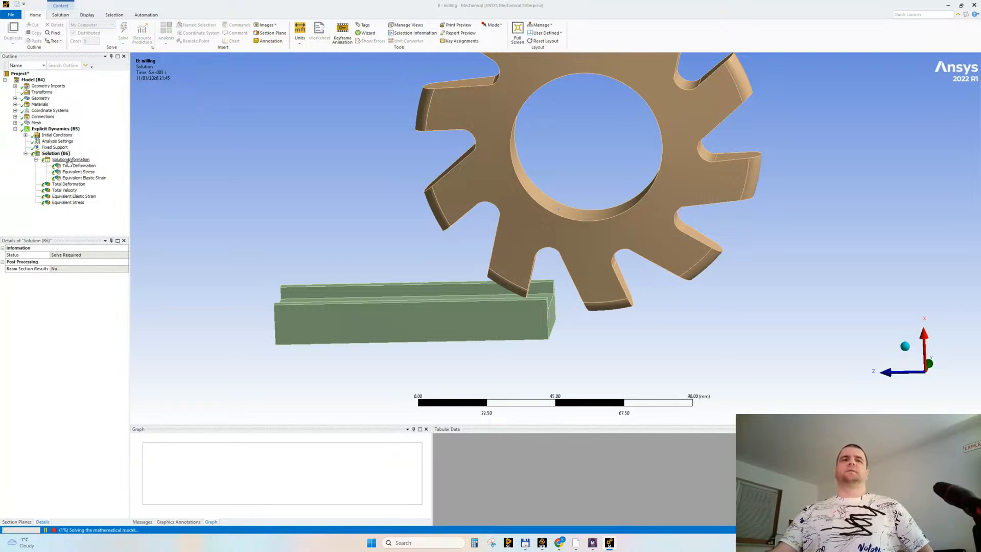
Step: Check the Solution Information output, clear the stopped run's results and restart points, and restart the solve
{"action": "right_click", "coordinate": [70, 160]}
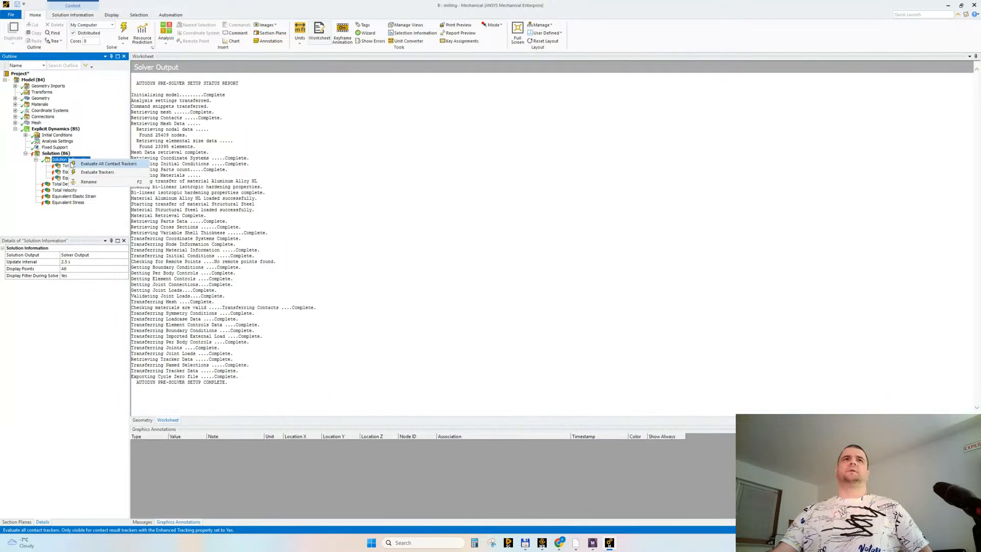
{"action": "right_click", "coordinate": [54, 153]}
{"action": "left_click", "coordinate": [77, 175]}
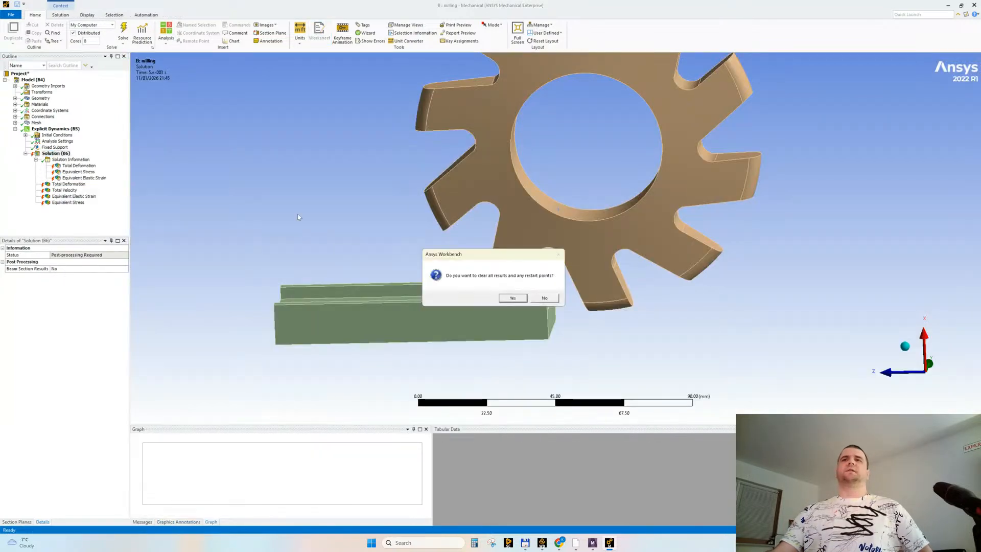
{"action": "left_click", "coordinate": [503, 299]}
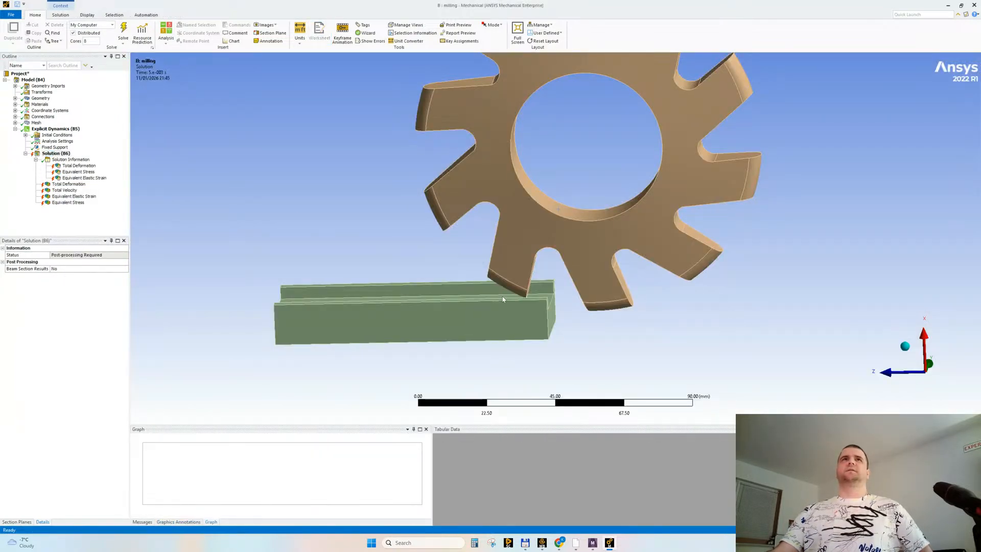
{"action": "left_click", "coordinate": [123, 29]}
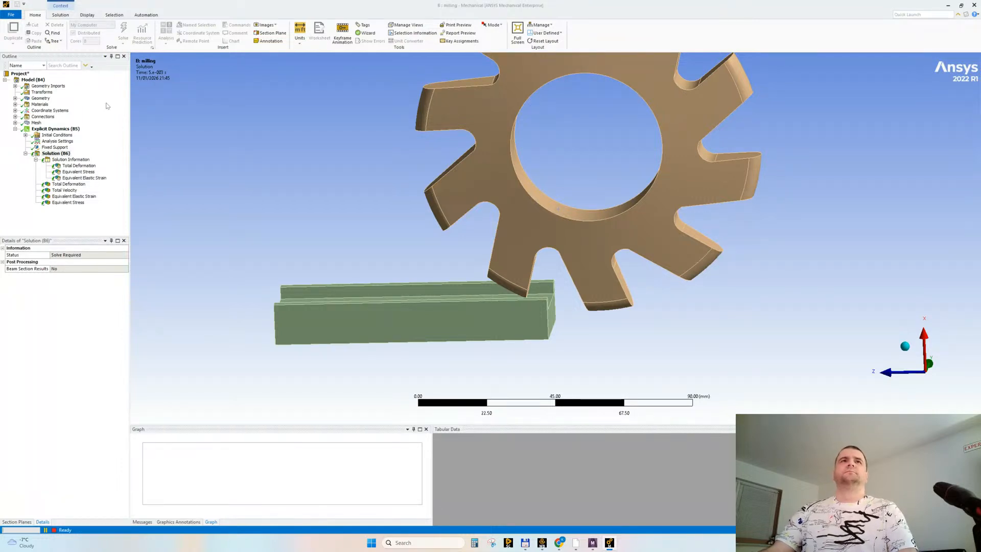
Step: Clear the solution's generated data, including restart points, and solve the explicit dynamics milling analysis
{"action": "left_click", "coordinate": [66, 160]}
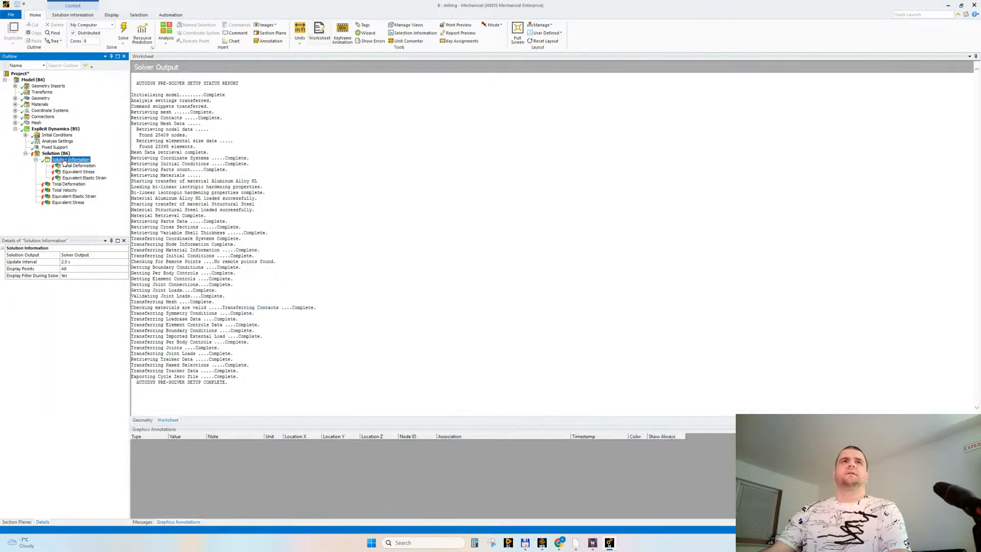
{"action": "left_click", "coordinate": [55, 153]}
{"action": "right_click", "coordinate": [57, 153]}
{"action": "left_click", "coordinate": [78, 177]}
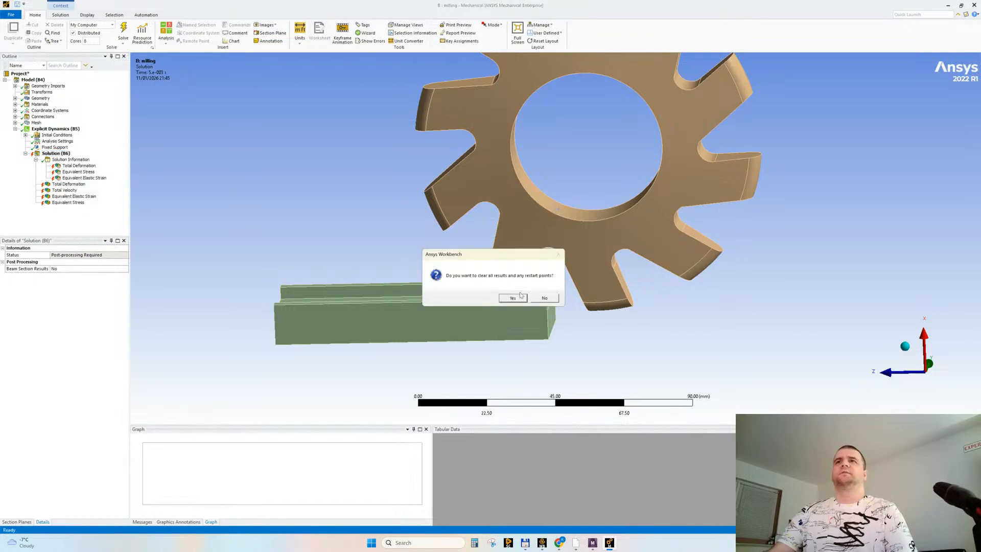
{"action": "left_click", "coordinate": [518, 296]}
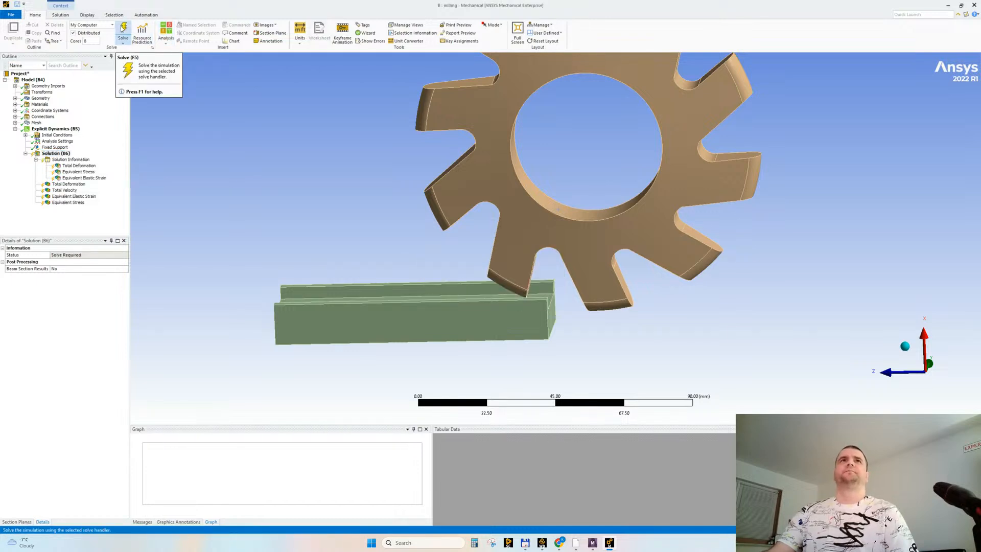
{"action": "left_click", "coordinate": [123, 30]}
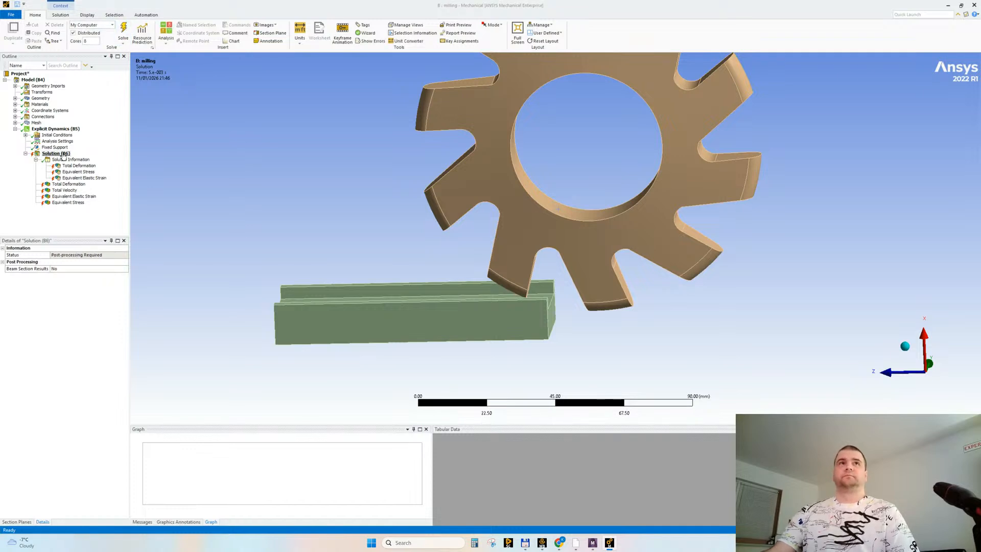
Step: Check the solver output and set Maximum Part Scaling to 100 in the step controls of the analysis settings
{"action": "left_click", "coordinate": [61, 159]}
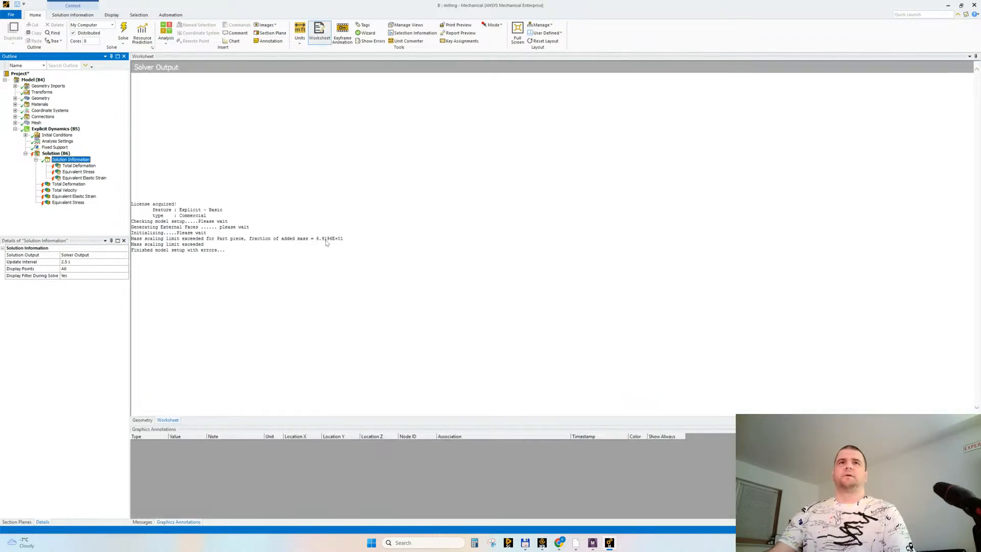
{"action": "left_click", "coordinate": [15, 123]}
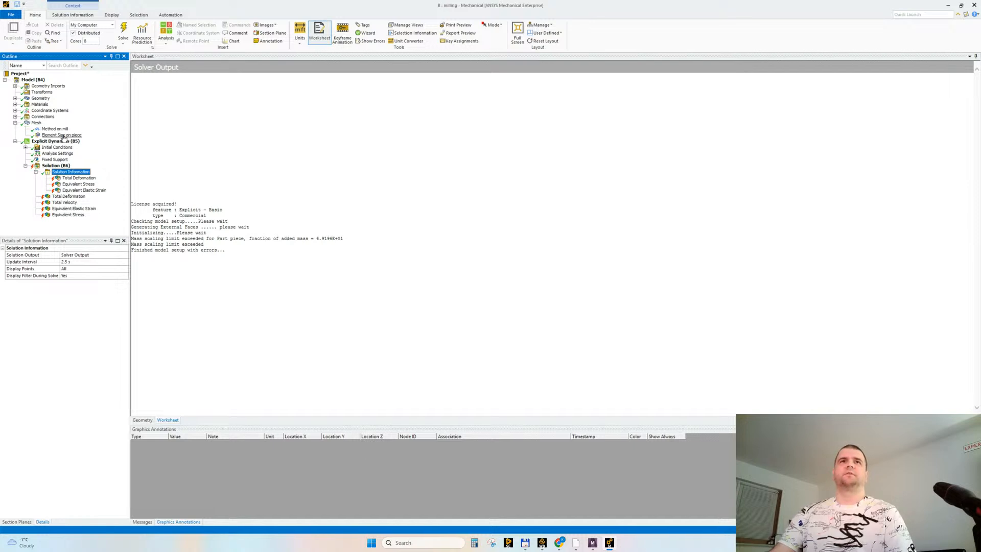
{"action": "left_click", "coordinate": [57, 154]}
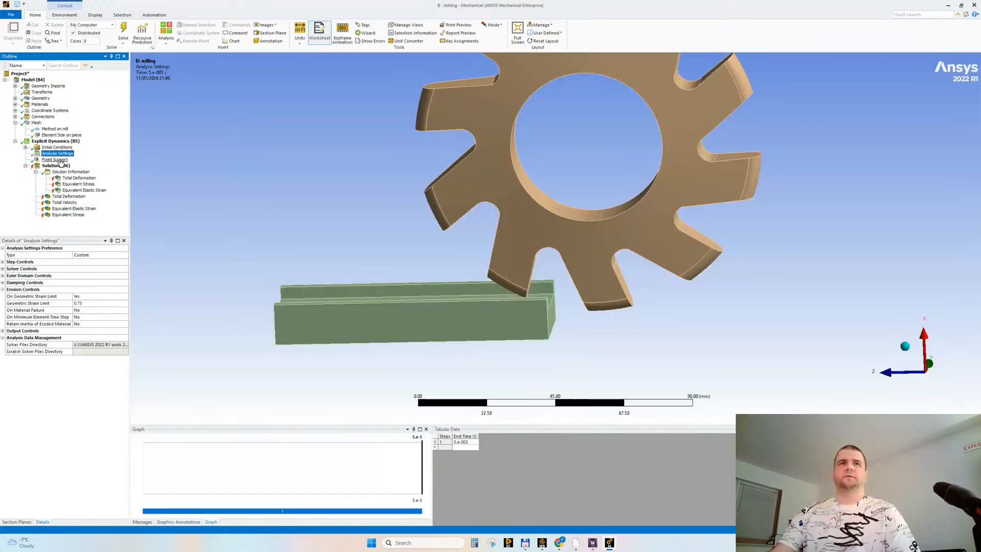
{"action": "left_click", "coordinate": [2, 289]}
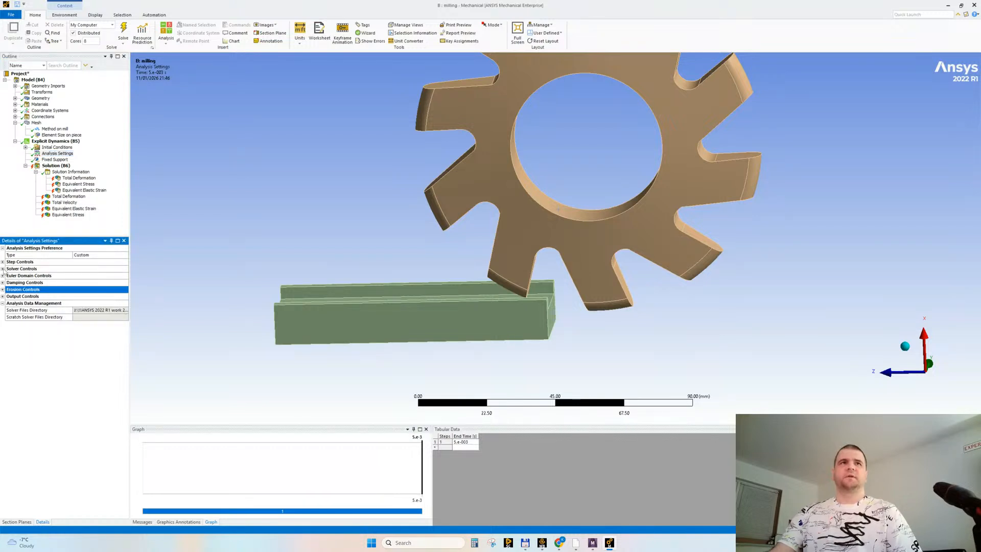
{"action": "left_click", "coordinate": [3, 269]}
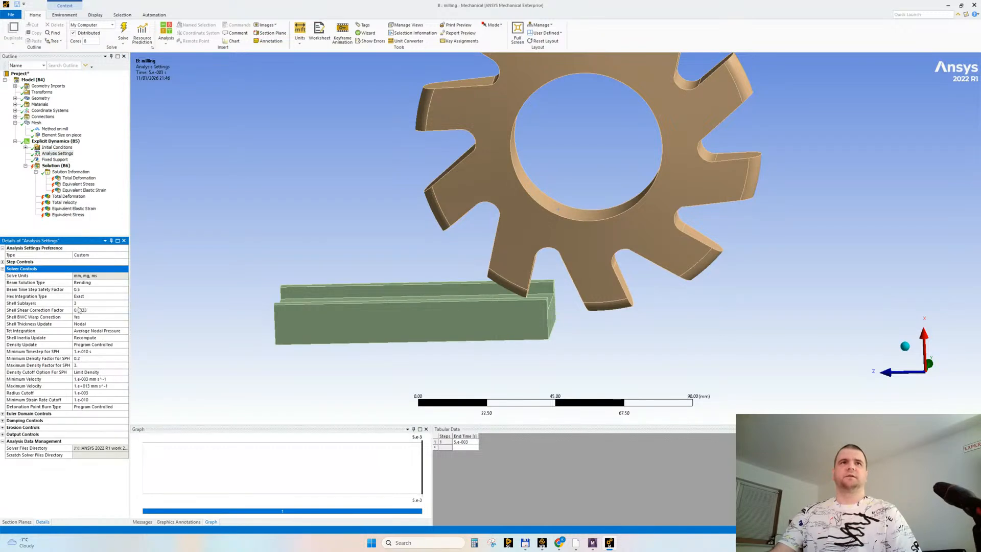
{"action": "left_click", "coordinate": [3, 269]}
{"action": "left_click", "coordinate": [3, 261]}
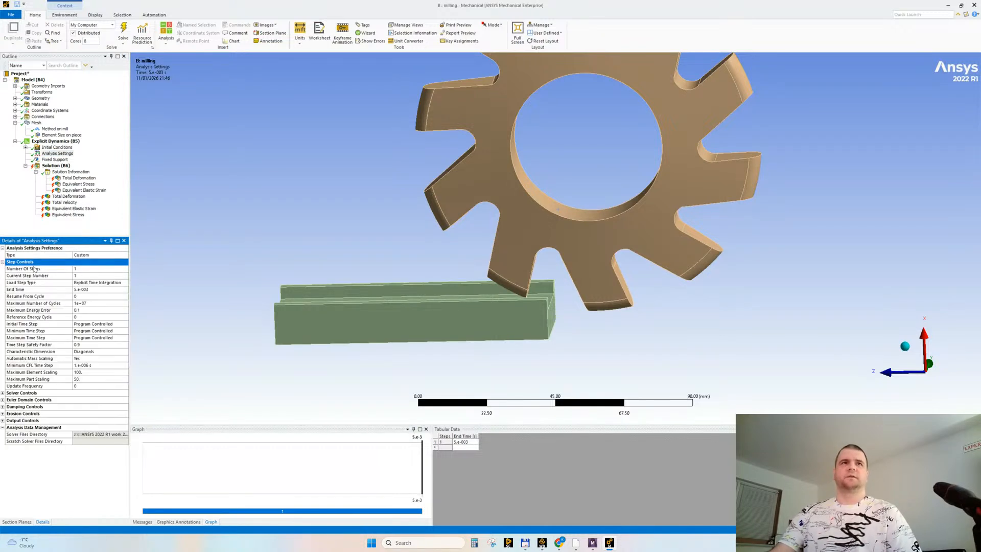
{"action": "left_click", "coordinate": [89, 379]}
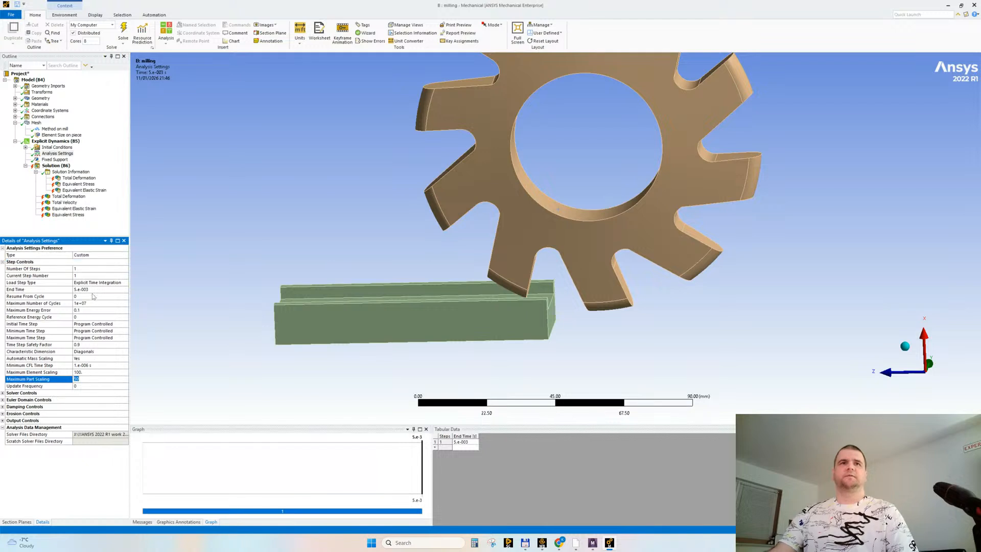
{"action": "type", "text": "100."}
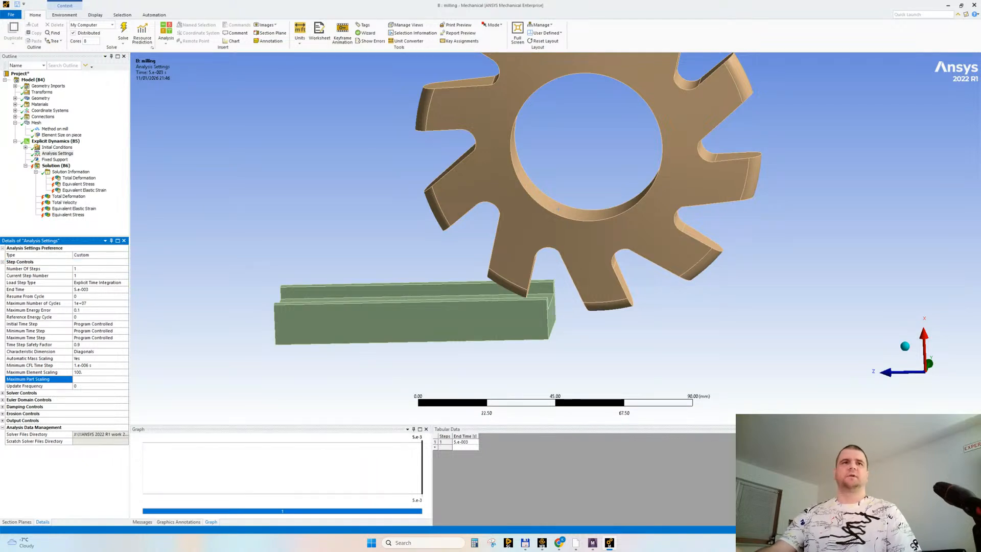
Step: Clear all results and restart points from the solution and save the project
{"action": "right_click", "coordinate": [56, 165]}
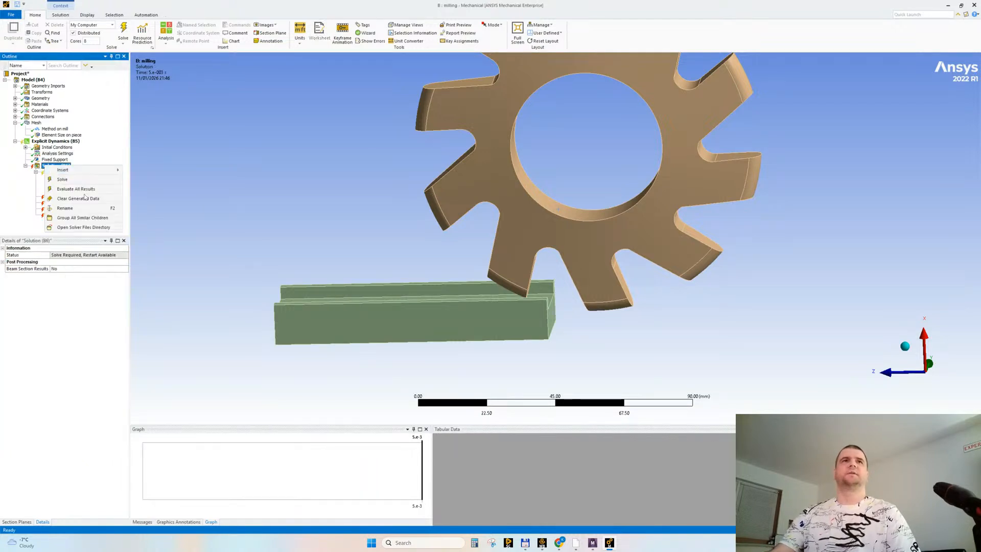
{"action": "left_click", "coordinate": [71, 199]}
{"action": "left_click", "coordinate": [512, 298]}
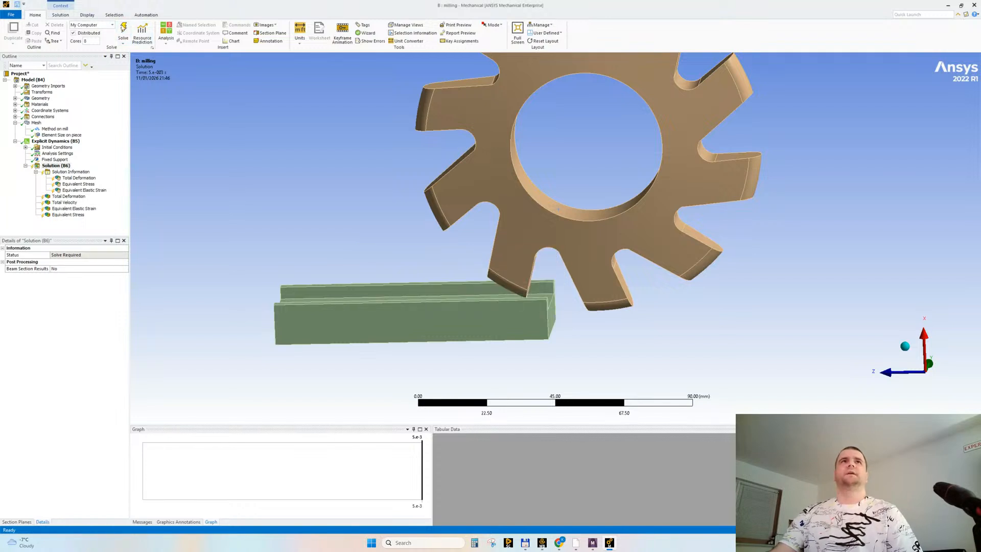
{"action": "key", "text": "ctrl+s"}
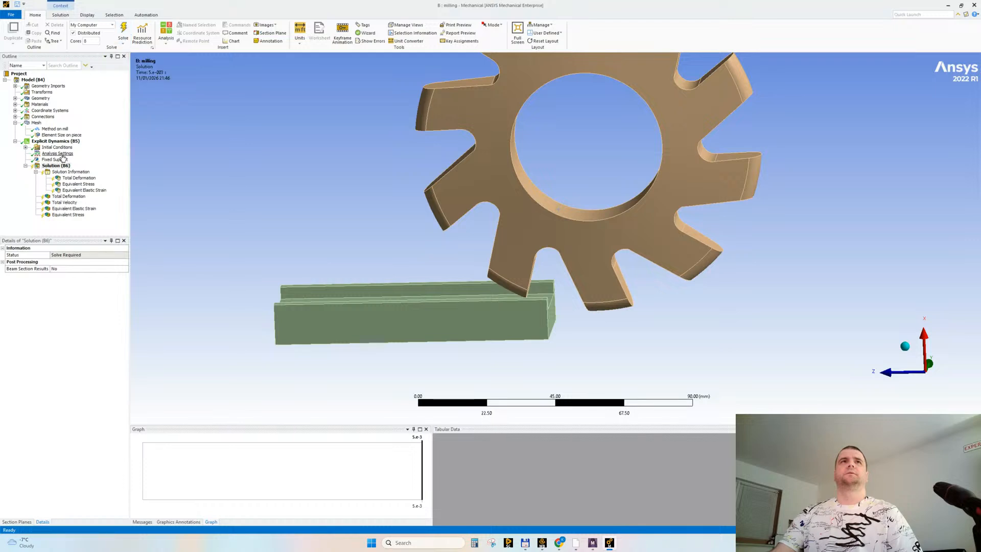
Step: Set the X component of the mill's initial velocity to -6000 mm/s
{"action": "left_click", "coordinate": [25, 147]}
{"action": "left_click", "coordinate": [60, 160]}
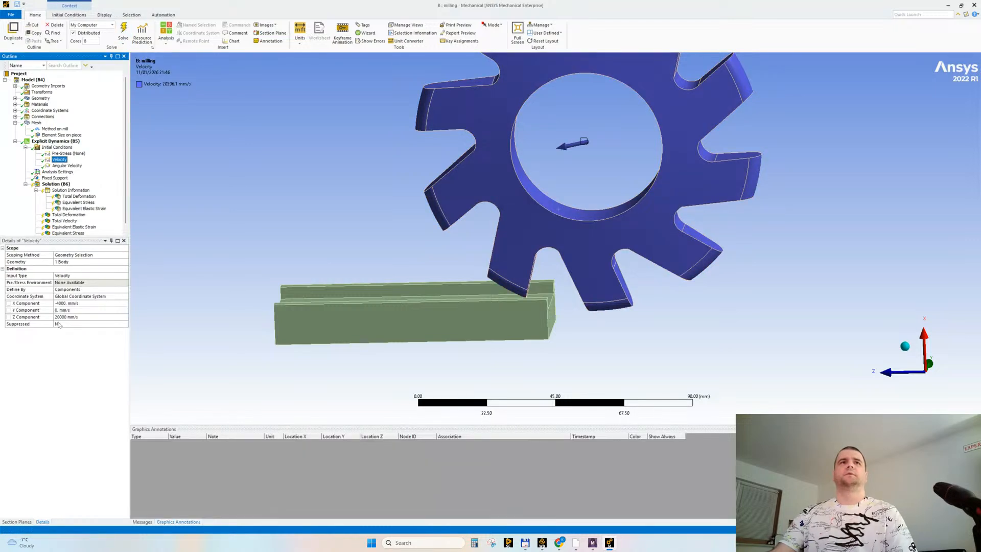
{"action": "left_click", "coordinate": [59, 303]}
{"action": "left_click", "coordinate": [60, 303]}
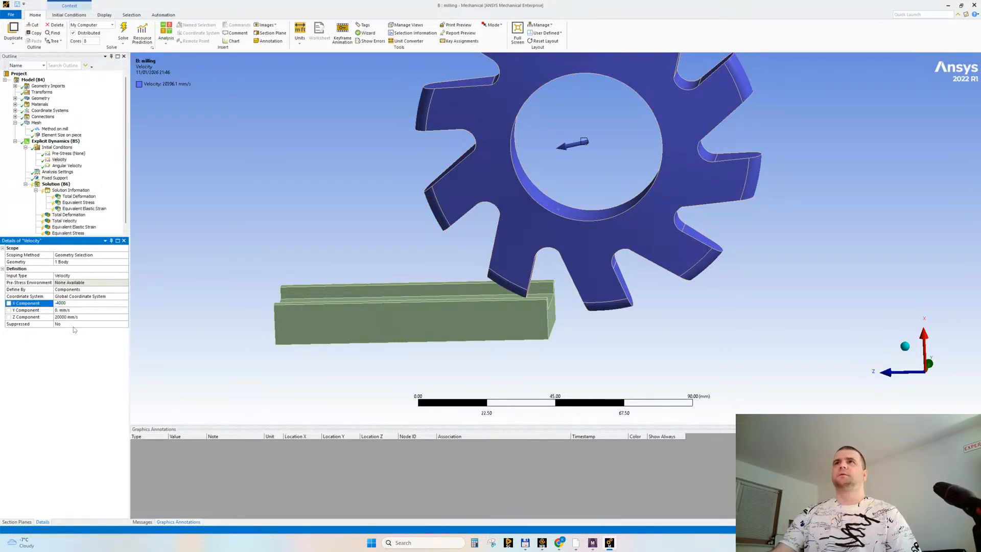
{"action": "key", "text": "BackSpace"}
{"action": "type", "text": "6"}
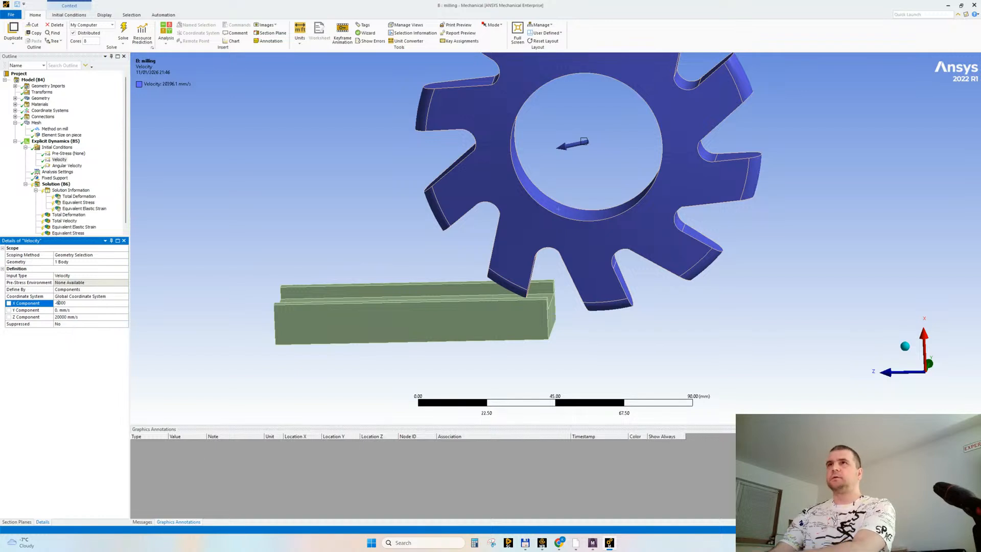
{"action": "key", "text": "Return"}
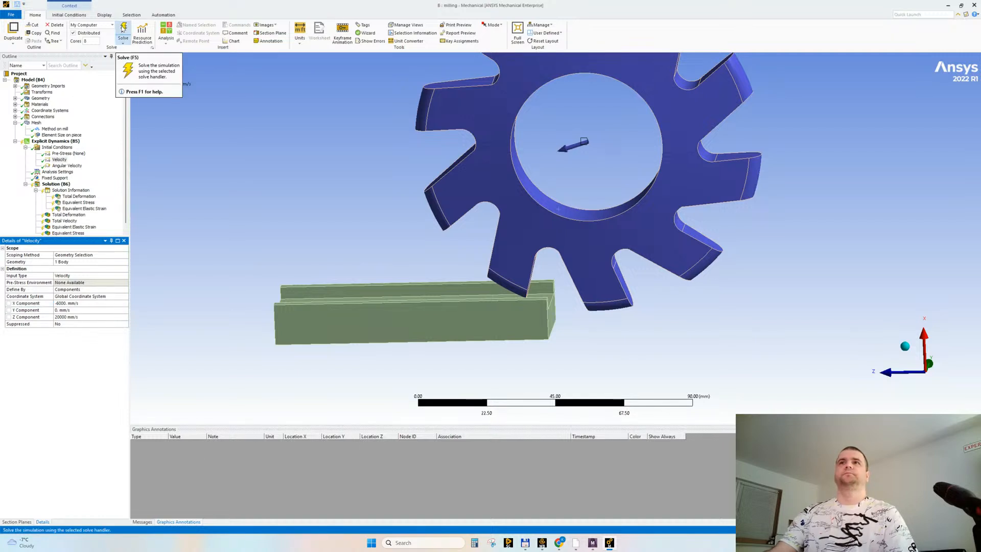
Step: Solve the analysis with the changed velocity and open the solution information
{"action": "left_click", "coordinate": [122, 28]}
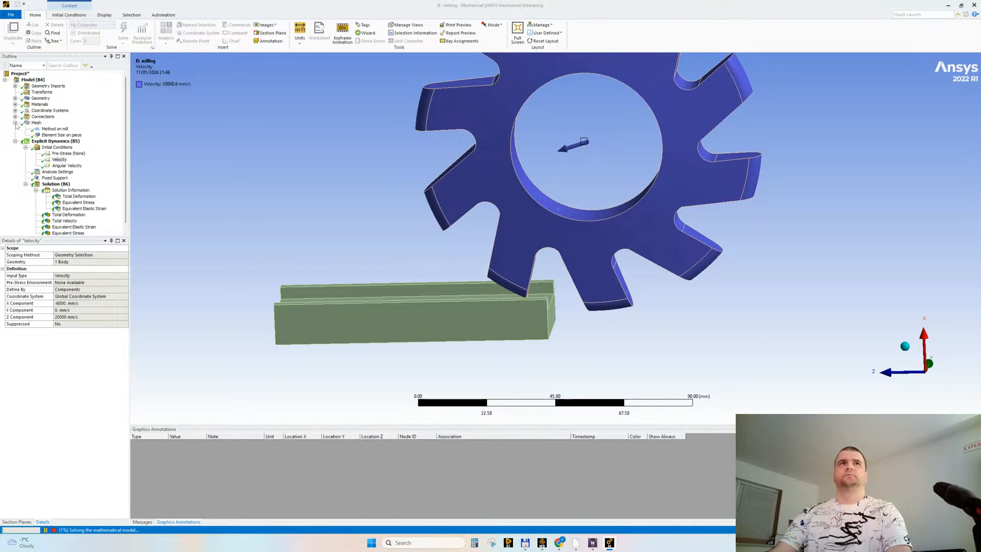
{"action": "left_click", "coordinate": [15, 122]}
{"action": "left_click", "coordinate": [64, 179]}
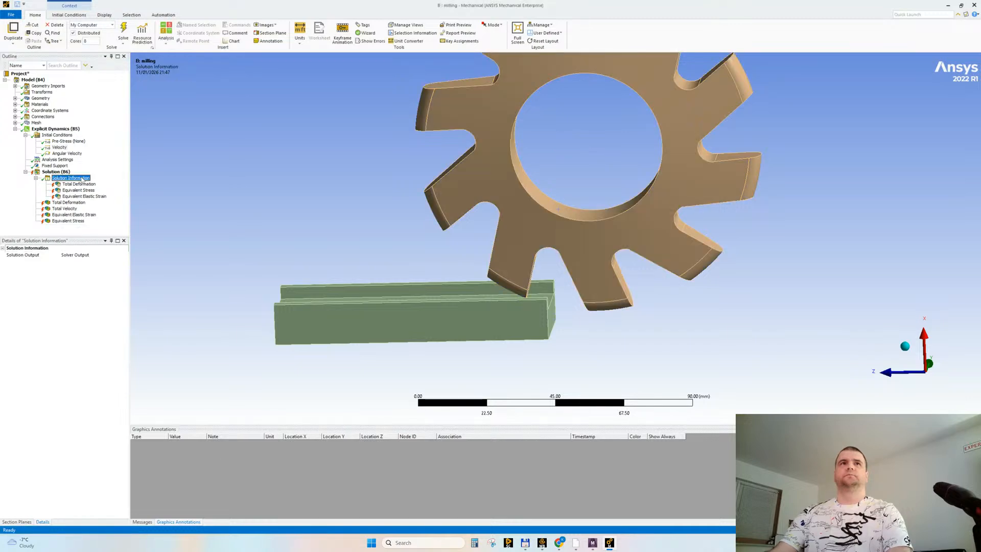
Step: Clear the solution's generated data and restart the solve
{"action": "right_click", "coordinate": [60, 172]}
{"action": "left_click", "coordinate": [84, 202]}
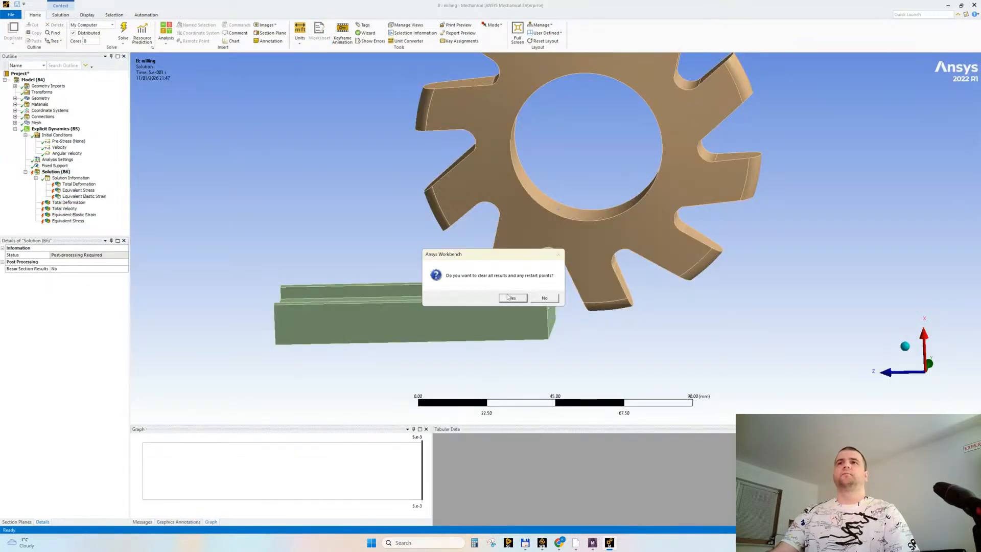
{"action": "left_click", "coordinate": [511, 297]}
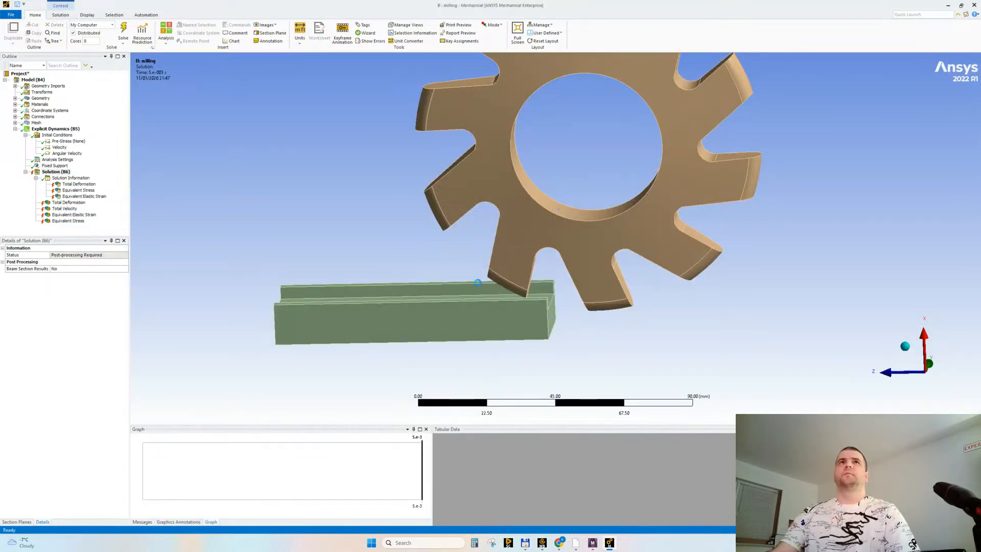
{"action": "left_click", "coordinate": [121, 29]}
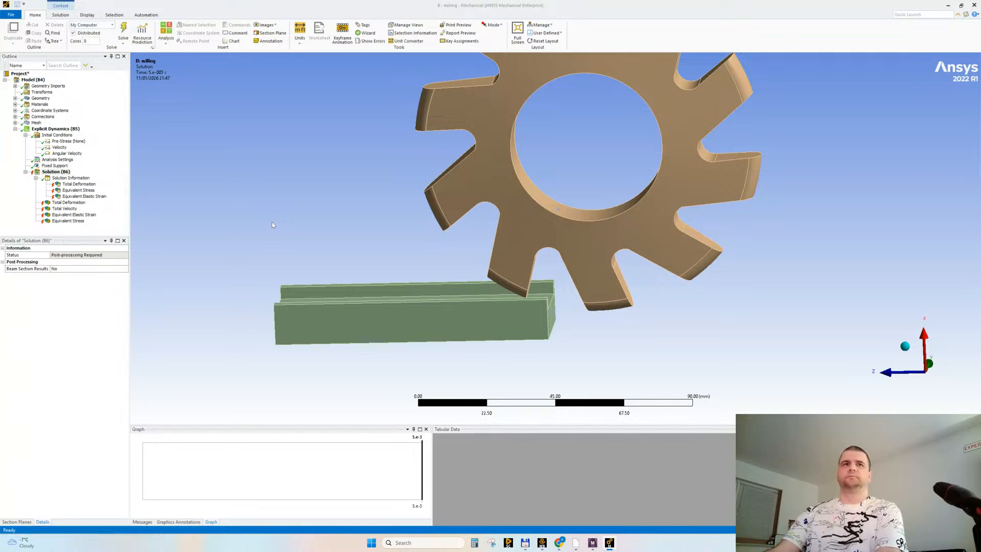
Step: Clear the results once more, solve the analysis again and display the solver output in a slightly widened worksheet area
{"action": "right_click", "coordinate": [42, 172]}
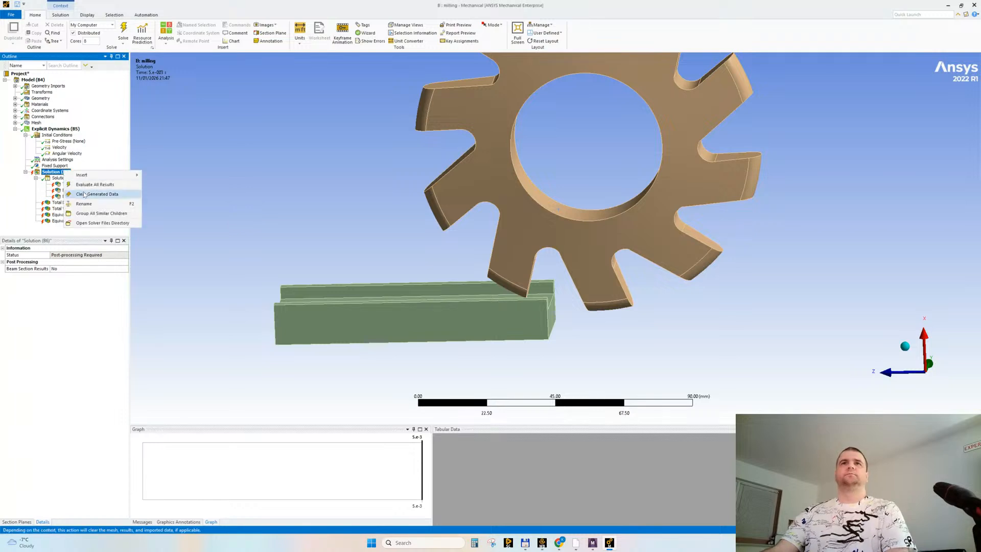
{"action": "left_click", "coordinate": [72, 196]}
{"action": "left_click", "coordinate": [511, 297]}
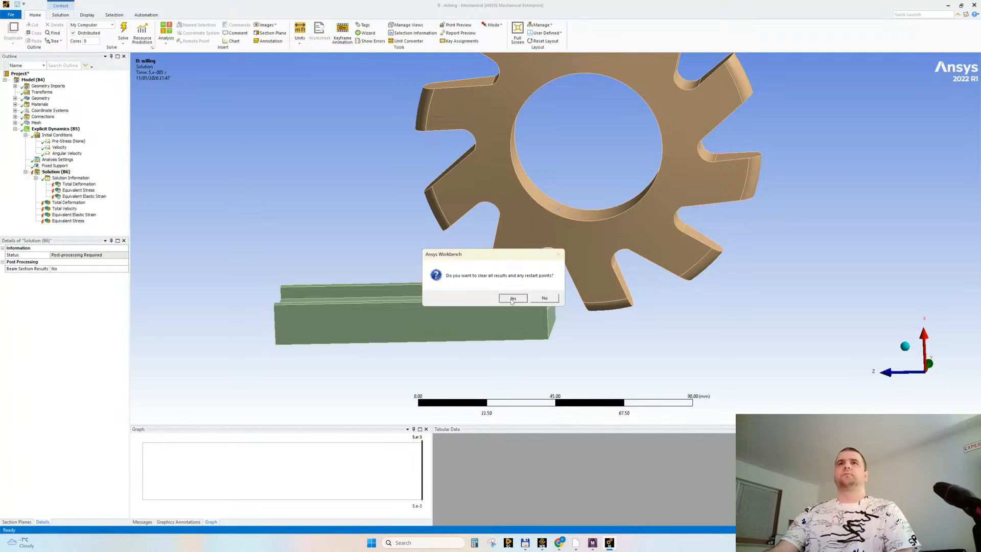
{"action": "left_click", "coordinate": [123, 30]}
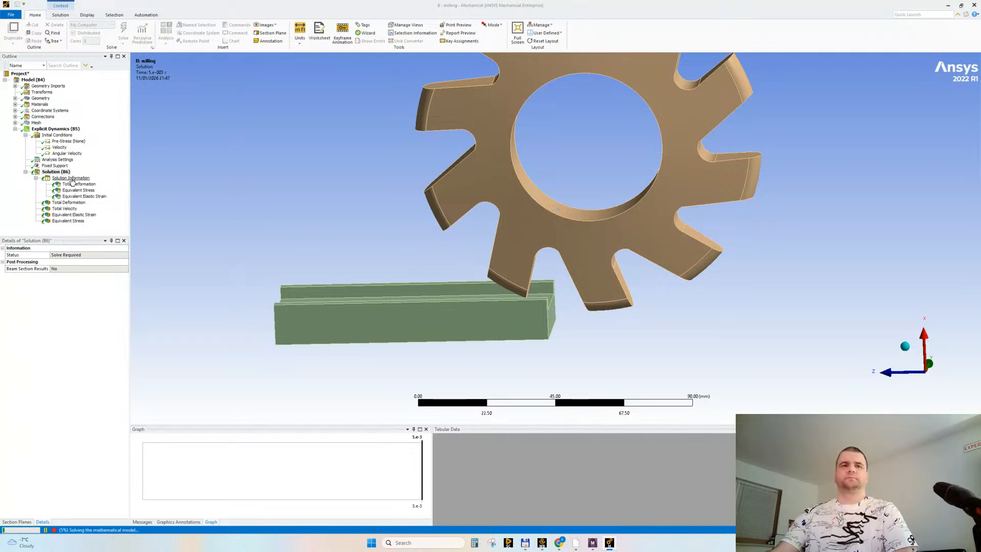
{"action": "left_click", "coordinate": [71, 178]}
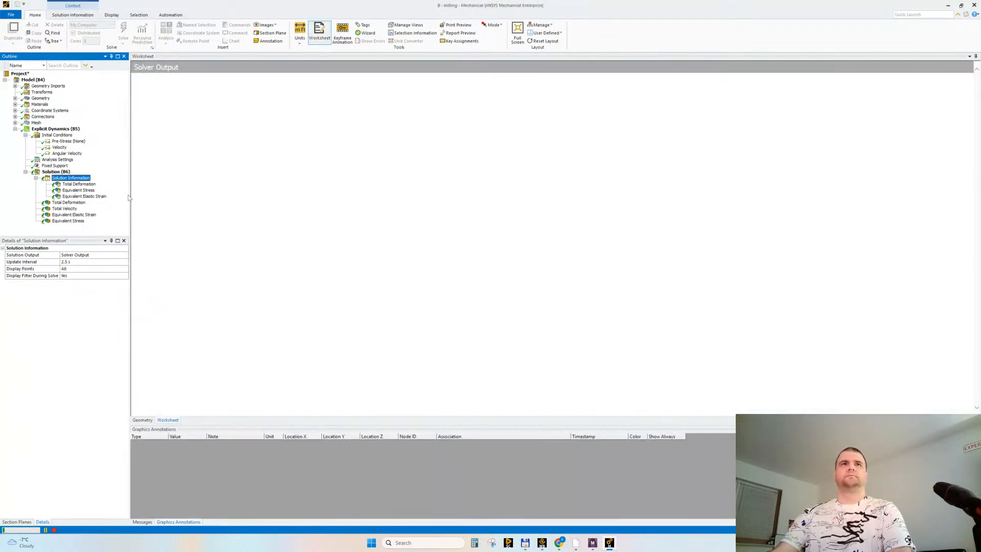
{"action": "left_click_drag", "start_coordinate": [129, 198], "coordinate": [116, 202]}
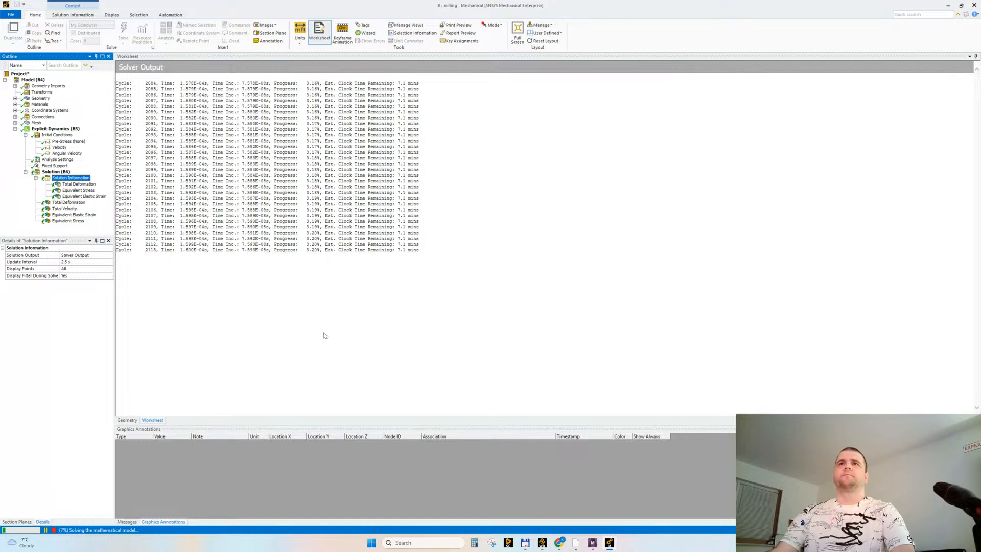
Step: Switch to the YouTube Studio livestream window and post the chat message "Thank you all for the appreciation!❤"
{"action": "mouse_move", "coordinate": [562, 540]}
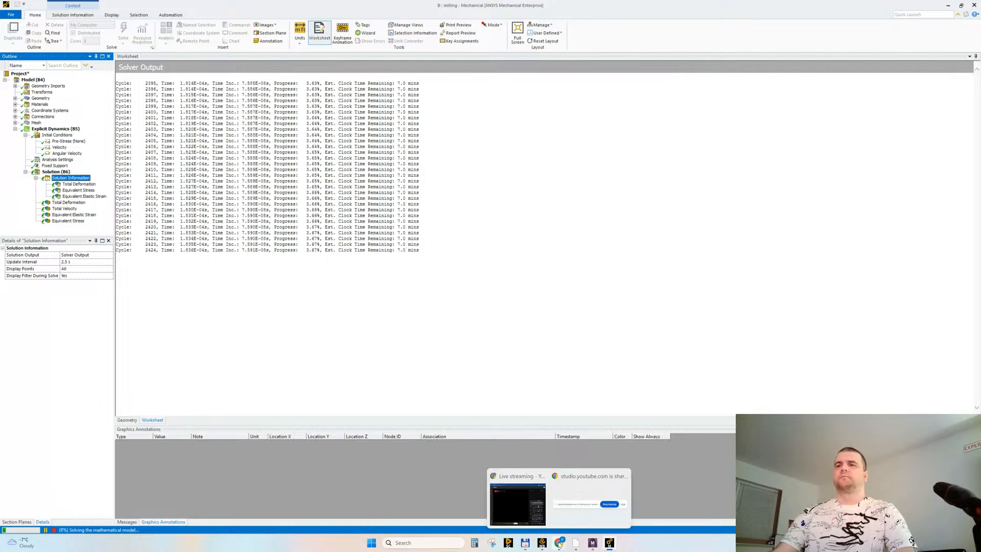
{"action": "left_click", "coordinate": [504, 494]}
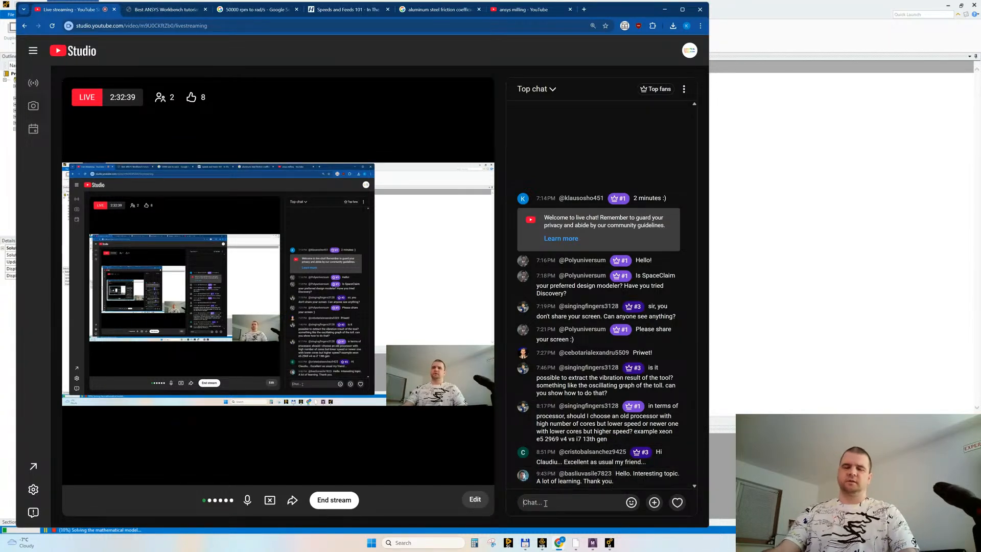
{"action": "left_click", "coordinate": [545, 503]}
{"action": "type", "text": "Thank"}
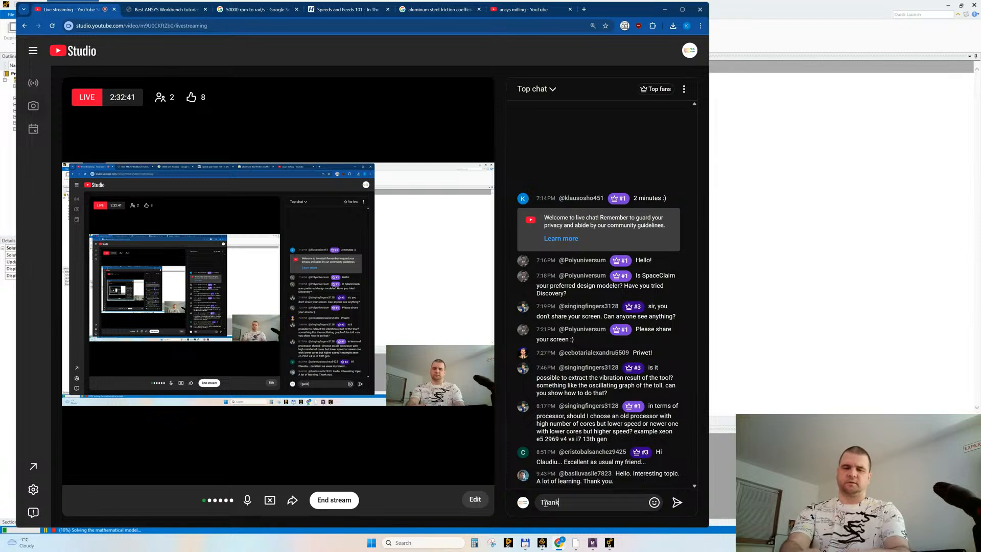
{"action": "type", "text": " you all for the "}
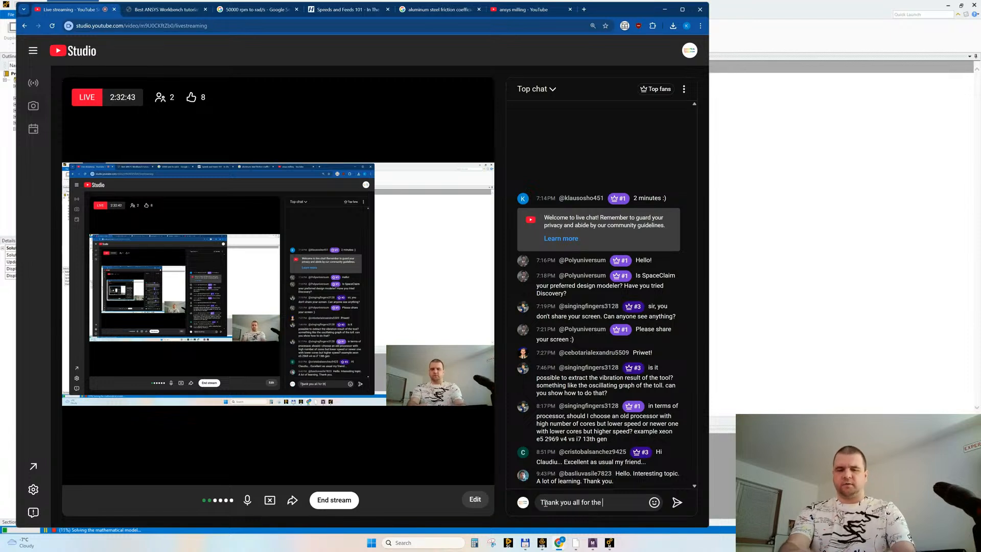
{"action": "type", "text": "apprec"}
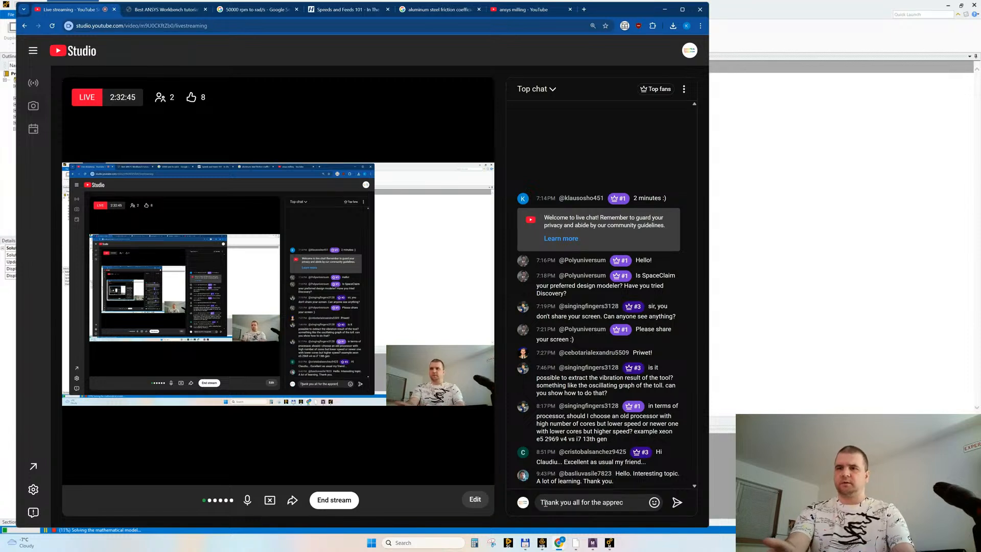
{"action": "type", "text": "iation!❤"}
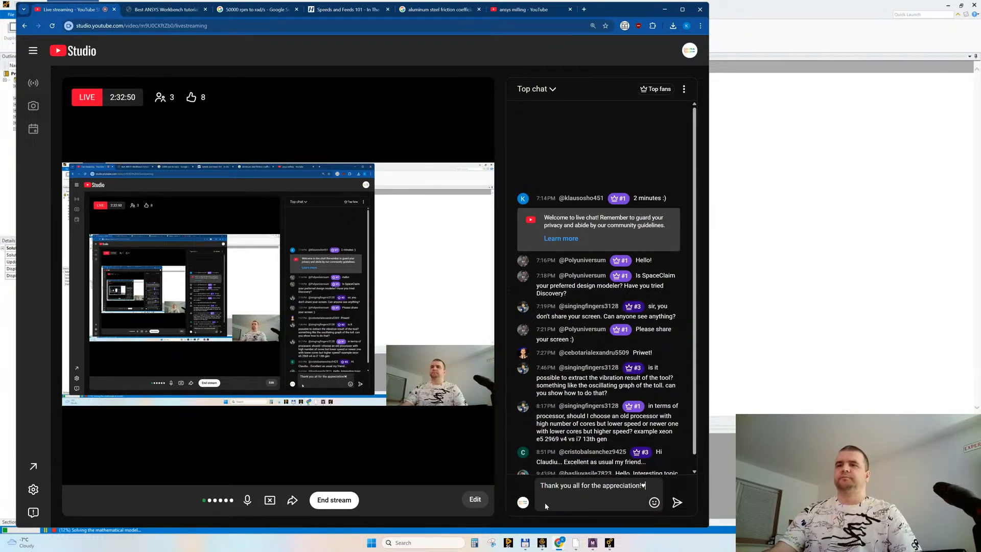
{"action": "key", "text": "Return"}
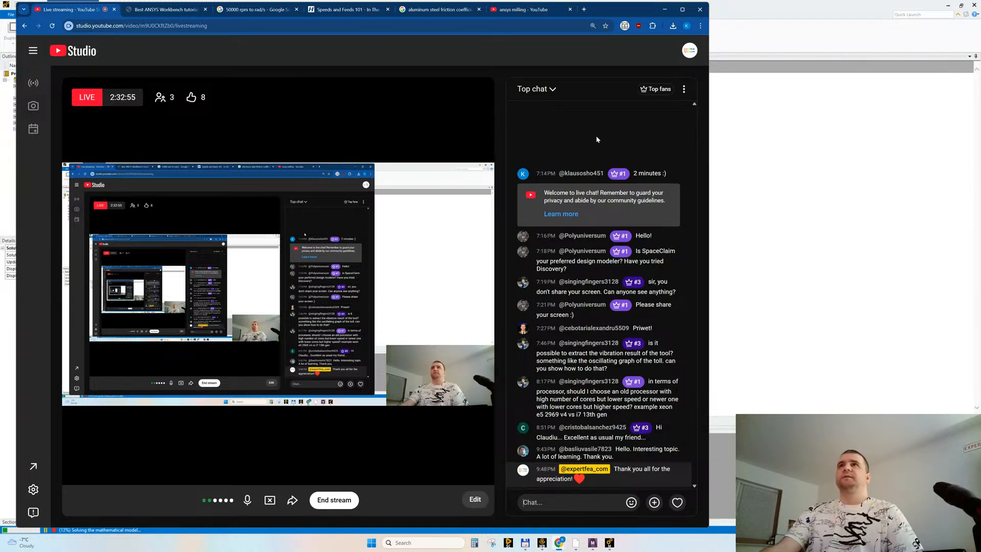
Step: Return to ANSYS Mechanical and collapse the Initial Conditions branch of the explicit dynamics analysis
{"action": "left_click", "coordinate": [664, 12]}
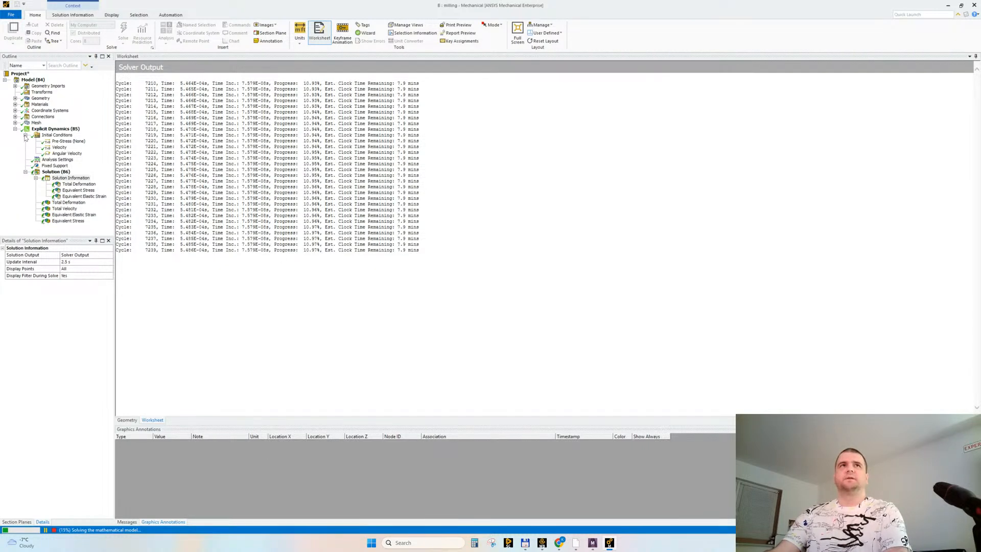
{"action": "left_click", "coordinate": [25, 135]}
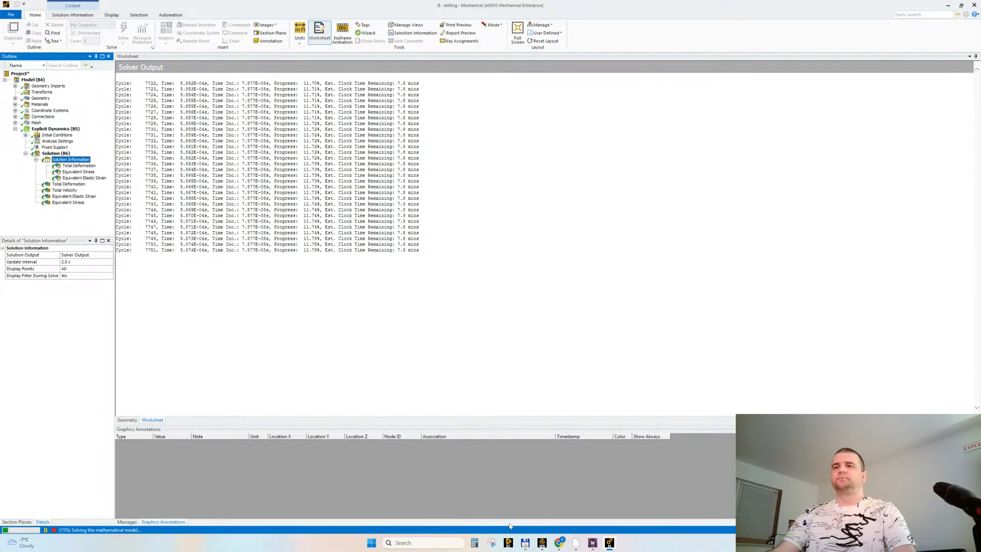
Step: Switch to the browser's YouTube results for "ansys milling" and look through the listed milling simulation videos and their previews
{"action": "mouse_move", "coordinate": [559, 543]}
{"action": "left_click", "coordinate": [517, 503]}
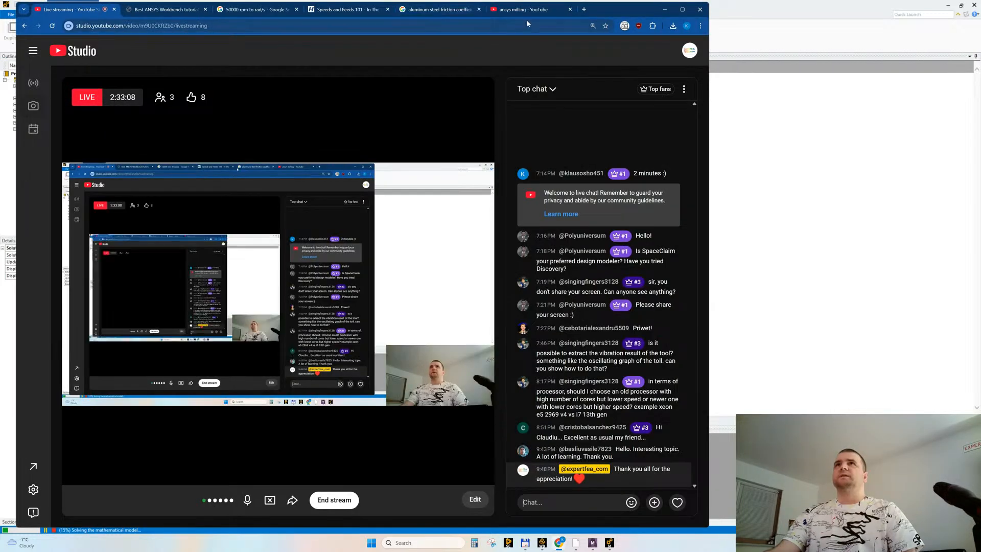
{"action": "left_click", "coordinate": [521, 10]}
{"action": "scroll", "coordinate": [492, 367], "scroll_direction": "down", "scroll_amount": 6}
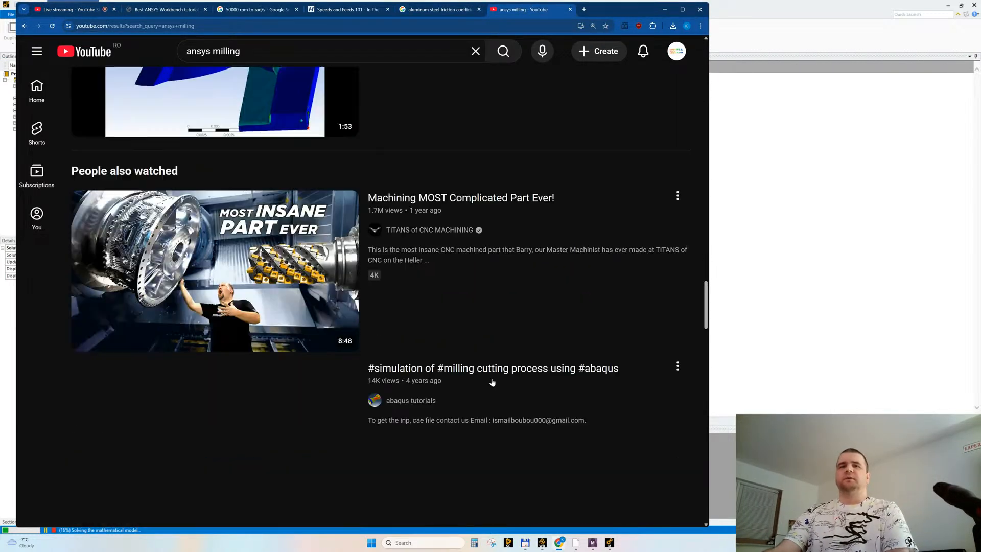
{"action": "scroll", "coordinate": [492, 367], "scroll_direction": "down", "scroll_amount": 2}
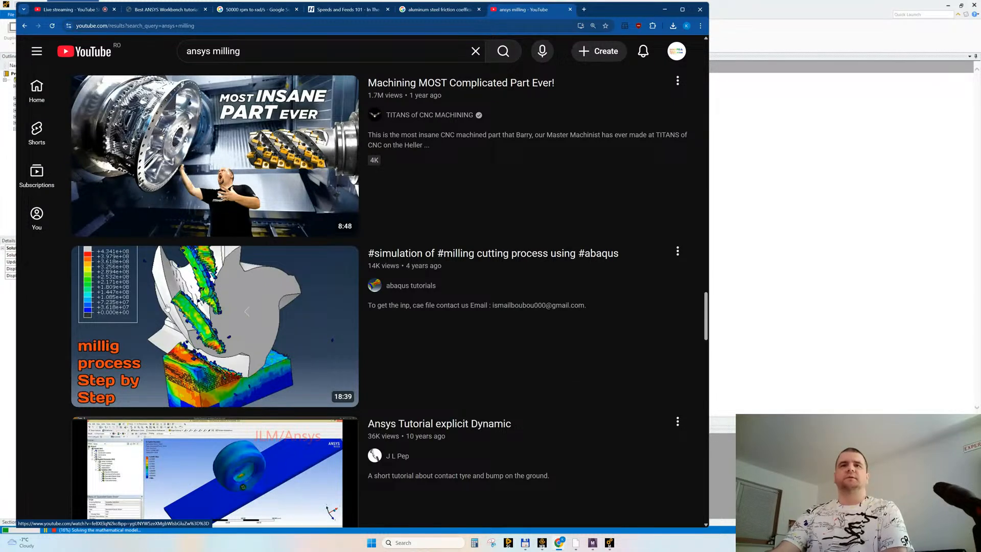
{"action": "scroll", "coordinate": [163, 307], "scroll_direction": "down", "scroll_amount": 3}
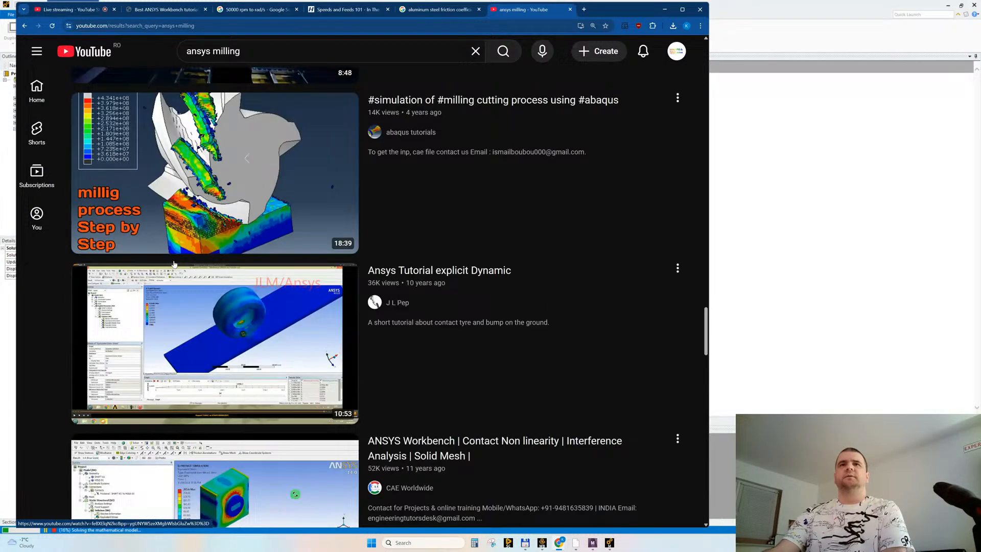
{"action": "scroll", "coordinate": [174, 264], "scroll_direction": "down", "scroll_amount": 3}
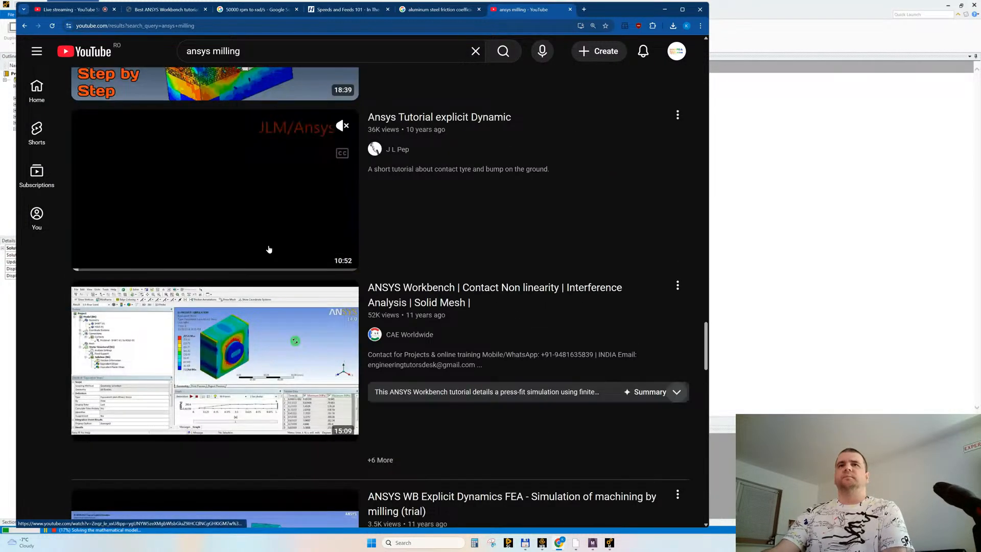
{"action": "scroll", "coordinate": [252, 291], "scroll_direction": "down", "scroll_amount": 2}
{"action": "mouse_move", "coordinate": [235, 294]}
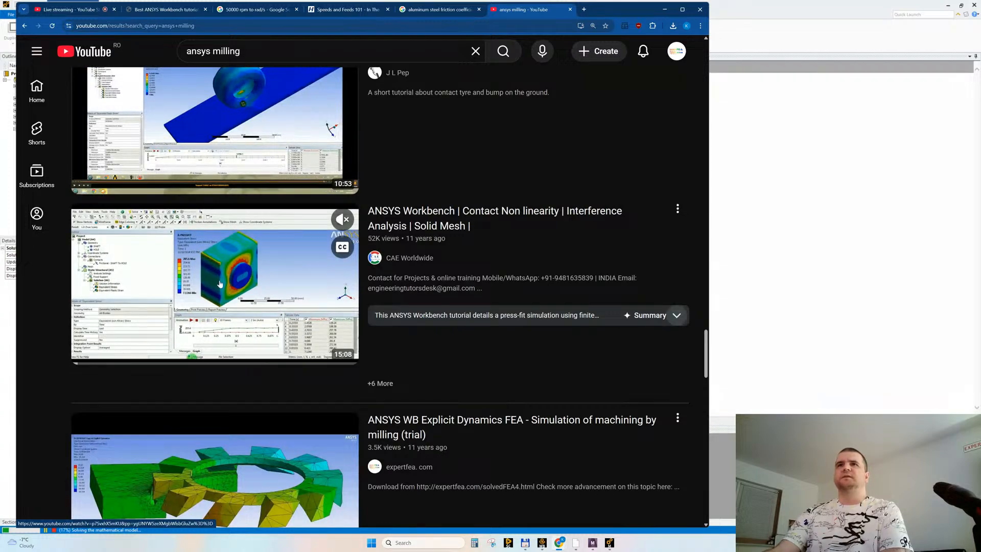
{"action": "scroll", "coordinate": [198, 276], "scroll_direction": "down", "scroll_amount": 13}
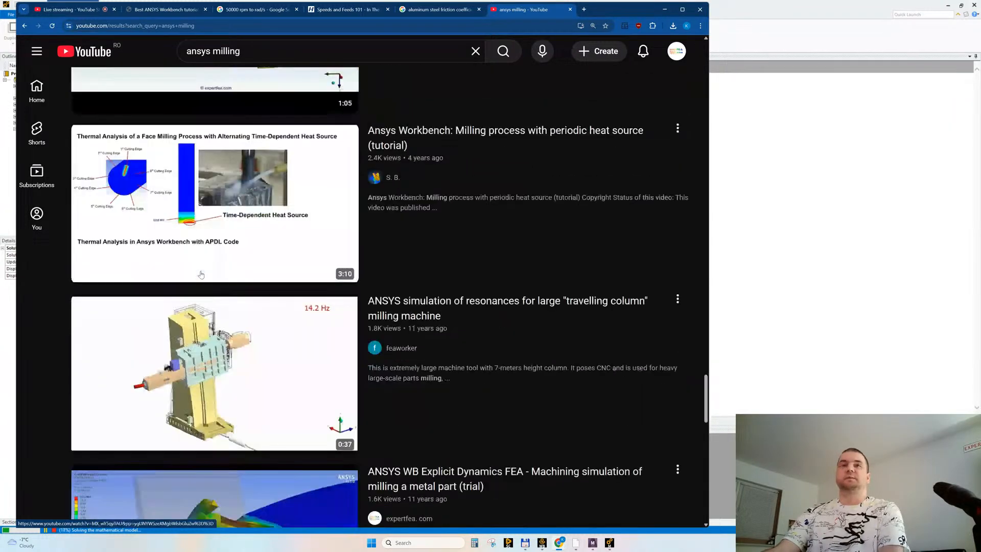
{"action": "scroll", "coordinate": [199, 271], "scroll_direction": "down", "scroll_amount": 9}
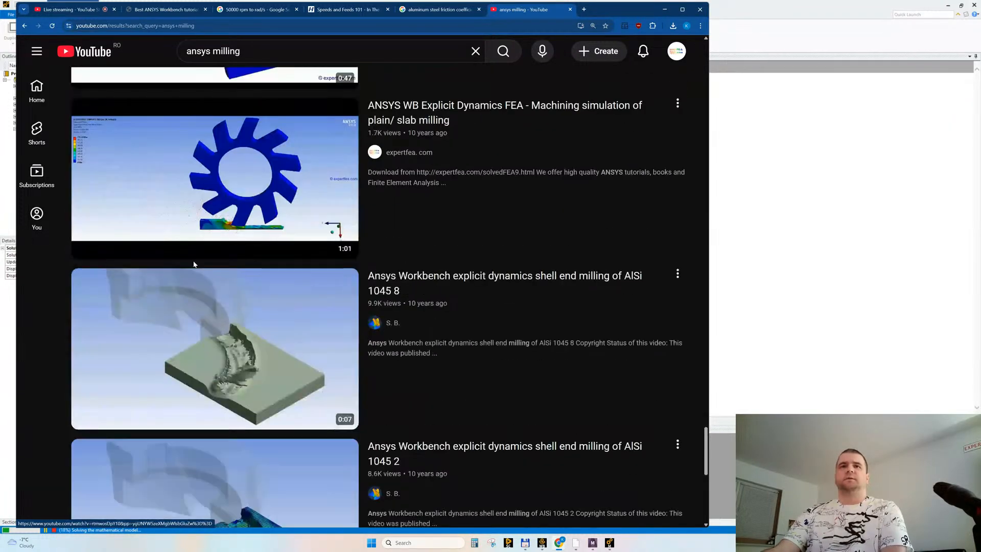
{"action": "scroll", "coordinate": [194, 264], "scroll_direction": "down", "scroll_amount": 2}
{"action": "scroll", "coordinate": [194, 264], "scroll_direction": "down", "scroll_amount": 2}
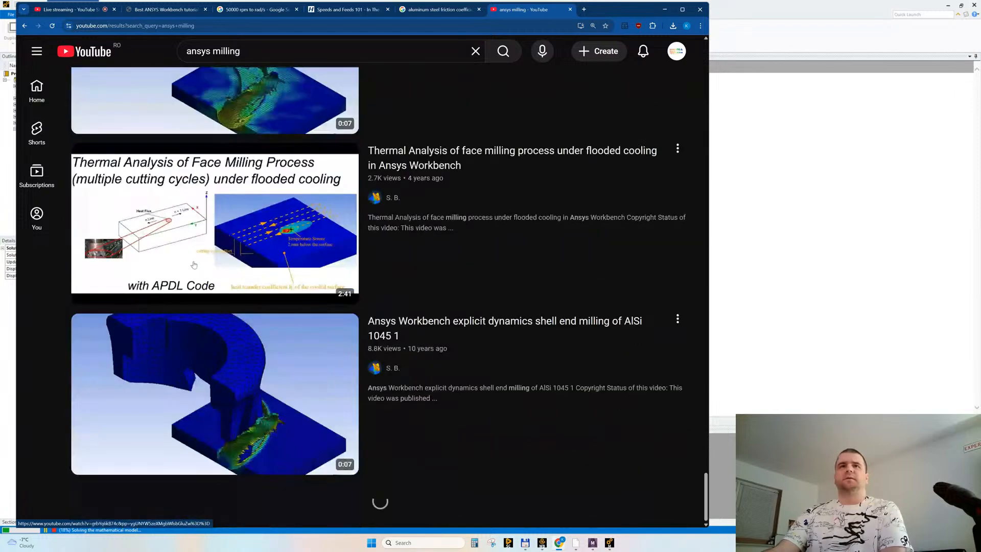
{"action": "scroll", "coordinate": [194, 264], "scroll_direction": "down", "scroll_amount": 2}
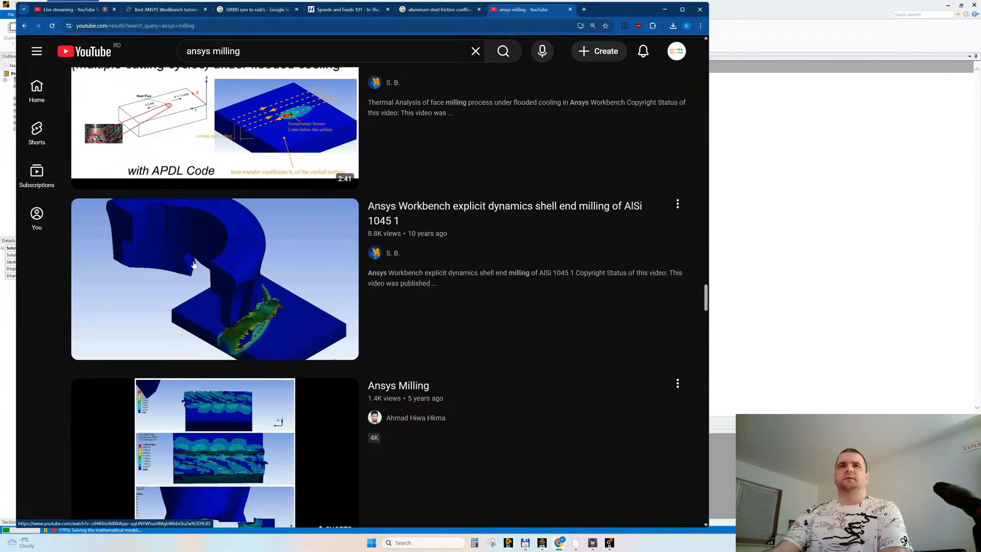
{"action": "scroll", "coordinate": [194, 264], "scroll_direction": "down", "scroll_amount": 10}
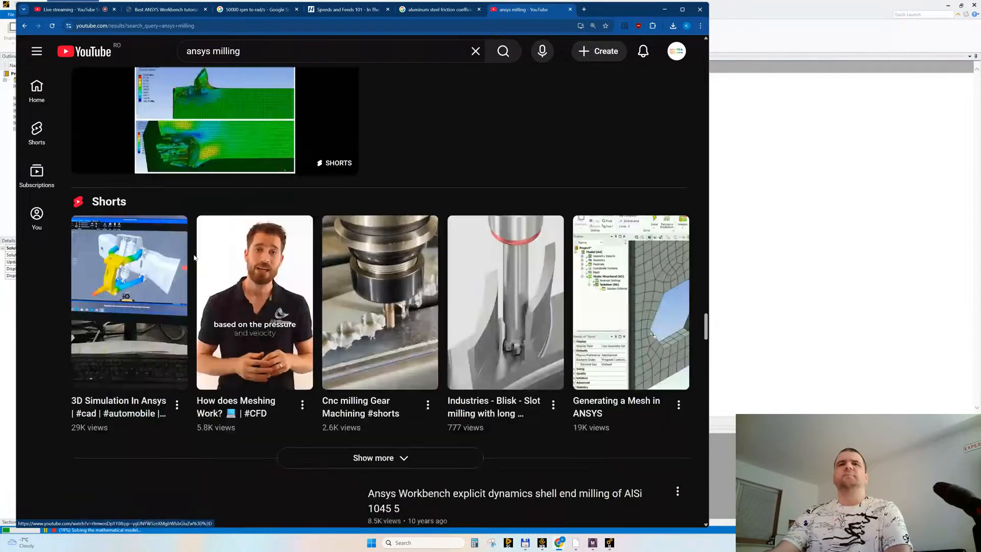
{"action": "scroll", "coordinate": [194, 257], "scroll_direction": "down", "scroll_amount": 6}
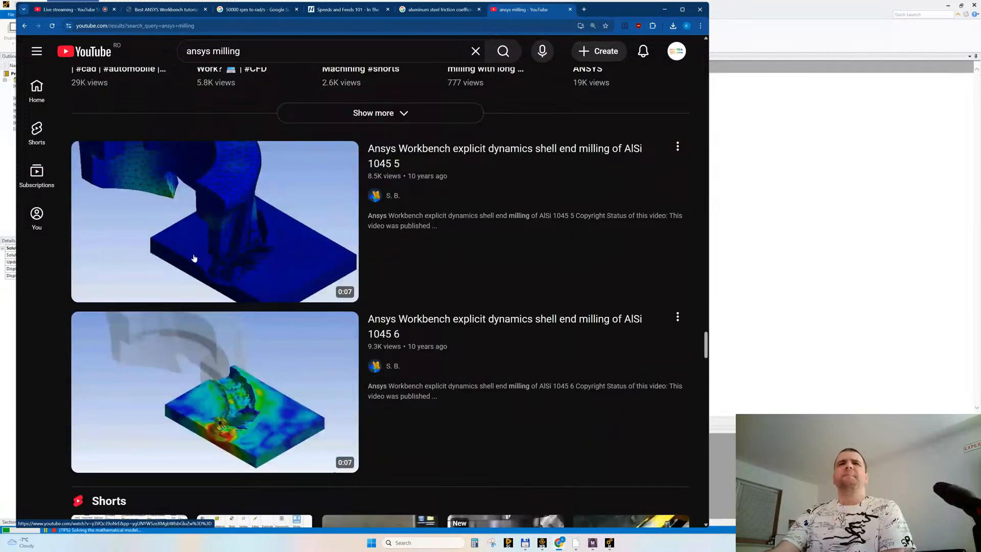
{"action": "scroll", "coordinate": [194, 258], "scroll_direction": "down", "scroll_amount": 8}
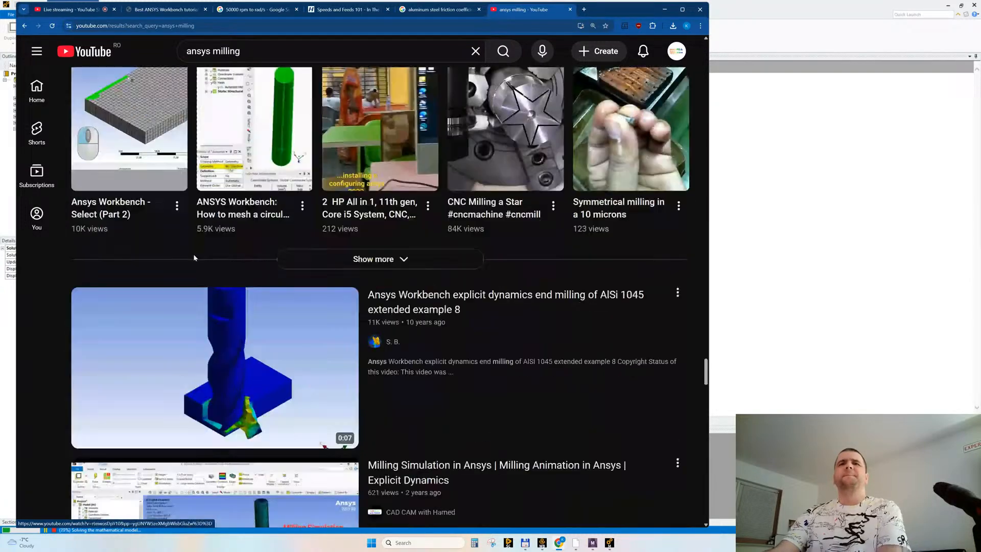
{"action": "scroll", "coordinate": [194, 258], "scroll_direction": "down", "scroll_amount": 14}
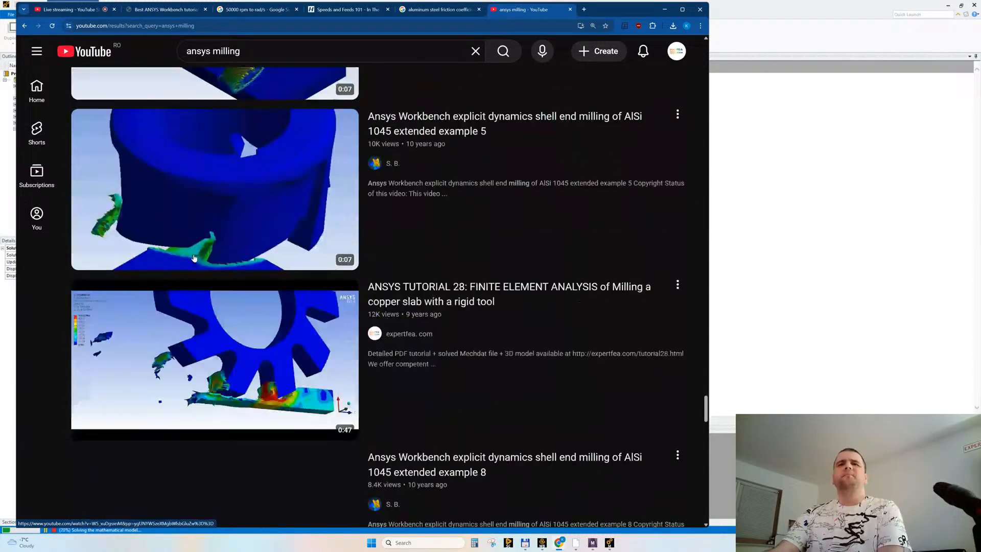
{"action": "scroll", "coordinate": [195, 258], "scroll_direction": "down", "scroll_amount": 4}
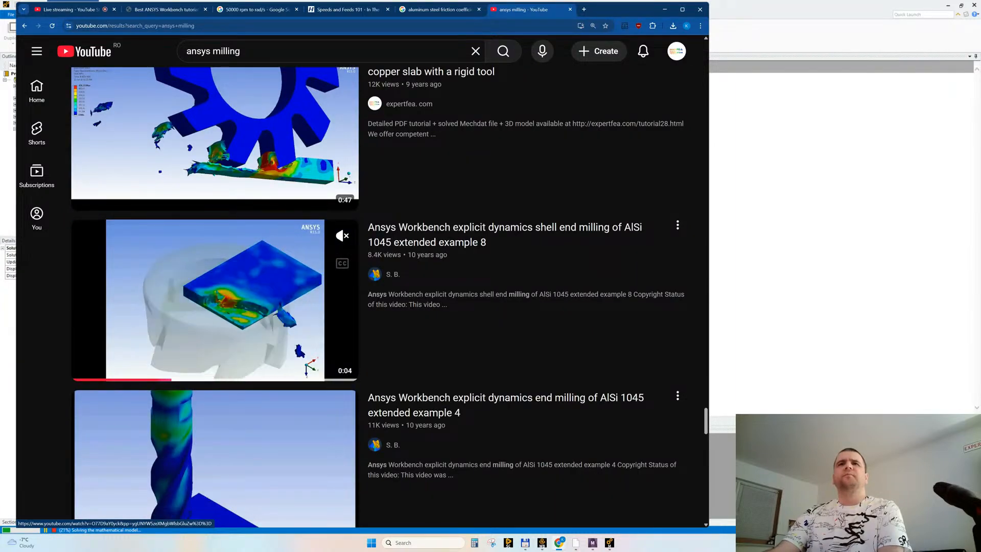
{"action": "scroll", "coordinate": [209, 264], "scroll_direction": "down", "scroll_amount": 1}
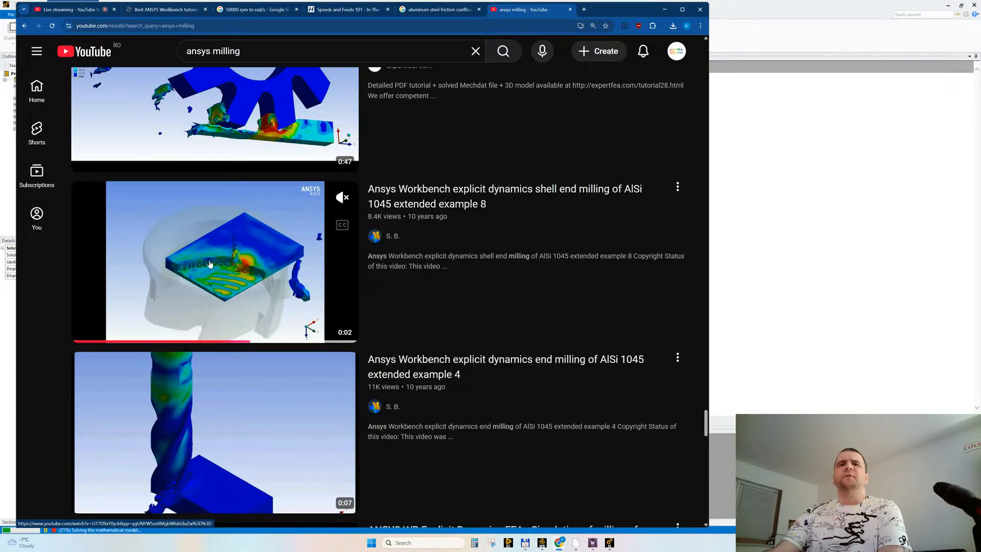
{"action": "scroll", "coordinate": [210, 264], "scroll_direction": "down", "scroll_amount": 5}
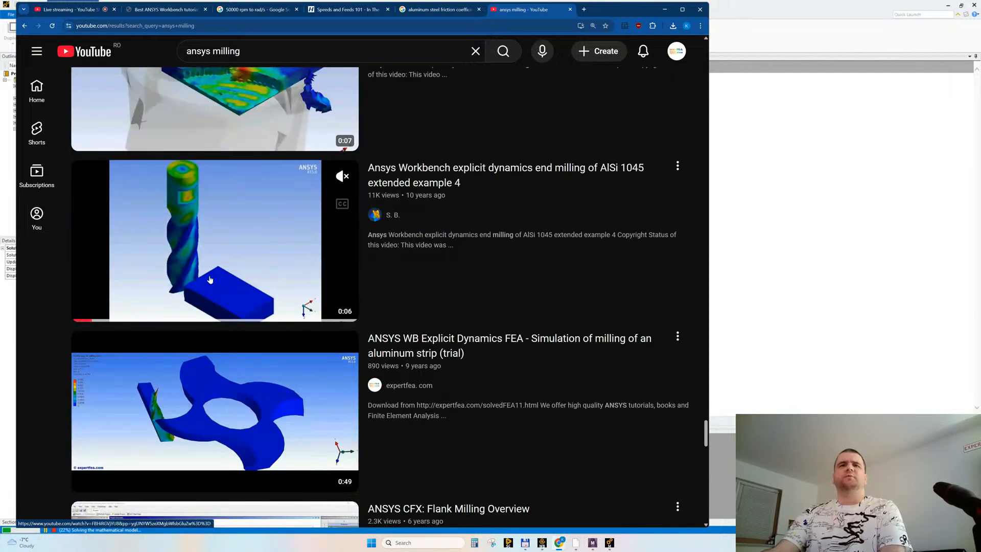
{"action": "scroll", "coordinate": [209, 279], "scroll_direction": "down", "scroll_amount": 5}
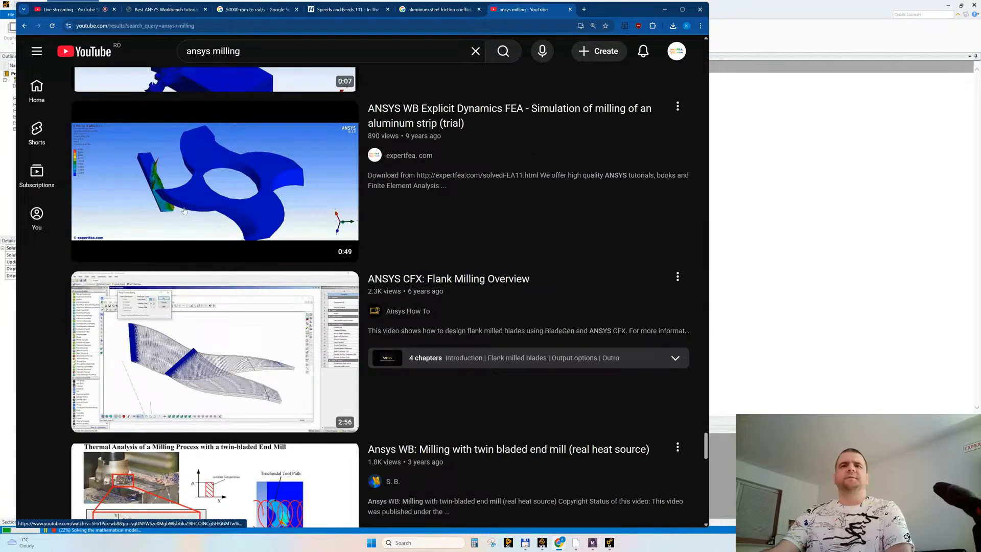
{"action": "scroll", "coordinate": [184, 210], "scroll_direction": "down", "scroll_amount": 4}
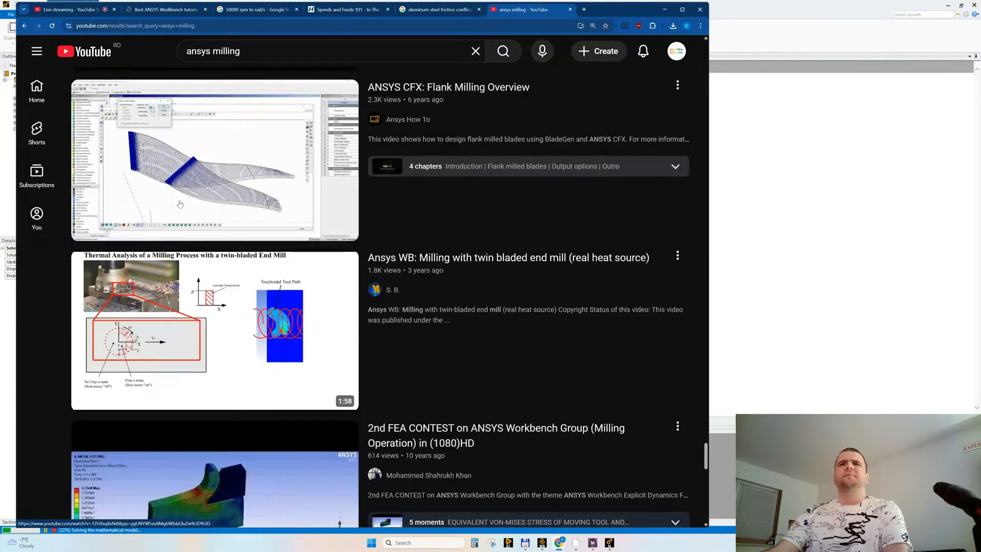
{"action": "mouse_move", "coordinate": [209, 344]}
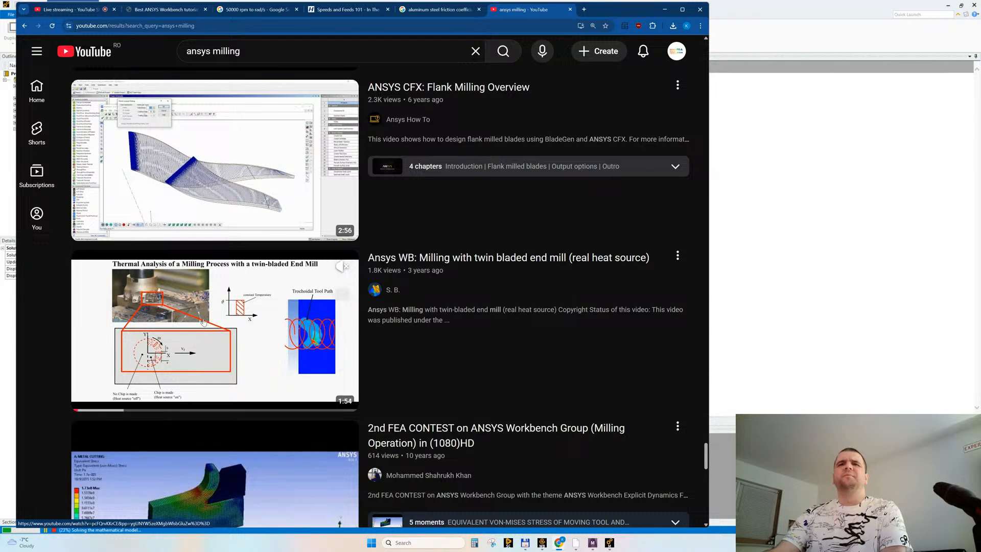
{"action": "scroll", "coordinate": [203, 321], "scroll_direction": "down", "scroll_amount": 2}
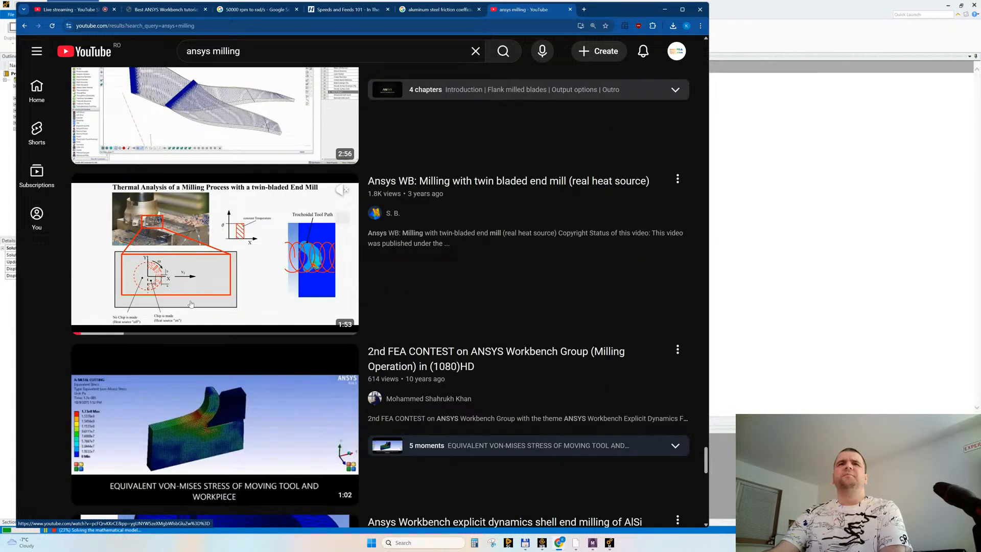
{"action": "scroll", "coordinate": [190, 305], "scroll_direction": "down", "scroll_amount": 1}
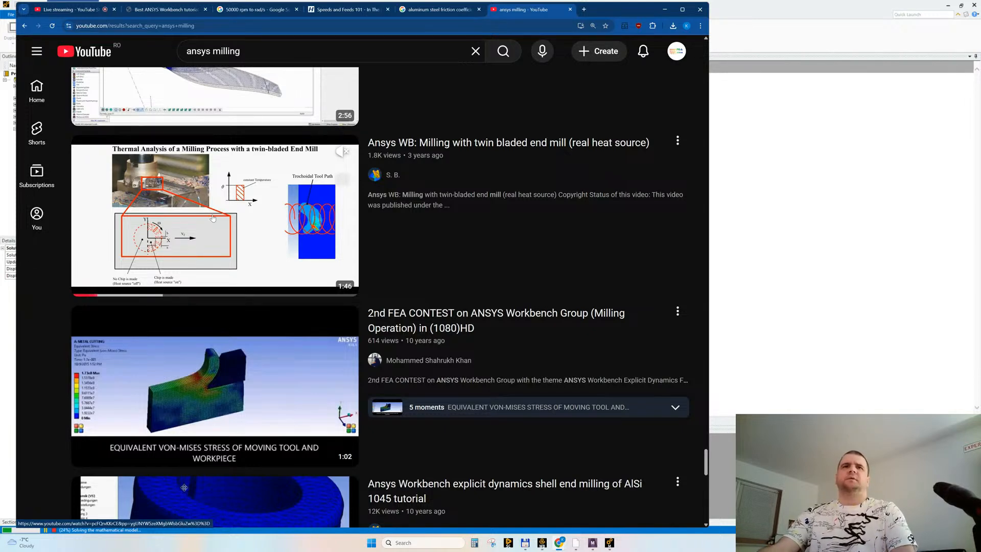
{"action": "scroll", "coordinate": [213, 215], "scroll_direction": "down", "scroll_amount": 3}
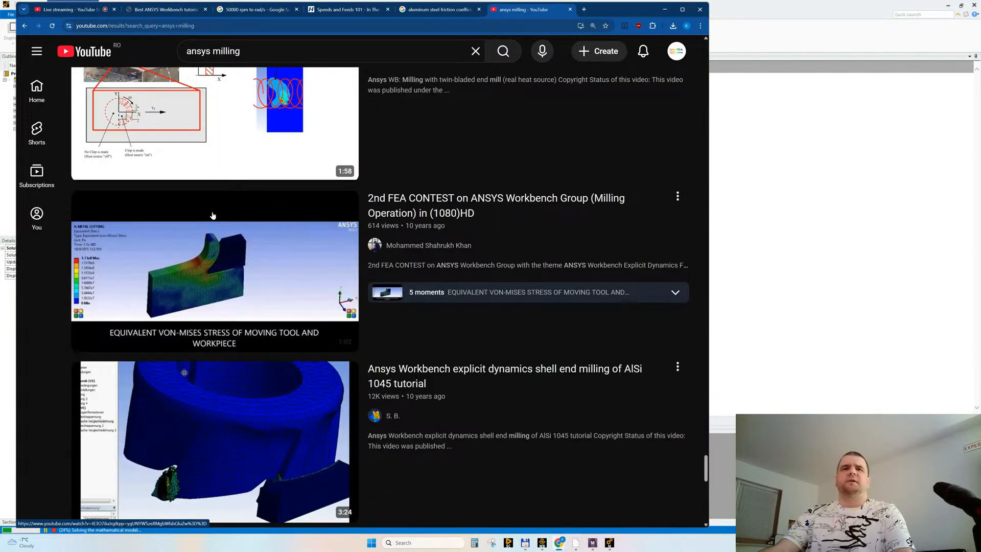
{"action": "scroll", "coordinate": [213, 215], "scroll_direction": "down", "scroll_amount": 8}
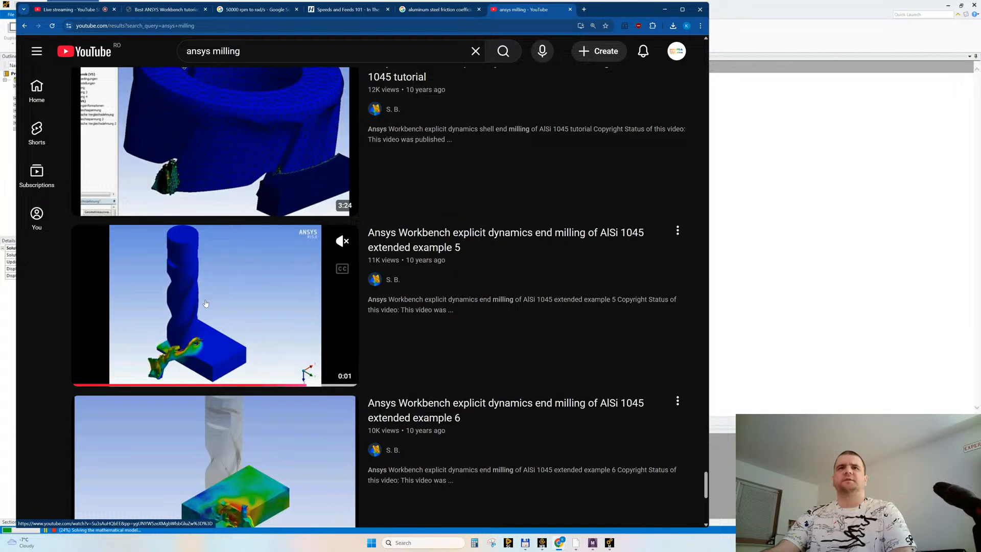
{"action": "scroll", "coordinate": [205, 303], "scroll_direction": "down", "scroll_amount": 2}
{"action": "scroll", "coordinate": [216, 253], "scroll_direction": "down", "scroll_amount": 2}
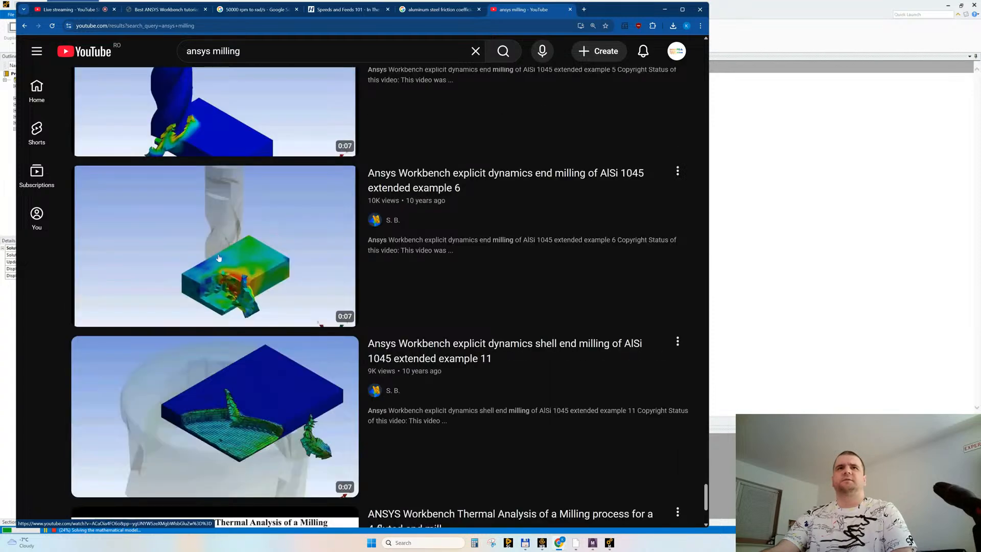
{"action": "mouse_move", "coordinate": [223, 249]}
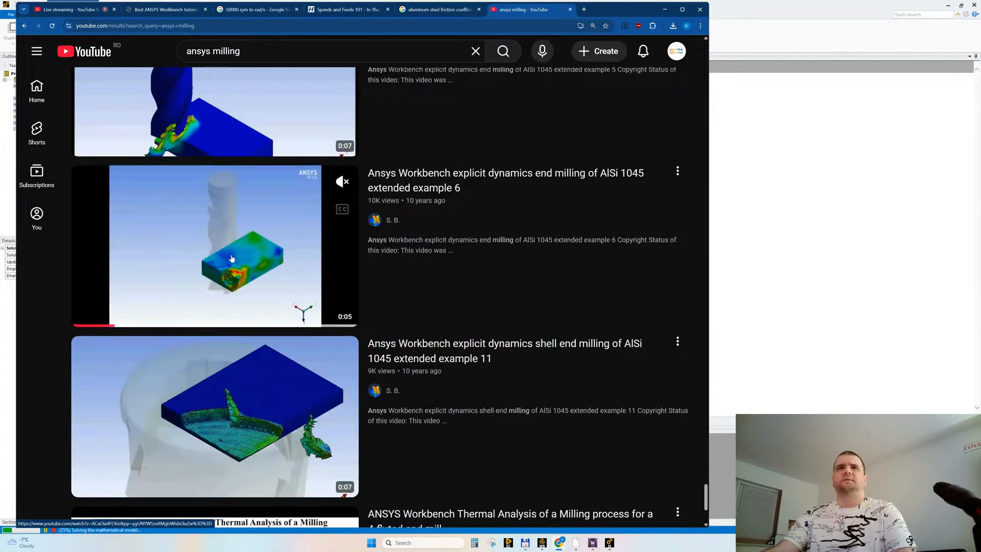
Step: Preview the AlSi 1045 end milling videos for extended examples 5 and 6 in the YouTube results
{"action": "scroll", "coordinate": [217, 279], "scroll_direction": "up", "scroll_amount": 2}
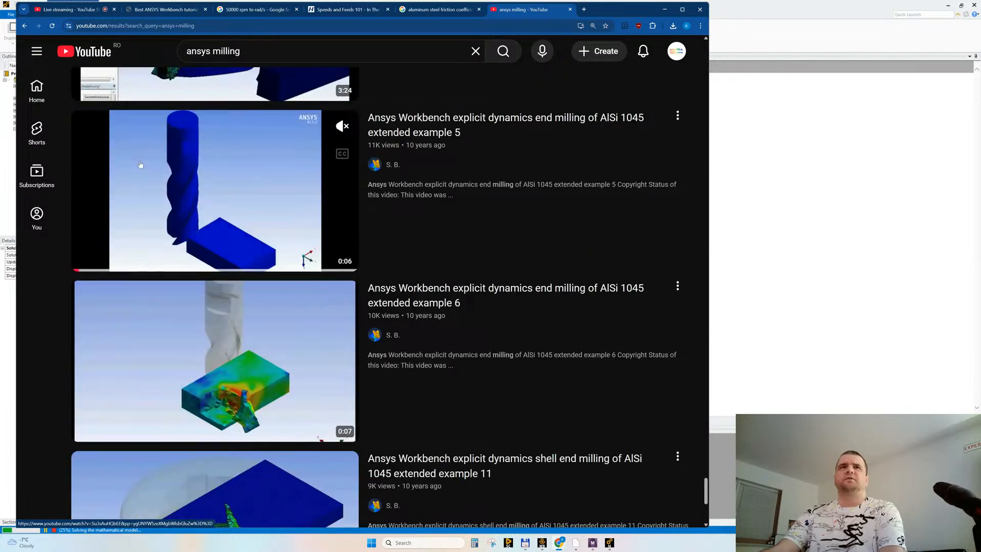
{"action": "mouse_move", "coordinate": [238, 338]}
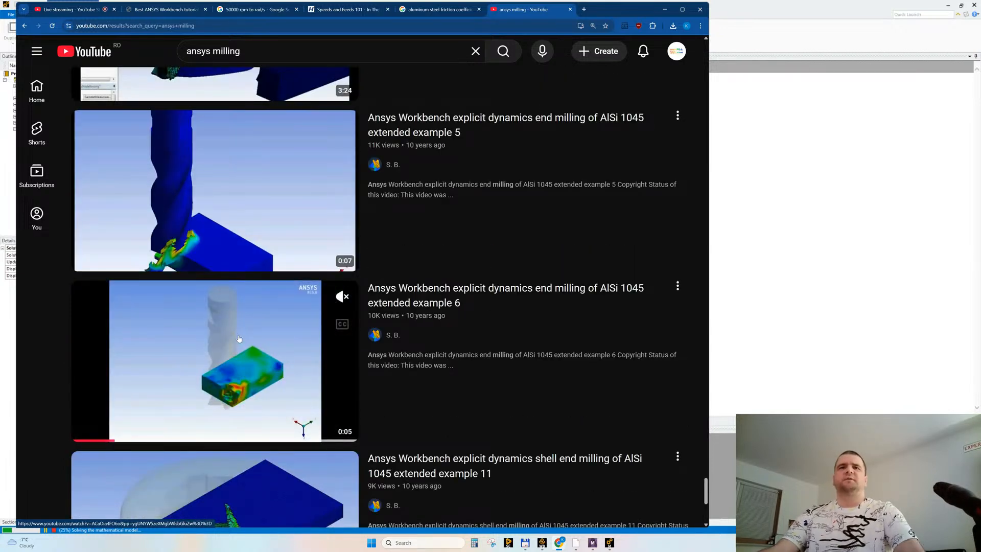
{"action": "scroll", "coordinate": [239, 338], "scroll_direction": "down", "scroll_amount": 1}
{"action": "scroll", "coordinate": [239, 338], "scroll_direction": "down", "scroll_amount": 2}
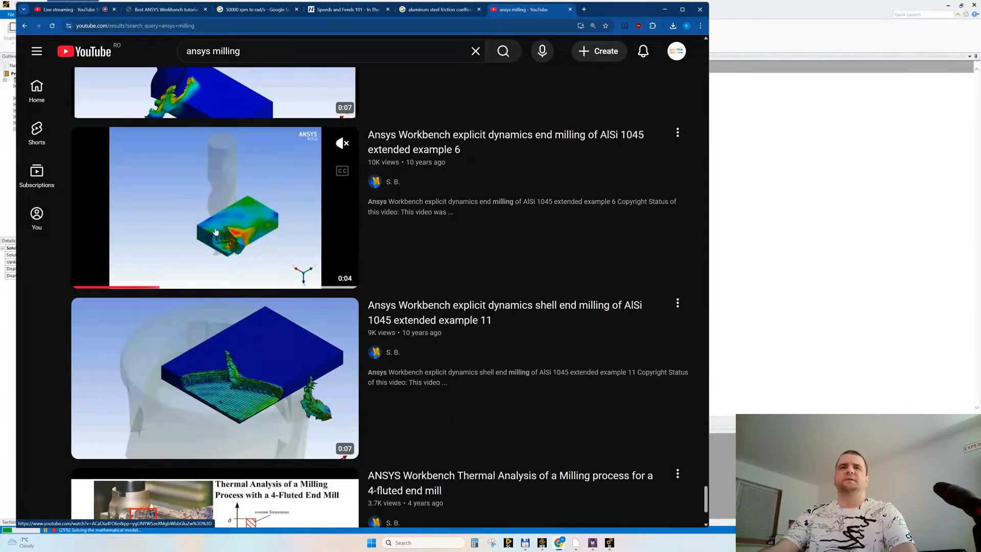
Step: Check the livestream chat in YouTube Studio and return to ANSYS Mechanical to read the solver output
{"action": "key", "text": "ctrl+1"}
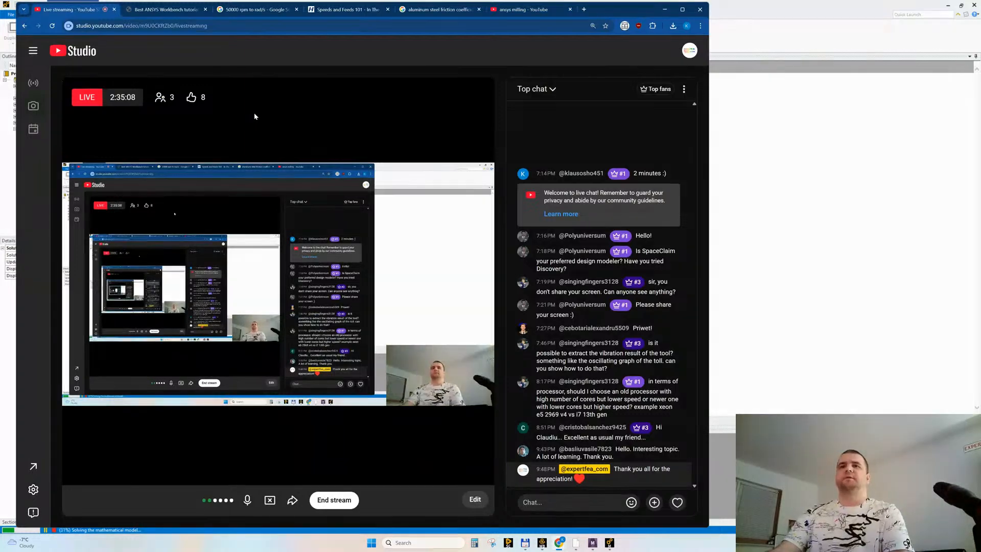
{"action": "left_click", "coordinate": [663, 9]}
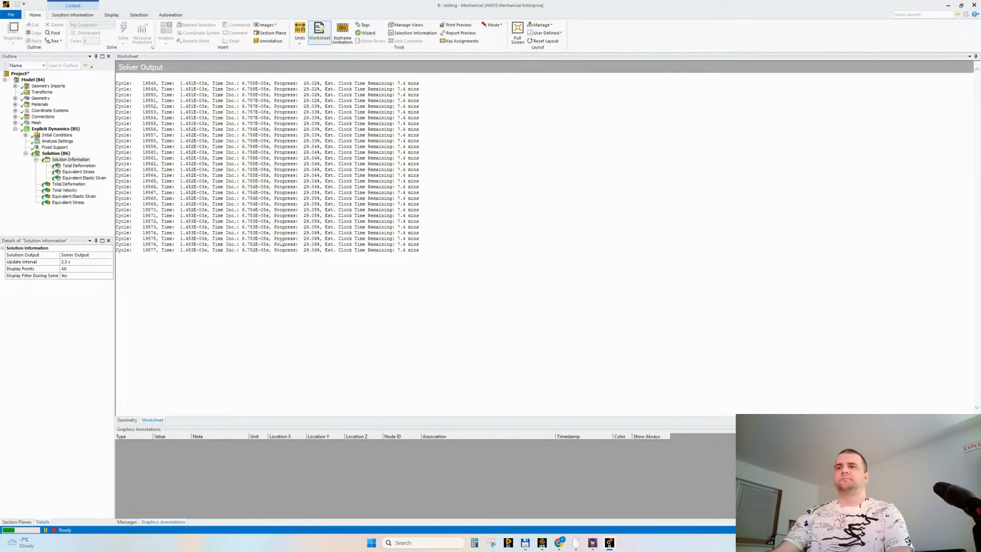
Step: Switch back to the browser's "ansys milling" results and look further through the list for comparable explicit dynamics milling simulations
{"action": "mouse_move", "coordinate": [558, 542]}
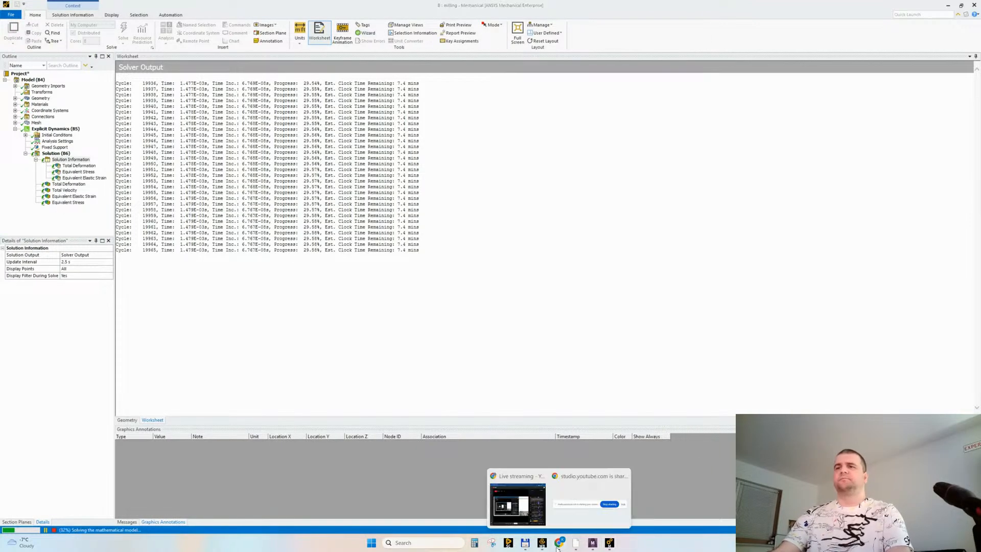
{"action": "left_click", "coordinate": [516, 503]}
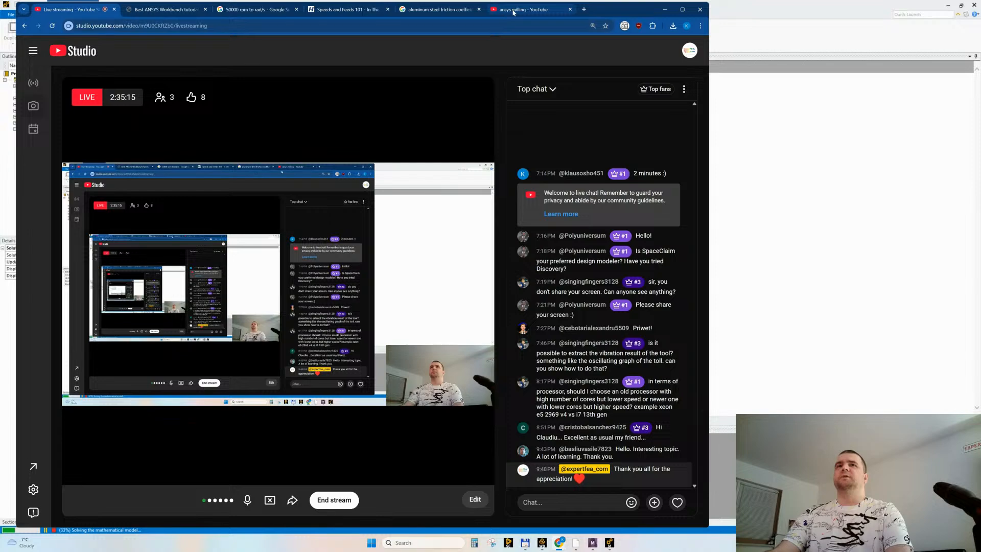
{"action": "left_click", "coordinate": [514, 10]}
{"action": "scroll", "coordinate": [385, 253], "scroll_direction": "down", "scroll_amount": 5}
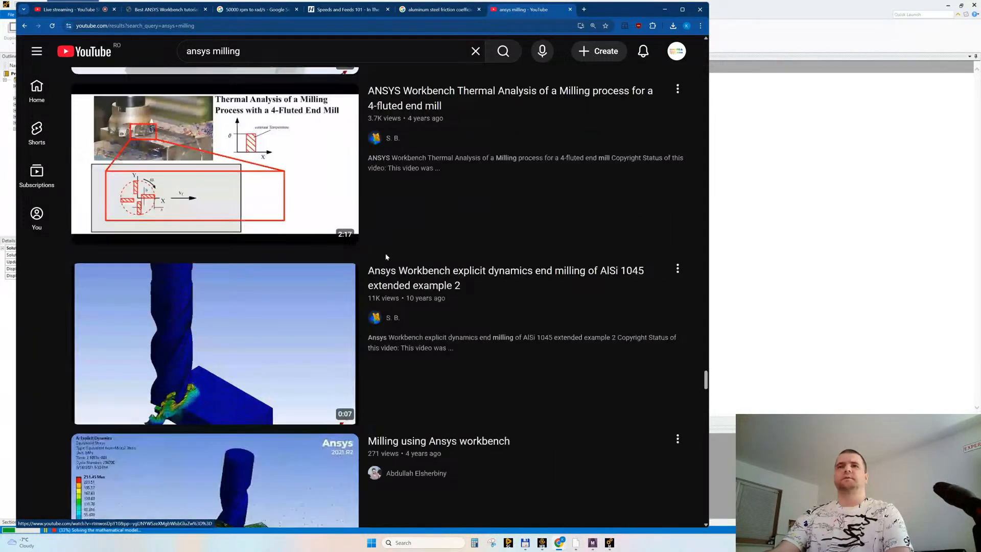
{"action": "scroll", "coordinate": [386, 257], "scroll_direction": "down", "scroll_amount": 10}
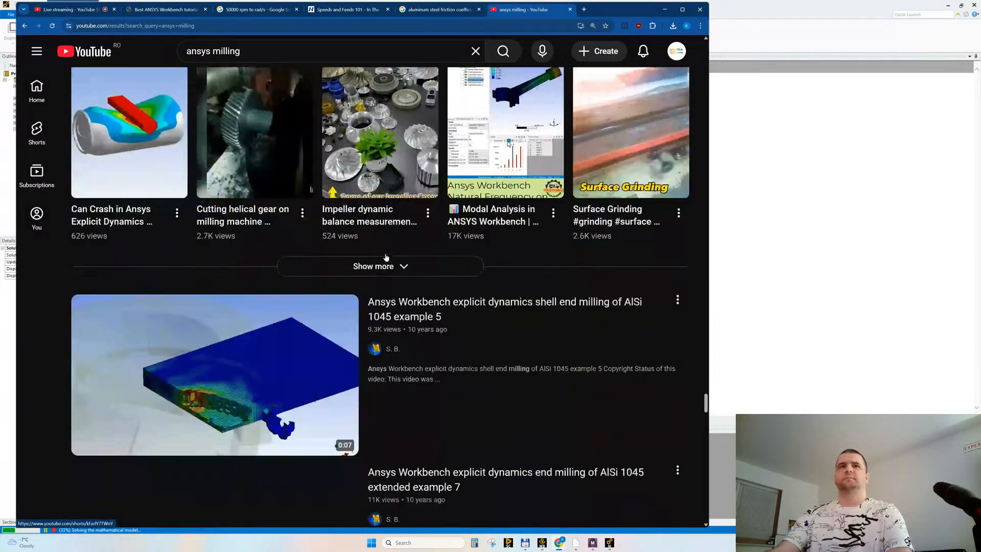
{"action": "scroll", "coordinate": [386, 257], "scroll_direction": "down", "scroll_amount": 15}
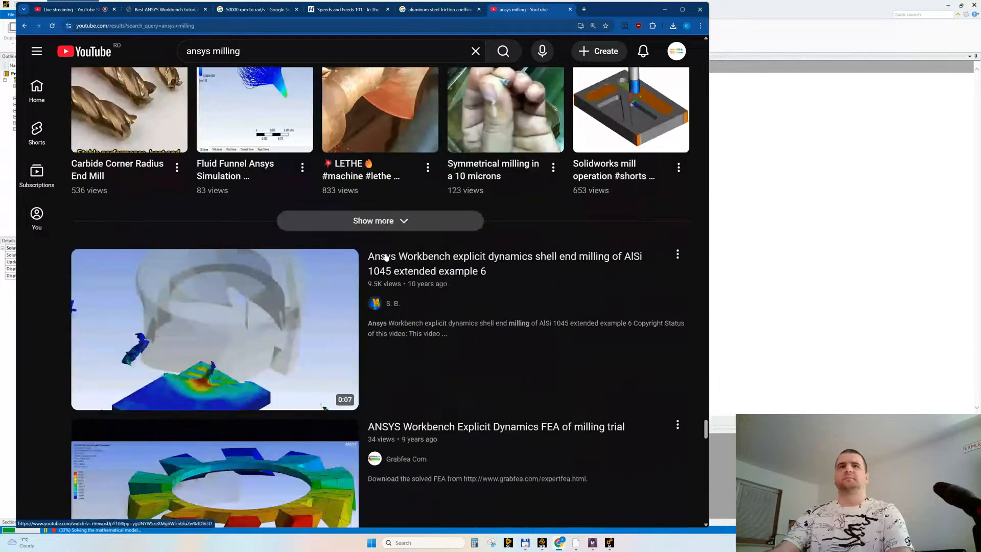
{"action": "scroll", "coordinate": [386, 256], "scroll_direction": "down", "scroll_amount": 7}
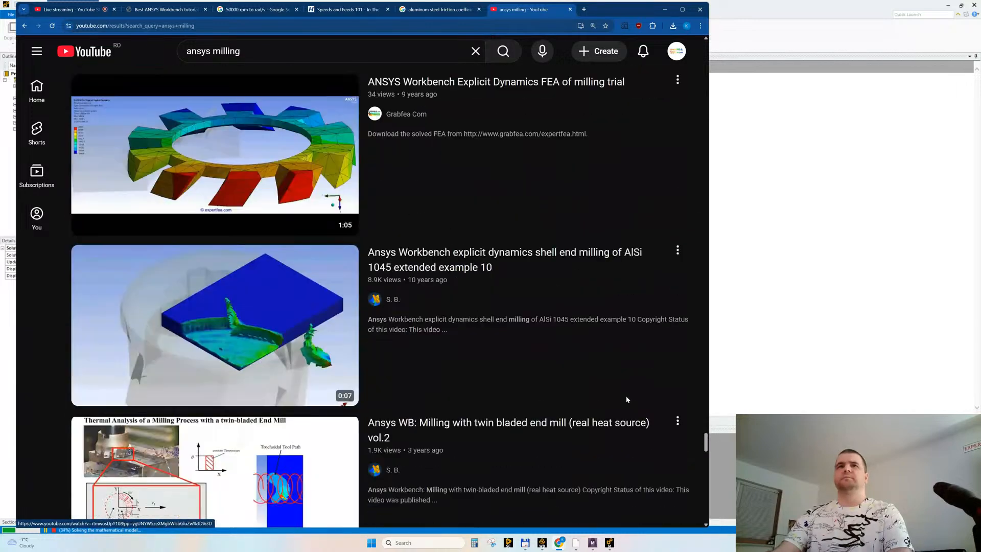
{"action": "scroll", "coordinate": [627, 400], "scroll_direction": "down", "scroll_amount": 16}
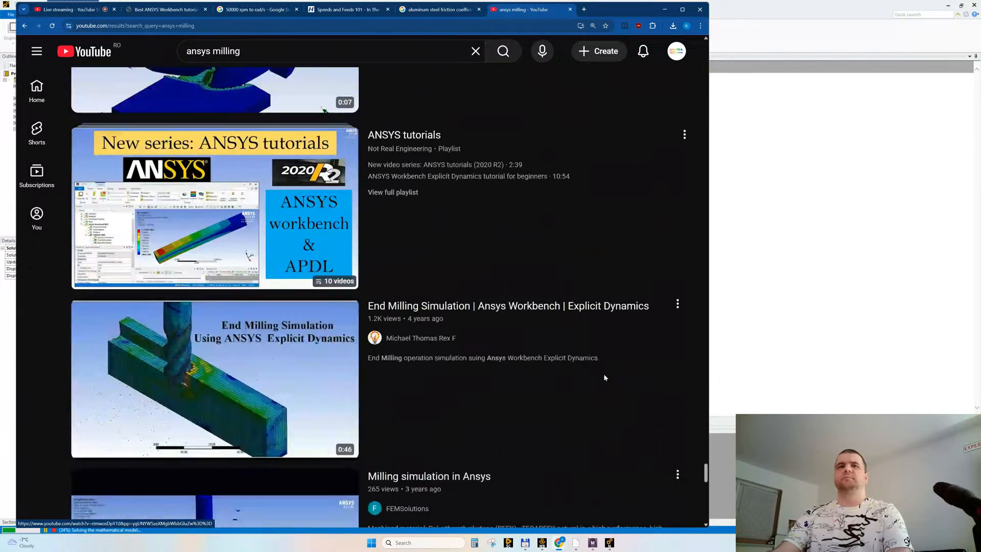
{"action": "scroll", "coordinate": [605, 377], "scroll_direction": "down", "scroll_amount": 5}
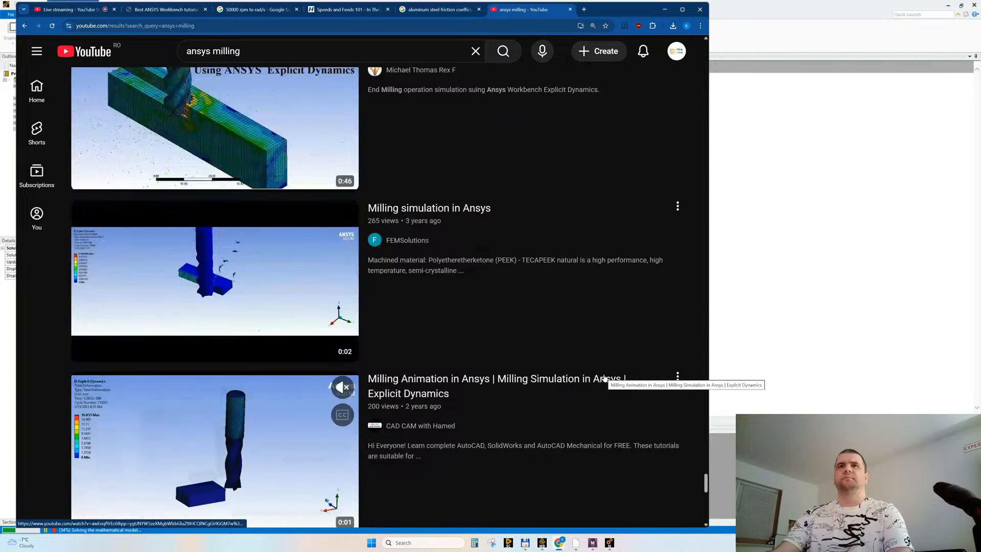
{"action": "scroll", "coordinate": [603, 370], "scroll_direction": "down", "scroll_amount": 1}
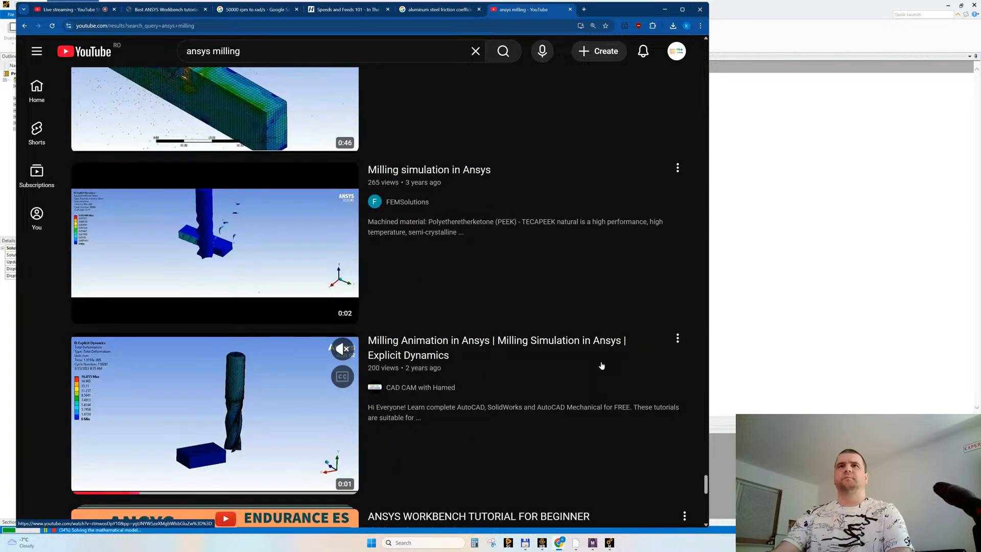
Step: Open the video "Milling simulation in Ansys" from the results, try to replay it and close it
{"action": "left_click", "coordinate": [215, 236]}
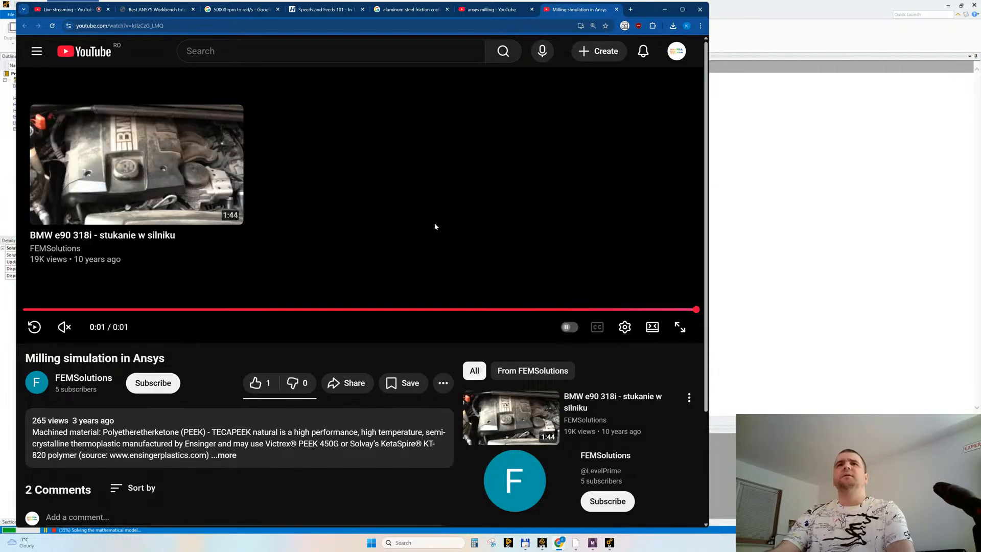
{"action": "left_click", "coordinate": [34, 327]}
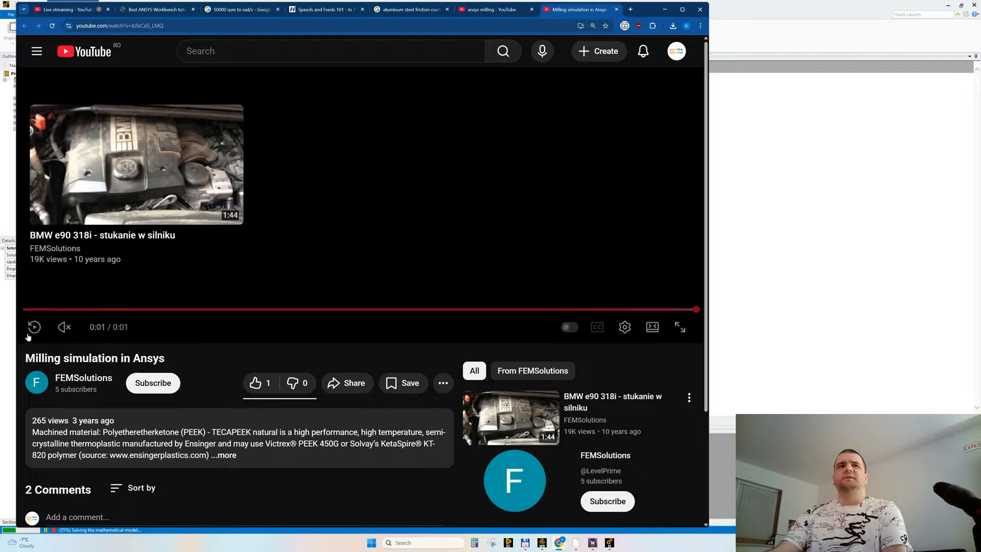
{"action": "left_click", "coordinate": [29, 332]}
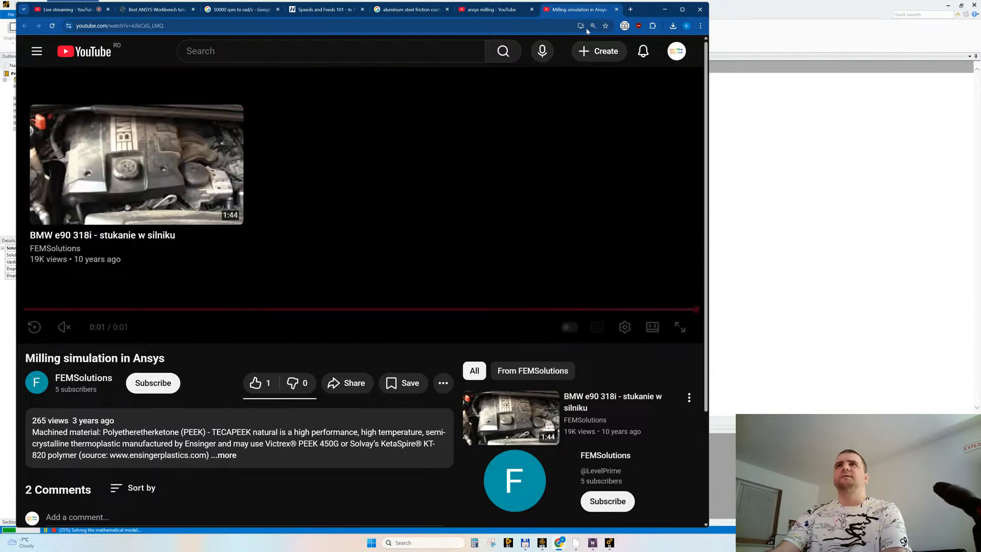
{"action": "middle_click", "coordinate": [571, 10]}
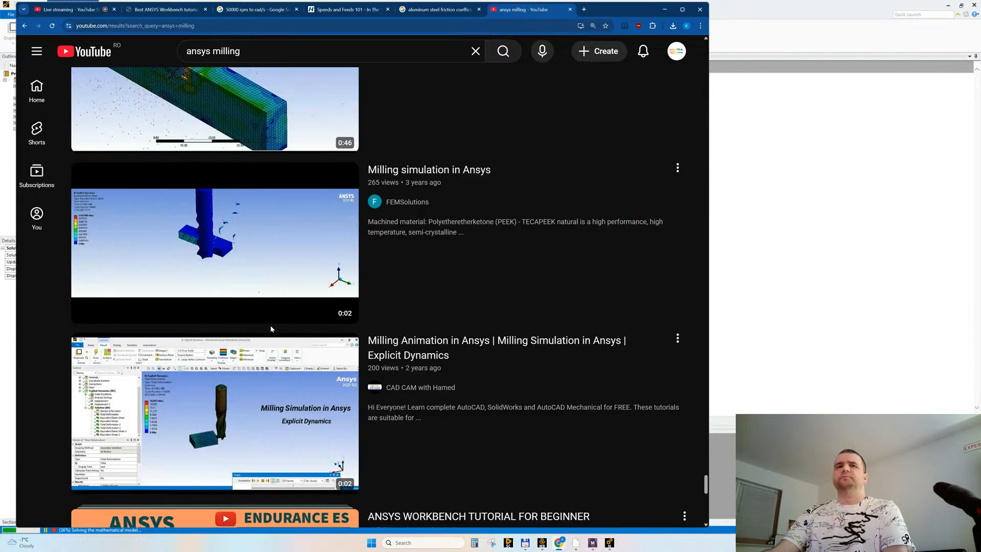
Step: Examine more milling results, including "Milling Animation in Ansys" and the preview of the AlSi 1045 shell end milling example 5
{"action": "scroll", "coordinate": [271, 328], "scroll_direction": "down", "scroll_amount": 3}
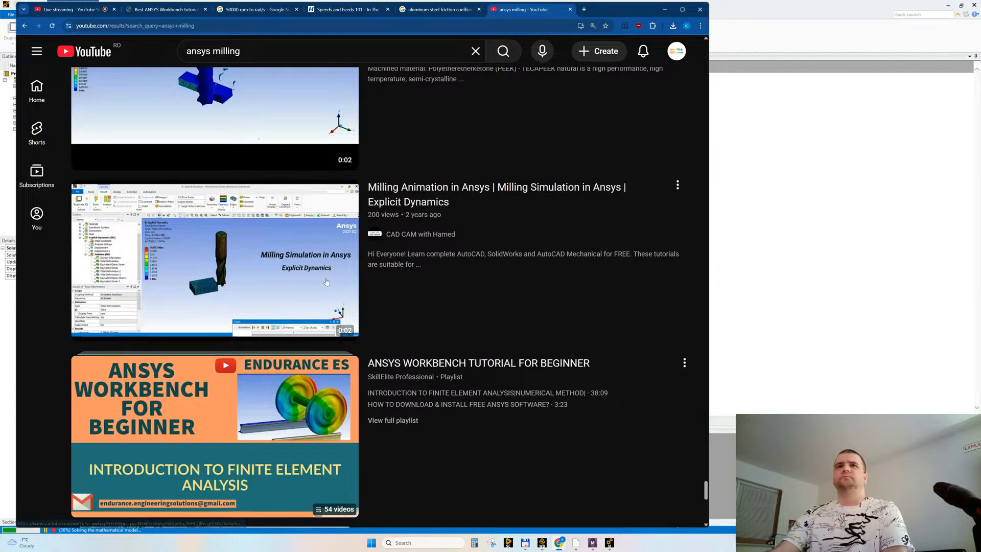
{"action": "mouse_move", "coordinate": [286, 286]}
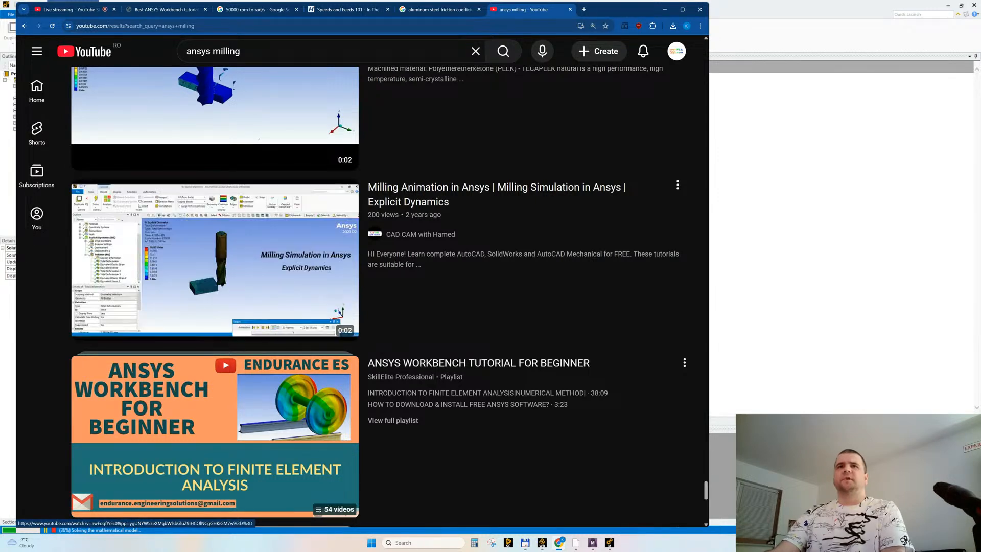
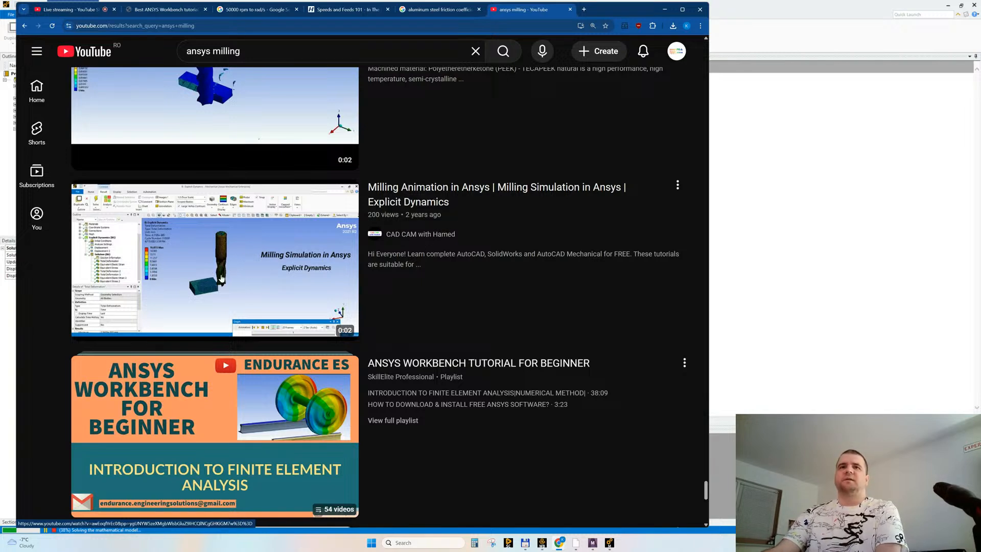
{"action": "scroll", "coordinate": [234, 256], "scroll_direction": "down", "scroll_amount": 2}
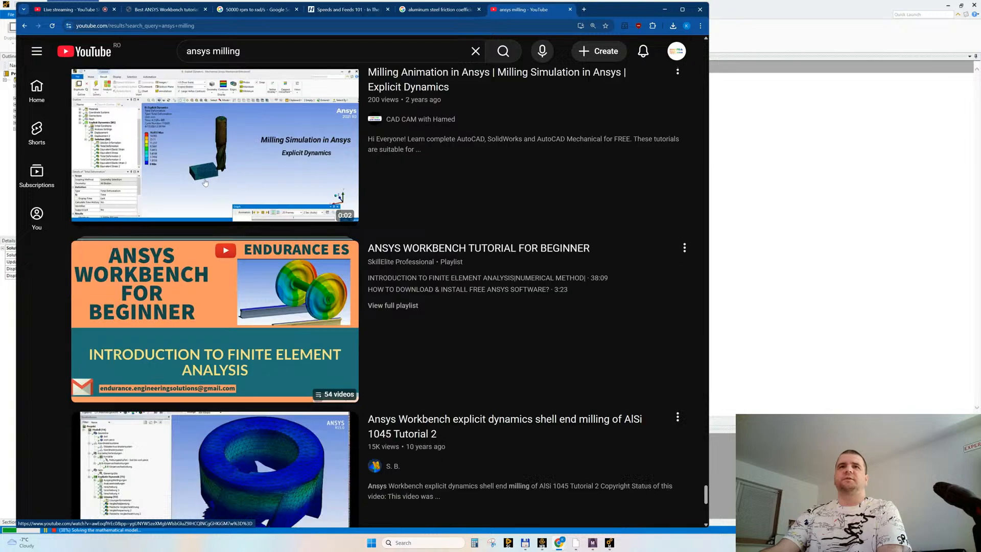
{"action": "scroll", "coordinate": [594, 274], "scroll_direction": "down", "scroll_amount": 8}
{"action": "scroll", "coordinate": [526, 330], "scroll_direction": "down", "scroll_amount": 2}
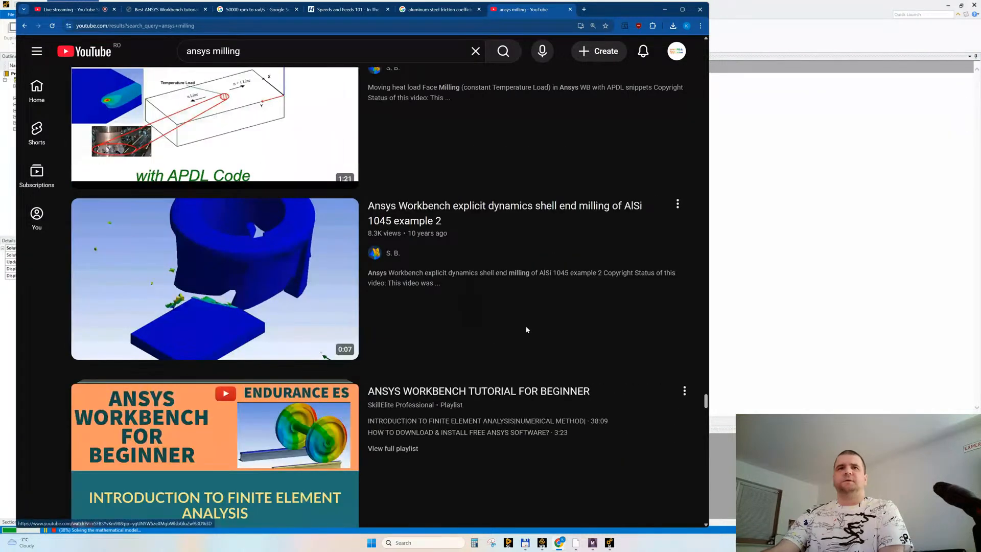
{"action": "scroll", "coordinate": [526, 329], "scroll_direction": "down", "scroll_amount": 2}
{"action": "scroll", "coordinate": [526, 329], "scroll_direction": "down", "scroll_amount": 4}
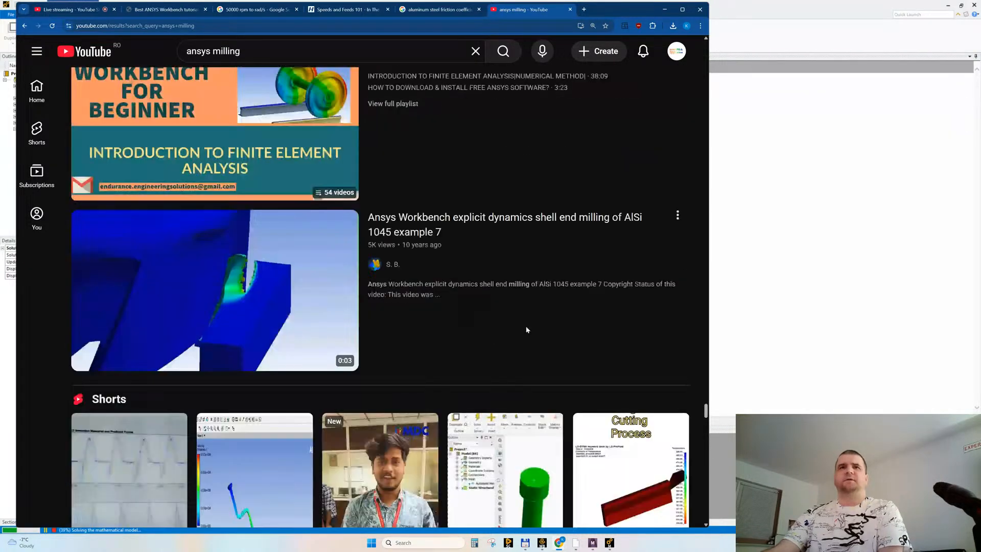
{"action": "scroll", "coordinate": [527, 330], "scroll_direction": "down", "scroll_amount": 9}
{"action": "scroll", "coordinate": [527, 329], "scroll_direction": "down", "scroll_amount": 10}
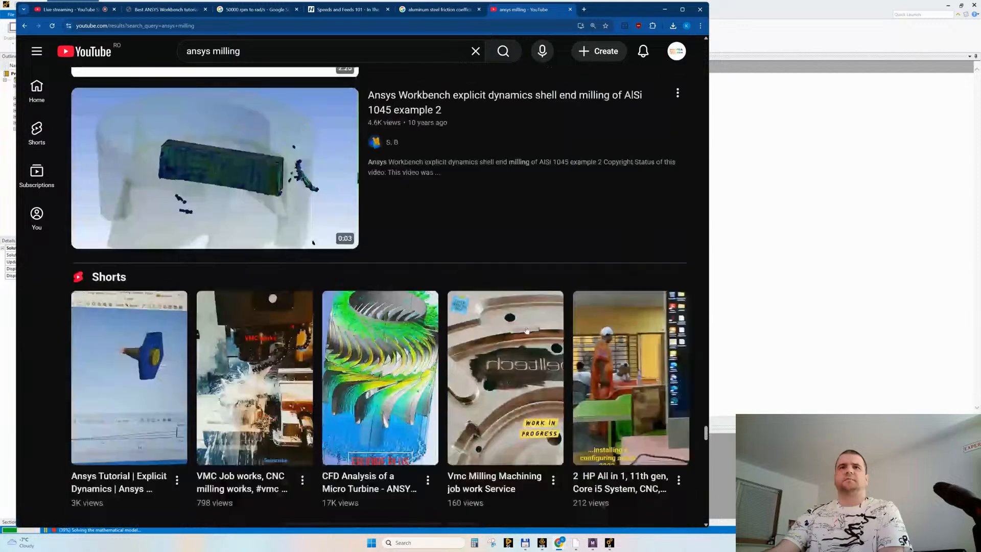
{"action": "scroll", "coordinate": [527, 329], "scroll_direction": "down", "scroll_amount": 9}
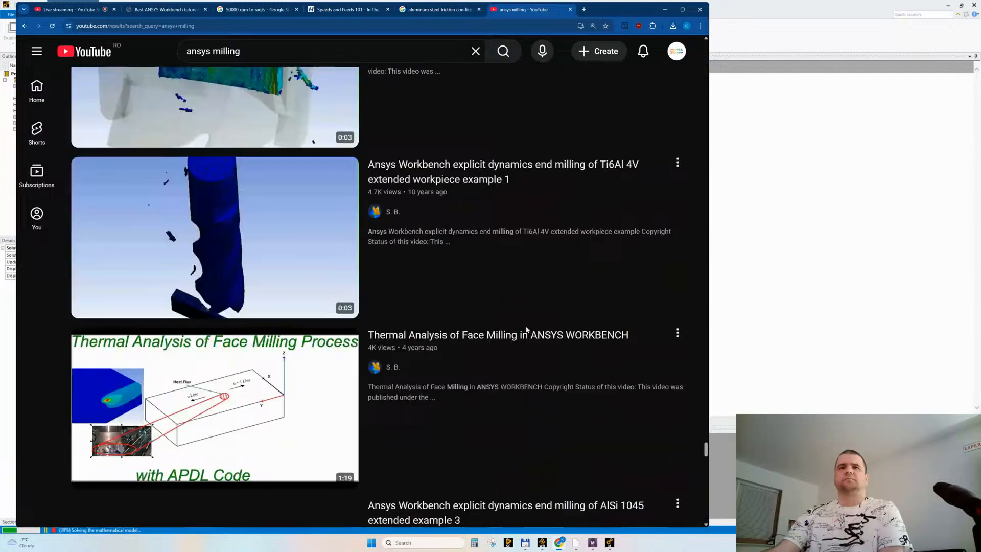
{"action": "scroll", "coordinate": [526, 329], "scroll_direction": "down", "scroll_amount": 3}
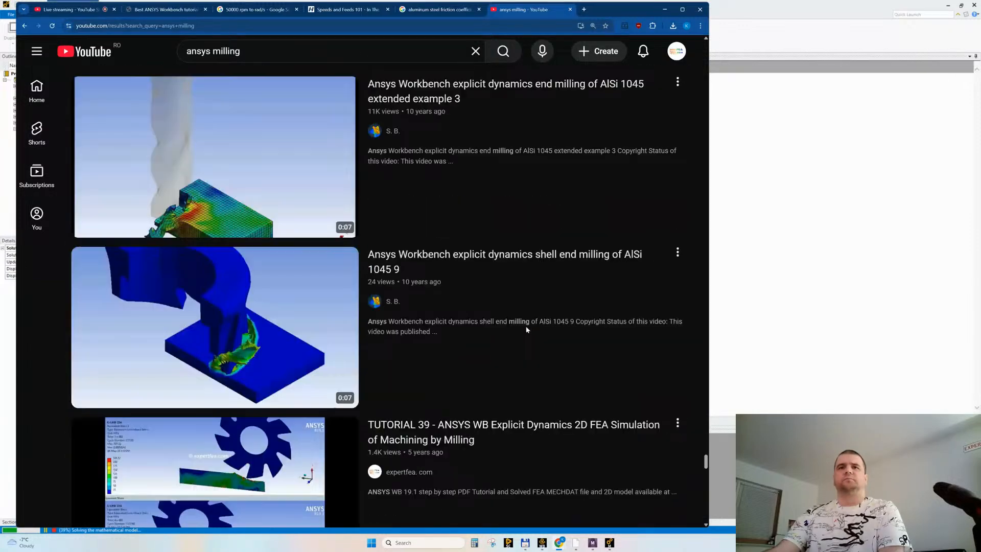
{"action": "scroll", "coordinate": [527, 329], "scroll_direction": "down", "scroll_amount": 9}
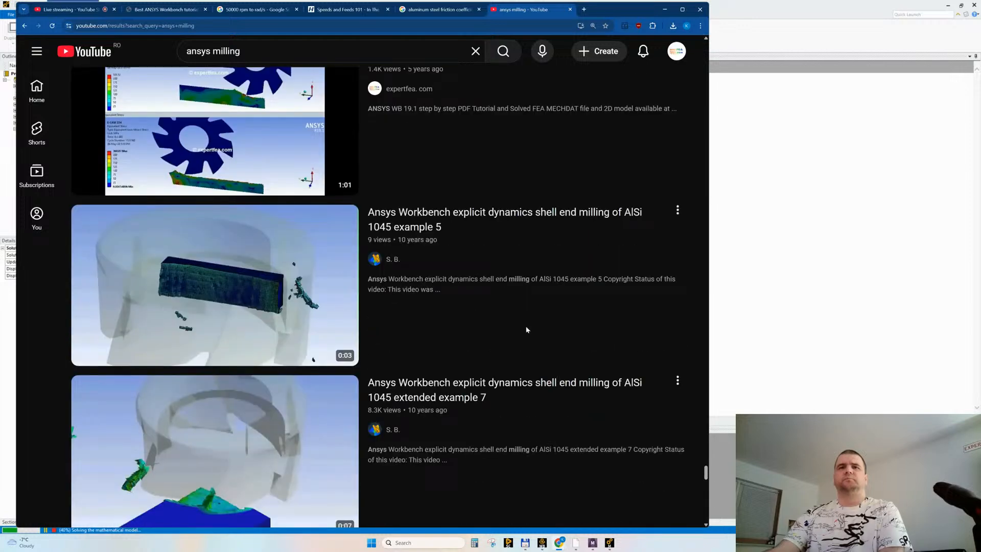
{"action": "mouse_move", "coordinate": [177, 197]}
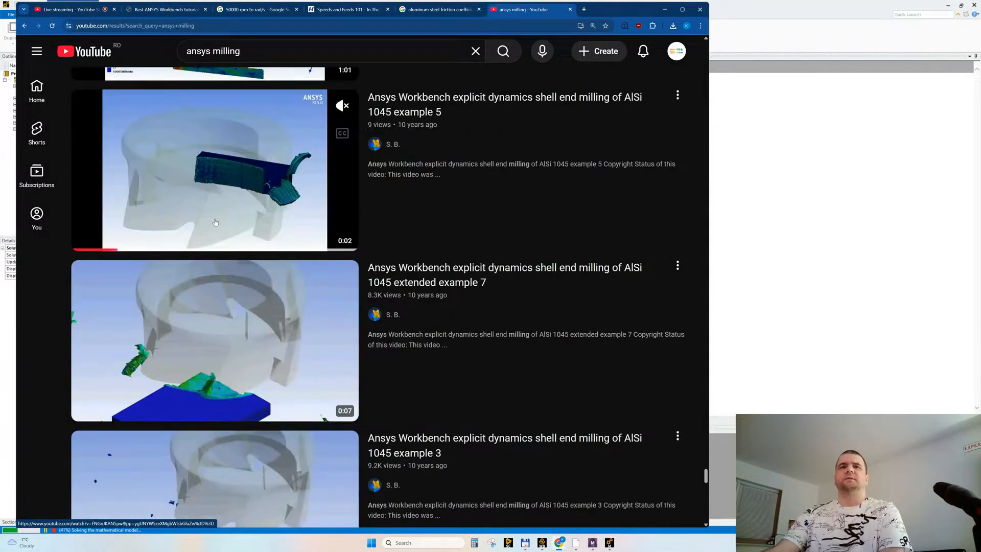
{"action": "scroll", "coordinate": [215, 221], "scroll_direction": "down", "scroll_amount": 7}
{"action": "scroll", "coordinate": [215, 222], "scroll_direction": "down", "scroll_amount": 15}
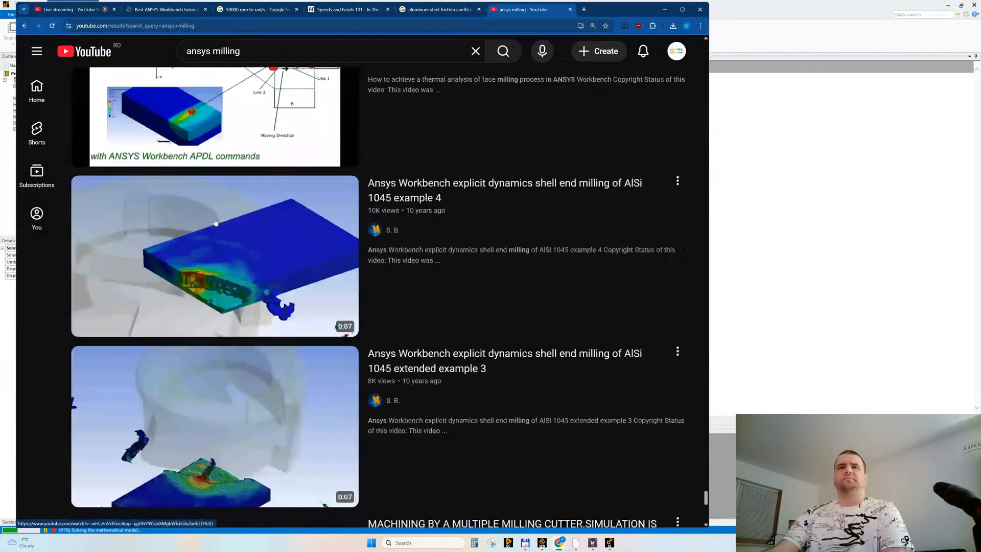
Step: View the video "MACHINING BY A MULTIPLE MILLING CUTTER.SIMULATION IS DONE IN ANSYS." separately and close it to return to the results
{"action": "middle_click", "coordinate": [226, 258]}
{"action": "left_click", "coordinate": [574, 10]}
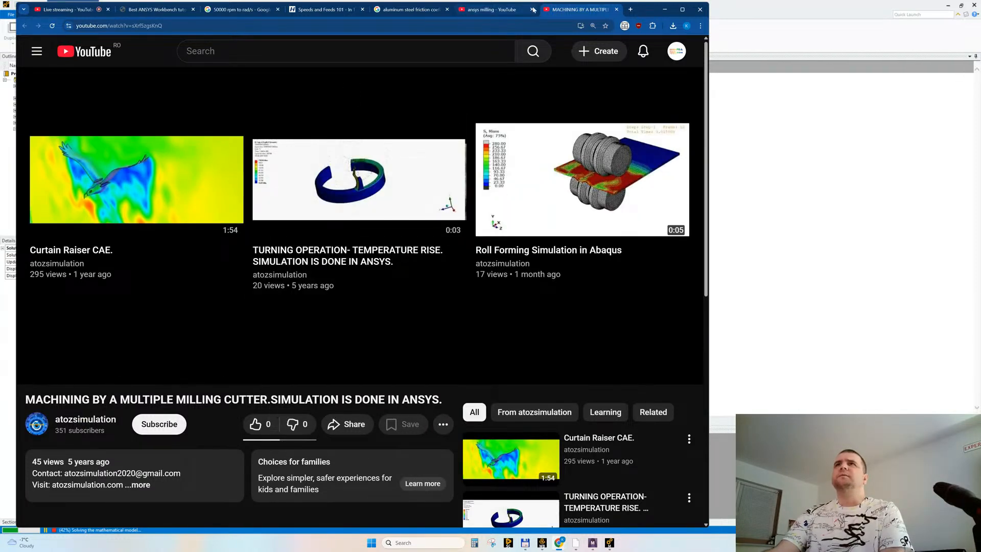
{"action": "key", "text": "ctrl+w"}
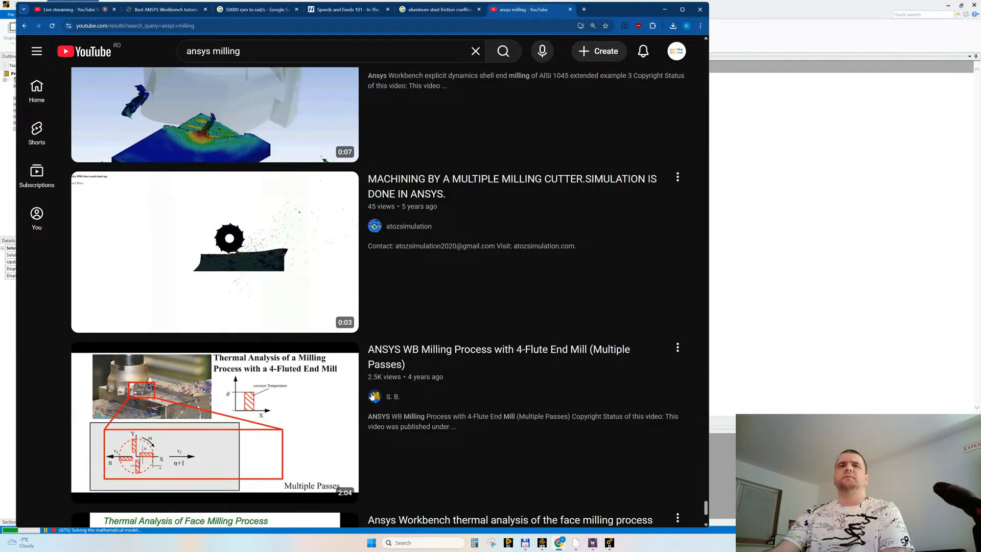
Step: Find the video "1,000,000 RPM End Mill ANSYS Simulation" in the results, view it separately, replay it and close it
{"action": "scroll", "coordinate": [372, 396], "scroll_direction": "down", "scroll_amount": 10}
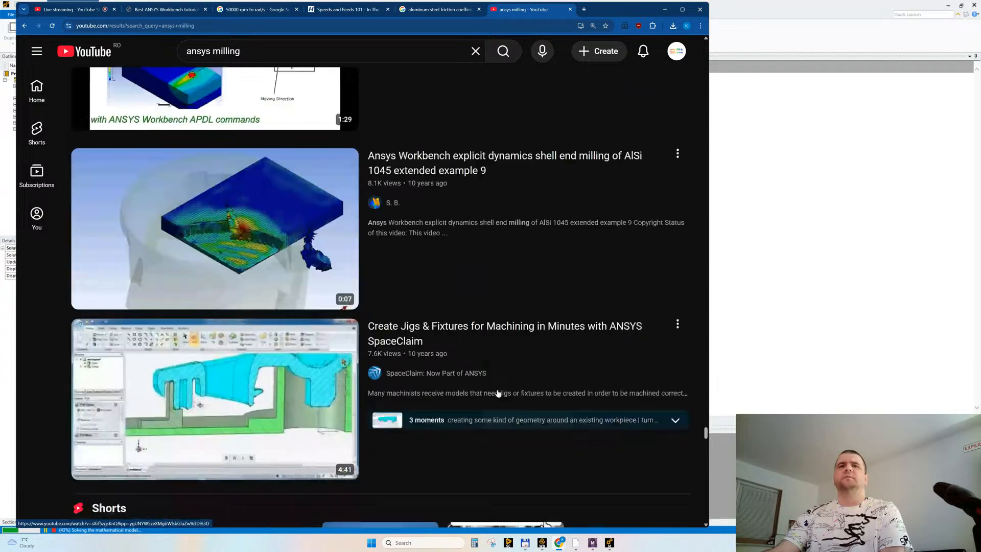
{"action": "scroll", "coordinate": [498, 392], "scroll_direction": "down", "scroll_amount": 12}
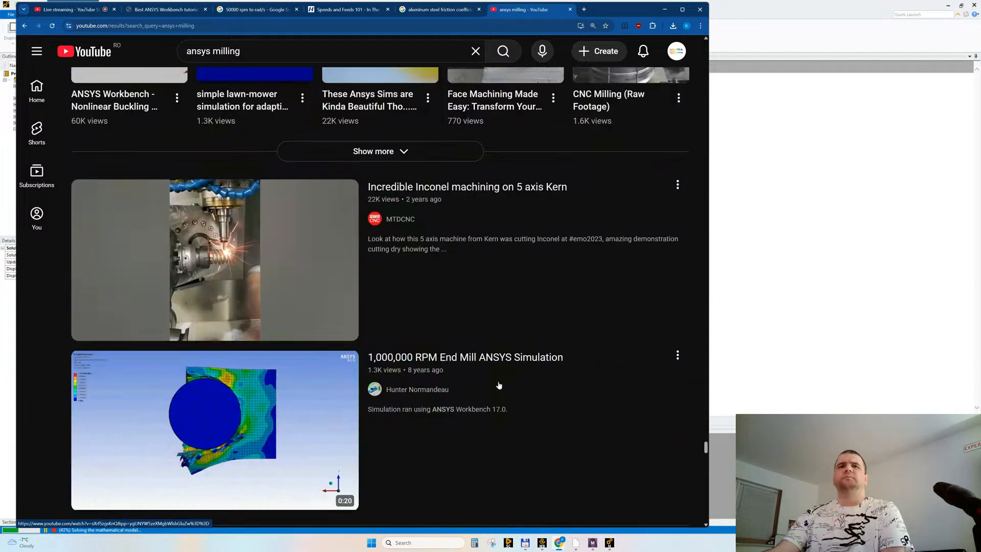
{"action": "scroll", "coordinate": [499, 384], "scroll_direction": "down", "scroll_amount": 2}
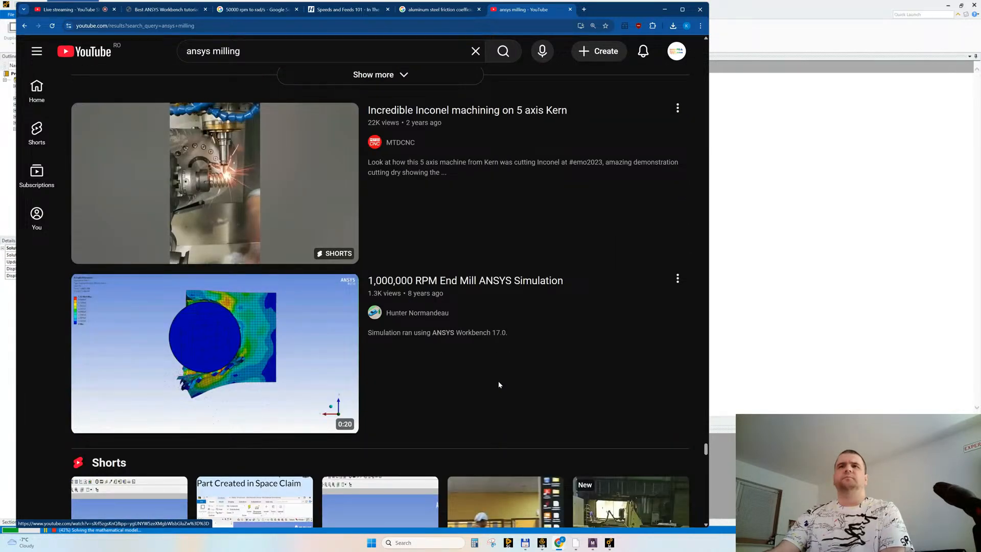
{"action": "middle_click", "coordinate": [200, 363]}
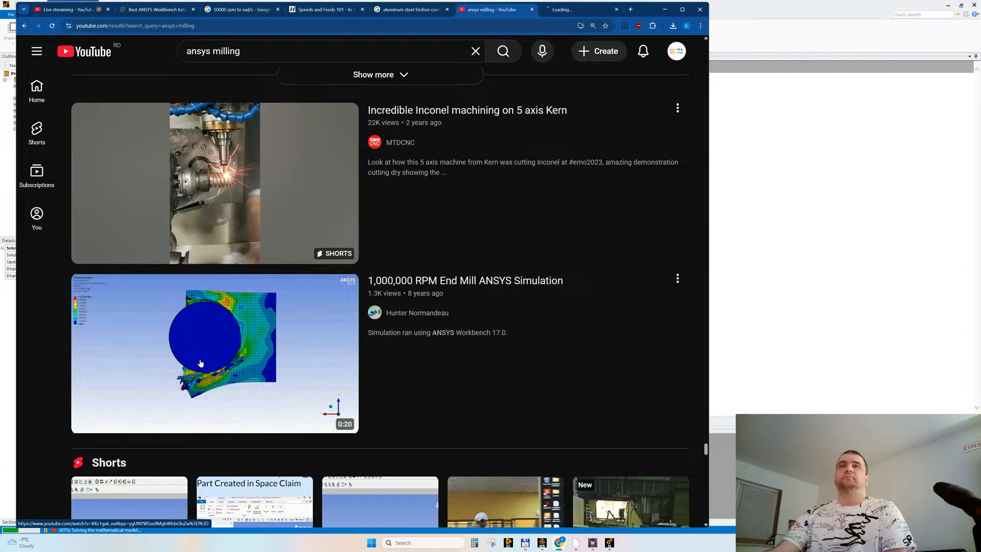
{"action": "left_click", "coordinate": [577, 10]}
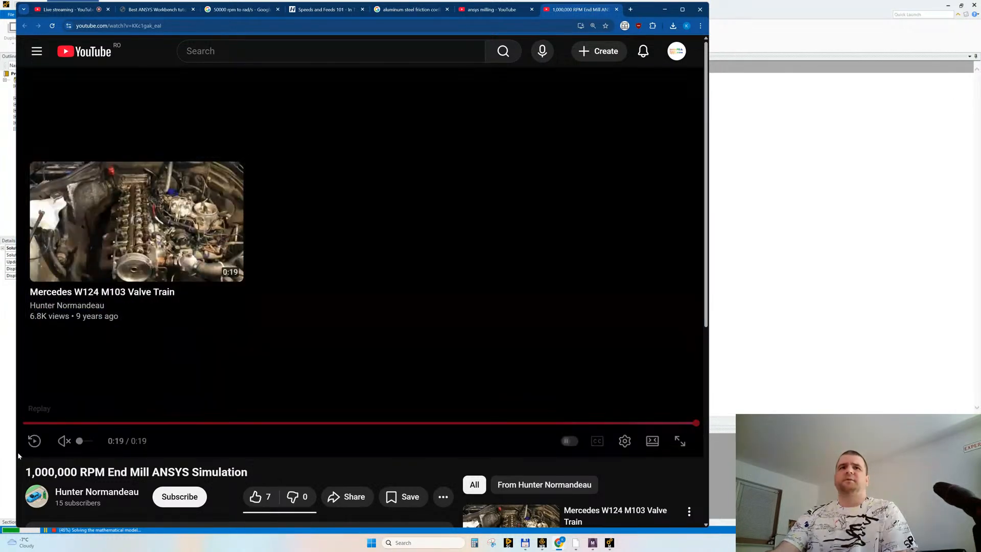
{"action": "left_click", "coordinate": [32, 442]}
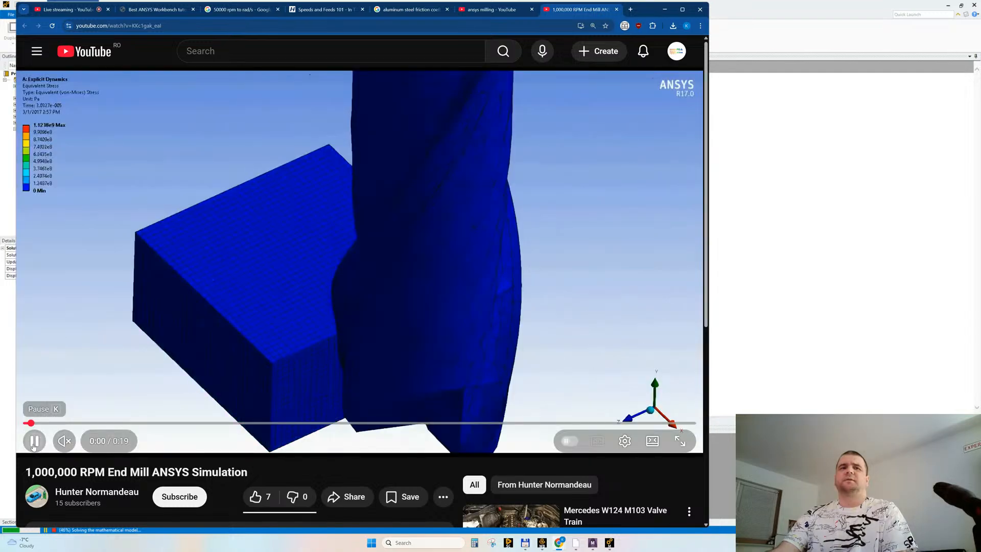
{"action": "key", "text": "ctrl+w"}
Step: Look further through the milling results and open "ANSYS WORKBENCH: Milling with knife head (simplified heat source)" separately
{"action": "scroll", "coordinate": [471, 313], "scroll_direction": "down", "scroll_amount": 3}
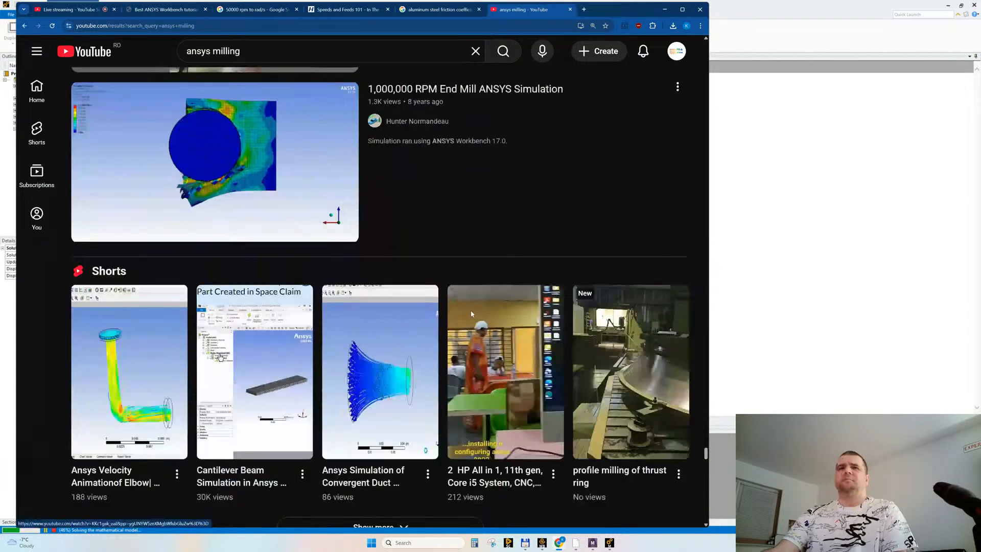
{"action": "scroll", "coordinate": [471, 313], "scroll_direction": "down", "scroll_amount": 10}
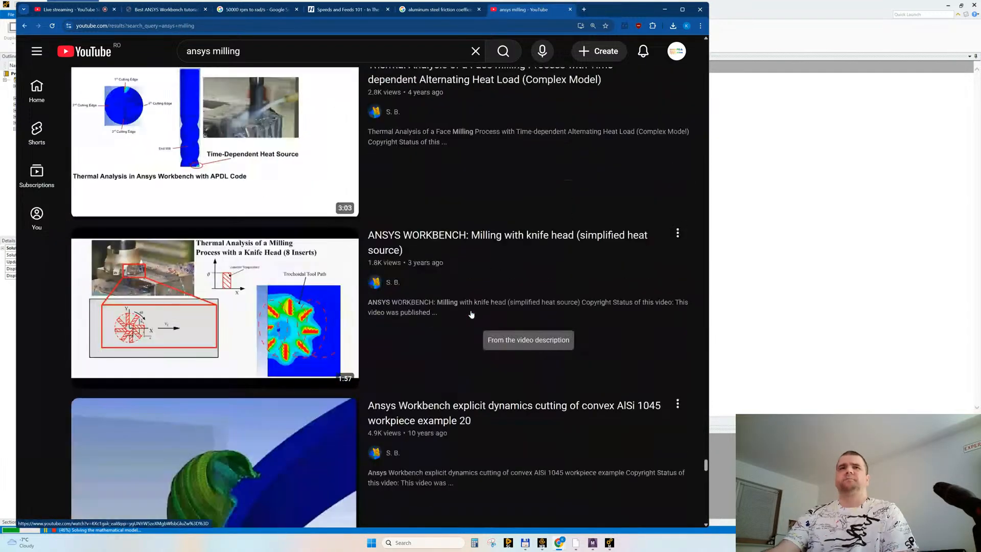
{"action": "scroll", "coordinate": [472, 314], "scroll_direction": "down", "scroll_amount": 2}
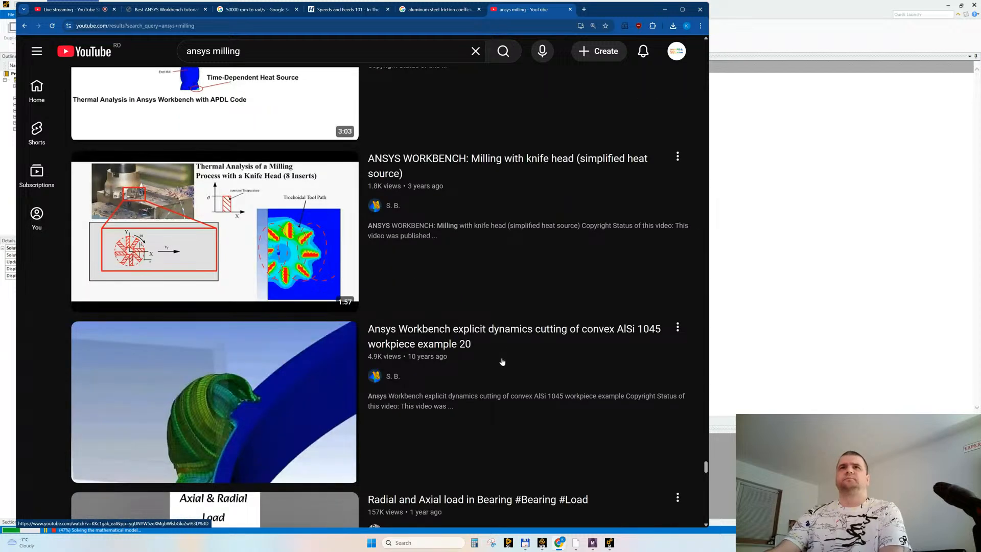
{"action": "scroll", "coordinate": [503, 357], "scroll_direction": "down", "scroll_amount": 3}
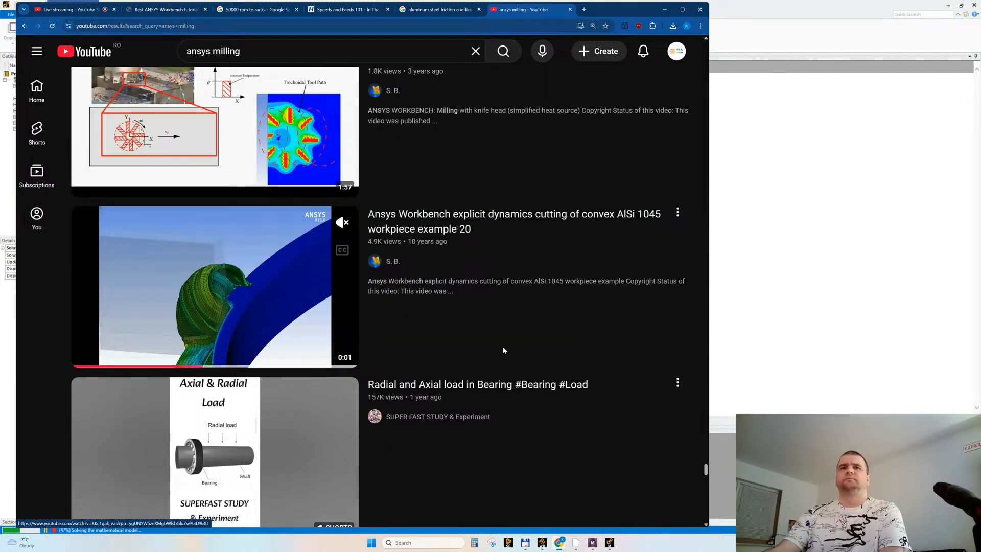
{"action": "scroll", "coordinate": [503, 350], "scroll_direction": "up", "scroll_amount": 1}
{"action": "middle_click", "coordinate": [195, 183]}
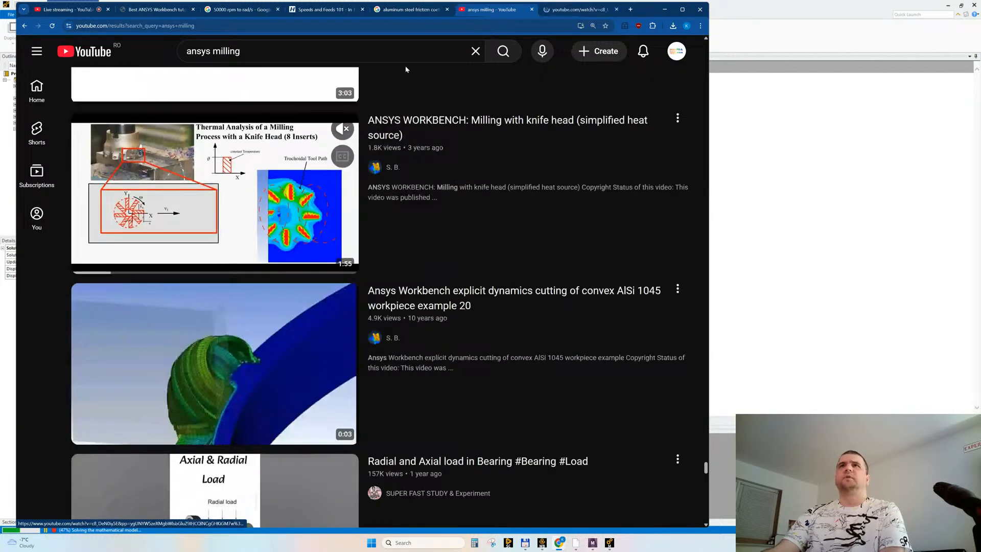
{"action": "left_click", "coordinate": [566, 11]}
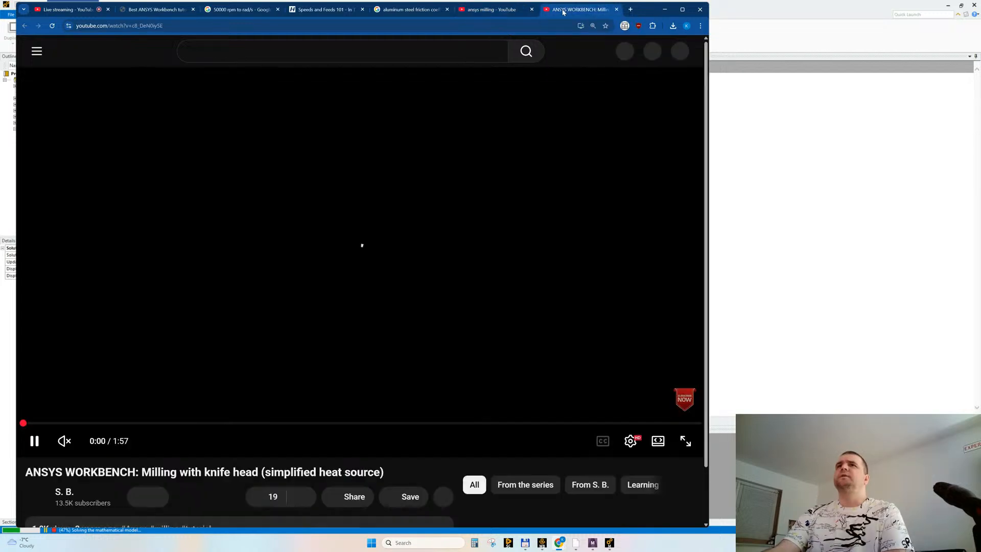
Step: Switch to ANSYS Mechanical and examine the live Total Deformation of the cutter, workpiece and chips from several angles
{"action": "left_click", "coordinate": [793, 35]}
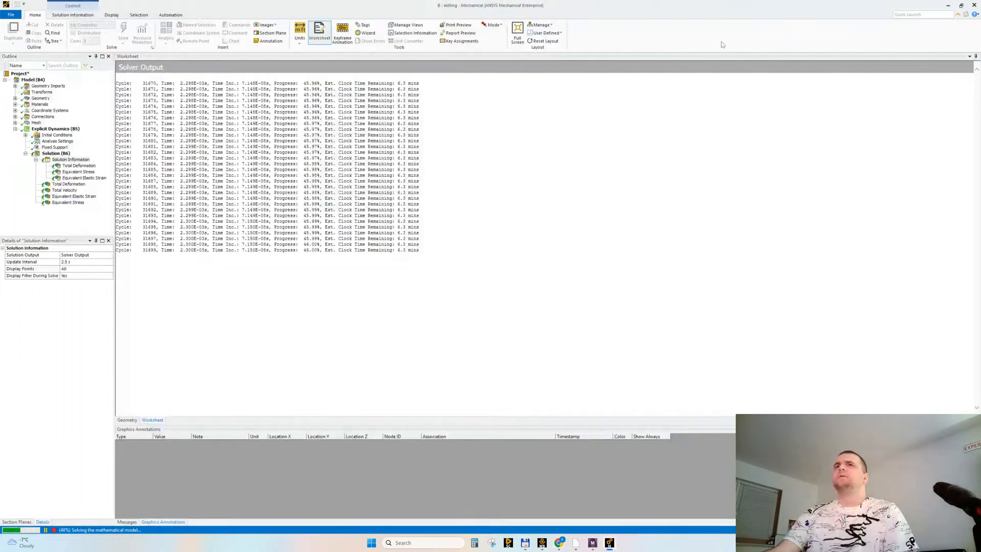
{"action": "left_click", "coordinate": [78, 166]}
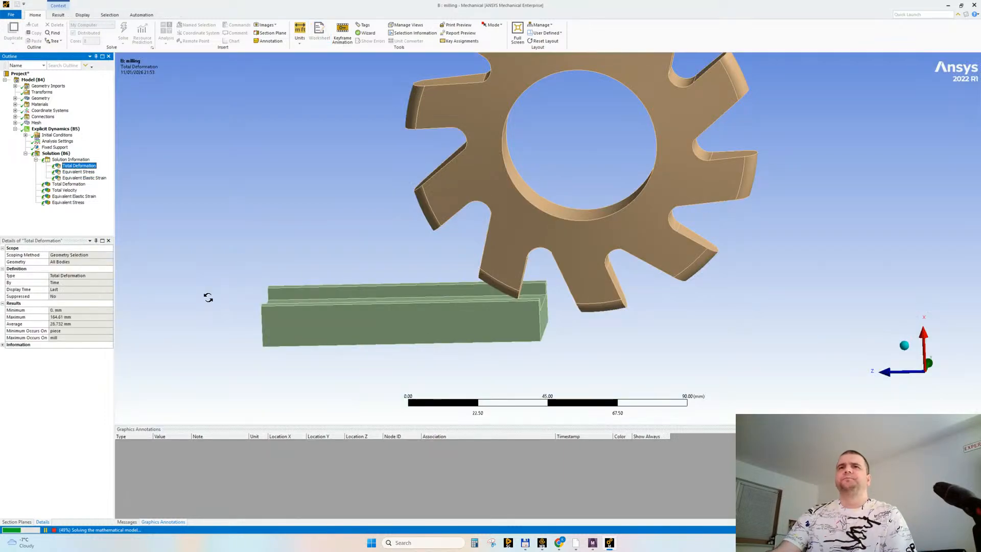
{"action": "middle_click_drag", "start_coordinate": [541, 310], "coordinate": [391, 308]}
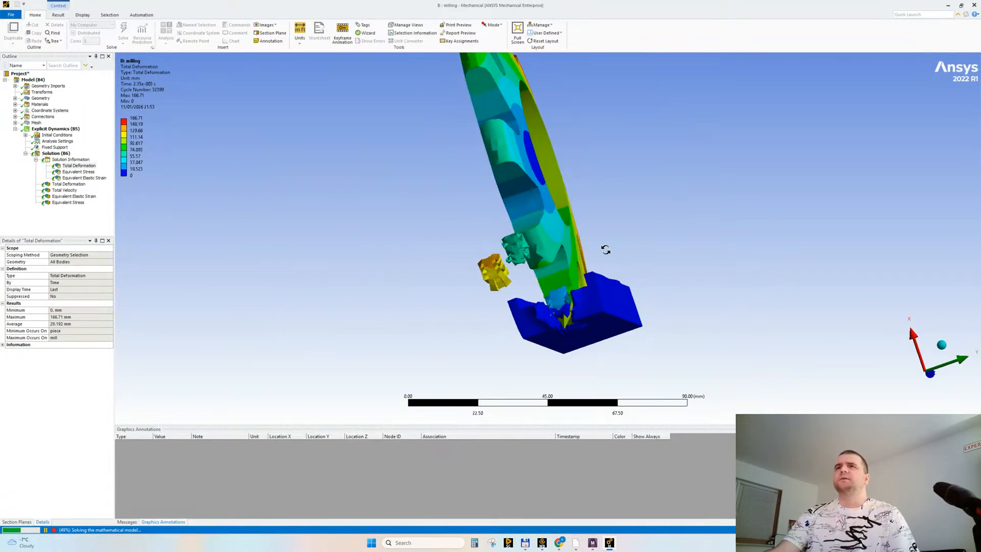
{"action": "scroll", "coordinate": [605, 250], "scroll_direction": "up", "scroll_amount": 2}
{"action": "middle_click_drag", "start_coordinate": [640, 310], "coordinate": [390, 297], "text": "ctrl"}
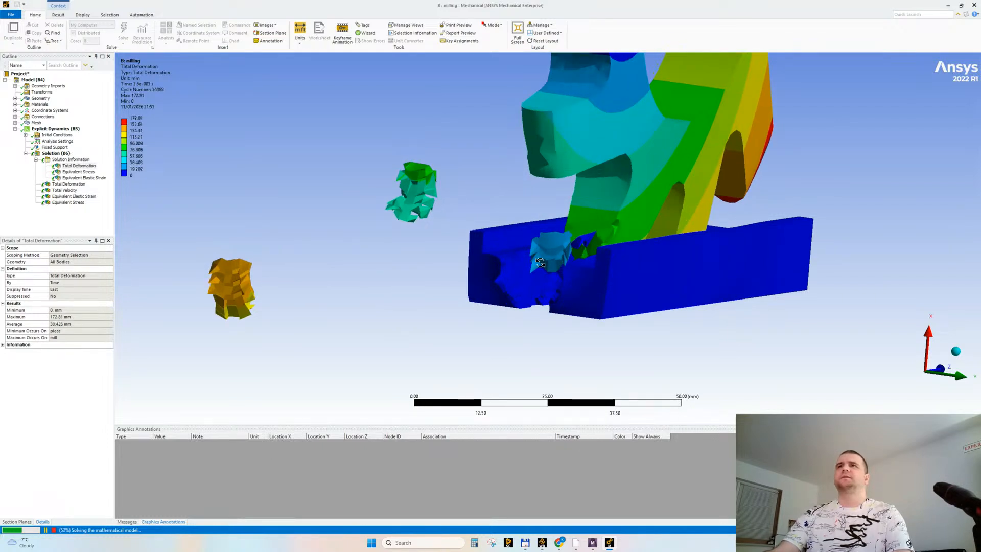
{"action": "middle_click_drag", "start_coordinate": [540, 262], "coordinate": [463, 286]}
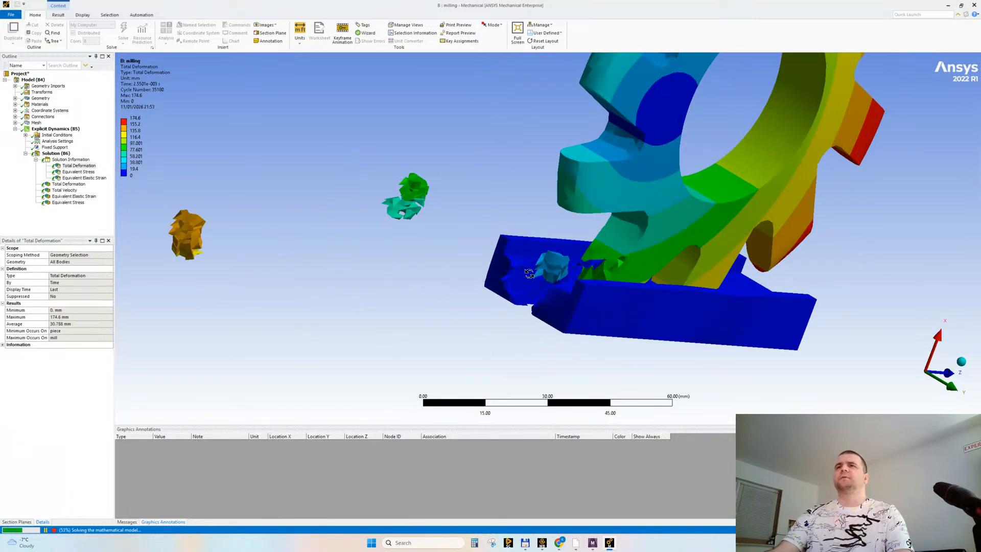
{"action": "scroll", "coordinate": [529, 273], "scroll_direction": "up", "scroll_amount": 2}
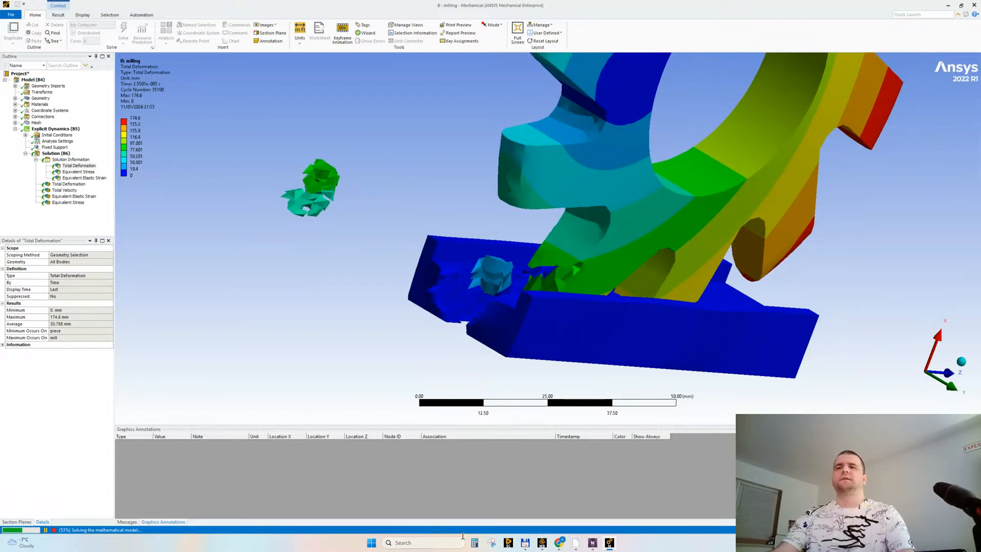
Step: Switch back to the knife head milling video in the browser and play it full screen
{"action": "mouse_move", "coordinate": [560, 543]}
{"action": "left_click", "coordinate": [503, 504]}
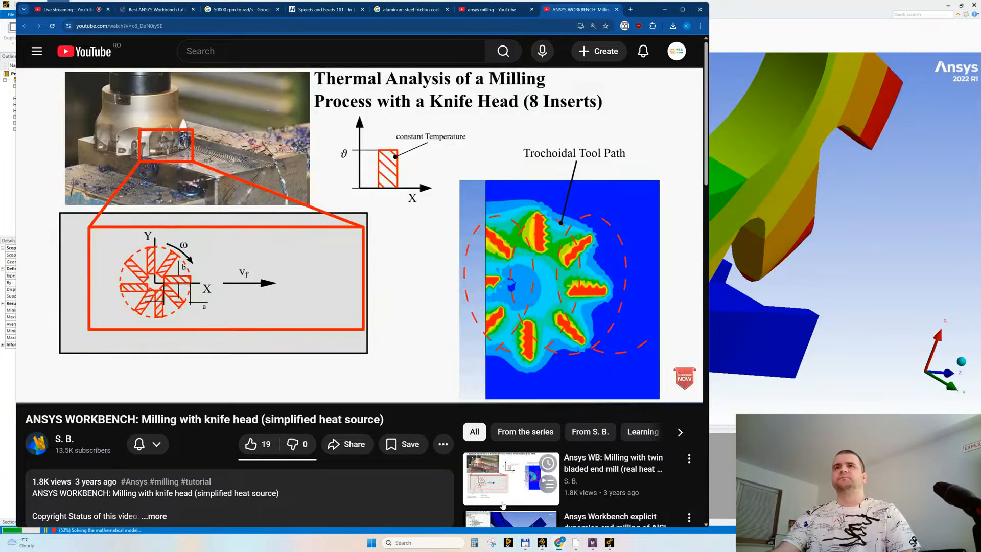
{"action": "left_click", "coordinate": [360, 236]}
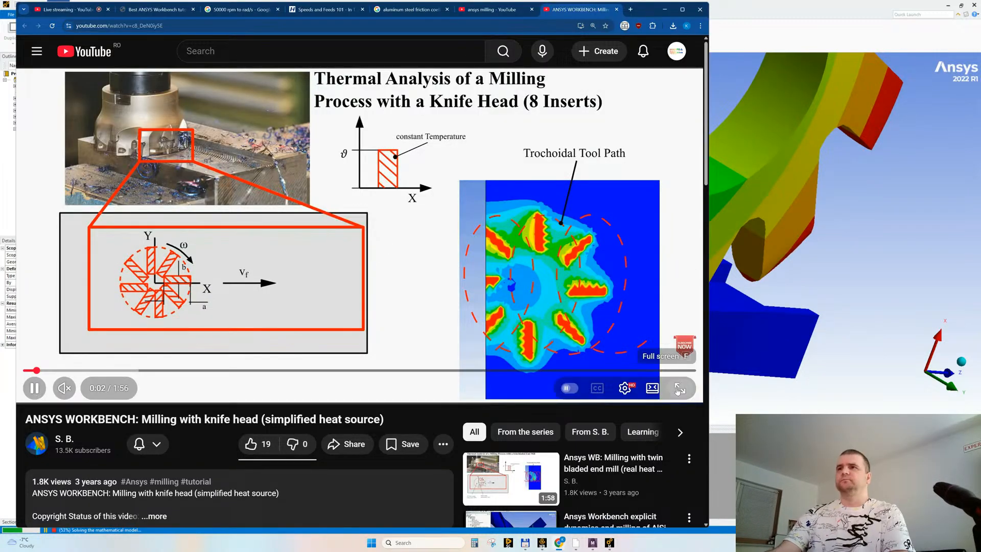
{"action": "left_click", "coordinate": [623, 389]}
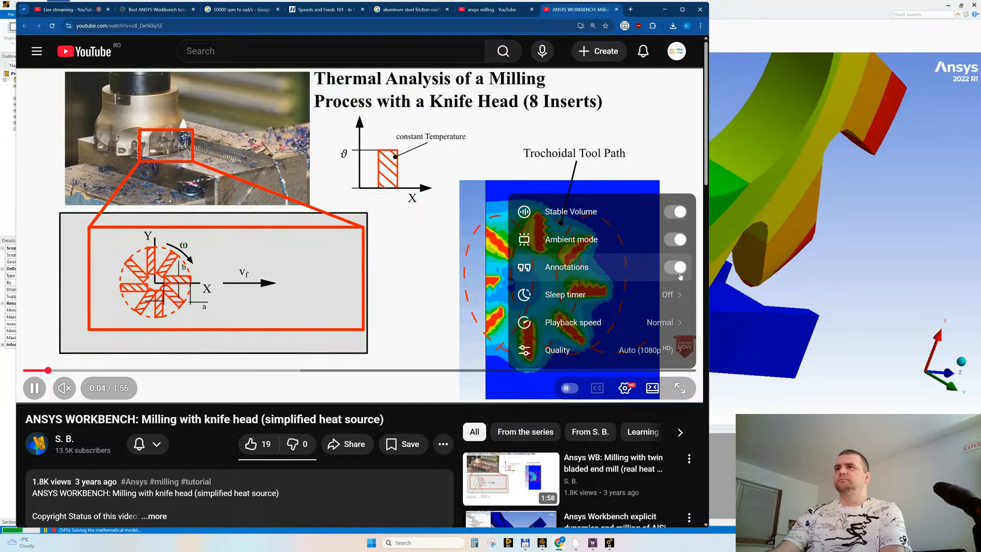
{"action": "left_click", "coordinate": [681, 388]}
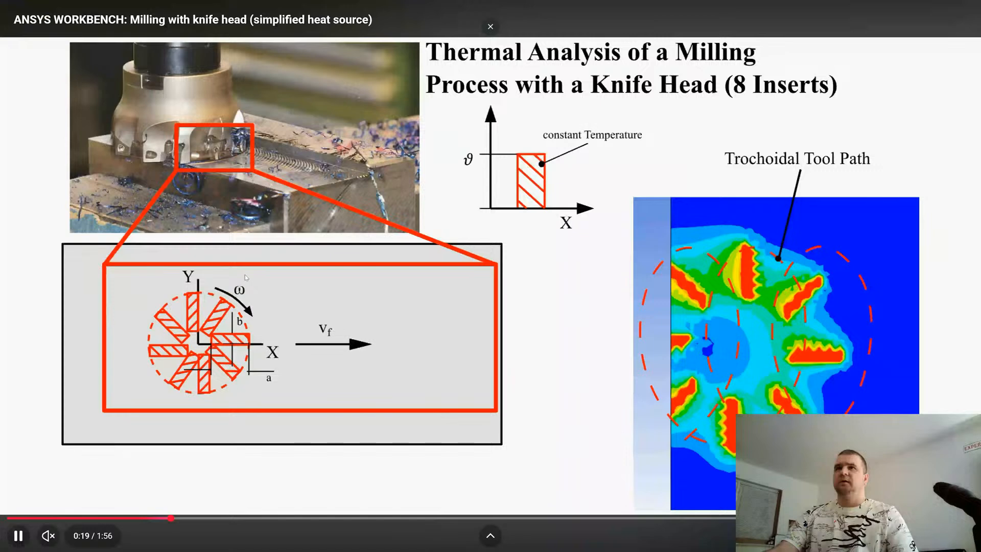
Step: Check the per-core CPU load in Task Manager's performance view and close Task Manager
{"action": "key", "text": "ctrl+shift+Escape"}
{"action": "left_click", "coordinate": [184, 158]}
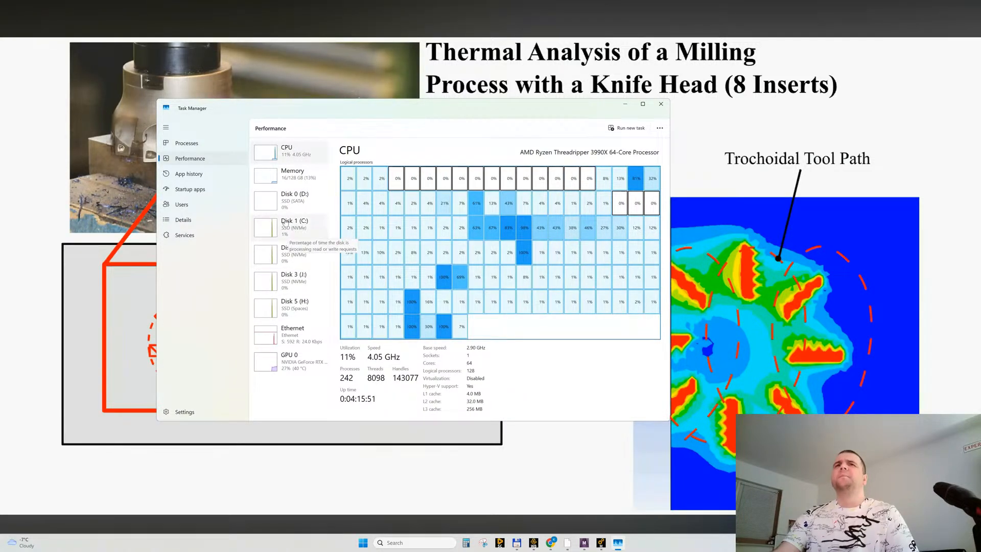
{"action": "left_click", "coordinate": [662, 105]}
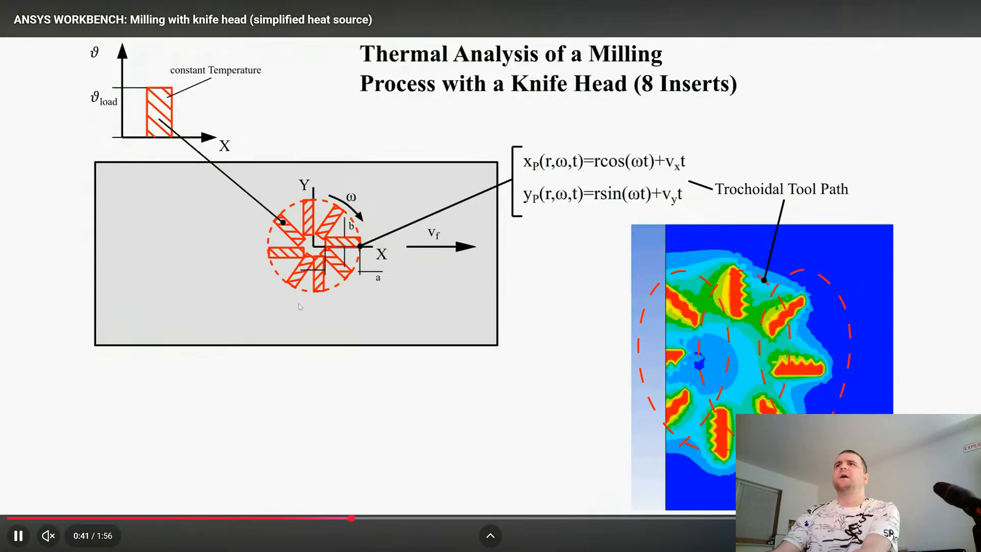
Step: Skip ahead through the knife head video to the thermal result animation and examine it, pausing and resuming playback
{"action": "key", "text": "Left"}
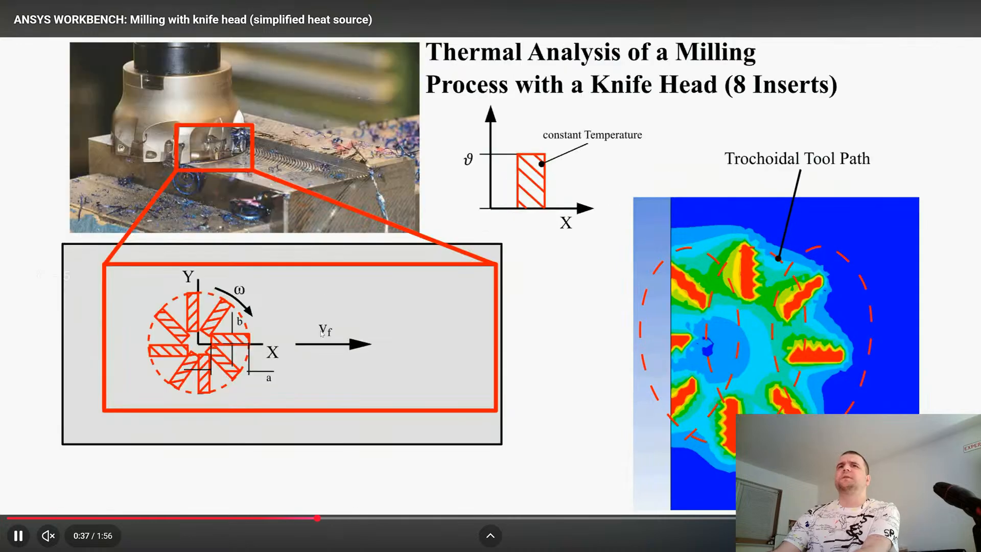
{"action": "key", "text": "Right"}
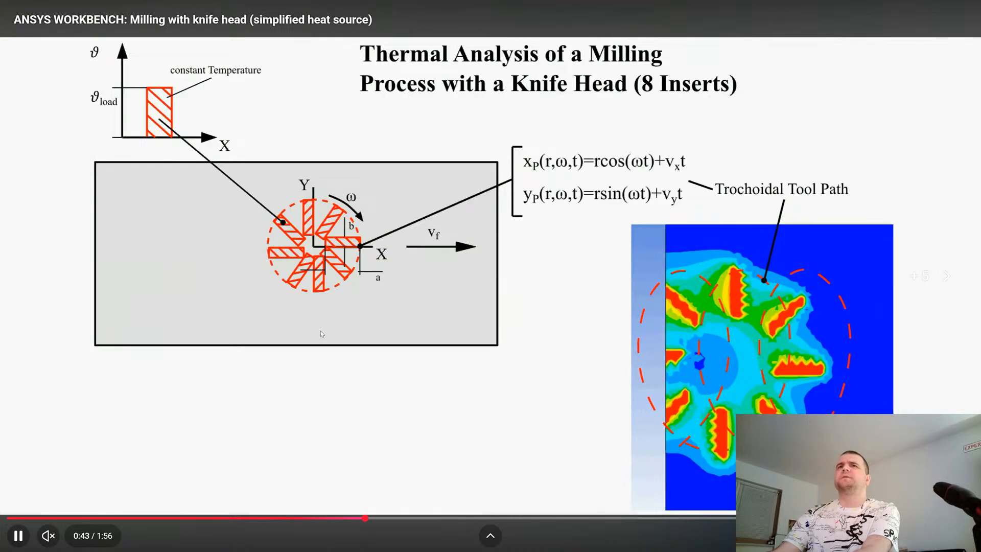
{"action": "key", "text": "Right"}
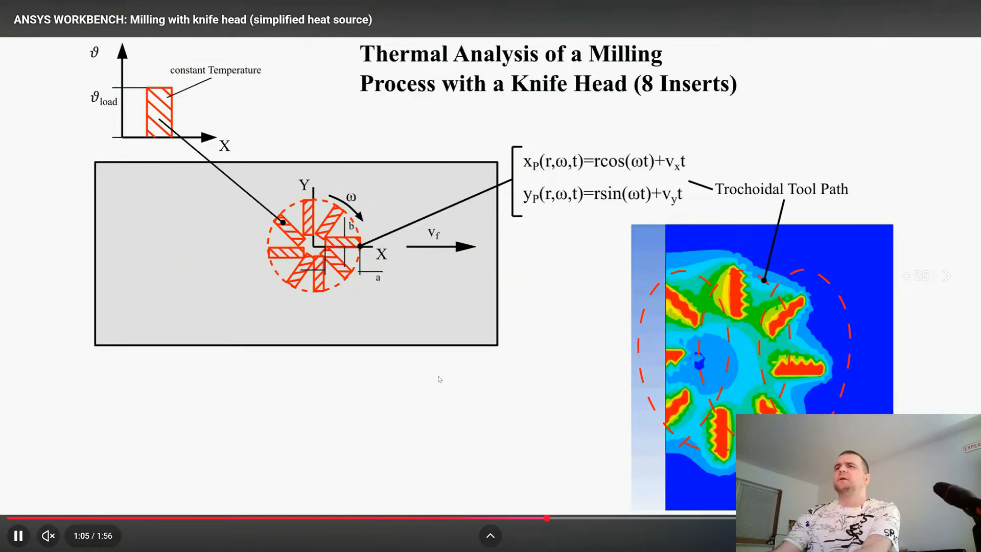
{"action": "key", "text": "Right"}
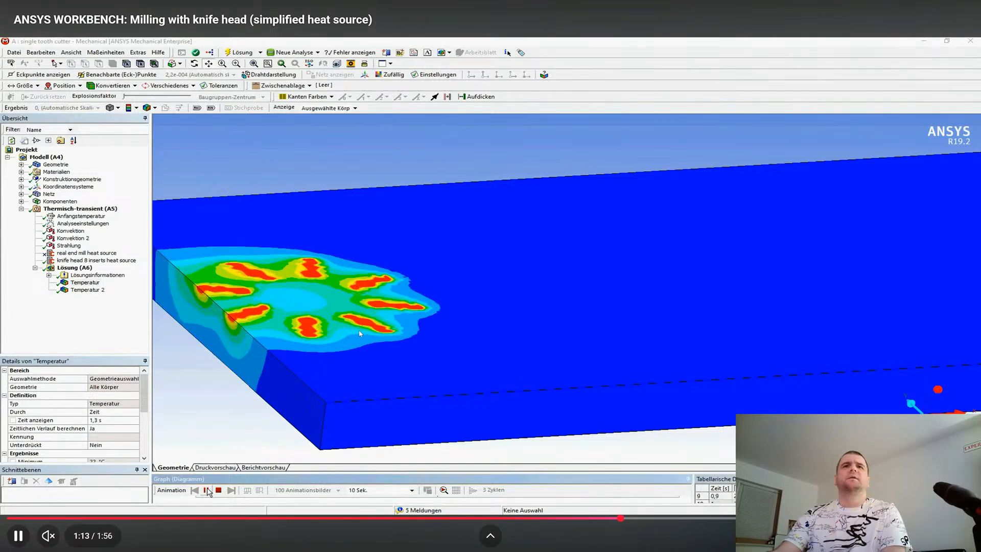
{"action": "key", "text": "space"}
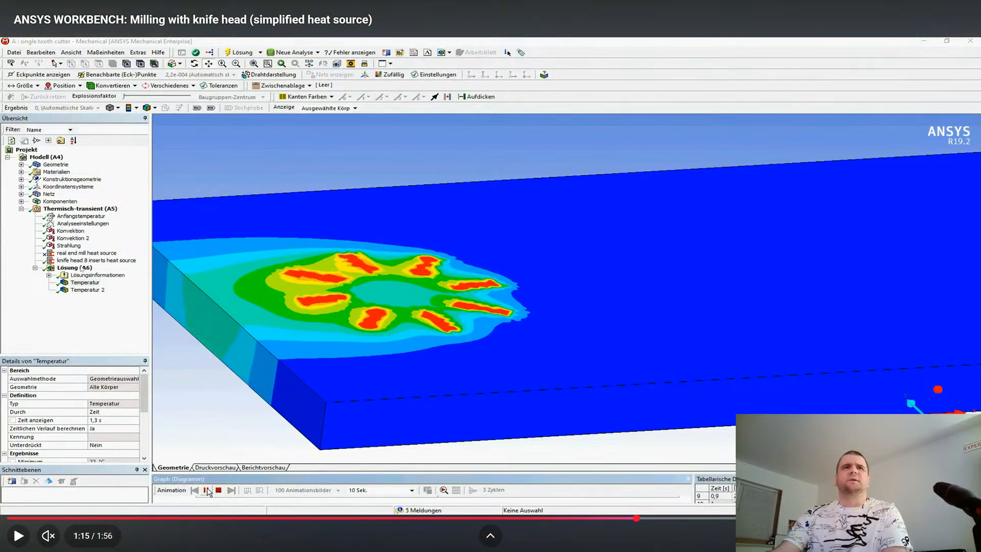
{"action": "key", "text": "space"}
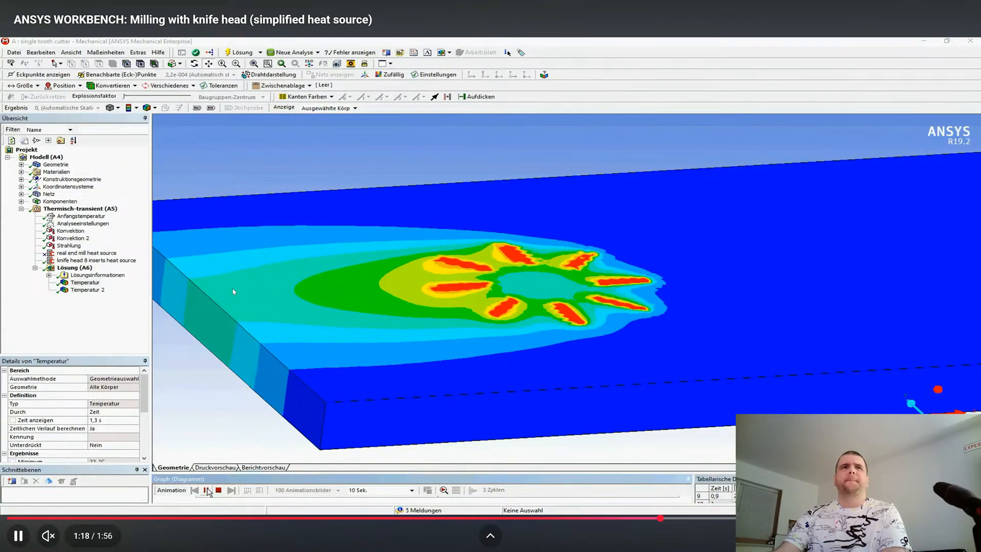
{"action": "key", "text": "space"}
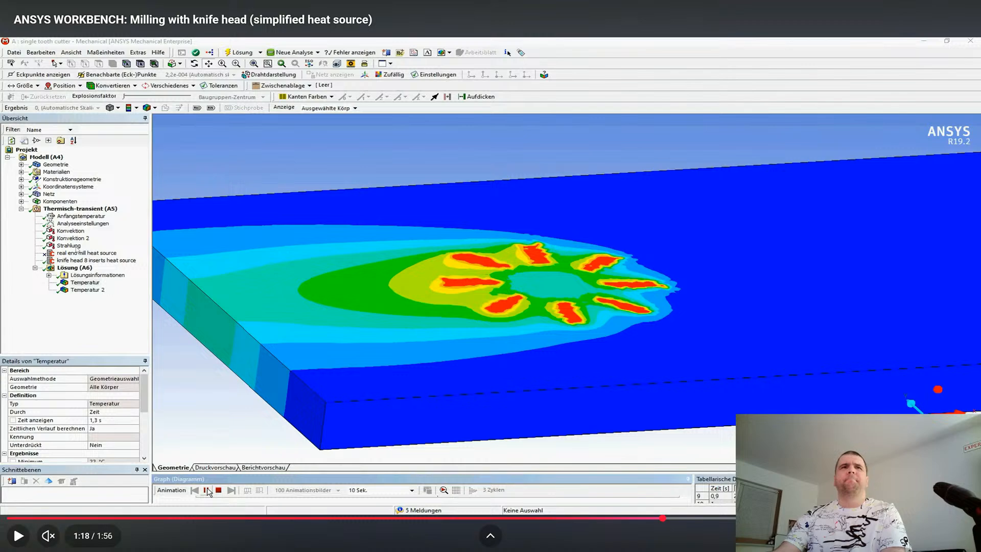
{"action": "key", "text": "space"}
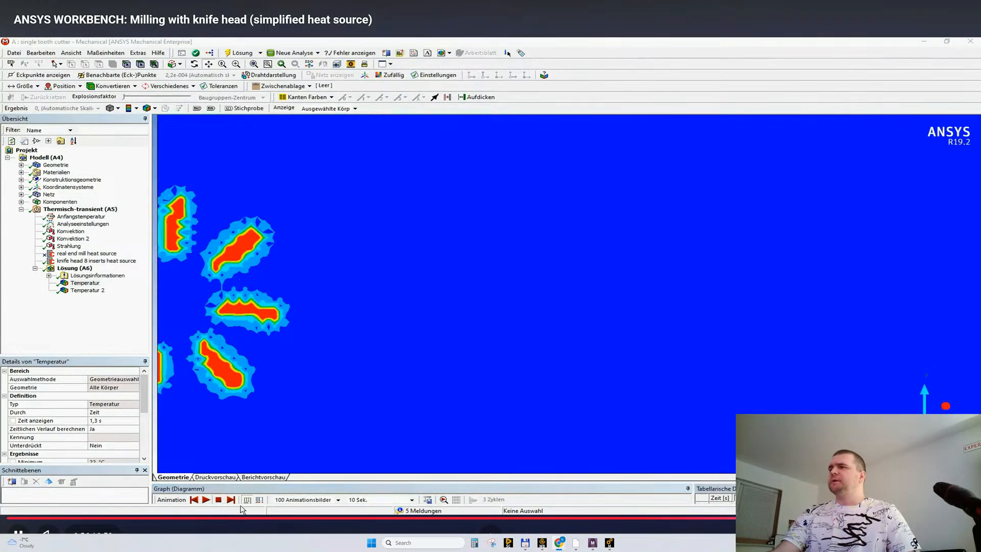
Step: Leave full-screen playback and rewatch the knife head video's introductory diagram and thermal result animation
{"action": "key", "text": "Escape"}
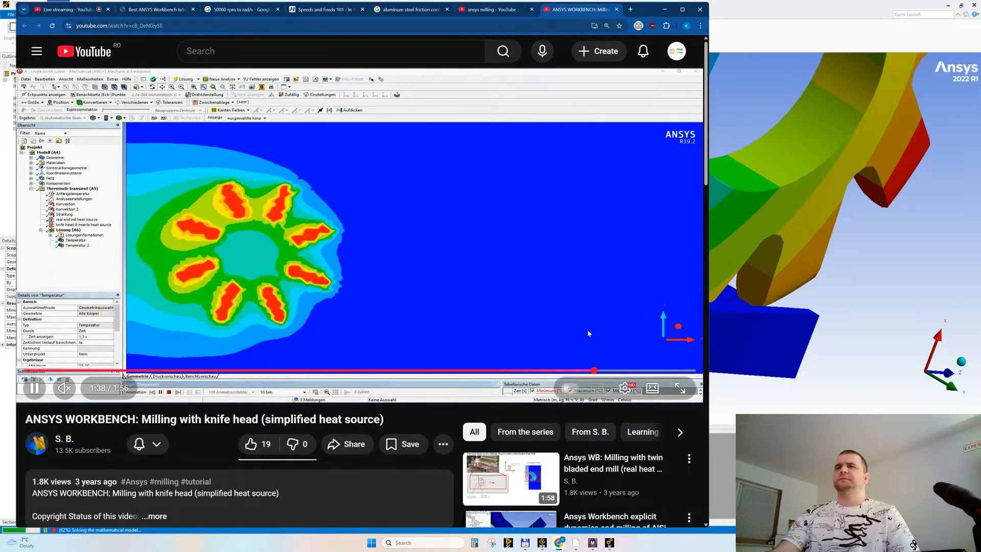
{"action": "left_click", "coordinate": [220, 370]}
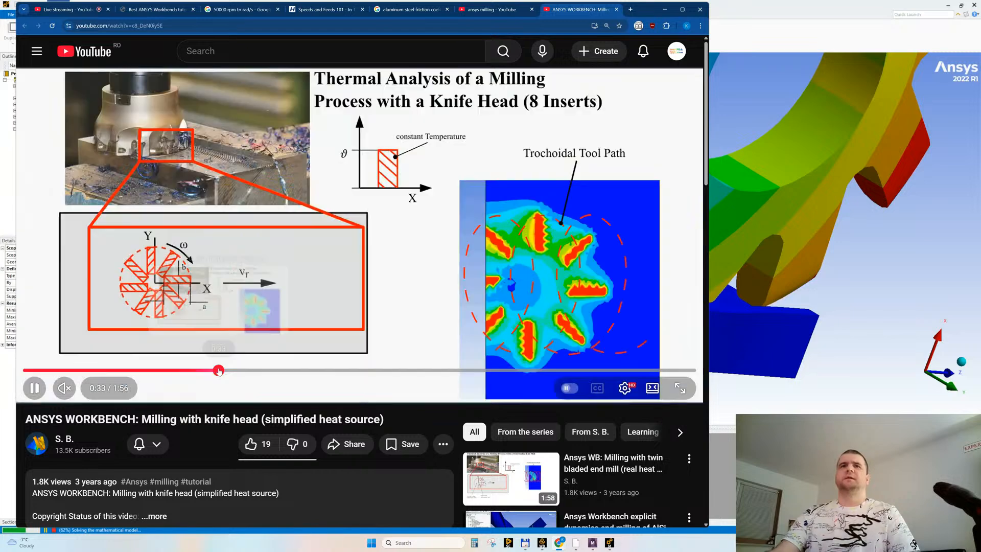
{"action": "left_click", "coordinate": [475, 370]}
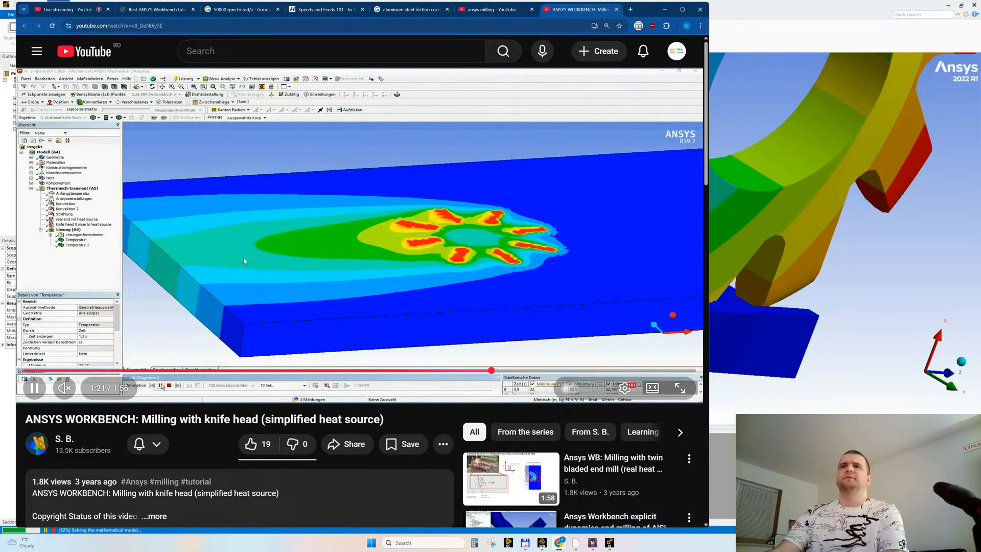
Step: Toggle the knife head video's autoplay setting and rewind to the trochoidal tool path diagram
{"action": "left_click", "coordinate": [588, 393]}
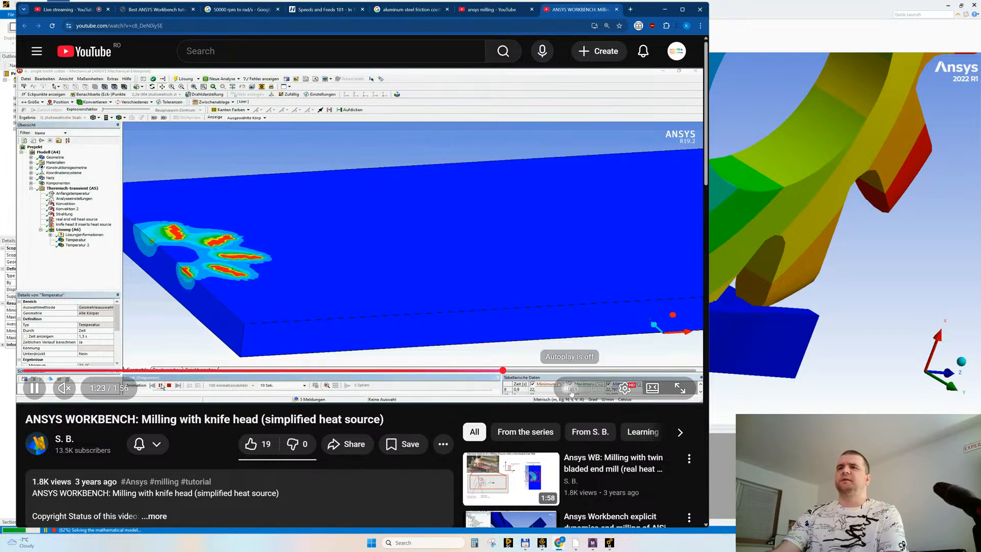
{"action": "left_click", "coordinate": [574, 394]}
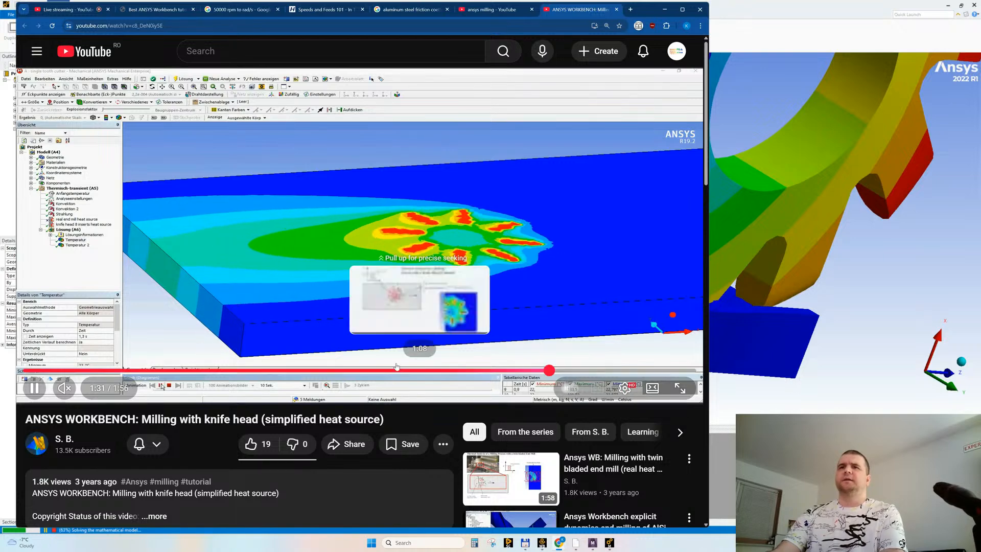
{"action": "left_click_drag", "start_coordinate": [411, 370], "coordinate": [354, 371]}
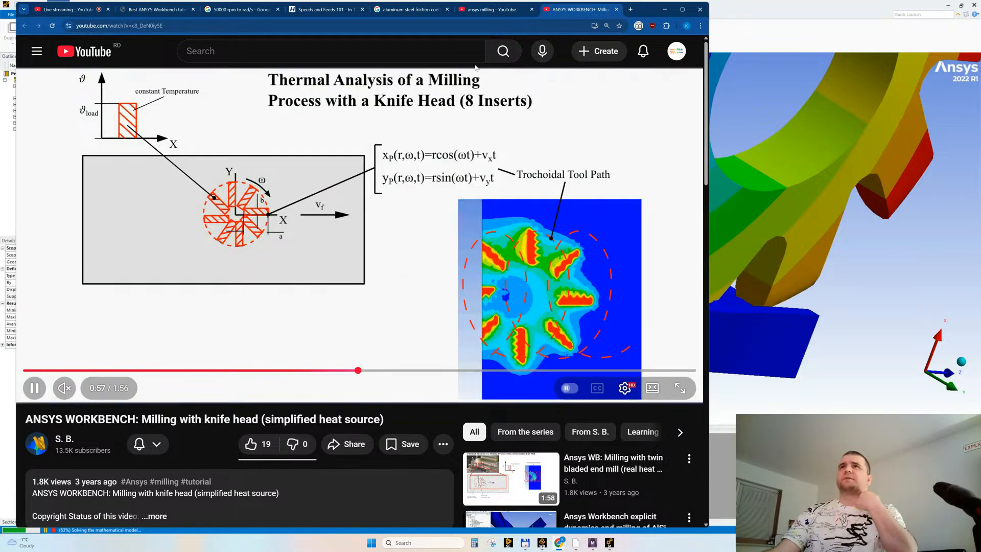
Step: Look through the comments and recommended videos below the knife head video and return to the player
{"action": "scroll", "coordinate": [269, 302], "scroll_direction": "down", "scroll_amount": 2}
{"action": "scroll", "coordinate": [269, 303], "scroll_direction": "down", "scroll_amount": 7}
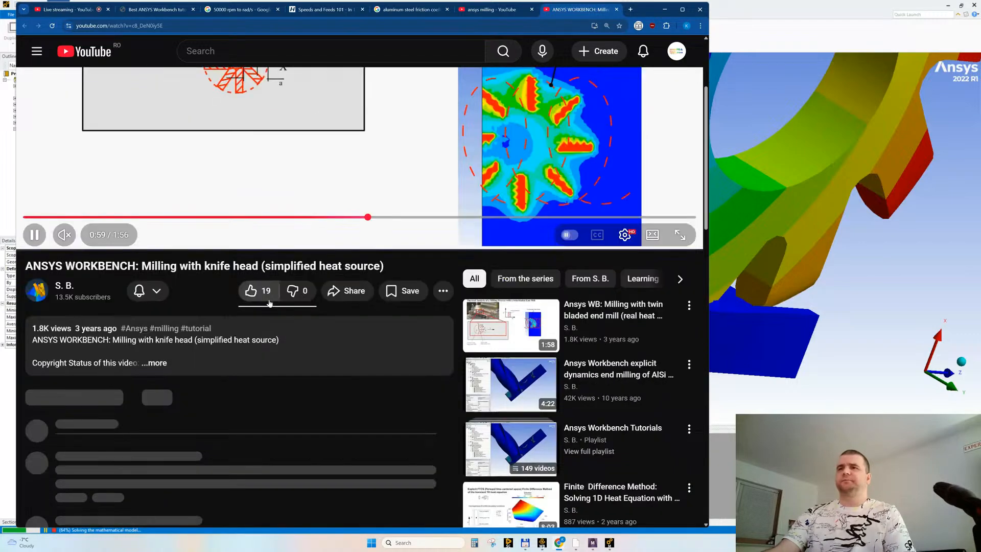
{"action": "scroll", "coordinate": [270, 303], "scroll_direction": "down", "scroll_amount": 2}
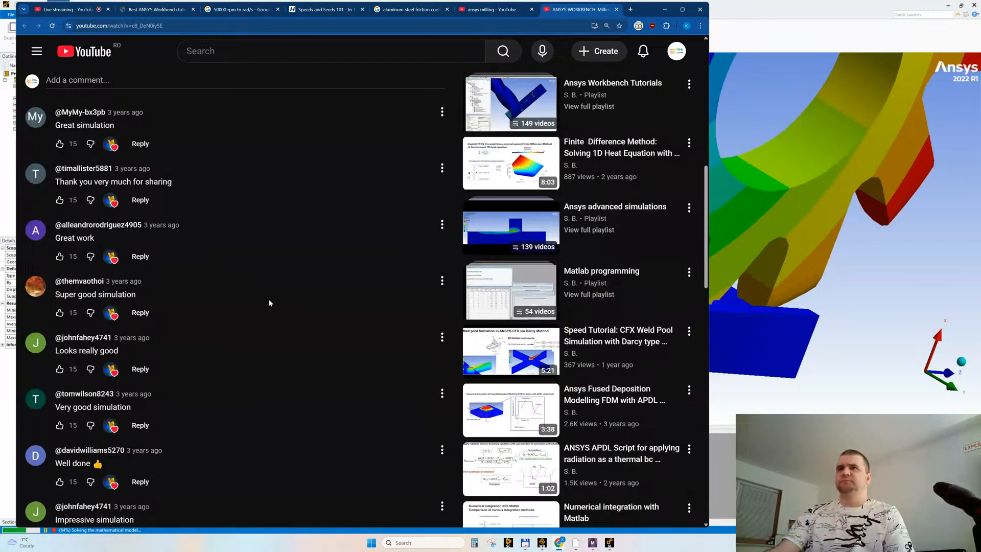
{"action": "scroll", "coordinate": [424, 305], "scroll_direction": "down", "scroll_amount": 4}
{"action": "scroll", "coordinate": [425, 306], "scroll_direction": "up", "scroll_amount": 9}
{"action": "scroll", "coordinate": [413, 297], "scroll_direction": "up", "scroll_amount": 5}
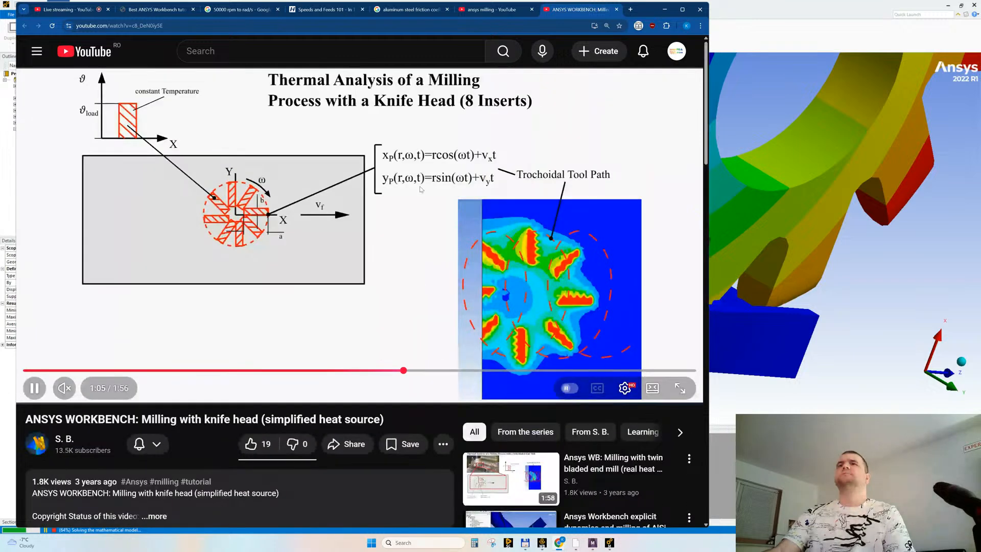
Step: Jump back to the knife head video's process overview and skip ahead through the tool path diagram to the thermal animation
{"action": "left_click", "coordinate": [246, 369]}
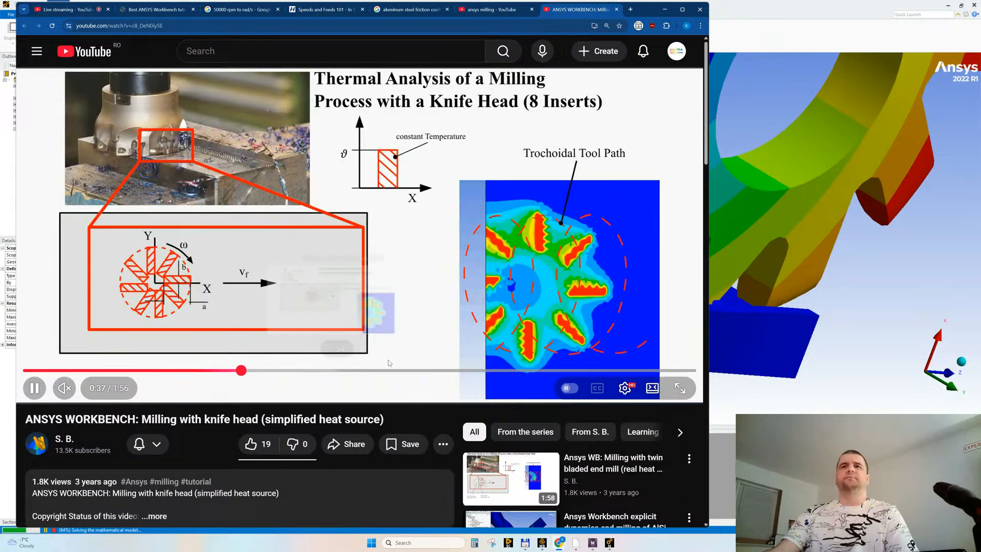
{"action": "left_click", "coordinate": [320, 370]}
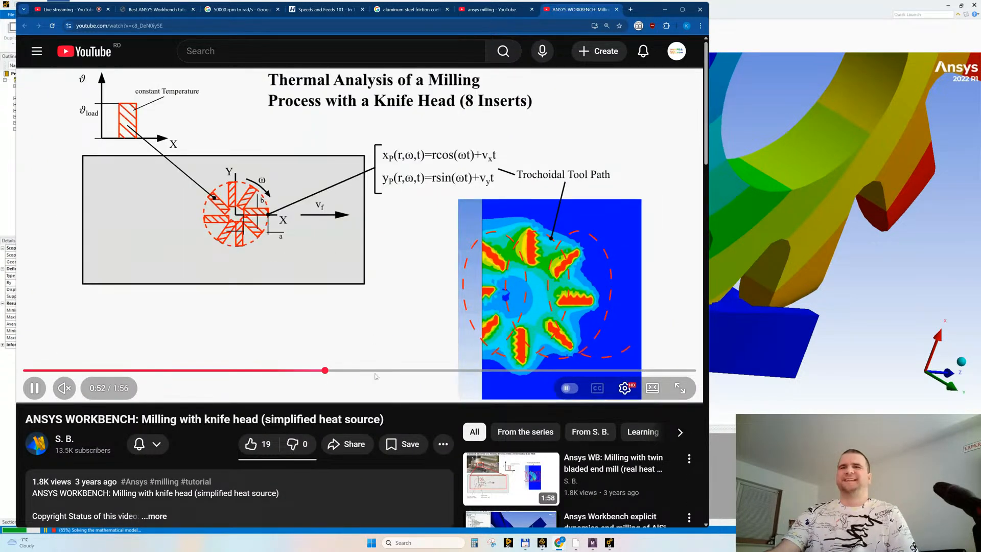
{"action": "left_click_drag", "start_coordinate": [376, 376], "coordinate": [288, 288]}
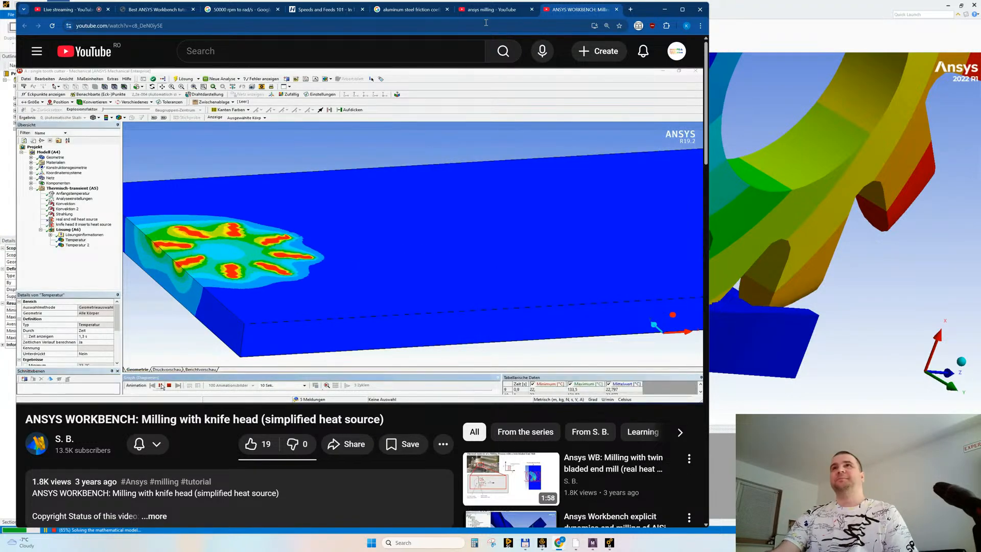
Step: Close the knife head video and find and open the END MILLING.SIMULATION IS EXECUTED IN ANSYS video in the ansys milling results
{"action": "key", "text": "ctrl+w"}
{"action": "scroll", "coordinate": [512, 277], "scroll_direction": "down", "scroll_amount": 4}
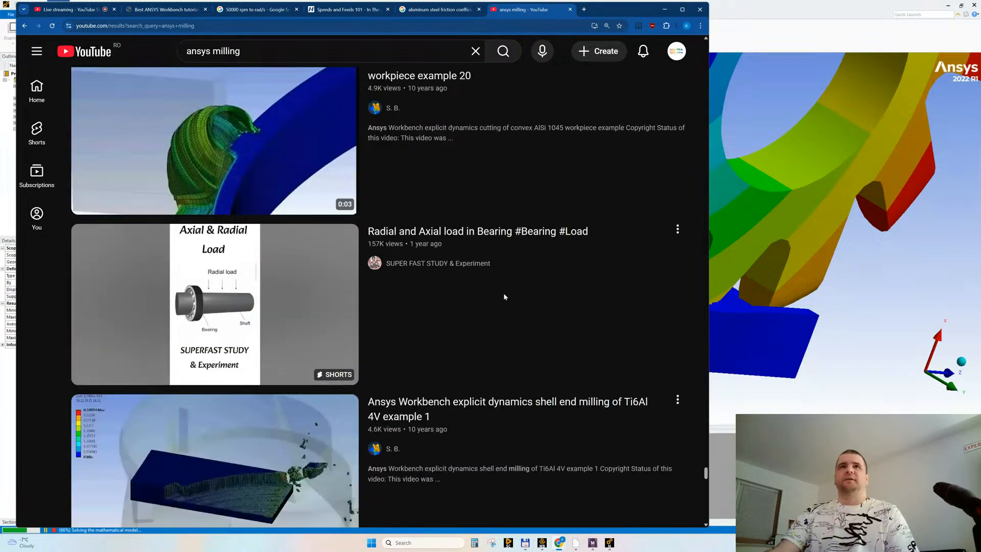
{"action": "scroll", "coordinate": [678, 326], "scroll_direction": "down", "scroll_amount": 1}
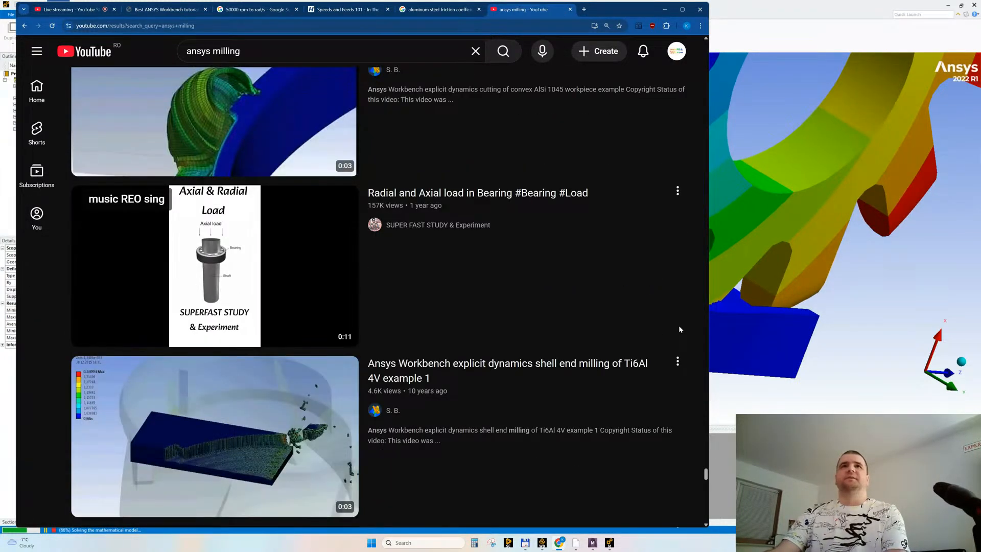
{"action": "scroll", "coordinate": [678, 327], "scroll_direction": "up", "scroll_amount": 3}
{"action": "scroll", "coordinate": [684, 340], "scroll_direction": "down", "scroll_amount": 1}
{"action": "scroll", "coordinate": [684, 340], "scroll_direction": "down", "scroll_amount": 2}
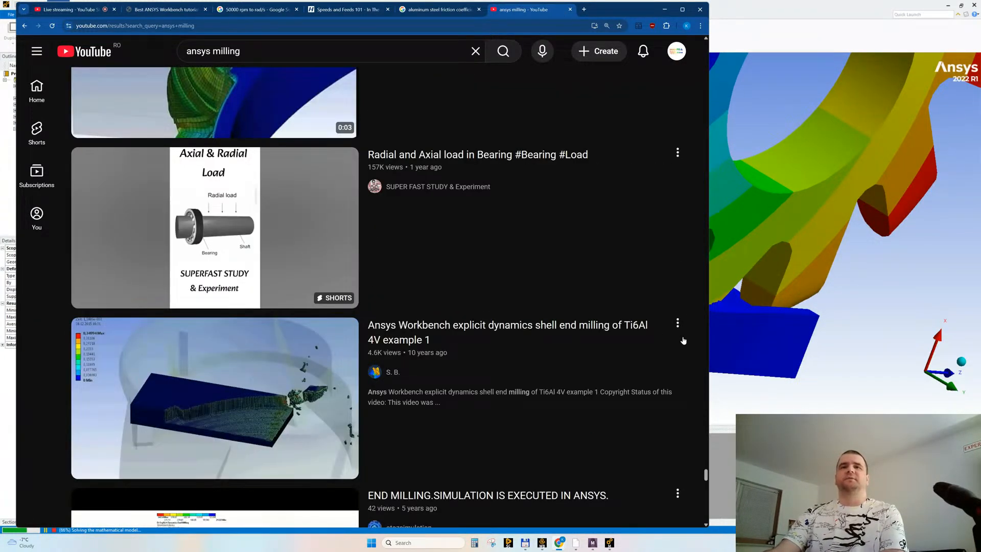
{"action": "scroll", "coordinate": [683, 340], "scroll_direction": "down", "scroll_amount": 7}
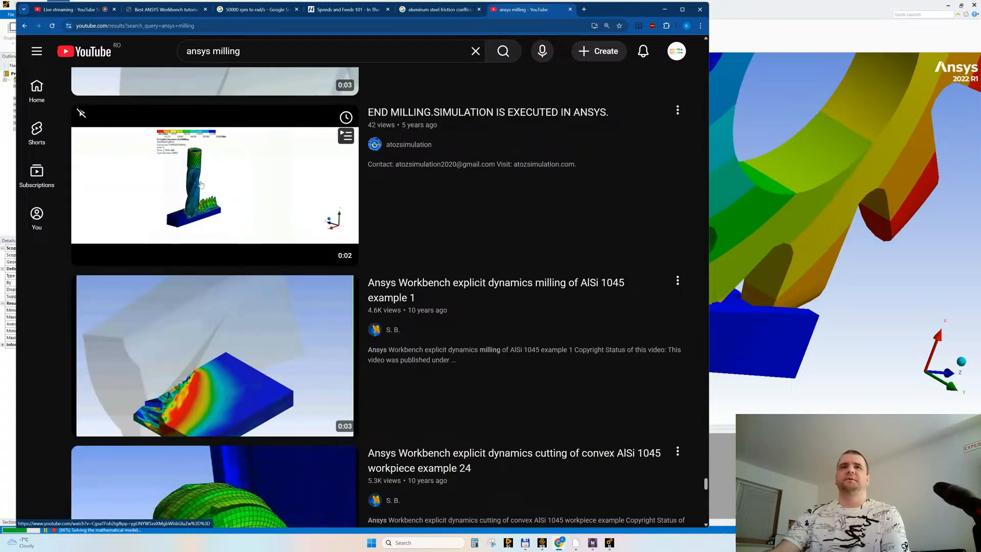
{"action": "left_click", "coordinate": [563, 15]}
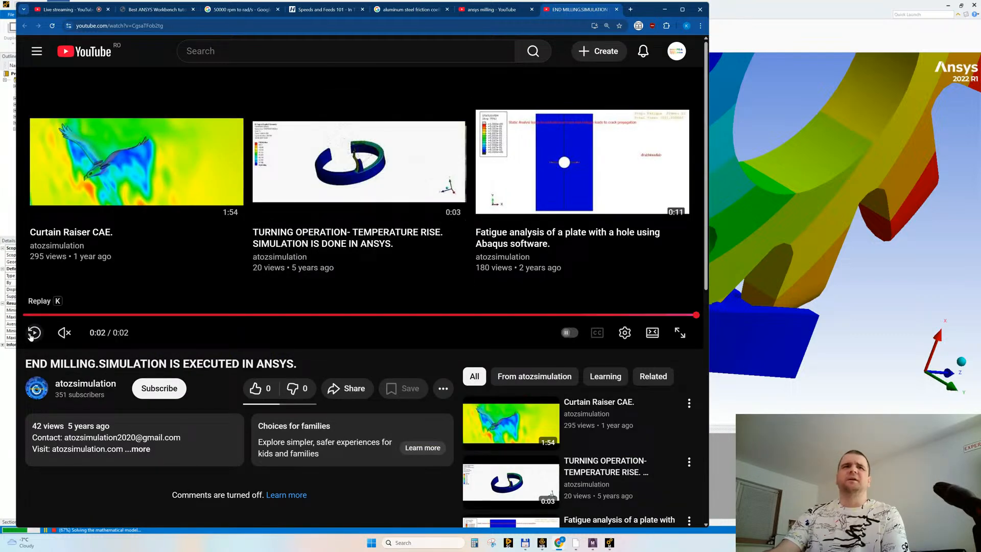
Step: Replay the end milling simulation video several times, widening the browser window for a larger view
{"action": "left_click", "coordinate": [33, 333]}
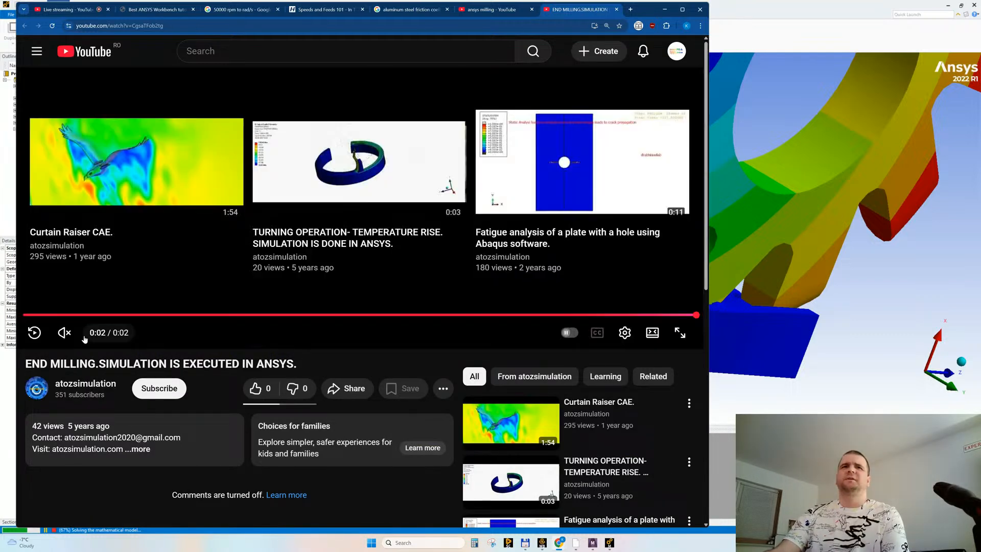
{"action": "left_click", "coordinate": [34, 332]}
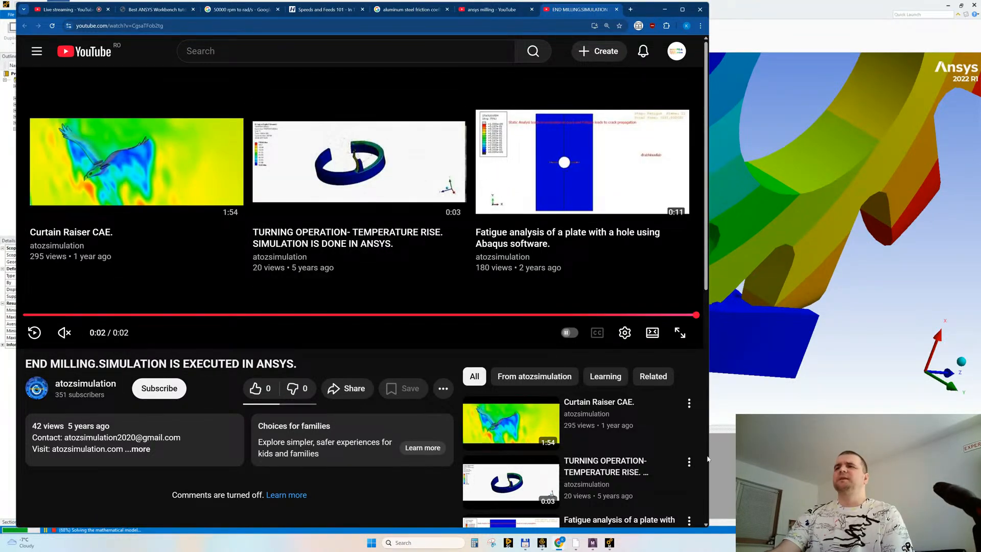
{"action": "left_click_drag", "start_coordinate": [709, 457], "coordinate": [766, 457]}
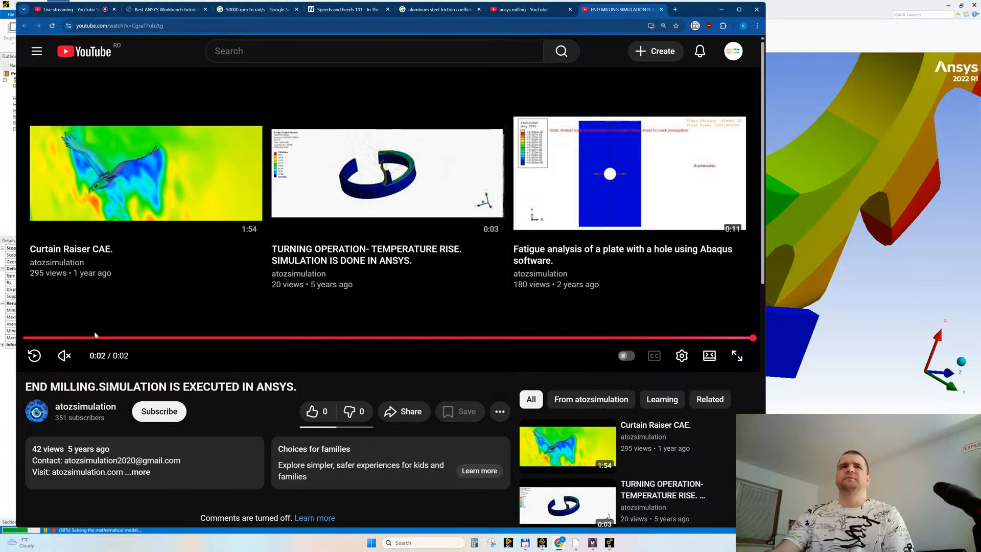
{"action": "left_click", "coordinate": [34, 356]}
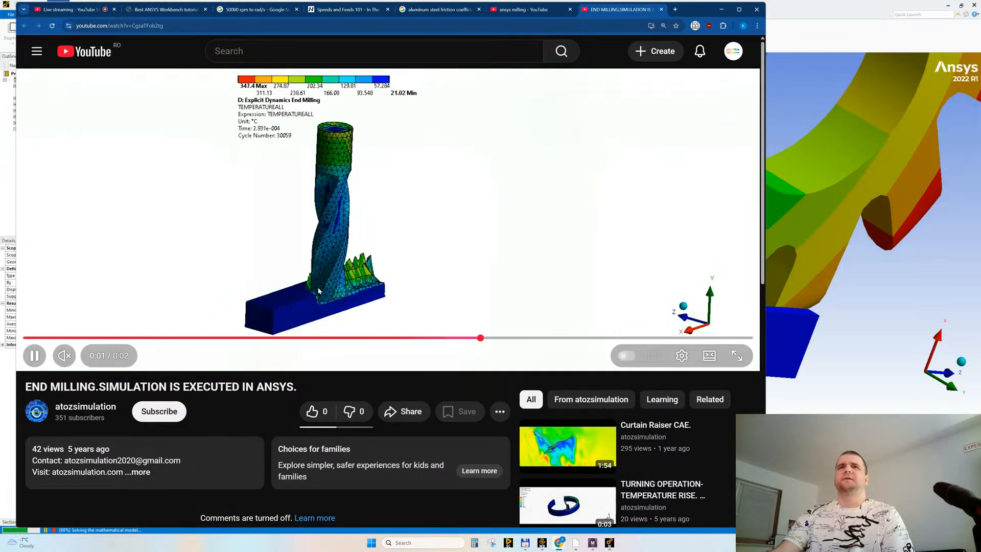
Step: Leave the end milling video, switch to Mechanical, and check the solver output under Solution Information
{"action": "key", "text": "alt+Left"}
{"action": "left_click", "coordinate": [721, 10]}
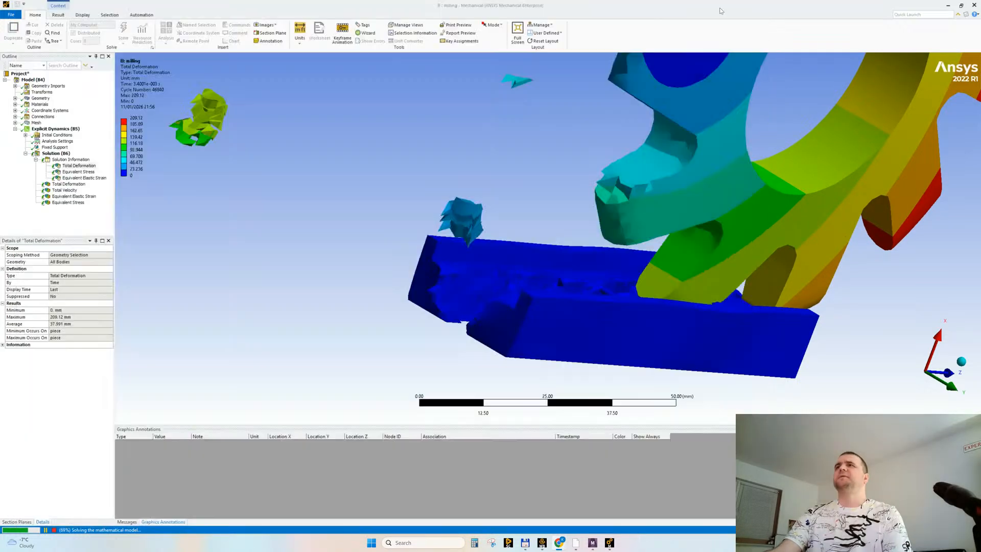
{"action": "left_click", "coordinate": [71, 160]}
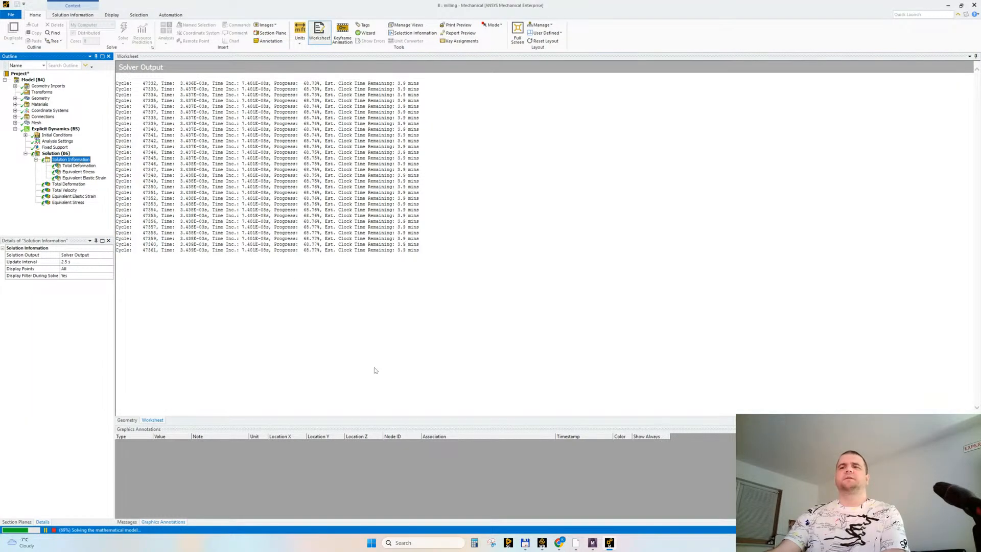
Step: Switch back to the browser and look further down the ansys milling results for comparable simulations, previewing the convex AlSi 1045 cutting example 24
{"action": "mouse_move", "coordinate": [560, 544]}
{"action": "left_click", "coordinate": [515, 510]}
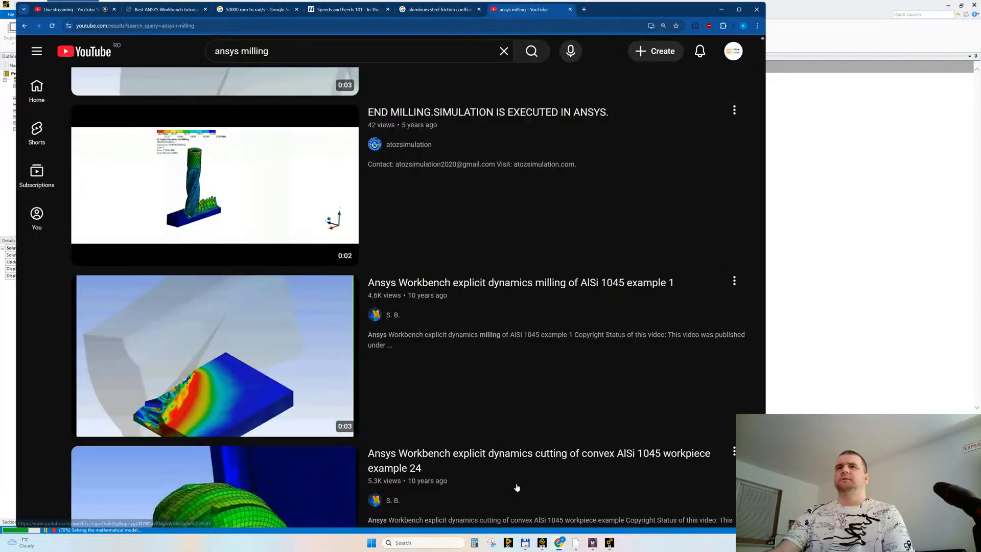
{"action": "scroll", "coordinate": [572, 336], "scroll_direction": "down", "scroll_amount": 4}
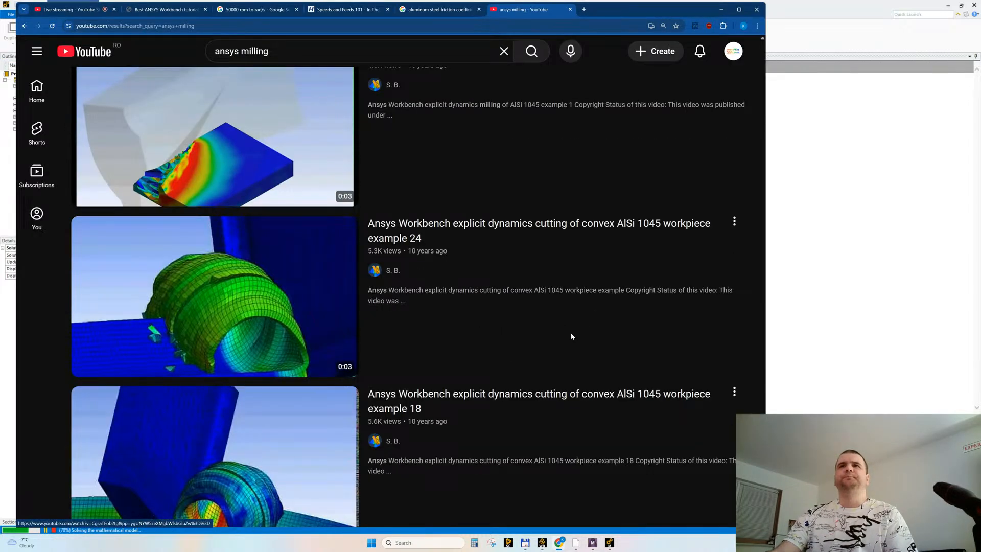
{"action": "scroll", "coordinate": [572, 336], "scroll_direction": "down", "scroll_amount": 2}
{"action": "mouse_move", "coordinate": [177, 207]}
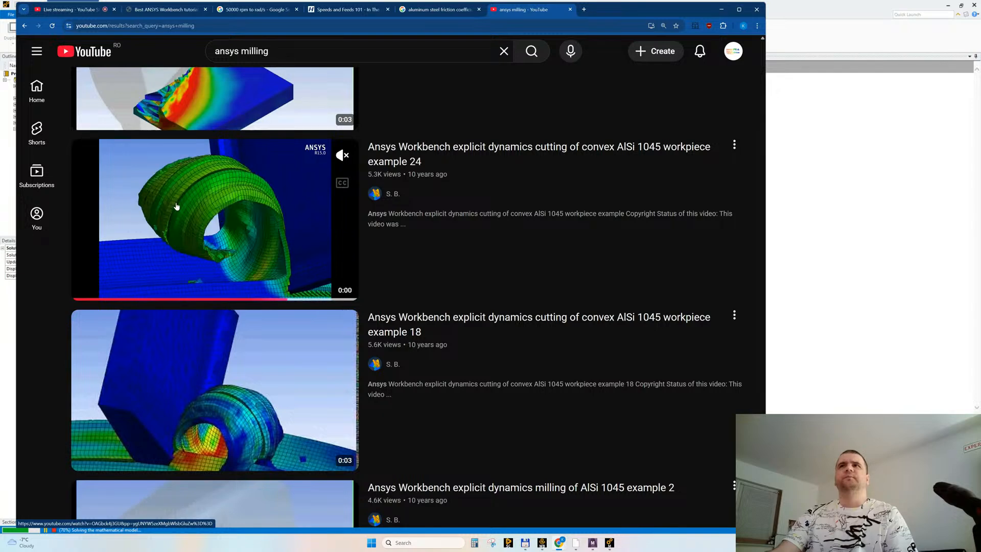
{"action": "scroll", "coordinate": [199, 209], "scroll_direction": "down", "scroll_amount": 7}
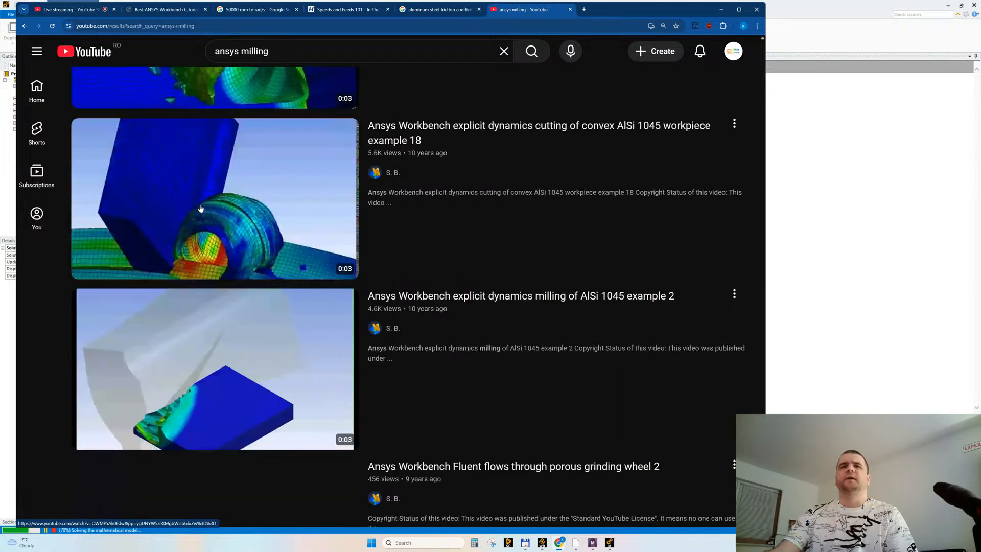
{"action": "scroll", "coordinate": [221, 220], "scroll_direction": "down", "scroll_amount": 9}
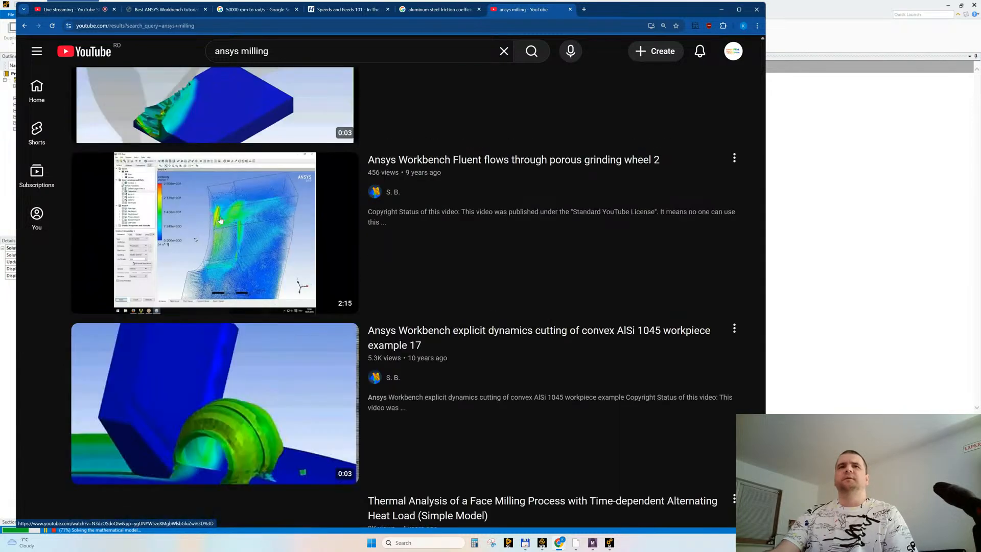
{"action": "scroll", "coordinate": [220, 219], "scroll_direction": "down", "scroll_amount": 5}
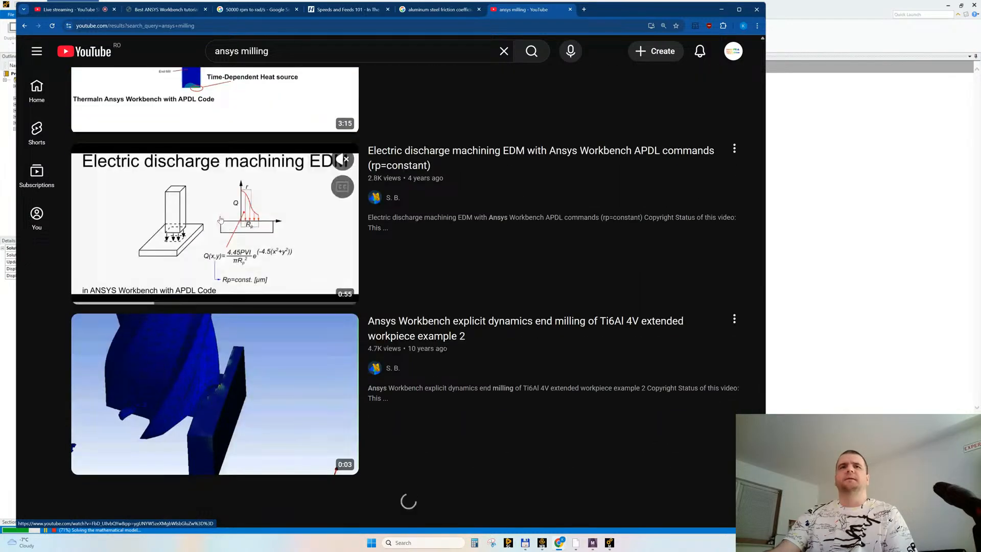
{"action": "scroll", "coordinate": [218, 218], "scroll_direction": "down", "scroll_amount": 5}
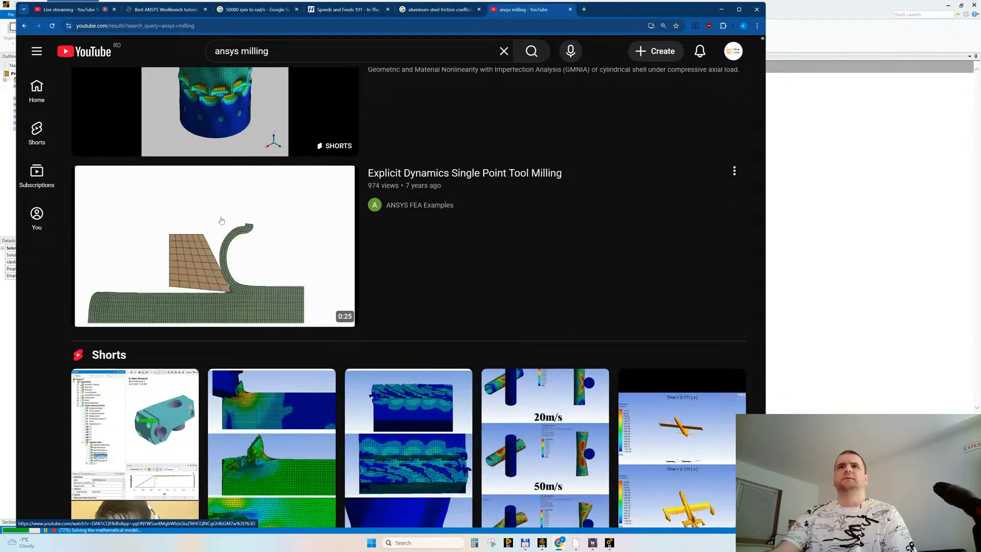
{"action": "scroll", "coordinate": [222, 221], "scroll_direction": "down", "scroll_amount": 4}
{"action": "scroll", "coordinate": [222, 220], "scroll_direction": "down", "scroll_amount": 4}
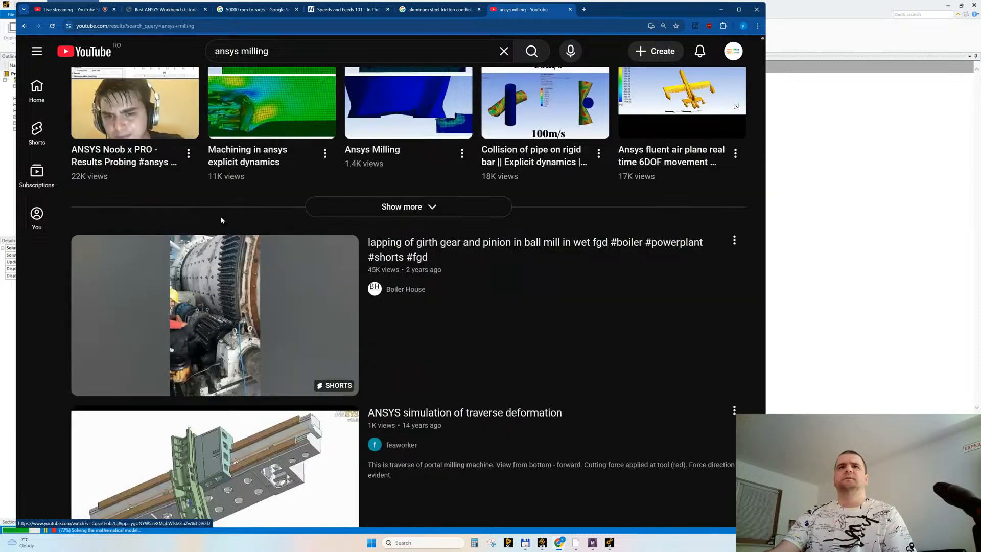
{"action": "scroll", "coordinate": [221, 220], "scroll_direction": "down", "scroll_amount": 4}
{"action": "scroll", "coordinate": [221, 220], "scroll_direction": "down", "scroll_amount": 3}
{"action": "scroll", "coordinate": [221, 221], "scroll_direction": "down", "scroll_amount": 3}
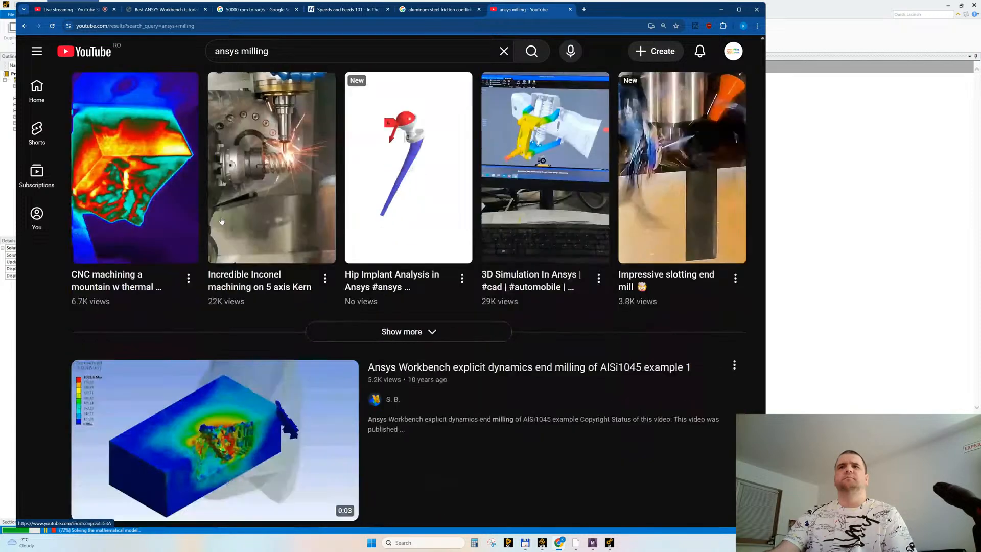
{"action": "scroll", "coordinate": [221, 220], "scroll_direction": "down", "scroll_amount": 3}
{"action": "scroll", "coordinate": [214, 217], "scroll_direction": "down", "scroll_amount": 3}
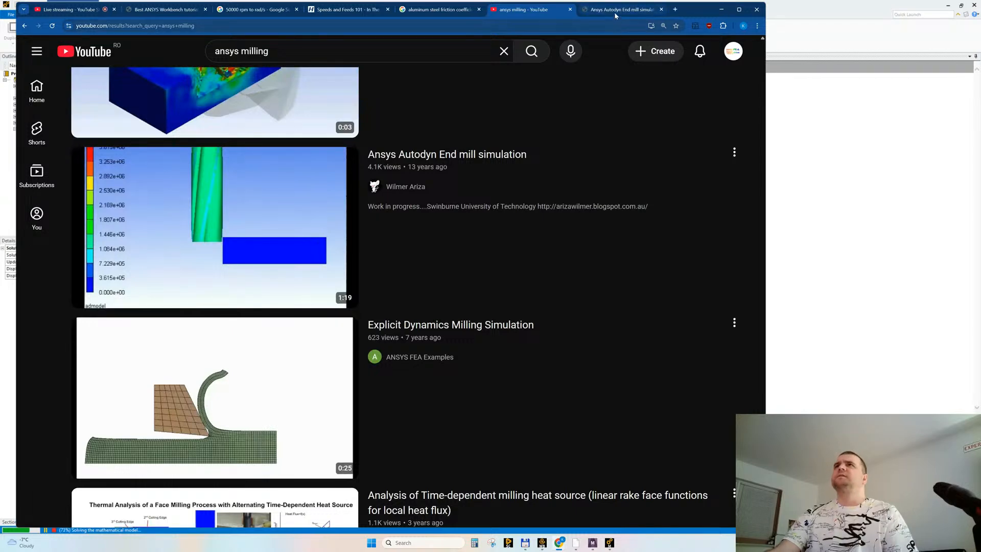
Step: Watch the Ansys Autodyn End mill simulation video, skipping ahead through its stress animation to about 0:58
{"action": "left_click", "coordinate": [617, 10]}
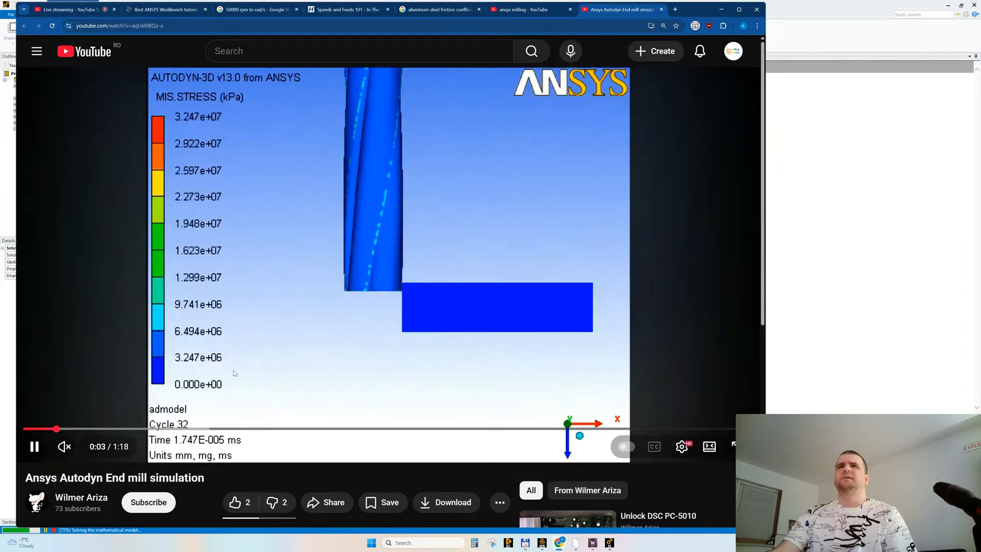
{"action": "left_click_drag", "start_coordinate": [225, 428], "coordinate": [235, 430]}
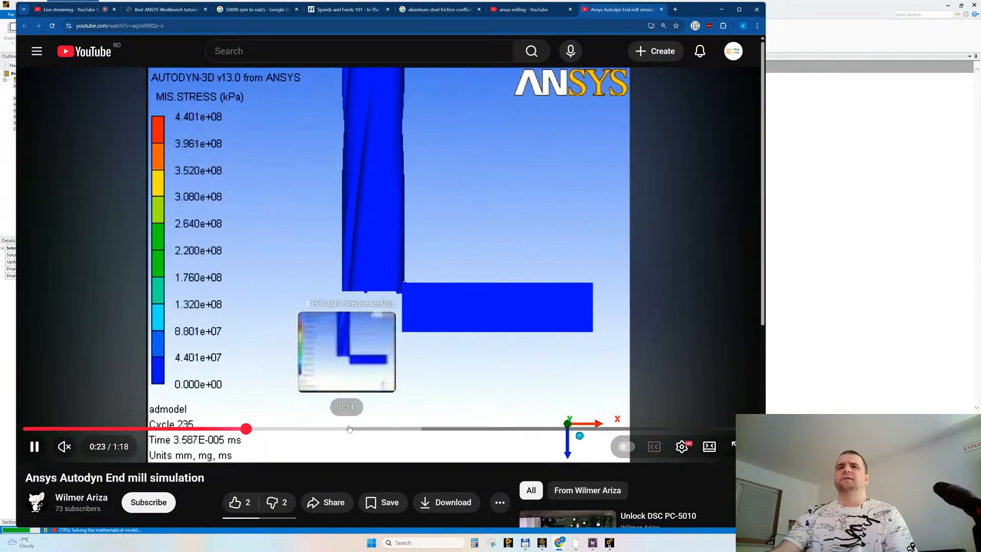
{"action": "left_click", "coordinate": [354, 429]}
{"action": "scroll", "coordinate": [429, 388], "scroll_direction": "down", "scroll_amount": 2}
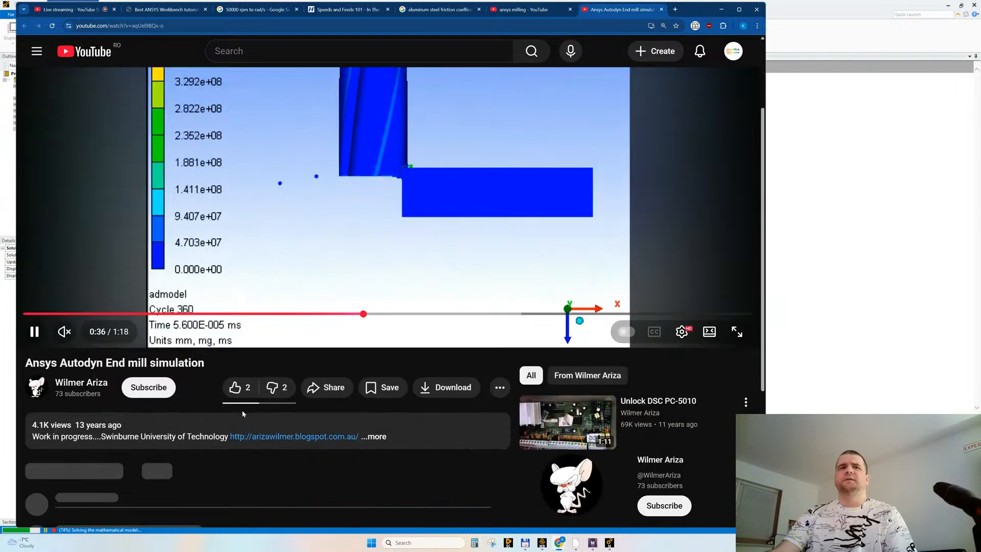
{"action": "scroll", "coordinate": [427, 371], "scroll_direction": "up", "scroll_amount": 2}
{"action": "left_click", "coordinate": [438, 428]}
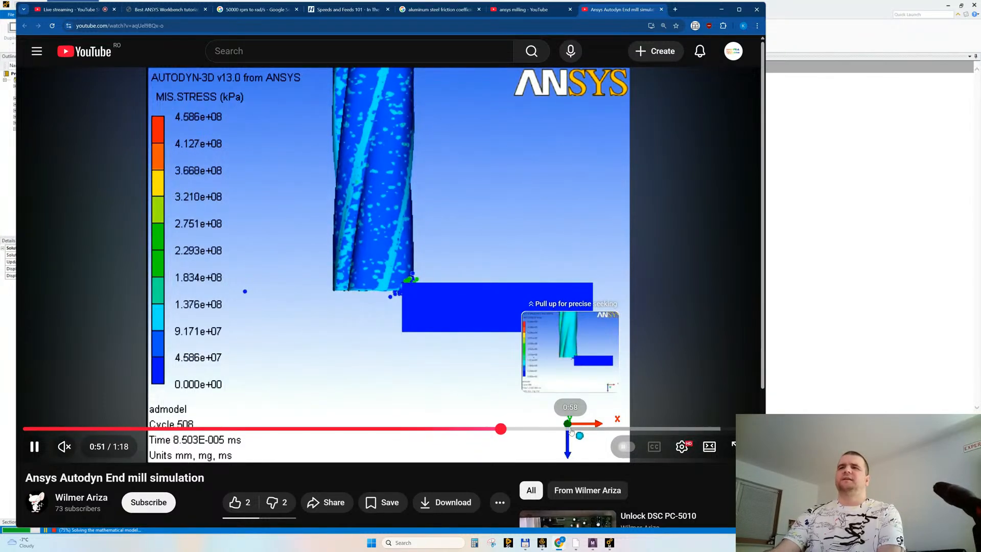
{"action": "left_click", "coordinate": [570, 428]}
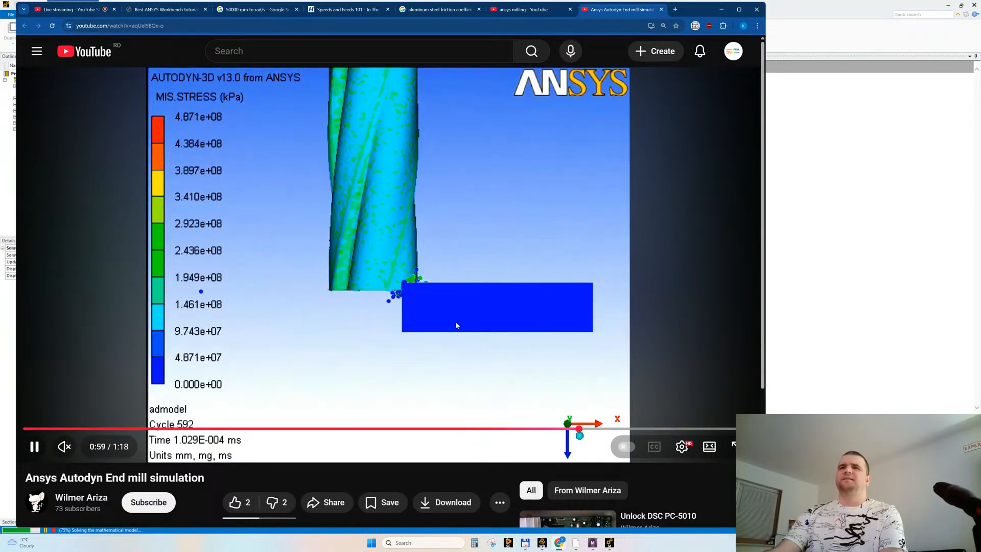
Step: Skip to near the end of the Autodyn End mill simulation video, jump back to 0:20, and close the video
{"action": "left_click_drag", "start_coordinate": [667, 428], "coordinate": [688, 430]}
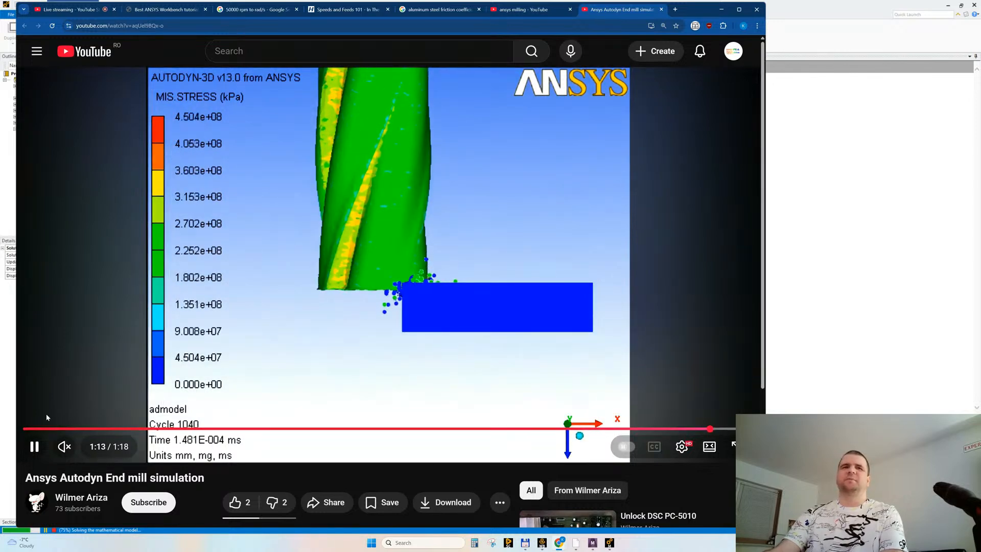
{"action": "scroll", "coordinate": [111, 389], "scroll_direction": "down", "scroll_amount": 1}
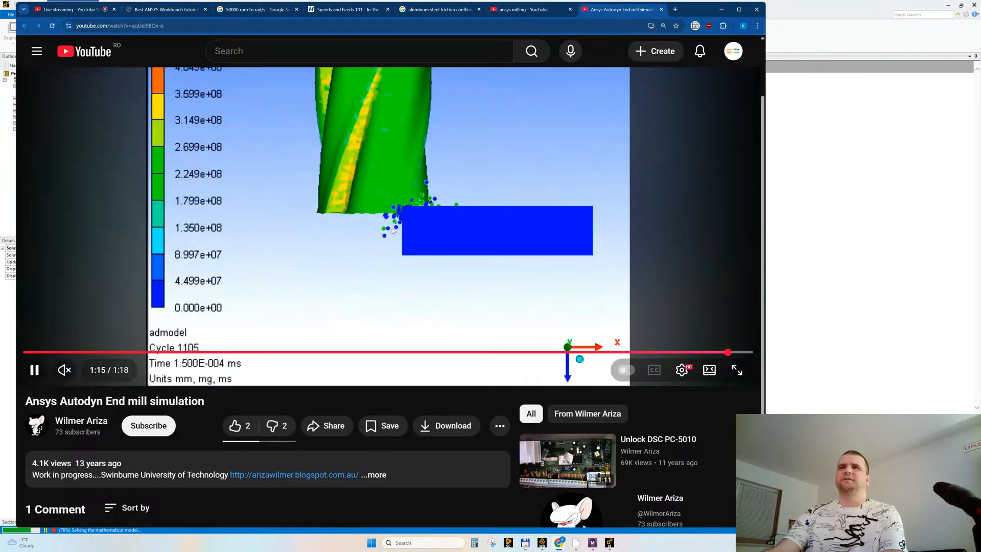
{"action": "scroll", "coordinate": [422, 285], "scroll_direction": "up", "scroll_amount": 1}
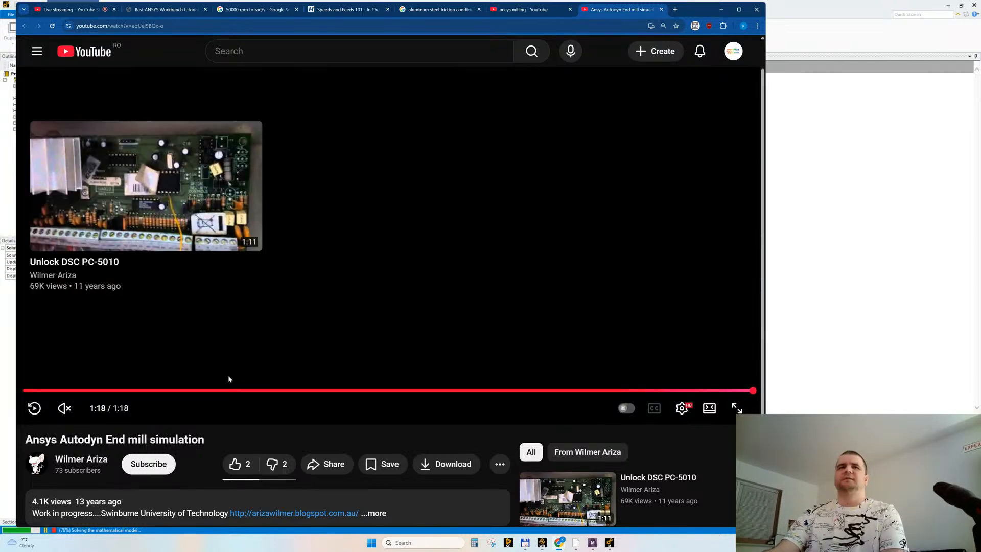
{"action": "left_click", "coordinate": [217, 390]}
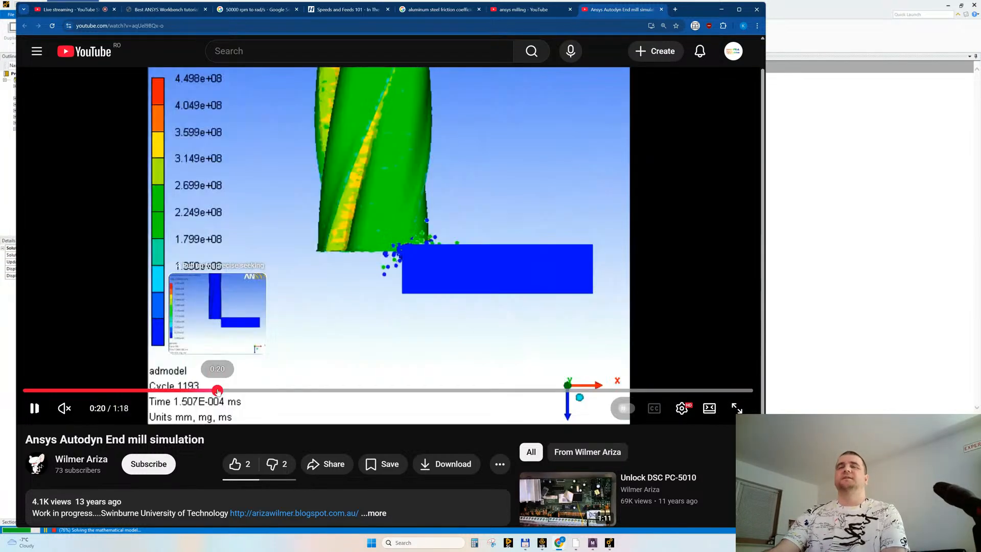
{"action": "middle_click", "coordinate": [614, 14]}
Step: Look further down the ansys milling results, past the Ti6Al 4V end milling examples, for comparable simulations
{"action": "scroll", "coordinate": [407, 252], "scroll_direction": "down", "scroll_amount": 7}
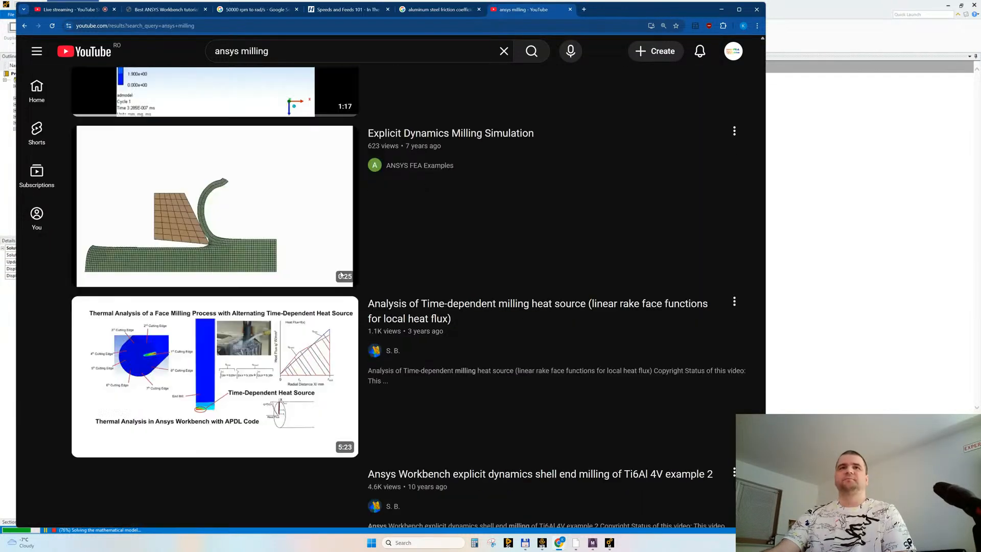
{"action": "scroll", "coordinate": [407, 252], "scroll_direction": "down", "scroll_amount": 9}
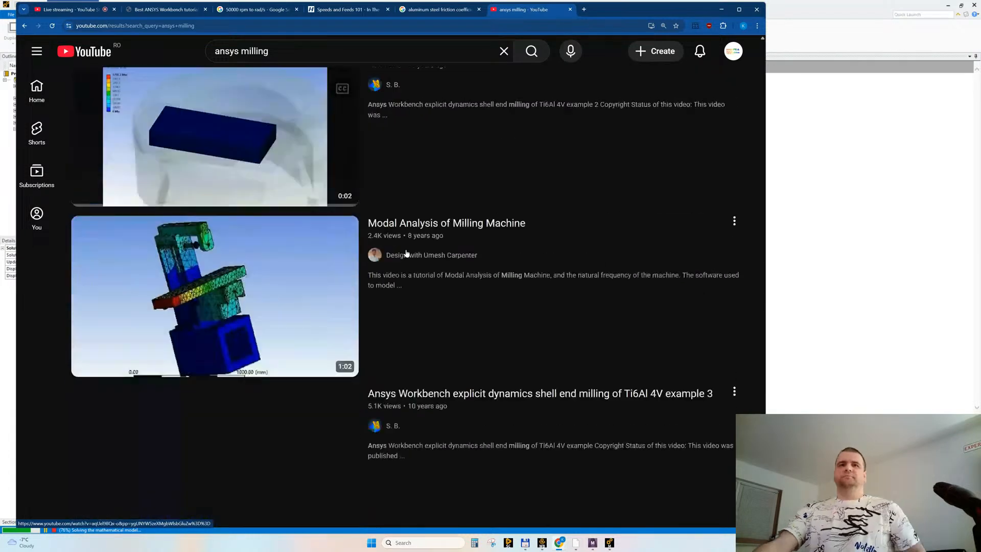
{"action": "scroll", "coordinate": [406, 252], "scroll_direction": "down", "scroll_amount": 1}
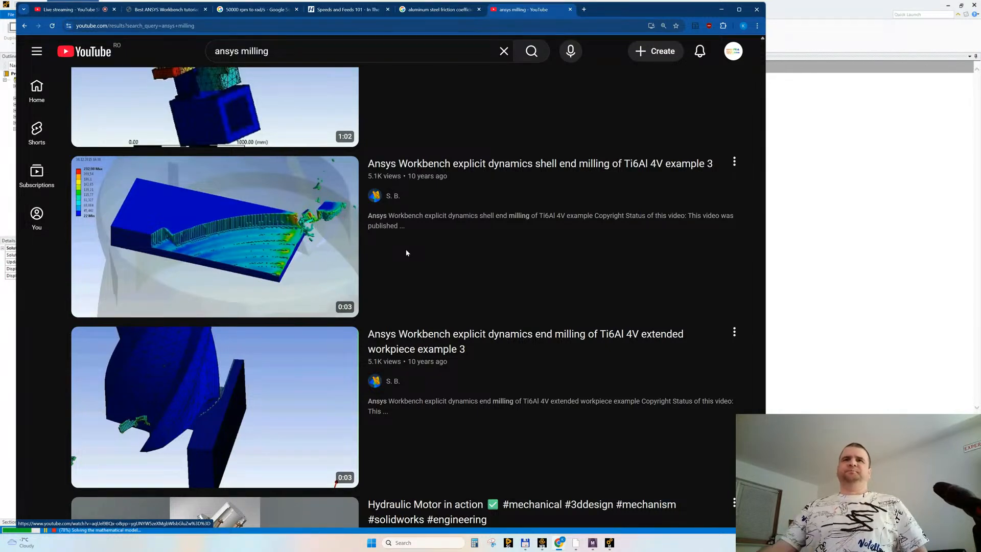
{"action": "scroll", "coordinate": [308, 317], "scroll_direction": "down", "scroll_amount": 2}
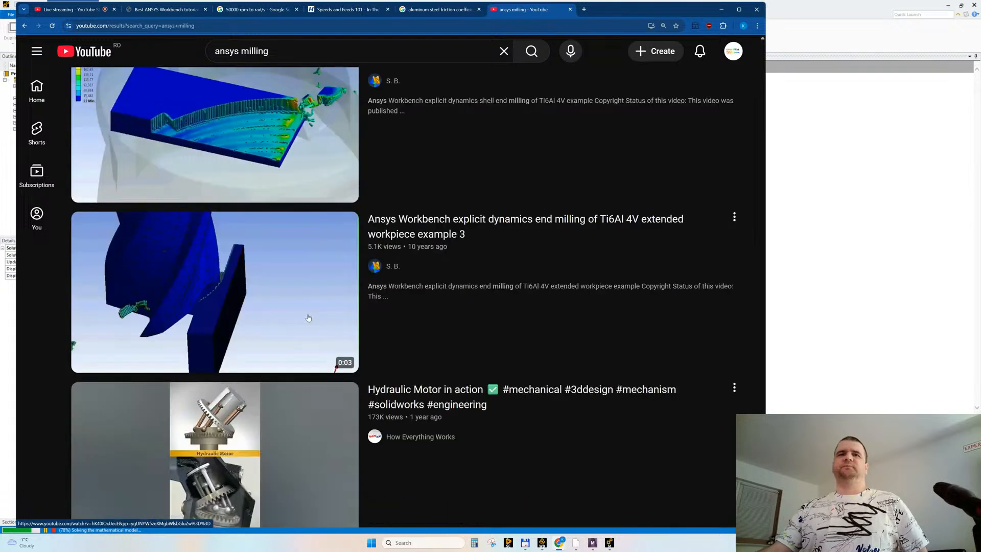
{"action": "scroll", "coordinate": [308, 317], "scroll_direction": "down", "scroll_amount": 12}
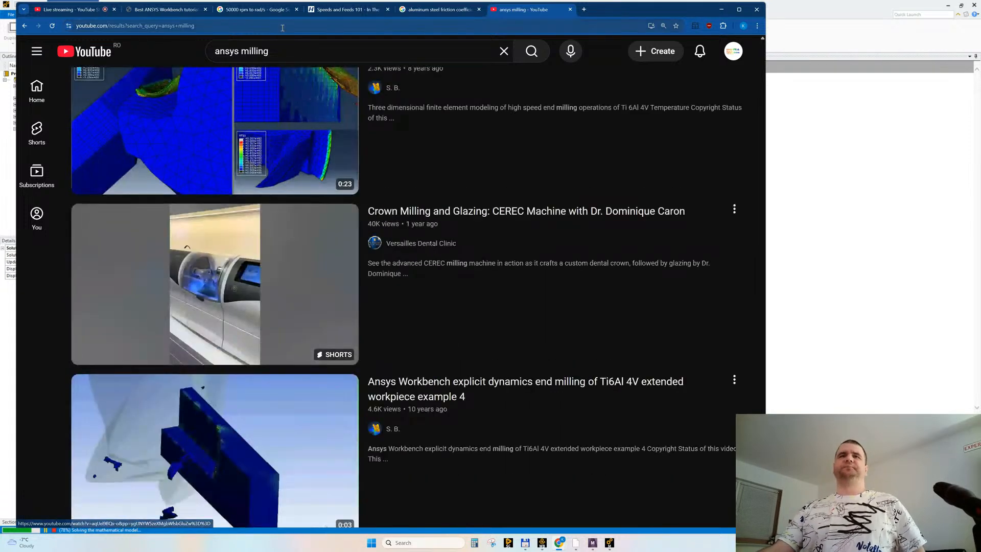
Step: Search YouTube for "expertfea sph"
{"action": "triple_click", "coordinate": [275, 51]}
{"action": "type", "text": "e"}
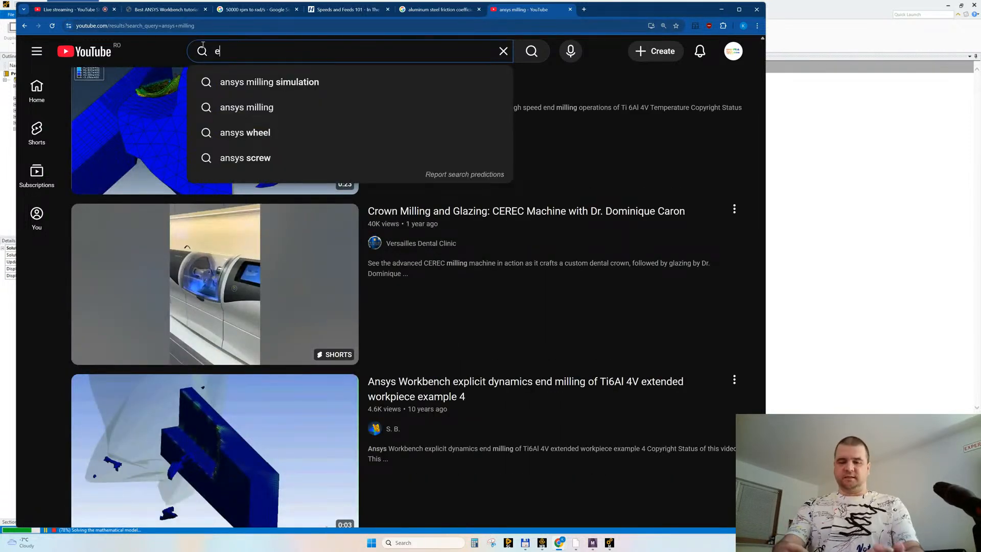
{"action": "type", "text": "xpertfea sp"}
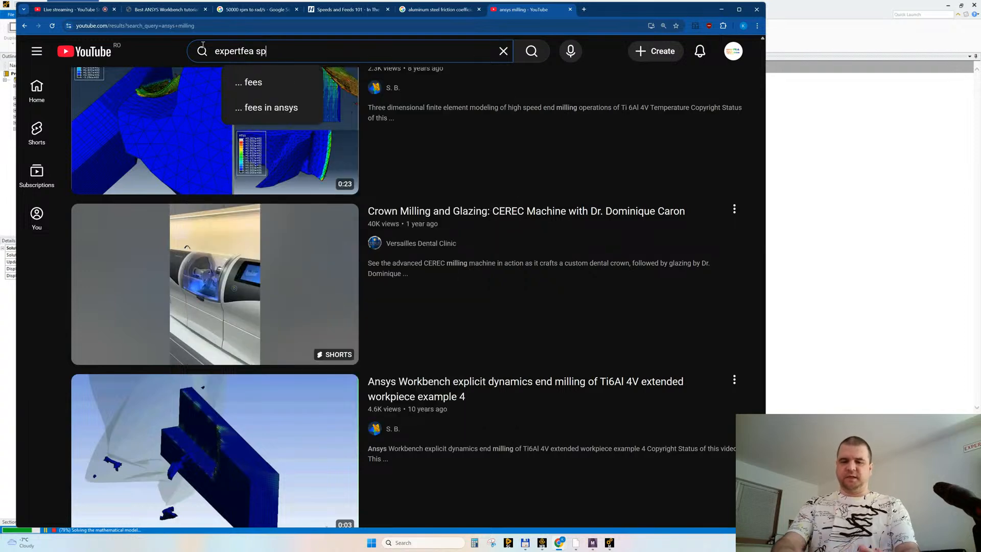
{"action": "type", "text": "h"}
{"action": "key", "text": "Return"}
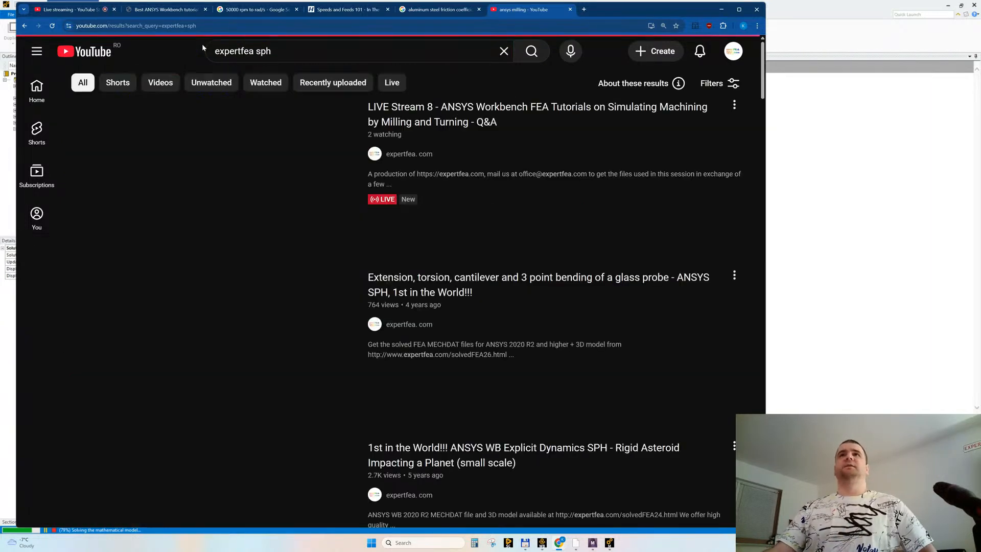
Step: Look through the SPH results, previewing the aquaplaning, sandstone excavation and karate punch simulations
{"action": "scroll", "coordinate": [380, 294], "scroll_direction": "down", "scroll_amount": 3}
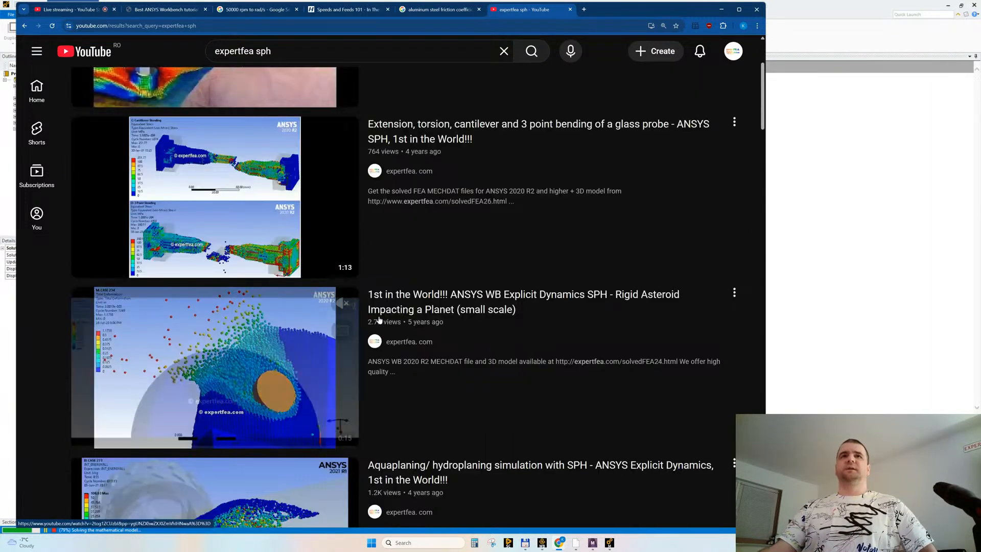
{"action": "scroll", "coordinate": [231, 198], "scroll_direction": "down", "scroll_amount": 4}
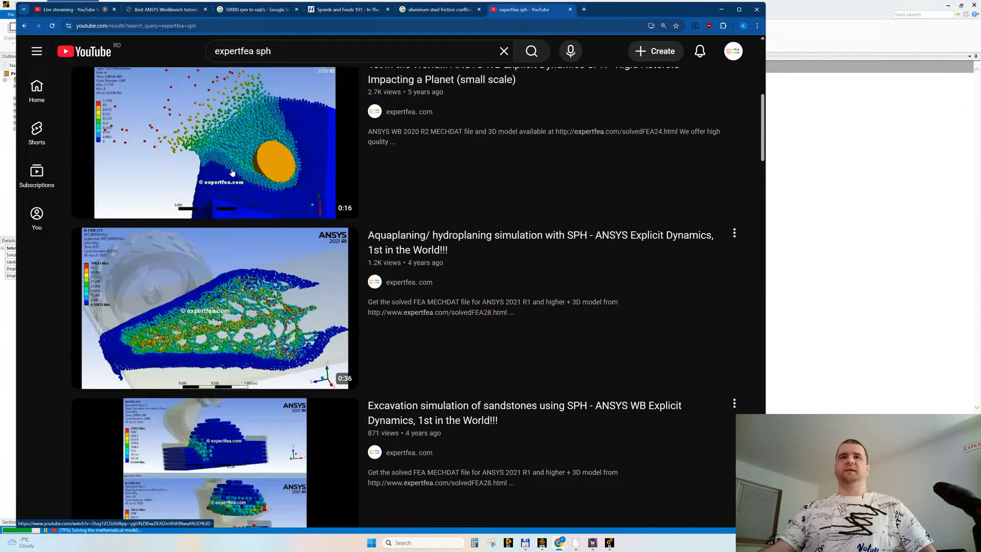
{"action": "scroll", "coordinate": [211, 204], "scroll_direction": "down", "scroll_amount": 3}
{"action": "mouse_move", "coordinate": [211, 204]}
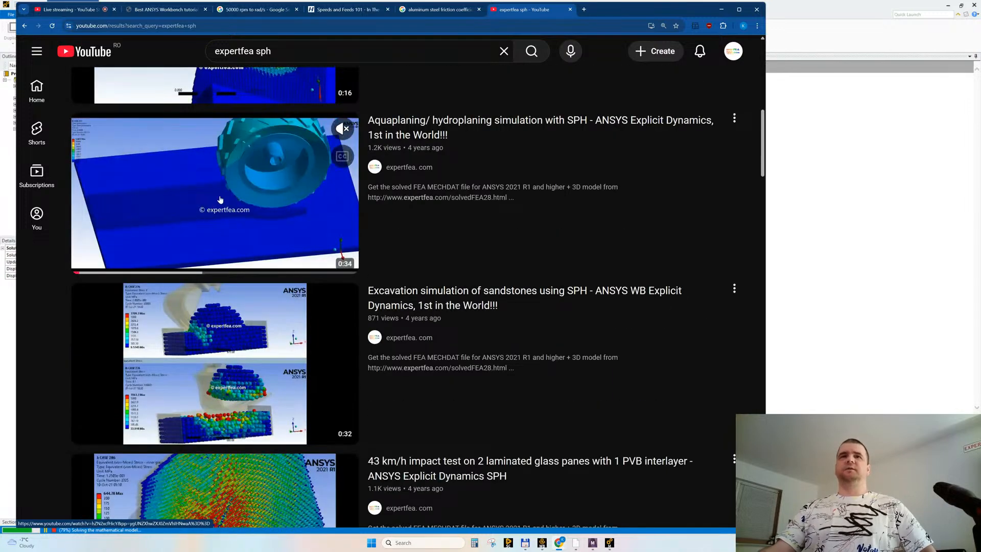
{"action": "scroll", "coordinate": [220, 199], "scroll_direction": "down", "scroll_amount": 3}
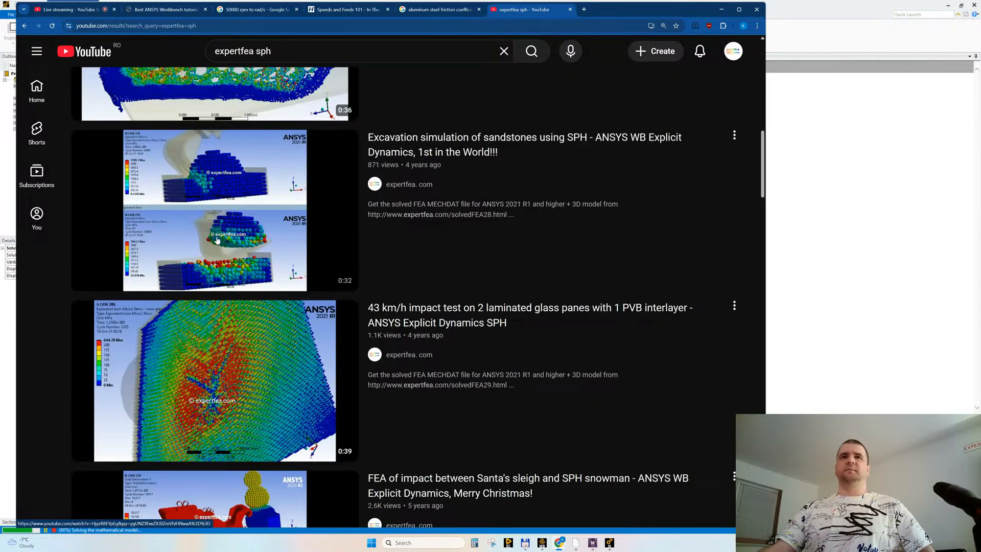
{"action": "mouse_move", "coordinate": [222, 286]}
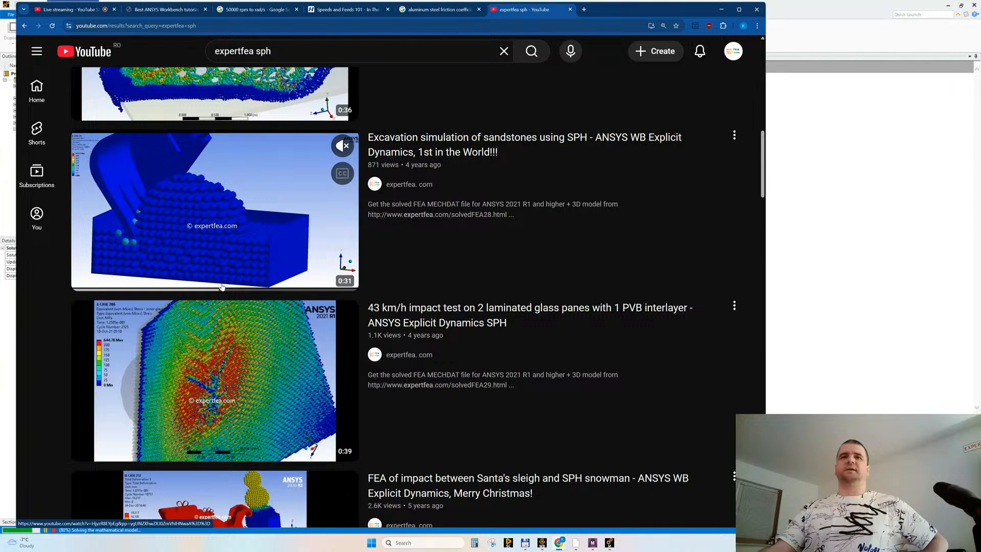
{"action": "scroll", "coordinate": [222, 286], "scroll_direction": "down", "scroll_amount": 8}
{"action": "mouse_move", "coordinate": [223, 306]}
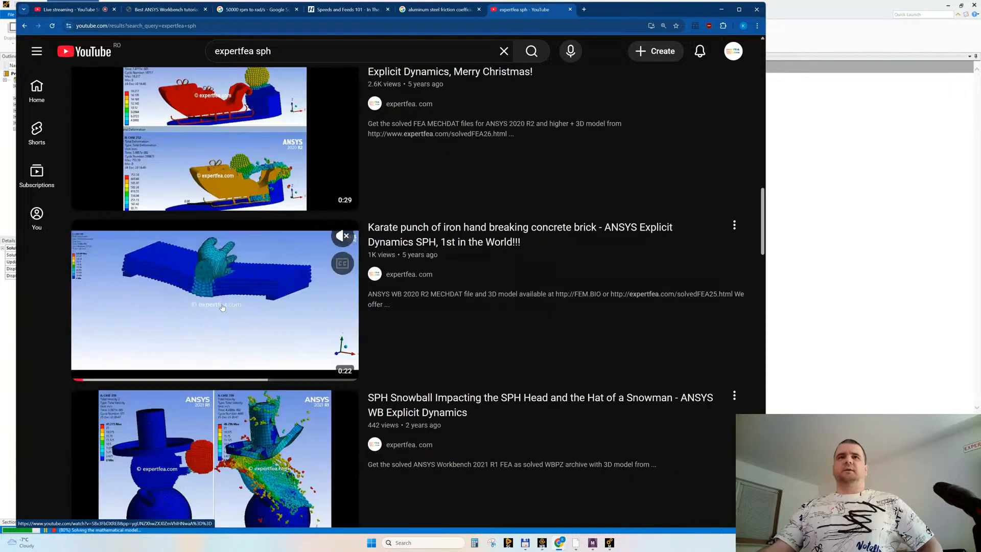
Step: Preview the SPH snowball impact, golf ball in sand and remade plantar pressure (v2) simulations in the results
{"action": "scroll", "coordinate": [227, 295], "scroll_direction": "down", "scroll_amount": 3}
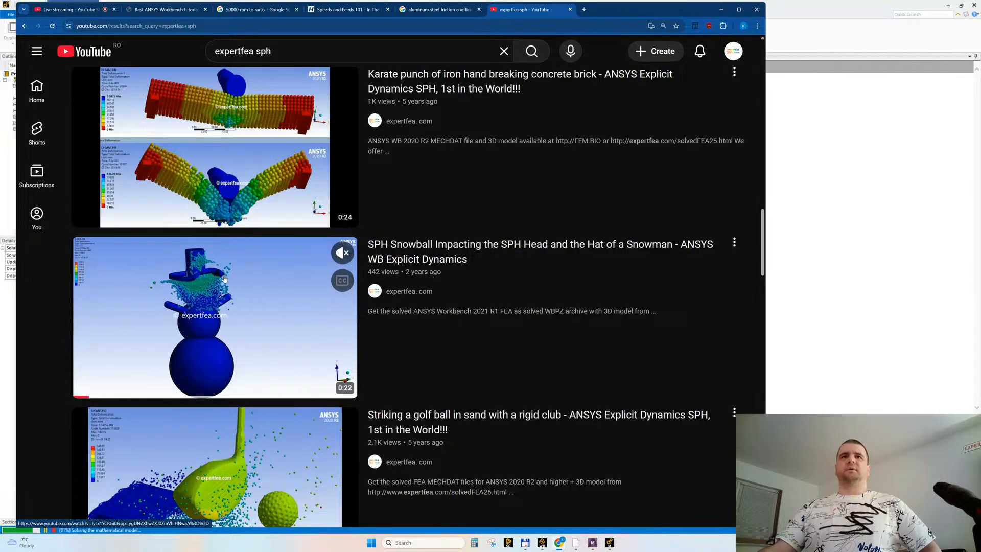
{"action": "scroll", "coordinate": [223, 276], "scroll_direction": "down", "scroll_amount": 5}
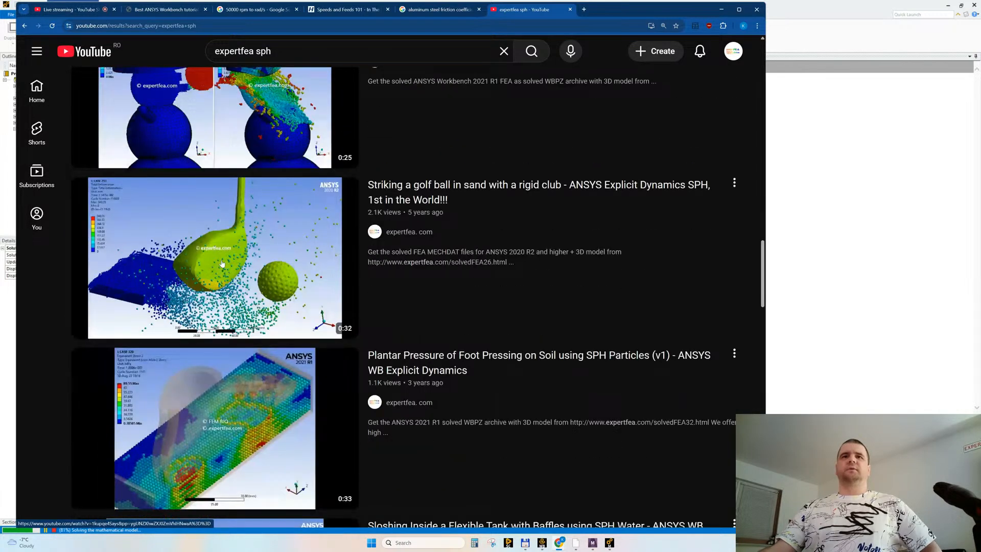
{"action": "scroll", "coordinate": [219, 256], "scroll_direction": "down", "scroll_amount": 2}
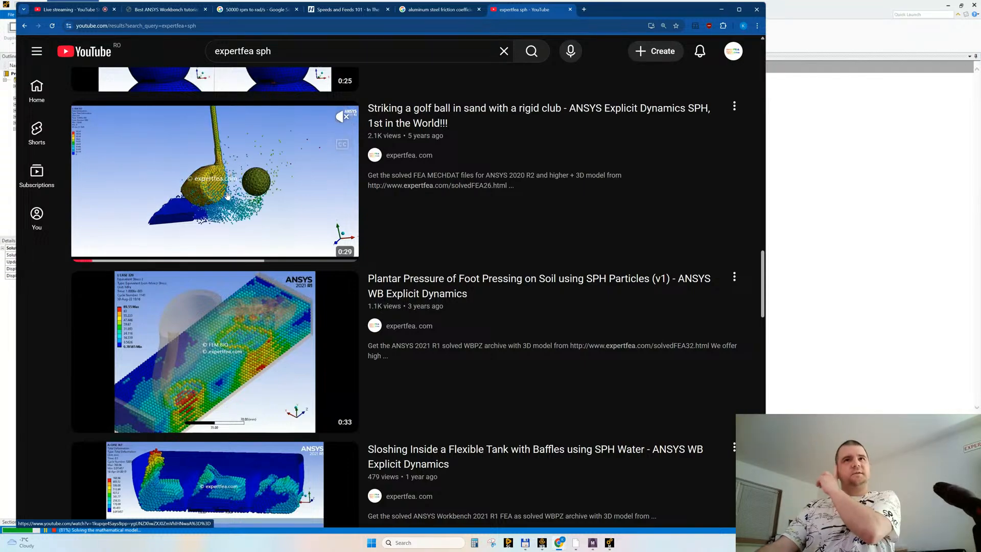
{"action": "scroll", "coordinate": [214, 230], "scroll_direction": "down", "scroll_amount": 3}
{"action": "scroll", "coordinate": [214, 284], "scroll_direction": "down", "scroll_amount": 3}
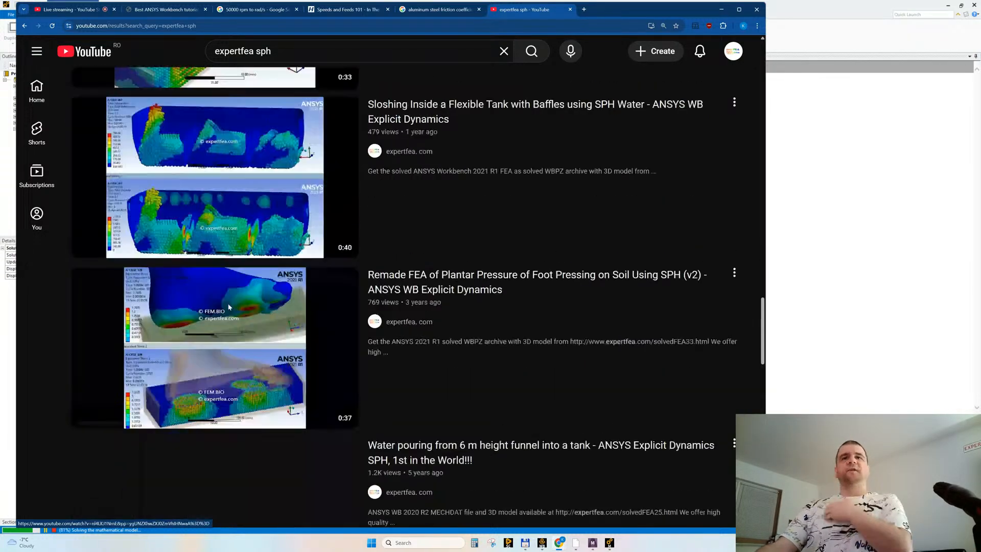
{"action": "mouse_move", "coordinate": [191, 278]}
{"action": "scroll", "coordinate": [192, 278], "scroll_direction": "down", "scroll_amount": 5}
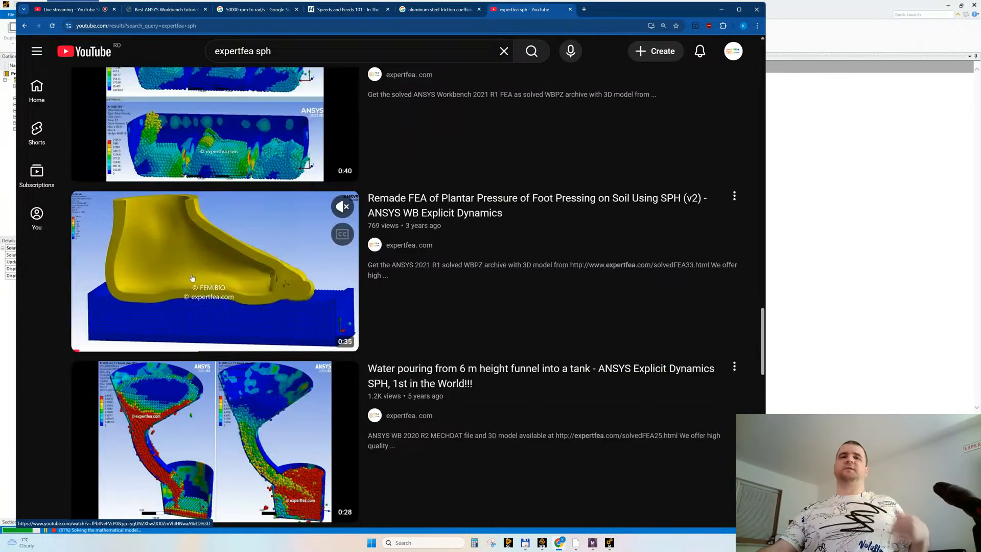
Step: Look through the remaining expertfea results for other SPH fracture, droplet, sloshing and concrete beam bending simulations
{"action": "scroll", "coordinate": [189, 260], "scroll_direction": "down", "scroll_amount": 8}
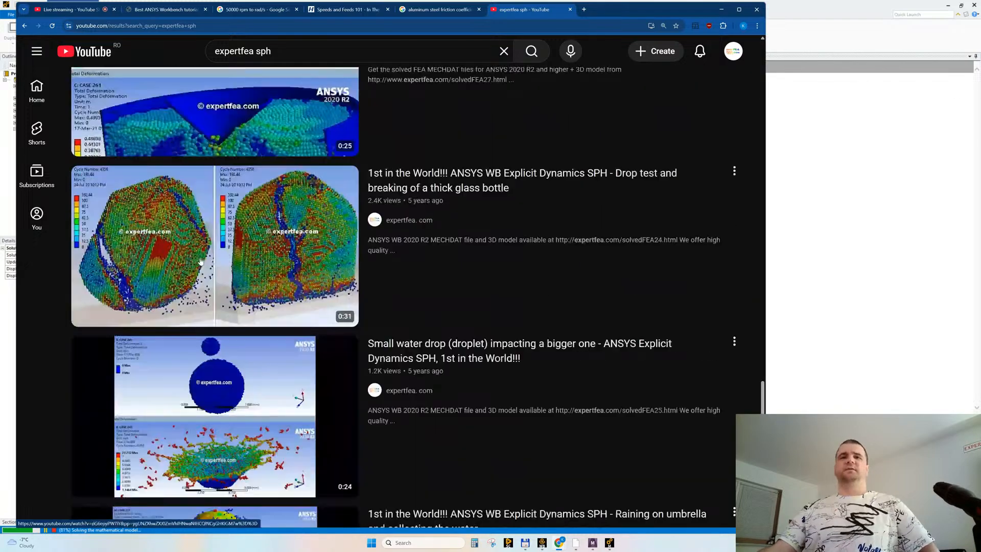
{"action": "scroll", "coordinate": [209, 259], "scroll_direction": "down", "scroll_amount": 8}
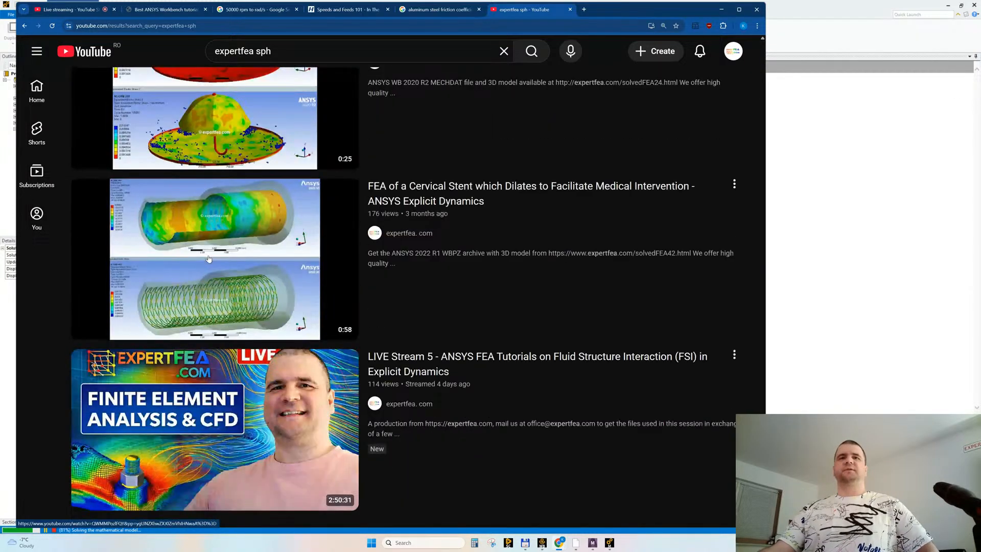
{"action": "scroll", "coordinate": [209, 259], "scroll_direction": "down", "scroll_amount": 3}
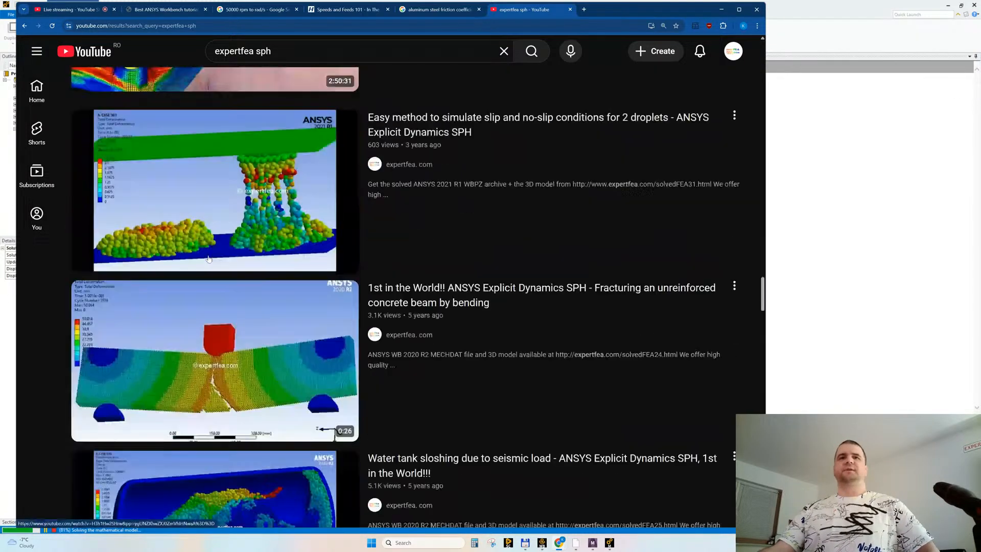
{"action": "scroll", "coordinate": [209, 259], "scroll_direction": "down", "scroll_amount": 10}
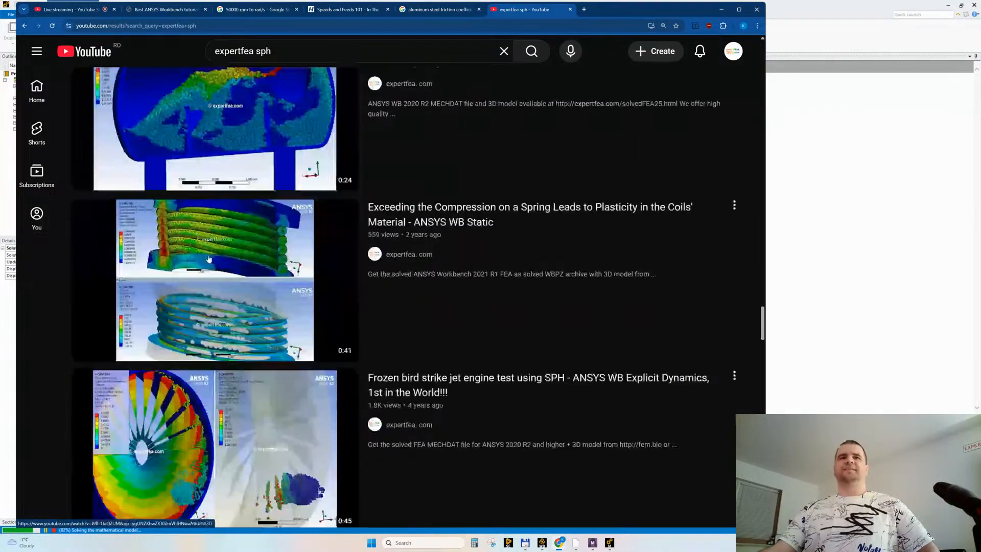
{"action": "scroll", "coordinate": [209, 258], "scroll_direction": "down", "scroll_amount": 4}
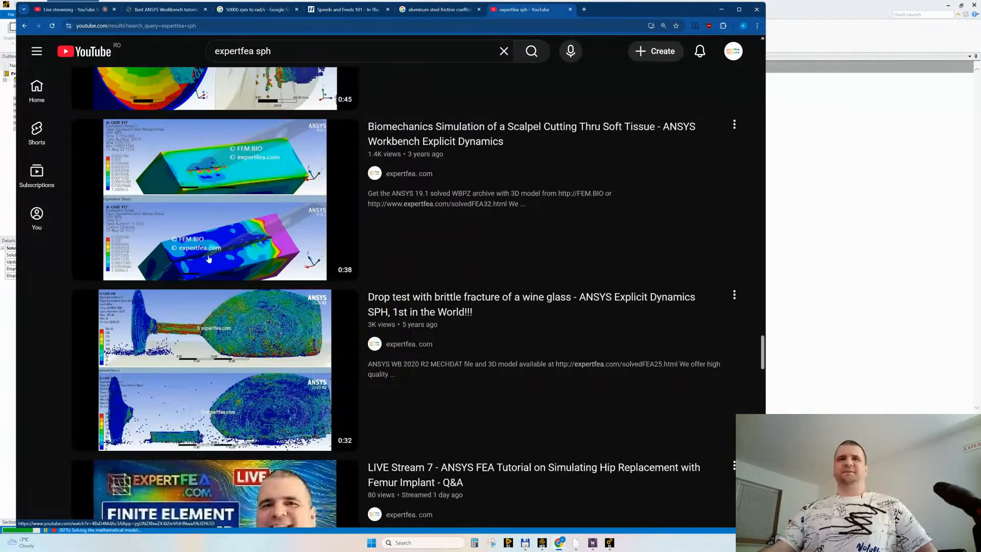
{"action": "scroll", "coordinate": [208, 258], "scroll_direction": "down", "scroll_amount": 14}
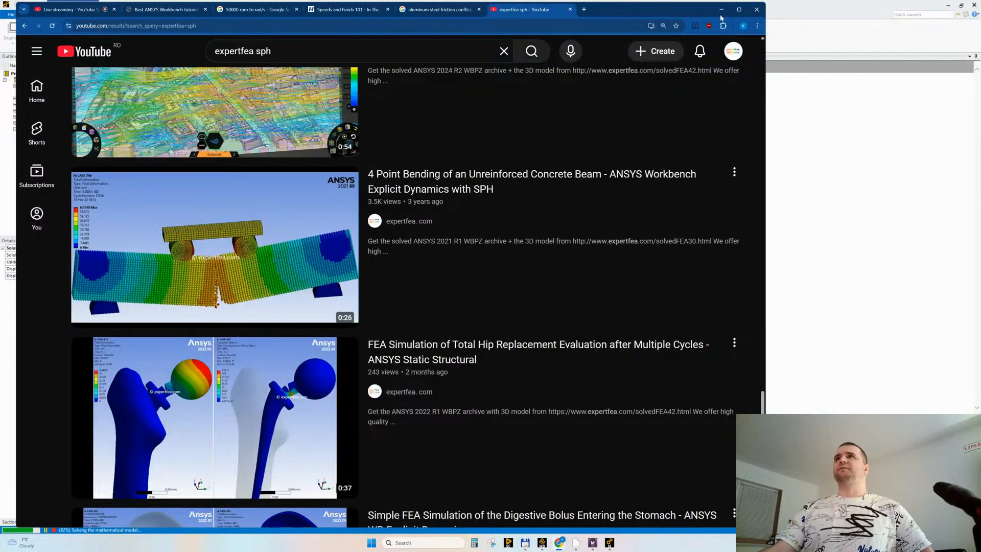
Step: Switch back to Mechanical and examine the live Total Deformation of the cutter, workpiece groove and detached chips from several angles
{"action": "left_click", "coordinate": [720, 11]}
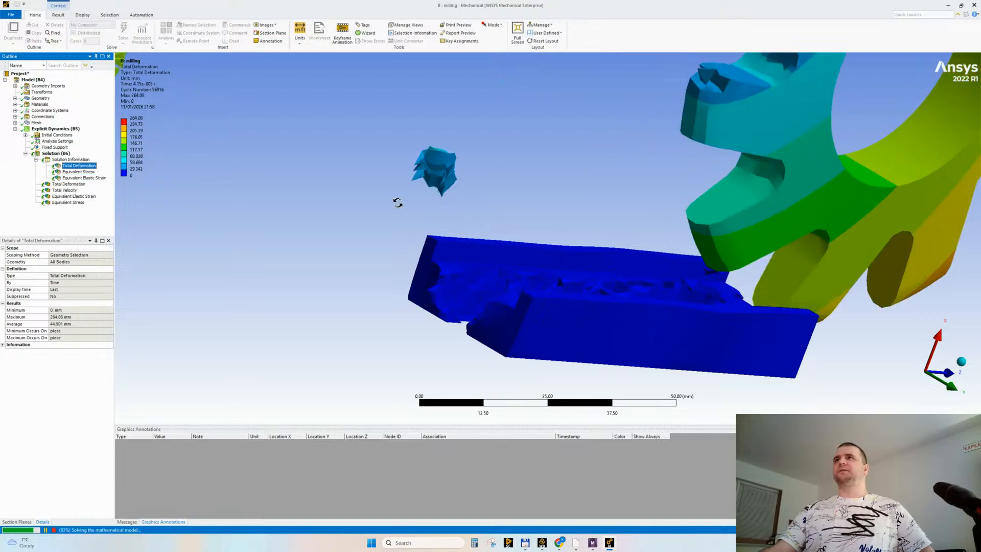
{"action": "middle_click_drag", "start_coordinate": [397, 202], "coordinate": [704, 240]}
{"action": "scroll", "coordinate": [666, 254], "scroll_direction": "down", "scroll_amount": 2}
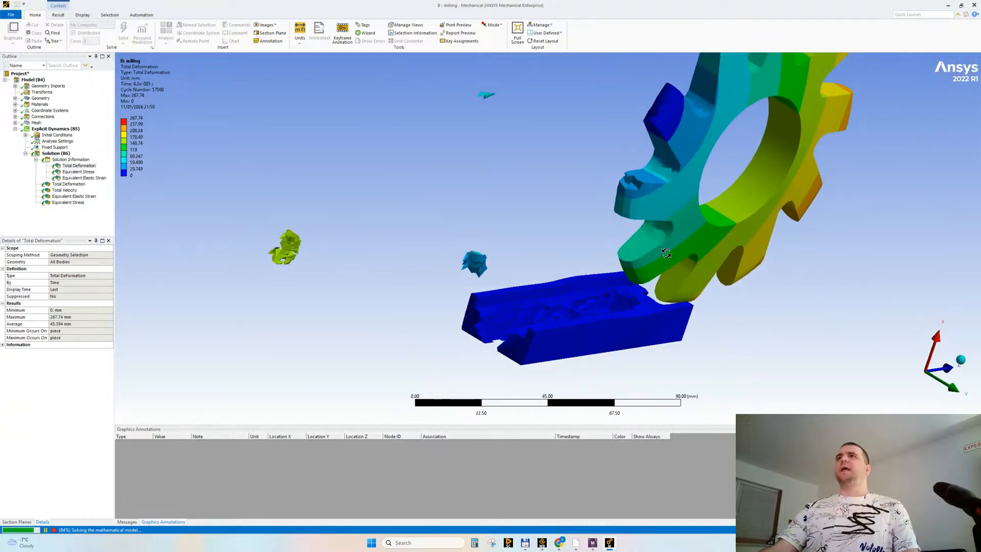
{"action": "middle_click_drag", "start_coordinate": [675, 209], "coordinate": [619, 238], "text": "ctrl"}
{"action": "middle_click_drag", "start_coordinate": [637, 190], "coordinate": [574, 209]}
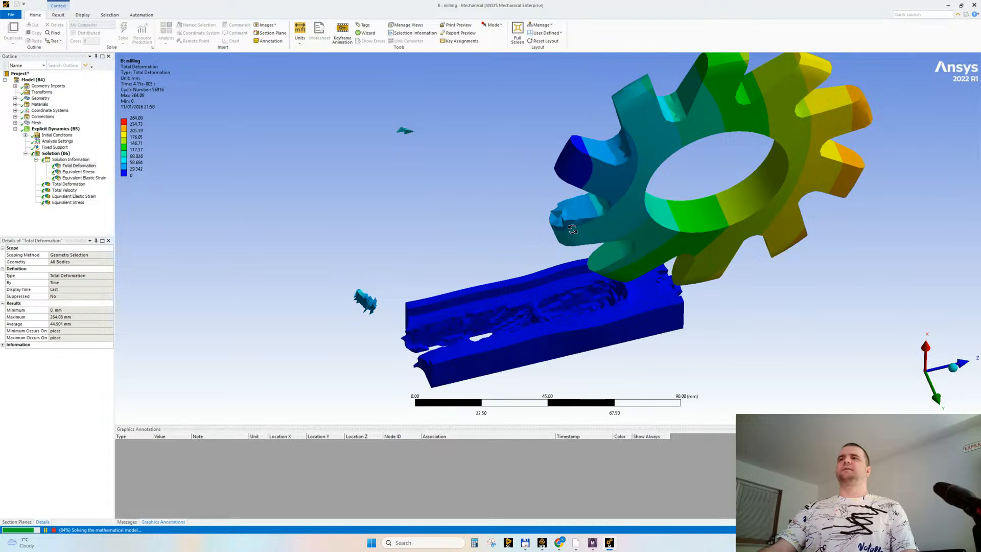
{"action": "scroll", "coordinate": [572, 229], "scroll_direction": "up", "scroll_amount": 2}
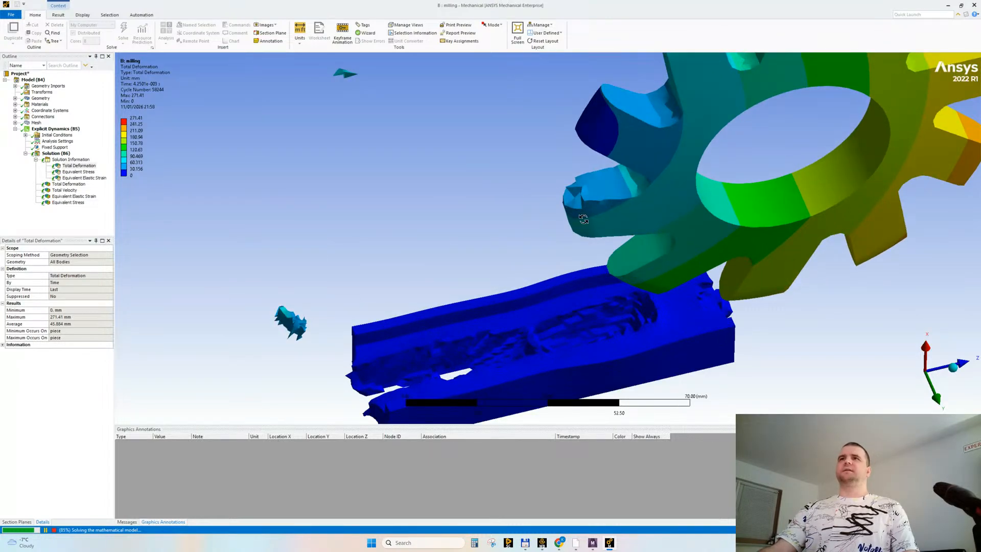
{"action": "scroll", "coordinate": [592, 204], "scroll_direction": "down", "scroll_amount": 1}
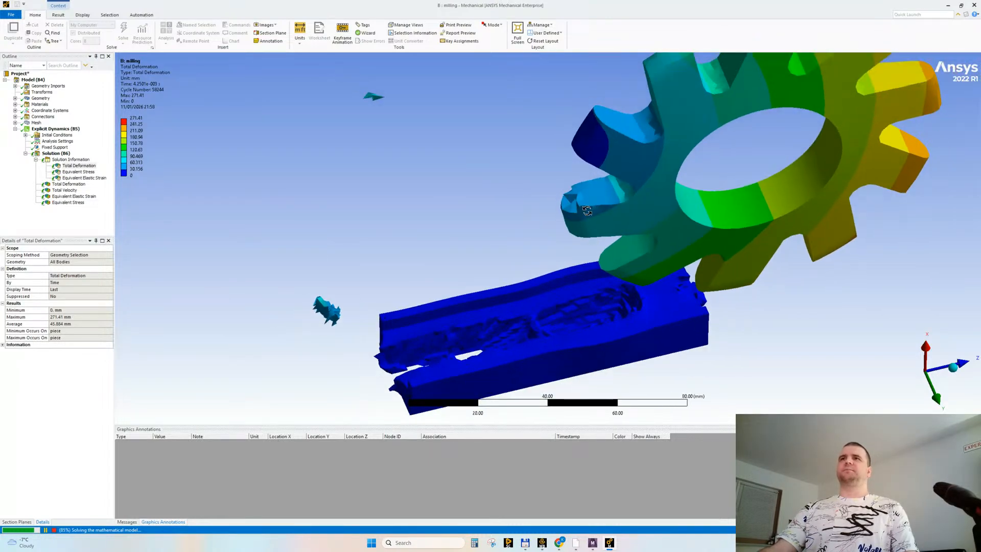
{"action": "scroll", "coordinate": [577, 215], "scroll_direction": "up", "scroll_amount": 2}
{"action": "scroll", "coordinate": [562, 225], "scroll_direction": "down", "scroll_amount": 2}
{"action": "scroll", "coordinate": [552, 230], "scroll_direction": "down", "scroll_amount": 2}
{"action": "mouse_move", "coordinate": [551, 230]}
{"action": "middle_mouse_down"}
{"action": "mouse_move", "coordinate": [565, 209]}
{"action": "mouse_move", "coordinate": [544, 226]}
{"action": "middle_mouse_up"}
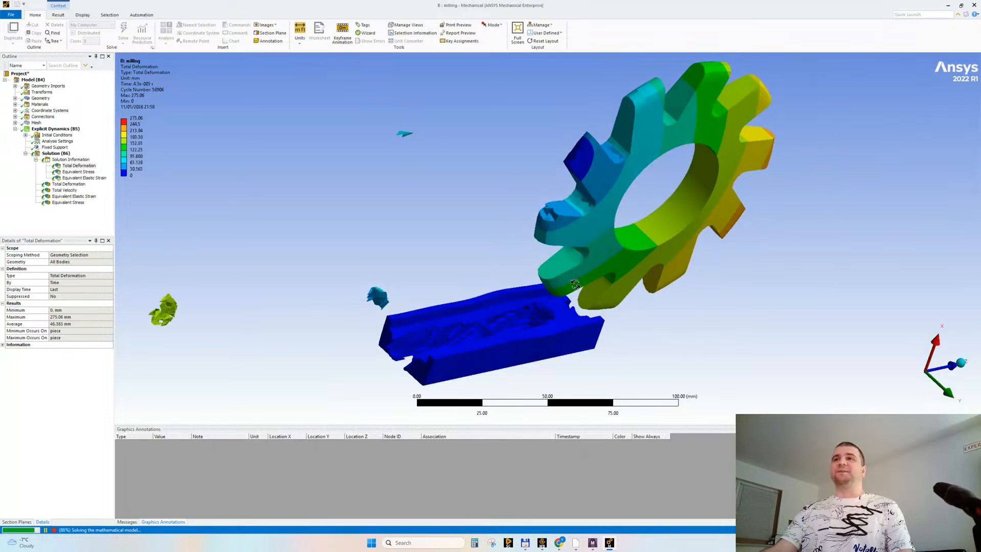
Step: Set the upper band limit of the Total Deformation legend to 50 mm and view the cutter and workpiece contours
{"action": "scroll", "coordinate": [524, 276], "scroll_direction": "up", "scroll_amount": 1}
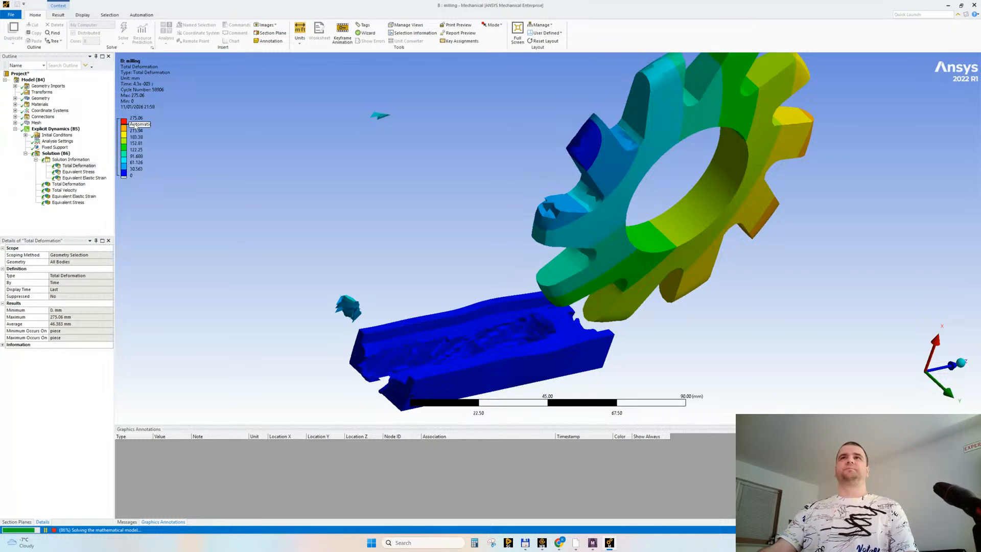
{"action": "type", "text": "50"}
{"action": "key", "text": "Return"}
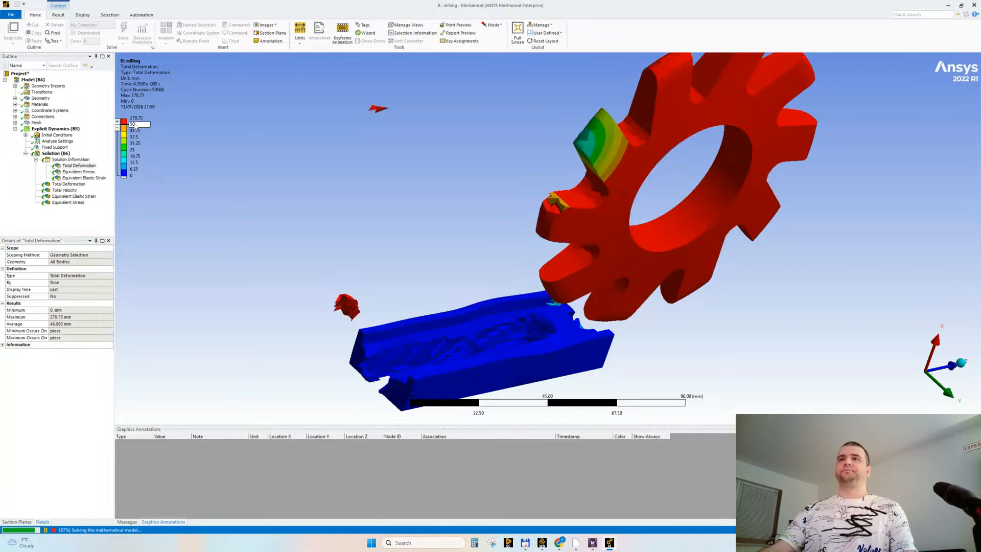
{"action": "left_click_drag", "start_coordinate": [440, 221], "coordinate": [445, 229]}
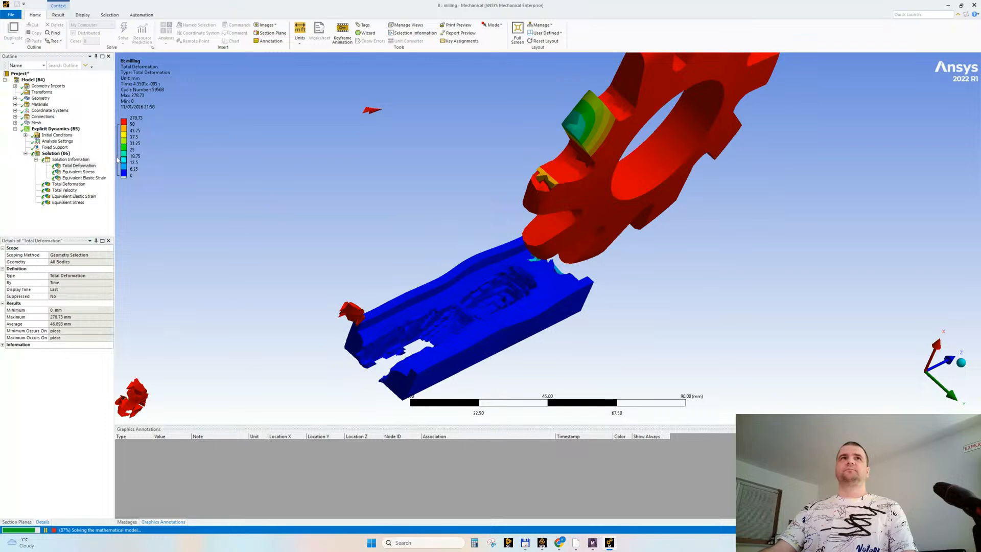
Step: Adjust the Total Deformation legend to the visible range and examine the detached chips and the milled groove up close
{"action": "right_click", "coordinate": [126, 88]}
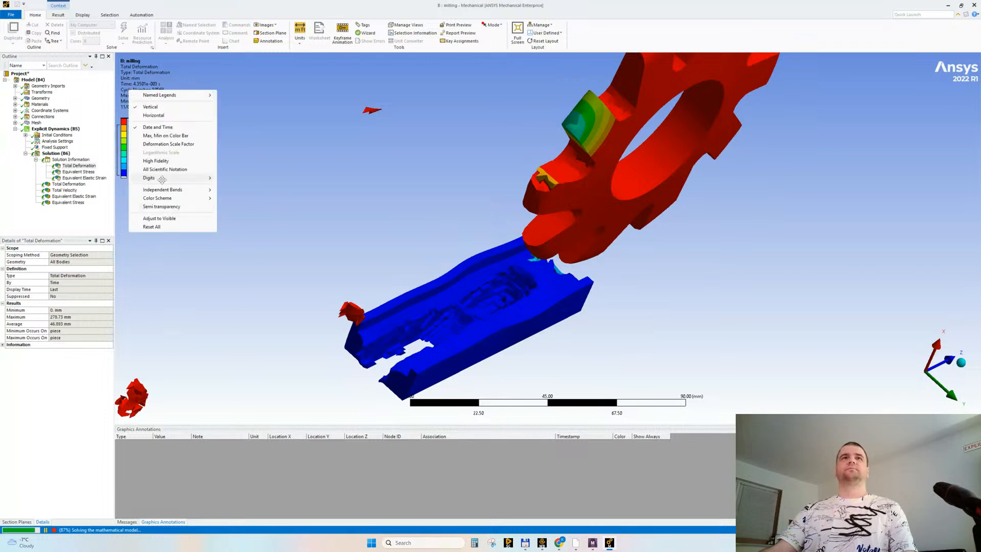
{"action": "left_click", "coordinate": [153, 217]}
{"action": "scroll", "coordinate": [427, 182], "scroll_direction": "down", "scroll_amount": 8}
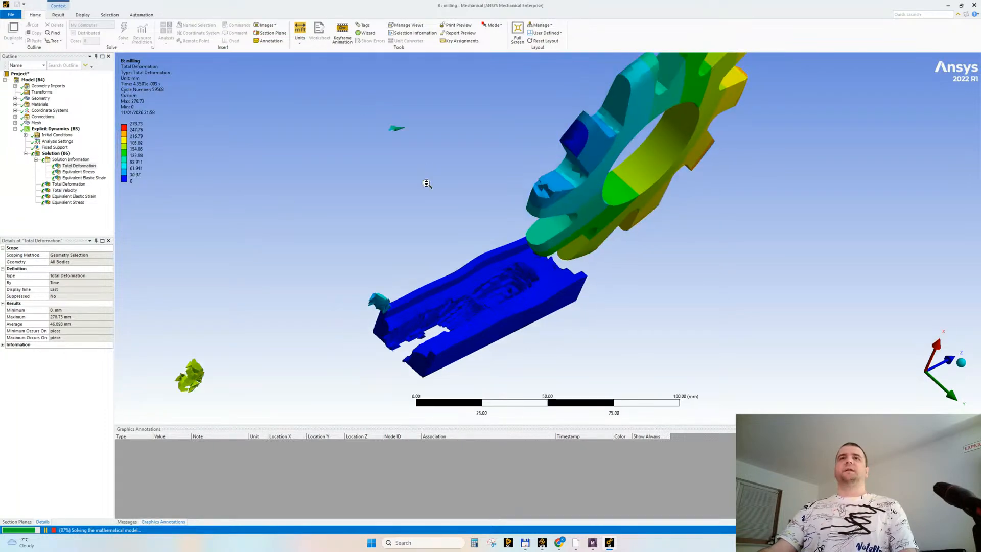
{"action": "scroll", "coordinate": [451, 232], "scroll_direction": "up", "scroll_amount": 5}
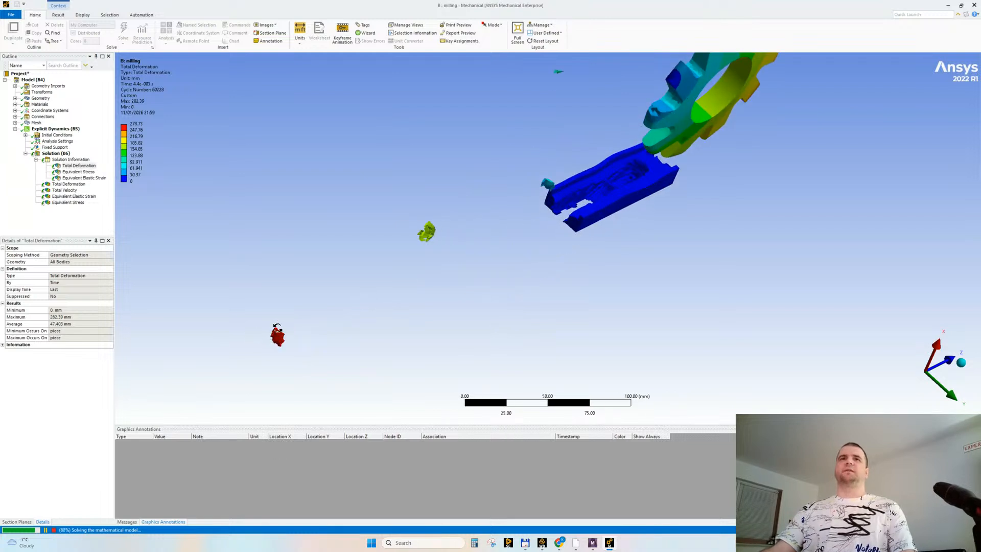
{"action": "scroll", "coordinate": [279, 338], "scroll_direction": "up", "scroll_amount": 1}
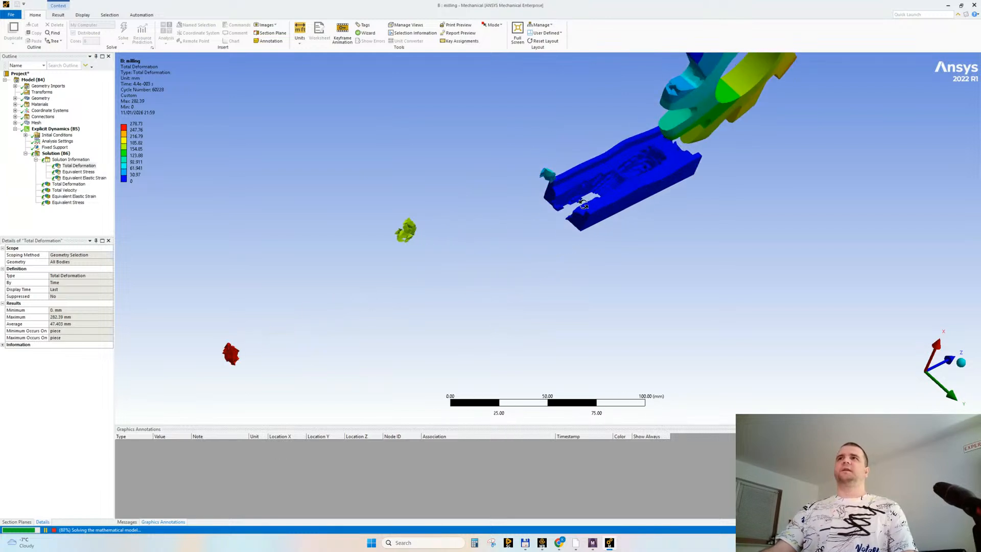
{"action": "middle_click_drag", "start_coordinate": [583, 204], "coordinate": [411, 263], "text": "ctrl"}
{"action": "scroll", "coordinate": [471, 223], "scroll_direction": "up", "scroll_amount": 4}
{"action": "middle_click_drag", "start_coordinate": [378, 204], "coordinate": [460, 234], "text": "ctrl"}
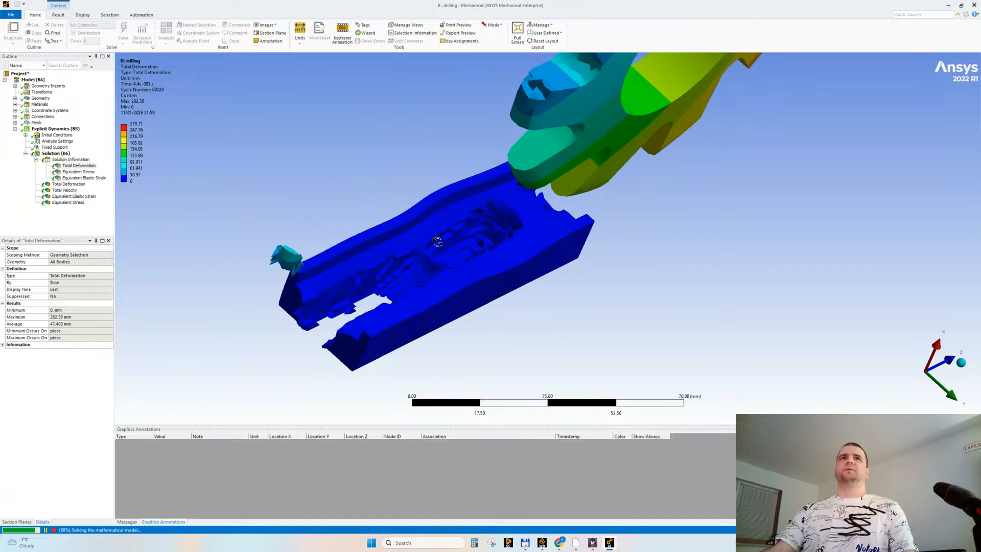
Step: Add another Total Deformation result tracker scoped only to the workpiece body and display its live result
{"action": "left_click", "coordinate": [68, 160]}
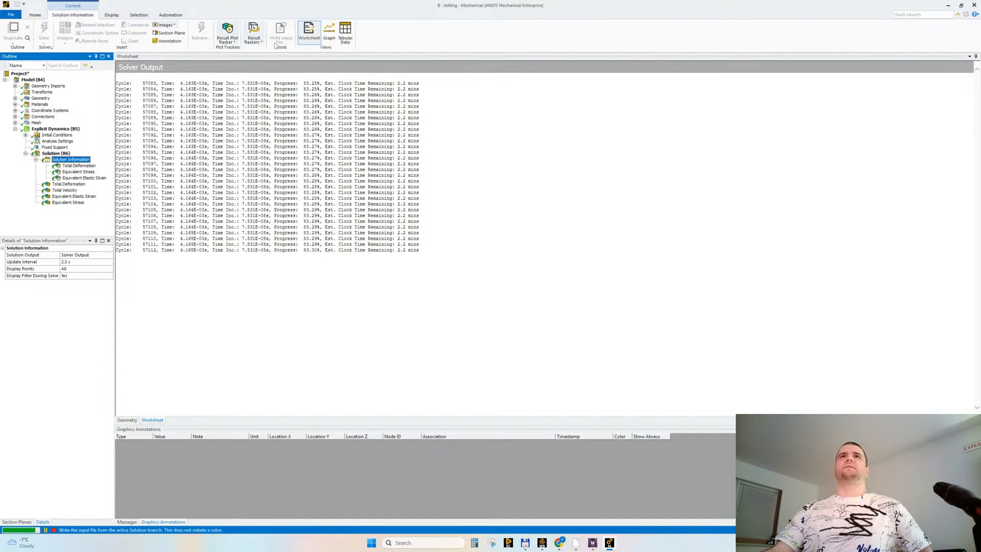
{"action": "left_click", "coordinate": [228, 35]}
{"action": "left_click", "coordinate": [243, 59]}
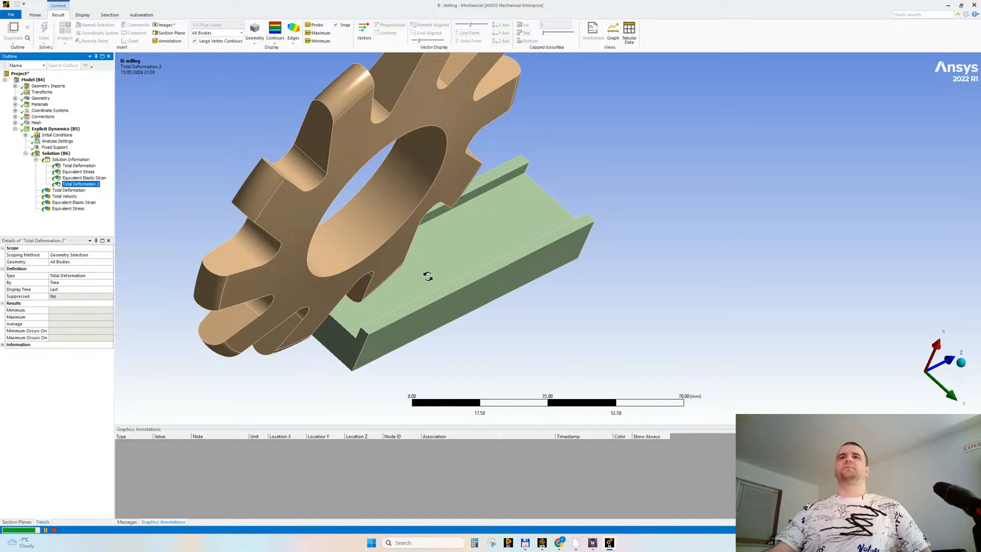
{"action": "left_click", "coordinate": [449, 259]}
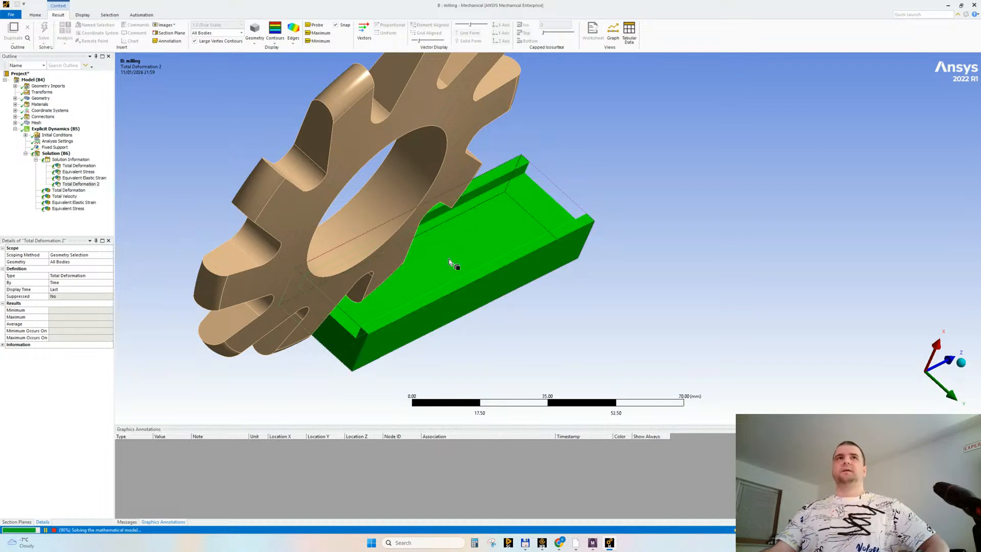
{"action": "left_click", "coordinate": [59, 262]}
{"action": "left_click", "coordinate": [59, 262]}
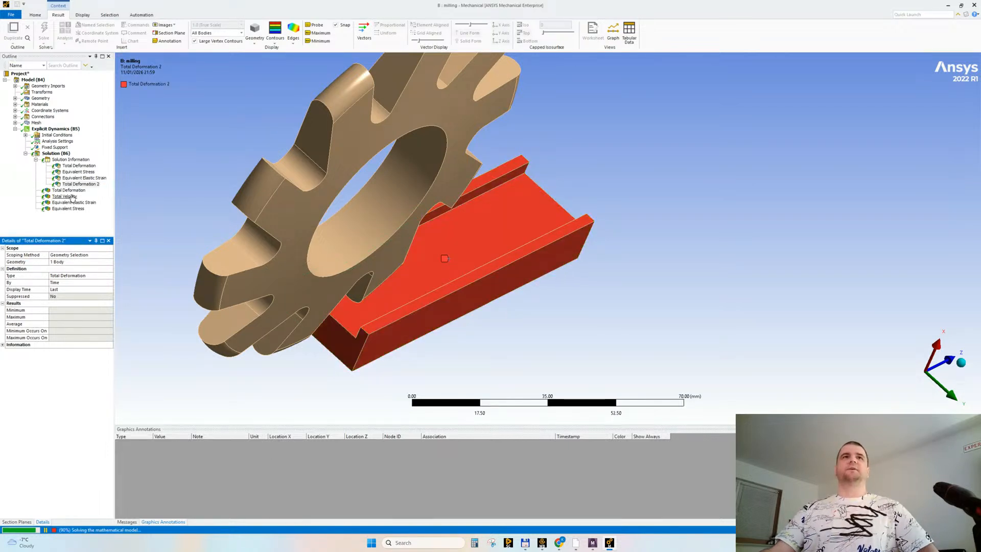
{"action": "right_click", "coordinate": [72, 183]}
{"action": "left_click", "coordinate": [90, 207]}
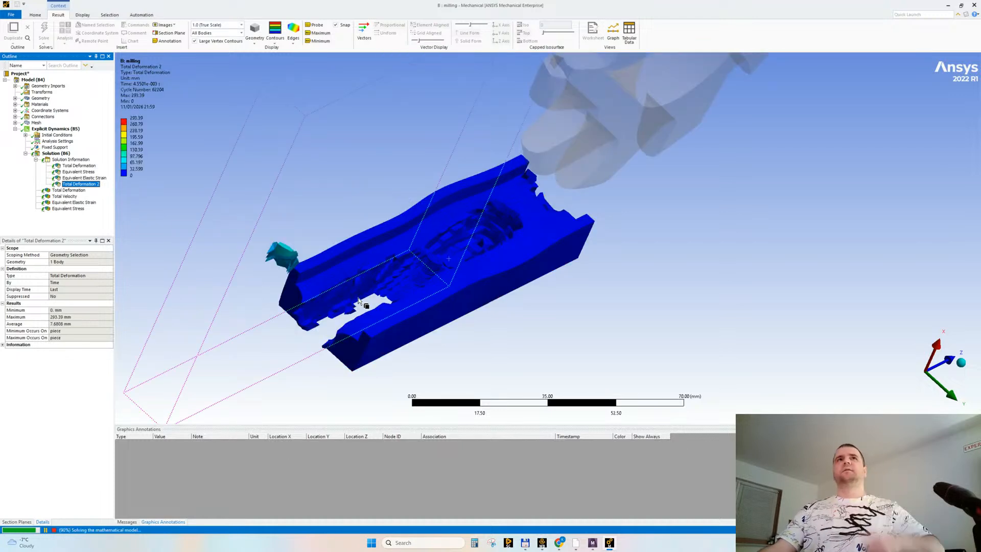
Step: Set the upper band limit of the workpiece deformation legend to 25 mm and inspect the groove surface
{"action": "left_click", "coordinate": [135, 124]}
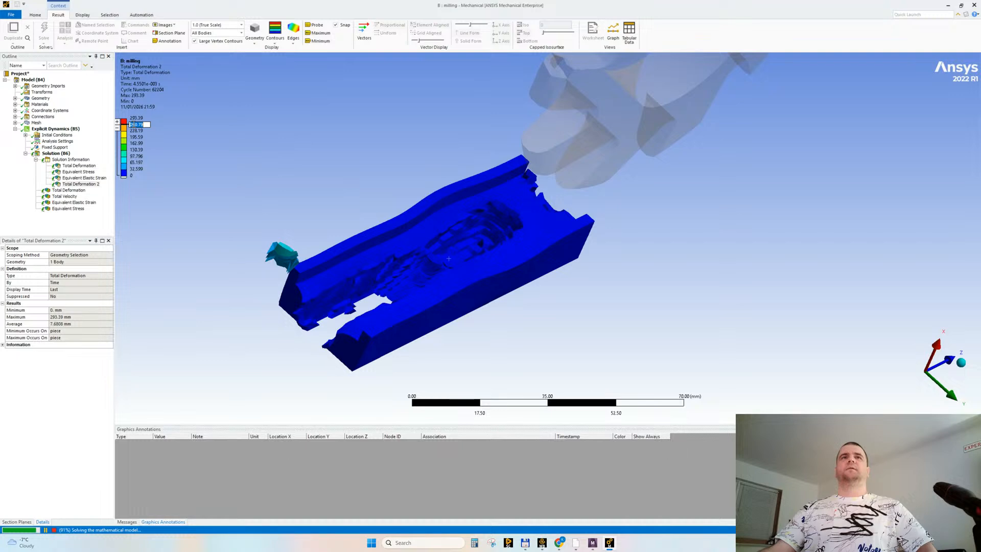
{"action": "key", "text": "Return"}
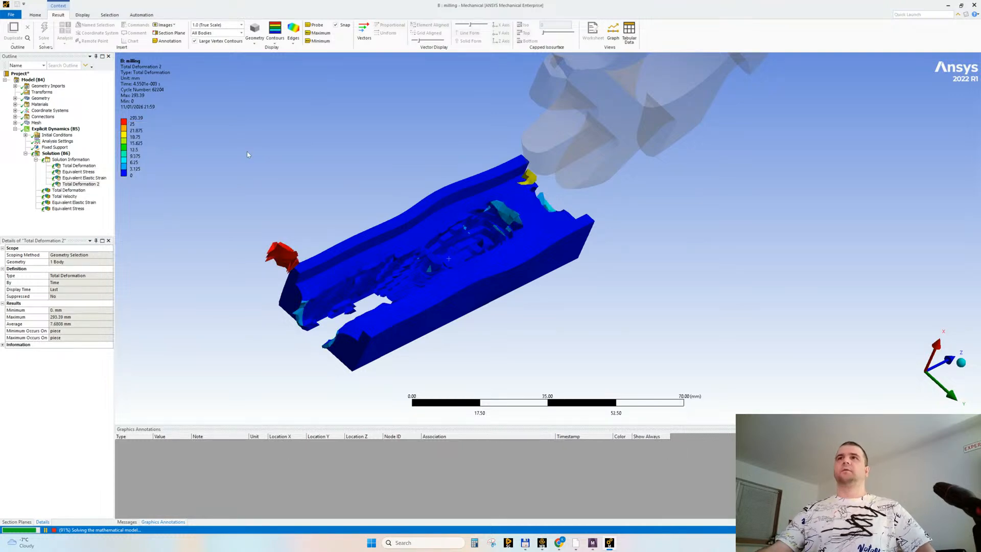
{"action": "middle_click_drag", "start_coordinate": [247, 154], "coordinate": [510, 281]}
{"action": "scroll", "coordinate": [527, 273], "scroll_direction": "up", "scroll_amount": 2}
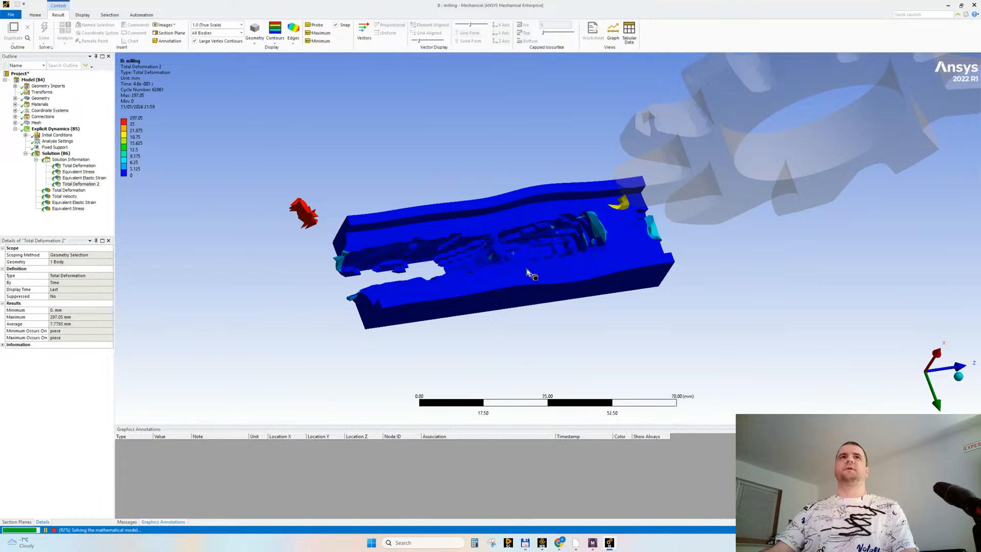
{"action": "scroll", "coordinate": [619, 265], "scroll_direction": "up", "scroll_amount": 5}
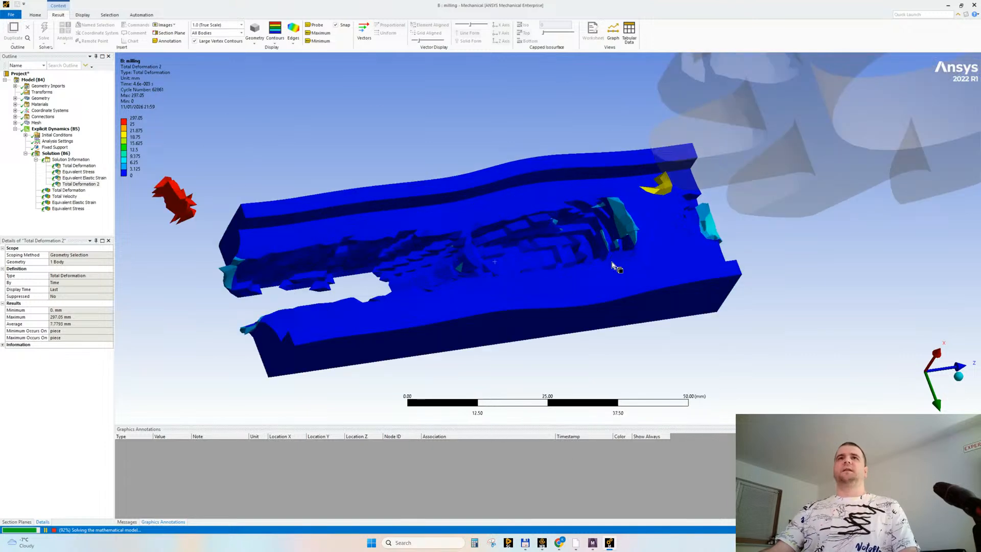
Step: Adjust the workpiece deformation legend to the visible range and view the whole workpiece
{"action": "right_click", "coordinate": [131, 91]}
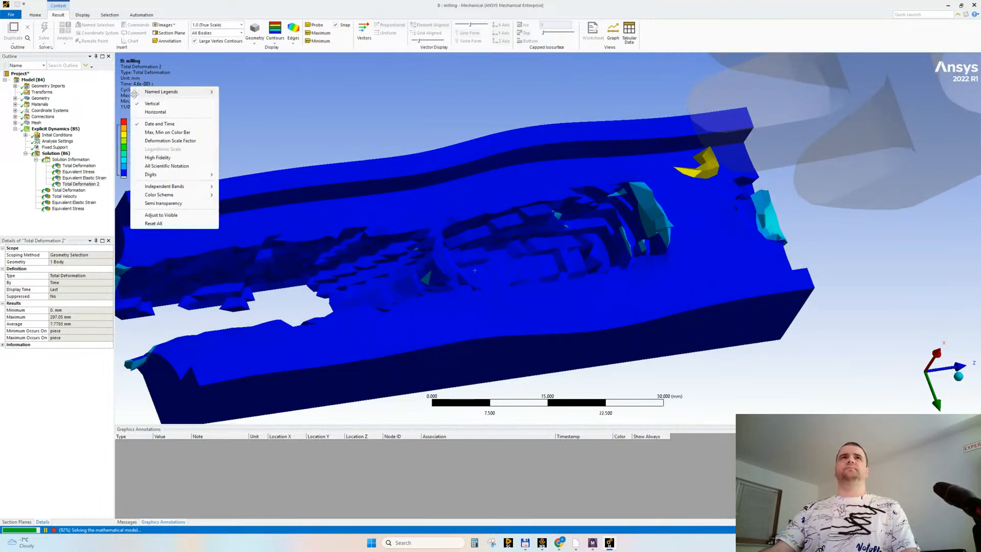
{"action": "left_click", "coordinate": [171, 213]}
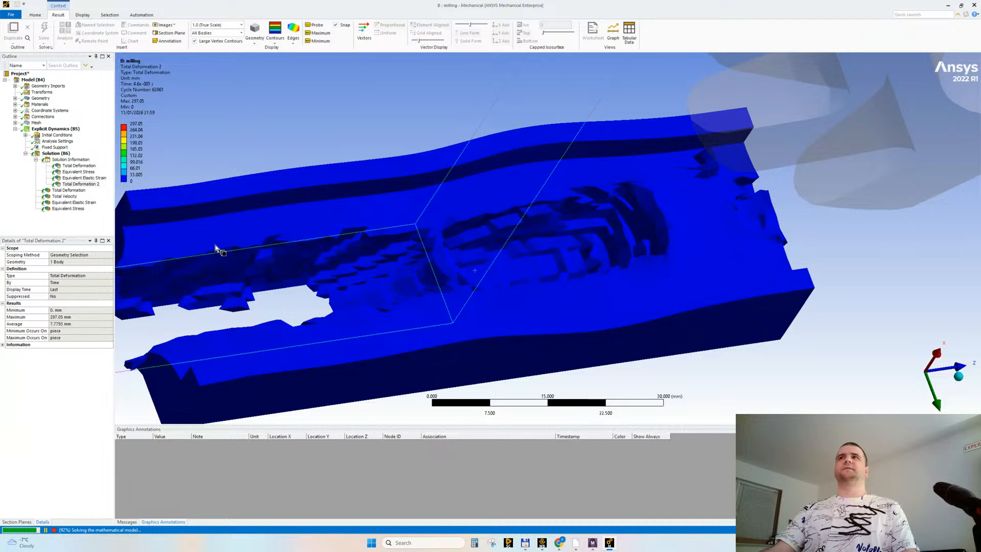
{"action": "scroll", "coordinate": [592, 213], "scroll_direction": "down", "scroll_amount": 3}
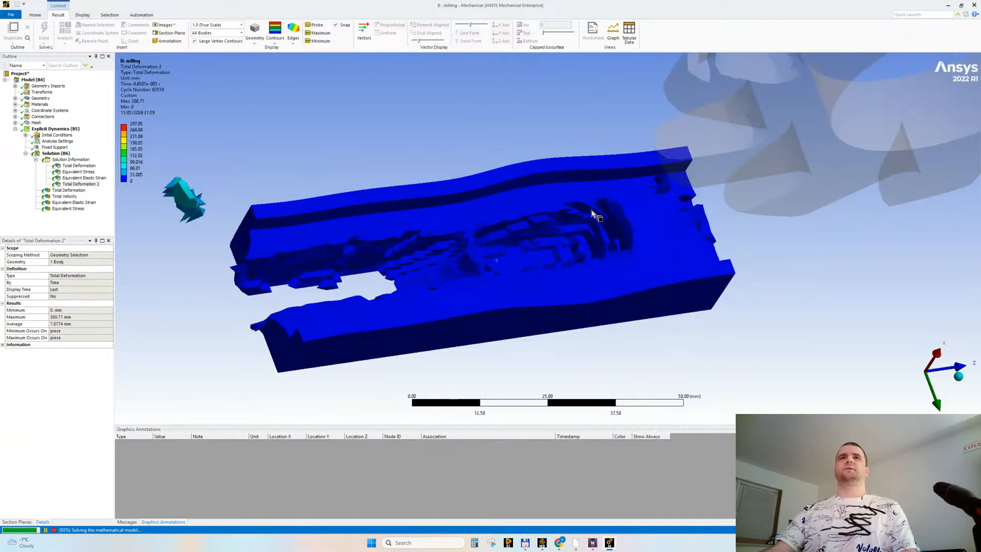
{"action": "scroll", "coordinate": [592, 213], "scroll_direction": "down", "scroll_amount": 2}
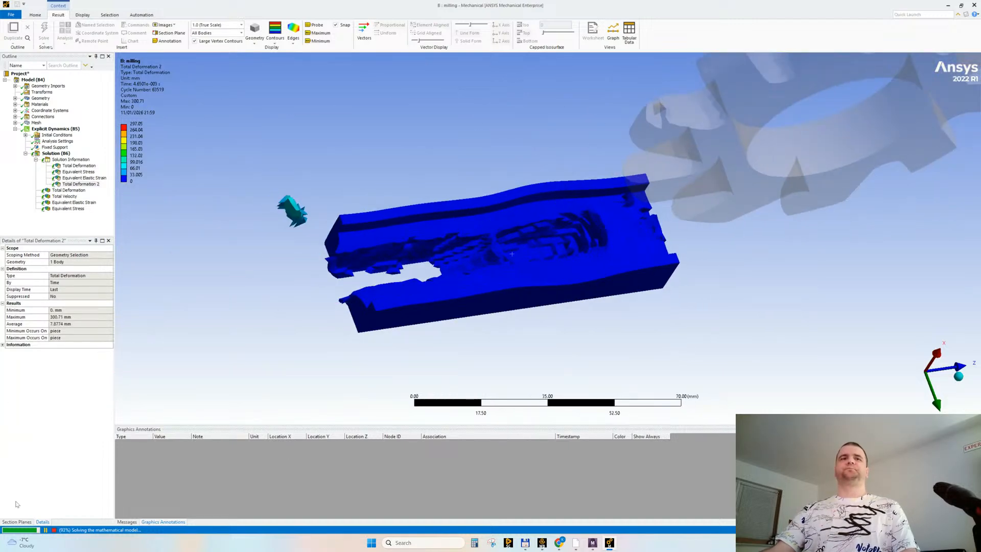
Step: Cut the model with a new diagonal section plane across the workpiece's open end and flip it to keep the larger side
{"action": "left_click", "coordinate": [16, 521]}
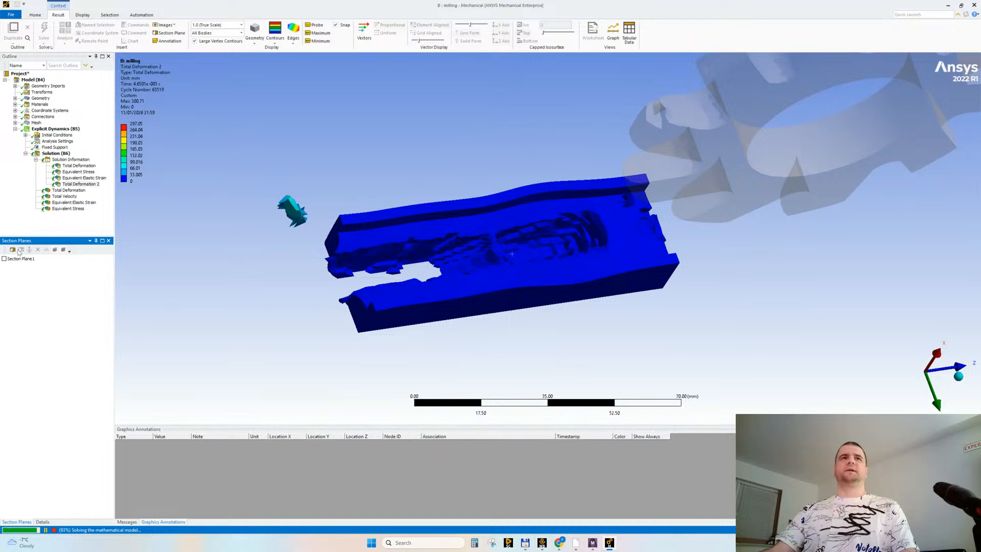
{"action": "left_click_drag", "start_coordinate": [470, 157], "coordinate": [264, 354]}
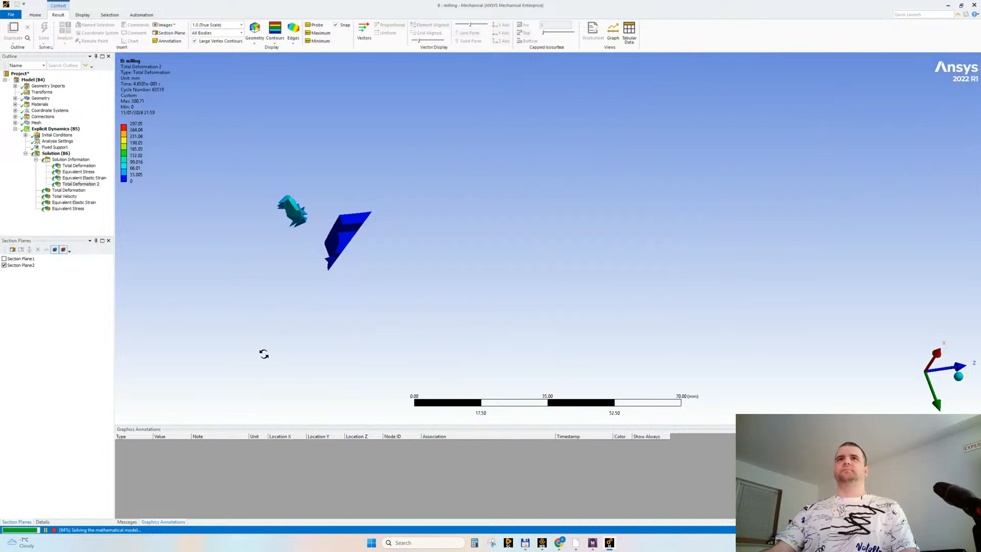
{"action": "left_click", "coordinate": [26, 265]}
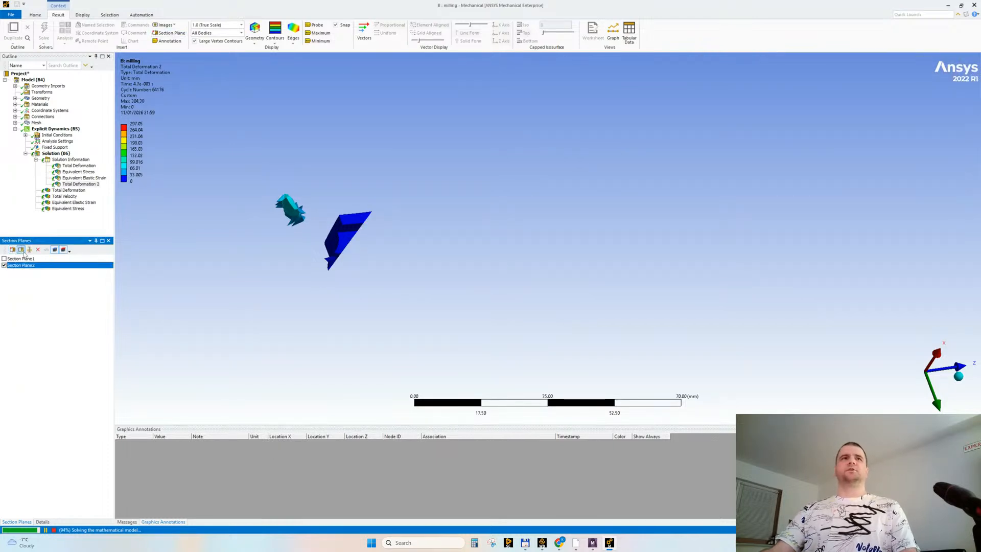
{"action": "left_click", "coordinate": [346, 251]}
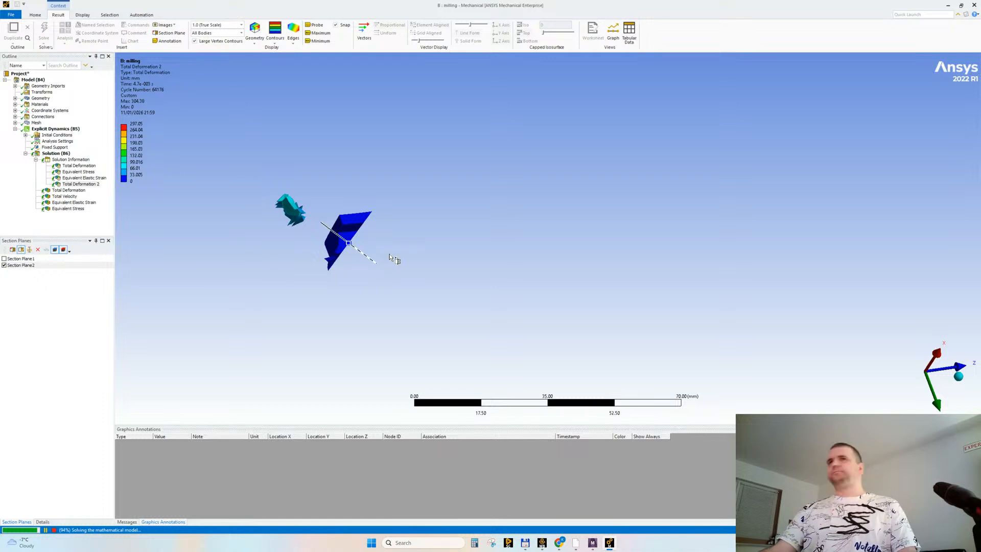
{"action": "left_click", "coordinate": [368, 246]}
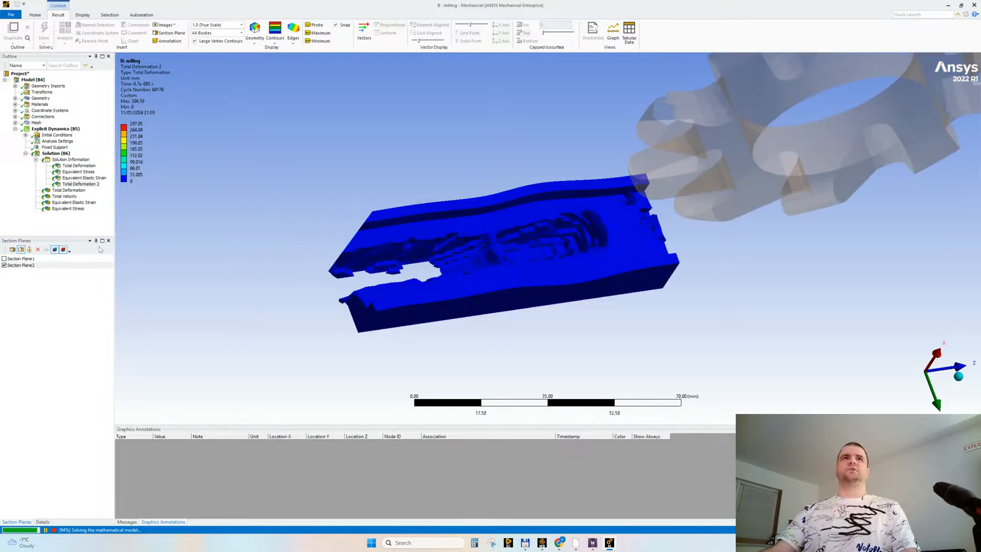
{"action": "left_click", "coordinate": [22, 266]}
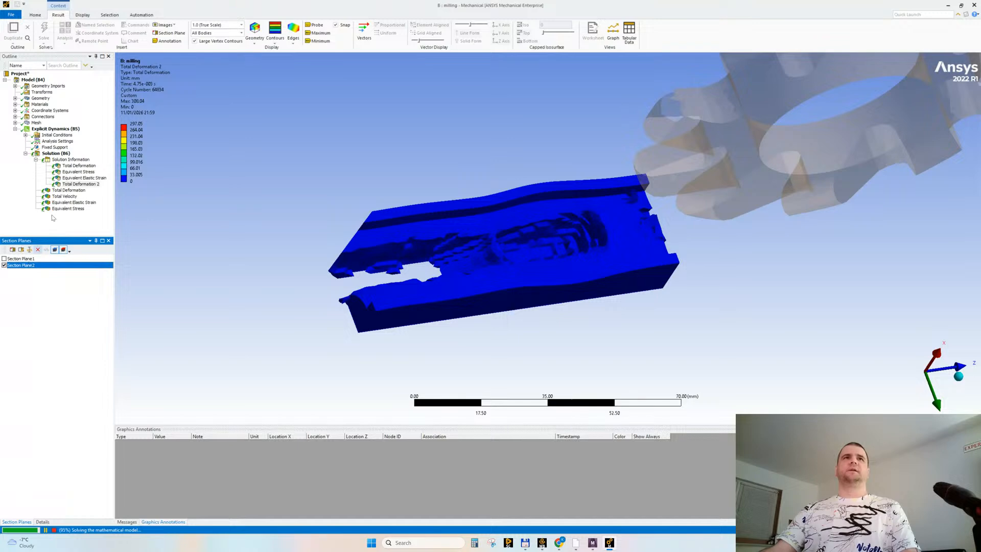
Step: Reset the workpiece deformation legend, try an upper band limit of 50 mm, and lower it to 10 mm to inspect the groove
{"action": "right_click", "coordinate": [131, 85]}
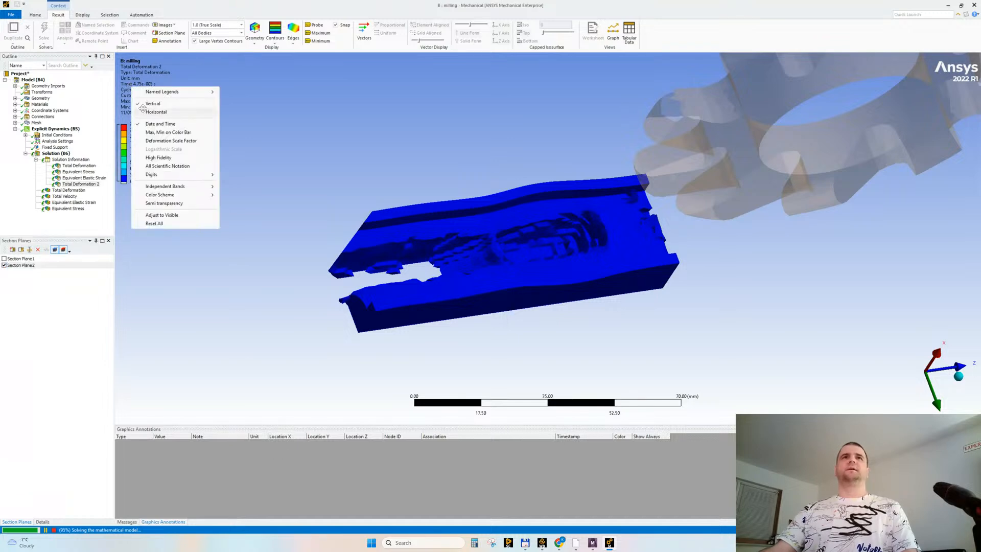
{"action": "left_click", "coordinate": [160, 215]}
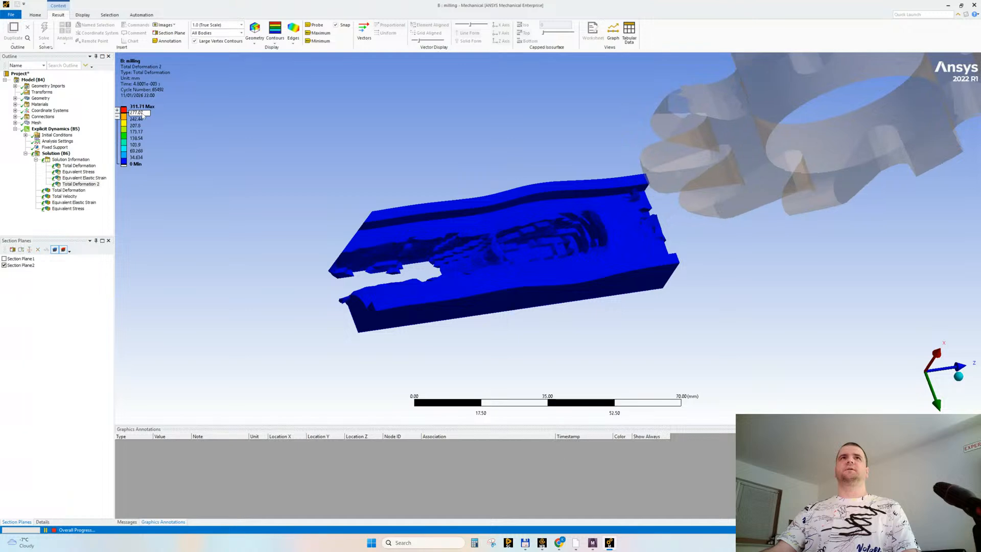
{"action": "left_click", "coordinate": [143, 114]}
{"action": "type", "text": "50"}
{"action": "key", "text": "Return"}
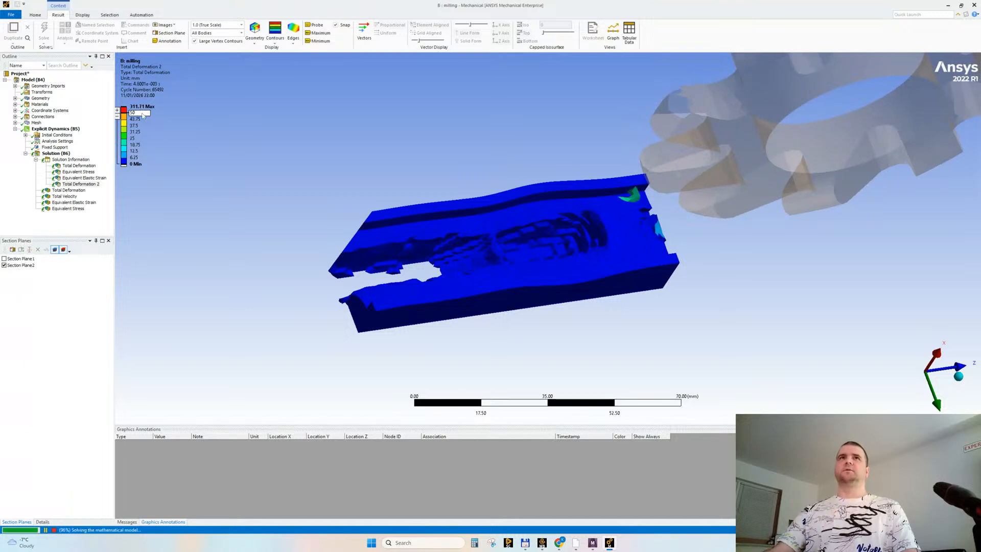
{"action": "left_click", "coordinate": [143, 113]}
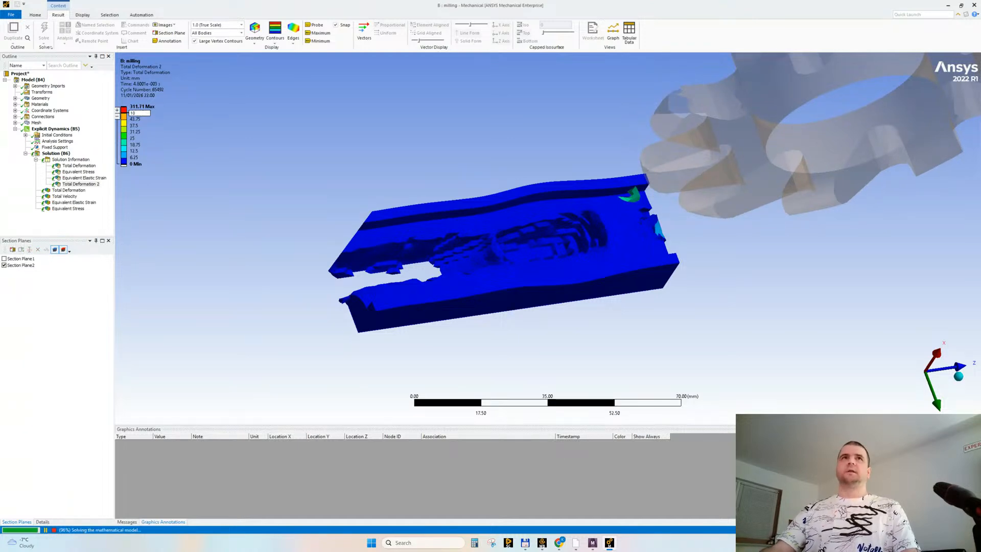
{"action": "key", "text": "Return"}
{"action": "middle_click_drag", "start_coordinate": [460, 285], "coordinate": [478, 232]}
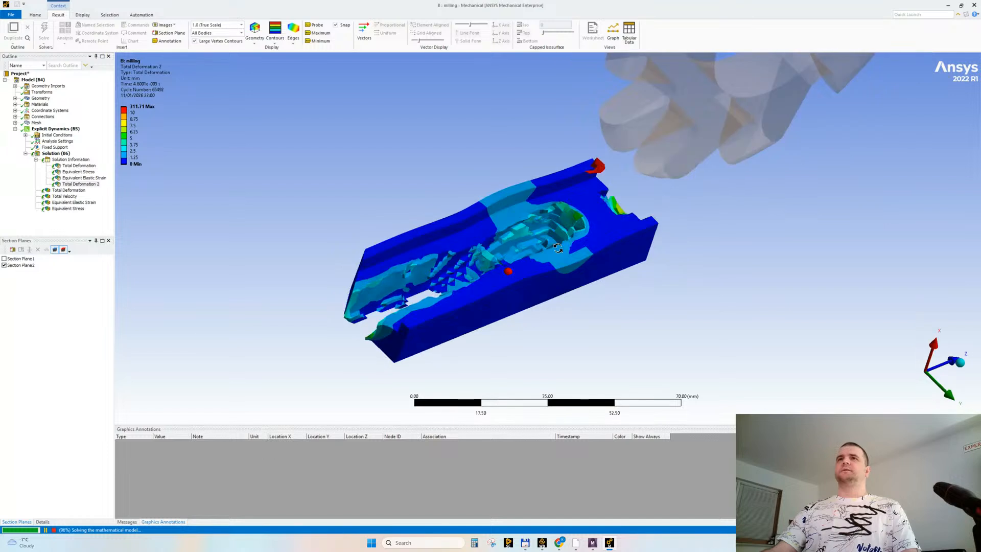
Step: Turn off Section Plane2 to show the uncut model and check the solver output for the solve's progress
{"action": "left_click", "coordinate": [5, 265]}
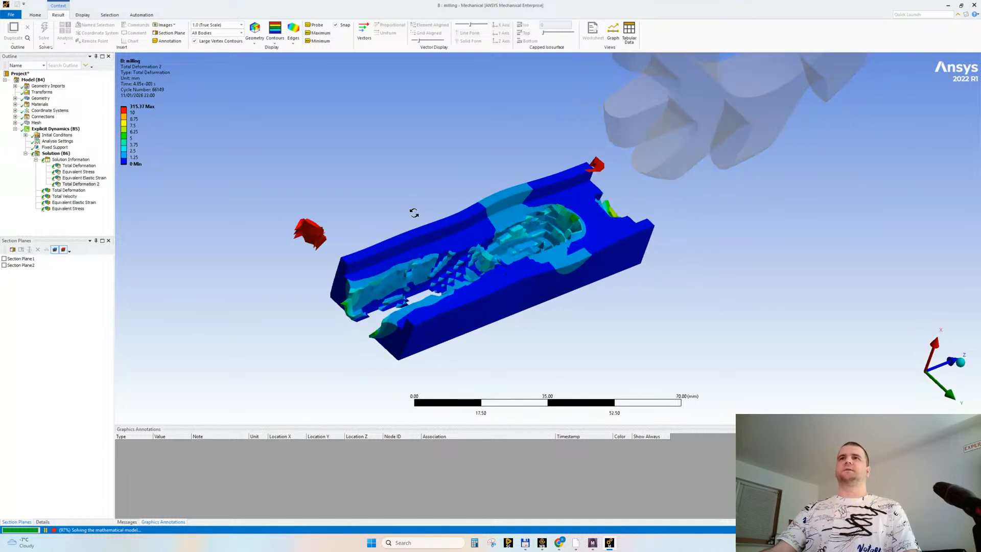
{"action": "scroll", "coordinate": [409, 215], "scroll_direction": "down", "scroll_amount": 3}
{"action": "middle_click_drag", "start_coordinate": [598, 246], "coordinate": [499, 248]}
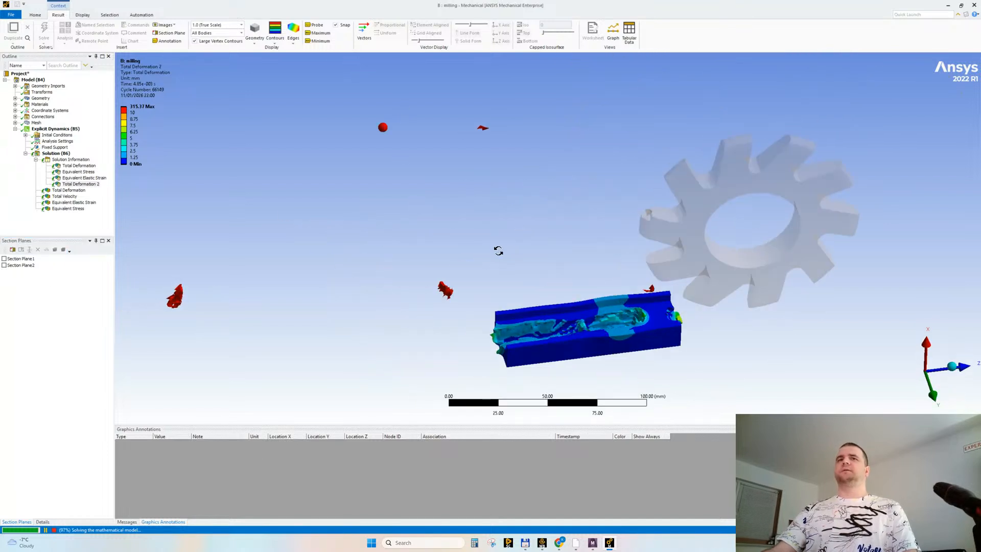
{"action": "left_click", "coordinate": [72, 160]}
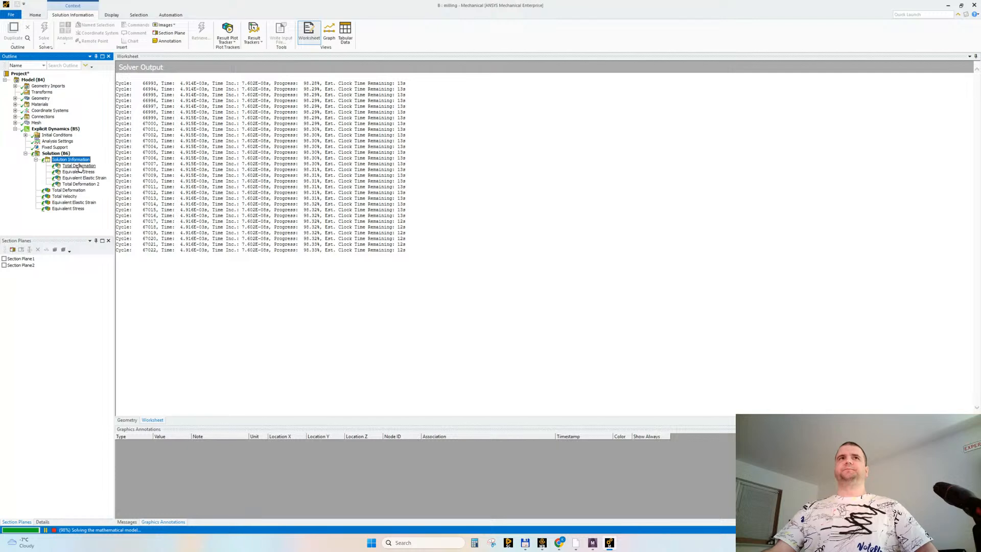
Step: Switch to the browser's YouTube Studio live-stream page to check the chat, and return to the simulation
{"action": "left_click", "coordinate": [558, 542]}
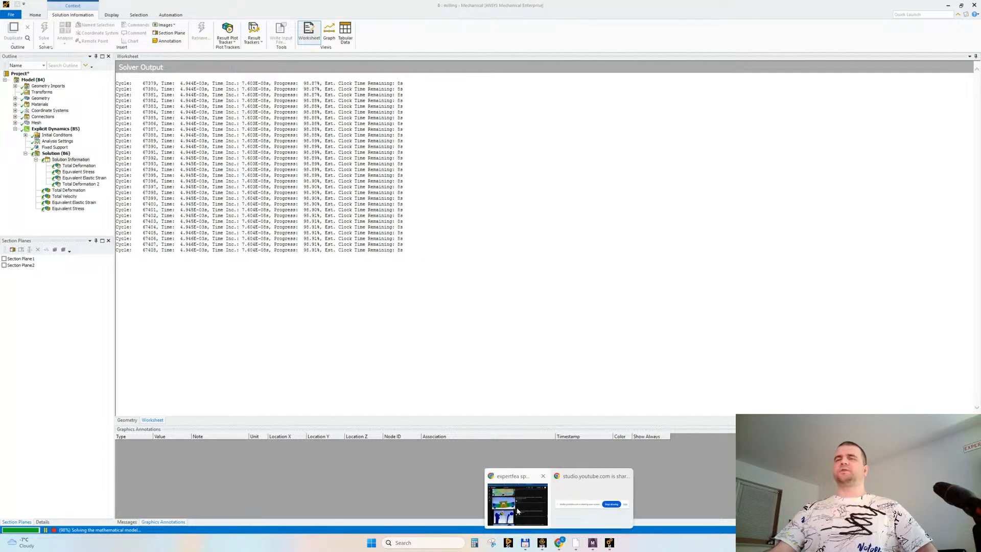
{"action": "left_click", "coordinate": [517, 506]}
{"action": "left_click", "coordinate": [66, 10]}
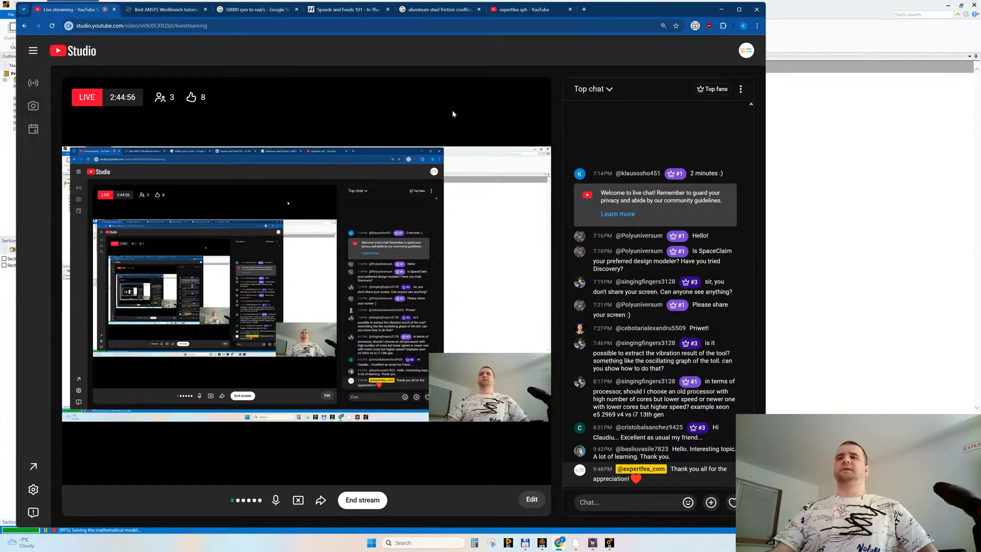
{"action": "left_click", "coordinate": [720, 10]}
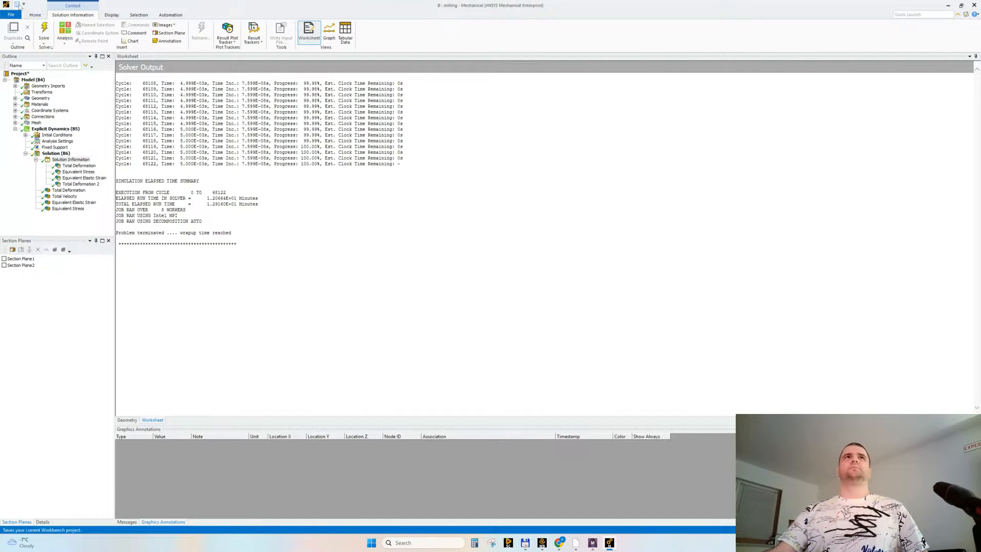
Step: Save the solved project and view the final Total Deformation result of the cutter, chips and workpiece groove
{"action": "left_click", "coordinate": [18, 5]}
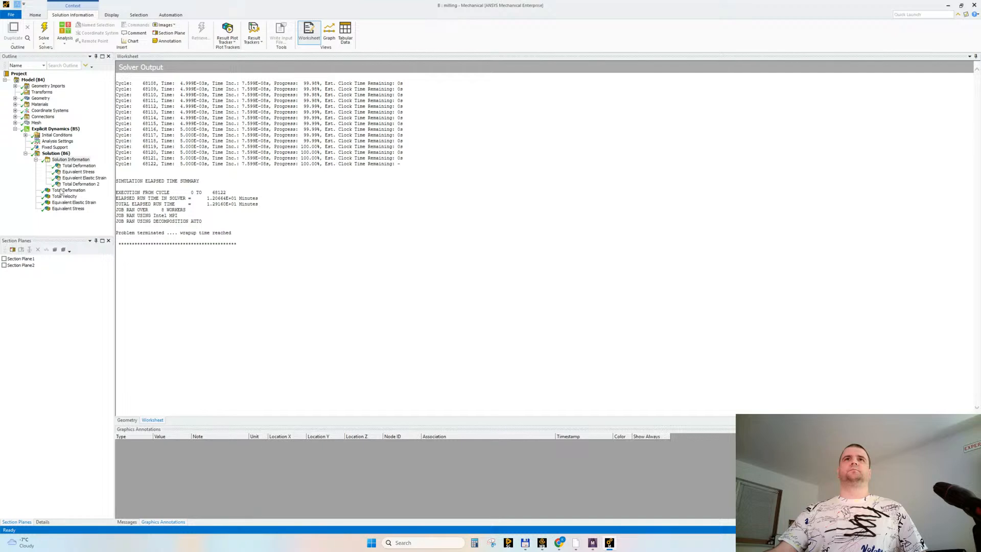
{"action": "left_click", "coordinate": [62, 190]}
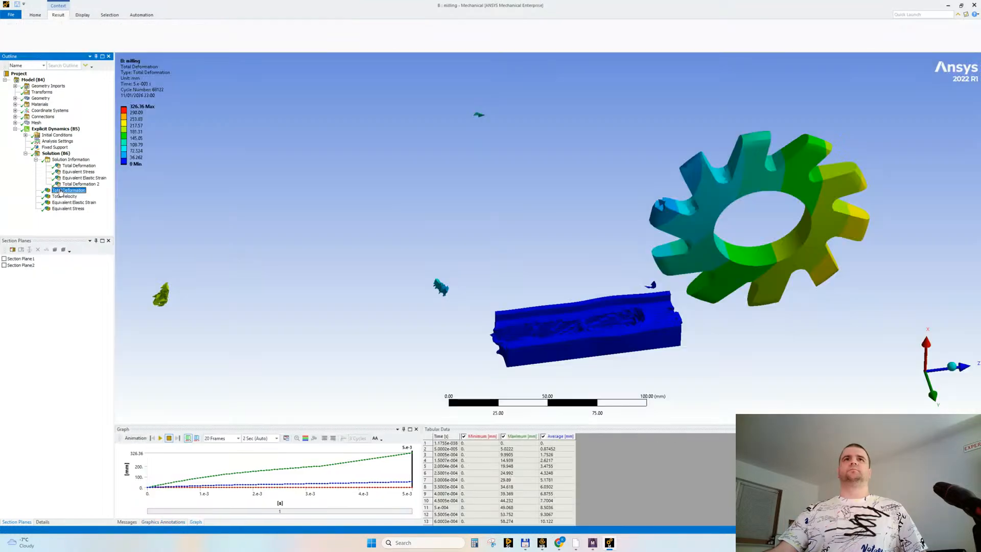
{"action": "scroll", "coordinate": [525, 237], "scroll_direction": "up", "scroll_amount": 3}
{"action": "middle_click_drag", "start_coordinate": [748, 269], "coordinate": [519, 223], "text": "ctrl"}
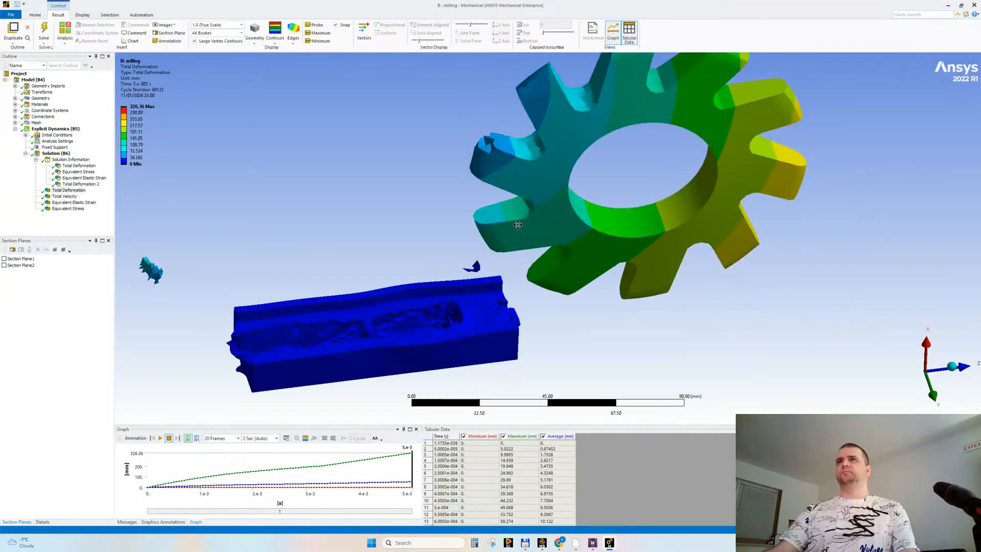
{"action": "middle_click_drag", "start_coordinate": [591, 238], "coordinate": [642, 237]}
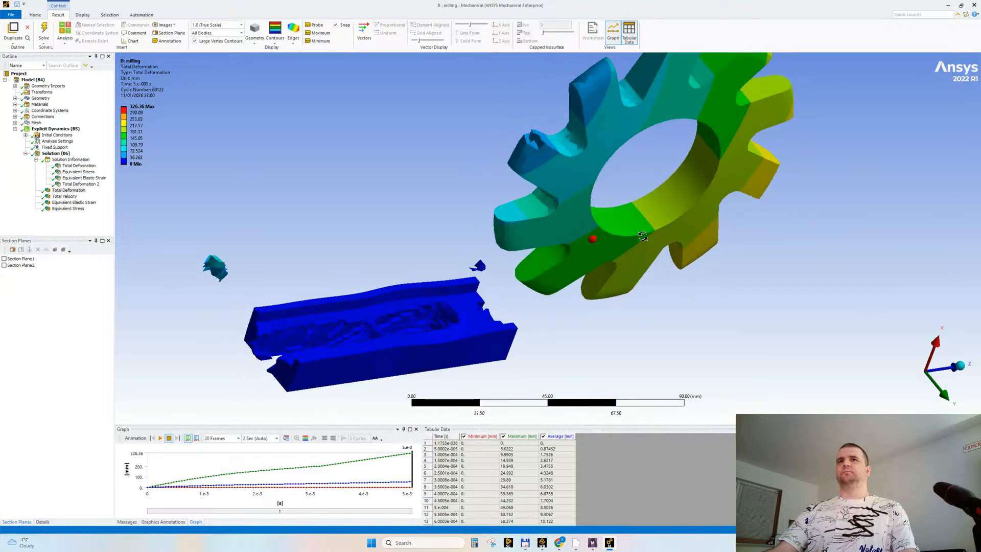
{"action": "scroll", "coordinate": [526, 312], "scroll_direction": "up", "scroll_amount": 1}
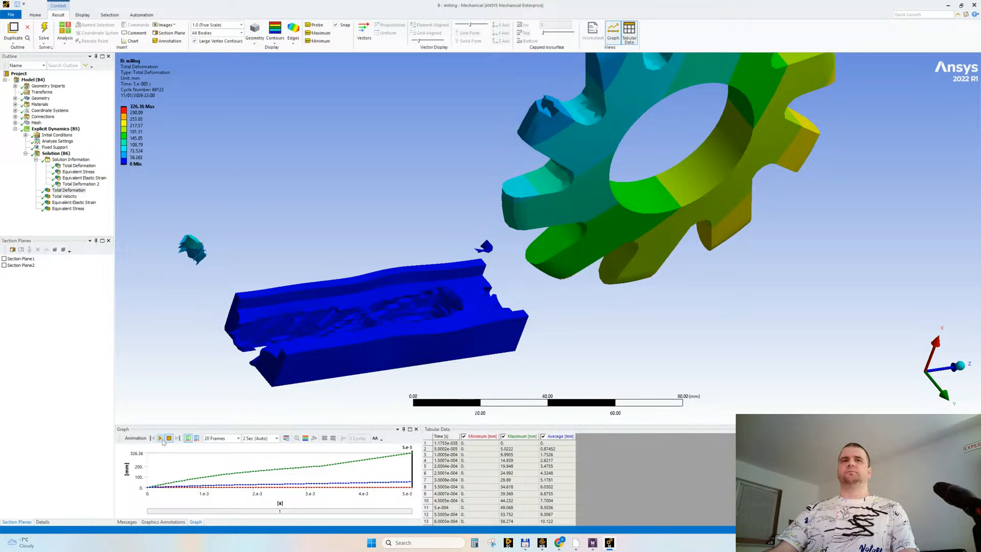
Step: Animate the Total Deformation result, examine the cutting action close up, and stop the animation
{"action": "left_click", "coordinate": [160, 437]}
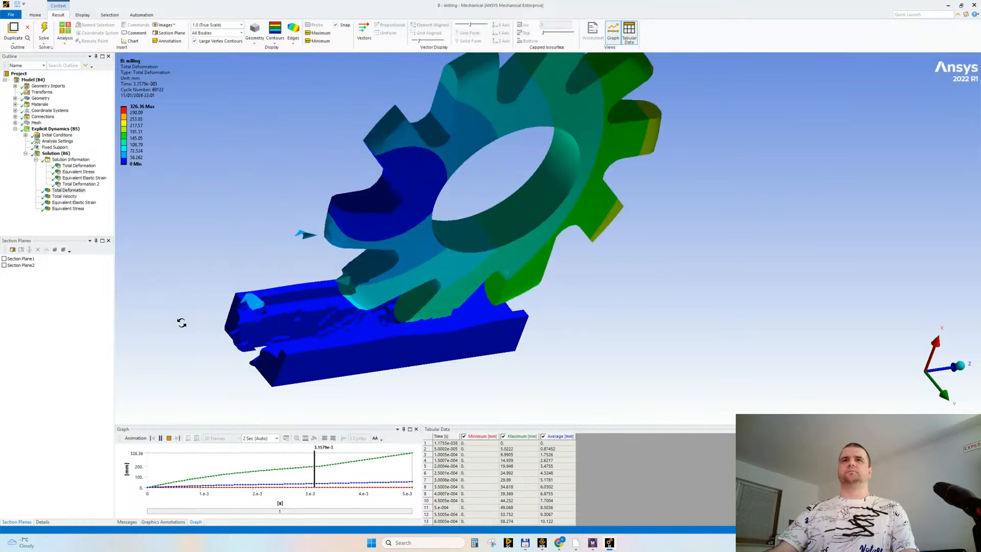
{"action": "middle_click_drag", "start_coordinate": [378, 295], "coordinate": [375, 252]}
{"action": "scroll", "coordinate": [382, 319], "scroll_direction": "up", "scroll_amount": 2}
{"action": "scroll", "coordinate": [455, 273], "scroll_direction": "up", "scroll_amount": 2}
{"action": "middle_click_drag", "start_coordinate": [541, 287], "coordinate": [516, 290]}
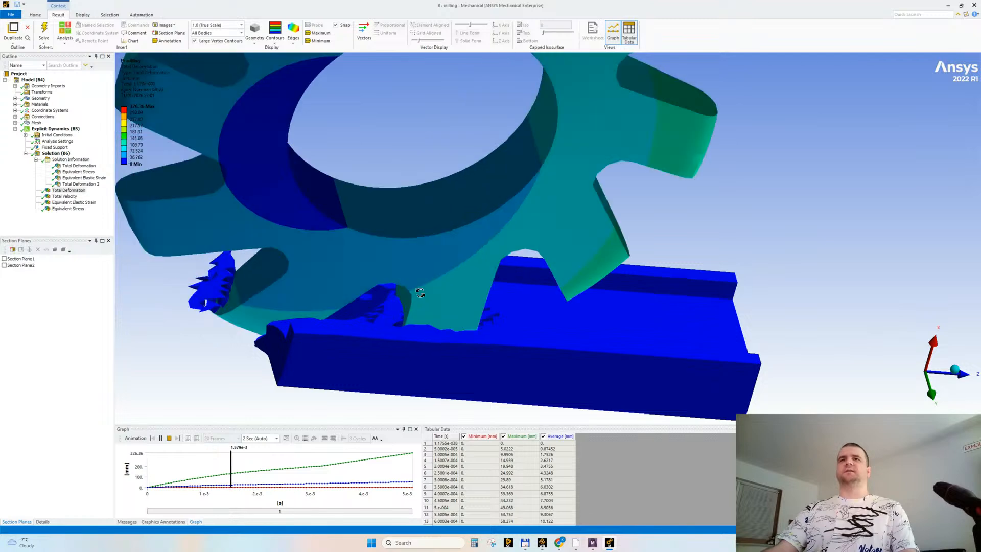
{"action": "scroll", "coordinate": [506, 290], "scroll_direction": "down", "scroll_amount": 1}
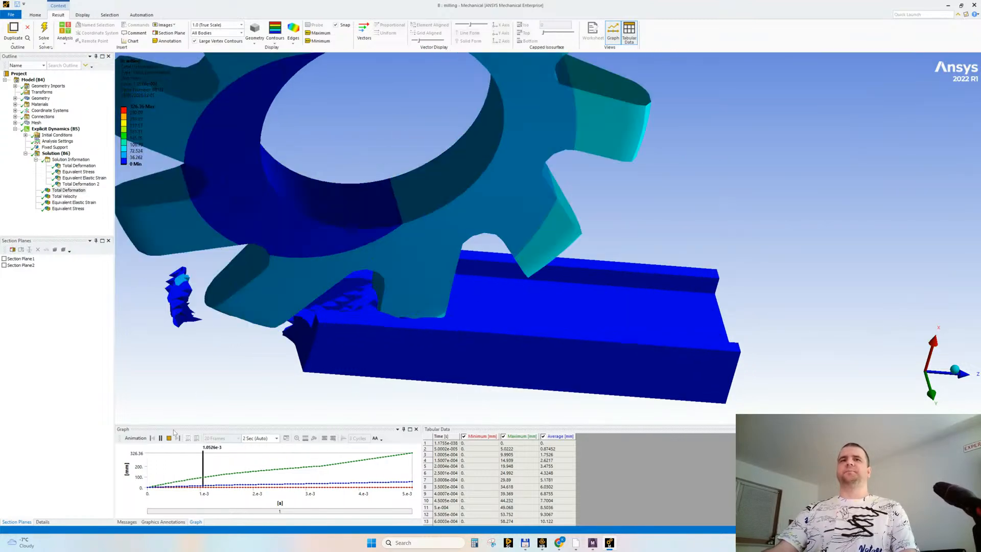
{"action": "left_click", "coordinate": [169, 438]}
{"action": "middle_click_drag", "start_coordinate": [427, 264], "coordinate": [476, 264]}
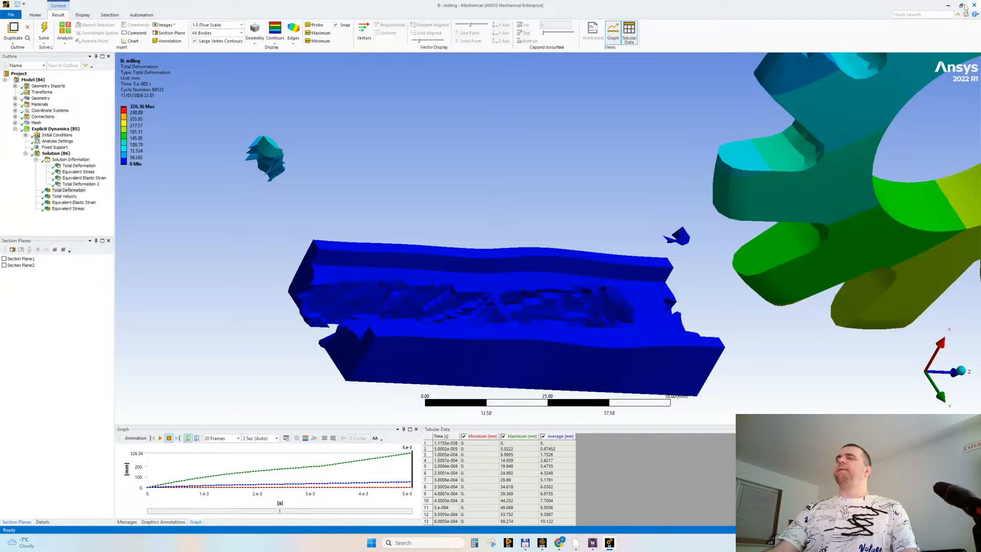
Step: Switch to Workbench, duplicate the milling Explicit Dynamics system, and place the copy beside the original
{"action": "left_click", "coordinate": [542, 542]}
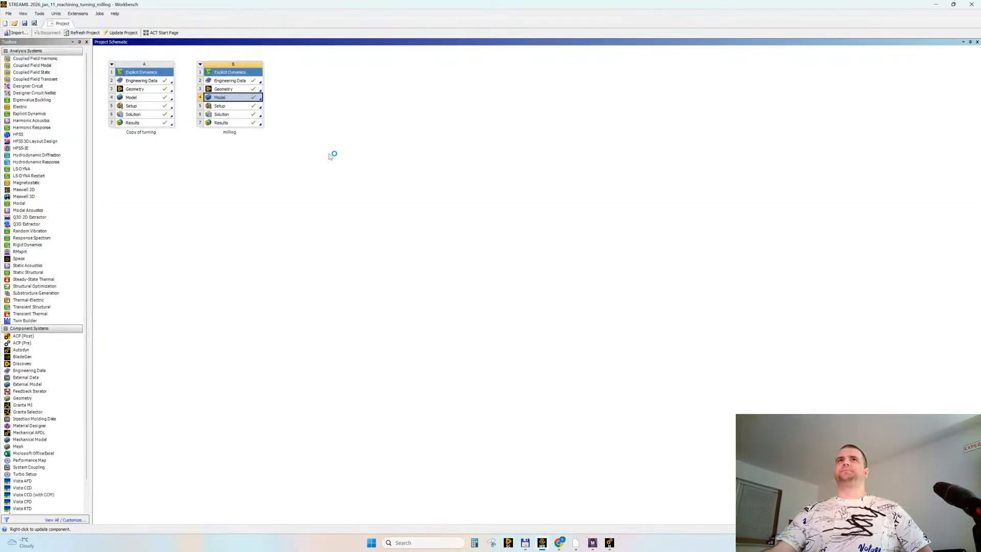
{"action": "left_click", "coordinate": [199, 64]}
{"action": "left_click", "coordinate": [233, 93]}
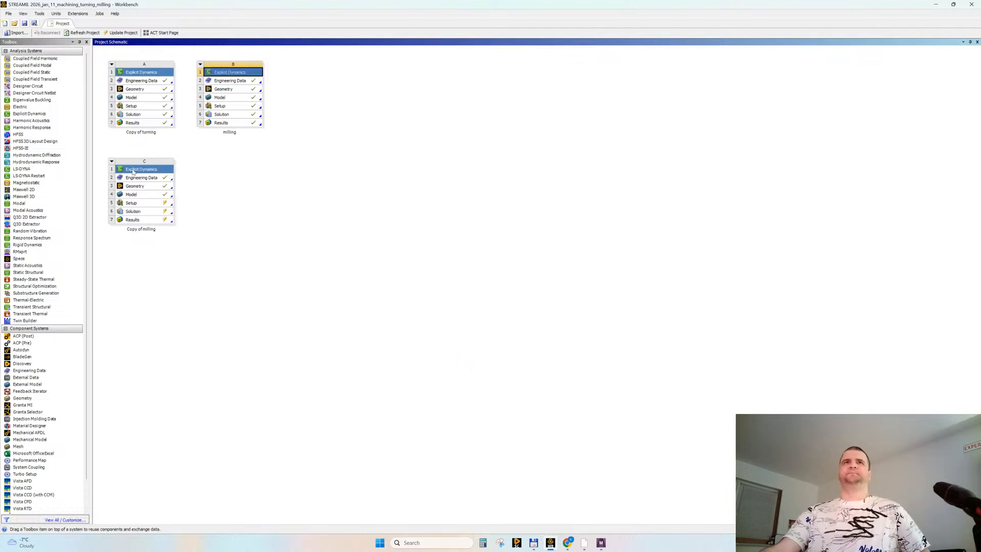
{"action": "left_click_drag", "start_coordinate": [130, 172], "coordinate": [323, 91]}
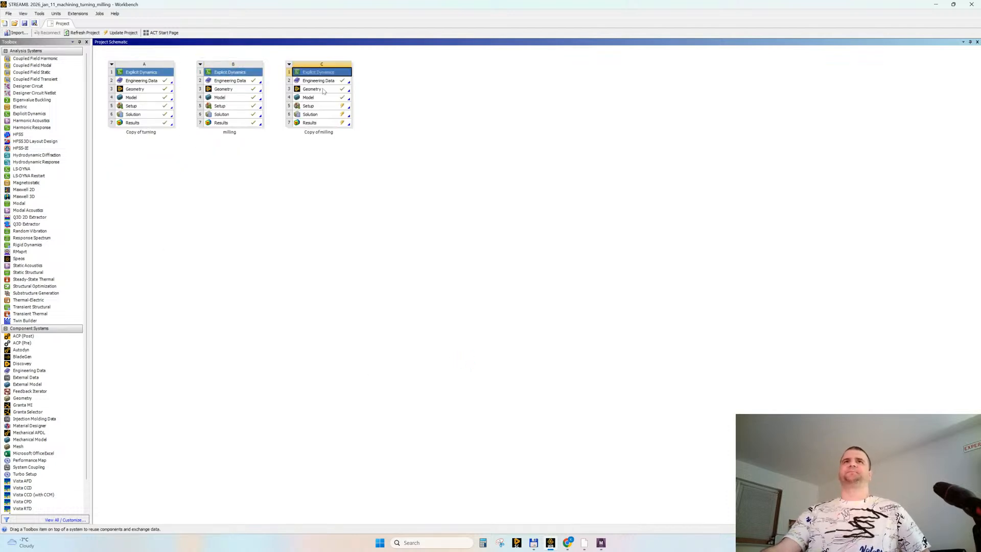
Step: Open the copied milling system in Mechanical and set the X component of the cutter's initial velocity to -4000 mm/s
{"action": "double_click", "coordinate": [320, 124]}
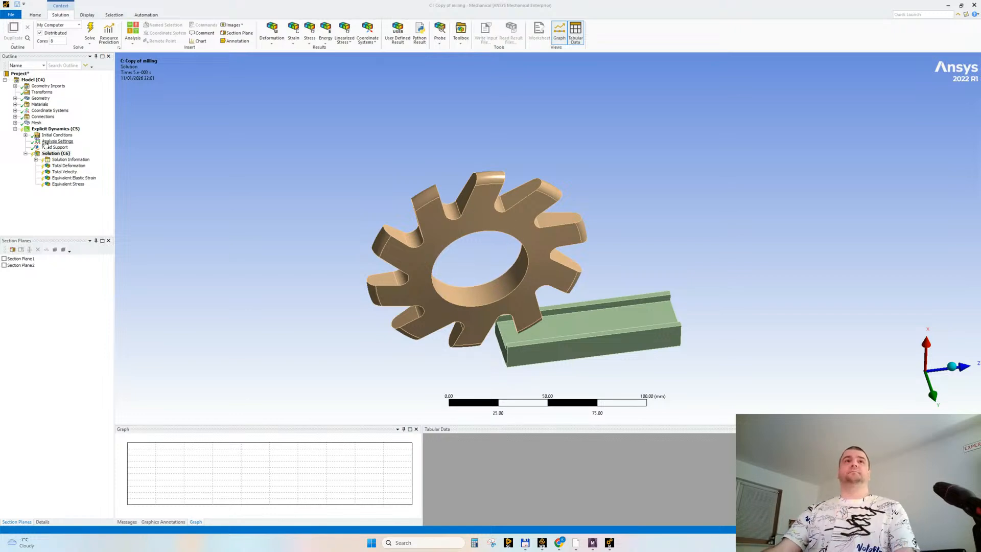
{"action": "left_click", "coordinate": [26, 135]}
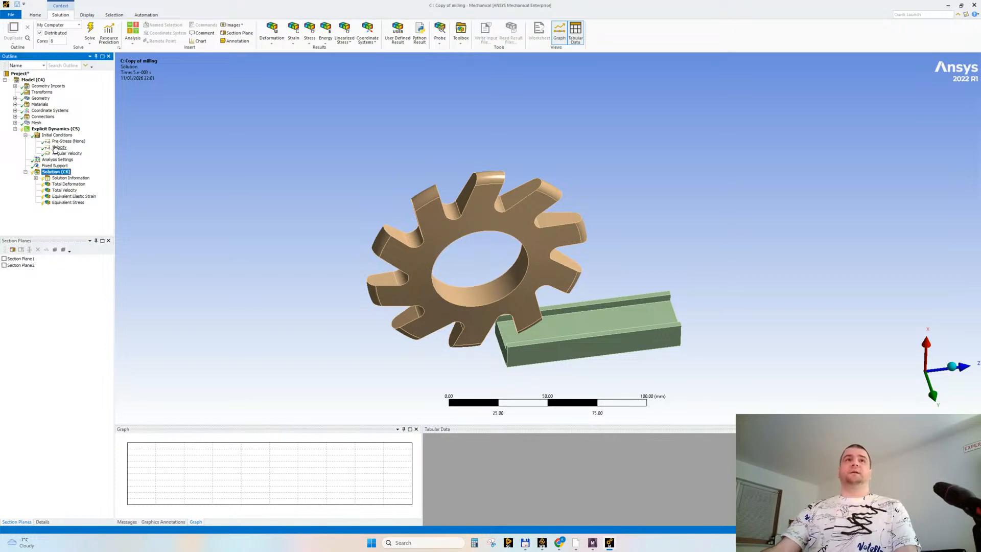
{"action": "left_click", "coordinate": [56, 147]}
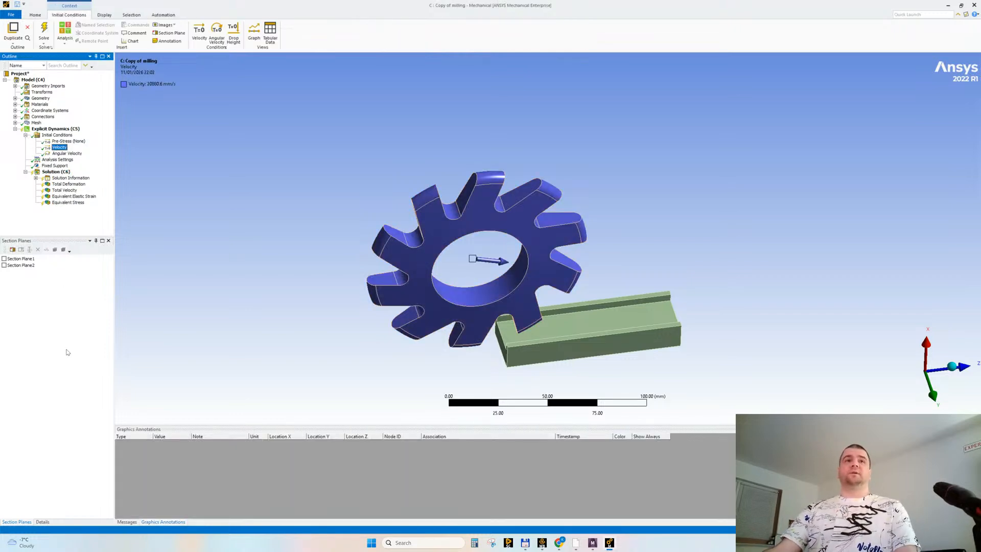
{"action": "left_click", "coordinate": [43, 521]}
{"action": "left_click", "coordinate": [62, 304]}
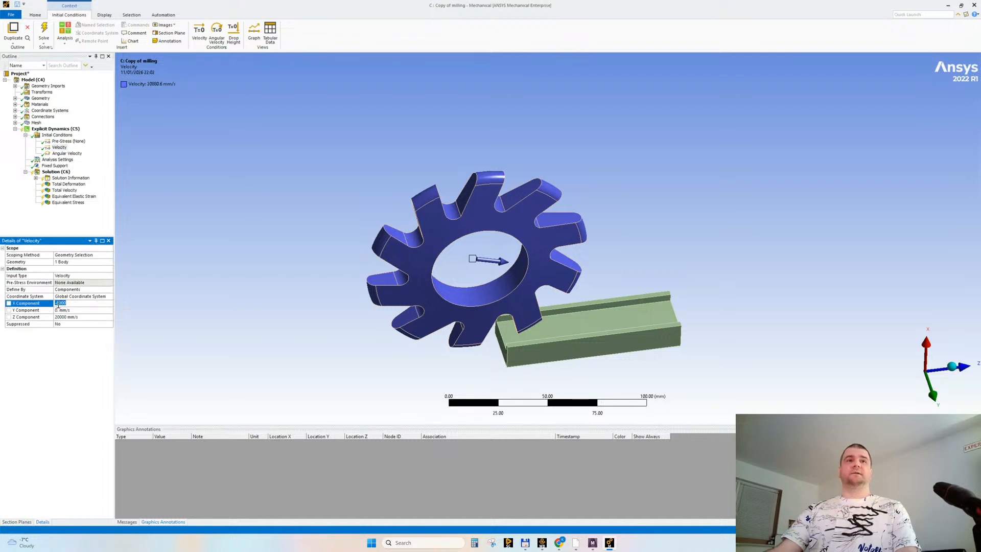
{"action": "left_click", "coordinate": [58, 304]}
{"action": "key", "text": "BackSpace"}
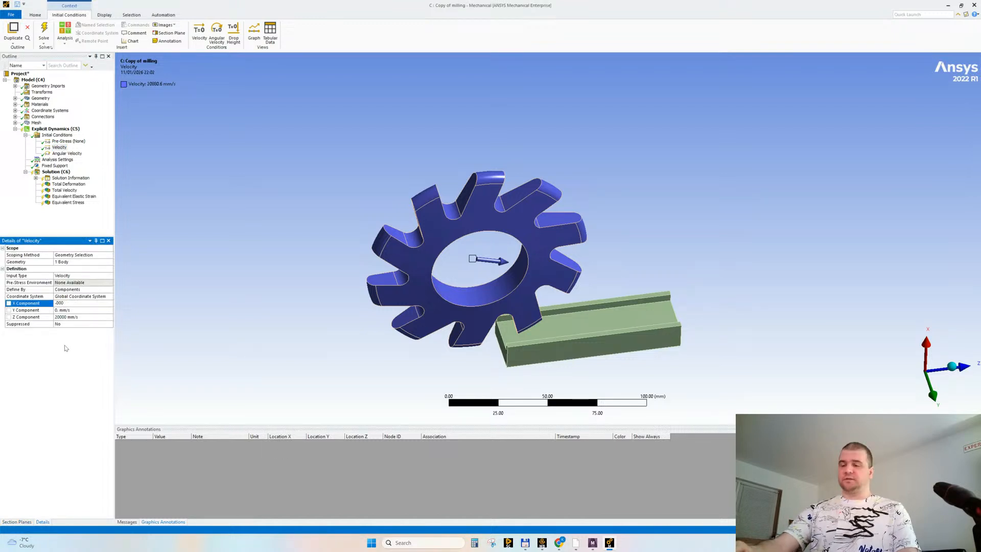
{"action": "type", "text": "4"}
{"action": "key", "text": "Return"}
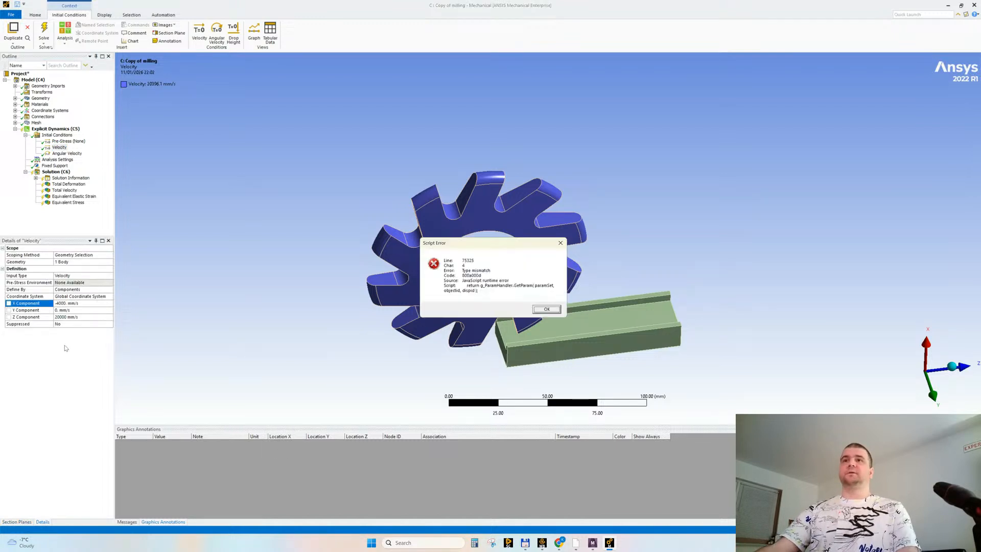
{"action": "left_click", "coordinate": [544, 309]}
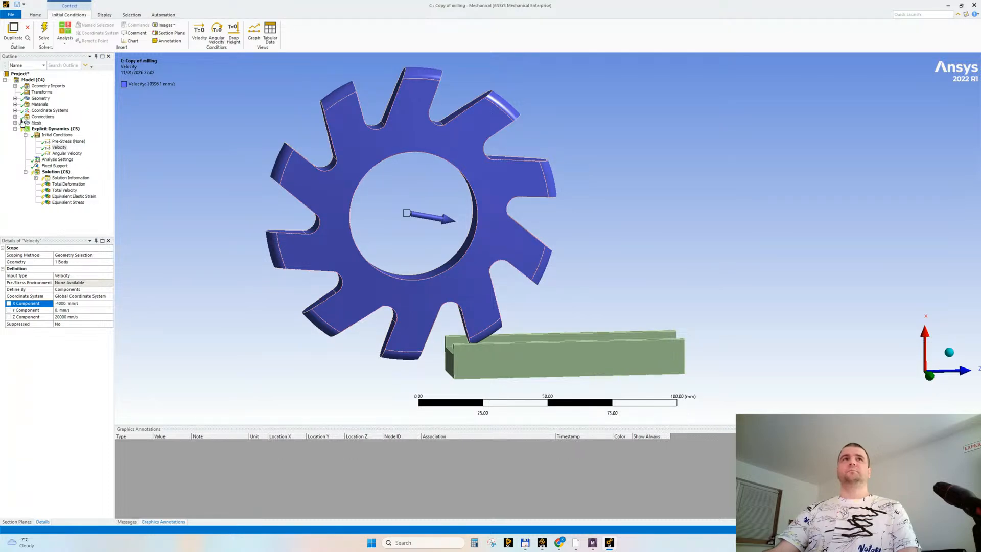
Step: Set the end time in the copied model's analysis settings to 3e-3 s
{"action": "left_click", "coordinate": [60, 161]}
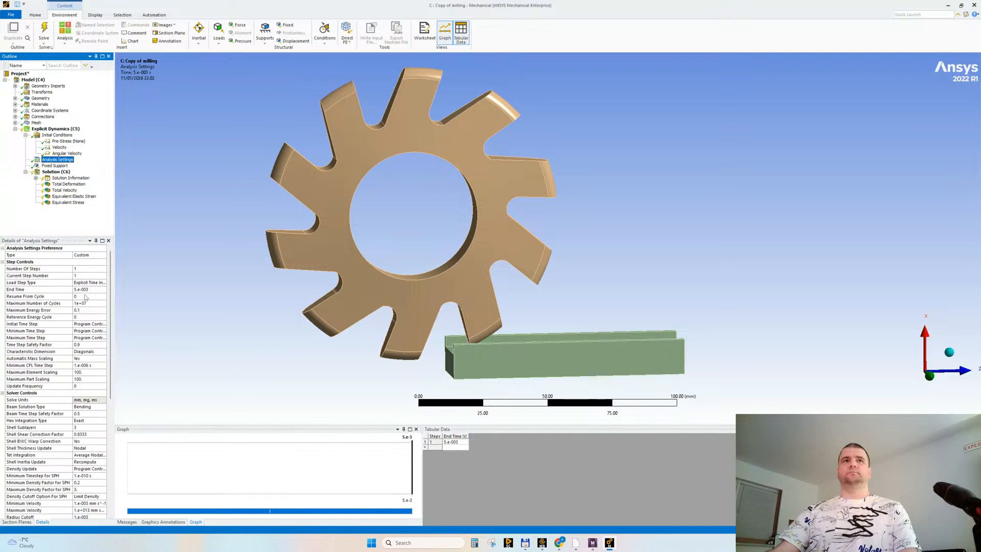
{"action": "left_click", "coordinate": [90, 290]}
{"action": "left_click", "coordinate": [82, 289]}
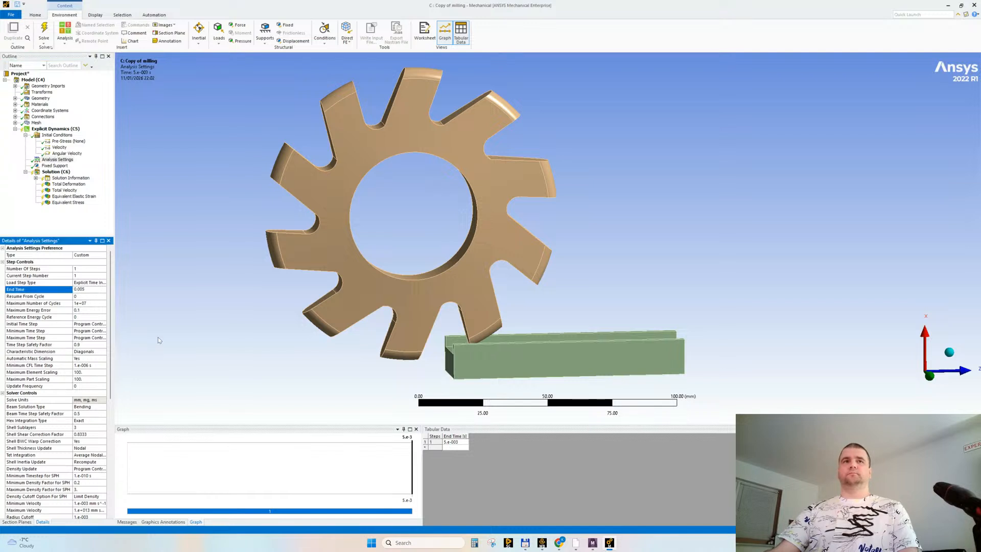
{"action": "key", "text": "BackSpace"}
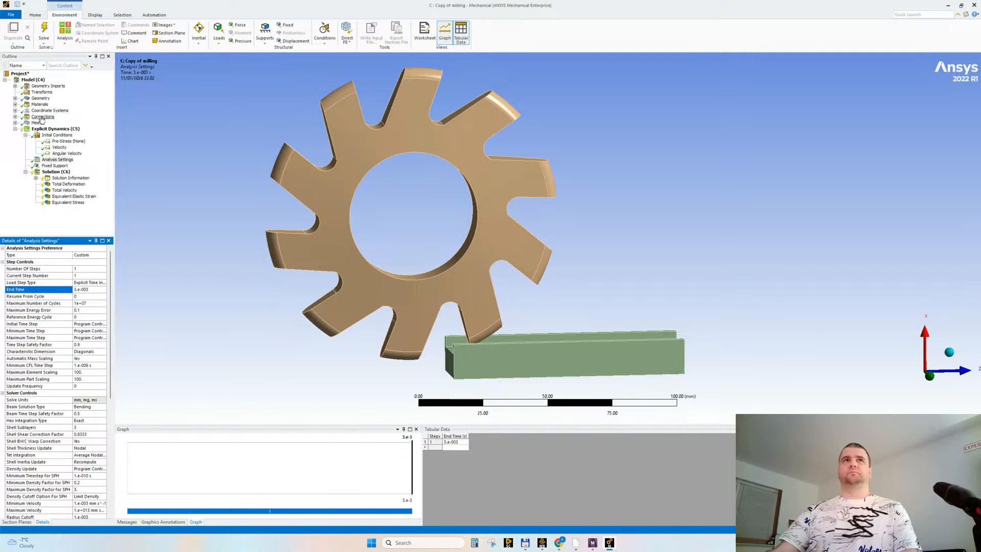
Step: Change the mill body's stiffness behavior to Rigid
{"action": "left_click", "coordinate": [14, 98]}
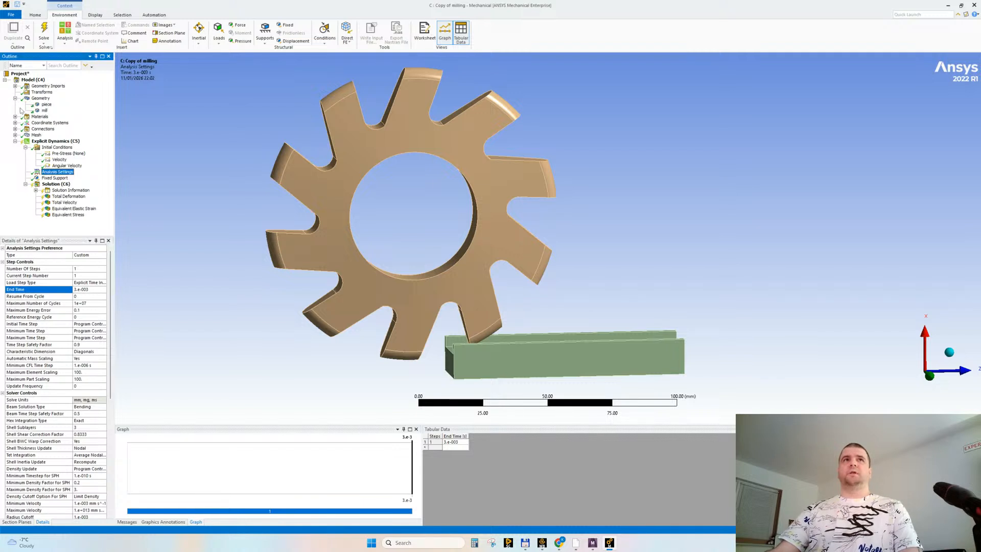
{"action": "left_click", "coordinate": [45, 110]}
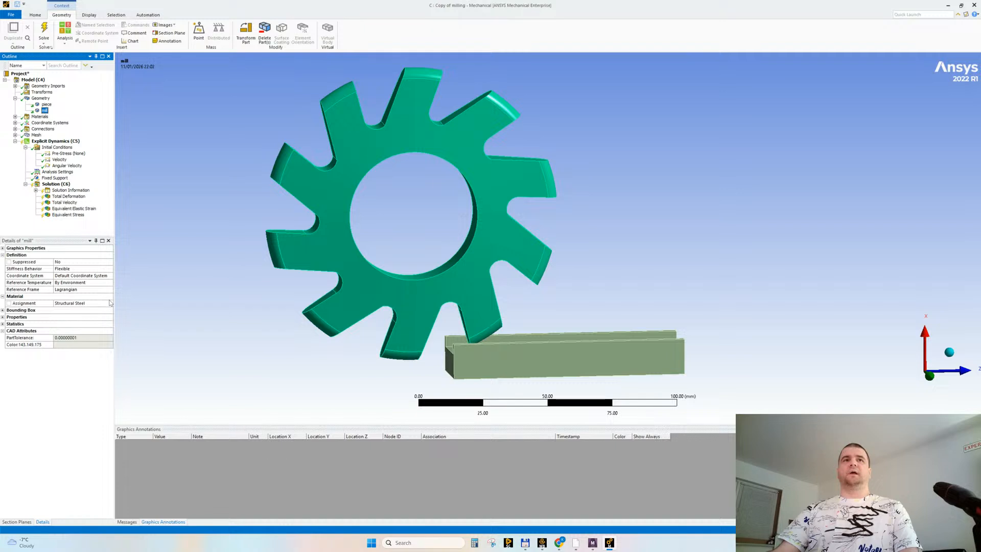
{"action": "left_click", "coordinate": [110, 268]}
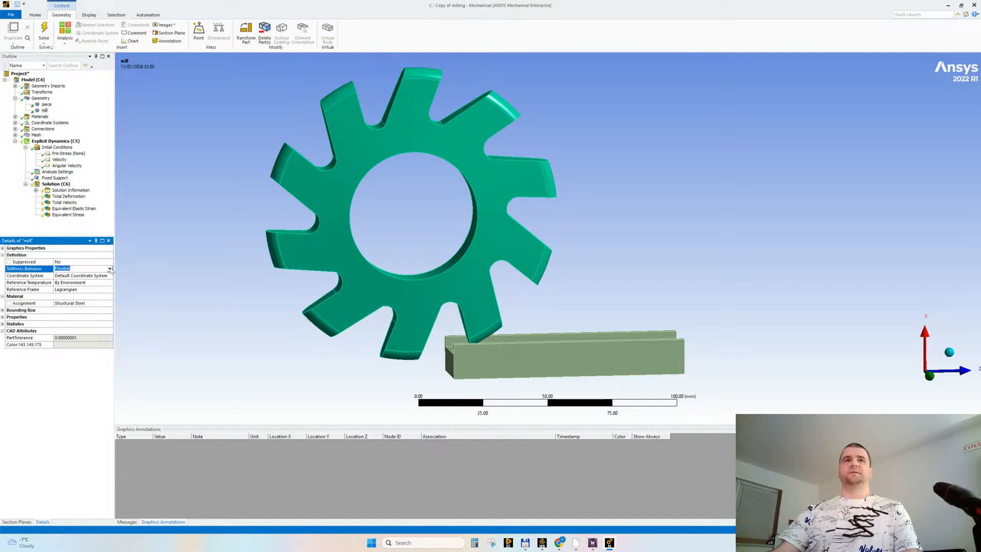
{"action": "left_click", "coordinate": [66, 280]}
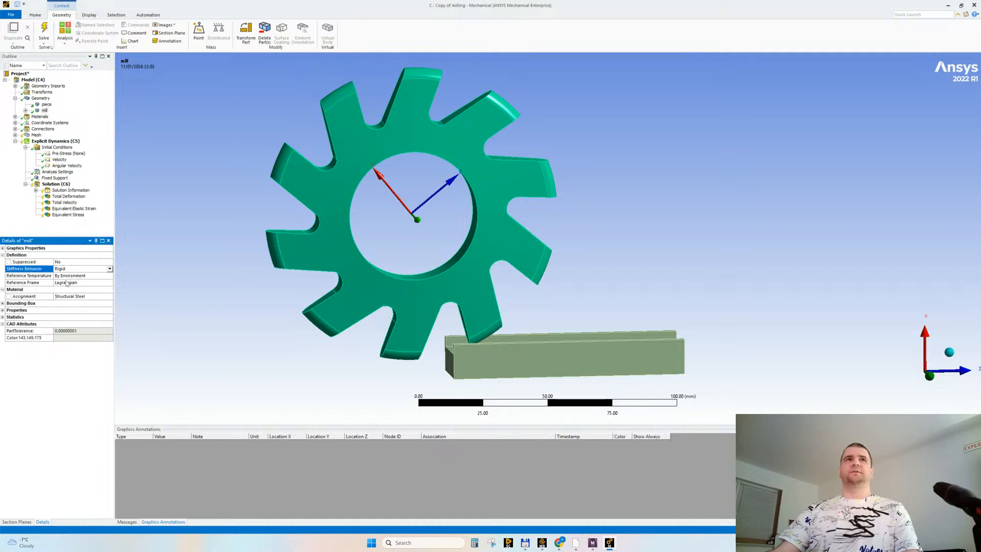
{"action": "left_click", "coordinate": [15, 98]}
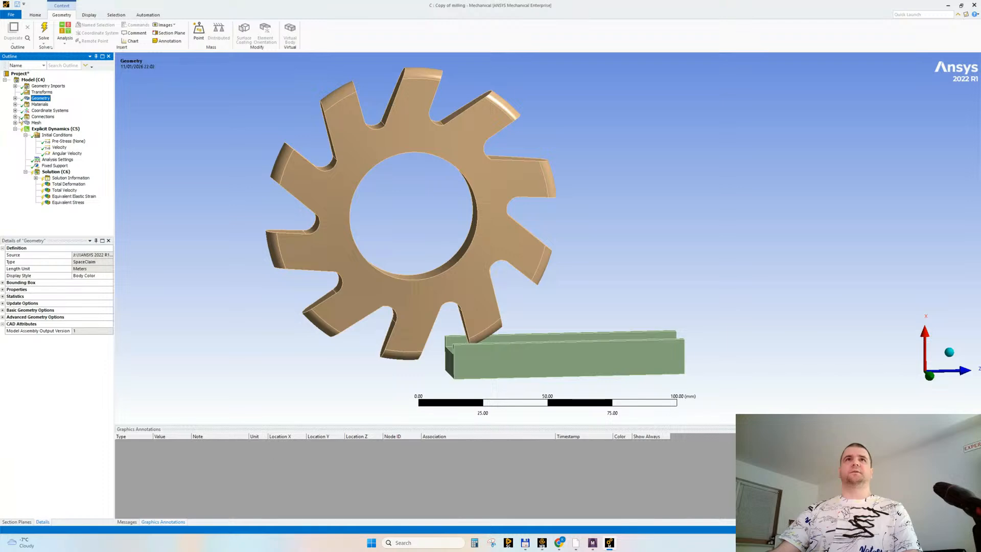
{"action": "left_click", "coordinate": [15, 98]}
{"action": "left_click", "coordinate": [45, 111]}
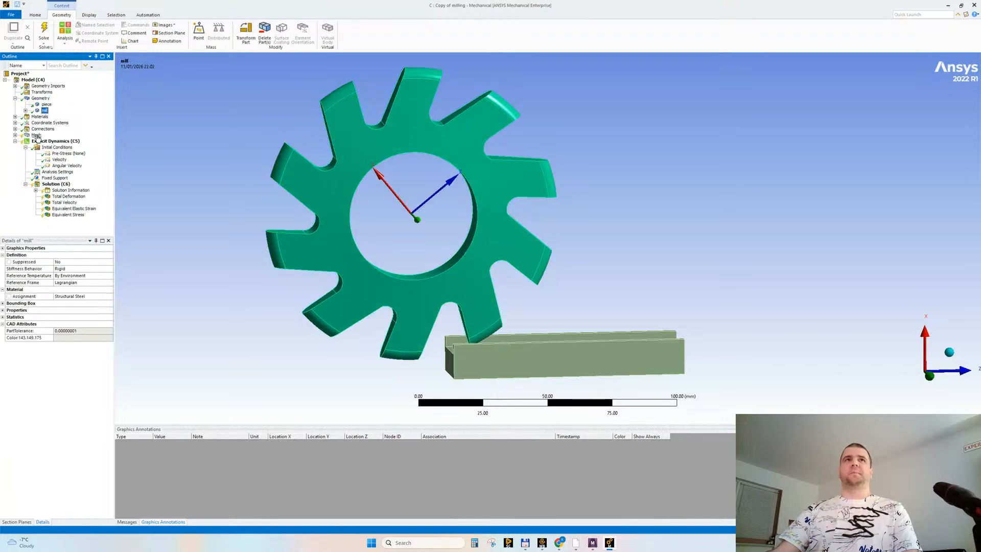
Step: Regenerate the mesh for the rigid mill and workpiece, and show the mesh controls and statistics
{"action": "left_click", "coordinate": [37, 135]}
{"action": "right_click", "coordinate": [36, 135]}
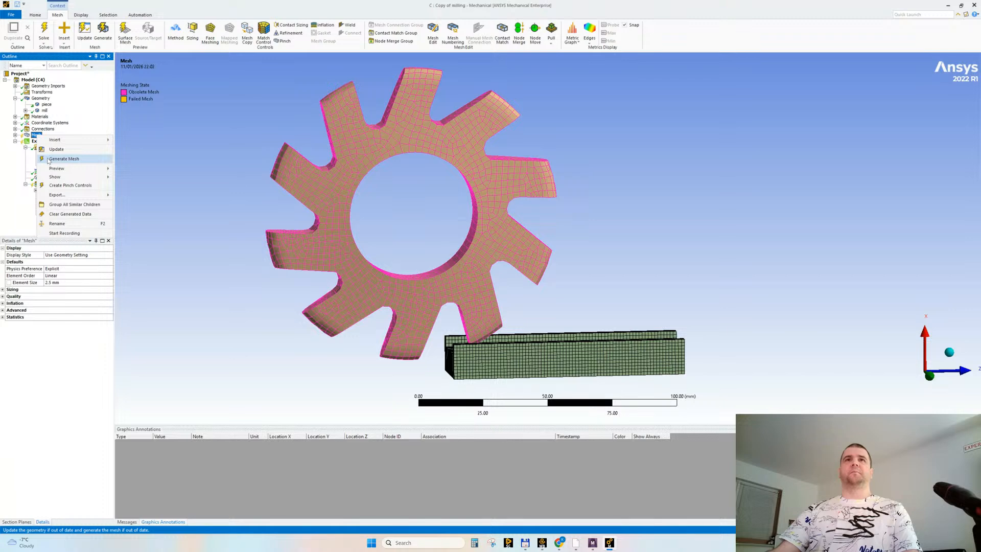
{"action": "left_click", "coordinate": [66, 157]}
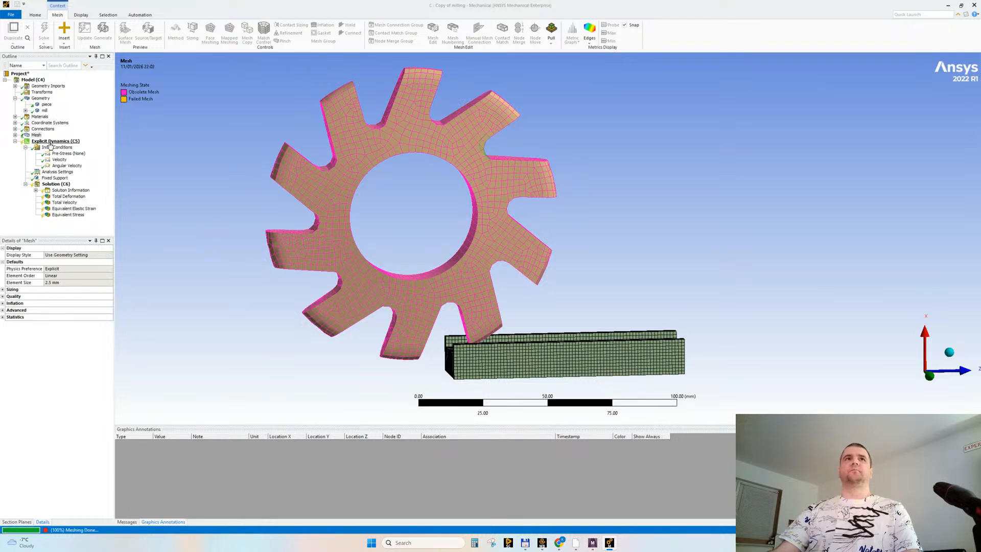
{"action": "left_click", "coordinate": [15, 135]}
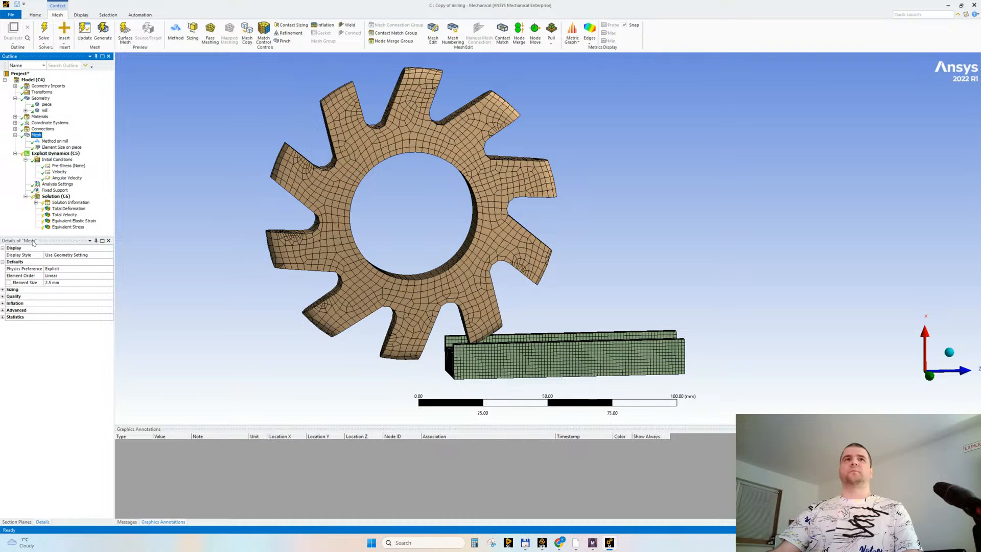
{"action": "left_click", "coordinate": [3, 317]}
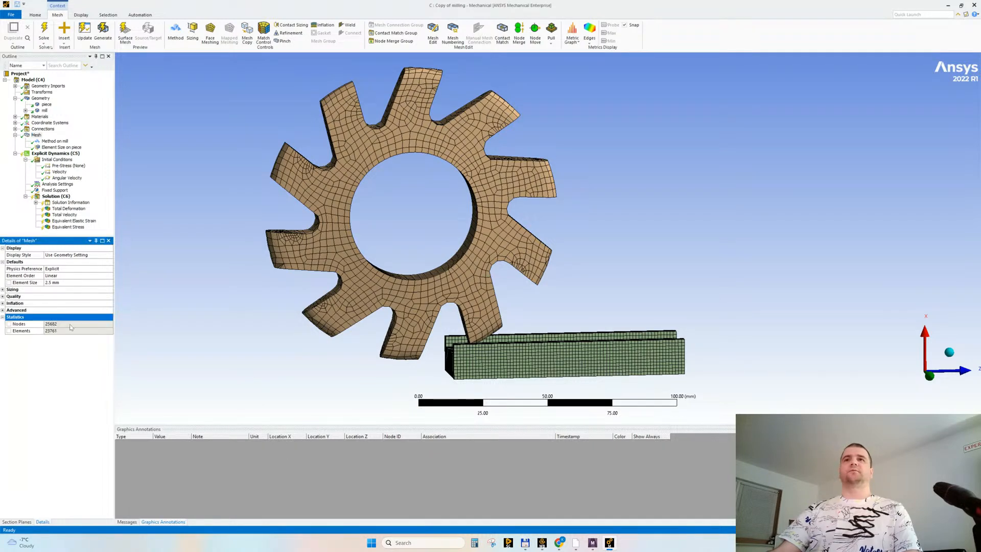
Step: Set the element size of the workpiece's mesh sizing to 1.1 mm
{"action": "middle_click_drag", "start_coordinate": [409, 240], "coordinate": [453, 280]}
{"action": "scroll", "coordinate": [402, 233], "scroll_direction": "up", "scroll_amount": 2}
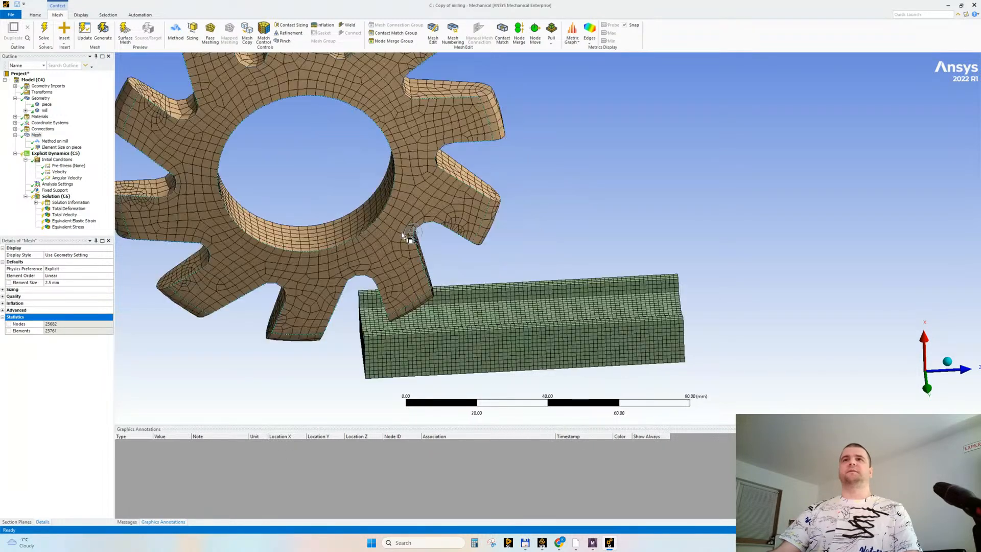
{"action": "middle_click_drag", "start_coordinate": [407, 236], "coordinate": [355, 234]}
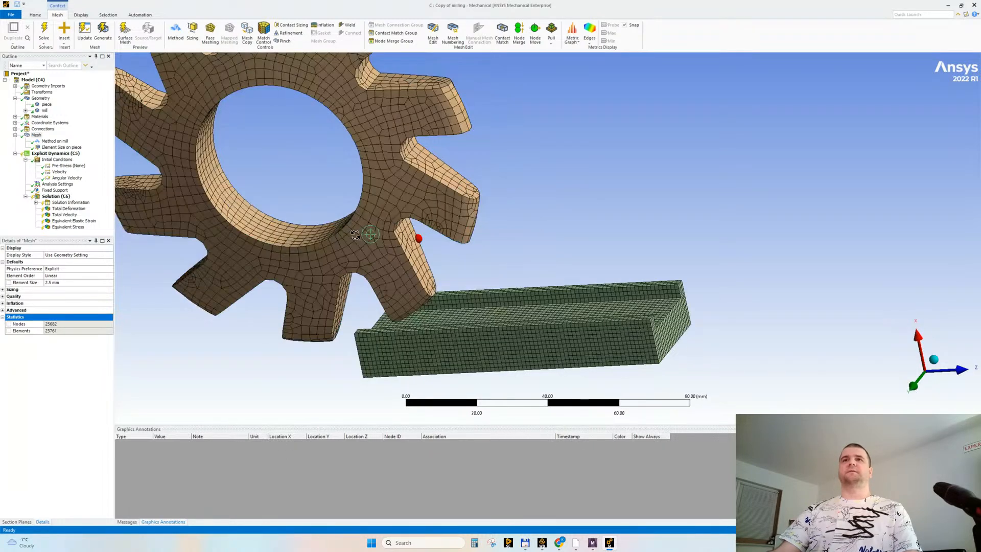
{"action": "left_click", "coordinate": [61, 148]}
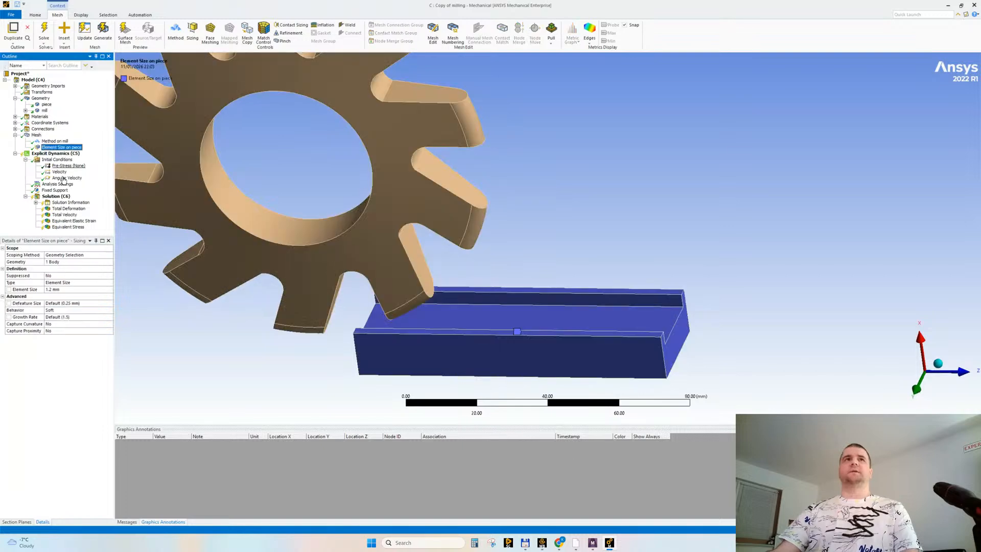
{"action": "left_click", "coordinate": [66, 289]}
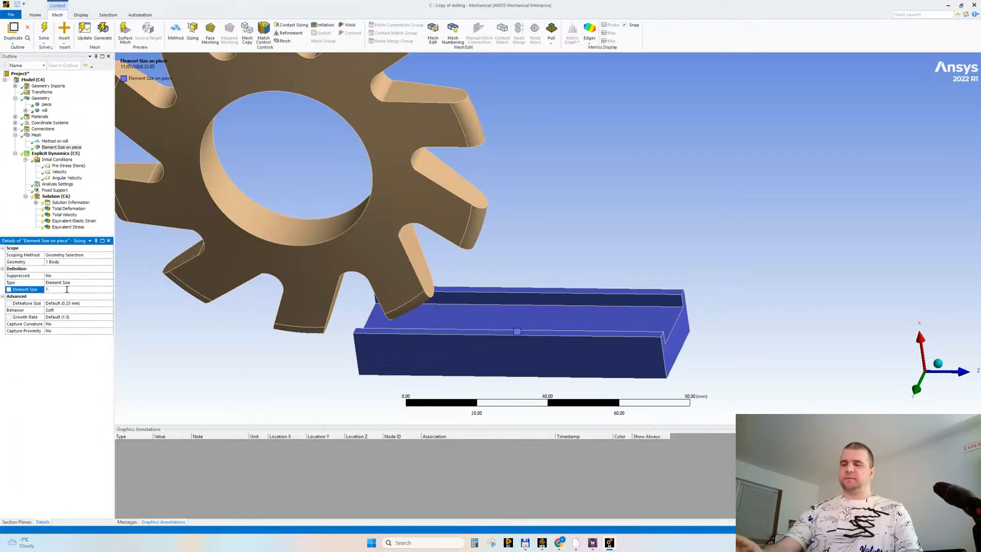
{"action": "key", "text": "BackSpace"}
{"action": "type", "text": "1"}
{"action": "key", "text": "Return"}
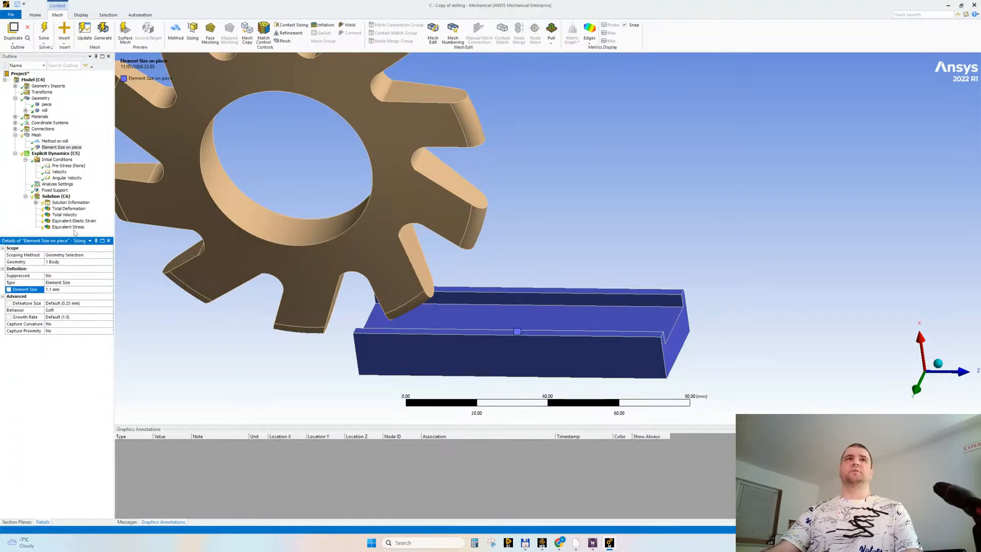
Step: Regenerate the mesh with the refined workpiece sizing and inspect it around the mill and workpiece
{"action": "left_click", "coordinate": [36, 135]}
{"action": "right_click", "coordinate": [37, 135]}
{"action": "left_click", "coordinate": [52, 161]}
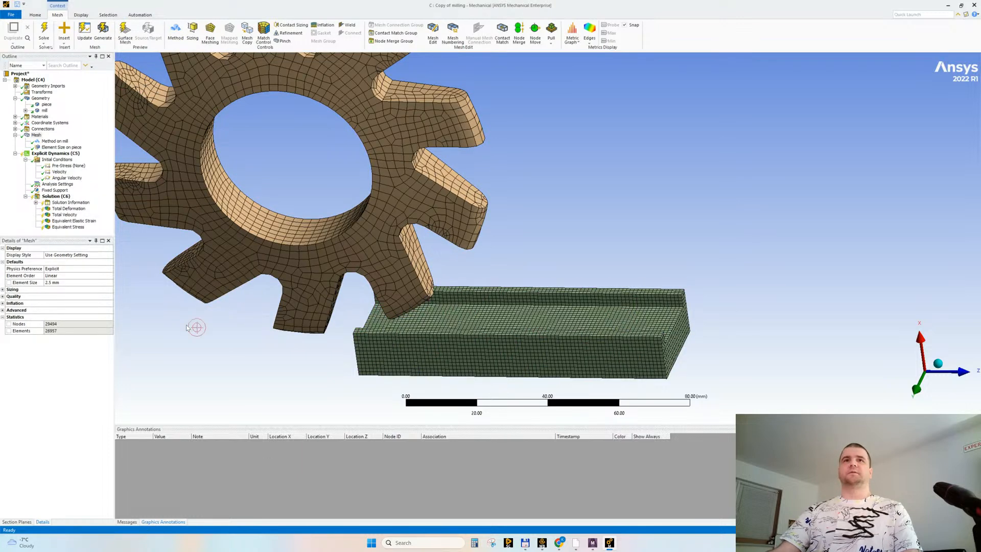
{"action": "mouse_move", "coordinate": [290, 297]}
{"action": "middle_mouse_down"}
{"action": "mouse_move", "coordinate": [258, 296]}
{"action": "mouse_move", "coordinate": [276, 293]}
{"action": "middle_mouse_up"}
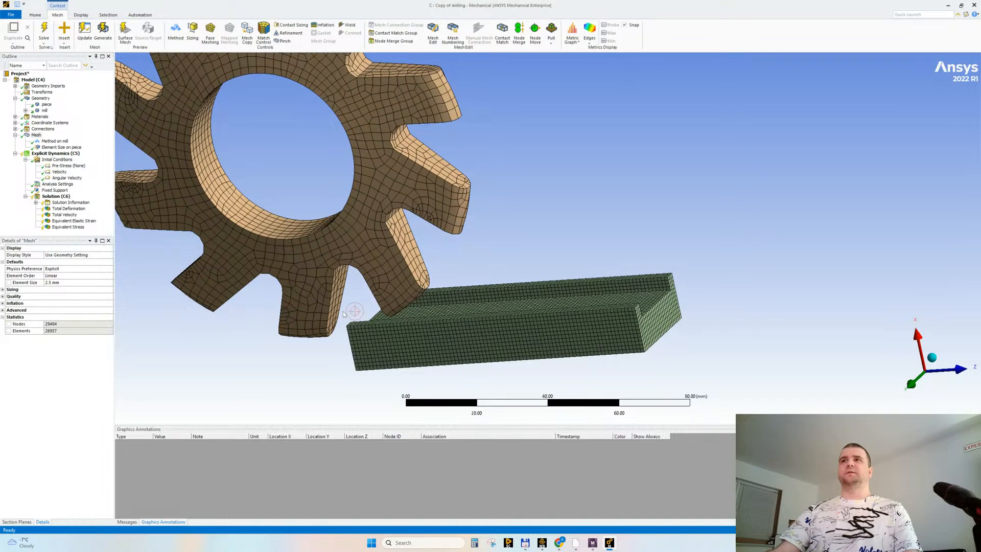
Step: Set the end time in the explicit dynamics analysis settings to 0.002 s
{"action": "left_click", "coordinate": [16, 98]}
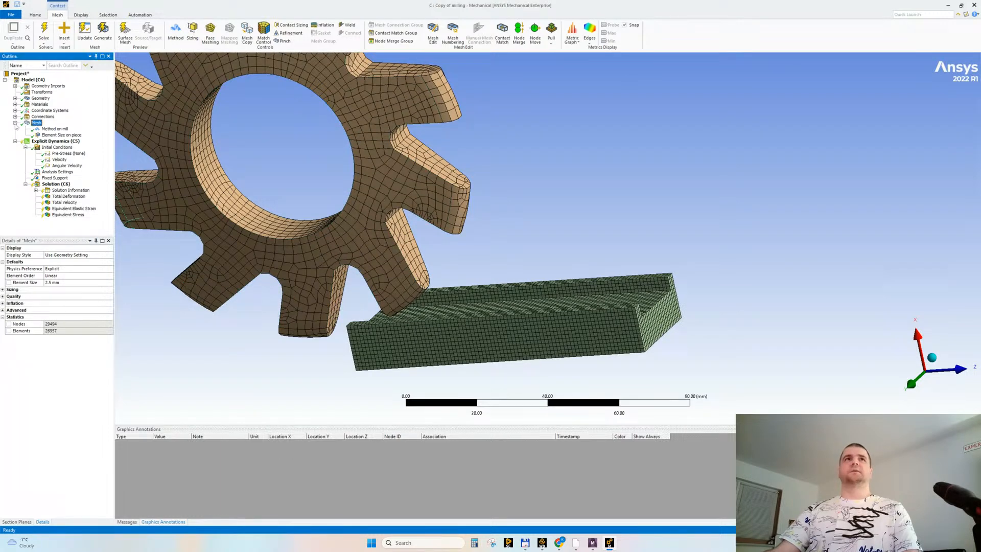
{"action": "left_click", "coordinate": [15, 122]}
{"action": "left_click", "coordinate": [65, 153]}
{"action": "left_click", "coordinate": [58, 160]}
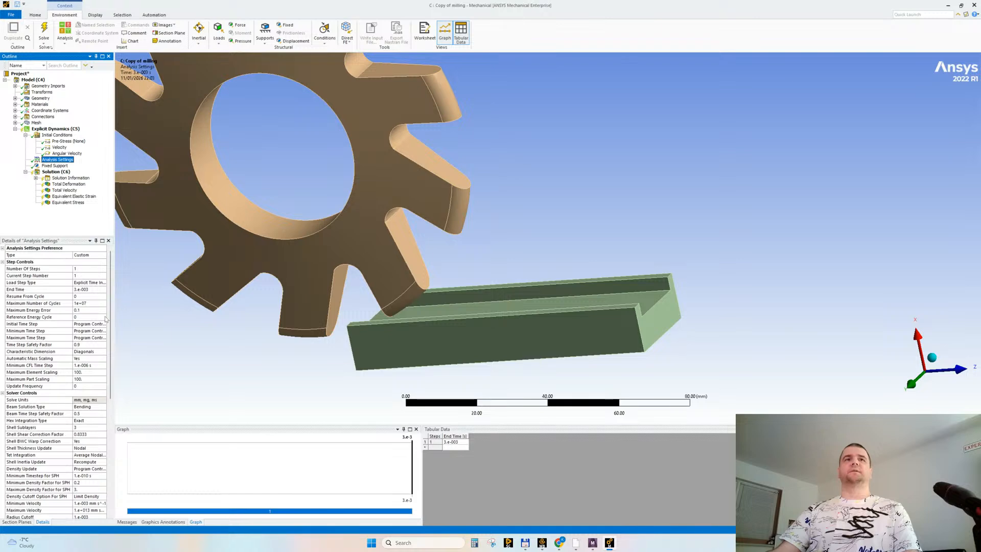
{"action": "left_click", "coordinate": [92, 289]}
{"action": "type", "text": "0.00"}
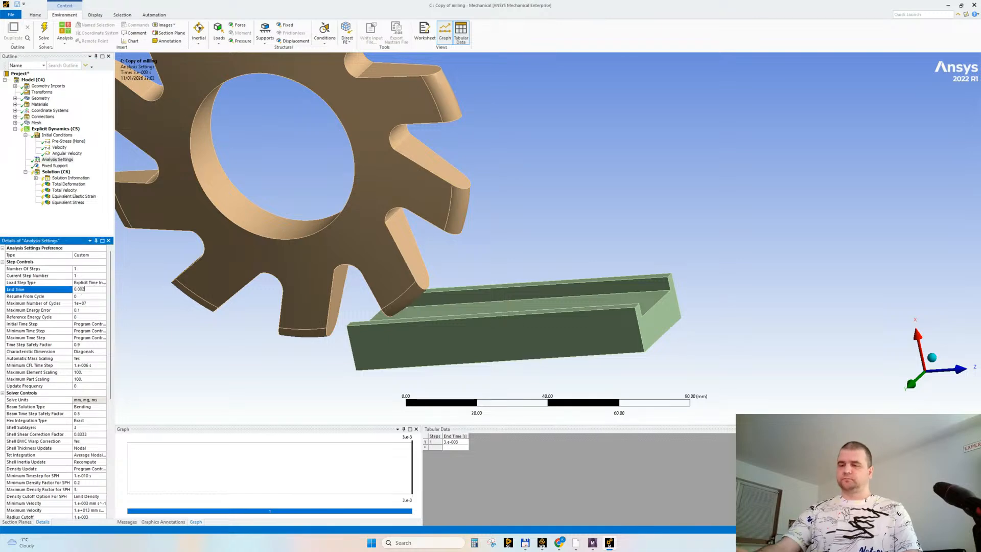
{"action": "type", "text": "2"}
{"action": "key", "text": "Return"}
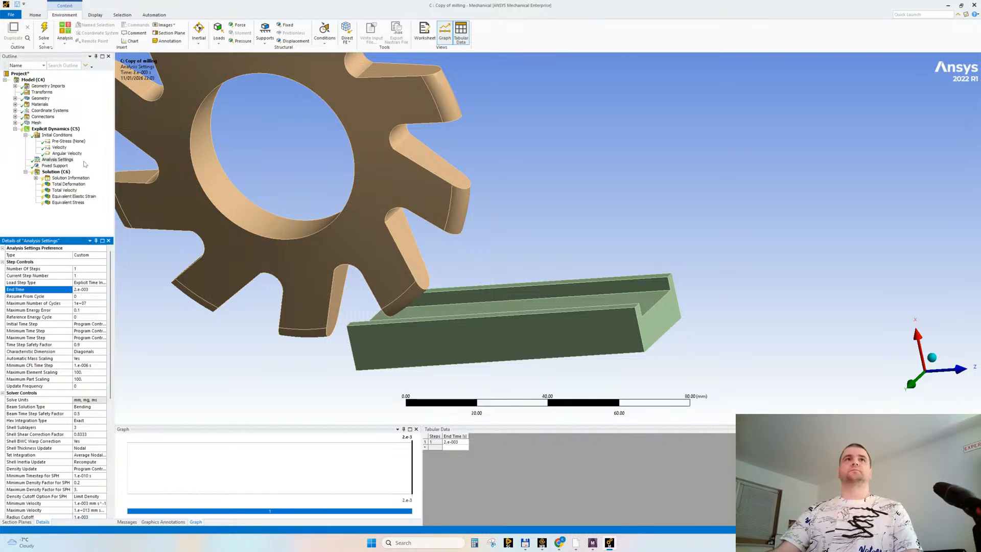
Step: Check the mill's initial velocity, save the project and start the solve
{"action": "left_click", "coordinate": [59, 147]}
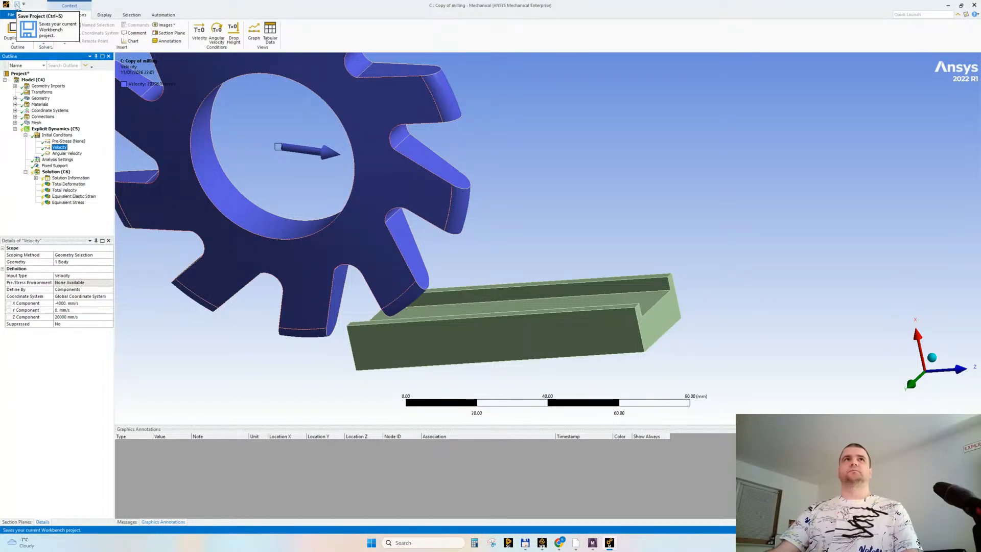
{"action": "left_click", "coordinate": [17, 6]}
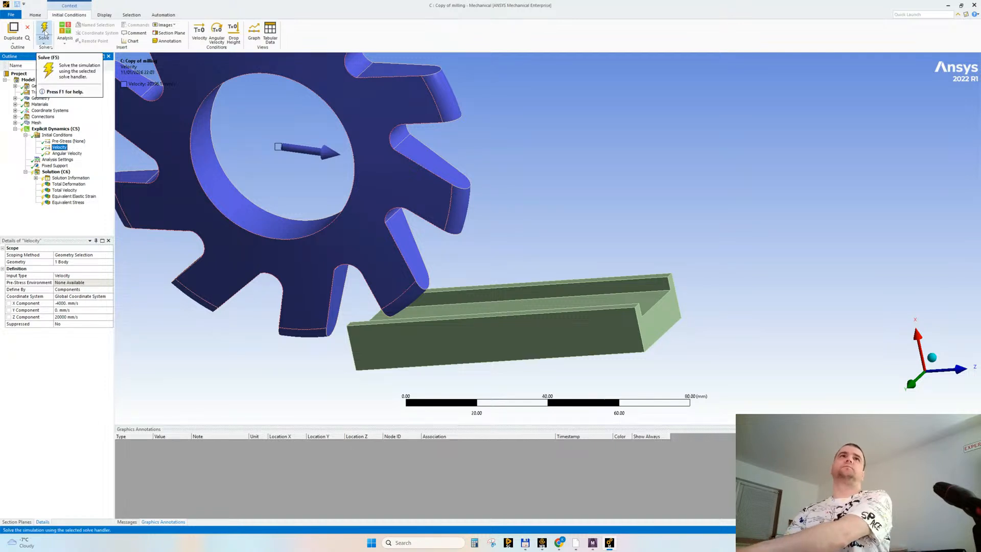
{"action": "left_click", "coordinate": [45, 33]}
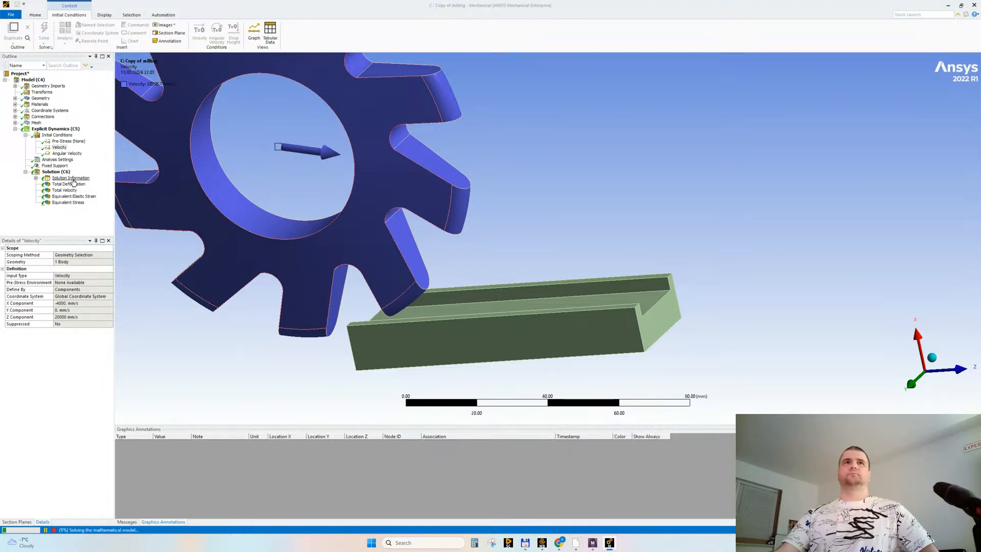
Step: Display the solver output in the solution information to follow the running solve
{"action": "left_click", "coordinate": [71, 178]}
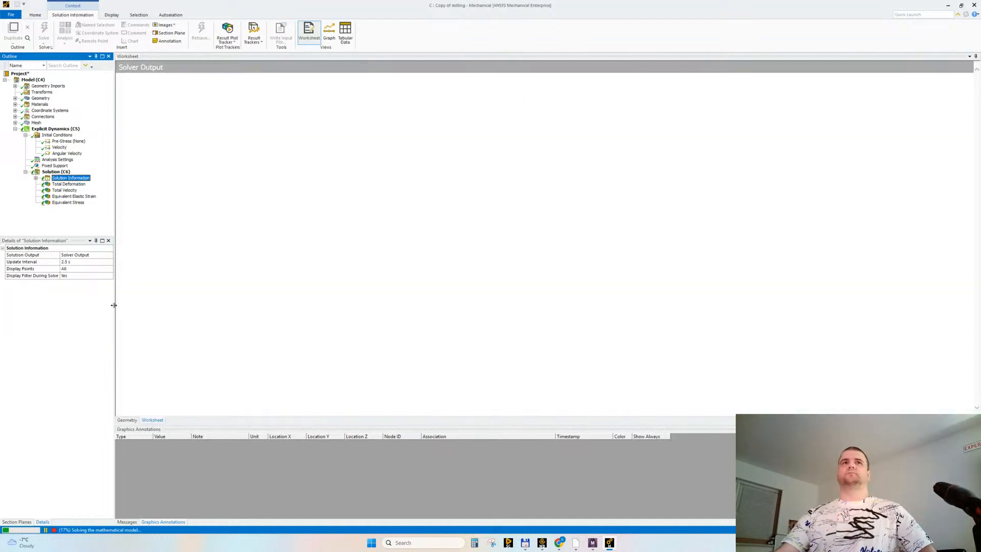
{"action": "left_click_drag", "start_coordinate": [114, 306], "coordinate": [110, 309]}
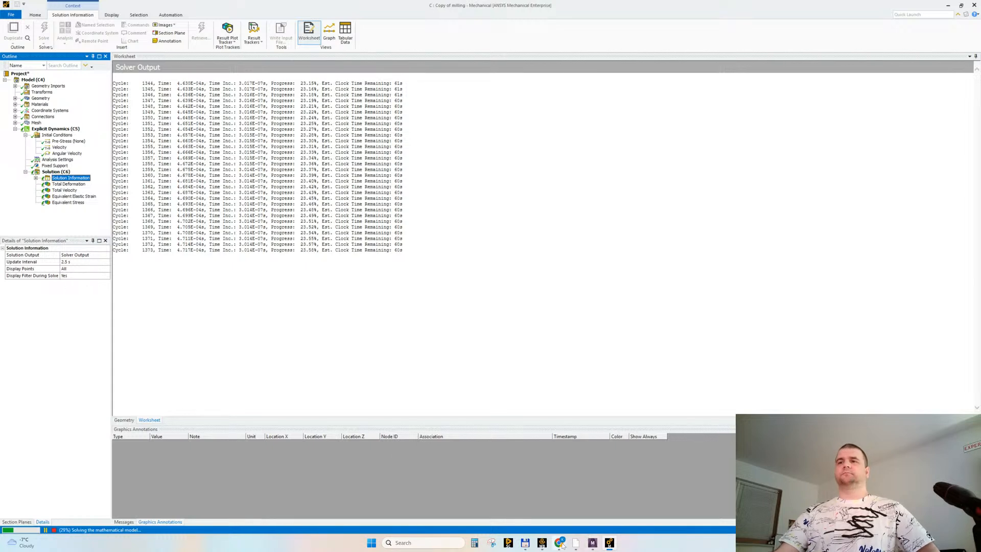
{"action": "mouse_move", "coordinate": [560, 545]}
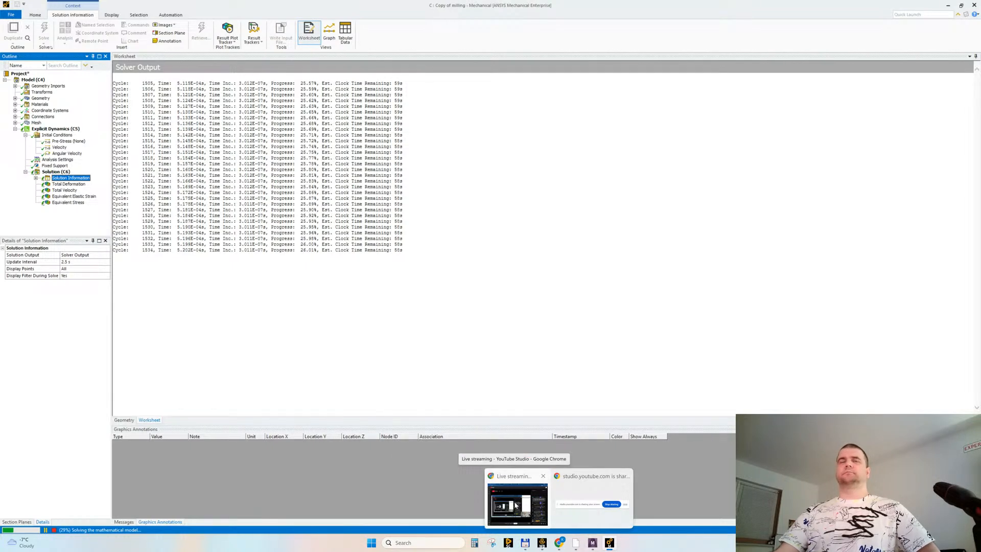
{"action": "left_click", "coordinate": [246, 471]}
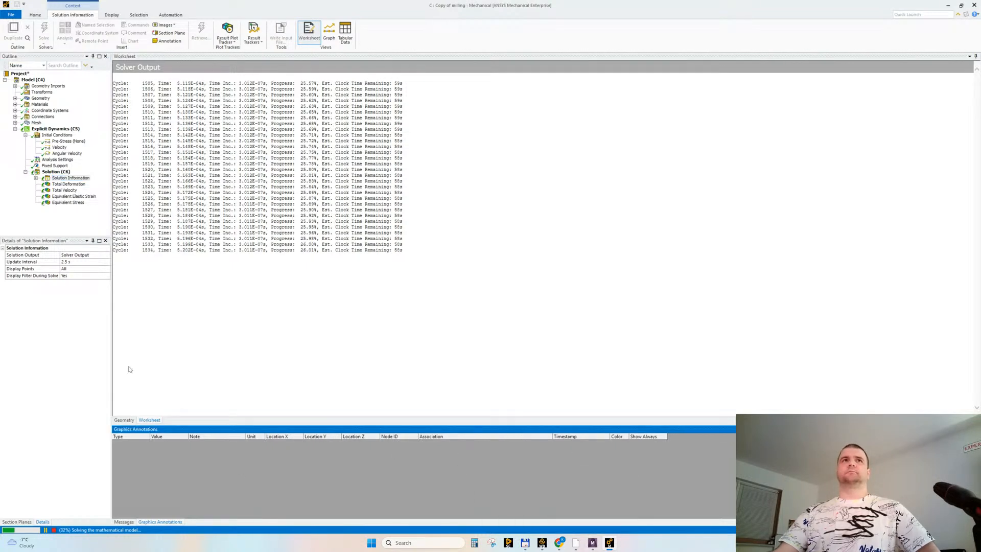
Step: Show the Total Deformation result tracker while solving and reset its contour legend to the default settings
{"action": "left_click", "coordinate": [36, 178]}
{"action": "left_click", "coordinate": [71, 184]}
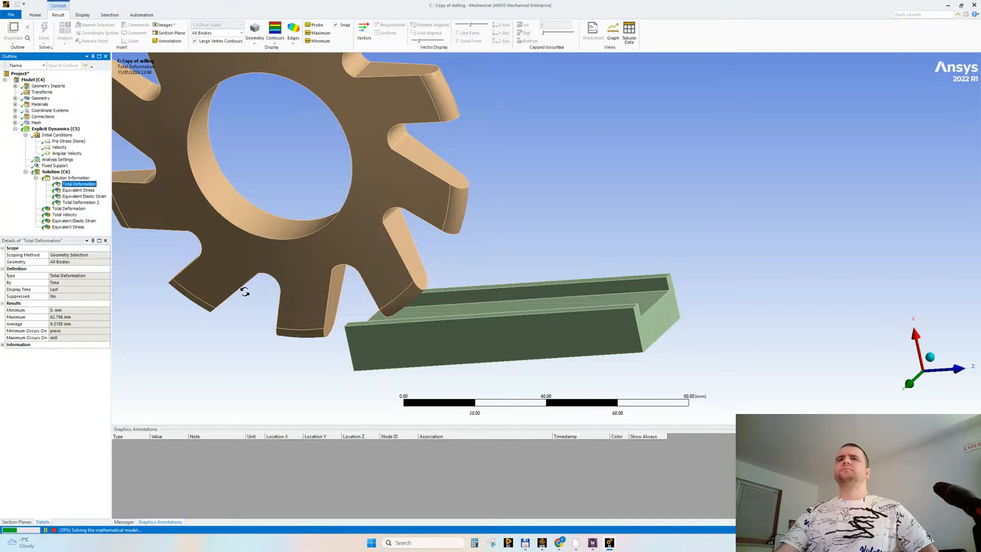
{"action": "left_click_drag", "start_coordinate": [245, 291], "coordinate": [473, 314]}
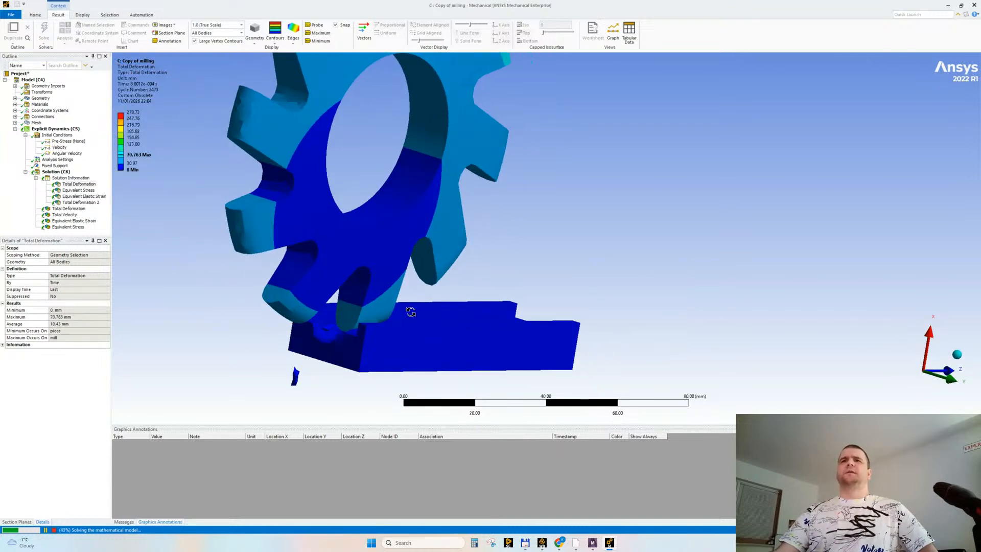
{"action": "right_click", "coordinate": [121, 130]}
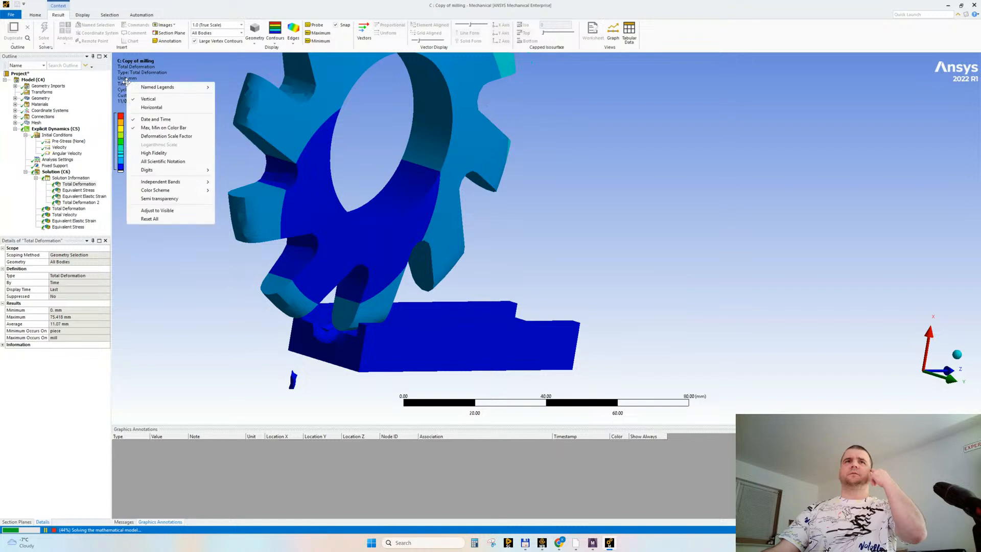
{"action": "left_click", "coordinate": [187, 284]}
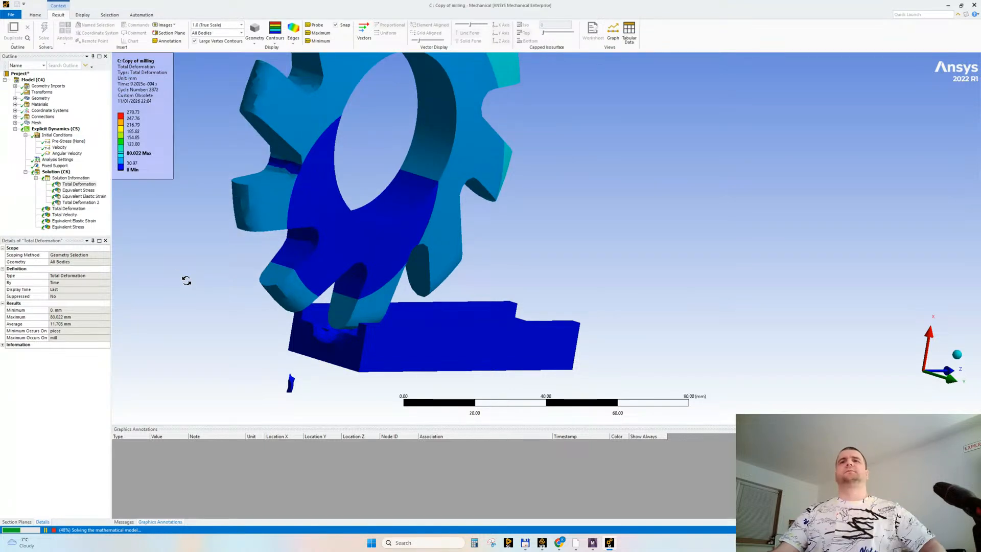
{"action": "right_click", "coordinate": [129, 89]}
{"action": "left_click", "coordinate": [171, 219]}
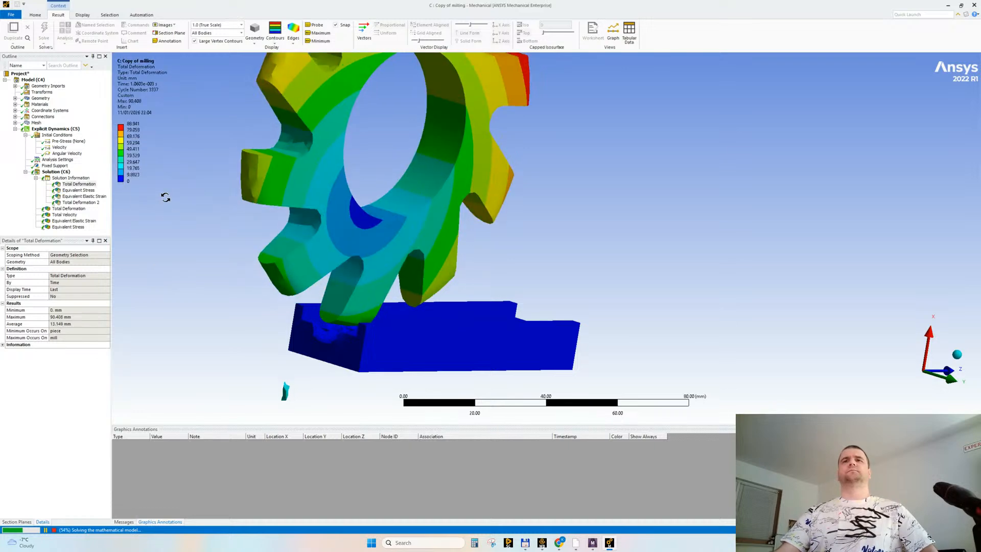
Step: Compare the mill's initial velocity direction with the tracked total deformation of the cut from several angles
{"action": "left_click_drag", "start_coordinate": [215, 261], "coordinate": [269, 281]}
{"action": "left_click", "coordinate": [57, 148]}
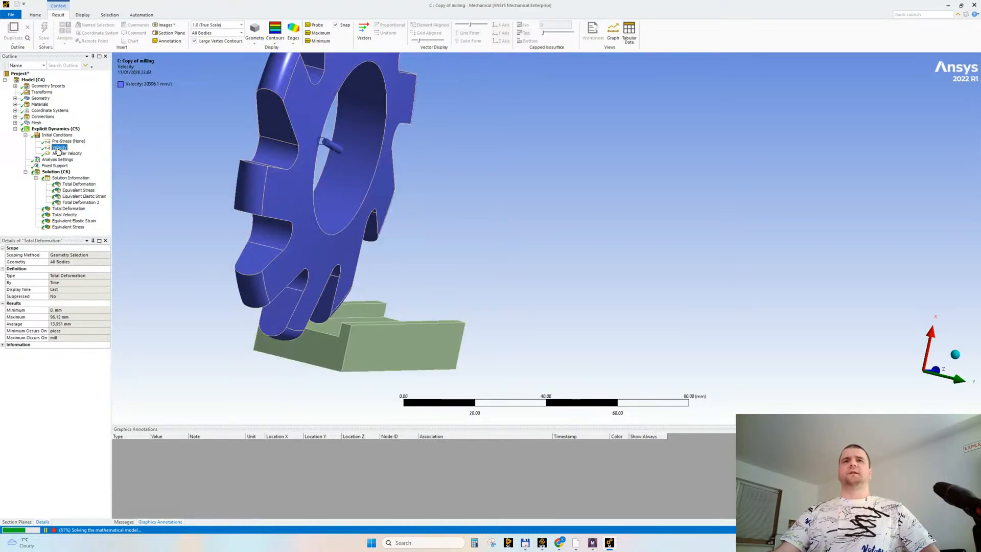
{"action": "middle_click_drag", "start_coordinate": [475, 260], "coordinate": [332, 241]}
{"action": "left_click", "coordinate": [75, 184]}
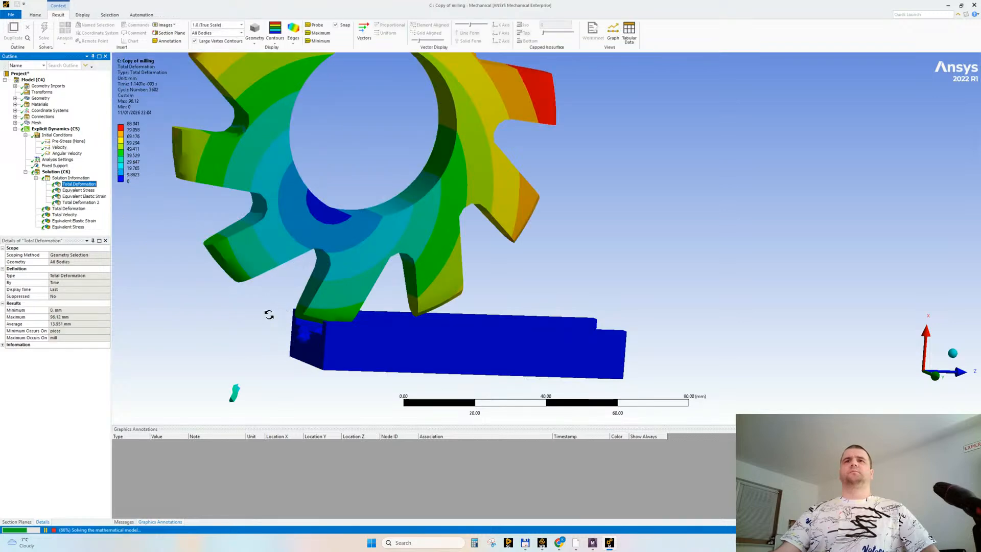
{"action": "middle_click_drag", "start_coordinate": [271, 316], "coordinate": [342, 333]}
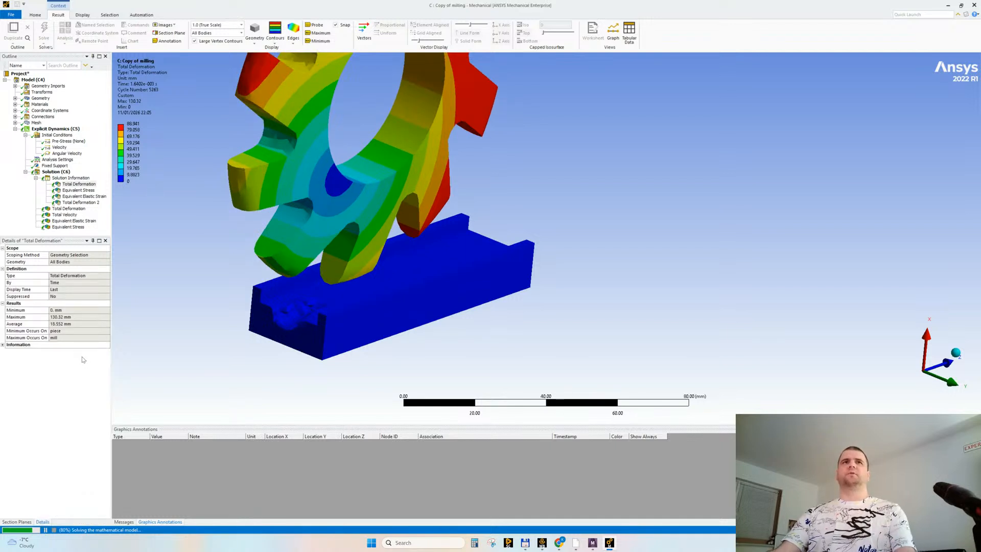
Step: Set the geometric strain limit in the erosion controls of the analysis settings to 0.5
{"action": "left_click", "coordinate": [58, 160]}
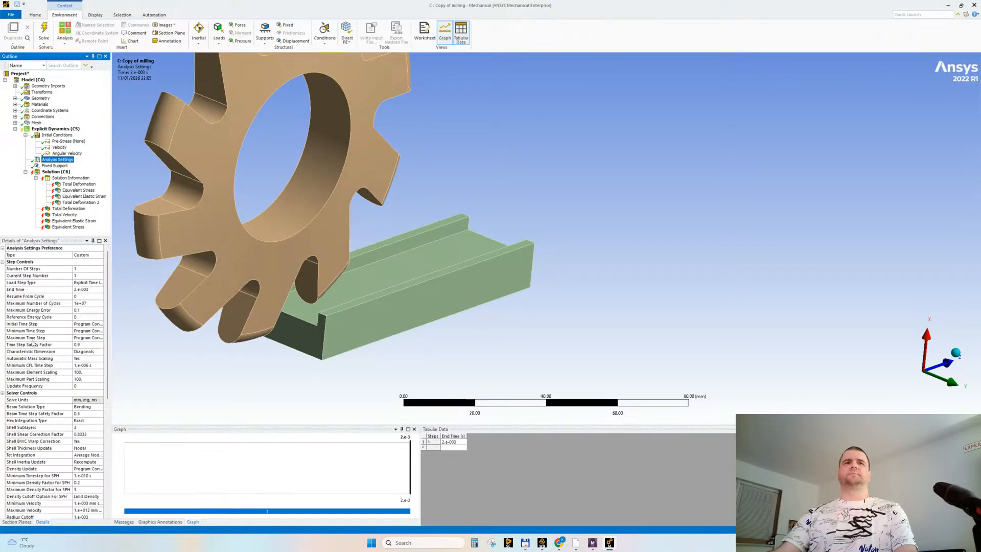
{"action": "left_click", "coordinate": [2, 261]}
{"action": "left_click", "coordinate": [2, 268]}
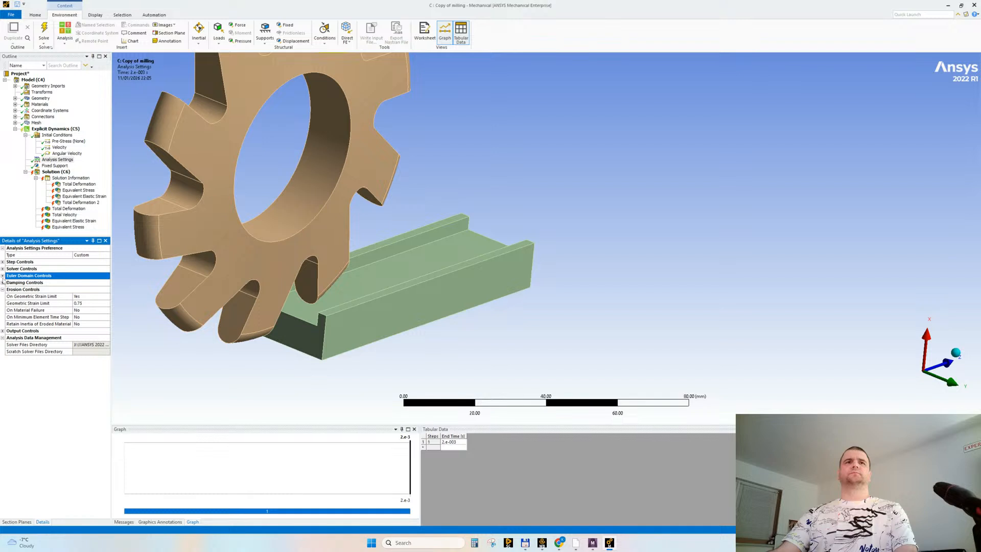
{"action": "left_click", "coordinate": [91, 303]}
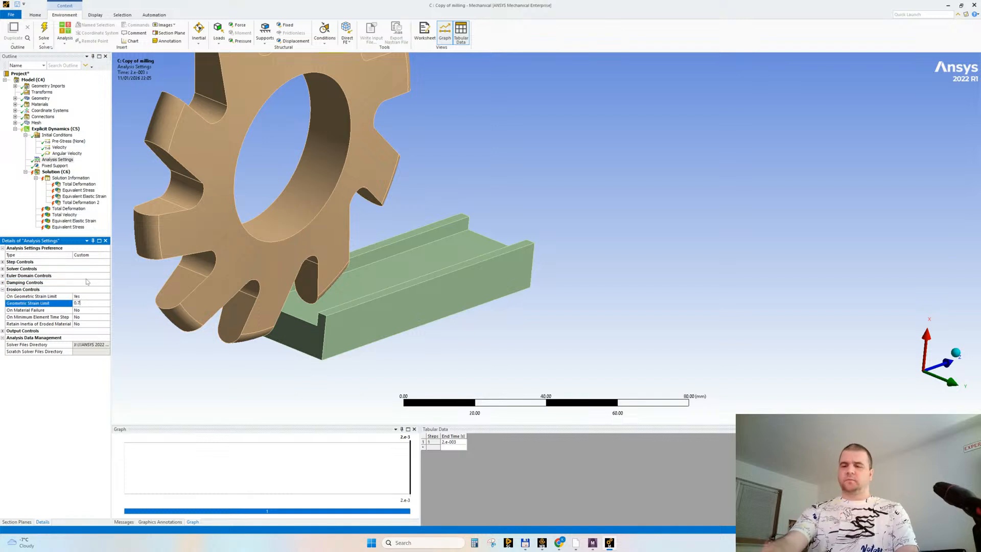
{"action": "key", "text": "BackSpace"}
{"action": "type", "text": "5"}
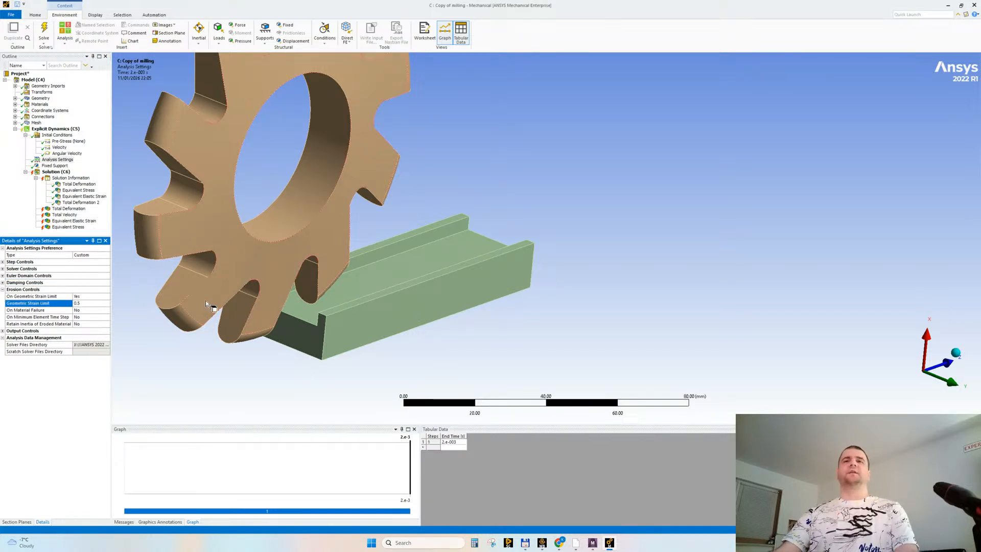
{"action": "left_click", "coordinate": [374, 308]}
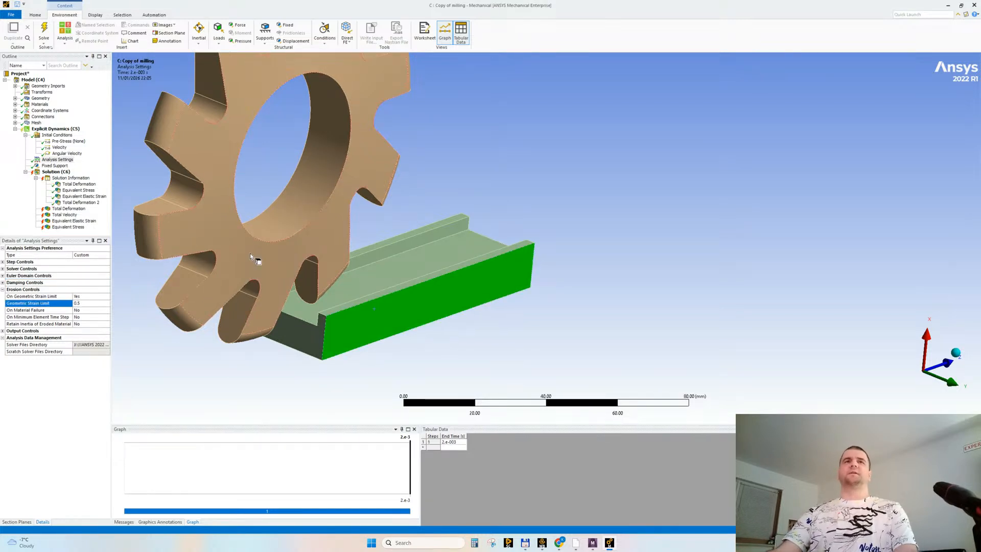
Step: Clear the generated solution data, including all results and restart points
{"action": "right_click", "coordinate": [53, 172]}
{"action": "left_click", "coordinate": [77, 207]}
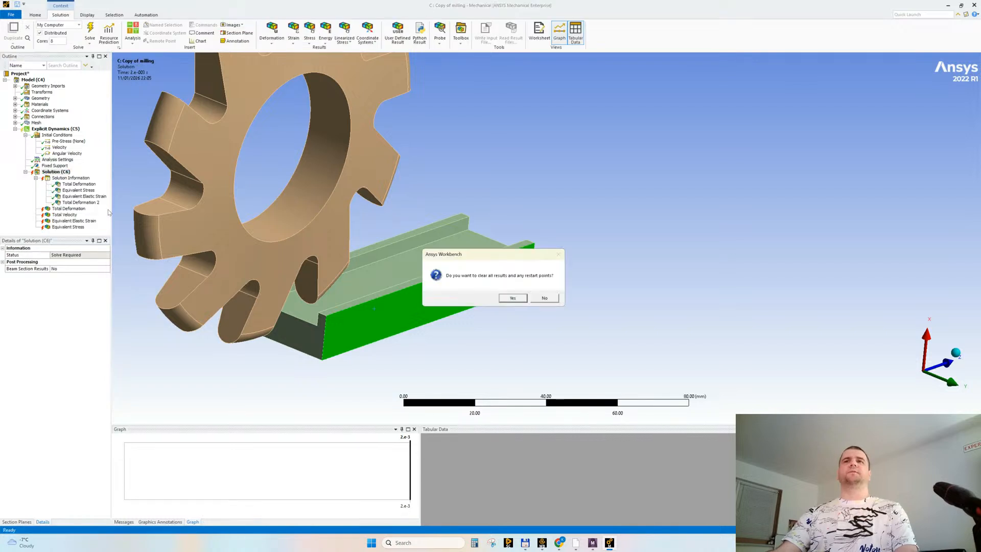
{"action": "left_click", "coordinate": [512, 297]}
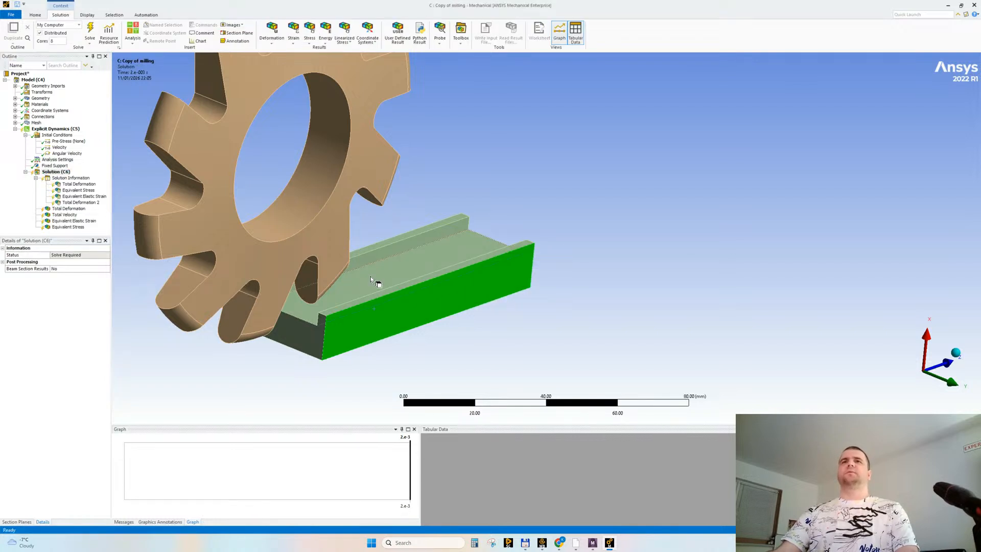
Step: Change the fixed support's scope to the two long side faces of the workpiece
{"action": "middle_click_drag", "start_coordinate": [379, 280], "coordinate": [431, 257]}
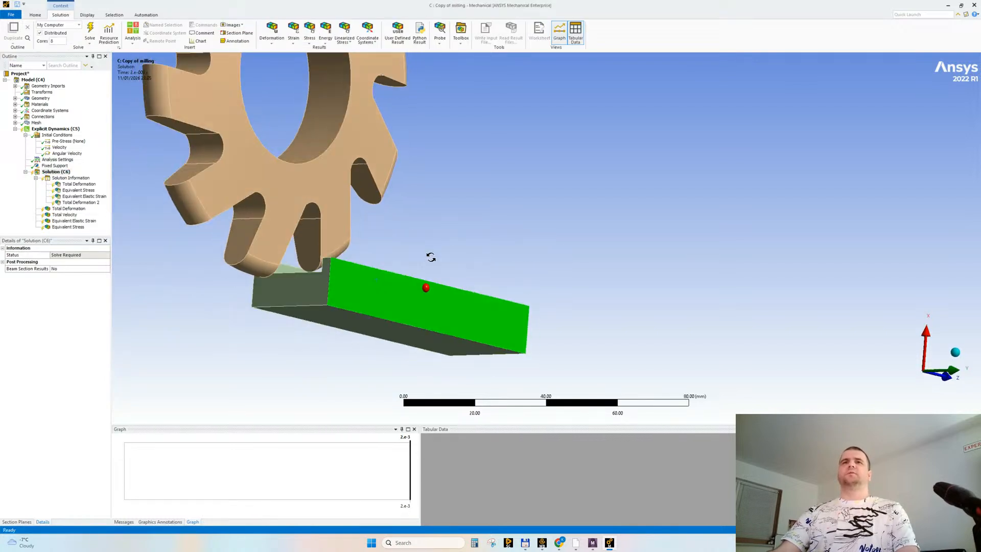
{"action": "left_click", "coordinate": [49, 166]}
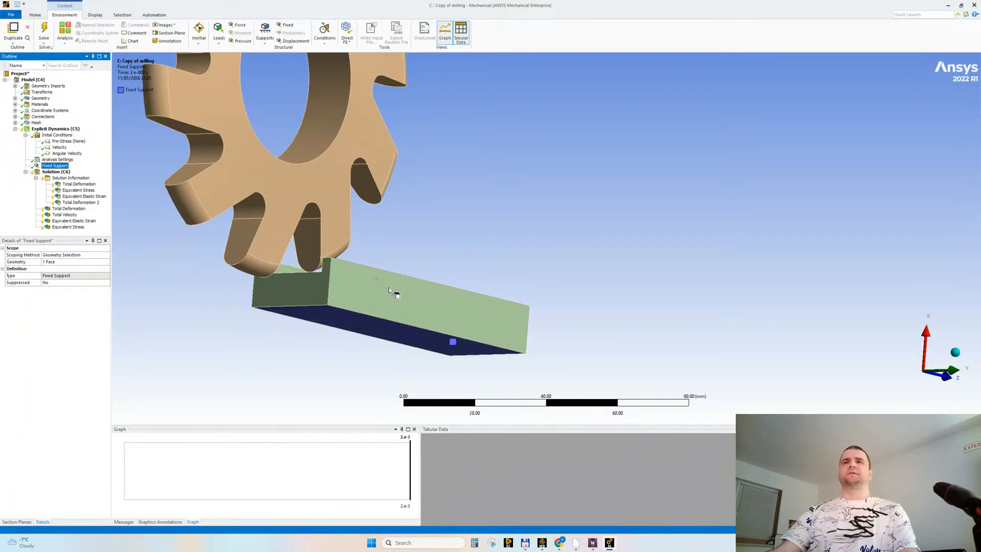
{"action": "middle_click_drag", "start_coordinate": [299, 300], "coordinate": [231, 300]}
{"action": "left_click", "coordinate": [205, 287], "text": "ctrl"}
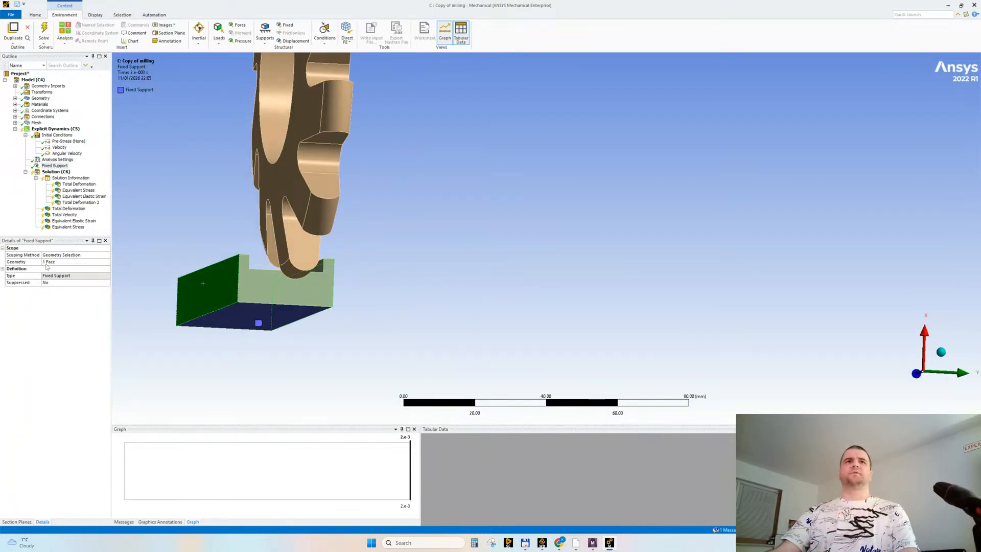
{"action": "left_click", "coordinate": [51, 262]}
{"action": "left_click", "coordinate": [55, 262]}
{"action": "middle_click_drag", "start_coordinate": [467, 271], "coordinate": [372, 291]}
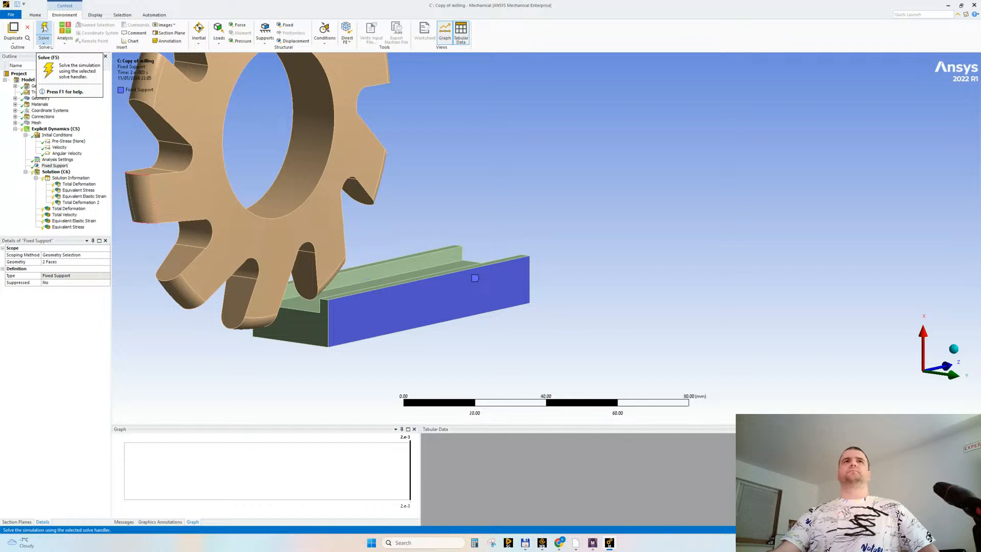
{"action": "middle_click_drag", "start_coordinate": [311, 126], "coordinate": [370, 231]}
{"action": "key", "text": "F5"}
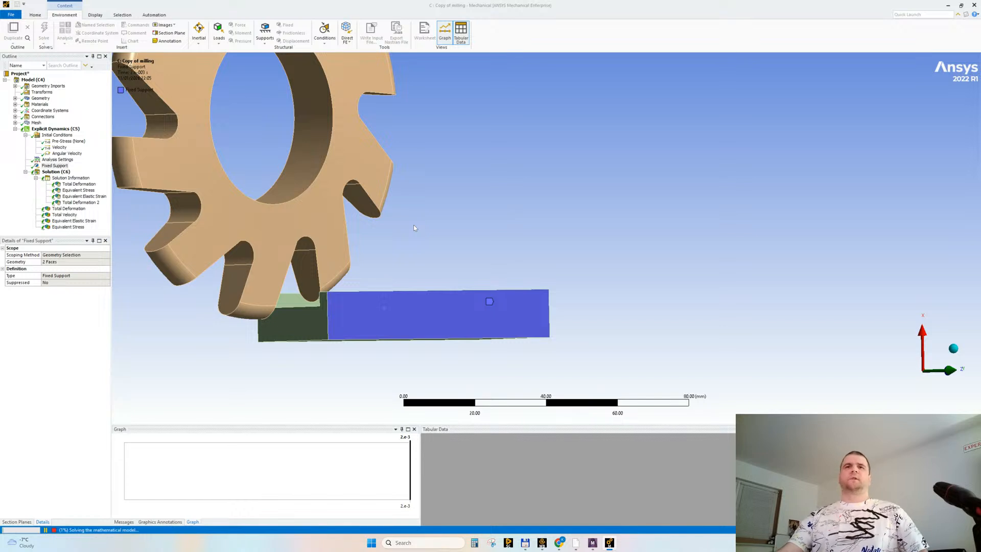
{"action": "left_click", "coordinate": [69, 179]}
{"action": "right_click", "coordinate": [61, 177]}
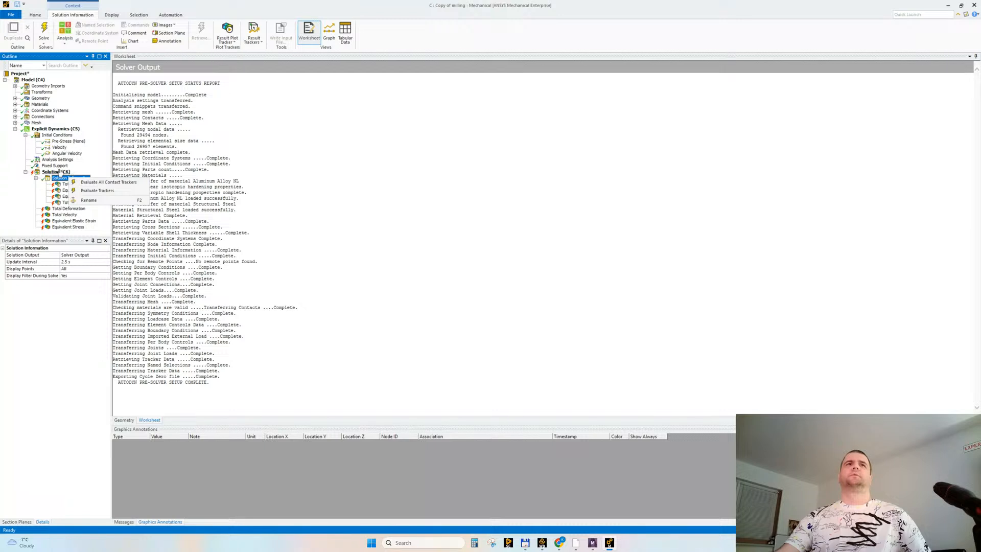
{"action": "right_click", "coordinate": [59, 173]}
{"action": "left_click", "coordinate": [110, 194]}
{"action": "left_click", "coordinate": [507, 297]}
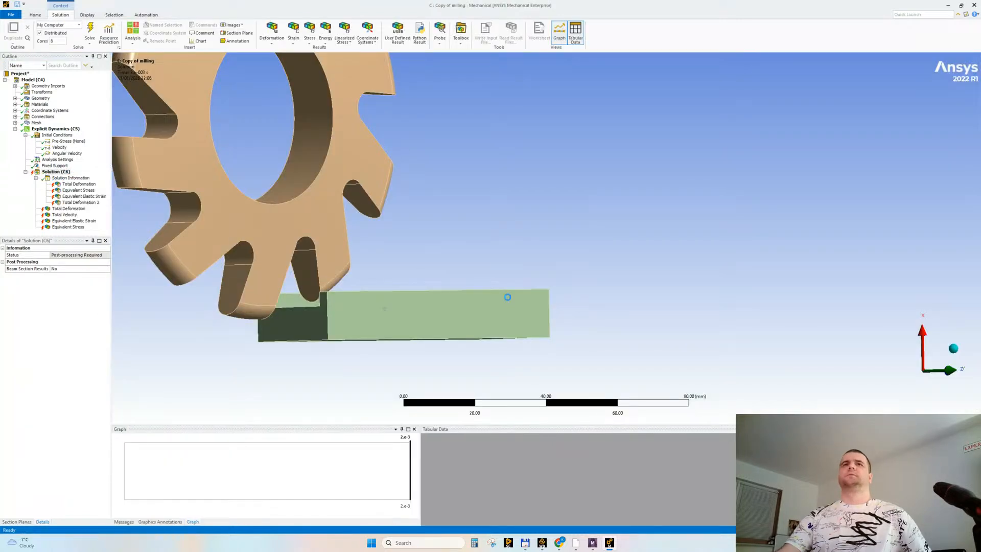
Step: Set the element size on the workpiece to 1 mm and start the solve to check the refined mesh
{"action": "left_click", "coordinate": [15, 122]}
{"action": "left_click", "coordinate": [61, 135]}
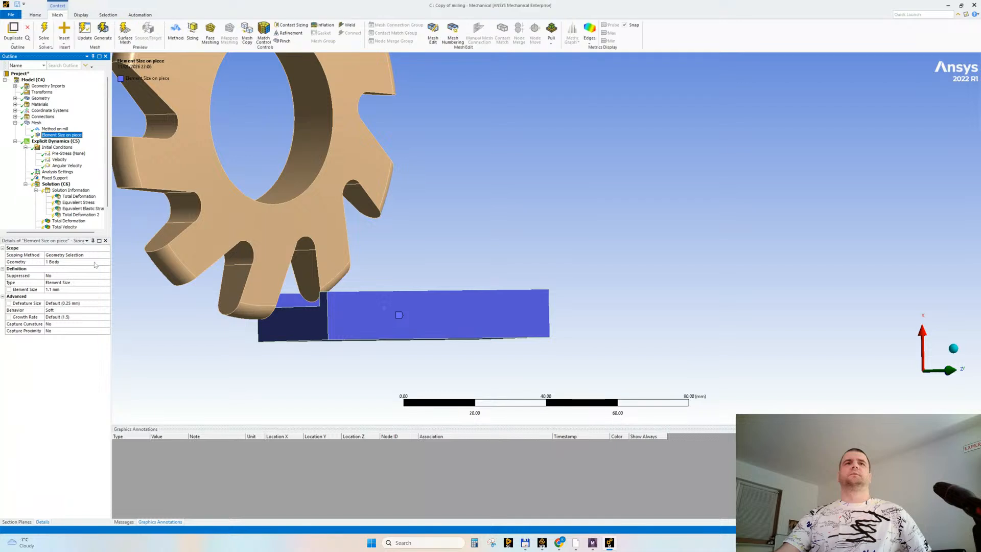
{"action": "left_click", "coordinate": [70, 289]}
{"action": "type", "text": "1"}
{"action": "key", "text": "Return"}
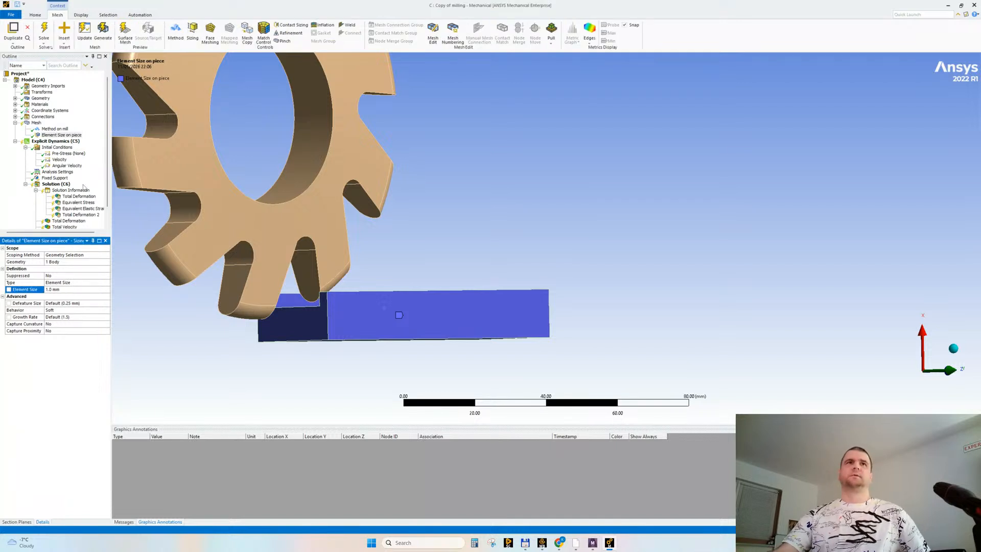
{"action": "left_click", "coordinate": [44, 32]}
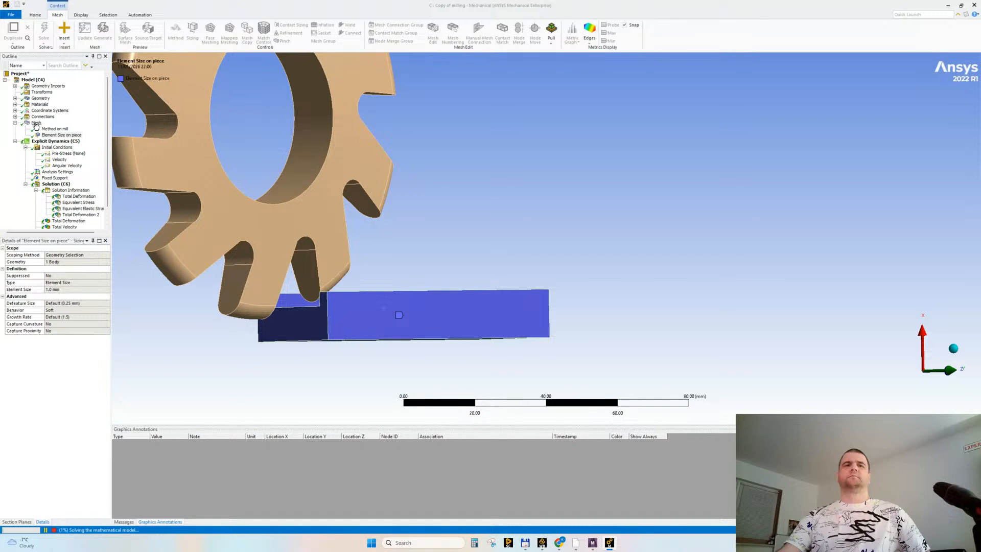
{"action": "left_click", "coordinate": [36, 123]}
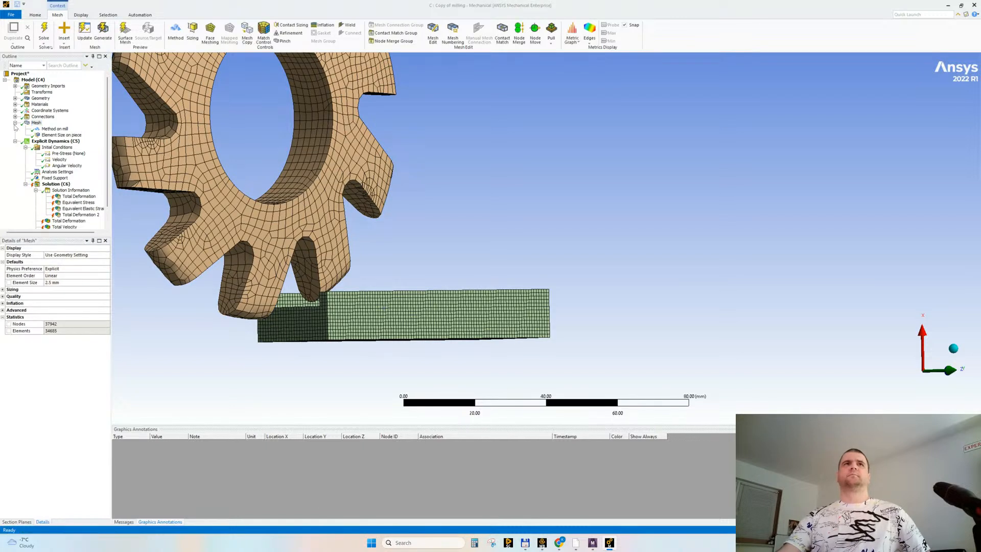
Step: Clear the generated data of the explicit dynamics solution and confirm the deletion
{"action": "left_click", "coordinate": [14, 124]}
{"action": "left_click", "coordinate": [51, 171]}
{"action": "right_click", "coordinate": [51, 172]}
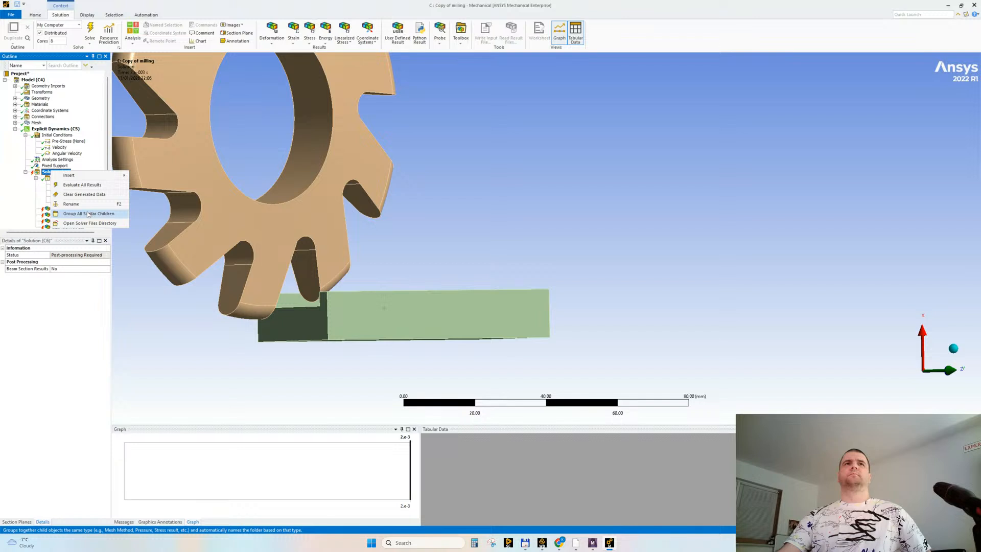
{"action": "left_click", "coordinate": [82, 194]}
{"action": "left_click", "coordinate": [509, 298]}
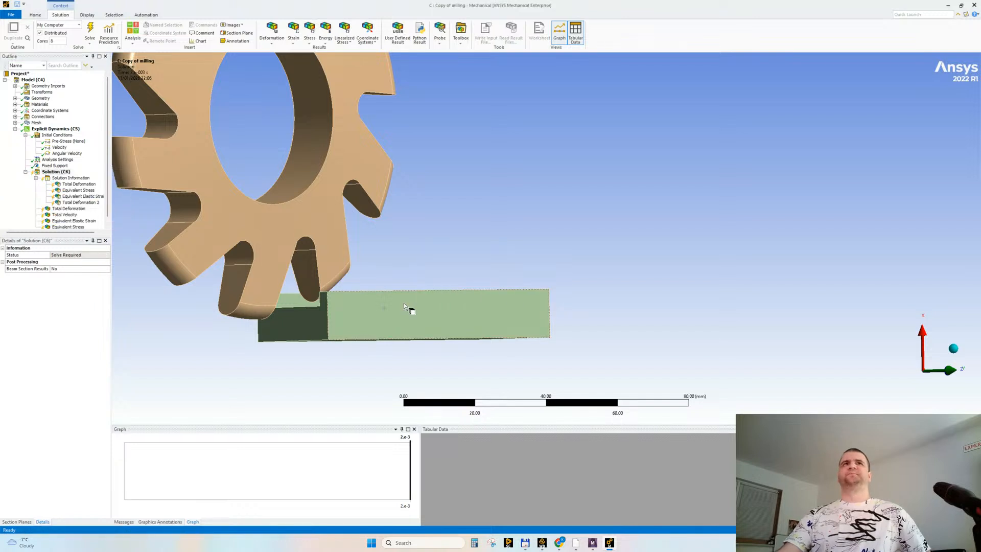
Step: Solve the milling analysis and display the solver output from Solution Information
{"action": "left_click", "coordinate": [90, 32]}
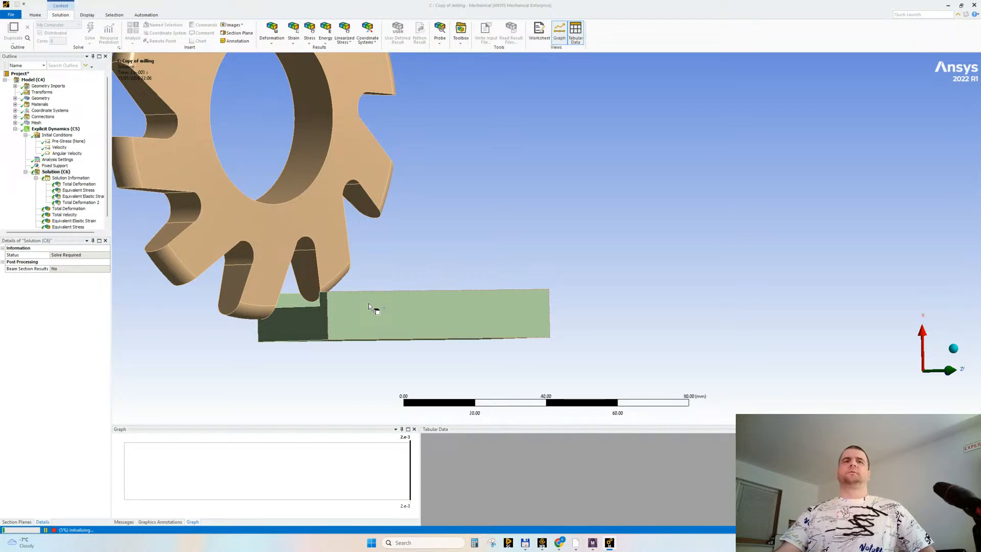
{"action": "left_click", "coordinate": [72, 178]}
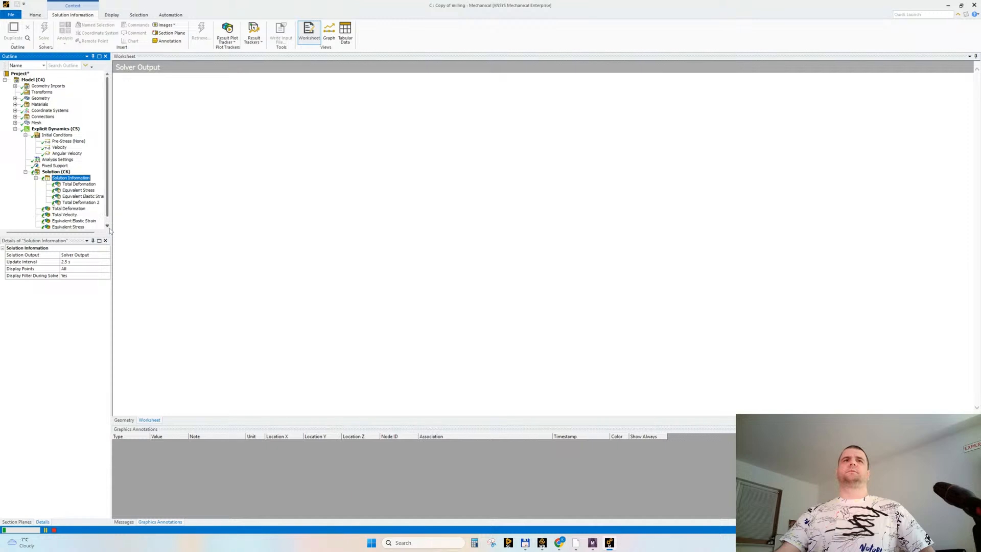
{"action": "left_click_drag", "start_coordinate": [111, 229], "coordinate": [121, 229]}
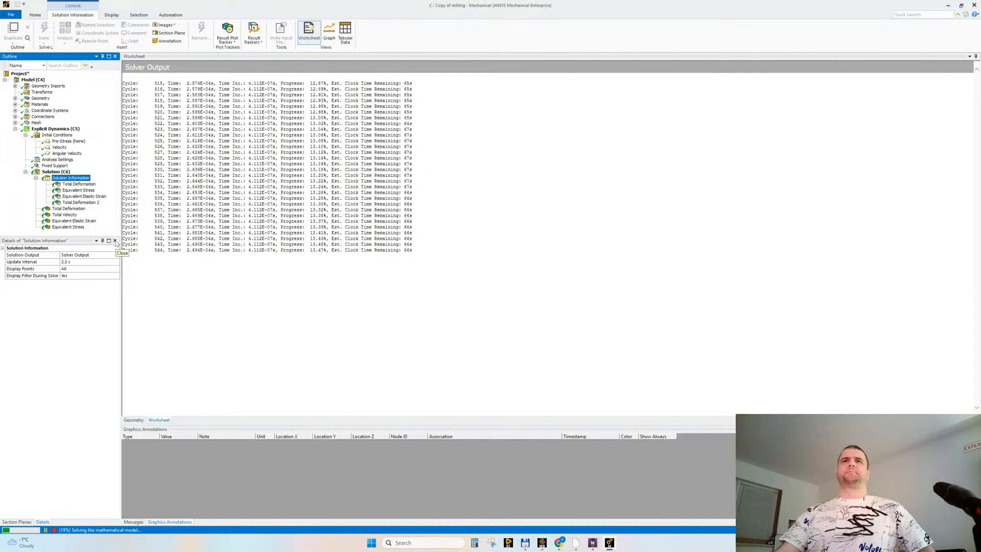
Step: Follow the Total Deformation tracker during the solve, examining from several angles how the mill's teeth cut into the workpiece
{"action": "left_click", "coordinate": [77, 185]}
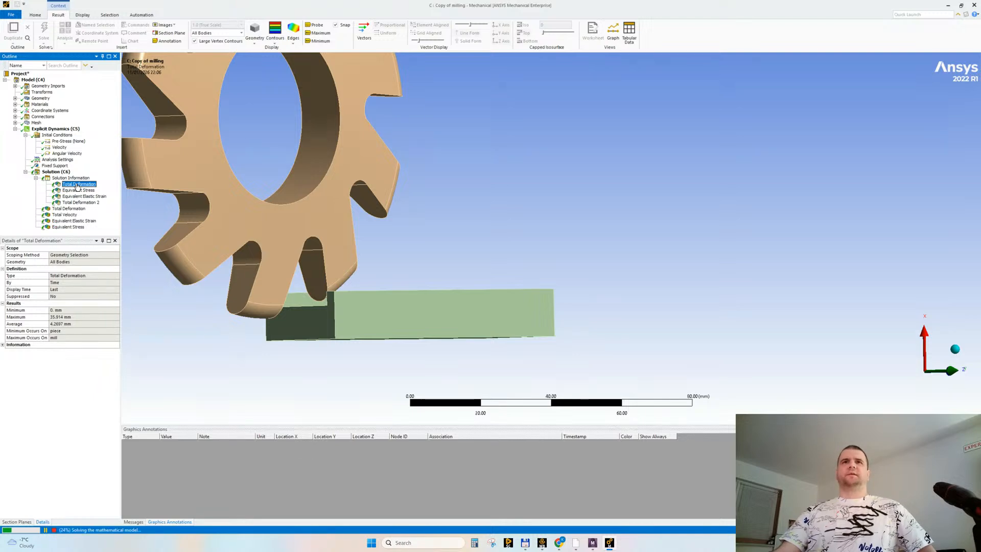
{"action": "middle_click_drag", "start_coordinate": [307, 345], "coordinate": [364, 318]}
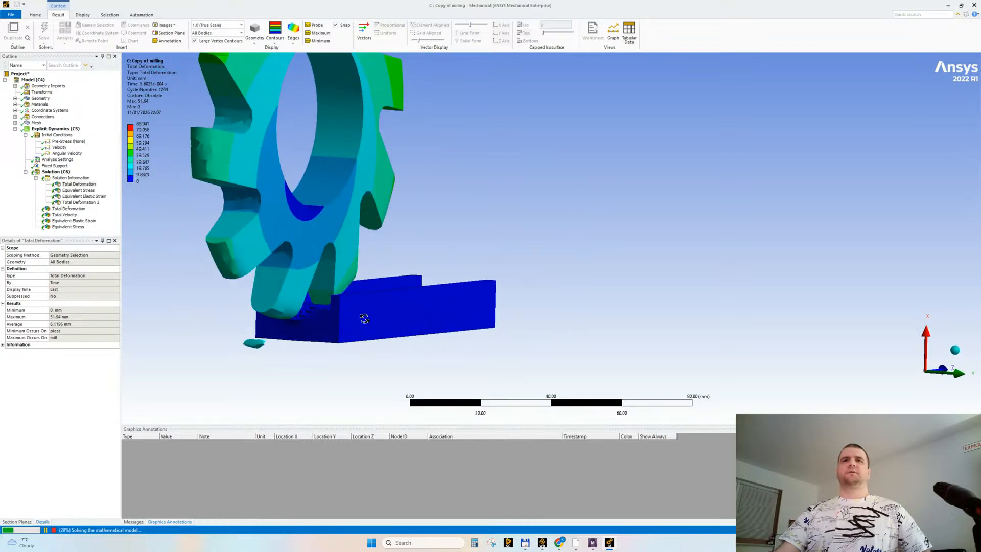
{"action": "scroll", "coordinate": [317, 329], "scroll_direction": "up", "scroll_amount": 2}
{"action": "middle_click_drag", "start_coordinate": [262, 337], "coordinate": [378, 340], "text": "ctrl"}
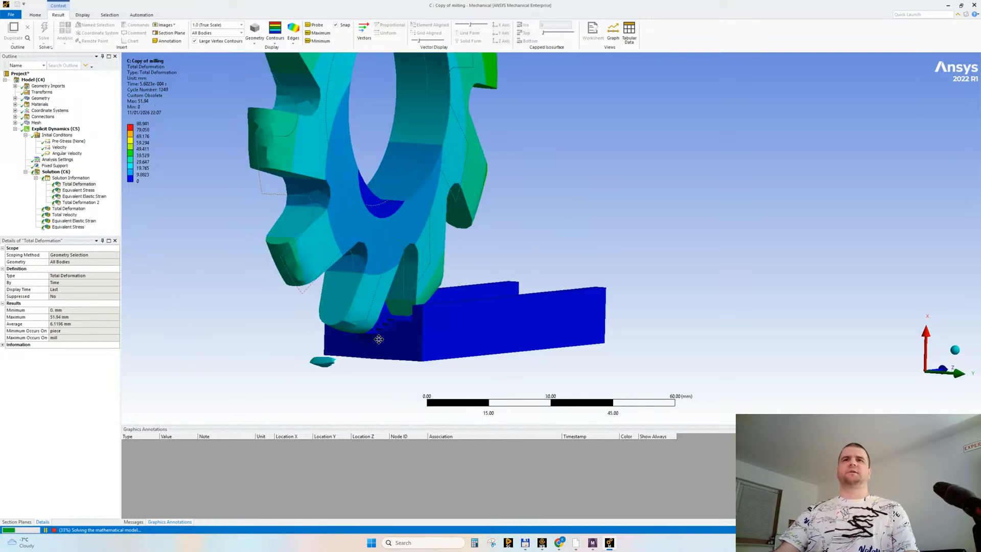
{"action": "scroll", "coordinate": [409, 346], "scroll_direction": "up", "scroll_amount": 1}
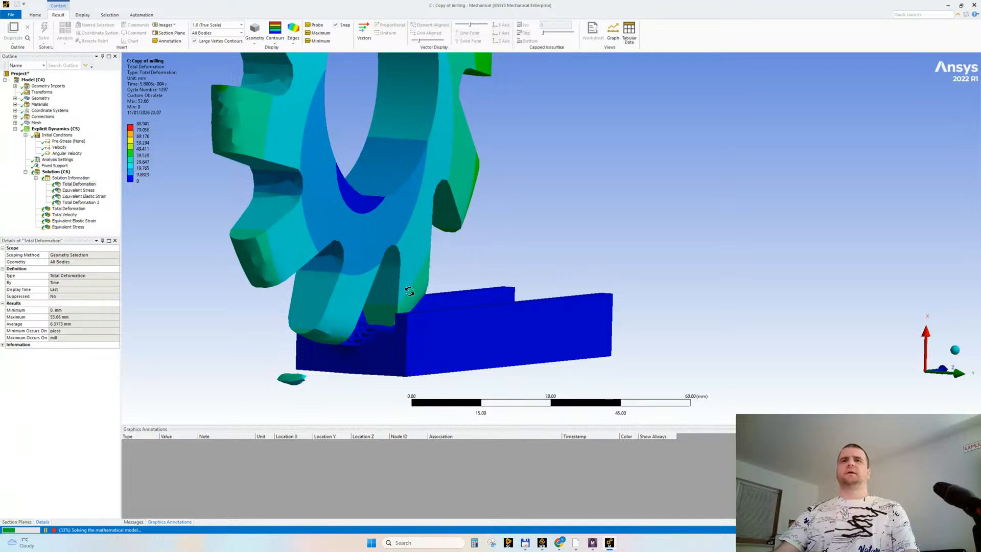
{"action": "middle_click_drag", "start_coordinate": [409, 291], "coordinate": [375, 310]}
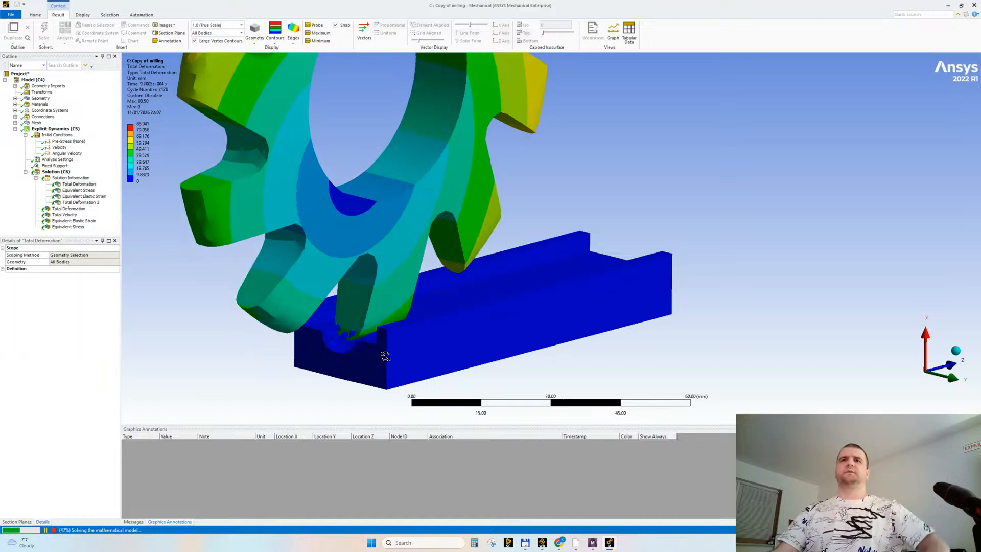
{"action": "mouse_move", "coordinate": [269, 354]}
{"action": "left_mouse_down"}
{"action": "mouse_move", "coordinate": [301, 358]}
{"action": "mouse_move", "coordinate": [266, 352]}
{"action": "left_mouse_up"}
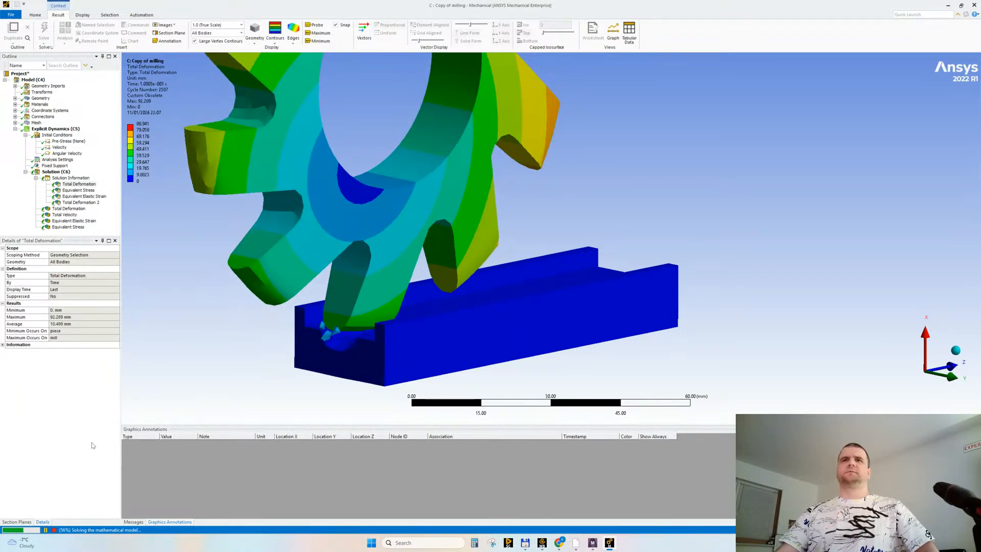
{"action": "left_click_drag", "start_coordinate": [164, 383], "coordinate": [287, 357]}
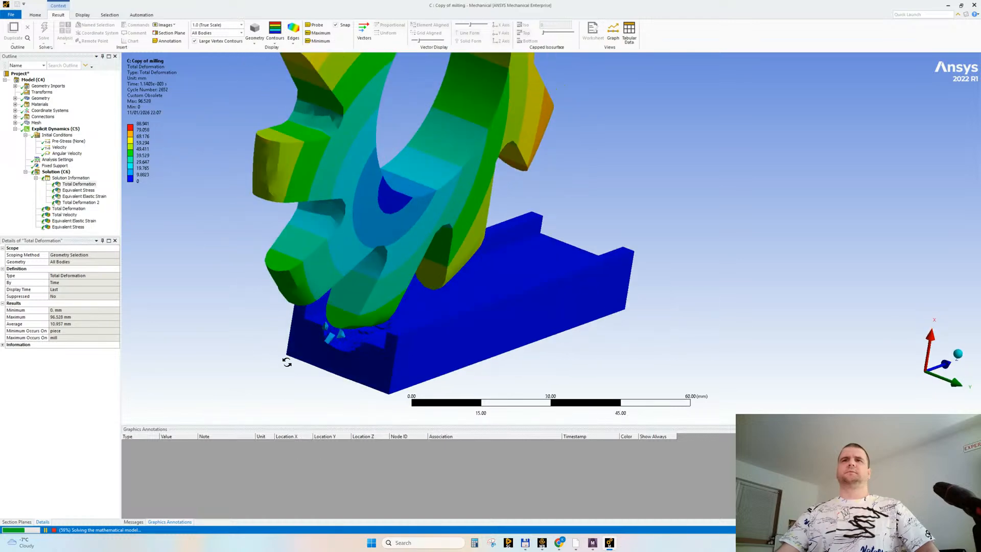
{"action": "scroll", "coordinate": [404, 293], "scroll_direction": "up", "scroll_amount": 2}
{"action": "middle_click_drag", "start_coordinate": [378, 359], "coordinate": [415, 287], "text": "ctrl"}
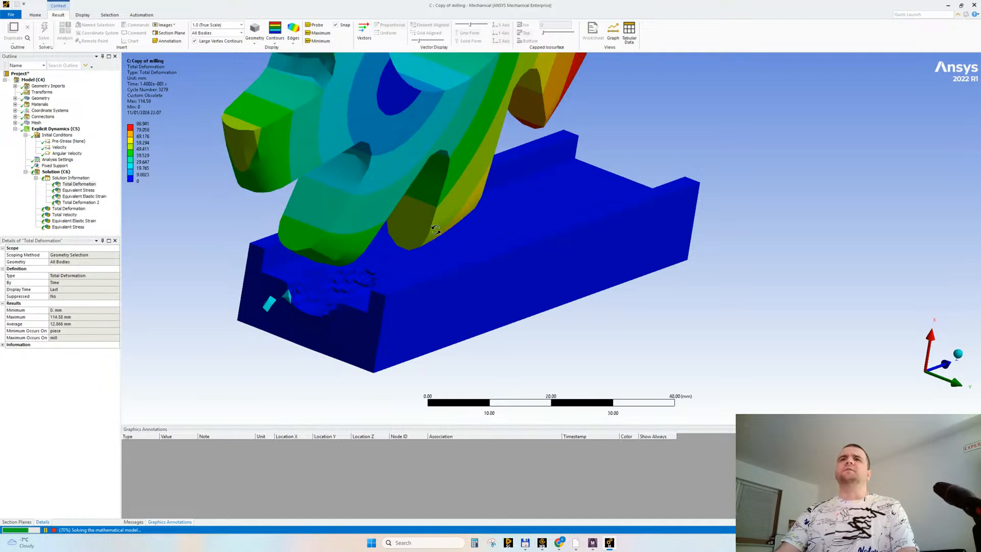
{"action": "left_click_drag", "start_coordinate": [394, 244], "coordinate": [460, 232]}
{"action": "mouse_move", "coordinate": [445, 240]}
{"action": "middle_mouse_down"}
{"action": "mouse_move", "coordinate": [374, 252]}
{"action": "mouse_move", "coordinate": [438, 237]}
{"action": "middle_mouse_up"}
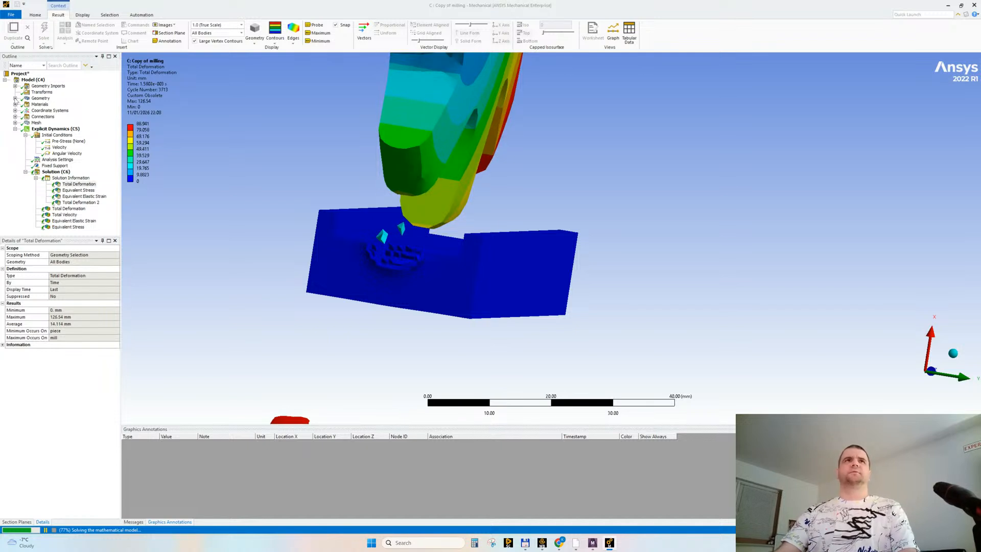
Step: Set the stiffness behavior of the mill body to Flexible
{"action": "left_click", "coordinate": [15, 99]}
{"action": "left_click", "coordinate": [45, 110]}
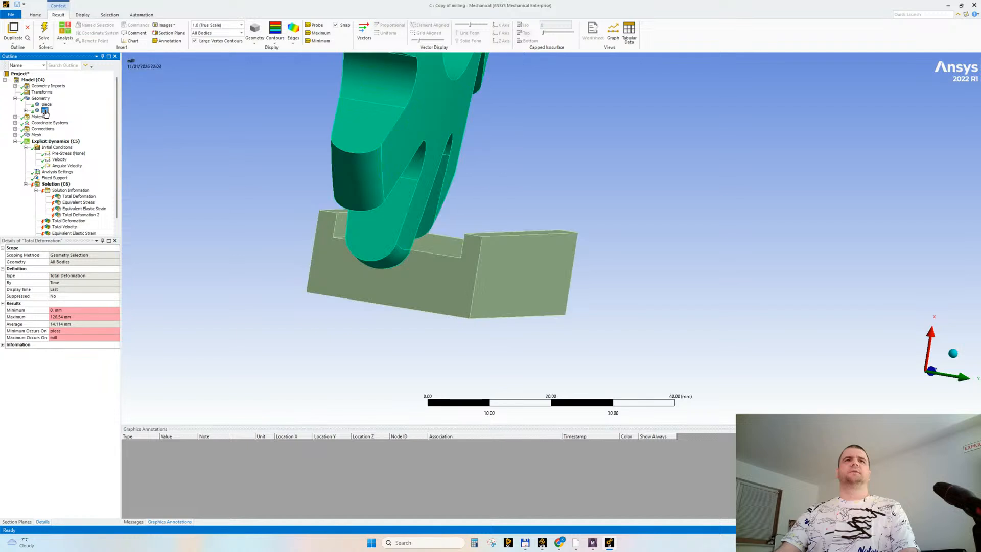
{"action": "left_click", "coordinate": [82, 268]}
{"action": "left_click", "coordinate": [82, 268]}
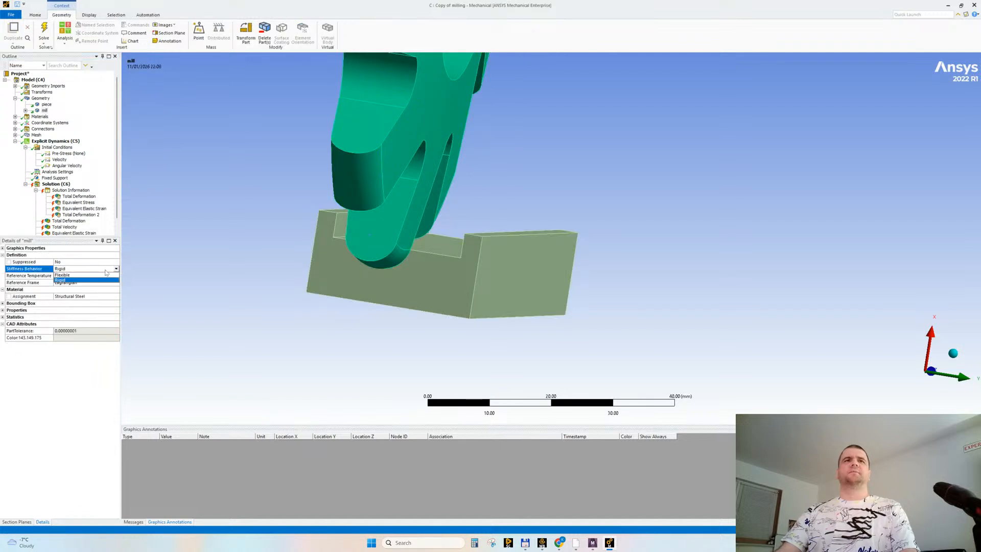
{"action": "left_click", "coordinate": [81, 275]}
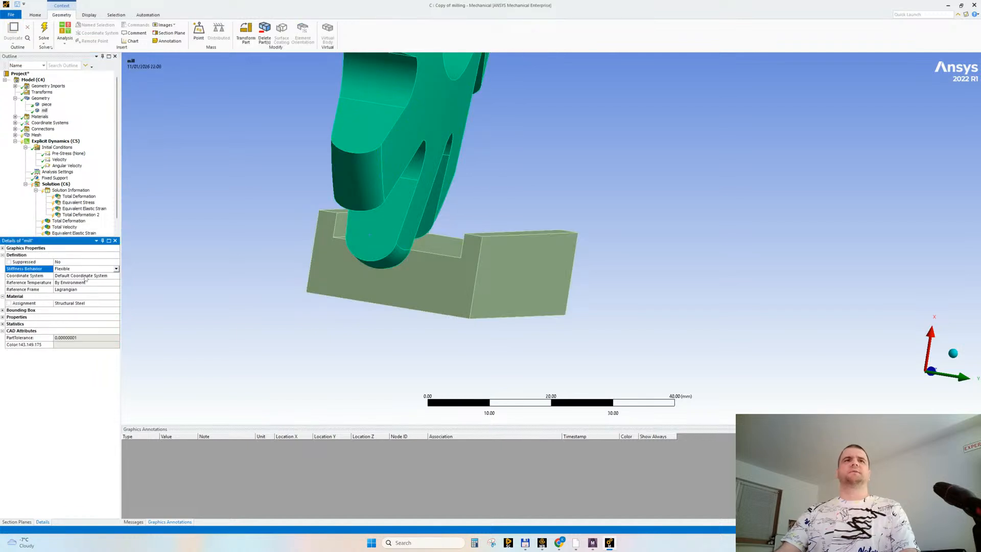
Step: Generate the mesh with the flexible mill and inspect the elements around the cutter teeth and the workpiece's end face
{"action": "right_click", "coordinate": [36, 135]}
{"action": "left_click", "coordinate": [61, 162]}
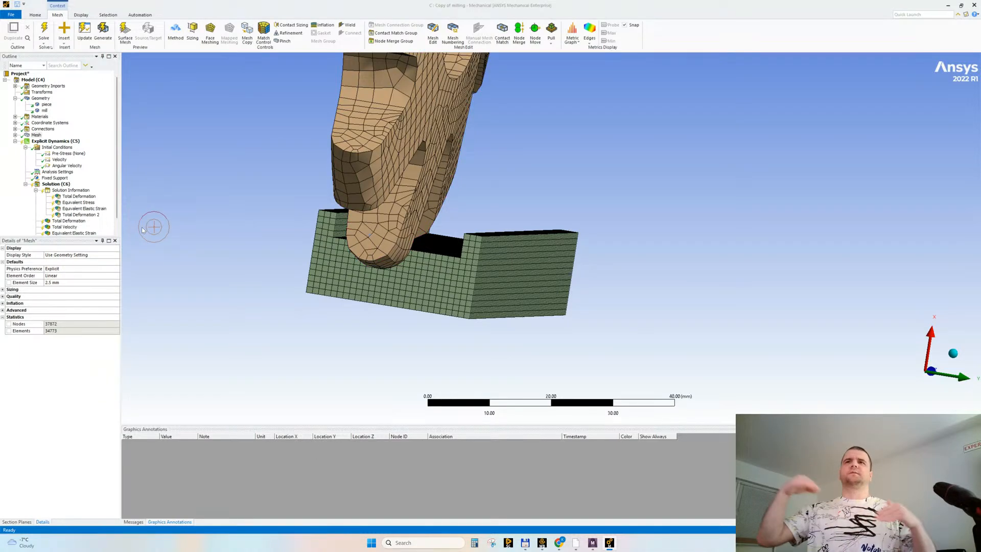
{"action": "scroll", "coordinate": [199, 236], "scroll_direction": "down", "scroll_amount": 1}
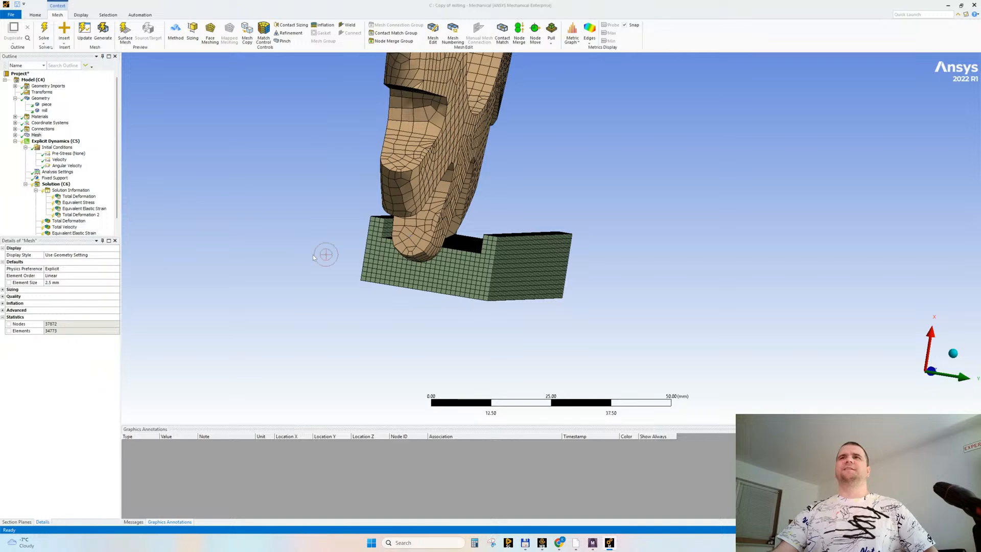
{"action": "middle_click_drag", "start_coordinate": [326, 254], "coordinate": [254, 252]}
{"action": "scroll", "coordinate": [390, 233], "scroll_direction": "up", "scroll_amount": 3}
{"action": "middle_click_drag", "start_coordinate": [394, 240], "coordinate": [289, 205]}
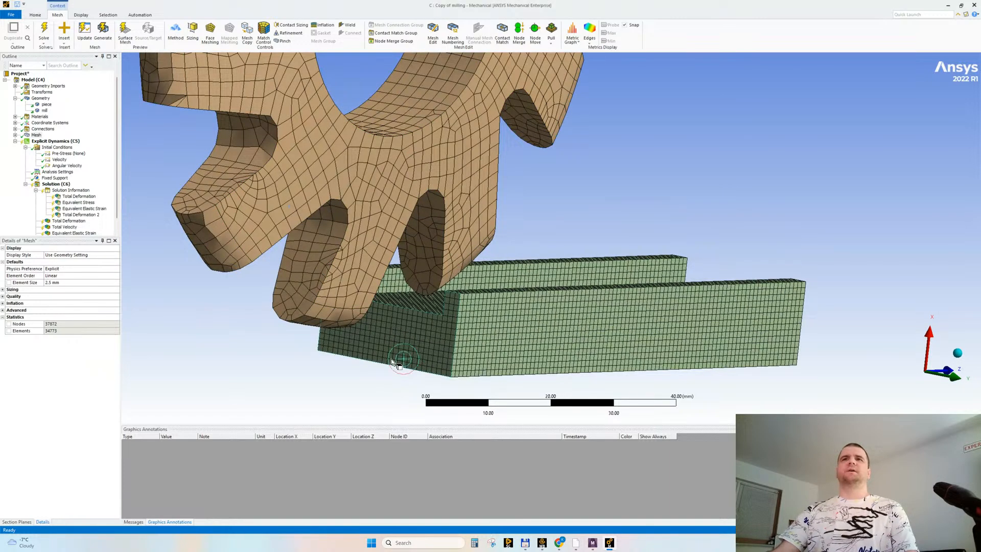
{"action": "left_click", "coordinate": [400, 336]}
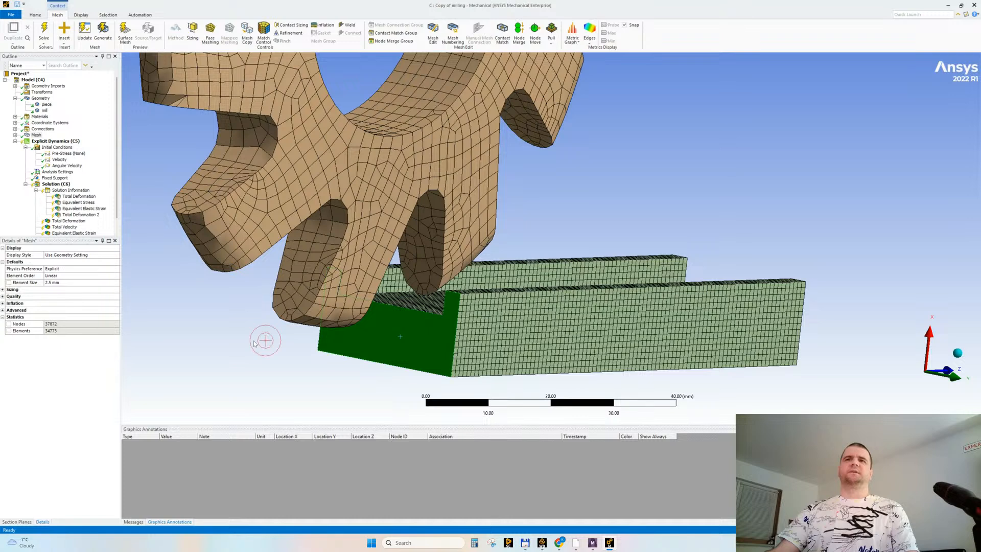
{"action": "left_click", "coordinate": [255, 339]}
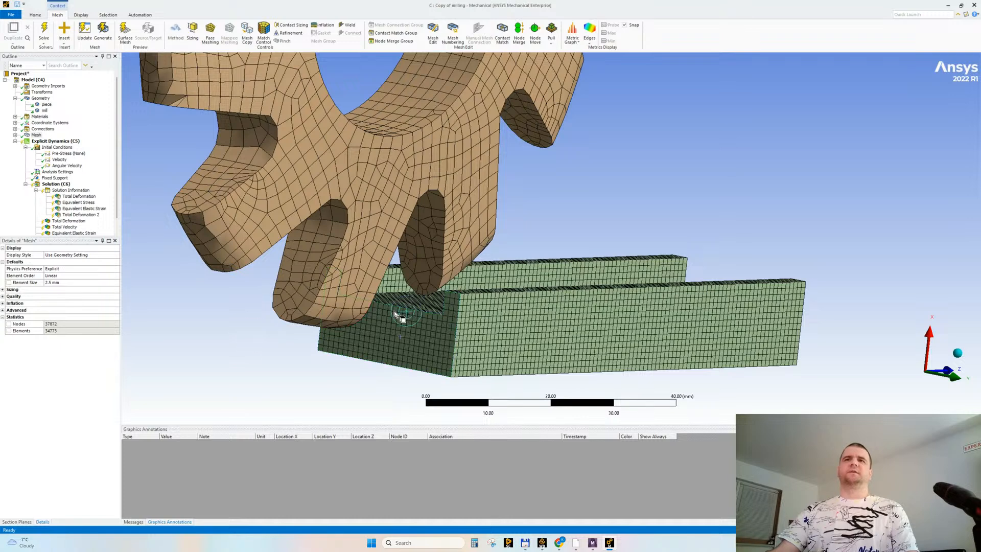
Step: Set the end time of the explicit dynamics analysis to 3.5e-003 s in the Analysis Settings and save the project
{"action": "left_click", "coordinate": [14, 98]}
{"action": "left_click", "coordinate": [48, 27]}
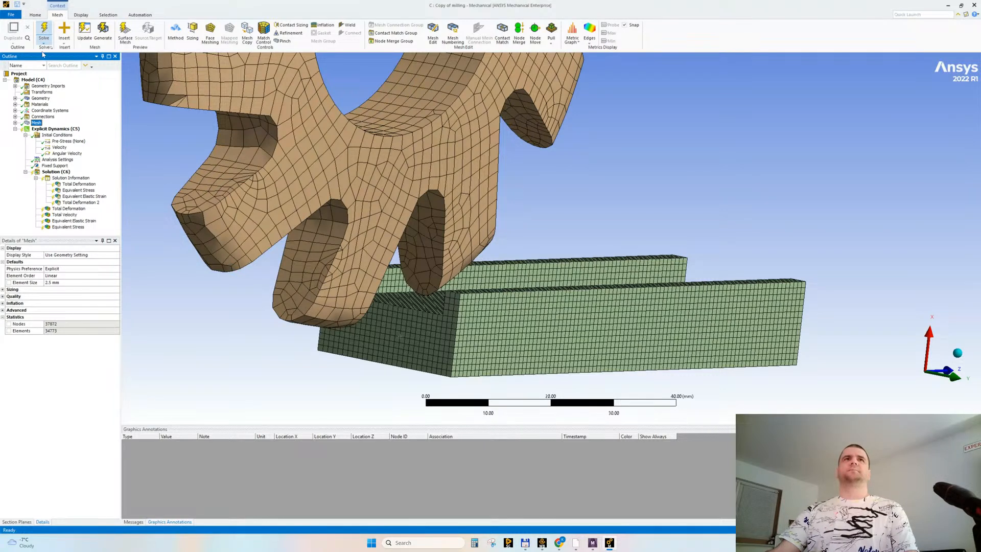
{"action": "left_click", "coordinate": [57, 159]}
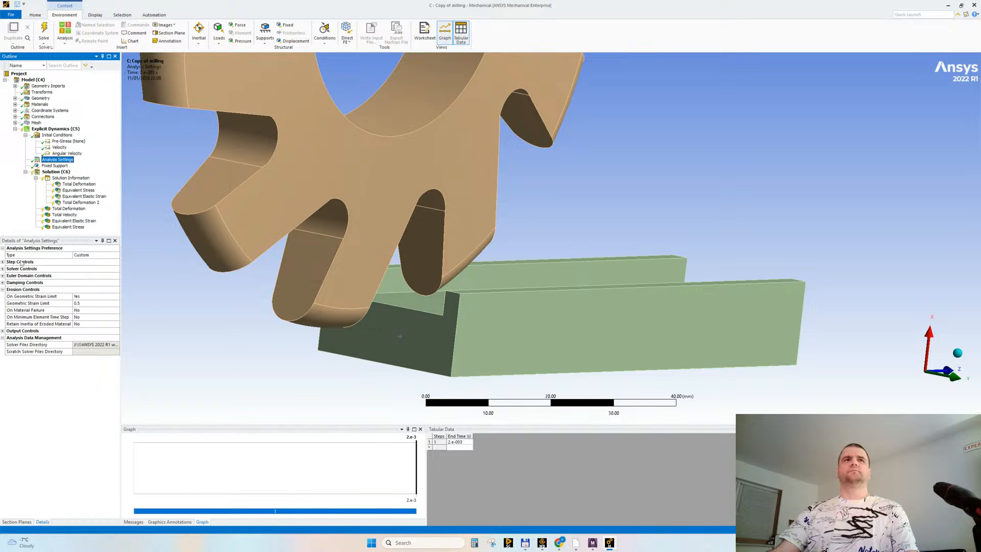
{"action": "left_click", "coordinate": [3, 289]}
{"action": "left_click", "coordinate": [2, 261]}
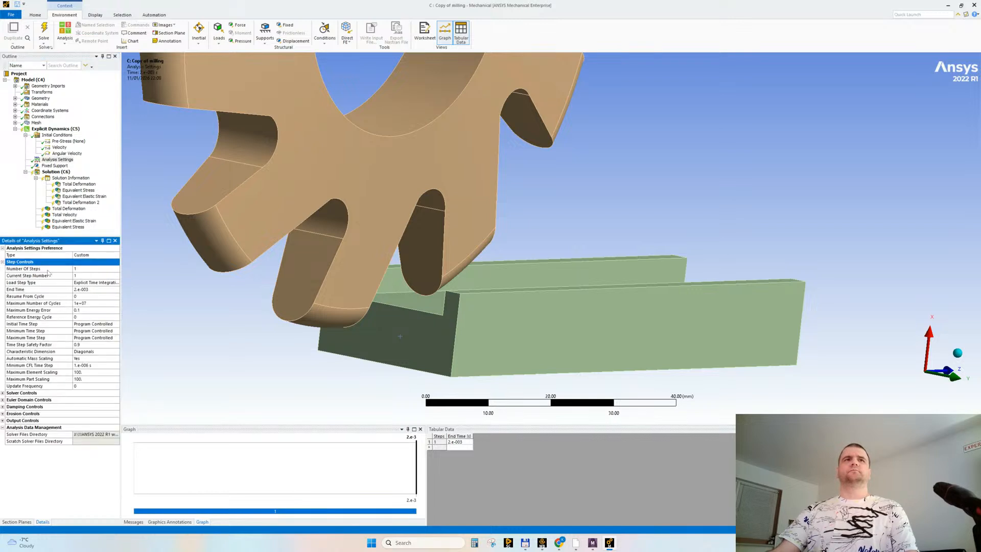
{"action": "left_click", "coordinate": [79, 289]}
{"action": "left_click", "coordinate": [113, 287]}
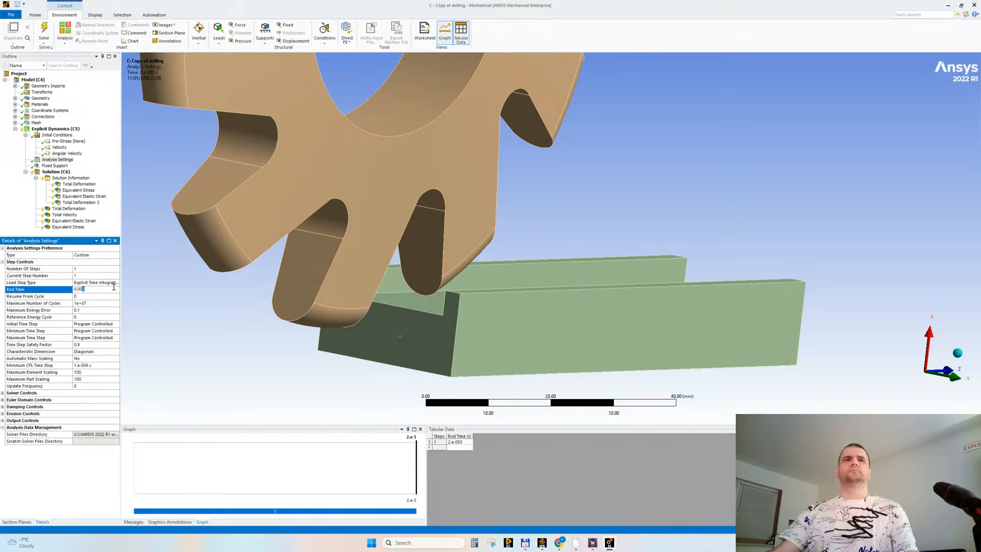
{"action": "key", "text": "BackSpace"}
{"action": "type", "text": "35"}
{"action": "key", "text": "Return"}
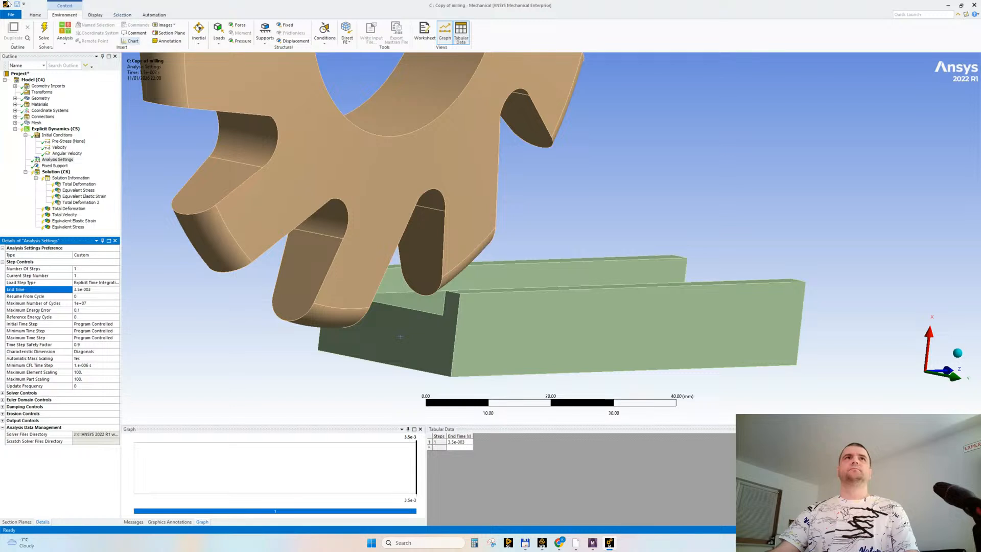
{"action": "left_click", "coordinate": [17, 4]}
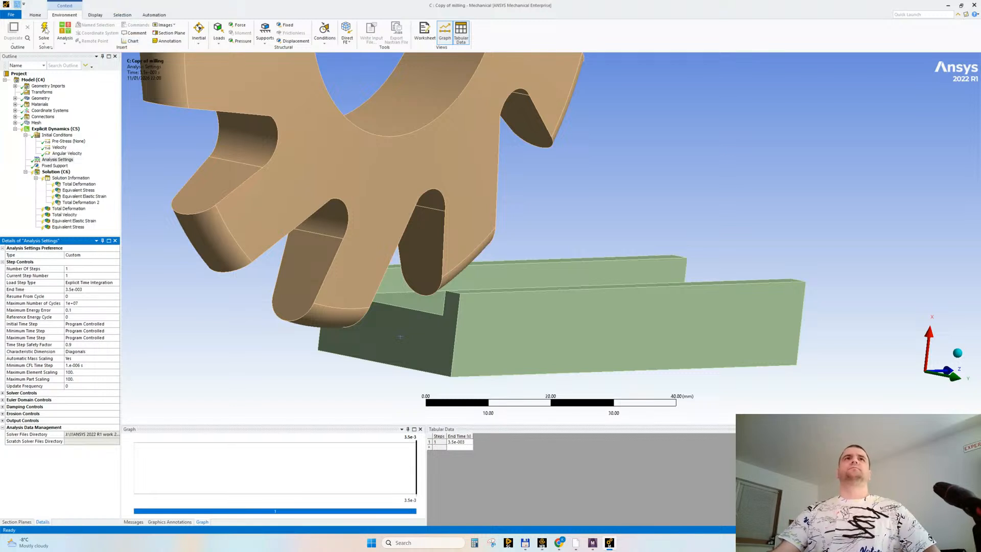
Step: Solve the milling analysis with the extended end time and display the solver output from Solution Information
{"action": "left_click", "coordinate": [45, 31]}
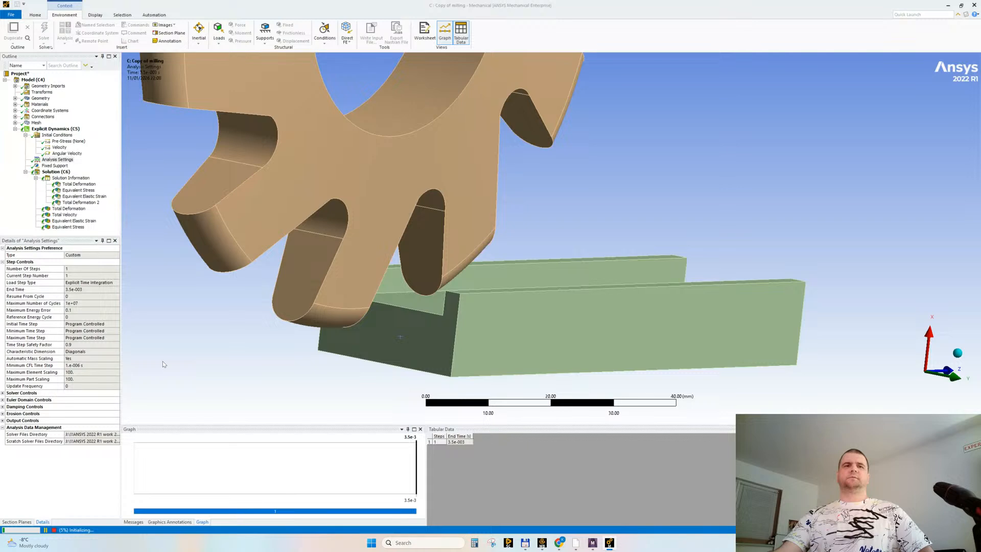
{"action": "left_click", "coordinate": [70, 178]}
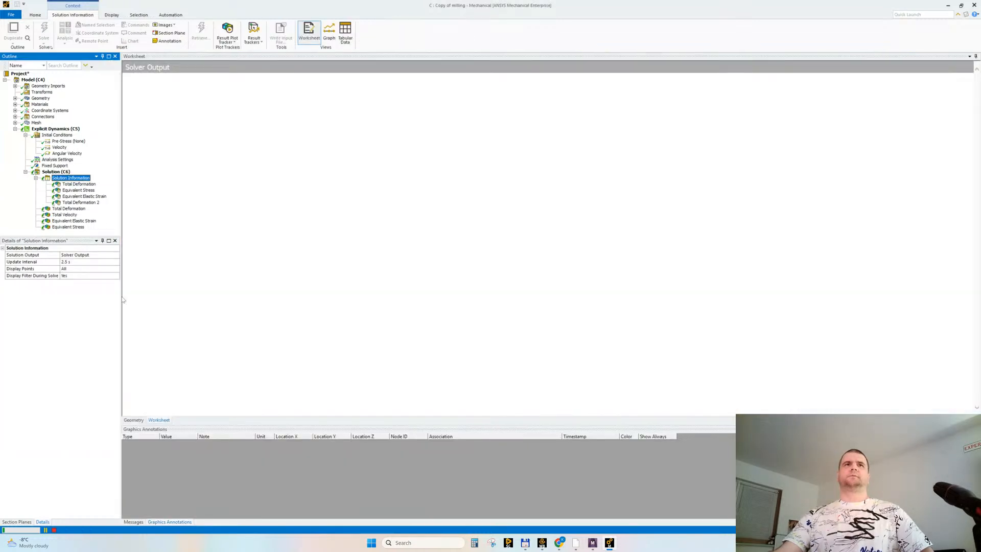
{"action": "left_click_drag", "start_coordinate": [121, 296], "coordinate": [115, 297]}
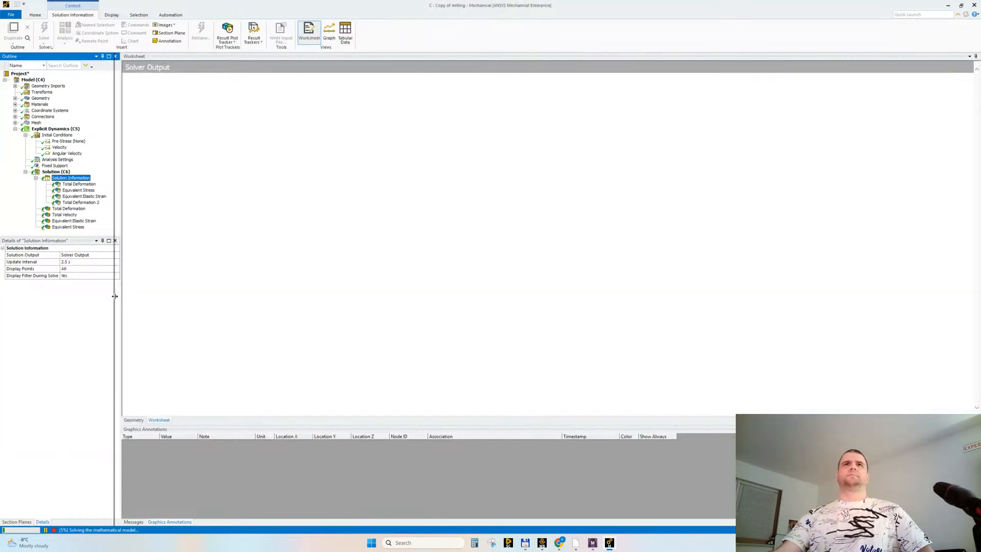
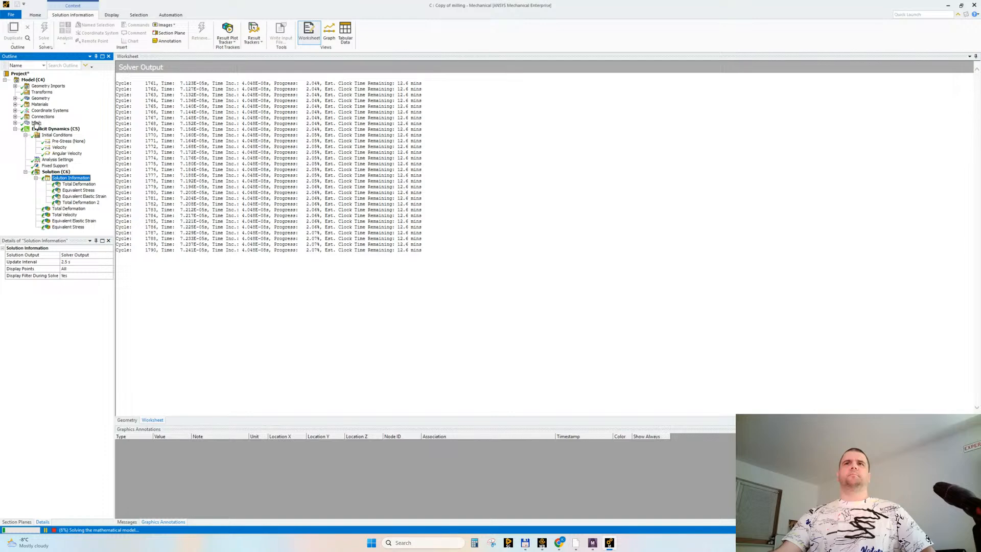
Step: Display the Total Deformation tracker under Solution Information and rescale its contour legend to the current results
{"action": "left_click", "coordinate": [36, 123]}
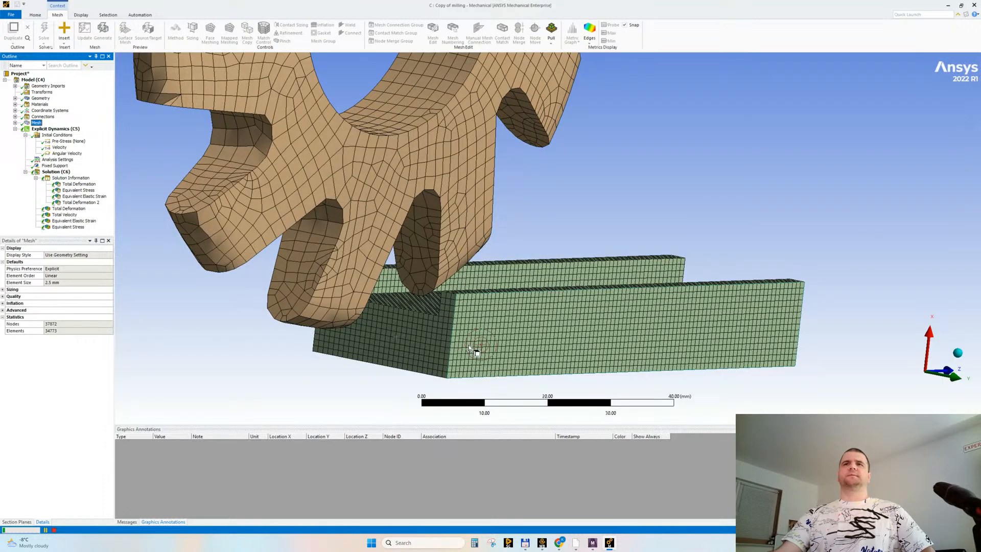
{"action": "left_click", "coordinate": [73, 185]}
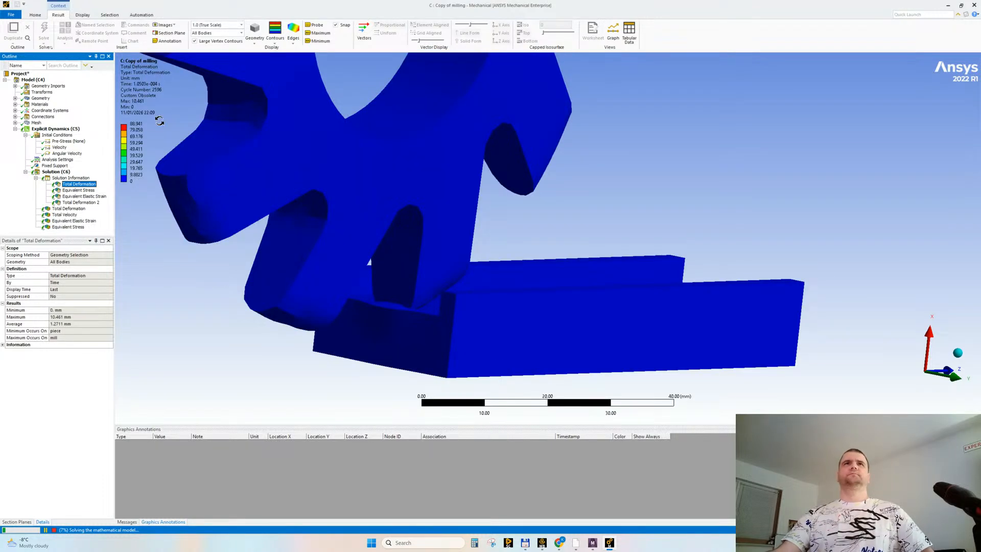
{"action": "right_click", "coordinate": [134, 92]}
{"action": "left_click", "coordinate": [166, 220]}
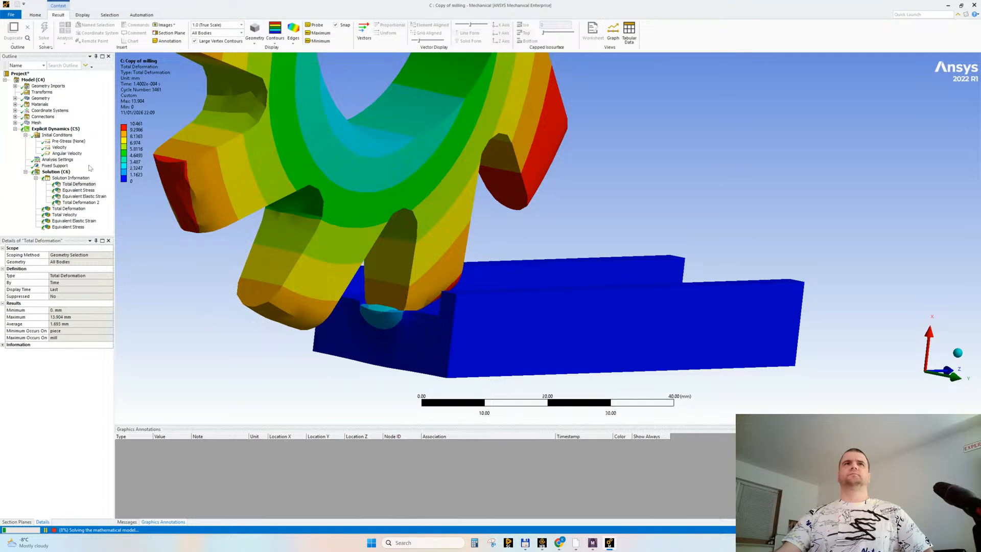
Step: Check the solver's progress and examine in the Total Deformation tracker, from the side, how the teeth cut into the workpiece
{"action": "left_click", "coordinate": [75, 179]}
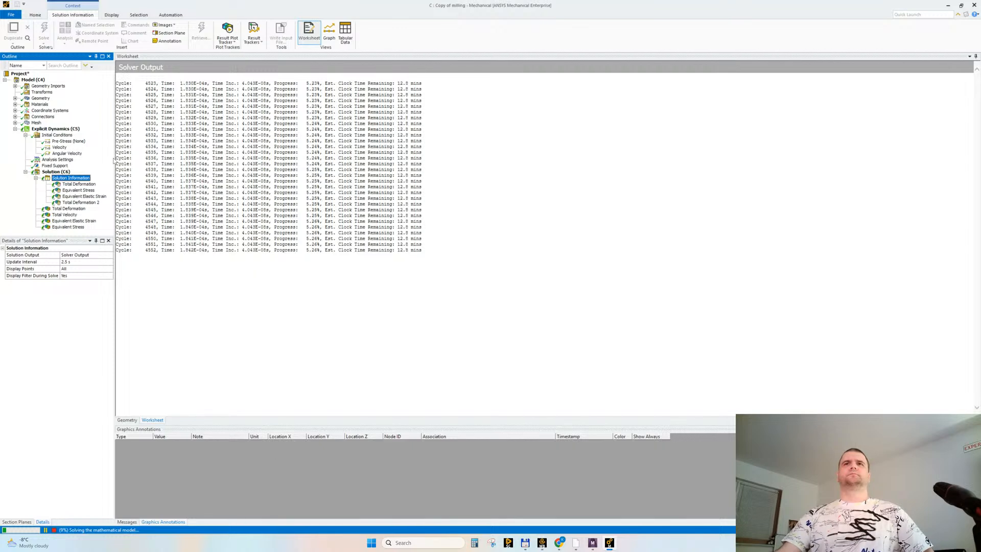
{"action": "left_click", "coordinate": [78, 184]}
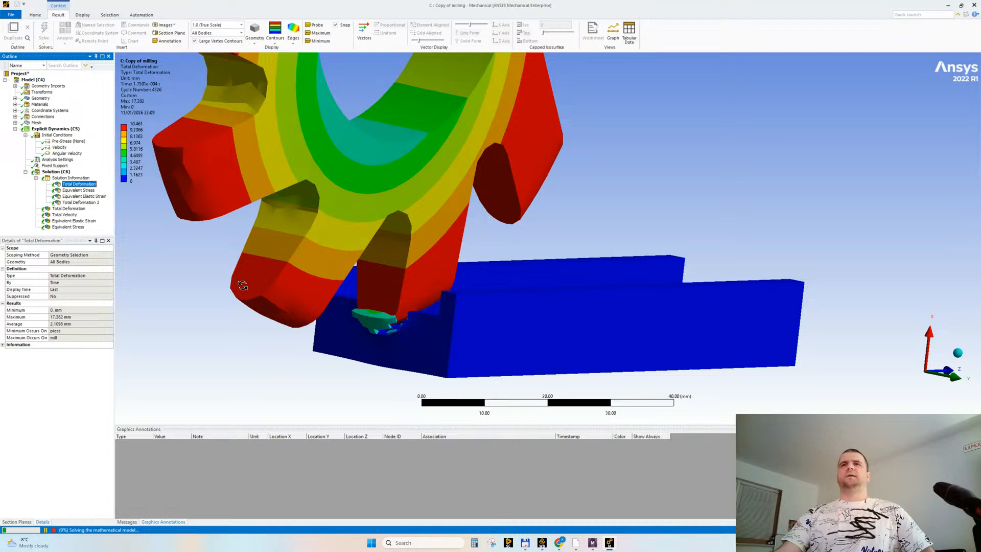
{"action": "left_click_drag", "start_coordinate": [445, 270], "coordinate": [366, 289]}
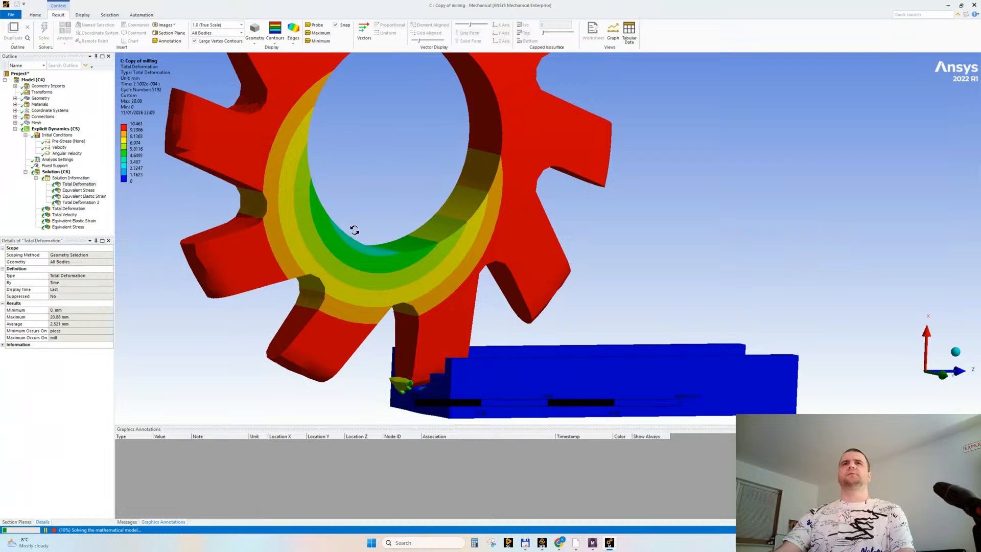
{"action": "scroll", "coordinate": [354, 230], "scroll_direction": "down", "scroll_amount": 2}
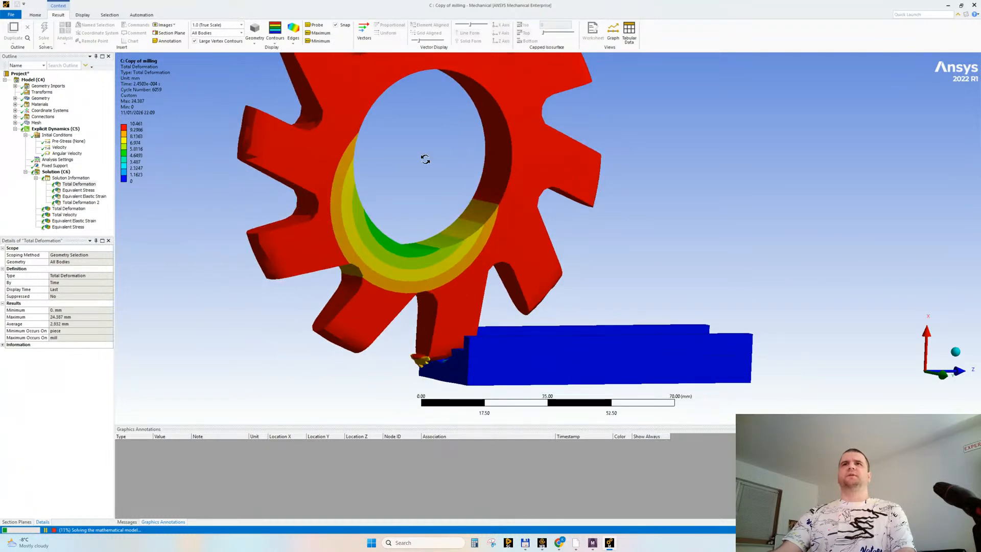
Step: Display the Total Deformation 2 result tracker for the workpiece and adjust its contour legend to the visible range
{"action": "middle_click_drag", "start_coordinate": [422, 199], "coordinate": [380, 205]}
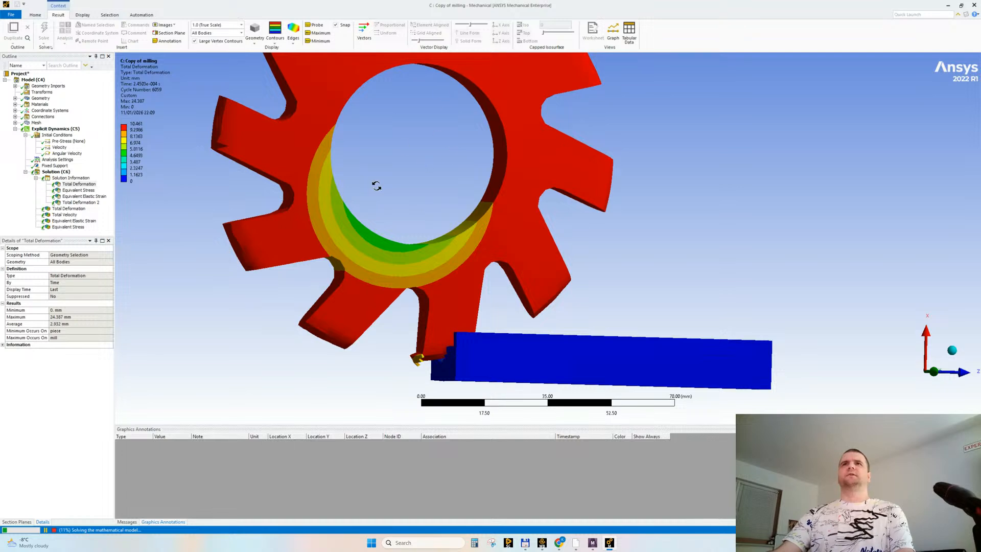
{"action": "middle_click_drag", "start_coordinate": [401, 216], "coordinate": [455, 219]}
{"action": "scroll", "coordinate": [499, 357], "scroll_direction": "up", "scroll_amount": 2}
{"action": "middle_click_drag", "start_coordinate": [499, 357], "coordinate": [475, 342], "text": "ctrl"}
{"action": "scroll", "coordinate": [473, 336], "scroll_direction": "up", "scroll_amount": 2}
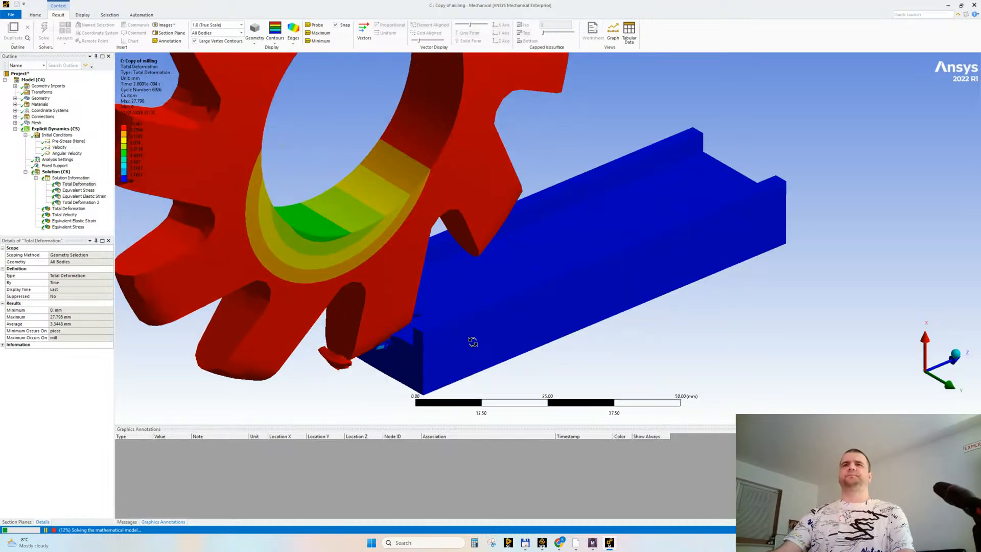
{"action": "left_click", "coordinate": [86, 203]}
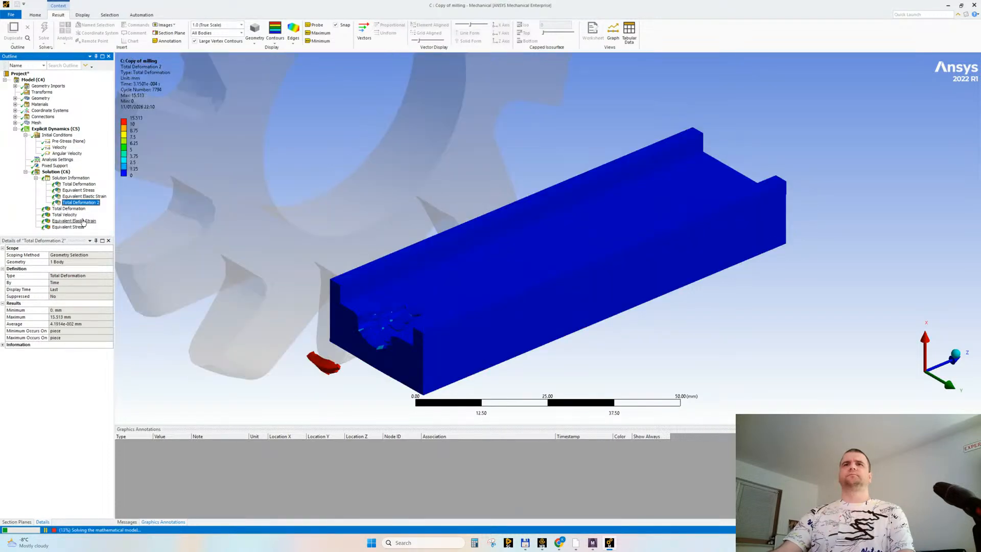
{"action": "right_click", "coordinate": [143, 96]}
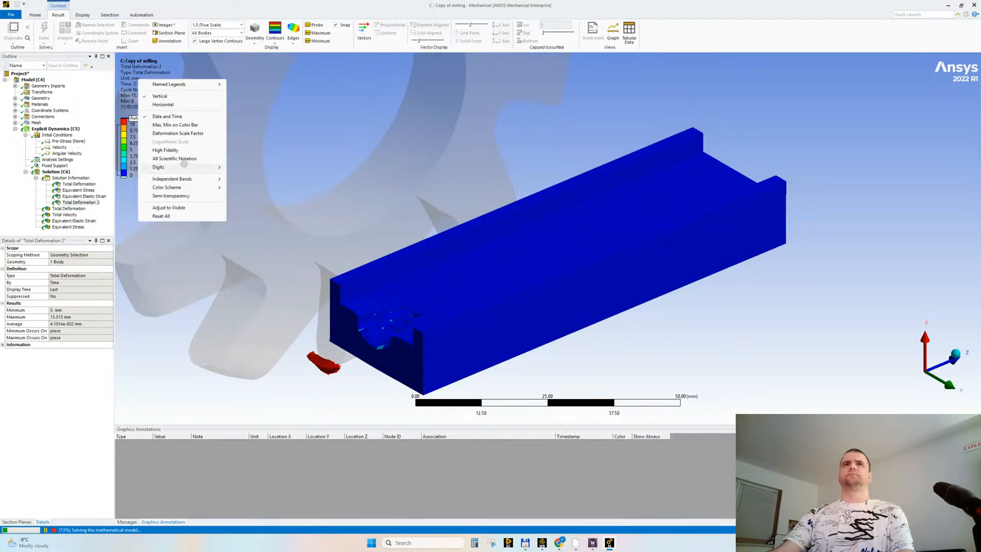
{"action": "left_click", "coordinate": [186, 207]}
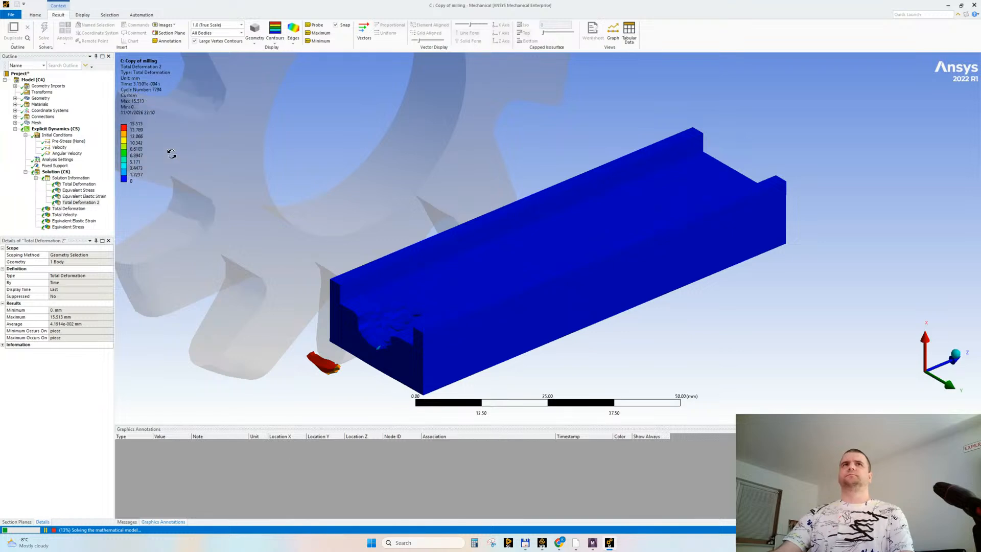
{"action": "middle_click_drag", "start_coordinate": [267, 183], "coordinate": [339, 232]}
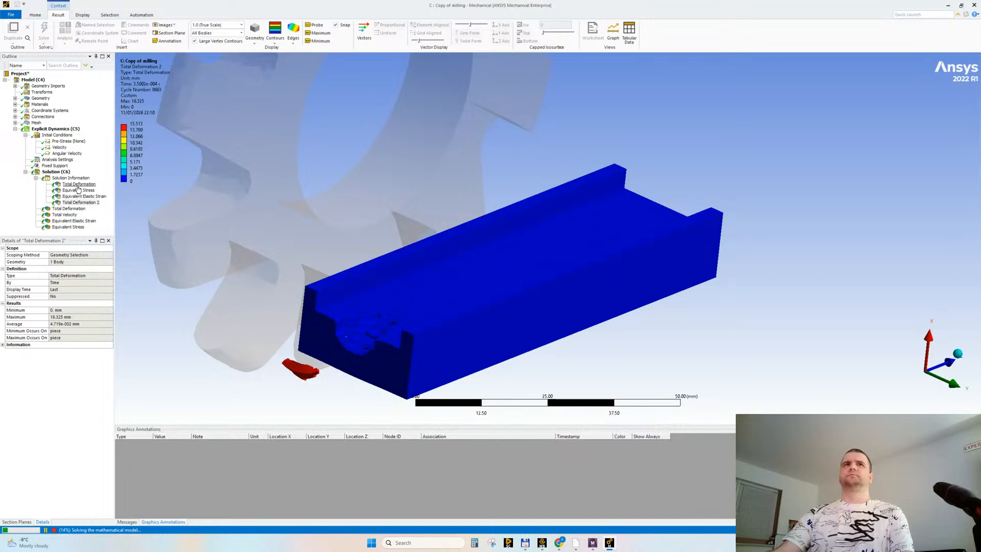
Step: Display the Total Deformation tracker for all bodies, adjust its legend to the visible range and examine the cutting zone
{"action": "left_click", "coordinate": [77, 186]}
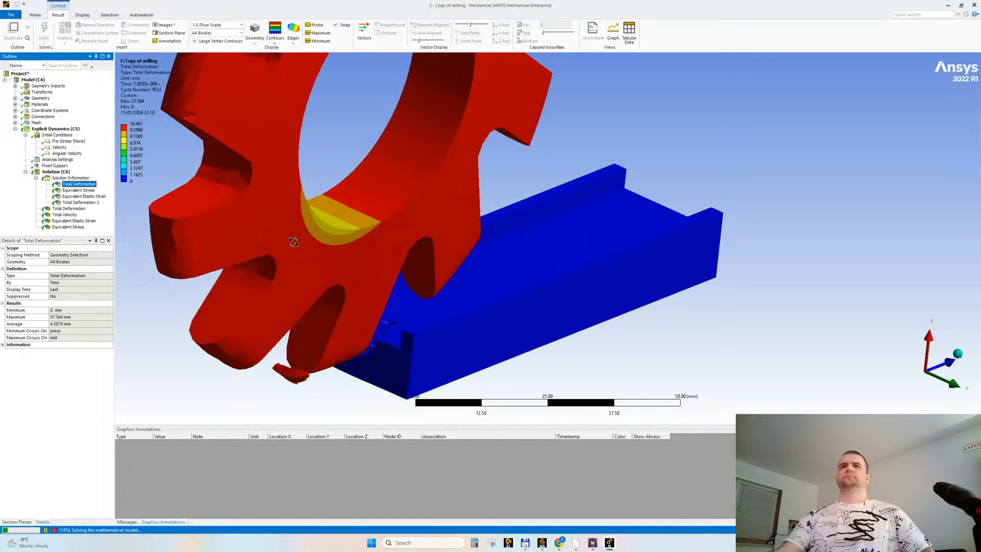
{"action": "left_click_drag", "start_coordinate": [210, 320], "coordinate": [394, 319]}
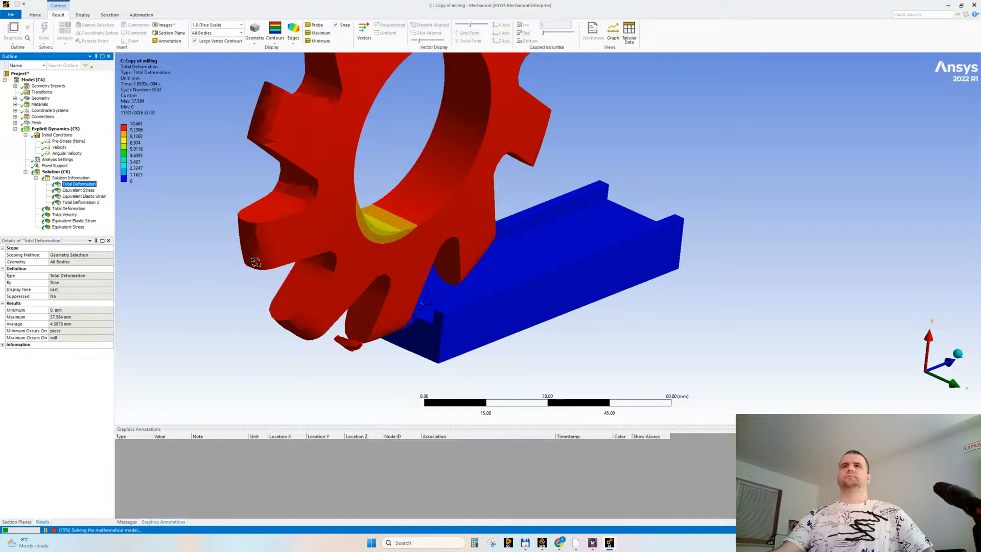
{"action": "left_click_drag", "start_coordinate": [276, 324], "coordinate": [340, 315]}
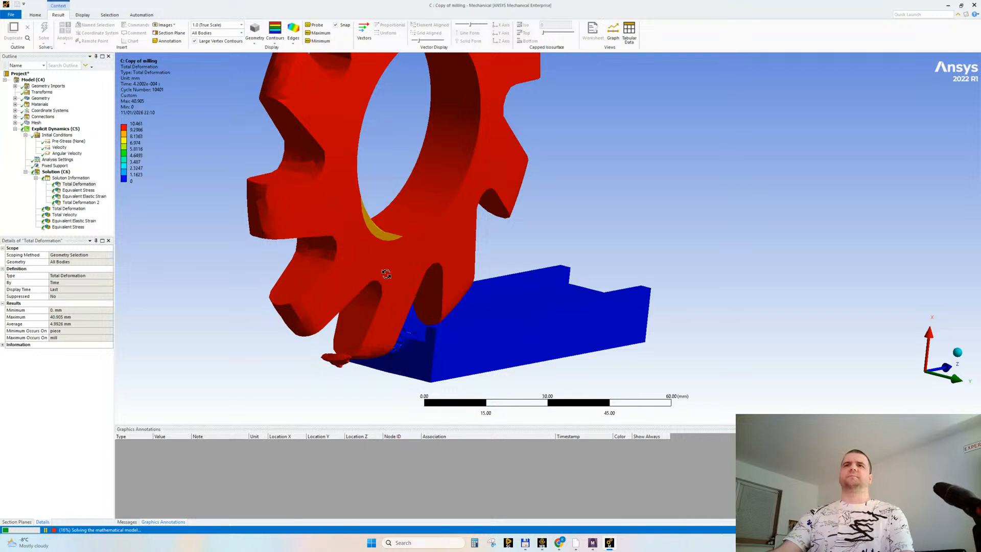
{"action": "left_click_drag", "start_coordinate": [386, 274], "coordinate": [390, 256]}
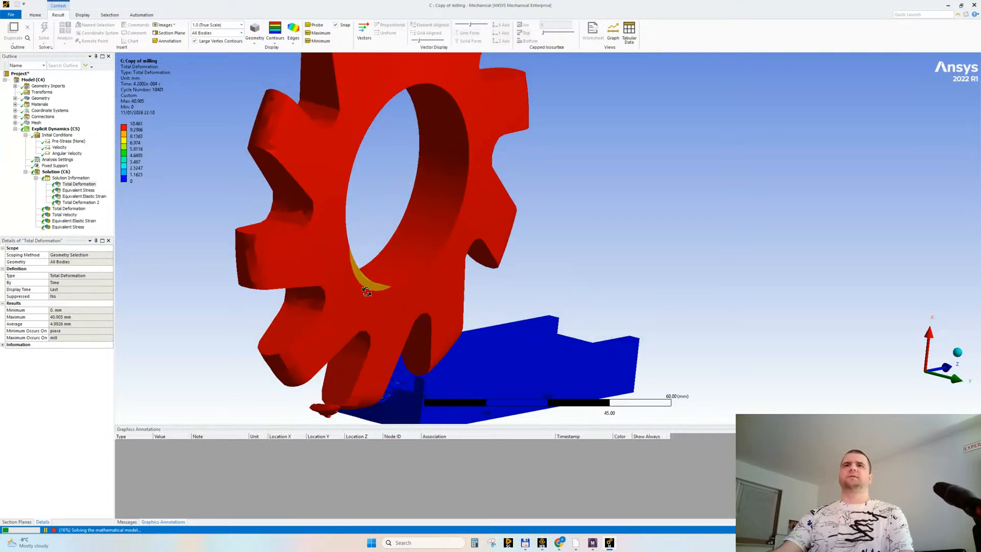
{"action": "right_click", "coordinate": [128, 92]}
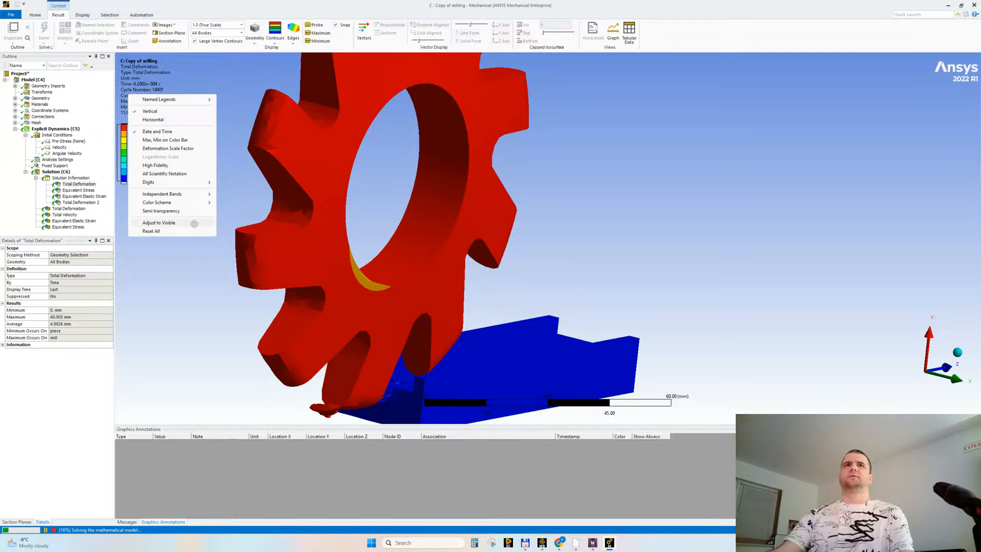
{"action": "left_click", "coordinate": [182, 225]}
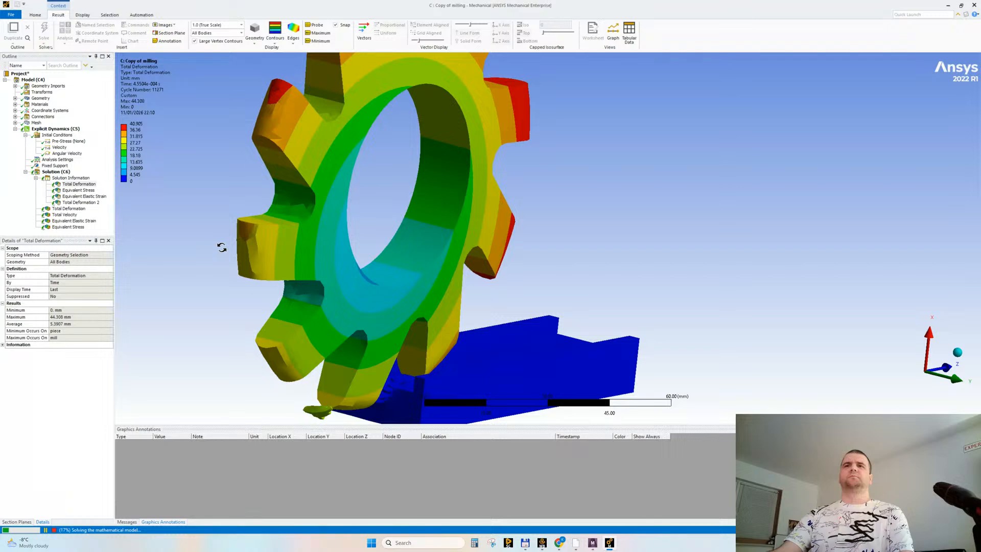
{"action": "left_click_drag", "start_coordinate": [257, 296], "coordinate": [434, 312]}
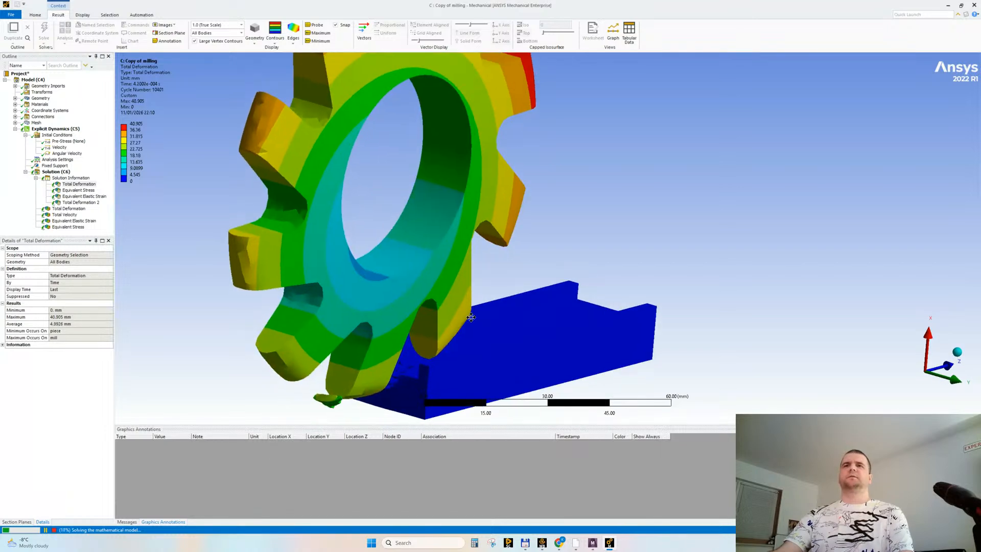
{"action": "middle_click_drag", "start_coordinate": [455, 353], "coordinate": [476, 305], "text": "ctrl"}
{"action": "scroll", "coordinate": [436, 321], "scroll_direction": "up", "scroll_amount": 2}
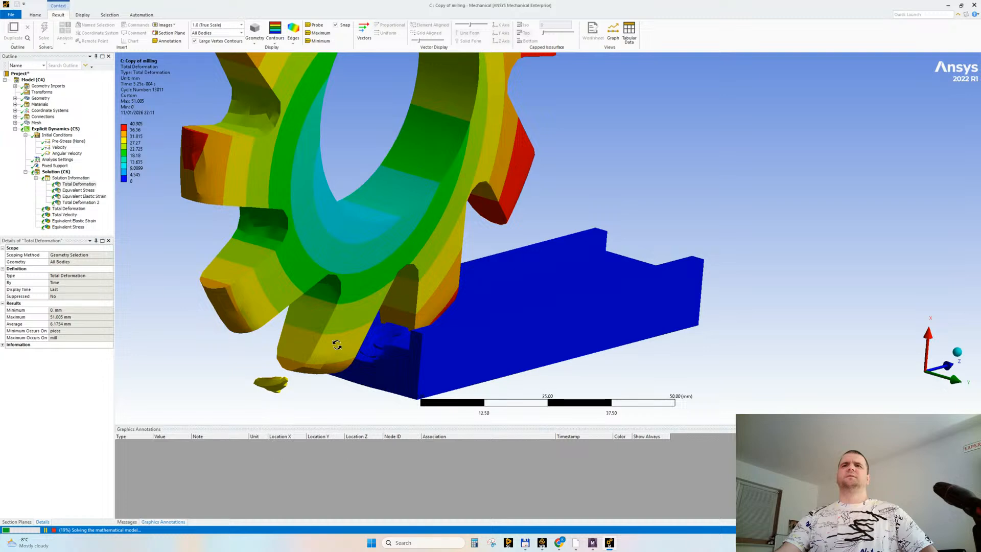
Step: Switch to the Chrome browser's YouTube results page, search for "lsdyna milling" and maximize the window
{"action": "mouse_move", "coordinate": [560, 545]}
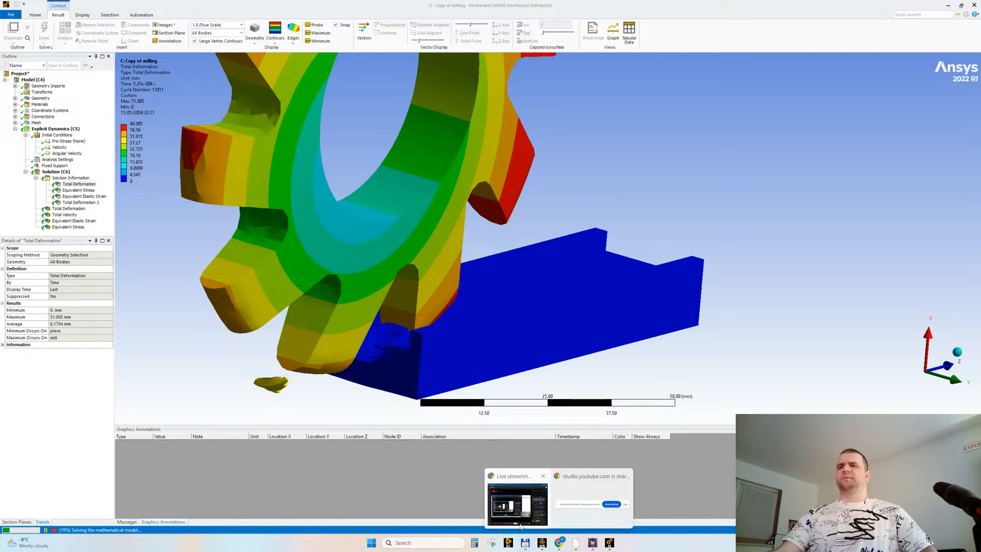
{"action": "left_click", "coordinate": [522, 511]}
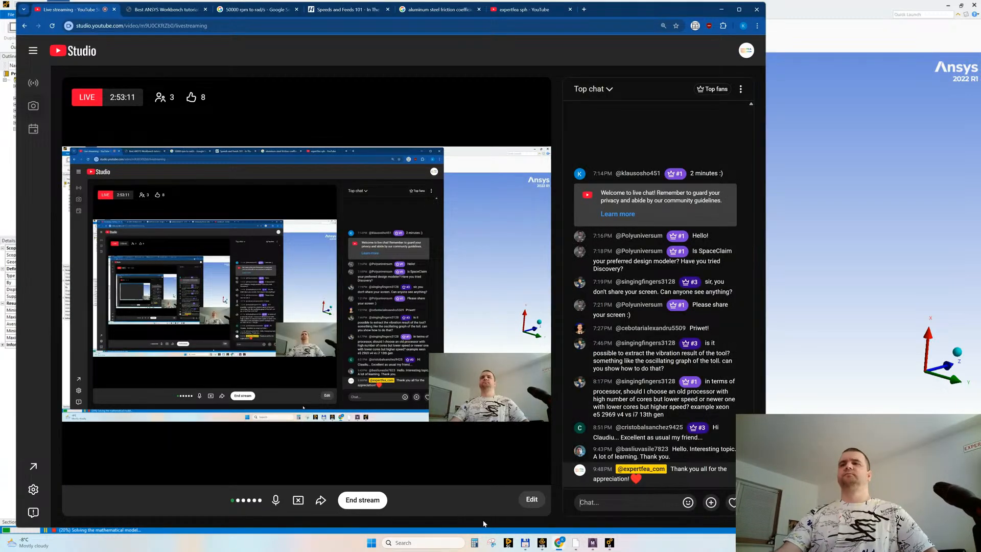
{"action": "left_click", "coordinate": [523, 10]}
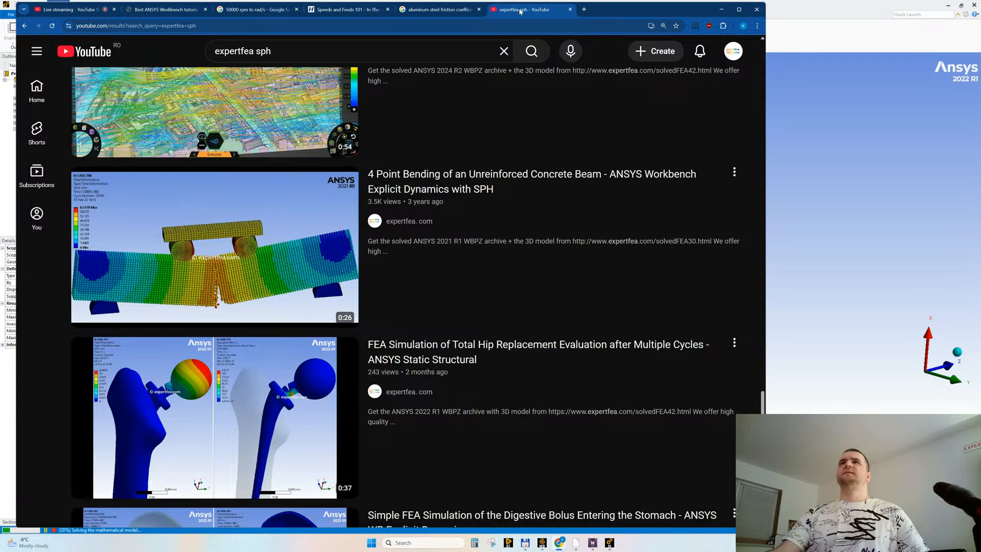
{"action": "left_click_drag", "start_coordinate": [286, 51], "coordinate": [131, 47]}
{"action": "type", "text": "ls"}
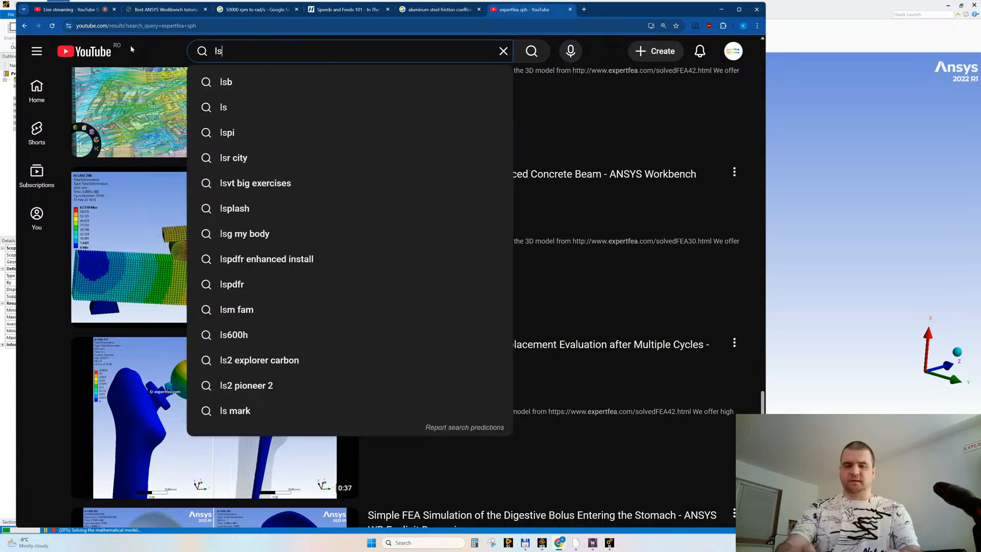
{"action": "type", "text": "dyna "}
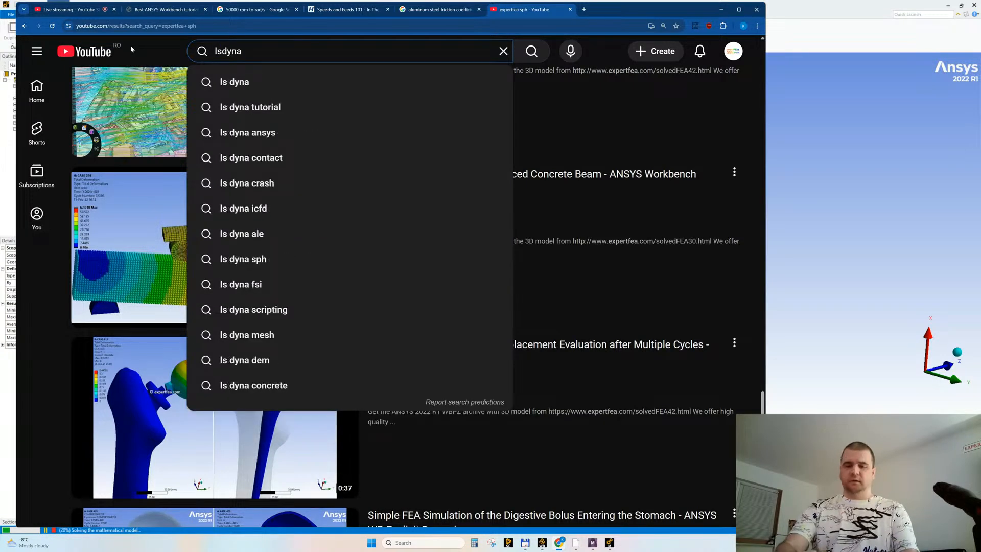
{"action": "type", "text": "milling"}
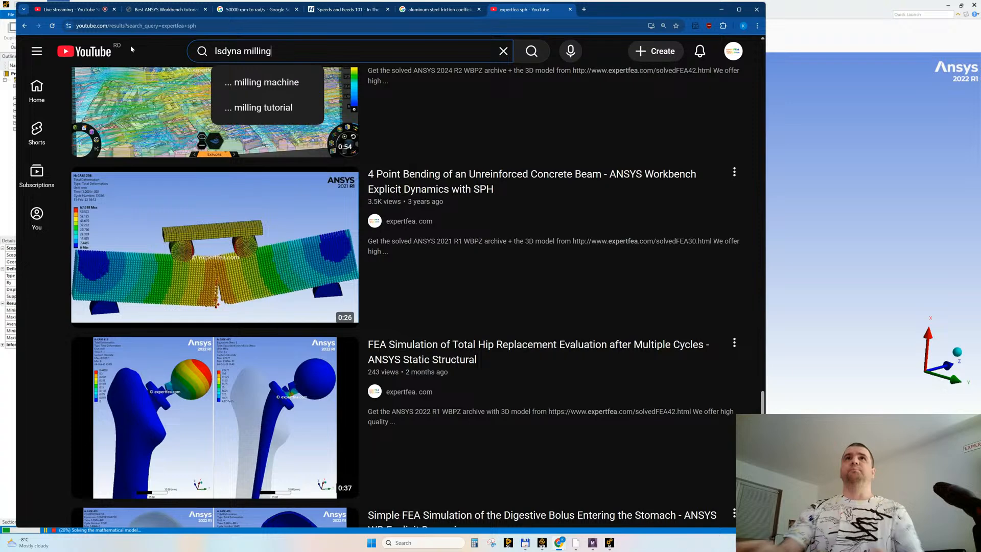
{"action": "key", "text": "Return"}
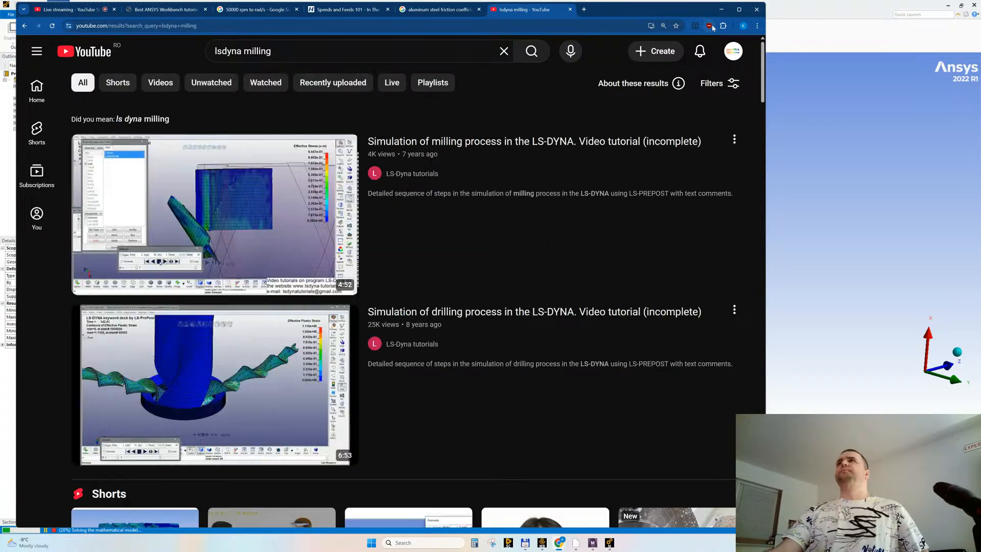
{"action": "left_click", "coordinate": [739, 10]}
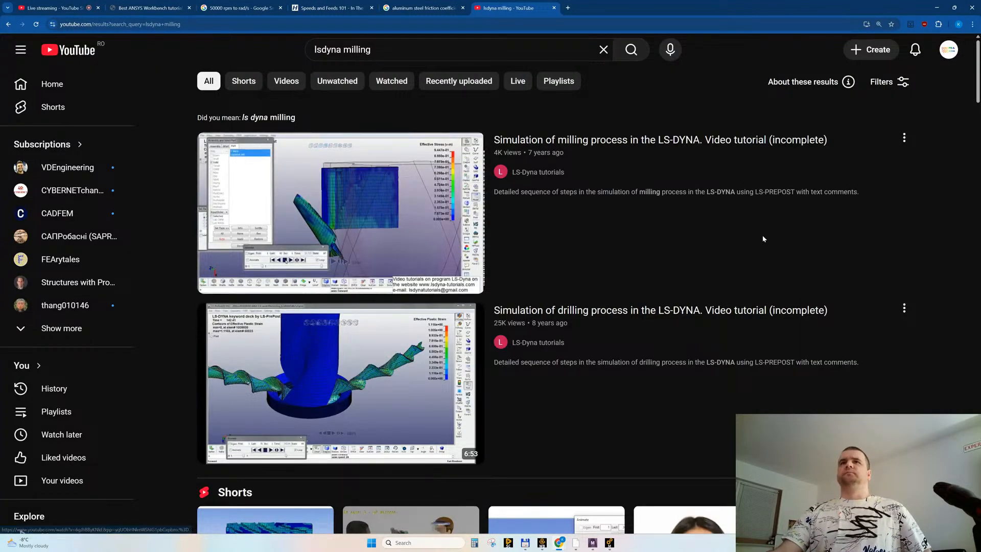
Step: Open the LS-DYNA milling process tutorial, the Al7075-T6 orthogonal cutting video and "Modeling of milling process in the ls-dyna" in separate tabs
{"action": "mouse_move", "coordinate": [351, 223]}
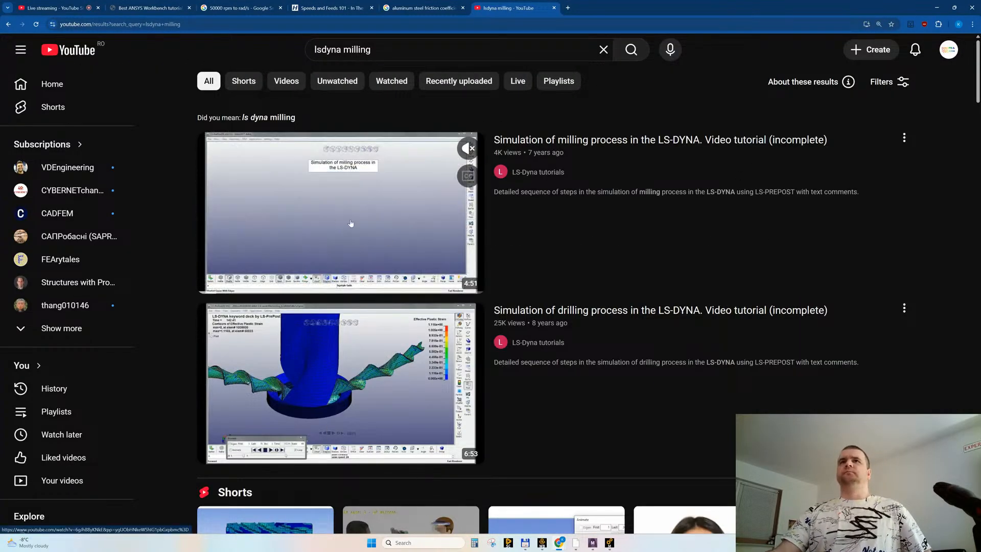
{"action": "middle_click", "coordinate": [314, 206]}
{"action": "scroll", "coordinate": [259, 204], "scroll_direction": "down", "scroll_amount": 3}
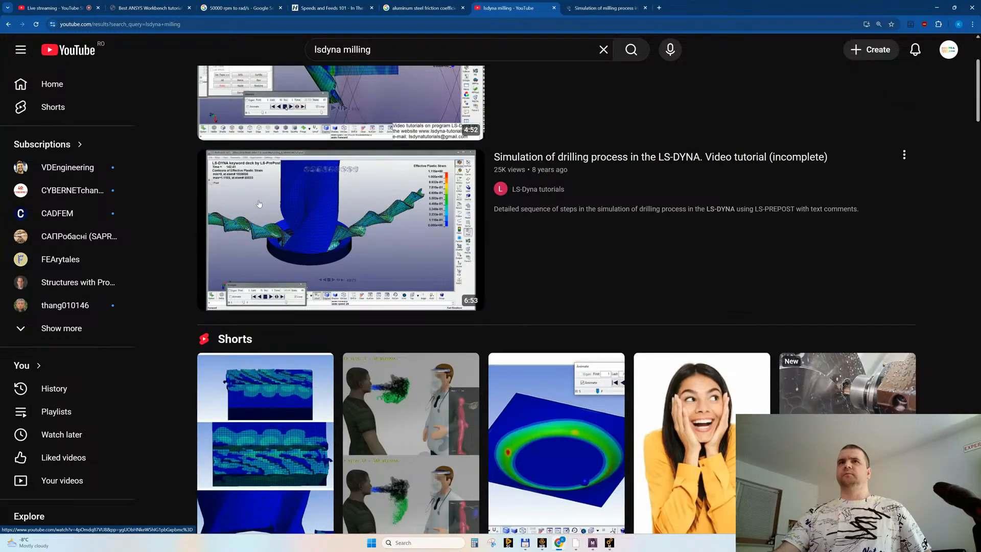
{"action": "scroll", "coordinate": [304, 194], "scroll_direction": "down", "scroll_amount": 3}
{"action": "scroll", "coordinate": [304, 194], "scroll_direction": "down", "scroll_amount": 6}
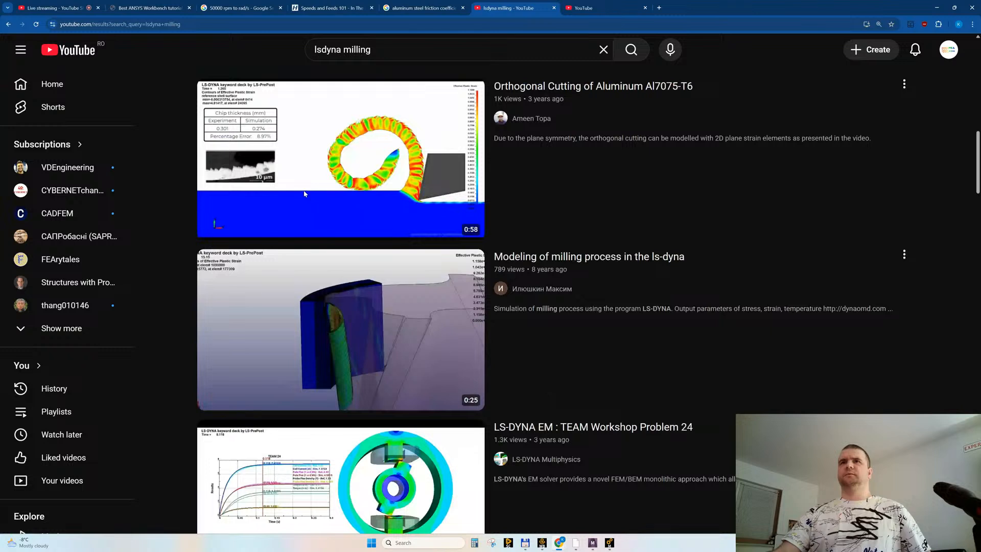
{"action": "mouse_move", "coordinate": [484, 151]}
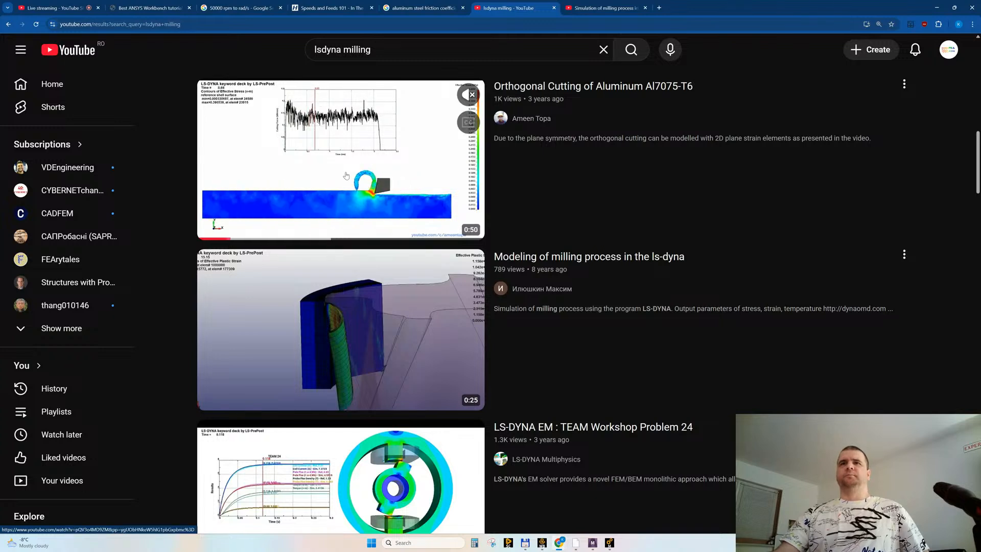
{"action": "middle_click", "coordinate": [315, 167]}
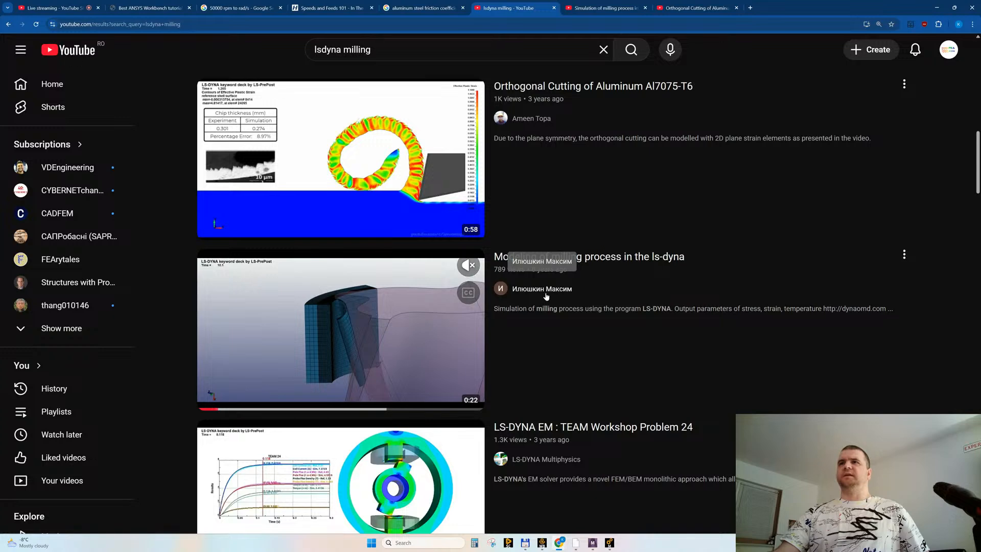
{"action": "middle_click", "coordinate": [327, 312]}
Step: Find "Drilling simulation in ls-dyna" and "Simulation of turning cutting process in ls-dyna" in the results and open each in a separate tab
{"action": "scroll", "coordinate": [326, 312], "scroll_direction": "down", "scroll_amount": 5}
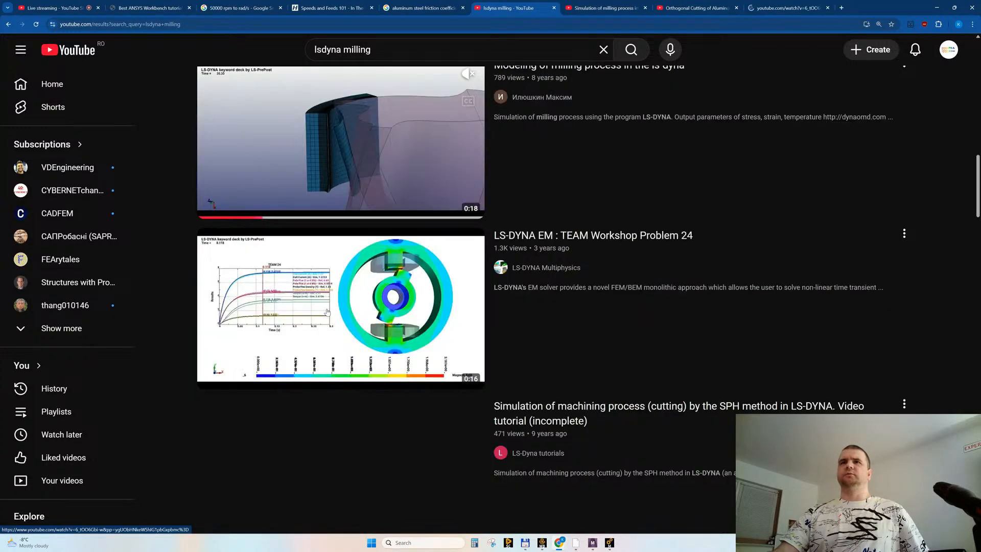
{"action": "scroll", "coordinate": [327, 312], "scroll_direction": "down", "scroll_amount": 4}
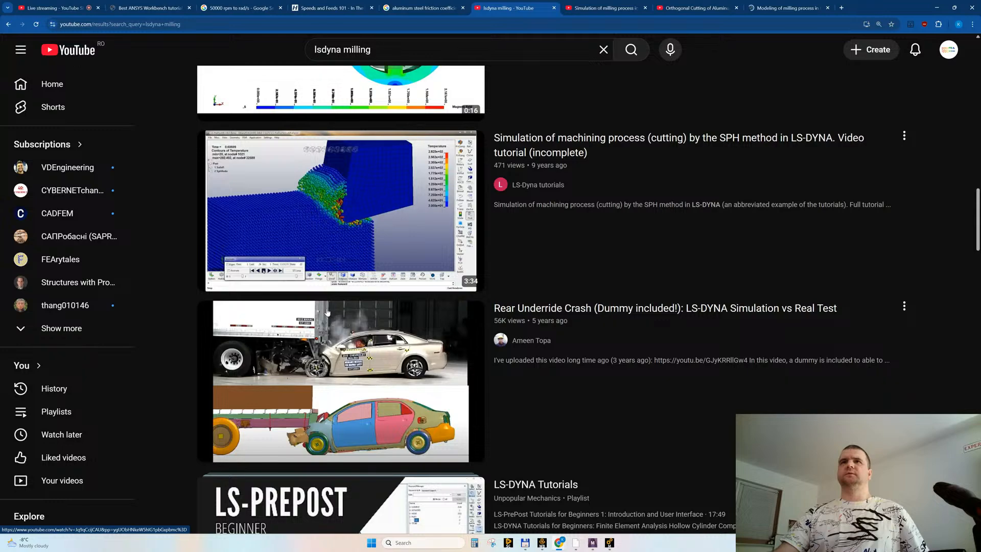
{"action": "scroll", "coordinate": [327, 312], "scroll_direction": "down", "scroll_amount": 10}
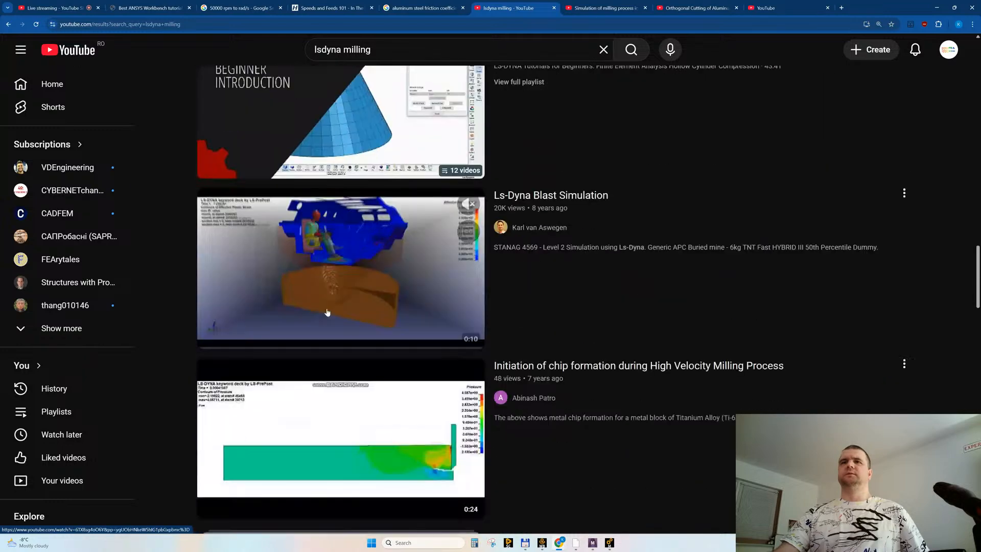
{"action": "scroll", "coordinate": [327, 312], "scroll_direction": "down", "scroll_amount": 14}
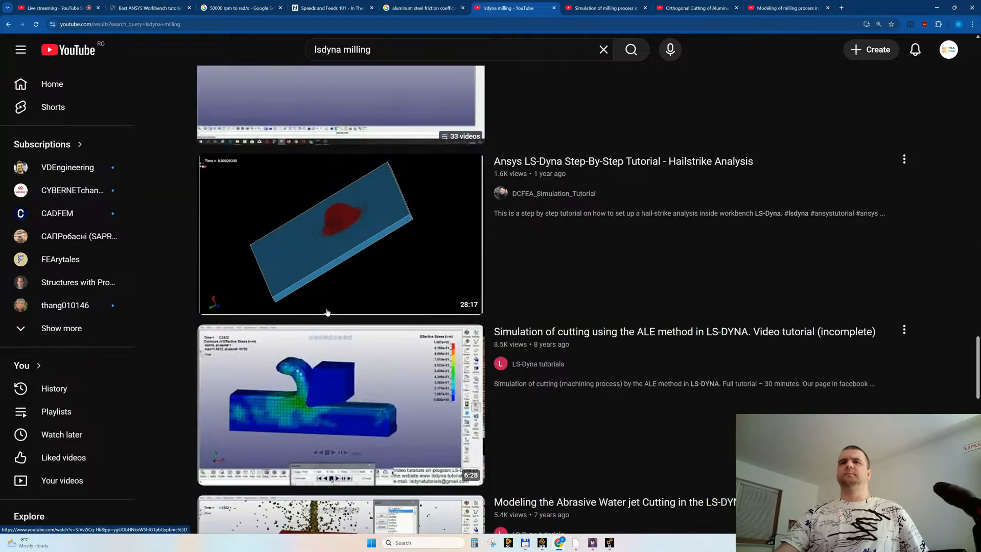
{"action": "scroll", "coordinate": [327, 312], "scroll_direction": "down", "scroll_amount": 3}
{"action": "scroll", "coordinate": [327, 312], "scroll_direction": "down", "scroll_amount": 4}
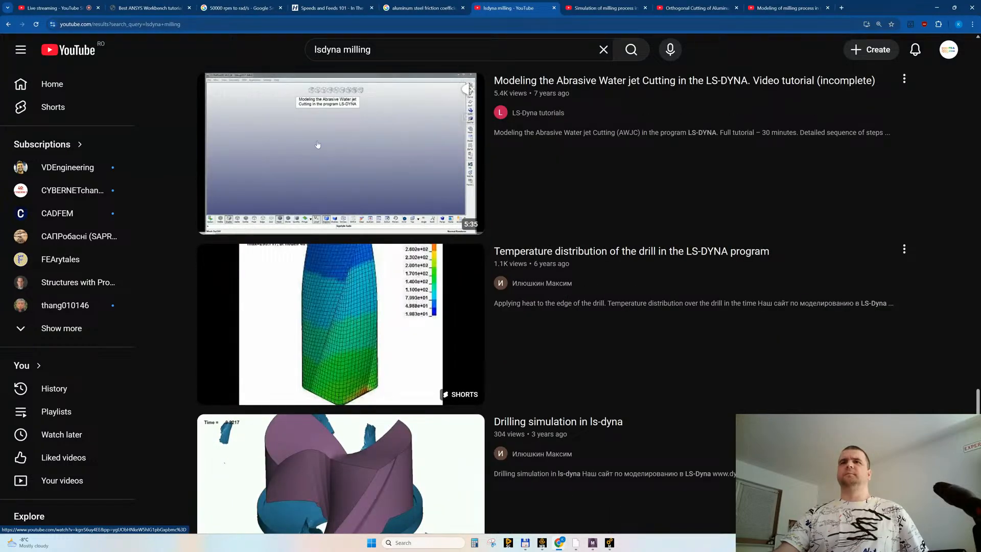
{"action": "scroll", "coordinate": [317, 145], "scroll_direction": "down", "scroll_amount": 6}
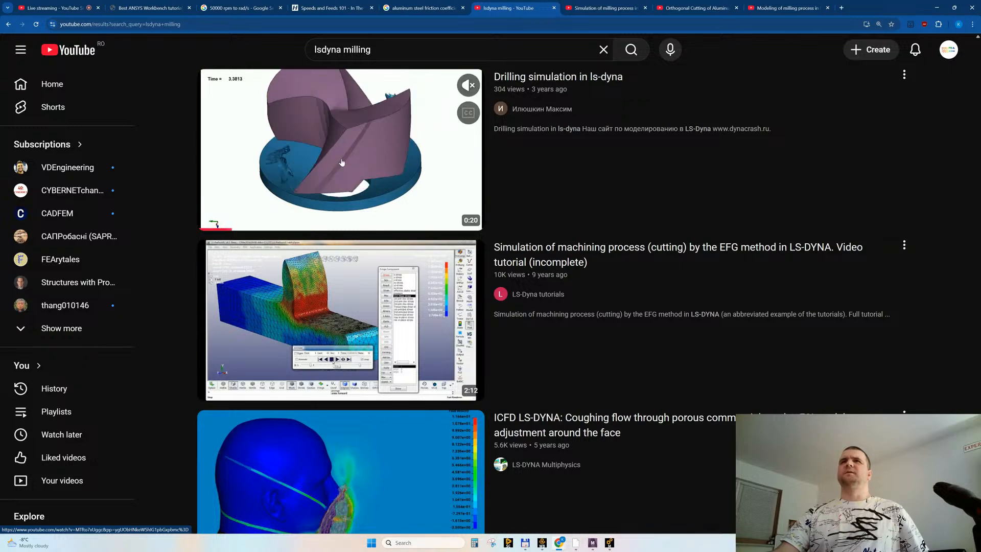
{"action": "middle_click", "coordinate": [341, 163]}
{"action": "scroll", "coordinate": [342, 169], "scroll_direction": "down", "scroll_amount": 5}
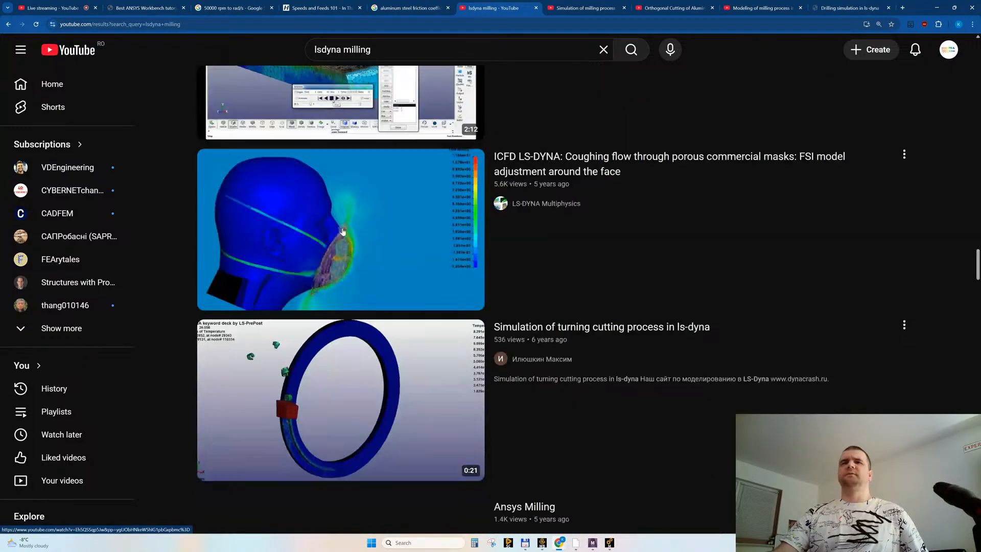
{"action": "scroll", "coordinate": [334, 215], "scroll_direction": "down", "scroll_amount": 4}
{"action": "middle_click", "coordinate": [310, 191]}
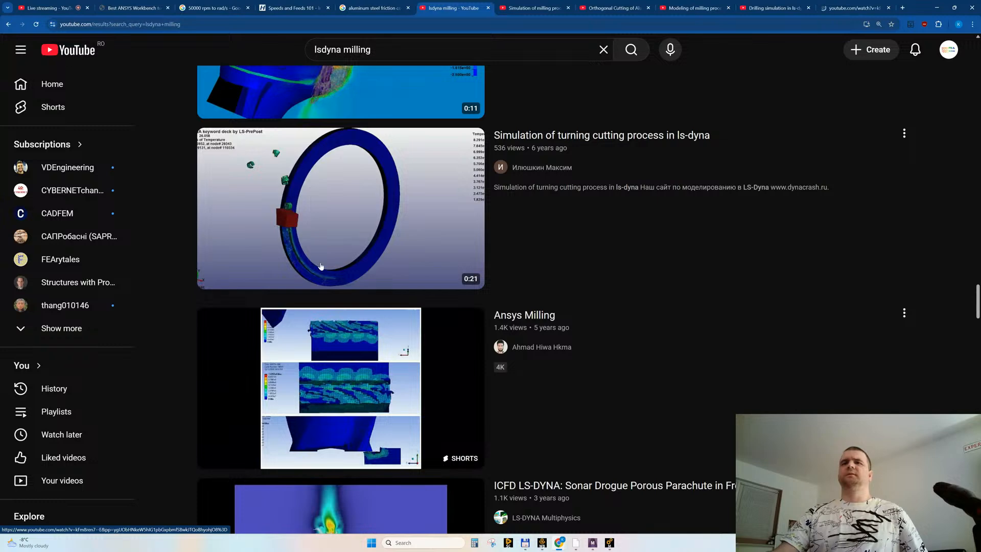
Step: Watch the final part of the LS-DYNA milling process tutorial and the Al7075-T6 orthogonal cutting video, closing each tab after viewing
{"action": "left_click", "coordinate": [529, 8]}
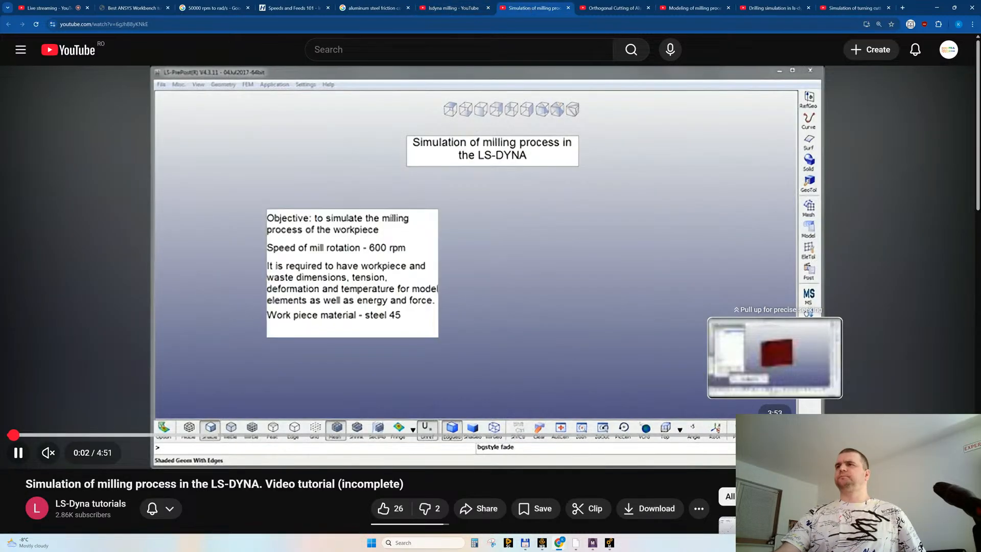
{"action": "left_click", "coordinate": [911, 434]}
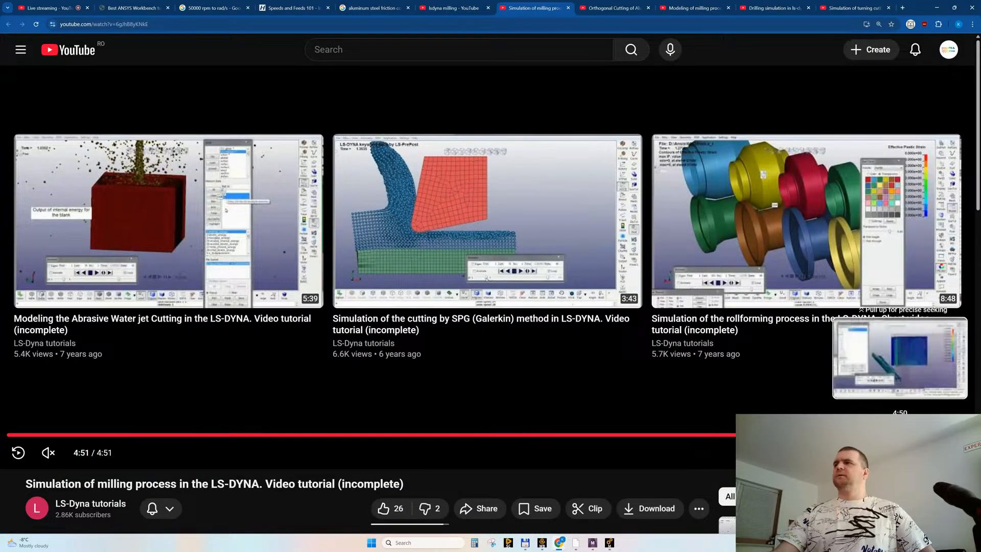
{"action": "left_click", "coordinate": [963, 434]}
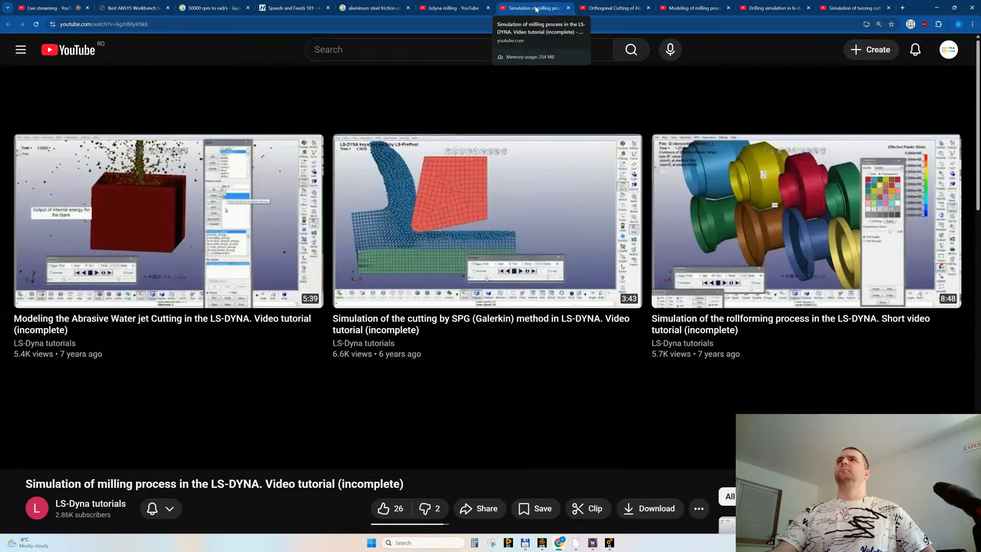
{"action": "left_click", "coordinate": [568, 8]}
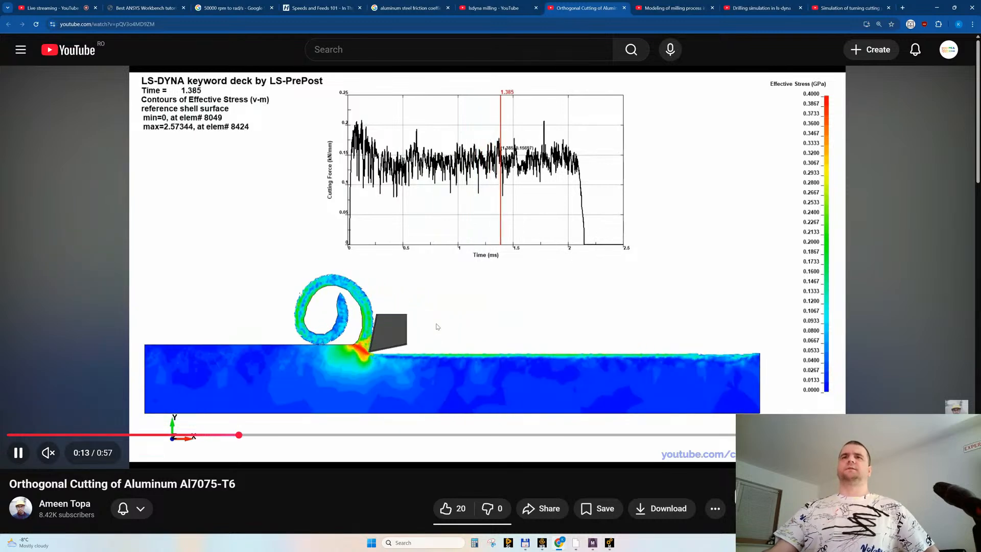
{"action": "middle_click", "coordinate": [574, 9]}
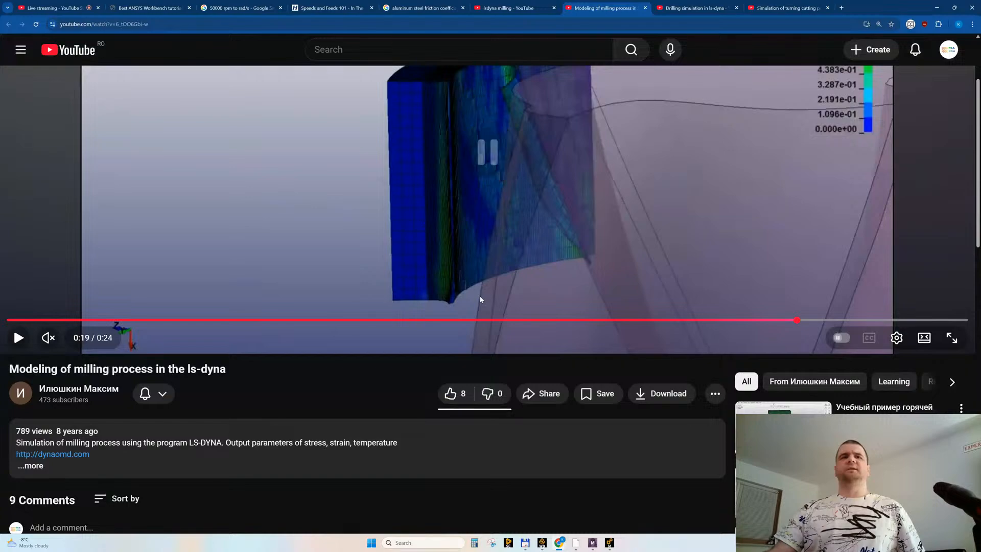
Step: Return to the "lsdyna milling" search results and reopen the LS-DYNA milling process tutorial in a separate tab
{"action": "scroll", "coordinate": [451, 347], "scroll_direction": "up", "scroll_amount": 2}
{"action": "left_click", "coordinate": [514, 6]}
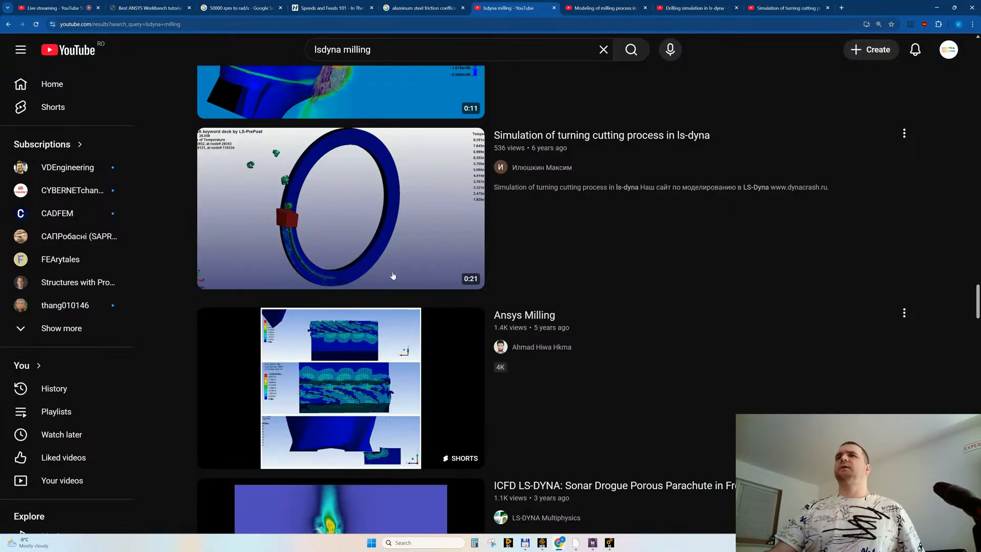
{"action": "scroll", "coordinate": [569, 293], "scroll_direction": "up", "scroll_amount": 10}
{"action": "scroll", "coordinate": [572, 301], "scroll_direction": "up", "scroll_amount": 20}
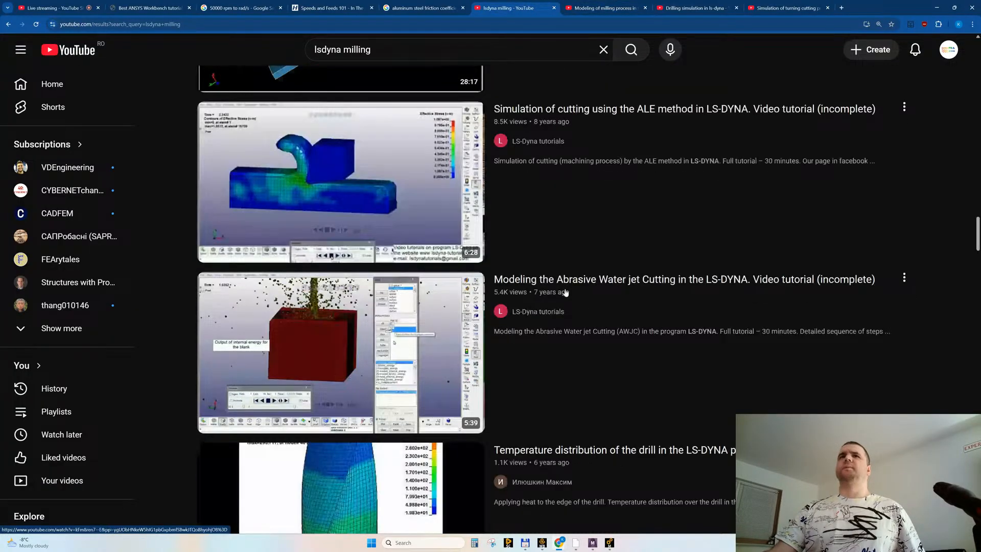
{"action": "scroll", "coordinate": [575, 281], "scroll_direction": "up", "scroll_amount": 16}
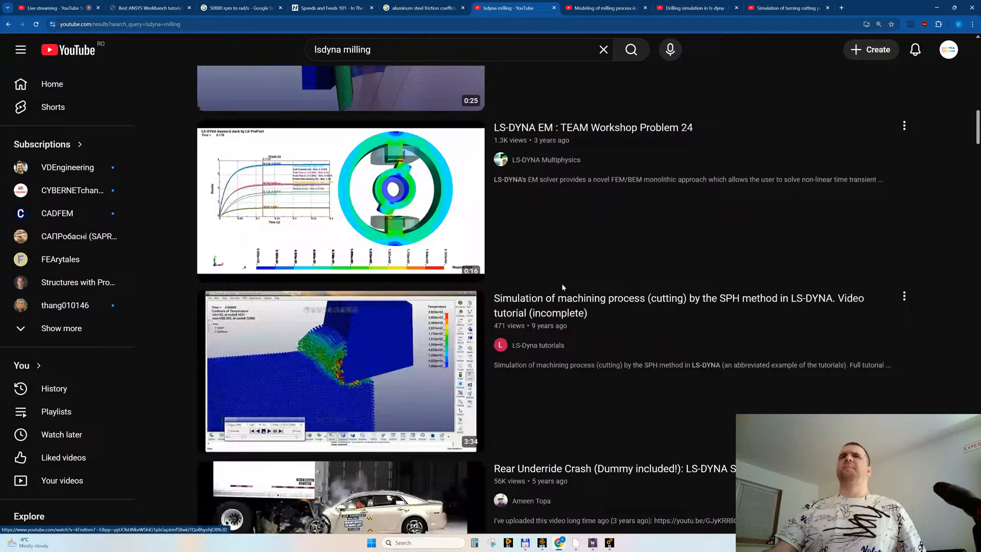
{"action": "scroll", "coordinate": [561, 294], "scroll_direction": "down", "scroll_amount": 5}
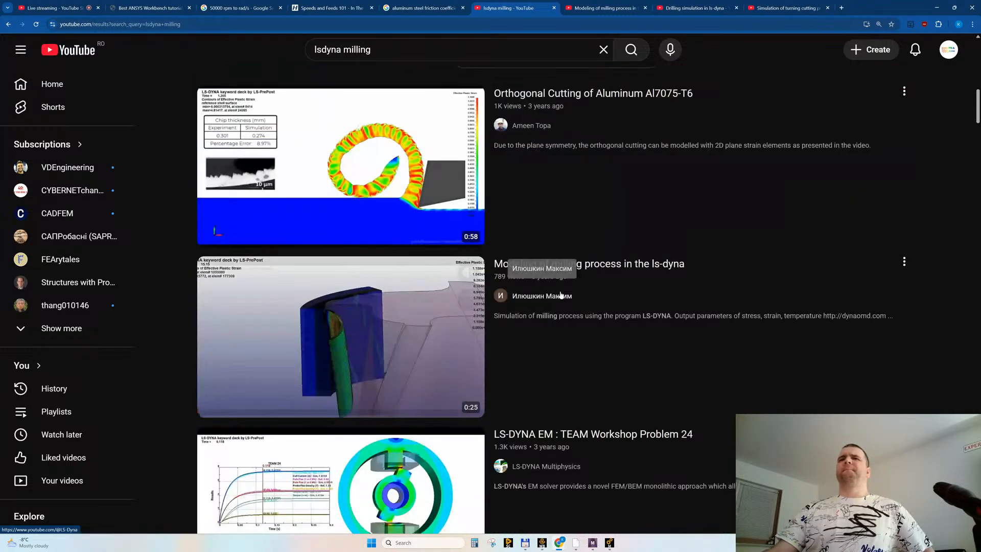
{"action": "scroll", "coordinate": [562, 293], "scroll_direction": "up", "scroll_amount": 15}
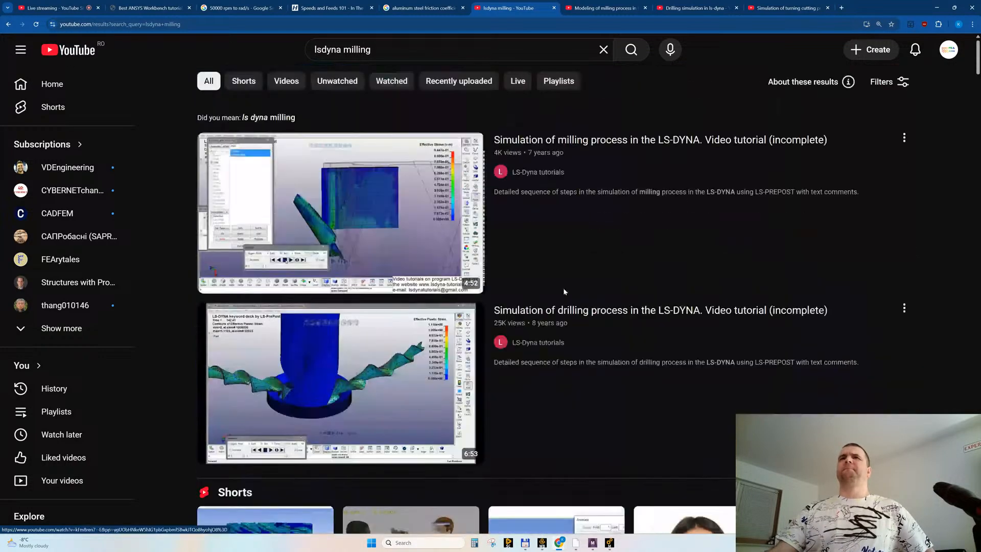
{"action": "mouse_move", "coordinate": [352, 217]}
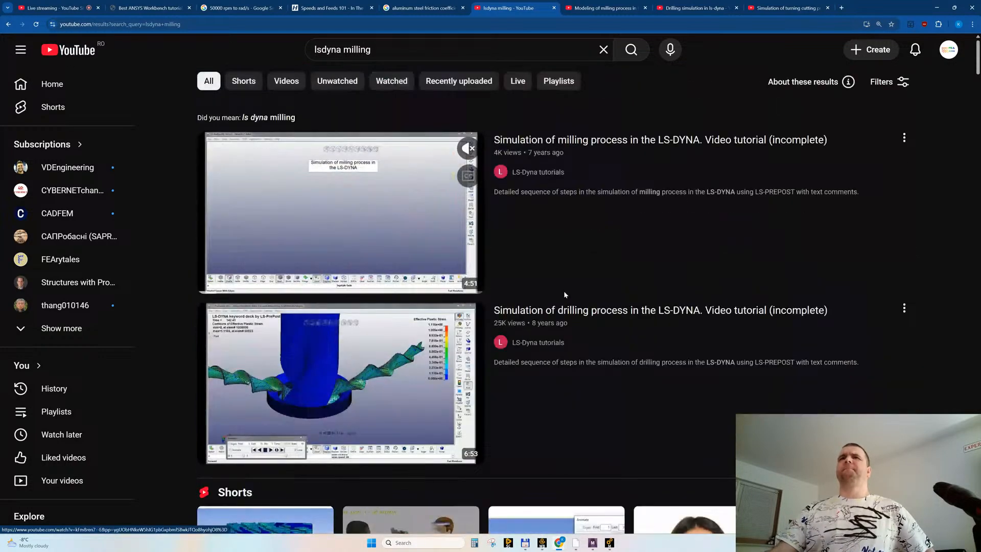
{"action": "middle_click", "coordinate": [353, 217]}
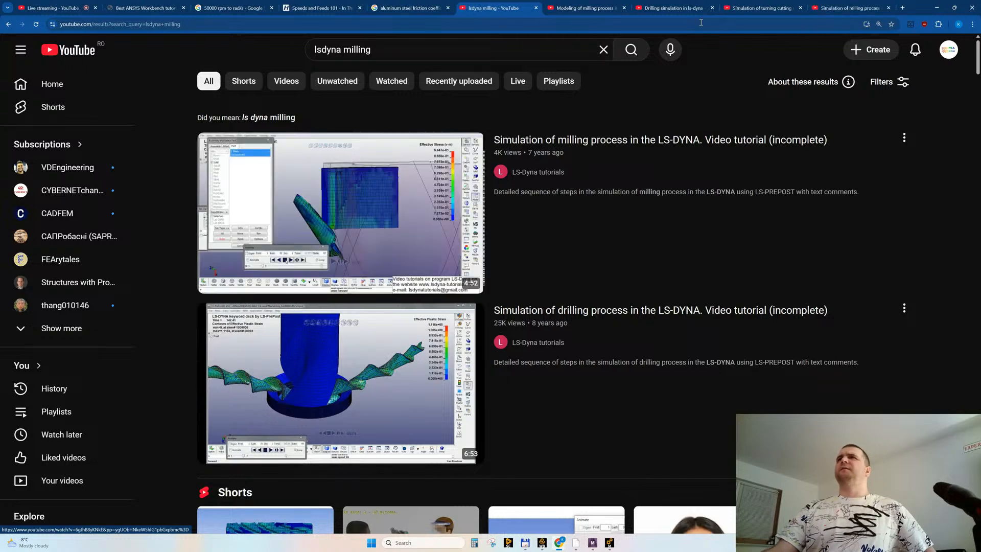
Step: View the ending of the reopened milling process tutorial and check its upload date below the video
{"action": "left_click", "coordinate": [836, 9]}
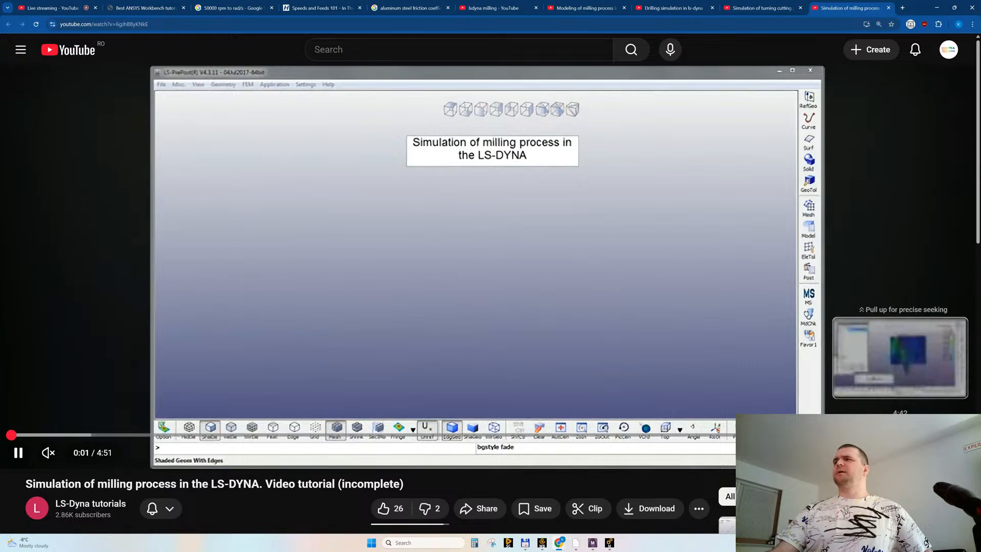
{"action": "left_click", "coordinate": [947, 435]}
{"action": "scroll", "coordinate": [345, 321], "scroll_direction": "down", "scroll_amount": 4}
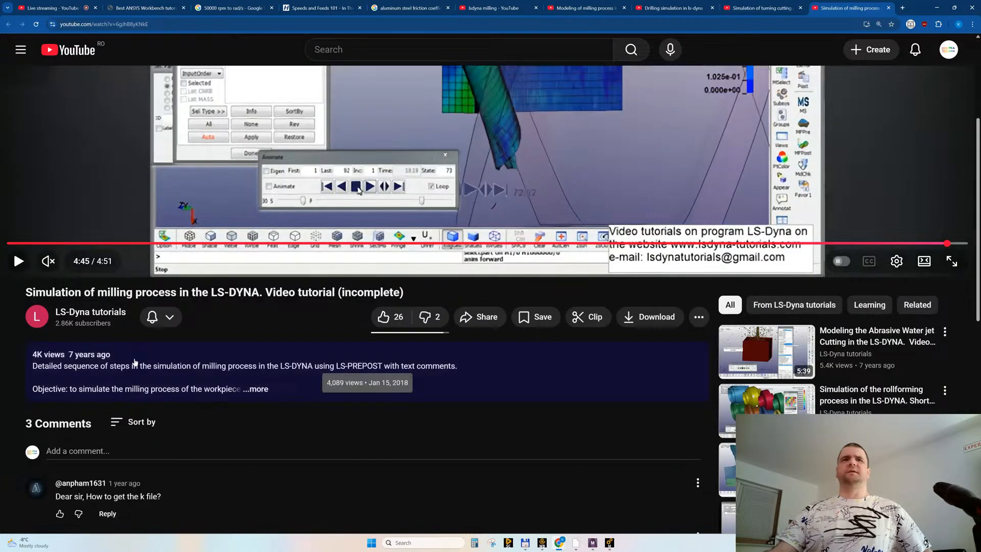
{"action": "scroll", "coordinate": [151, 361], "scroll_direction": "up", "scroll_amount": 4}
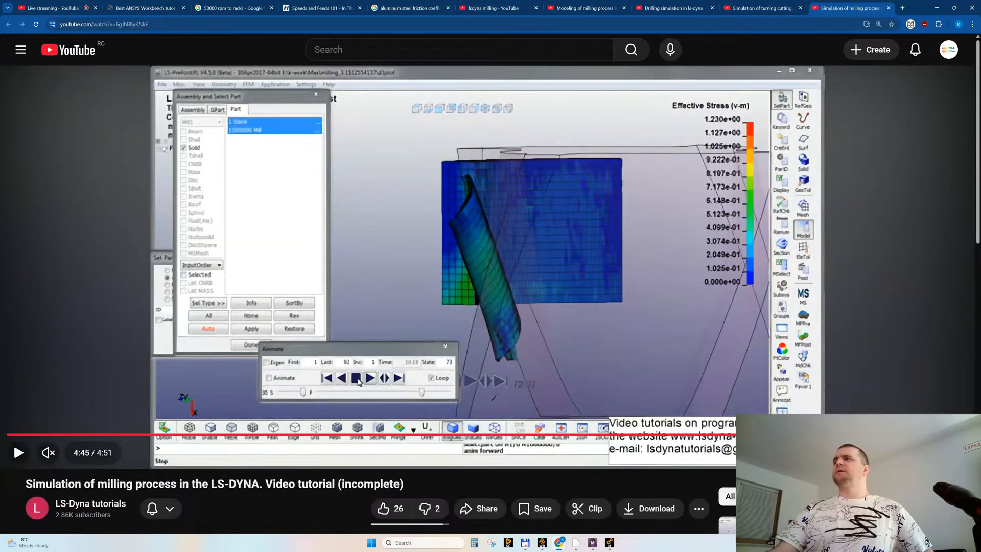
{"action": "left_click", "coordinate": [942, 434]}
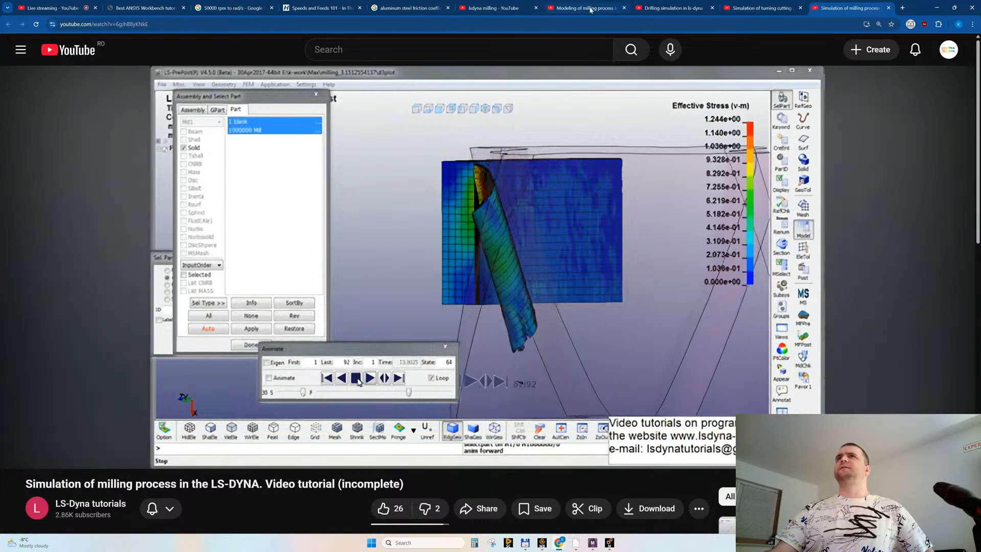
Step: Check the upload date of the video "Modeling of milling process in the ls-dyna"
{"action": "left_click", "coordinate": [591, 9]}
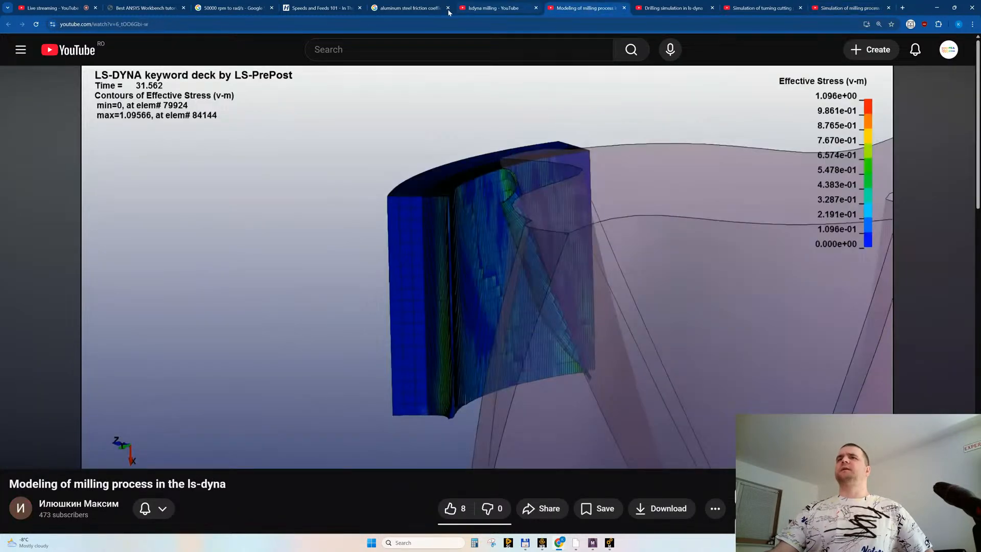
{"action": "scroll", "coordinate": [197, 397], "scroll_direction": "down", "scroll_amount": 2}
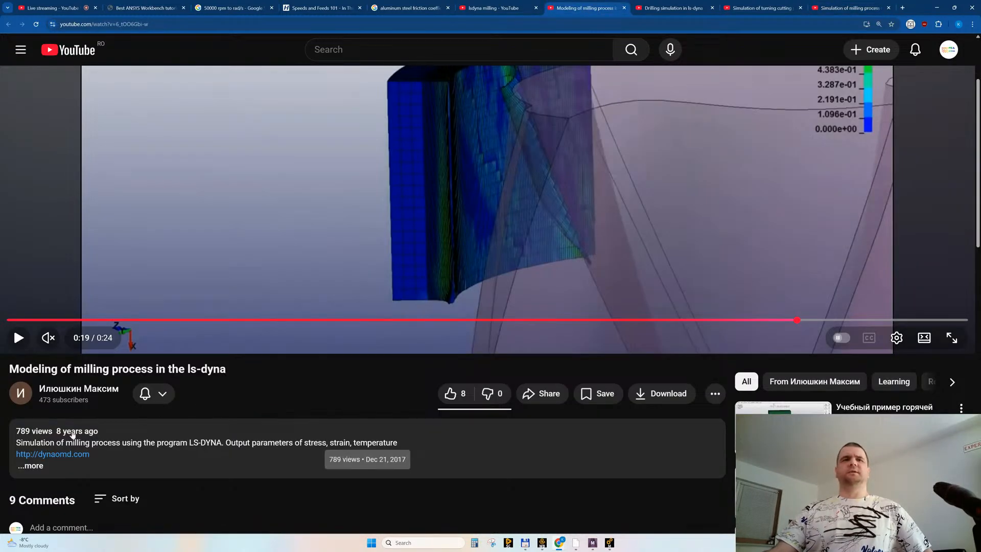
{"action": "scroll", "coordinate": [62, 395], "scroll_direction": "up", "scroll_amount": 2}
{"action": "scroll", "coordinate": [62, 396], "scroll_direction": "up", "scroll_amount": 1}
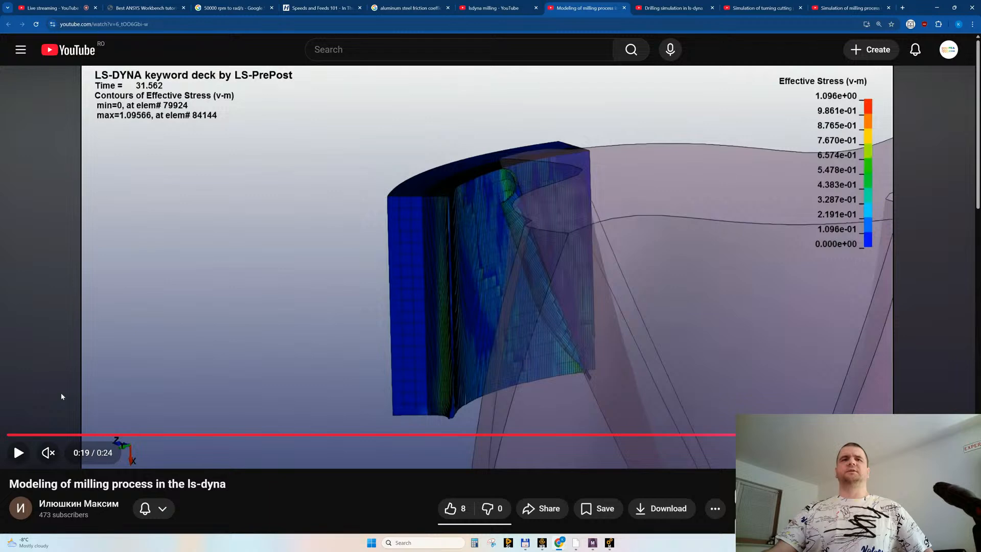
Step: Replay the chip formation near the milling tutorial's end, pause it at 4:44 and read the expanded description
{"action": "left_click", "coordinate": [846, 9]}
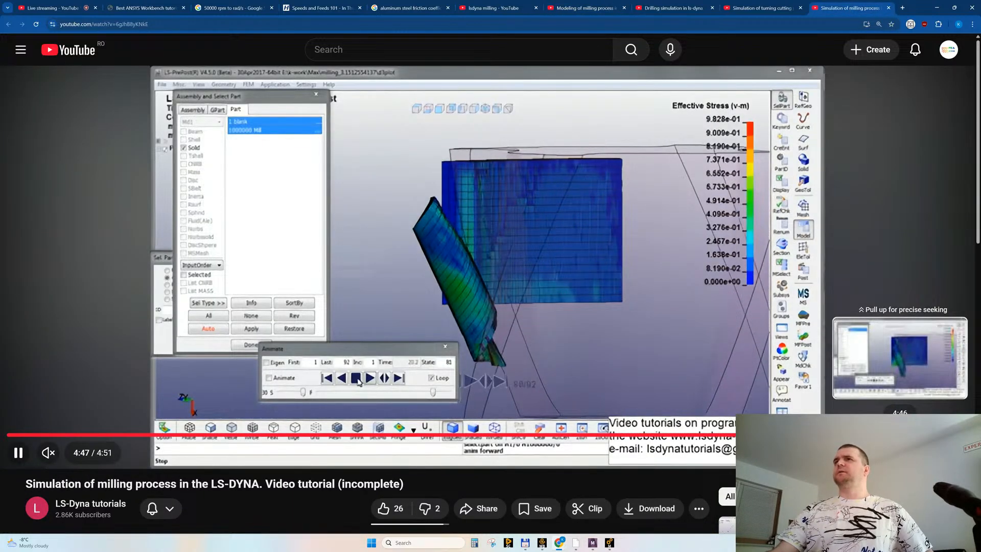
{"action": "left_click", "coordinate": [946, 434]}
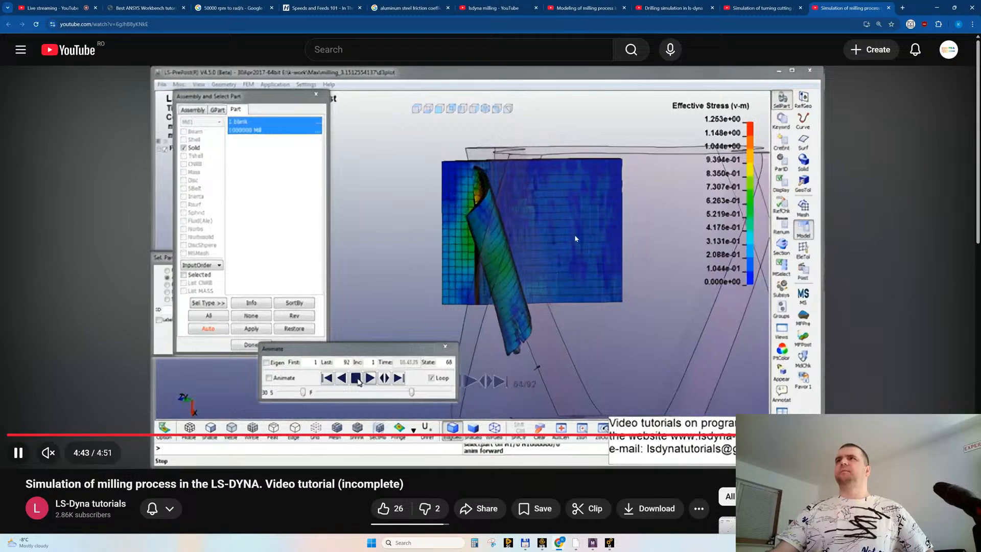
{"action": "left_click", "coordinate": [576, 264]}
{"action": "scroll", "coordinate": [576, 263], "scroll_direction": "down", "scroll_amount": 3}
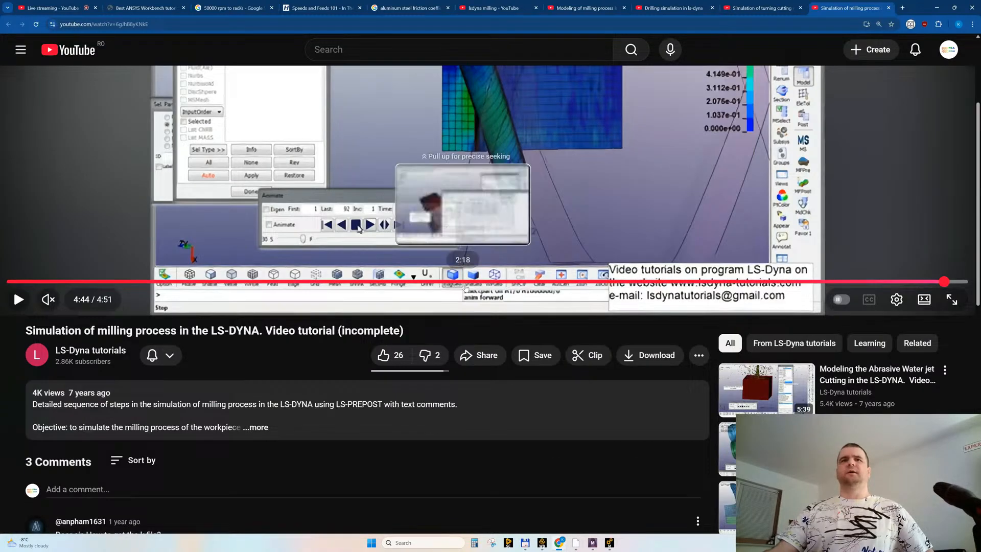
{"action": "left_click", "coordinate": [259, 428]}
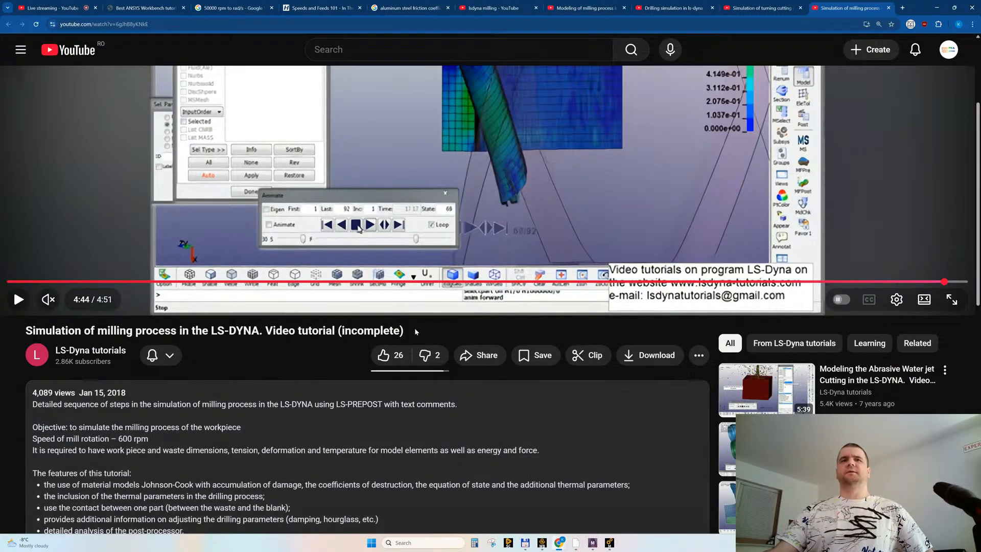
{"action": "scroll", "coordinate": [426, 321], "scroll_direction": "down", "scroll_amount": 4}
{"action": "scroll", "coordinate": [426, 321], "scroll_direction": "up", "scroll_amount": 6}
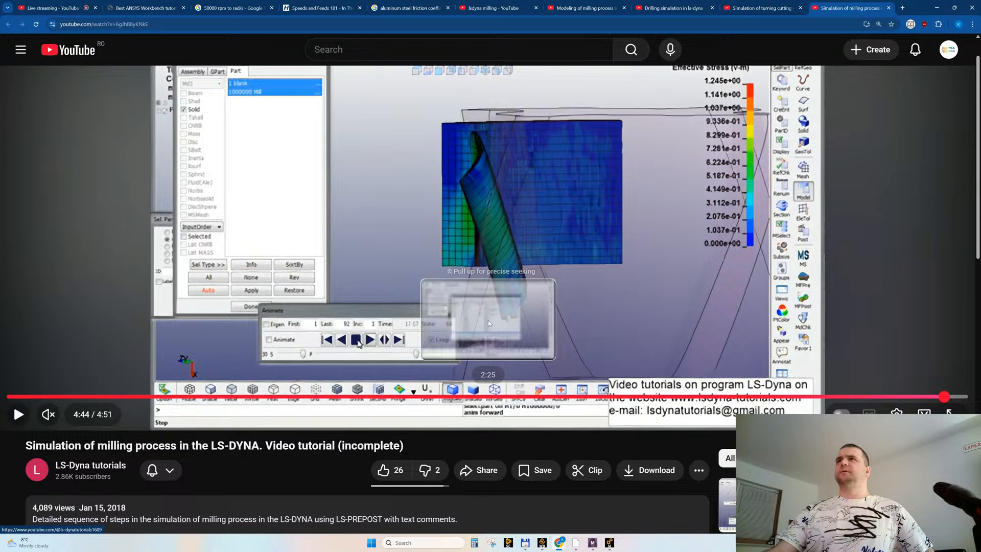
Step: Play a short stretch of "Modeling of milling process in the ls-dyna" to compare its chip with the tutorial's
{"action": "left_click", "coordinate": [583, 11]}
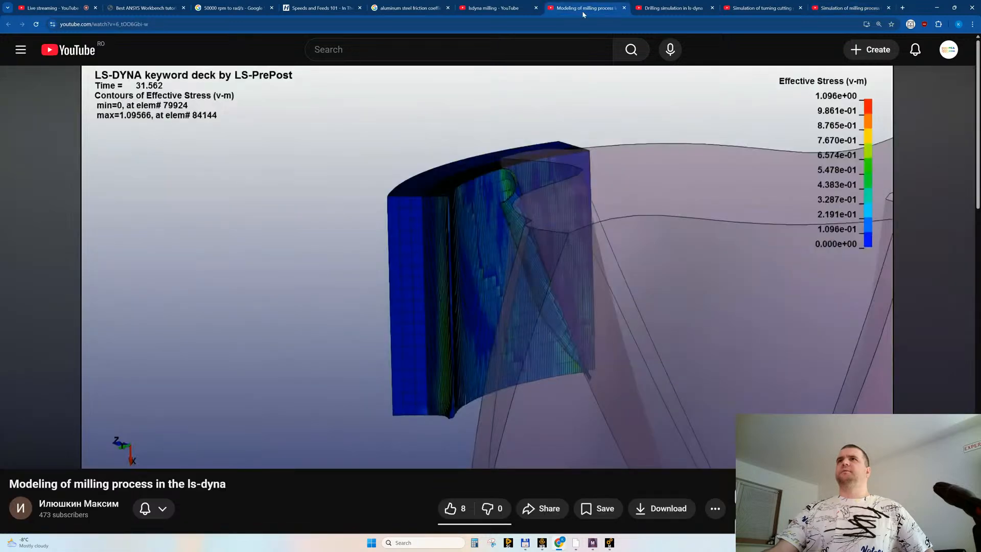
{"action": "left_click", "coordinate": [543, 253]}
{"action": "left_click", "coordinate": [569, 253]}
Step: Replay the milling tutorial's cutting animation from progressively earlier points near its end and close the tutorial's tab
{"action": "left_click", "coordinate": [850, 8]}
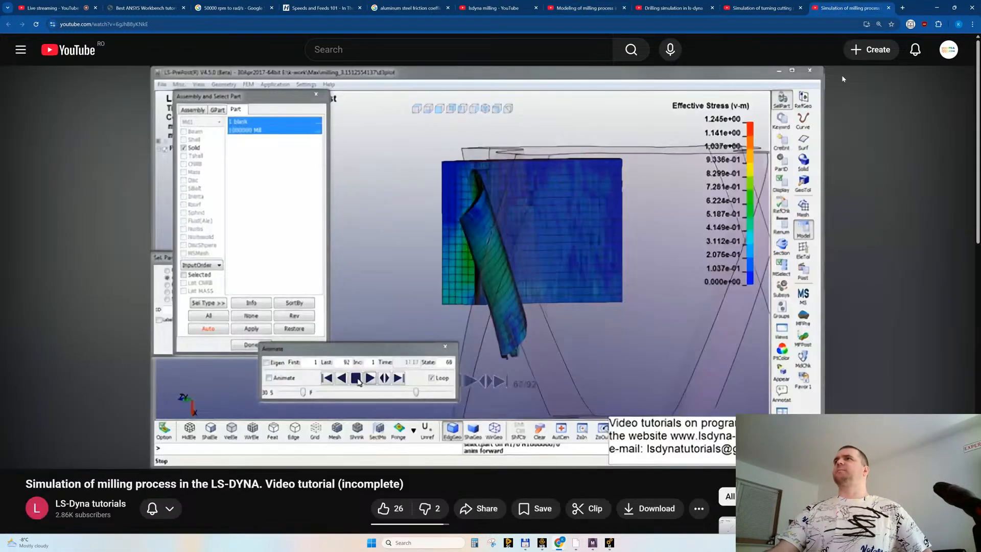
{"action": "left_click", "coordinate": [682, 200]}
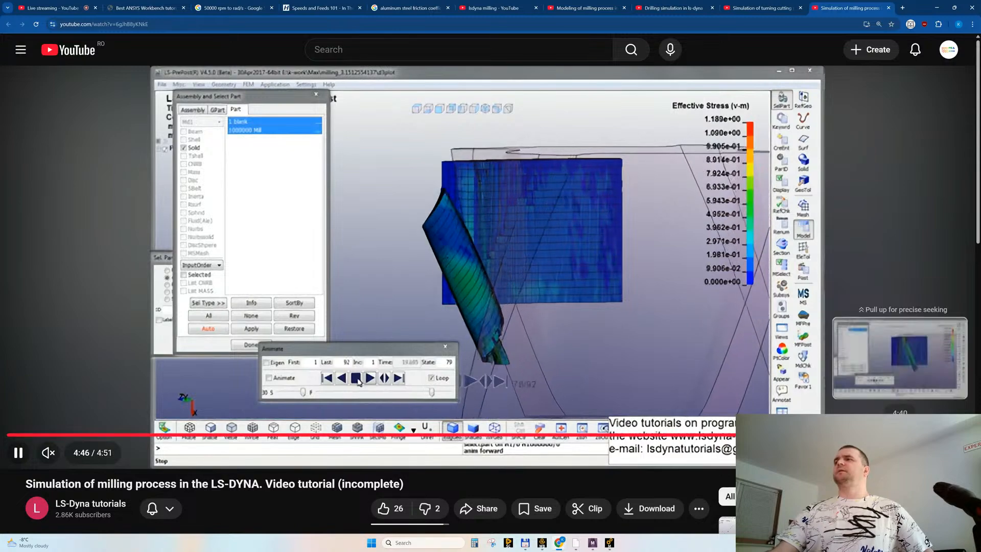
{"action": "left_click", "coordinate": [934, 434]}
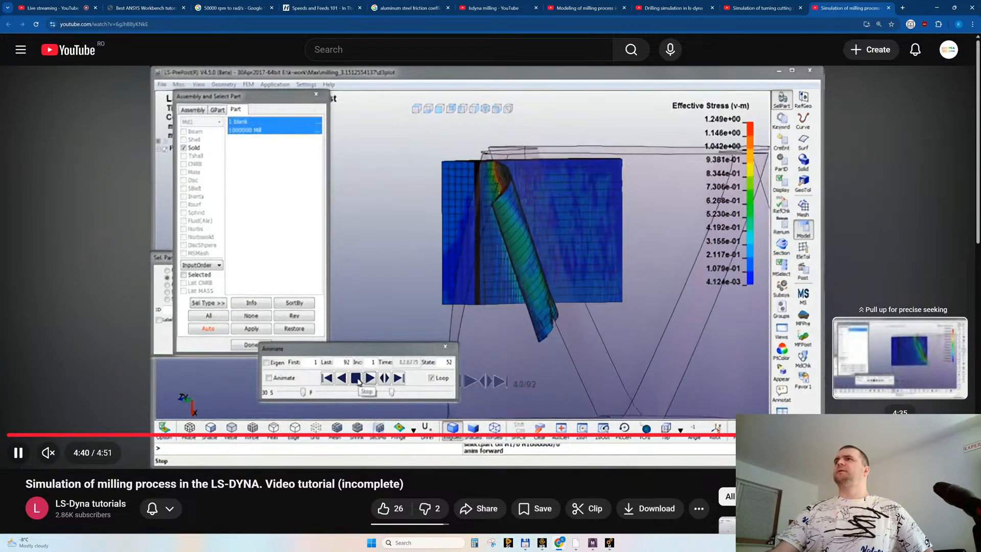
{"action": "key", "text": "Left"}
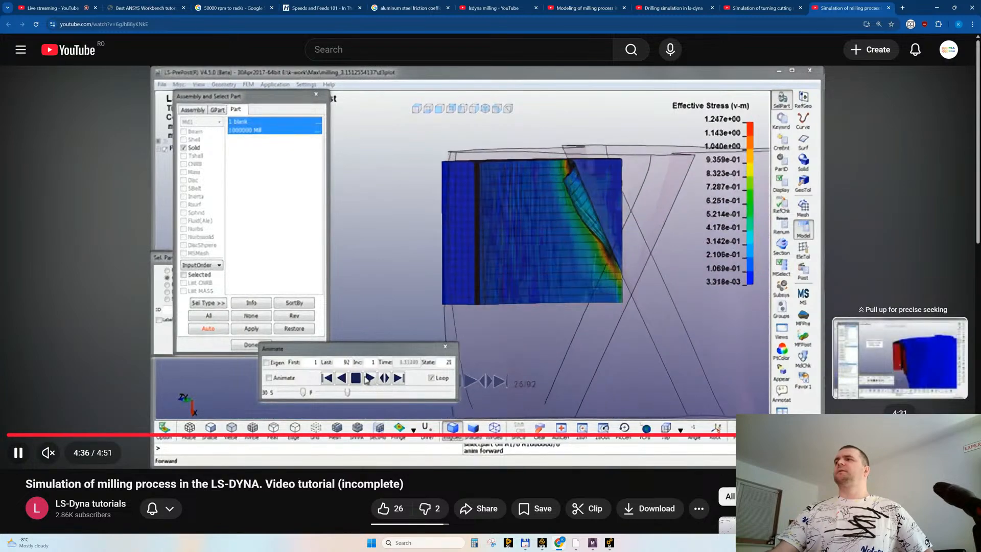
{"action": "key", "text": "Left"}
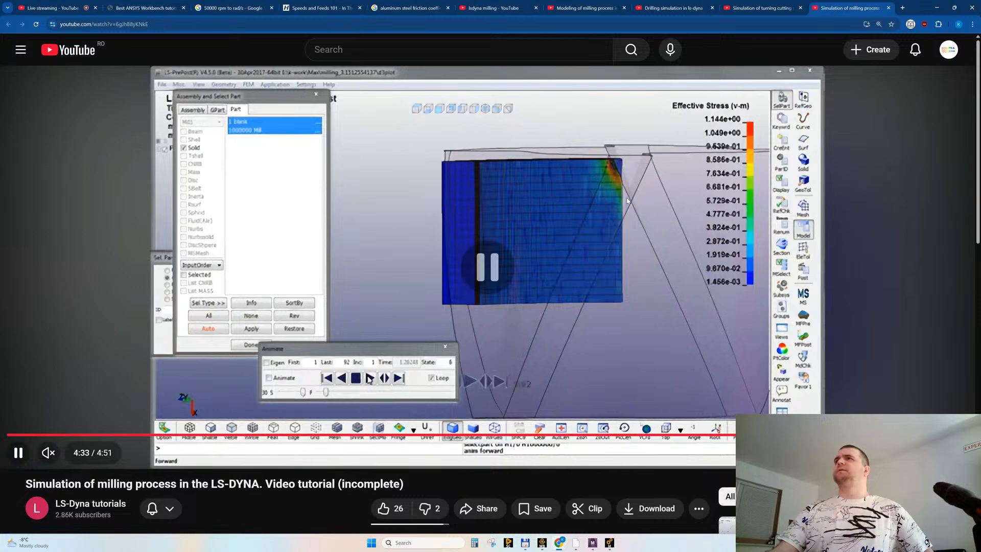
{"action": "key", "text": "ctrl+w"}
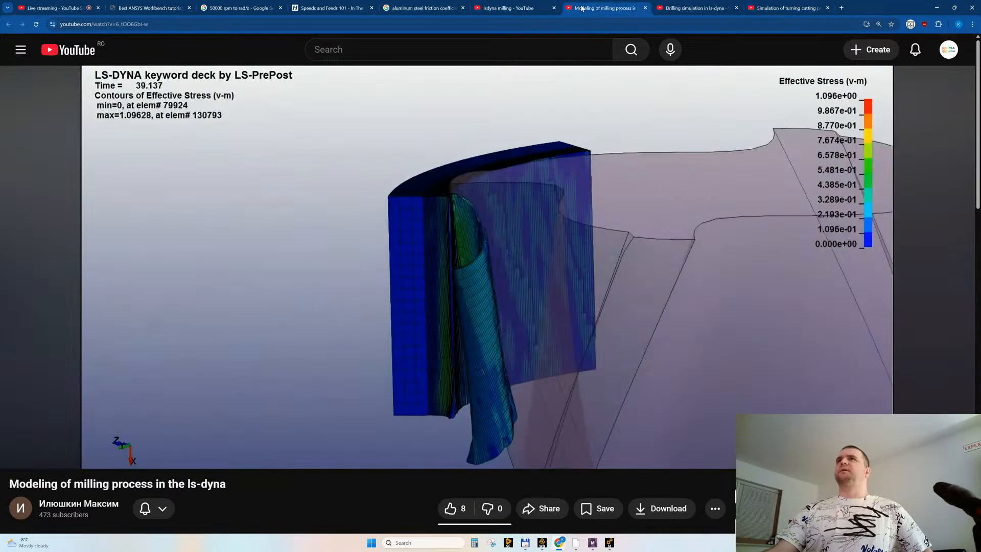
Step: Open the channel behind "Modeling of milling process in the ls-dyna" and browse its list of latest videos
{"action": "left_click", "coordinate": [603, 7]}
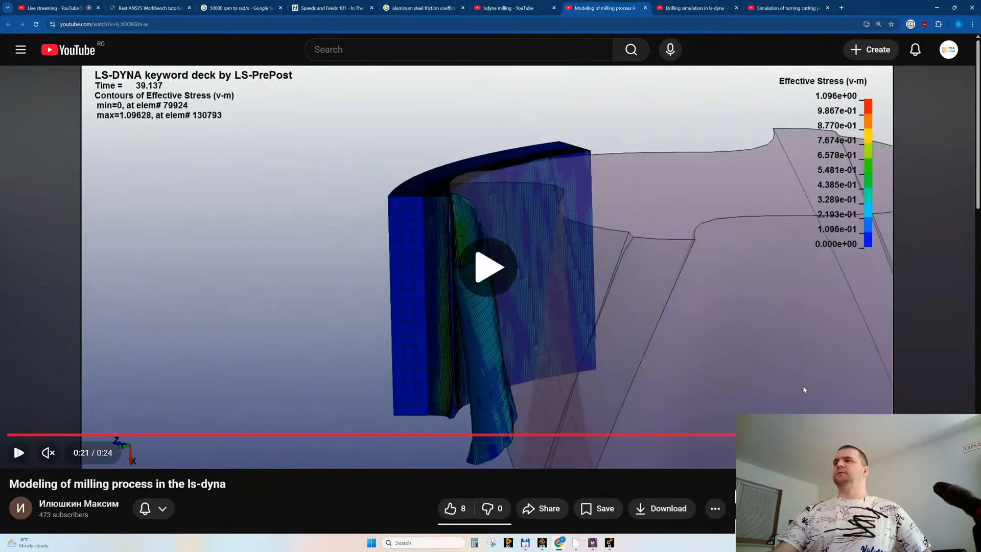
{"action": "left_click", "coordinate": [79, 503]}
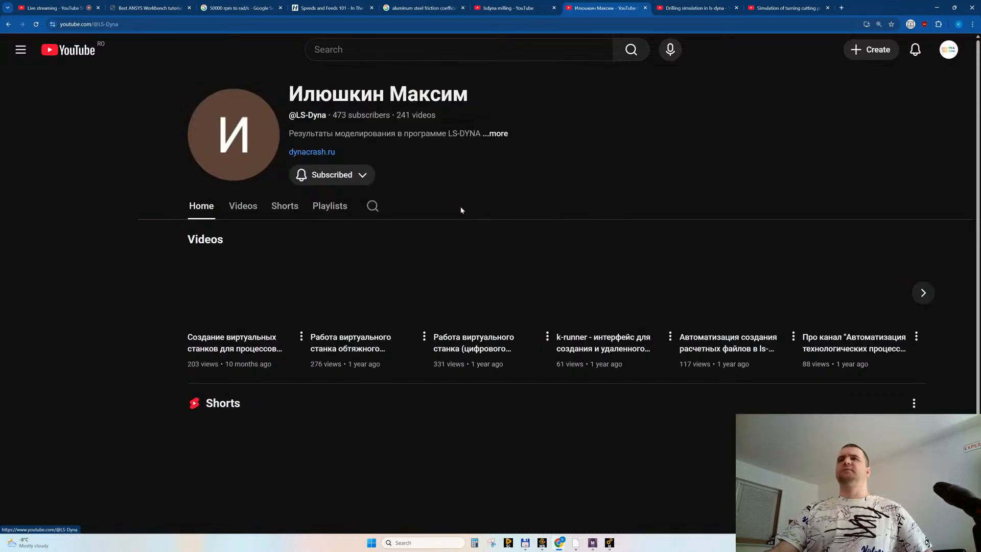
{"action": "left_click", "coordinate": [240, 206]}
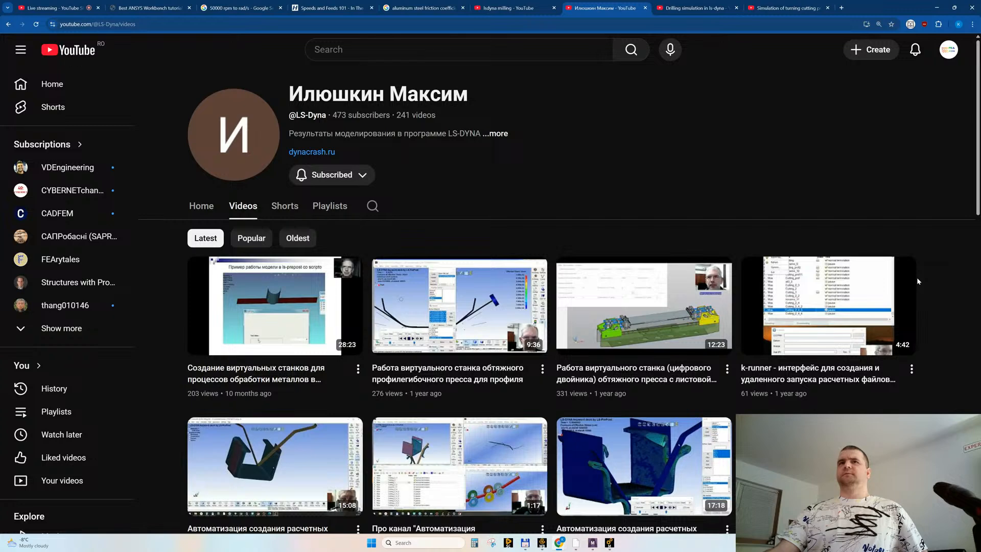
{"action": "scroll", "coordinate": [916, 281], "scroll_direction": "down", "scroll_amount": 1}
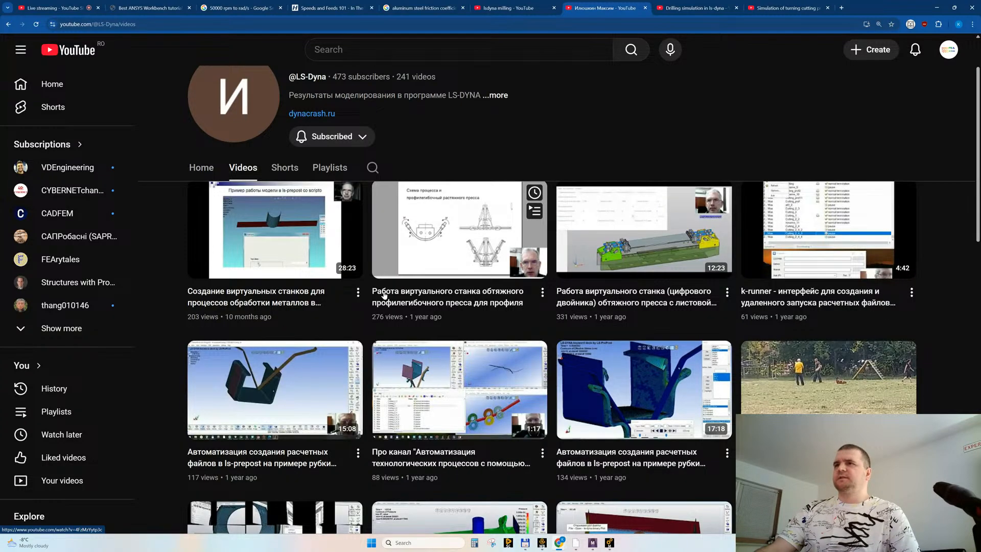
Step: Find the video "Моделирование процесса фрезерования в LS DYNA" in the channel's list and open it in its own tab
{"action": "scroll", "coordinate": [498, 371], "scroll_direction": "down", "scroll_amount": 2}
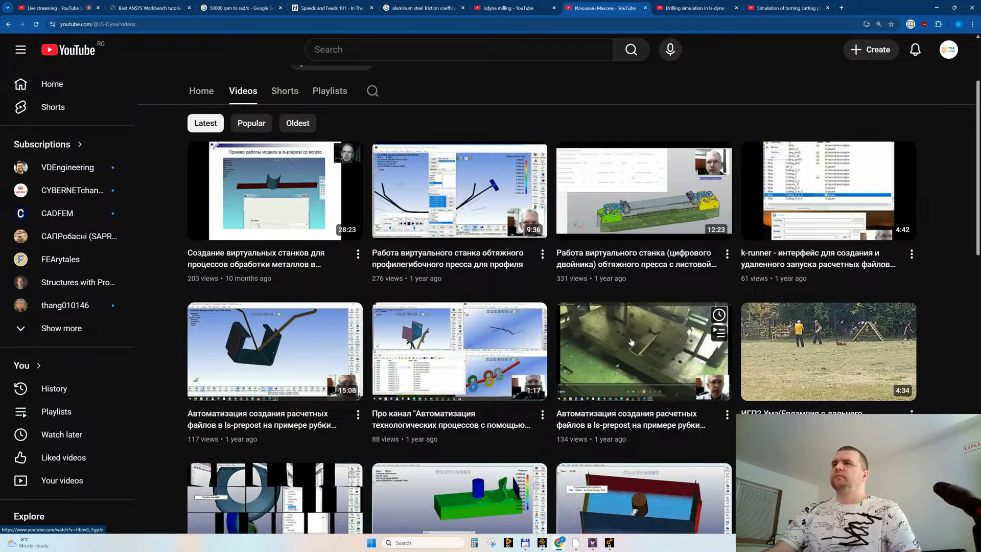
{"action": "scroll", "coordinate": [632, 342], "scroll_direction": "down", "scroll_amount": 8}
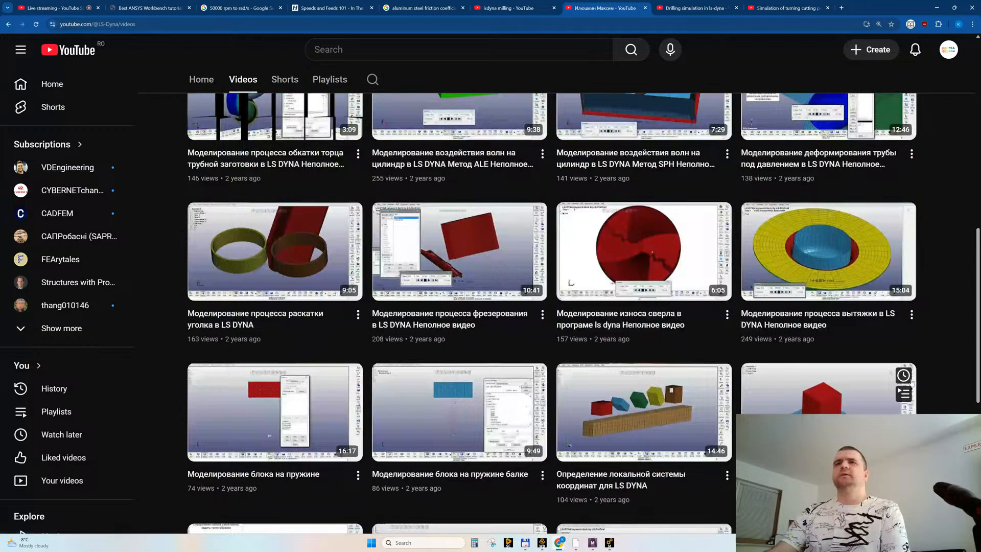
{"action": "mouse_move", "coordinate": [450, 252]}
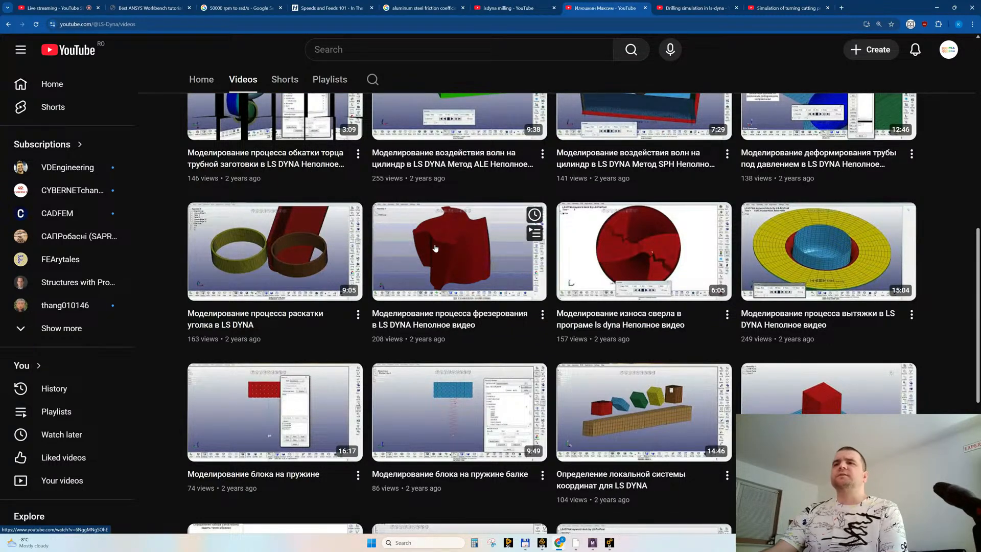
{"action": "middle_click", "coordinate": [435, 248]}
{"action": "left_click", "coordinate": [655, 7]}
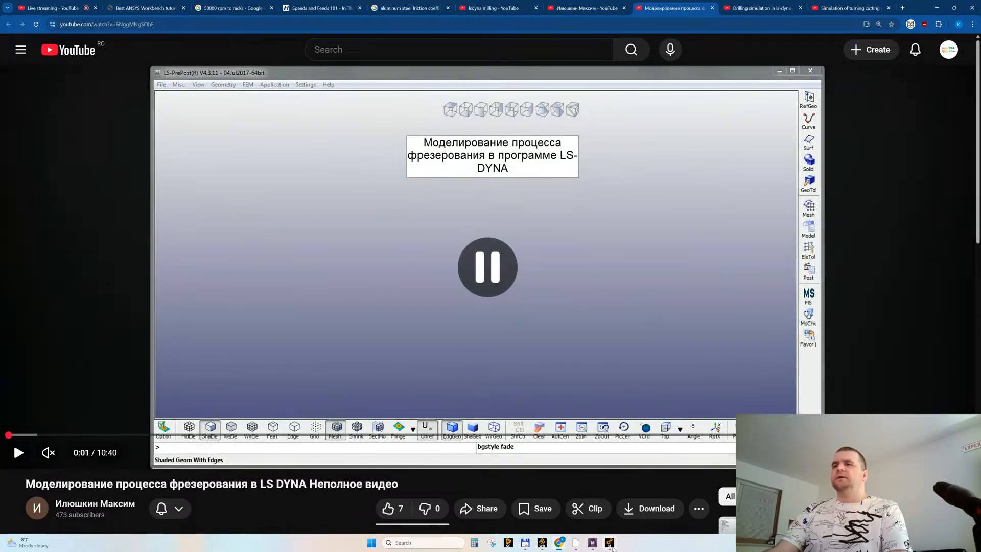
Step: Switch to Ansys Mechanical, inspect the cutter and chips from another angle, and adjust the Total Deformation legend to the visible results
{"action": "left_click", "coordinate": [610, 544]}
{"action": "middle_click_drag", "start_coordinate": [396, 395], "coordinate": [516, 350]}
{"action": "scroll", "coordinate": [519, 346], "scroll_direction": "down", "scroll_amount": 3}
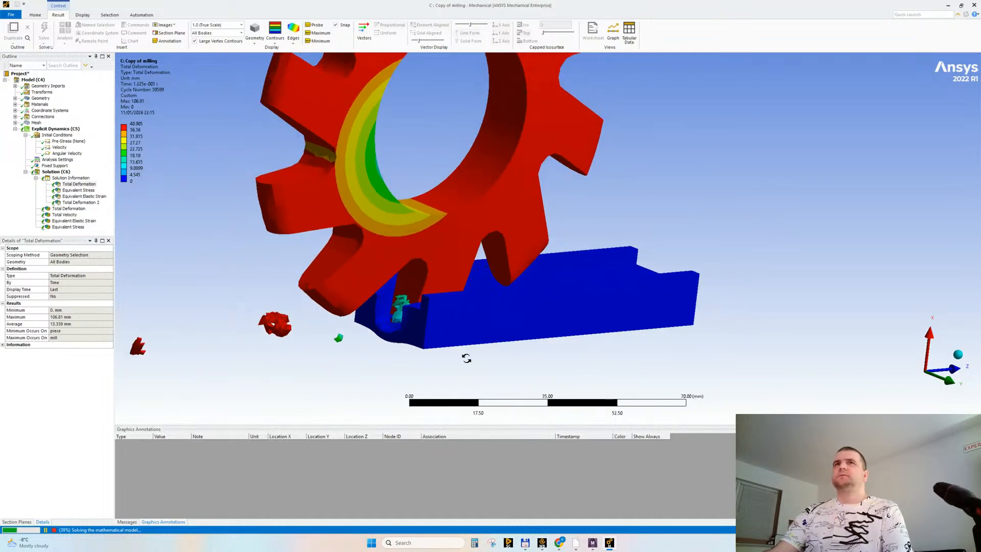
{"action": "right_click", "coordinate": [133, 85]}
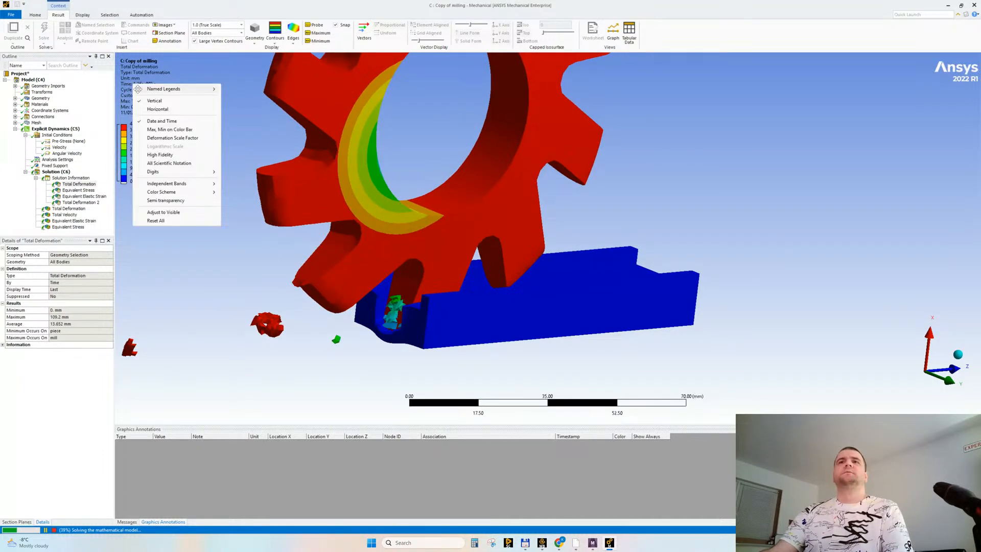
{"action": "left_click", "coordinate": [176, 210]}
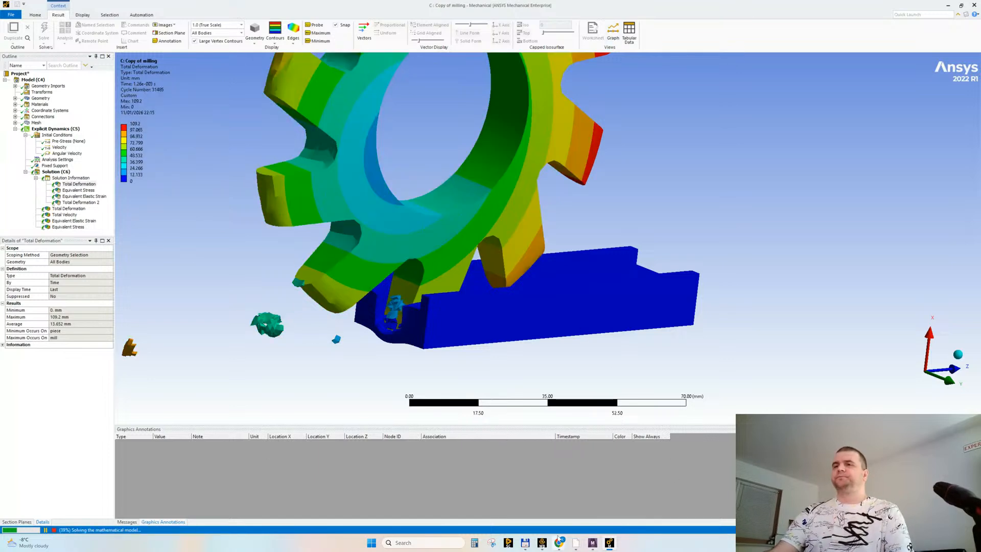
Step: Return to YouTube and play the opened milling video, skipping through its introduction and cutter geometry to the solid meshing
{"action": "mouse_move", "coordinate": [559, 543]}
{"action": "left_click", "coordinate": [516, 496]}
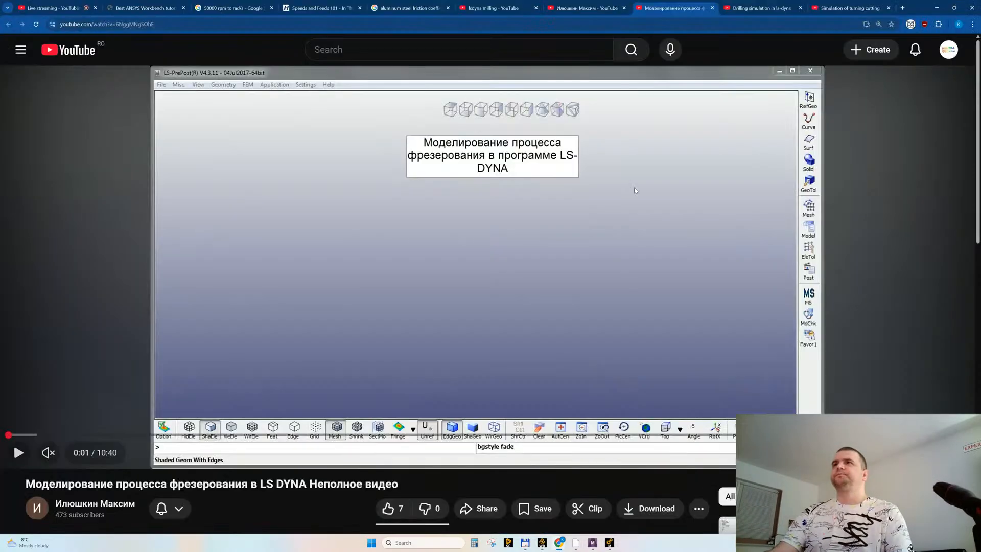
{"action": "left_click", "coordinate": [380, 318]}
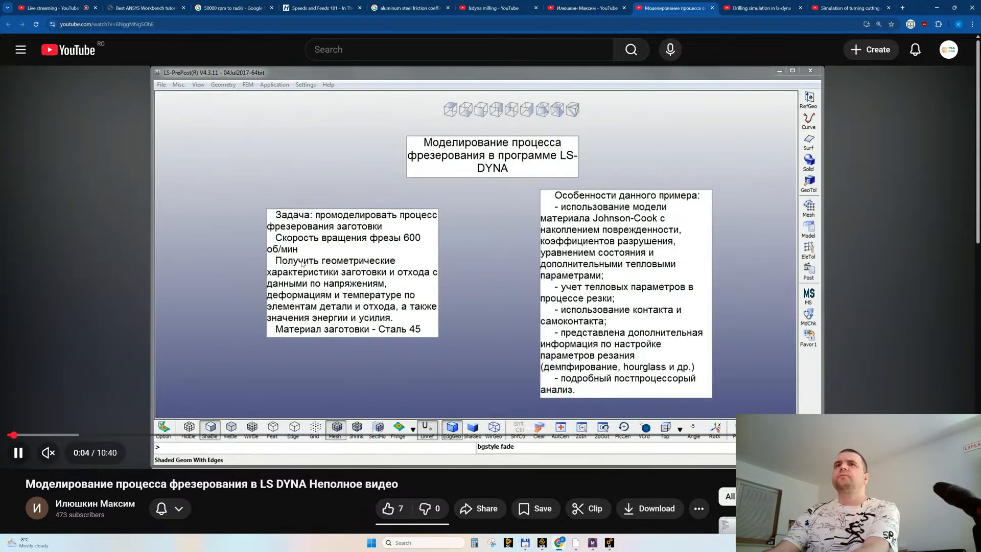
{"action": "key", "text": "Right"}
{"action": "key", "text": "Right"}
{"action": "key", "text": "Right"}
{"action": "key", "text": "Right"}
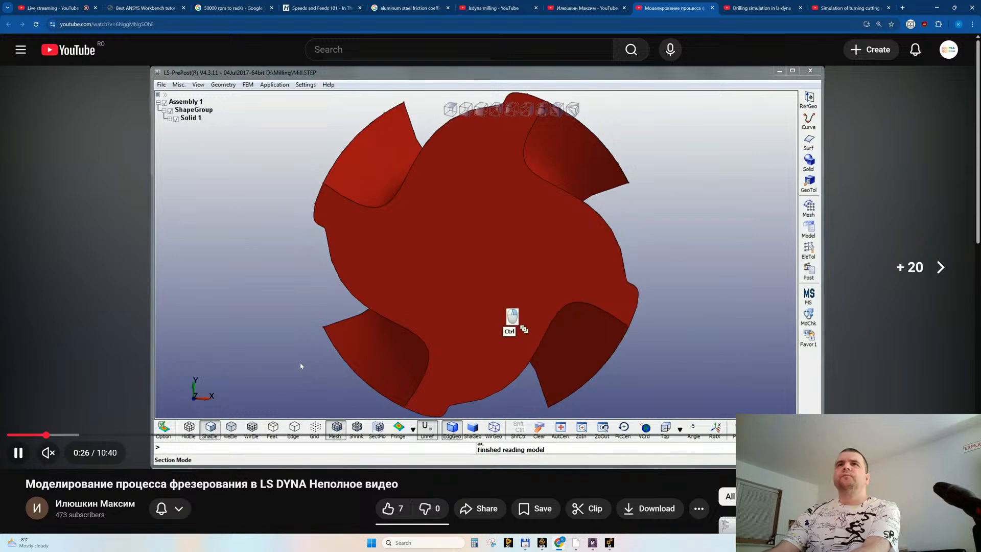
{"action": "key", "text": "Right"}
{"action": "key", "text": "Right"}
{"action": "key", "text": "Right"}
{"action": "key", "text": "Right"}
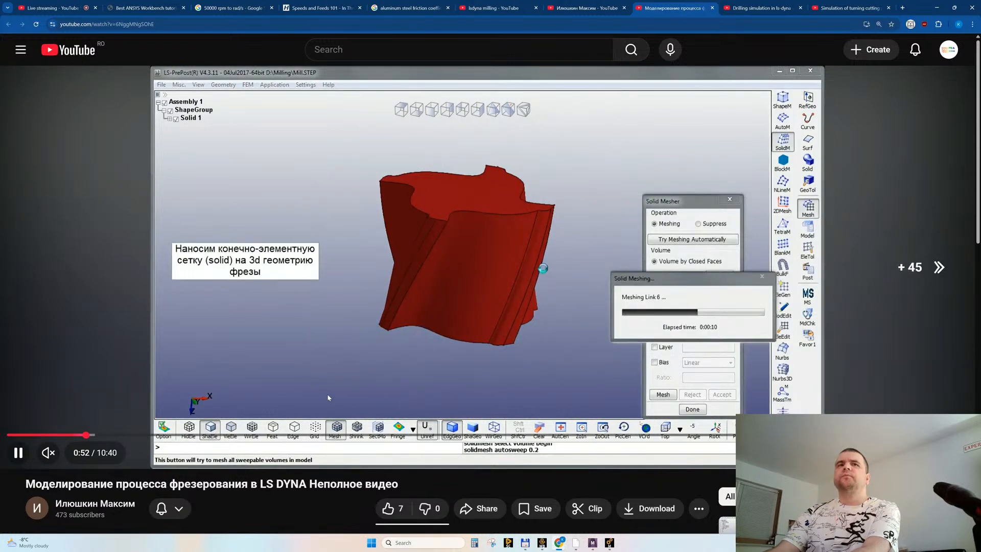
{"action": "scroll", "coordinate": [289, 354], "scroll_direction": "down", "scroll_amount": 2}
{"action": "scroll", "coordinate": [289, 352], "scroll_direction": "up", "scroll_amount": 2}
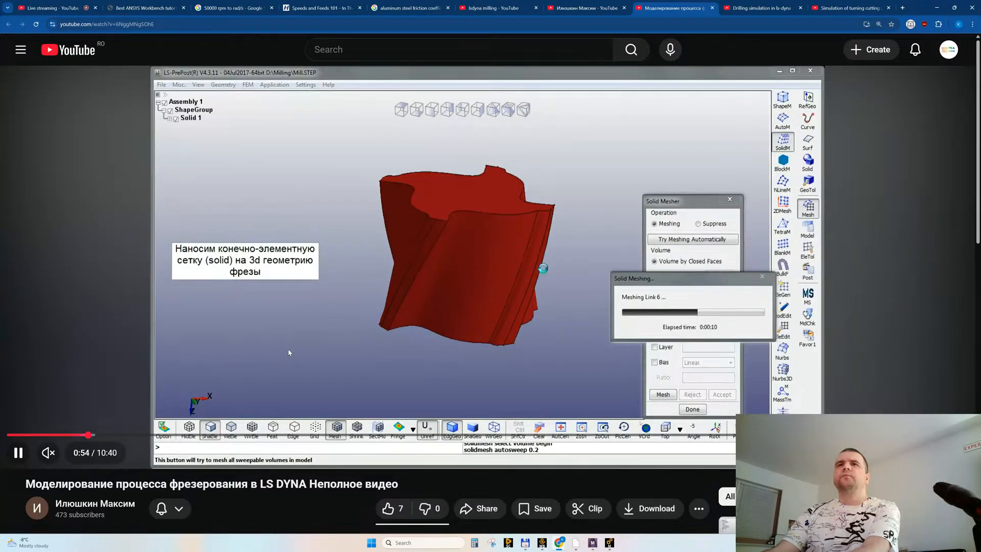
Step: Skip forward in the milling video through the table of consistent units to the Keyword Manager section
{"action": "key", "text": "Right"}
{"action": "key", "text": "Right"}
{"action": "key", "text": "Right"}
{"action": "key", "text": "Right"}
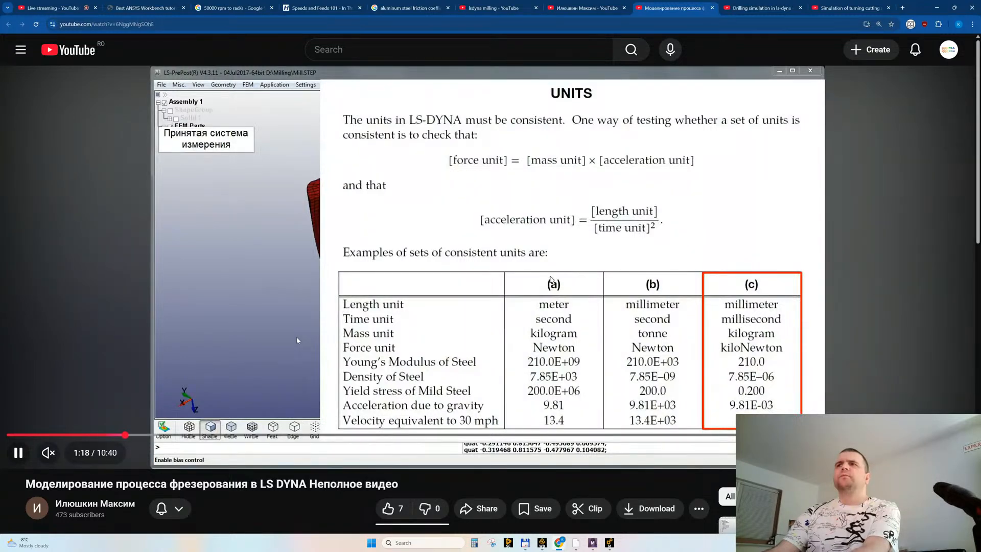
{"action": "key", "text": "Right"}
{"action": "key", "text": "Right"}
{"action": "key", "text": "Right"}
{"action": "key", "text": "Right"}
{"action": "key", "text": "Right"}
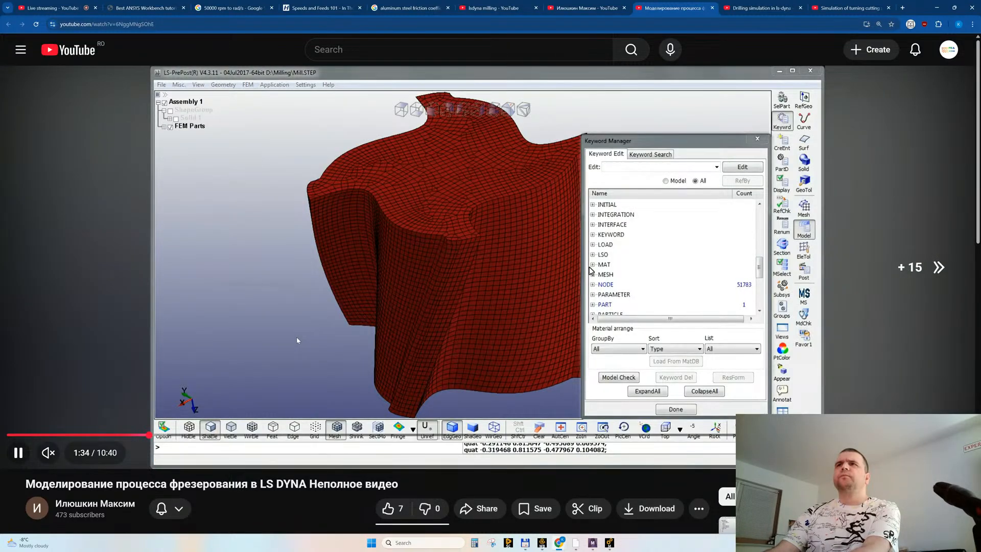
Step: Skip through the video's rigid material definition and jump to the eroding contact settings at about 4:32
{"action": "key", "text": "Right"}
{"action": "key", "text": "Right"}
{"action": "key", "text": "Right"}
{"action": "key", "text": "Right"}
{"action": "key", "text": "Right"}
{"action": "key", "text": "Right"}
{"action": "key", "text": "Right"}
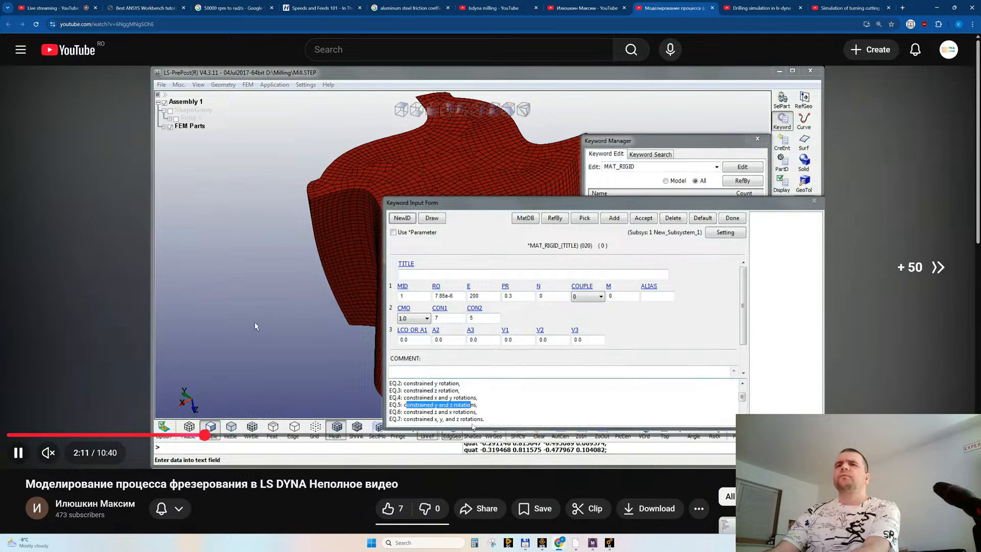
{"action": "key", "text": "Right"}
{"action": "key", "text": "Right"}
{"action": "left_click", "coordinate": [416, 434]}
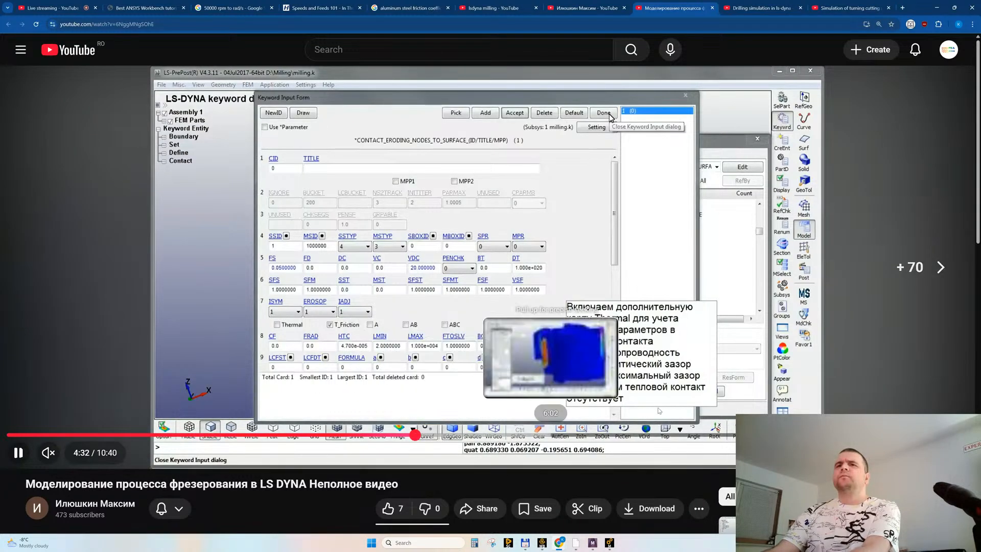
Step: Jump through the video's solution settings and energy results to the effective stress plot at about 9:11
{"action": "left_click", "coordinate": [655, 436]}
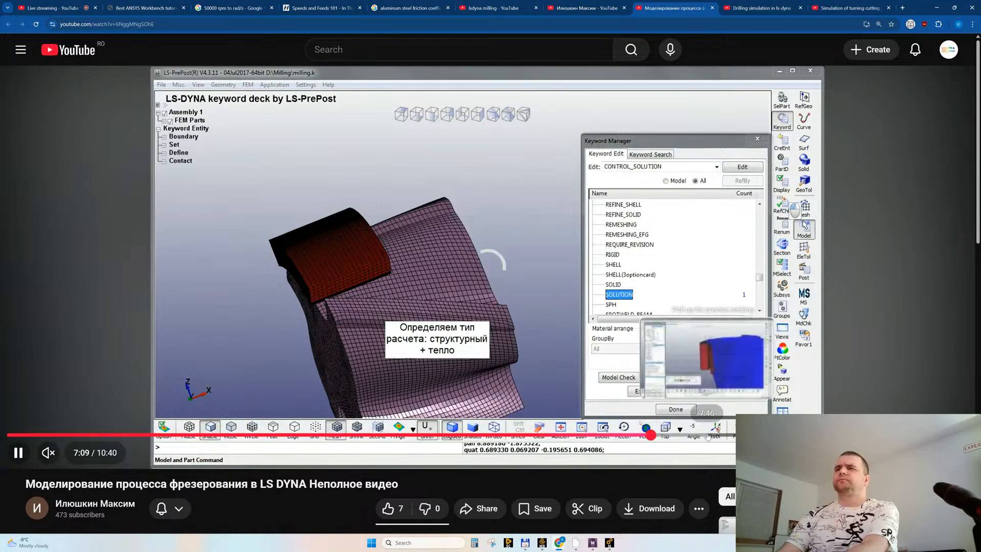
{"action": "left_click_drag", "start_coordinate": [701, 435], "coordinate": [718, 435]}
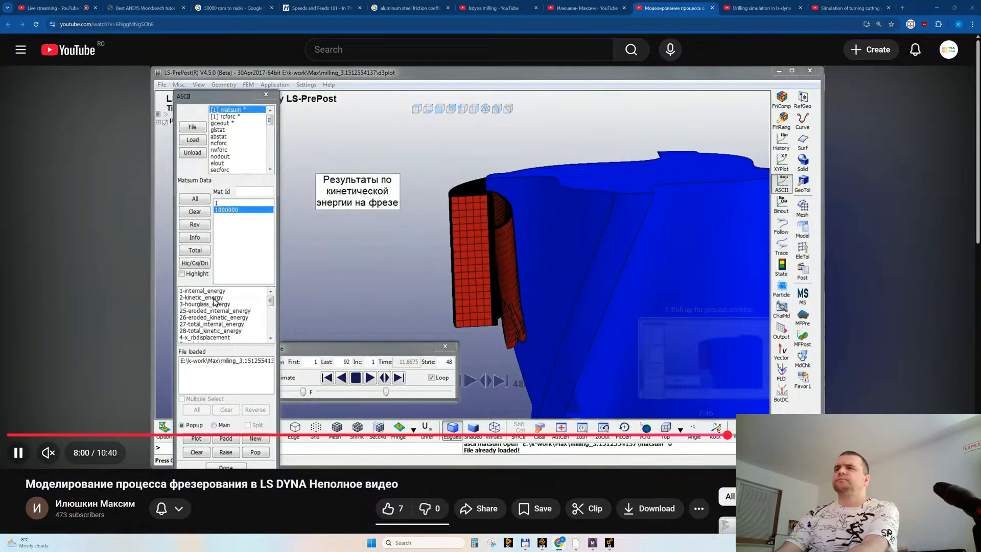
{"action": "left_click", "coordinate": [790, 435]}
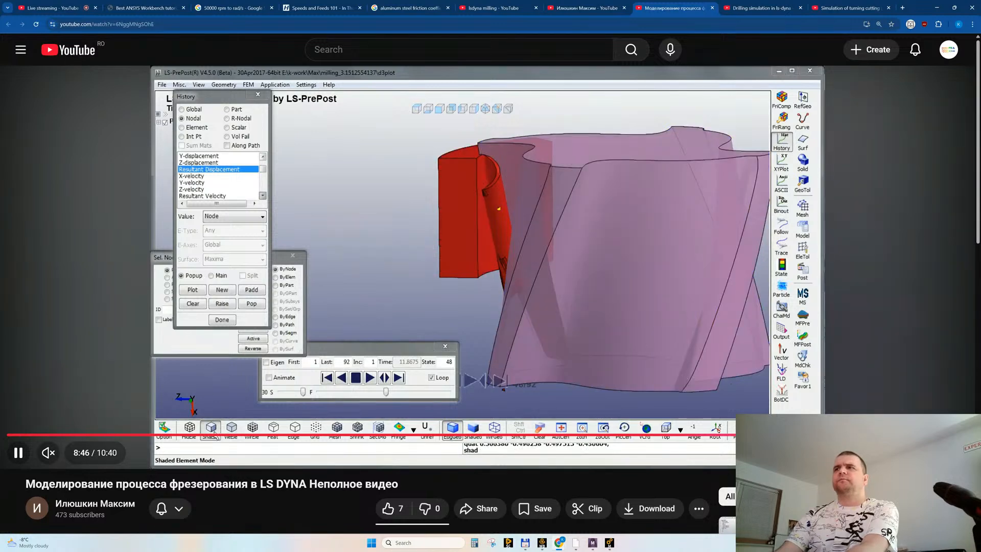
{"action": "left_click", "coordinate": [844, 434]}
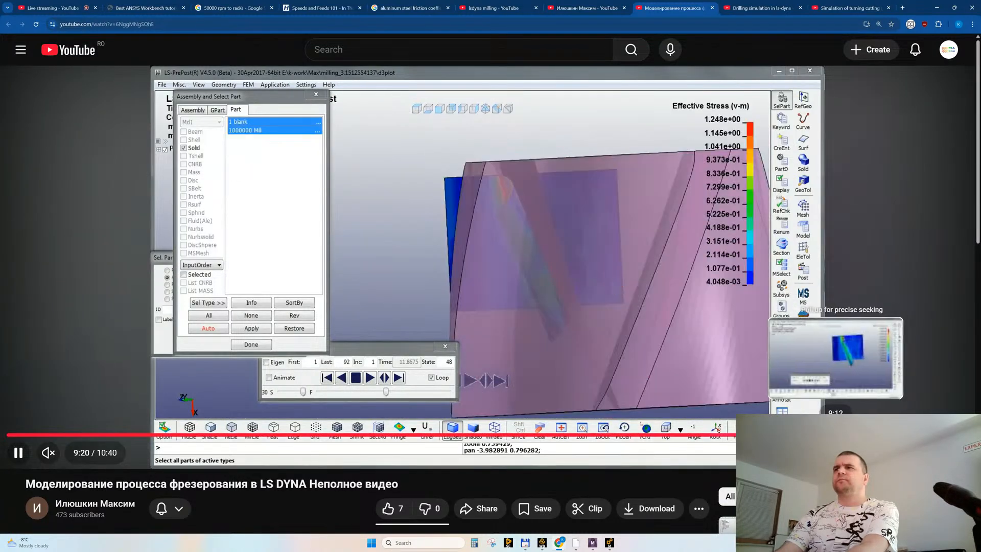
{"action": "left_click", "coordinate": [836, 434]}
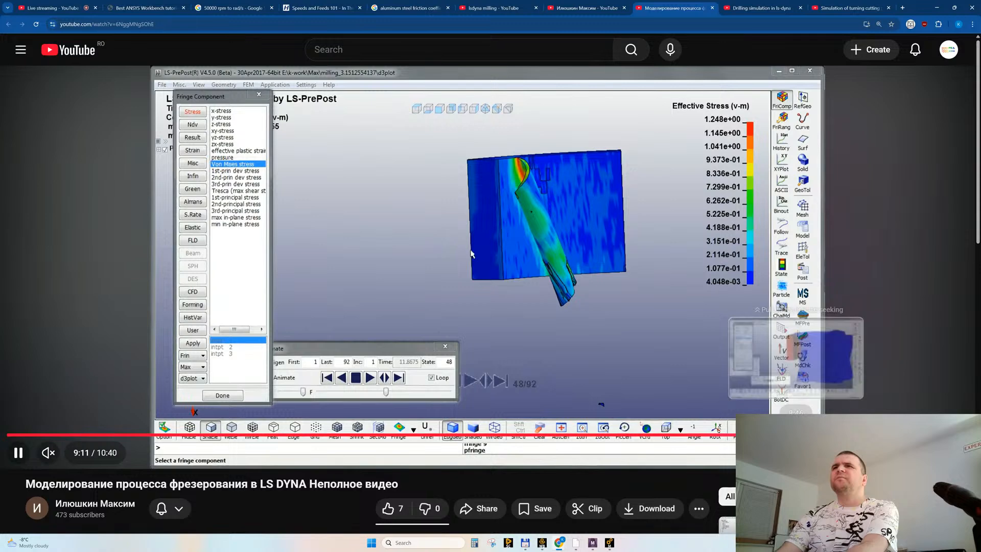
Step: Go back and forth around 9:03 in the video to review how the chip's von Mises stress is displayed
{"action": "key", "text": "Left"}
{"action": "key", "text": "Left"}
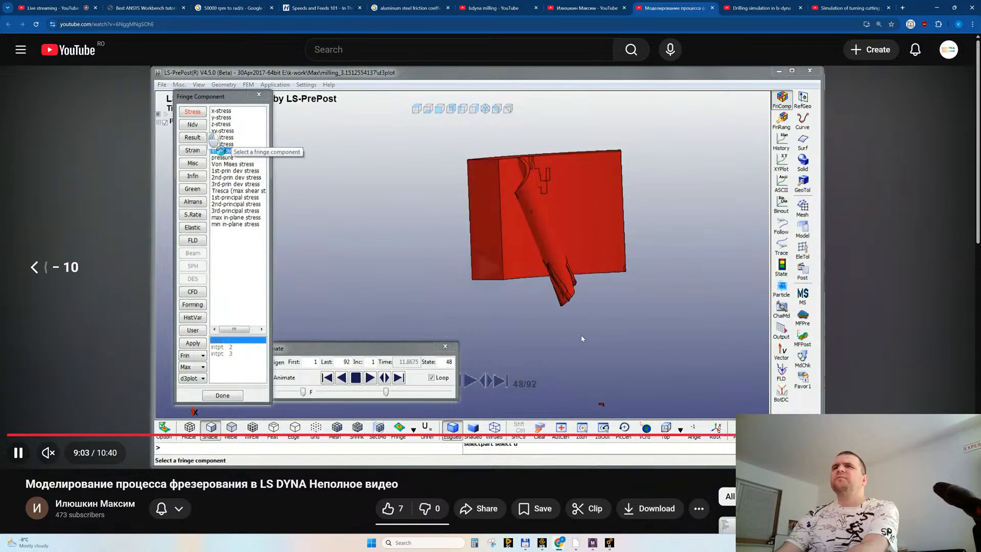
{"action": "key", "text": "Right"}
{"action": "key", "text": "Left"}
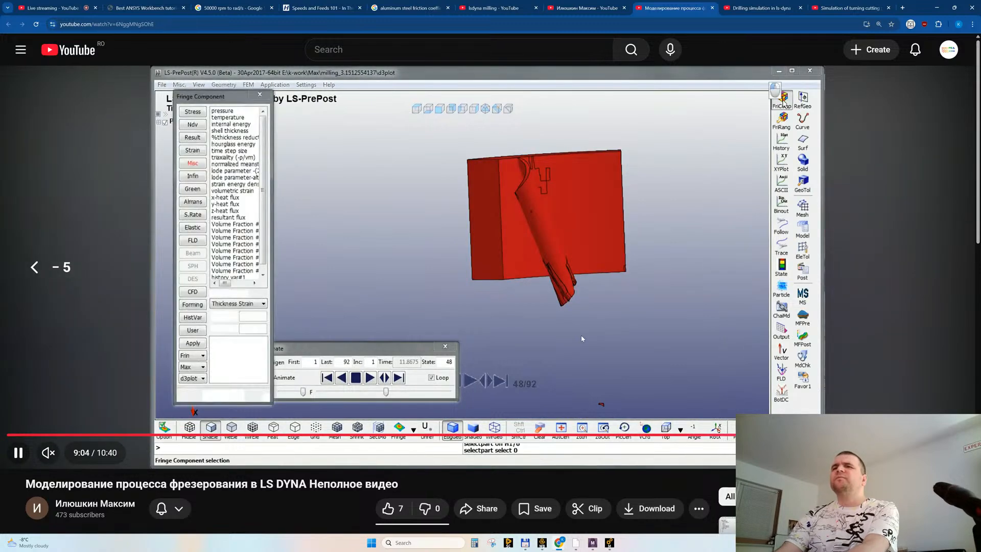
{"action": "key", "text": "Right"}
{"action": "key", "text": "Right"}
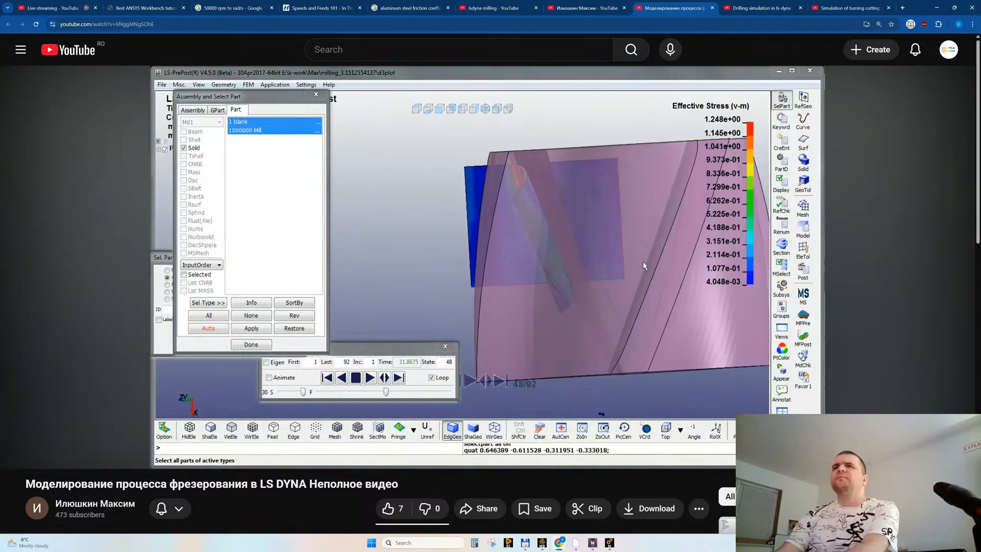
Step: Skip through the cutter transparency setup and chip animation to about 10:07, and close the milling video's tab
{"action": "key", "text": "Right"}
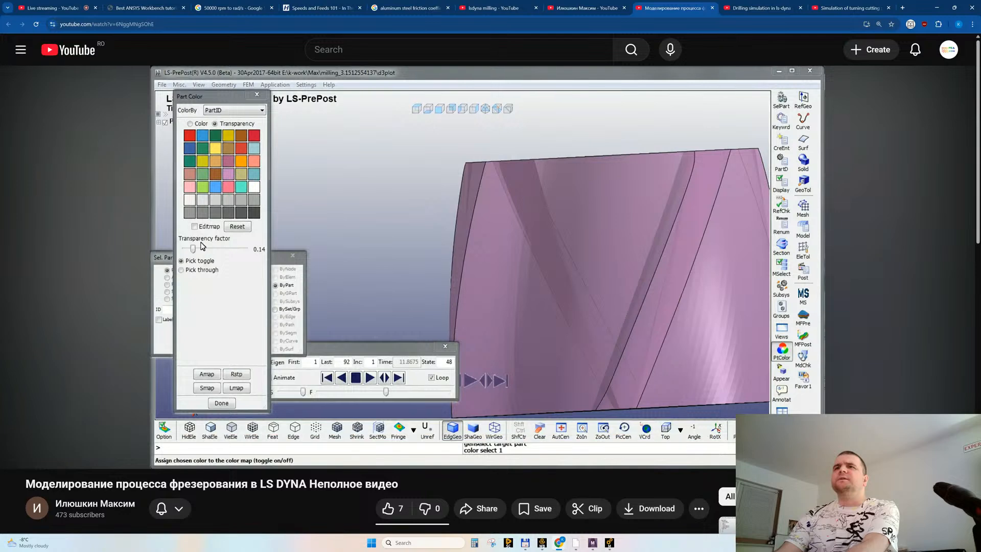
{"action": "key", "text": "Right"}
{"action": "key", "text": "Right"}
{"action": "key", "text": "Right"}
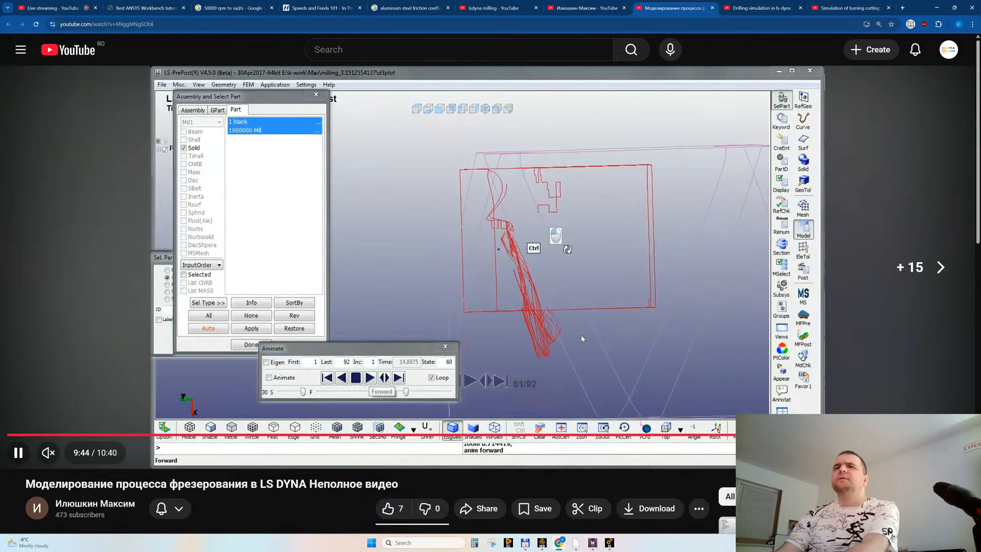
{"action": "key", "text": "Right"}
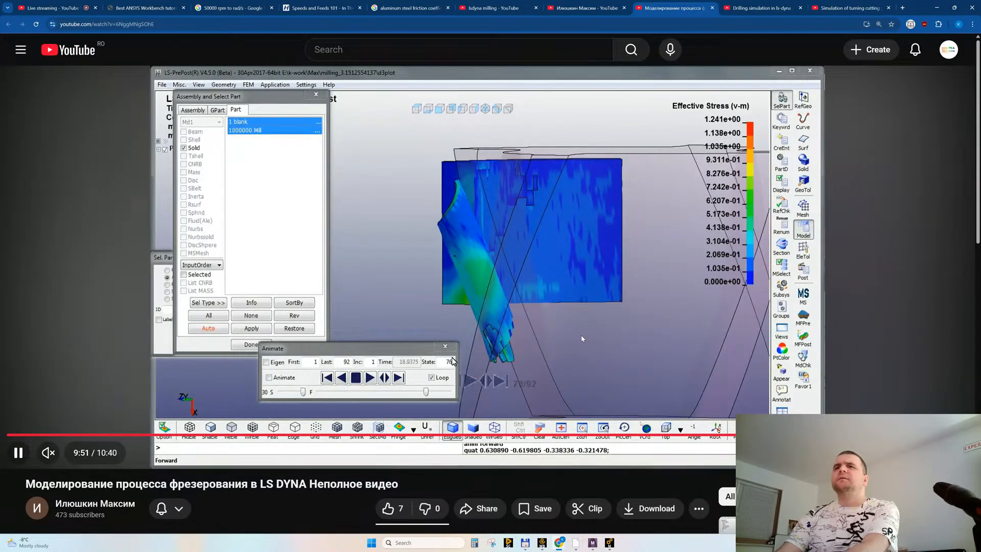
{"action": "key", "text": "Right"}
{"action": "key", "text": "Right"}
{"action": "key", "text": "Right"}
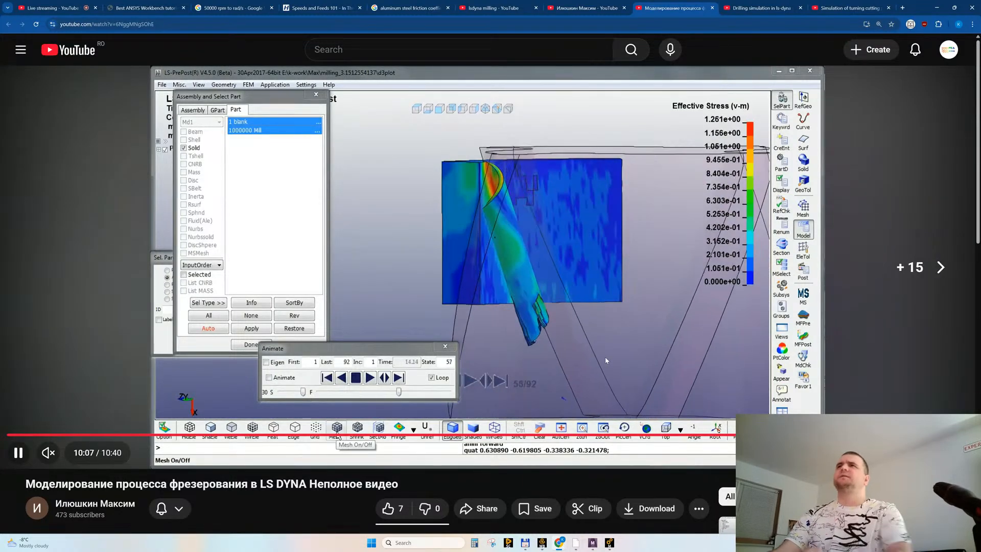
{"action": "middle_click", "coordinate": [677, 9]}
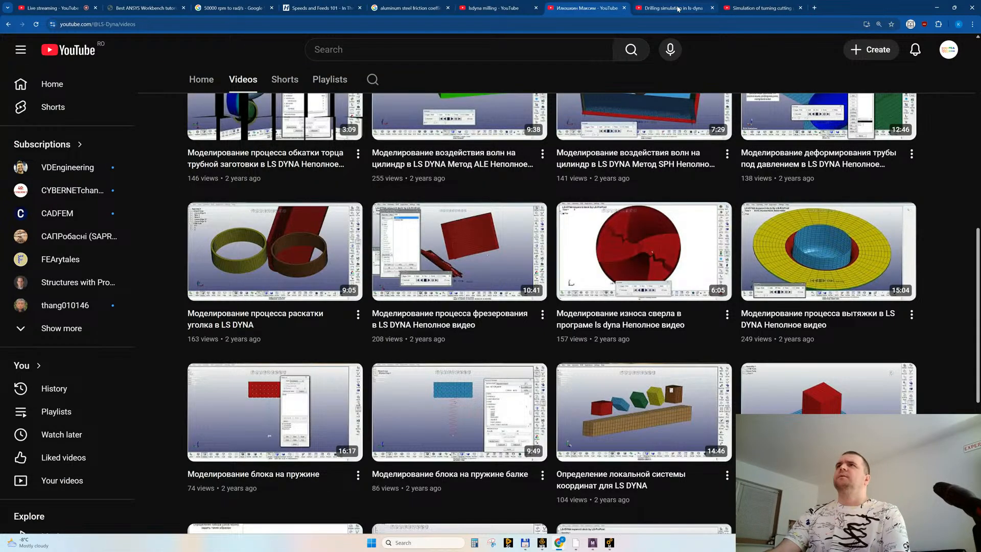
Step: Play "Simulation of turning cutting process in ls-dyna" to its end and close its tab
{"action": "left_click", "coordinate": [770, 7]}
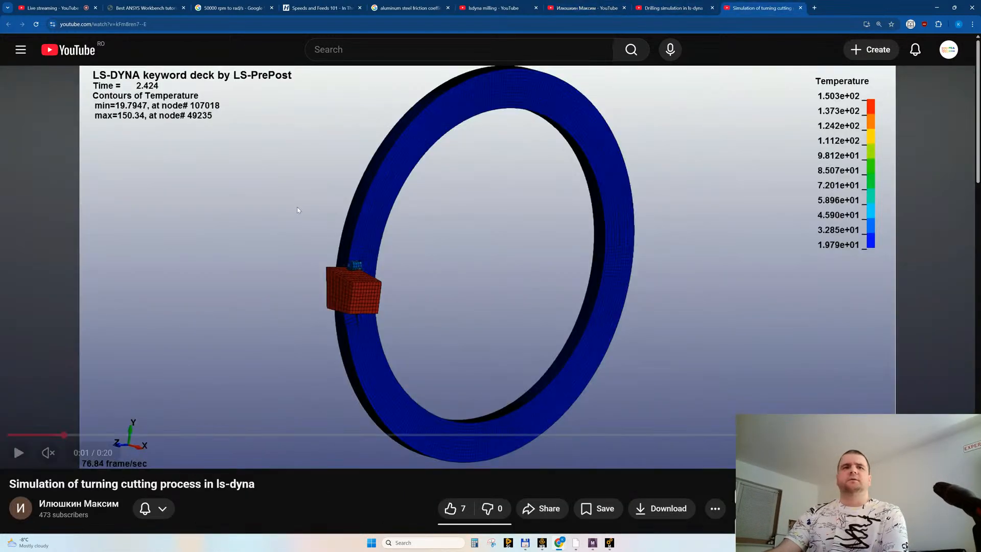
{"action": "left_click", "coordinate": [332, 210]}
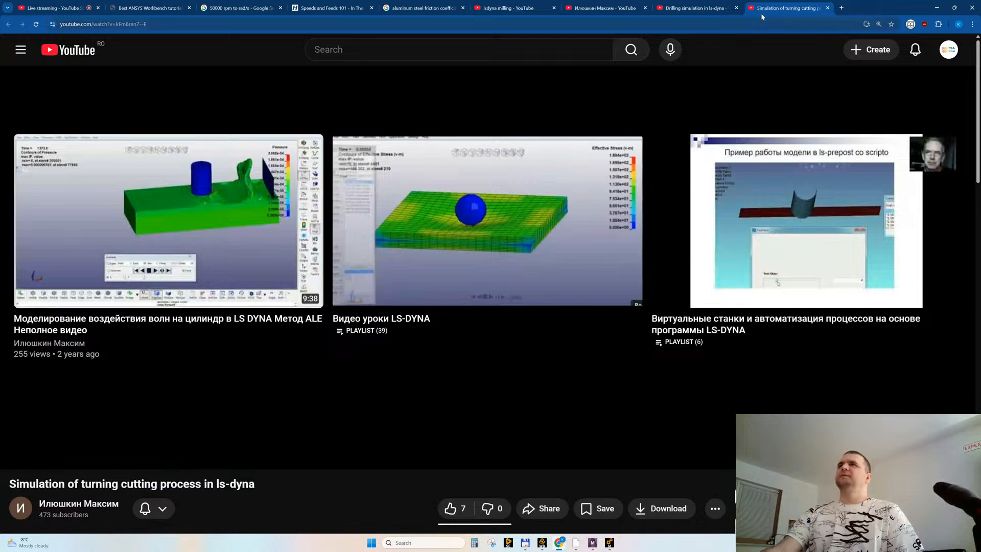
{"action": "middle_click", "coordinate": [767, 11]}
Step: Watch the start of "Drilling simulation in ls-dyna", pause it at 0:05 and expand its description
{"action": "scroll", "coordinate": [545, 349], "scroll_direction": "down", "scroll_amount": 6}
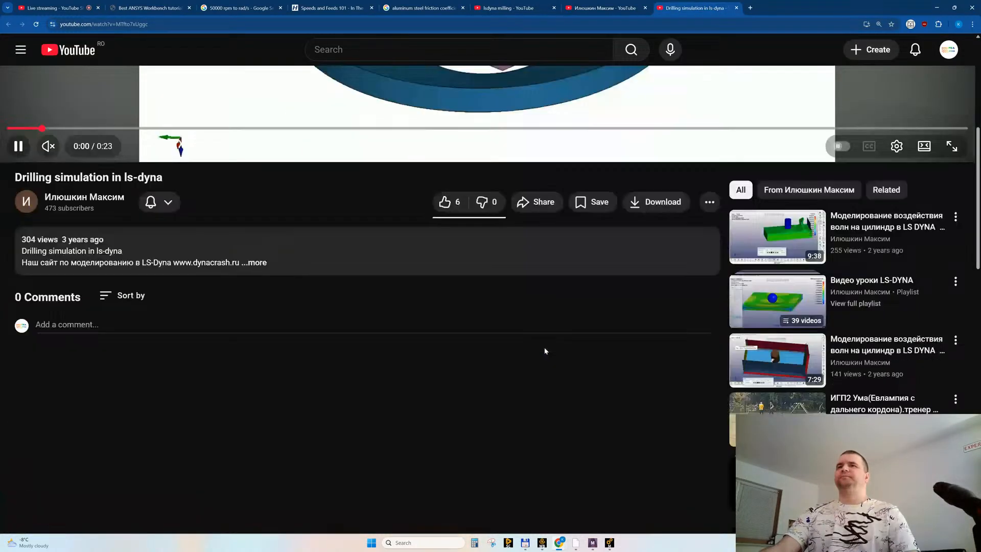
{"action": "scroll", "coordinate": [544, 349], "scroll_direction": "up", "scroll_amount": 6}
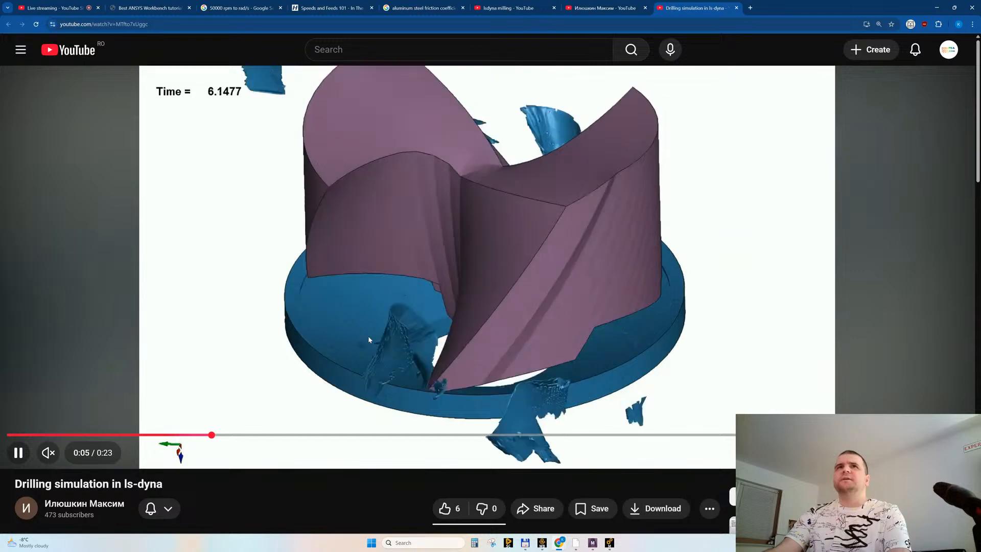
{"action": "left_click", "coordinate": [368, 335]}
{"action": "scroll", "coordinate": [354, 348], "scroll_direction": "down", "scroll_amount": 3}
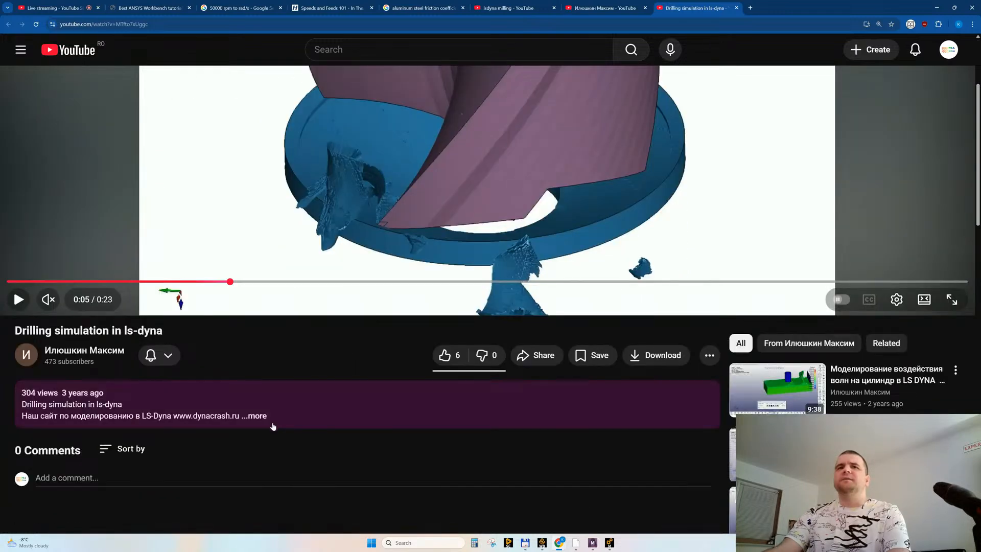
{"action": "left_click", "coordinate": [266, 420]}
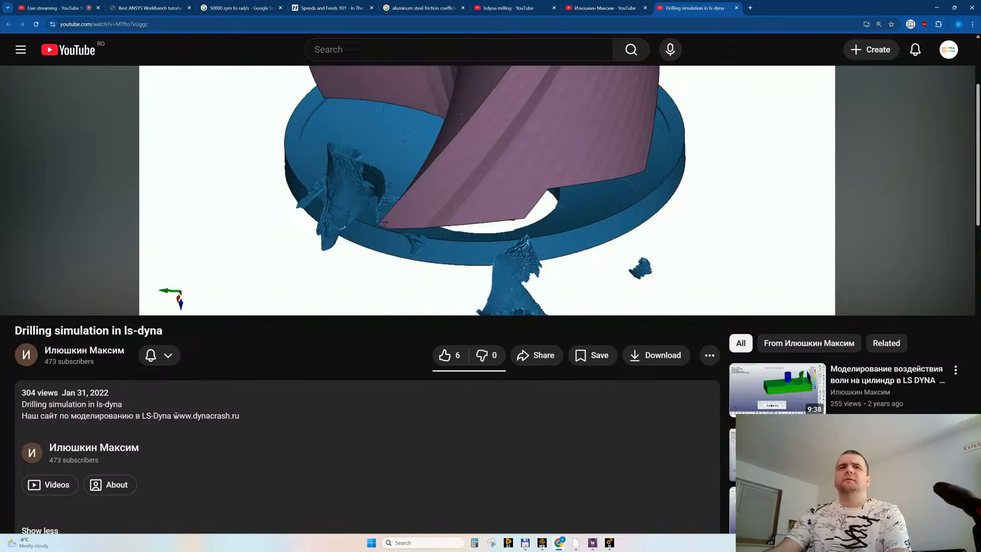
Step: Open the dynacrash.ru site named in the video description in a new tab and go to its contact page
{"action": "left_click_drag", "start_coordinate": [175, 415], "coordinate": [125, 404]}
{"action": "double_click", "coordinate": [243, 416]}
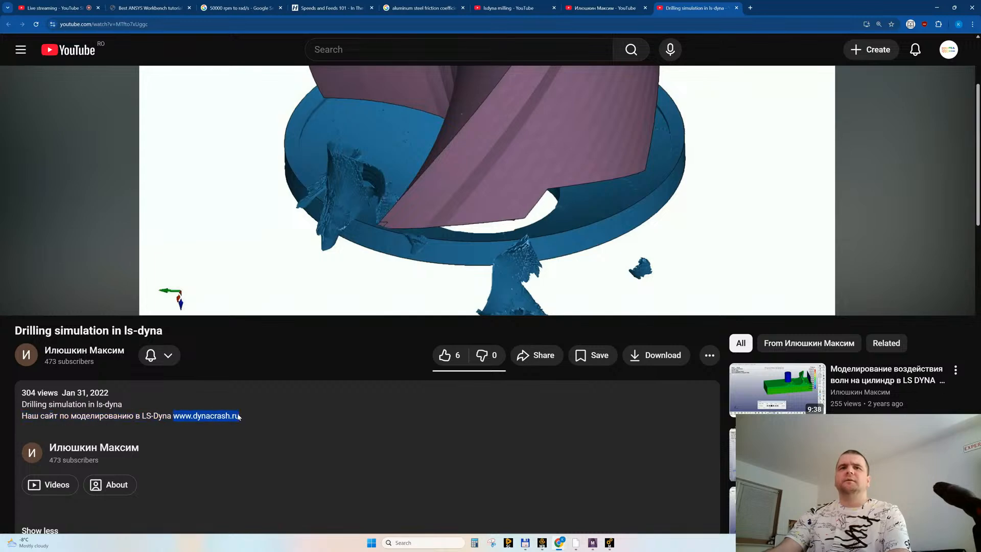
{"action": "right_click", "coordinate": [239, 416]}
{"action": "left_click", "coordinate": [248, 449]}
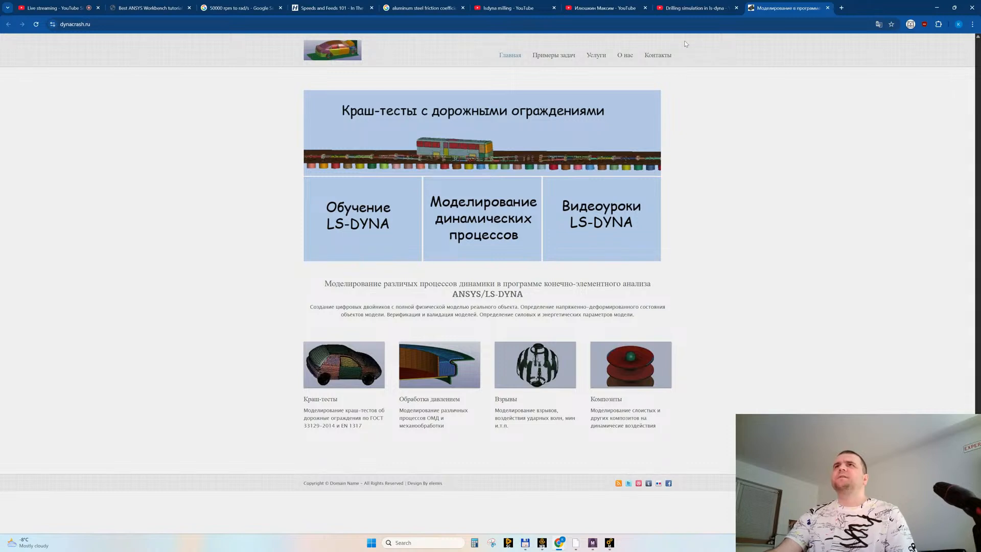
{"action": "left_click", "coordinate": [657, 56]}
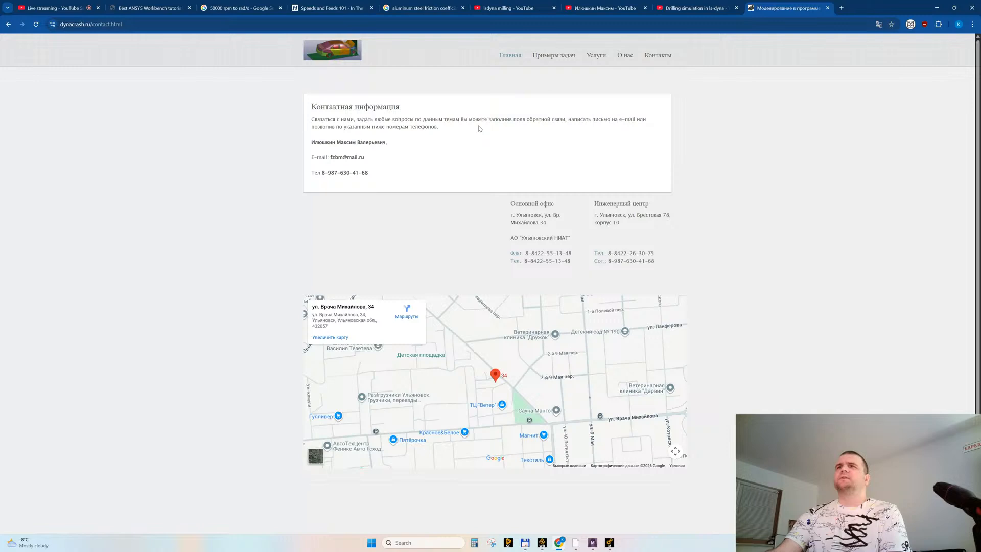
Step: Read the contact information and copy the address of the engineering centre (Инженерный центр)
{"action": "triple_click", "coordinate": [416, 127]}
{"action": "left_click", "coordinate": [464, 137]}
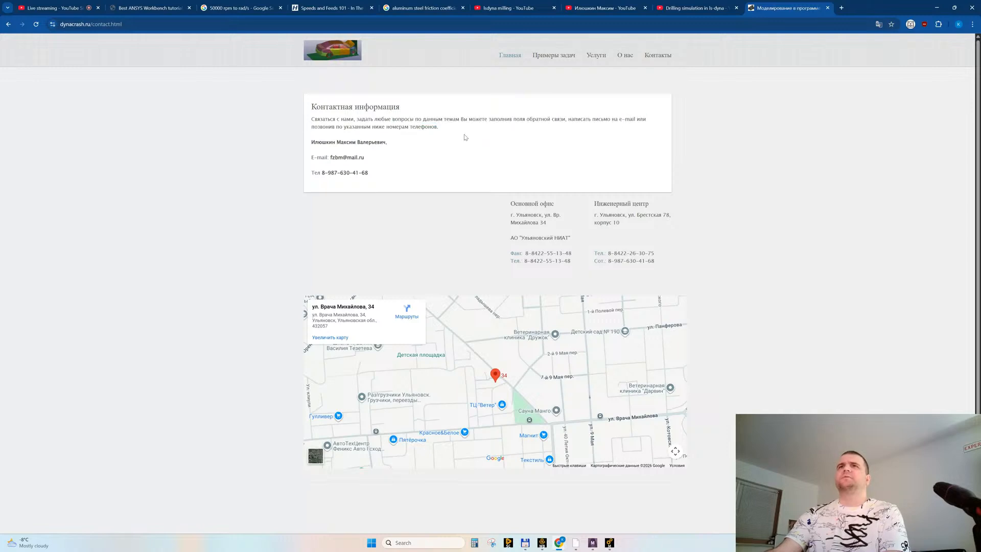
{"action": "left_click_drag", "start_coordinate": [460, 118], "coordinate": [461, 129]}
{"action": "left_click", "coordinate": [488, 134]}
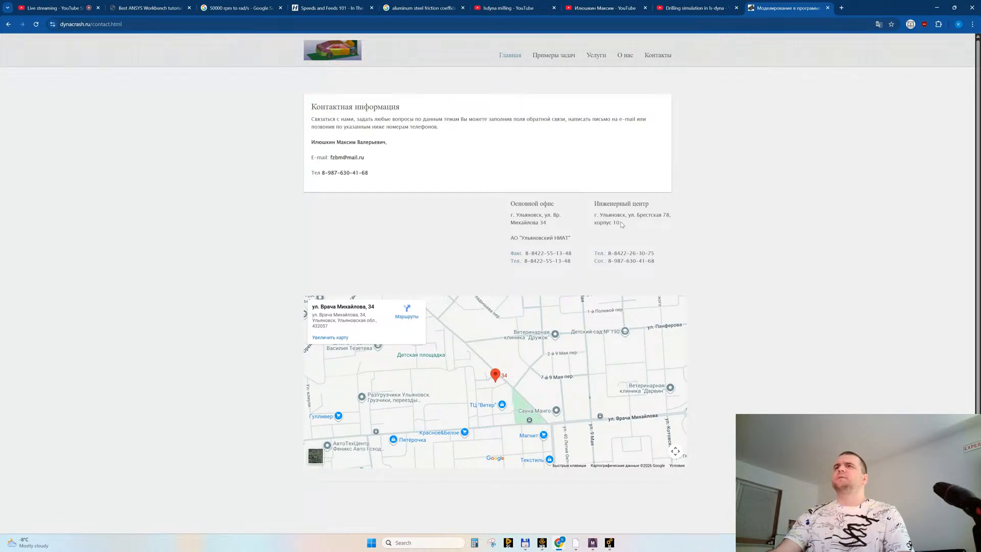
{"action": "left_click_drag", "start_coordinate": [621, 224], "coordinate": [594, 215]}
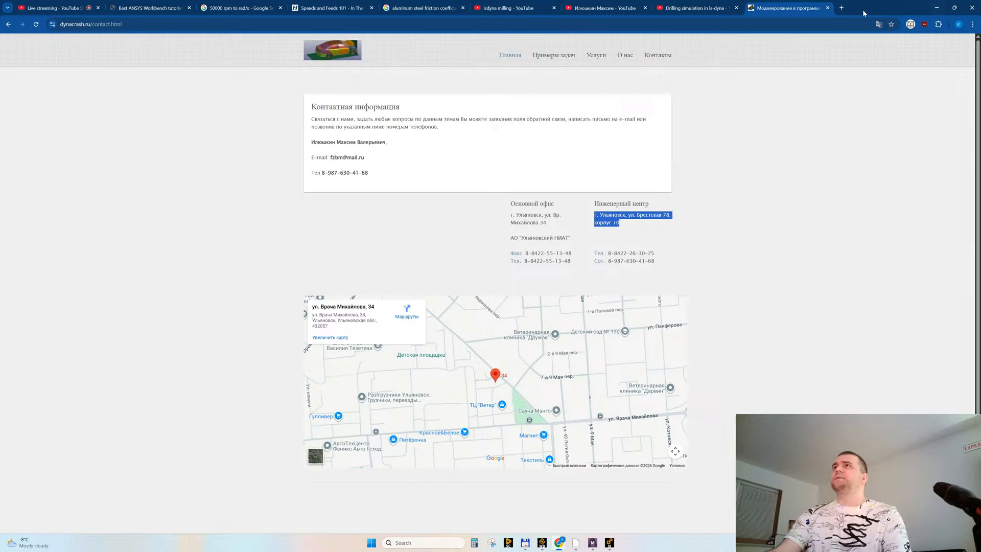
Step: Open Google Maps in a new tab and paste the engineering centre's address into the search
{"action": "left_click", "coordinate": [841, 9]}
{"action": "type", "text": "a"}
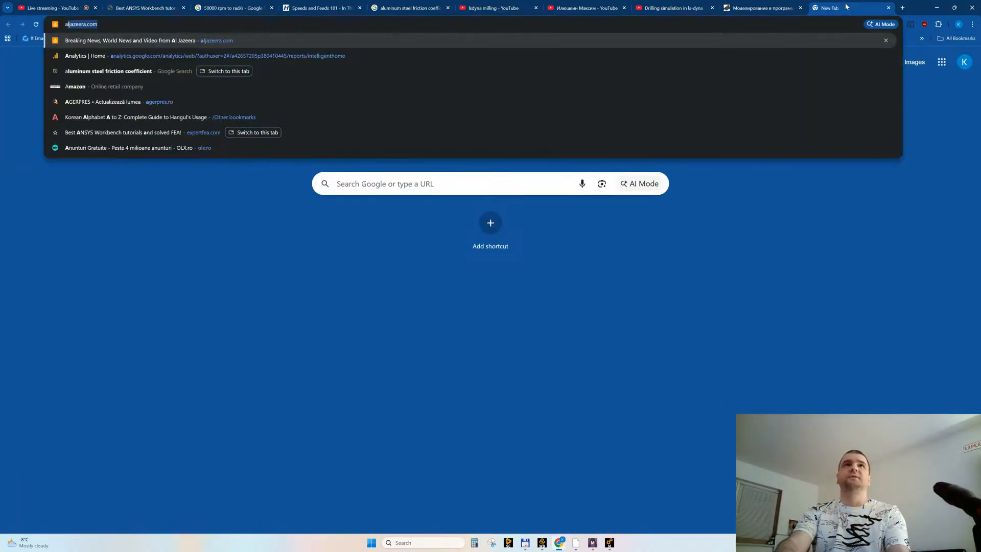
{"action": "key", "text": "BackSpace"}
{"action": "key", "text": "BackSpace"}
{"action": "type", "text": "maps.goog"}
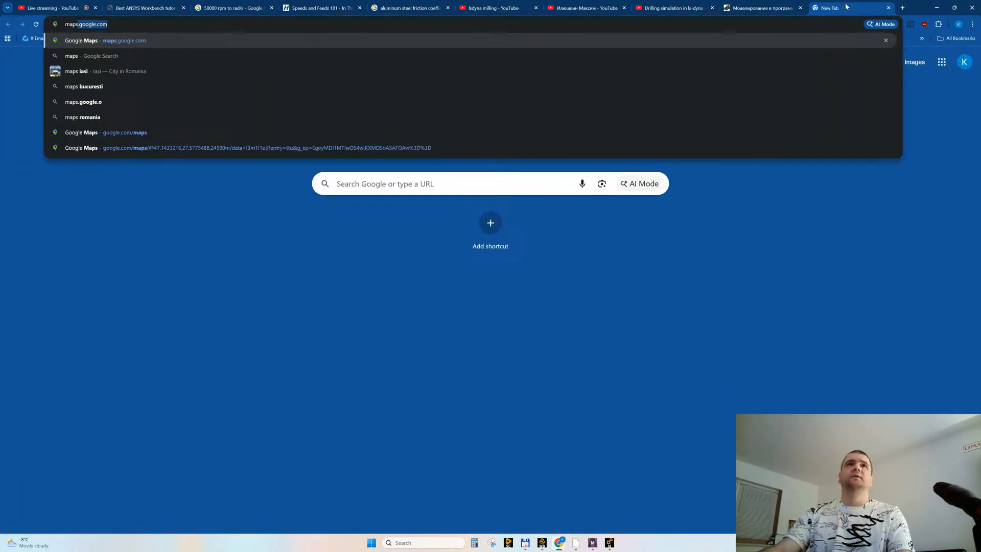
{"action": "key", "text": "Return"}
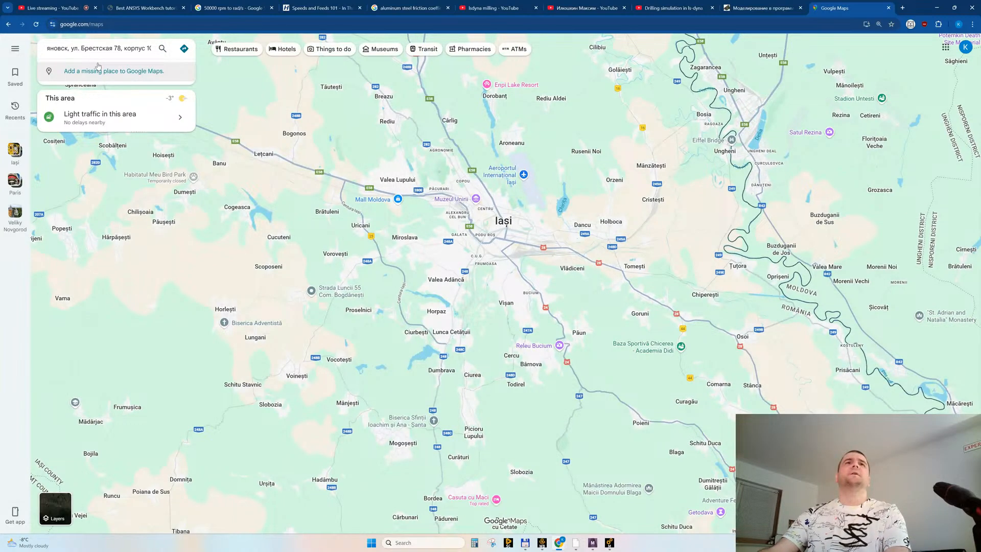
{"action": "key", "text": "End"}
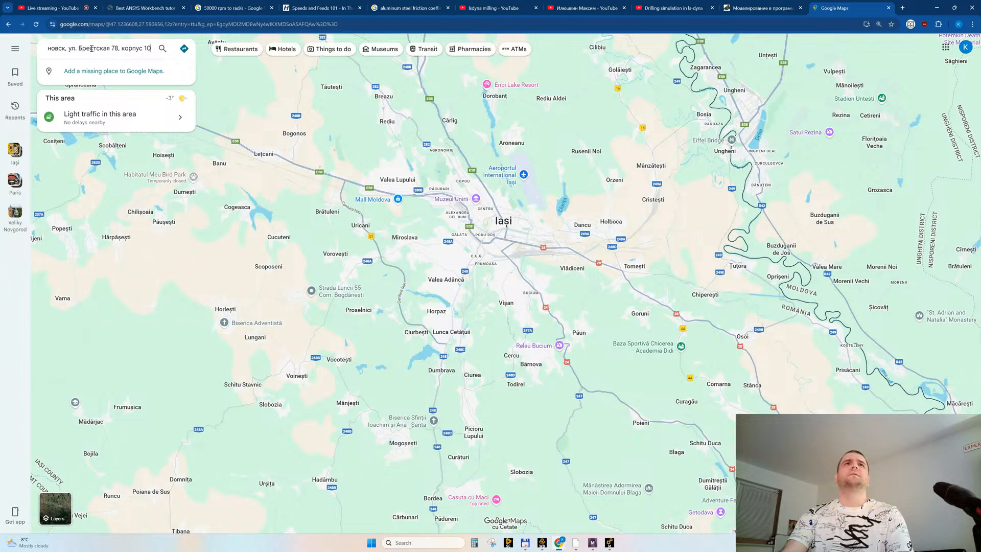
Step: Reduce the map search to the city name Ульяновск and open the suggested city in Russia
{"action": "key", "text": "Home"}
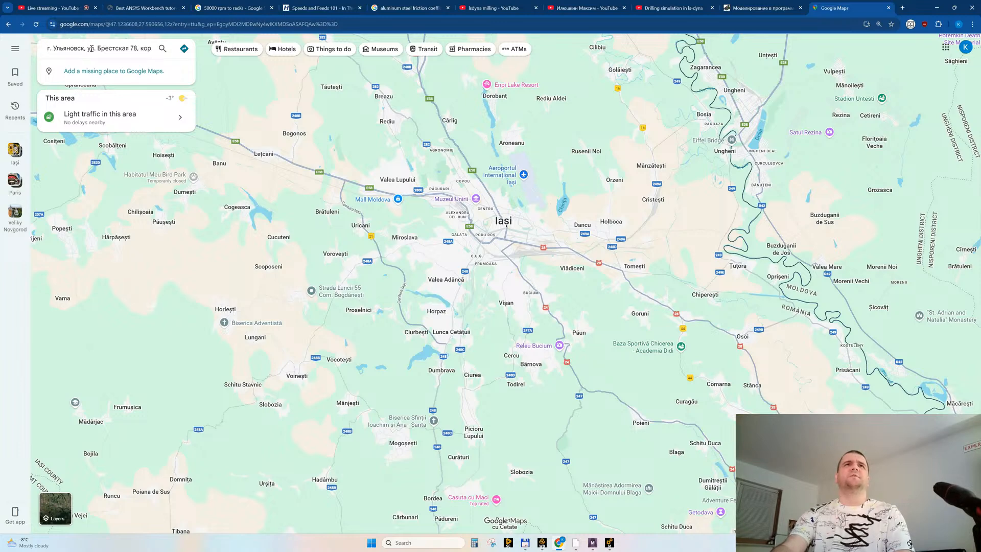
{"action": "key", "text": "Delete"}
{"action": "key", "text": "Delete"}
{"action": "key", "text": "Delete"}
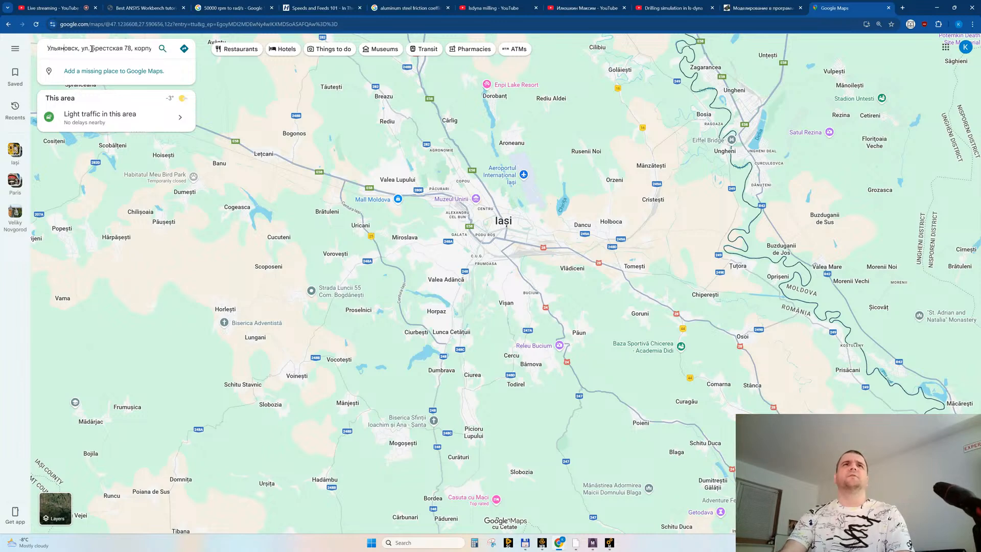
{"action": "key", "text": "shift+End"}
{"action": "key", "text": "Delete"}
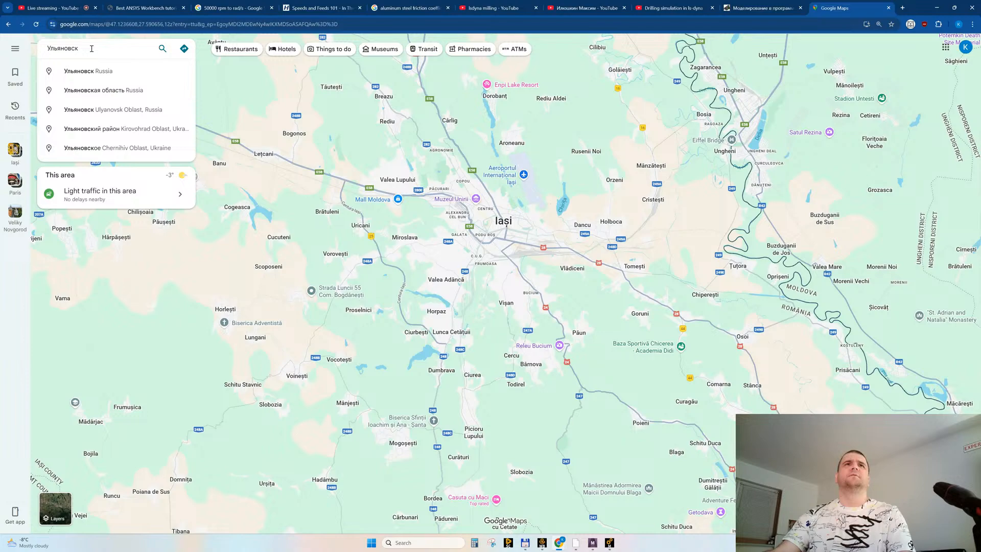
{"action": "key", "text": "Down"}
{"action": "key", "text": "Return"}
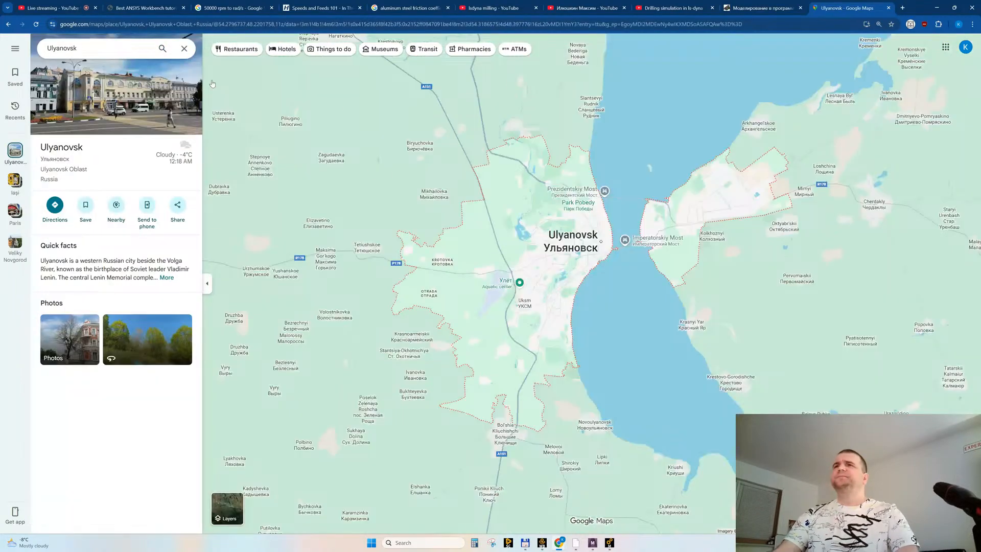
Step: Examine where Ulyanovsk lies relative to the surrounding regions and cities, and return to a close view of the city
{"action": "scroll", "coordinate": [364, 149], "scroll_direction": "down", "scroll_amount": 5}
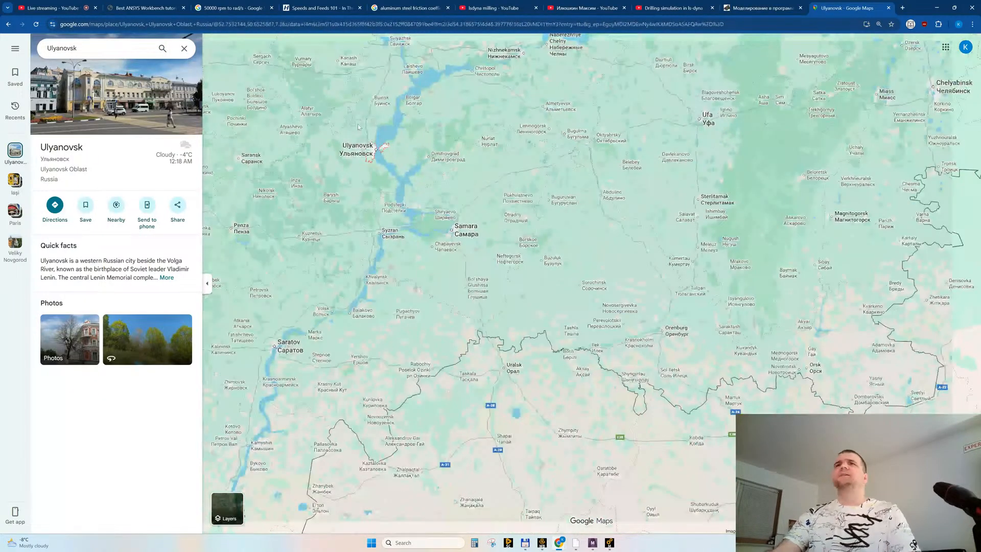
{"action": "scroll", "coordinate": [358, 124], "scroll_direction": "down", "scroll_amount": 2}
{"action": "left_click_drag", "start_coordinate": [332, 227], "coordinate": [420, 350]}
{"action": "scroll", "coordinate": [440, 249], "scroll_direction": "up", "scroll_amount": 2}
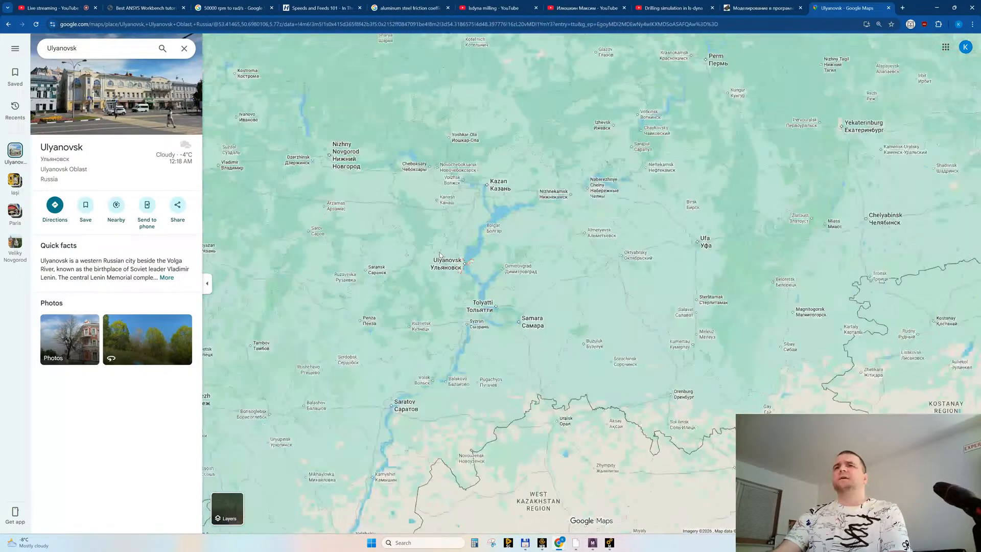
{"action": "scroll", "coordinate": [423, 266], "scroll_direction": "up", "scroll_amount": 1}
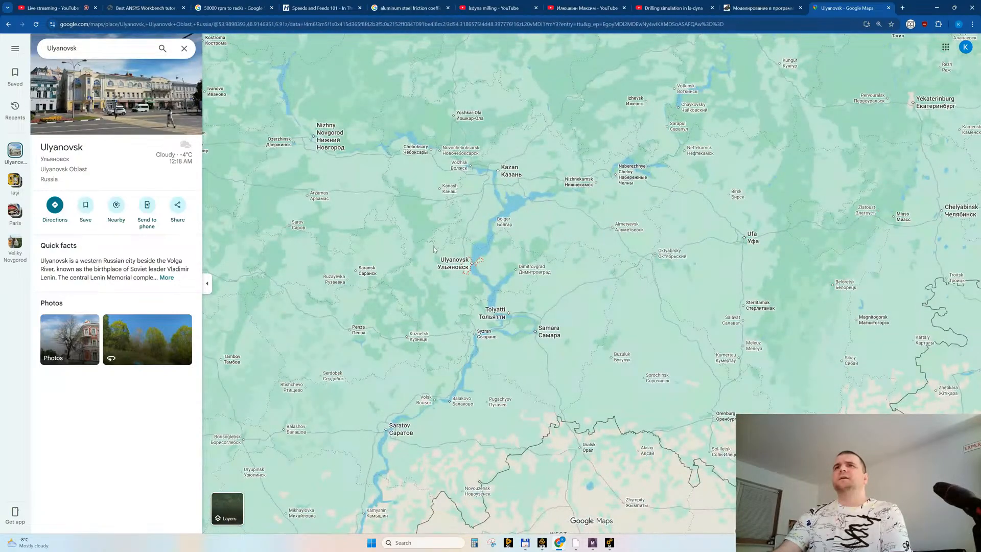
{"action": "scroll", "coordinate": [434, 249], "scroll_direction": "down", "scroll_amount": 2}
{"action": "scroll", "coordinate": [513, 250], "scroll_direction": "up", "scroll_amount": 3}
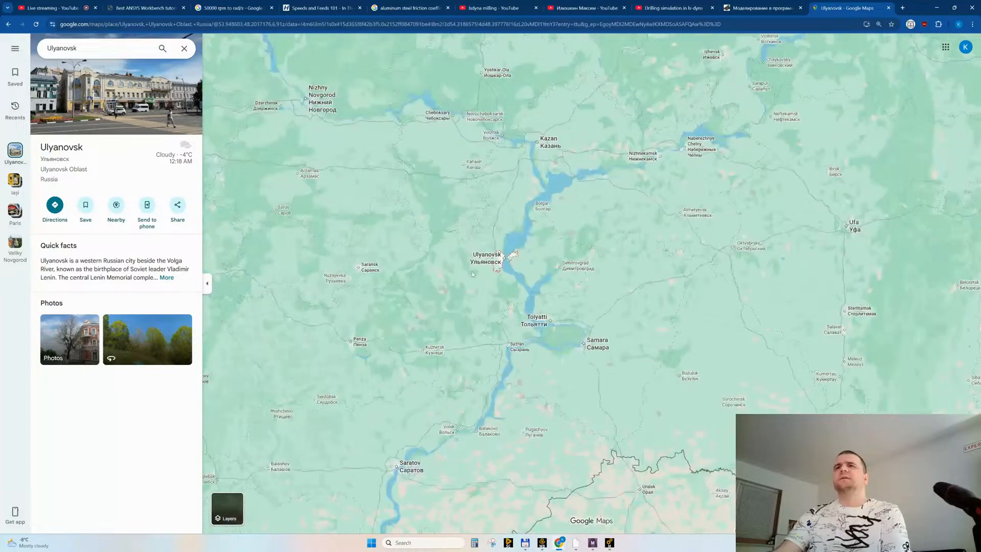
{"action": "scroll", "coordinate": [526, 260], "scroll_direction": "up", "scroll_amount": 2}
{"action": "scroll", "coordinate": [553, 276], "scroll_direction": "up", "scroll_amount": 2}
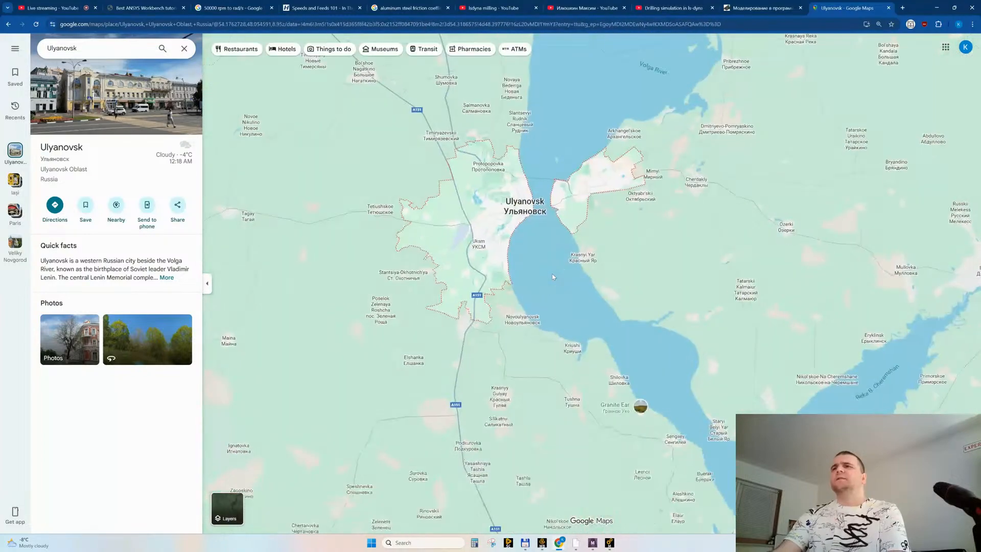
{"action": "scroll", "coordinate": [532, 222], "scroll_direction": "up", "scroll_amount": 2}
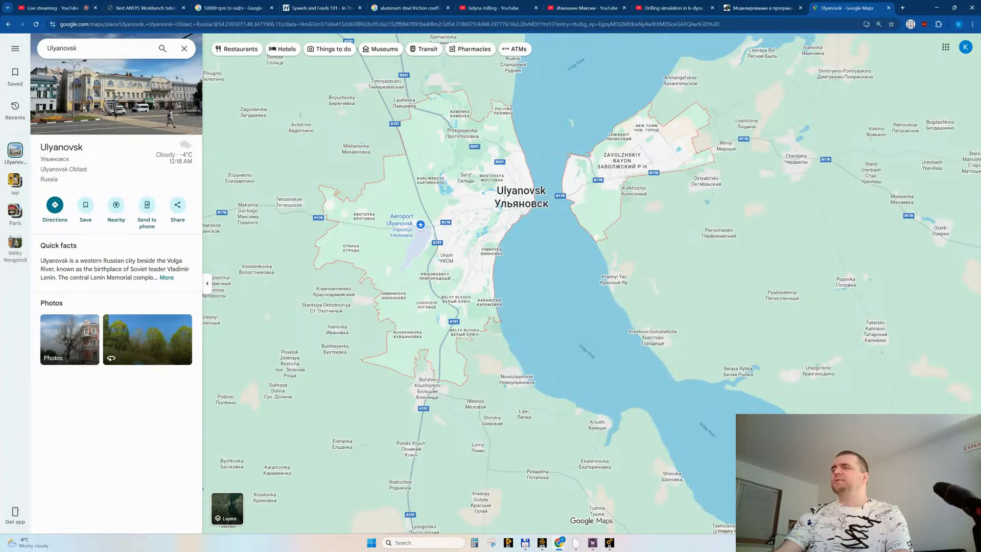
Step: Enter Street View in central Ulyanovsk and look around the street corner at Ulitsa Aleksandra Matrosova
{"action": "left_click", "coordinate": [964, 513]}
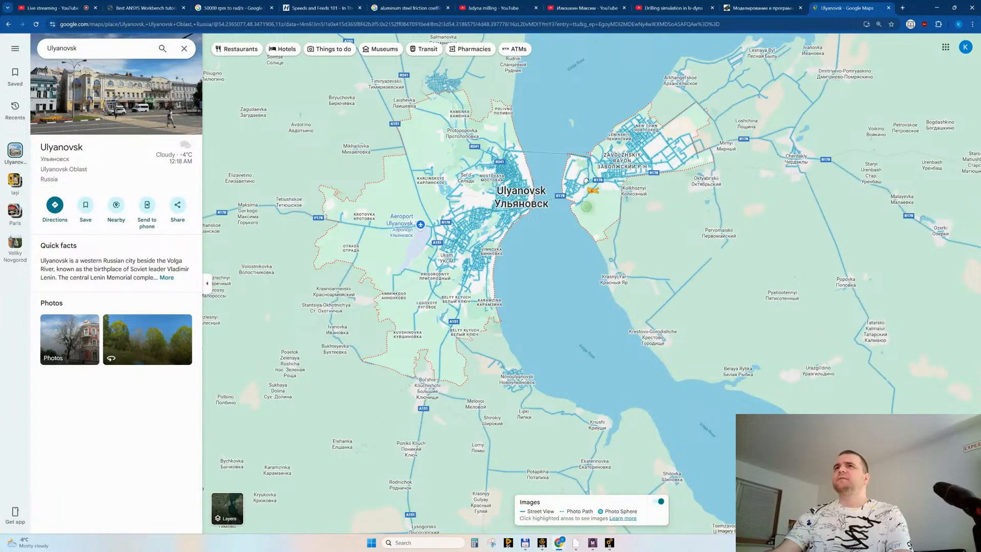
{"action": "left_click", "coordinate": [516, 171]}
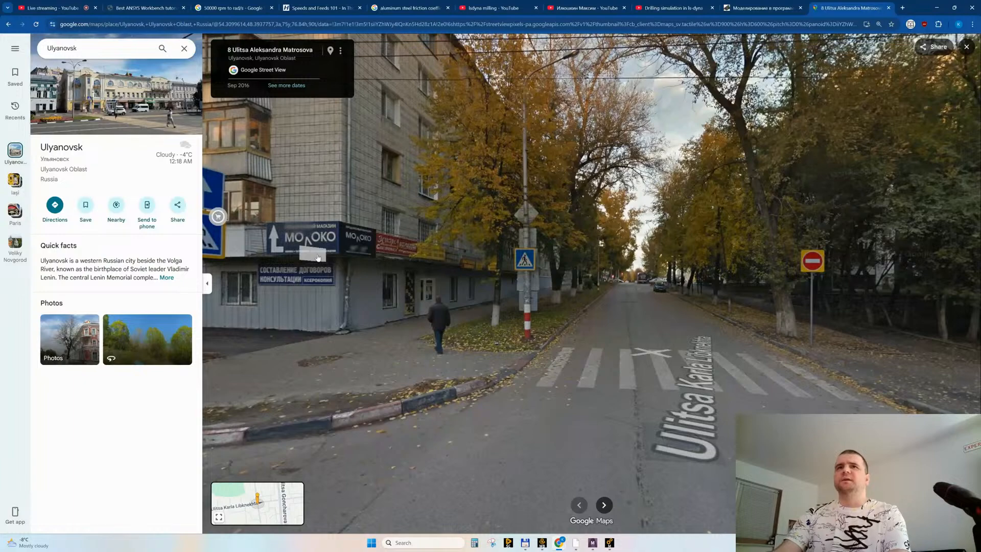
{"action": "left_click_drag", "start_coordinate": [720, 272], "coordinate": [838, 250]}
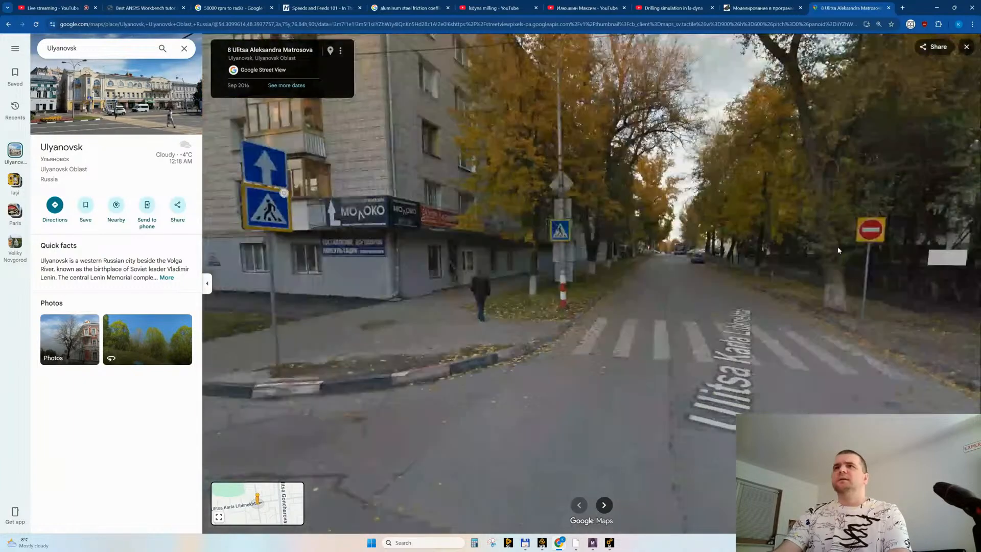
{"action": "left_click", "coordinate": [401, 276]}
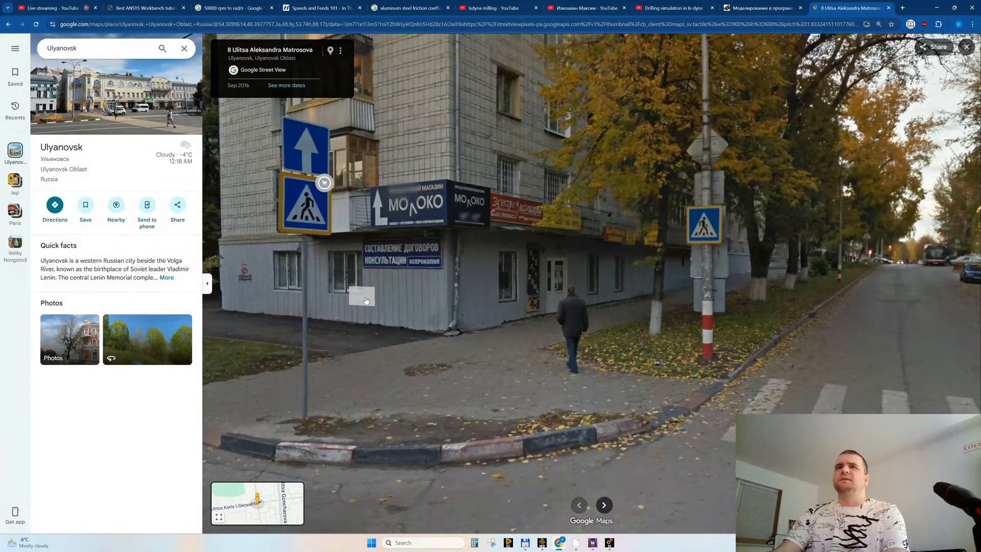
{"action": "left_click_drag", "start_coordinate": [366, 300], "coordinate": [577, 306]}
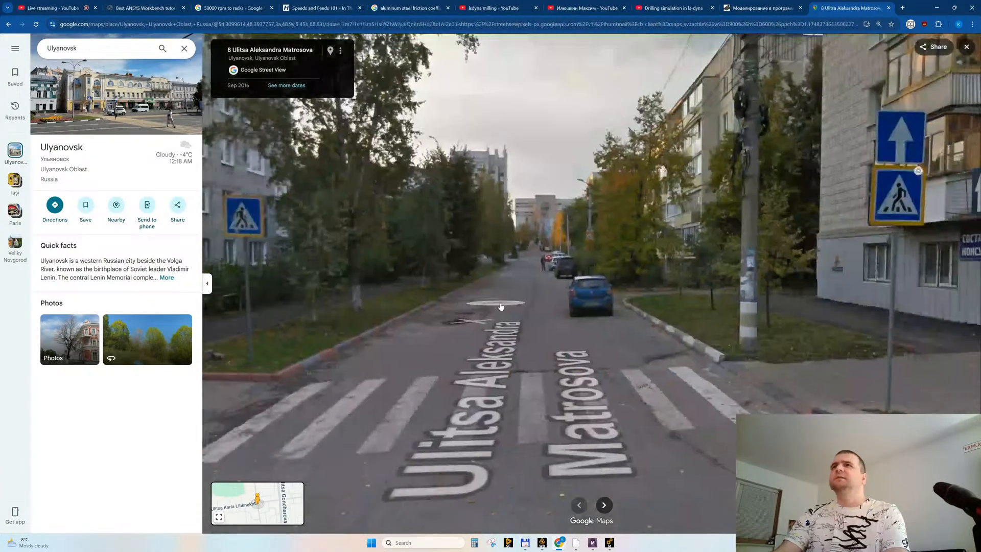
Step: Move along Ulitsa Aleksandra Matrosova to Ulitsa L'va Tolstogo in Street View, look around there and close the map's tab
{"action": "left_click", "coordinate": [540, 260]}
{"action": "left_click", "coordinate": [568, 267]}
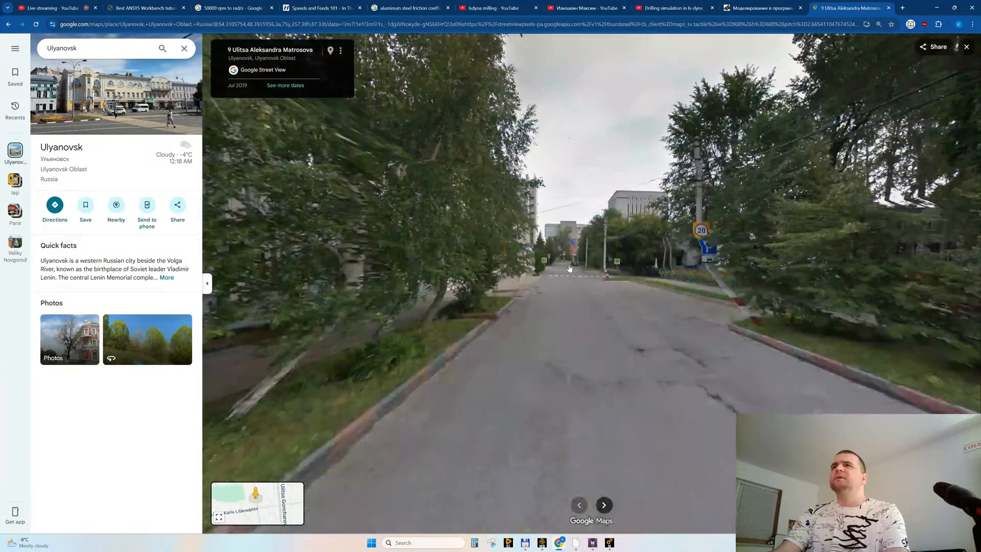
{"action": "left_click", "coordinate": [562, 274]}
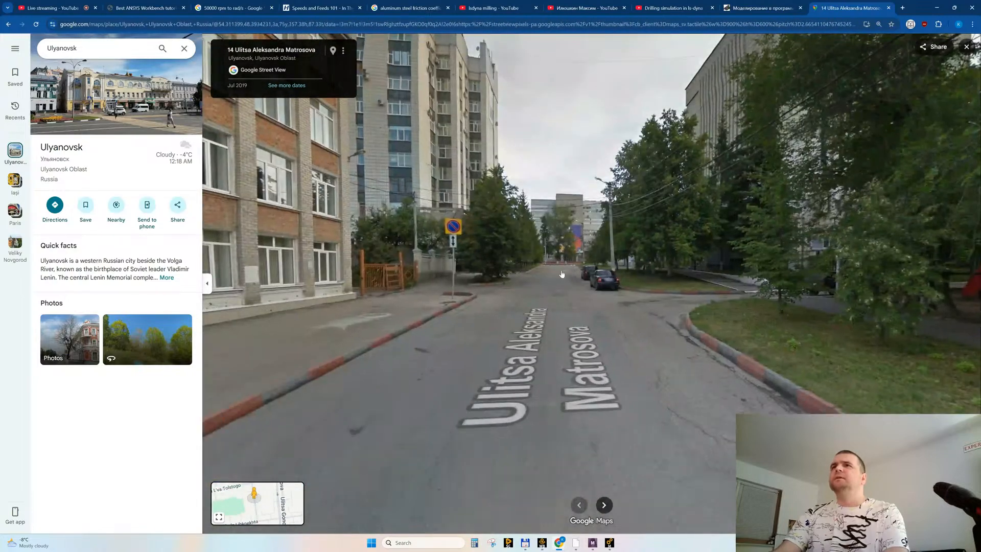
{"action": "left_click", "coordinate": [572, 283]}
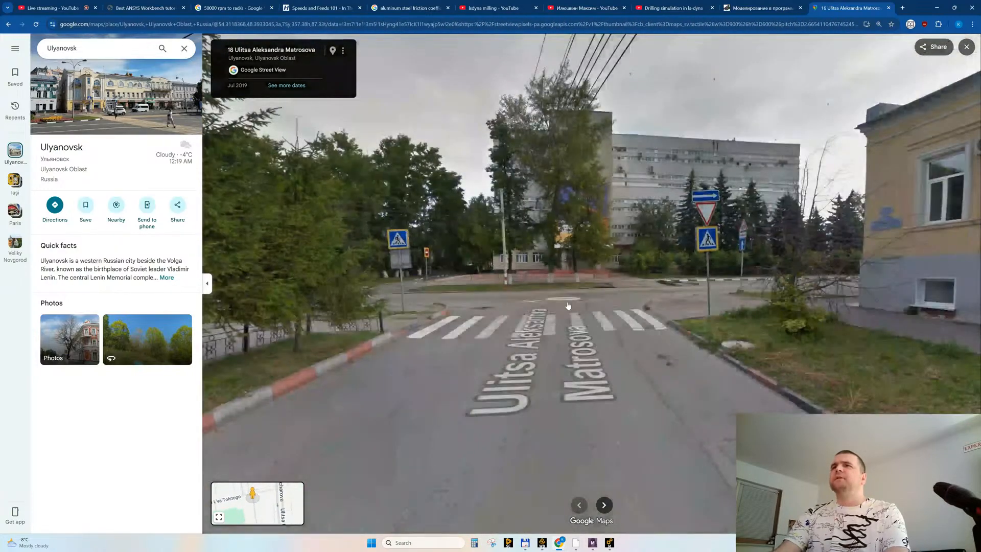
{"action": "left_click", "coordinate": [628, 312]}
{"action": "left_click_drag", "start_coordinate": [781, 277], "coordinate": [459, 289]}
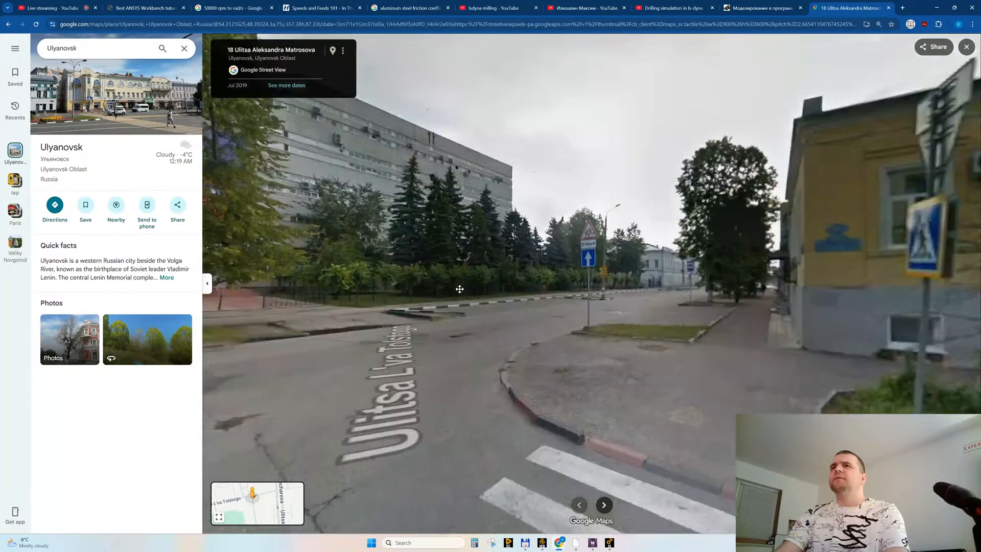
{"action": "left_click", "coordinate": [460, 335]}
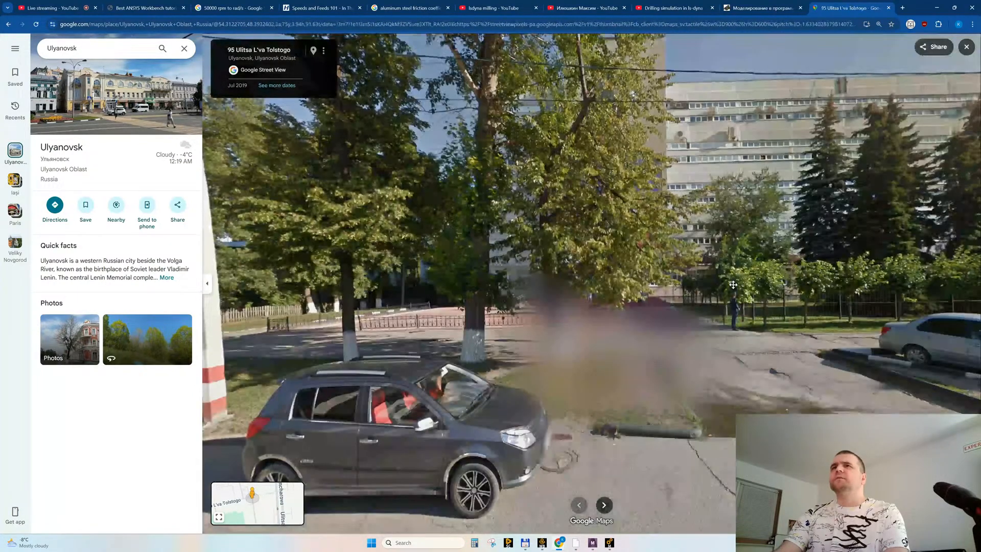
{"action": "key", "text": "ctrl+w"}
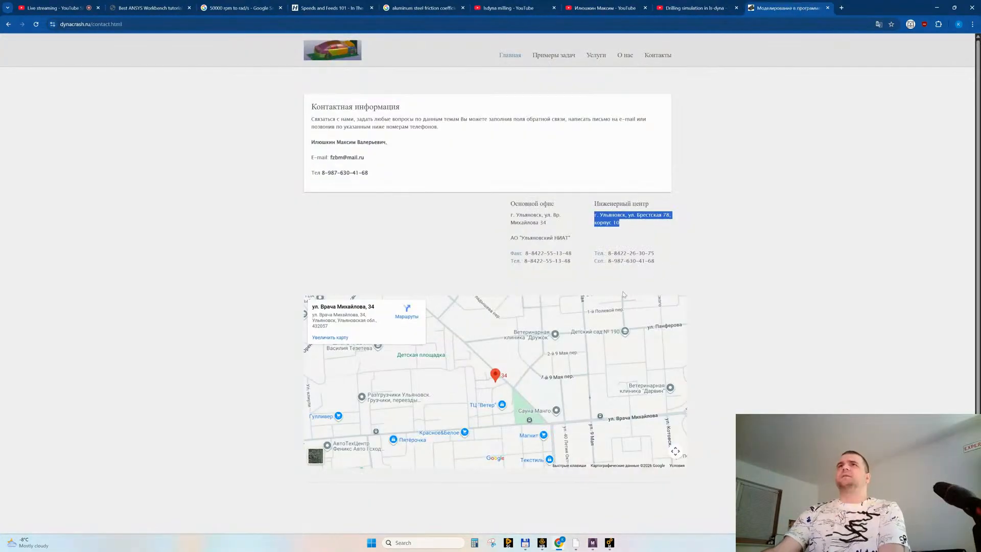
Step: Open the site's example tasks page (Примеры задач) and browse down through its simulation gallery
{"action": "left_click", "coordinate": [545, 56]}
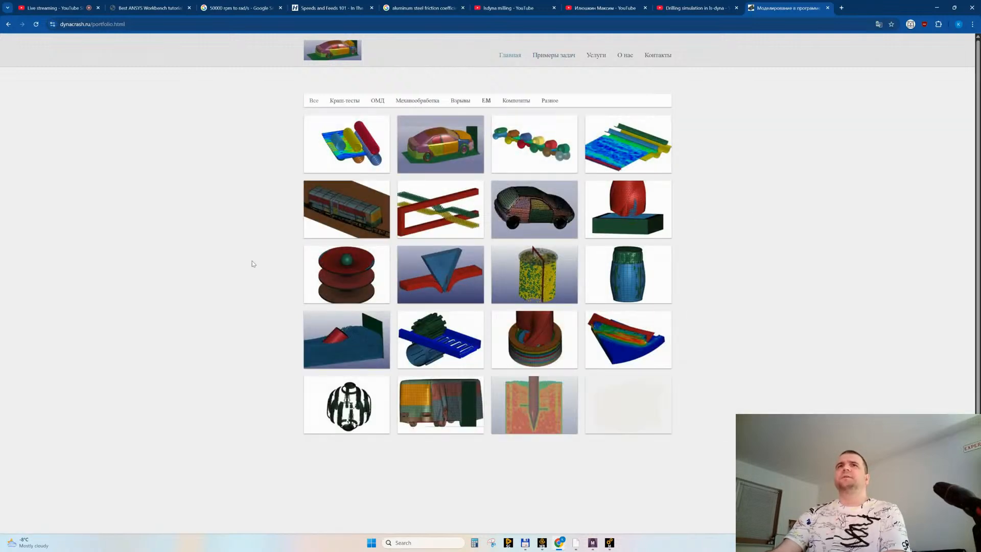
{"action": "scroll", "coordinate": [252, 264], "scroll_direction": "down", "scroll_amount": 5}
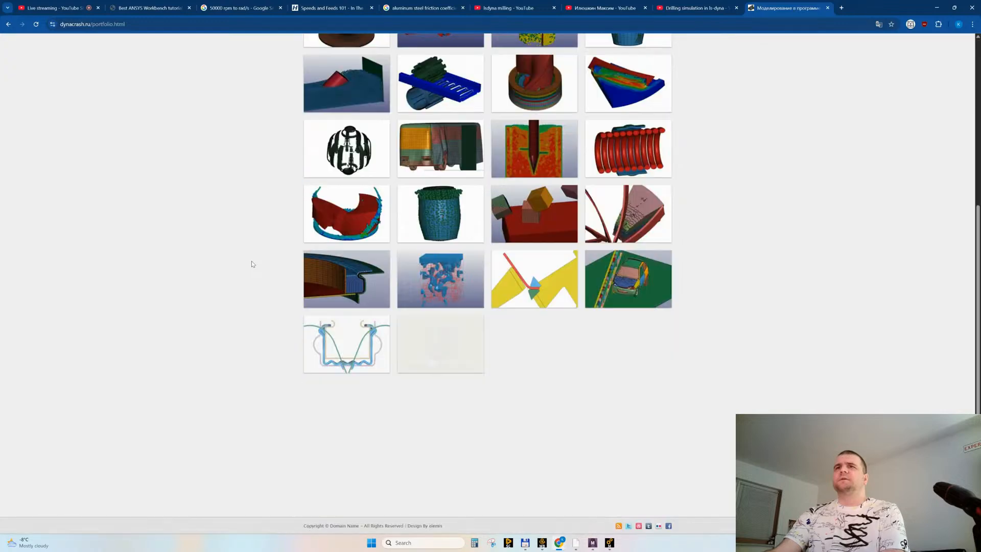
{"action": "scroll", "coordinate": [252, 264], "scroll_direction": "down", "scroll_amount": 3}
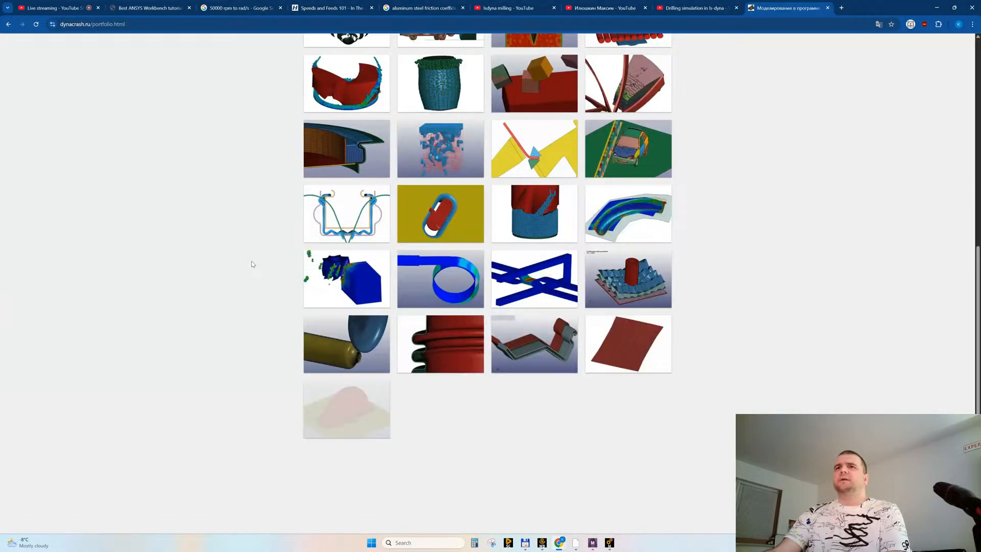
{"action": "scroll", "coordinate": [276, 256], "scroll_direction": "down", "scroll_amount": 3}
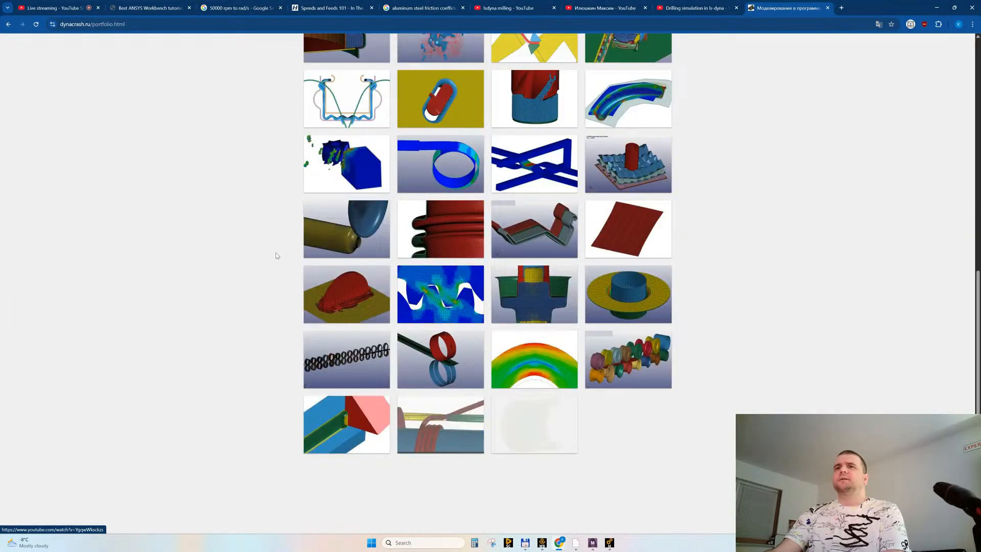
Step: Browse the full gallery of example simulations, try to preview the red and blue ring-shaped example, and dismiss its preview
{"action": "scroll", "coordinate": [276, 256], "scroll_direction": "down", "scroll_amount": 2}
{"action": "scroll", "coordinate": [275, 256], "scroll_direction": "up", "scroll_amount": 20}
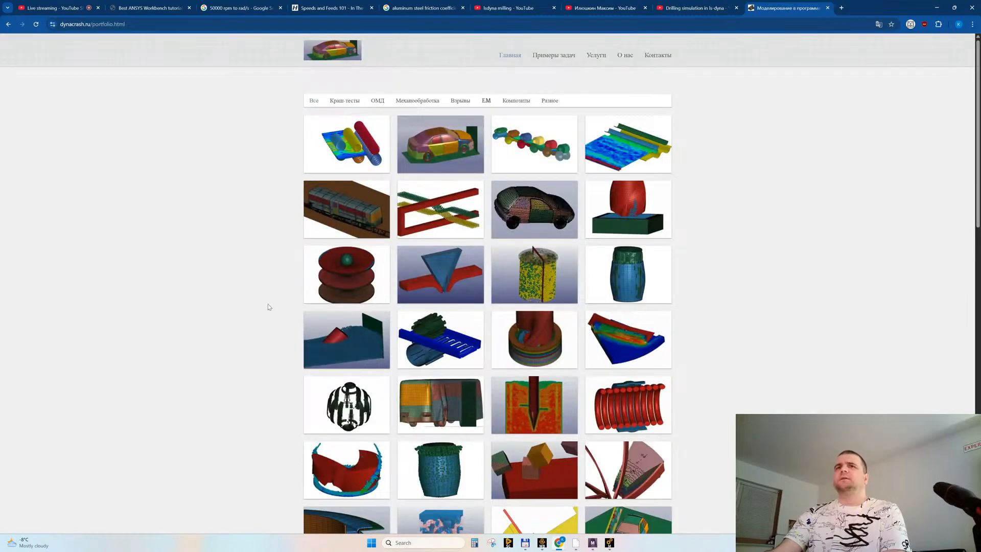
{"action": "scroll", "coordinate": [271, 302], "scroll_direction": "down", "scroll_amount": 5}
{"action": "scroll", "coordinate": [275, 269], "scroll_direction": "up", "scroll_amount": 2}
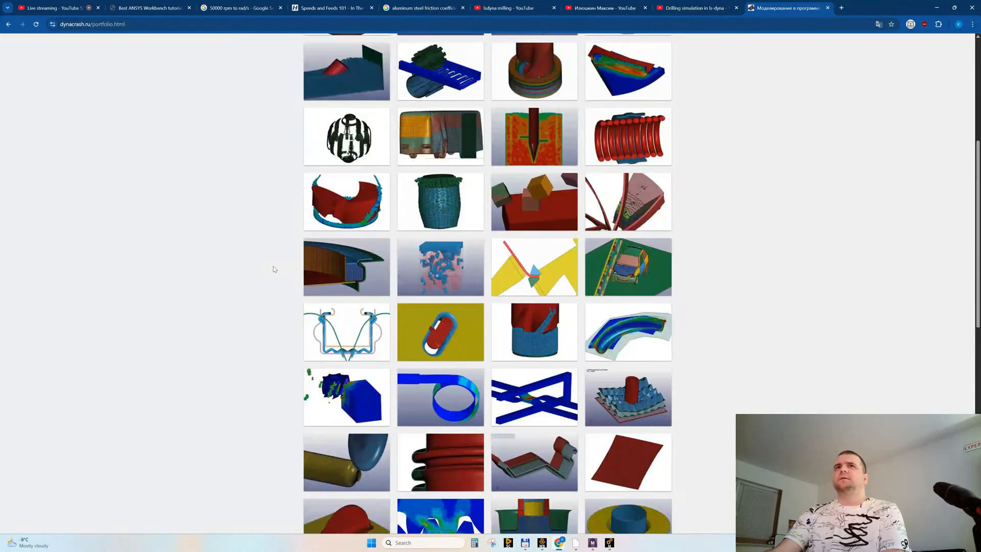
{"action": "left_click", "coordinate": [348, 203]}
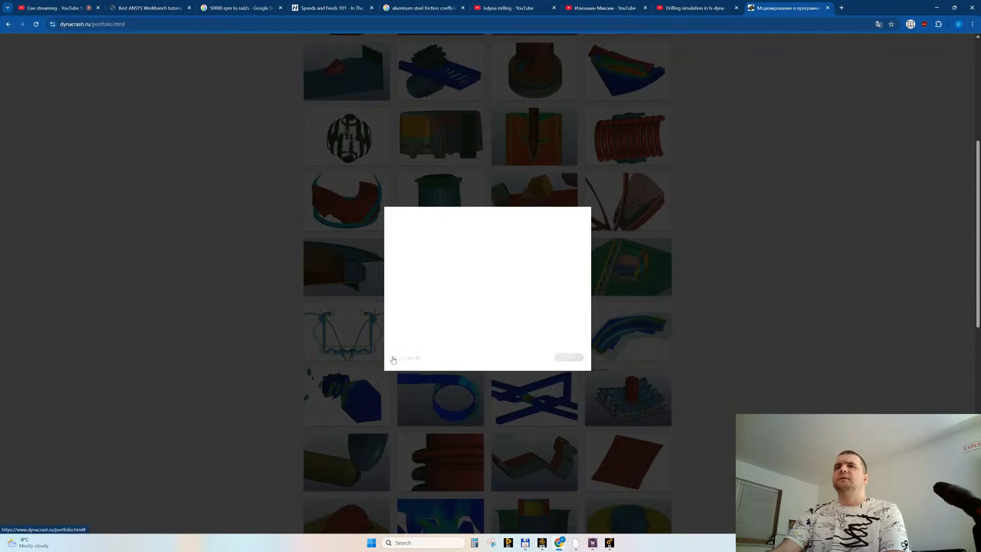
{"action": "left_click", "coordinate": [209, 298]}
{"action": "scroll", "coordinate": [575, 198], "scroll_direction": "down", "scroll_amount": 2}
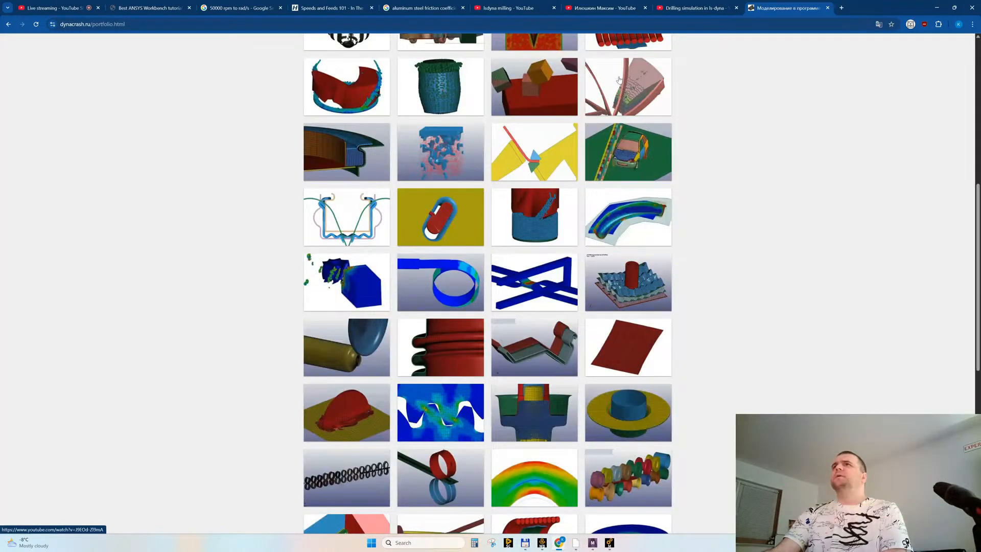
Step: Check another example's preview, view the aircraft crash animation at the end of the gallery, and close the site's tab
{"action": "left_click", "coordinate": [576, 199]}
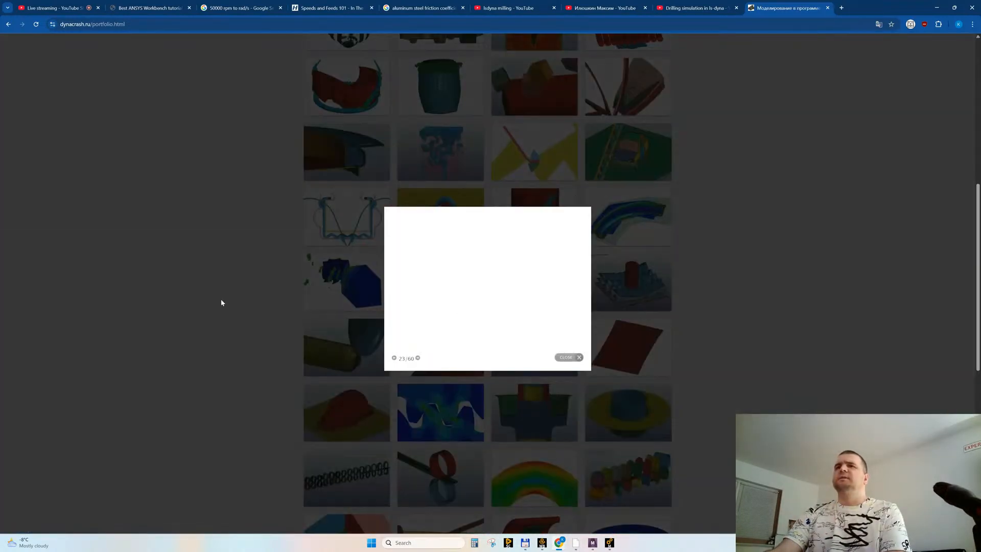
{"action": "left_click", "coordinate": [221, 302]}
{"action": "scroll", "coordinate": [326, 342], "scroll_direction": "down", "scroll_amount": 5}
{"action": "scroll", "coordinate": [432, 383], "scroll_direction": "down", "scroll_amount": 3}
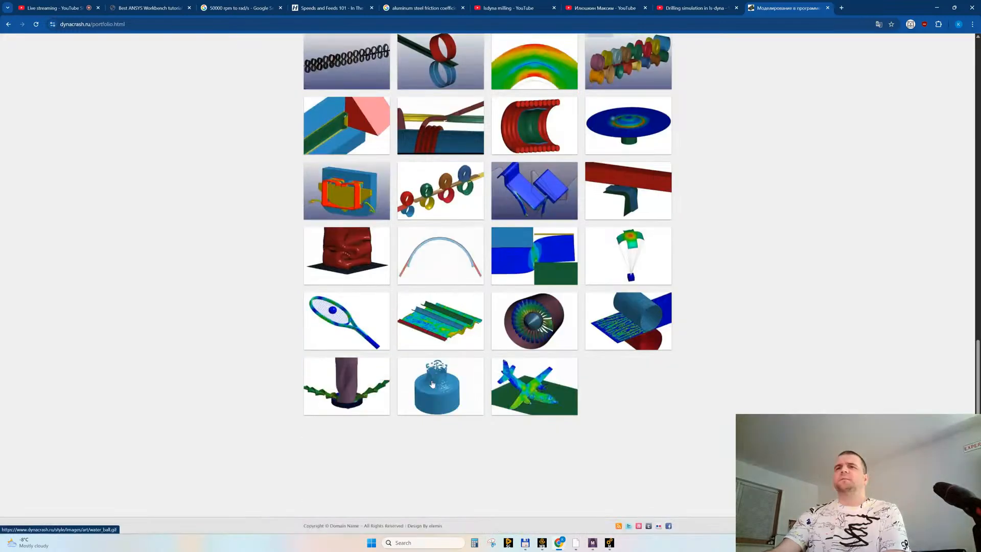
{"action": "left_click", "coordinate": [547, 391]}
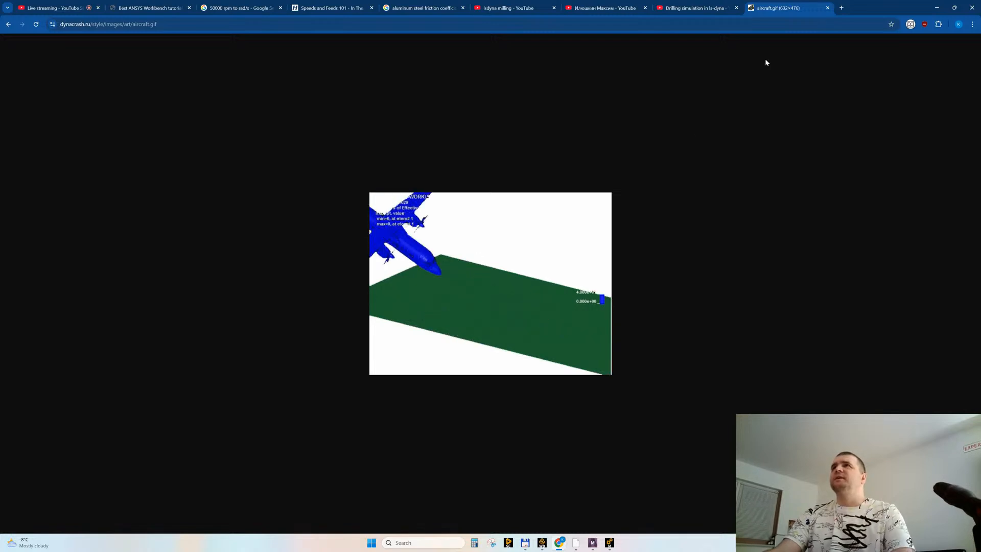
{"action": "middle_click", "coordinate": [788, 7]}
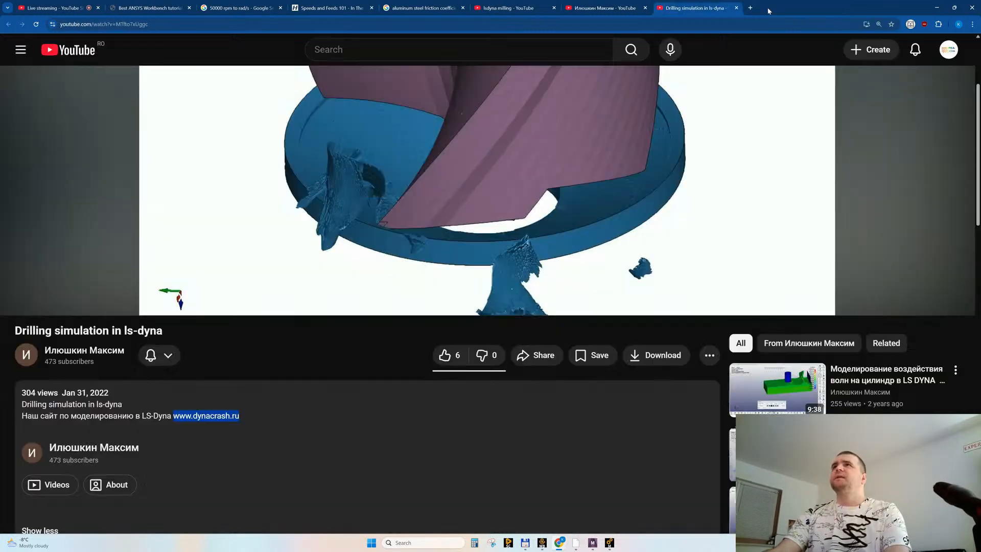
Step: Like the "Drilling simulation in ls-dyna" video and close its tab
{"action": "left_click", "coordinate": [164, 360]}
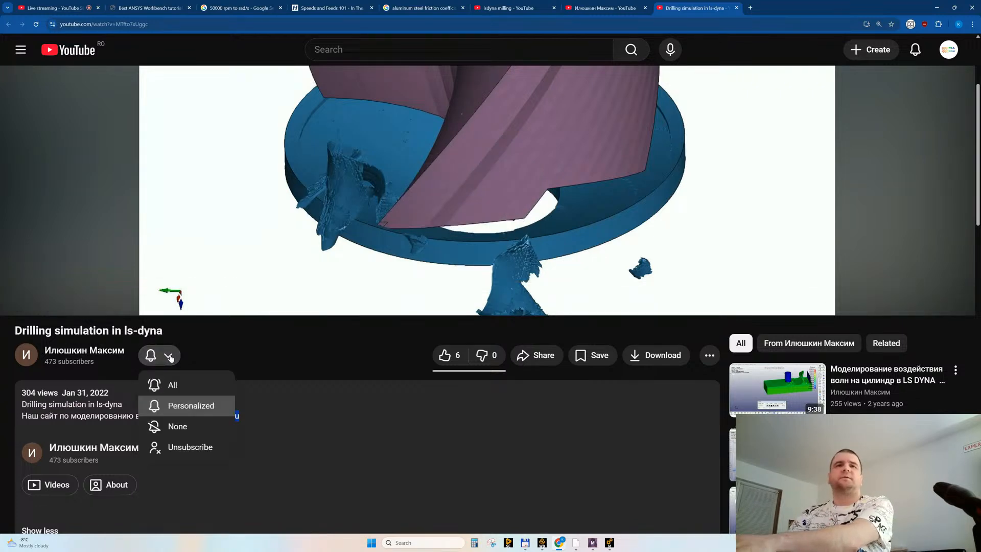
{"action": "left_click", "coordinate": [240, 351]}
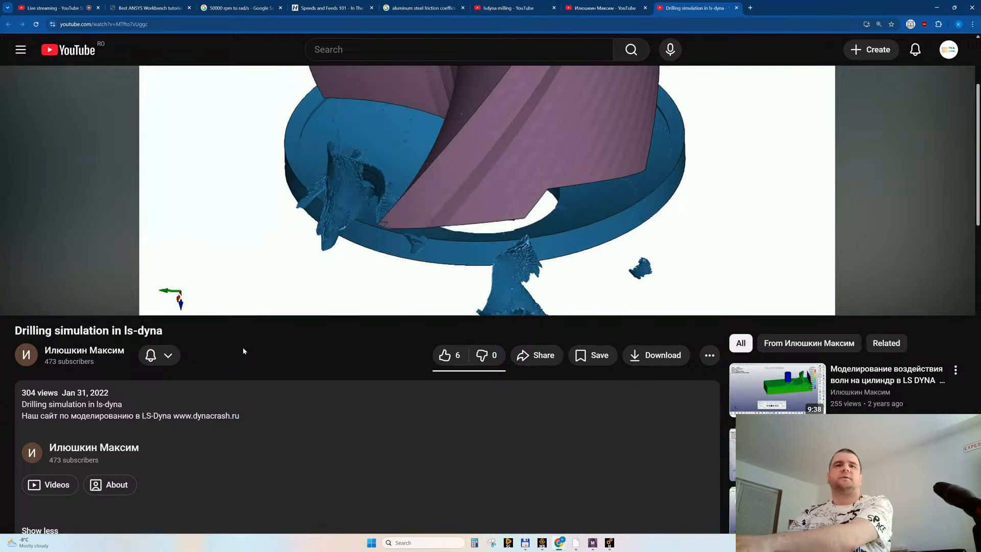
{"action": "left_click", "coordinate": [166, 355]}
{"action": "left_click", "coordinate": [335, 360]}
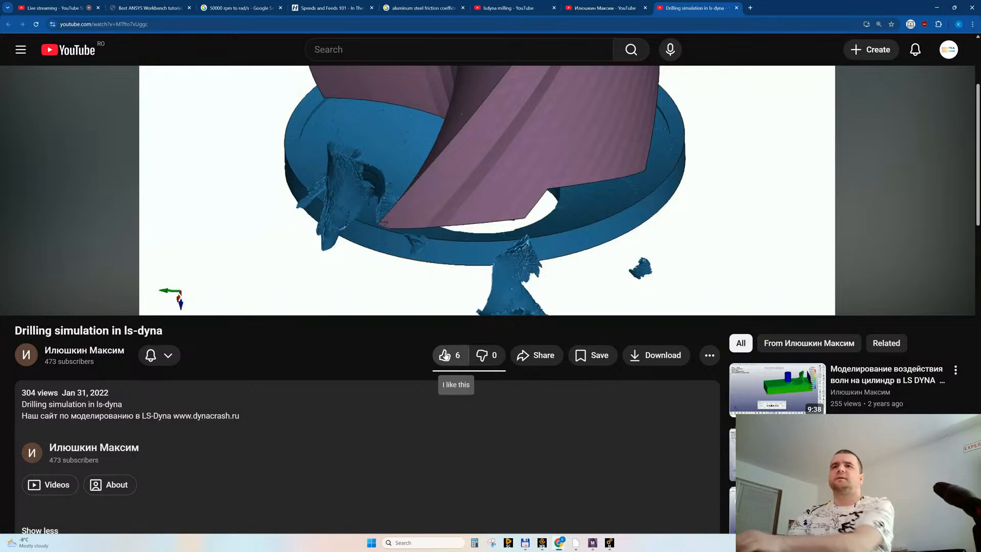
{"action": "left_click", "coordinate": [444, 355]}
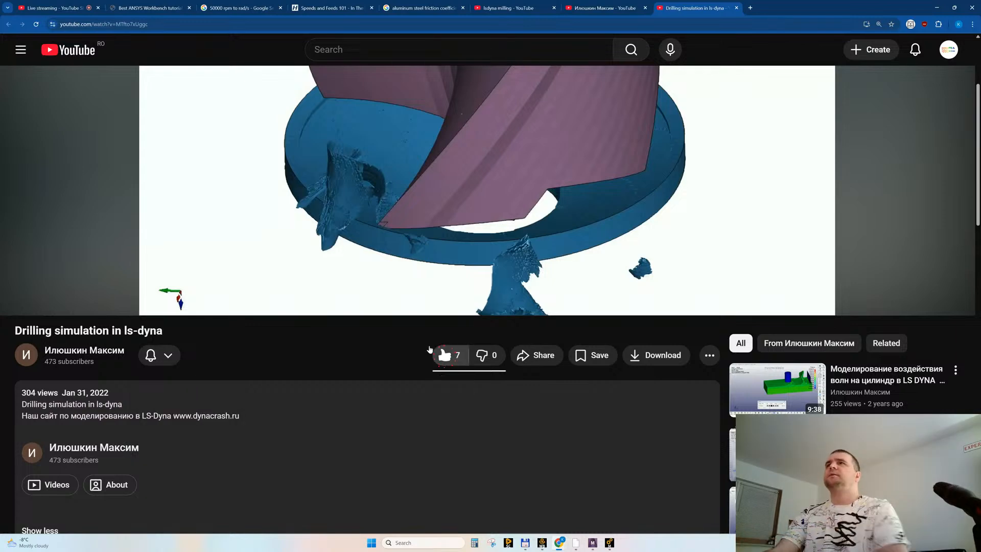
{"action": "middle_click", "coordinate": [685, 12]}
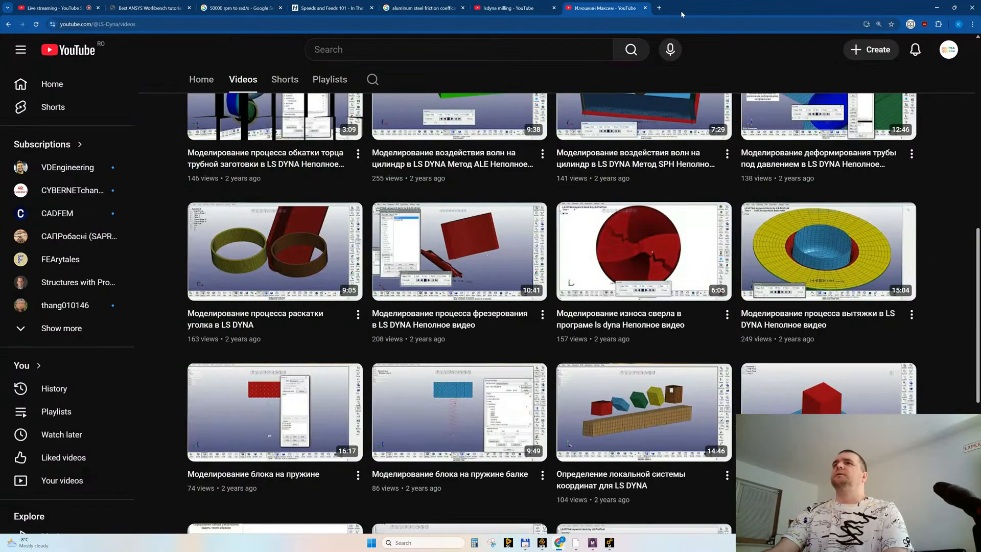
Step: Open the channel's drill wear video (Моделирование износа сверла в програме ls dyna) and skip to near its end
{"action": "scroll", "coordinate": [849, 332], "scroll_direction": "up", "scroll_amount": 2}
{"action": "mouse_move", "coordinate": [604, 355]}
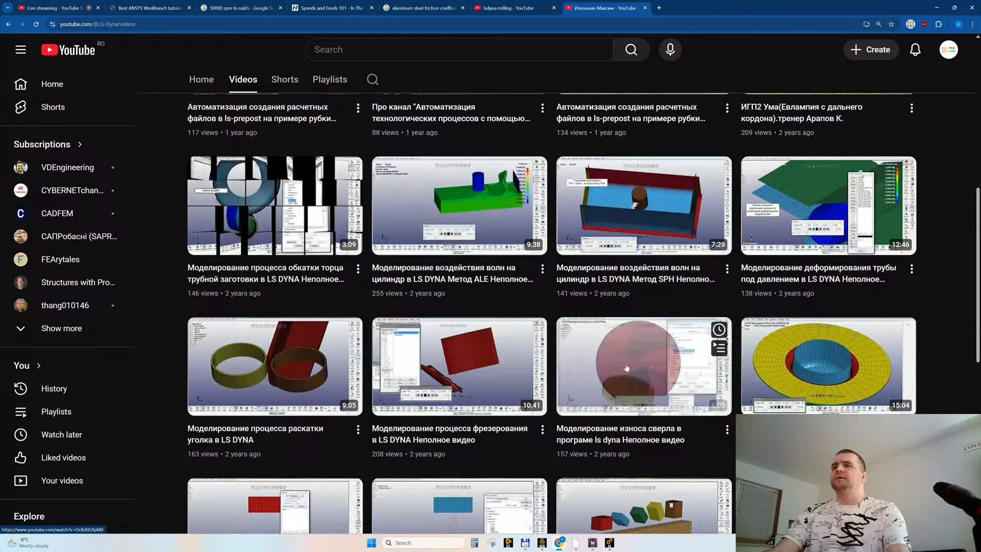
{"action": "left_click", "coordinate": [603, 355]}
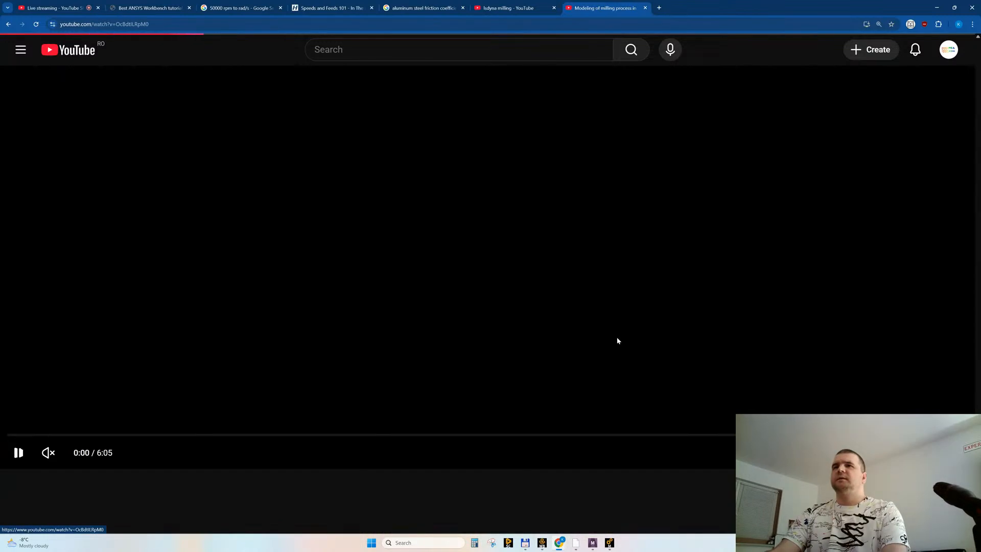
{"action": "left_click_drag", "start_coordinate": [901, 435], "coordinate": [909, 434]}
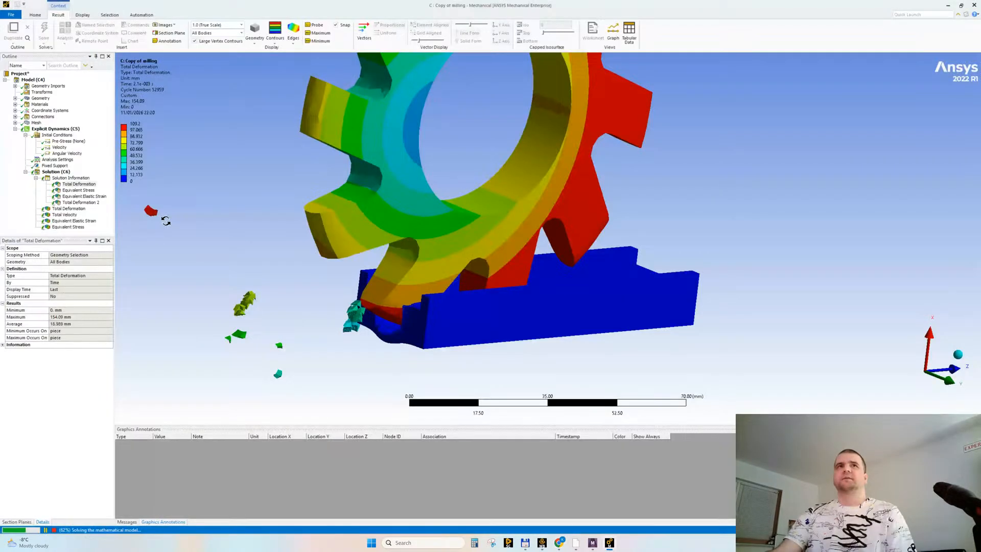
Step: Switch to Ansys Mechanical and review the milling model's Total Deformation tracker, Velocity initial condition and Solver Output
{"action": "left_click", "coordinate": [71, 178]}
{"action": "left_click", "coordinate": [76, 183]}
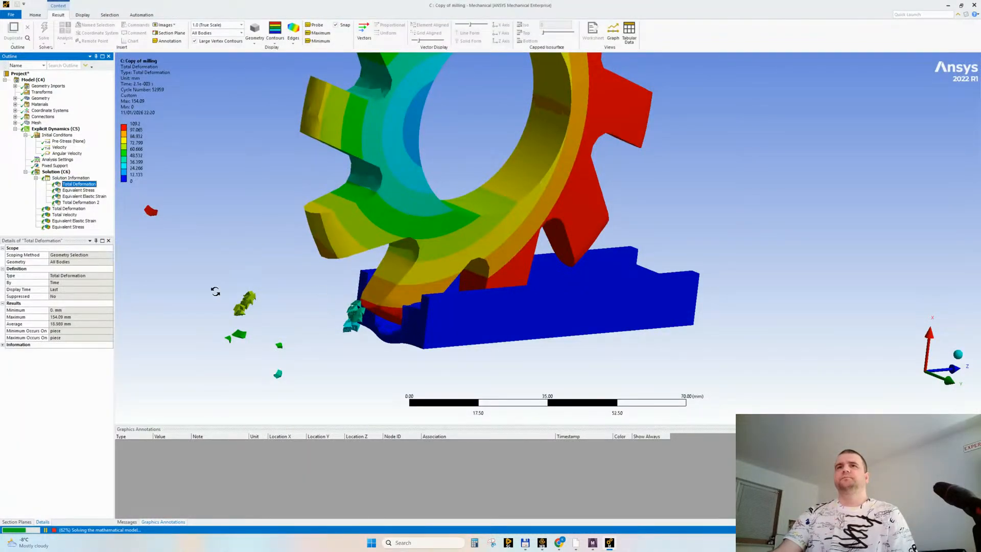
{"action": "middle_click_drag", "start_coordinate": [307, 280], "coordinate": [460, 281]}
{"action": "left_click", "coordinate": [59, 147]}
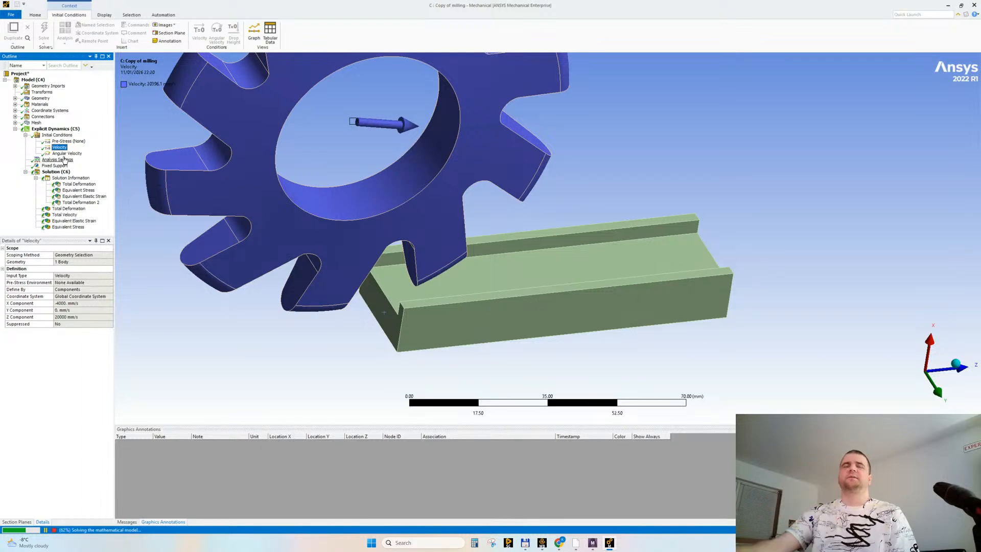
{"action": "left_click", "coordinate": [77, 178]}
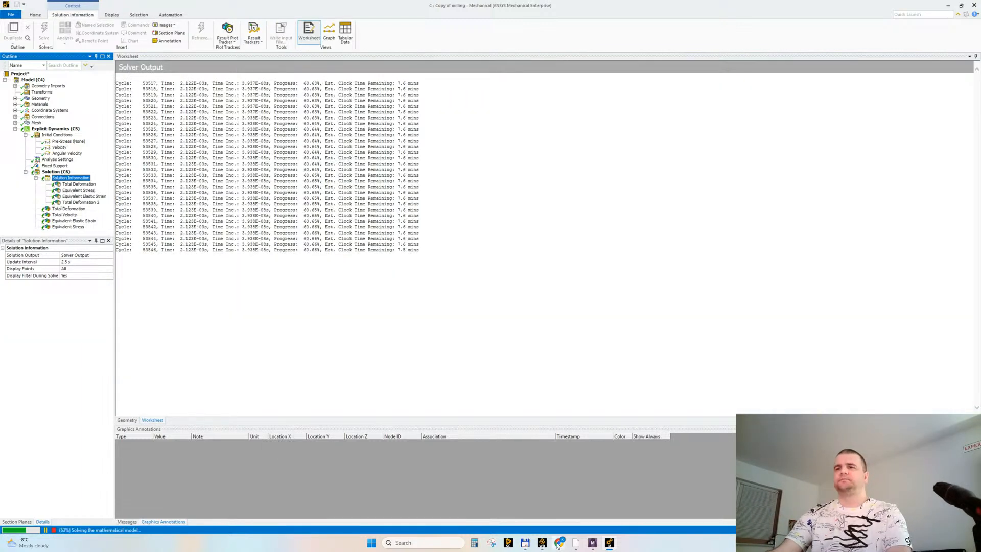
Step: Return to the drill wear video in the browser, review the wear analysis near its end, and close its tab
{"action": "mouse_move", "coordinate": [558, 546]}
{"action": "left_click", "coordinate": [516, 499]}
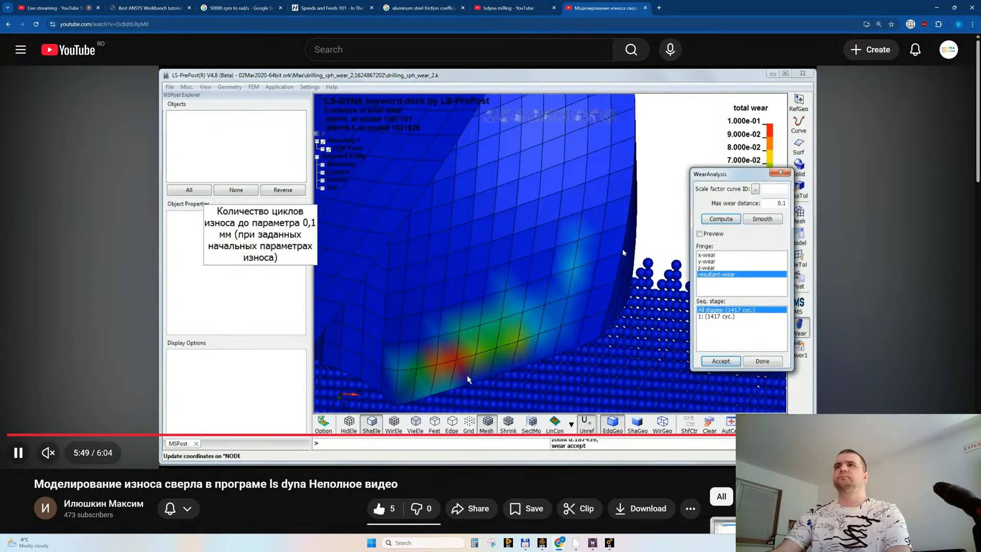
{"action": "left_click", "coordinate": [948, 434]}
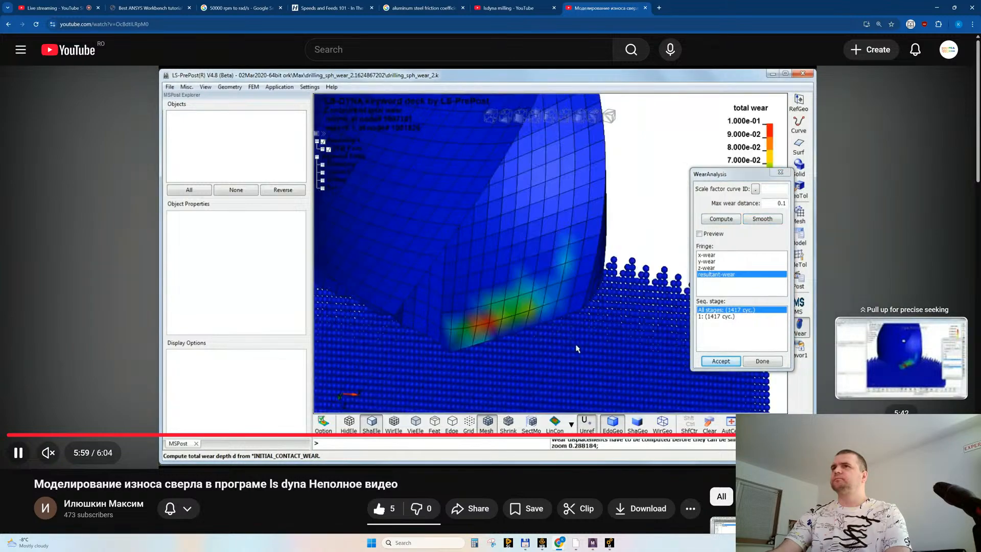
{"action": "left_click", "coordinate": [901, 434]}
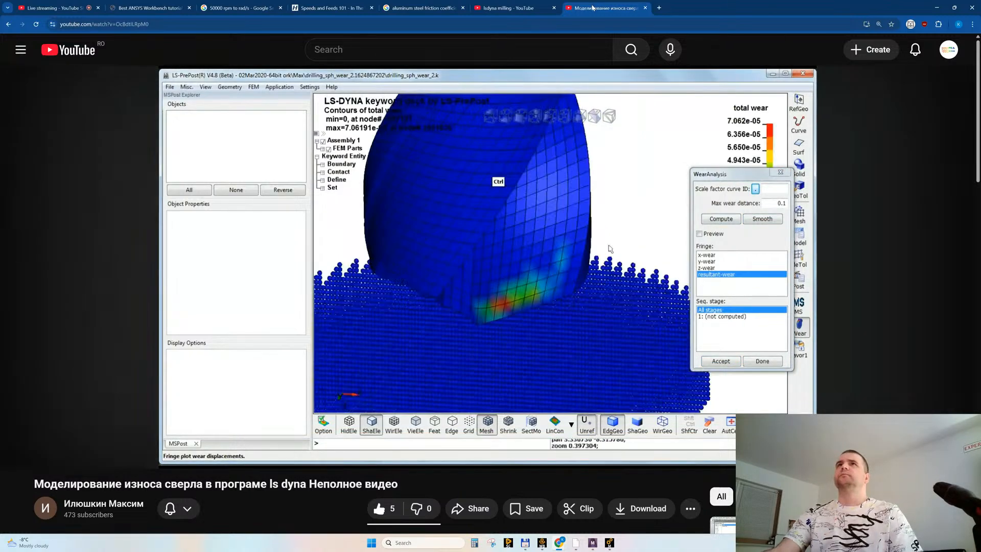
{"action": "middle_click", "coordinate": [596, 3]}
Step: Check the live stream's dashboard and chat in YouTube Studio, keeping the browser window maximized
{"action": "scroll", "coordinate": [420, 325], "scroll_direction": "down", "scroll_amount": 4}
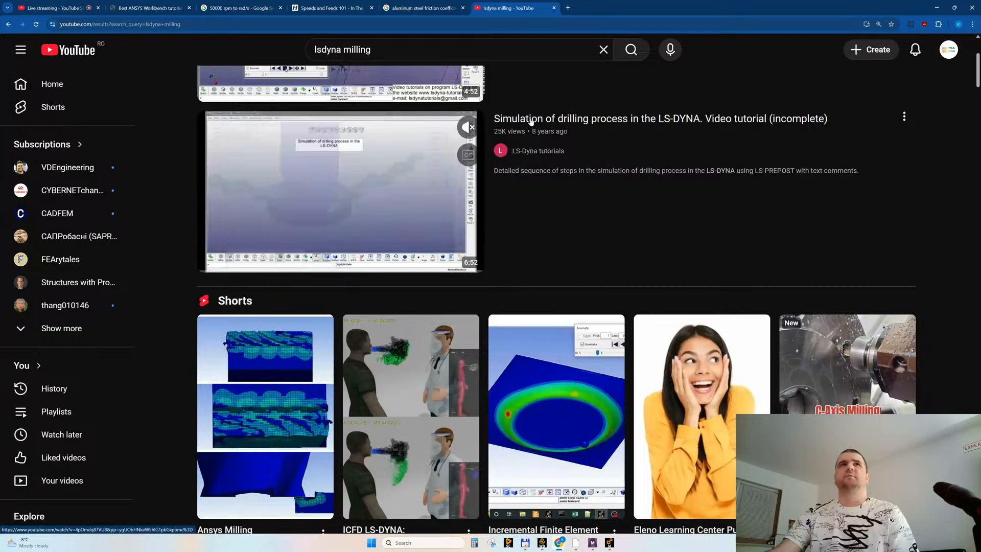
{"action": "left_click", "coordinate": [44, 9]}
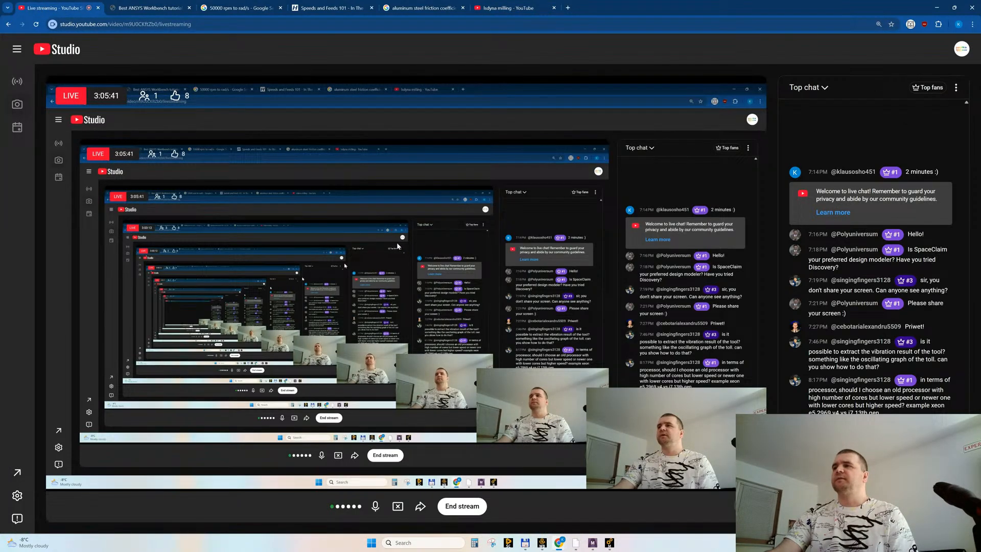
{"action": "left_click", "coordinate": [954, 12]}
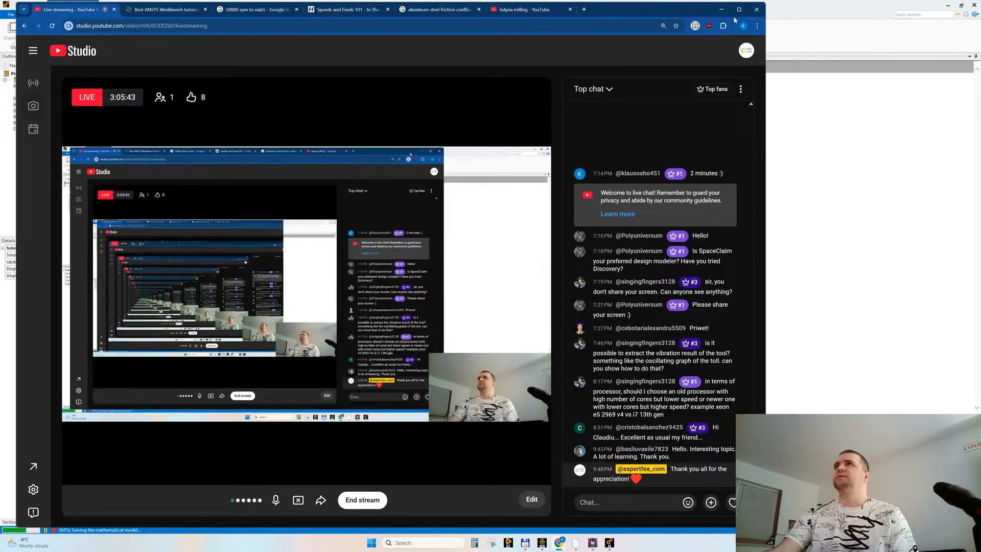
{"action": "left_click", "coordinate": [737, 14]}
Step: Browse the "lsdyna milling" search results for cutting, drilling, turning and milling simulation videos
{"action": "left_click", "coordinate": [514, 8]}
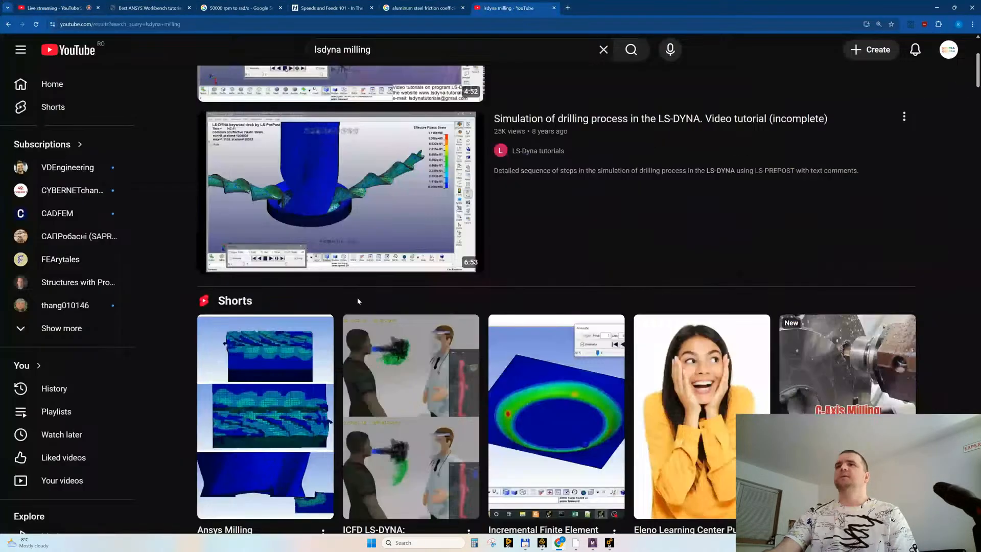
{"action": "scroll", "coordinate": [783, 283], "scroll_direction": "down", "scroll_amount": 9}
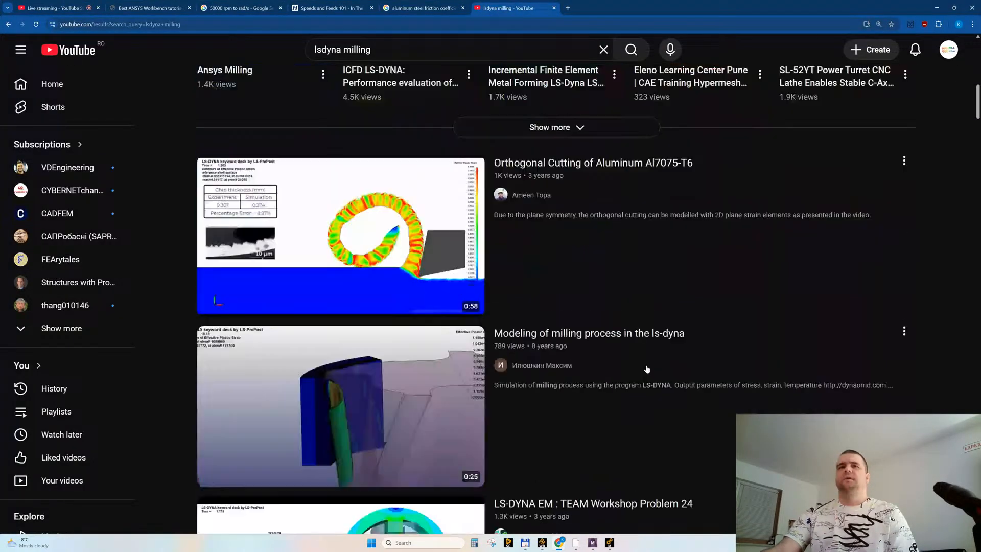
{"action": "scroll", "coordinate": [776, 304], "scroll_direction": "down", "scroll_amount": 15}
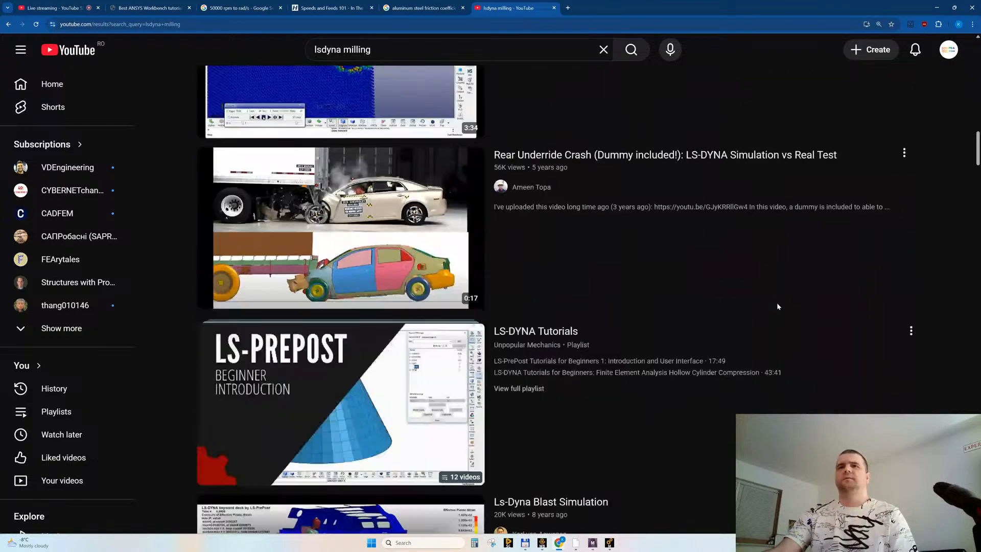
{"action": "scroll", "coordinate": [777, 305], "scroll_direction": "down", "scroll_amount": 13}
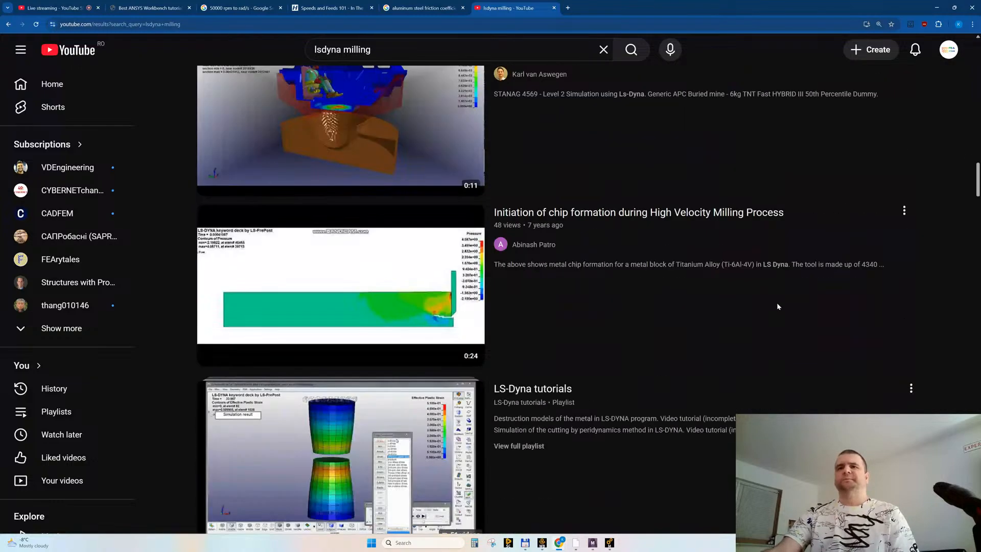
{"action": "scroll", "coordinate": [766, 305], "scroll_direction": "down", "scroll_amount": 14}
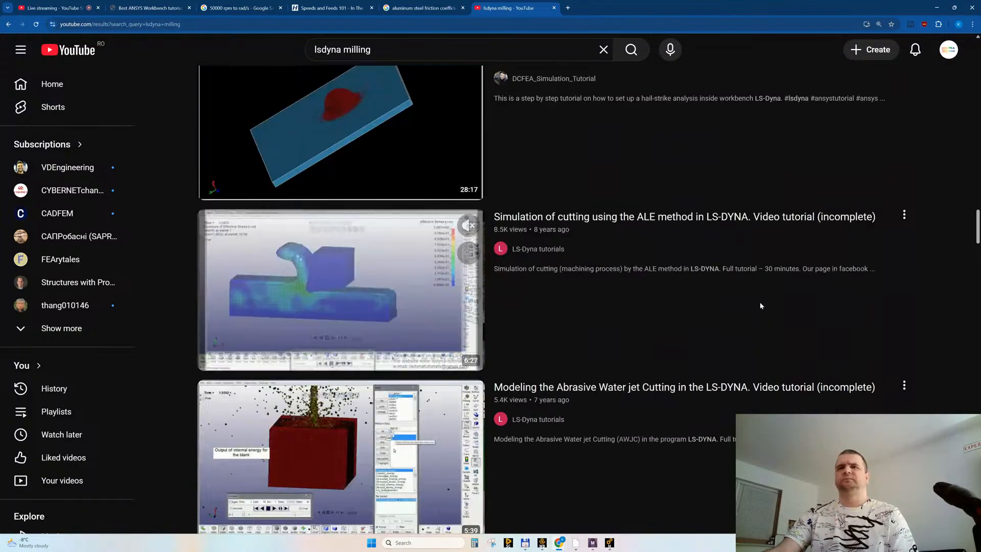
{"action": "scroll", "coordinate": [760, 306], "scroll_direction": "up", "scroll_amount": 2}
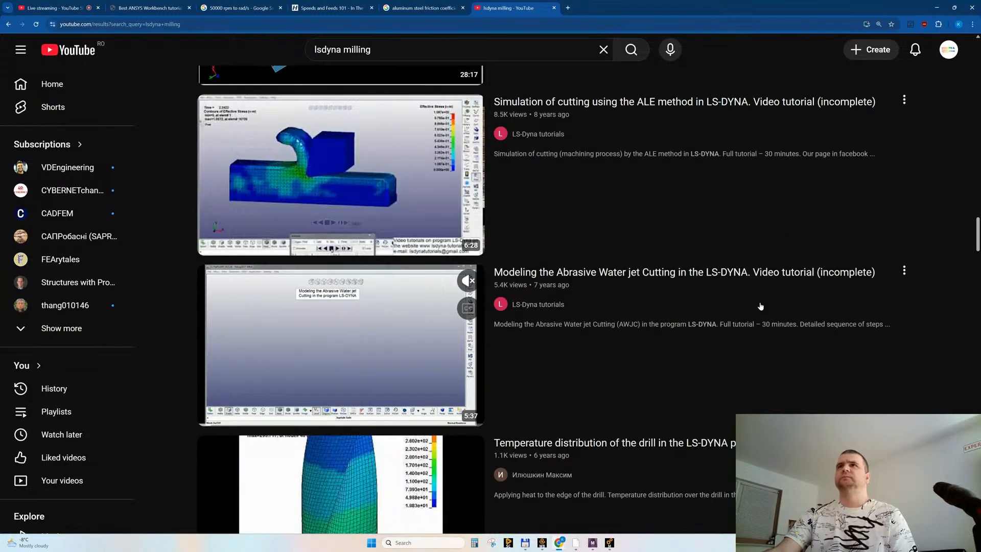
{"action": "scroll", "coordinate": [760, 305], "scroll_direction": "down", "scroll_amount": 8}
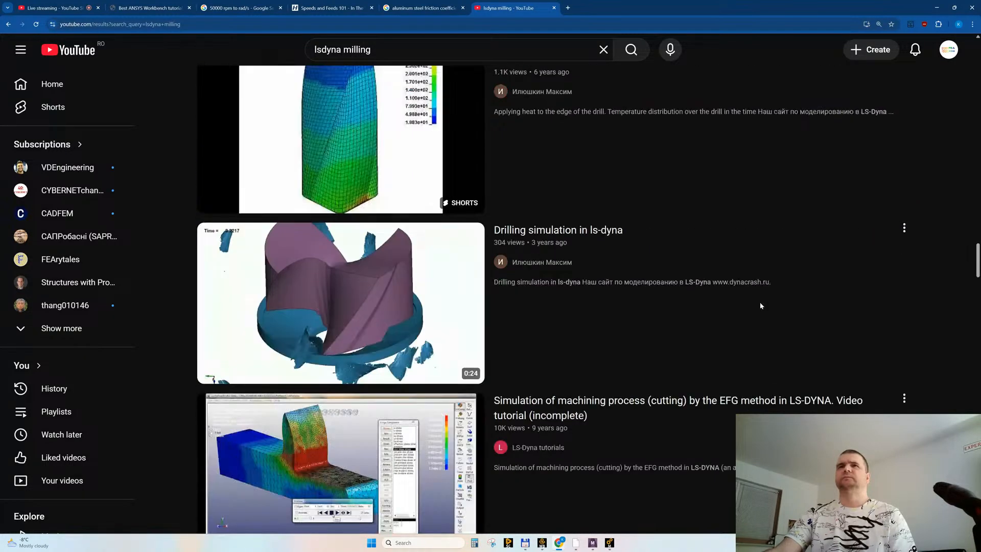
{"action": "scroll", "coordinate": [760, 305], "scroll_direction": "down", "scroll_amount": 15}
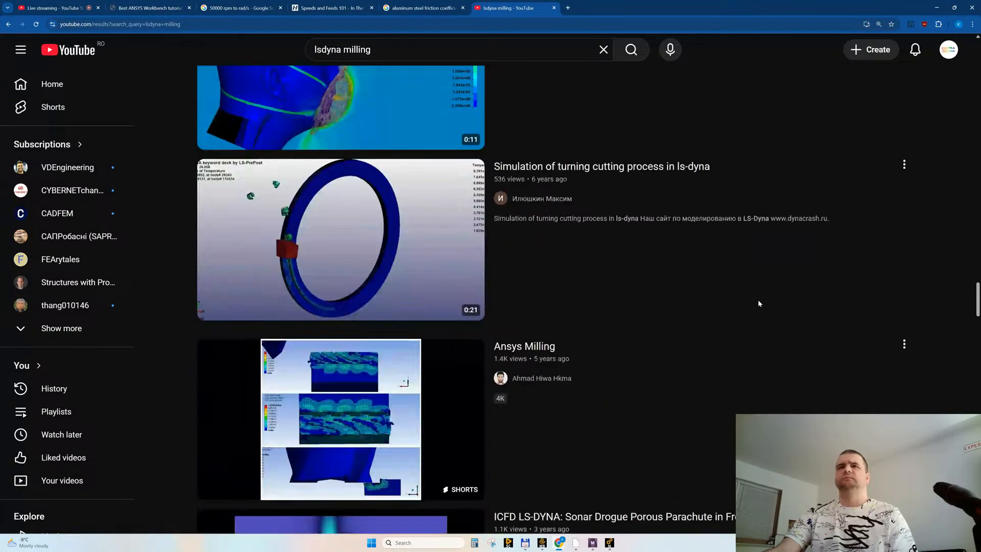
{"action": "scroll", "coordinate": [758, 303], "scroll_direction": "down", "scroll_amount": 13}
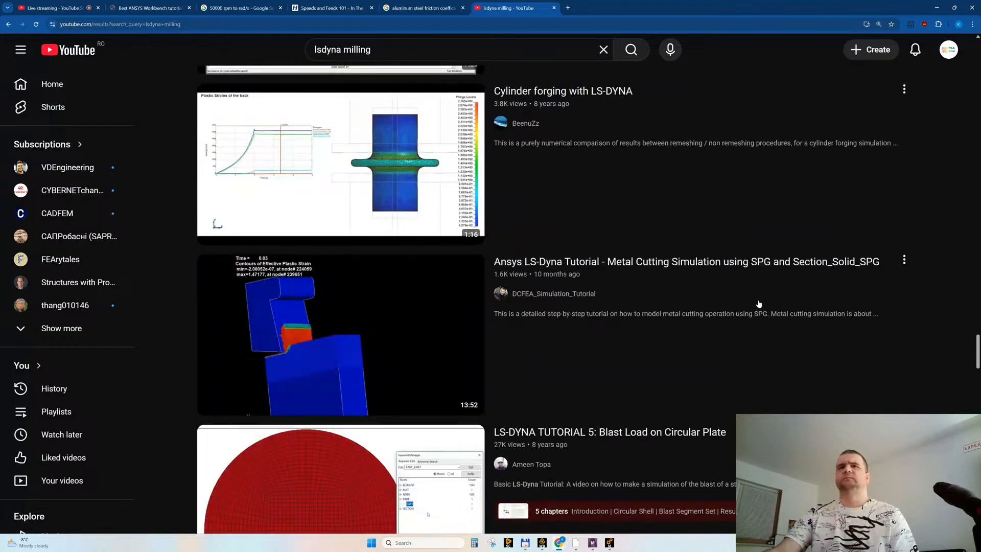
{"action": "scroll", "coordinate": [759, 303], "scroll_direction": "down", "scroll_amount": 6}
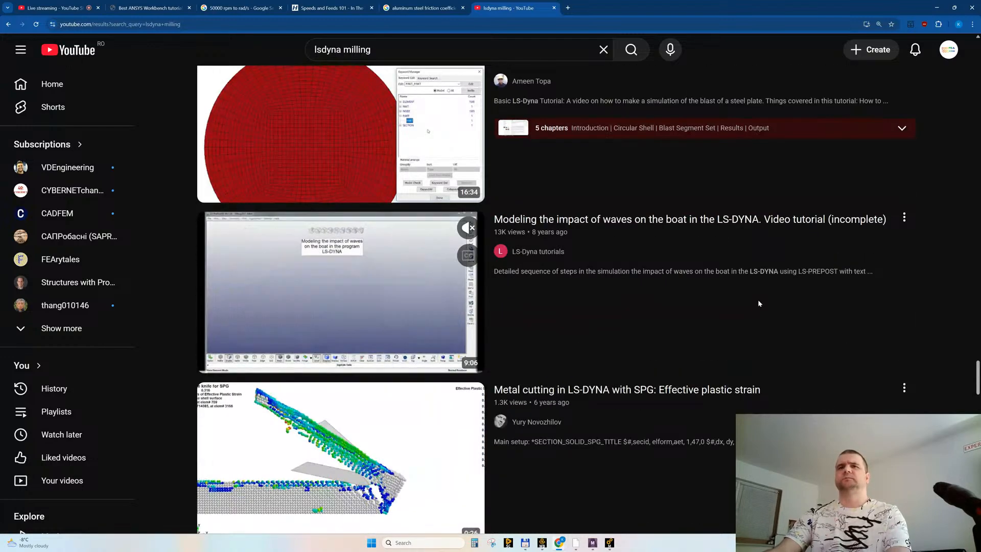
Step: Preview the "Metal cutting in LS-DYNA with SPG: Effective plastic strain" video in the search results and open its channel in a new tab
{"action": "scroll", "coordinate": [758, 303], "scroll_direction": "down", "scroll_amount": 2}
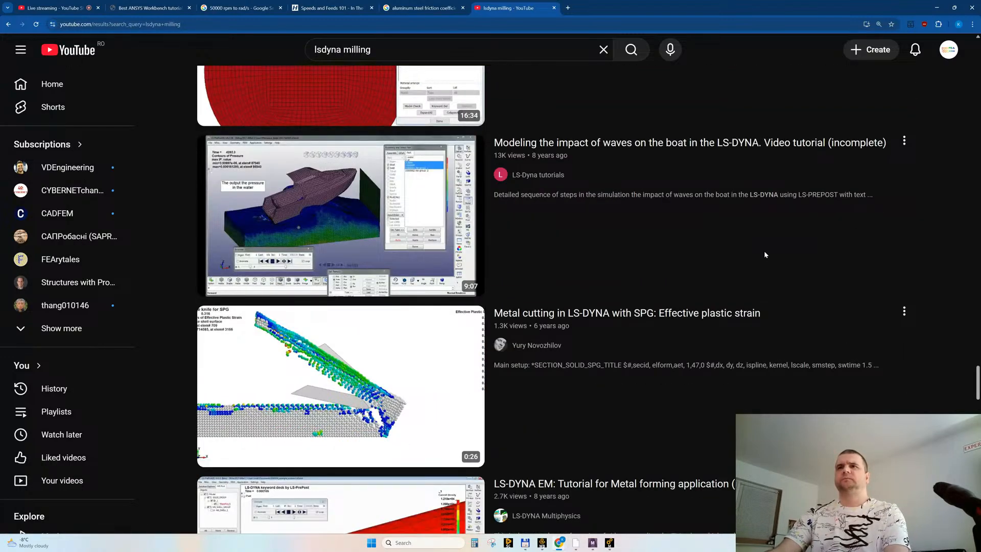
{"action": "mouse_move", "coordinate": [290, 383]}
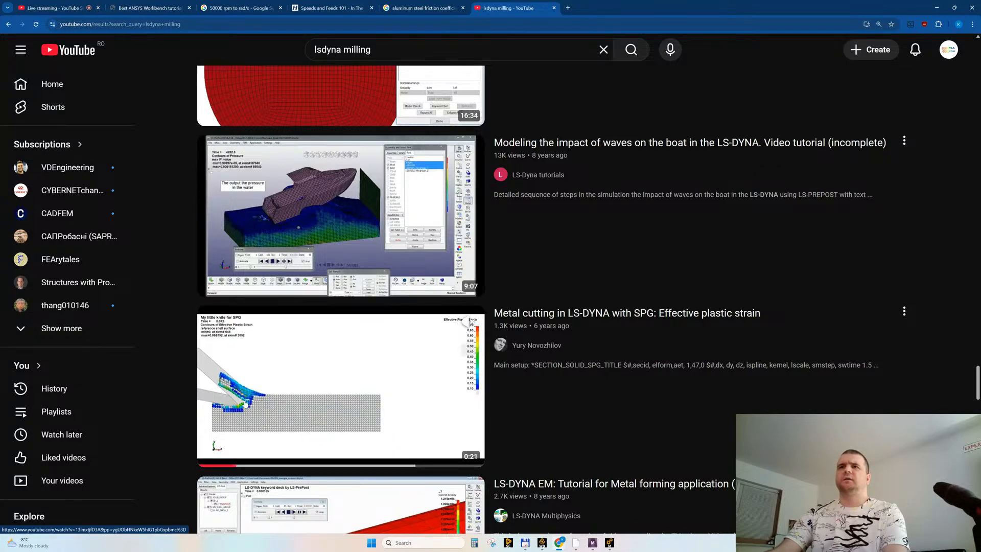
{"action": "scroll", "coordinate": [265, 348], "scroll_direction": "down", "scroll_amount": 3}
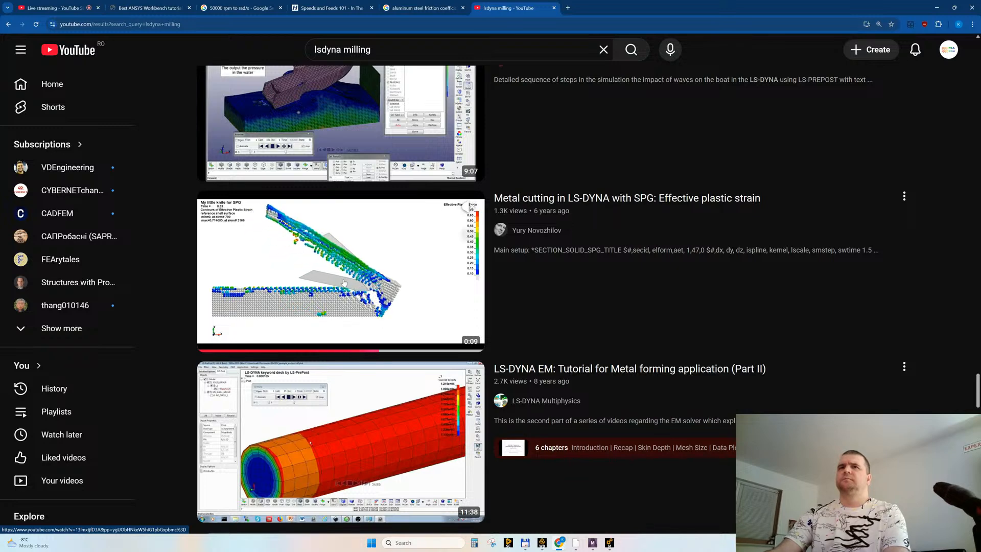
{"action": "middle_click", "coordinate": [531, 230]}
Step: Look over the profile cutting and boat wave simulations in the results and open the orthogonal Cutting Simulation short in a new tab
{"action": "scroll", "coordinate": [402, 295], "scroll_direction": "down", "scroll_amount": 7}
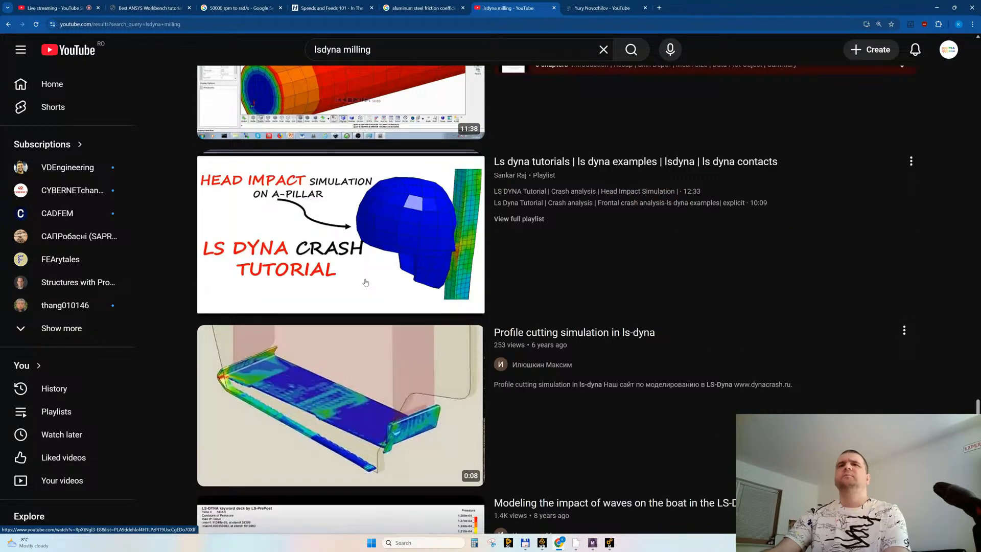
{"action": "scroll", "coordinate": [365, 282], "scroll_direction": "down", "scroll_amount": 3}
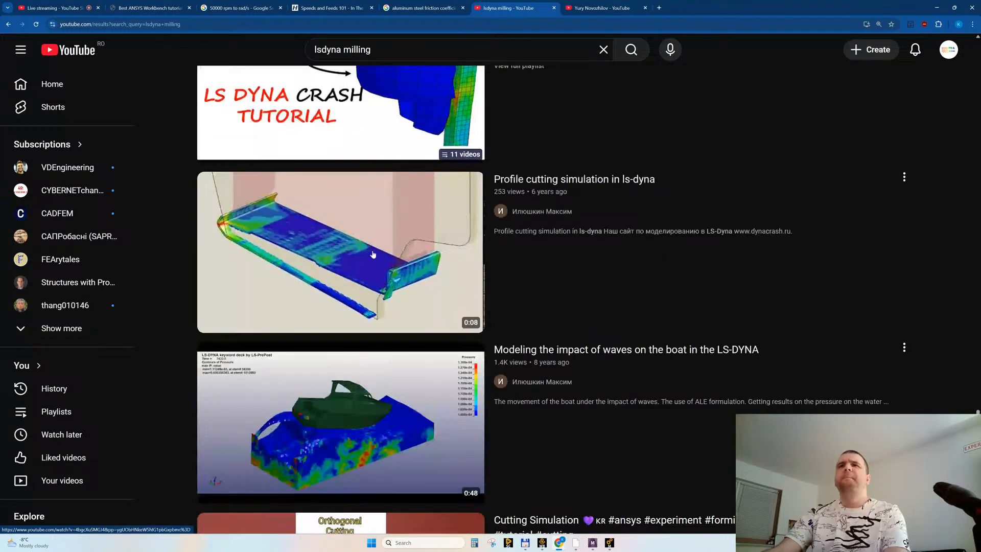
{"action": "scroll", "coordinate": [373, 254], "scroll_direction": "down", "scroll_amount": 4}
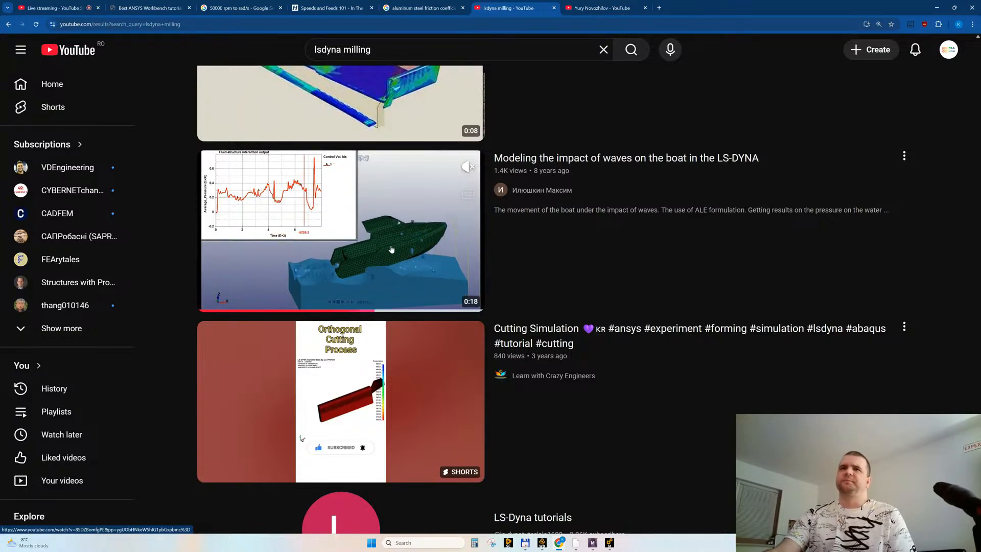
{"action": "scroll", "coordinate": [383, 257], "scroll_direction": "down", "scroll_amount": 1}
{"action": "scroll", "coordinate": [386, 251], "scroll_direction": "down", "scroll_amount": 1}
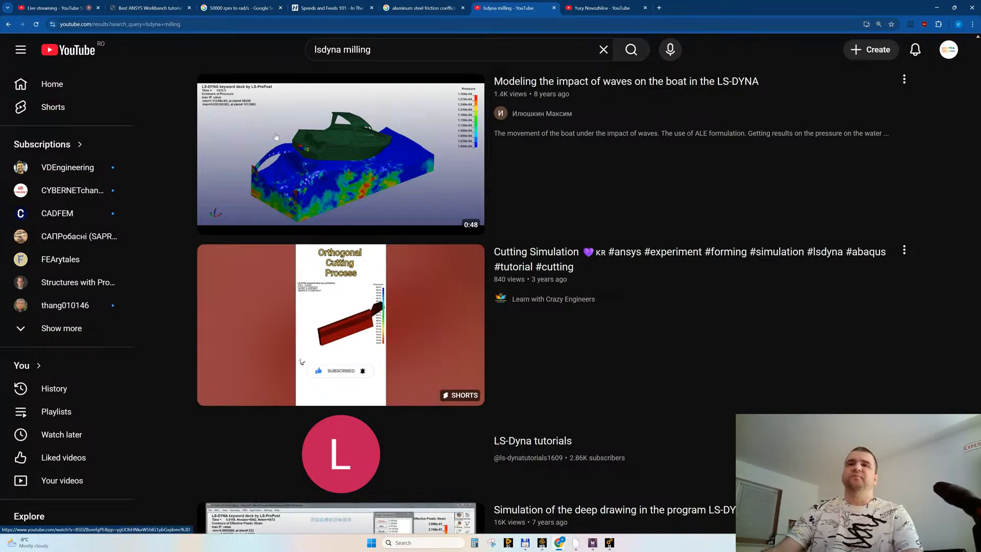
{"action": "scroll", "coordinate": [388, 266], "scroll_direction": "down", "scroll_amount": 2}
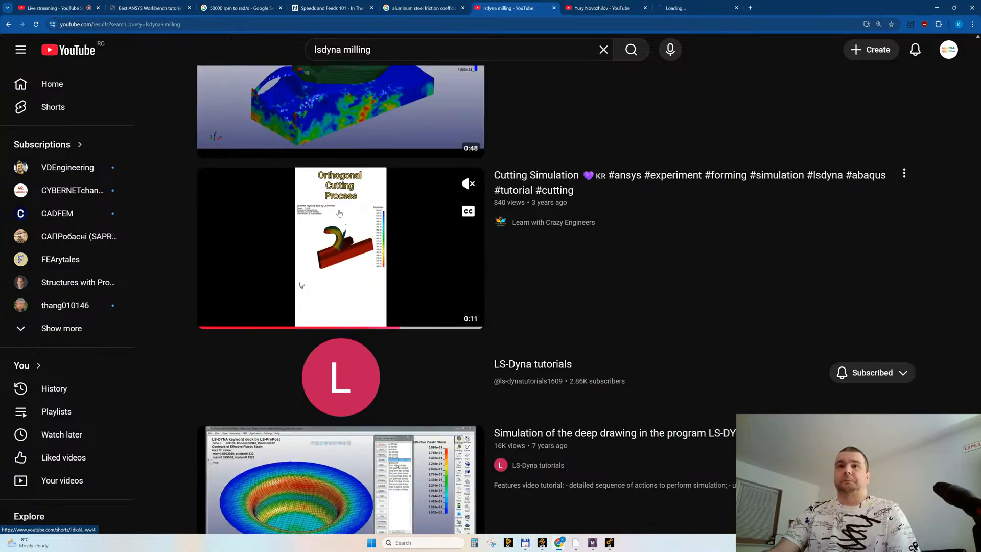
Step: Find "Turning simulation using LS-Dyna" further down the results, watch the turning simulation, and close its tab
{"action": "scroll", "coordinate": [339, 213], "scroll_direction": "down", "scroll_amount": 5}
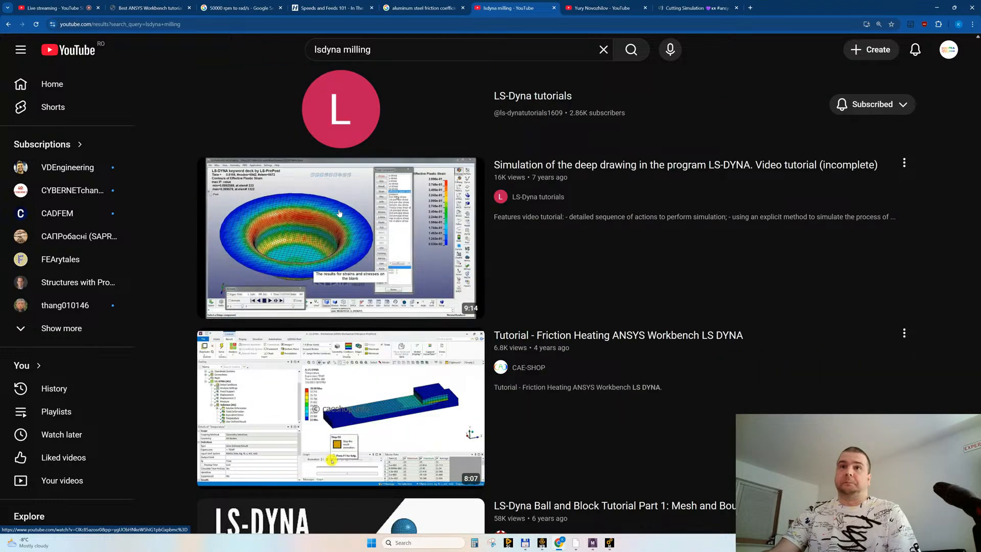
{"action": "scroll", "coordinate": [339, 213], "scroll_direction": "down", "scroll_amount": 7}
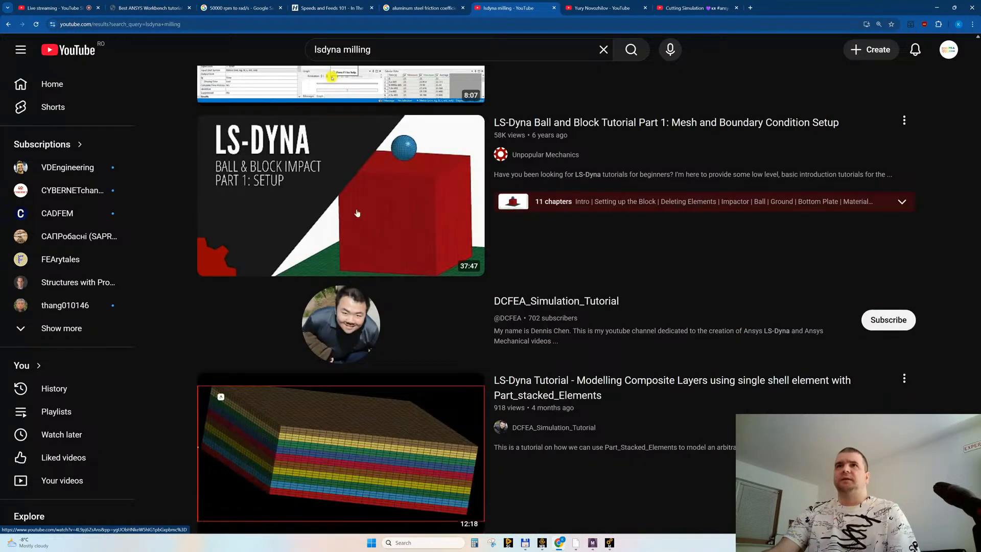
{"action": "scroll", "coordinate": [361, 234], "scroll_direction": "down", "scroll_amount": 4}
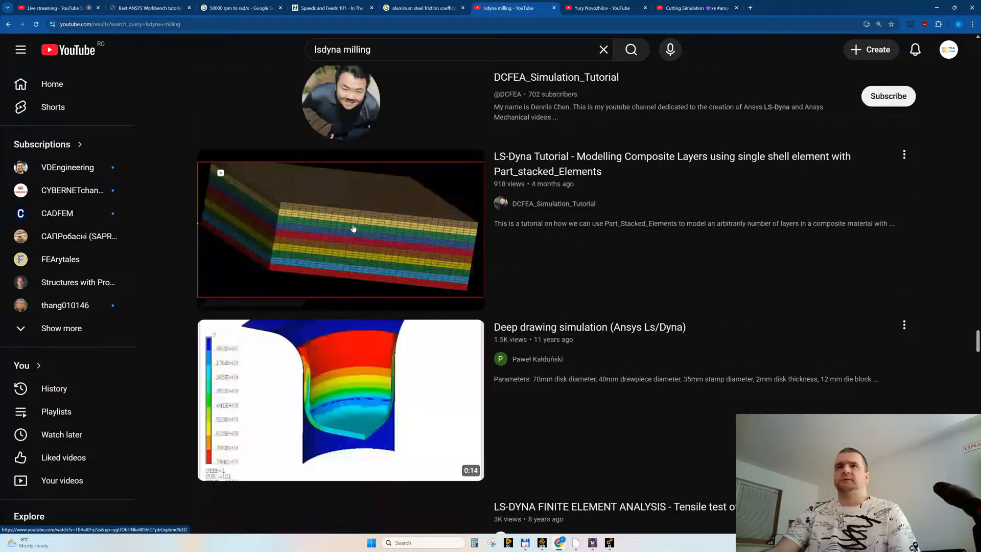
{"action": "scroll", "coordinate": [352, 256], "scroll_direction": "down", "scroll_amount": 8}
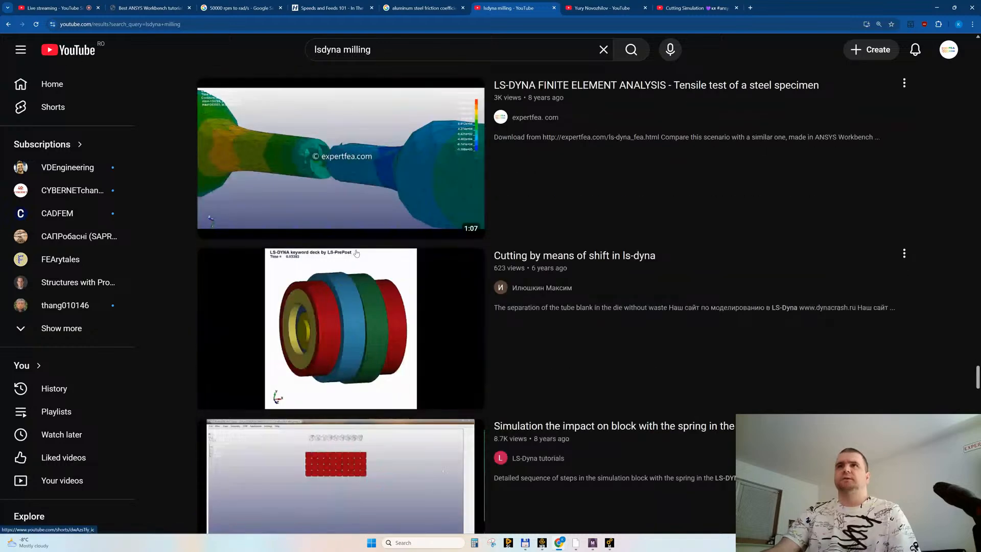
{"action": "scroll", "coordinate": [356, 253], "scroll_direction": "down", "scroll_amount": 9}
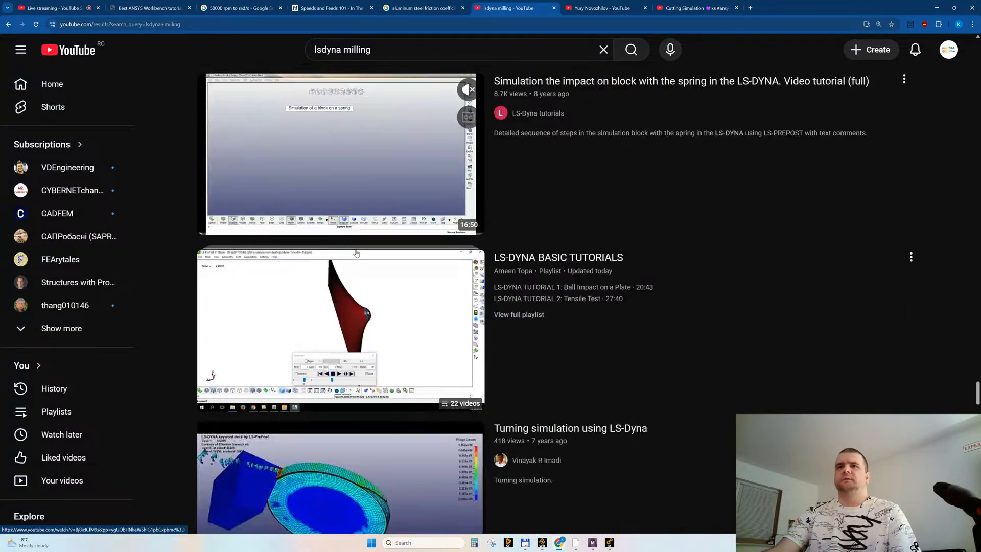
{"action": "scroll", "coordinate": [356, 253], "scroll_direction": "down", "scroll_amount": 1}
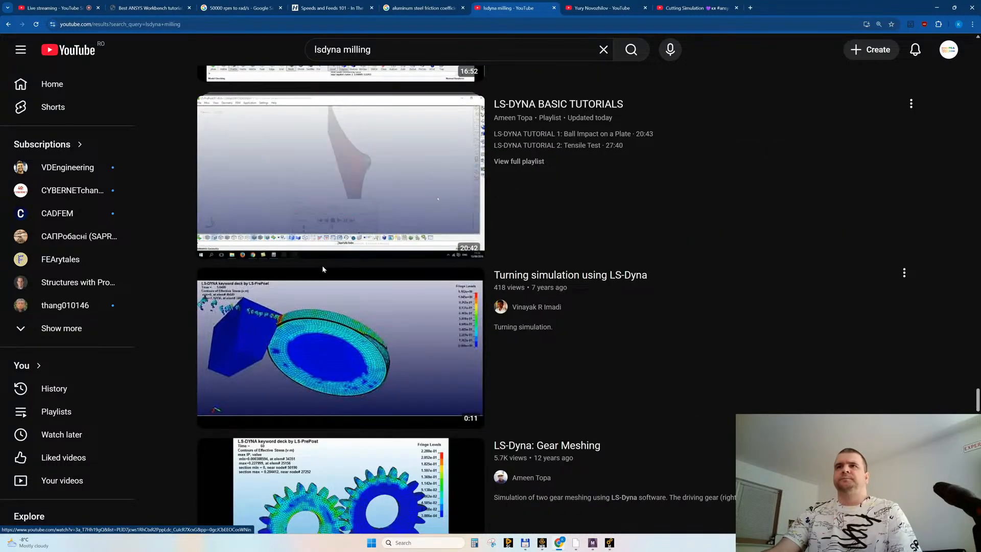
{"action": "scroll", "coordinate": [327, 264], "scroll_direction": "down", "scroll_amount": 2}
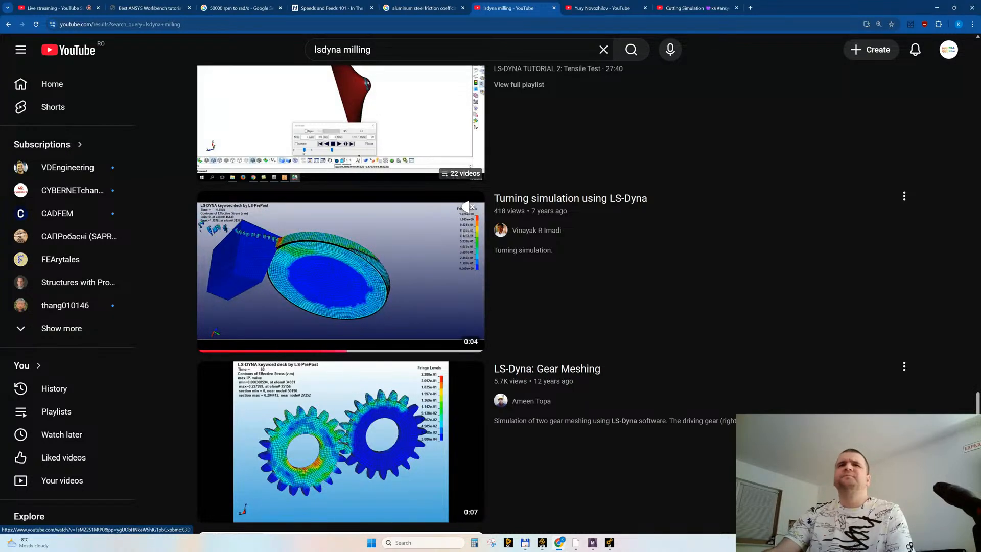
{"action": "left_click", "coordinate": [291, 264]}
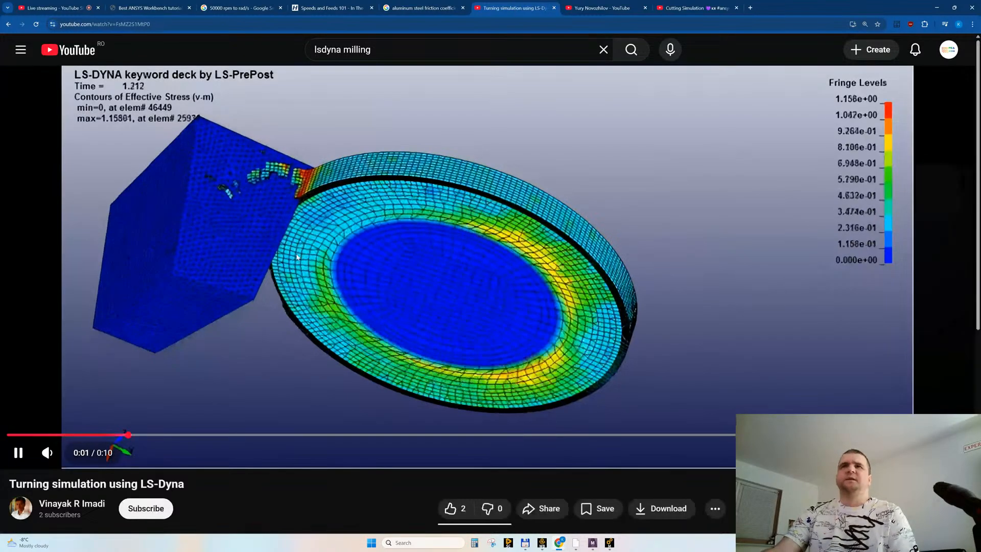
{"action": "left_click", "coordinate": [278, 277]}
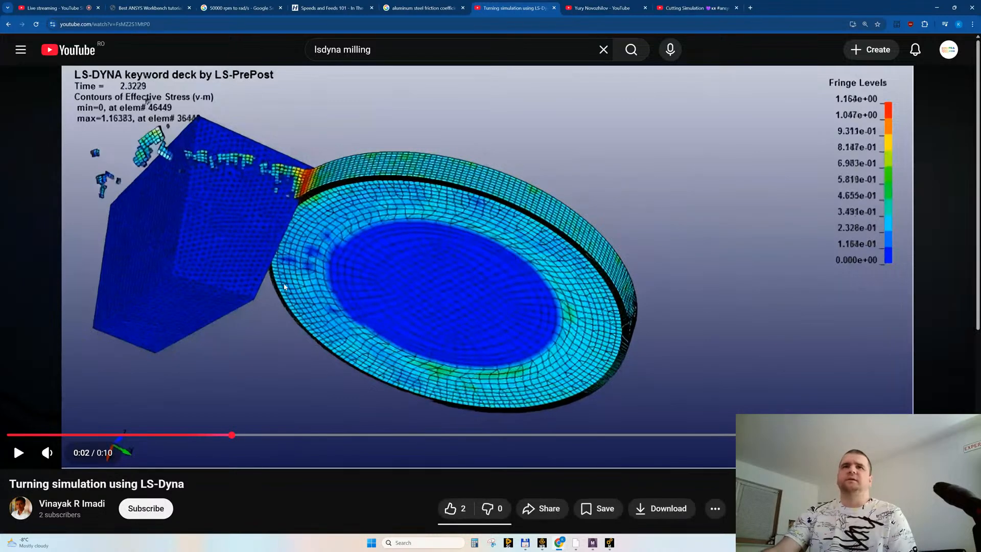
{"action": "left_click", "coordinate": [300, 335]}
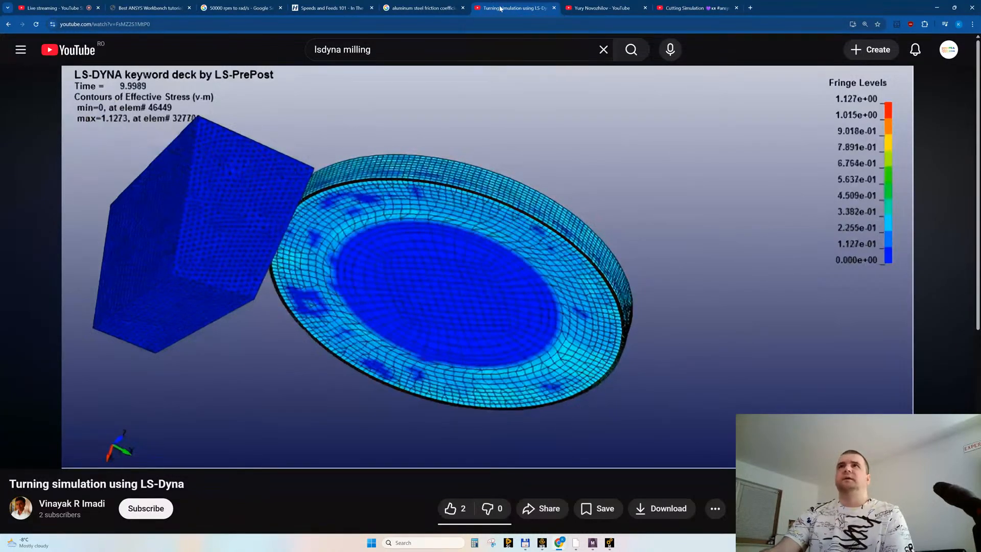
{"action": "key", "text": "ctrl+w"}
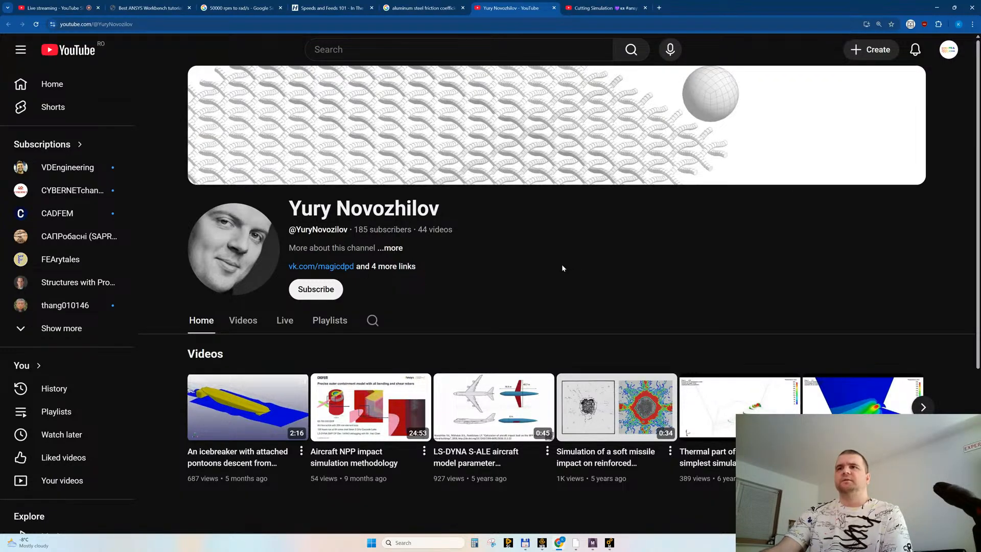
Step: Open the channel's icebreaker with attached pontoons video in a new tab and skip through its simulation to about 1:51
{"action": "scroll", "coordinate": [562, 268], "scroll_direction": "down", "scroll_amount": 2}
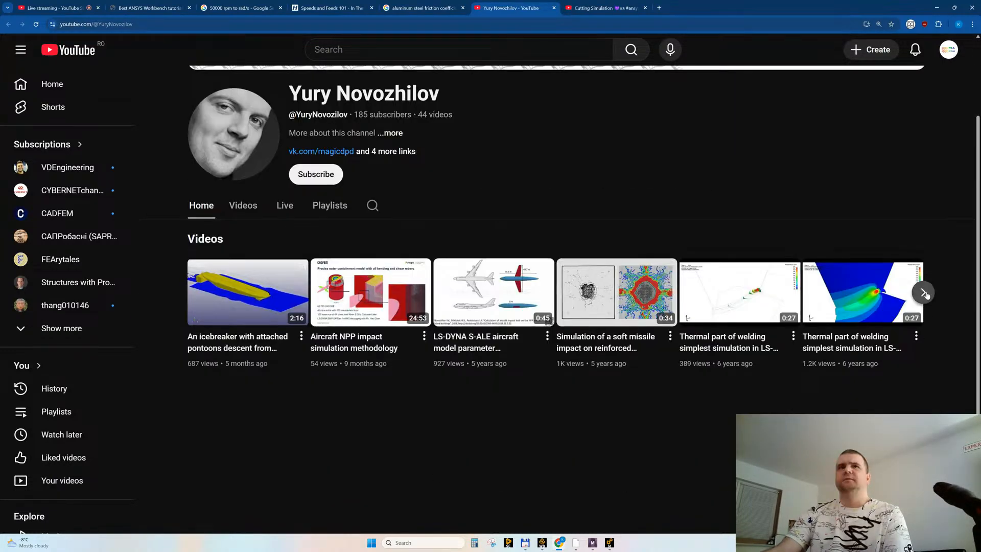
{"action": "middle_click", "coordinate": [219, 297]}
{"action": "key", "text": "ctrl+Tab"}
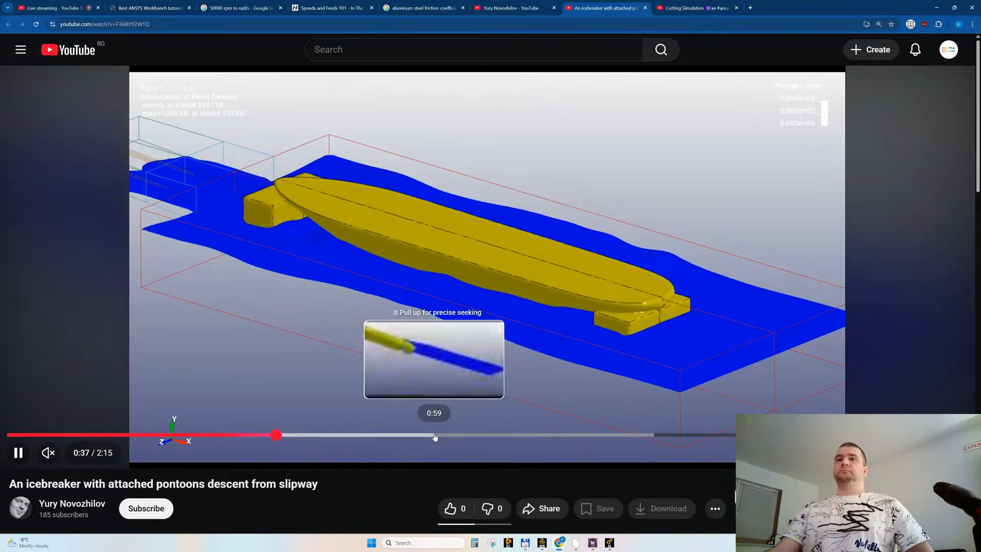
{"action": "left_click", "coordinate": [442, 435]}
{"action": "left_click", "coordinate": [630, 434]}
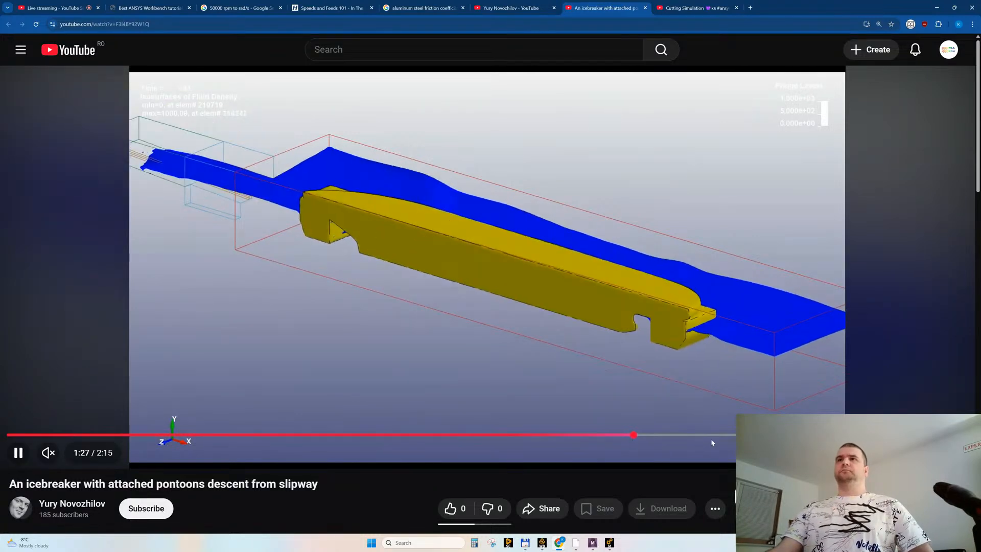
{"action": "left_click", "coordinate": [732, 436]}
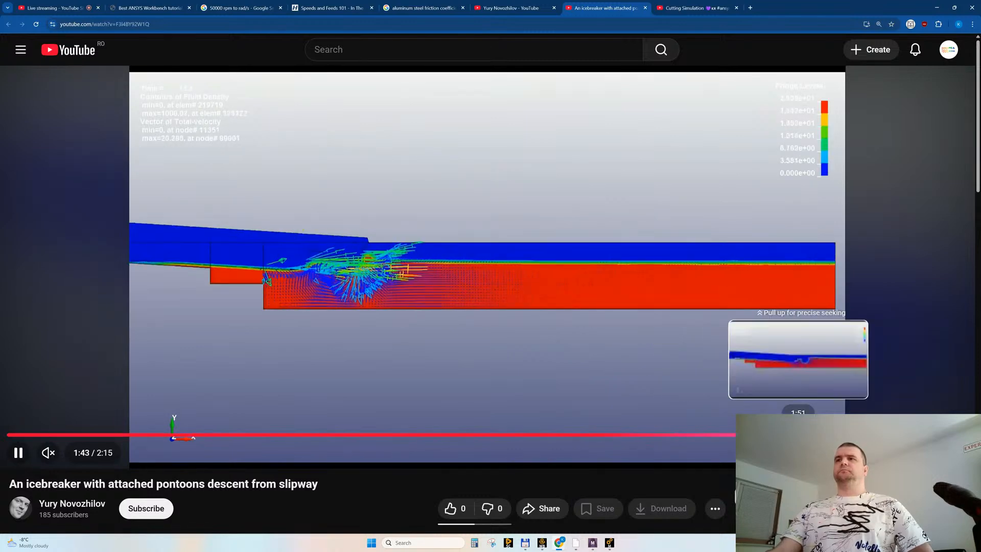
{"action": "left_click", "coordinate": [798, 435]}
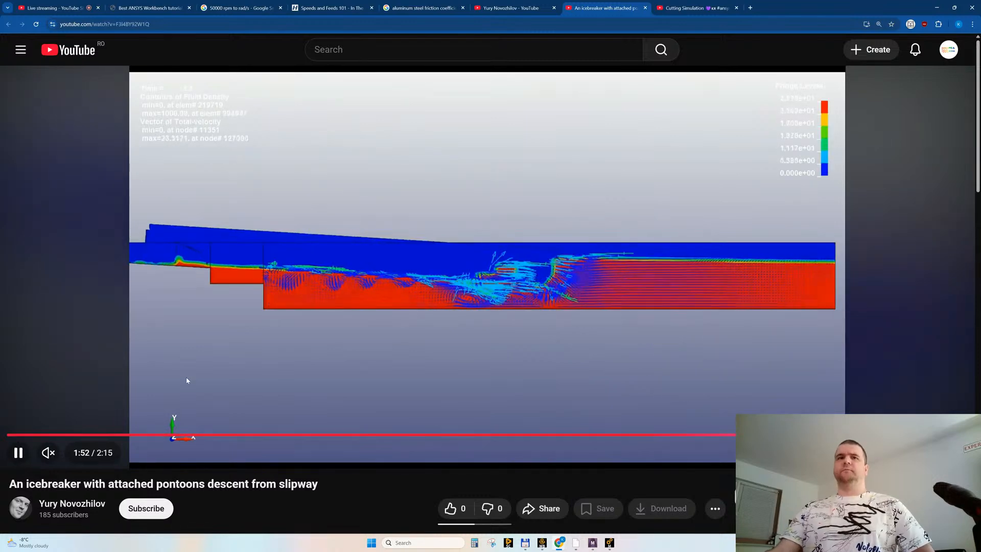
Step: Return to the icebreaker video's channel page and open both 3D crack growth estimation videos in new tabs
{"action": "scroll", "coordinate": [107, 373], "scroll_direction": "down", "scroll_amount": 3}
{"action": "left_click", "coordinate": [57, 353]}
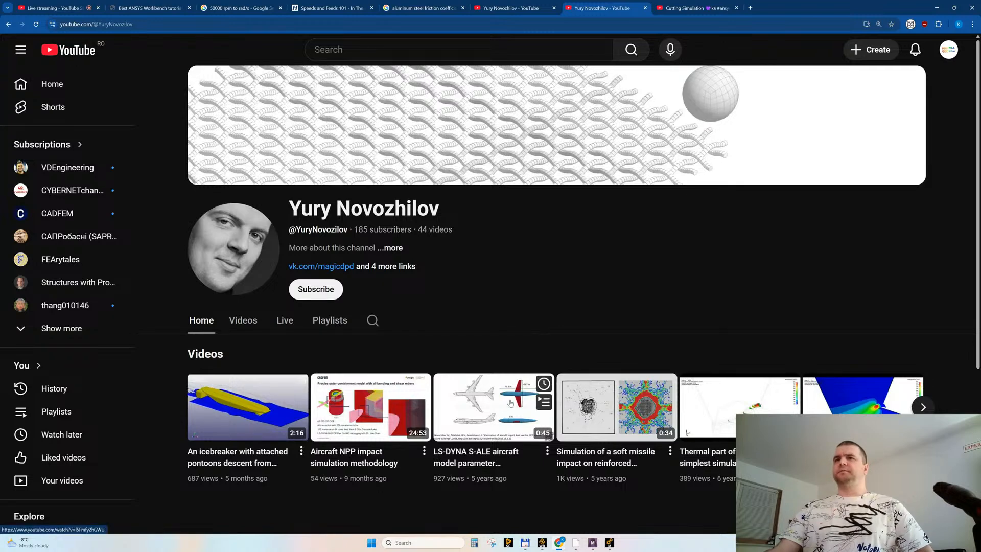
{"action": "left_click", "coordinate": [923, 408]}
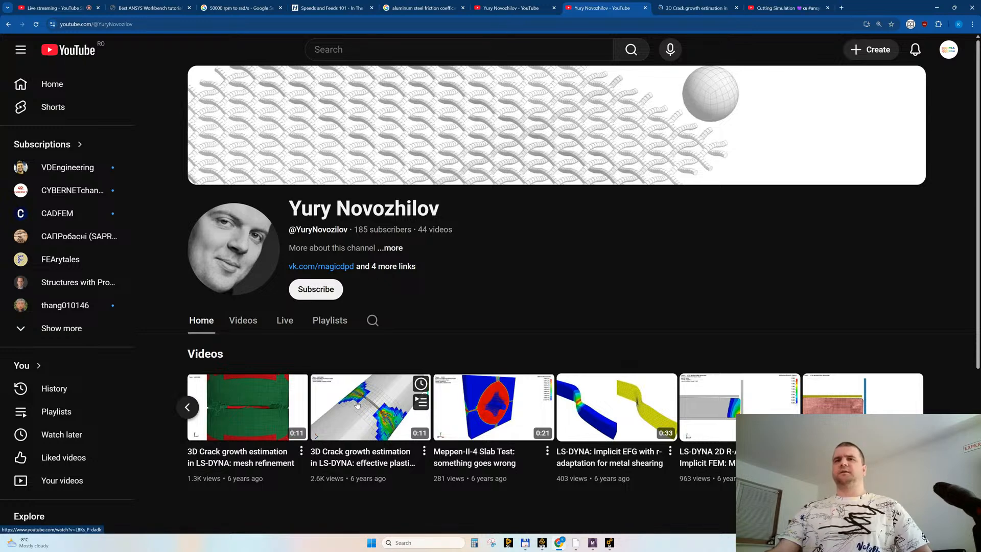
{"action": "middle_click", "coordinate": [271, 402]}
Step: Browse the channel's full video list for LS-DYNA metal cutting, shearing, impact and forming simulations
{"action": "scroll", "coordinate": [517, 299], "scroll_direction": "down", "scroll_amount": 2}
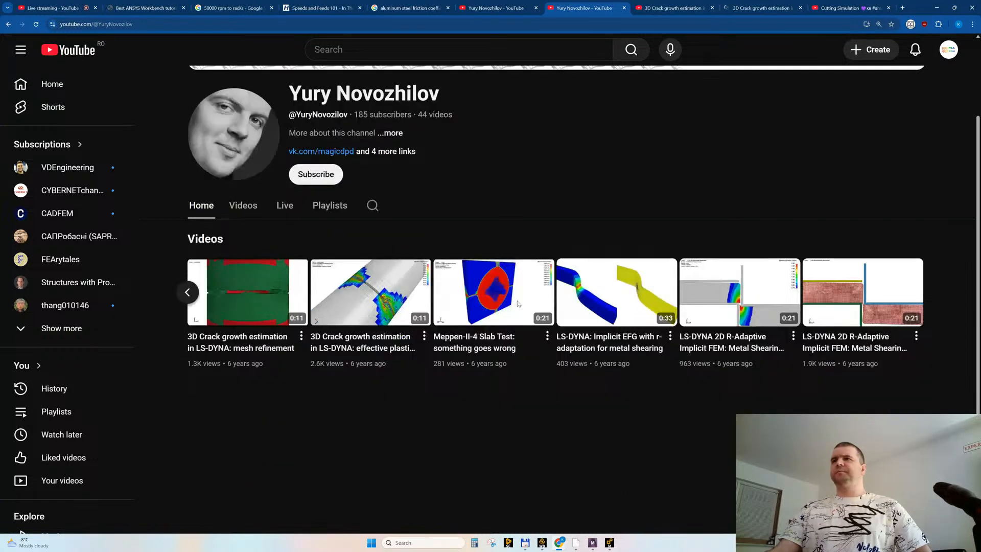
{"action": "left_click", "coordinate": [246, 207]}
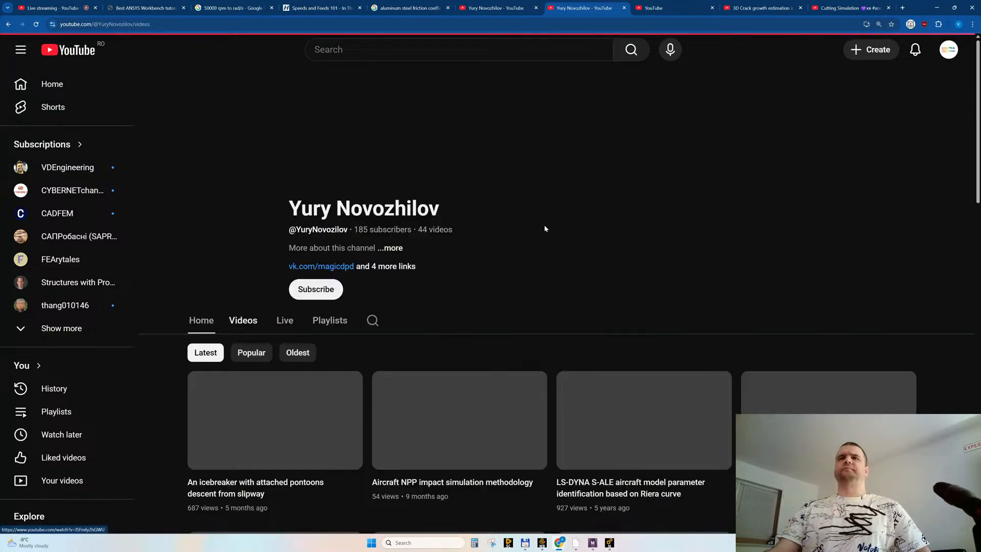
{"action": "scroll", "coordinate": [572, 271], "scroll_direction": "down", "scroll_amount": 5}
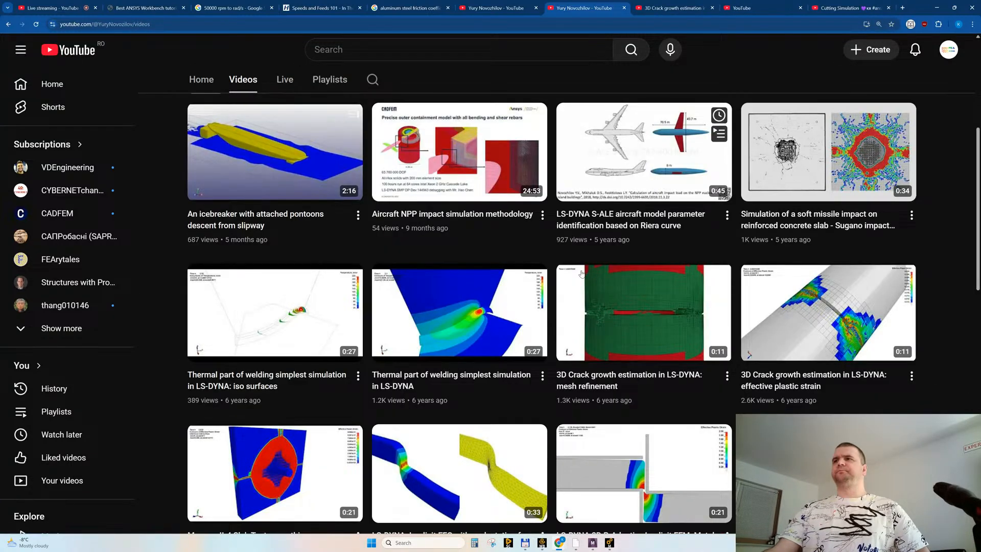
{"action": "scroll", "coordinate": [581, 274], "scroll_direction": "down", "scroll_amount": 5}
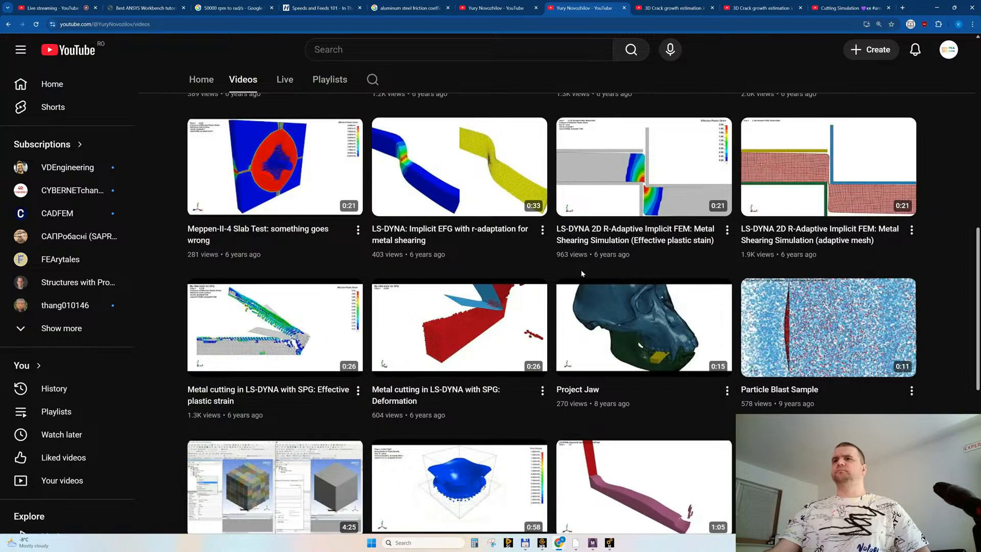
{"action": "scroll", "coordinate": [580, 273], "scroll_direction": "down", "scroll_amount": 5}
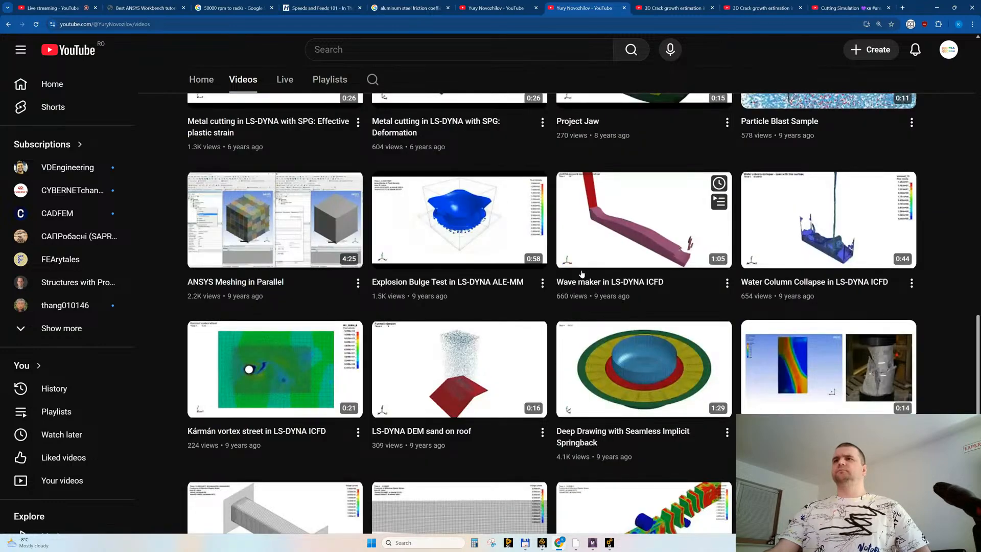
{"action": "scroll", "coordinate": [581, 274], "scroll_direction": "down", "scroll_amount": 4}
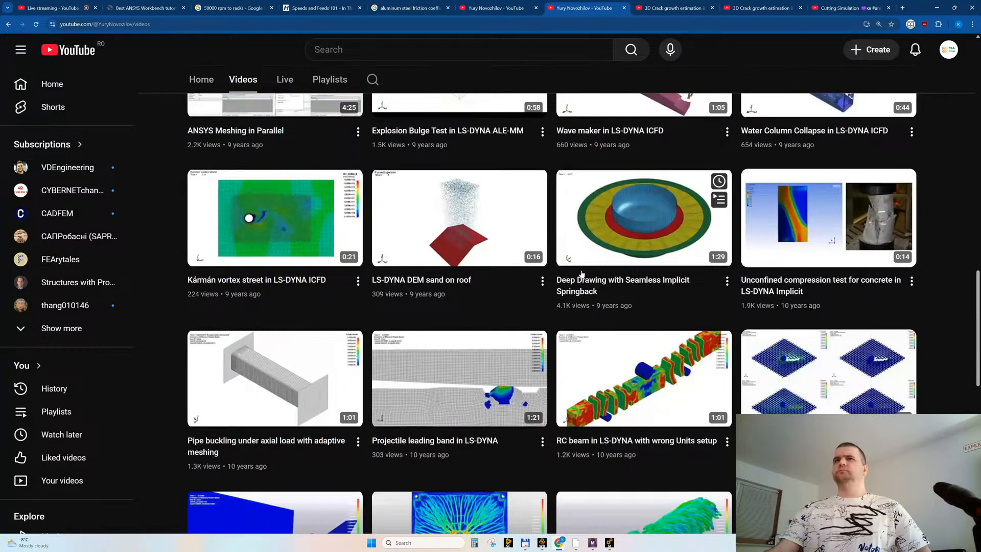
{"action": "scroll", "coordinate": [581, 274], "scroll_direction": "down", "scroll_amount": 3}
{"action": "scroll", "coordinate": [582, 274], "scroll_direction": "down", "scroll_amount": 3}
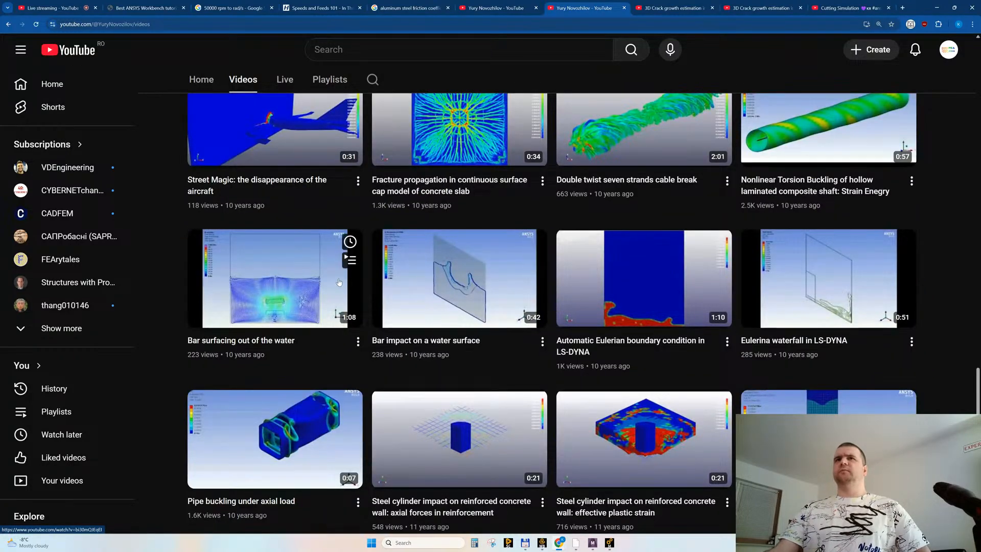
{"action": "scroll", "coordinate": [292, 286], "scroll_direction": "up", "scroll_amount": 3}
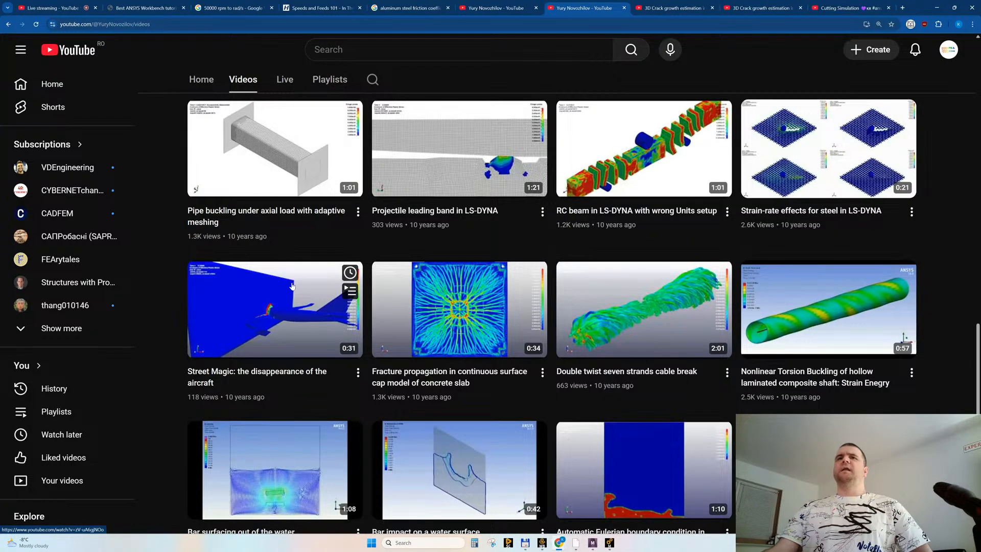
{"action": "scroll", "coordinate": [467, 291], "scroll_direction": "up", "scroll_amount": 3}
{"action": "scroll", "coordinate": [468, 291], "scroll_direction": "up", "scroll_amount": 4}
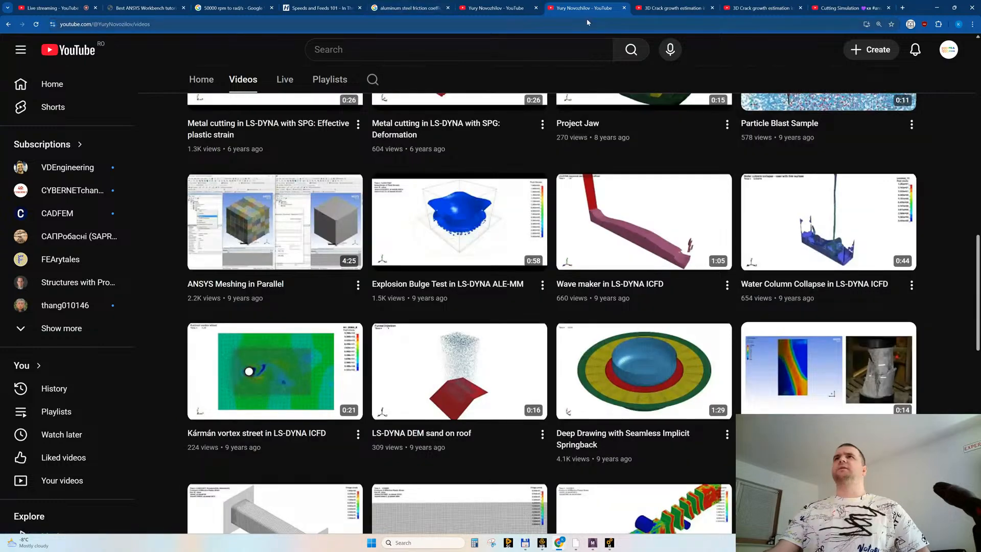
Step: Close the channel's video list tab, replay the 3D crack growth effective plastic strain video, and watch the mesh refinement one
{"action": "middle_click", "coordinate": [583, 13]}
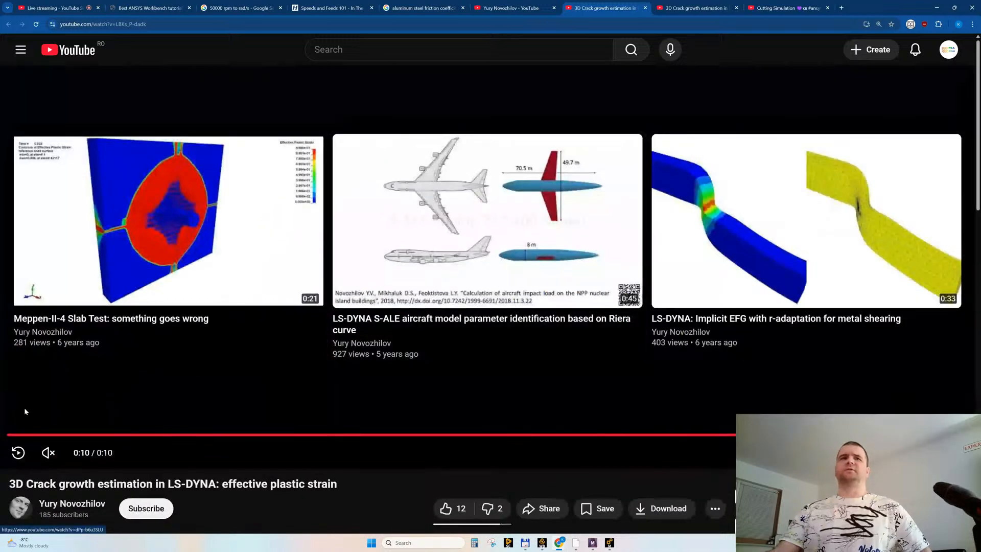
{"action": "left_click", "coordinate": [17, 453]}
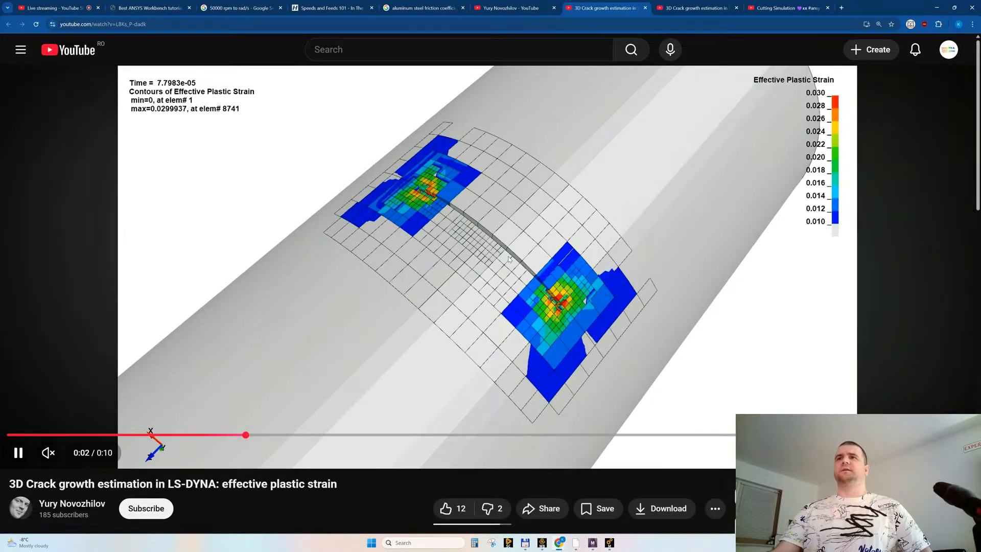
{"action": "middle_click", "coordinate": [601, 6]}
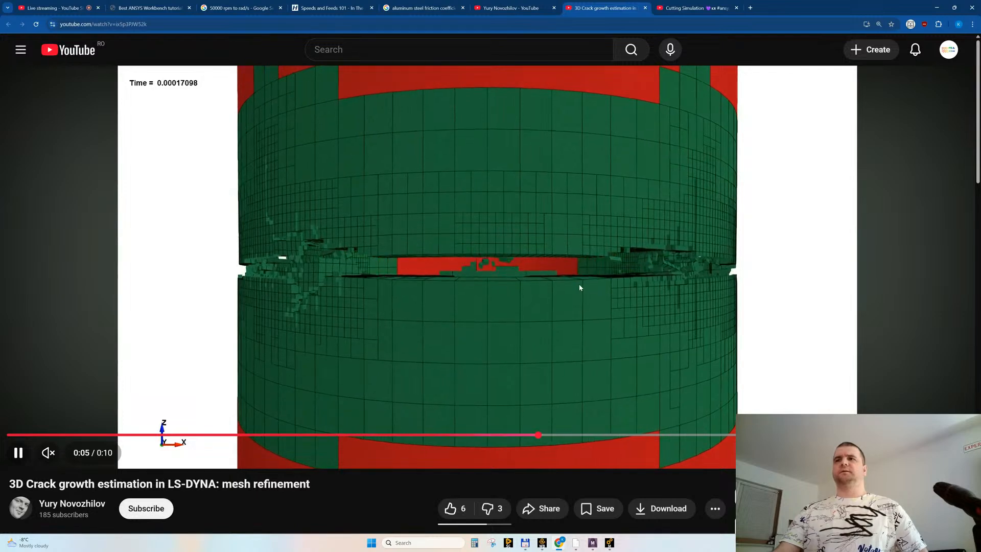
{"action": "scroll", "coordinate": [579, 288], "scroll_direction": "down", "scroll_amount": 2}
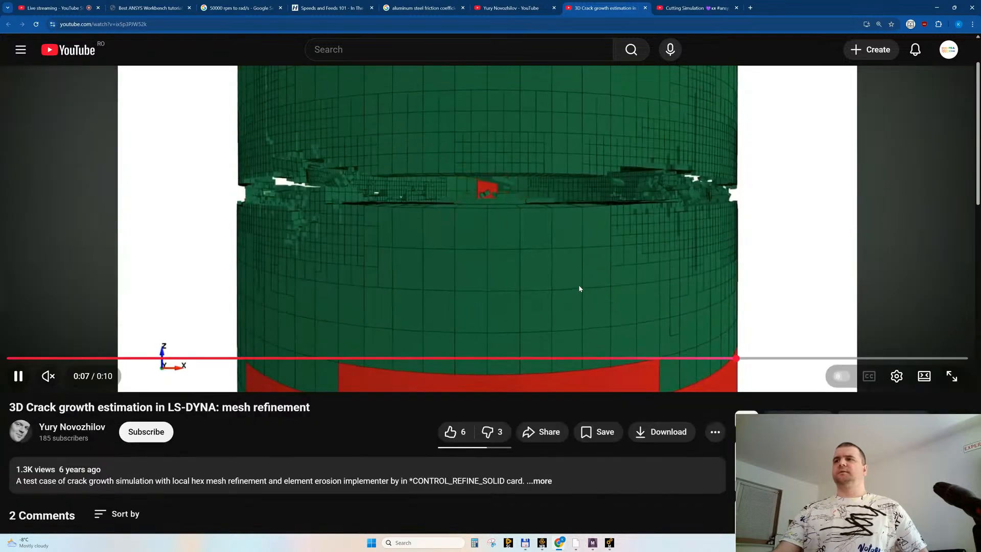
Step: Like the mesh refinement and effective plastic strain crack growth videos and close the crack growth tab
{"action": "left_click", "coordinate": [449, 432]}
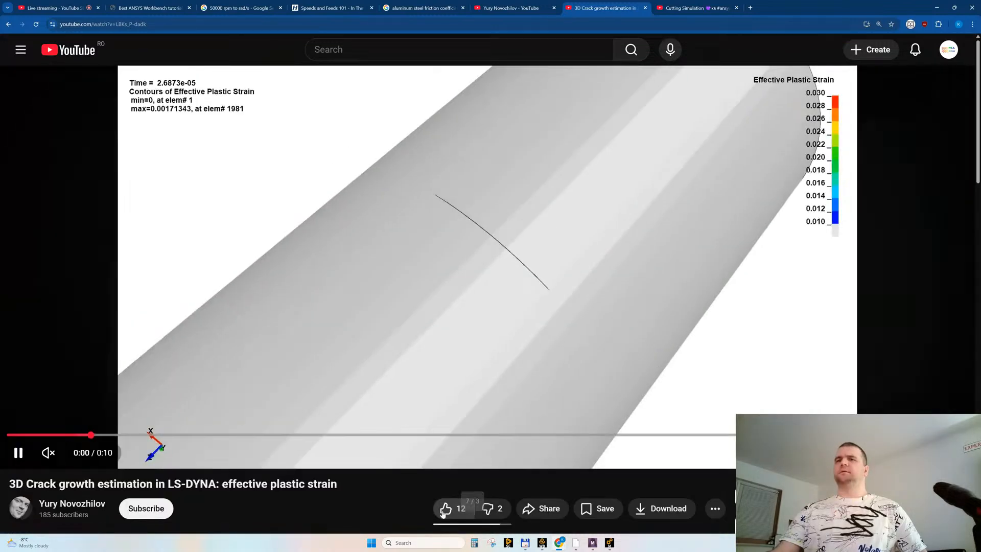
{"action": "left_click", "coordinate": [442, 508]}
{"action": "key", "text": "ctrl+w"}
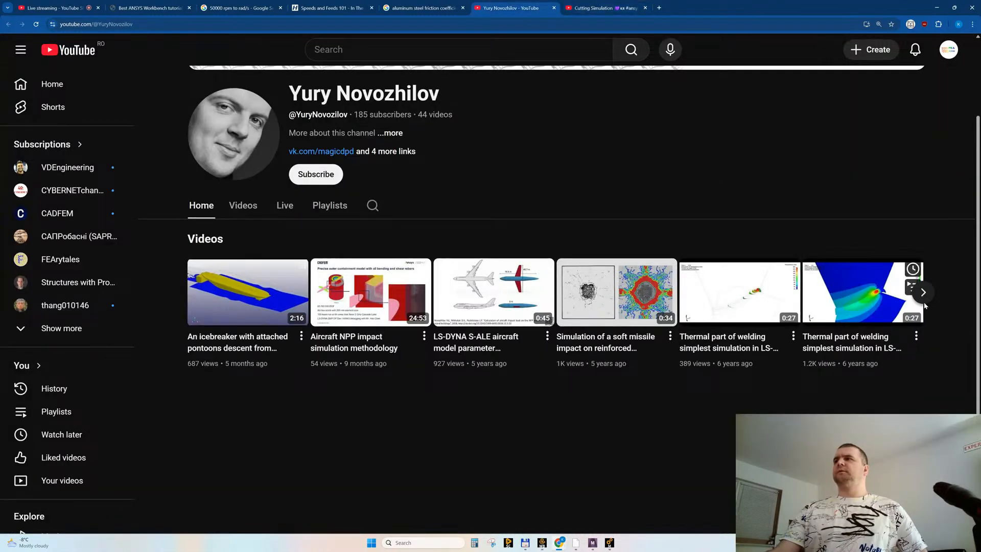
Step: Open the channel's video on the thermal part of the simplest welding simulation and skip through to its final seconds
{"action": "left_click", "coordinate": [856, 314]}
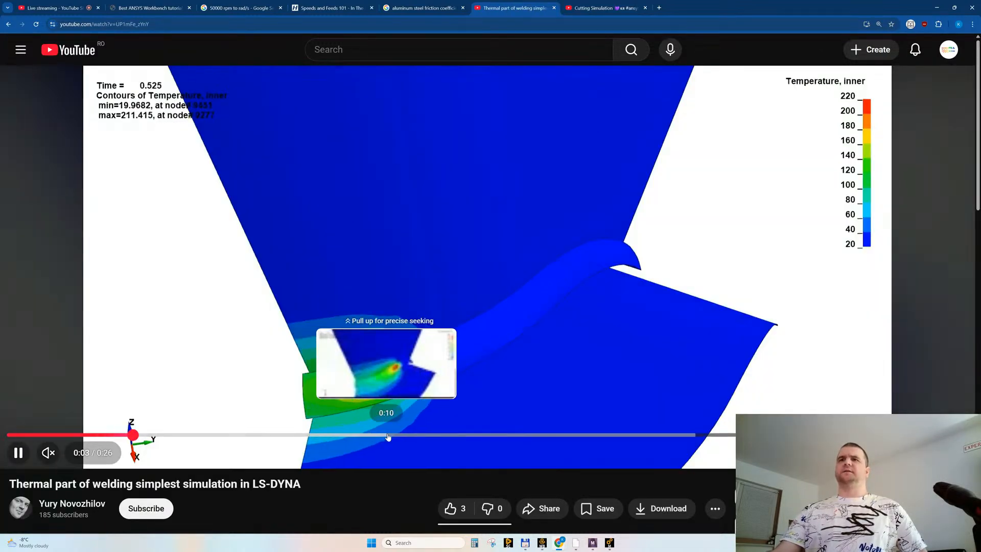
{"action": "left_click", "coordinate": [431, 434]}
{"action": "left_click", "coordinate": [689, 434]}
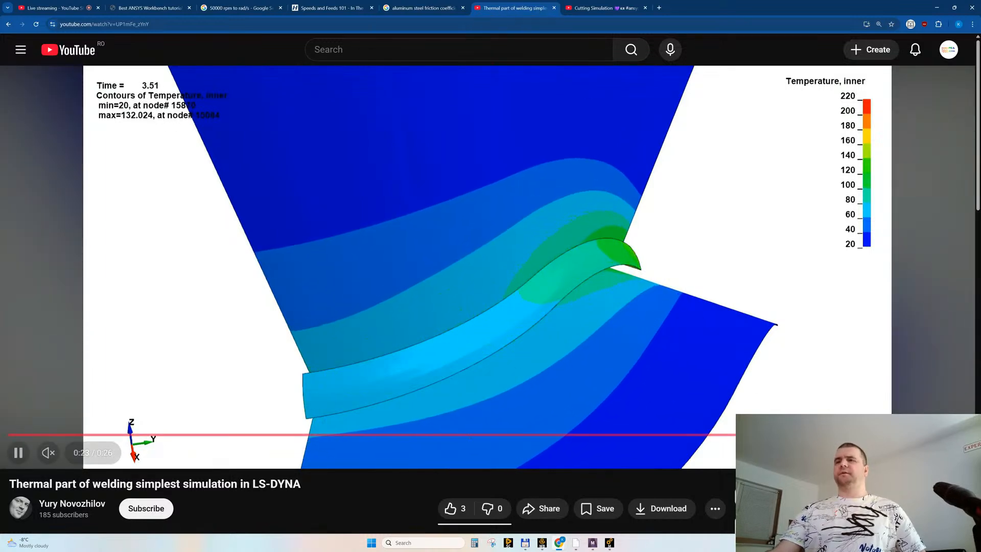
Step: Switch to Ansys Mechanical, inspect the live Total Deformation tracker of the milling model from another angle, and return to the solver output
{"action": "left_click", "coordinate": [609, 542]}
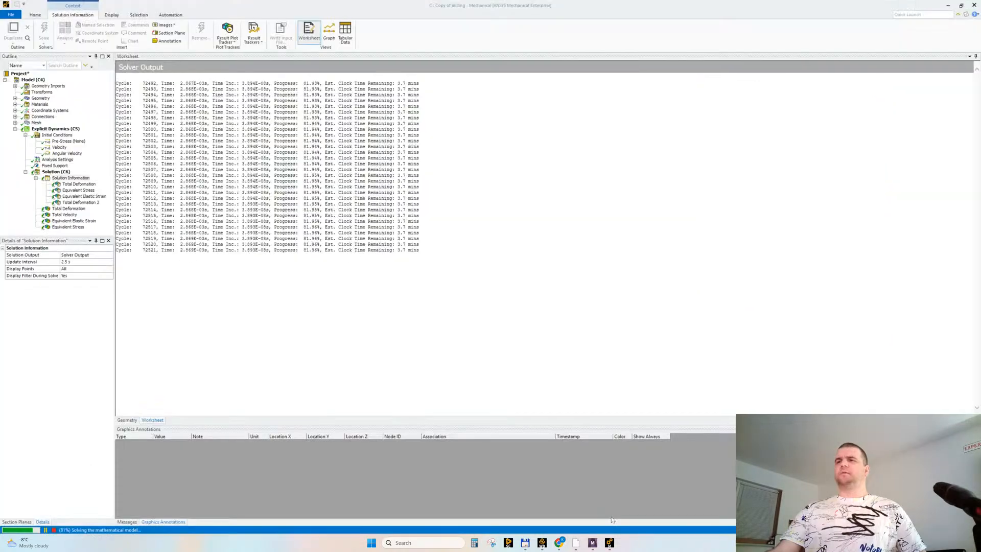
{"action": "left_click", "coordinate": [82, 185]}
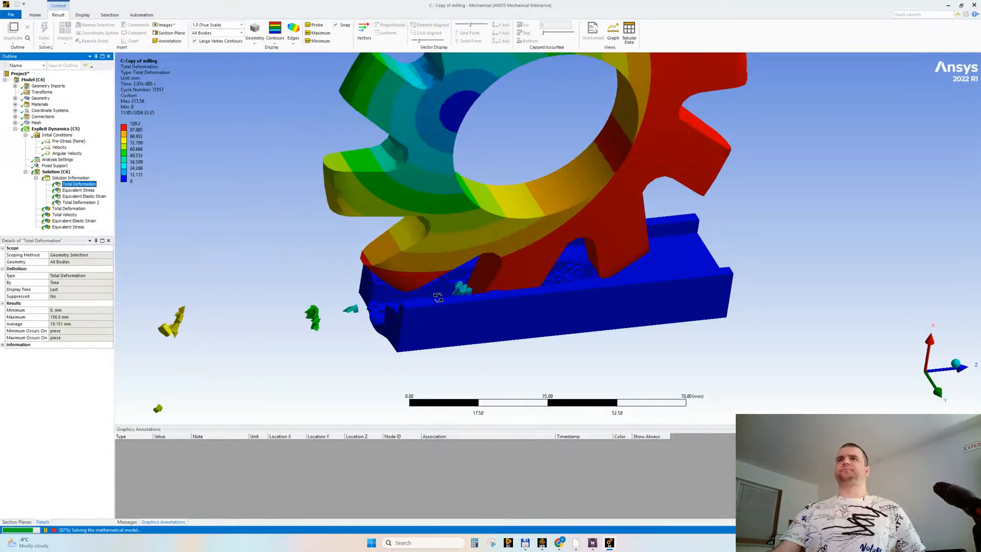
{"action": "middle_click_drag", "start_coordinate": [302, 339], "coordinate": [336, 356]}
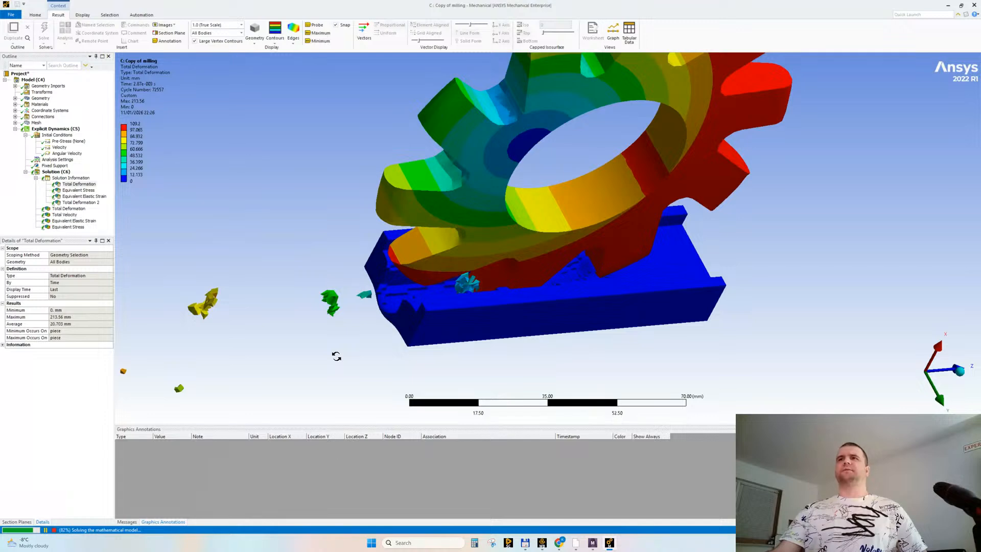
{"action": "left_click", "coordinate": [71, 178]}
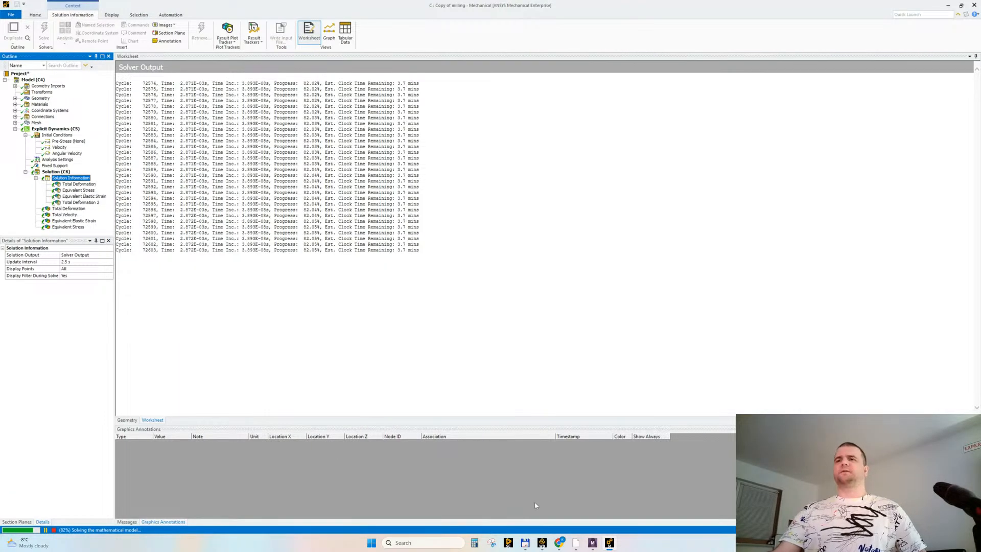
Step: Return to the browser, find and open the channel's "ANSYS Meshing in Parallel" video, and skim back and forth through its opening
{"action": "mouse_move", "coordinate": [557, 545]}
{"action": "left_click", "coordinate": [518, 499]}
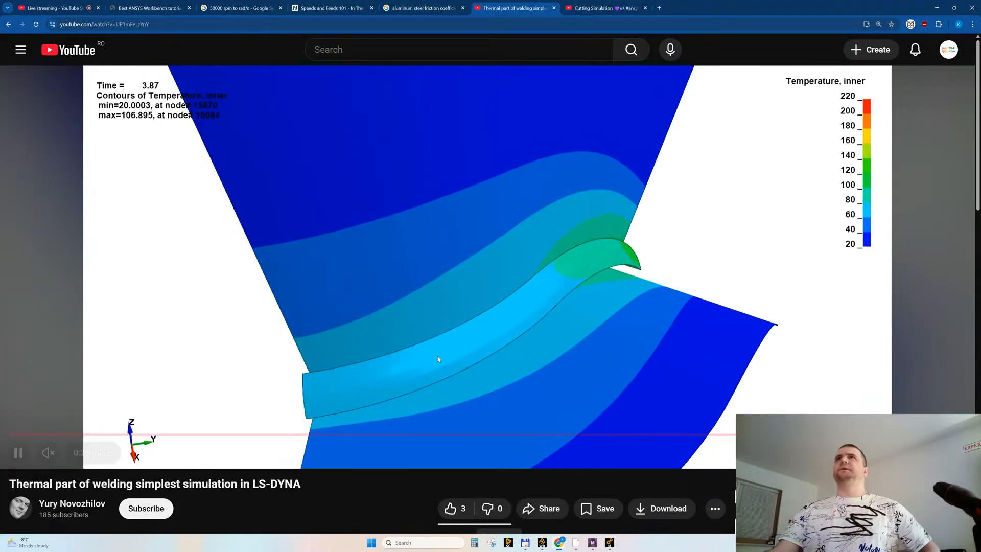
{"action": "scroll", "coordinate": [479, 241], "scroll_direction": "down", "scroll_amount": 4}
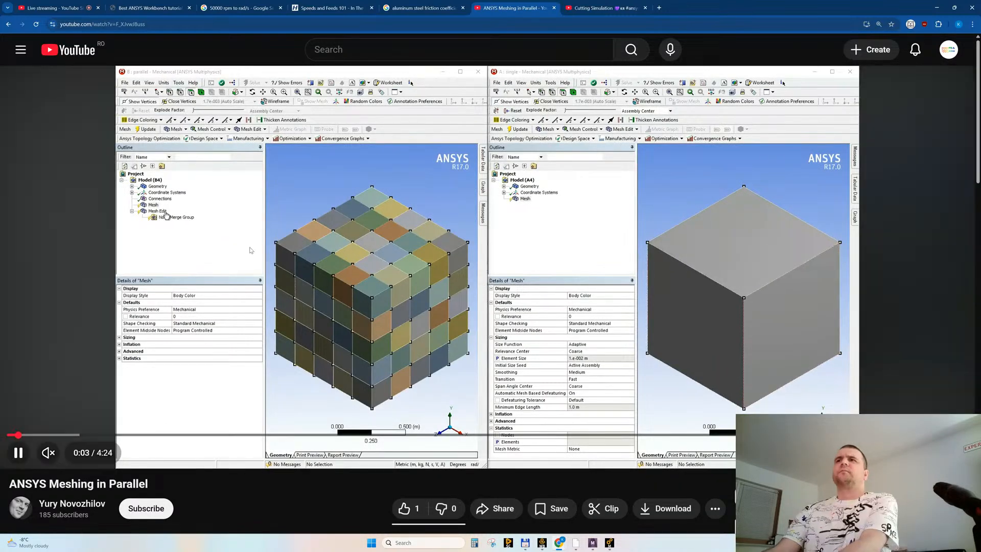
{"action": "key", "text": "Right"}
{"action": "key", "text": "Right"}
{"action": "key", "text": "Right"}
{"action": "key", "text": "Left"}
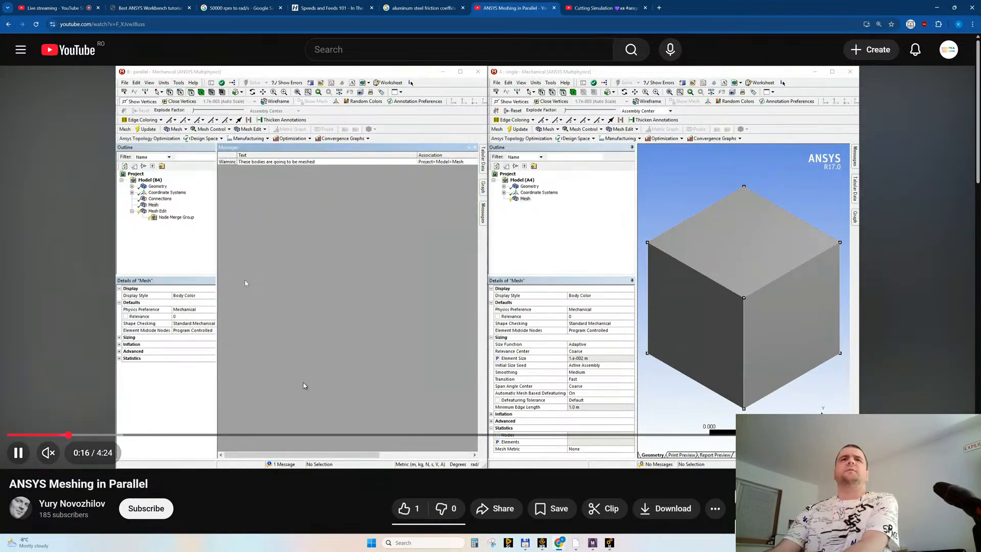
{"action": "key", "text": "Left"}
{"action": "key", "text": "Left"}
{"action": "key", "text": "Left"}
{"action": "key", "text": "Right"}
{"action": "key", "text": "Right"}
{"action": "key", "text": "Right"}
{"action": "key", "text": "Right"}
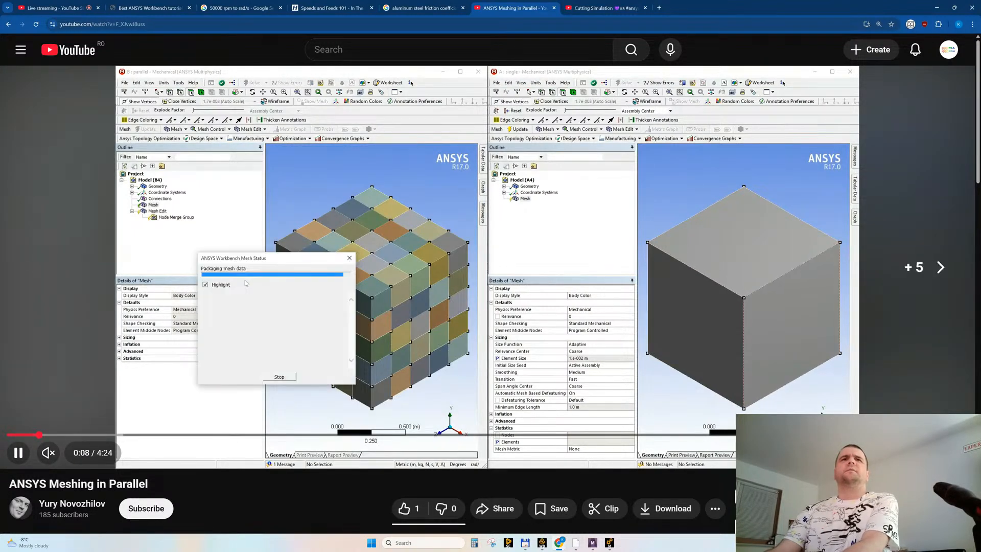
Step: Skip forward through the comparison of parallel and single-body meshing and pause the video at about 3:04
{"action": "scroll", "coordinate": [248, 280], "scroll_direction": "down", "scroll_amount": 2}
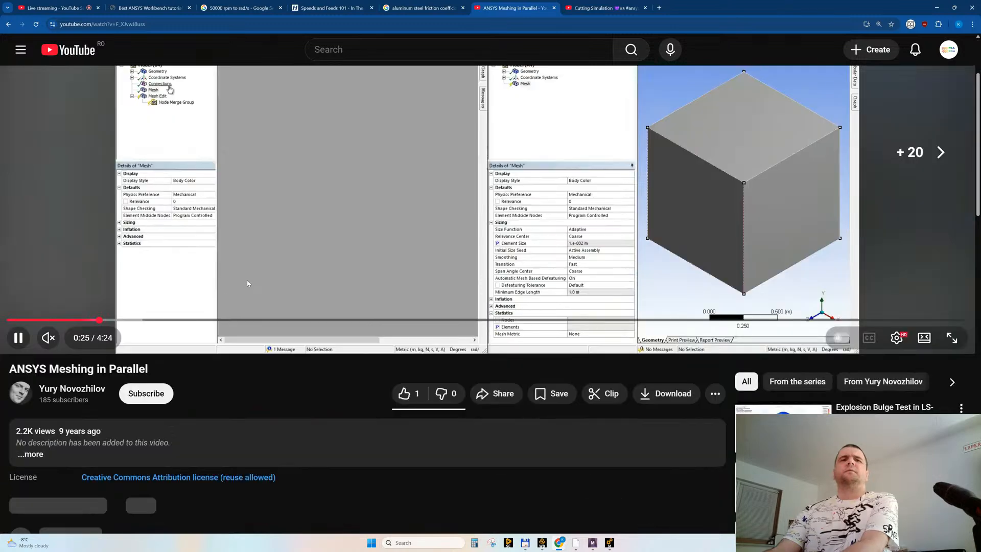
{"action": "scroll", "coordinate": [247, 281], "scroll_direction": "up", "scroll_amount": 2}
{"action": "key", "text": "Right"}
{"action": "key", "text": "Right"}
{"action": "key", "text": "Right"}
{"action": "key", "text": "Right"}
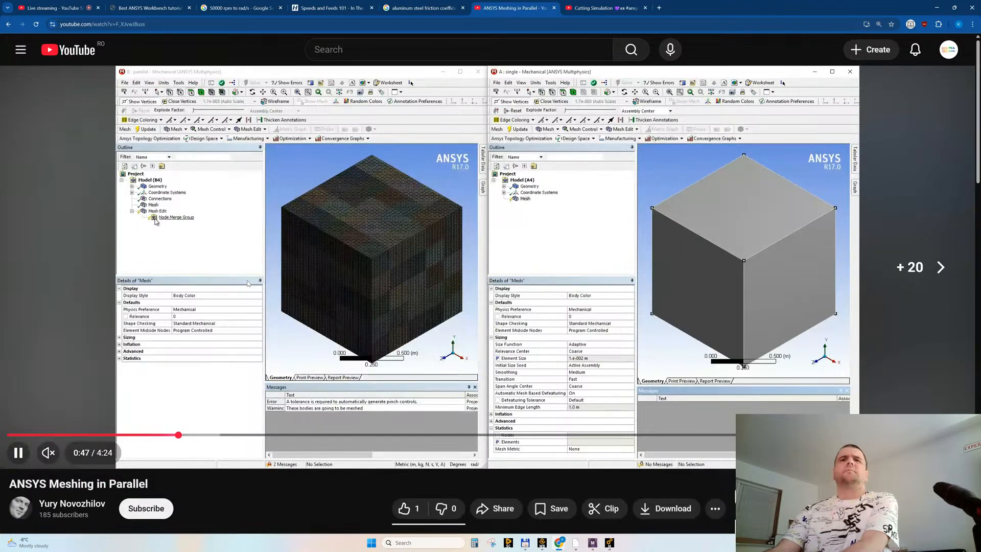
{"action": "key", "text": "Right"}
{"action": "key", "text": "Right"}
{"action": "key", "text": "Right"}
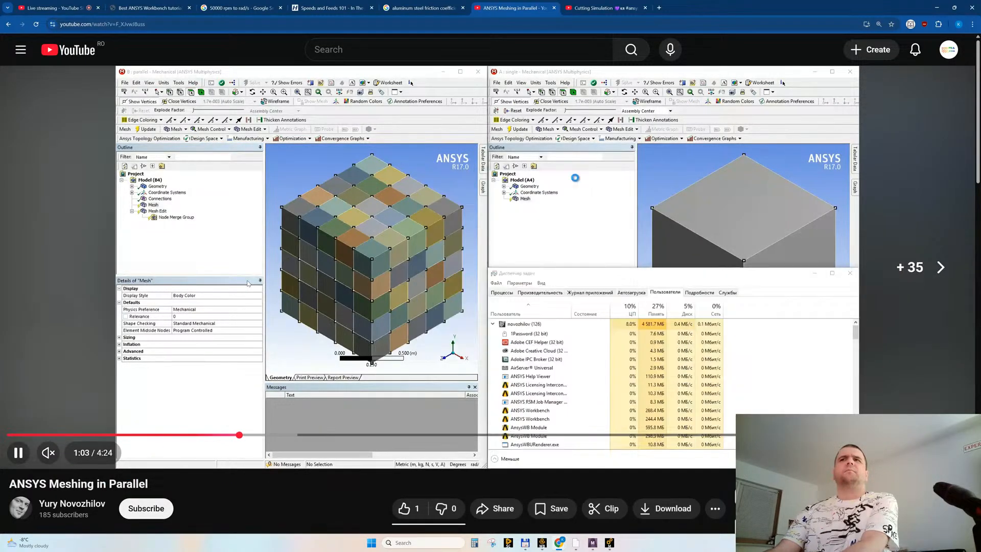
{"action": "key", "text": "Right"}
{"action": "key", "text": "Right"}
{"action": "key", "text": "Right"}
{"action": "key", "text": "Right"}
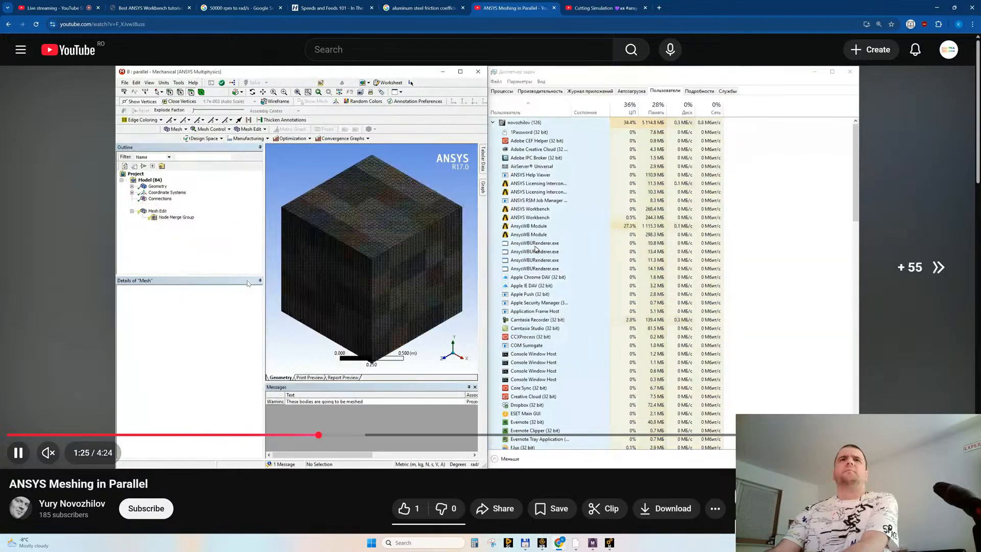
{"action": "key", "text": "Right"}
{"action": "key", "text": "Right"}
{"action": "key", "text": "Right"}
{"action": "key", "text": "Right"}
{"action": "key", "text": "Right"}
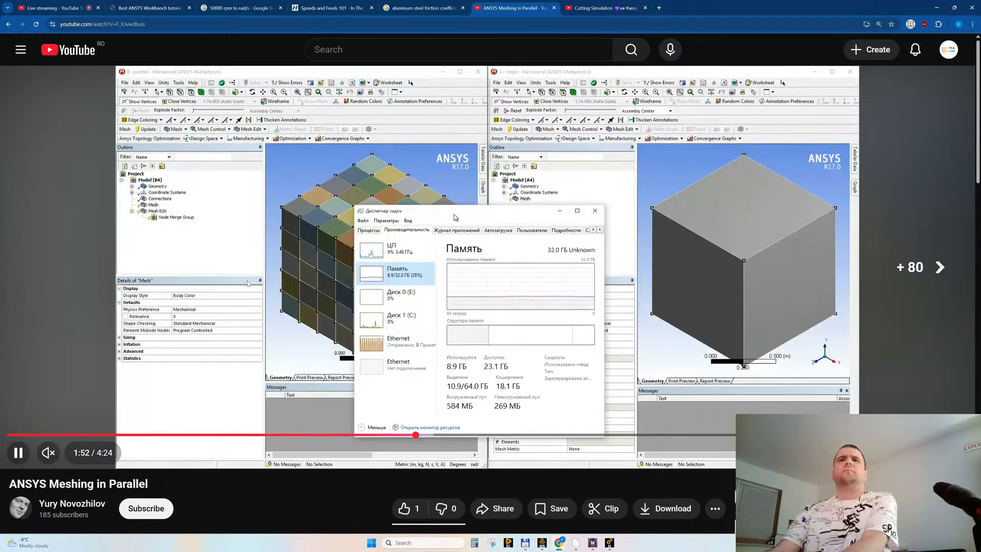
{"action": "key", "text": "Right"}
{"action": "key", "text": "Right"}
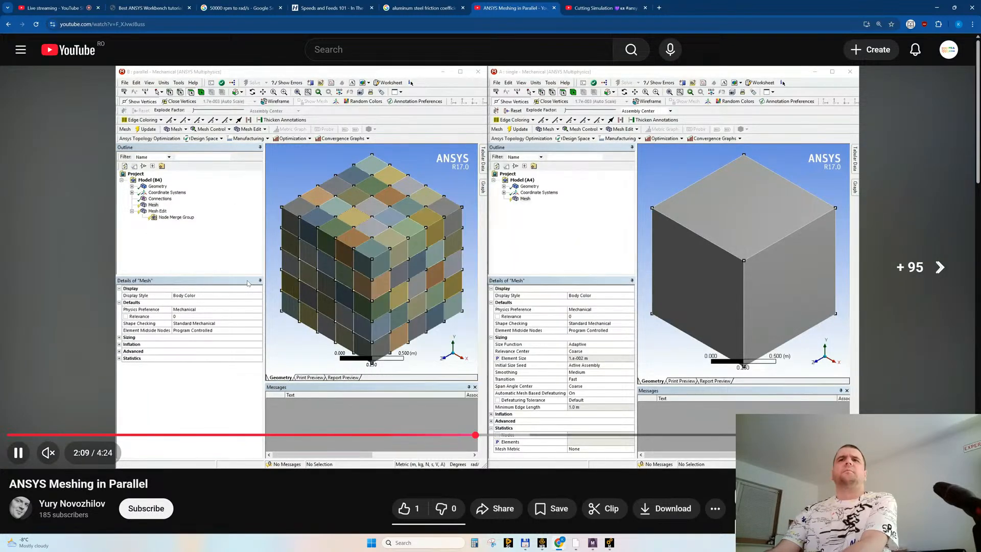
{"action": "key", "text": "Right"}
{"action": "key", "text": "Right"}
{"action": "key", "text": "Right"}
{"action": "key", "text": "Right"}
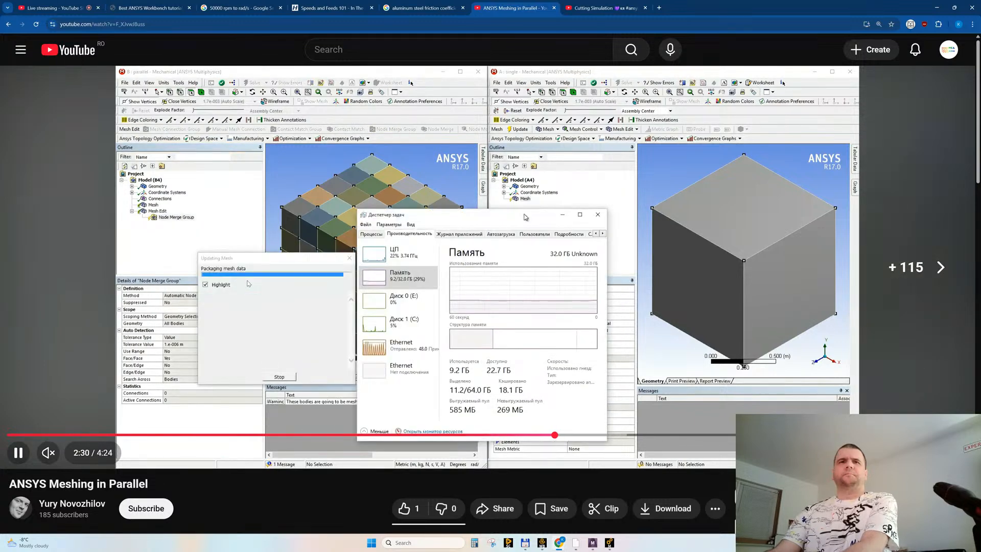
{"action": "key", "text": "Right"}
{"action": "key", "text": "Right"}
{"action": "key", "text": "Right"}
{"action": "key", "text": "Right"}
{"action": "key", "text": "Right"}
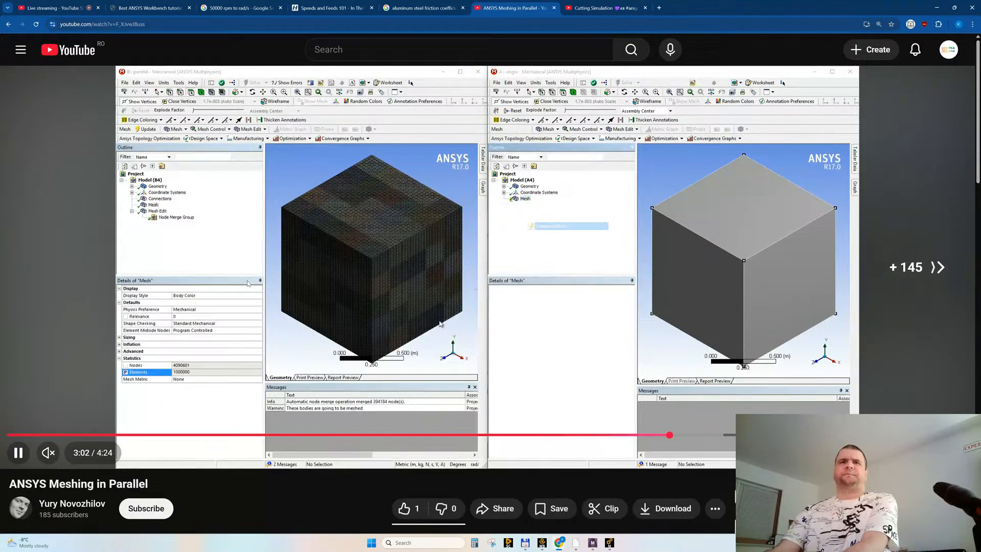
{"action": "key", "text": "space"}
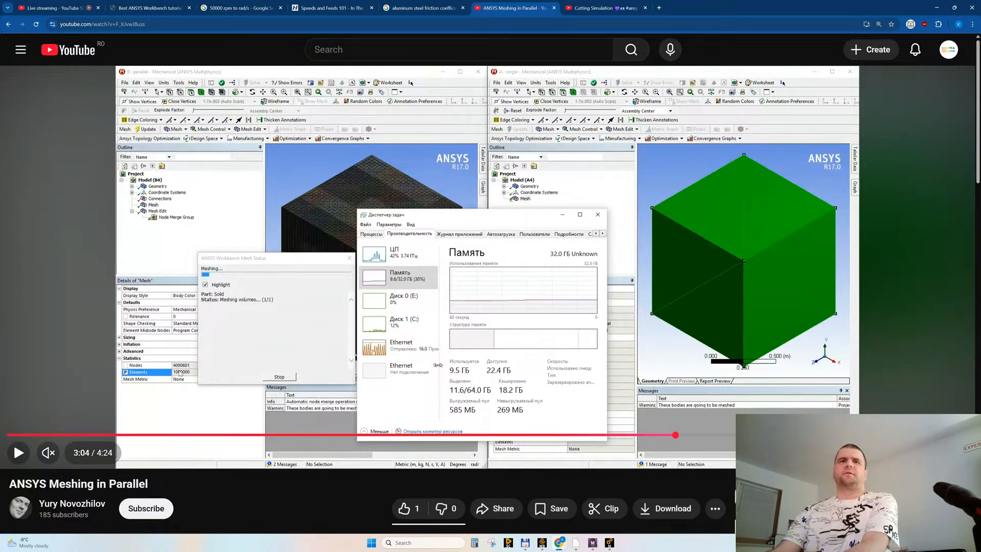
Step: Resume the parallel meshing video, skip through the single-body meshing to the end, and close its tab
{"action": "left_click", "coordinate": [179, 351]}
{"action": "key", "text": "Right"}
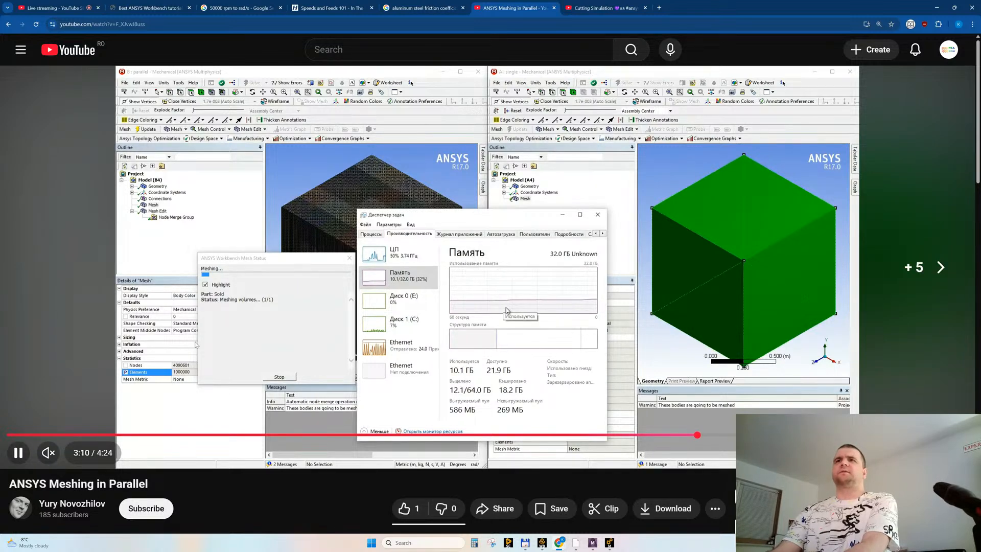
{"action": "key", "text": "Right"}
{"action": "key", "text": "Right"}
{"action": "key", "text": "Right"}
{"action": "key", "text": "Right"}
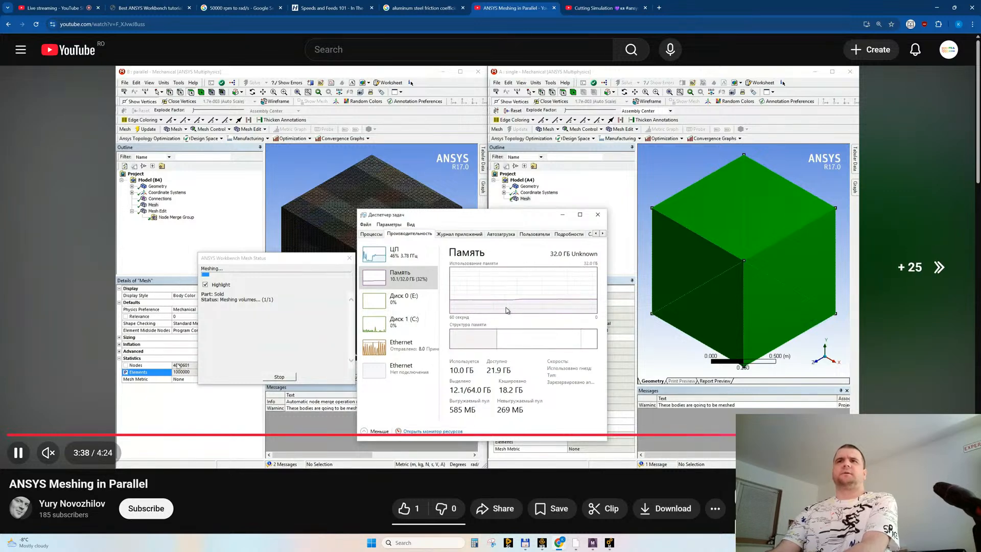
{"action": "key", "text": "Right"}
{"action": "key", "text": "Right"}
{"action": "key", "text": "Right"}
{"action": "key", "text": "Right"}
{"action": "key", "text": "Right"}
{"action": "key", "text": "Right"}
{"action": "key", "text": "Right"}
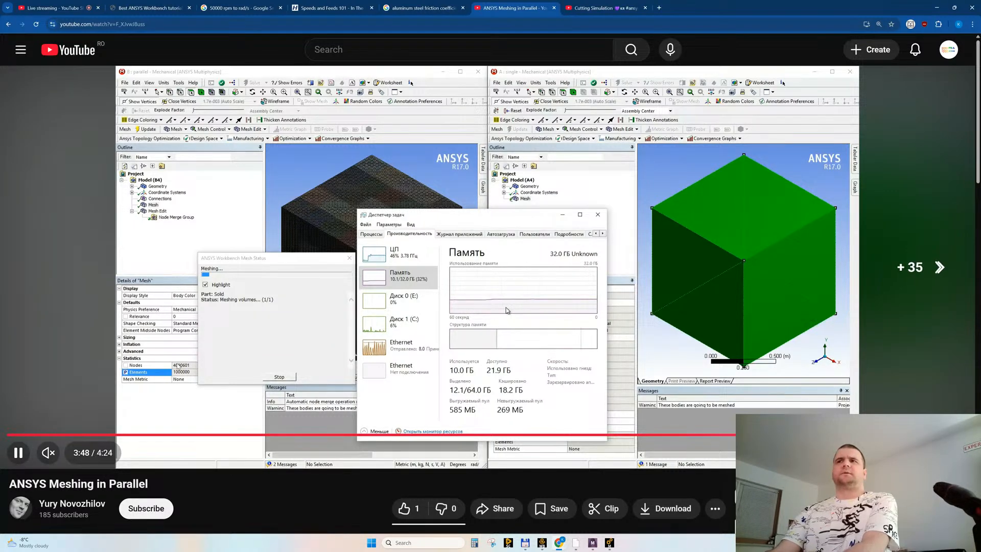
{"action": "key", "text": "Right"}
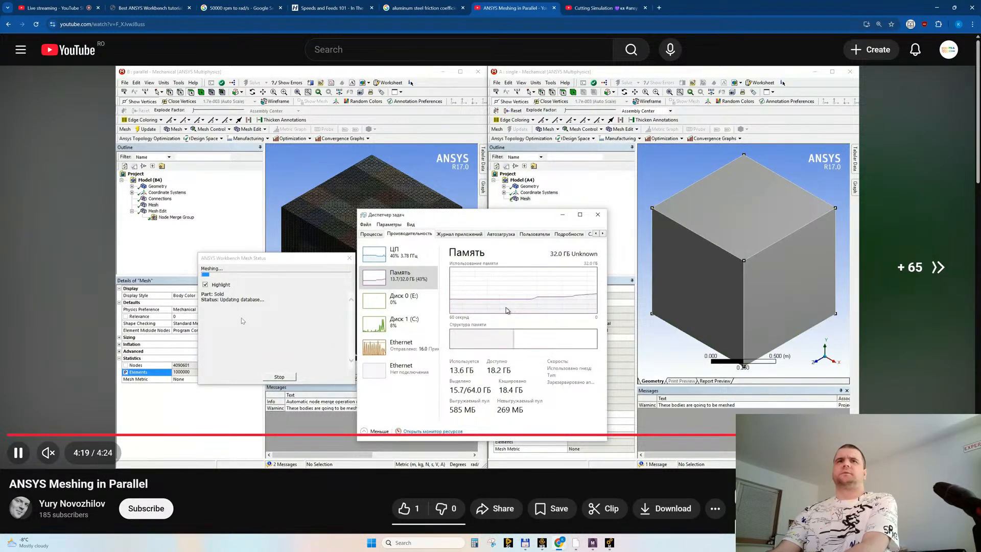
{"action": "key", "text": "Right"}
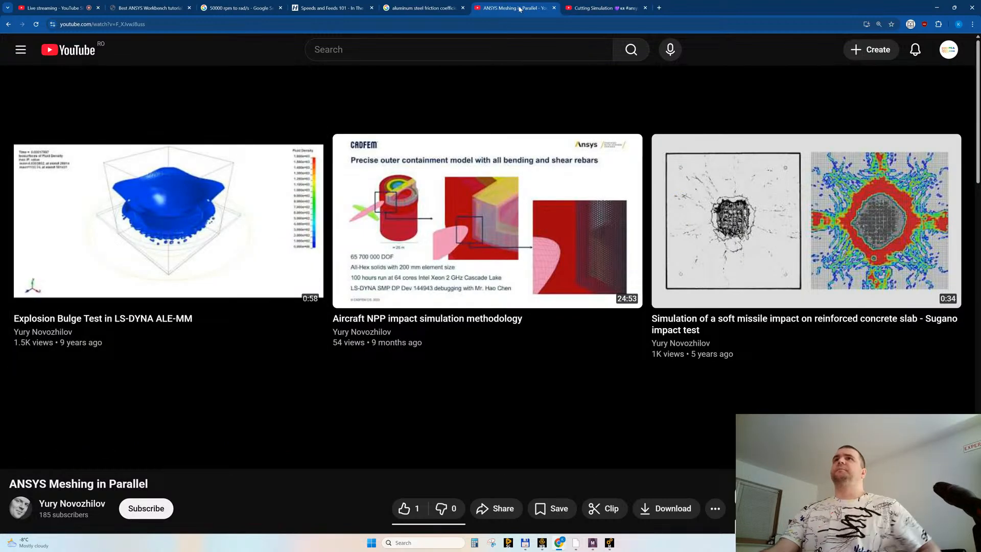
{"action": "middle_click", "coordinate": [520, 9]}
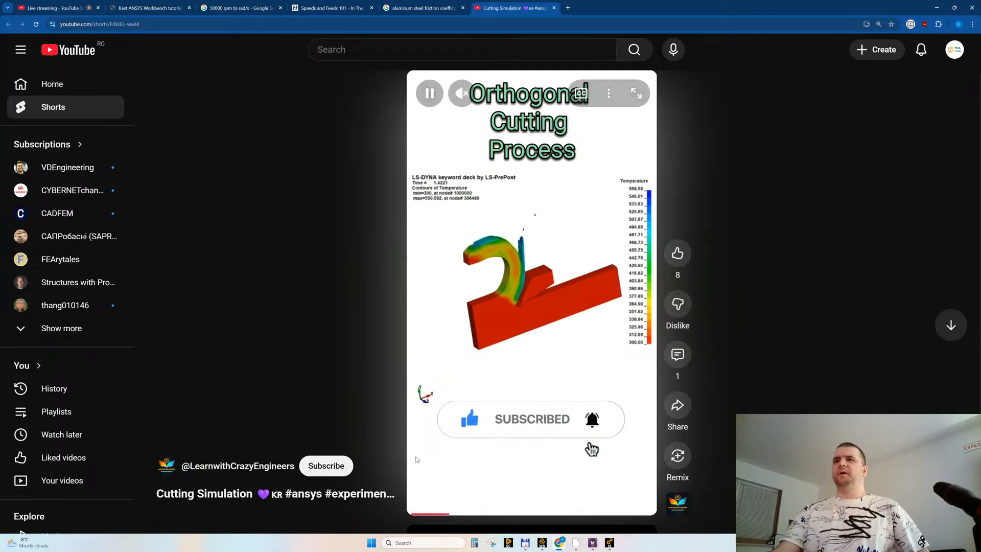
Step: Open the Learn with Crazy Engineers channel from the cutting simulation Short and browse down its full video list
{"action": "left_click", "coordinate": [678, 502]}
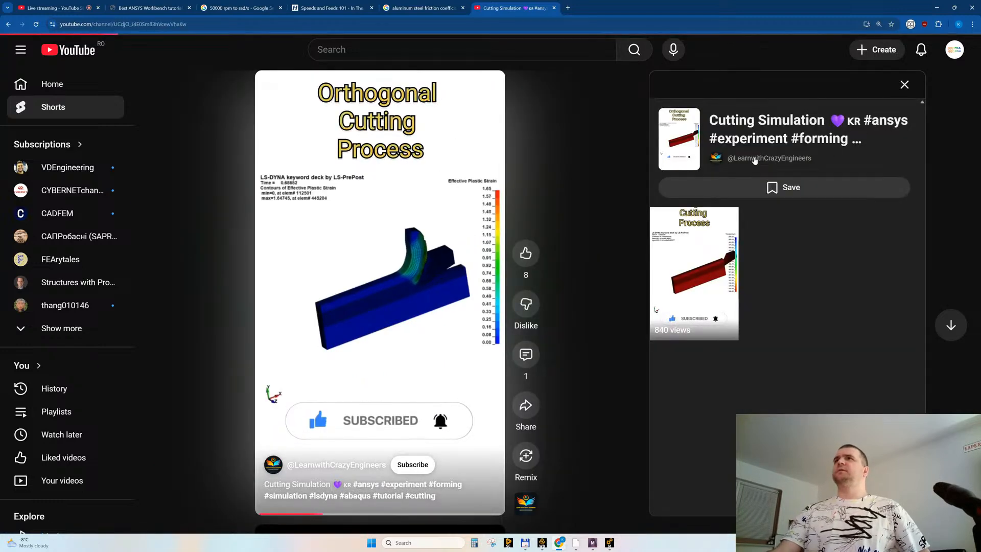
{"action": "left_click", "coordinate": [756, 158]}
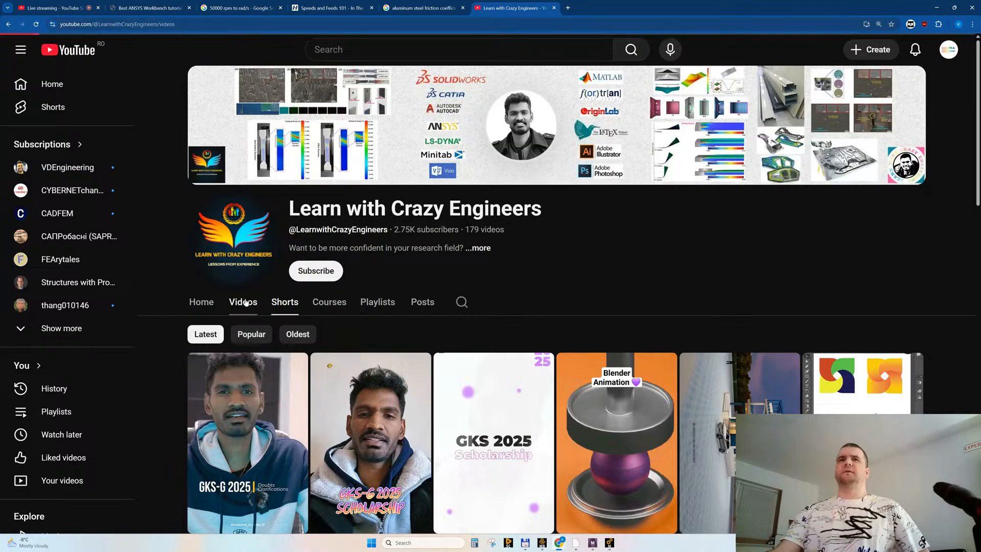
{"action": "scroll", "coordinate": [953, 344], "scroll_direction": "down", "scroll_amount": 5}
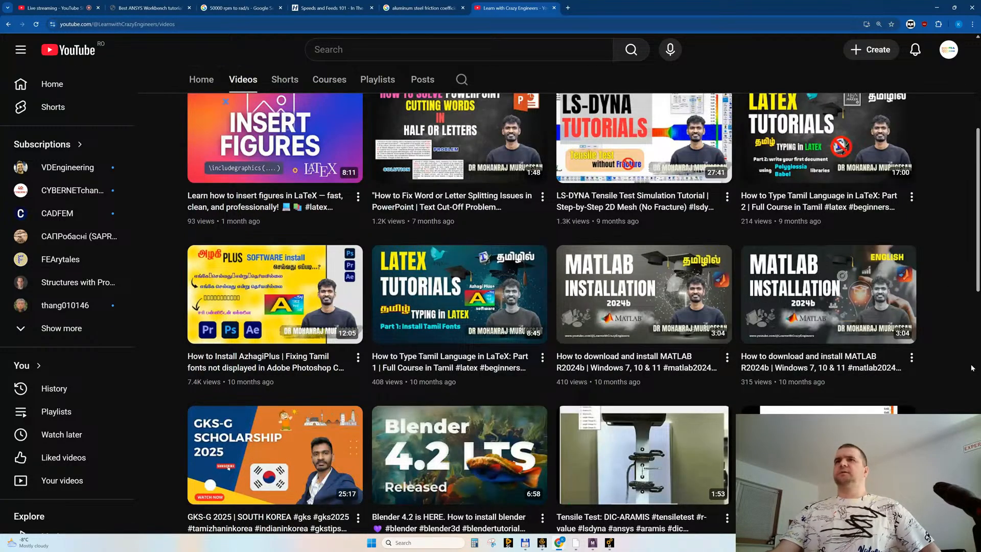
{"action": "scroll", "coordinate": [972, 368], "scroll_direction": "down", "scroll_amount": 4}
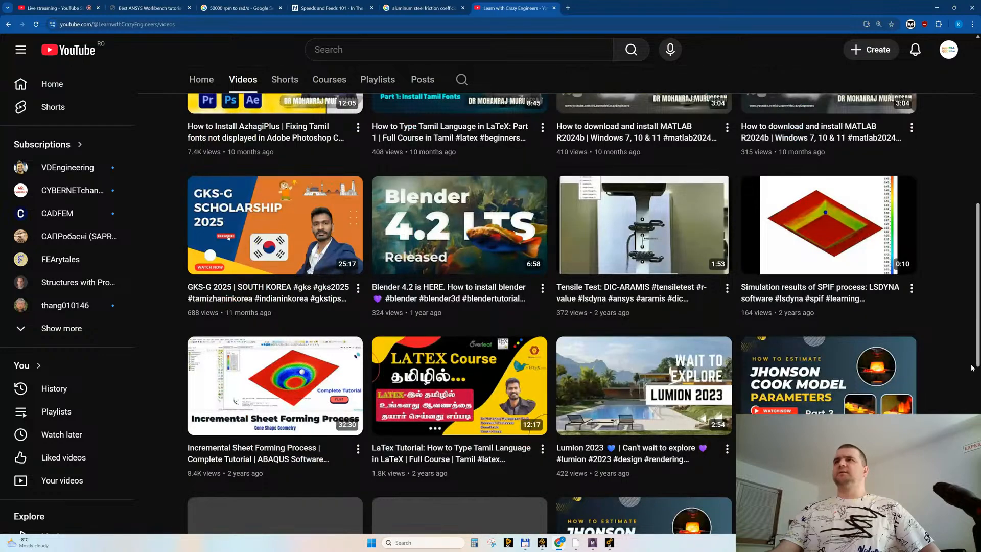
{"action": "scroll", "coordinate": [971, 368], "scroll_direction": "down", "scroll_amount": 9}
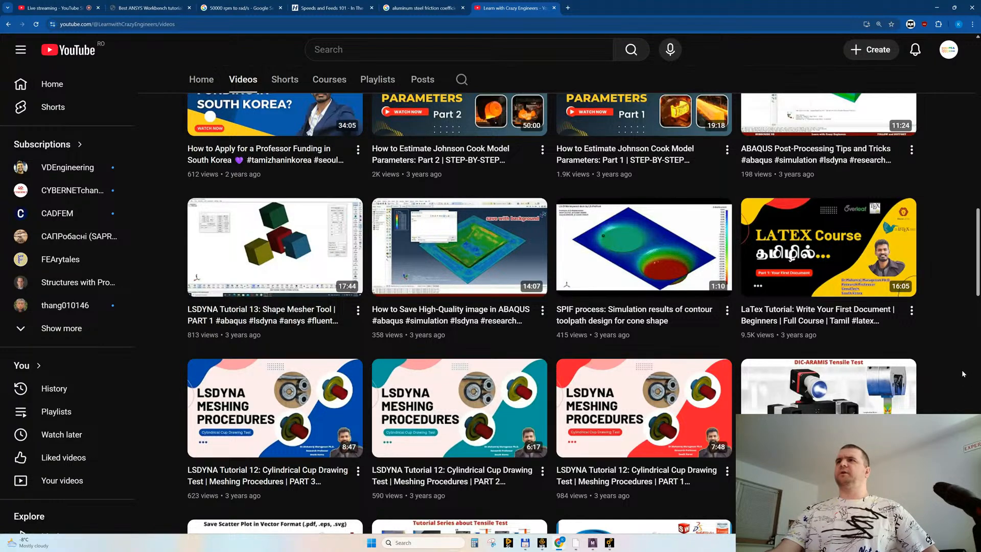
{"action": "scroll", "coordinate": [961, 369], "scroll_direction": "down", "scroll_amount": 5}
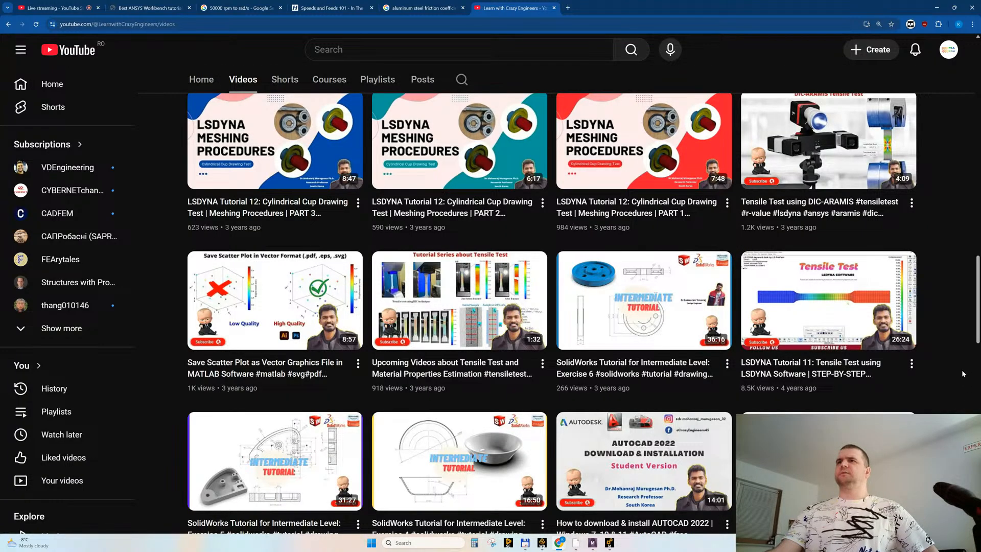
{"action": "scroll", "coordinate": [962, 369], "scroll_direction": "down", "scroll_amount": 10}
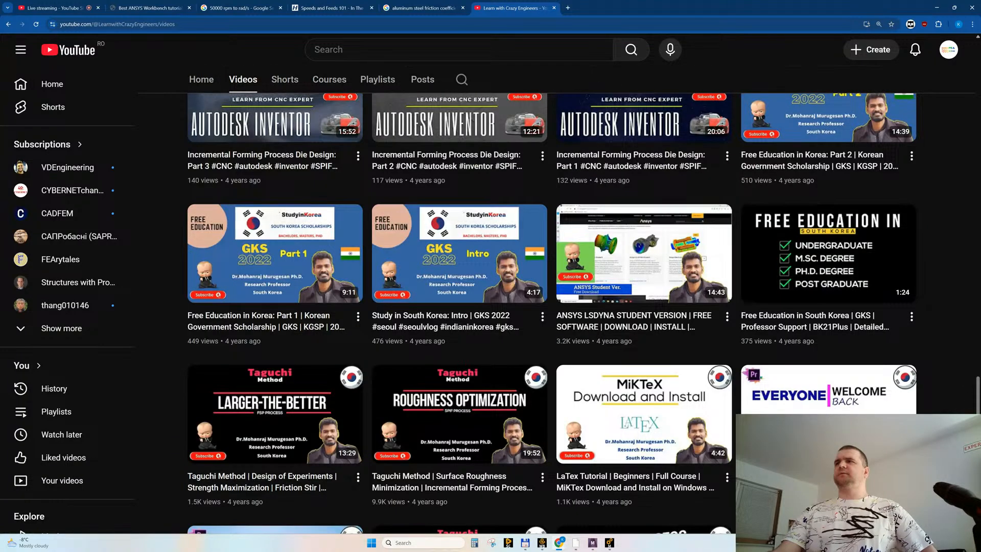
{"action": "scroll", "coordinate": [551, 307], "scroll_direction": "down", "scroll_amount": 6}
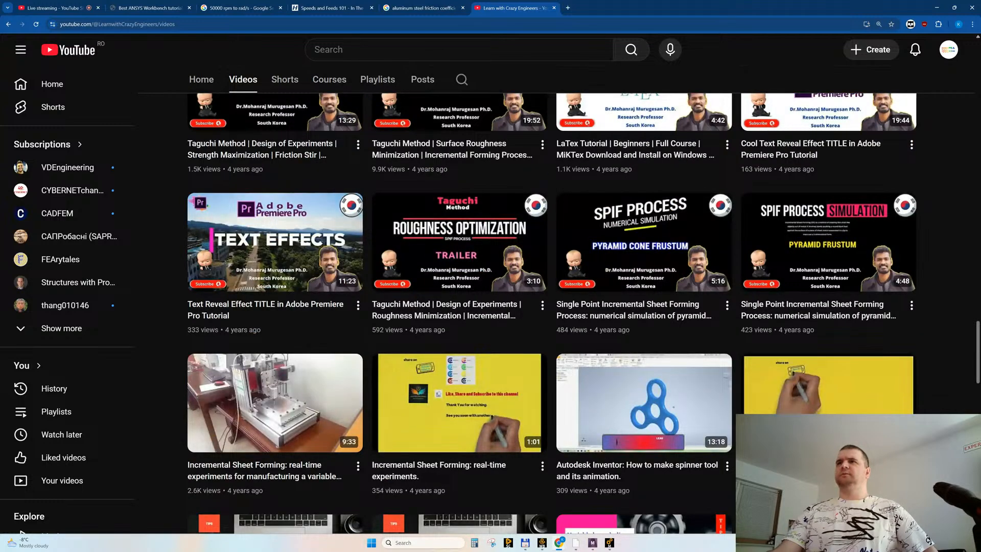
{"action": "scroll", "coordinate": [552, 312], "scroll_direction": "down", "scroll_amount": 4}
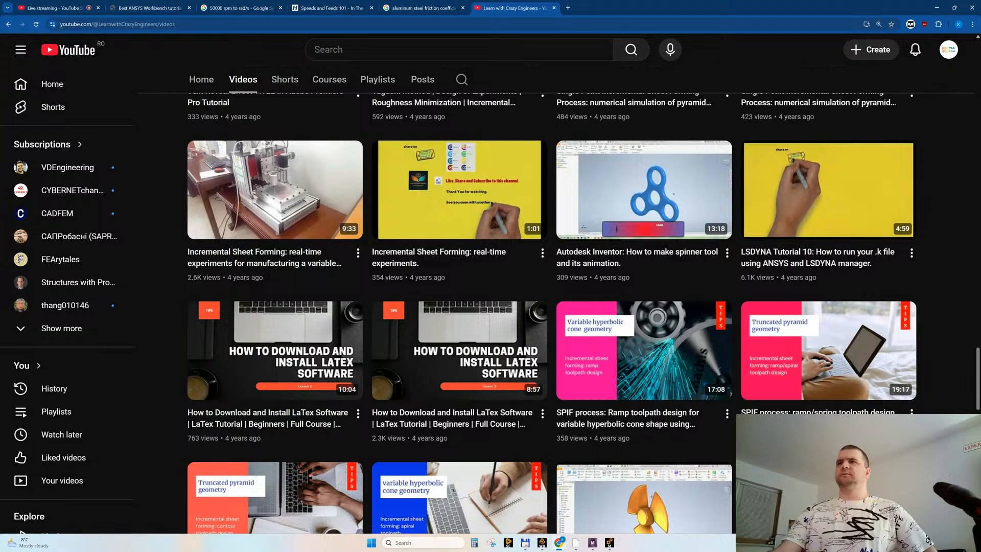
{"action": "scroll", "coordinate": [551, 313], "scroll_direction": "down", "scroll_amount": 3}
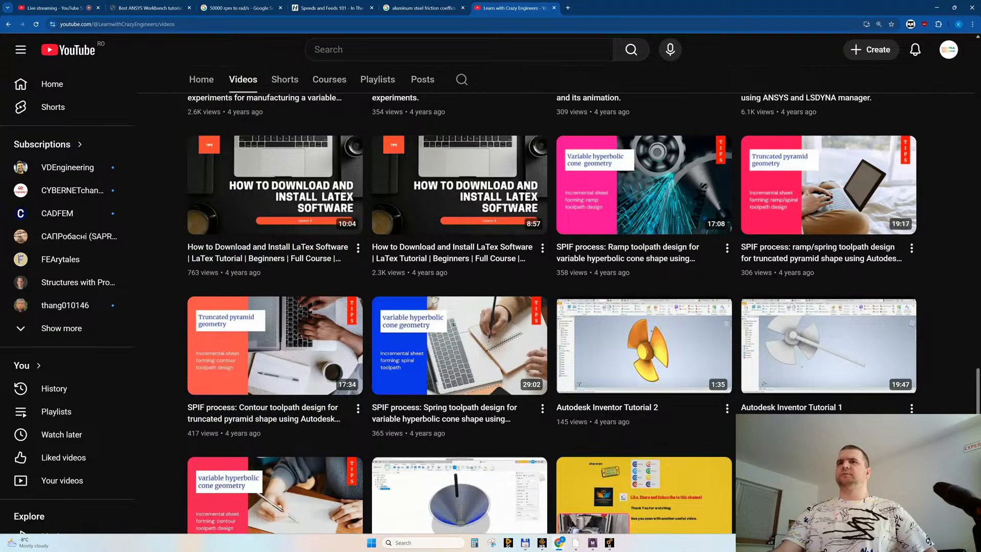
Step: Return to the channel's latest videos and open the "LS-DYNA Tensile Test Simulation Tutorial"
{"action": "left_click_drag", "start_coordinate": [977, 391], "coordinate": [977, 56]}
{"action": "scroll", "coordinate": [977, 180], "scroll_direction": "down", "scroll_amount": 3}
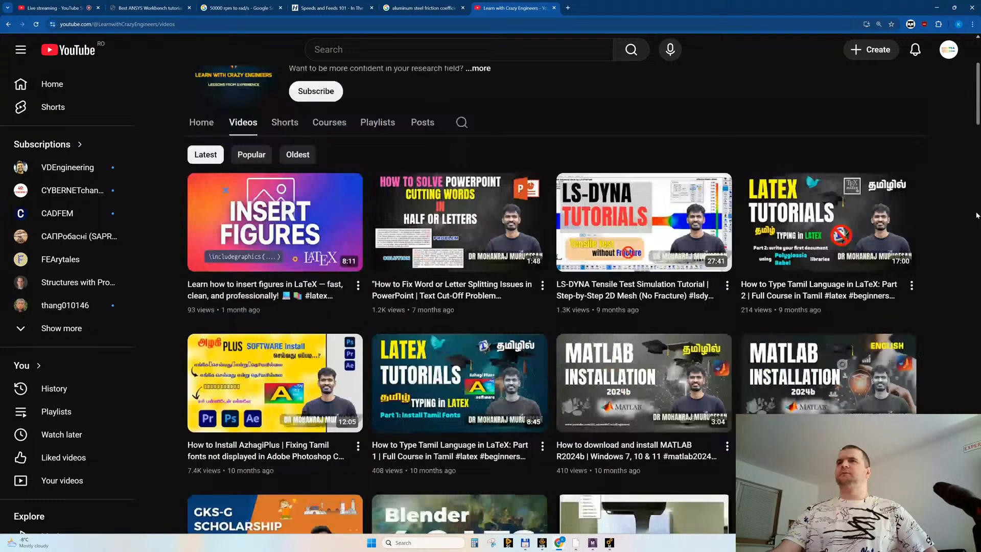
{"action": "scroll", "coordinate": [977, 215], "scroll_direction": "down", "scroll_amount": 1}
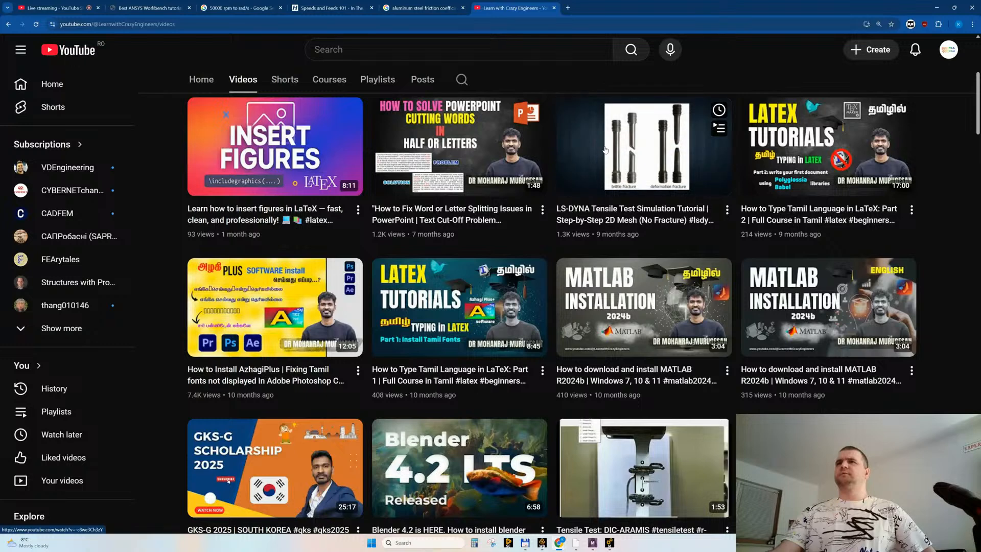
{"action": "left_click", "coordinate": [647, 138]}
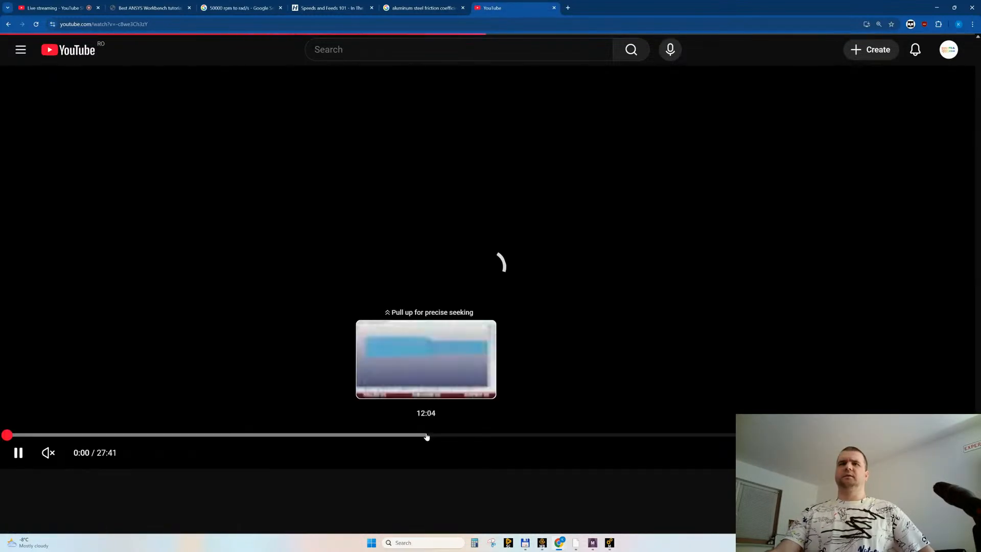
Step: Skim the tensile test tutorial back and forth through the meshing, keyword setup and model checking parts
{"action": "left_click", "coordinate": [500, 435]}
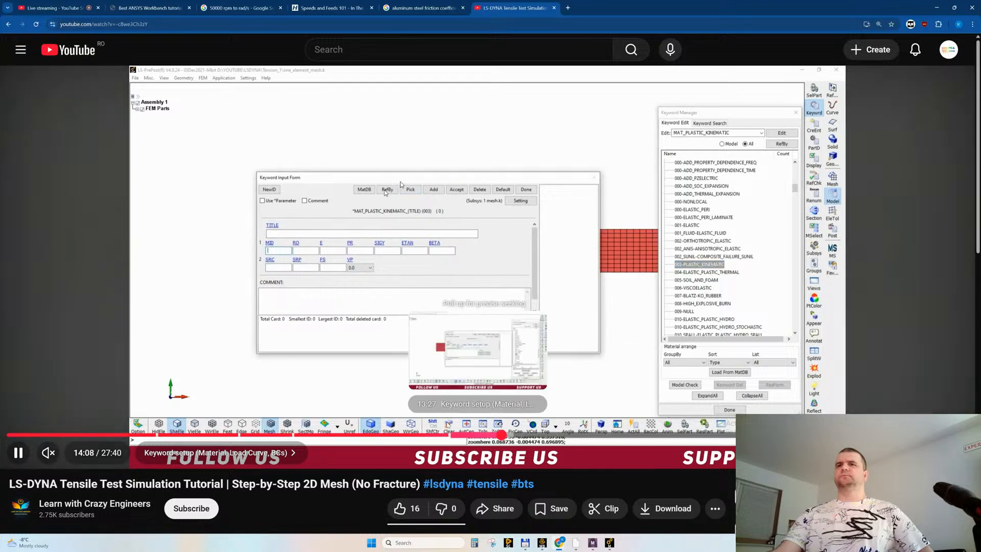
{"action": "left_click", "coordinate": [352, 435]}
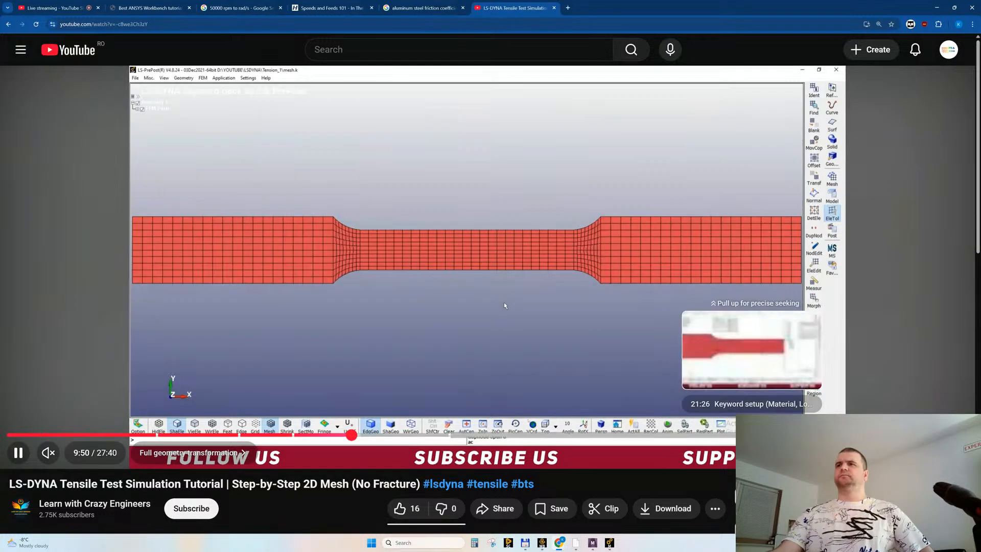
{"action": "left_click", "coordinate": [760, 434]}
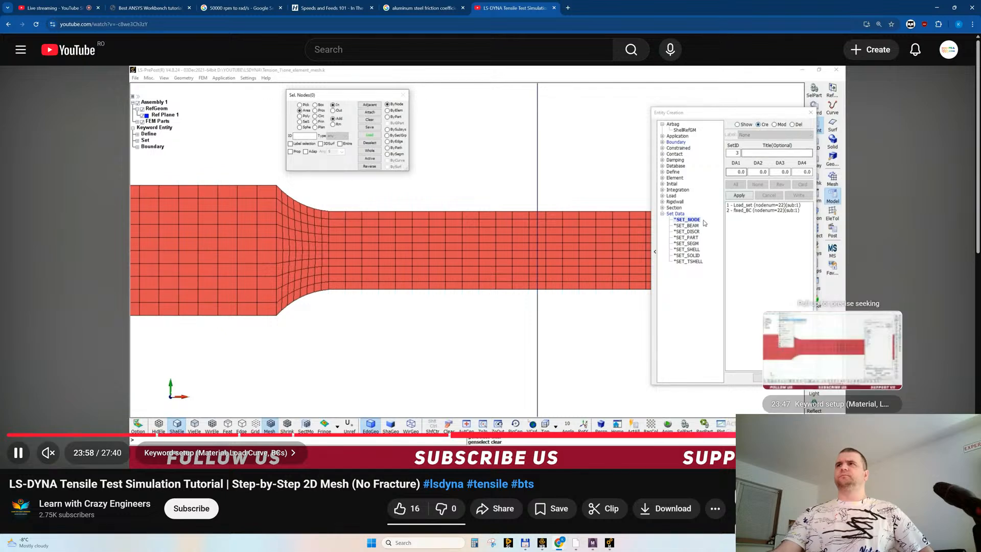
{"action": "left_click", "coordinate": [845, 435]}
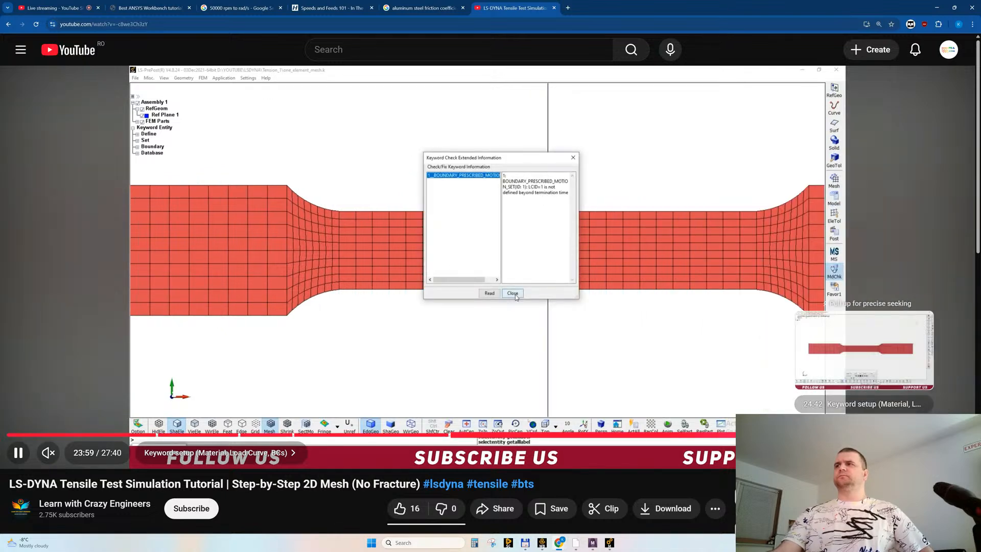
{"action": "left_click", "coordinate": [873, 435]}
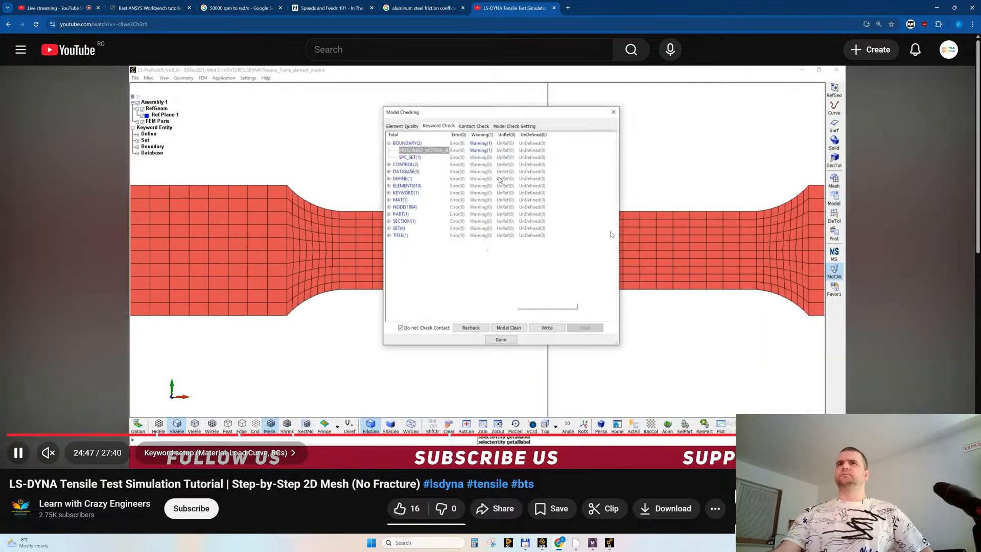
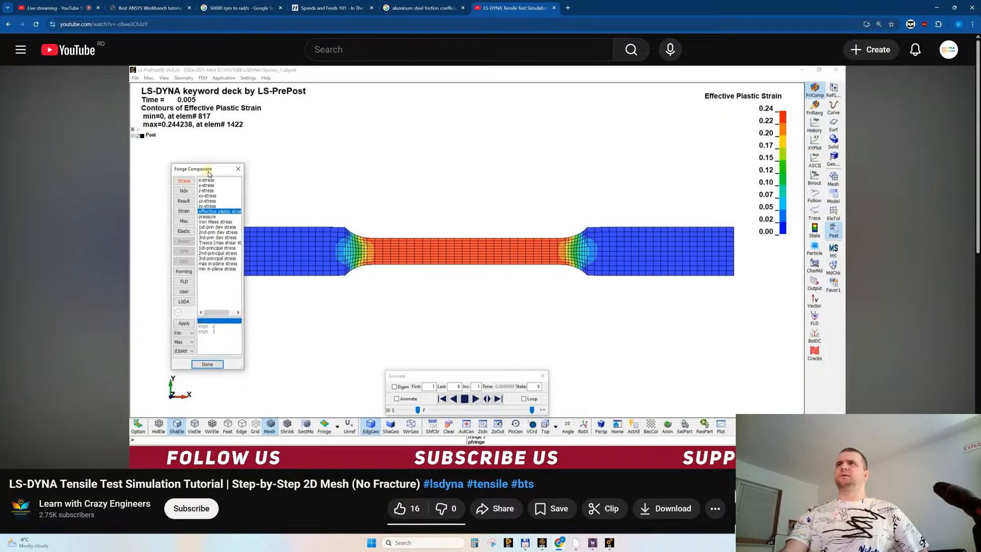
Step: Skip forward through the tensile test's effective plastic strain and X-displacement contour results
{"action": "key", "text": "Right"}
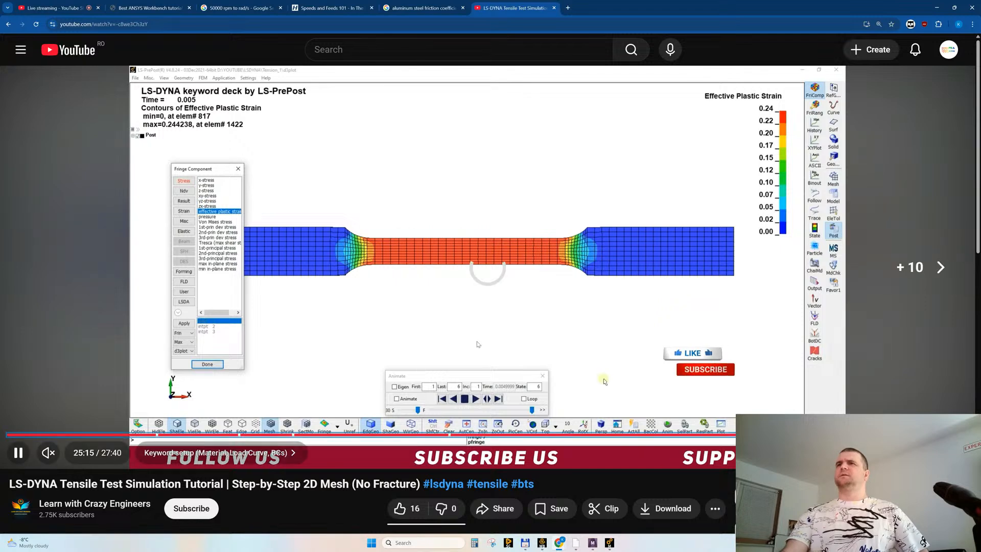
{"action": "key", "text": "Right"}
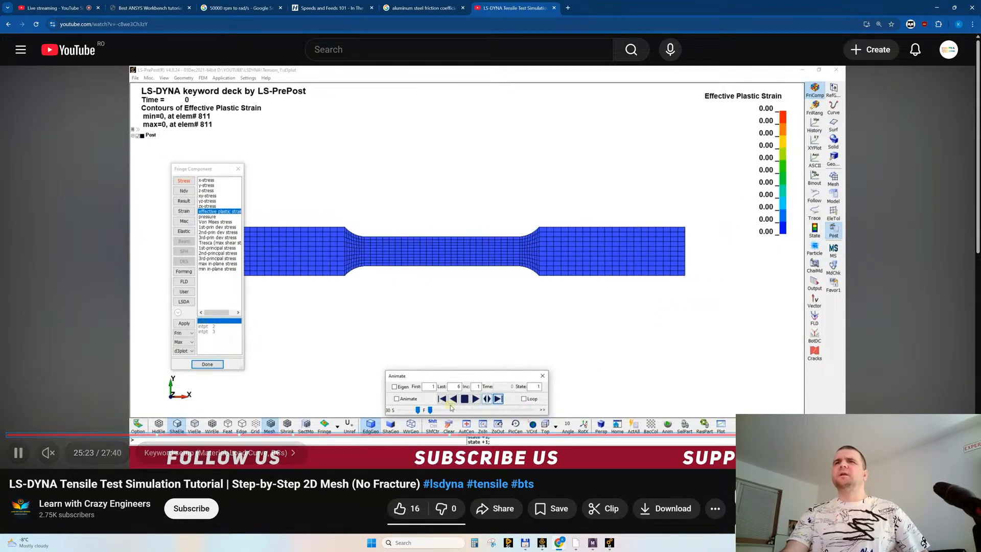
{"action": "key", "text": "Right"}
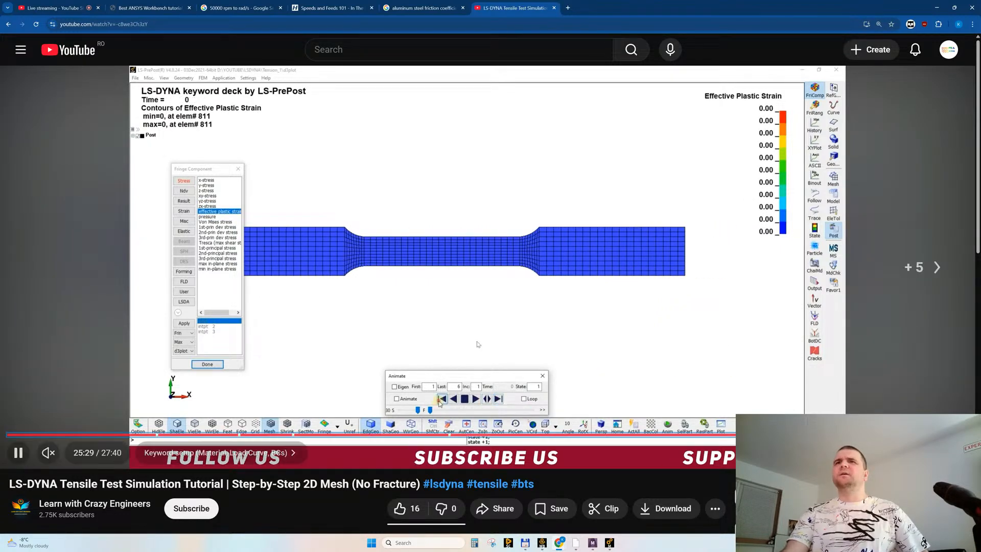
{"action": "key", "text": "Right"}
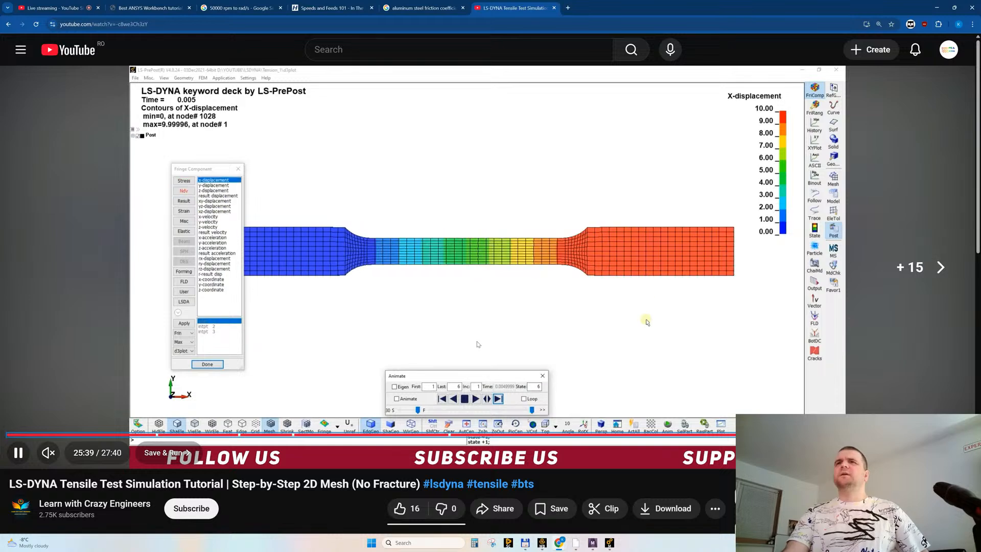
{"action": "key", "text": "Right"}
{"action": "key", "text": "Right"}
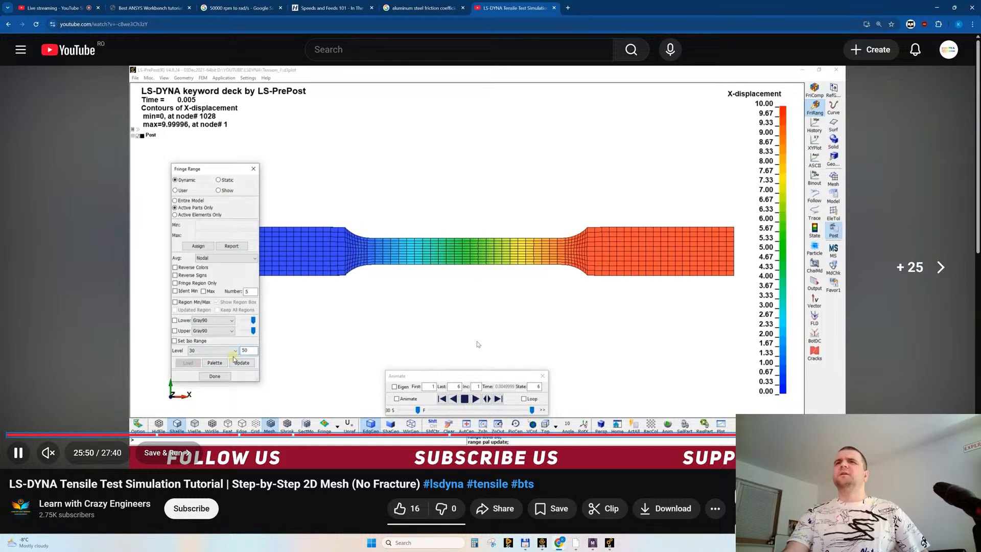
{"action": "key", "text": "Right"}
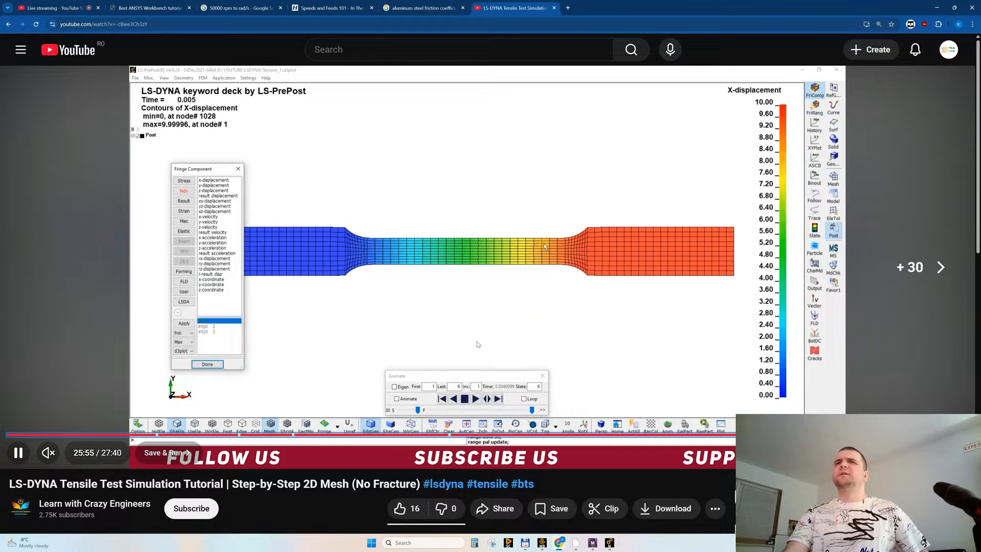
{"action": "key", "text": "Right"}
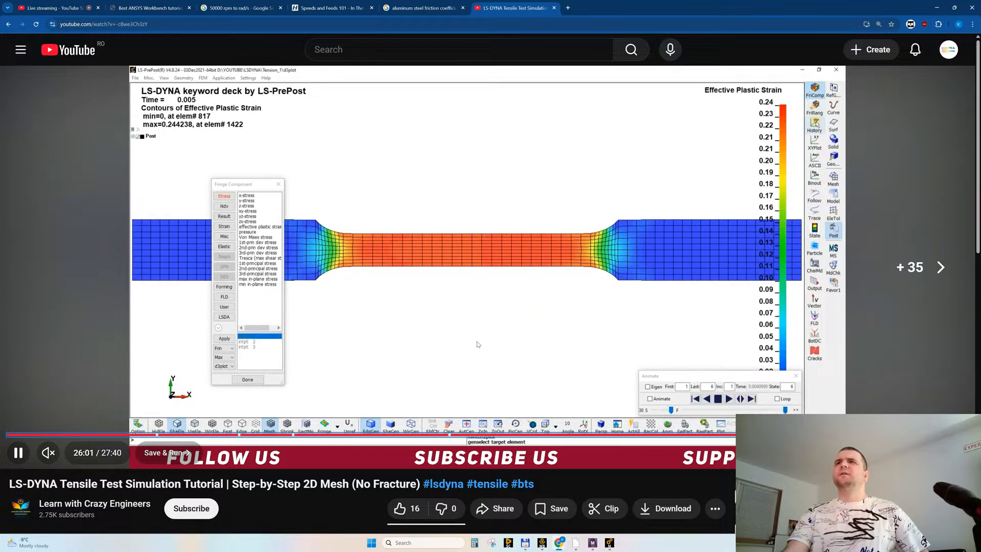
Step: Skip forward through the tensile test's element history and stress-strain plots to the video's end screen
{"action": "key", "text": "Right"}
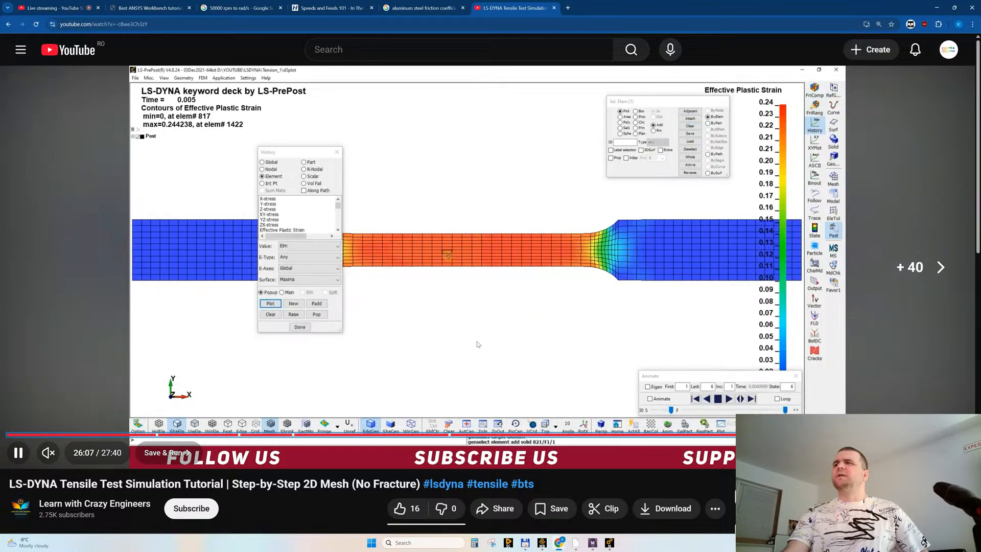
{"action": "key", "text": "Right"}
{"action": "key", "text": "Right"}
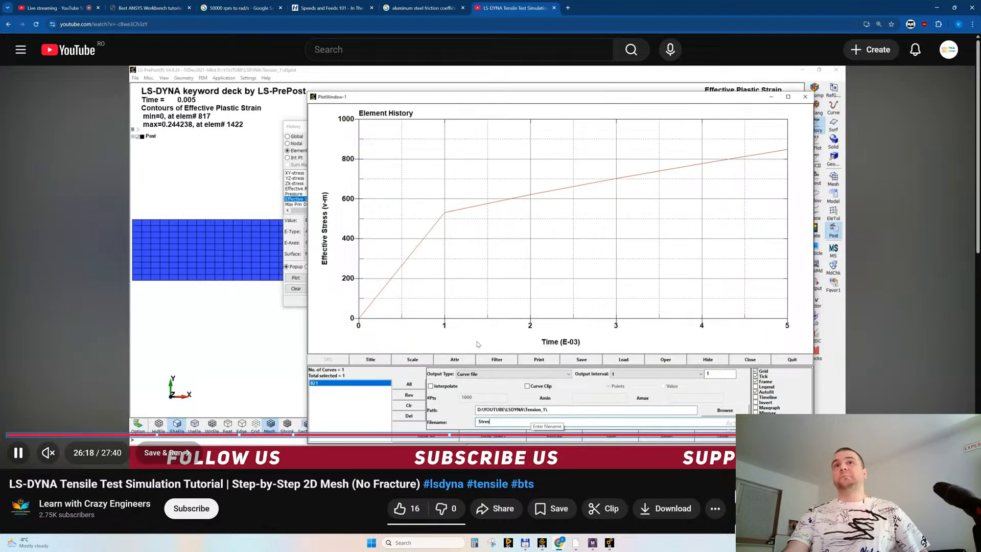
{"action": "key", "text": "Right"}
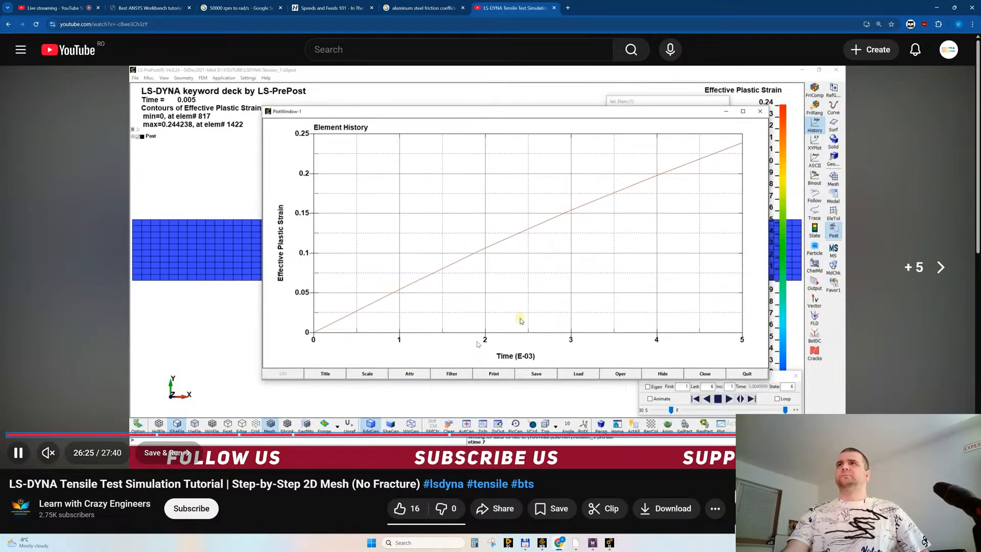
{"action": "key", "text": "Right"}
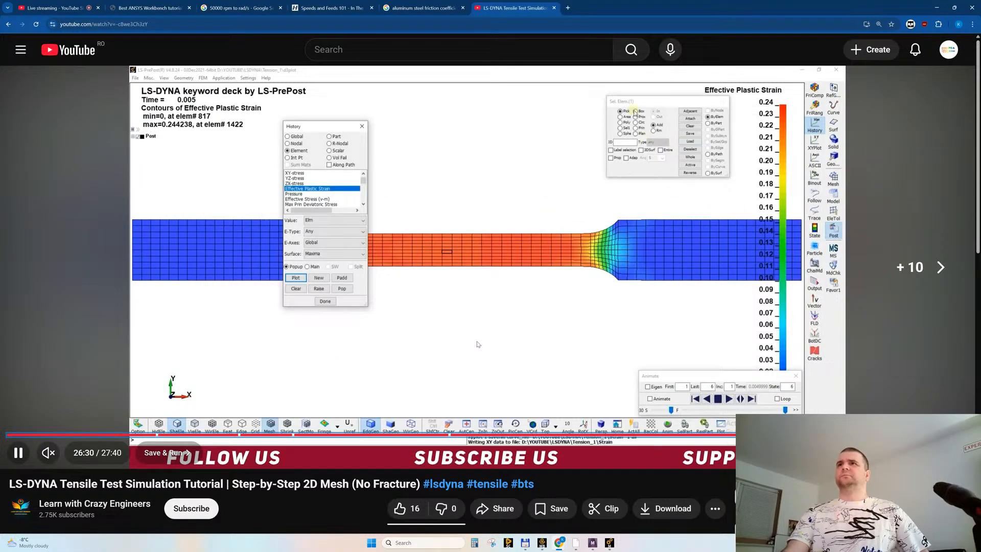
{"action": "key", "text": "Right"}
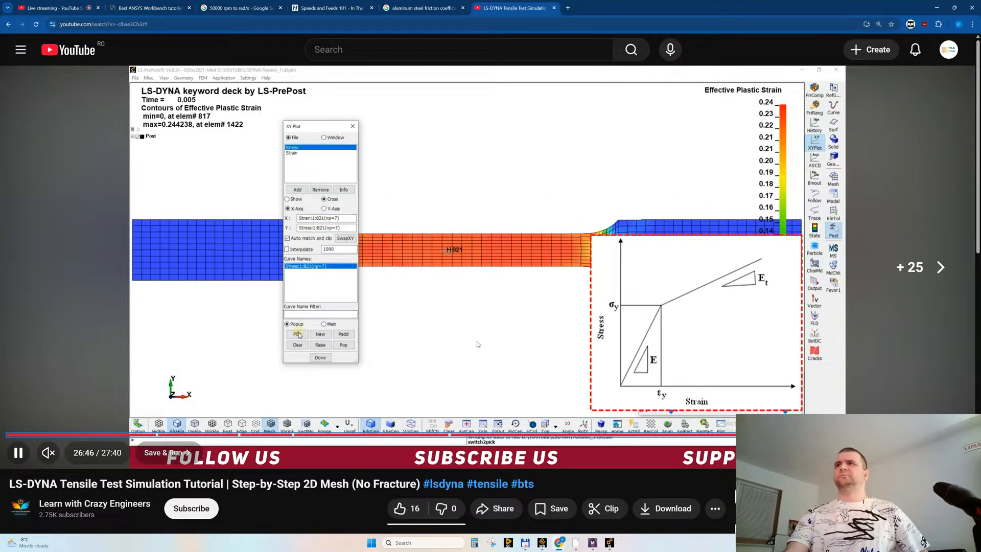
{"action": "key", "text": "Right"}
{"action": "key", "text": "Right"}
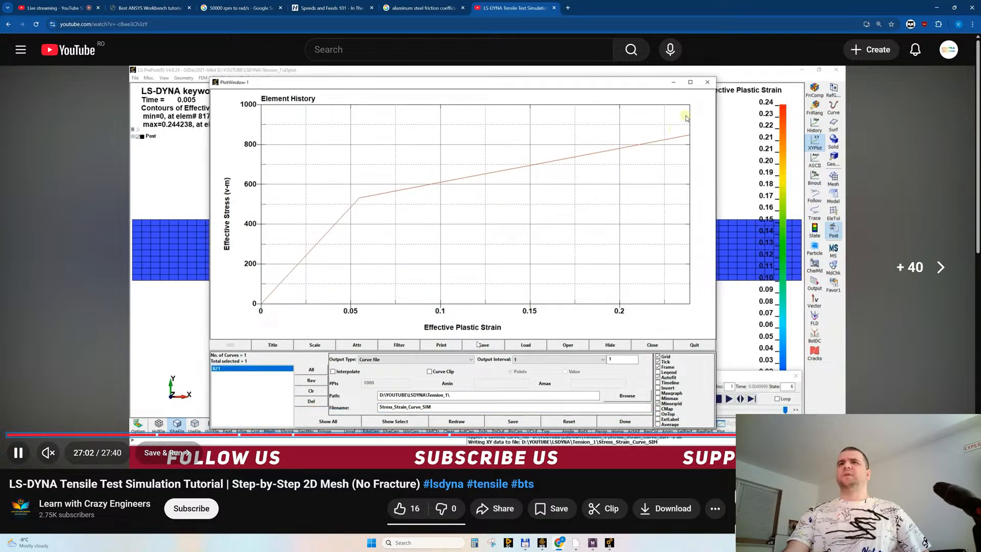
{"action": "key", "text": "Right"}
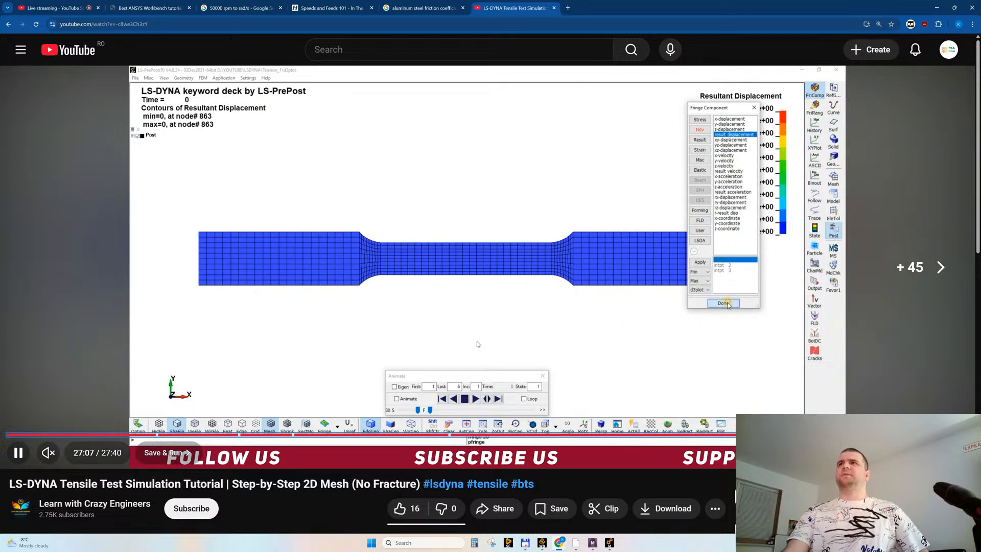
{"action": "key", "text": "Right"}
{"action": "key", "text": "Right"}
{"action": "key", "text": "Right"}
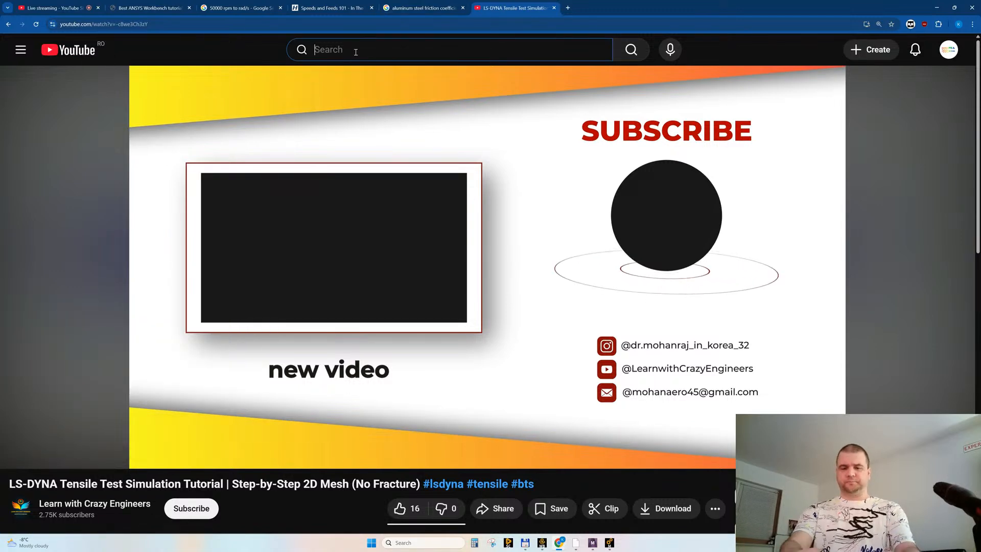
Step: Search YouTube for "ansys drilling" and open "FEA simulation of machining by drilling into an aluminum part - ANSYS Workbench Explicit Dynamics"
{"action": "type", "text": "ansys drilling"}
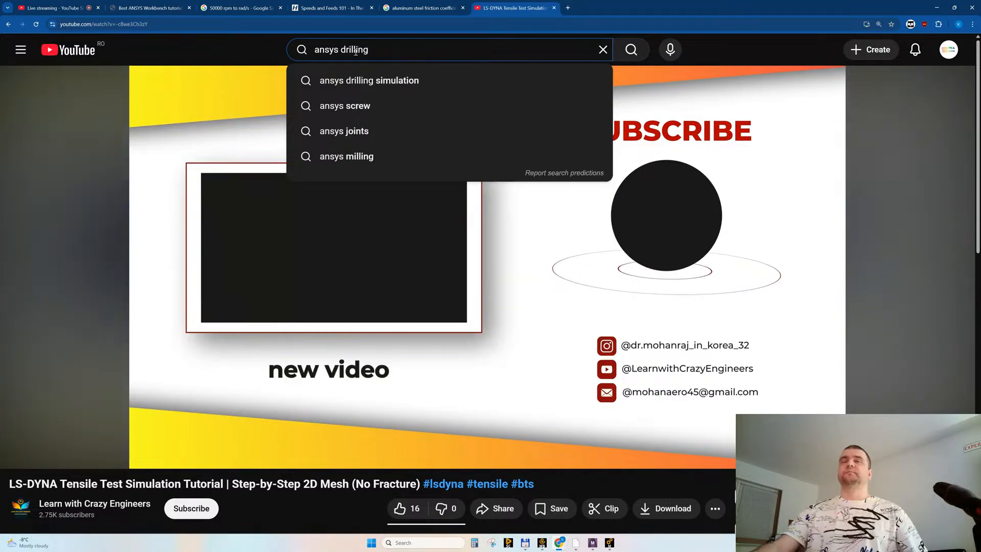
{"action": "key", "text": "Return"}
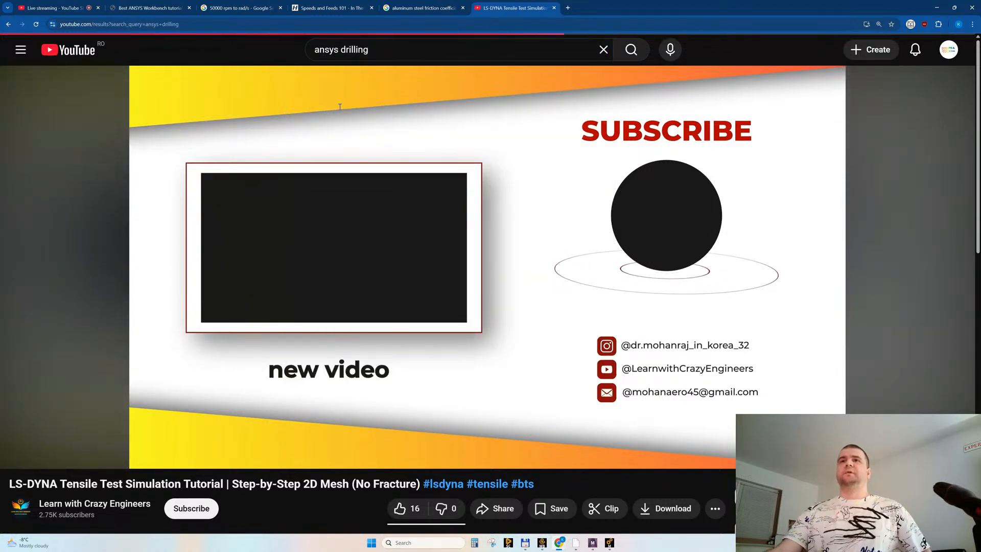
{"action": "scroll", "coordinate": [437, 338], "scroll_direction": "down", "scroll_amount": 3}
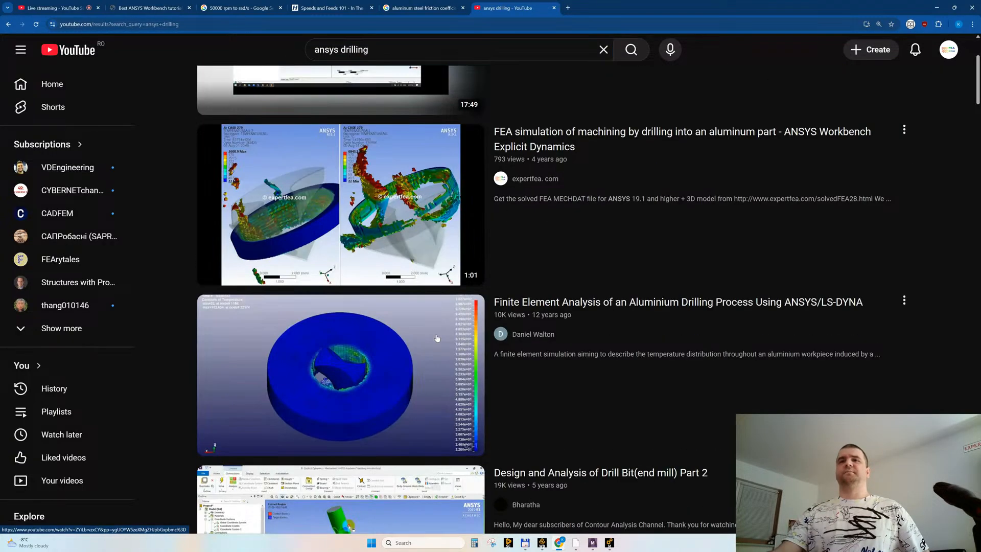
{"action": "scroll", "coordinate": [436, 338], "scroll_direction": "down", "scroll_amount": 3}
{"action": "scroll", "coordinate": [436, 339], "scroll_direction": "up", "scroll_amount": 3}
{"action": "left_click", "coordinate": [345, 207]}
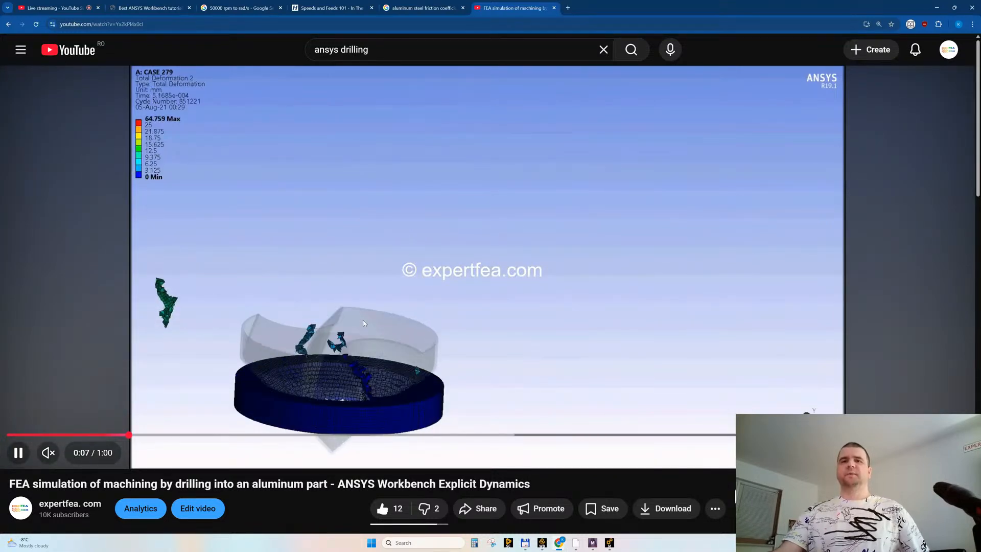
Step: Watch the aluminum drilling video's deformation and velocity results, pause it, and switch to Ansys Mechanical to check the solver progress
{"action": "scroll", "coordinate": [329, 323], "scroll_direction": "down", "scroll_amount": 1}
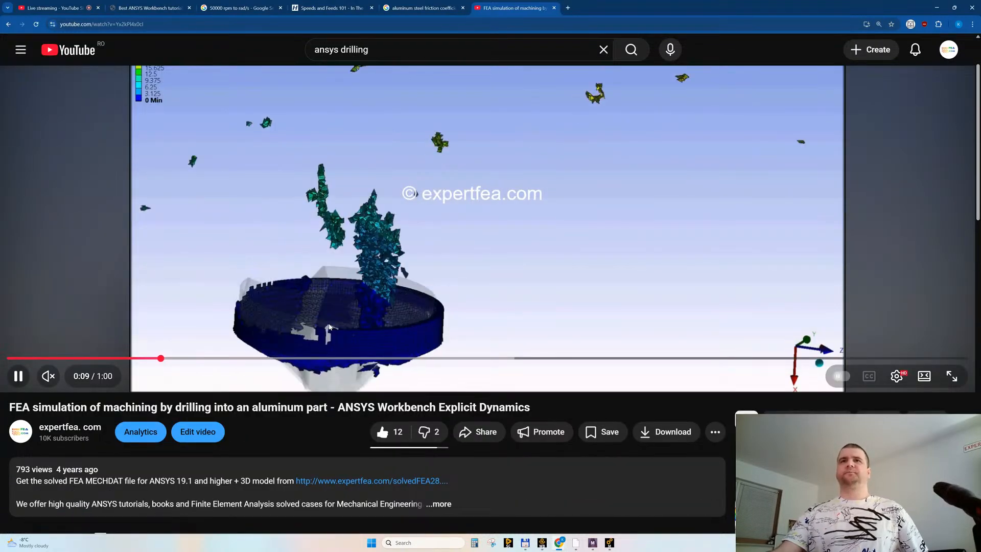
{"action": "scroll", "coordinate": [418, 290], "scroll_direction": "up", "scroll_amount": 1}
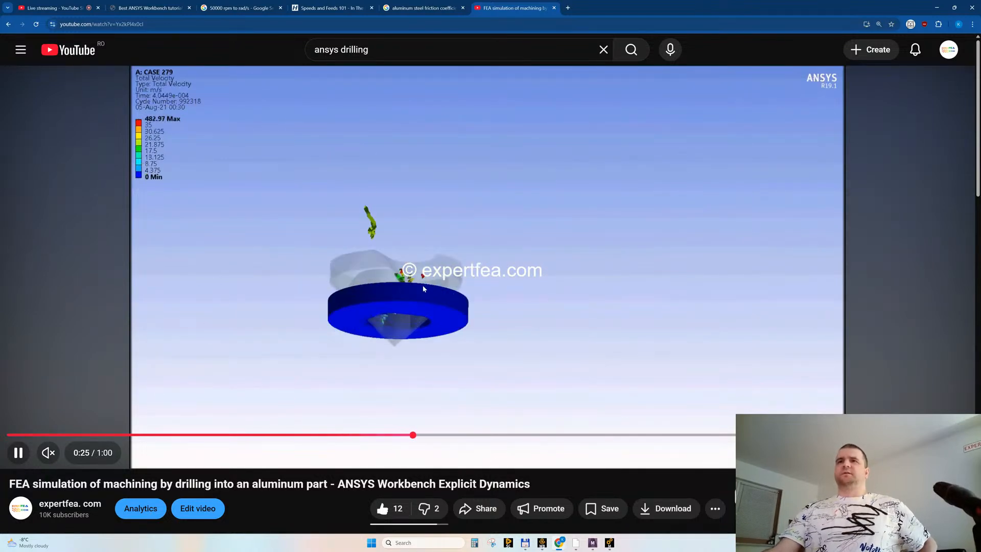
{"action": "left_click", "coordinate": [485, 252]}
{"action": "left_click", "coordinate": [609, 543]}
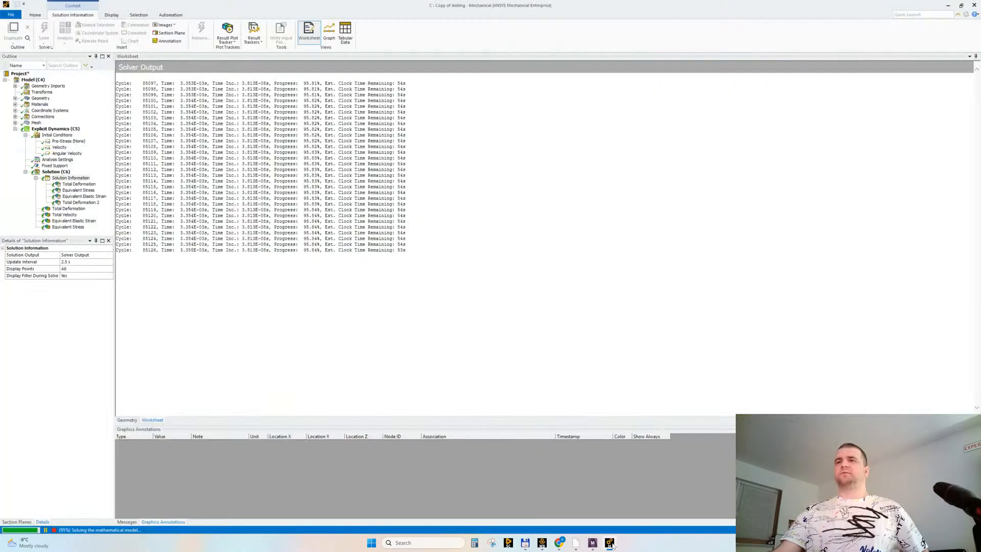
Step: Return to the drilling video in Chrome and open "FEA of Milling a Copper Slab Submerged in Water with Heat Reduction"
{"action": "left_click", "coordinate": [559, 545]}
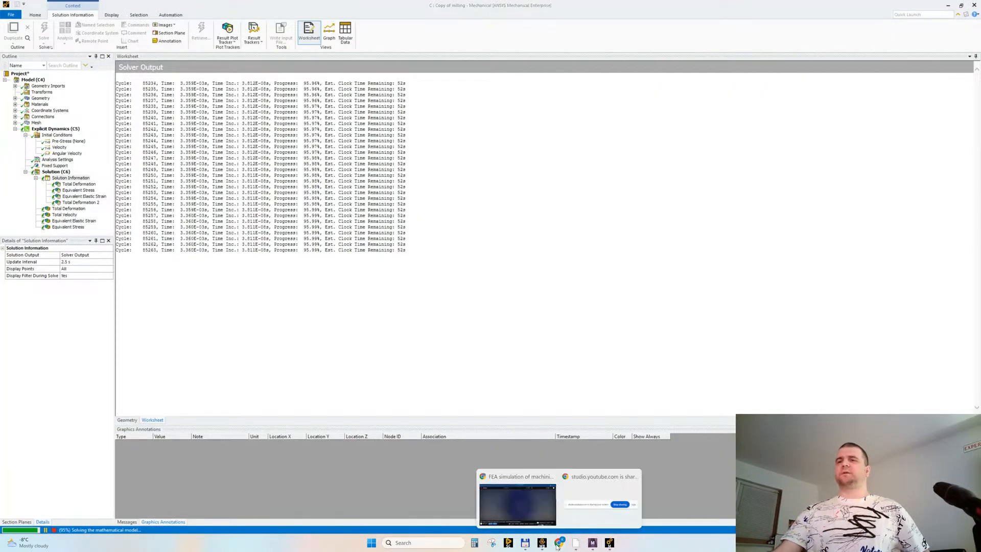
{"action": "left_click", "coordinate": [516, 500]}
{"action": "scroll", "coordinate": [471, 225], "scroll_direction": "down", "scroll_amount": 4}
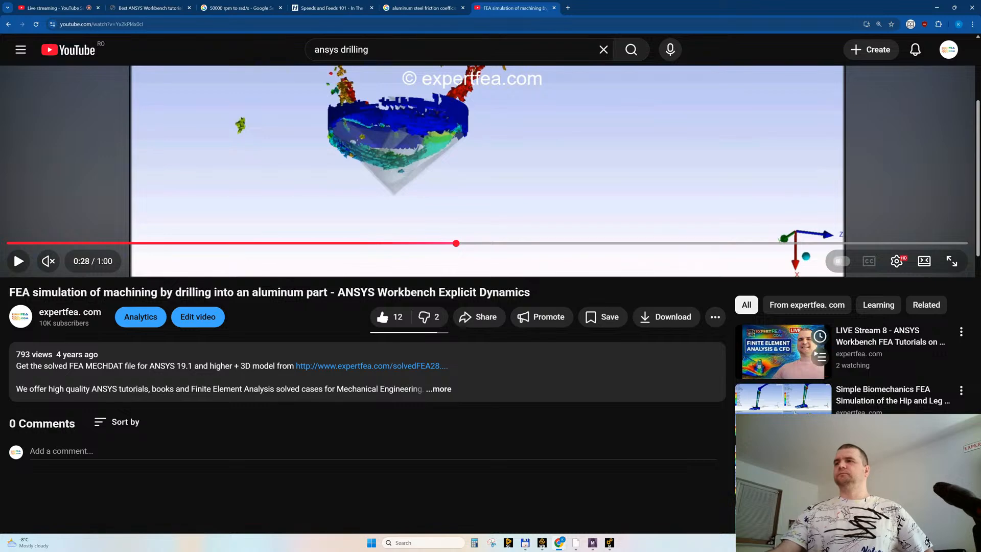
{"action": "left_click", "coordinate": [781, 469]}
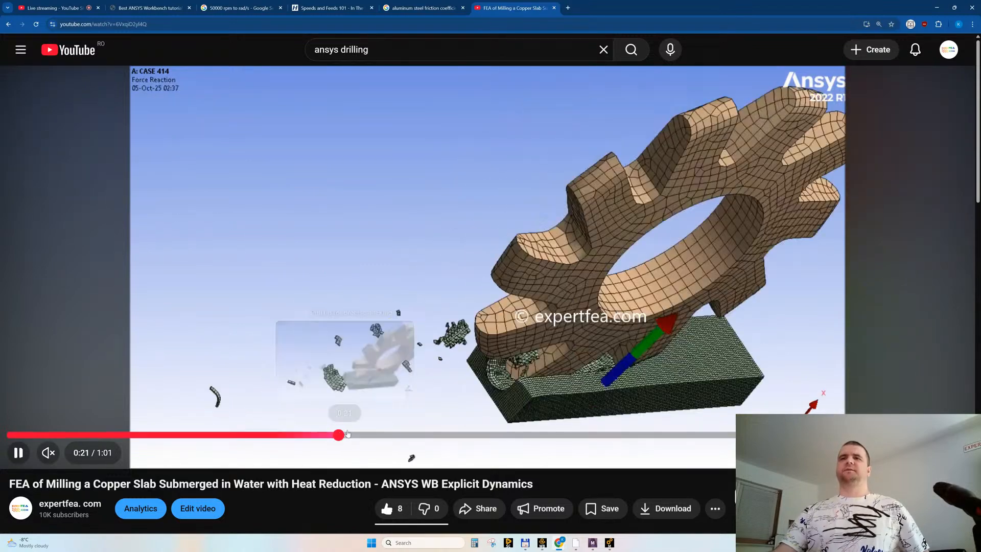
Step: Skip ahead in the copper slab milling video and go back to the temperature contour results
{"action": "key", "text": "Right"}
{"action": "key", "text": "Right"}
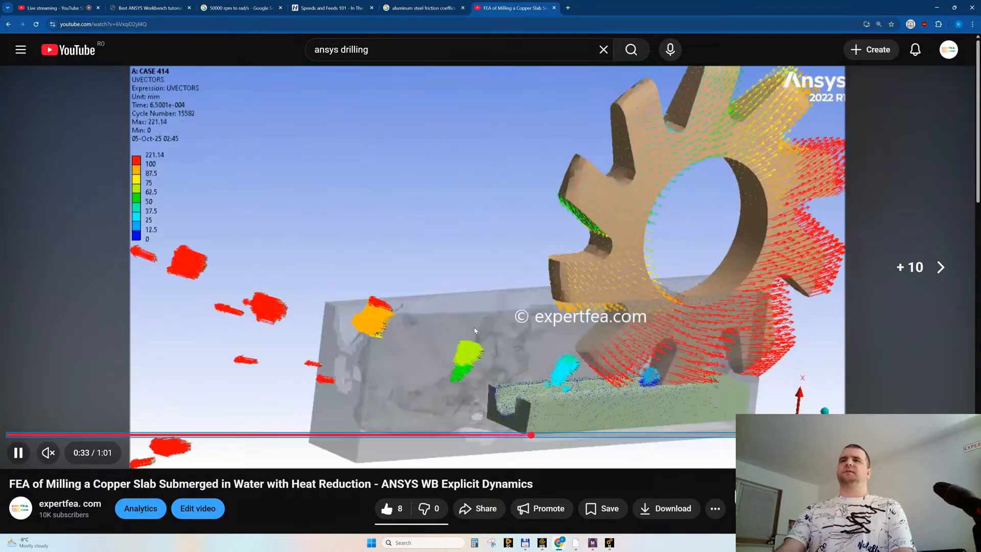
{"action": "key", "text": "Left"}
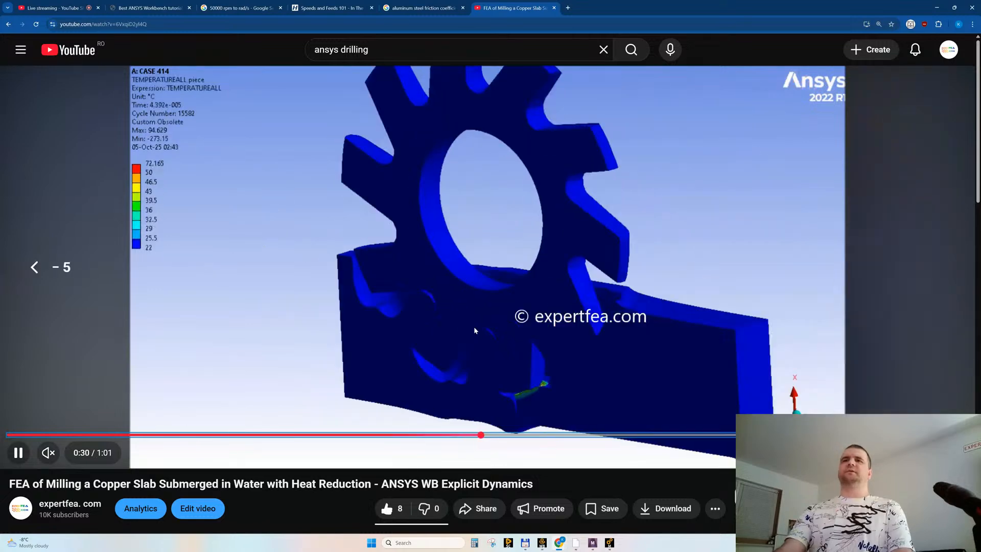
{"action": "key", "text": "space"}
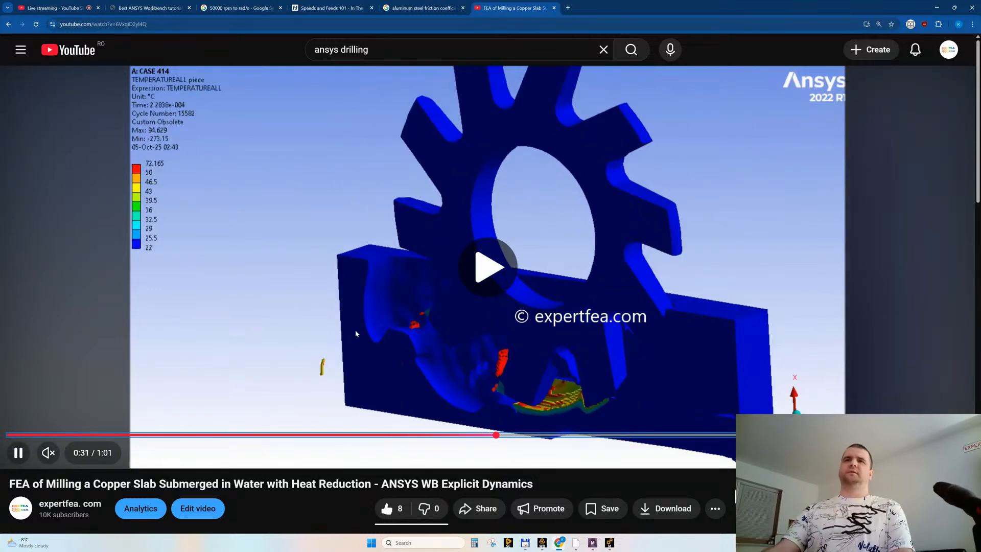
Step: Examine the chip formation in the temperature animation moment by moment, repeatedly pausing and resuming the copper slab milling video
{"action": "left_click", "coordinate": [382, 302]}
{"action": "left_click", "coordinate": [367, 315]}
{"action": "left_click", "coordinate": [354, 281]}
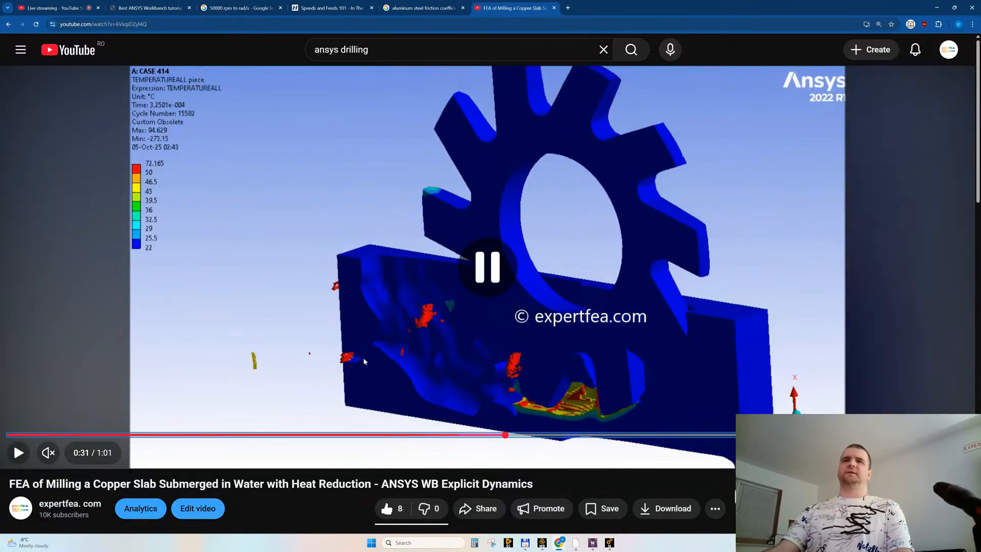
{"action": "left_click", "coordinate": [361, 282]}
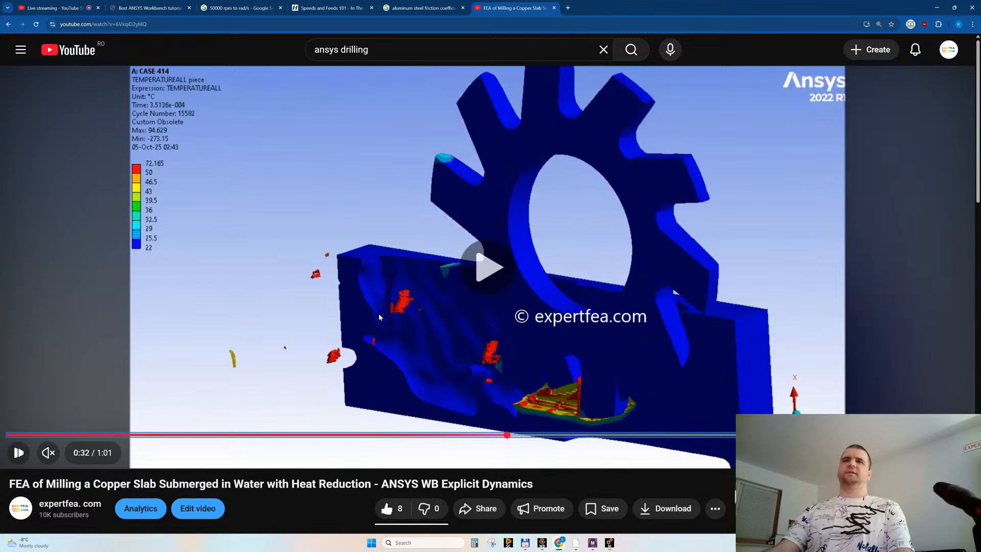
{"action": "left_click", "coordinate": [365, 271]}
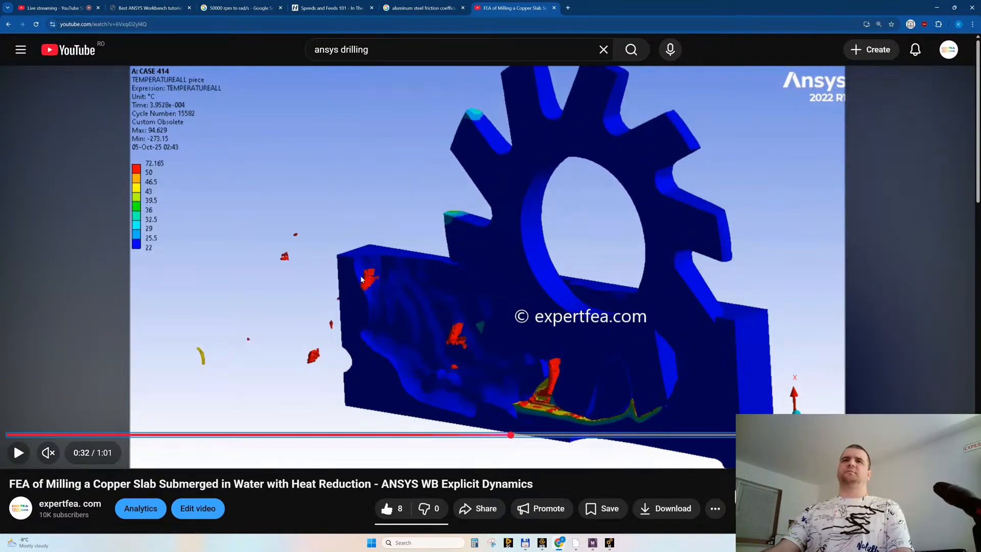
{"action": "left_click", "coordinate": [375, 338]}
{"action": "left_click", "coordinate": [381, 314]}
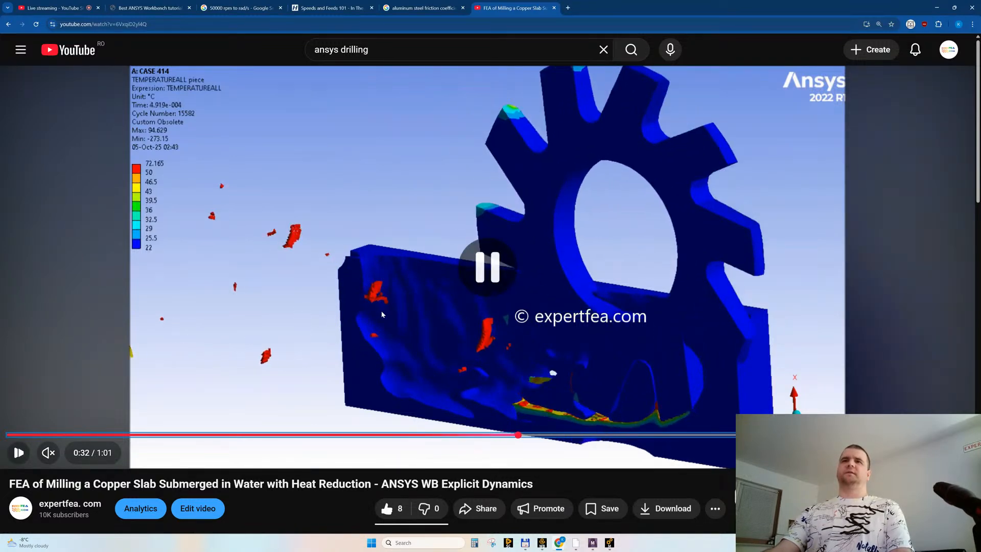
{"action": "left_click", "coordinate": [381, 308]}
{"action": "left_click", "coordinate": [367, 293]}
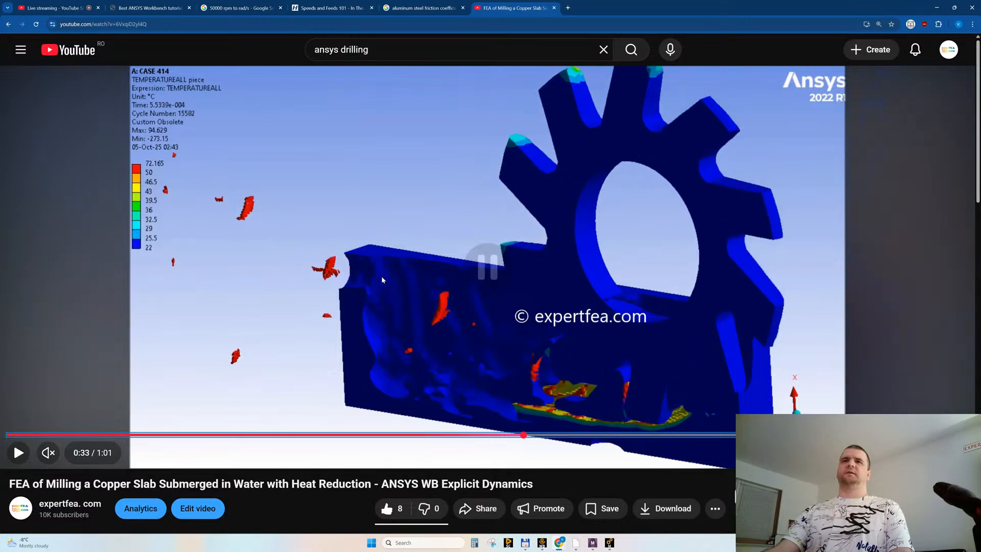
{"action": "left_click", "coordinate": [350, 269]}
{"action": "left_click", "coordinate": [350, 269]}
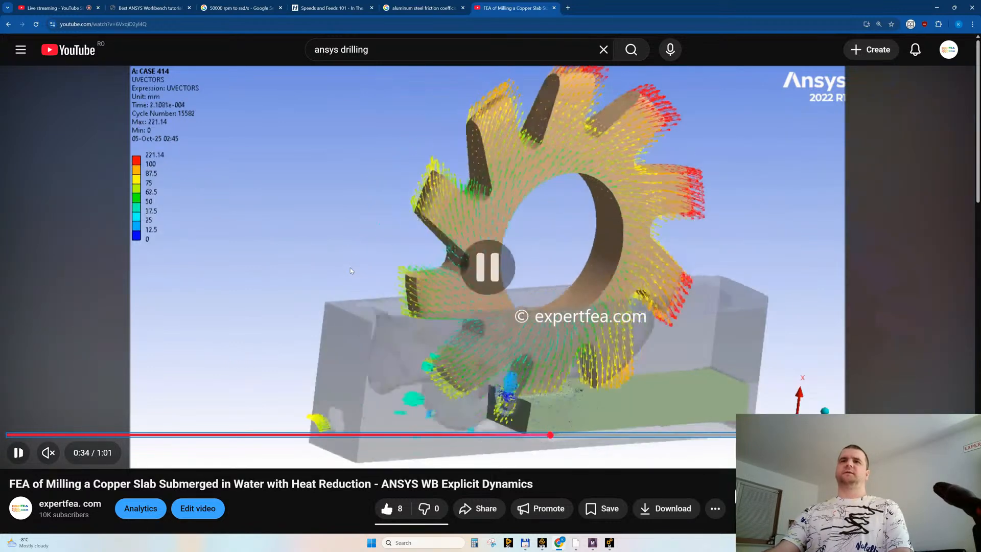
Step: Rewind the video five seconds and replay the temperature animation, pausing to inspect the hot chips
{"action": "key", "text": "Left"}
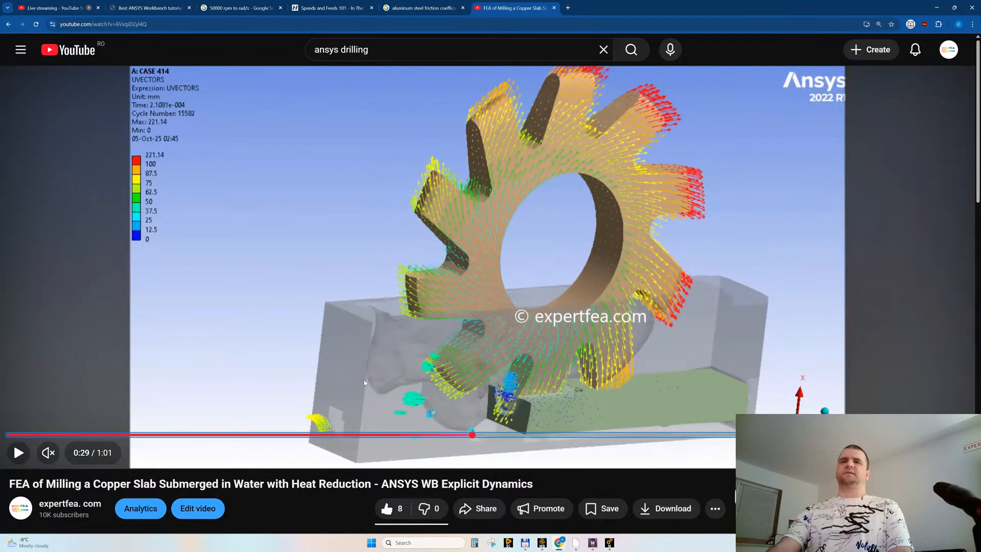
{"action": "left_click", "coordinate": [415, 388]}
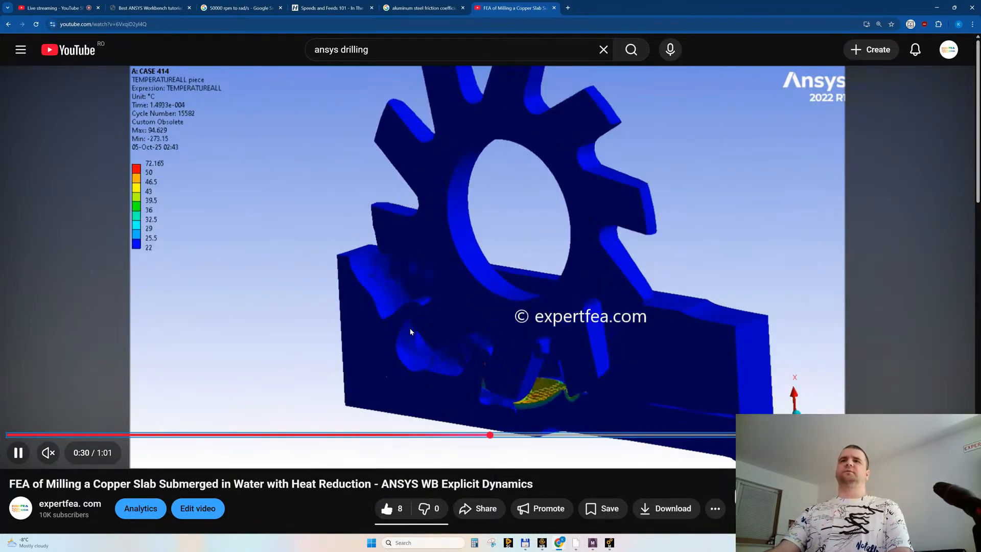
{"action": "left_click", "coordinate": [416, 338]}
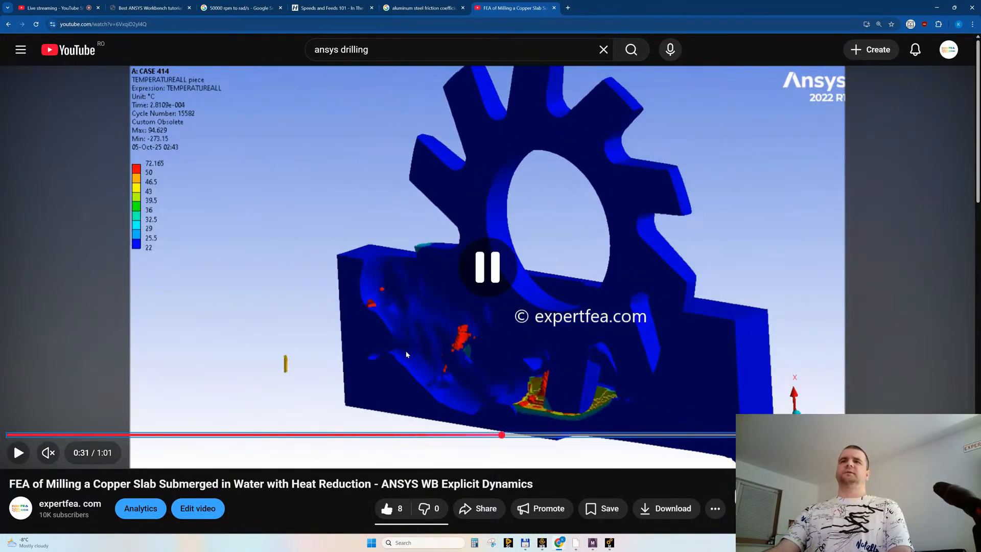
{"action": "left_click", "coordinate": [384, 336]}
{"action": "double_click", "coordinate": [385, 335]}
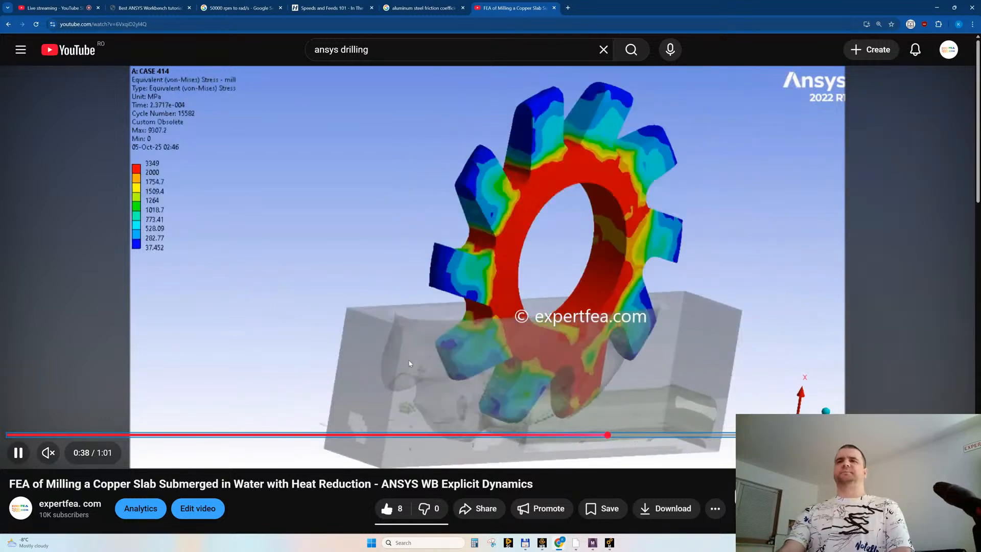
Step: Pause and resume through the mill's equivalent (von-Mises) stress animation, stopping the video on its final moments
{"action": "left_click", "coordinate": [409, 362]}
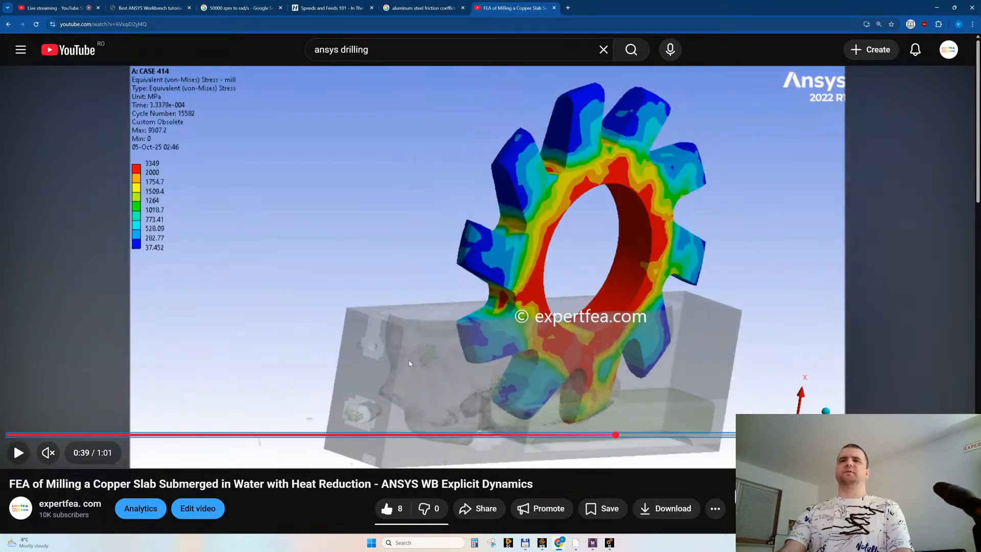
{"action": "left_click", "coordinate": [418, 360]}
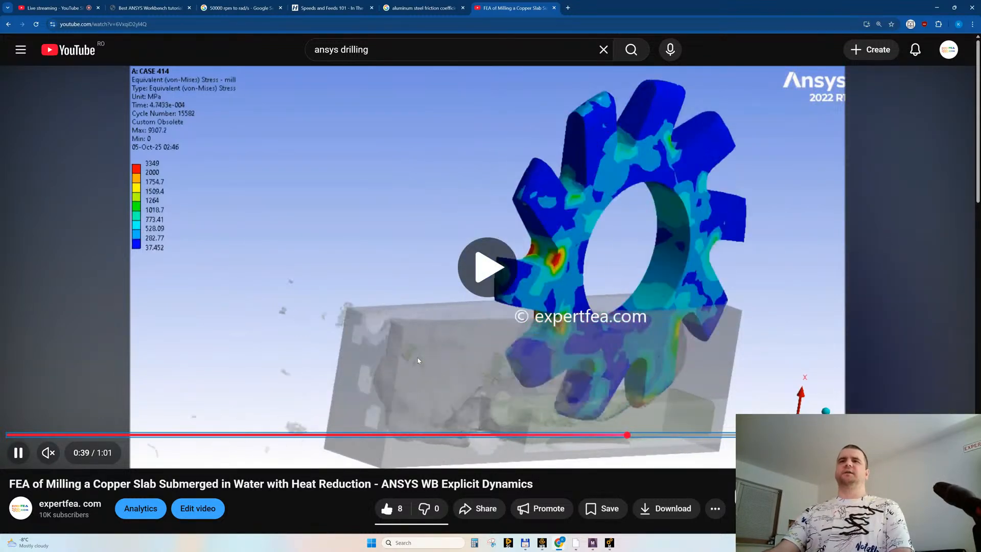
{"action": "left_click", "coordinate": [434, 338]}
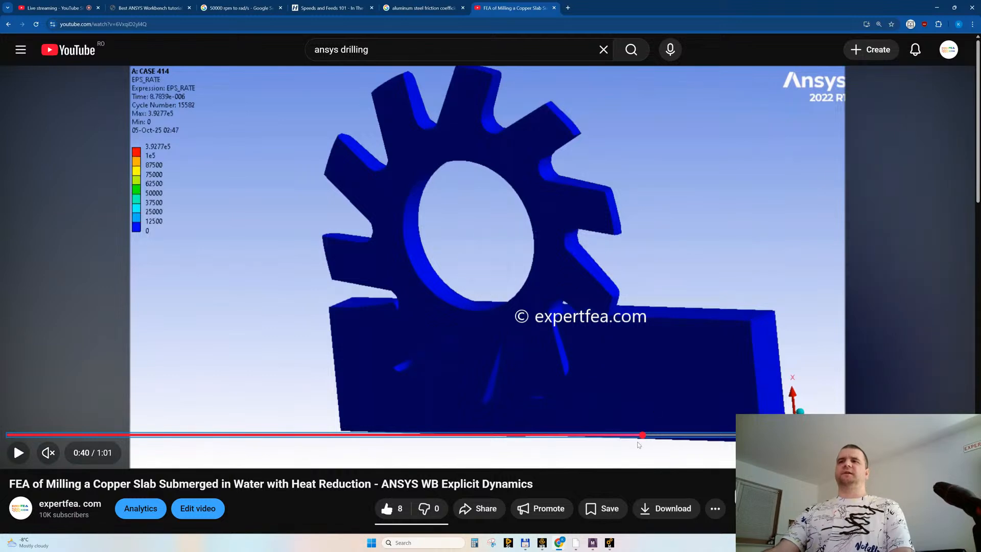
{"action": "left_click_drag", "start_coordinate": [641, 436], "coordinate": [638, 436]}
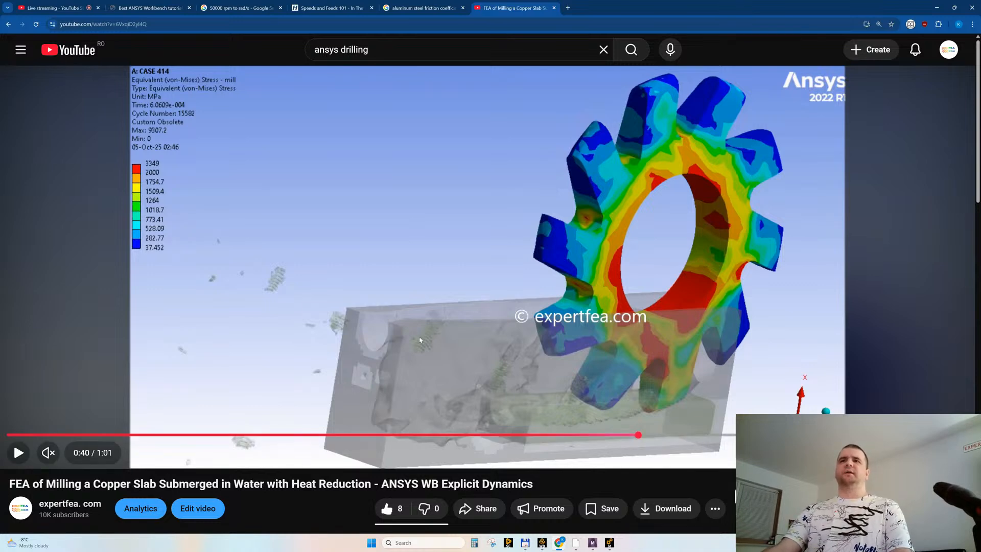
Step: Examine the EPS_RATE plastic strain rate animation in short bursts, pausing and resuming to follow the chips
{"action": "left_click", "coordinate": [439, 343]}
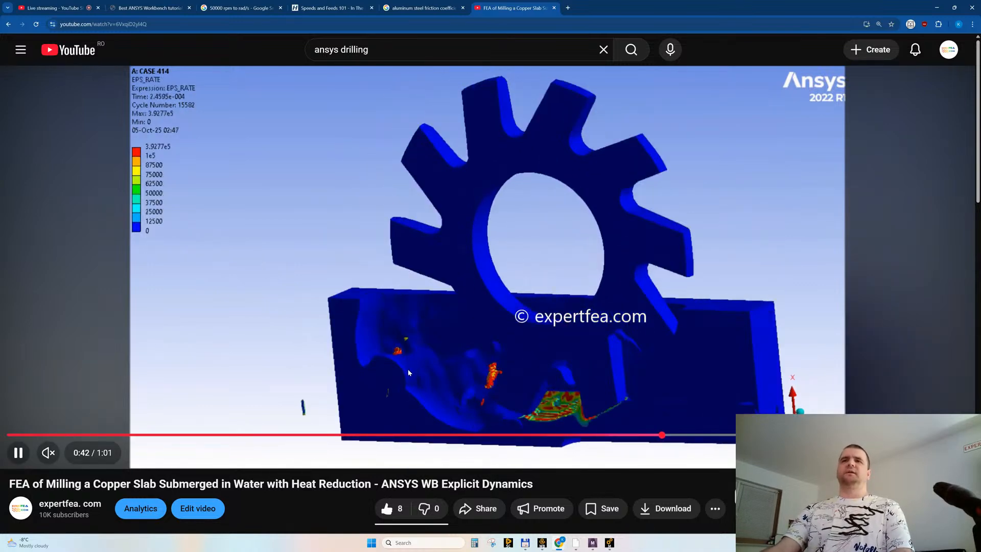
{"action": "left_click", "coordinate": [374, 344]}
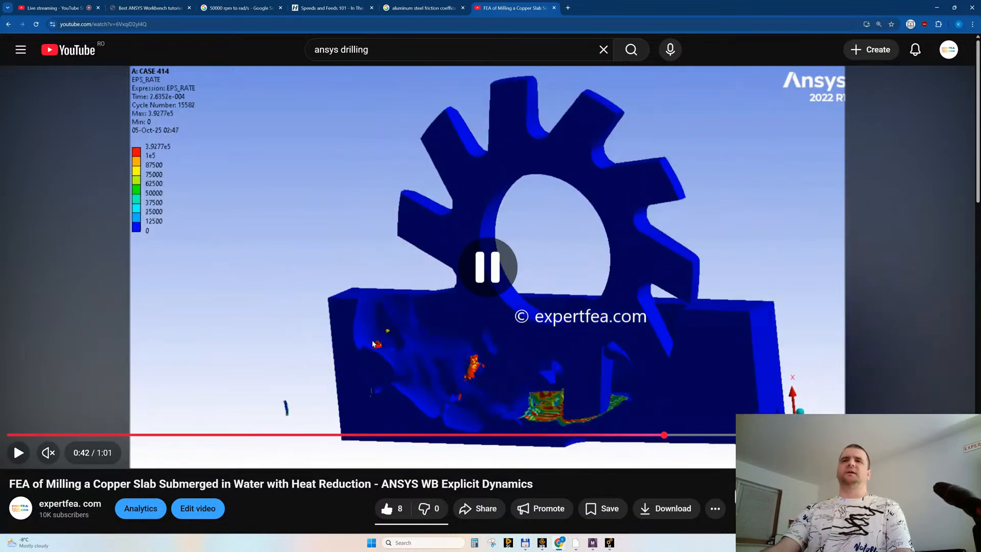
{"action": "left_click", "coordinate": [457, 375]}
{"action": "left_click", "coordinate": [443, 358]}
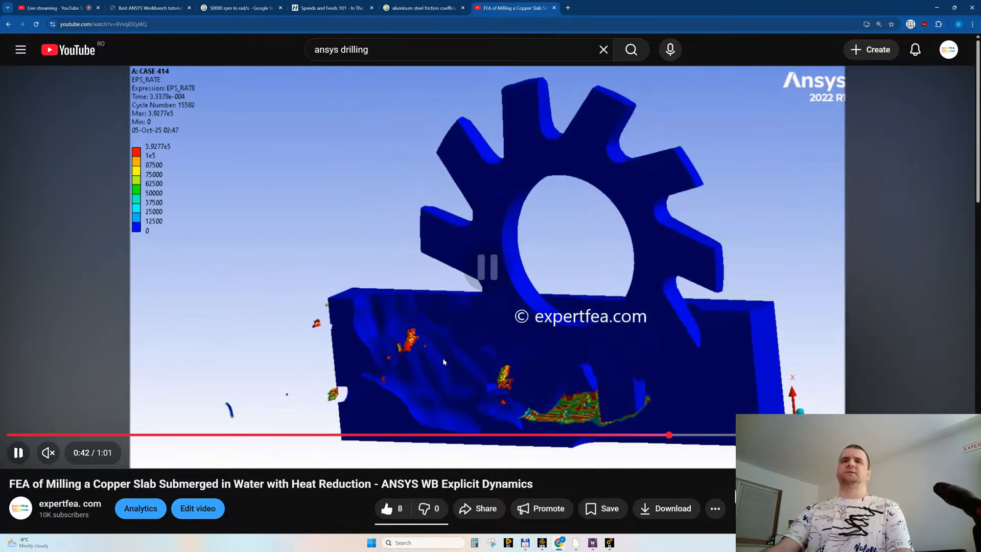
{"action": "left_click", "coordinate": [366, 329]}
{"action": "left_click", "coordinate": [397, 342]}
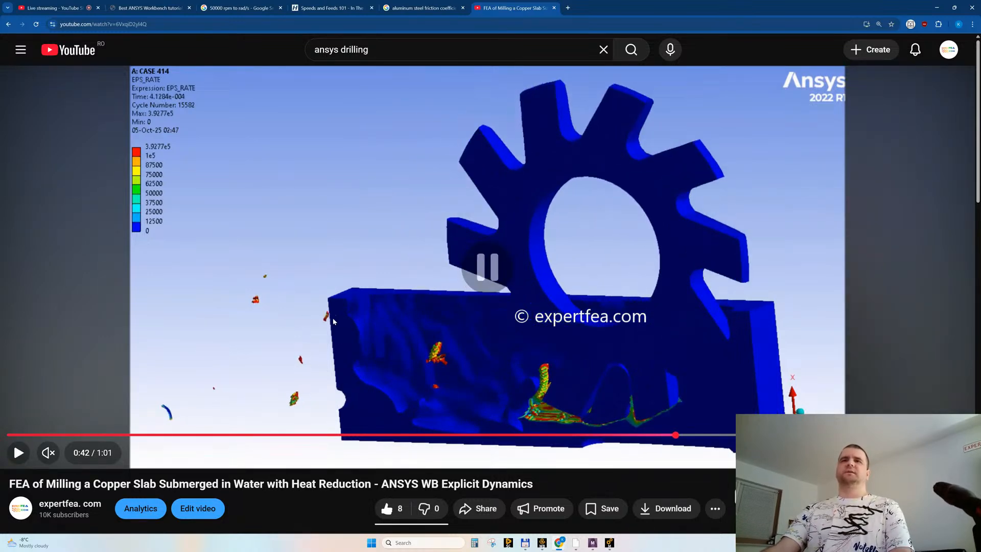
{"action": "left_click", "coordinate": [389, 338]}
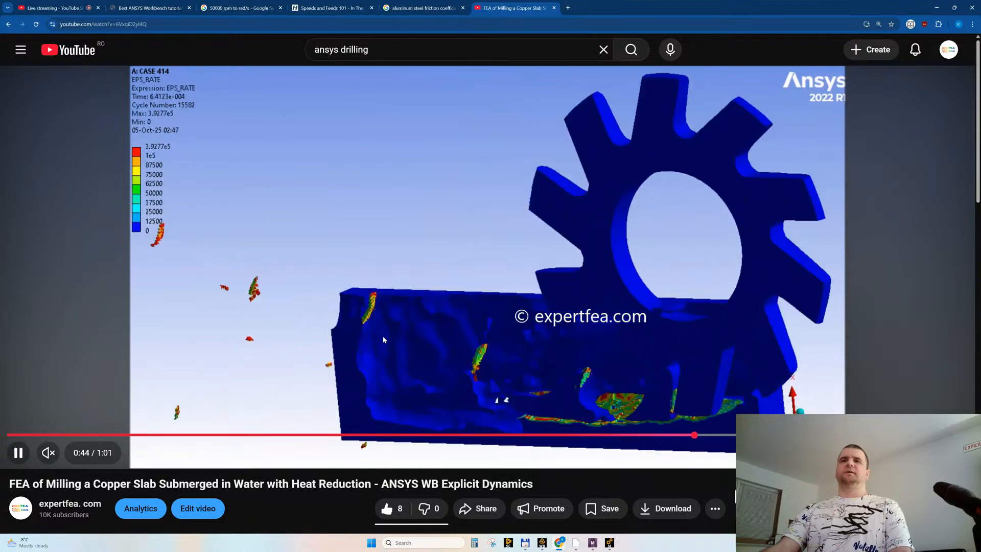
{"action": "left_click", "coordinate": [384, 339]}
{"action": "left_click", "coordinate": [384, 339]}
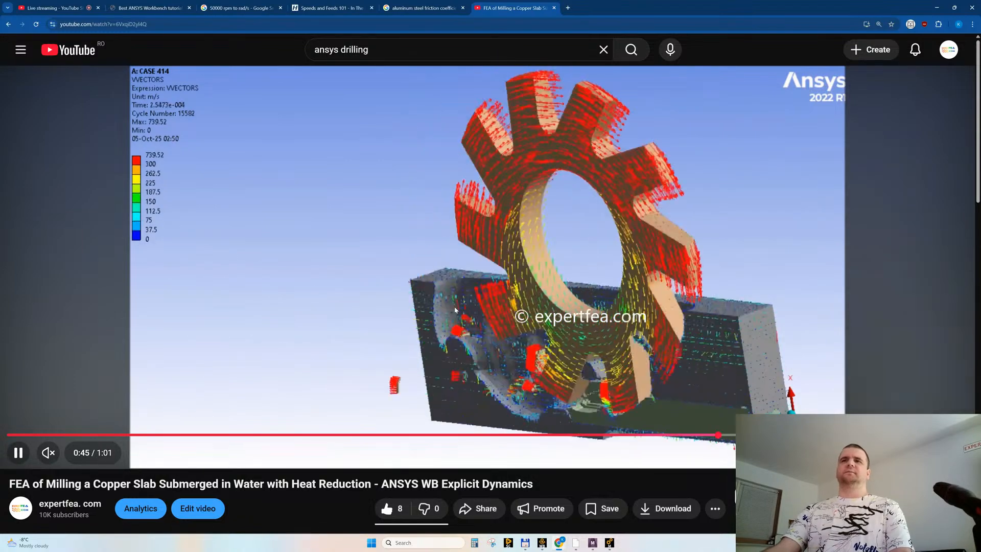
Step: Pause the video on the velocity vector results and switch to Ansys Mechanical to check the milling simulation's solver output
{"action": "left_click", "coordinate": [446, 357]}
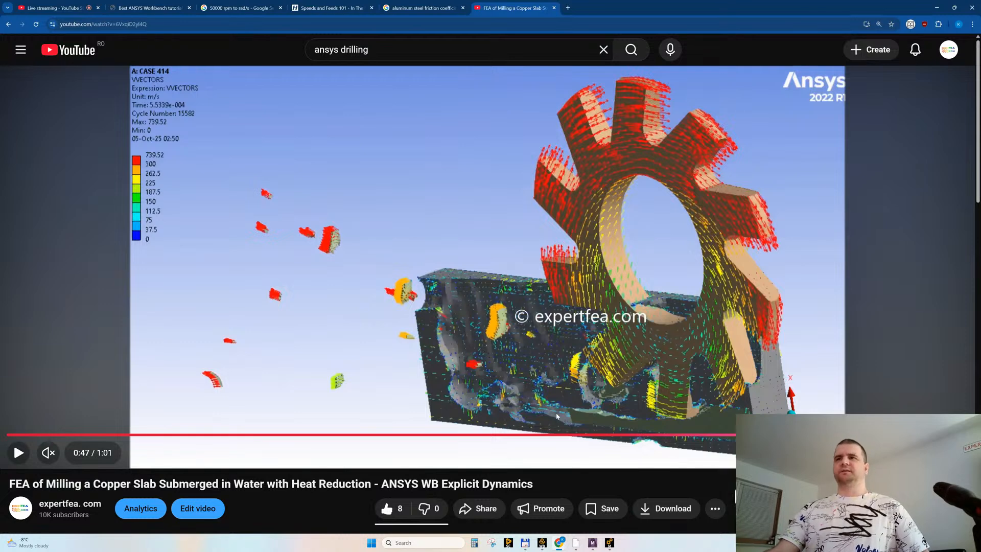
{"action": "left_click", "coordinate": [610, 543]}
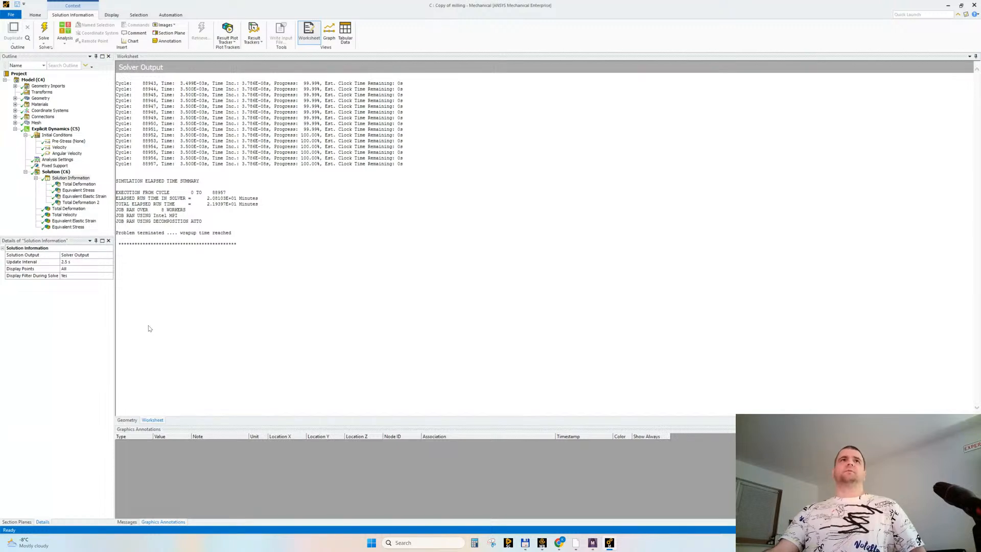
Step: Display the solved Total Deformation result and play its animation, inspecting the mill and flying chips before stopping playback
{"action": "left_click", "coordinate": [25, 135]}
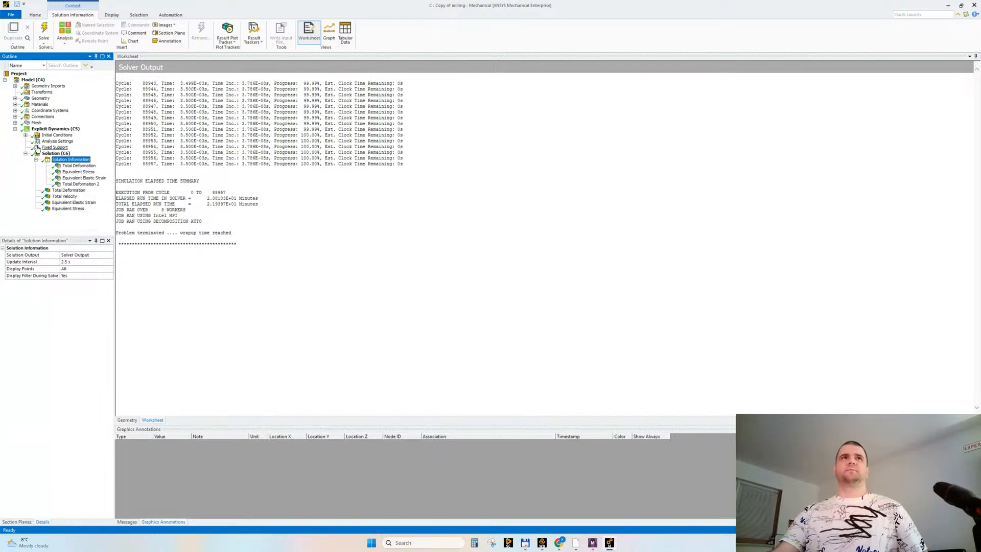
{"action": "left_click", "coordinate": [79, 166]}
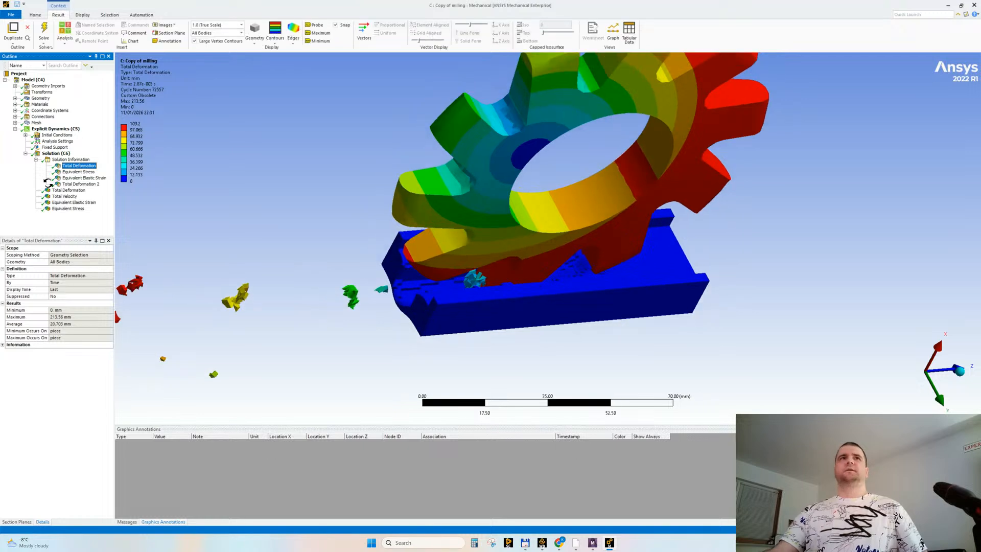
{"action": "left_click", "coordinate": [66, 191]}
{"action": "left_click_drag", "start_coordinate": [395, 305], "coordinate": [460, 311]}
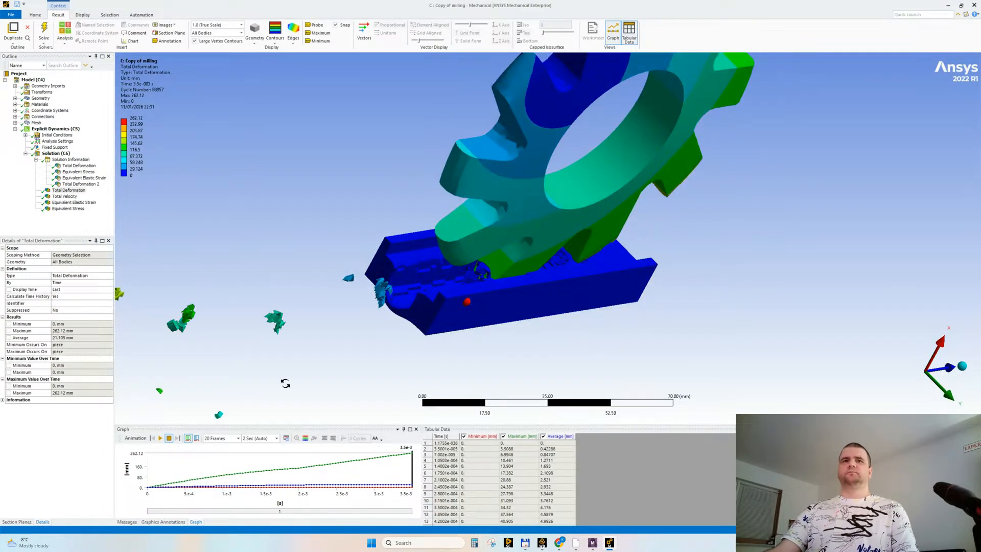
{"action": "left_click", "coordinate": [160, 438]}
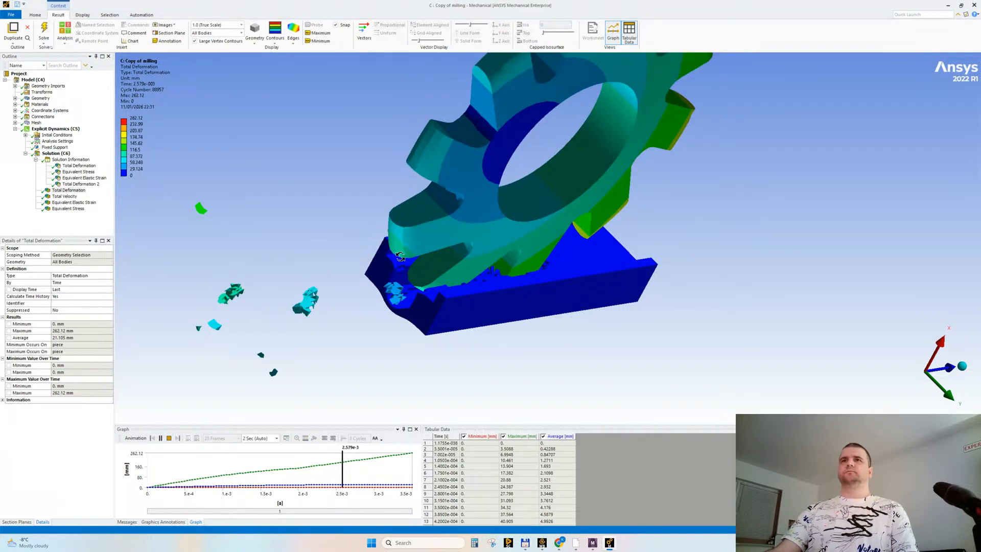
{"action": "scroll", "coordinate": [580, 284], "scroll_direction": "down", "scroll_amount": 5}
{"action": "middle_click_drag", "start_coordinate": [577, 280], "coordinate": [241, 203]}
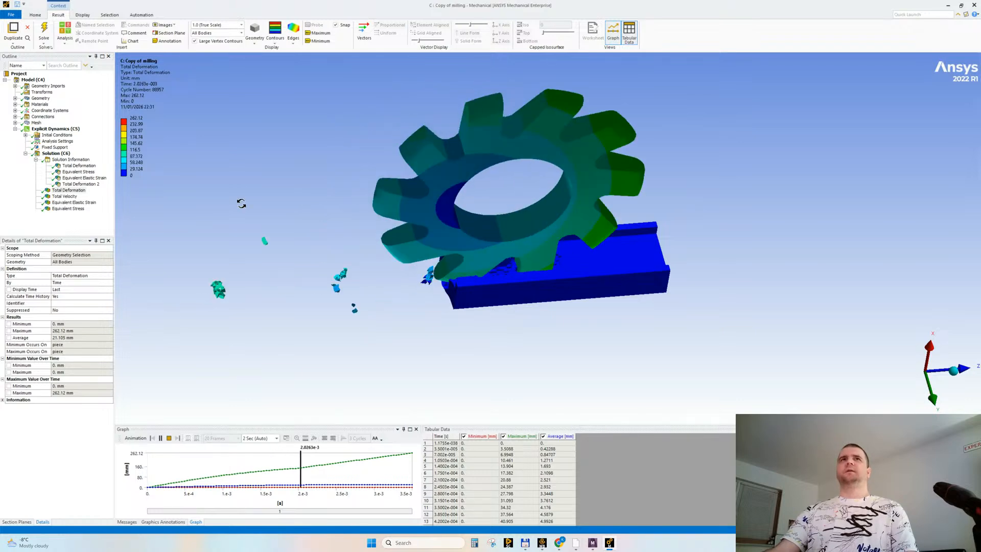
{"action": "left_click", "coordinate": [168, 437]}
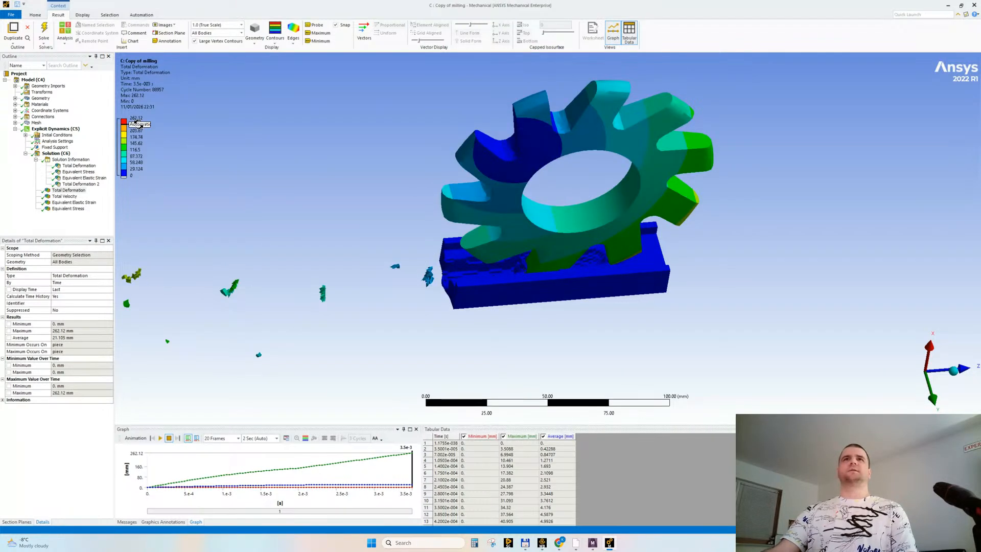
Step: View the Equivalent Stress result and check the mill body's geometry details for its assigned material
{"action": "left_click", "coordinate": [69, 209]}
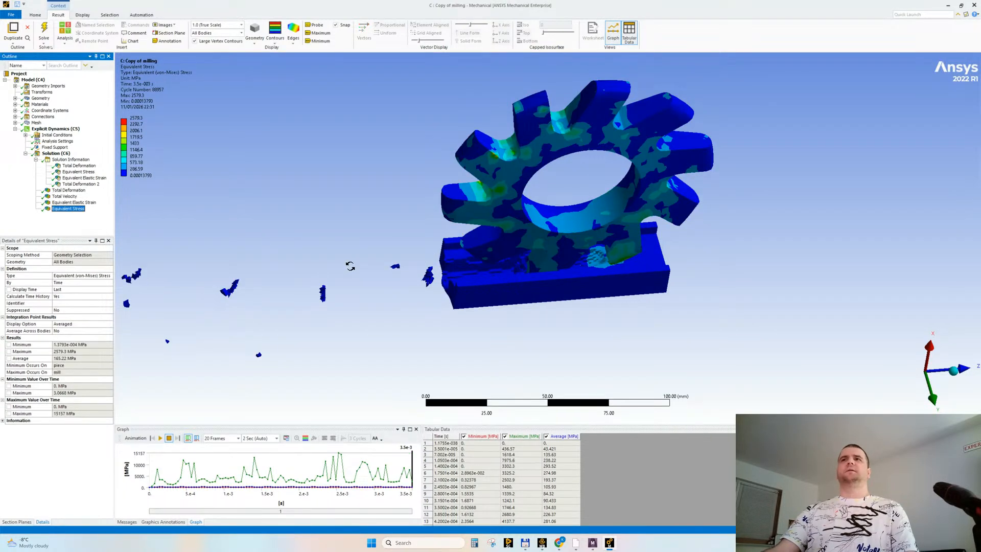
{"action": "mouse_move", "coordinate": [137, 128]}
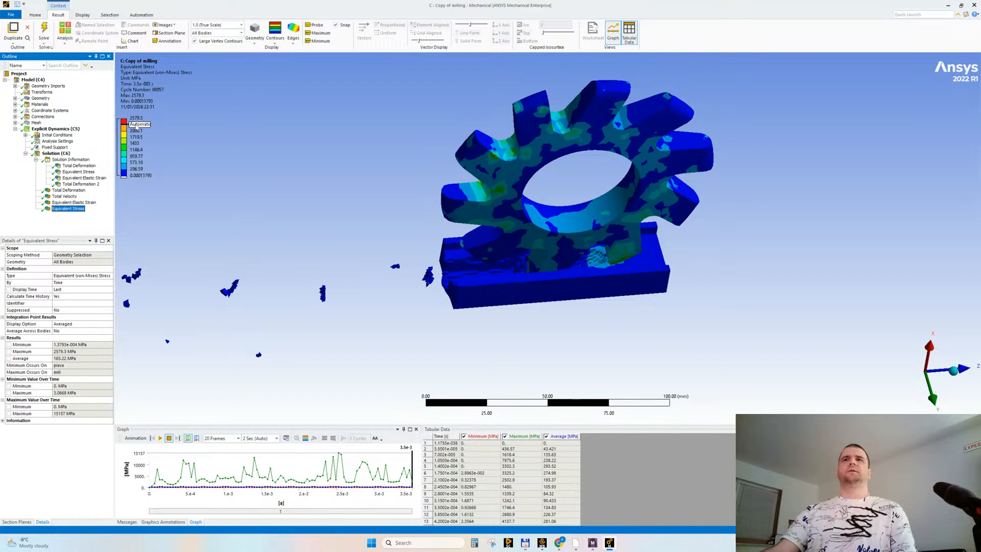
{"action": "left_click", "coordinate": [15, 99]}
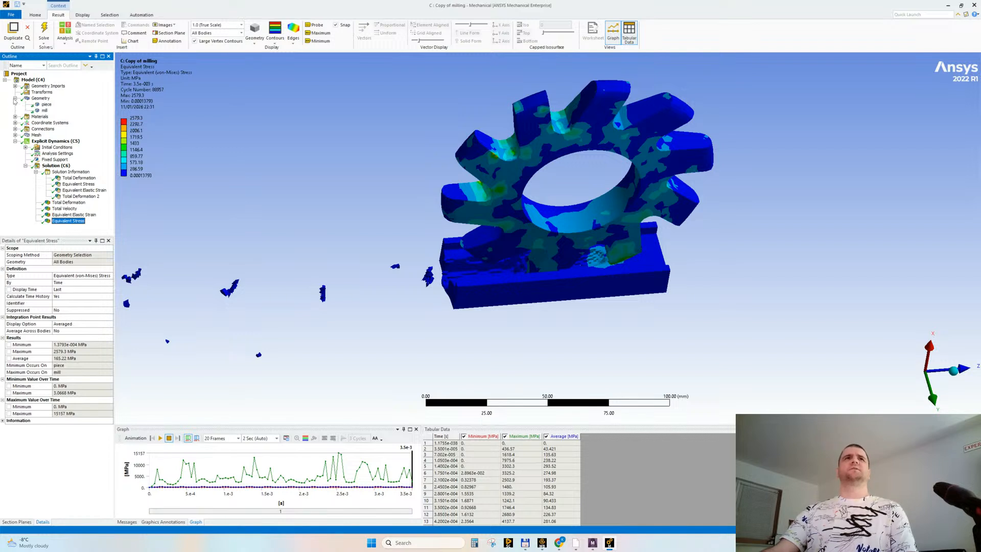
{"action": "left_click", "coordinate": [45, 110]}
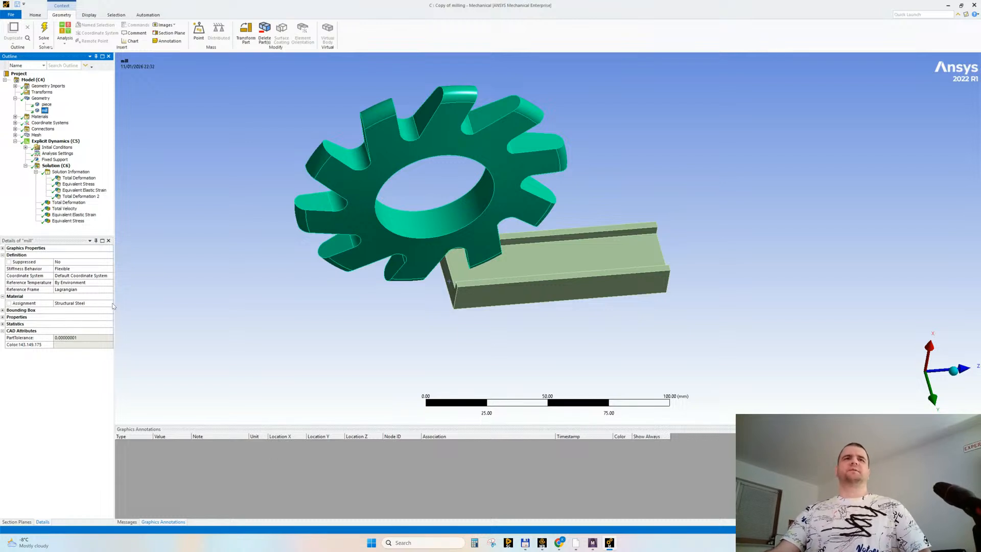
{"action": "left_click", "coordinate": [66, 346]}
{"action": "left_click", "coordinate": [15, 98]}
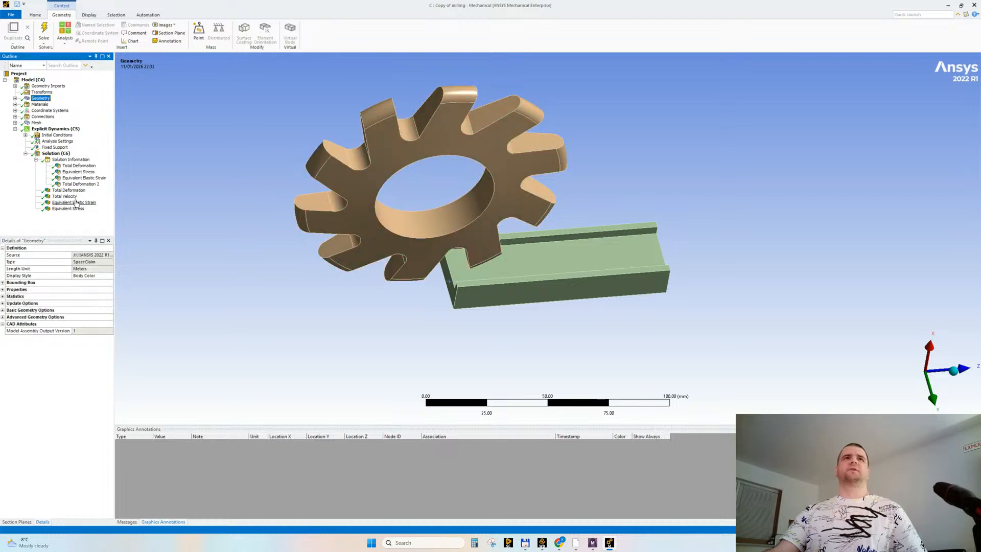
Step: Set the lower limit of the Equivalent Stress legend's red band to 500 MPa
{"action": "left_click", "coordinate": [71, 208]}
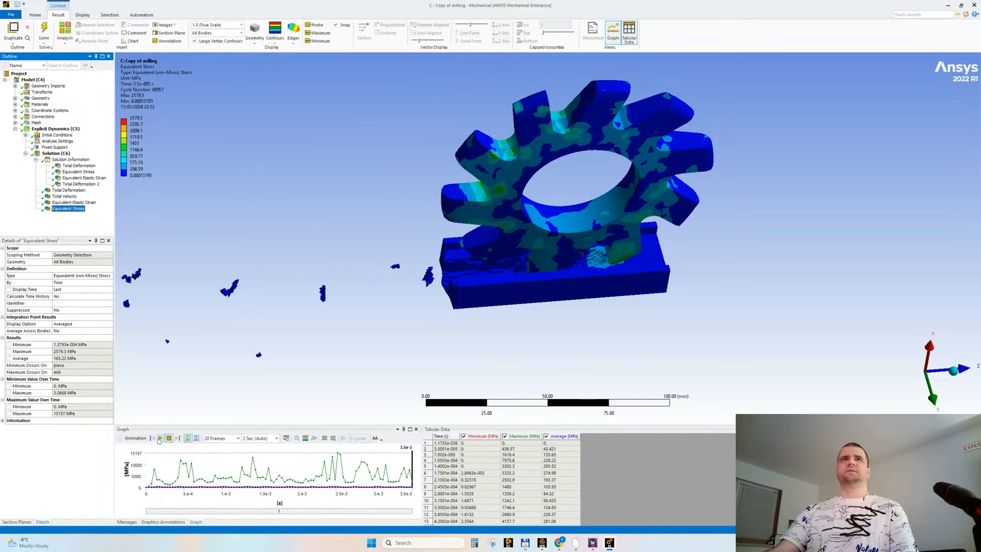
{"action": "left_click", "coordinate": [136, 124]}
{"action": "type", "text": "500"}
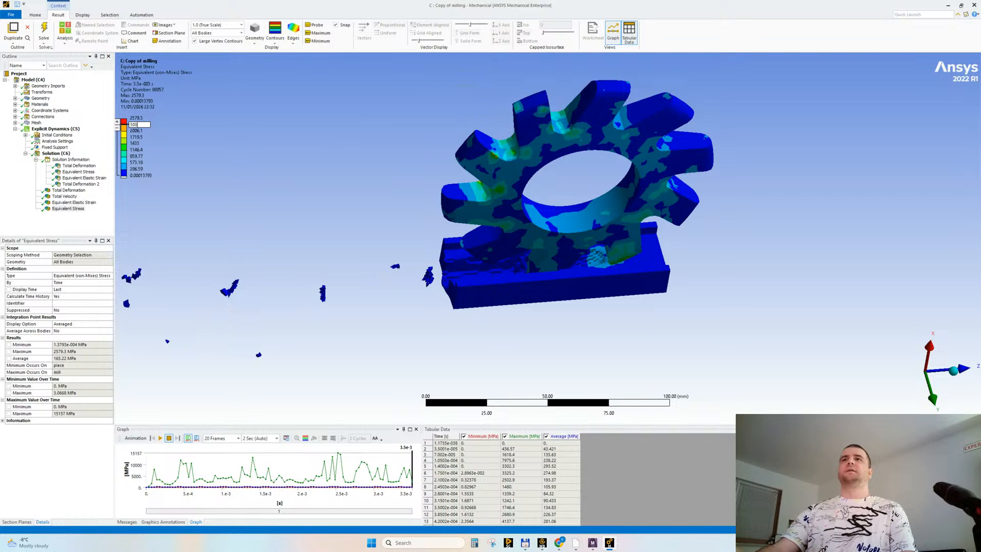
{"action": "key", "text": "Return"}
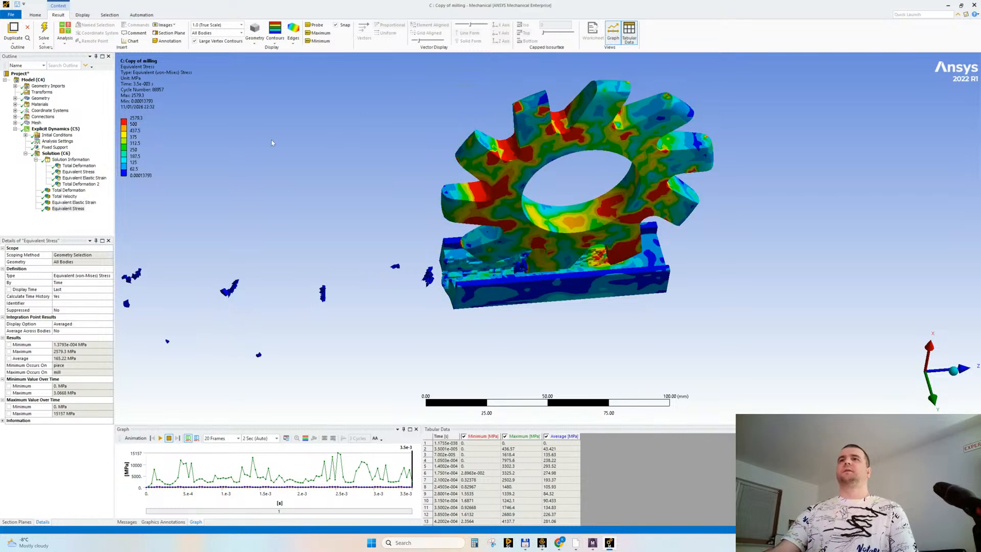
Step: Play the Equivalent Stress animation, examining the mill teeth and workpiece up close, and stop it
{"action": "middle_click_drag", "start_coordinate": [332, 211], "coordinate": [391, 207]}
{"action": "scroll", "coordinate": [406, 233], "scroll_direction": "up", "scroll_amount": 3}
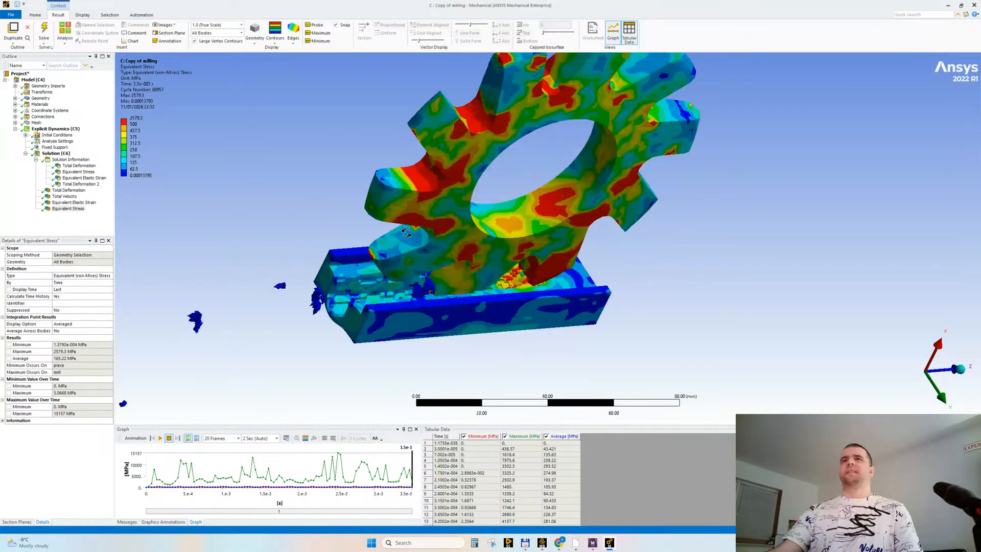
{"action": "left_click", "coordinate": [159, 437]}
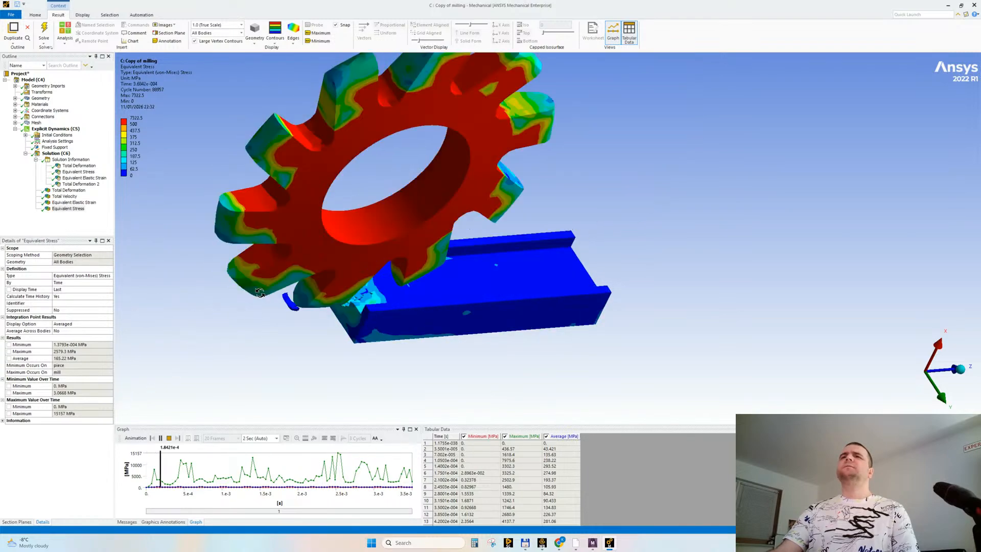
{"action": "mouse_move", "coordinate": [254, 286]}
{"action": "middle_mouse_down"}
{"action": "mouse_move", "coordinate": [523, 302]}
{"action": "mouse_move", "coordinate": [435, 321]}
{"action": "mouse_move", "coordinate": [251, 301]}
{"action": "middle_mouse_up"}
{"action": "left_click", "coordinate": [168, 438]}
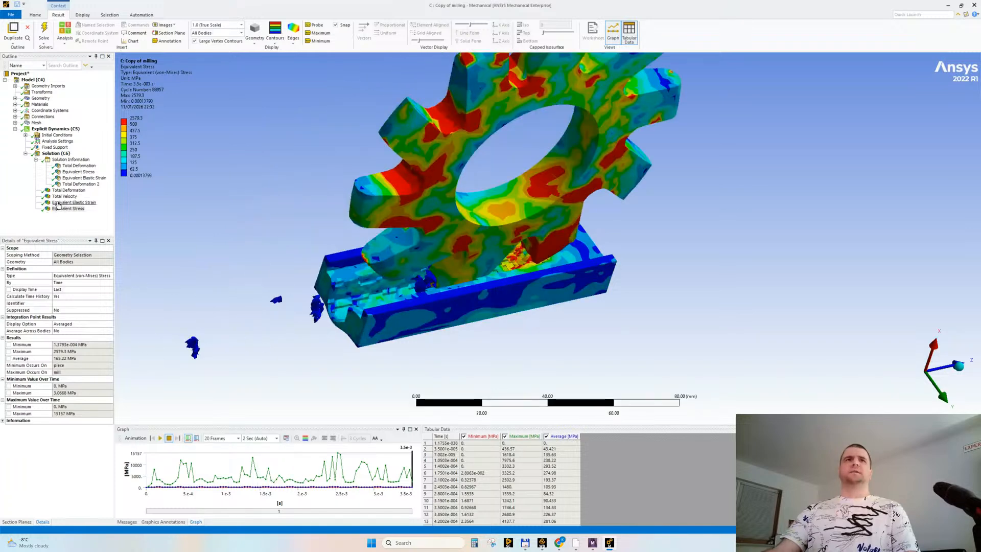
Step: Display the Equivalent Elastic Strain result and set the lower limit of its legend's red band to 0.005
{"action": "left_click", "coordinate": [74, 202]}
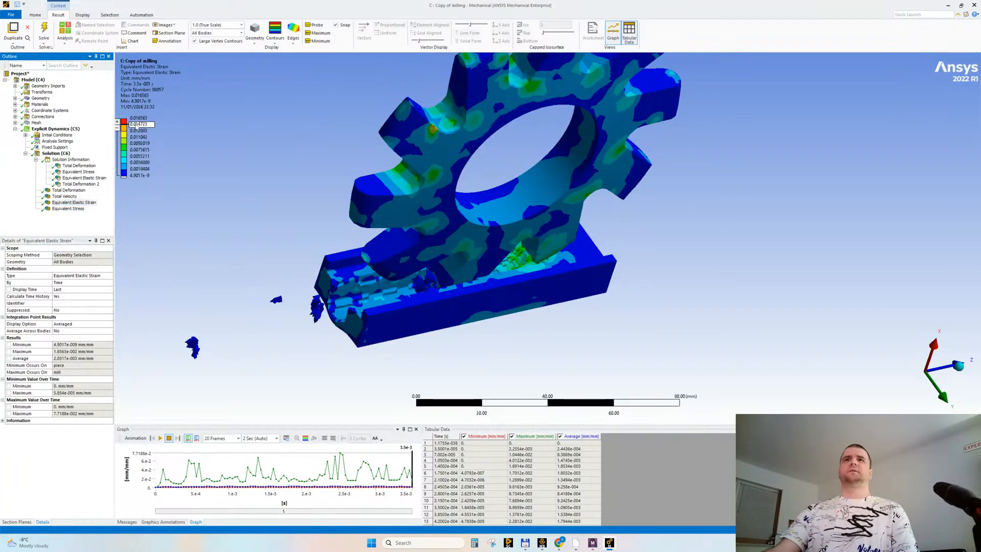
{"action": "double_click", "coordinate": [138, 125]}
{"action": "type", "text": "0.05"}
{"action": "key", "text": "Return"}
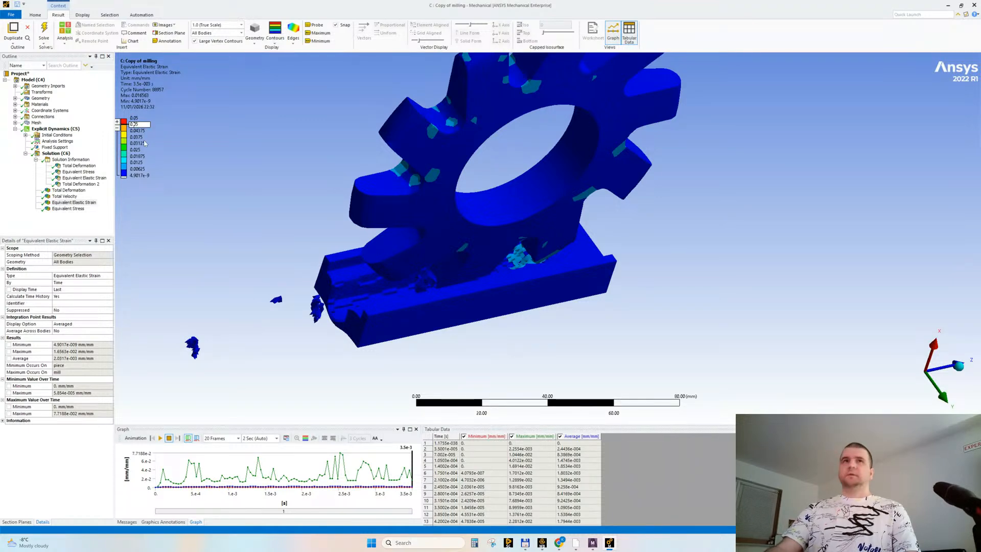
{"action": "type", "text": "0"}
{"action": "key", "text": "Return"}
Step: Play the Equivalent Elastic Strain animation from the cutting end of the workpiece and stop it
{"action": "middle_click_drag", "start_coordinate": [337, 254], "coordinate": [263, 218]}
{"action": "left_click", "coordinate": [160, 439]}
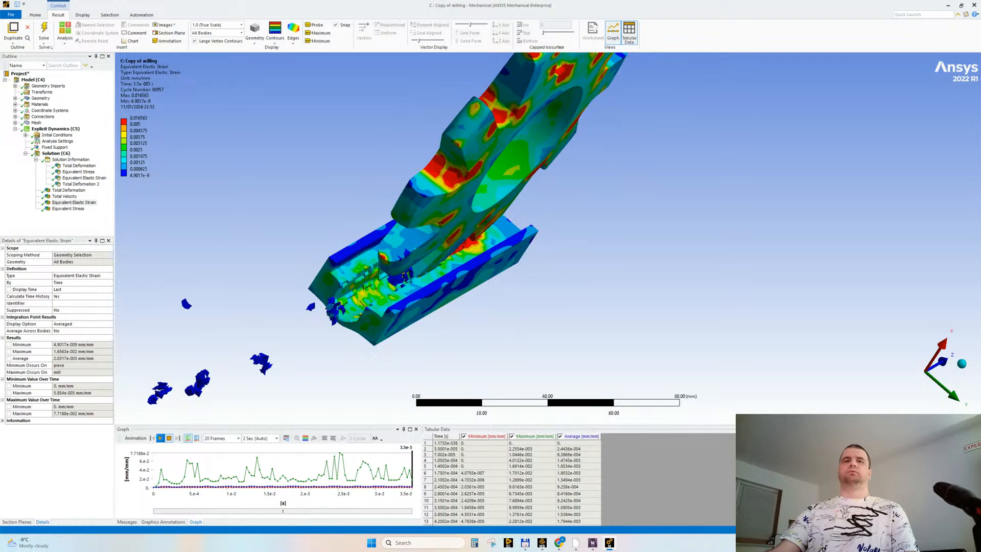
{"action": "mouse_move", "coordinate": [494, 266]}
{"action": "middle_mouse_down"}
{"action": "mouse_move", "coordinate": [482, 265]}
{"action": "mouse_move", "coordinate": [480, 292]}
{"action": "mouse_move", "coordinate": [525, 275]}
{"action": "middle_mouse_up"}
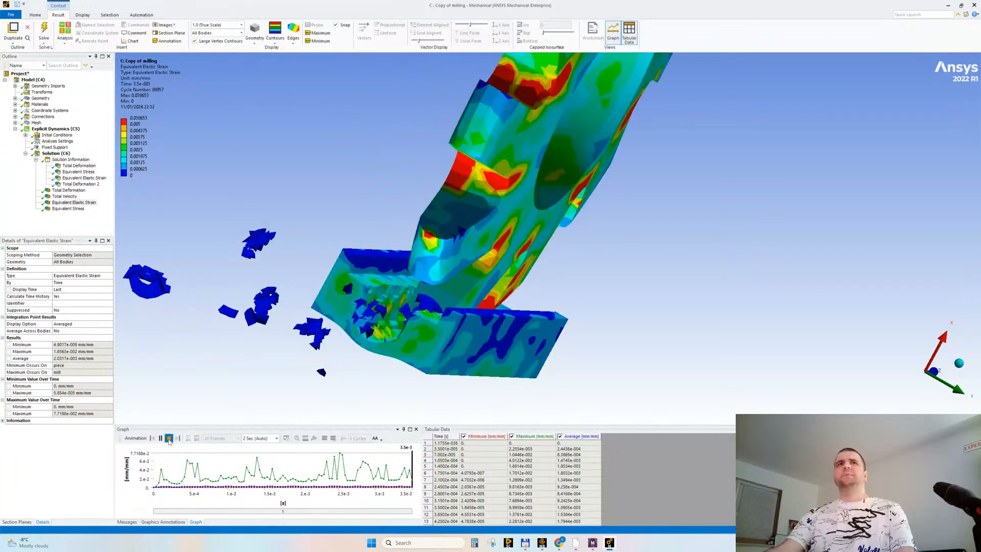
{"action": "left_click", "coordinate": [169, 438]}
Step: Create a user-defined result for TEMPERATUREALL from the available solution quantities and evaluate it
{"action": "left_click", "coordinate": [58, 153]}
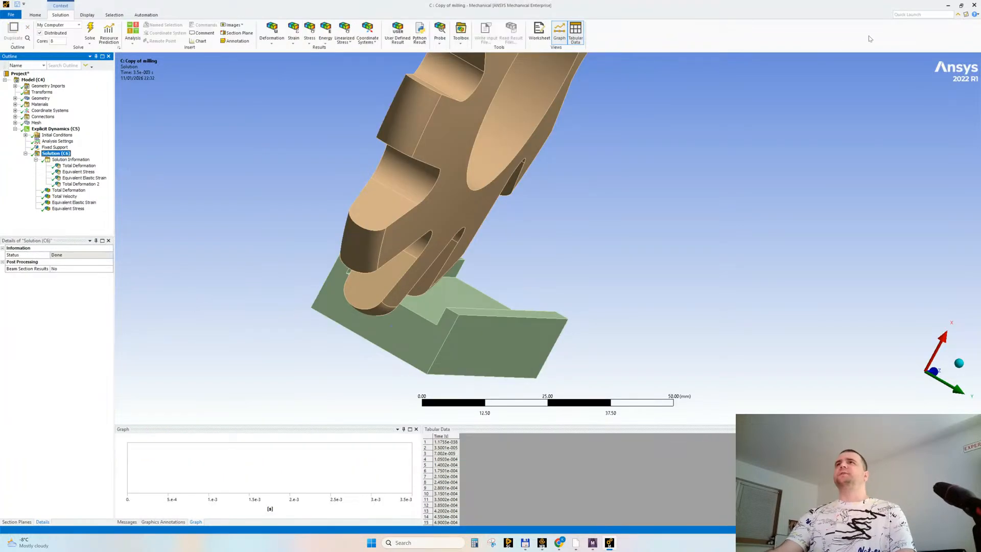
{"action": "left_click", "coordinate": [539, 31]}
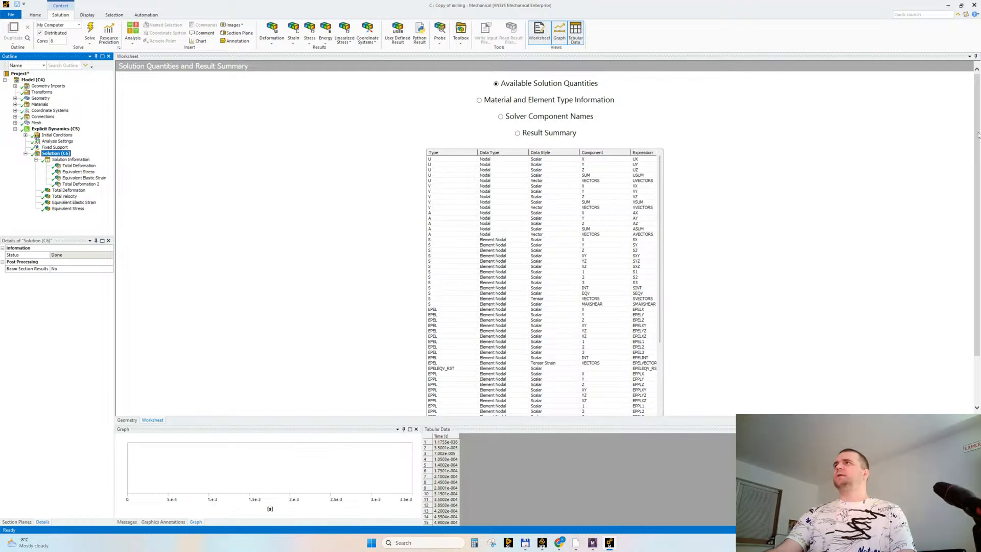
{"action": "scroll", "coordinate": [977, 127], "scroll_direction": "down", "scroll_amount": 2}
{"action": "scroll", "coordinate": [609, 323], "scroll_direction": "down", "scroll_amount": 10}
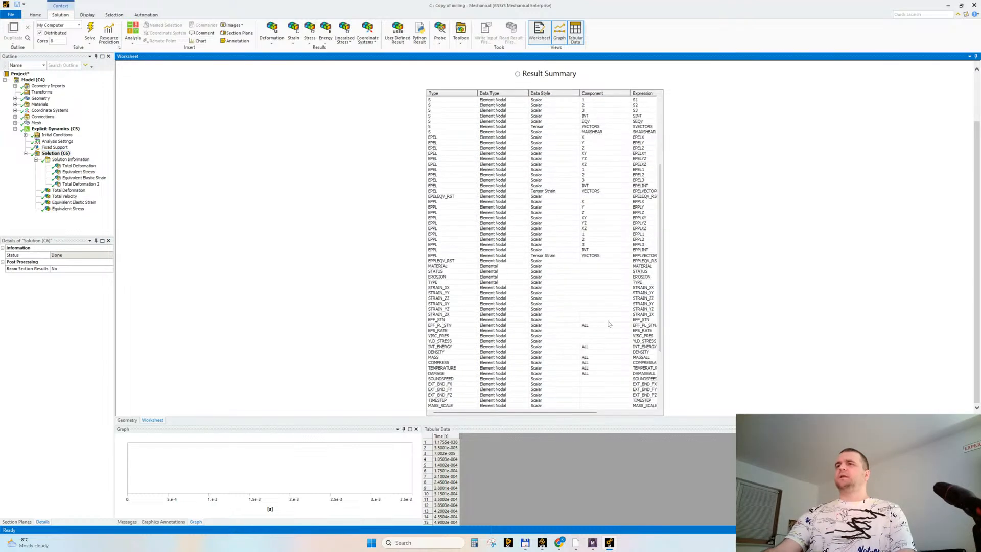
{"action": "left_click_drag", "start_coordinate": [631, 93], "coordinate": [606, 102]}
{"action": "right_click", "coordinate": [622, 285]}
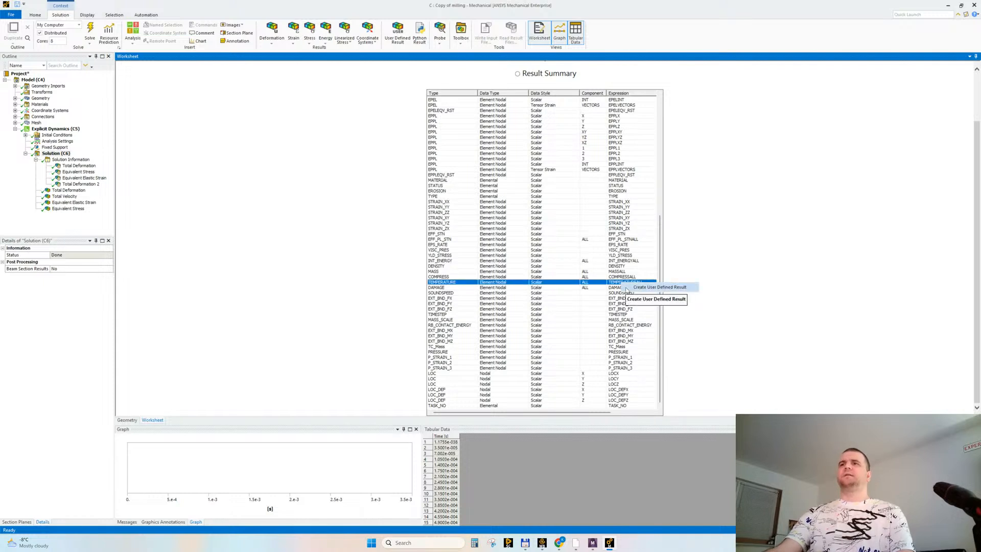
{"action": "left_click", "coordinate": [642, 287]}
{"action": "right_click", "coordinate": [65, 215]}
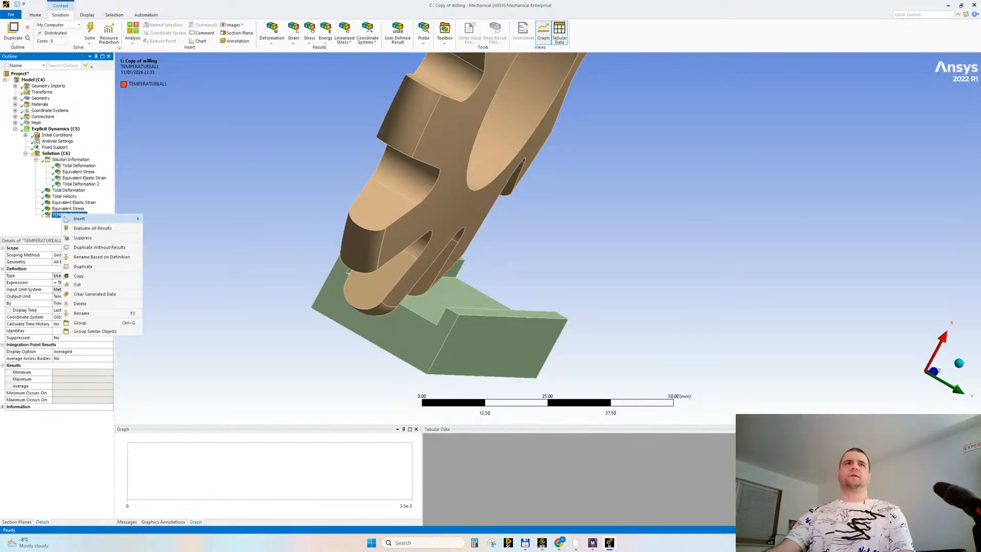
{"action": "left_click", "coordinate": [88, 228]}
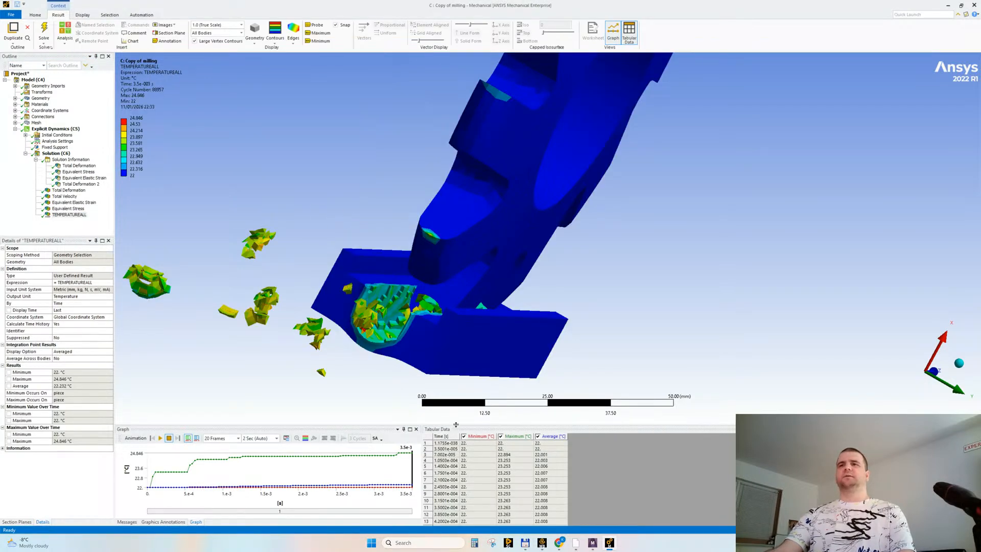
Step: Enlarge the graphics area slightly and examine the animated TEMPERATUREALL result around the cut groove and chips
{"action": "left_click_drag", "start_coordinate": [453, 424], "coordinate": [449, 432]}
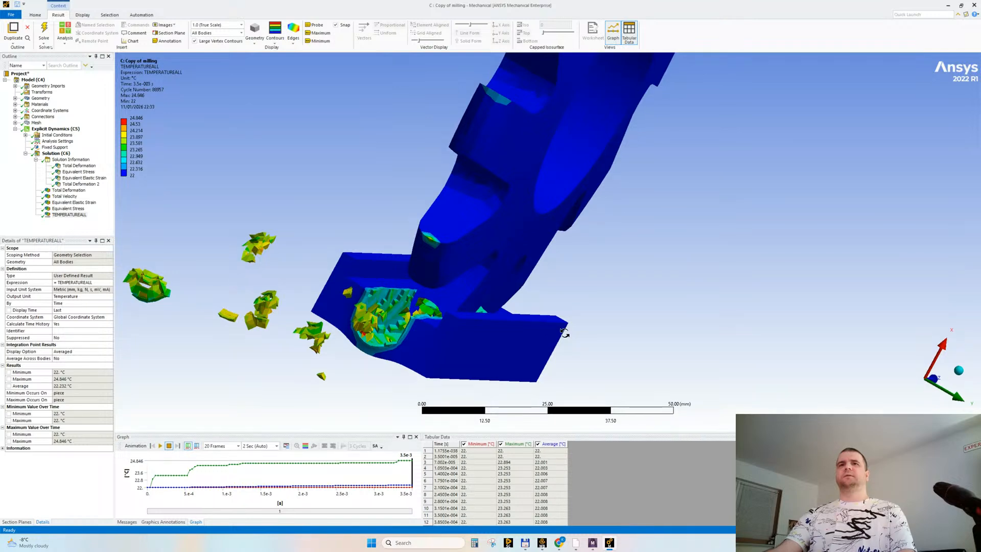
{"action": "middle_click_drag", "start_coordinate": [551, 331], "coordinate": [515, 329]}
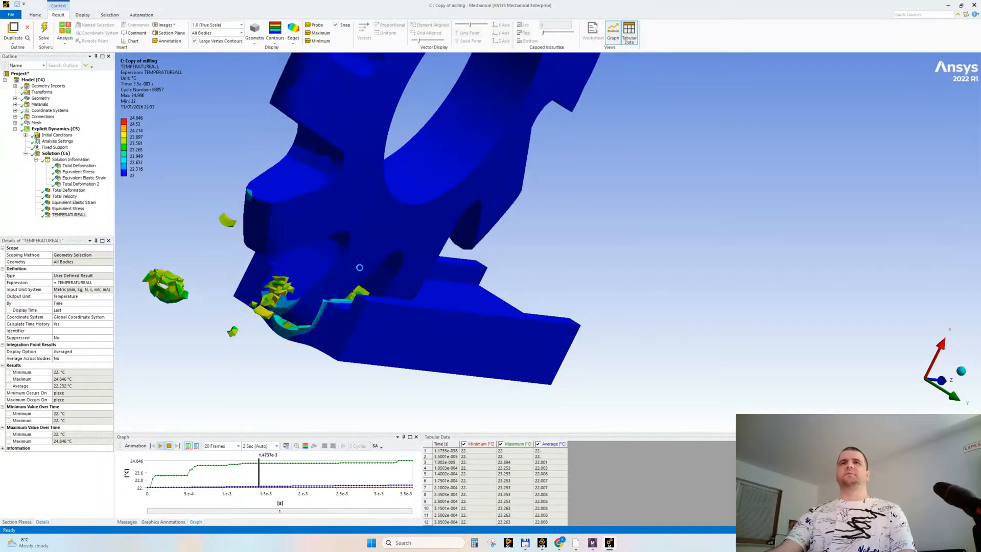
{"action": "middle_click_drag", "start_coordinate": [487, 330], "coordinate": [388, 317]}
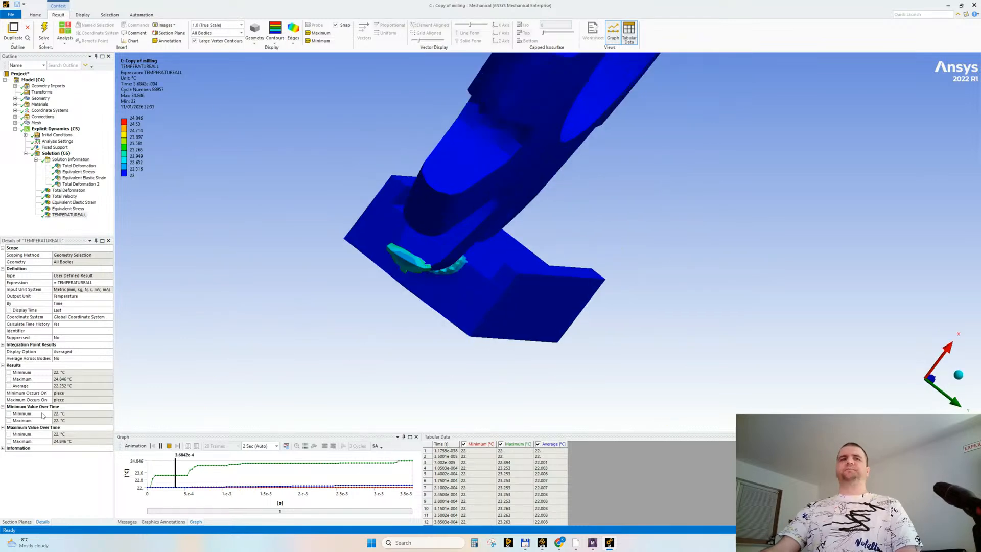
Step: Delete Section Plane2, activate Section Plane1 and view the temperature result along the cut through the mill and workpiece
{"action": "left_click", "coordinate": [12, 521]}
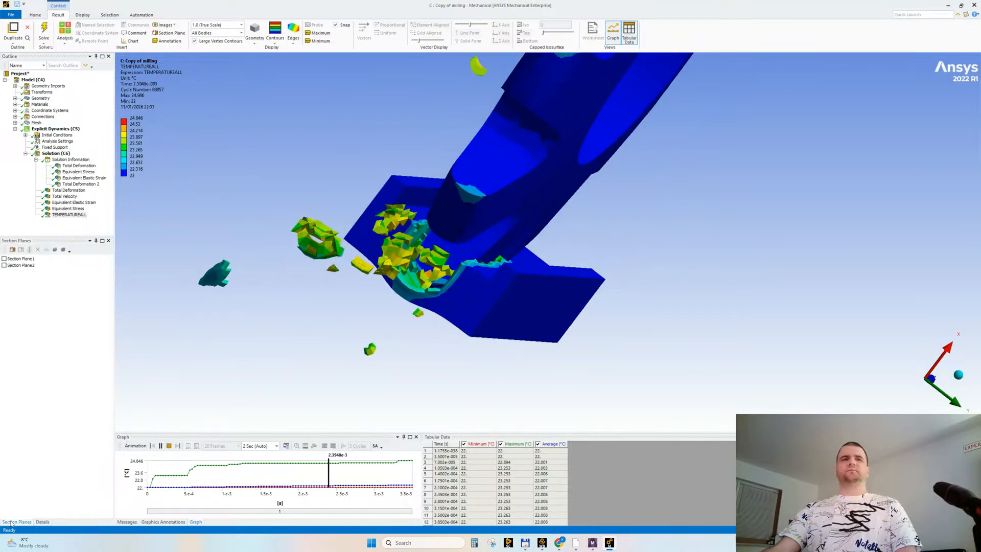
{"action": "left_click", "coordinate": [20, 265]}
{"action": "left_click", "coordinate": [38, 249]}
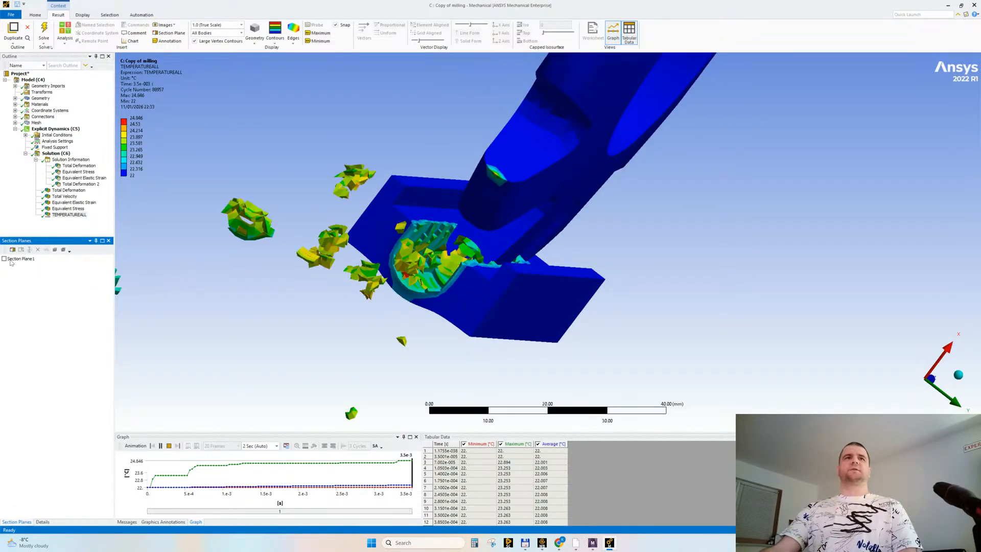
{"action": "left_click", "coordinate": [4, 258]}
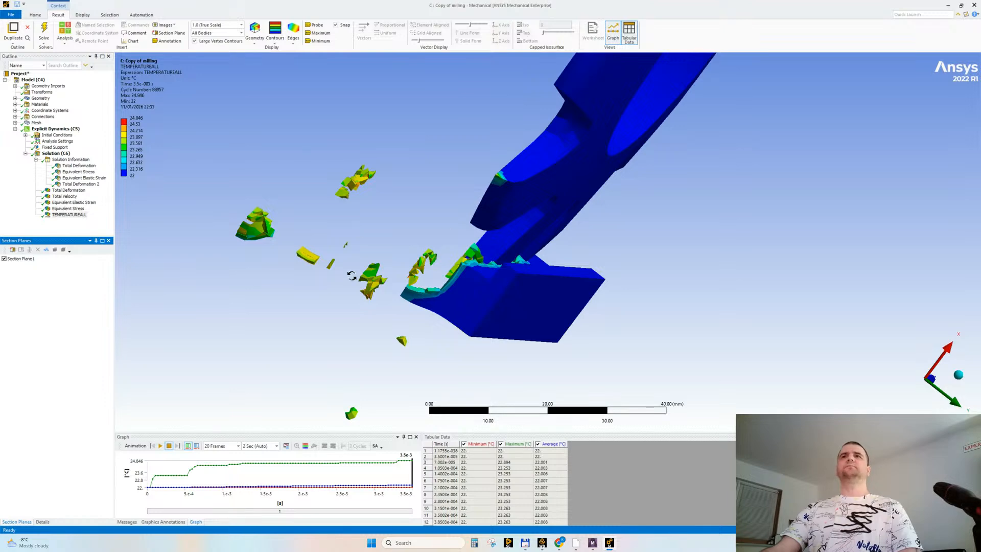
{"action": "left_click_drag", "start_coordinate": [351, 276], "coordinate": [576, 295]}
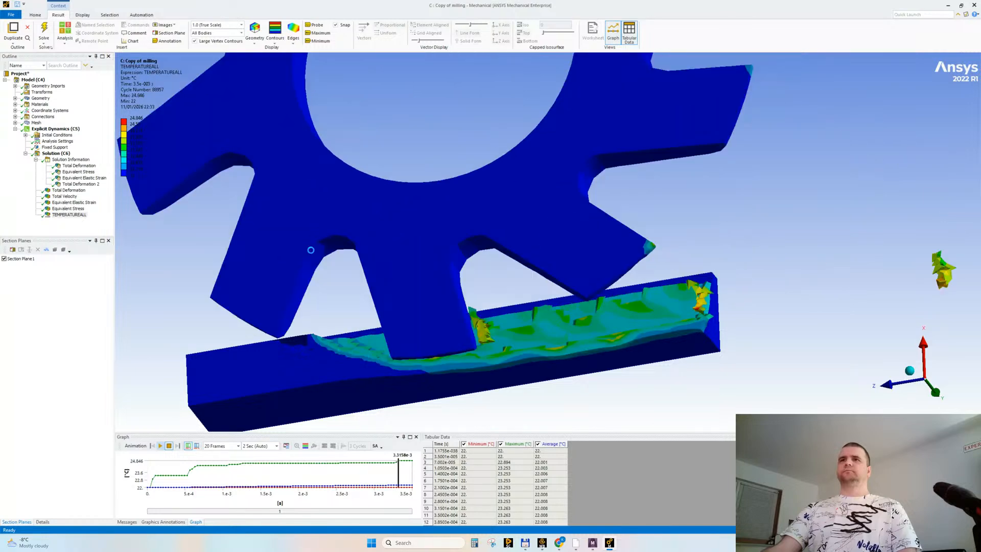
Step: Play the Total Velocity animation of the sectioned mill and workpiece, stop it and inspect the model from the workpiece's end
{"action": "left_click", "coordinate": [66, 196]}
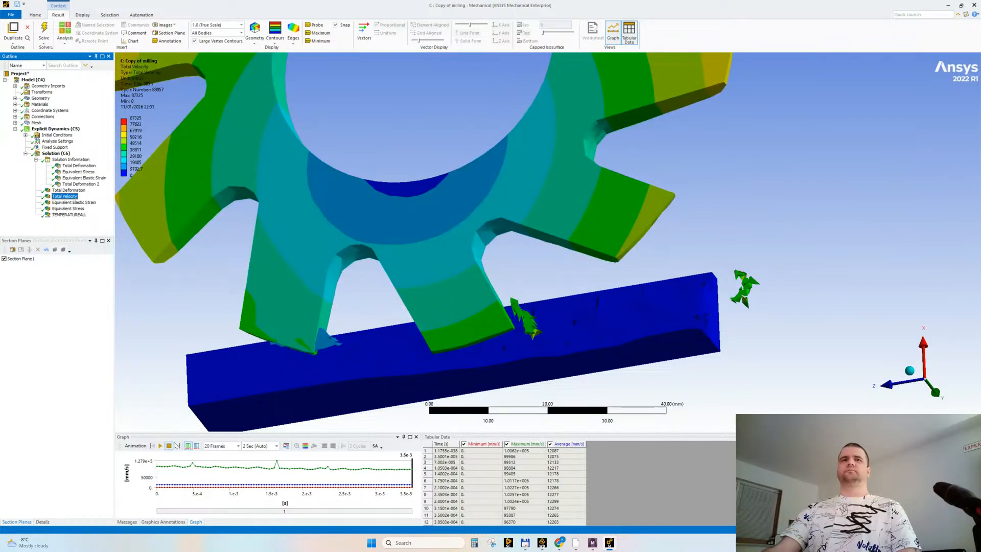
{"action": "left_click", "coordinate": [161, 446]}
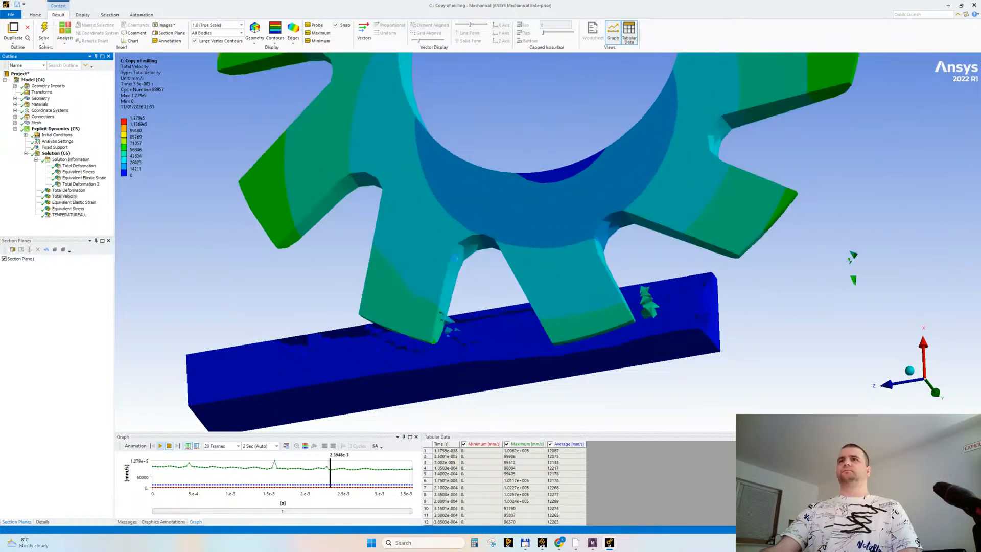
{"action": "scroll", "coordinate": [461, 255], "scroll_direction": "down", "scroll_amount": 3}
{"action": "middle_click_drag", "start_coordinate": [461, 256], "coordinate": [439, 297], "text": "ctrl"}
{"action": "scroll", "coordinate": [453, 285], "scroll_direction": "down", "scroll_amount": 2}
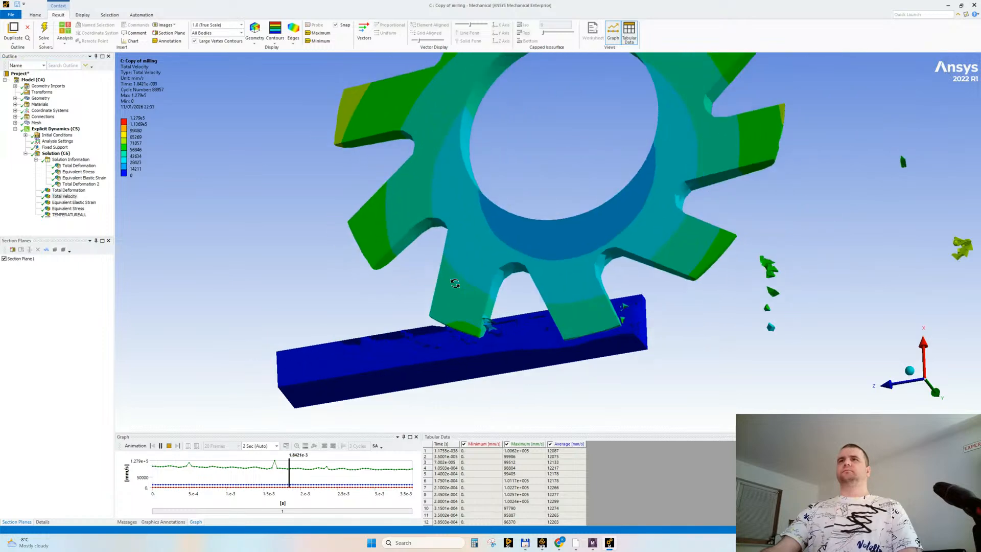
{"action": "mouse_move", "coordinate": [481, 261]}
{"action": "middle_mouse_down"}
{"action": "mouse_move", "coordinate": [495, 263]}
{"action": "mouse_move", "coordinate": [484, 255]}
{"action": "middle_mouse_up"}
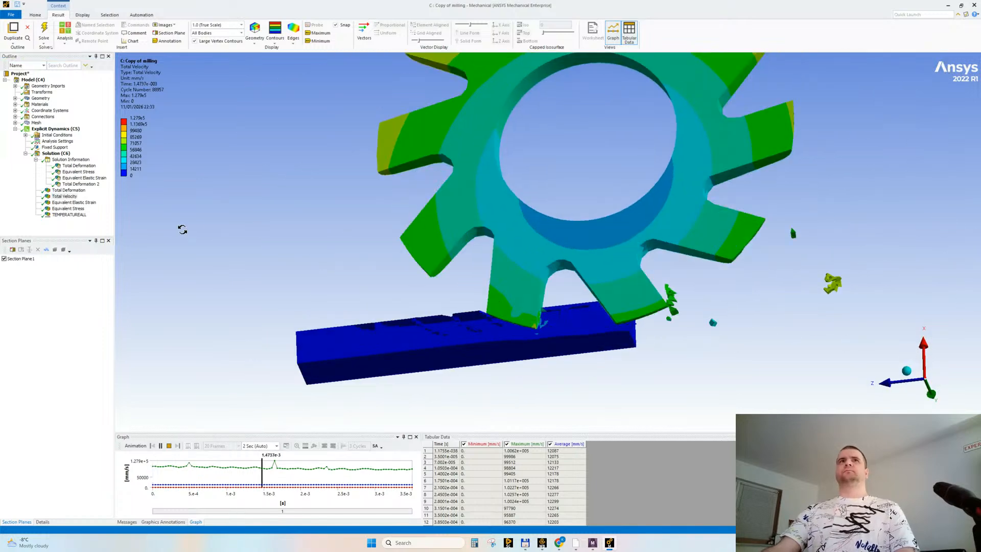
{"action": "left_click", "coordinate": [169, 445]}
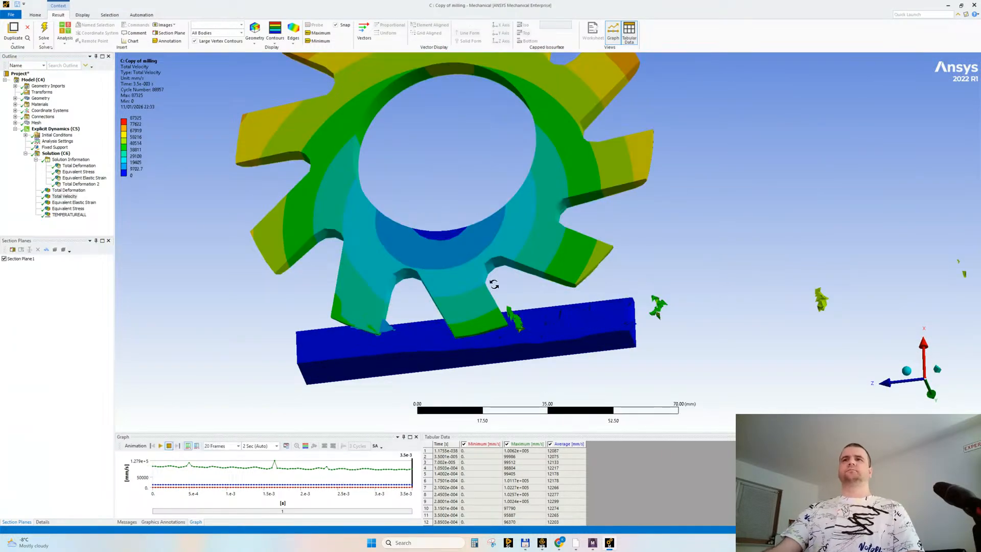
{"action": "middle_click_drag", "start_coordinate": [494, 284], "coordinate": [383, 302]}
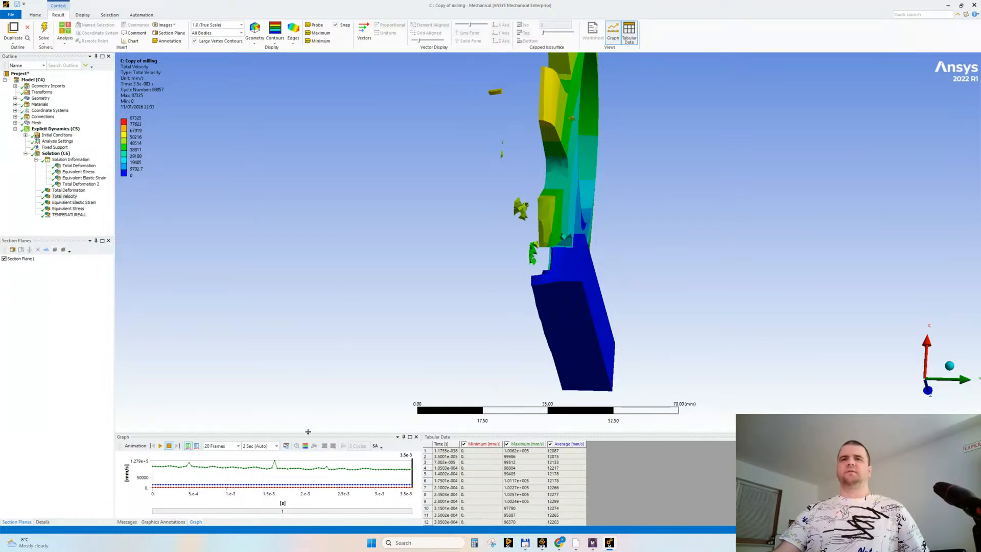
{"action": "left_click_drag", "start_coordinate": [308, 431], "coordinate": [308, 427]}
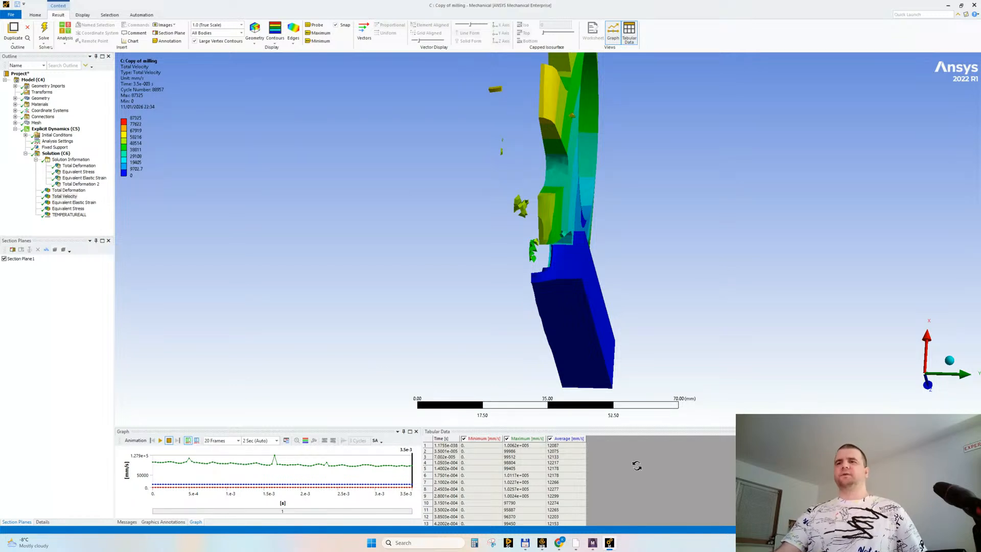
Step: Switch to the YouTube Studio live streaming page in the browser and request to end the stream
{"action": "mouse_move", "coordinate": [560, 545]}
{"action": "left_click", "coordinate": [514, 508]}
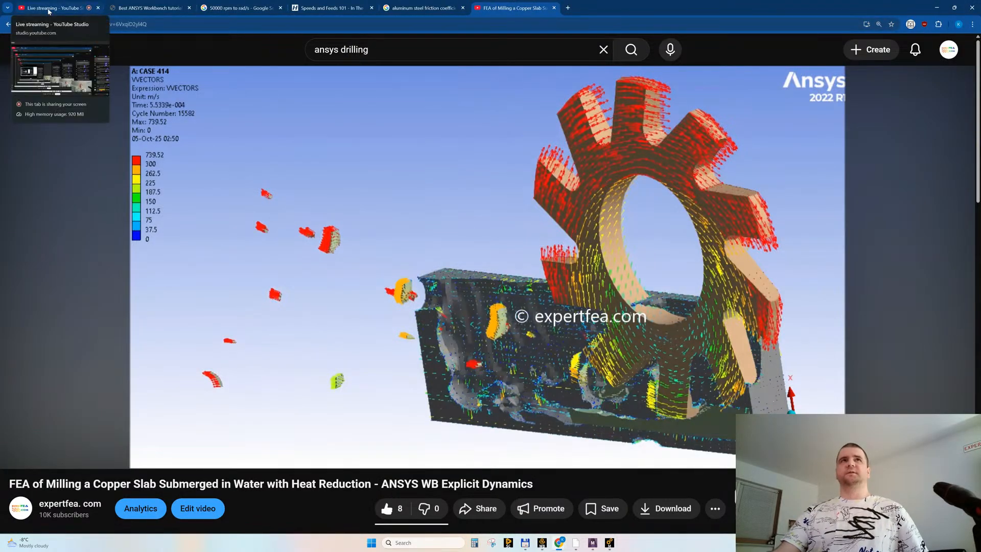
{"action": "left_click", "coordinate": [48, 12]}
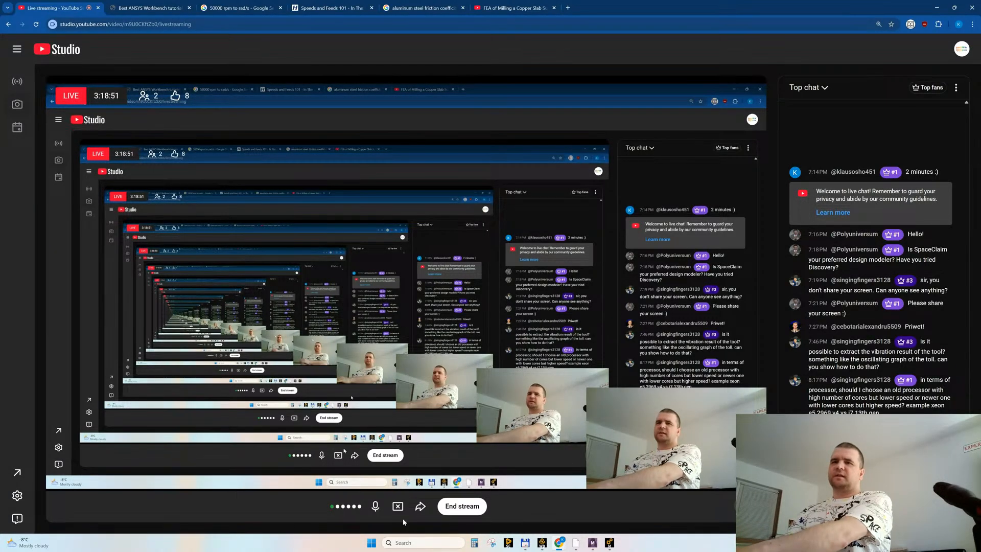
{"action": "left_click", "coordinate": [462, 506]}
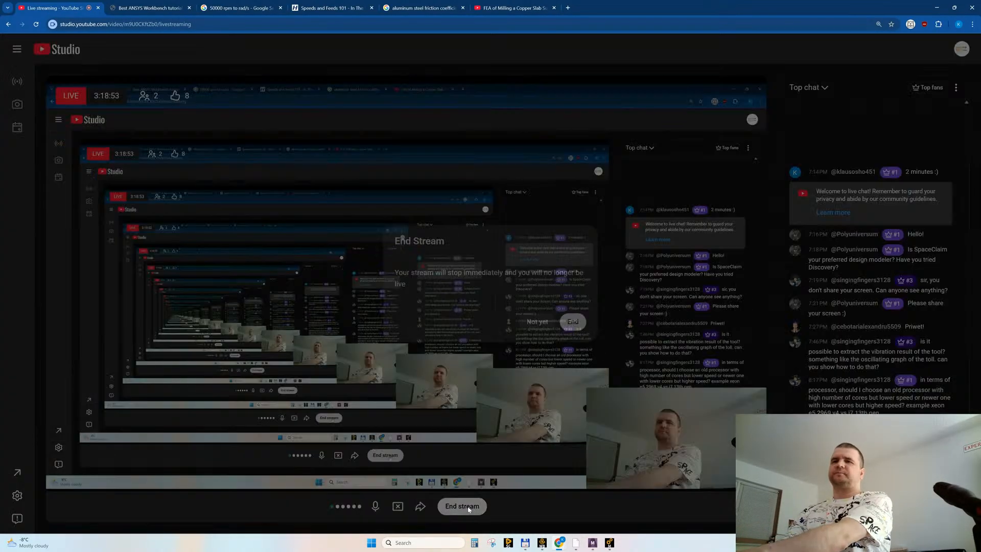